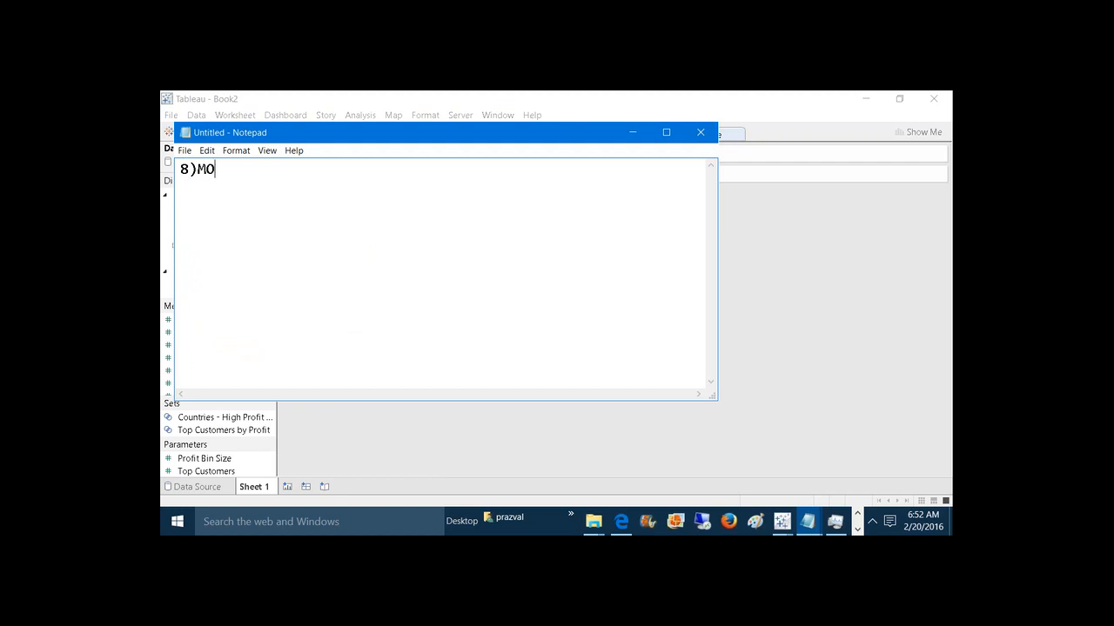
# Step: Write the heading "8)MOVING CALCULATIONS:-" with "--WINDOW FUNCTIONS" on the line below it
pyautogui.write('ULATION')
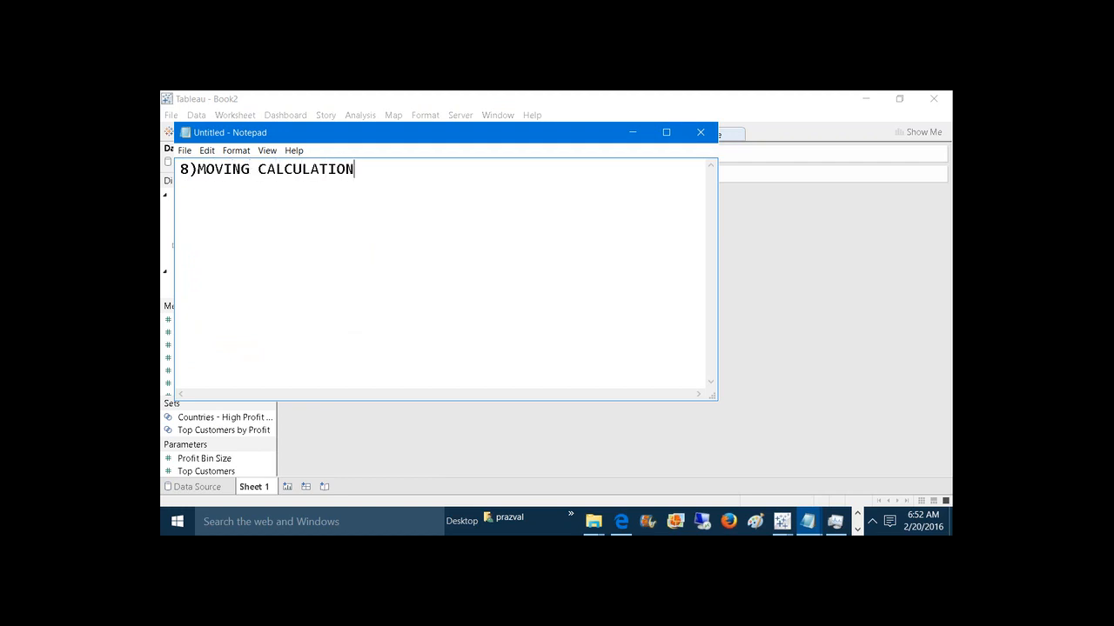
pyautogui.write('S:-')
pyautogui.press('Return')
pyautogui.write('--WINDOW FUNC')
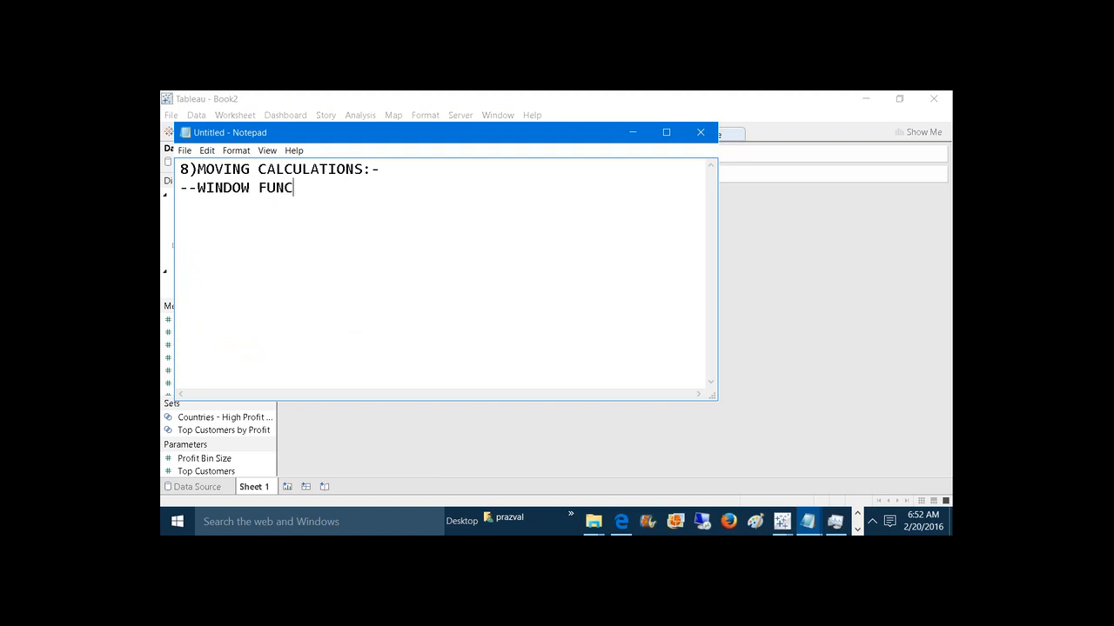
pyautogui.write('TIONS')
pyautogui.press('Return')
# Step: Below a blank line, add "Syntax:-" followed by the line "WINDOW_FUNCTION(Expression,[Start],[End])"
pyautogui.press('Return')
pyautogui.write('-->')
pyautogui.press('BackSpace')
pyautogui.press('BackSpace')
pyautogui.press('BackSpace')
pyautogui.write('Syntax:-WIN')
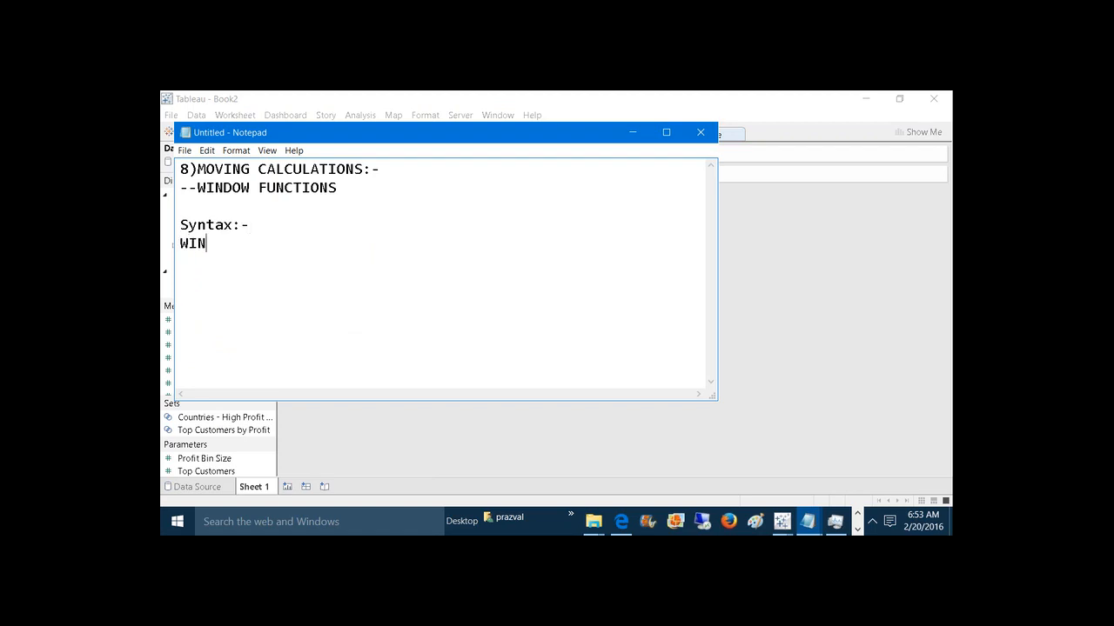
pyautogui.write('DOW_FUNCTION')
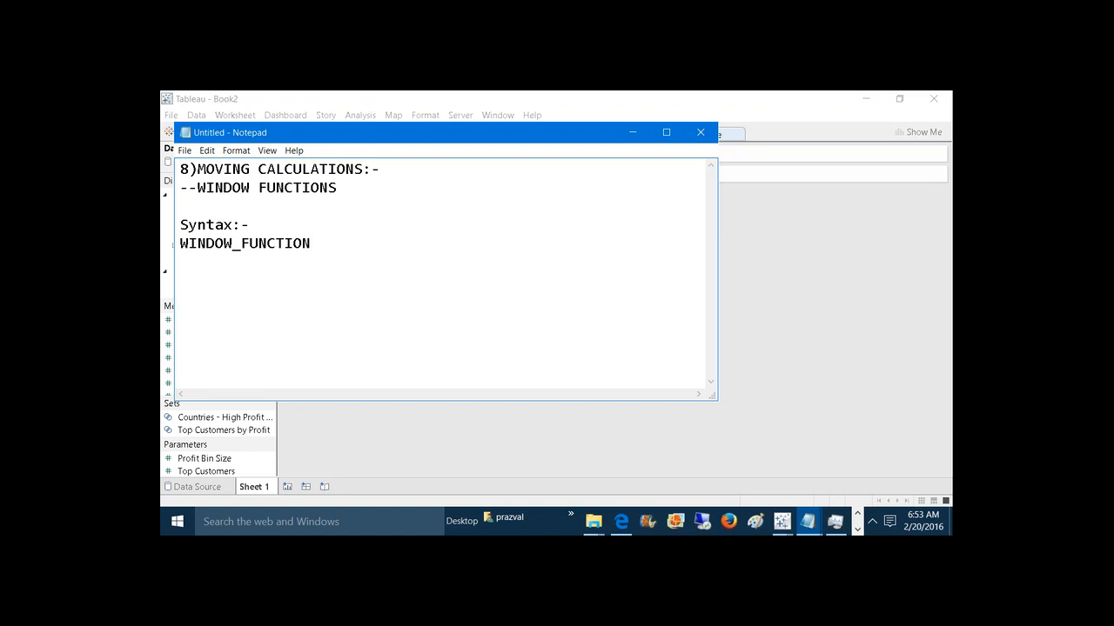
pyautogui.write('(Expression,[Start')
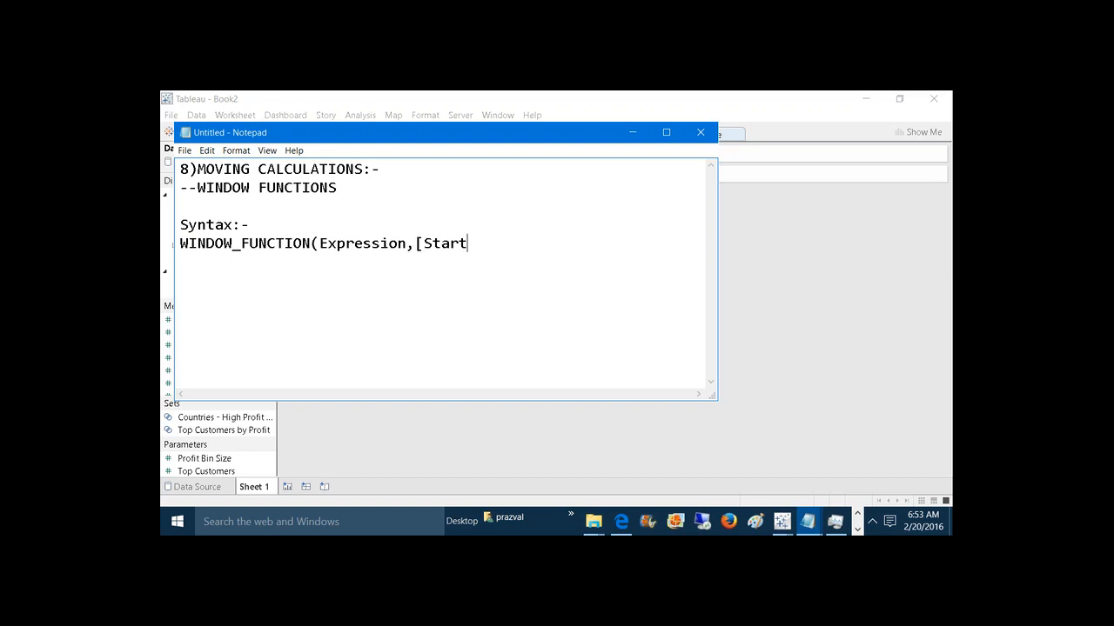
pyautogui.write('],[End])')
pyautogui.moveTo(414, 244); pyautogui.dragTo(474, 253)
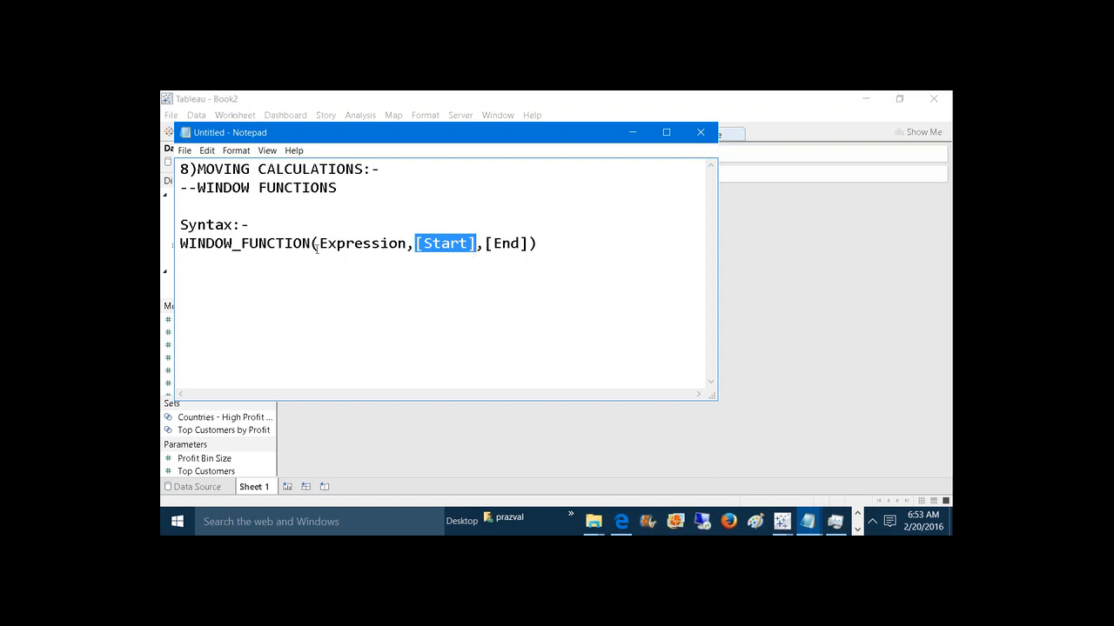
pyautogui.click(286, 247)
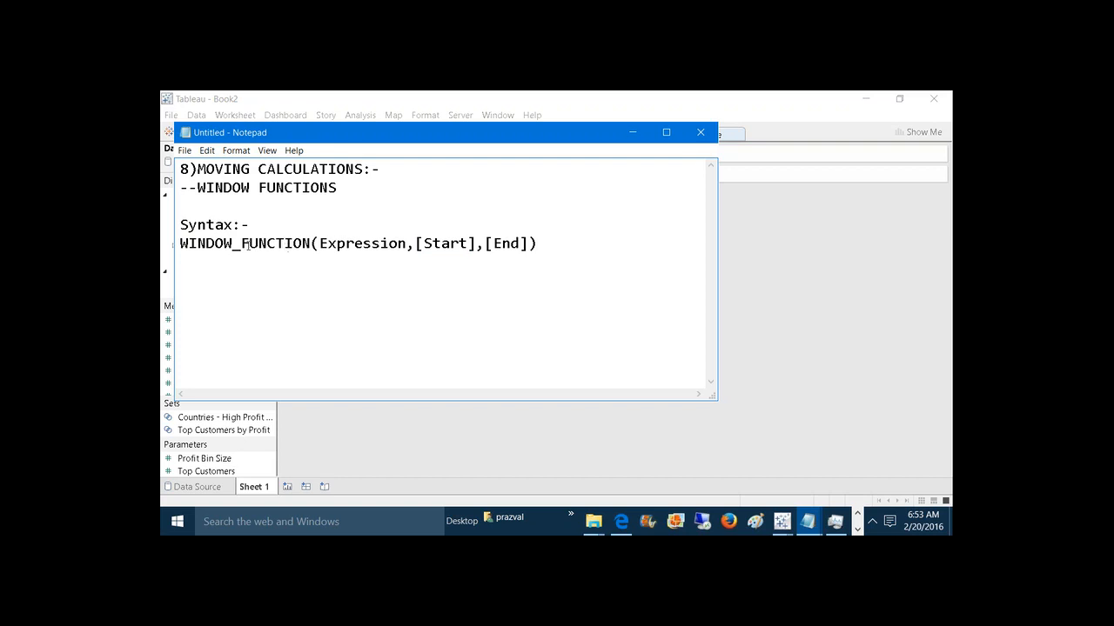
pyautogui.moveTo(241, 247); pyautogui.dragTo(311, 248)
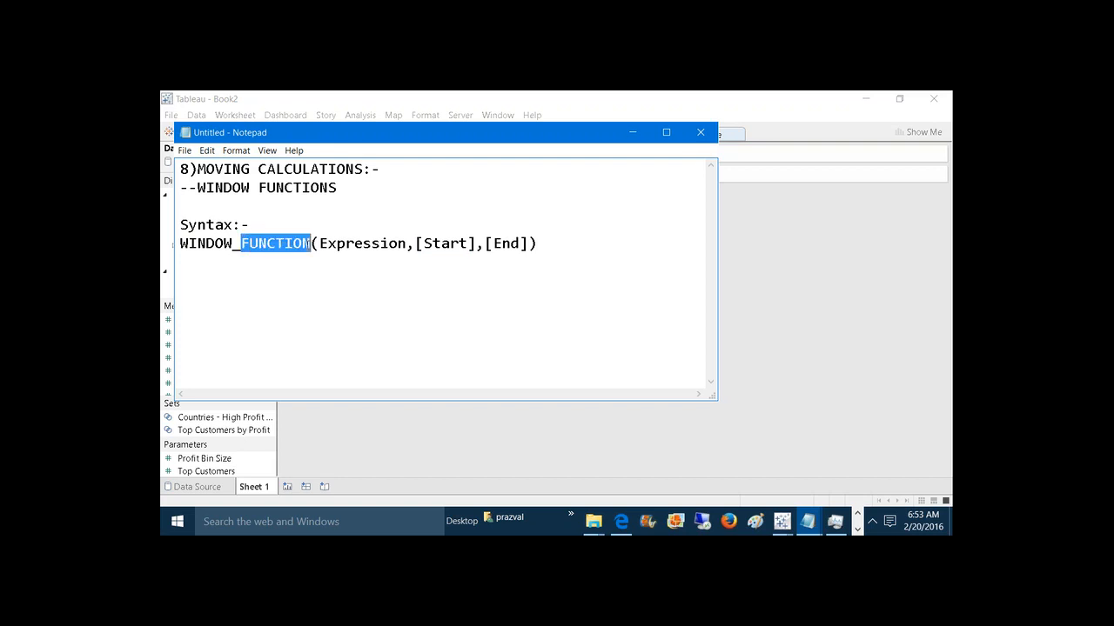
pyautogui.click(234, 197)
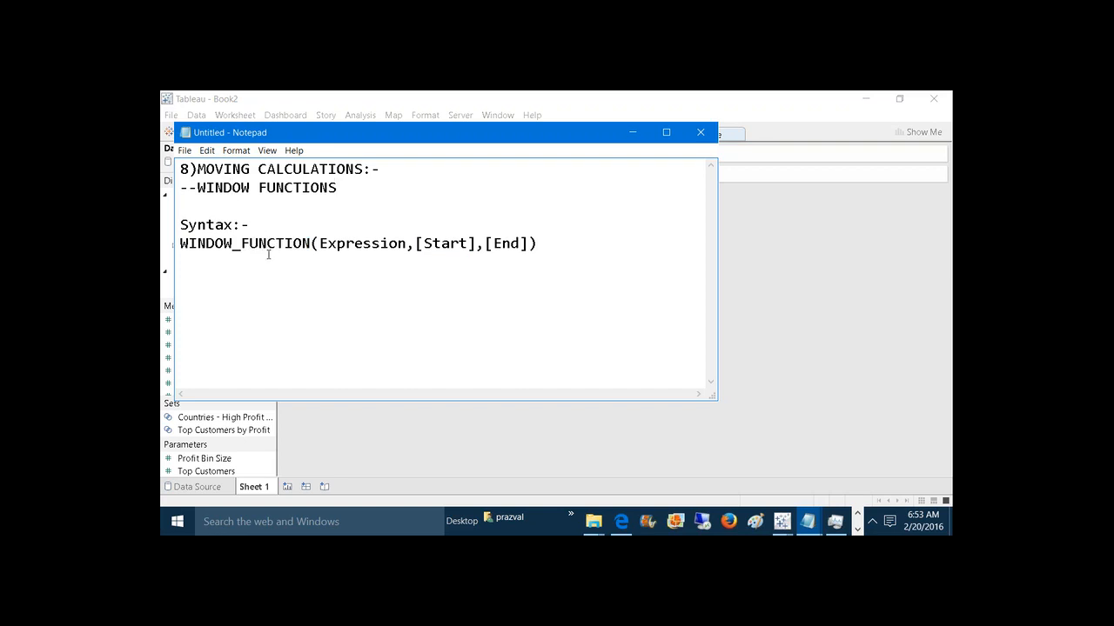
pyautogui.moveTo(236, 243); pyautogui.dragTo(180, 243)
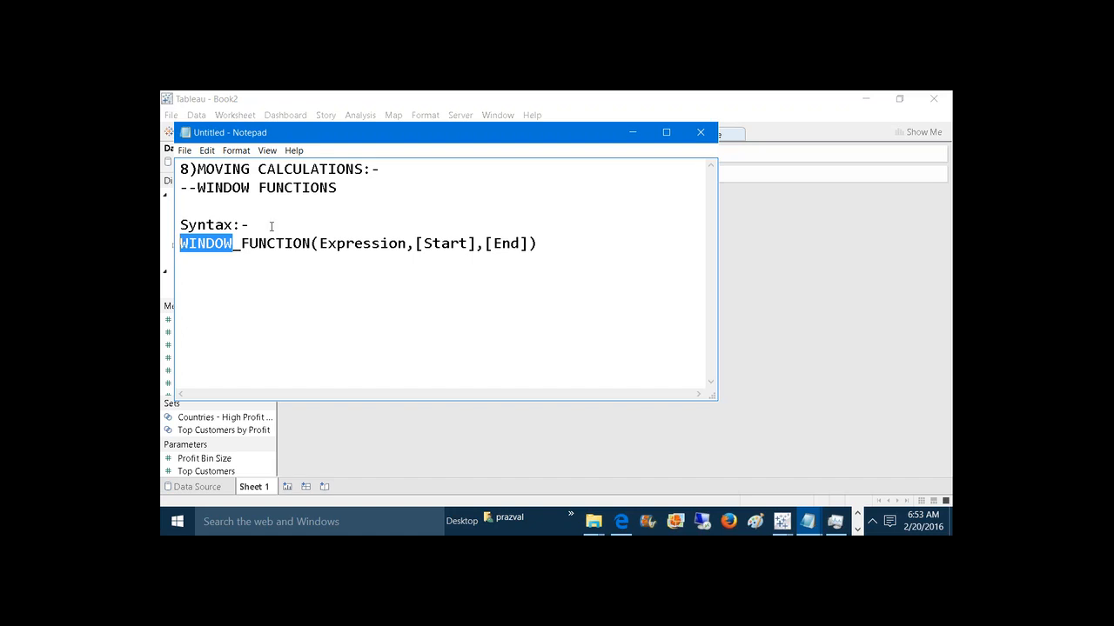
pyautogui.moveTo(416, 243); pyautogui.dragTo(528, 252)
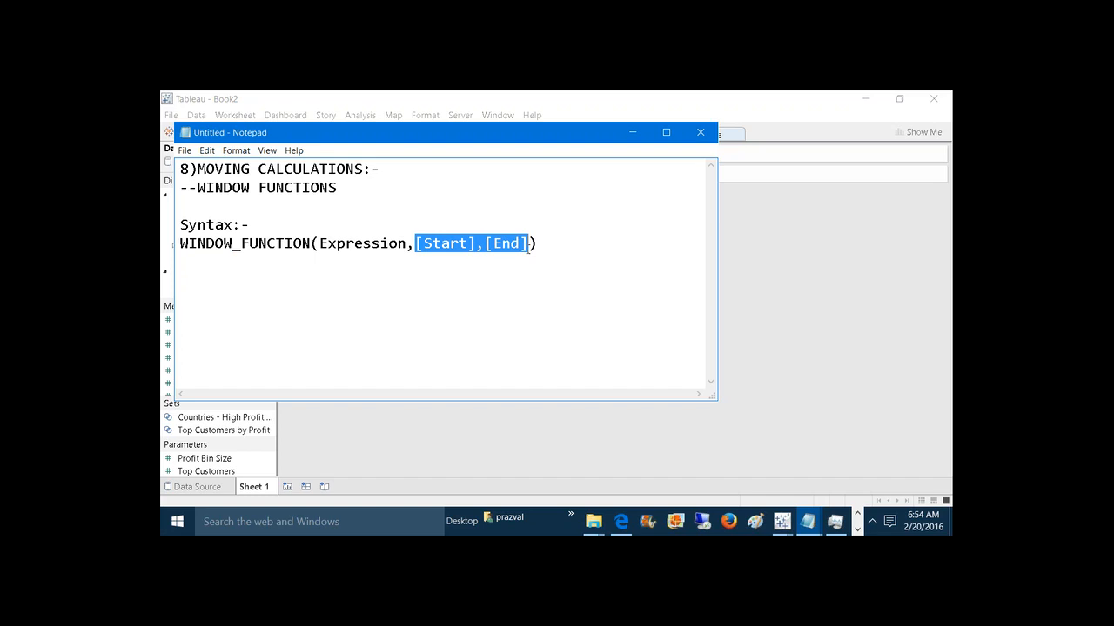
# Step: Below "--WINDOW FUNCTIONS", add the line "WINDOW_AVG,WINDOW_MIN,WINDOW_MAX,WINDOW_SUM etc" and leave blank lines before the syntax
pyautogui.click(306, 209)
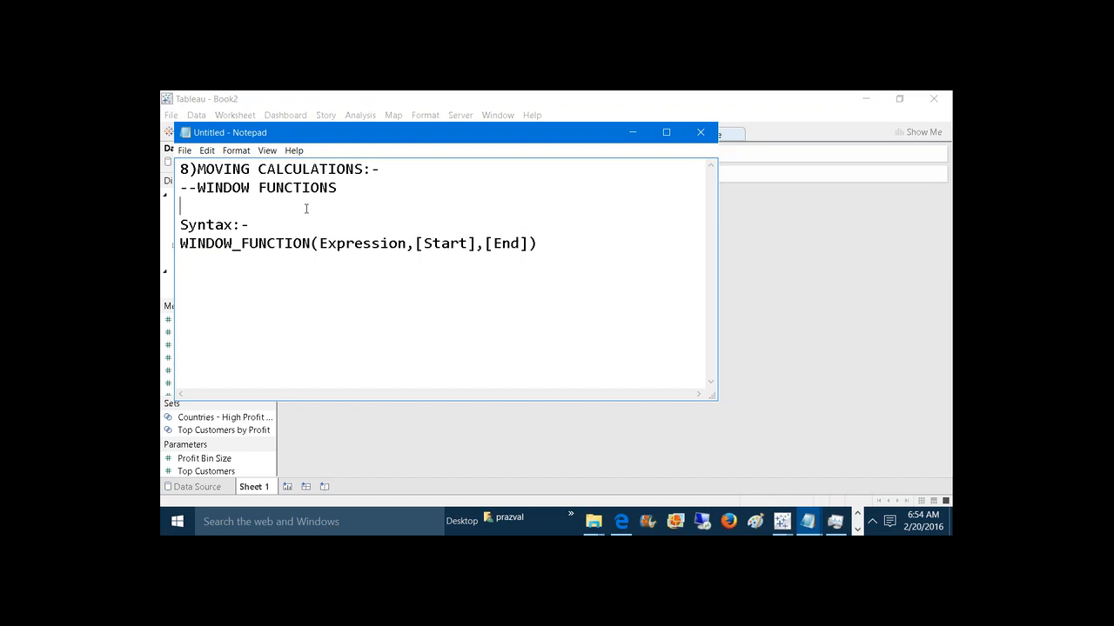
pyautogui.write('WINDOW_AVG,WINDO')
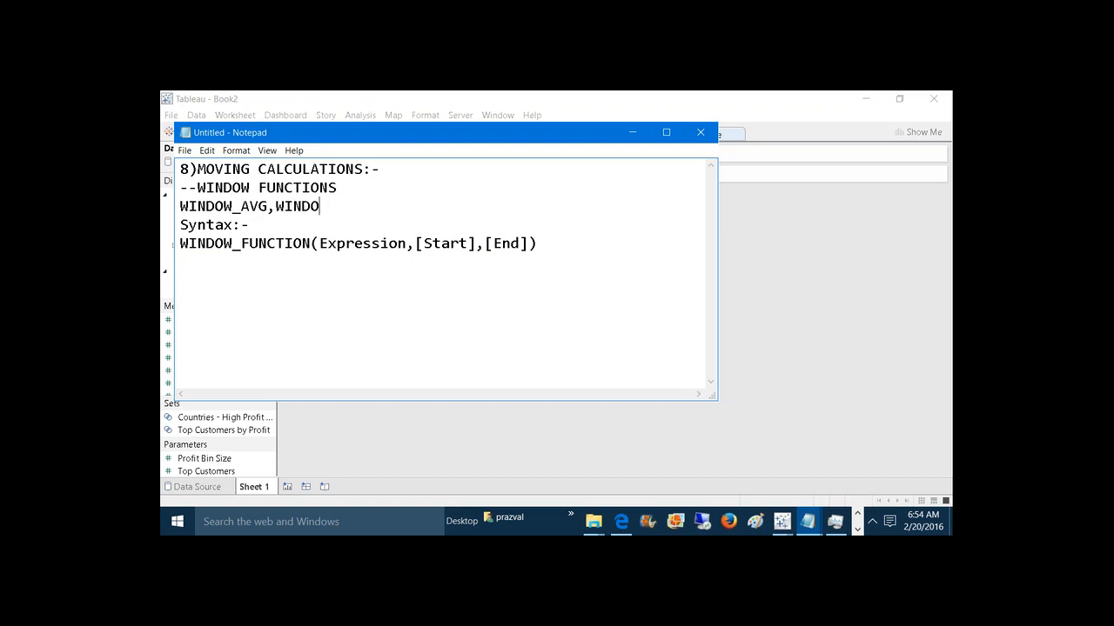
pyautogui.write('W_MIN,WINDOW_')
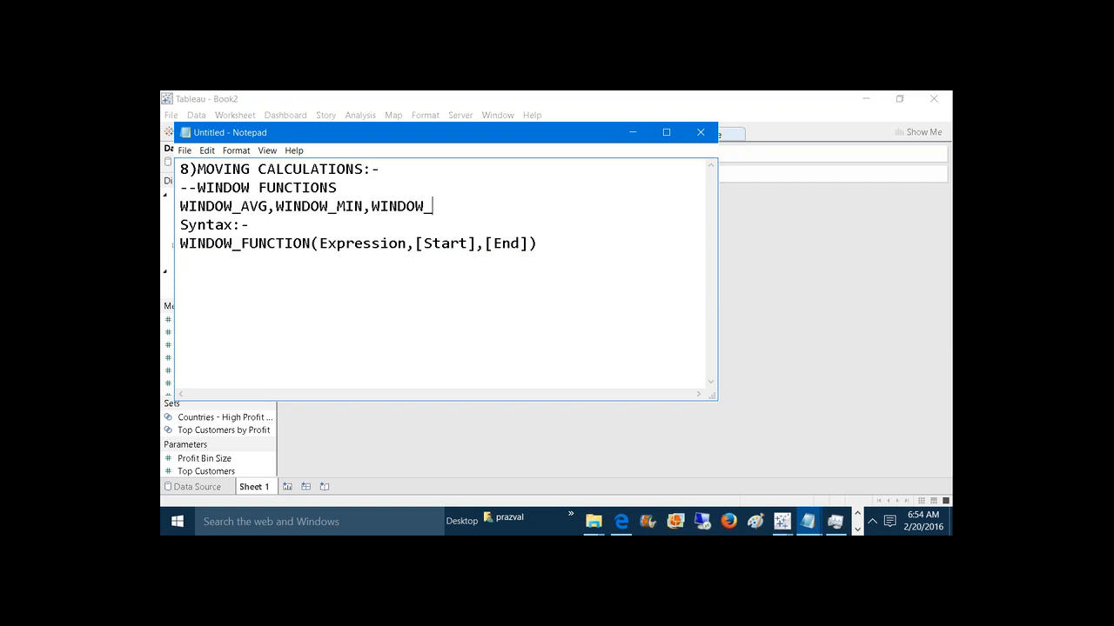
pyautogui.write('MAX,WINDOW_S')
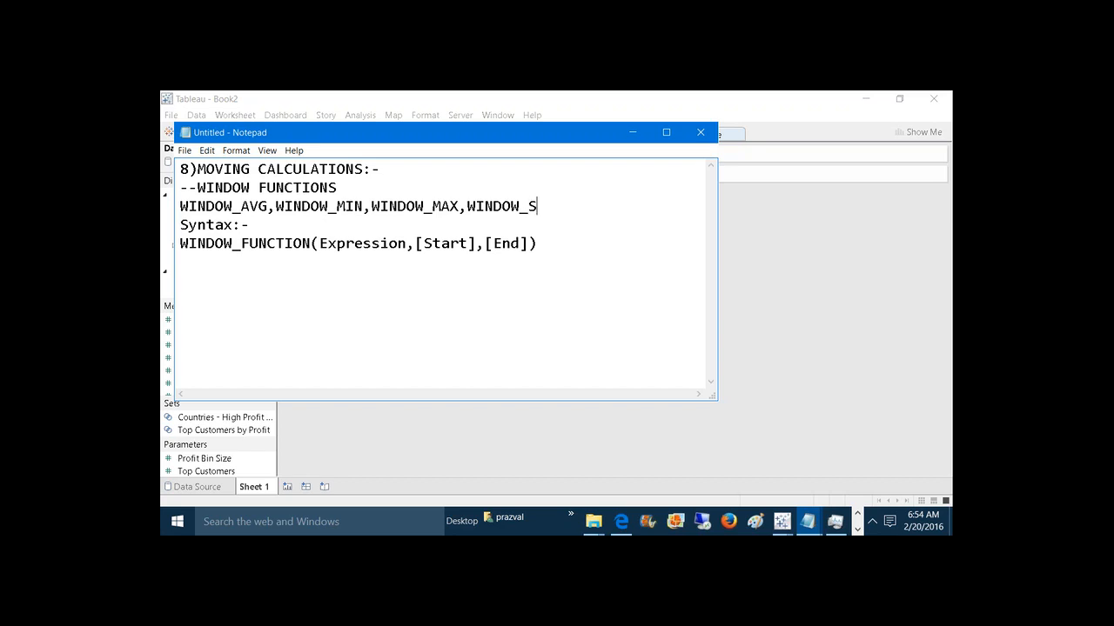
pyautogui.write('UM etc')
pyautogui.press('Return')
pyautogui.press('Return')
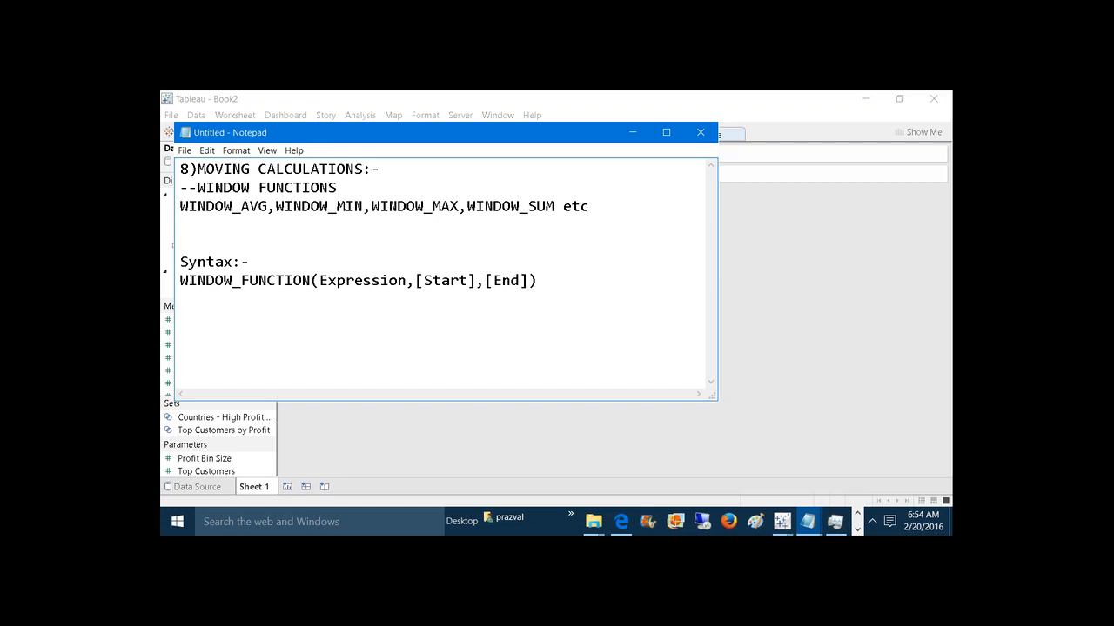
# Step: Add the example "AVG(SUM(SALES))" directly above "Syntax:-" and highlight its inner SUM
pyautogui.write('AVG(SUM(SALES')
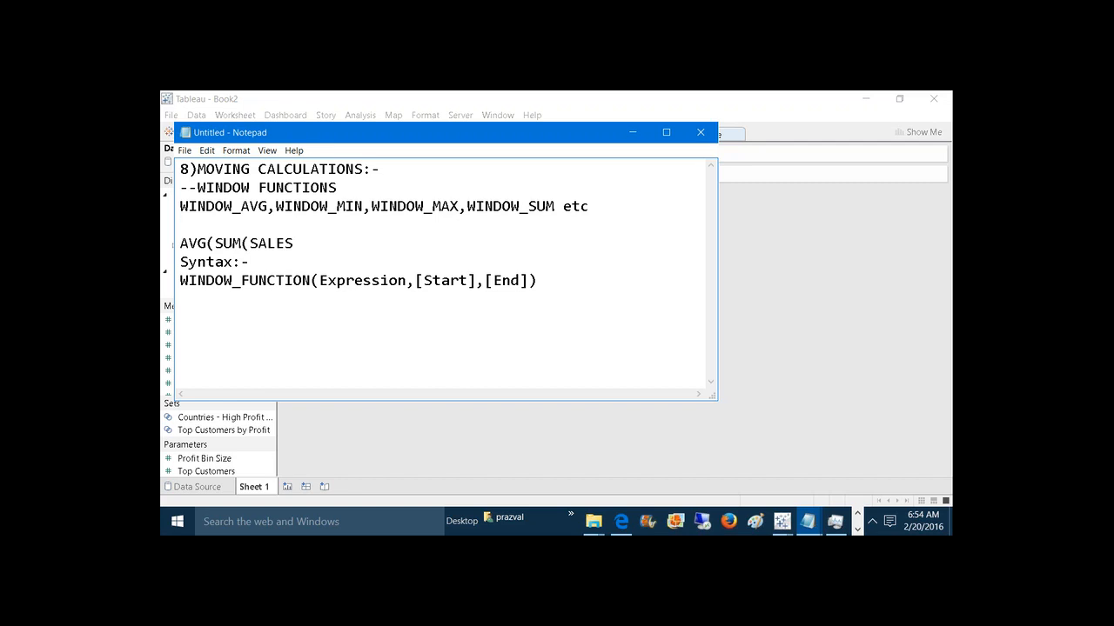
pyautogui.write('))')
pyautogui.moveTo(180, 243); pyautogui.dragTo(243, 244)
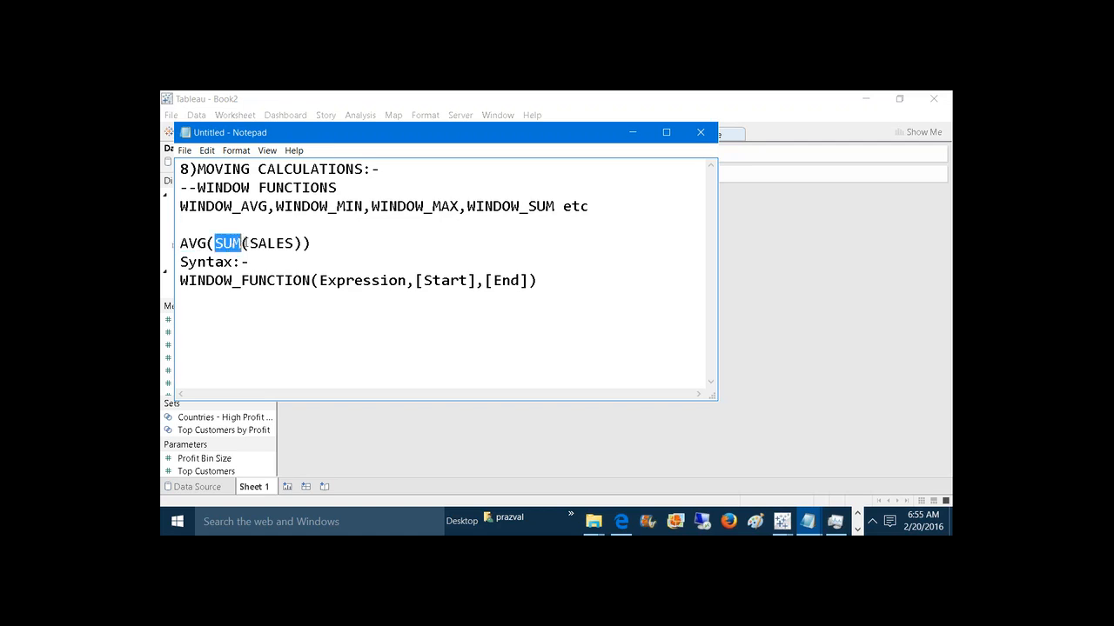
# Step: Switch to Tableau and start a new calculated field with the formula AVG(SUM(SALES))
pyautogui.click(632, 132)
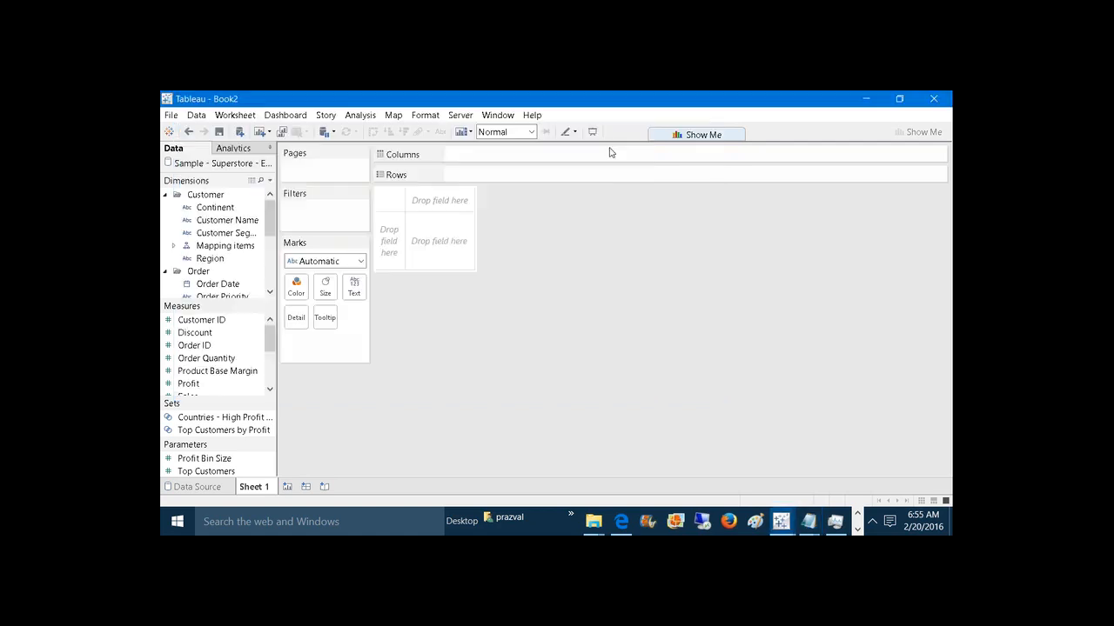
pyautogui.click(270, 180)
pyautogui.click(266, 193)
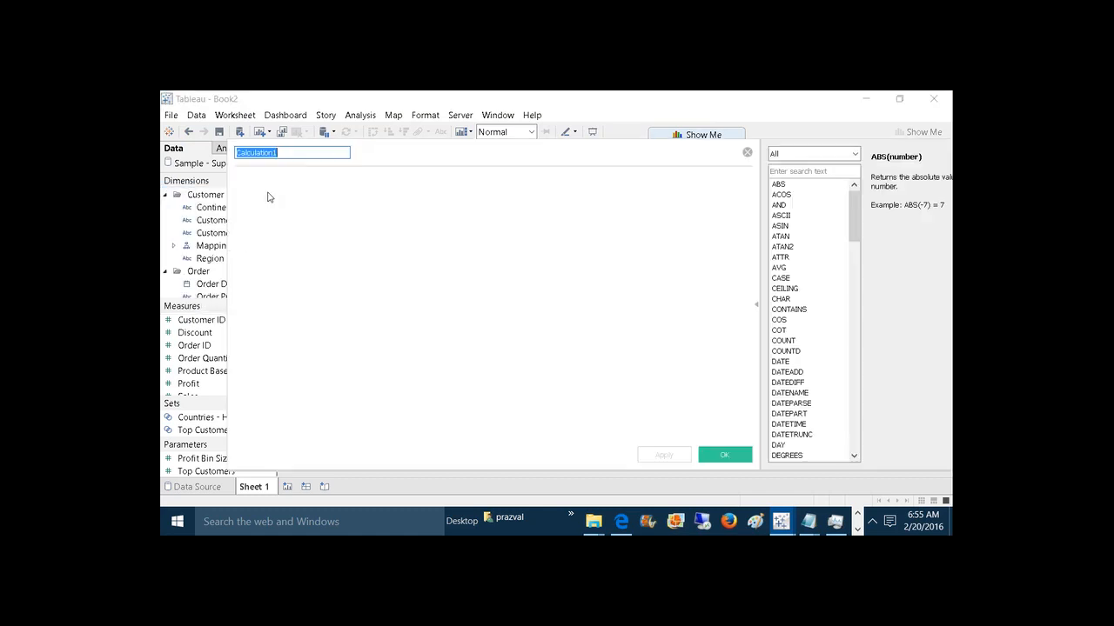
pyautogui.click(415, 198)
pyautogui.write('AV')
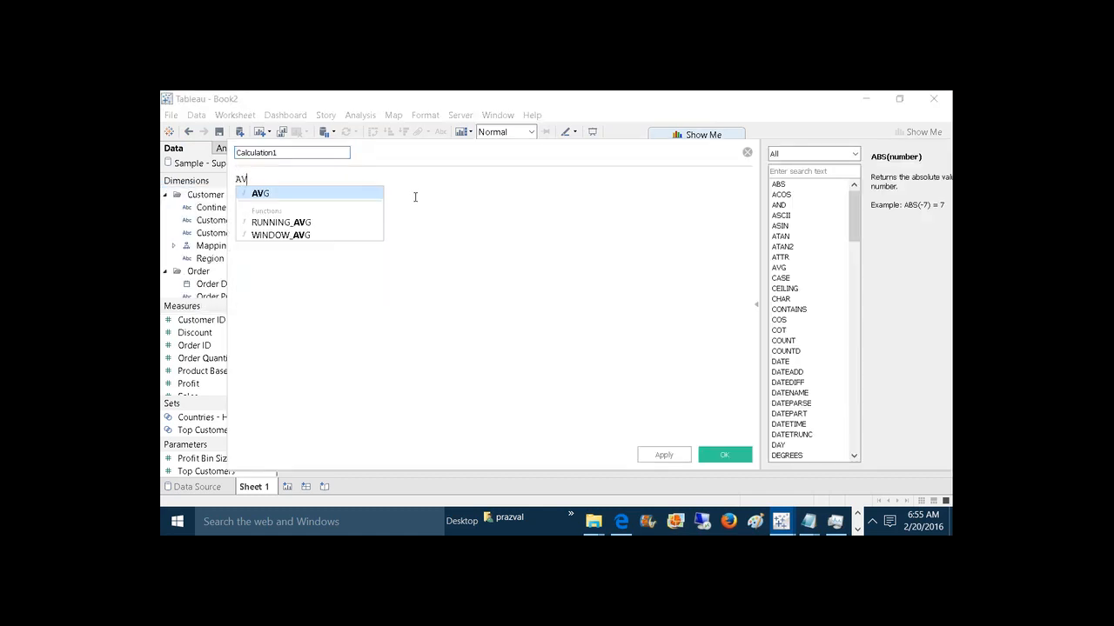
pyautogui.write('G(SU')
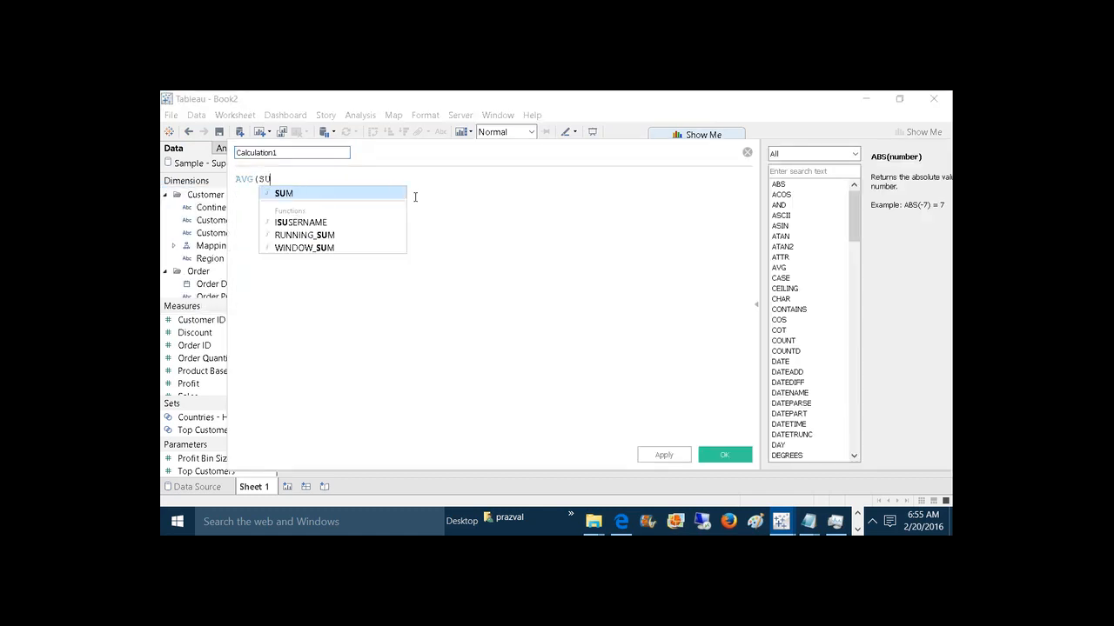
pyautogui.write('M(S')
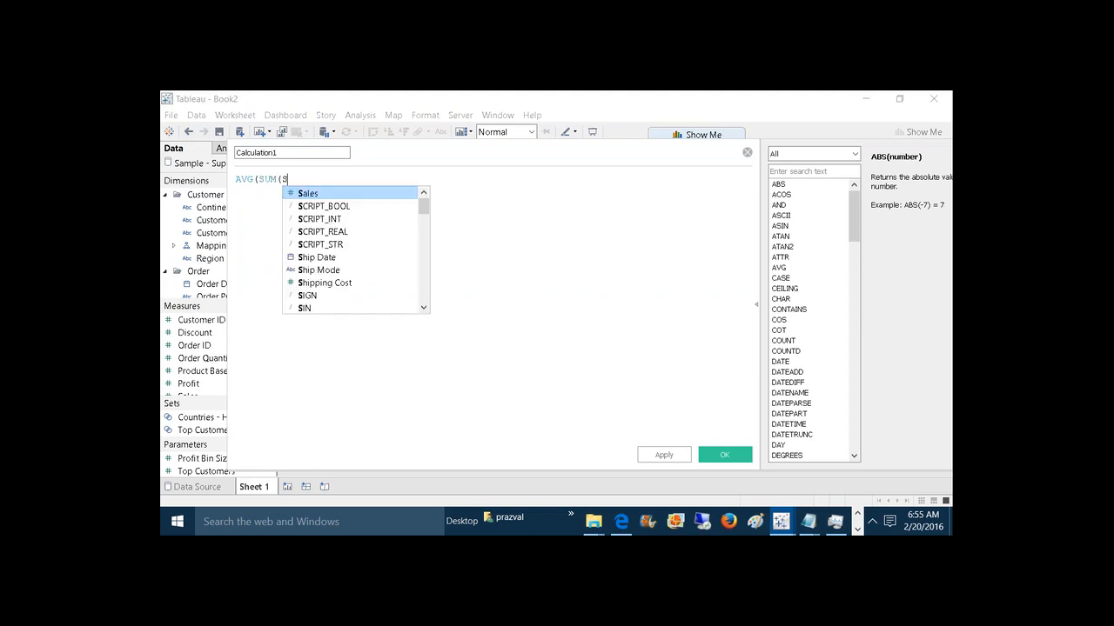
pyautogui.write('ALES))')
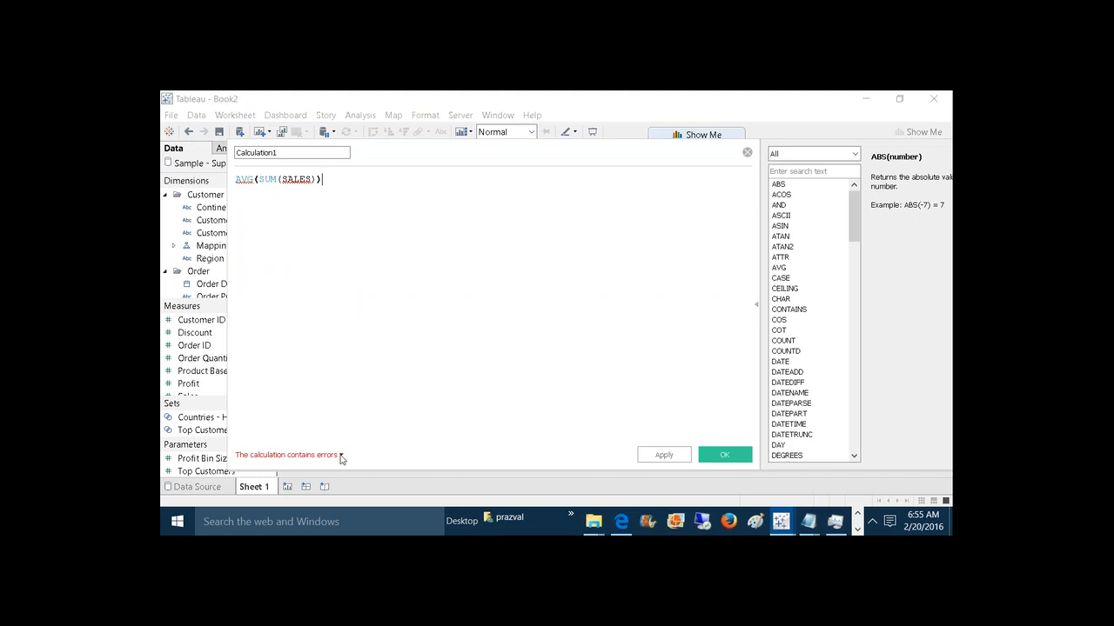
# Step: Check the calculation's error details and replace SALES in the formula with the [Sales] field
pyautogui.click(341, 456)
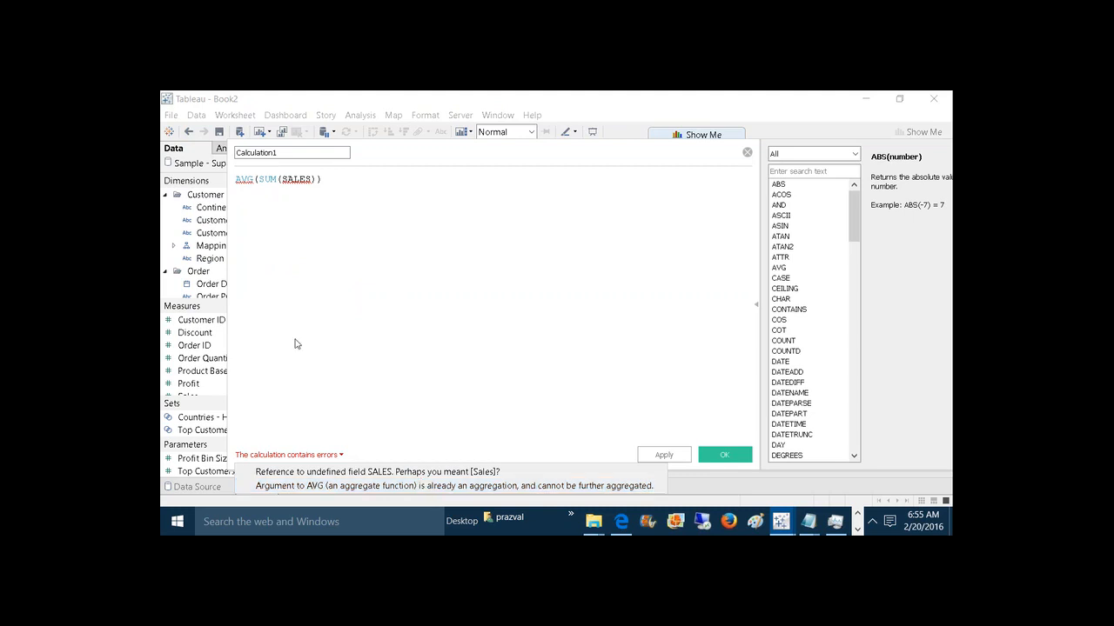
pyautogui.click(304, 180)
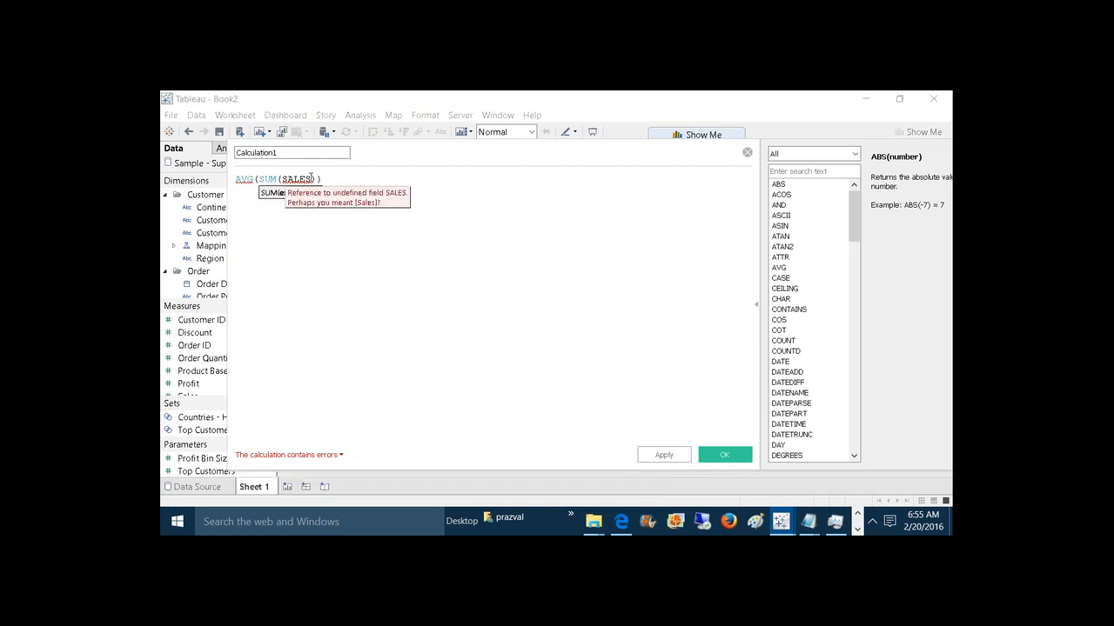
pyautogui.click(313, 179)
pyautogui.press('BackSpace')
pyautogui.press('BackSpace')
pyautogui.press('BackSpace')
pyautogui.press('BackSpace')
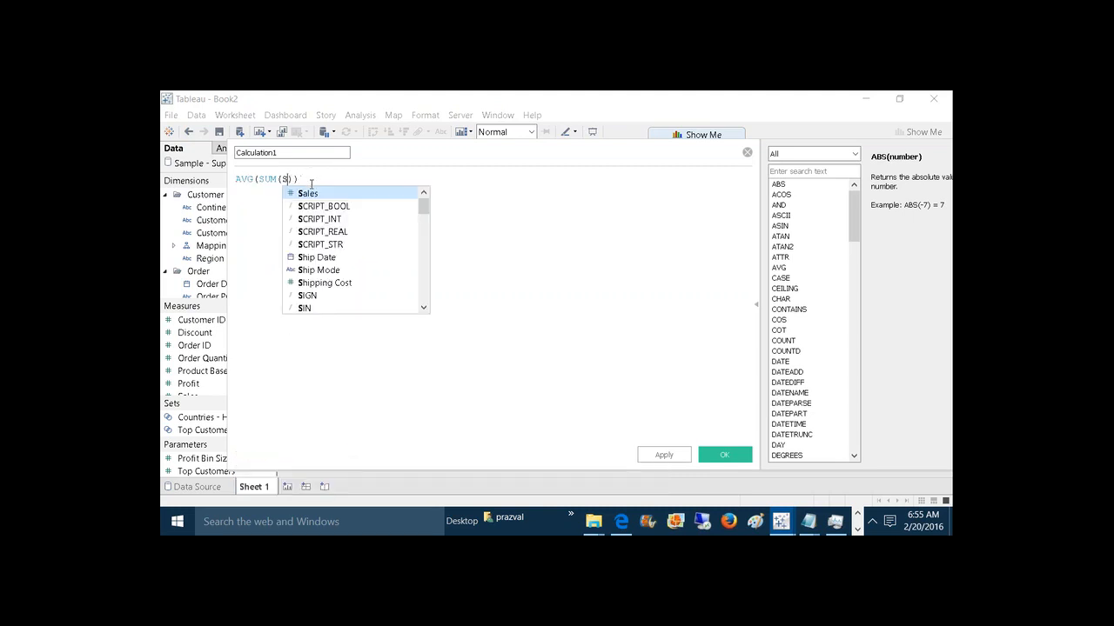
pyautogui.click(311, 193)
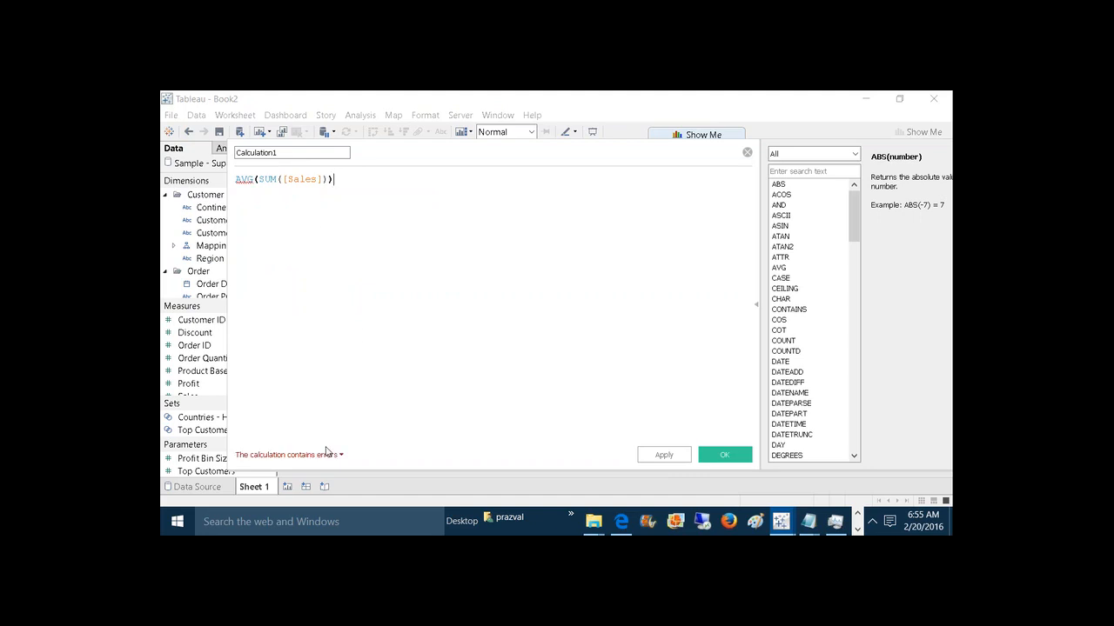
pyautogui.click(339, 456)
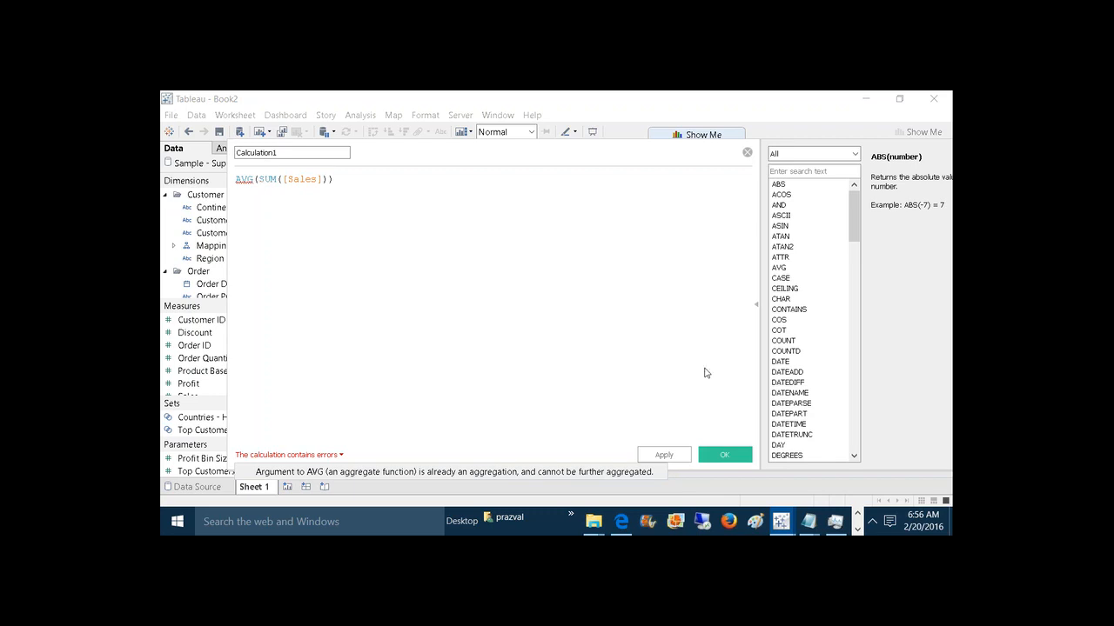
# Step: Change AVG to WINDOW_AVG so the formula reads WINDOW_AVG(SUM([Sales]))
pyautogui.click(240, 180)
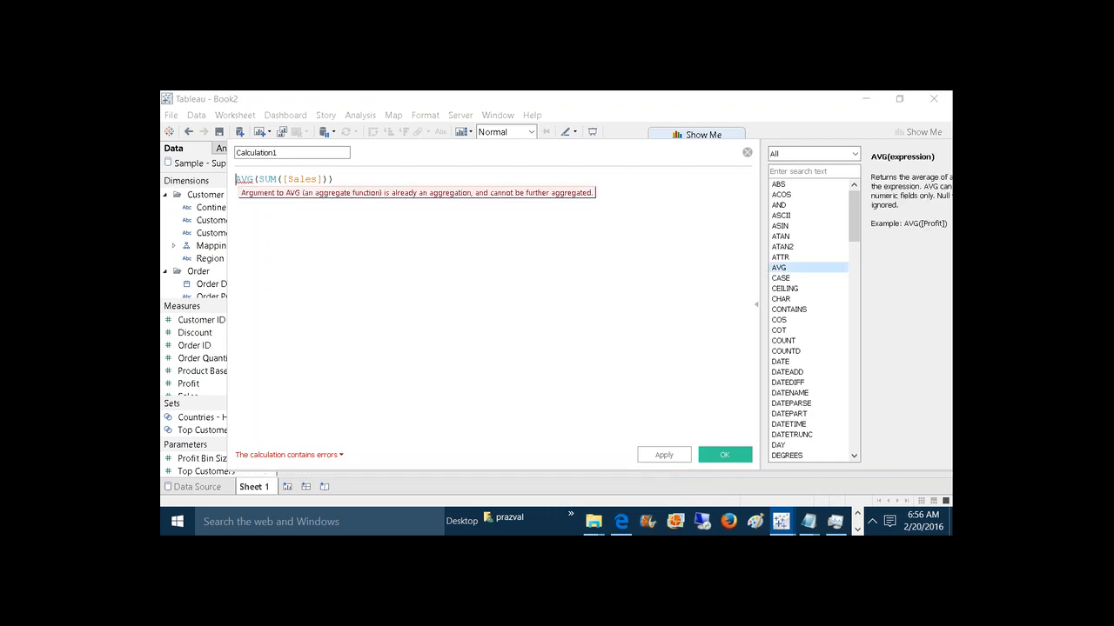
pyautogui.write('WINDOW')
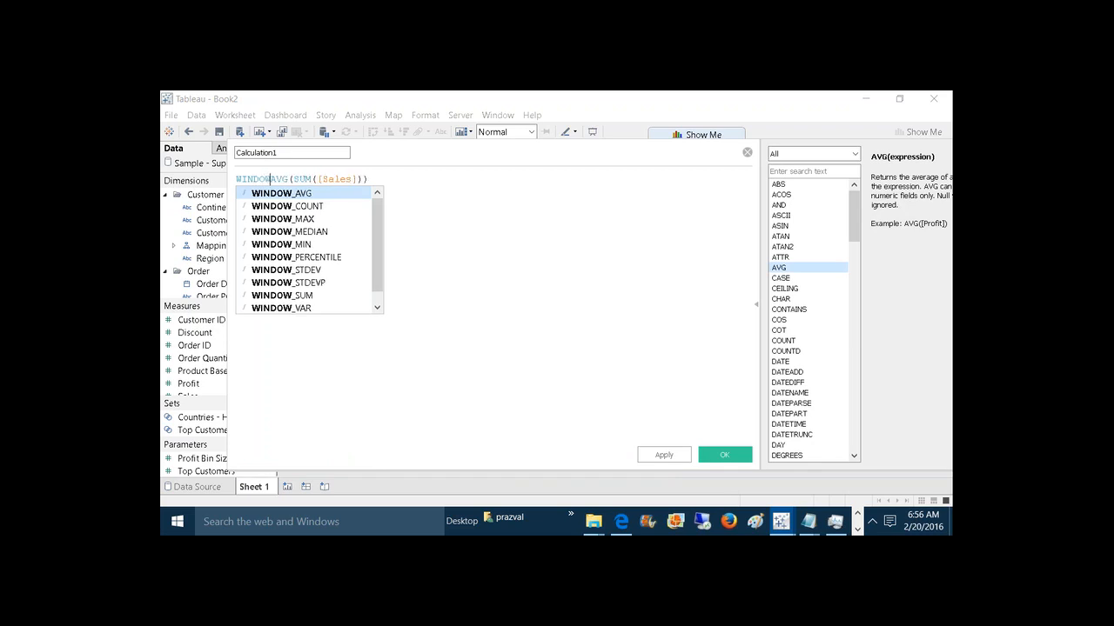
pyautogui.write('_')
pyautogui.click(465, 220)
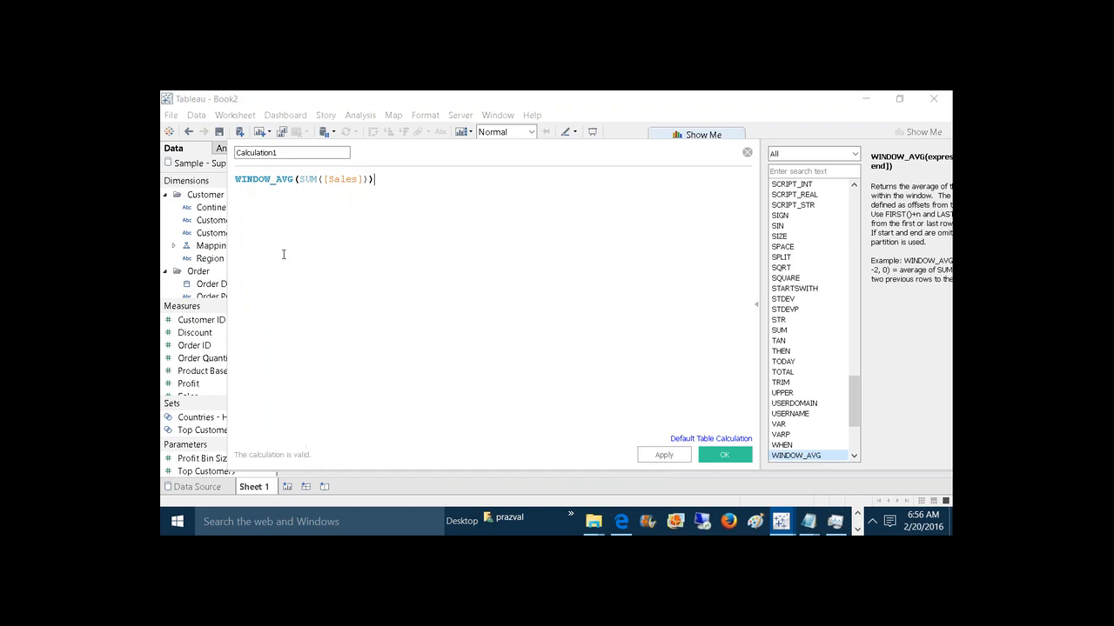
pyautogui.moveTo(271, 184); pyautogui.dragTo(236, 180)
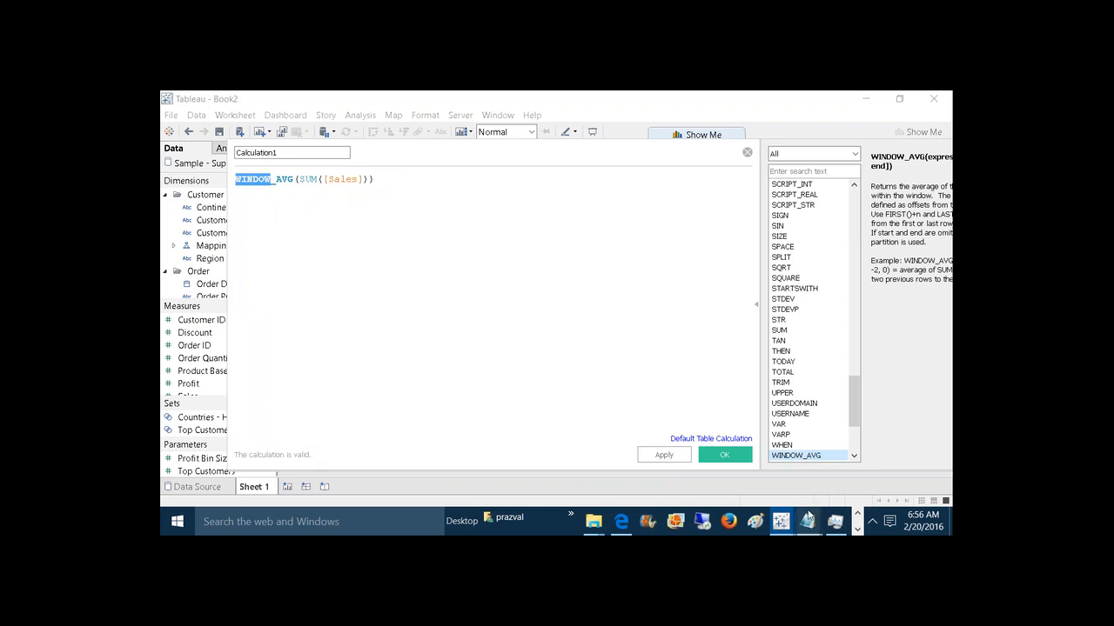
# Step: Switch to the Notepad notes and highlight the [Start] and [End] arguments in the window function syntax
pyautogui.moveTo(808, 517)
pyautogui.click(826, 486)
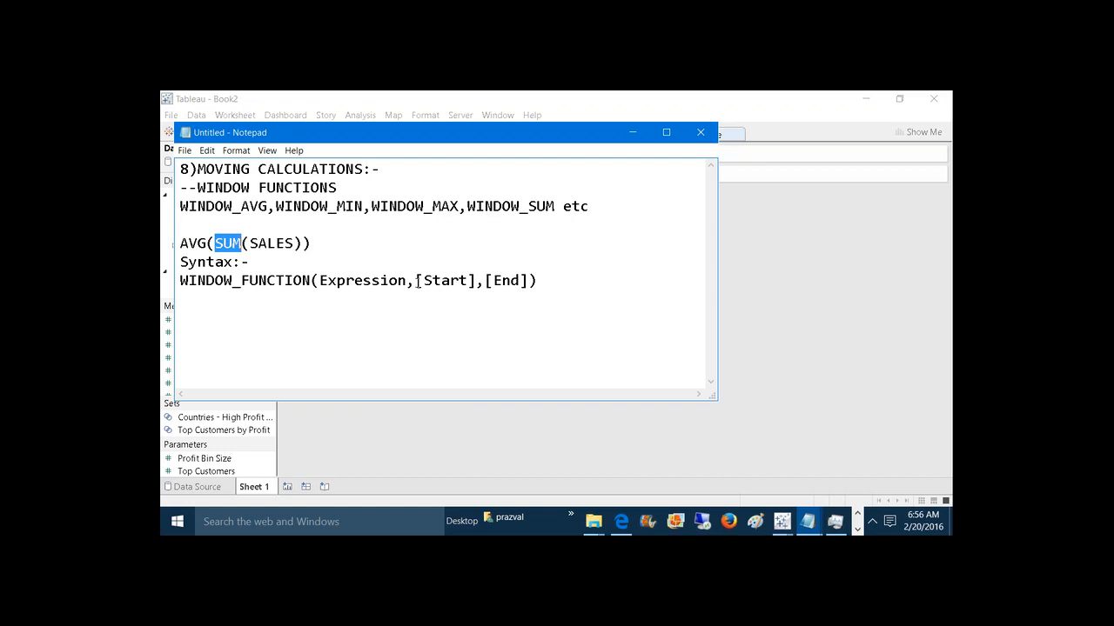
pyautogui.moveTo(418, 281); pyautogui.dragTo(529, 280)
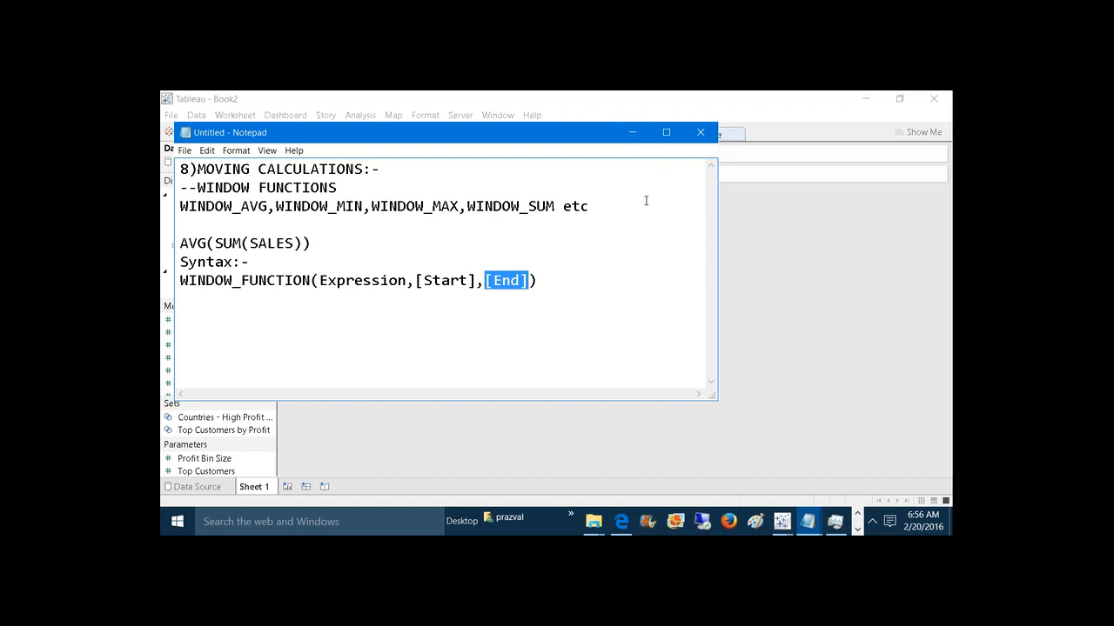
# Step: Maximize the notes and add a sample table header with PRODUCT and SUM(SALES) below the window function syntax
pyautogui.click(666, 133)
pyautogui.click(581, 244)
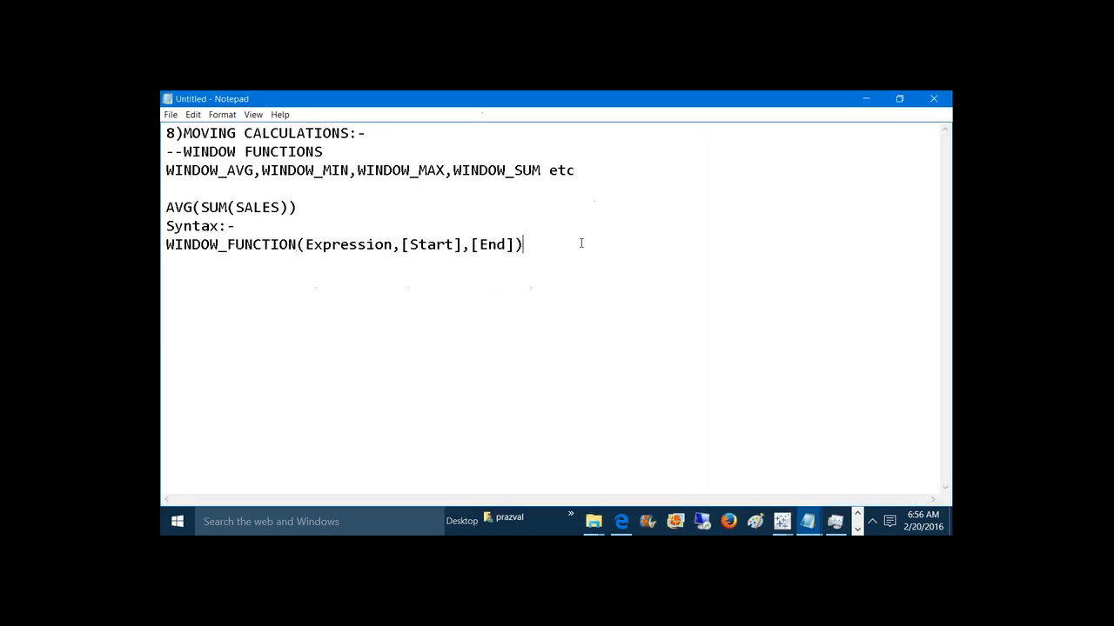
pyautogui.press('Return')
pyautogui.press('Return')
pyautogui.write('PR')
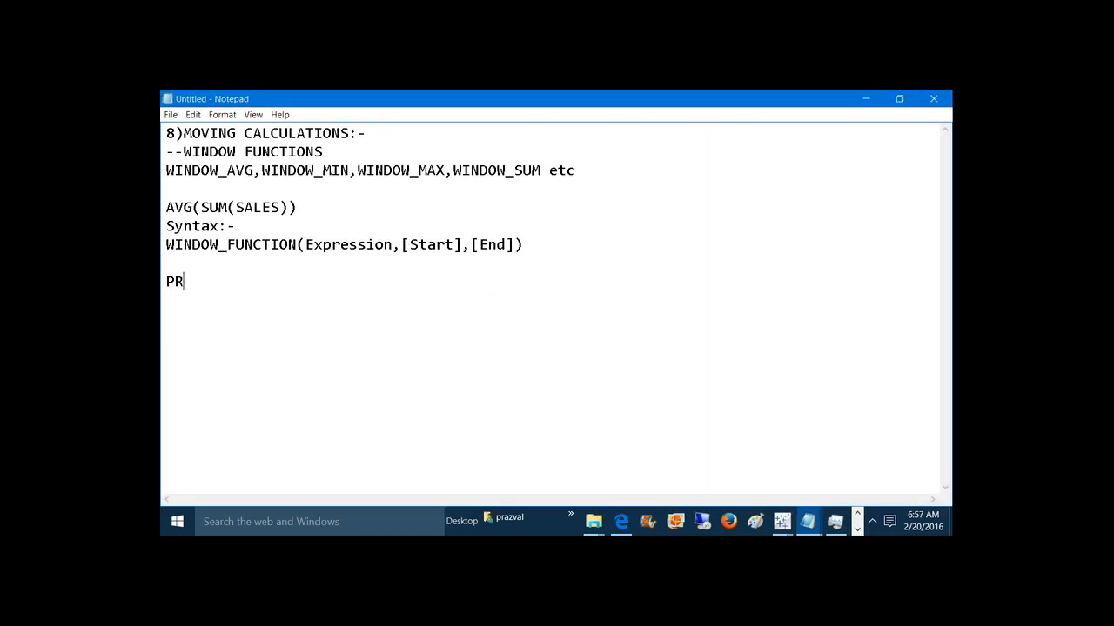
pyautogui.write('ODUCT  SUM(SALES)')
pyautogui.press('Return')
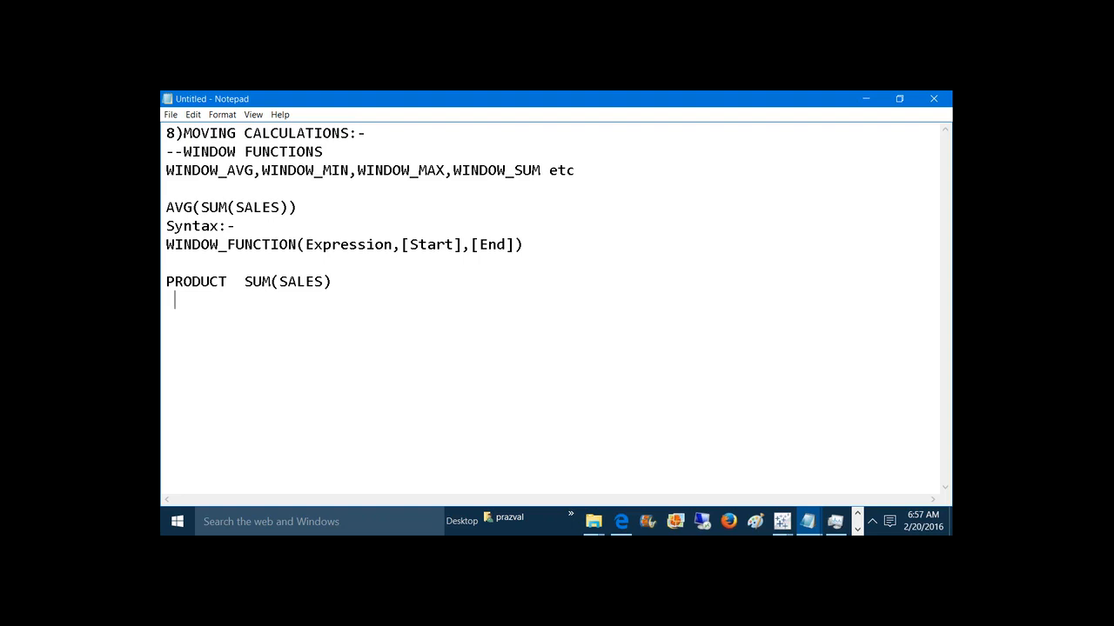
# Step: Fill in three sample rows under the header: A with 100, B with 200 and C with 300
pyautogui.write('A       100')
pyautogui.press('Return')
pyautogui.write('B       200')
pyautogui.press('Return')
pyautogui.write('C       300')
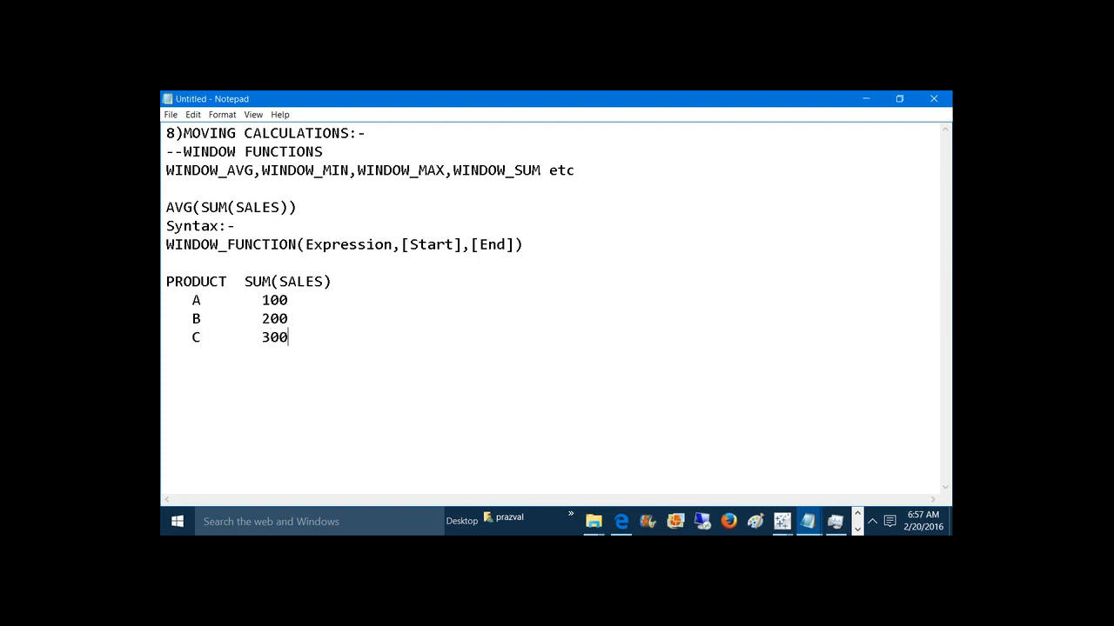
# Step: Add a third column heading WINDOW_SUM(SUM(SALES),0,1) beside SUM(SALES) in the sample table
pyautogui.click(397, 285)
pyautogui.write('WINDOW_SUM(SUM')
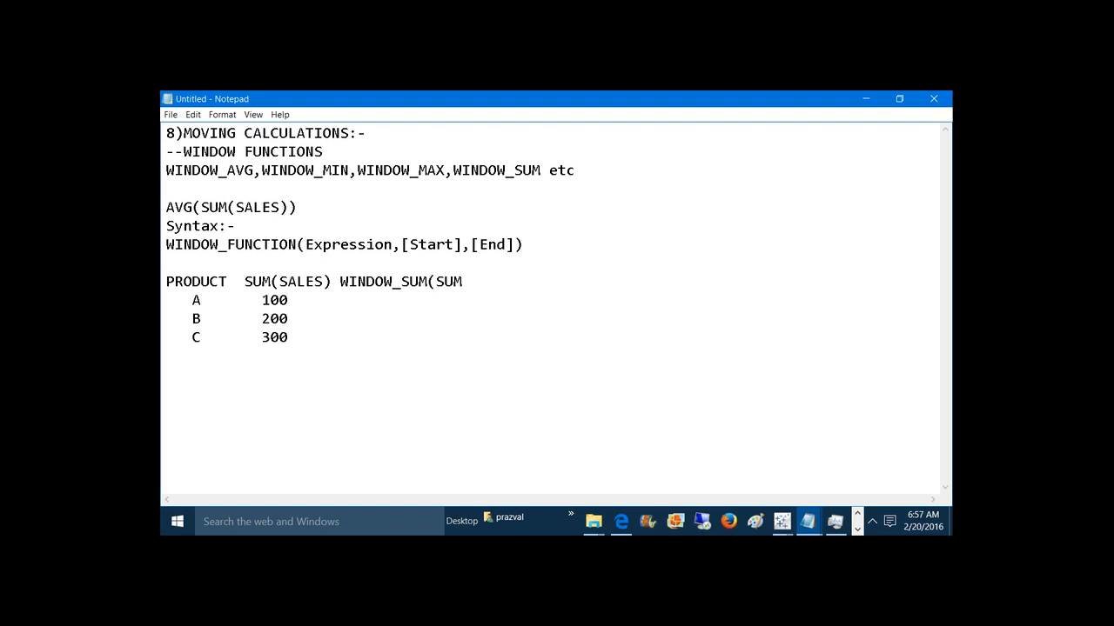
pyautogui.write('(SALES),0,1)')
# Step: Underline product A and bracket its sales value together with B's, using the on-screen pen
pyautogui.click(703, 105)
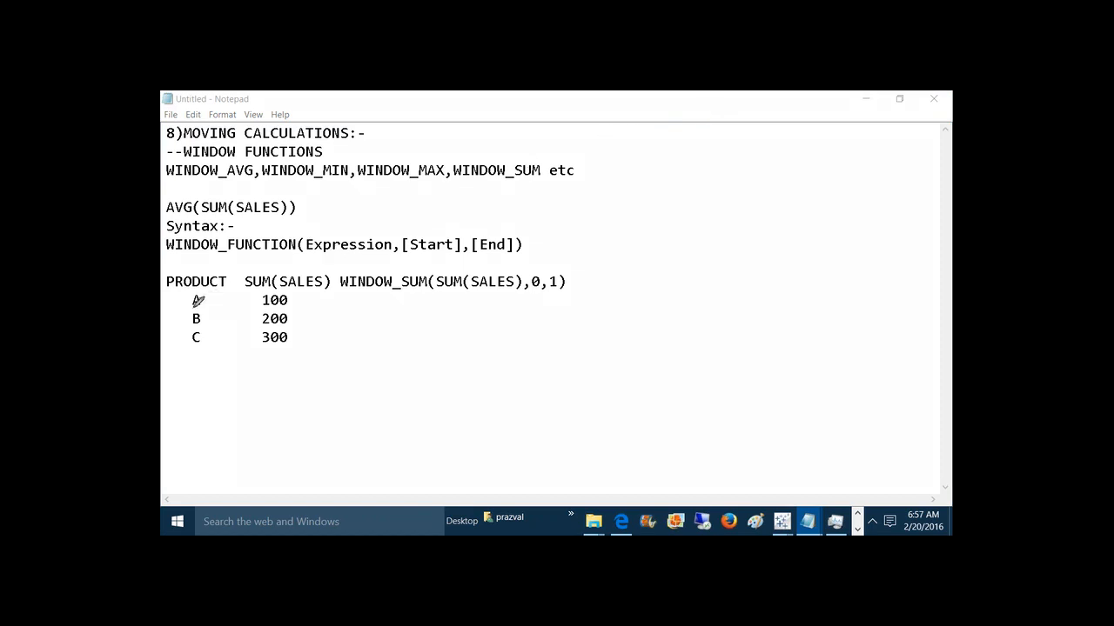
pyautogui.moveTo(202, 305); pyautogui.dragTo(186, 305)
pyautogui.moveTo(289, 298)
pyautogui.mouseDown()
pyautogui.moveTo(302, 296)
pyautogui.moveTo(288, 322)
pyautogui.mouseUp()
pyautogui.click(332, 298)
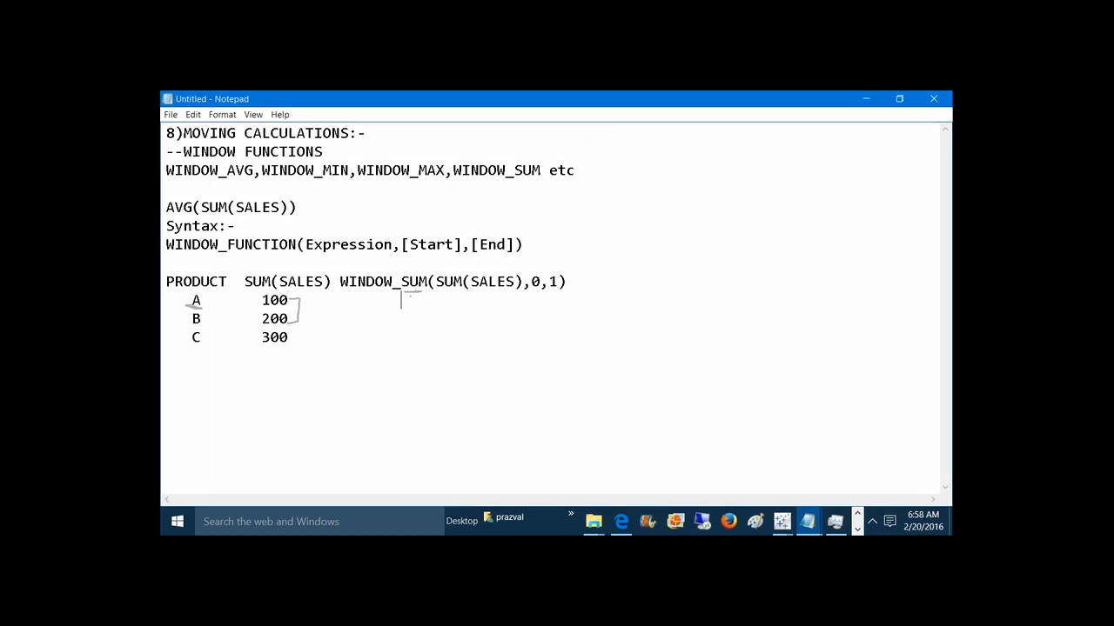
# Step: Enter 300, 500 and 300 for rows A, B and C under WINDOW_SUM(SUM(SALES),0,1)
pyautogui.write('300')
pyautogui.write('500')
pyautogui.click(271, 338)
pyautogui.write('300')
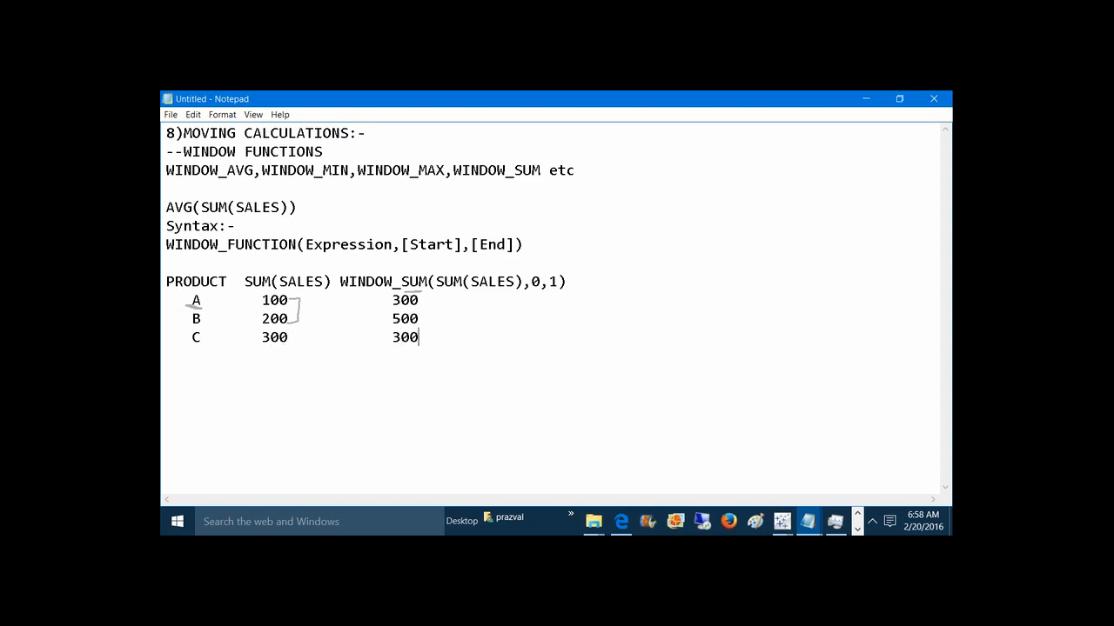
# Step: Add a fourth column heading WINDOW_SUM(SUM(SALES),-1,0) to the sample table
pyautogui.click(574, 281)
pyautogui.write('WINDOW_SUM(SUM(SALES')
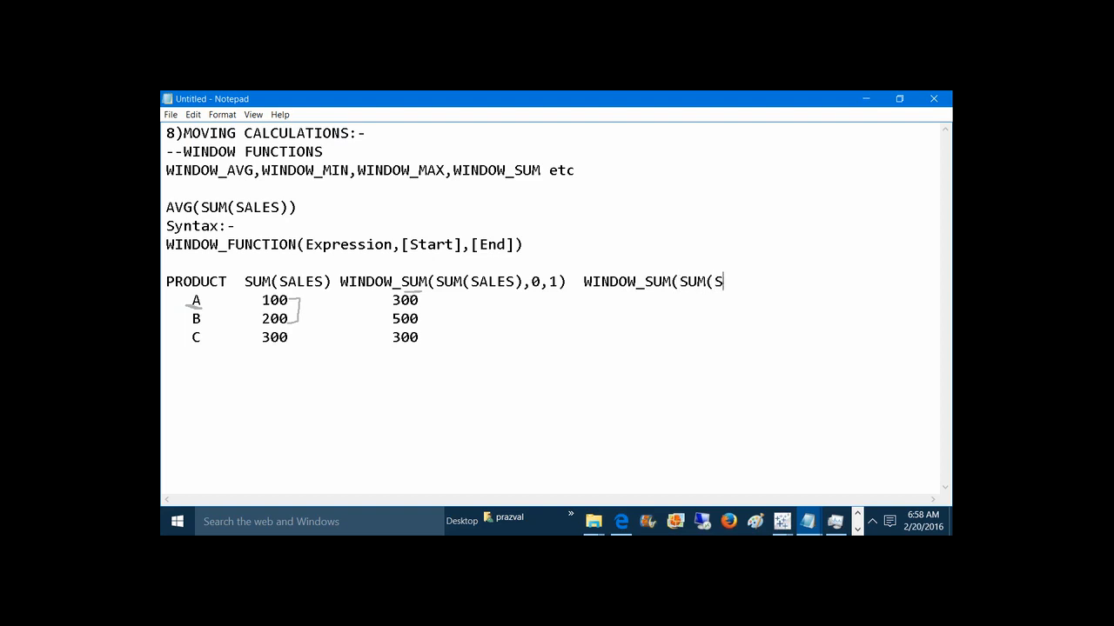
pyautogui.write('),-1,0)')
# Step: Mark row A's sales value with the on-screen pen and enter 100 for A under WINDOW_SUM(SUM(SALES),-1,0)
pyautogui.click(601, 127)
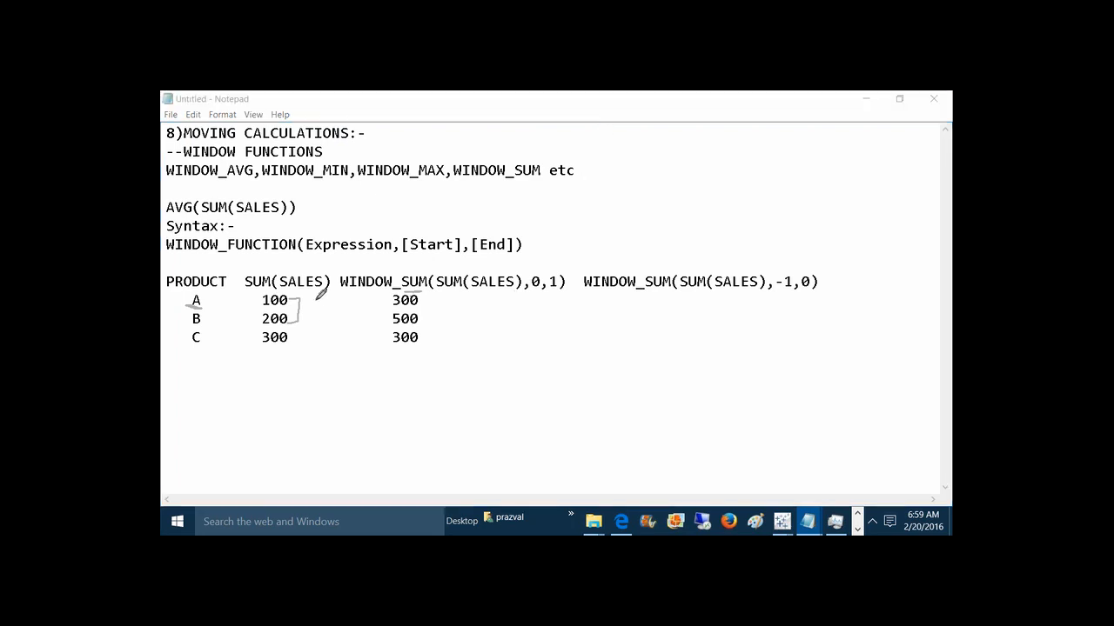
pyautogui.moveTo(312, 300); pyautogui.dragTo(321, 290)
pyautogui.click(454, 297)
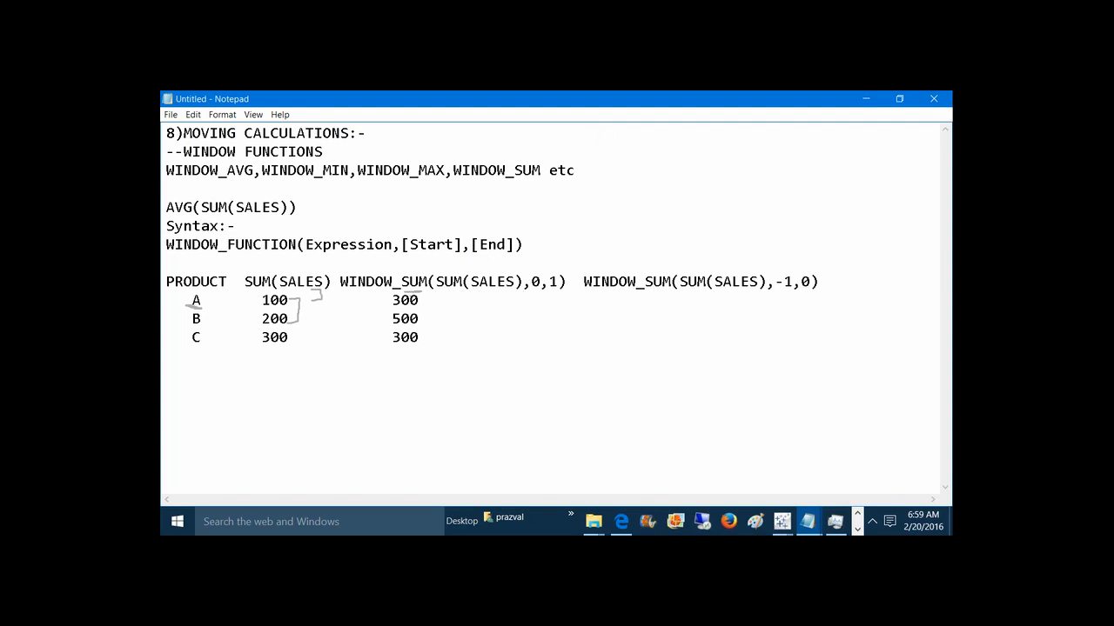
pyautogui.write('100')
# Step: Bracket the sales rows A and B with the pen, and enter 300 for B and 500 for C in the -1,0 column
pyautogui.click(604, 129)
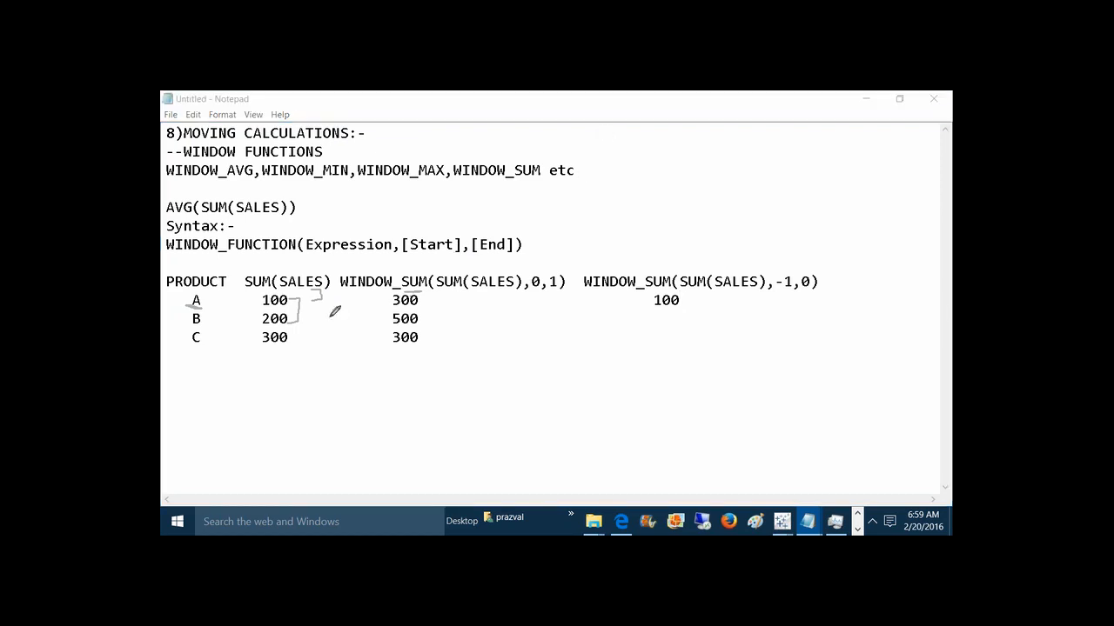
pyautogui.moveTo(322, 319)
pyautogui.mouseDown()
pyautogui.moveTo(336, 318)
pyautogui.moveTo(337, 296)
pyautogui.mouseUp()
pyautogui.click(581, 127)
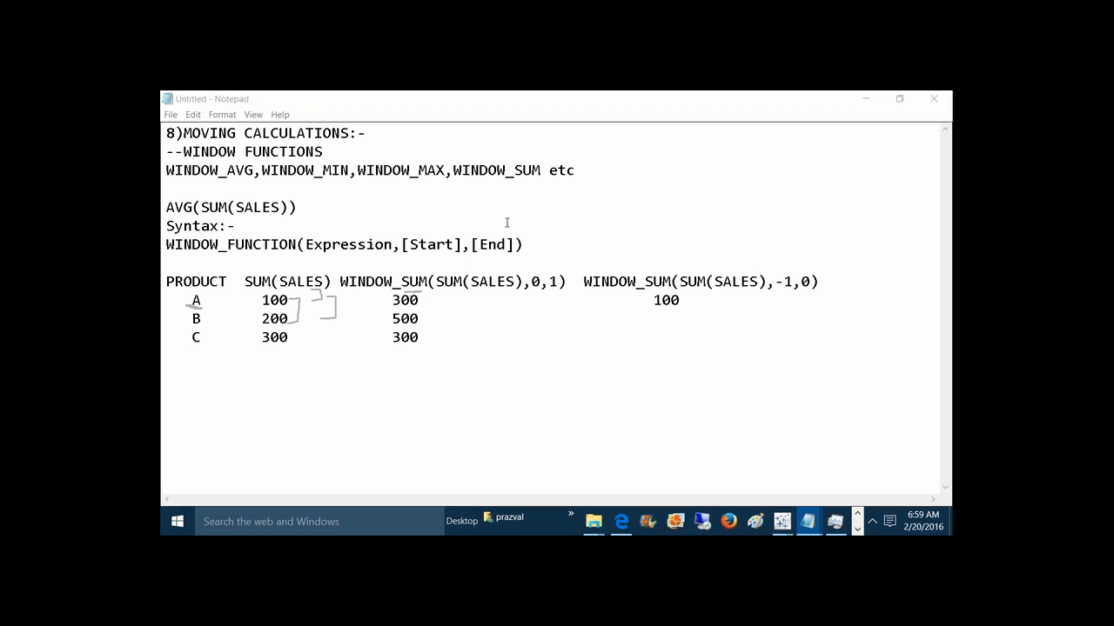
pyautogui.click(445, 319)
pyautogui.write('500                     ')
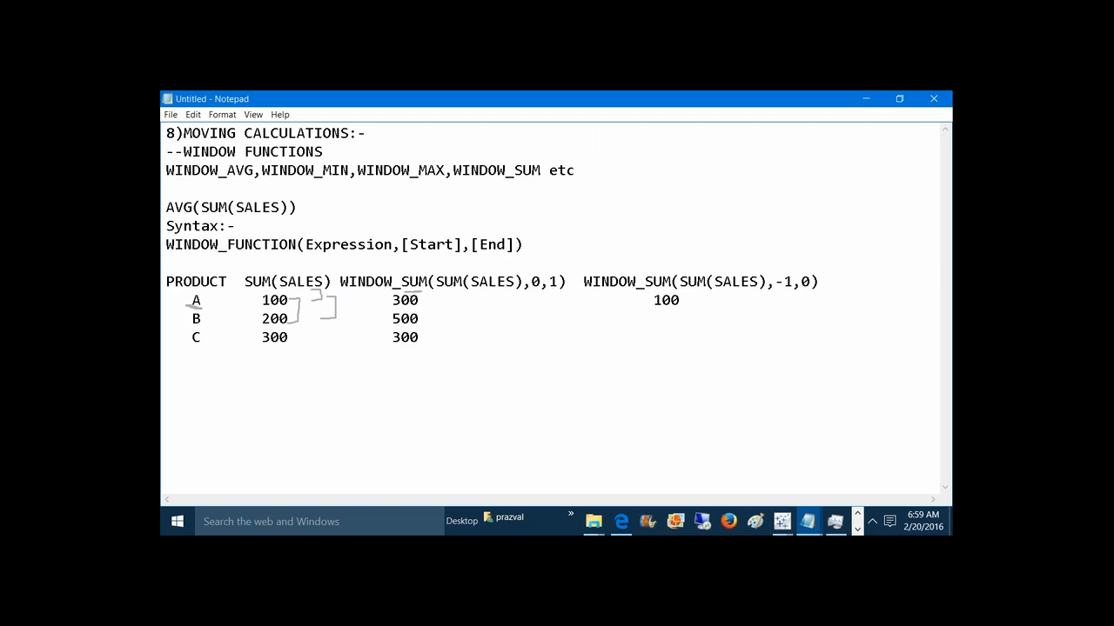
pyautogui.write('      300')
pyautogui.write('500')
# Step: Add the heading WINDOW_SUM(SUM(SALES)) without start and end arguments below the sample table
pyautogui.write('WINDOW')
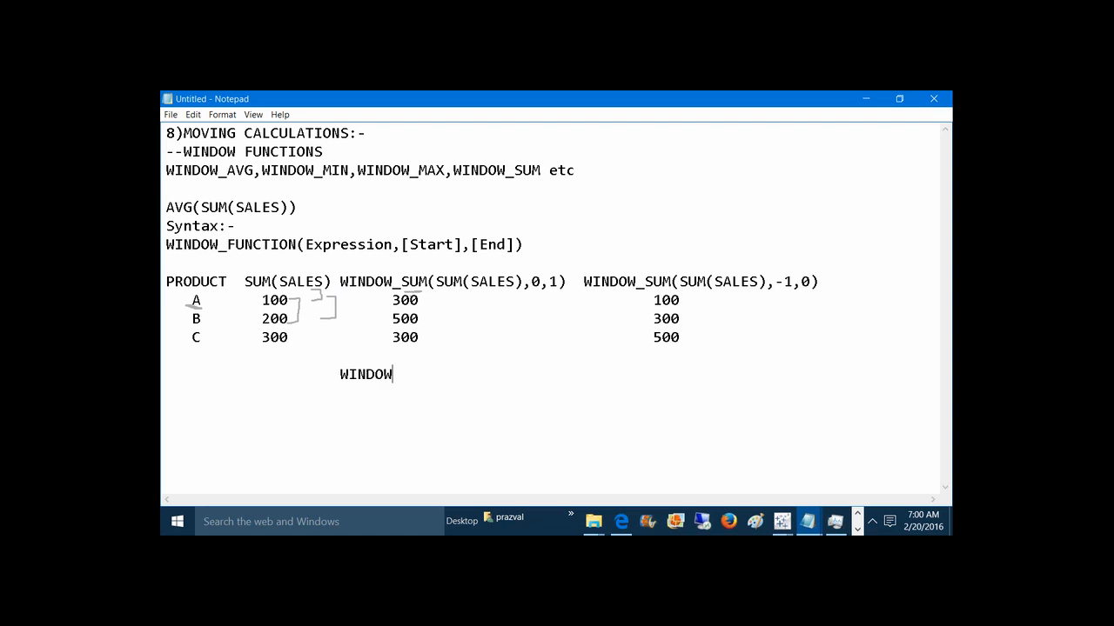
pyautogui.write('_SUM(SUM(SALES')
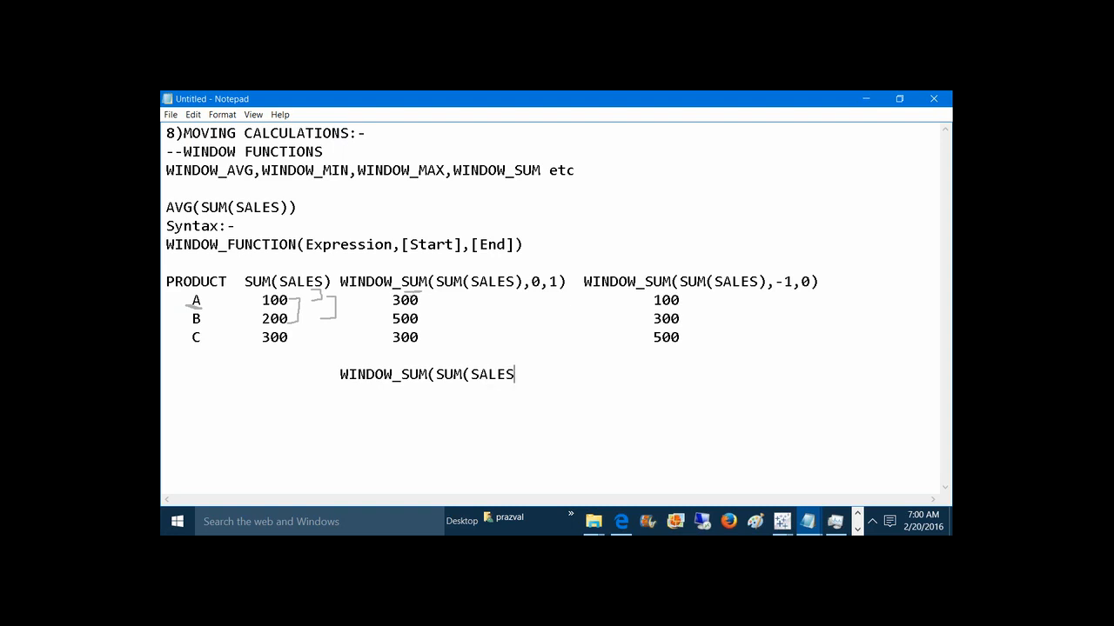
pyautogui.write(')')
# Step: Bracket all three sales rows A to C with the on-screen pen
pyautogui.click(581, 132)
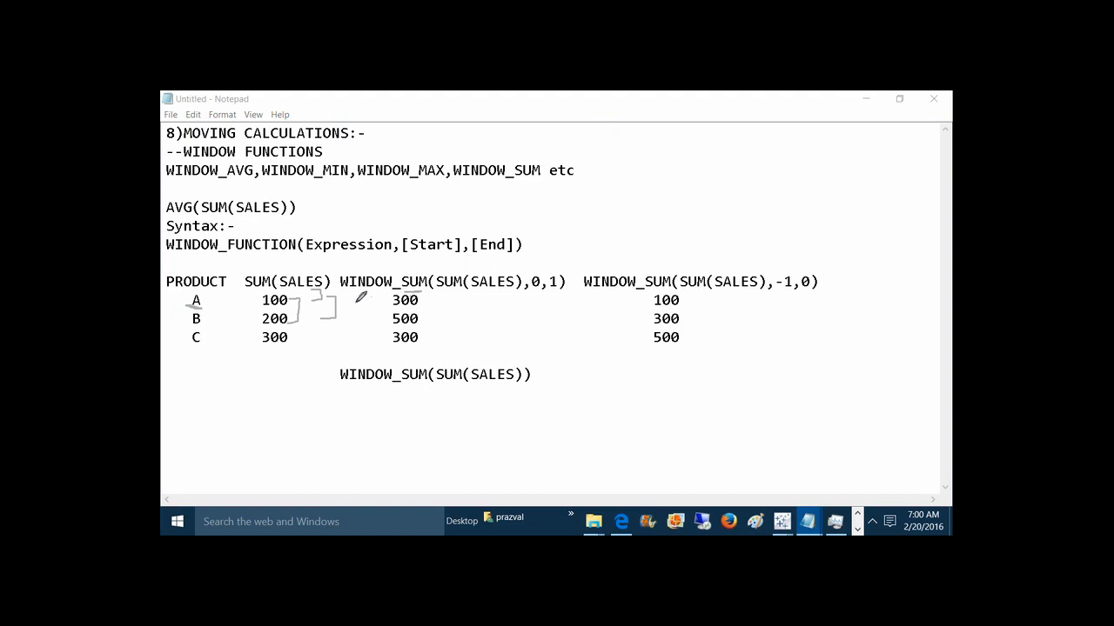
pyautogui.moveTo(349, 298)
pyautogui.mouseDown()
pyautogui.moveTo(358, 324)
pyautogui.moveTo(342, 341)
pyautogui.mouseUp()
pyautogui.moveTo(321, 318); pyautogui.dragTo(336, 304)
# Step: Enter 600 on three lines under WINDOW_SUM(SUM(SALES)) and clear the pen marks from the screen
pyautogui.click(540, 372)
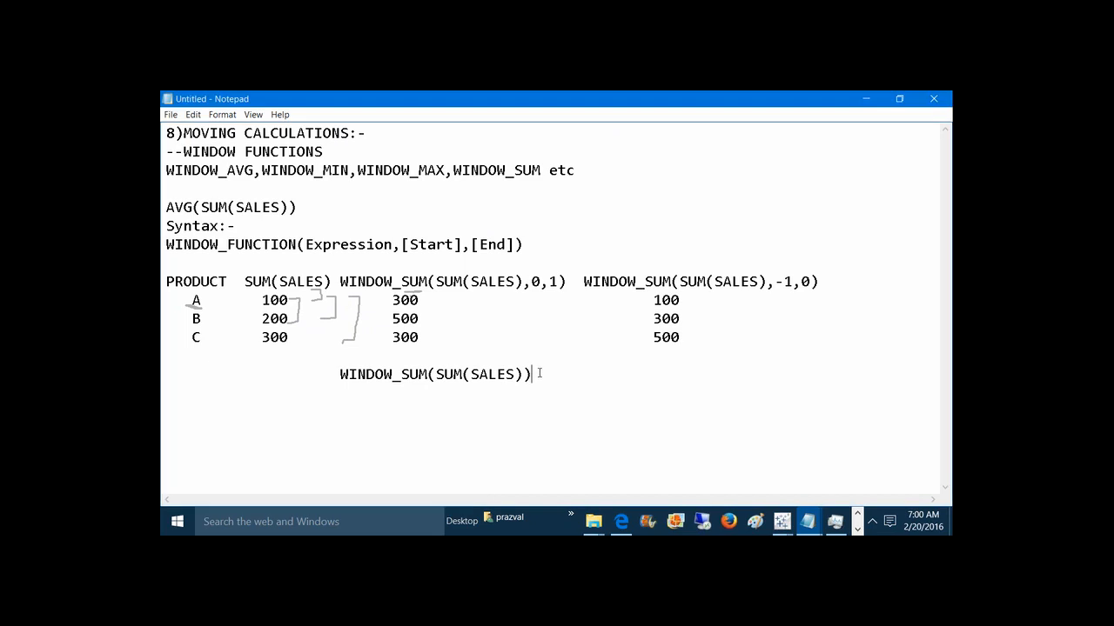
pyautogui.press('Return')
pyautogui.write('600')
pyautogui.press('Return')
pyautogui.write('600                           600')
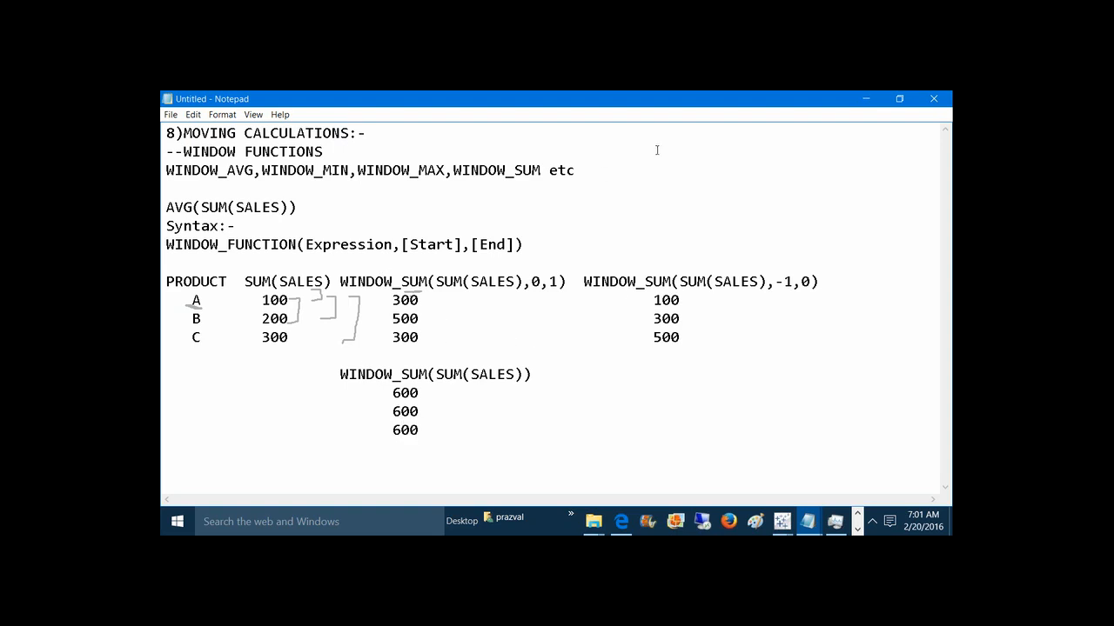
pyautogui.click(681, 131)
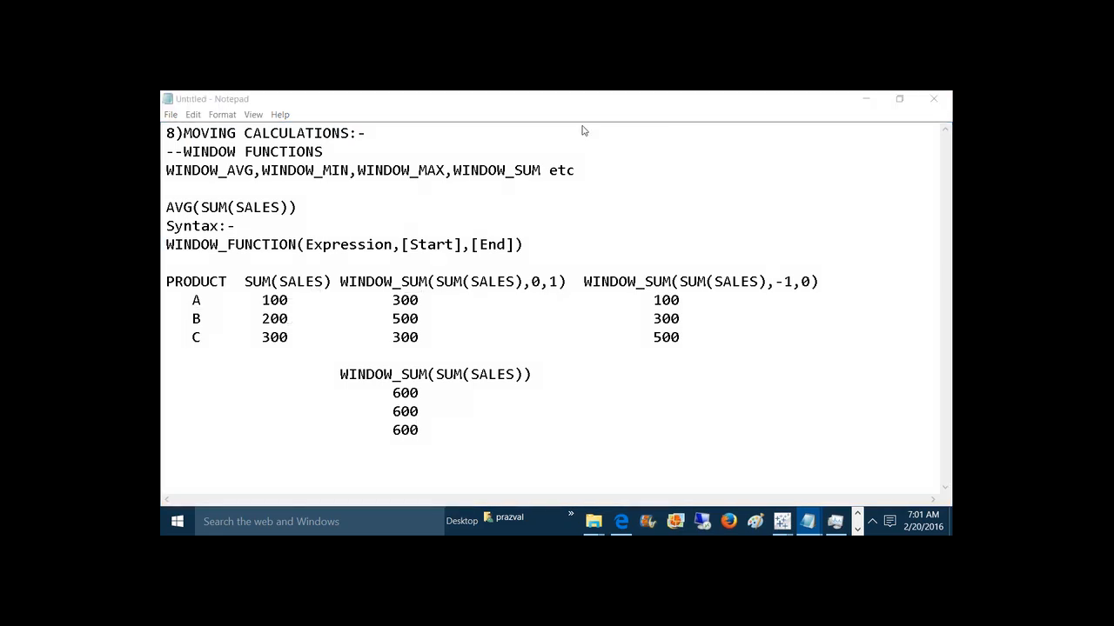
# Step: Switch to the Book2 workbook in Tableau and close the open WINDOW_AVG calculation editor without saving
pyautogui.moveTo(783, 527)
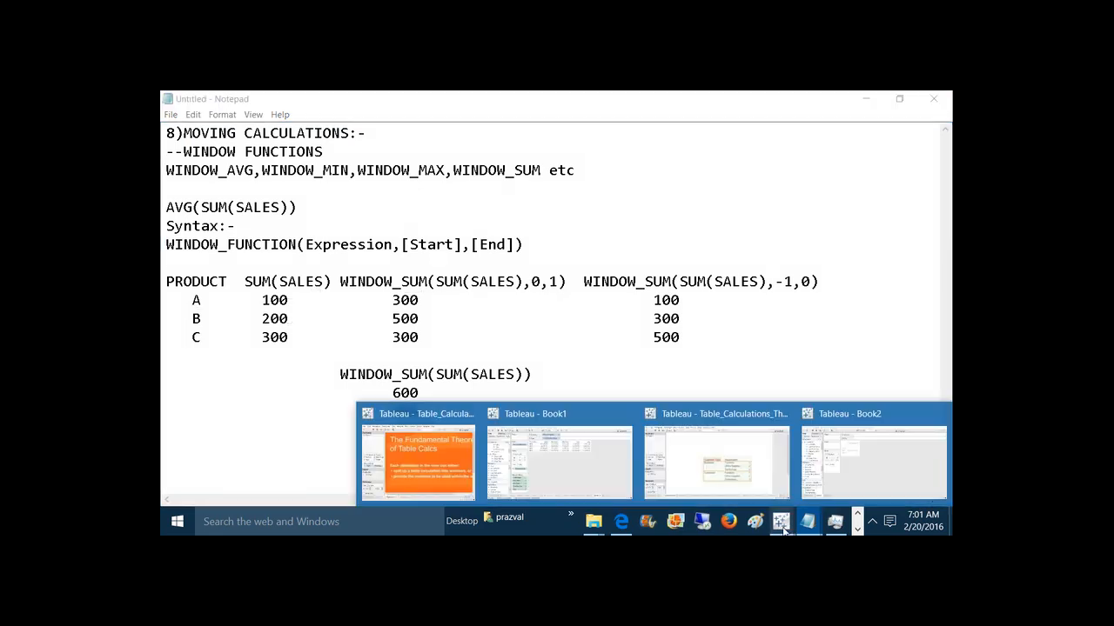
pyautogui.click(835, 484)
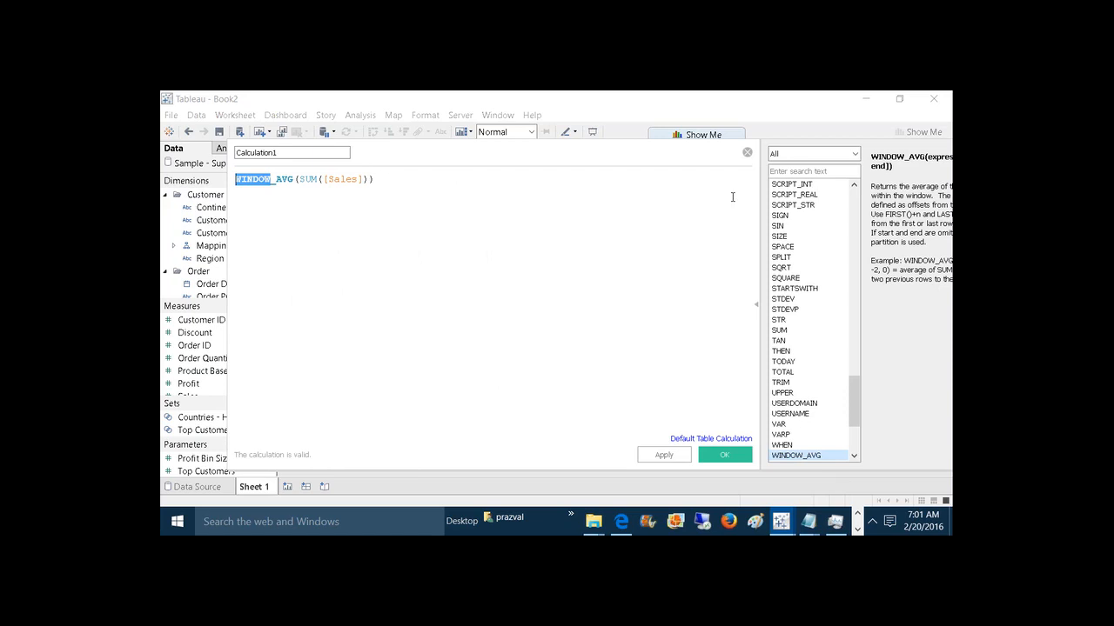
pyautogui.click(746, 153)
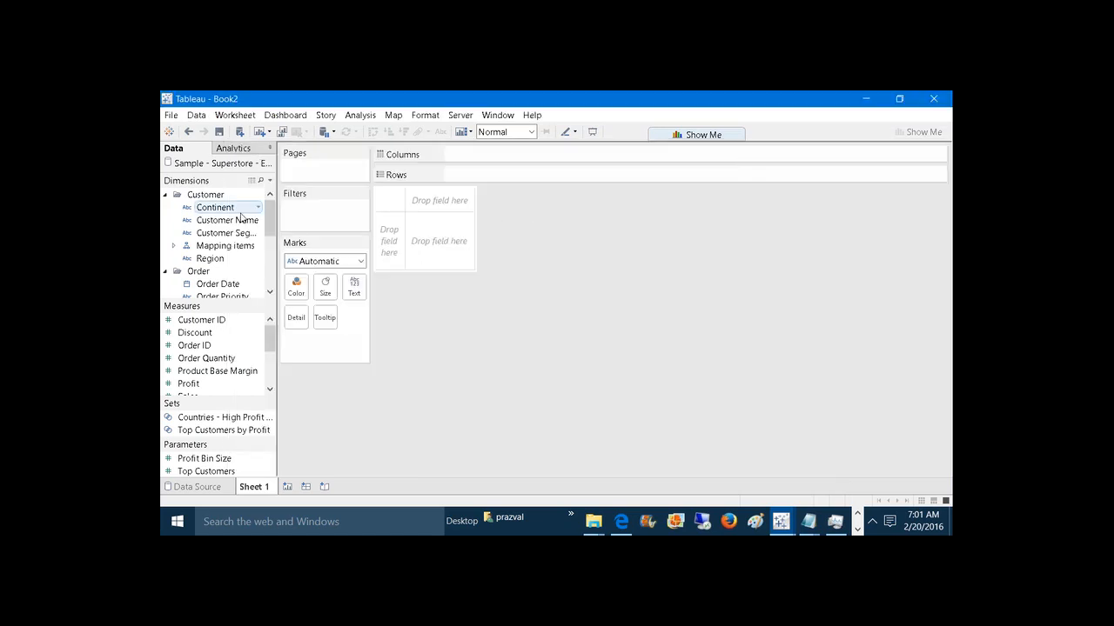
# Step: Build a text table with Continent on rows and the sum of Sales as the displayed text
pyautogui.moveTo(239, 208); pyautogui.dragTo(492, 174)
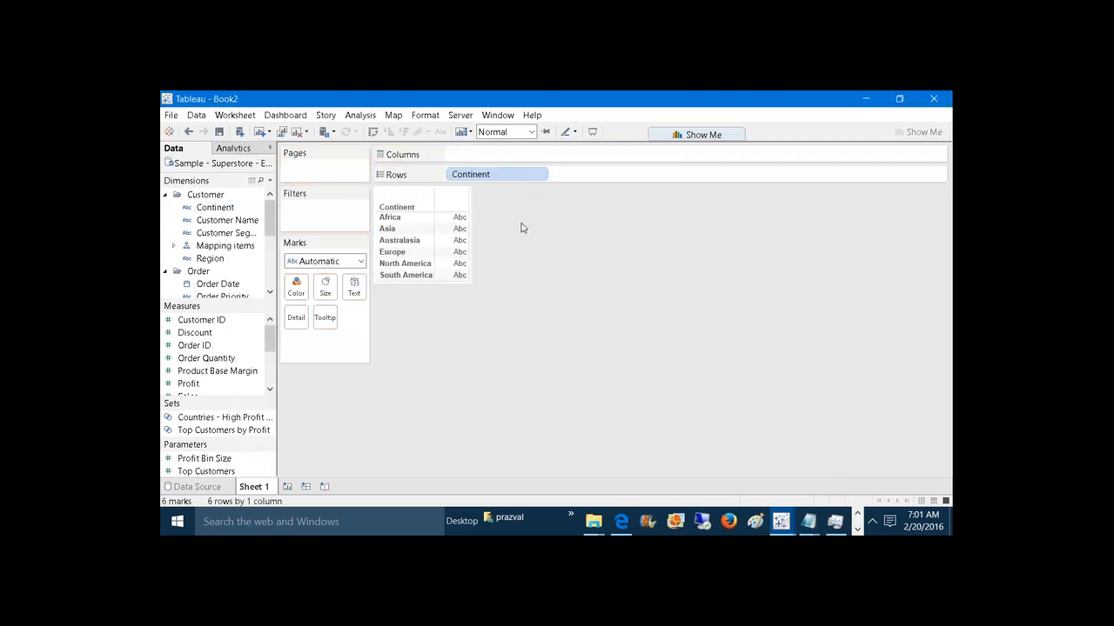
pyautogui.click(708, 129)
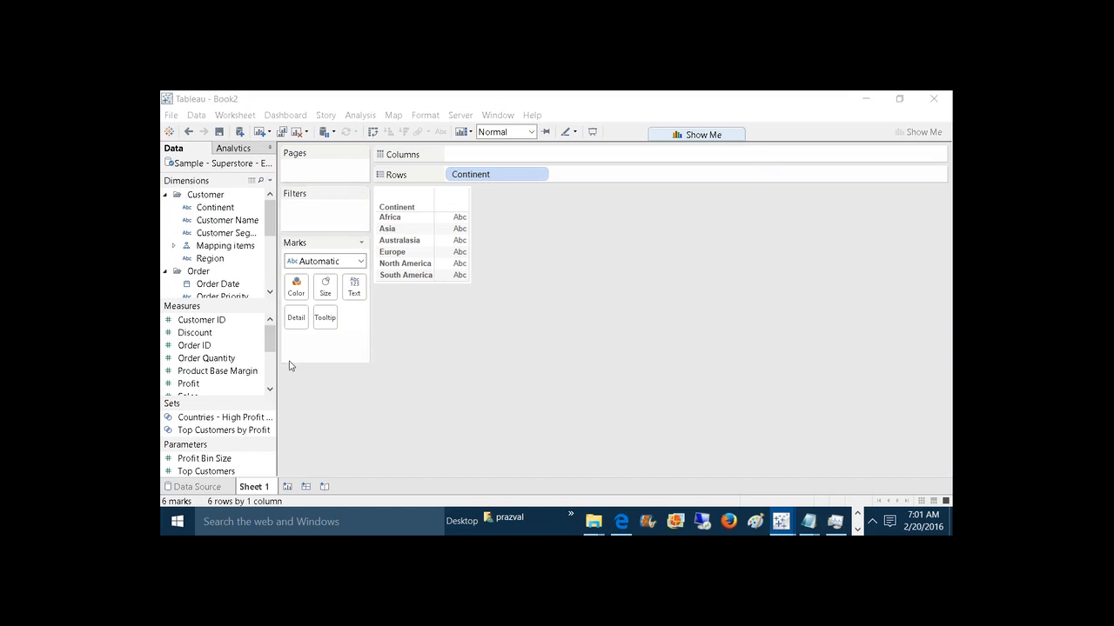
pyautogui.moveTo(270, 342); pyautogui.dragTo(270, 352)
pyautogui.moveTo(207, 371); pyautogui.dragTo(354, 287)
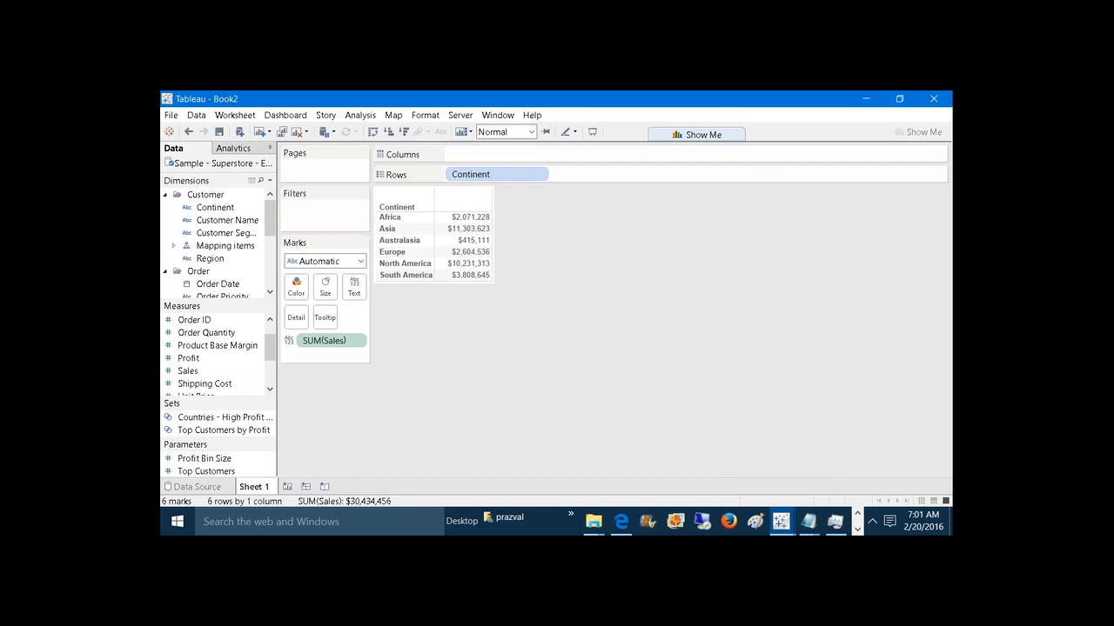
# Step: Start a new calculated field and name it WS(0,1)
pyautogui.click(270, 180)
pyautogui.click(228, 193)
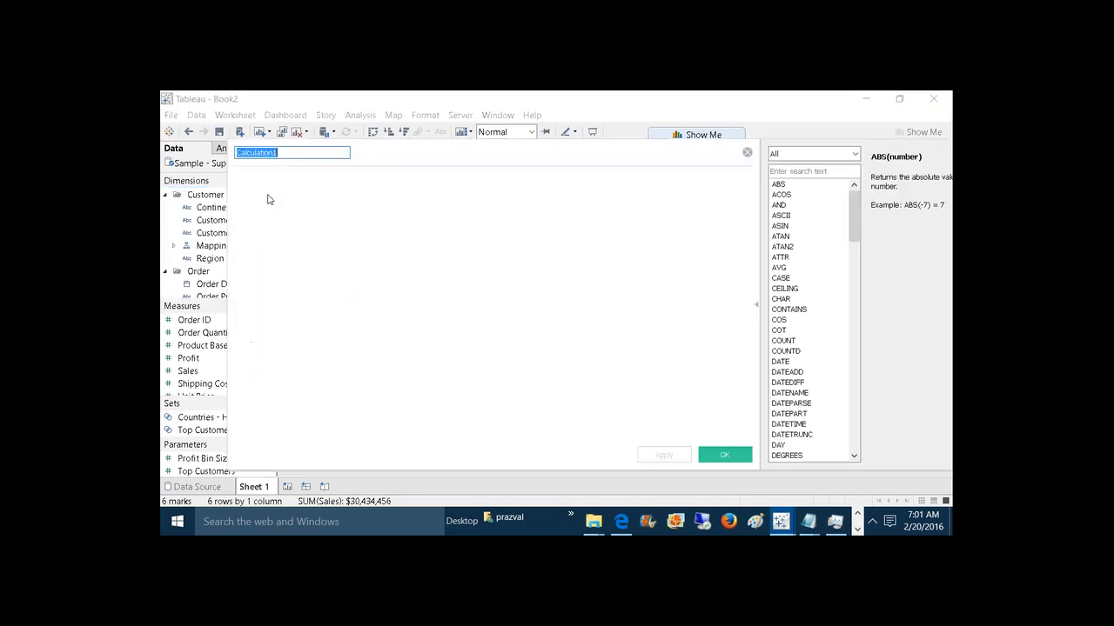
pyautogui.write('ws')
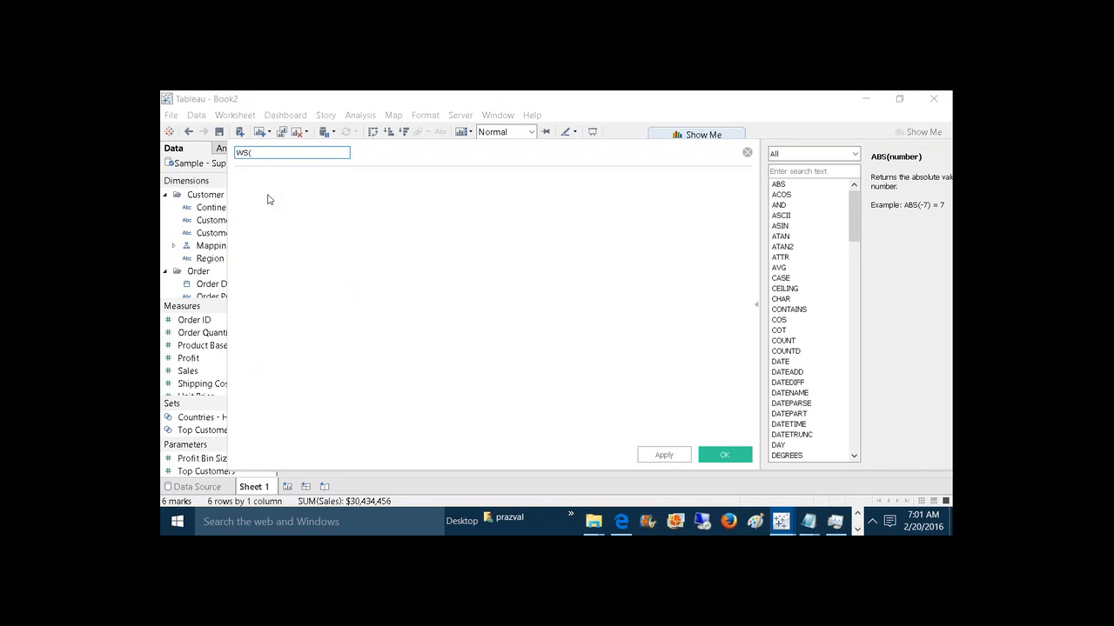
pyautogui.write('(0,1')
# Step: Enter the formula WINDOW_SUM(SUM([Sales]),0,1) for the calculated field and enlarge the formula text
pyautogui.click(295, 207)
pyautogui.write('WINDOW')
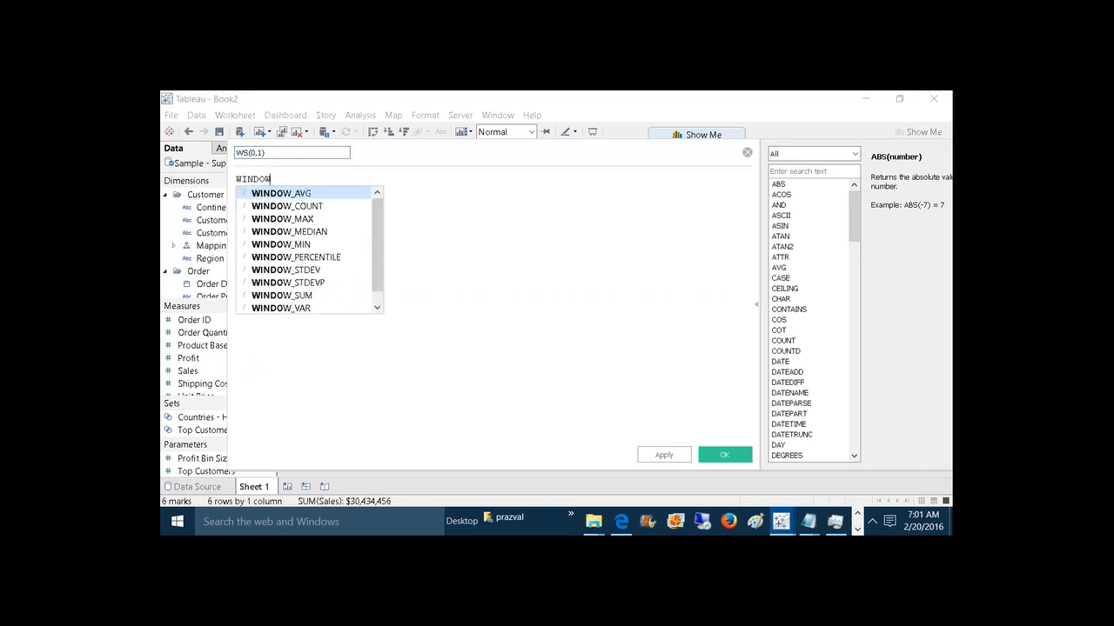
pyautogui.write('_SUM')
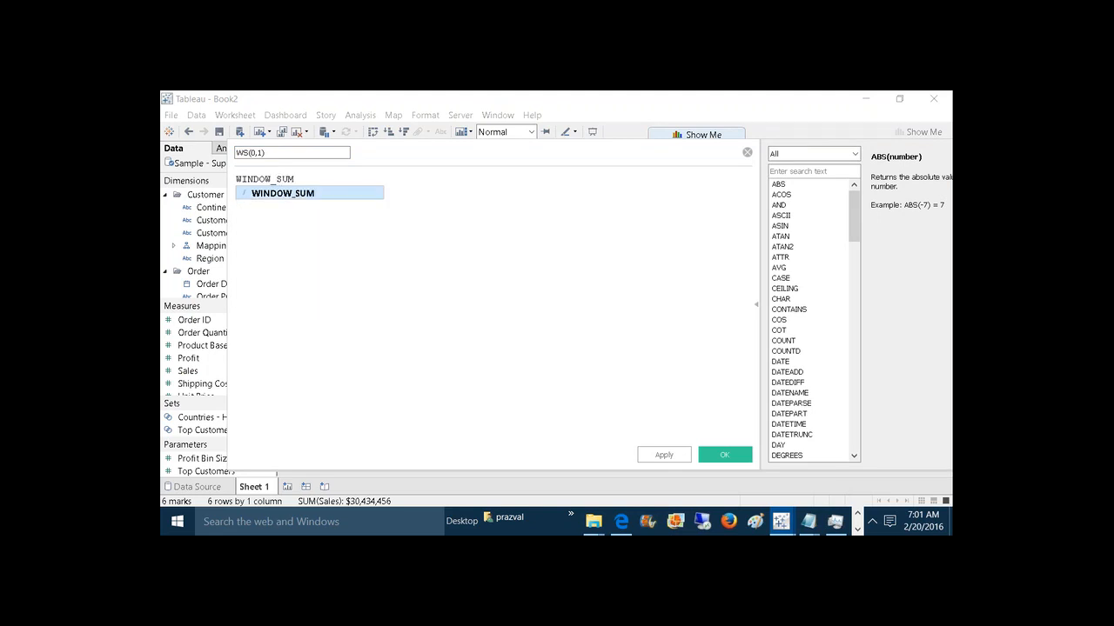
pyautogui.write('(SUM')
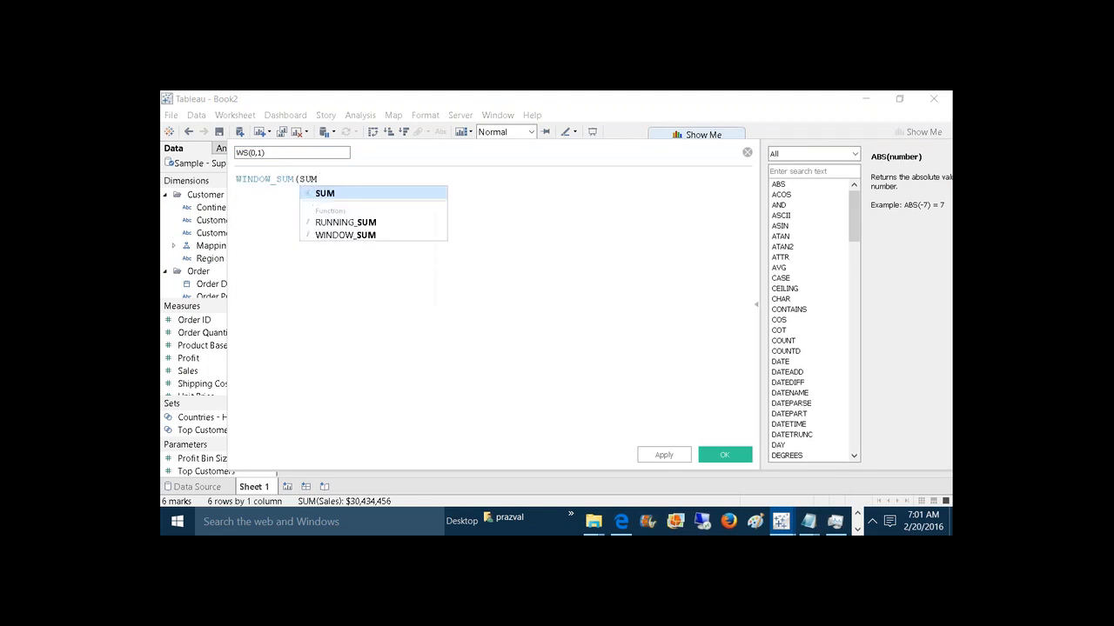
pyautogui.write('([S')
pyautogui.click(349, 193)
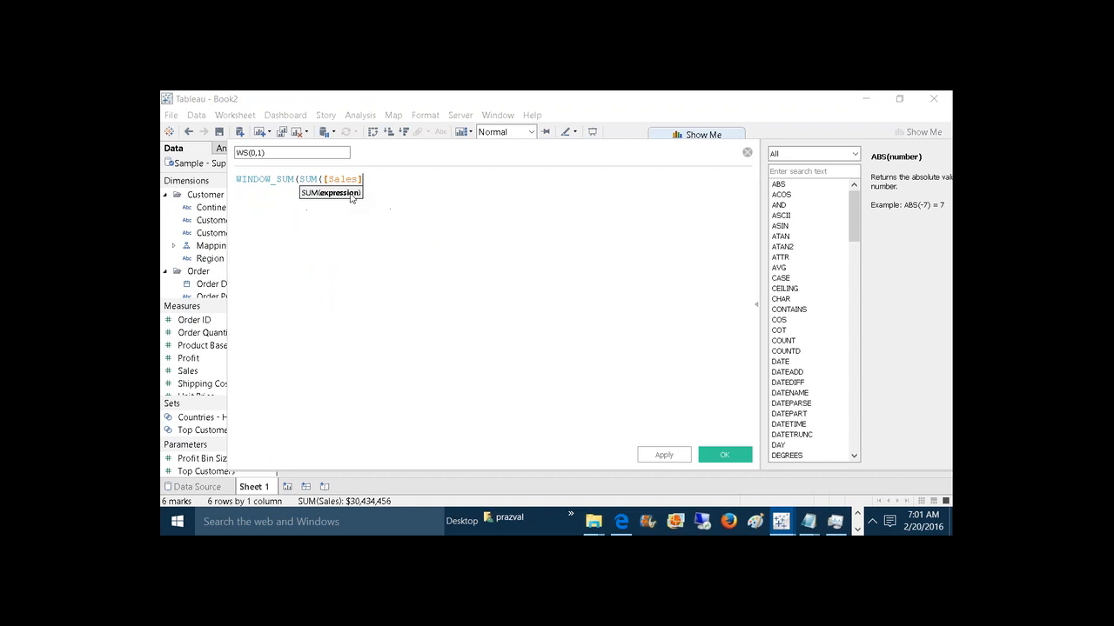
pyautogui.write('),')
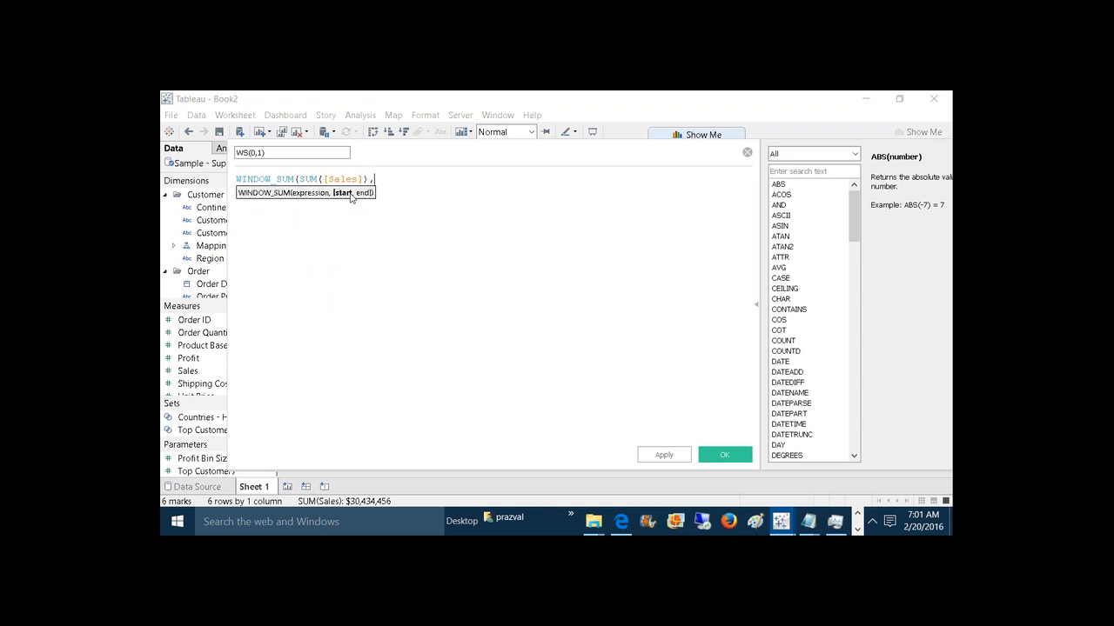
pyautogui.write('0,1)')
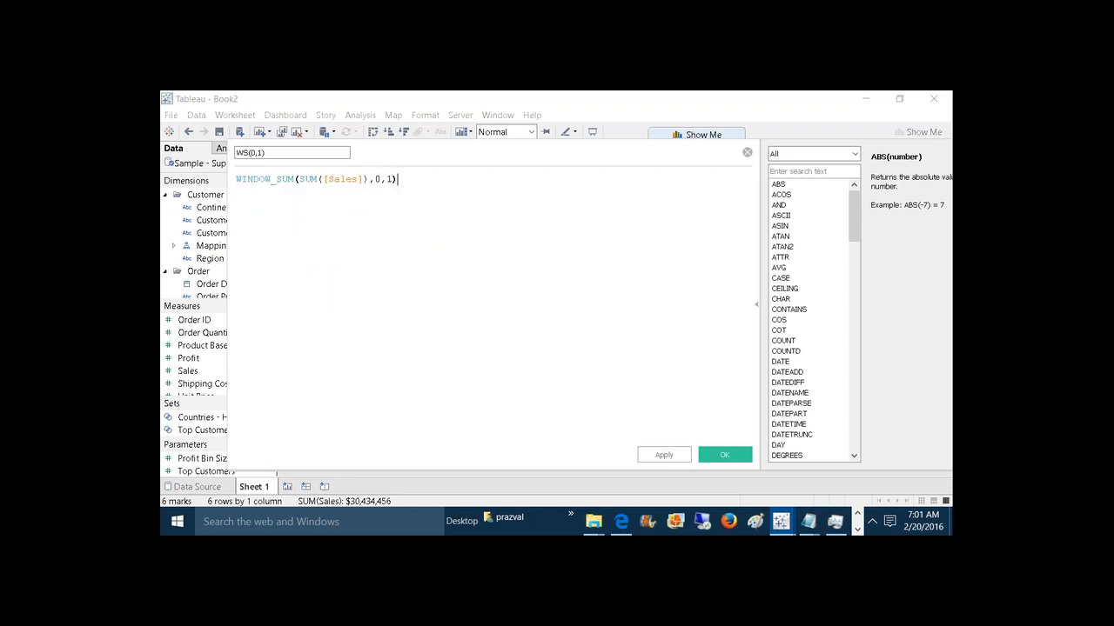
pyautogui.scroll(7, 350, 193)
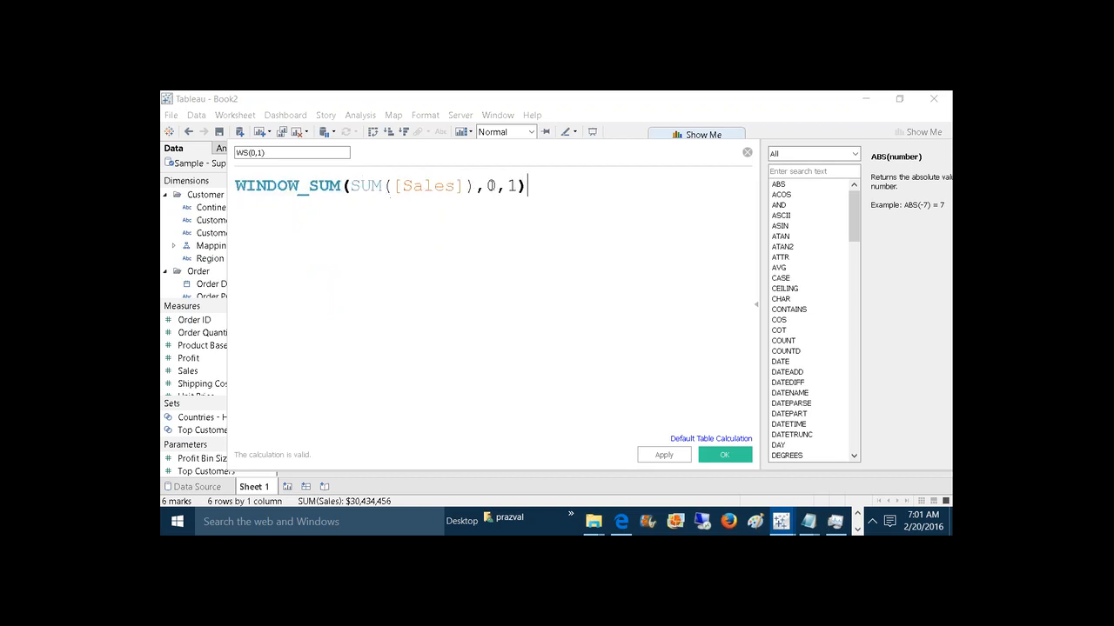
# Step: Apply and save the WS(0,1) calculation, and add the field to the text table beside Sales
pyautogui.doubleClick(491, 185)
pyautogui.doubleClick(511, 186)
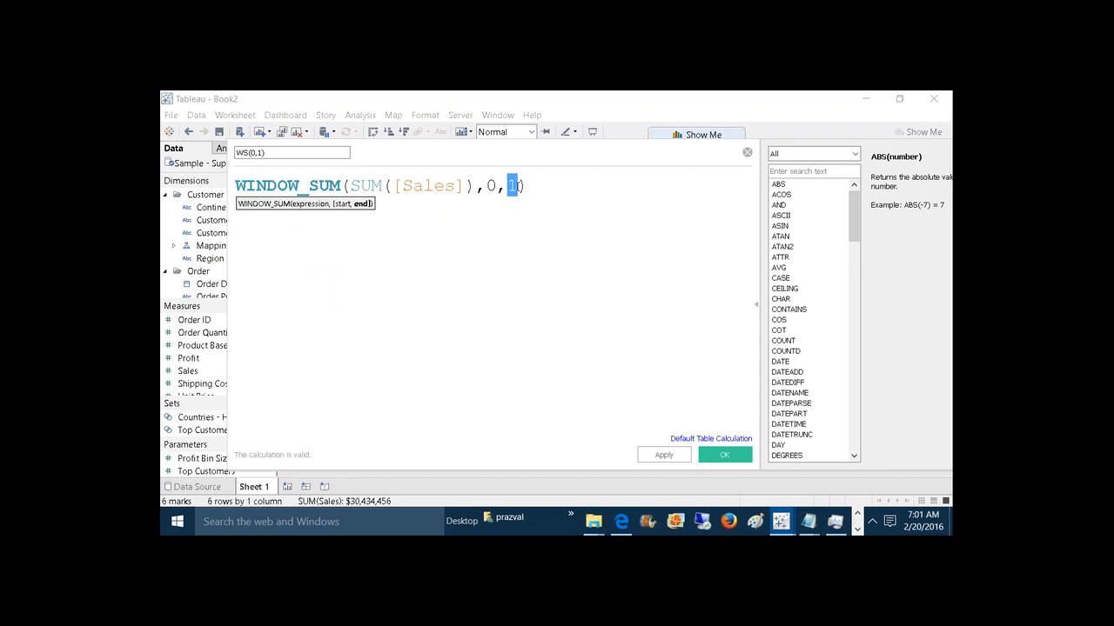
pyautogui.click(663, 456)
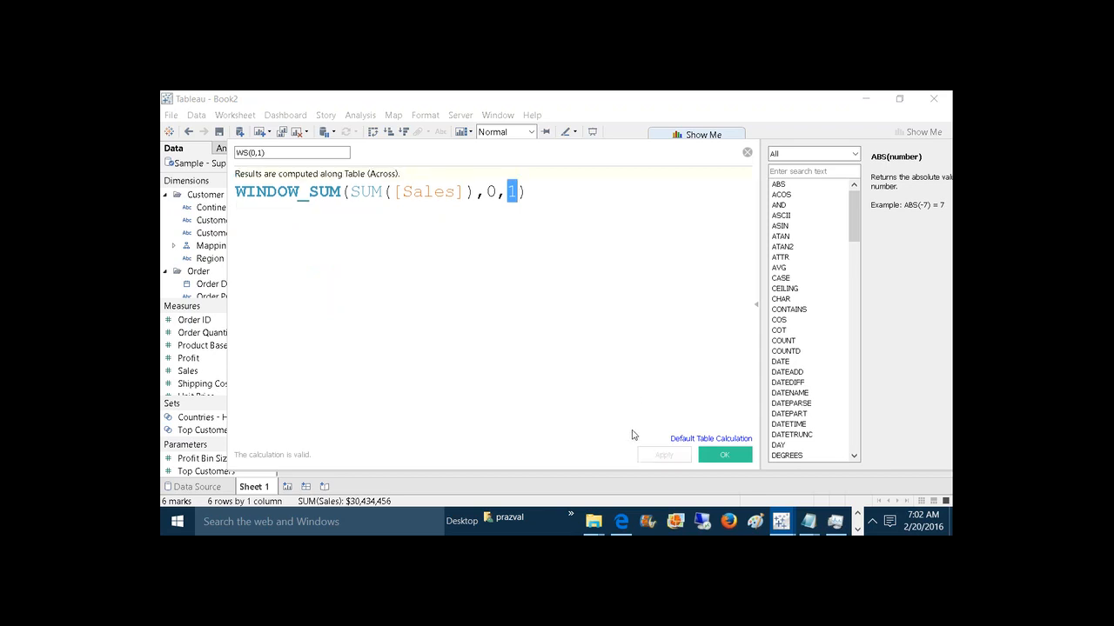
pyautogui.click(489, 191)
pyautogui.moveTo(488, 192); pyautogui.dragTo(516, 191)
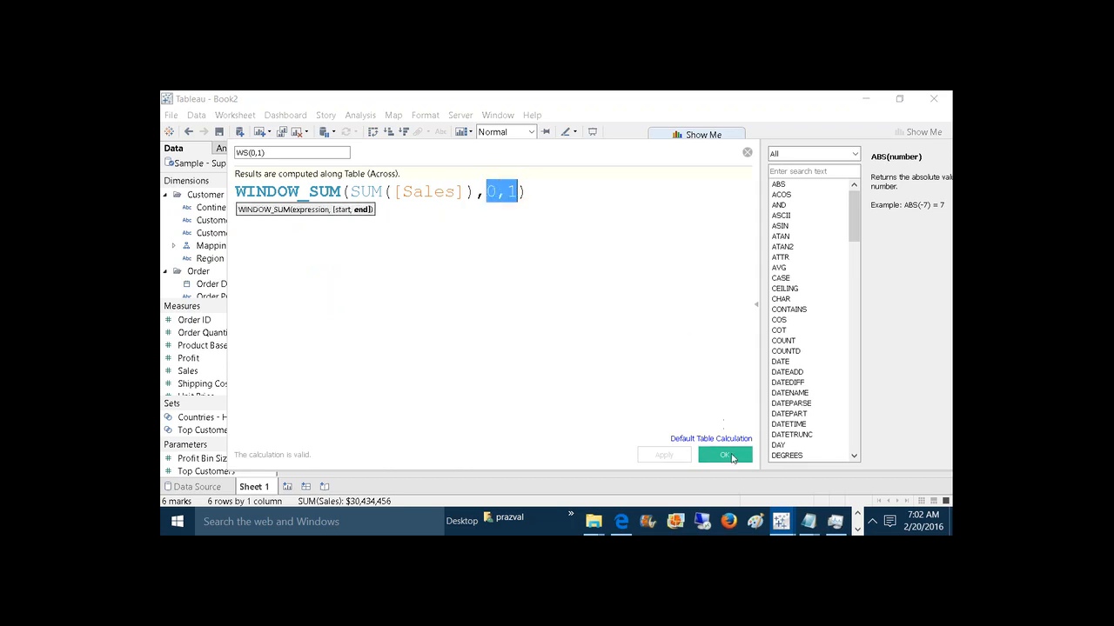
pyautogui.click(727, 456)
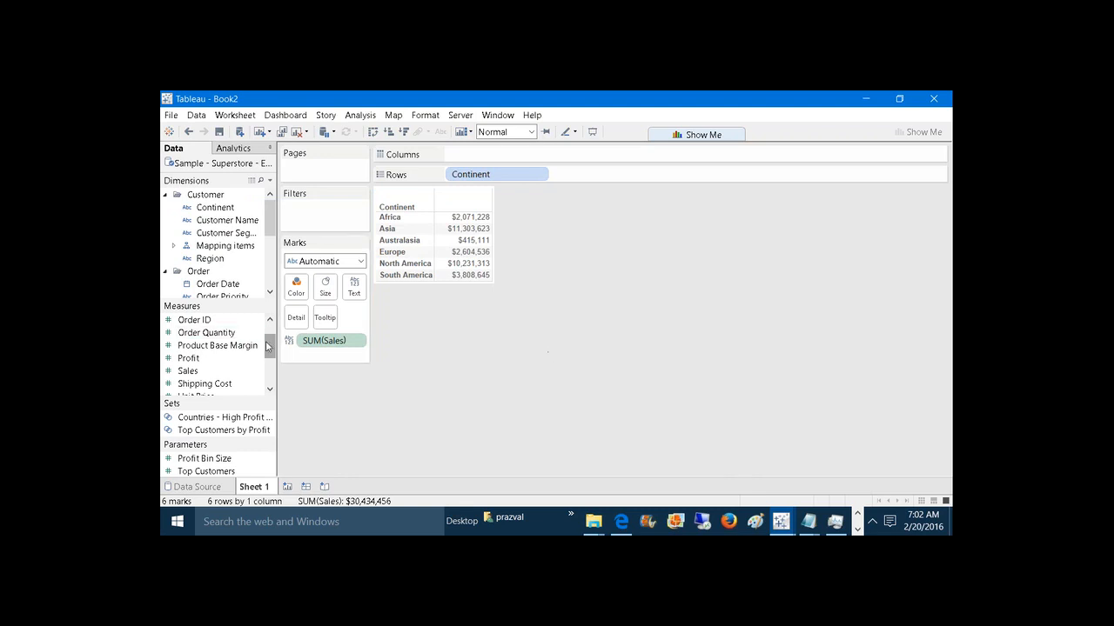
pyautogui.moveTo(267, 346); pyautogui.dragTo(461, 245)
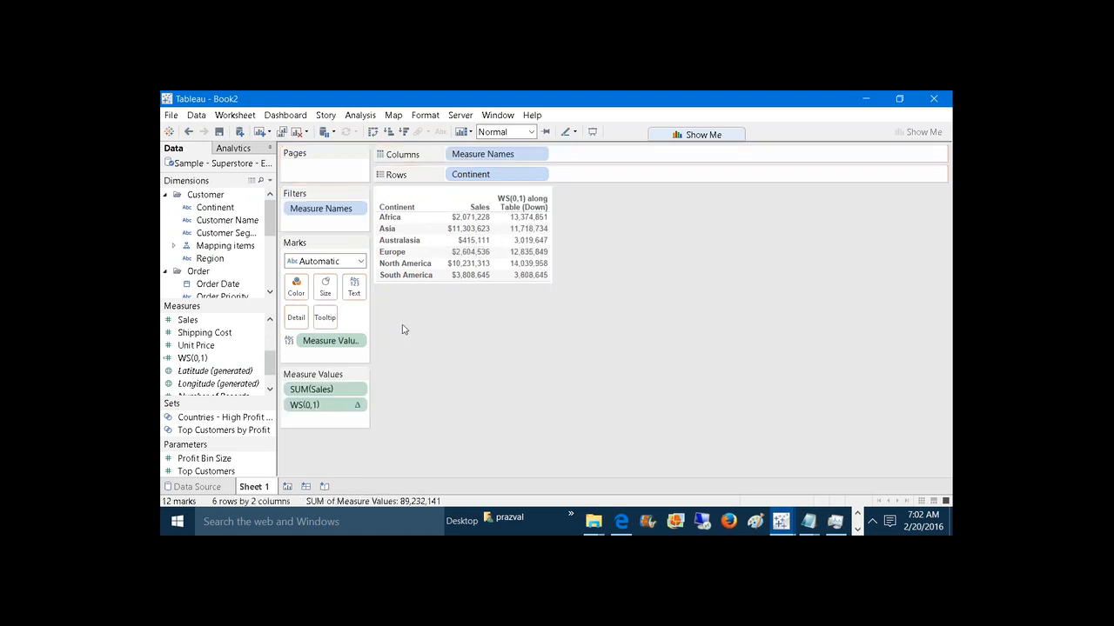
# Step: Shorten the alias of the window sum column header in the table to WS(0,1)
pyautogui.rightClick(517, 201)
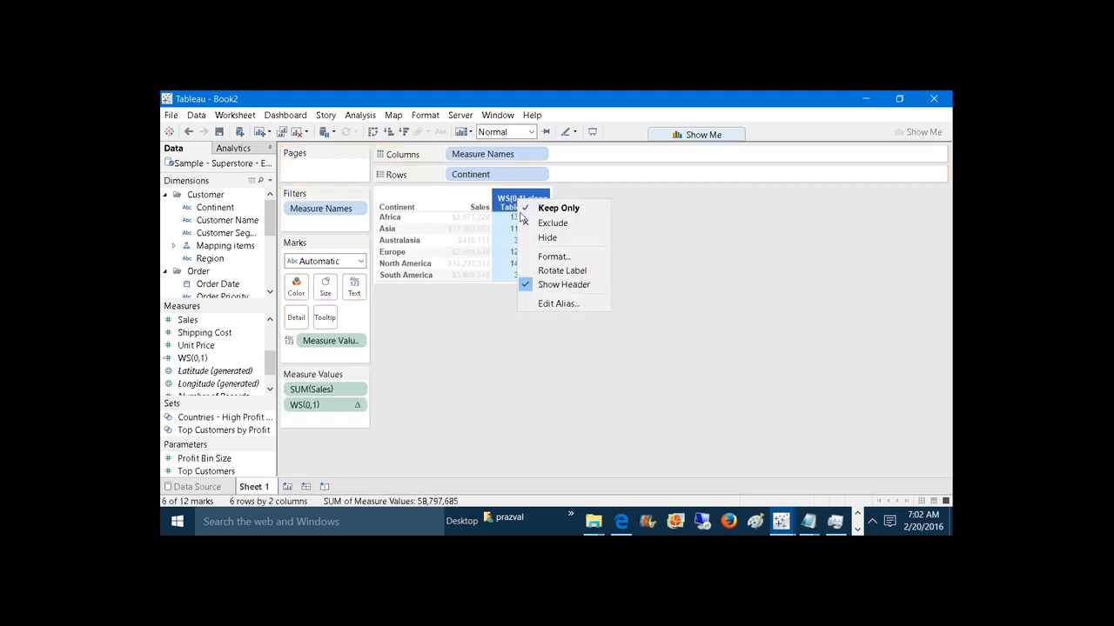
pyautogui.click(556, 303)
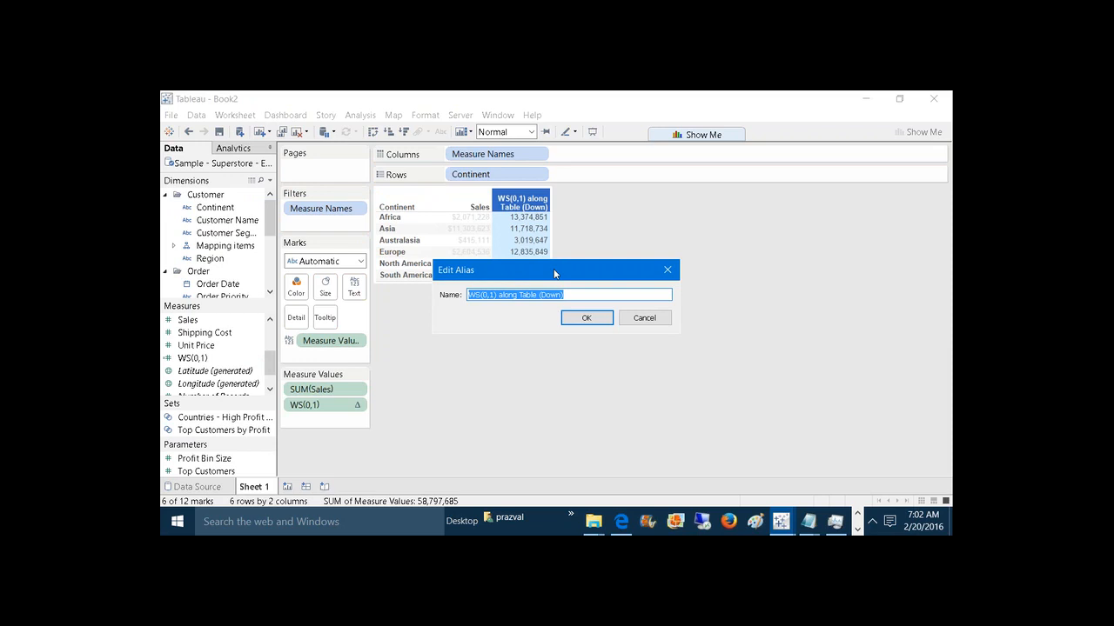
pyautogui.click(575, 293)
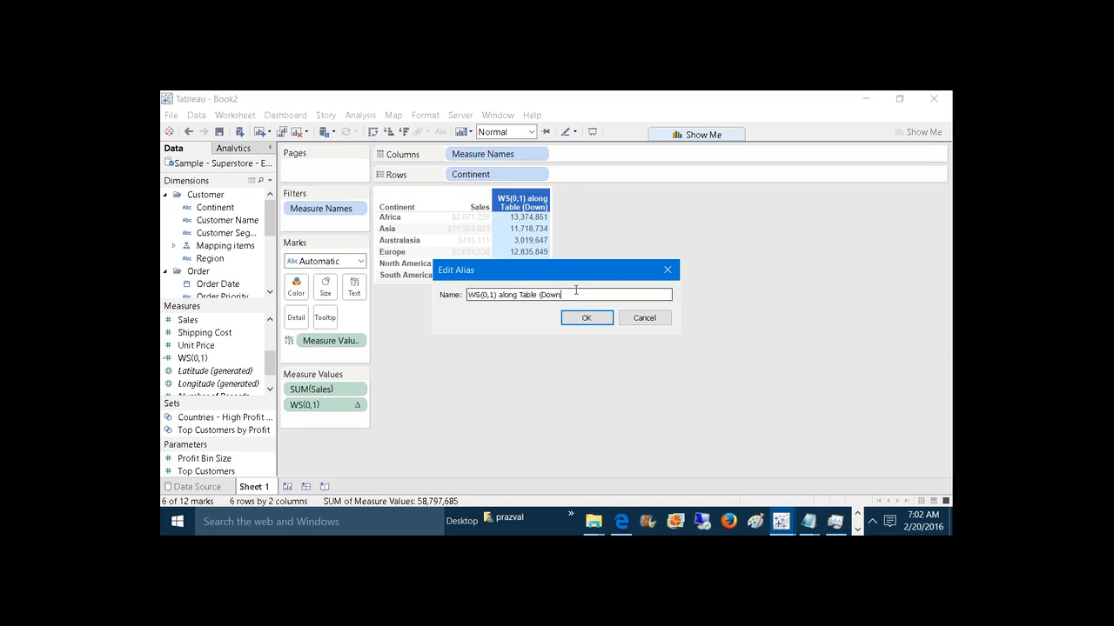
pyautogui.press('BackSpace')
pyautogui.press('BackSpace')
pyautogui.press('BackSpace')
pyautogui.press('BackSpace')
pyautogui.press('BackSpace')
pyautogui.press('BackSpace')
pyautogui.press('BackSpace')
pyautogui.press('BackSpace')
pyautogui.press('BackSpace')
pyautogui.press('BackSpace')
pyautogui.press('BackSpace')
pyautogui.press('BackSpace')
pyautogui.press('BackSpace')
pyautogui.press('BackSpace')
pyautogui.press('BackSpace')
pyautogui.press('BackSpace')
pyautogui.press('BackSpace')
pyautogui.click(584, 317)
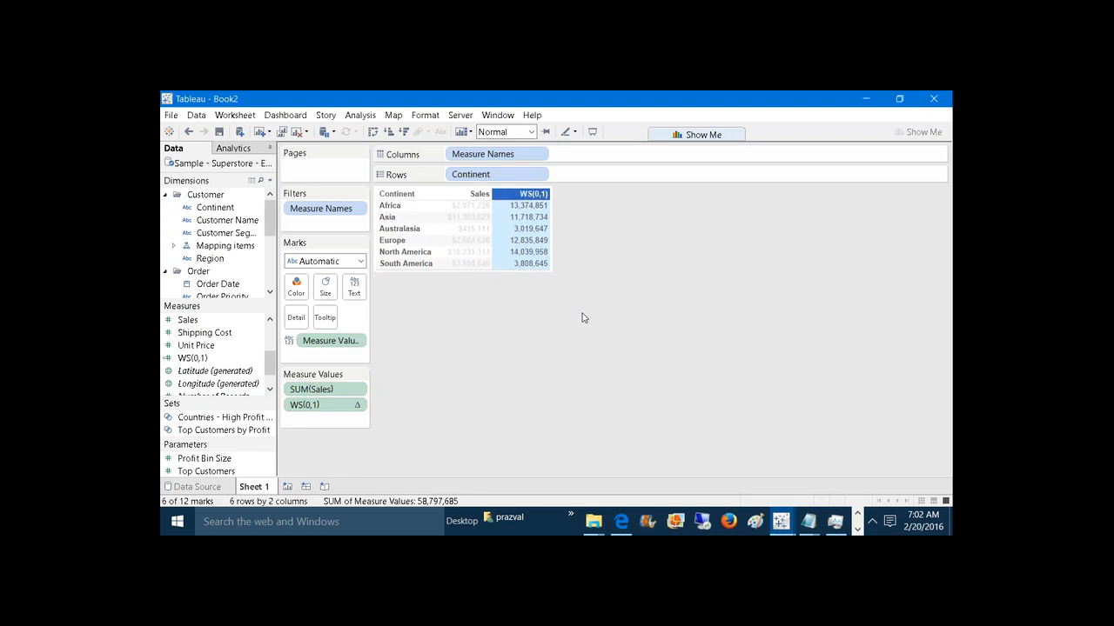
pyautogui.click(583, 317)
# Step: Compare the Africa and Asia Sales values with Africa's WS(0,1) value in the table
pyautogui.click(396, 209)
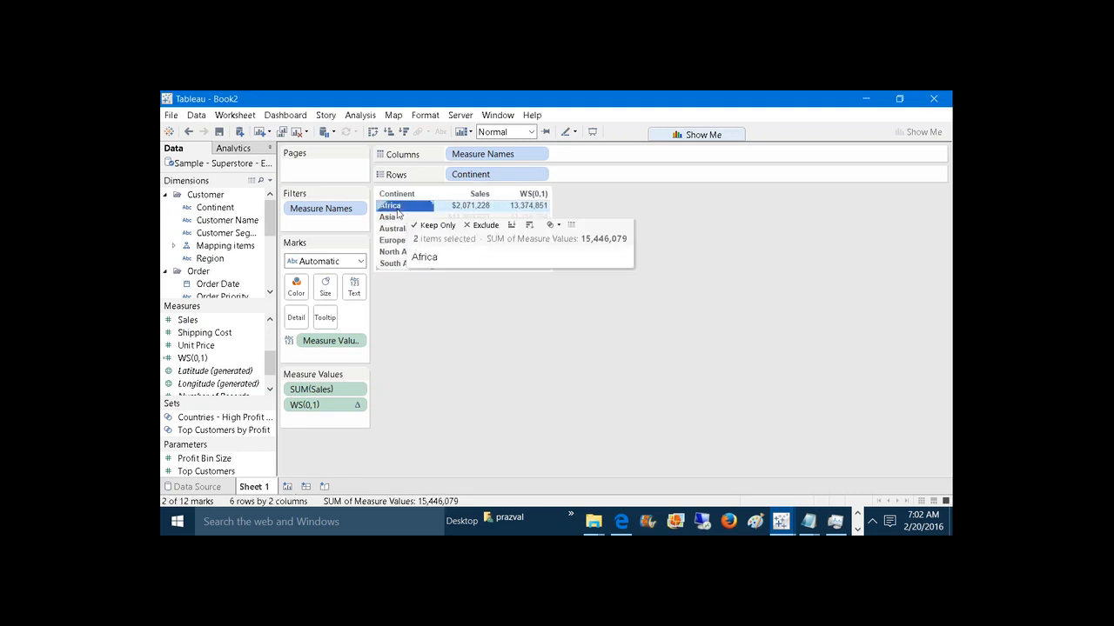
pyautogui.click(423, 303)
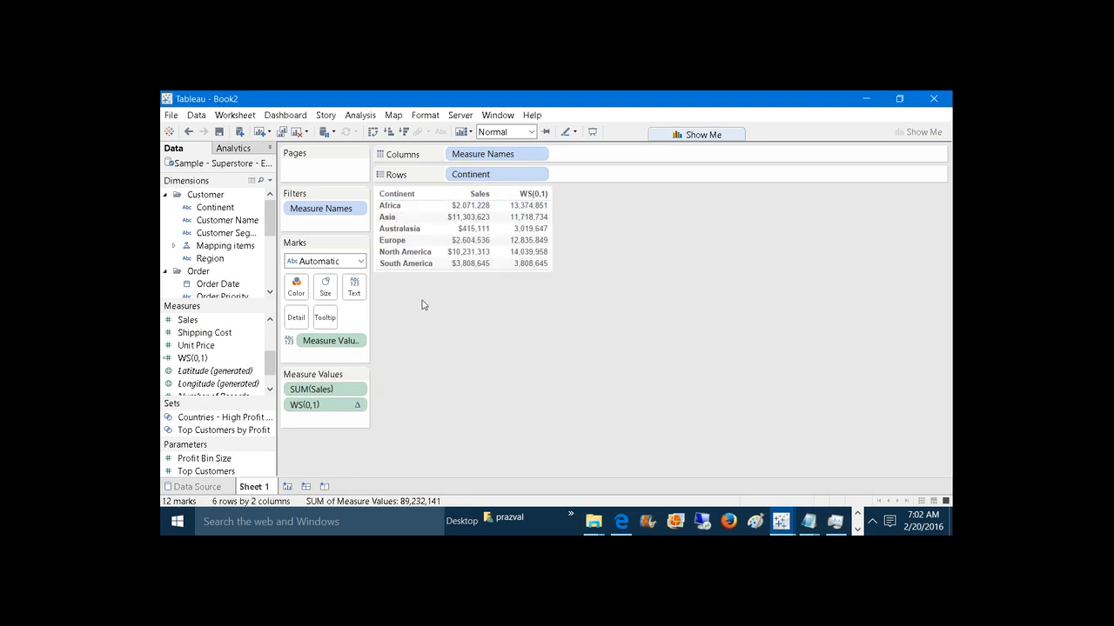
pyautogui.click(414, 207)
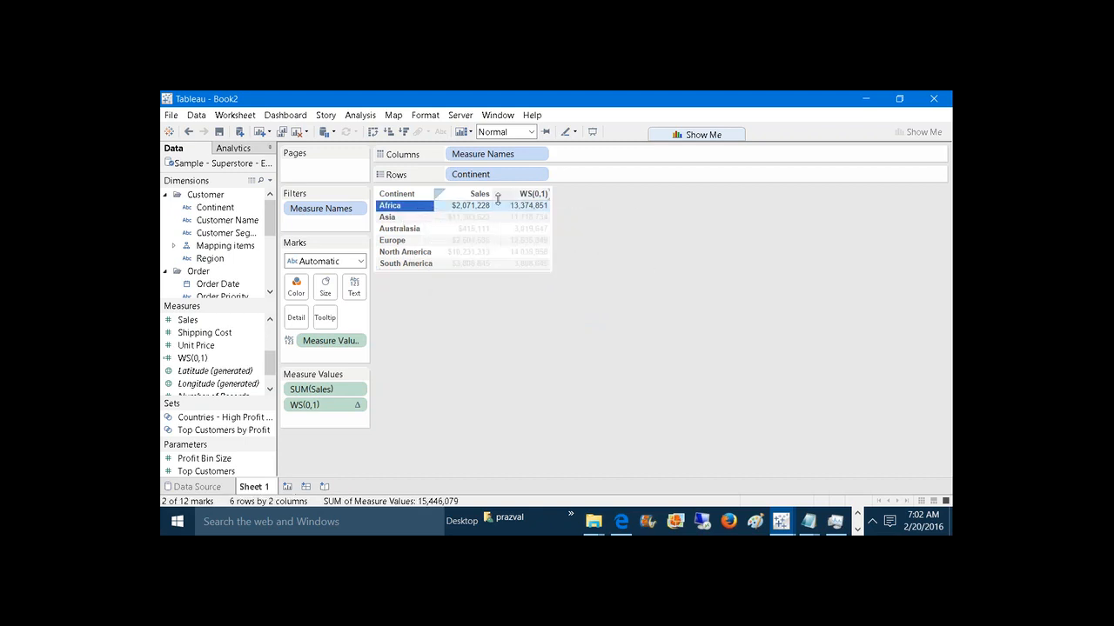
pyautogui.click(473, 219)
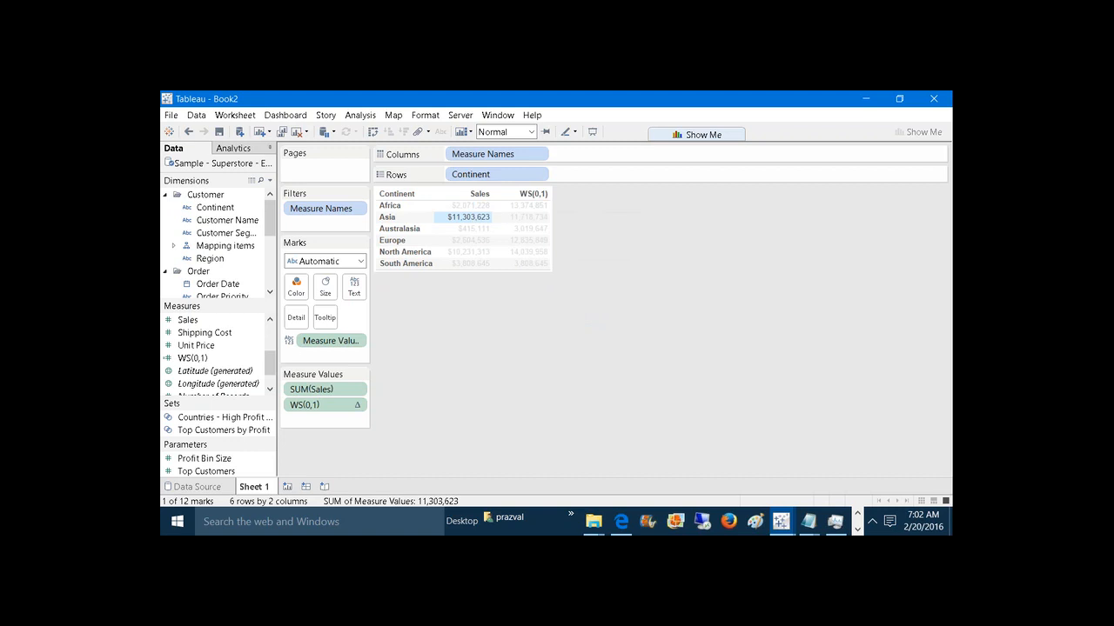
pyautogui.click(460, 295)
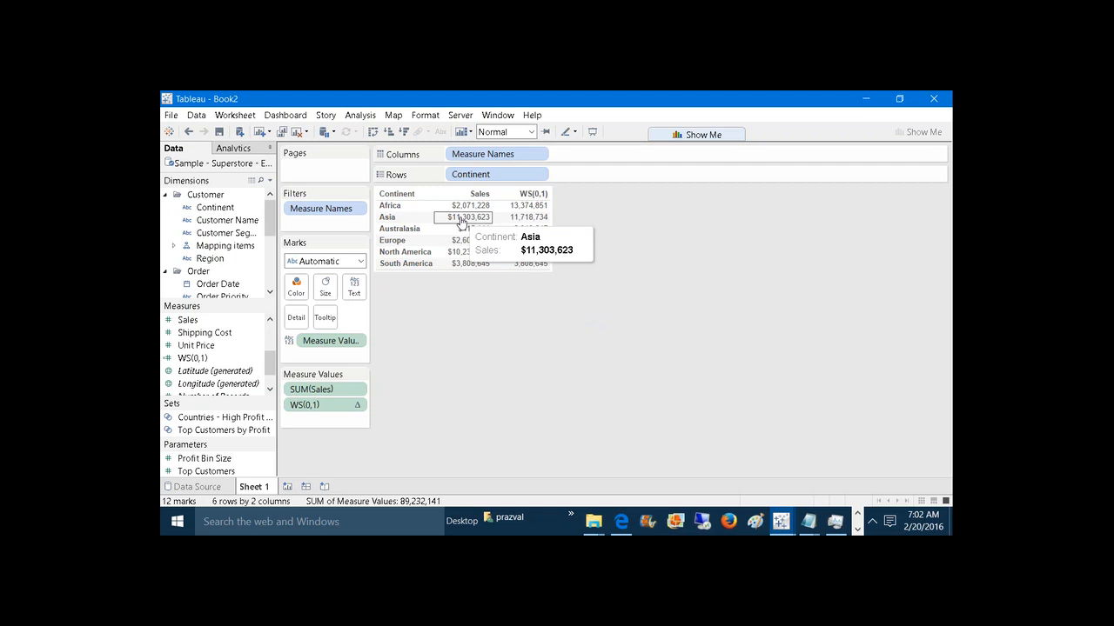
pyautogui.click(523, 212)
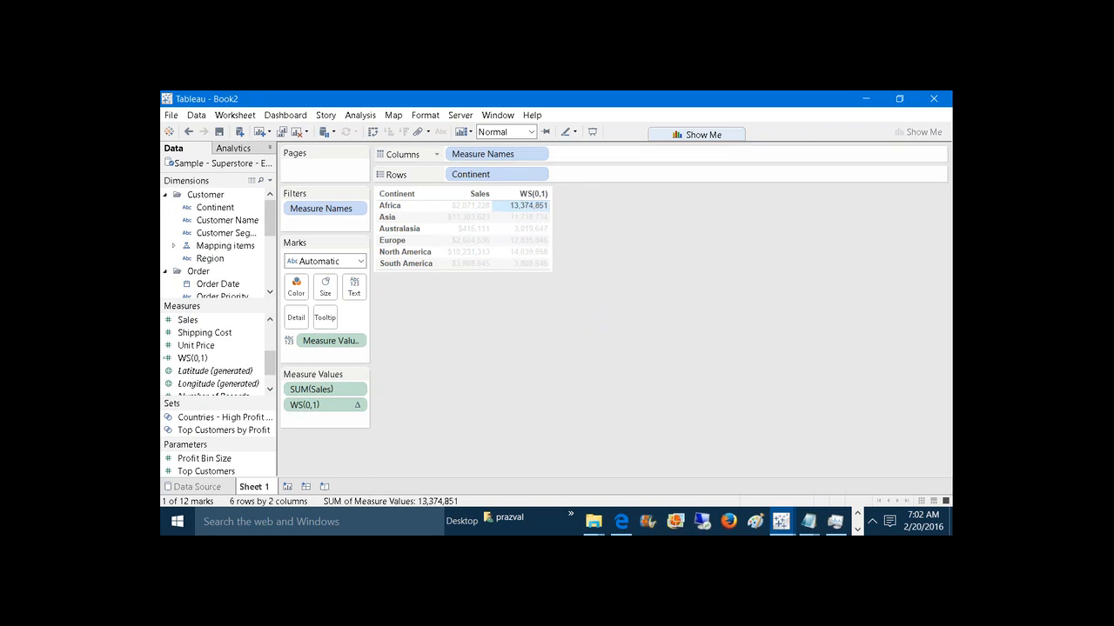
# Step: Mark each pair of consecutive Sales values that feeds a WS(0,1) result with the screen pen, and clear the marks and cell selection
pyautogui.click(698, 108)
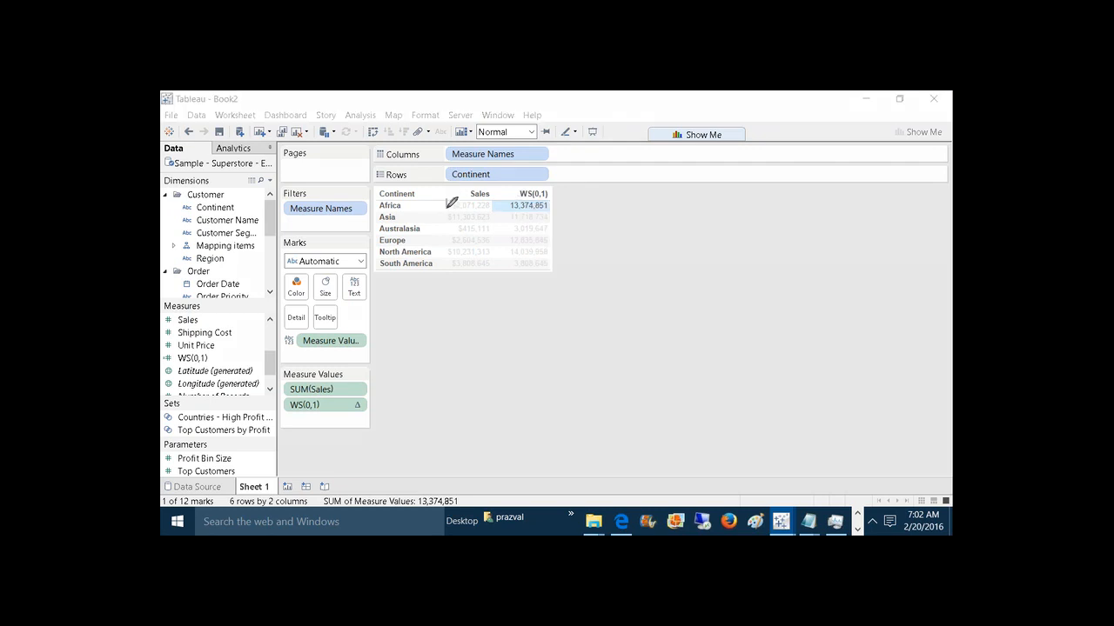
pyautogui.moveTo(446, 211)
pyautogui.mouseDown()
pyautogui.moveTo(446, 221)
pyautogui.moveTo(481, 221)
pyautogui.moveTo(491, 217)
pyautogui.moveTo(488, 199)
pyautogui.moveTo(451, 200)
pyautogui.moveTo(519, 195)
pyautogui.mouseUp()
pyautogui.moveTo(435, 214)
pyautogui.mouseDown()
pyautogui.moveTo(491, 212)
pyautogui.moveTo(459, 233)
pyautogui.moveTo(444, 225)
pyautogui.moveTo(444, 207)
pyautogui.moveTo(452, 214)
pyautogui.mouseUp()
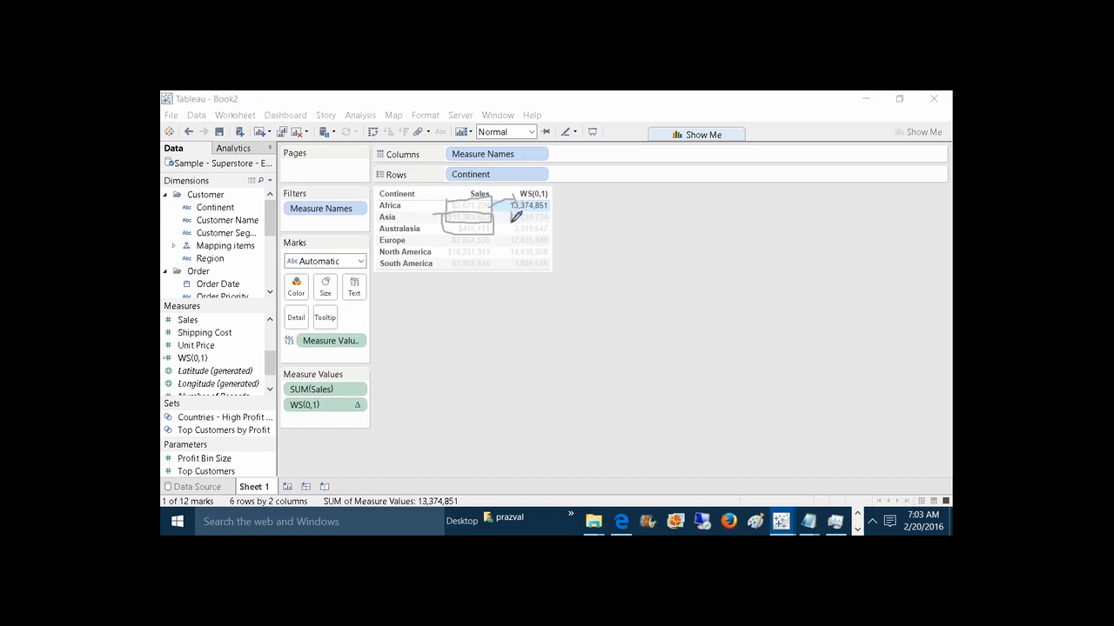
pyautogui.moveTo(513, 222)
pyautogui.mouseDown()
pyautogui.moveTo(557, 215)
pyautogui.moveTo(514, 208)
pyautogui.mouseUp()
pyautogui.moveTo(451, 242)
pyautogui.mouseDown()
pyautogui.moveTo(500, 245)
pyautogui.moveTo(503, 227)
pyautogui.moveTo(445, 230)
pyautogui.mouseUp()
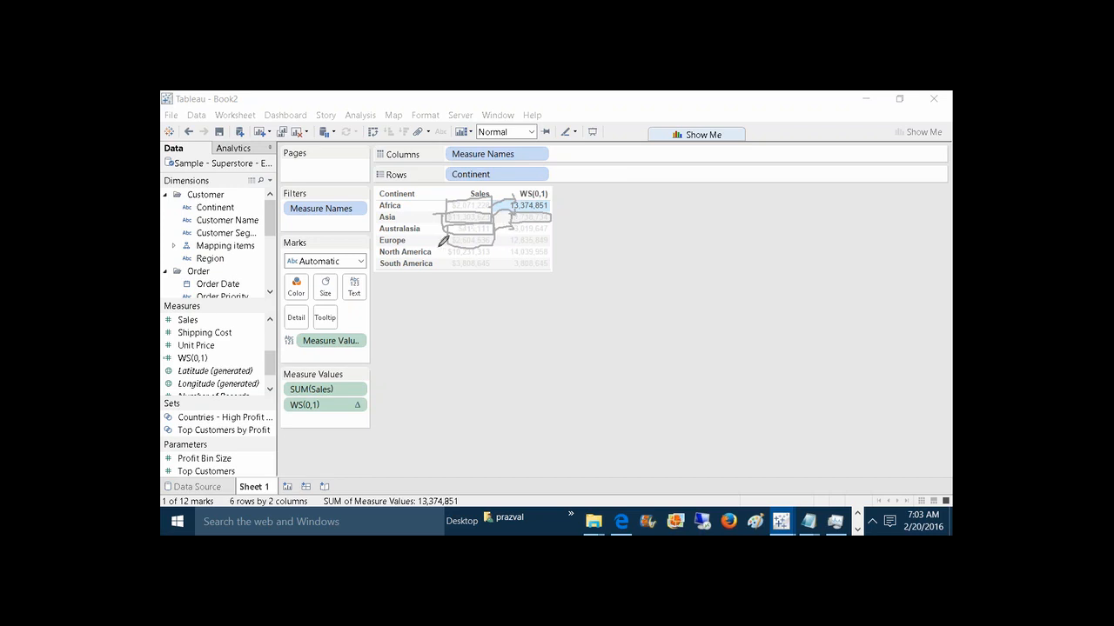
pyautogui.moveTo(441, 237)
pyautogui.mouseDown()
pyautogui.moveTo(493, 235)
pyautogui.moveTo(501, 254)
pyautogui.moveTo(465, 254)
pyautogui.moveTo(443, 234)
pyautogui.mouseUp()
pyautogui.moveTo(455, 269)
pyautogui.mouseDown()
pyautogui.moveTo(503, 268)
pyautogui.moveTo(488, 242)
pyautogui.mouseUp()
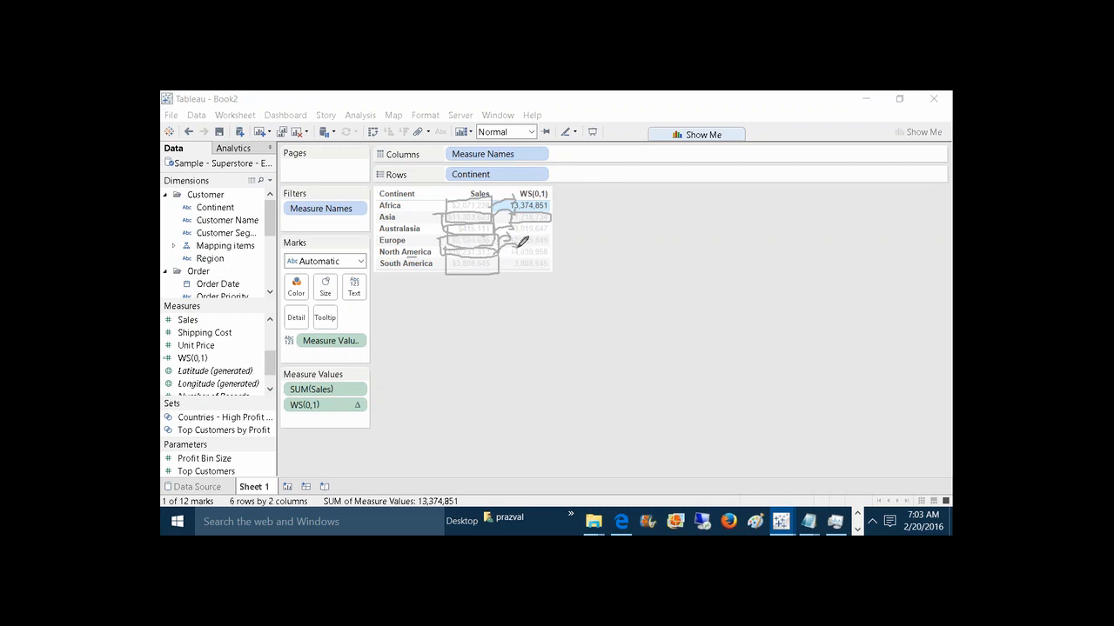
pyautogui.moveTo(433, 262); pyautogui.dragTo(438, 260)
pyautogui.moveTo(497, 270)
pyautogui.mouseDown()
pyautogui.moveTo(461, 291)
pyautogui.moveTo(444, 258)
pyautogui.mouseUp()
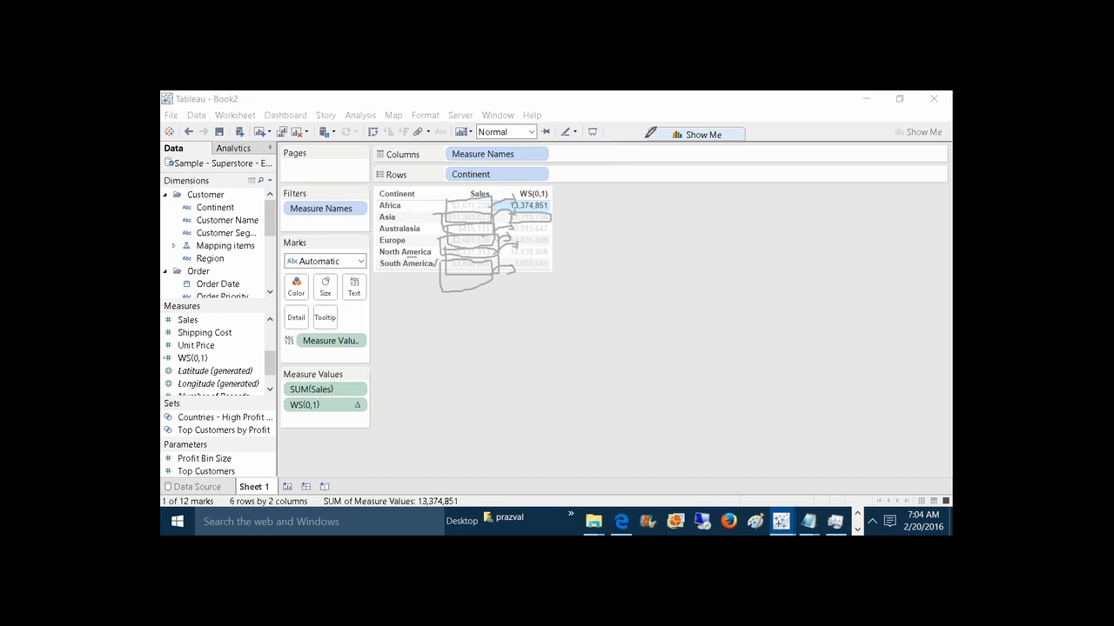
pyautogui.click(678, 131)
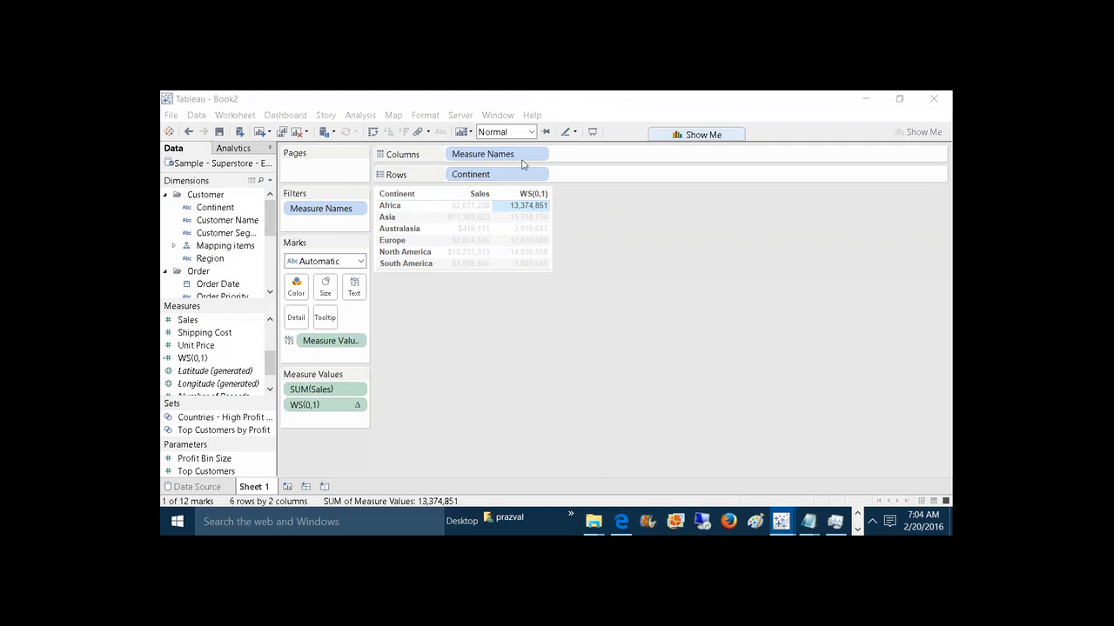
pyautogui.click(514, 206)
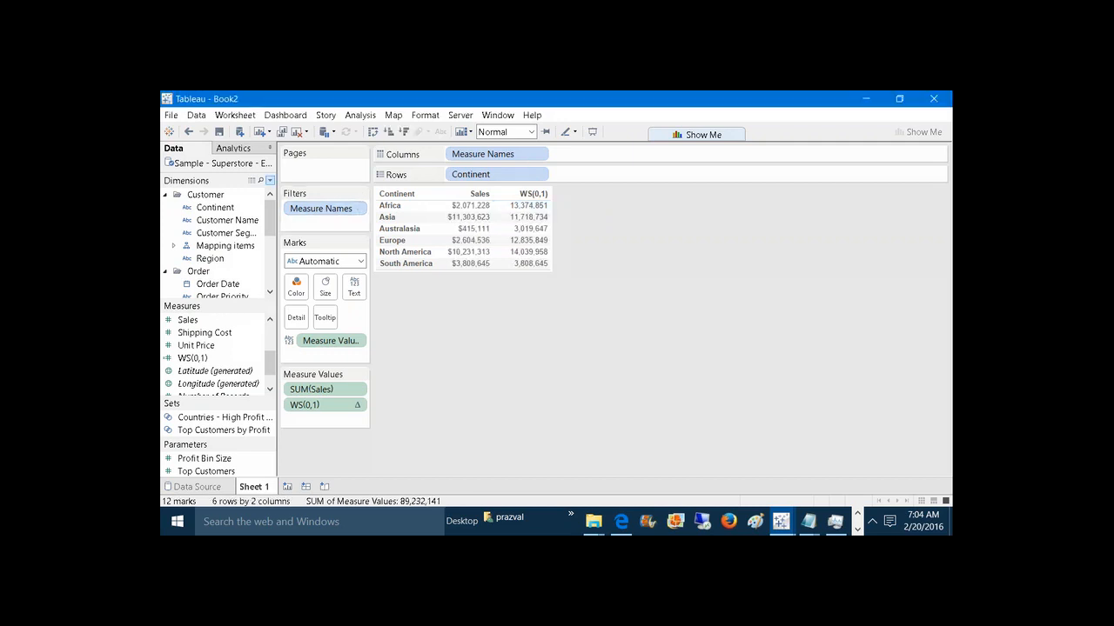
# Step: Create a calculated field named WS(-1,0) and save it with an empty formula
pyautogui.click(269, 180)
pyautogui.click(266, 193)
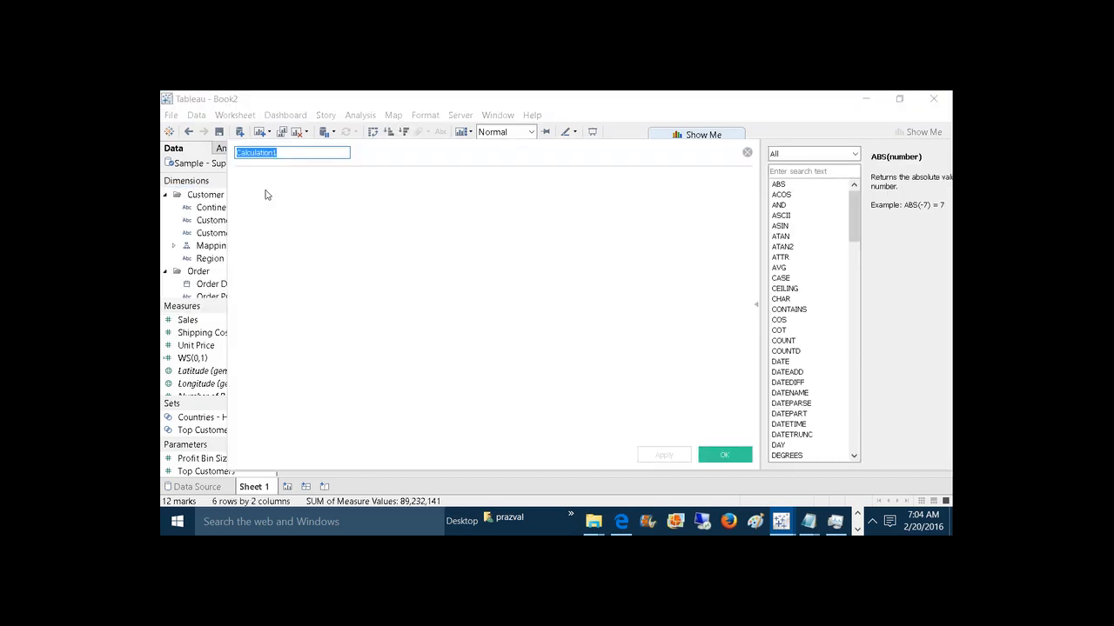
pyautogui.write('WS(-1,0')
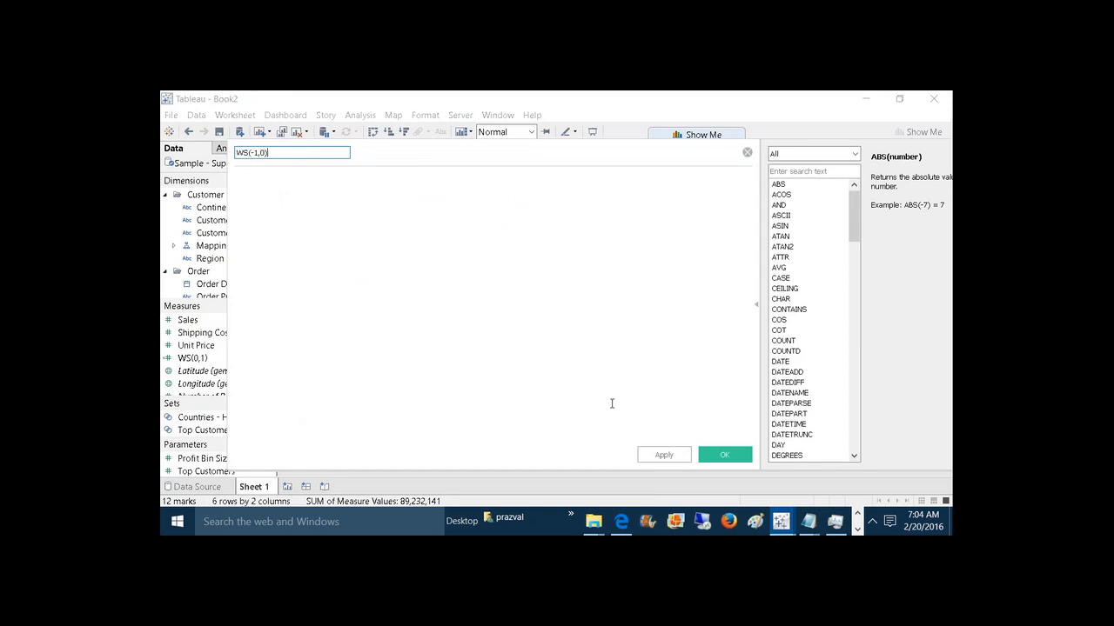
pyautogui.click(664, 455)
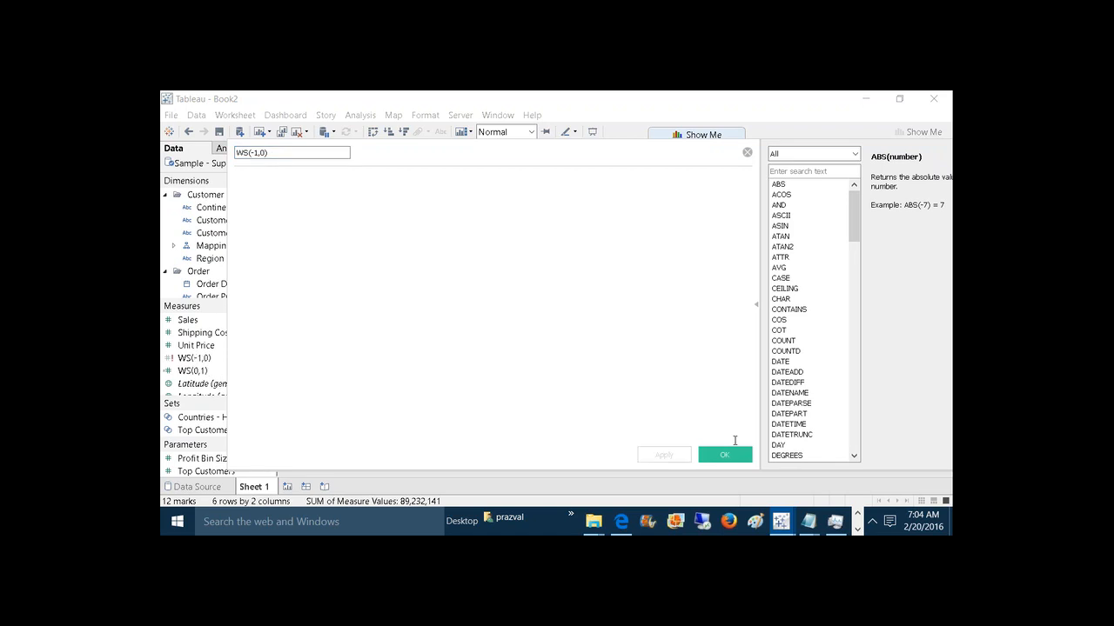
pyautogui.click(727, 454)
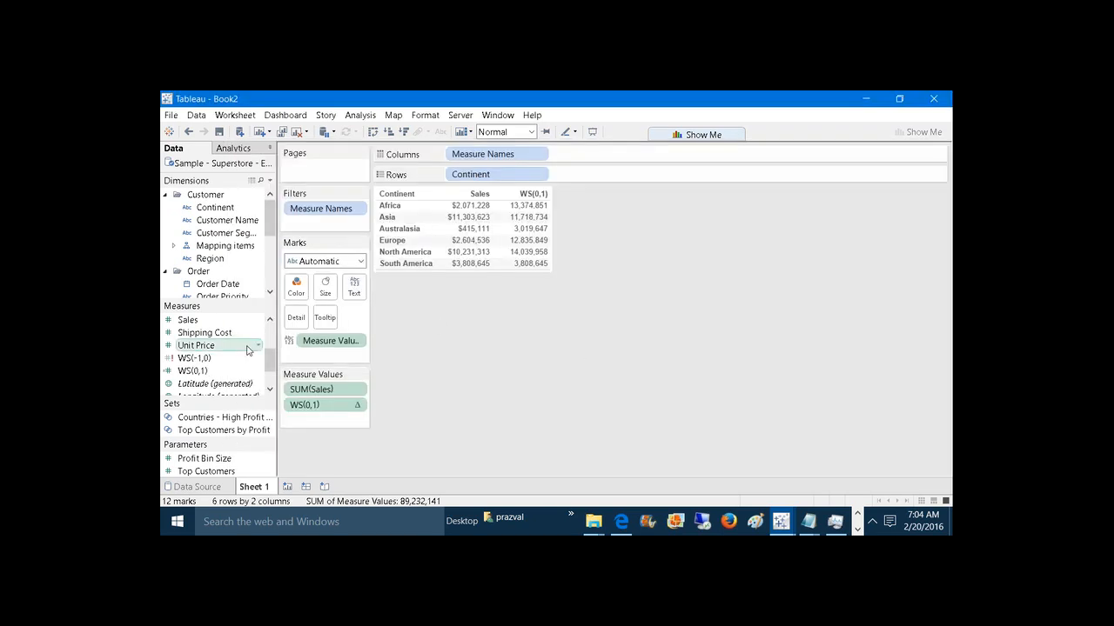
# Step: Edit the WS(-1,0) field and enter the formula WINDOW_SUM(SUM([Sales]),-1,0)
pyautogui.rightClick(213, 357)
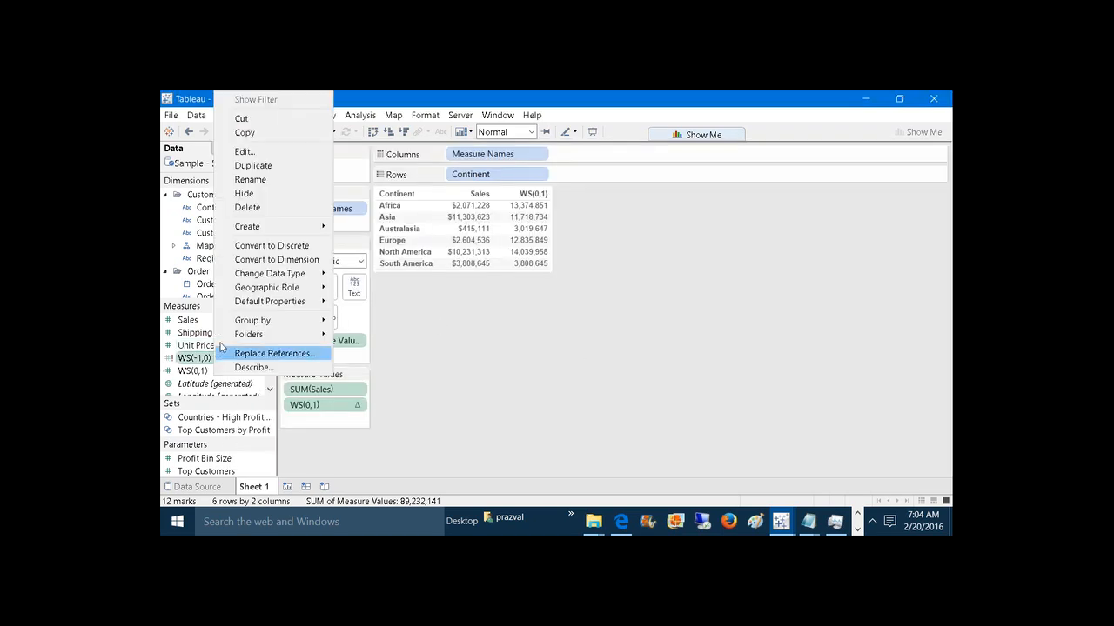
pyautogui.click(248, 151)
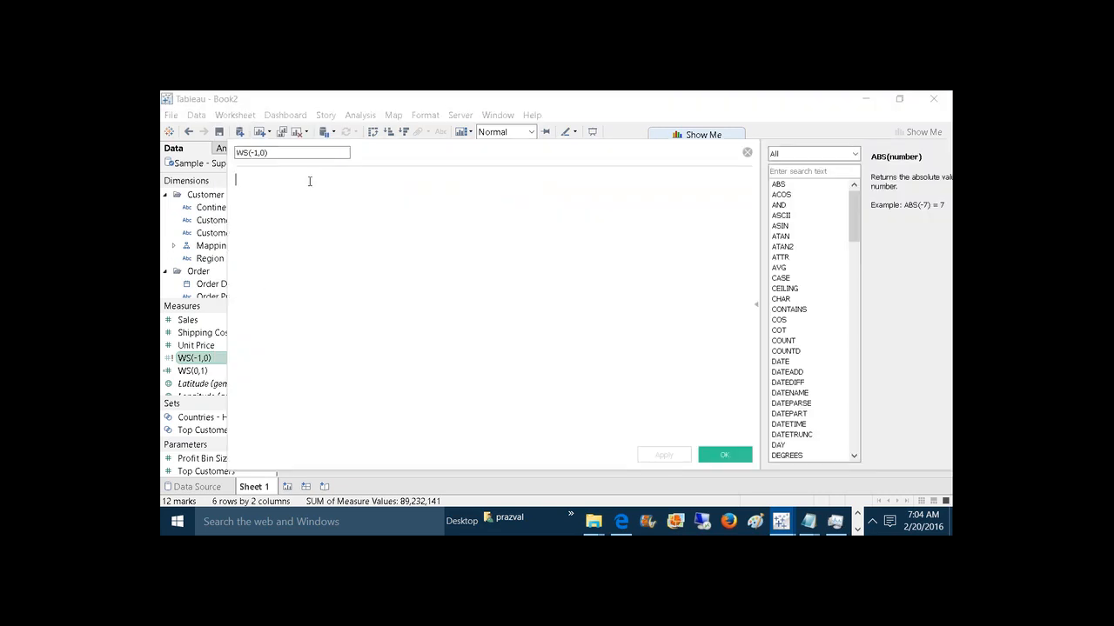
pyautogui.write('WINDOW_')
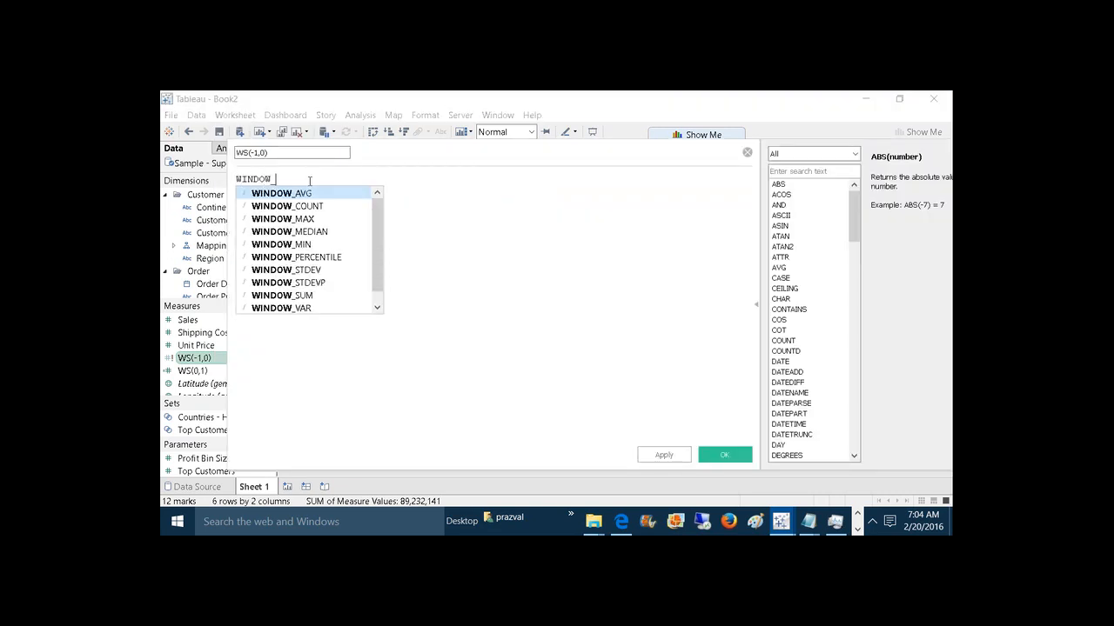
pyautogui.write('SUM(')
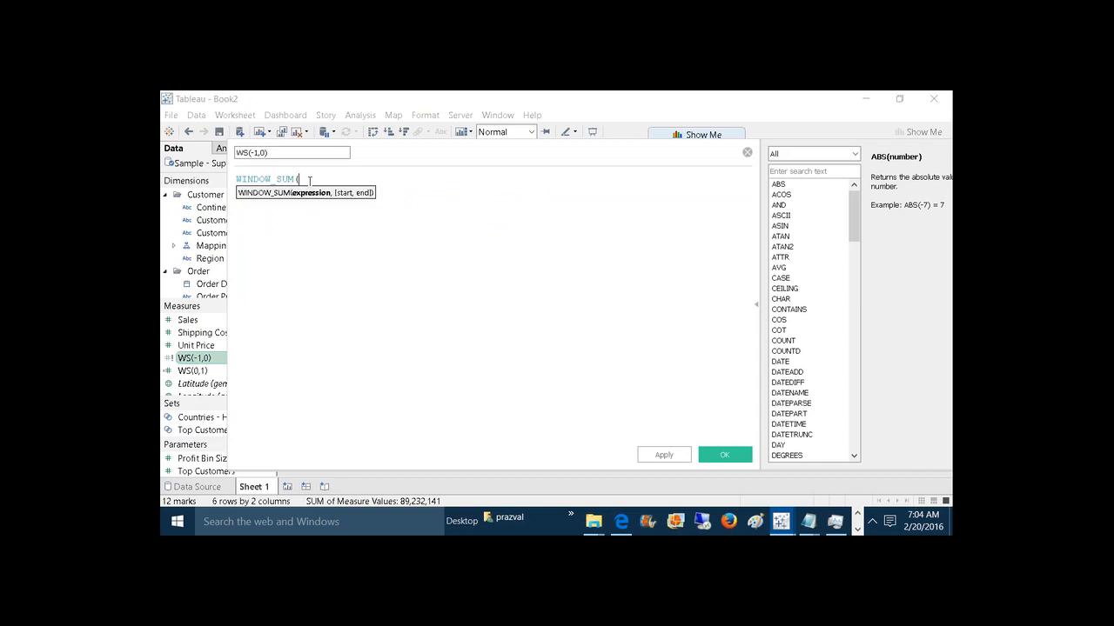
pyautogui.write('SUM(s')
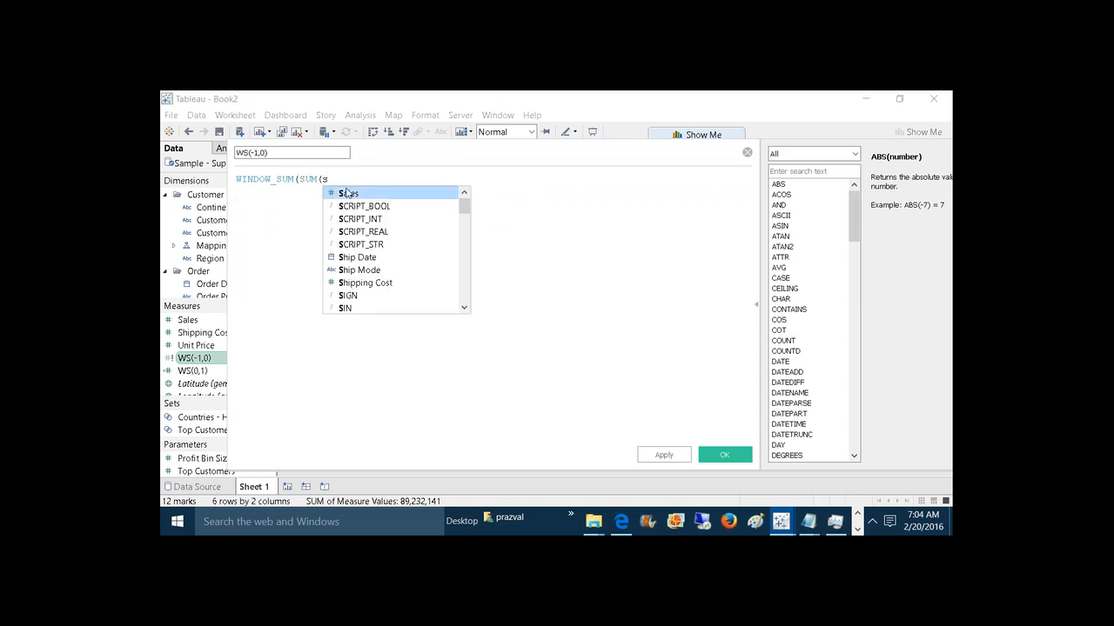
pyautogui.click(347, 193)
pyautogui.write(')')
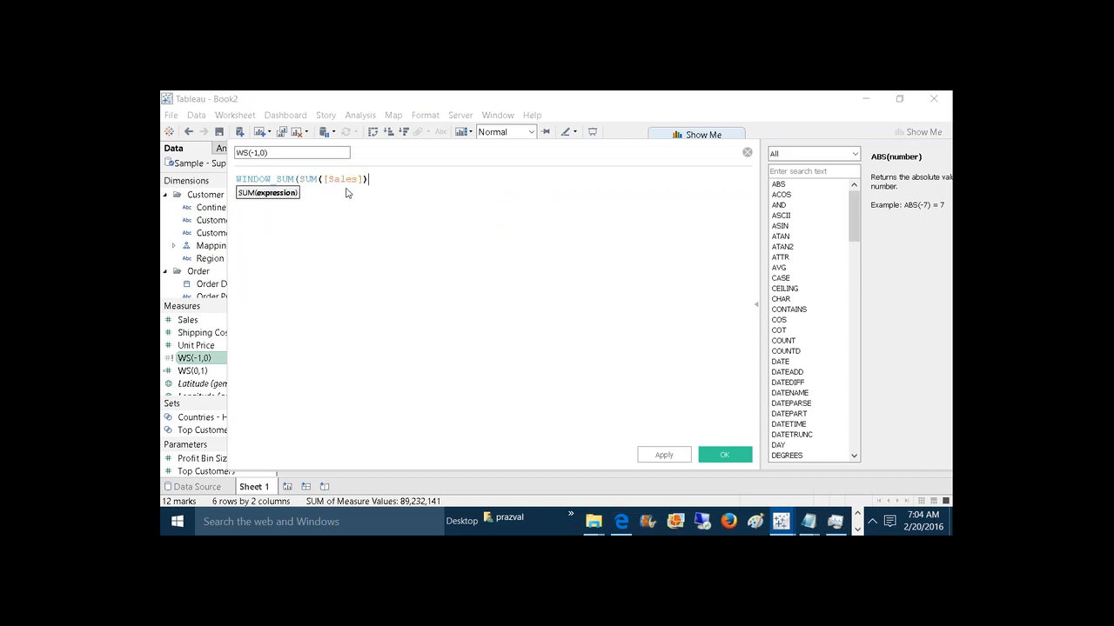
pyautogui.write(',-1,')
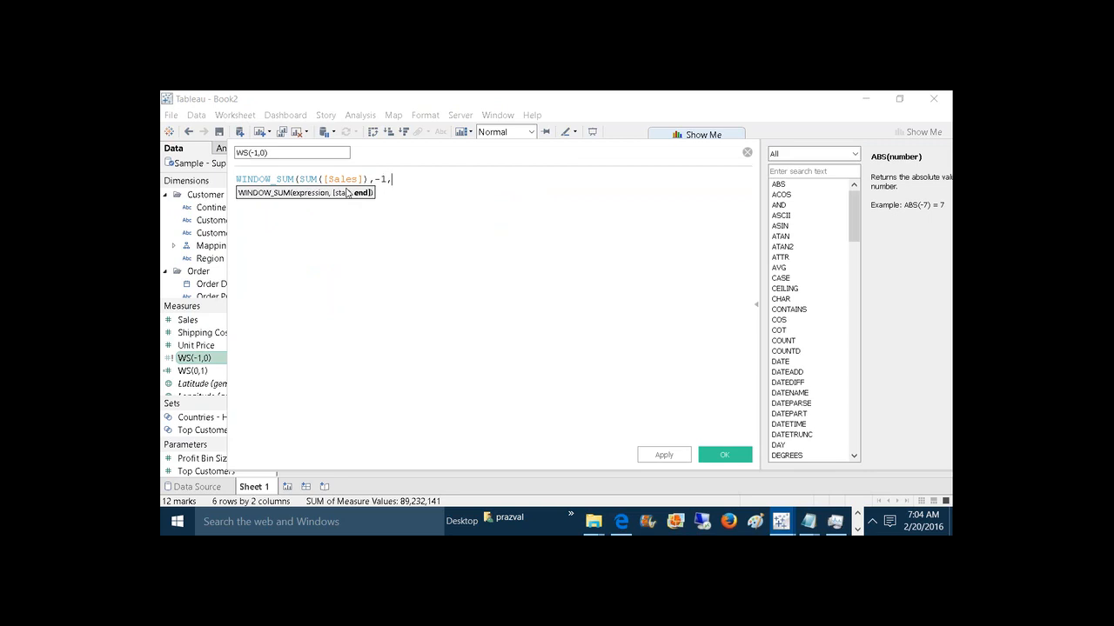
pyautogui.write('0)')
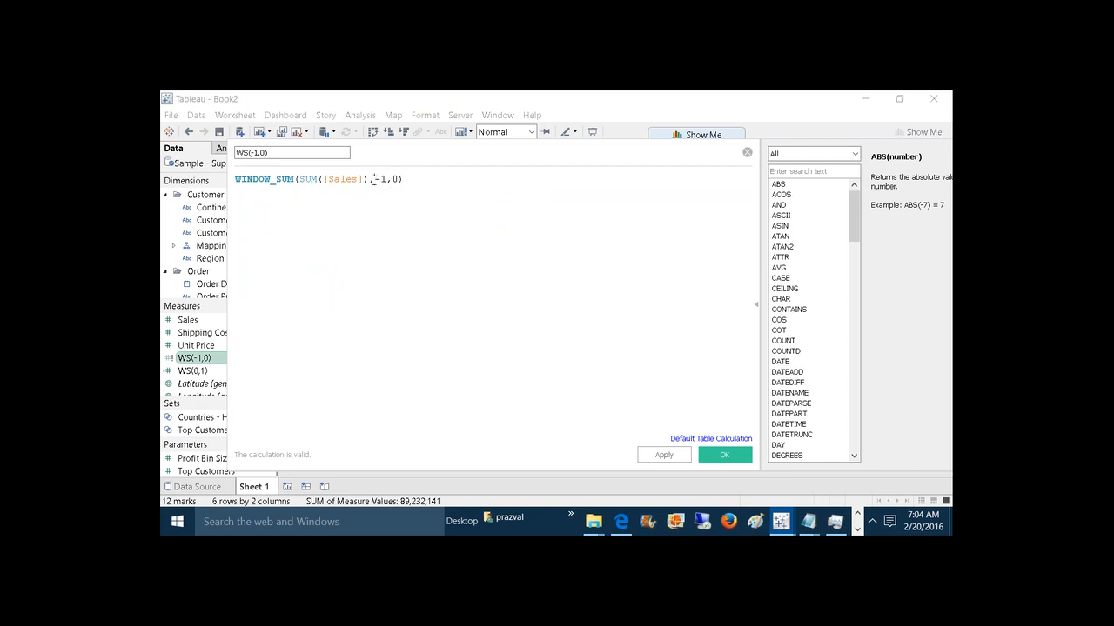
pyautogui.moveTo(374, 179); pyautogui.dragTo(387, 179)
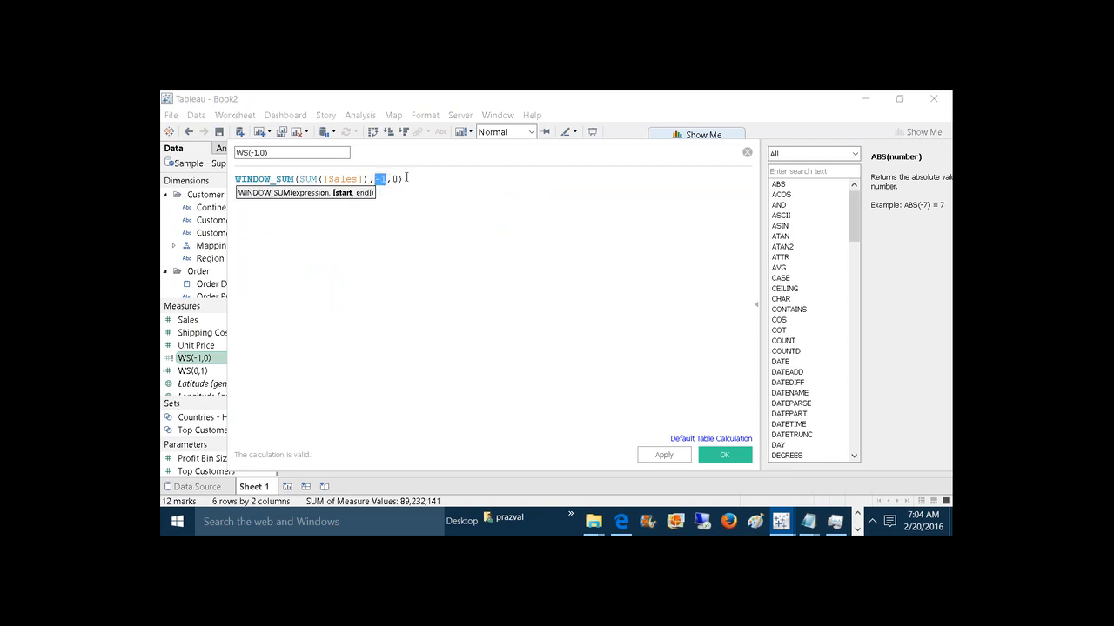
# Step: Save the WS(-1,0) calculation and add the field to the table's measure values below WS(0,1)
pyautogui.click(679, 455)
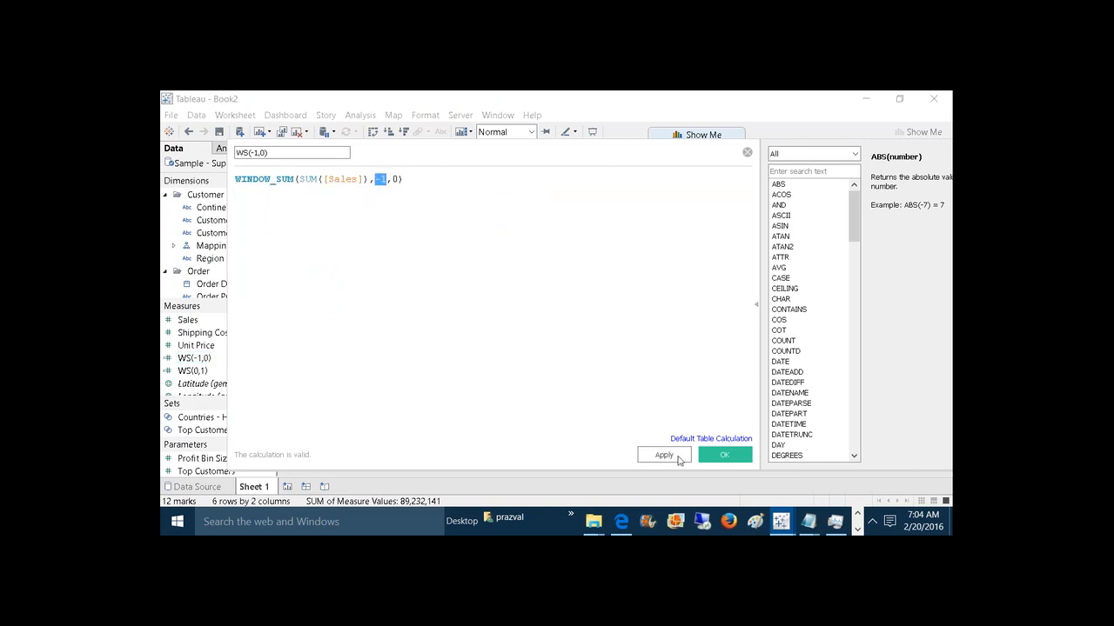
pyautogui.click(723, 455)
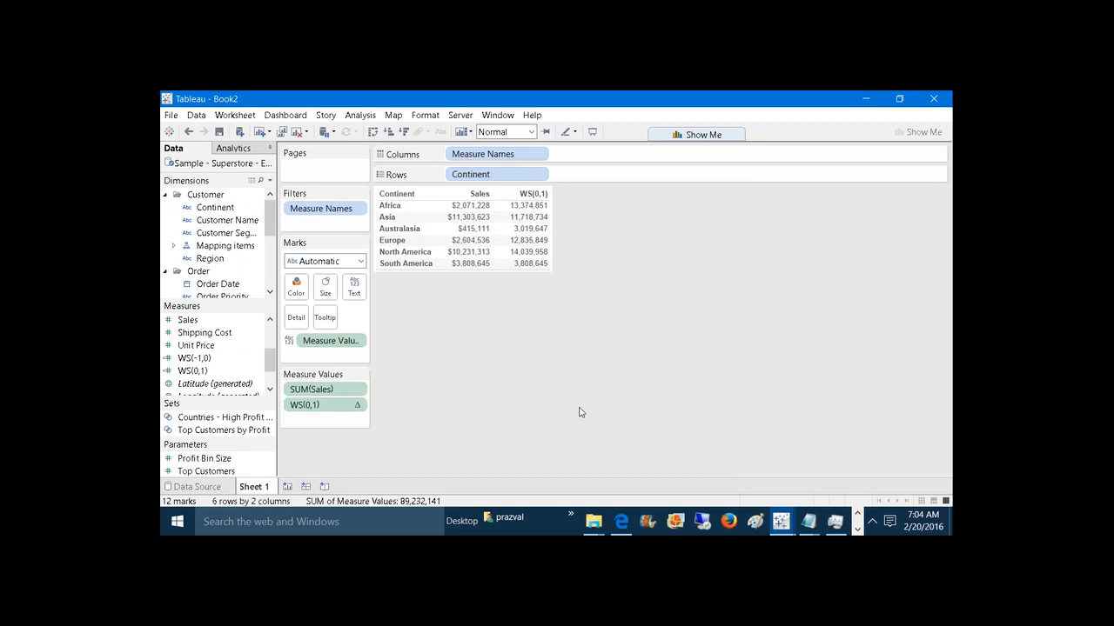
pyautogui.doubleClick(247, 360)
pyautogui.moveTo(217, 360); pyautogui.dragTo(333, 421)
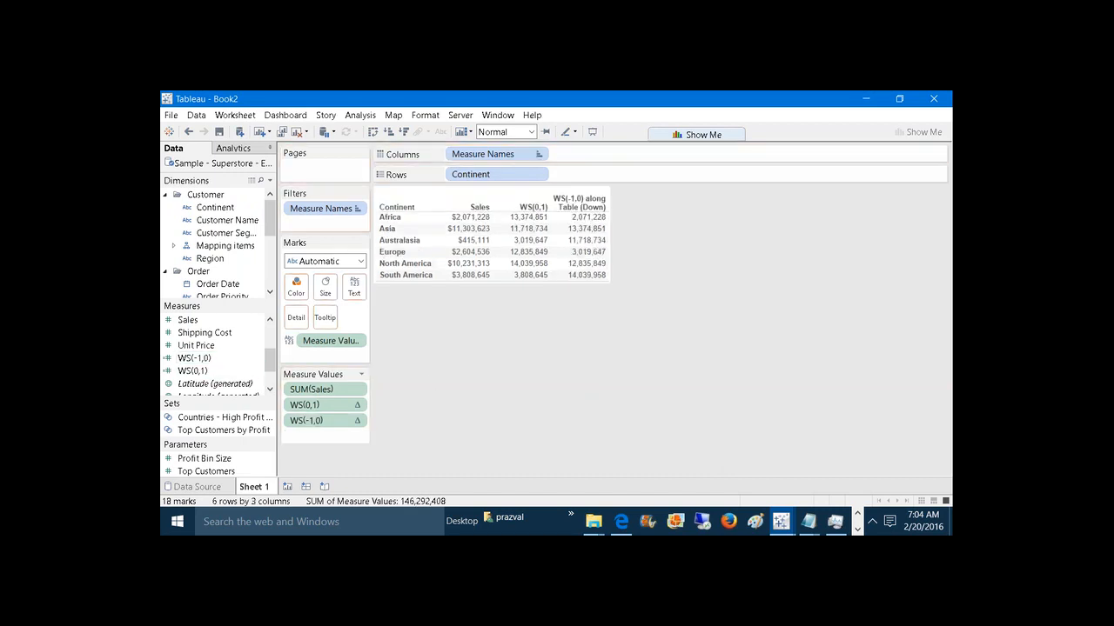
# Step: Shorten the alias of the WS(-1,0) column header to WS(-1,0)
pyautogui.rightClick(576, 207)
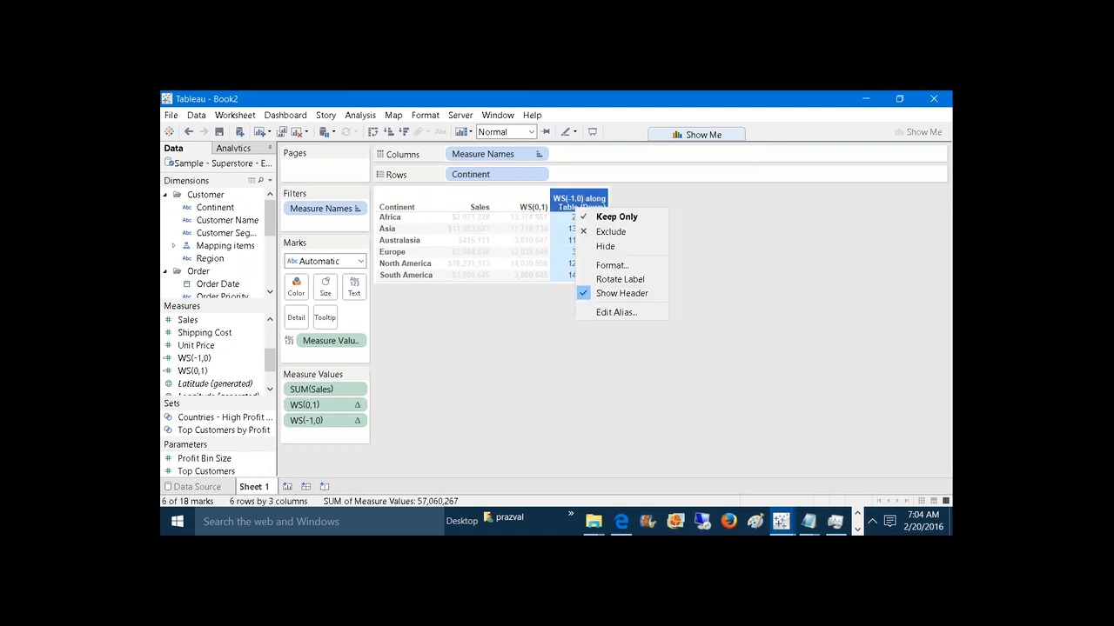
pyautogui.click(609, 311)
pyautogui.click(591, 295)
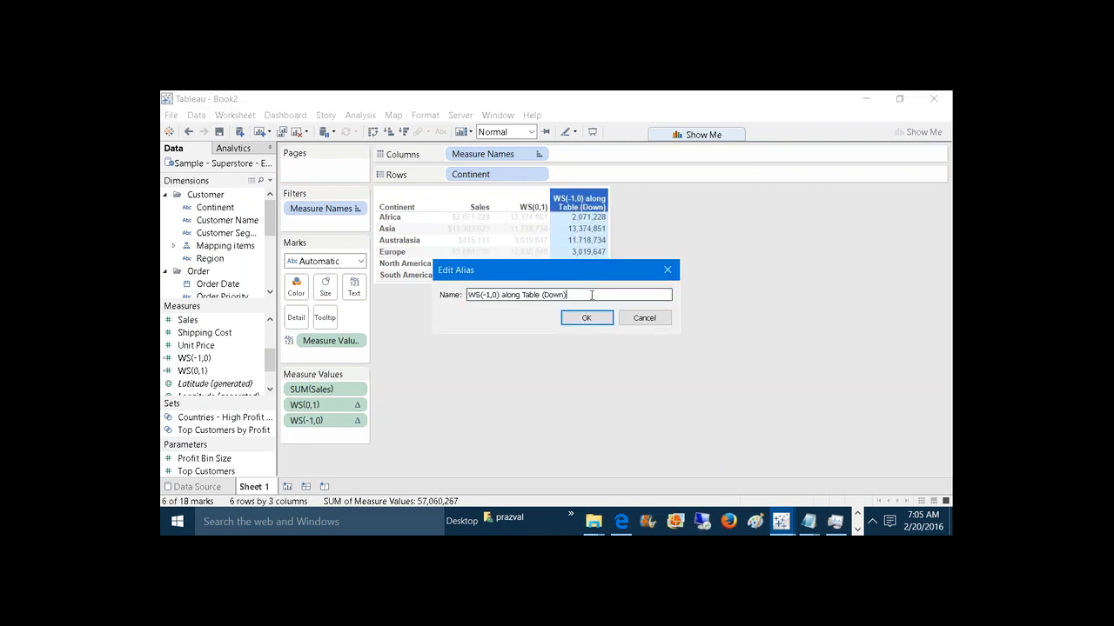
pyautogui.press('BackSpace')
pyautogui.press('BackSpace')
pyautogui.press('BackSpace')
pyautogui.press('BackSpace')
pyautogui.press('BackSpace')
pyautogui.press('BackSpace')
pyautogui.press('BackSpace')
pyautogui.press('BackSpace')
pyautogui.press('BackSpace')
pyautogui.click(588, 318)
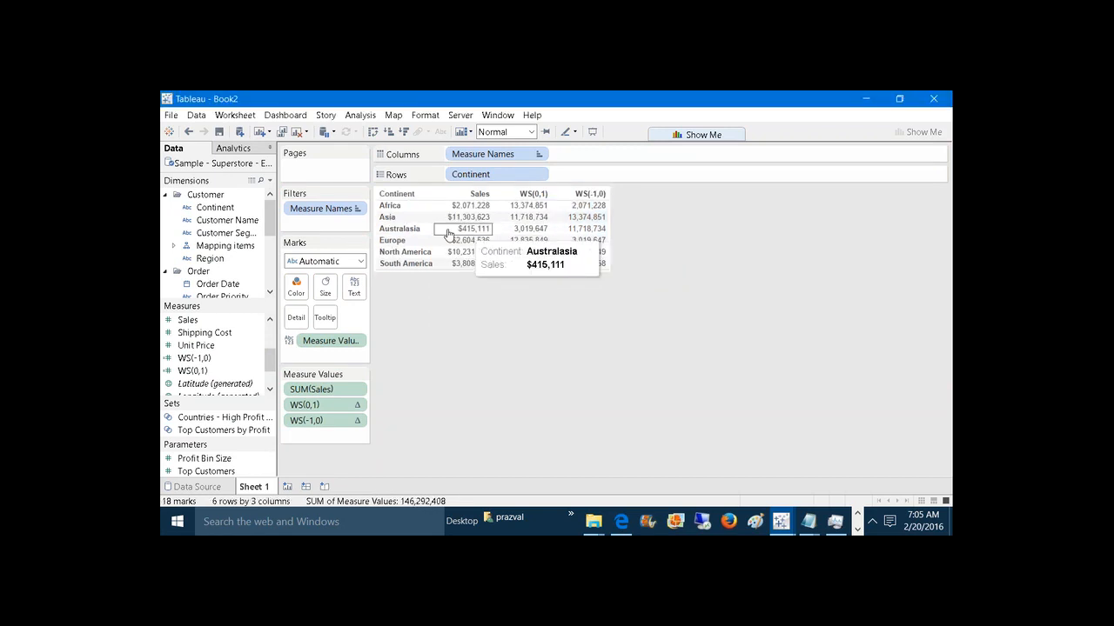
# Step: Compare the Africa and Asia Sales values with the WS(-1,0) results in the table
pyautogui.click(401, 209)
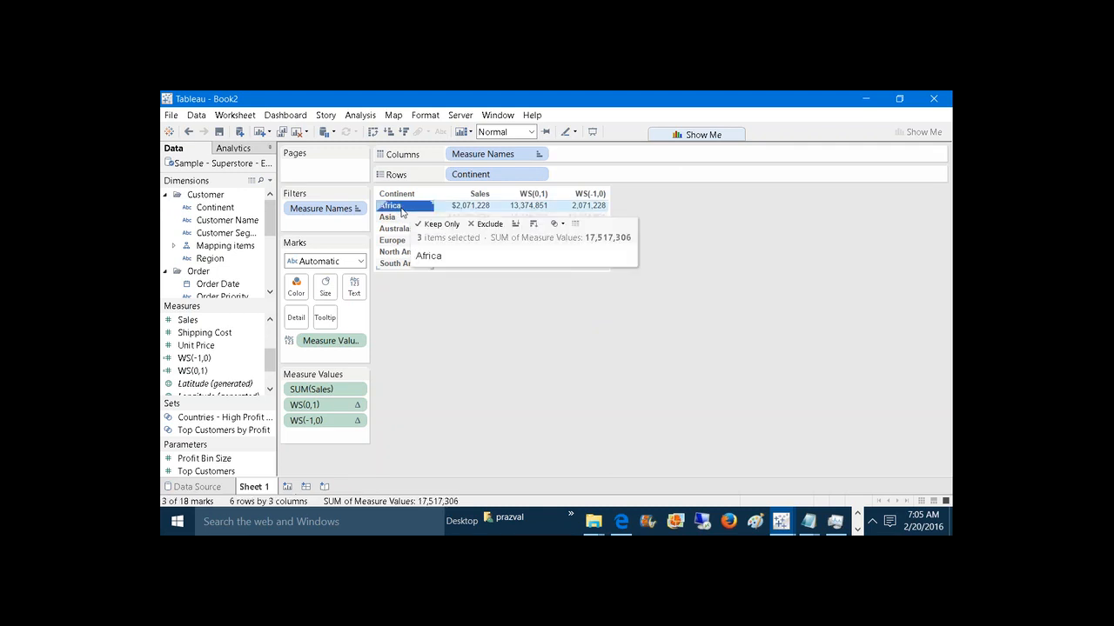
pyautogui.click(465, 209)
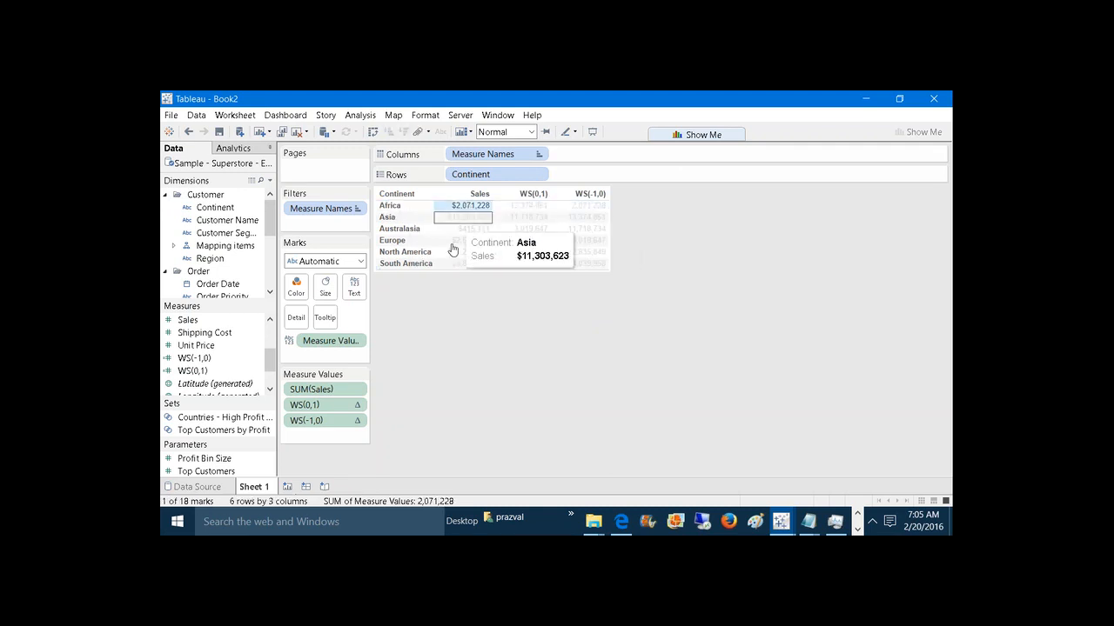
pyautogui.click(439, 311)
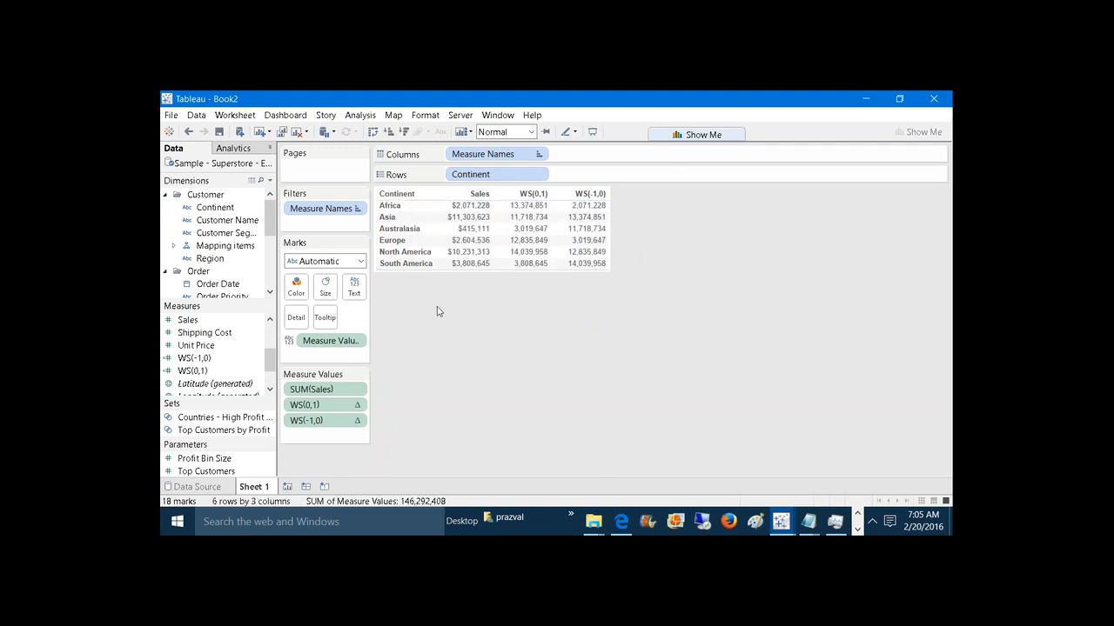
pyautogui.click(447, 220)
pyautogui.click(446, 254)
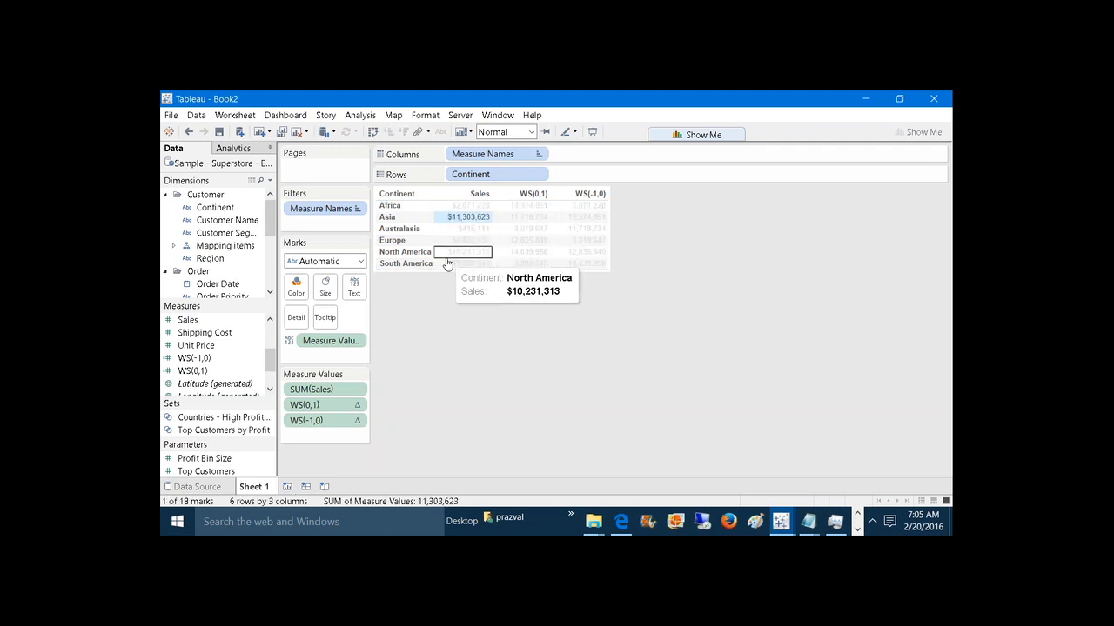
pyautogui.click(465, 319)
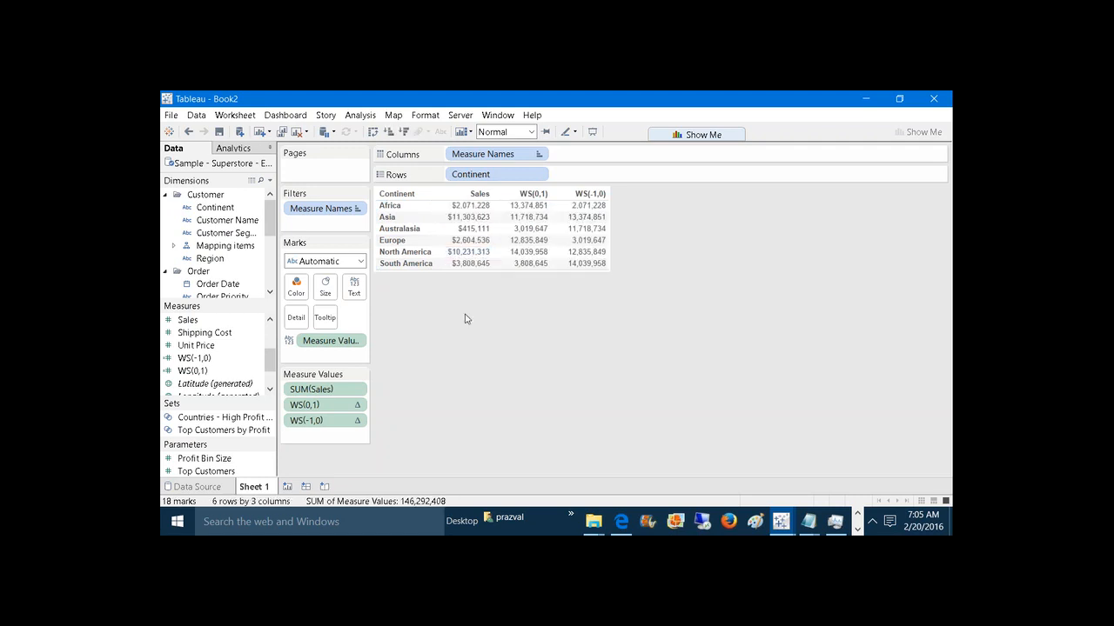
pyautogui.moveTo(594, 220)
# Step: Create and save a calculated field named WS(0,3) with the formula WINDOW_SUM(SUM([Sales]),0,3)
pyautogui.click(270, 180)
pyautogui.click(262, 192)
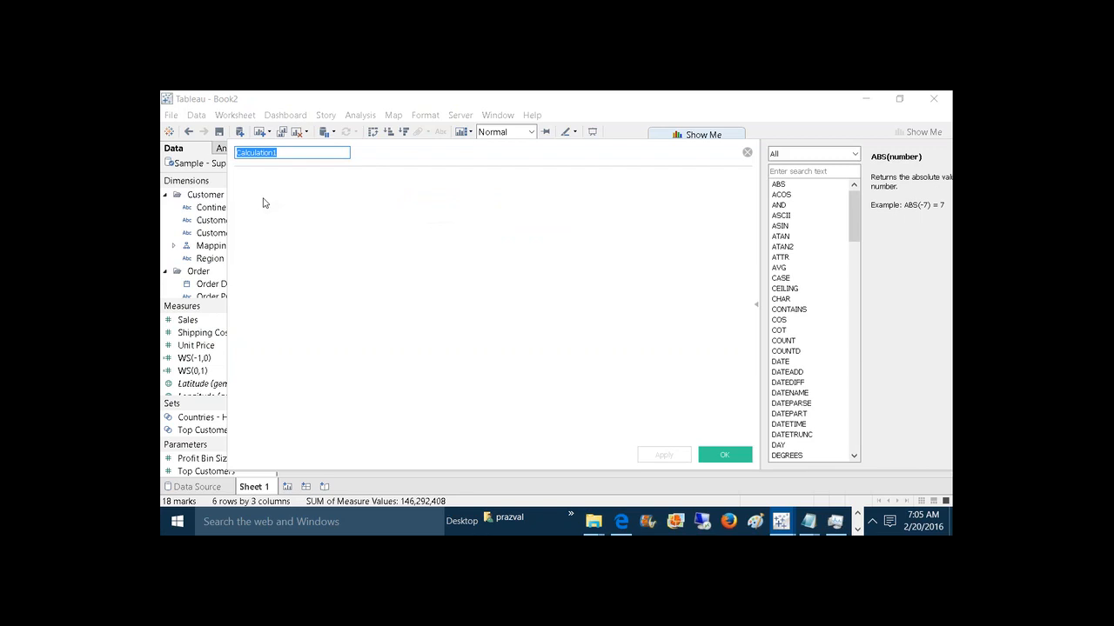
pyautogui.write('WS(0,3')
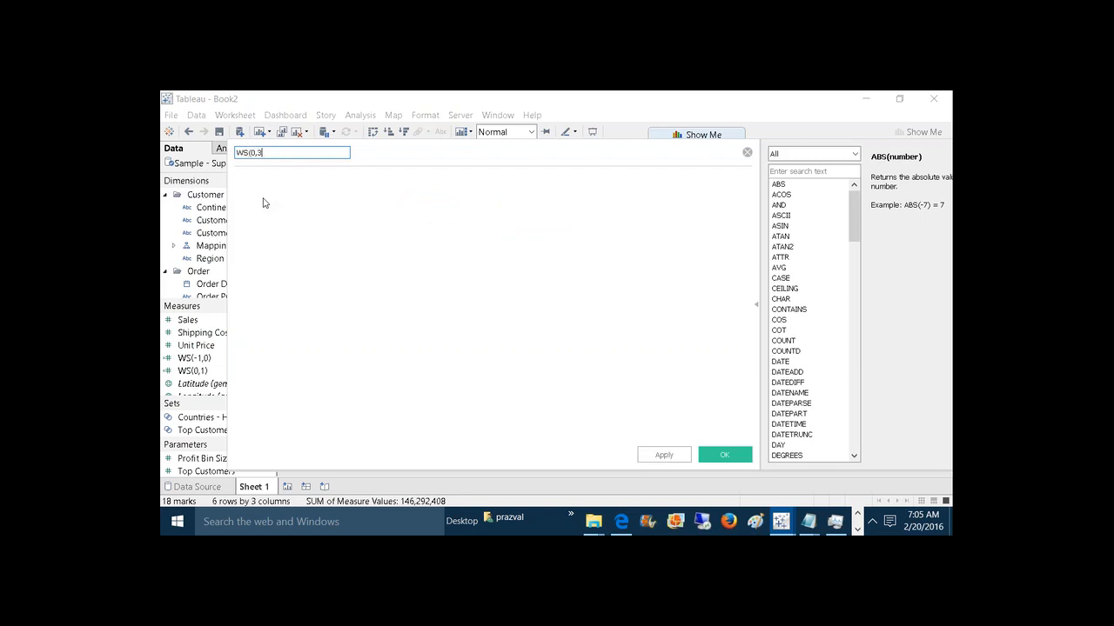
pyautogui.click(276, 209)
pyautogui.write('WINDOW')
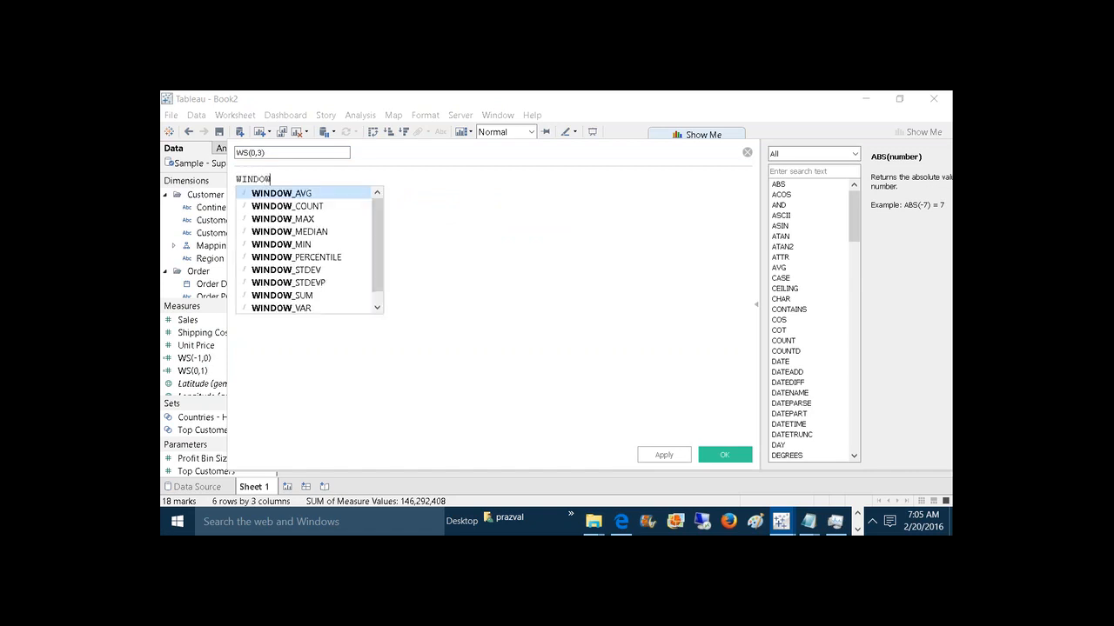
pyautogui.write('_SUM')
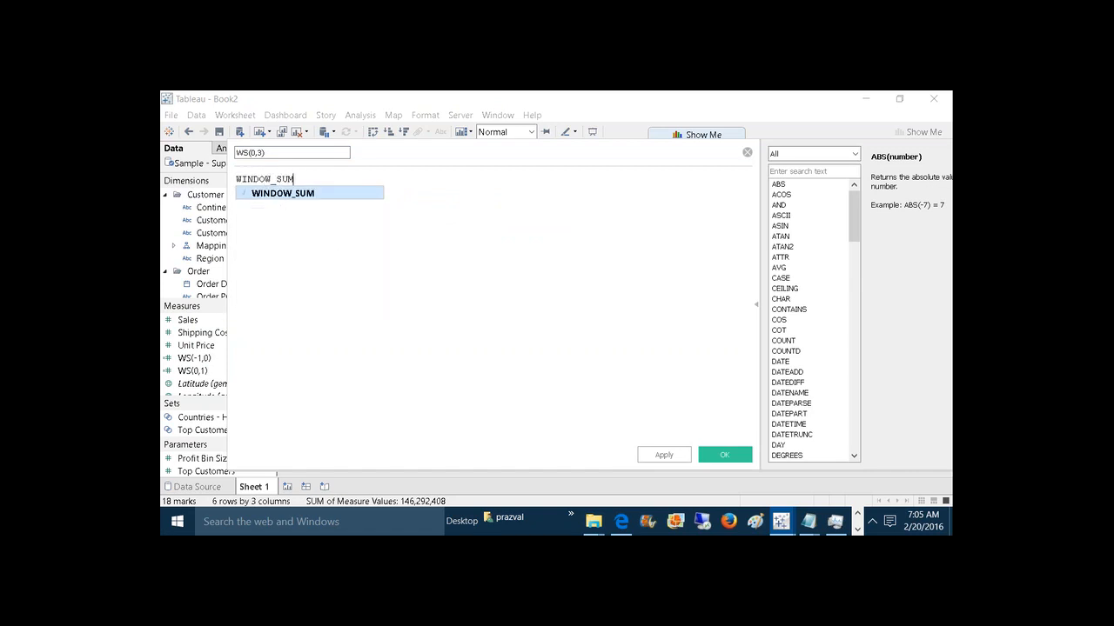
pyautogui.write('(SU')
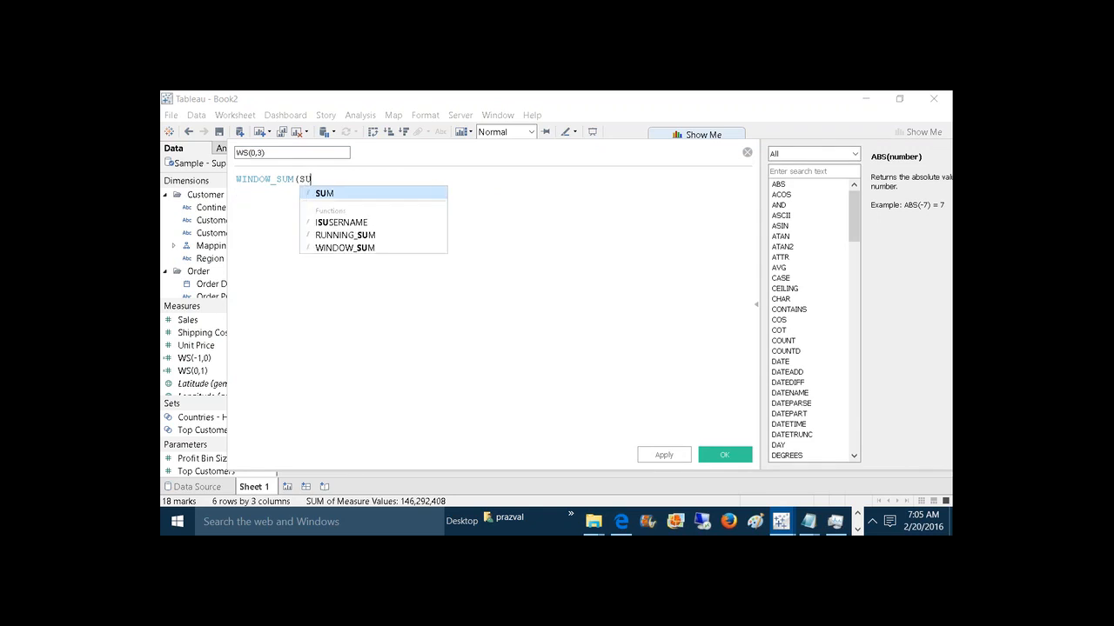
pyautogui.write('M(S')
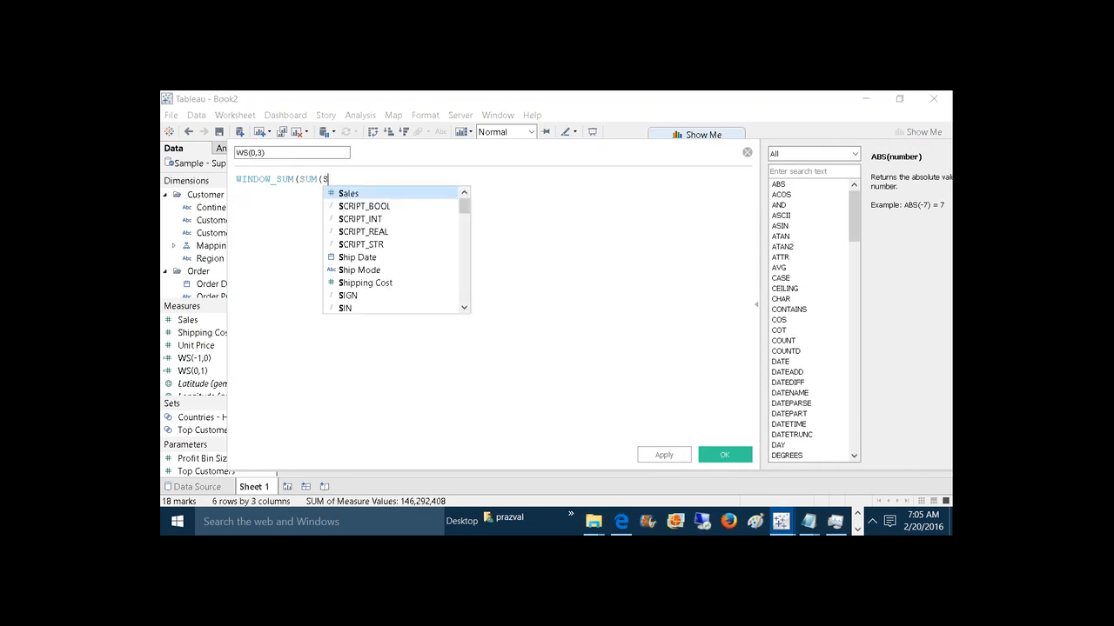
pyautogui.click(367, 195)
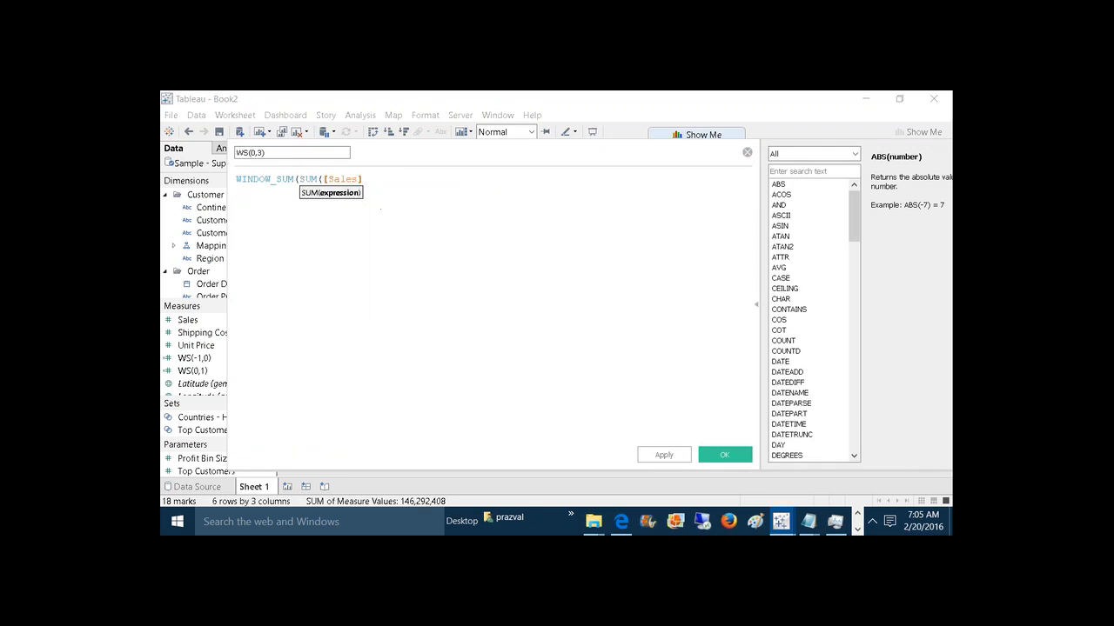
pyautogui.write('),0,')
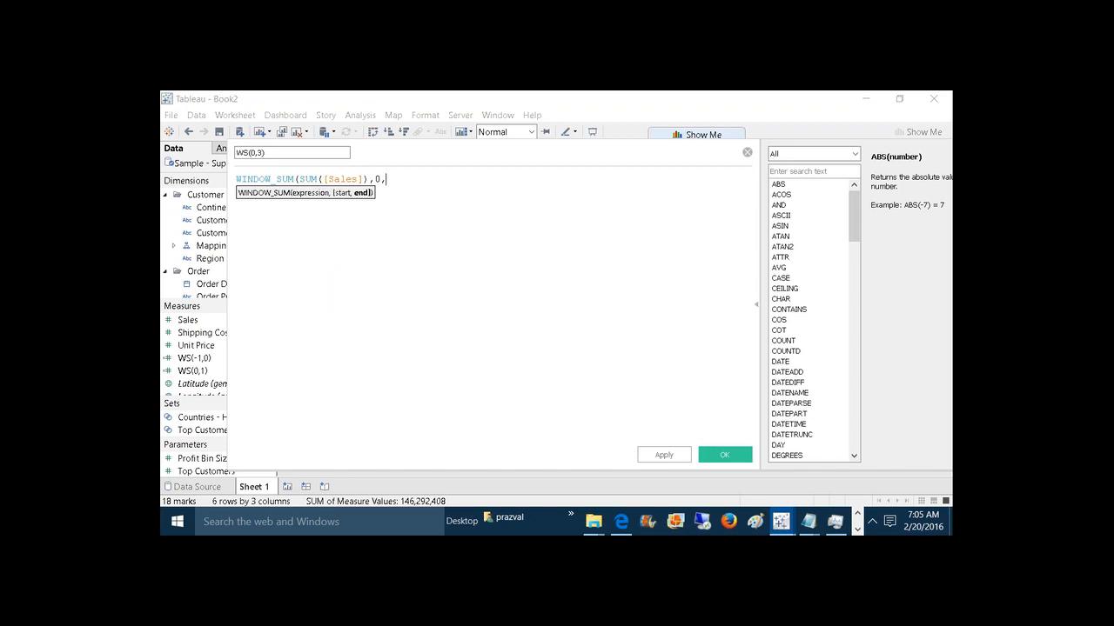
pyautogui.write('3)')
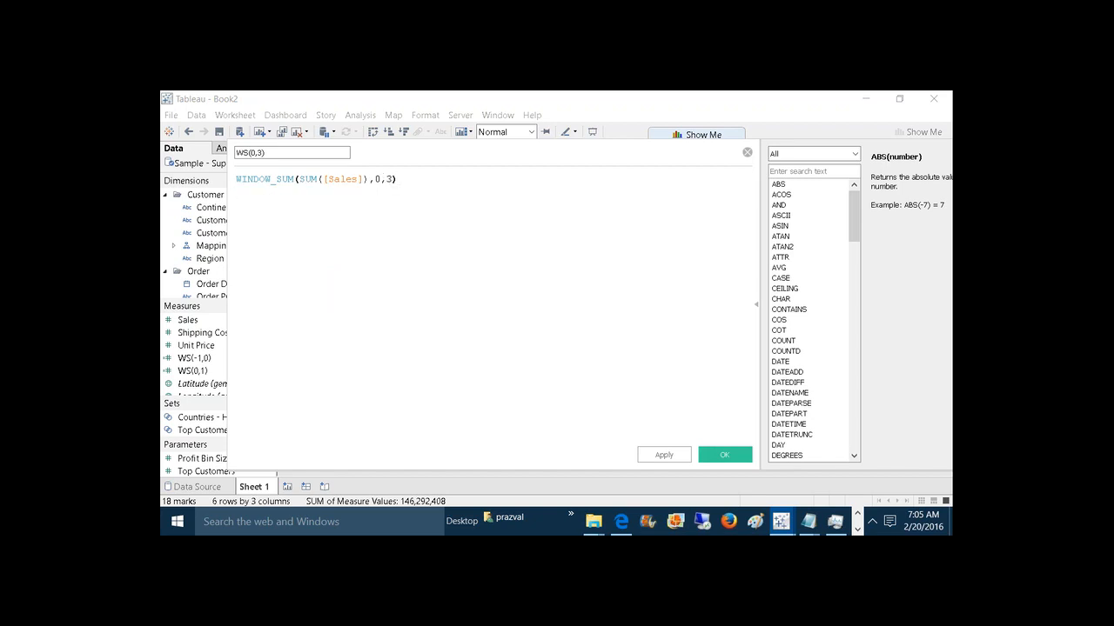
pyautogui.click(662, 454)
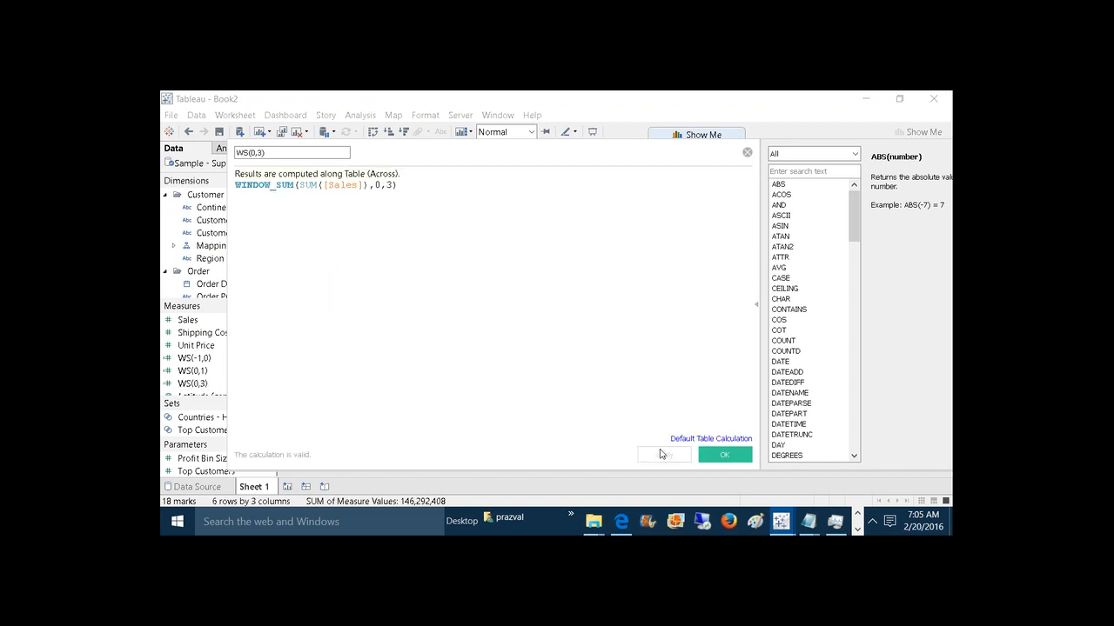
pyautogui.click(711, 456)
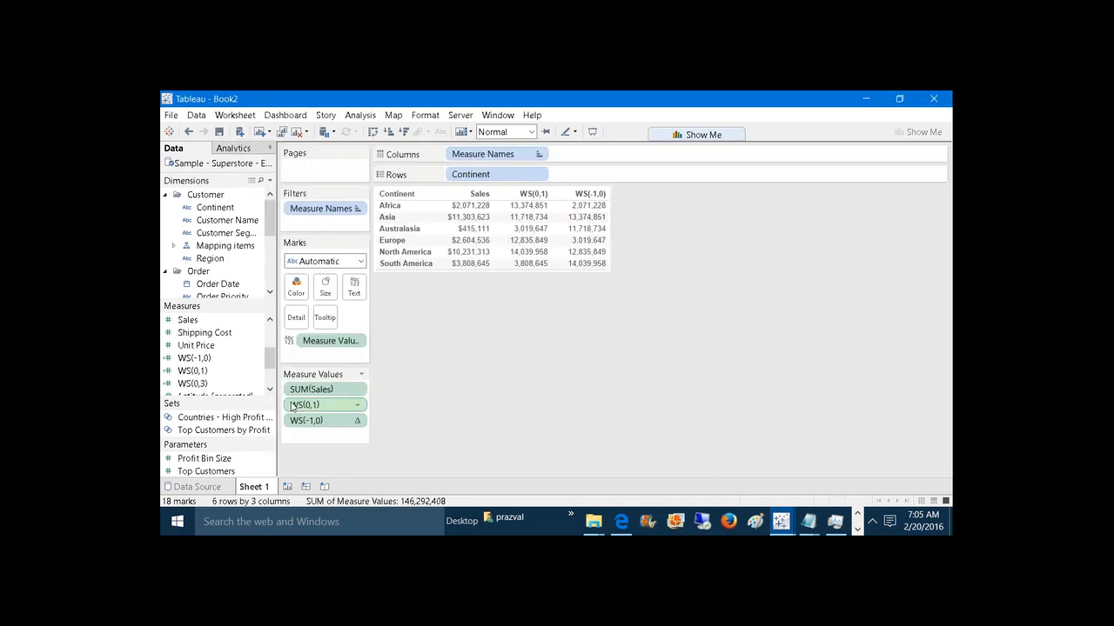
# Step: Add WS(0,3) to the table's measure values below WS(-1,0) and shorten its column header alias to WS(0,3)
pyautogui.moveTo(221, 391); pyautogui.dragTo(360, 440)
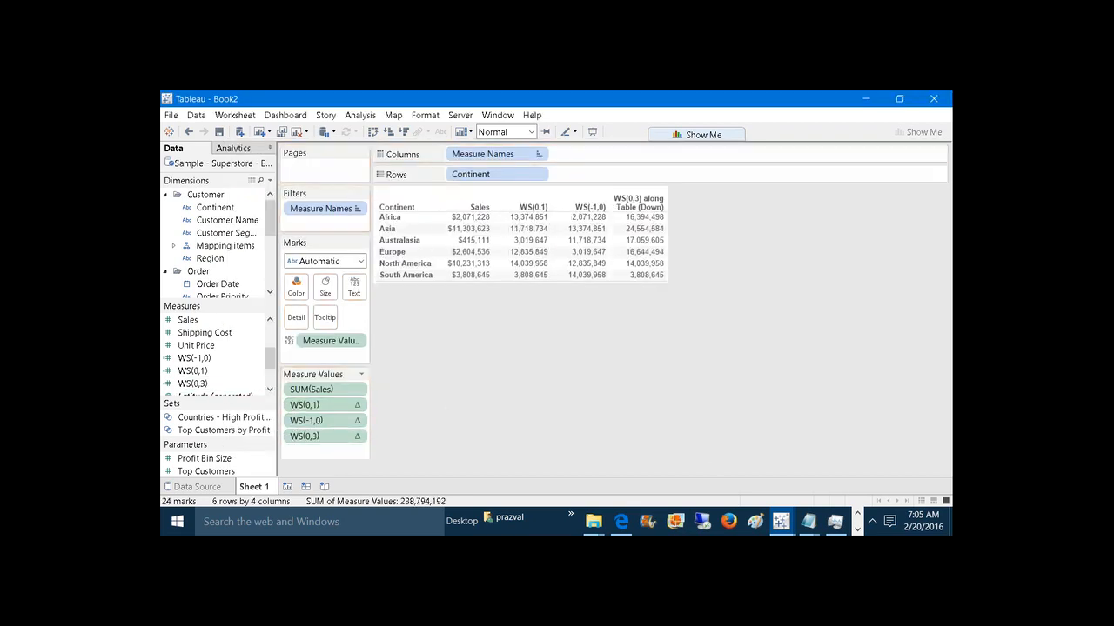
pyautogui.rightClick(633, 203)
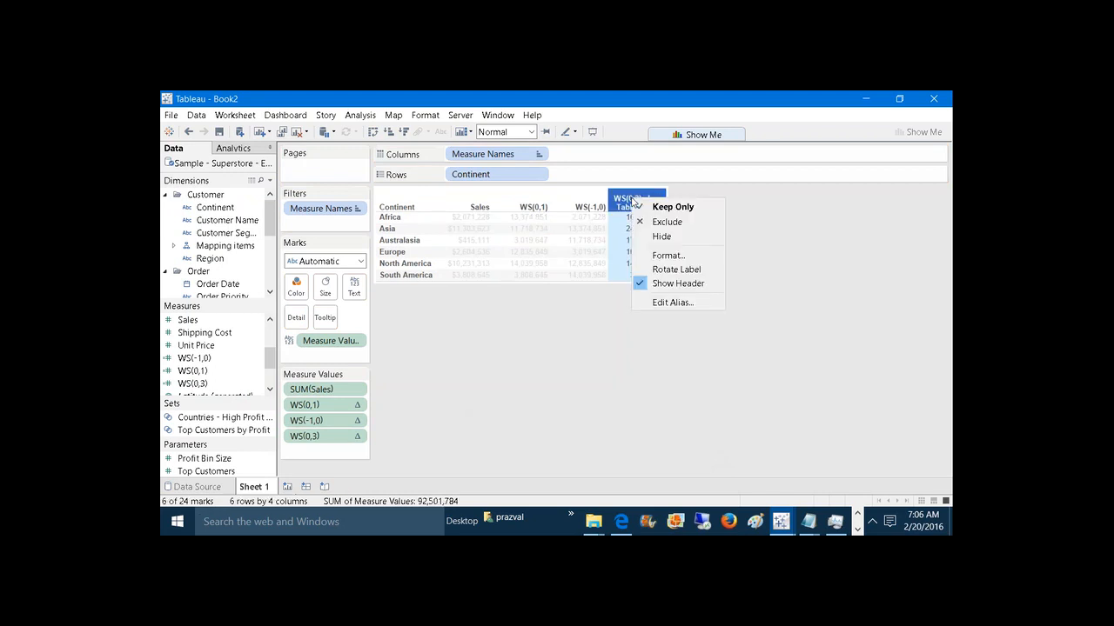
pyautogui.click(665, 302)
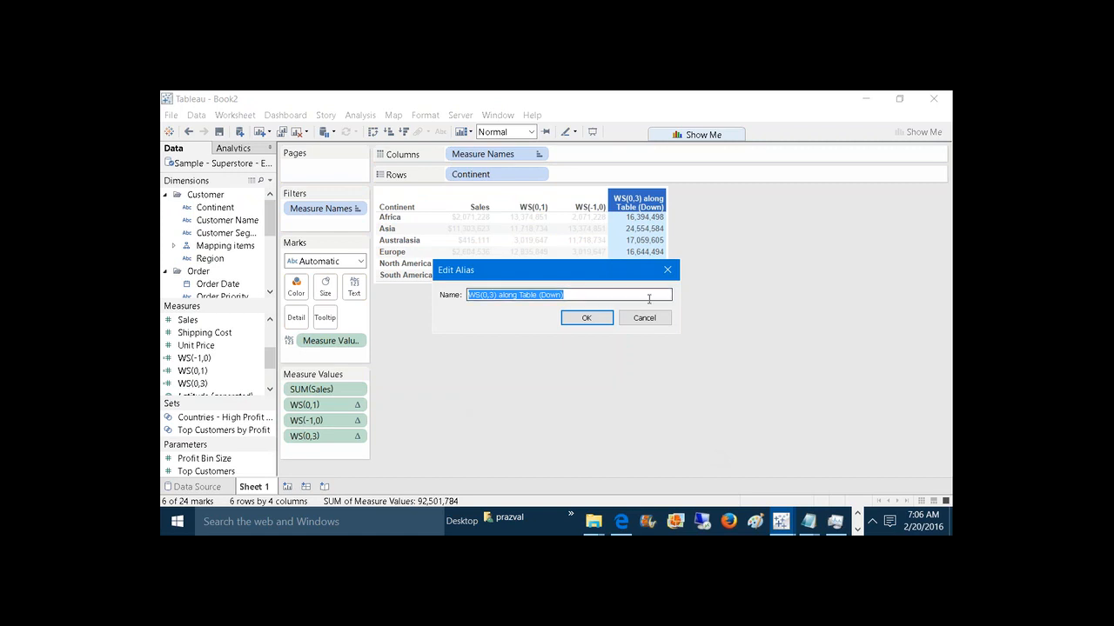
pyautogui.click(649, 298)
pyautogui.press('BackSpace')
pyautogui.press('BackSpace')
pyautogui.press('BackSpace')
pyautogui.press('BackSpace')
pyautogui.press('BackSpace')
pyautogui.press('BackSpace')
pyautogui.press('BackSpace')
pyautogui.press('BackSpace')
pyautogui.press('BackSpace')
pyautogui.press('BackSpace')
pyautogui.press('BackSpace')
pyautogui.press('BackSpace')
pyautogui.press('BackSpace')
pyautogui.press('BackSpace')
pyautogui.press('BackSpace')
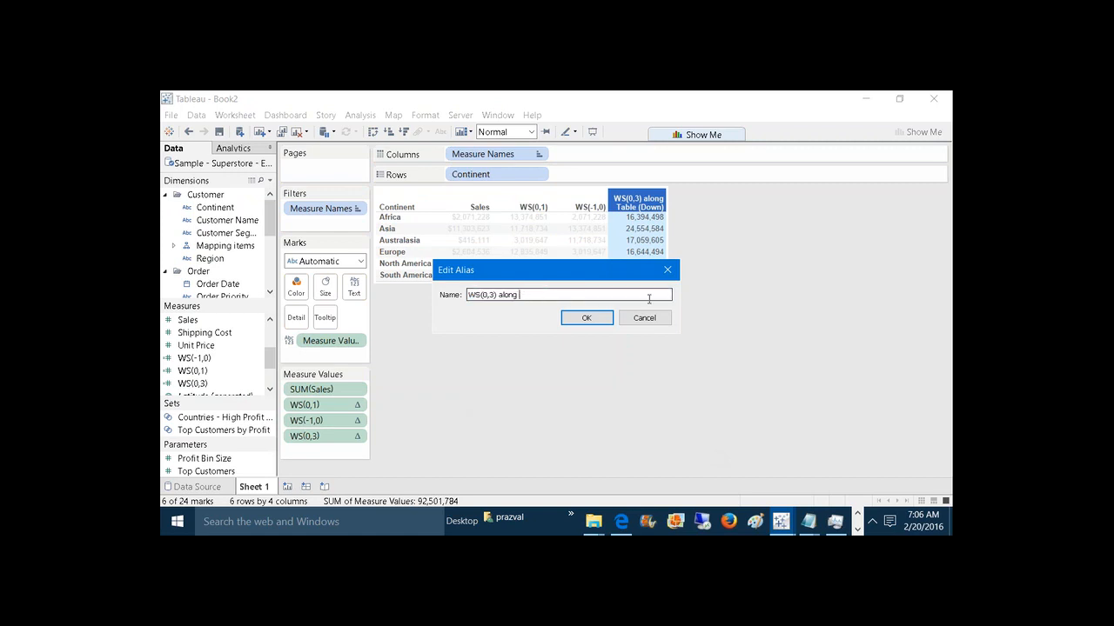
pyautogui.click(597, 321)
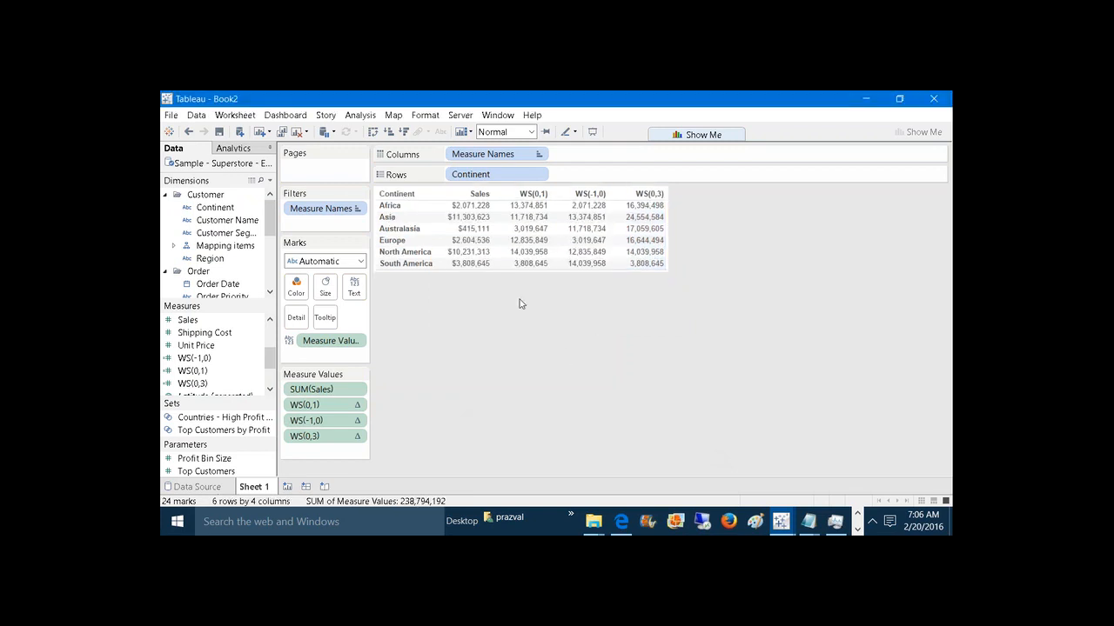
# Step: Mark the Africa to Europe Sales values and Africa's WS(0,3) result with the screen pen, and clear the marks
pyautogui.click(601, 132)
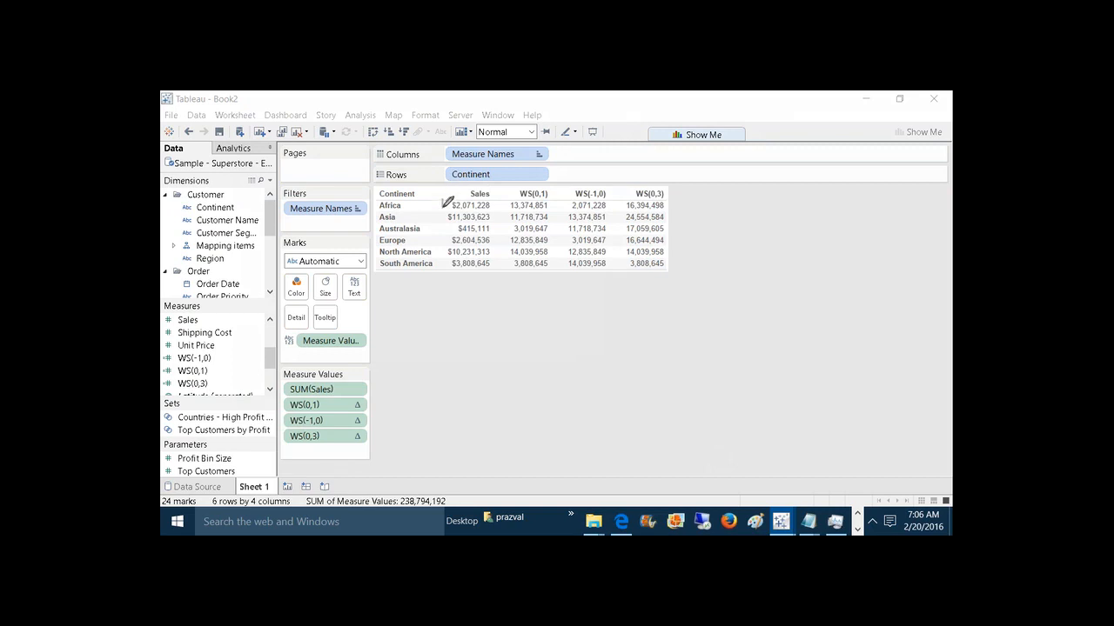
pyautogui.moveTo(443, 206)
pyautogui.mouseDown()
pyautogui.moveTo(443, 245)
pyautogui.moveTo(489, 245)
pyautogui.moveTo(492, 195)
pyautogui.moveTo(448, 200)
pyautogui.mouseUp()
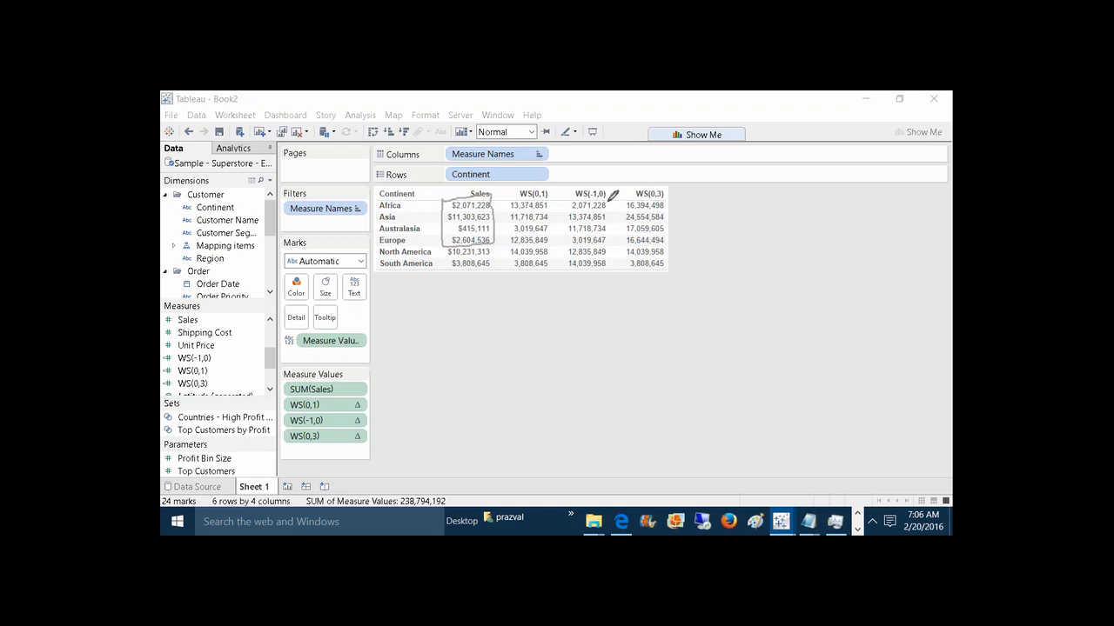
pyautogui.moveTo(626, 207)
pyautogui.mouseDown()
pyautogui.moveTo(658, 209)
pyautogui.moveTo(665, 195)
pyautogui.moveTo(636, 200)
pyautogui.mouseUp()
pyautogui.press('Escape')
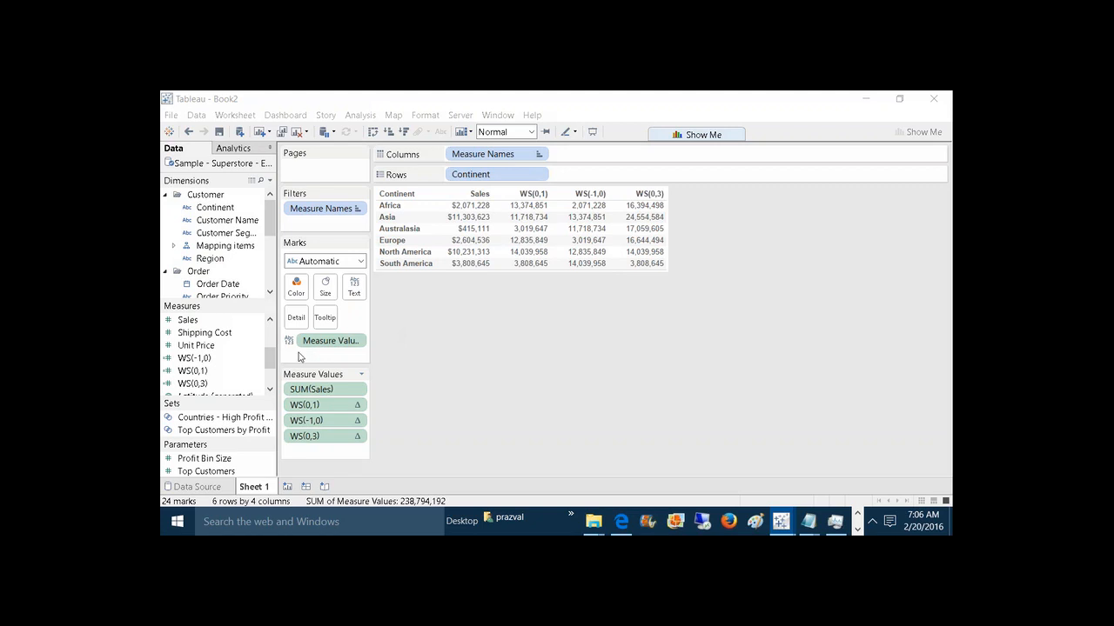
pyautogui.click(200, 384)
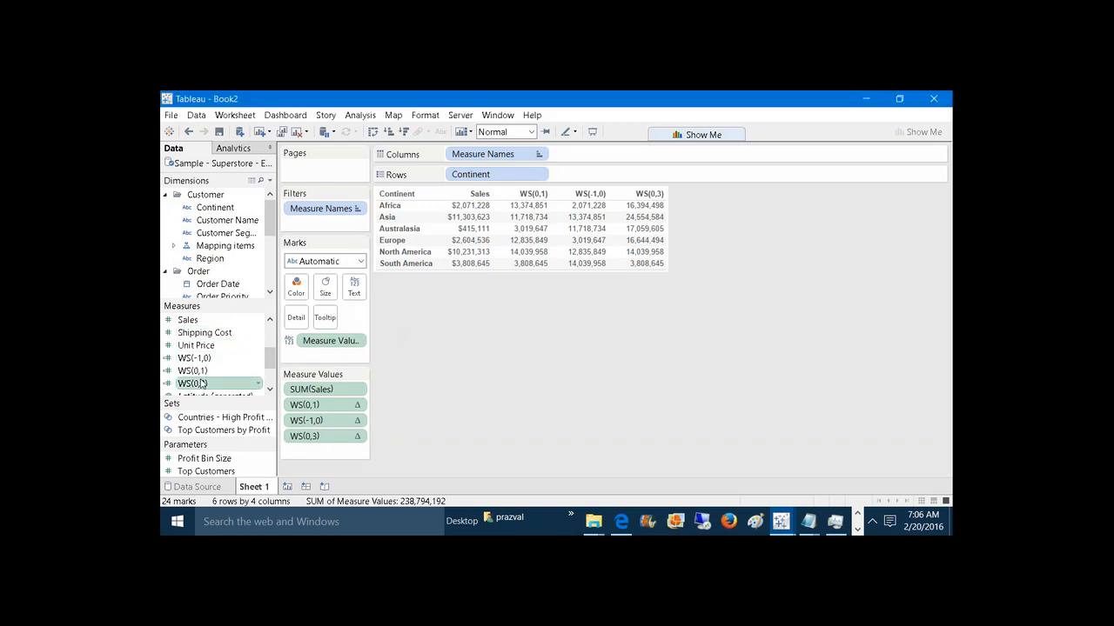
pyautogui.click(200, 384)
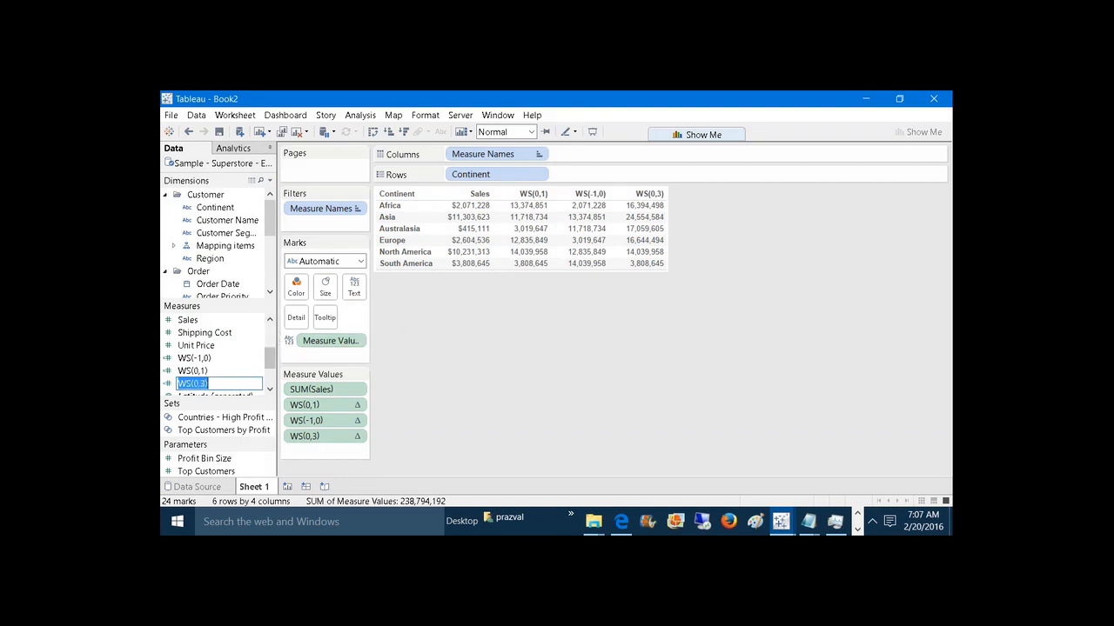
pyautogui.press('Return')
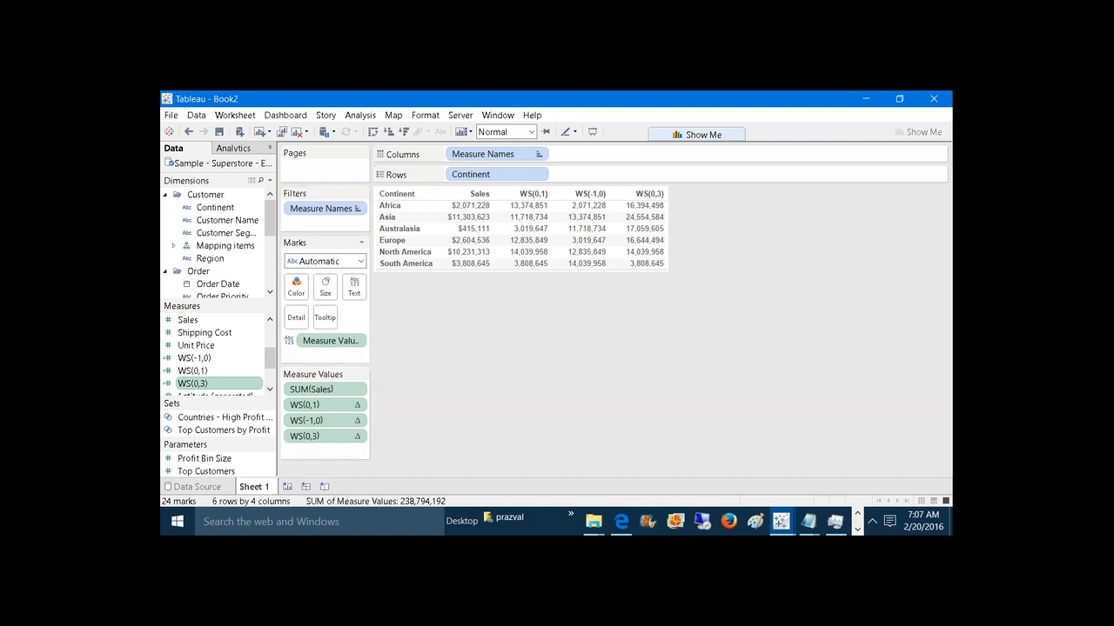
# Step: Add a new blank worksheet to the workbook
pyautogui.click(259, 132)
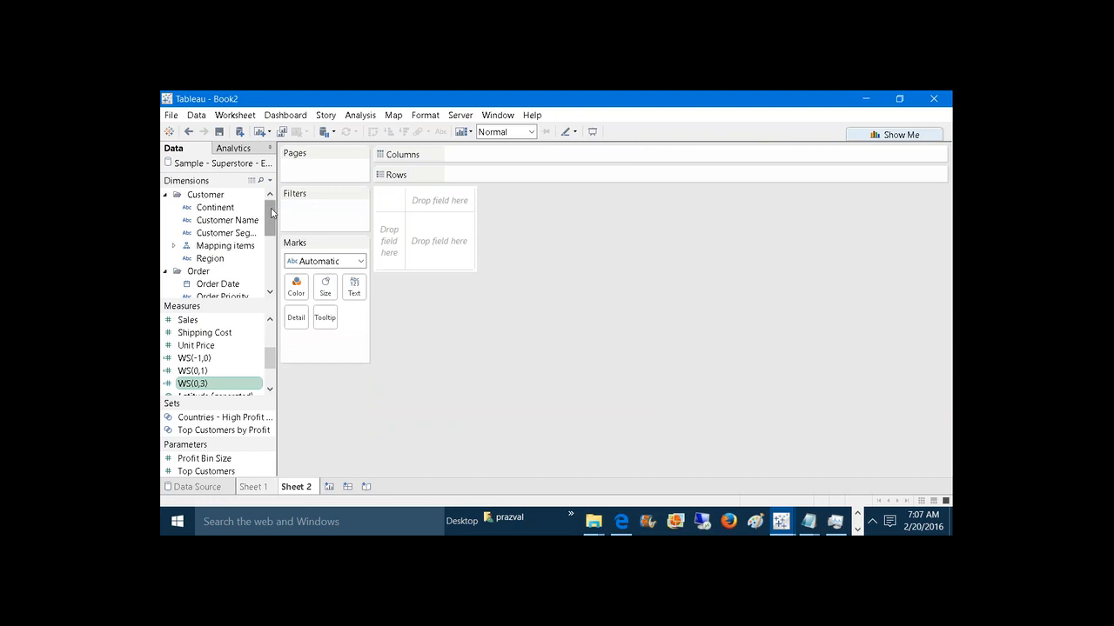
pyautogui.moveTo(271, 212)
pyautogui.mouseDown()
pyautogui.moveTo(271, 224)
pyautogui.moveTo(271, 205)
pyautogui.mouseUp()
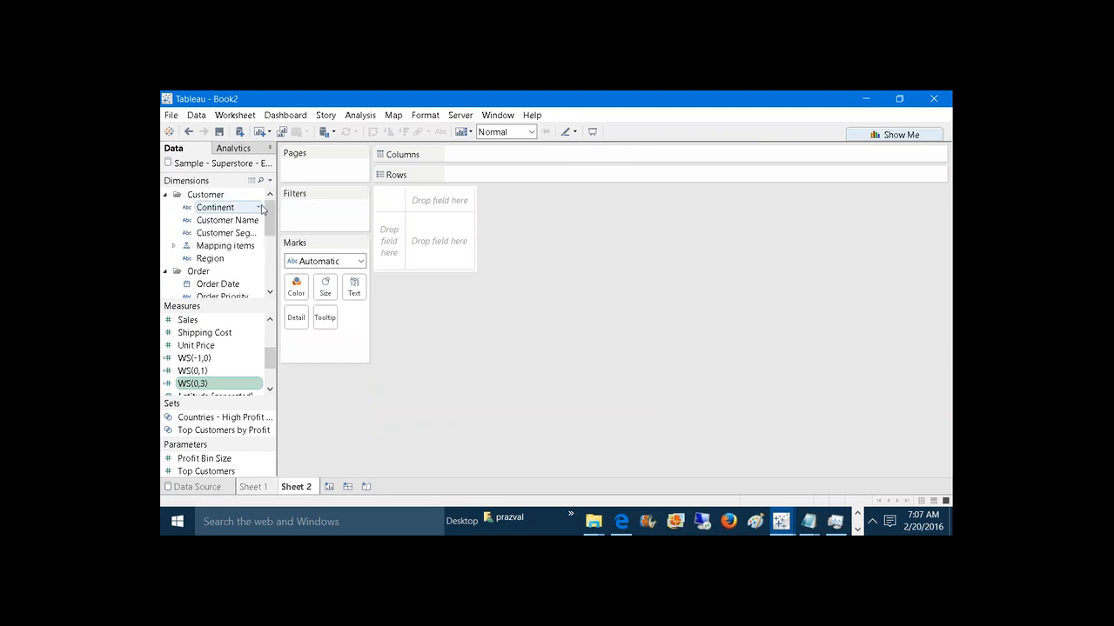
# Step: Build a text table with Continent and Customer Segment on rows and the sum of Sales as the values
pyautogui.click(246, 208)
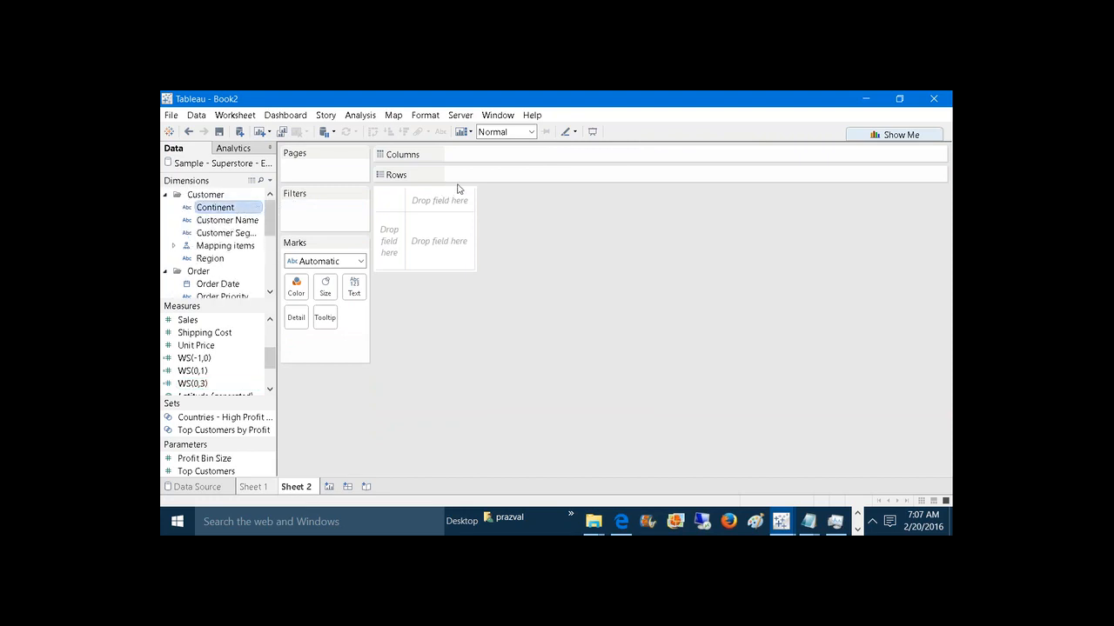
pyautogui.press('F2')
pyautogui.press('Return')
pyautogui.press('F2')
pyautogui.press('Return')
pyautogui.moveTo(205, 209); pyautogui.dragTo(463, 172)
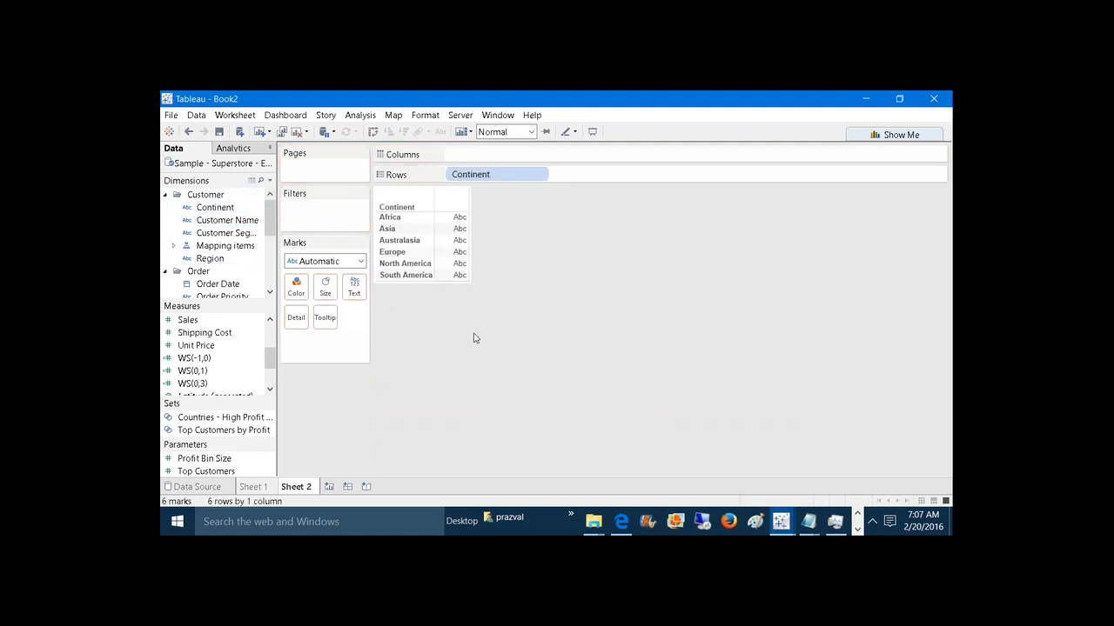
pyautogui.moveTo(272, 218); pyautogui.dragTo(646, 170)
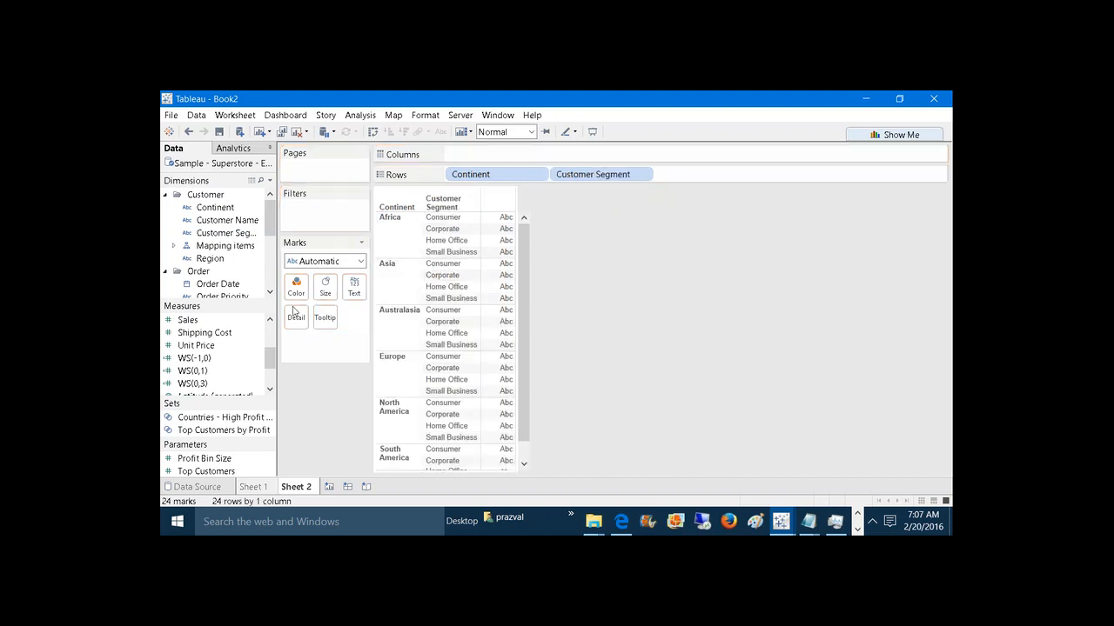
pyautogui.click(207, 323)
pyautogui.moveTo(207, 323); pyautogui.dragTo(354, 287)
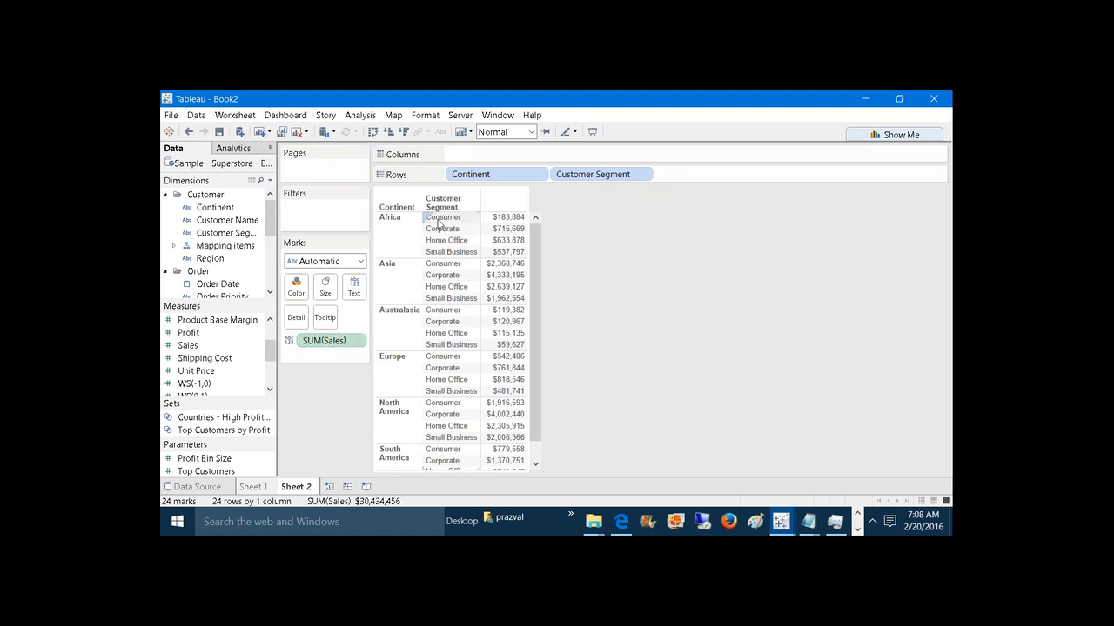
# Step: Mark Africa's Sales values and the Customer Segment header with the screen pen, link the header to SUM(Sales), and clear the marks
pyautogui.moveTo(515, 230)
pyautogui.click(703, 110)
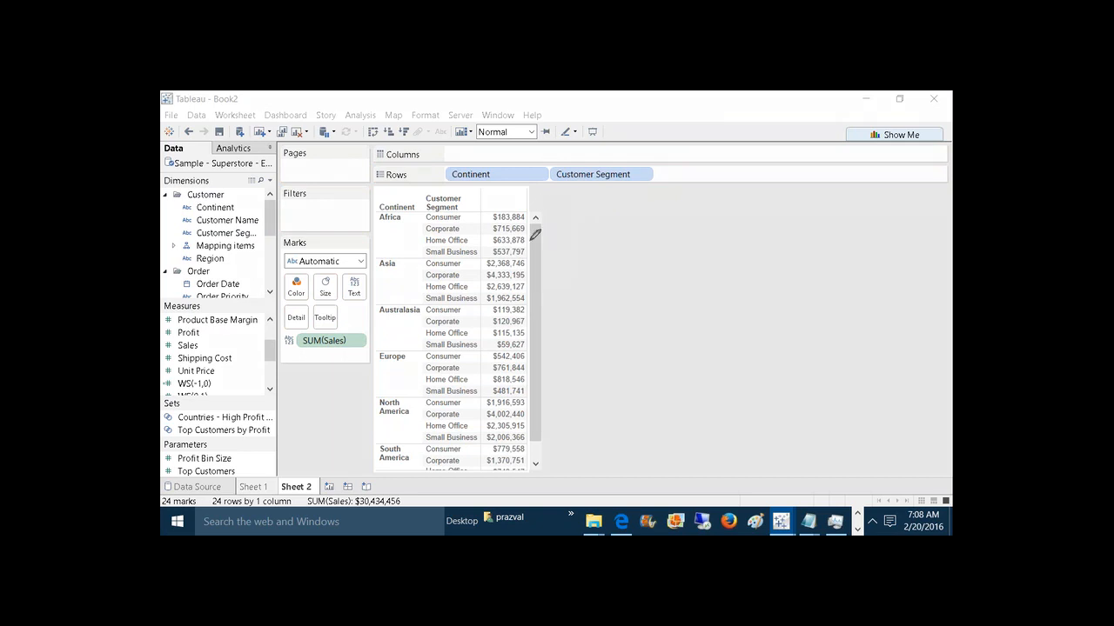
pyautogui.moveTo(530, 252)
pyautogui.mouseDown()
pyautogui.moveTo(492, 247)
pyautogui.moveTo(492, 215)
pyautogui.moveTo(515, 206)
pyautogui.moveTo(530, 249)
pyautogui.mouseUp()
pyautogui.moveTo(468, 209)
pyautogui.mouseDown()
pyautogui.moveTo(432, 209)
pyautogui.moveTo(426, 185)
pyautogui.moveTo(458, 184)
pyautogui.moveTo(467, 207)
pyautogui.moveTo(412, 213)
pyautogui.moveTo(358, 283)
pyautogui.moveTo(347, 337)
pyautogui.mouseUp()
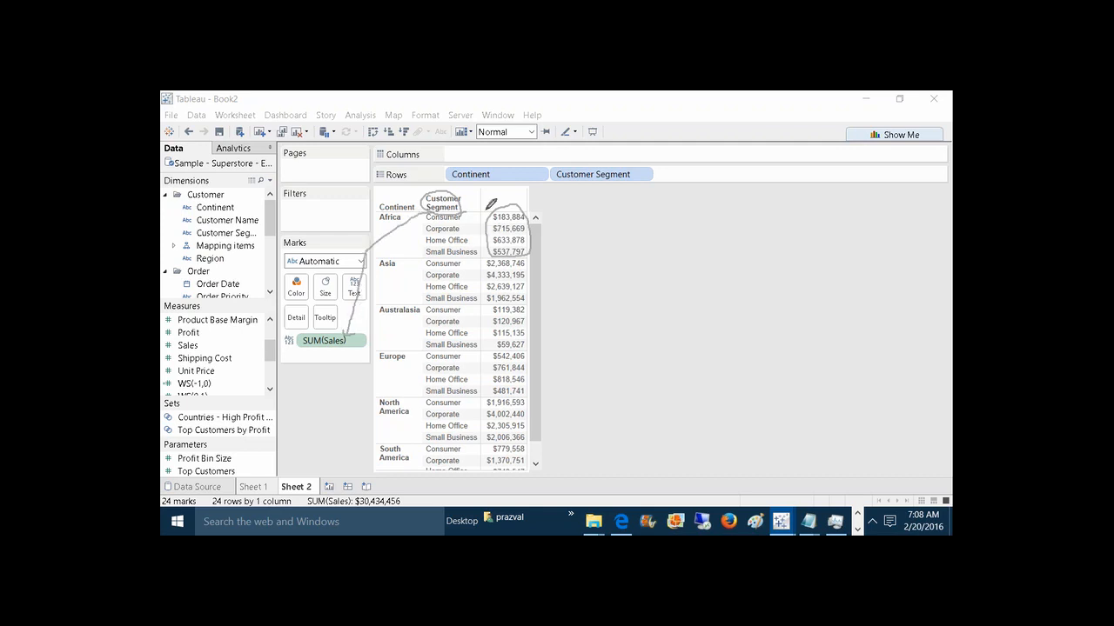
pyautogui.click(491, 204)
pyautogui.moveTo(532, 212)
pyautogui.mouseDown()
pyautogui.moveTo(523, 218)
pyautogui.moveTo(554, 230)
pyautogui.moveTo(574, 219)
pyautogui.moveTo(580, 230)
pyautogui.mouseUp()
pyautogui.click(685, 135)
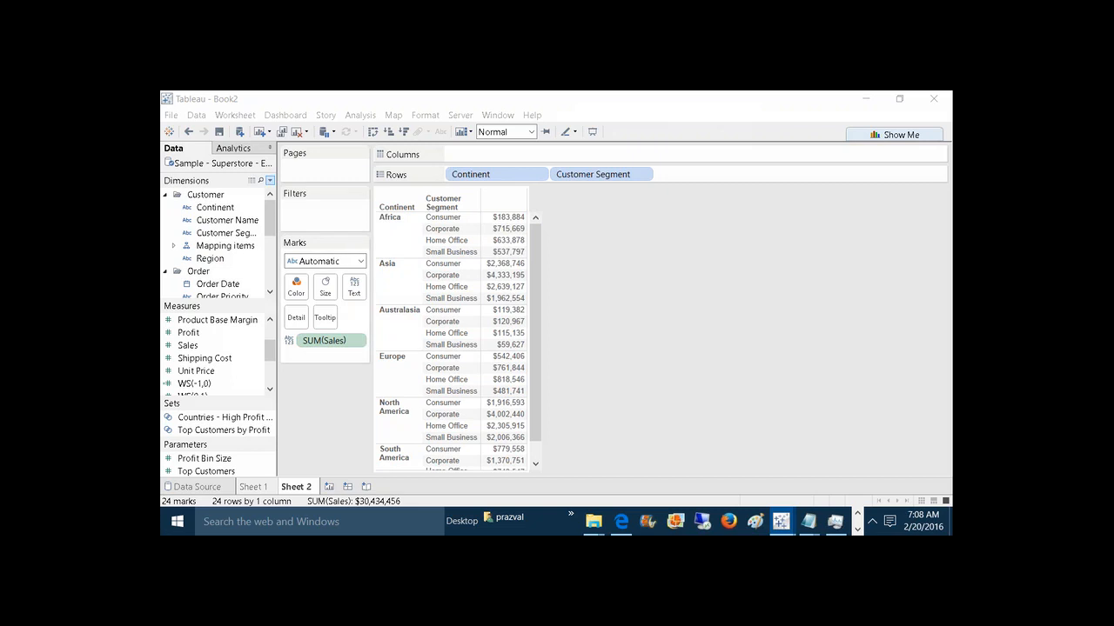
# Step: Create and save a calculated field named Continent_Avg with the formula WINDOW_AVG(SUM([Sales]))
pyautogui.click(270, 180)
pyautogui.click(266, 193)
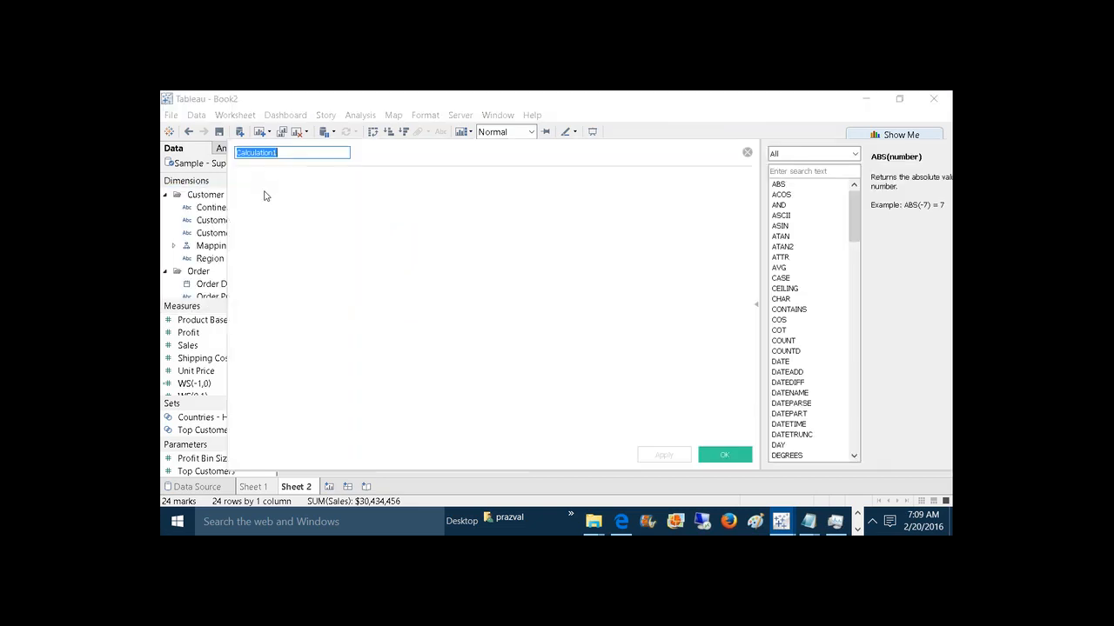
pyautogui.write('Continent_Avg')
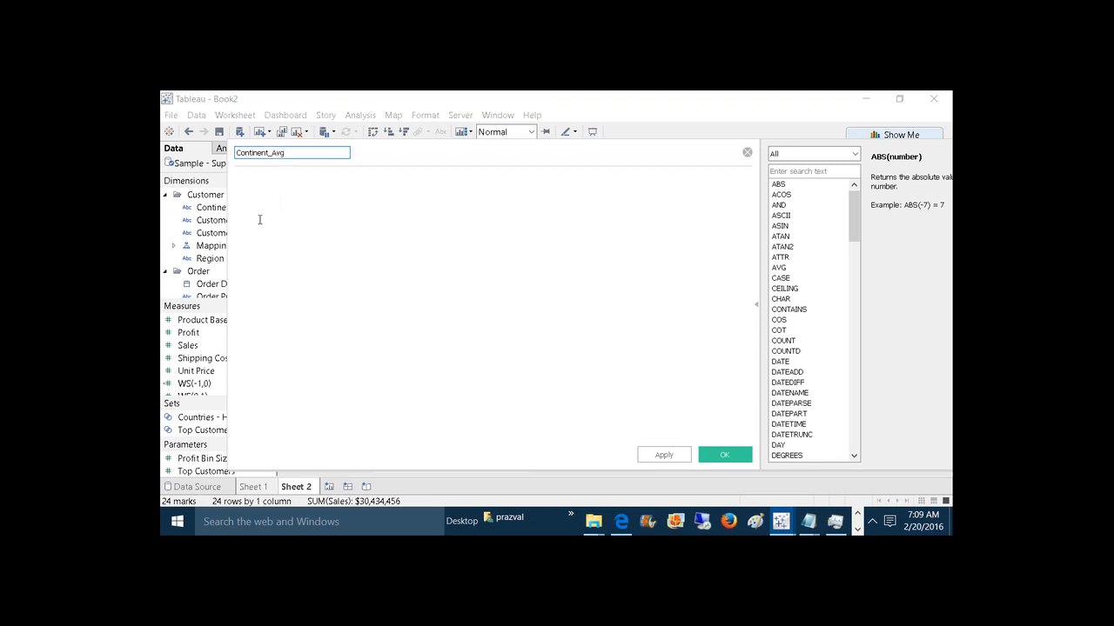
pyautogui.write('WINDOW')
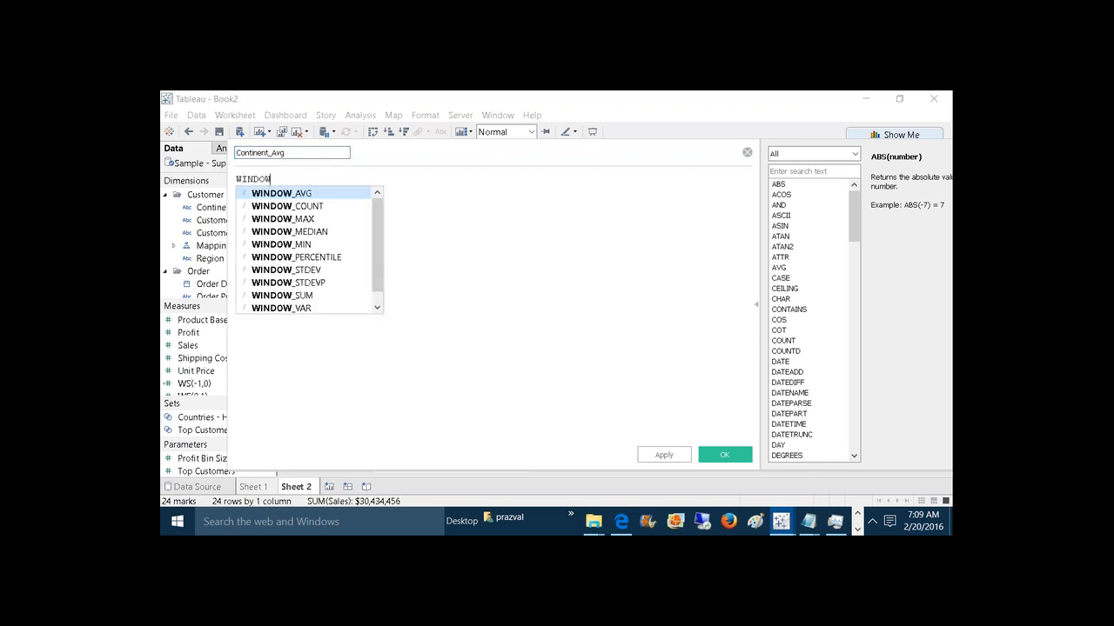
pyautogui.write('_AVG')
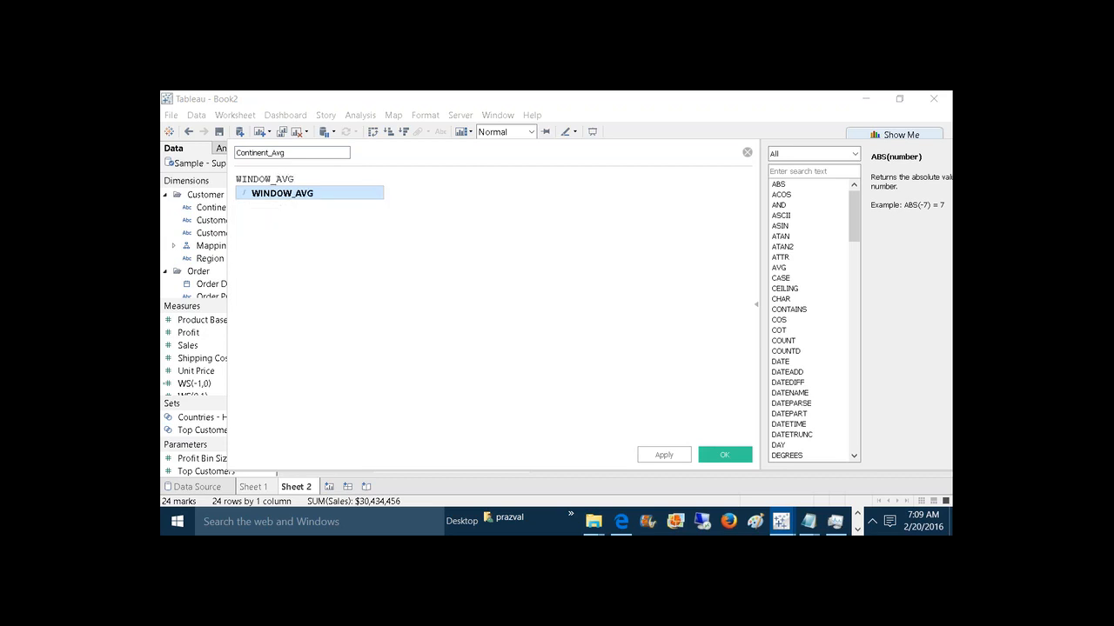
pyautogui.write('(SUM')
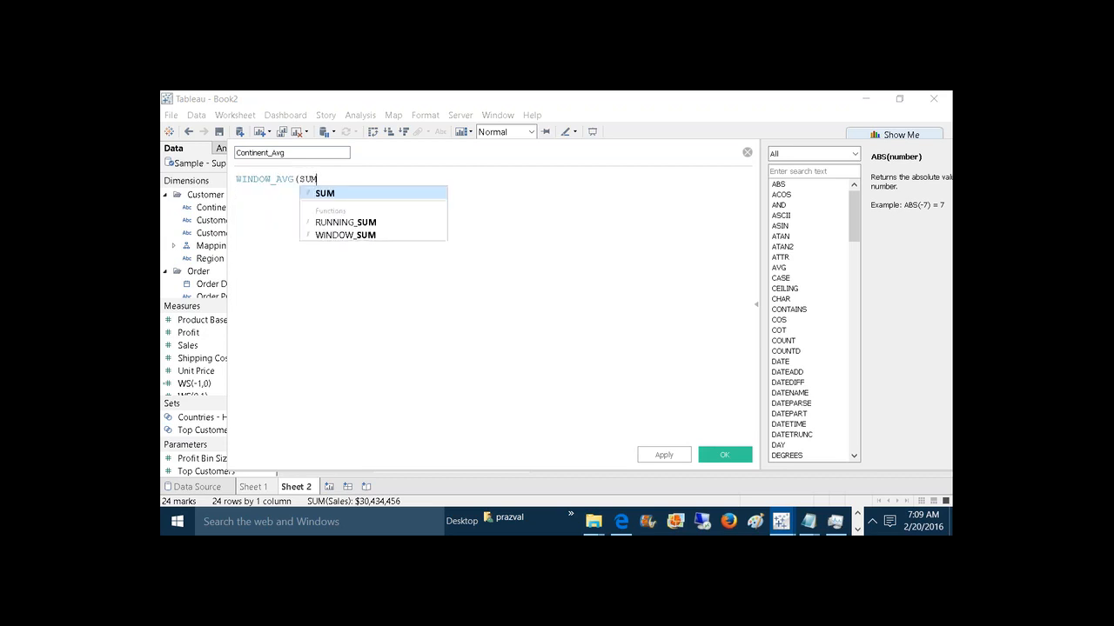
pyautogui.write('(s')
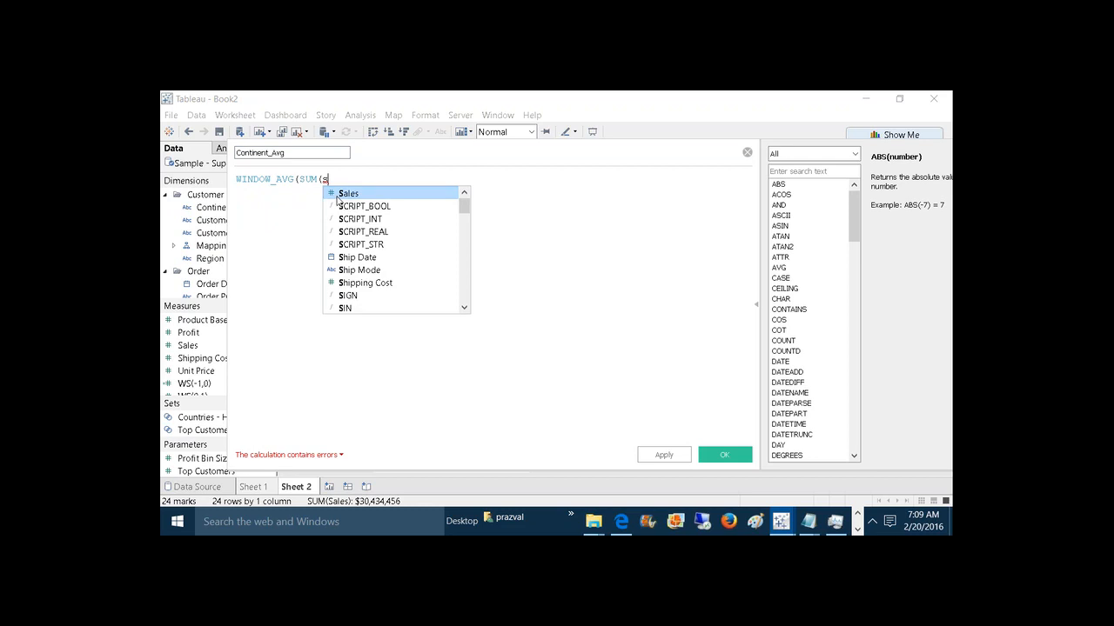
pyautogui.click(338, 194)
pyautogui.write('))')
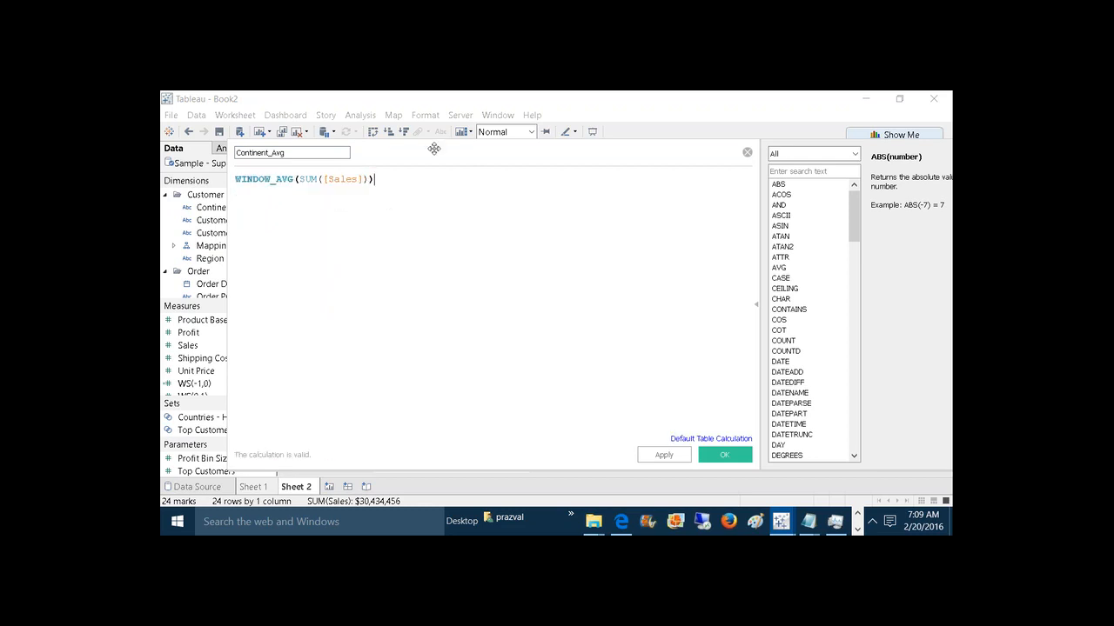
pyautogui.moveTo(436, 148); pyautogui.dragTo(747, 204)
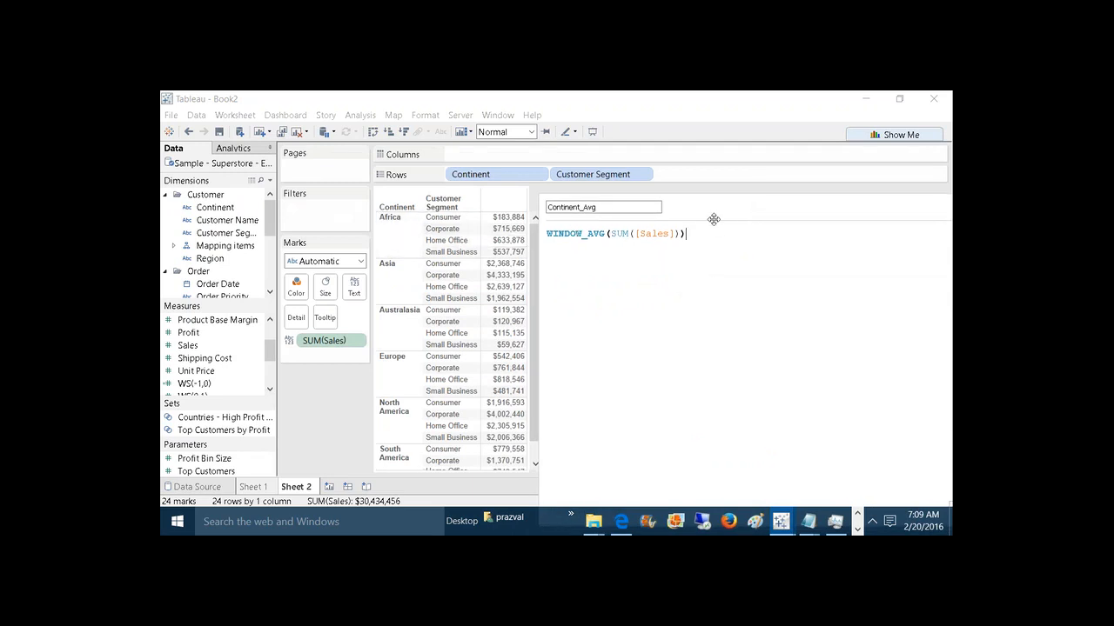
pyautogui.moveTo(713, 217); pyautogui.dragTo(557, 147)
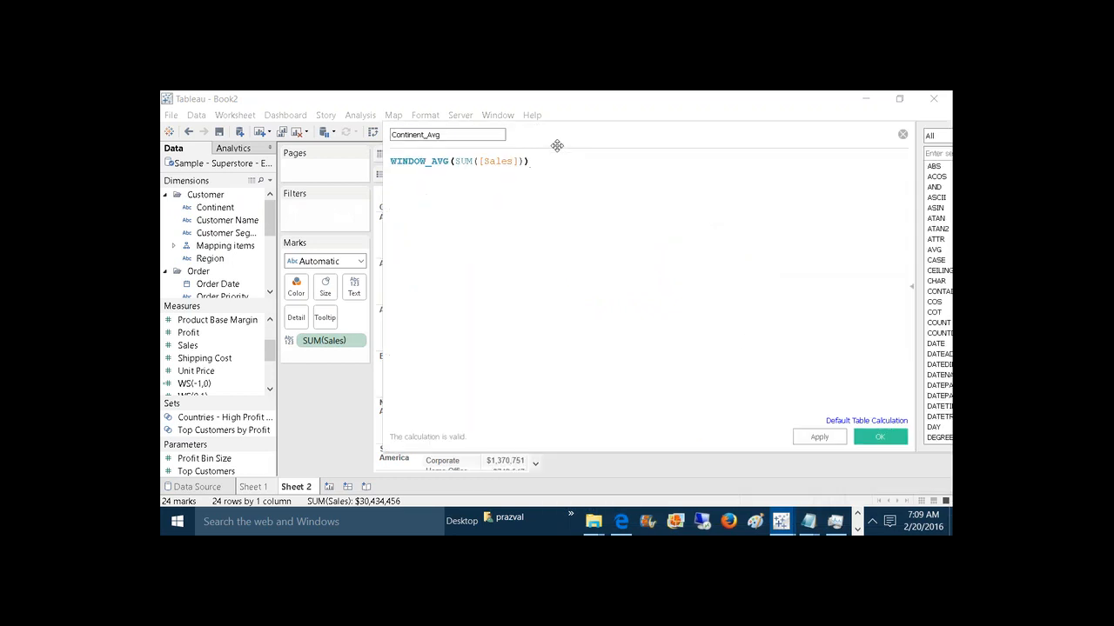
pyautogui.click(825, 437)
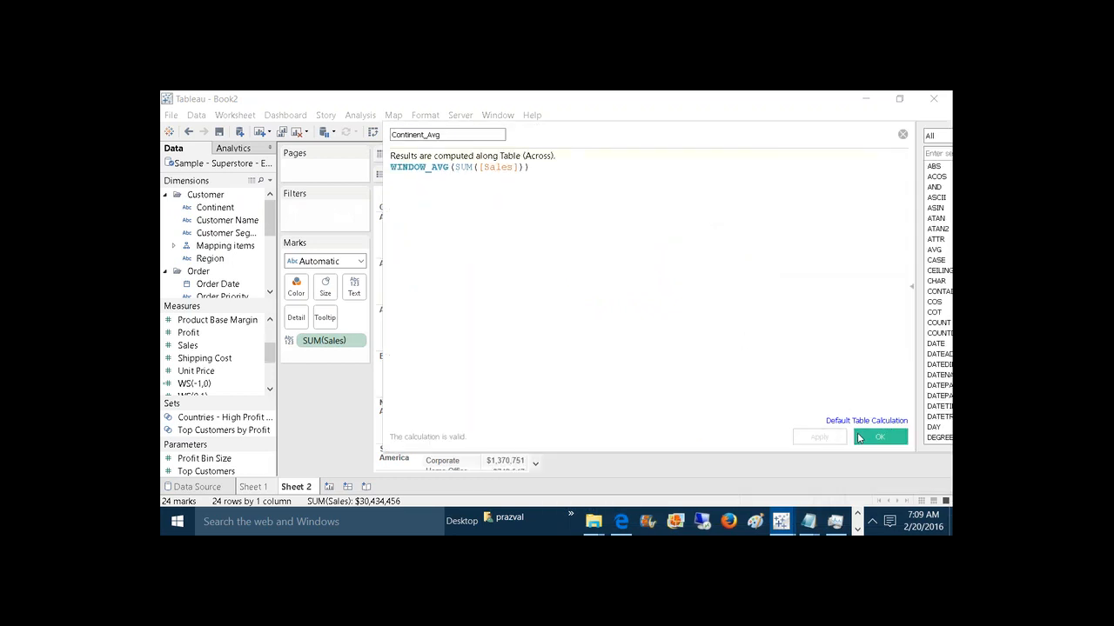
pyautogui.click(867, 437)
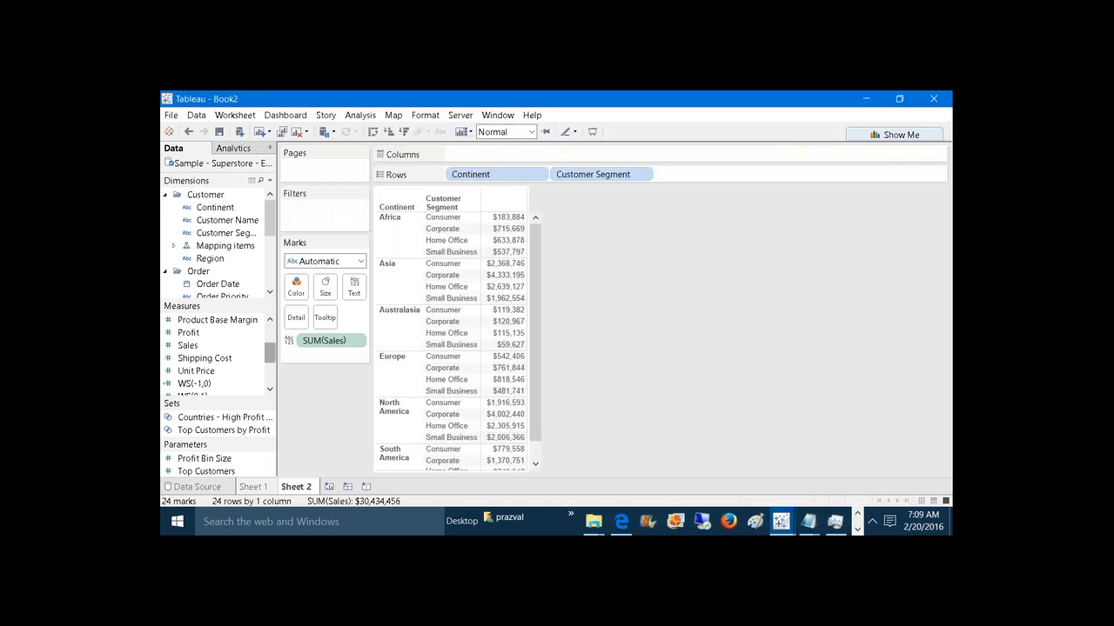
# Step: Add Continent_Avg to the table's measure values below SUM(Sales) and widen its column slightly
pyautogui.moveTo(271, 353); pyautogui.dragTo(519, 288)
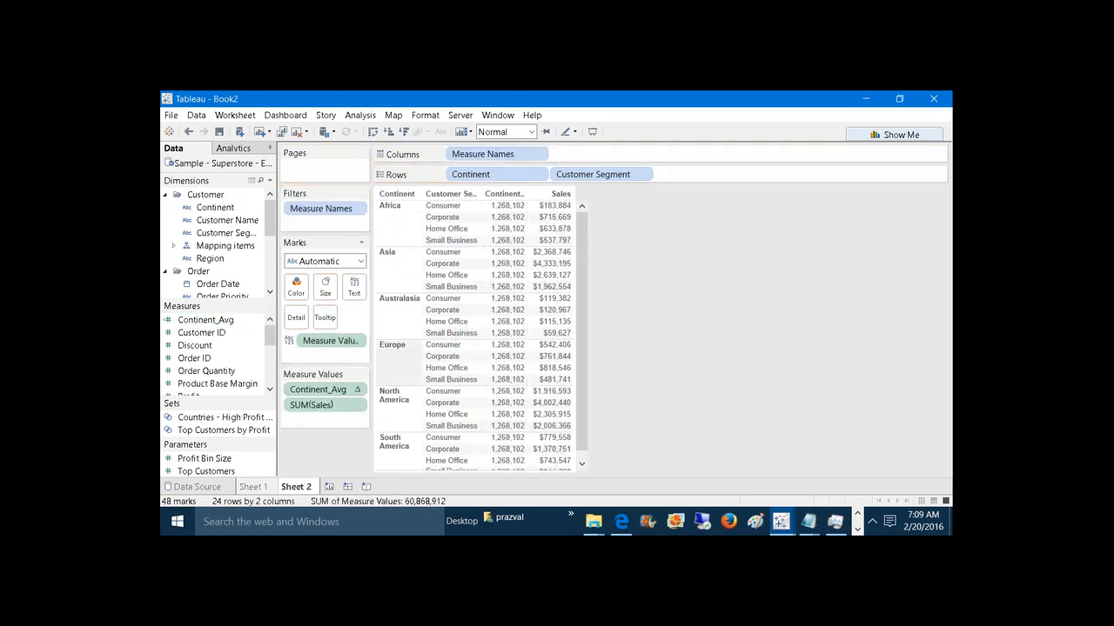
pyautogui.moveTo(342, 389); pyautogui.dragTo(343, 416)
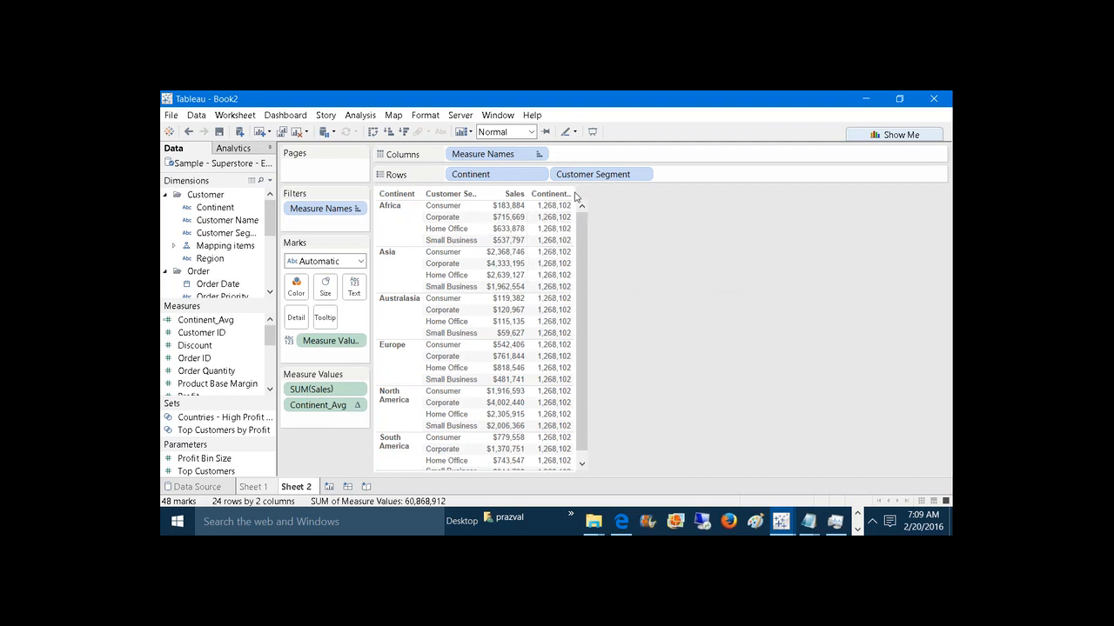
pyautogui.moveTo(574, 196); pyautogui.dragTo(623, 193)
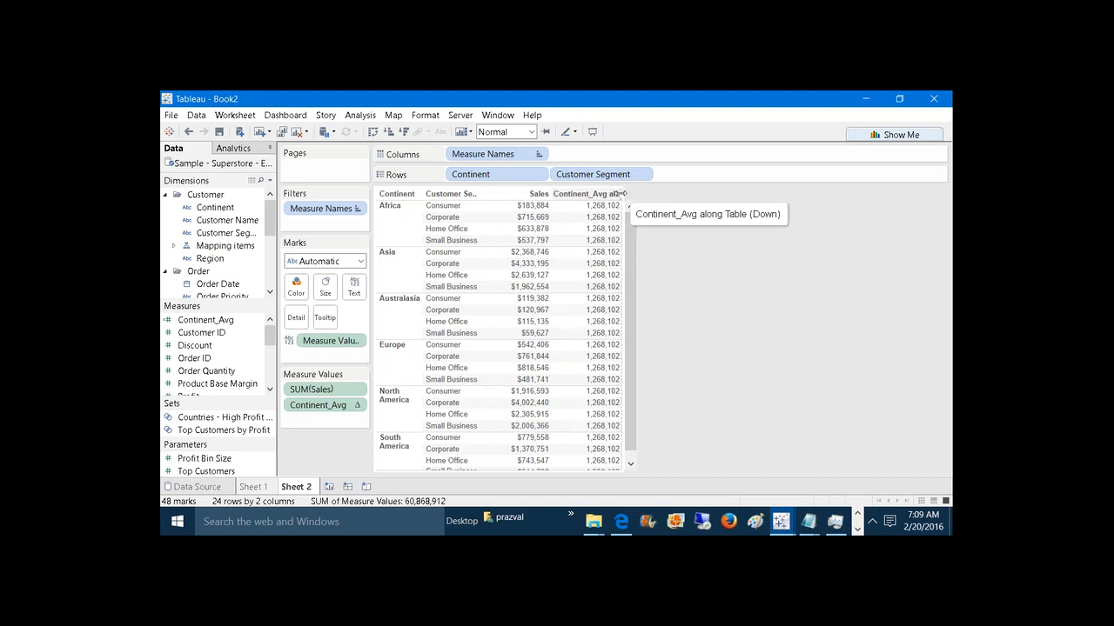
pyautogui.moveTo(623, 194); pyautogui.dragTo(612, 195)
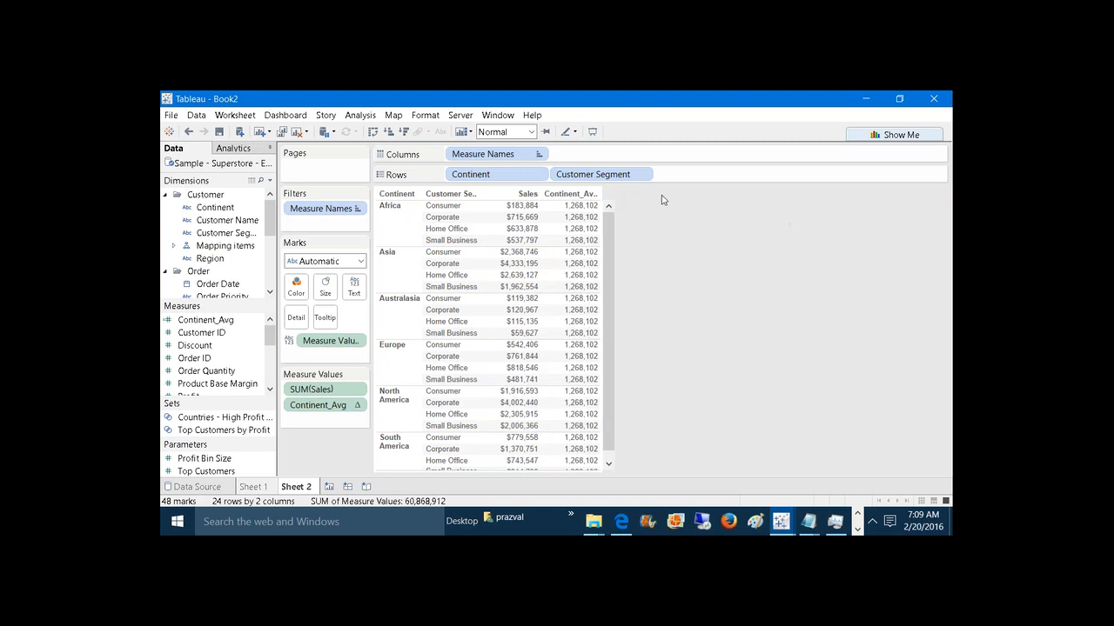
# Step: Compute Continent_Avg along Pane (Down) and check the averages of Africa's customer segments
pyautogui.rightClick(331, 412)
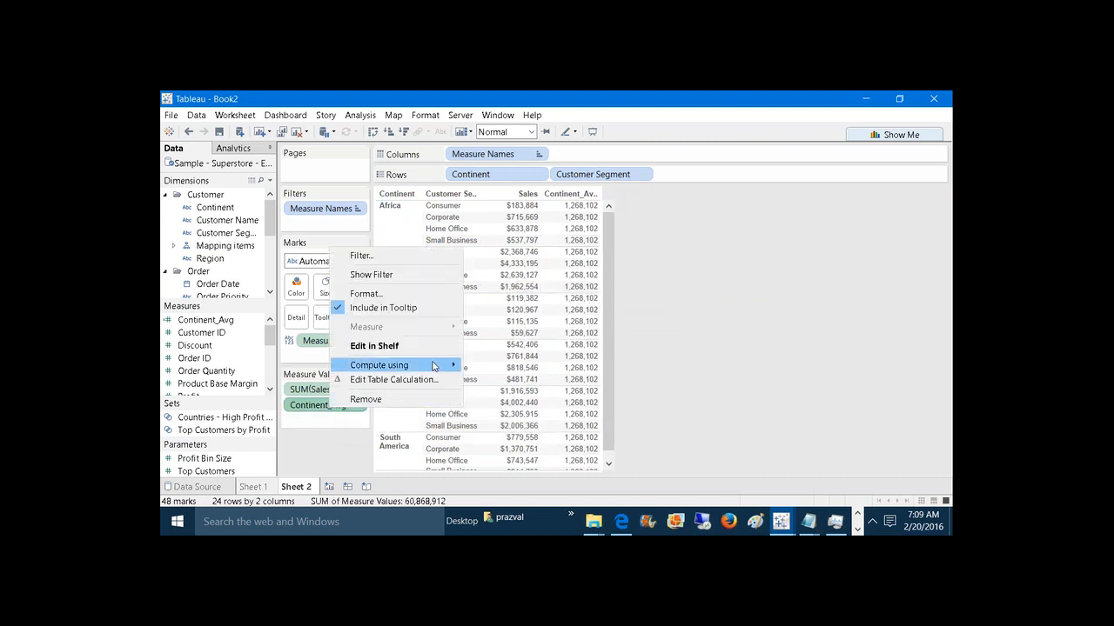
pyautogui.moveTo(434, 366)
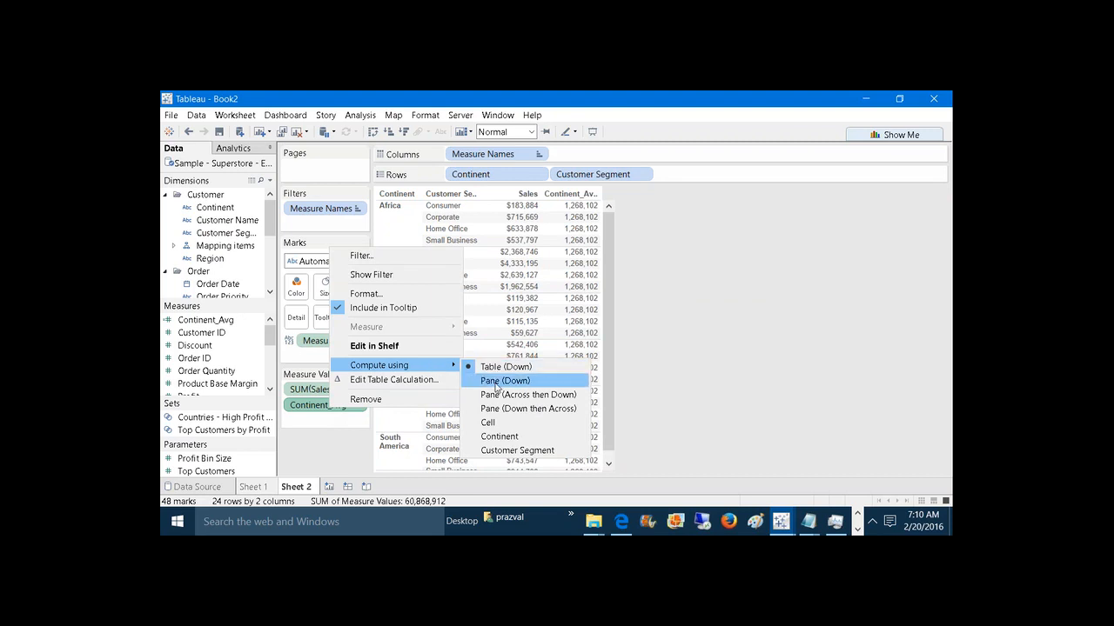
pyautogui.click(495, 383)
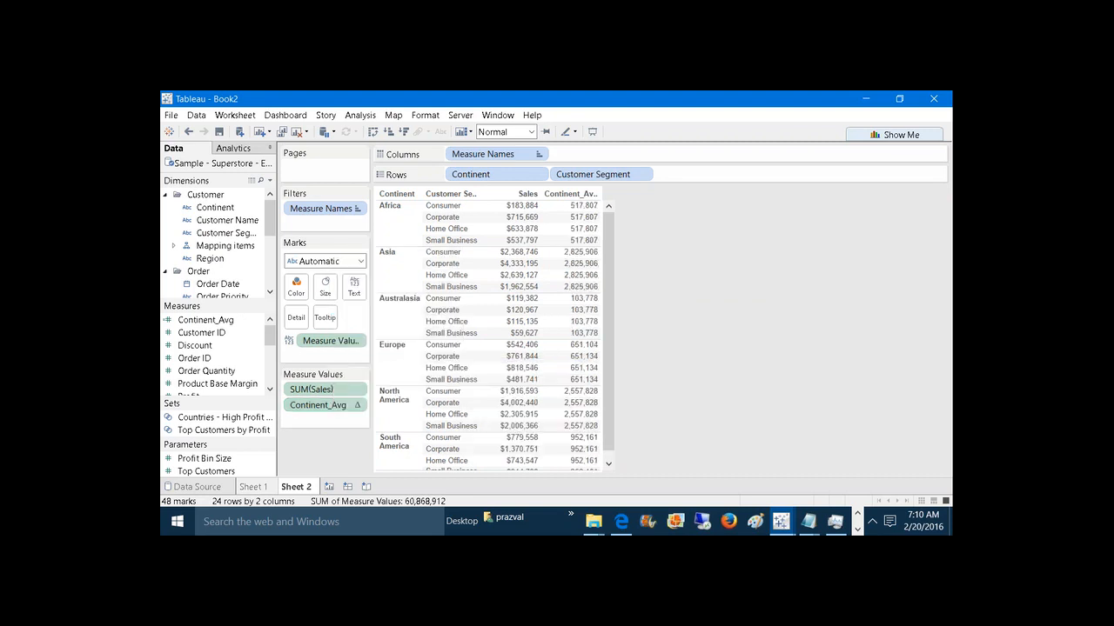
pyautogui.click(400, 236)
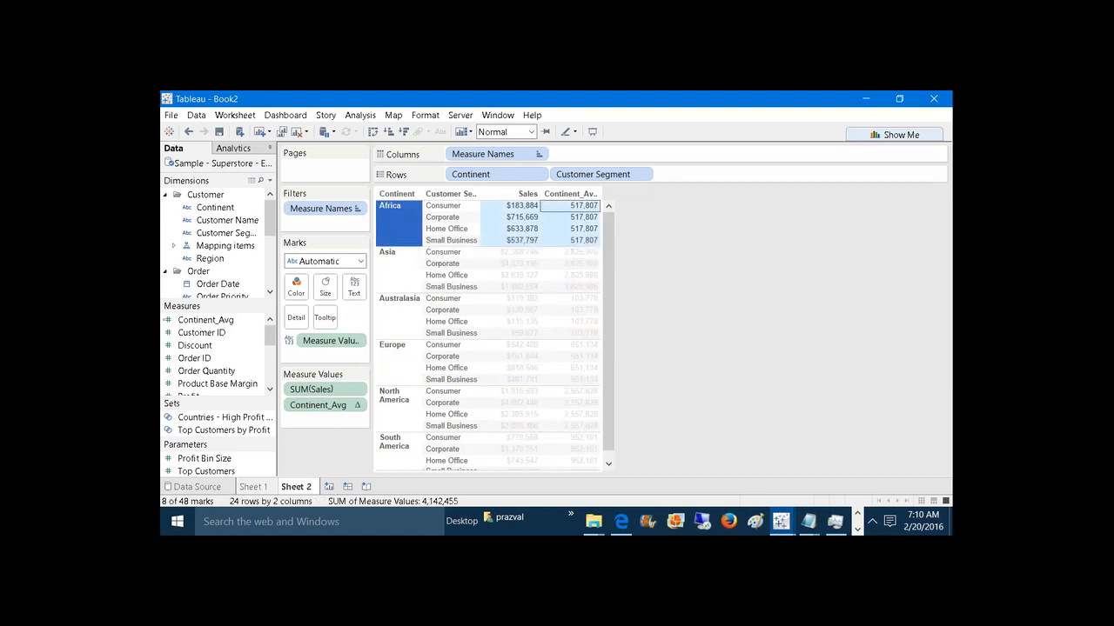
pyautogui.moveTo(586, 231)
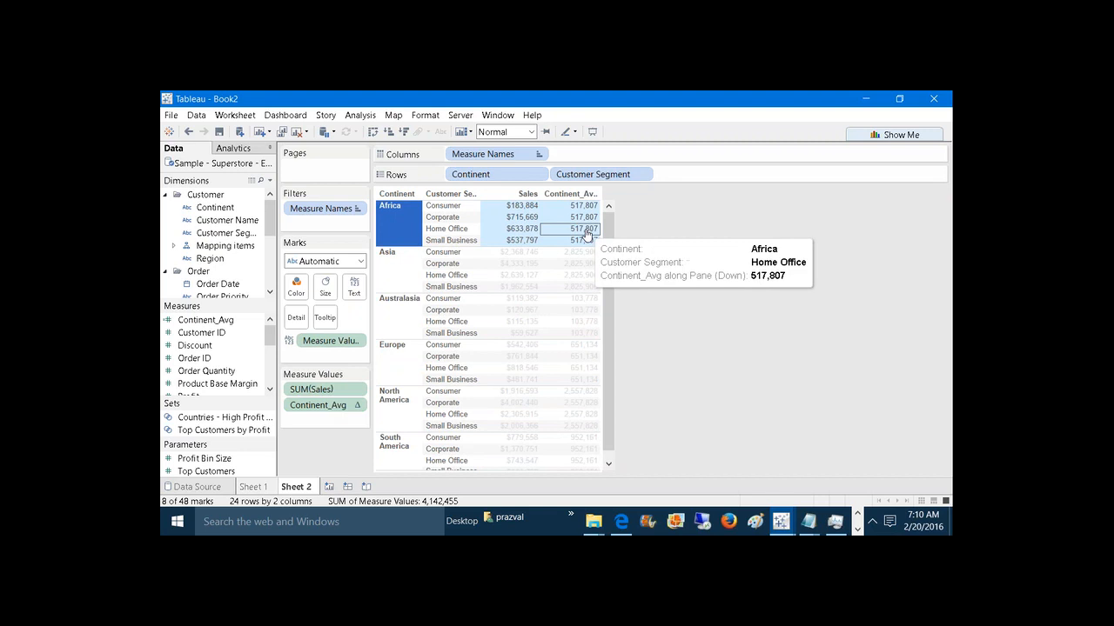
pyautogui.click(661, 221)
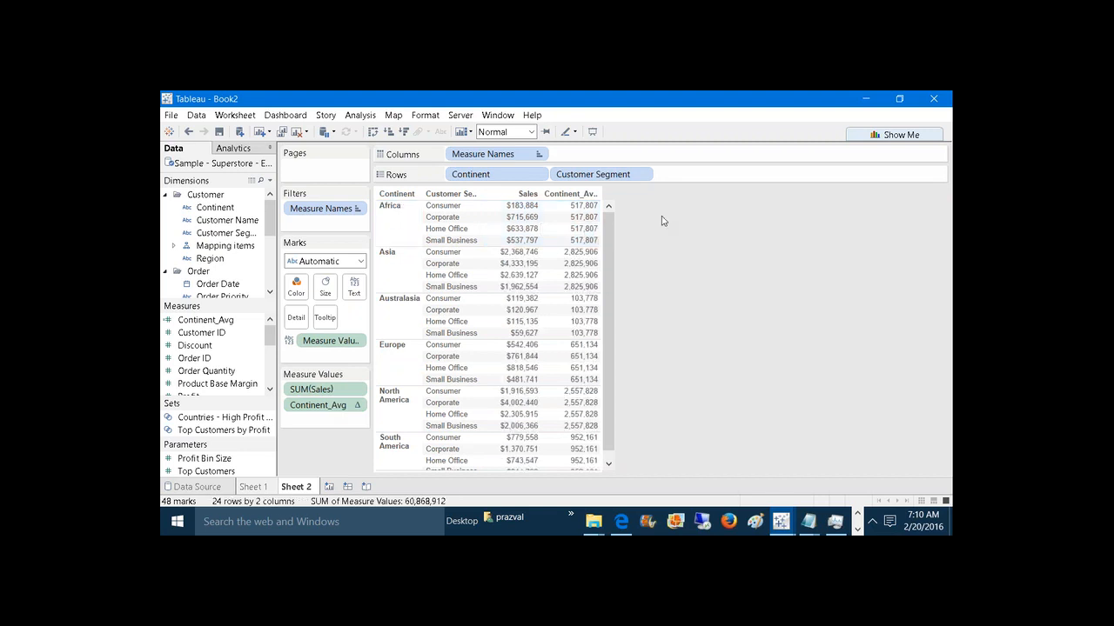
pyautogui.moveTo(550, 216)
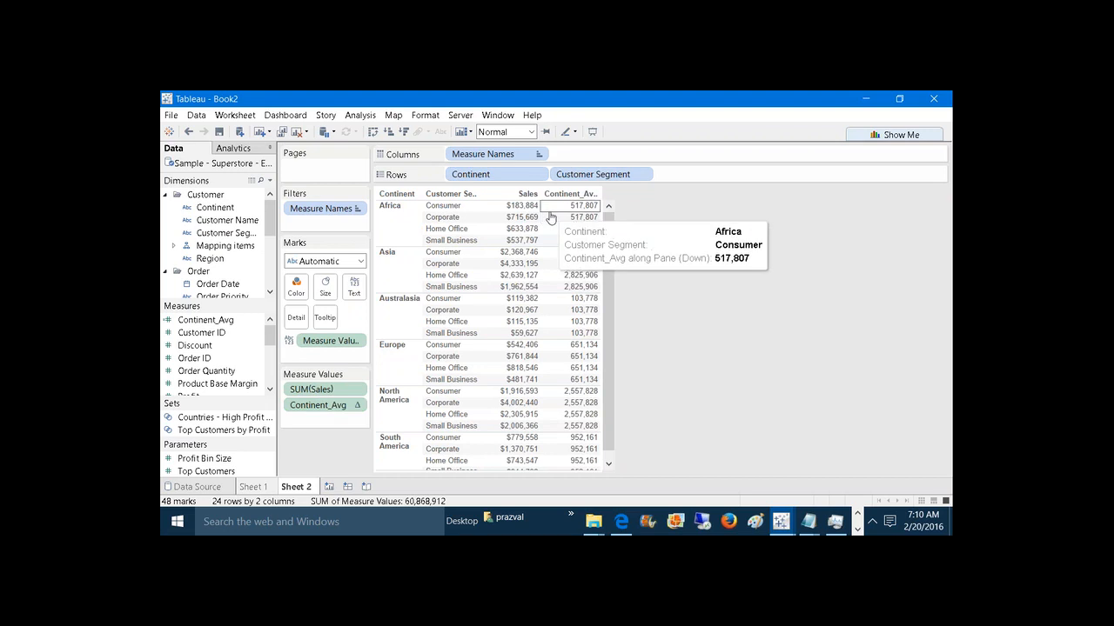
# Step: Create and save a calculated field named KPI with the formula SUM([Sales])>[Continent_Avg]
pyautogui.click(270, 180)
pyautogui.click(274, 198)
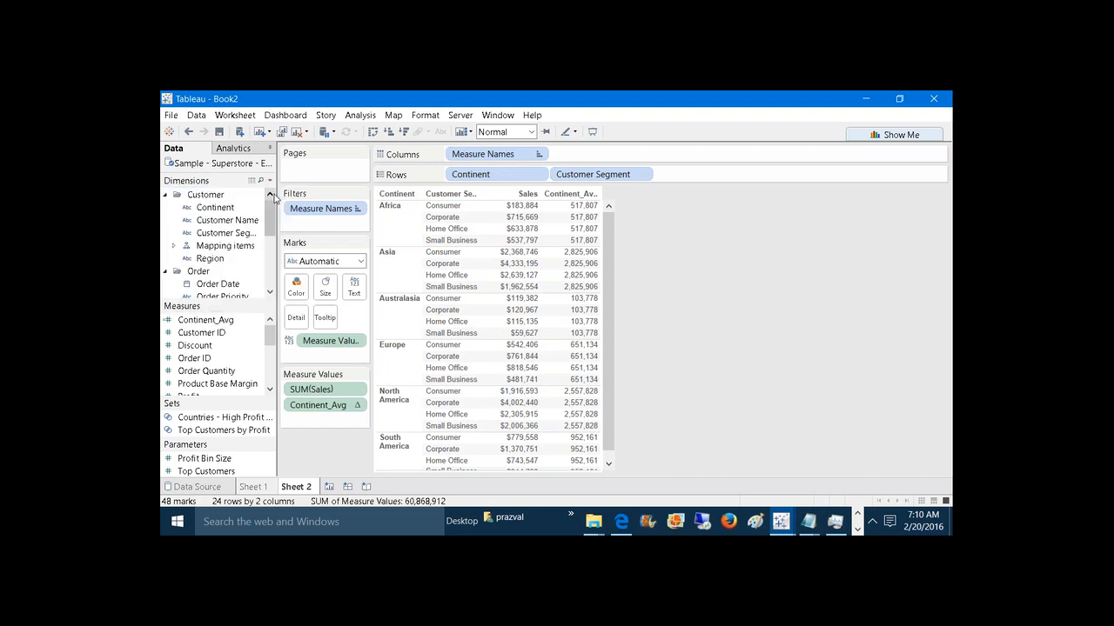
pyautogui.write('KPI')
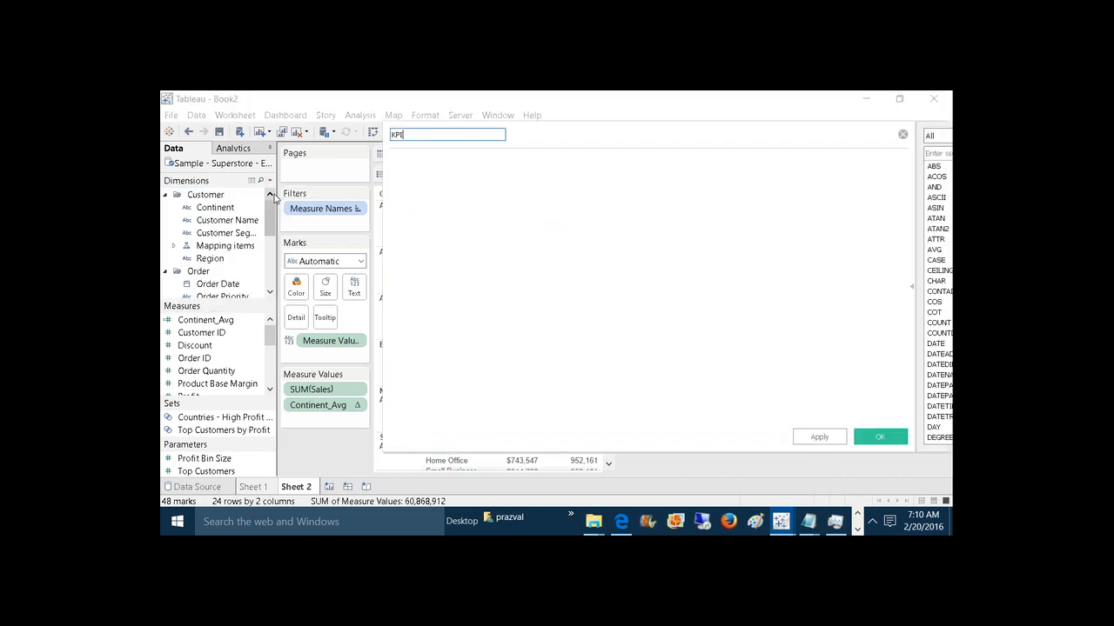
pyautogui.click(391, 161)
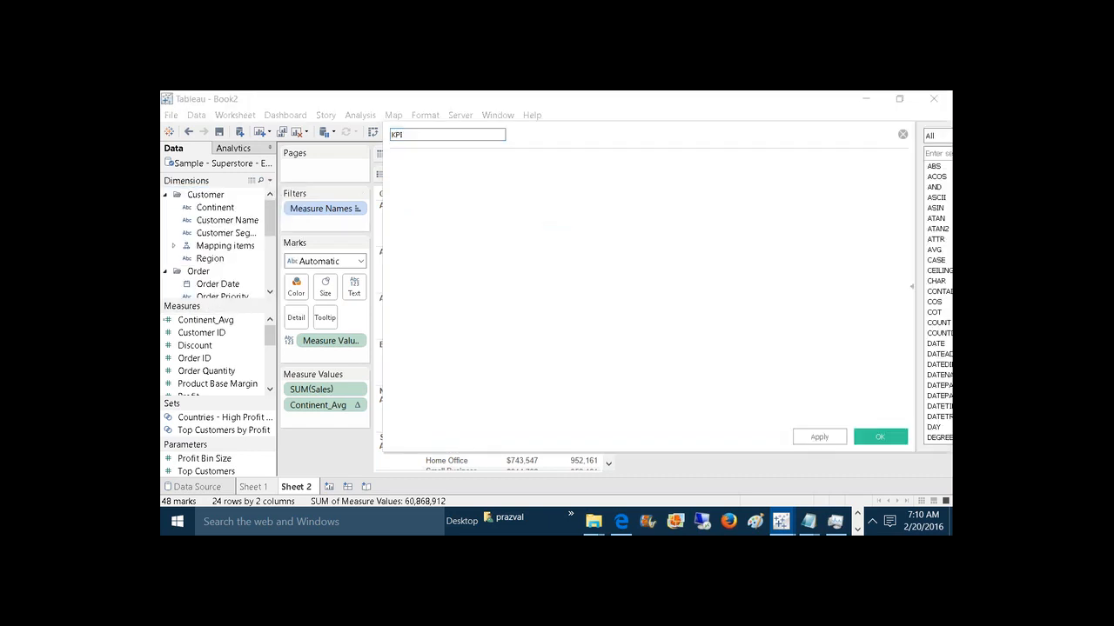
pyautogui.write('SUM')
pyautogui.write('([S')
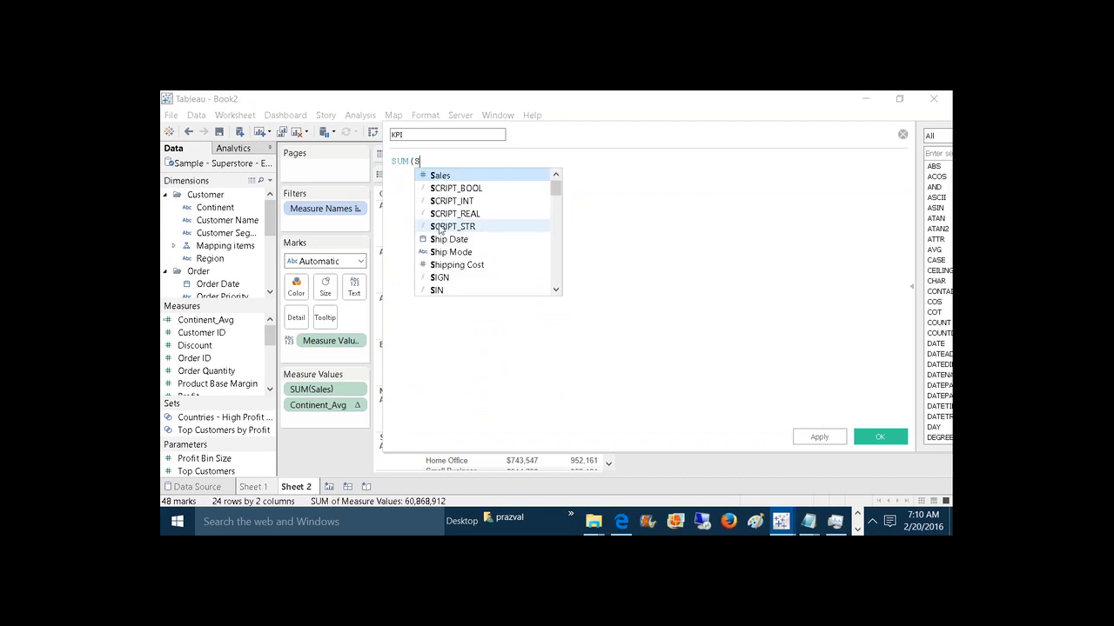
pyautogui.click(455, 179)
pyautogui.write(')')
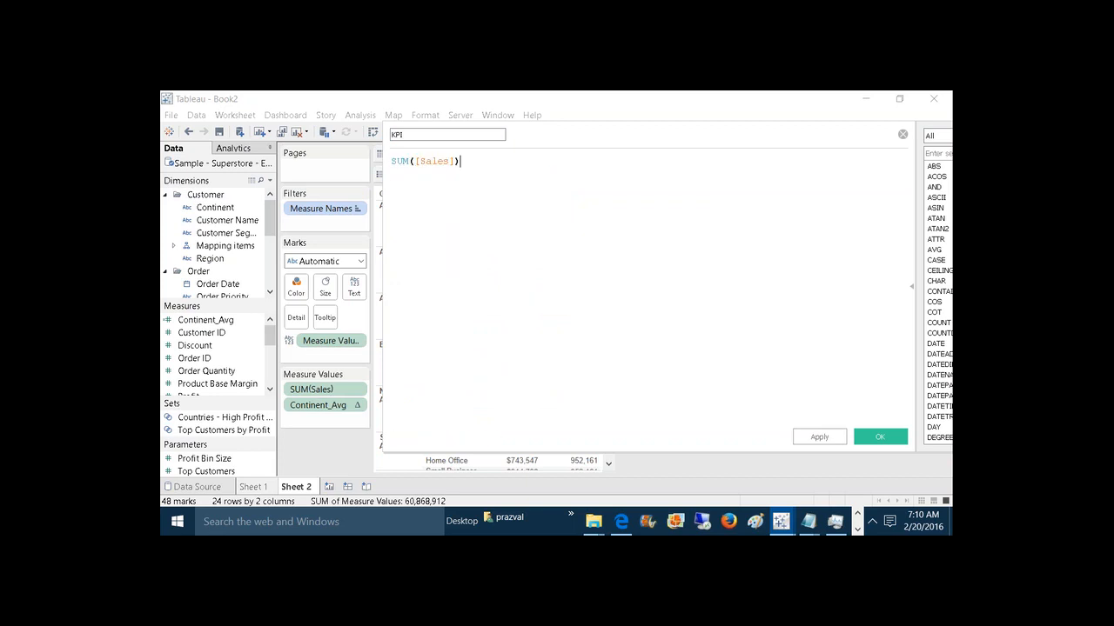
pyautogui.write('>CON')
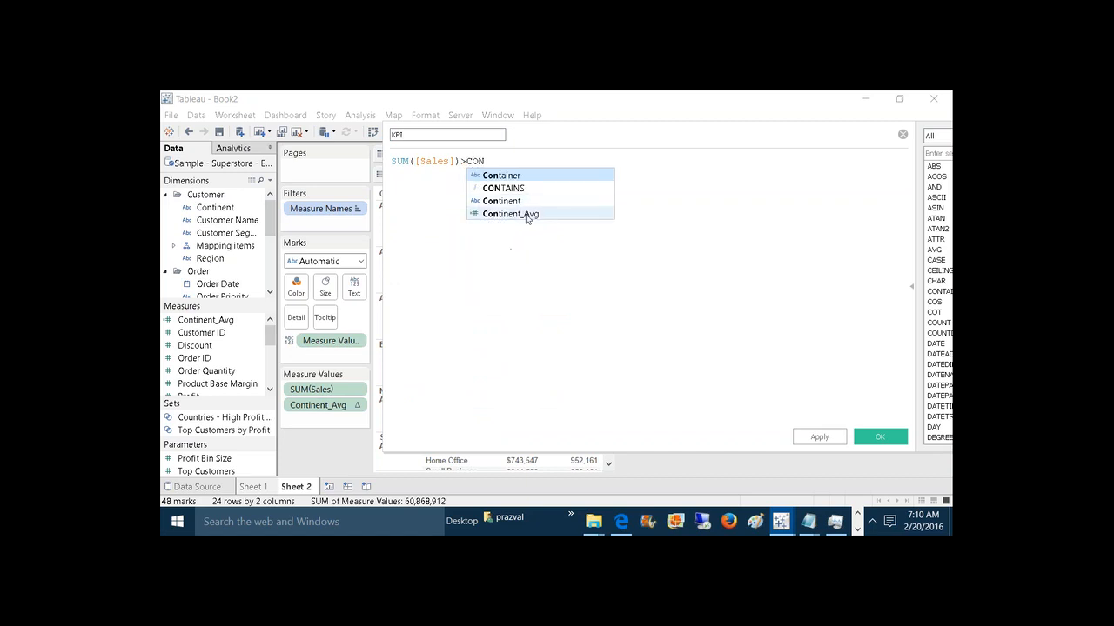
pyautogui.doubleClick(526, 214)
pyautogui.scroll(6, 527, 214)
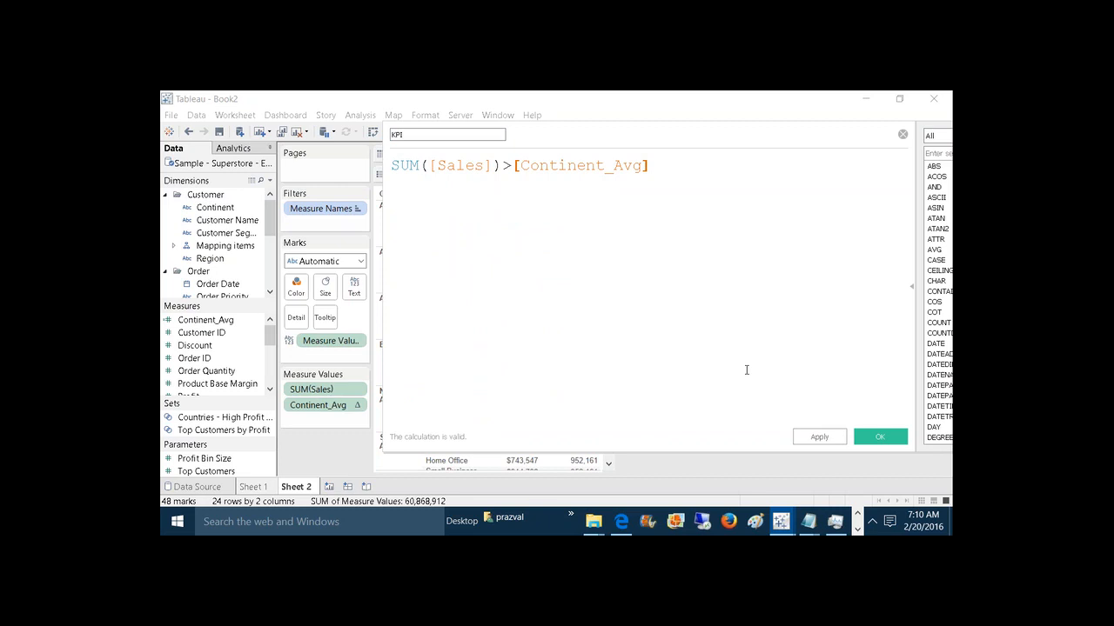
pyautogui.click(818, 437)
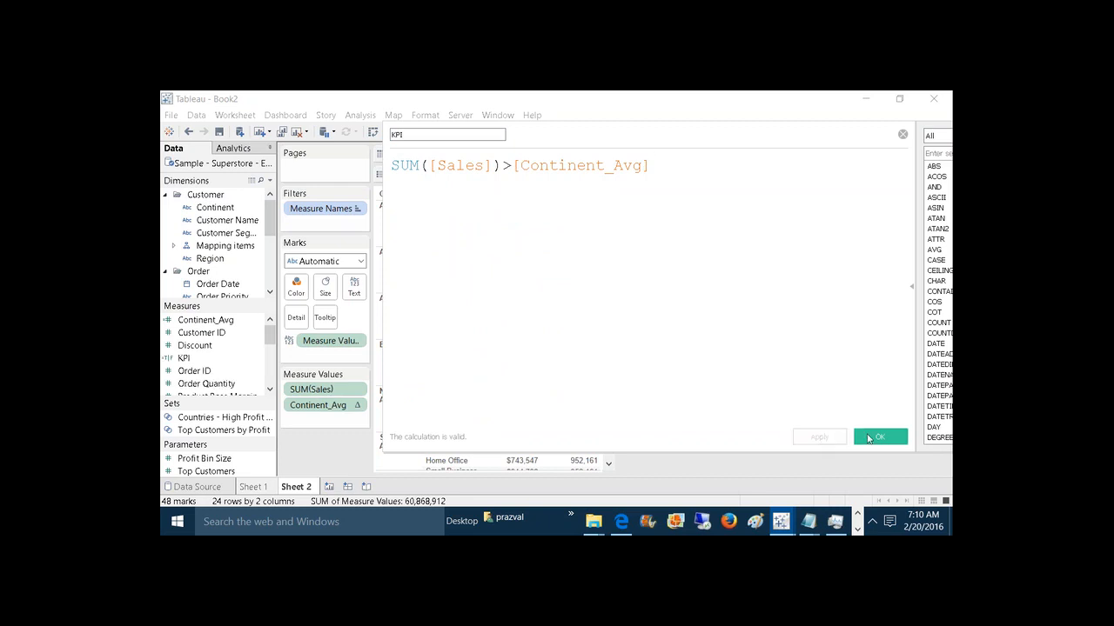
pyautogui.click(878, 436)
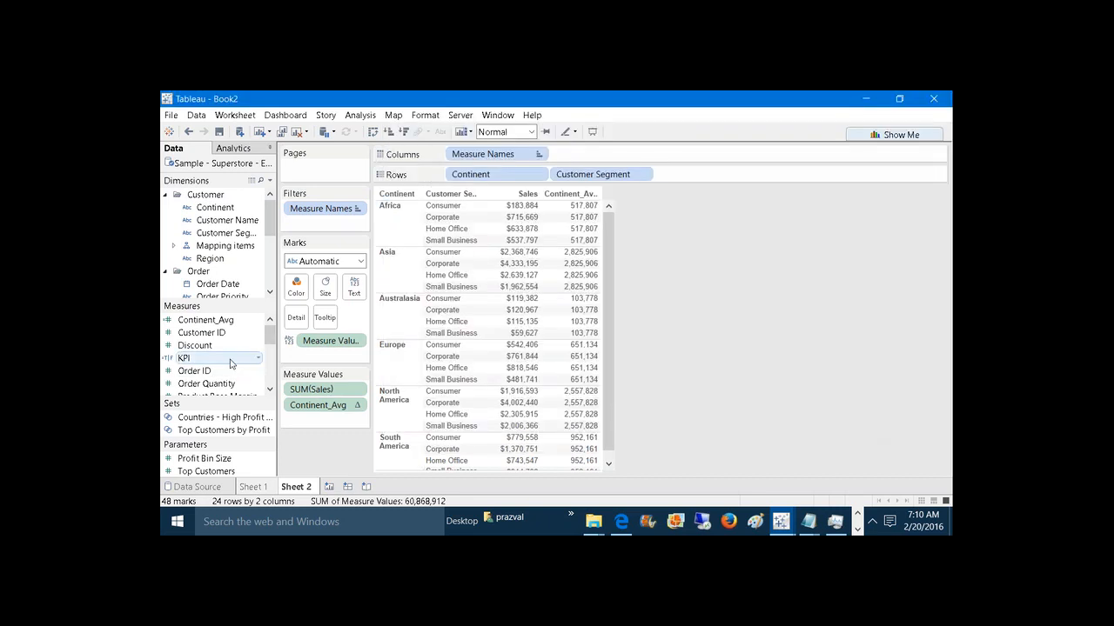
# Step: Color the table's values by KPI and highlight the ones marked True
pyautogui.moveTo(222, 358); pyautogui.dragTo(296, 285)
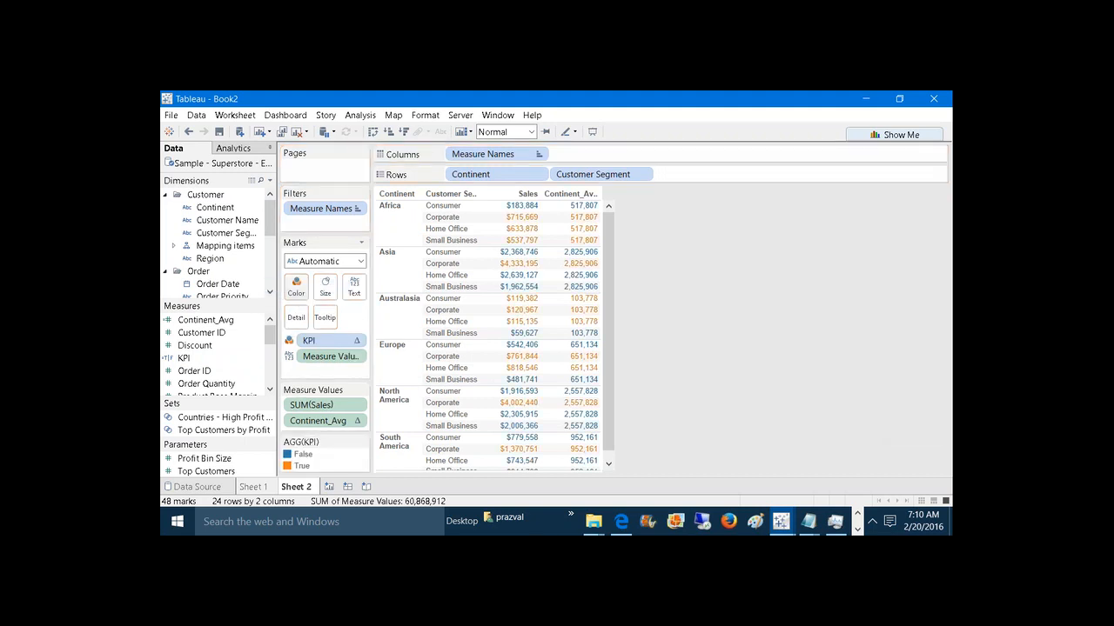
pyautogui.click(301, 467)
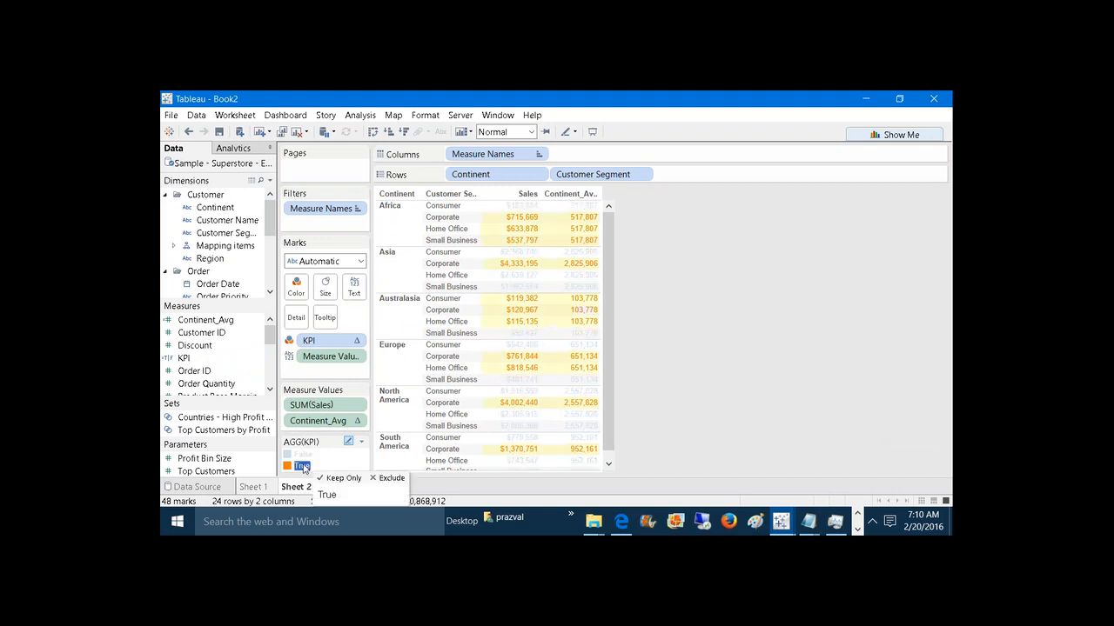
# Step: Open the KPI calculated field, review its formula, and close it
pyautogui.rightClick(201, 364)
pyautogui.click(264, 182)
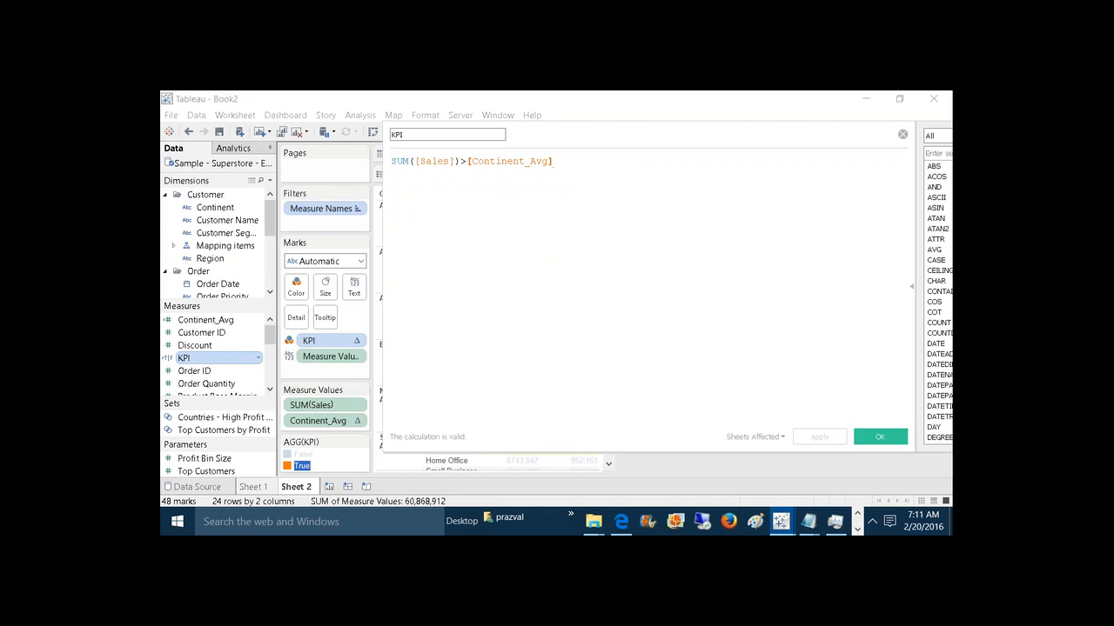
pyautogui.click(880, 437)
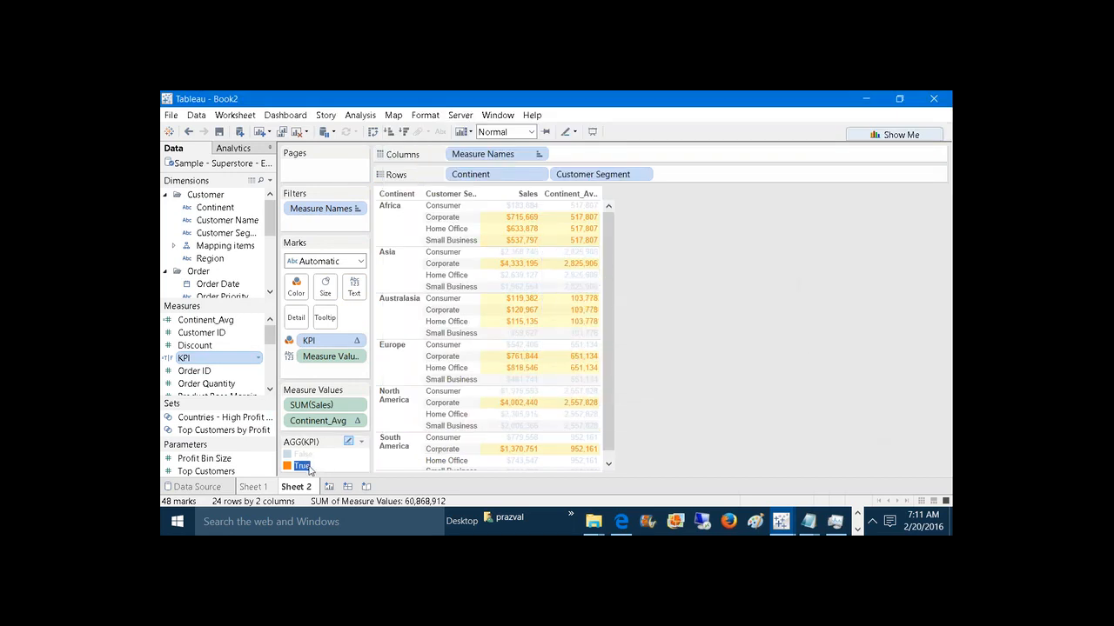
pyautogui.click(361, 446)
pyautogui.click(668, 417)
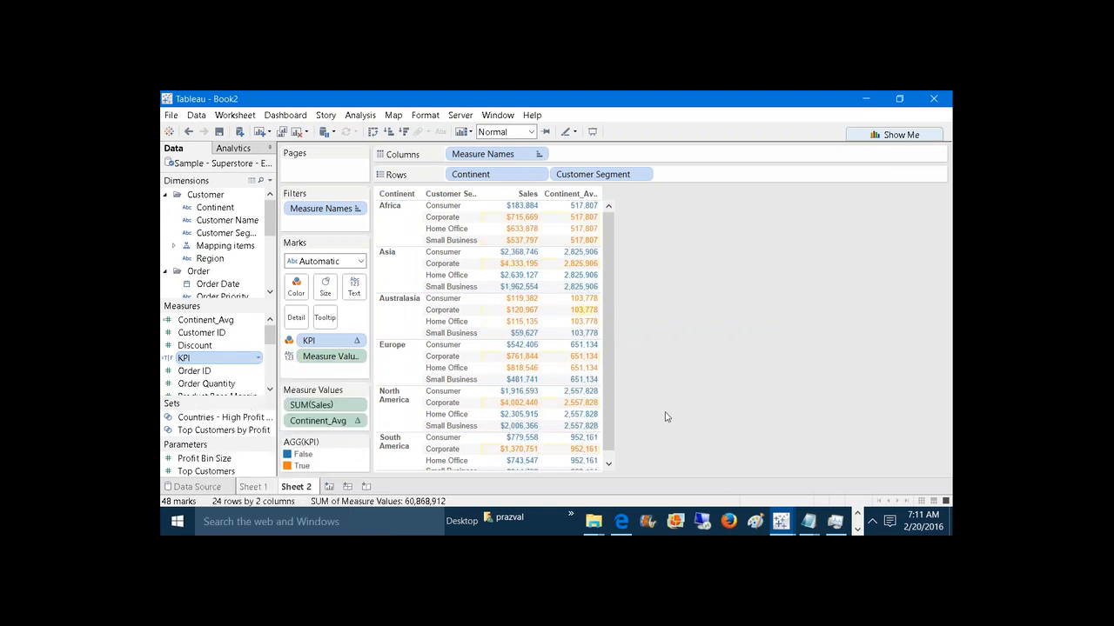
pyautogui.click(301, 467)
pyautogui.rightClick(301, 467)
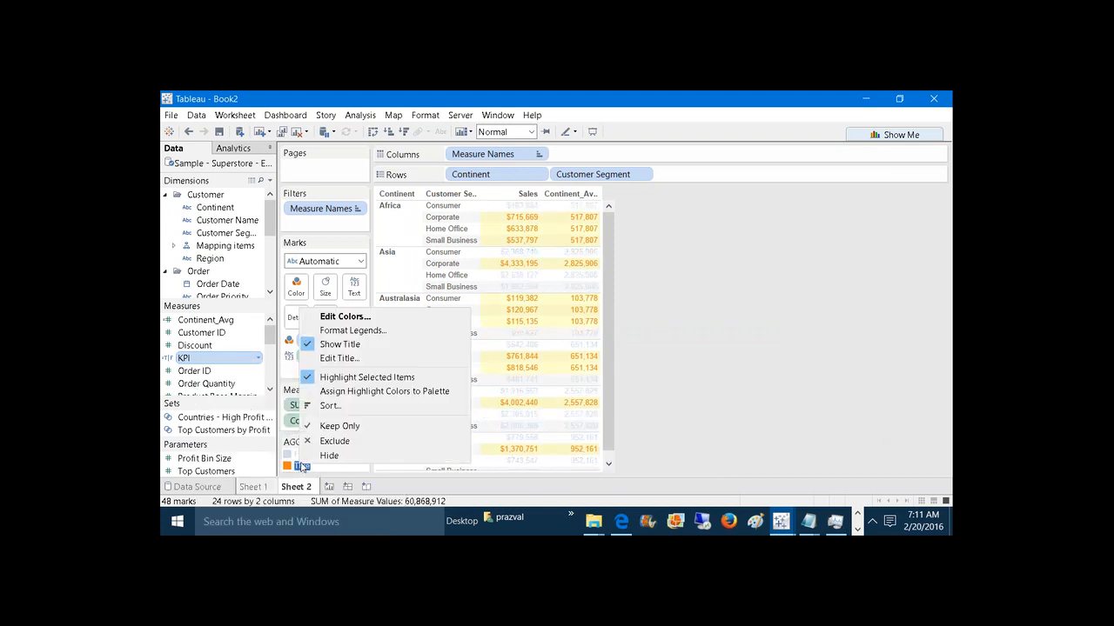
pyautogui.click(717, 362)
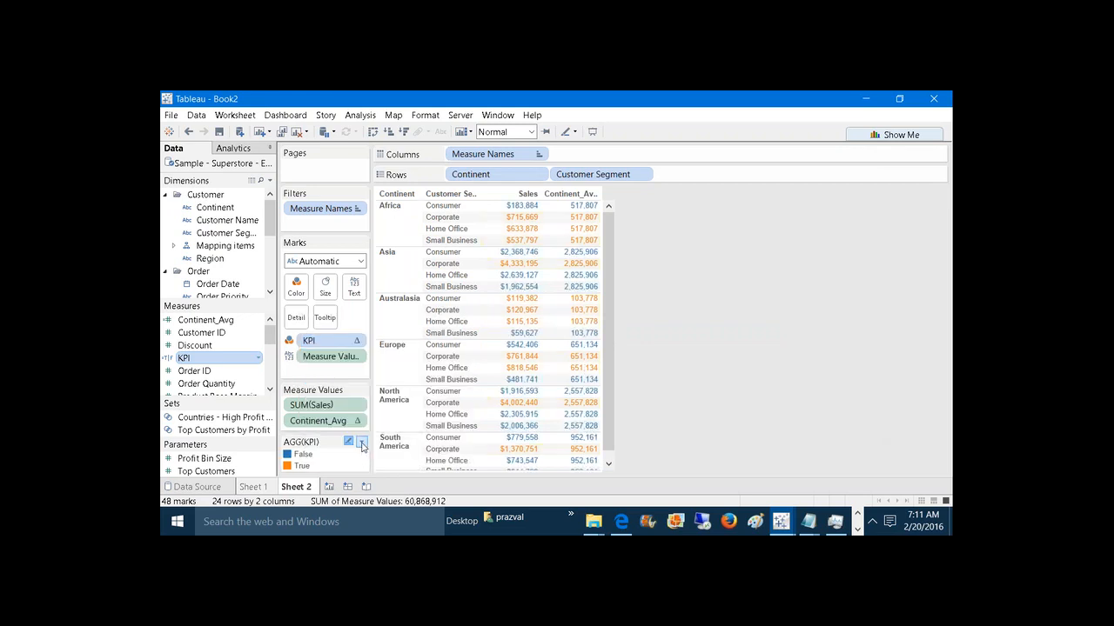
# Step: Assign green to True and red to False in the KPI color legend
pyautogui.click(362, 442)
pyautogui.click(282, 427)
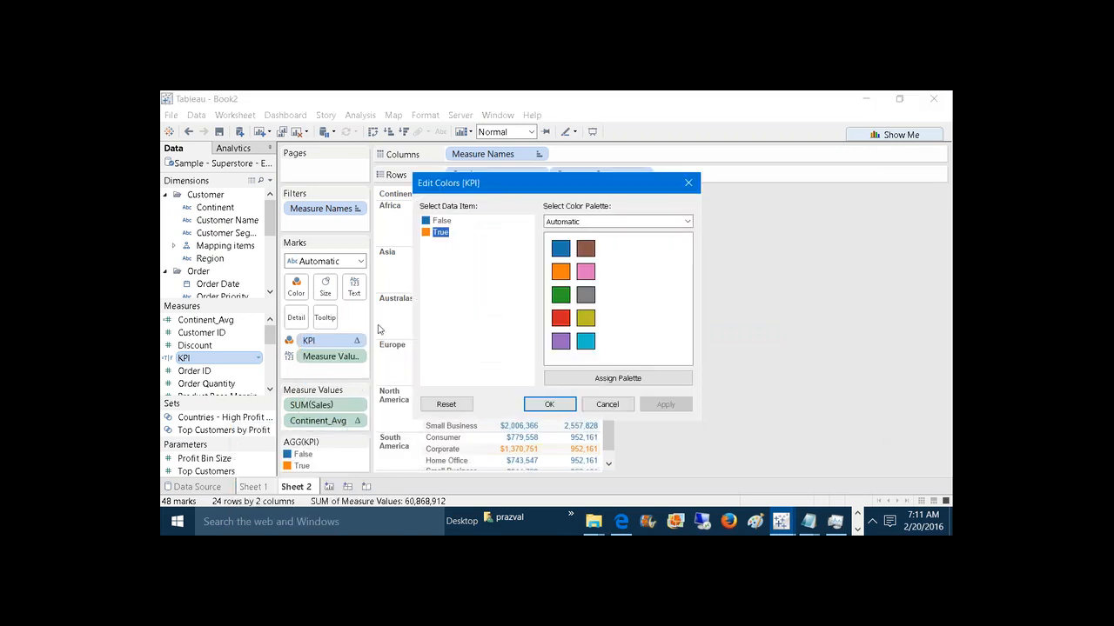
pyautogui.click(564, 298)
pyautogui.click(449, 223)
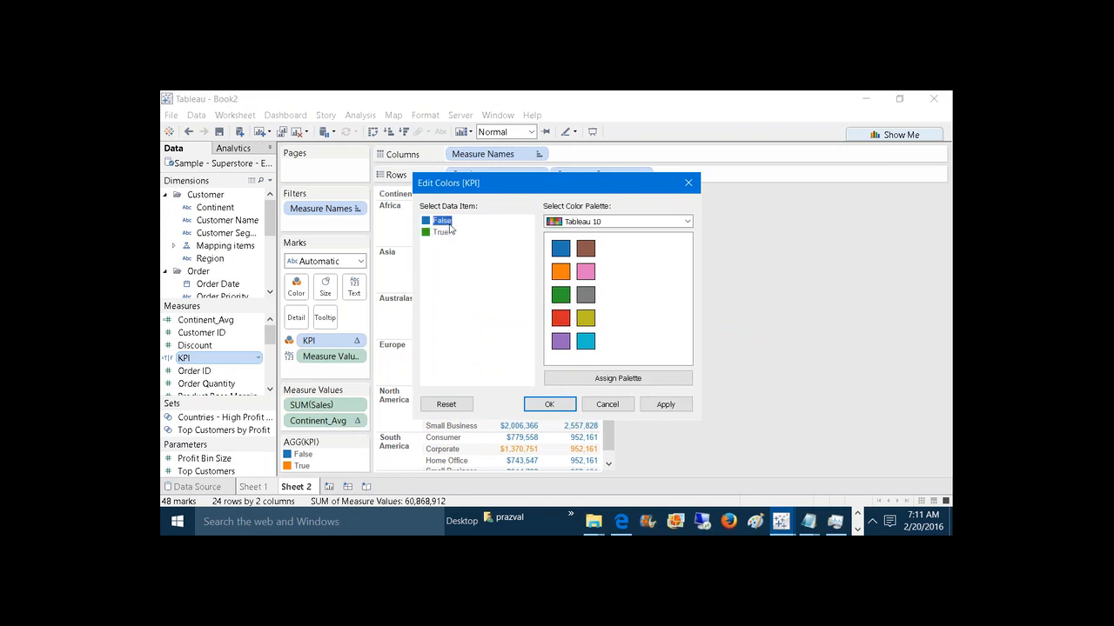
pyautogui.click(561, 318)
pyautogui.click(686, 405)
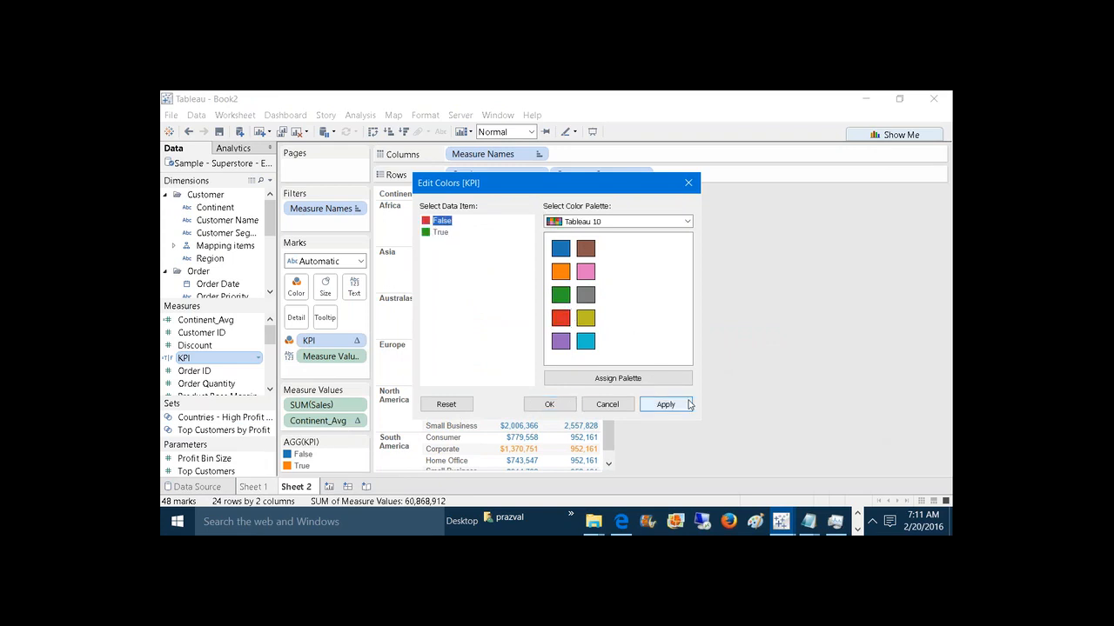
pyautogui.click(549, 405)
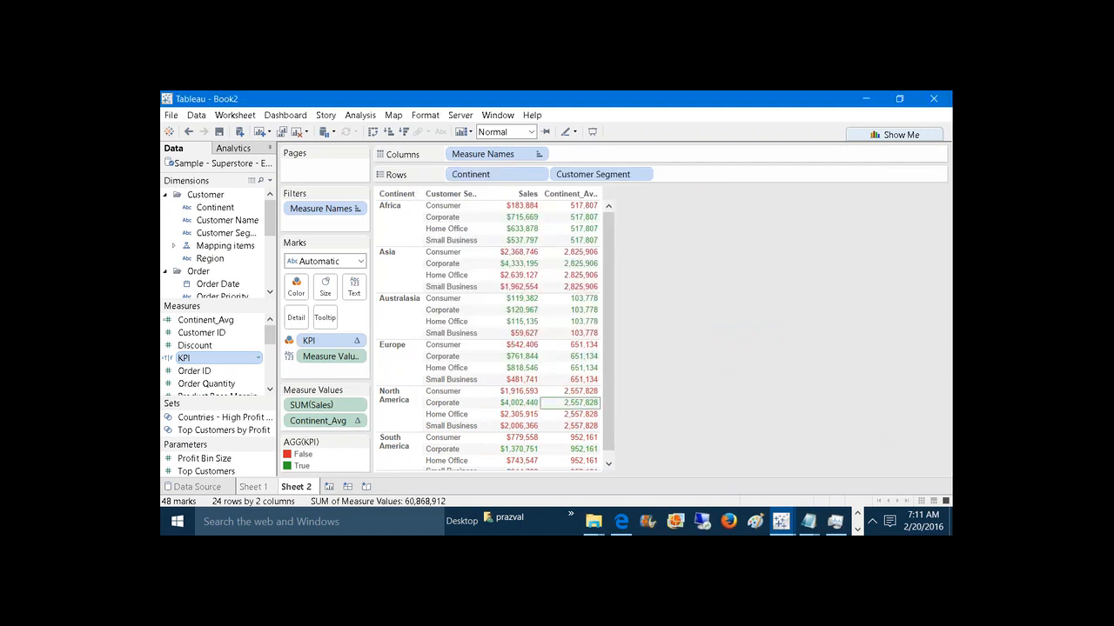
# Step: Highlight Africa and Asia in turn to examine their segments' KPI colors, and clear the selection
pyautogui.click(396, 225)
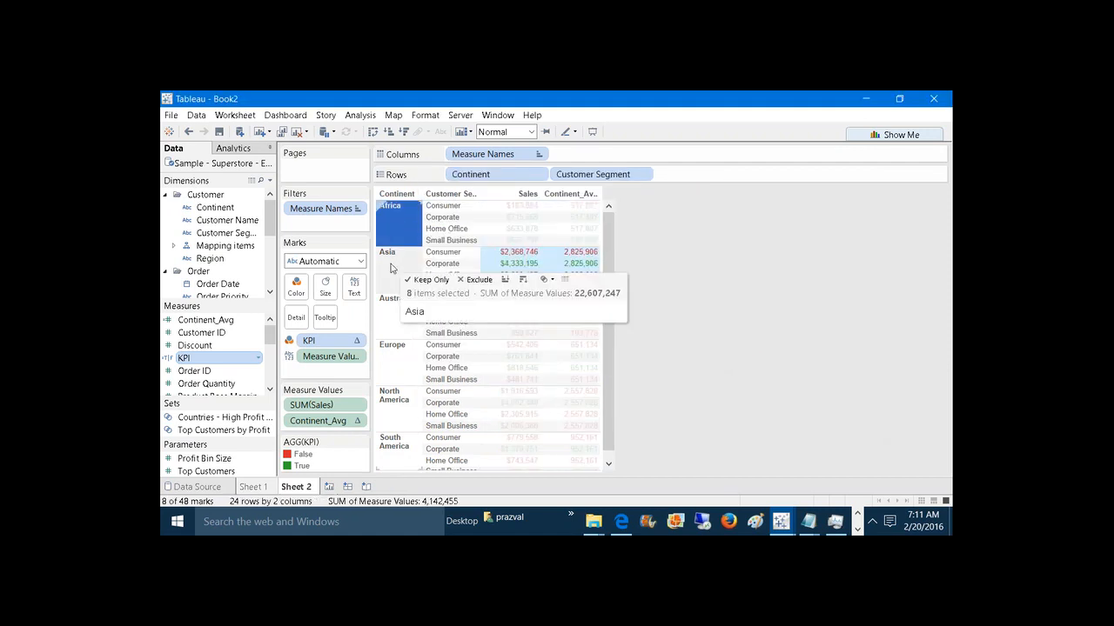
pyautogui.click(390, 268)
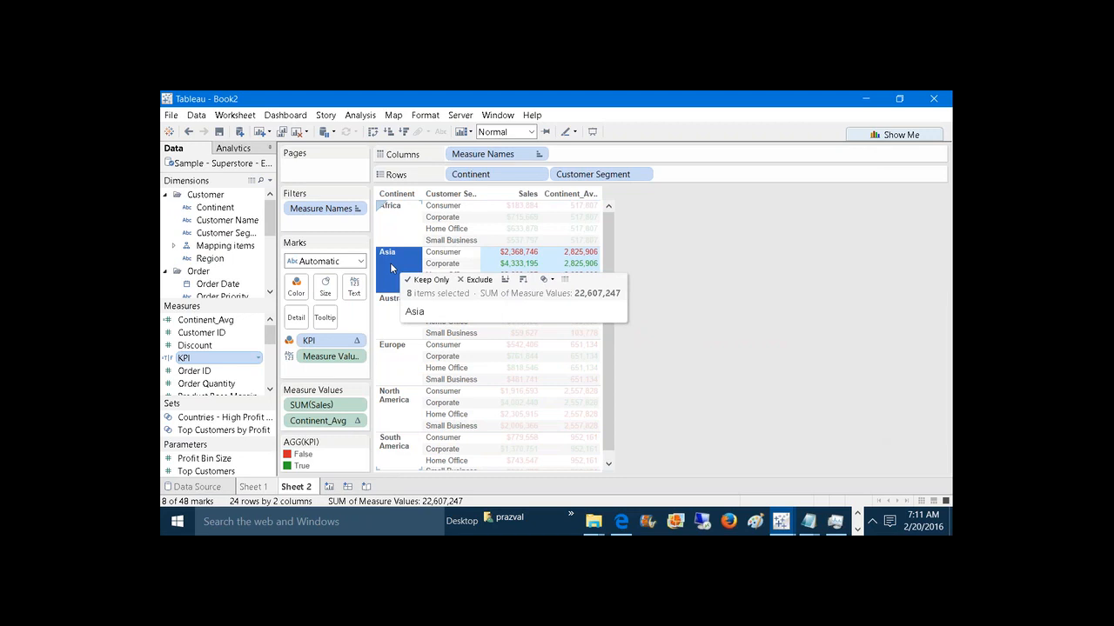
pyautogui.click(679, 254)
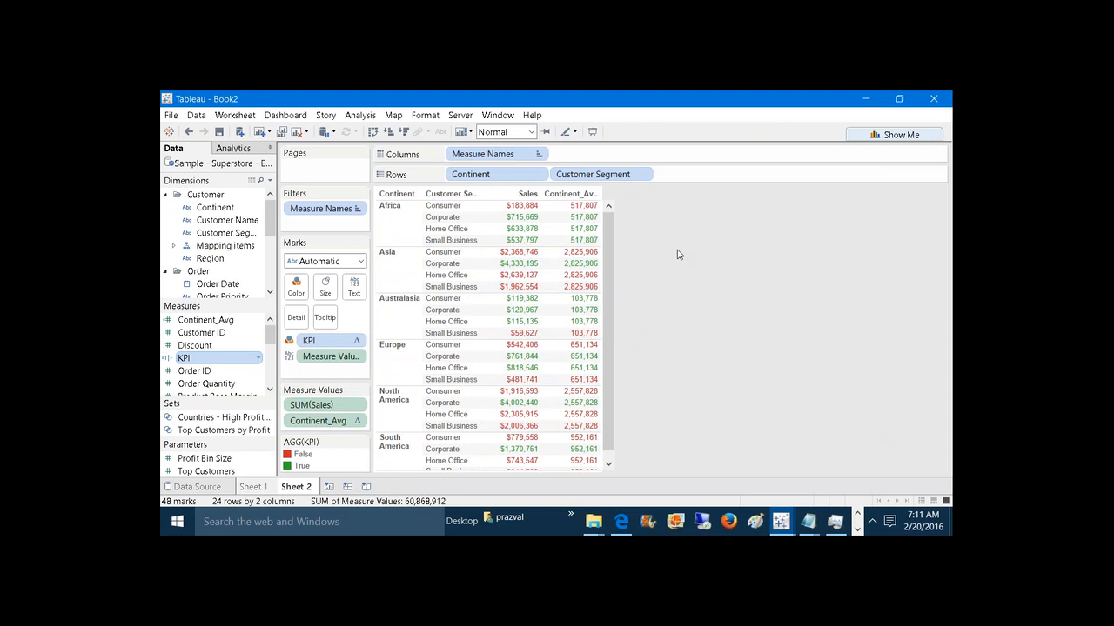
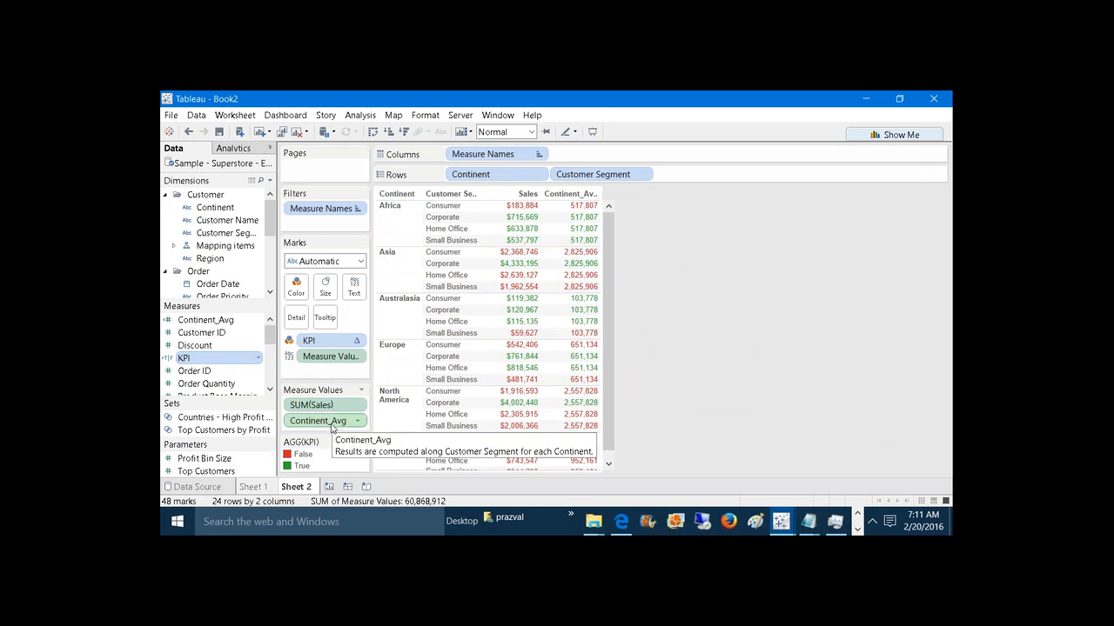
# Step: Create a new worksheet and place Order Date on Rows as an exact date
pyautogui.click(331, 487)
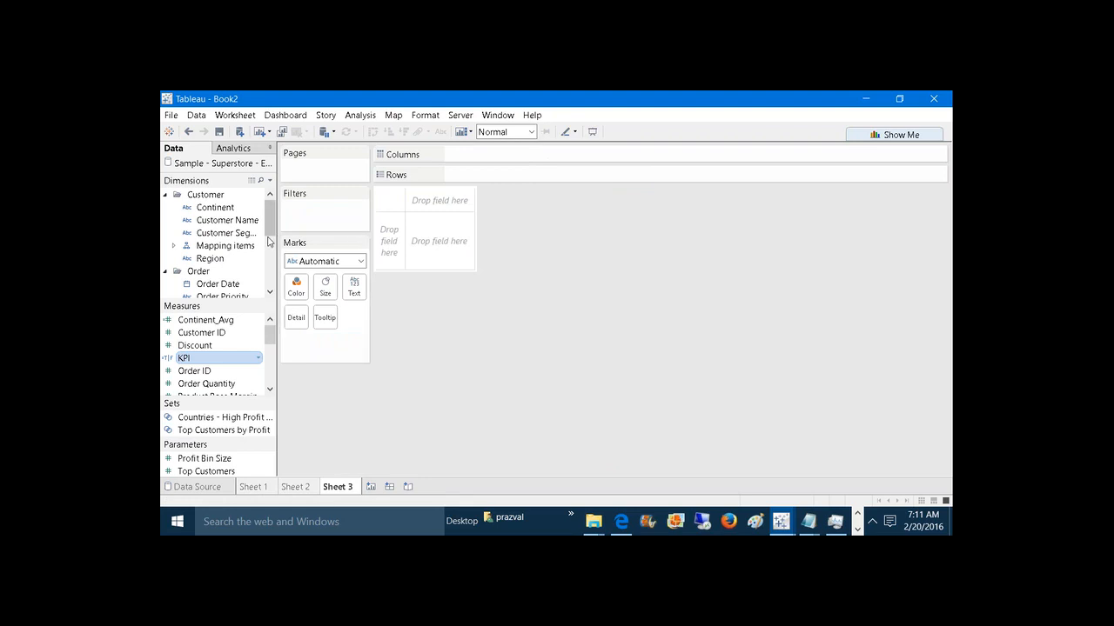
pyautogui.moveTo(269, 225); pyautogui.dragTo(483, 176)
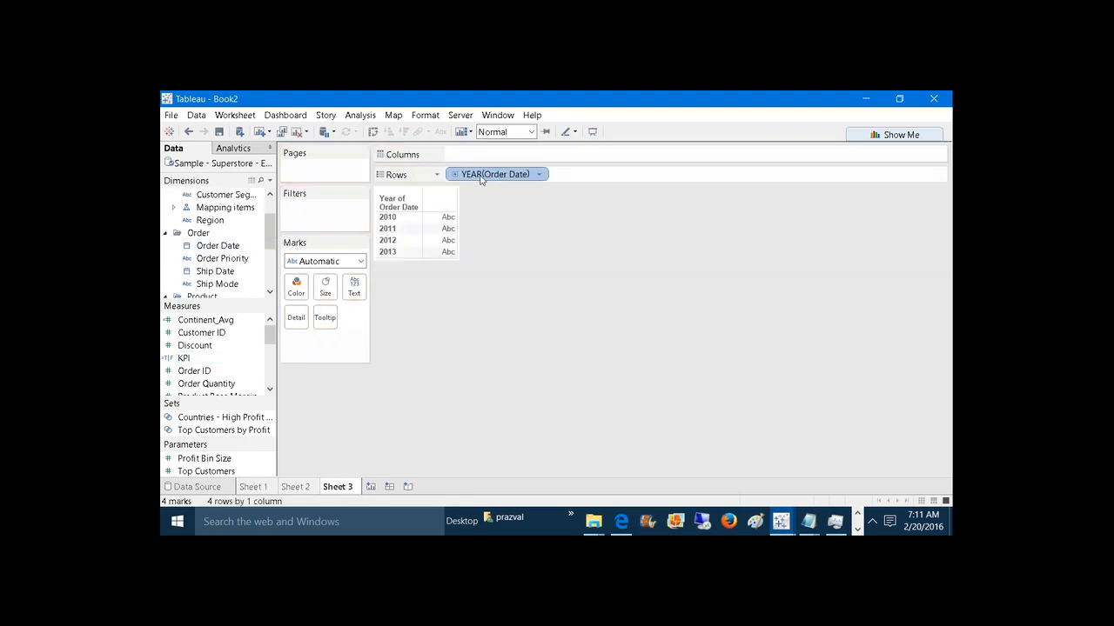
pyautogui.rightClick(481, 177)
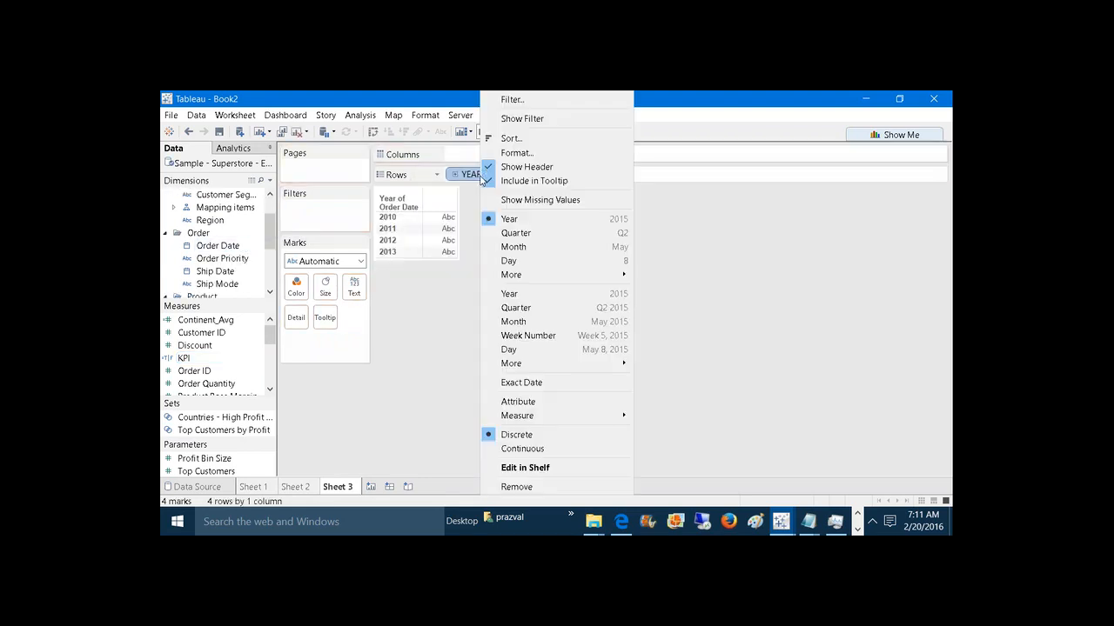
pyautogui.click(551, 383)
pyautogui.rightClick(492, 181)
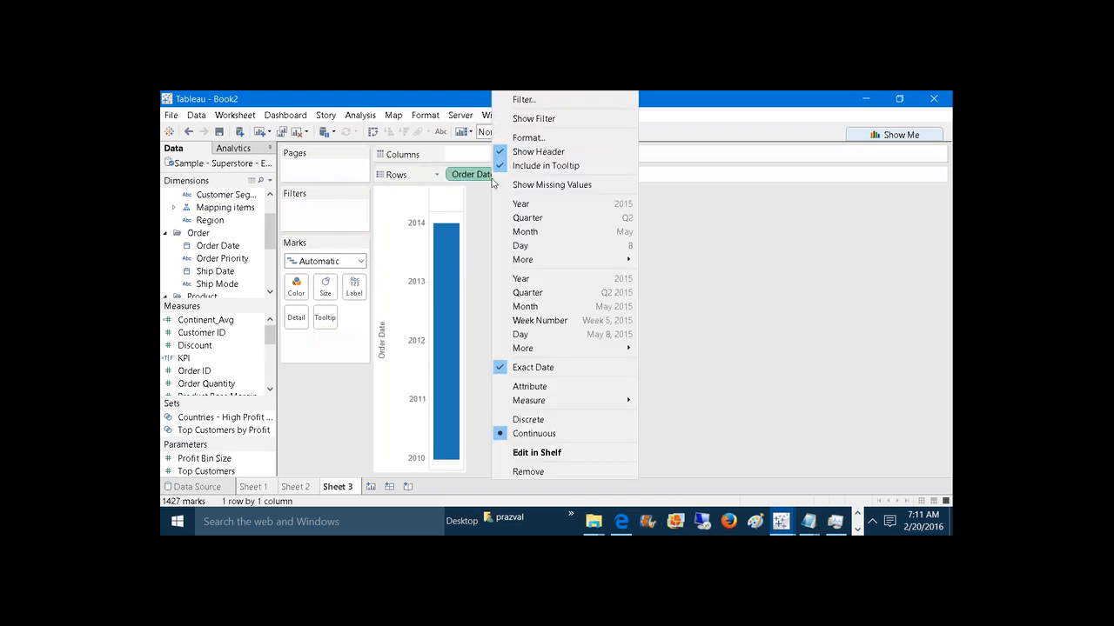
pyautogui.click(664, 328)
# Step: Add the average Discount to Columns and swap rows and columns so Order Date runs along the horizontal axis
pyautogui.moveTo(446, 337)
pyautogui.moveTo(195, 345); pyautogui.dragTo(551, 155)
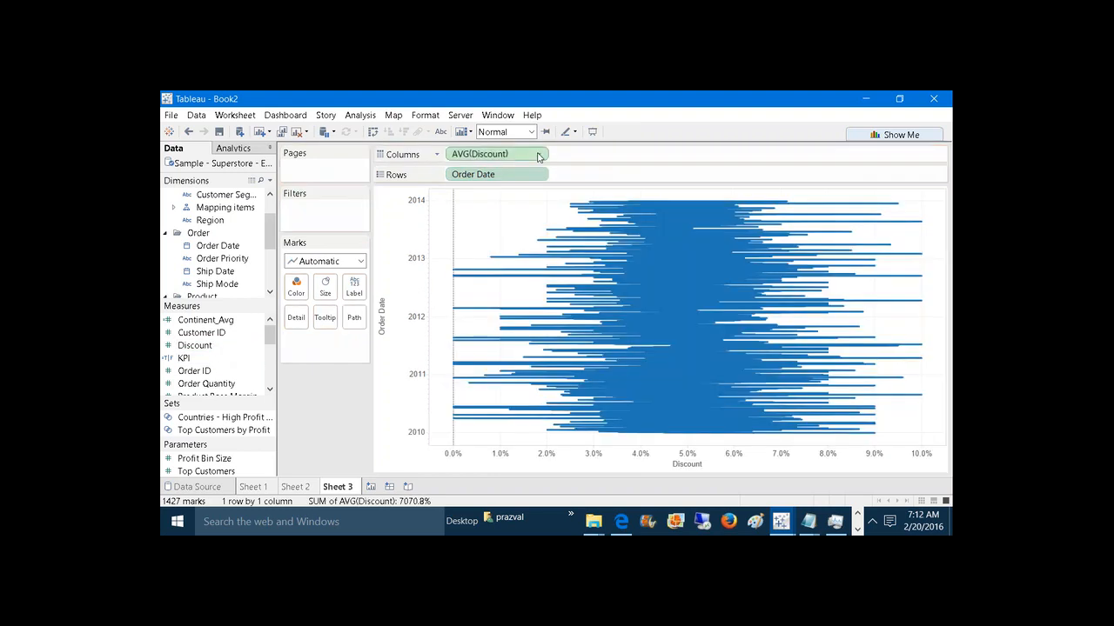
pyautogui.click(372, 131)
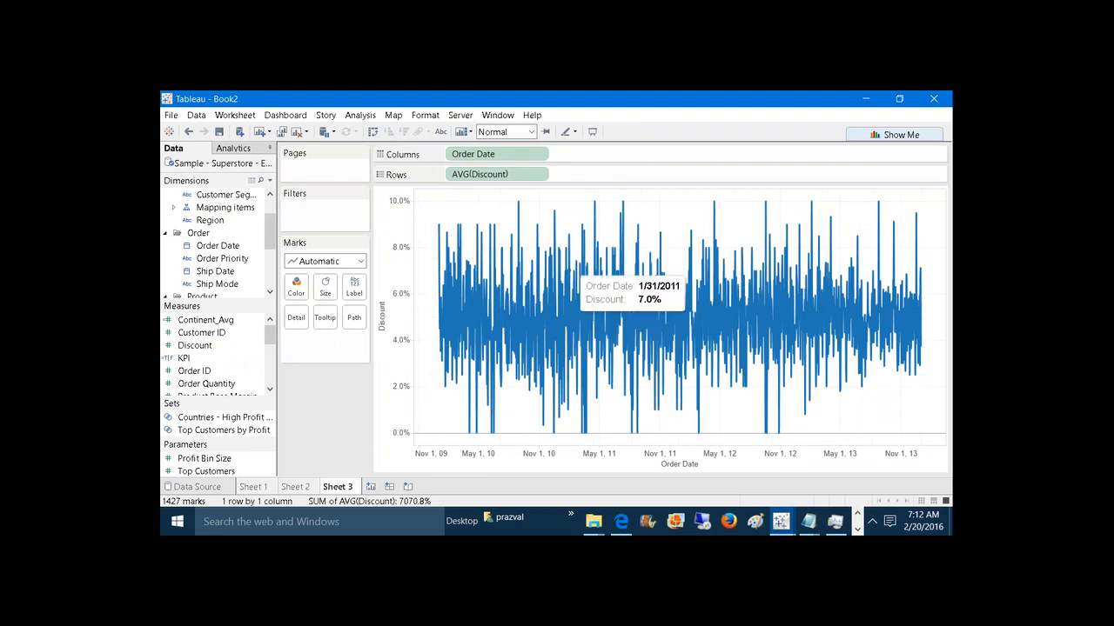
# Step: Apply a moving Sum calculation across the table to AVG(Discount), with 2 previous and 2 next values plus the current value
pyautogui.rightClick(477, 178)
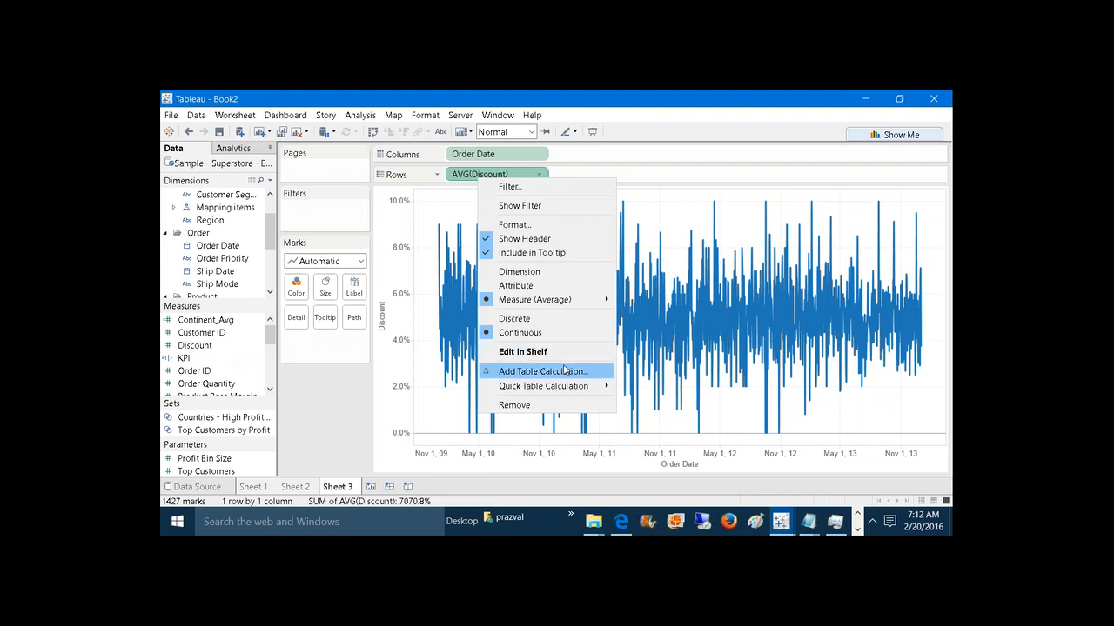
pyautogui.click(564, 372)
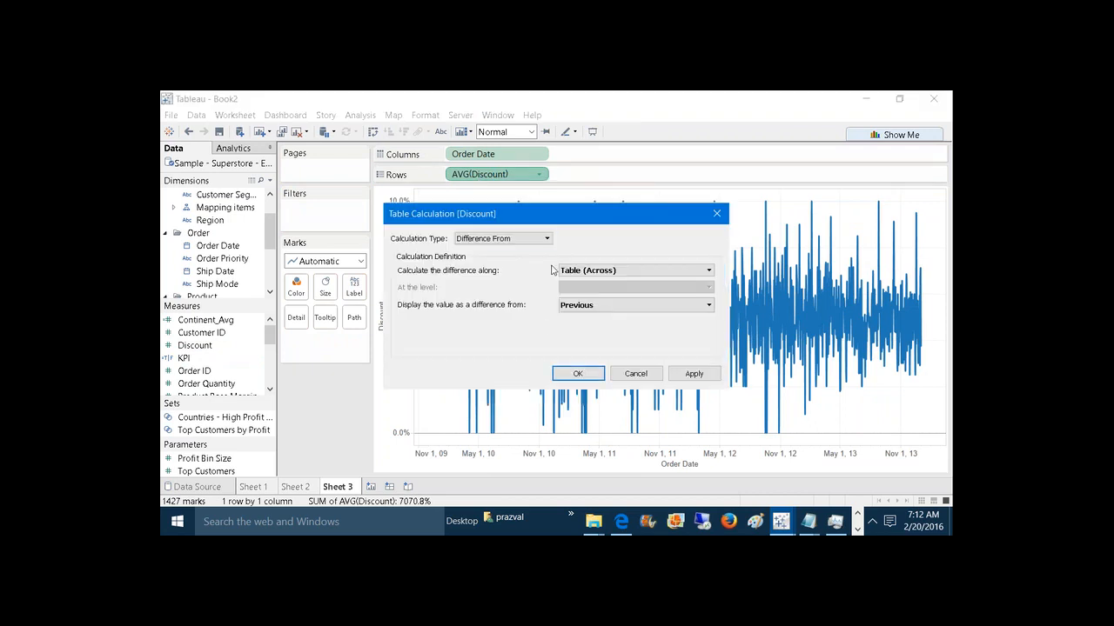
pyautogui.click(544, 241)
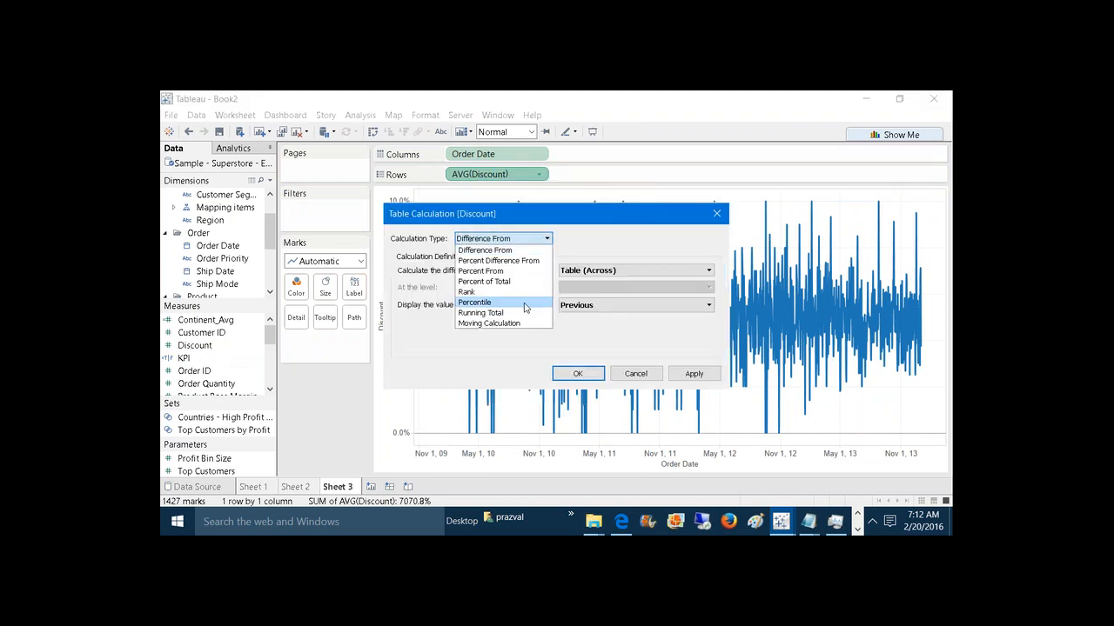
pyautogui.click(517, 324)
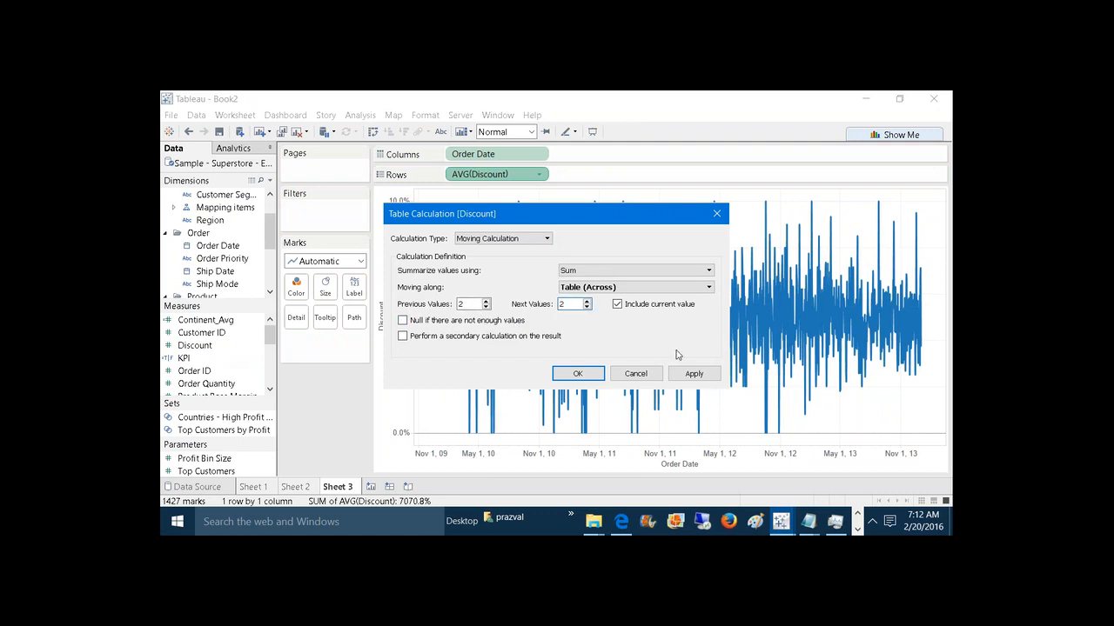
pyautogui.click(696, 374)
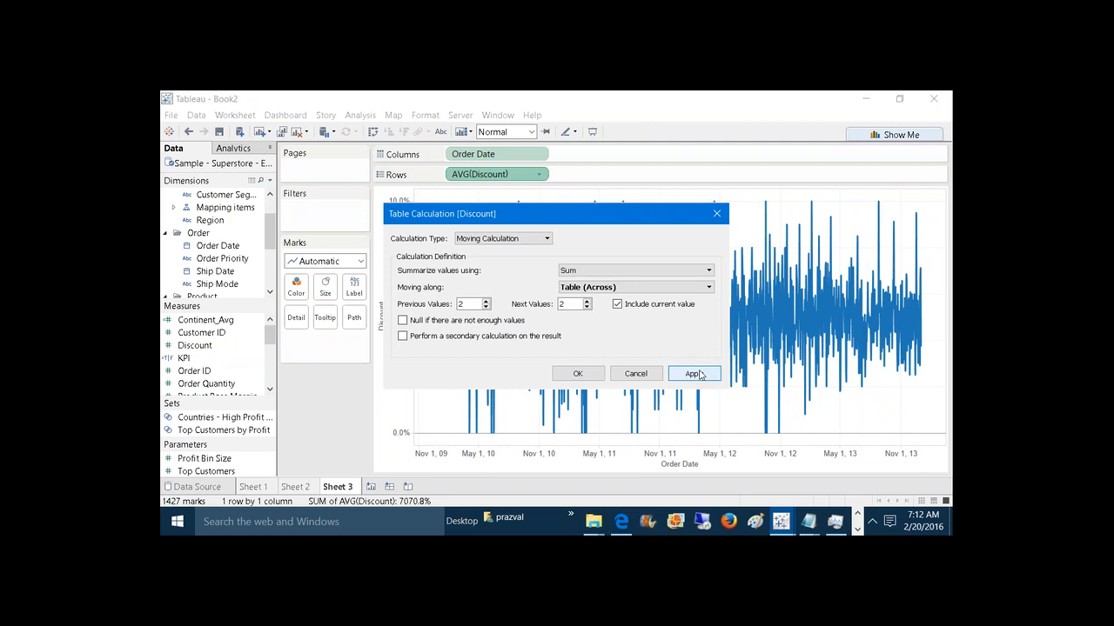
# Step: Confirm the moving calculation and copy its WINDOW_SUM formula from Rows into a new Notepad document
pyautogui.click(592, 374)
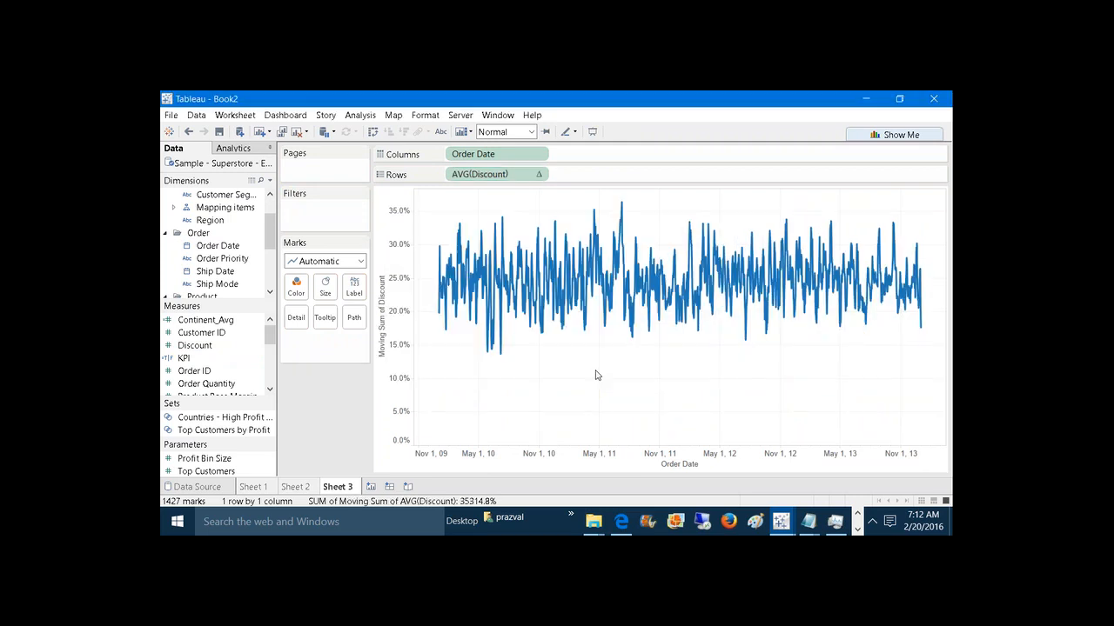
pyautogui.doubleClick(520, 175)
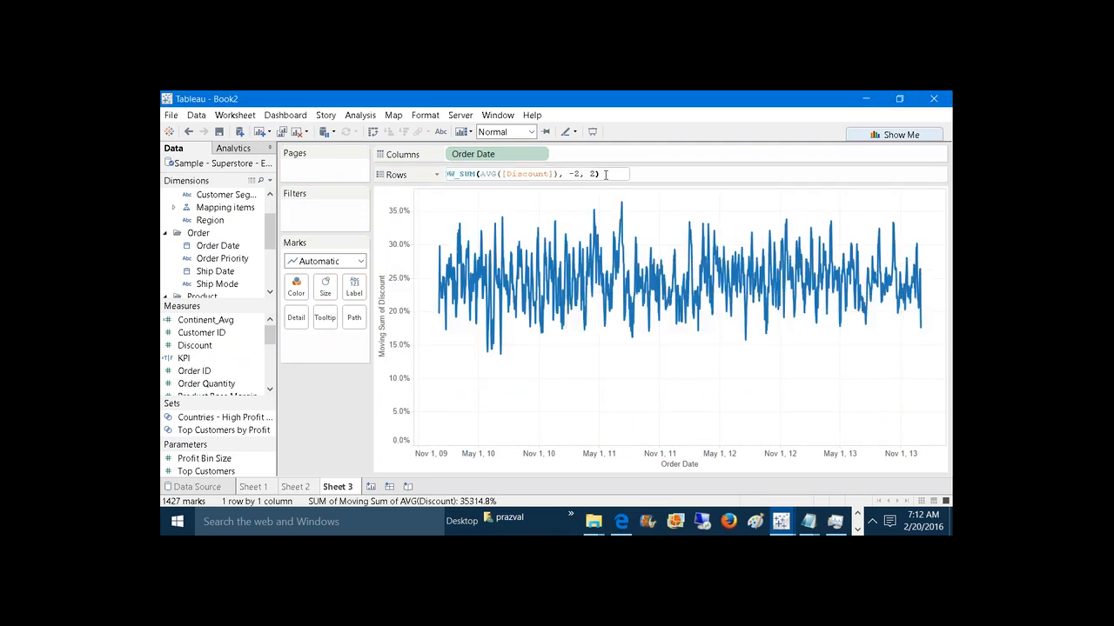
pyautogui.moveTo(606, 174); pyautogui.dragTo(430, 178)
pyautogui.hotkey('ctrl', 'c')
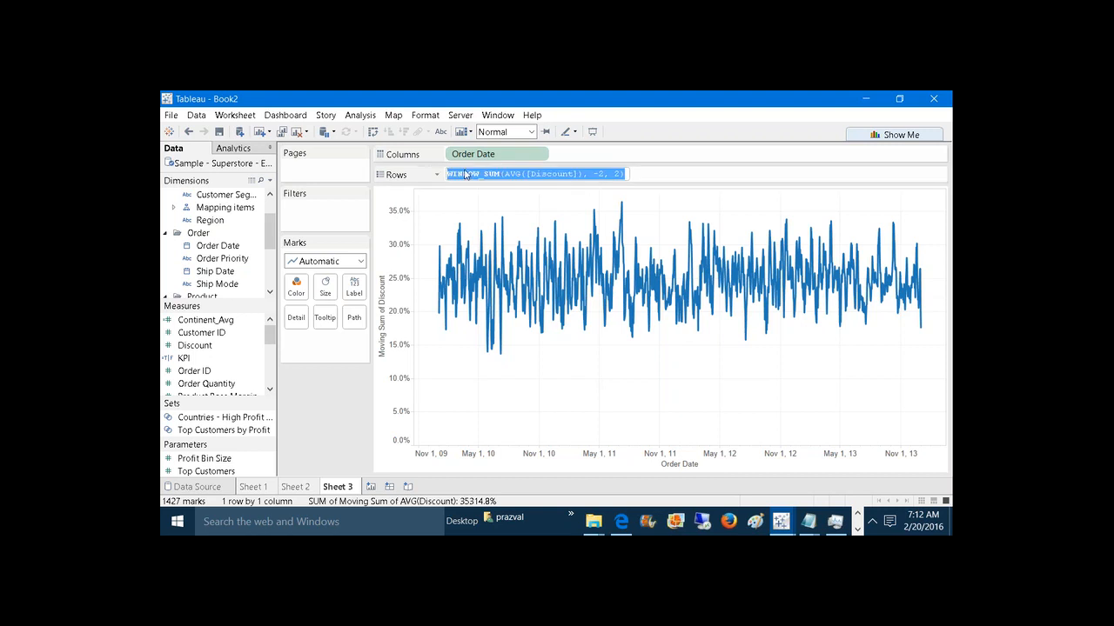
pyautogui.press('super+r')
pyautogui.press('Return')
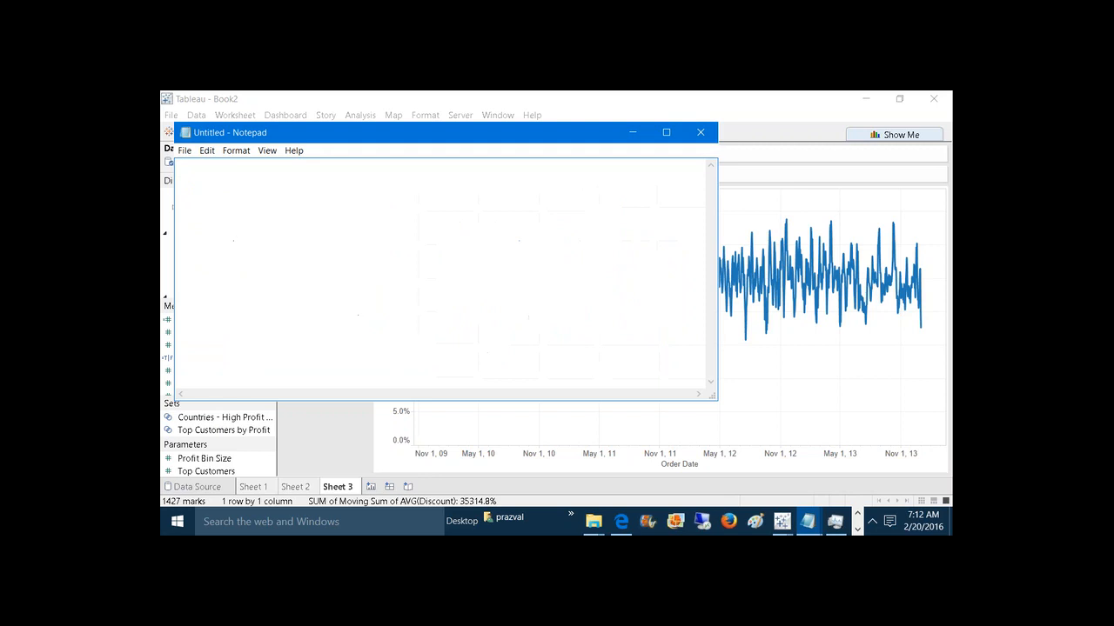
pyautogui.hotkey('ctrl', 'v')
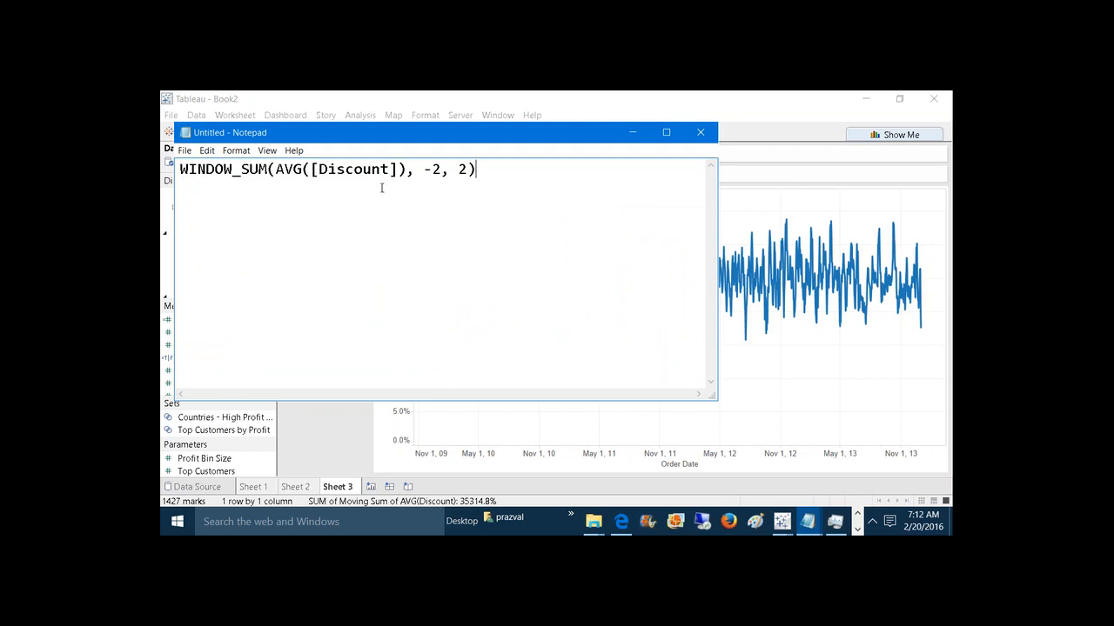
# Step: Highlight the WINDOW_SUM function name in the pasted formula and close Notepad without saving
pyautogui.moveTo(271, 169); pyautogui.dragTo(179, 168)
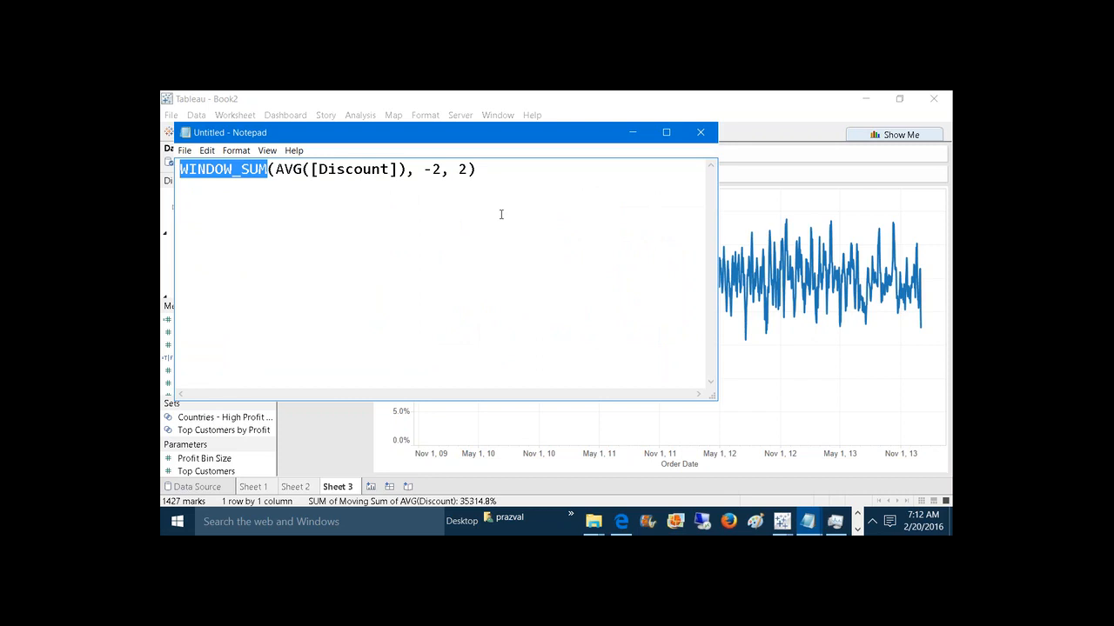
pyautogui.click(500, 214)
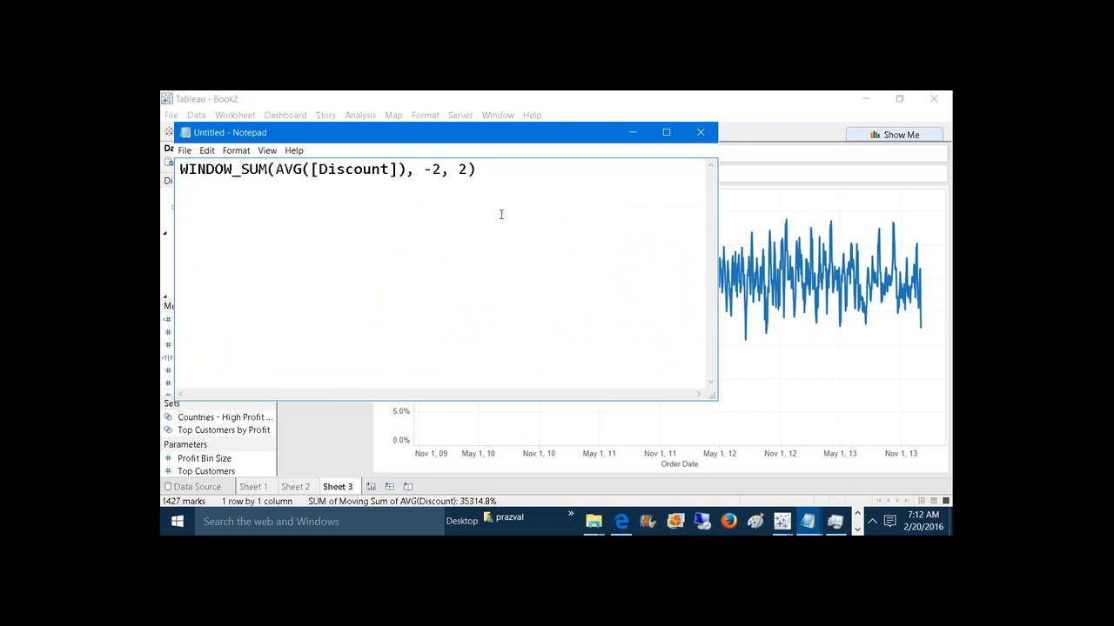
pyautogui.click(700, 133)
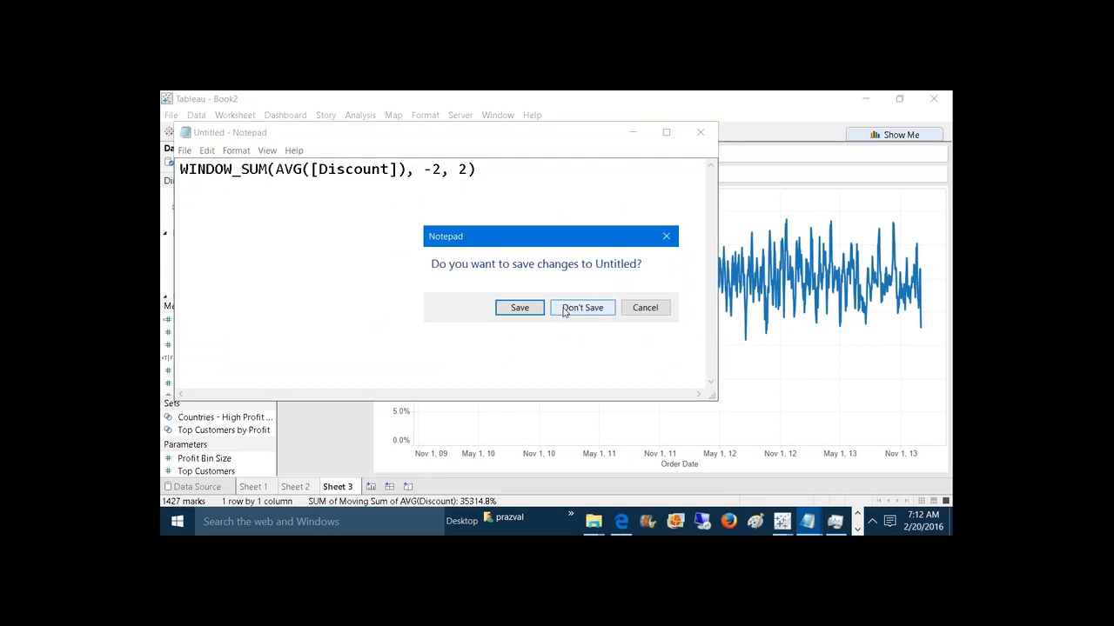
pyautogui.click(581, 308)
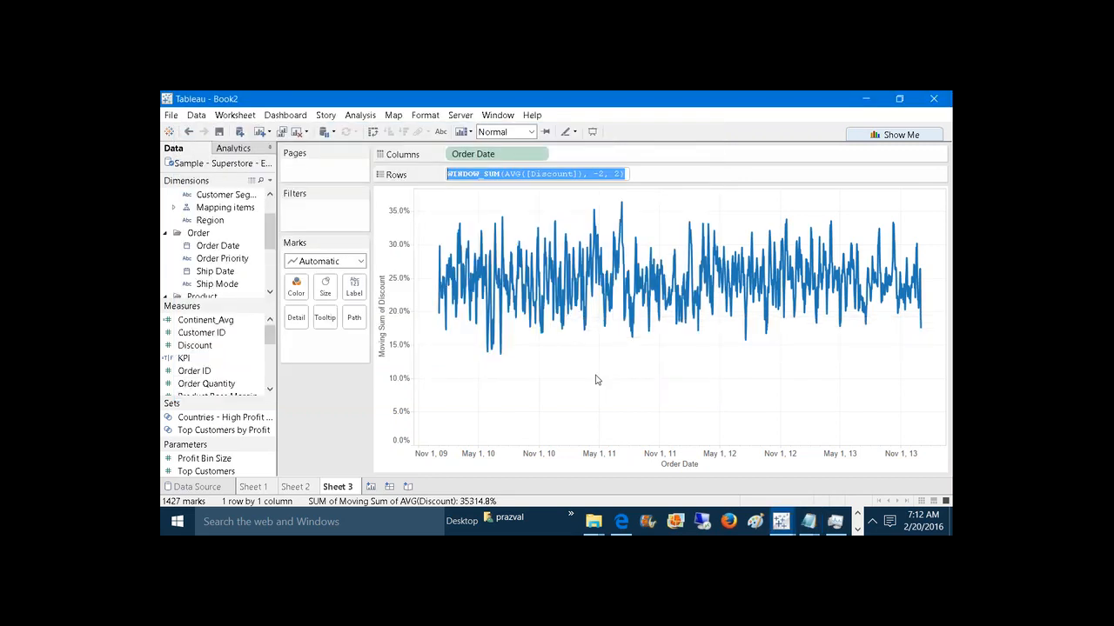
# Step: Open a new Notepad document and write the heading "Scenario16:-" with "Advanced Calculations" and a dashed separator line beneath
pyautogui.press('super+r')
pyautogui.press('Return')
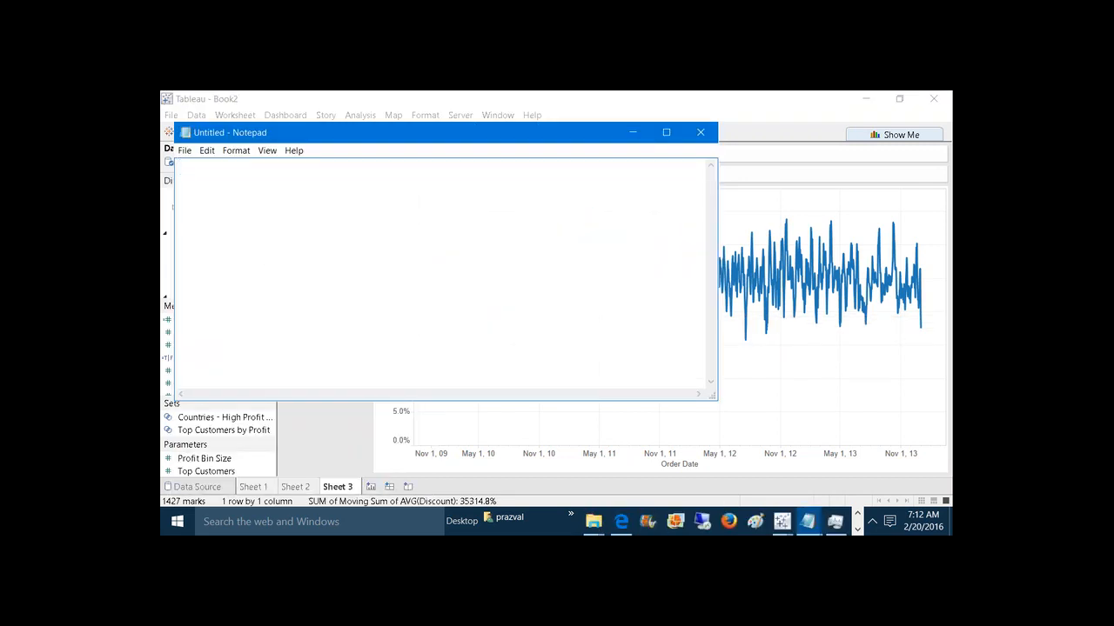
pyautogui.write('Scenario16:-')
pyautogui.press('Return')
pyautogui.write('Advanc')
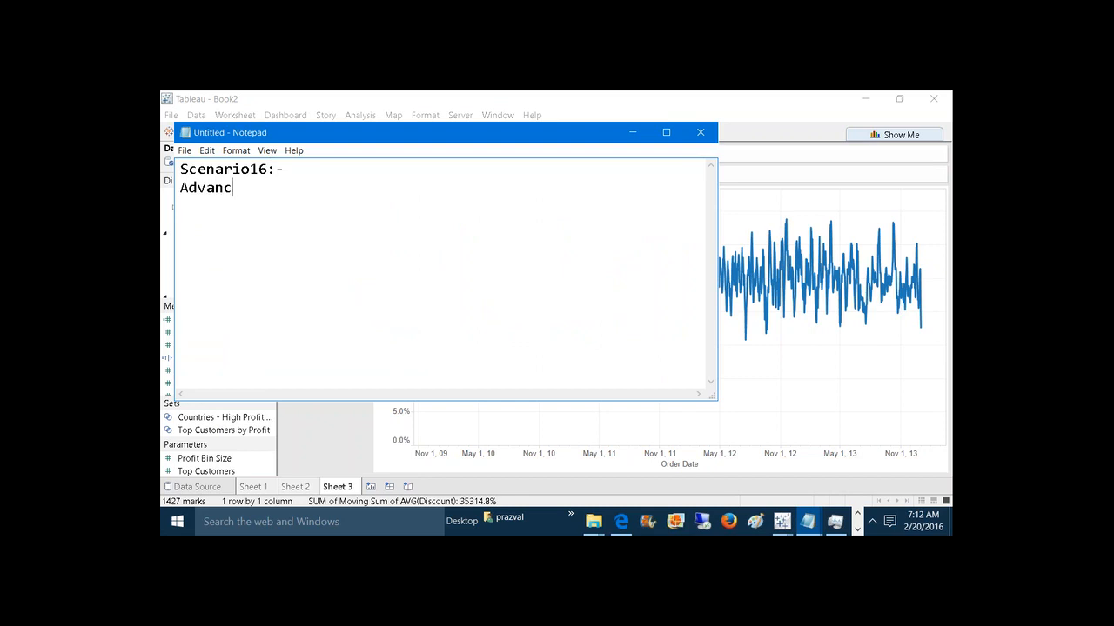
pyautogui.write('ed Calculations')
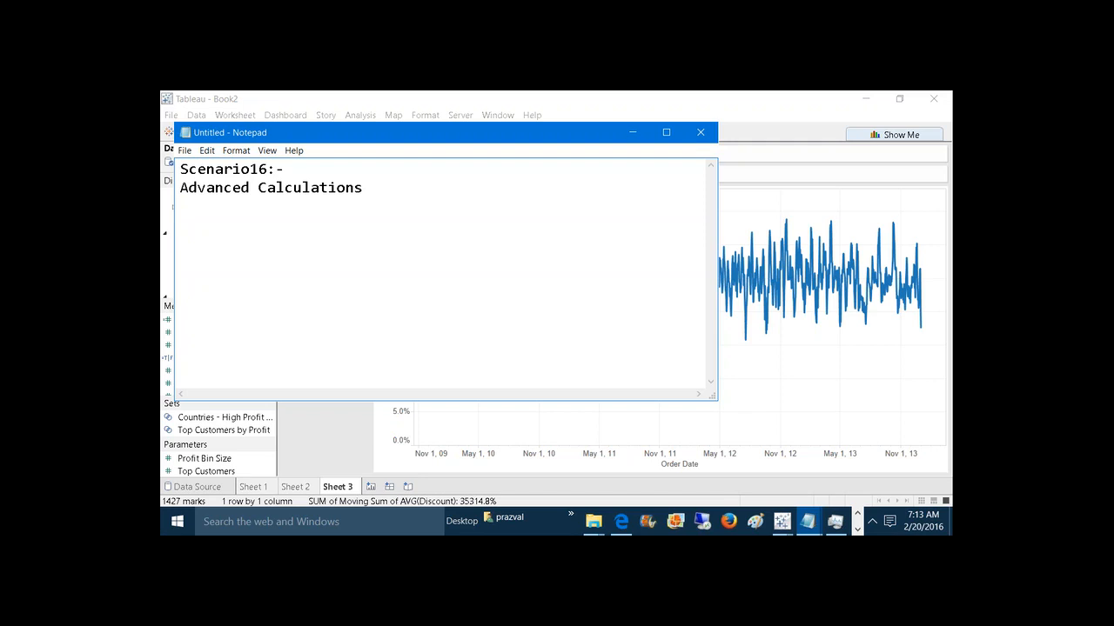
pyautogui.press('Return')
pyautogui.write('----------------------------------')
# Step: Switch to the Table_Calculations_Theorem workbook in Tableau and show Dashboard 1 in presentation mode
pyautogui.moveTo(783, 524)
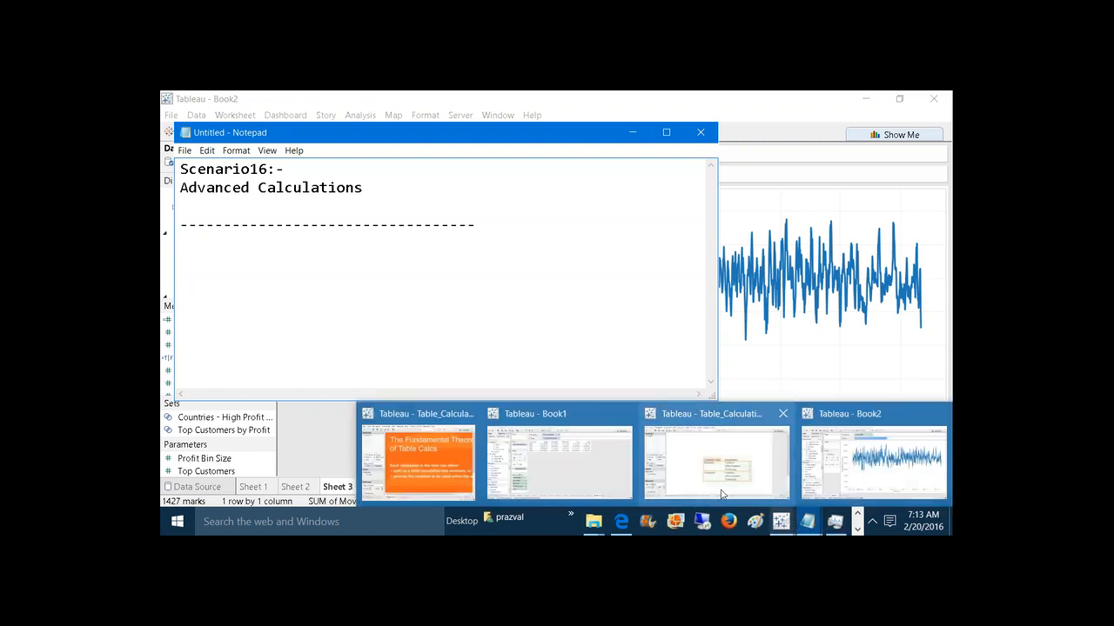
pyautogui.click(453, 462)
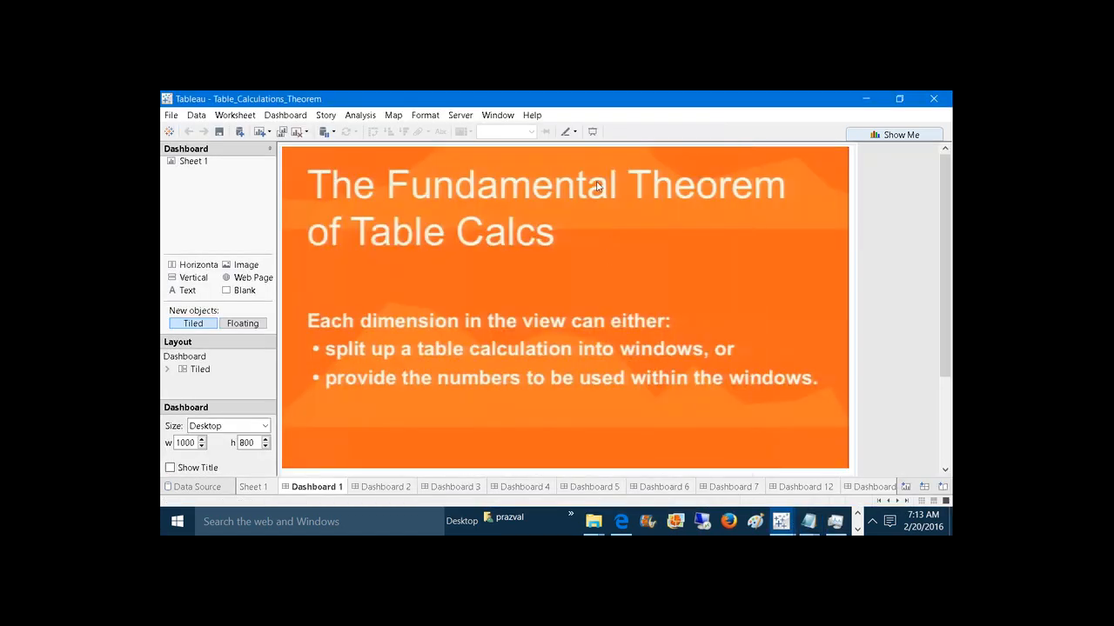
pyautogui.click(593, 132)
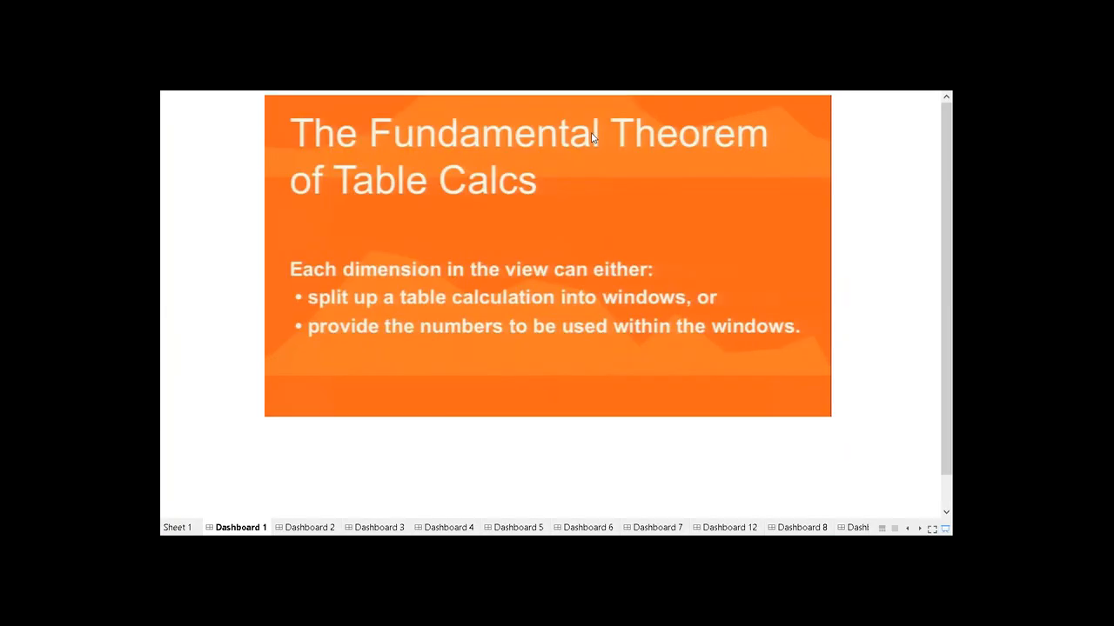
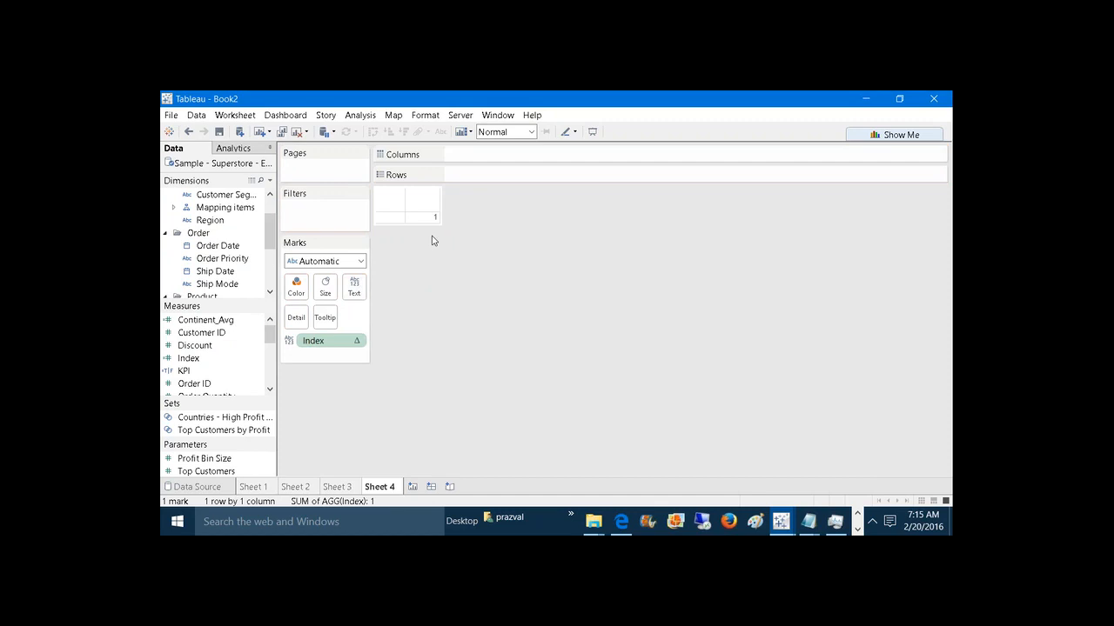
# Step: Place Continent on Rows, then remove Index from the marks and add it again as text
pyautogui.click(430, 221)
pyautogui.click(444, 266)
pyautogui.moveTo(270, 224); pyautogui.dragTo(525, 180)
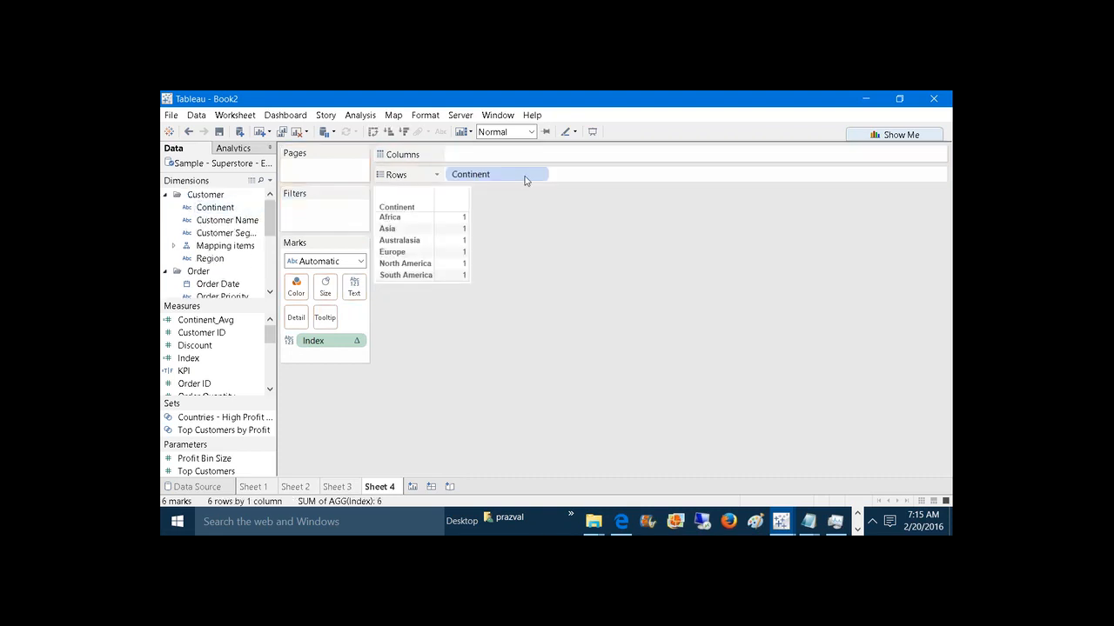
pyautogui.click(357, 341)
pyautogui.click(393, 400)
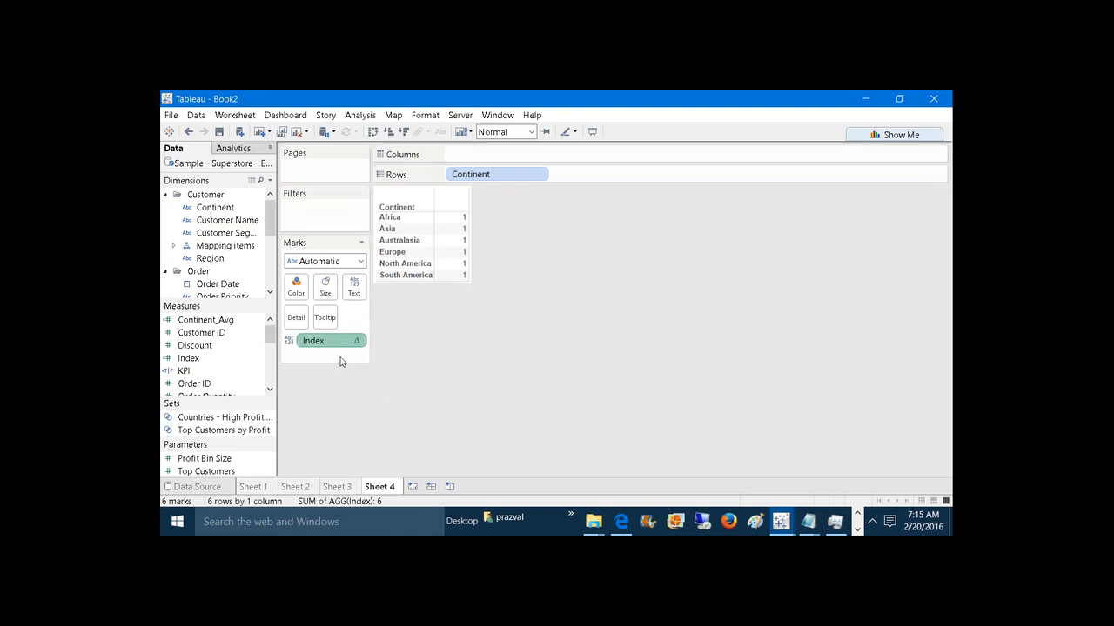
pyautogui.moveTo(331, 340); pyautogui.dragTo(374, 416)
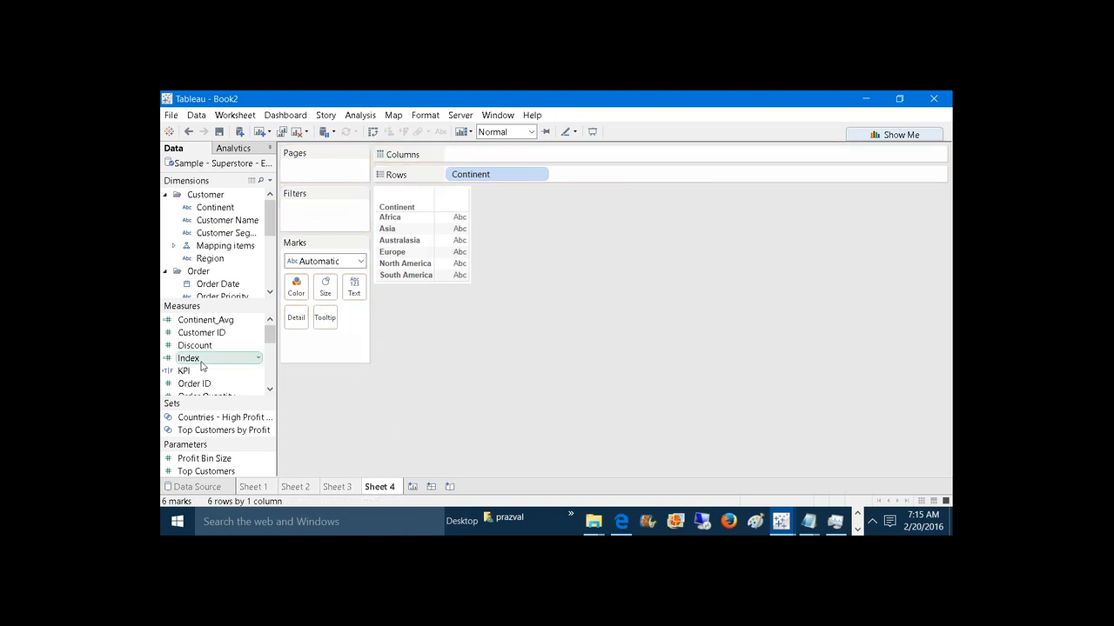
pyautogui.moveTo(201, 365); pyautogui.dragTo(354, 288)
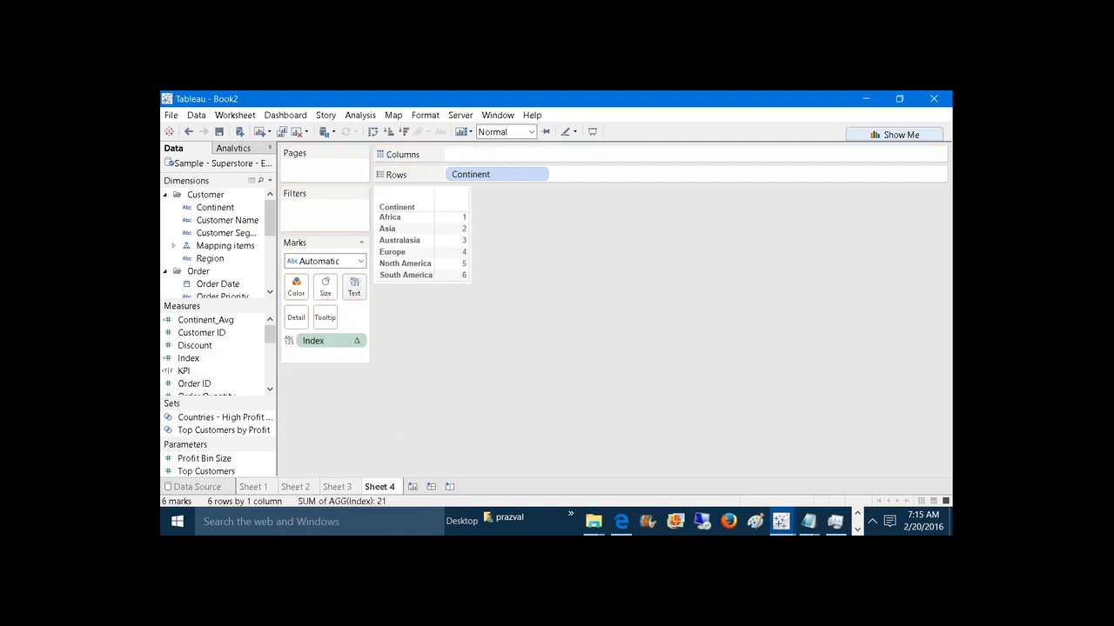
pyautogui.moveTo(466, 228)
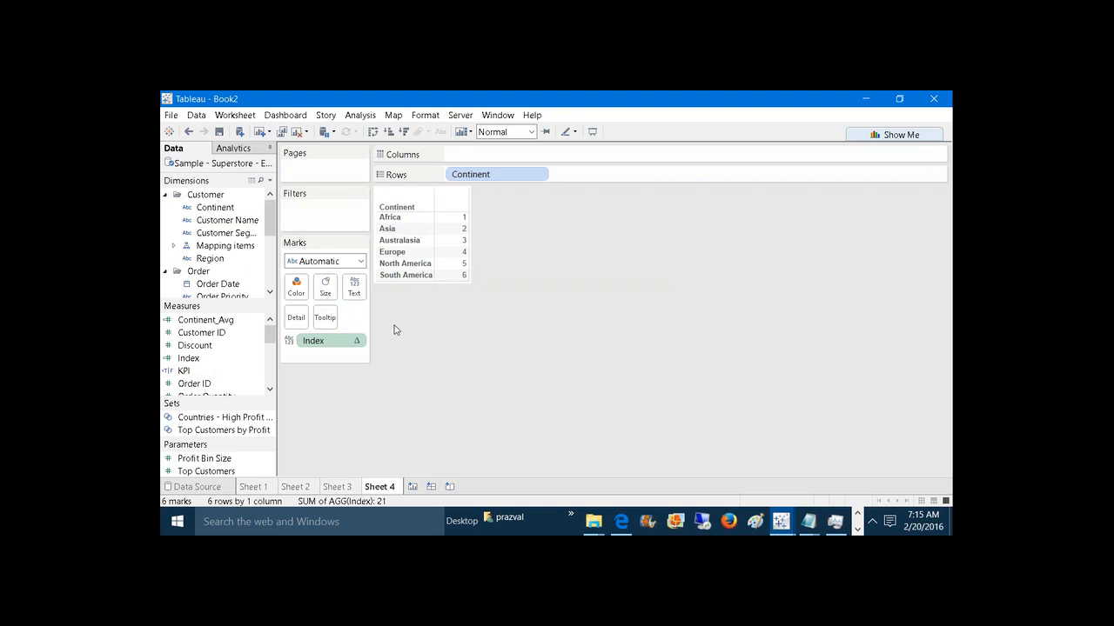
# Step: Remove Index and Continent from the view, and show Index as text with Customer Segment on Rows
pyautogui.moveTo(345, 342); pyautogui.dragTo(413, 359)
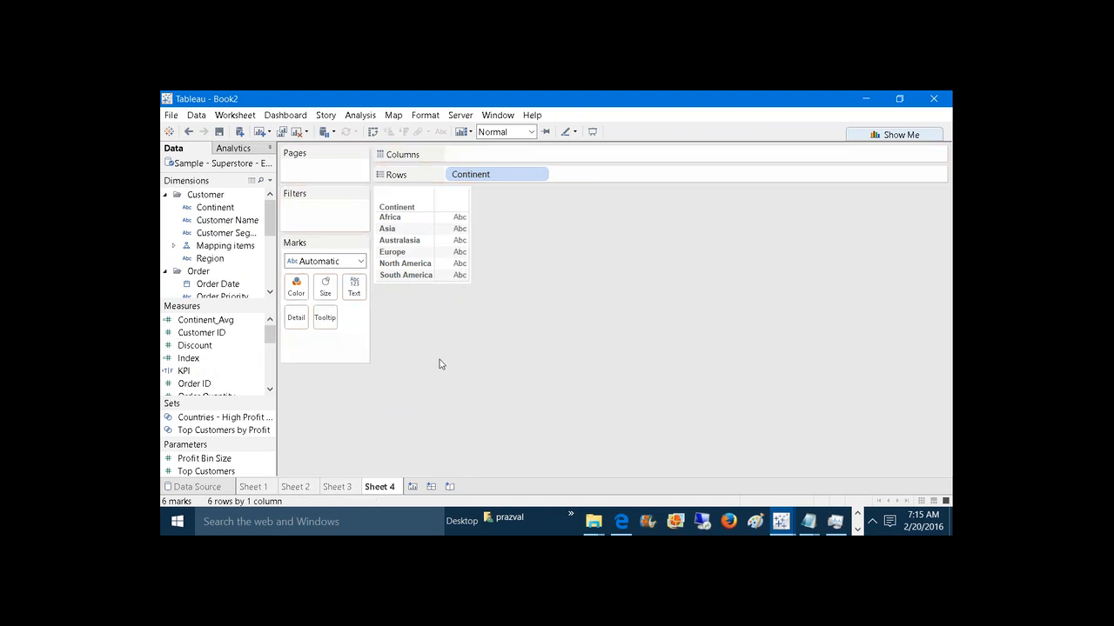
pyautogui.moveTo(464, 174); pyautogui.dragTo(566, 246)
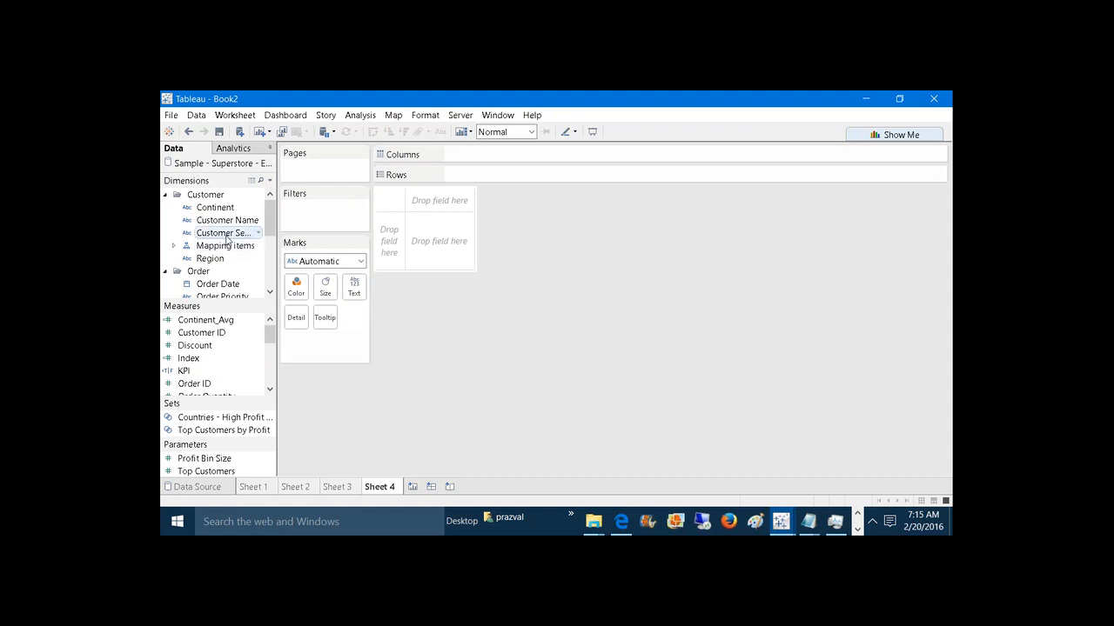
pyautogui.moveTo(227, 240); pyautogui.dragTo(354, 286)
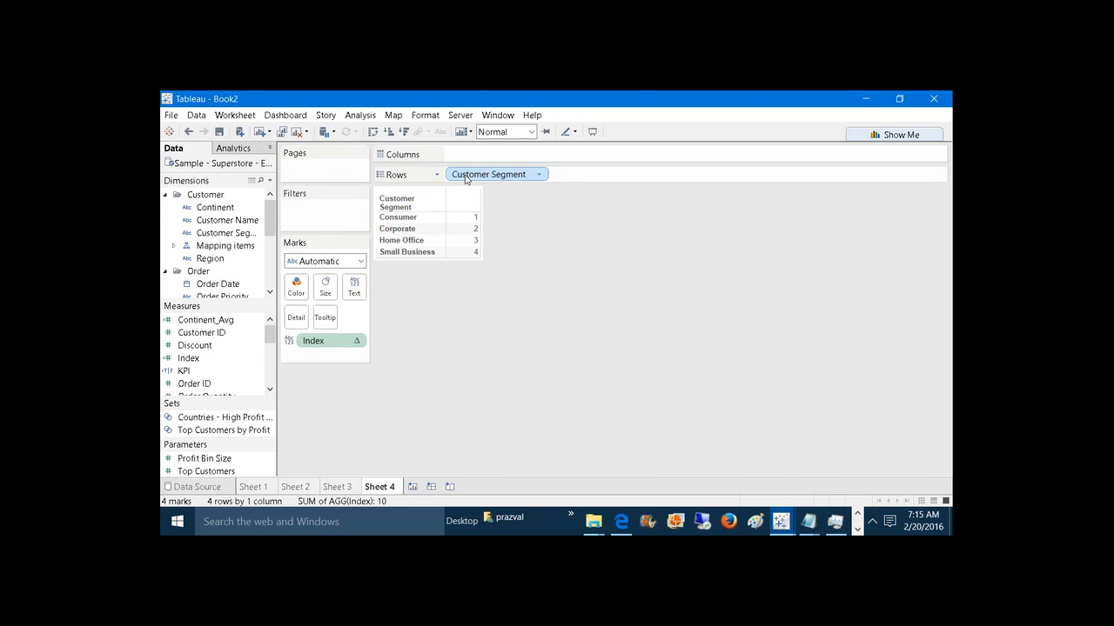
# Step: Remove Customer Segment from Rows, undo the removal, and examine how Index is computed
pyautogui.moveTo(487, 174); pyautogui.dragTo(688, 245)
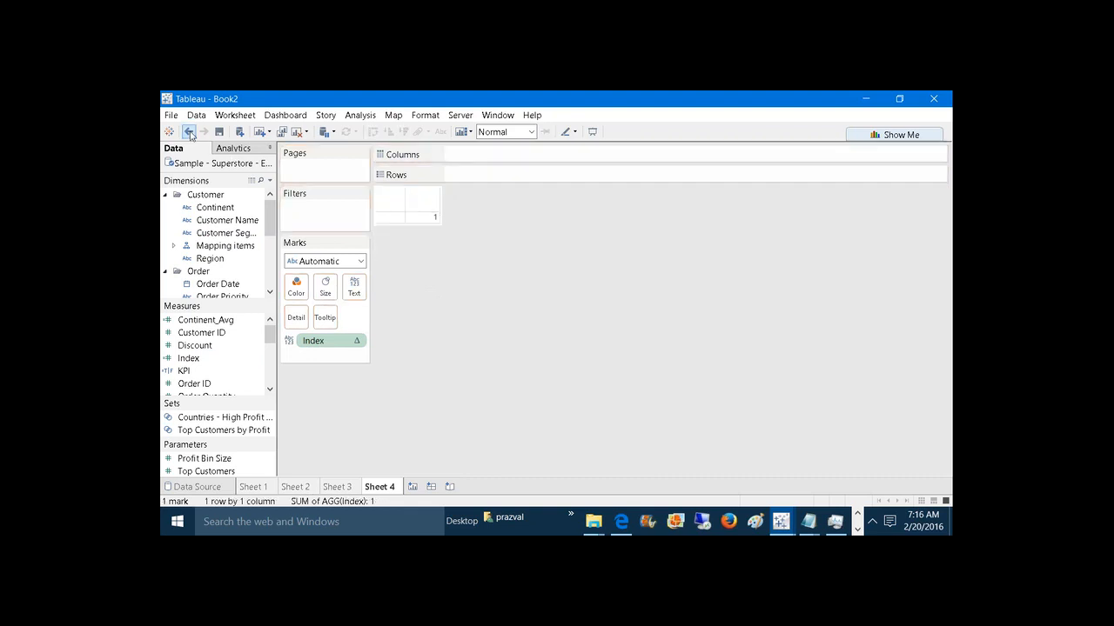
pyautogui.click(188, 131)
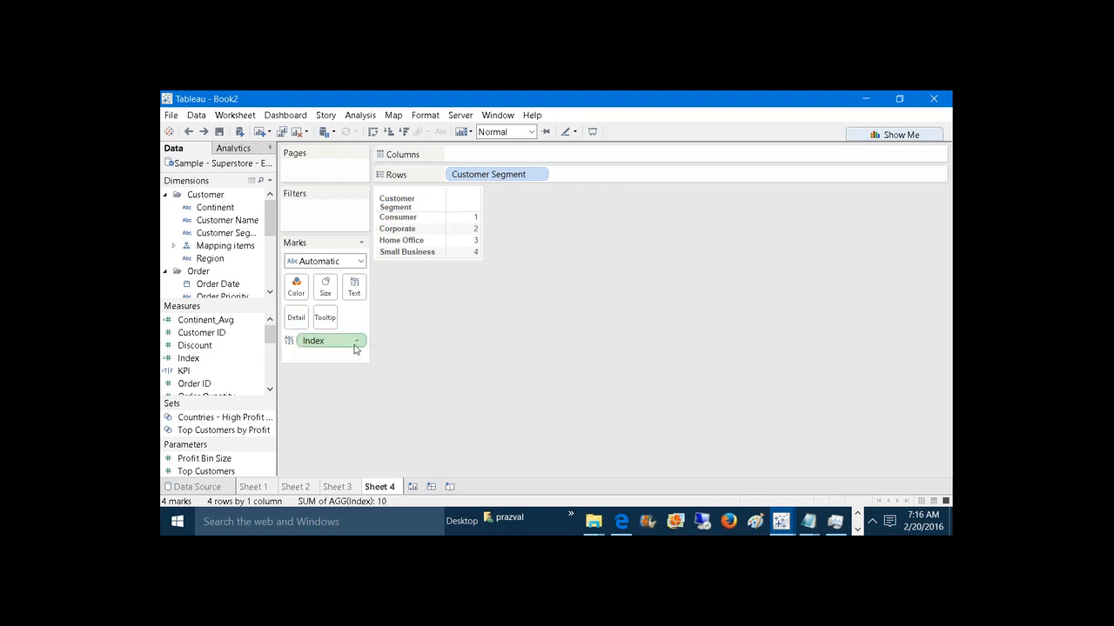
pyautogui.moveTo(355, 349)
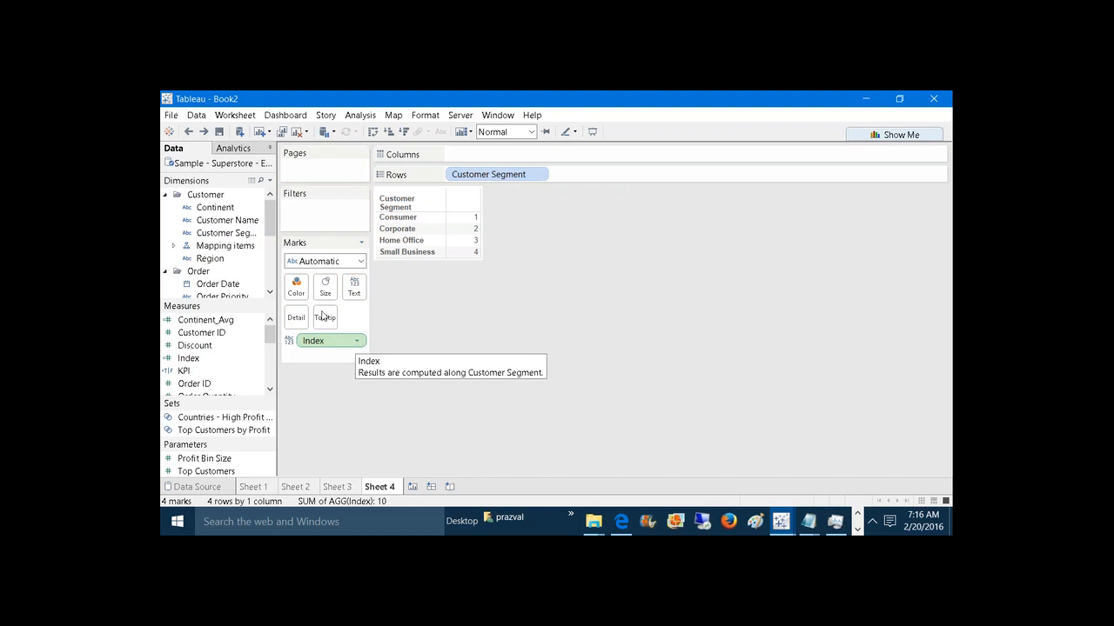
# Step: Add Continent to Rows before Customer Segment, select the Africa and Corporate headers in turn, and clear the selection
pyautogui.moveTo(215, 207); pyautogui.dragTo(450, 175)
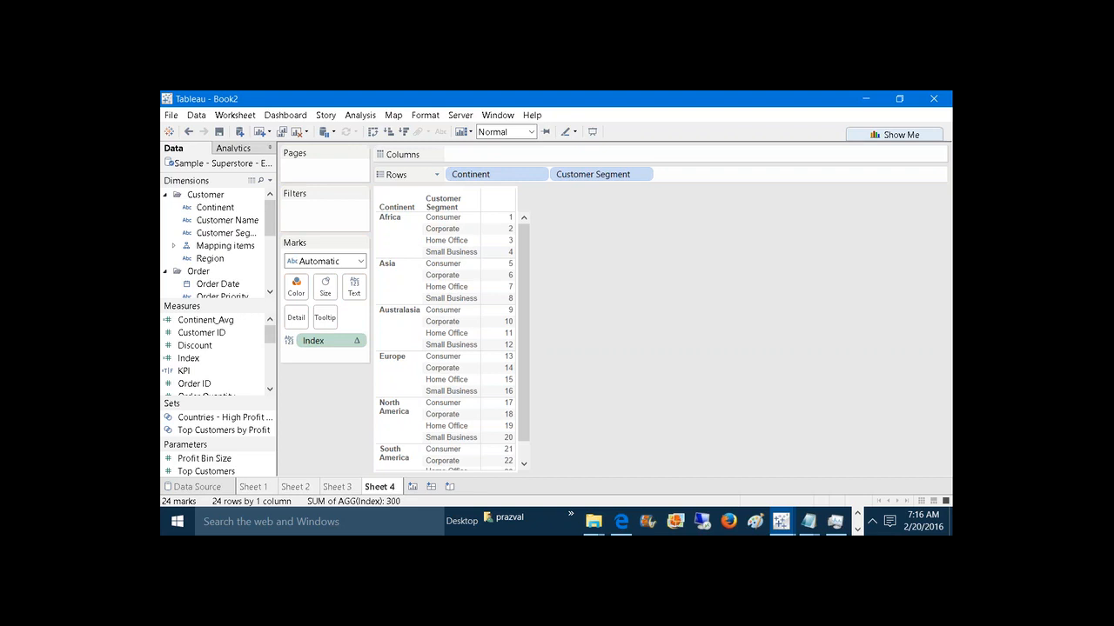
pyautogui.click(397, 237)
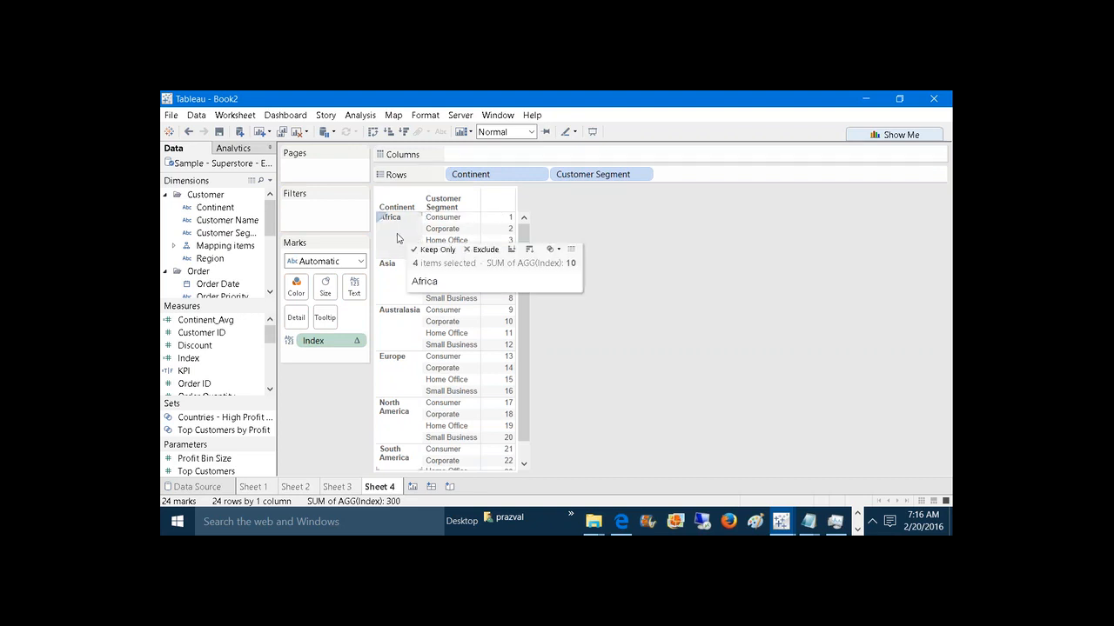
pyautogui.click(441, 230)
pyautogui.click(554, 228)
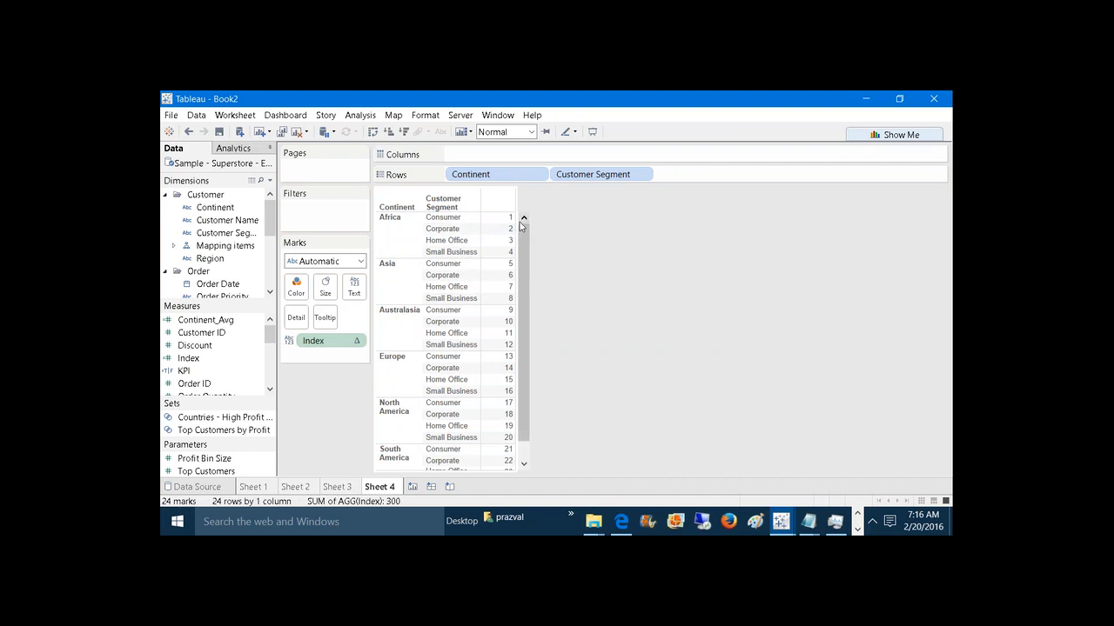
pyautogui.click(610, 128)
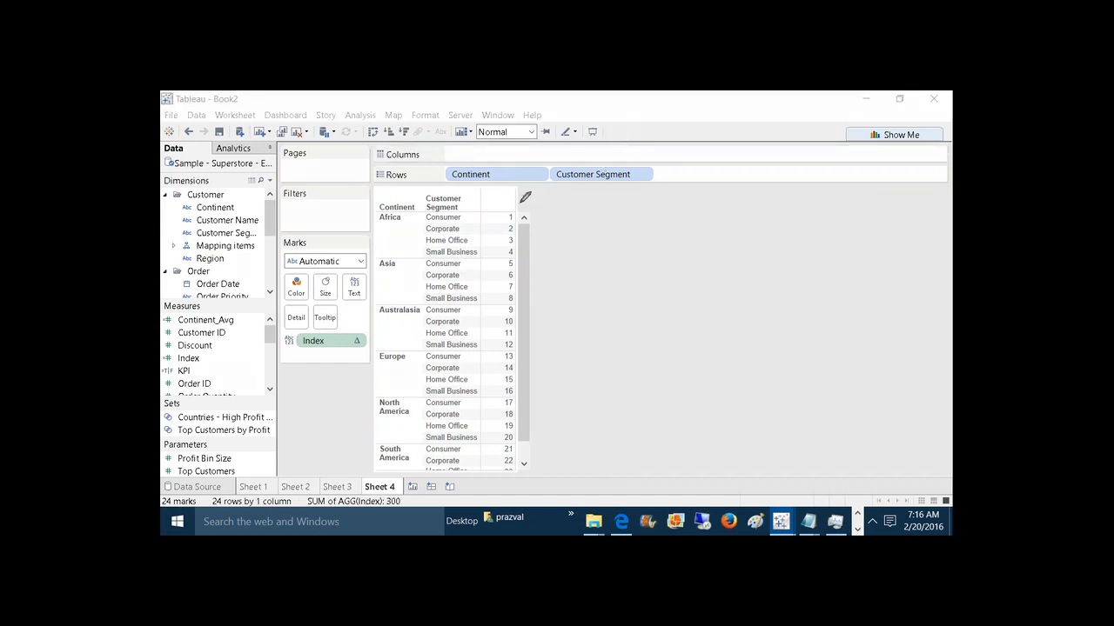
pyautogui.moveTo(497, 210)
pyautogui.mouseDown()
pyautogui.moveTo(493, 466)
pyautogui.moveTo(514, 466)
pyautogui.moveTo(534, 442)
pyautogui.moveTo(536, 253)
pyautogui.moveTo(525, 212)
pyautogui.moveTo(506, 207)
pyautogui.mouseUp()
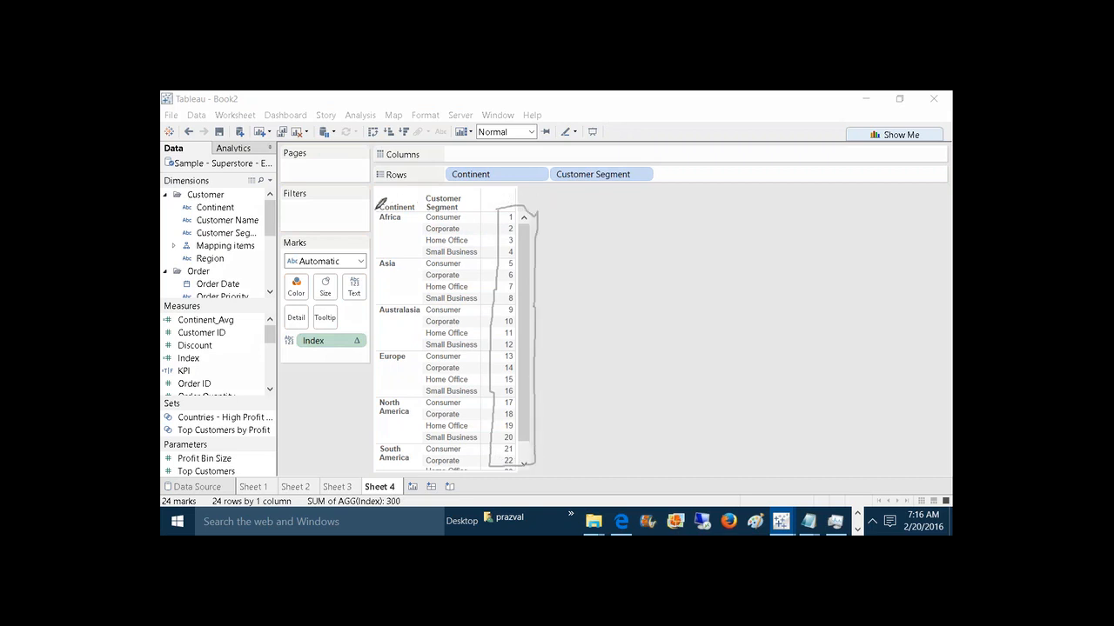
pyautogui.moveTo(380, 205); pyautogui.dragTo(460, 205)
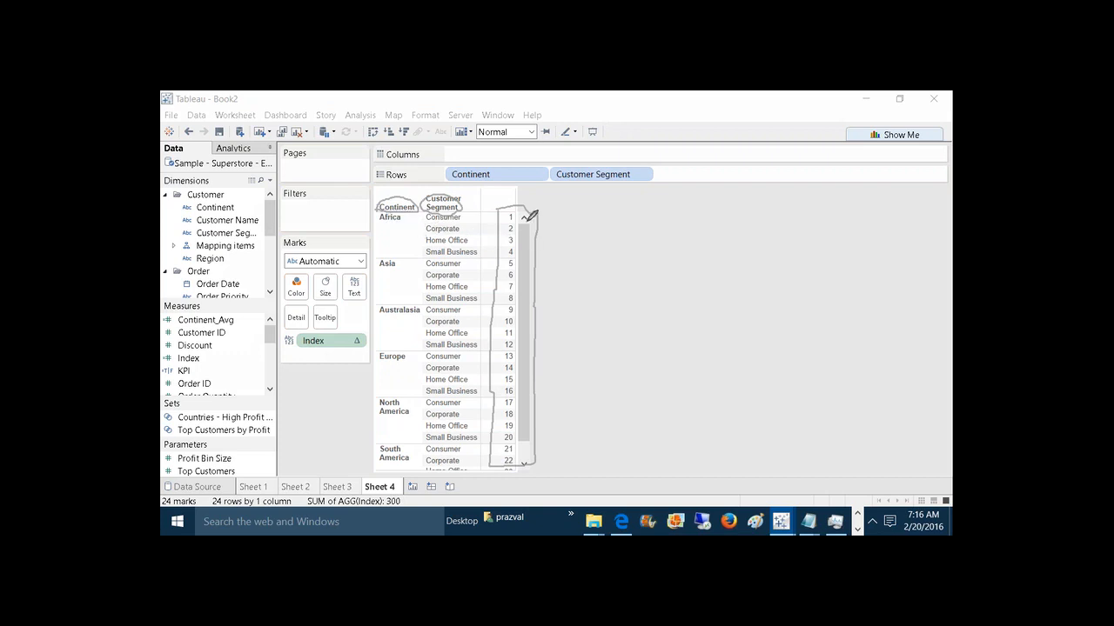
pyautogui.moveTo(501, 246)
pyautogui.mouseDown()
pyautogui.moveTo(521, 254)
pyautogui.moveTo(527, 222)
pyautogui.moveTo(512, 207)
pyautogui.moveTo(447, 176)
pyautogui.moveTo(414, 201)
pyautogui.mouseUp()
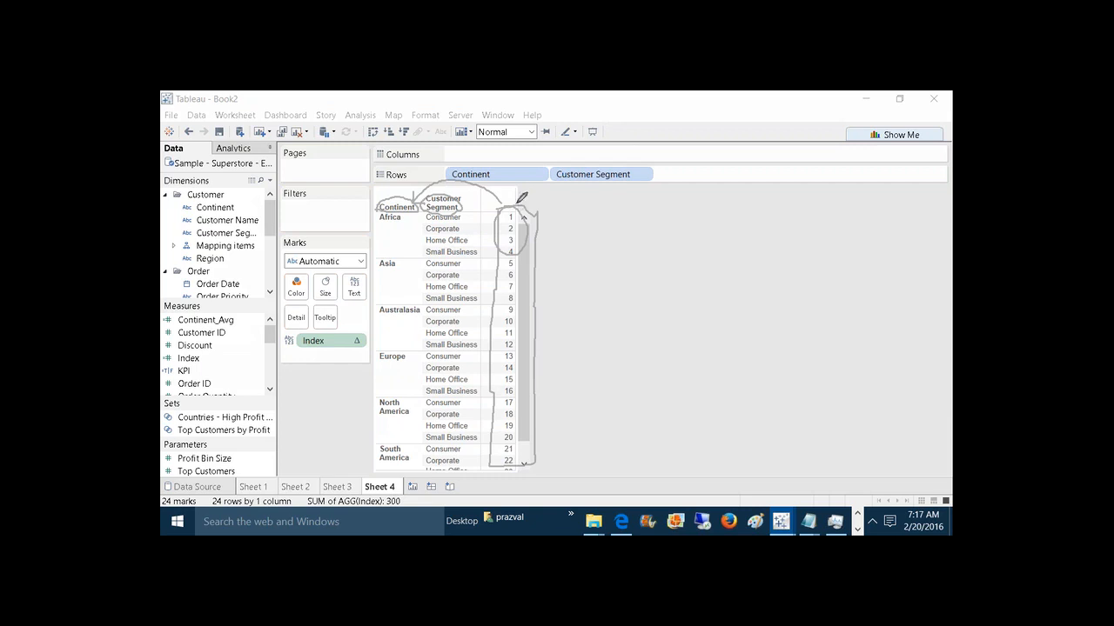
pyautogui.click(681, 129)
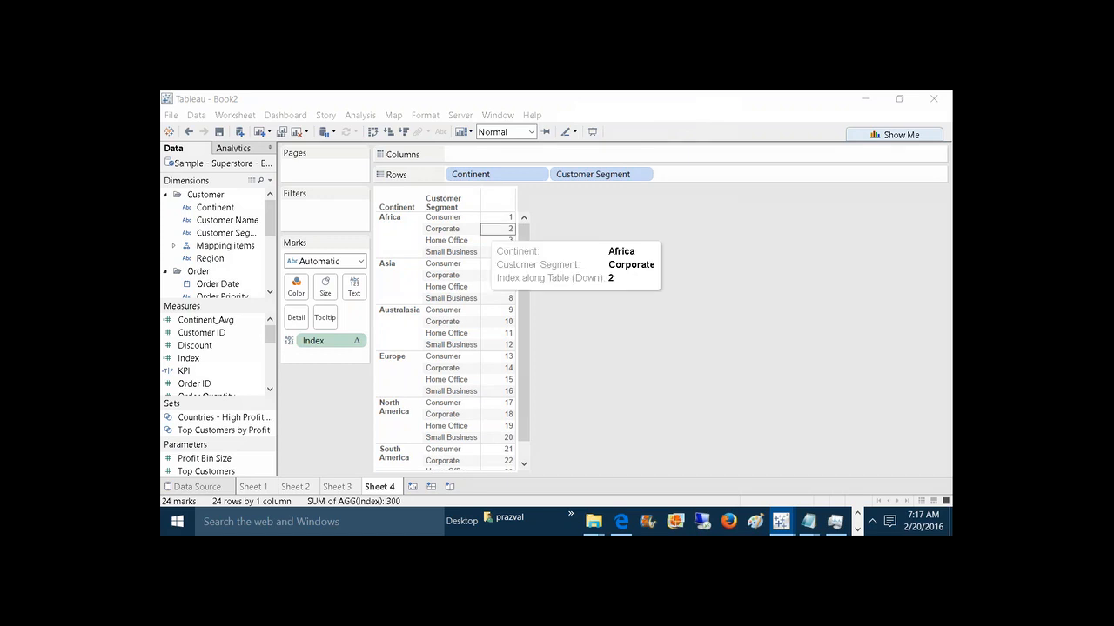
# Step: Edit the Index table calculation with advanced settings, partitioning by Continent and addressing Customer Segment with automatic sort, and apply it
pyautogui.rightClick(329, 345)
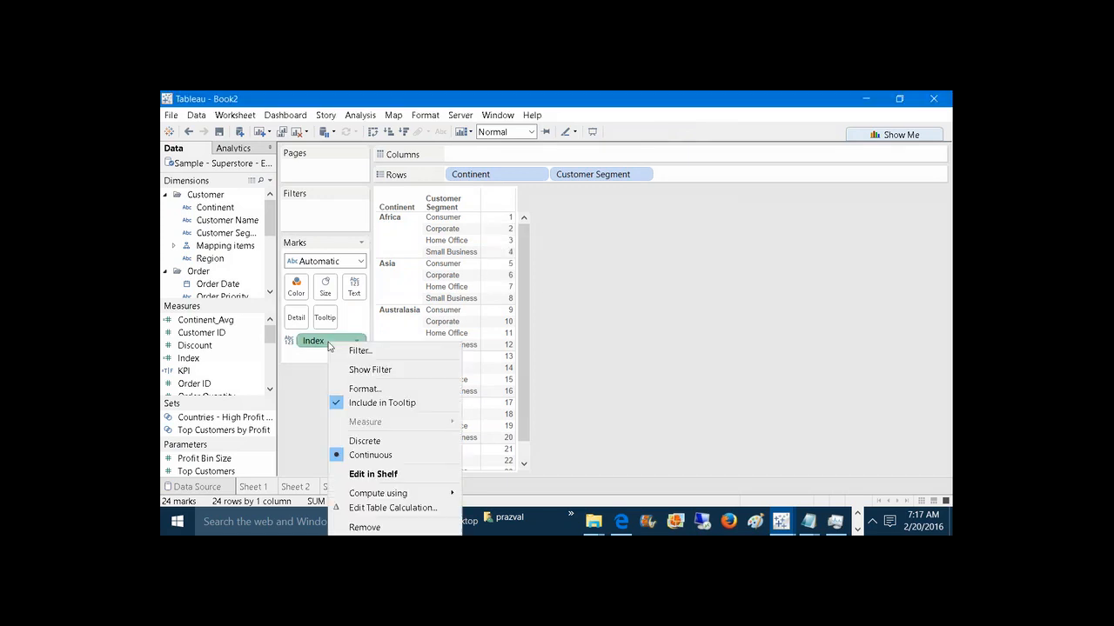
pyautogui.click(361, 506)
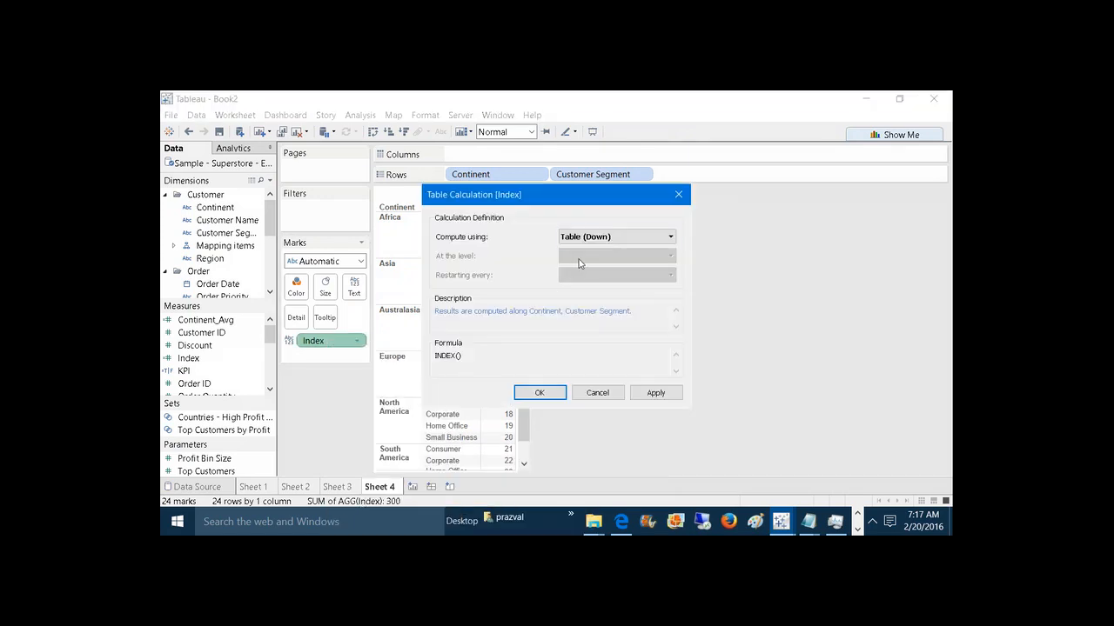
pyautogui.click(581, 238)
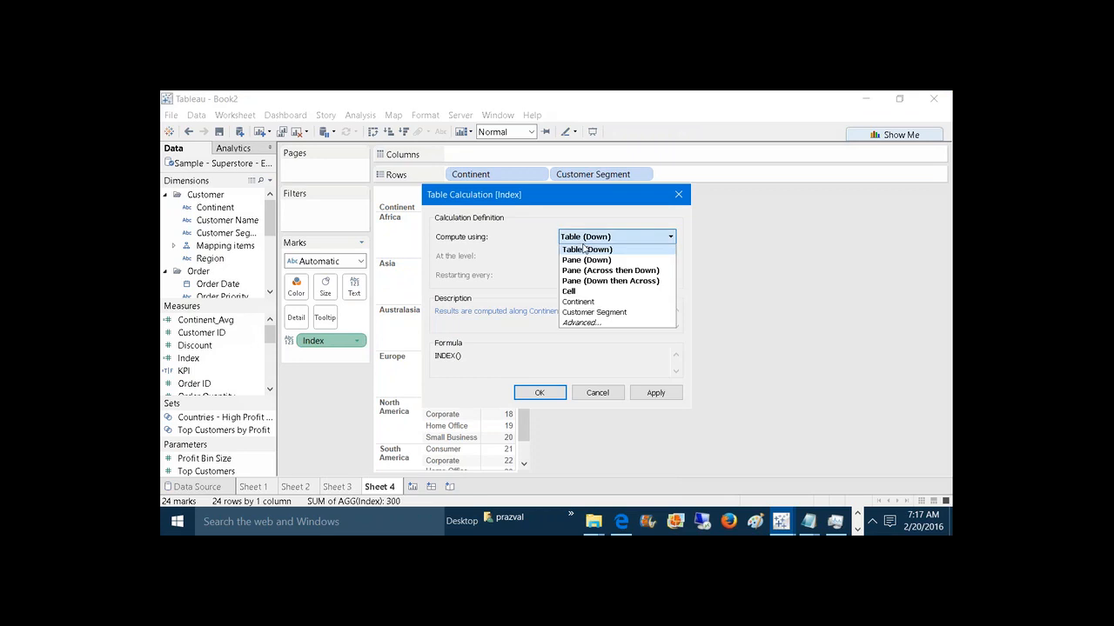
pyautogui.click(582, 323)
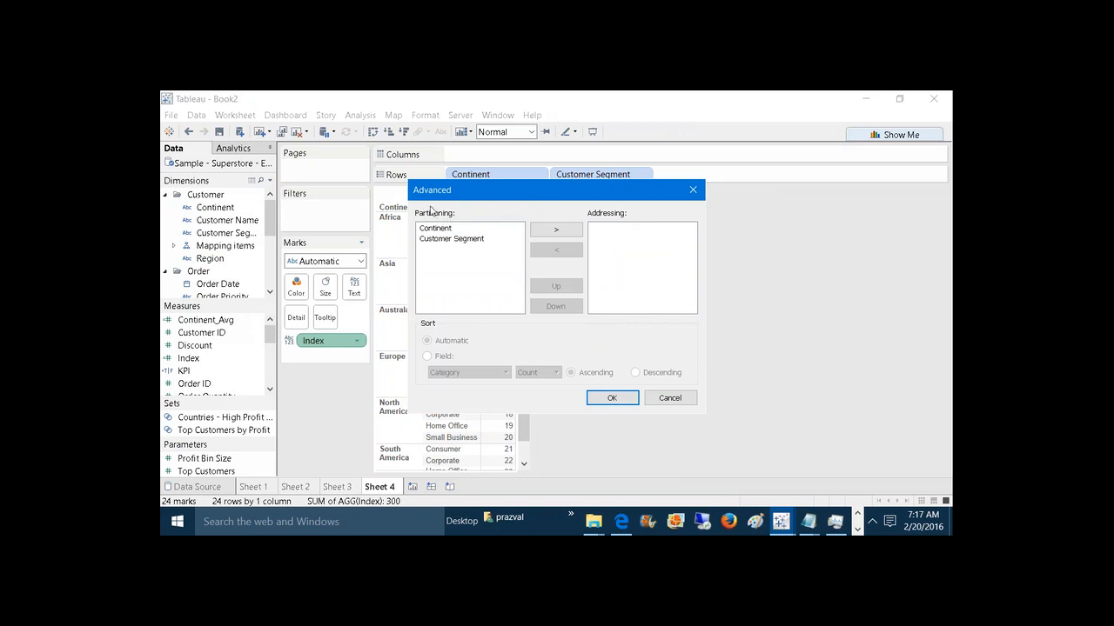
pyautogui.moveTo(437, 200); pyautogui.dragTo(489, 197)
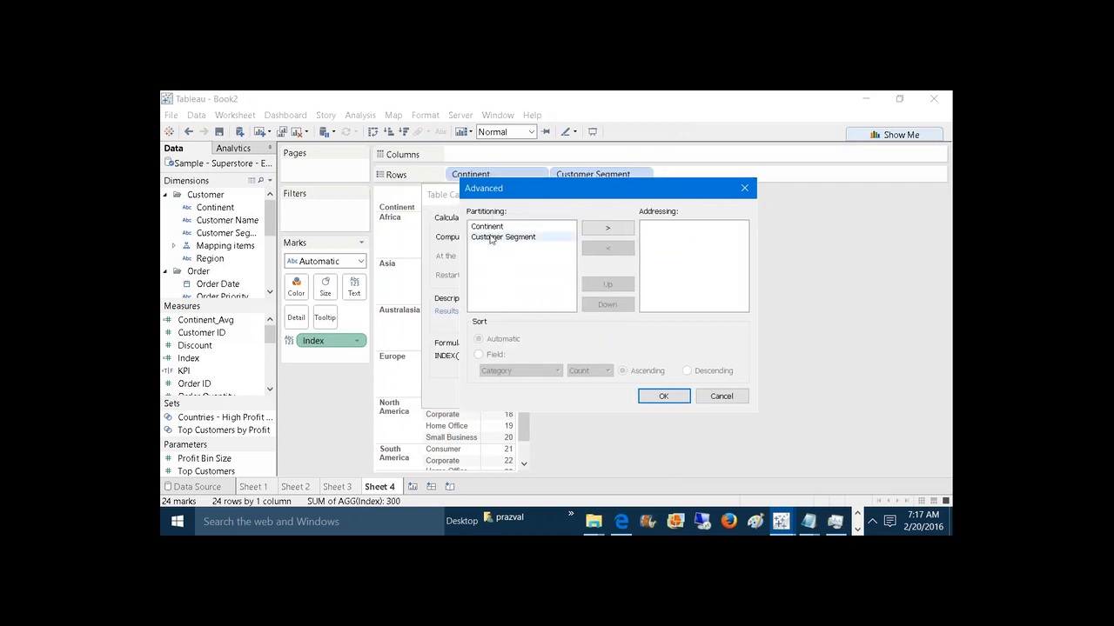
pyautogui.click(497, 240)
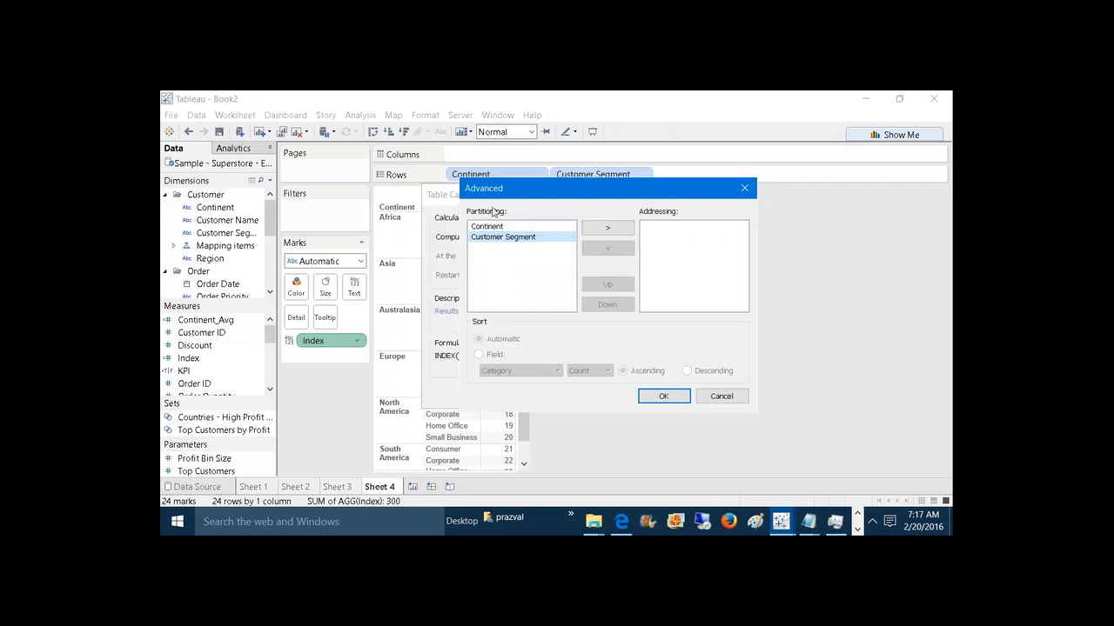
pyautogui.click(601, 229)
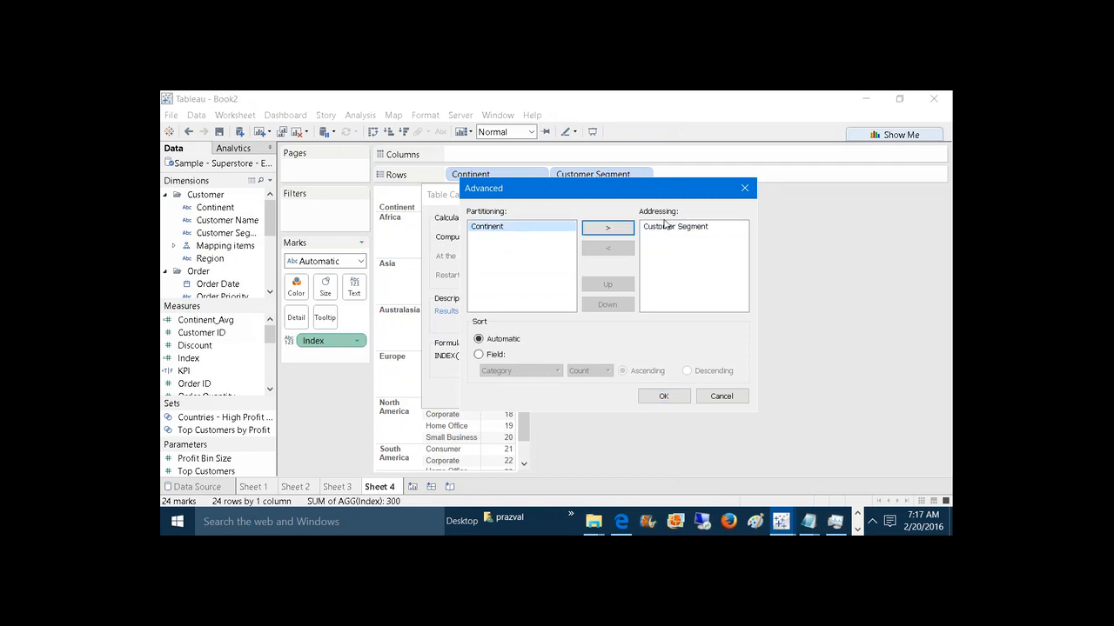
pyautogui.moveTo(635, 192); pyautogui.dragTo(820, 192)
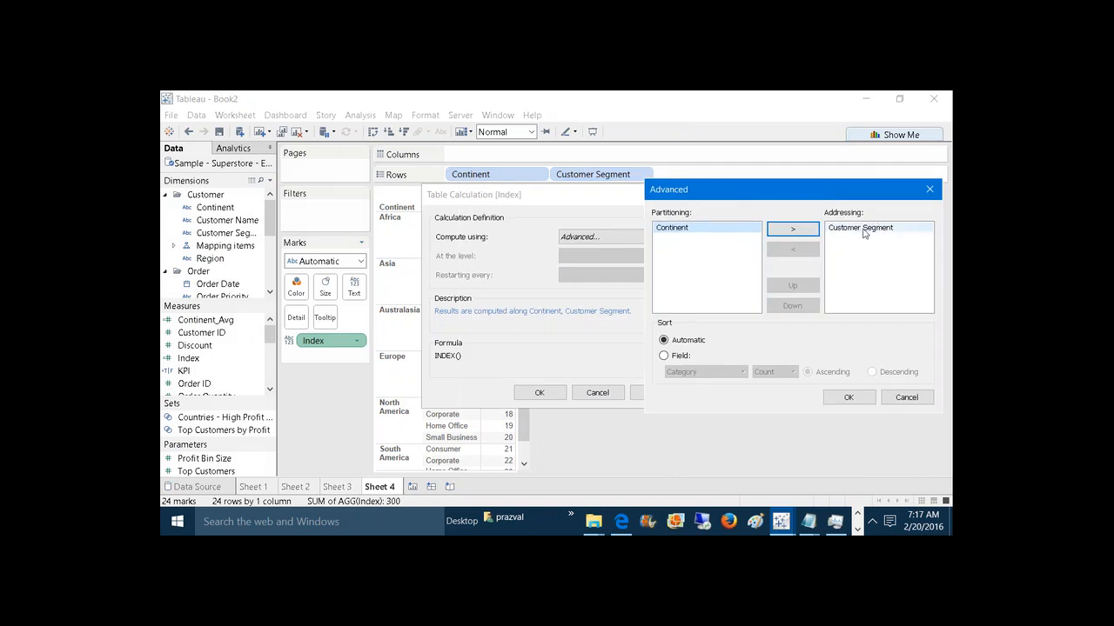
pyautogui.click(848, 397)
pyautogui.click(656, 392)
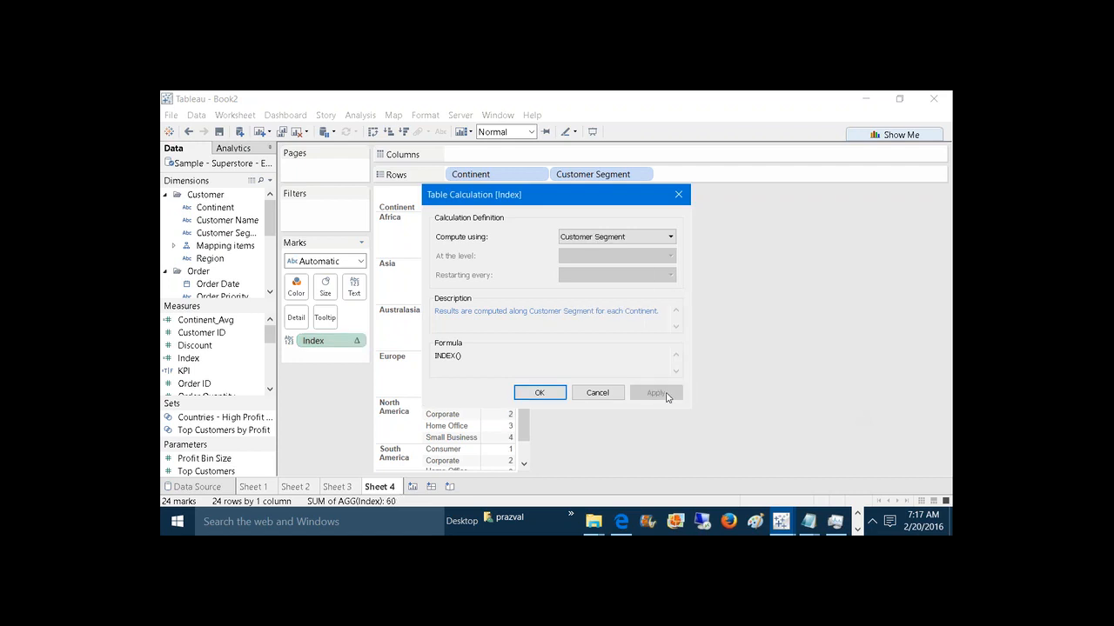
pyautogui.click(540, 393)
pyautogui.moveTo(488, 228)
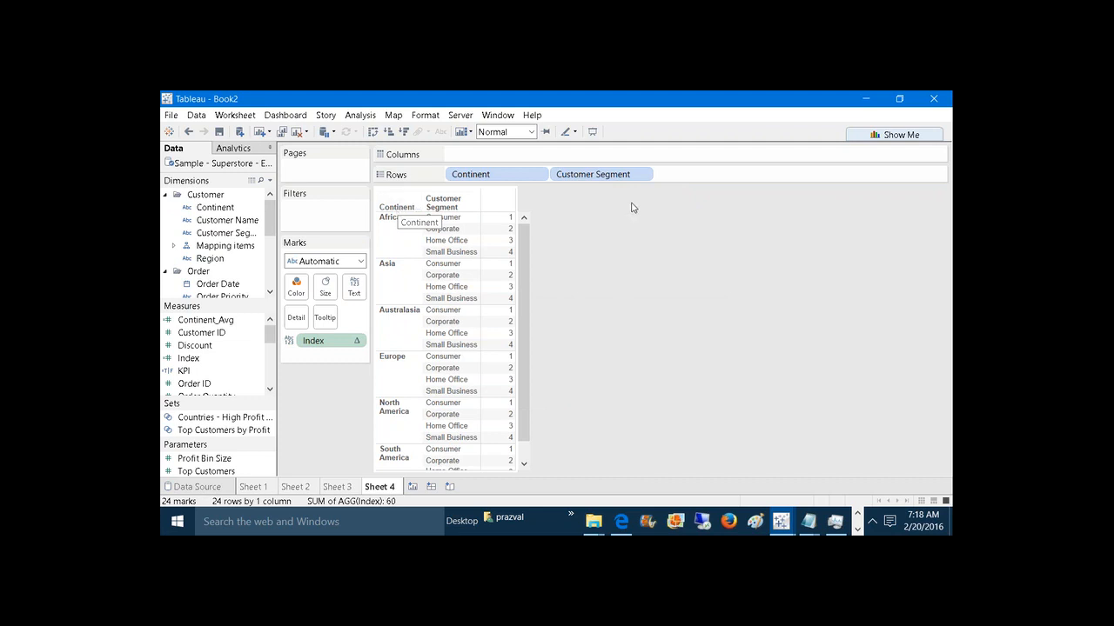
# Step: Review the Index example on Dashboard 2 of the Table_Calculations_Theorem workbook, and return to Book2
pyautogui.moveTo(783, 523)
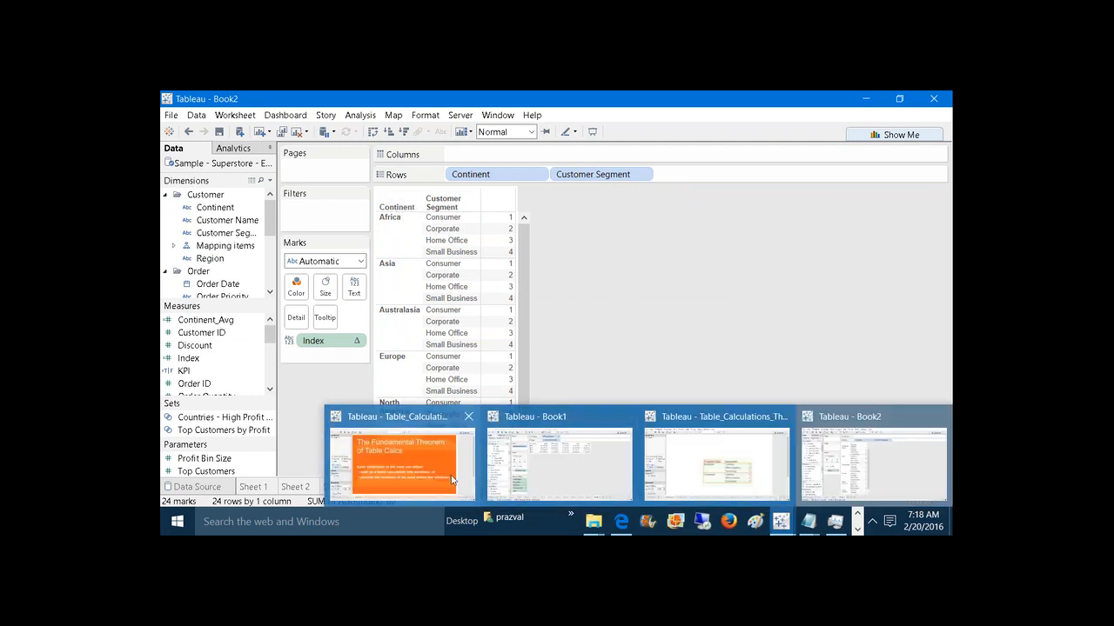
pyautogui.click(405, 461)
pyautogui.click(376, 488)
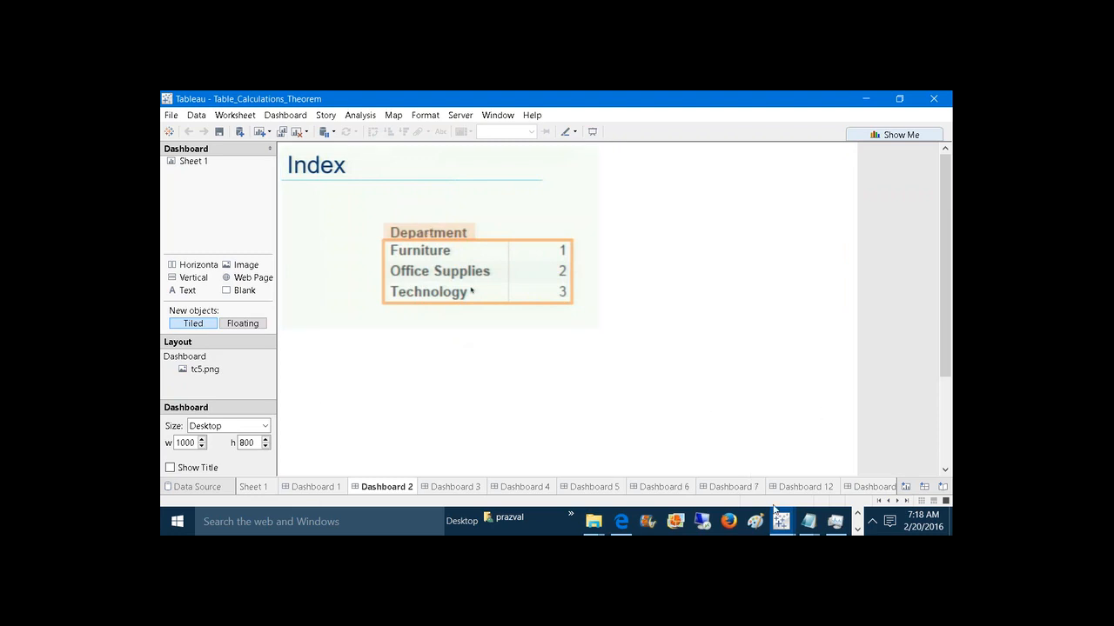
pyautogui.moveTo(783, 520)
pyautogui.click(816, 470)
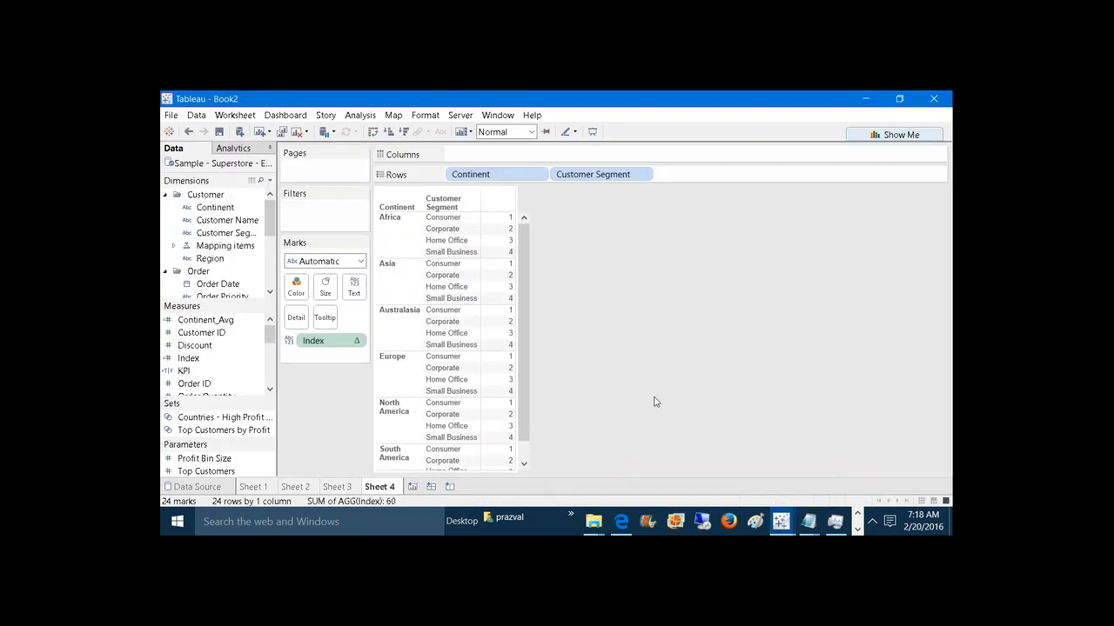
# Step: Check which compute-using option applies to Index on Sheet 4, leaving it as it is
pyautogui.rightClick(336, 340)
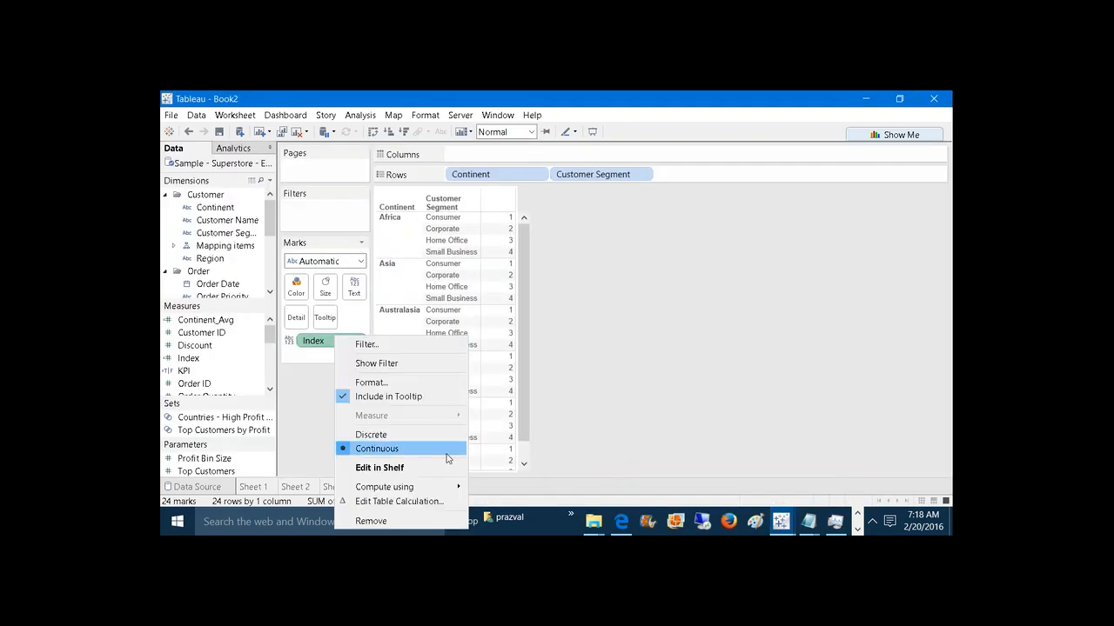
pyautogui.moveTo(454, 489)
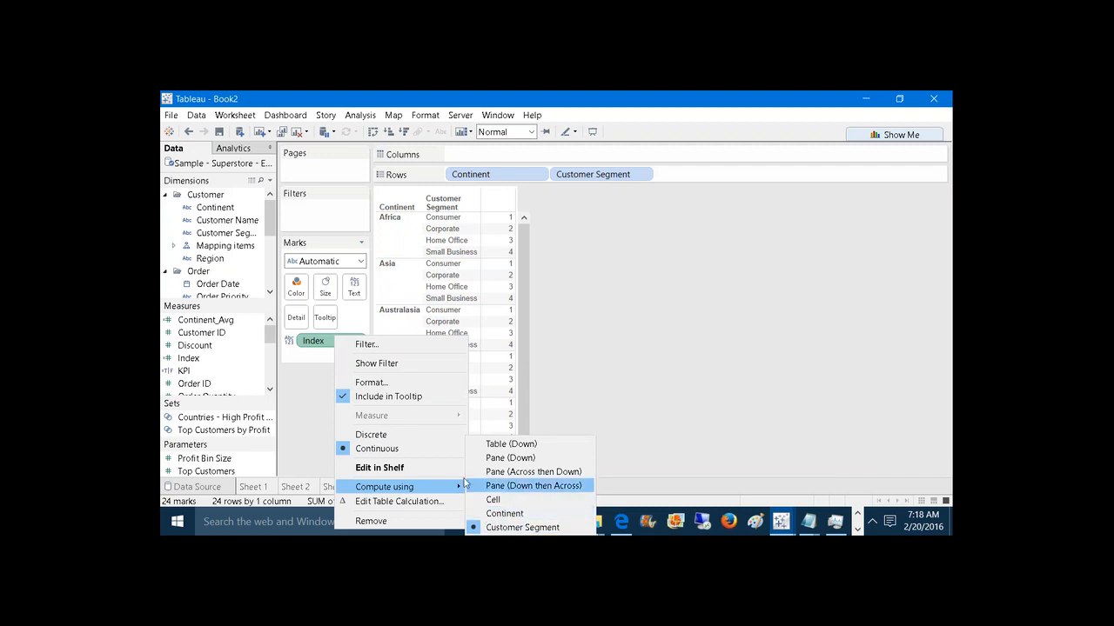
pyautogui.click(622, 415)
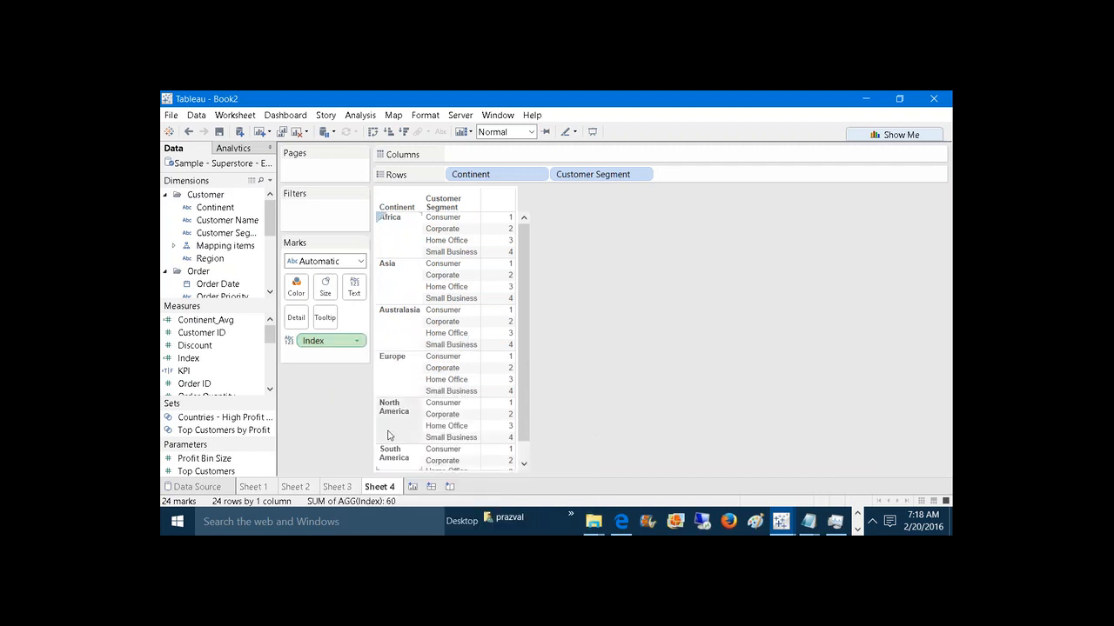
# Step: Create a new worksheet with Continent and Customer Segment on Rows and Index shown as text
pyautogui.click(413, 487)
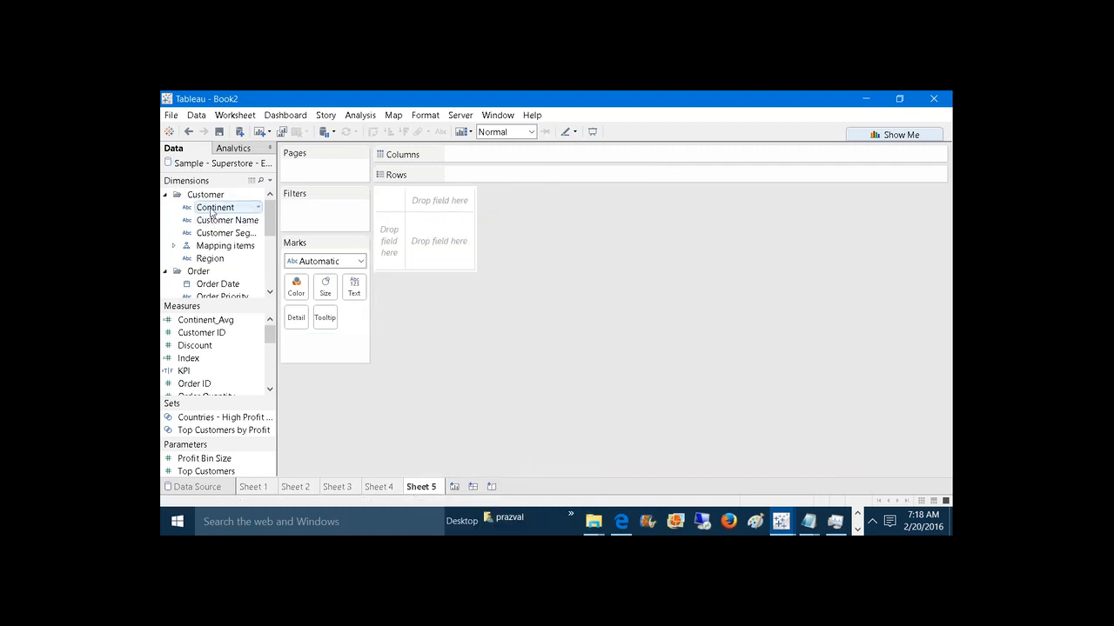
pyautogui.moveTo(215, 207); pyautogui.dragTo(534, 179)
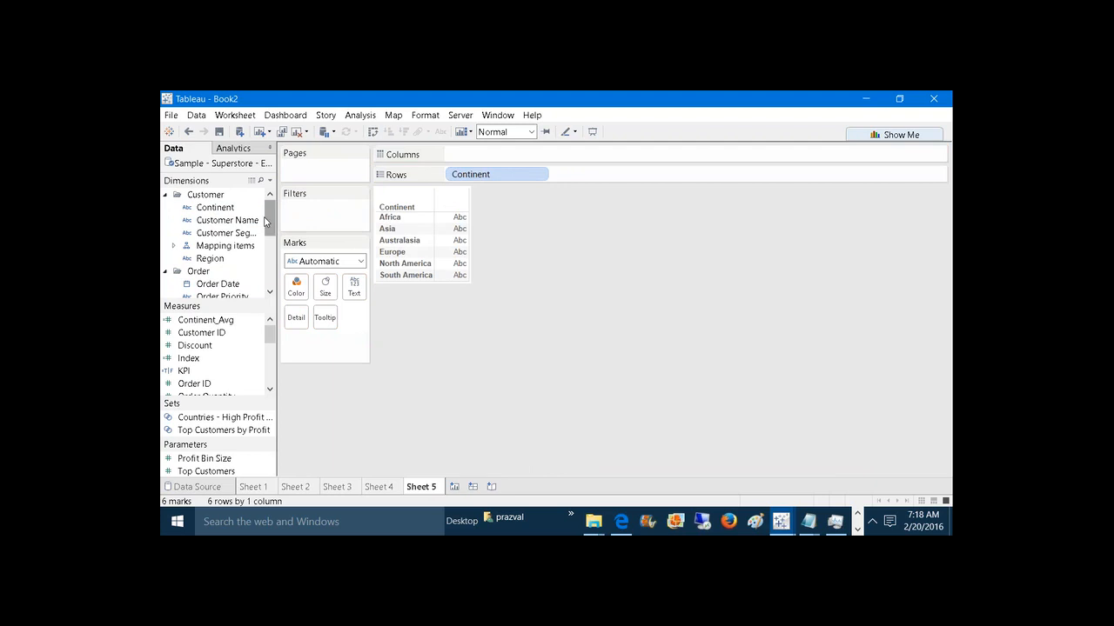
pyautogui.moveTo(249, 236); pyautogui.dragTo(635, 169)
pyautogui.moveTo(188, 358); pyautogui.dragTo(356, 292)
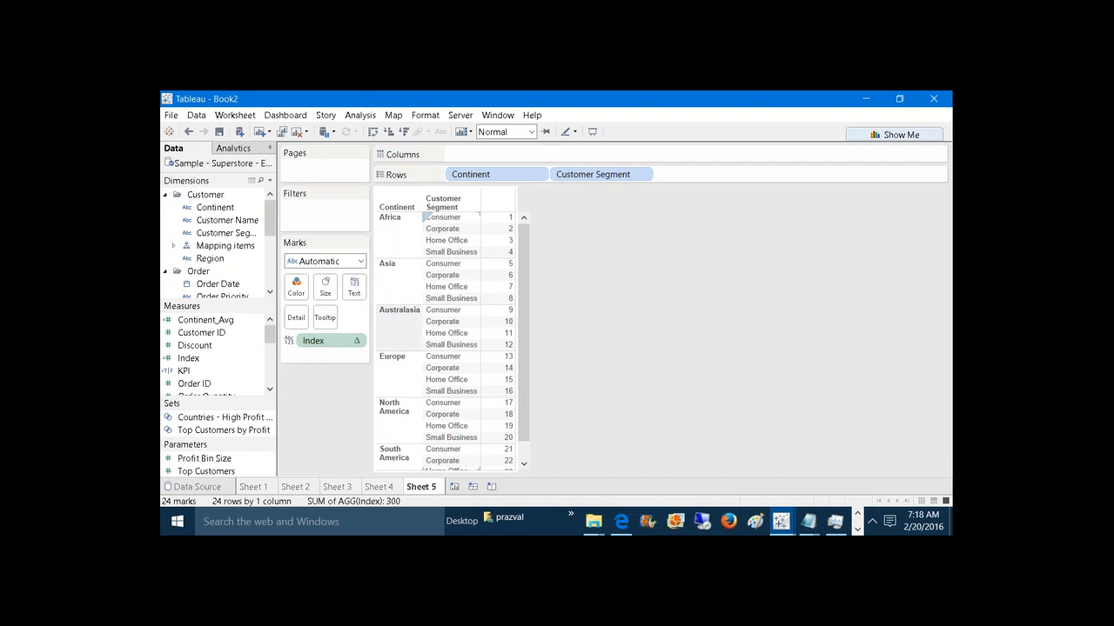
# Step: Compute Index using Customer Segment, and review its compute-using options
pyautogui.rightClick(335, 344)
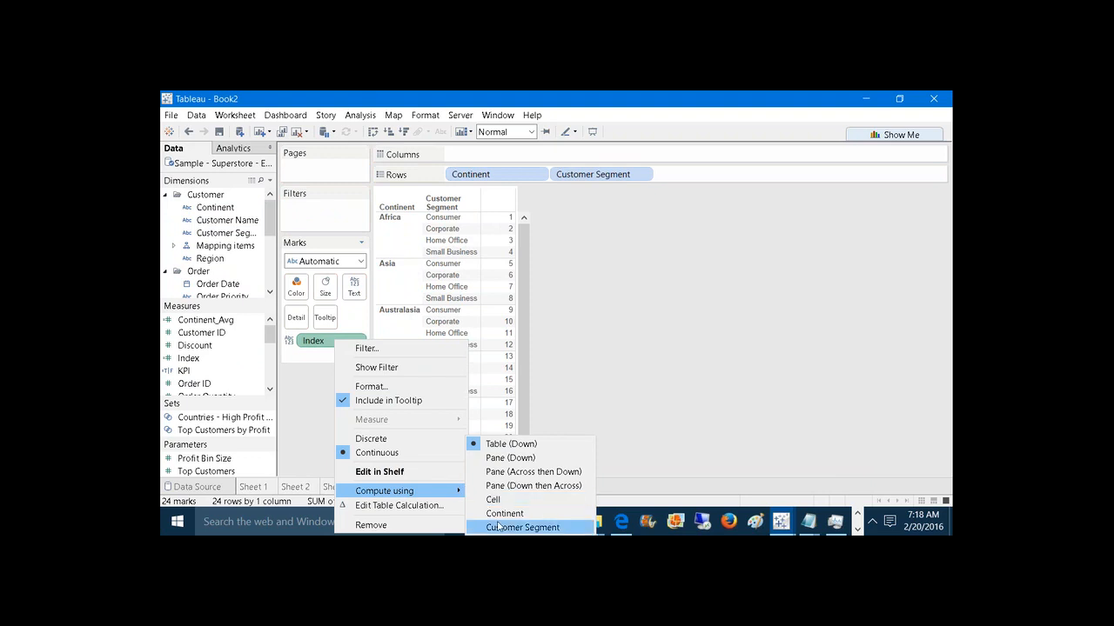
pyautogui.click(500, 528)
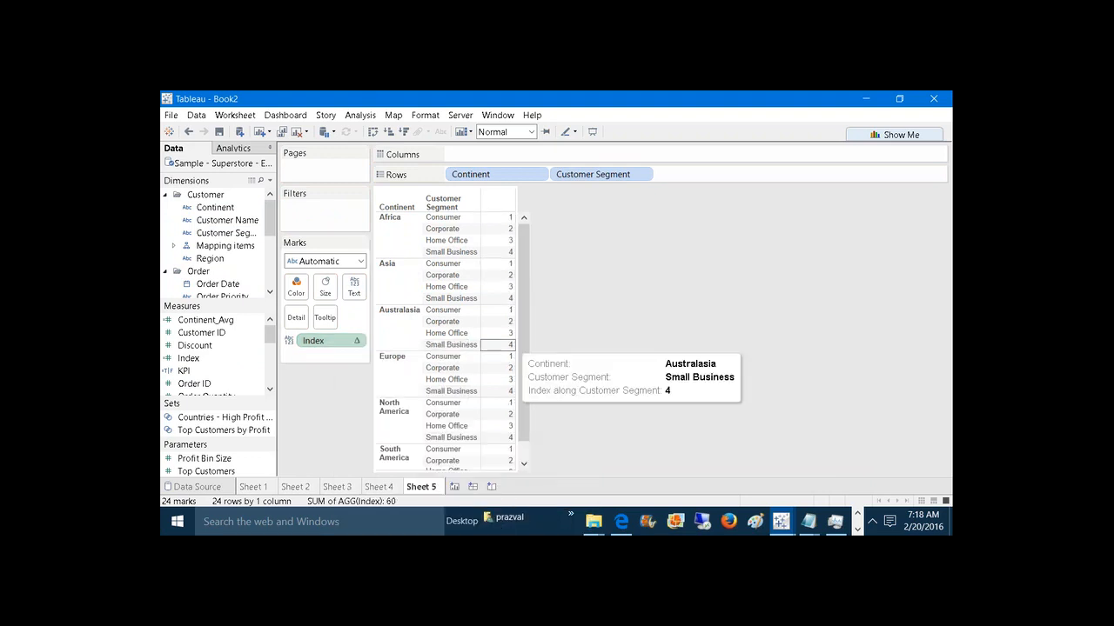
pyautogui.rightClick(336, 345)
pyautogui.moveTo(420, 309)
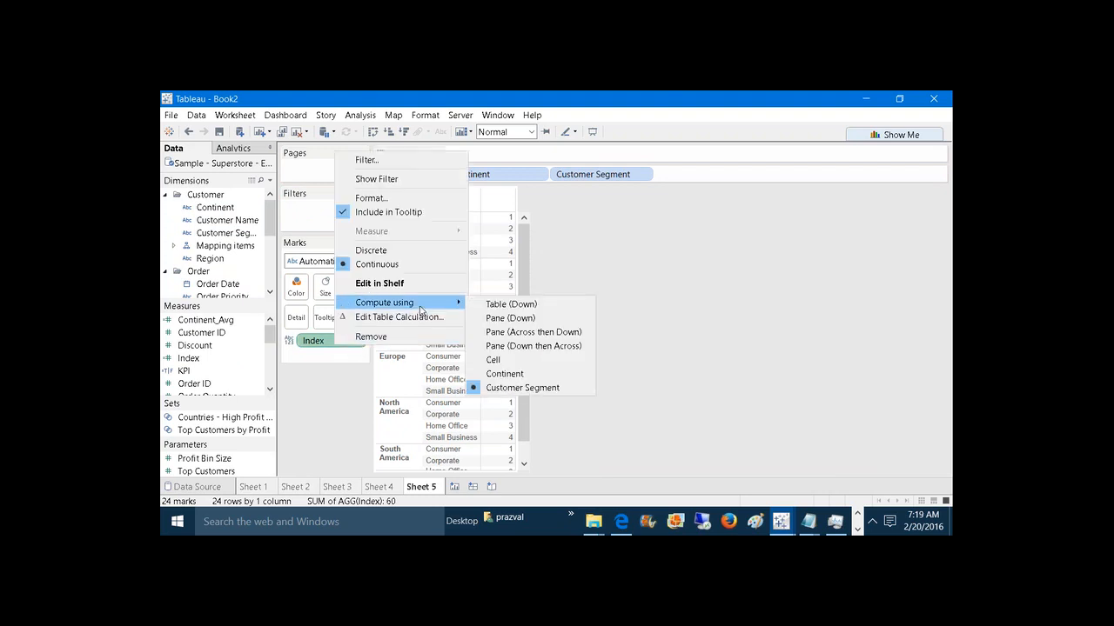
pyautogui.click(568, 225)
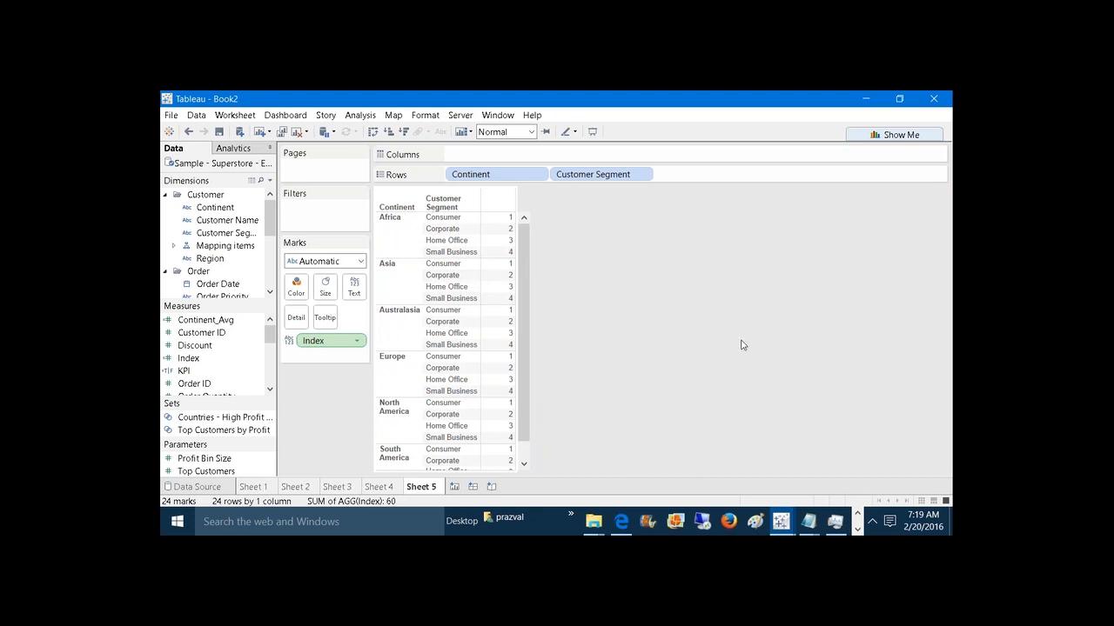
# Step: Switch to the Table_Calculations_Theorem workbook and examine the partitioning and addressing examples on Dashboards 3 to 6
pyautogui.click(856, 527)
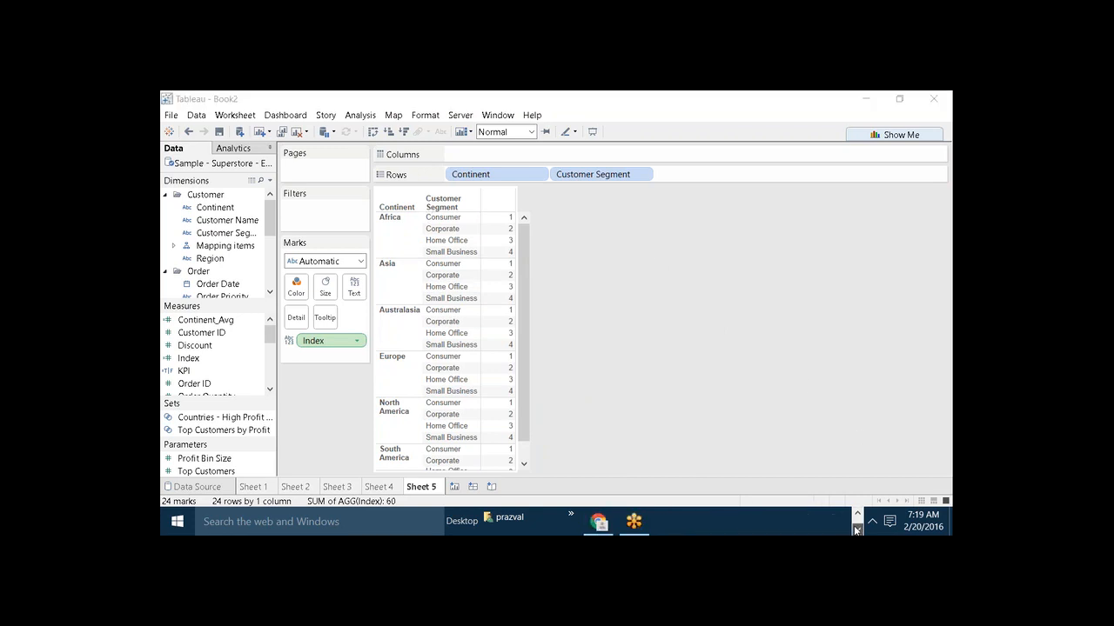
pyautogui.click(857, 514)
pyautogui.moveTo(780, 521)
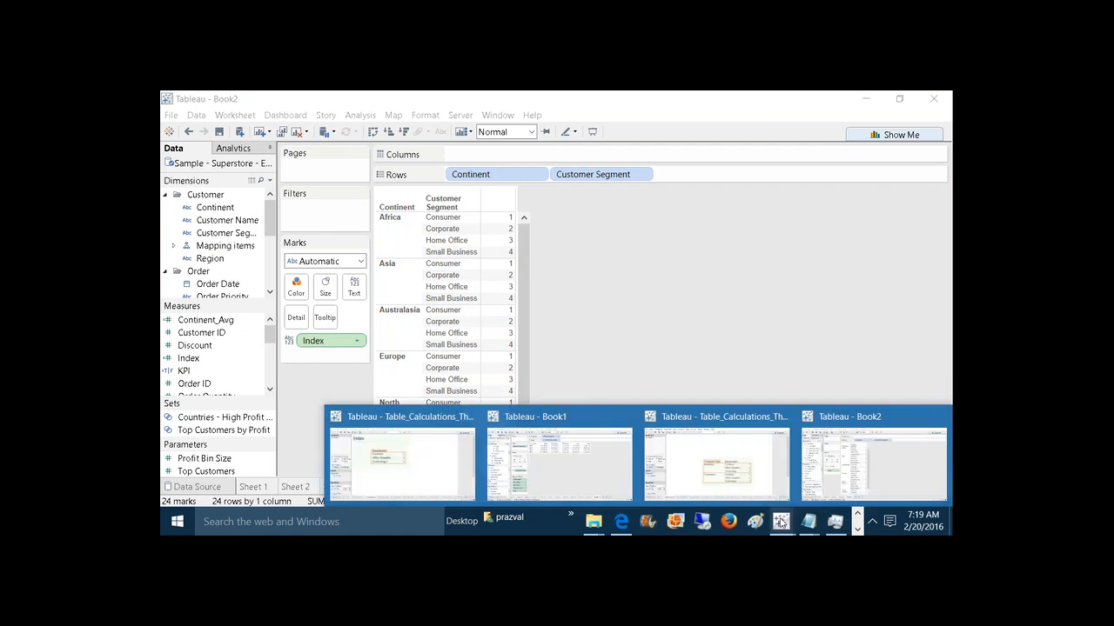
pyautogui.click(776, 442)
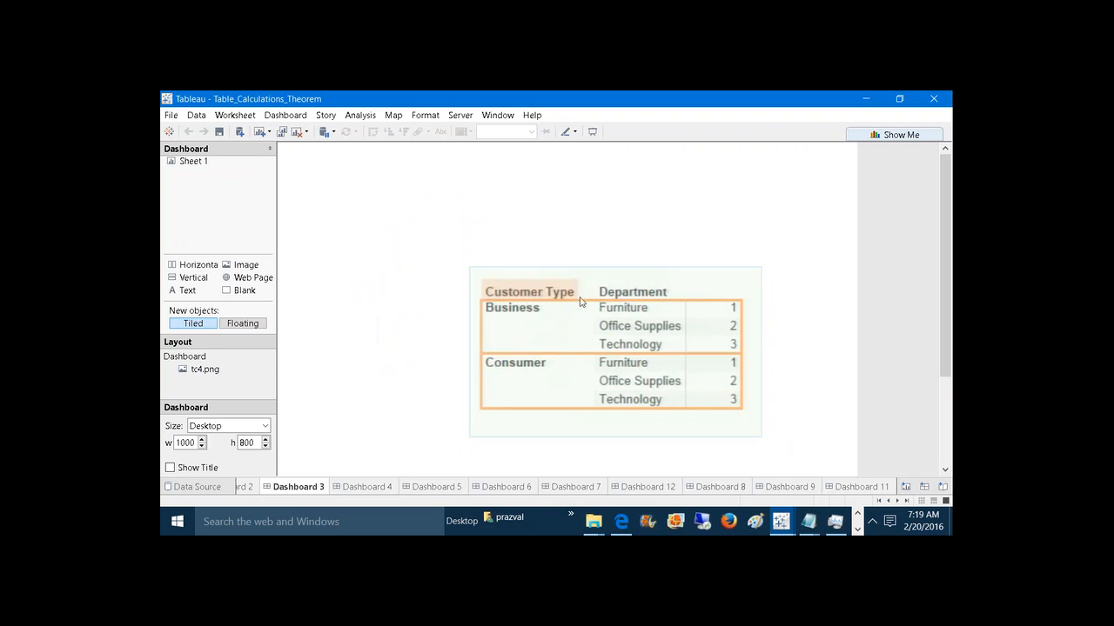
pyautogui.click(351, 489)
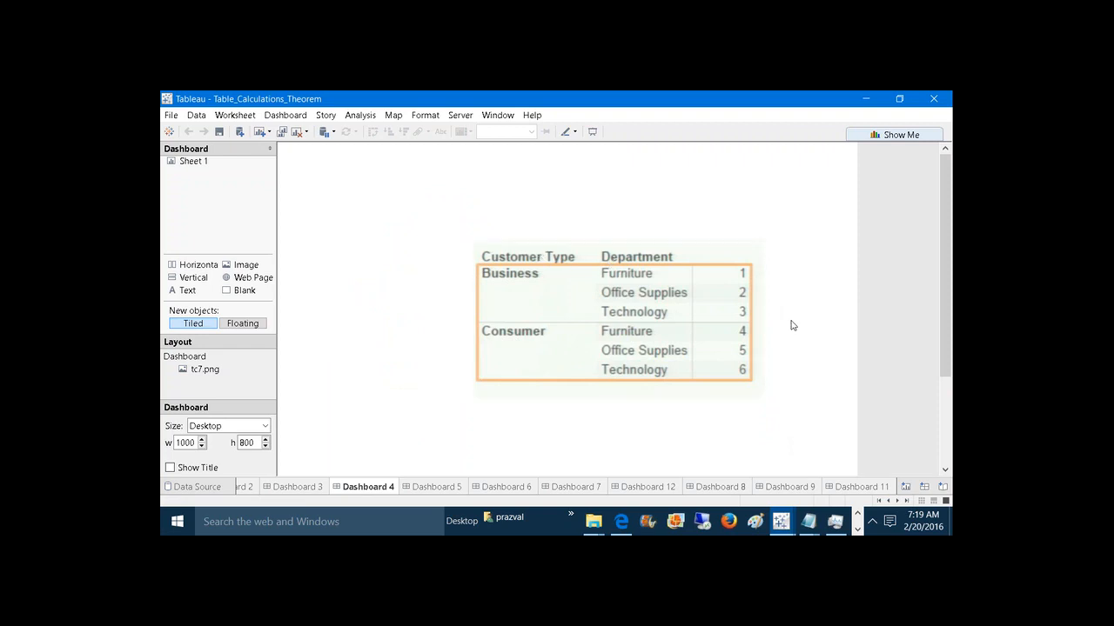
pyautogui.click(439, 486)
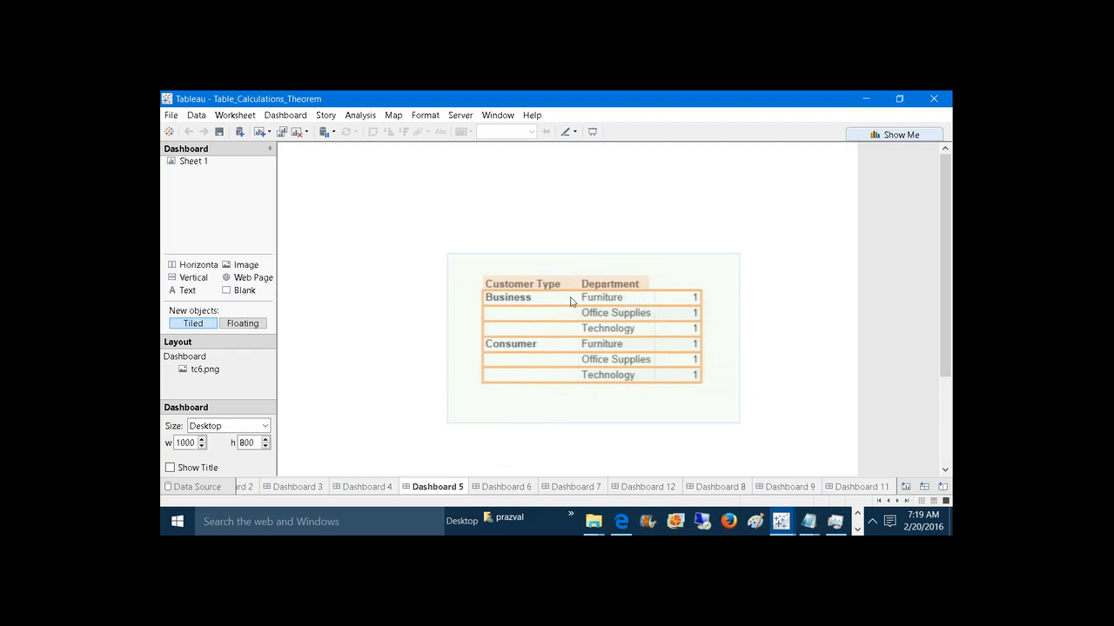
pyautogui.click(513, 488)
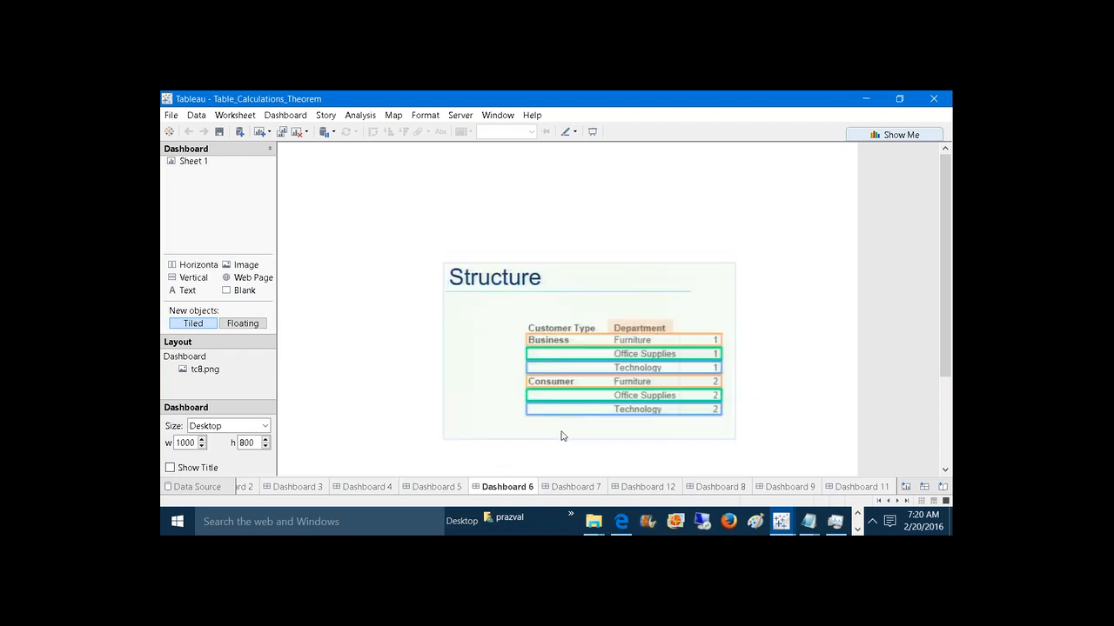
pyautogui.click(590, 345)
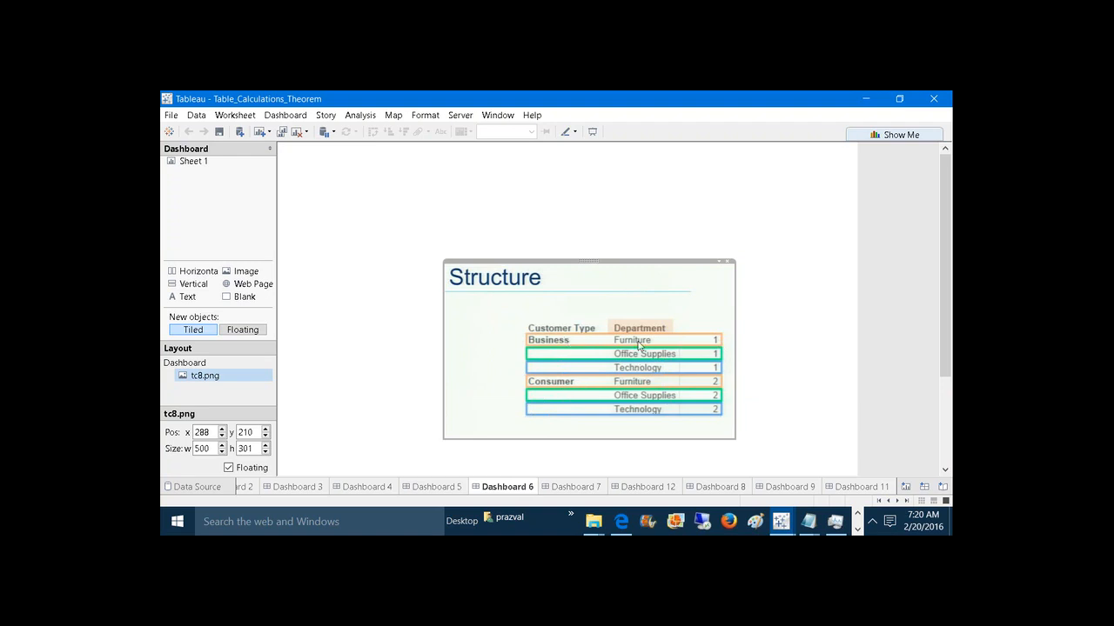
# Step: Return to Book2 and build another new worksheet with Continent and Customer Segment on Rows and Index as text
pyautogui.moveTo(783, 522)
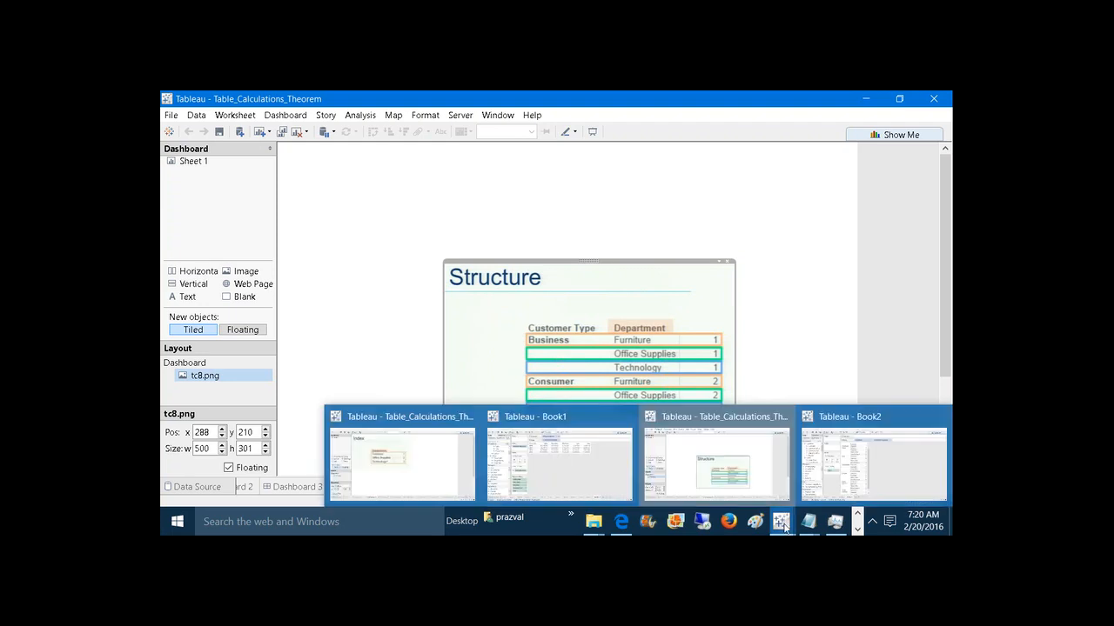
pyautogui.click(842, 455)
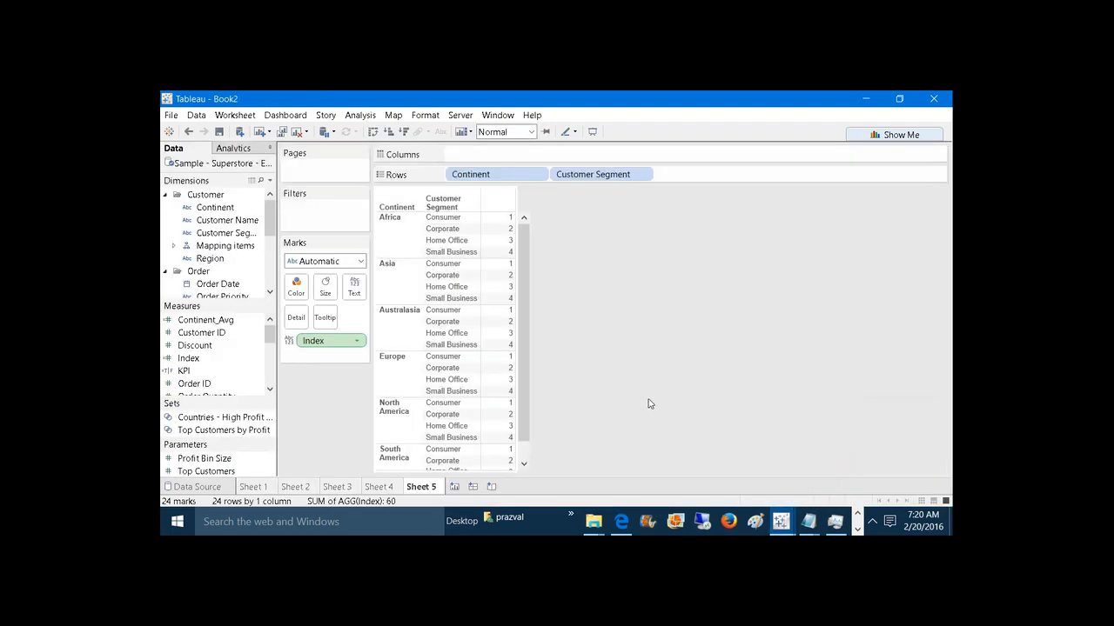
pyautogui.click(259, 131)
pyautogui.moveTo(231, 210); pyautogui.dragTo(478, 177)
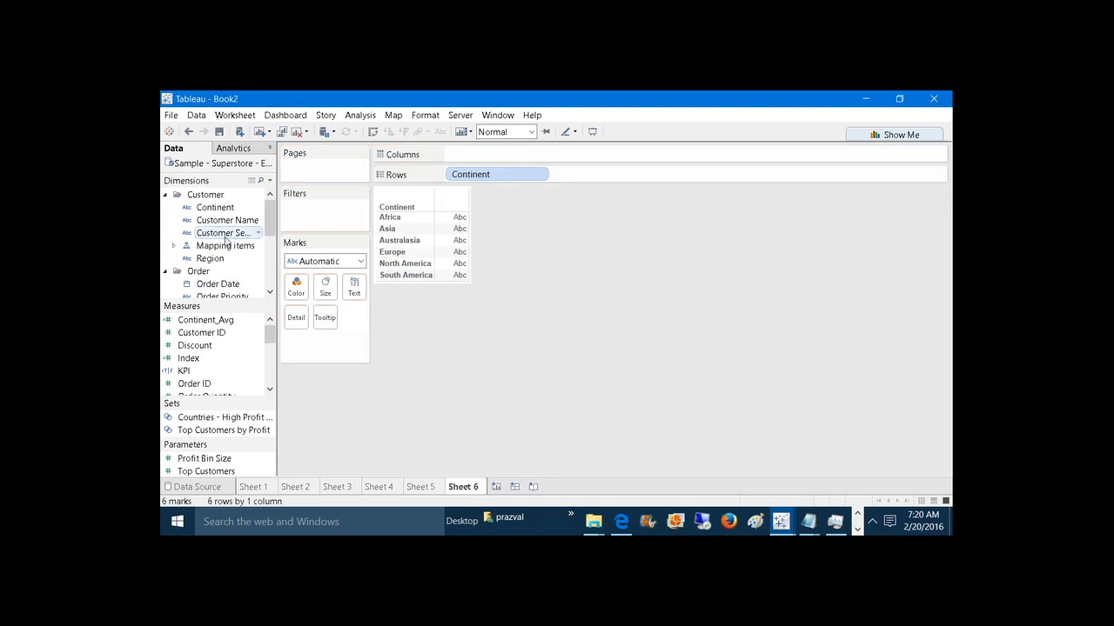
pyautogui.moveTo(221, 233); pyautogui.dragTo(603, 183)
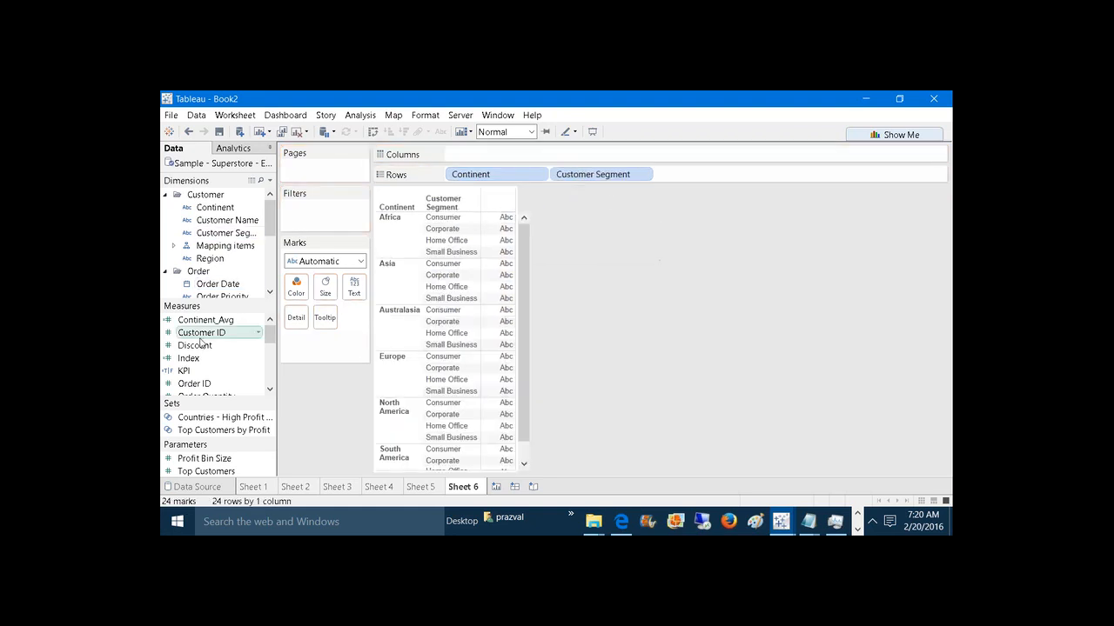
pyautogui.moveTo(188, 357); pyautogui.dragTo(356, 293)
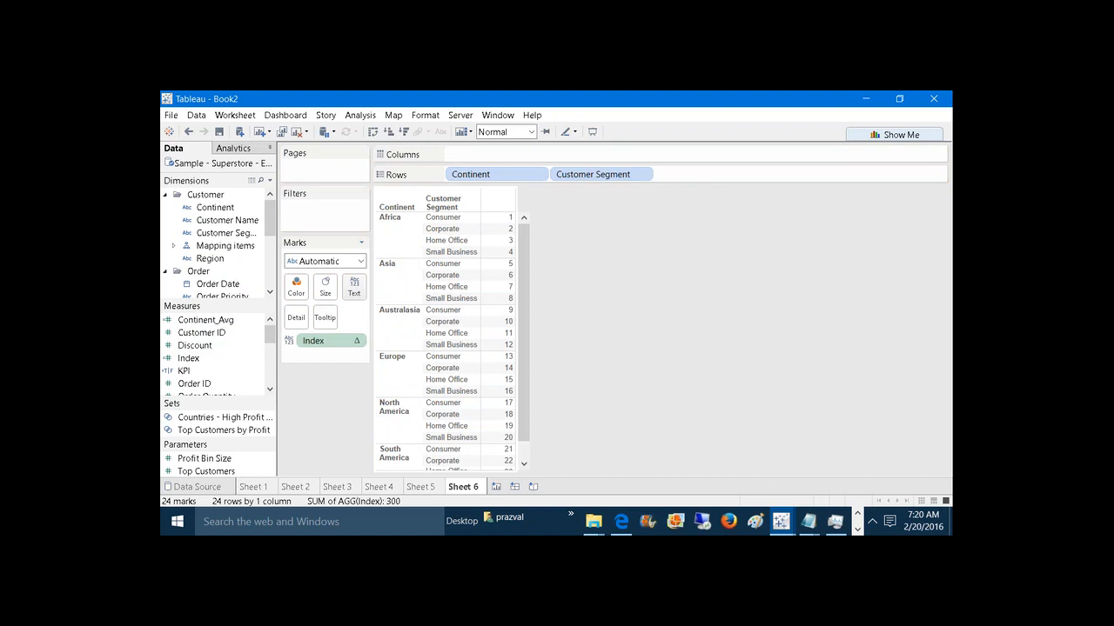
# Step: Compute Index using Continent and check the numbering of the Africa and Asia rows
pyautogui.rightClick(345, 348)
pyautogui.moveTo(453, 301)
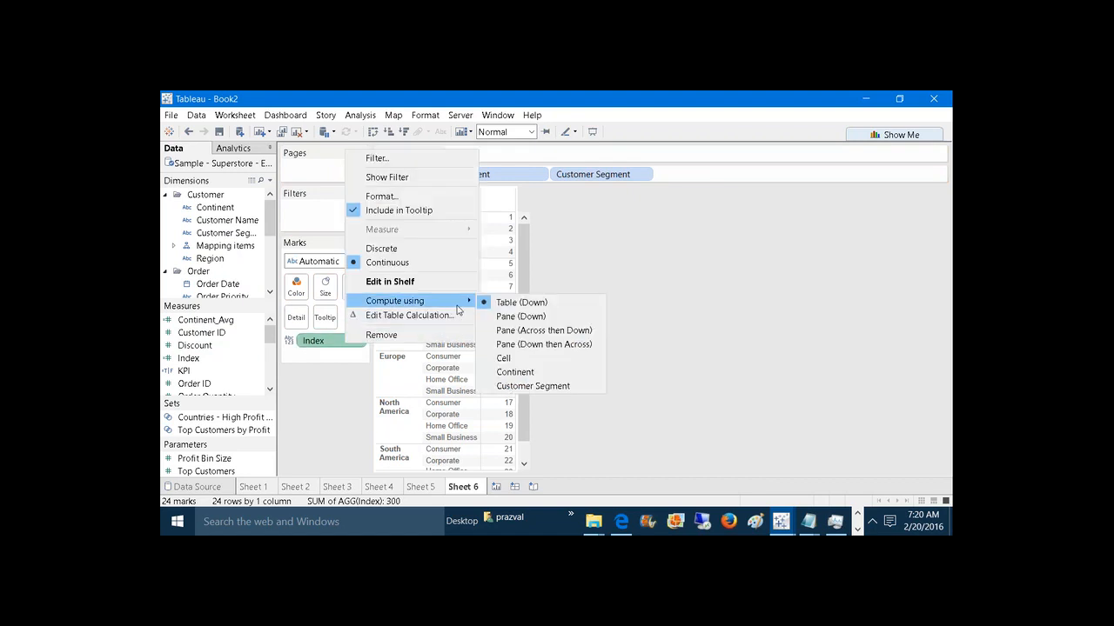
pyautogui.click(526, 373)
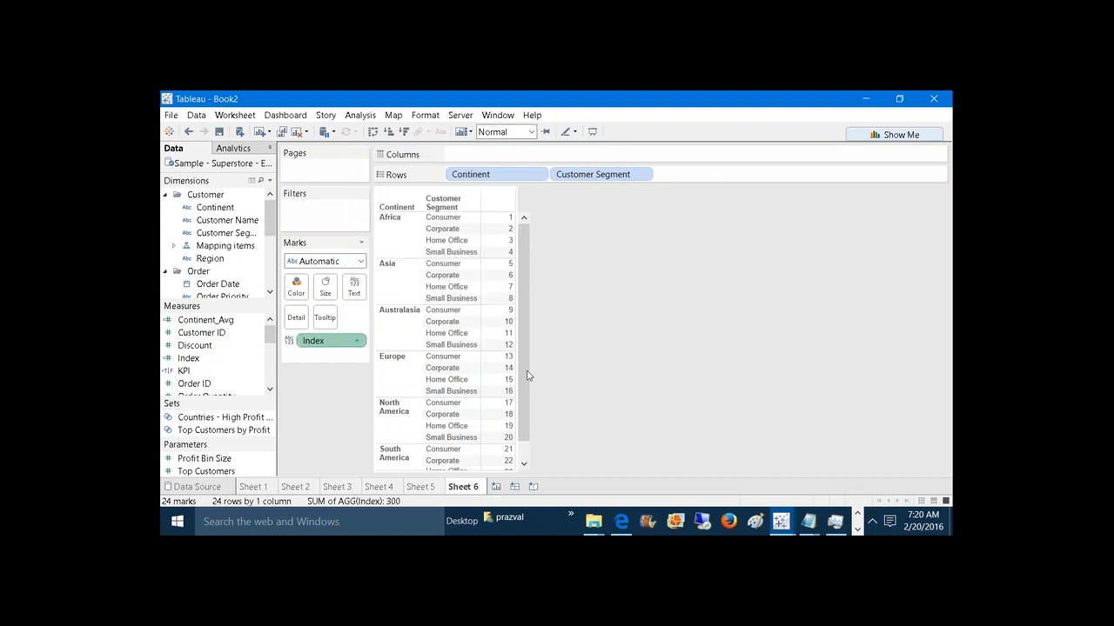
pyautogui.click(402, 239)
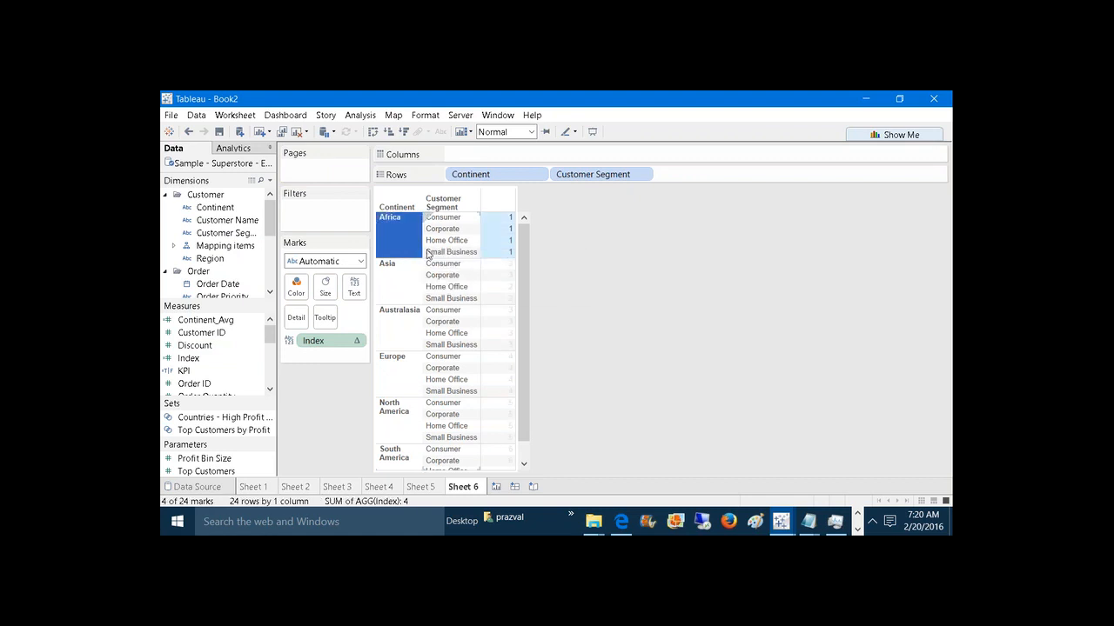
pyautogui.click(400, 278)
pyautogui.click(646, 236)
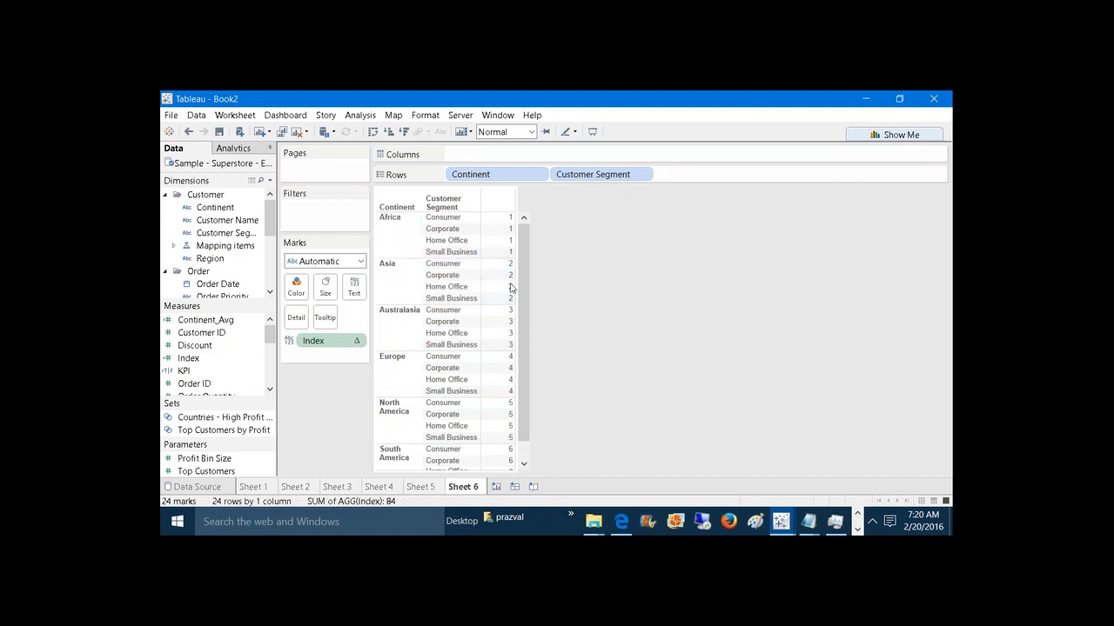
# Step: Review the advanced partitioning and addressing settings of the Index table calculation
pyautogui.rightClick(331, 341)
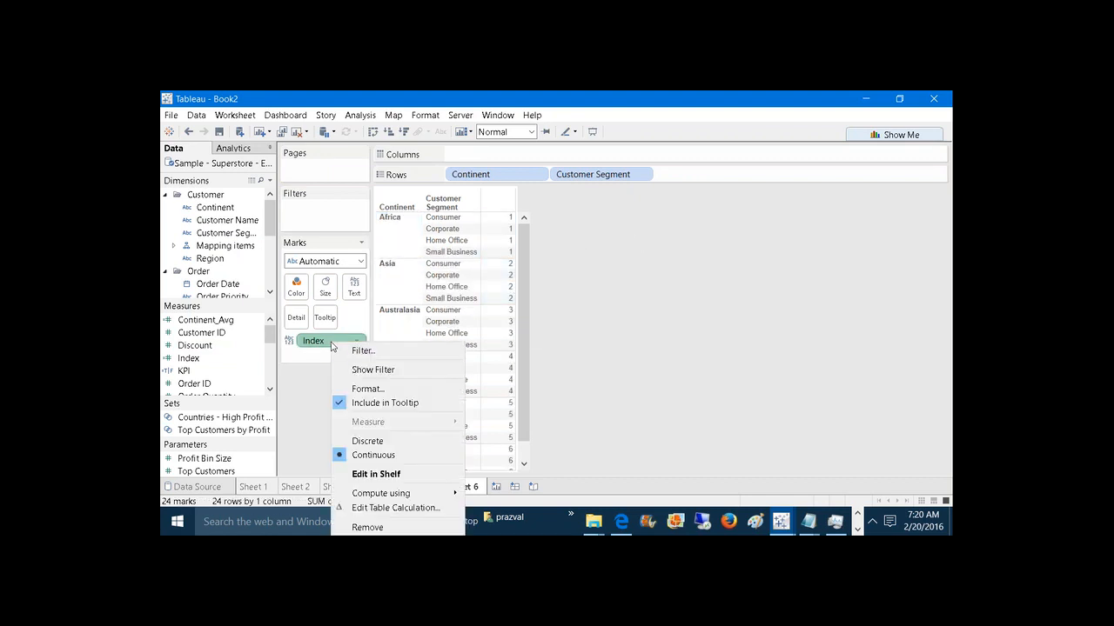
pyautogui.click(400, 507)
pyautogui.click(583, 238)
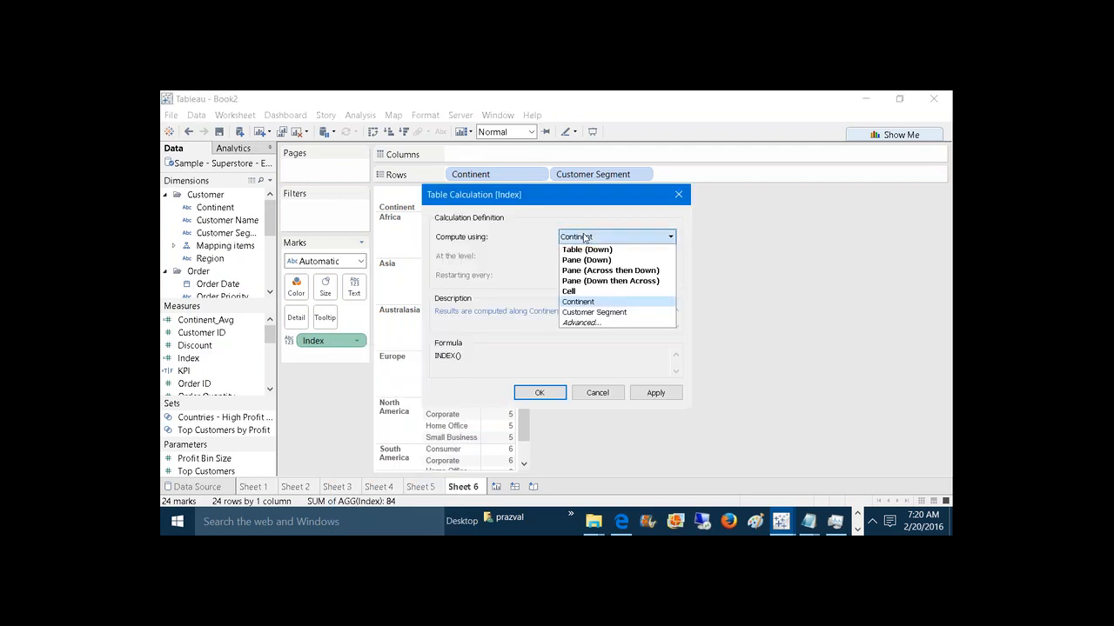
pyautogui.click(585, 323)
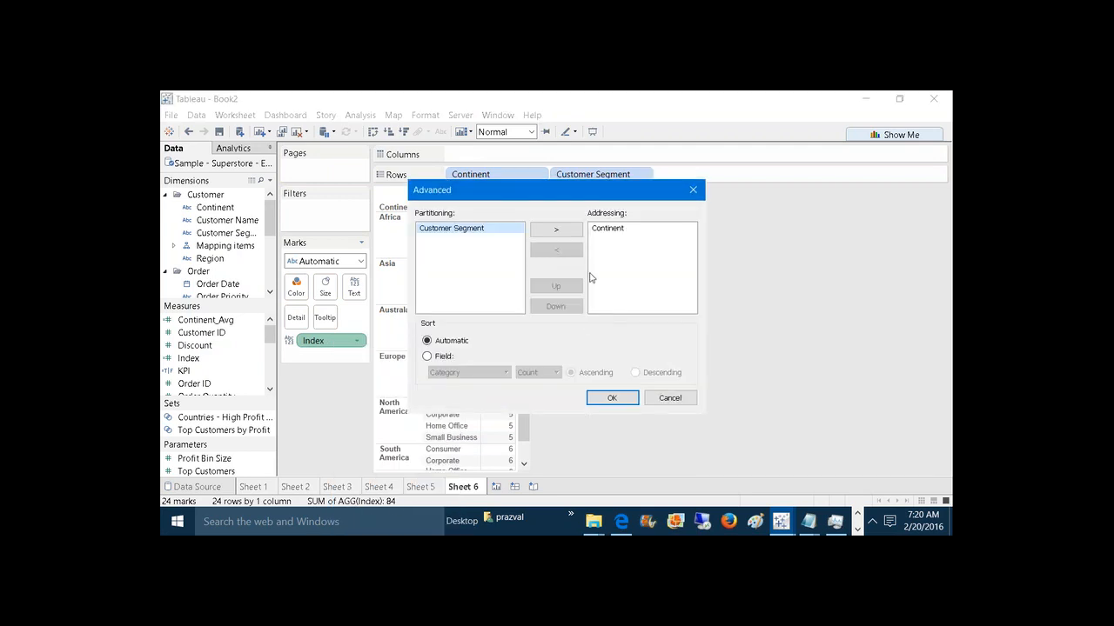
pyautogui.moveTo(576, 200); pyautogui.dragTo(871, 195)
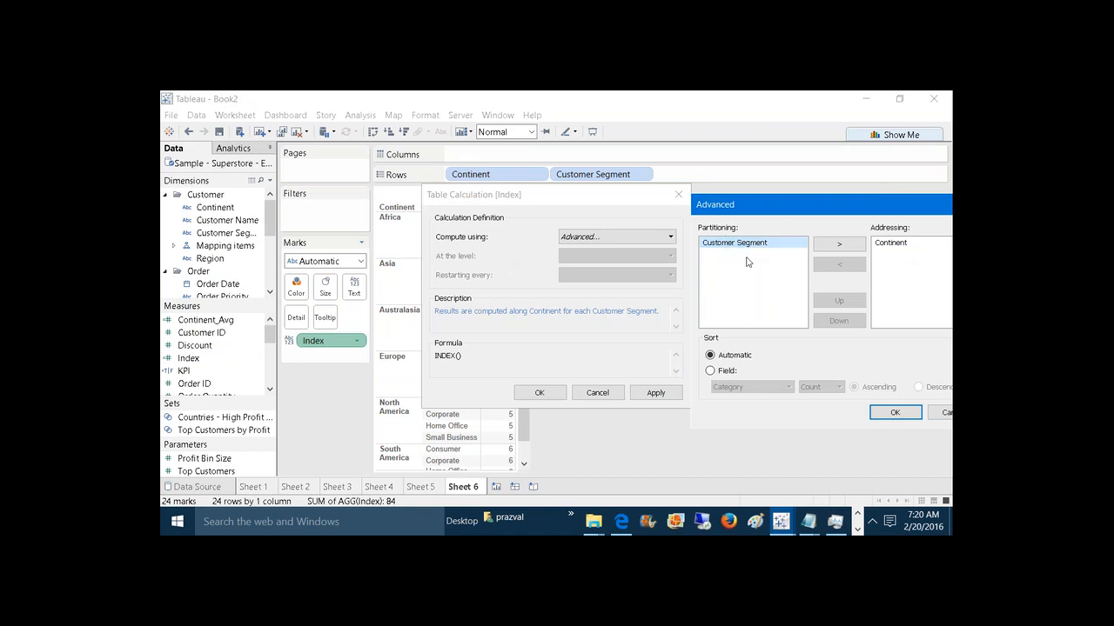
pyautogui.click(895, 413)
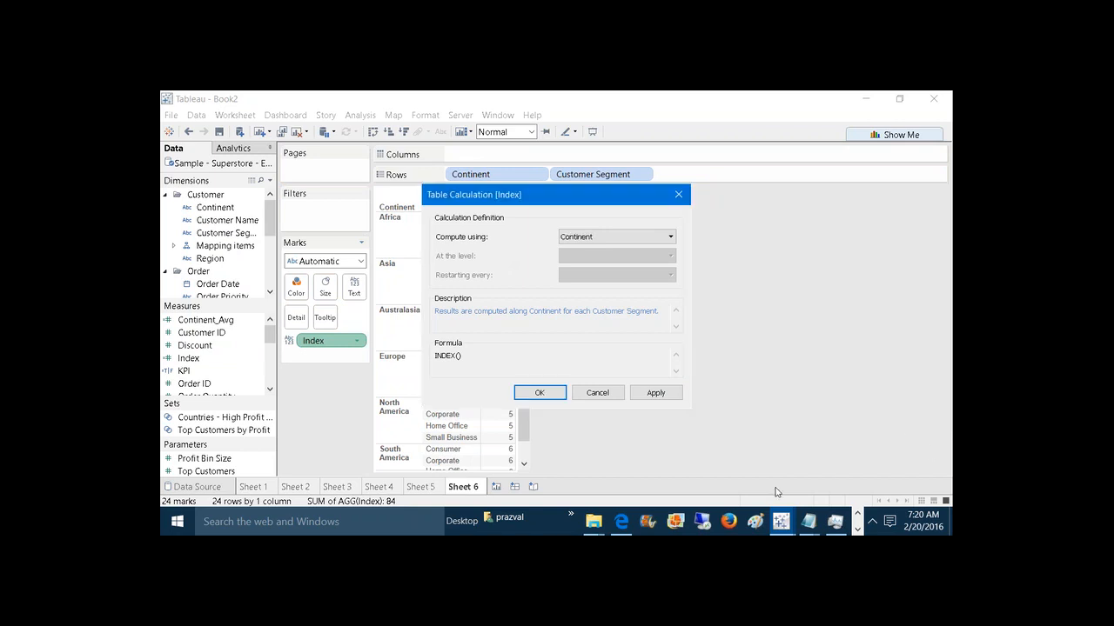
# Step: Examine Dashboards 6 and 7 in the Table_Calculations_Theorem workbook, then return to Book2 and dismiss the Index table calculation settings
pyautogui.moveTo(782, 513)
pyautogui.click(727, 479)
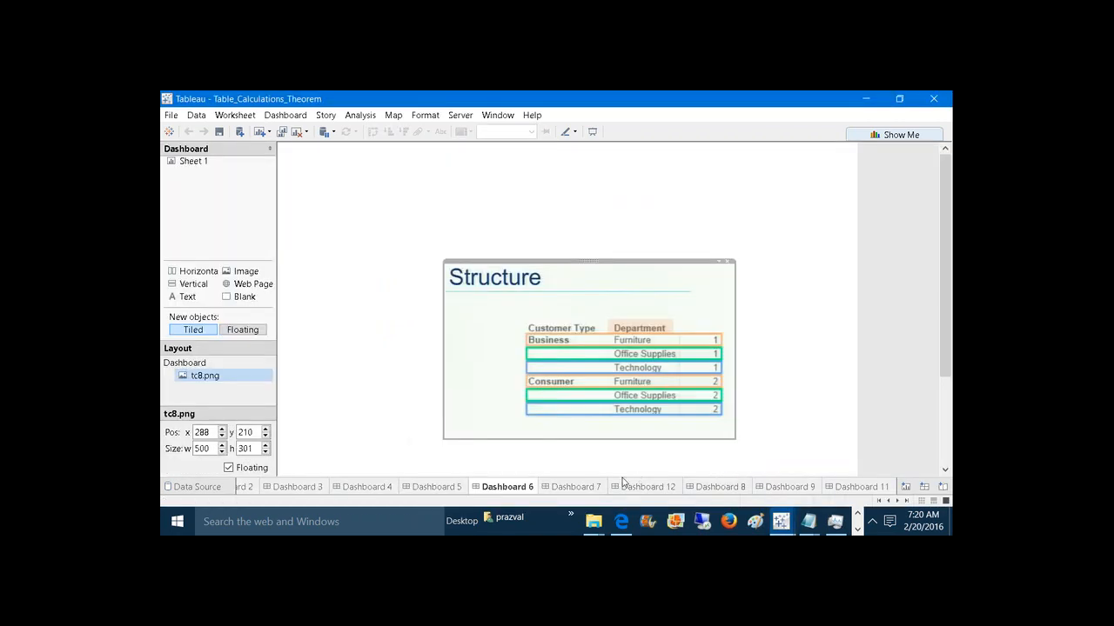
pyautogui.click(599, 488)
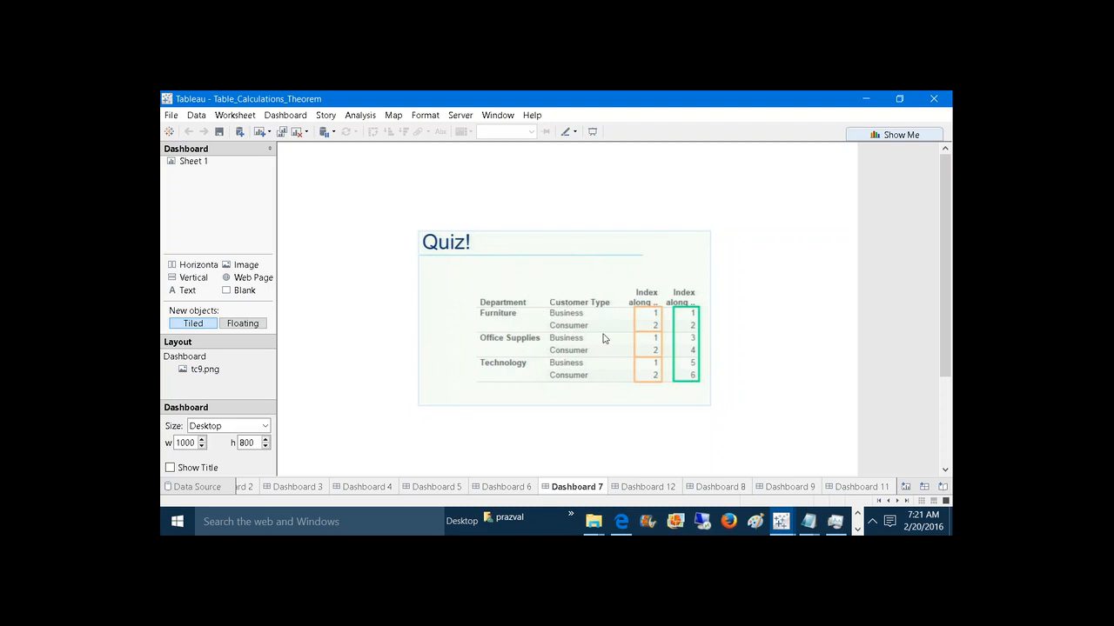
pyautogui.moveTo(794, 520)
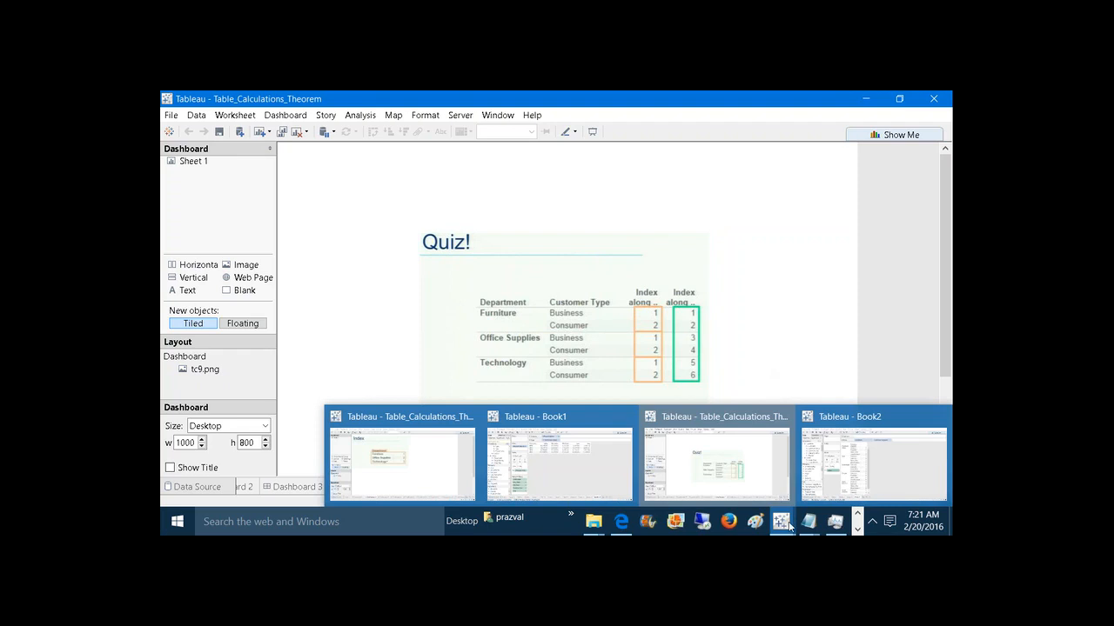
pyautogui.click(835, 464)
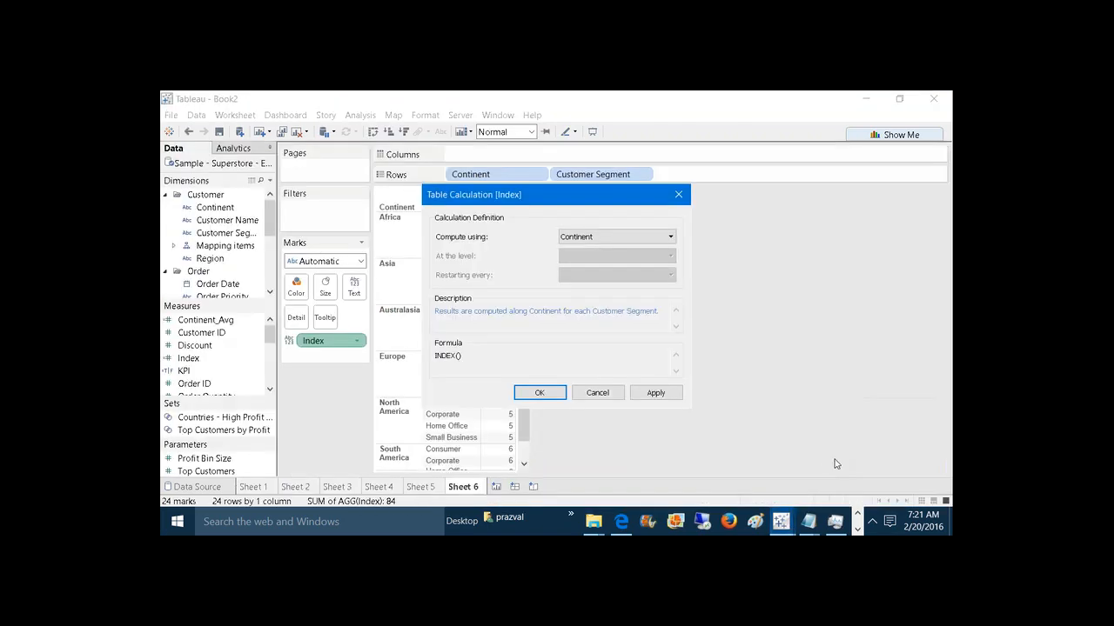
pyautogui.click(600, 396)
# Step: Create a new worksheet with Order Date year, Customer Segment and Order Date quarter on Rows, and Sales as text
pyautogui.click(496, 486)
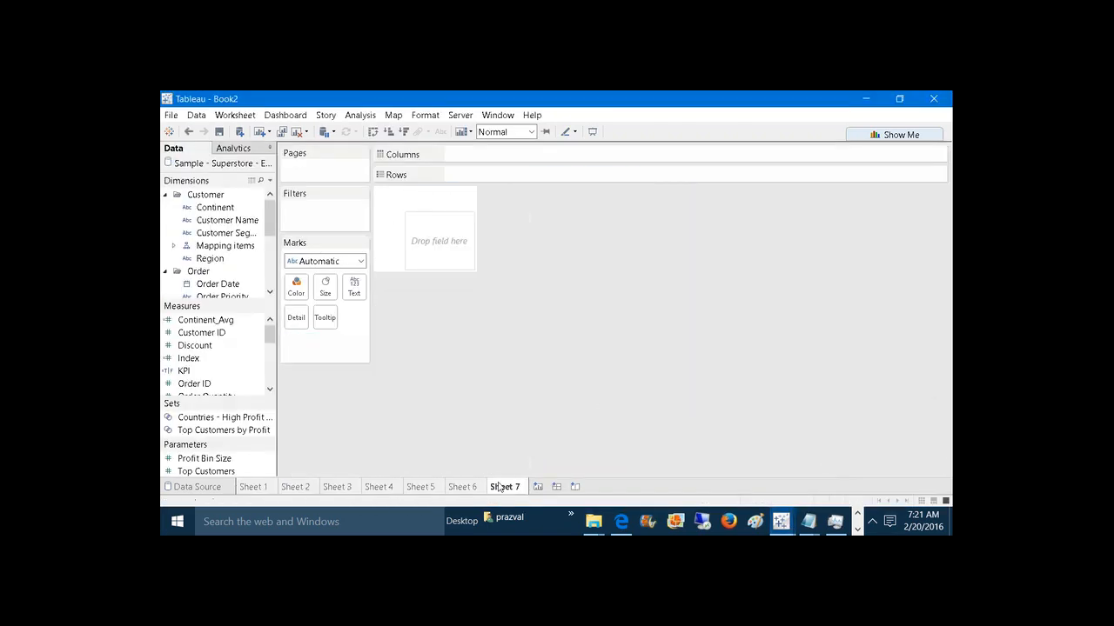
pyautogui.scroll(-1, 268, 223)
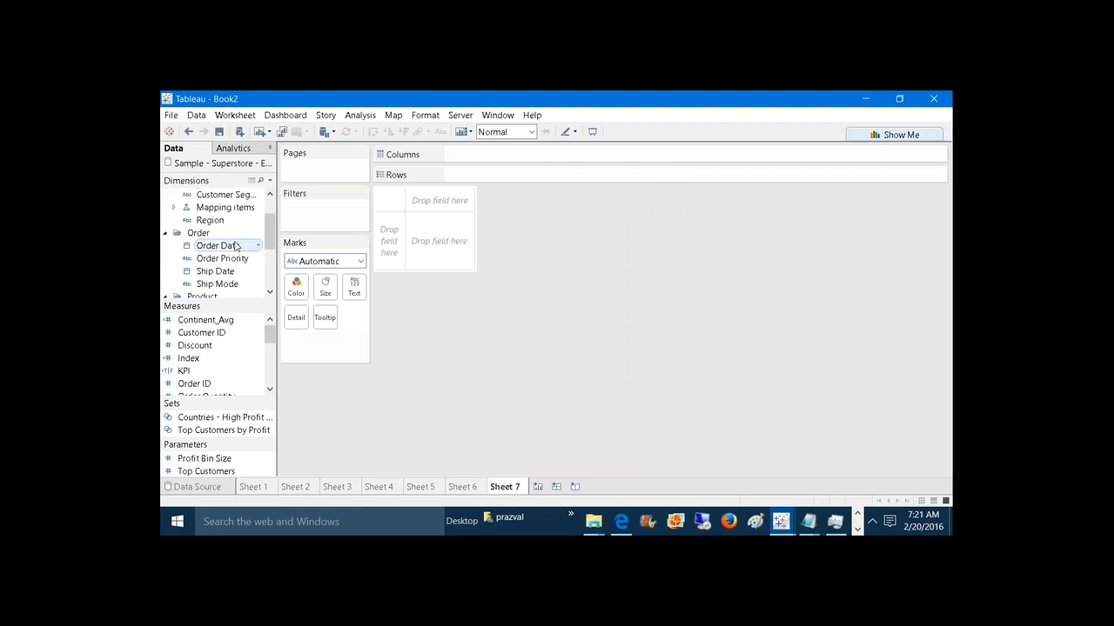
pyautogui.moveTo(217, 245); pyautogui.dragTo(520, 173)
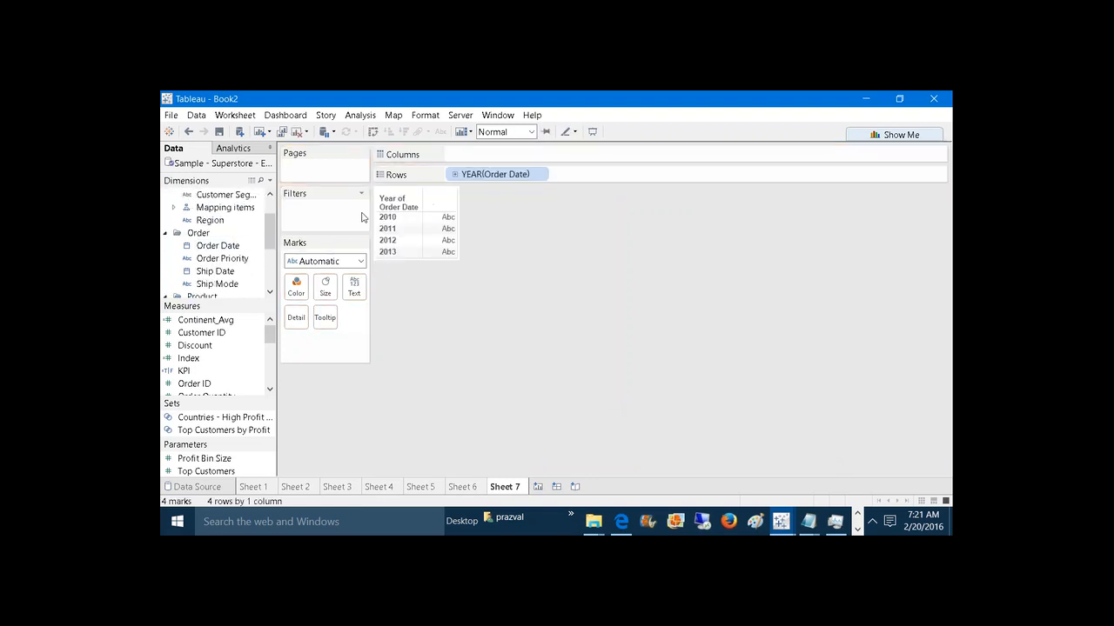
pyautogui.moveTo(233, 198); pyautogui.dragTo(599, 172)
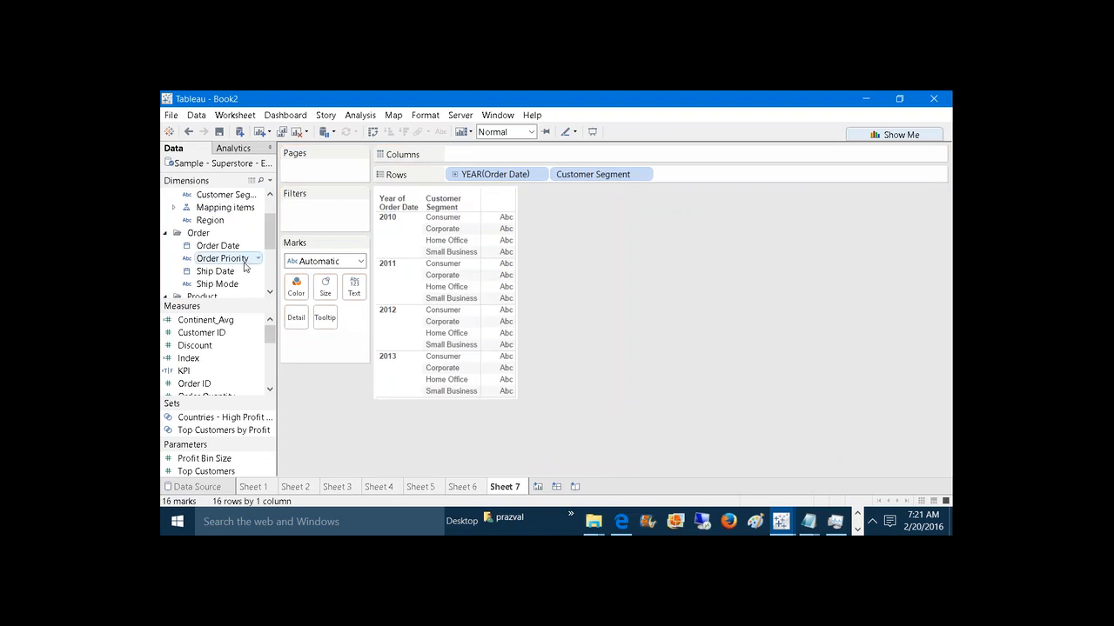
pyautogui.moveTo(217, 245); pyautogui.dragTo(753, 174)
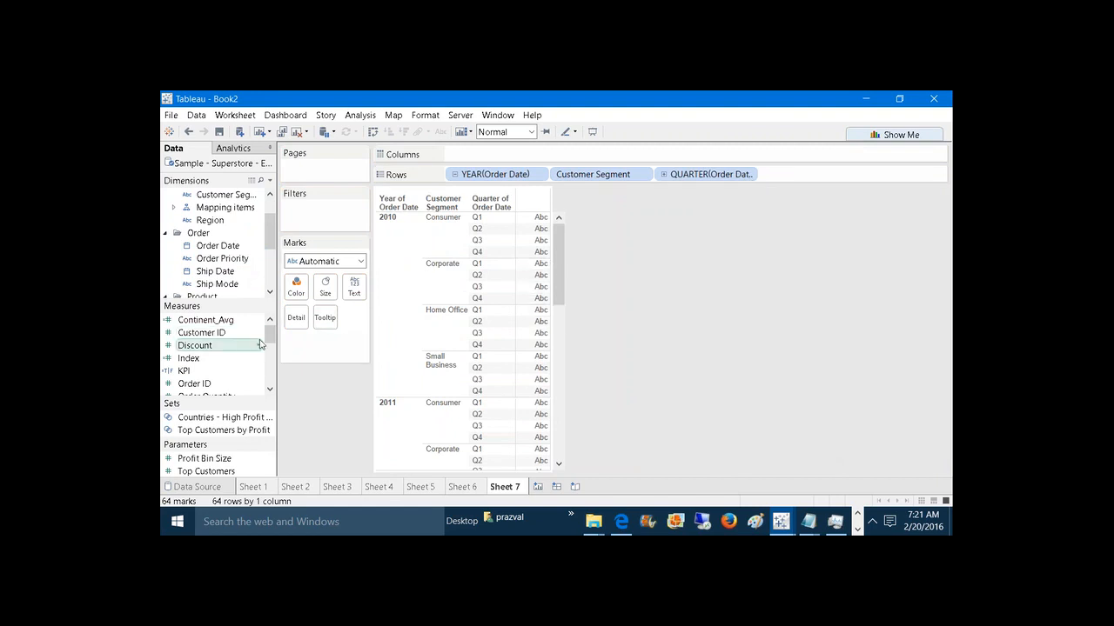
pyautogui.moveTo(271, 338); pyautogui.dragTo(269, 355)
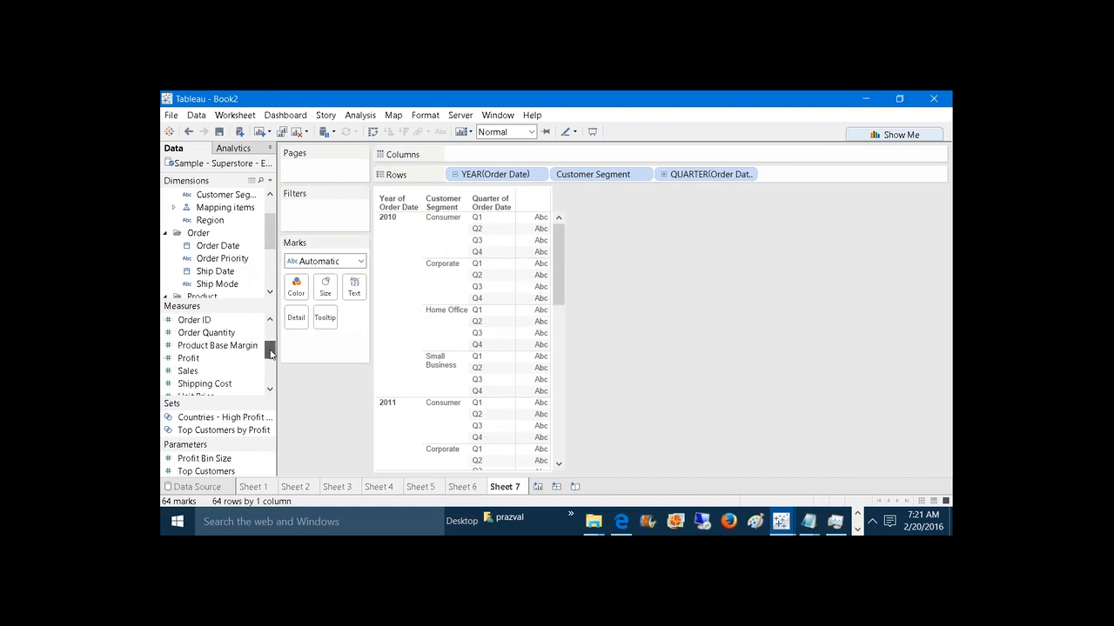
pyautogui.moveTo(187, 370); pyautogui.dragTo(354, 287)
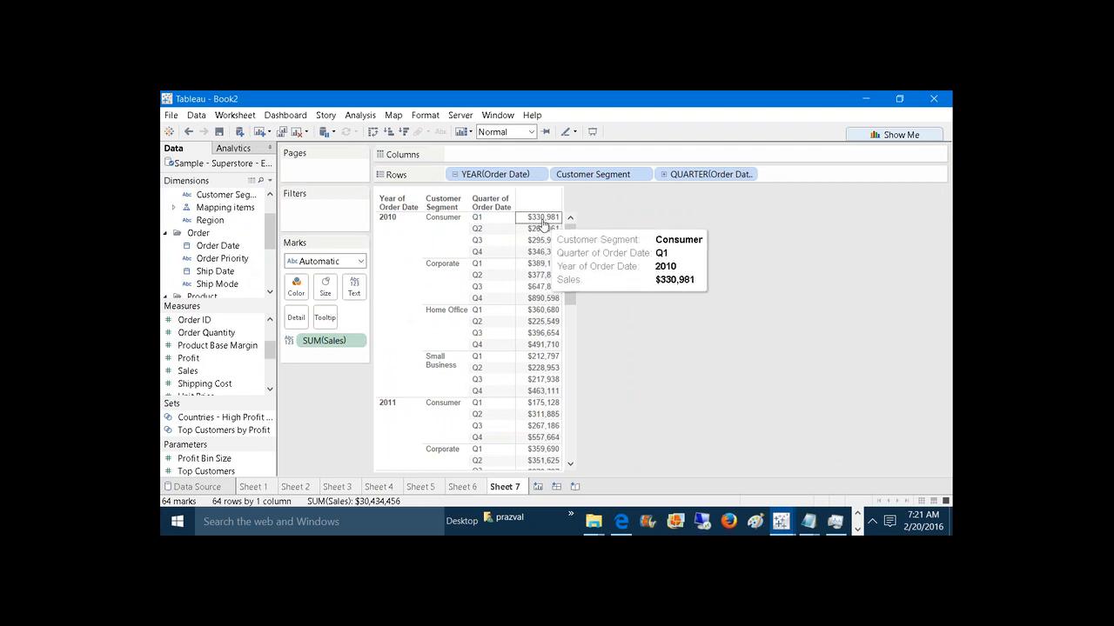
# Step: Annotate the year, segment and quarter headers and the first four quarters with freehand screen markings, and clear the markings
pyautogui.moveTo(540, 231)
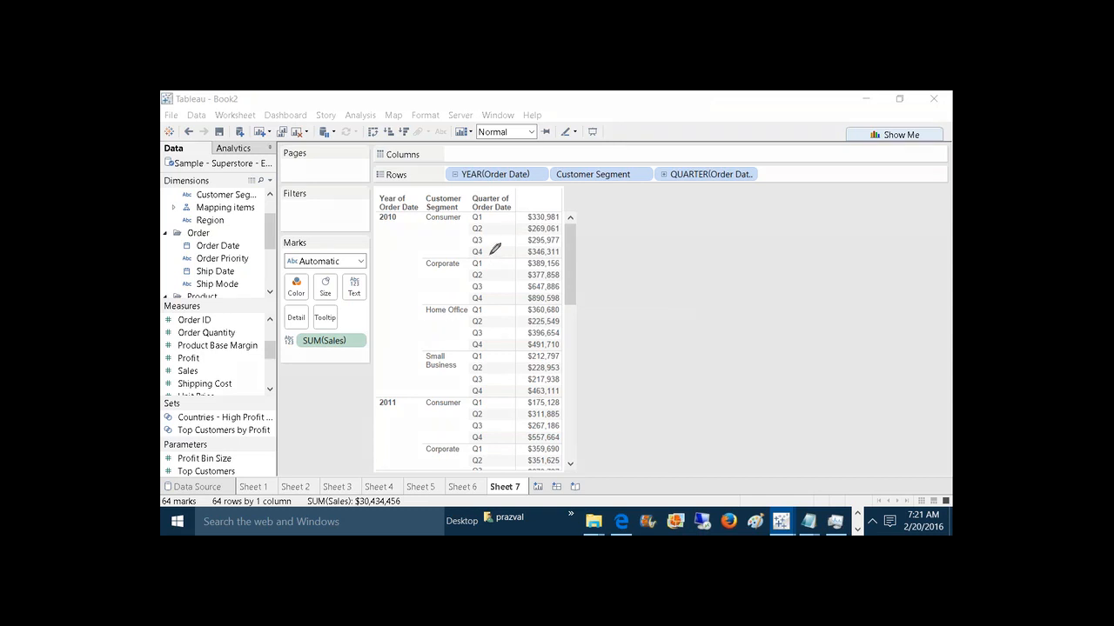
pyautogui.moveTo(495, 249)
pyautogui.mouseDown()
pyautogui.moveTo(476, 250)
pyautogui.moveTo(479, 200)
pyautogui.moveTo(493, 224)
pyautogui.moveTo(489, 257)
pyautogui.mouseUp()
pyautogui.moveTo(383, 219)
pyautogui.mouseDown()
pyautogui.moveTo(461, 224)
pyautogui.moveTo(462, 198)
pyautogui.moveTo(381, 190)
pyautogui.moveTo(389, 223)
pyautogui.mouseUp()
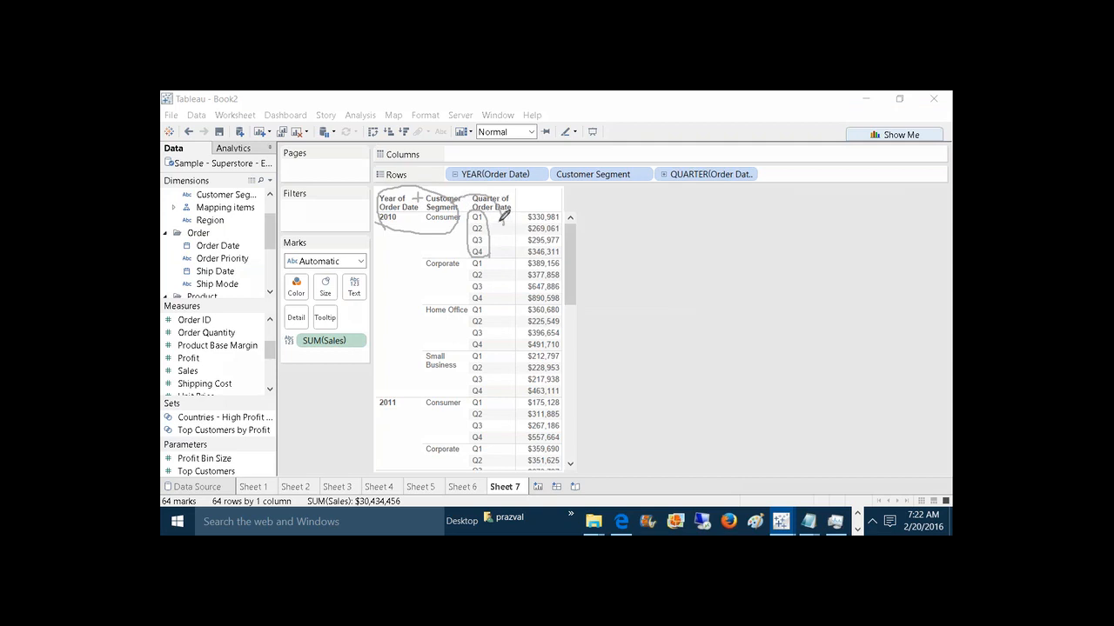
pyautogui.moveTo(502, 224); pyautogui.dragTo(512, 217)
pyautogui.moveTo(392, 230); pyautogui.dragTo(388, 251)
pyautogui.moveTo(379, 189)
pyautogui.mouseDown()
pyautogui.moveTo(390, 211)
pyautogui.moveTo(508, 209)
pyautogui.moveTo(516, 193)
pyautogui.mouseUp()
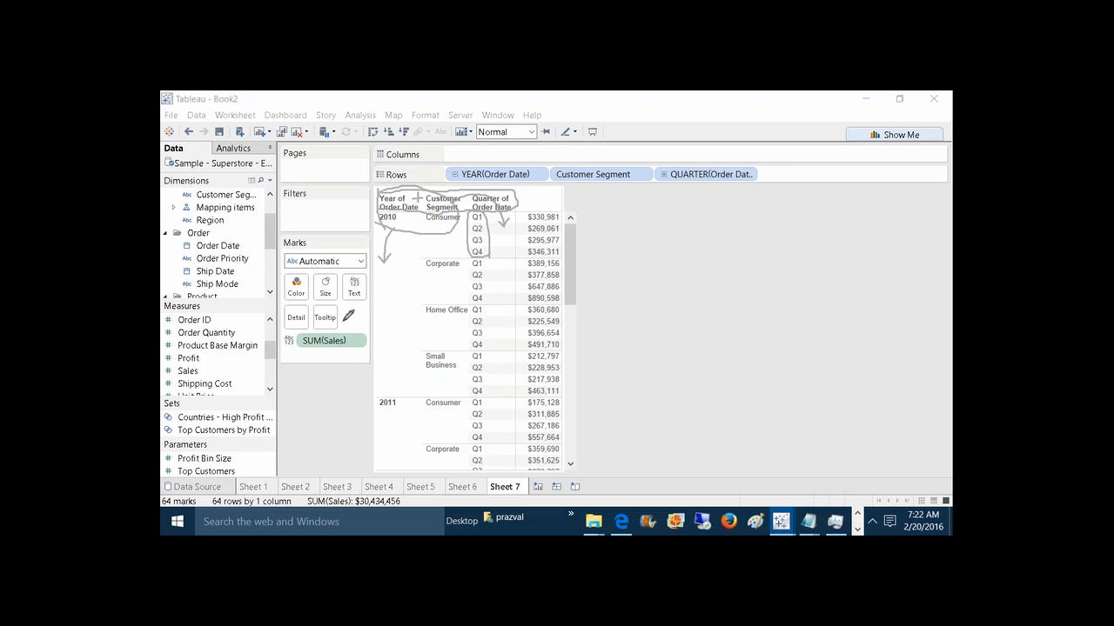
pyautogui.click(685, 129)
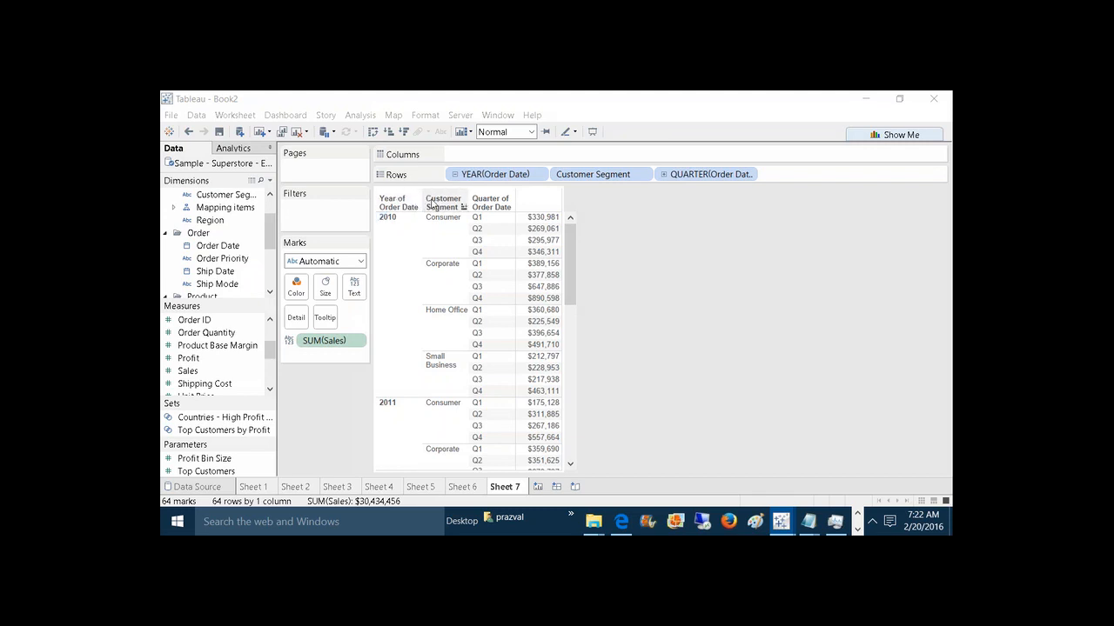
# Step: Add a Percent of Total table calculation to SUM(Sales)
pyautogui.rightClick(332, 339)
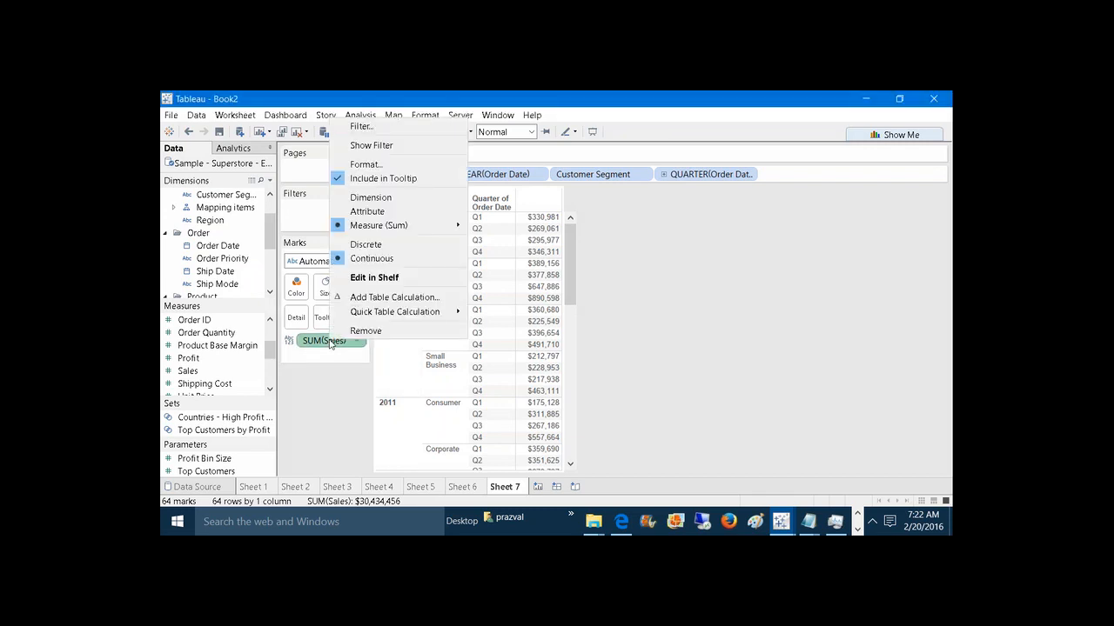
pyautogui.click(369, 298)
pyautogui.click(496, 238)
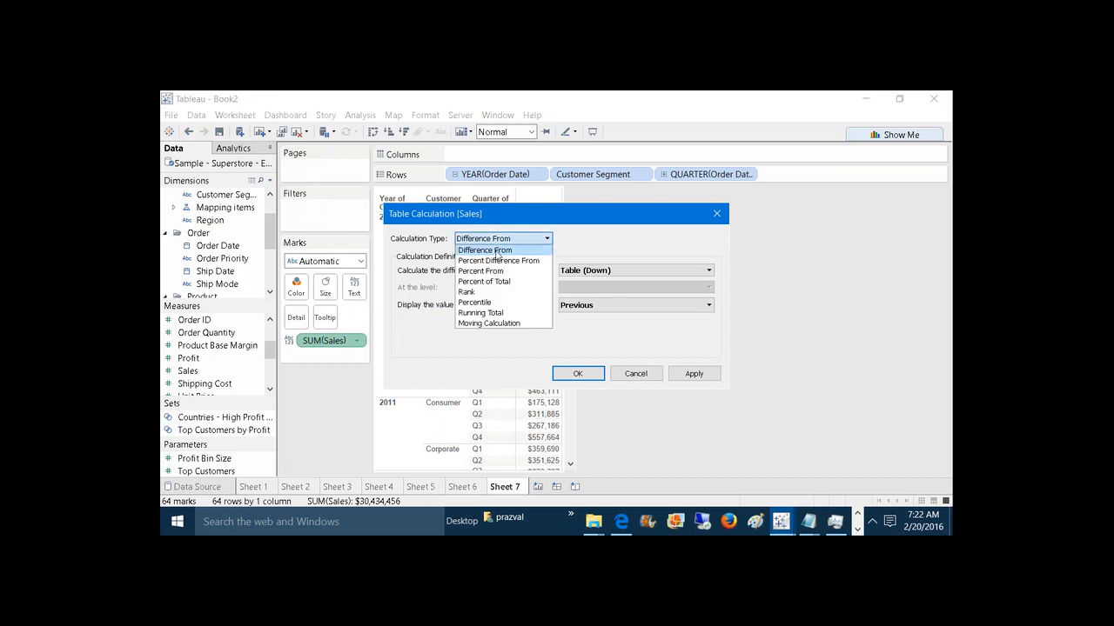
pyautogui.click(501, 284)
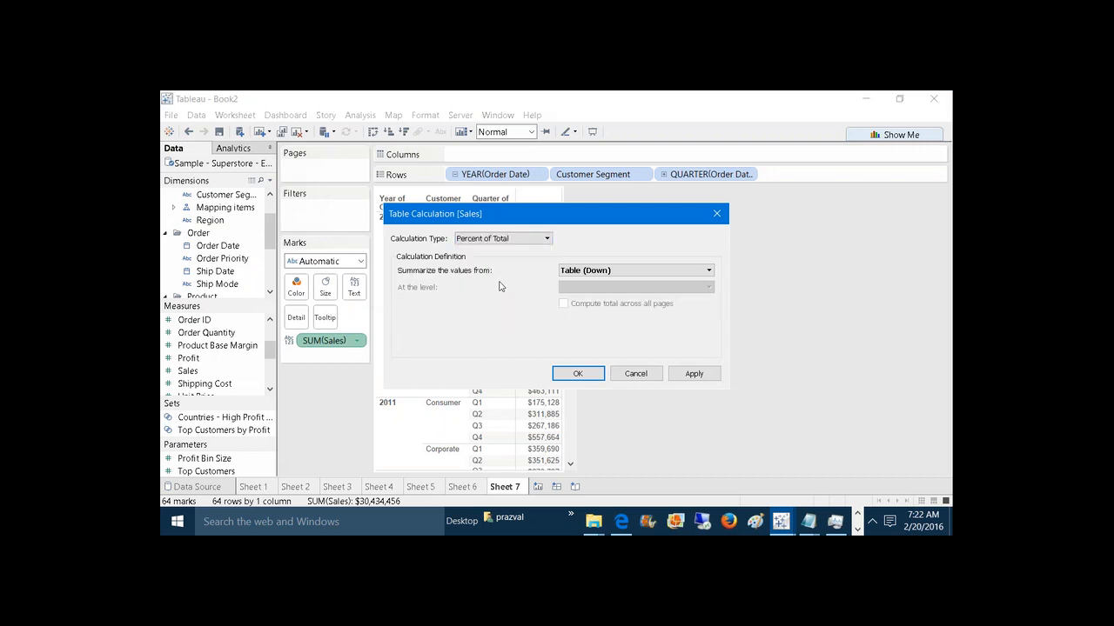
# Step: Address the Sales calculation by Quarter of Order Date, partitioned by Customer Segment and Year of Order Date, apply it and select the 2010 rows
pyautogui.click(592, 270)
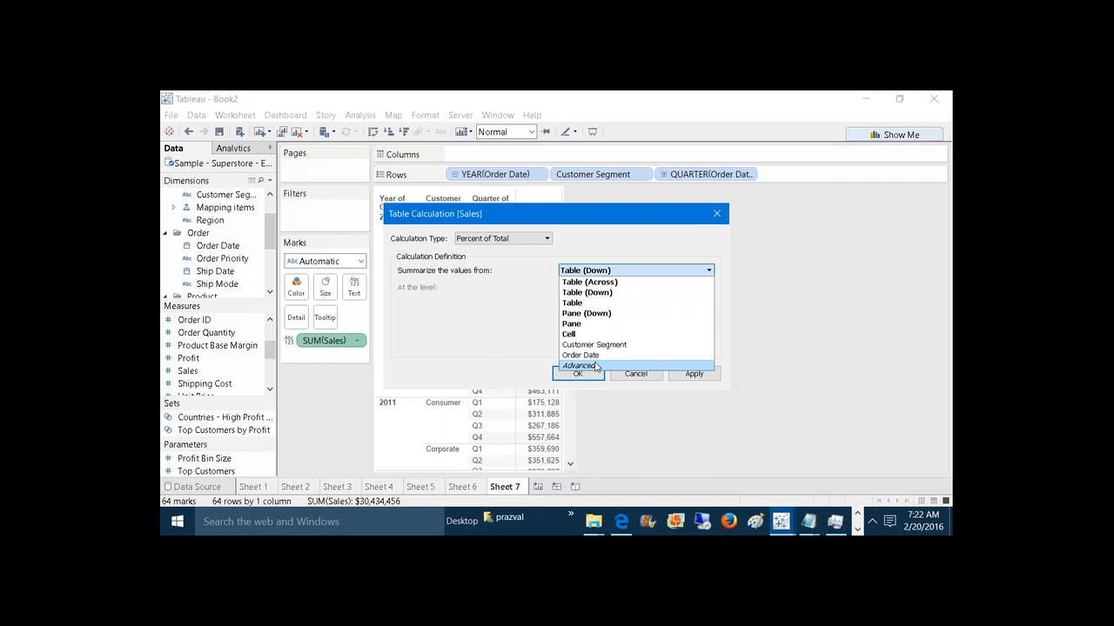
pyautogui.click(596, 365)
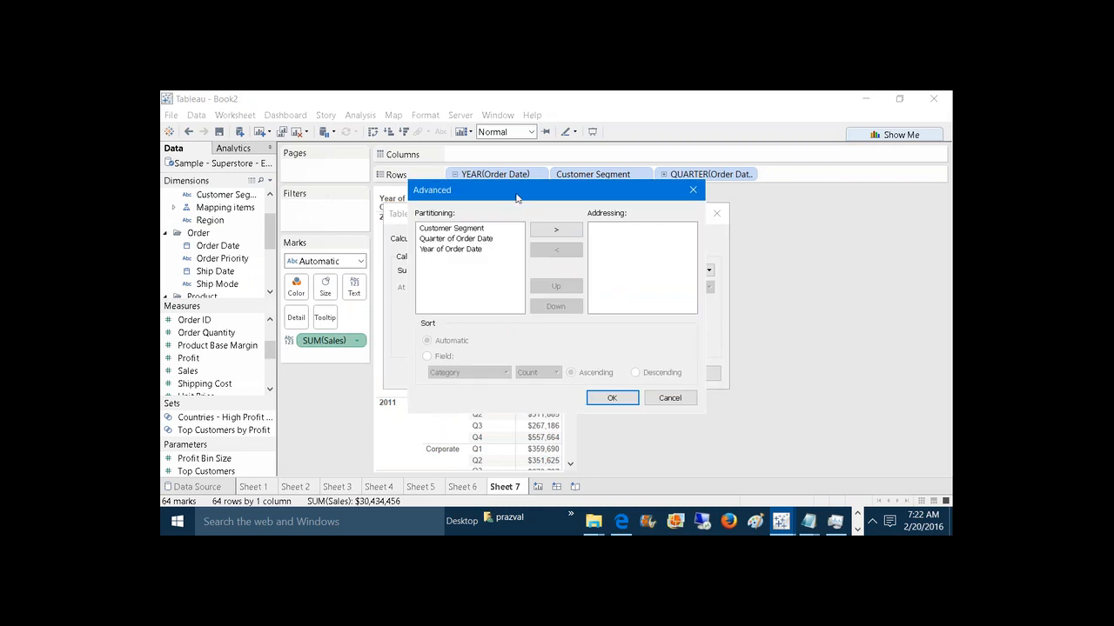
pyautogui.moveTo(517, 199); pyautogui.dragTo(722, 228)
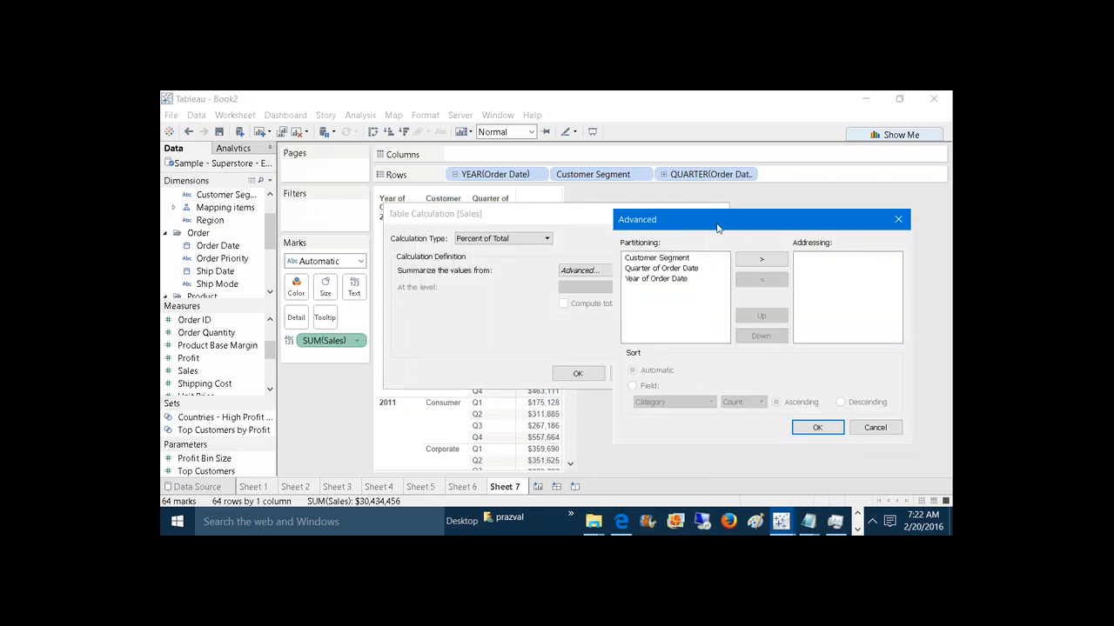
pyautogui.click(659, 272)
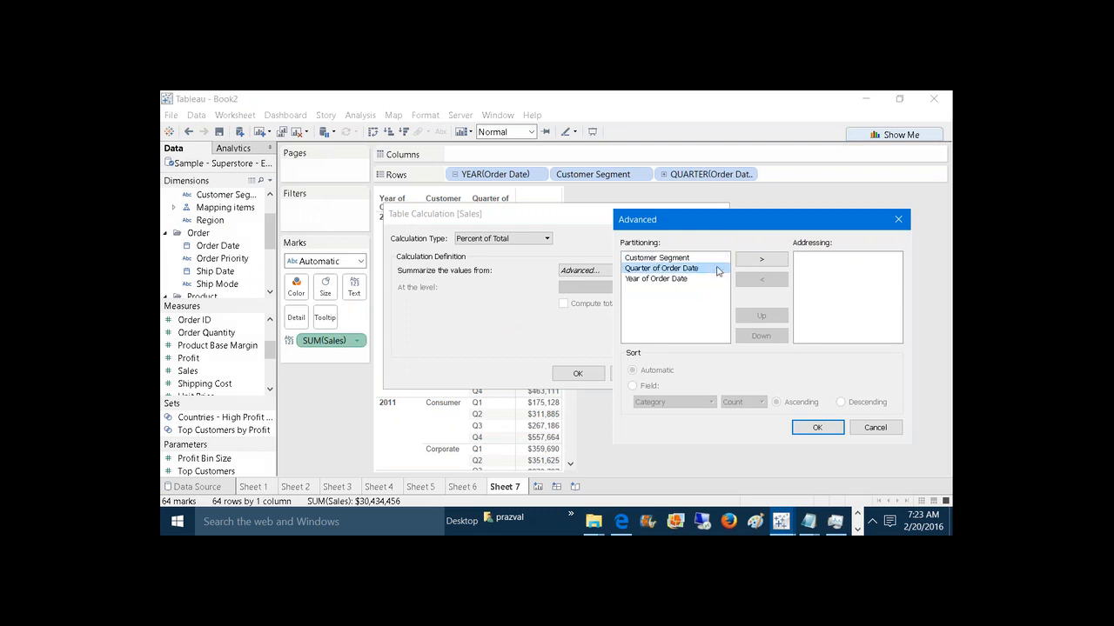
pyautogui.click(753, 261)
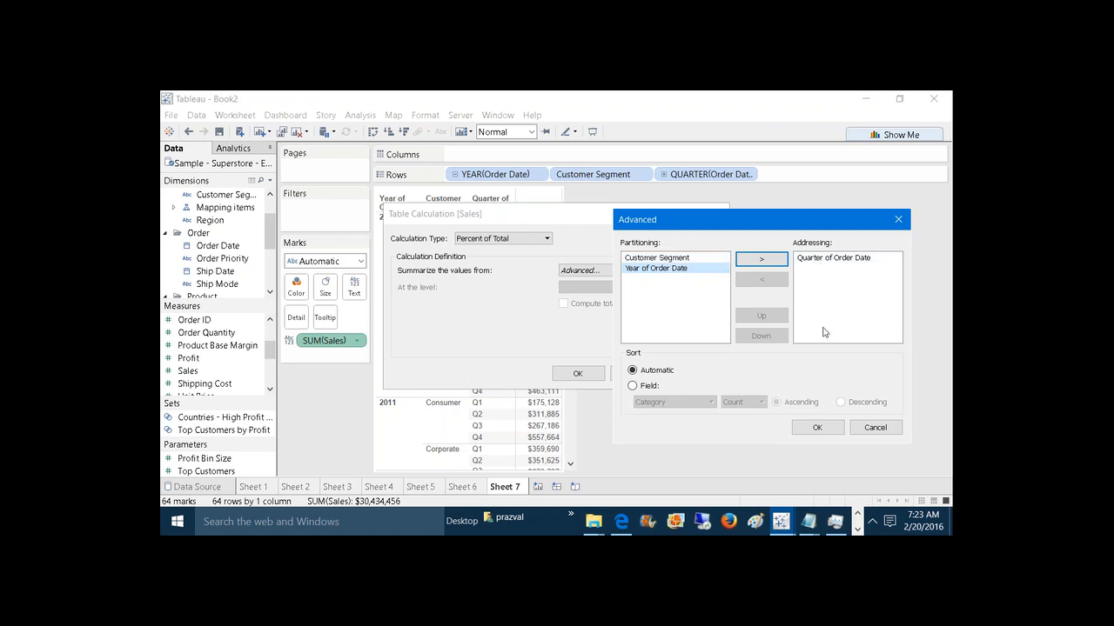
pyautogui.click(818, 428)
pyautogui.click(717, 380)
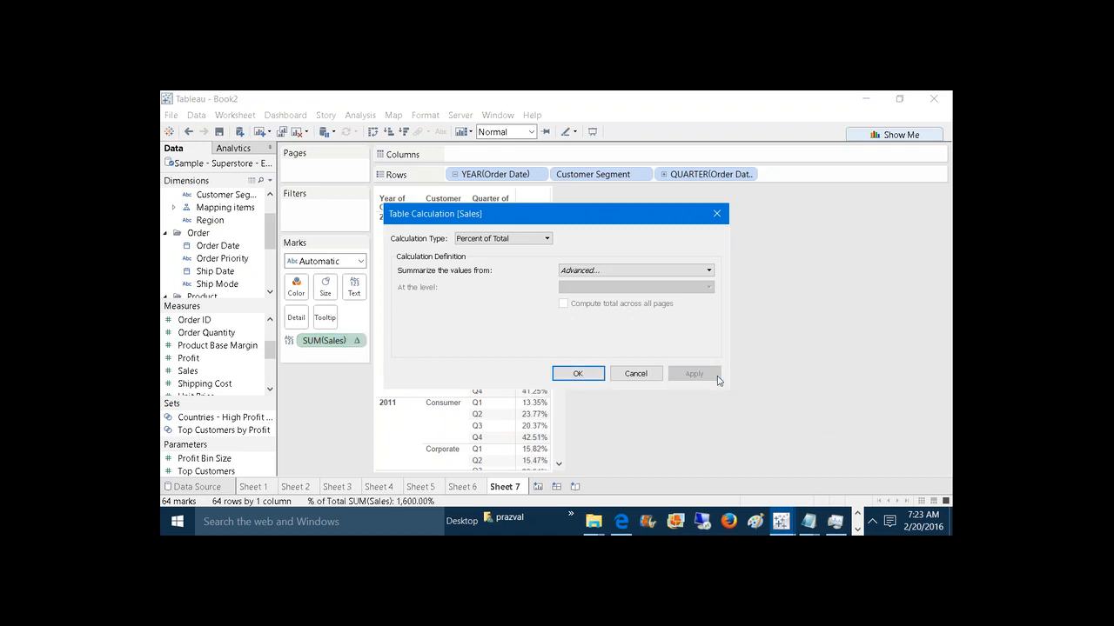
pyautogui.click(598, 373)
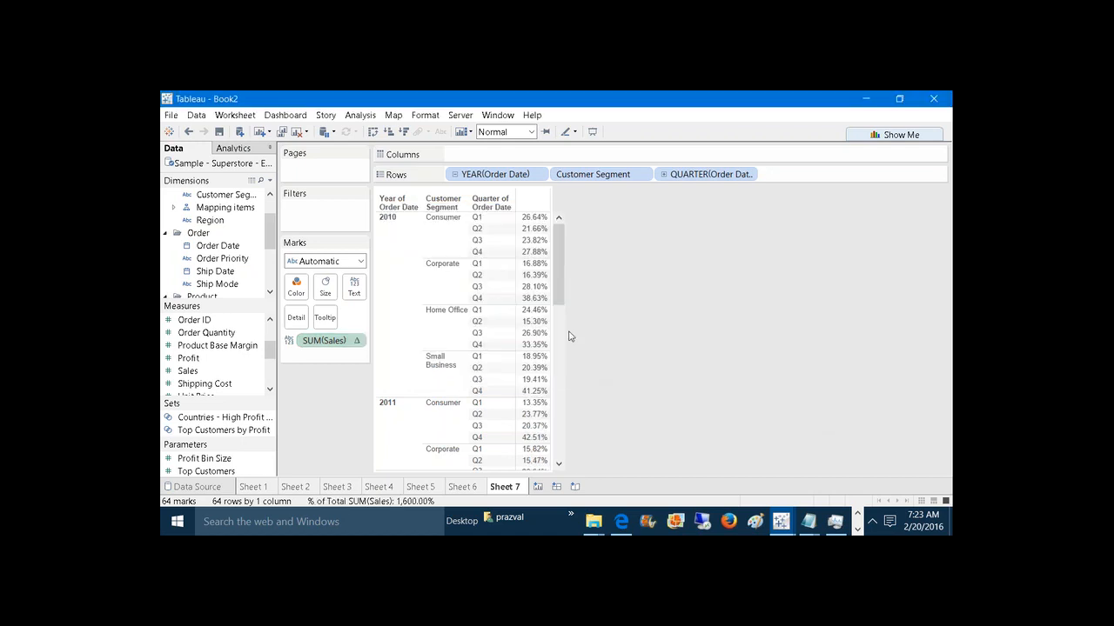
pyautogui.click(392, 231)
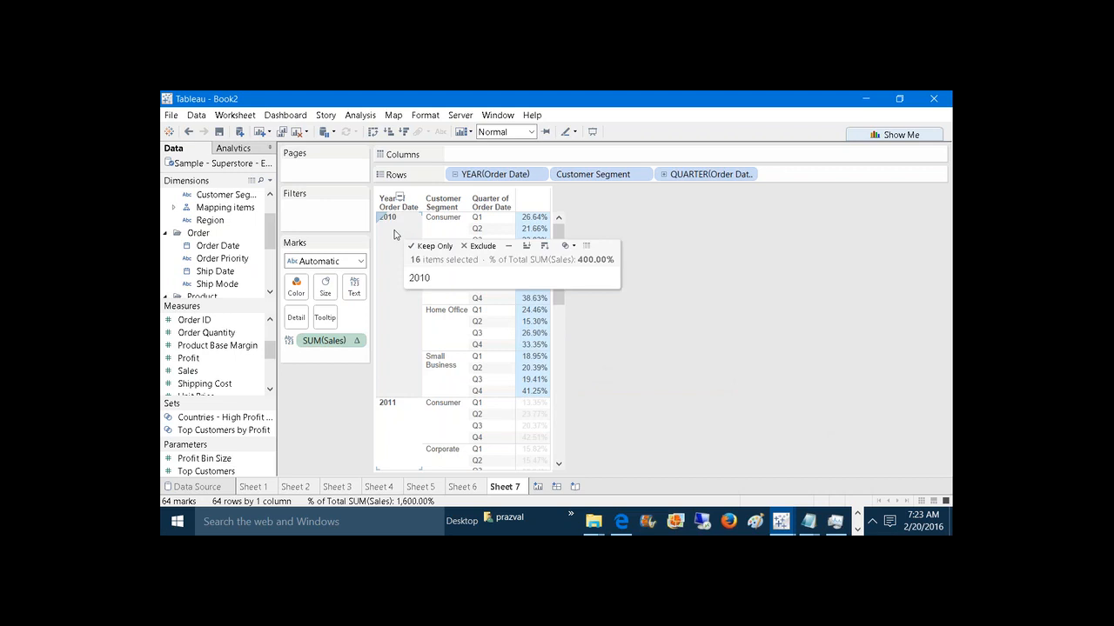
# Step: Highlight the 2010 Consumer rows and all 2010 rows in turn to examine their quarterly percentages, and clear the selection
pyautogui.moveTo(529, 236)
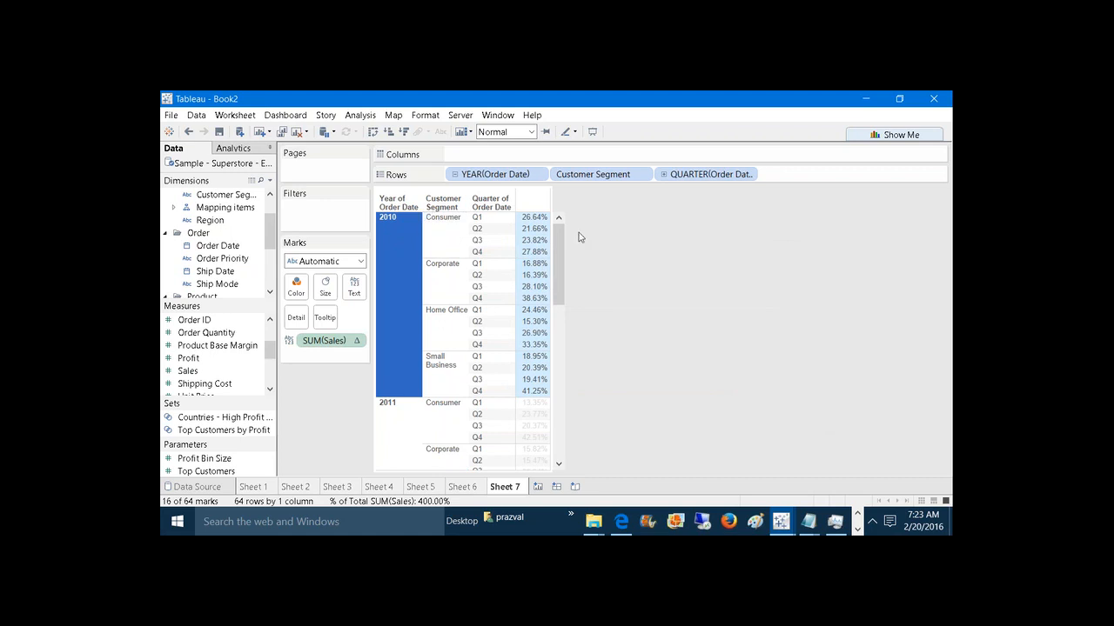
pyautogui.click(635, 260)
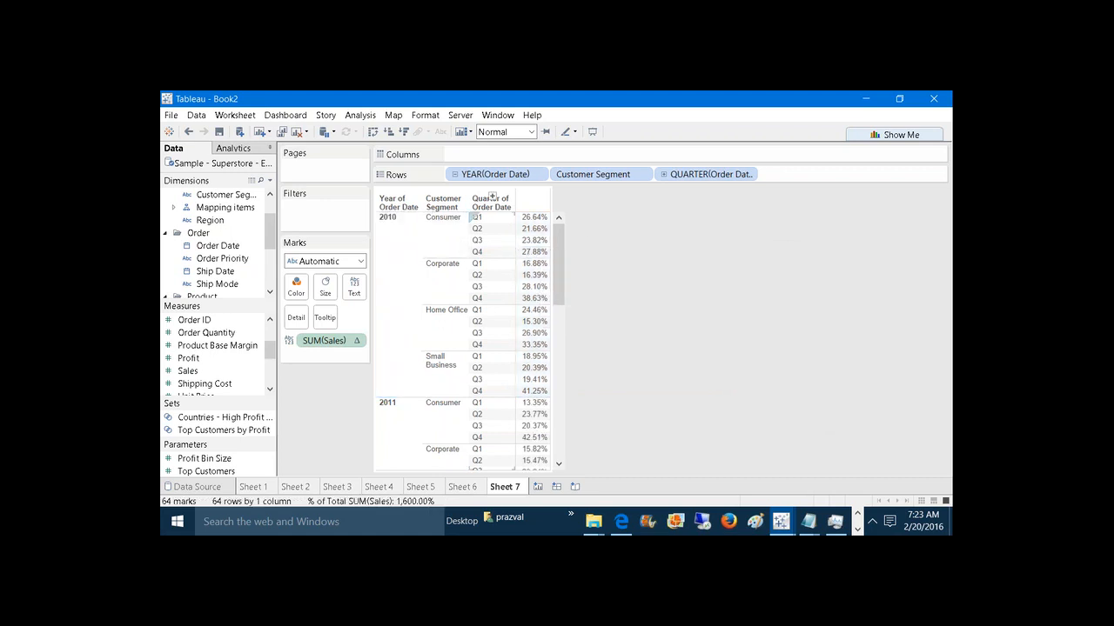
pyautogui.click(440, 225)
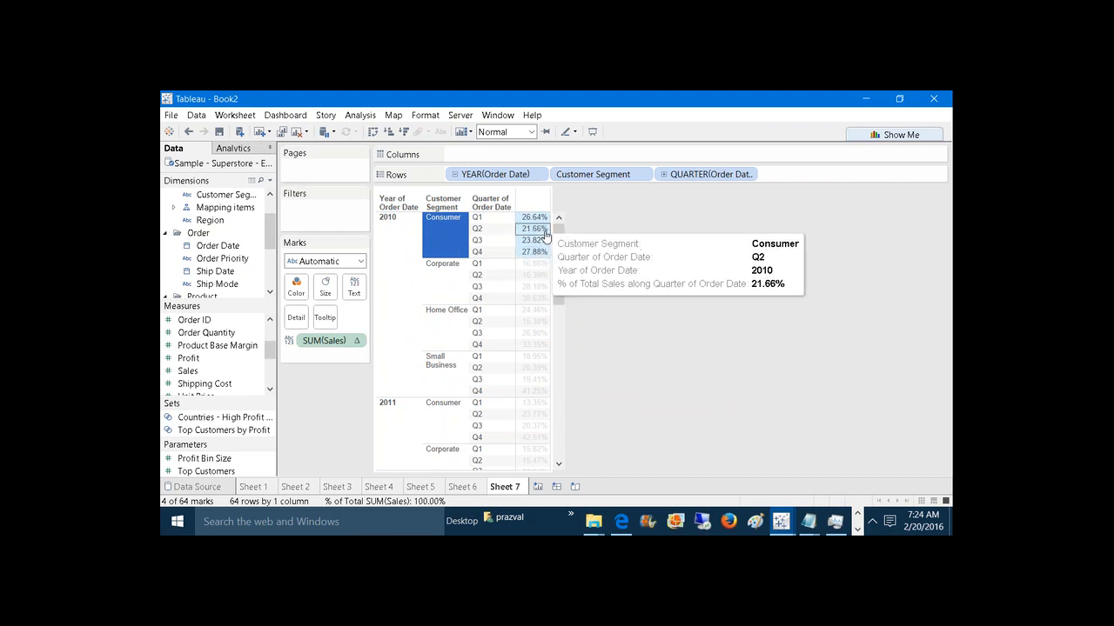
pyautogui.click(615, 247)
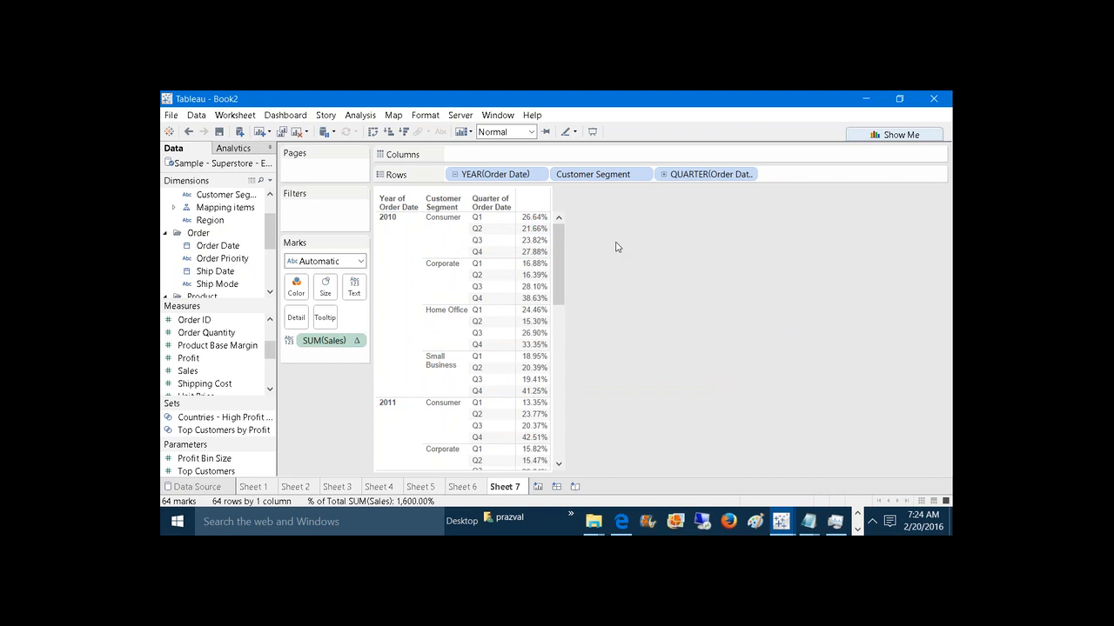
pyautogui.click(405, 242)
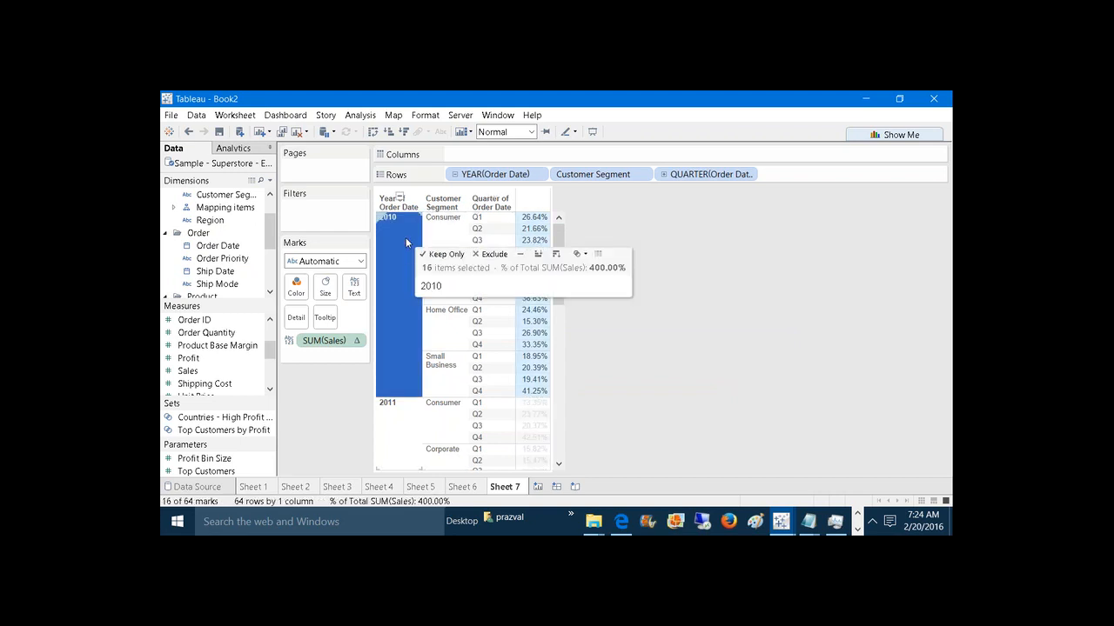
pyautogui.click(623, 217)
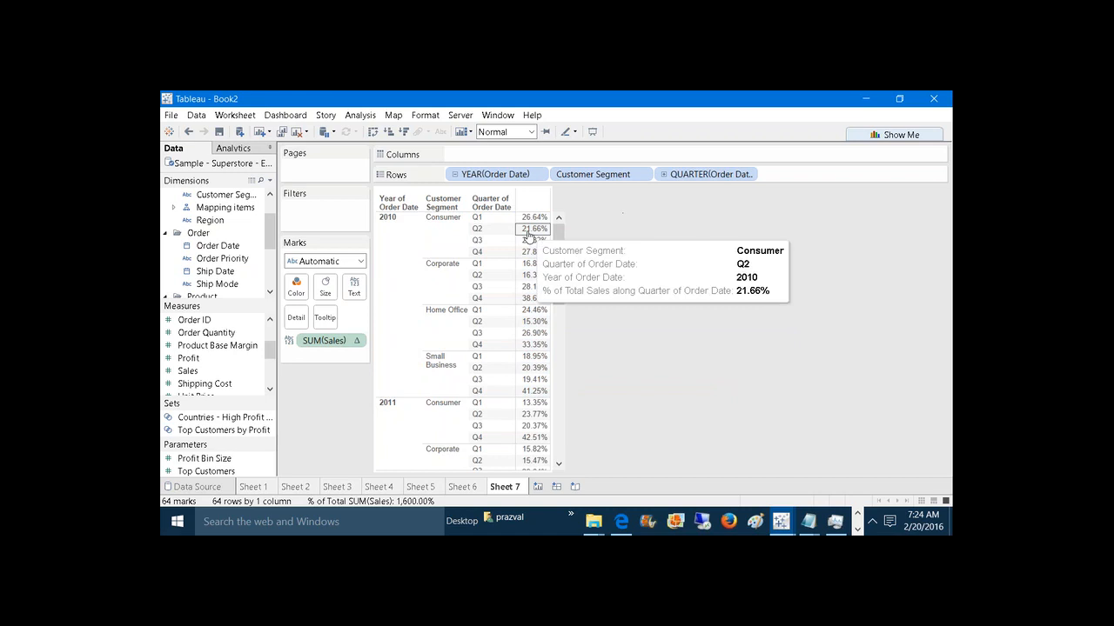
# Step: Add Sales to the table as a second measure ahead of the existing percentage and give it a Percent of Total table calculation
pyautogui.moveTo(188, 370); pyautogui.dragTo(522, 258)
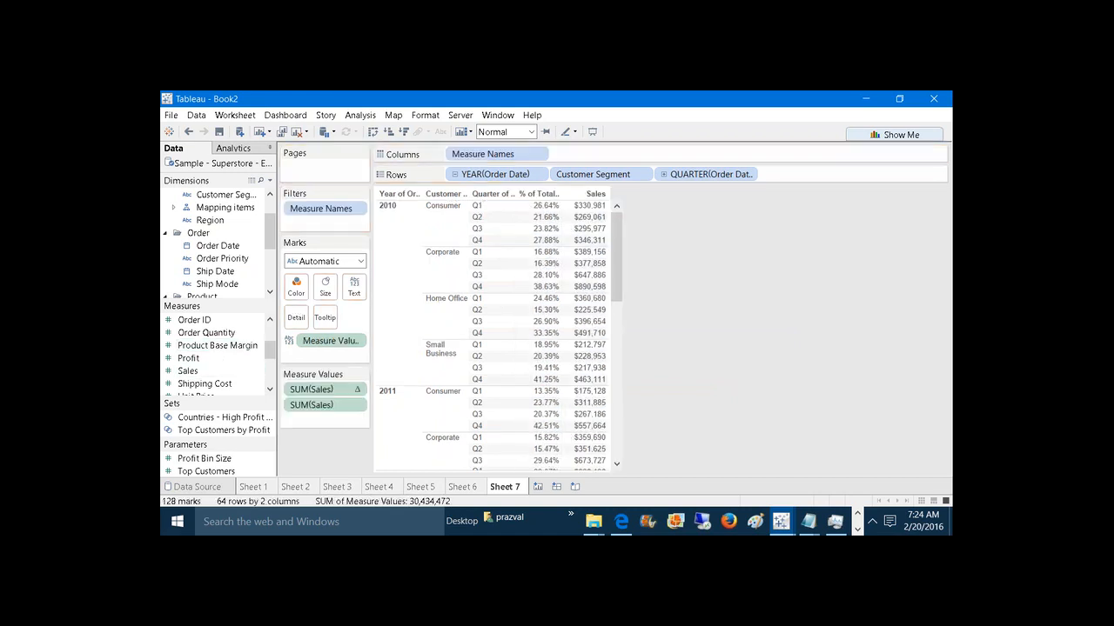
pyautogui.moveTo(318, 390); pyautogui.dragTo(352, 426)
pyautogui.rightClick(339, 396)
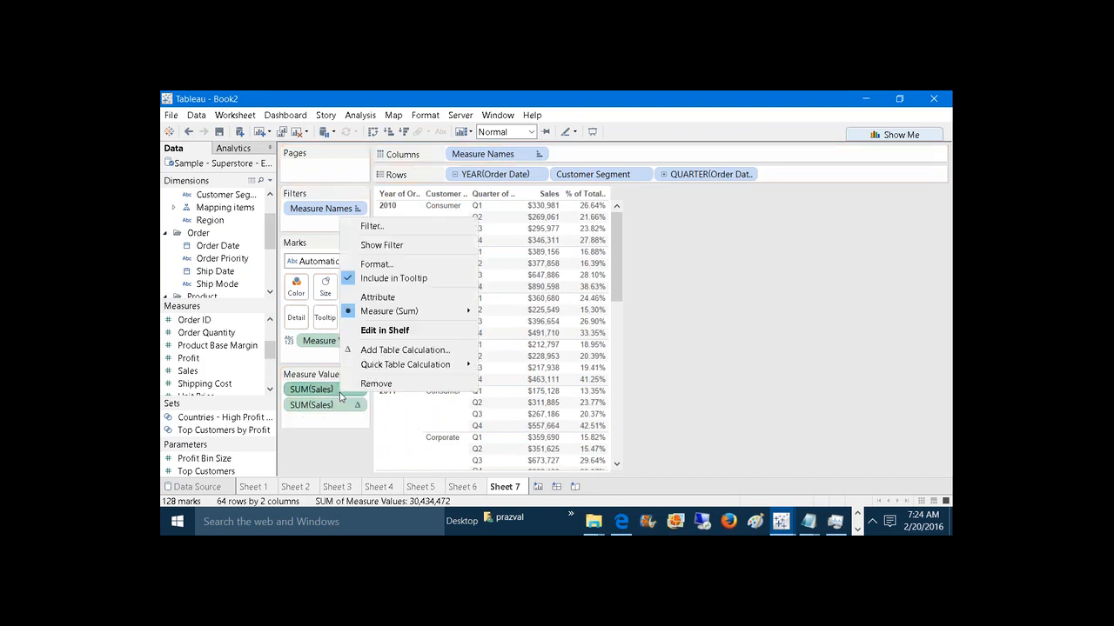
pyautogui.click(404, 350)
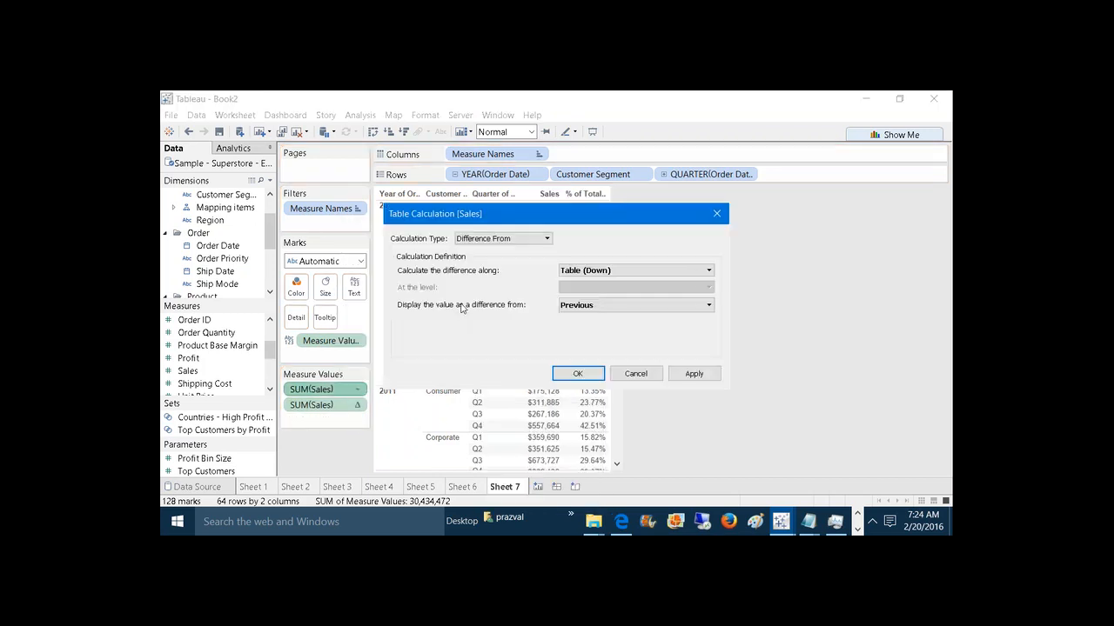
pyautogui.click(515, 240)
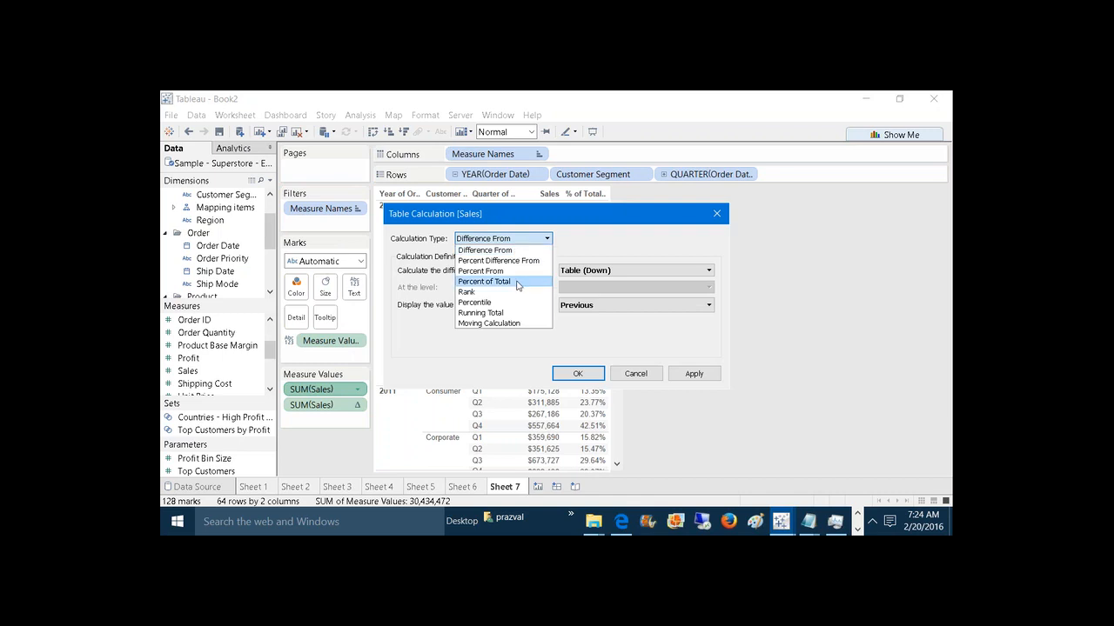
pyautogui.click(518, 283)
# Step: Address the new Sales calculation by Customer Segment and Quarter of Order Date, partitioned by Year of Order Date
pyautogui.click(571, 272)
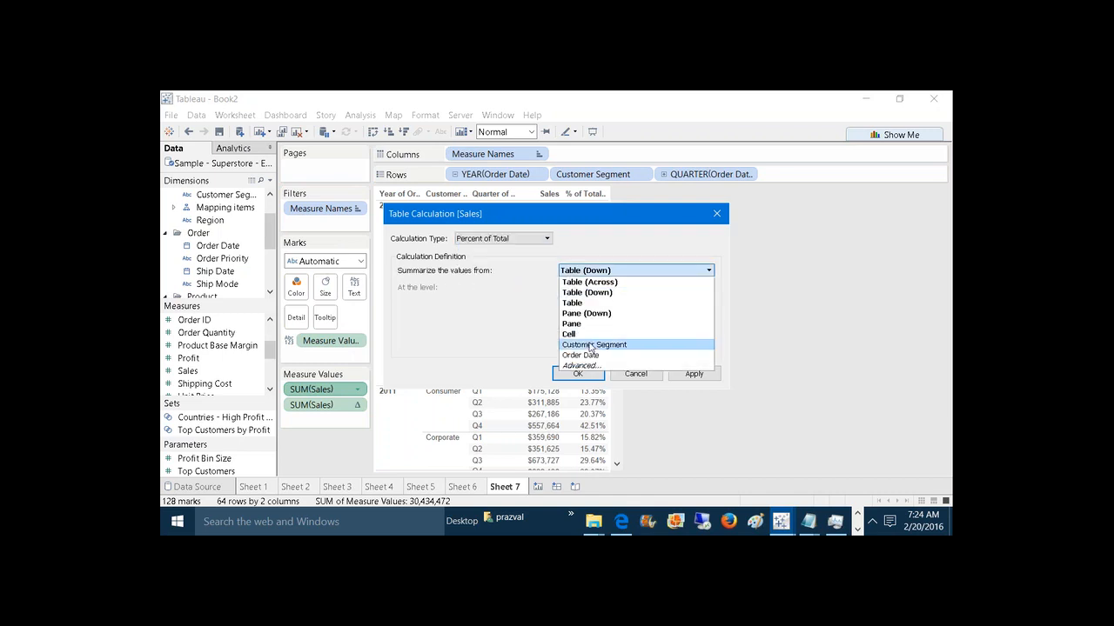
pyautogui.click(584, 365)
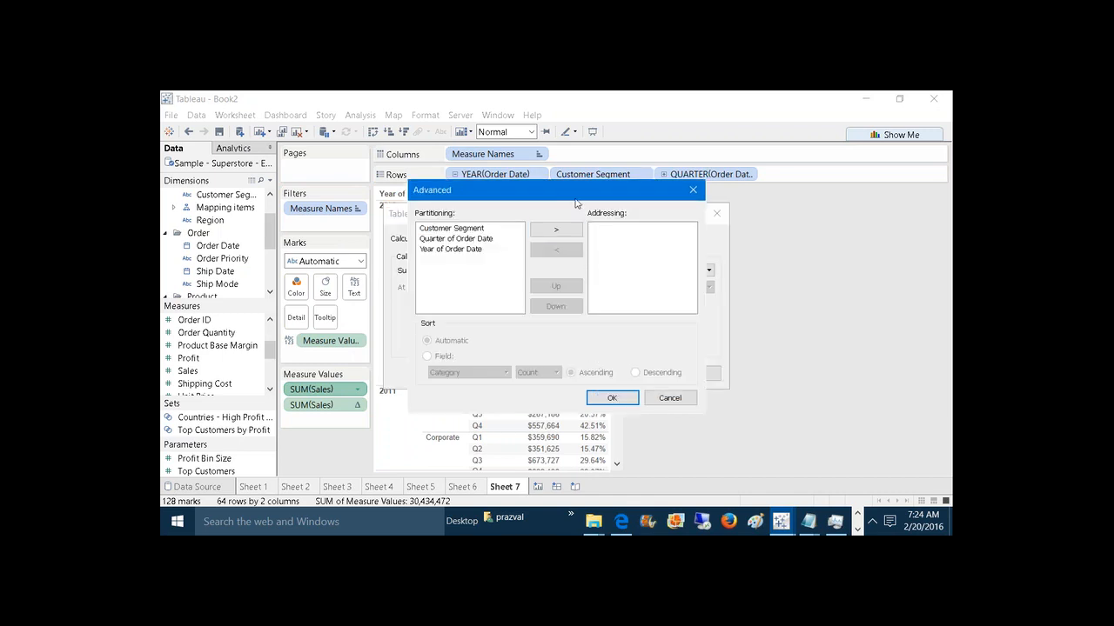
pyautogui.moveTo(571, 198); pyautogui.dragTo(615, 230)
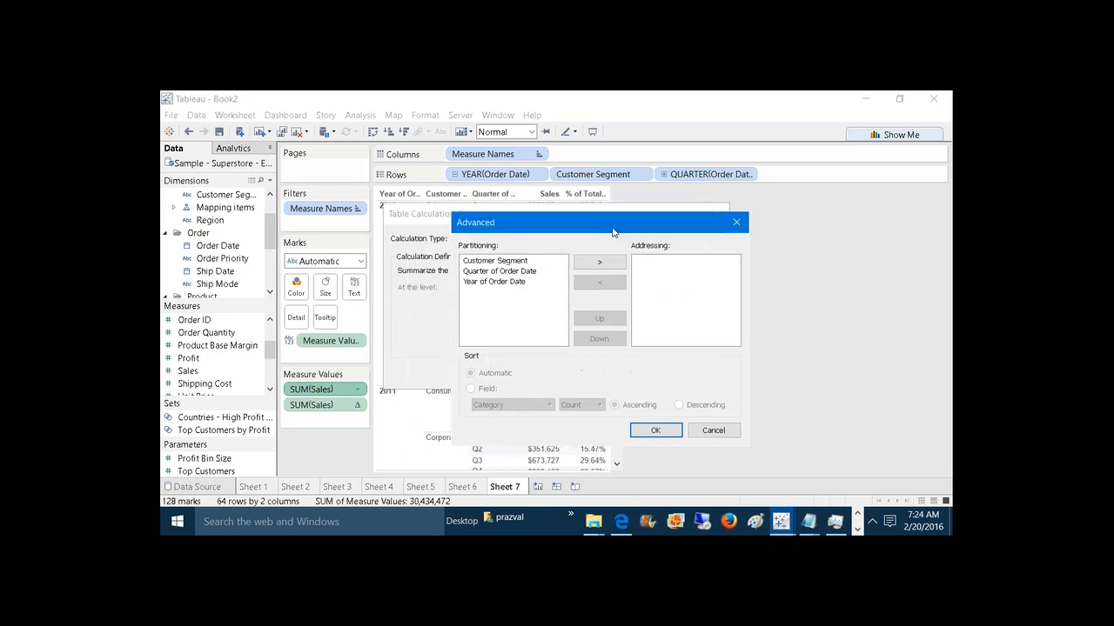
pyautogui.click(522, 261)
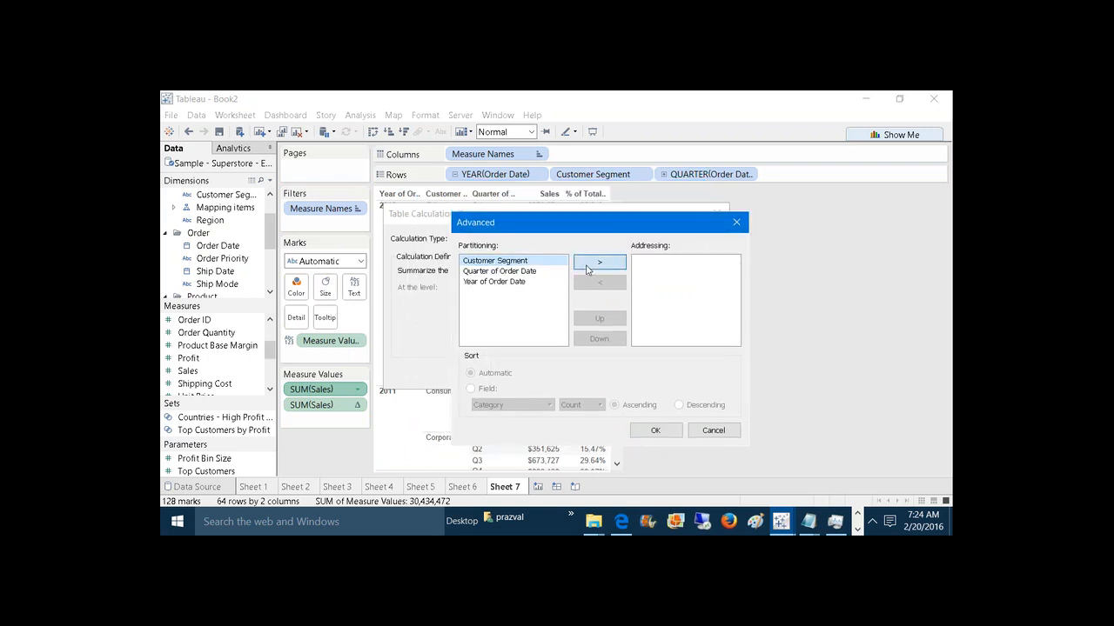
pyautogui.click(586, 265)
pyautogui.click(603, 264)
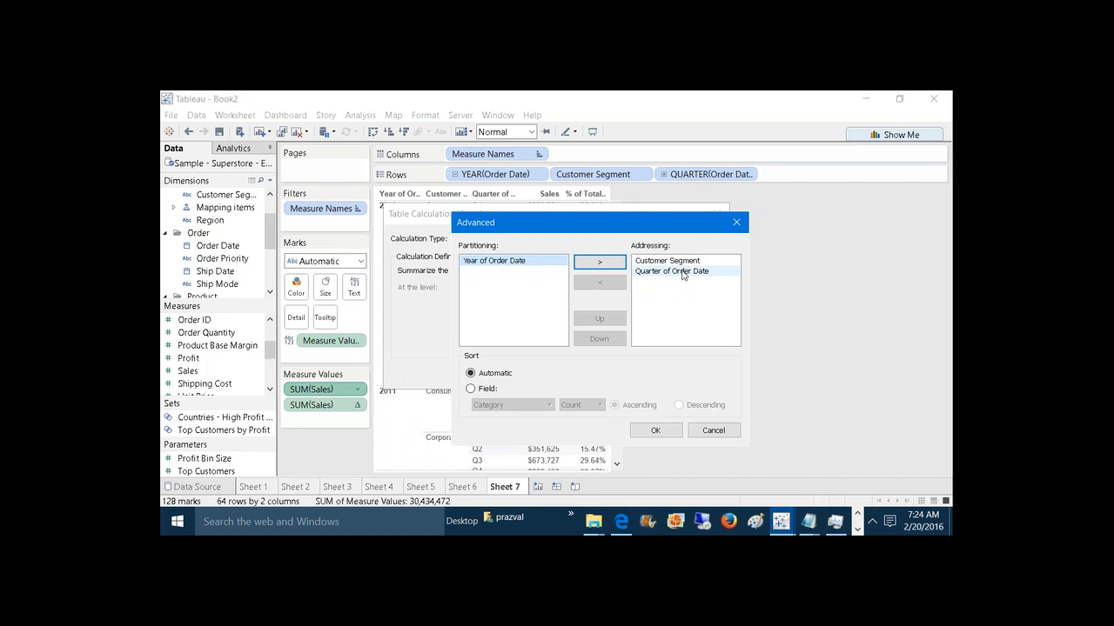
pyautogui.click(659, 430)
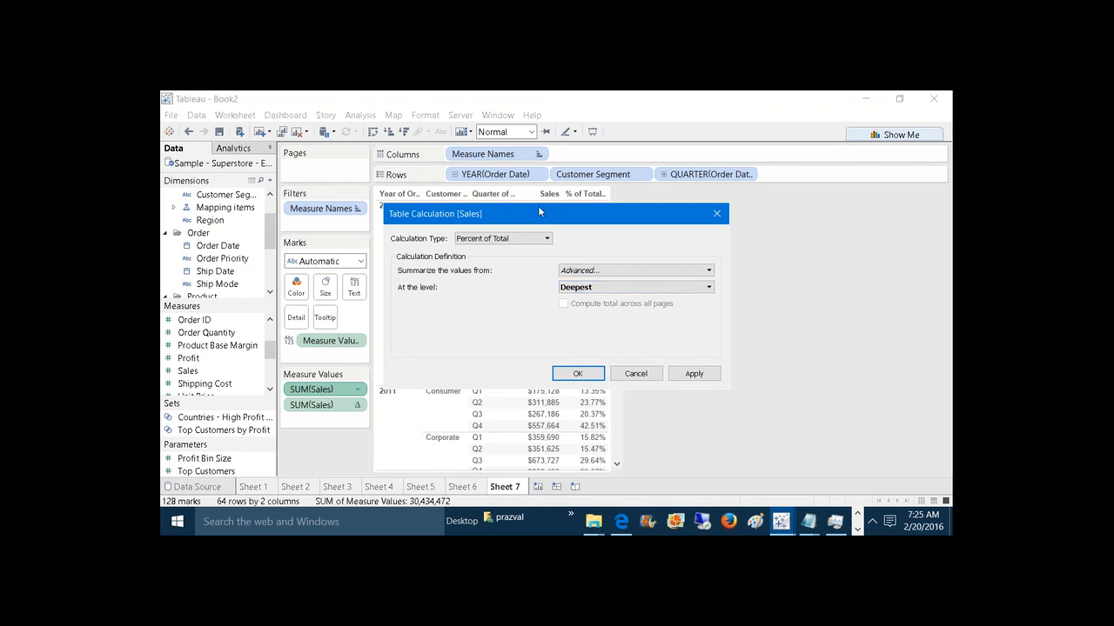
# Step: Try the Customer Segment level for the new calculation, set the level back to Deepest and apply it
pyautogui.moveTo(537, 212); pyautogui.dragTo(777, 222)
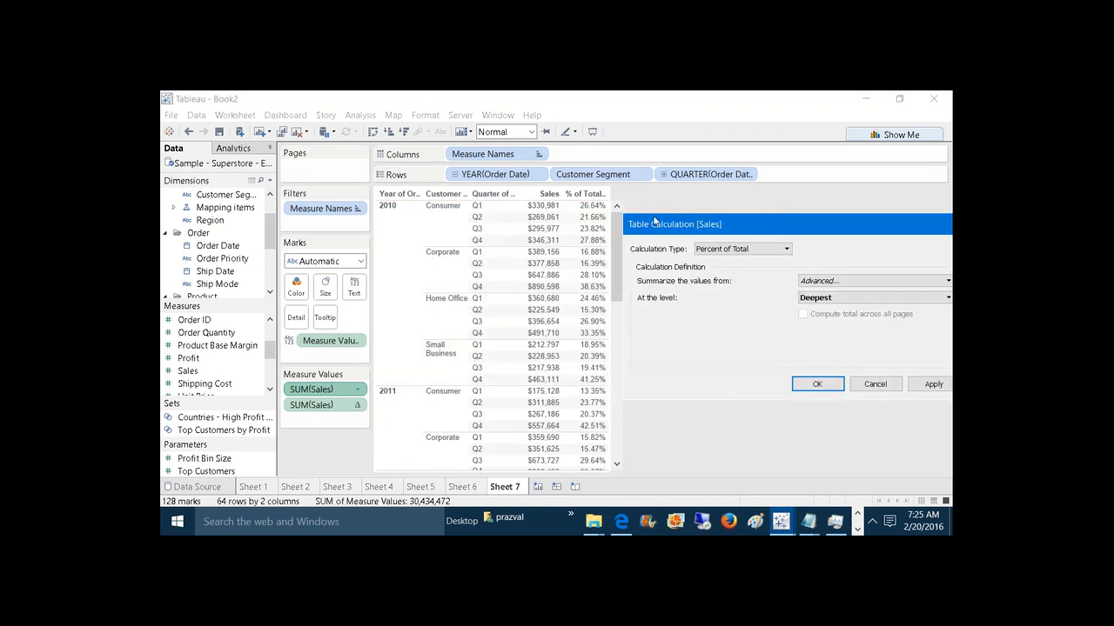
pyautogui.moveTo(663, 225); pyautogui.dragTo(570, 211)
pyautogui.click(732, 287)
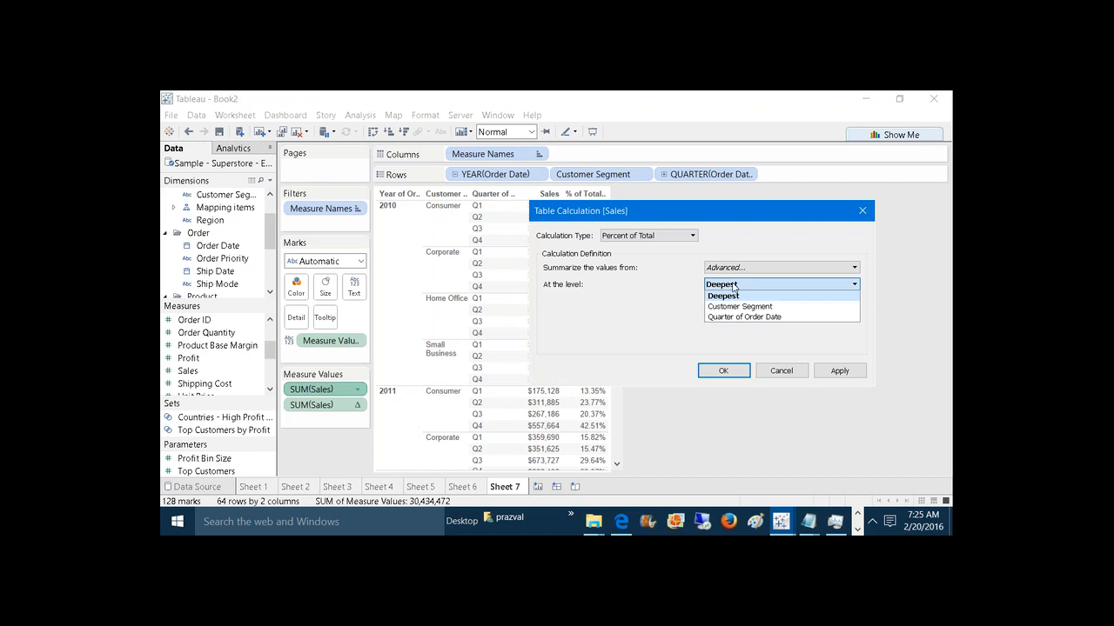
pyautogui.click(737, 307)
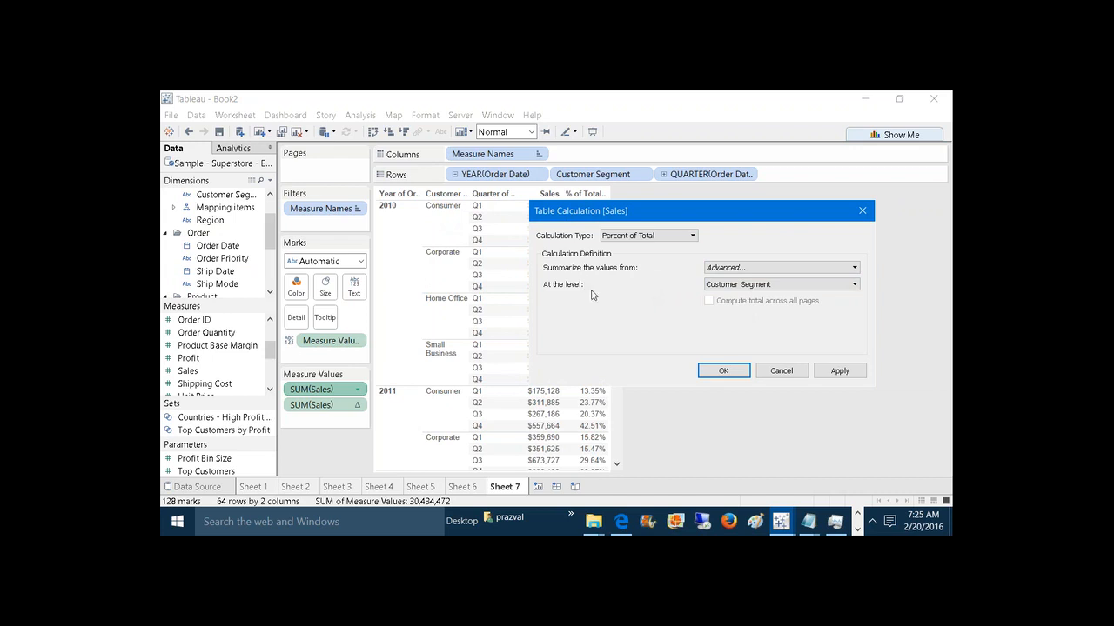
pyautogui.click(719, 288)
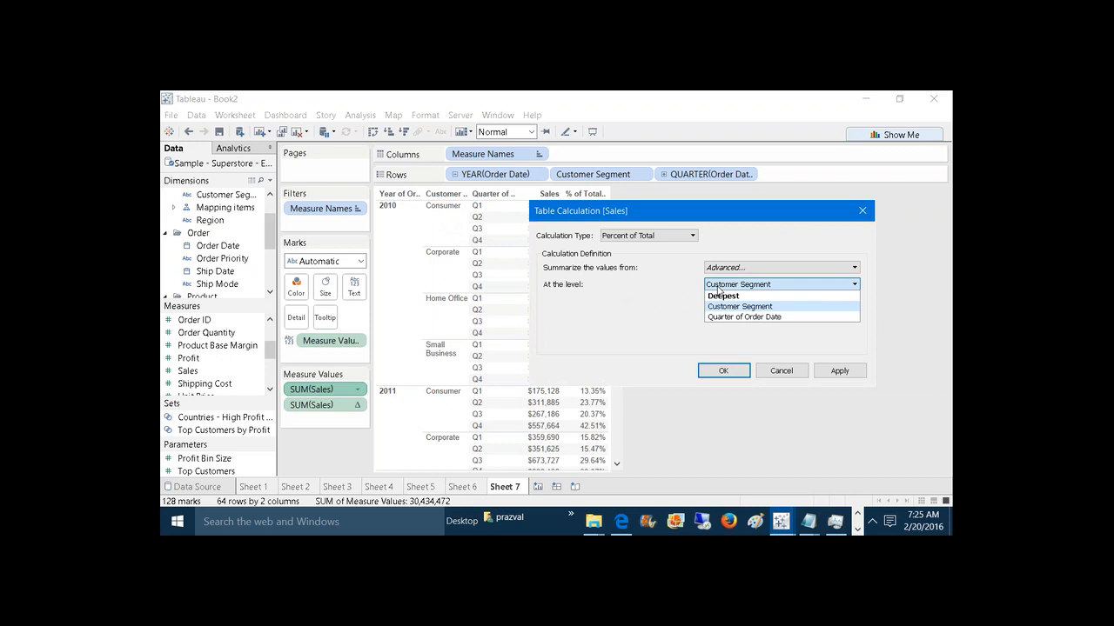
pyautogui.click(723, 295)
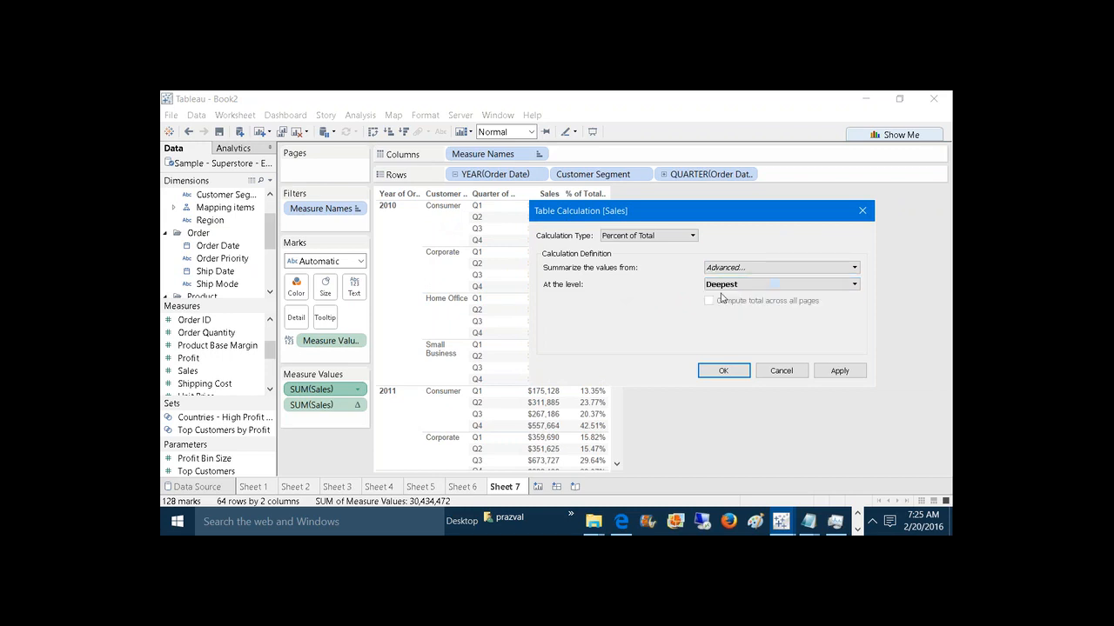
pyautogui.click(842, 373)
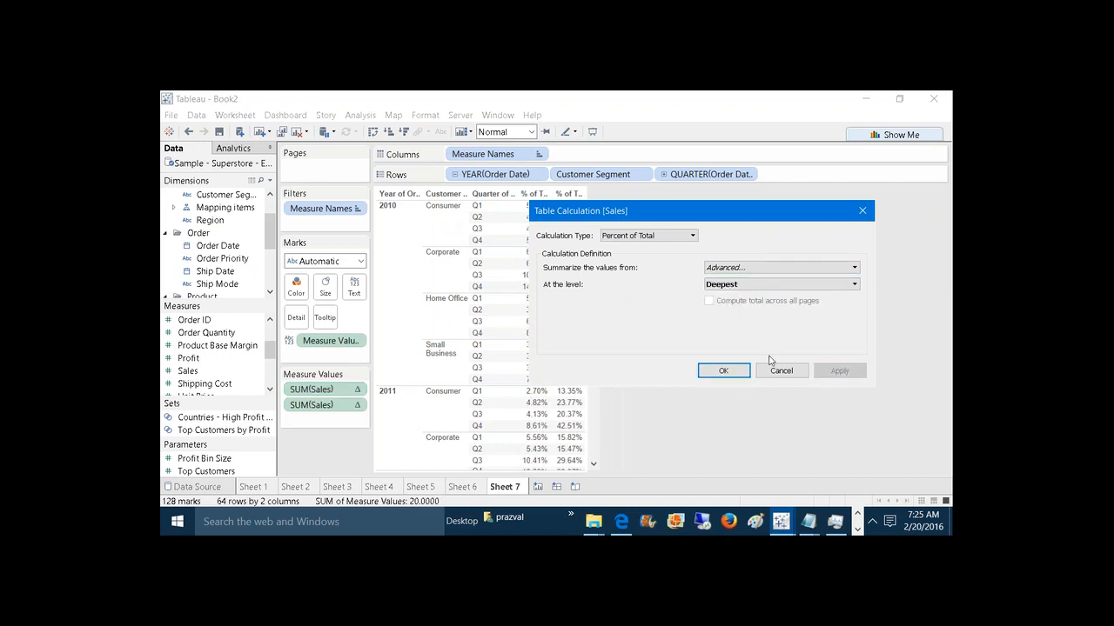
pyautogui.click(722, 370)
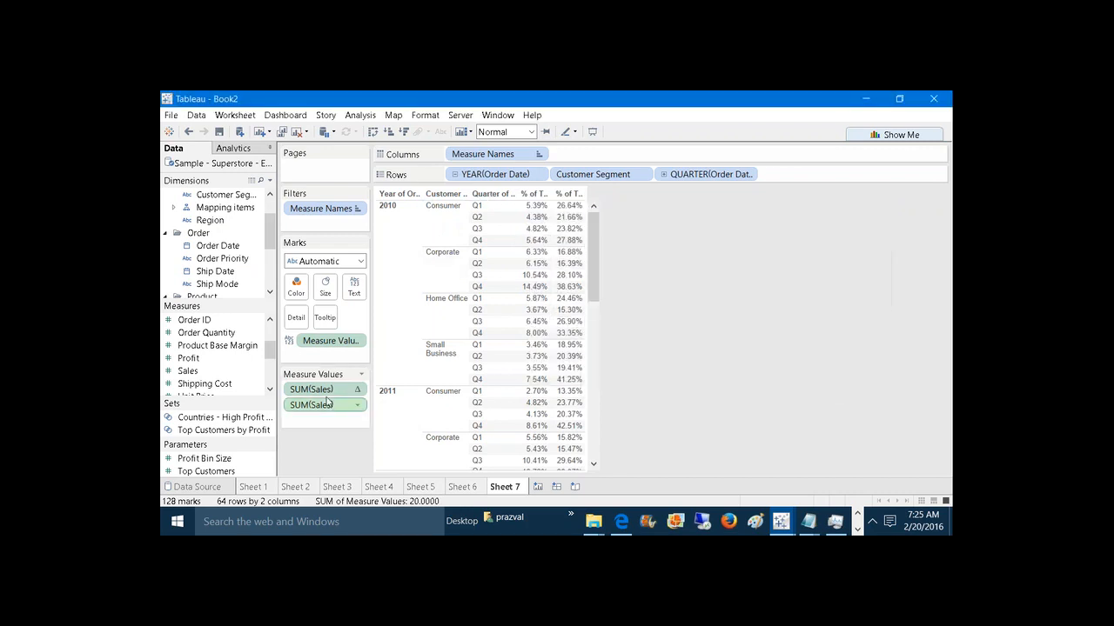
# Step: Place the quarter-addressed Sales percentage first among the measure values and highlight the 2010 Consumer rows and all 2010 rows to compare both columns
pyautogui.moveTo(327, 401); pyautogui.dragTo(323, 384)
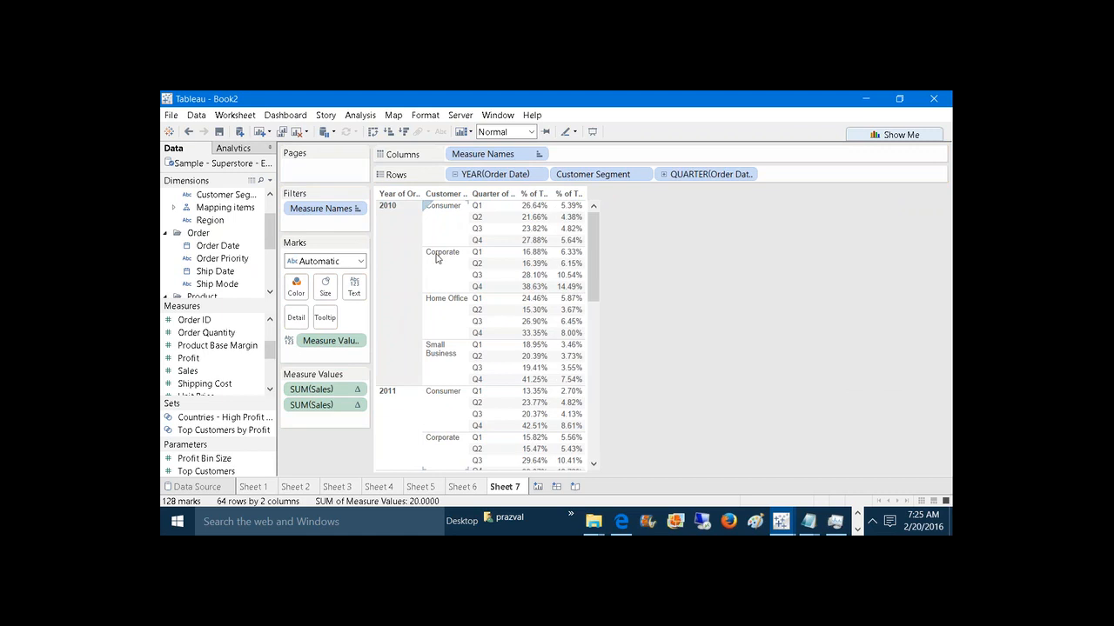
pyautogui.click(460, 226)
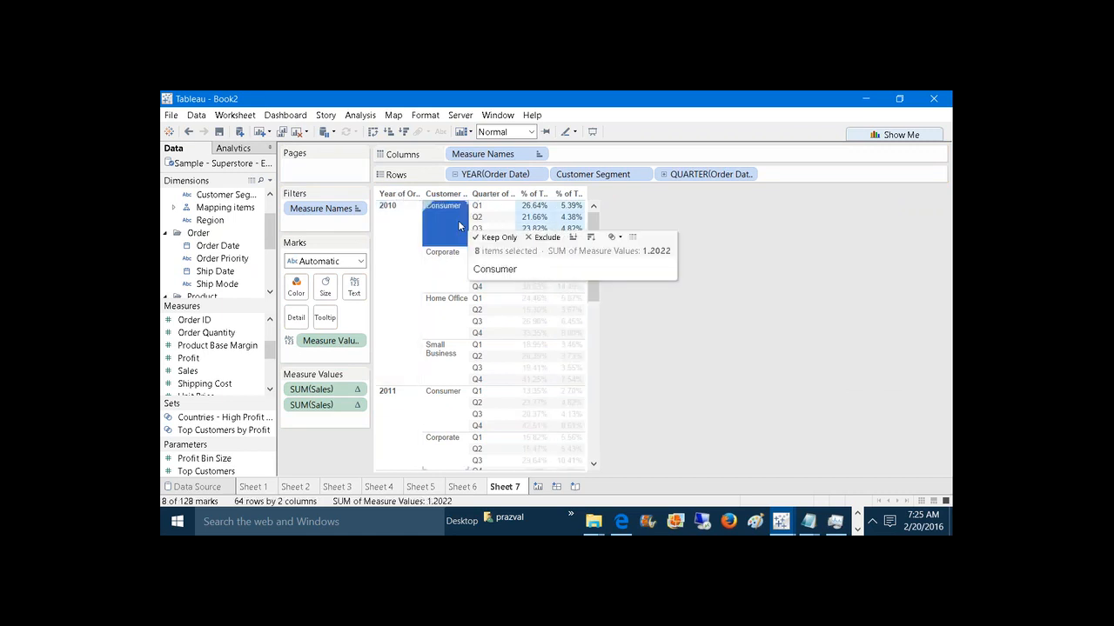
pyautogui.click(403, 240)
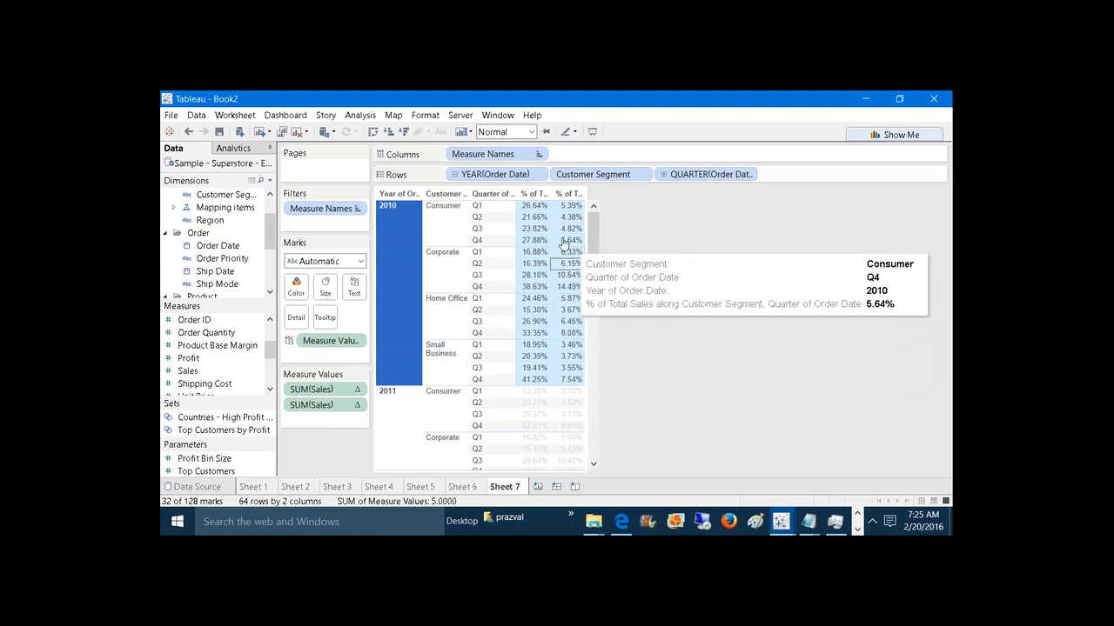
pyautogui.click(654, 246)
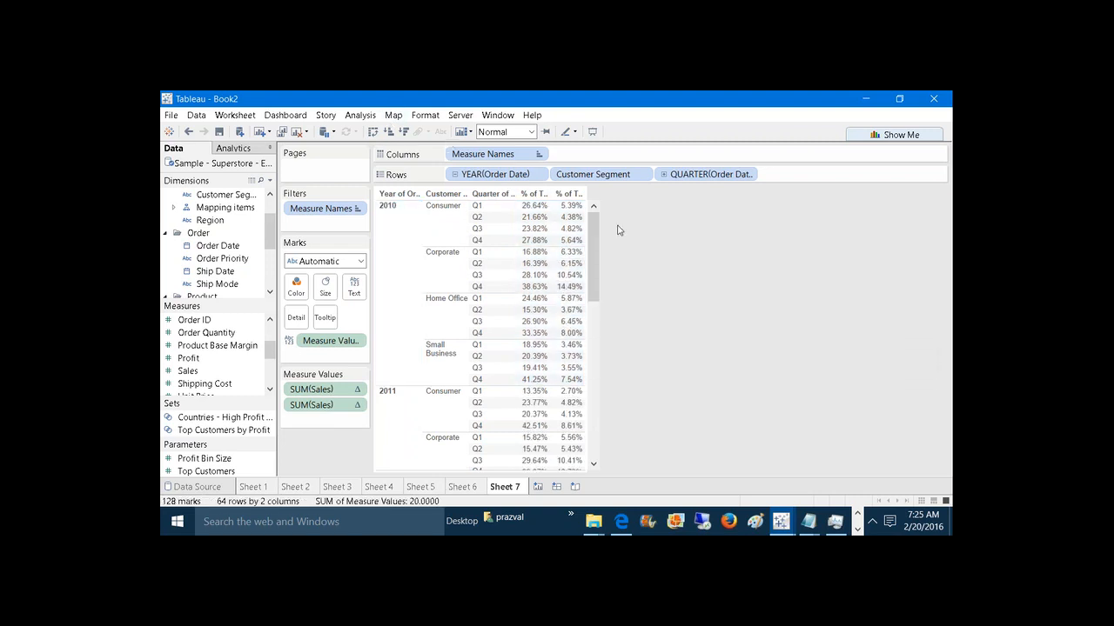
# Step: Add all subtotals to the table
pyautogui.click(367, 118)
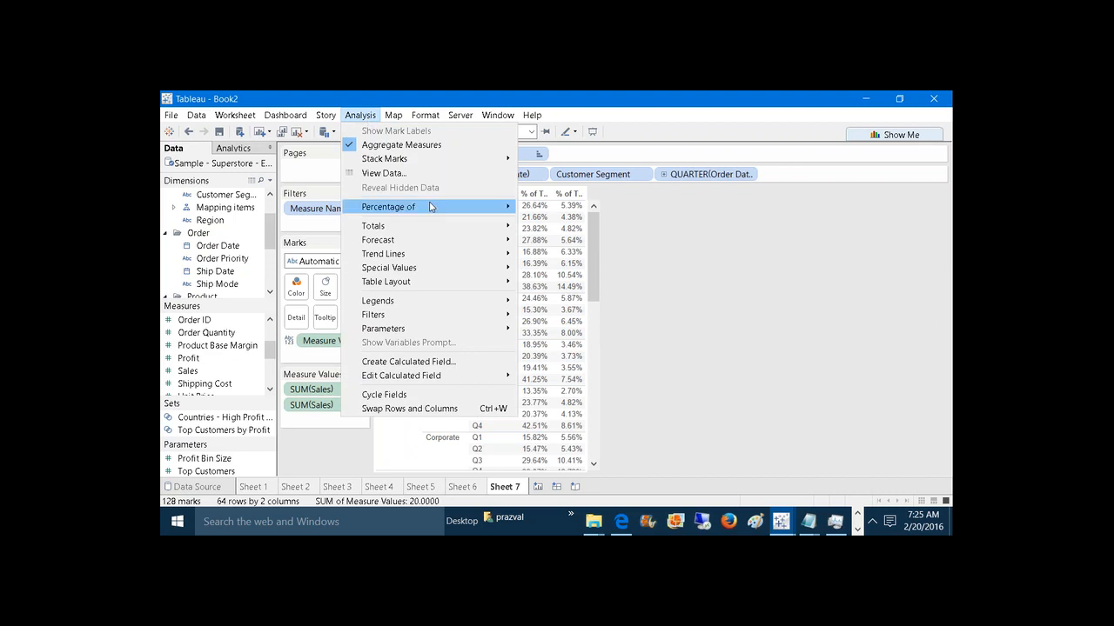
pyautogui.moveTo(444, 227)
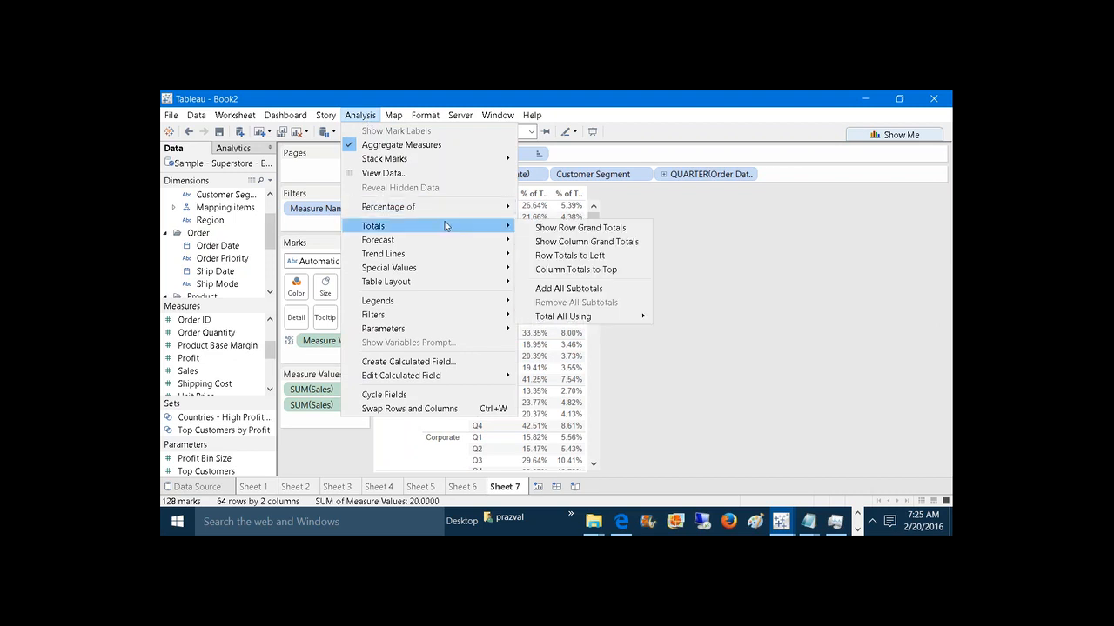
pyautogui.click(568, 288)
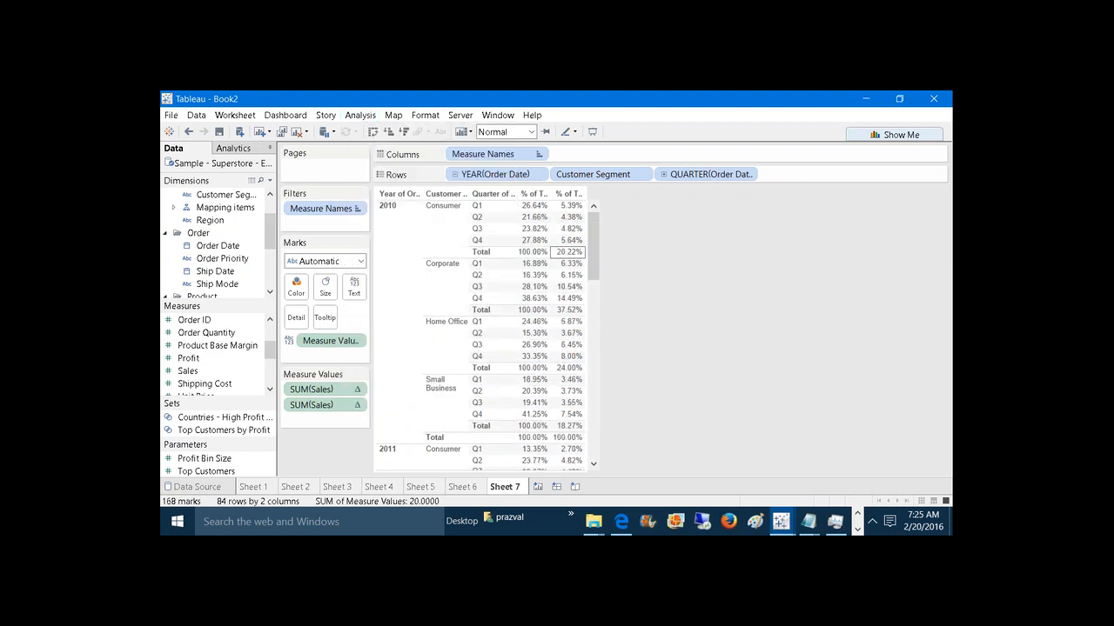
# Step: Highlight the 2010 and 2011 rows in turn to compare the segment and year subtotals of both percentages, and clear the selection
pyautogui.click(397, 228)
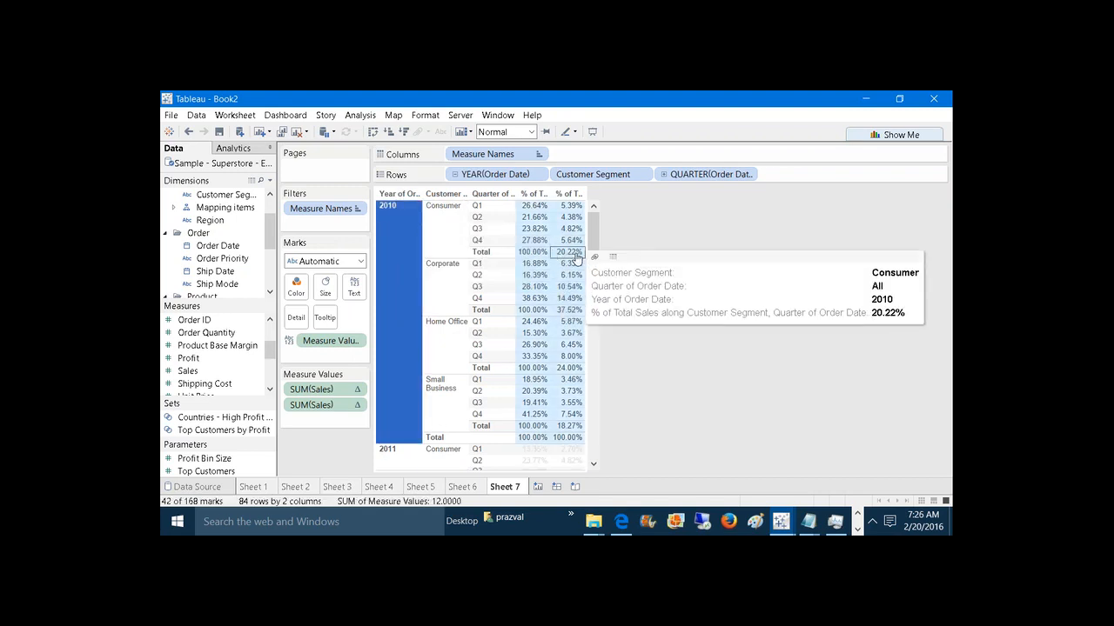
pyautogui.moveTo(577, 326)
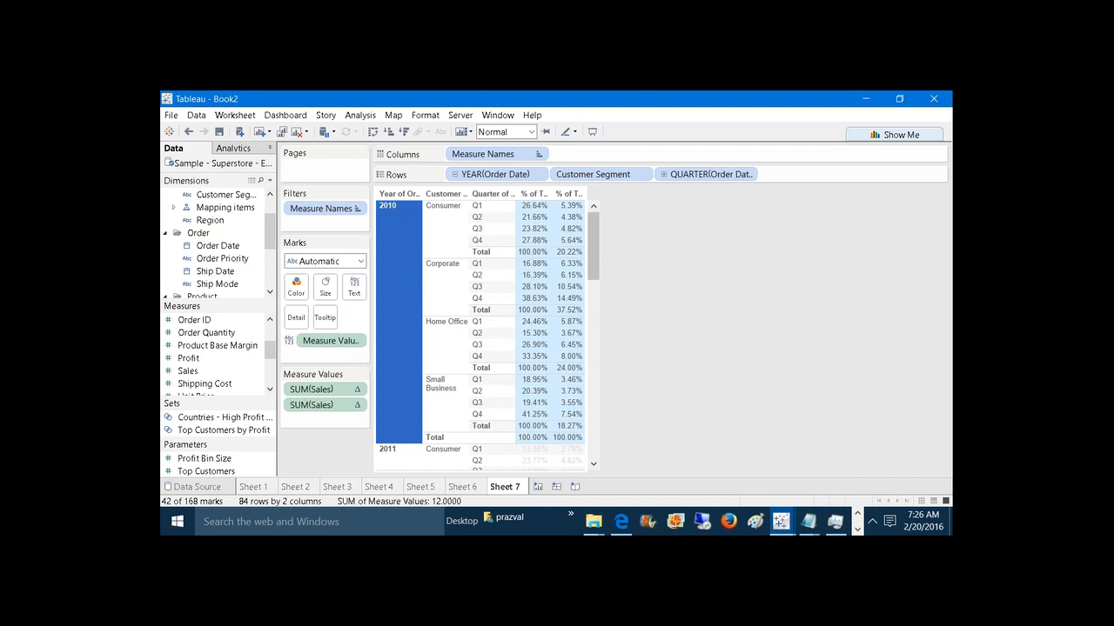
pyautogui.moveTo(591, 276); pyautogui.dragTo(626, 313)
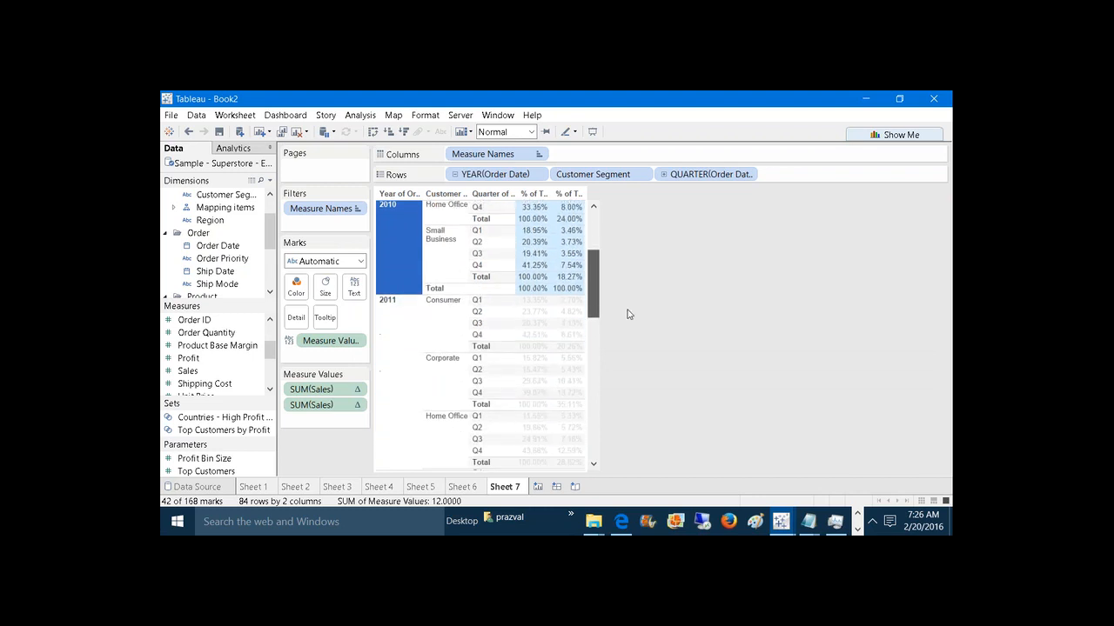
pyautogui.click(399, 343)
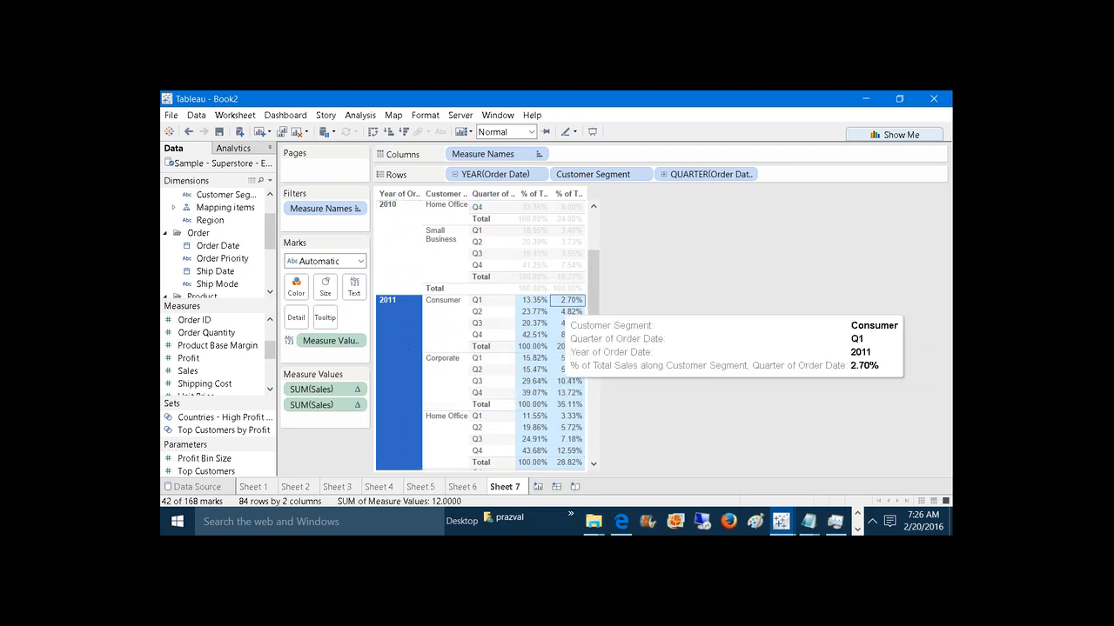
pyautogui.click(667, 274)
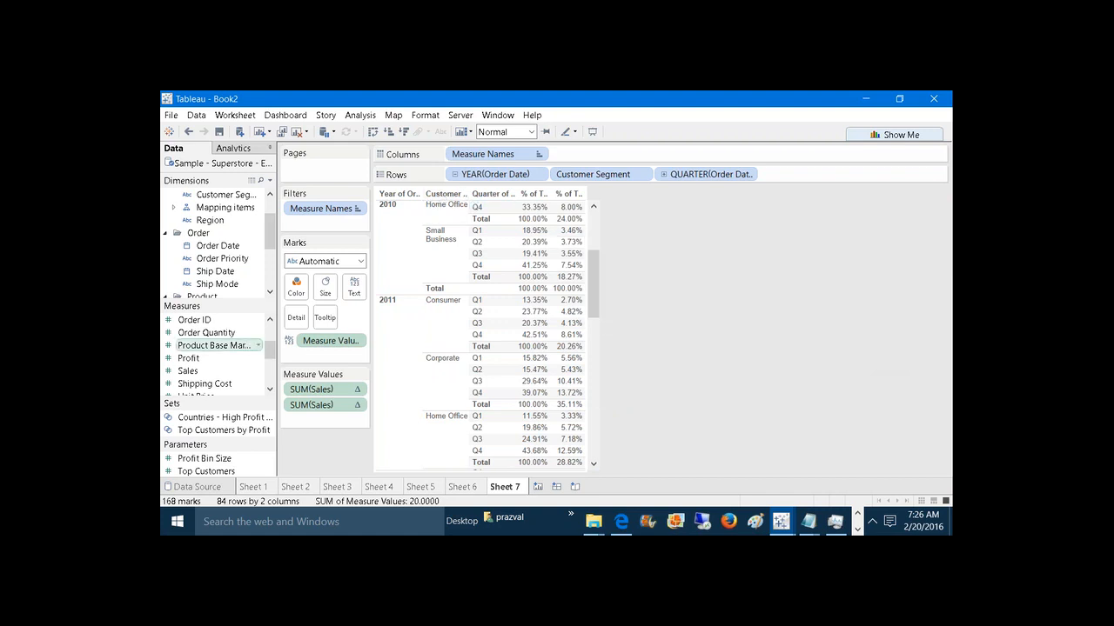
# Step: Add Sales as a third measure value and give it a Percent of Total table calculation
pyautogui.moveTo(192, 372); pyautogui.dragTo(304, 421)
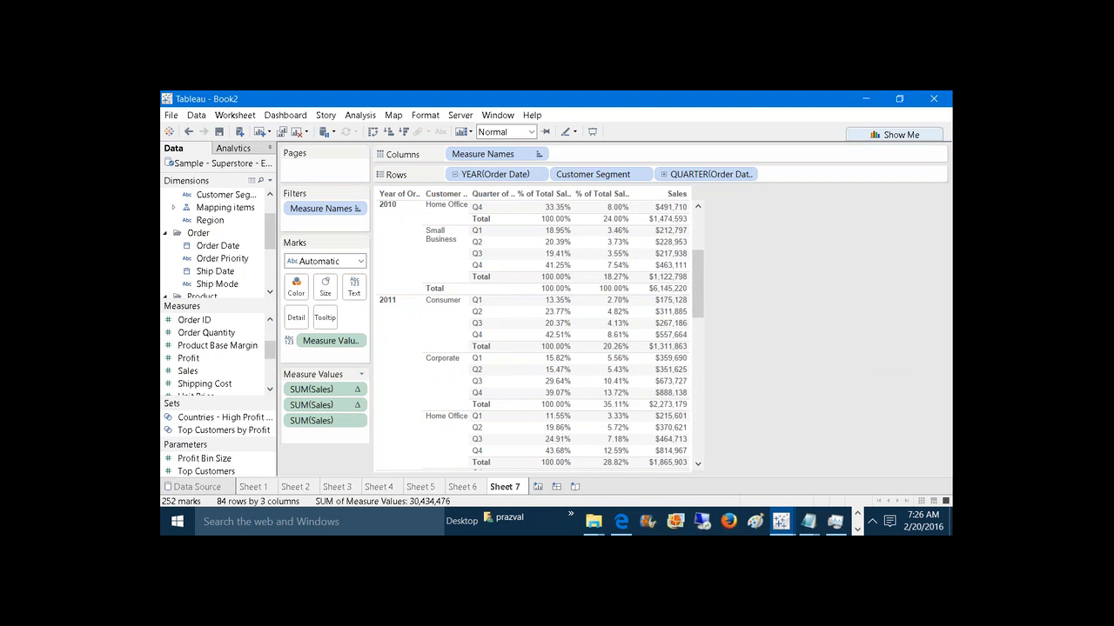
pyautogui.rightClick(307, 424)
pyautogui.click(370, 363)
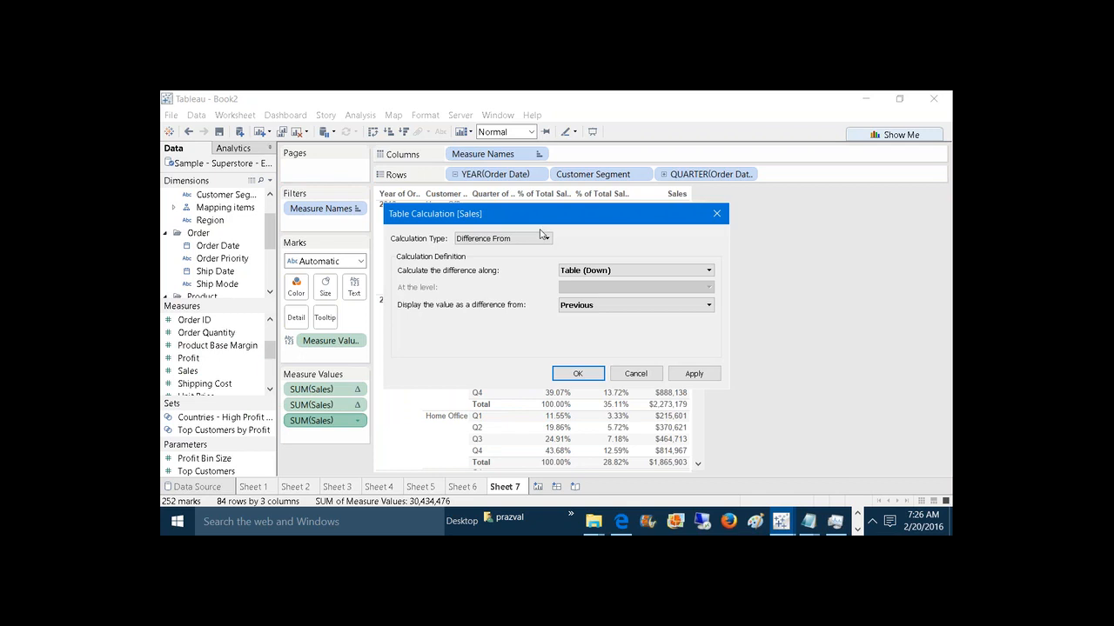
pyautogui.click(543, 238)
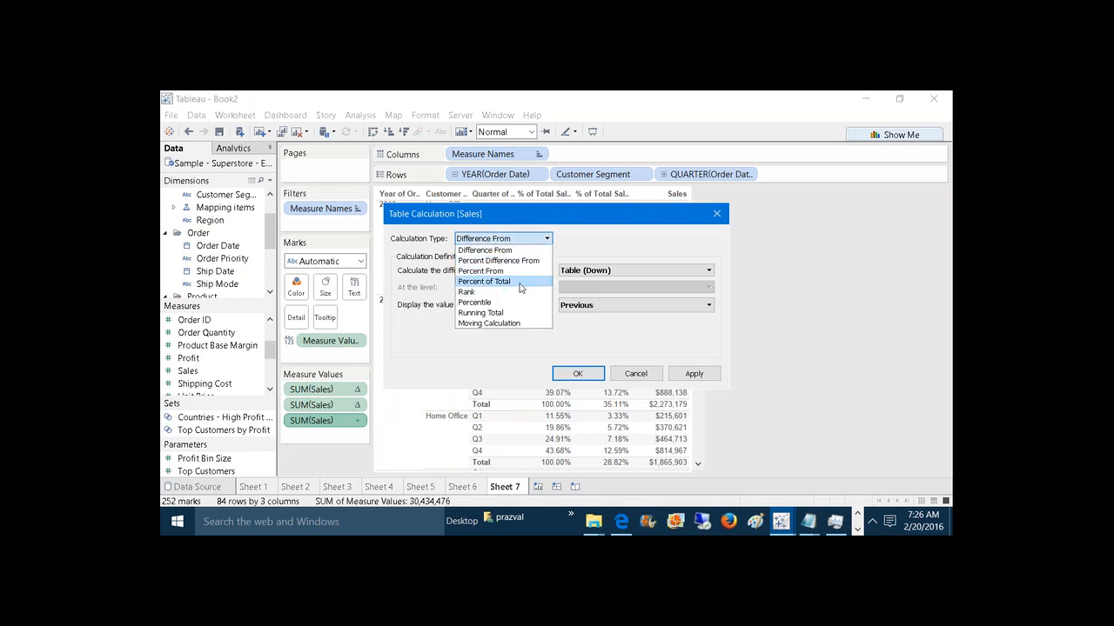
pyautogui.click(520, 281)
pyautogui.click(537, 241)
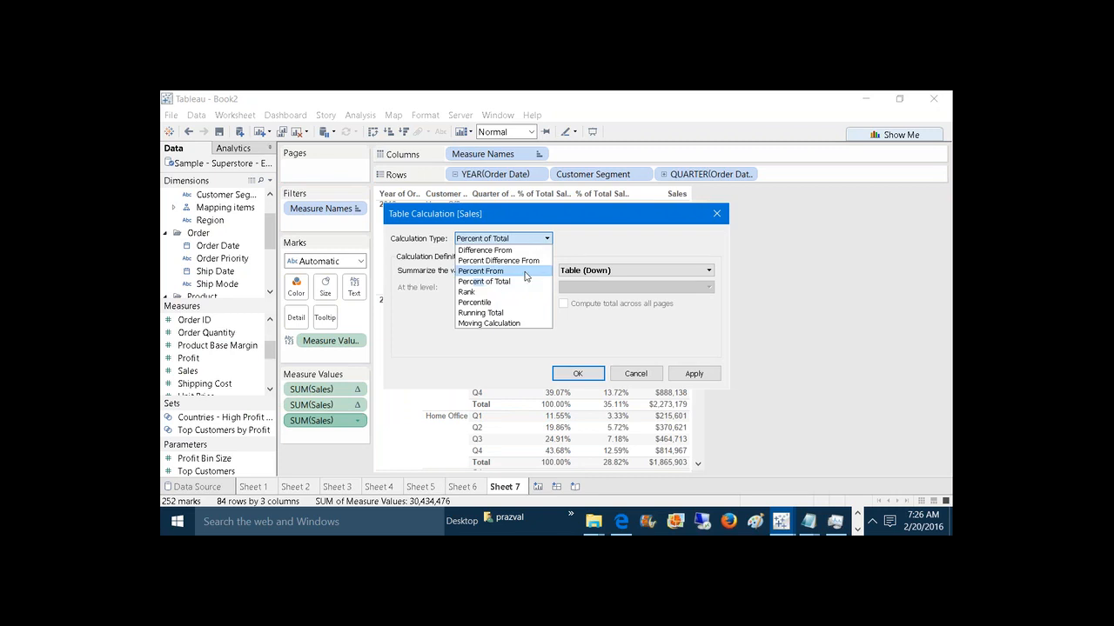
pyautogui.click(522, 282)
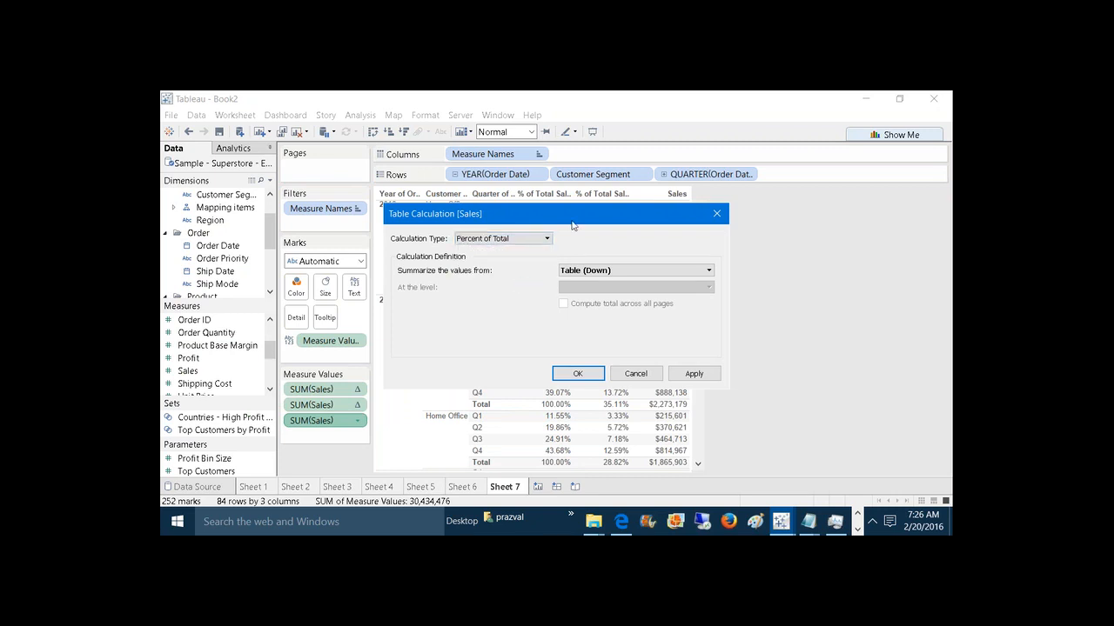
pyautogui.moveTo(574, 226); pyautogui.dragTo(826, 273)
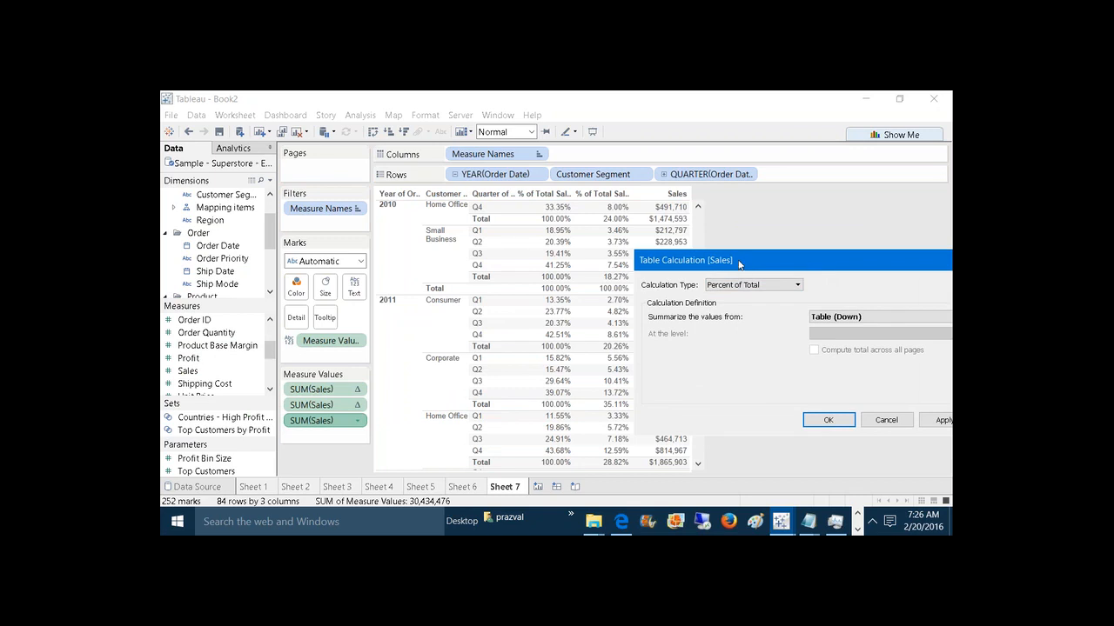
pyautogui.moveTo(738, 264); pyautogui.dragTo(613, 226)
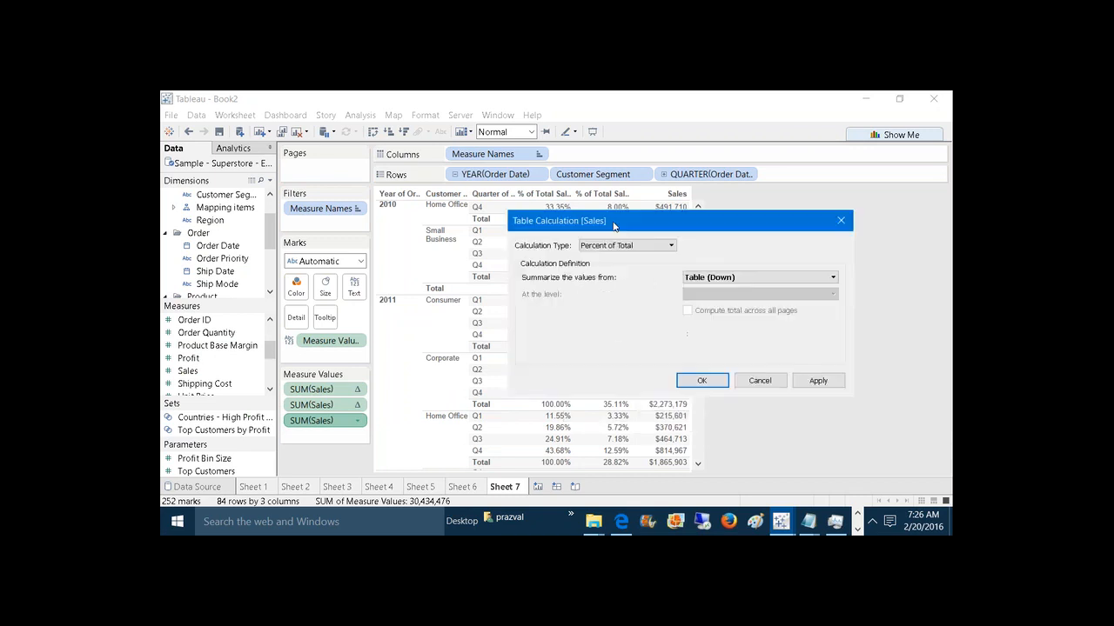
# Step: Set the third calculation's advanced addressing to Year of Order Date, Customer Segment and Quarter of Order Date, and apply it
pyautogui.click(718, 278)
pyautogui.click(714, 373)
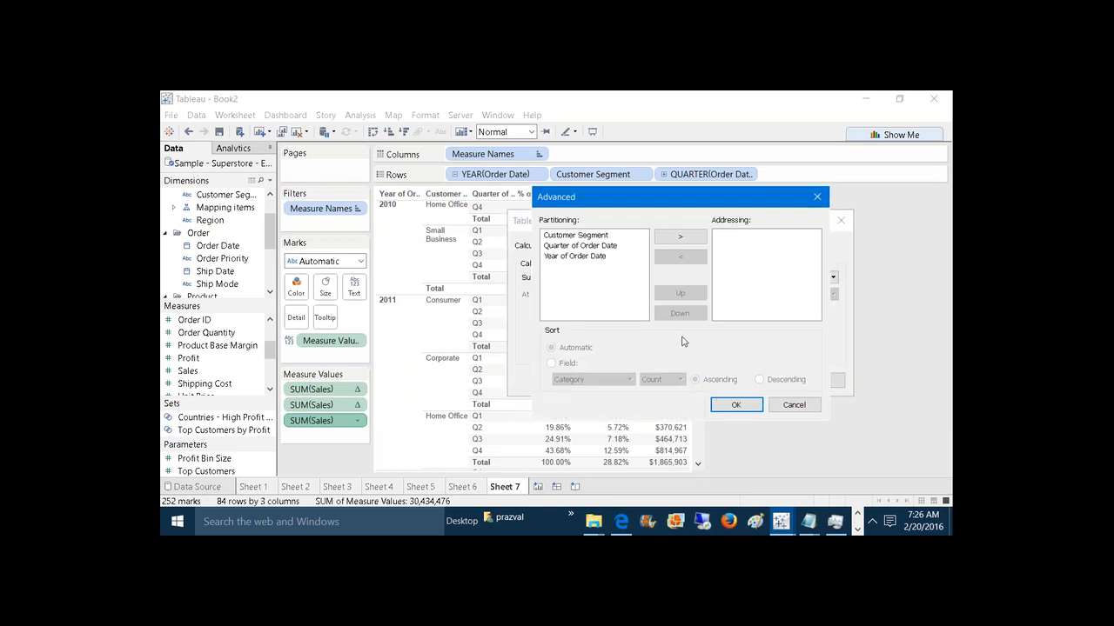
pyautogui.click(582, 256)
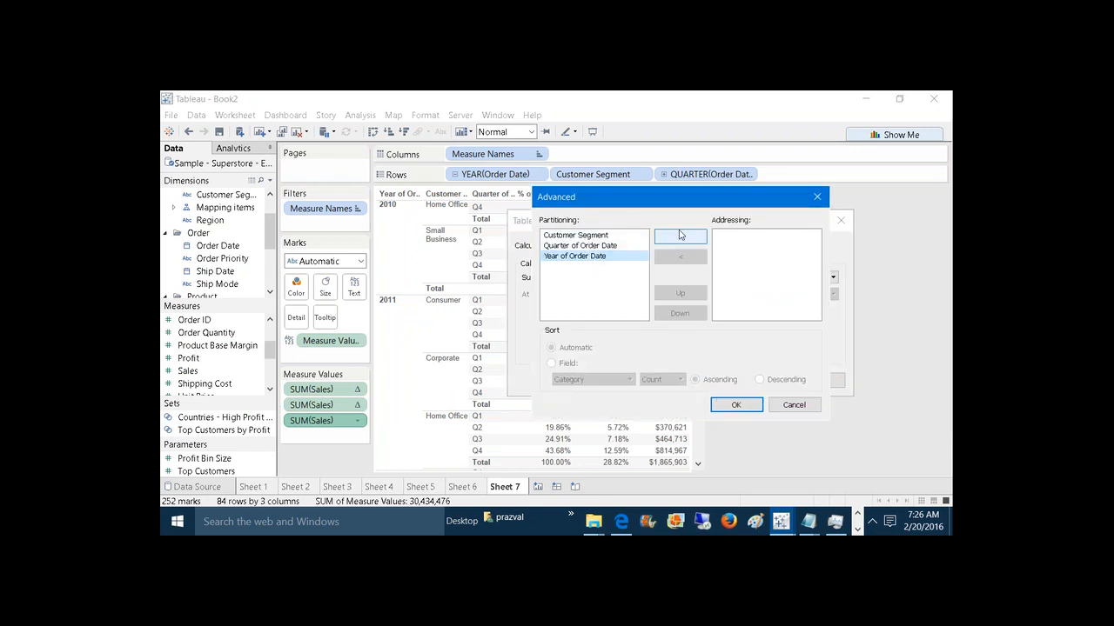
pyautogui.click(688, 239)
pyautogui.click(629, 235)
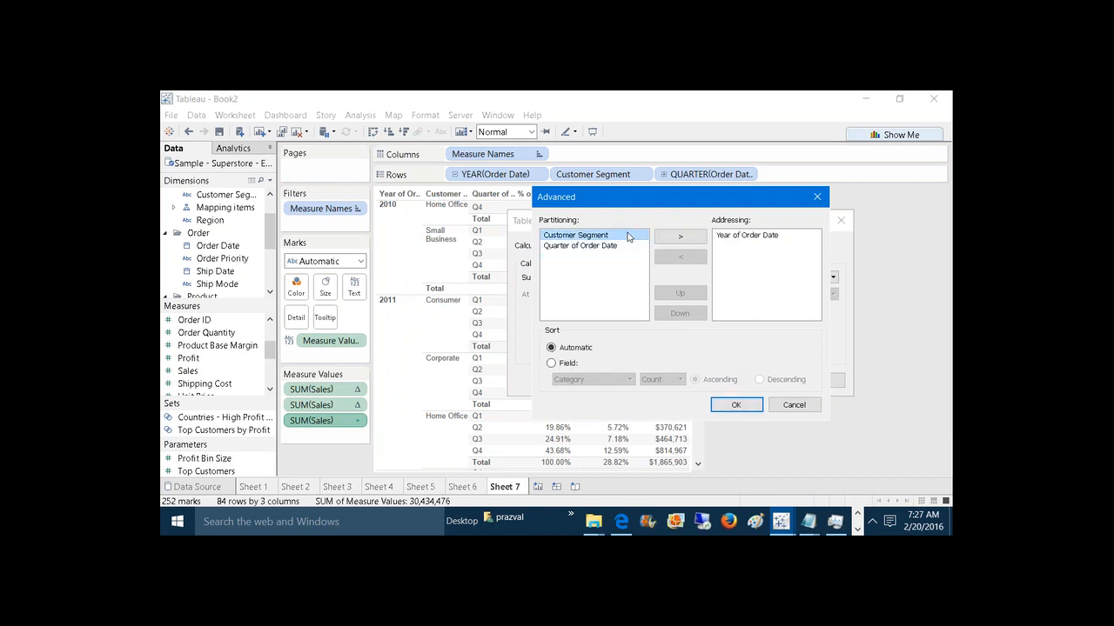
pyautogui.click(671, 240)
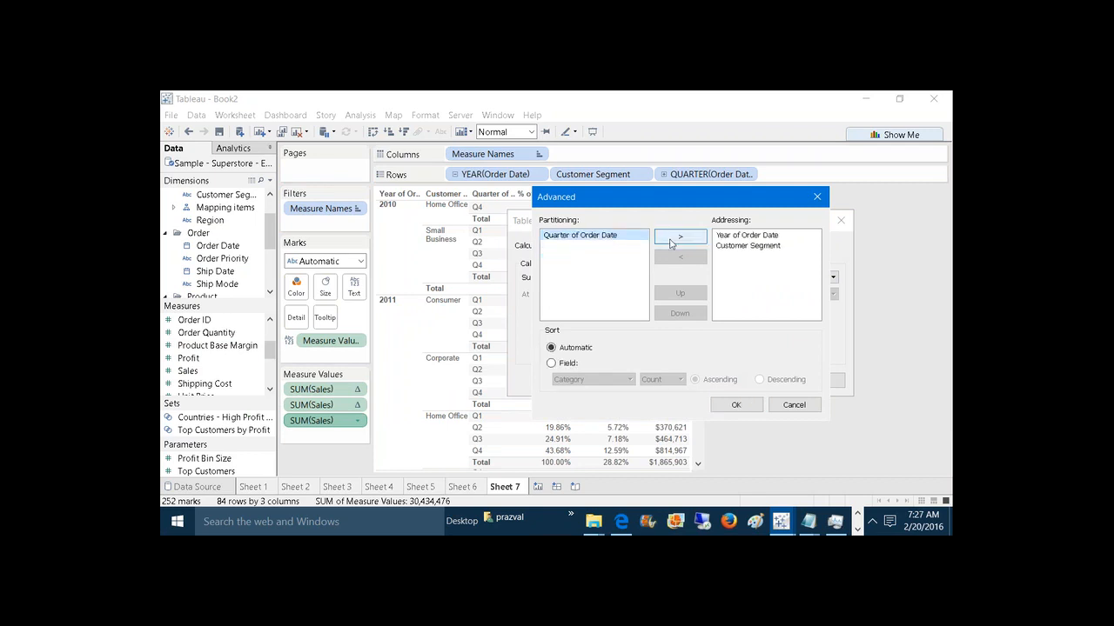
pyautogui.click(670, 241)
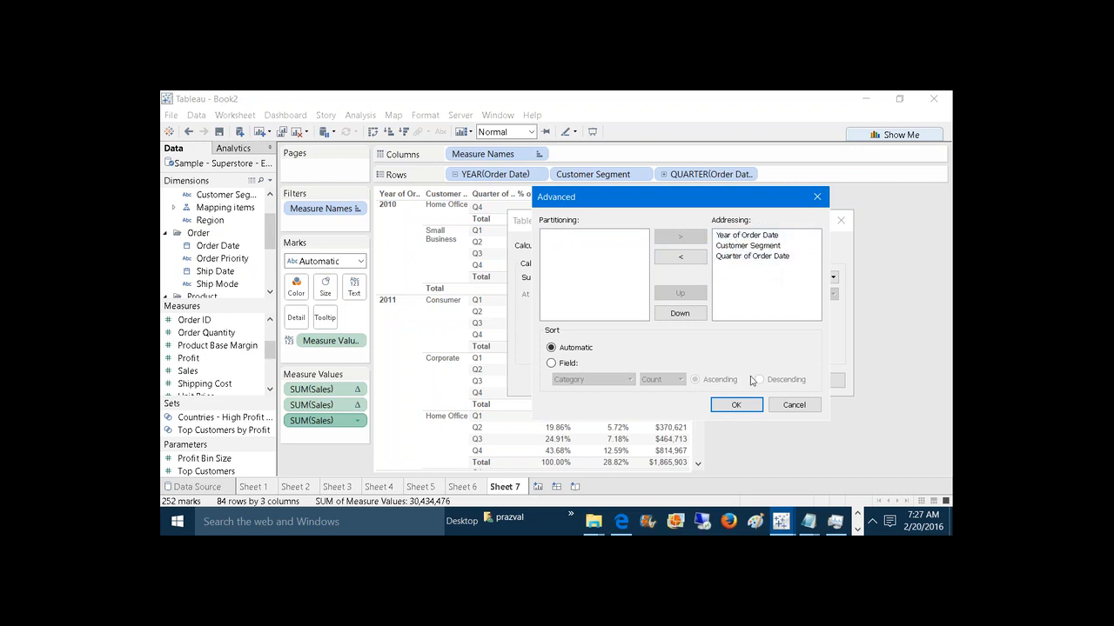
pyautogui.click(735, 405)
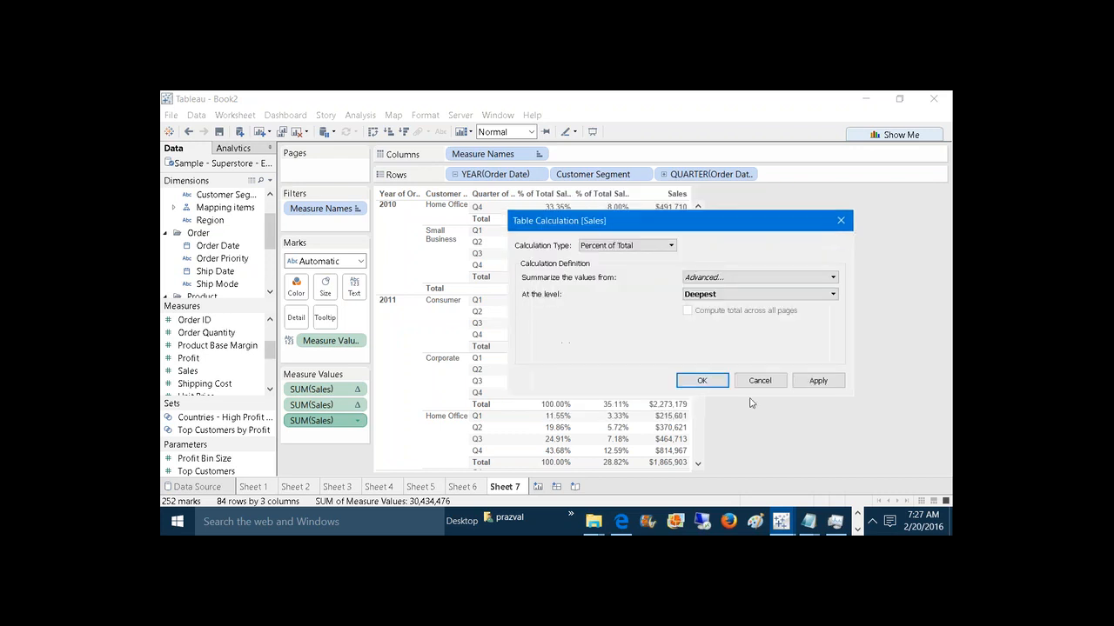
pyautogui.click(801, 382)
pyautogui.click(703, 381)
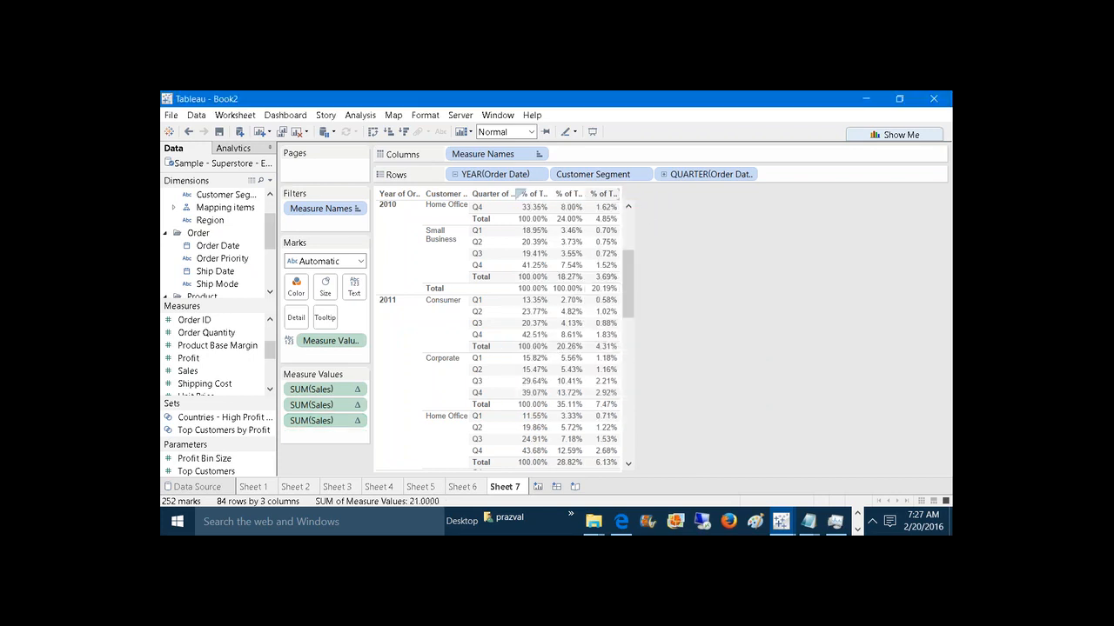
# Step: Widen the percentage columns and look through the third percentage for 2010 to 2013
pyautogui.moveTo(618, 194); pyautogui.dragTo(654, 193)
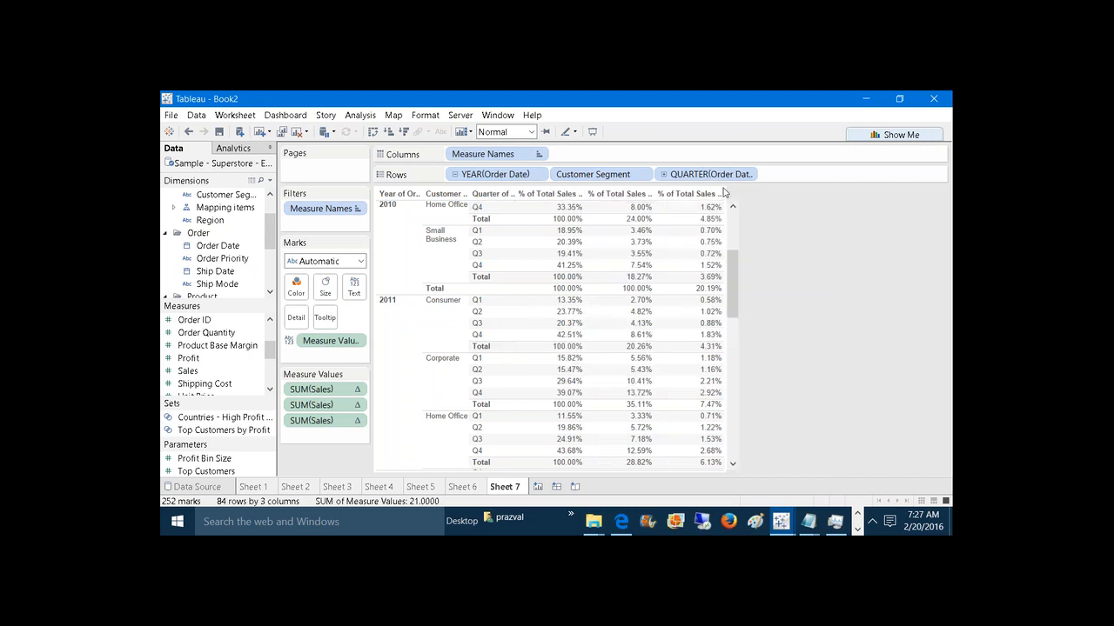
pyautogui.click(697, 196)
pyautogui.click(796, 309)
pyautogui.moveTo(737, 293); pyautogui.dragTo(768, 469)
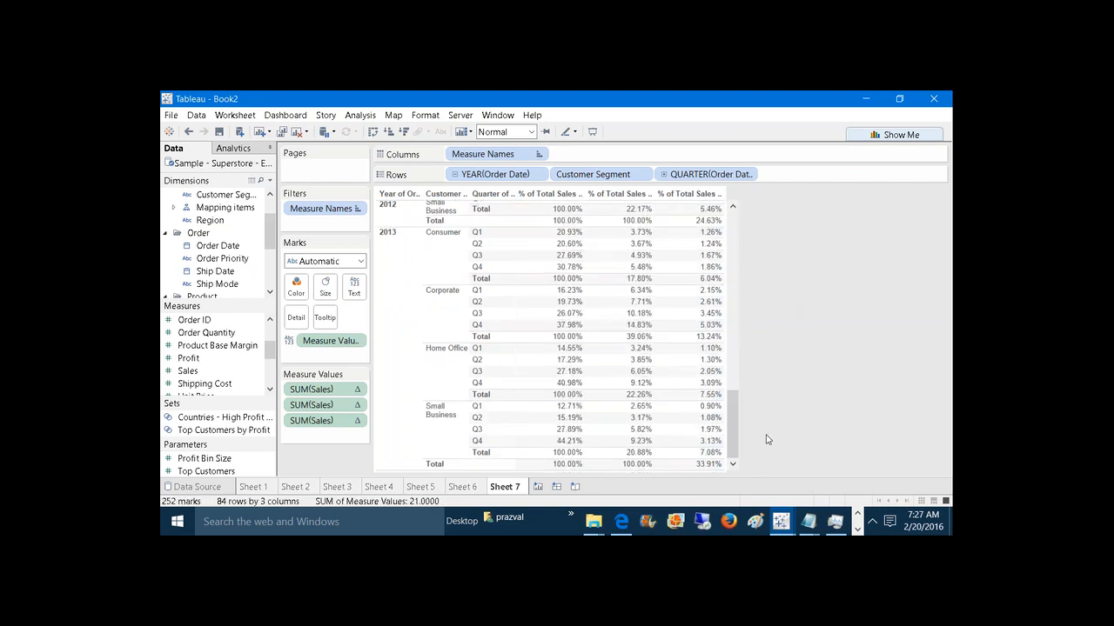
pyautogui.moveTo(732, 424); pyautogui.dragTo(754, 238)
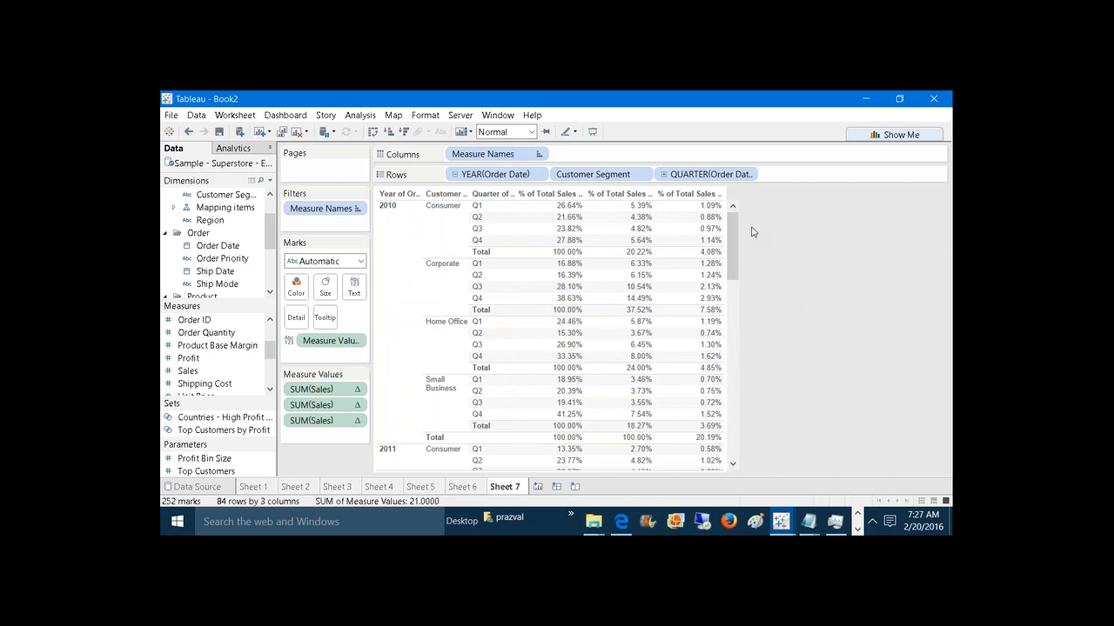
# Step: Create a new worksheet with the year and month of Order Date on rows
pyautogui.click(538, 486)
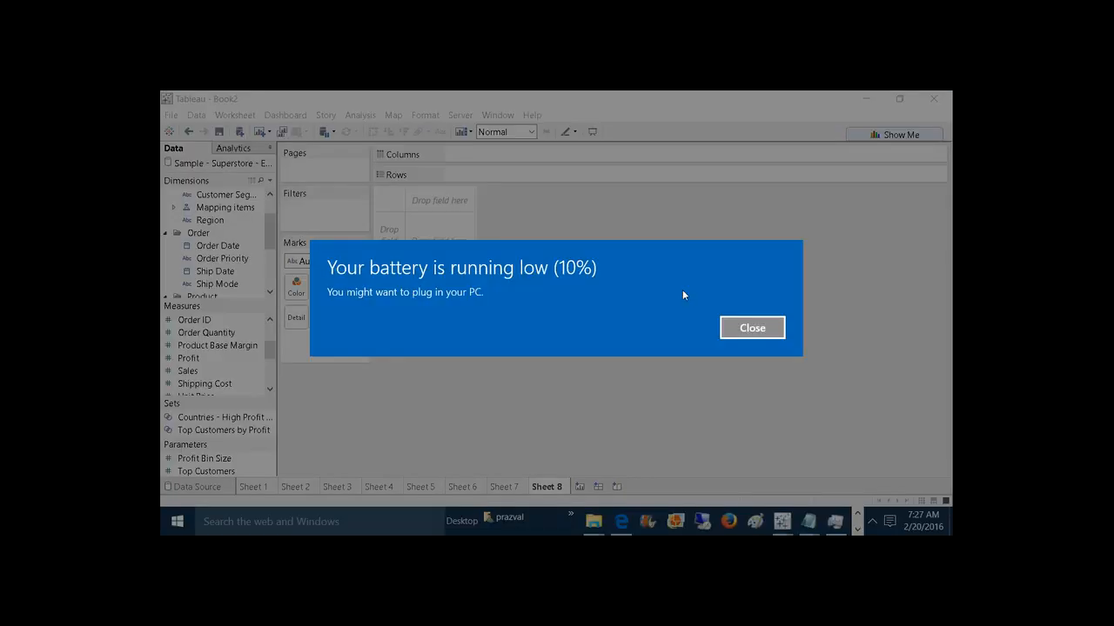
pyautogui.click(737, 327)
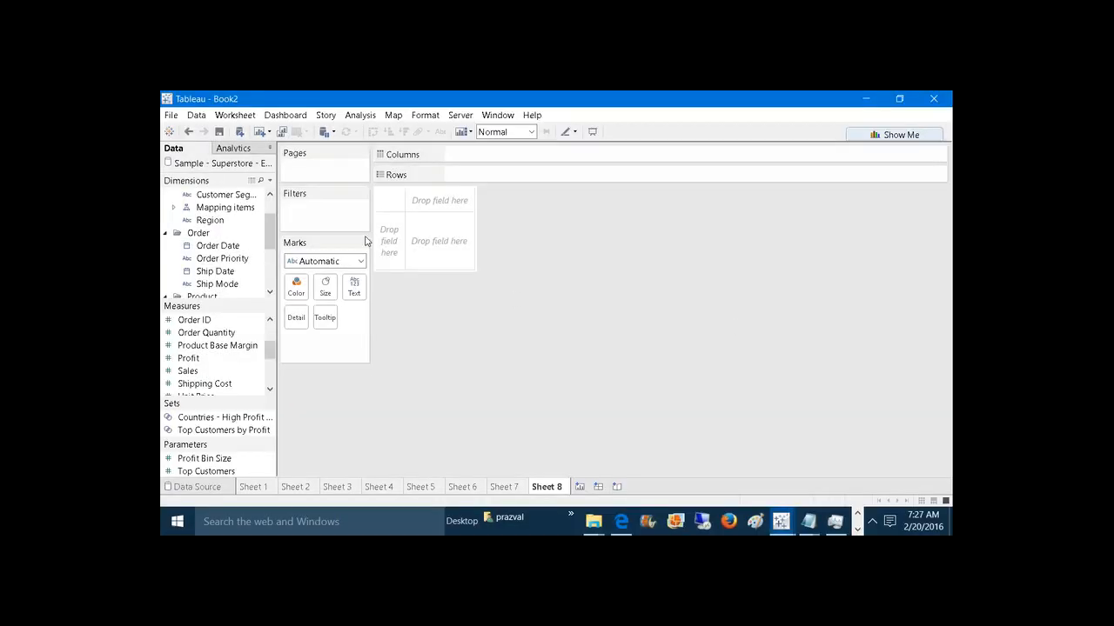
pyautogui.moveTo(233, 252); pyautogui.dragTo(543, 174)
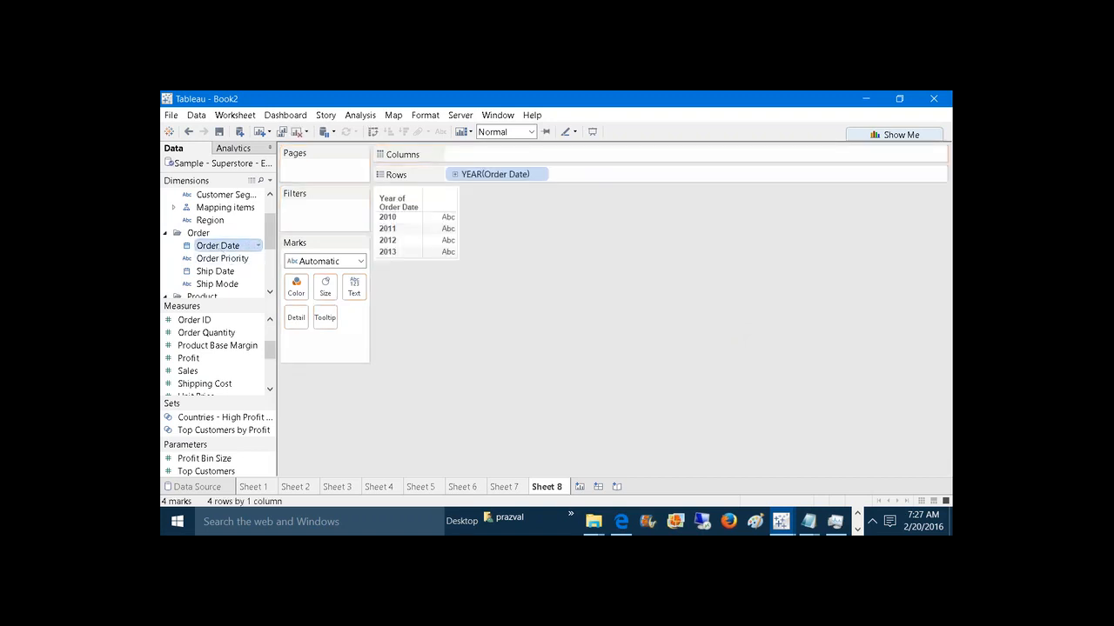
pyautogui.moveTo(218, 246); pyautogui.dragTo(607, 175)
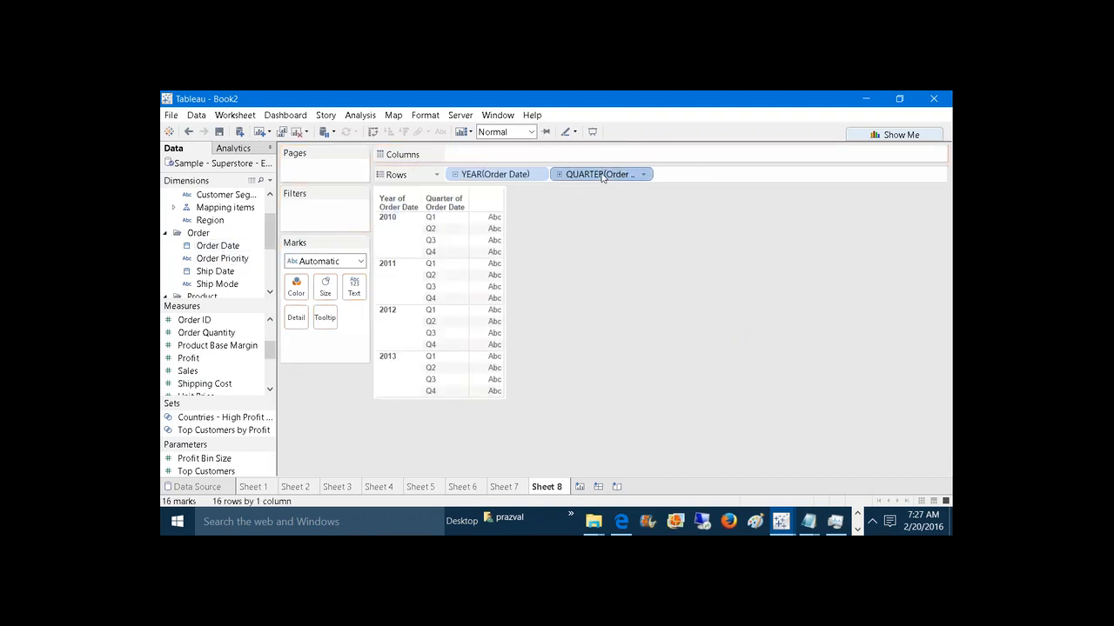
pyautogui.rightClick(608, 177)
pyautogui.click(642, 248)
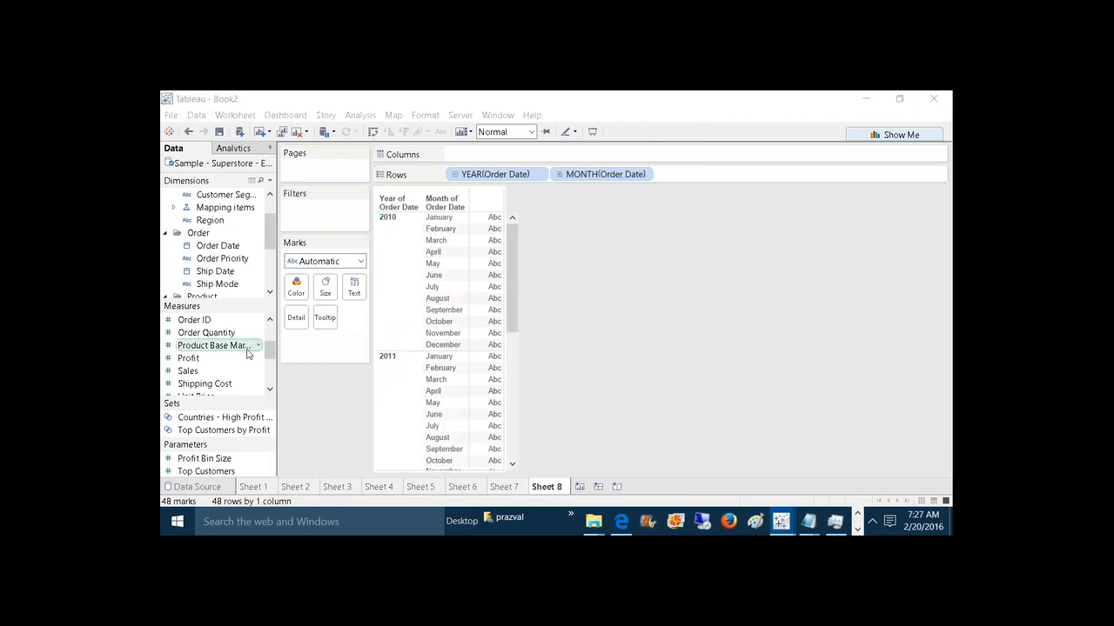
# Step: Plot Sales as lines coloured by Department and swap the rows and columns
pyautogui.moveTo(188, 371); pyautogui.dragTo(556, 155)
pyautogui.moveTo(270, 238); pyautogui.dragTo(297, 284)
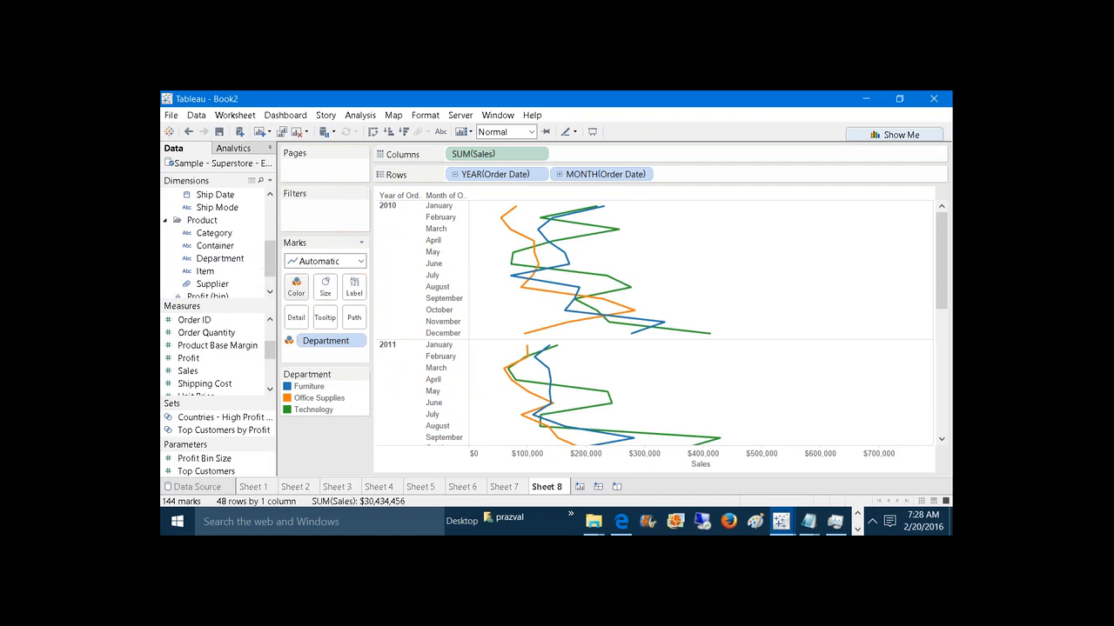
pyautogui.click(376, 136)
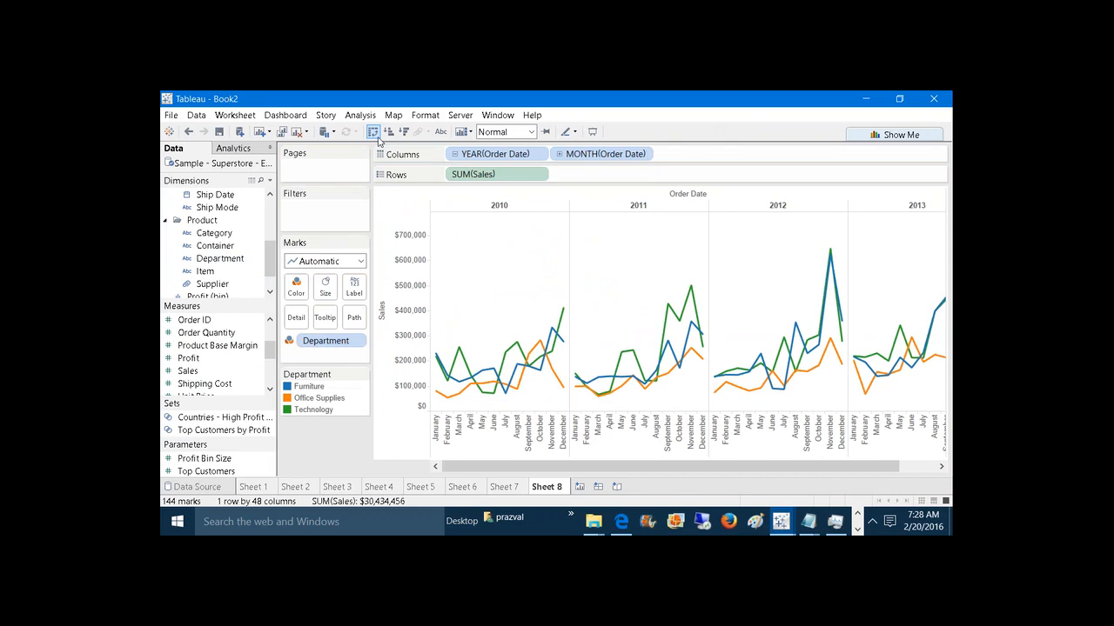
# Step: Highlight the Furniture line in the chart and clear the highlight
pyautogui.click(309, 386)
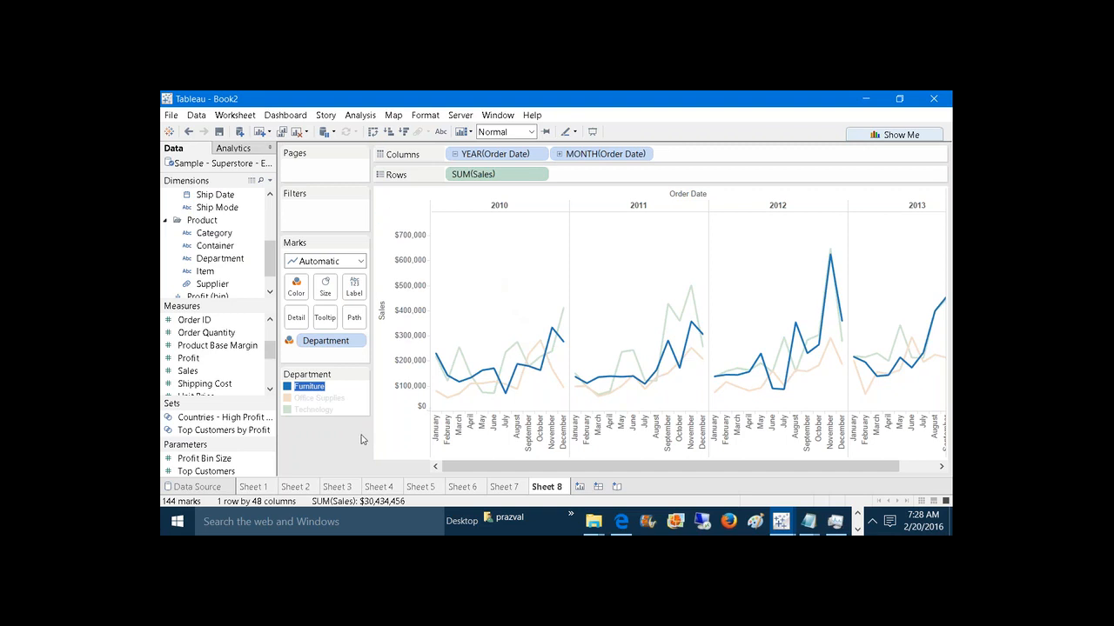
pyautogui.click(478, 320)
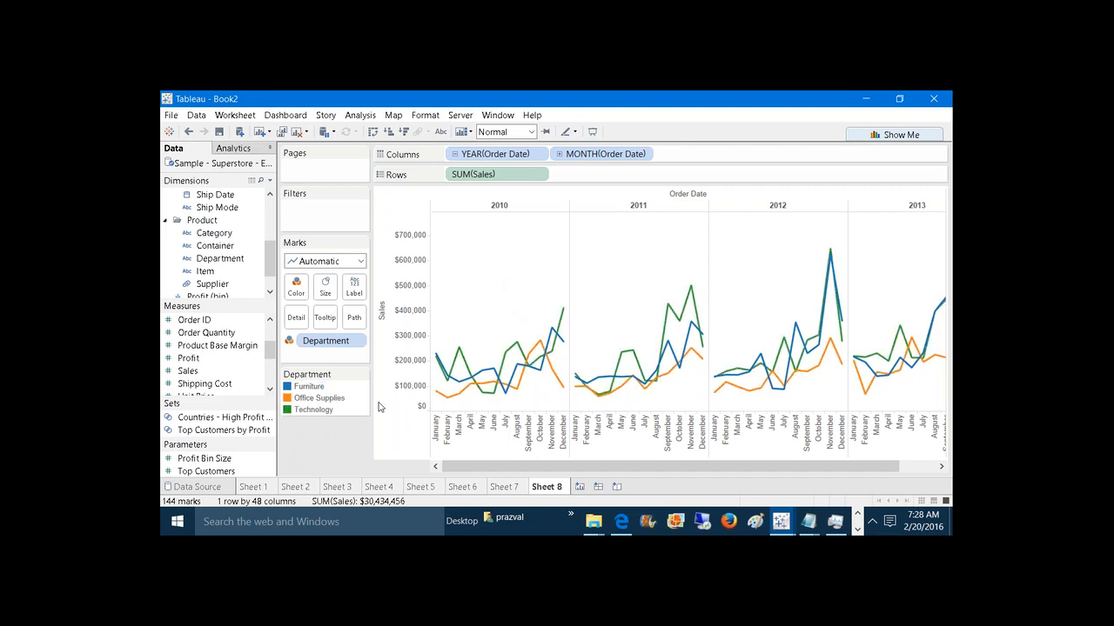
# Step: Add a table calculation to Sales on rows with Running Total as the calculation type
pyautogui.rightClick(512, 176)
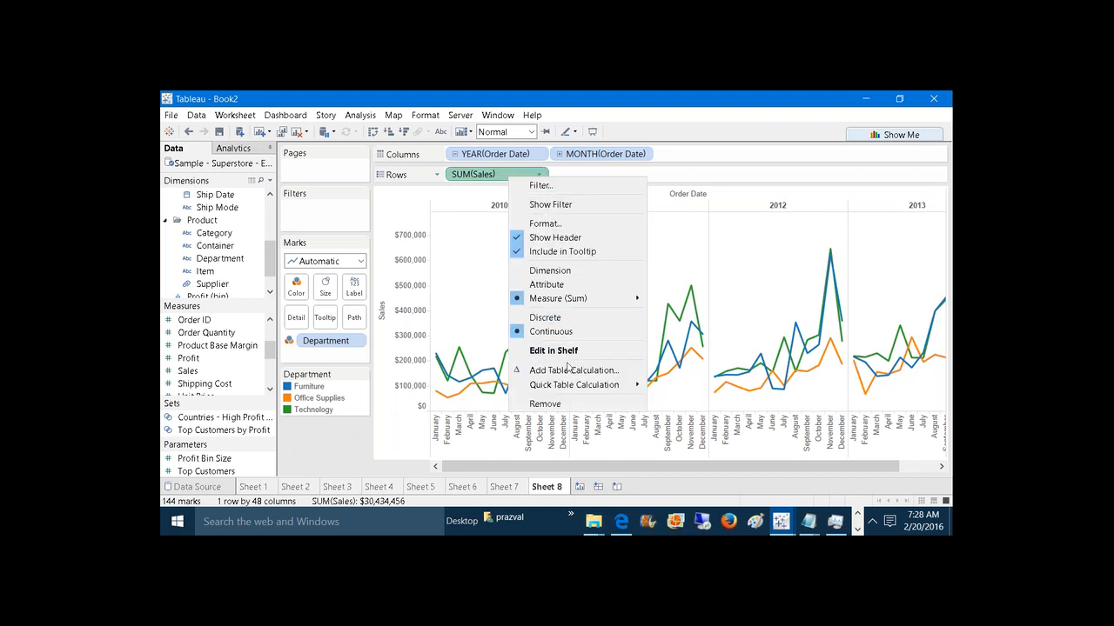
pyautogui.click(570, 371)
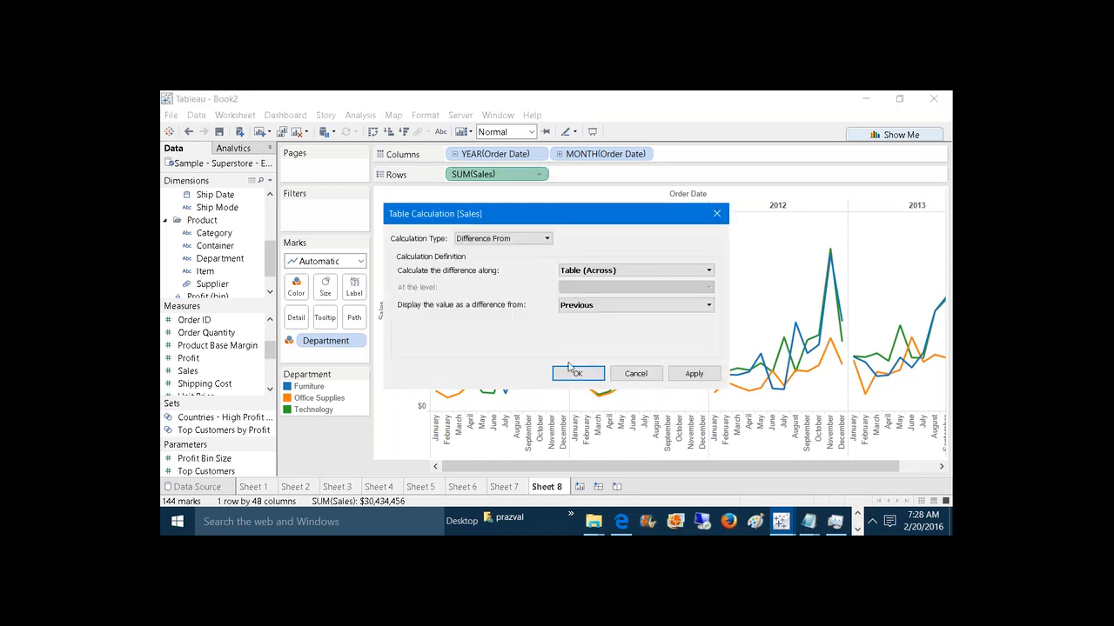
pyautogui.click(540, 241)
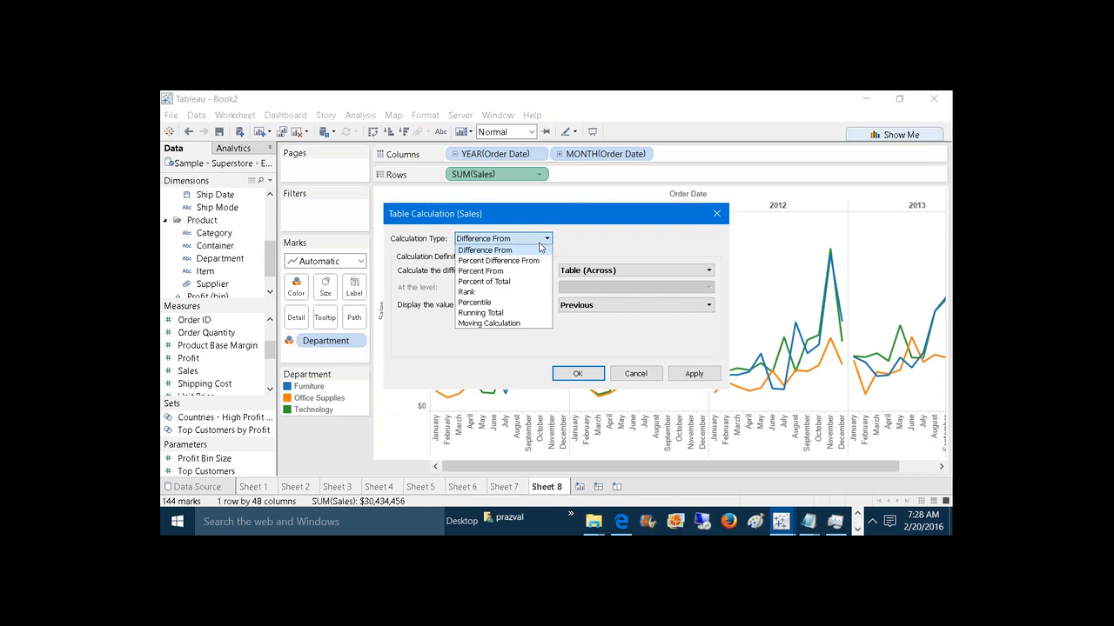
pyautogui.click(519, 314)
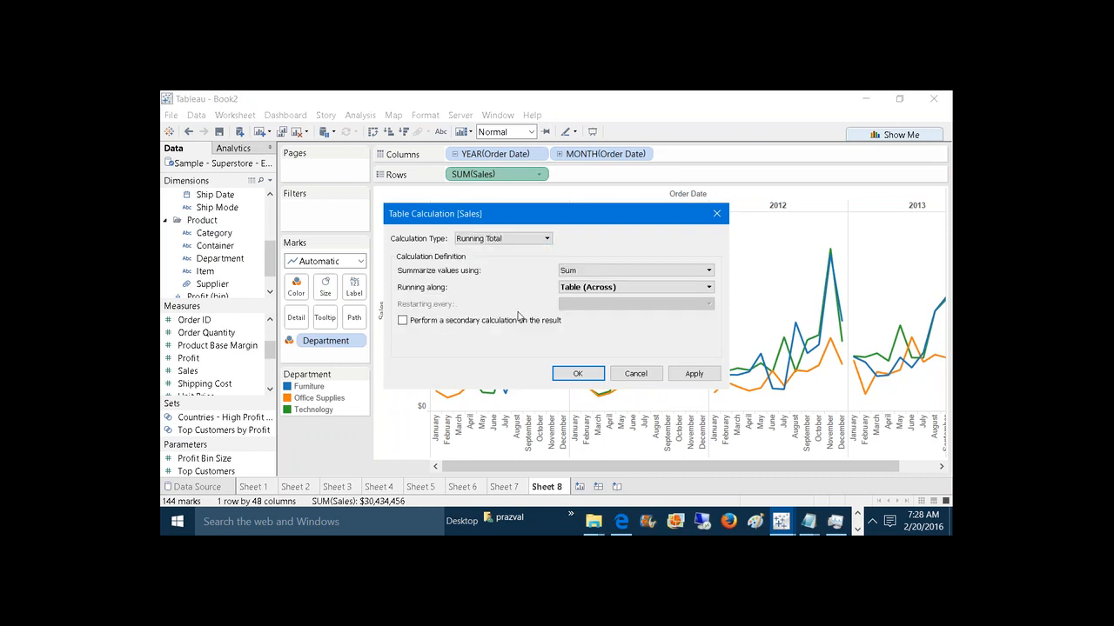
# Step: Set the running total's advanced addressing to Month of Order Date and Department, leaving Year of Order Date as the partition
pyautogui.click(582, 289)
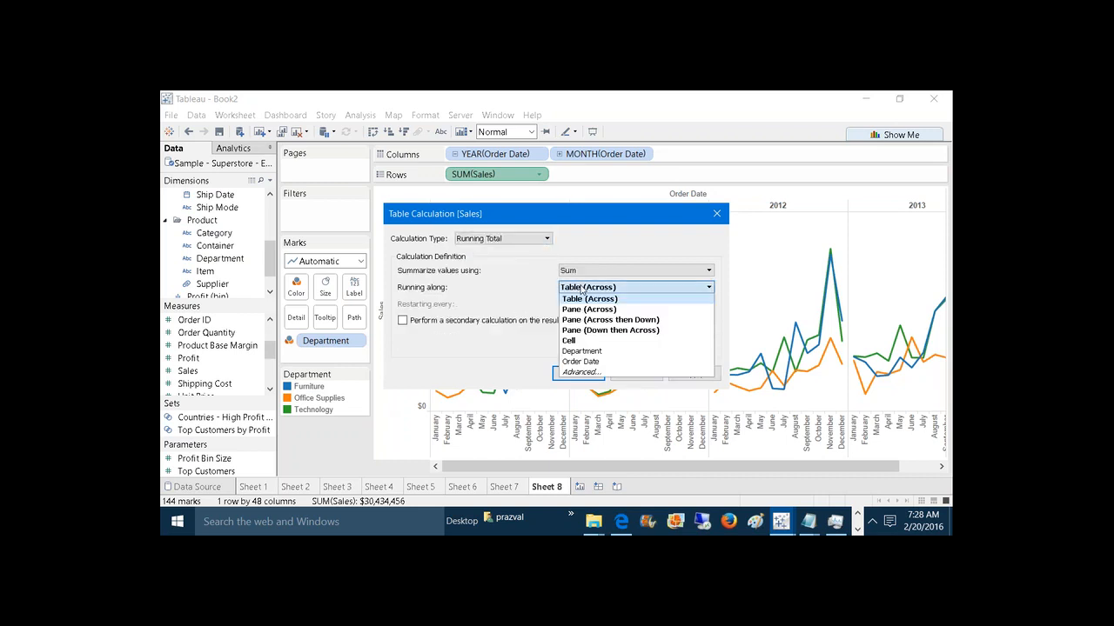
pyautogui.click(591, 372)
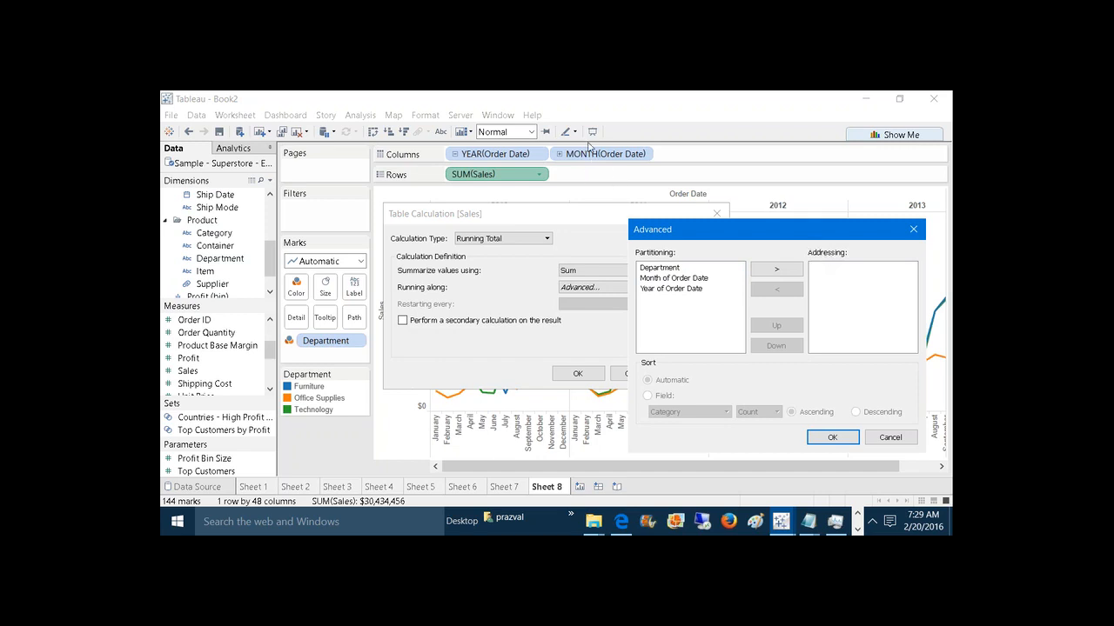
pyautogui.click(674, 277)
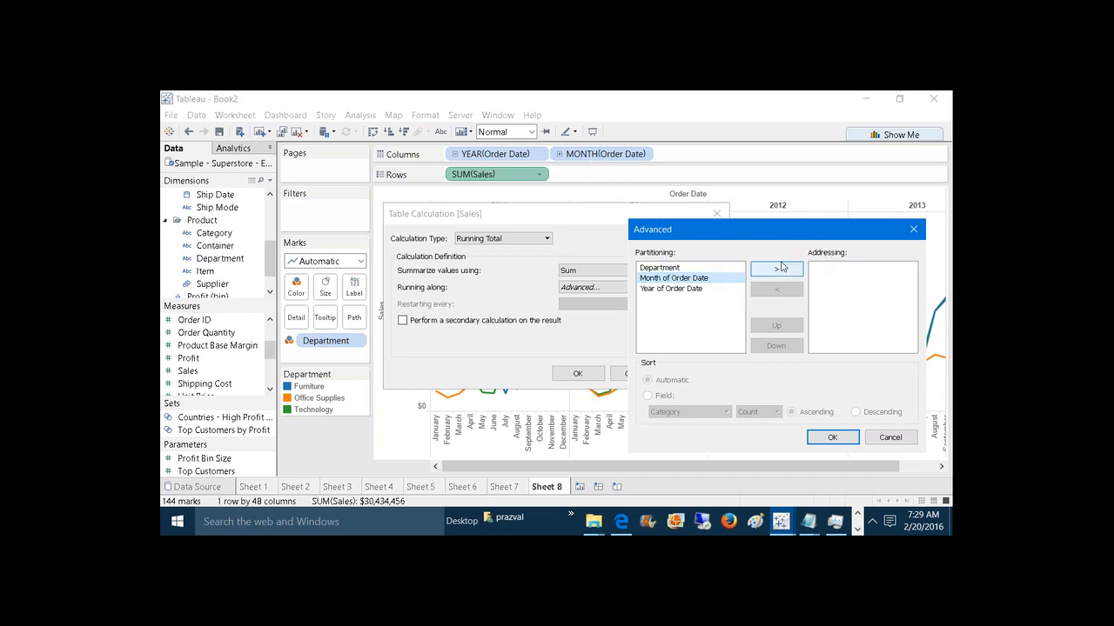
pyautogui.click(786, 271)
pyautogui.click(713, 268)
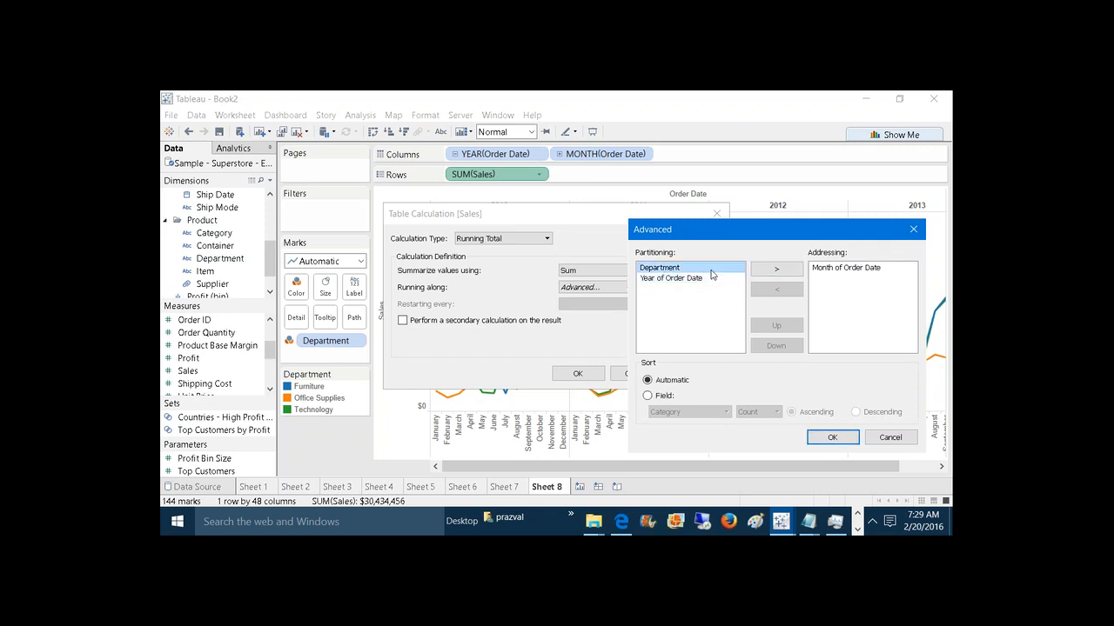
pyautogui.click(761, 271)
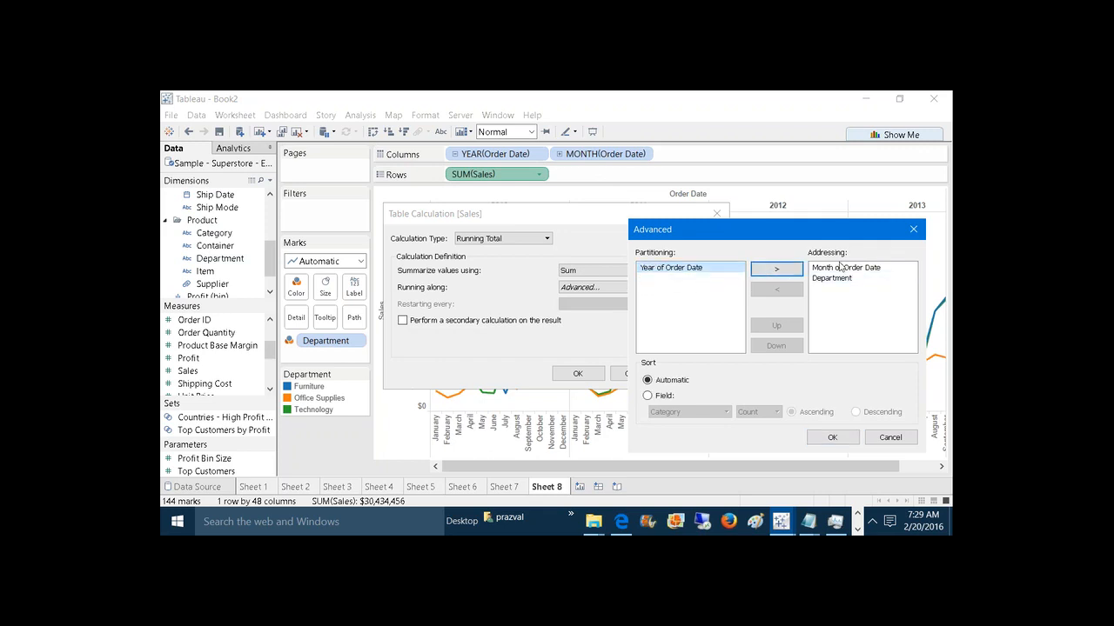
# Step: Confirm the addressing by Month of Order Date and Department, and check the restart options of the running total calculation
pyautogui.click(831, 437)
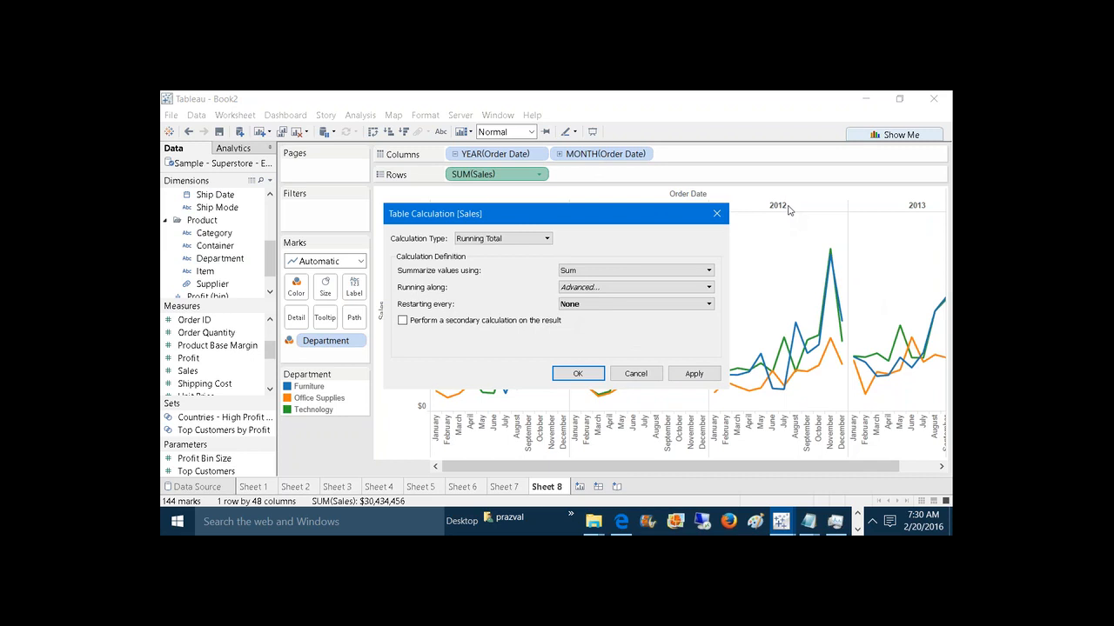
pyautogui.click(591, 305)
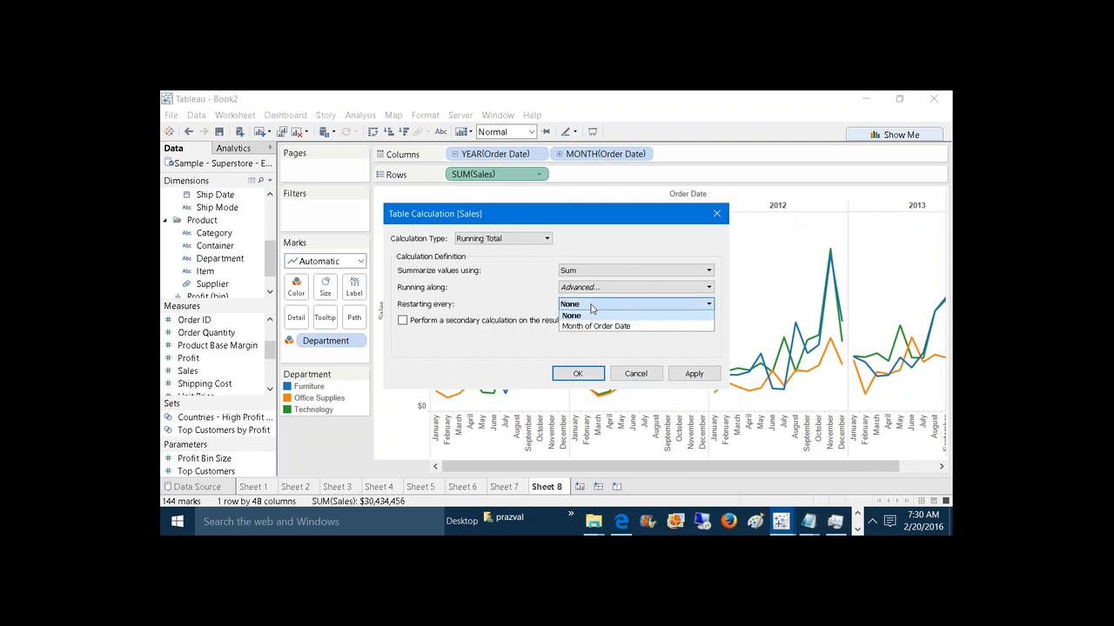
pyautogui.click(544, 338)
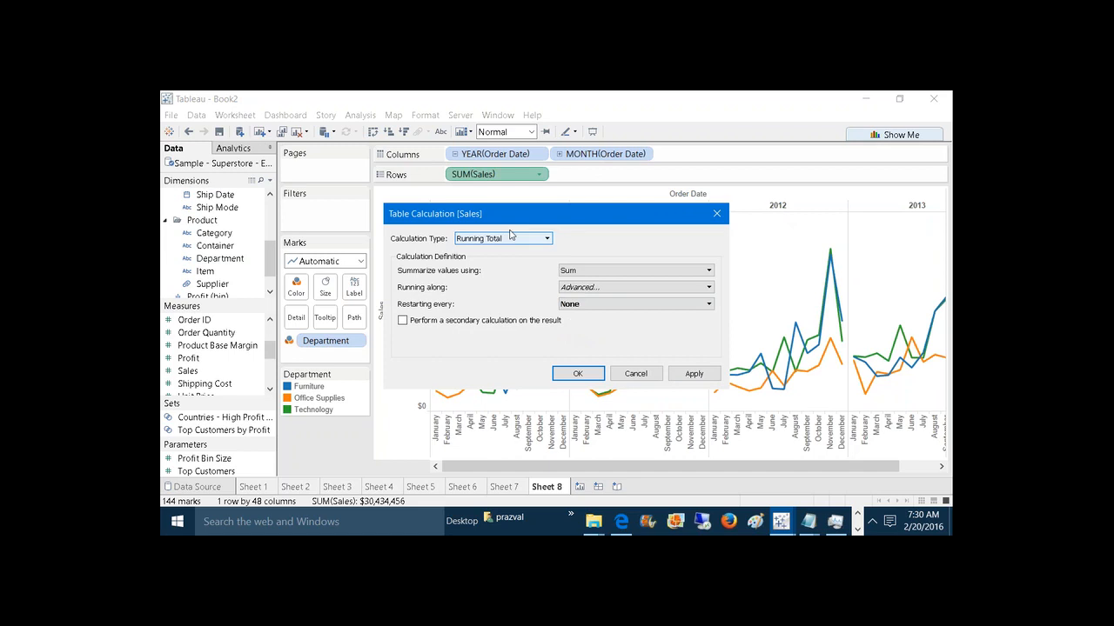
pyautogui.moveTo(514, 216); pyautogui.dragTo(673, 173)
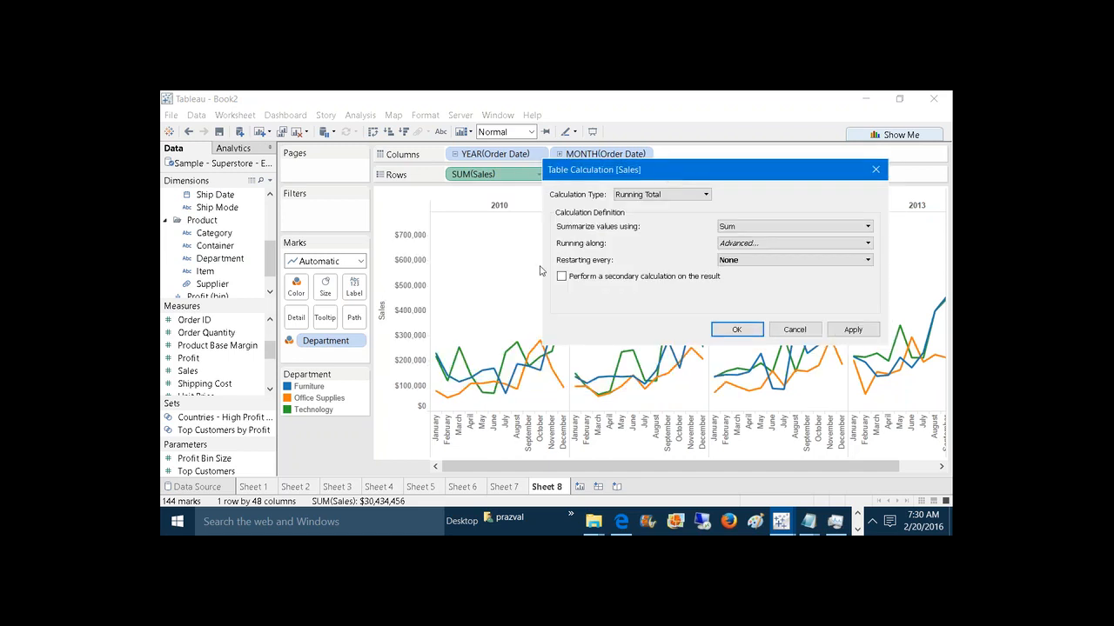
pyautogui.click(740, 266)
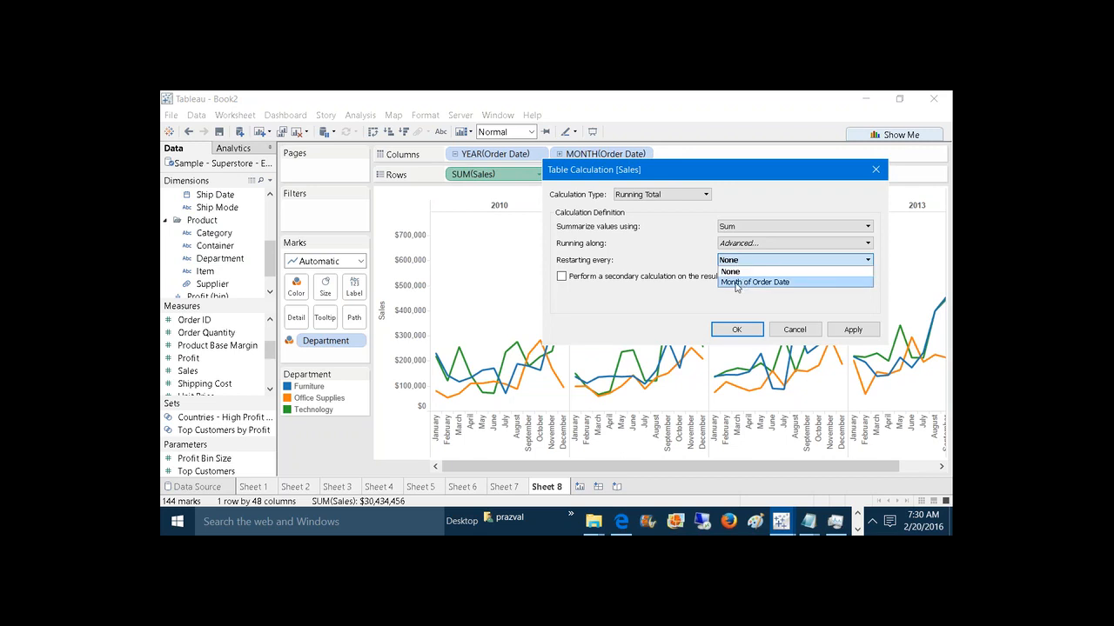
pyautogui.click(683, 312)
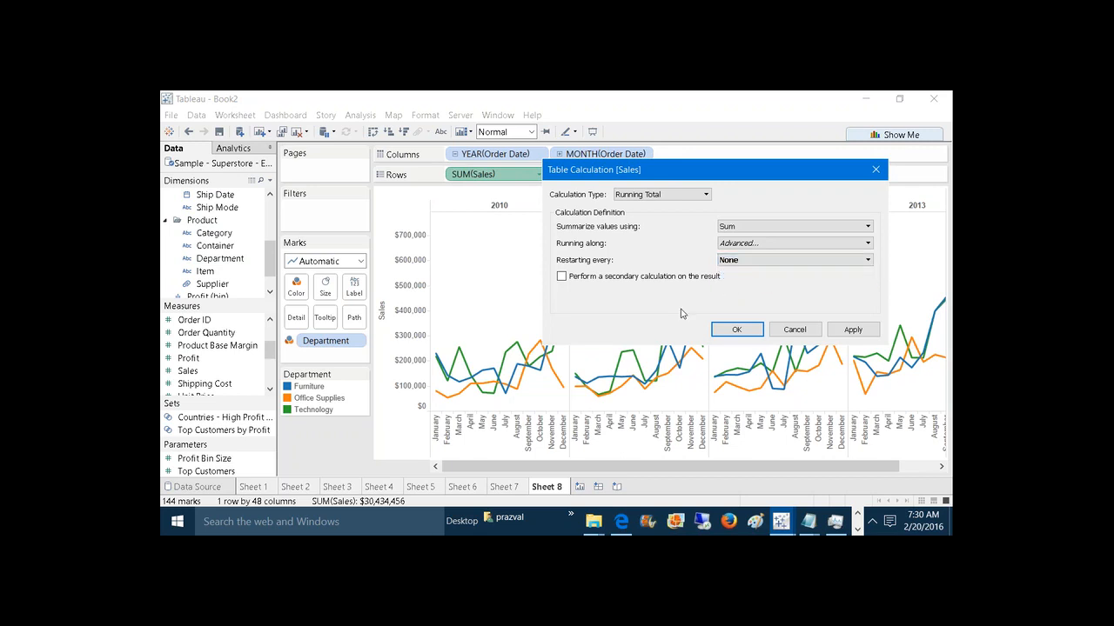
# Step: Review the partitioning and addressing fields in the advanced settings of the running total
pyautogui.click(738, 245)
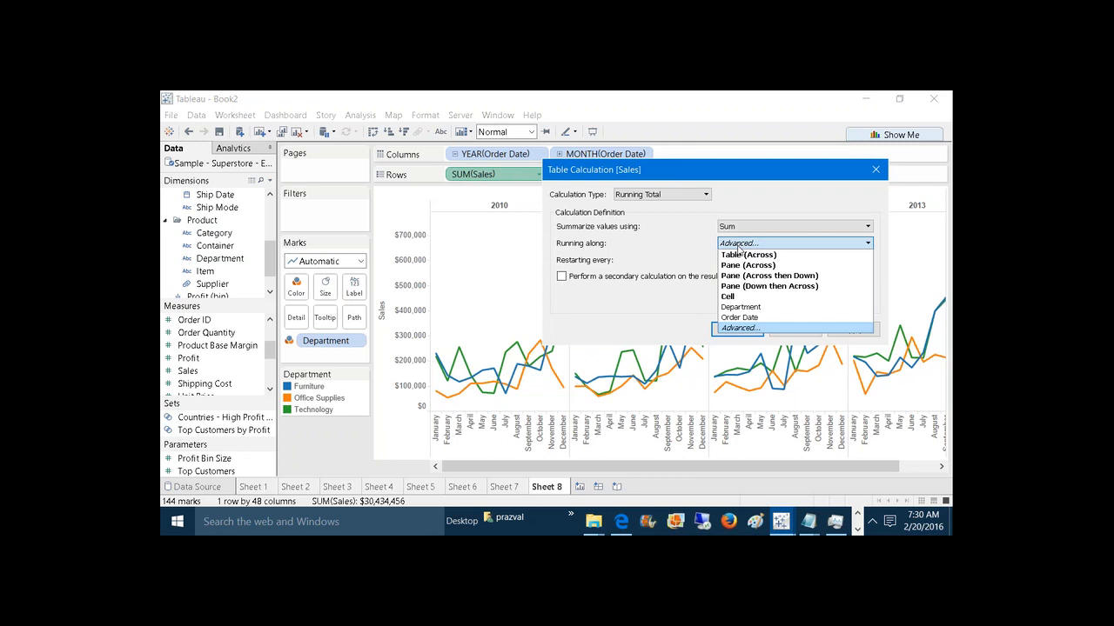
pyautogui.click(740, 329)
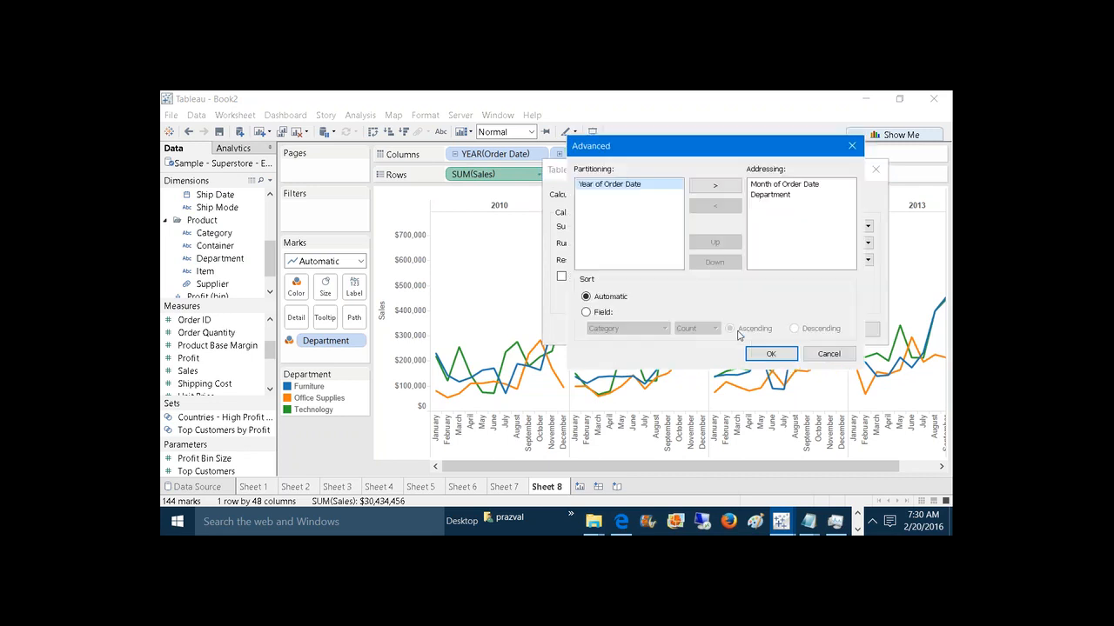
pyautogui.click(776, 185)
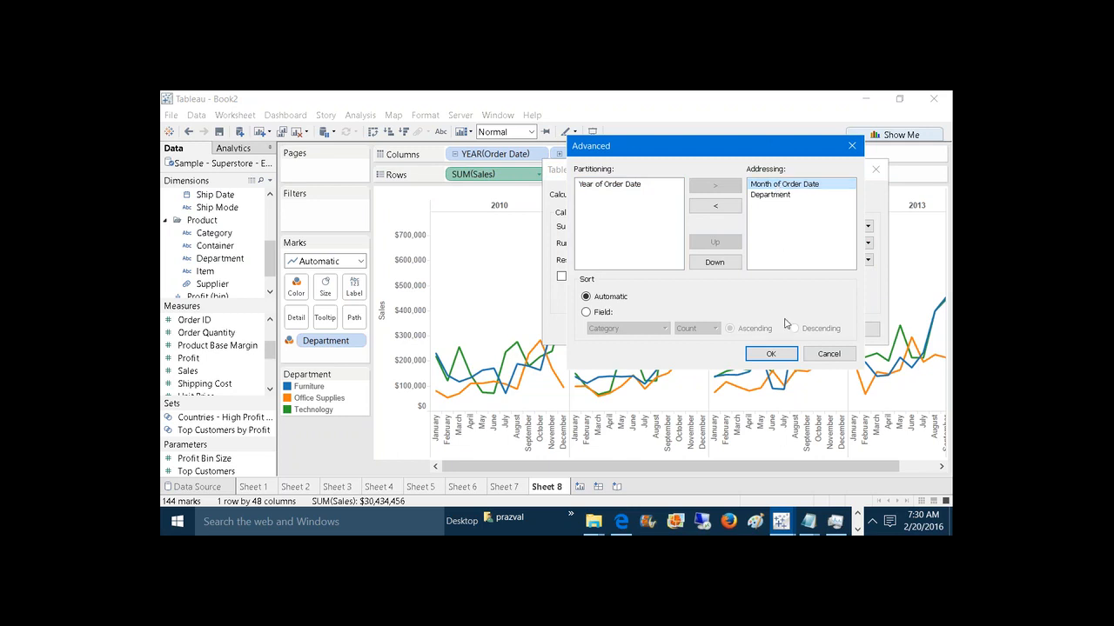
pyautogui.click(777, 353)
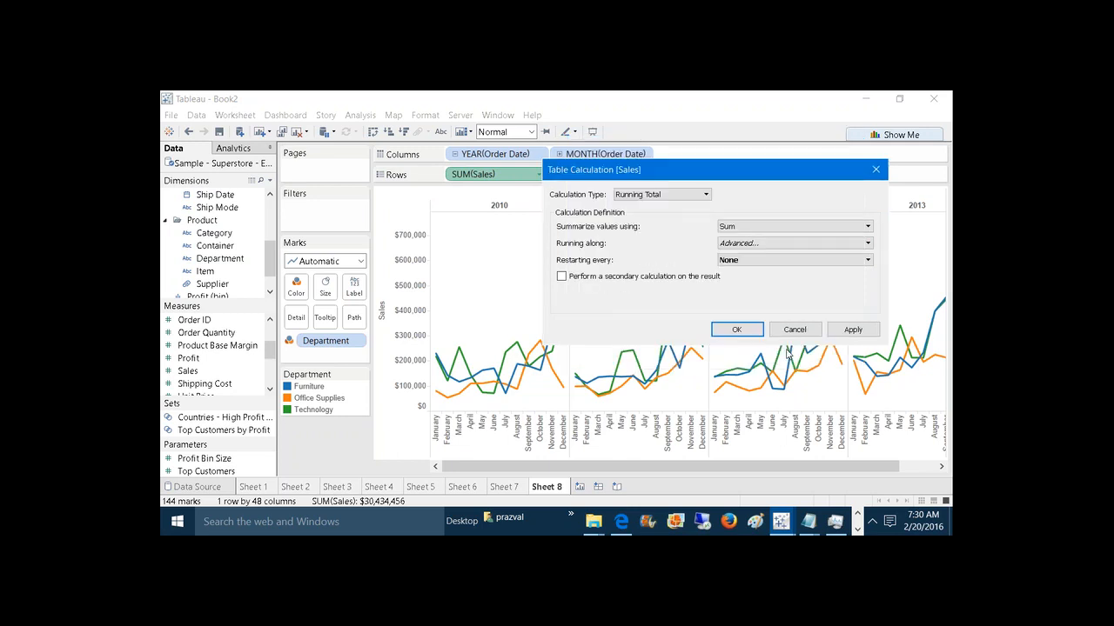
# Step: Add Year of Order Date to the running total's addressing fields and place it above Month of Order Date and Department
pyautogui.click(749, 244)
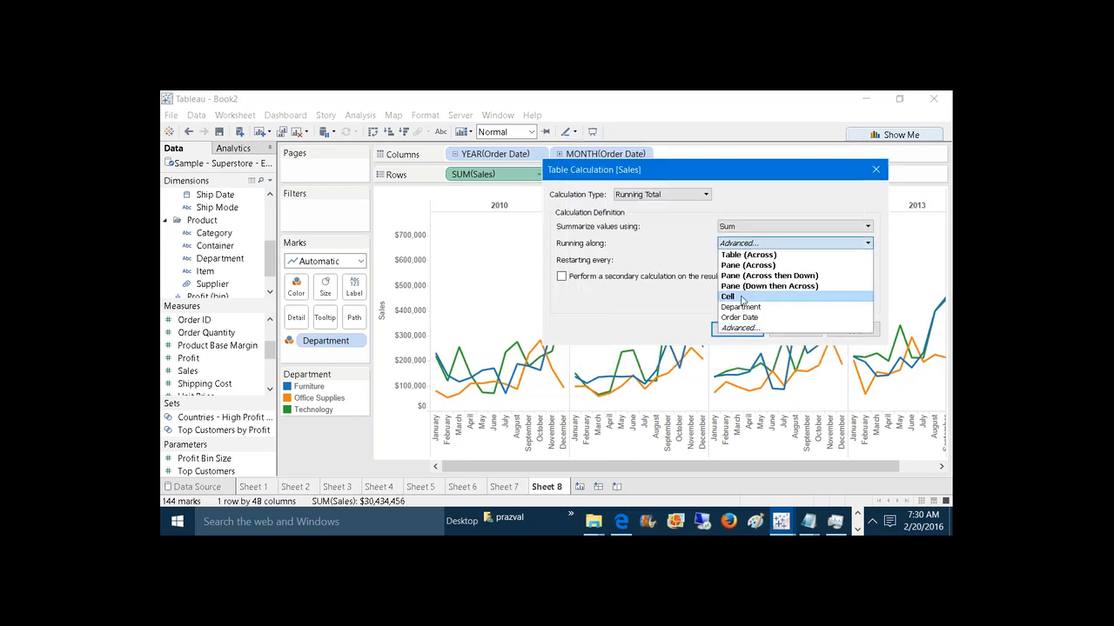
pyautogui.click(747, 331)
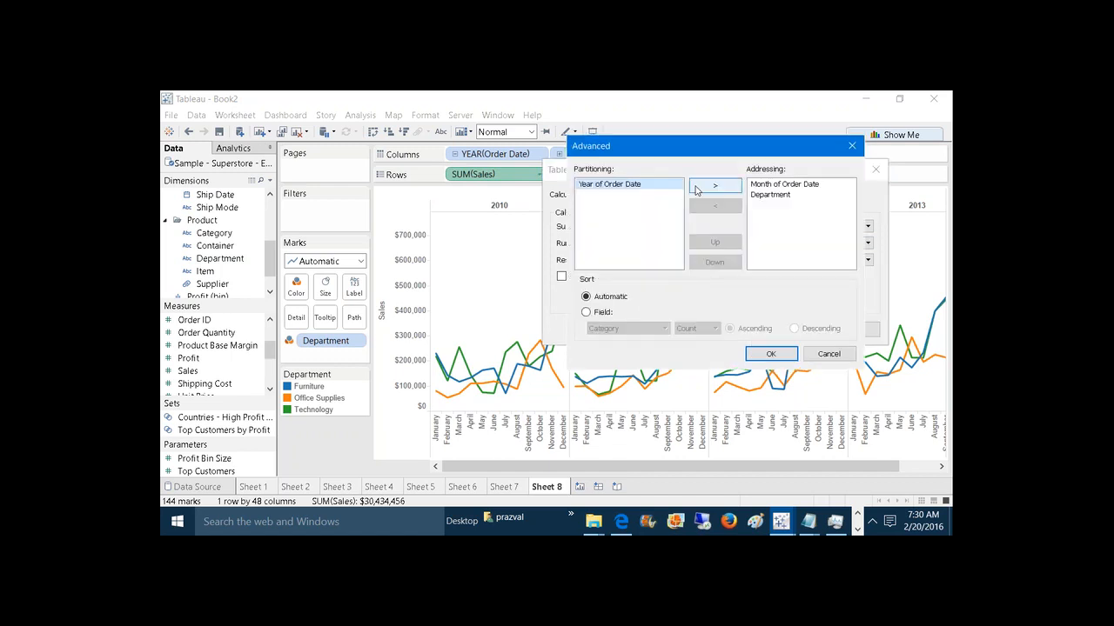
pyautogui.click(715, 186)
pyautogui.click(758, 206)
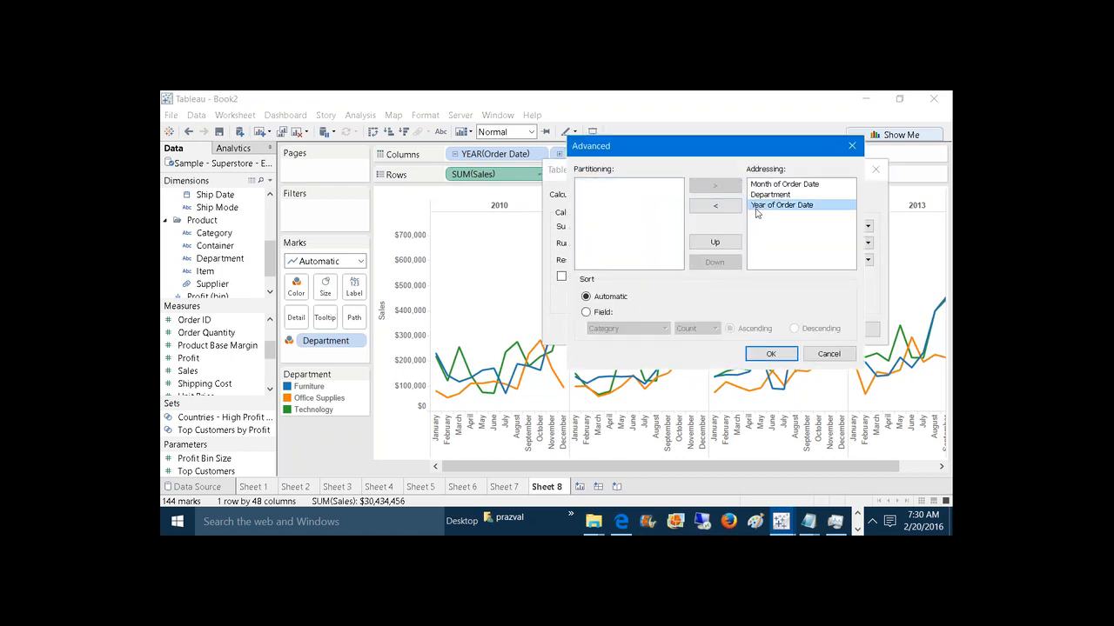
pyautogui.click(716, 243)
pyautogui.click(716, 243)
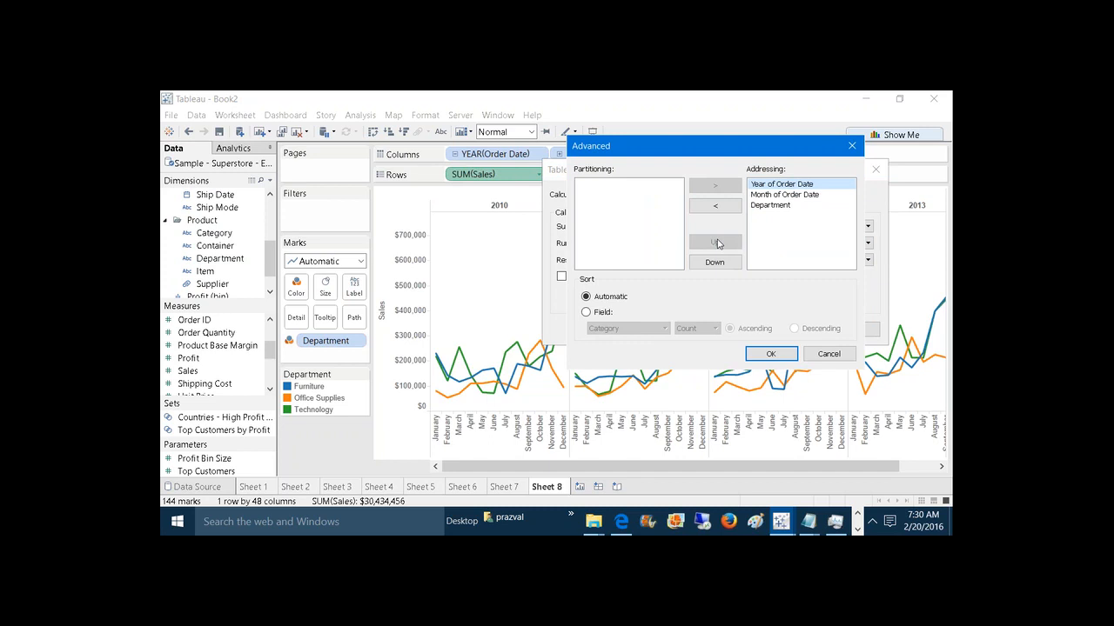
pyautogui.click(770, 353)
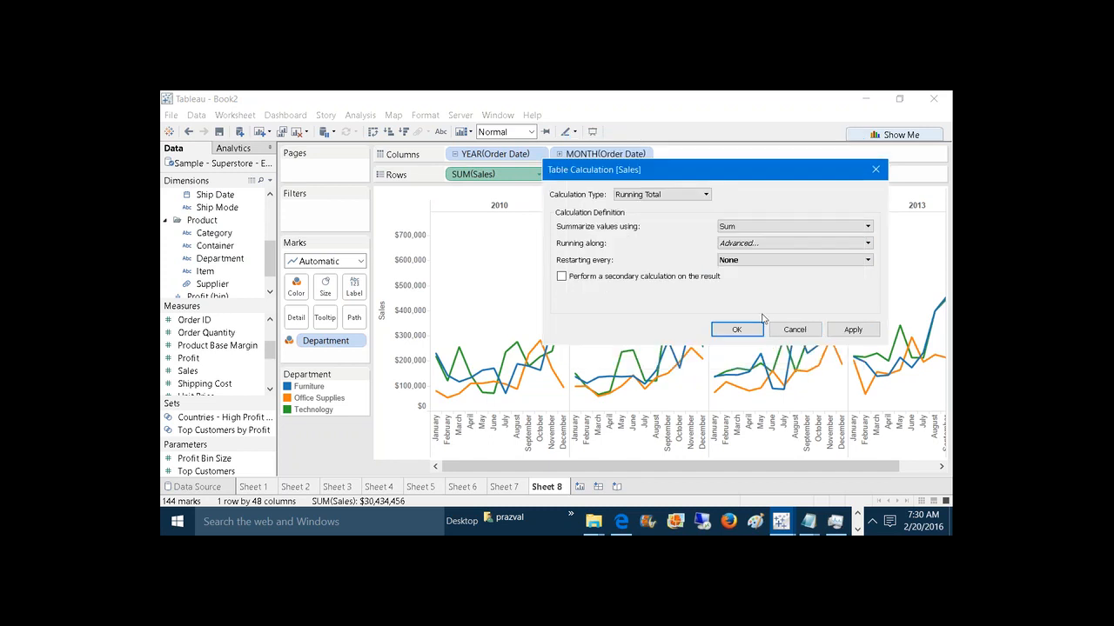
# Step: Restart the running total of Sales every Year of Order Date and apply the table calculation to the chart
pyautogui.click(745, 263)
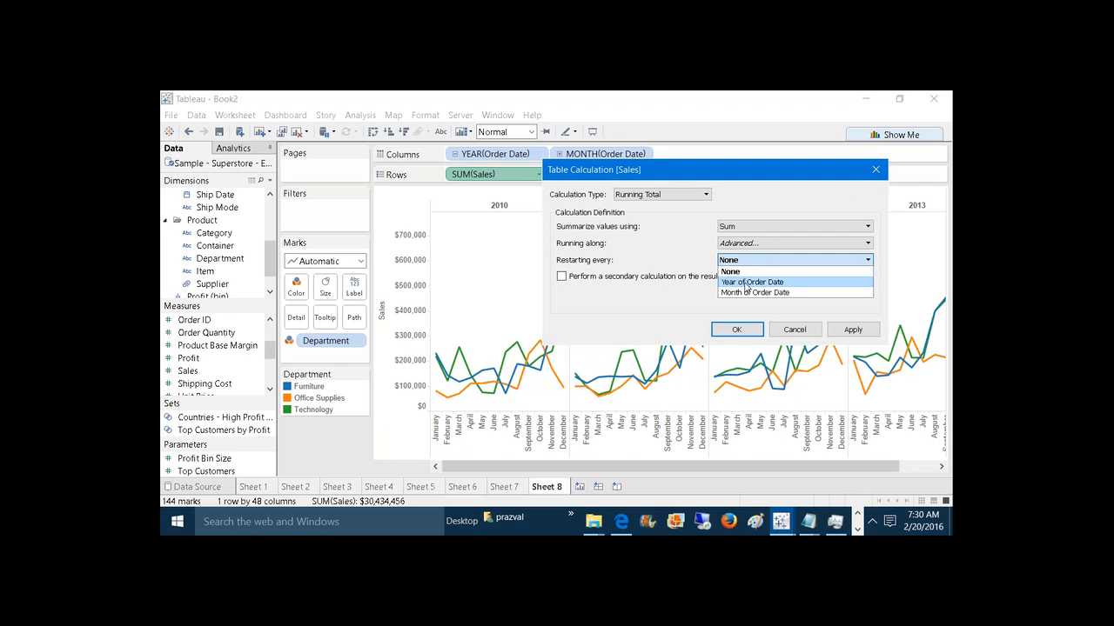
pyautogui.click(746, 283)
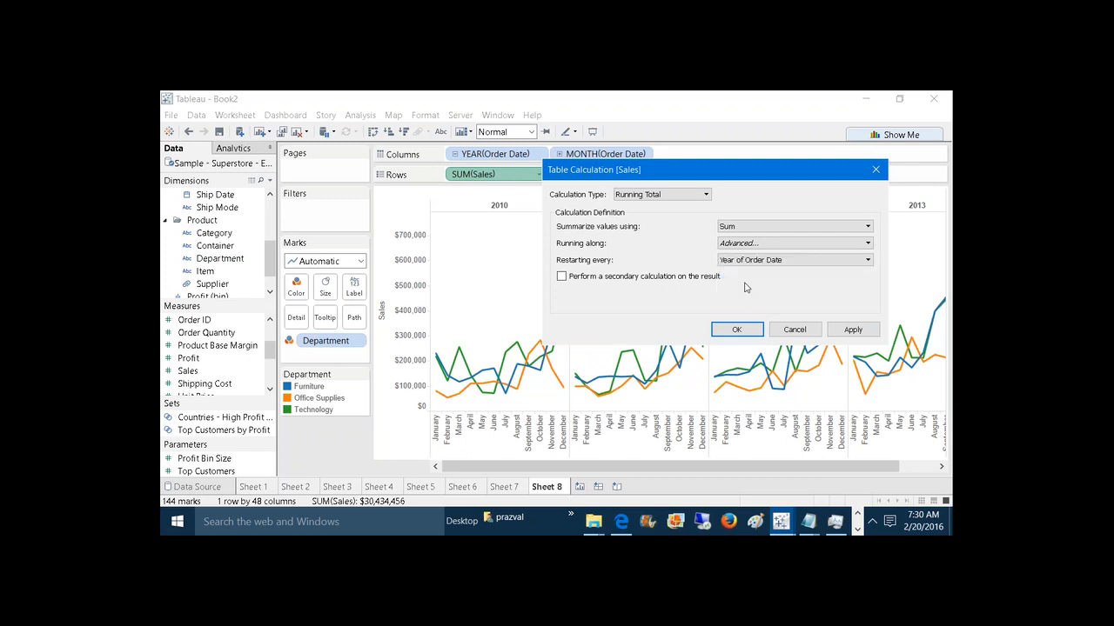
pyautogui.click(852, 329)
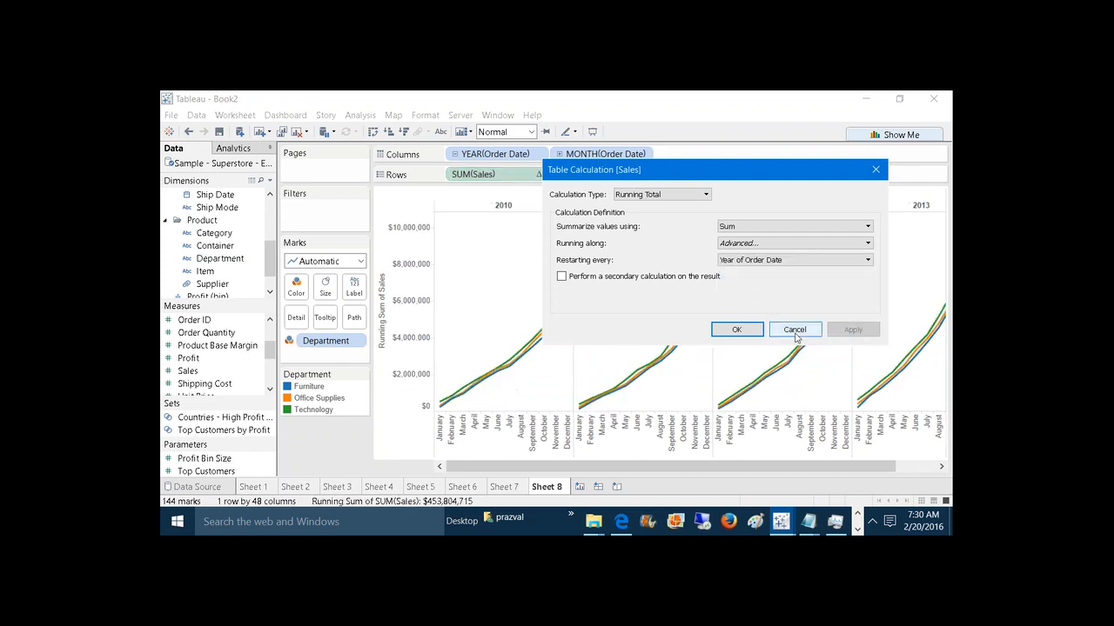
pyautogui.click(737, 328)
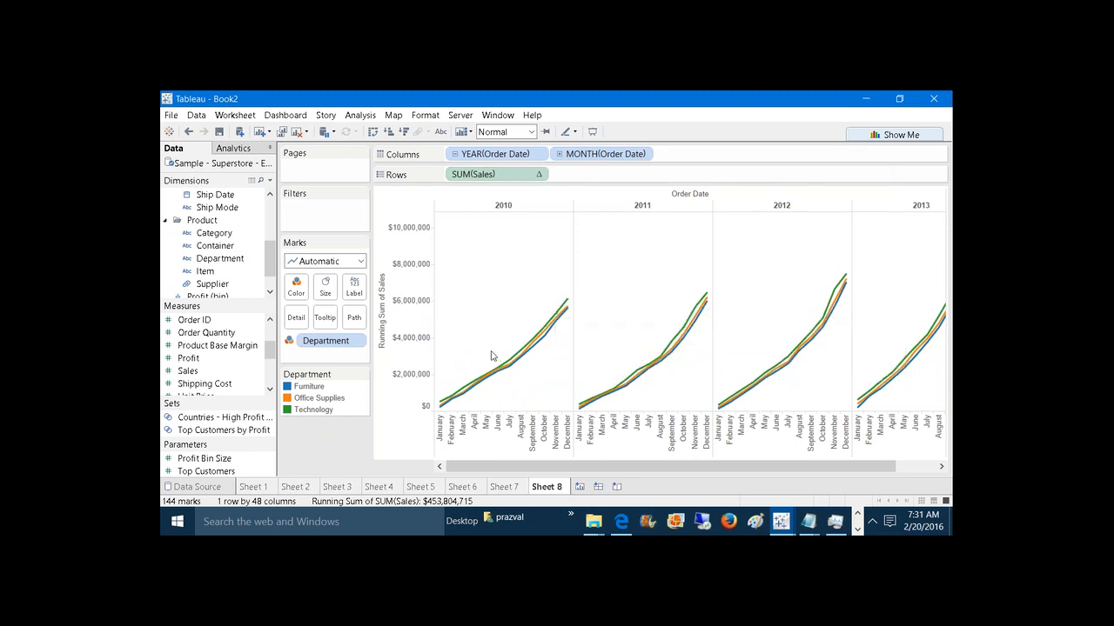
# Step: Create a new worksheet with the year and quarter of Order Date as rows and the sum of Sales as text
pyautogui.moveTo(555, 311)
pyautogui.click(579, 486)
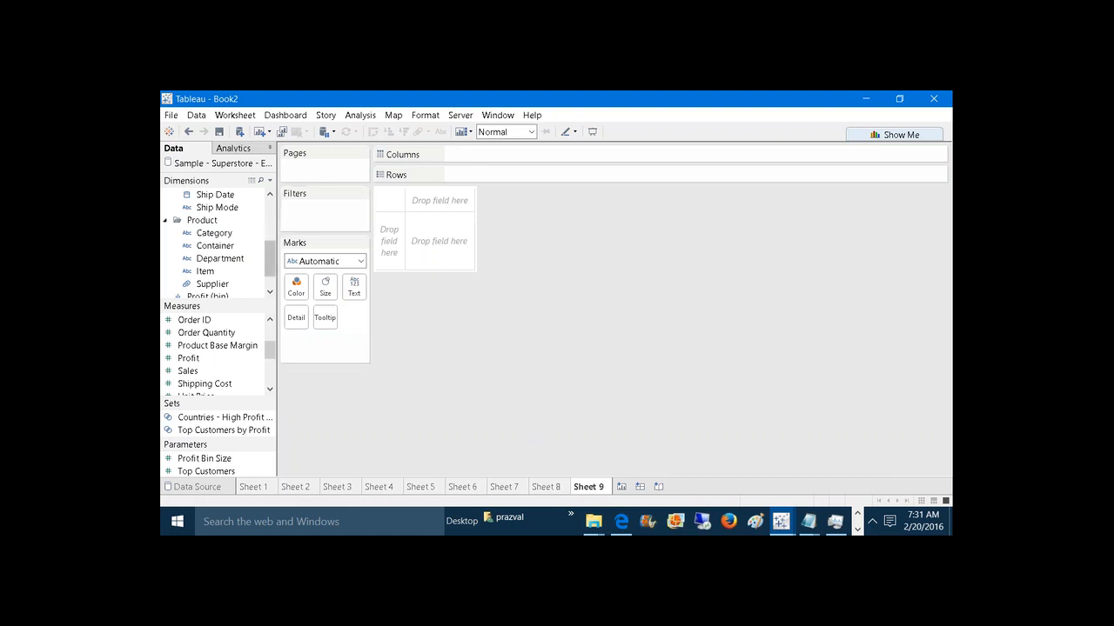
pyautogui.moveTo(277, 224)
pyautogui.mouseDown()
pyautogui.moveTo(289, 224)
pyautogui.moveTo(285, 211)
pyautogui.mouseUp()
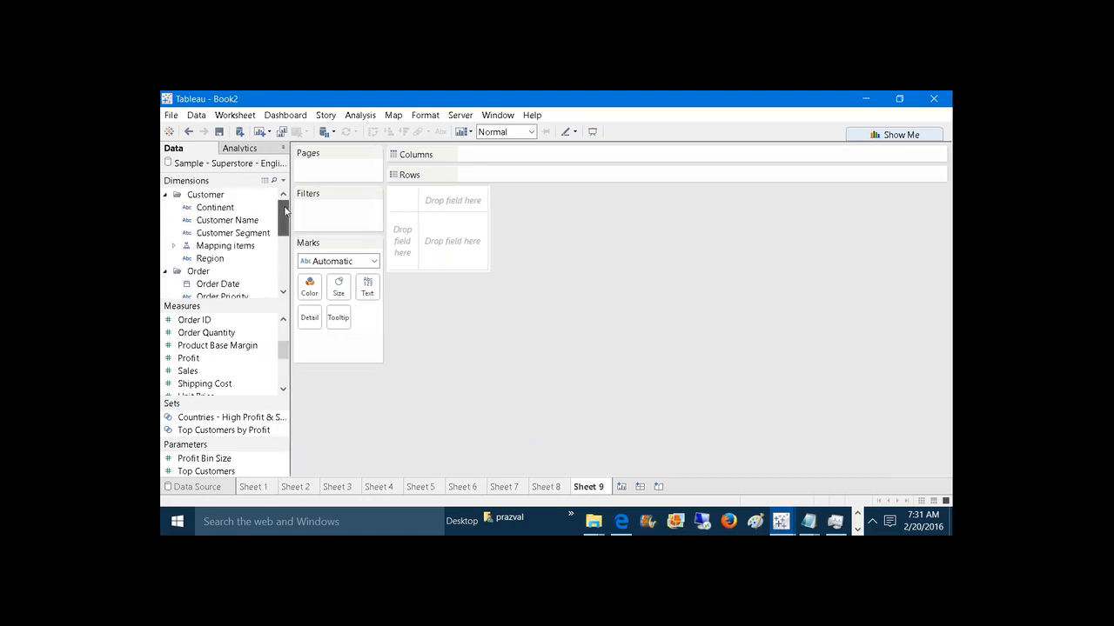
pyautogui.moveTo(234, 285); pyautogui.dragTo(483, 173)
pyautogui.moveTo(233, 283); pyautogui.dragTo(653, 171)
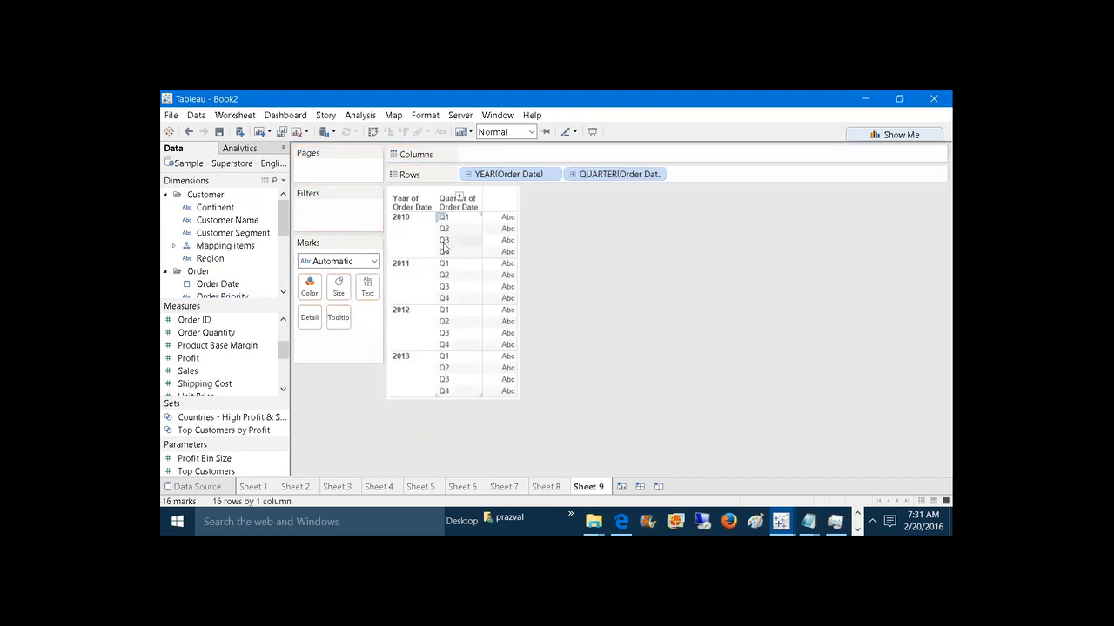
pyautogui.moveTo(202, 371); pyautogui.dragTo(367, 285)
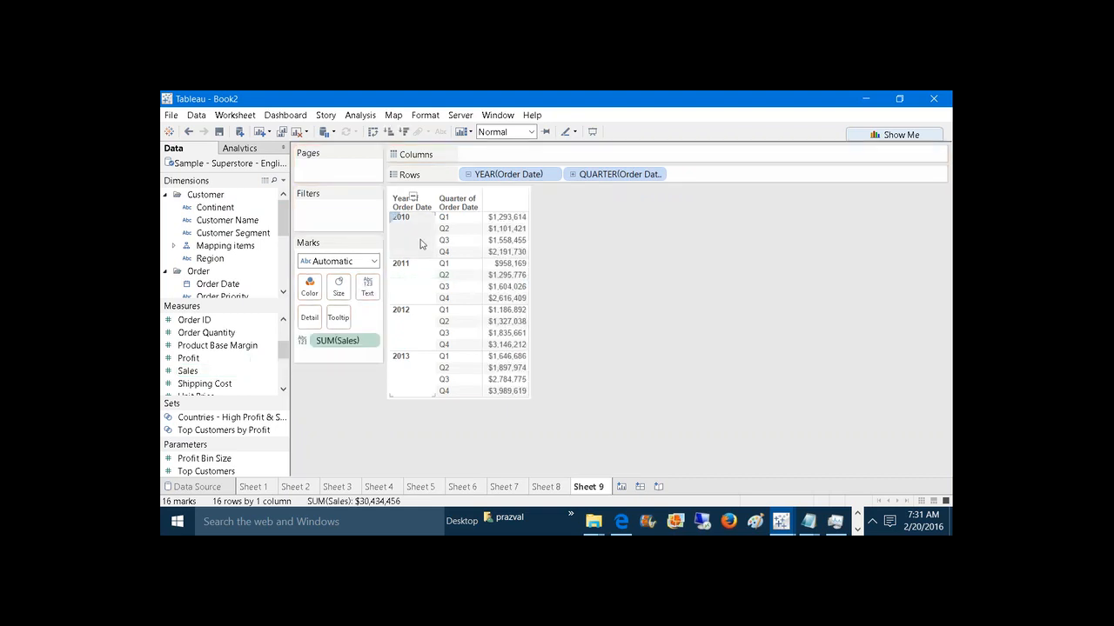
# Step: Examine the 2010 and 2011 sales by year and quarter in the table, highlighting individual years and quarters for comparison
pyautogui.click(419, 240)
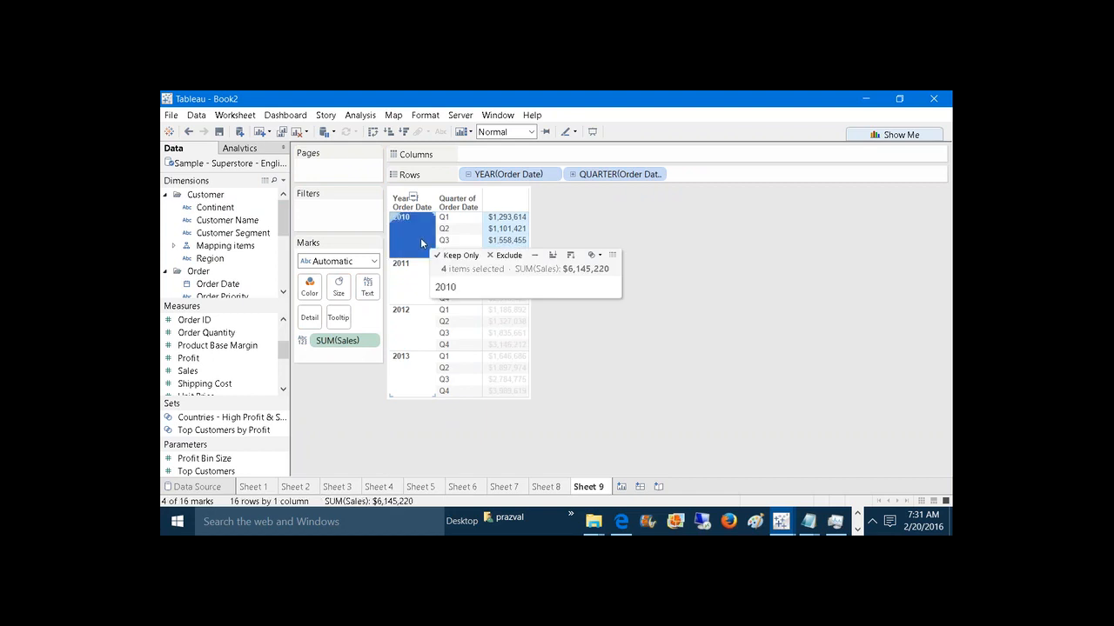
pyautogui.click(445, 230)
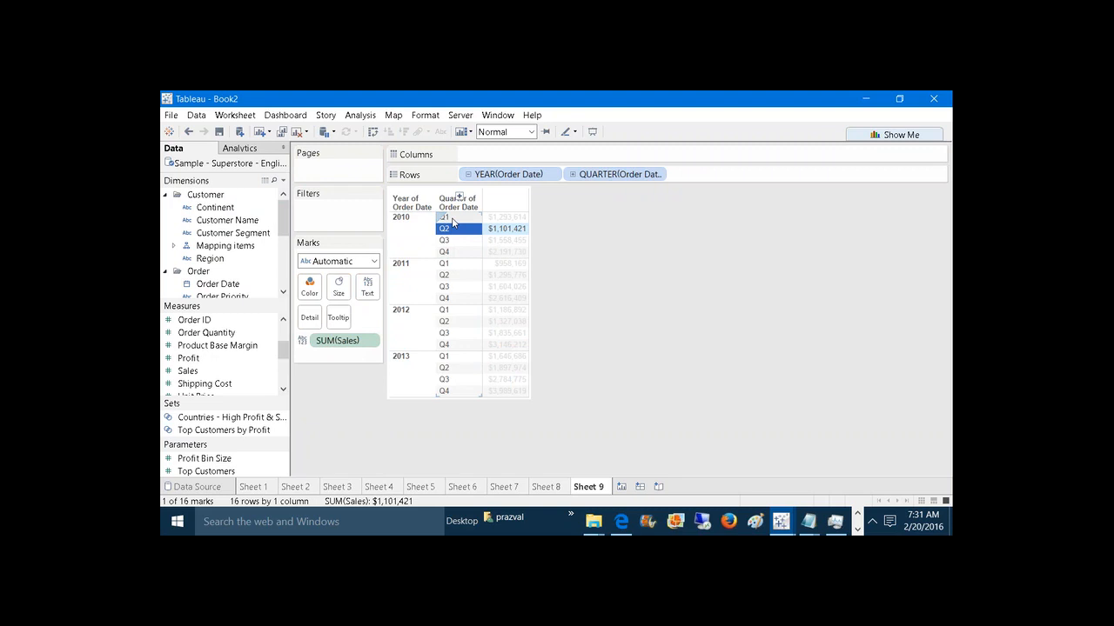
pyautogui.click(750, 304)
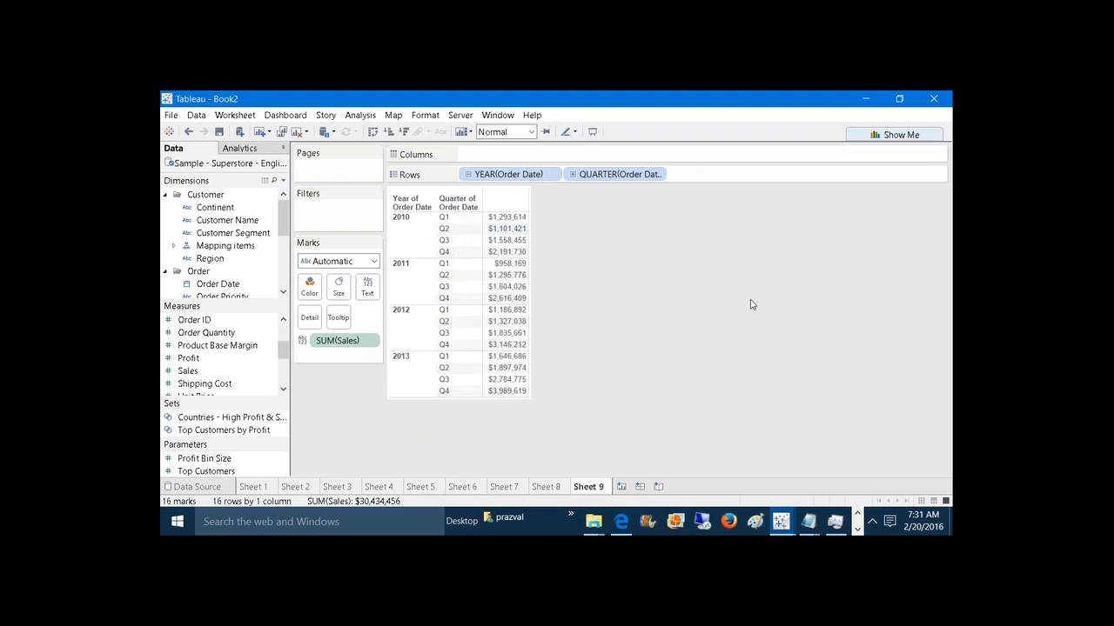
pyautogui.click(453, 265)
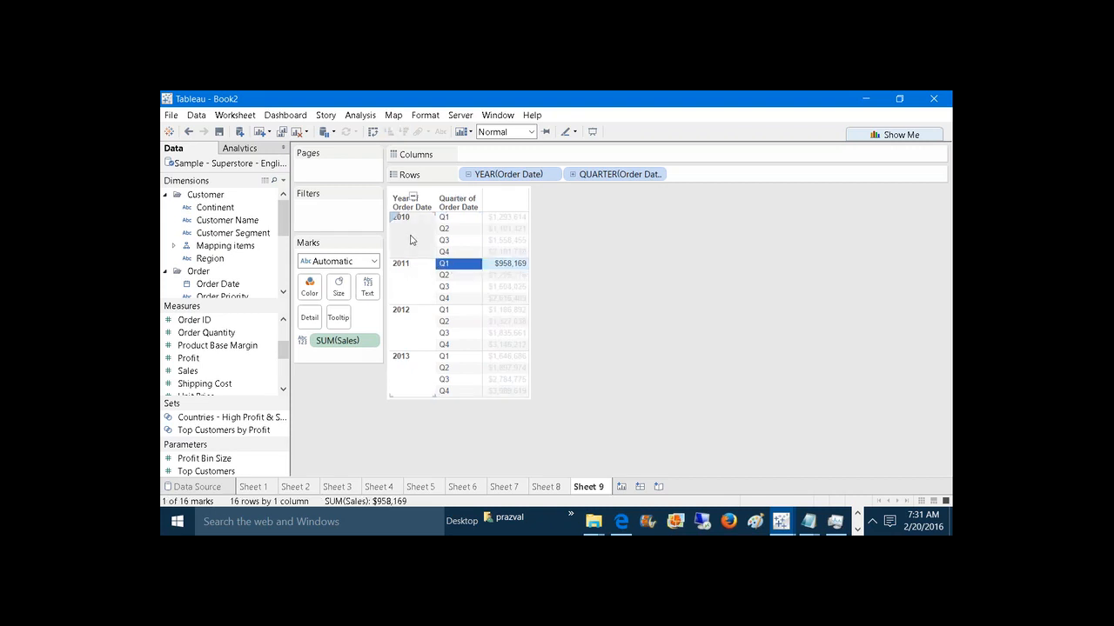
pyautogui.moveTo(444, 270)
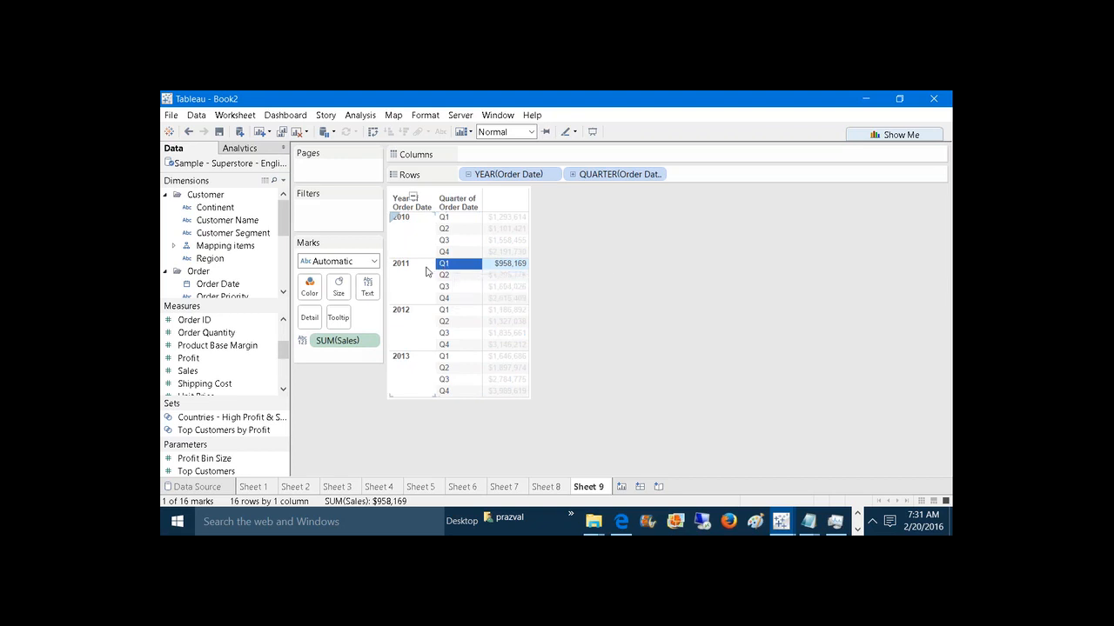
pyautogui.click(412, 274)
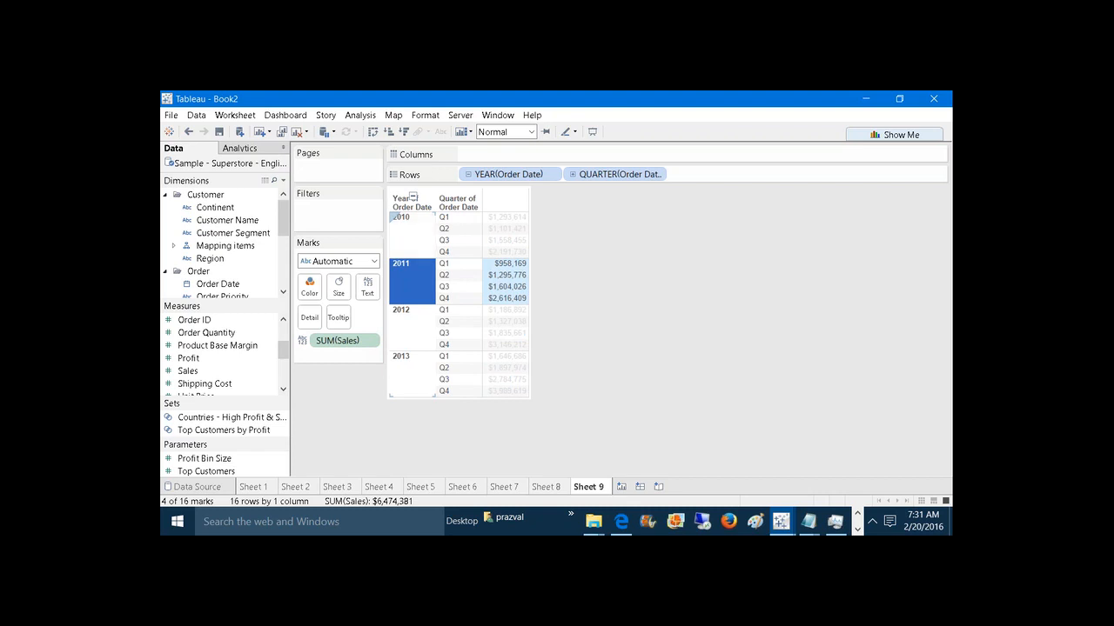
pyautogui.moveTo(441, 279)
pyautogui.click(588, 314)
# Step: Switch to a new Notepad document and write "Q1-->2011 --> Q1 -->2010" and below it "Q2 -->2011 --> Q2 -->2010"
pyautogui.press('super+r')
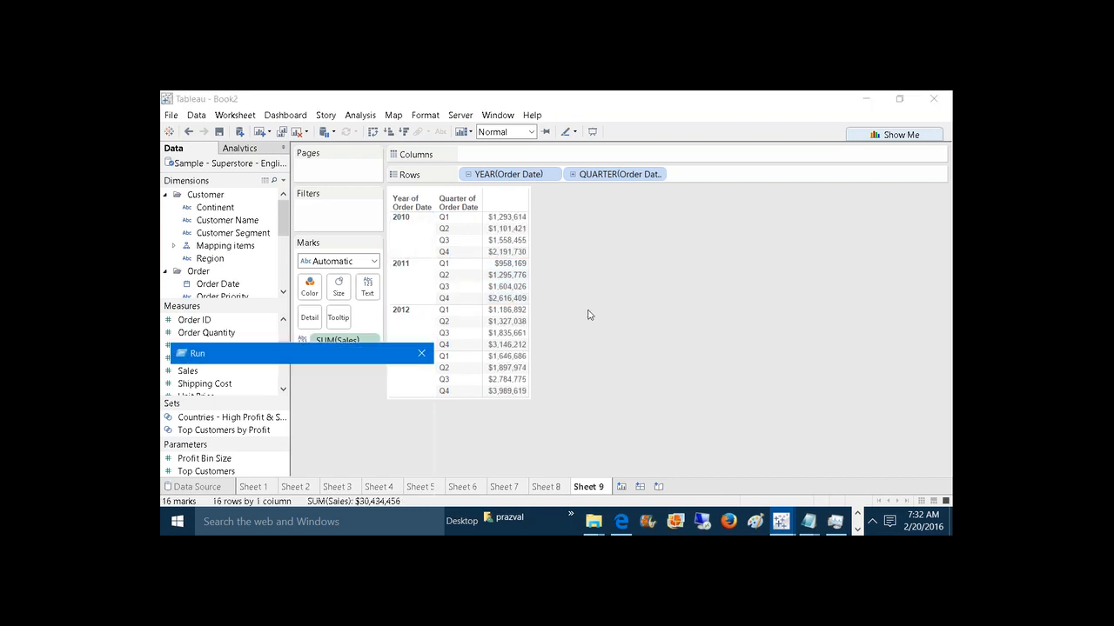
pyautogui.press('Return')
pyautogui.write('Q1')
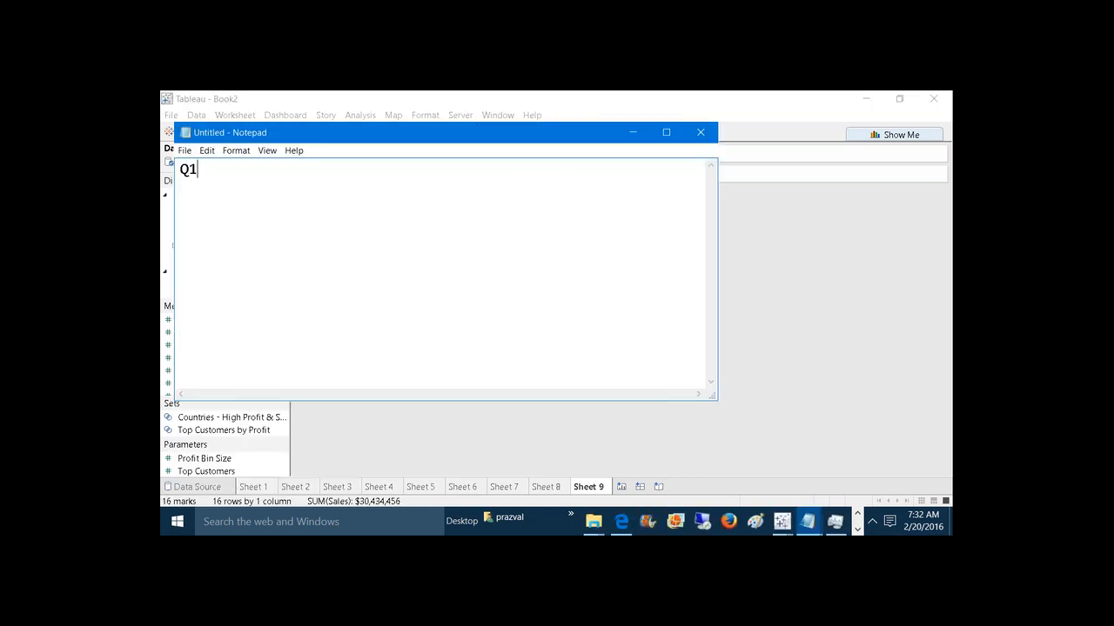
pyautogui.write('-->2011  -->  Q1 -->2010')
pyautogui.press('Return')
pyautogui.write('Q')
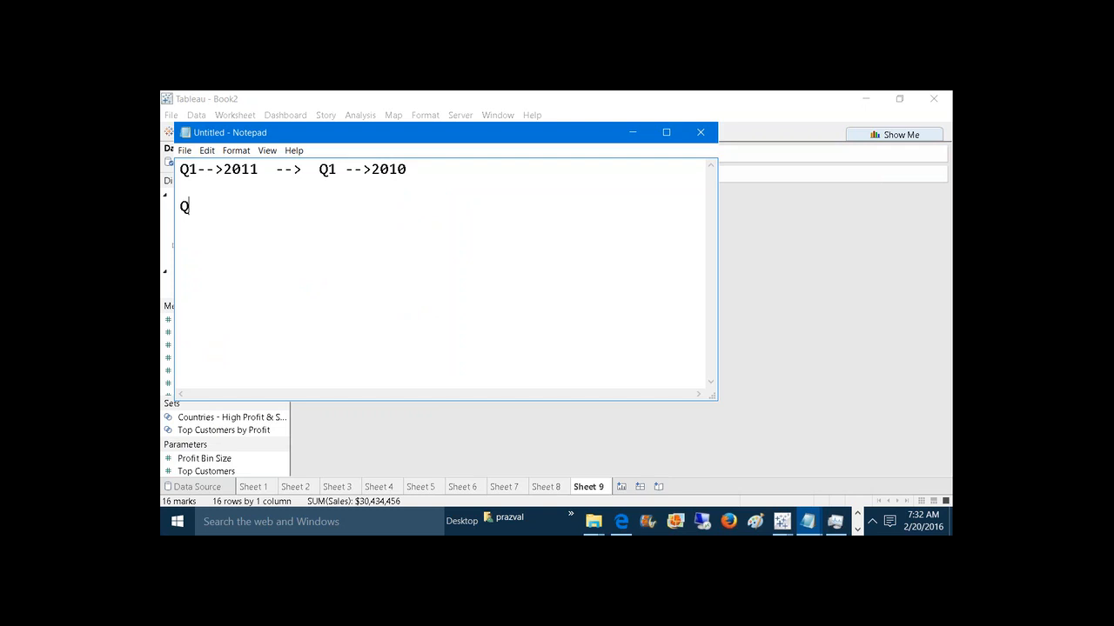
pyautogui.write('2 -->2011 -->  Q2 -->2010')
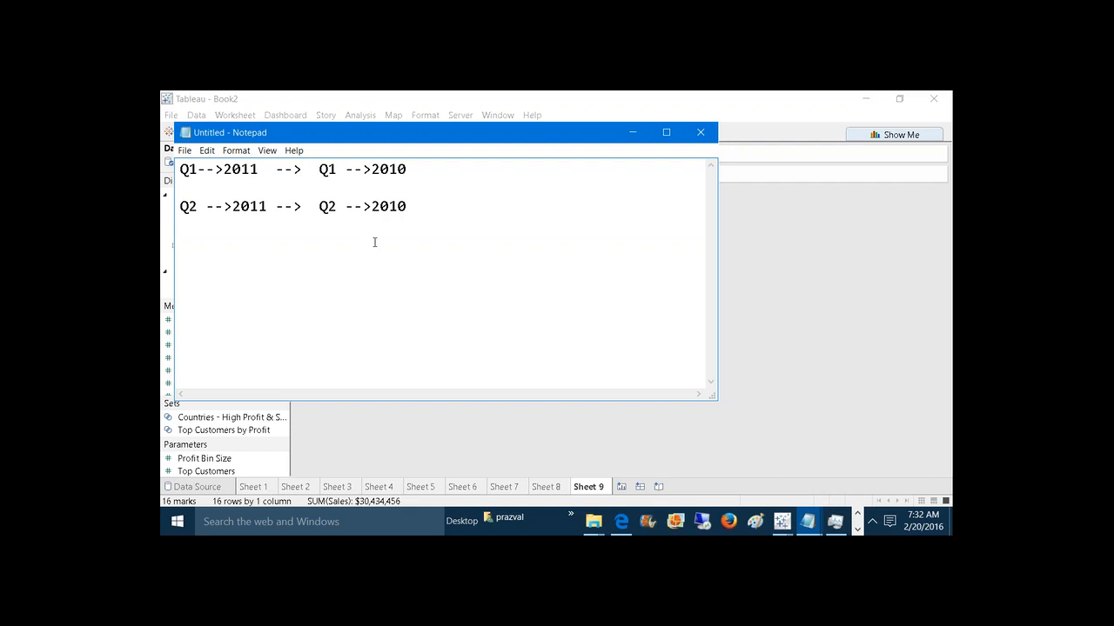
# Step: Highlight the two Q2 entries in the note's second line, and return to the Tableau sales table
pyautogui.moveTo(339, 210); pyautogui.dragTo(310, 209)
pyautogui.moveTo(198, 209); pyautogui.dragTo(180, 207)
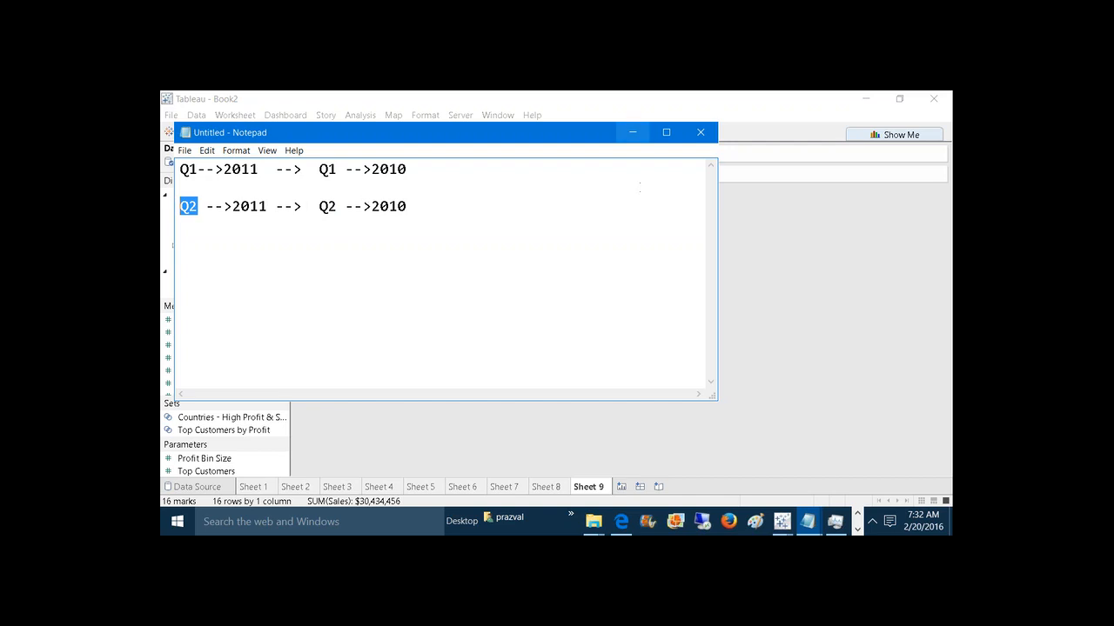
pyautogui.click(632, 132)
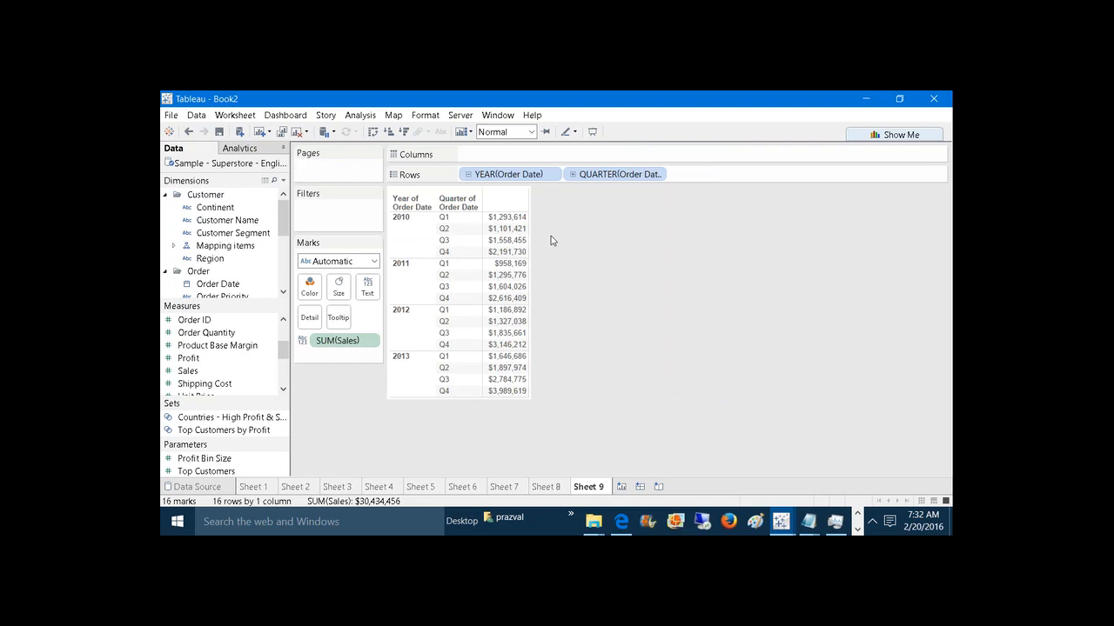
# Step: Add a Difference From table calculation to the sum of Sales, along Order Date at the Year of Order Date level, from the previous value
pyautogui.rightClick(353, 347)
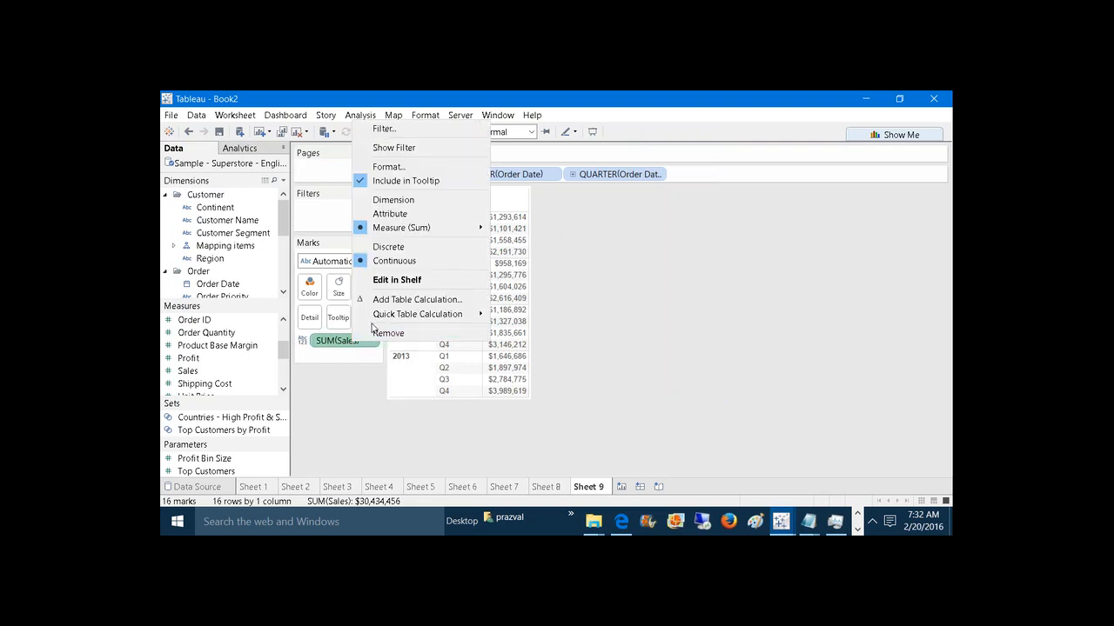
pyautogui.click(377, 299)
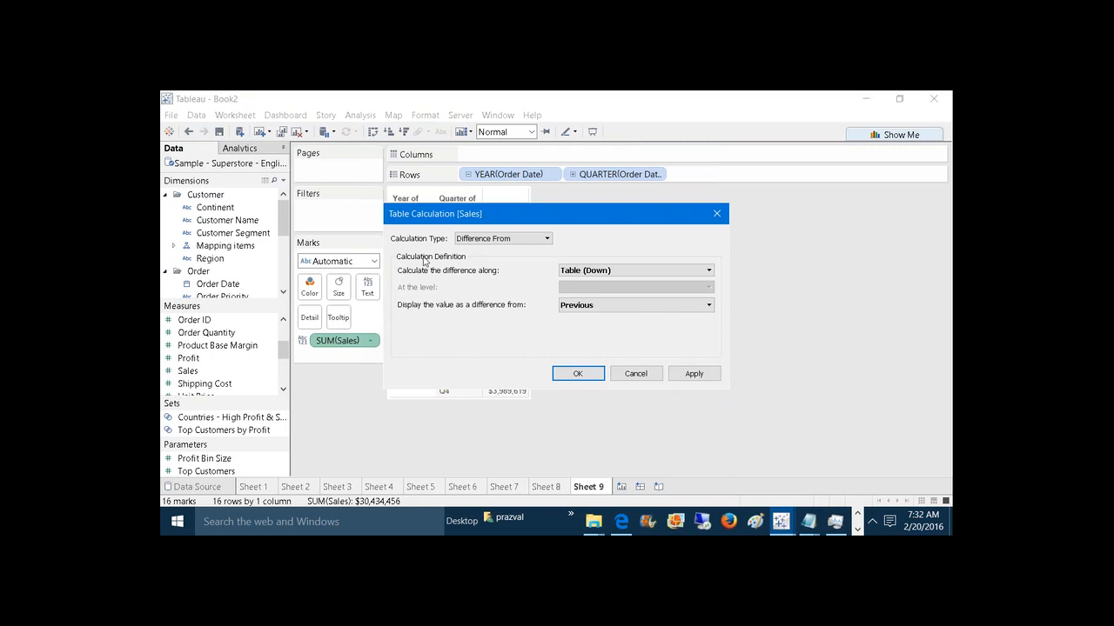
pyautogui.moveTo(439, 225); pyautogui.dragTo(647, 217)
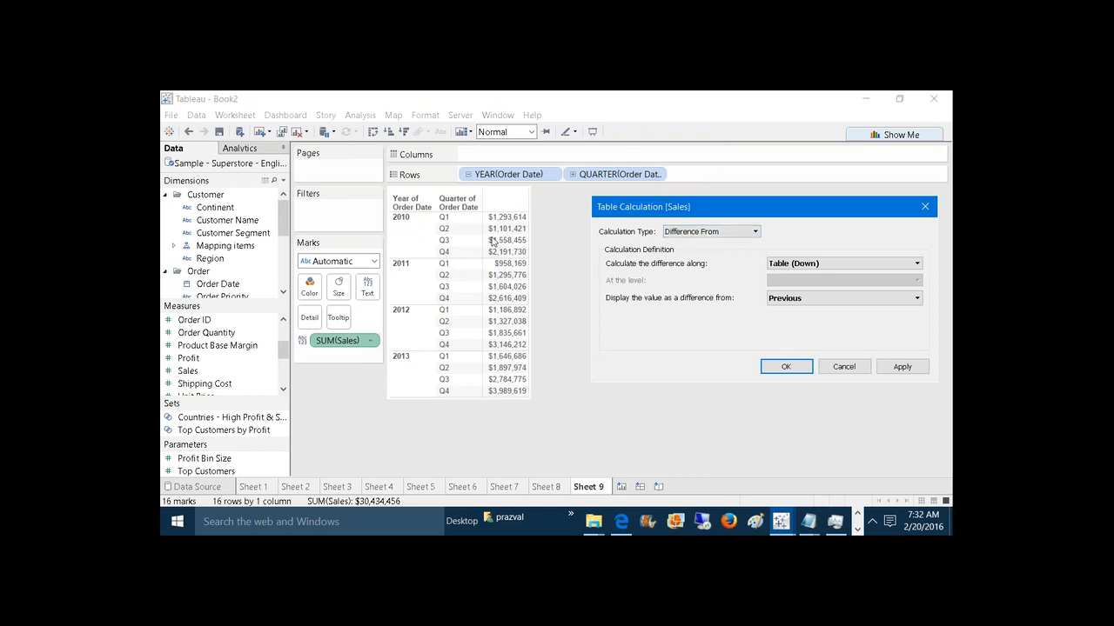
pyautogui.click(781, 263)
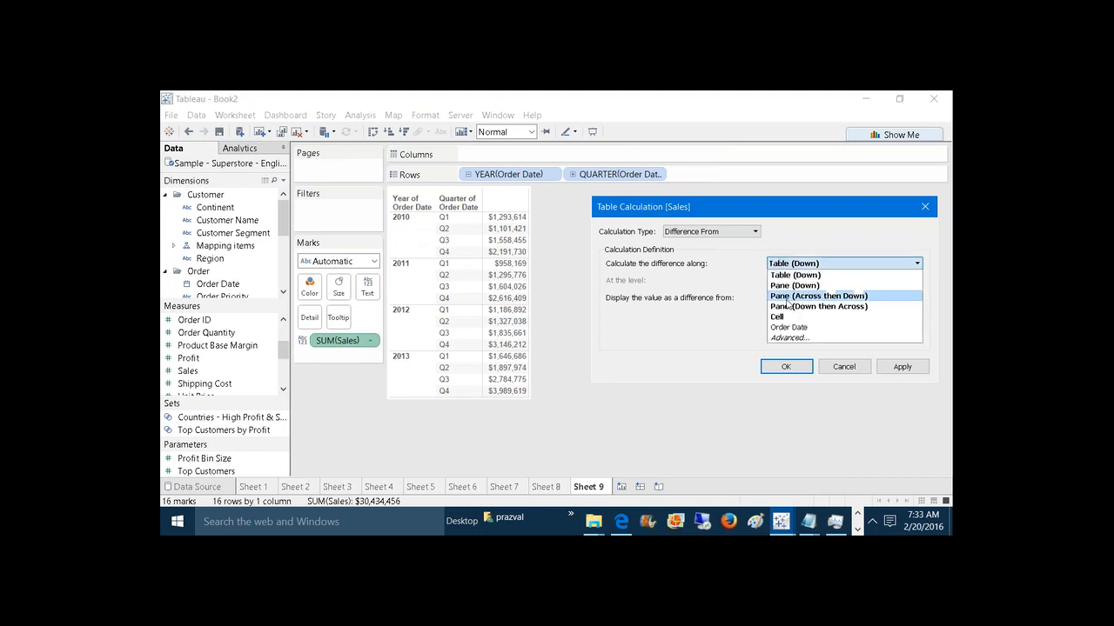
pyautogui.click(793, 328)
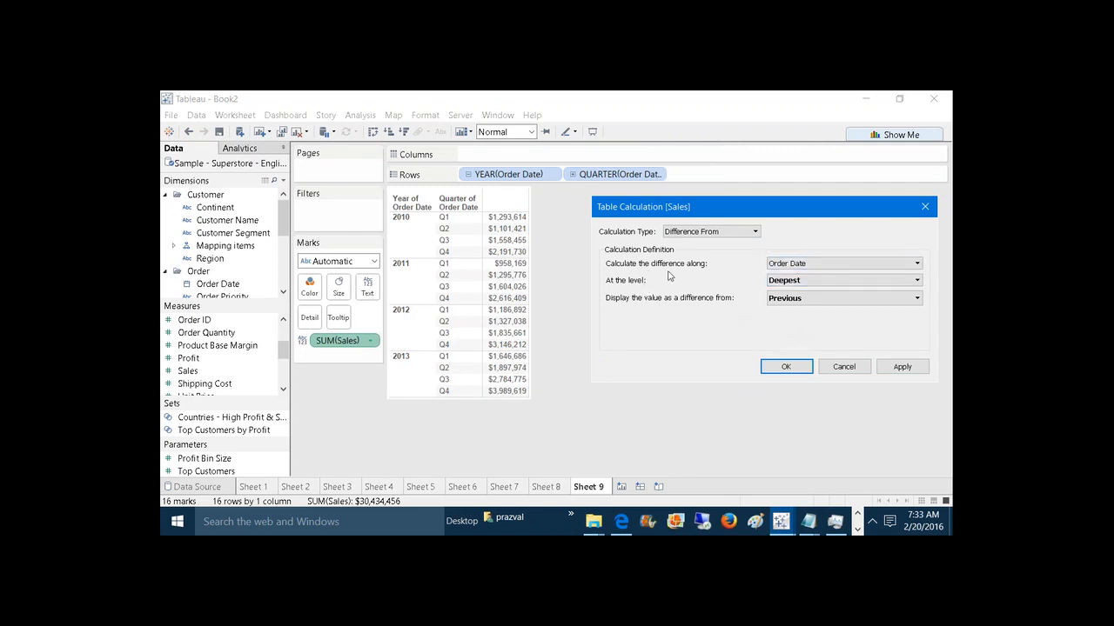
pyautogui.click(784, 283)
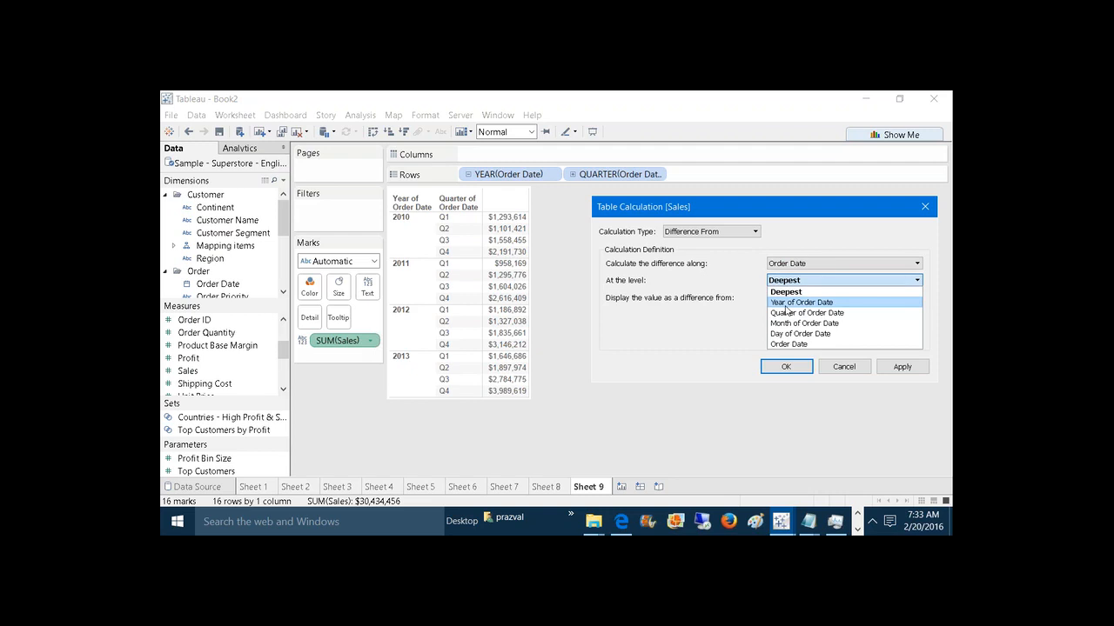
pyautogui.click(784, 304)
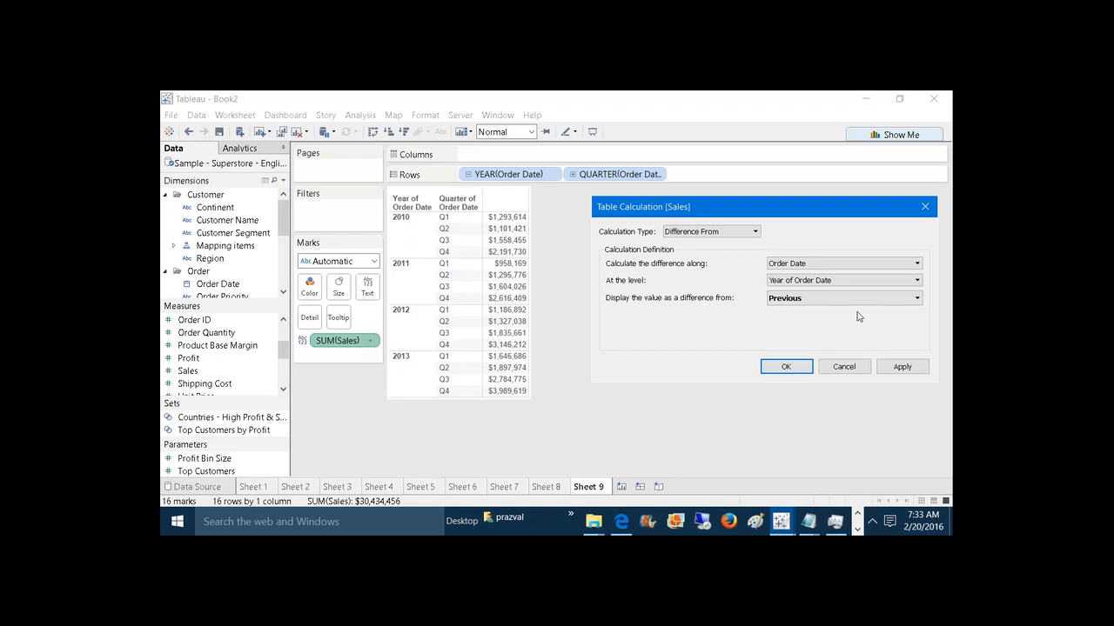
pyautogui.click(888, 365)
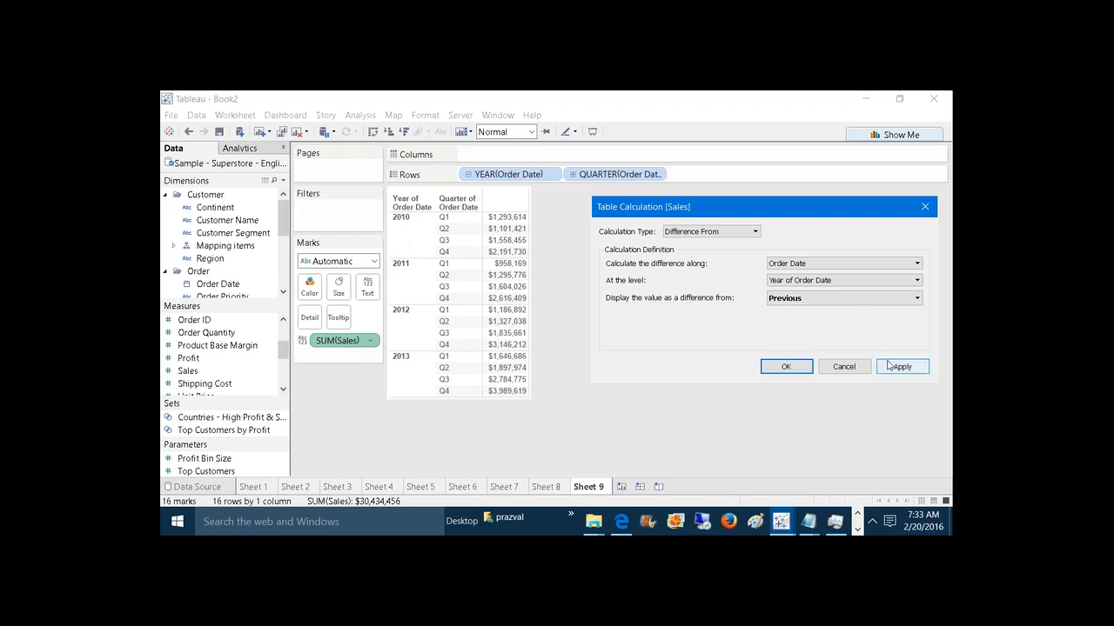
pyautogui.click(803, 371)
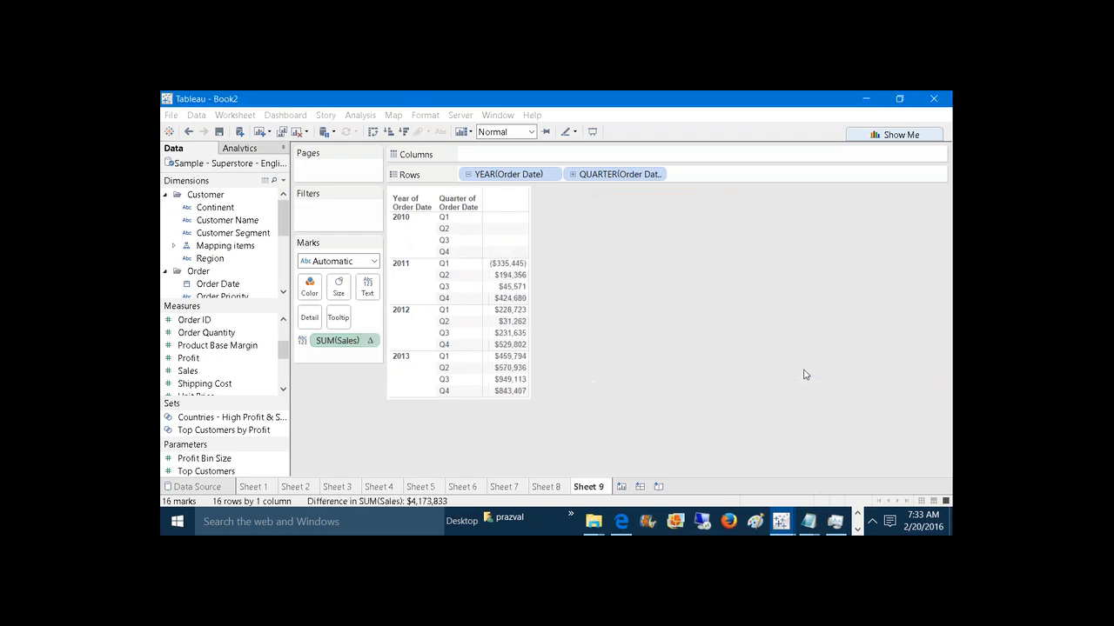
# Step: Add the plain sum of Sales to the table and order the measures so it comes before the difference
pyautogui.click(198, 375)
pyautogui.moveTo(196, 375); pyautogui.dragTo(513, 292)
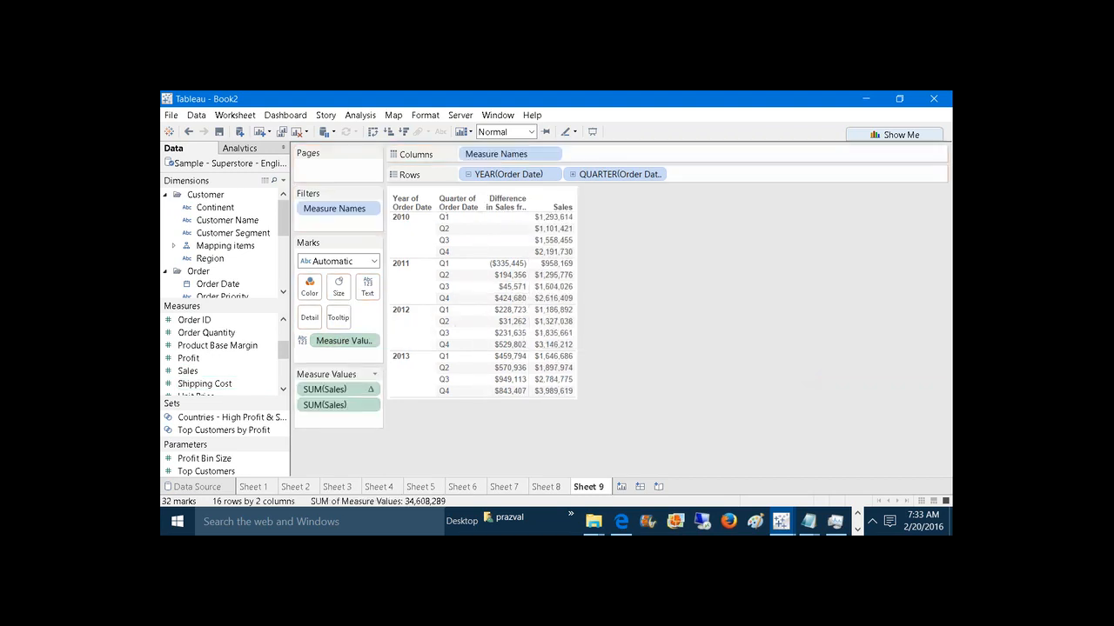
pyautogui.moveTo(340, 391); pyautogui.dragTo(339, 409)
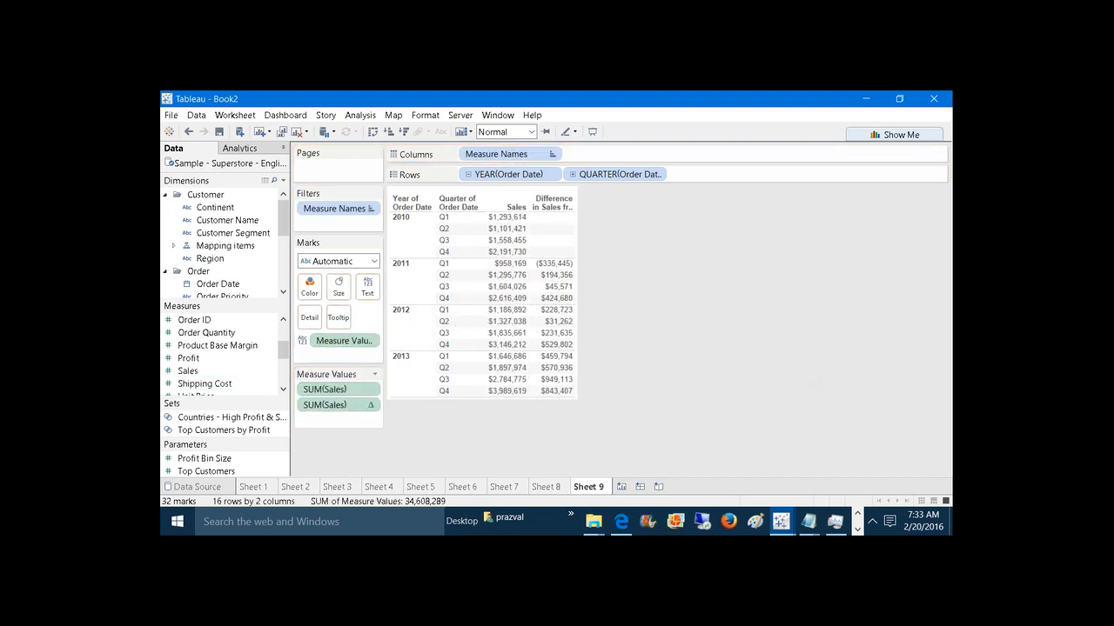
# Step: Highlight the Q1 sales of 2011 and of 2010 and inspect the Q1 2011 difference
pyautogui.click(517, 265)
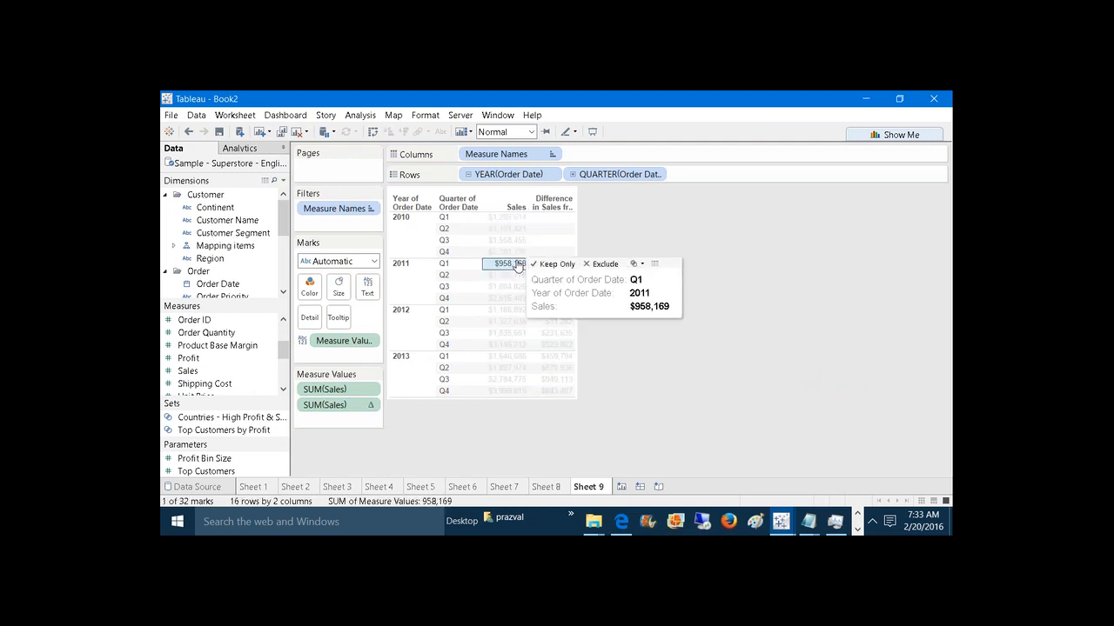
pyautogui.click(501, 219)
pyautogui.click(602, 287)
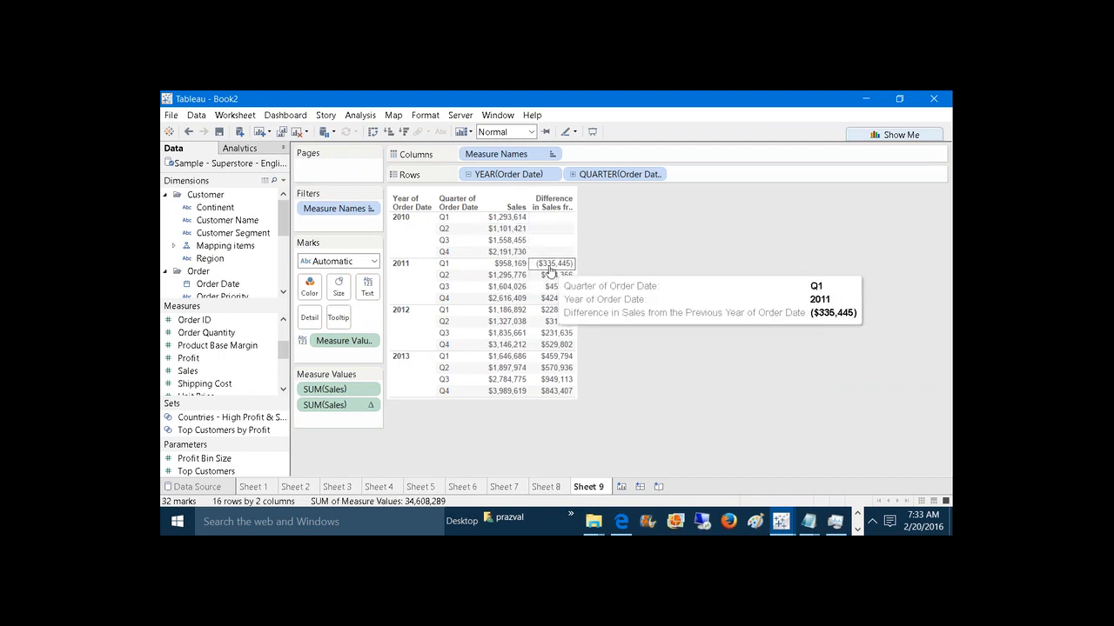
# Step: Switch to Calculator and enter the Q1 2011 sales, 958169, as the number to subtract from
pyautogui.press('super+r')
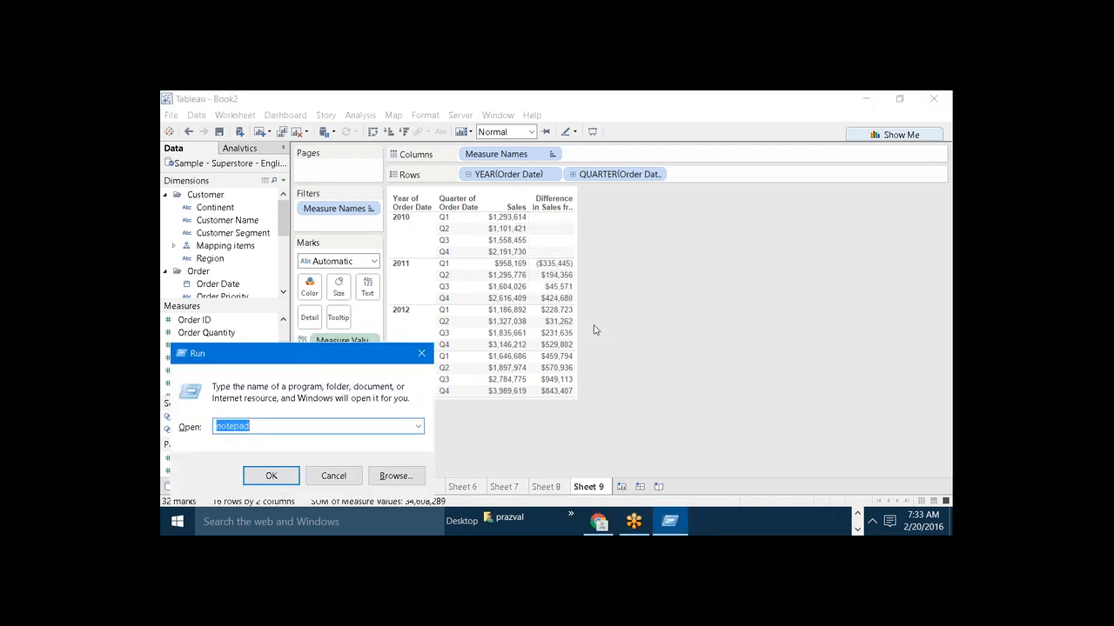
pyautogui.write('cALC')
pyautogui.press('Return')
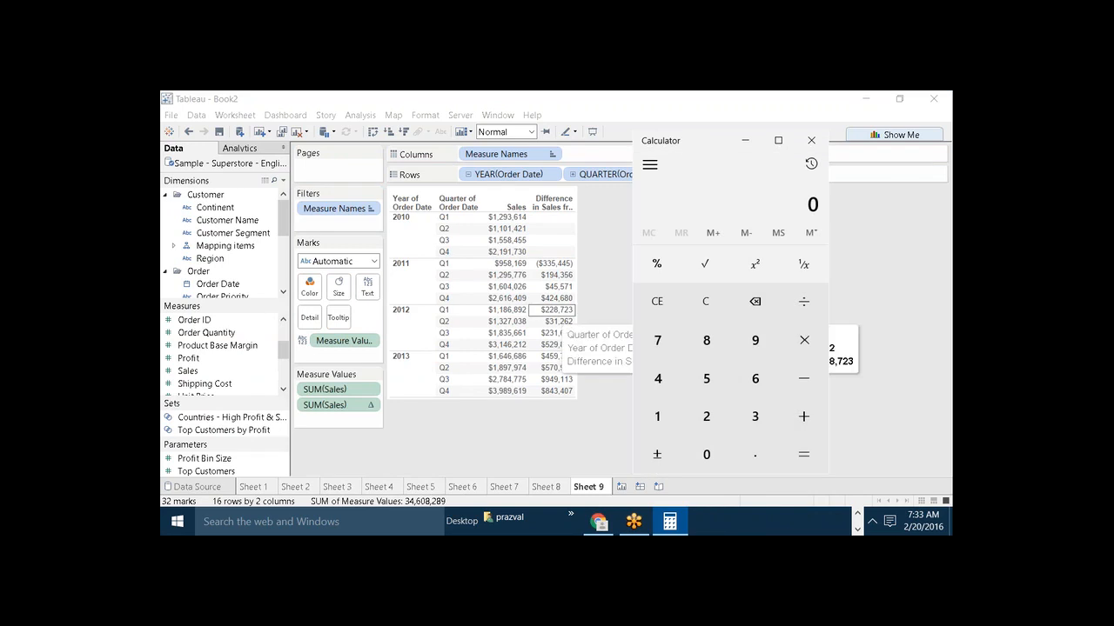
pyautogui.click(750, 348)
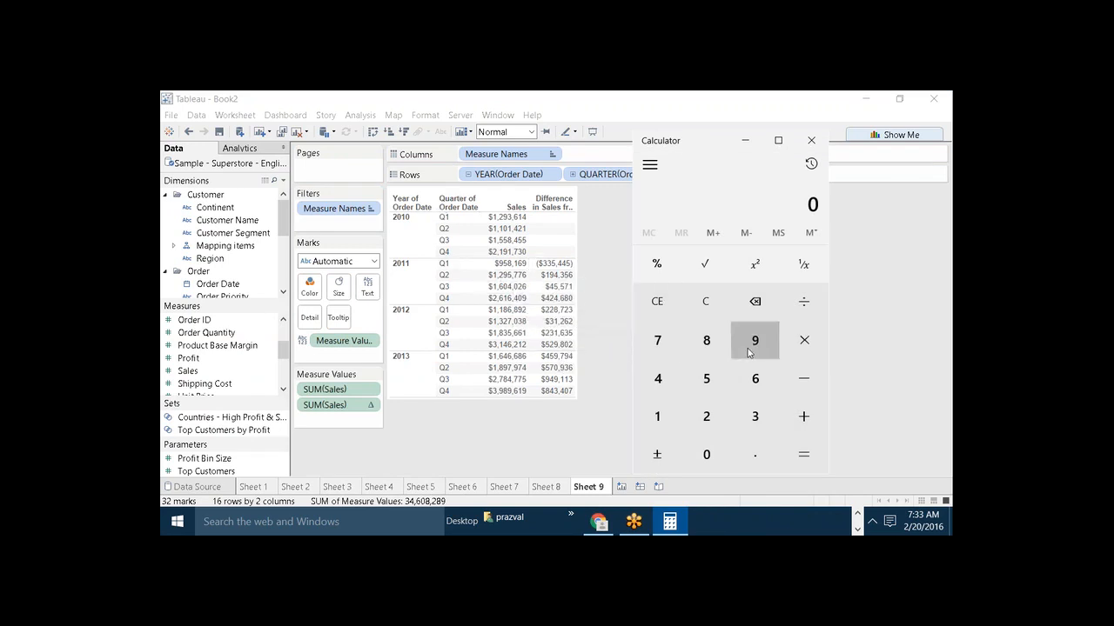
pyautogui.click(709, 378)
pyautogui.click(706, 340)
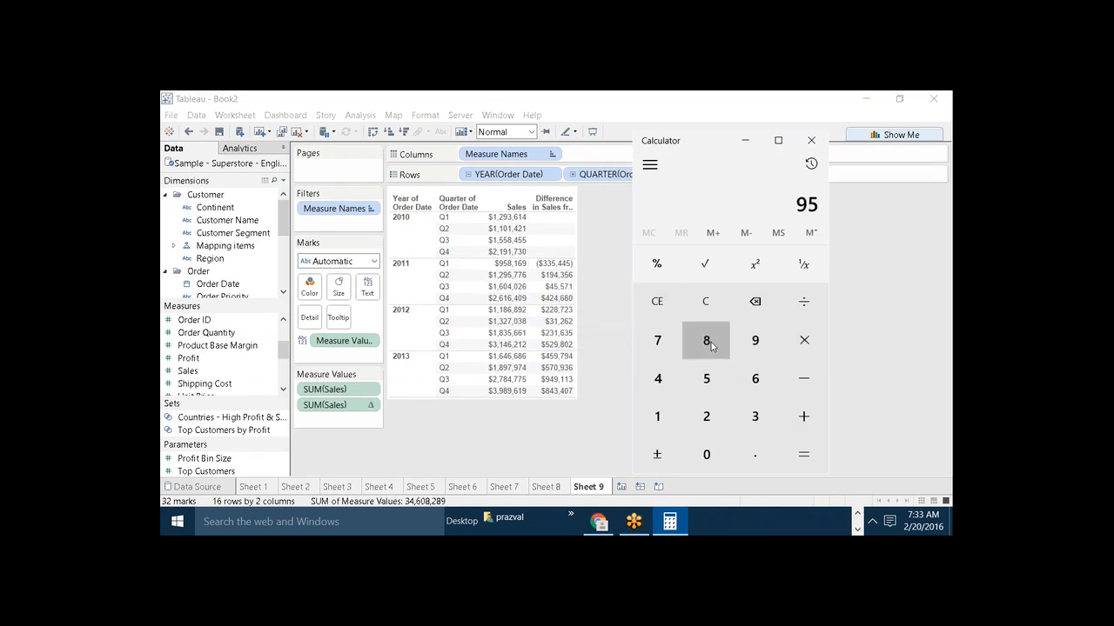
pyautogui.click(661, 416)
pyautogui.click(753, 377)
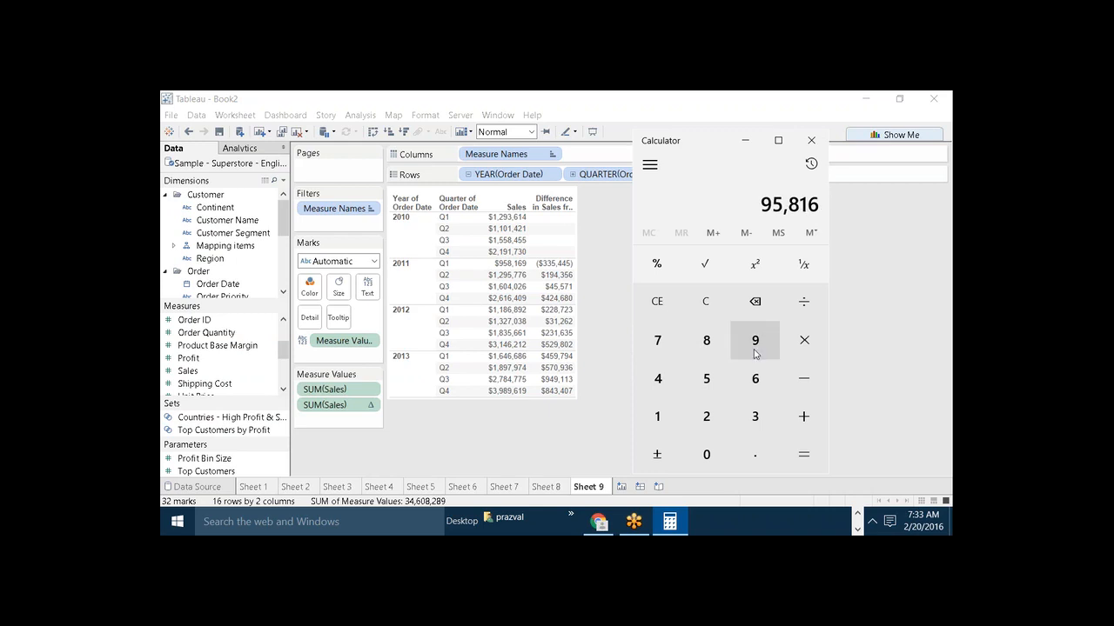
pyautogui.click(755, 344)
pyautogui.click(804, 379)
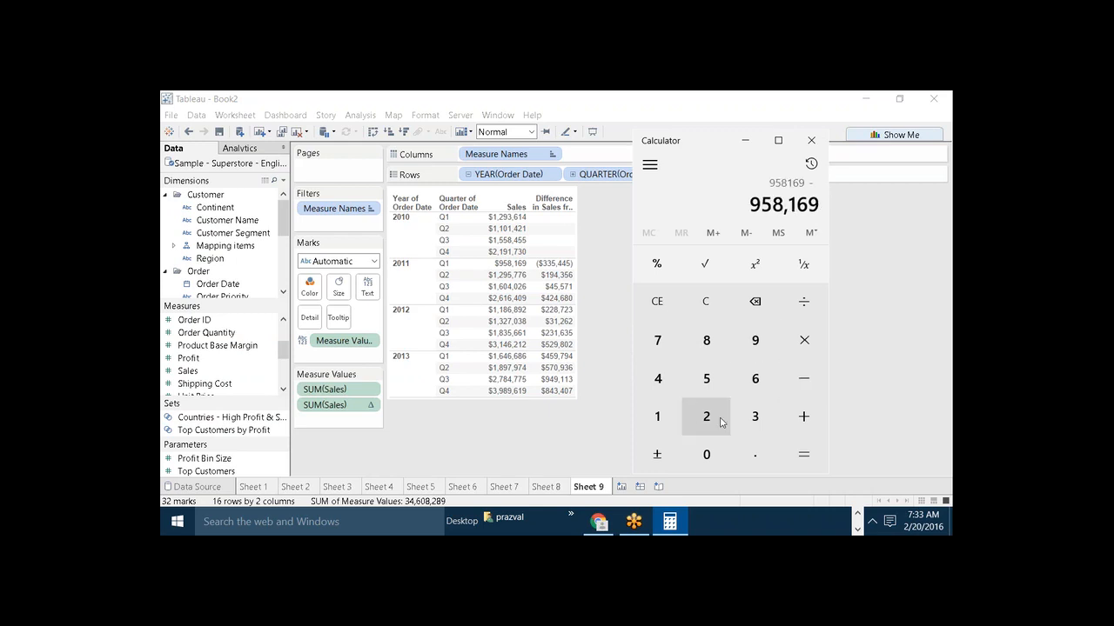
# Step: Subtract the Q1 2010 sales, 1293614, in the calculator and return to the Tableau table
pyautogui.click(667, 421)
pyautogui.click(705, 416)
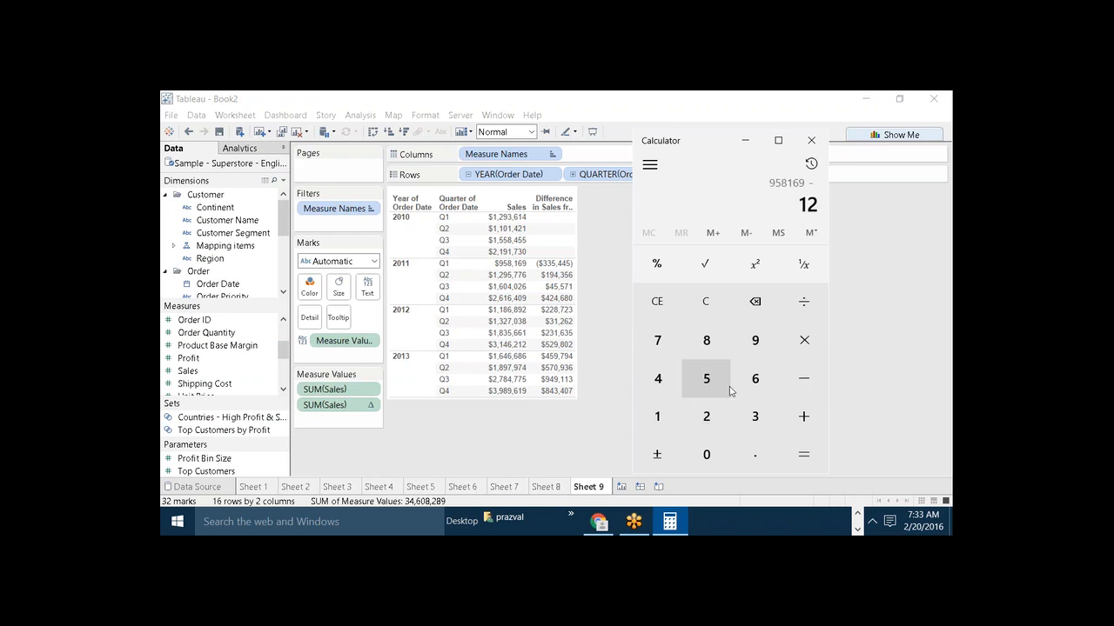
pyautogui.click(744, 348)
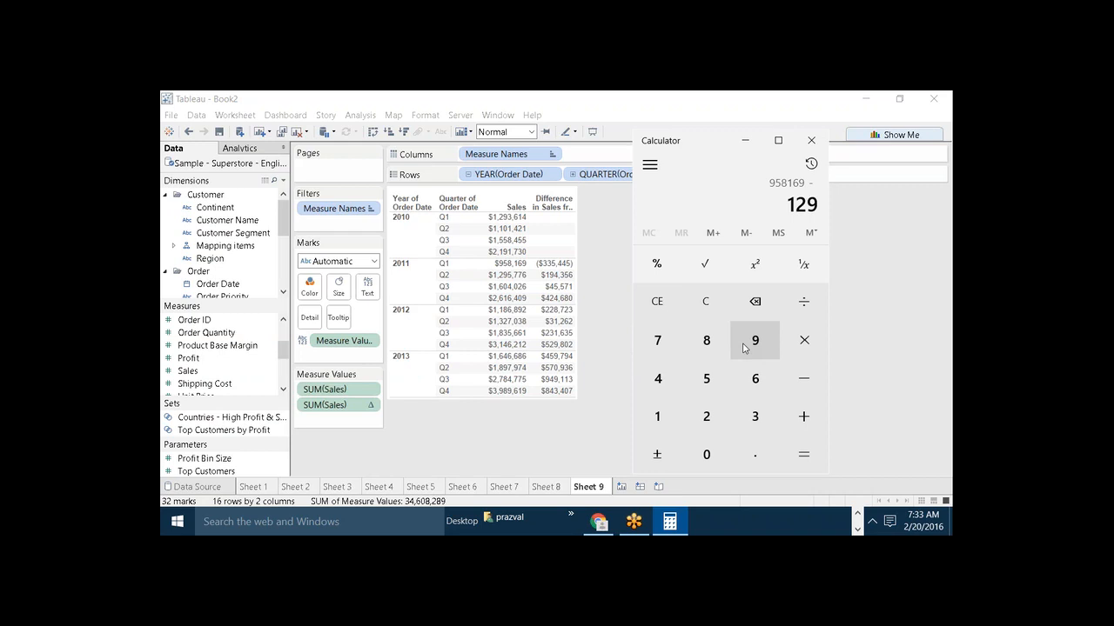
pyautogui.click(757, 415)
pyautogui.click(761, 388)
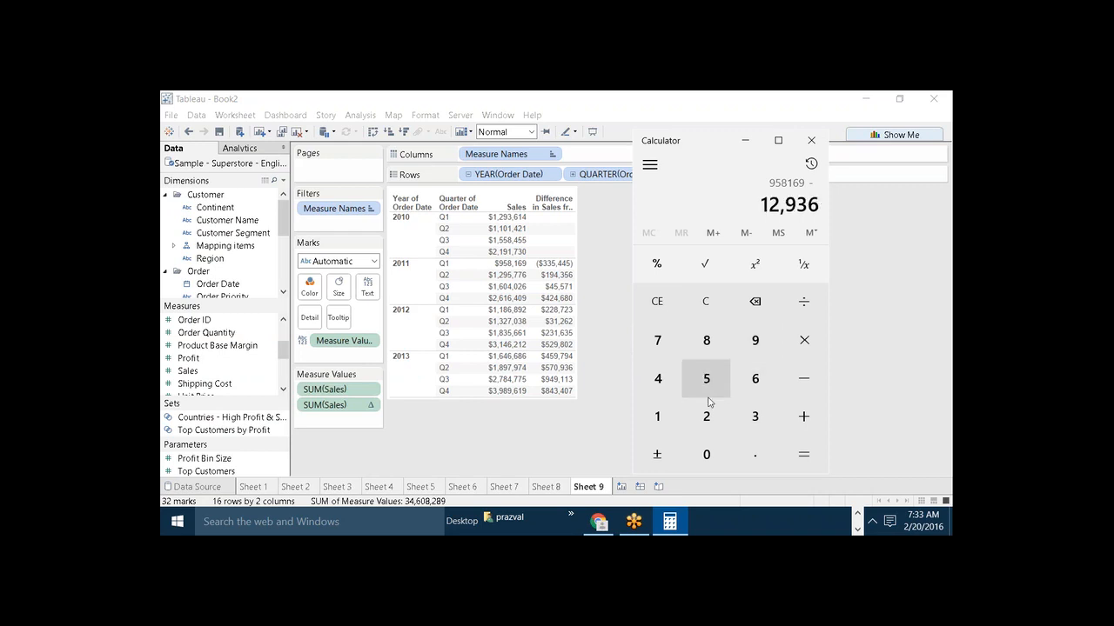
pyautogui.click(667, 421)
pyautogui.click(663, 388)
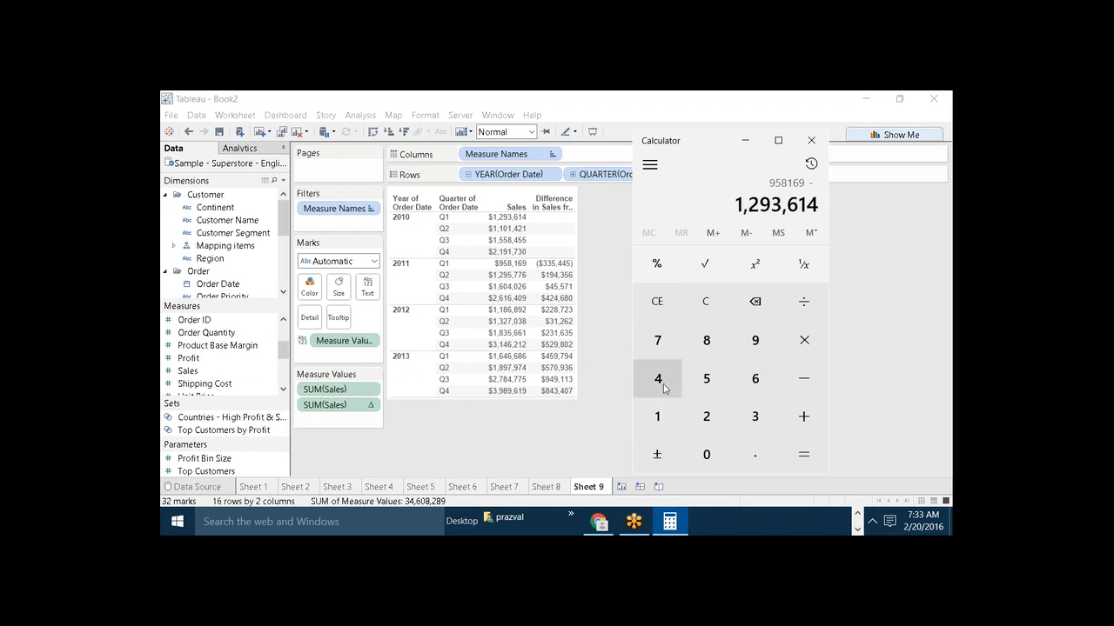
pyautogui.click(802, 454)
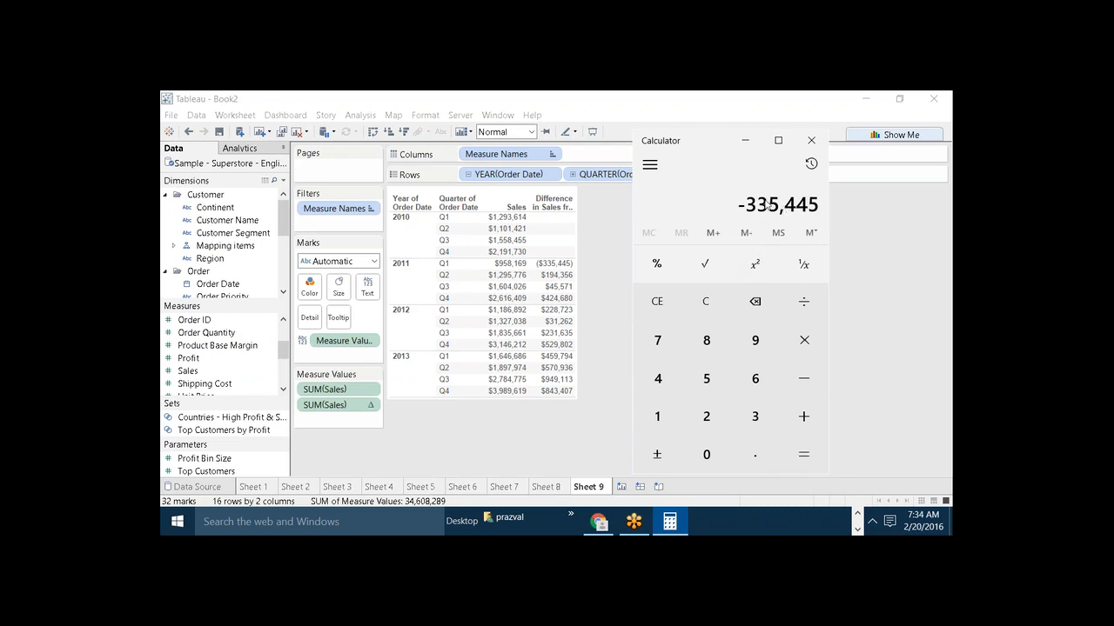
pyautogui.click(752, 146)
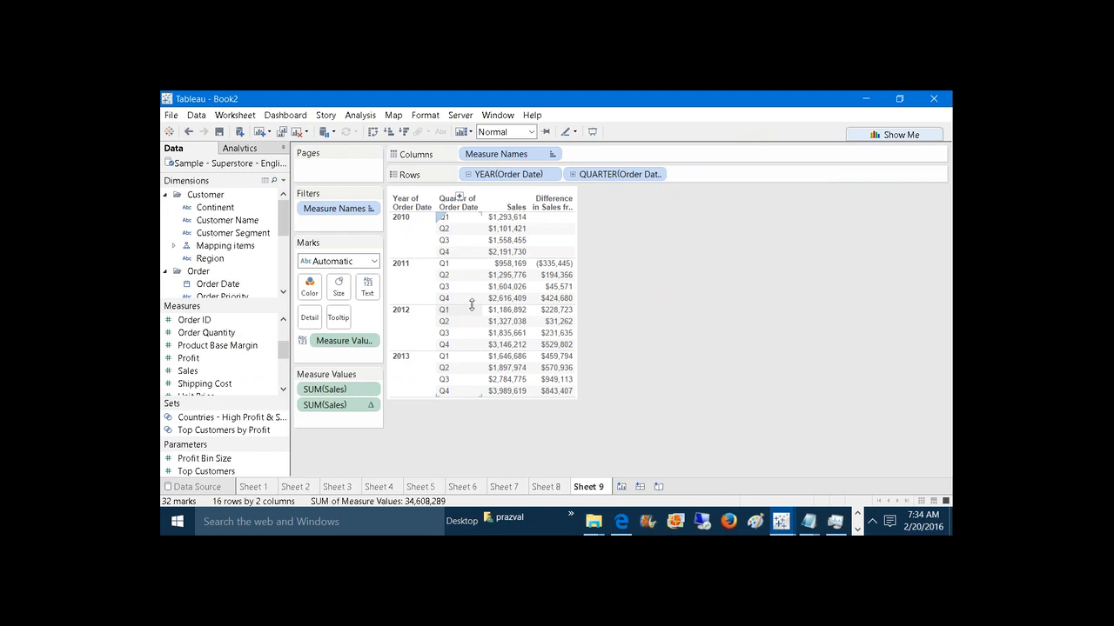
# Step: Copy the full formula of the Sales difference measure into a new Notepad document
pyautogui.moveTo(496, 300)
pyautogui.doubleClick(349, 406)
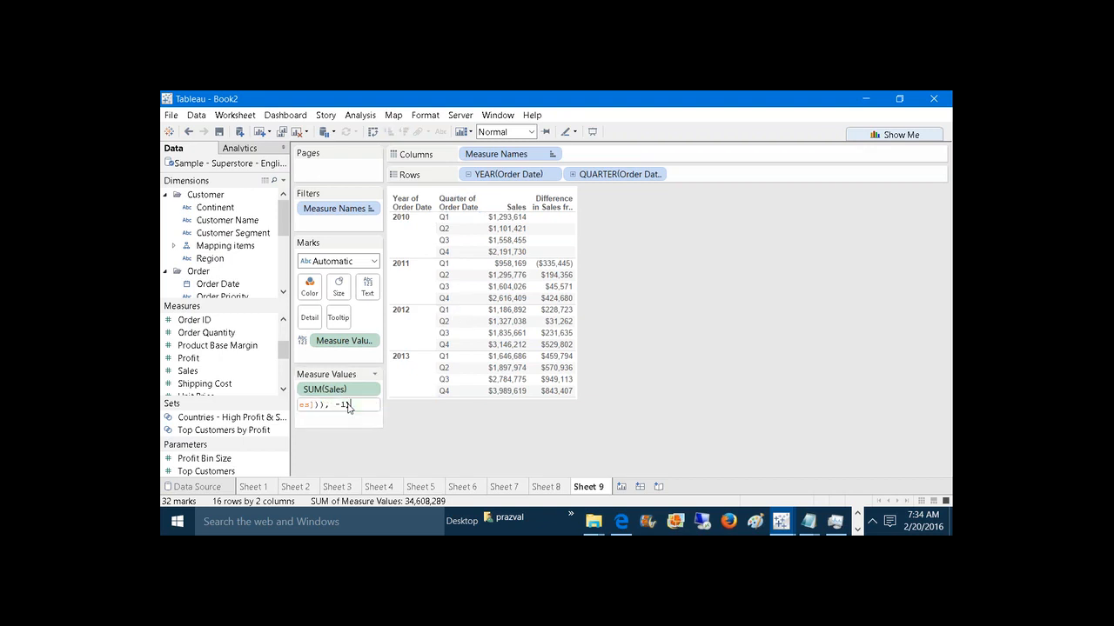
pyautogui.hotkey('ctrl', 'a')
pyautogui.hotkey('ctrl', 'c')
pyautogui.press('super+r')
pyautogui.write('notepad')
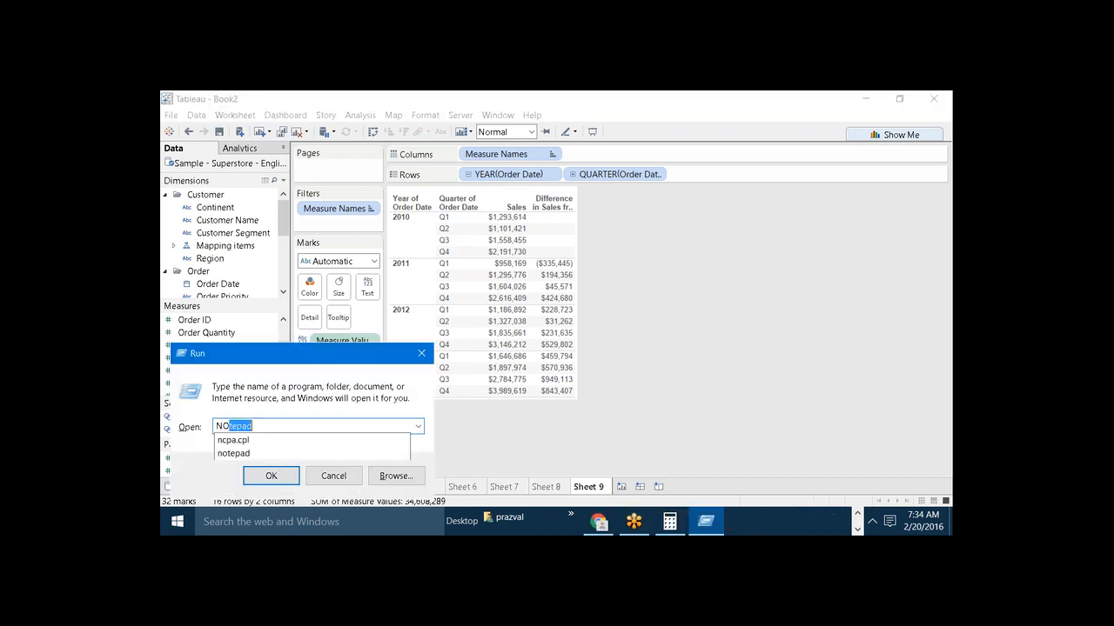
pyautogui.press('Return')
pyautogui.hotkey('ctrl', 'v')
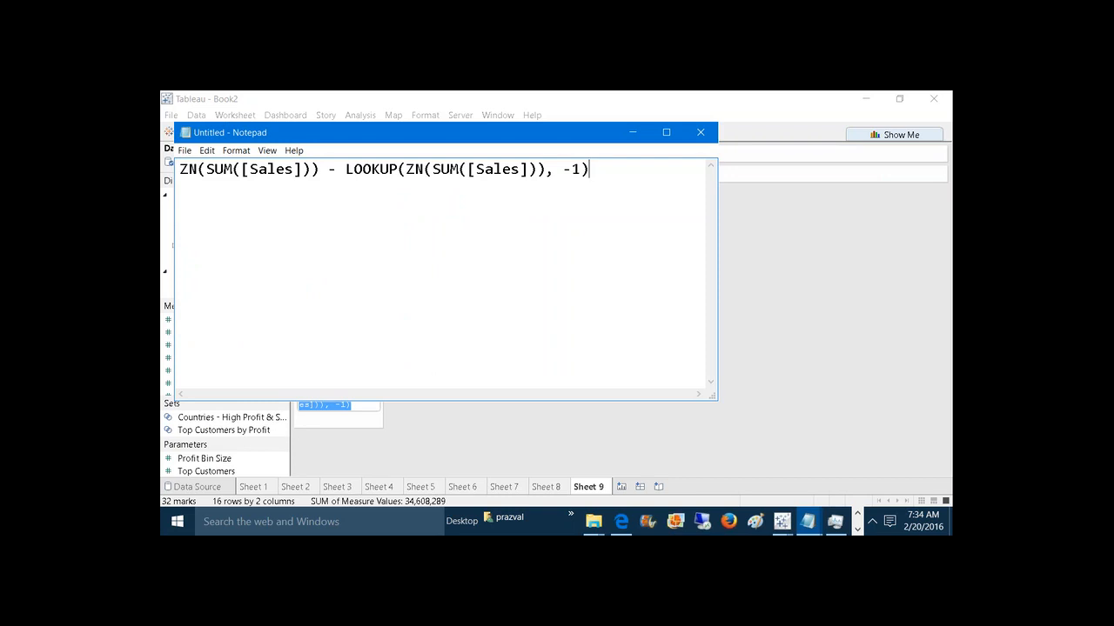
# Step: Highlight the current-sales and LOOKUP parts of the formula, including the -1 offset, discard the note and leave the measure's formula in Tableau
pyautogui.moveTo(206, 169); pyautogui.dragTo(312, 169)
pyautogui.moveTo(401, 169); pyautogui.dragTo(589, 169)
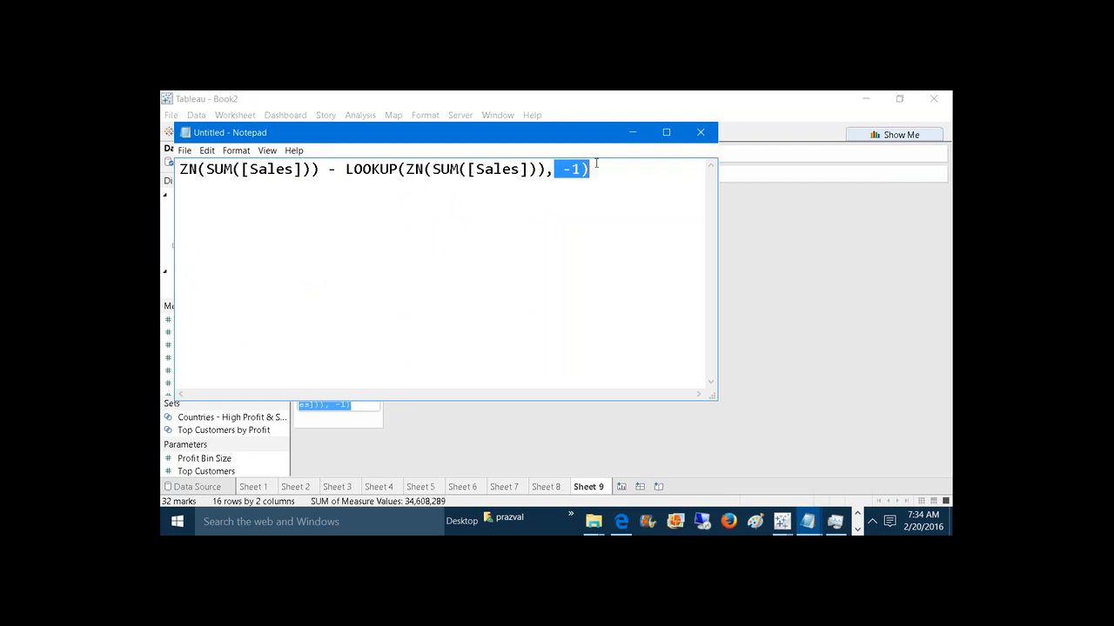
pyautogui.click(696, 132)
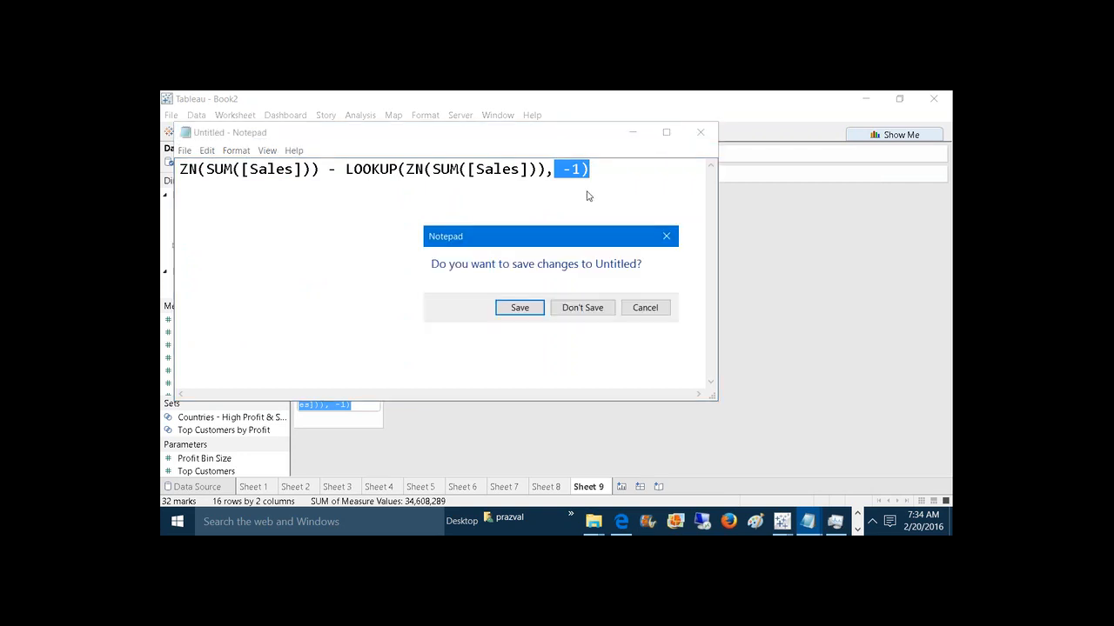
pyautogui.click(581, 307)
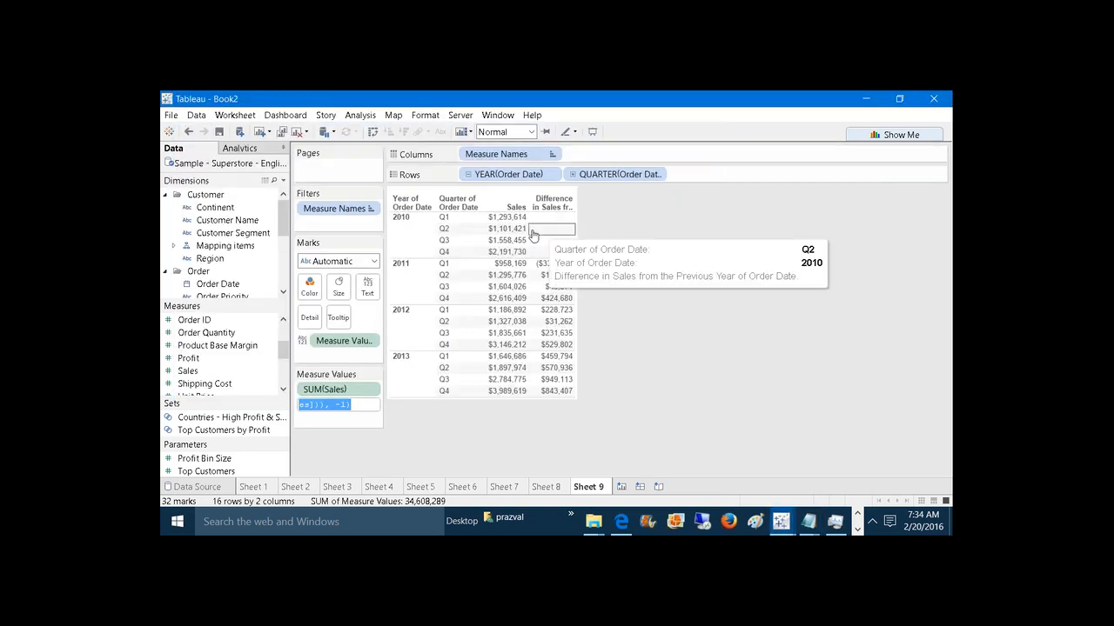
pyautogui.click(460, 412)
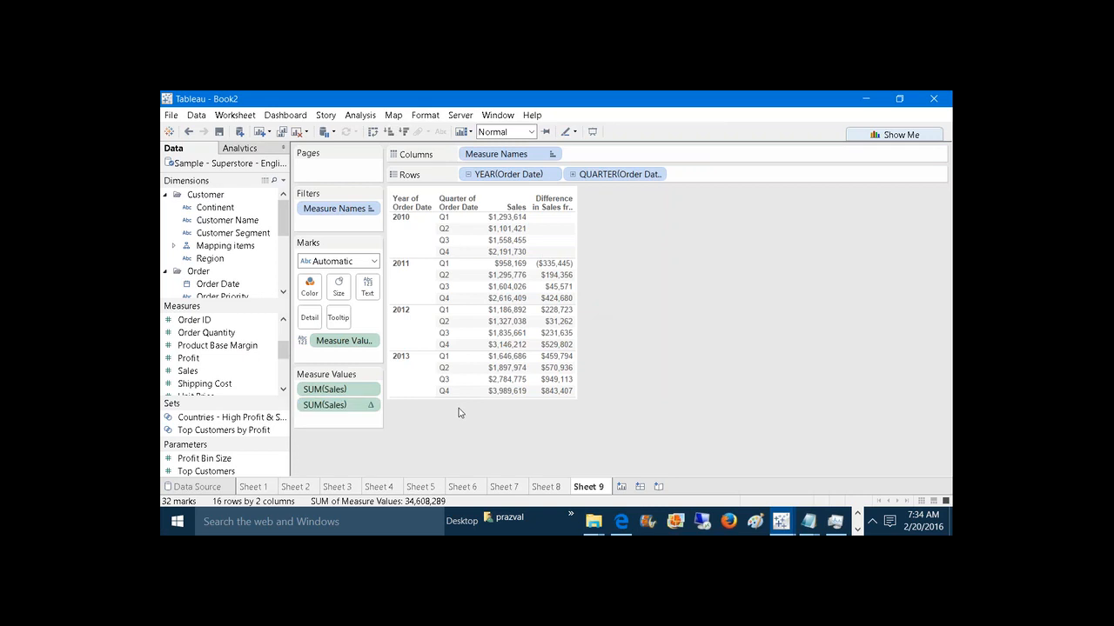
# Step: Highlight the years 2011, 2012 and 2013 one after another to examine their sales and year-over-year differences
pyautogui.click(427, 303)
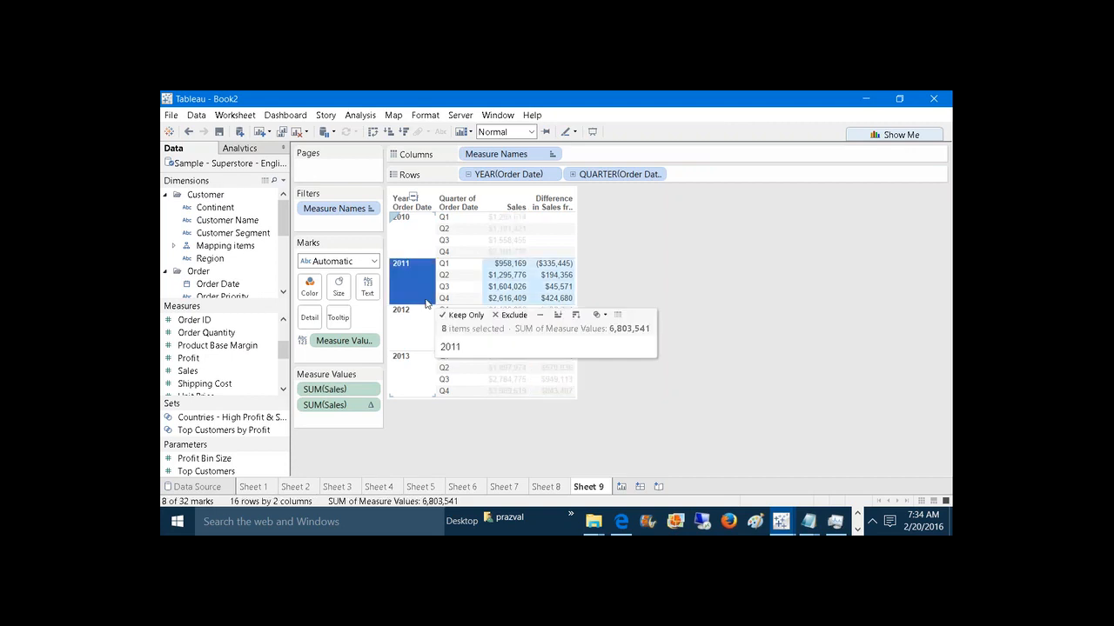
pyautogui.click(423, 316)
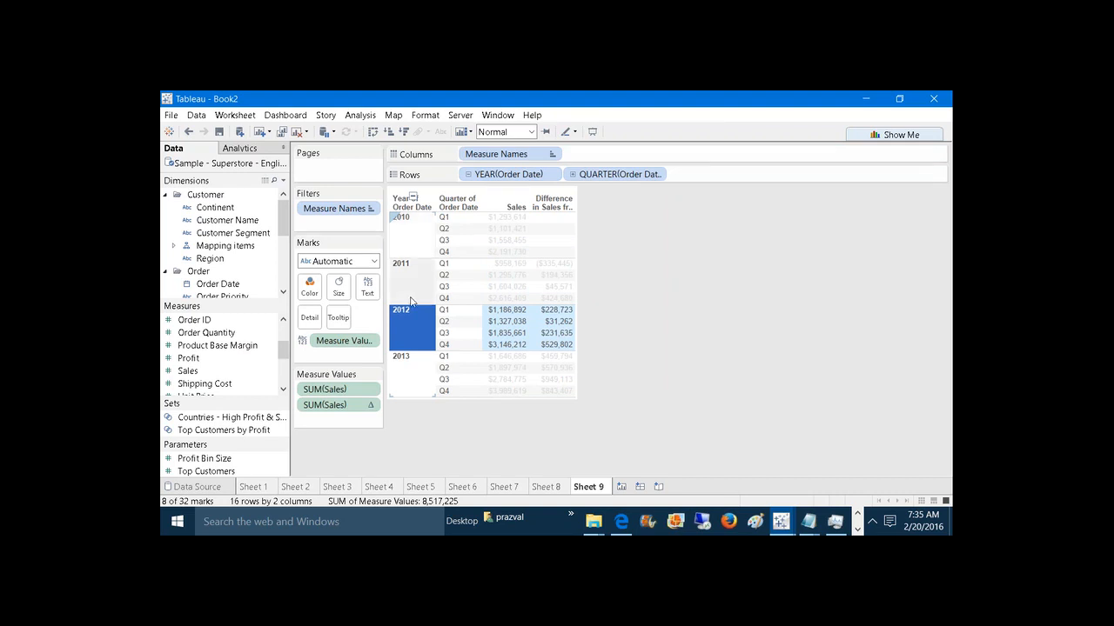
pyautogui.click(415, 372)
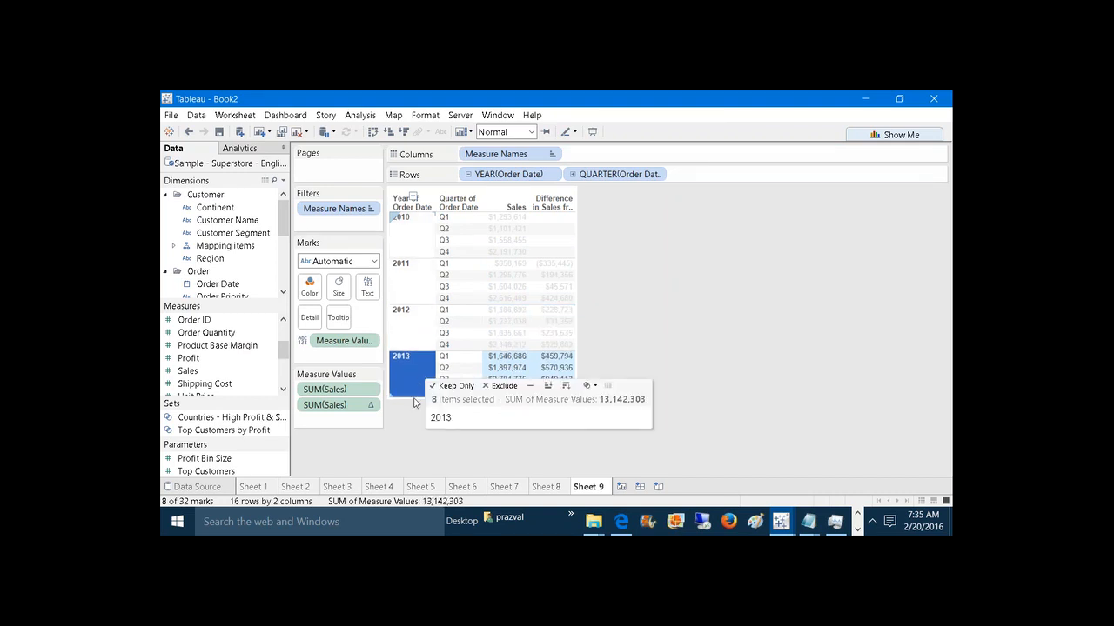
# Step: Highlight the years 2011 and 2010 alternately in the table to compare their quarterly sales and differences
pyautogui.click(406, 294)
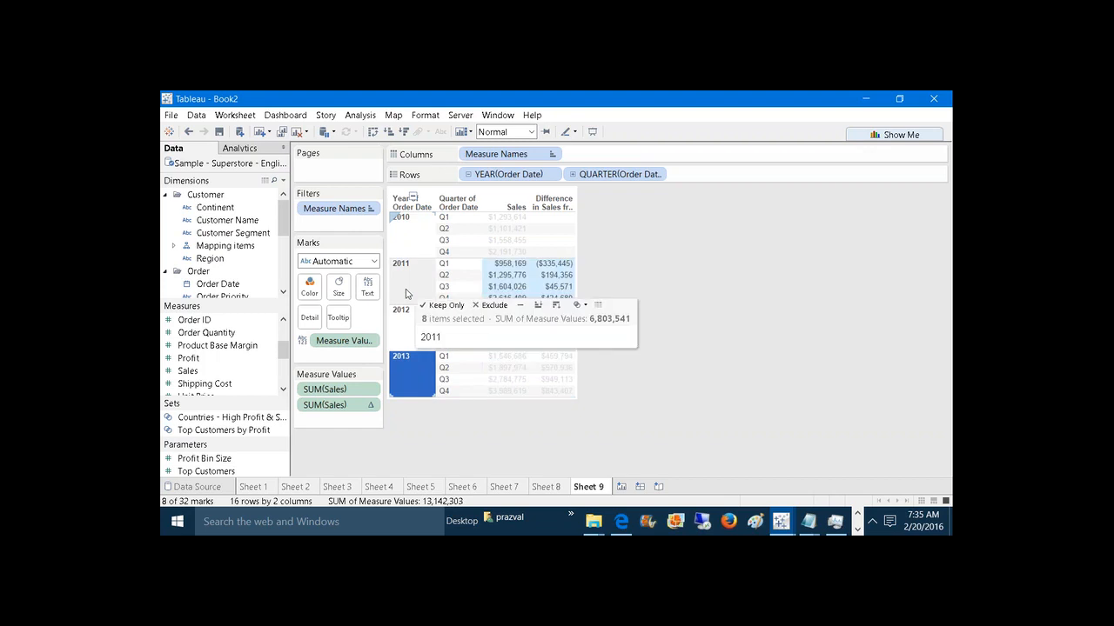
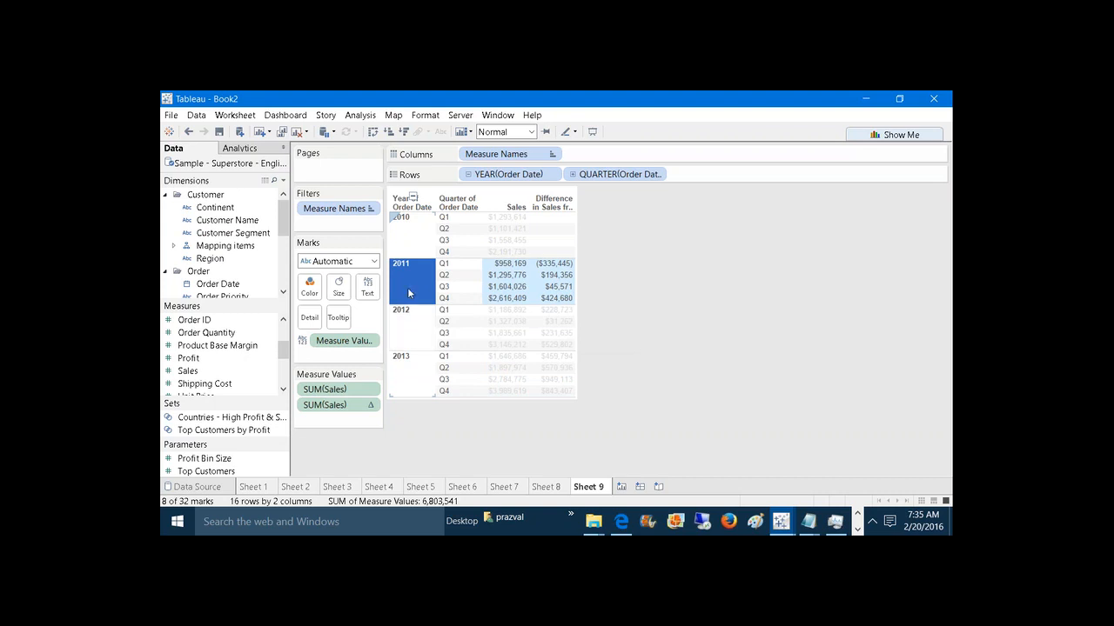
pyautogui.click(403, 226)
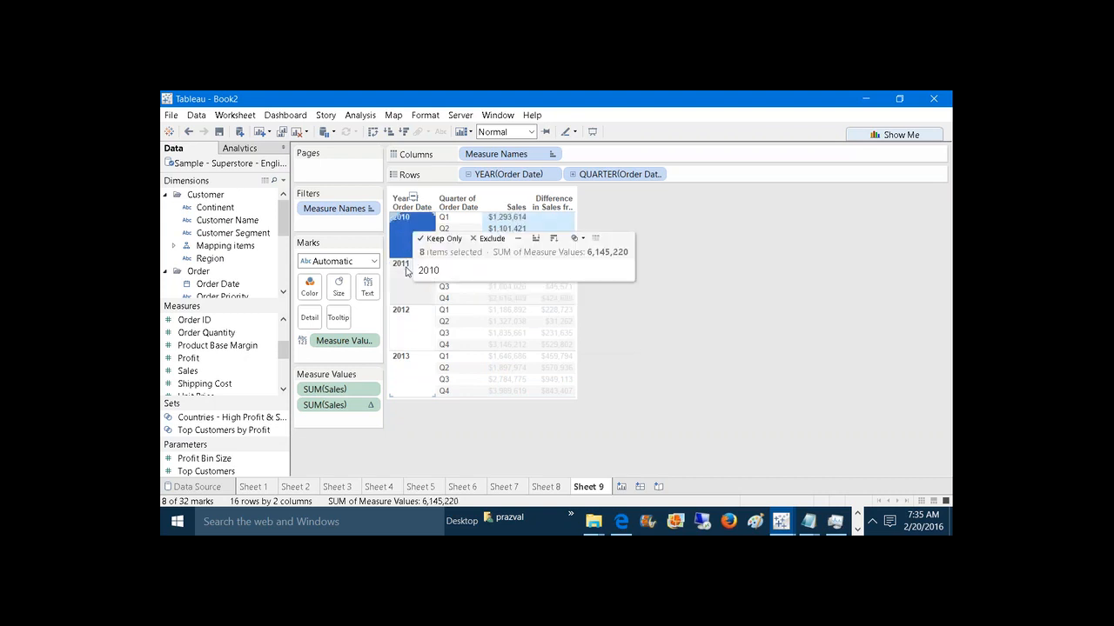
pyautogui.click(407, 271)
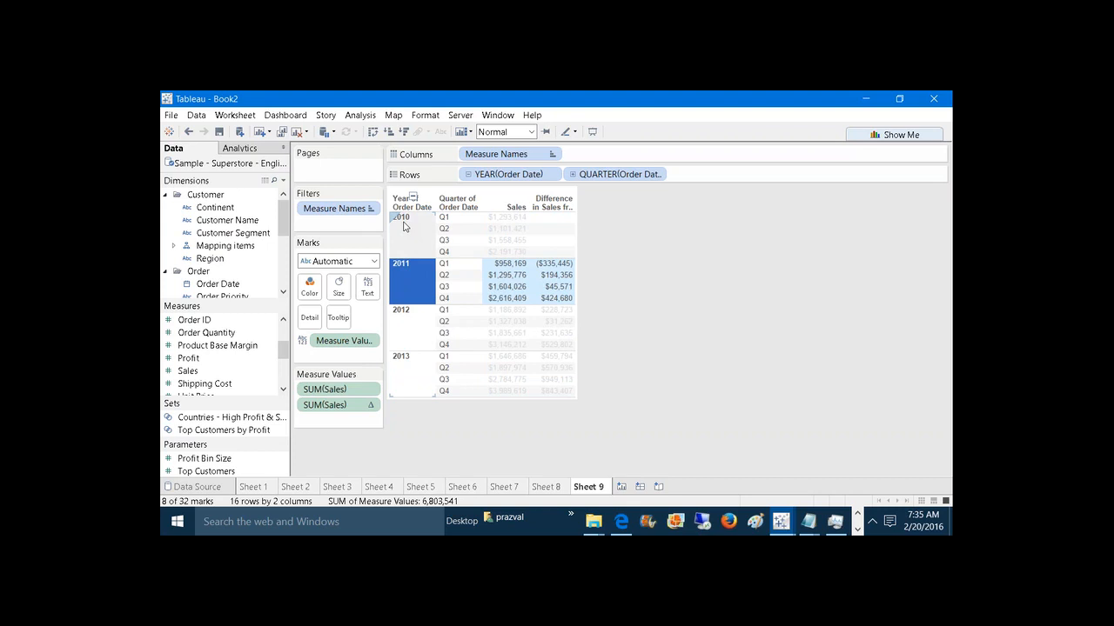
pyautogui.click(404, 226)
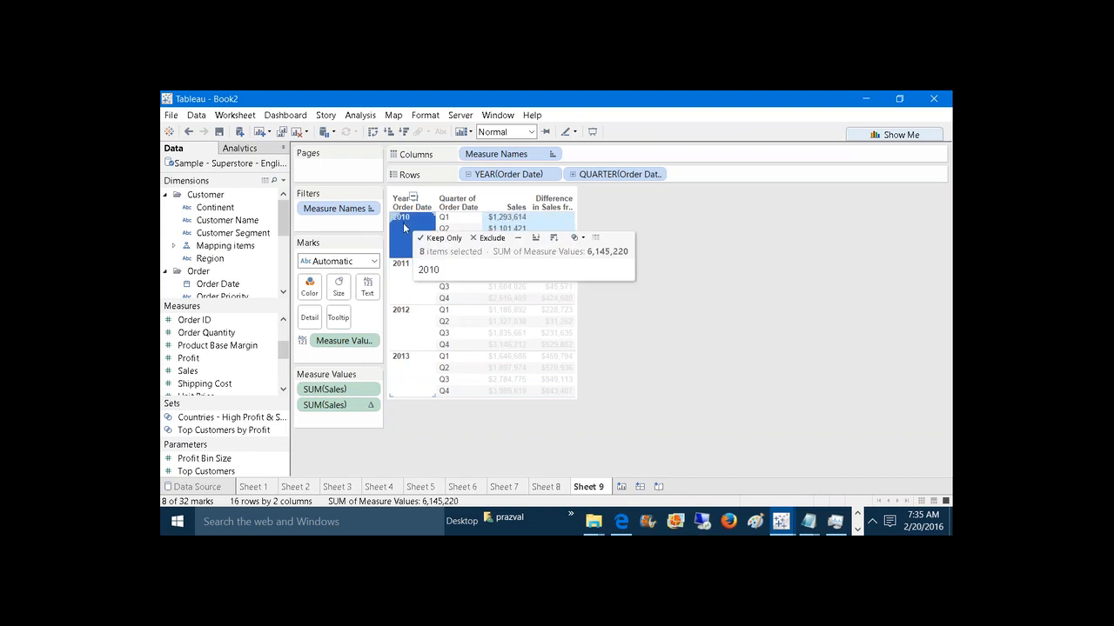
pyautogui.click(404, 263)
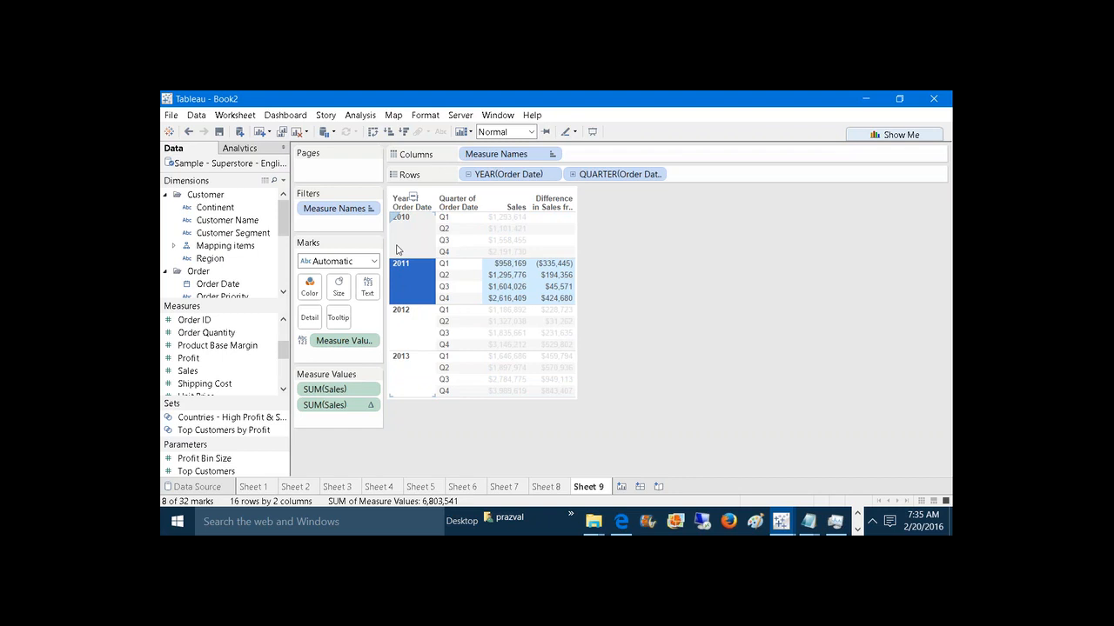
# Step: Highlight 2012, 2011 and 2010 together to examine sales two years apart, and clear the selection
pyautogui.click(397, 319)
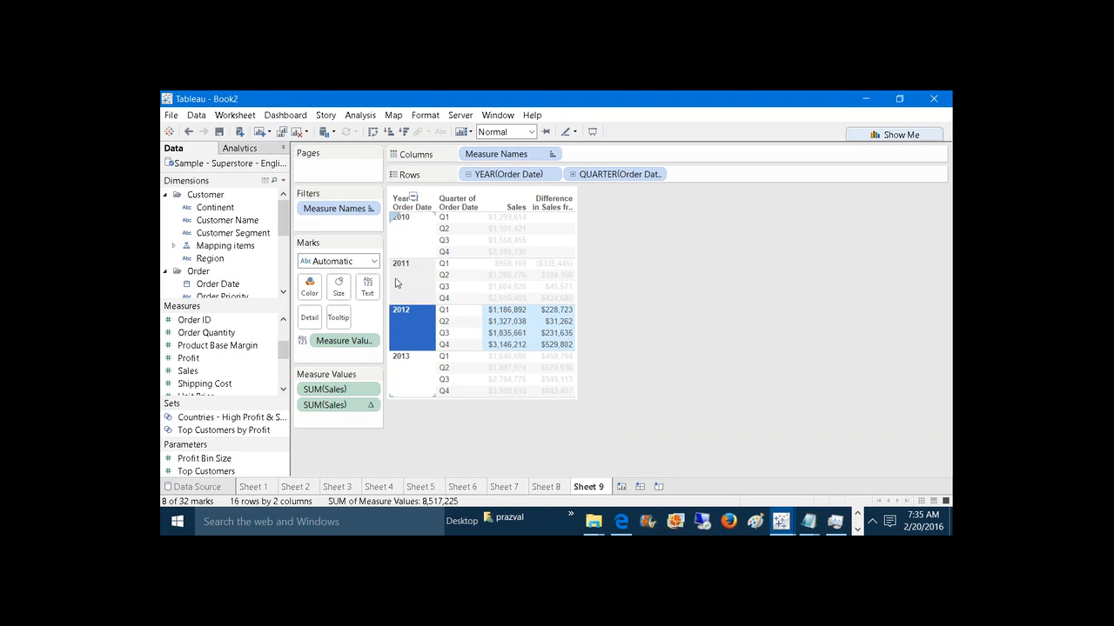
pyautogui.keyDown('ctrl'); pyautogui.click(397, 283); pyautogui.keyUp('ctrl')
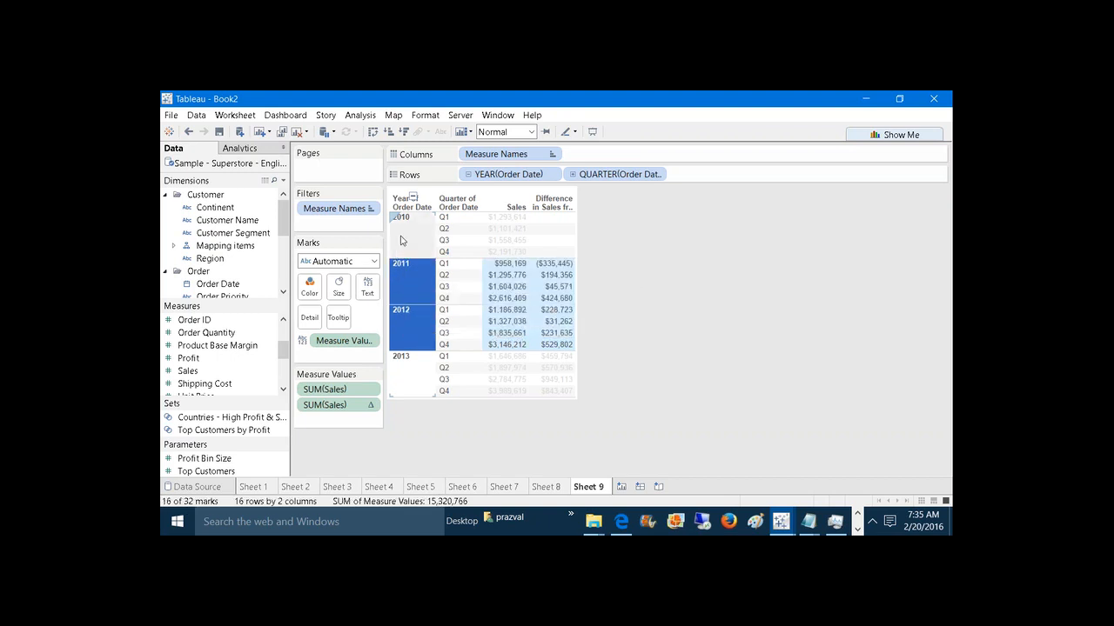
pyautogui.keyDown('ctrl'); pyautogui.click(402, 240); pyautogui.keyUp('ctrl')
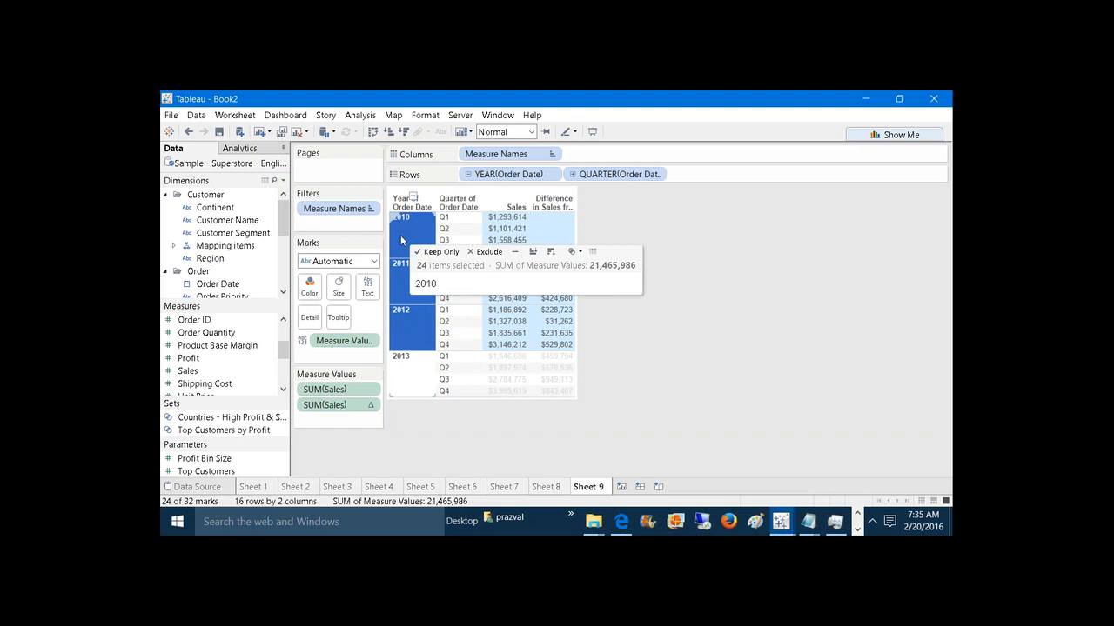
pyautogui.click(783, 378)
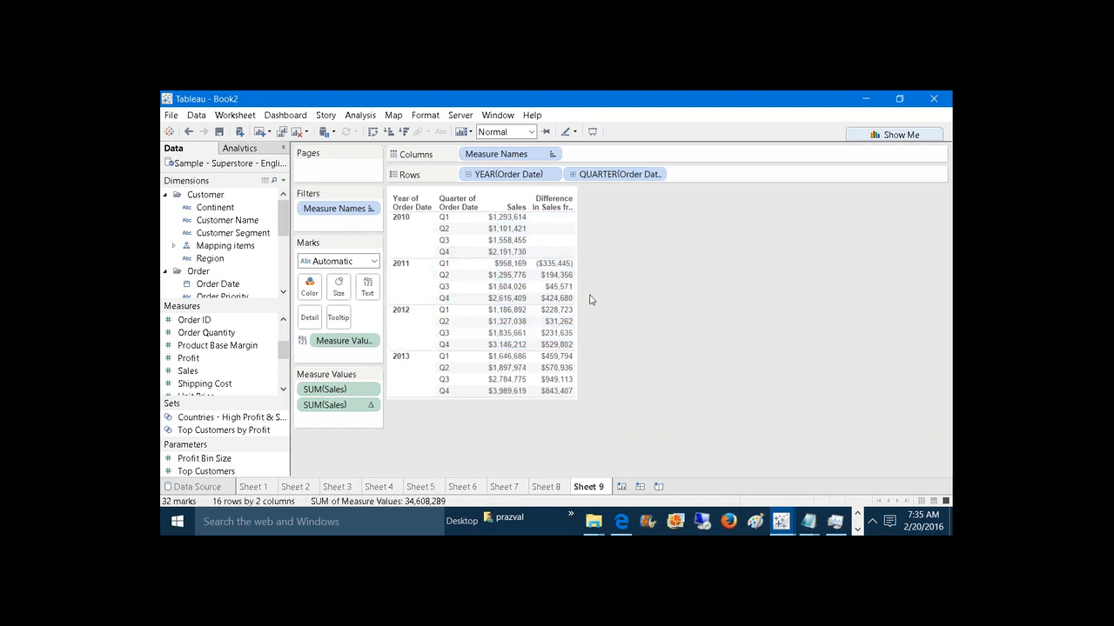
# Step: Create a new calculated field named Even/Odd Comparison
pyautogui.click(283, 181)
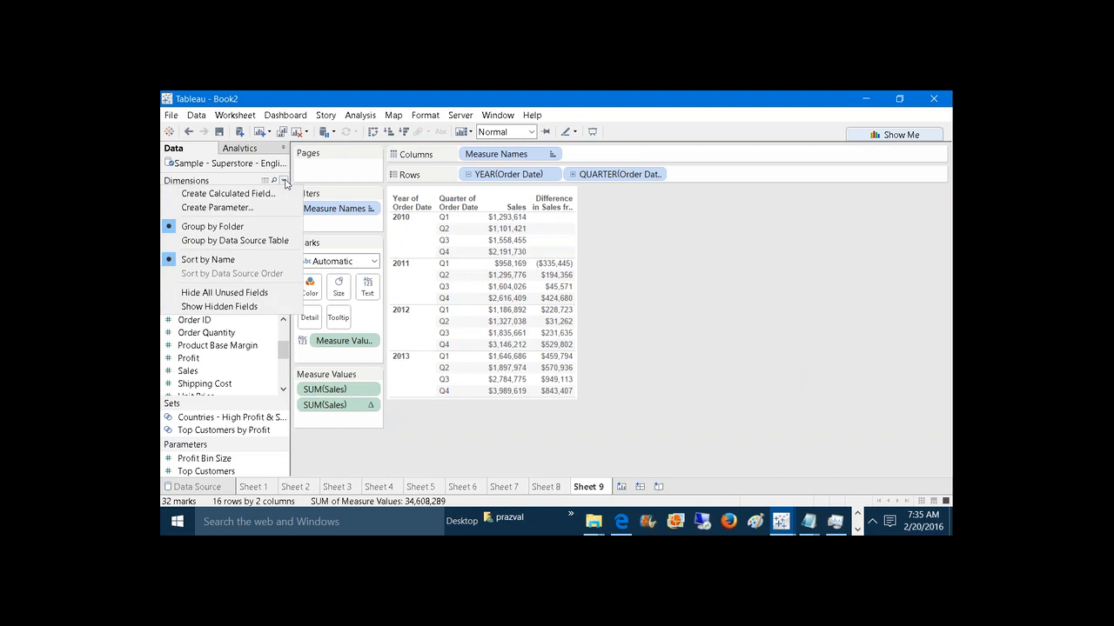
pyautogui.click(282, 194)
pyautogui.write('E')
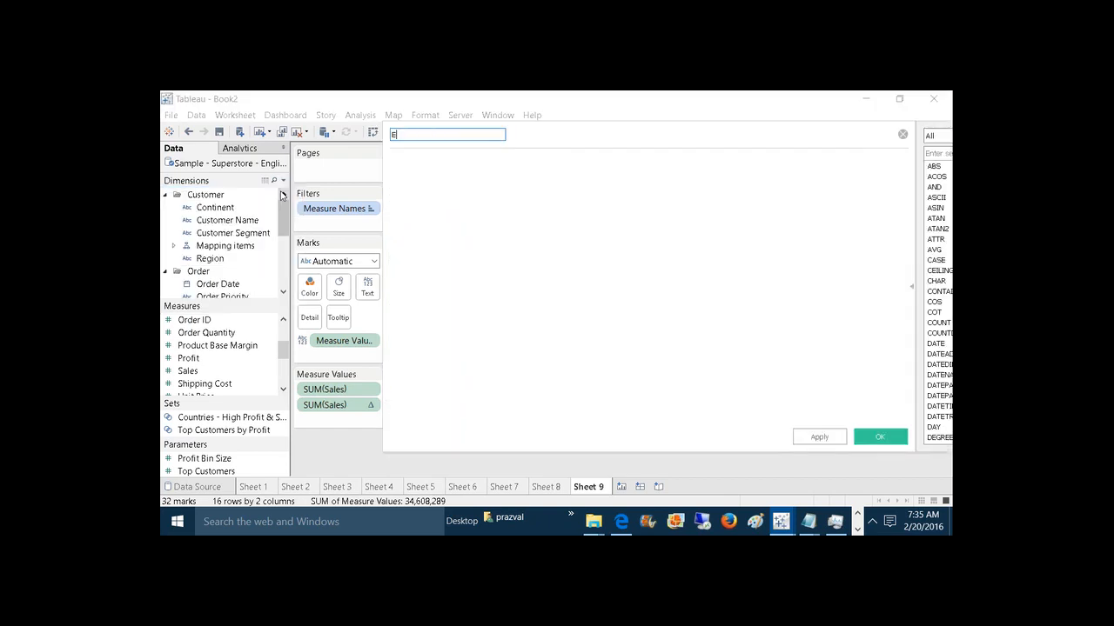
pyautogui.write('ven/Odd Comparison')
pyautogui.click(478, 225)
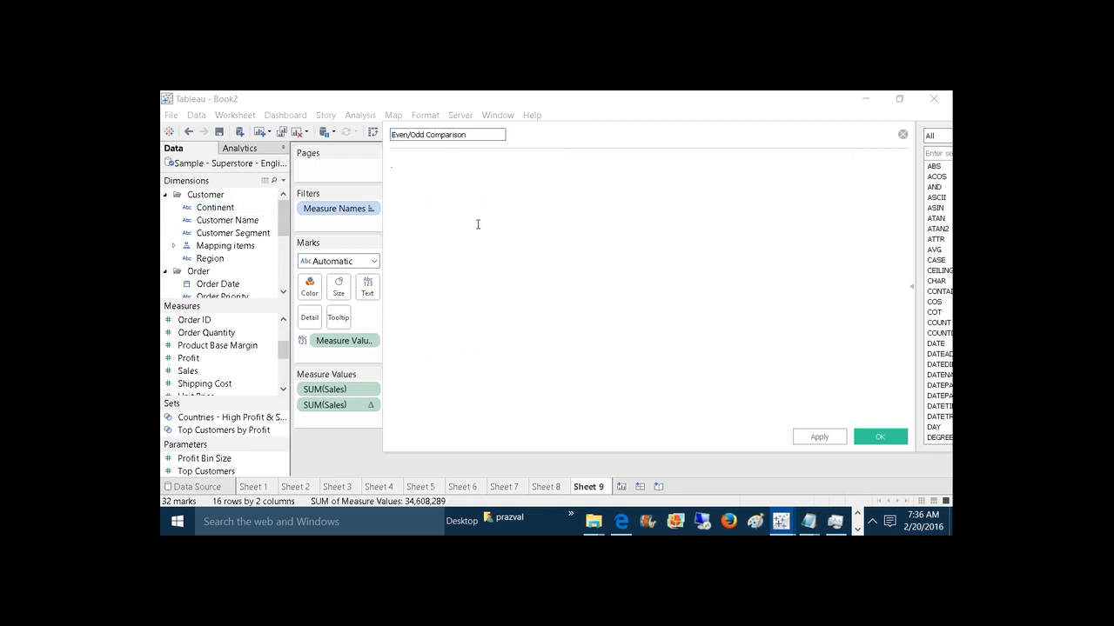
# Step: Enter the formula ZN(SUM([Sales])) - LOOKUP(ZN(SUM([Sales])),-2) for the Even/Odd Comparison field
pyautogui.write('ZN(SUM([S')
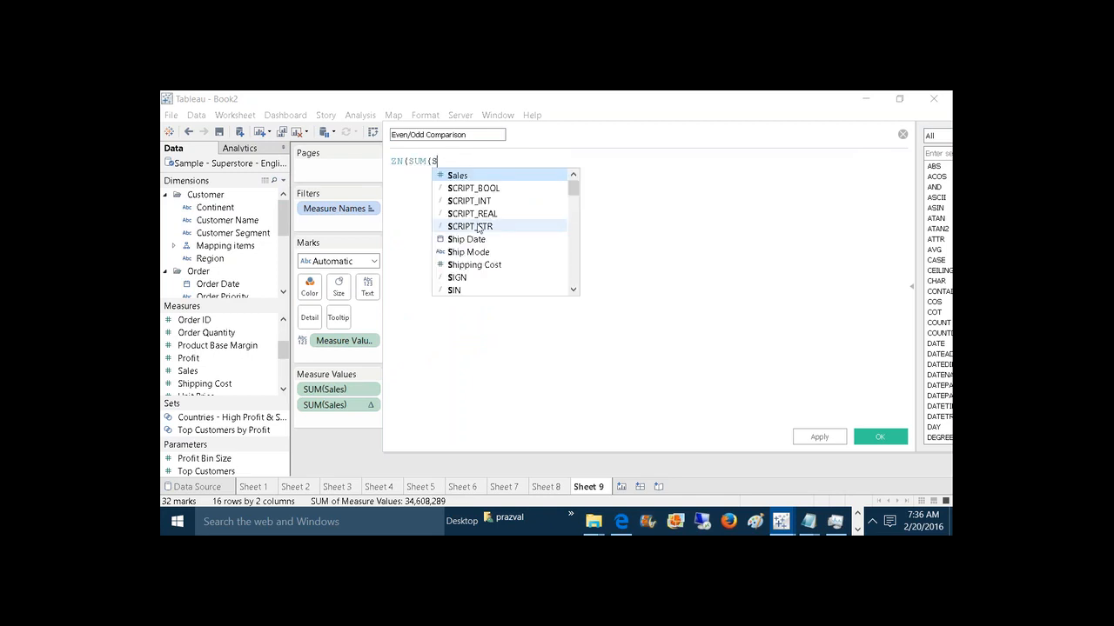
pyautogui.press('Return')
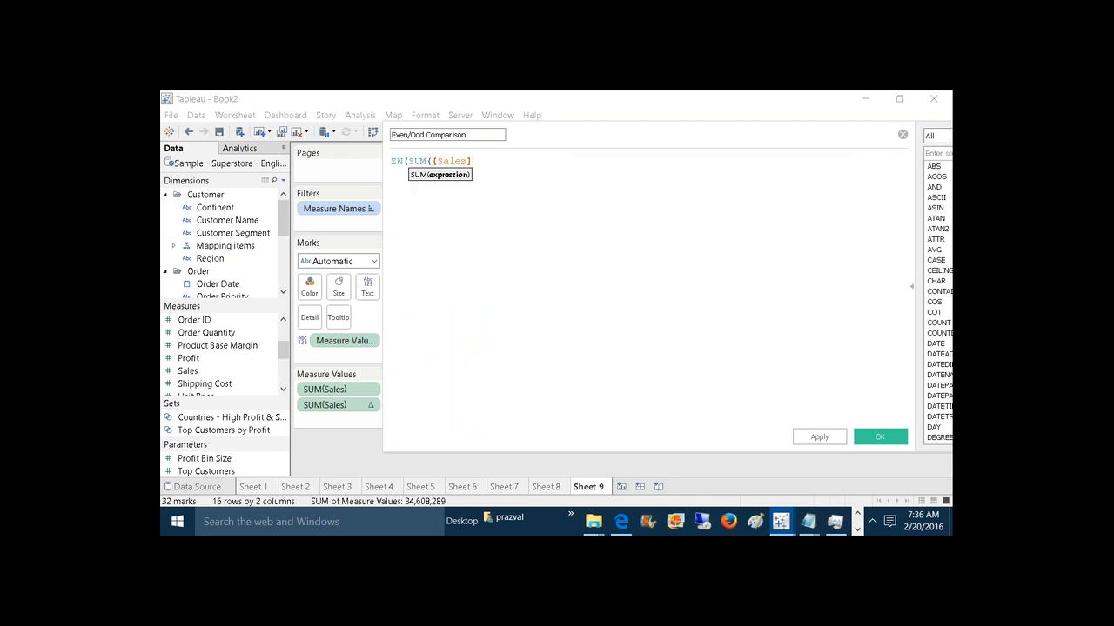
pyautogui.write('))')
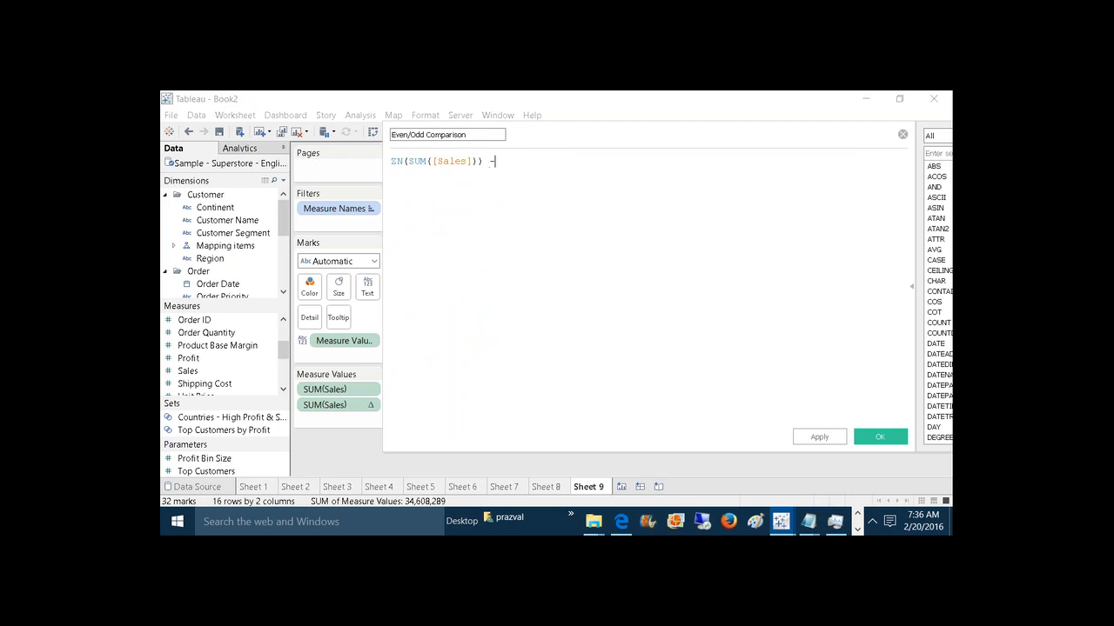
pyautogui.write(' - LOOKUP')
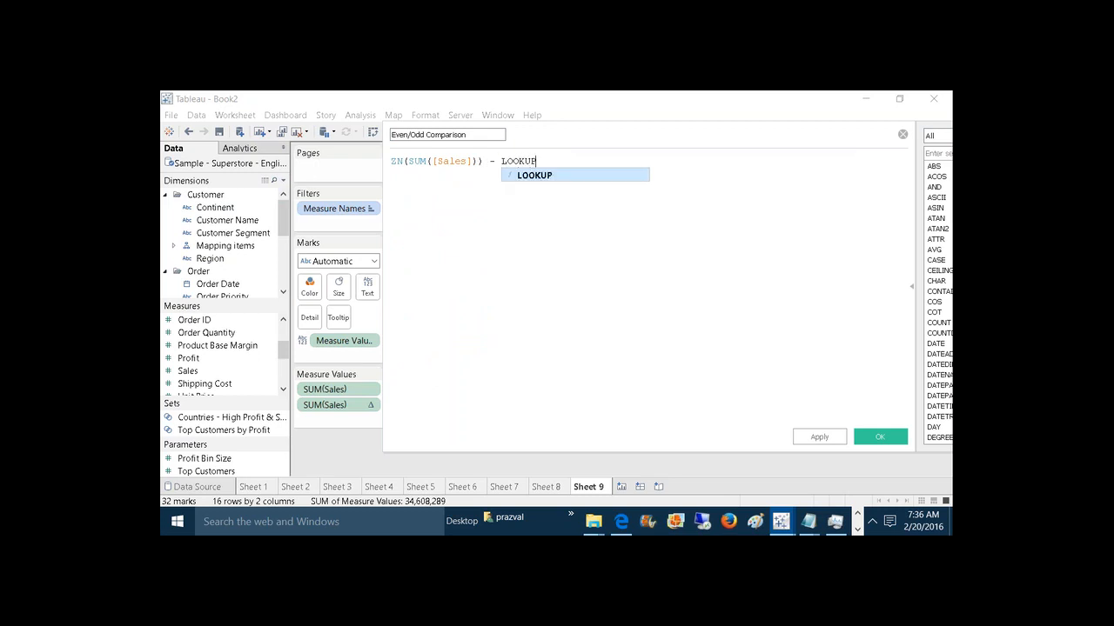
pyautogui.write('(ZN')
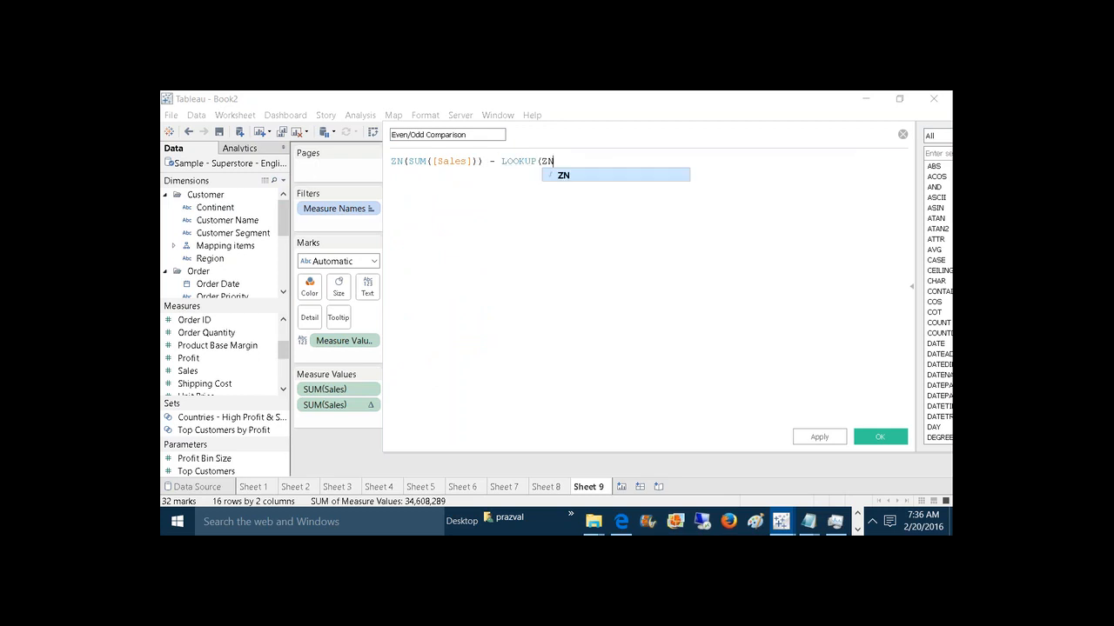
pyautogui.write('(SUM(')
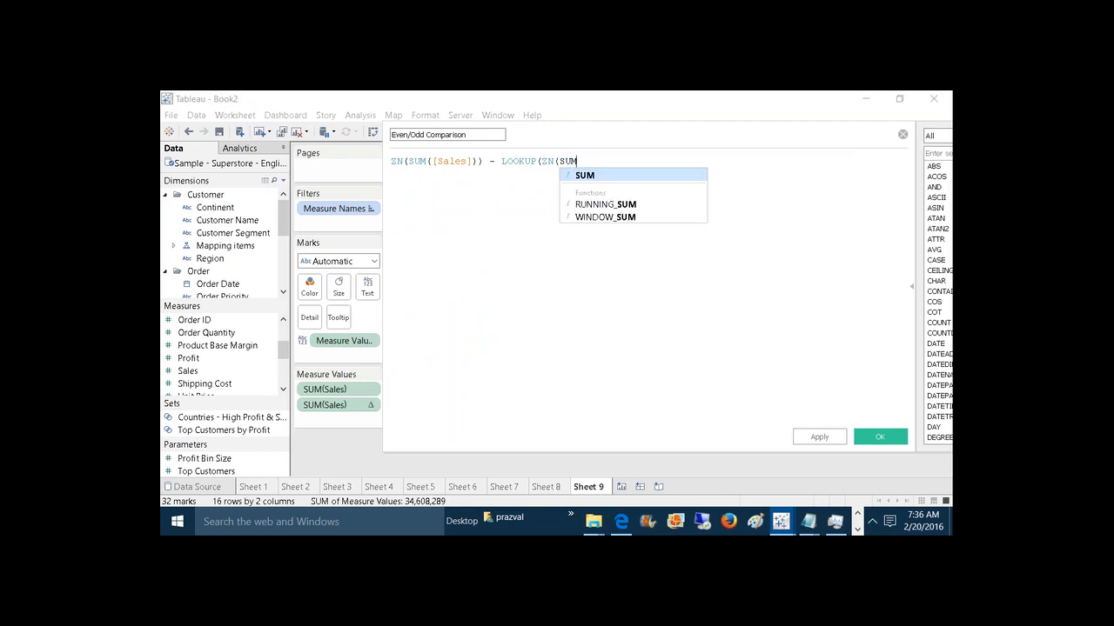
pyautogui.write('[Sales]')
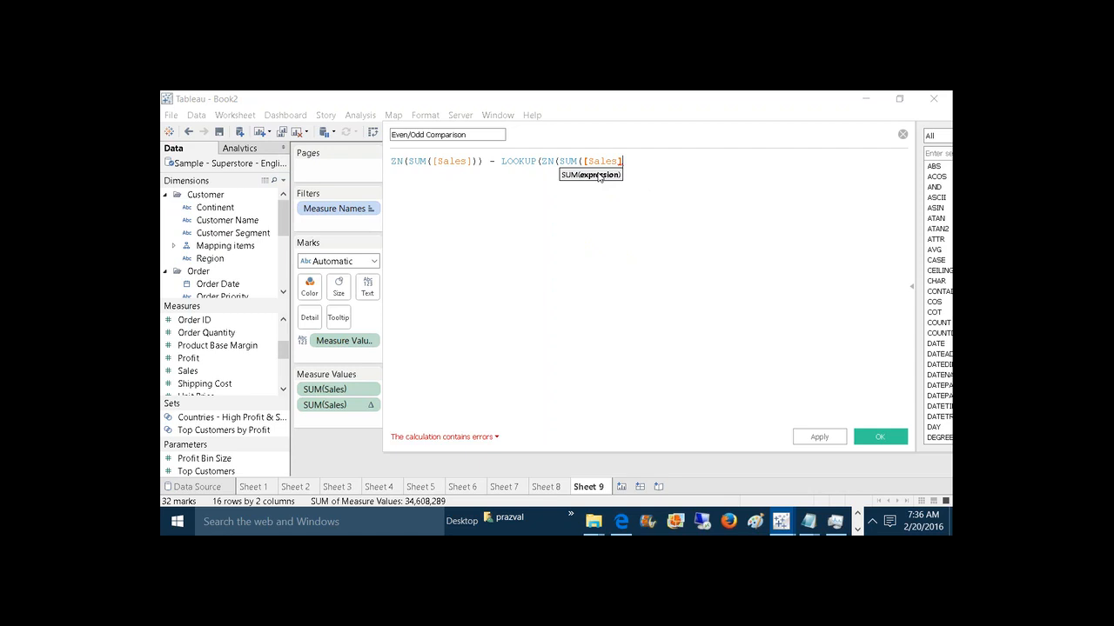
pyautogui.write('))')
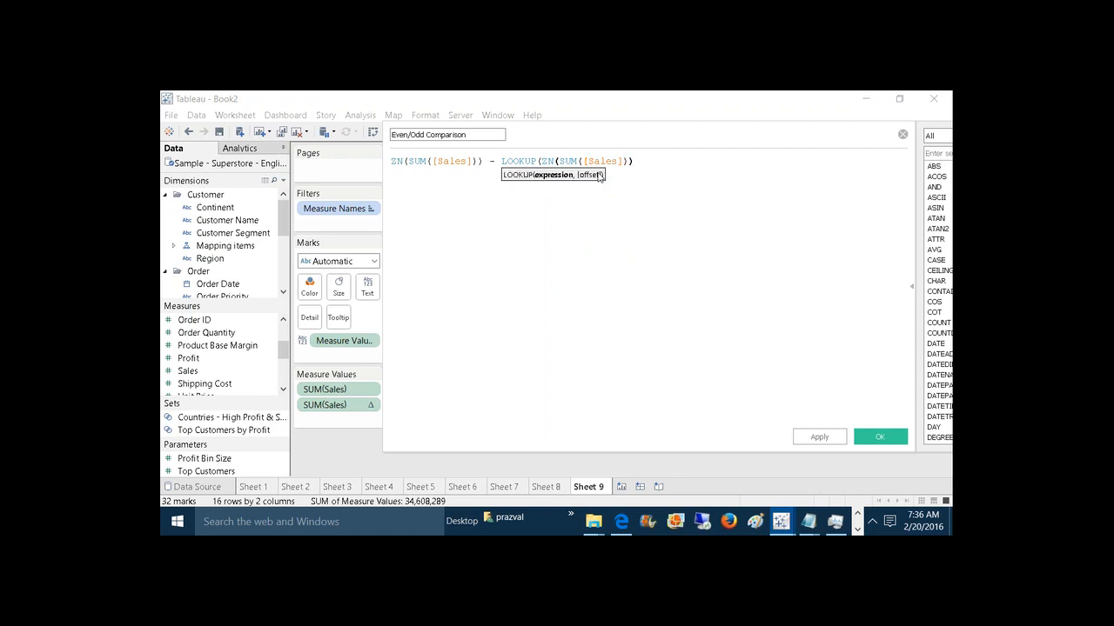
pyautogui.write(',')
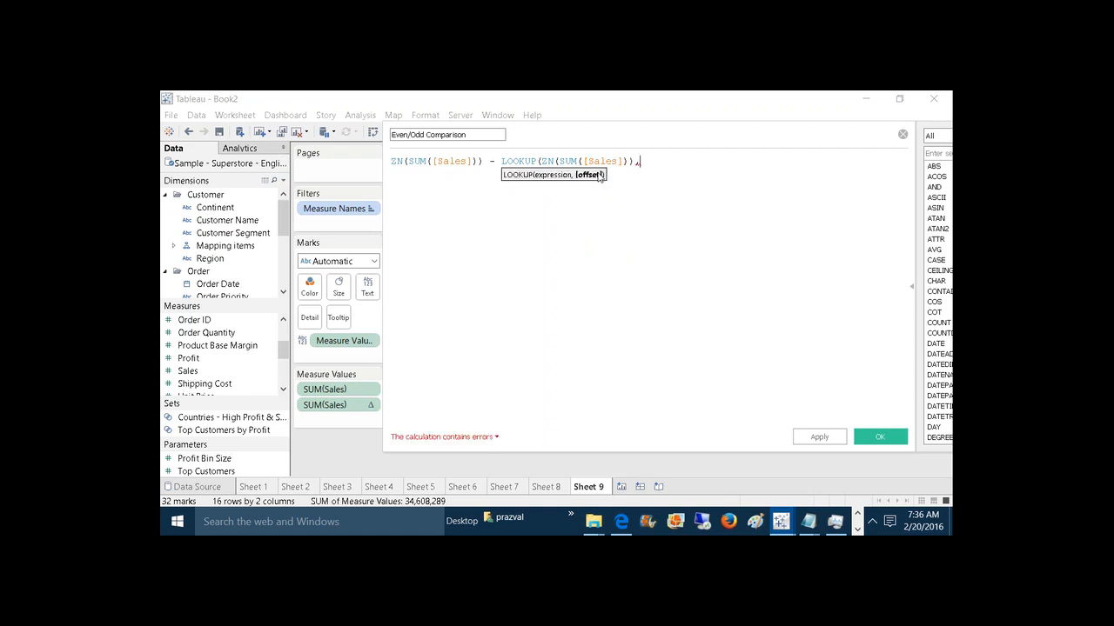
pyautogui.write('-2)')
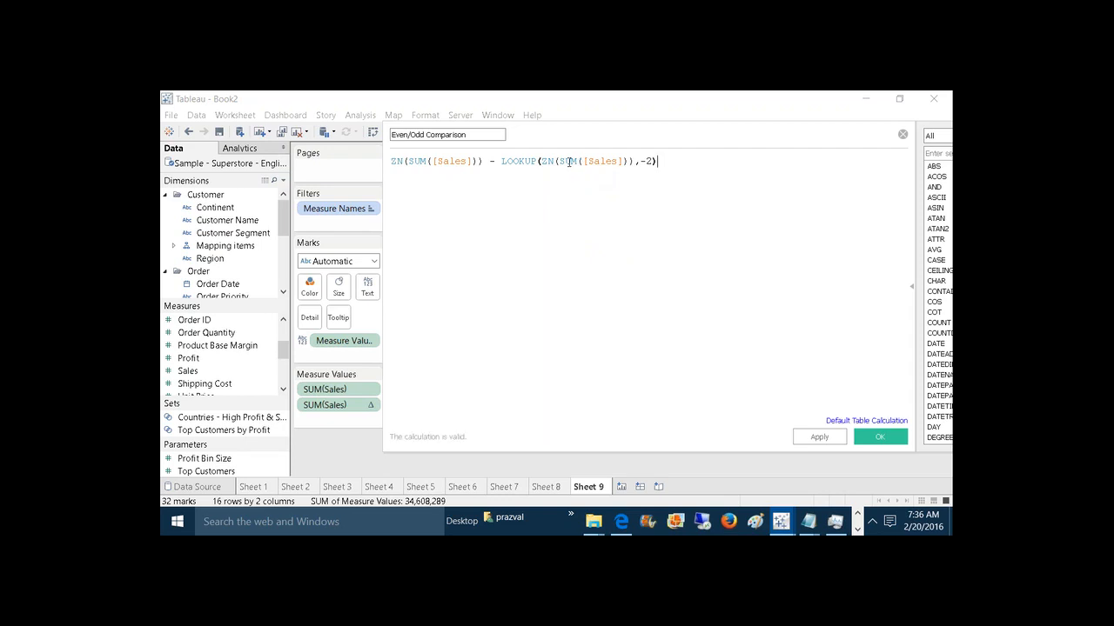
# Step: Highlight the Sales references in the formula and save the Even/Odd Comparison field
pyautogui.moveTo(434, 164); pyautogui.dragTo(467, 163)
pyautogui.moveTo(607, 160); pyautogui.dragTo(815, 402)
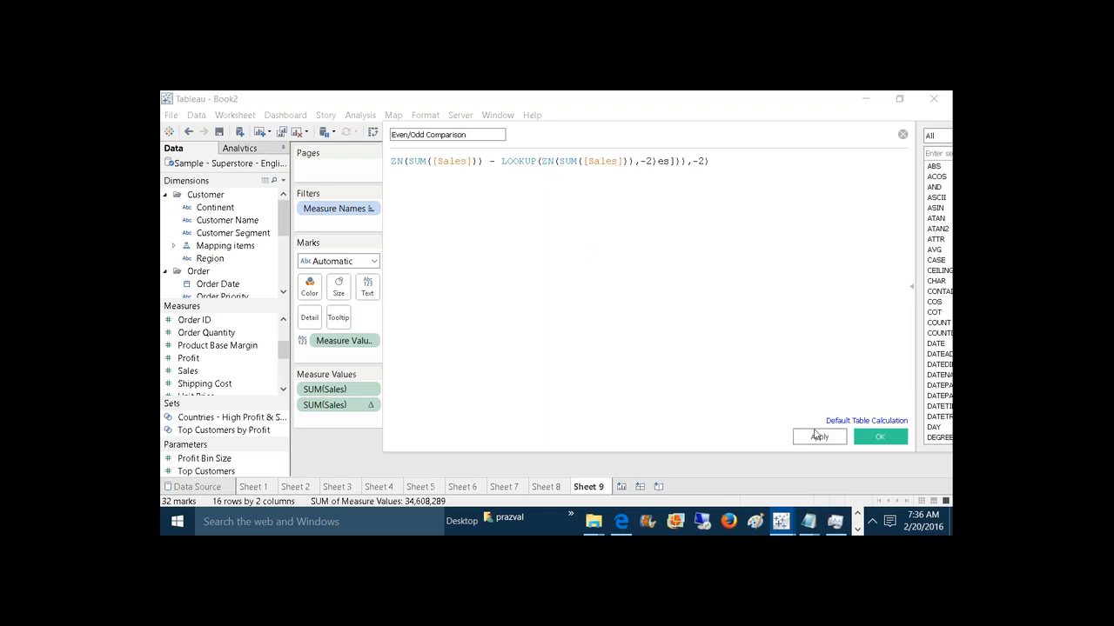
pyautogui.click(817, 436)
pyautogui.click(860, 441)
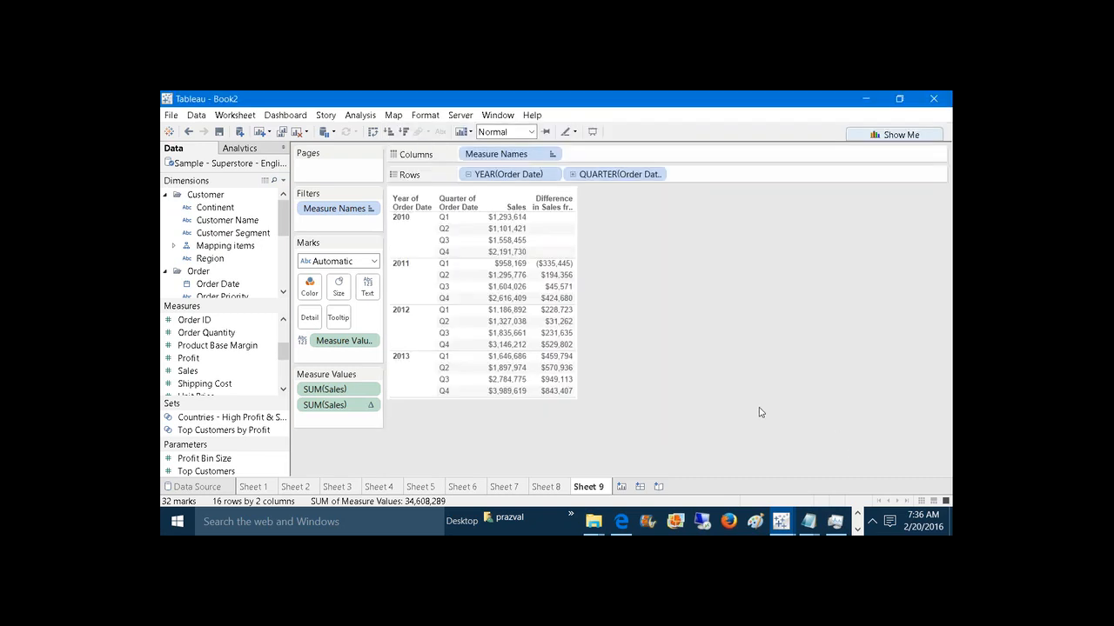
# Step: Reopen the Even/Odd Comparison field, remove the stray duplicated text from its formula, leaving ZN(SUM([Sales])) - LOOKUP(ZN(SUM([Sales])),-2), and save it
pyautogui.moveTo(284, 355); pyautogui.dragTo(282, 330)
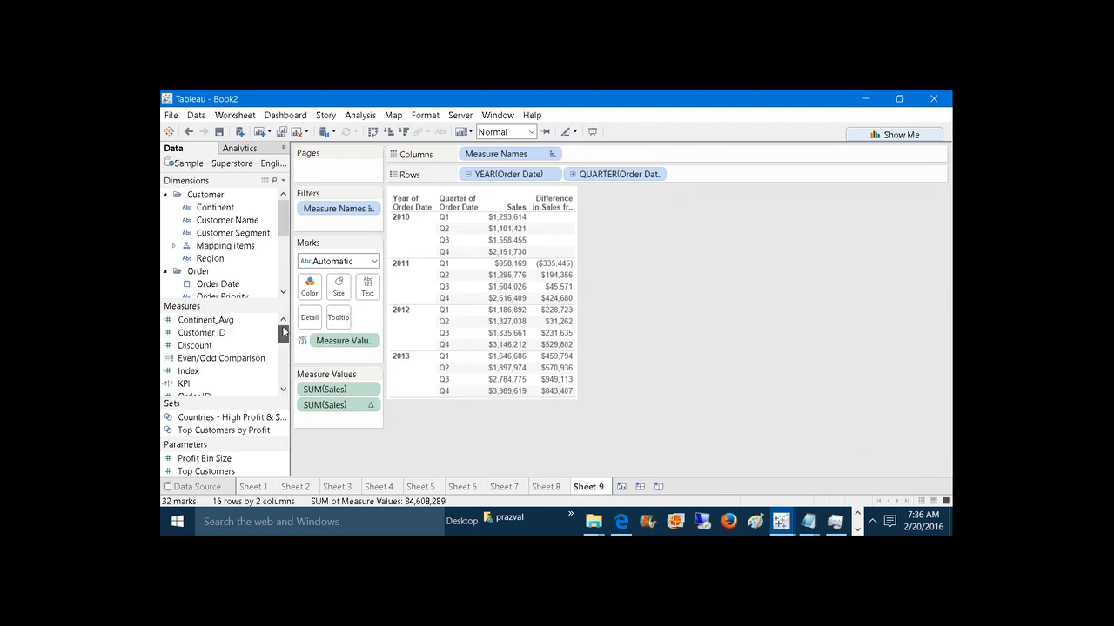
pyautogui.rightClick(248, 361)
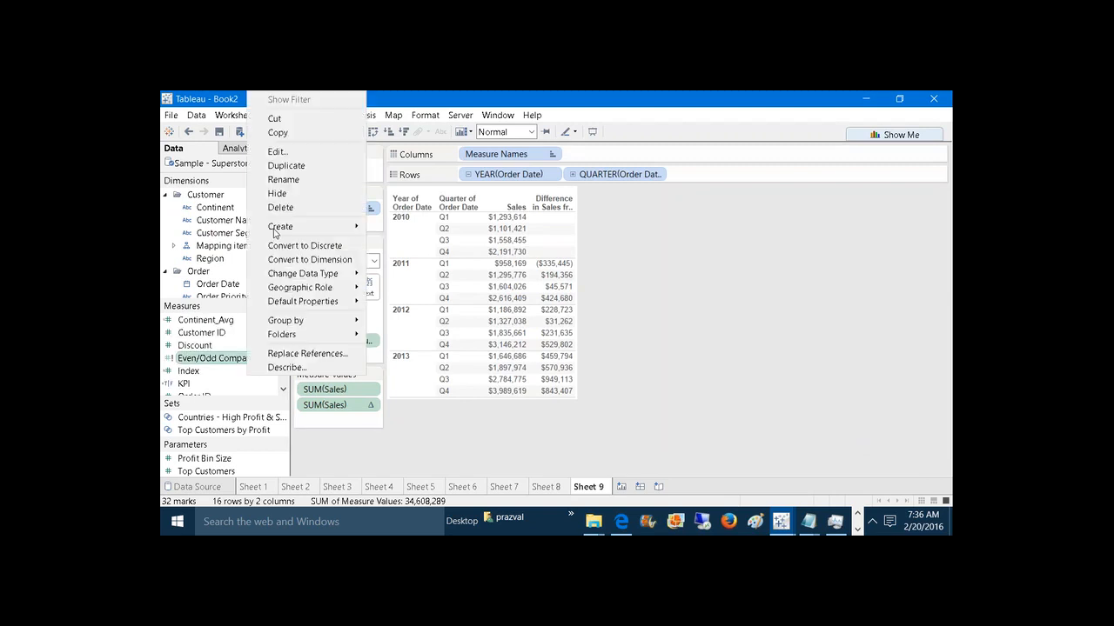
pyautogui.click(296, 151)
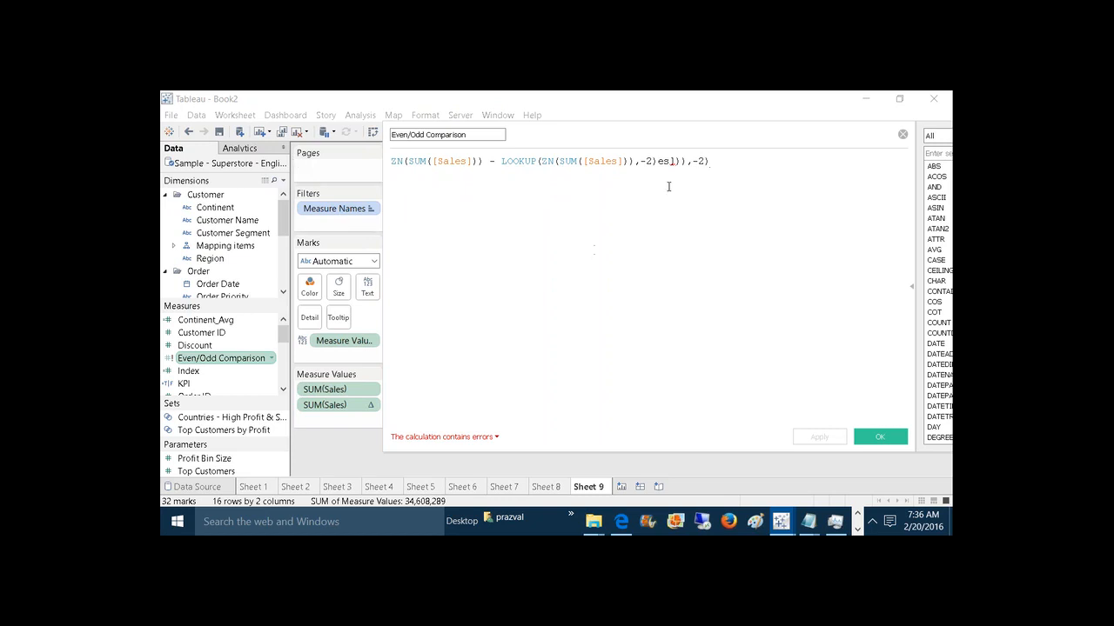
pyautogui.press('BackSpace')
pyautogui.press('BackSpace')
pyautogui.press('BackSpace')
pyautogui.press('BackSpace')
pyautogui.press('Delete')
pyautogui.press('Delete')
pyautogui.press('Delete')
pyautogui.press('Delete')
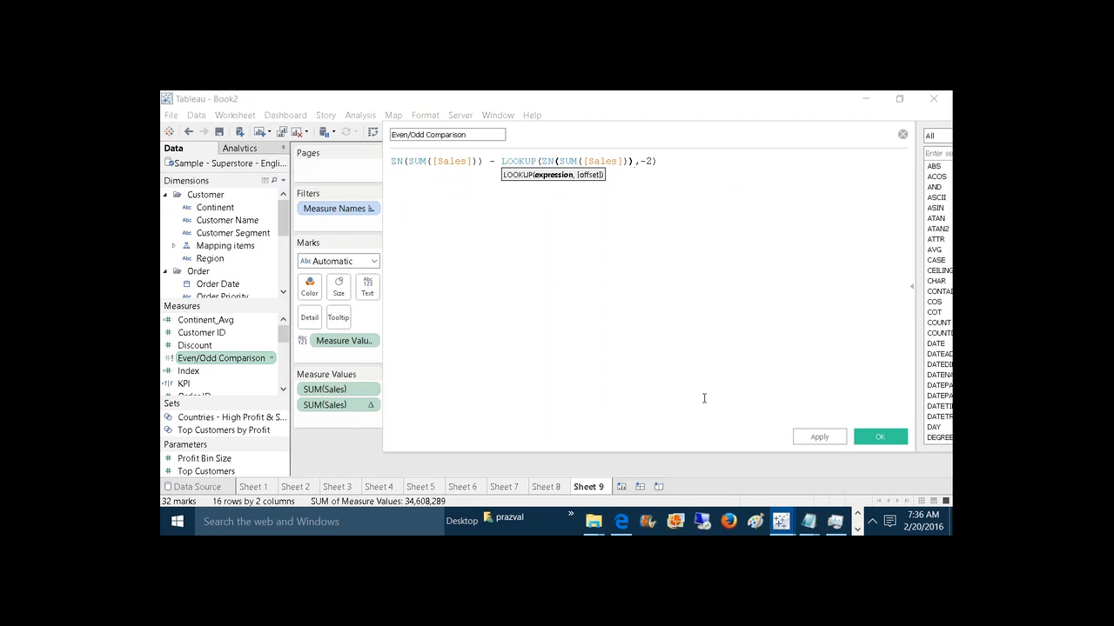
pyautogui.click(804, 439)
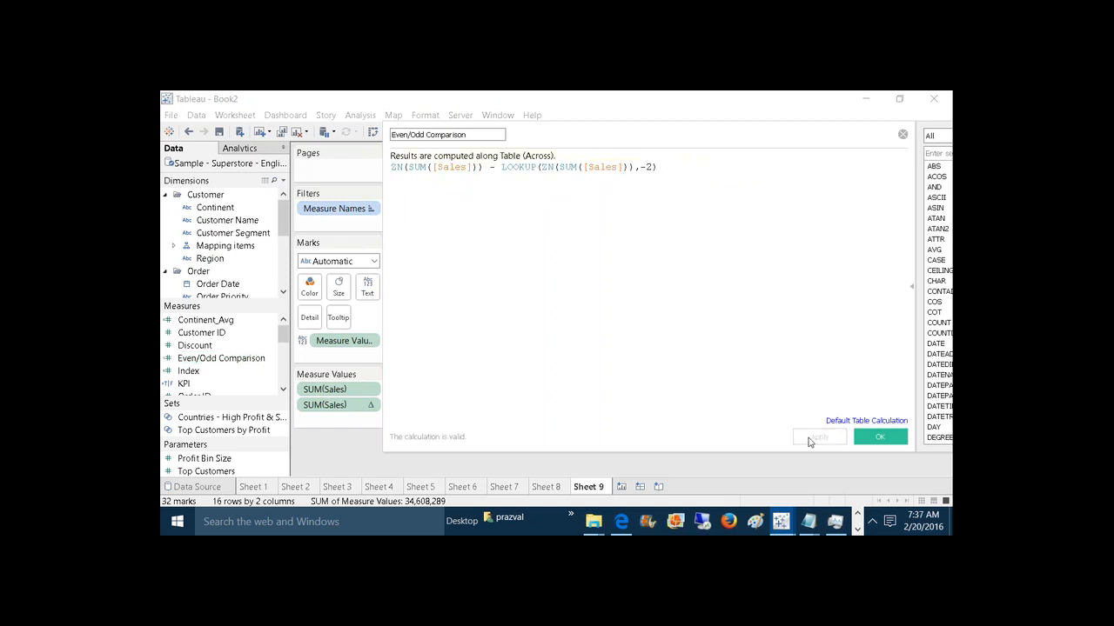
pyautogui.click(873, 437)
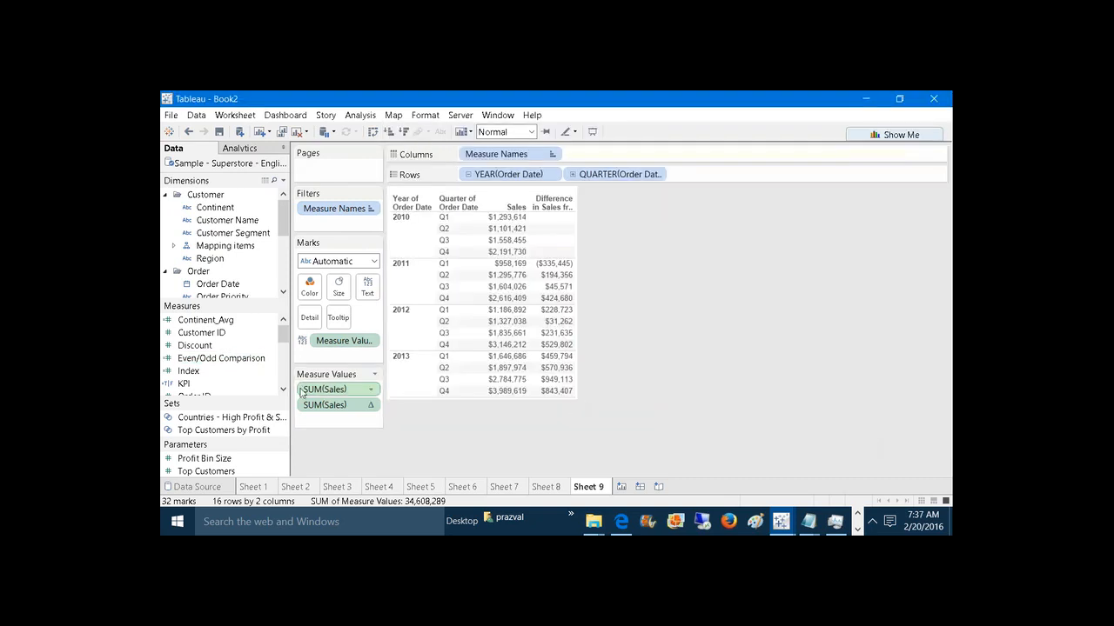
# Step: Add Even/Odd Comparison to the table's measure values and compute it along Order Date at the Year of Order Date level, with no restart
pyautogui.moveTo(222, 358); pyautogui.dragTo(337, 421)
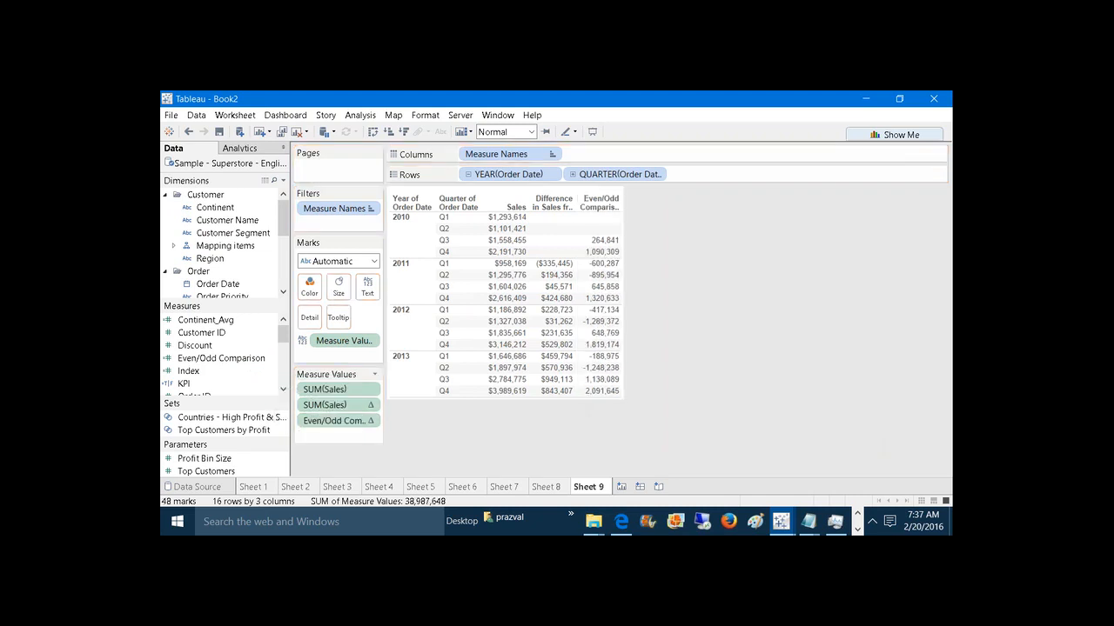
pyautogui.moveTo(552, 324)
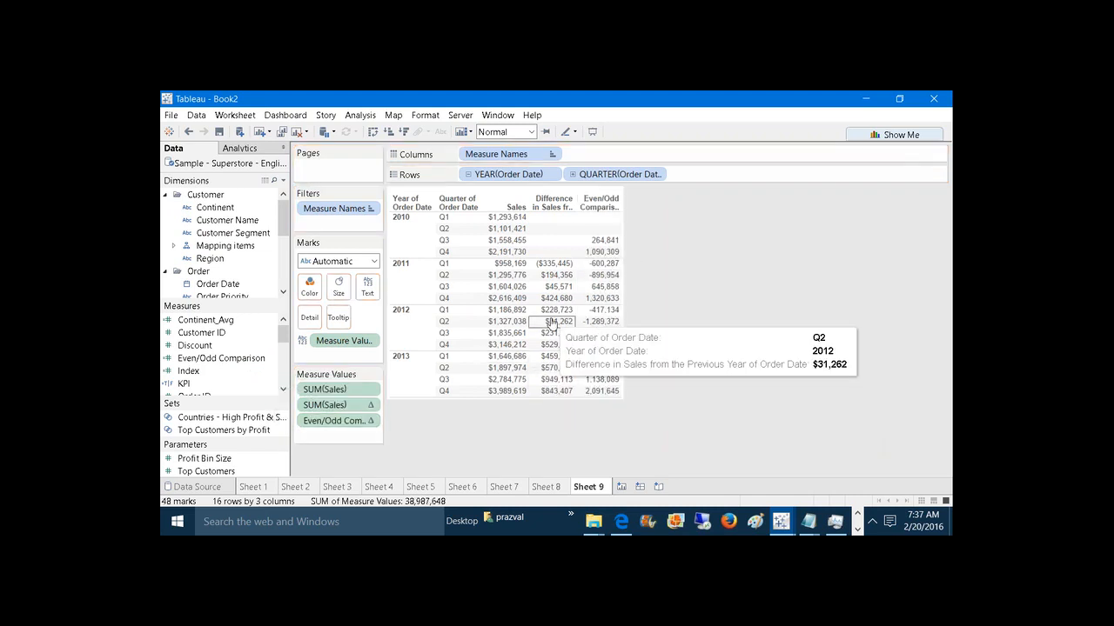
pyautogui.rightClick(352, 422)
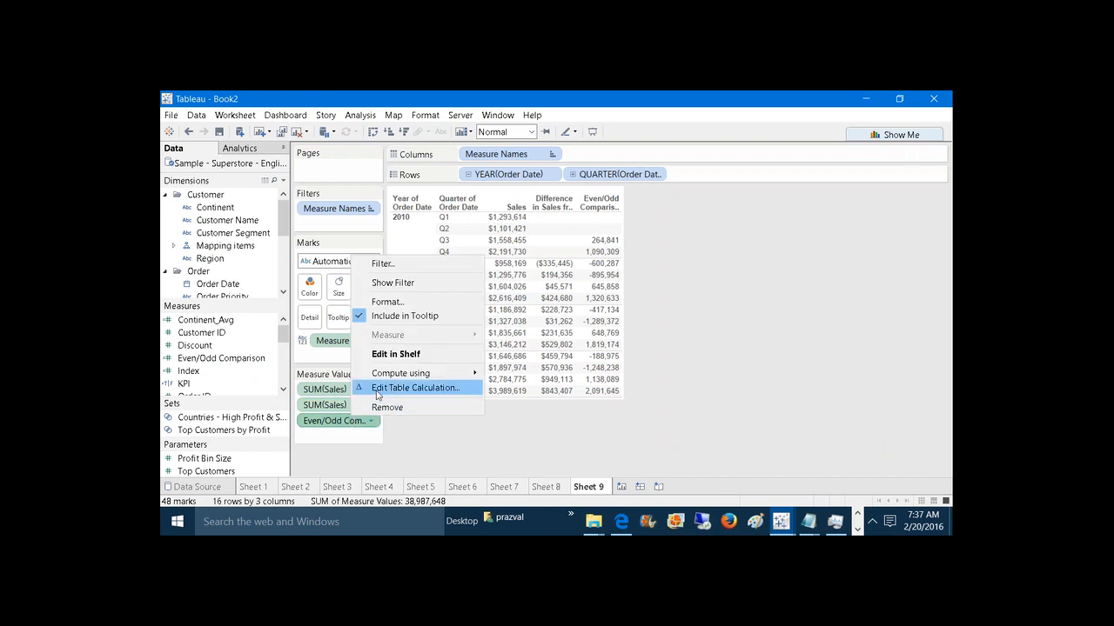
pyautogui.click(377, 388)
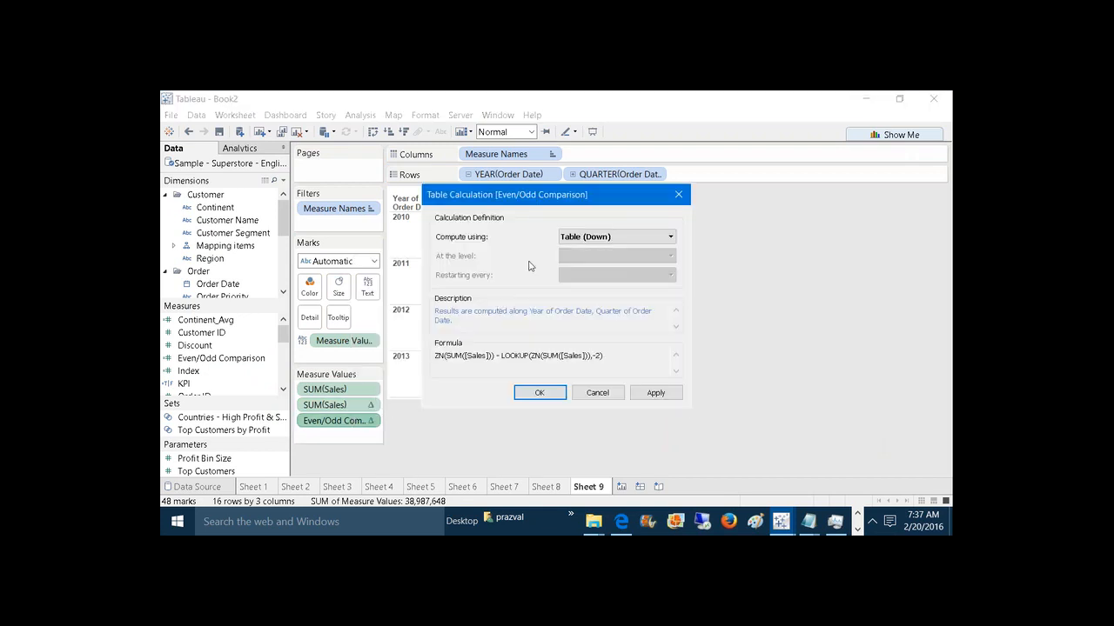
pyautogui.click(567, 242)
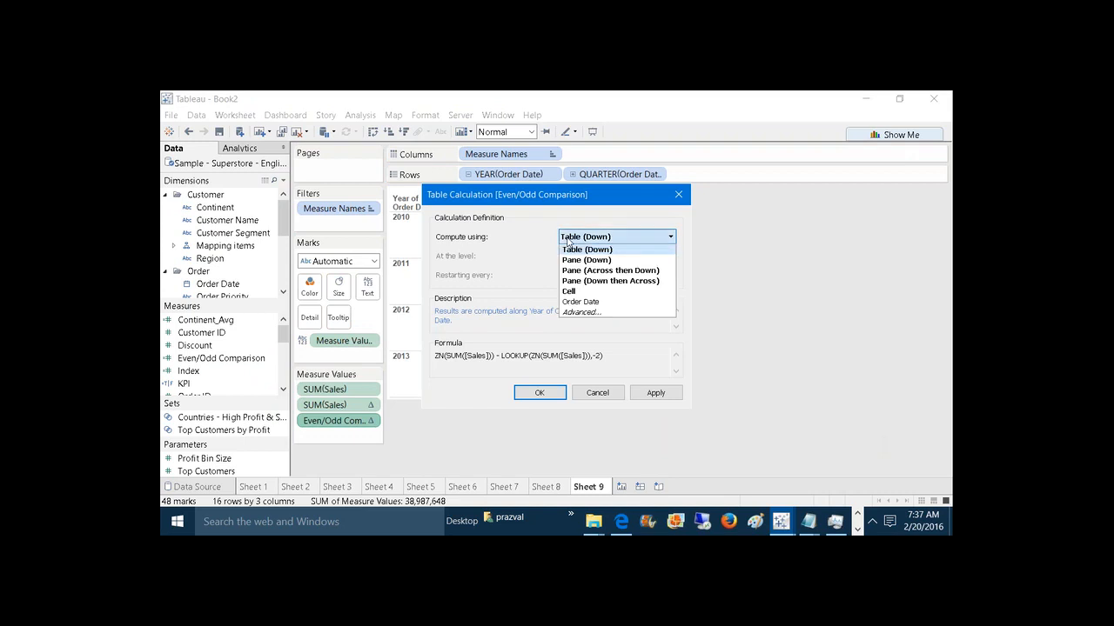
pyautogui.click(587, 302)
pyautogui.click(581, 258)
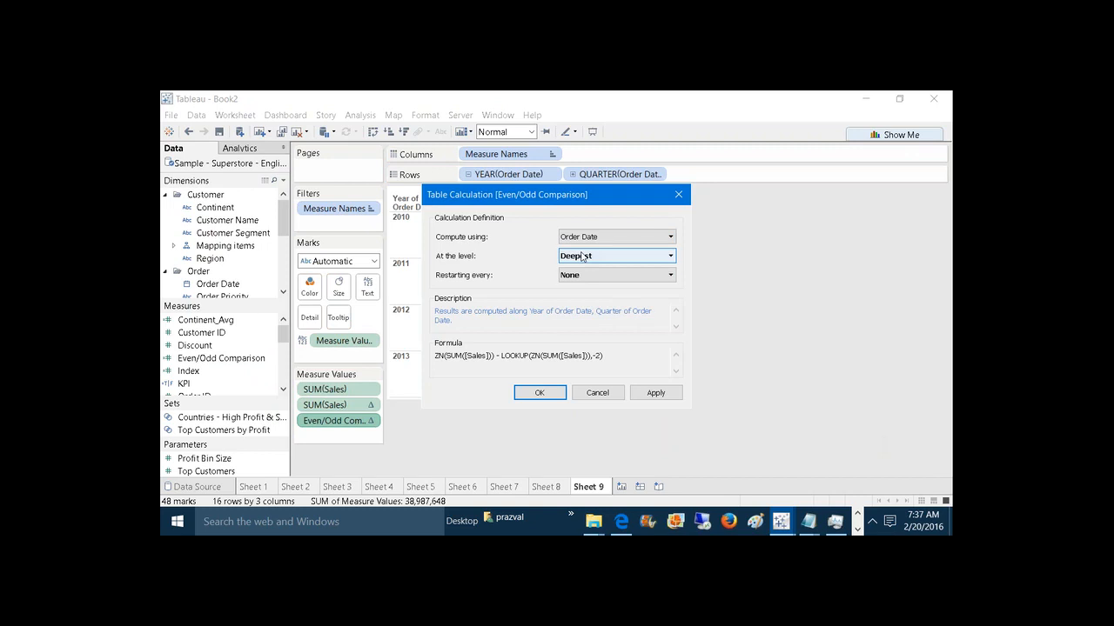
pyautogui.click(588, 279)
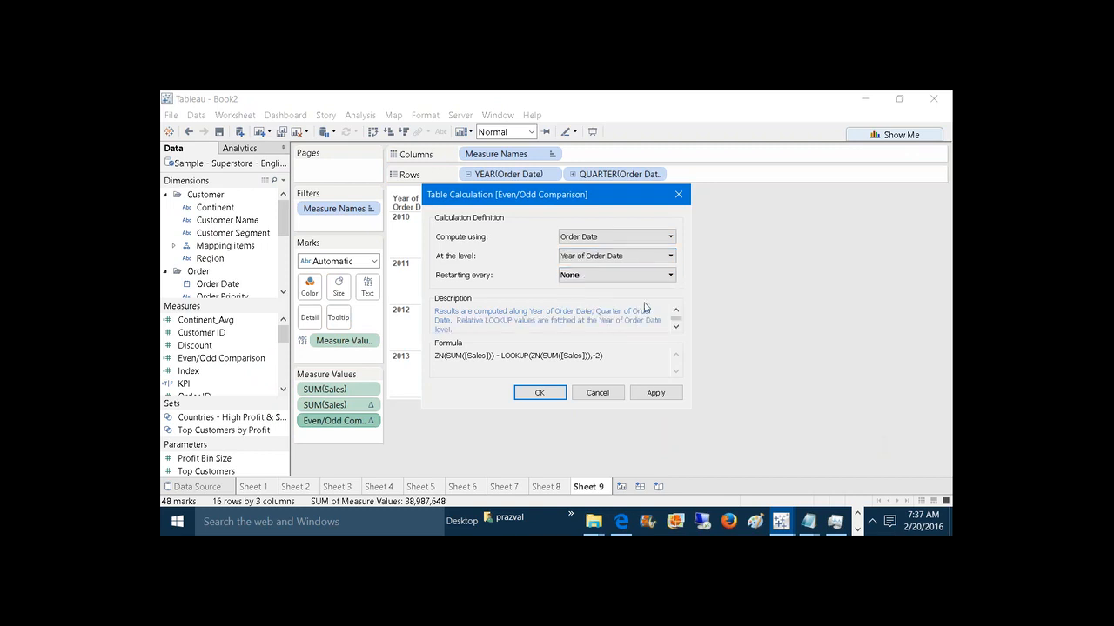
pyautogui.click(659, 393)
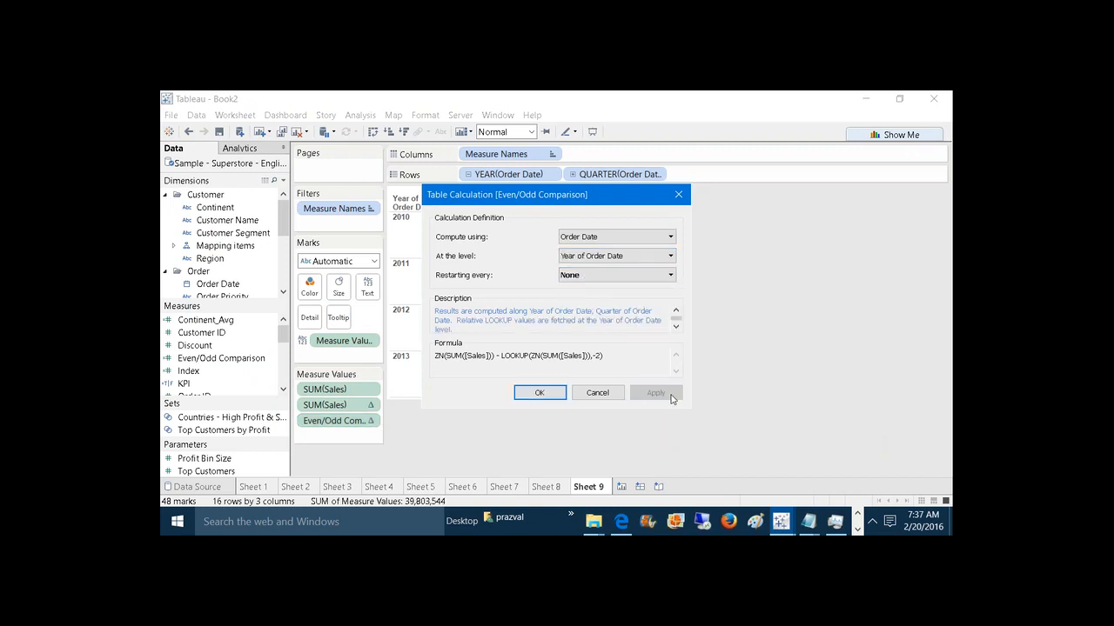
pyautogui.click(554, 392)
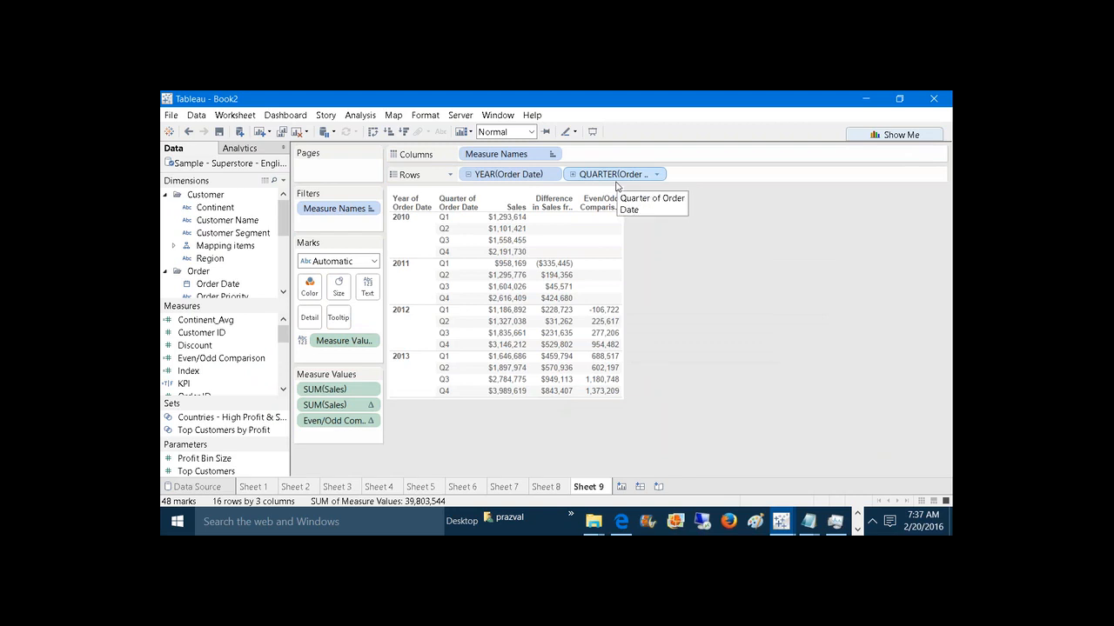
# Step: Examine the Even/Odd Comparison cell for Q2 2010 and the Q1 2012 row, clearing each highlight after viewing
pyautogui.click(597, 228)
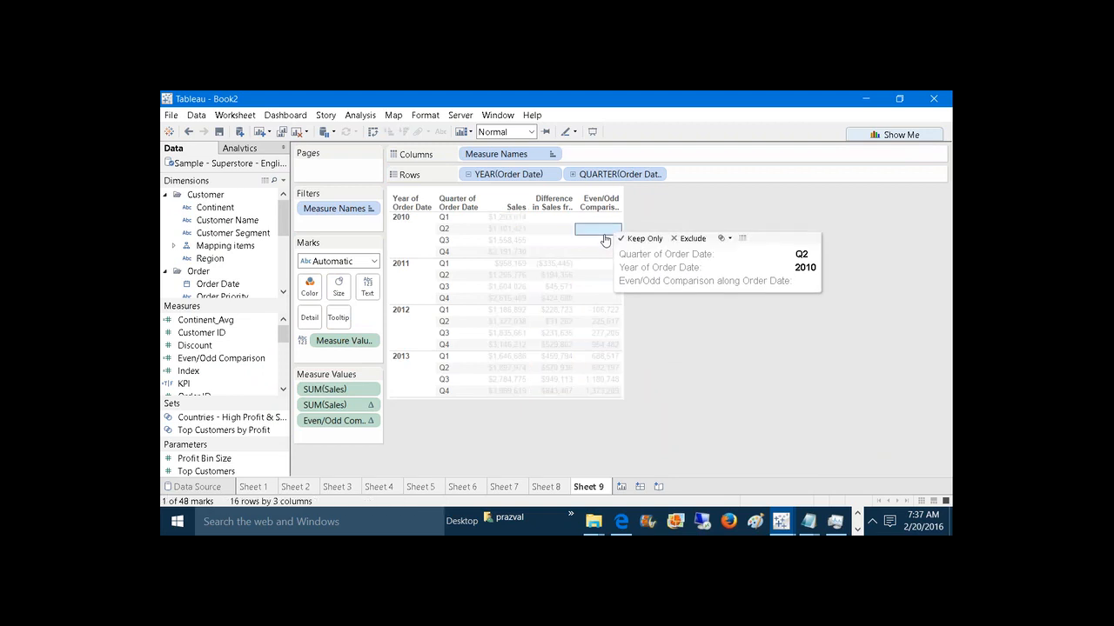
pyautogui.click(597, 229)
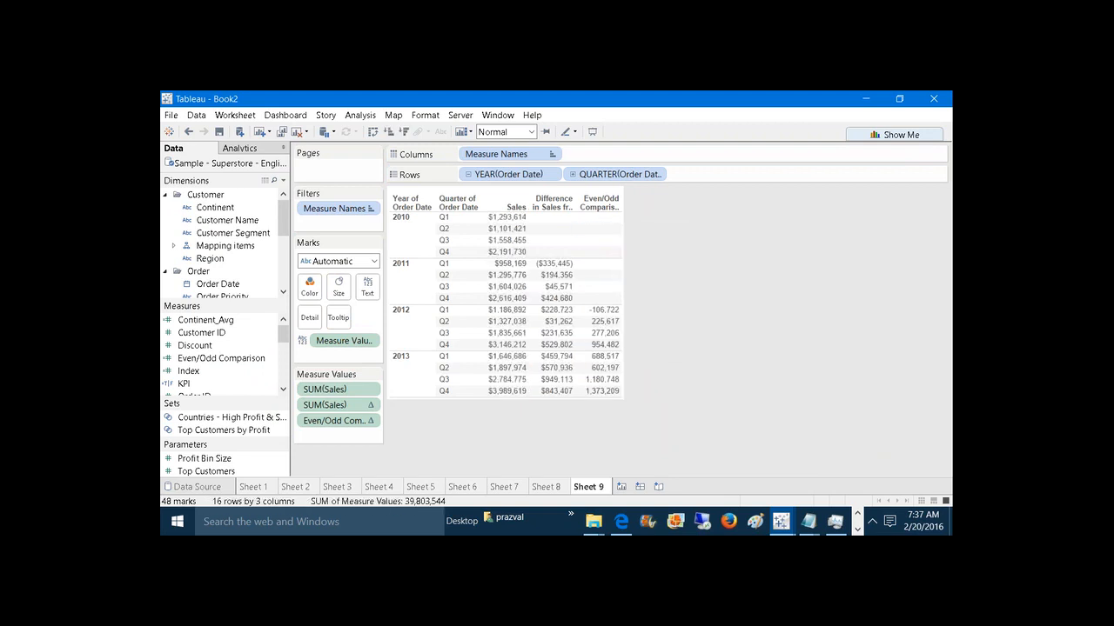
pyautogui.click(447, 312)
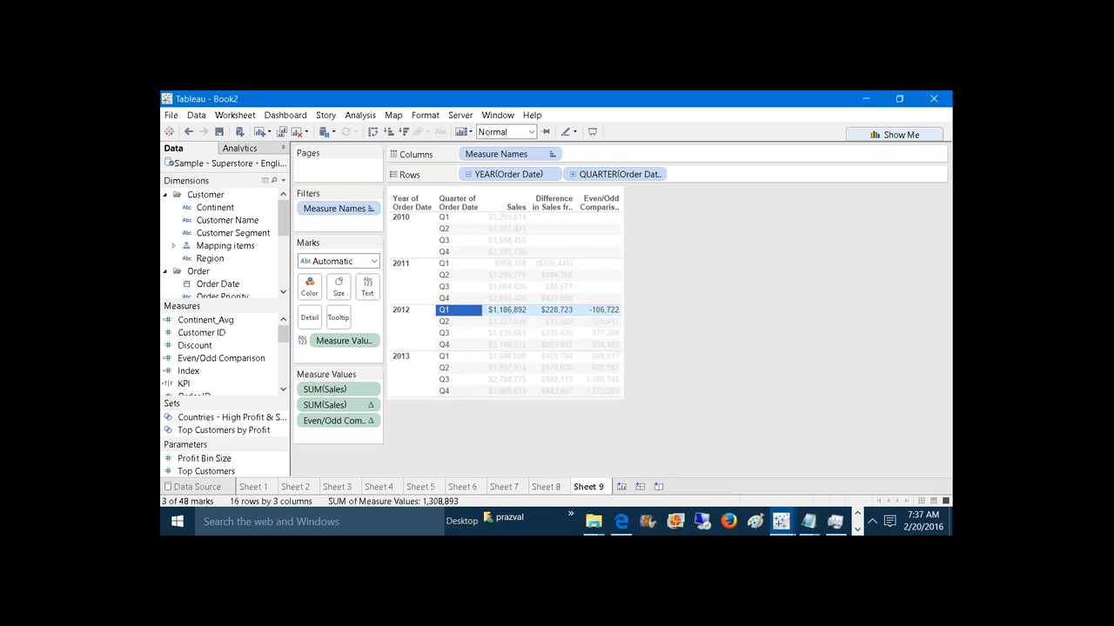
pyautogui.click(447, 310)
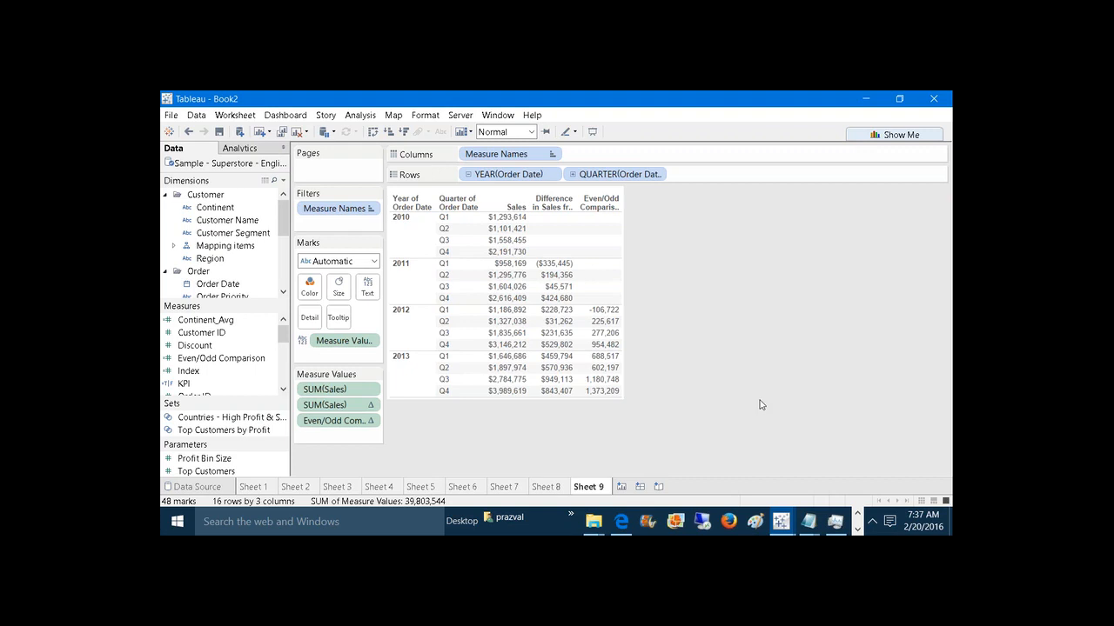
# Step: Open the Windows Calculator and enter the Q1 2012 sales figure, 1186892
pyautogui.press('super+r')
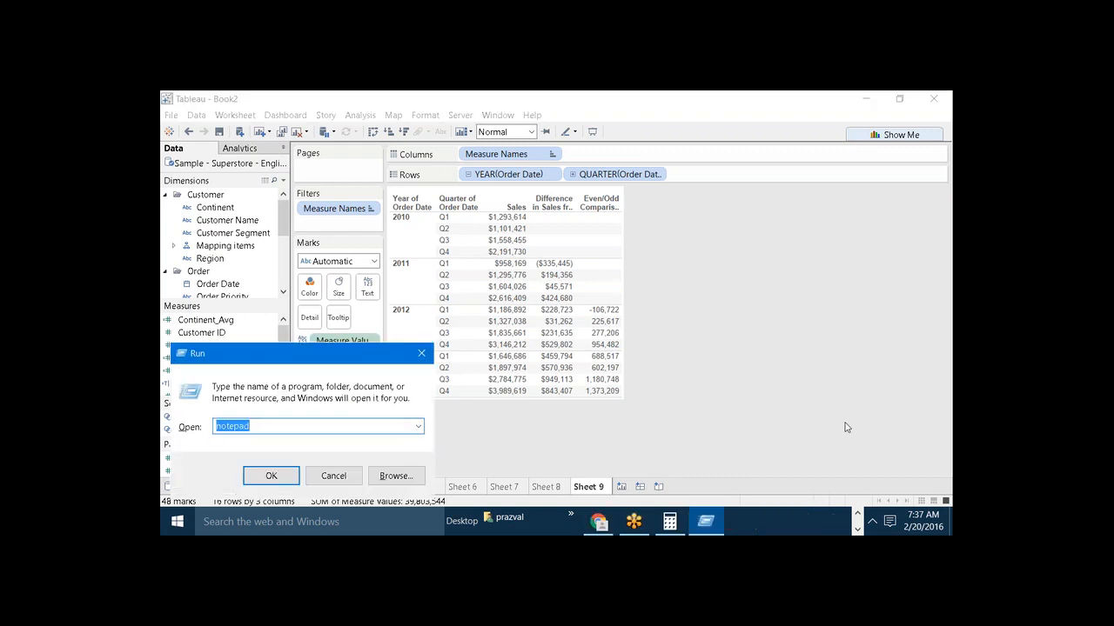
pyautogui.write('CALC')
pyautogui.press('Return')
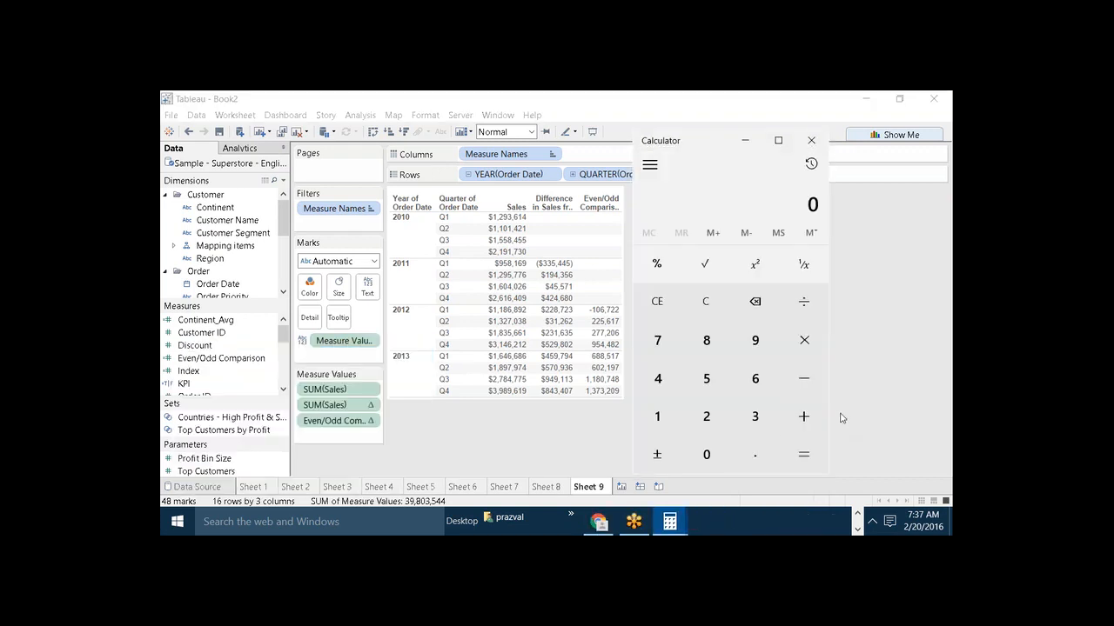
pyautogui.click(658, 416)
pyautogui.click(659, 416)
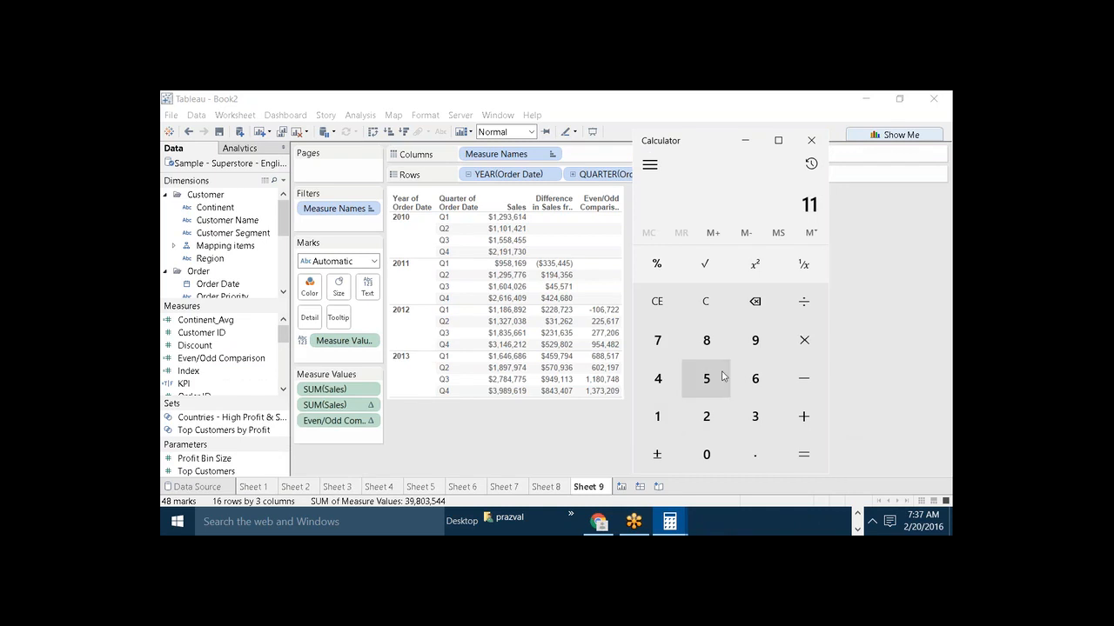
pyautogui.click(719, 348)
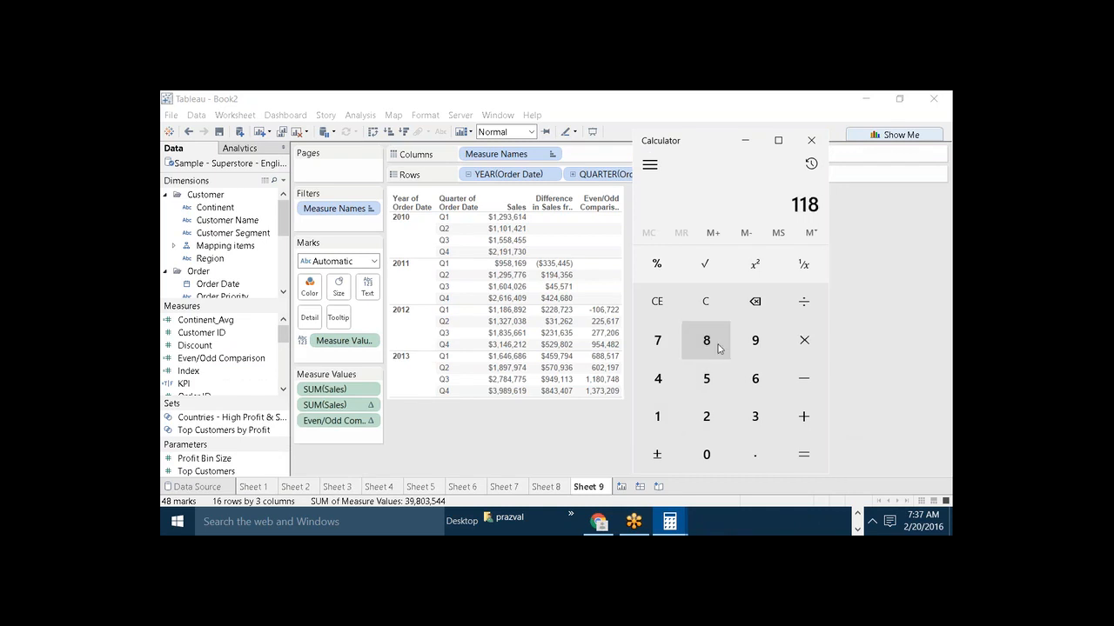
pyautogui.click(762, 372)
pyautogui.click(717, 350)
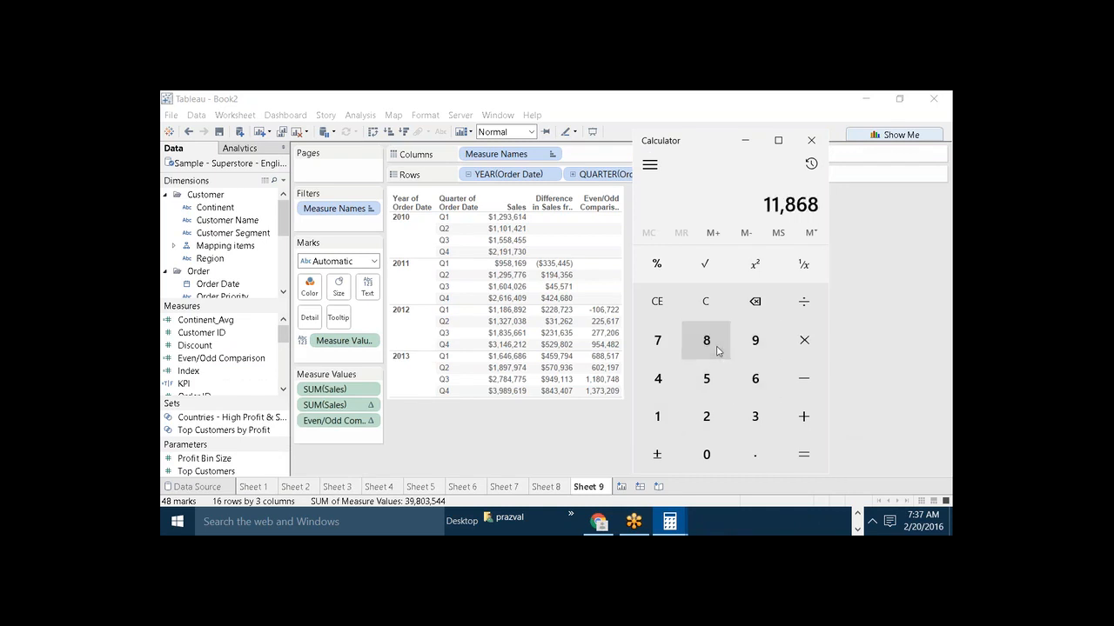
pyautogui.click(746, 344)
pyautogui.click(713, 420)
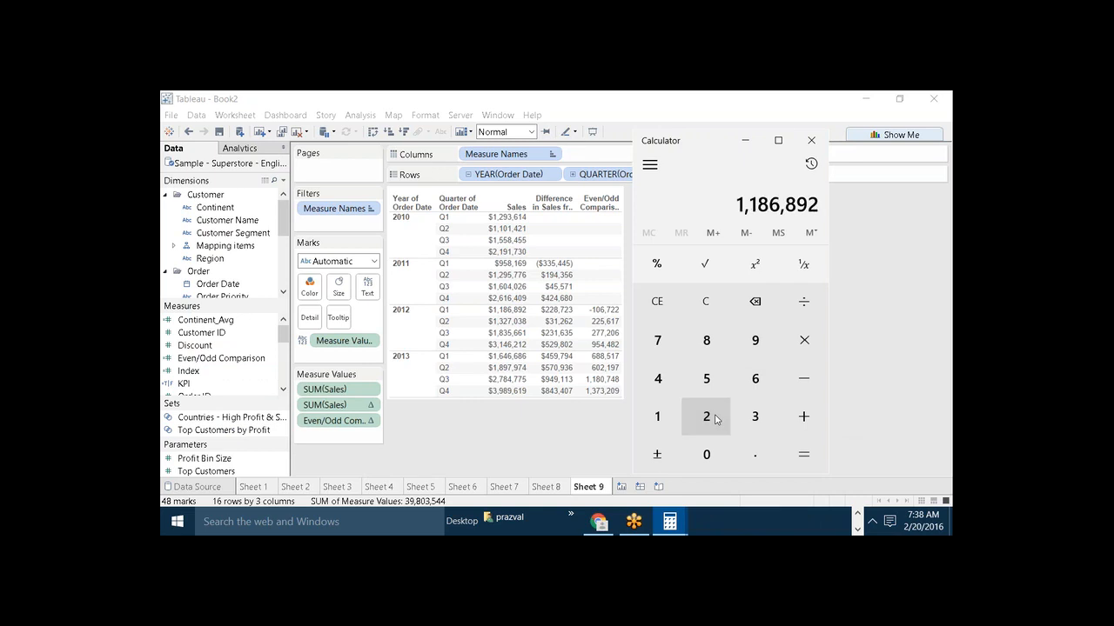
# Step: Subtract the Q1 2010 sales of 1293614, compare the result with the Q1 2012 Even/Odd Comparison value, and minimize Calculator
pyautogui.click(803, 391)
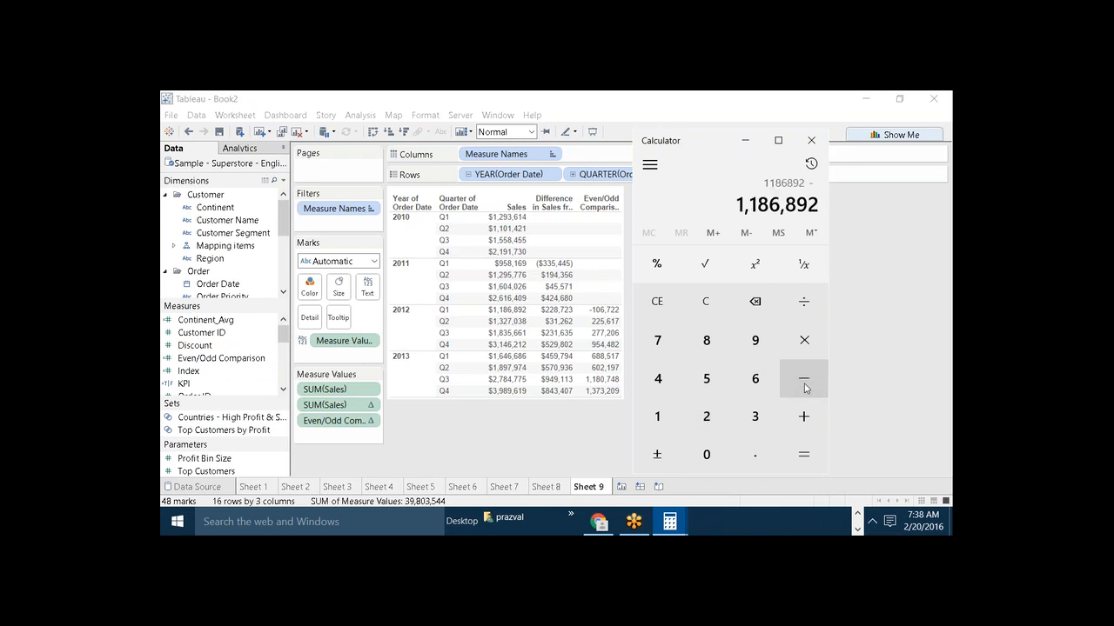
pyautogui.click(659, 419)
pyautogui.click(707, 417)
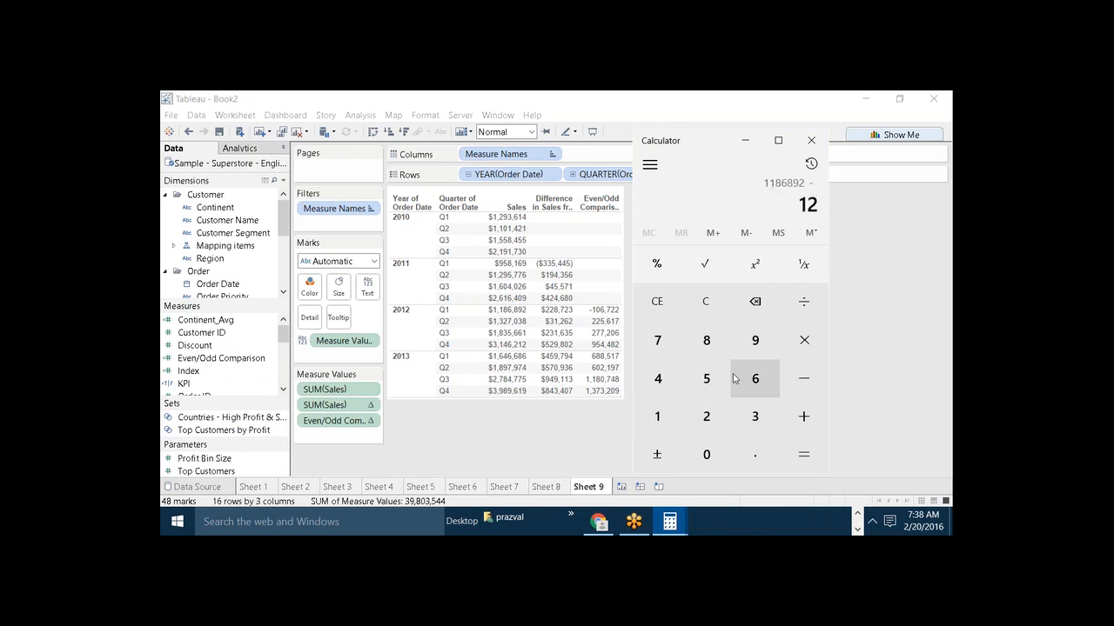
pyautogui.click(754, 340)
pyautogui.click(754, 417)
pyautogui.click(754, 378)
pyautogui.click(671, 416)
pyautogui.click(659, 378)
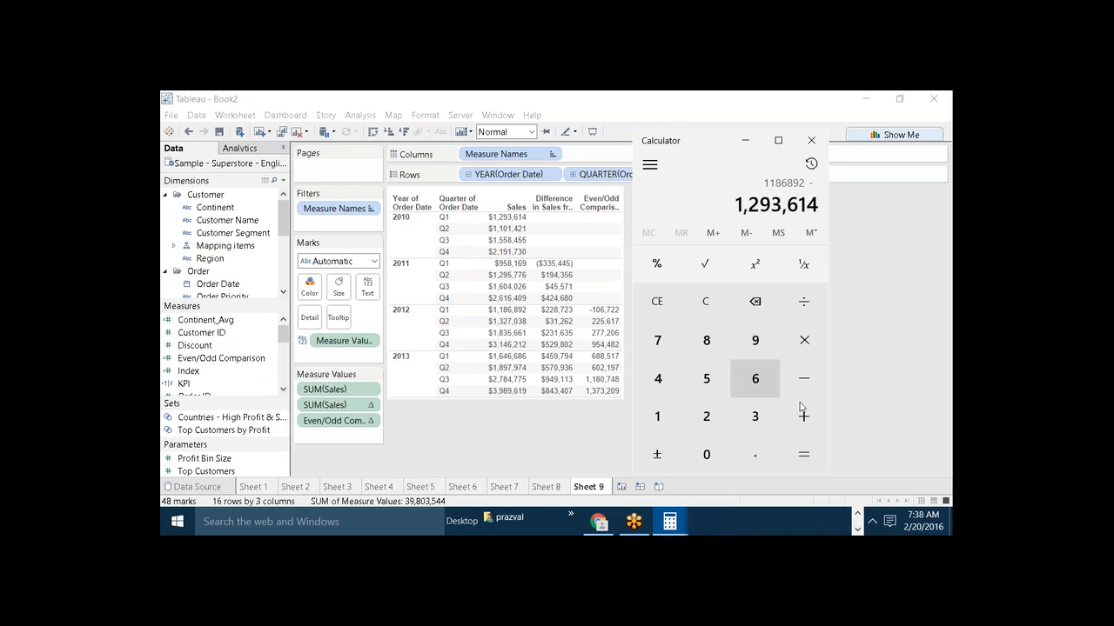
pyautogui.click(808, 454)
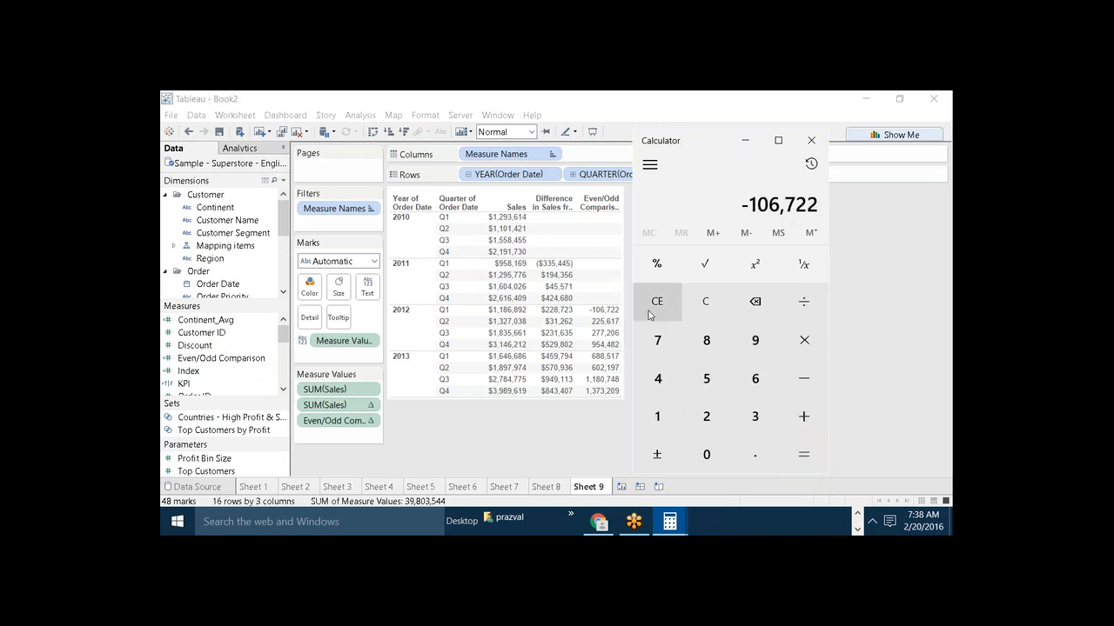
pyautogui.moveTo(609, 318)
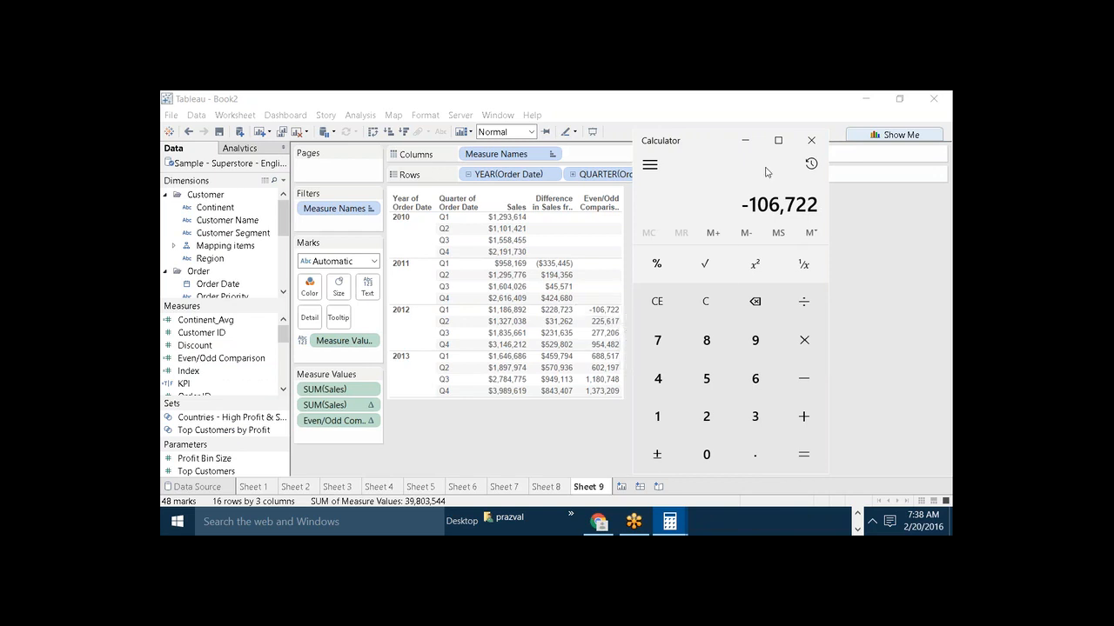
pyautogui.click(745, 141)
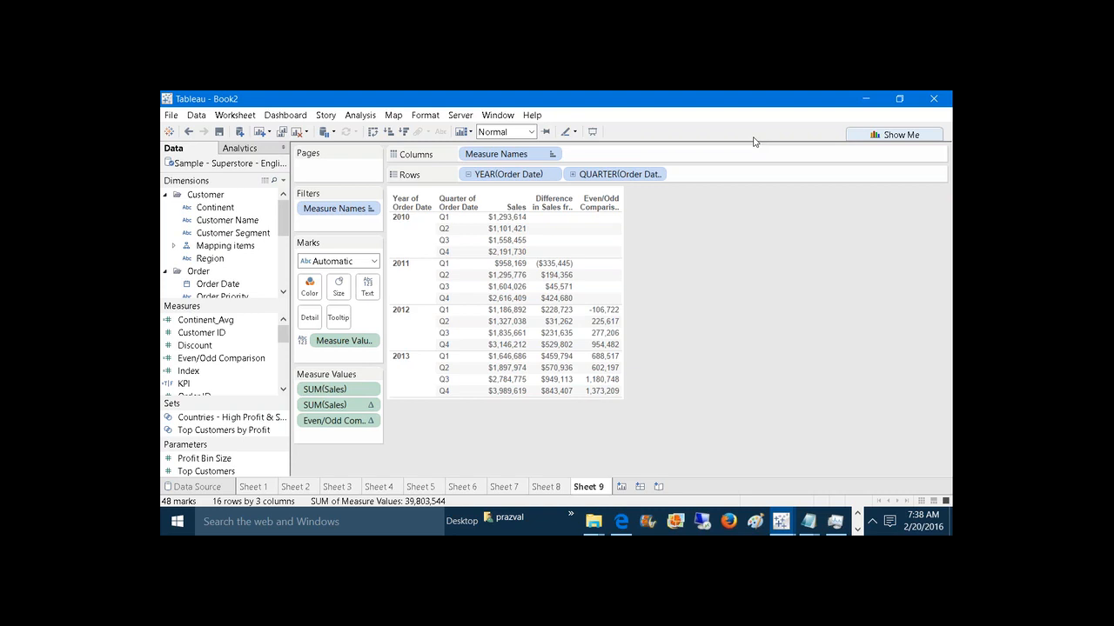
# Step: Create a new worksheet and plot Country / Region from the Mapping items hierarchy as a world map
pyautogui.click(622, 486)
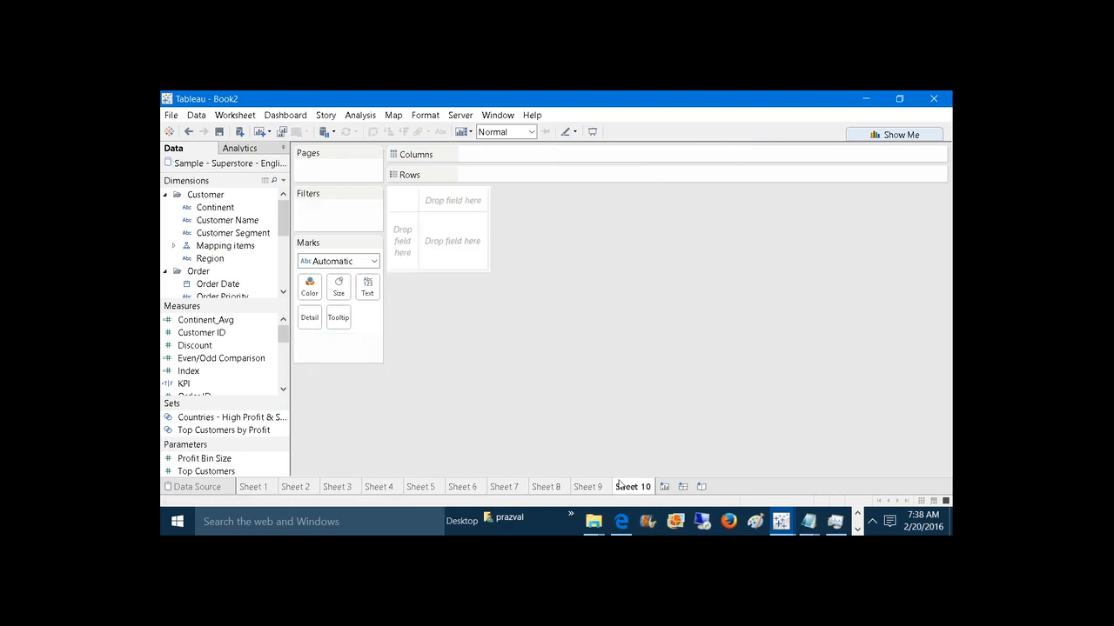
pyautogui.click(173, 247)
pyautogui.click(216, 260)
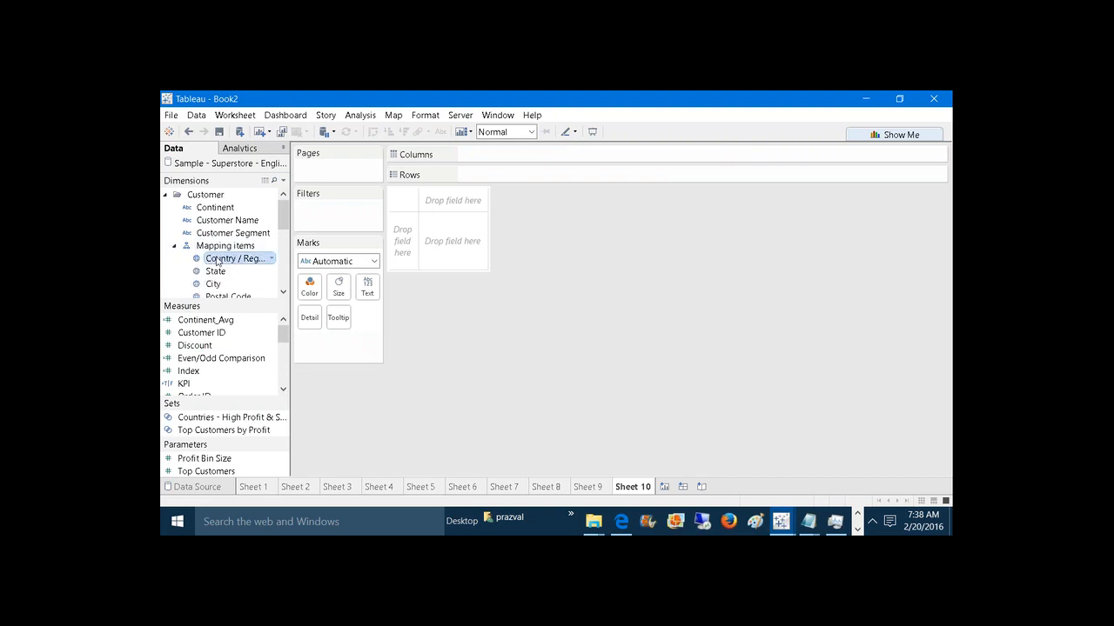
pyautogui.doubleClick(216, 260)
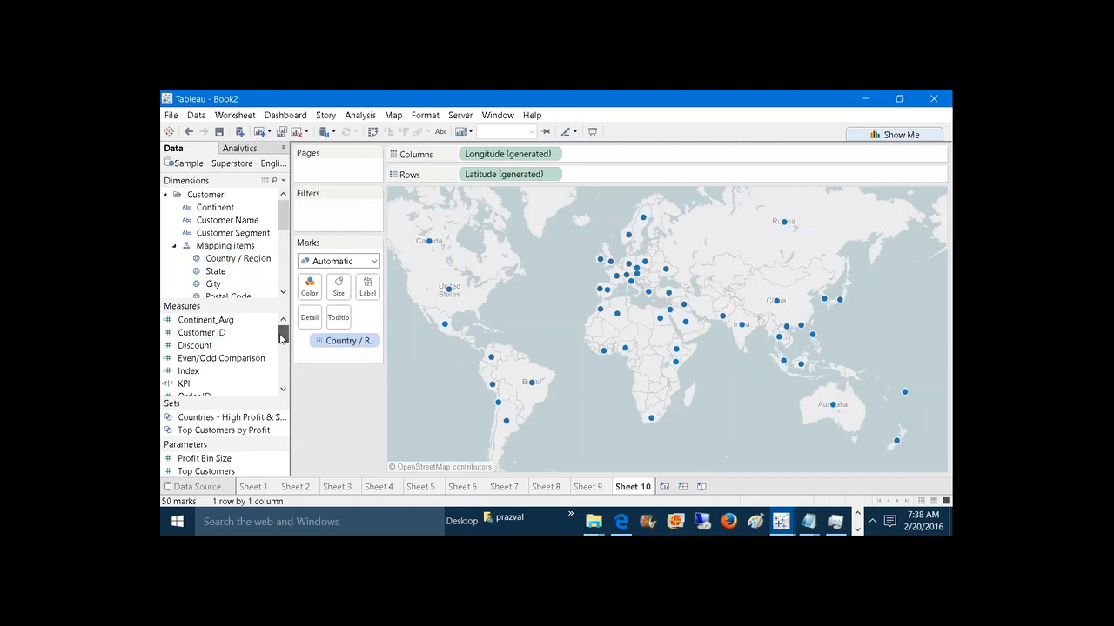
# Step: Color the countries on the map by Profit and label each one with its Profit
pyautogui.moveTo(281, 338); pyautogui.dragTo(281, 356)
pyautogui.moveTo(211, 348); pyautogui.dragTo(310, 285)
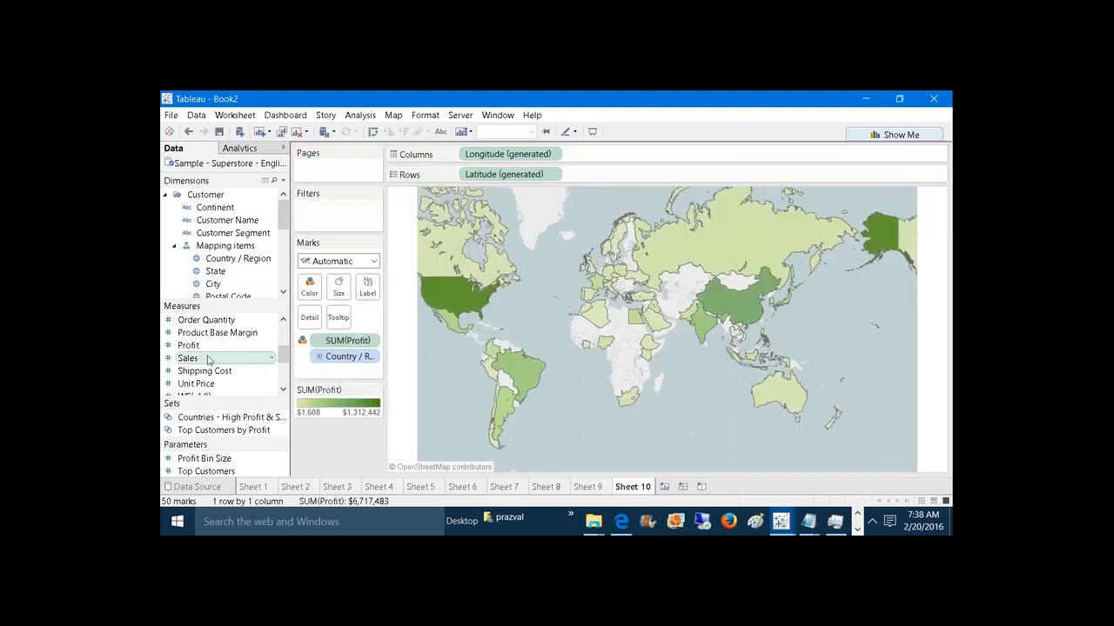
pyautogui.moveTo(188, 348); pyautogui.dragTo(367, 287)
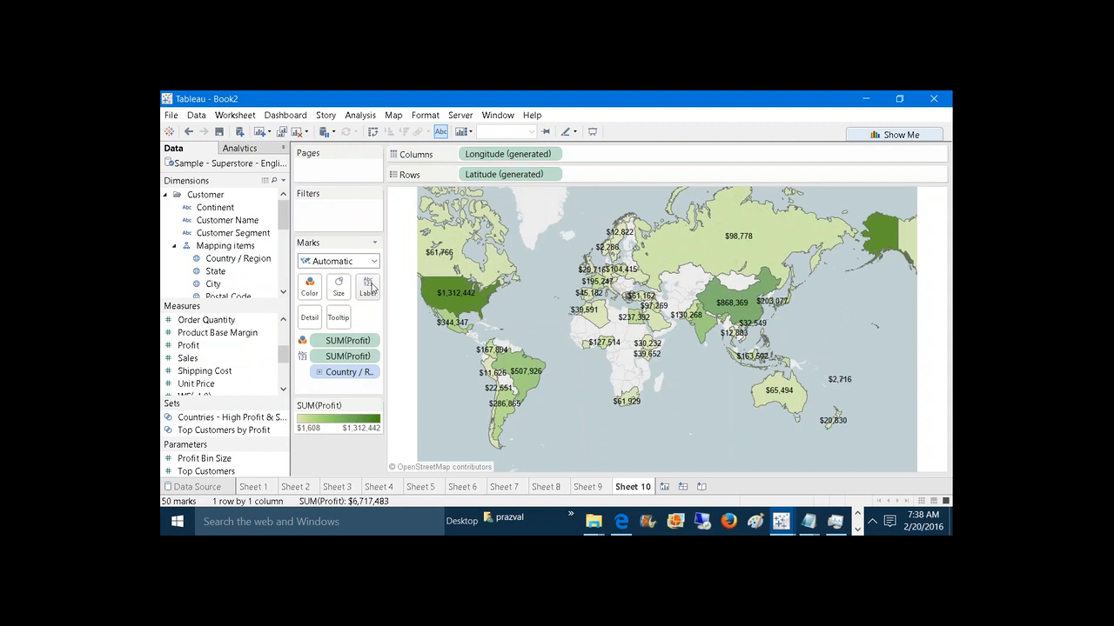
pyautogui.moveTo(478, 302)
# Step: Turn the Profit label on the map into a Rank table calculation running along Table (Across) in descending order
pyautogui.rightClick(364, 357)
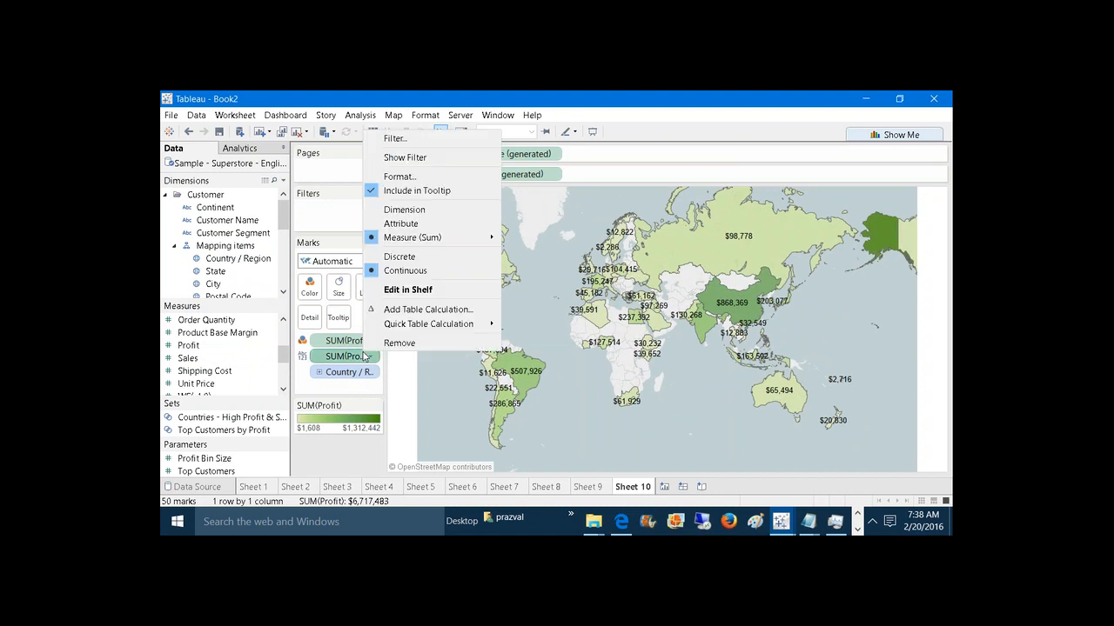
pyautogui.click(411, 311)
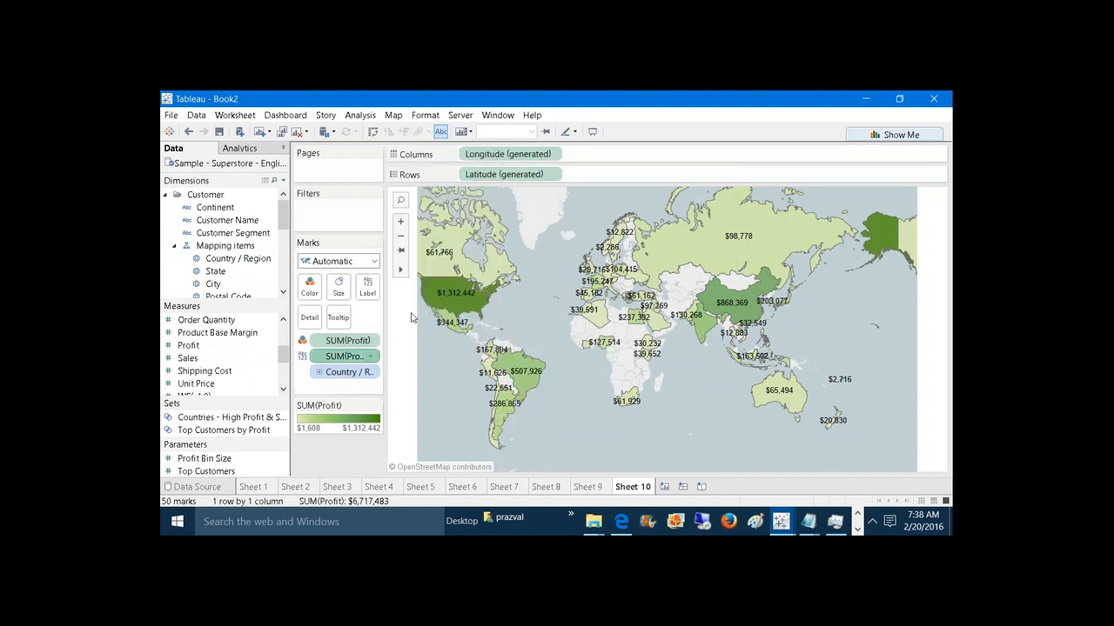
pyautogui.click(502, 239)
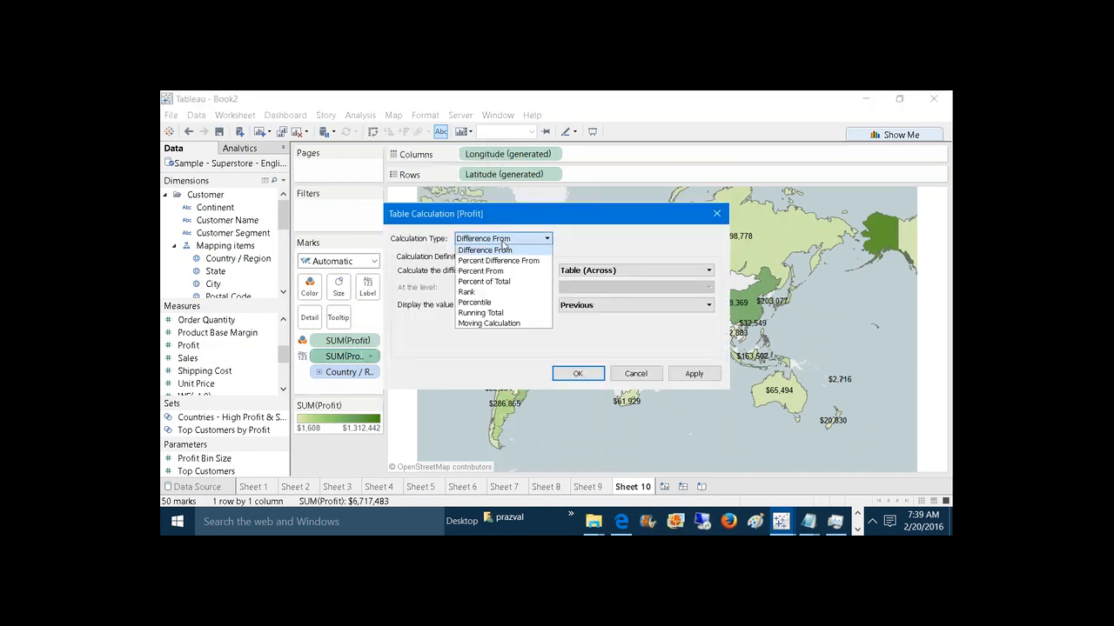
pyautogui.click(493, 294)
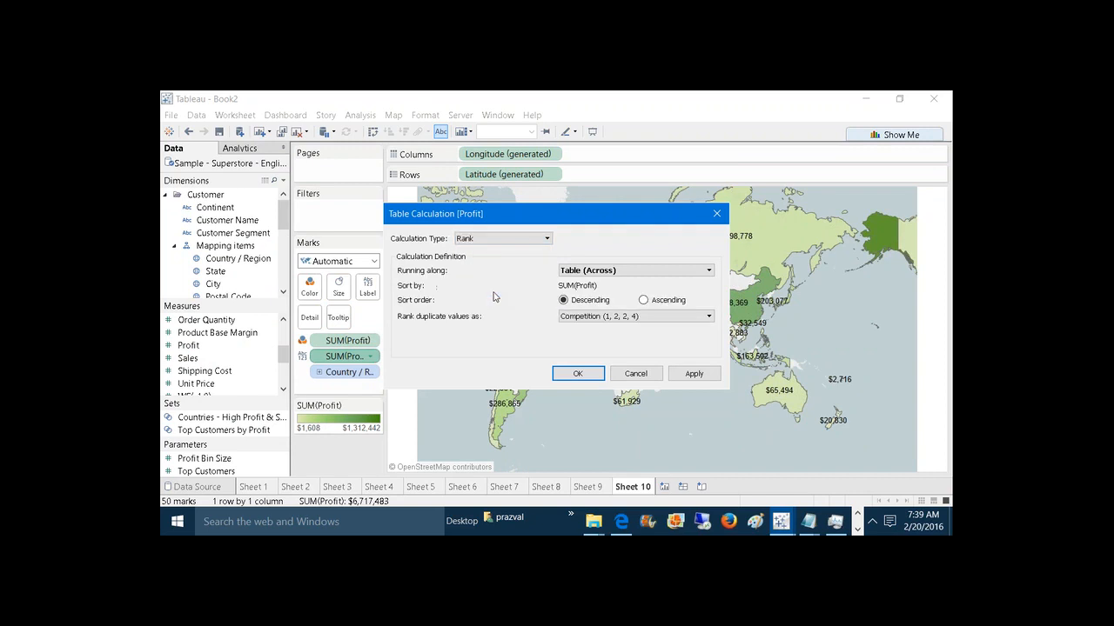
pyautogui.click(697, 373)
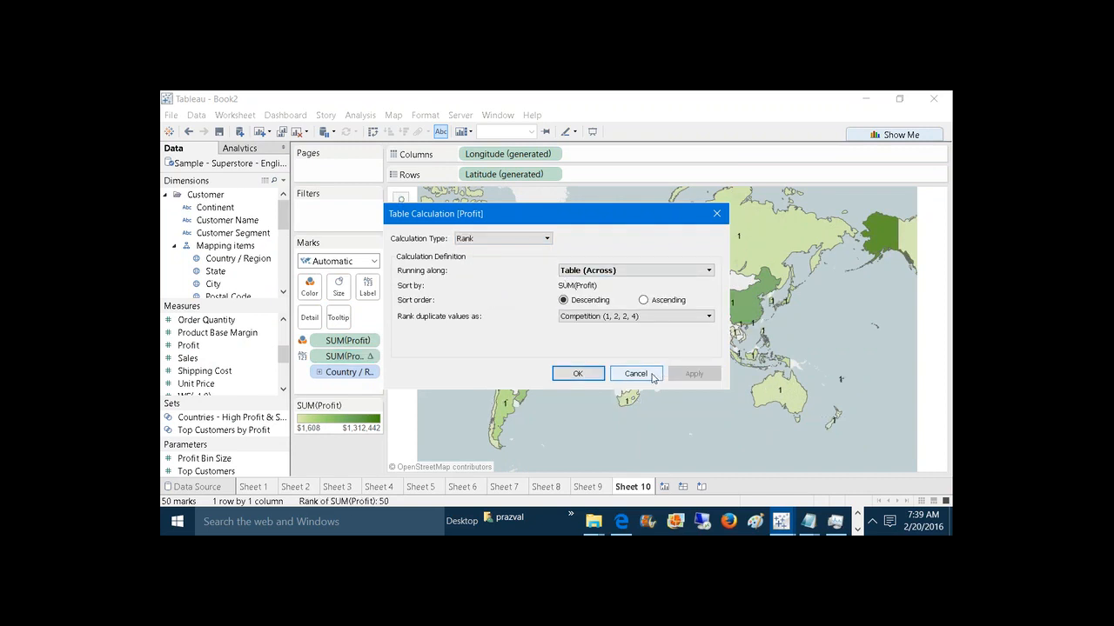
pyautogui.click(578, 373)
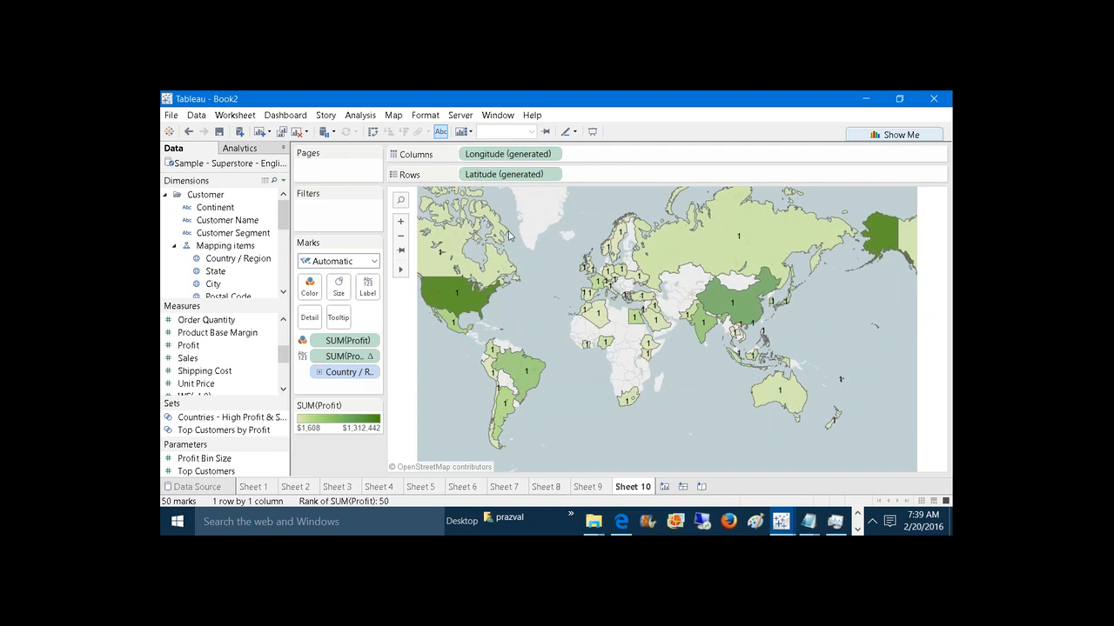
# Step: Compute the label's profit rank using Country / Region and add the Country / Region name to the map labels
pyautogui.moveTo(490, 220)
pyautogui.rightClick(361, 361)
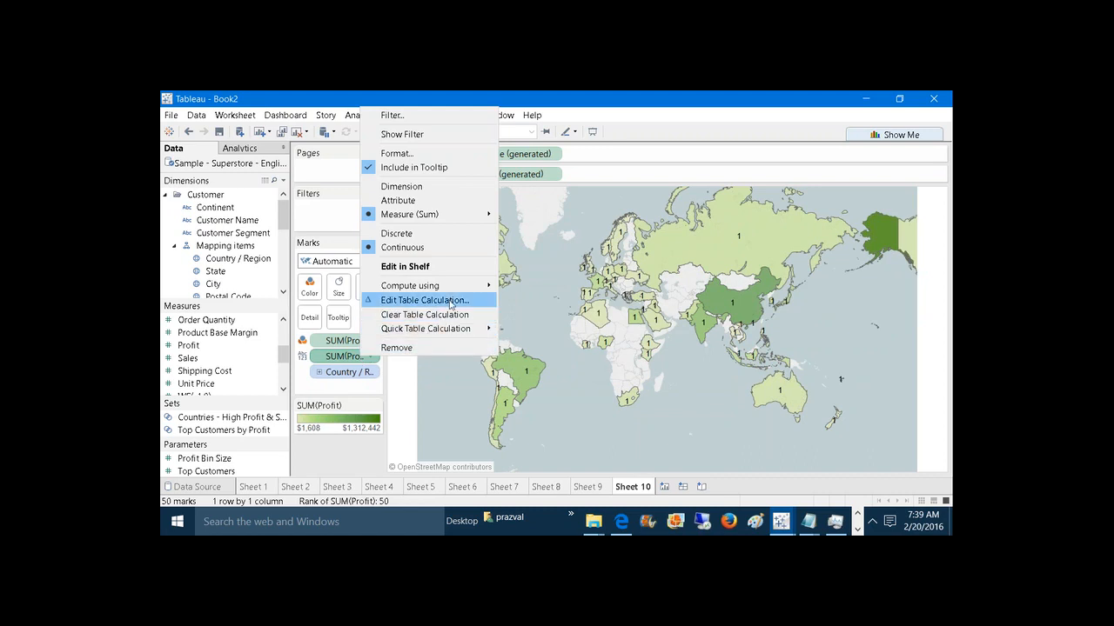
pyautogui.moveTo(464, 292)
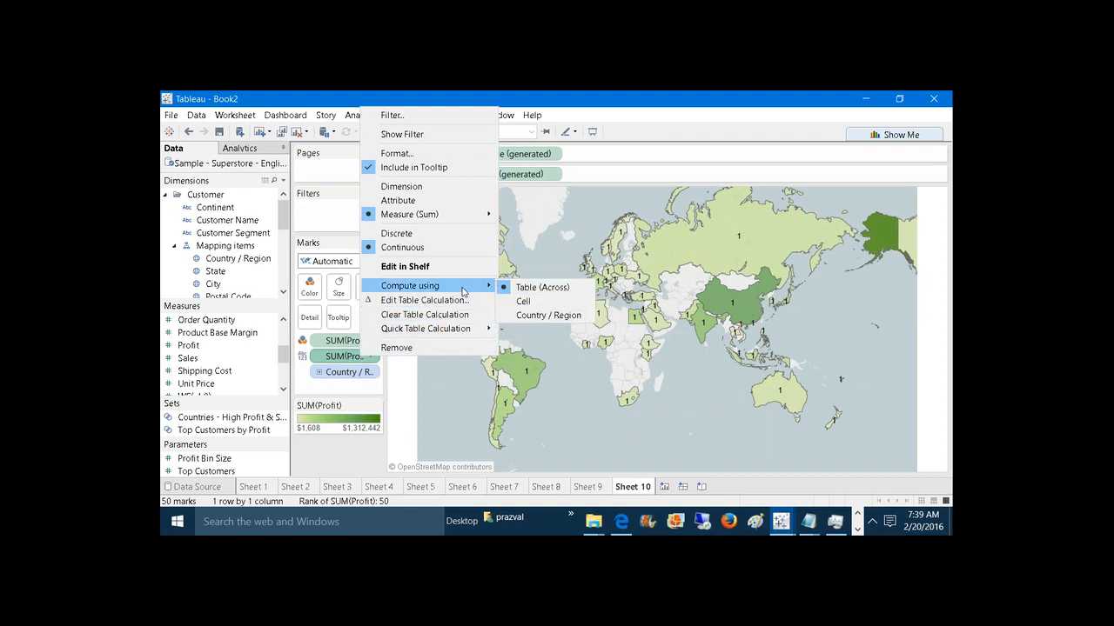
pyautogui.click(539, 315)
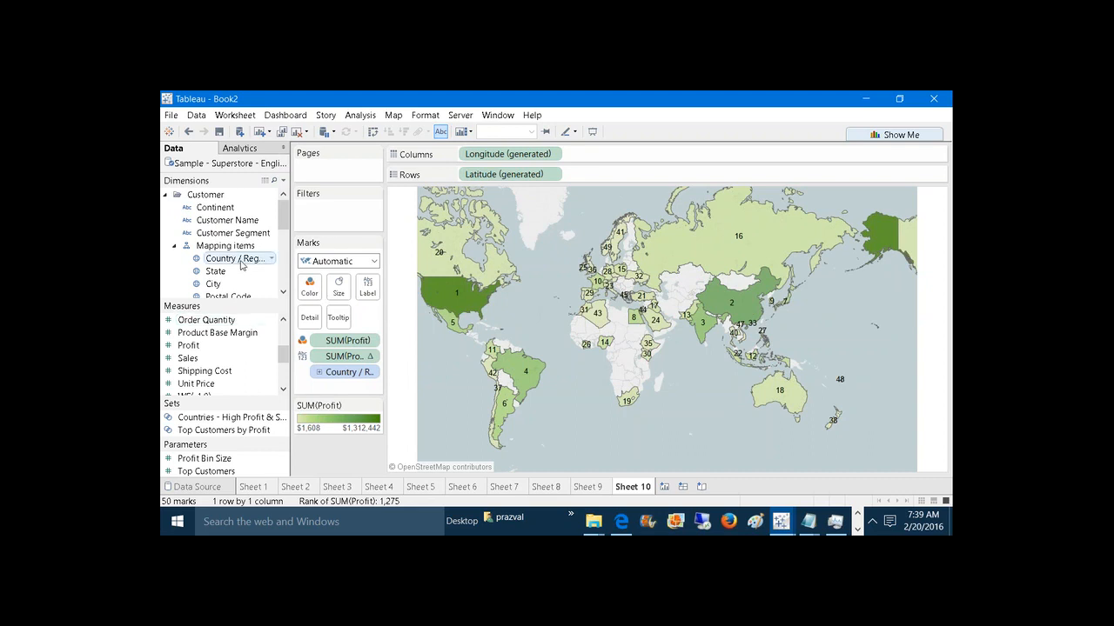
pyautogui.moveTo(242, 265); pyautogui.dragTo(367, 287)
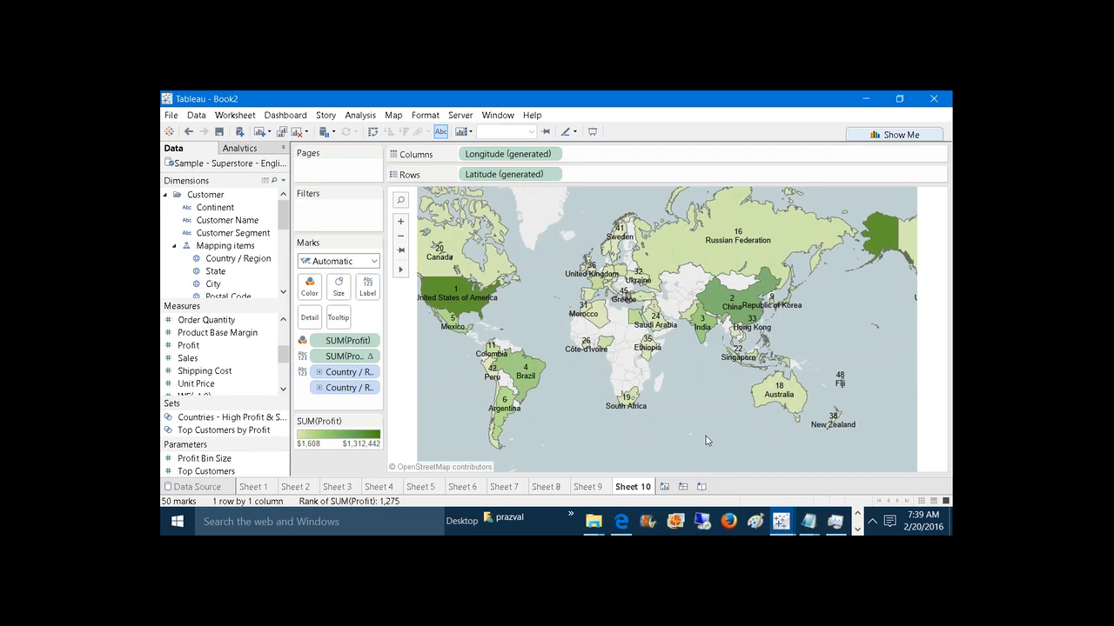
# Step: Create a new worksheet listing all Customer Name members as rows with Profit as the text value
pyautogui.click(662, 486)
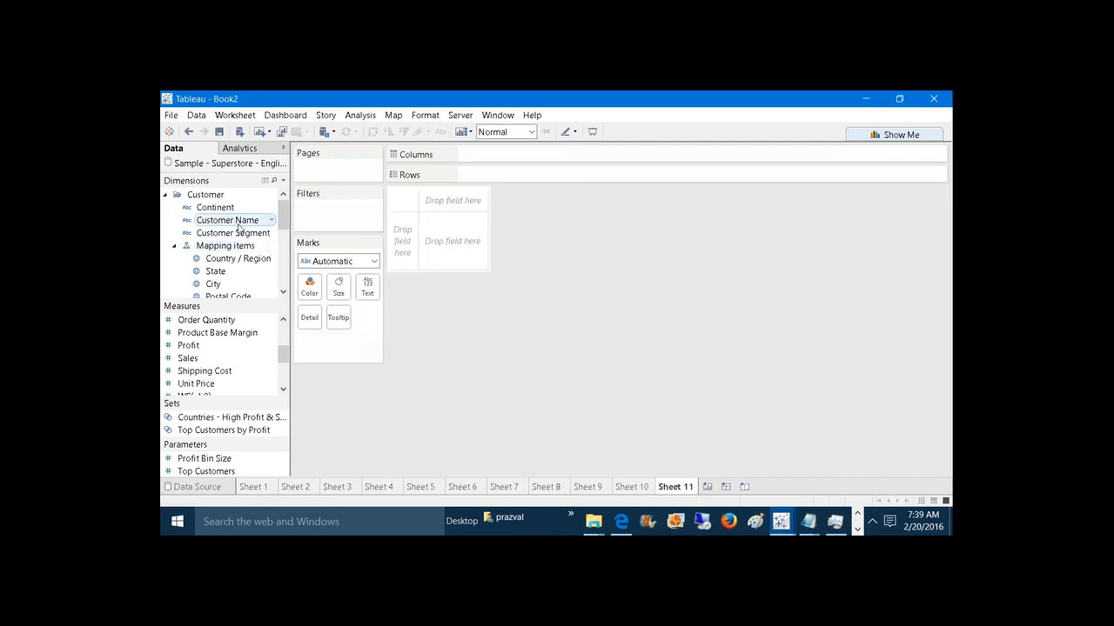
pyautogui.moveTo(225, 224); pyautogui.dragTo(483, 175)
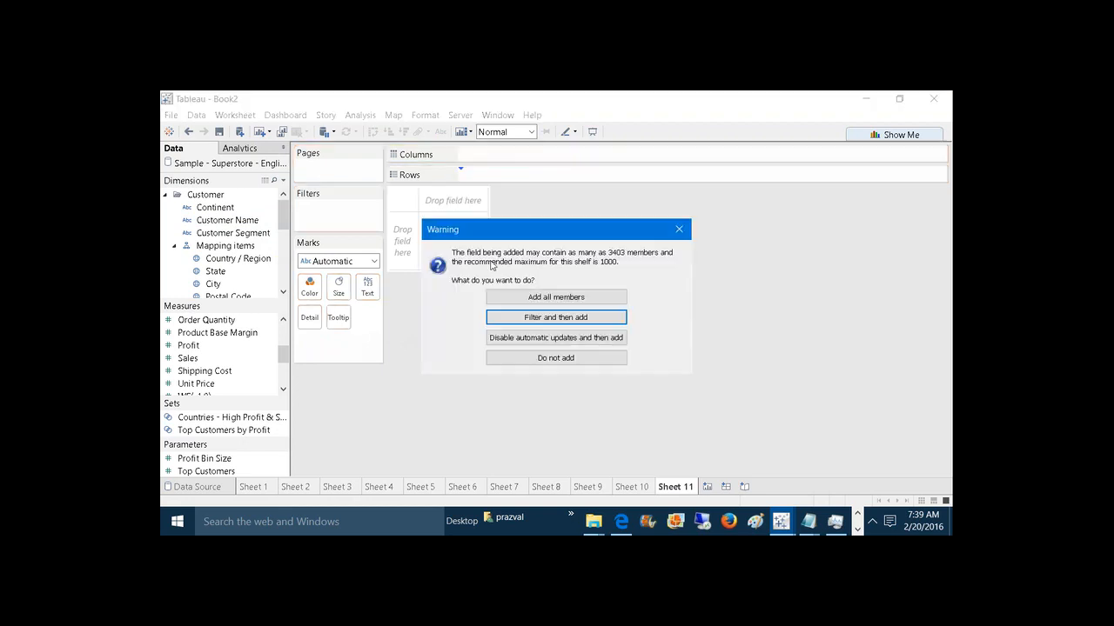
pyautogui.click(530, 297)
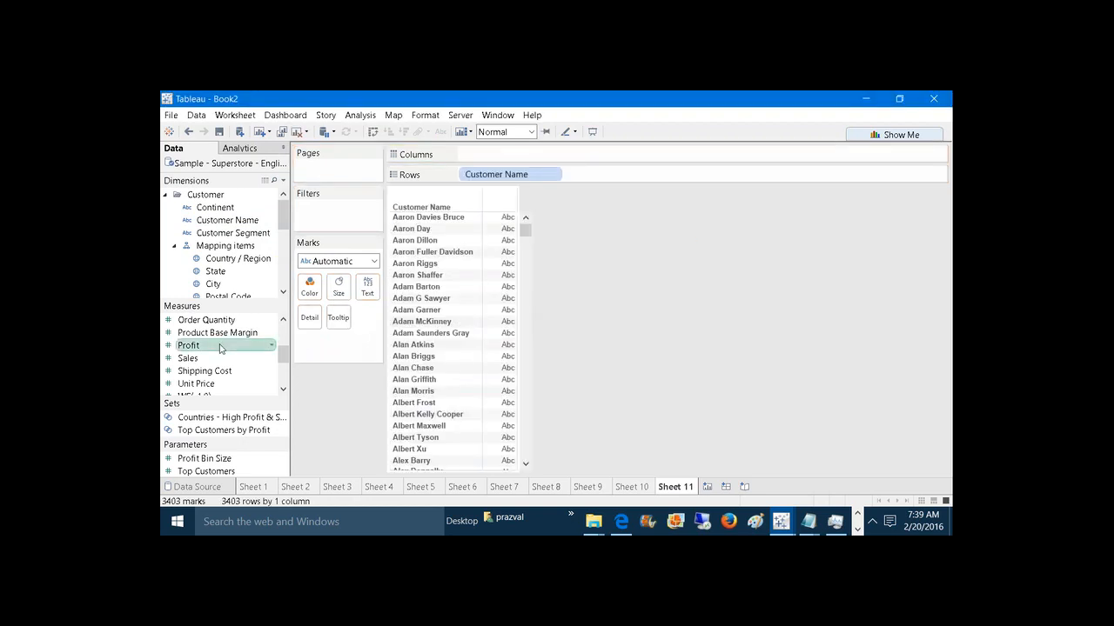
pyautogui.moveTo(218, 346); pyautogui.dragTo(365, 287)
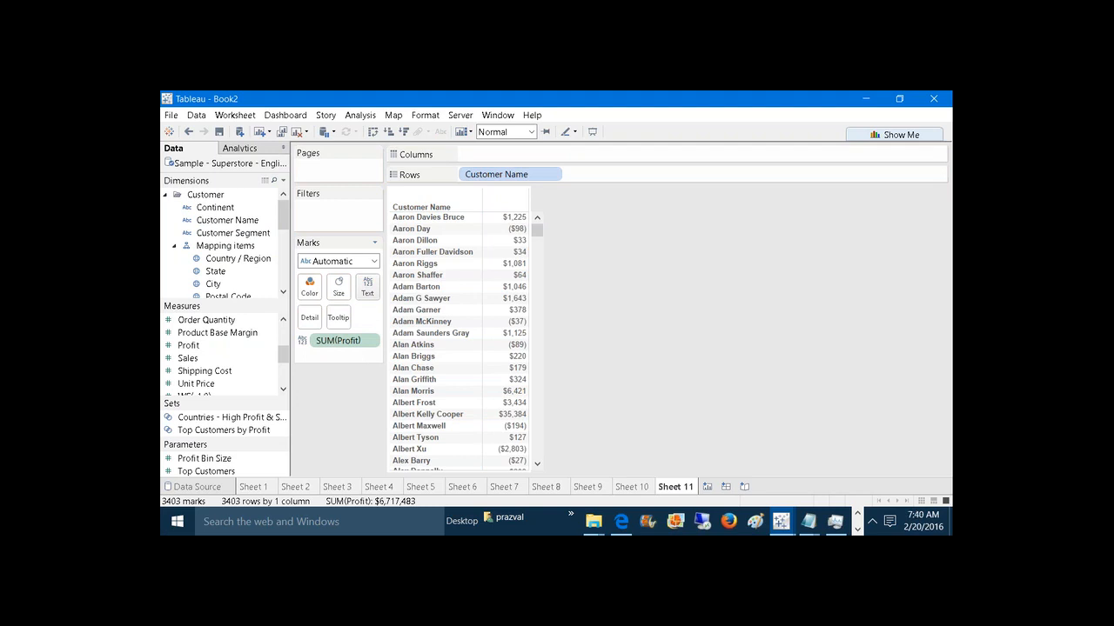
# Step: Convert the customers' Profit values to a Rank table calculation running along Table (Down) in descending order
pyautogui.rightClick(354, 345)
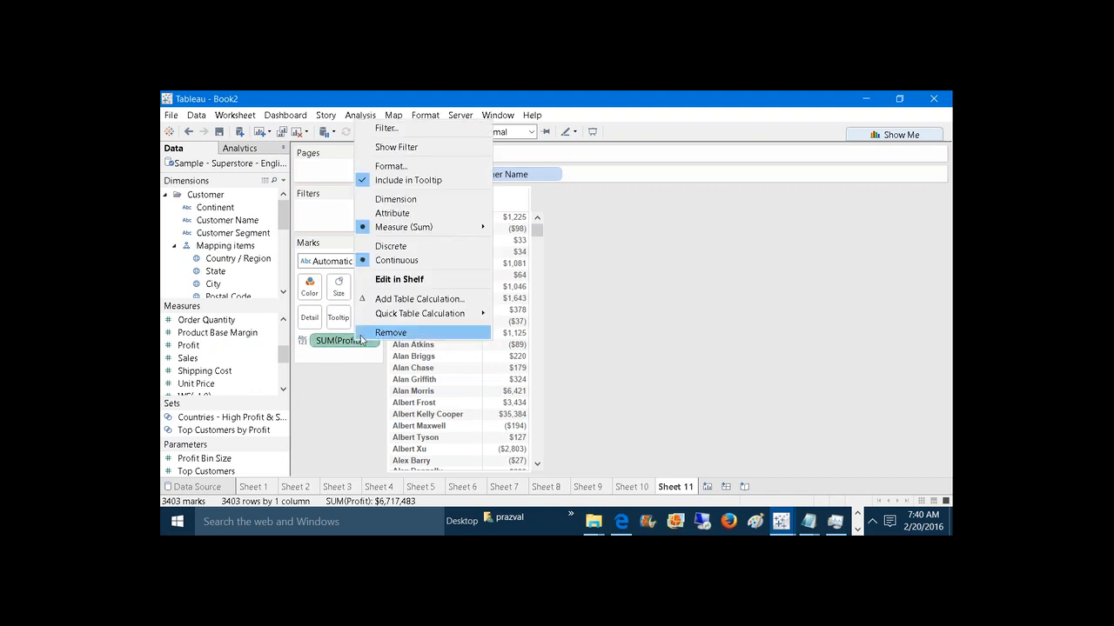
pyautogui.click(410, 296)
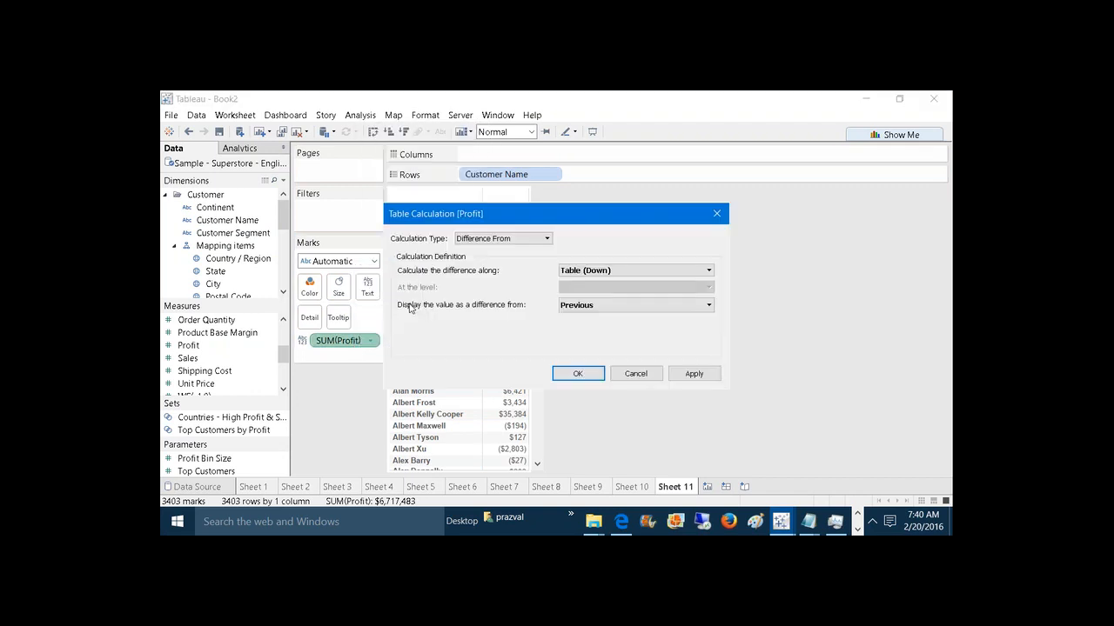
pyautogui.click(519, 238)
pyautogui.click(514, 292)
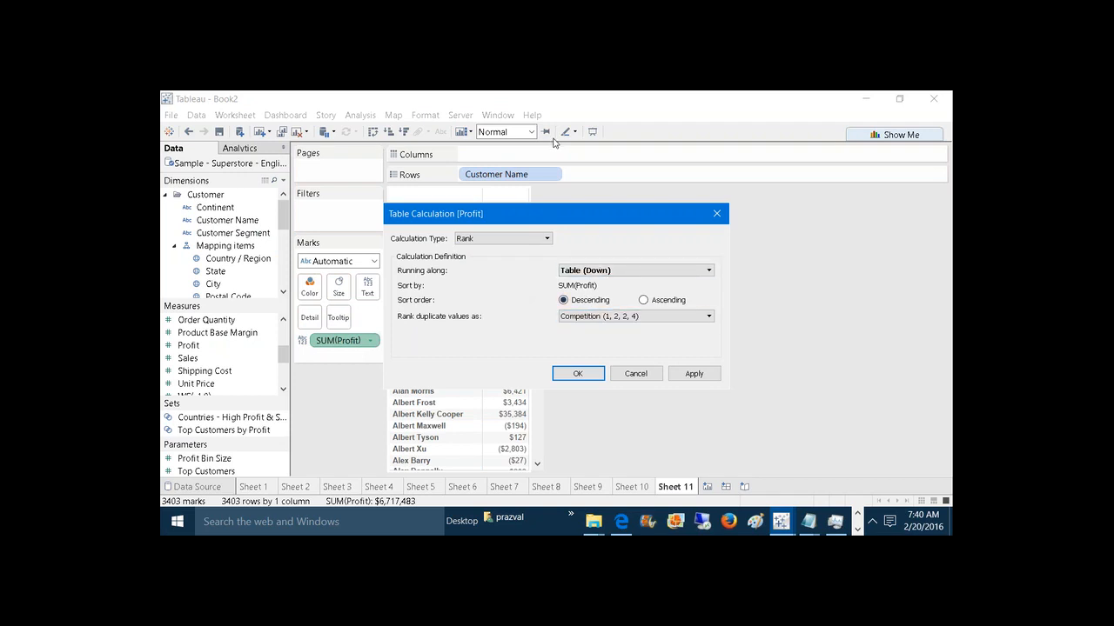
pyautogui.click(681, 378)
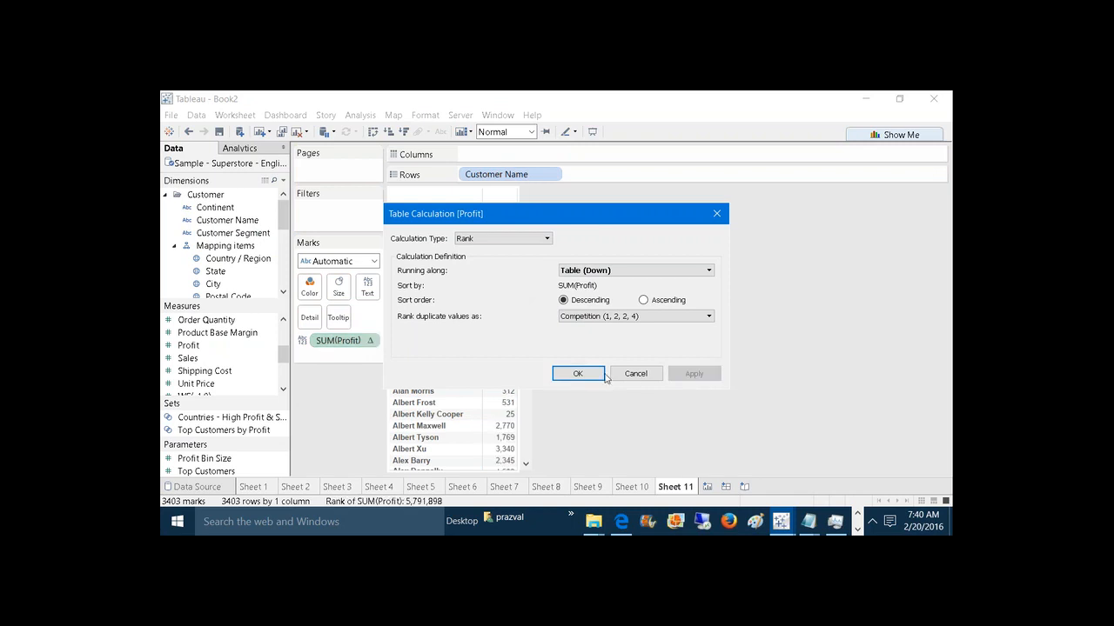
pyautogui.click(577, 376)
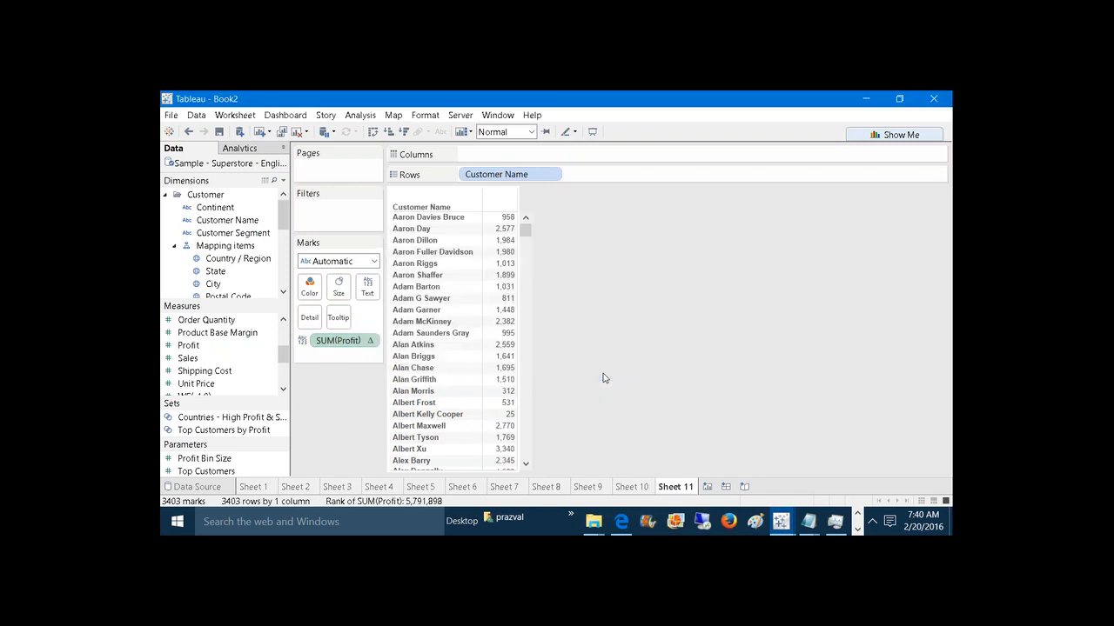
# Step: Sort the customers by profit in descending order and add a plain Profit column after the rank column
pyautogui.click(404, 132)
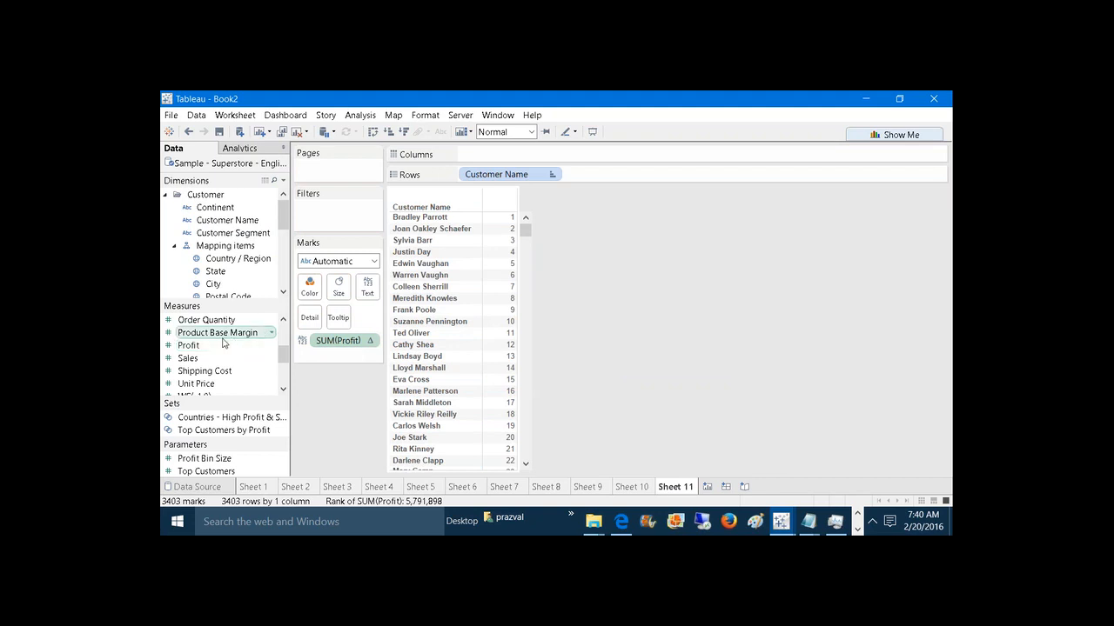
pyautogui.moveTo(223, 342); pyautogui.dragTo(503, 311)
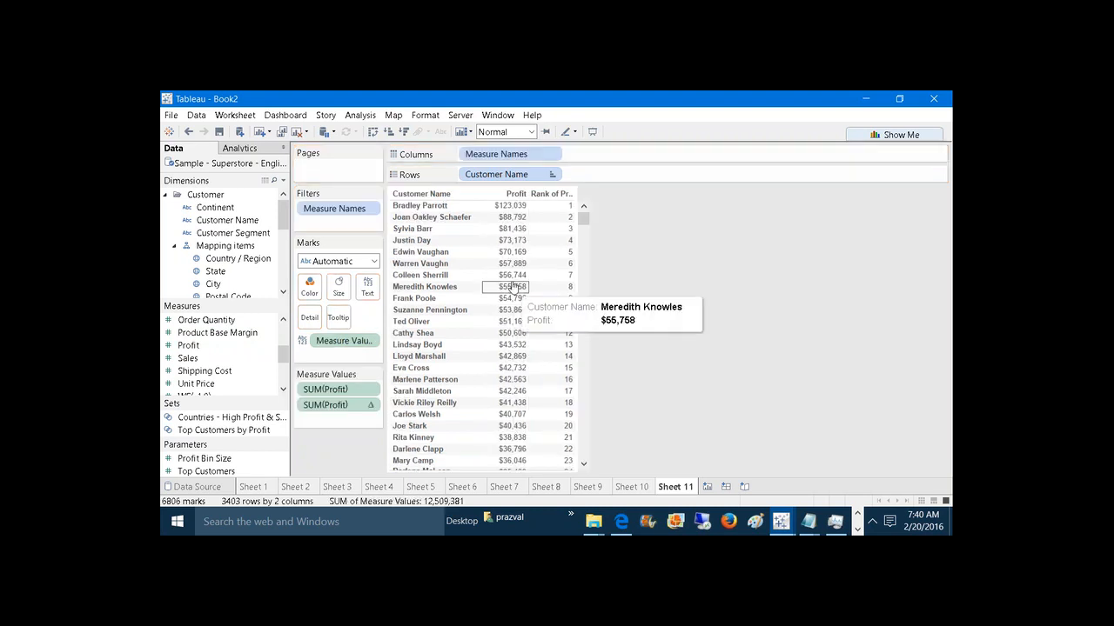
pyautogui.moveTo(333, 393); pyautogui.dragTo(332, 416)
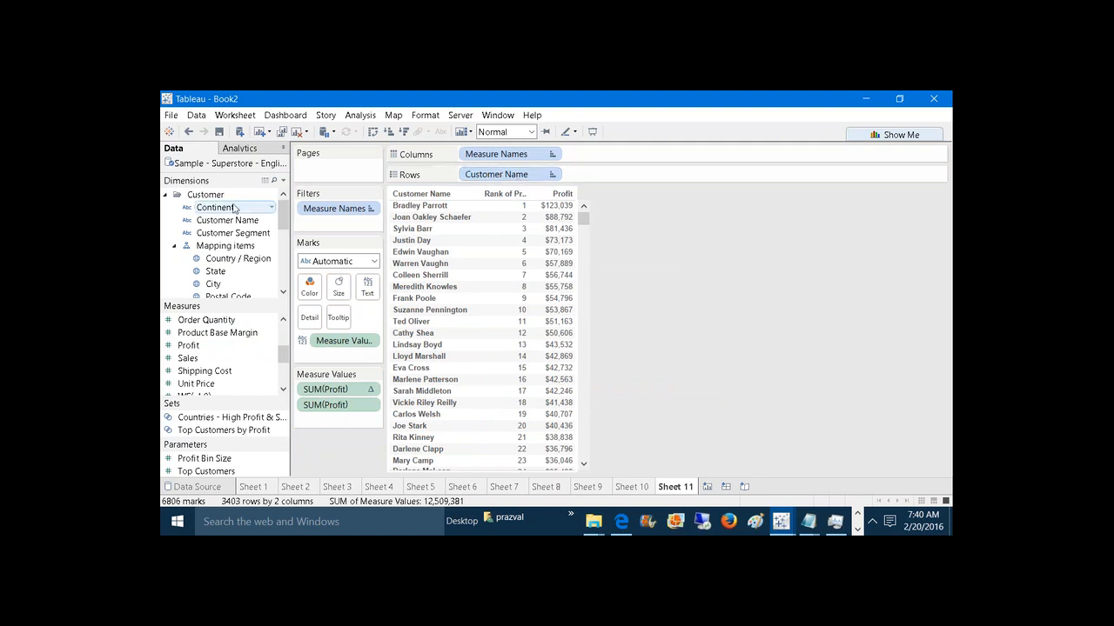
# Step: Break the rows down by year of Order Date ahead of Customer Name and select the 2010 group
pyautogui.moveTo(282, 223)
pyautogui.mouseDown()
pyautogui.moveTo(282, 245)
pyautogui.moveTo(461, 174)
pyautogui.mouseUp()
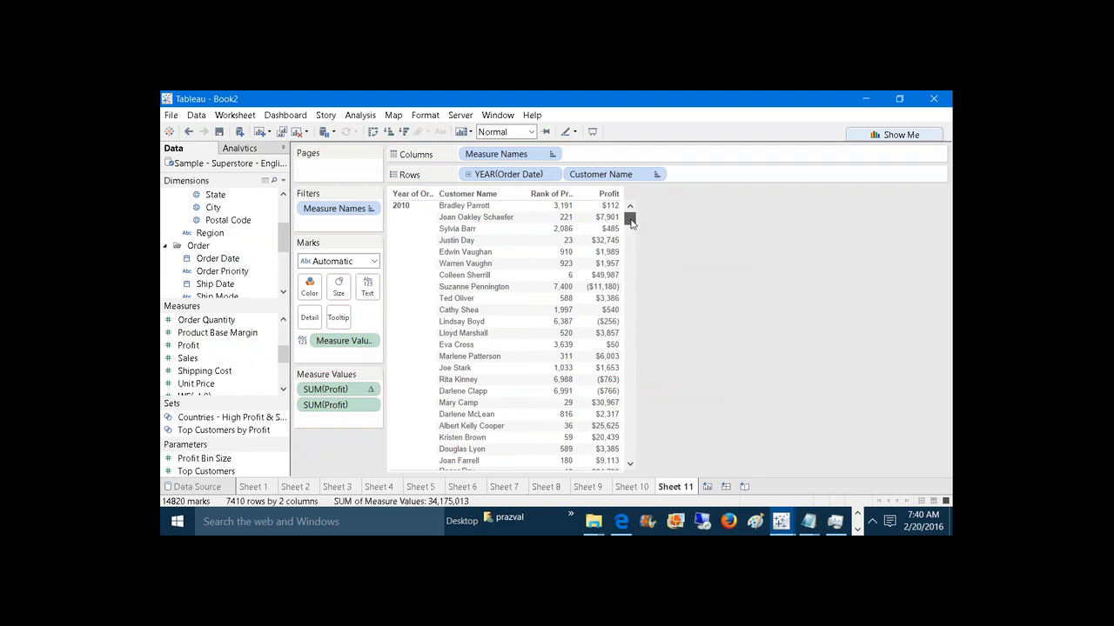
pyautogui.moveTo(630, 222)
pyautogui.mouseDown()
pyautogui.moveTo(637, 450)
pyautogui.moveTo(651, 284)
pyautogui.moveTo(638, 212)
pyautogui.mouseUp()
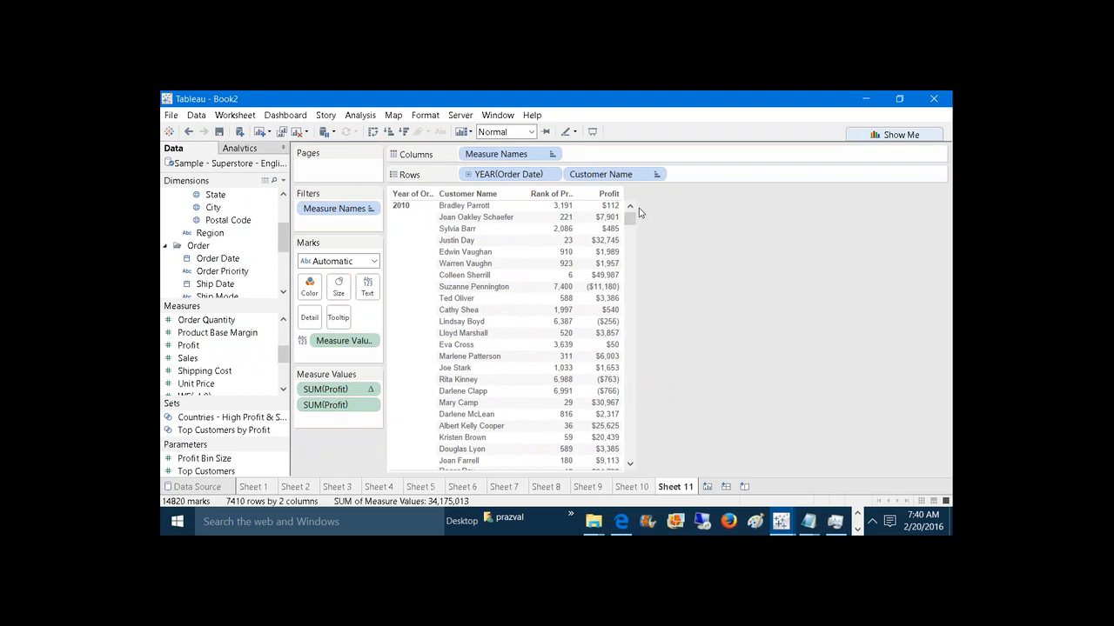
pyautogui.click(432, 224)
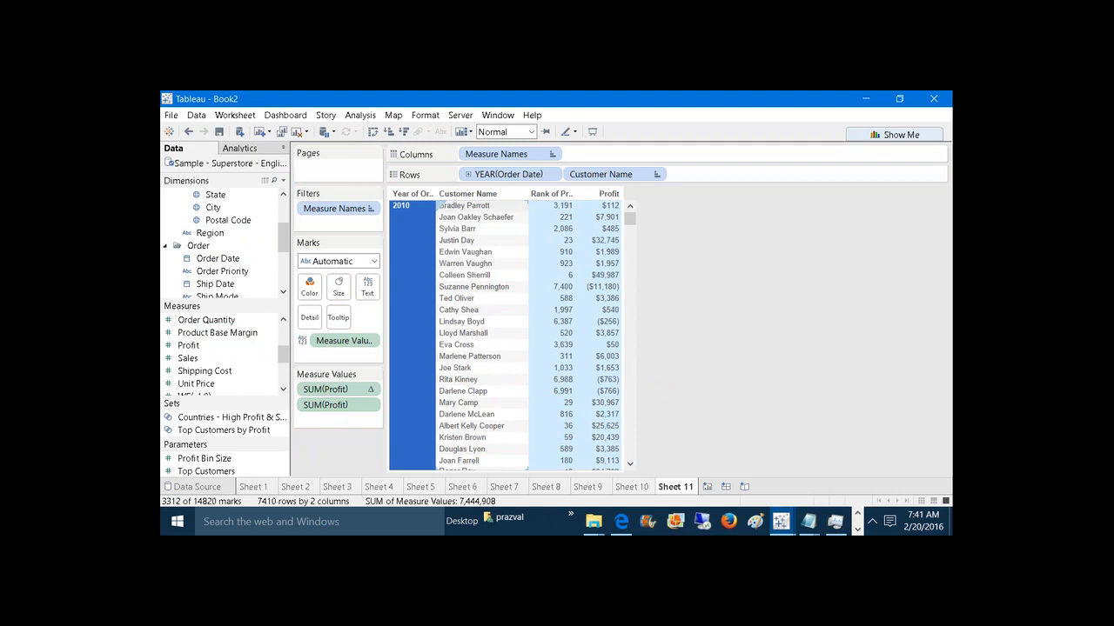
# Step: Edit the Profit rank's advanced settings to address Customer Name and partition by Year of Order Date
pyautogui.rightClick(344, 394)
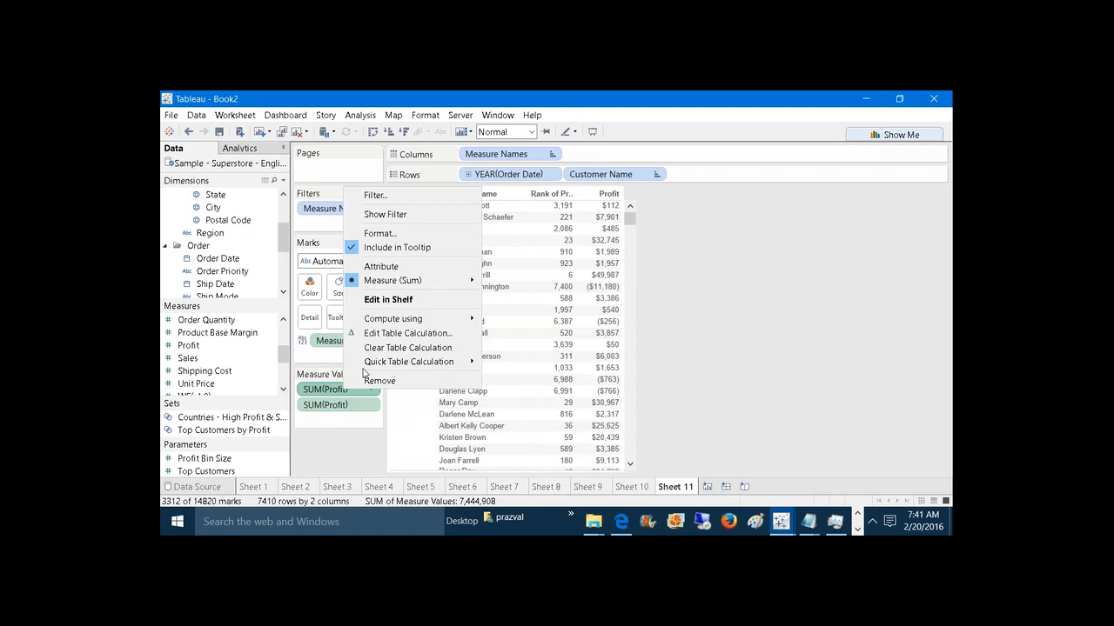
pyautogui.moveTo(365, 366)
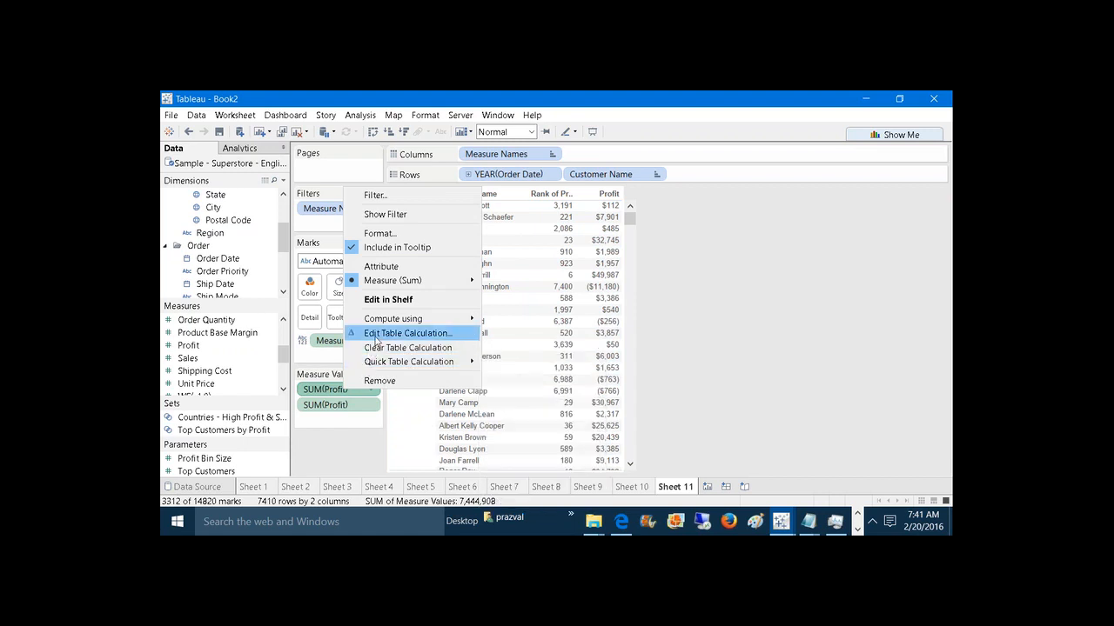
pyautogui.click(374, 336)
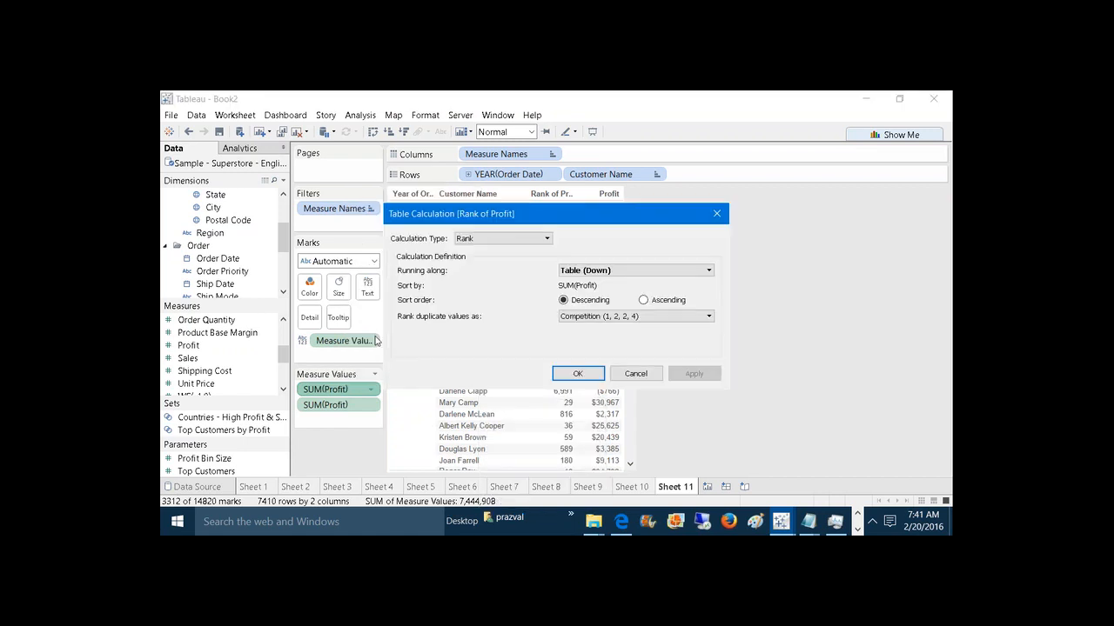
pyautogui.click(581, 270)
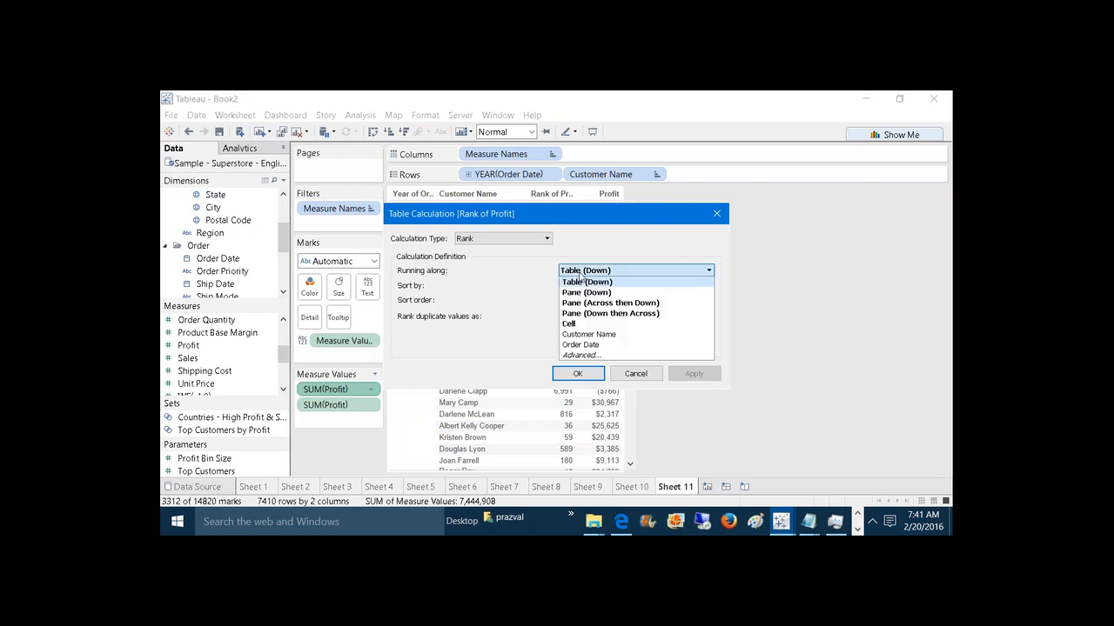
pyautogui.click(592, 356)
pyautogui.click(478, 241)
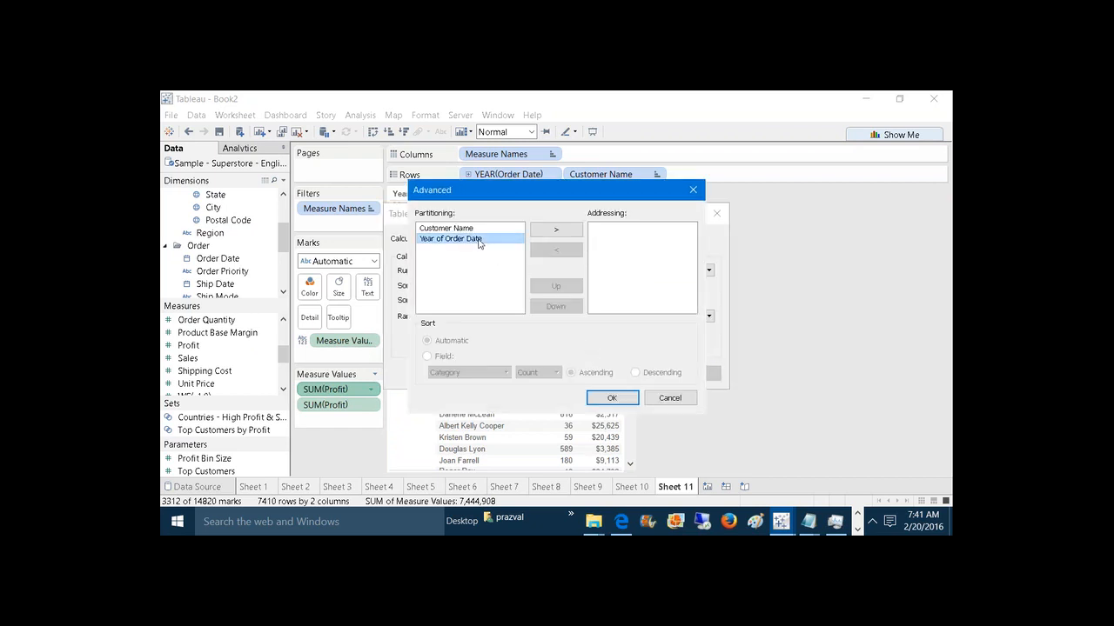
pyautogui.keyDown('ctrl'); pyautogui.click(473, 230); pyautogui.keyUp('ctrl')
pyautogui.click(470, 230)
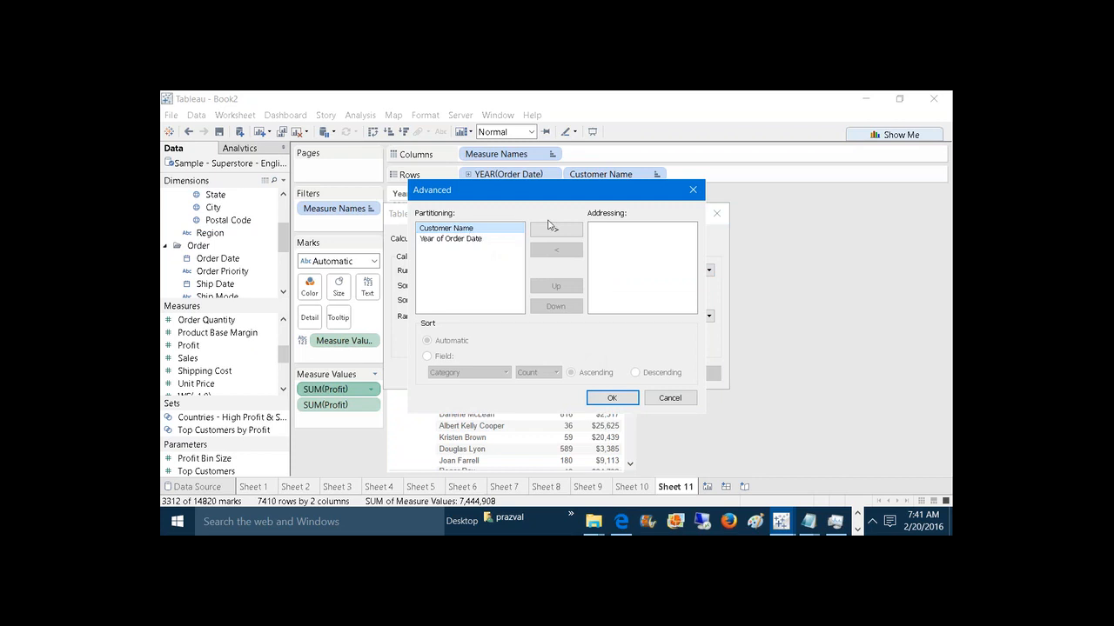
pyautogui.click(558, 231)
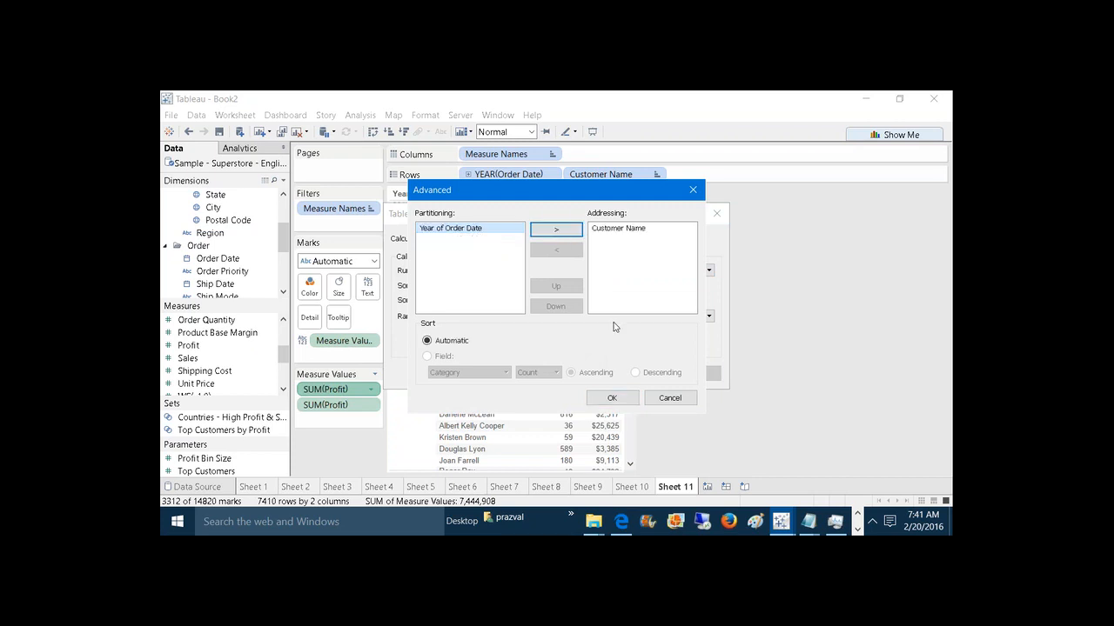
pyautogui.click(619, 402)
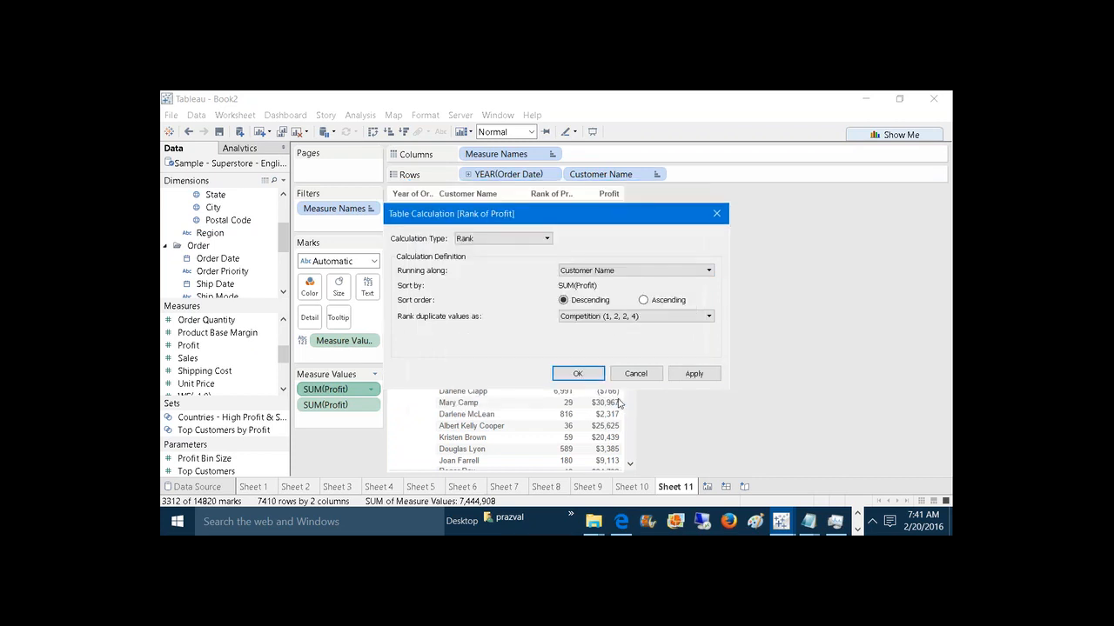
pyautogui.click(693, 374)
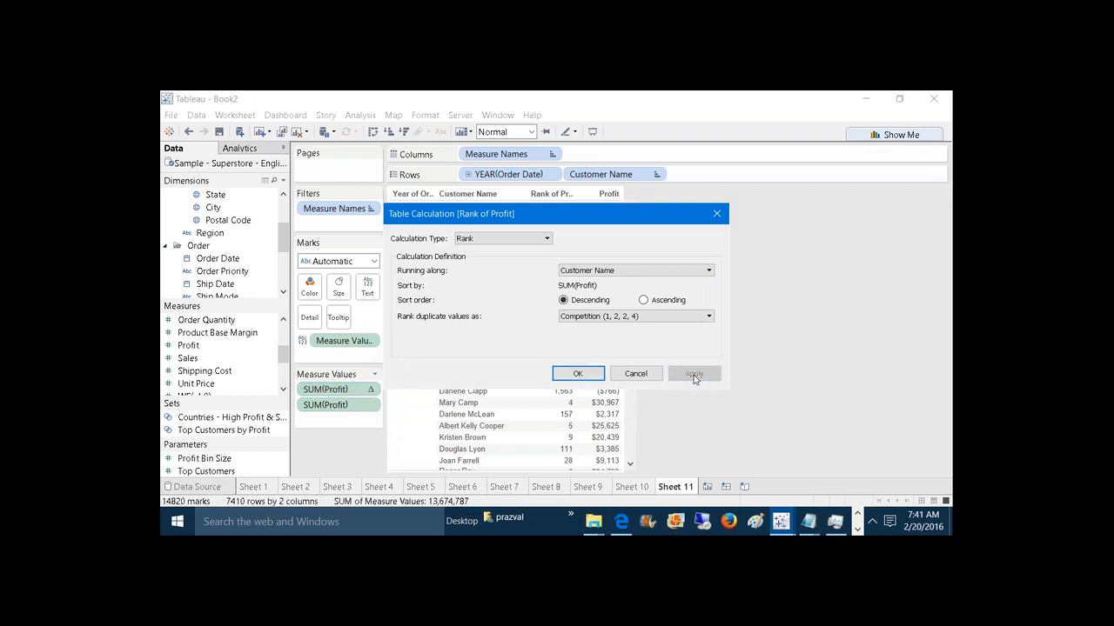
pyautogui.click(578, 374)
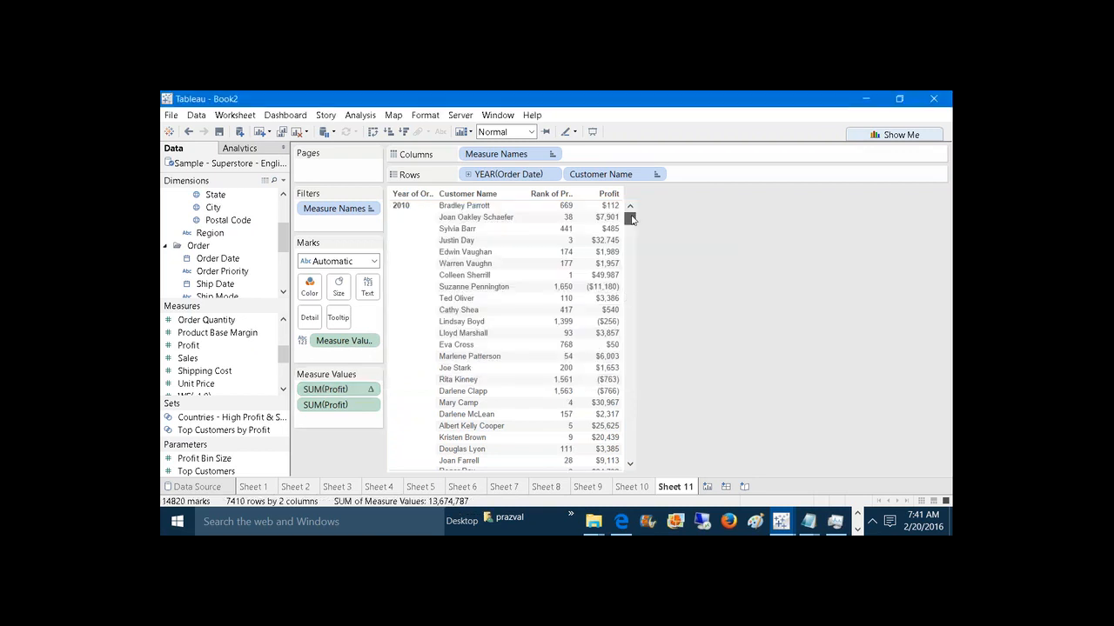
# Step: Try sorting the customers in the yearly breakdown by profit in ascending order, and switch them back to descending order
pyautogui.moveTo(631, 219)
pyautogui.mouseDown()
pyautogui.moveTo(681, 314)
pyautogui.moveTo(635, 268)
pyautogui.moveTo(648, 208)
pyautogui.mouseUp()
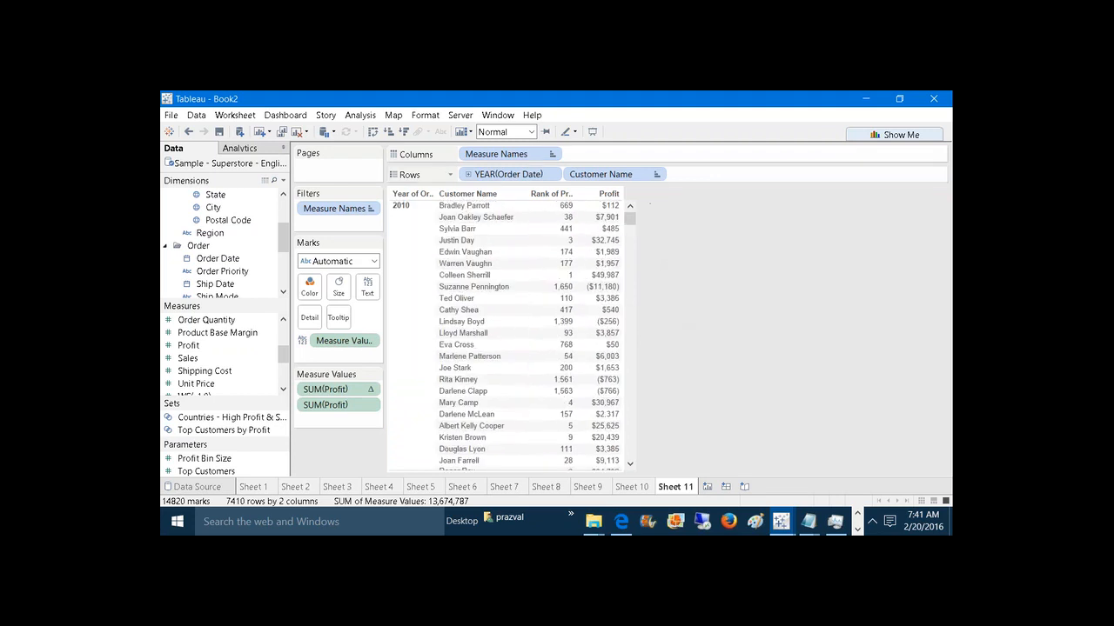
pyautogui.click(388, 133)
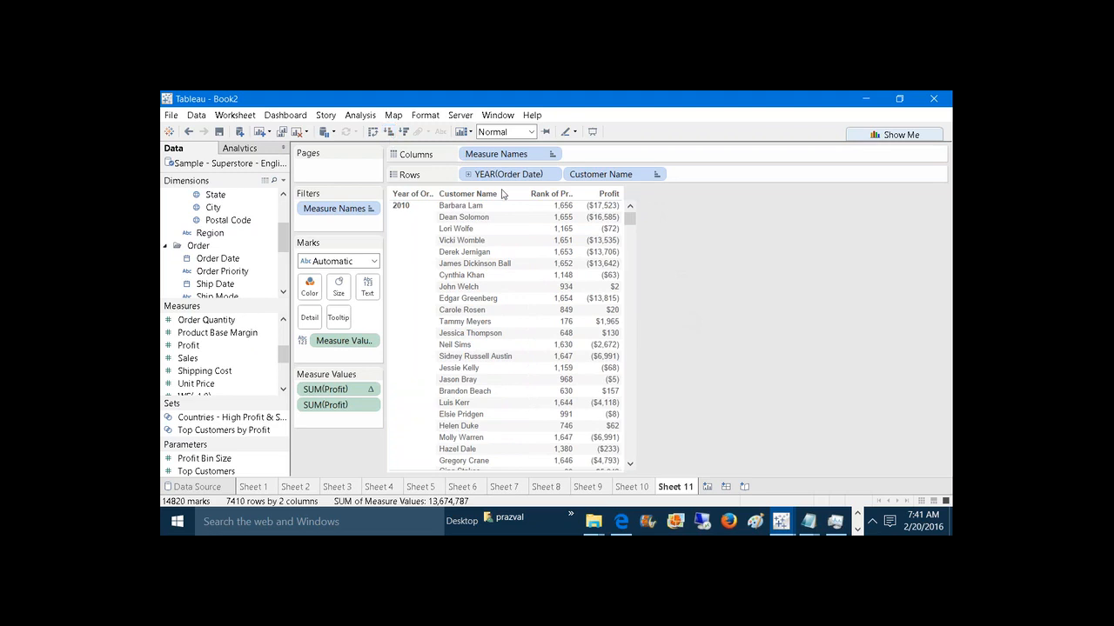
pyautogui.moveTo(571, 214)
pyautogui.moveTo(630, 218); pyautogui.dragTo(630, 216)
pyautogui.click(406, 131)
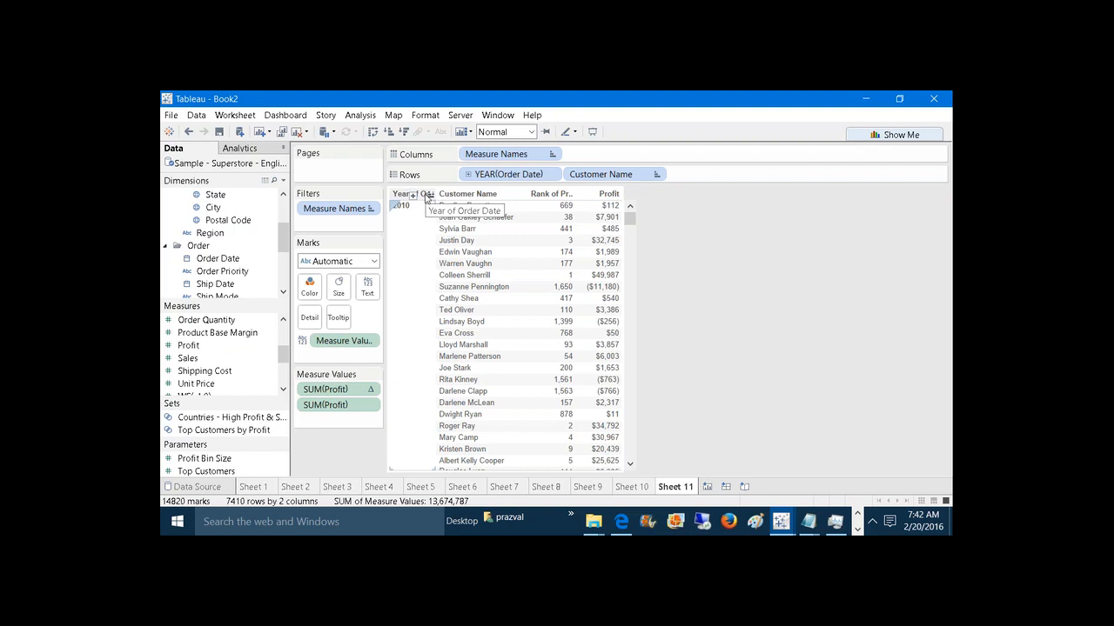
# Step: Create a new calculated field named Year+Customr
pyautogui.click(284, 181)
pyautogui.click(280, 190)
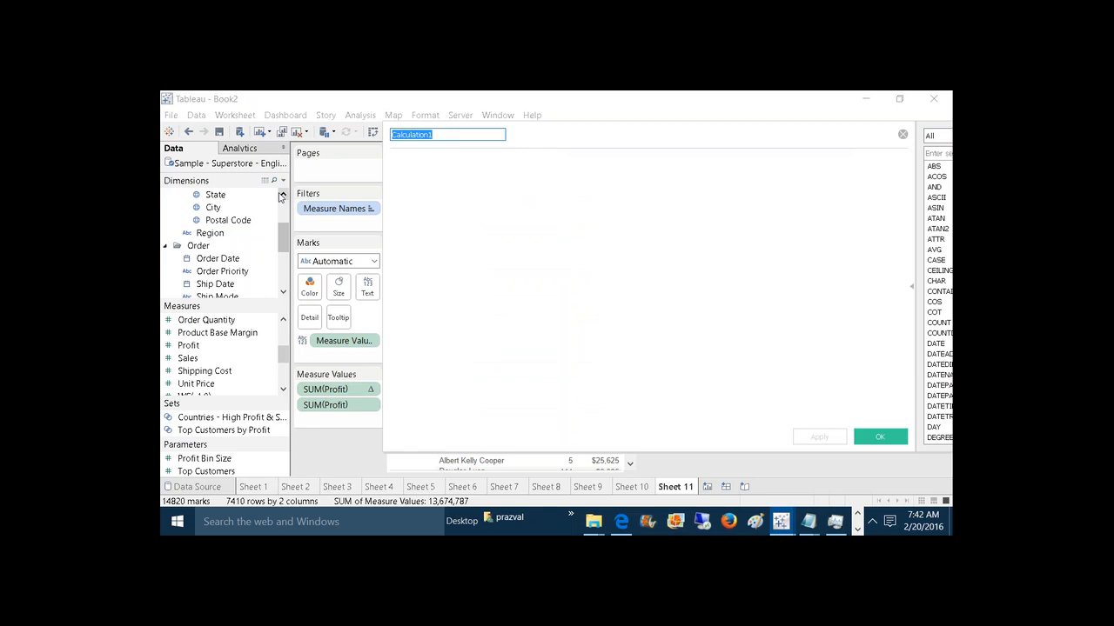
pyautogui.write('Year+')
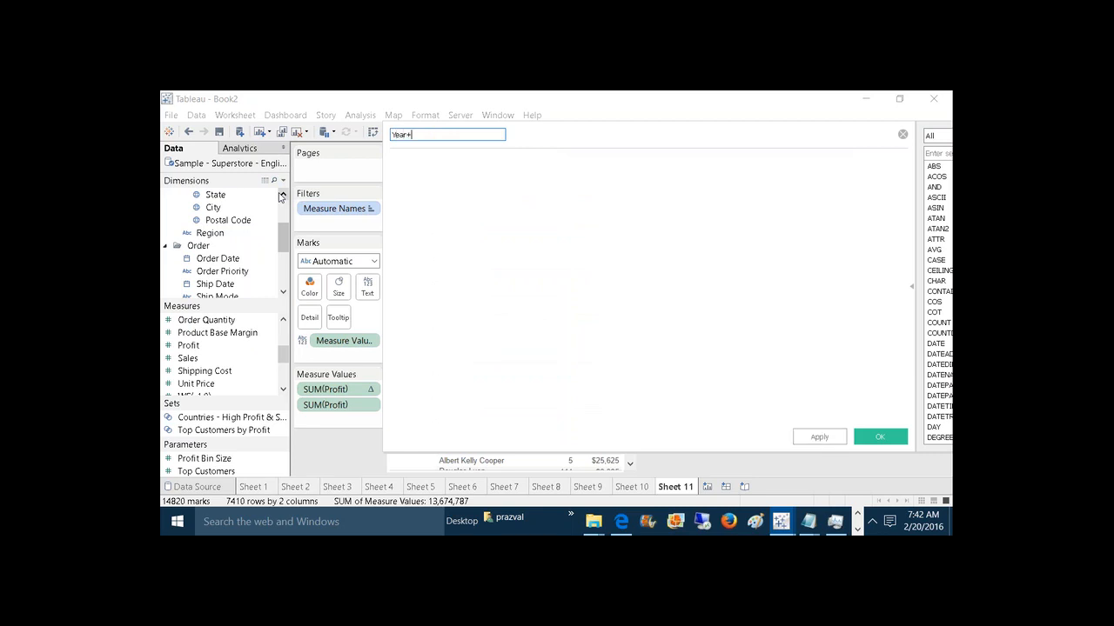
pyautogui.write('Customr')
# Step: Define the calculated field's formula as DATENAME('year',[Order Date])+','+[Customer Name] and save it
pyautogui.click(448, 202)
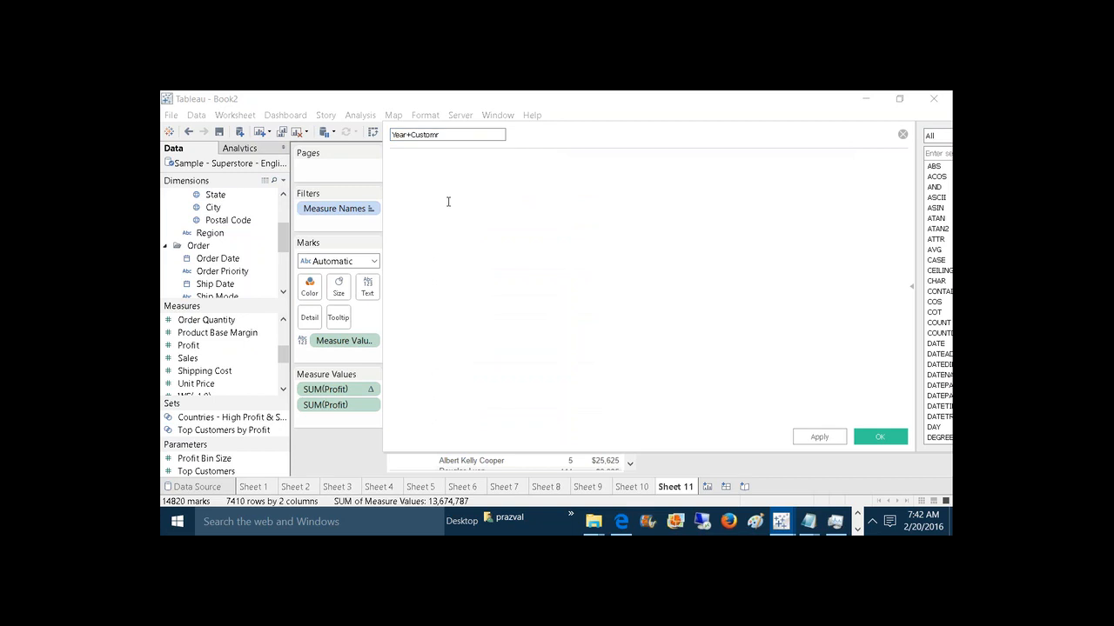
pyautogui.write('DATENAME')
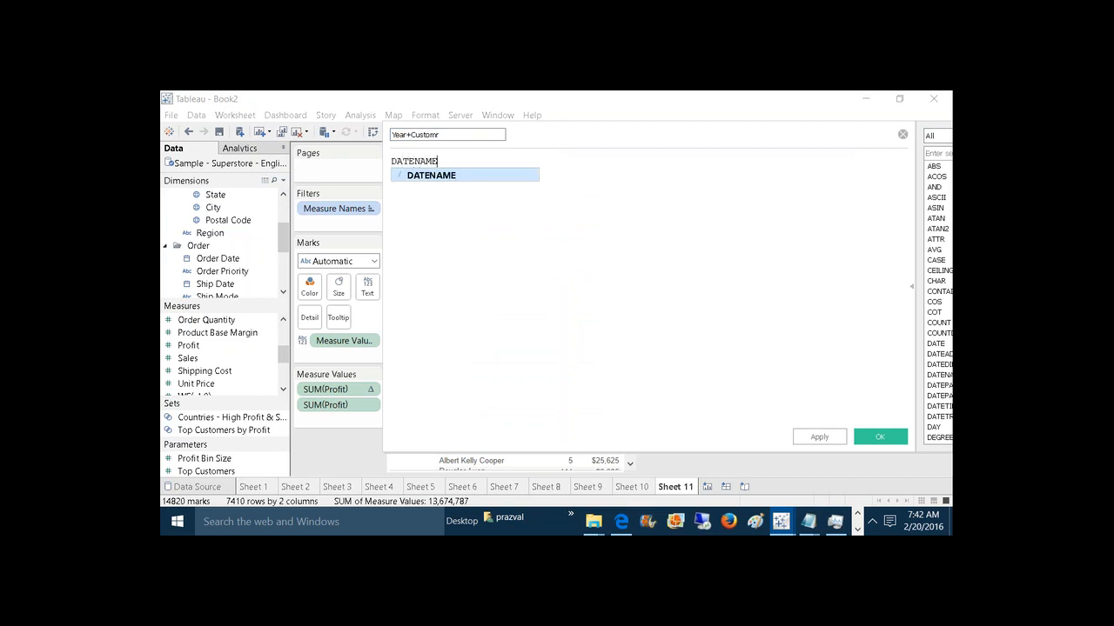
pyautogui.write("('yea")
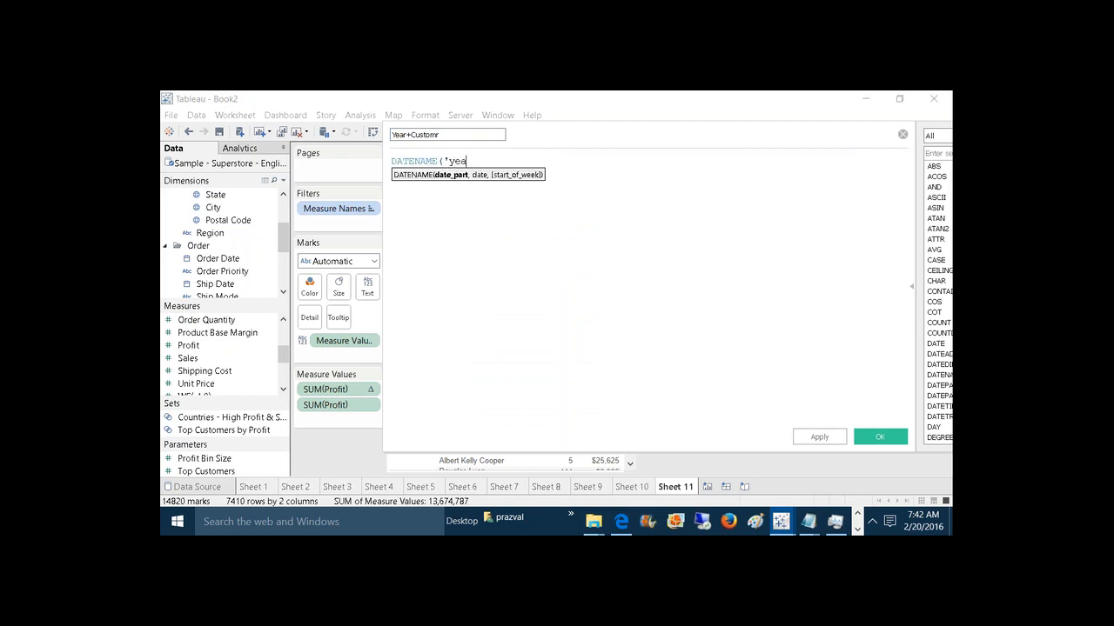
pyautogui.write("r',or")
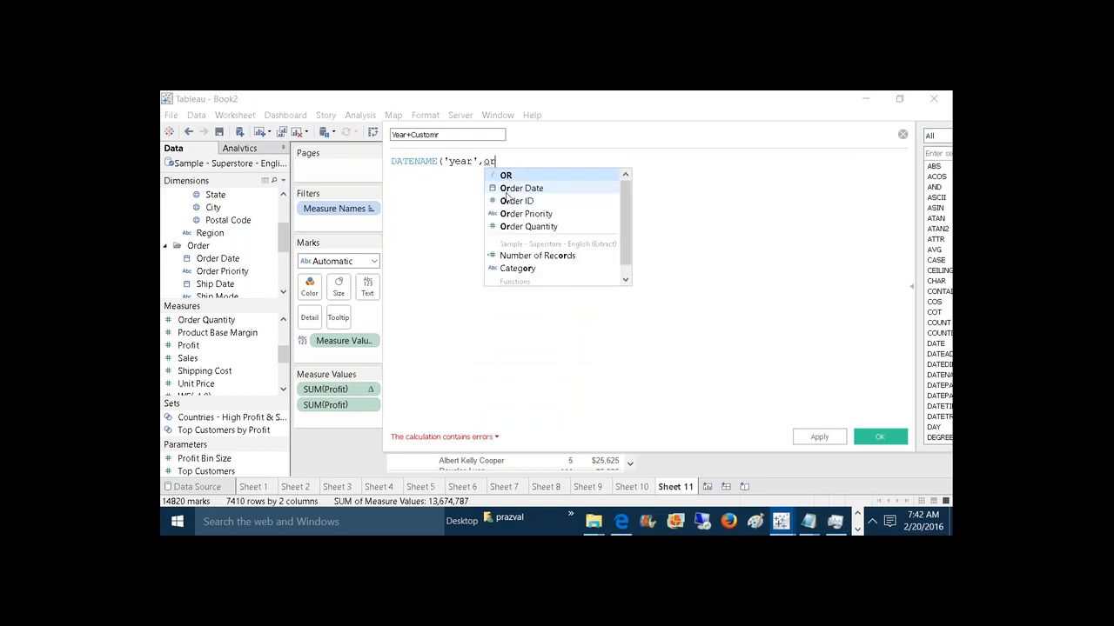
pyautogui.click(507, 188)
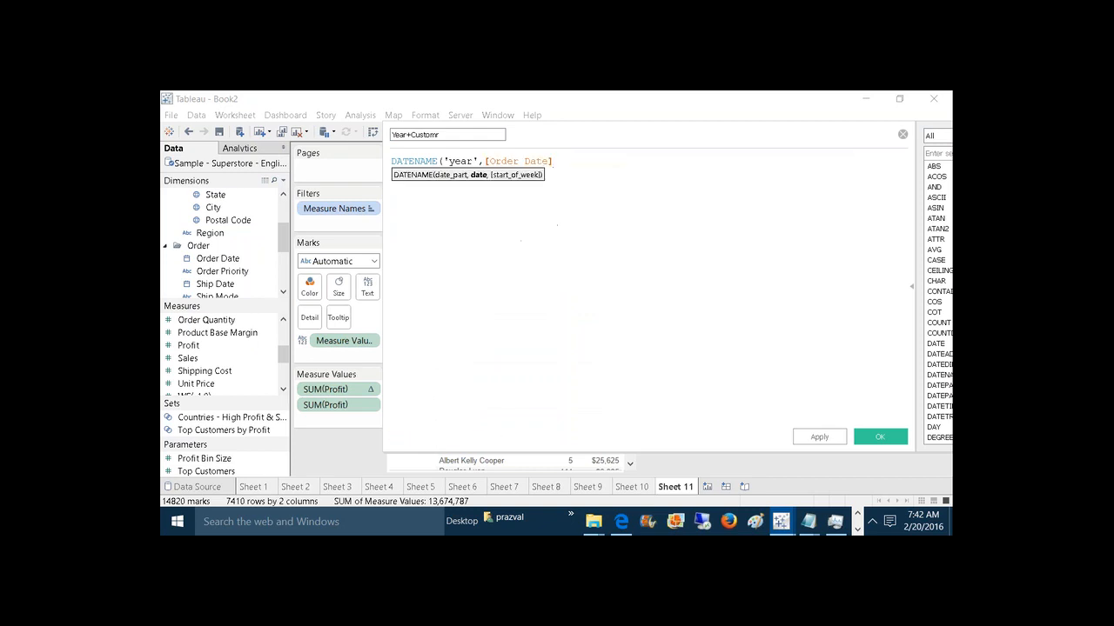
pyautogui.write(')')
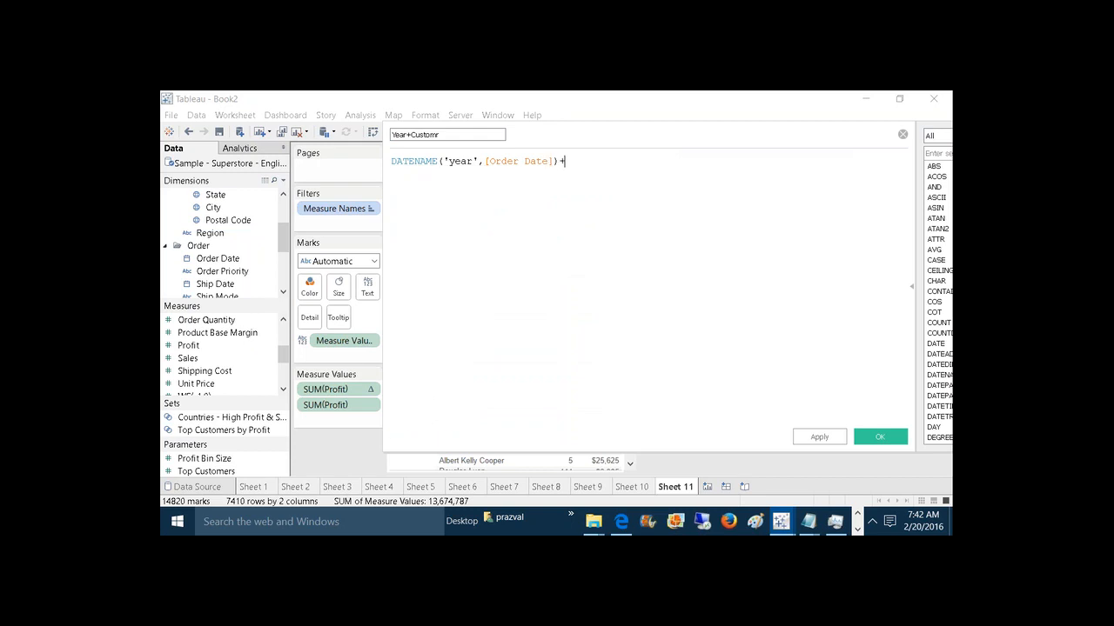
pyautogui.write("+','+cust")
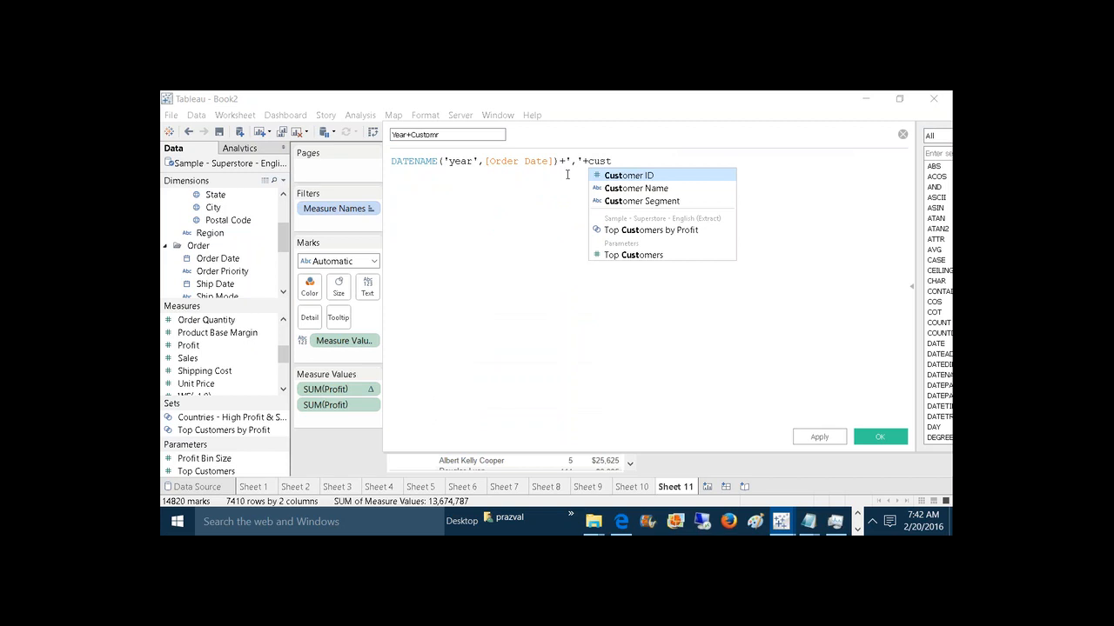
pyautogui.click(631, 186)
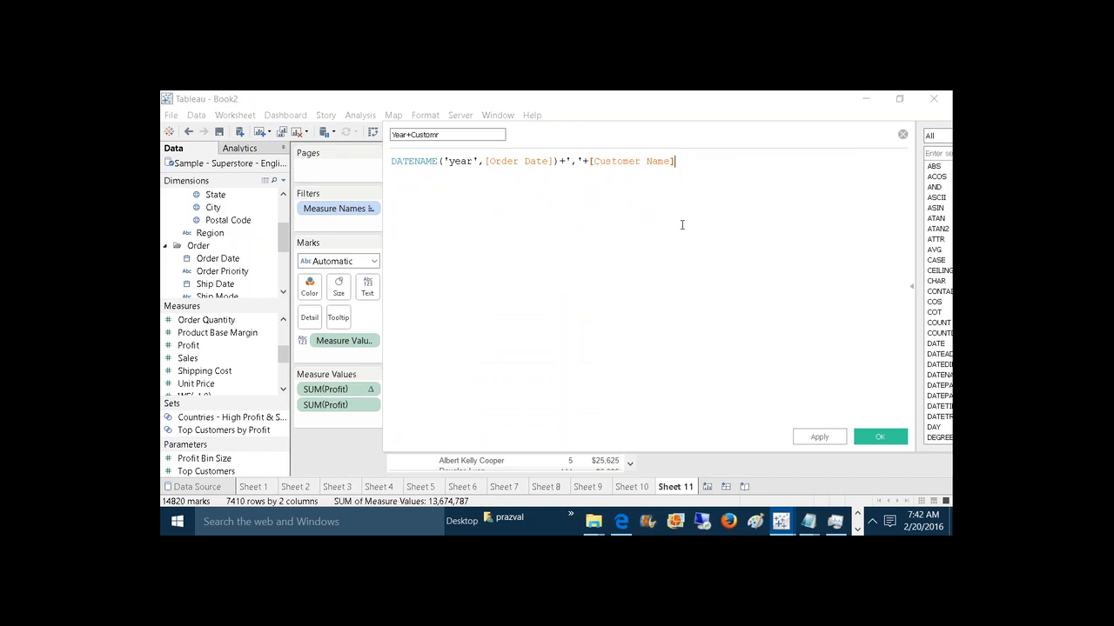
pyautogui.click(819, 438)
pyautogui.click(878, 437)
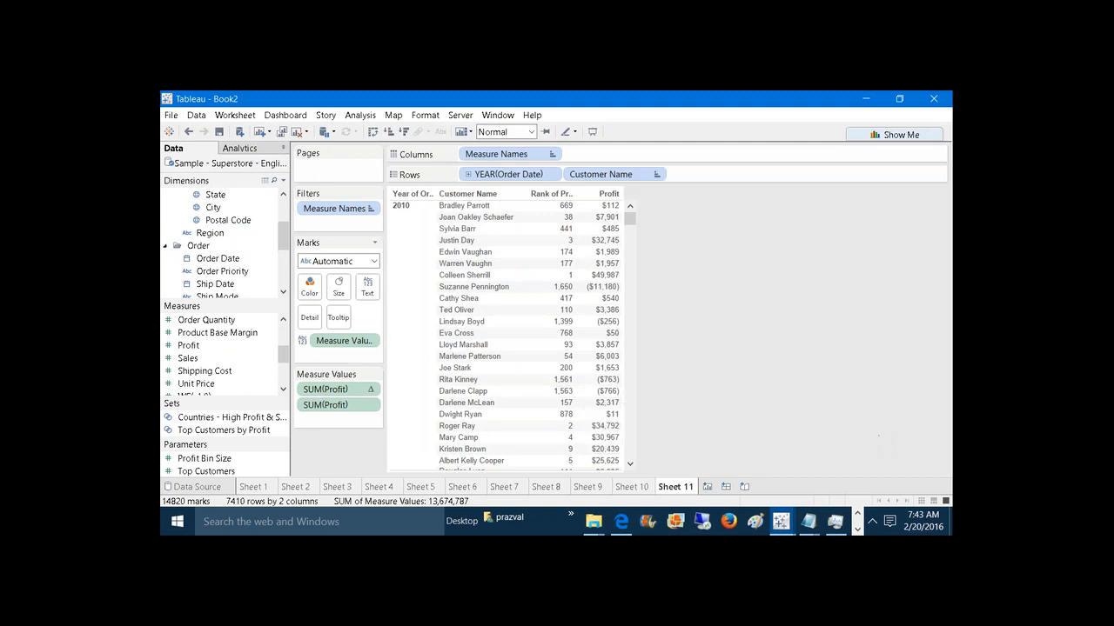
# Step: Add Year+Customr to the rows ahead of Customer Name and sort it by the sum of Profit in descending order
pyautogui.moveTo(283, 233)
pyautogui.mouseDown()
pyautogui.moveTo(283, 218)
pyautogui.moveTo(283, 271)
pyautogui.moveTo(565, 223)
pyautogui.moveTo(586, 174)
pyautogui.moveTo(564, 174)
pyautogui.mouseUp()
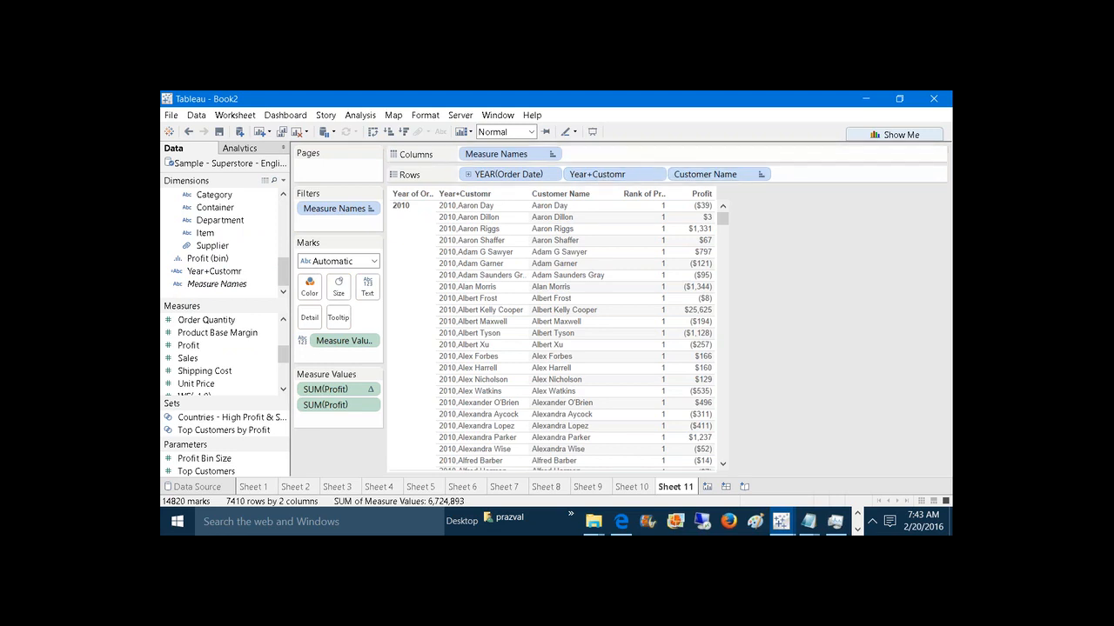
pyautogui.rightClick(593, 176)
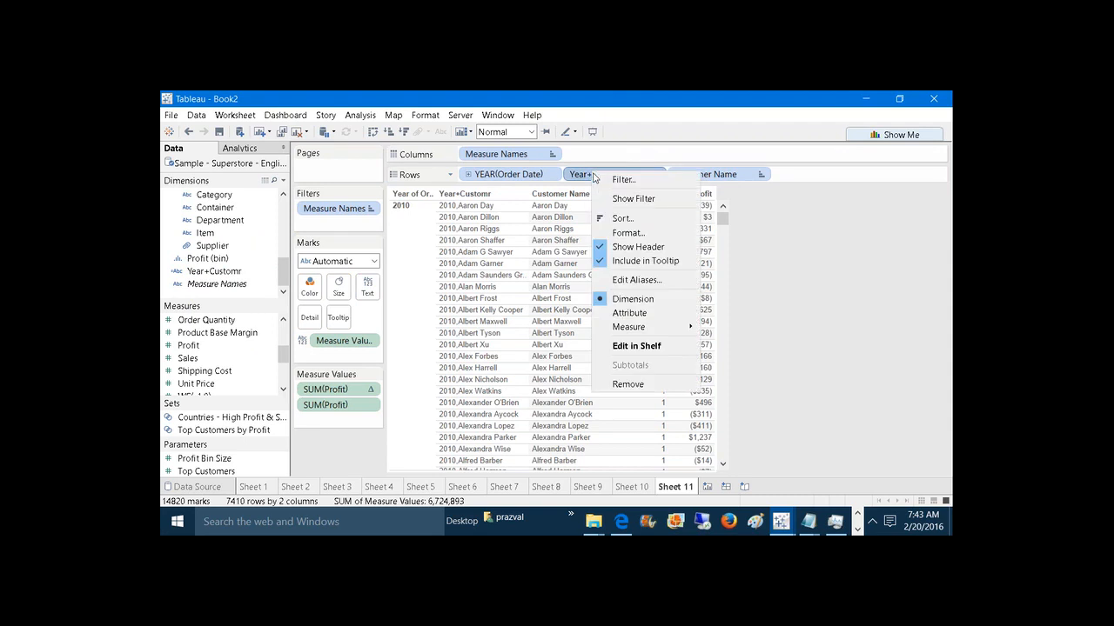
pyautogui.click(620, 219)
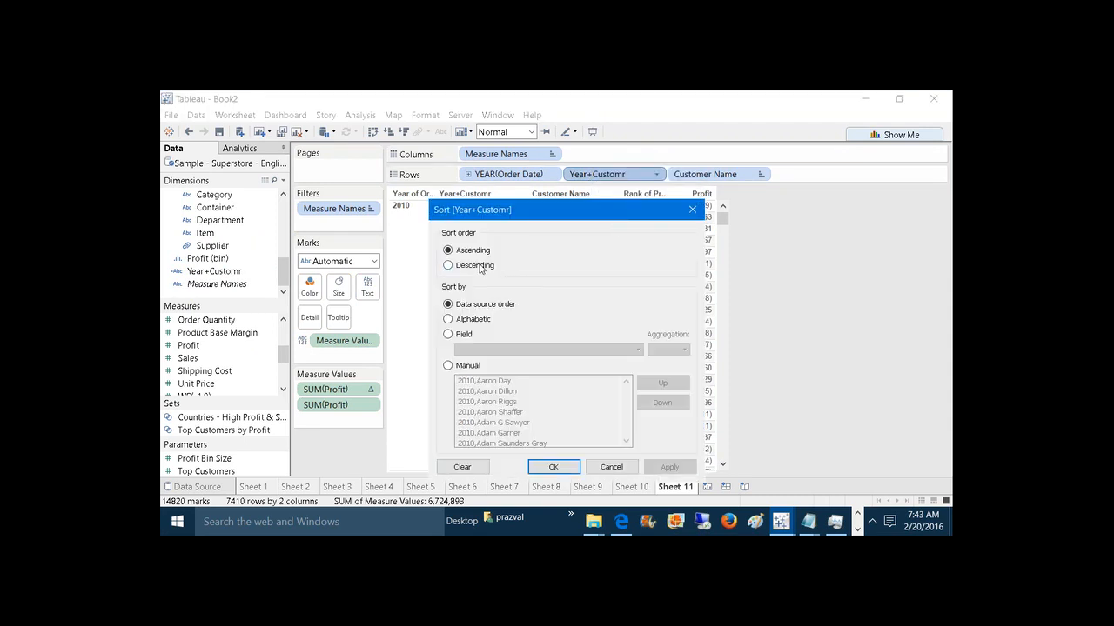
pyautogui.click(479, 266)
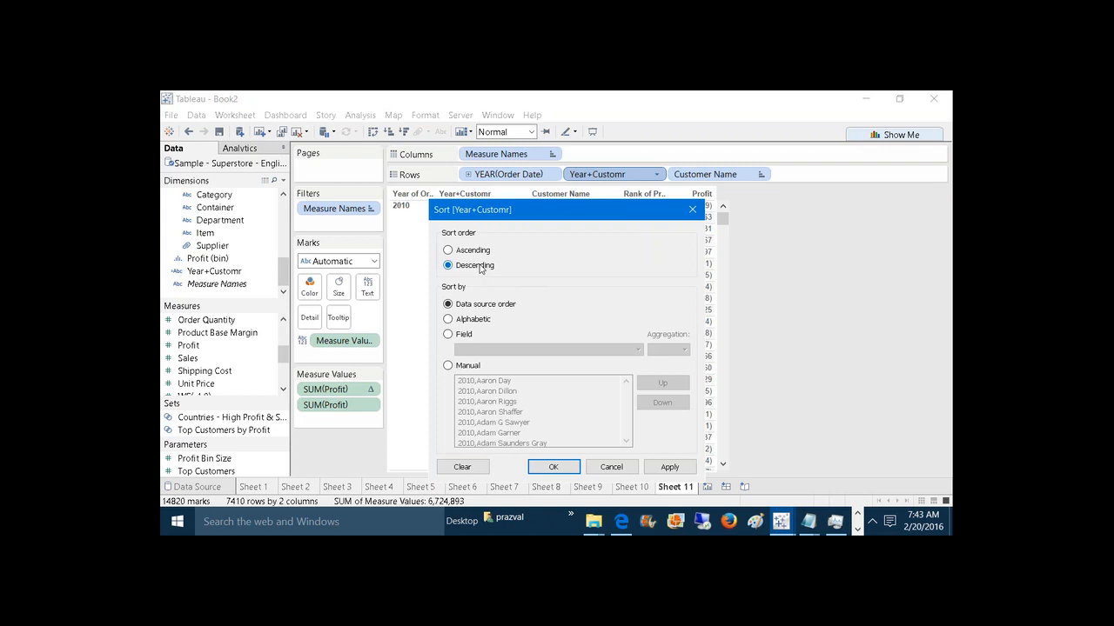
pyautogui.click(467, 337)
pyautogui.click(487, 350)
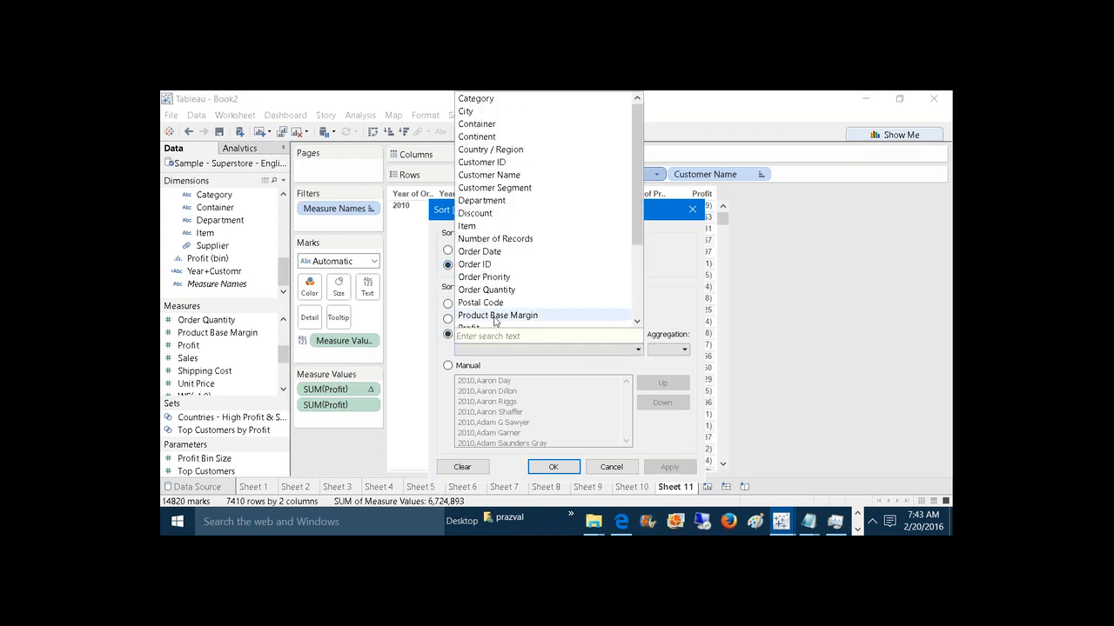
pyautogui.click(489, 327)
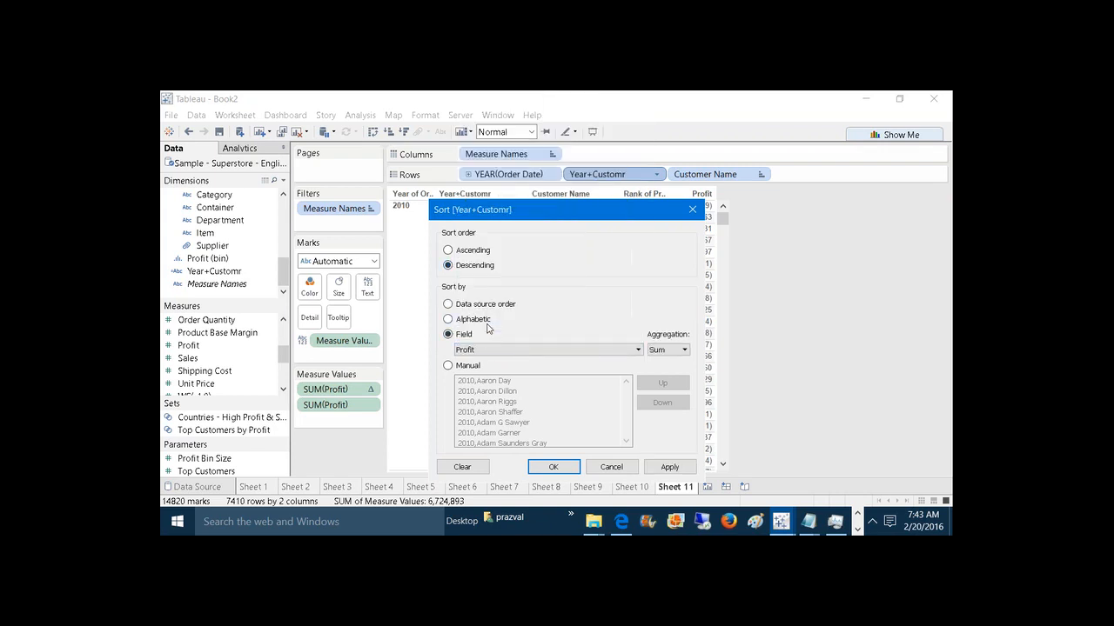
pyautogui.click(667, 468)
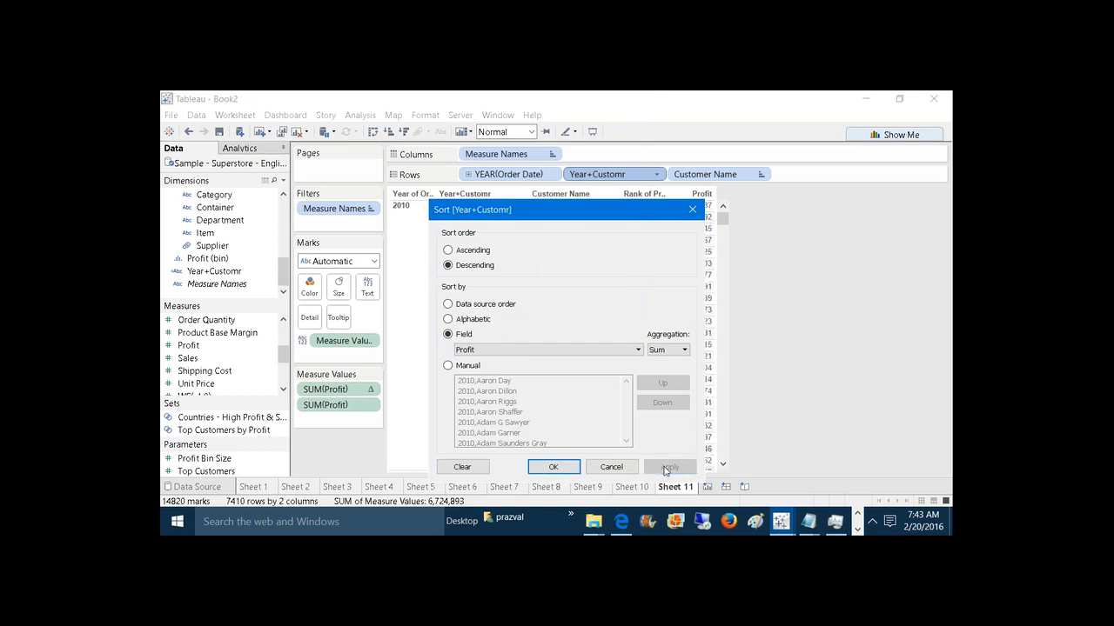
pyautogui.click(564, 465)
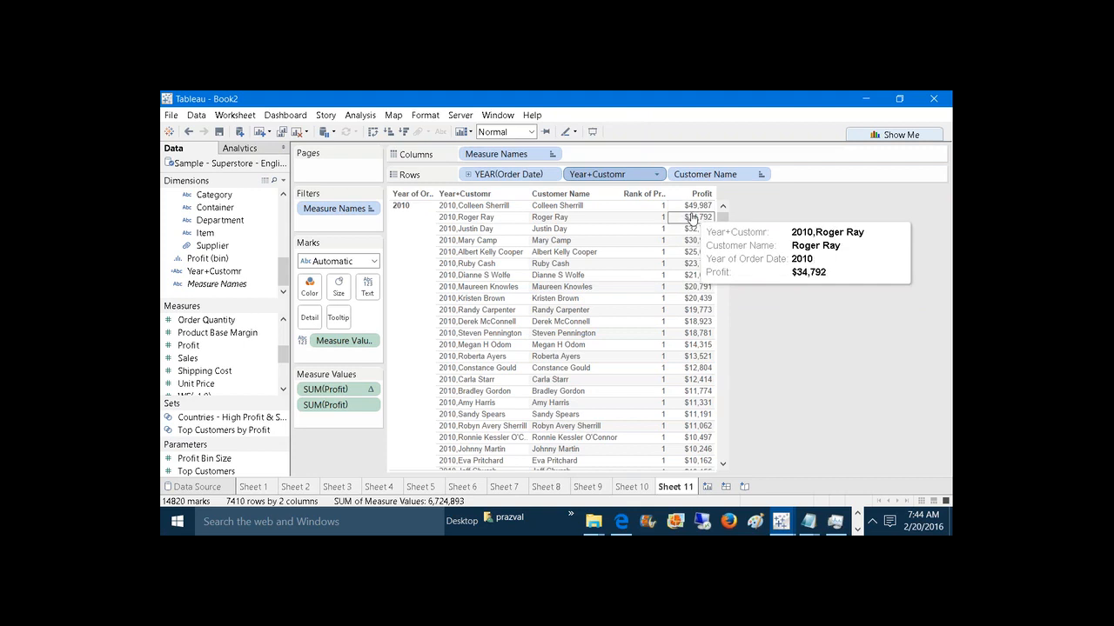
# Step: Hide the Year+Customr header in the table while keeping the field in the rows
pyautogui.rightClick(586, 175)
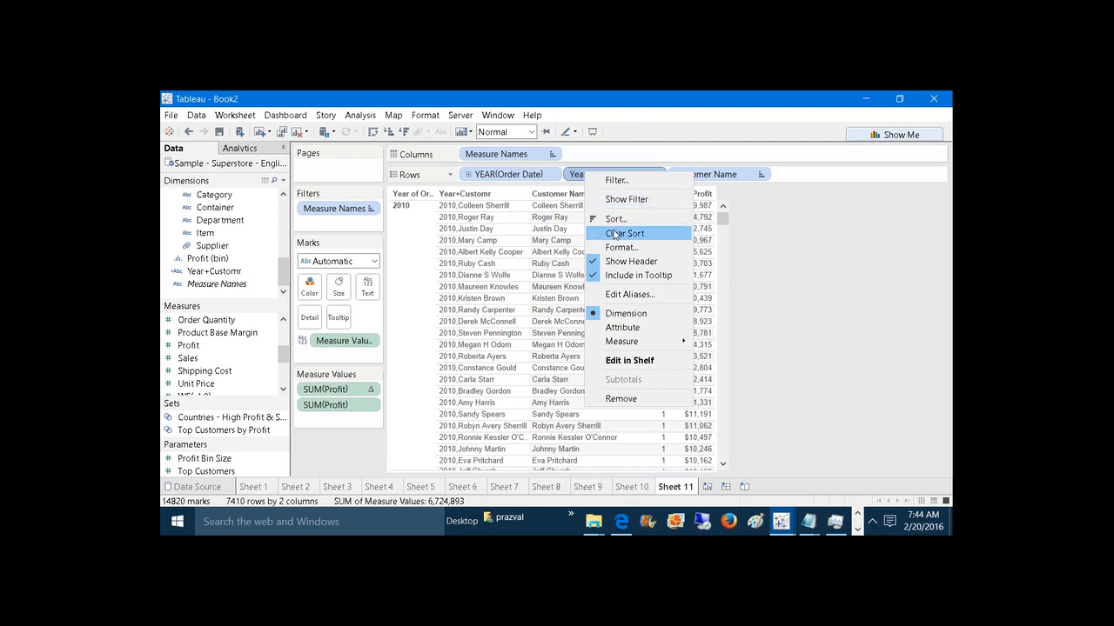
pyautogui.click(622, 262)
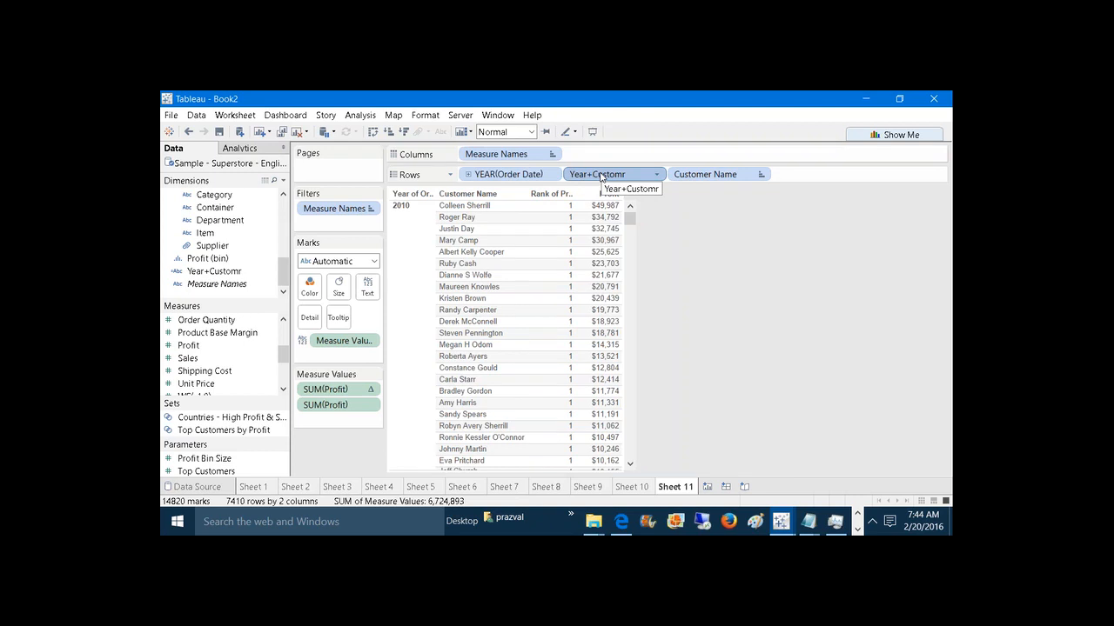
pyautogui.moveTo(586, 288)
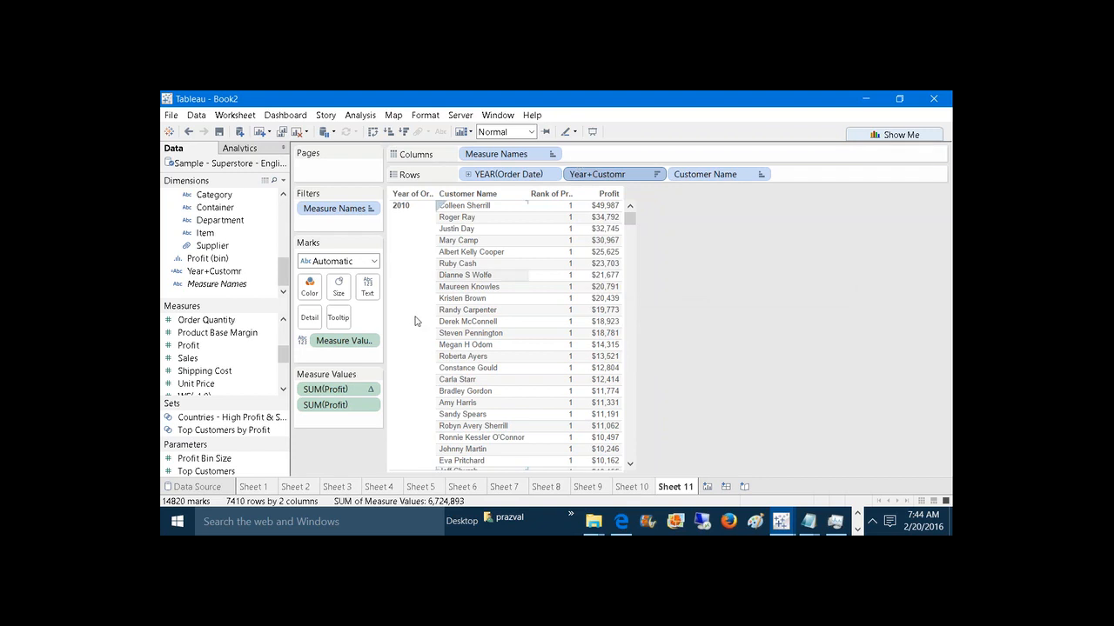
# Step: Edit the Profit rank's advanced settings to address Year+Customr ahead of Customer Name, partitioned by Year of Order Date
pyautogui.rightClick(358, 392)
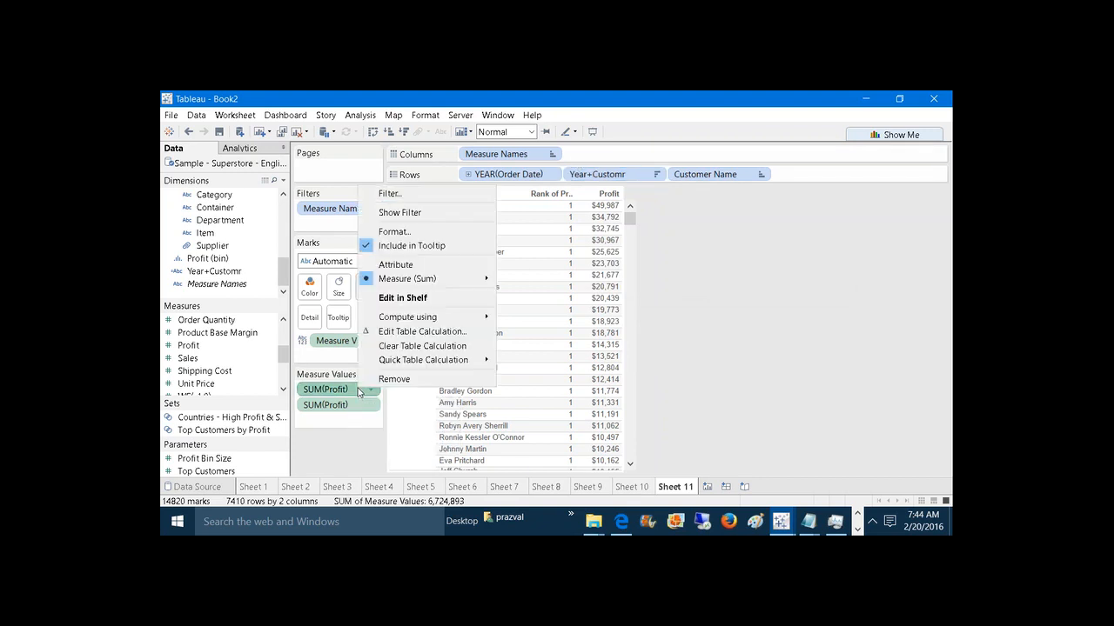
pyautogui.click(407, 337)
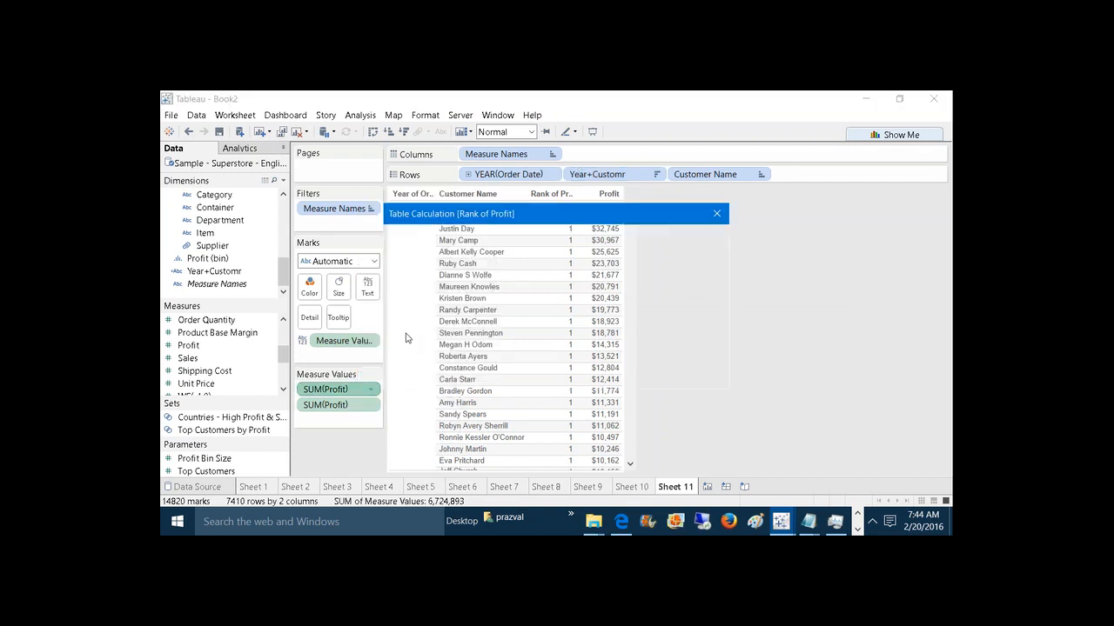
pyautogui.click(576, 271)
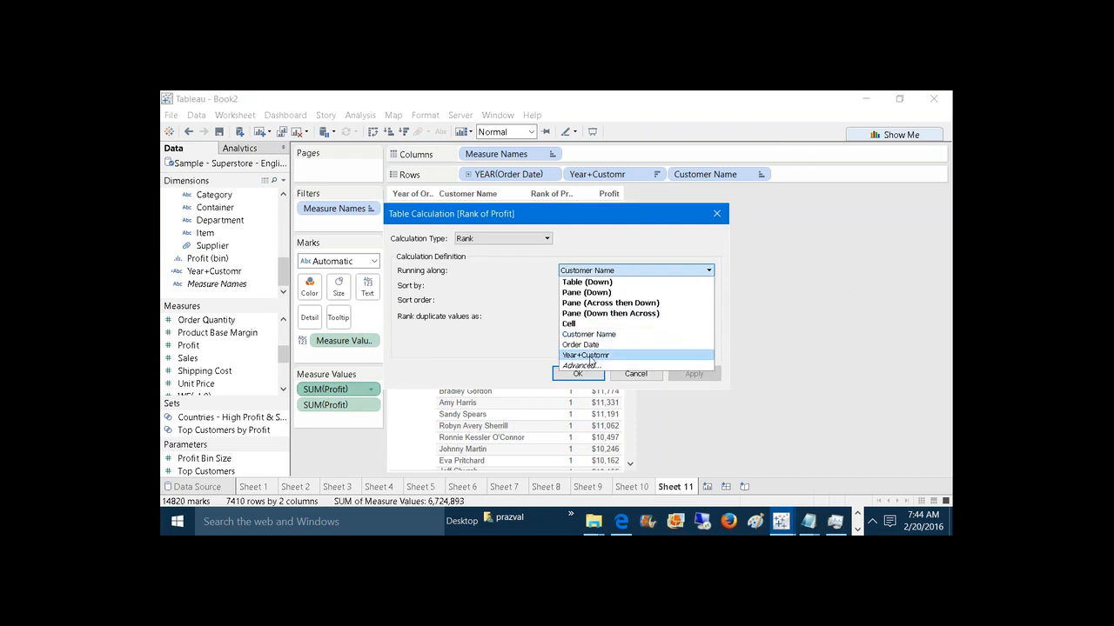
pyautogui.click(592, 366)
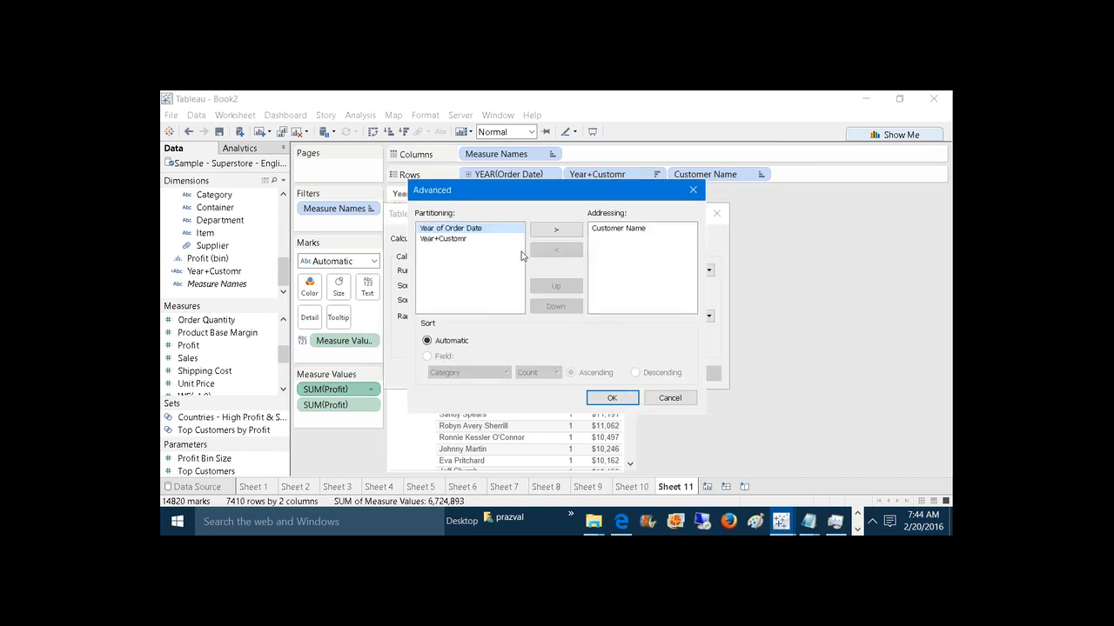
pyautogui.click(466, 238)
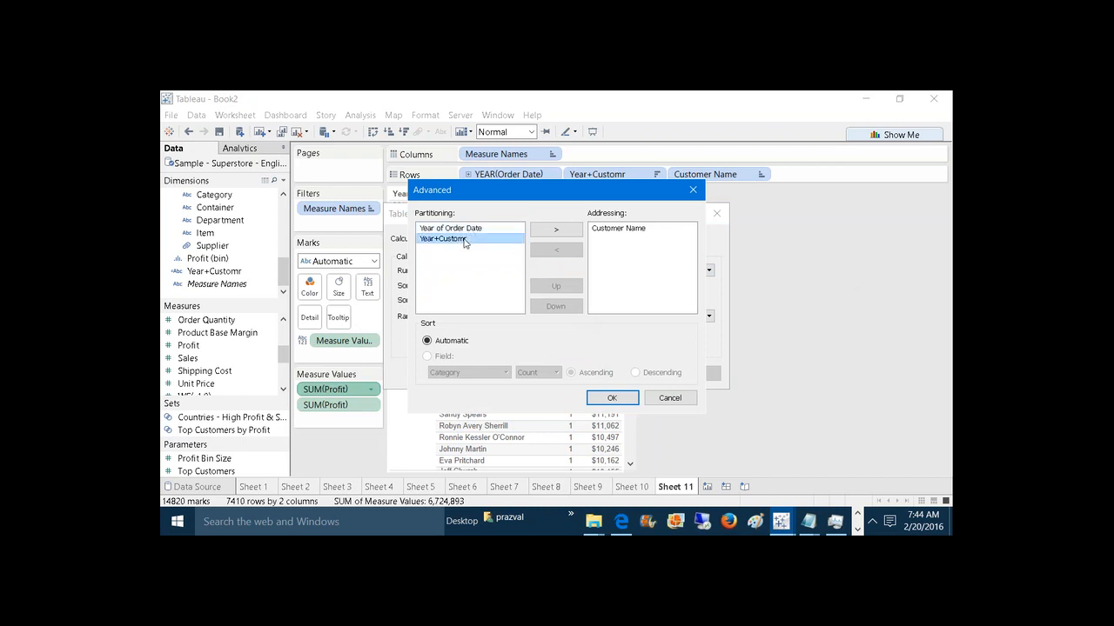
pyautogui.click(542, 232)
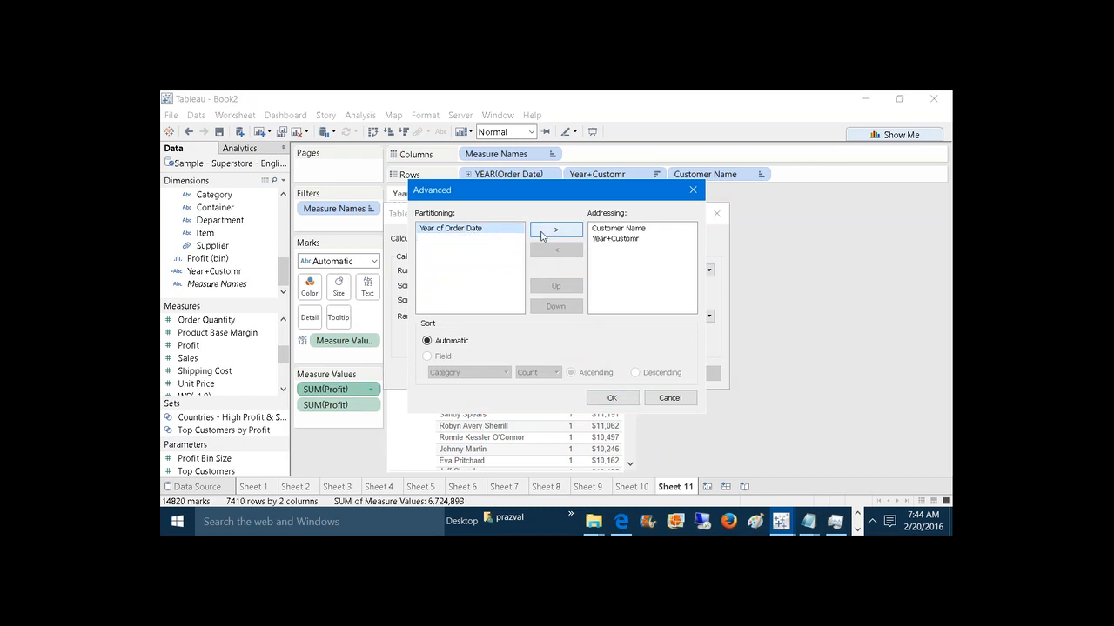
pyautogui.click(614, 238)
pyautogui.click(572, 288)
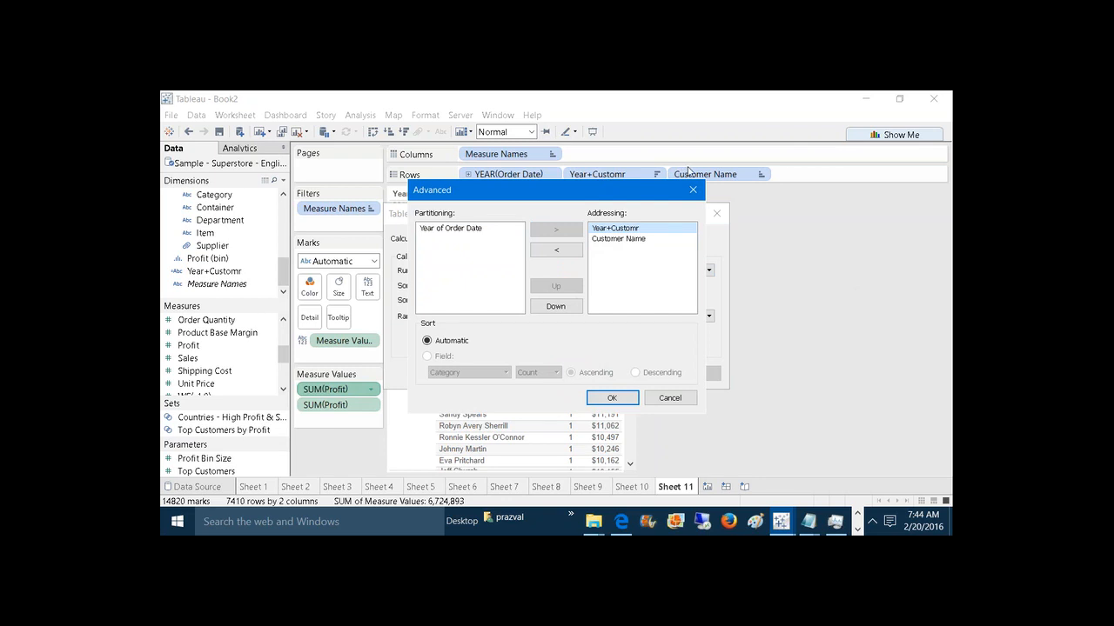
pyautogui.click(616, 399)
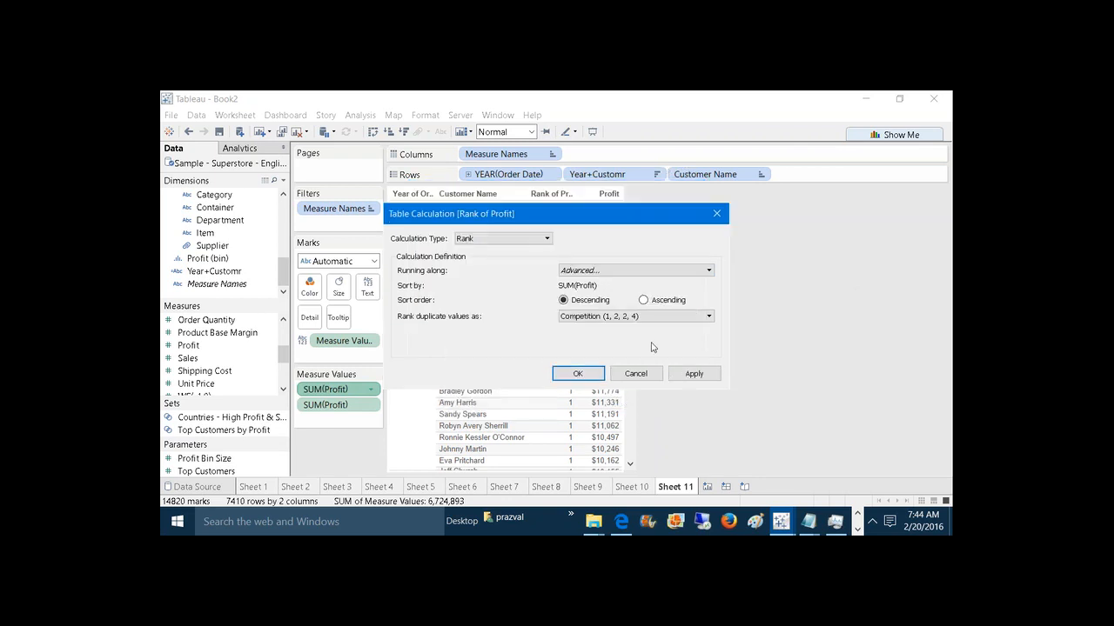
pyautogui.click(695, 374)
pyautogui.click(580, 375)
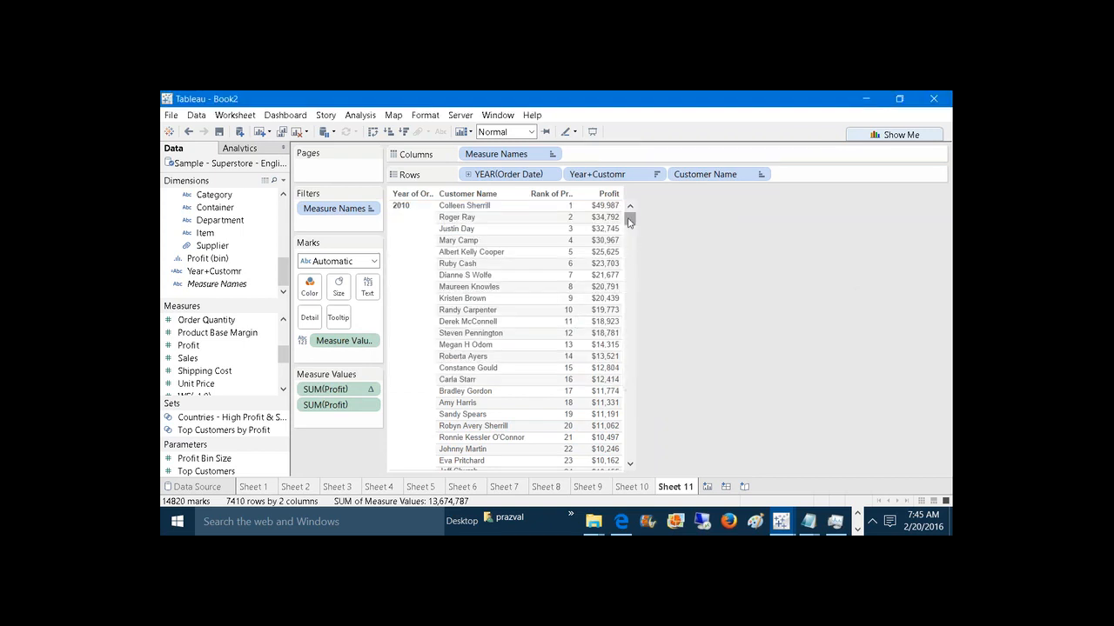
# Step: Show a filter for the Profit rank and set its maximum to 10 to keep the top ten customers per year
pyautogui.rightClick(355, 389)
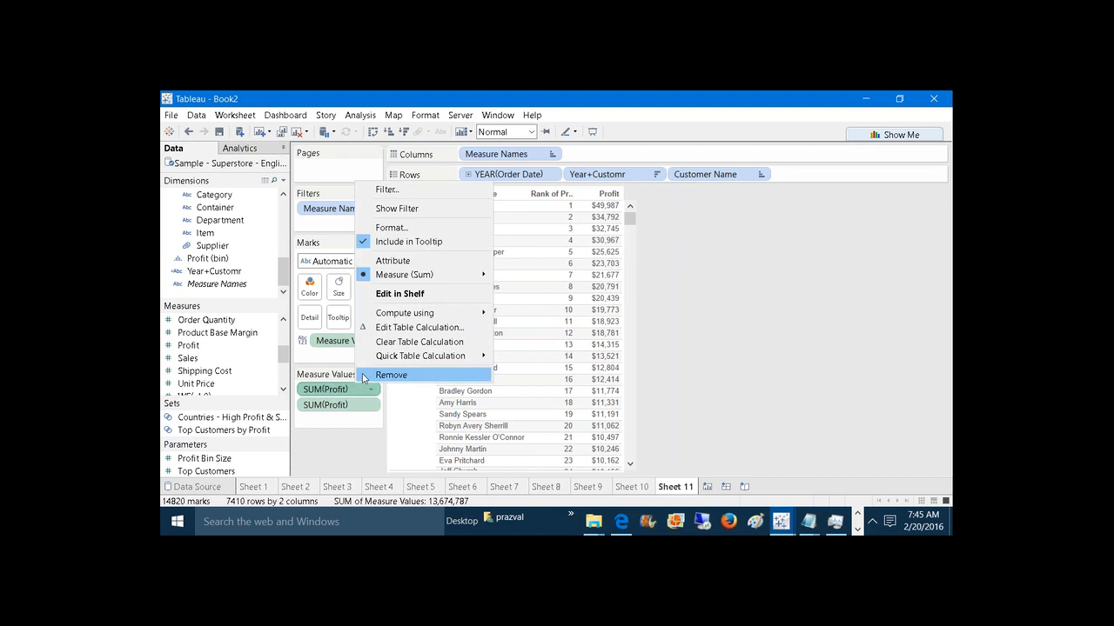
pyautogui.click(398, 209)
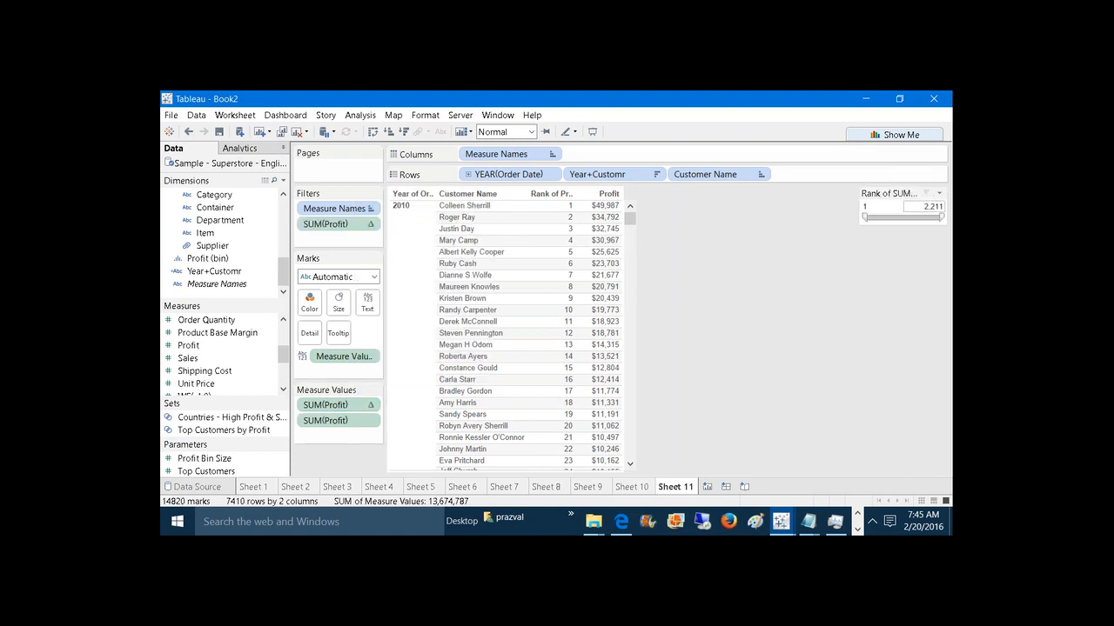
pyautogui.click(933, 207)
pyautogui.write('10')
pyautogui.press('Return')
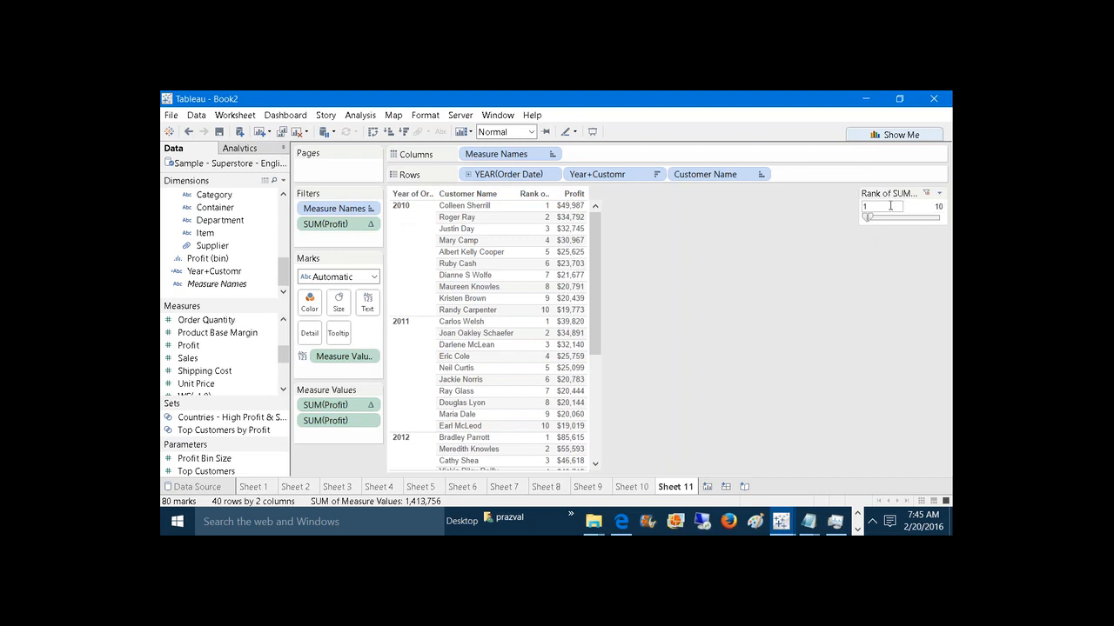
# Step: Examine the ranked customers and their profits within each order year from 2010 to 2013
pyautogui.click(413, 268)
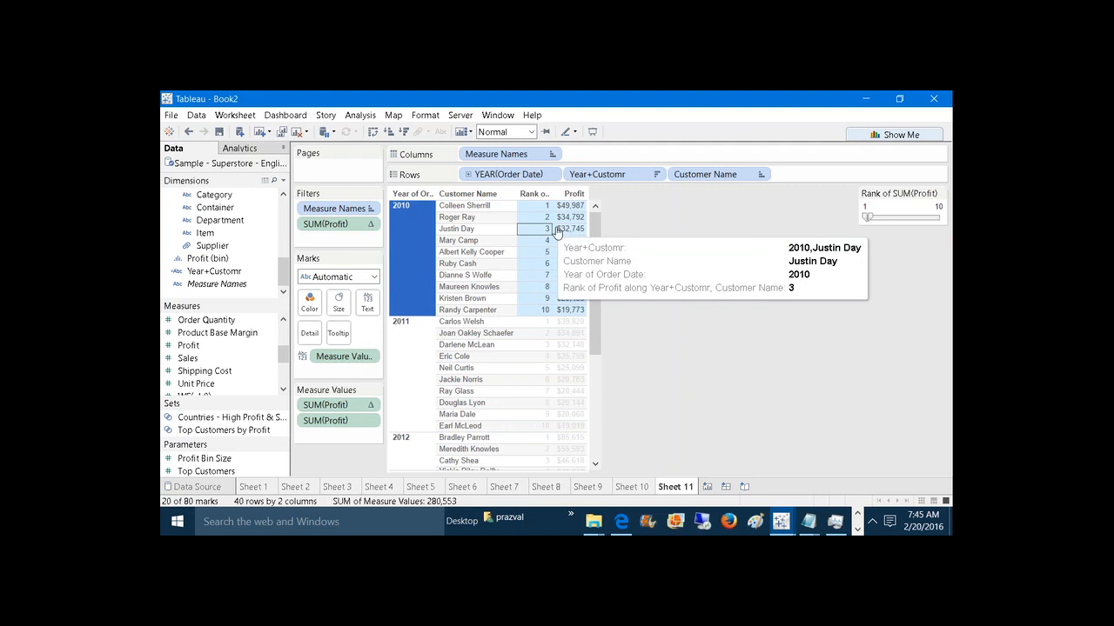
pyautogui.click(578, 210)
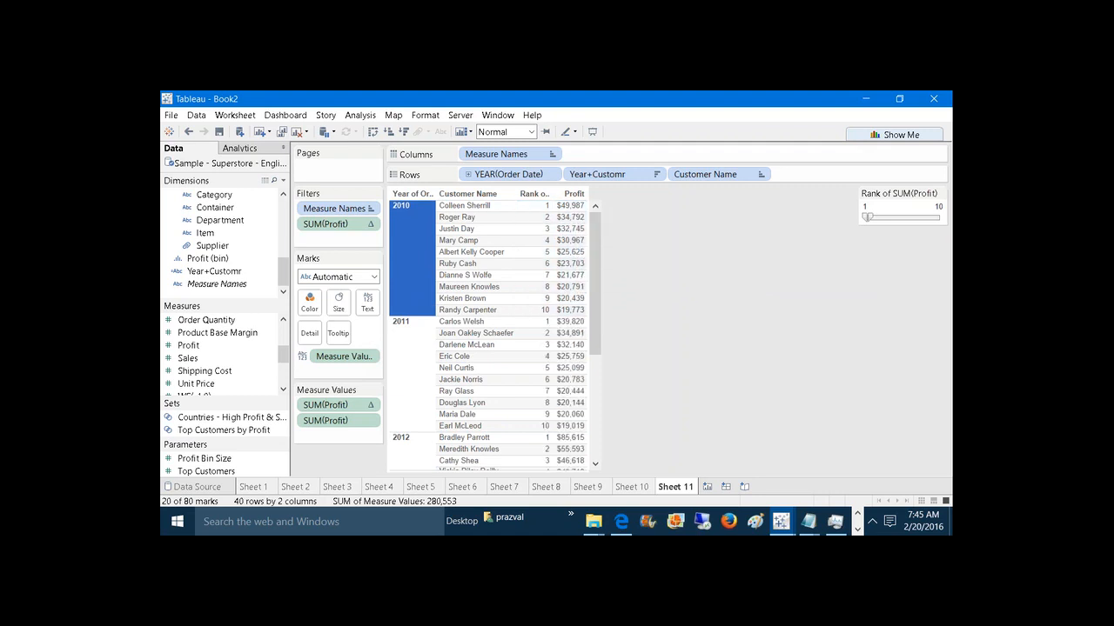
pyautogui.click(575, 326)
pyautogui.click(671, 254)
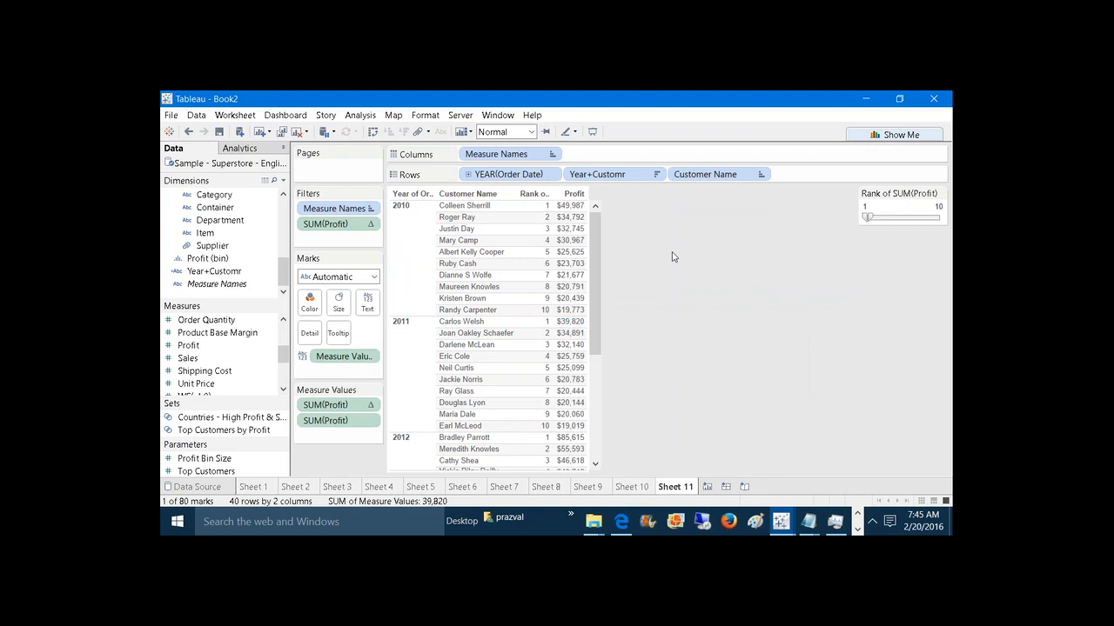
pyautogui.moveTo(599, 282); pyautogui.dragTo(589, 336)
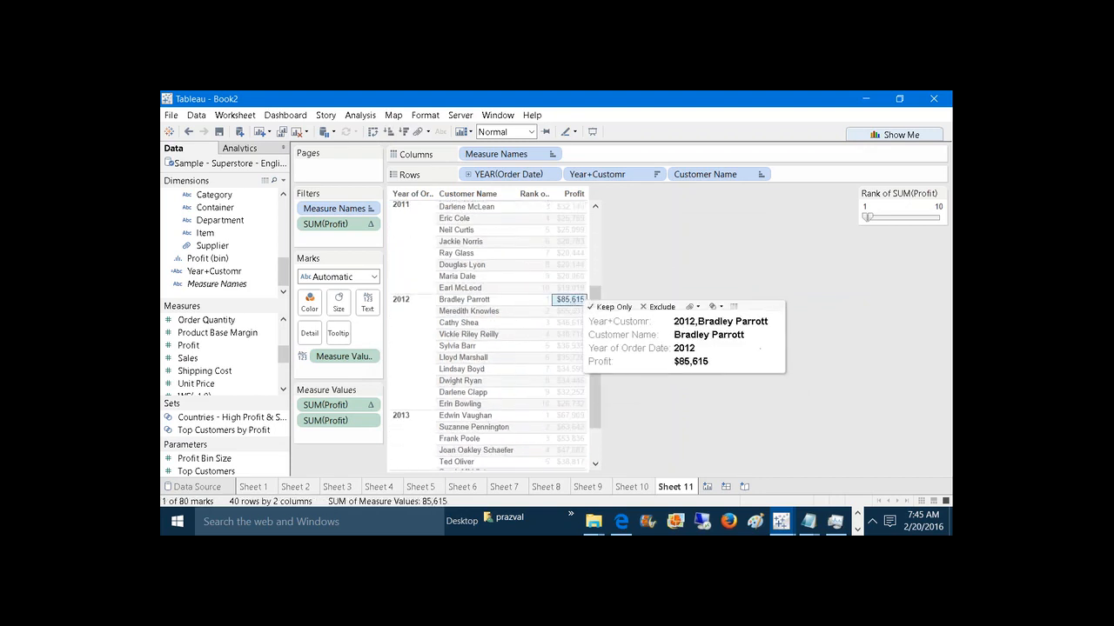
pyautogui.click(571, 415)
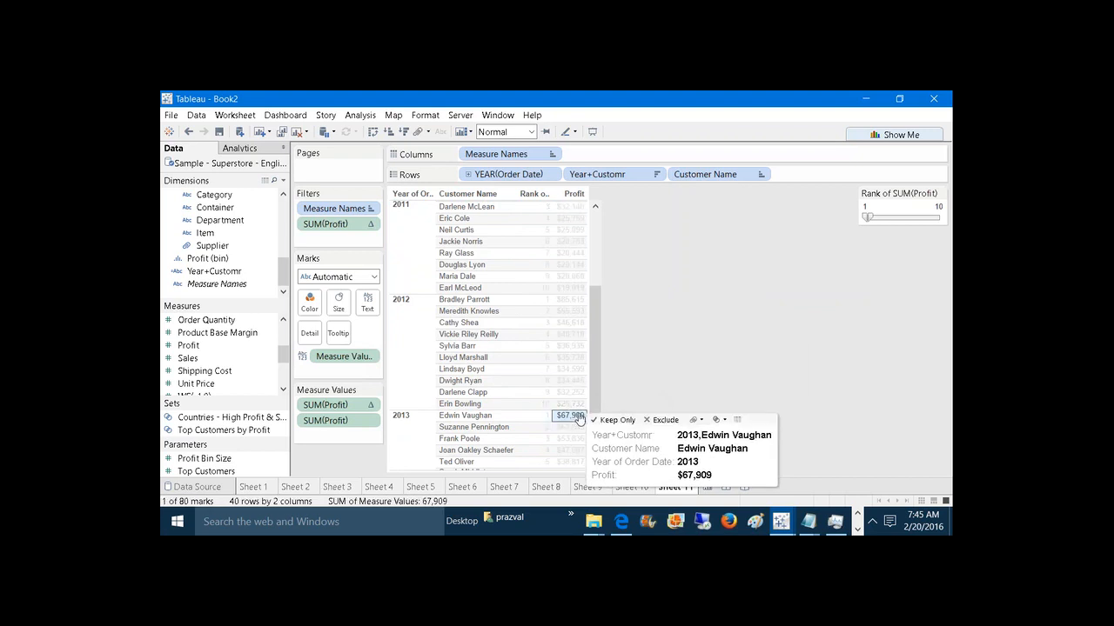
pyautogui.click(664, 377)
pyautogui.moveTo(599, 348); pyautogui.dragTo(629, 381)
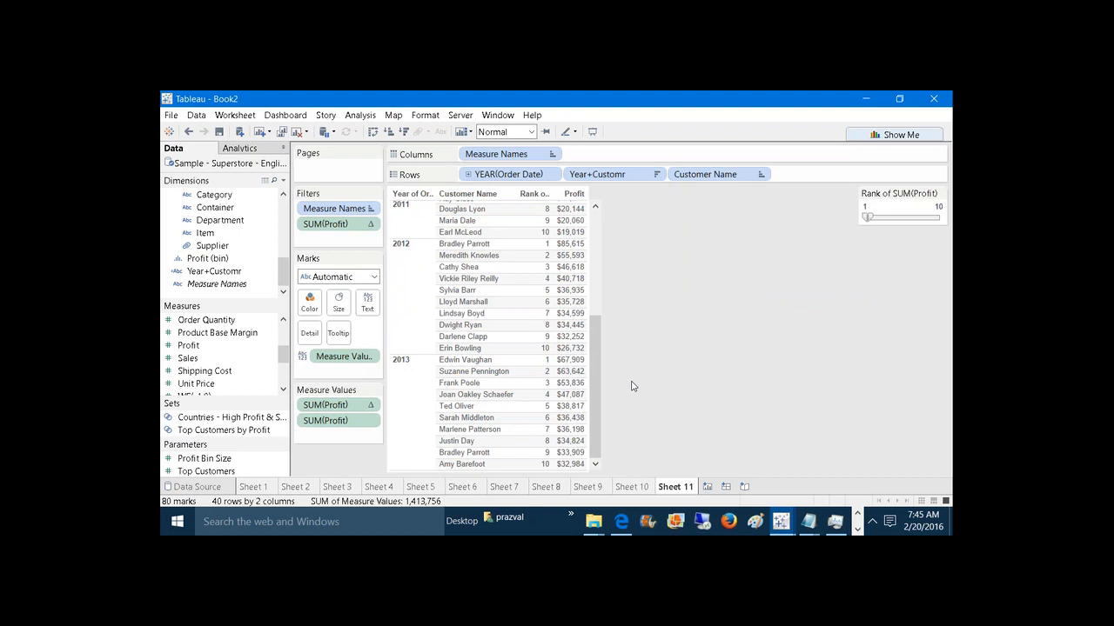
pyautogui.click(416, 227)
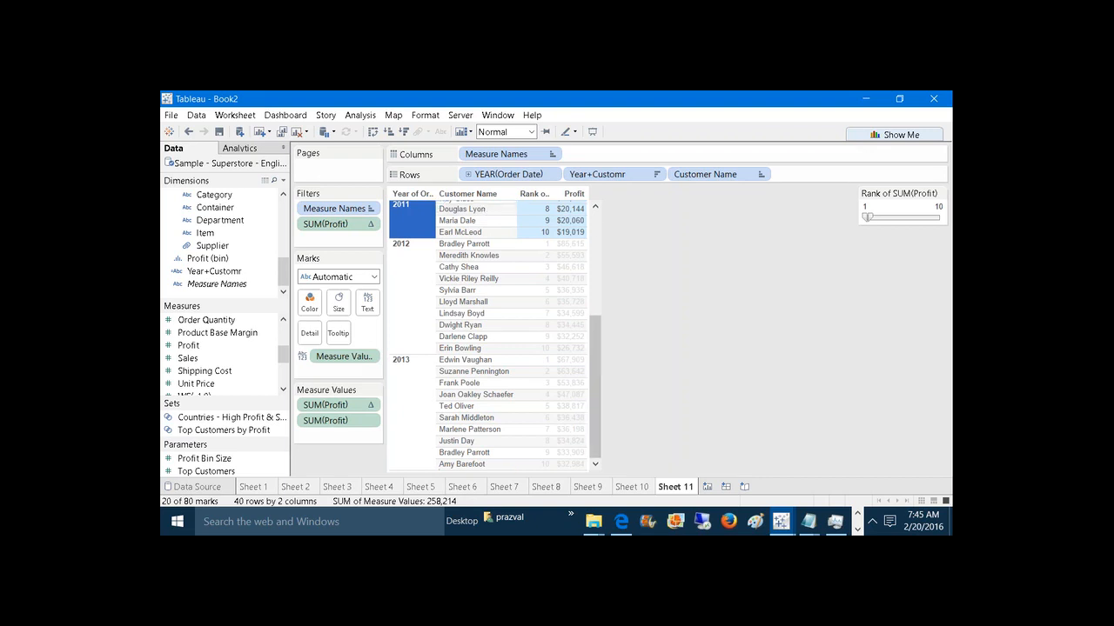
pyautogui.click(641, 251)
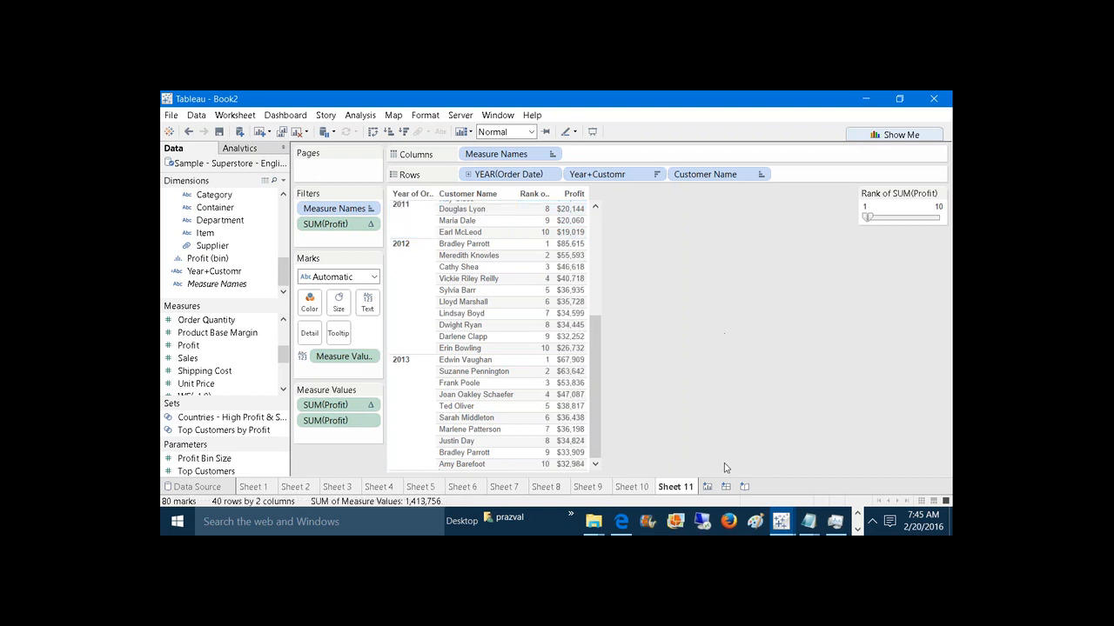
# Step: Add a new worksheet and write the task "TOP/BOTTOM N Customers based on Sales" in a new Notepad document, minimizing it when done
pyautogui.click(707, 487)
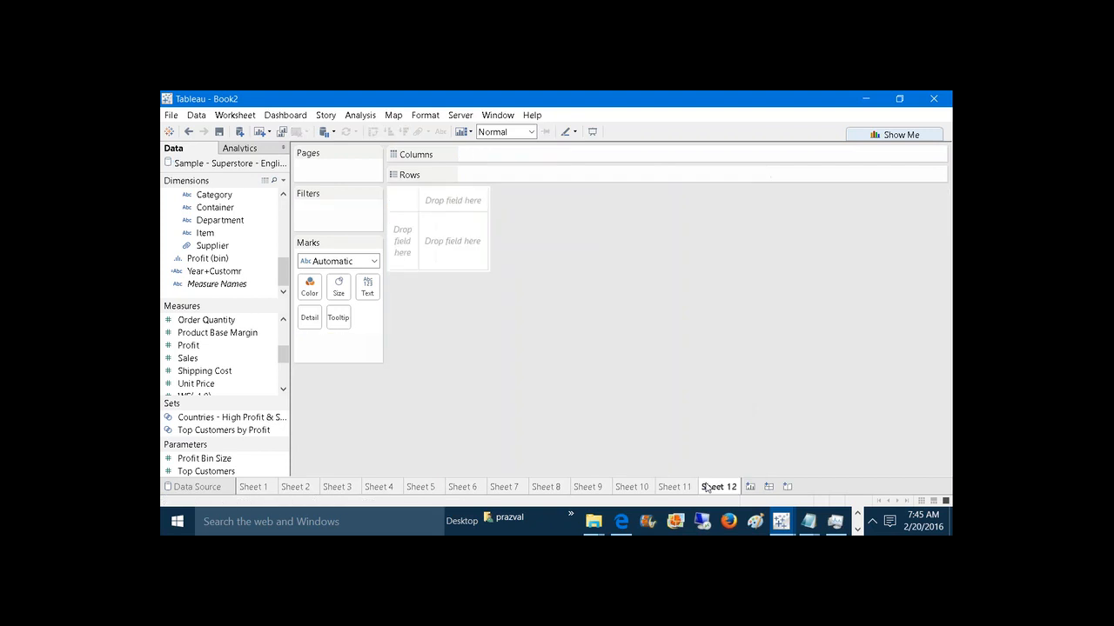
pyautogui.press('super+r')
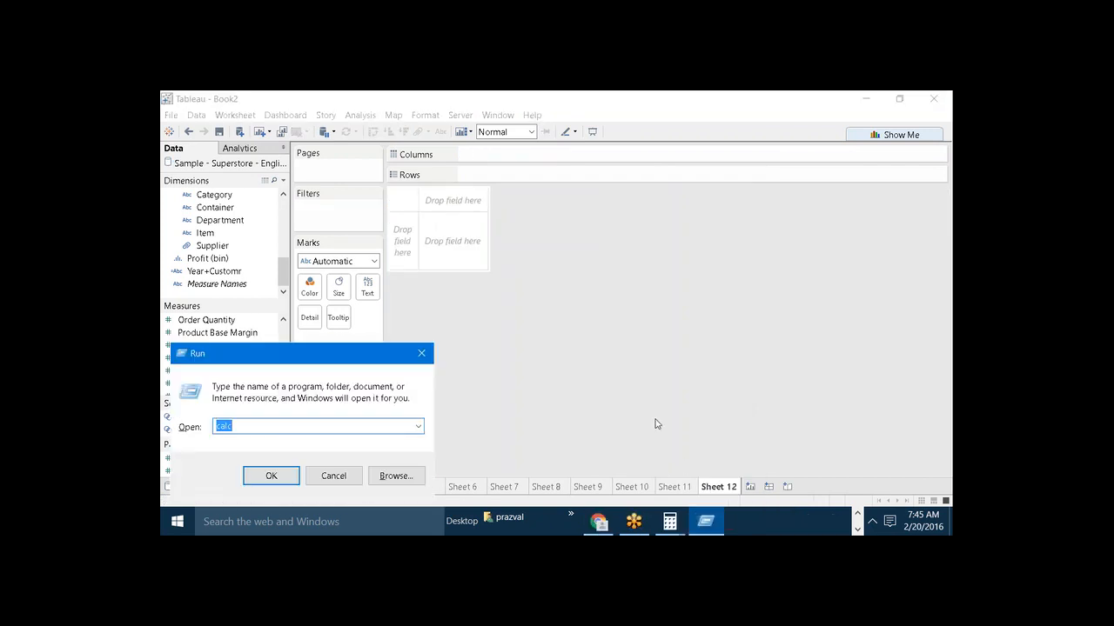
pyautogui.write('notepad')
pyautogui.press('Return')
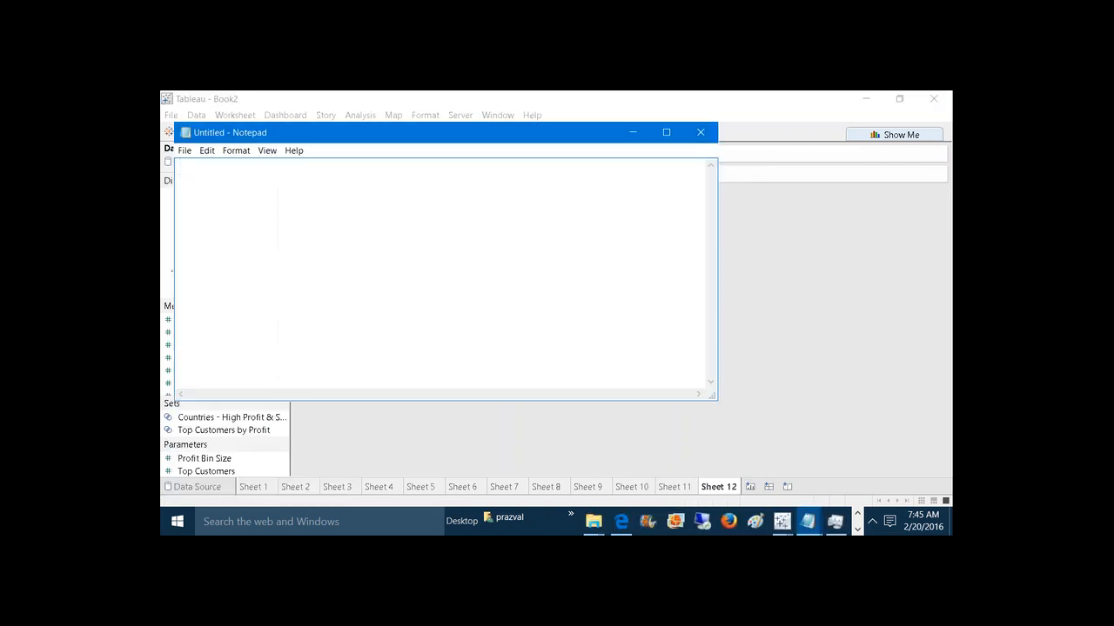
pyautogui.write('TOP/BOTTOM Customes')
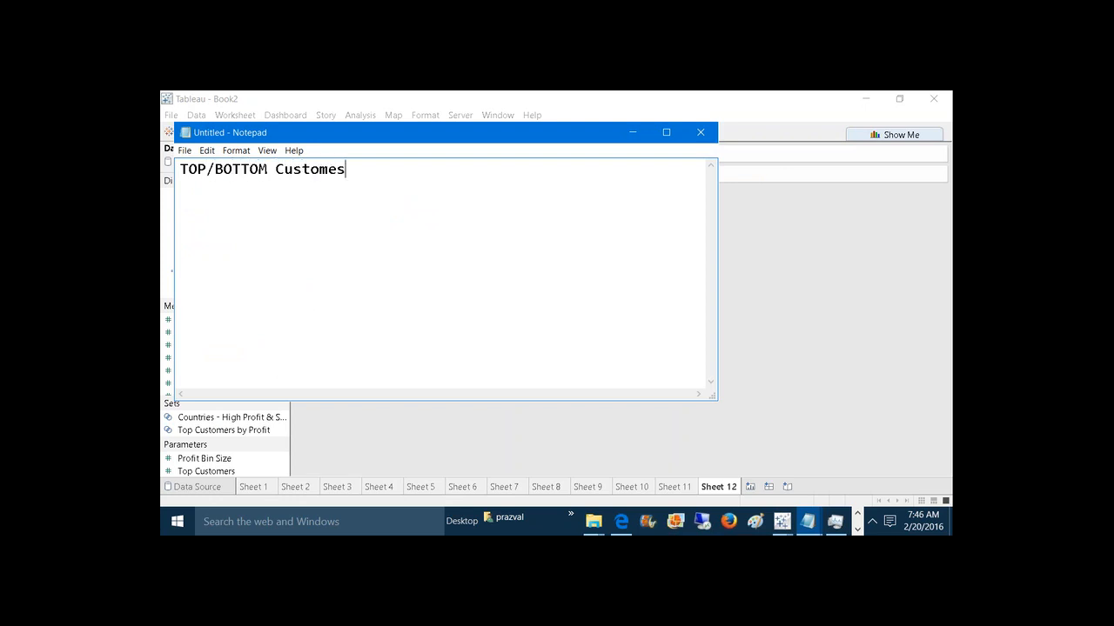
pyautogui.press('BackSpace')
pyautogui.write('rs nas')
pyautogui.press('BackSpace')
pyautogui.press('BackSpace')
pyautogui.press('BackSpace')
pyautogui.write('based on Sales')
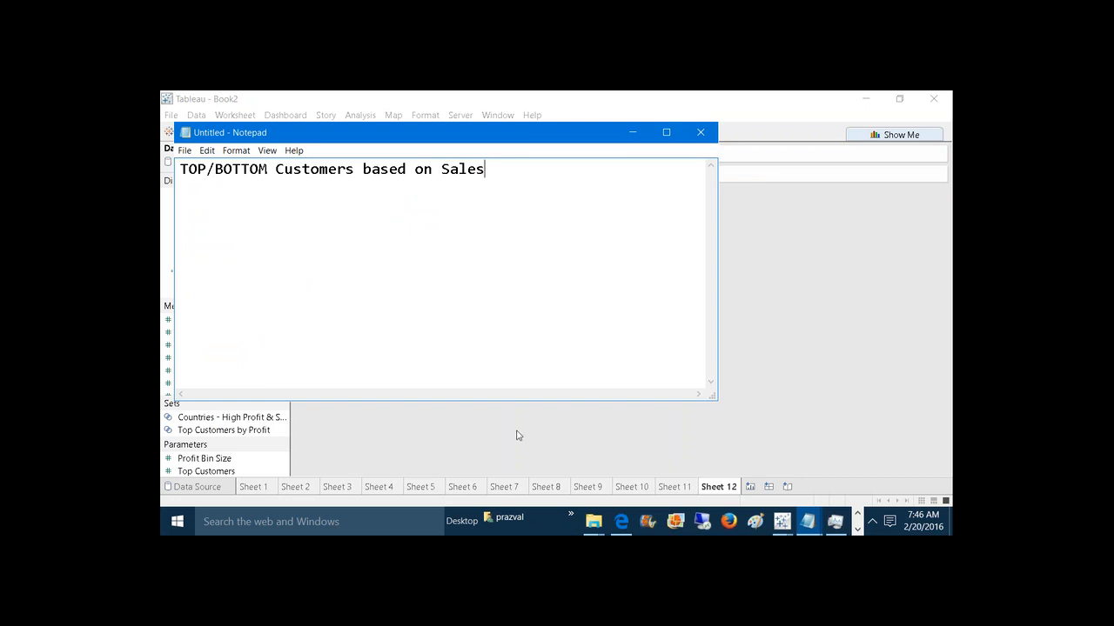
pyautogui.write('N')
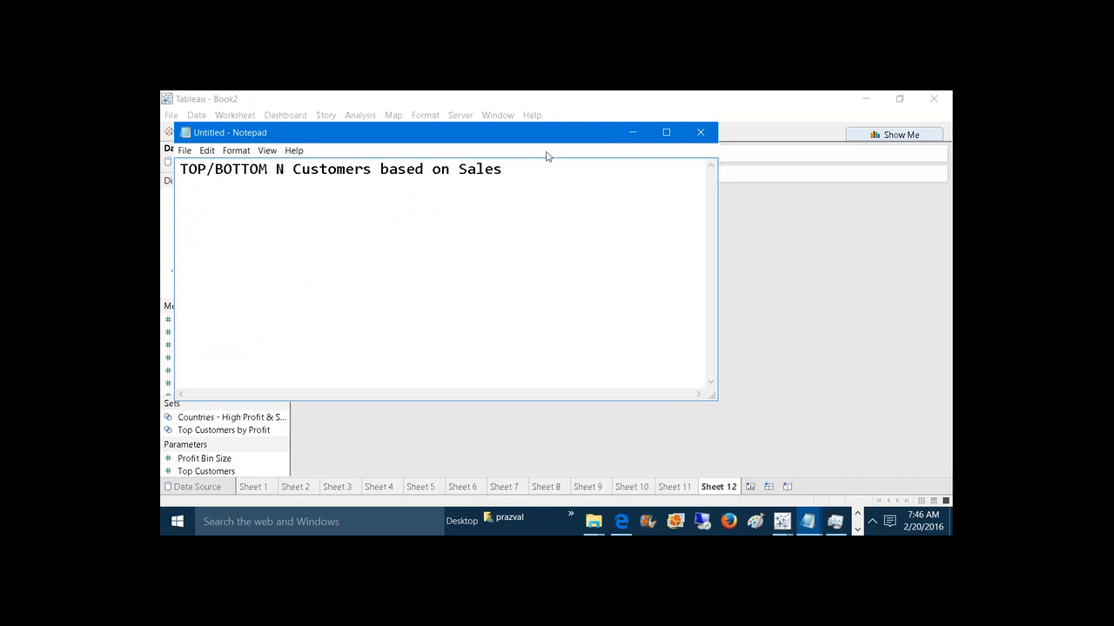
pyautogui.click(632, 132)
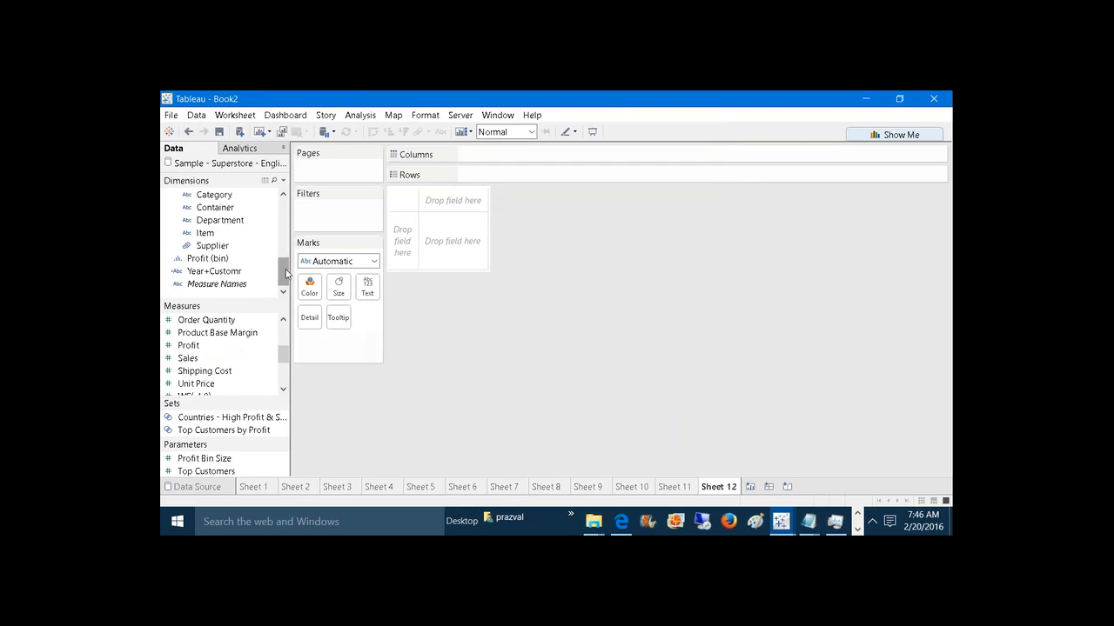
# Step: Build a bar chart of Sales by Customer Name with all members included, sorted in descending order of Sales
pyautogui.moveTo(286, 273); pyautogui.dragTo(541, 178)
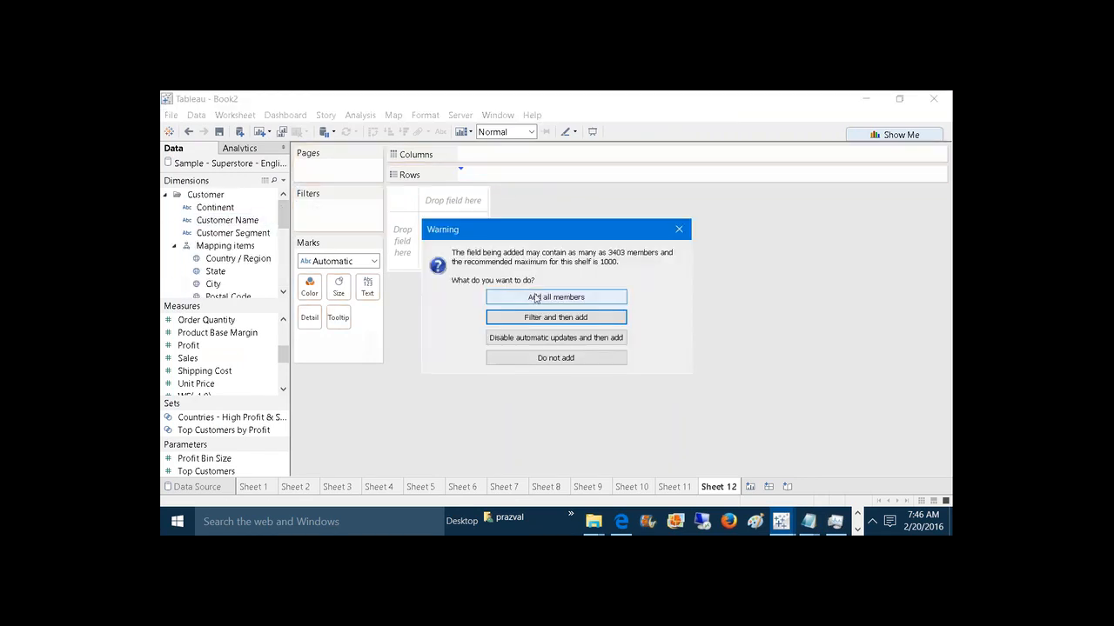
pyautogui.click(535, 297)
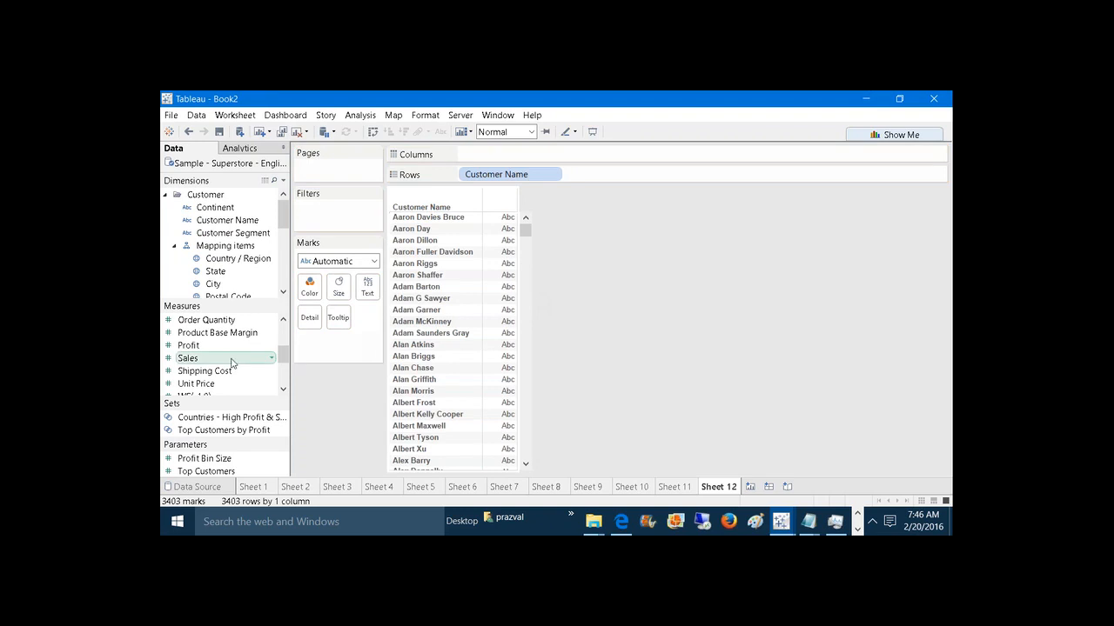
pyautogui.moveTo(233, 363); pyautogui.dragTo(522, 155)
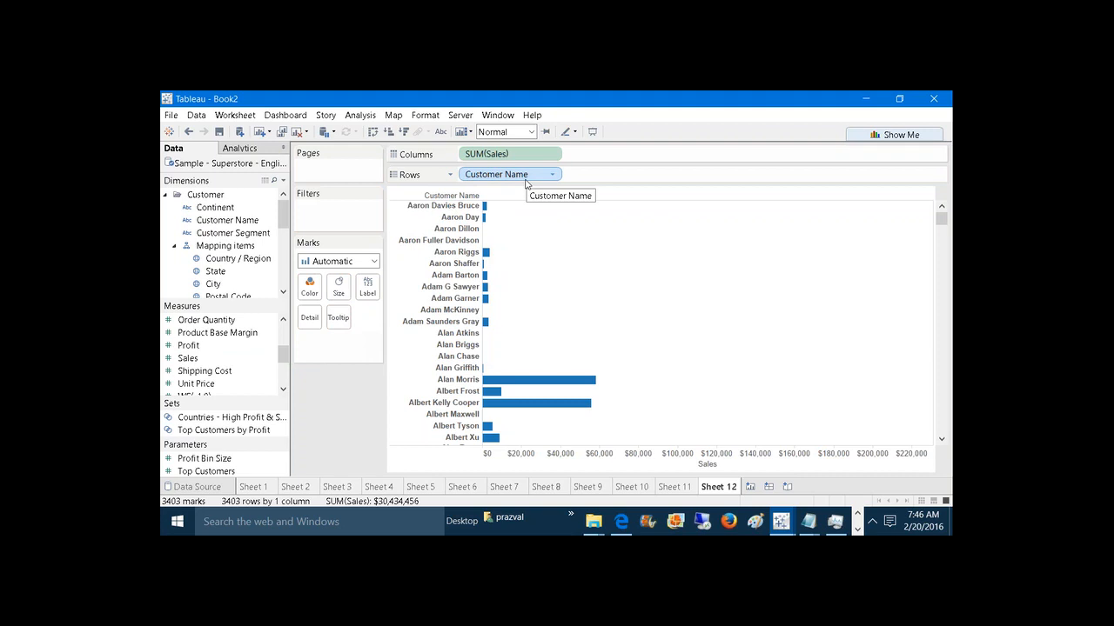
pyautogui.click(405, 131)
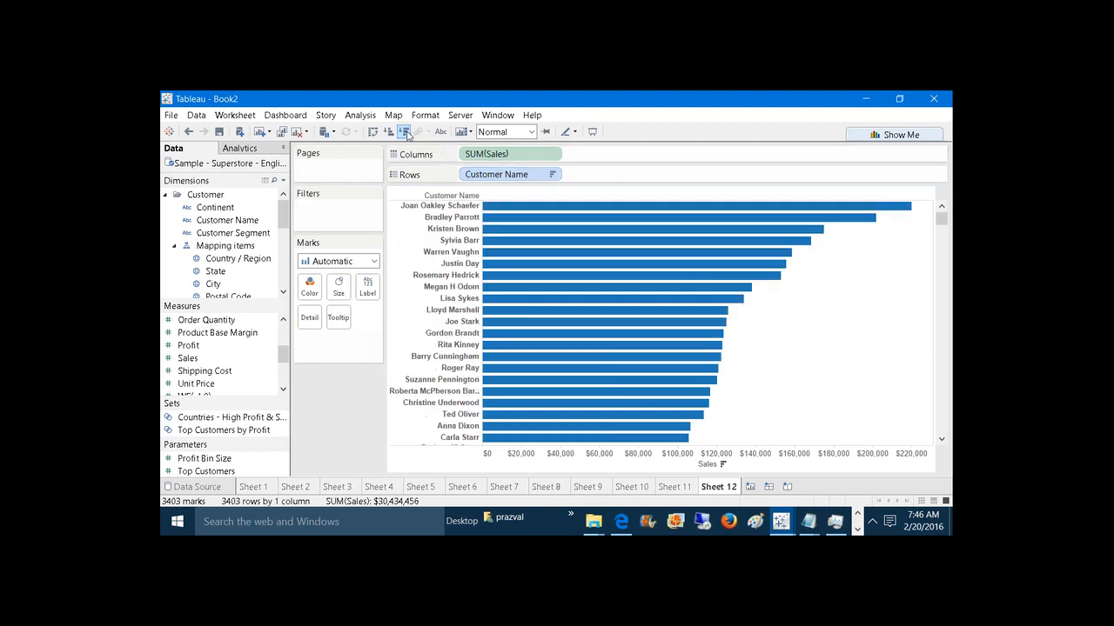
pyautogui.moveTo(542, 236)
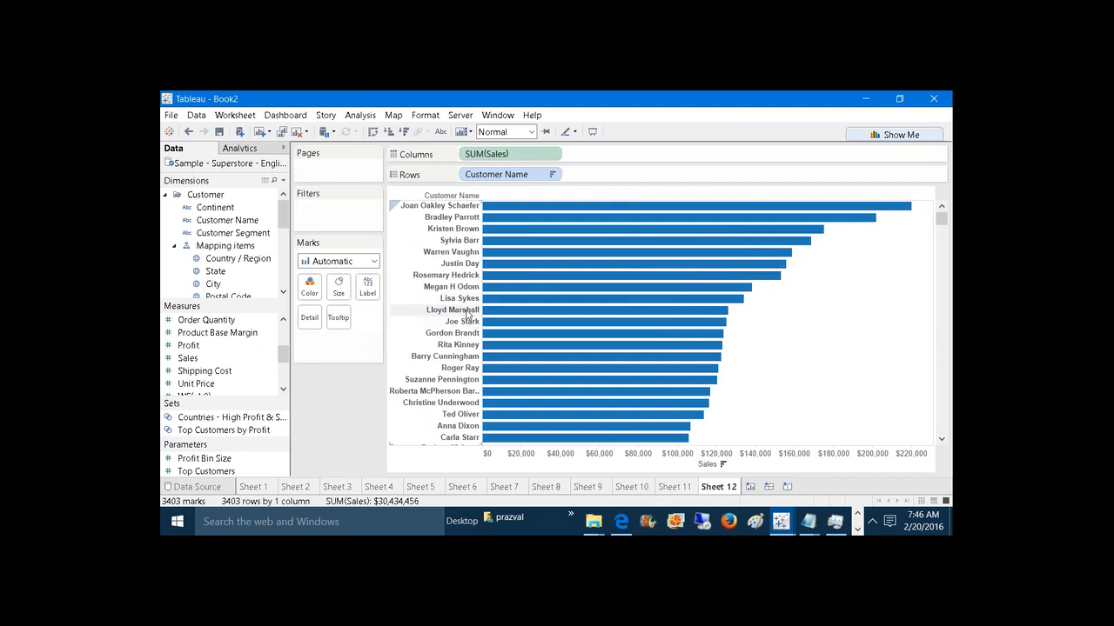
# Step: Create a calculated field named FIRST with the formula FIRST() and save it
pyautogui.click(283, 182)
pyautogui.click(275, 198)
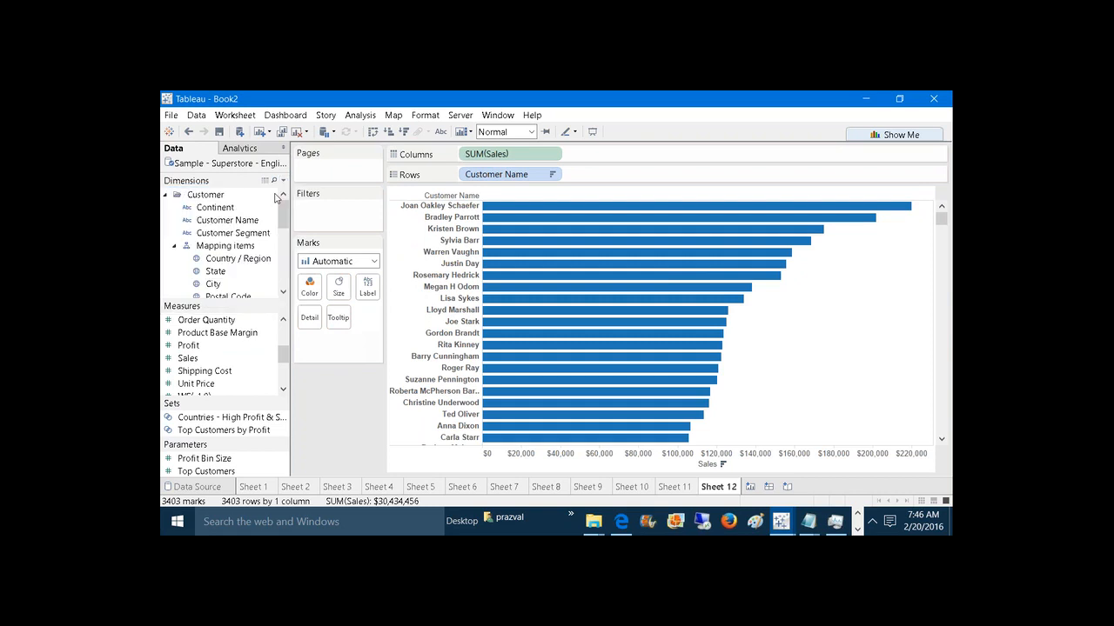
pyautogui.write('FIRST')
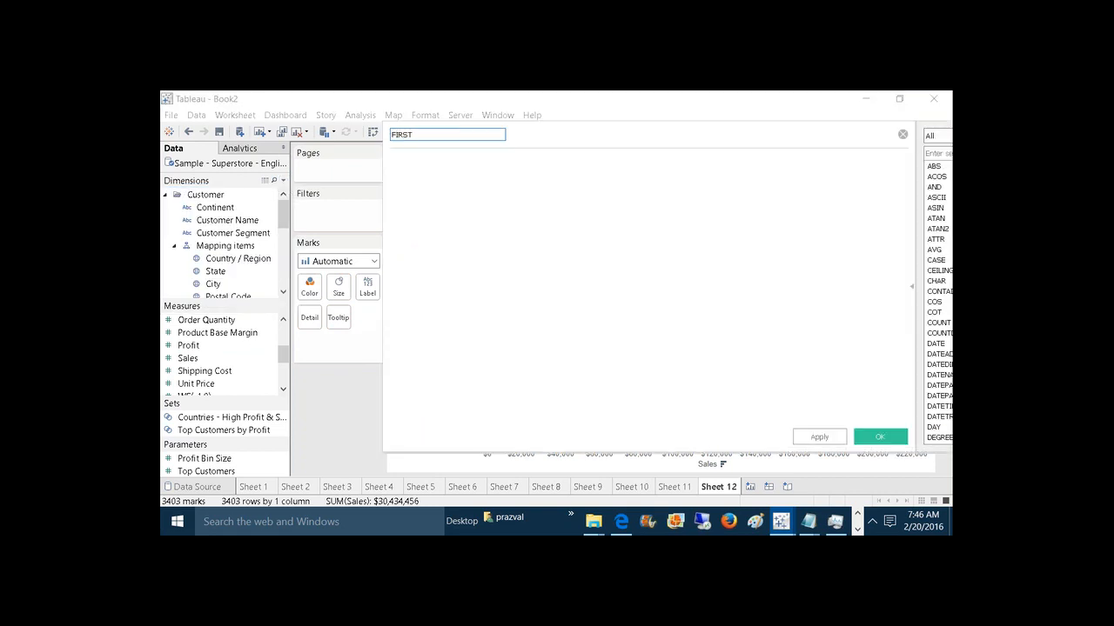
pyautogui.click(407, 230)
pyautogui.write('FIRST')
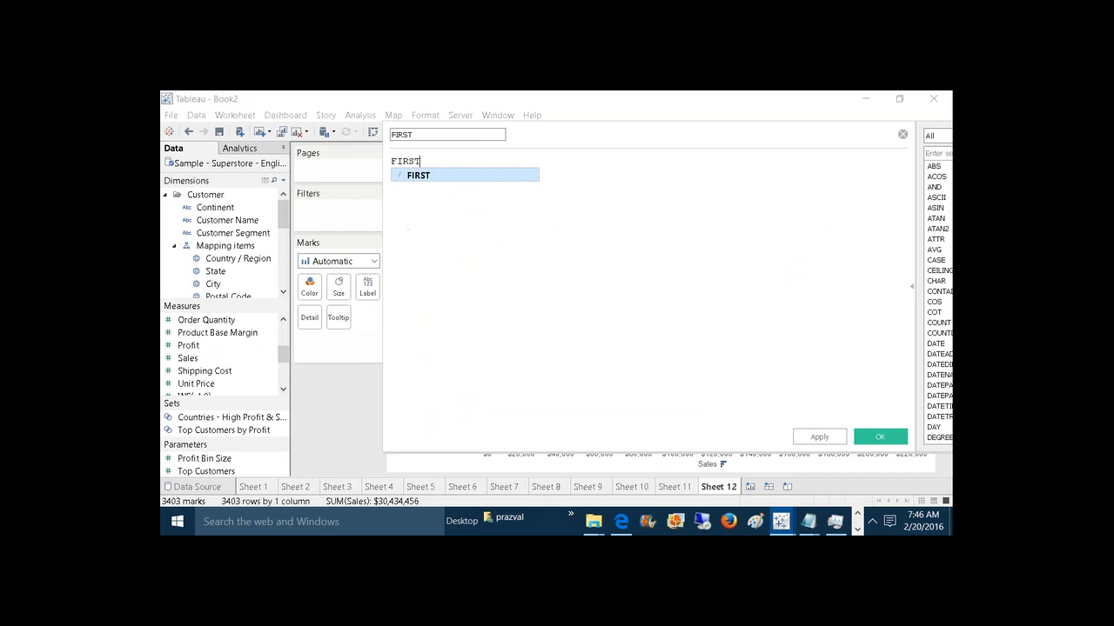
pyautogui.press('Return')
pyautogui.scroll(4, 407, 230)
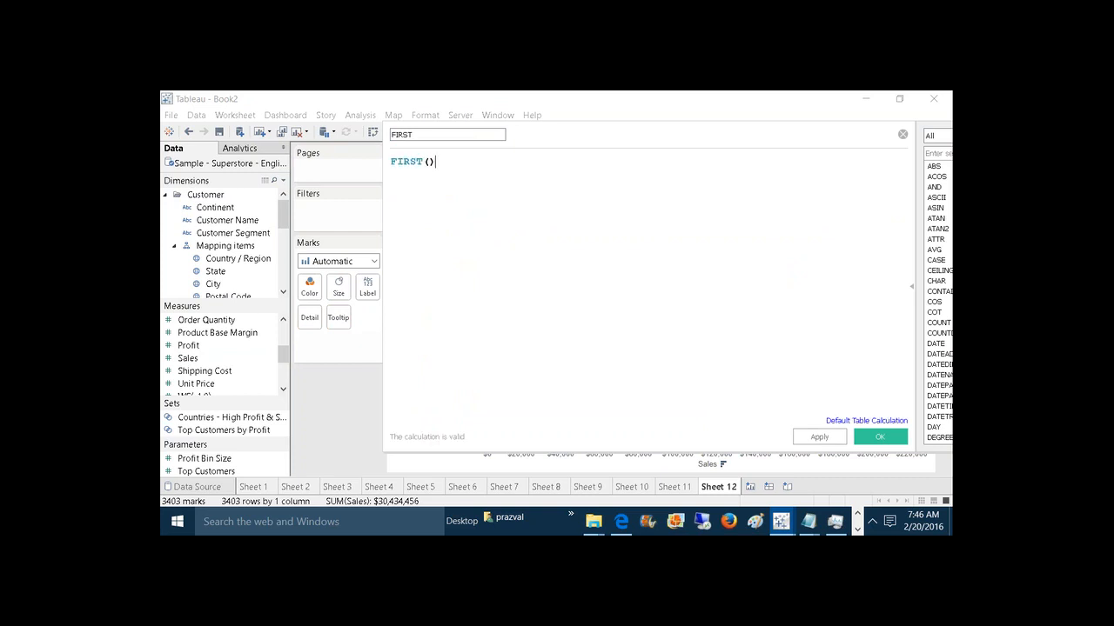
pyautogui.click(818, 437)
pyautogui.click(879, 437)
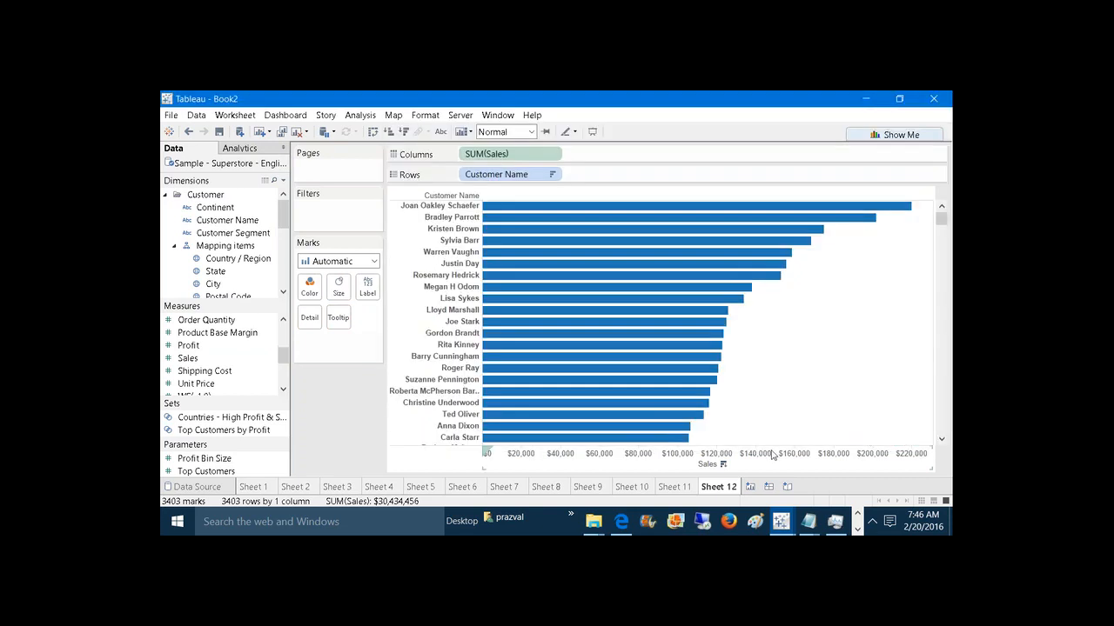
# Step: Add FIRST to the columns beside Sales and turn on mark labels for both charts
pyautogui.moveTo(284, 354); pyautogui.dragTo(648, 154)
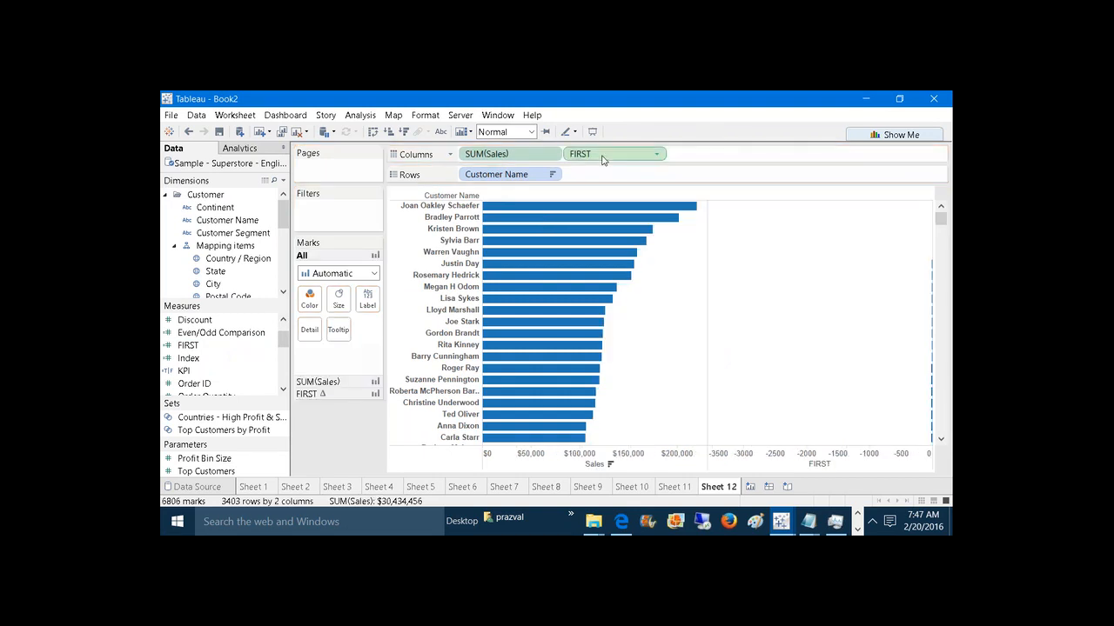
pyautogui.click(442, 133)
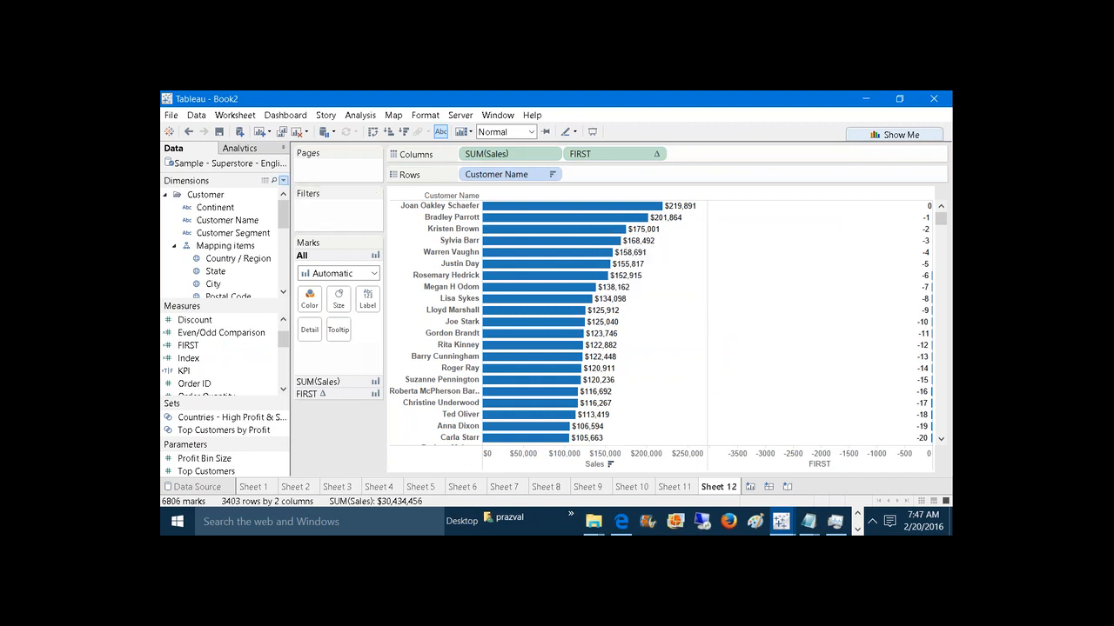
# Step: Create a calculated field named LAST with the formula LAST() and save it
pyautogui.click(283, 181)
pyautogui.click(281, 191)
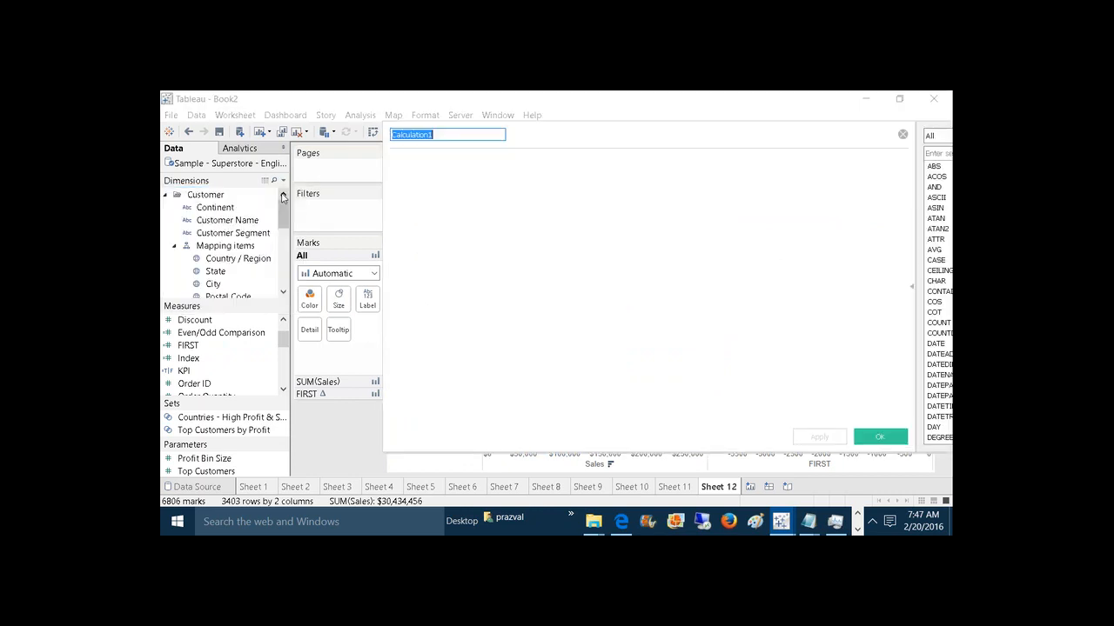
pyautogui.write('LAST')
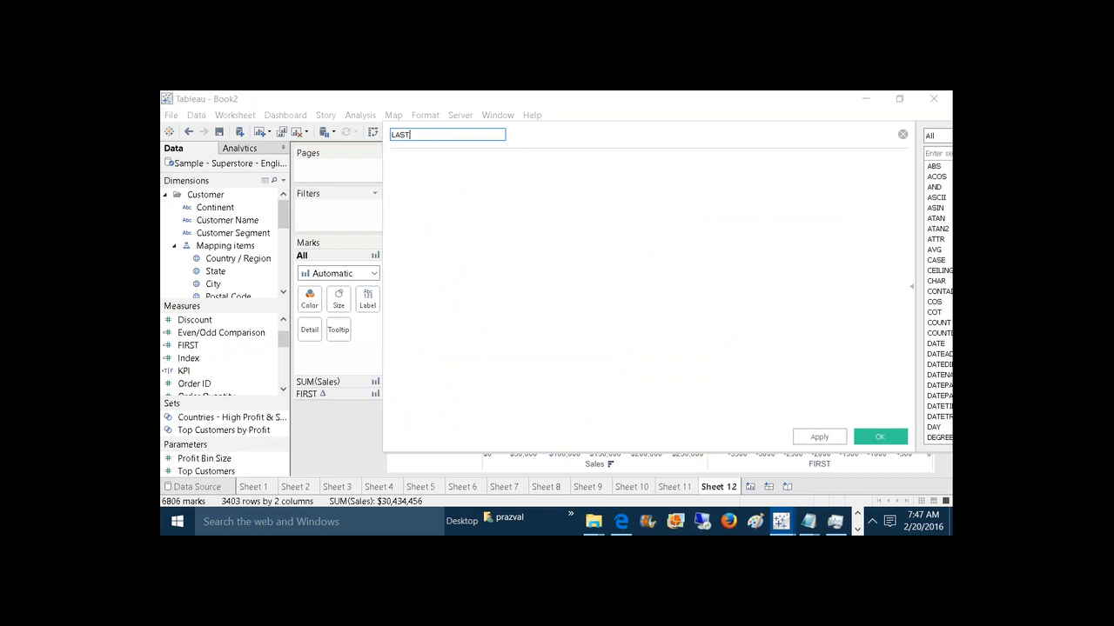
pyautogui.click(465, 207)
pyautogui.write('LAST(')
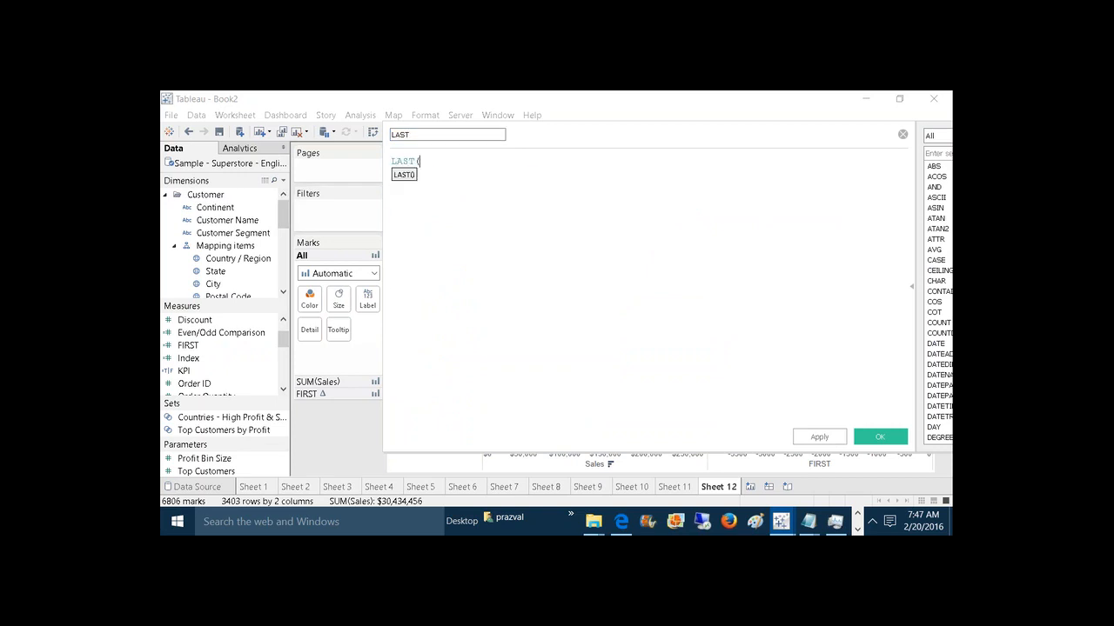
pyautogui.press('Return')
pyautogui.click(828, 438)
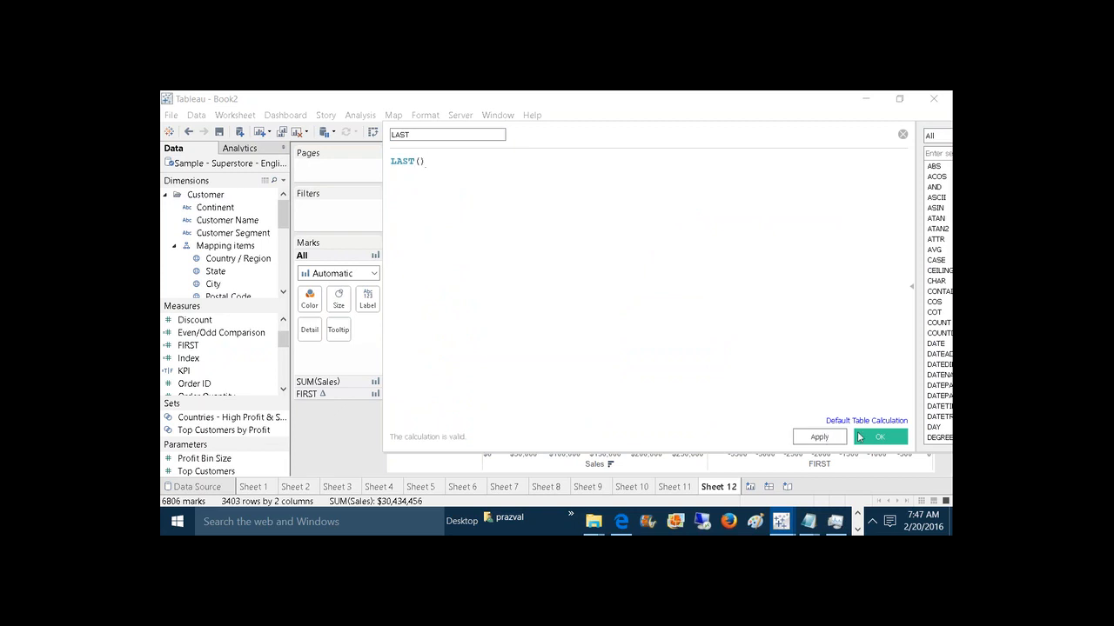
pyautogui.click(870, 436)
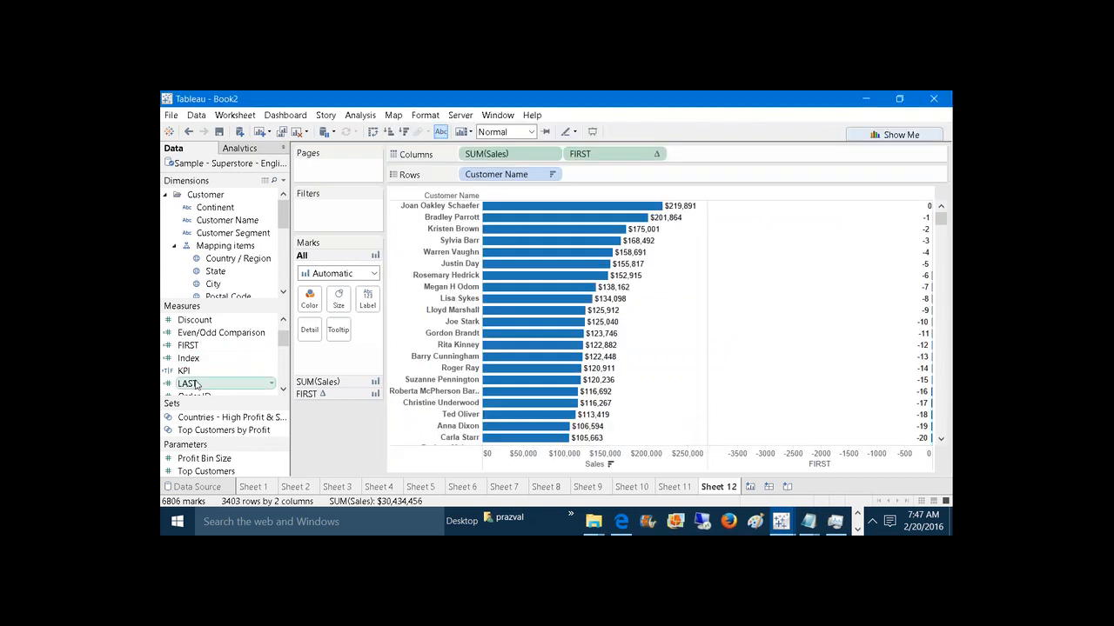
# Step: Add LAST to the columns beside FIRST and inspect the last customer's values at the end of the chart
pyautogui.moveTo(187, 384)
pyautogui.mouseDown()
pyautogui.moveTo(326, 363)
pyautogui.moveTo(712, 152)
pyautogui.mouseUp()
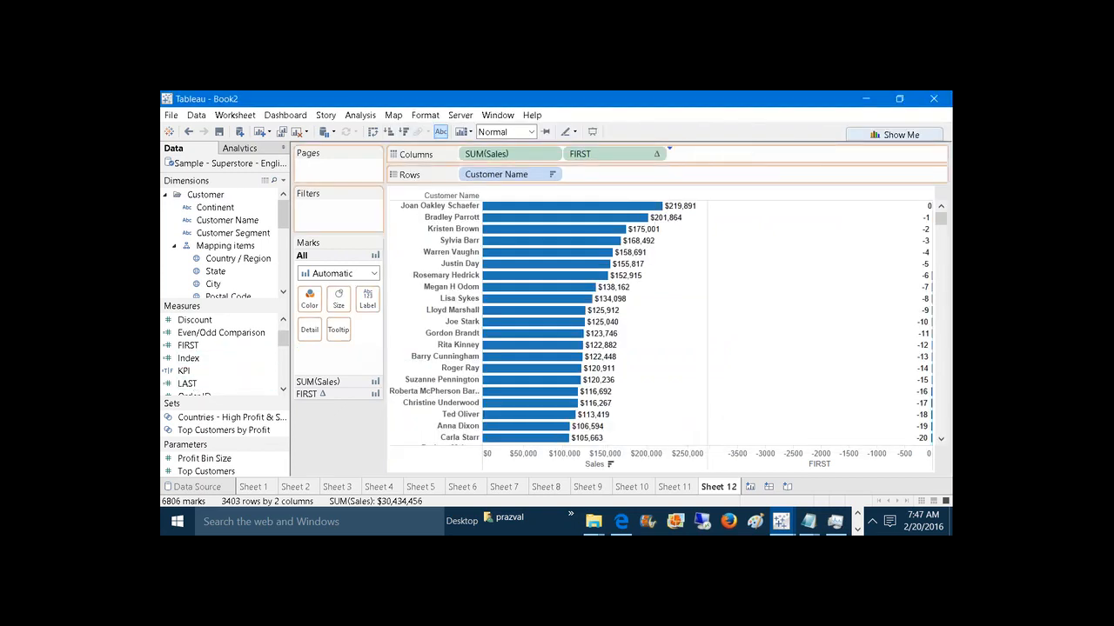
pyautogui.moveTo(941, 223); pyautogui.dragTo(941, 431)
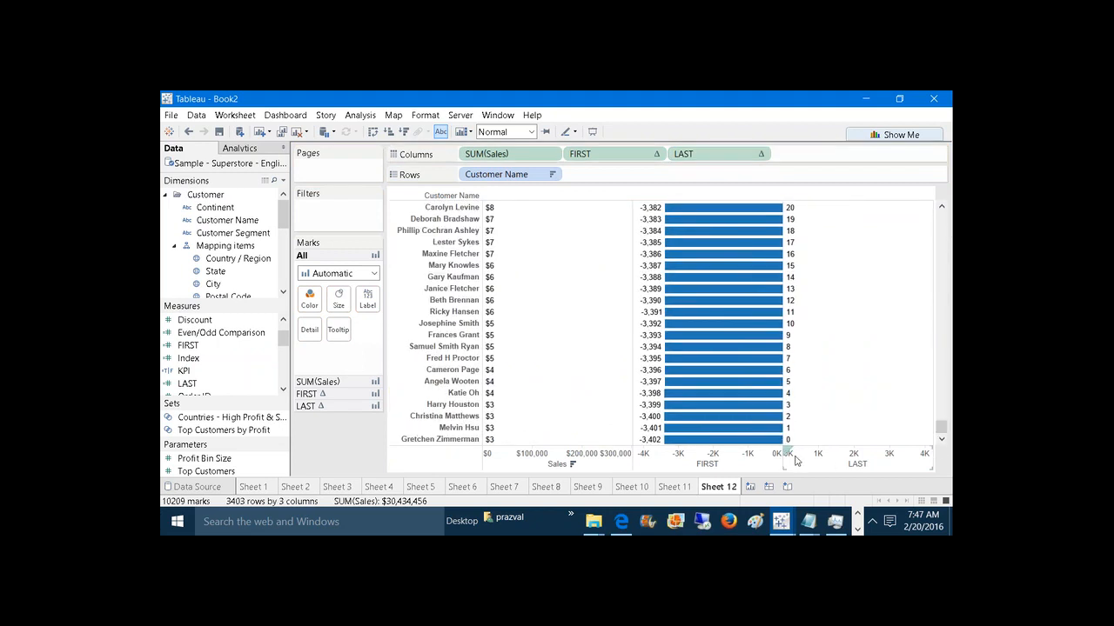
pyautogui.moveTo(777, 443)
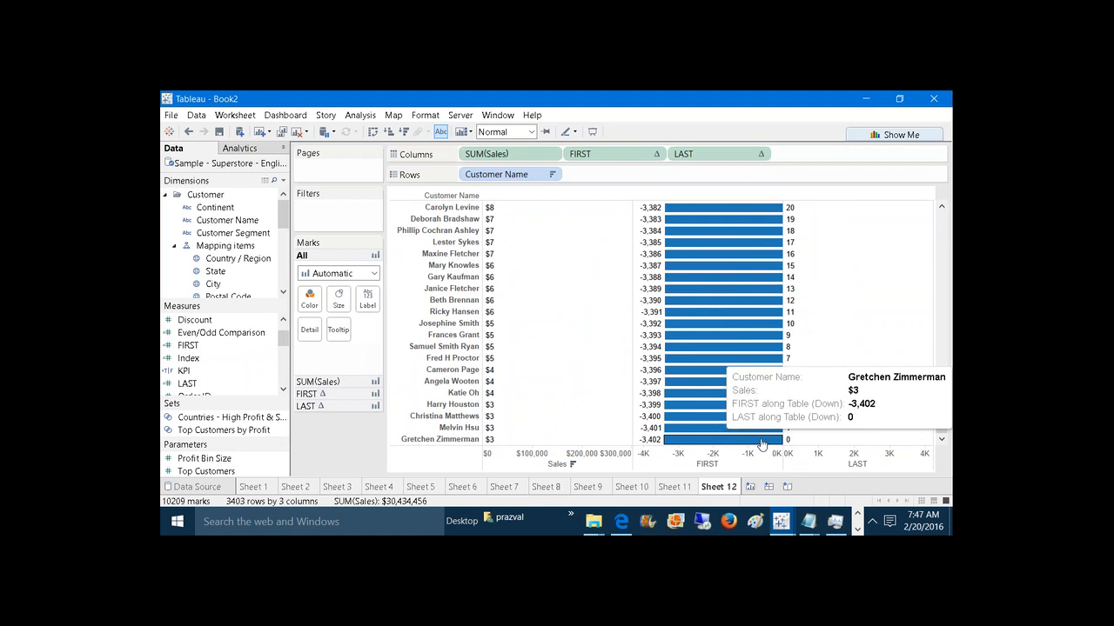
pyautogui.click(761, 442)
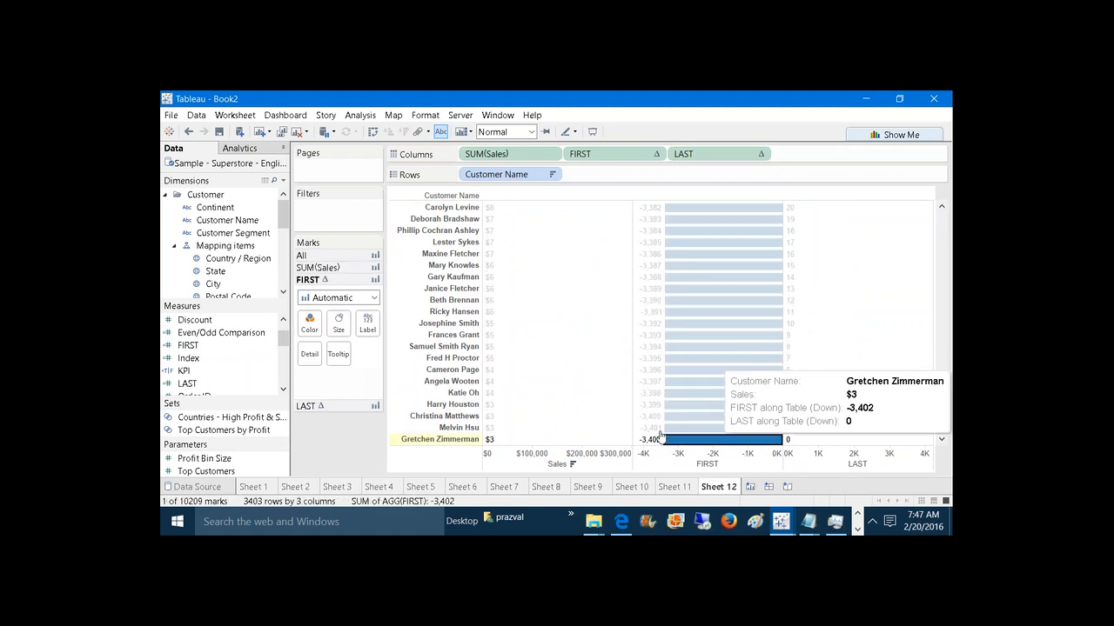
pyautogui.moveTo(490, 440)
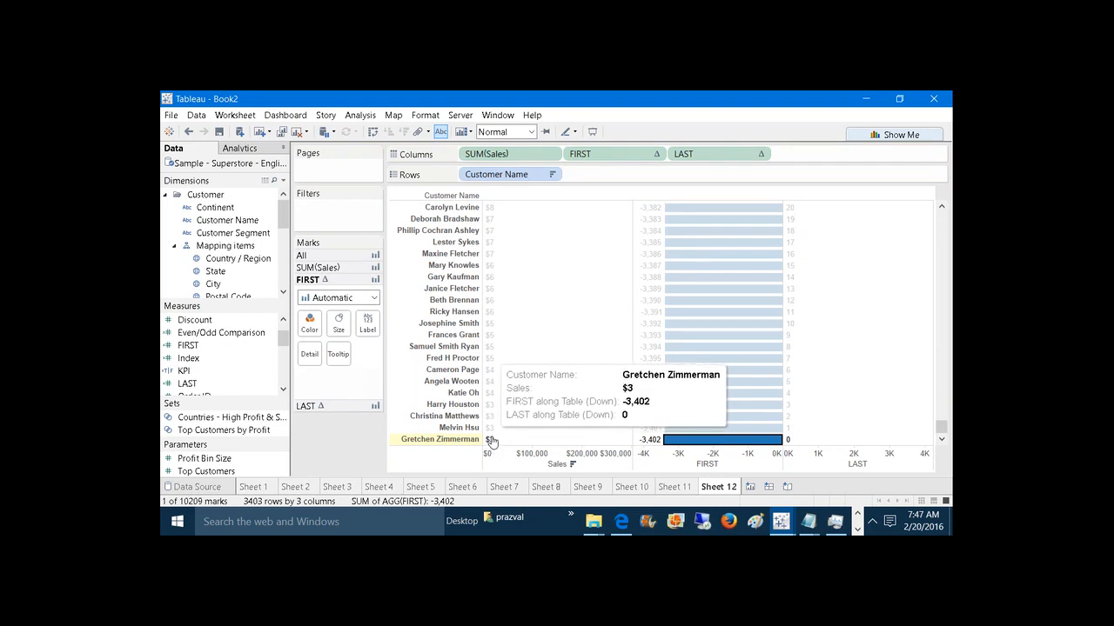
pyautogui.click(330, 441)
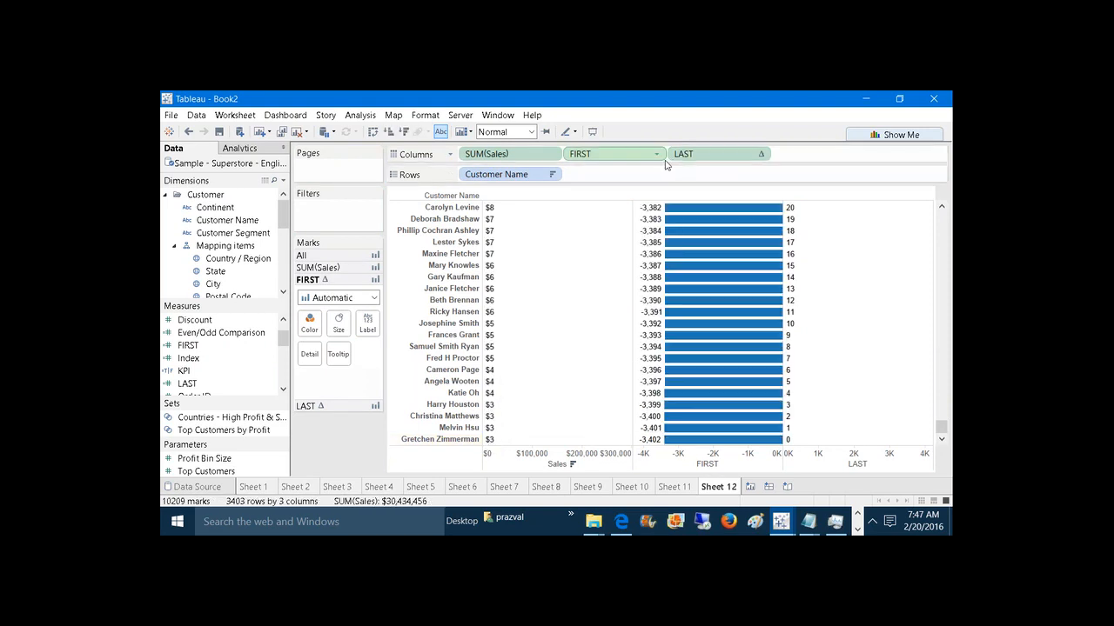
# Step: Create a calculated field named Top/Bottom 5 and begin its formula with IF FIRST()>-5 THEN "TOP5"
pyautogui.click(283, 181)
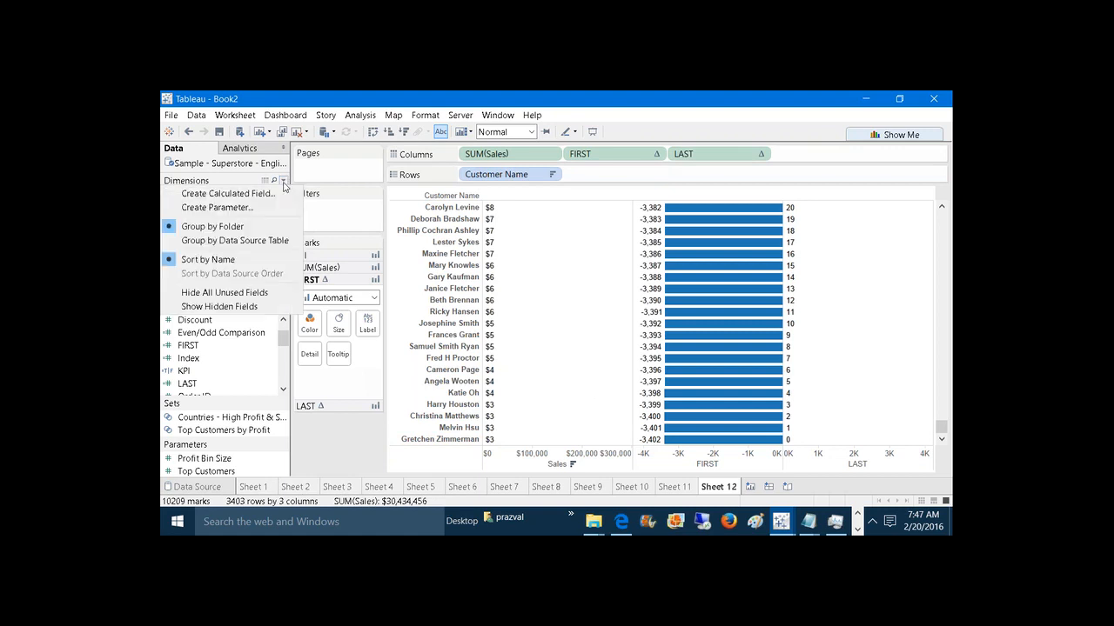
pyautogui.click(276, 195)
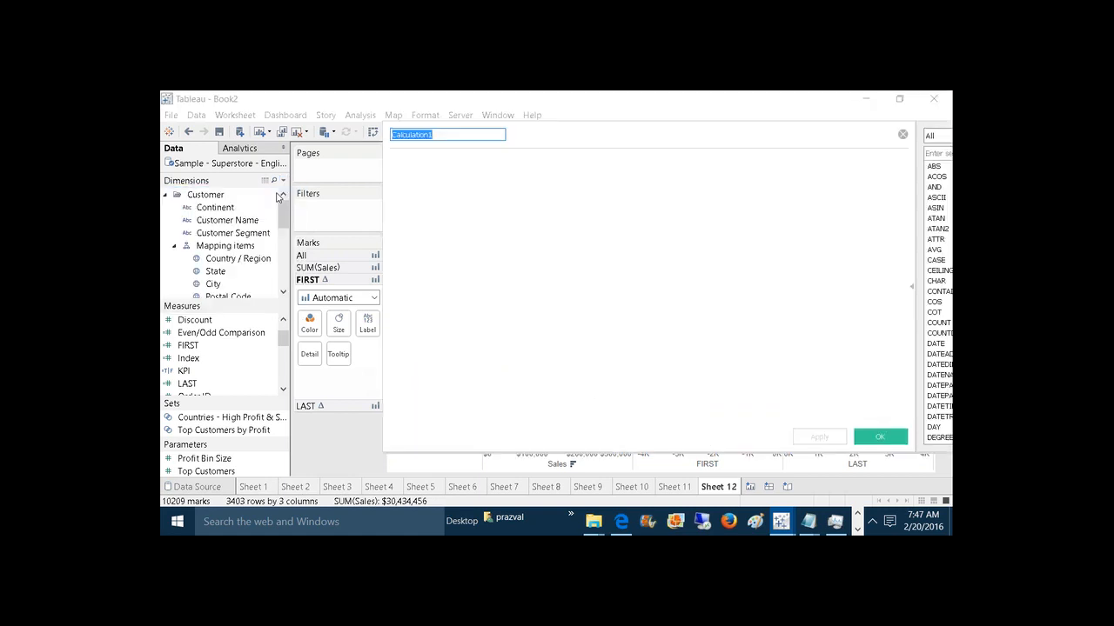
pyautogui.write('Top/Bottom 5')
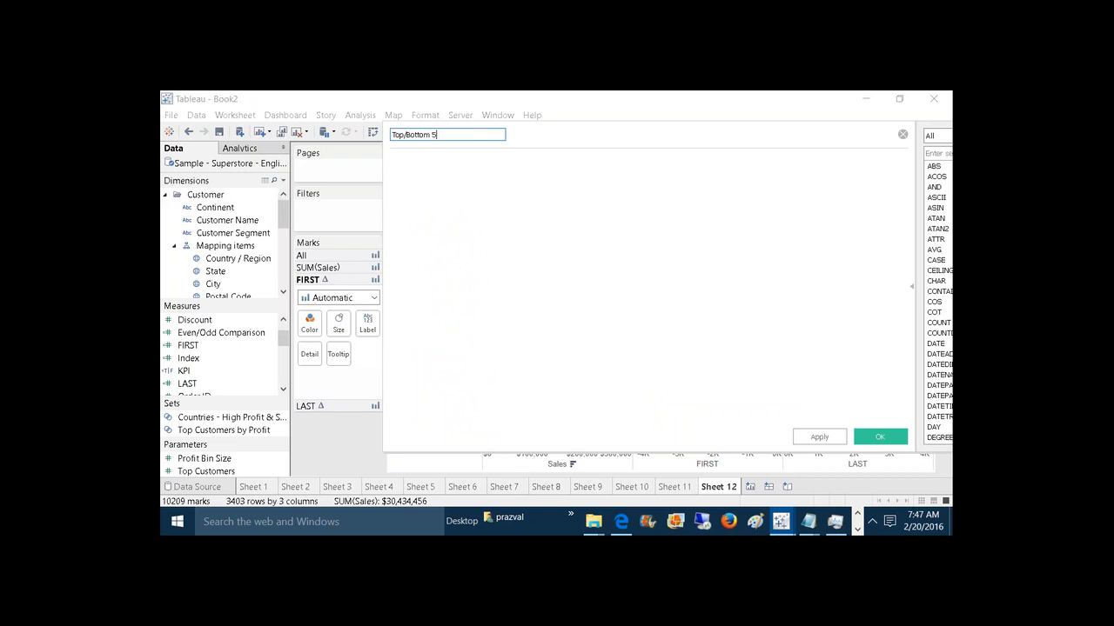
pyautogui.click(456, 183)
pyautogui.write('IF FIRS')
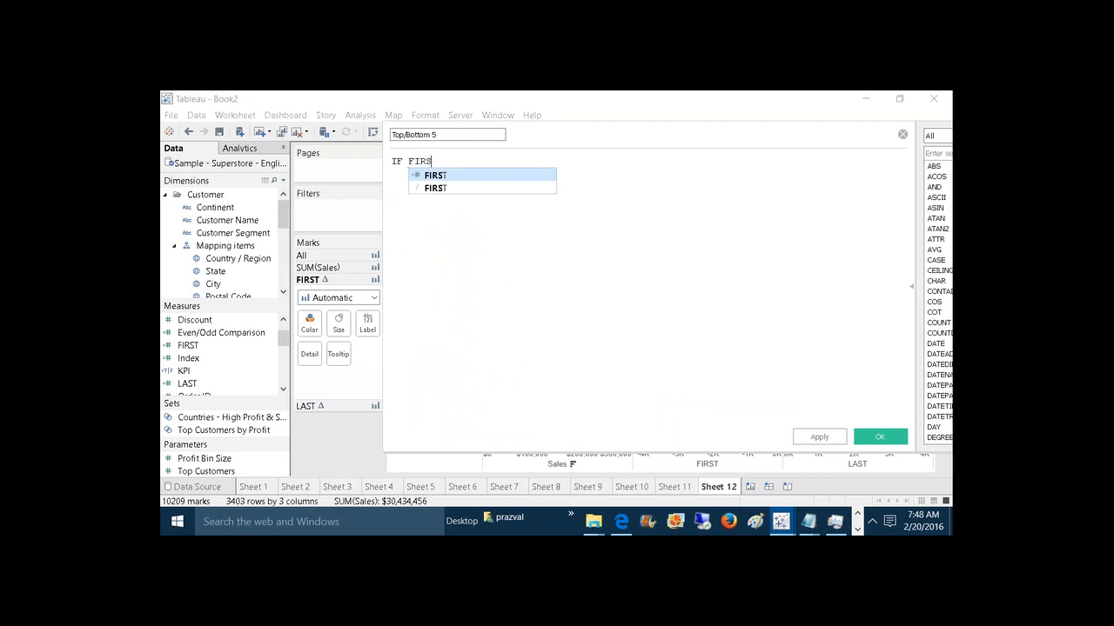
pyautogui.write('T')
pyautogui.press('Return')
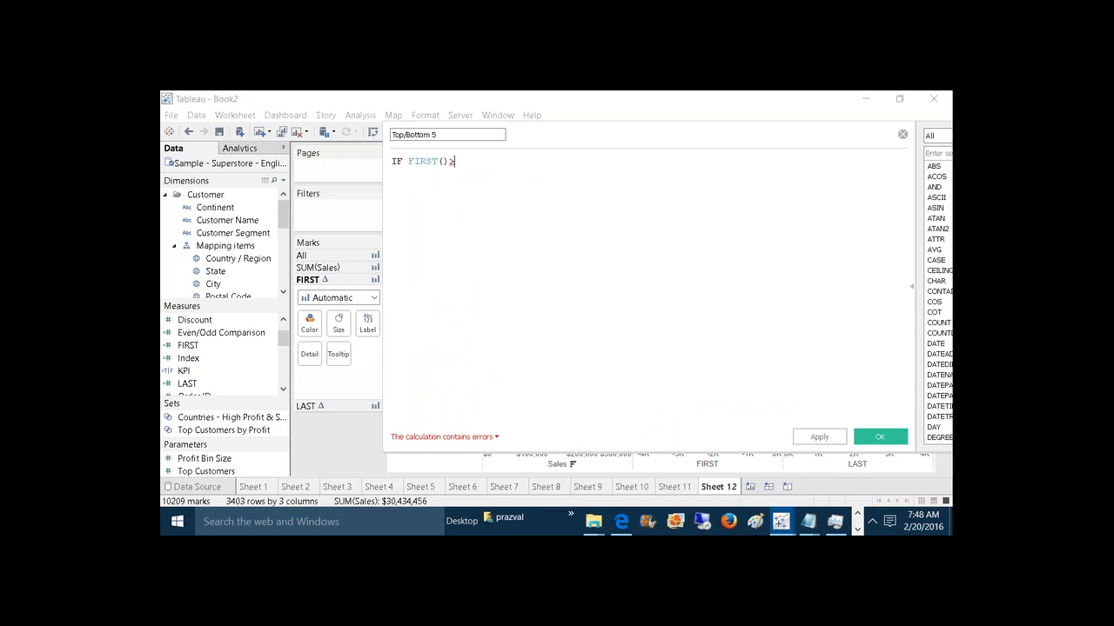
pyautogui.write('-5 THEN "TOP5')
pyautogui.press('Return')
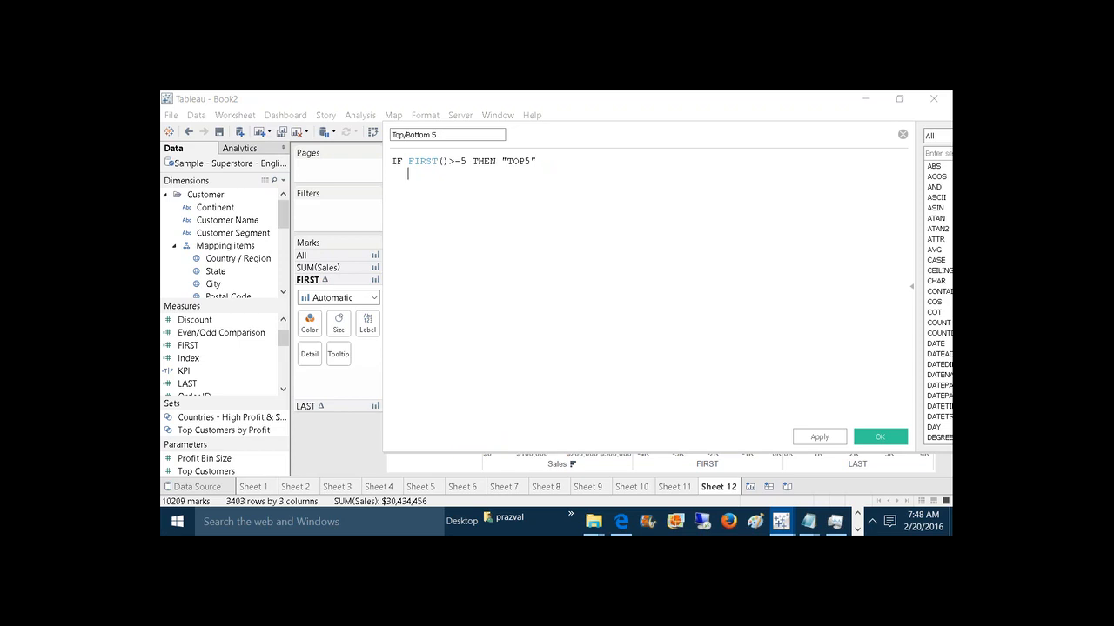
pyautogui.write('0 TO -4')
pyautogui.press('BackSpace')
pyautogui.press('BackSpace')
pyautogui.press('BackSpace')
pyautogui.press('BackSpace')
pyautogui.press('BackSpace')
pyautogui.press('BackSpace')
# Step: Complete the formula with ELSEIF LAST()<5 THEN "BOTTOM5", ELSE "OTHERS" and END, and save the calculated field
pyautogui.write('ELSEIF LAST()<5 THEN "BOTTOM')
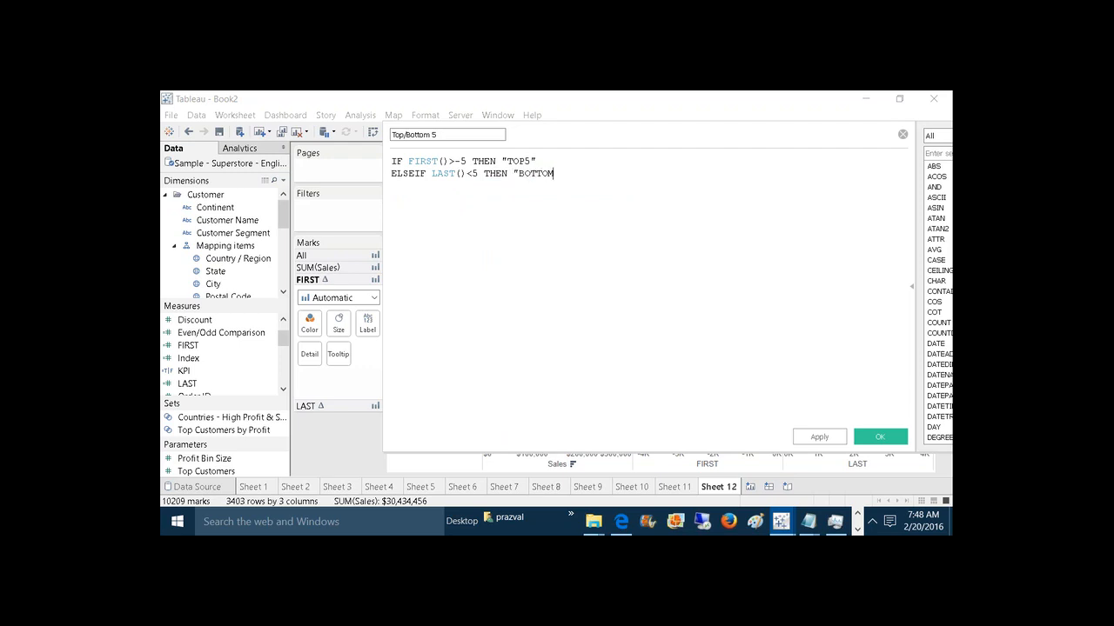
pyautogui.write('5')
pyautogui.press('Return')
pyautogui.write('ELSE "OTHERS"')
pyautogui.click(589, 174)
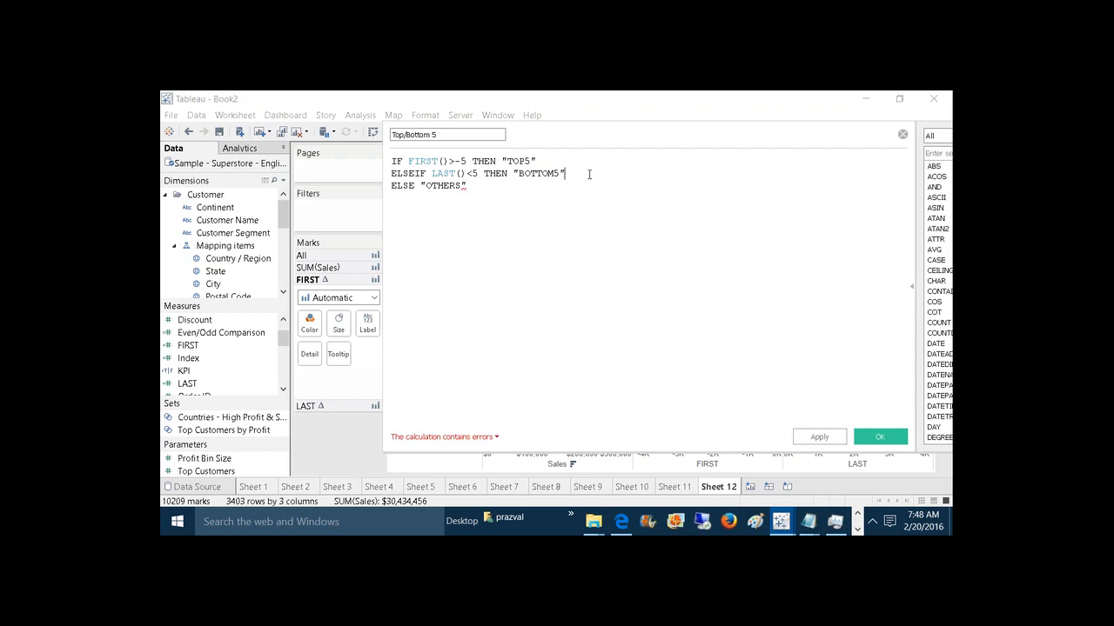
pyautogui.click(541, 185)
pyautogui.press('Return')
pyautogui.write('END')
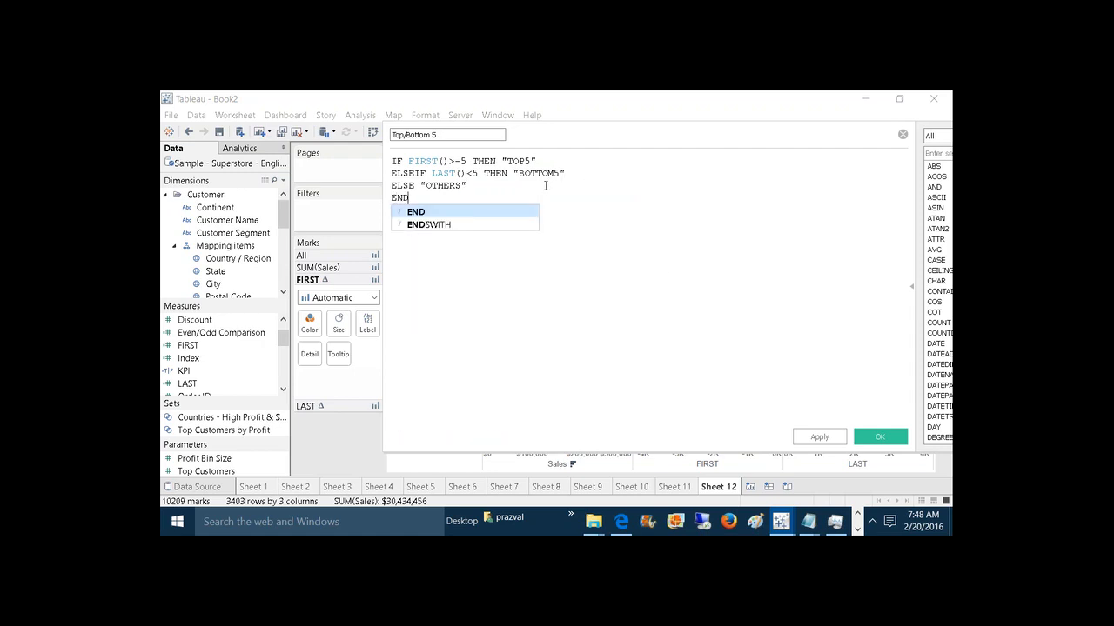
pyautogui.click(671, 275)
pyautogui.click(826, 439)
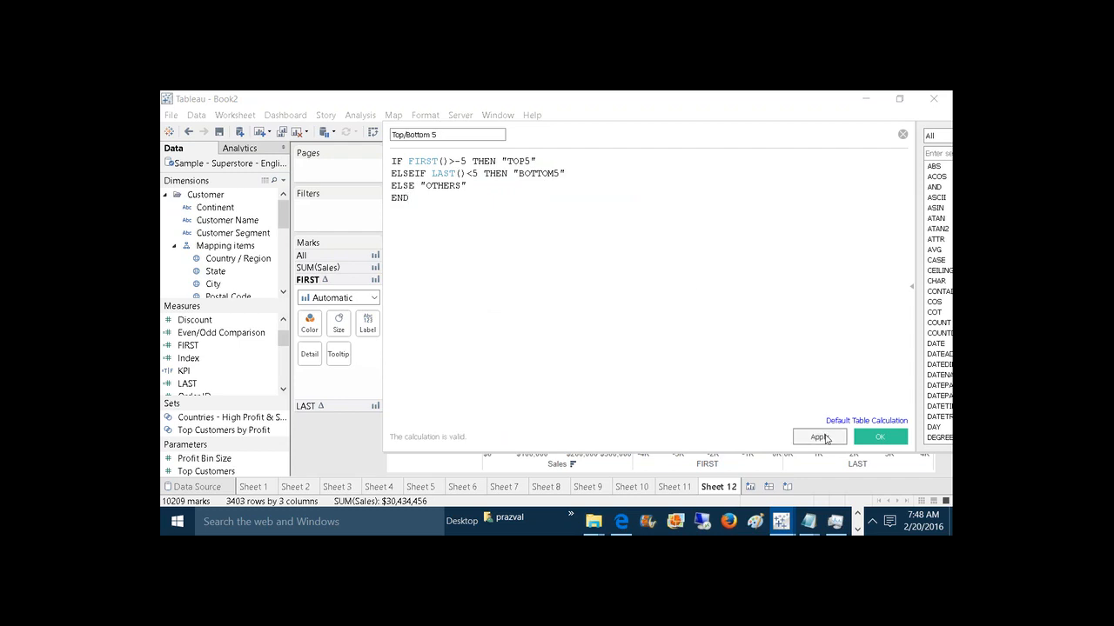
pyautogui.click(864, 440)
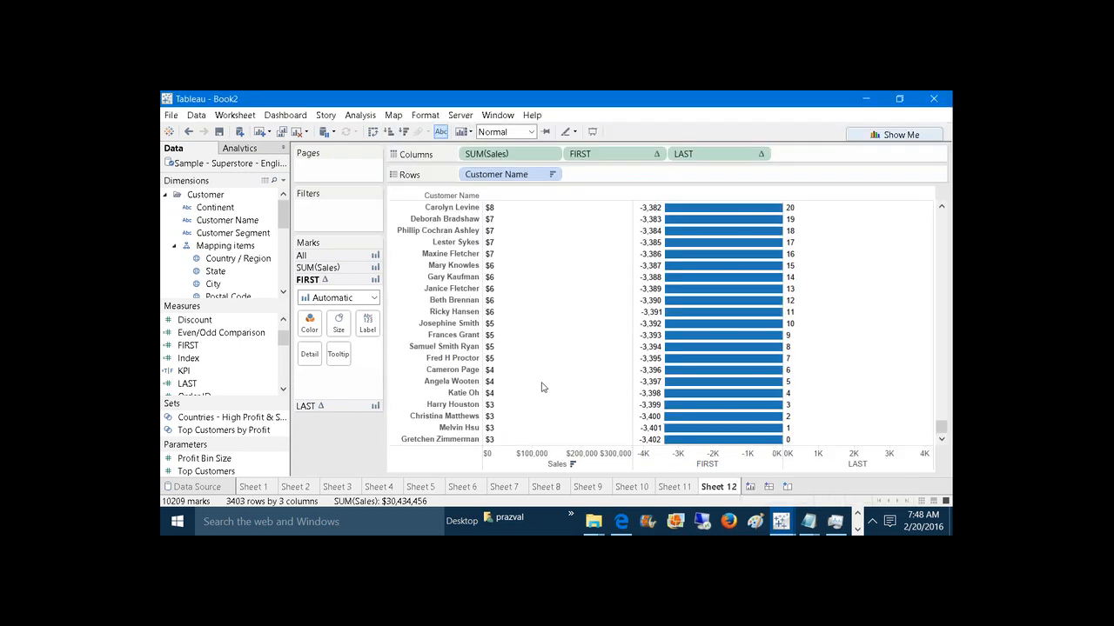
# Step: Color the marks of all three charts by Top/Bottom 5 and check the first customers in the view
pyautogui.moveTo(283, 339); pyautogui.dragTo(283, 361)
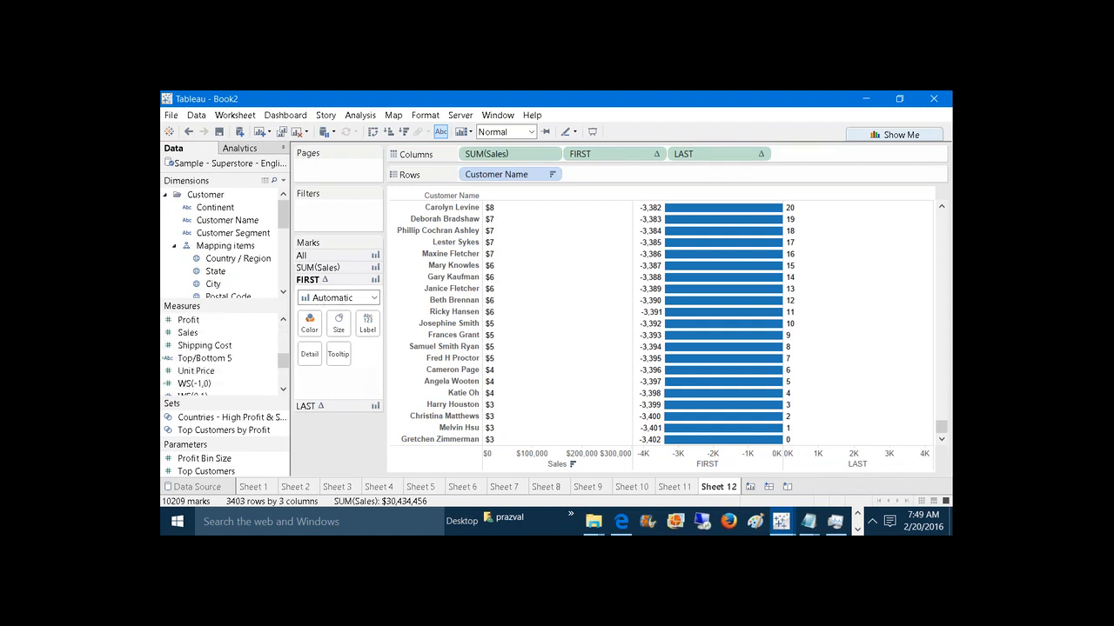
pyautogui.click(308, 256)
pyautogui.moveTo(205, 357); pyautogui.dragTo(309, 299)
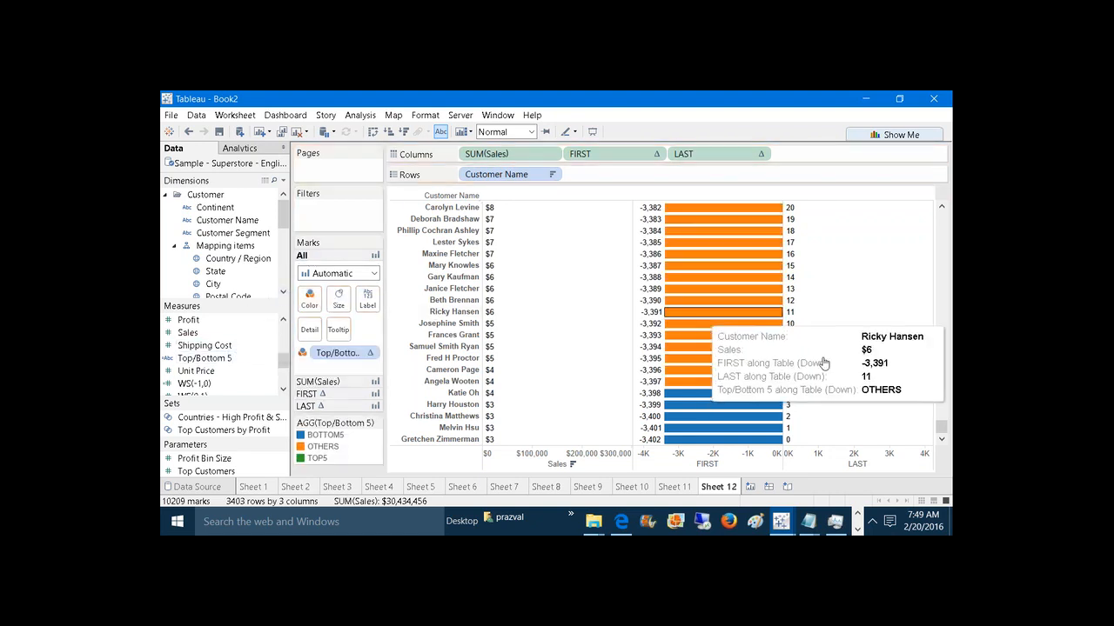
pyautogui.moveTo(941, 426); pyautogui.dragTo(943, 213)
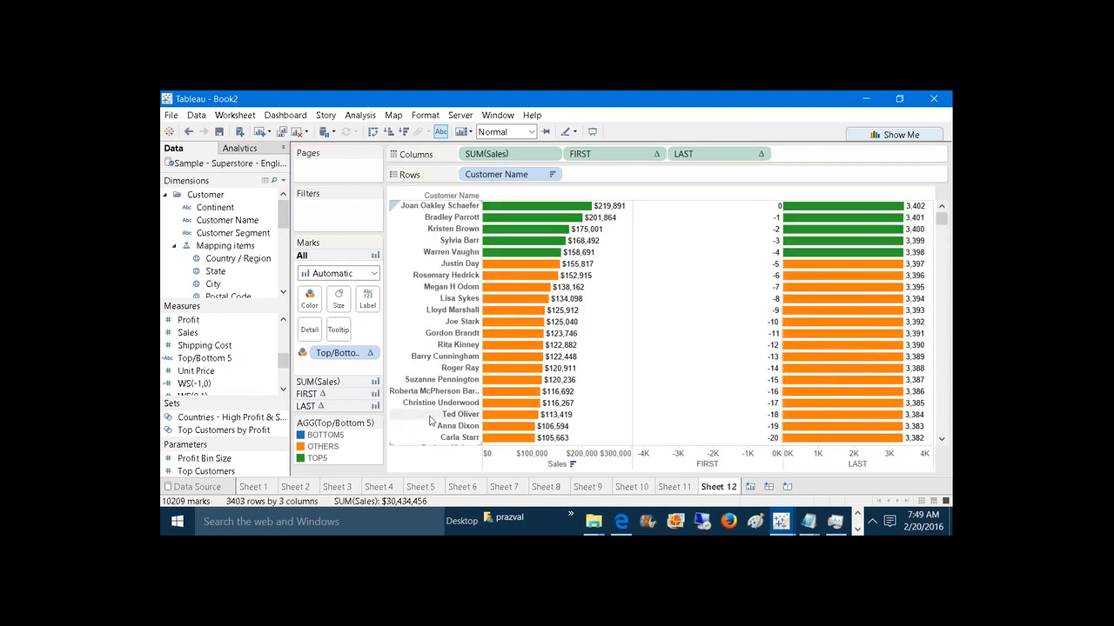
# Step: Highlight the TOP5 group across the view, clear the highlight, and exclude the OTHERS group
pyautogui.click(314, 458)
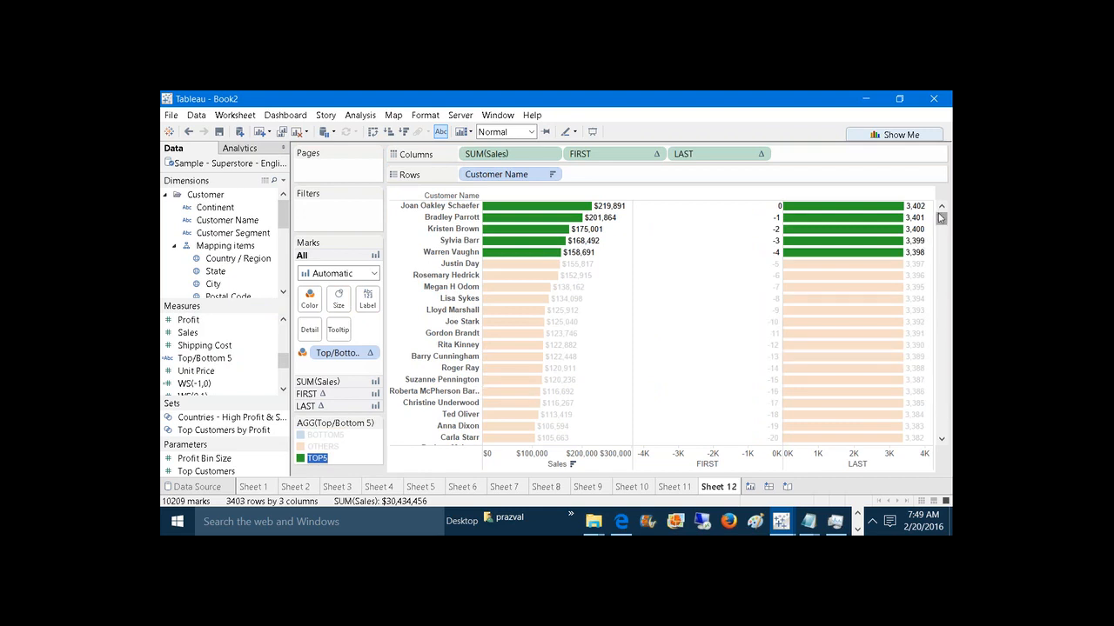
pyautogui.moveTo(939, 217); pyautogui.dragTo(940, 428)
pyautogui.click(838, 398)
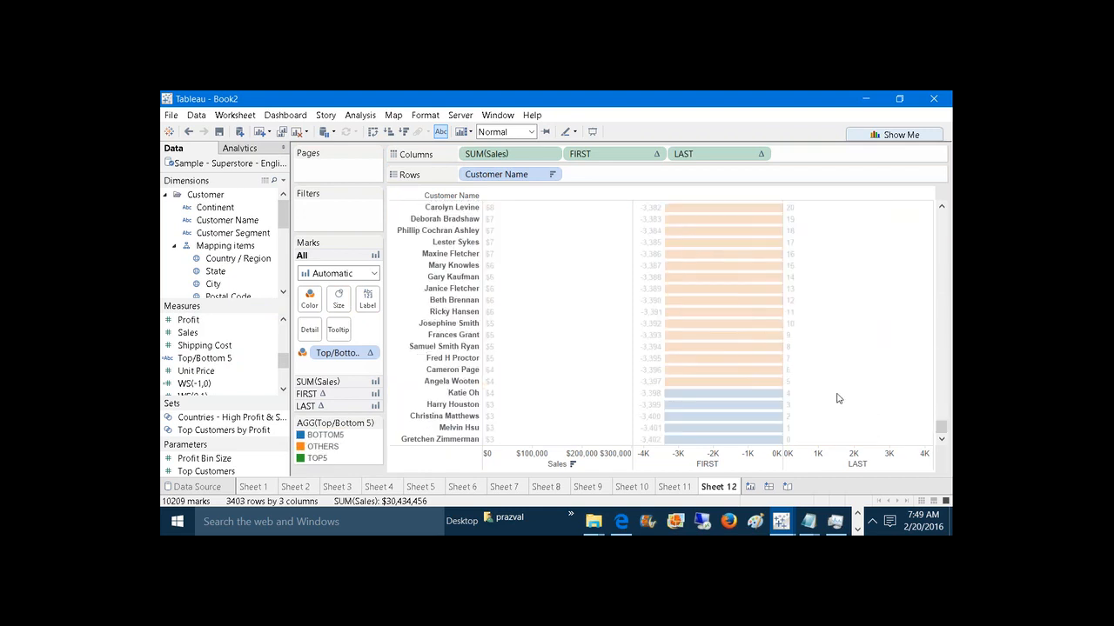
pyautogui.click(324, 446)
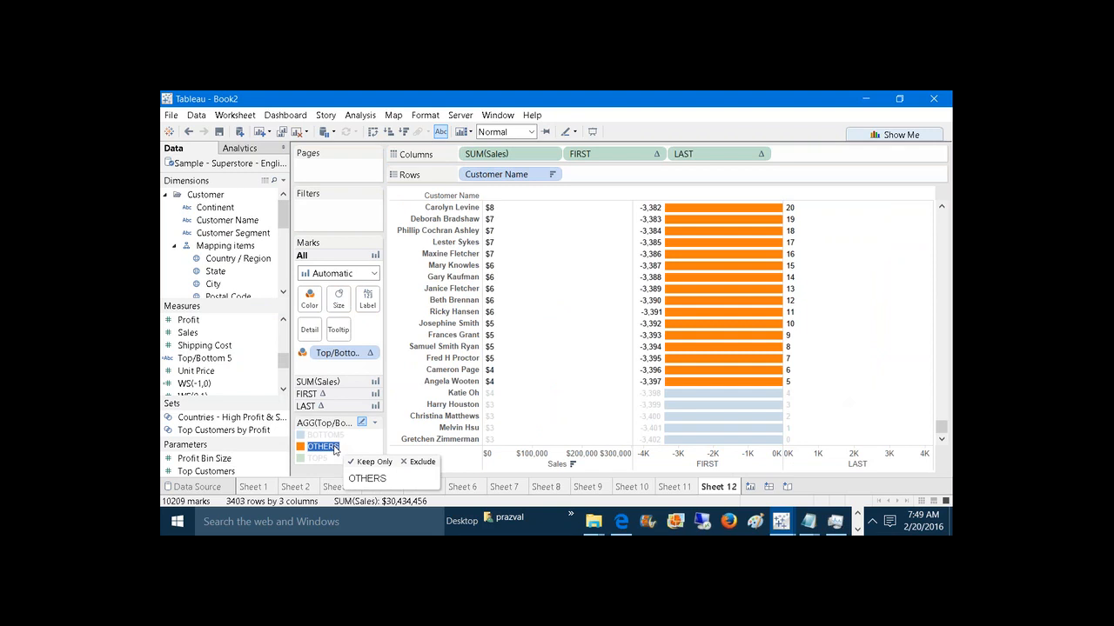
pyautogui.click(411, 462)
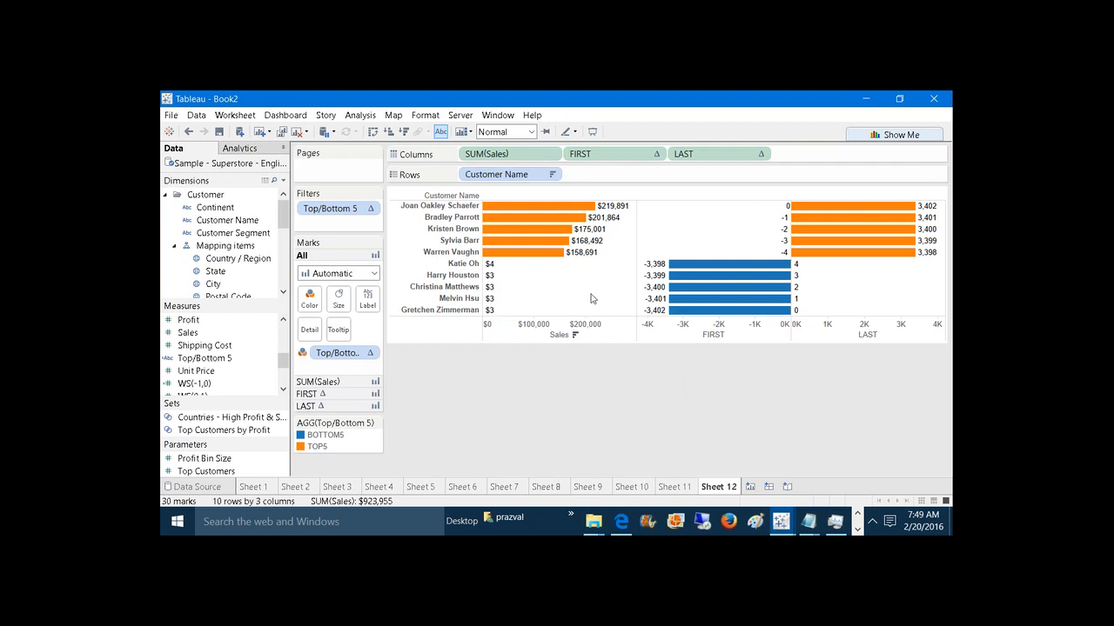
# Step: Start a new set named TopN on Customer Name and limit it to the top members by field
pyautogui.moveTo(533, 219)
pyautogui.rightClick(245, 225)
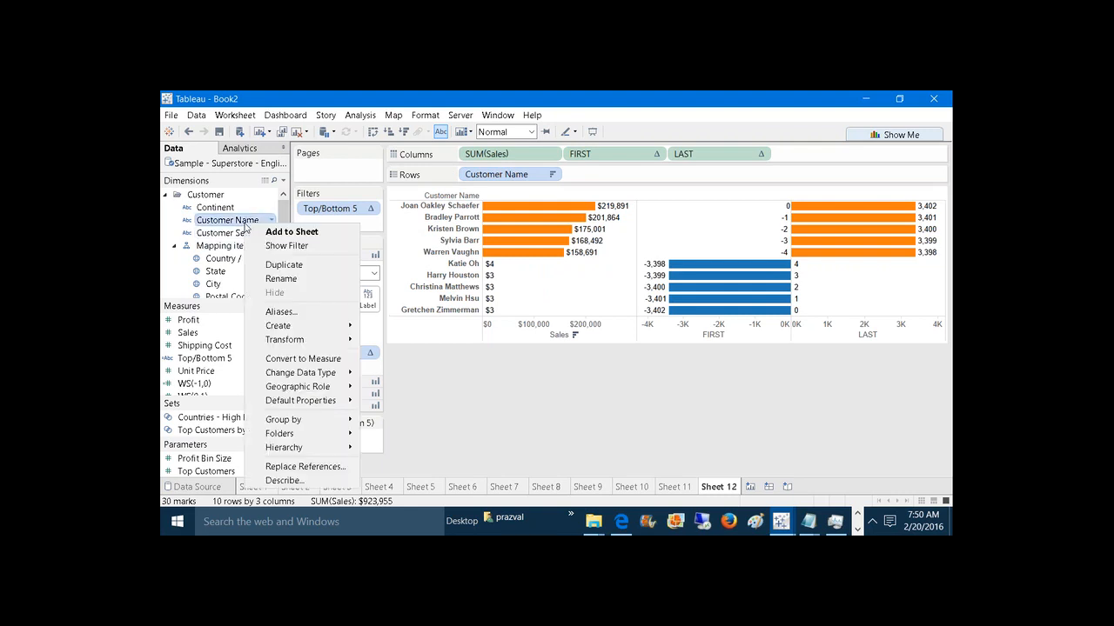
pyautogui.moveTo(341, 327)
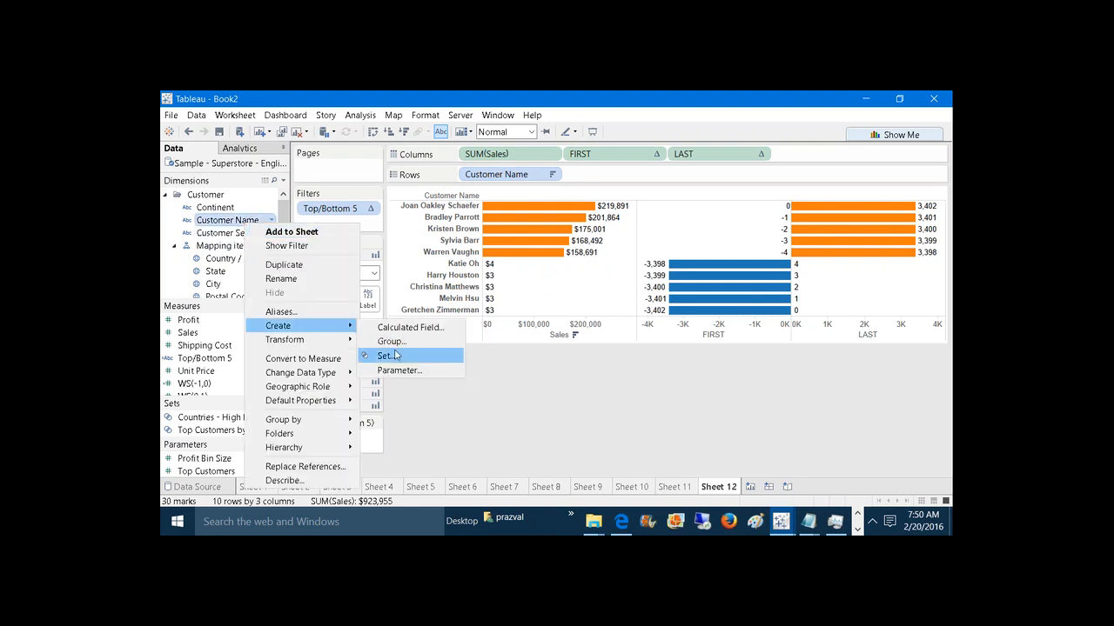
pyautogui.click(385, 356)
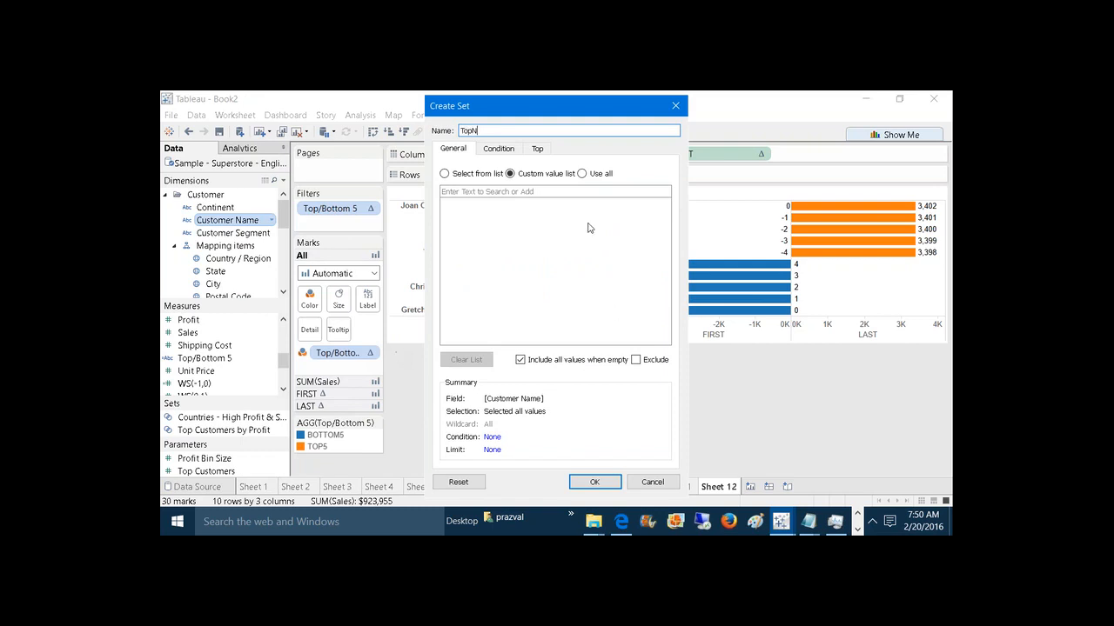
pyautogui.click(539, 150)
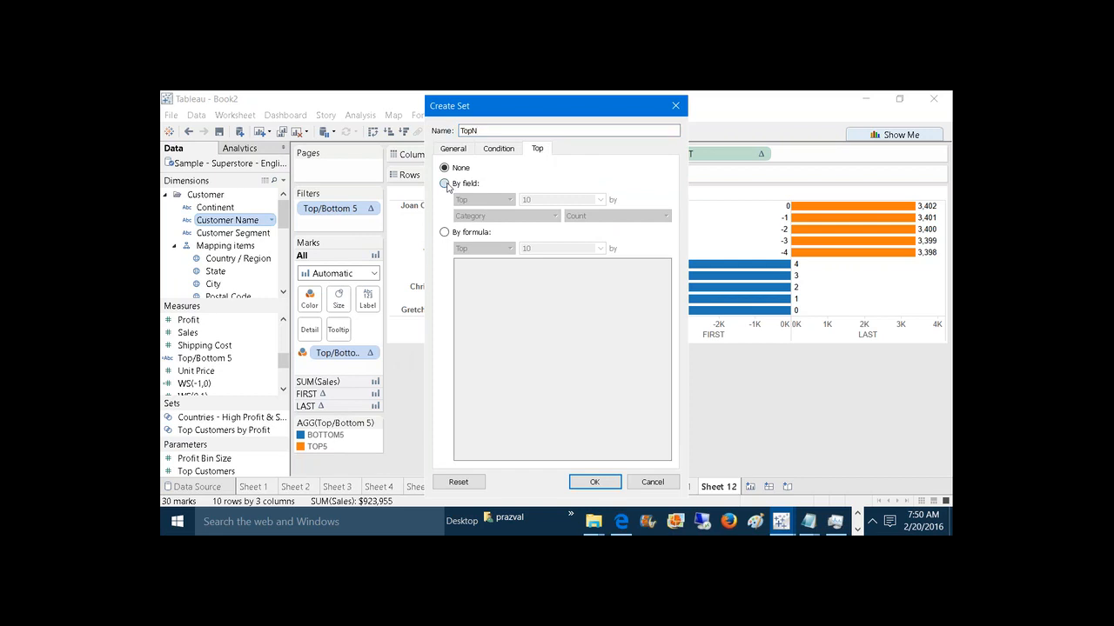
pyautogui.click(445, 184)
# Step: Create a parameter named TopN with all values allowed and use it as the set's top limit
pyautogui.click(599, 200)
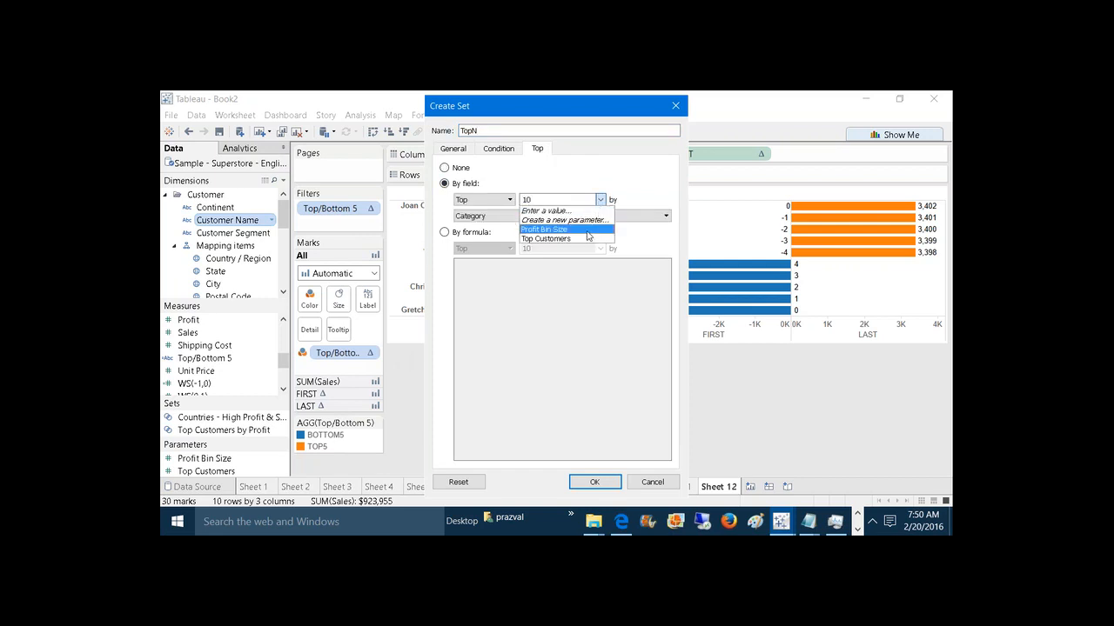
pyautogui.click(585, 220)
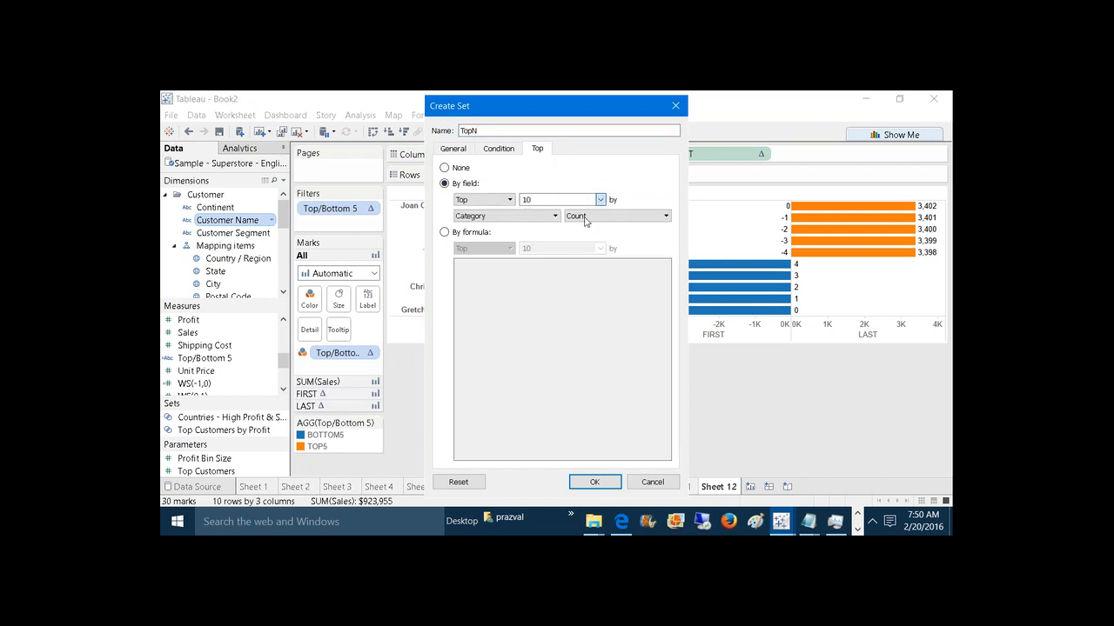
pyautogui.write('To')
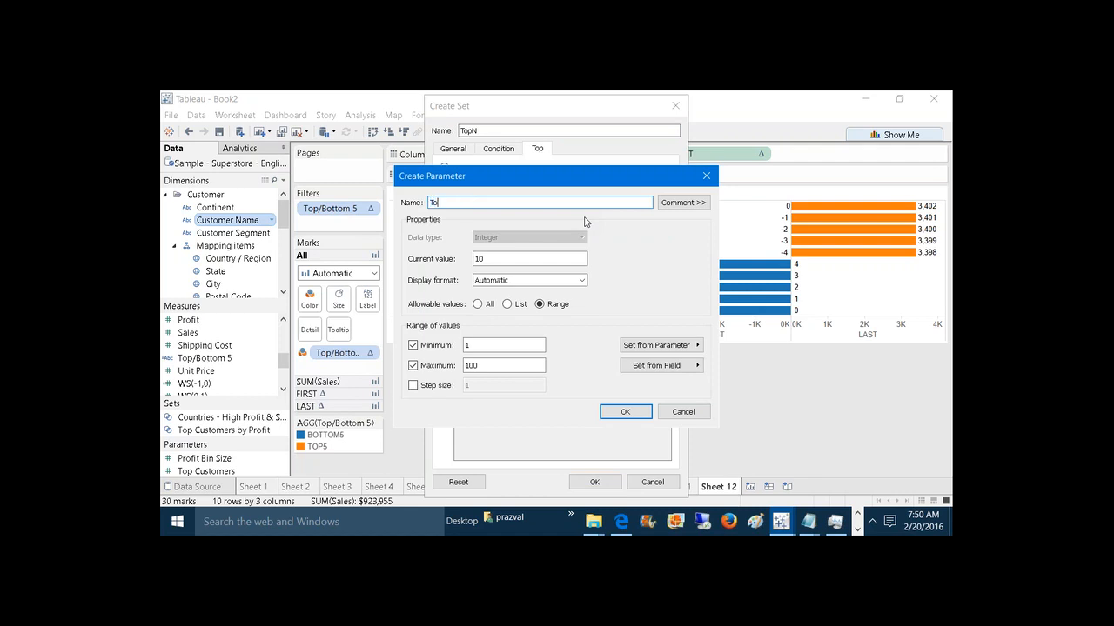
pyautogui.write('pN')
pyautogui.click(478, 304)
pyautogui.click(623, 329)
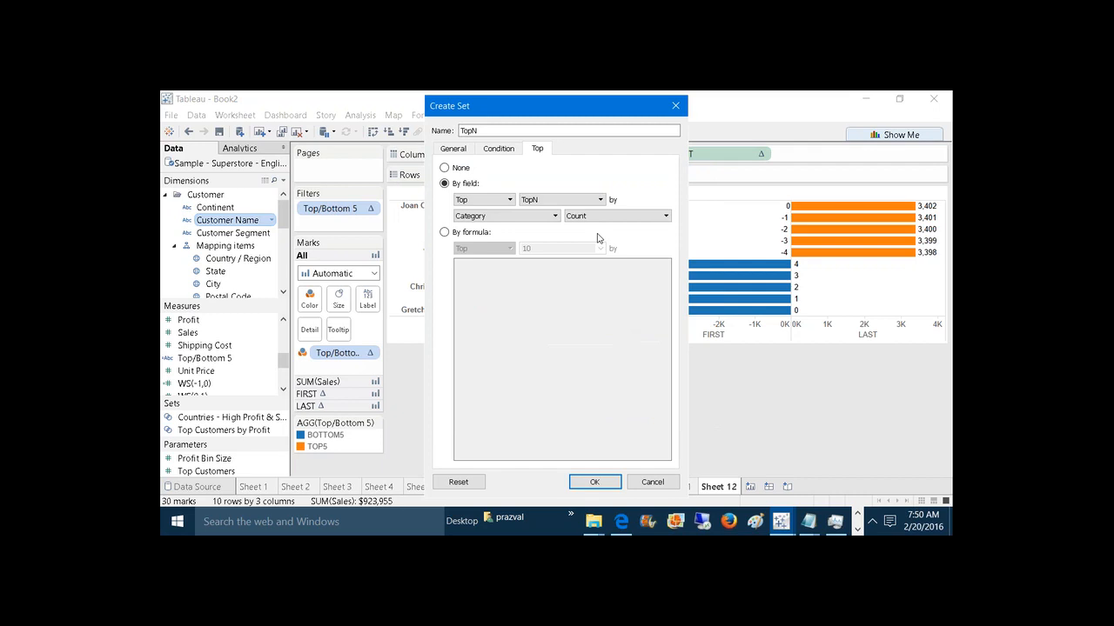
# Step: Choose Sales as the field that ranks the set's top members and save the set
pyautogui.click(555, 217)
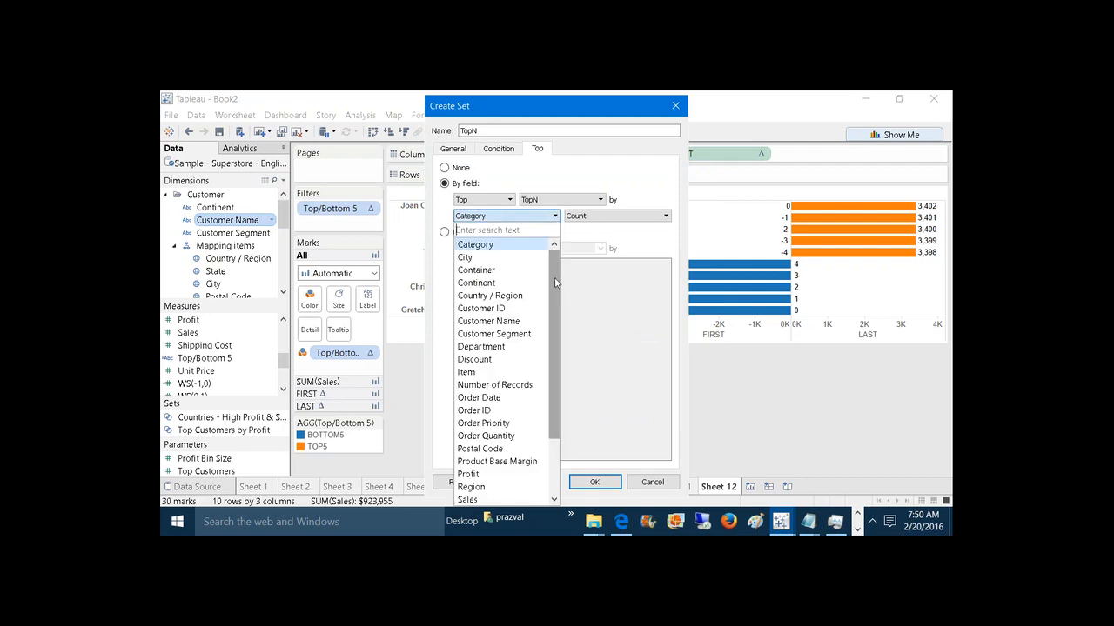
pyautogui.scroll(-3, 557, 287)
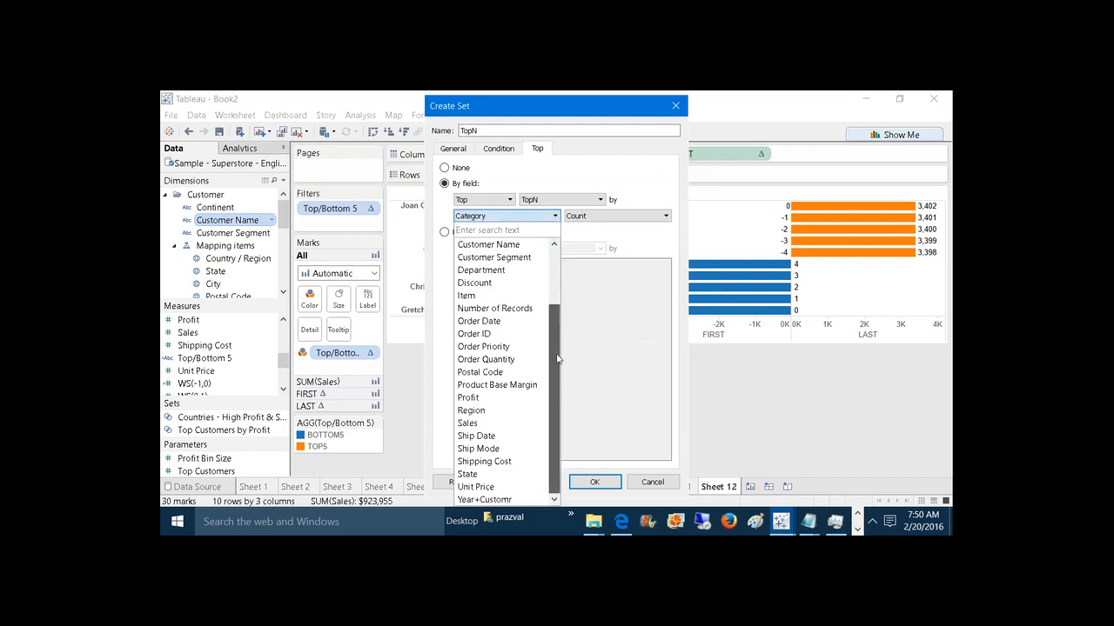
pyautogui.click(503, 424)
pyautogui.click(595, 481)
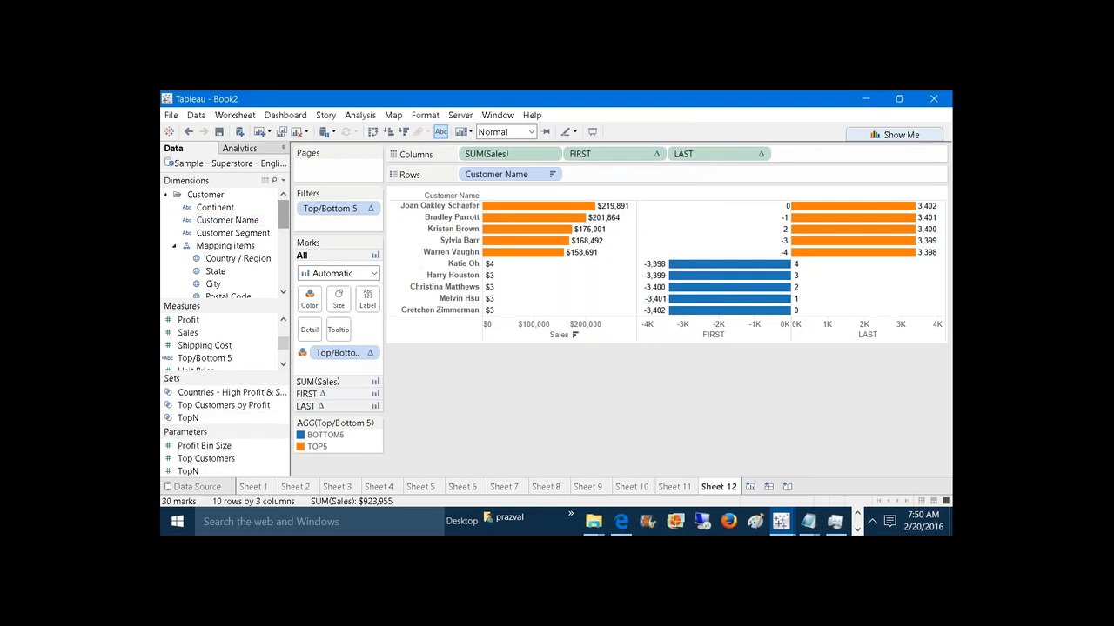
# Step: Start a new set named BottomN on Customer Name and limit it to the bottom members by field
pyautogui.rightClick(257, 223)
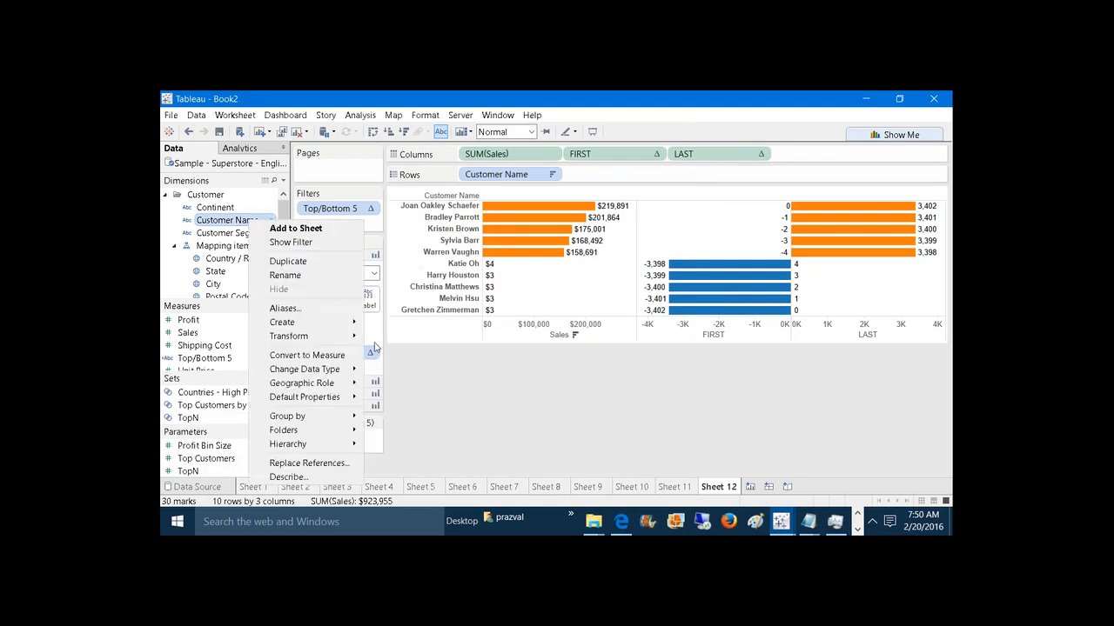
pyautogui.moveTo(355, 327)
pyautogui.click(393, 352)
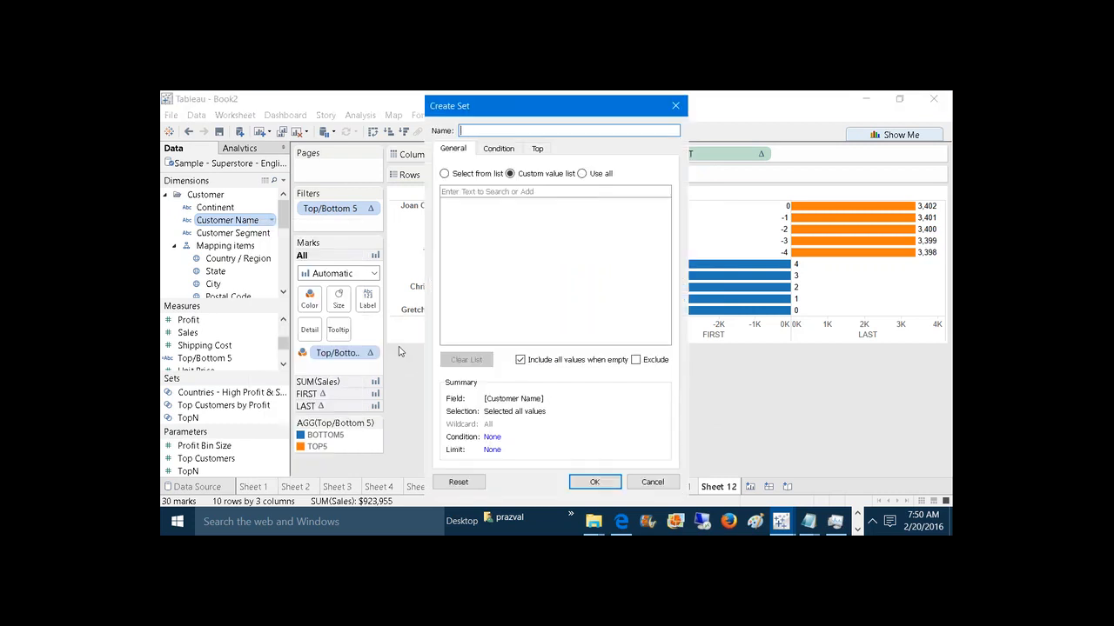
pyautogui.write('BottomN')
pyautogui.click(537, 149)
pyautogui.click(445, 184)
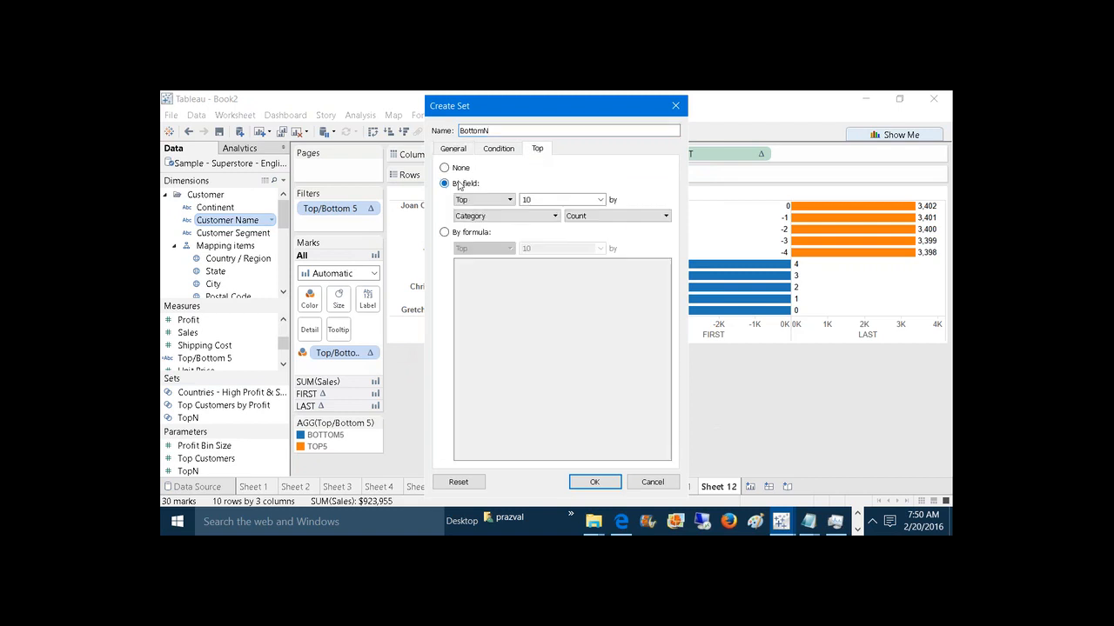
pyautogui.click(509, 200)
pyautogui.click(499, 223)
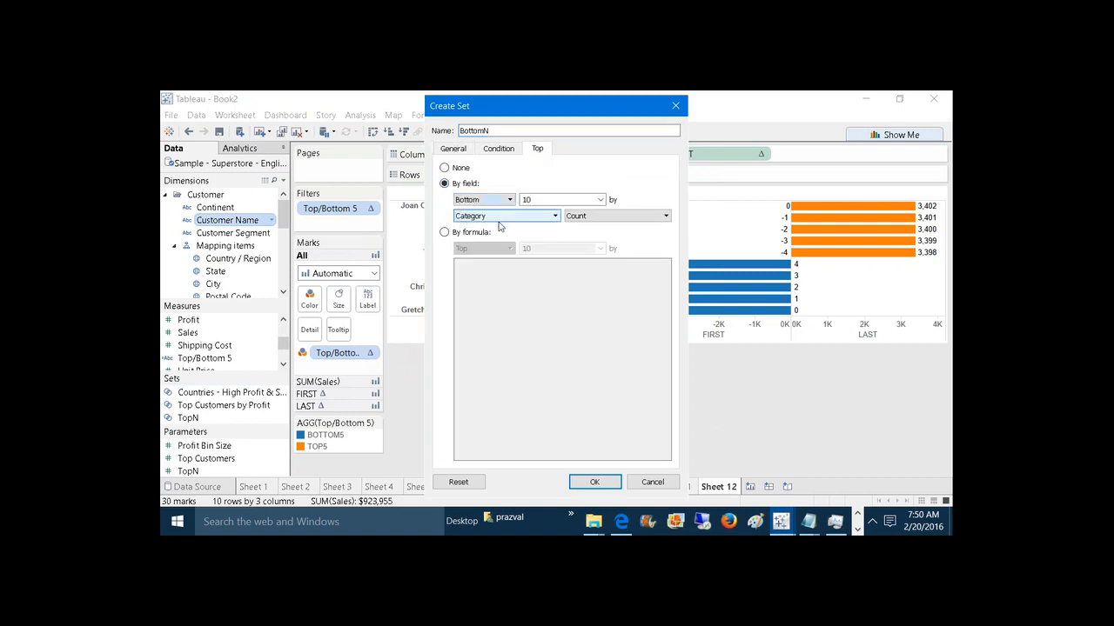
# Step: Create a parameter named BottomN with all values allowed, use it as the set's bottom limit, and save the set
pyautogui.click(598, 199)
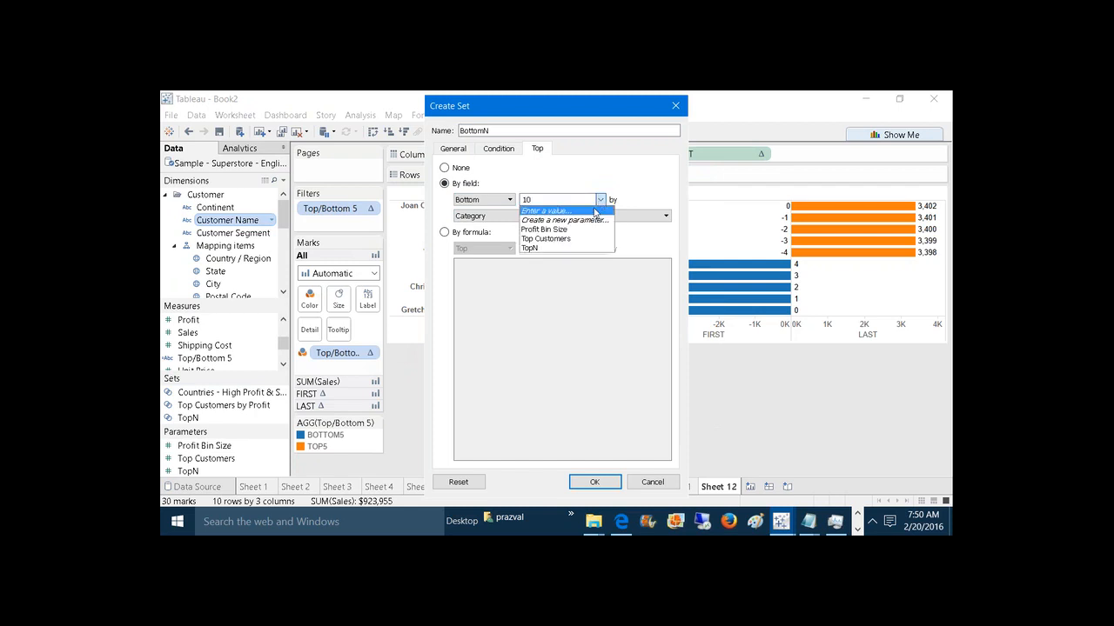
pyautogui.press('Escape')
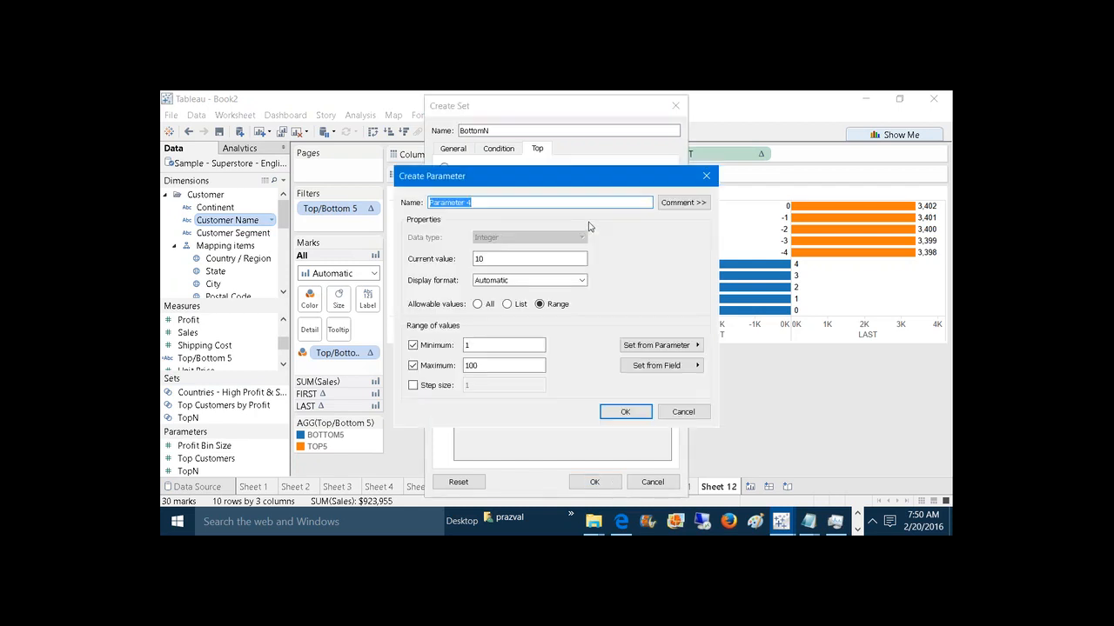
pyautogui.write('BottomN')
pyautogui.click(477, 304)
pyautogui.click(624, 330)
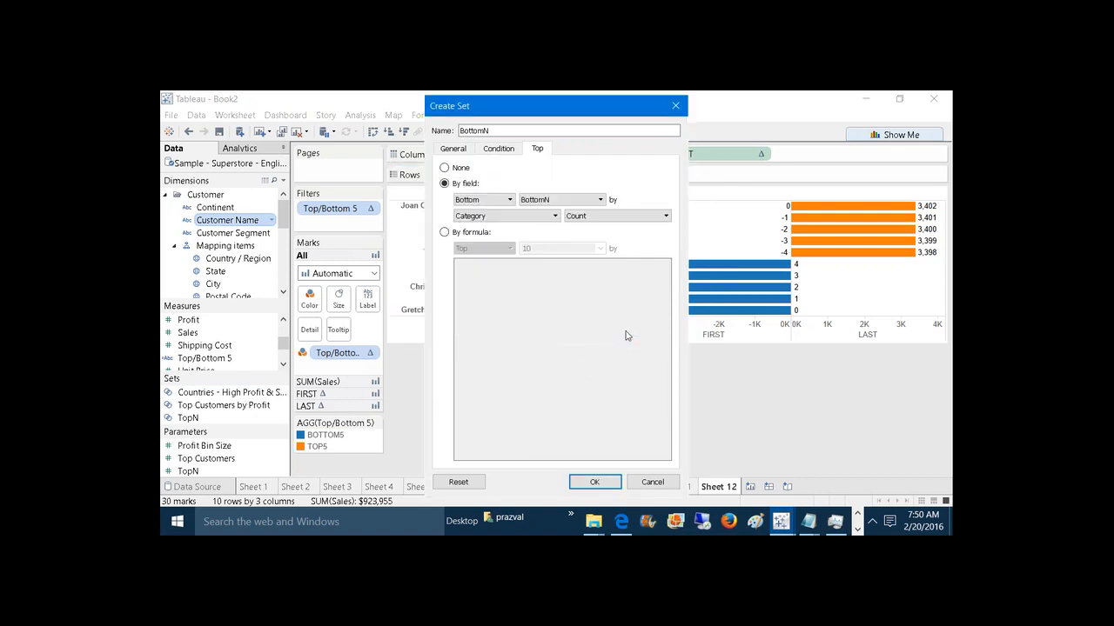
pyautogui.click(596, 481)
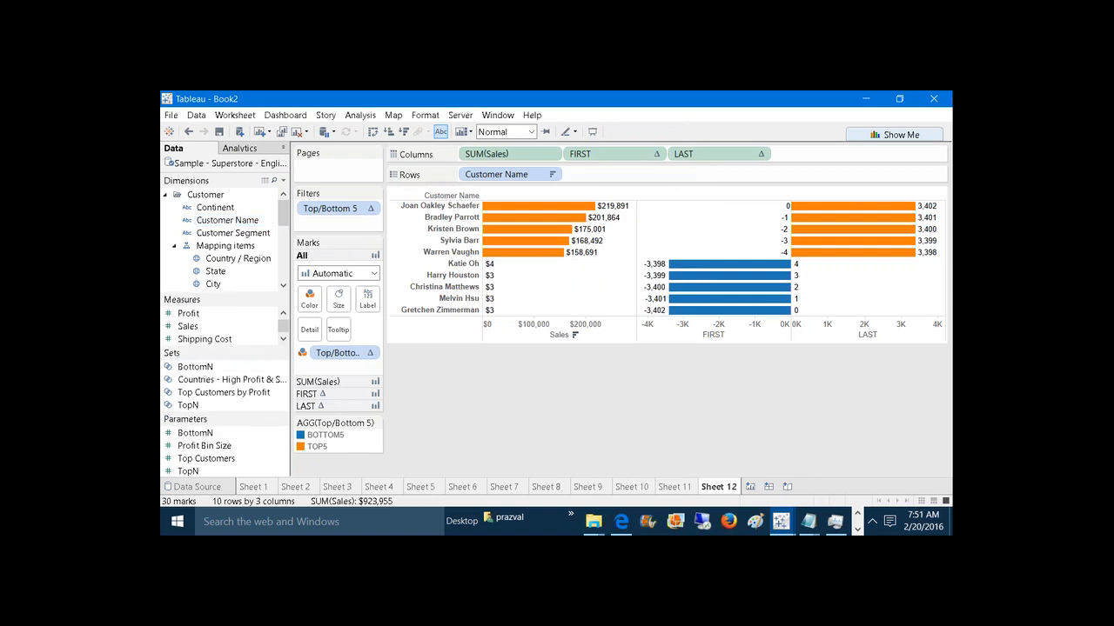
# Step: Combine the TopN and BottomN sets into a set named Top/BottomN containing all members in both sets
pyautogui.moveTo(259, 353); pyautogui.dragTo(258, 296)
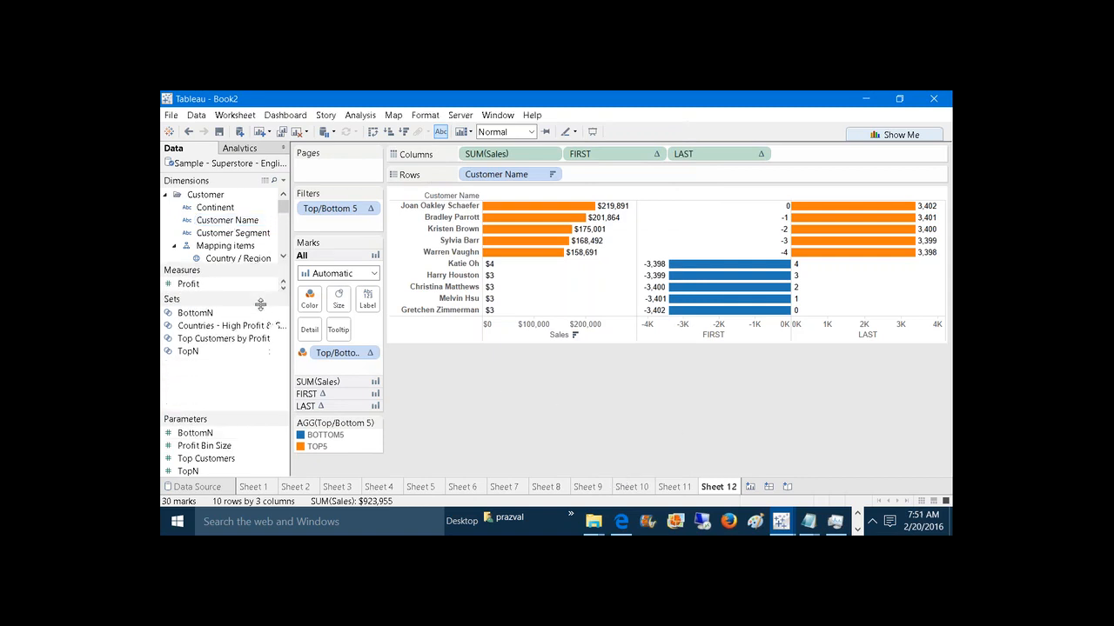
pyautogui.click(209, 351)
pyautogui.keyDown('ctrl'); pyautogui.click(213, 313); pyautogui.keyUp('ctrl')
pyautogui.rightClick(213, 314)
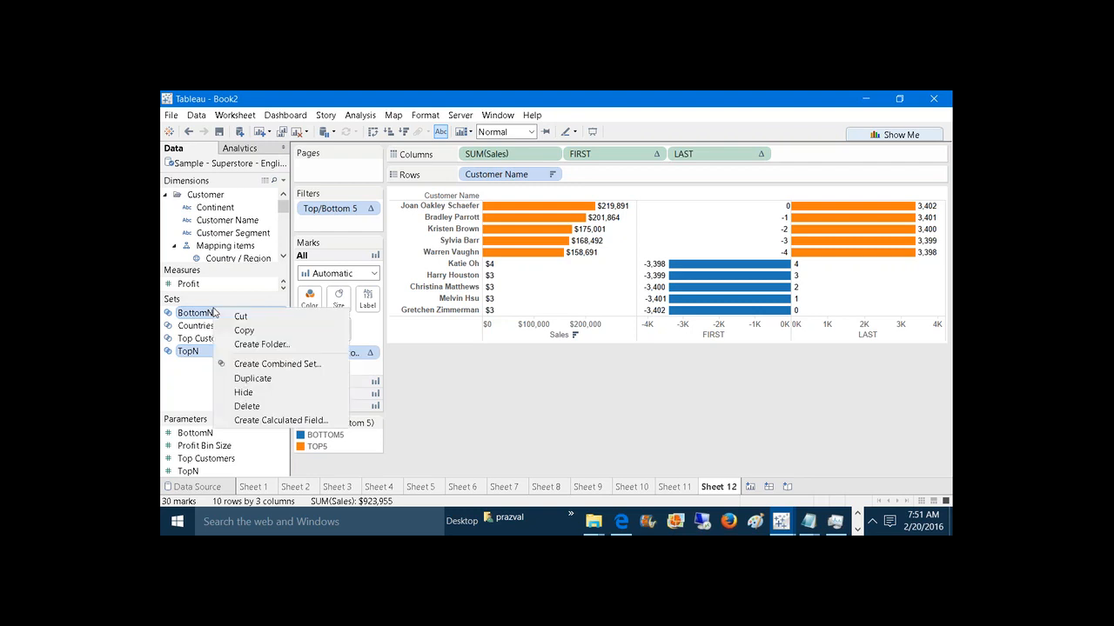
pyautogui.click(255, 364)
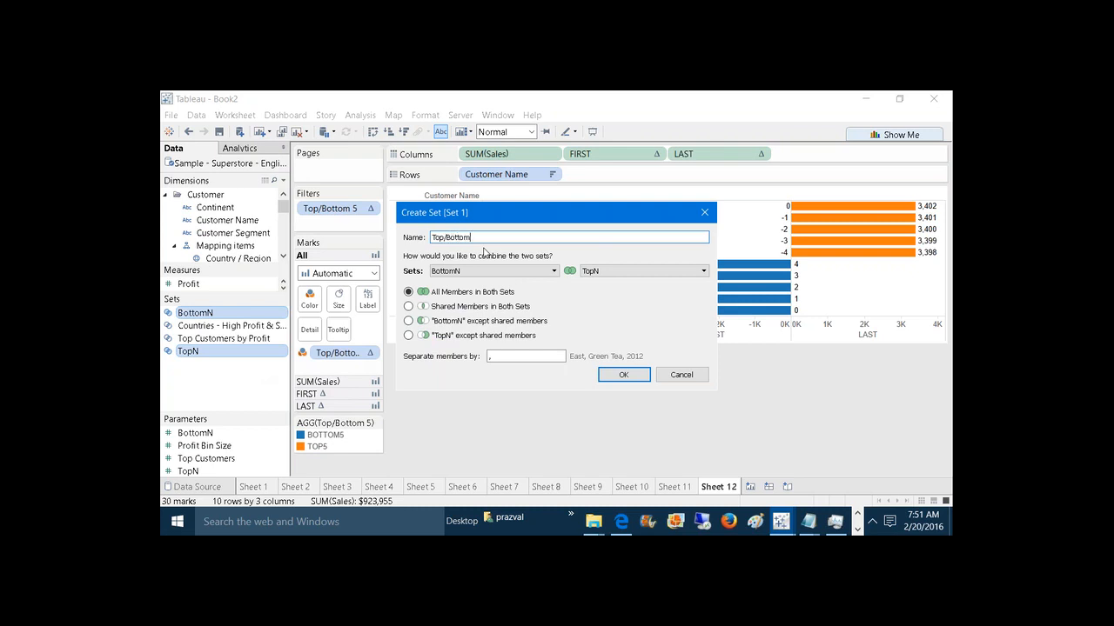
pyautogui.click(623, 374)
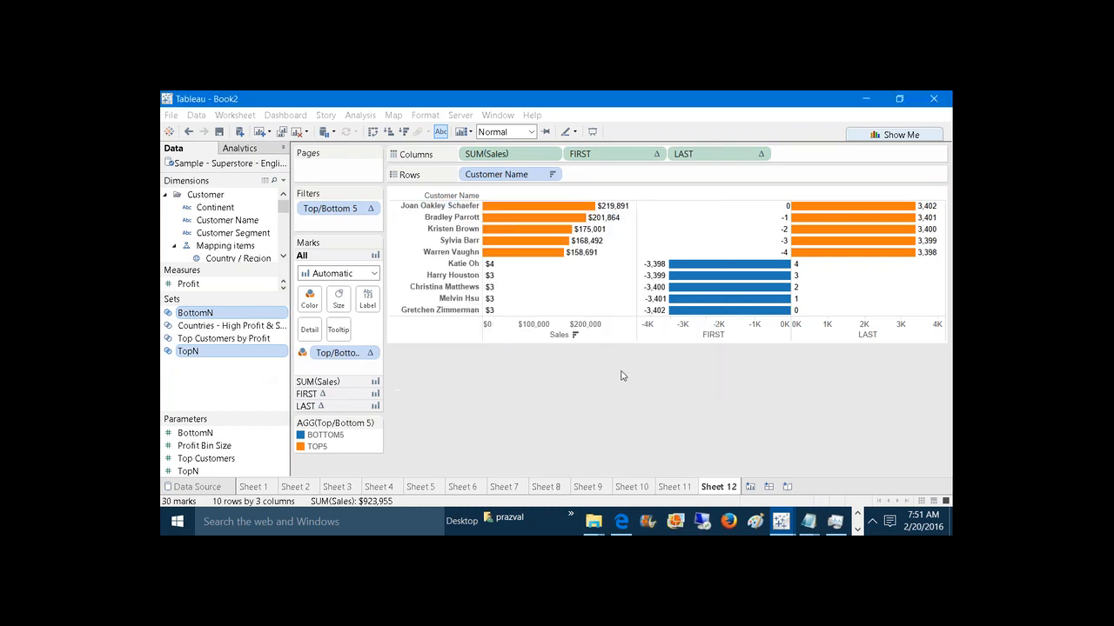
# Step: On a new worksheet, place the Top/BottomN set on Rows and list only the members in the set
pyautogui.click(750, 486)
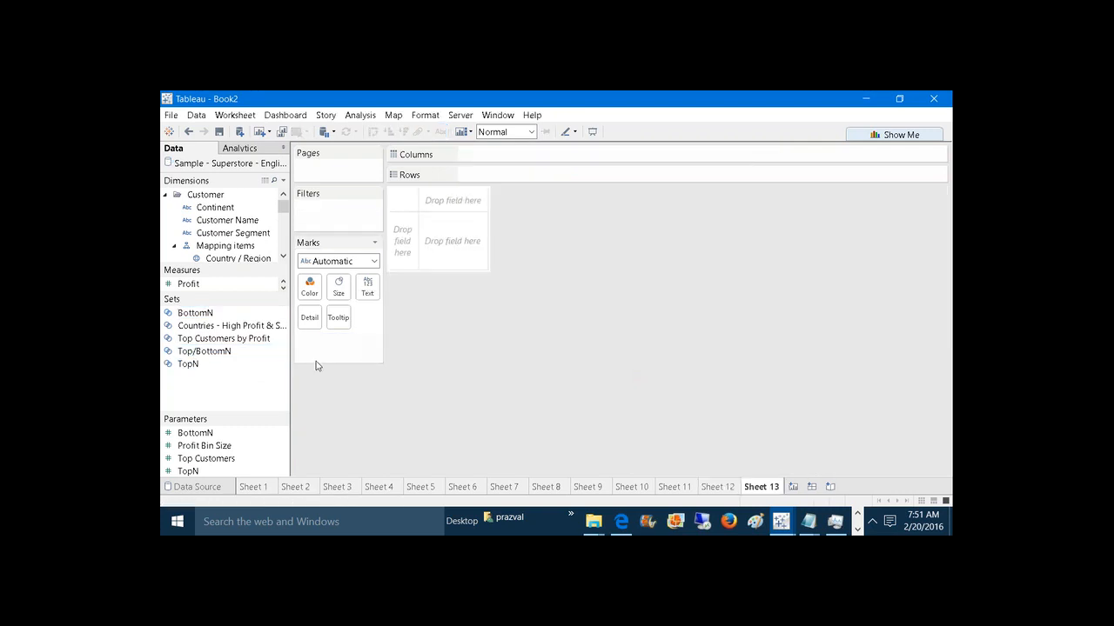
pyautogui.moveTo(205, 352); pyautogui.dragTo(574, 174)
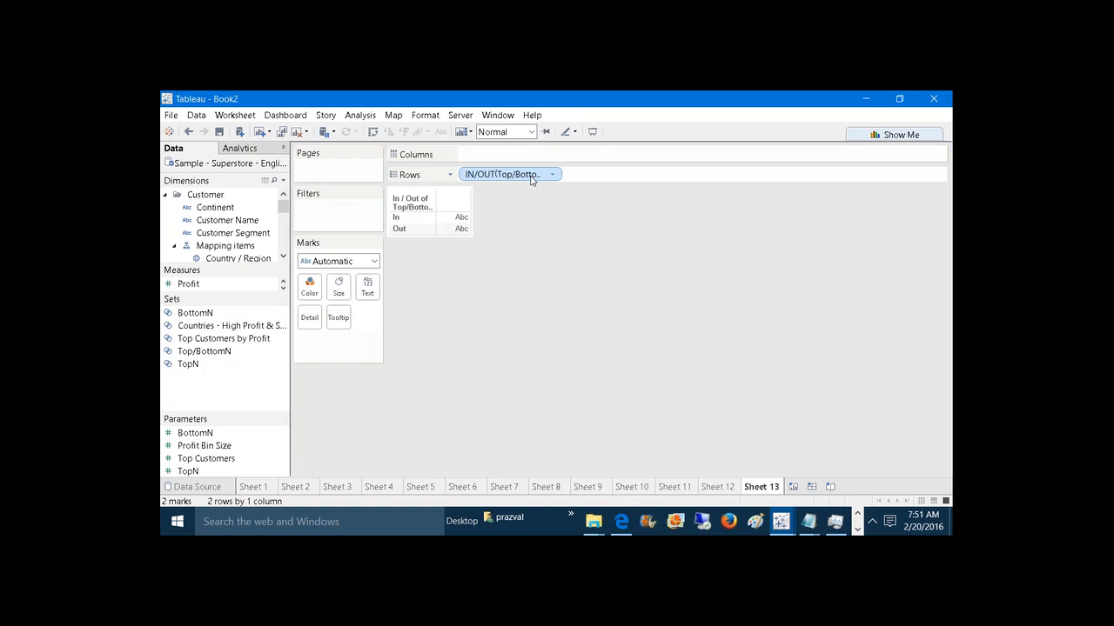
pyautogui.rightClick(531, 176)
pyautogui.click(569, 286)
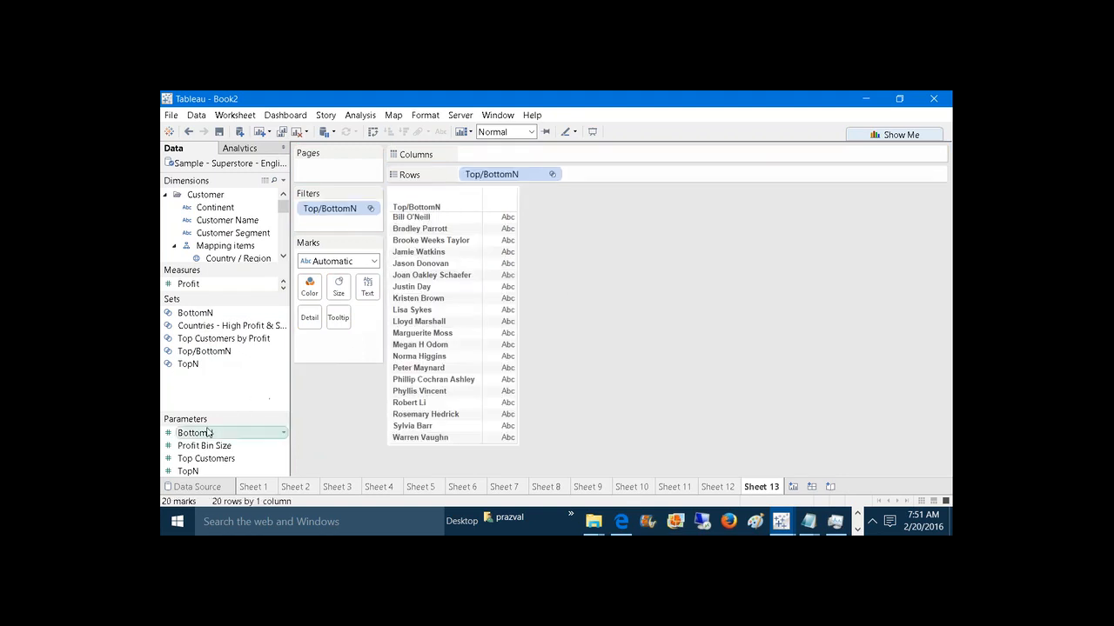
# Step: Show the parameter controls for TopN and BottomN on the worksheet
pyautogui.rightClick(201, 471)
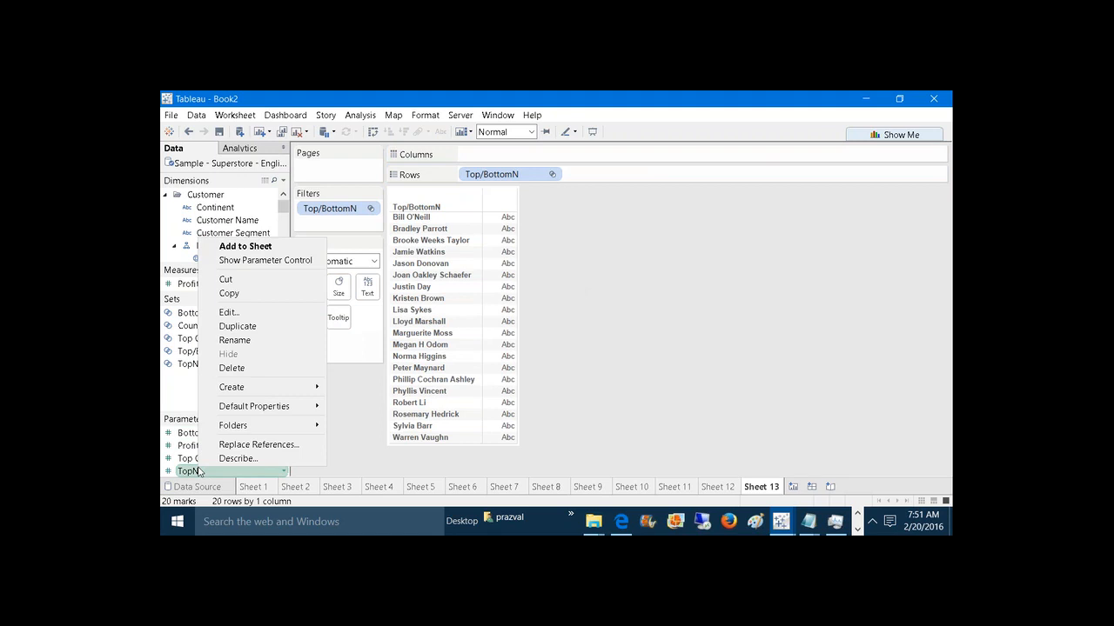
pyautogui.click(244, 261)
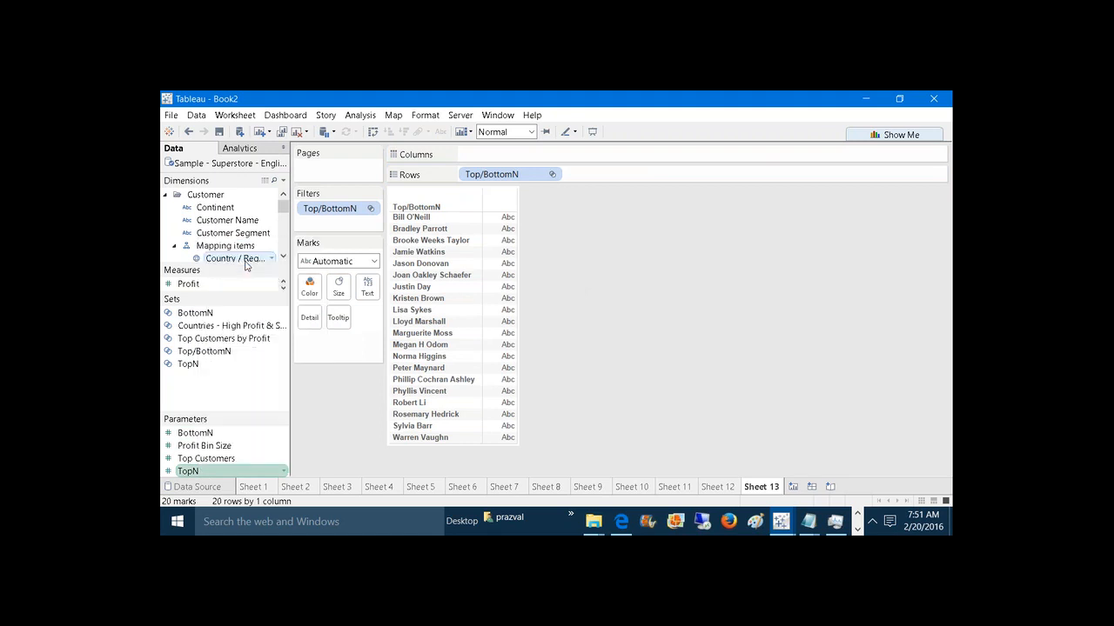
pyautogui.rightClick(211, 433)
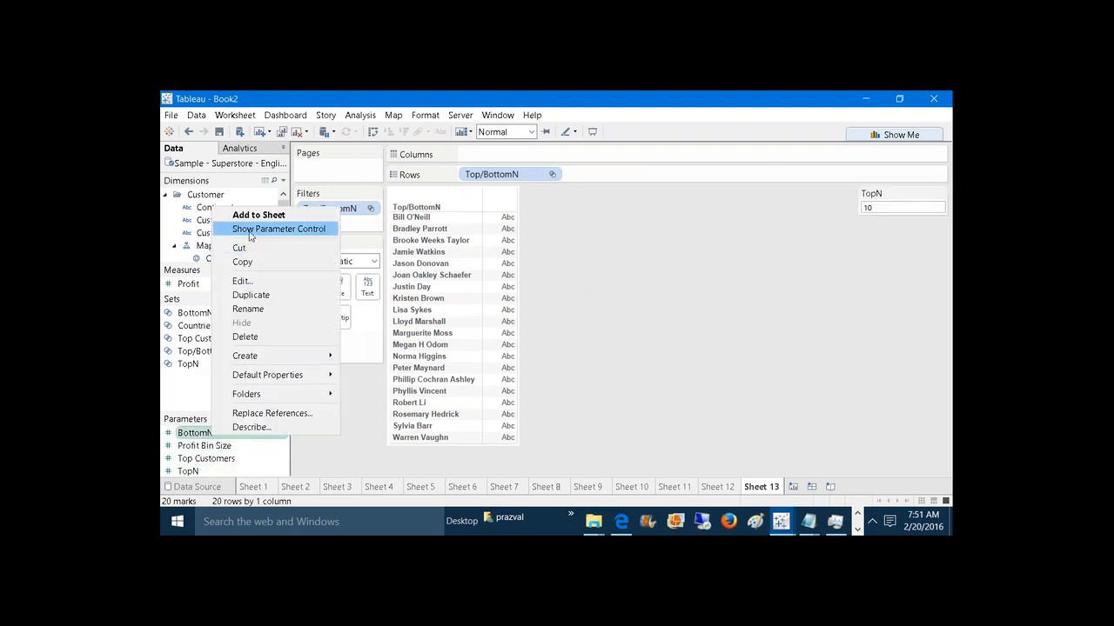
pyautogui.click(250, 229)
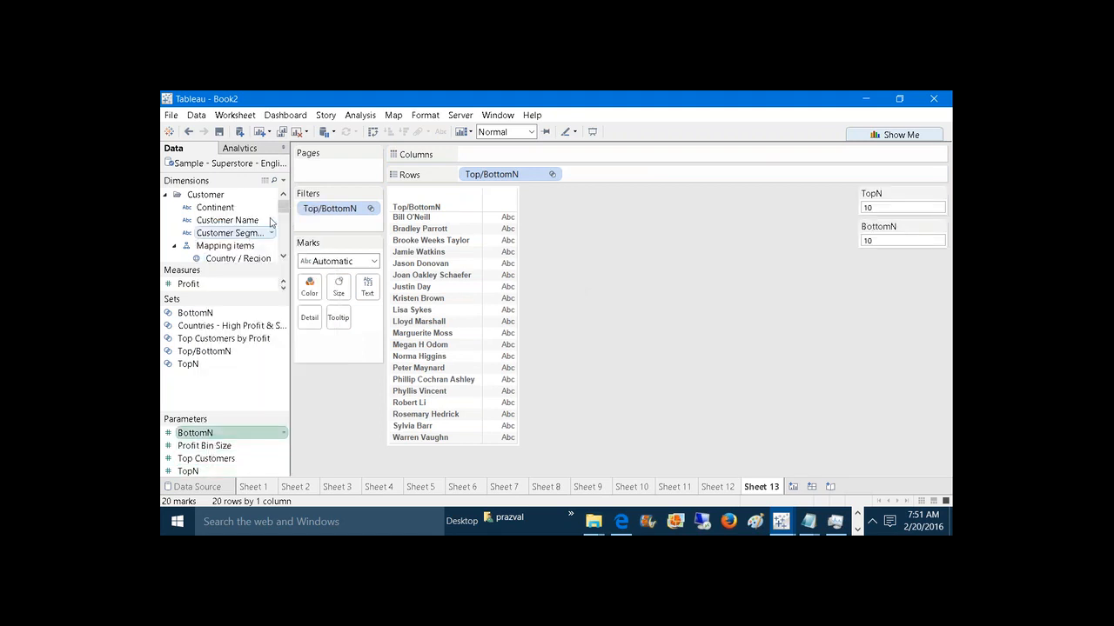
# Step: Set both the TopN and BottomN parameters to 5
pyautogui.click(887, 206)
pyautogui.write('5')
pyautogui.press('Return')
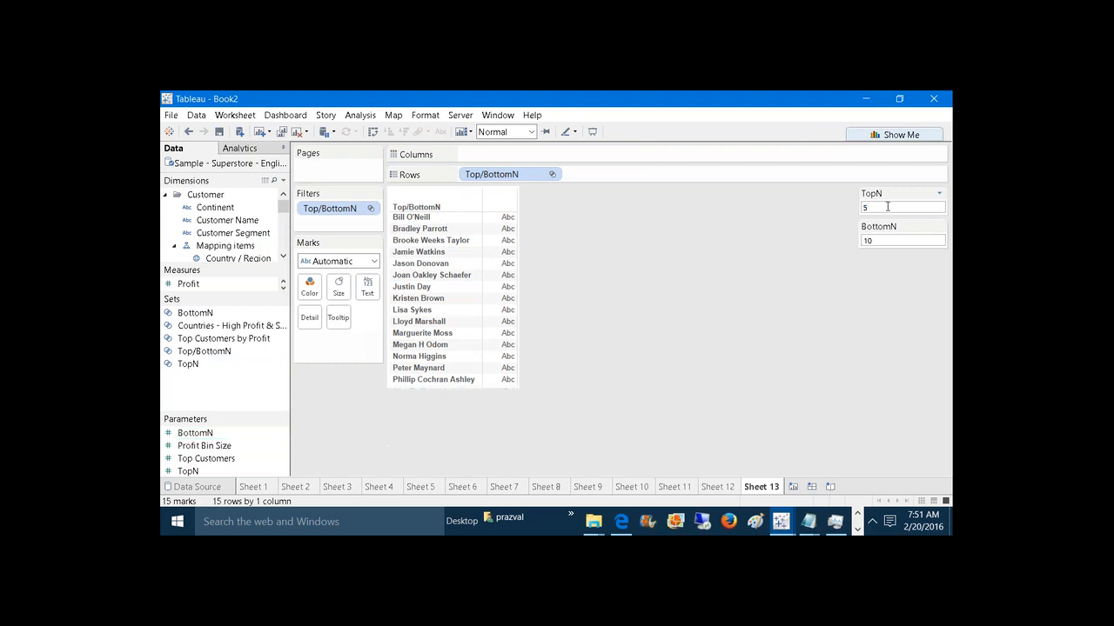
pyautogui.click(892, 239)
pyautogui.write('5')
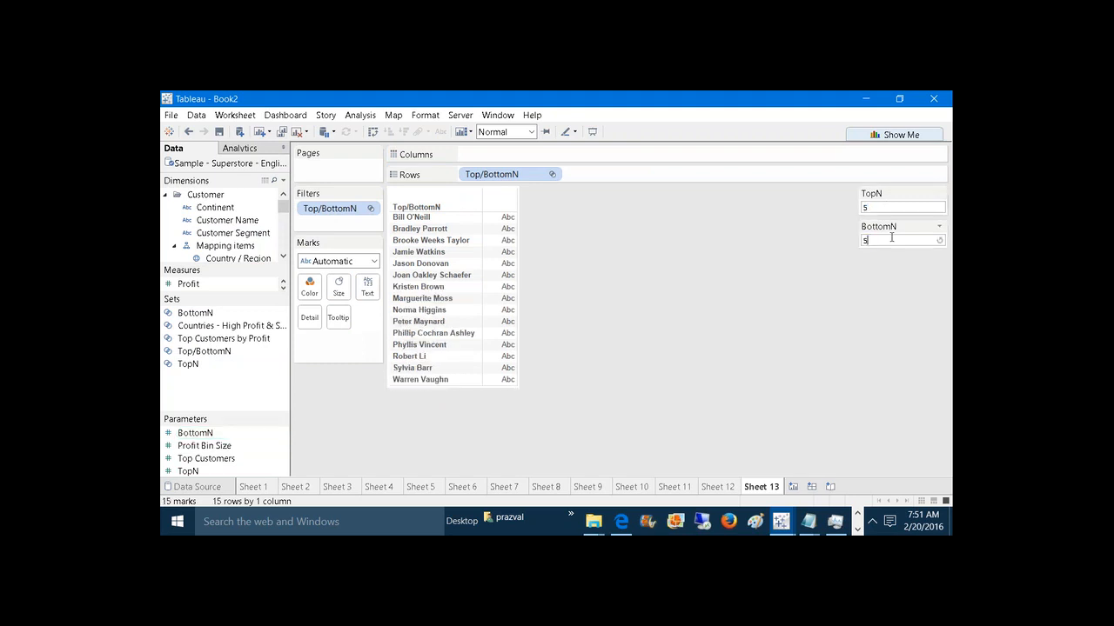
pyautogui.press('Return')
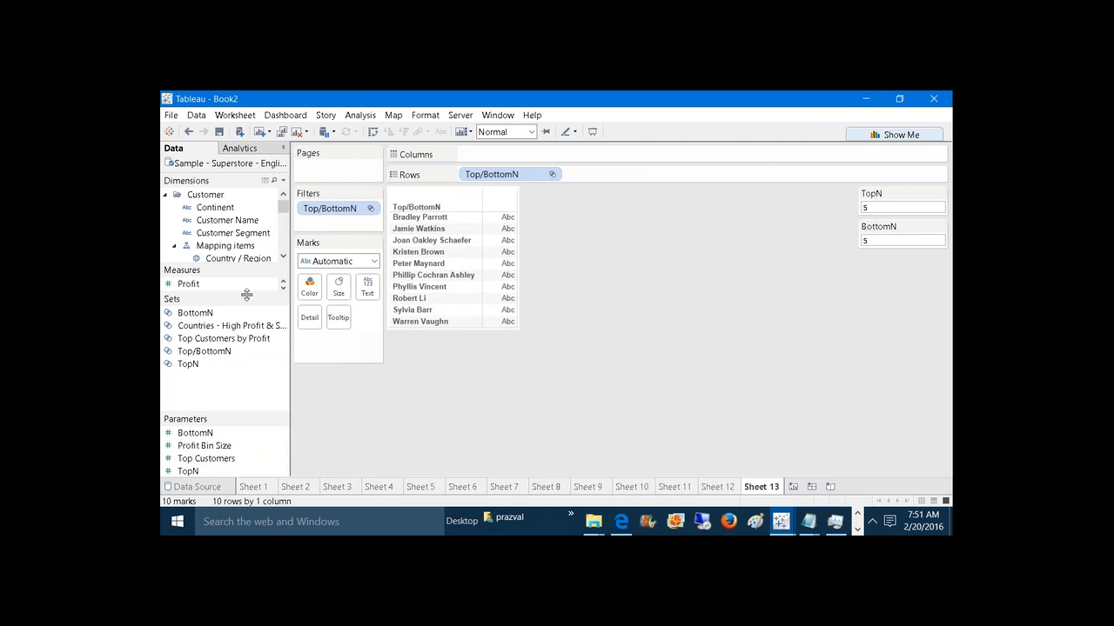
# Step: Add Sales to Columns and sort the Top/BottomN members in descending order of Sales
pyautogui.moveTo(244, 294); pyautogui.dragTo(248, 352)
pyautogui.moveTo(200, 297); pyautogui.dragTo(513, 156)
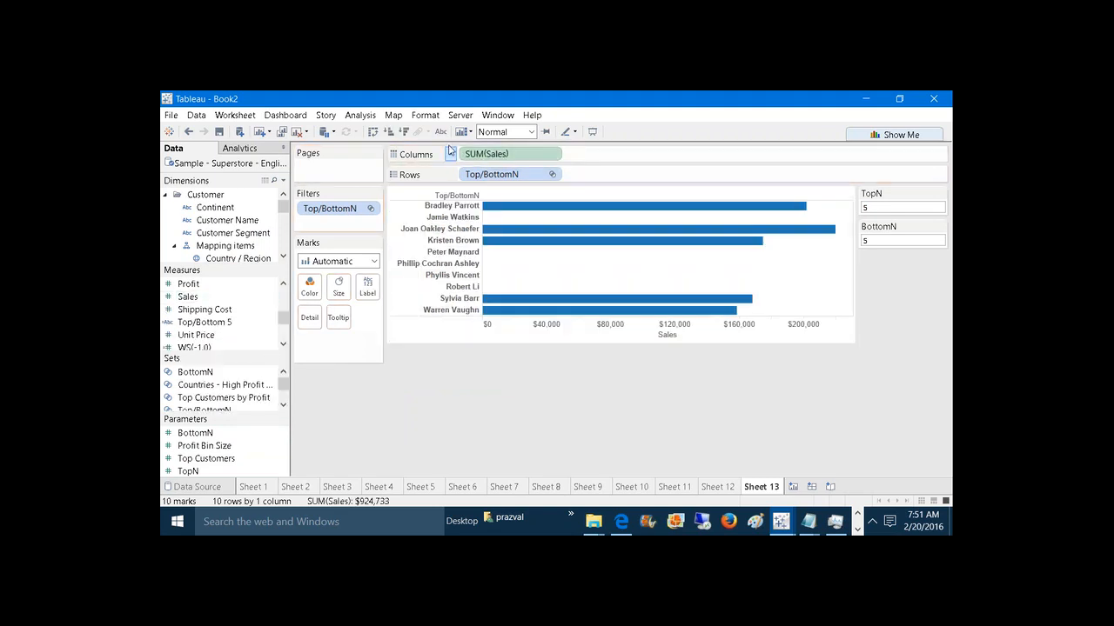
pyautogui.click(404, 131)
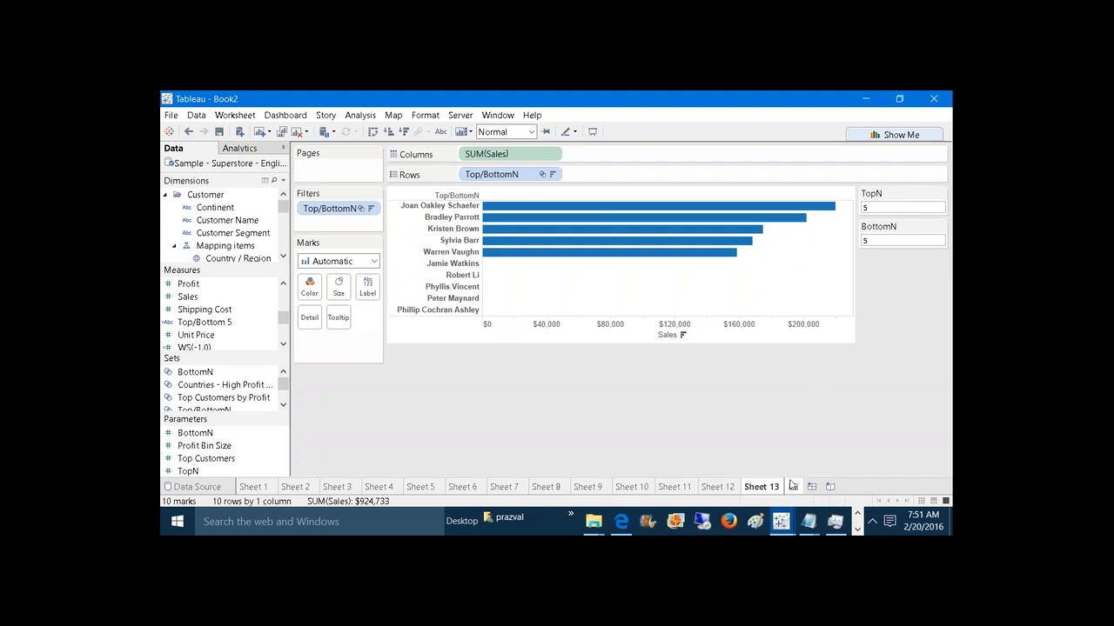
# Step: Build a new worksheet with the year of Order Date and all Customer Name members on Rows and Sales on Columns
pyautogui.click(792, 485)
pyautogui.moveTo(227, 270); pyautogui.dragTo(490, 169)
pyautogui.moveTo(222, 220); pyautogui.dragTo(654, 176)
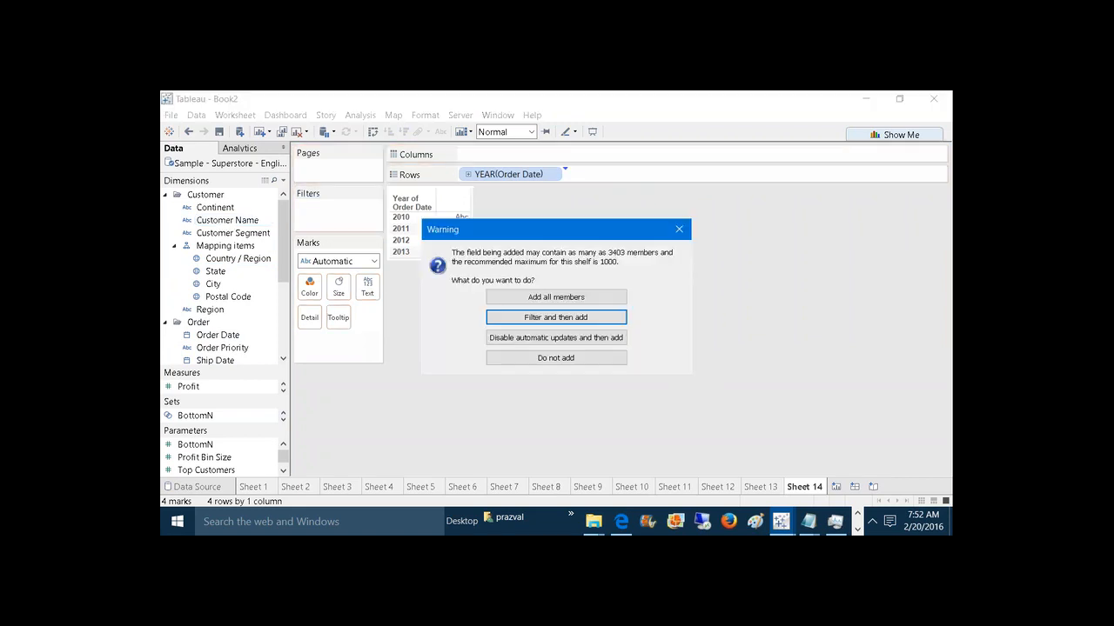
pyautogui.click(570, 297)
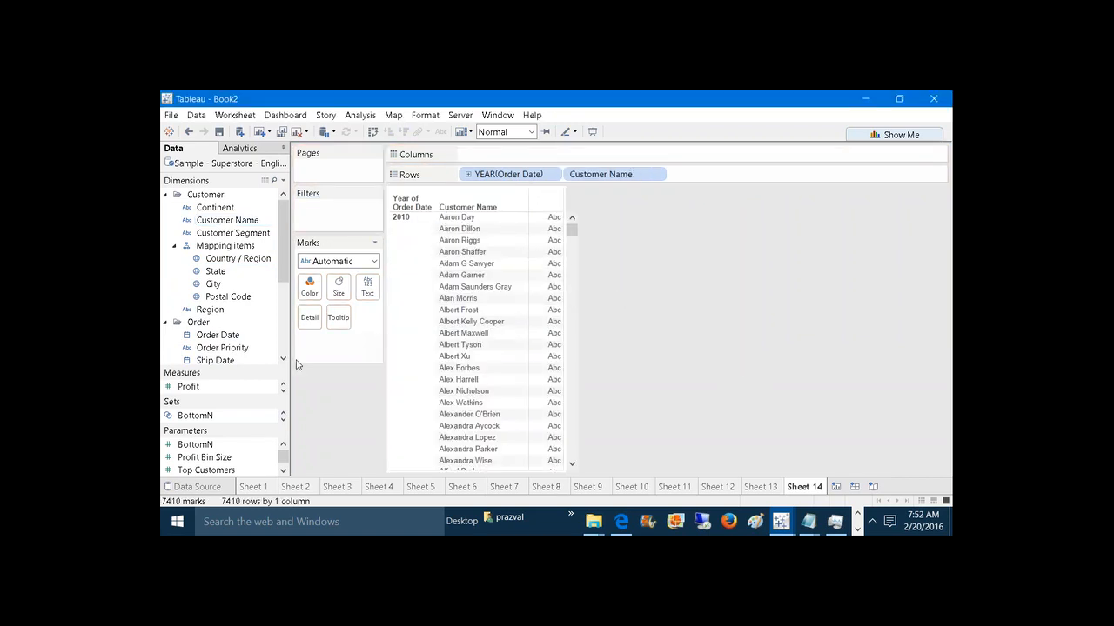
pyautogui.moveTo(259, 377); pyautogui.dragTo(514, 155)
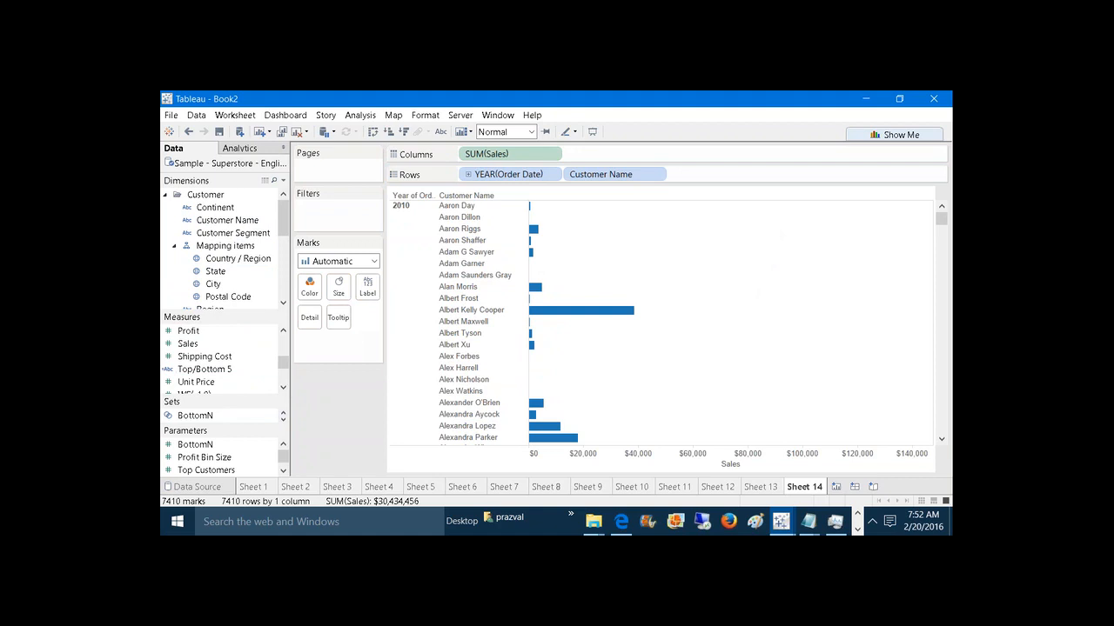
# Step: Add the Top/BottomN set to Rows after Customer Name and show only the members in the set
pyautogui.moveTo(232, 405); pyautogui.dragTo(229, 300)
pyautogui.click(223, 347)
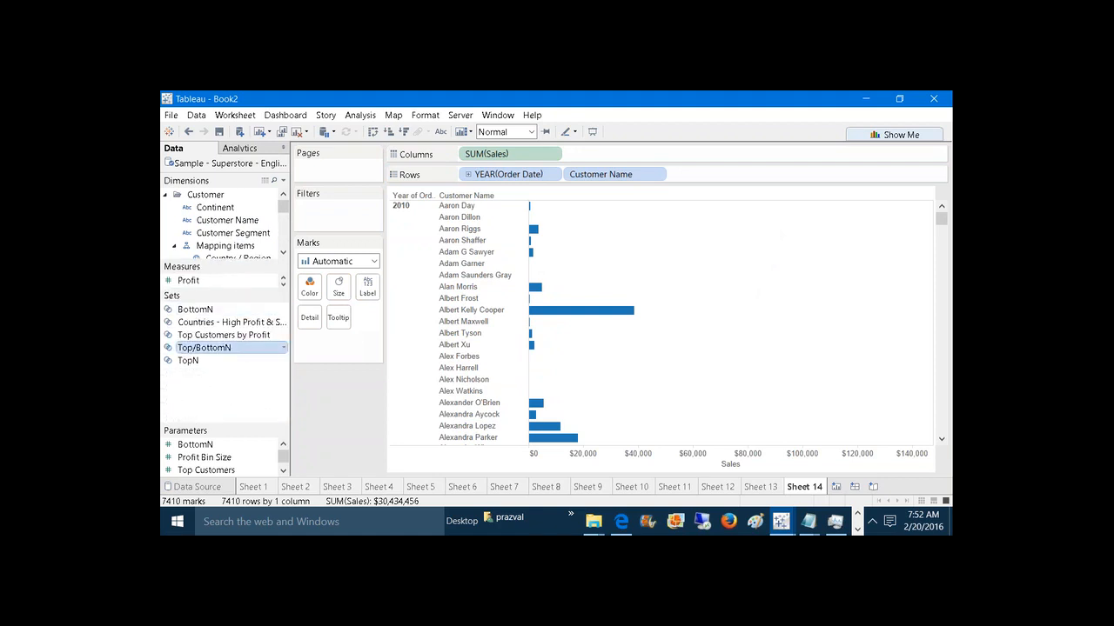
pyautogui.moveTo(222, 347); pyautogui.dragTo(736, 174)
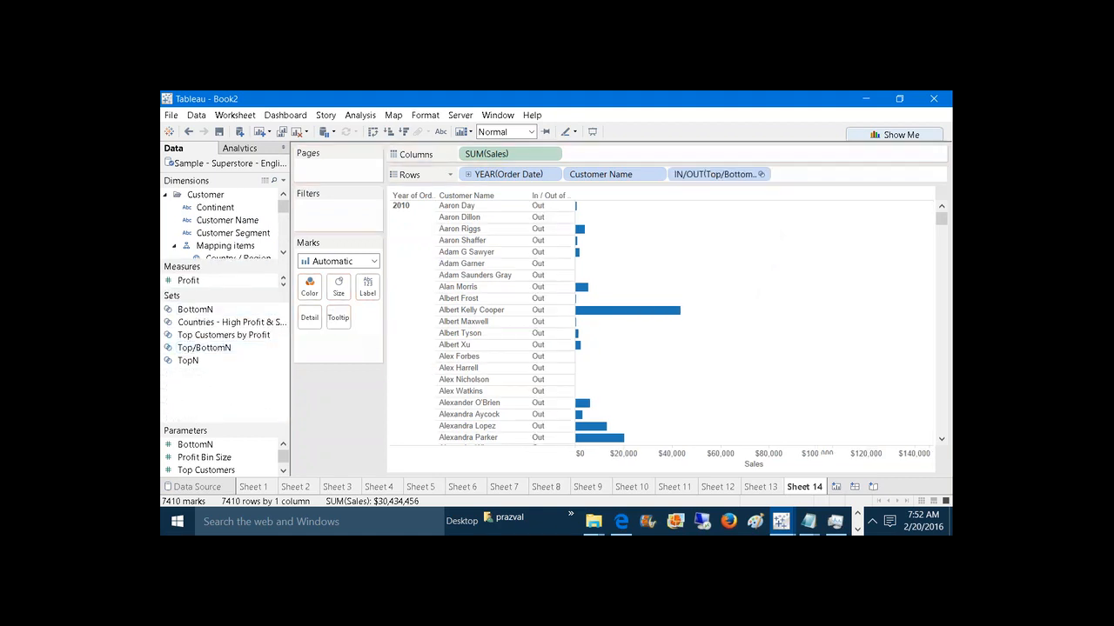
pyautogui.rightClick(720, 176)
pyautogui.click(772, 286)
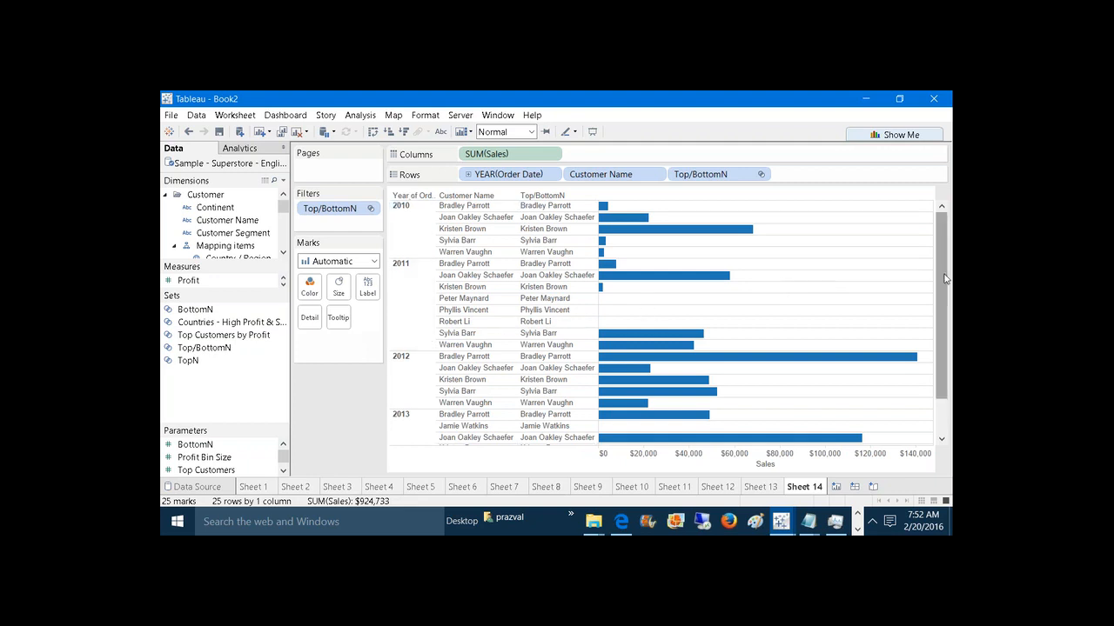
pyautogui.scroll(-2, 946, 279)
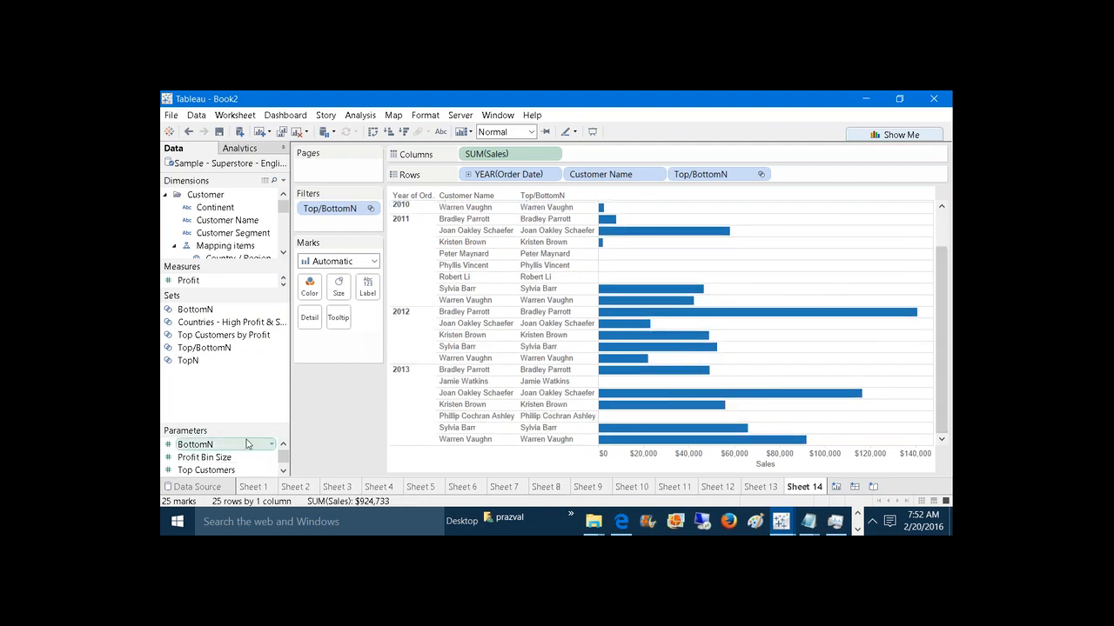
# Step: Display the TopN and BottomN parameter controls beside the yearly customer sales chart
pyautogui.moveTo(213, 425); pyautogui.dragTo(213, 335)
pyautogui.click(199, 396)
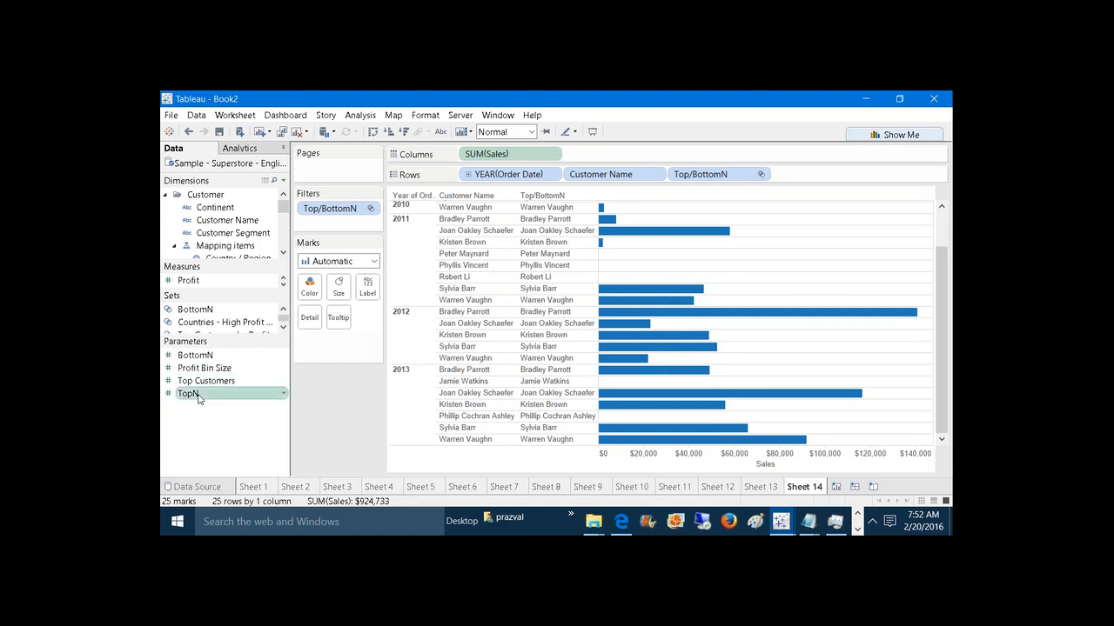
pyautogui.rightClick(198, 396)
pyautogui.click(249, 195)
pyautogui.click(195, 356)
pyautogui.rightClick(194, 355)
pyautogui.click(252, 149)
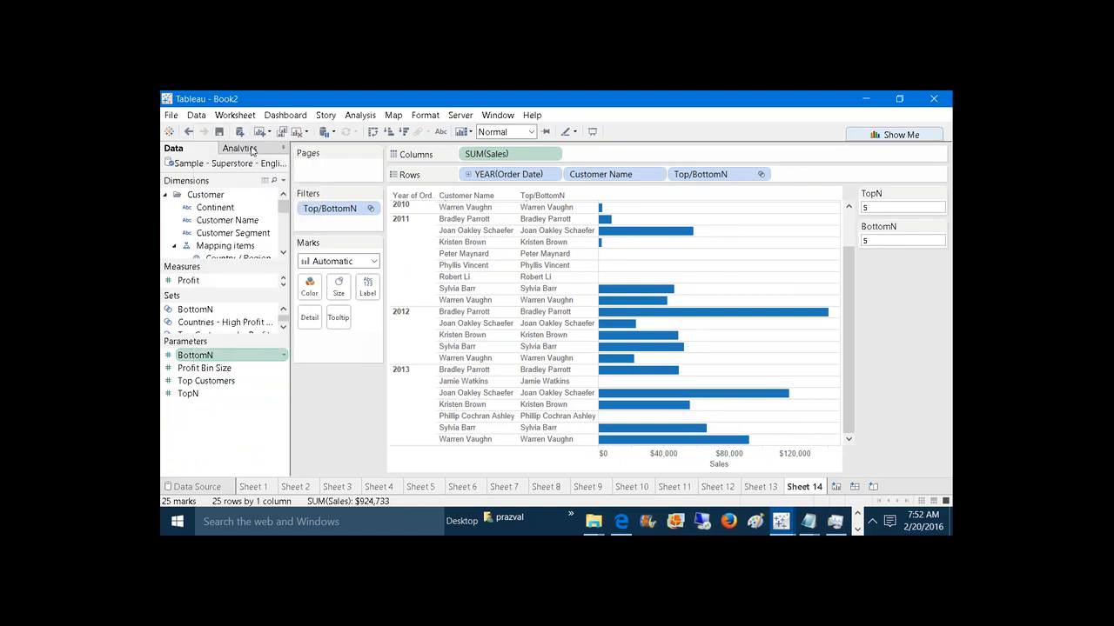
# Step: Set the TopN and BottomN parameters to 1 each
pyautogui.click(865, 207)
pyautogui.write('1')
pyautogui.press('Return')
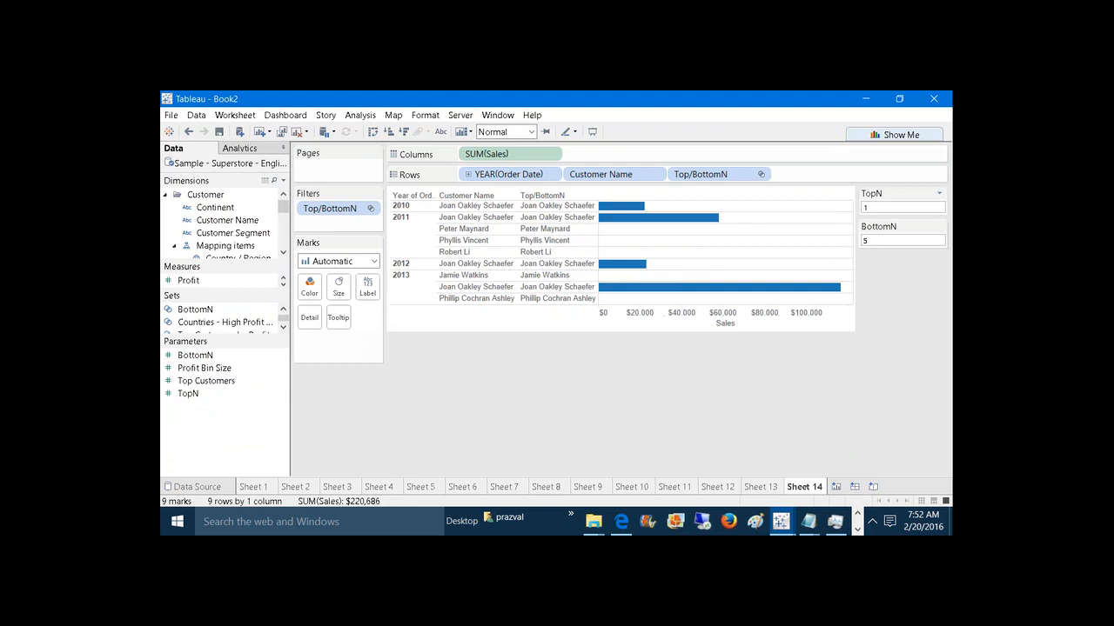
pyautogui.click(888, 239)
pyautogui.write('1')
pyautogui.press('Return')
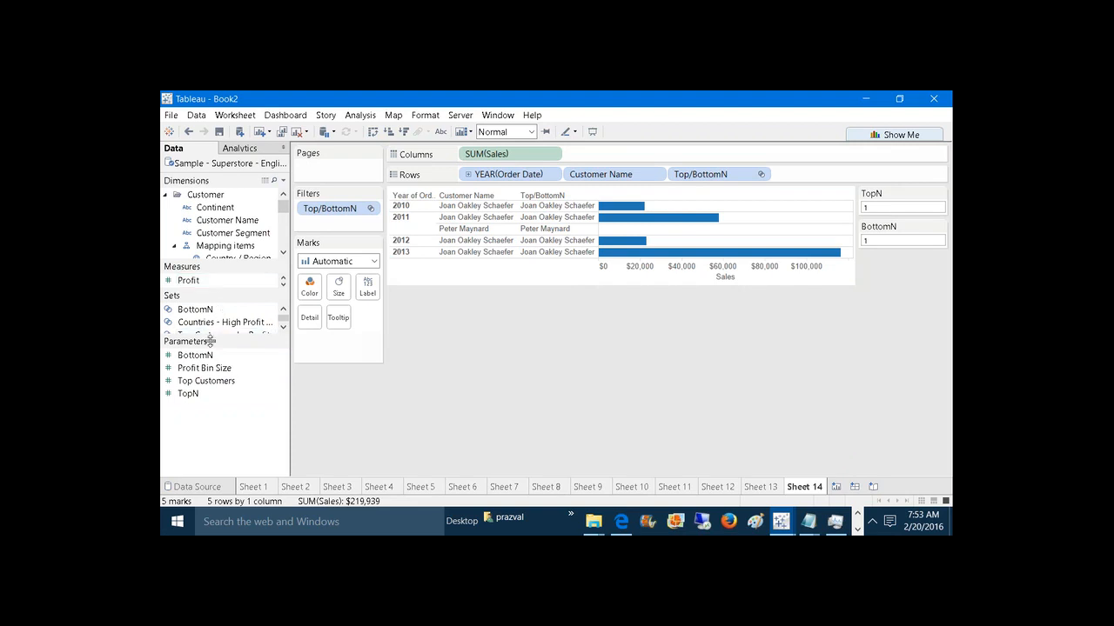
# Step: Color the yearly sales bars by Top/BottomN set membership and remove the Top/BottomN set from Rows
pyautogui.moveTo(210, 341); pyautogui.dragTo(311, 287)
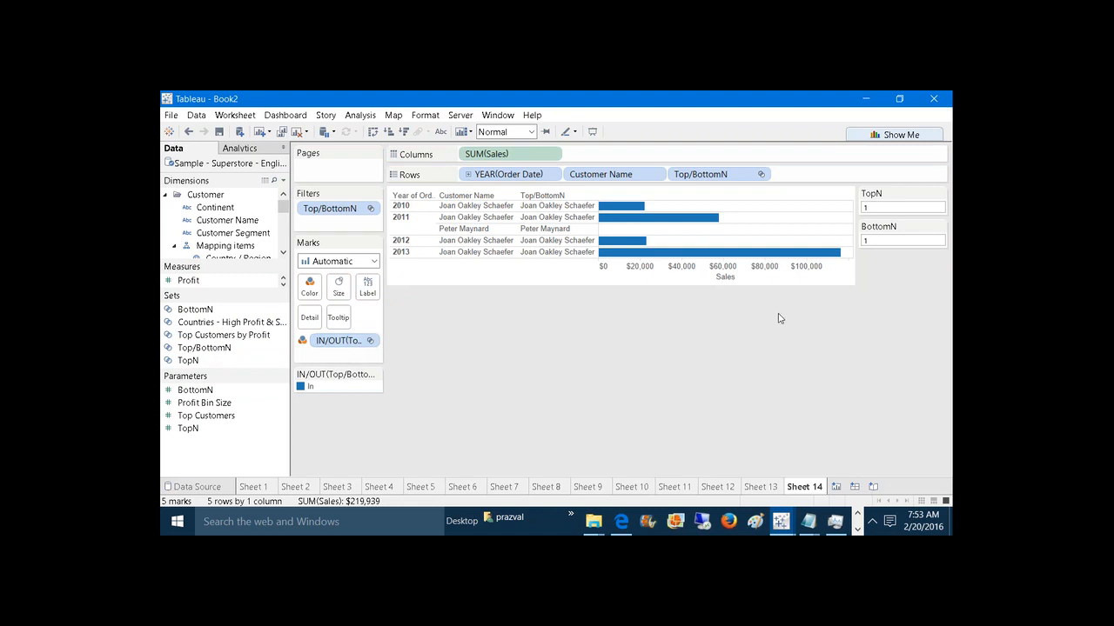
pyautogui.click(907, 244)
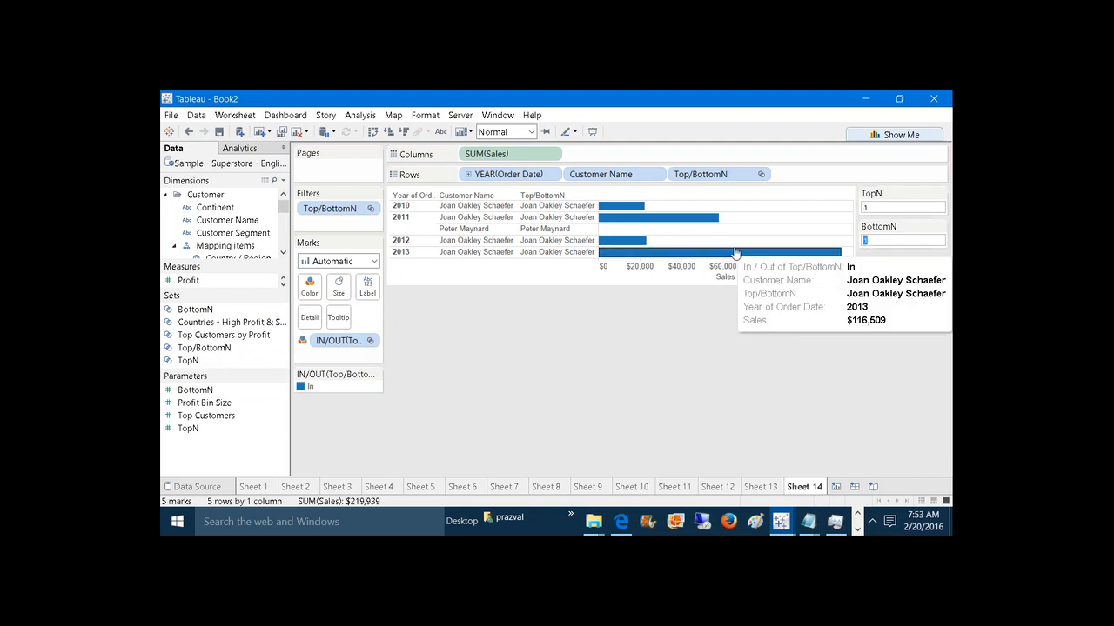
pyautogui.click(422, 211)
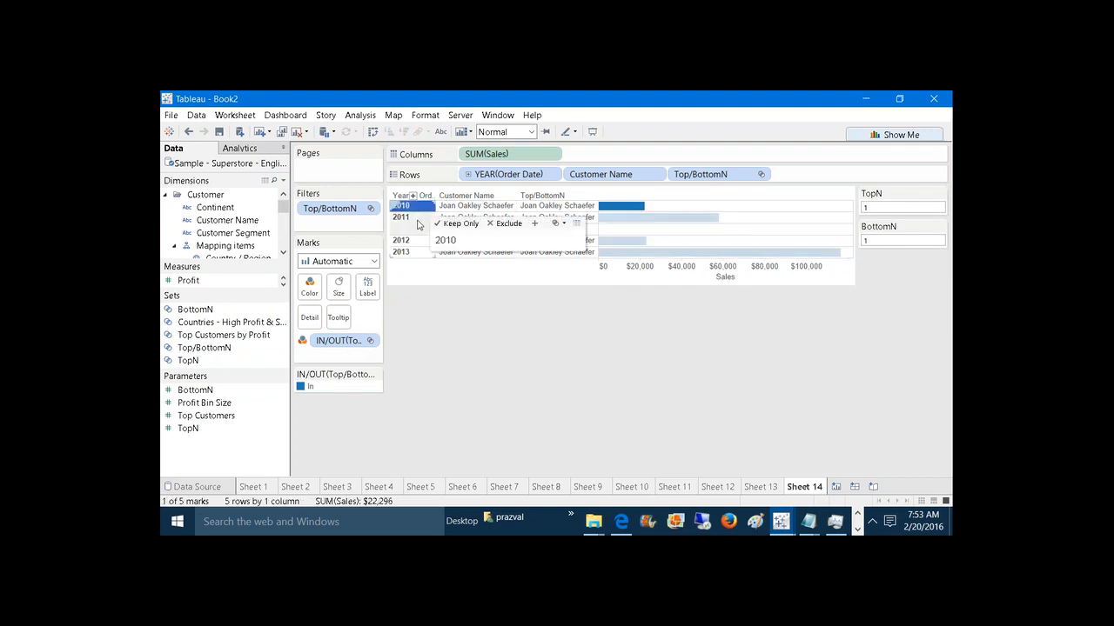
pyautogui.click(459, 315)
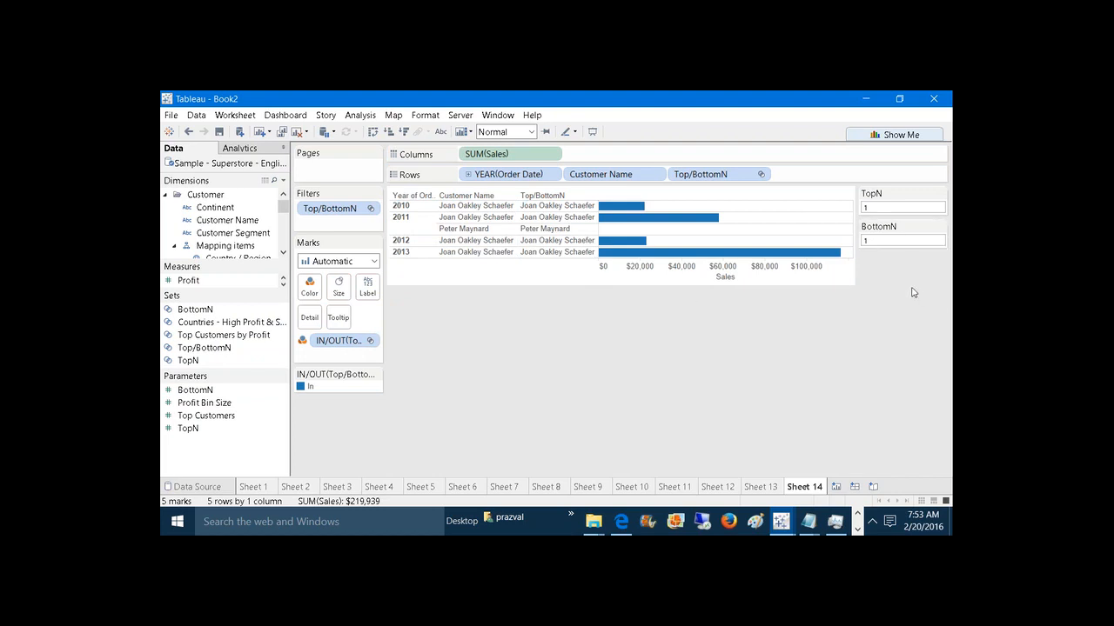
pyautogui.moveTo(721, 174); pyautogui.dragTo(788, 363)
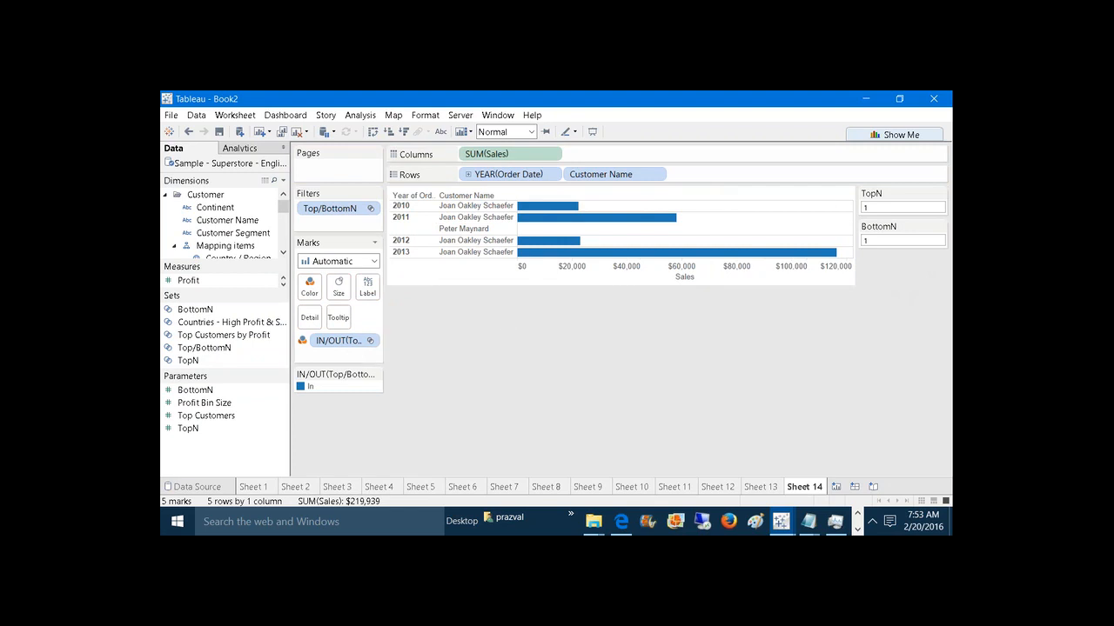
# Step: Clear the worksheet and place the year of Order Date and all Customer Name members on Rows
pyautogui.click(297, 131)
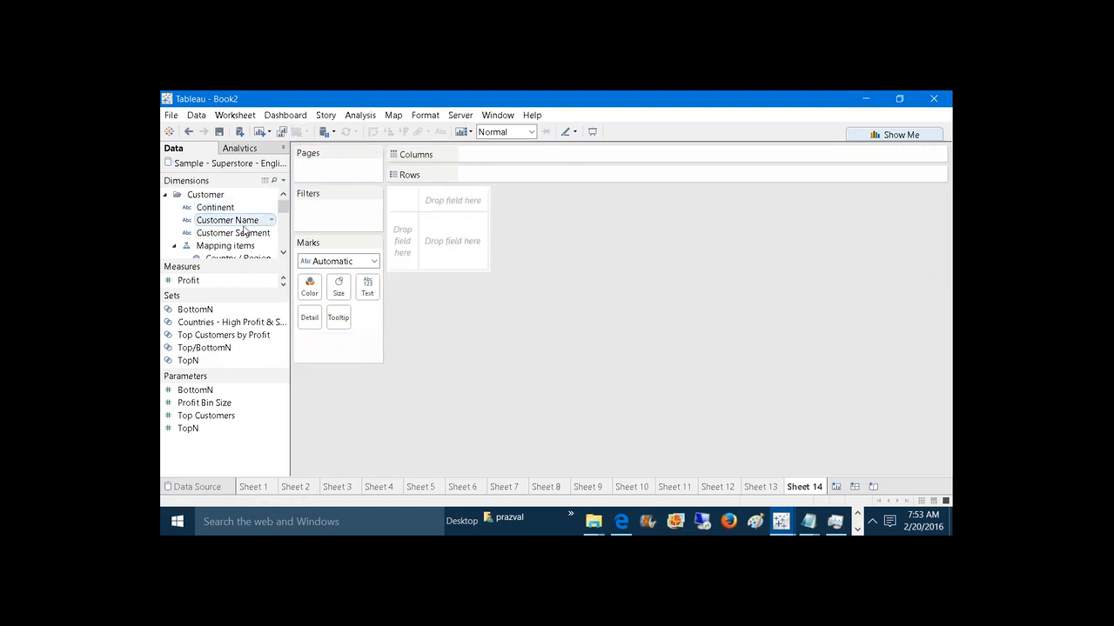
pyautogui.moveTo(252, 262); pyautogui.dragTo(499, 180)
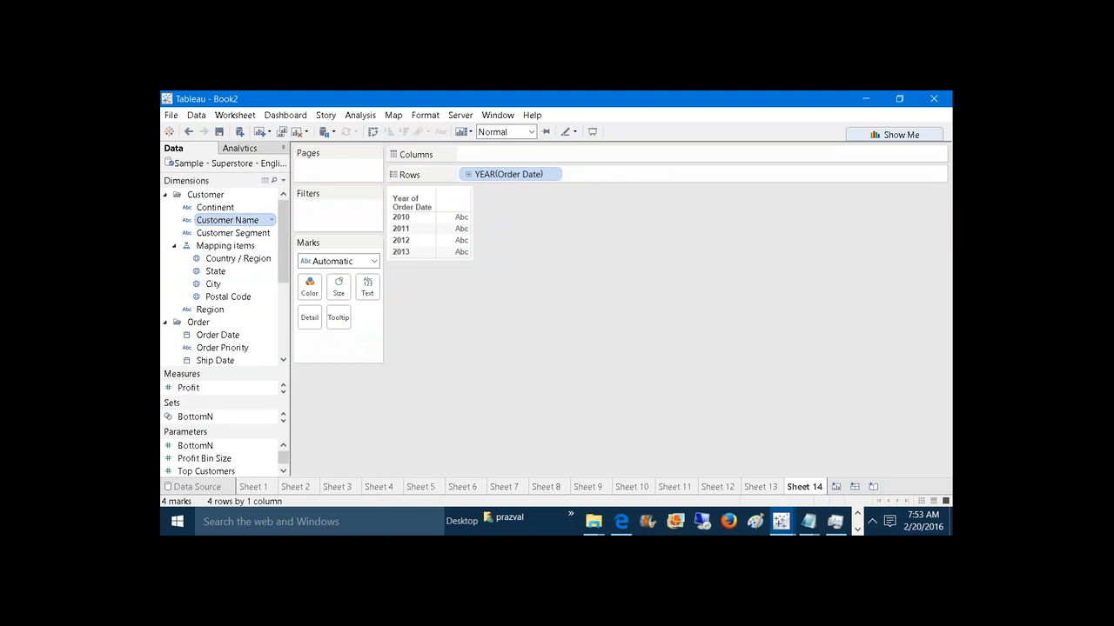
pyautogui.moveTo(230, 220); pyautogui.dragTo(567, 174)
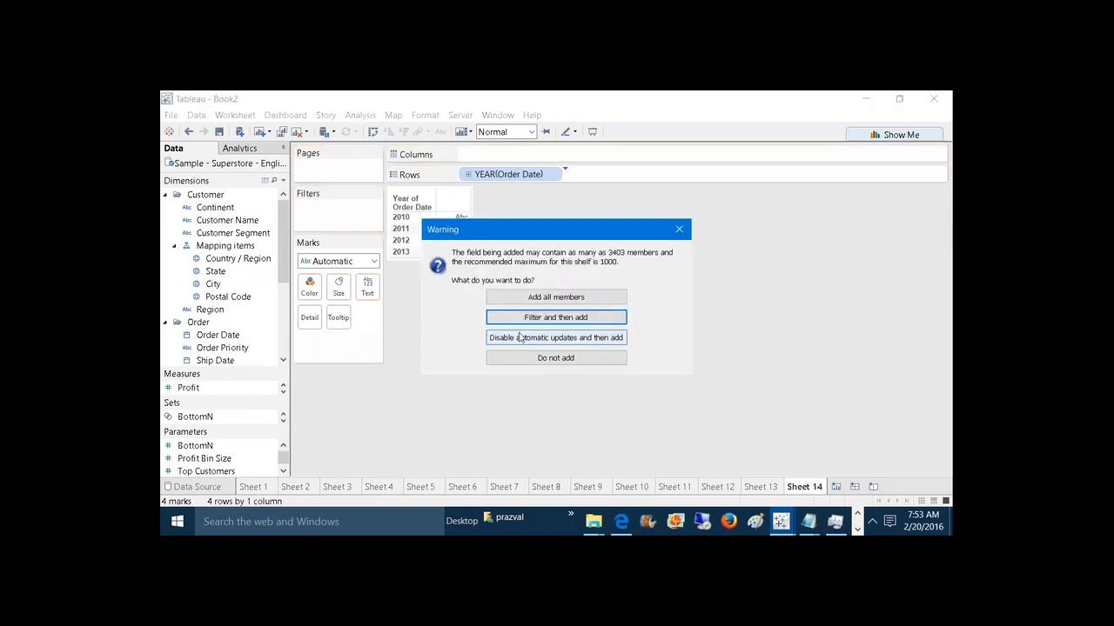
pyautogui.click(523, 298)
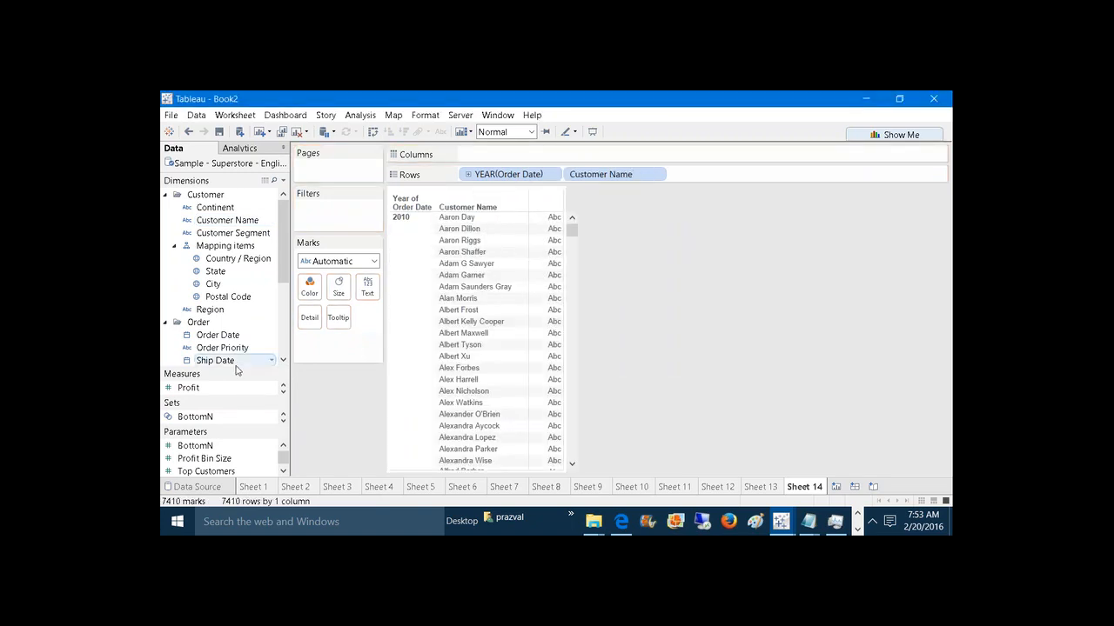
# Step: Duplicate the Top/Bottom 5 calculated field and open the copy, naming it Top/BottomN
pyautogui.moveTo(235, 368); pyautogui.dragTo(235, 235)
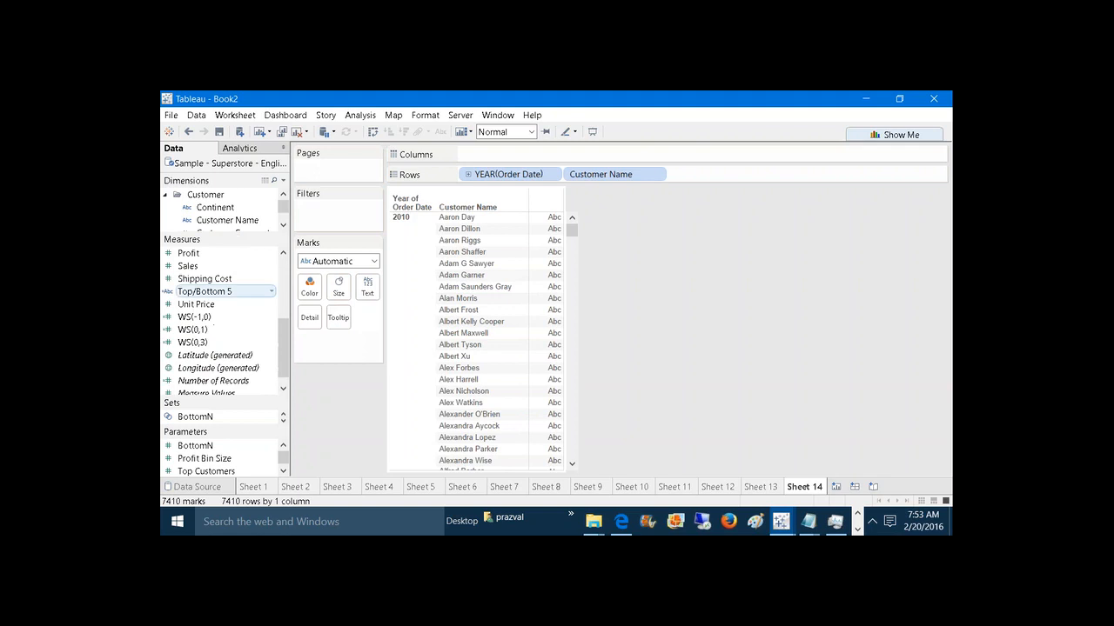
pyautogui.rightClick(216, 292)
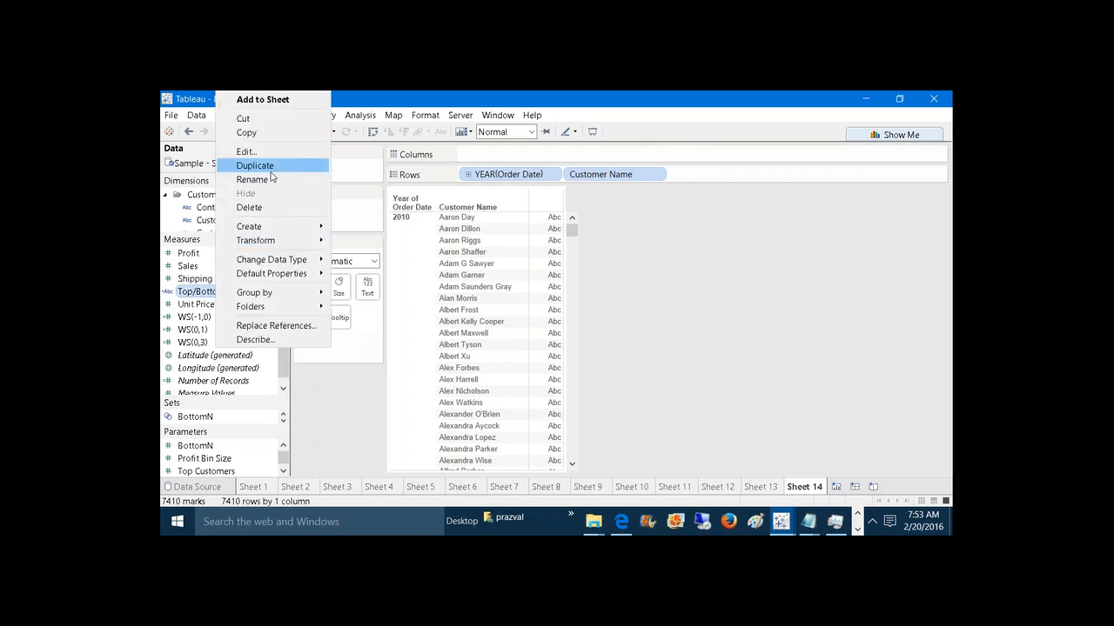
pyautogui.click(271, 167)
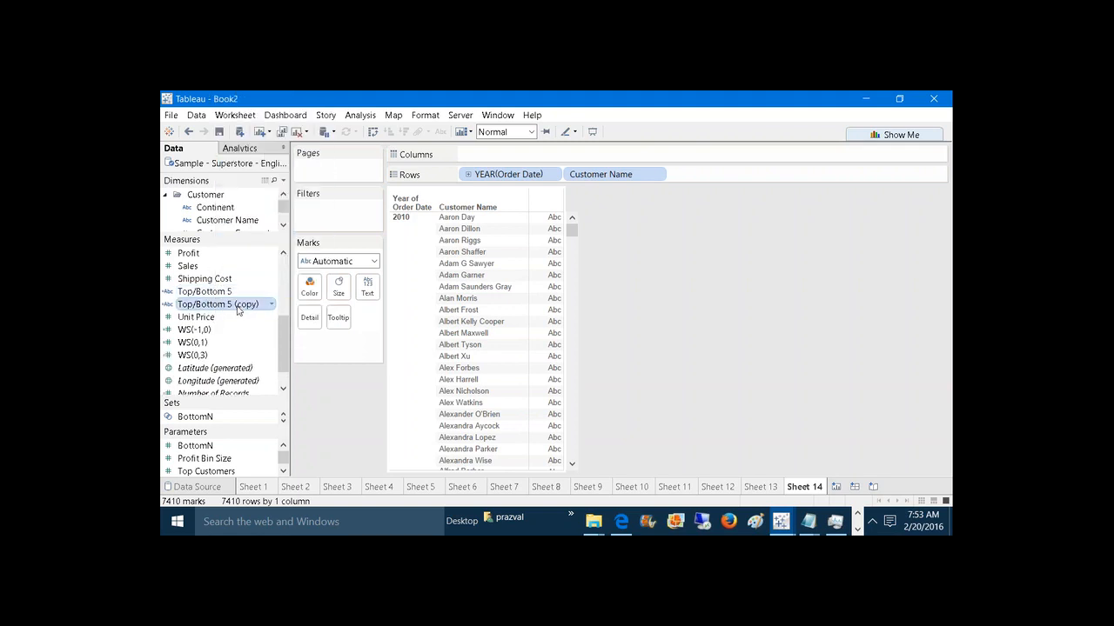
pyautogui.rightClick(239, 310)
pyautogui.click(287, 150)
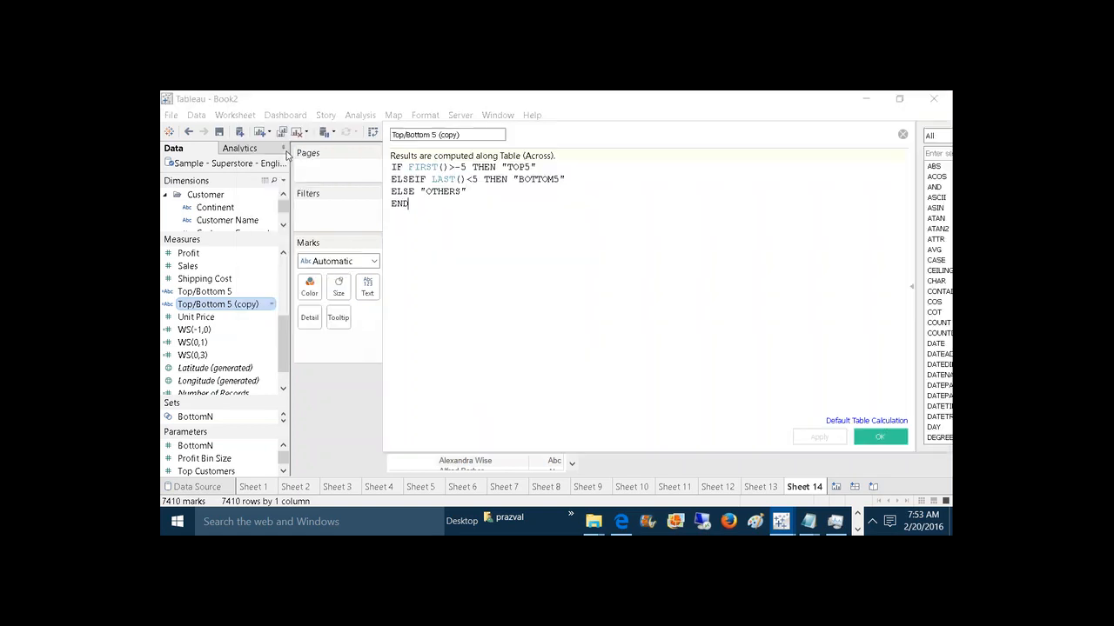
pyautogui.click(481, 133)
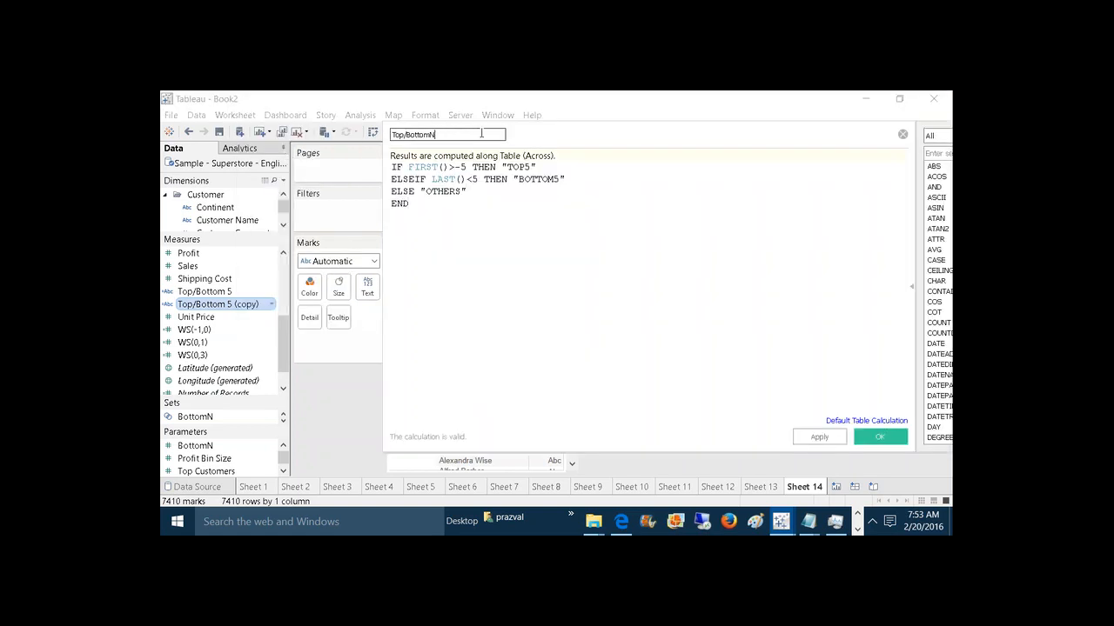
# Step: Replace the fixed 5 in the FIRST() condition with the TopN parameter and in the LAST() condition with the BottomN parameter
pyautogui.click(468, 166)
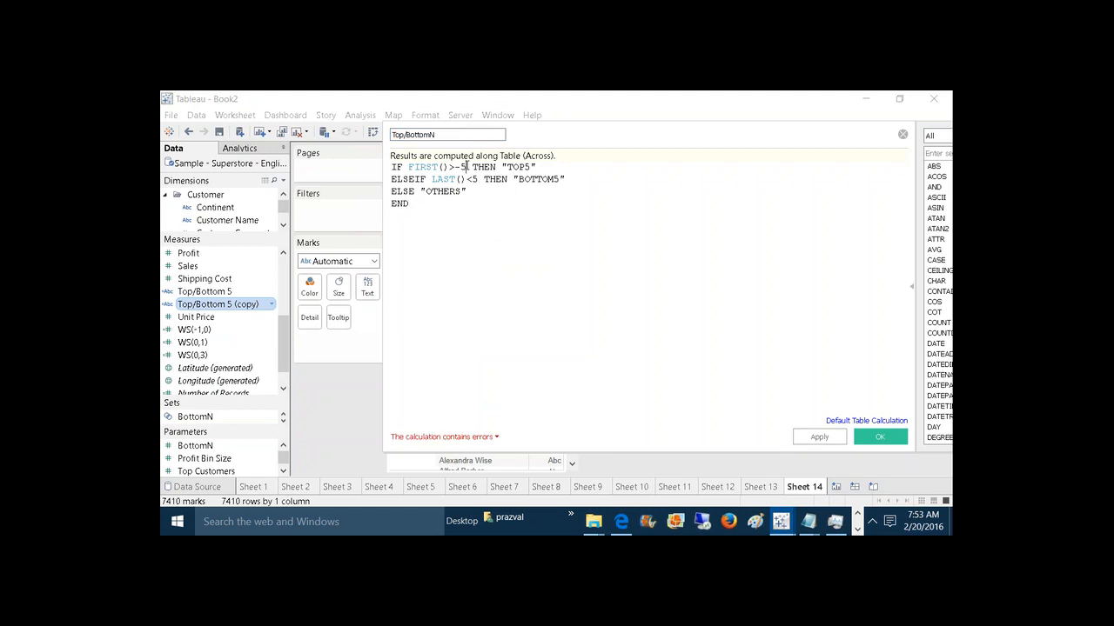
pyautogui.press('BackSpace')
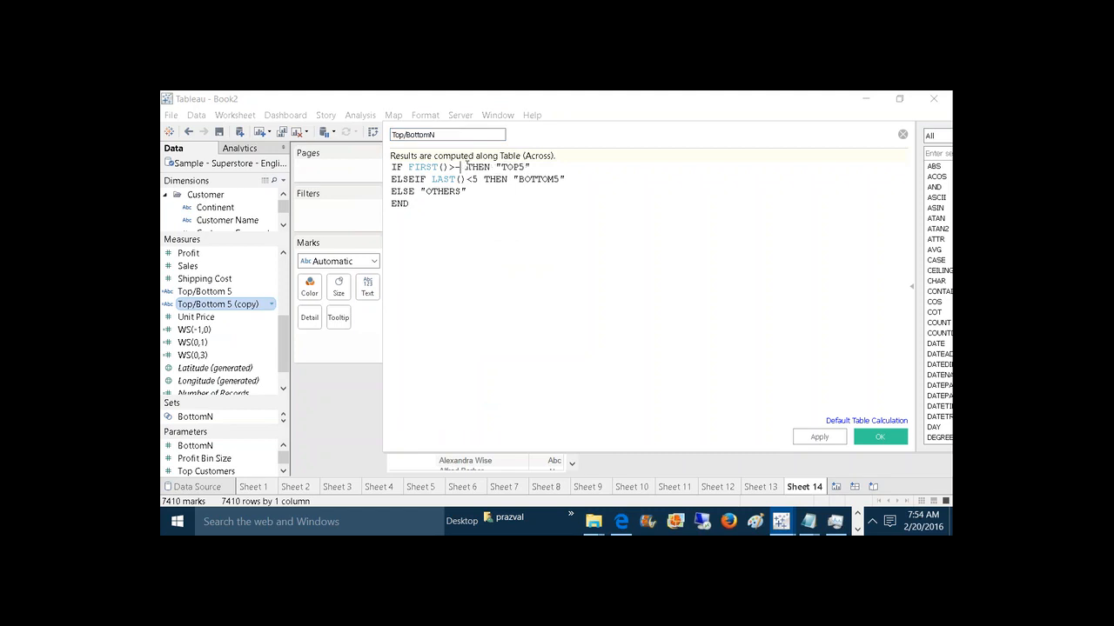
pyautogui.write('T')
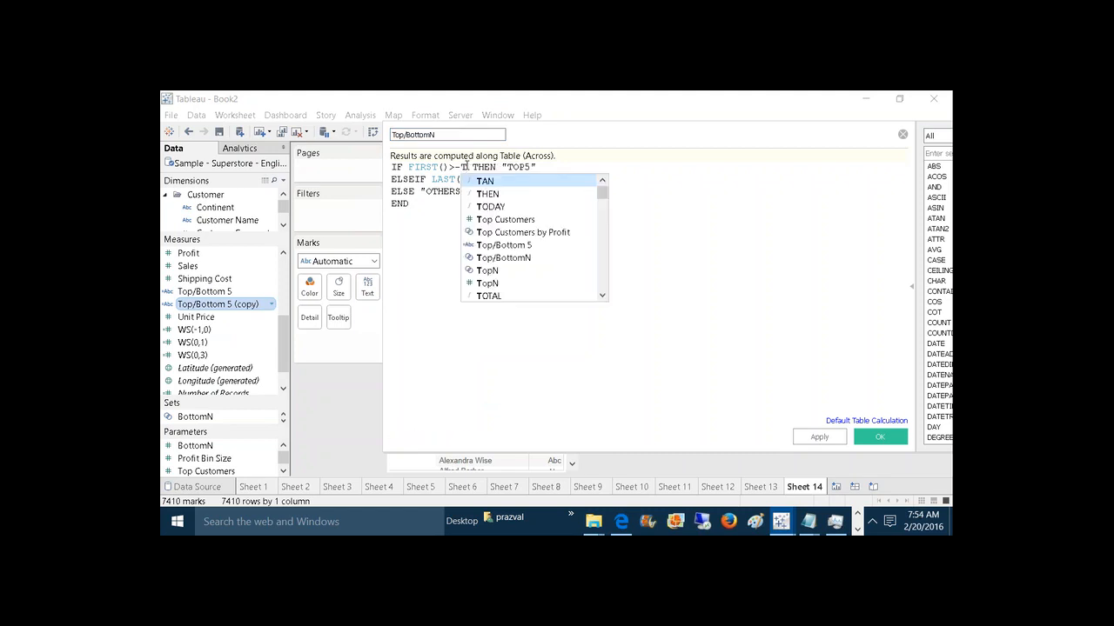
pyautogui.doubleClick(487, 283)
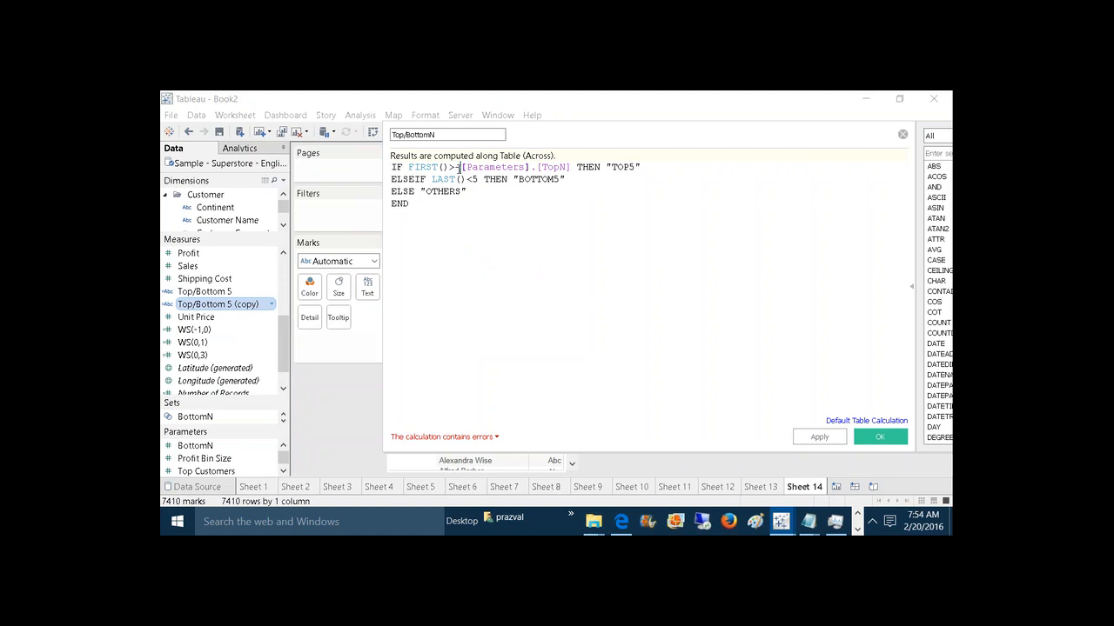
pyautogui.click(477, 180)
pyautogui.press('BackSpace')
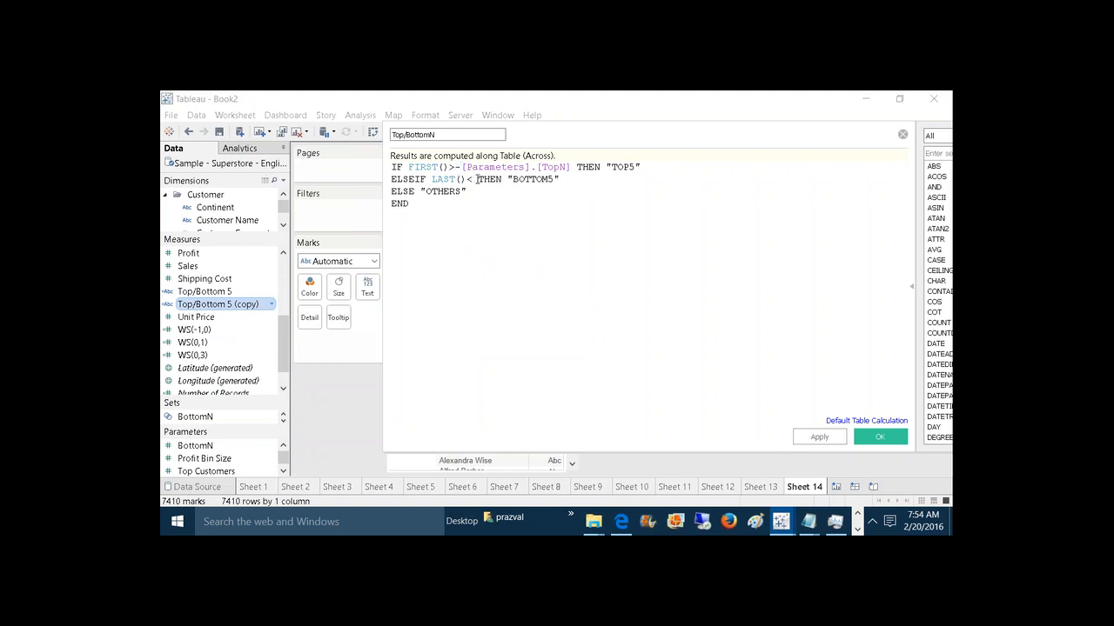
pyautogui.write('bo')
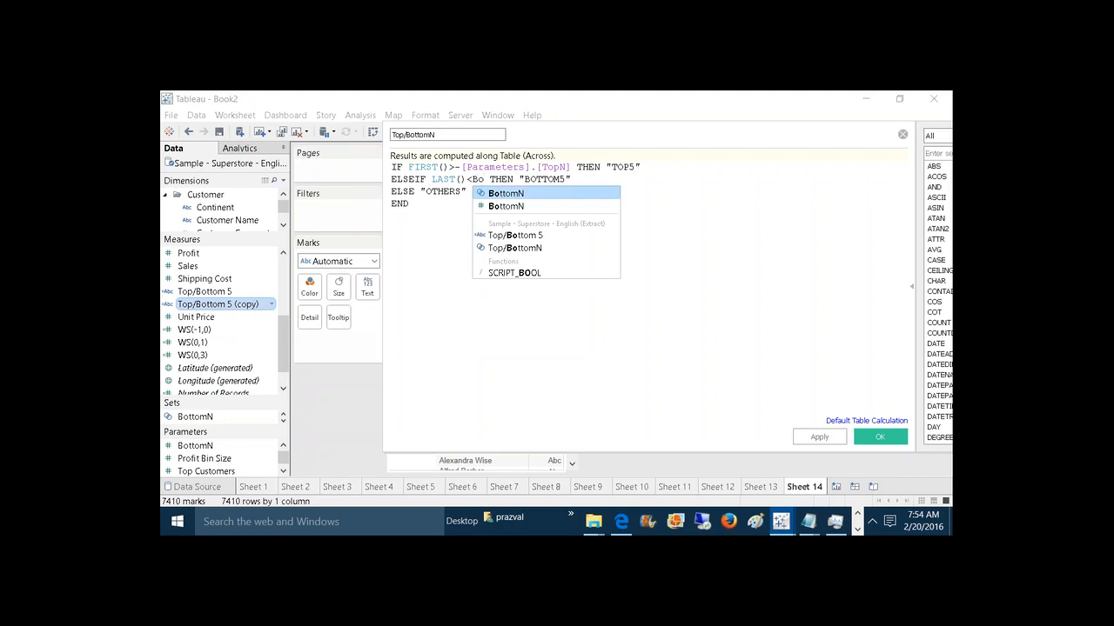
pyautogui.press('Down')
pyautogui.press('Return')
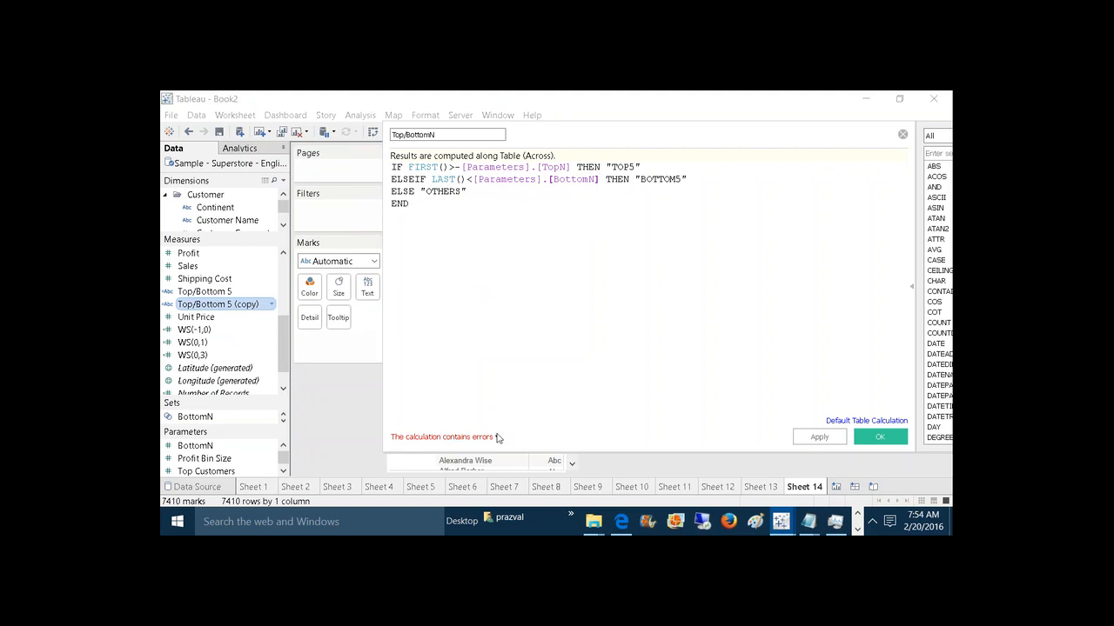
# Step: Rename the calculated field Top/Bottom N, then apply and save it
pyautogui.moveTo(498, 437)
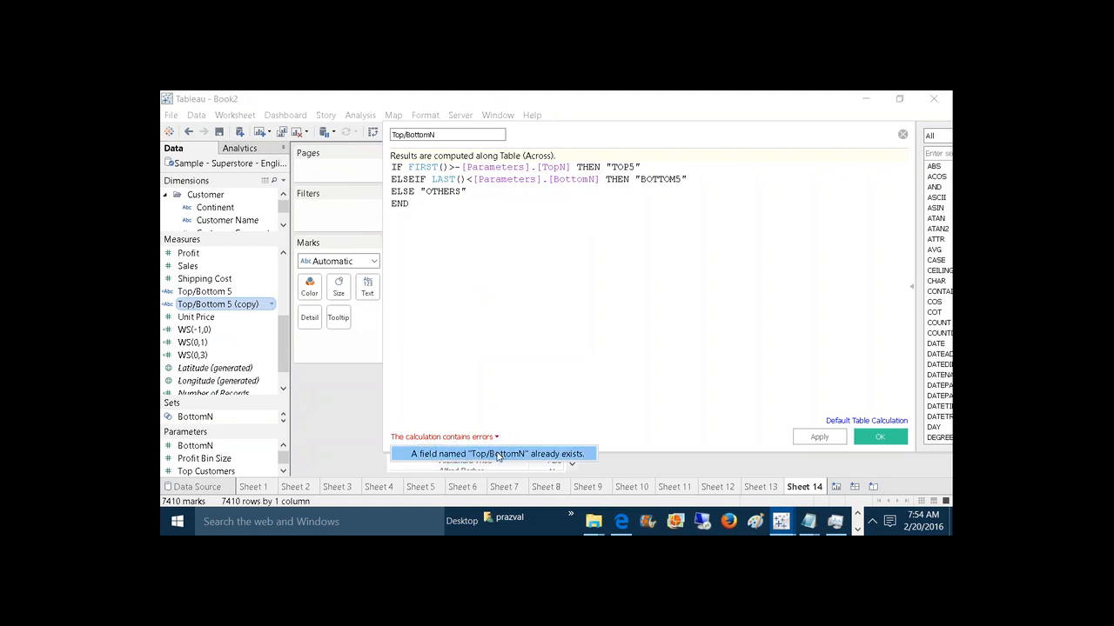
pyautogui.click(444, 135)
pyautogui.click(432, 135)
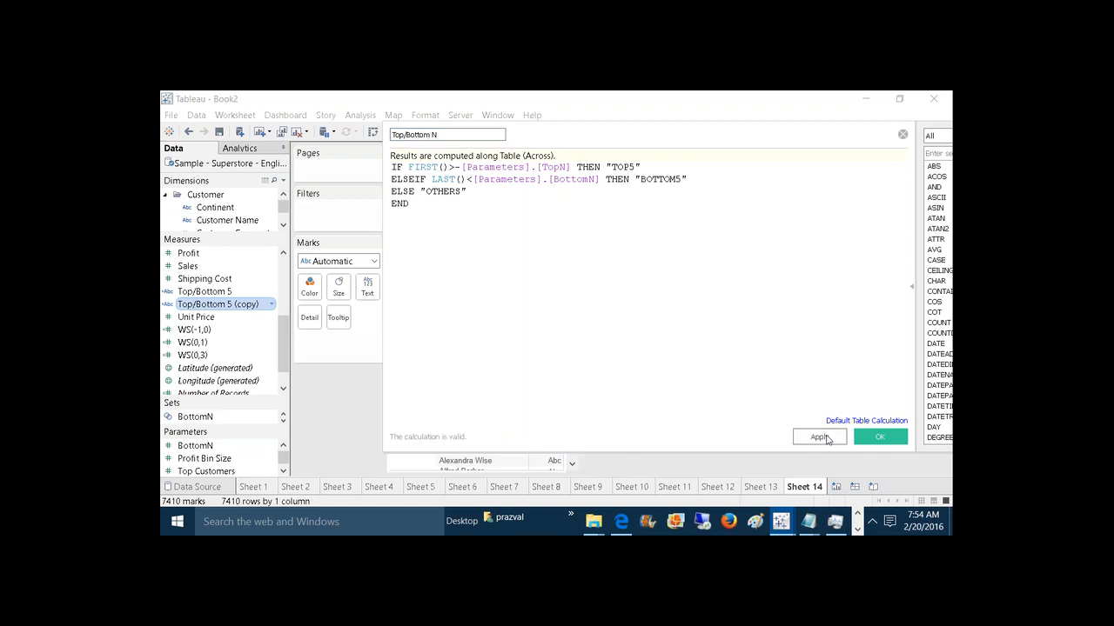
pyautogui.click(818, 437)
pyautogui.click(874, 438)
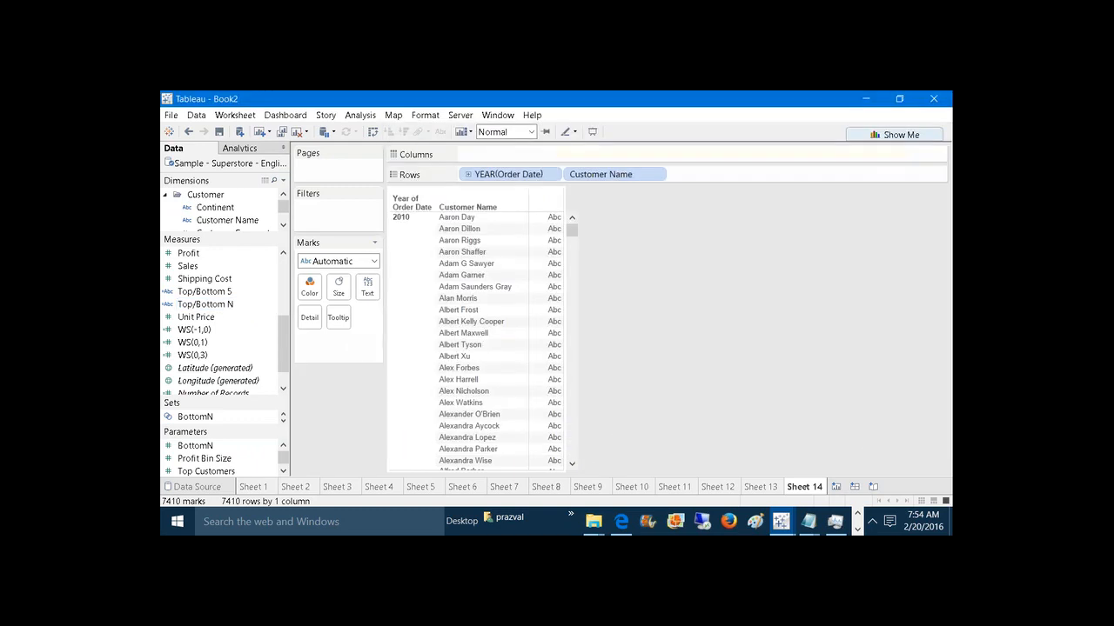
# Step: Chart Sales on Columns colored by the Top/Bottom N calculation, excluding the OTHERS group
pyautogui.moveTo(222, 306); pyautogui.dragTo(310, 287)
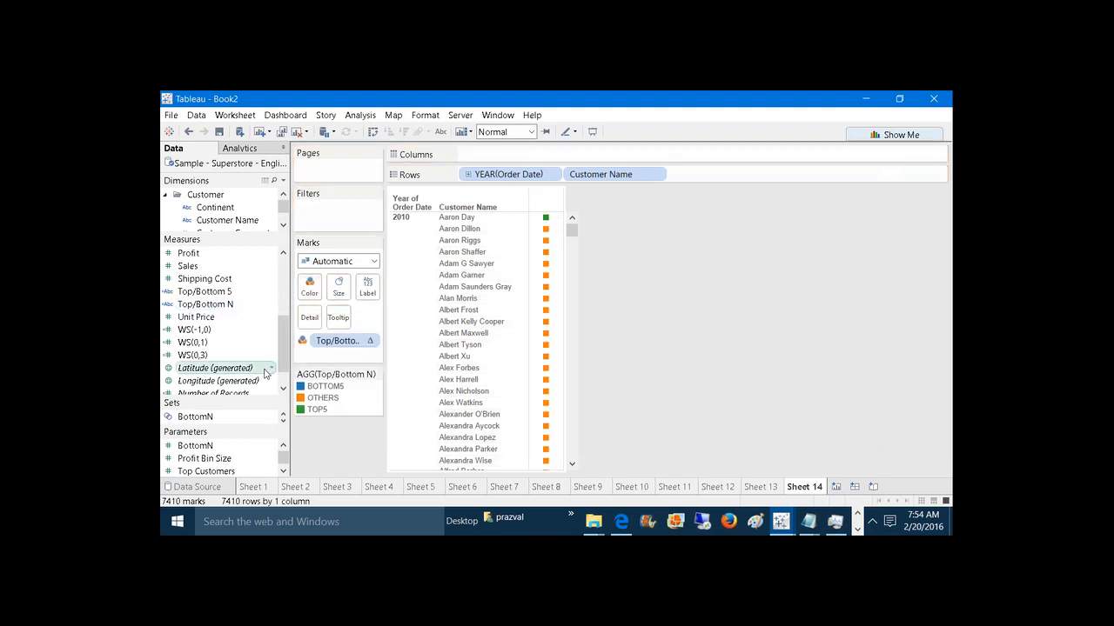
pyautogui.moveTo(209, 404)
pyautogui.mouseDown()
pyautogui.moveTo(209, 385)
pyautogui.moveTo(208, 404)
pyautogui.mouseUp()
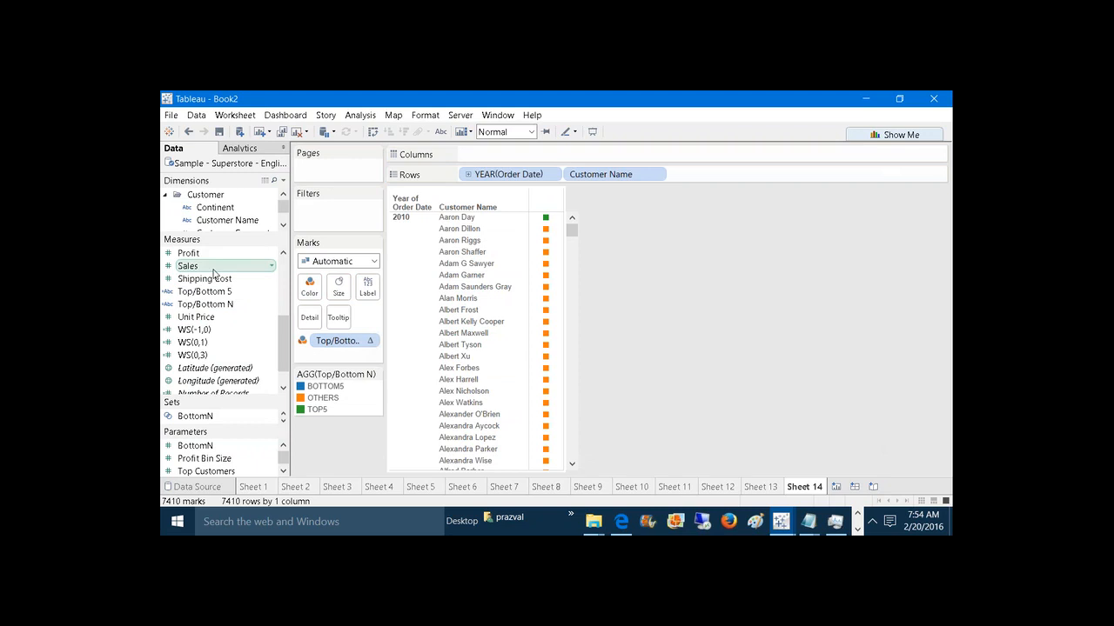
pyautogui.moveTo(187, 265); pyautogui.dragTo(518, 156)
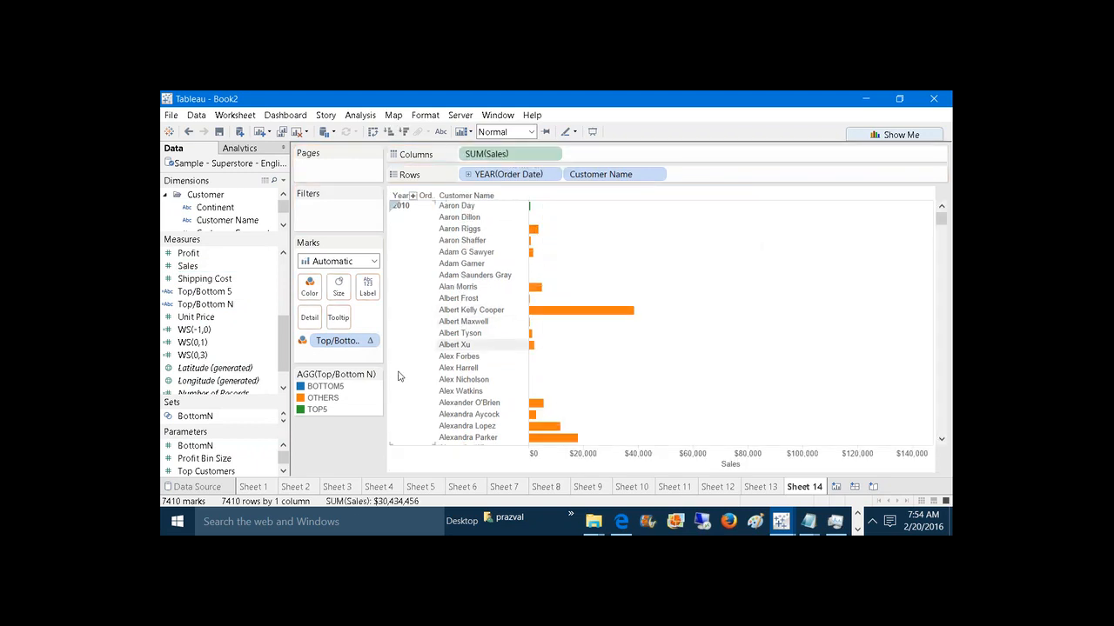
pyautogui.click(325, 399)
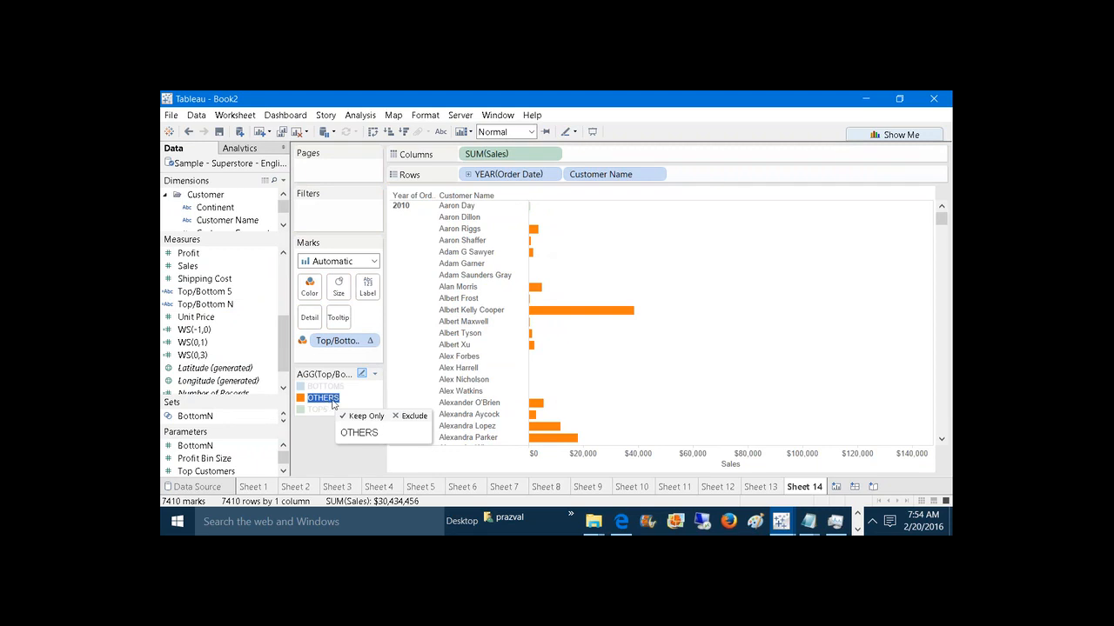
pyautogui.click(404, 417)
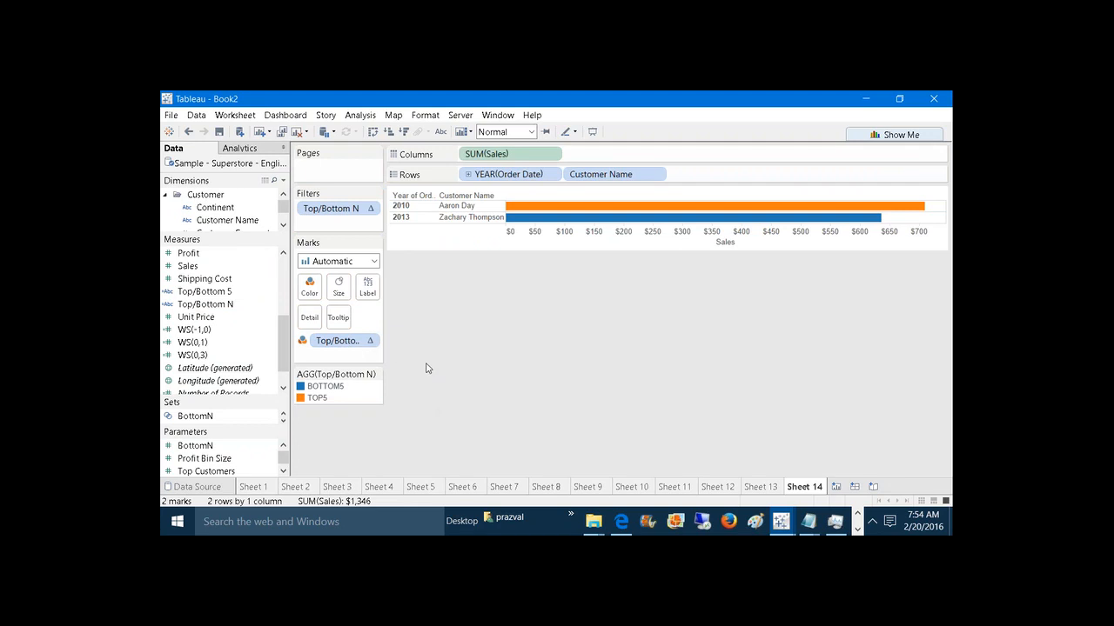
# Step: Set the Top/Bottom N color calculation to advanced addressing along Year of Order Date, followed by Customer Name
pyautogui.rightClick(359, 344)
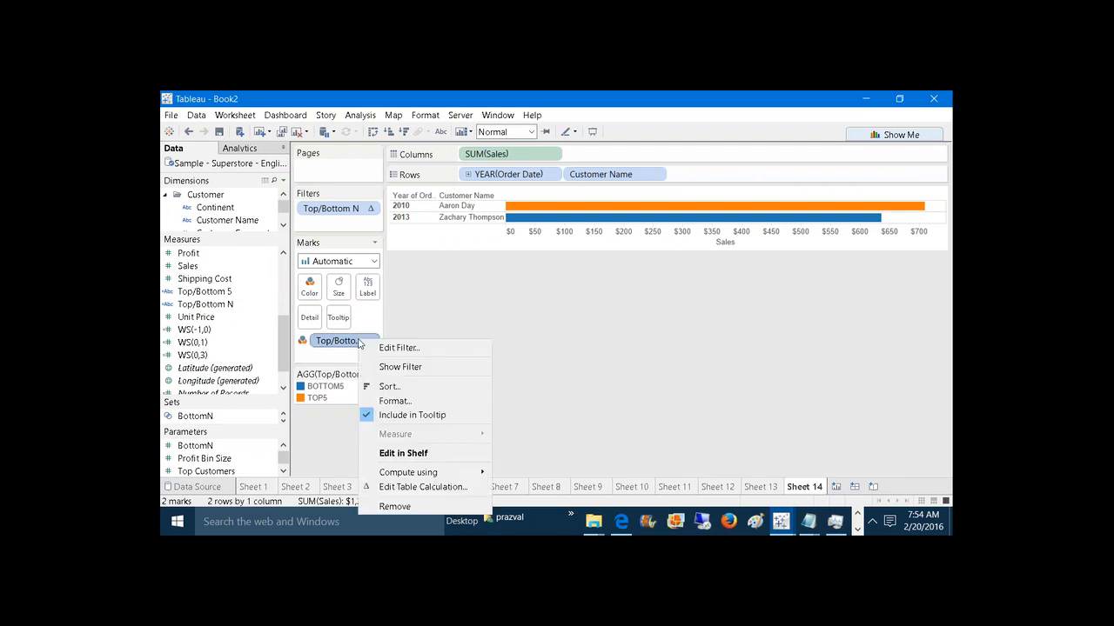
pyautogui.click(408, 486)
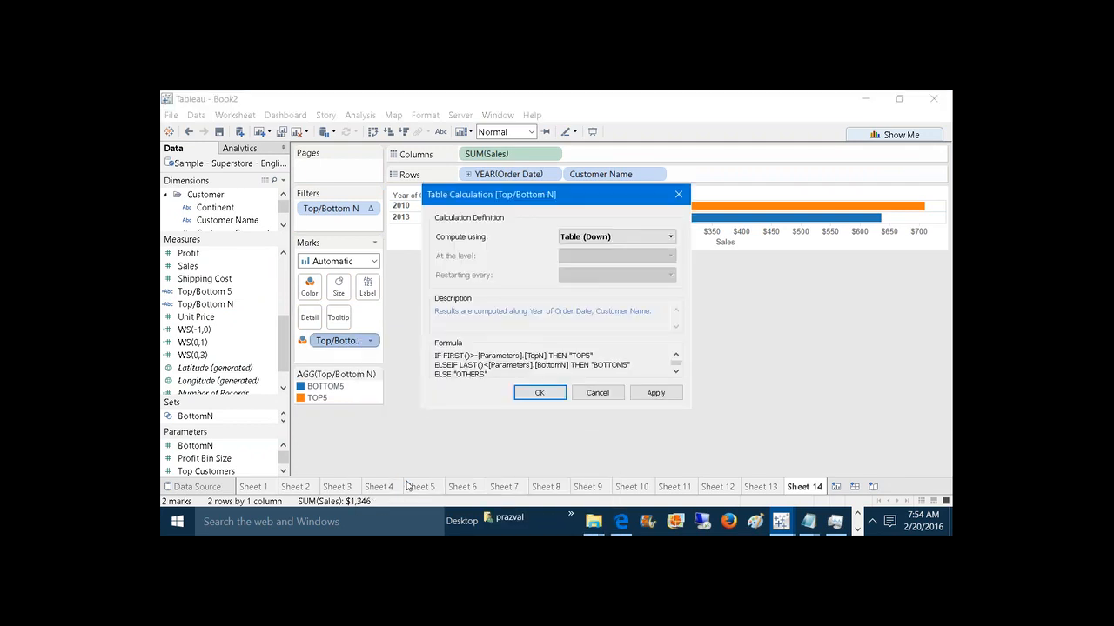
pyautogui.click(588, 241)
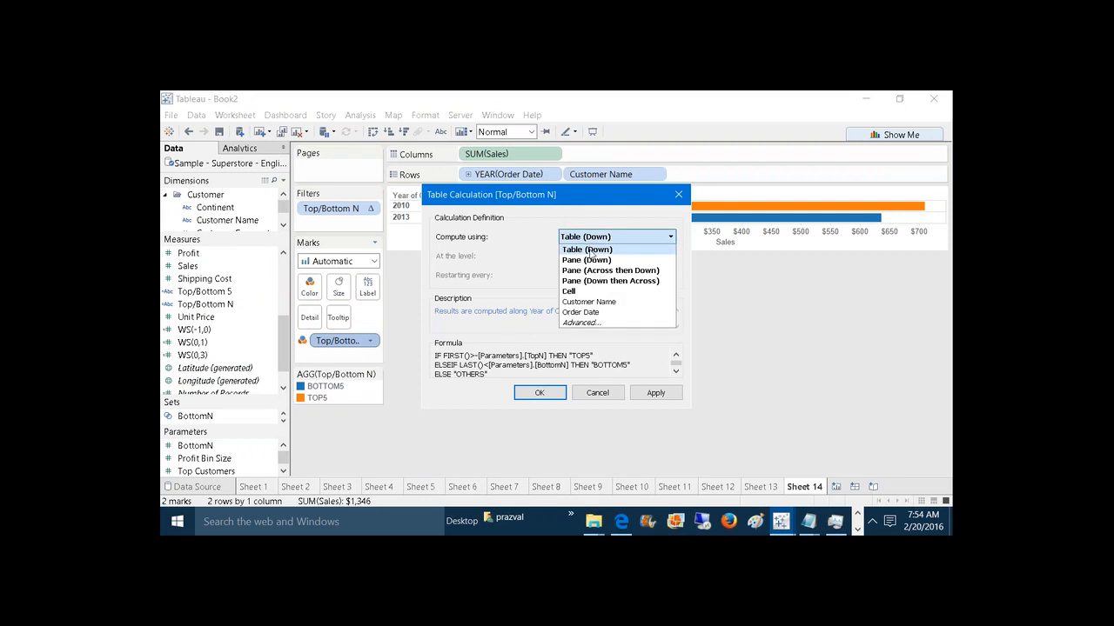
pyautogui.click(581, 323)
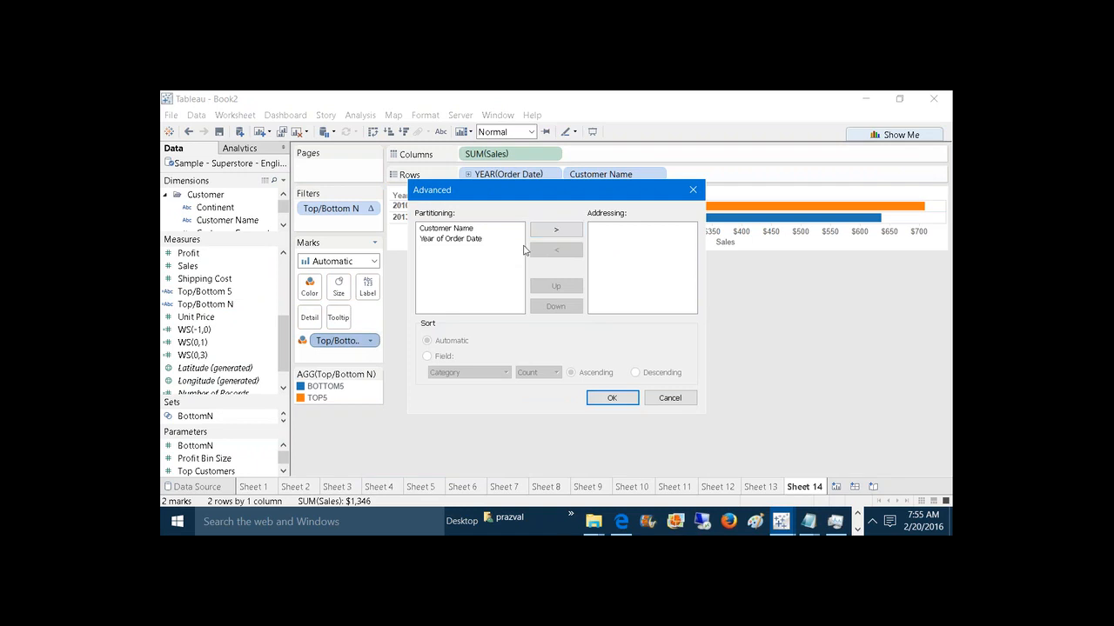
pyautogui.click(480, 240)
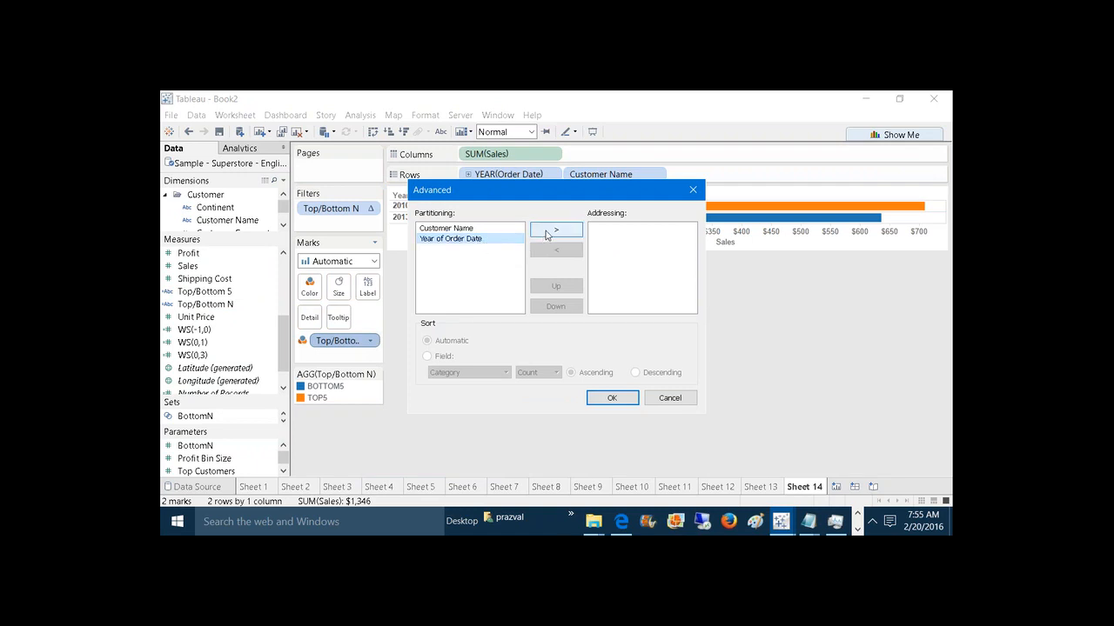
pyautogui.click(547, 231)
pyautogui.click(540, 232)
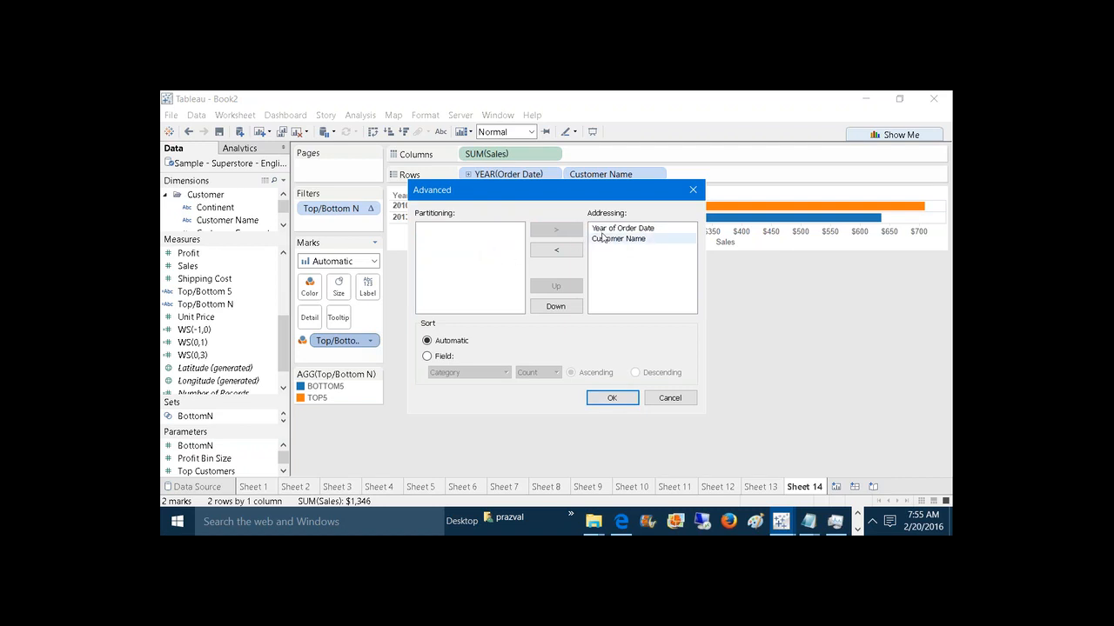
pyautogui.click(612, 397)
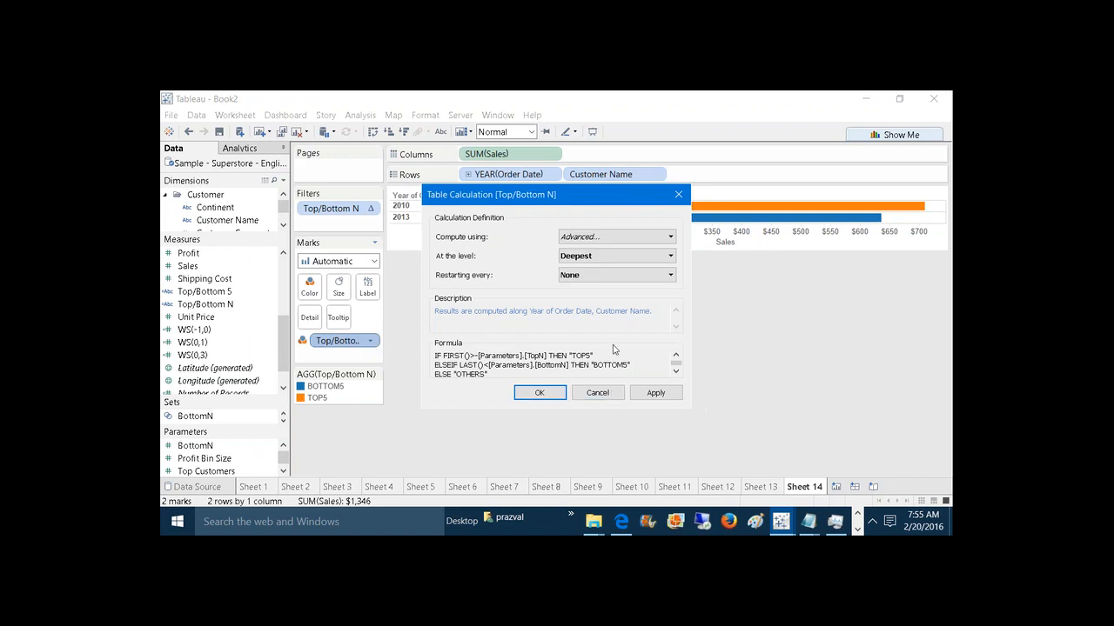
# Step: Restart the Top/Bottom N table calculation every Year of Order Date and apply it
pyautogui.click(602, 275)
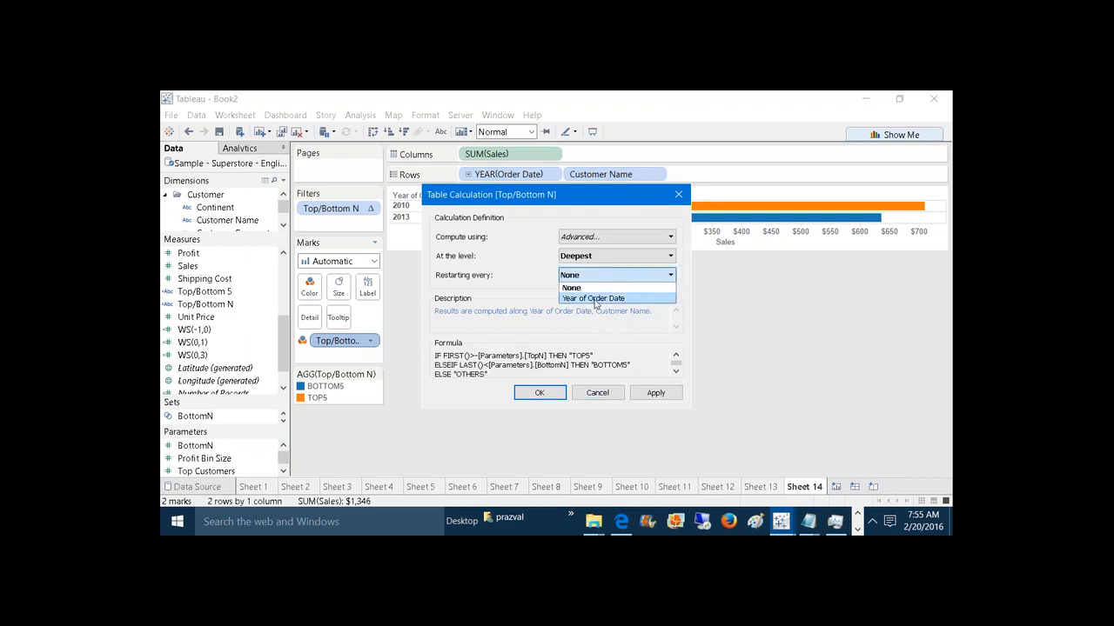
pyautogui.click(599, 297)
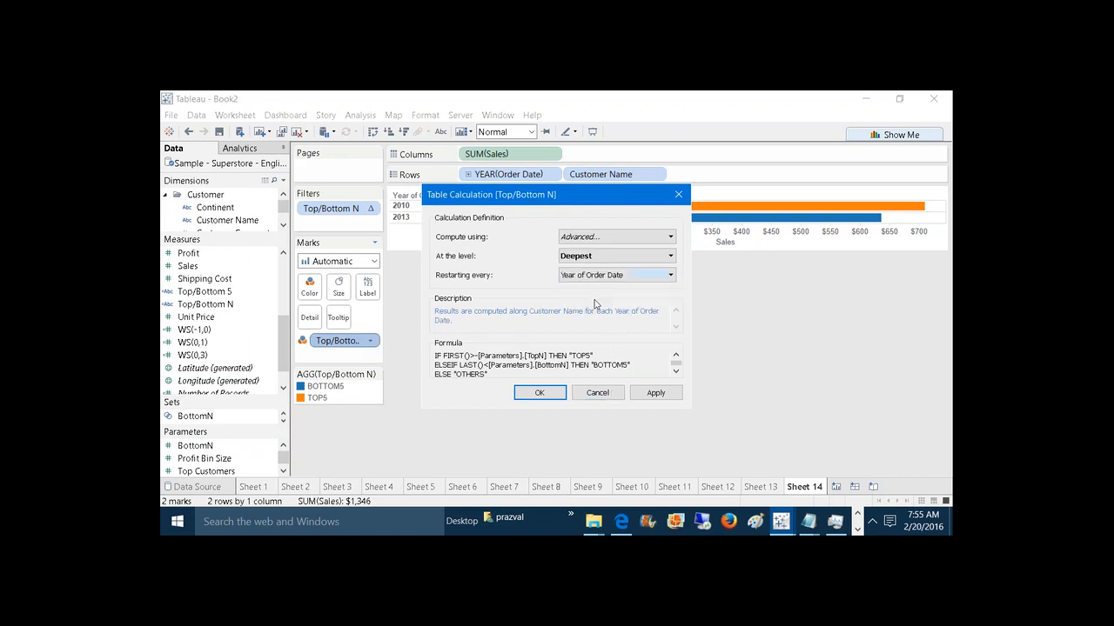
pyautogui.click(662, 393)
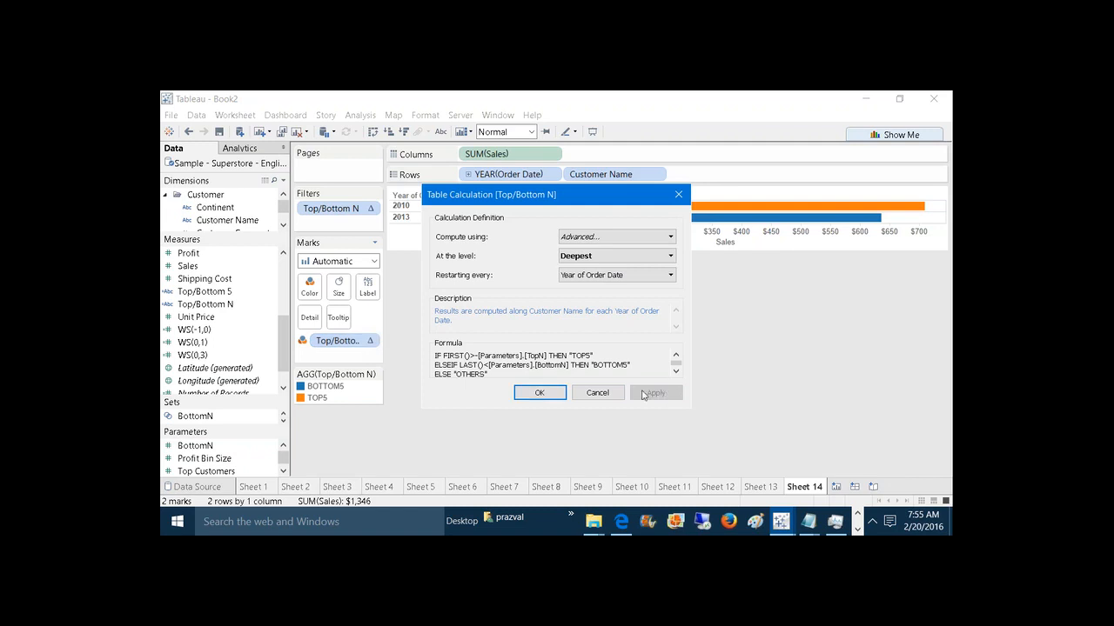
pyautogui.click(540, 397)
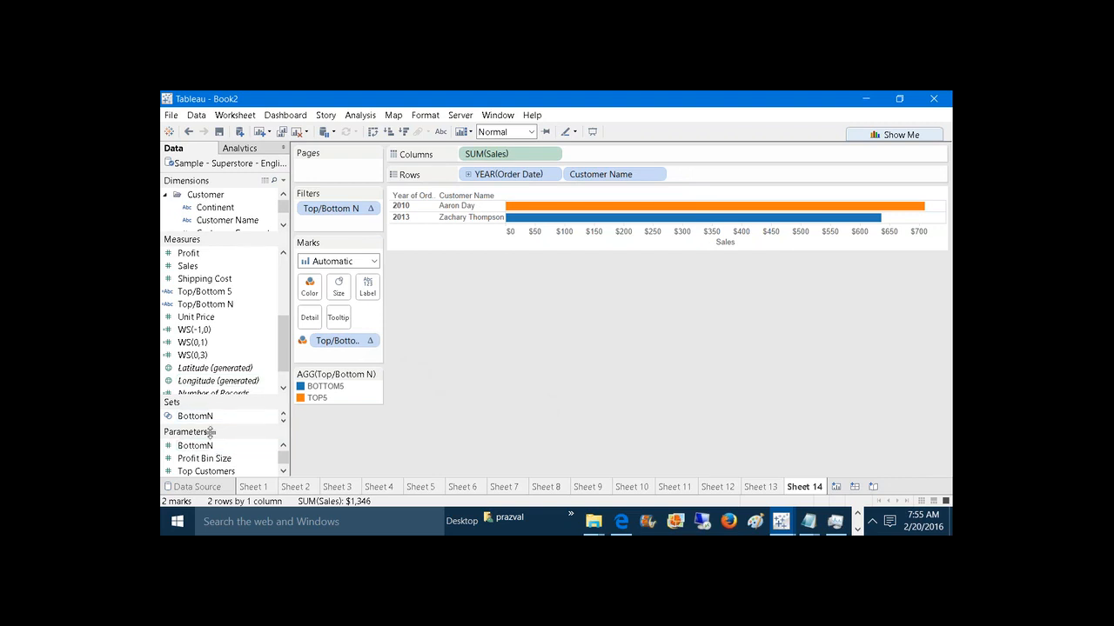
# Step: Show the parameter controls for TopN and BottomN on the sheet
pyautogui.moveTo(209, 431); pyautogui.dragTo(207, 375)
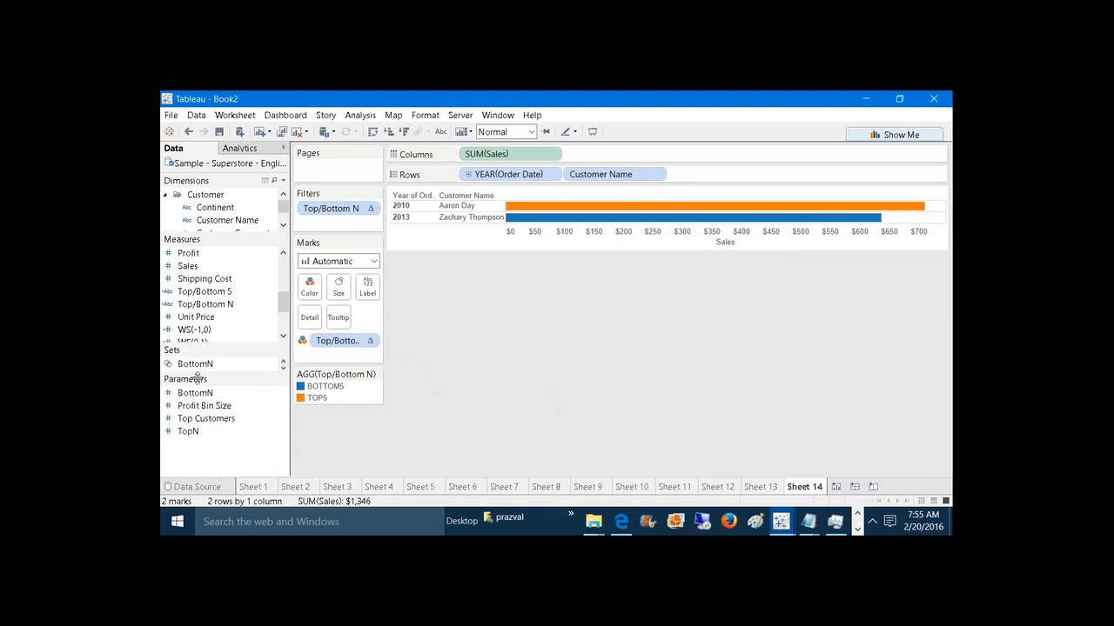
pyautogui.rightClick(190, 427)
pyautogui.click(247, 220)
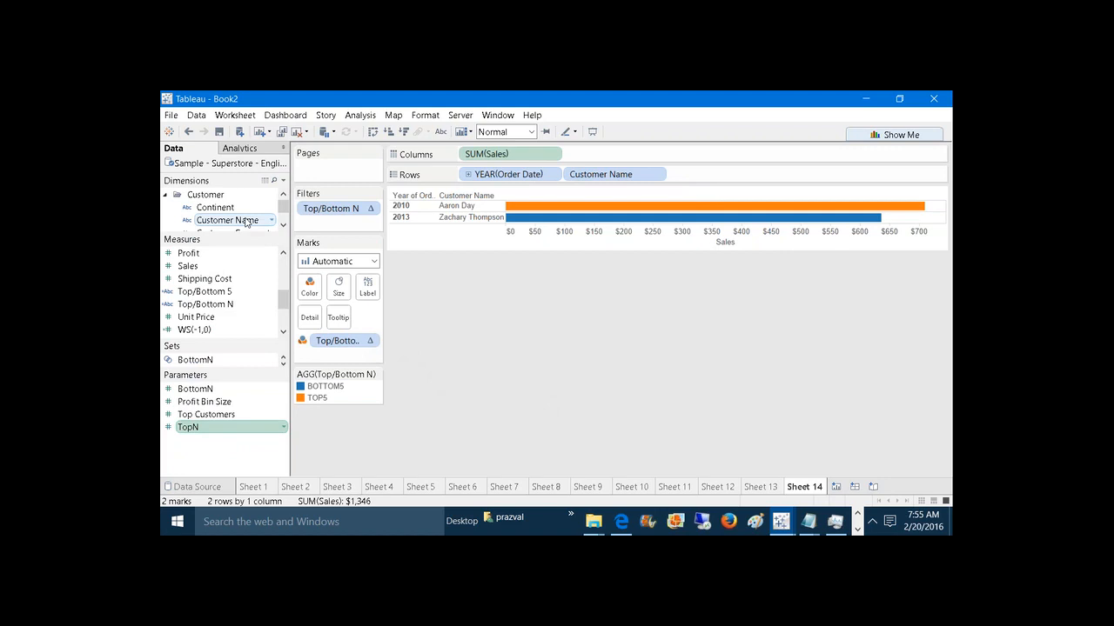
pyautogui.rightClick(207, 389)
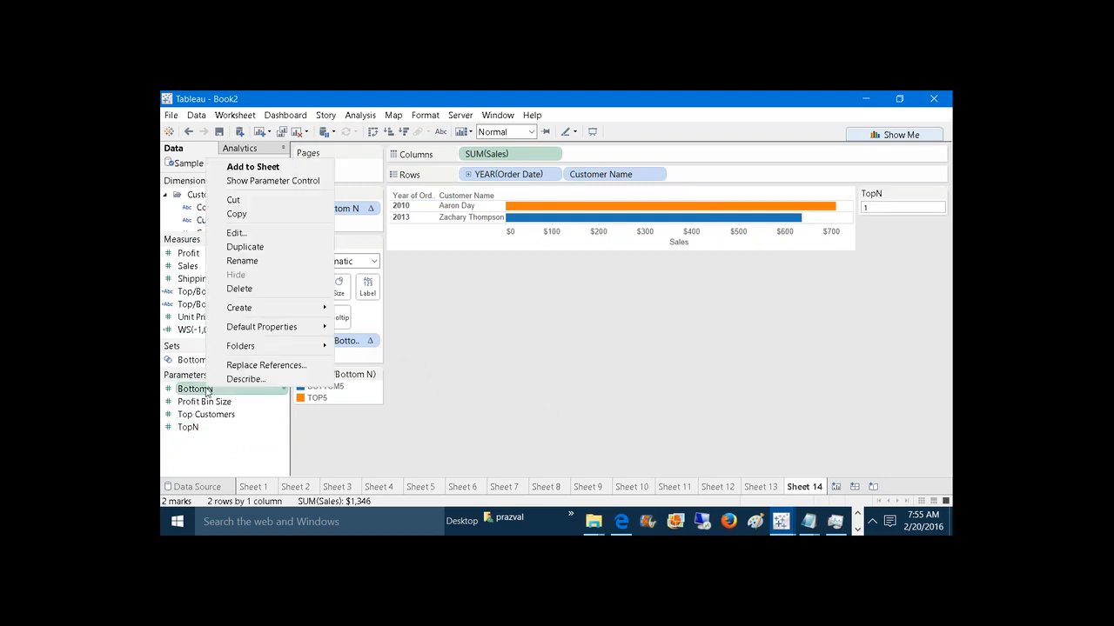
pyautogui.click(261, 180)
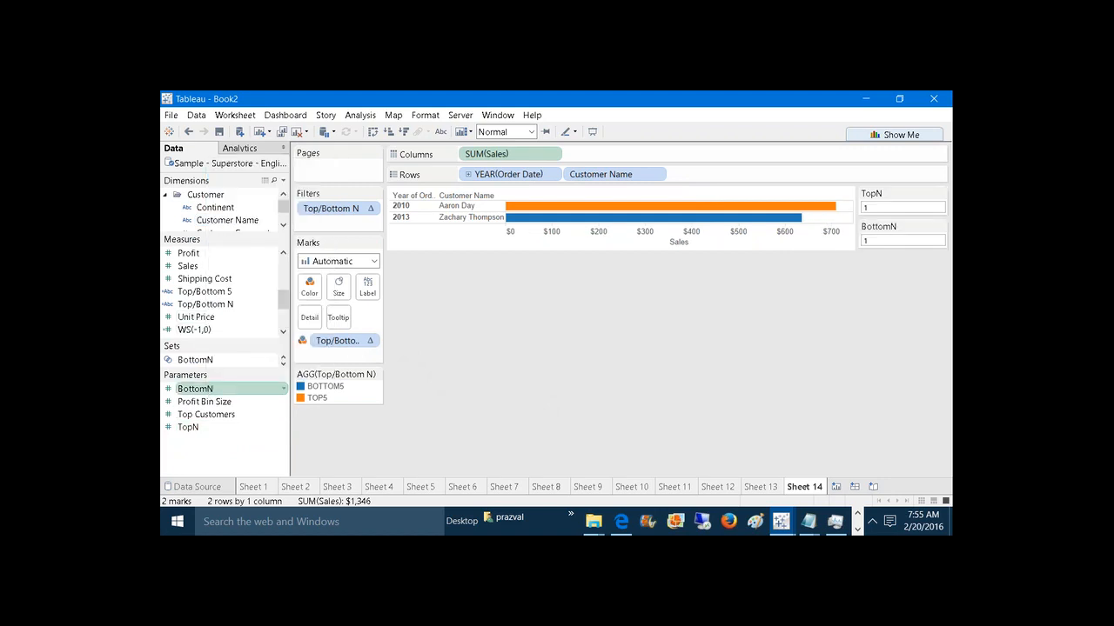
# Step: Set both the TopN and BottomN parameters to 2
pyautogui.click(878, 207)
pyautogui.write('2')
pyautogui.press('Return')
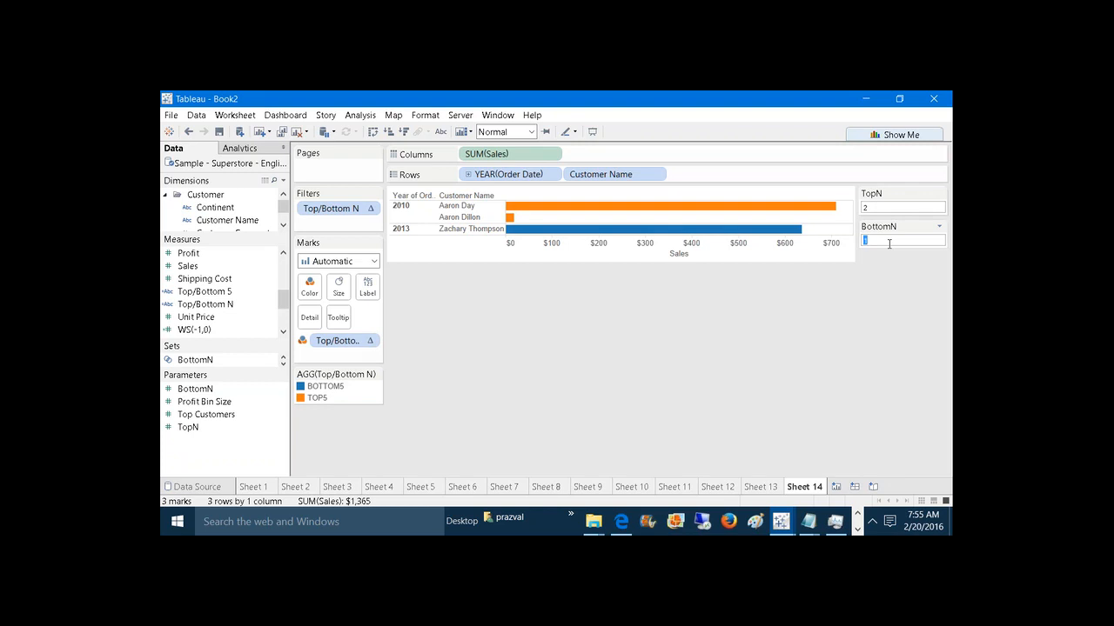
pyautogui.click(888, 243)
pyautogui.write('2')
pyautogui.press('Return')
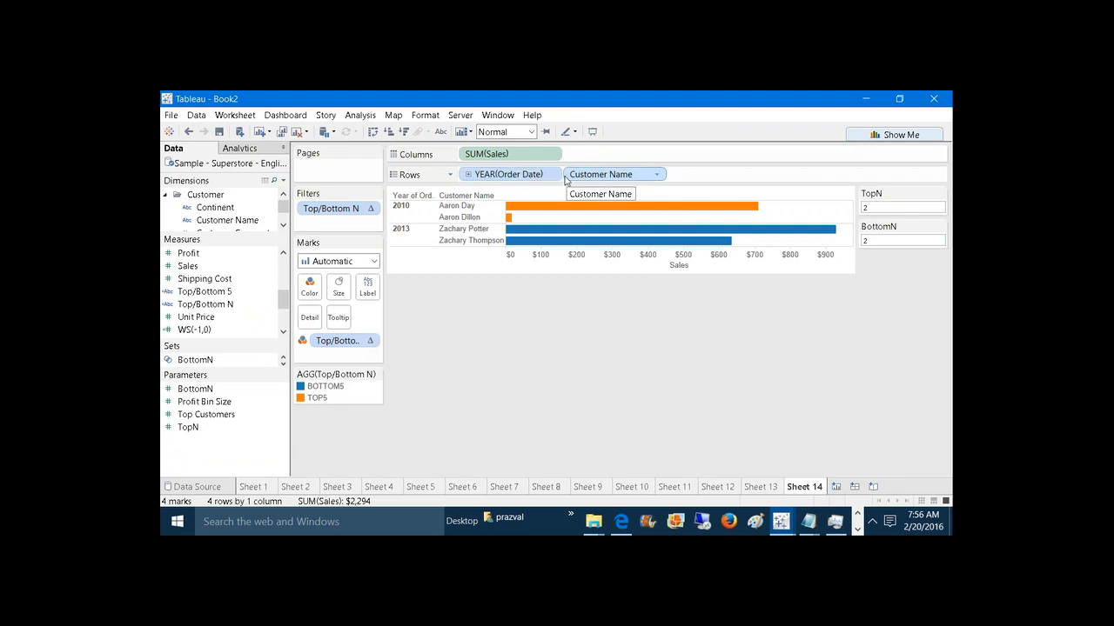
# Step: Review the sorted Top/Bottom 5 customer chart on Sheet 12 and return to Sheet 14
pyautogui.click(764, 487)
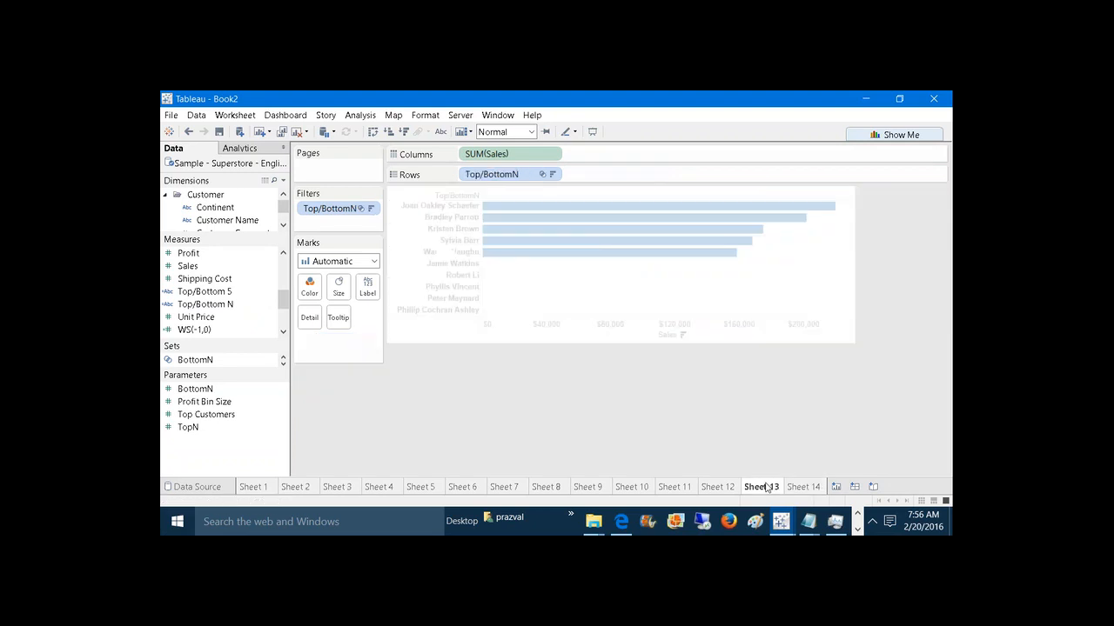
pyautogui.click(717, 488)
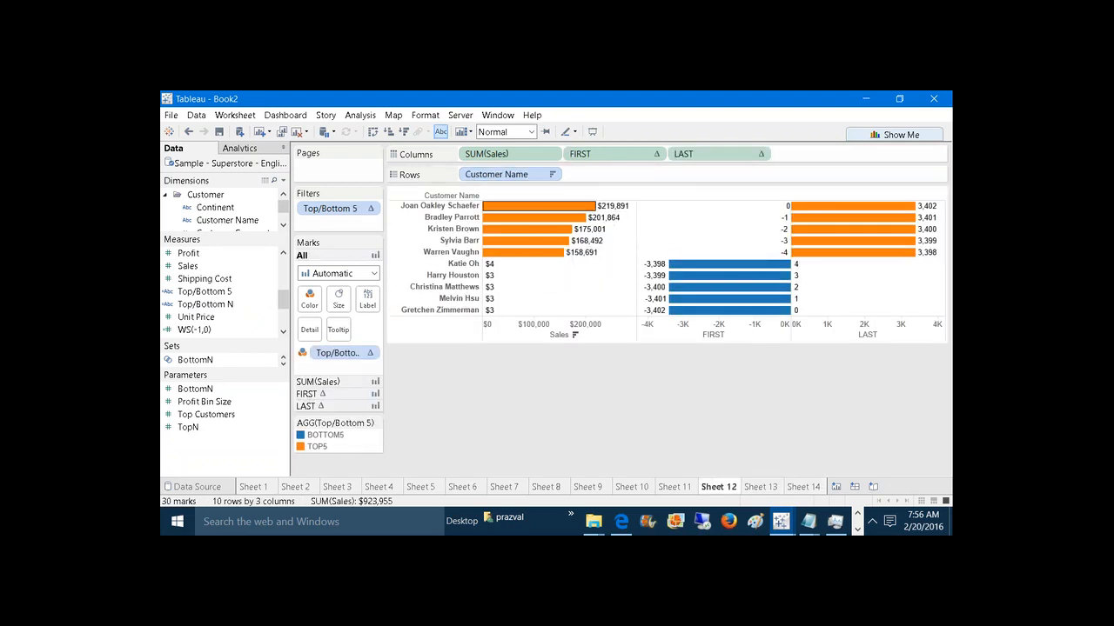
pyautogui.moveTo(530, 220)
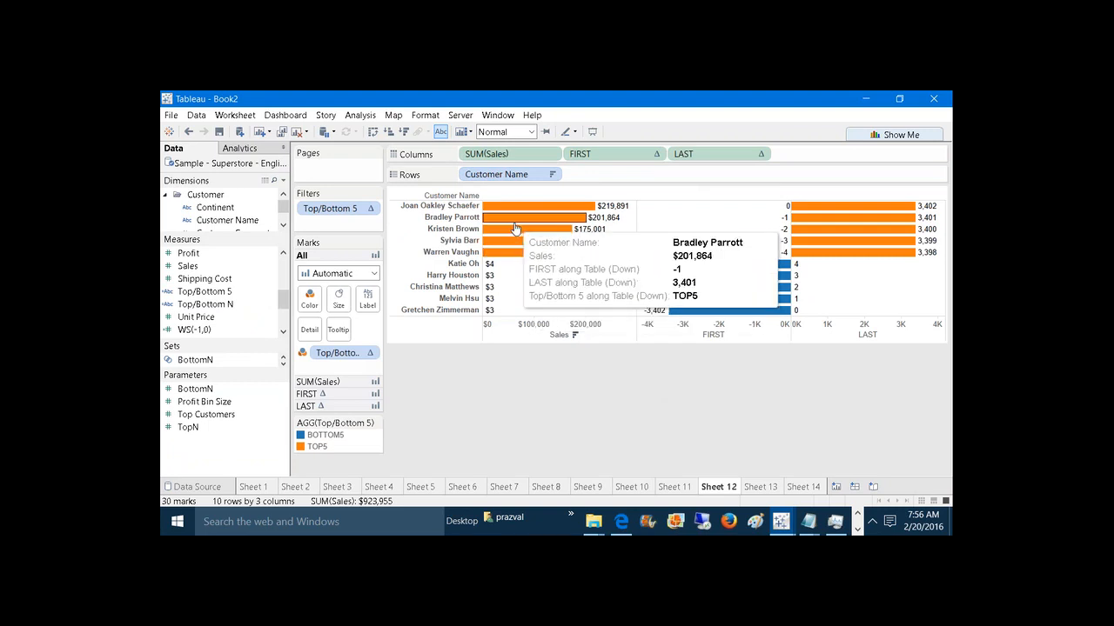
pyautogui.click(803, 487)
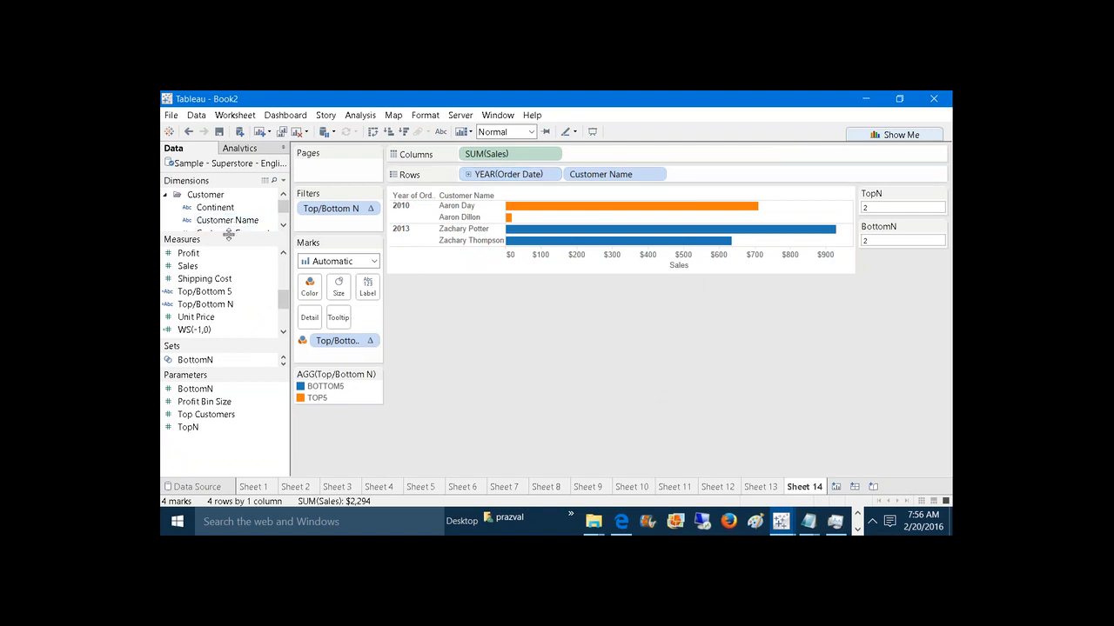
# Step: Add the Year+Customr field to Rows between the order year and Customer Name, including all members
pyautogui.moveTo(227, 235); pyautogui.dragTo(227, 393)
pyautogui.moveTo(284, 281); pyautogui.dragTo(570, 175)
pyautogui.click(228, 362)
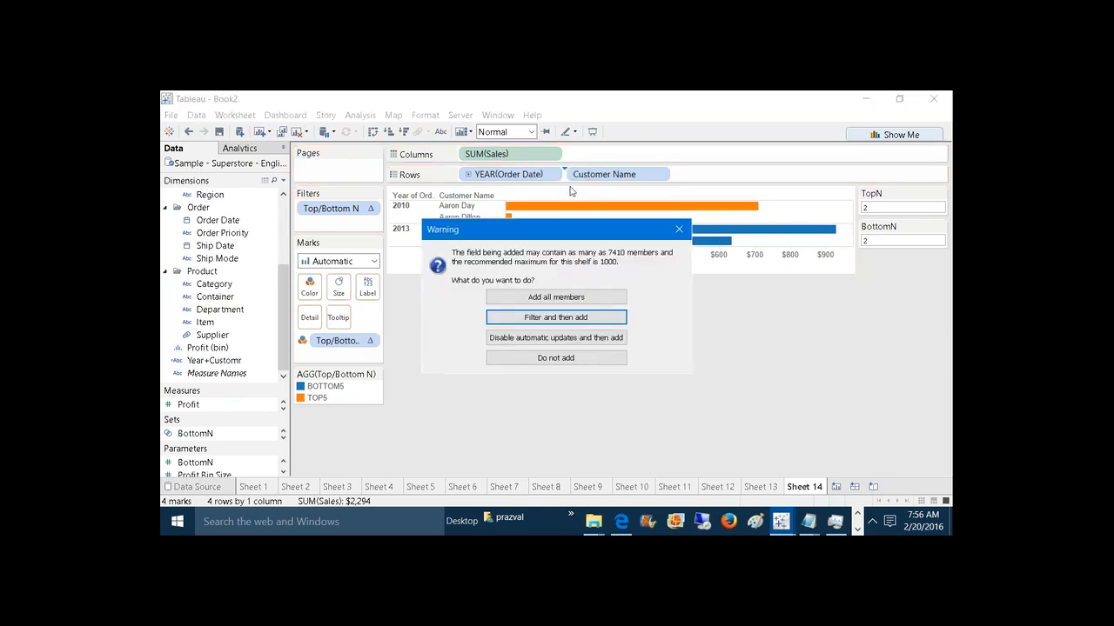
pyautogui.click(583, 298)
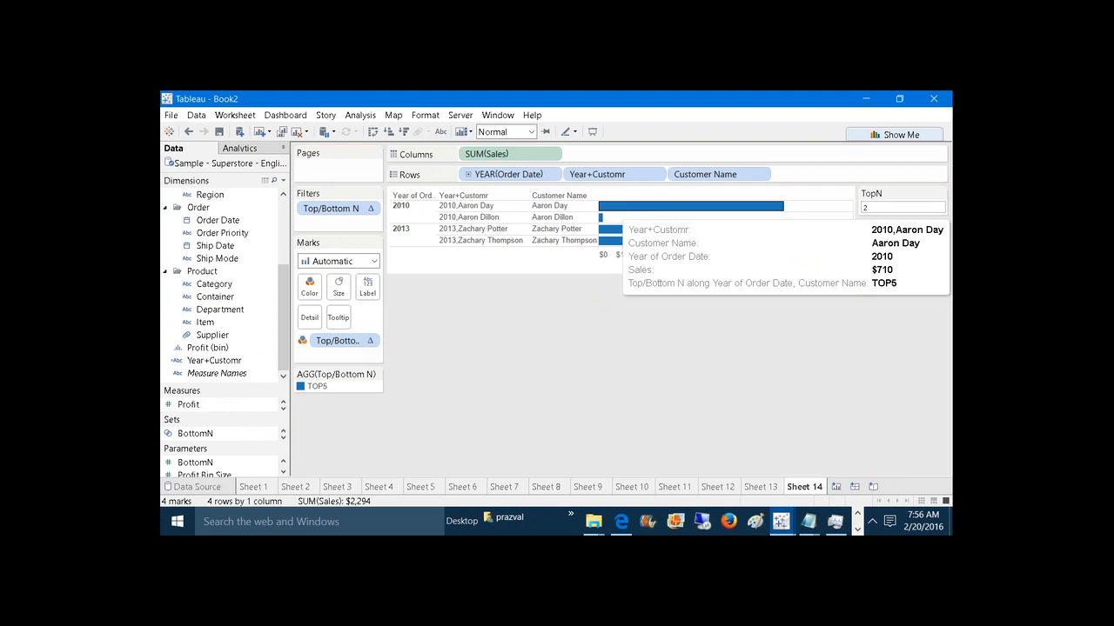
# Step: Sort Year+Customr in descending order by the sum of Sales
pyautogui.click(656, 174)
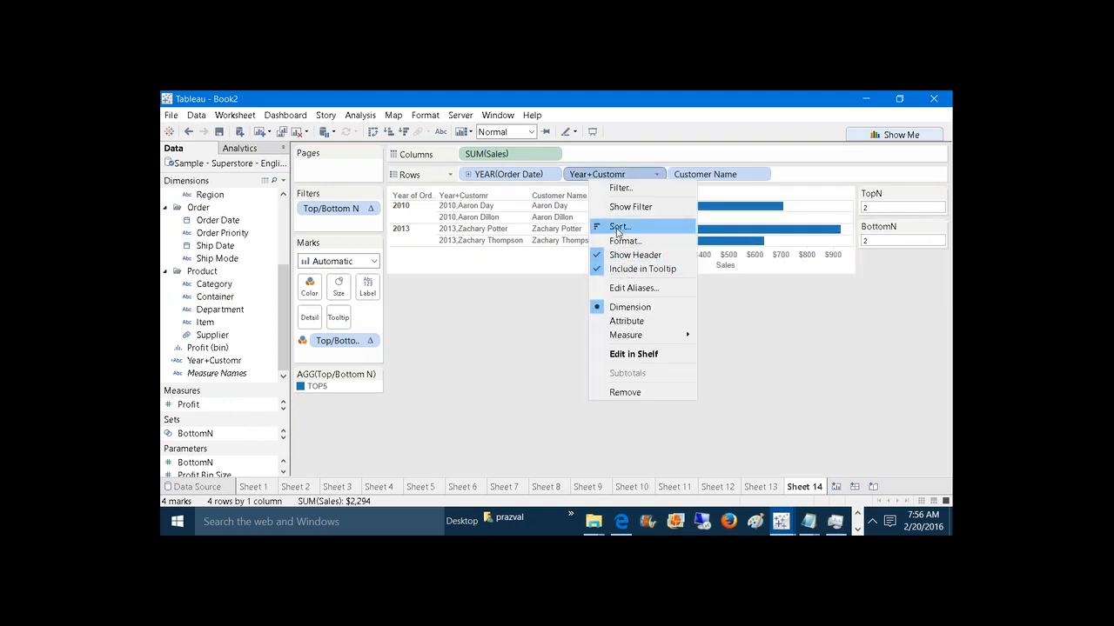
pyautogui.click(620, 227)
pyautogui.click(488, 268)
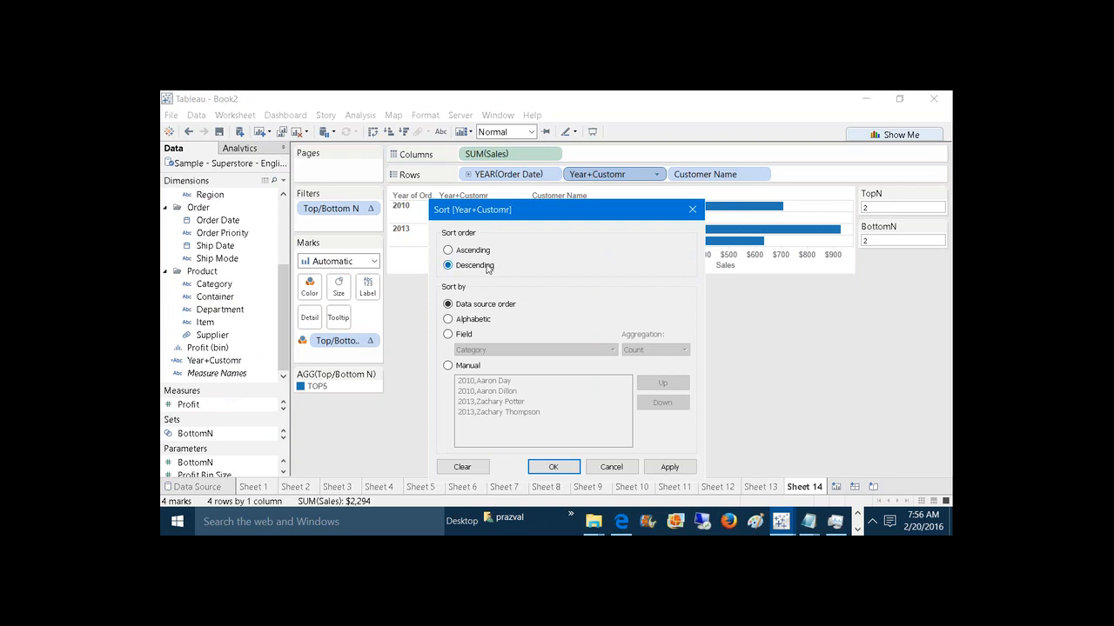
pyautogui.click(463, 336)
pyautogui.click(476, 353)
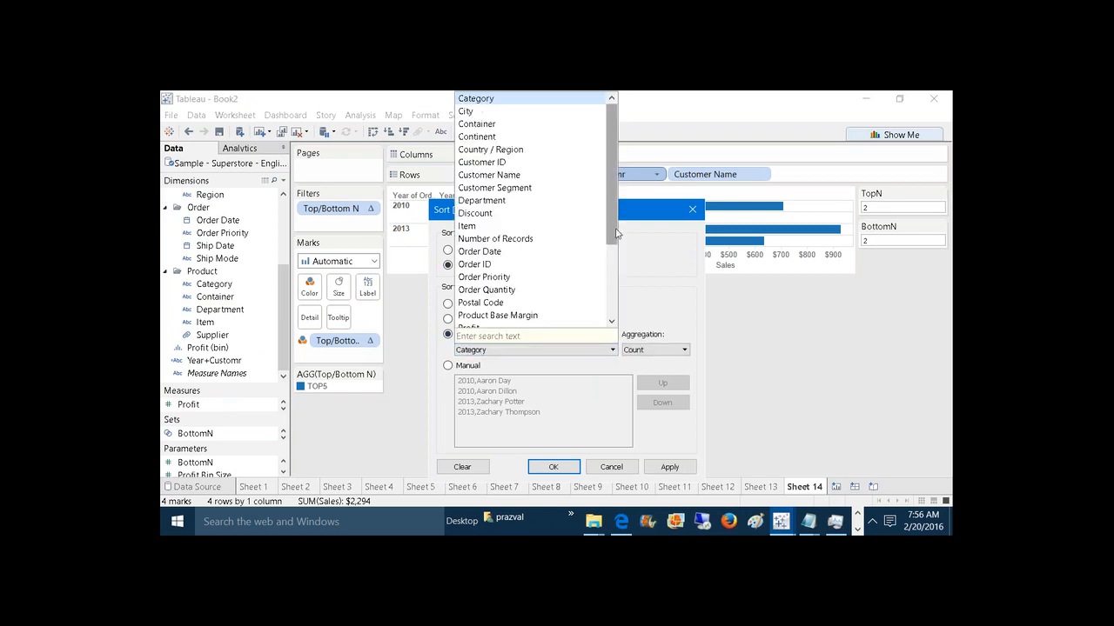
pyautogui.moveTo(618, 232); pyautogui.dragTo(619, 290)
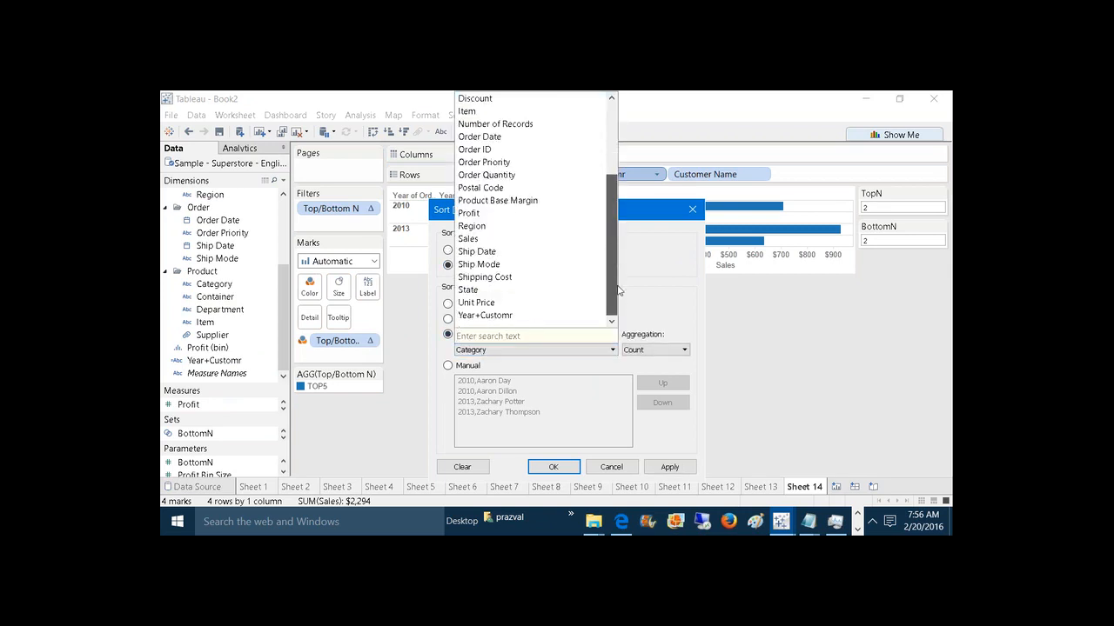
pyautogui.click(530, 240)
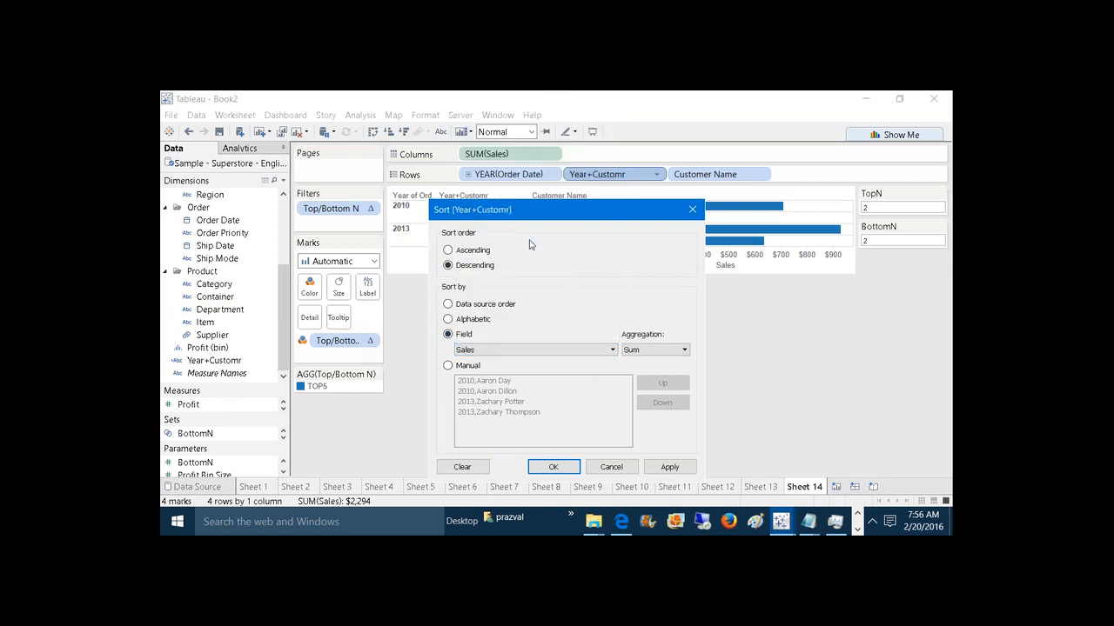
pyautogui.click(671, 468)
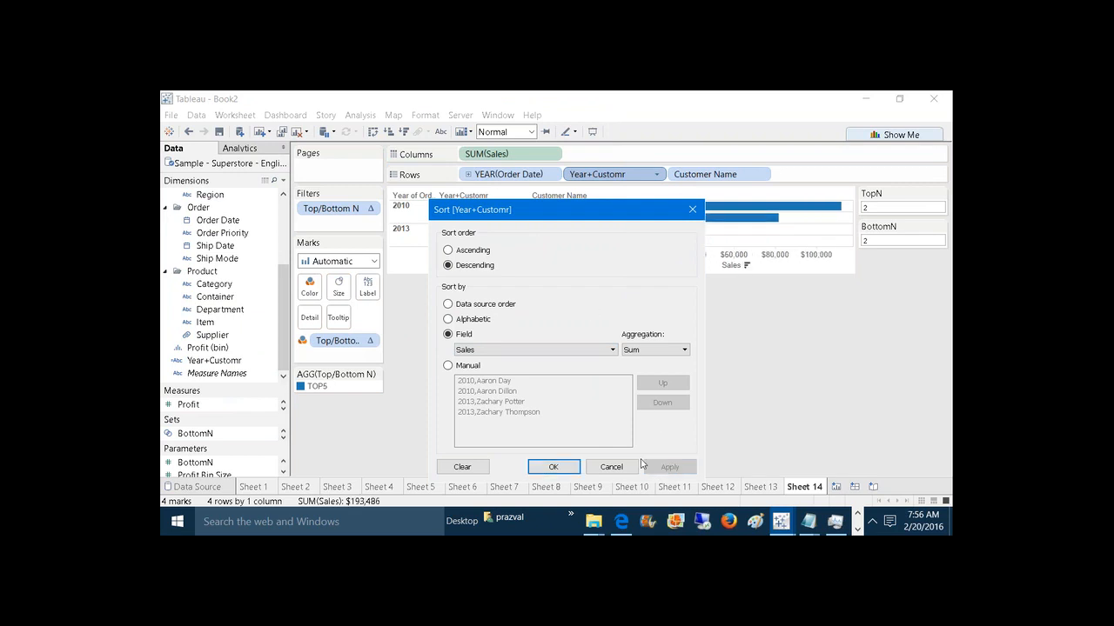
pyautogui.click(572, 467)
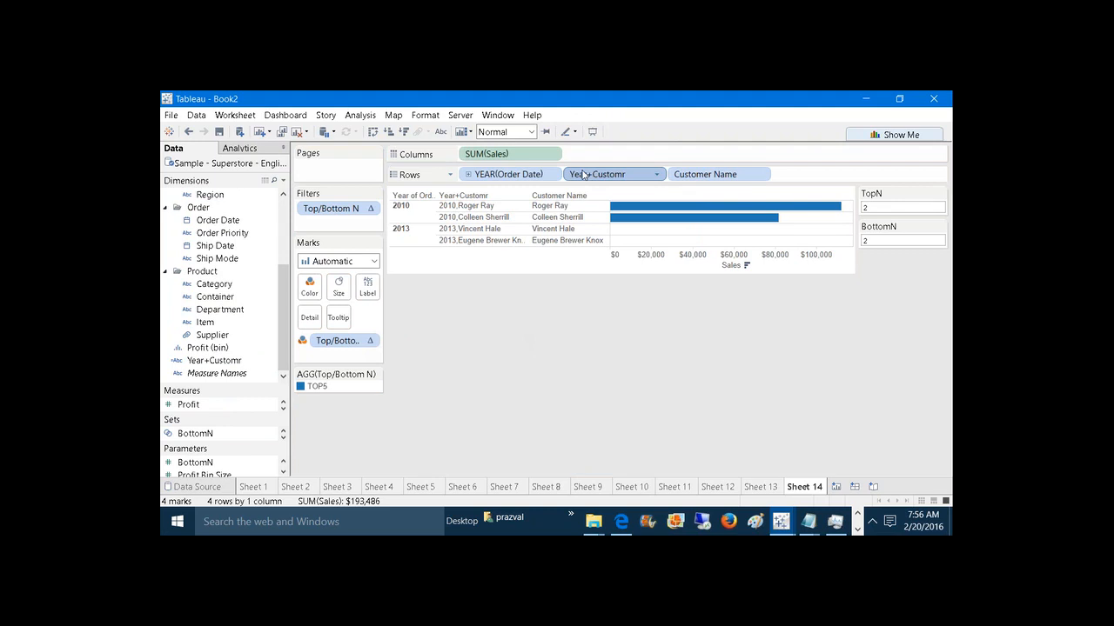
# Step: Edit the Top/Bottom N colour table calculation to address Year of Order Date, Year+Customr and Customer Name, in that order
pyautogui.rightClick(350, 343)
pyautogui.click(429, 492)
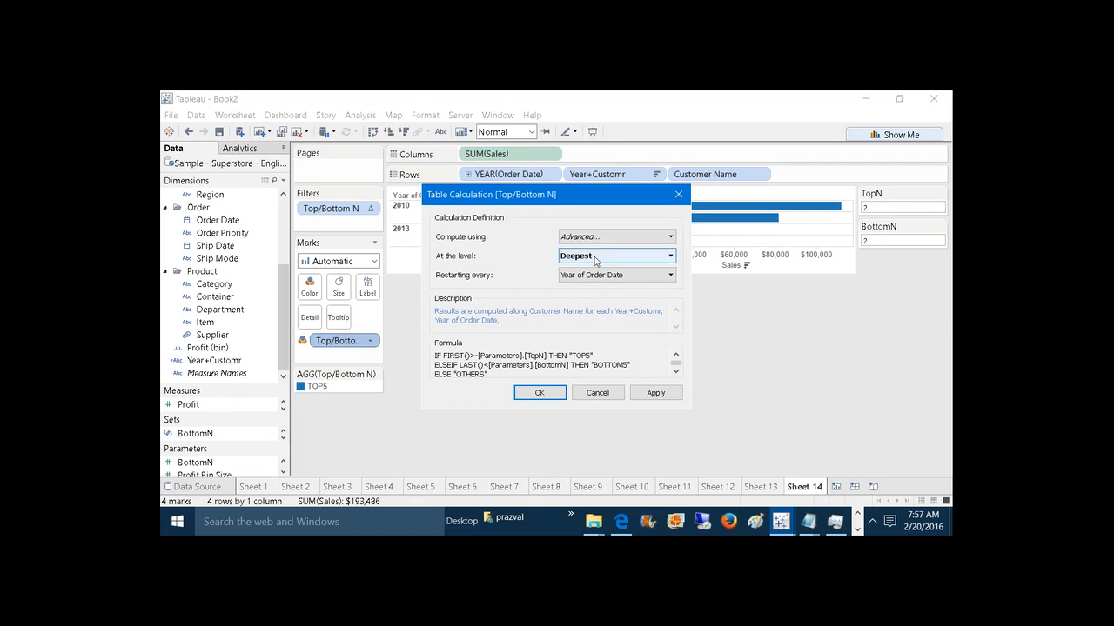
pyautogui.click(596, 237)
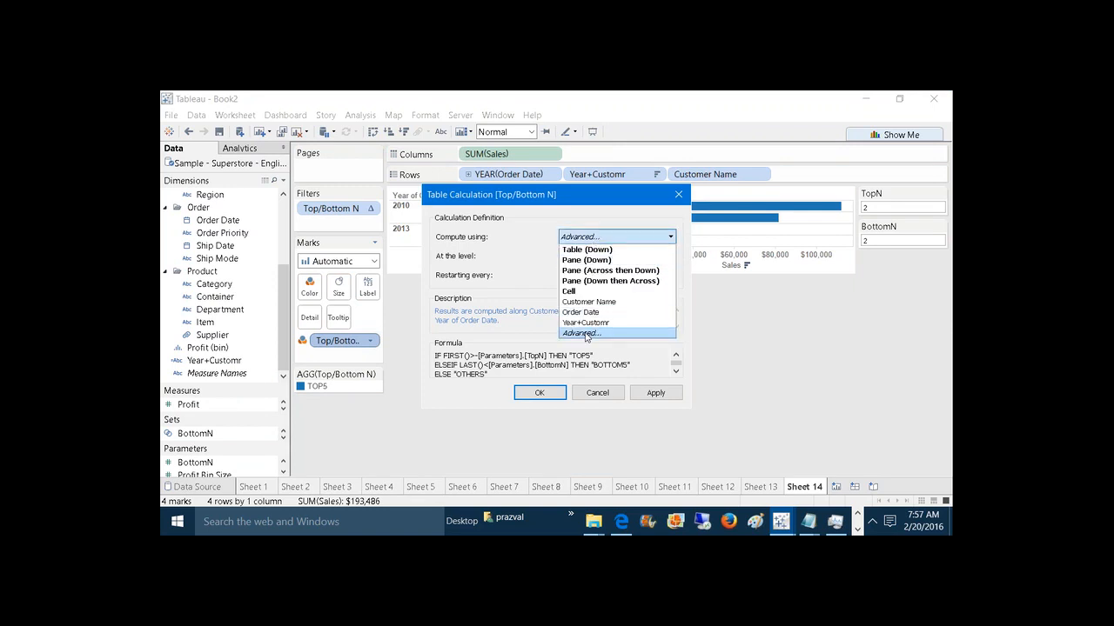
pyautogui.click(585, 334)
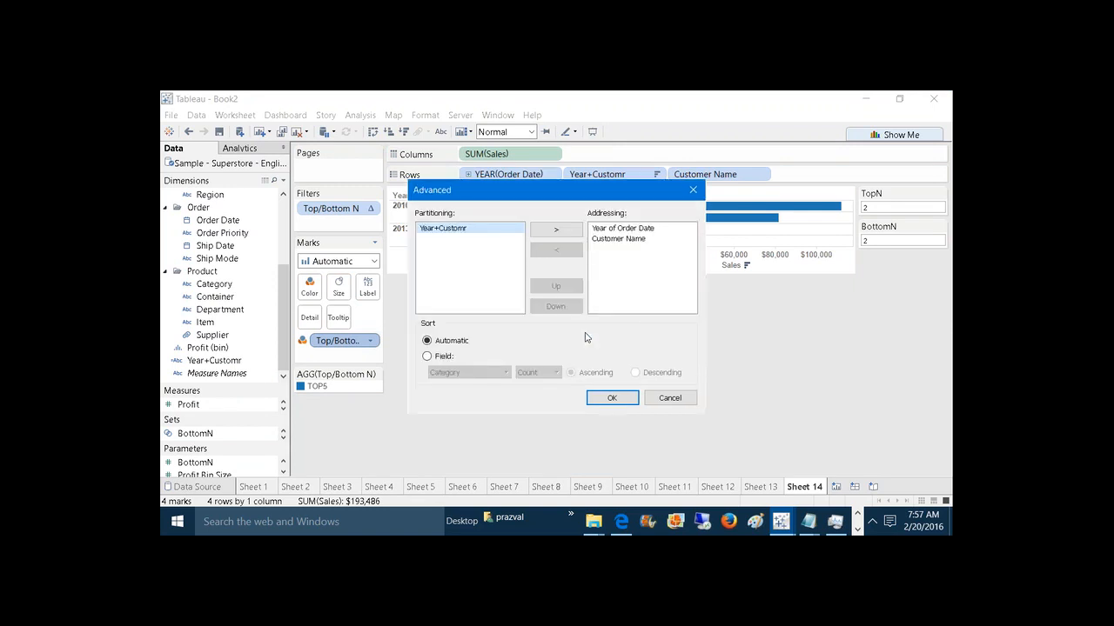
pyautogui.click(555, 229)
pyautogui.click(612, 250)
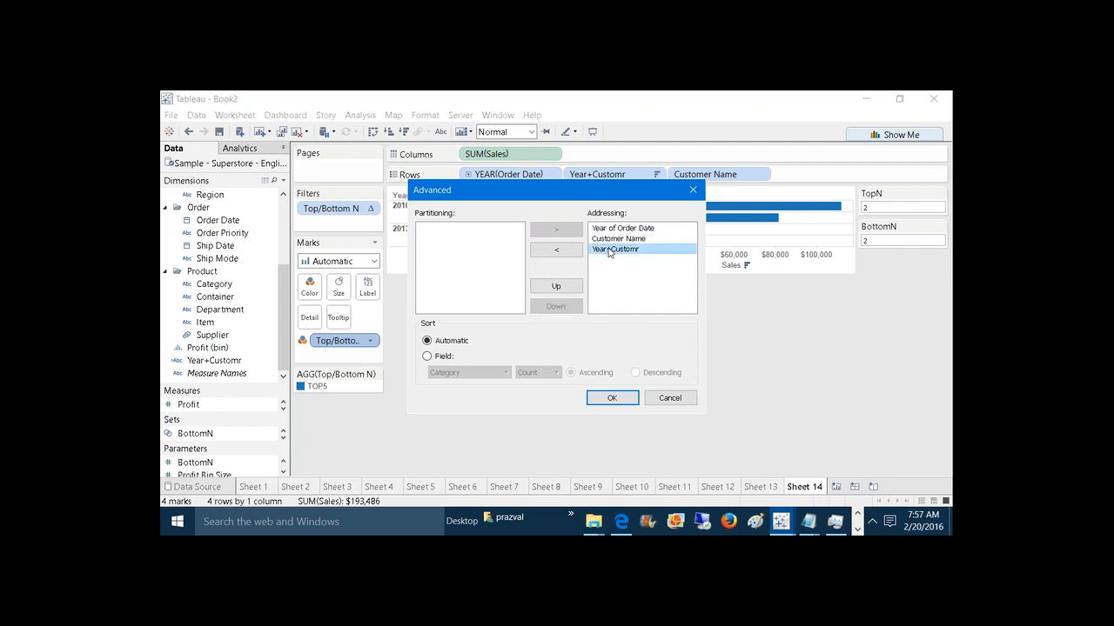
pyautogui.click(571, 288)
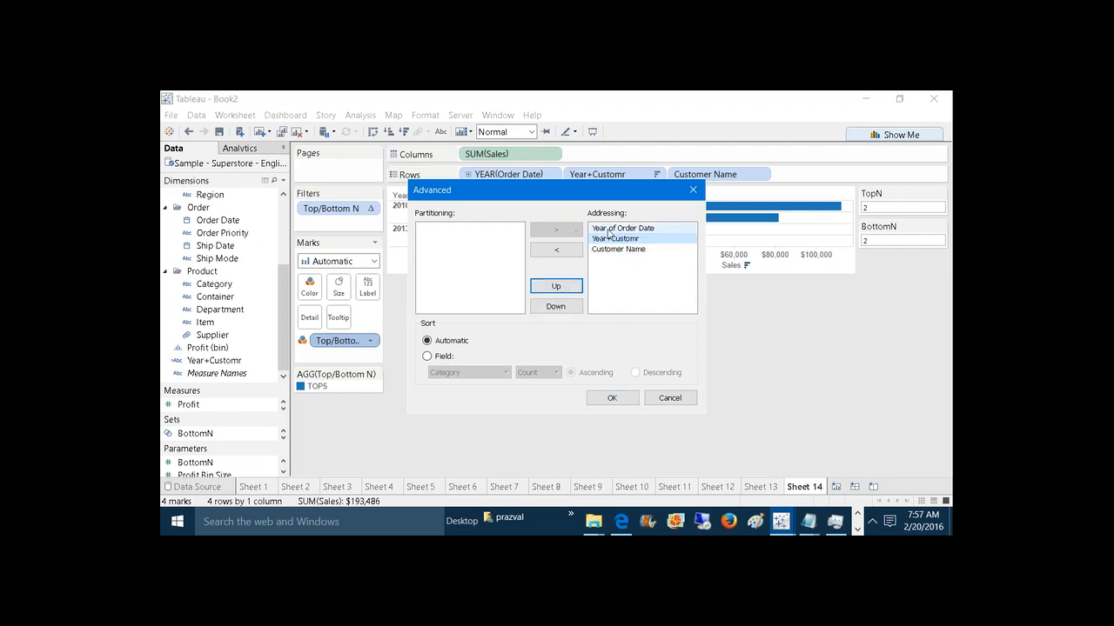
pyautogui.click(628, 402)
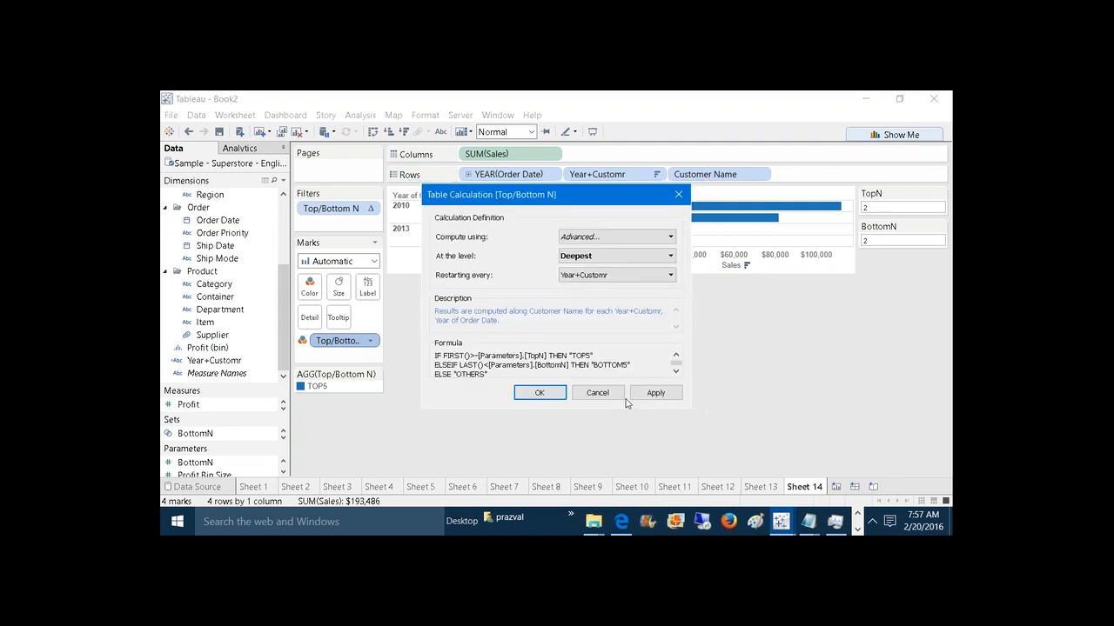
# Step: Make the Top/Bottom N colour table calculation restart every Year of Order Date and apply the change
pyautogui.click(607, 276)
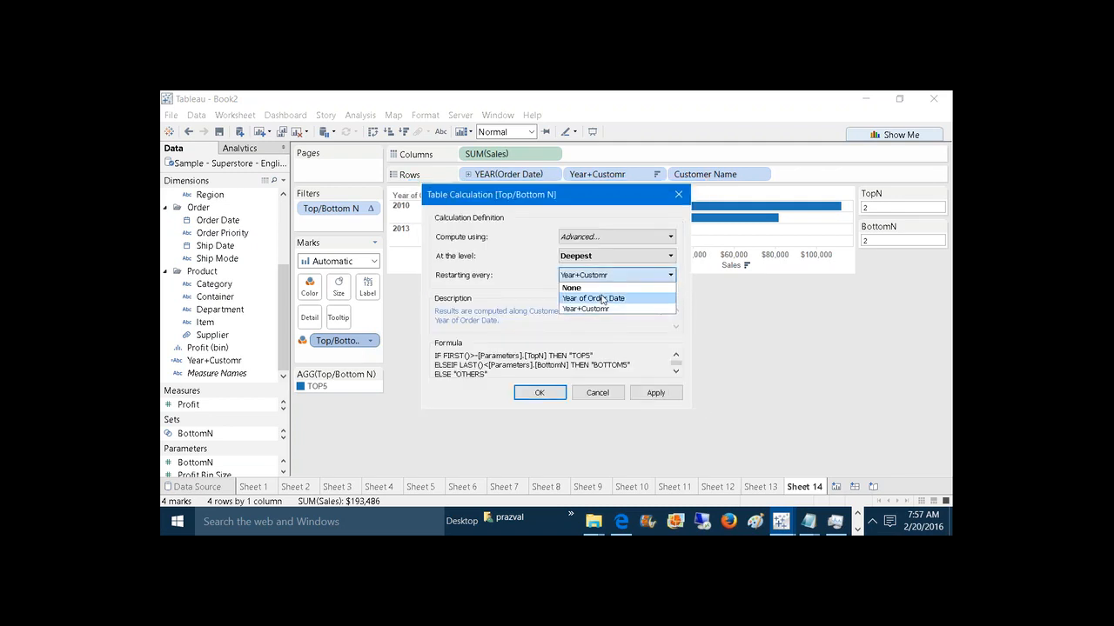
pyautogui.click(602, 298)
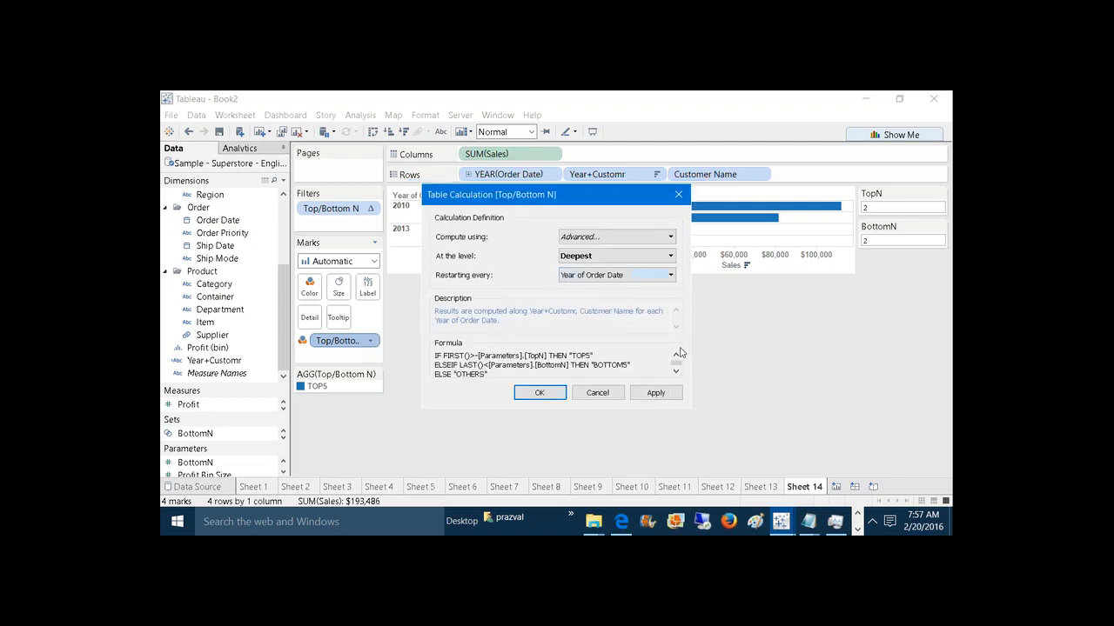
pyautogui.click(673, 387)
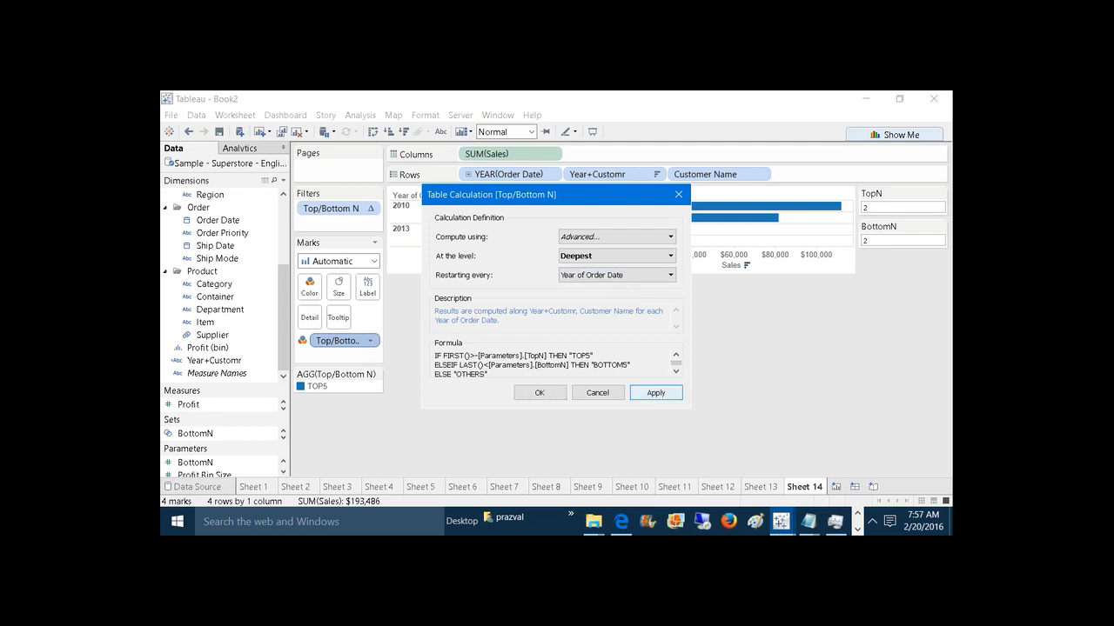
pyautogui.click(537, 392)
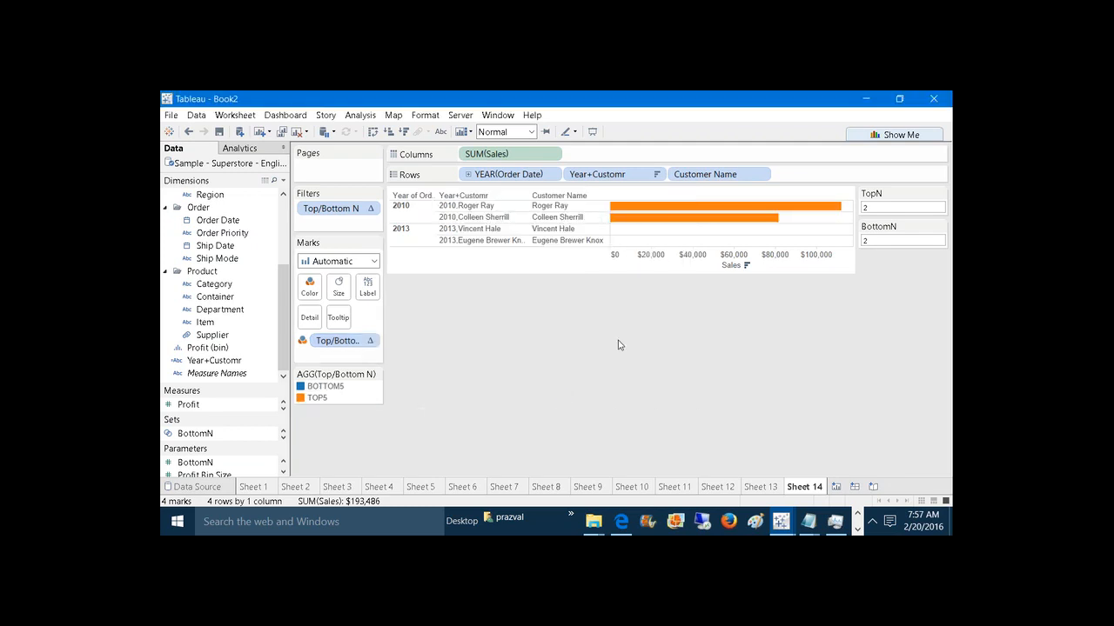
# Step: Hide the header of the Year+Customr field in the chart's rows
pyautogui.rightClick(588, 178)
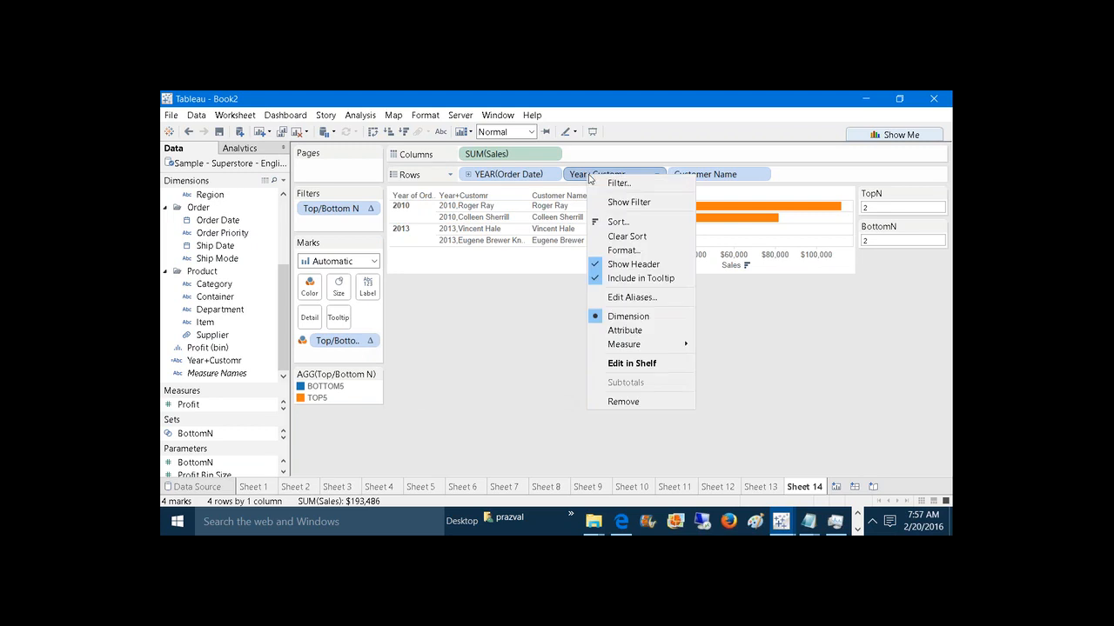
pyautogui.click(638, 263)
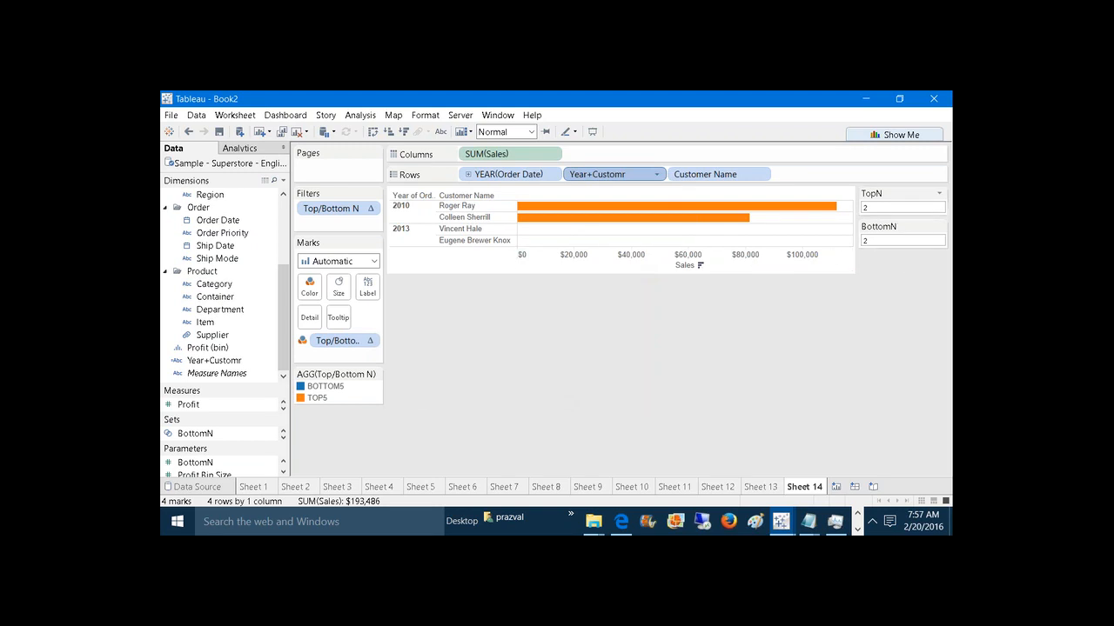
# Step: Set both the TopN and BottomN parameters to 1
pyautogui.press('Return')
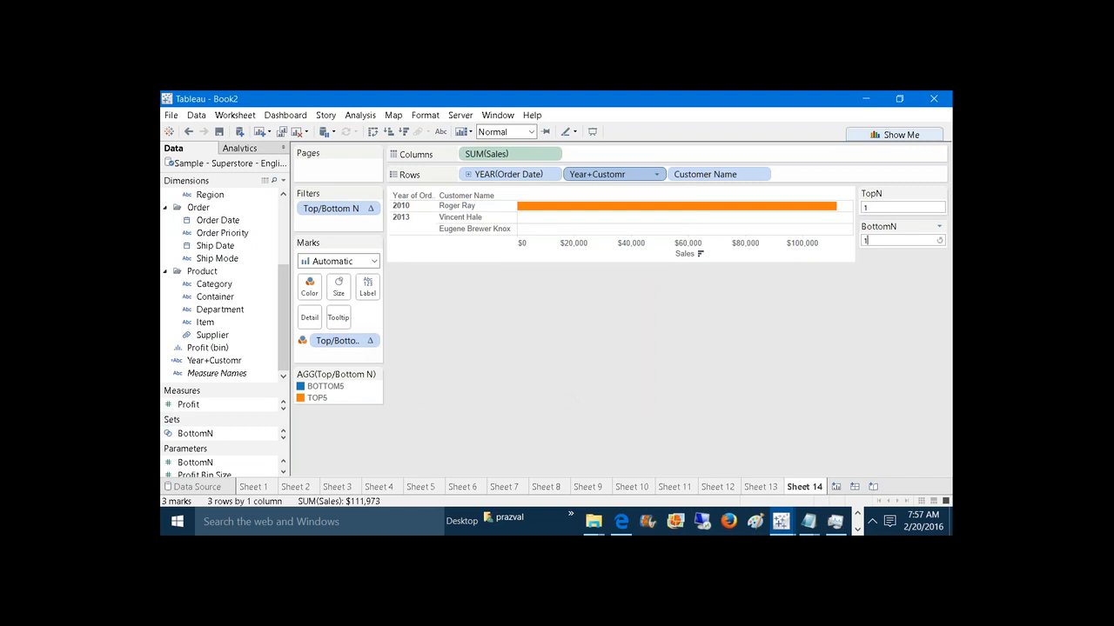
pyautogui.press('Return')
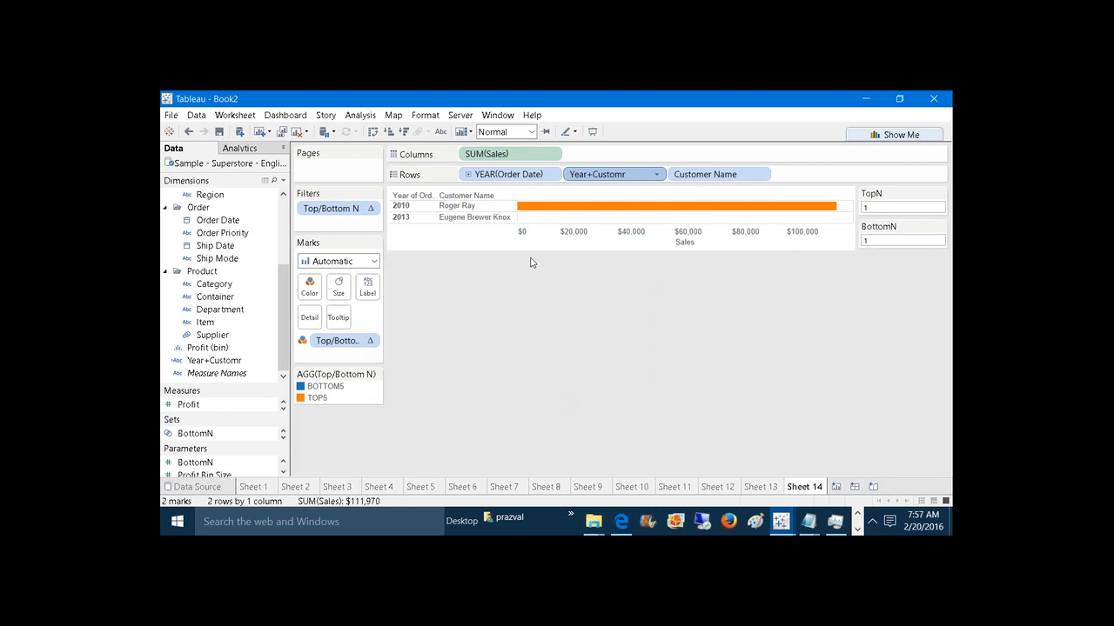
# Step: Remove the Top/Bottom N field from the chart's colour encoding
pyautogui.moveTo(629, 179)
pyautogui.mouseDown()
pyautogui.moveTo(671, 296)
pyautogui.moveTo(623, 186)
pyautogui.moveTo(636, 178)
pyautogui.mouseUp()
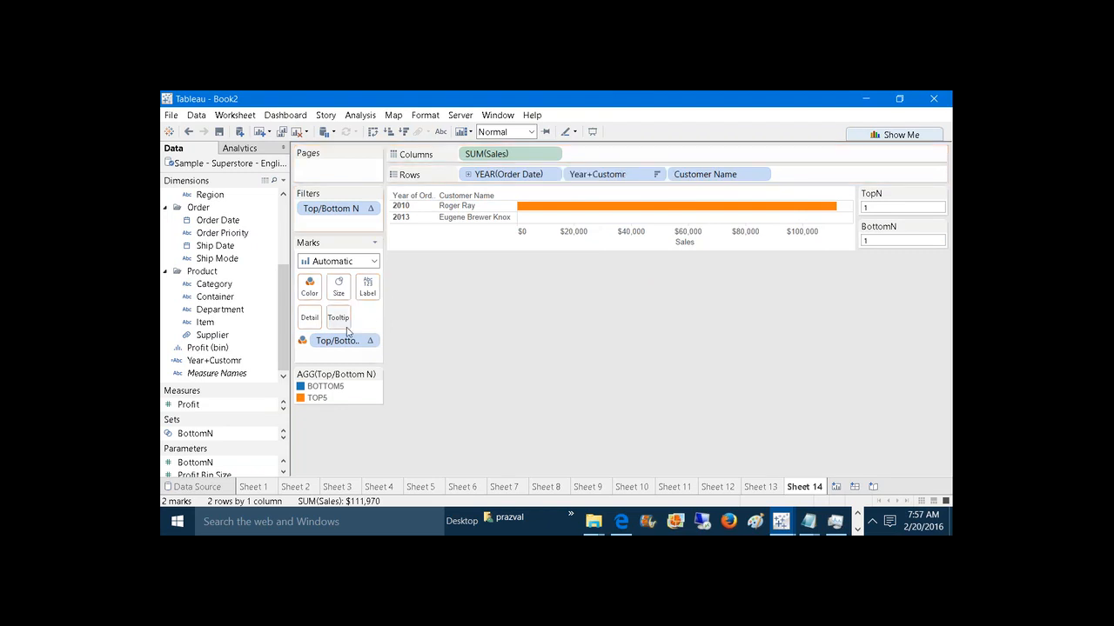
pyautogui.moveTo(337, 340); pyautogui.dragTo(379, 459)
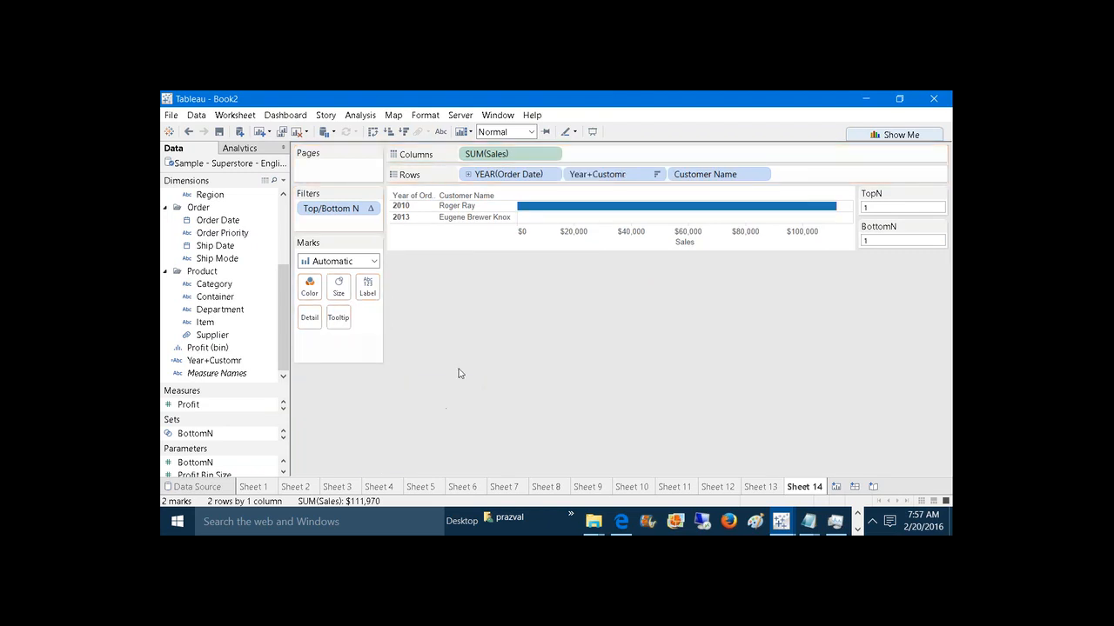
# Step: Remove the Top/Bottom N filter from the sheet and turn on mark labels for the sales bars
pyautogui.moveTo(359, 213); pyautogui.dragTo(356, 427)
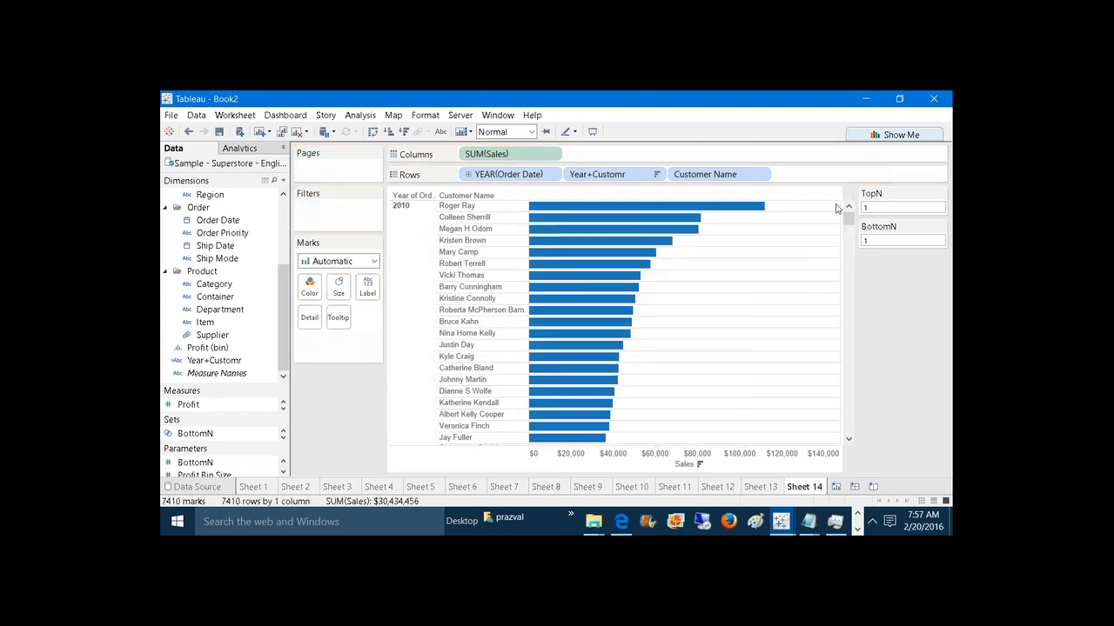
pyautogui.click(441, 132)
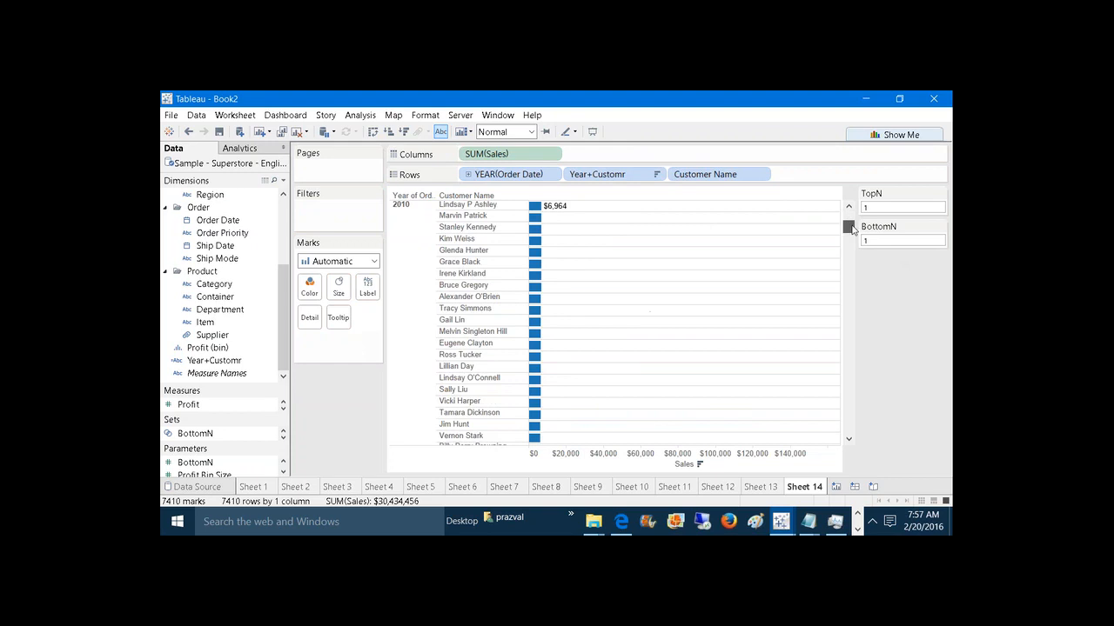
pyautogui.moveTo(848, 218); pyautogui.dragTo(873, 267)
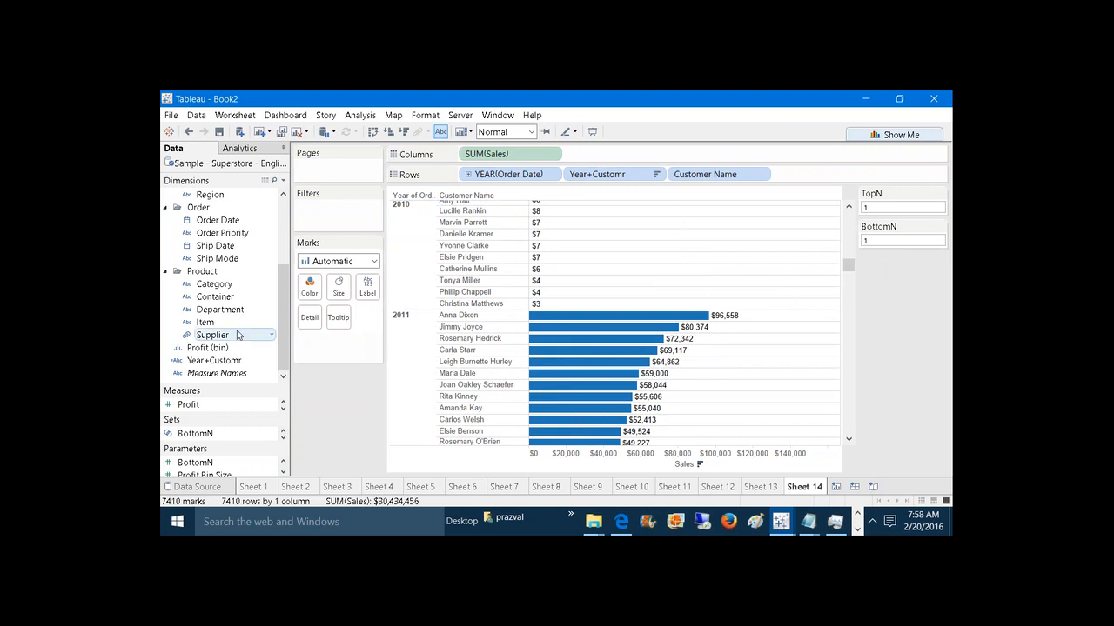
# Step: Colour the sales bars by the Top/Bottom N measure
pyautogui.moveTo(207, 384); pyautogui.dragTo(206, 291)
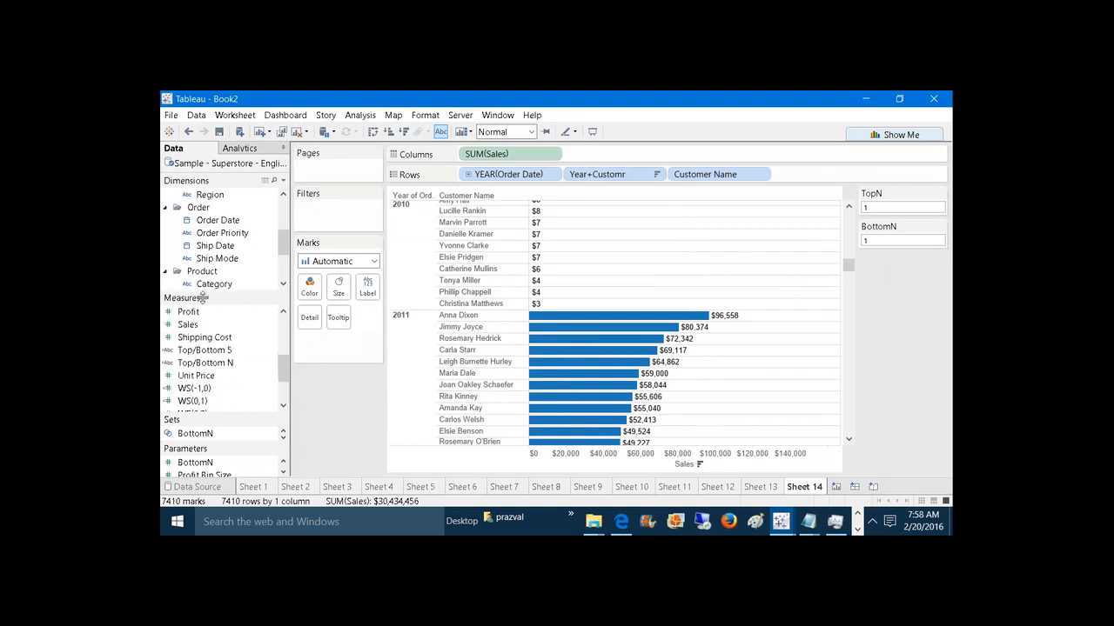
pyautogui.moveTo(205, 363); pyautogui.dragTo(310, 287)
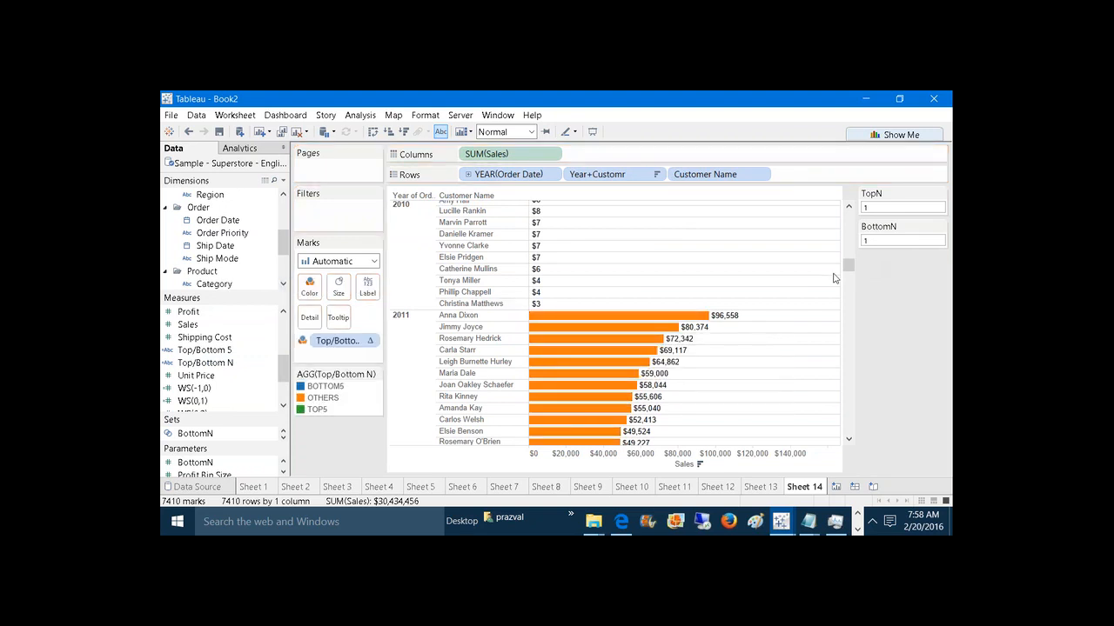
# Step: Set the Top/Bottom N colour calculation to advanced addressing along Year of Order Date, Year+Customr and Customer Name, in that order
pyautogui.rightClick(337, 341)
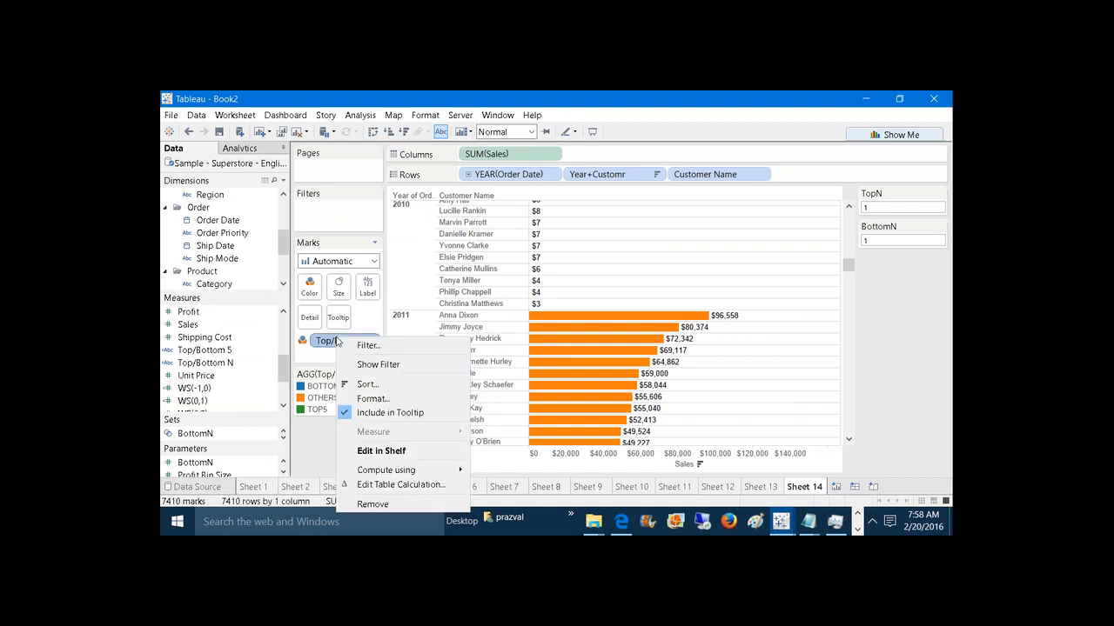
pyautogui.click(409, 484)
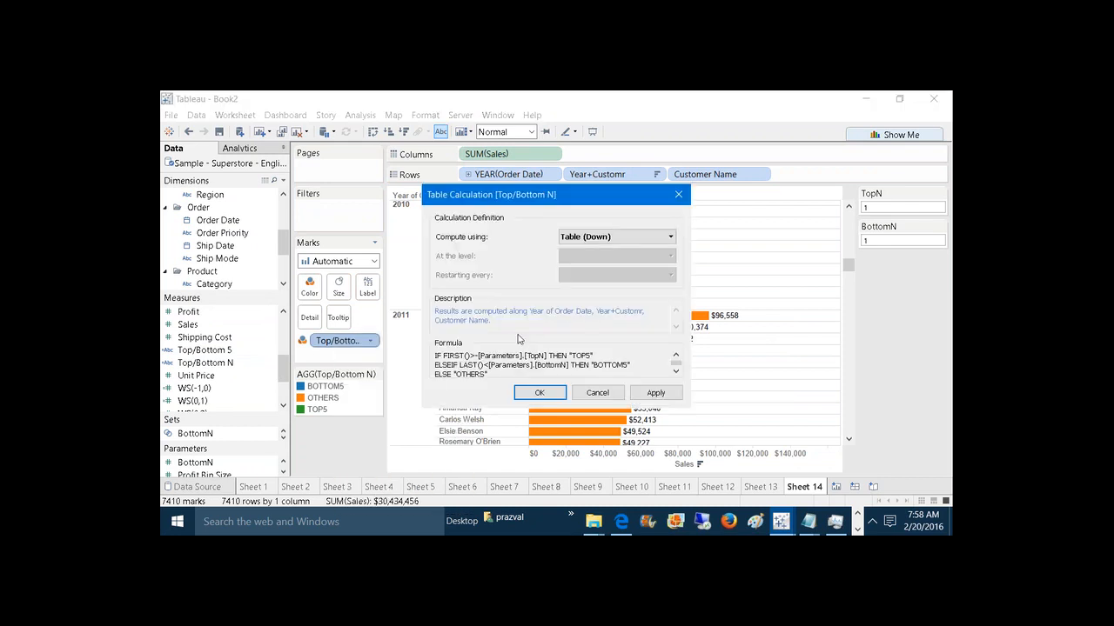
pyautogui.click(589, 240)
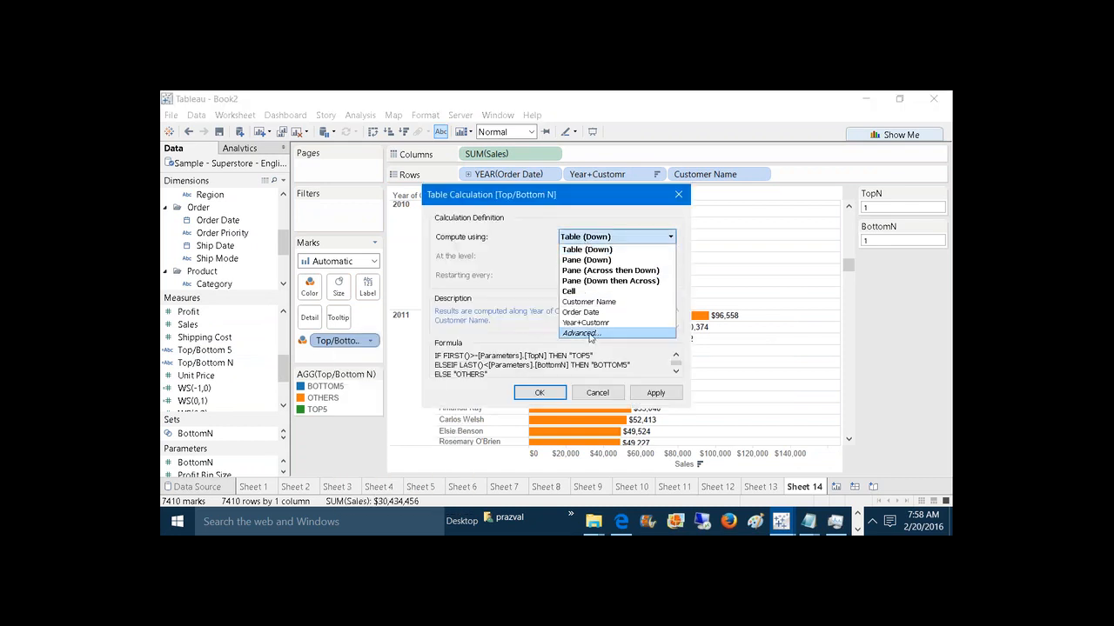
pyautogui.click(590, 334)
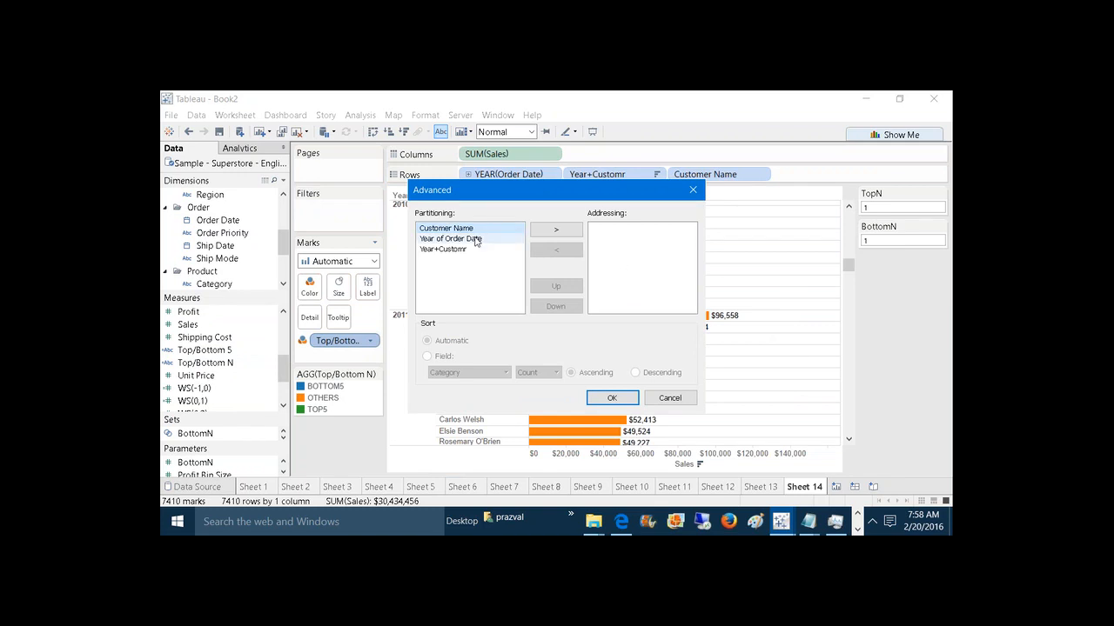
pyautogui.click(476, 239)
pyautogui.click(540, 231)
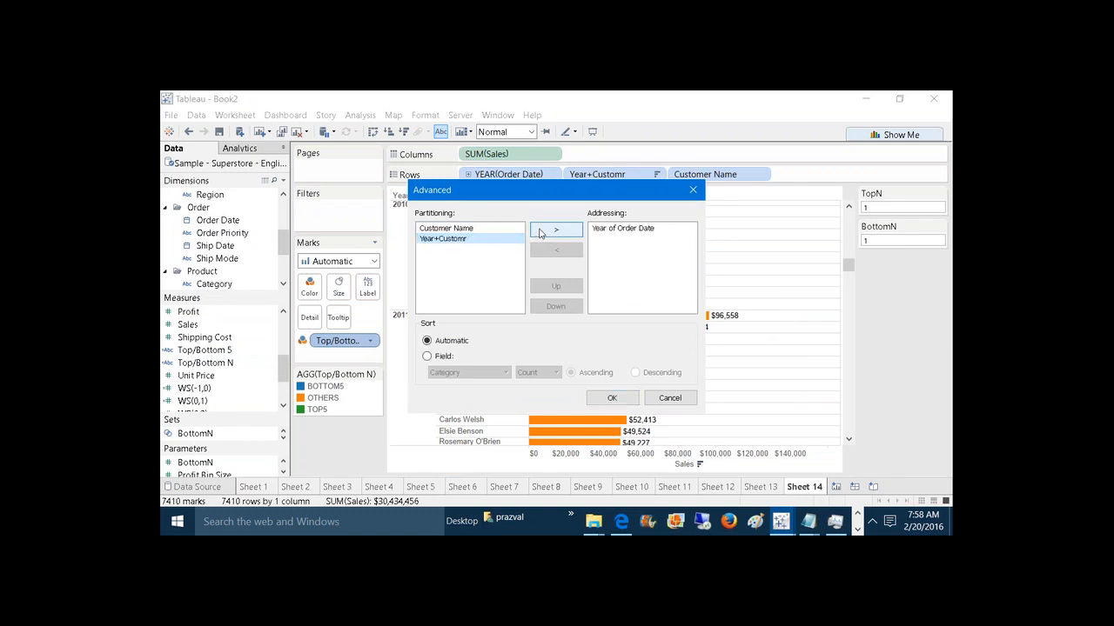
pyautogui.click(541, 231)
pyautogui.click(540, 231)
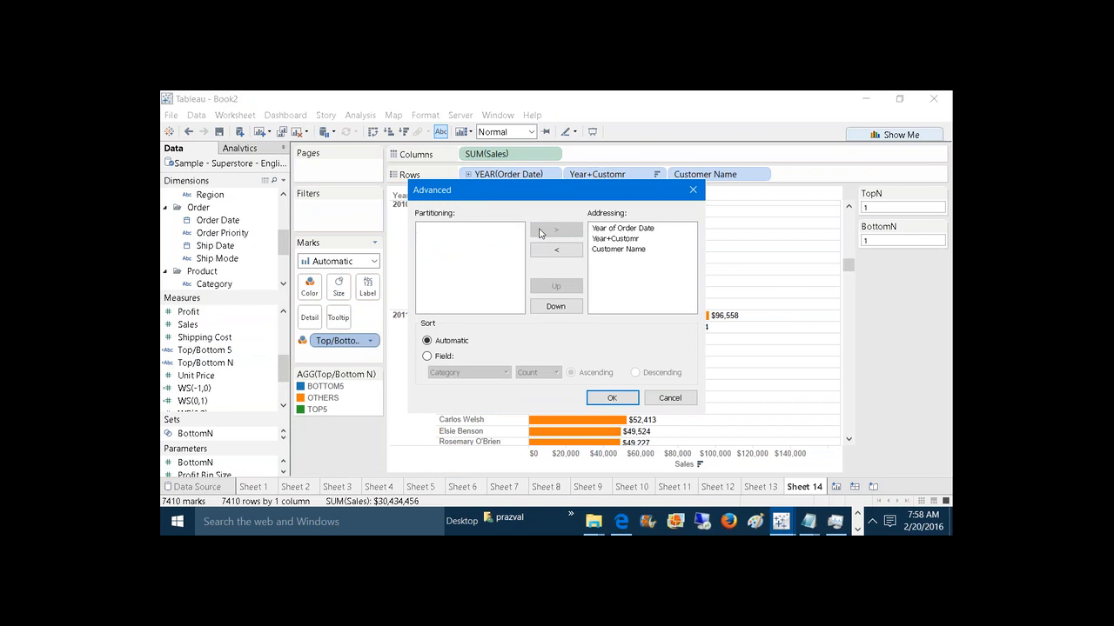
pyautogui.click(612, 398)
# Step: Make the Top/Bottom N table calculation restart every Year of Order Date and apply it
pyautogui.click(606, 276)
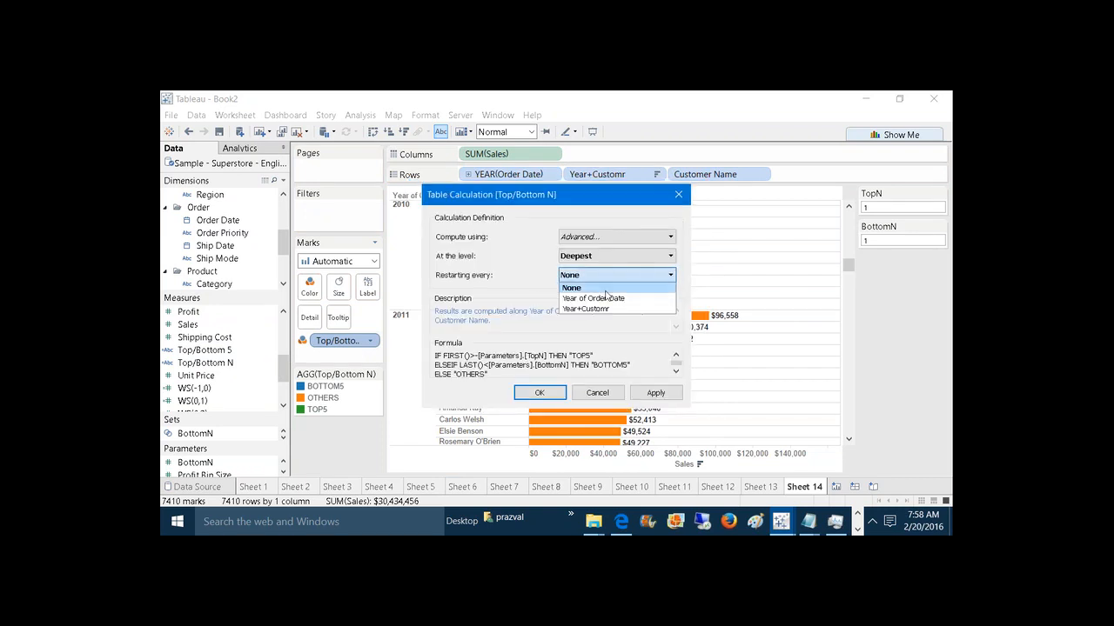
pyautogui.click(594, 298)
pyautogui.click(657, 394)
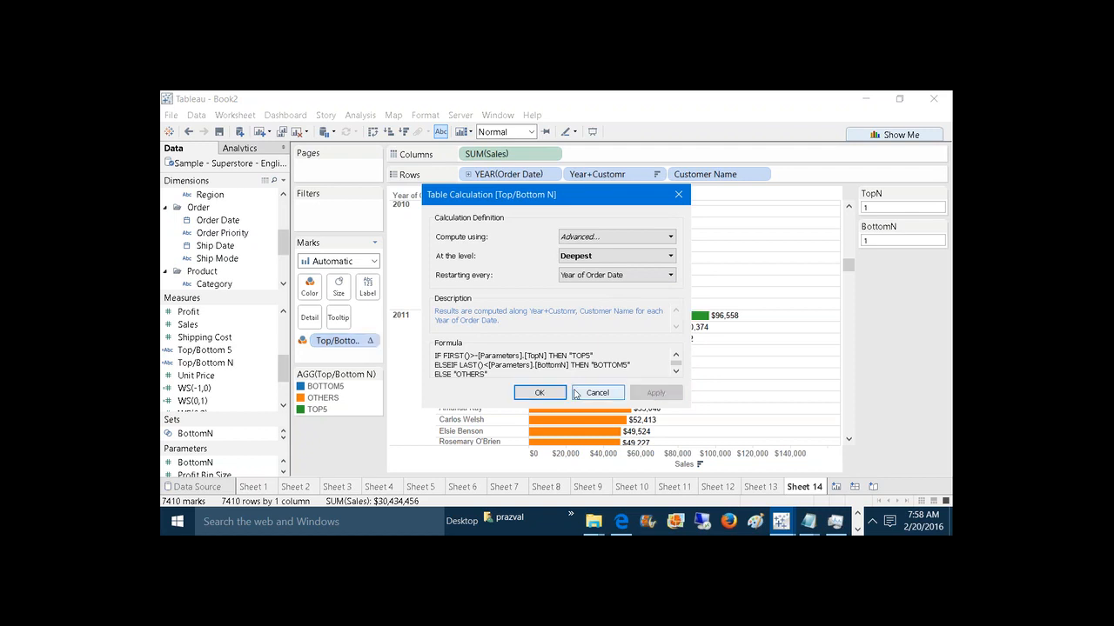
pyautogui.click(557, 396)
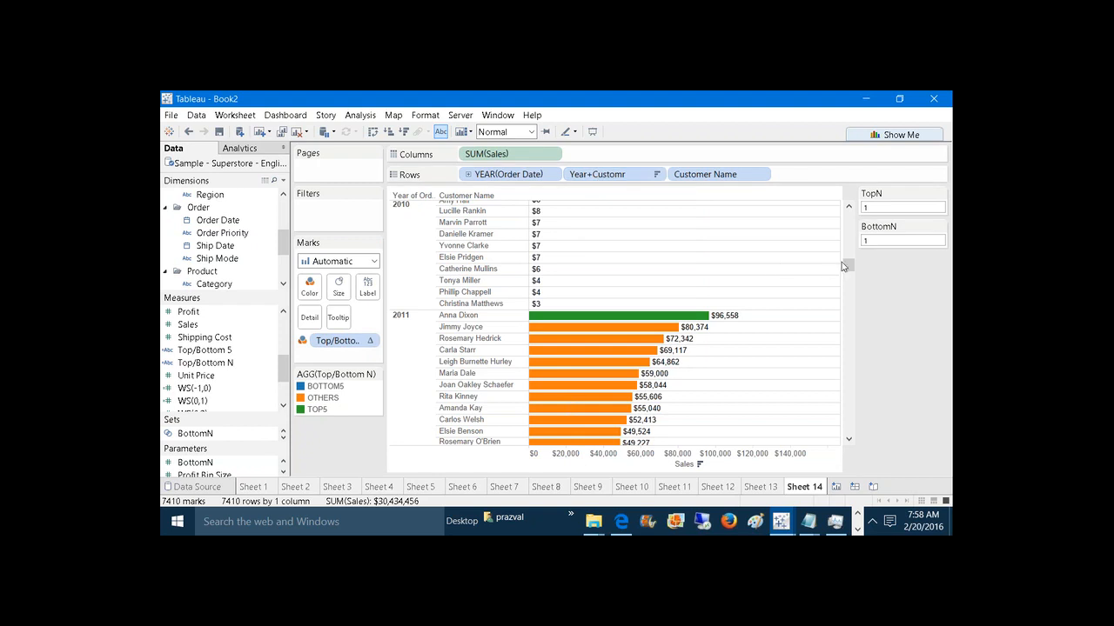
# Step: Exclude the OTHERS category from the view through the colour legend
pyautogui.moveTo(848, 266); pyautogui.dragTo(847, 216)
pyautogui.click(722, 207)
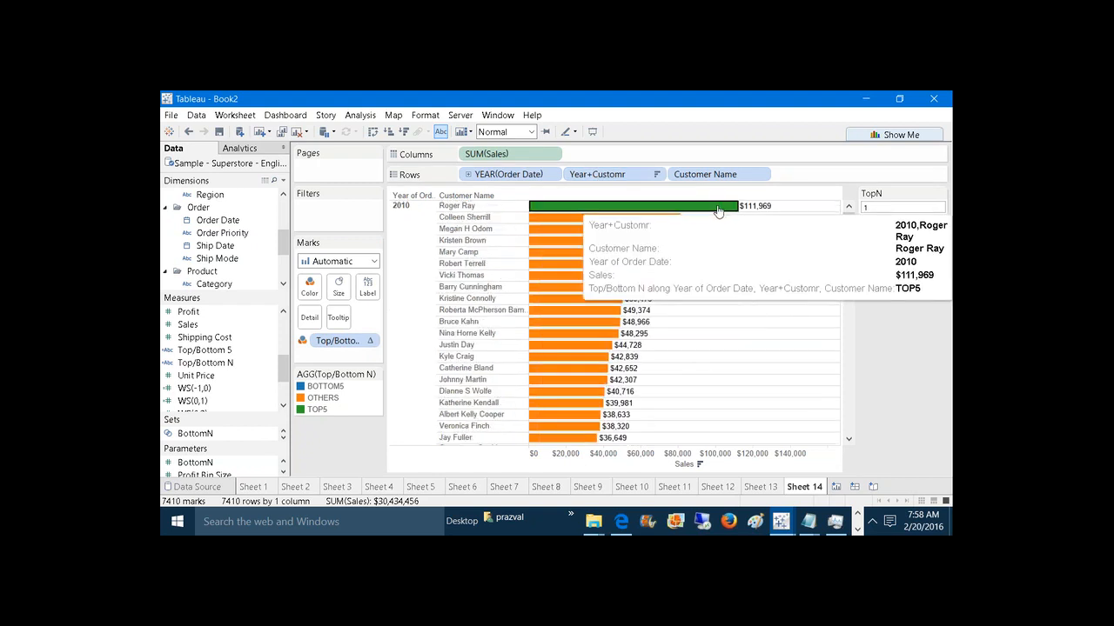
pyautogui.click(875, 399)
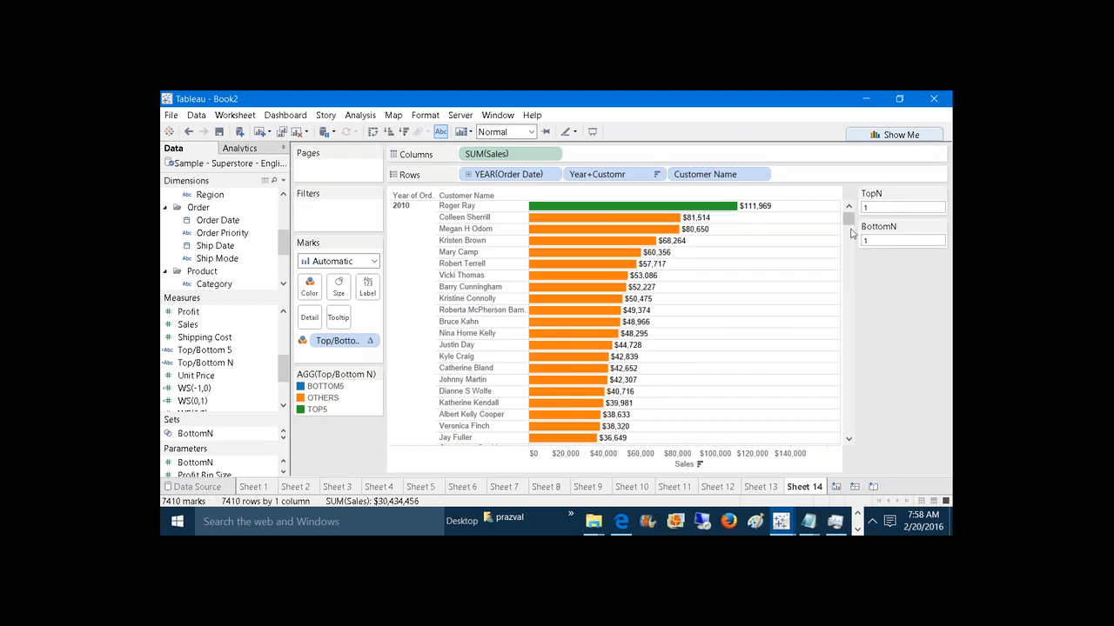
pyautogui.moveTo(852, 219)
pyautogui.mouseDown()
pyautogui.moveTo(870, 274)
pyautogui.moveTo(851, 213)
pyautogui.mouseUp()
pyautogui.click(329, 399)
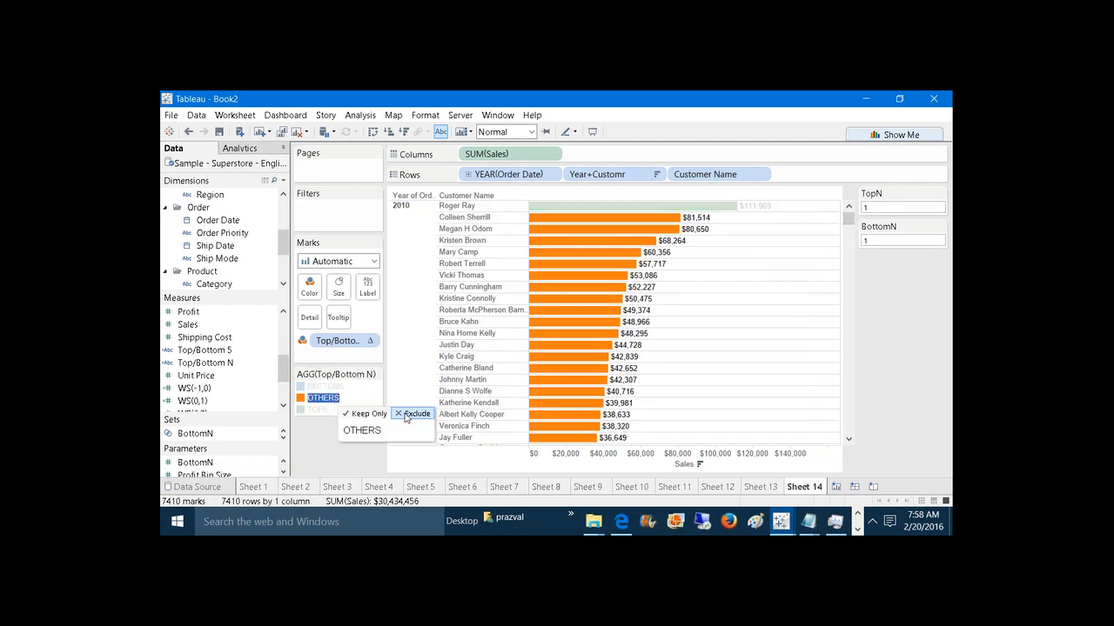
pyautogui.click(413, 414)
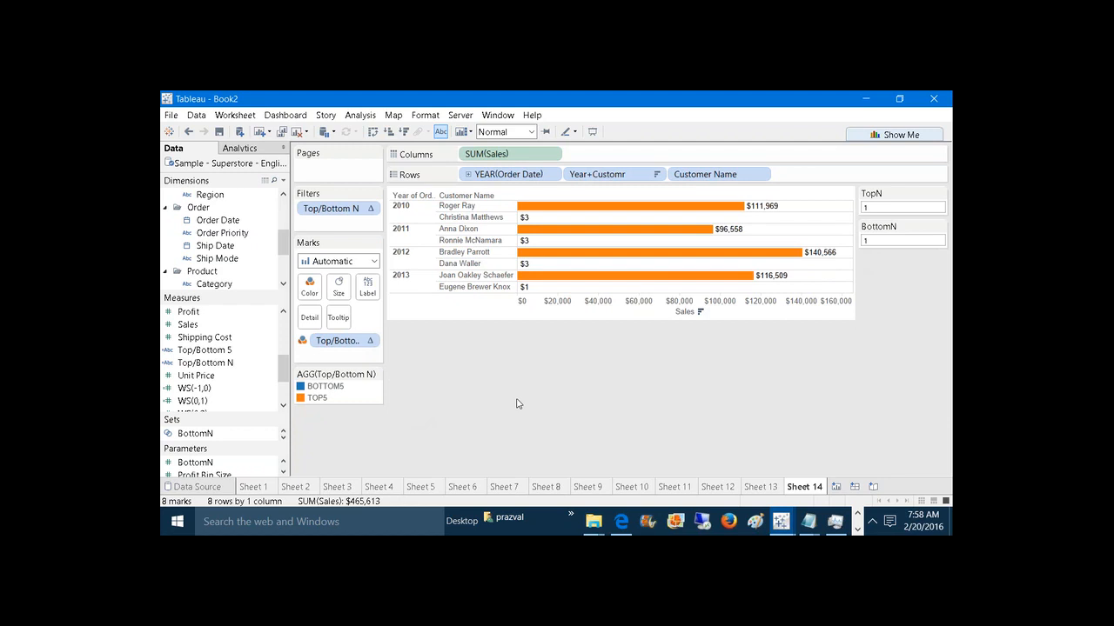
# Step: Set the TopN parameter to 5 and the BottomN parameter to 2
pyautogui.click(413, 214)
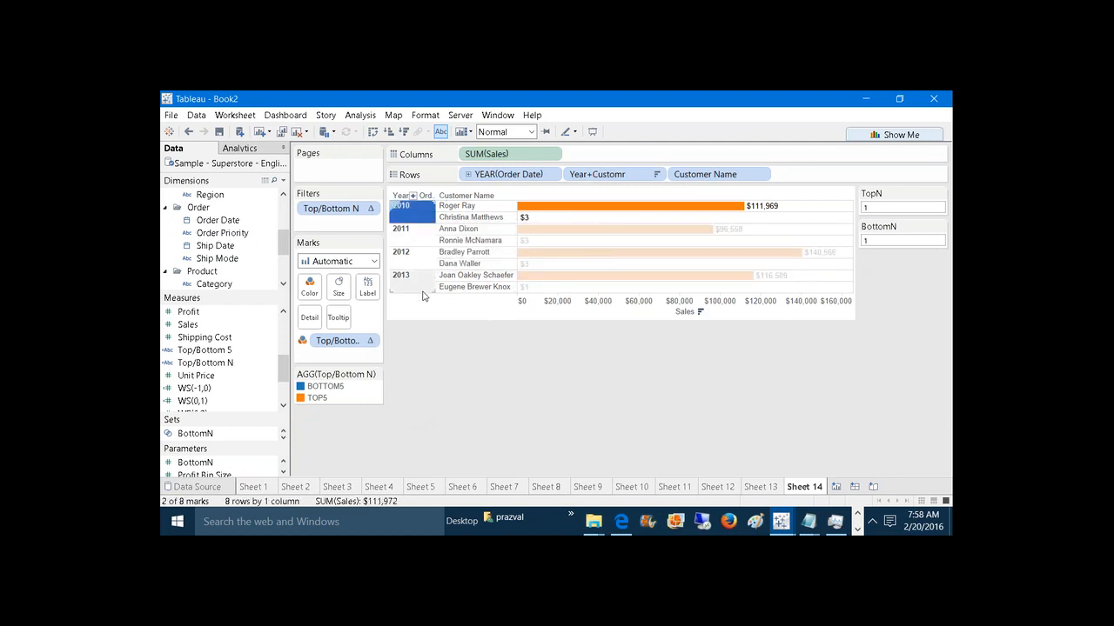
pyautogui.click(417, 238)
pyautogui.click(417, 238)
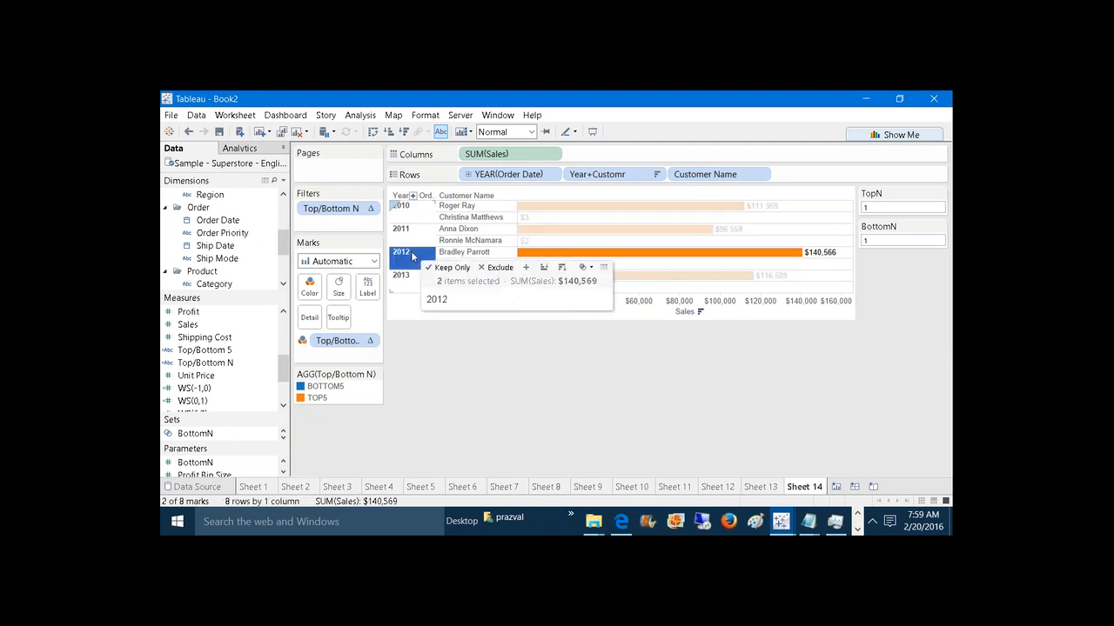
pyautogui.click(905, 207)
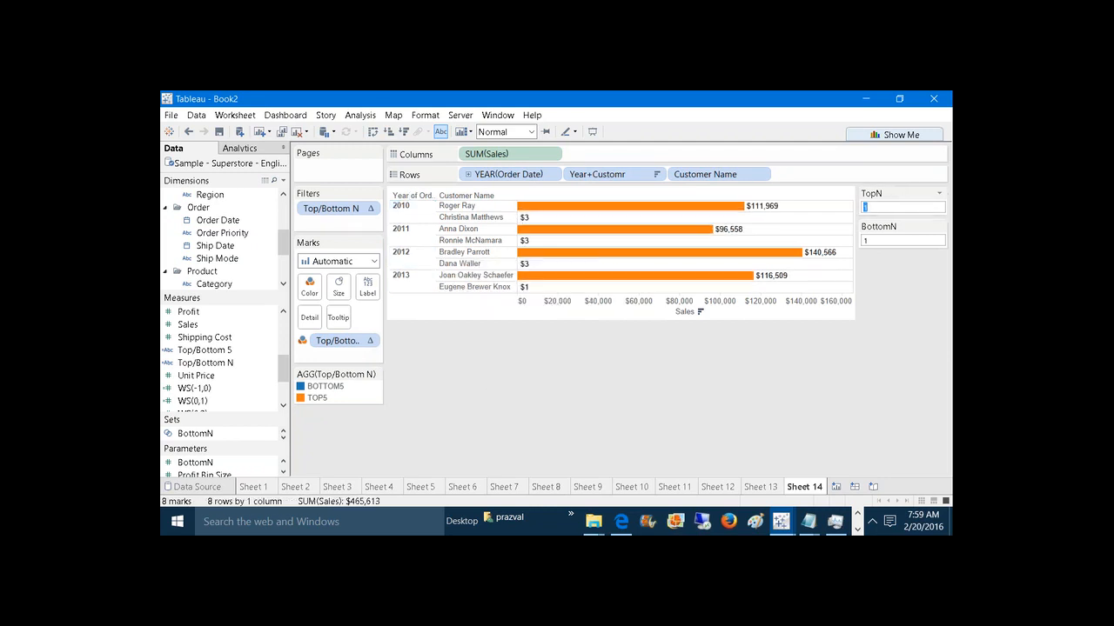
pyautogui.write('5')
pyautogui.press('Return')
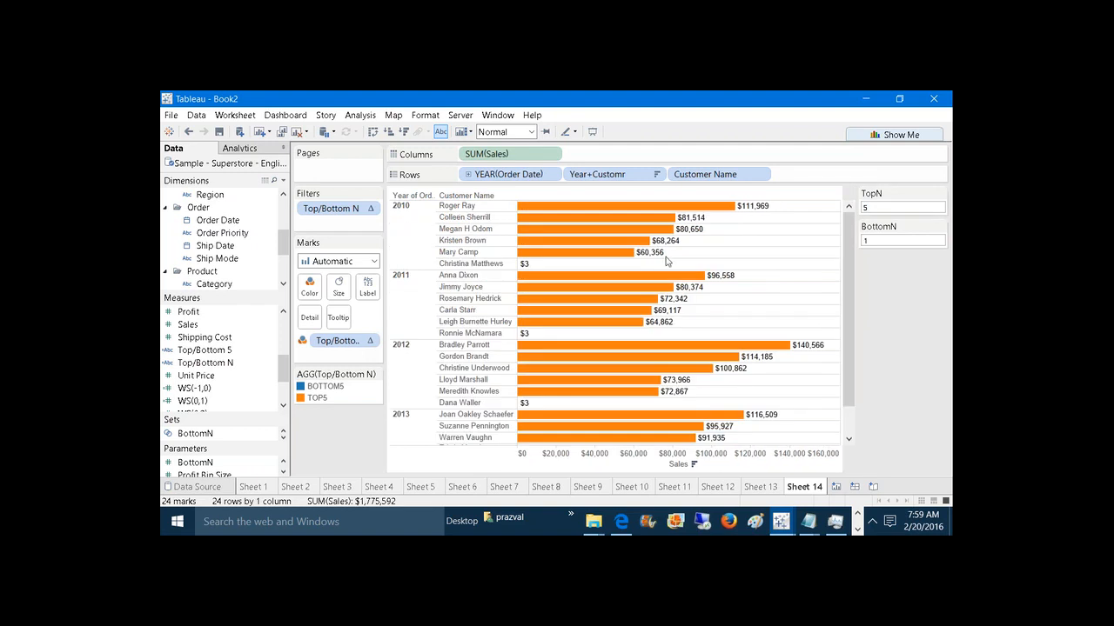
pyautogui.click(866, 241)
pyautogui.write('2')
pyautogui.press('Return')
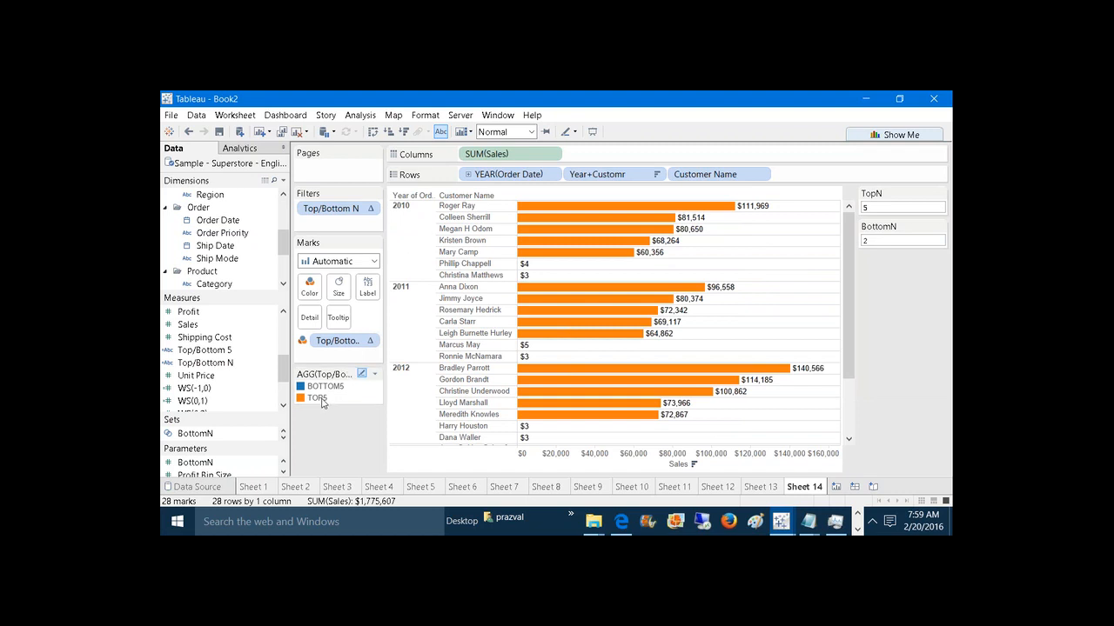
# Step: Edit the Top/Bottom N calculated field so its first branch returns "TOP"+[Parameters].[TopN] in place of "TOP5"
pyautogui.rightClick(232, 367)
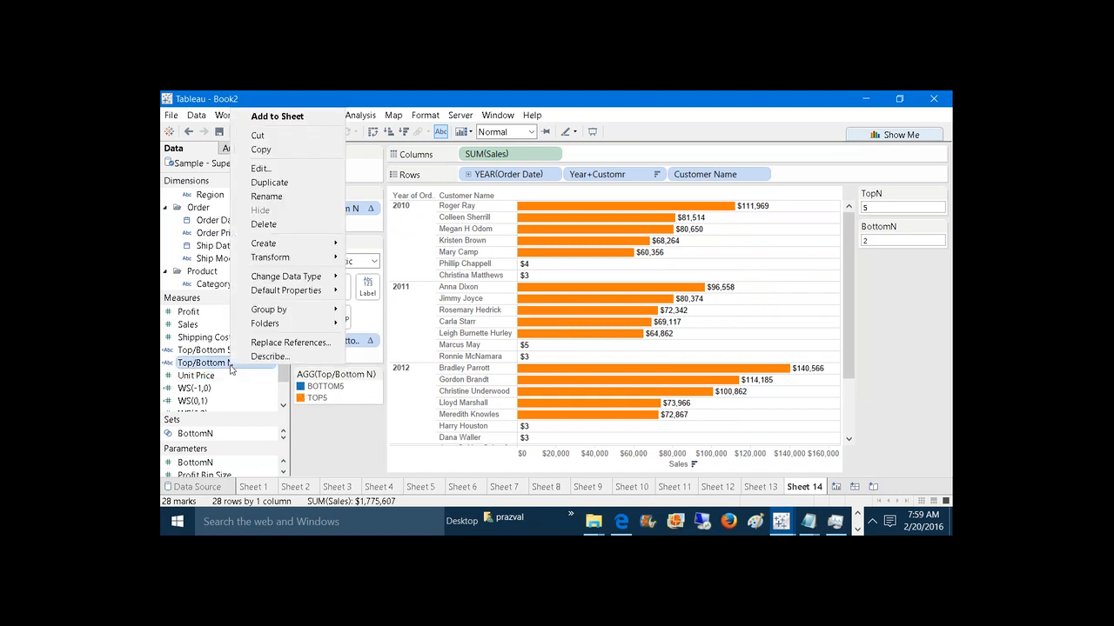
pyautogui.click(288, 169)
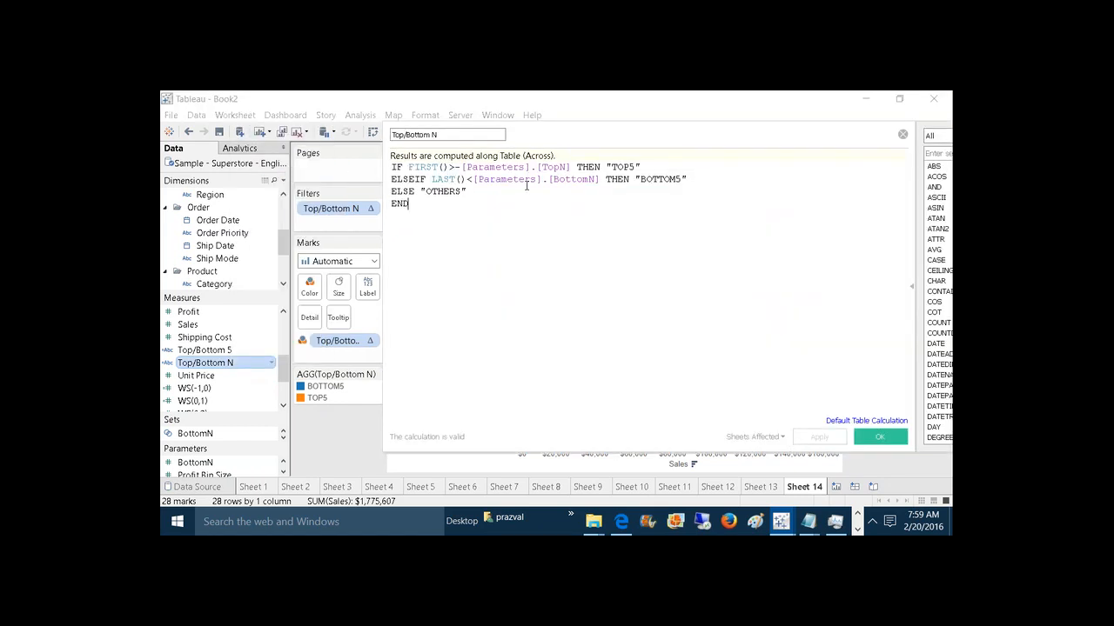
pyautogui.click(636, 167)
pyautogui.press('BackSpace')
pyautogui.write('STR')
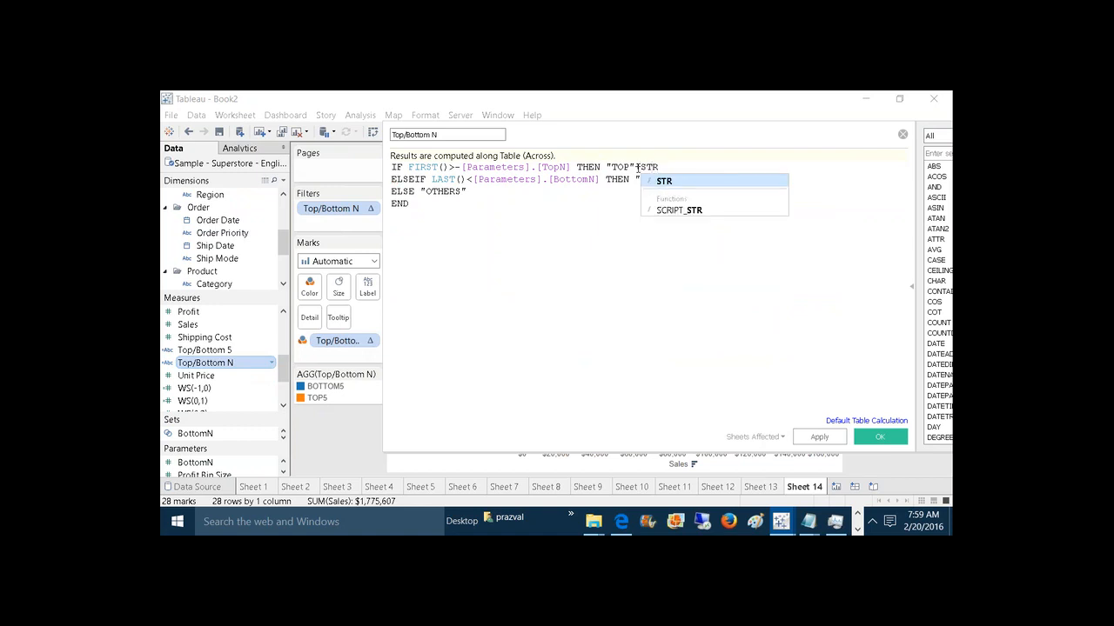
pyautogui.press('BackSpace')
pyautogui.press('BackSpace')
pyautogui.press('BackSpace')
pyautogui.press('BackSpace')
pyautogui.write('+TOP')
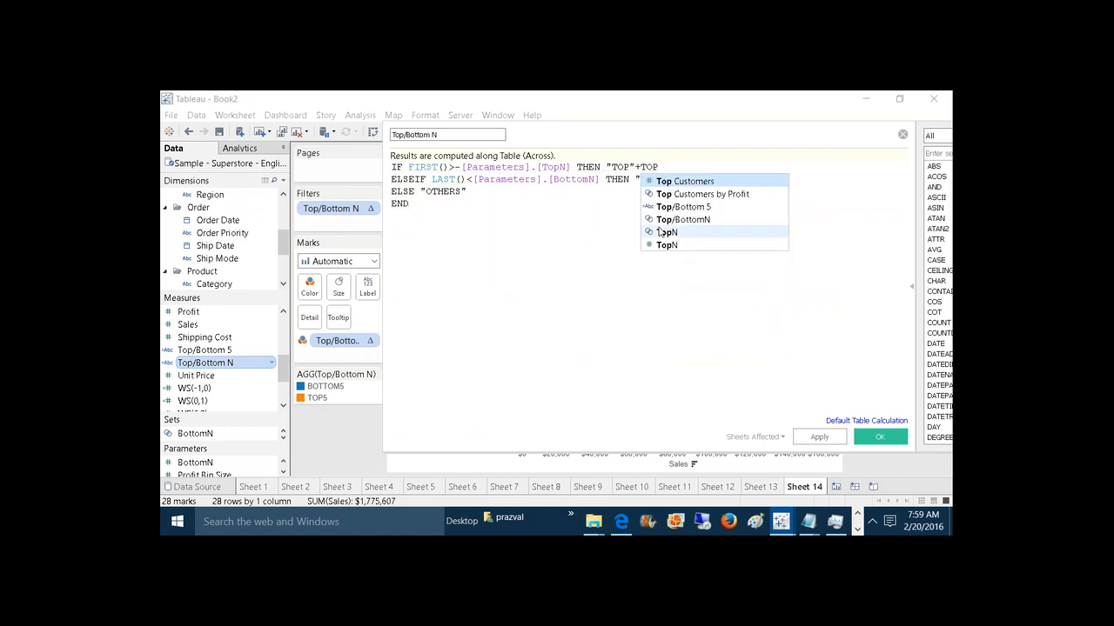
pyautogui.doubleClick(661, 233)
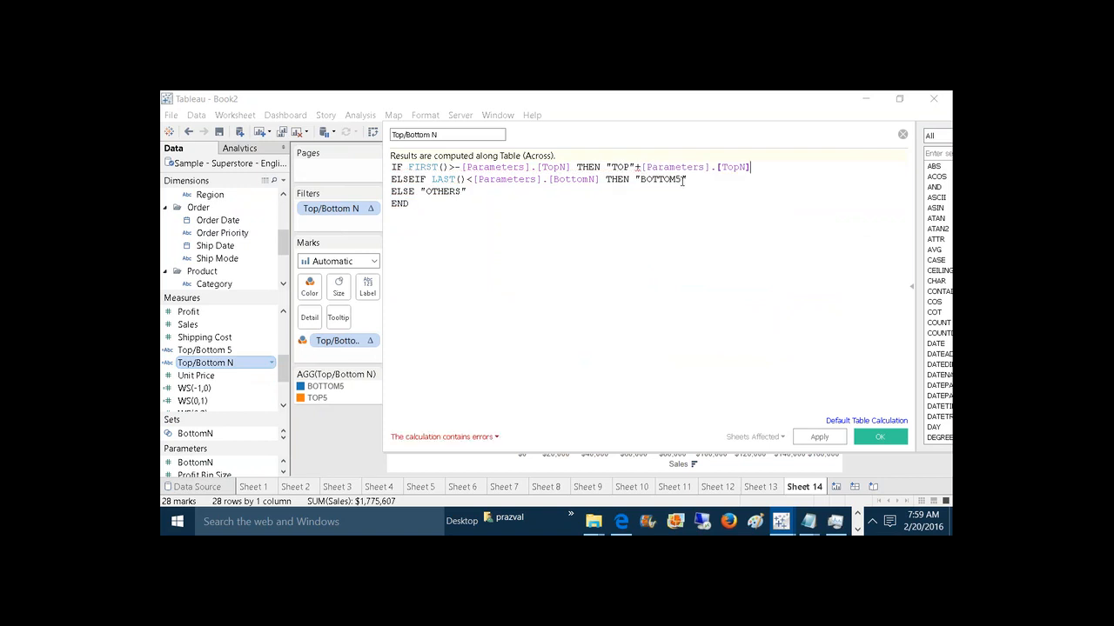
# Step: Replace "BOTTOM5" in the ELSEIF branch of the formula with "BOTTOM"+[Parameters].[BottomN]
pyautogui.click(683, 181)
pyautogui.press('BackSpace')
pyautogui.write('+BO')
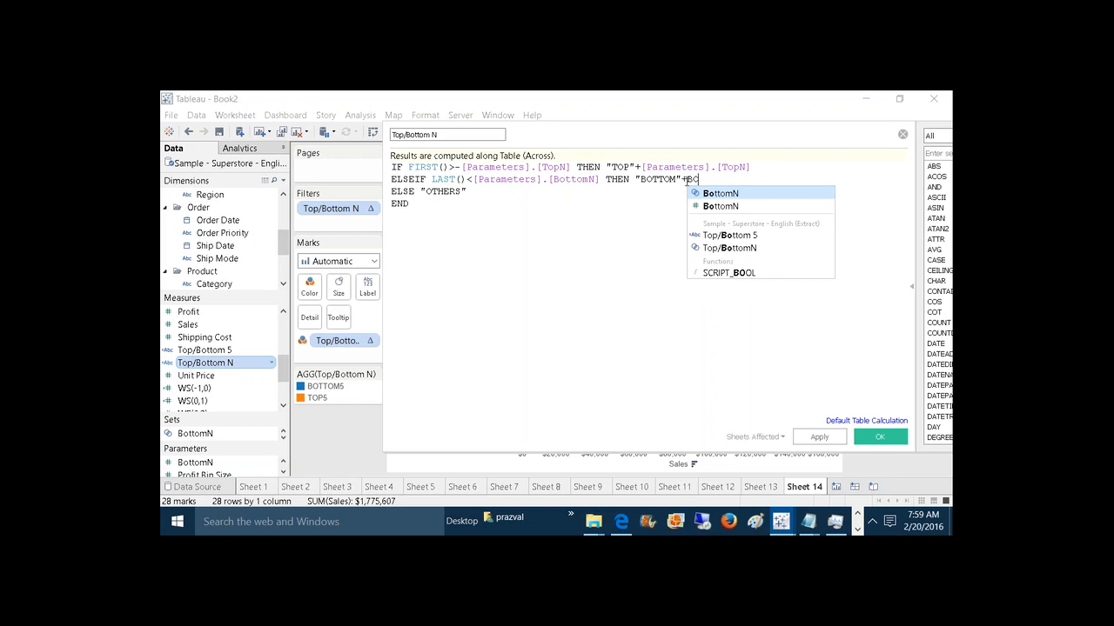
pyautogui.doubleClick(710, 207)
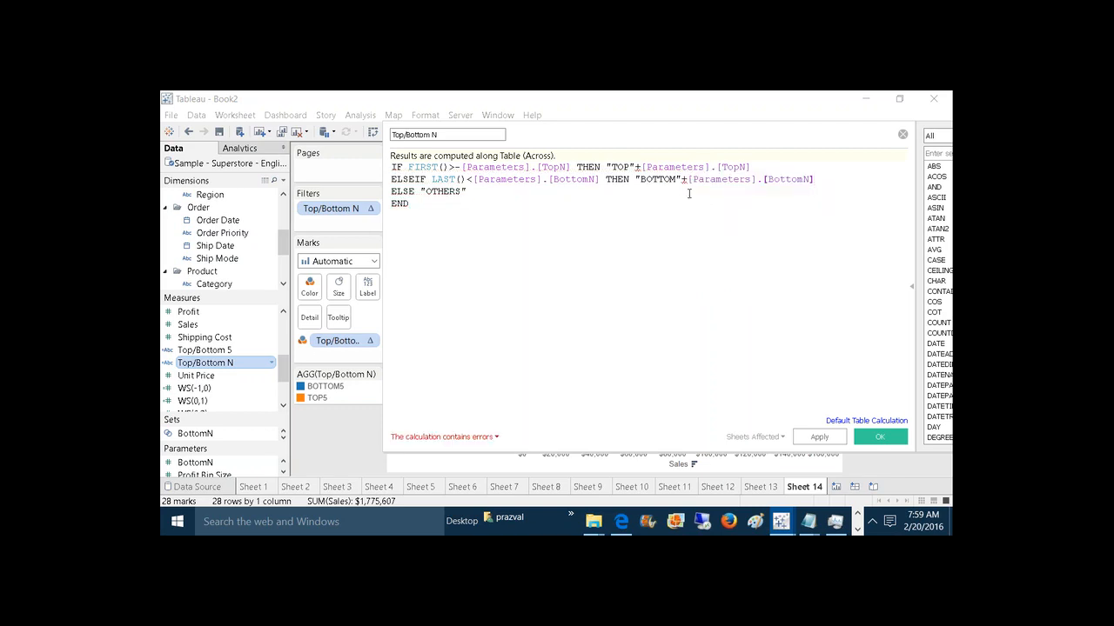
# Step: Check the calculation errors and wrap [Parameters].[TopN] after "TOP"+ in a STR() conversion
pyautogui.click(496, 438)
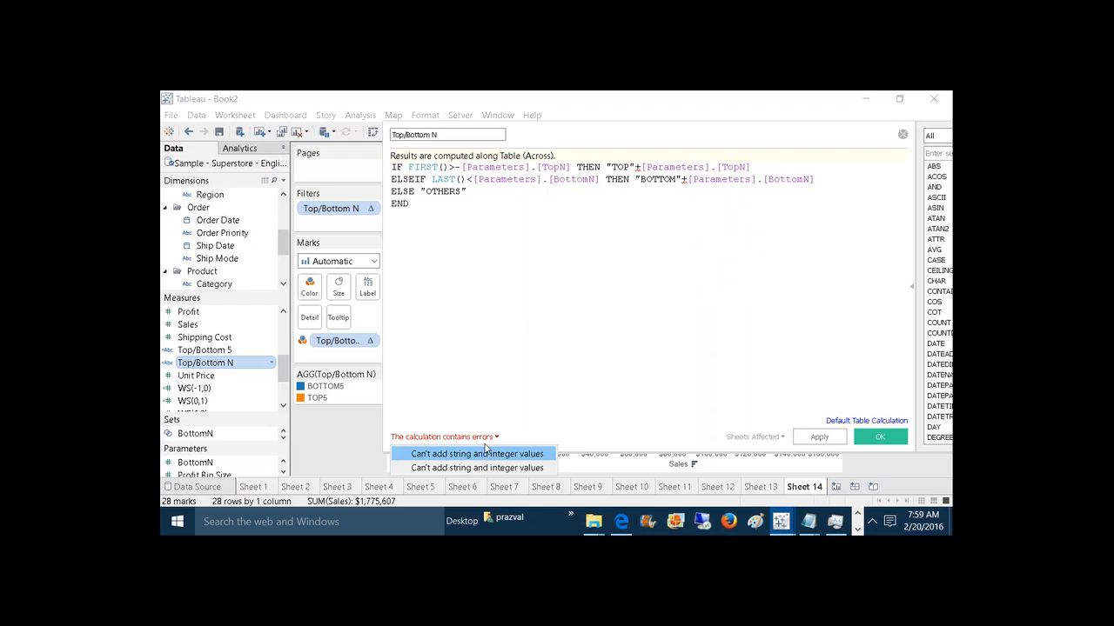
pyautogui.moveTo(643, 168); pyautogui.dragTo(606, 168)
pyautogui.moveTo(679, 179); pyautogui.dragTo(640, 179)
pyautogui.moveTo(716, 167); pyautogui.dragTo(816, 179)
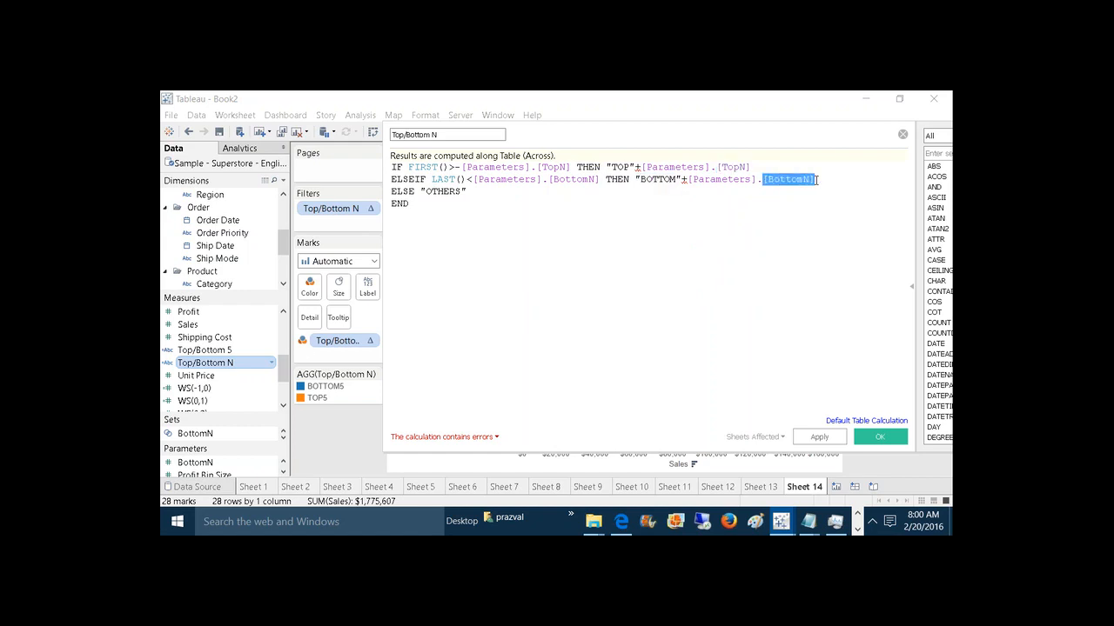
pyautogui.click(641, 166)
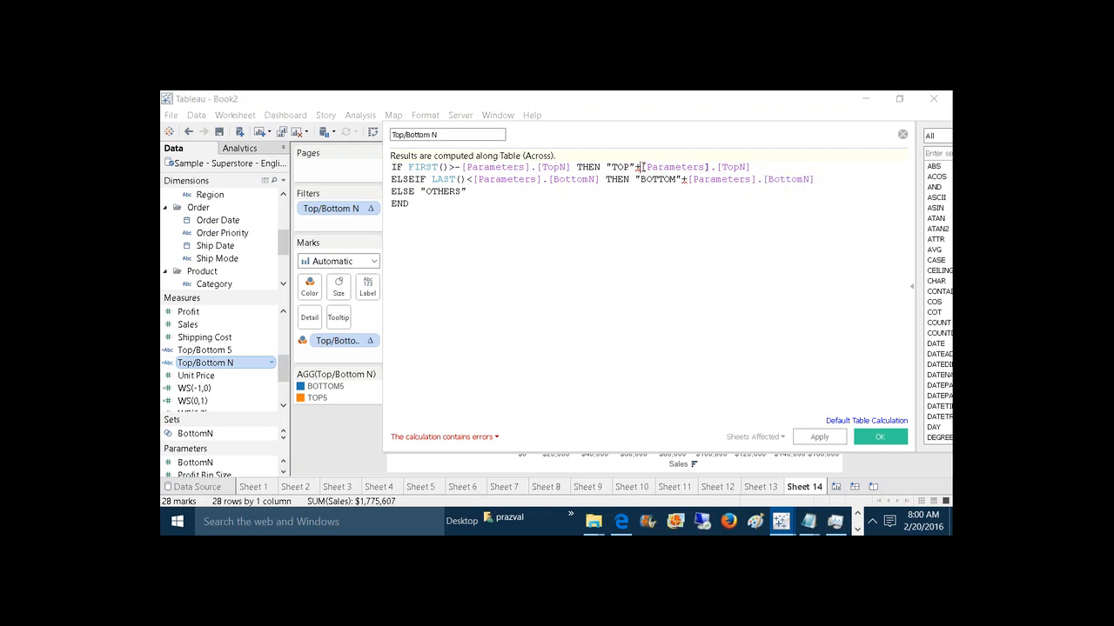
pyautogui.write('STR')
pyautogui.press('Escape')
pyautogui.write('(')
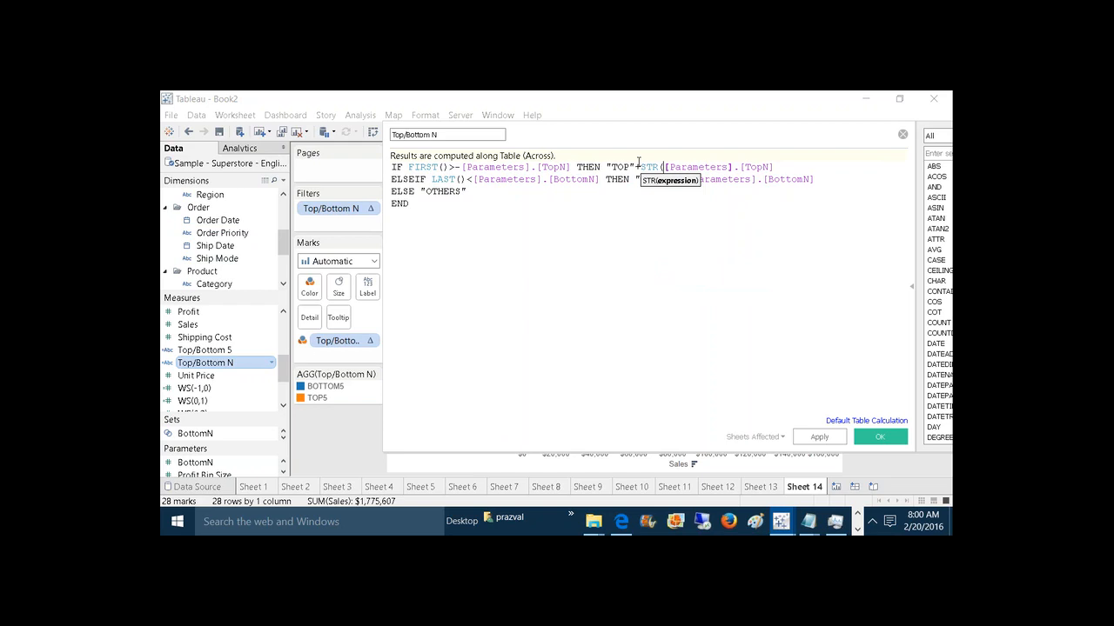
pyautogui.click(784, 166)
pyautogui.write(')')
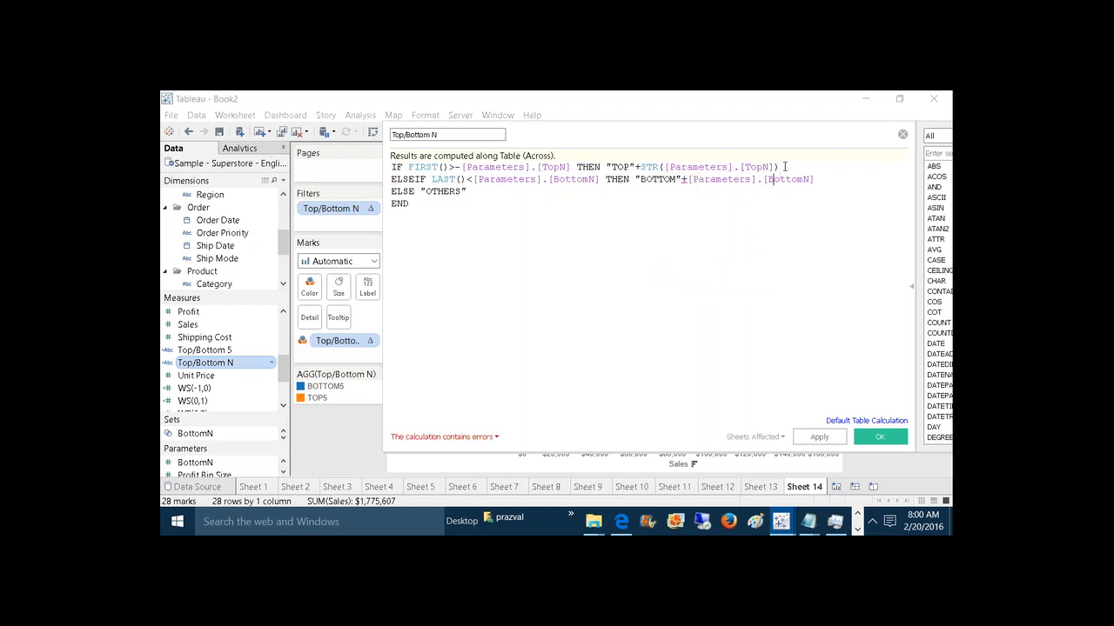
# Step: Wrap [Parameters].[BottomN] after "BOTTOM"+ in a STR() conversion and save the Top/Bottom N calculated field
pyautogui.press('Left')
pyautogui.press('Left')
pyautogui.press('Left')
pyautogui.press('Left')
pyautogui.press('Left')
pyautogui.press('Left')
pyautogui.press('Left')
pyautogui.press('Left')
pyautogui.press('Left')
pyautogui.press('Left')
pyautogui.press('Left')
pyautogui.press('Left')
pyautogui.write('STR(')
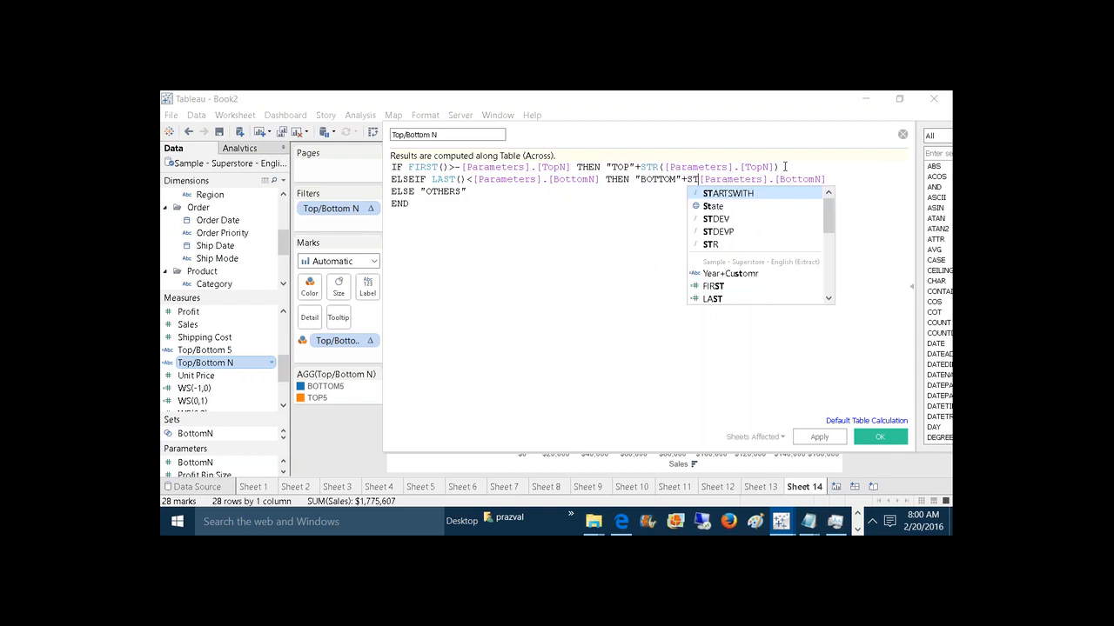
pyautogui.click(843, 186)
pyautogui.click(857, 182)
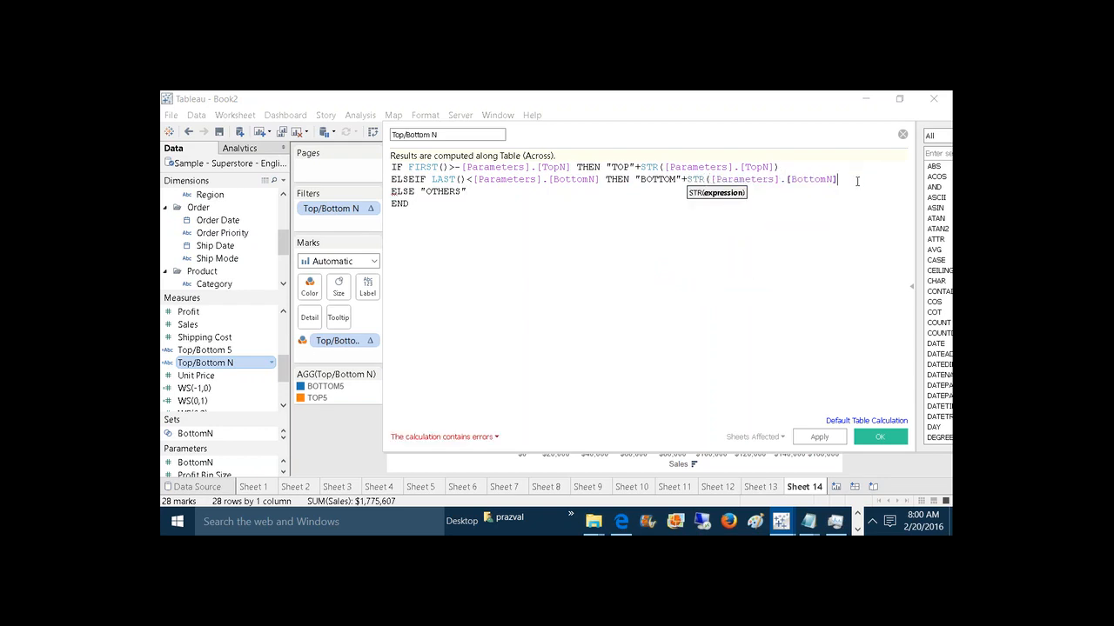
pyautogui.write(')')
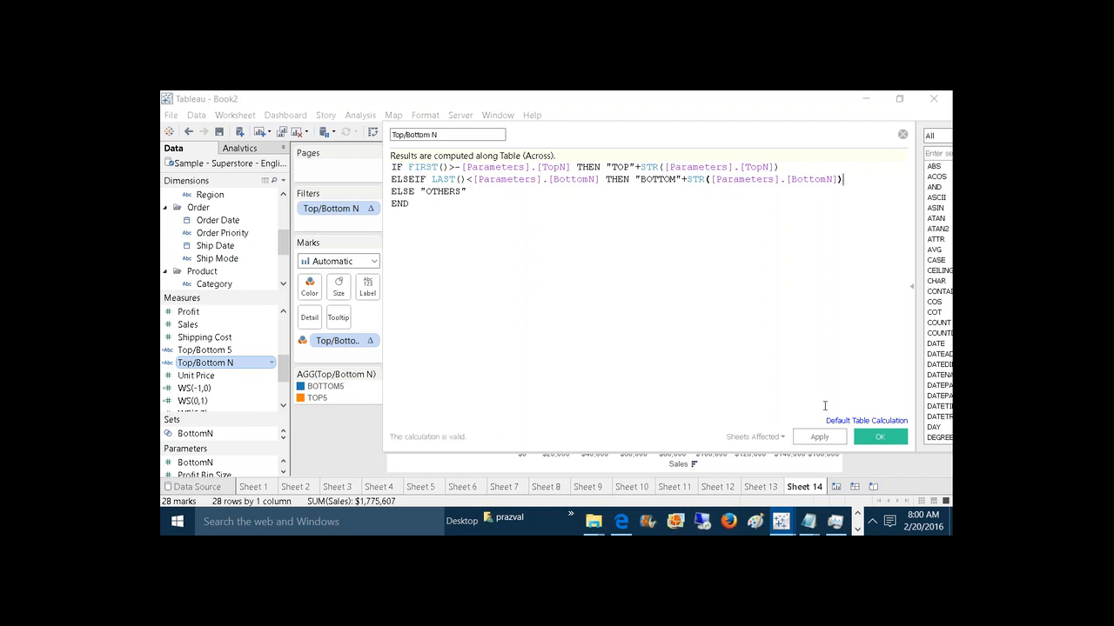
pyautogui.click(814, 438)
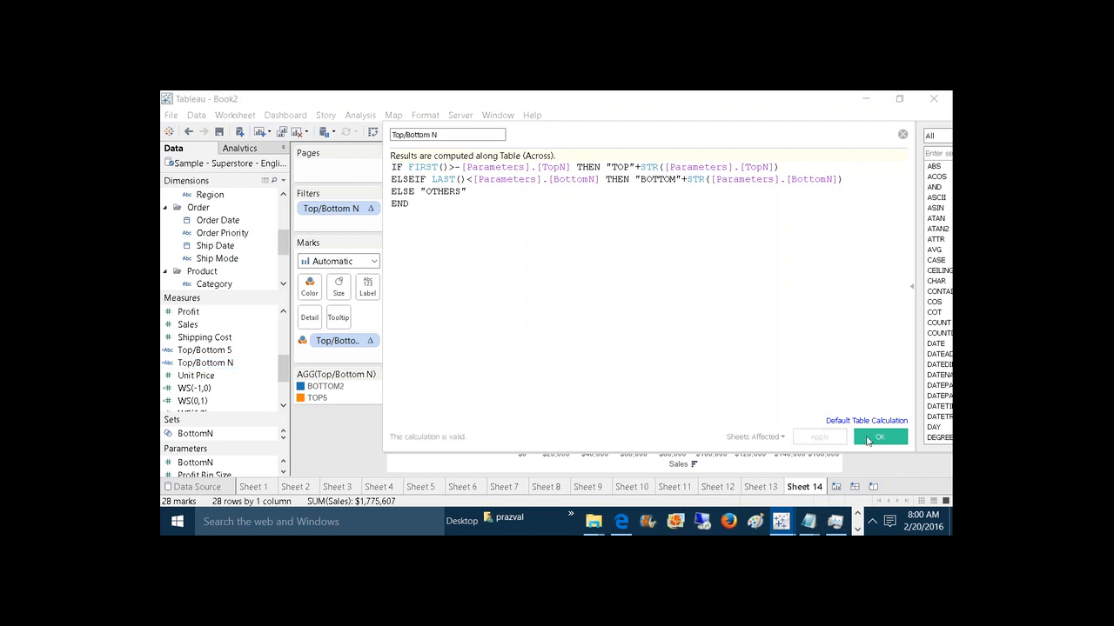
pyautogui.click(874, 440)
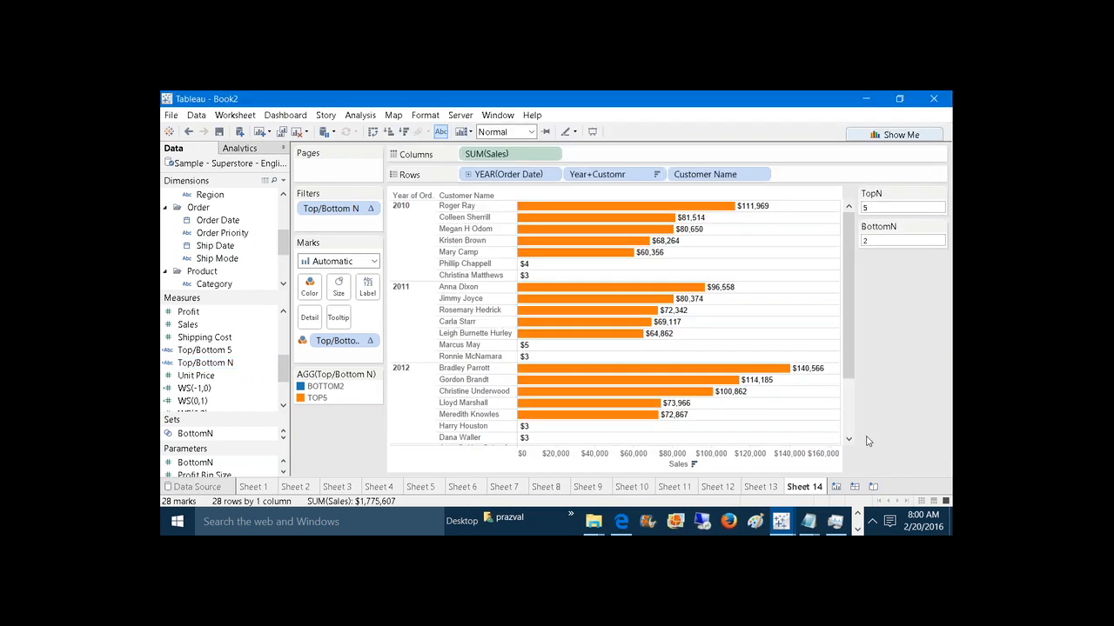
# Step: Set the BottomN parameter to 5 and the TopN parameter to 3
pyautogui.click(324, 387)
pyautogui.click(322, 422)
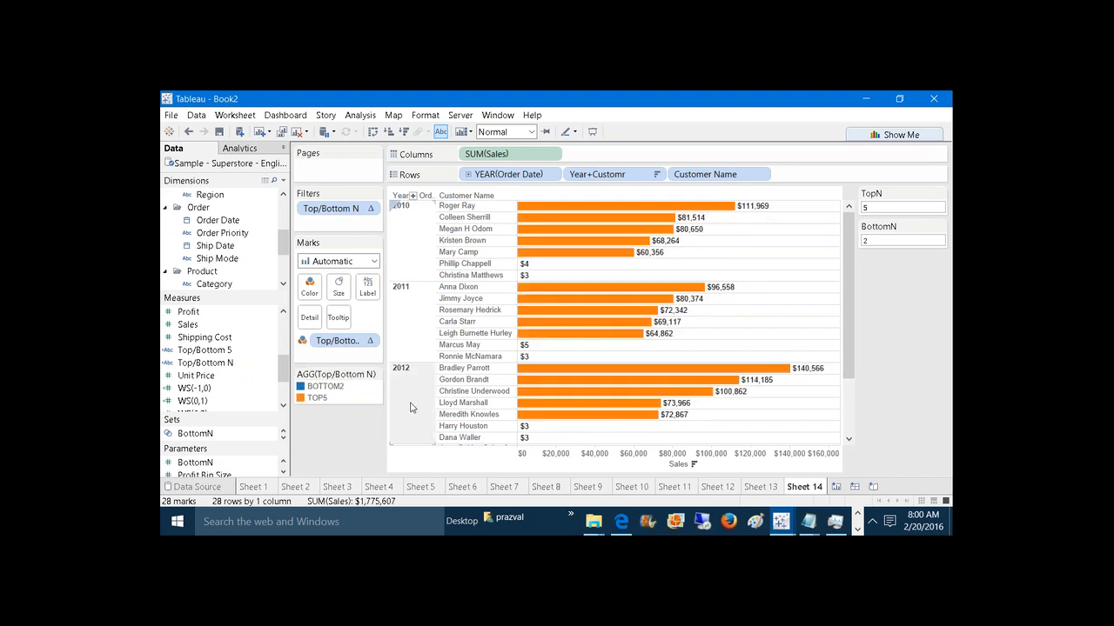
pyautogui.click(902, 242)
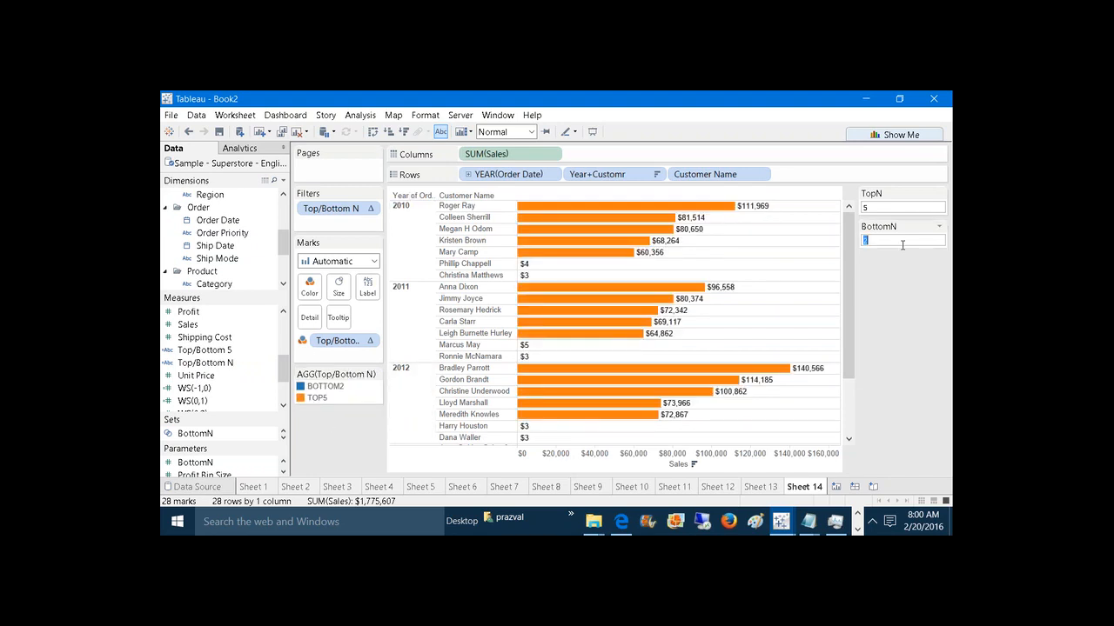
pyautogui.write('5')
pyautogui.press('Return')
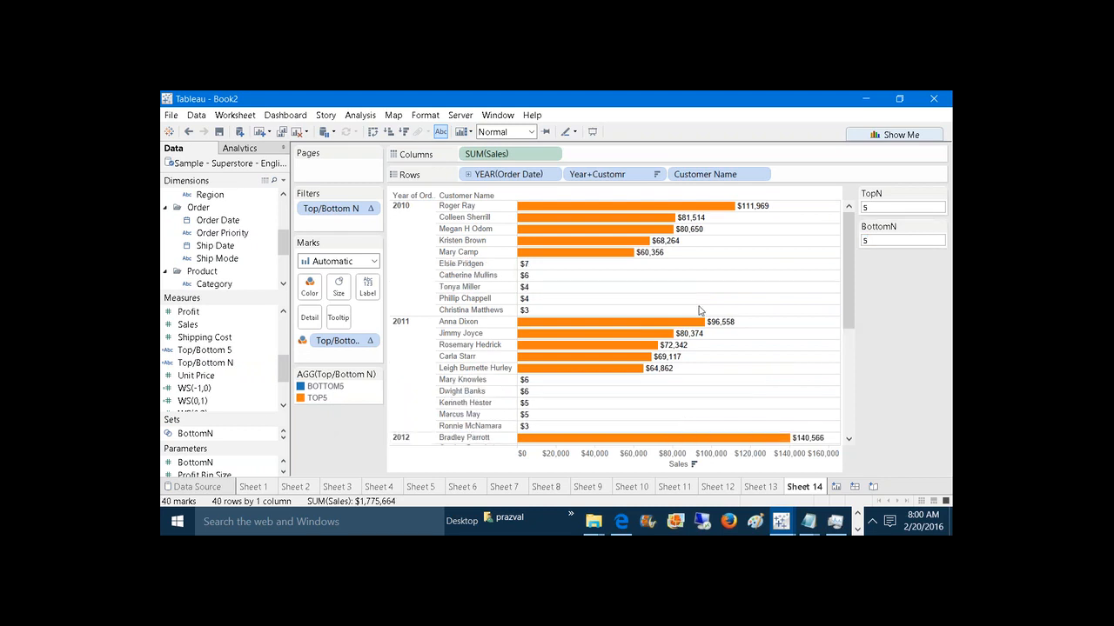
pyautogui.click(866, 207)
pyautogui.write('3')
pyautogui.press('Return')
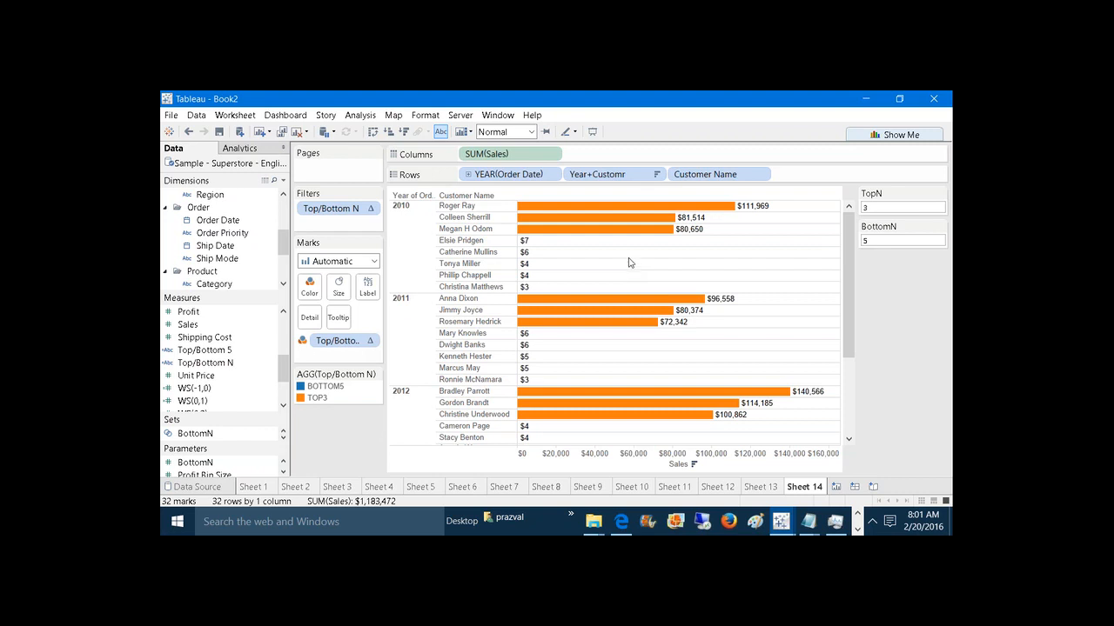
# Step: Switch to the Notepad note on TOP/BOTTOM N Customers and add a dashed separator followed by the line "TOP N% Customers"
pyautogui.click(616, 111)
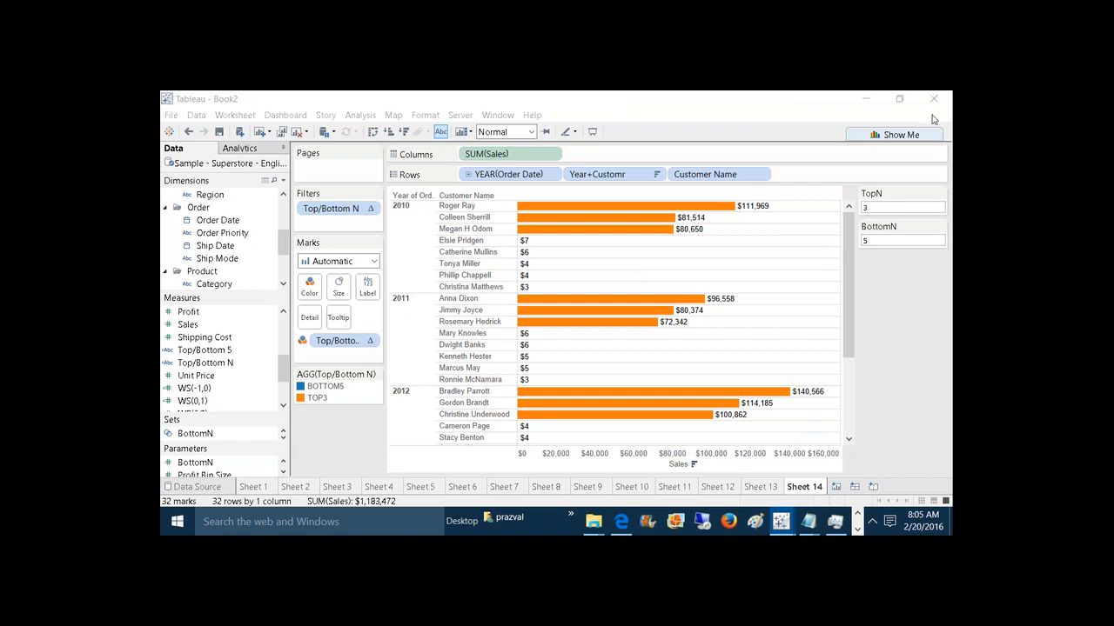
pyautogui.click(933, 118)
pyautogui.moveTo(808, 521)
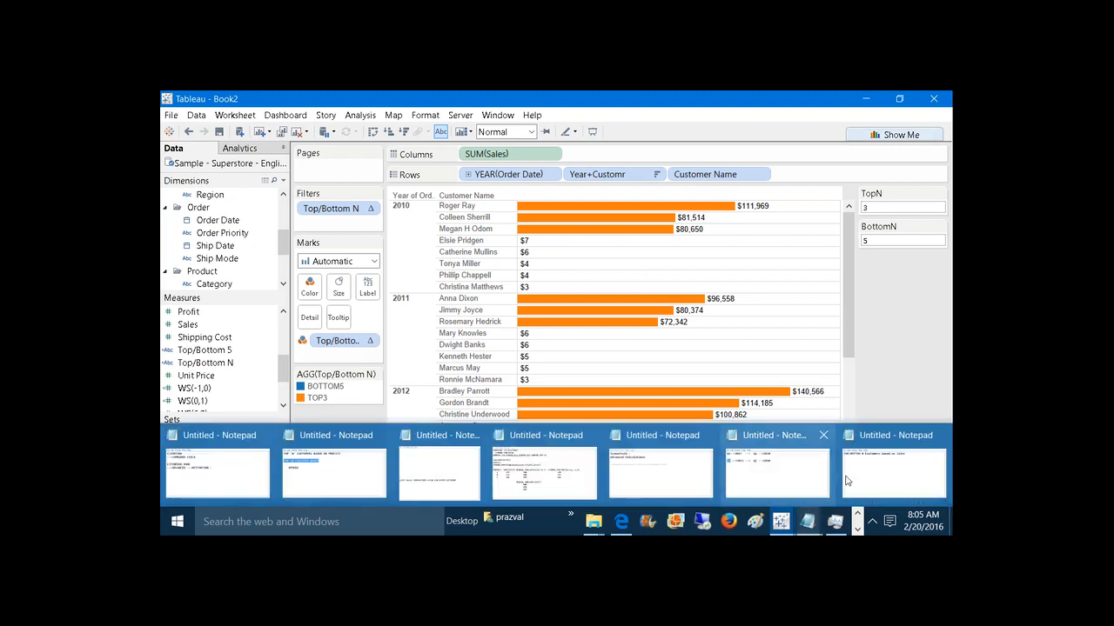
pyautogui.click(845, 480)
pyautogui.click(519, 174)
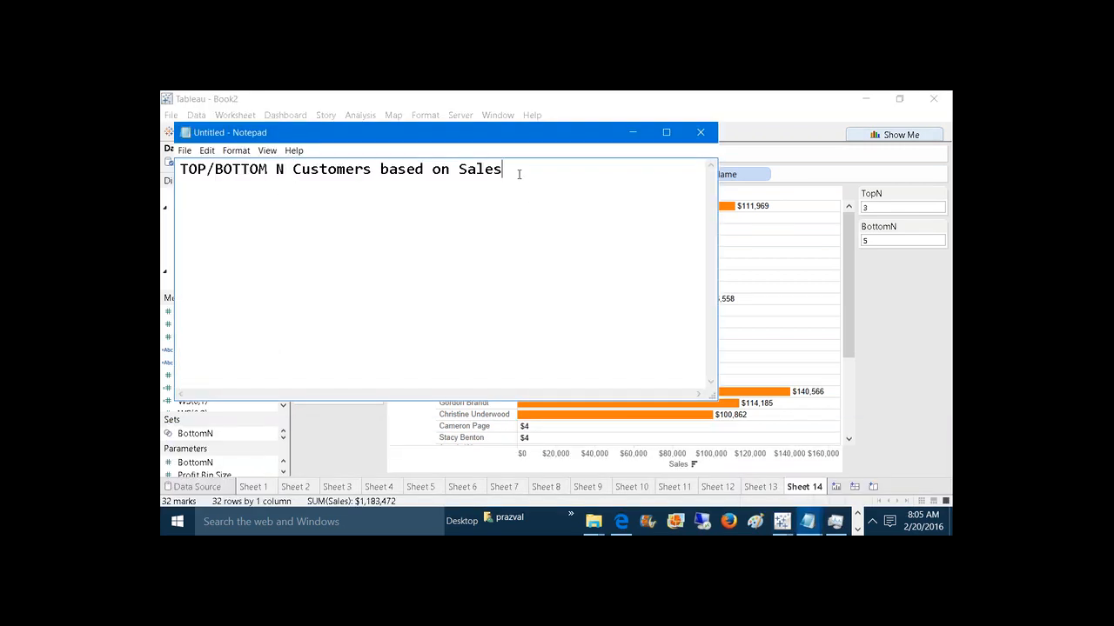
pyautogui.write('----------------------------')
pyautogui.press('Return')
pyautogui.press('Return')
pyautogui.write('TOP N')
pyautogui.write('Customers')
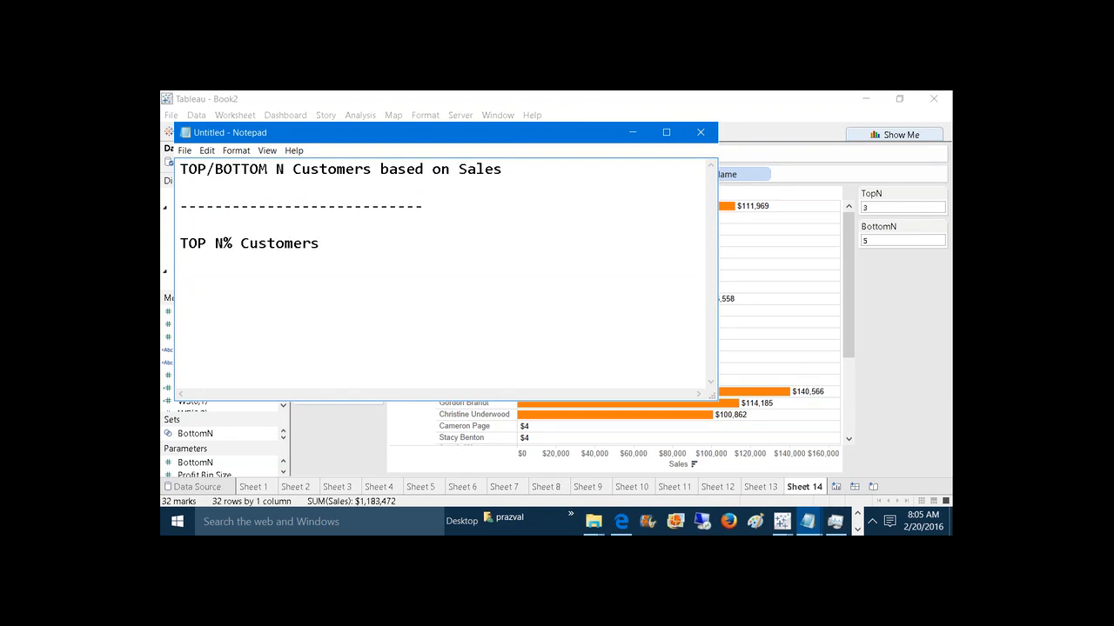
# Step: Add the lines "TOP N Customers" and "50 Customers" below the N% heading in the note
pyautogui.press('Return')
pyautogui.press('Return')
pyautogui.write('TOP N Customers')
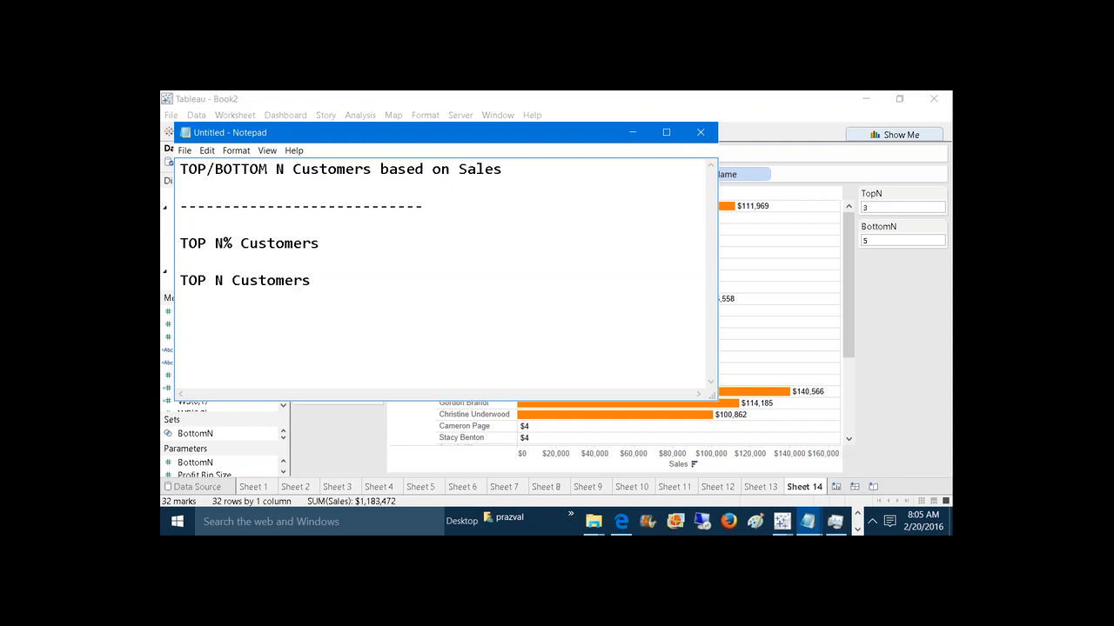
pyautogui.press('Return')
pyautogui.write('50 Customers')
# Step: Add the example lines "Top 10 Customers", "Top 10% Customers" and "5" to the note, and return to Tableau
pyautogui.press('Return')
pyautogui.press('Return')
pyautogui.write('T')
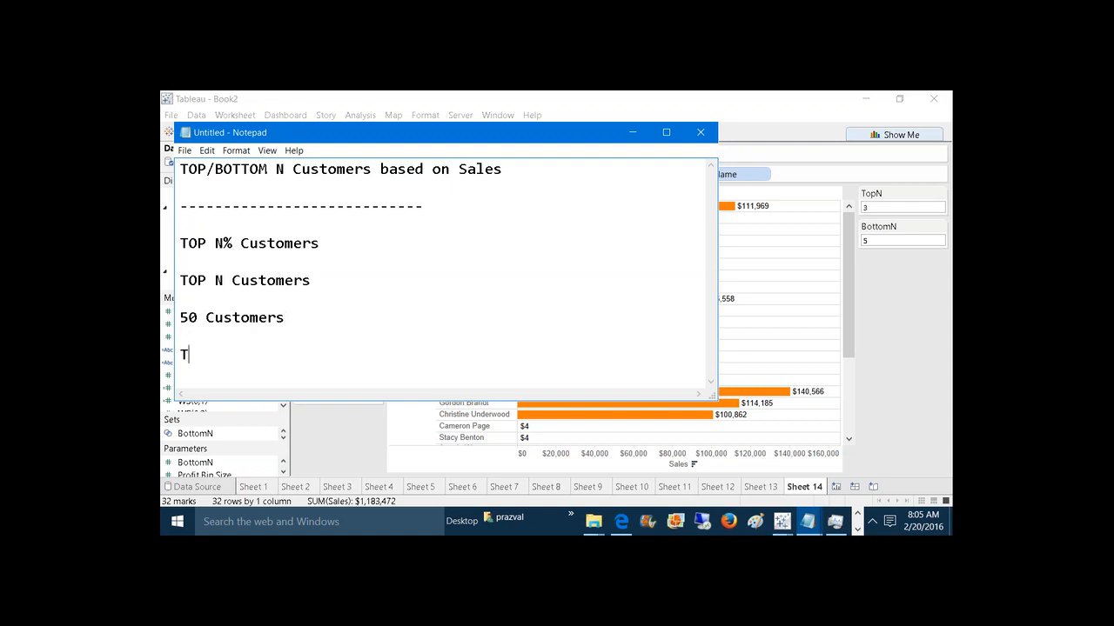
pyautogui.write('op 10 Customers')
pyautogui.press('Return')
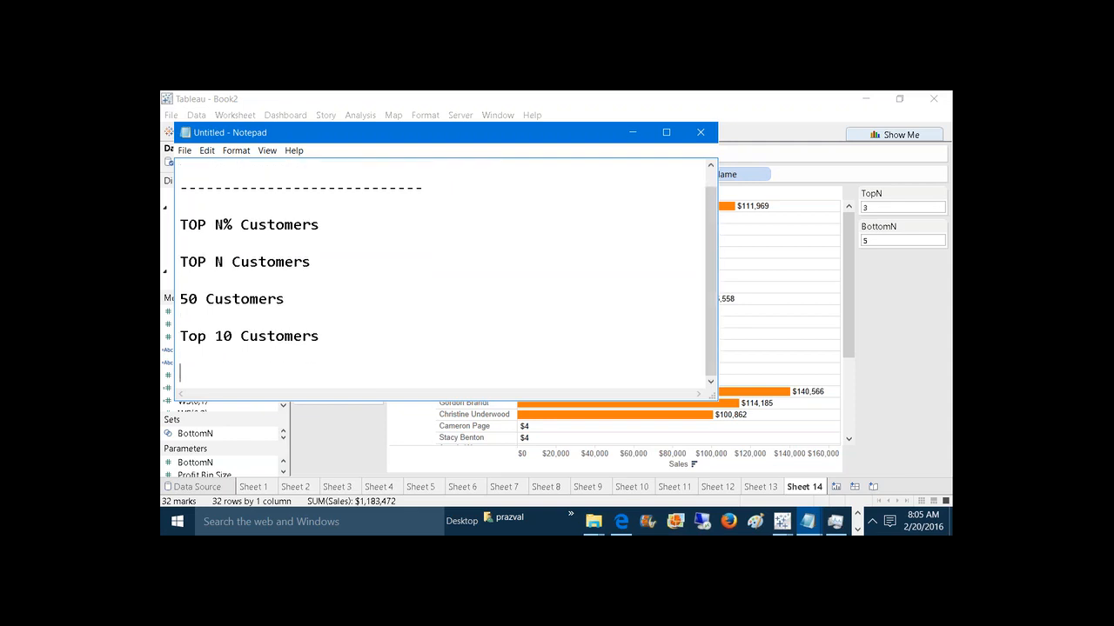
pyautogui.write('Top 10% Customers')
pyautogui.press('Return')
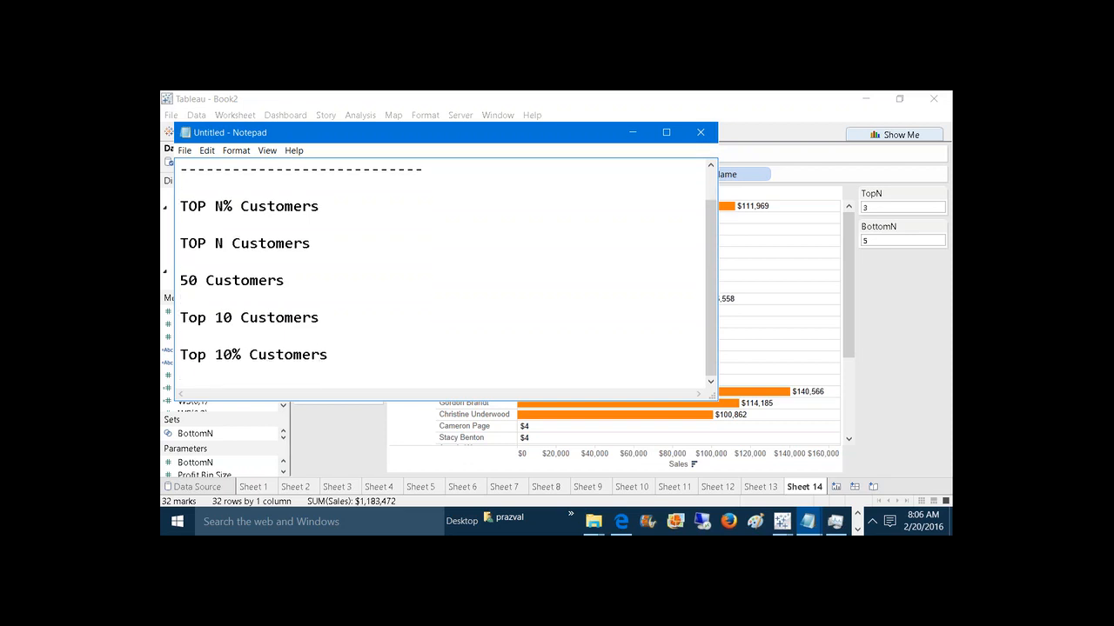
pyautogui.write('5')
pyautogui.click(632, 132)
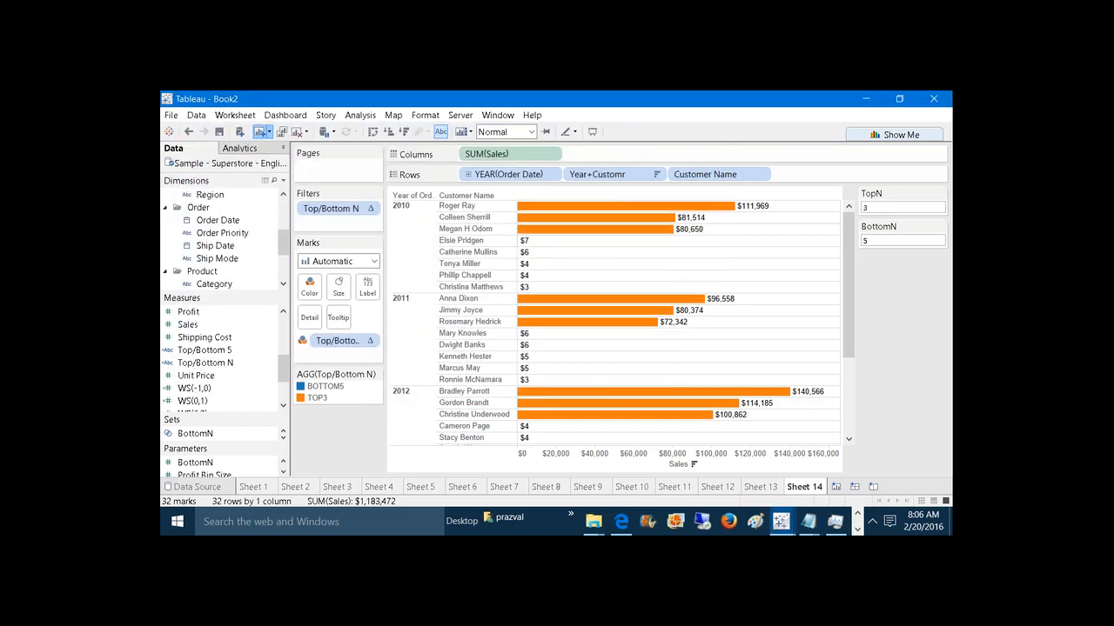
# Step: Create a new worksheet and place Customer Name on Rows with all its members
pyautogui.click(260, 132)
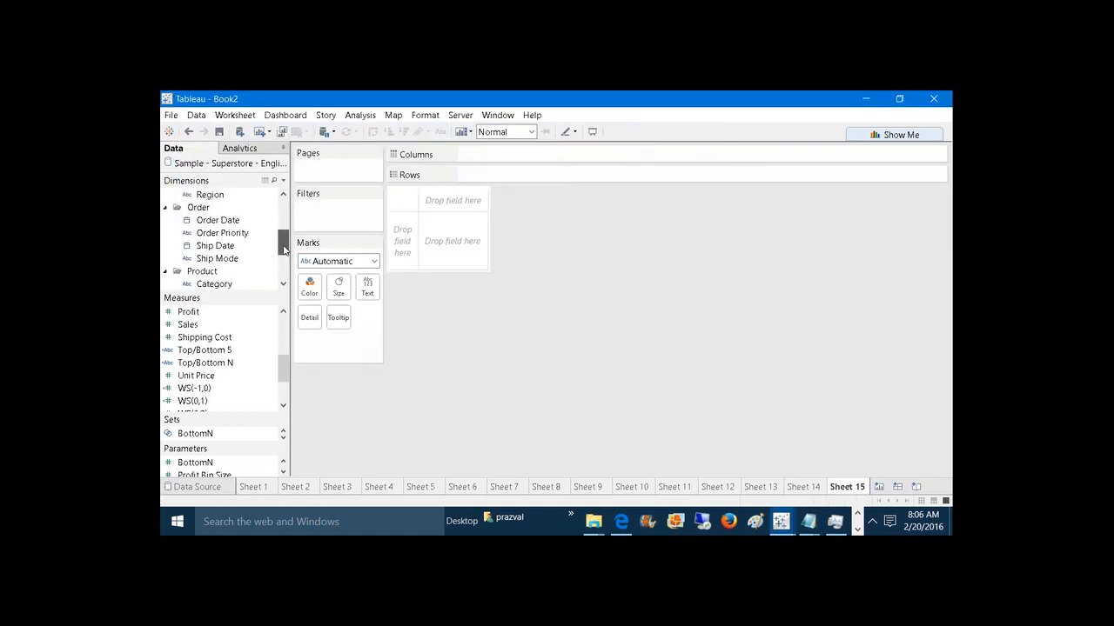
pyautogui.moveTo(283, 242); pyautogui.dragTo(282, 215)
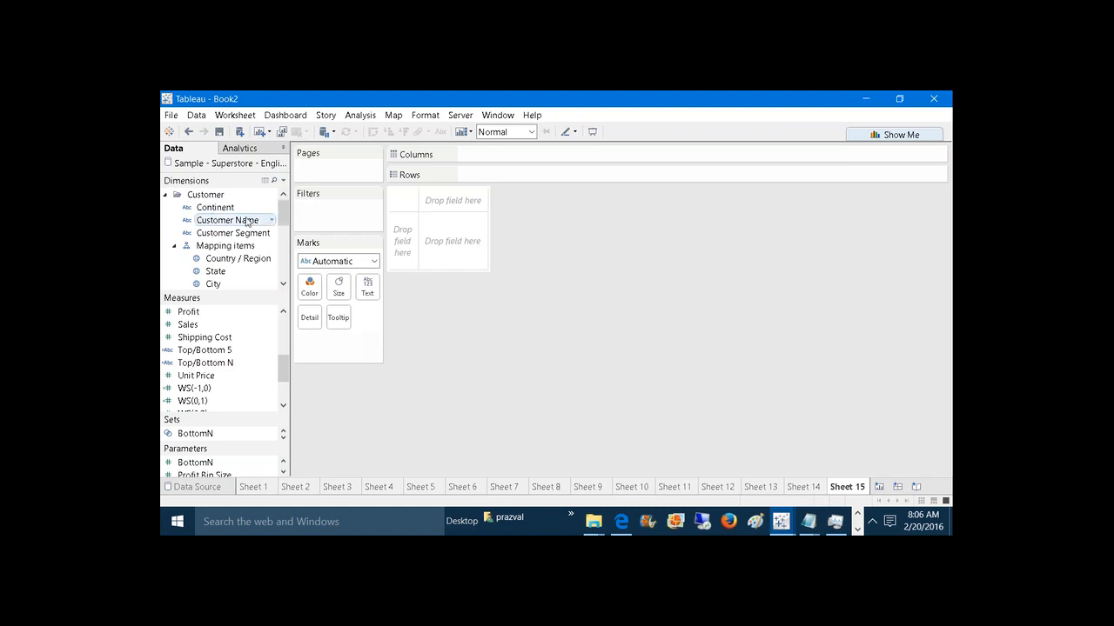
pyautogui.moveTo(249, 221); pyautogui.dragTo(536, 174)
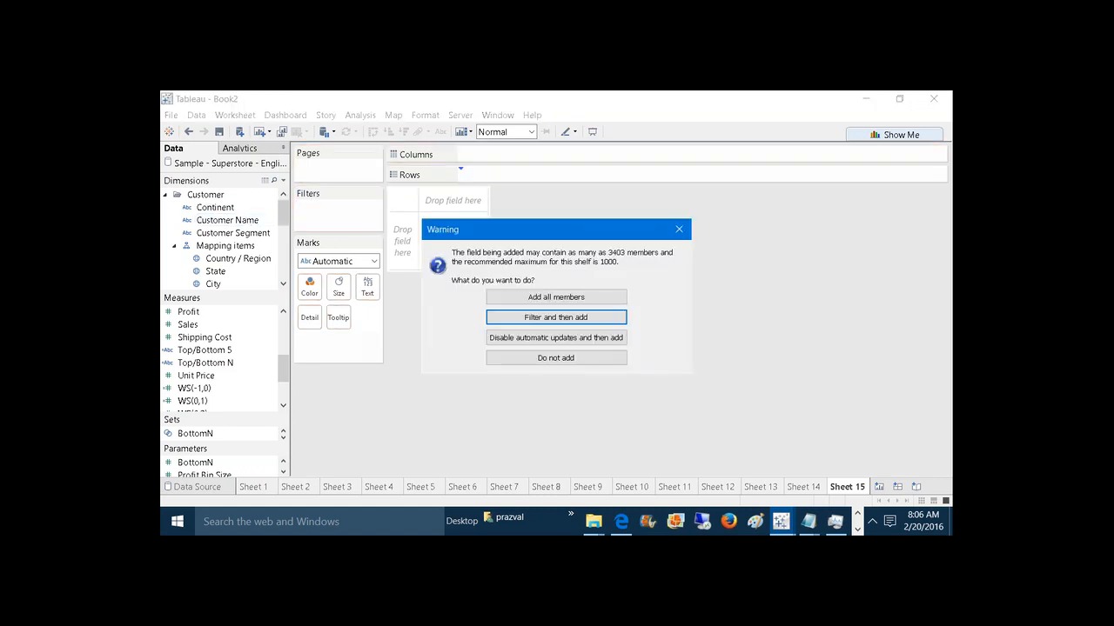
pyautogui.click(556, 298)
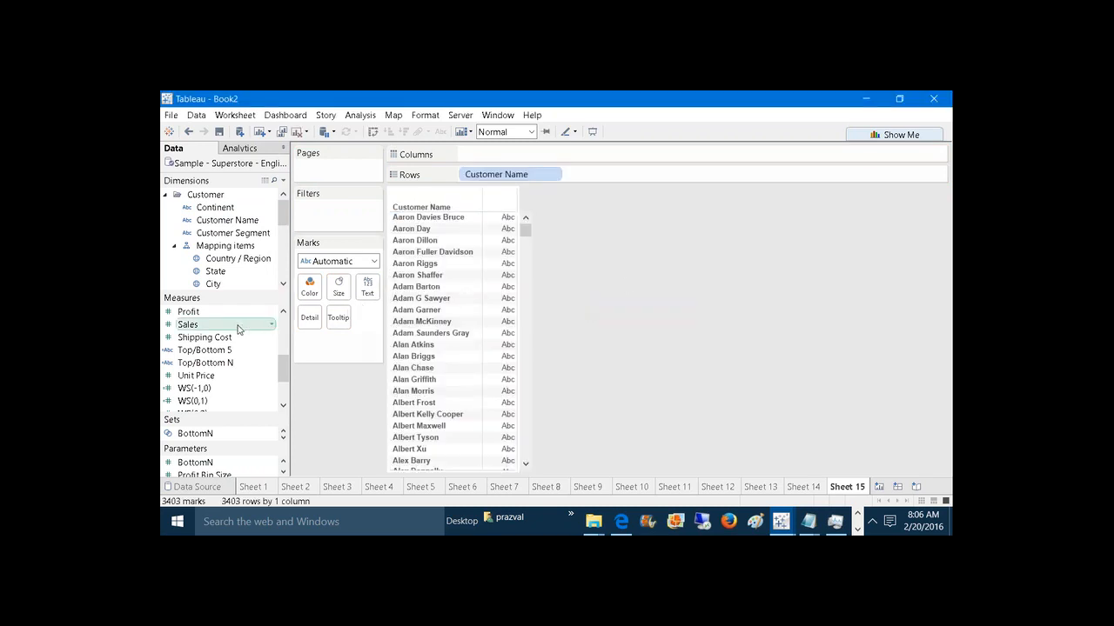
# Step: Add Sales to Columns and sort the customers by sales in descending order
pyautogui.click(209, 329)
pyautogui.moveTo(210, 329); pyautogui.dragTo(522, 157)
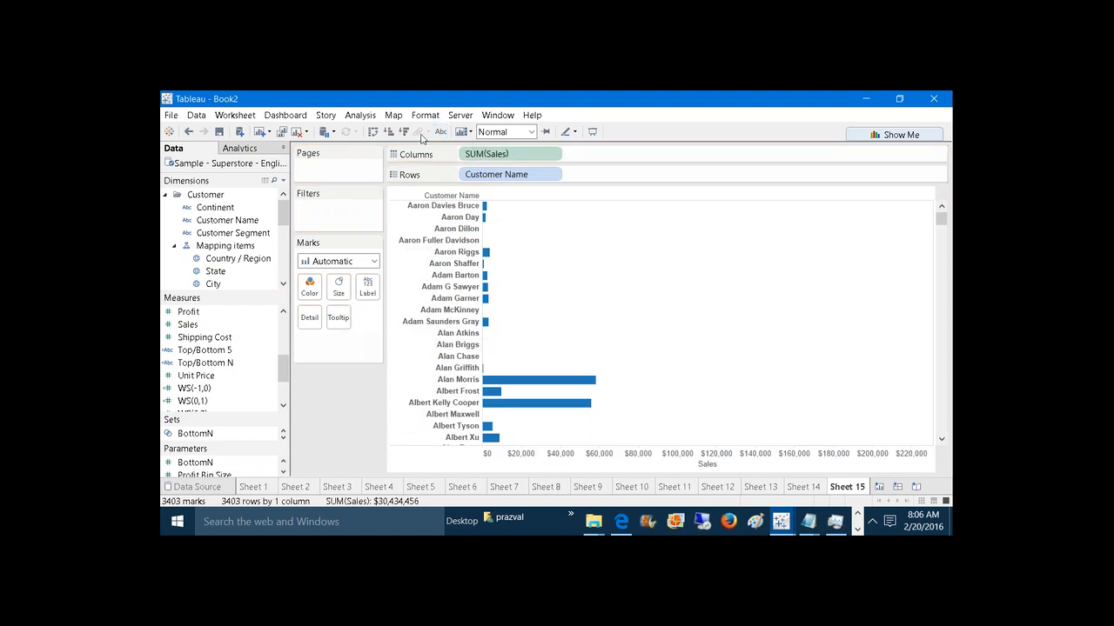
pyautogui.click(407, 133)
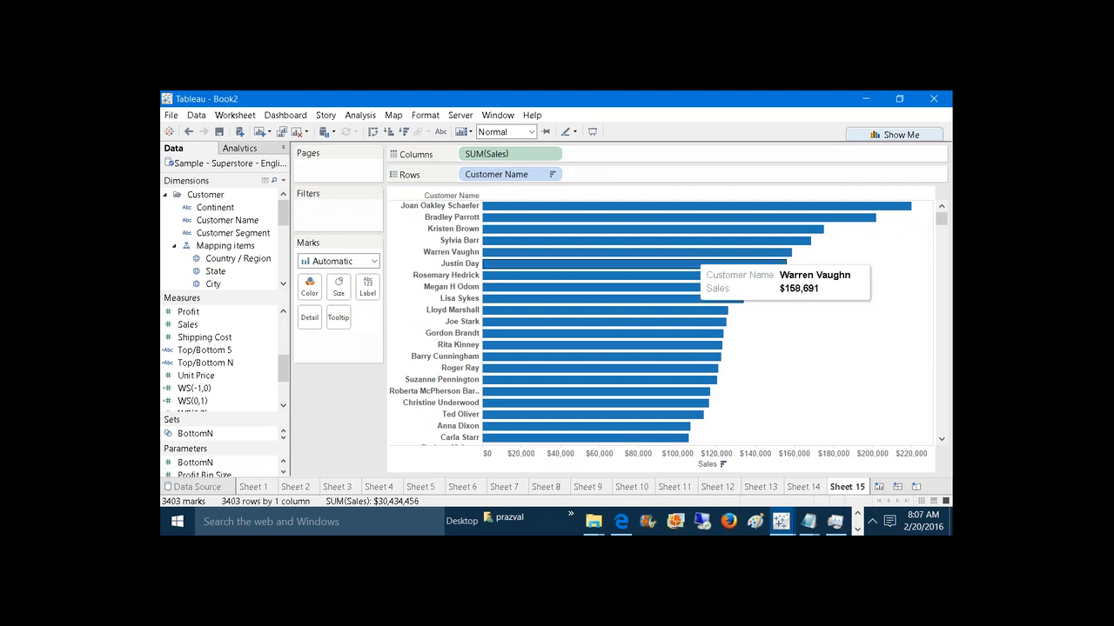
# Step: Create a calculated field named Rank with the formula INDEX()
pyautogui.click(283, 180)
pyautogui.click(281, 193)
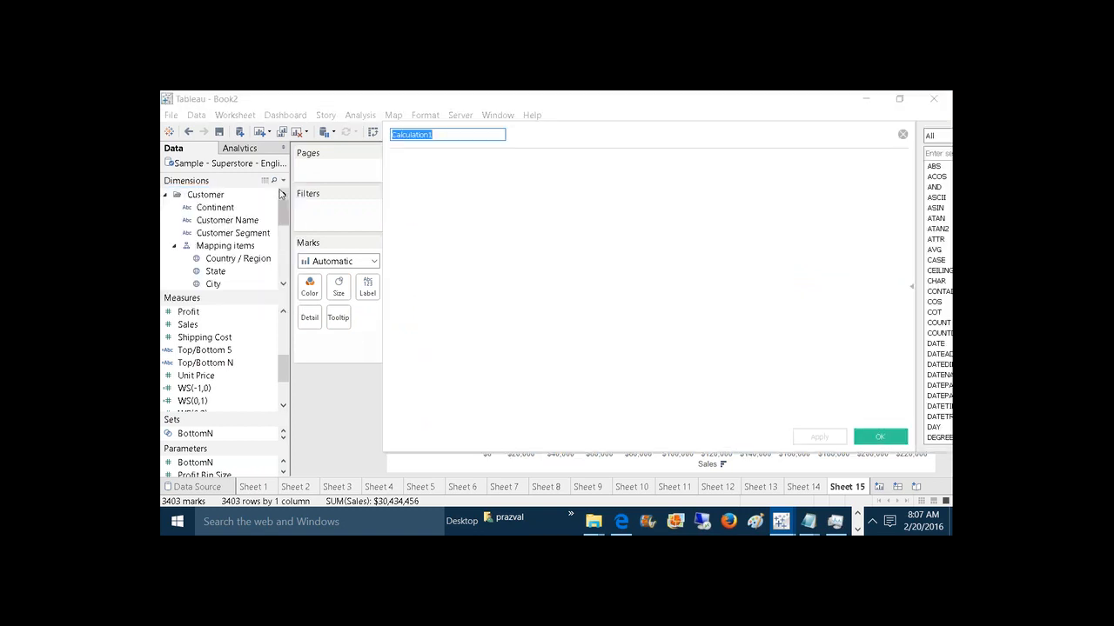
pyautogui.write('Rank')
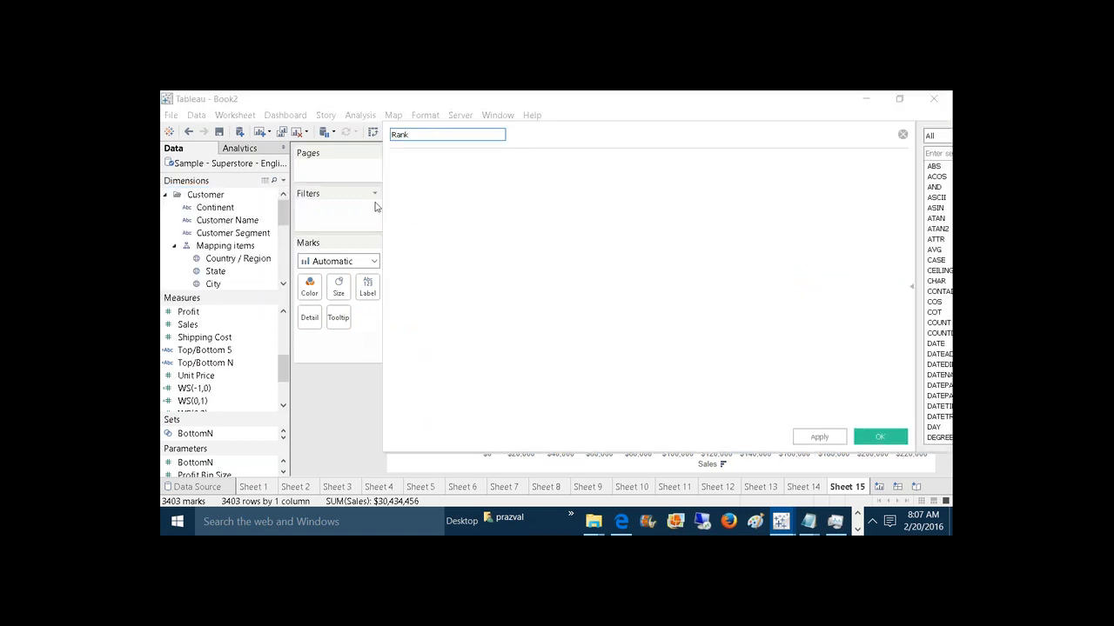
pyautogui.press('Tab')
pyautogui.write('INDEX')
pyautogui.press('Return')
pyautogui.scroll(3, 649, 287)
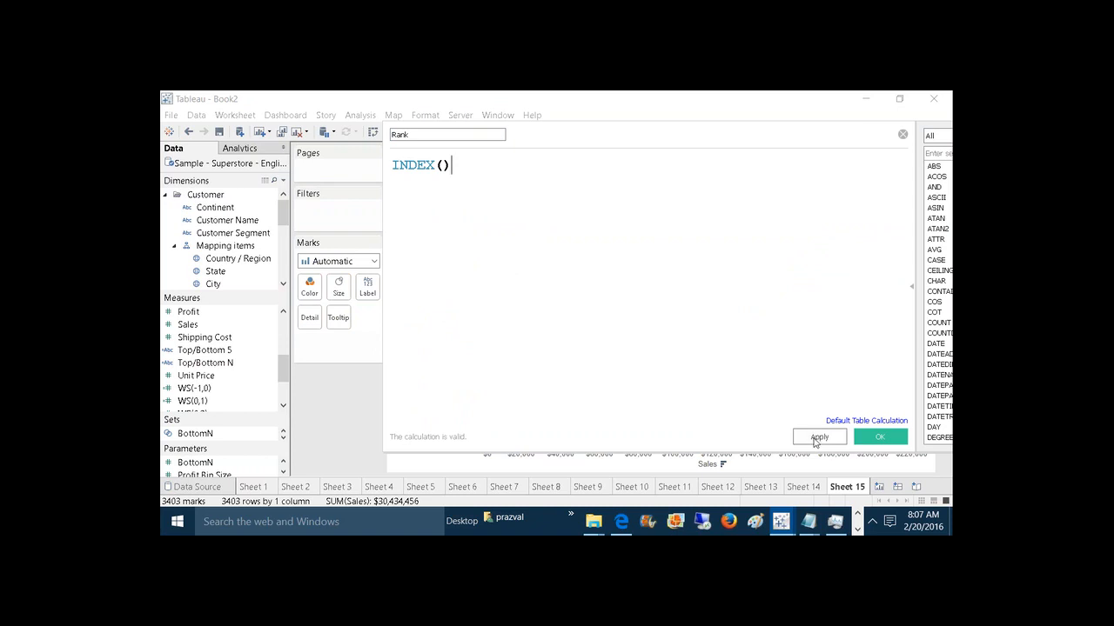
pyautogui.click(879, 436)
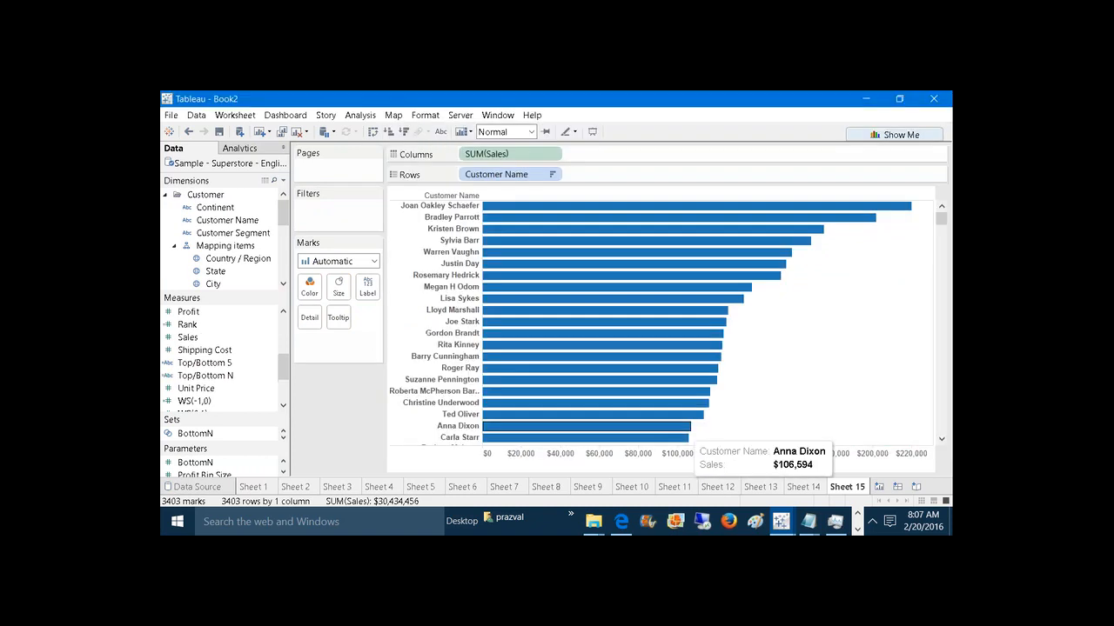
pyautogui.moveTo(187, 325); pyautogui.dragTo(367, 285)
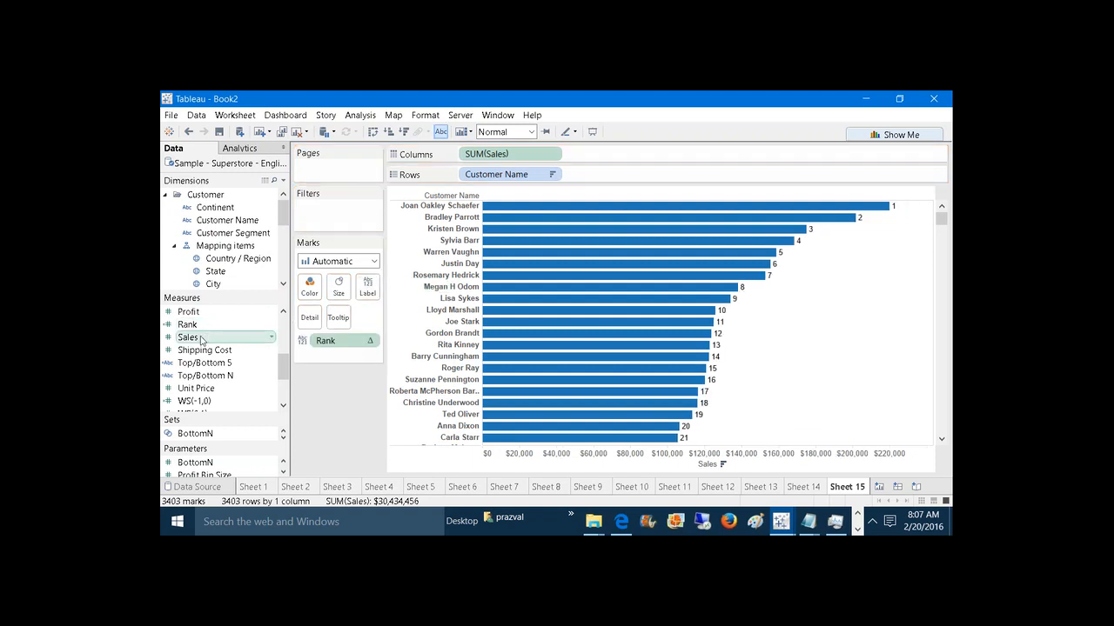
pyautogui.moveTo(206, 339); pyautogui.dragTo(478, 155)
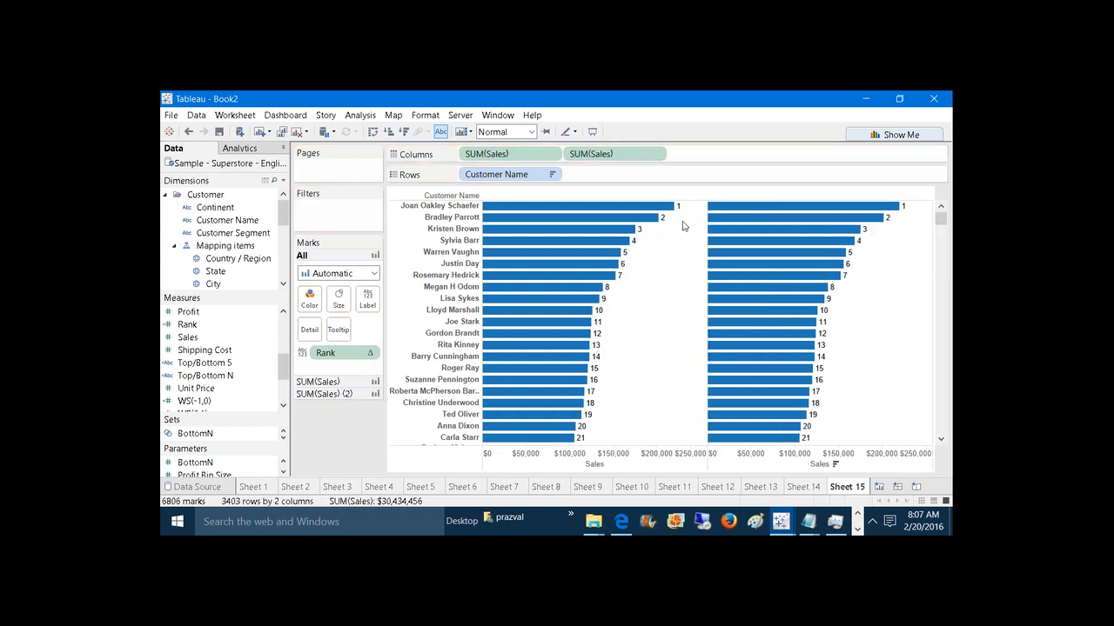
pyautogui.moveTo(326, 352); pyautogui.dragTo(337, 383)
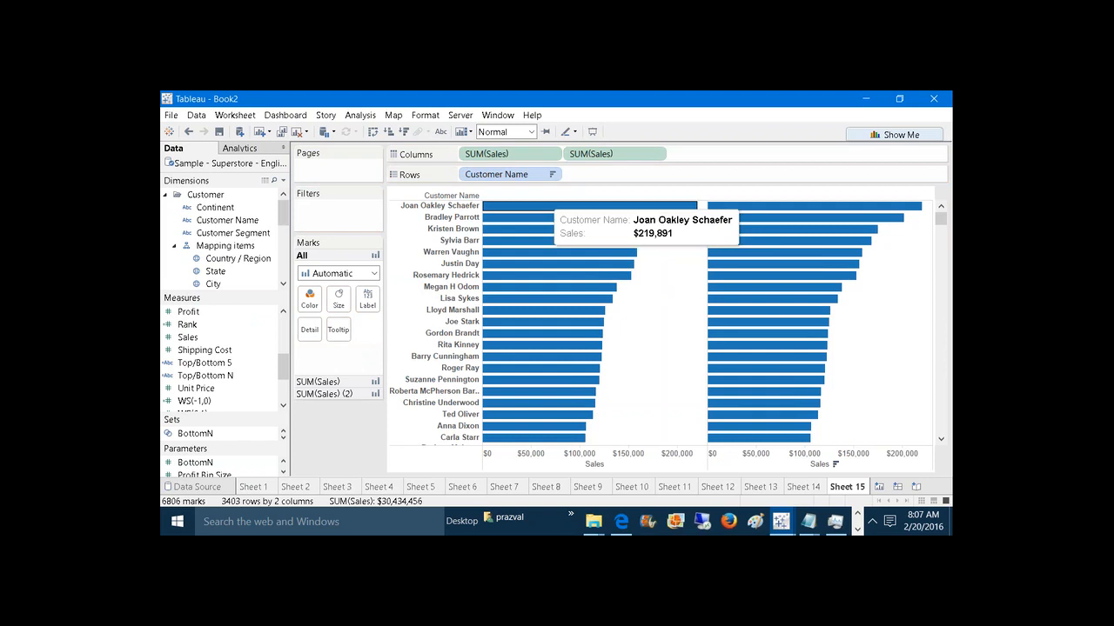
pyautogui.moveTo(607, 154); pyautogui.dragTo(371, 438)
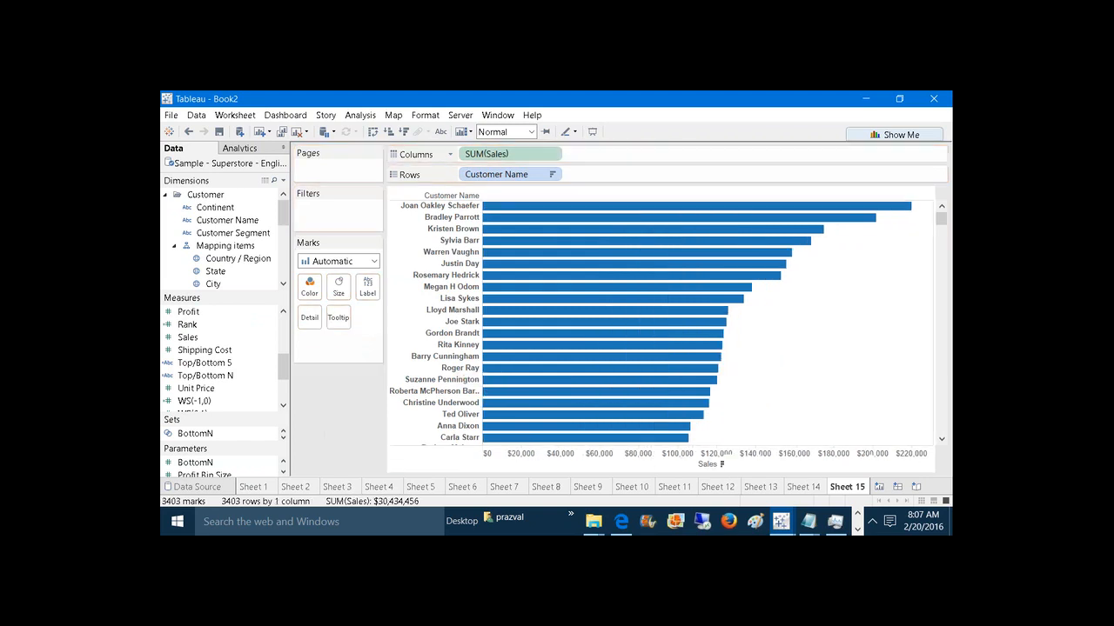
# Step: Turn the bar chart into a text table by moving Sales to Text, and add Rank as the measure column after Sales
pyautogui.moveTo(500, 156); pyautogui.dragTo(368, 285)
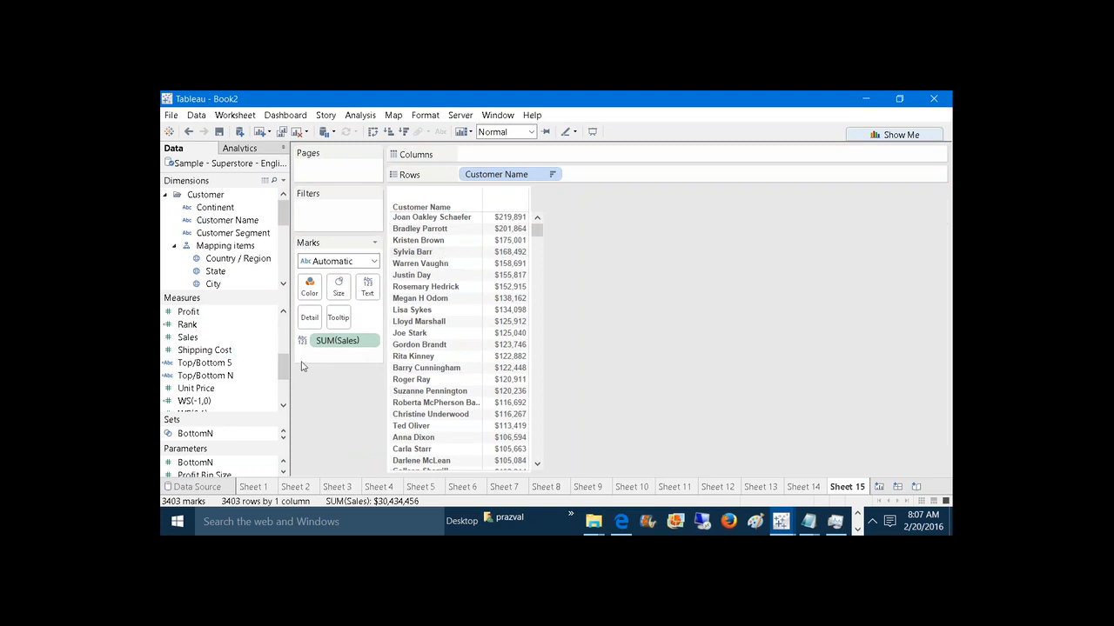
pyautogui.moveTo(285, 368)
pyautogui.mouseDown()
pyautogui.moveTo(287, 331)
pyautogui.moveTo(285, 361)
pyautogui.mouseUp()
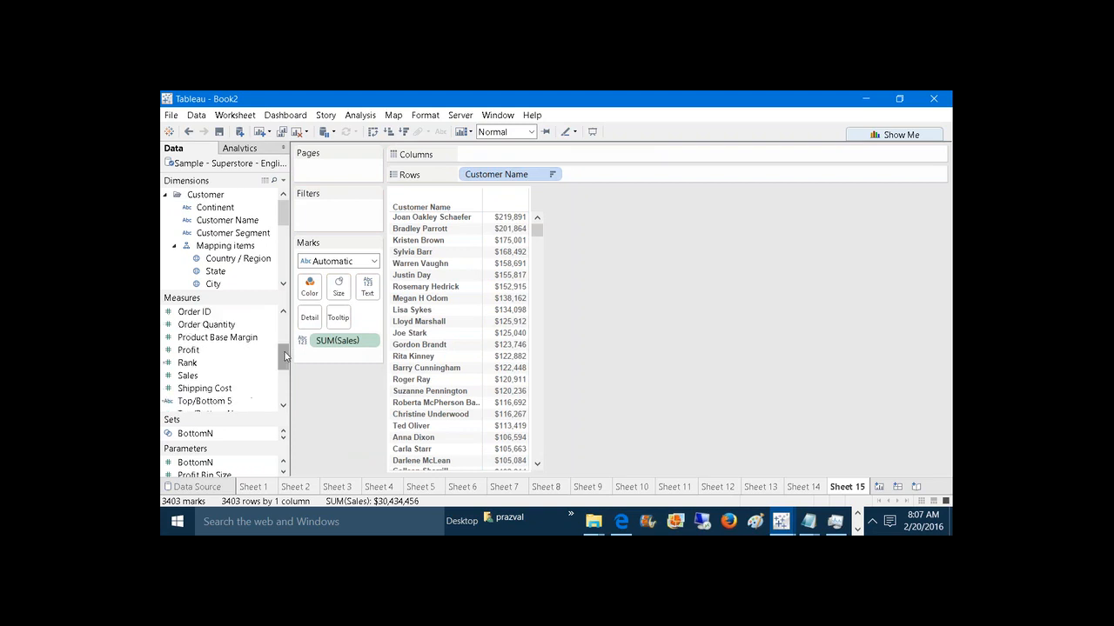
pyautogui.moveTo(208, 362); pyautogui.dragTo(546, 300)
pyautogui.moveTo(354, 389); pyautogui.dragTo(352, 415)
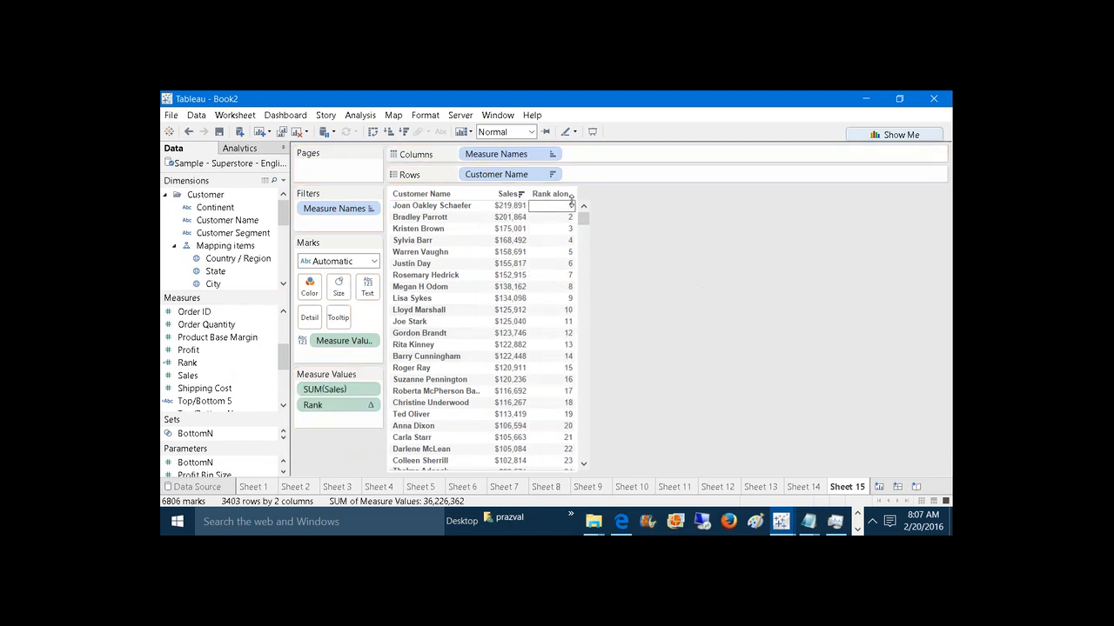
# Step: Inspect the top-ranked customer's Rank and Sales values in the table
pyautogui.moveTo(585, 222)
pyautogui.mouseDown()
pyautogui.moveTo(618, 453)
pyautogui.moveTo(579, 212)
pyautogui.mouseUp()
pyautogui.click(568, 212)
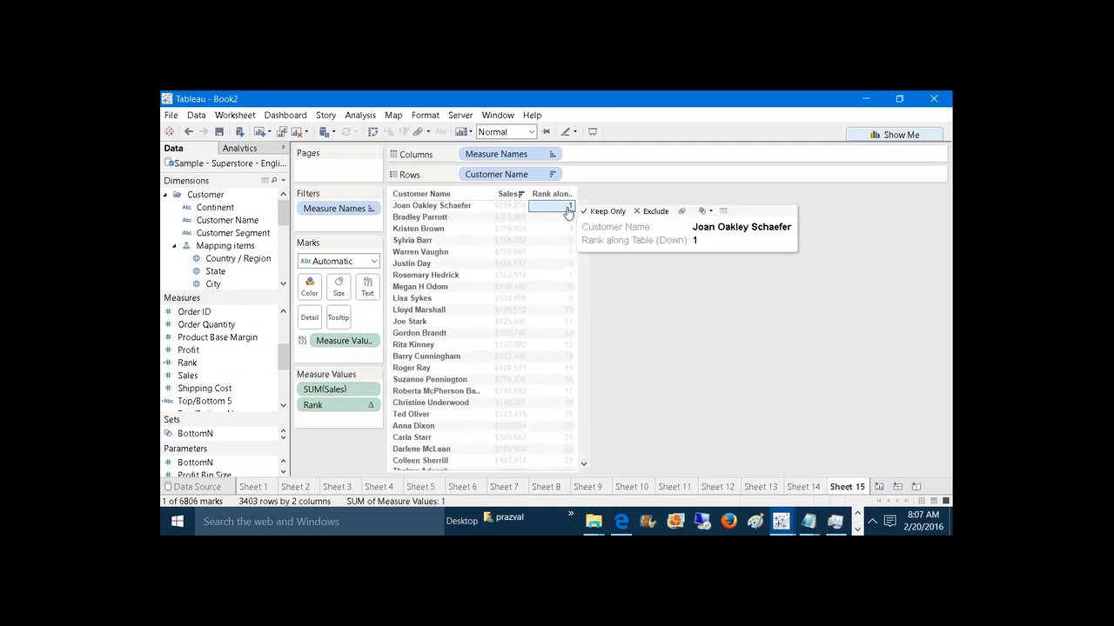
pyautogui.click(614, 183)
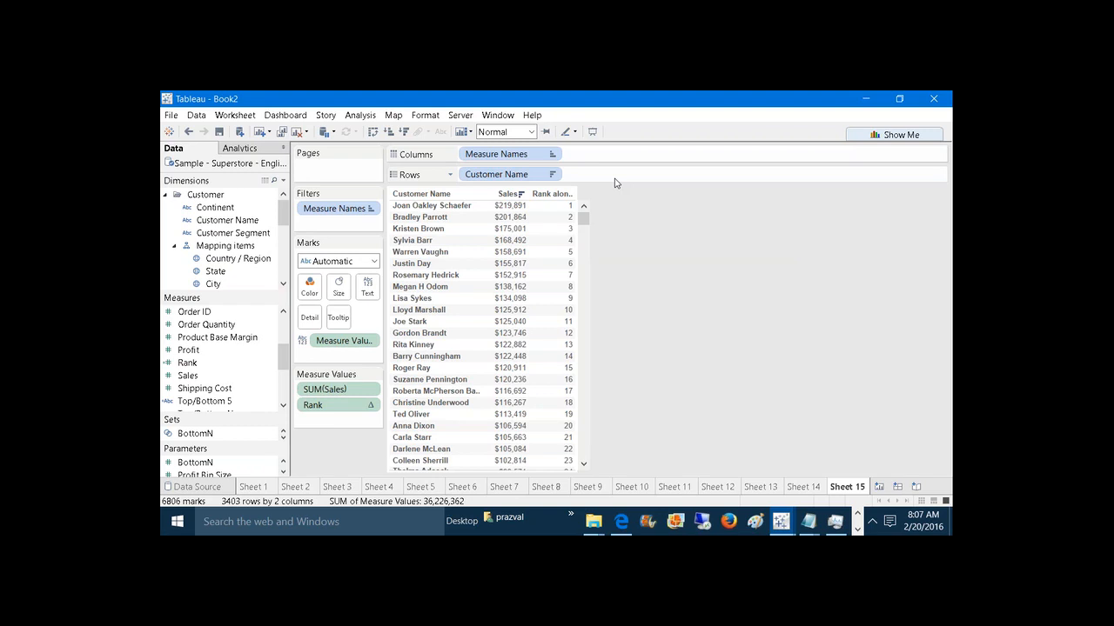
pyautogui.moveTo(519, 211)
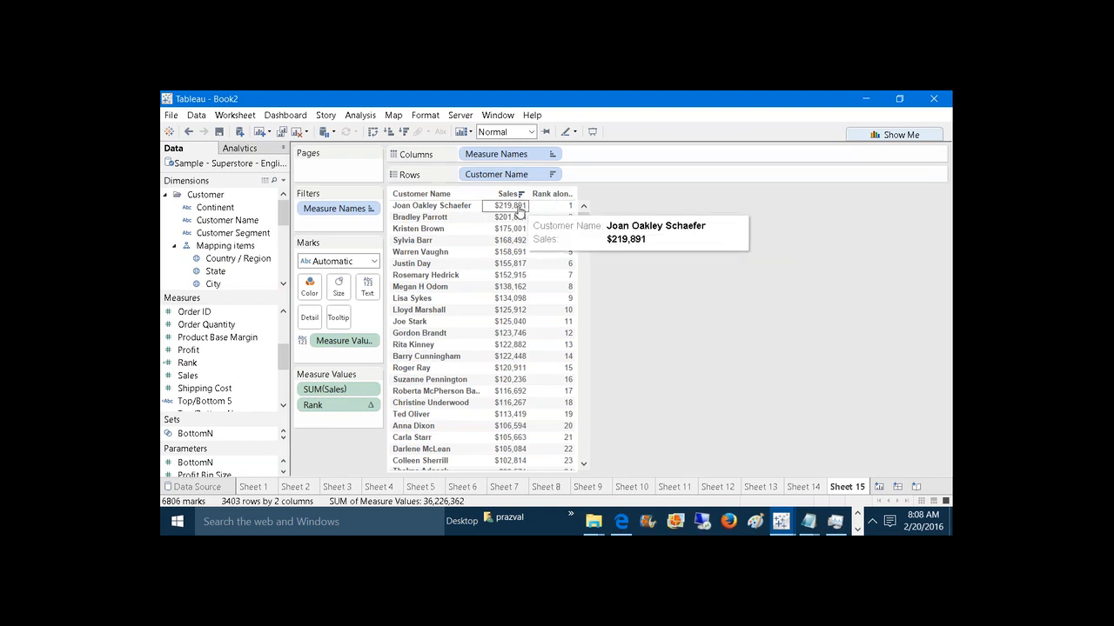
pyautogui.click(520, 210)
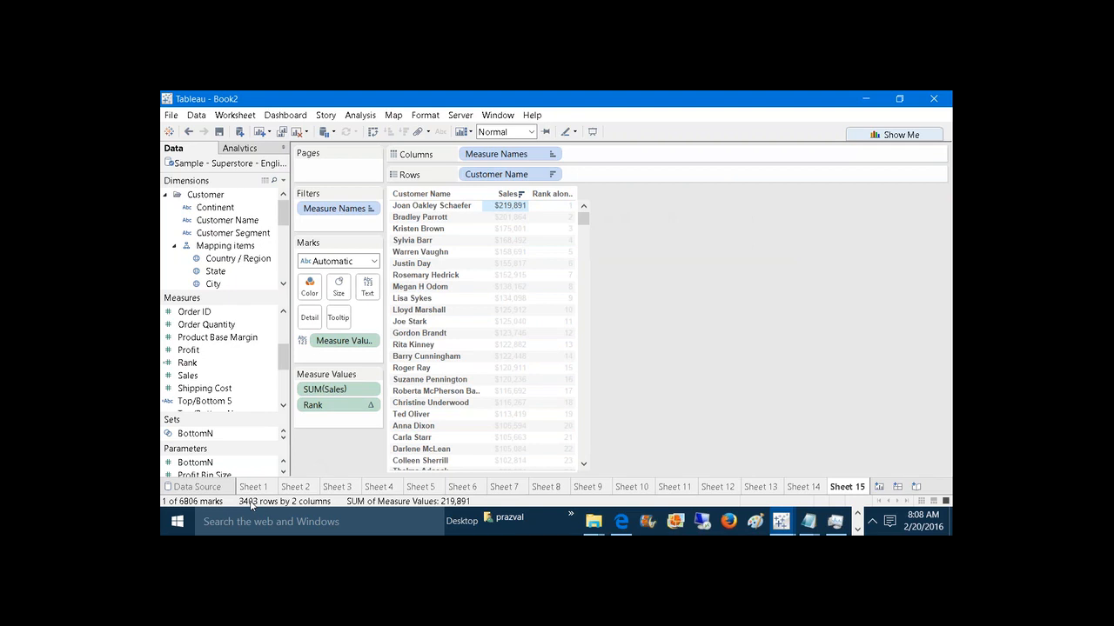
pyautogui.click(657, 345)
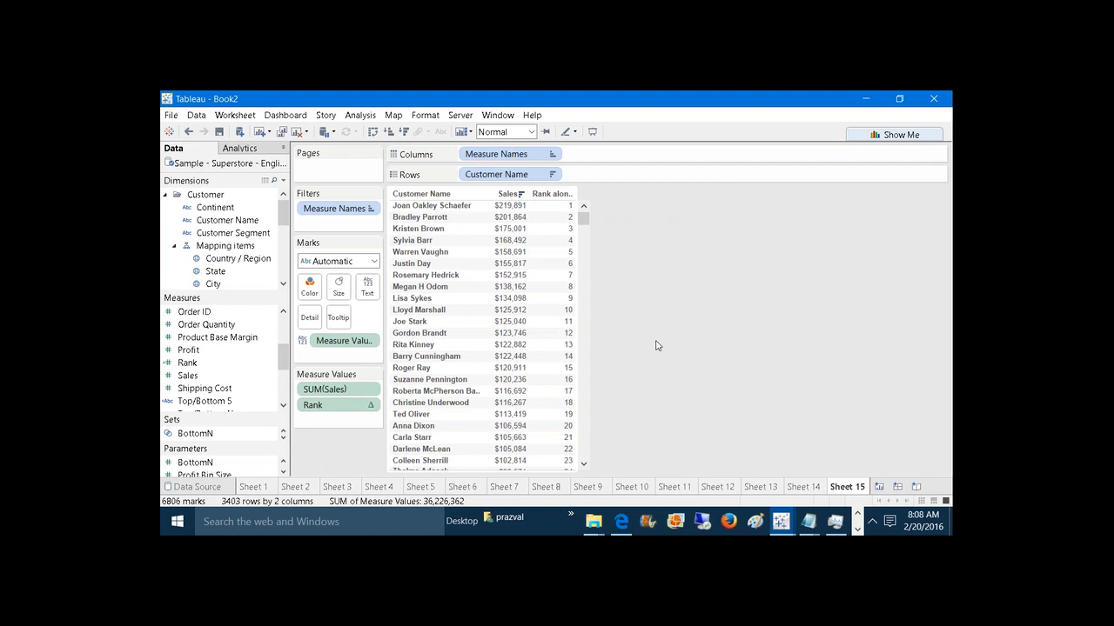
# Step: Switch to a blank Notepad document, write the calculation 1%*3403=34.03, and minimise the window to return to Tableau
pyautogui.press('super+r')
pyautogui.press('Return')
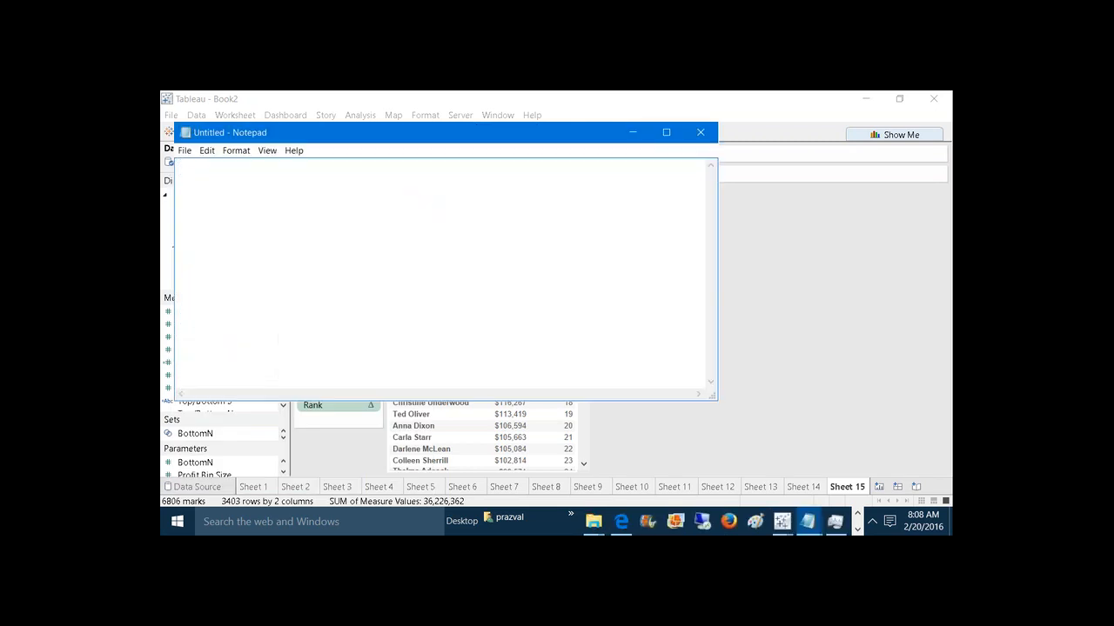
pyautogui.write('1%*3403=34.03')
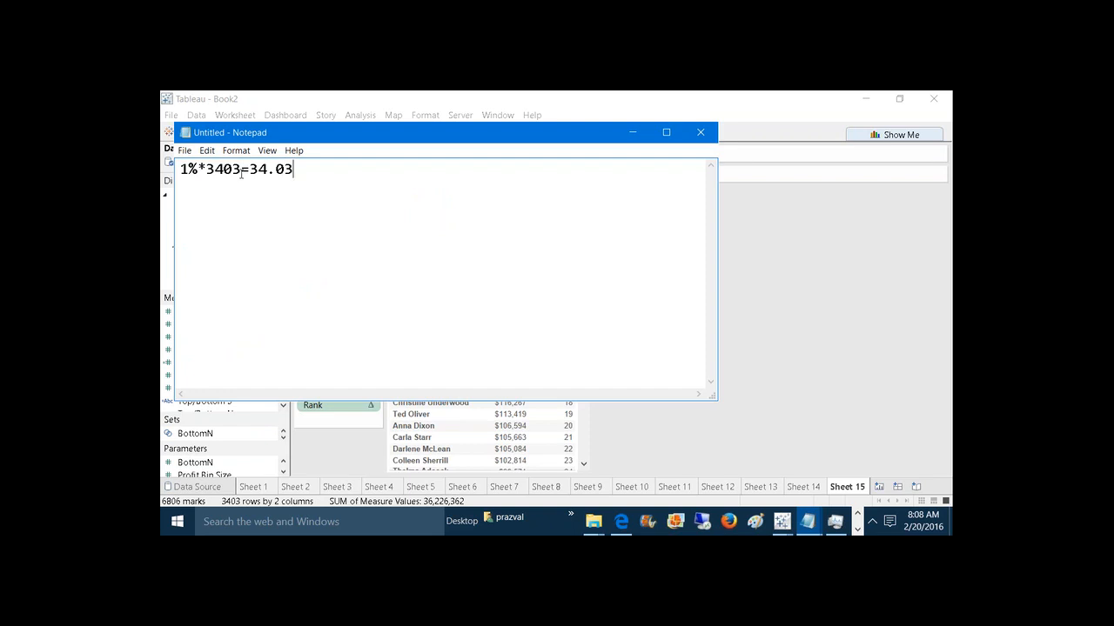
pyautogui.moveTo(242, 173); pyautogui.dragTo(210, 170)
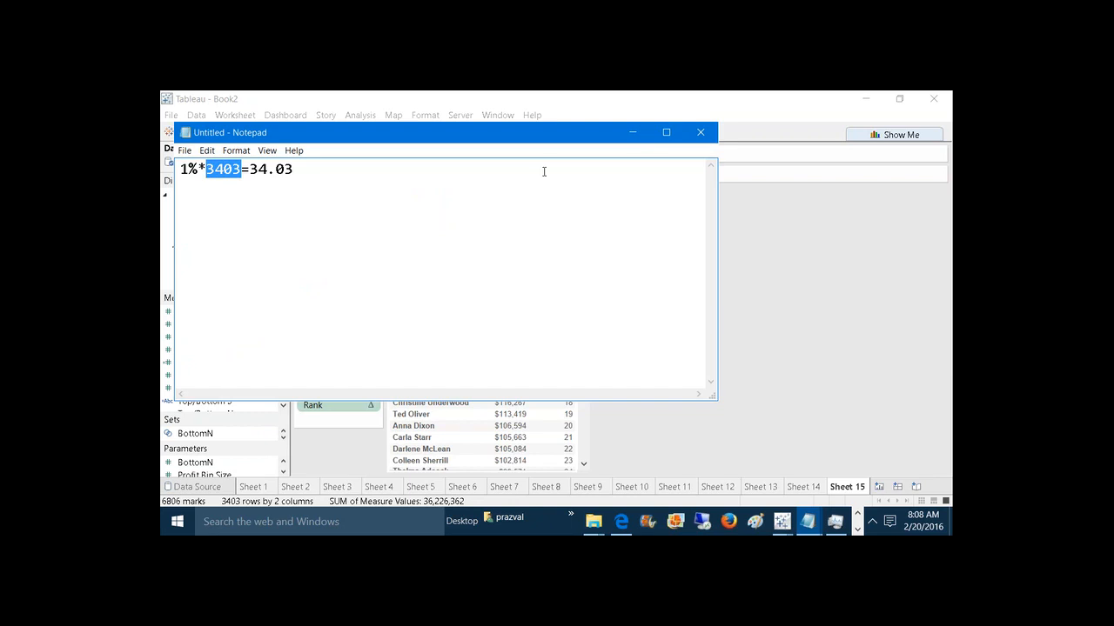
pyautogui.click(633, 133)
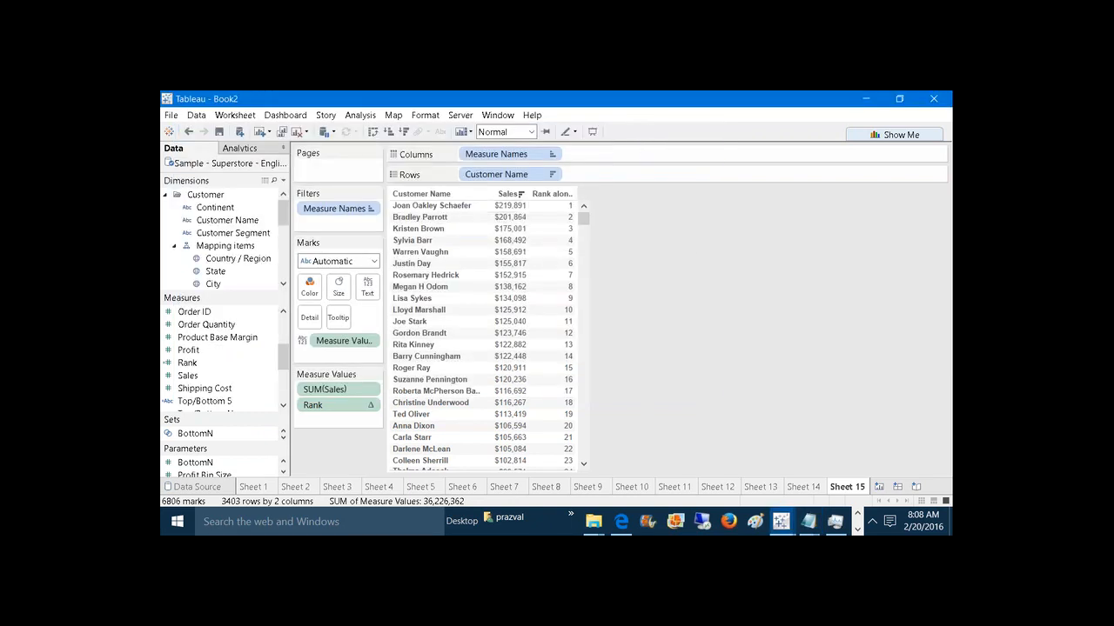
# Step: Create a calculated field named No of Customers with the formula SIZE() and add it to the table after Rank
pyautogui.click(283, 181)
pyautogui.click(282, 192)
pyautogui.write('N')
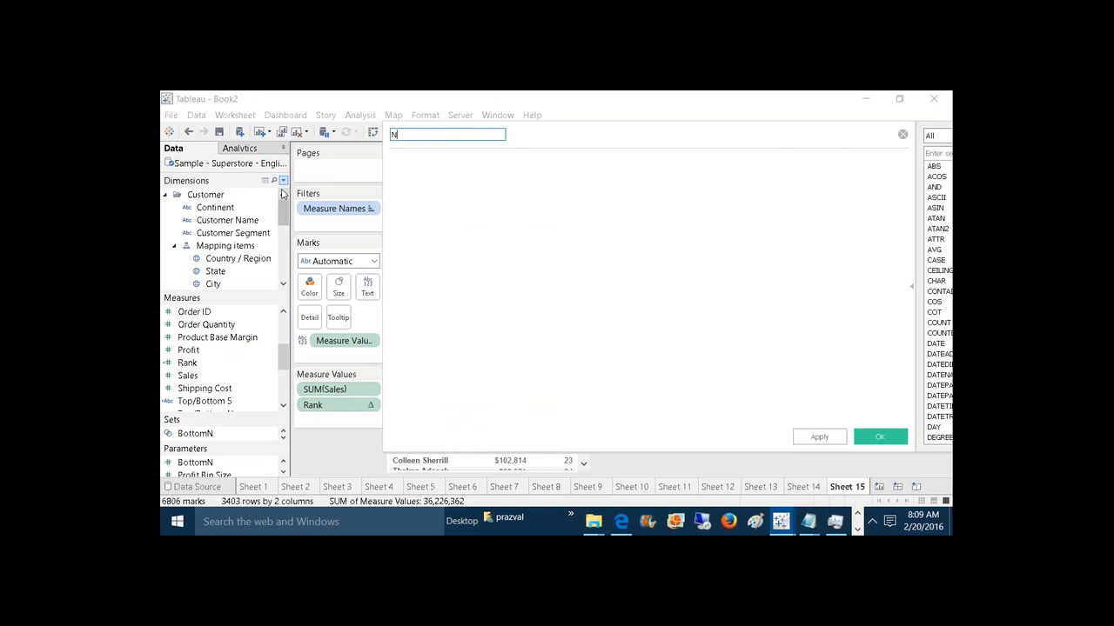
pyautogui.write('o of Customers')
pyautogui.click(474, 209)
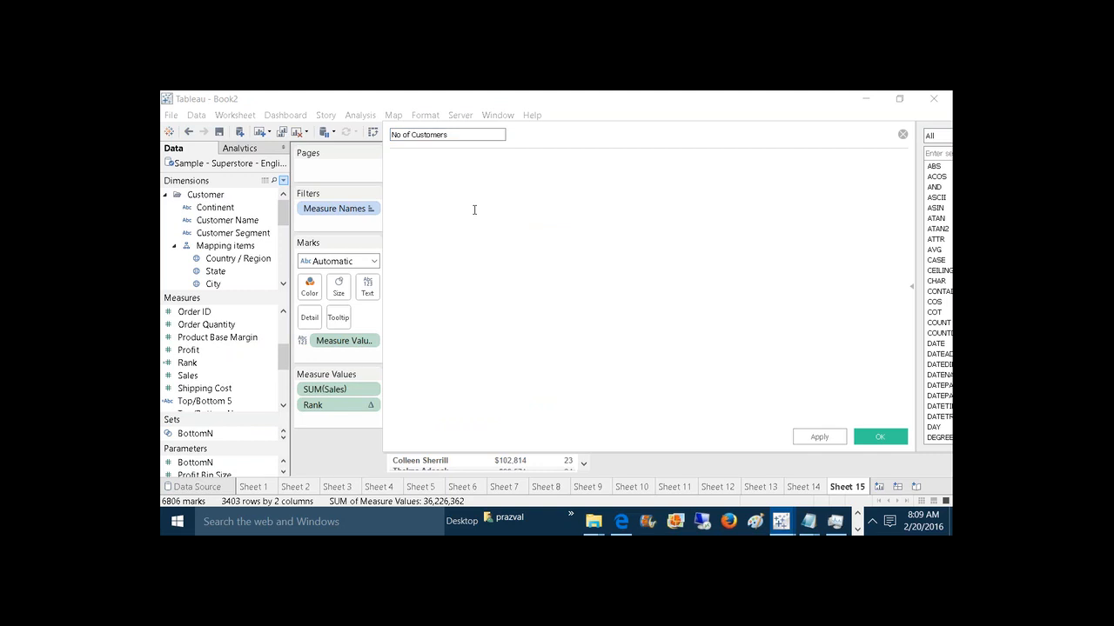
pyautogui.write('SIZE()')
pyautogui.scroll(4, 480, 216)
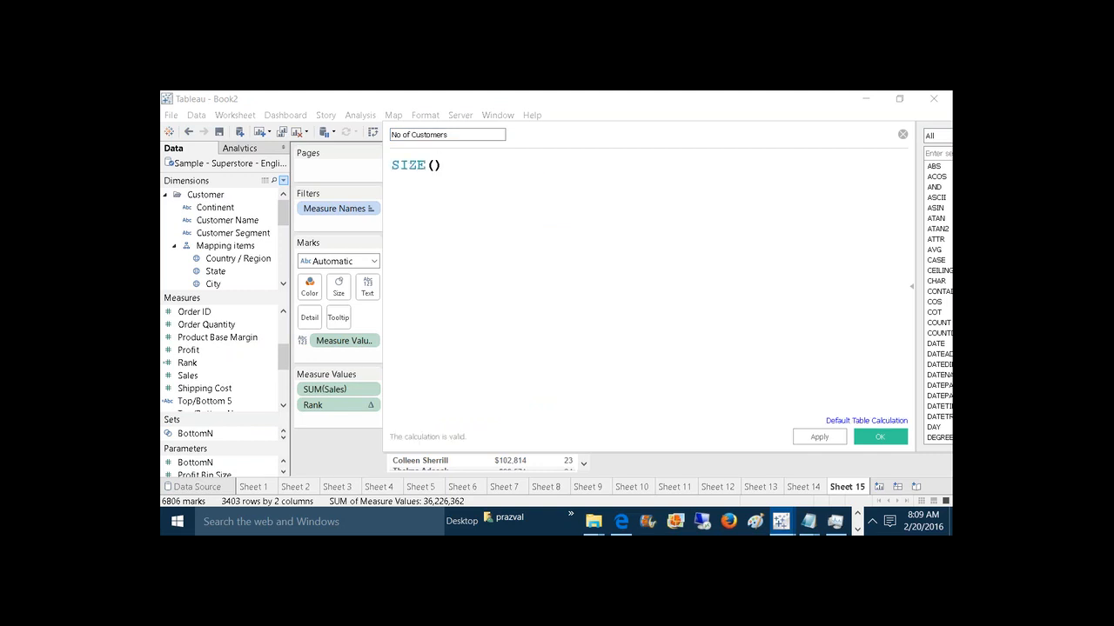
pyautogui.click(828, 439)
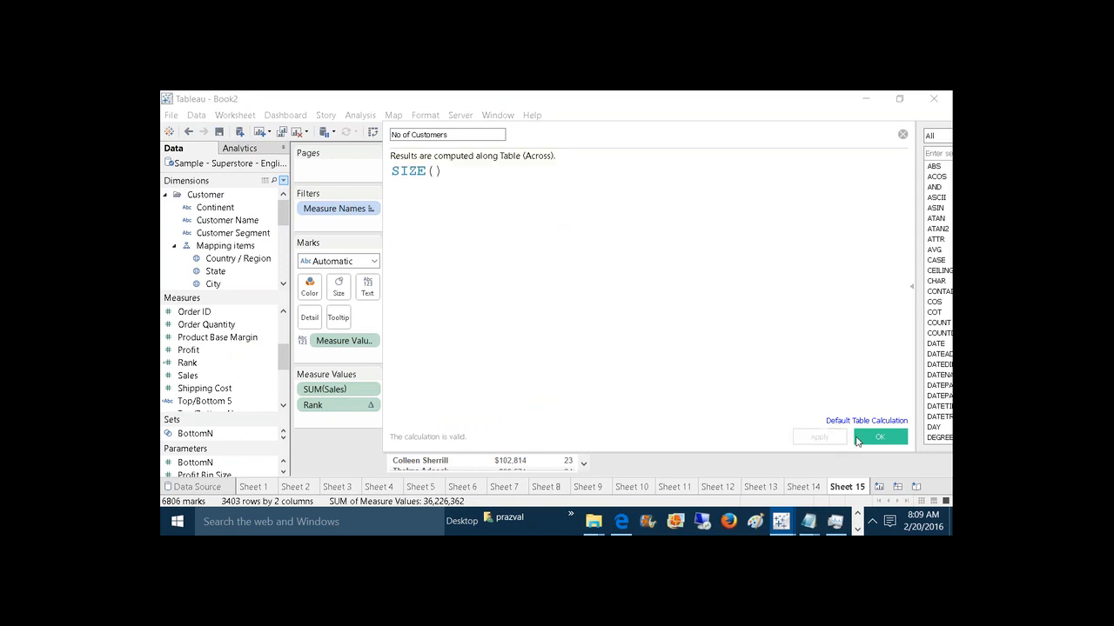
pyautogui.click(860, 440)
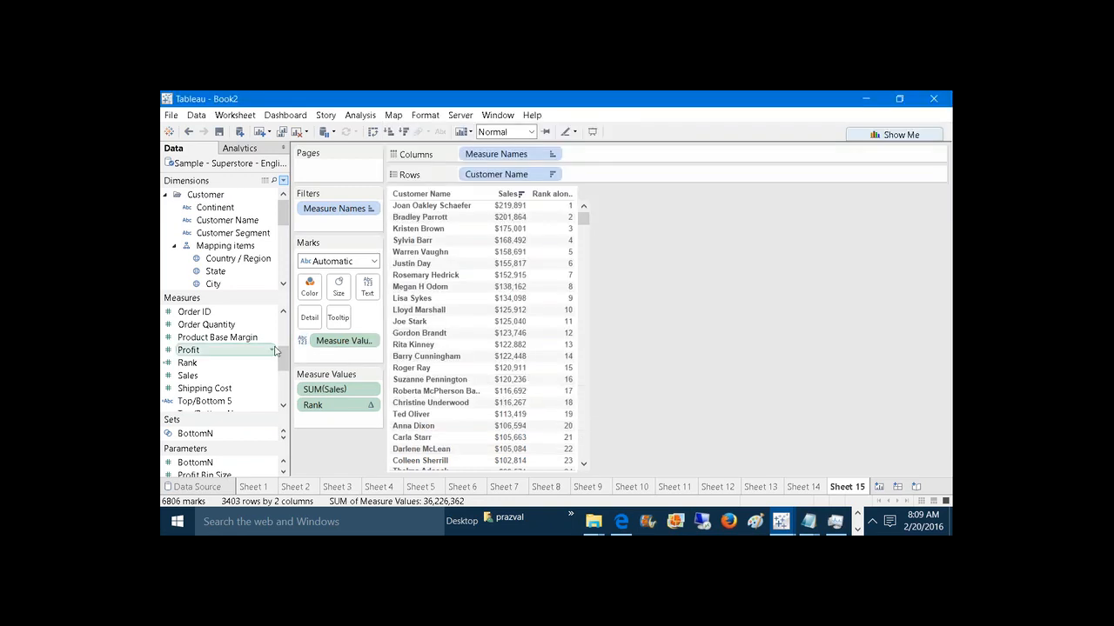
pyautogui.moveTo(284, 353); pyautogui.dragTo(348, 421)
pyautogui.scroll(-3, 230, 331)
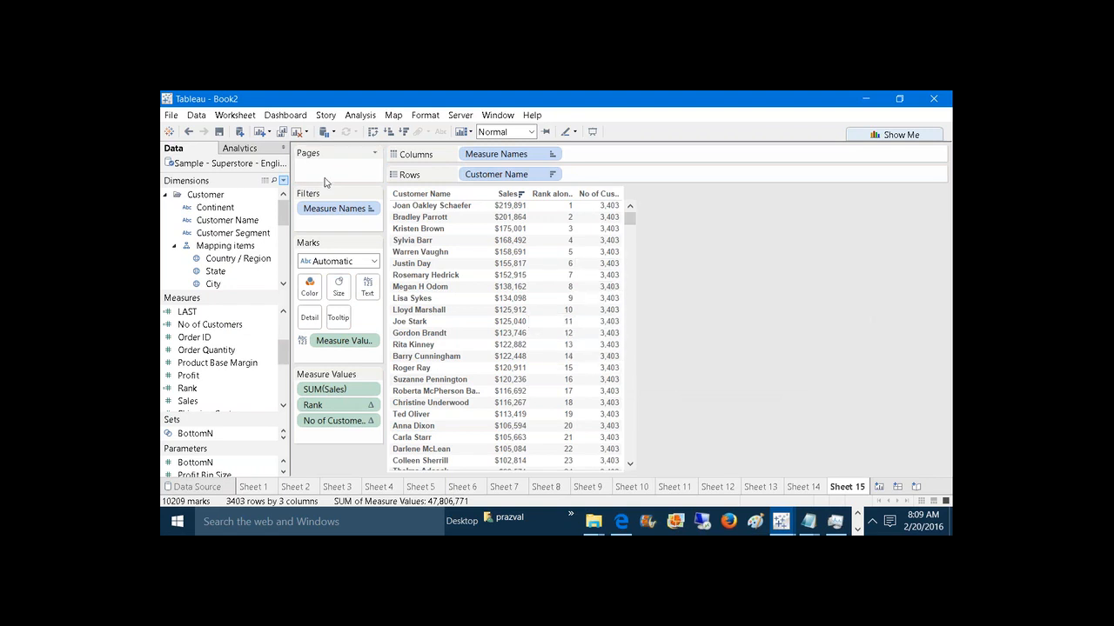
# Step: Start a new calculated field named Top1% and move its editor aside to uncover the table
pyautogui.click(283, 181)
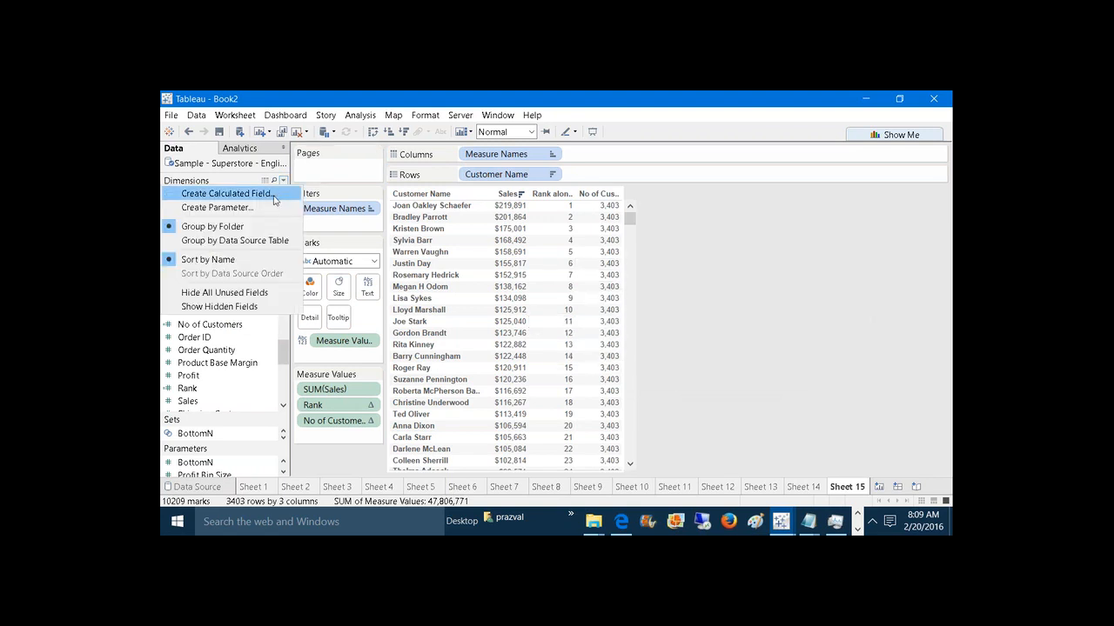
pyautogui.click(261, 193)
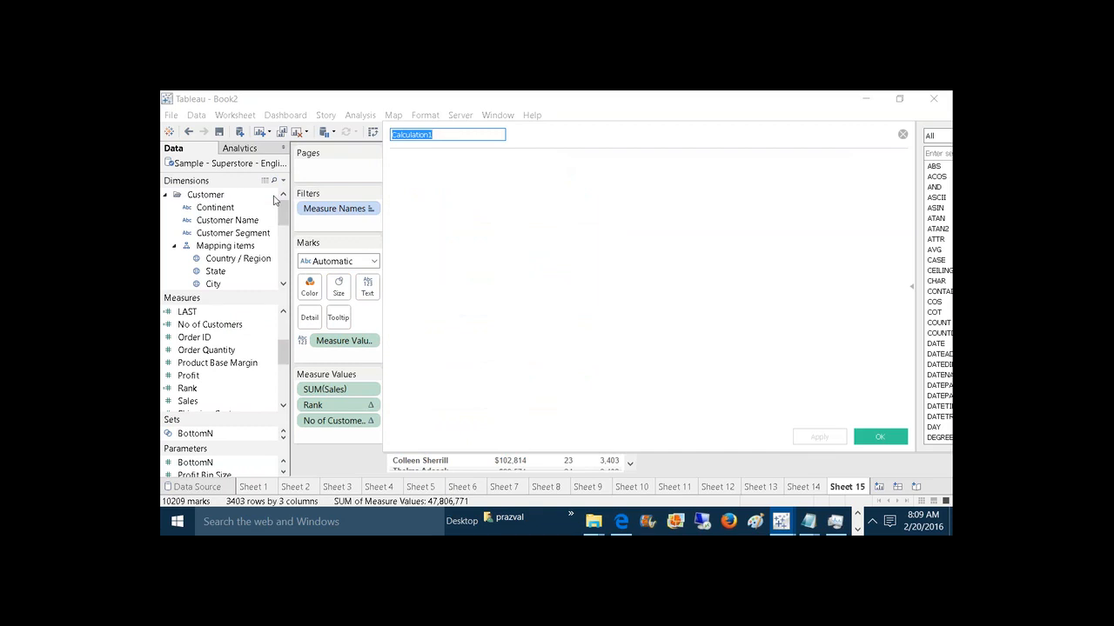
pyautogui.write('Top')
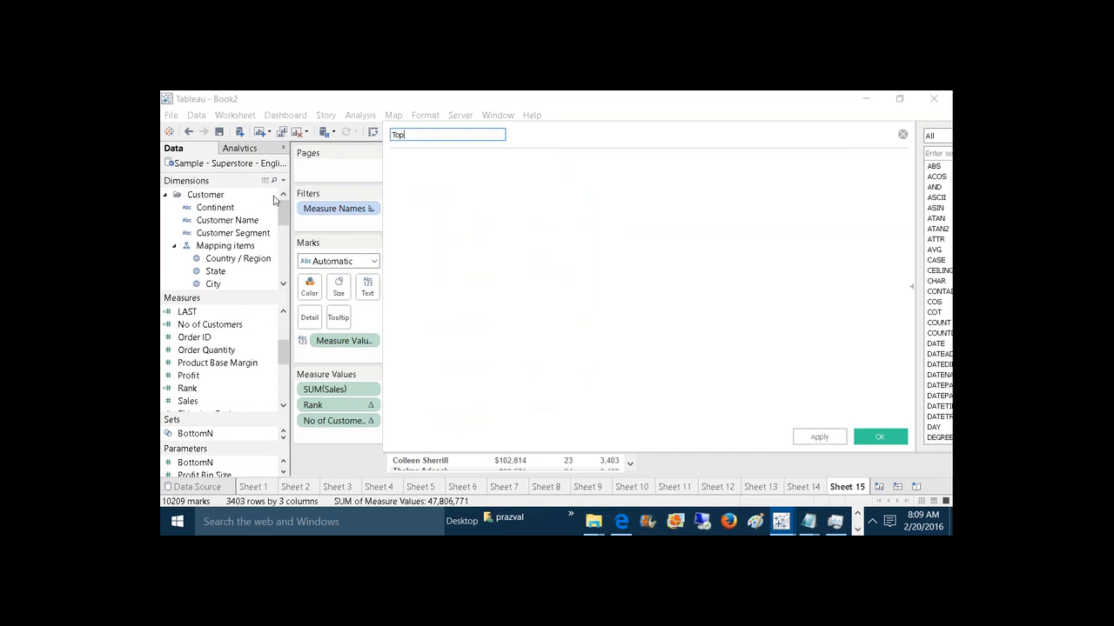
pyautogui.write('1%')
pyautogui.moveTo(589, 147); pyautogui.dragTo(835, 225)
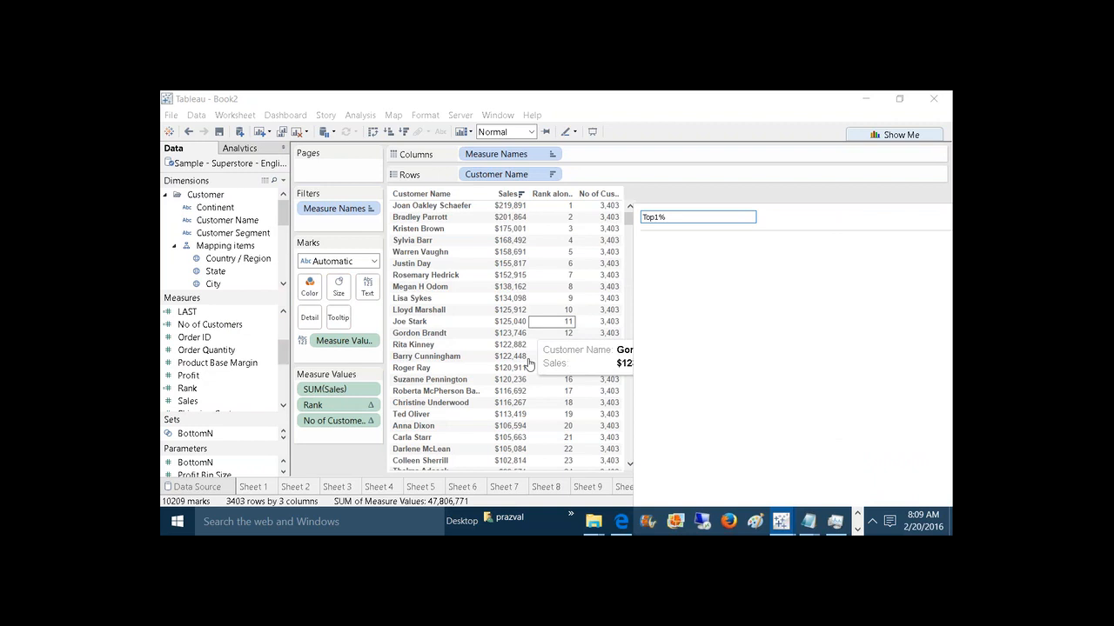
pyautogui.click(699, 252)
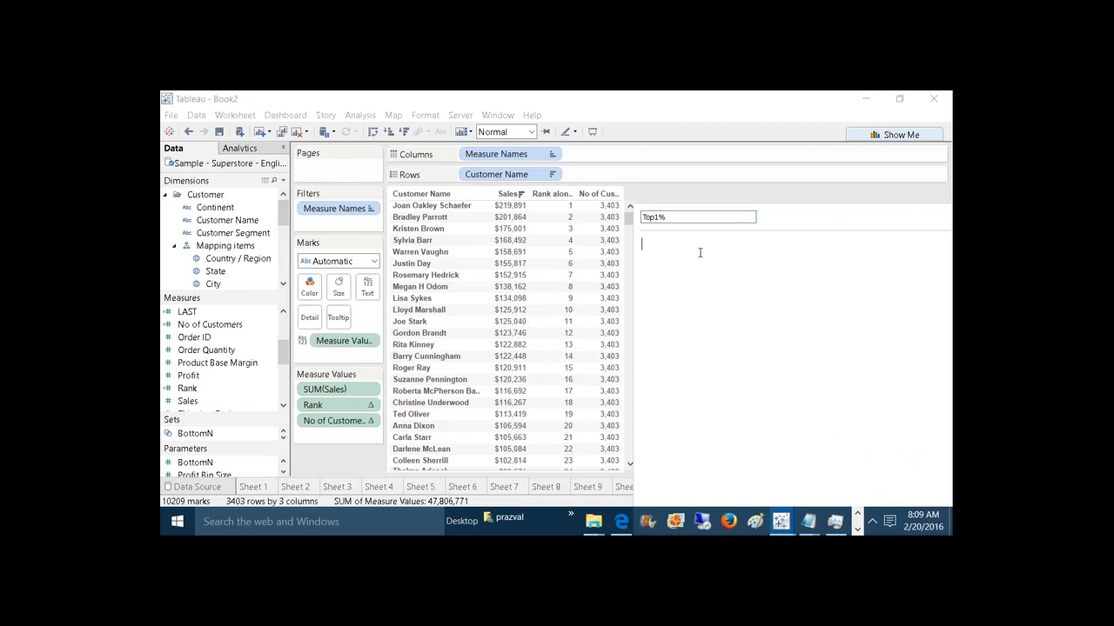
# Step: Enter the condition IF RANK<=((1/100)*[No of Customers]) in the Top1% formula
pyautogui.write('IF')
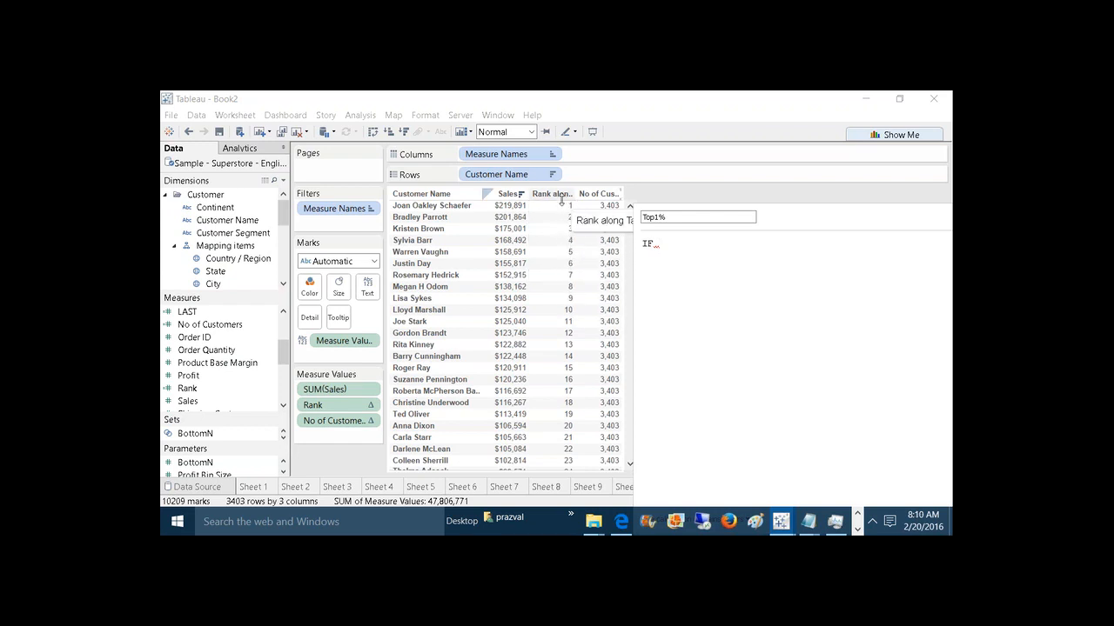
pyautogui.write('RANK')
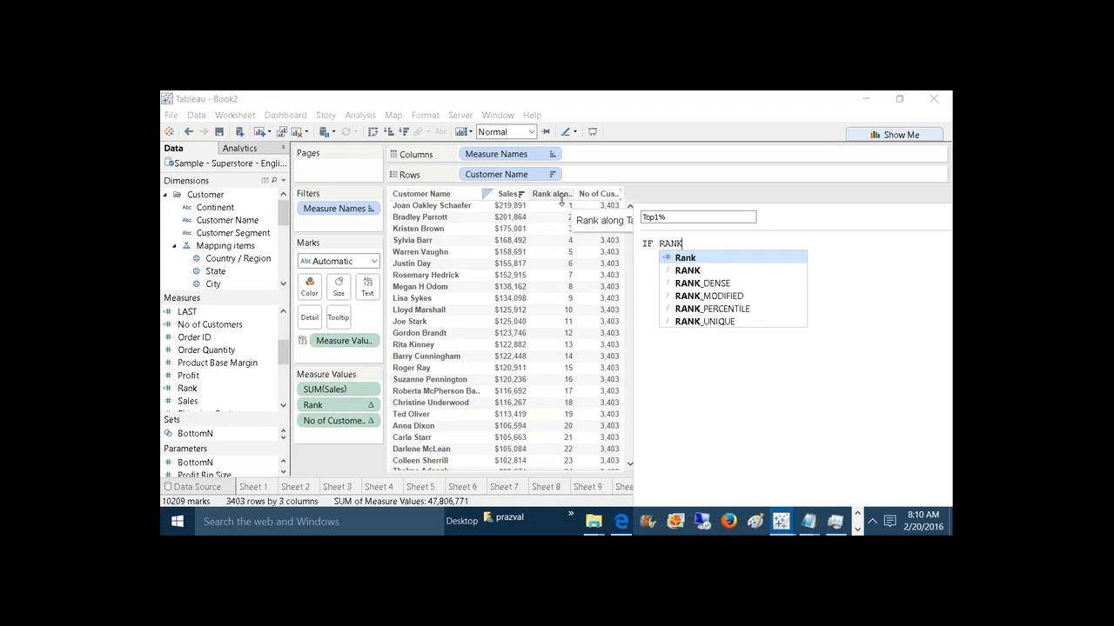
pyautogui.write('<')
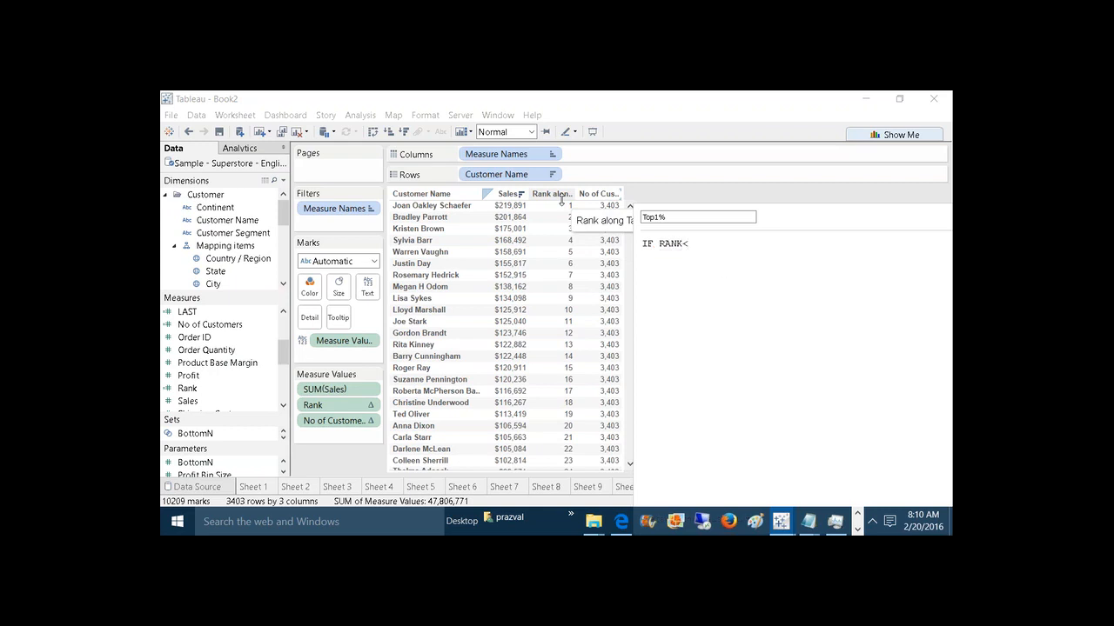
pyautogui.write('=(')
pyautogui.write('1/100)(')
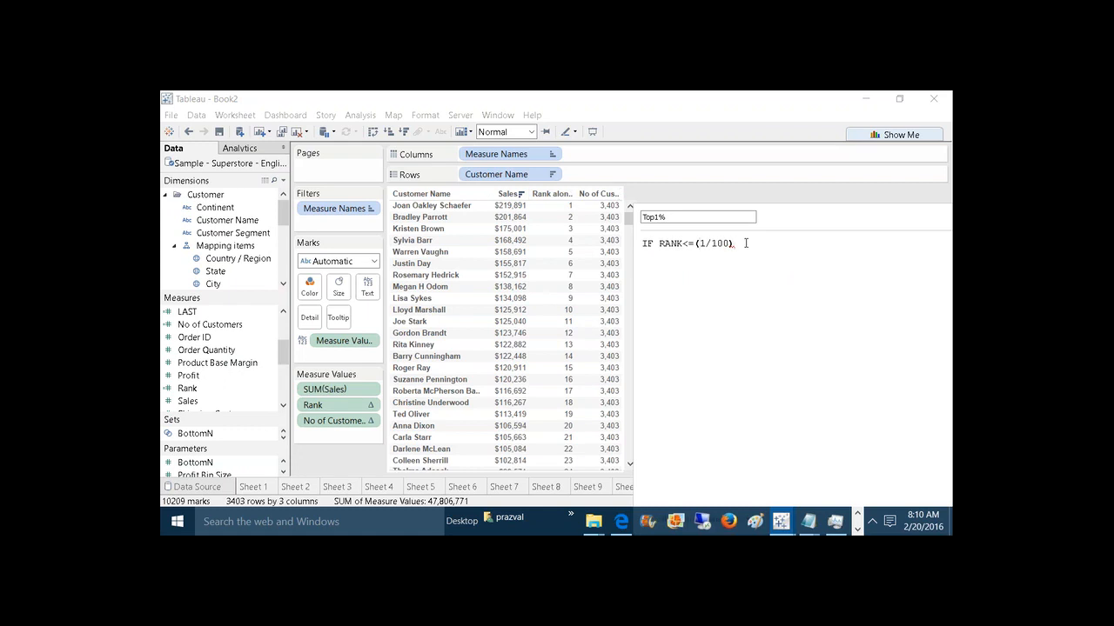
pyautogui.write('*No')
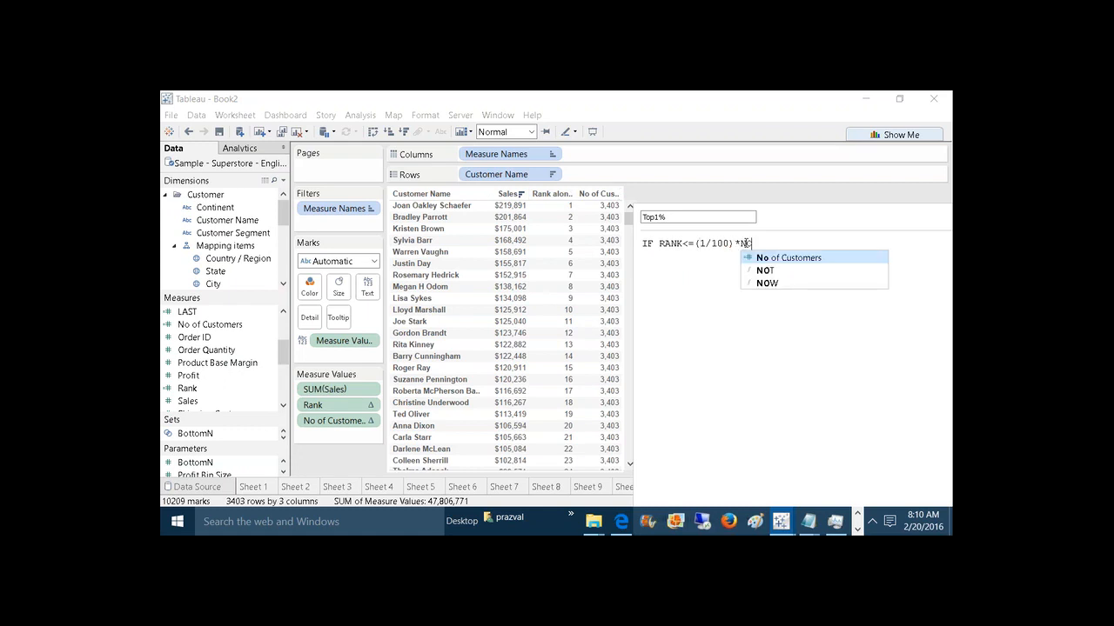
pyautogui.doubleClick(777, 258)
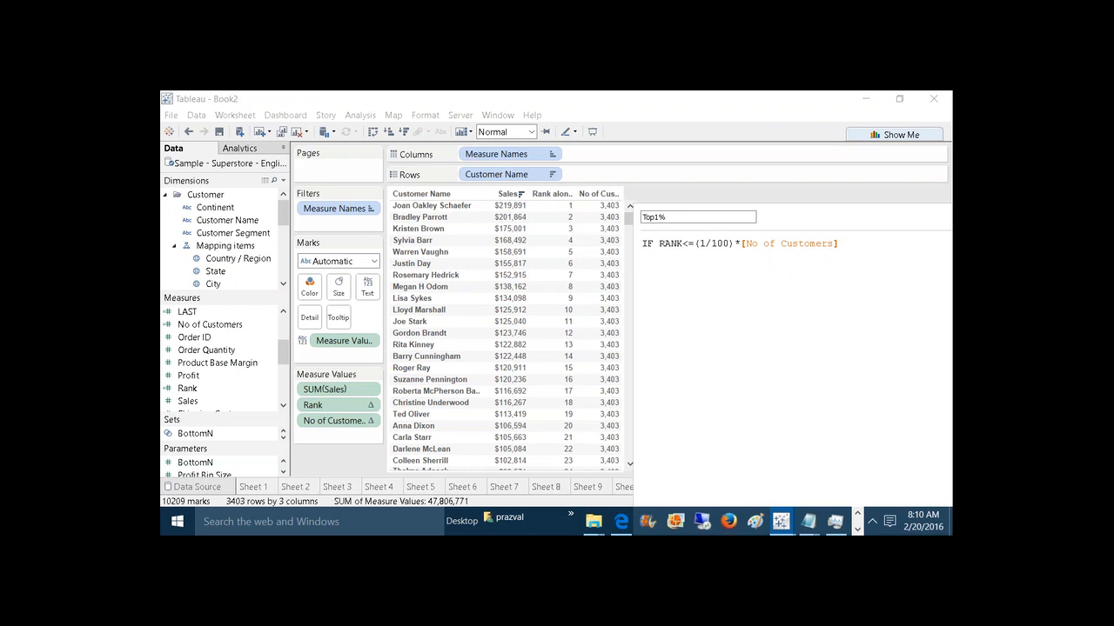
pyautogui.write(')')
pyautogui.click(696, 244)
pyautogui.write('(')
pyautogui.moveTo(783, 224); pyautogui.dragTo(641, 194)
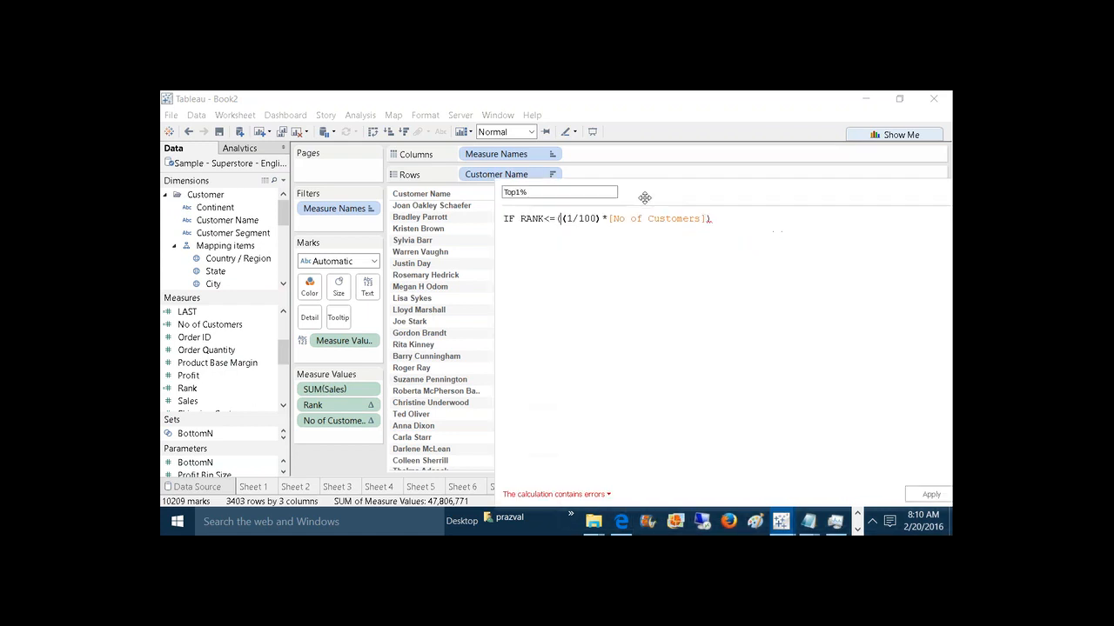
# Step: Complete the Top1% formula with THEN "TOP1%", ELSE "OTHERS" and END on separate lines after the condition
pyautogui.click(711, 218)
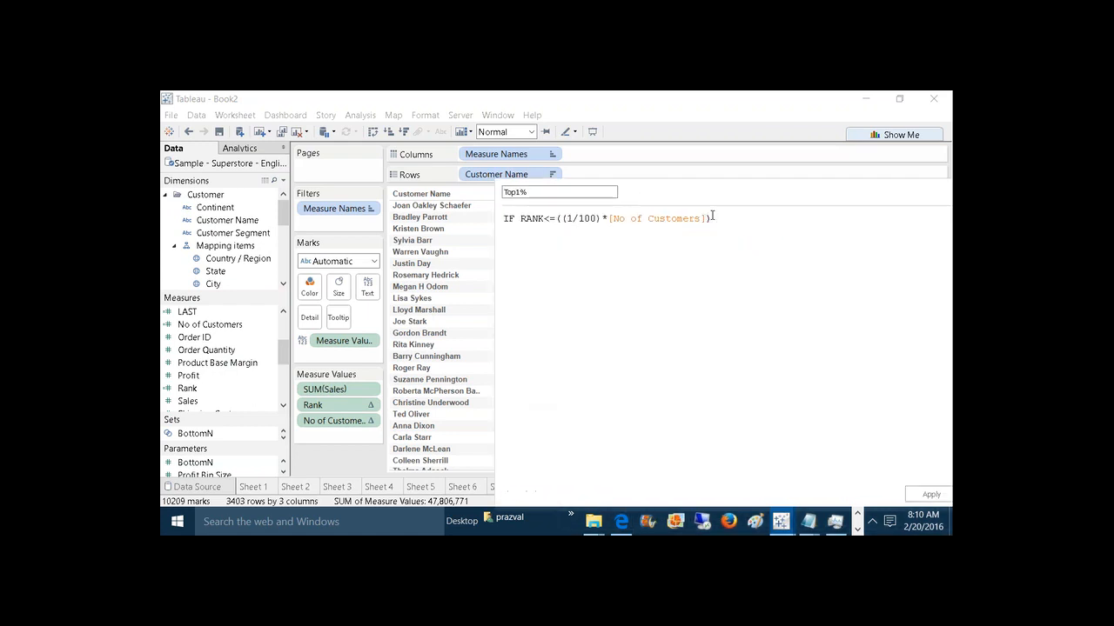
pyautogui.write('THEN TOP1%"')
pyautogui.press('Left')
pyautogui.press('Left')
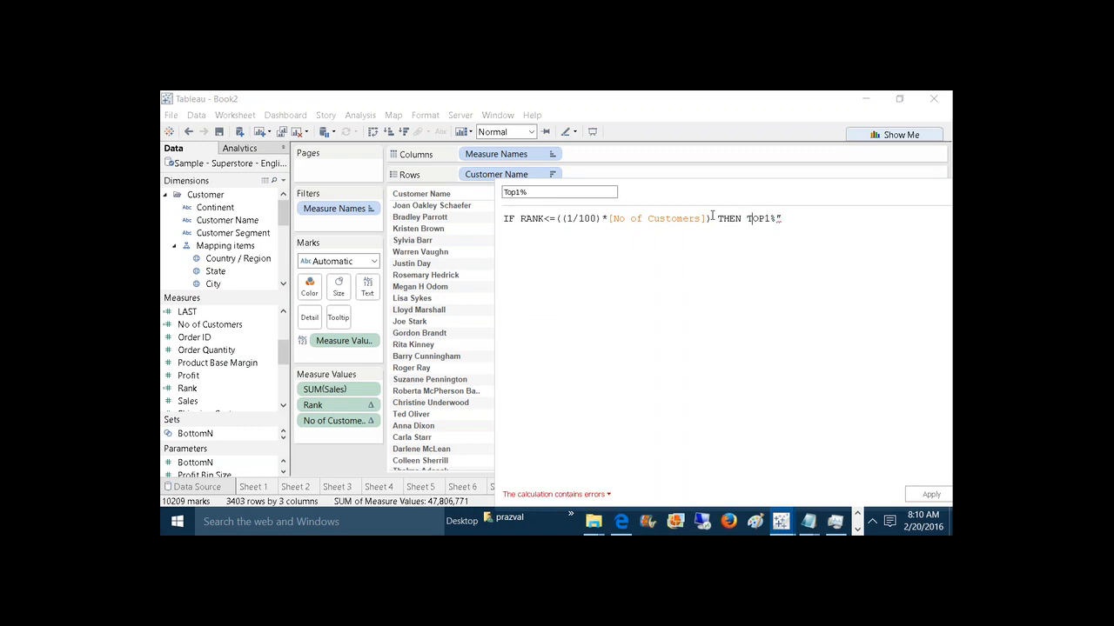
pyautogui.write('"')
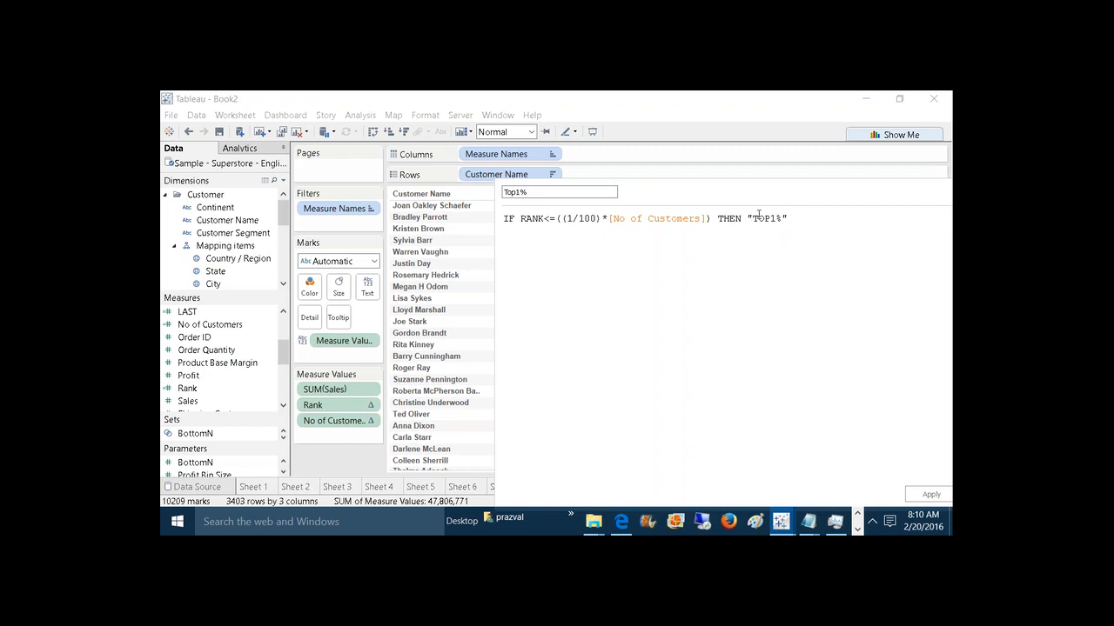
pyautogui.press('Return')
pyautogui.write('ELSE "OTHERS"')
pyautogui.press('Return')
pyautogui.write('END')
pyautogui.moveTo(903, 189); pyautogui.dragTo(769, 143)
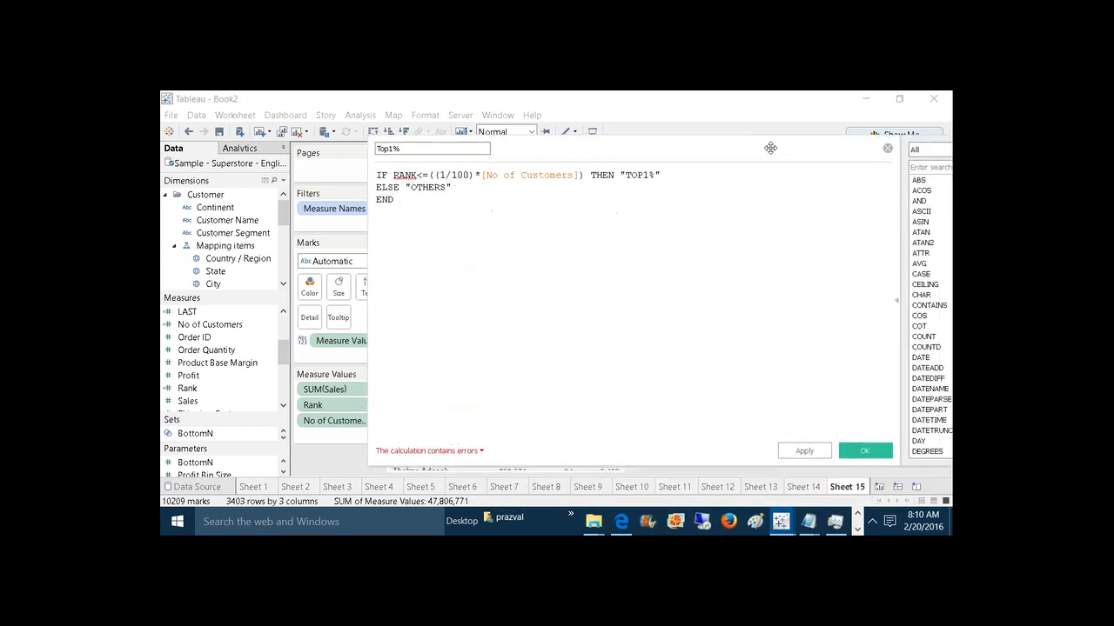
# Step: Check the formula error, replace RANK with the [Rank] field in the condition, and save the Top1% calculated field
pyautogui.click(481, 452)
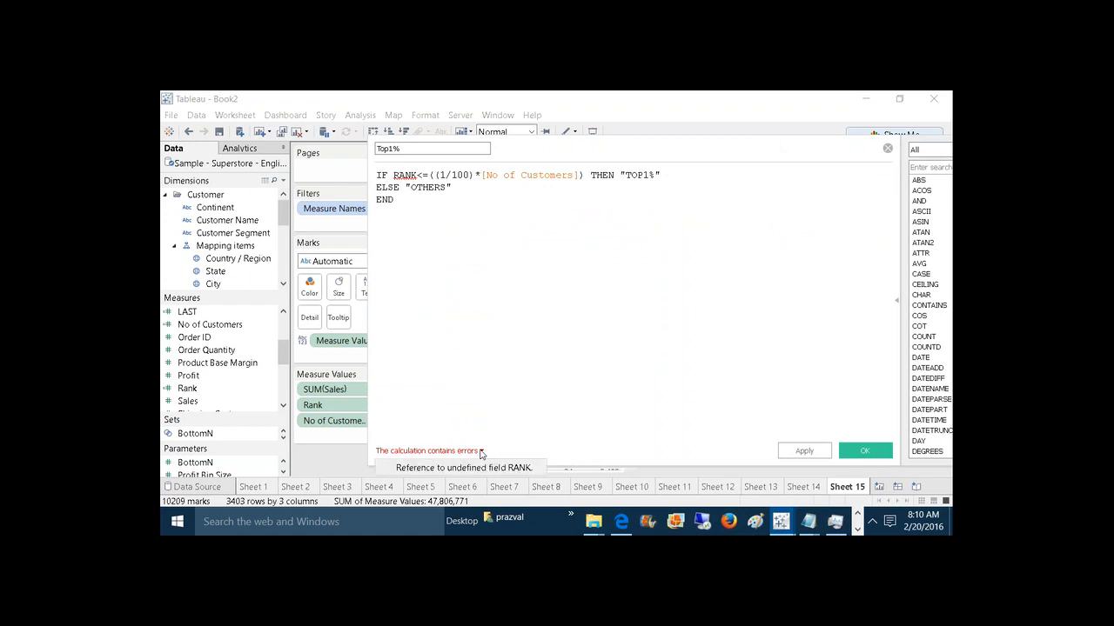
pyautogui.click(417, 176)
pyautogui.press('BackSpace')
pyautogui.press('BackSpace')
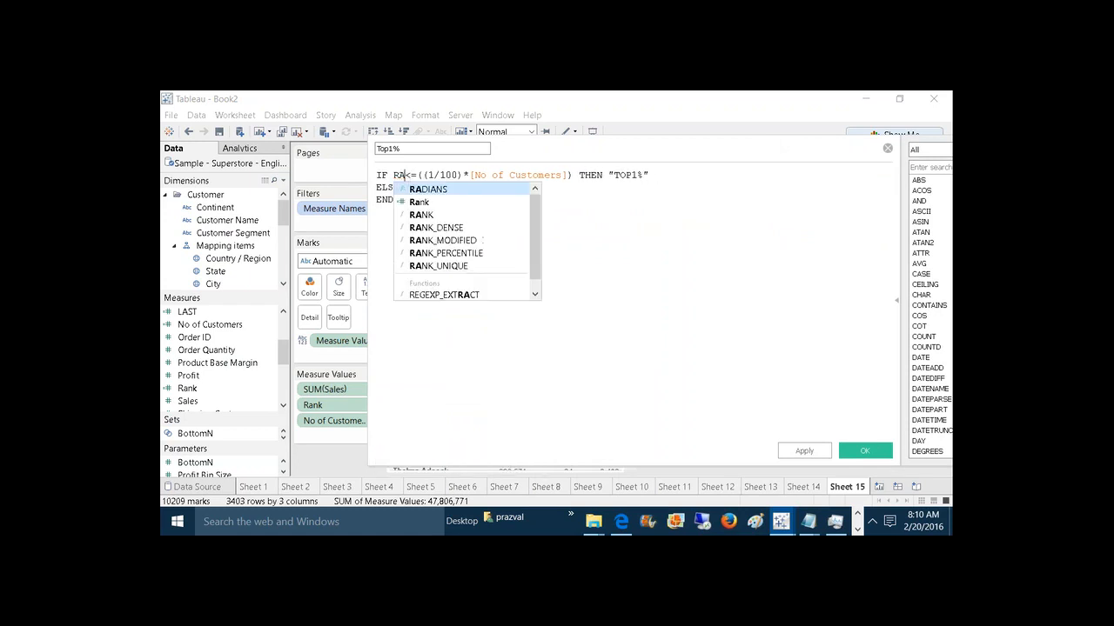
pyautogui.click(432, 203)
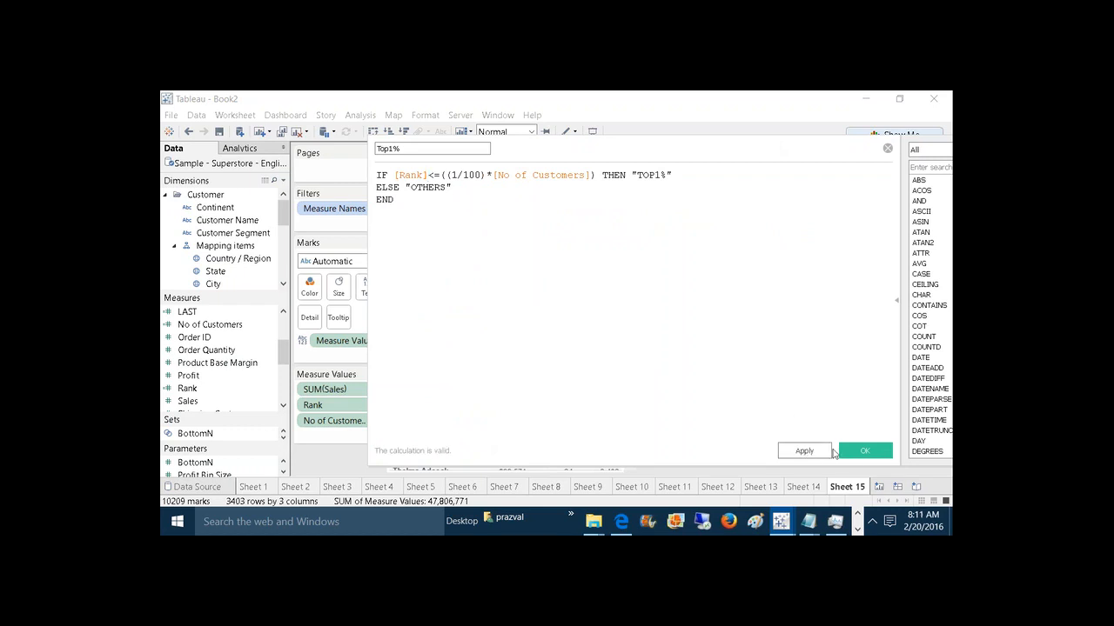
pyautogui.click(862, 452)
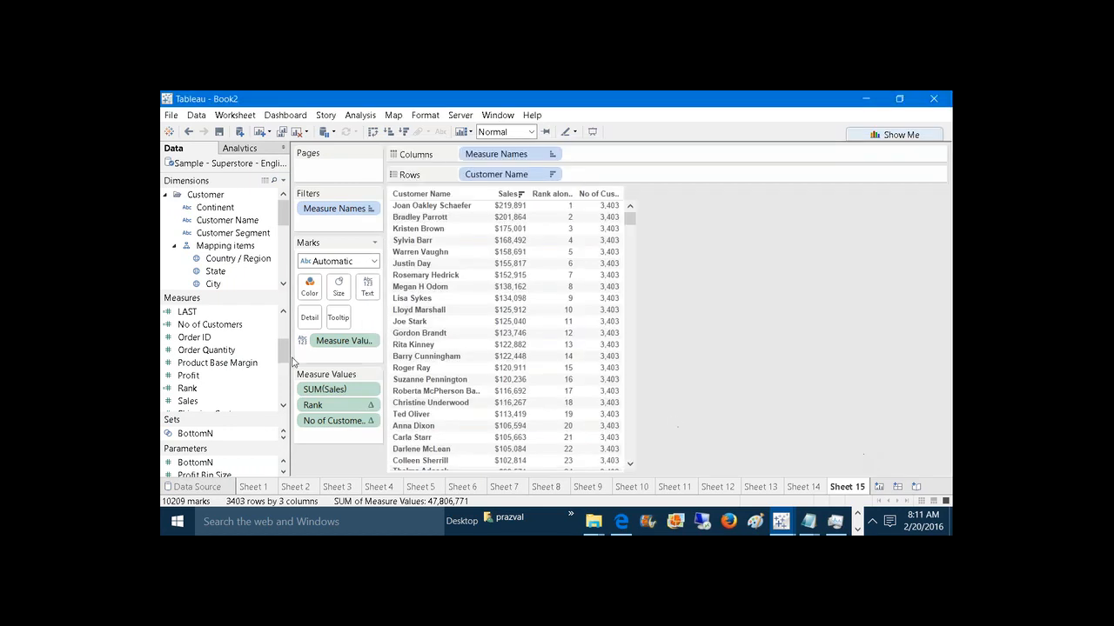
# Step: Colour the customer table by the Top1% field and check the colouring from the first ranks down to the last rows
pyautogui.moveTo(283, 348)
pyautogui.mouseDown()
pyautogui.moveTo(285, 325)
pyautogui.moveTo(284, 364)
pyautogui.mouseUp()
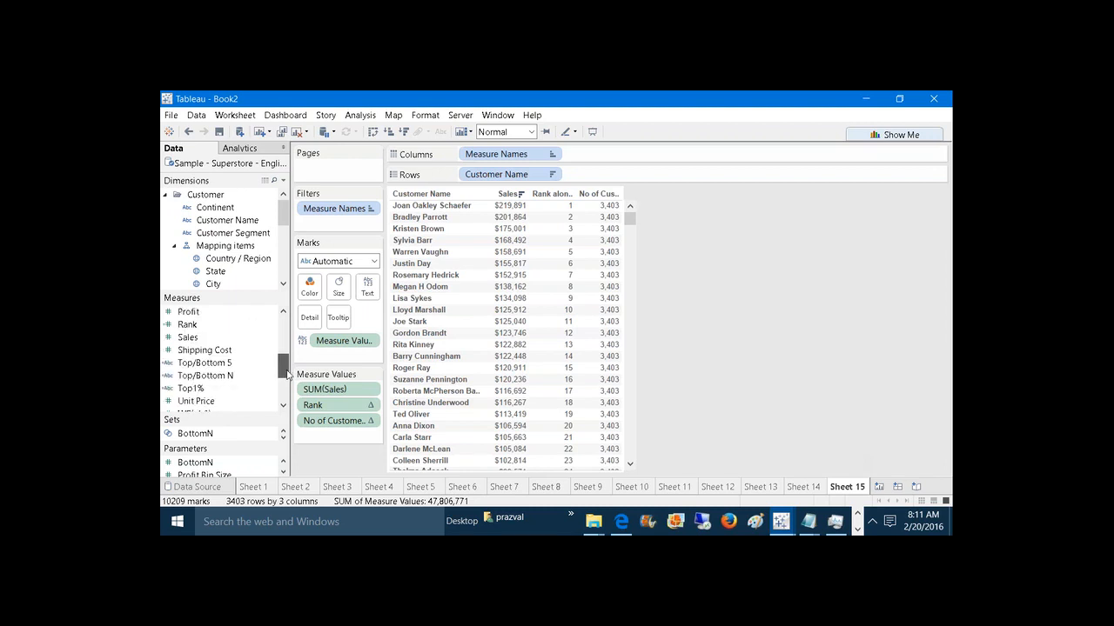
pyautogui.moveTo(202, 379); pyautogui.dragTo(310, 287)
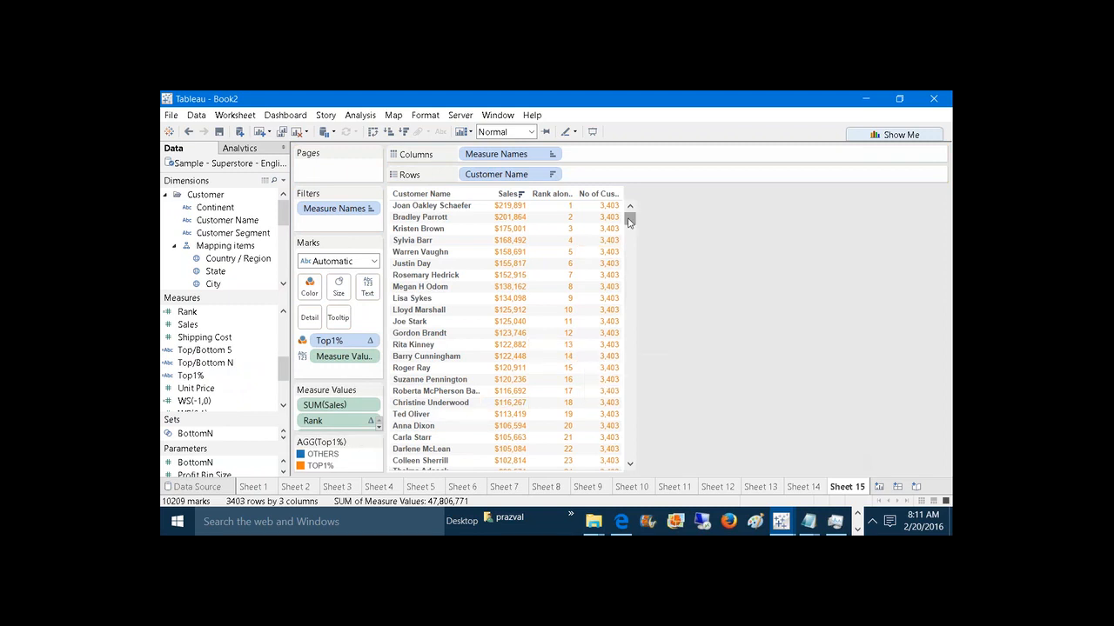
pyautogui.moveTo(628, 219); pyautogui.dragTo(629, 219)
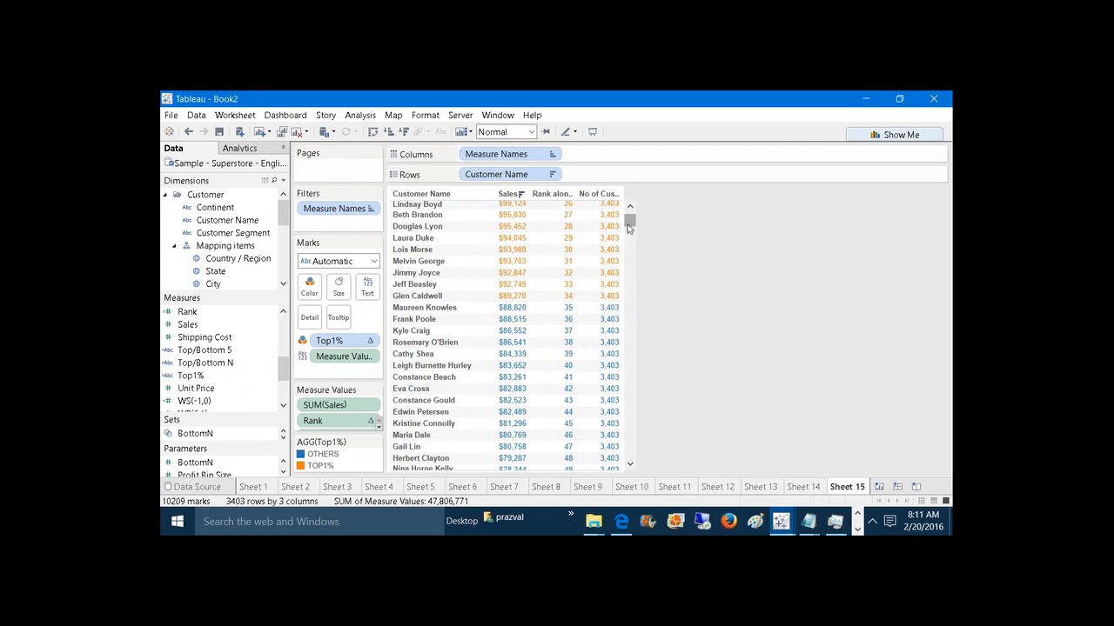
pyautogui.moveTo(630, 221); pyautogui.dragTo(629, 214)
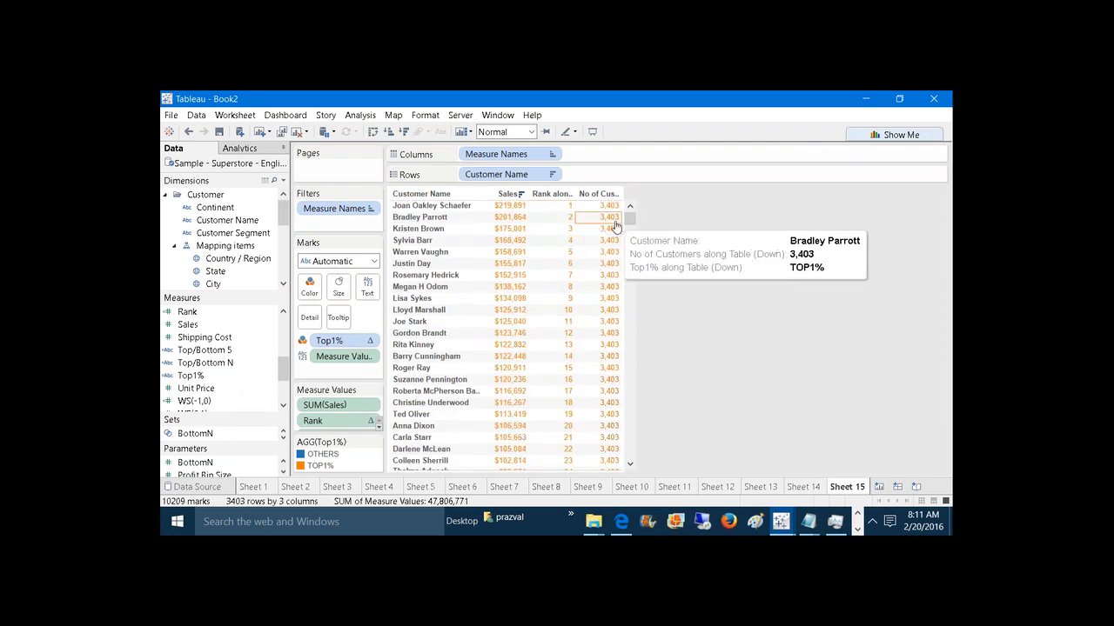
pyautogui.moveTo(630, 219); pyautogui.dragTo(661, 462)
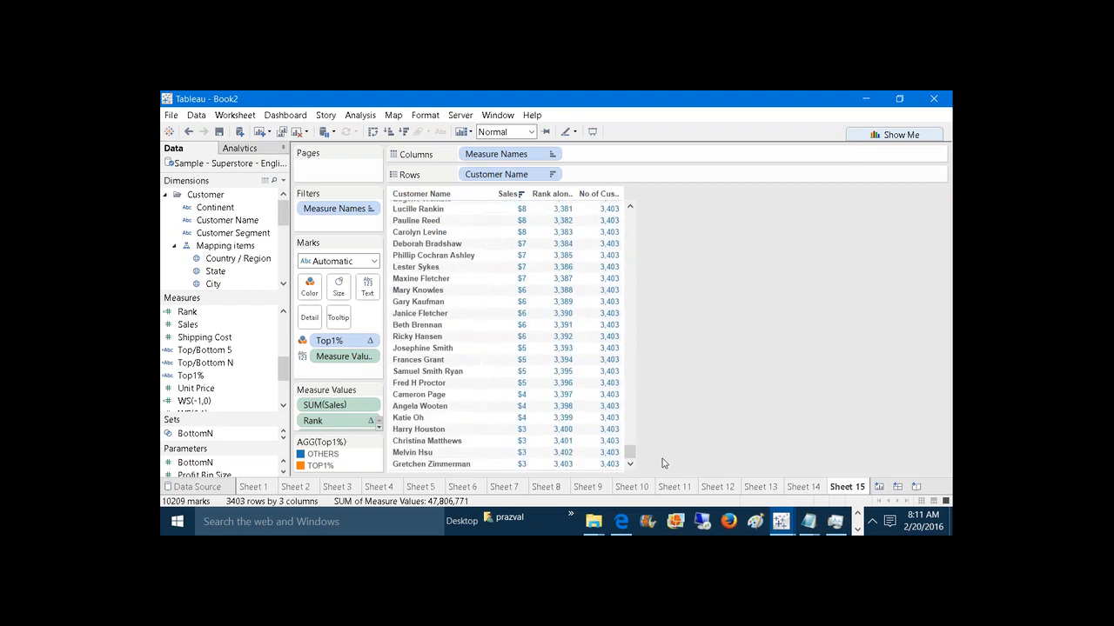
pyautogui.rightClick(193, 376)
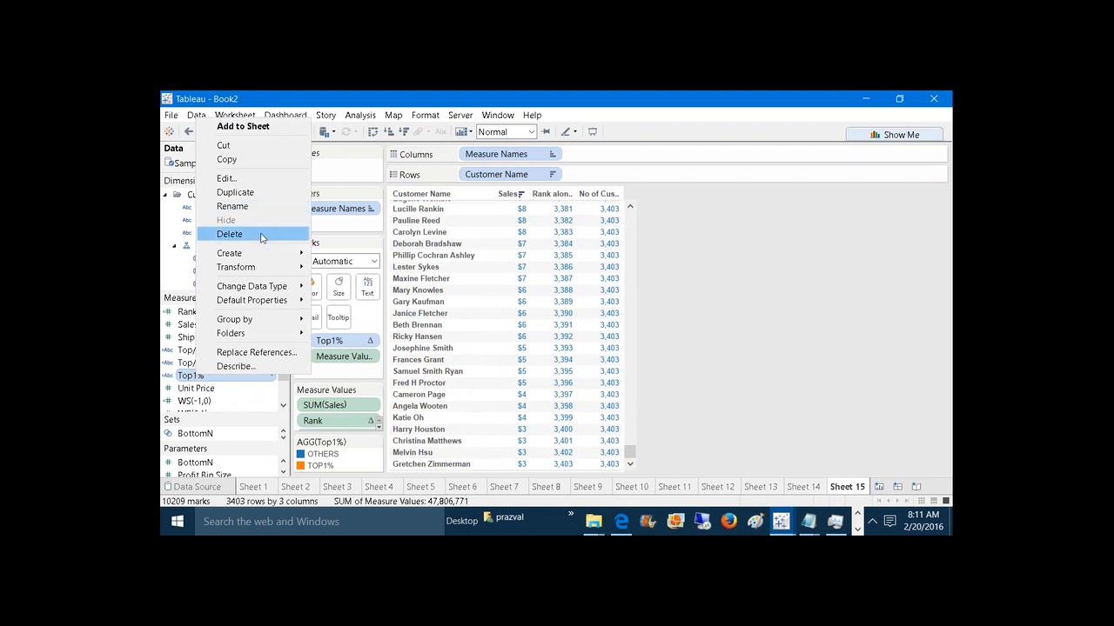
pyautogui.click(647, 275)
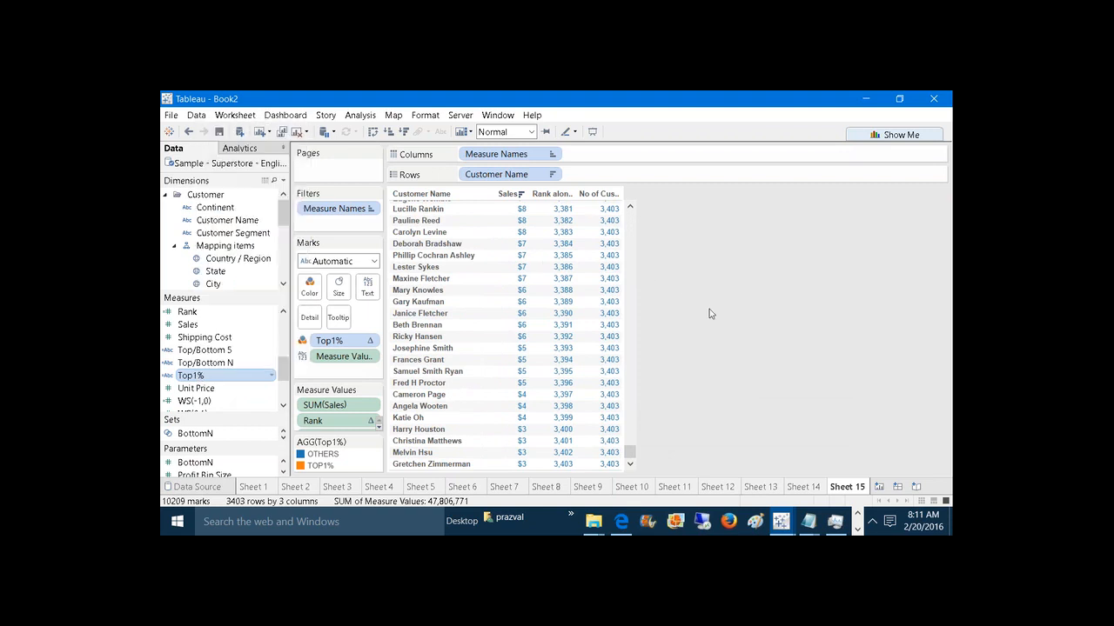
# Step: Switch to a blank Notepad window, note the ranges 1 --- 100% and 99--100% on two lines, and minimise it
pyautogui.press('super+r')
pyautogui.press('Return')
pyautogui.write('1')
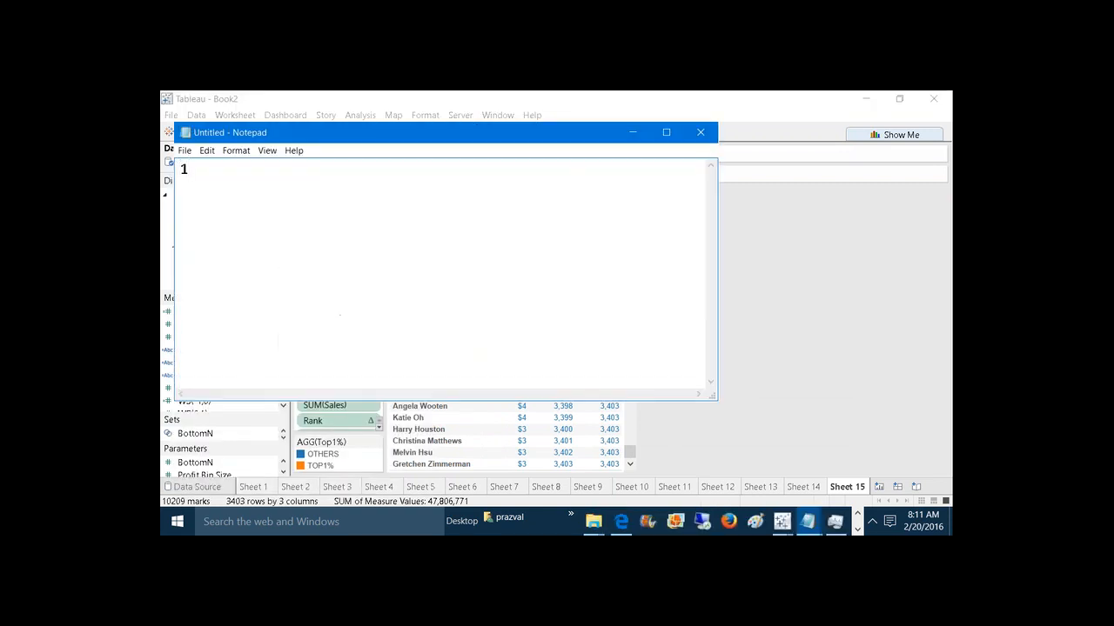
pyautogui.write('  ---   10')
pyautogui.write('0')
pyautogui.write('%          ')
pyautogui.write('99')
pyautogui.write('--100')
pyautogui.write('%')
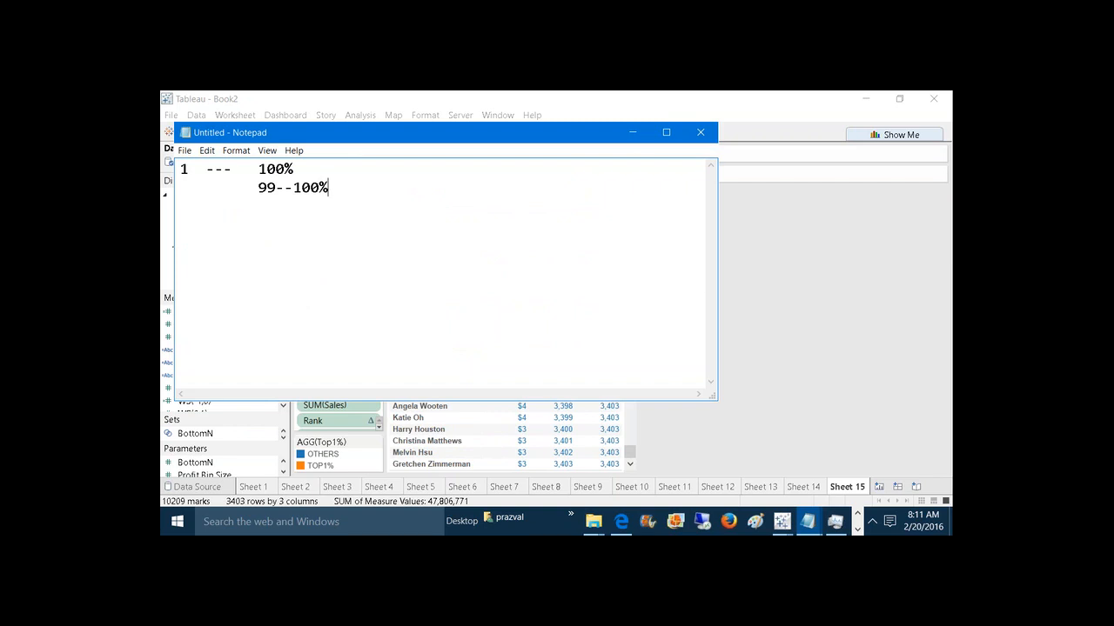
pyautogui.click(633, 132)
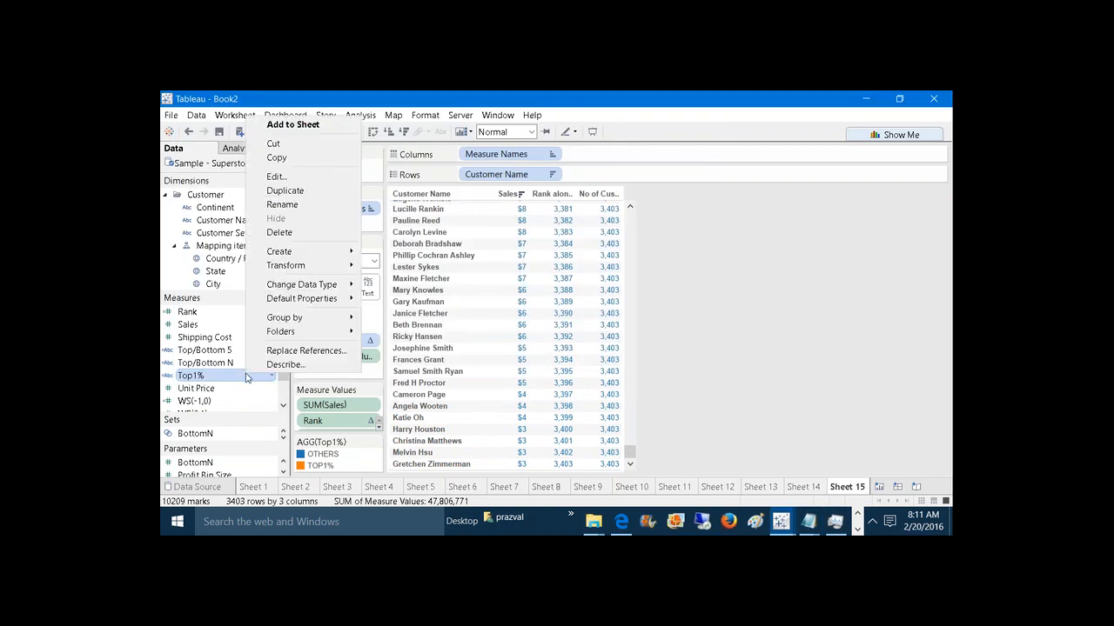
# Step: Open the Top1% calculated field for editing and change its name to Top/Bottom1%
pyautogui.click(298, 176)
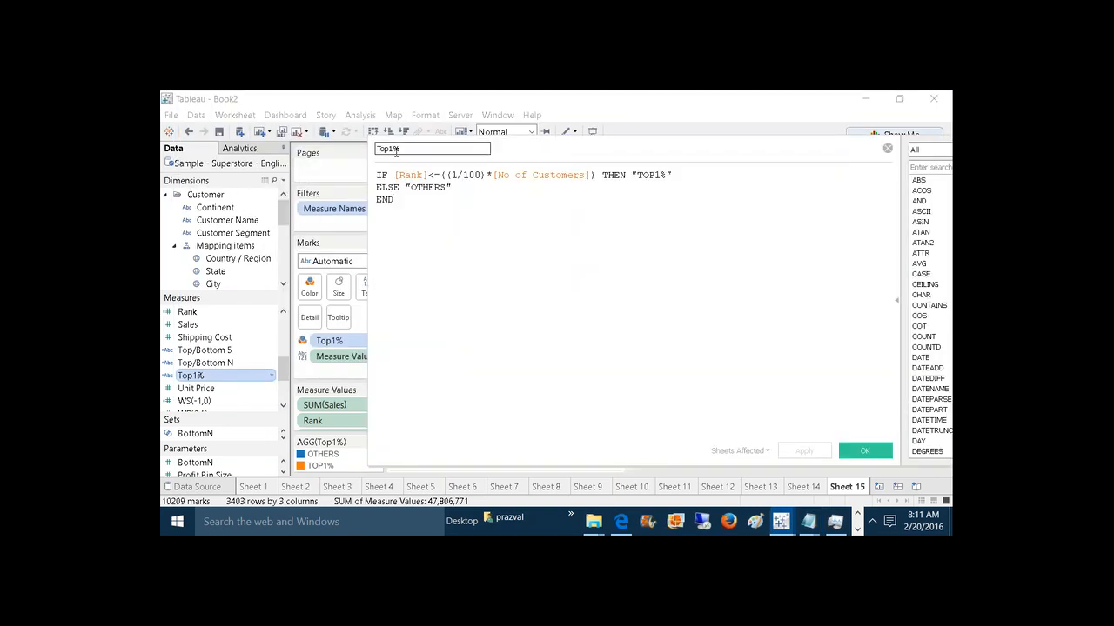
pyautogui.write('/')
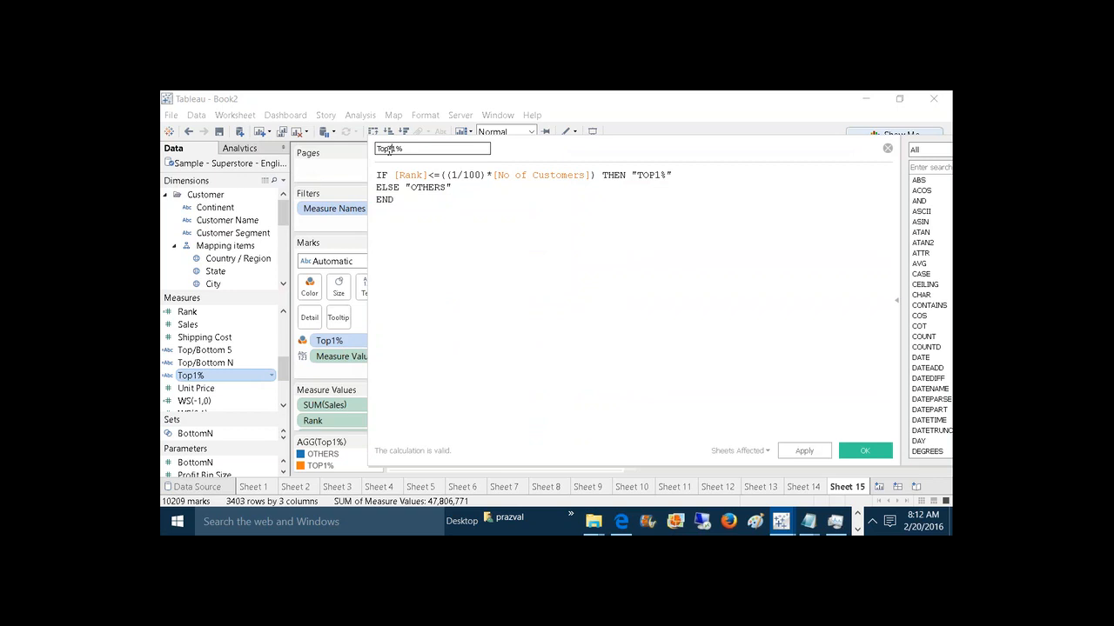
pyautogui.write('Bottom')
# Step: Start an ELSEIF branch on a new line below the TOP1% condition, testing the [Rank] field
pyautogui.click(672, 177)
pyautogui.press('Return')
pyautogui.write('ELSEI')
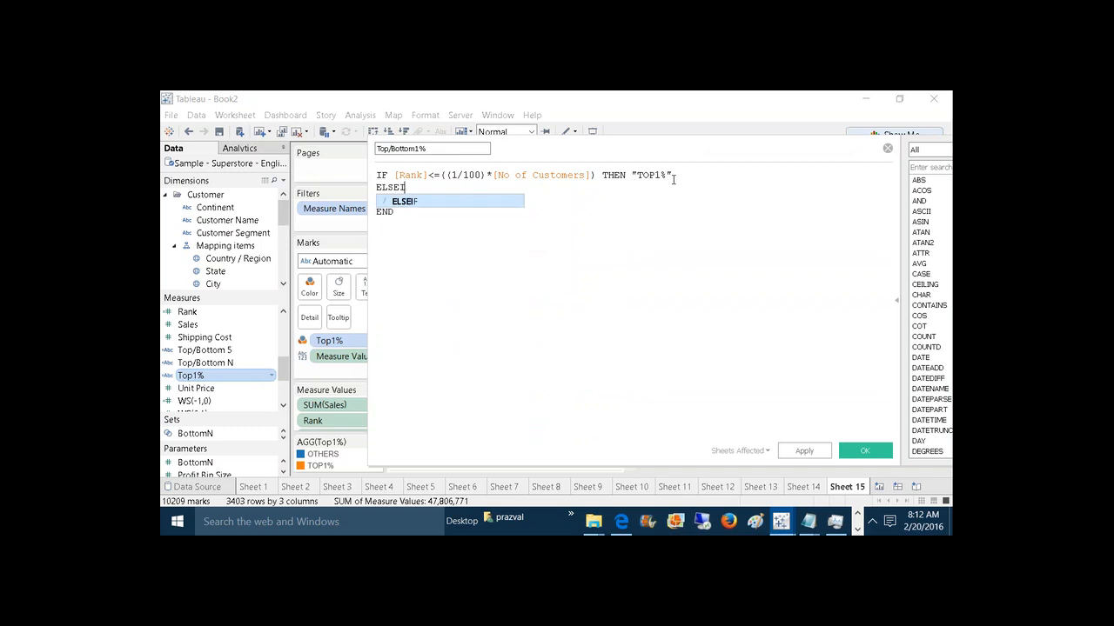
pyautogui.write('F RA')
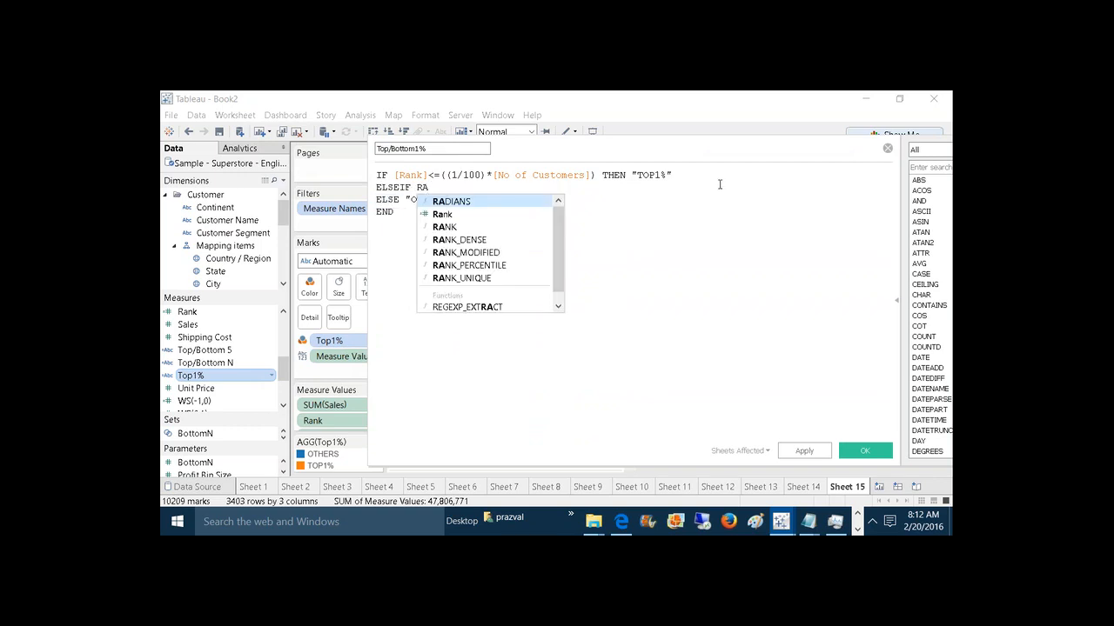
pyautogui.click(539, 216)
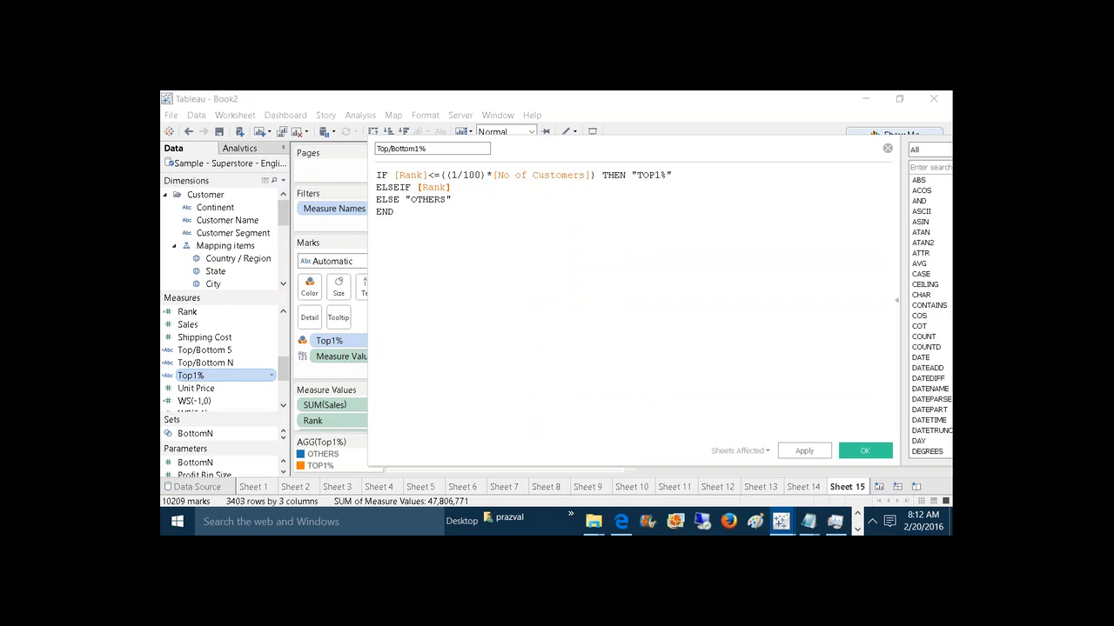
# Step: Add the comparison >=(99/100) after [Rank] in the ELSEIF line
pyautogui.write('>=')
pyautogui.write('99/100)')
pyautogui.press('Left')
pyautogui.press('Left')
pyautogui.press('Left')
pyautogui.press('Left')
pyautogui.write('(')
pyautogui.press('Right')
pyautogui.press('Right')
pyautogui.press('Right')
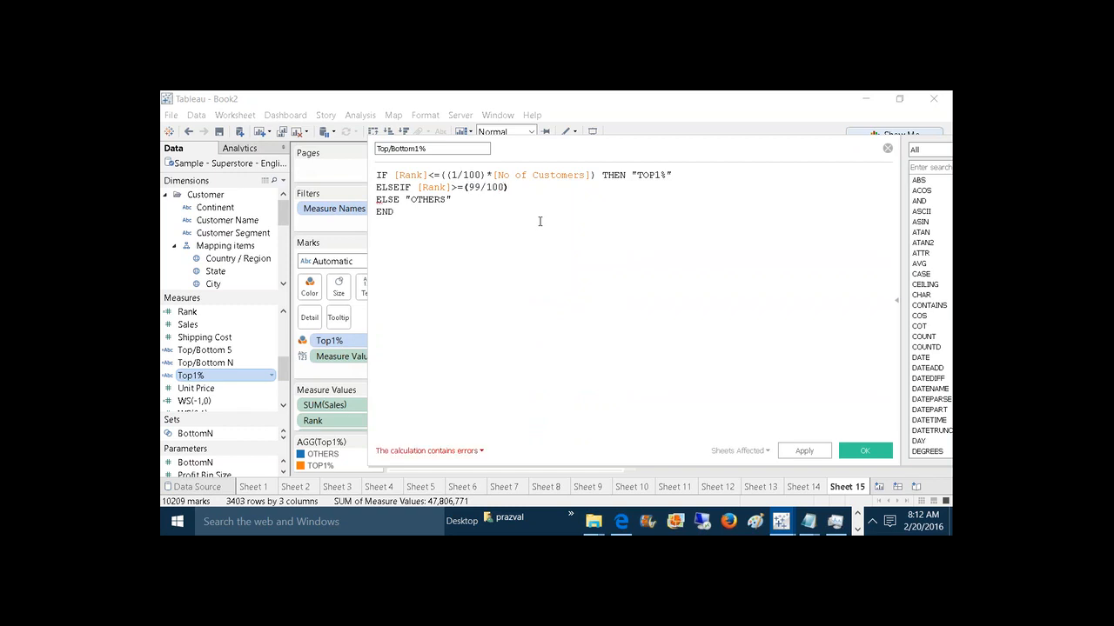
# Step: Multiply the 99/100 fraction by [No of Customers] and enclose the whole threshold in parentheses
pyautogui.write('*NO')
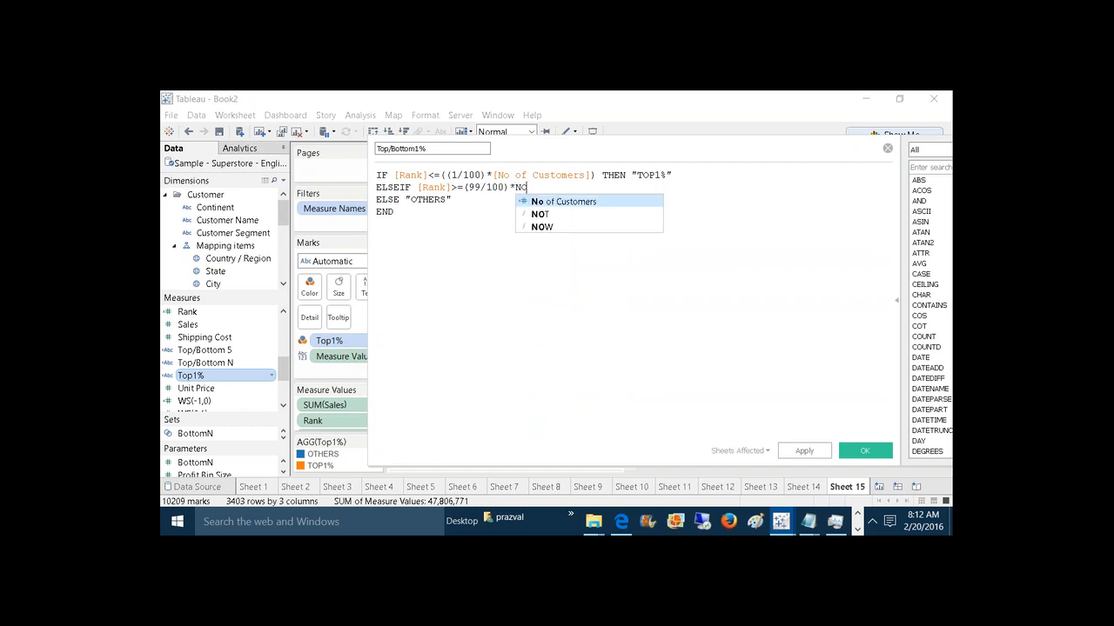
pyautogui.click(548, 203)
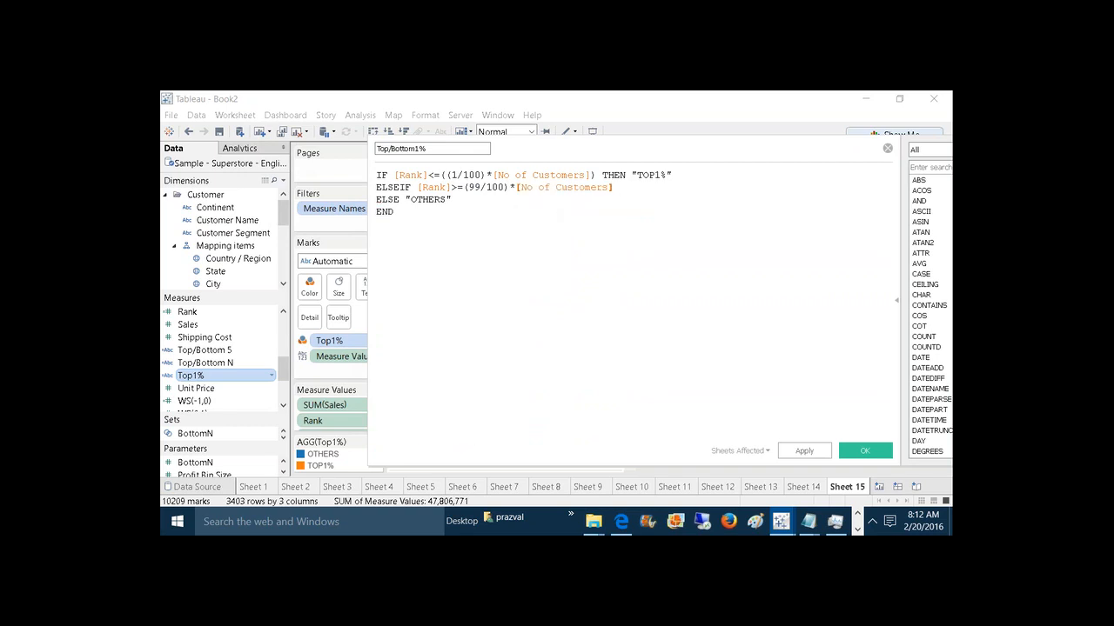
pyautogui.write(')')
pyautogui.click(469, 187)
pyautogui.write('(')
# Step: Complete the ELSEIF line with THEN "BOTTOM1%", then apply and save the Top/Bottom1% field
pyautogui.click(632, 187)
pyautogui.write('THEN BO')
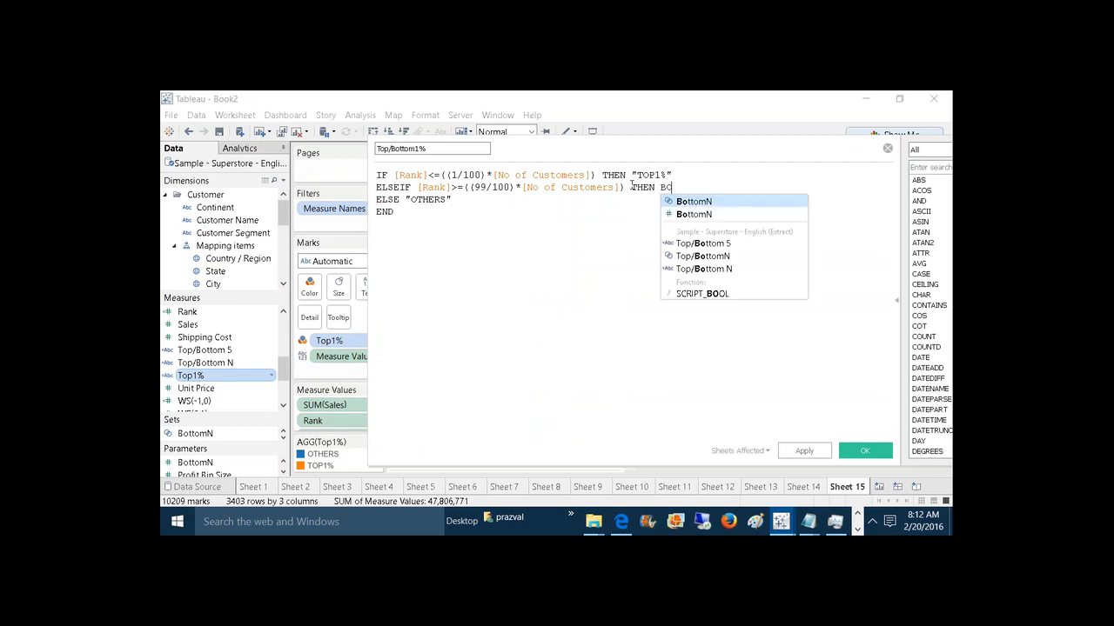
pyautogui.write('TTOM1%"')
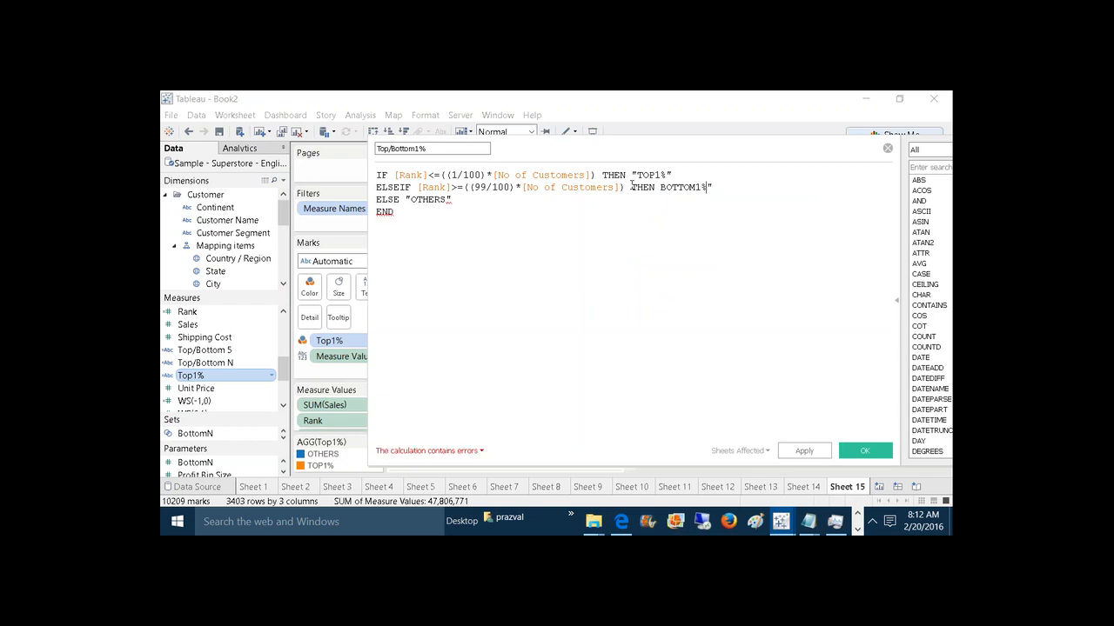
pyautogui.click(631, 186)
pyautogui.write('"')
pyautogui.press('BackSpace')
pyautogui.click(660, 187)
pyautogui.write('"')
pyautogui.click(802, 451)
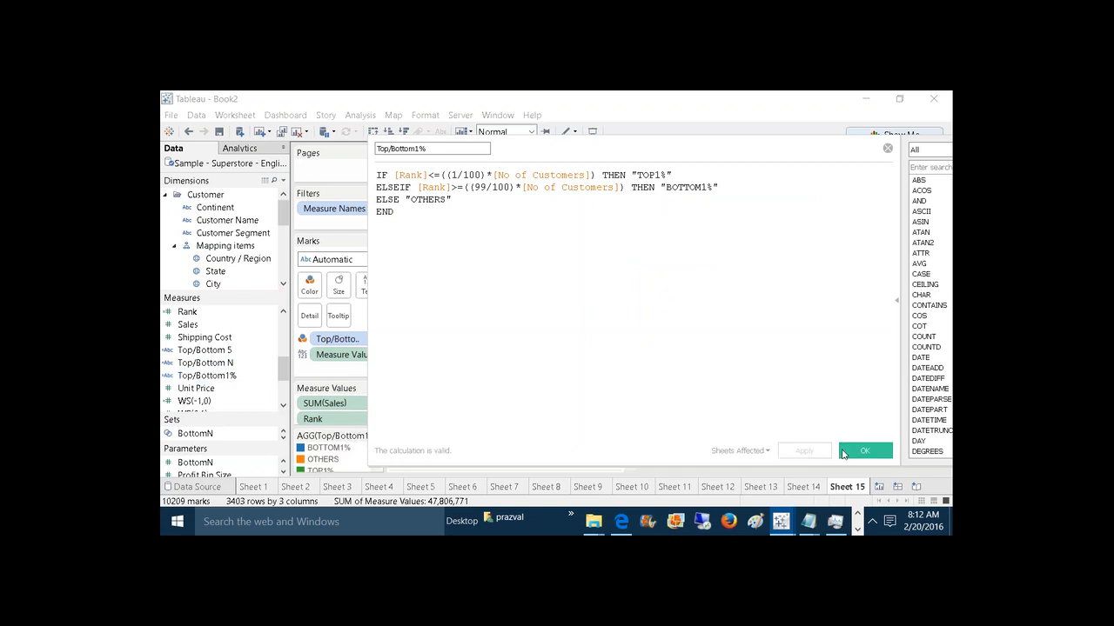
pyautogui.click(843, 452)
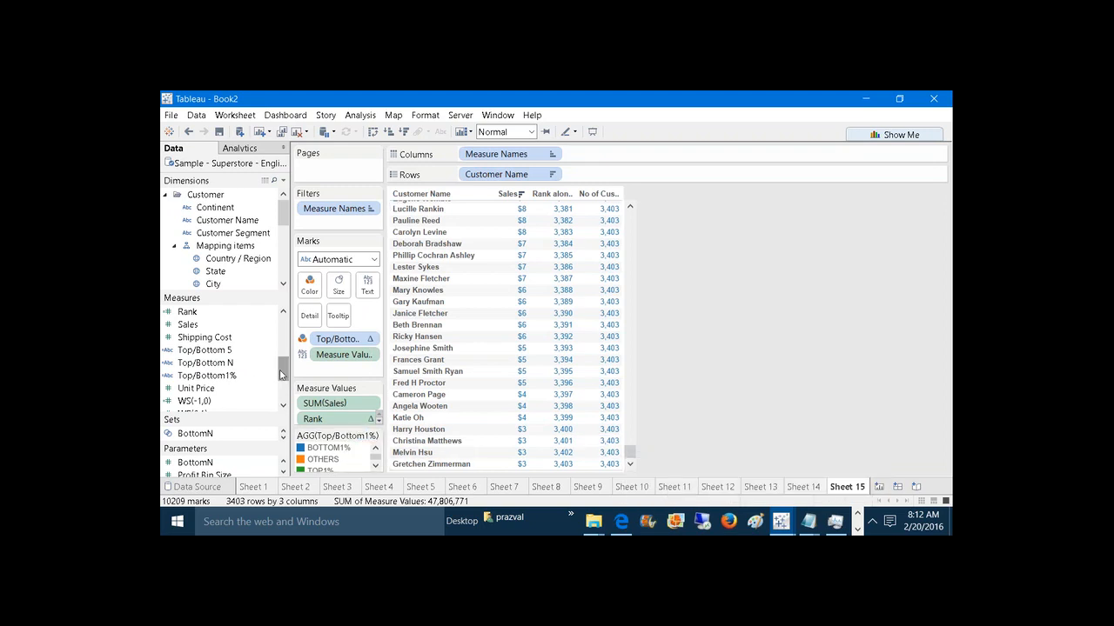
# Step: Reopen the Top/Bottom1% formula and note the rank range 1 TO 3403 below END
pyautogui.rightClick(221, 375)
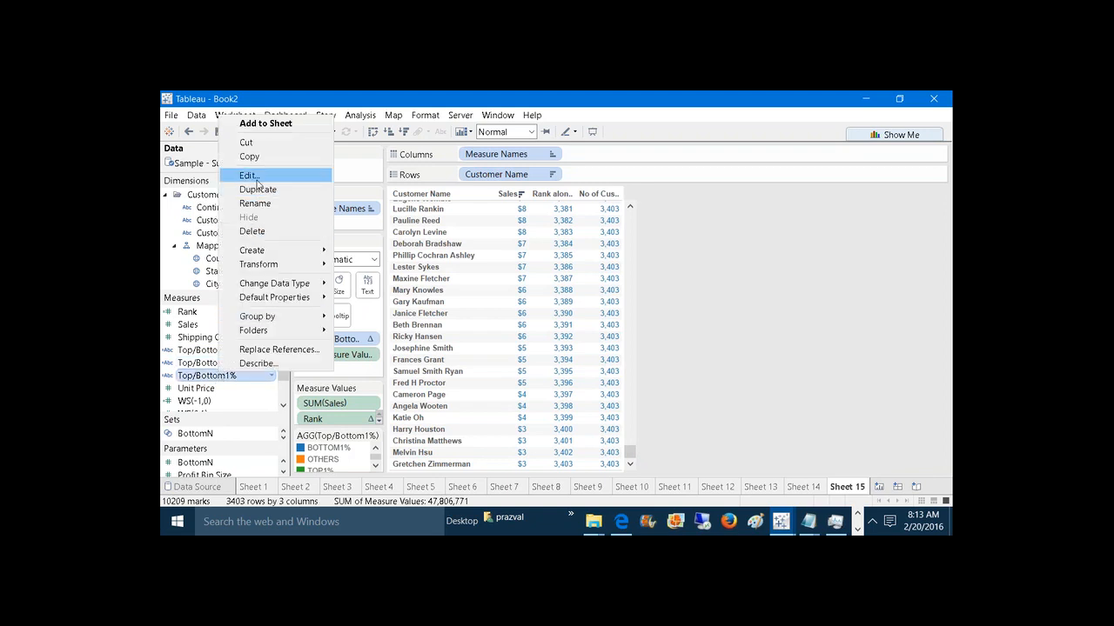
pyautogui.click(250, 175)
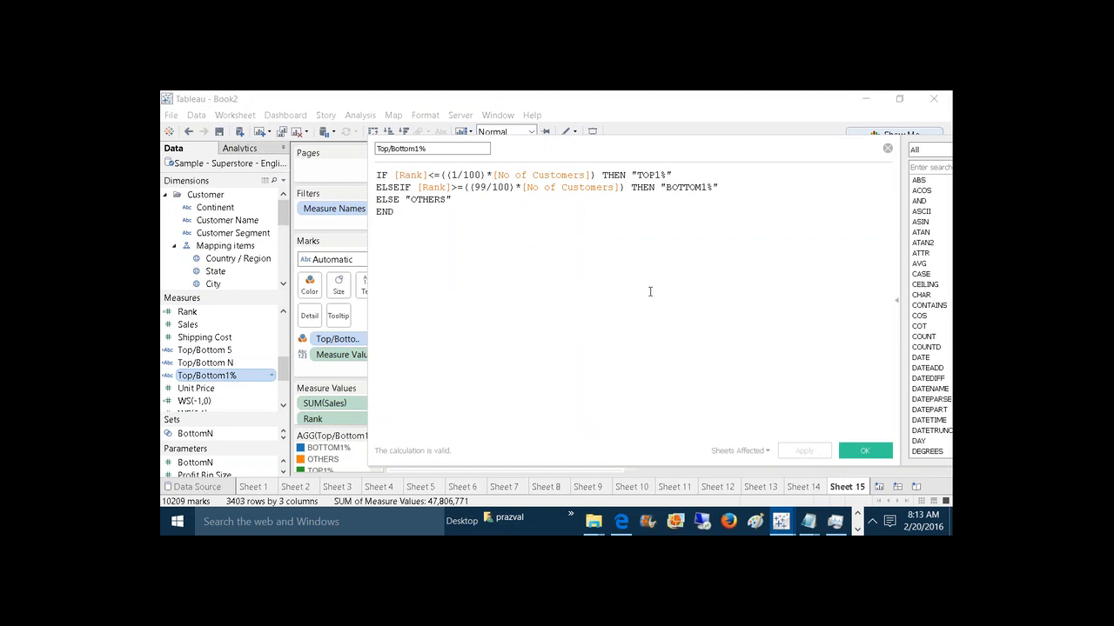
pyautogui.press('Return')
pyautogui.press('Return')
pyautogui.write('1 TO 3403')
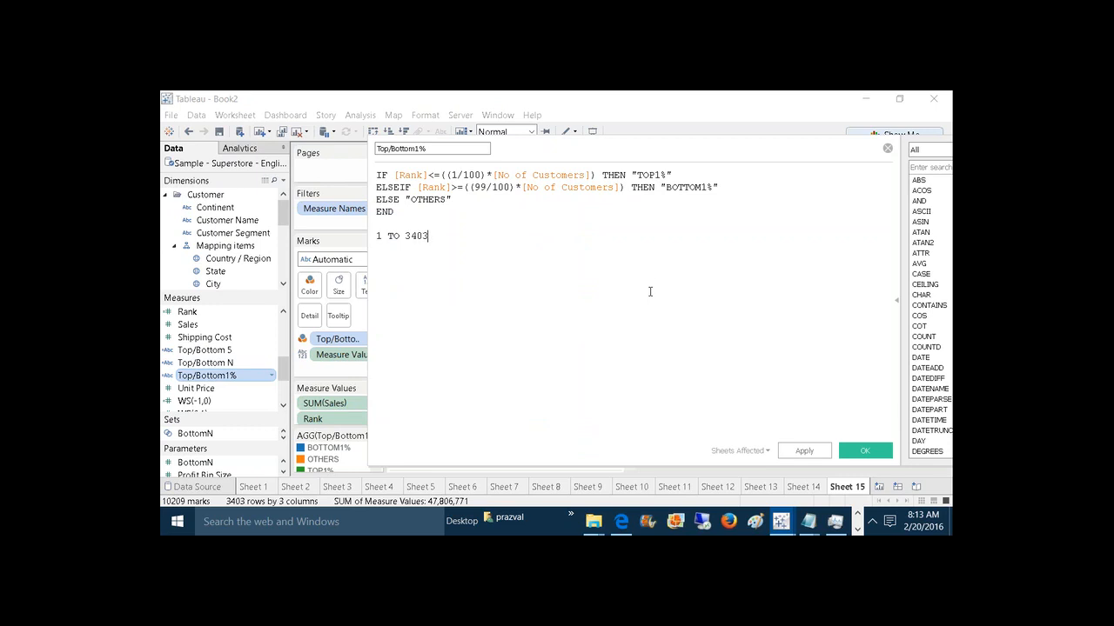
# Step: Insert the worked example 10<=34 on a new line under the IF condition and highlight its "TOP1%" result
pyautogui.click(685, 174)
pyautogui.press('Return')
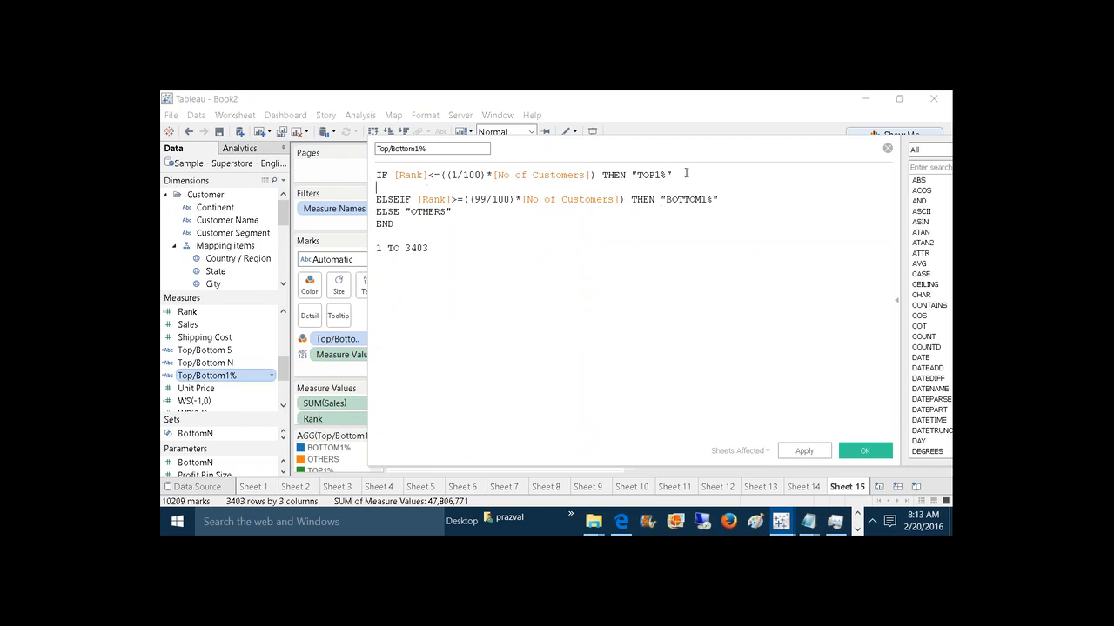
pyautogui.write('10<=')
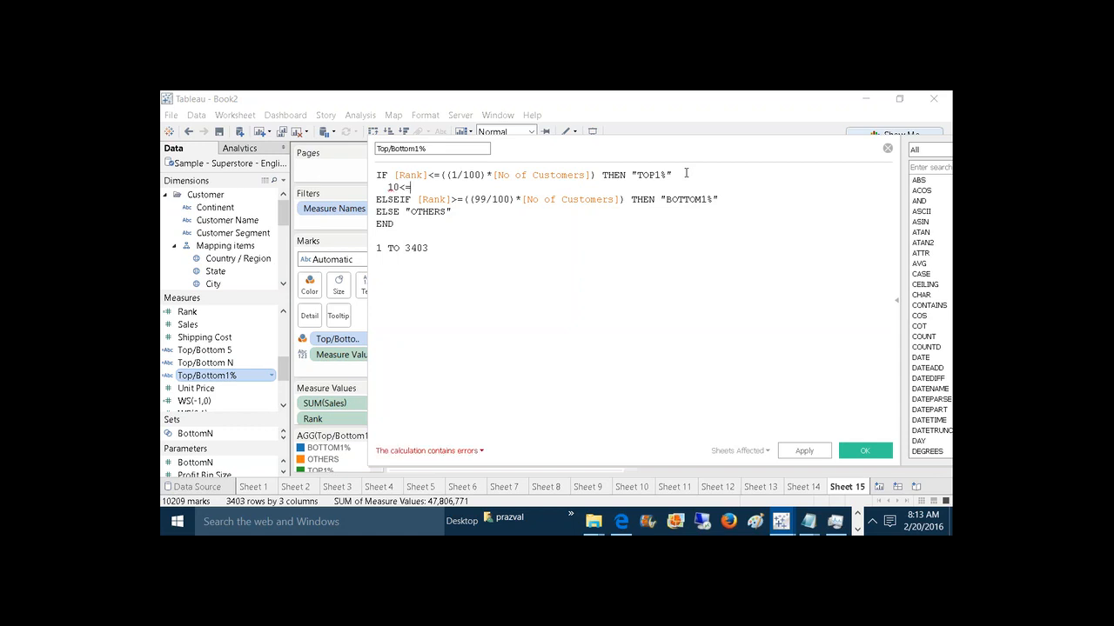
pyautogui.write('34')
pyautogui.moveTo(676, 175); pyautogui.dragTo(632, 172)
# Step: Replace the range note below END with the example 60<=34 and add 60 >=0.99*3403 beneath it
pyautogui.click(477, 250)
pyautogui.press('BackSpace')
pyautogui.press('BackSpace')
pyautogui.press('BackSpace')
pyautogui.press('BackSpace')
pyautogui.press('BackSpace')
pyautogui.press('BackSpace')
pyautogui.press('BackSpace')
pyautogui.press('BackSpace')
pyautogui.press('BackSpace')
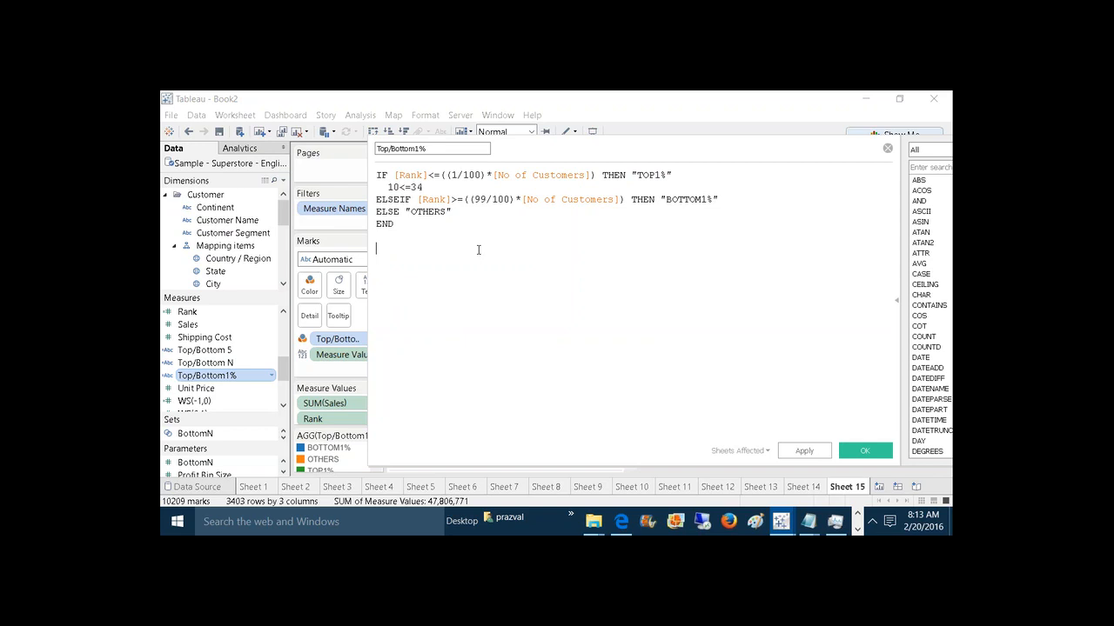
pyautogui.write('60<=34')
pyautogui.press('Return')
pyautogui.press('Return')
pyautogui.write('60 >=0.99*3403')
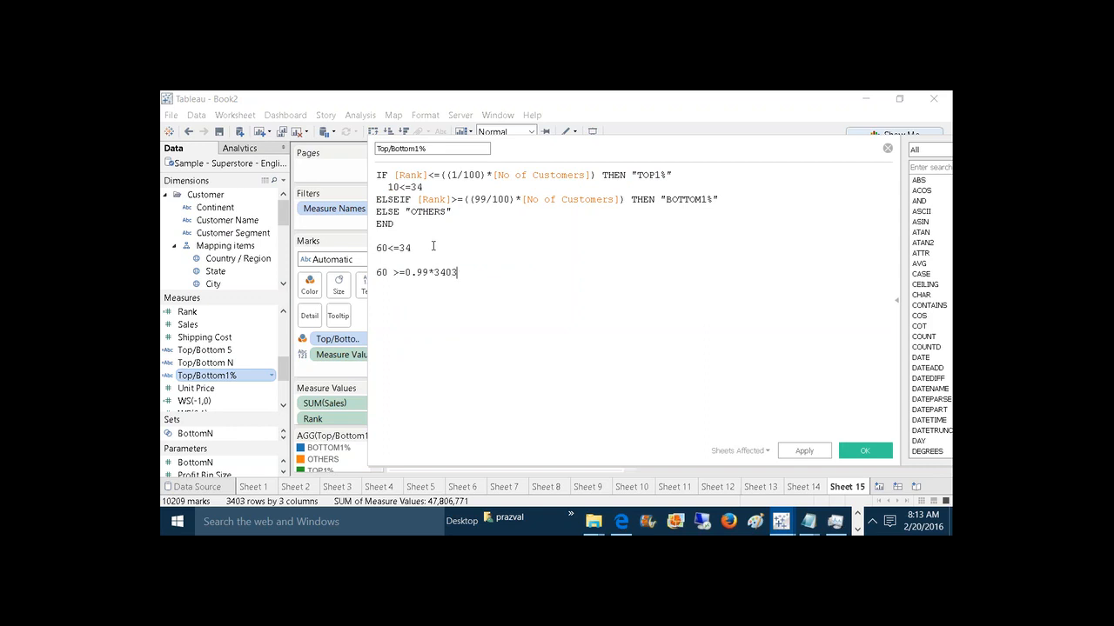
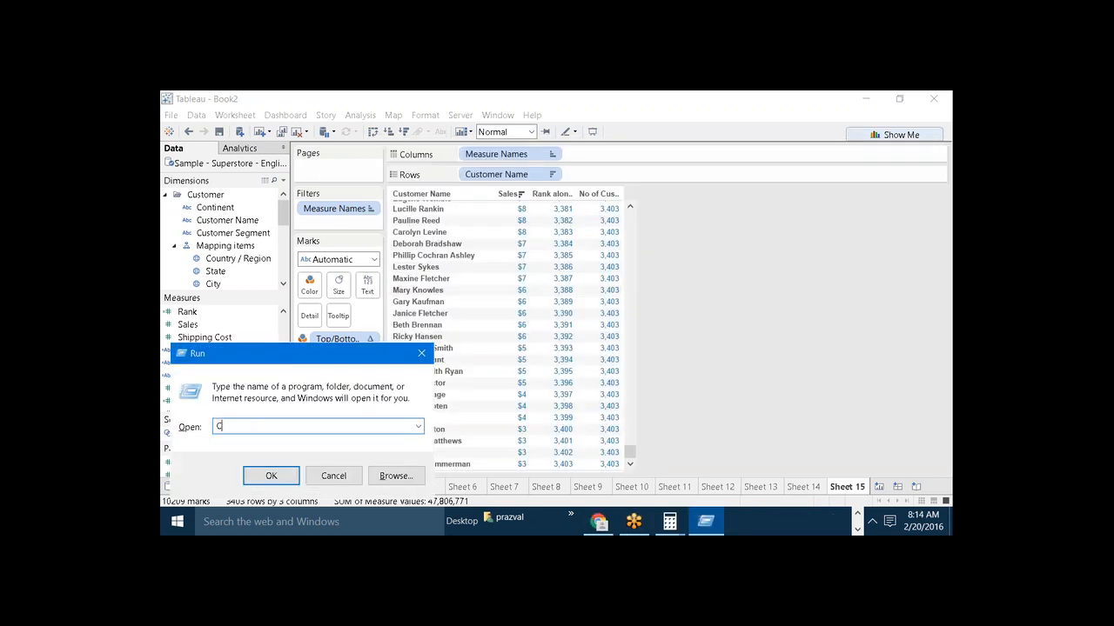
pyautogui.write('CALc')
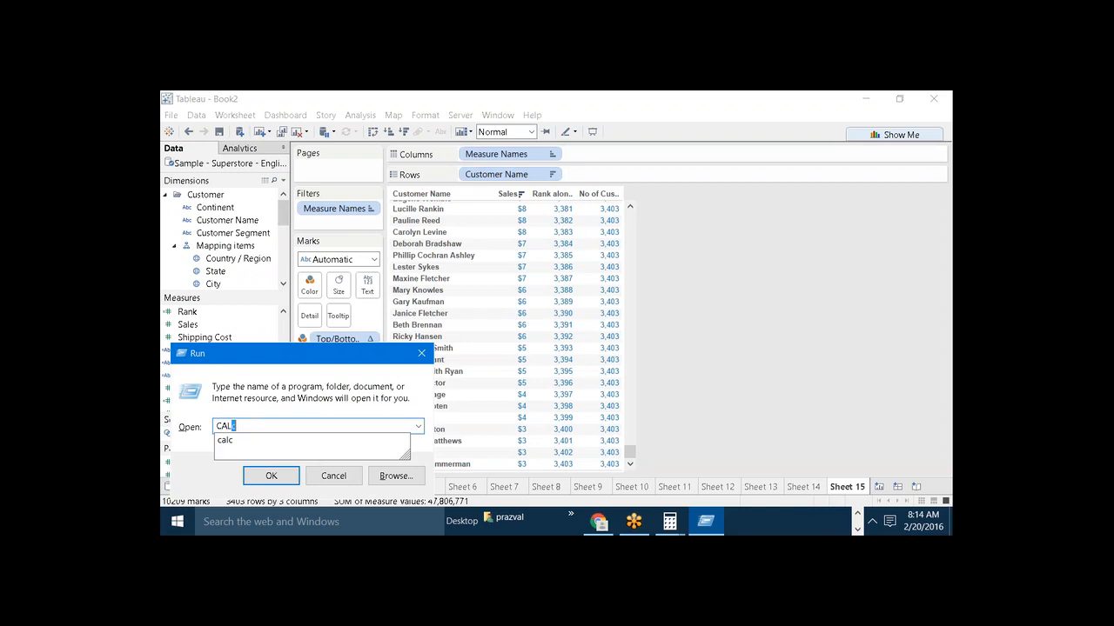
pyautogui.write('A')
pyautogui.press('Return')
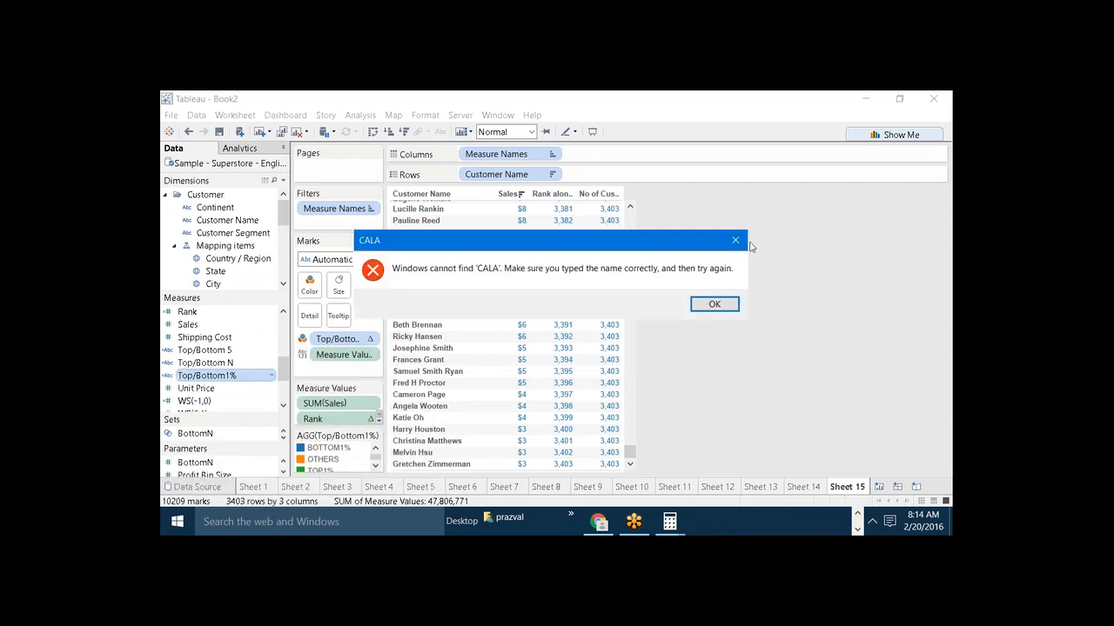
pyautogui.press('Return')
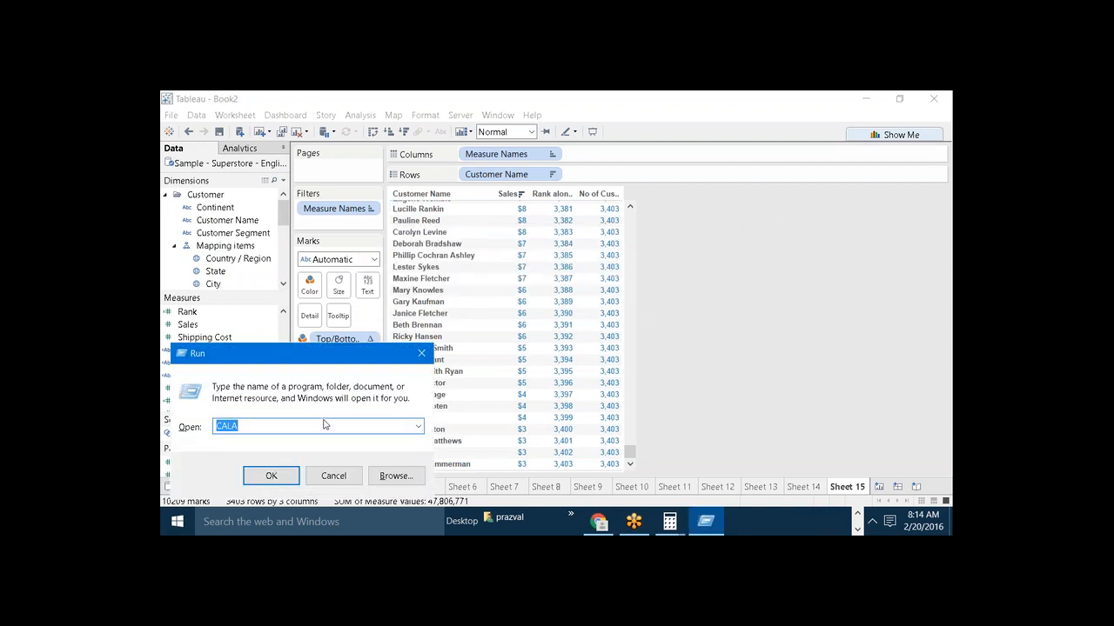
# Step: Launch the Windows Calculator from the Run prompt
pyautogui.click(323, 421)
pyautogui.press('BackSpace')
pyautogui.write('\\')
pyautogui.press('BackSpace')
pyautogui.write('C')
pyautogui.press('Return')
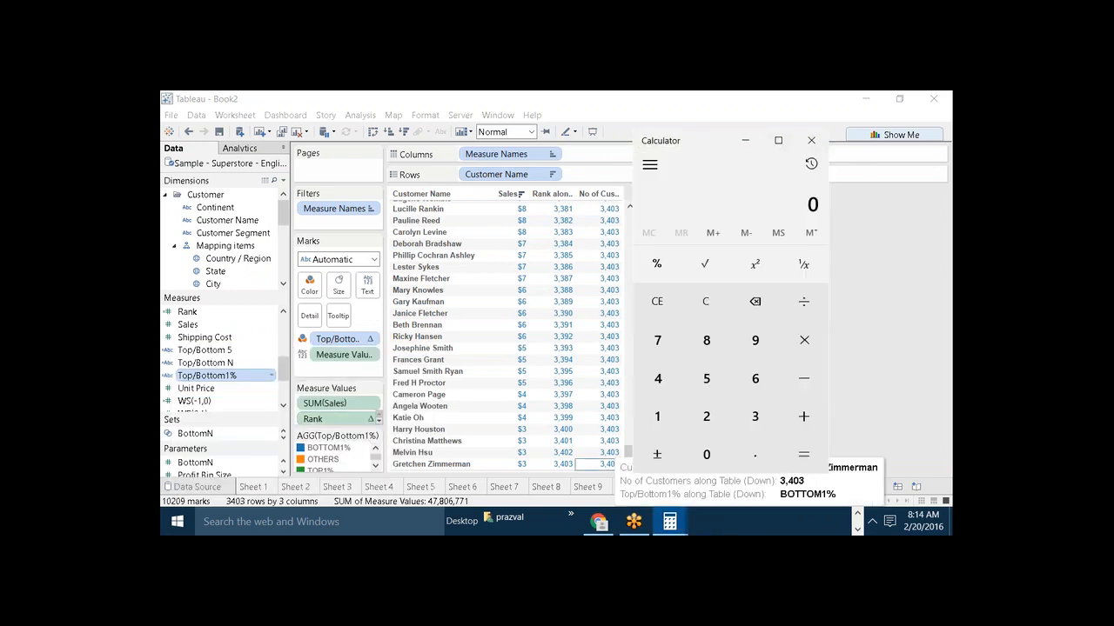
# Step: Calculate 0.99 × 3403 in the Calculator, then minimize it to return to the Top/Bottom1% formula in Tableau
pyautogui.click(764, 457)
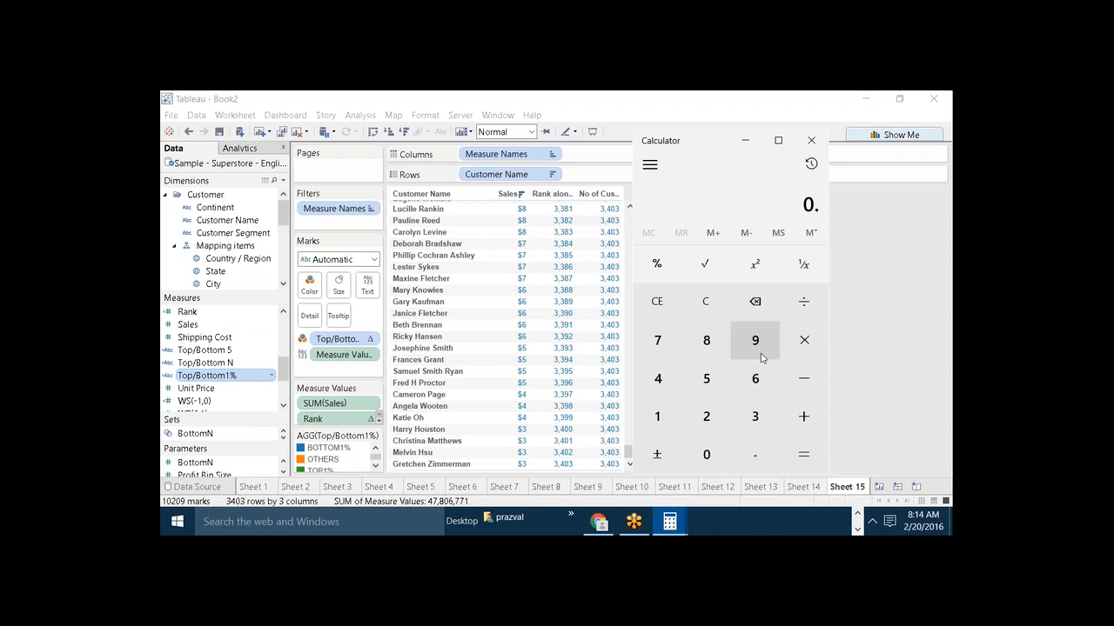
pyautogui.doubleClick(762, 356)
pyautogui.click(809, 329)
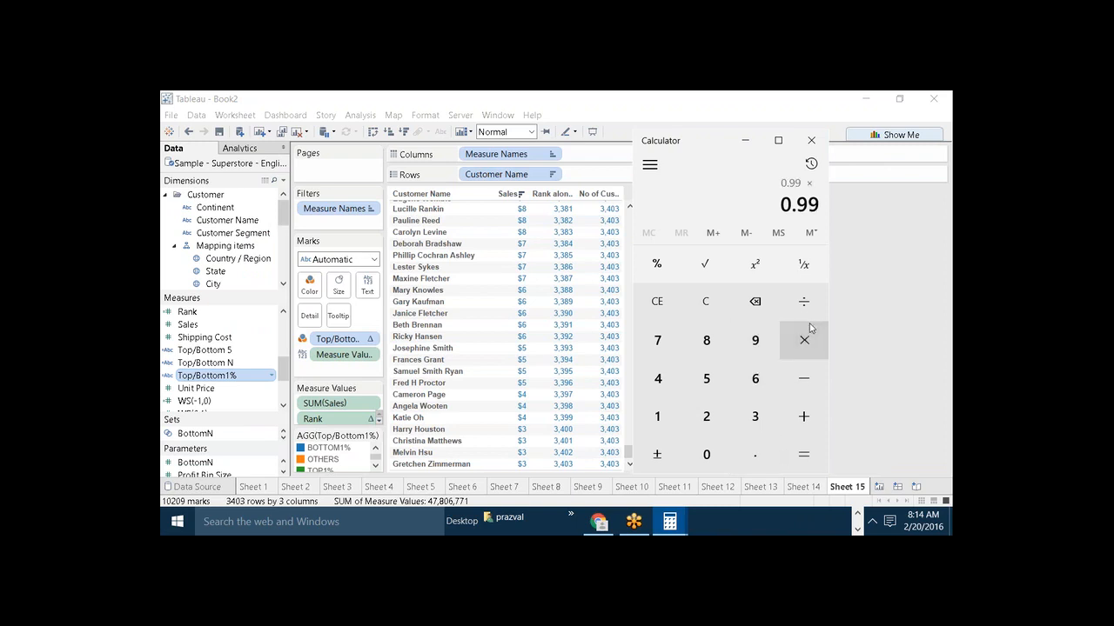
pyautogui.click(755, 416)
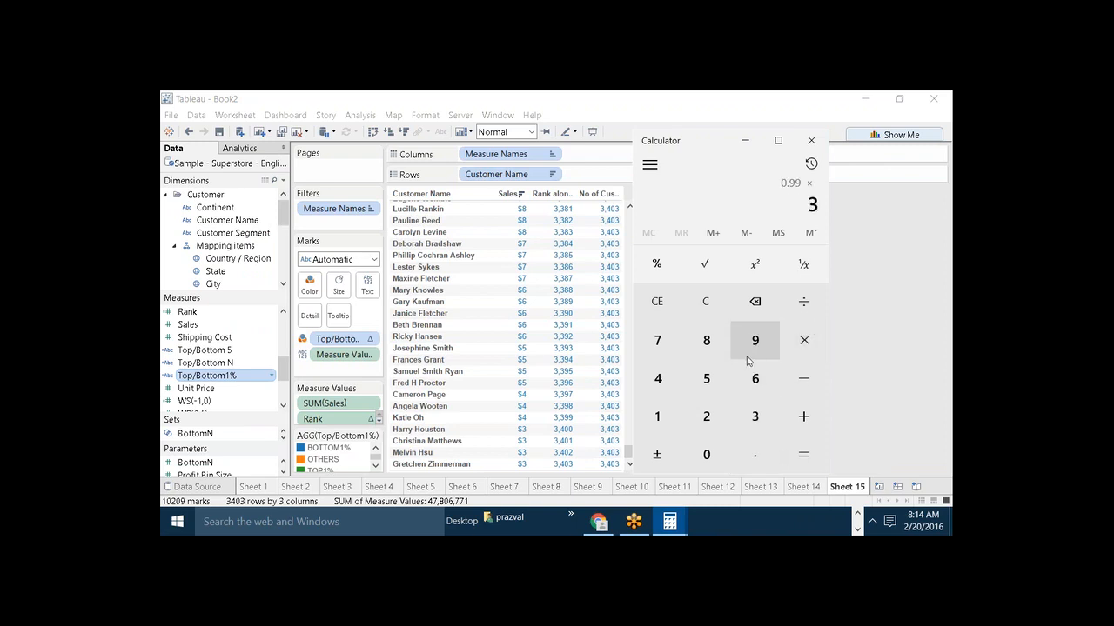
pyautogui.click(670, 387)
pyautogui.click(706, 452)
pyautogui.click(755, 418)
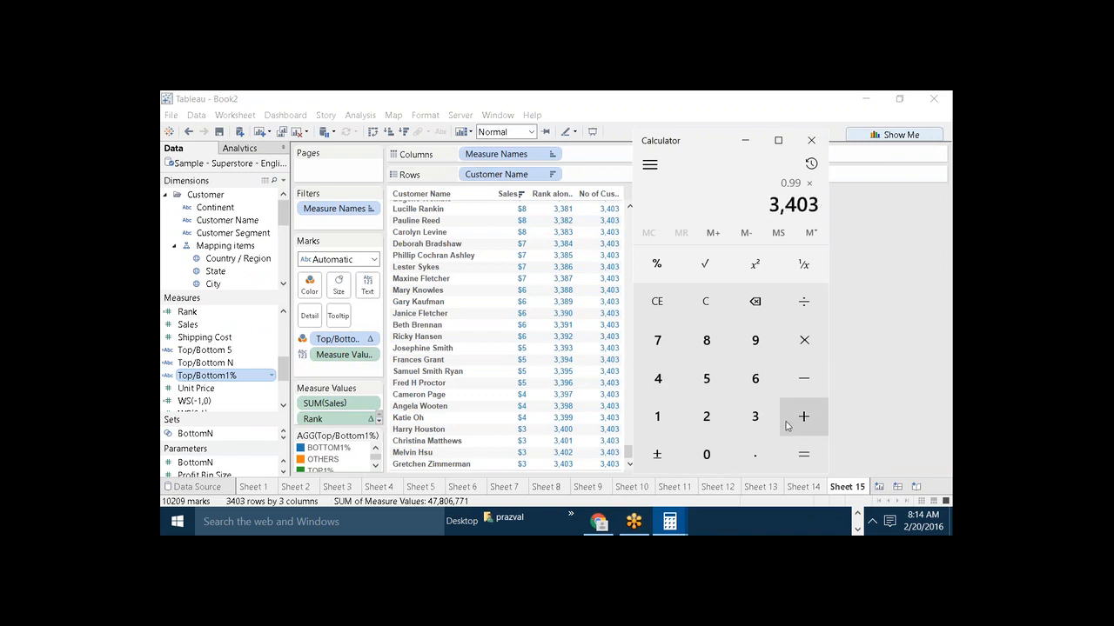
pyautogui.click(803, 454)
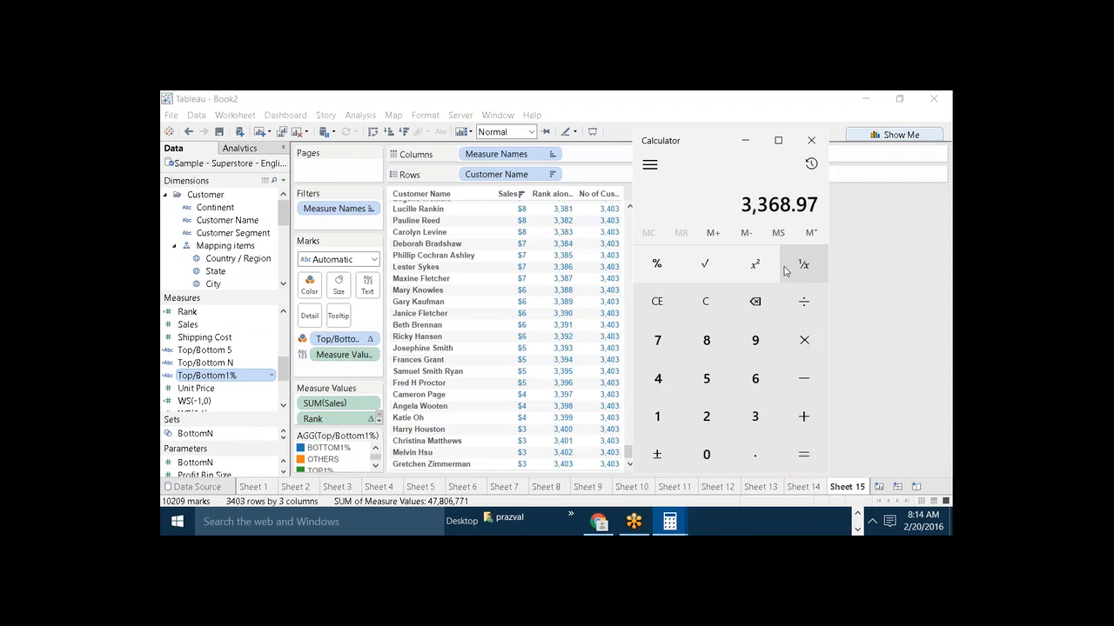
pyautogui.click(745, 141)
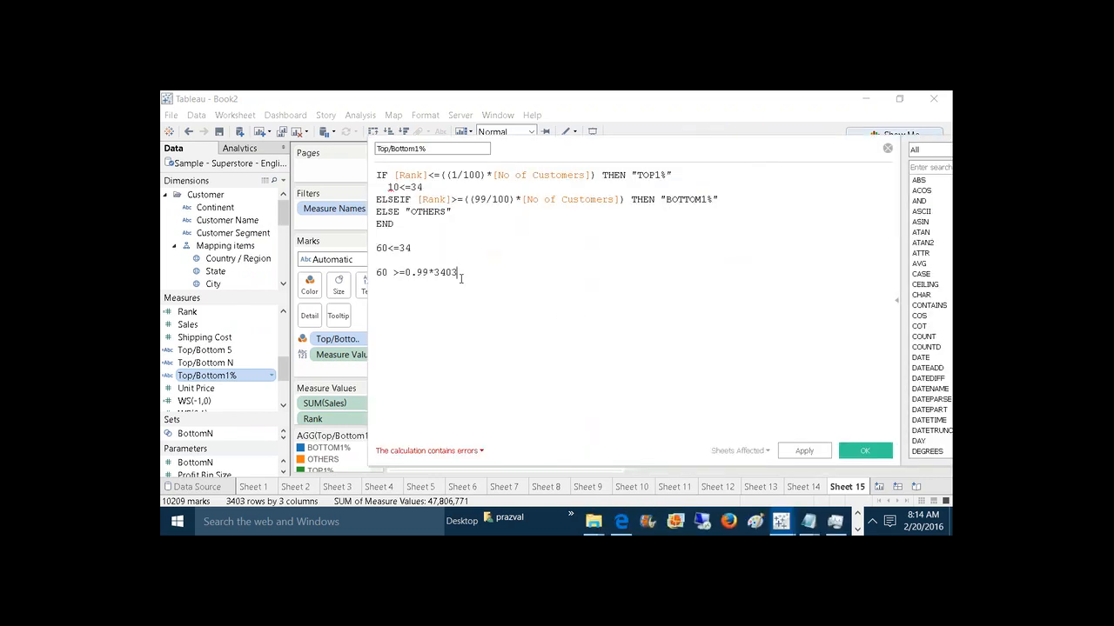
# Step: Add the worked example 60>3369 below the existing notes, followed by the sample rank 3400 on its own line
pyautogui.press('Return')
pyautogui.press('Return')
pyautogui.write('60>')
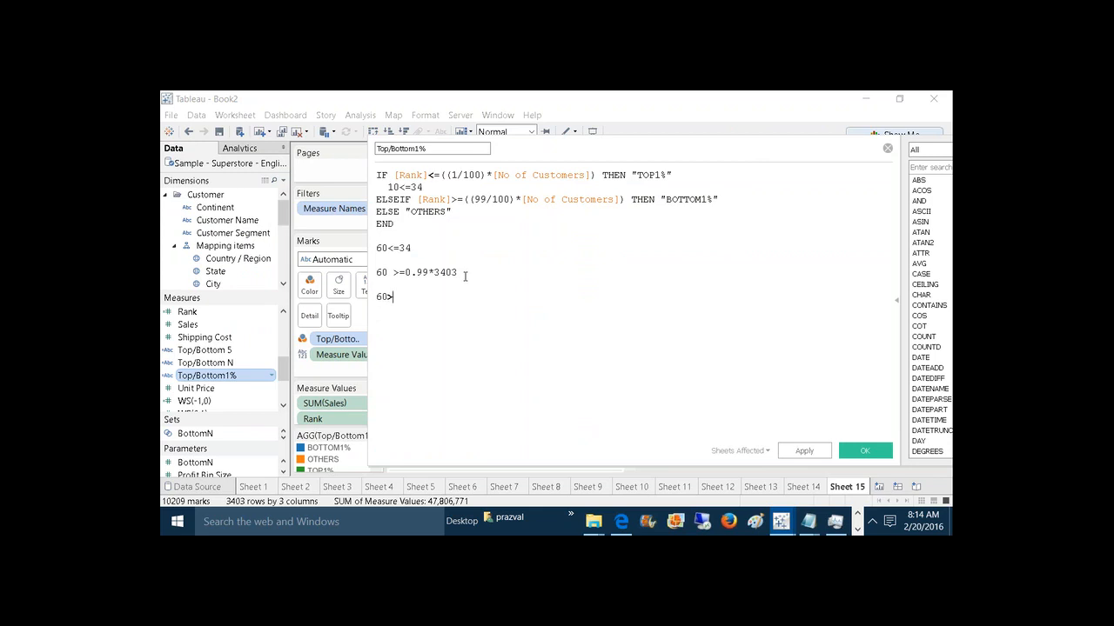
pyautogui.write('3369')
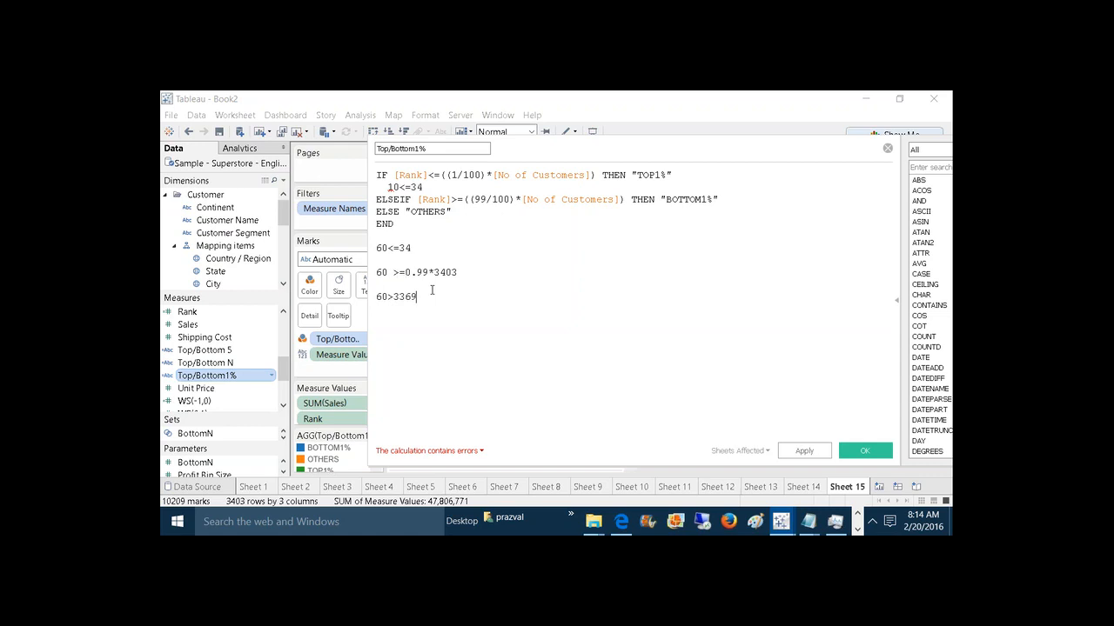
pyautogui.press('Return')
pyautogui.press('Return')
pyautogui.write('3400')
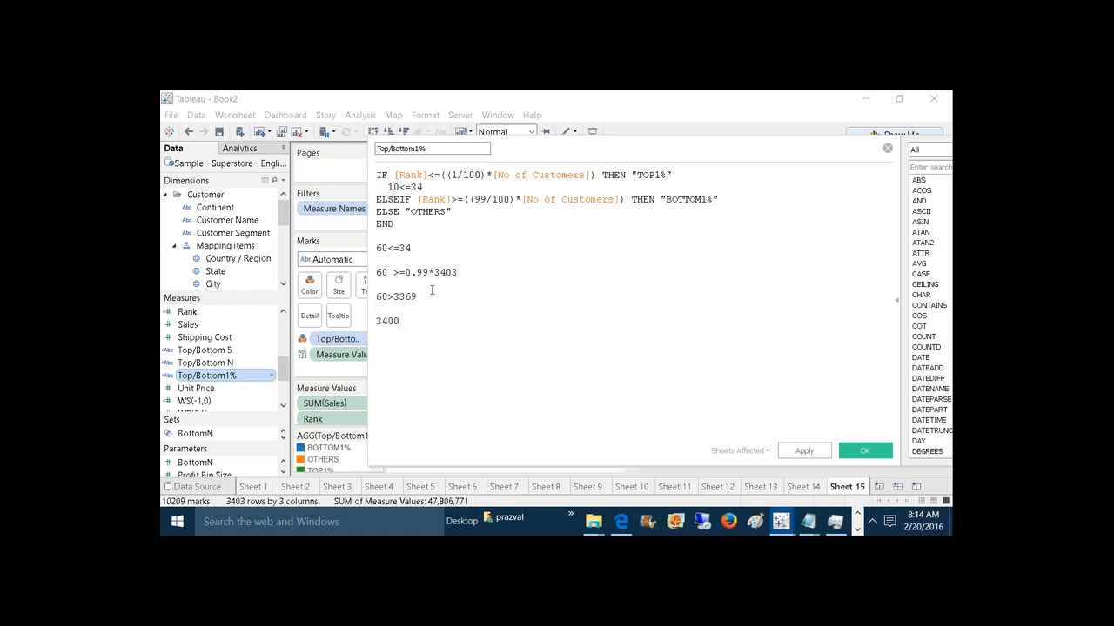
# Step: Write the two comparisons for rank 3400 below it: 3400<=34 and 3400>3369
pyautogui.press('Return')
pyautogui.press('Return')
pyautogui.write('3400<=34')
pyautogui.press('Return')
pyautogui.press('Return')
pyautogui.write('3400>3369')
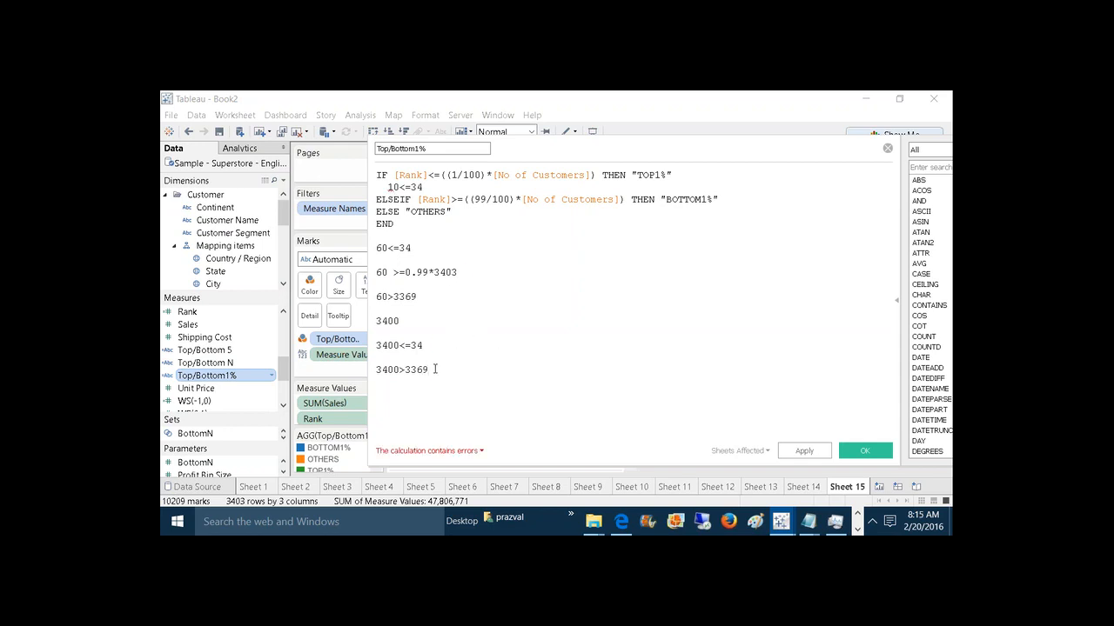
# Step: Delete all example notes below END, save the Top/Bottom1% formula, and remove its pill from the Marks card
pyautogui.moveTo(432, 370)
pyautogui.mouseDown()
pyautogui.moveTo(380, 249)
pyautogui.moveTo(408, 292)
pyautogui.moveTo(429, 372)
pyautogui.mouseUp()
pyautogui.click(498, 324)
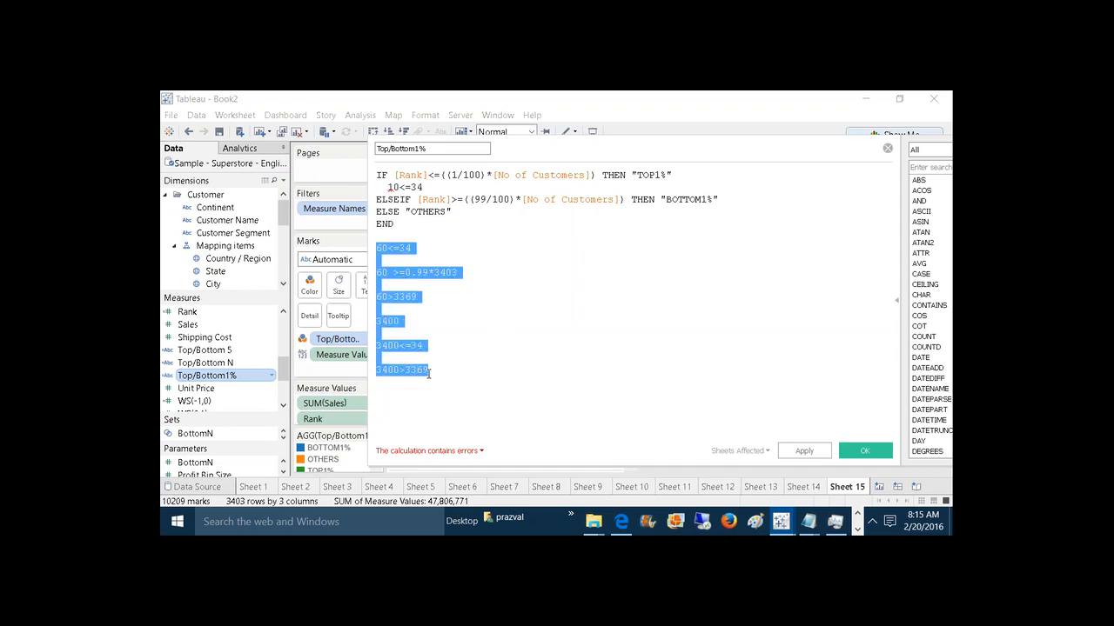
pyautogui.press('Delete')
pyautogui.click(802, 451)
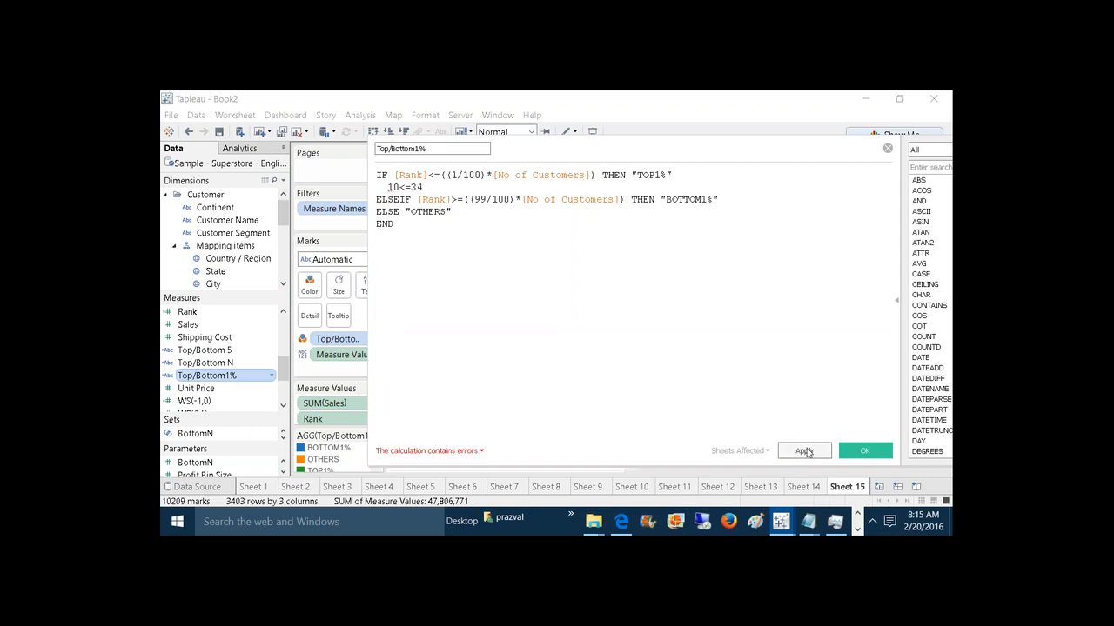
pyautogui.click(859, 452)
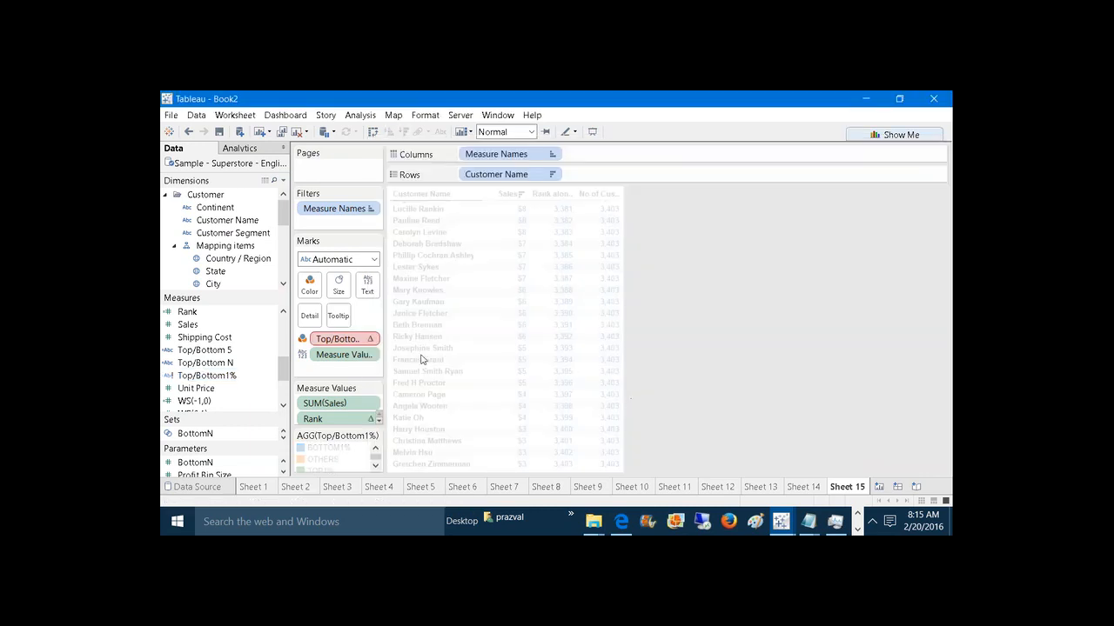
pyautogui.moveTo(340, 339); pyautogui.dragTo(587, 323)
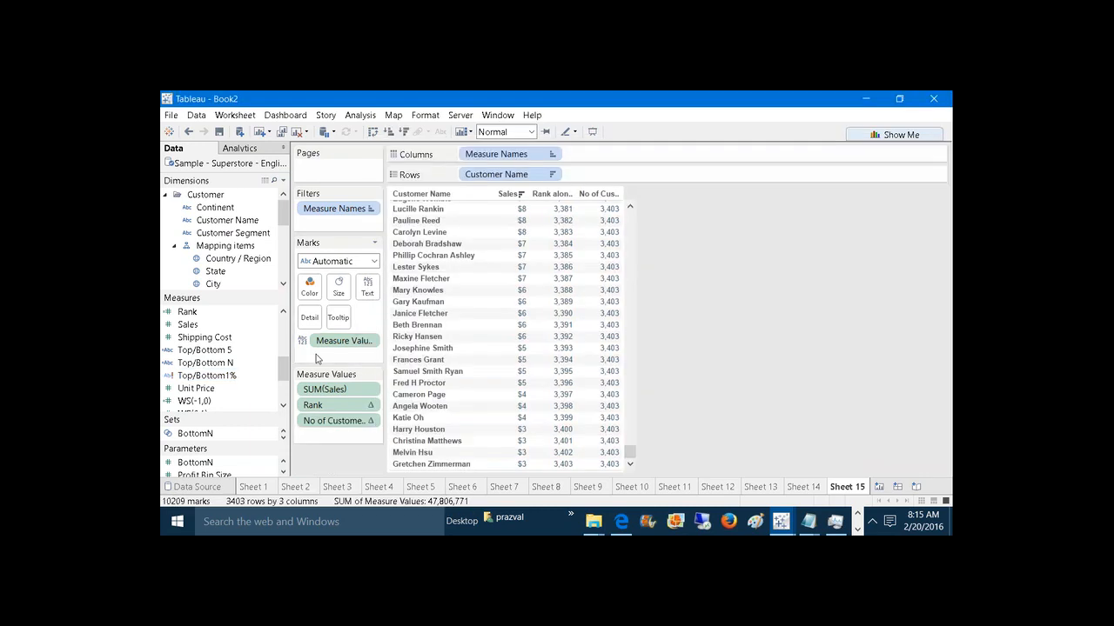
# Step: Reopen the Top/Bottom1% formula, delete the 10<=34 example under the IF line, then apply and save the field
pyautogui.rightClick(219, 378)
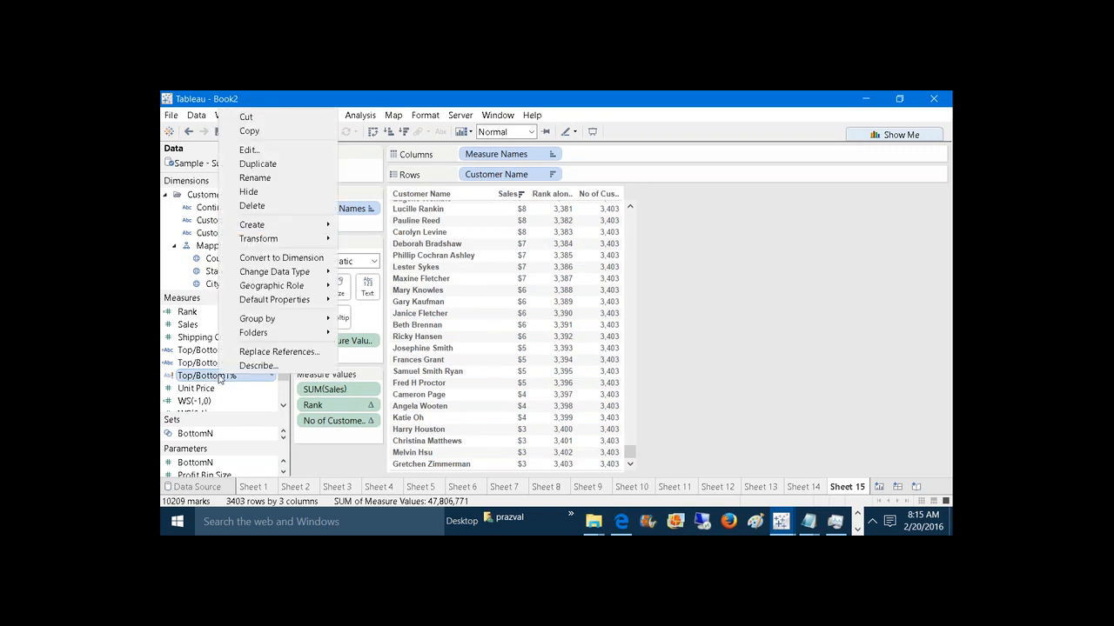
pyautogui.click(260, 152)
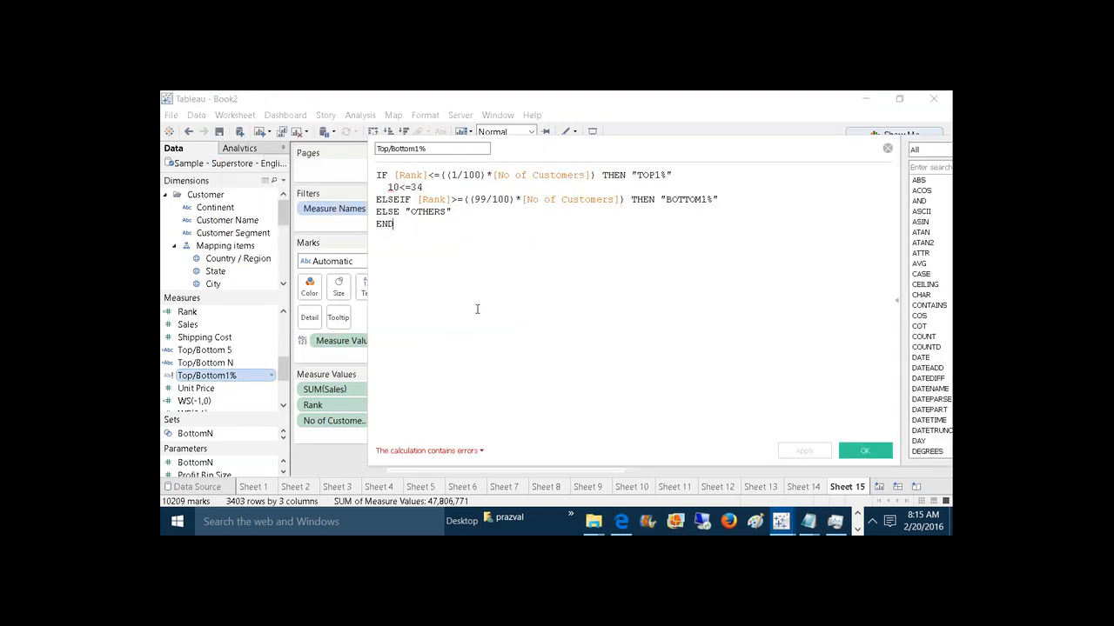
pyautogui.click(435, 189)
pyautogui.press('BackSpace')
pyautogui.press('BackSpace')
pyautogui.press('BackSpace')
pyautogui.press('BackSpace')
pyautogui.press('BackSpace')
pyautogui.press('BackSpace')
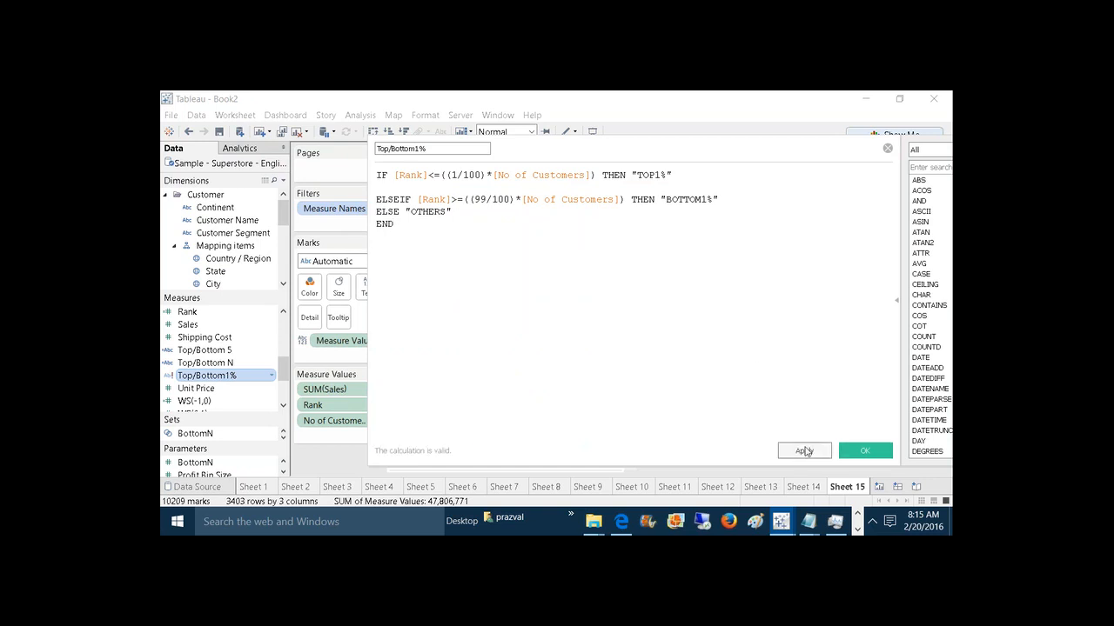
pyautogui.click(807, 451)
pyautogui.click(863, 450)
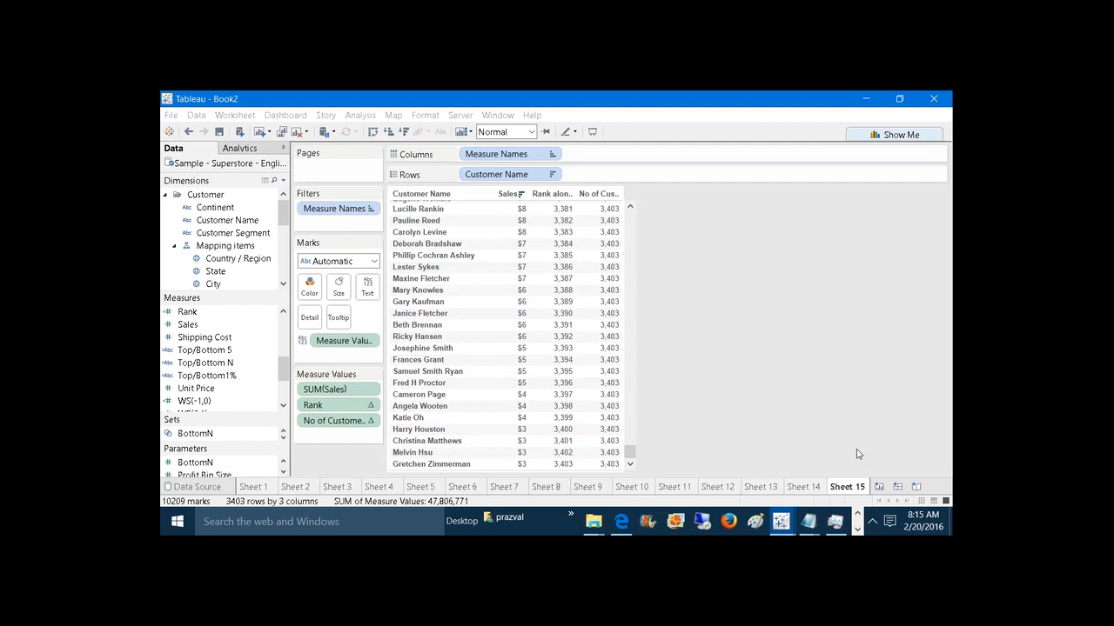
# Step: Color the customer table by Top/Bottom1% and check the category assigned at rank 3,369
pyautogui.moveTo(241, 377); pyautogui.dragTo(310, 287)
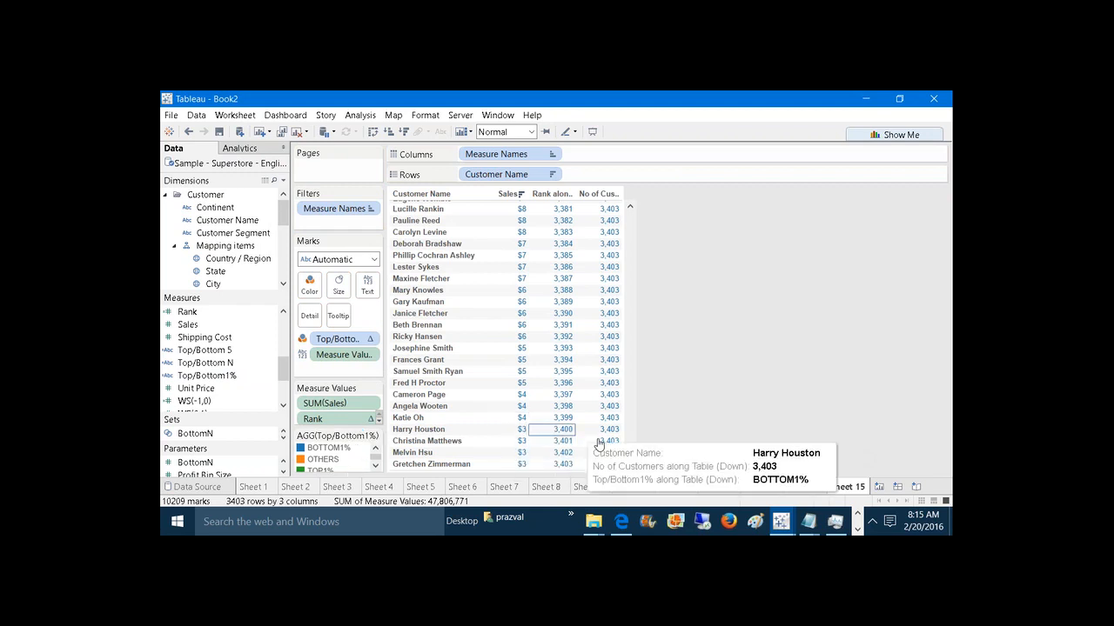
pyautogui.moveTo(629, 450); pyautogui.dragTo(675, 451)
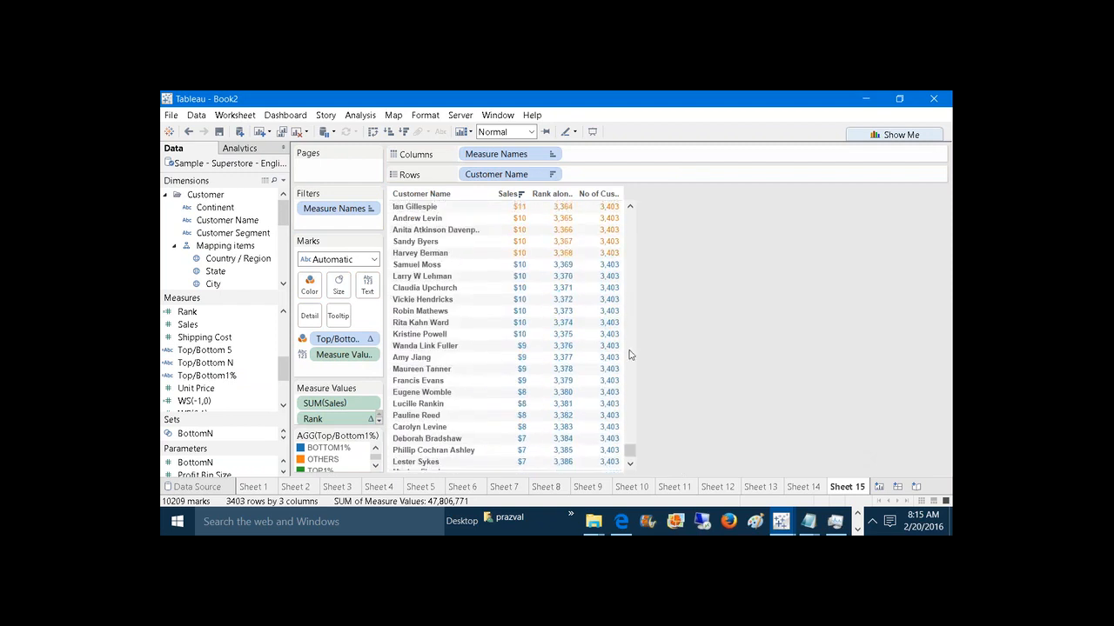
pyautogui.moveTo(564, 269)
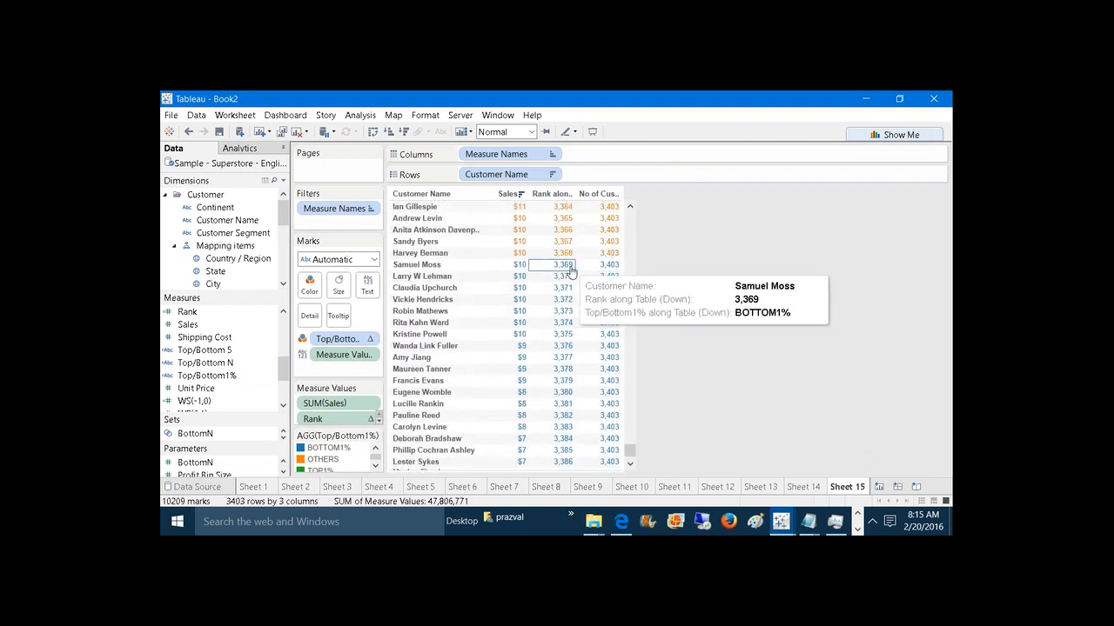
# Step: Exclude the OTHERS category from the customer table using the color legend
pyautogui.click(338, 460)
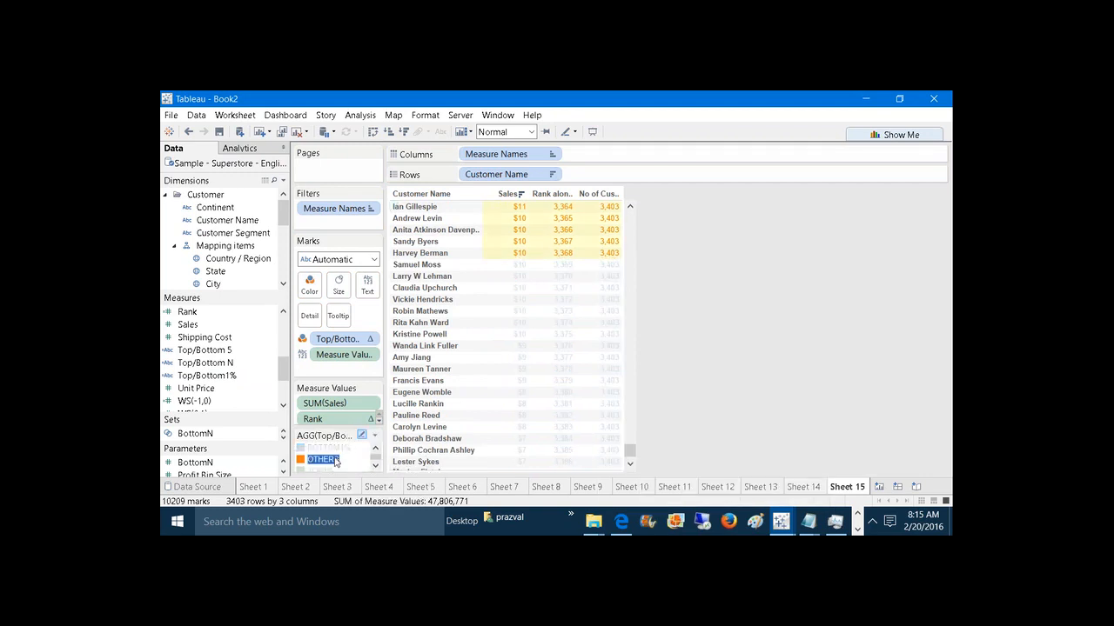
pyautogui.moveTo(337, 461)
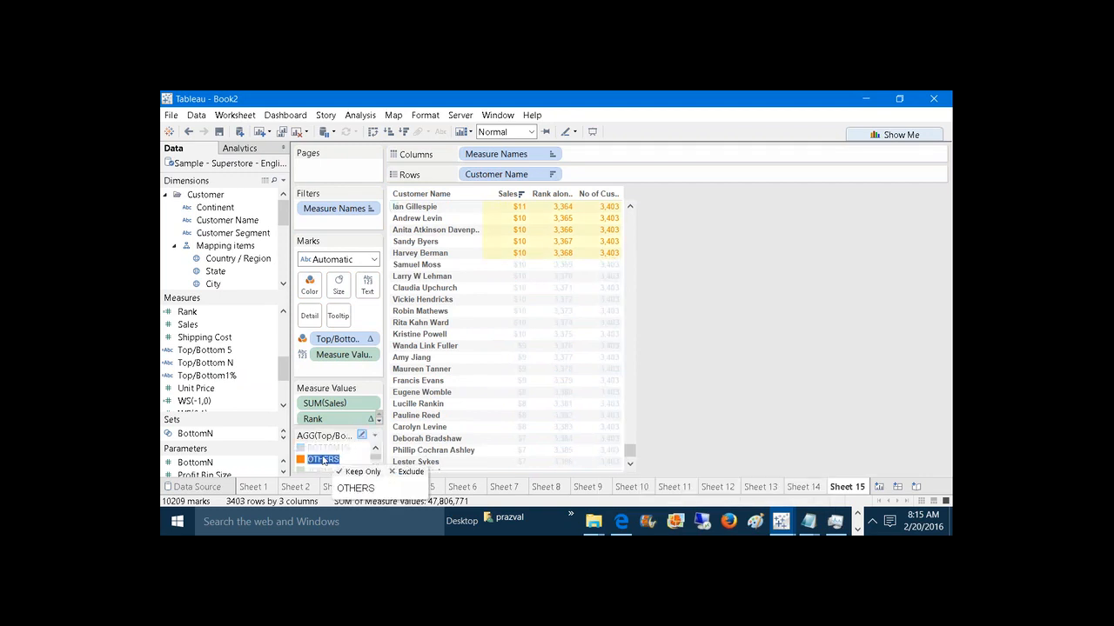
pyautogui.click(407, 472)
pyautogui.moveTo(631, 387); pyautogui.dragTo(631, 228)
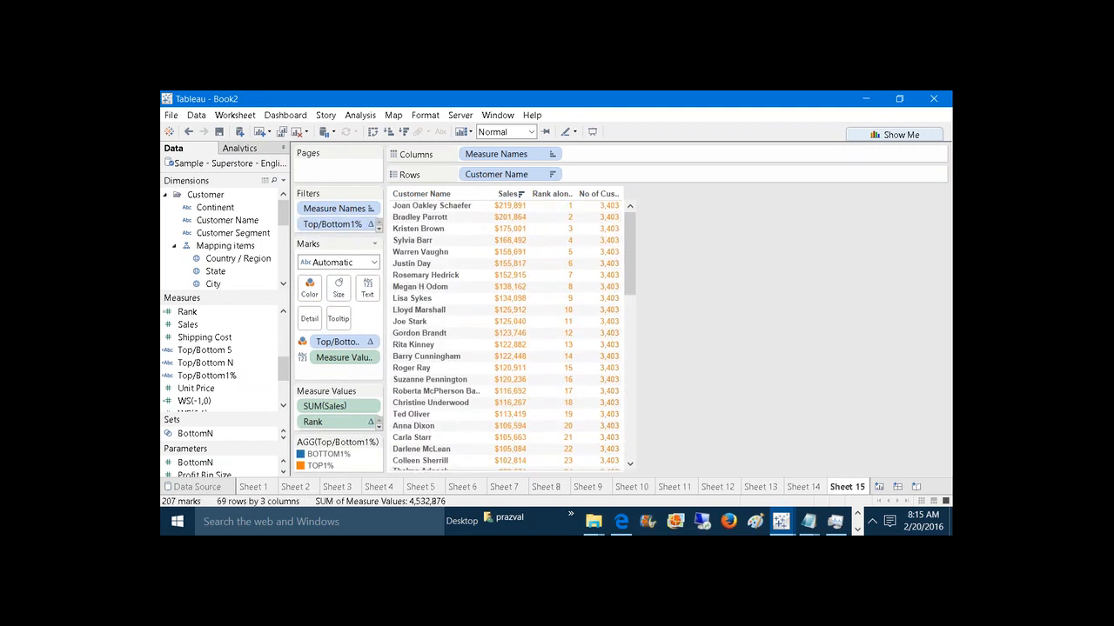
# Step: Open the Top/Bottom1% calculated field for editing and rename it Top/BottomN%
pyautogui.click(212, 377)
pyautogui.rightClick(213, 378)
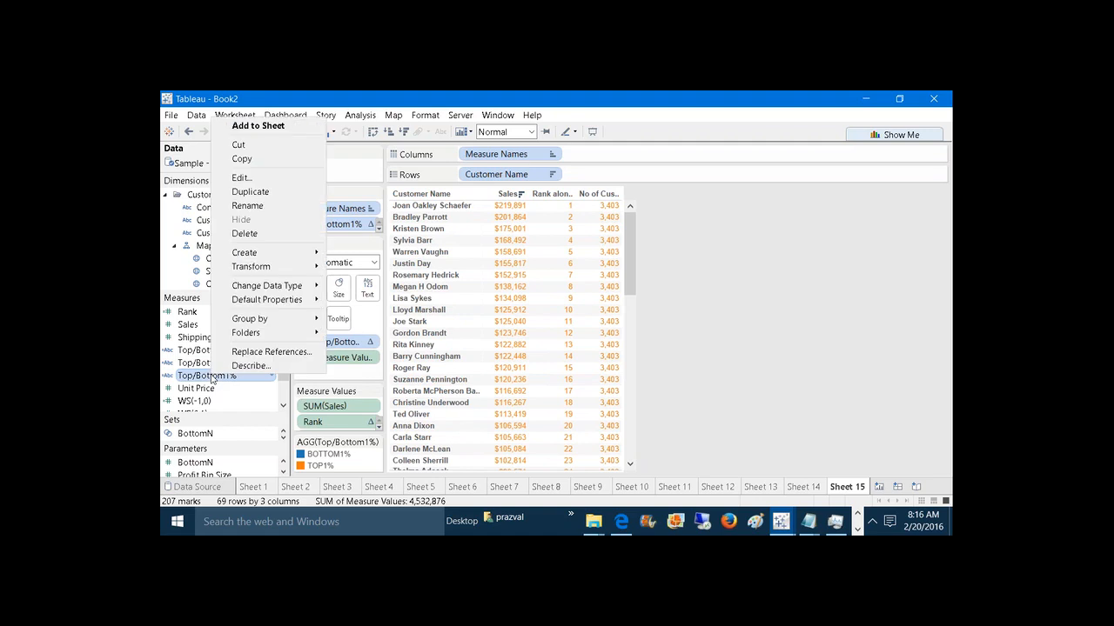
pyautogui.click(282, 179)
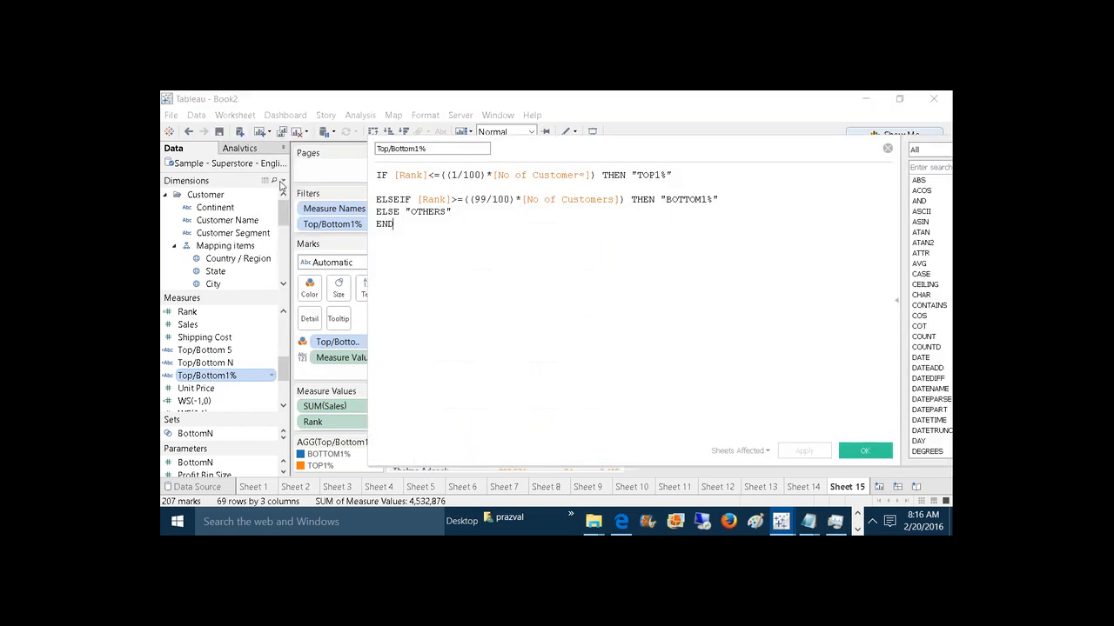
pyautogui.click(421, 148)
pyautogui.press('BackSpace')
pyautogui.write('N')
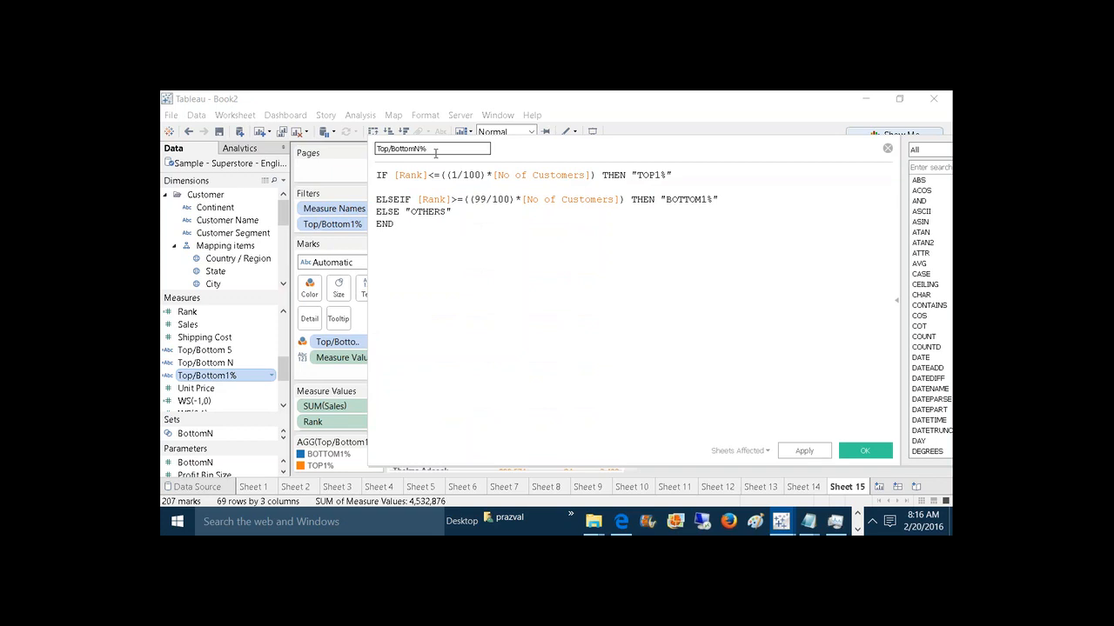
# Step: Replace the 1 in the IF condition's 1/100 with the TopN parameter
pyautogui.click(458, 174)
pyautogui.press('BackSpace')
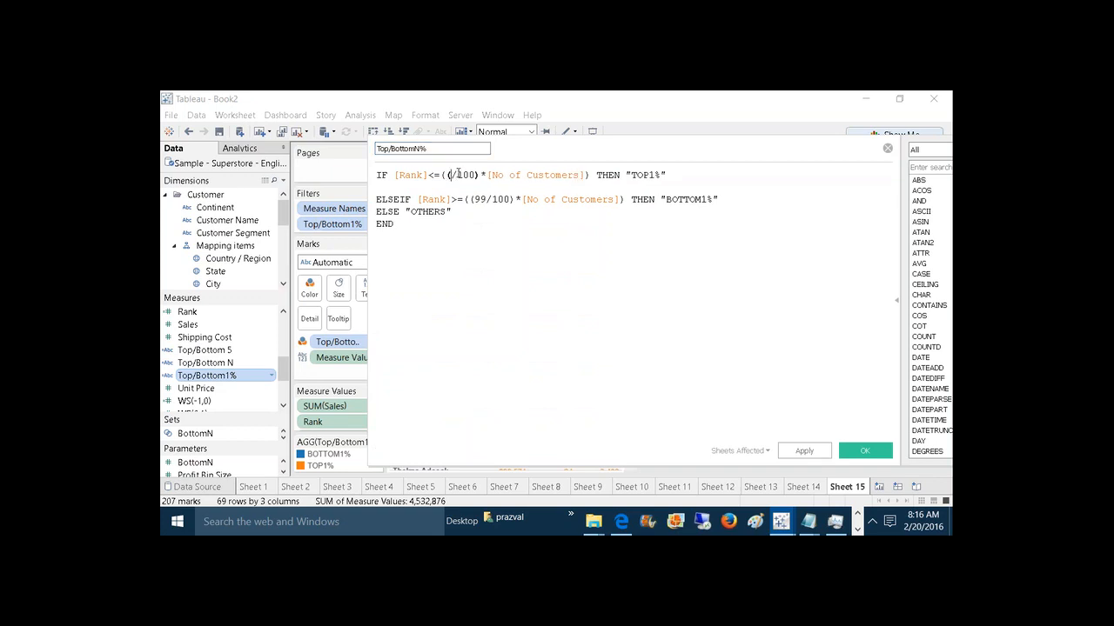
pyautogui.write('TOP')
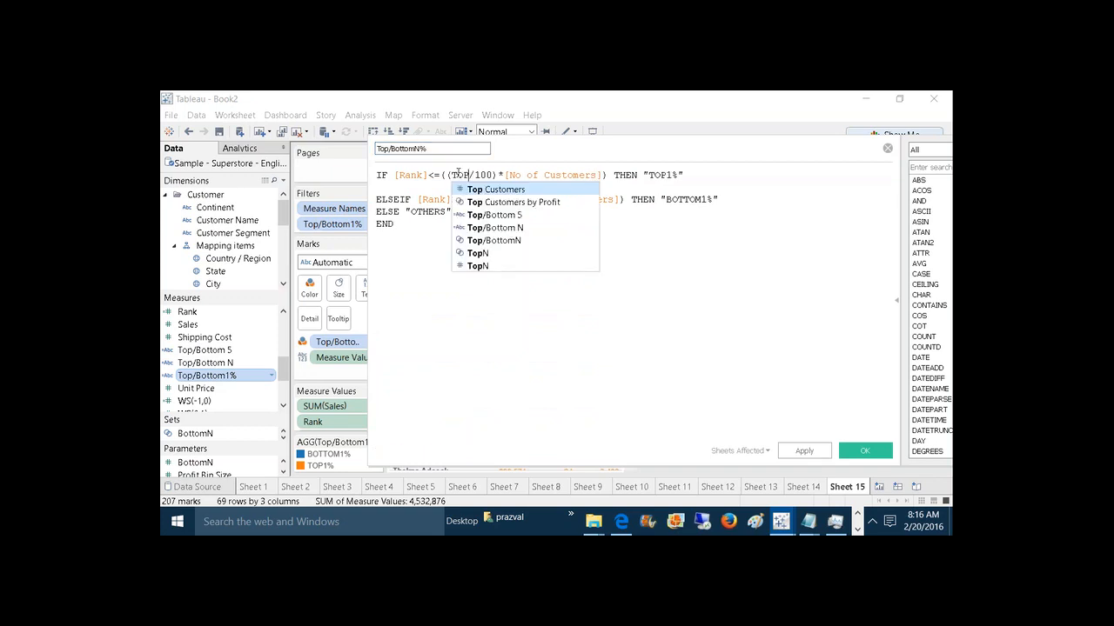
pyautogui.click(481, 266)
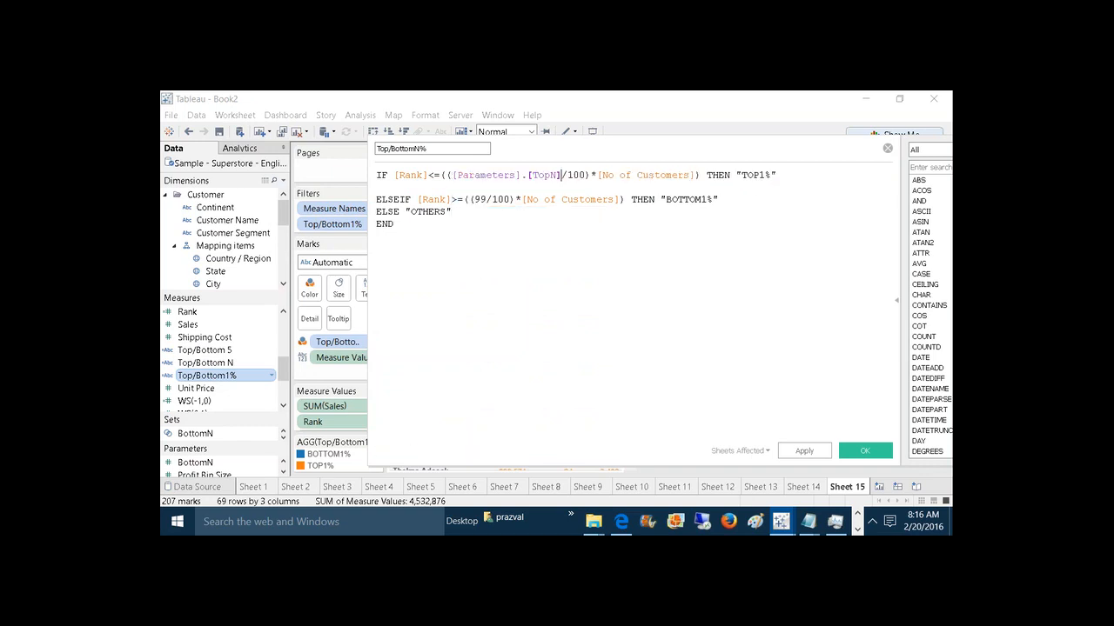
# Step: Replace the 99 in the ELSEIF condition with the BottomN parameter, then apply and save the field
pyautogui.click(487, 200)
pyautogui.press('BackSpace')
pyautogui.press('BackSpace')
pyautogui.write('BOT')
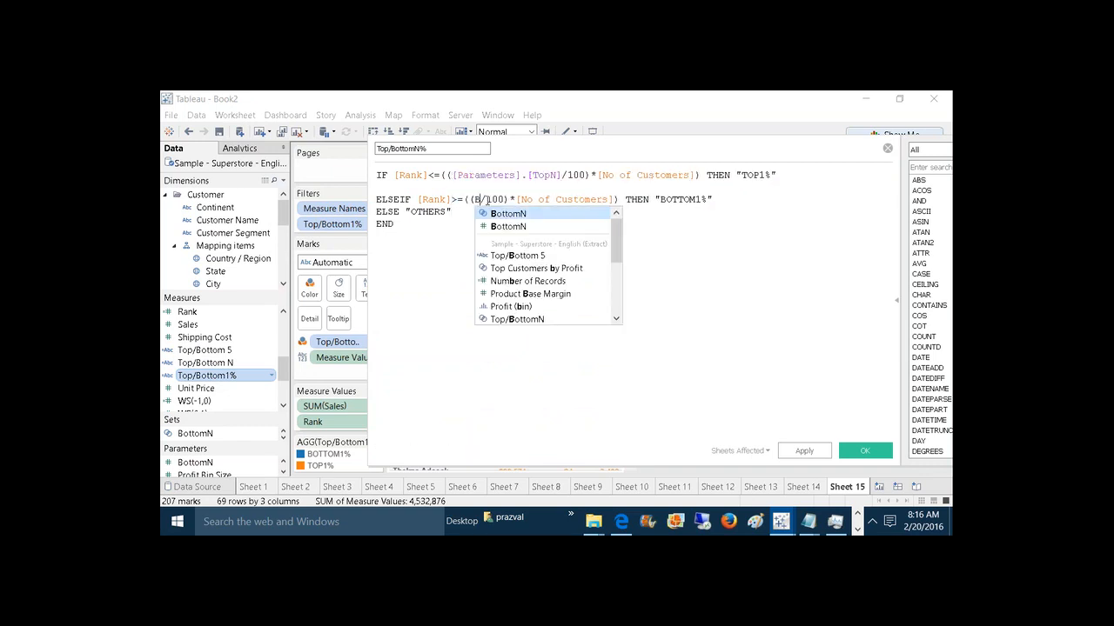
pyautogui.click(505, 226)
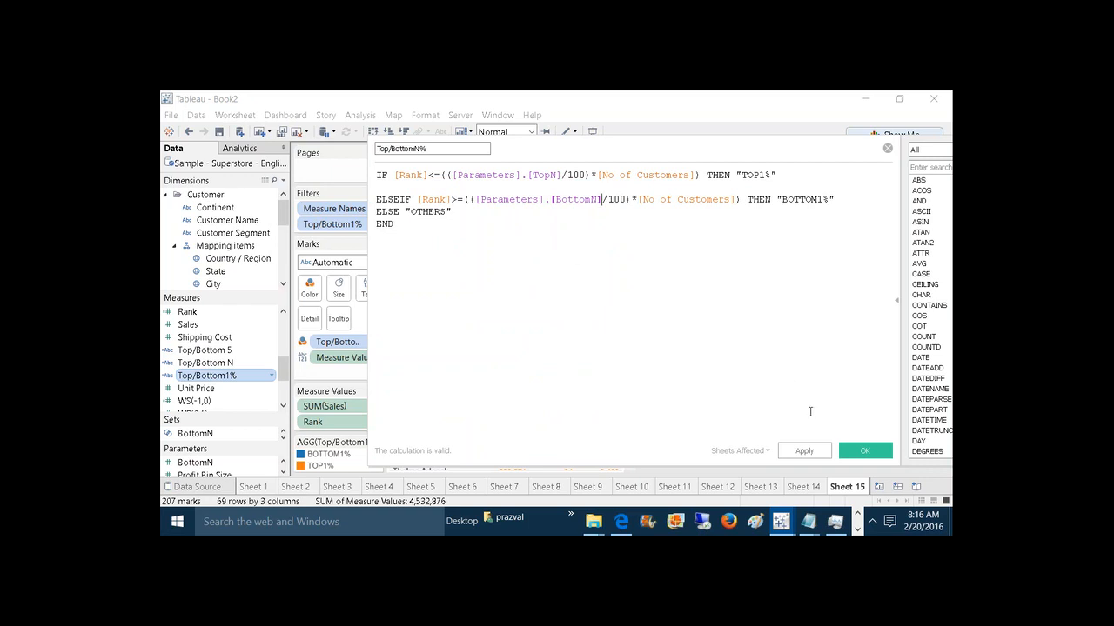
pyautogui.click(812, 455)
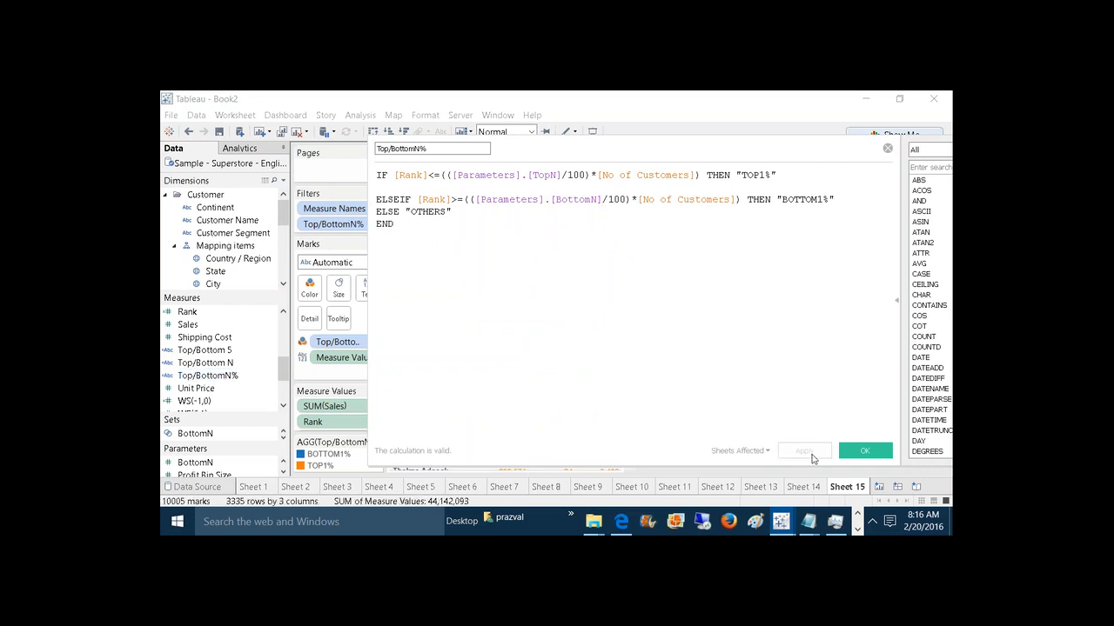
pyautogui.click(857, 453)
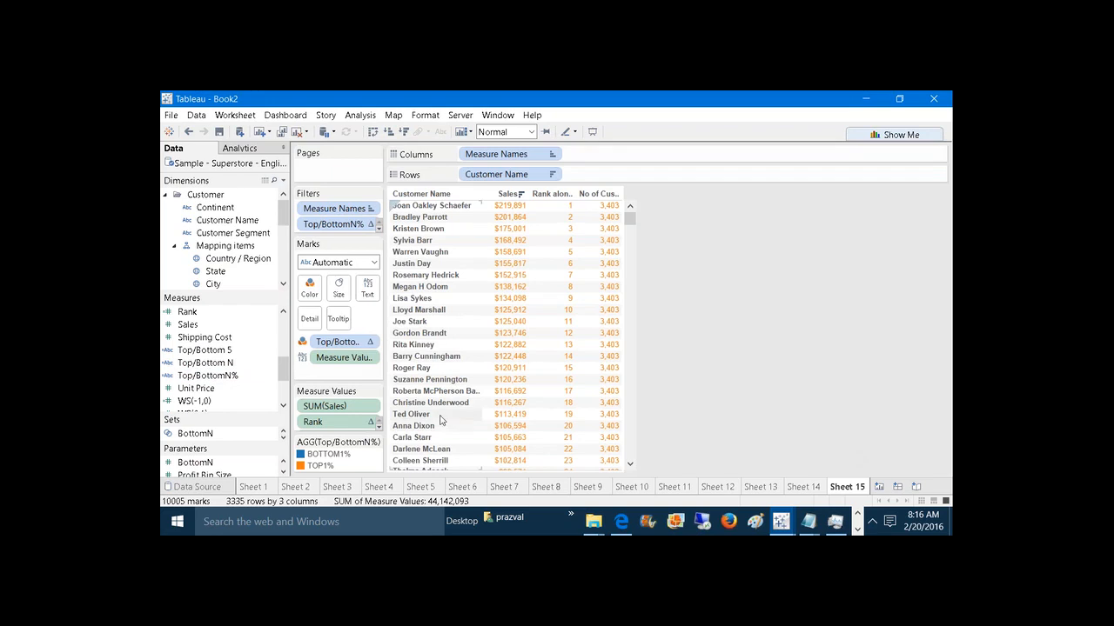
# Step: Show the parameter controls for TopN and BottomN beside the customer table
pyautogui.moveTo(227, 443); pyautogui.dragTo(207, 365)
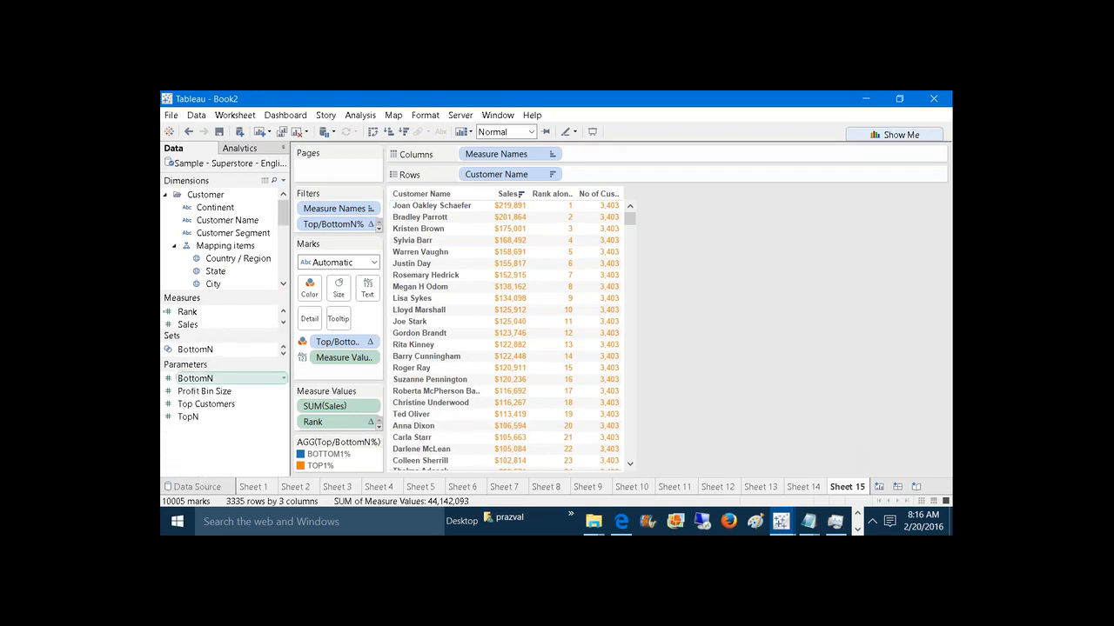
pyautogui.rightClick(191, 416)
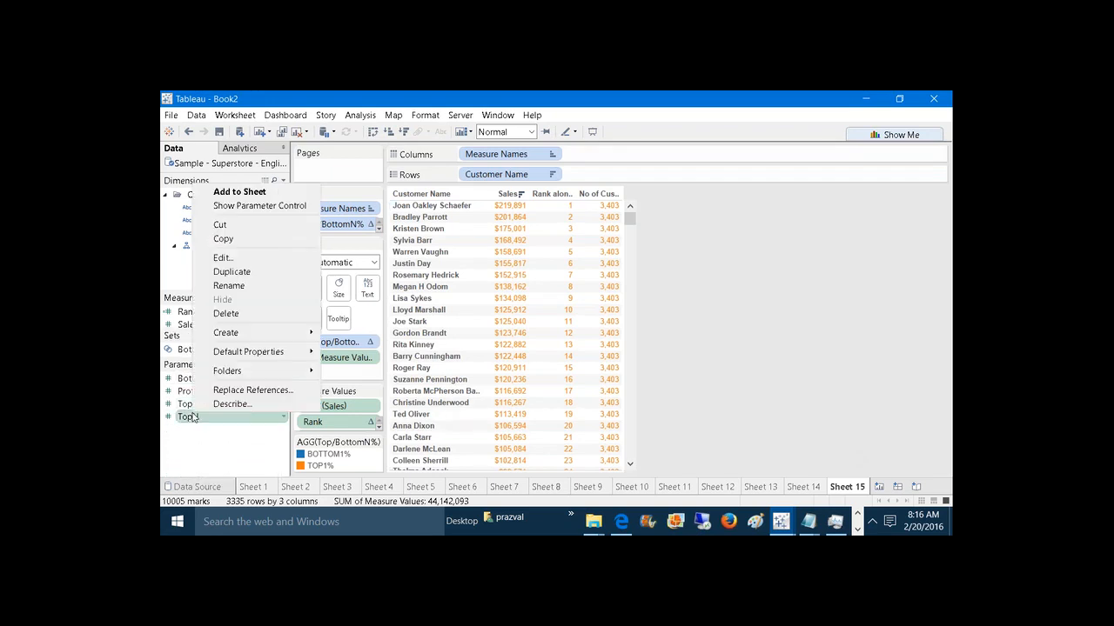
pyautogui.click(251, 207)
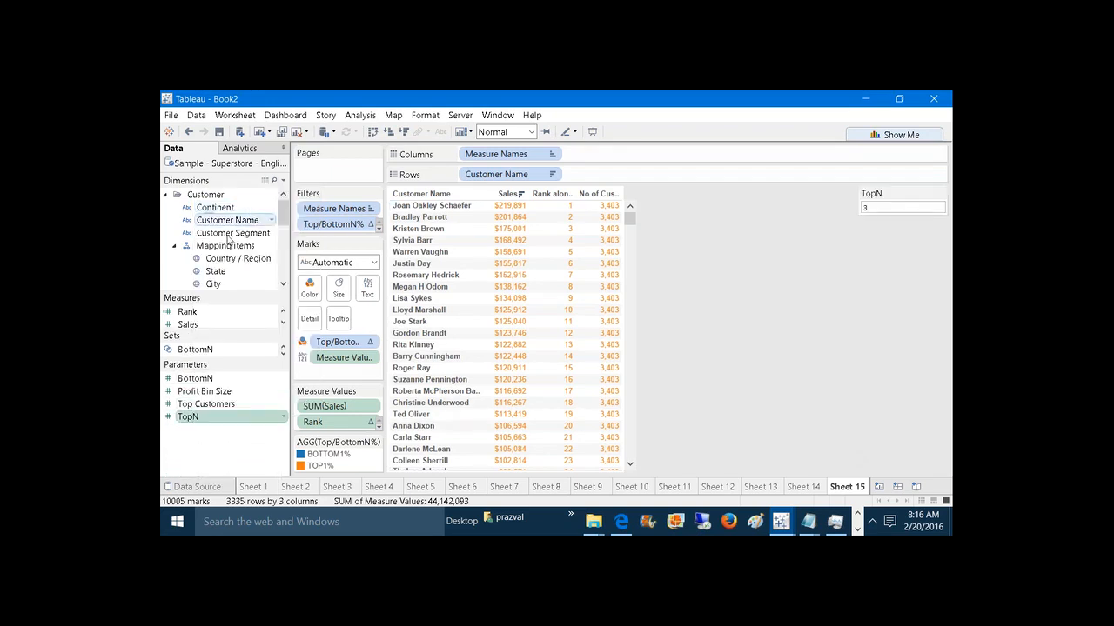
pyautogui.rightClick(179, 379)
pyautogui.click(232, 169)
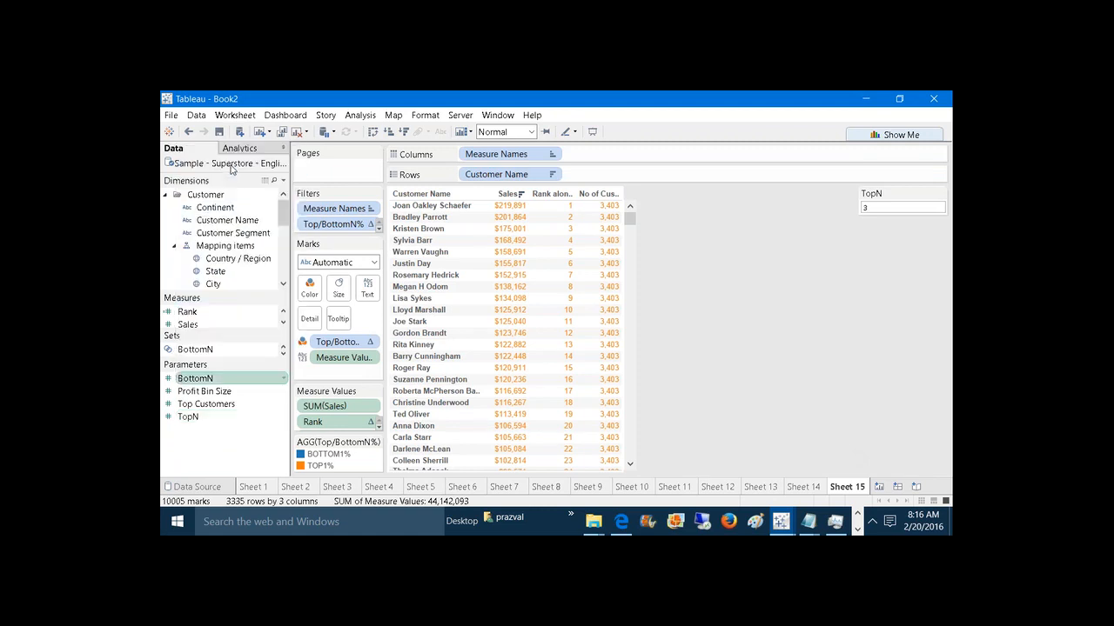
# Step: Set both the TopN and BottomN parameters to 1
pyautogui.click(873, 205)
pyautogui.write('1')
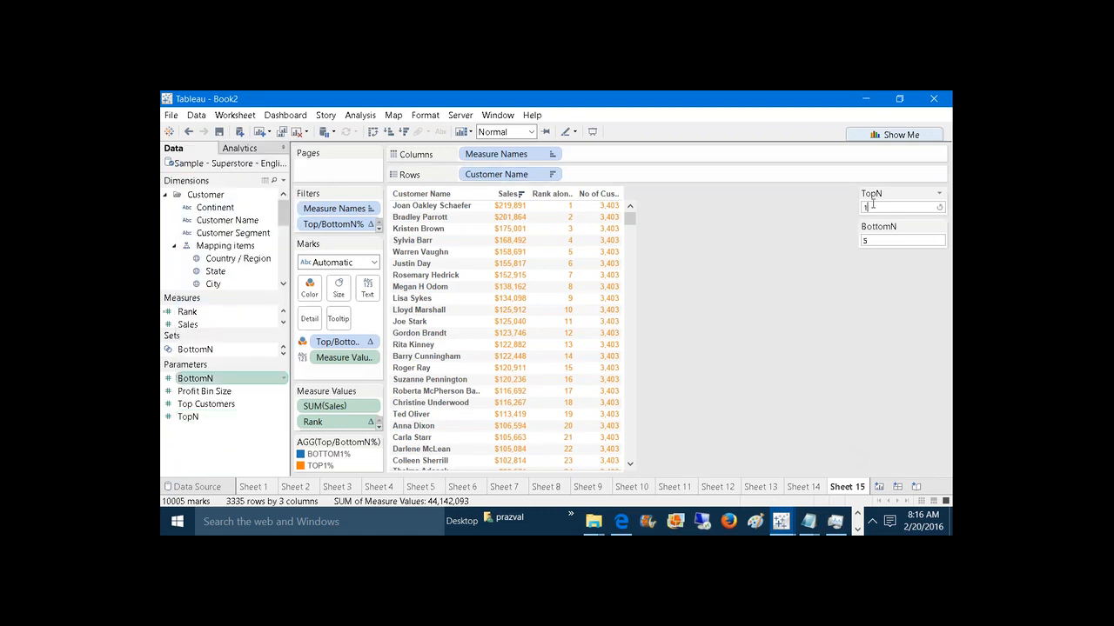
pyautogui.press('Return')
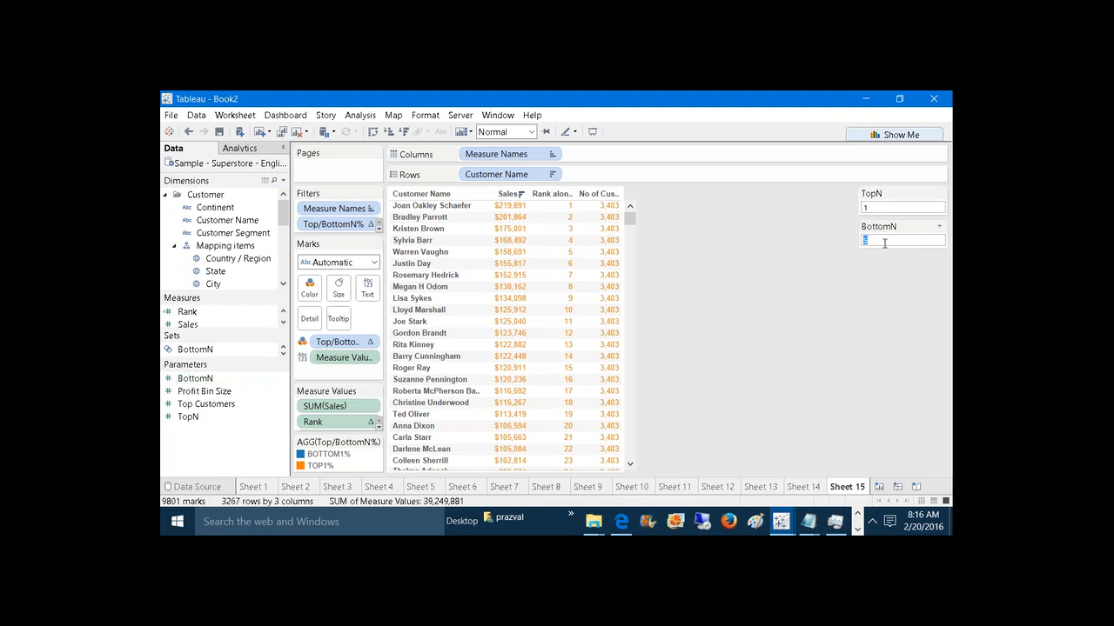
pyautogui.click(884, 242)
pyautogui.write('1')
pyautogui.press('Return')
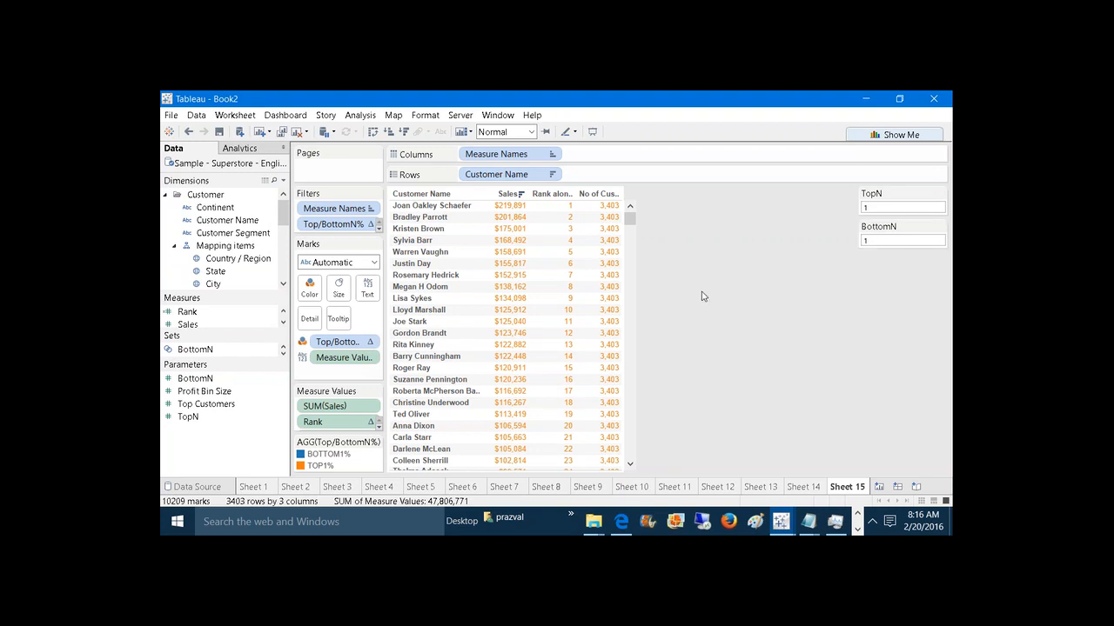
# Step: Check where the top group ends in the customer table and open the Top/BottomN% calculated field for editing
pyautogui.moveTo(630, 218); pyautogui.dragTo(631, 220)
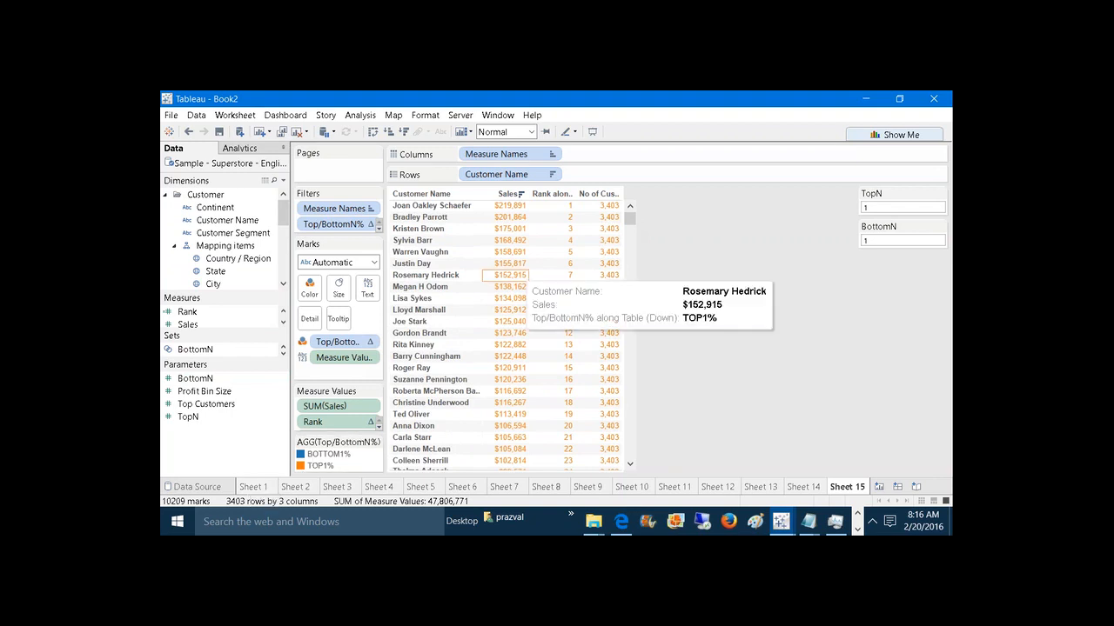
pyautogui.moveTo(635, 218); pyautogui.dragTo(634, 222)
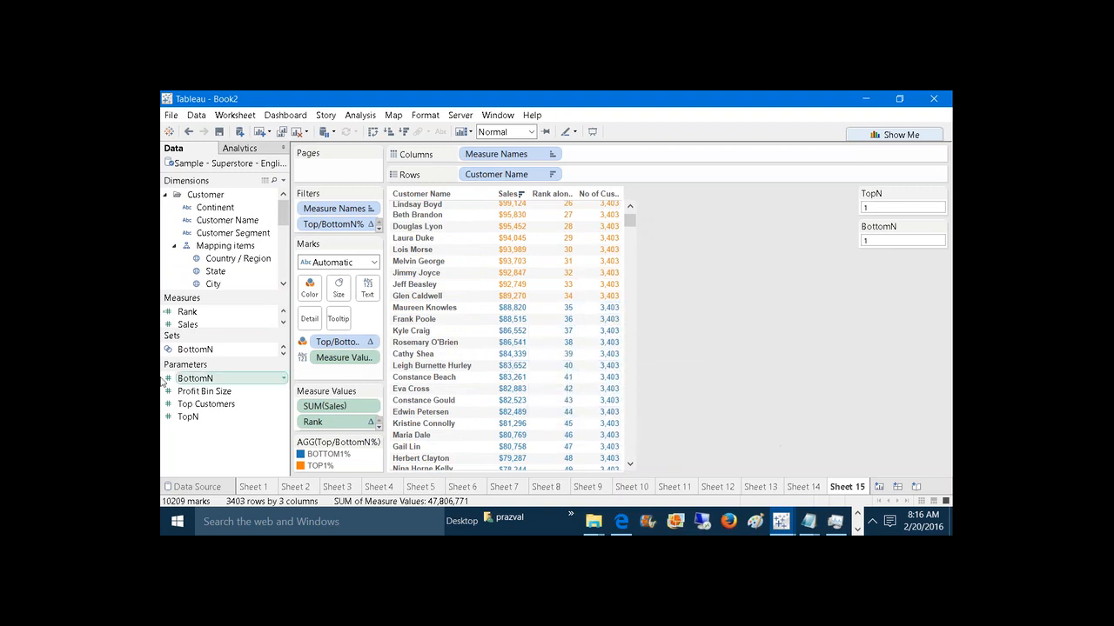
pyautogui.moveTo(197, 331); pyautogui.dragTo(199, 396)
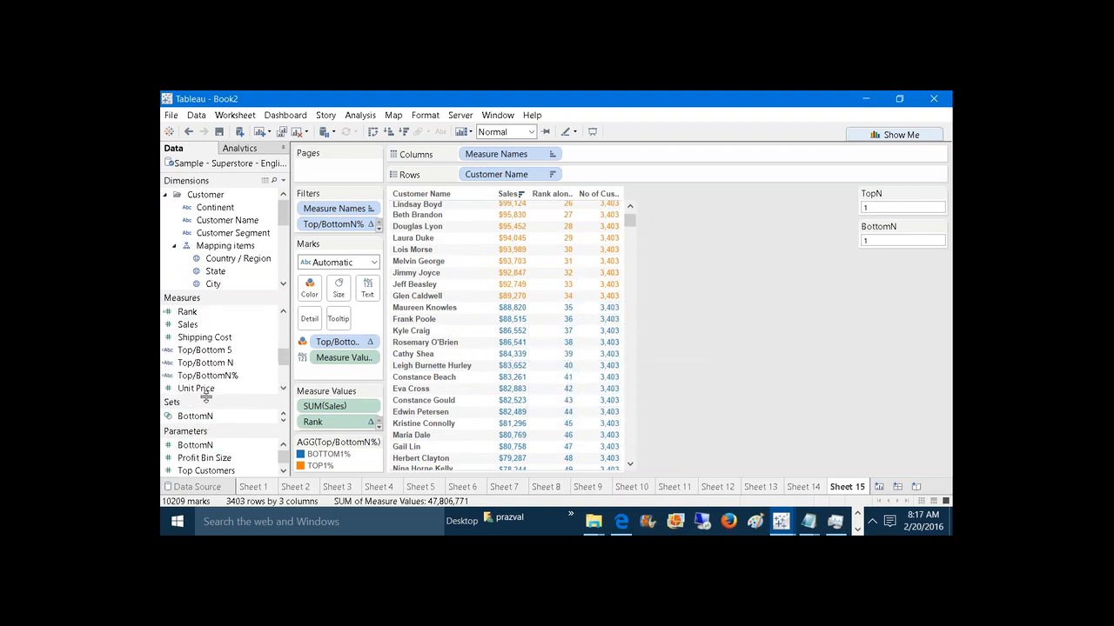
pyautogui.rightClick(218, 377)
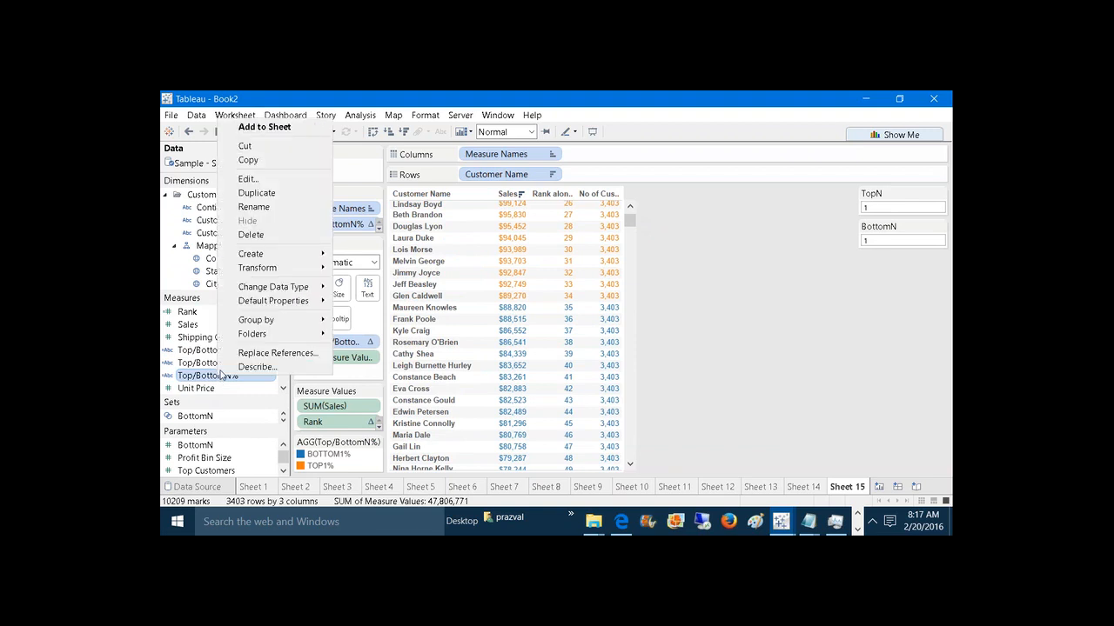
pyautogui.click(248, 179)
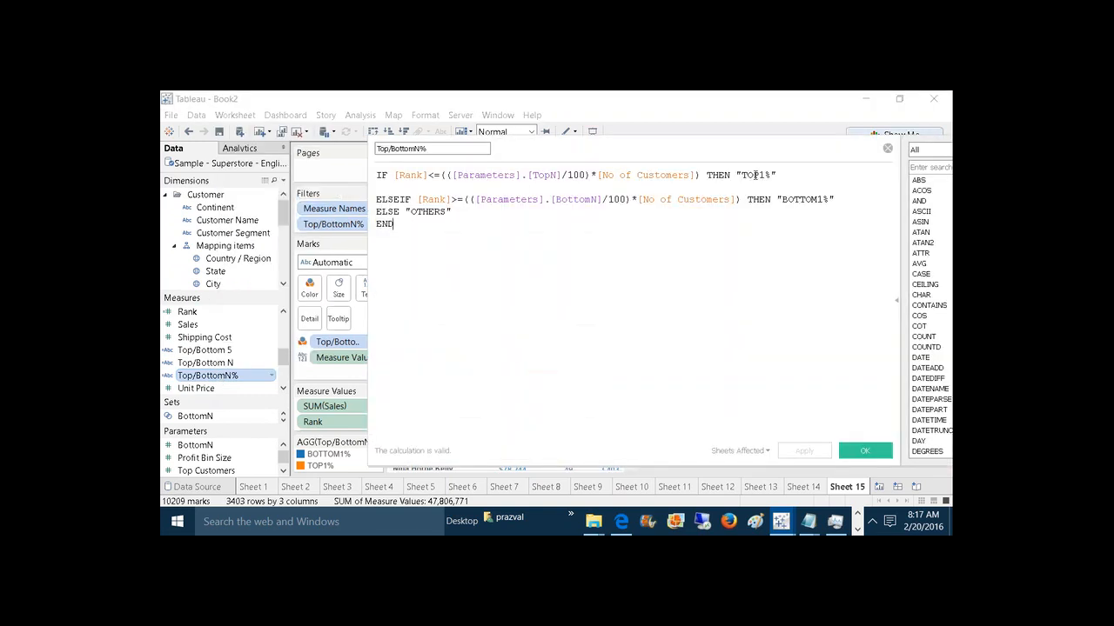
# Step: Jot the note >= 34 on a new line below the ELSEIF condition
pyautogui.moveTo(741, 175); pyautogui.dragTo(777, 175)
pyautogui.click(516, 202)
pyautogui.click(839, 202)
pyautogui.press('Return')
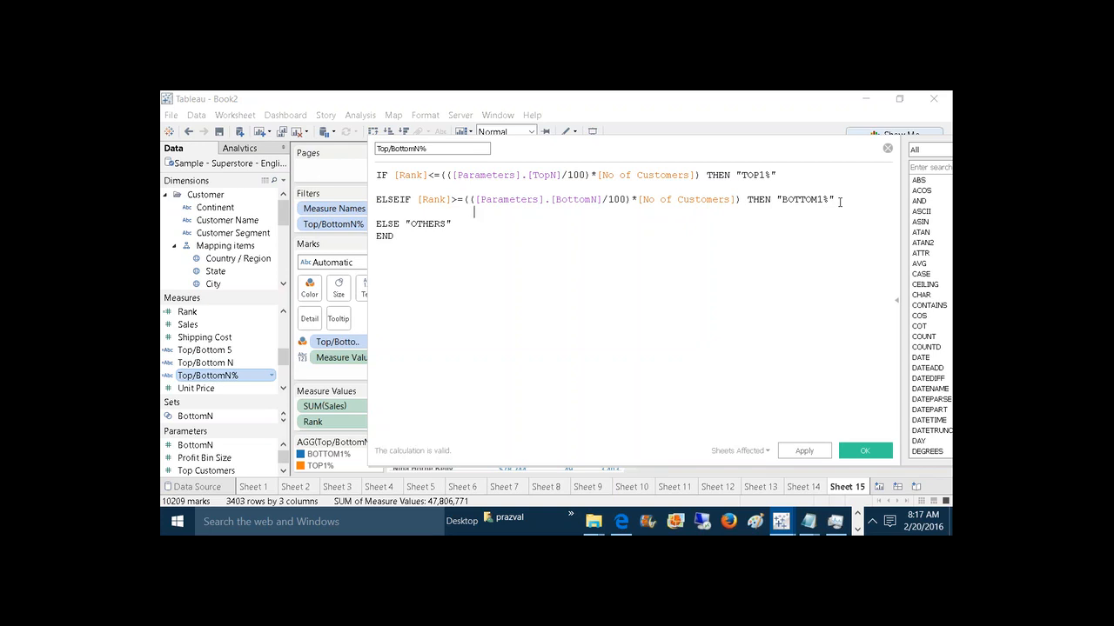
pyautogui.write('34')
pyautogui.press('Left')
pyautogui.press('Left')
pyautogui.press('Left')
pyautogui.write('>=')
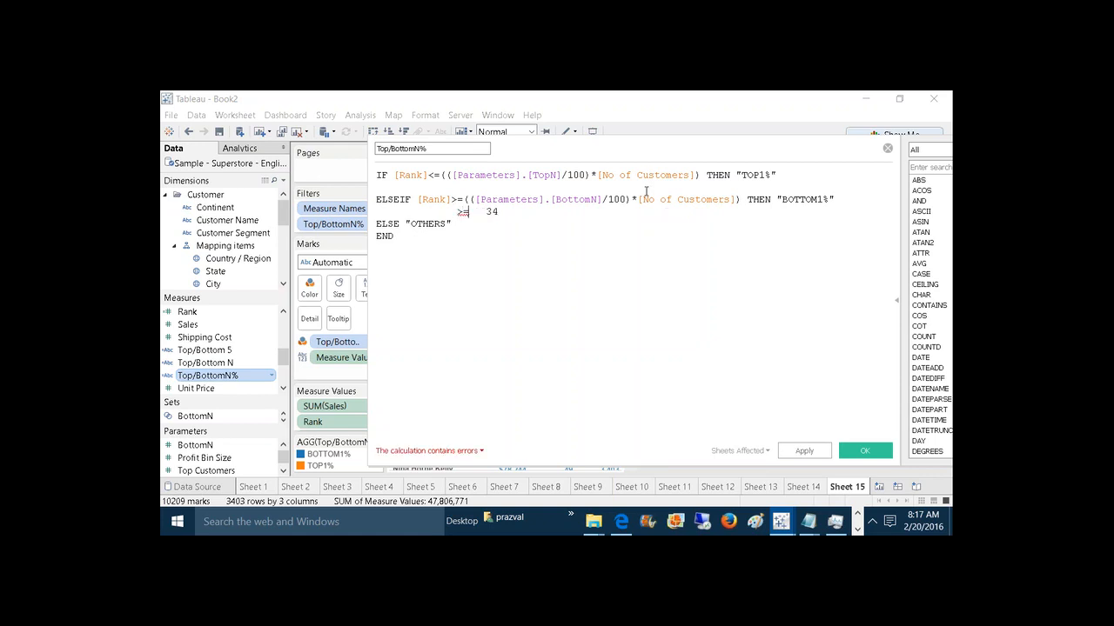
# Step: Change the ELSEIF condition's percentage to (1-([Parameters].[BottomN]/100)), keeping the multiplication by No of Customers
pyautogui.click(475, 199)
pyautogui.write('1-')
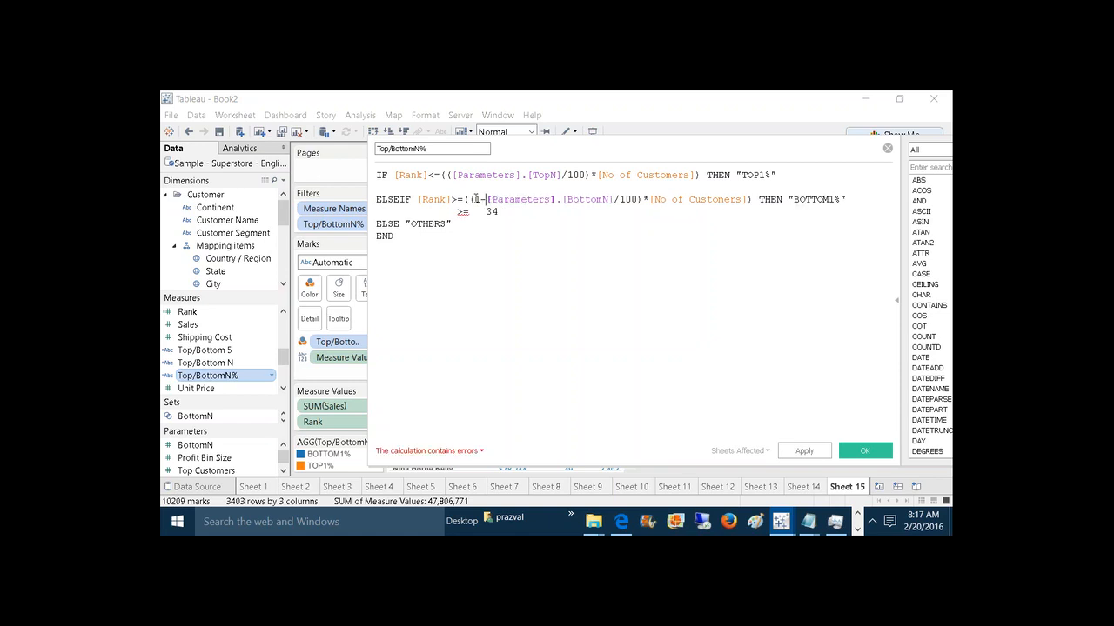
pyautogui.write('(')
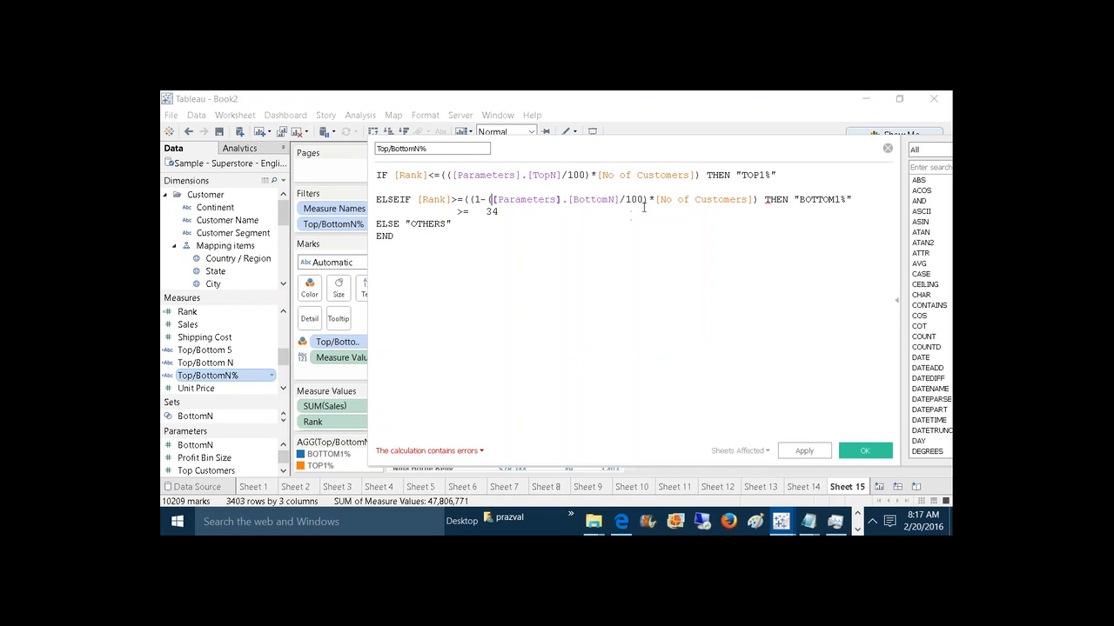
pyautogui.click(647, 202)
pyautogui.press('Return')
pyautogui.press('Return')
pyautogui.press('Return')
pyautogui.press('Return')
pyautogui.press('Return')
pyautogui.press('Return')
pyautogui.press('Return')
pyautogui.press('Return')
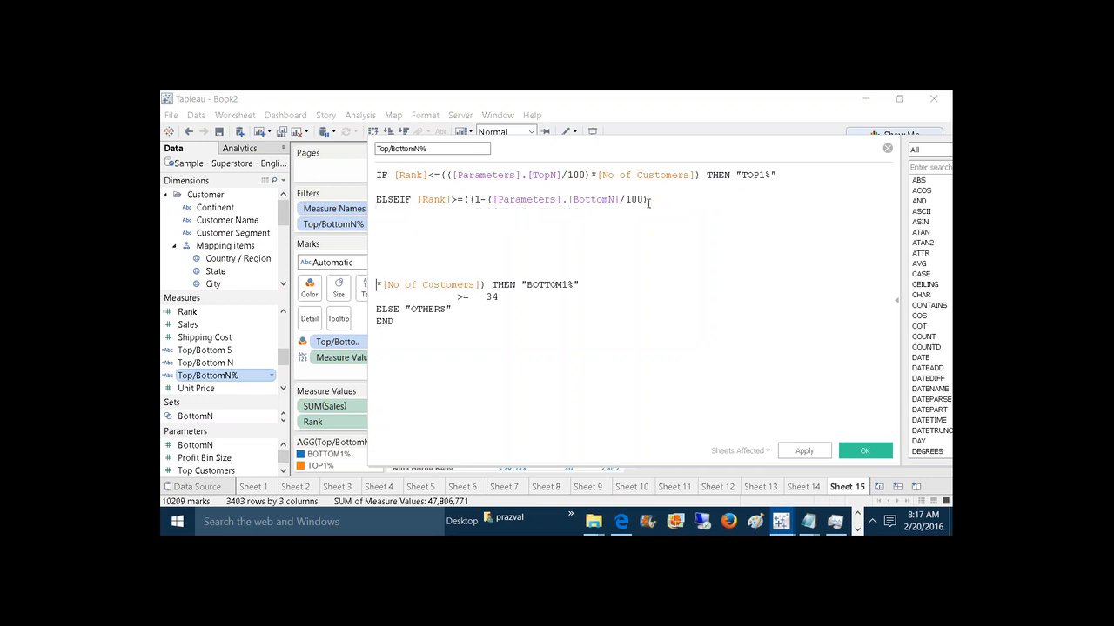
pyautogui.press('BackSpace')
pyautogui.press('BackSpace')
pyautogui.press('BackSpace')
pyautogui.press('BackSpace')
pyautogui.press('BackSpace')
pyautogui.press('BackSpace')
pyautogui.press('BackSpace')
pyautogui.press('BackSpace')
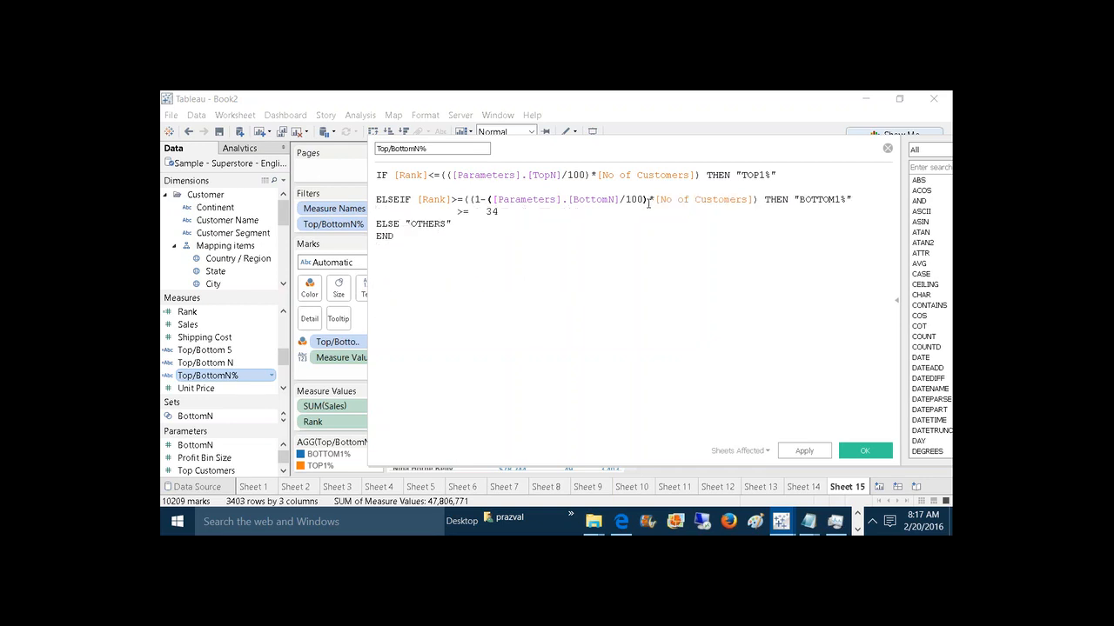
pyautogui.write(')')
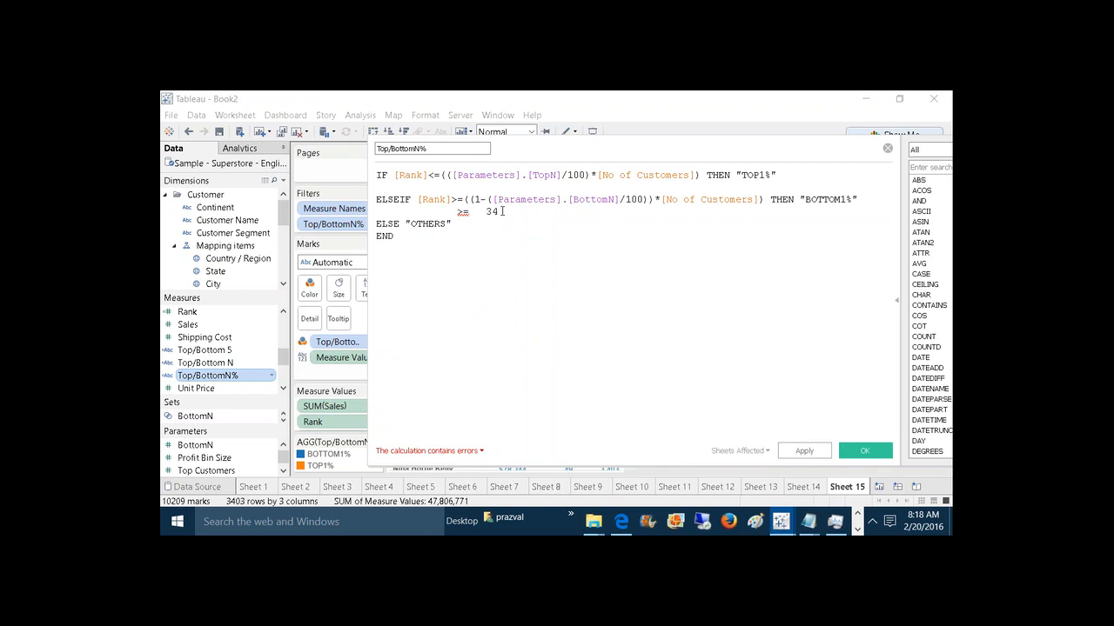
# Step: Delete the scratch note below the ELSEIF condition, then apply and save the calculated field
pyautogui.press('BackSpace')
pyautogui.press('BackSpace')
pyautogui.press('BackSpace')
pyautogui.press('BackSpace')
pyautogui.press('BackSpace')
pyautogui.press('BackSpace')
pyautogui.press('BackSpace')
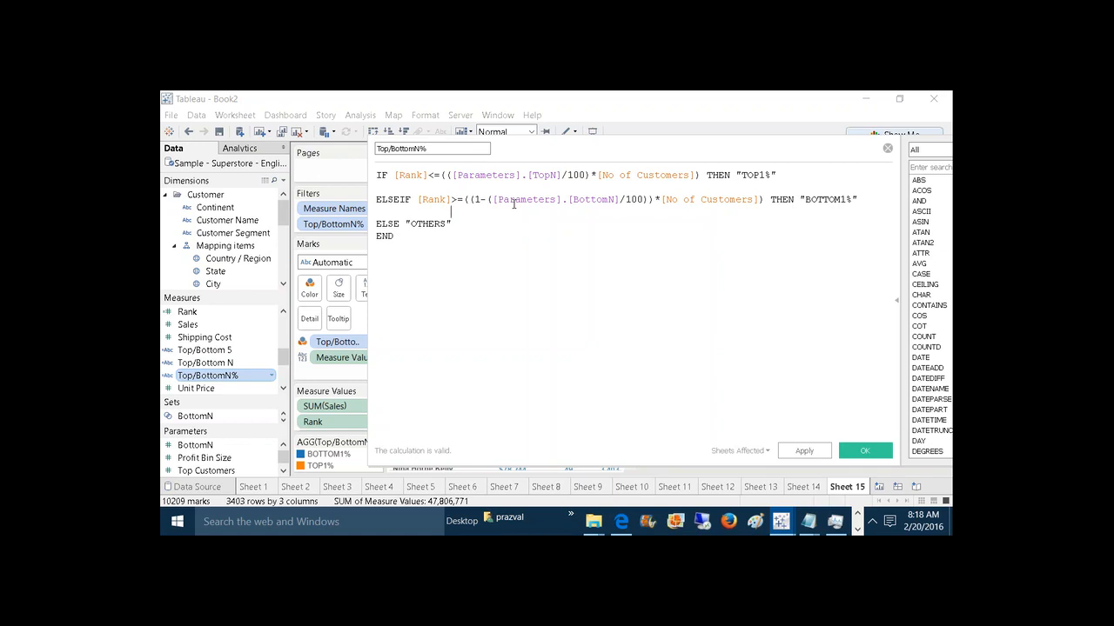
pyautogui.click(791, 451)
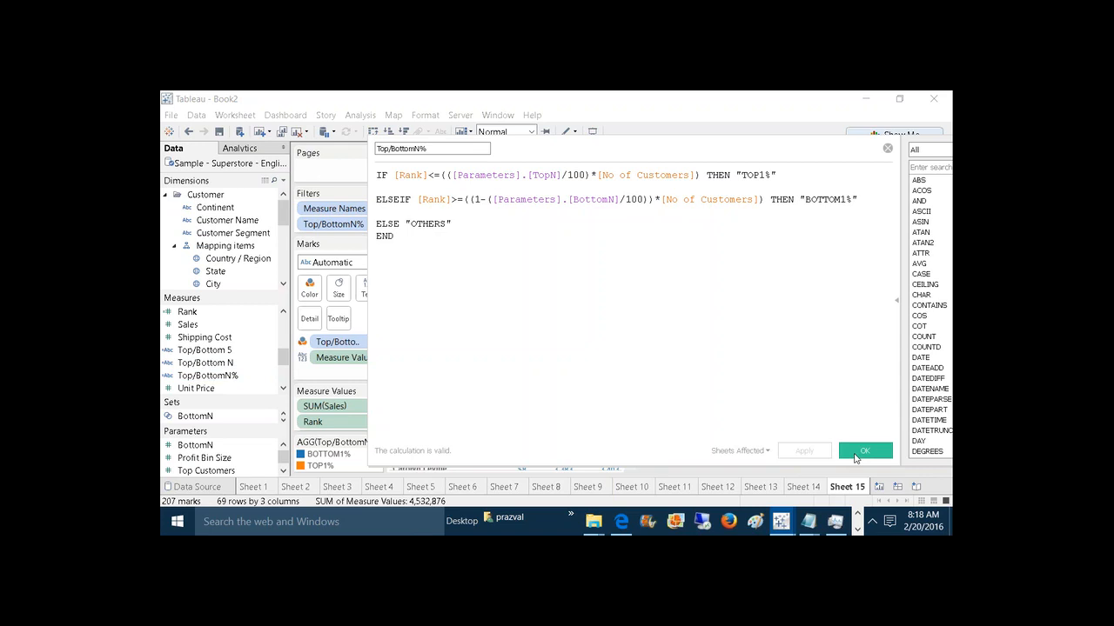
pyautogui.click(857, 451)
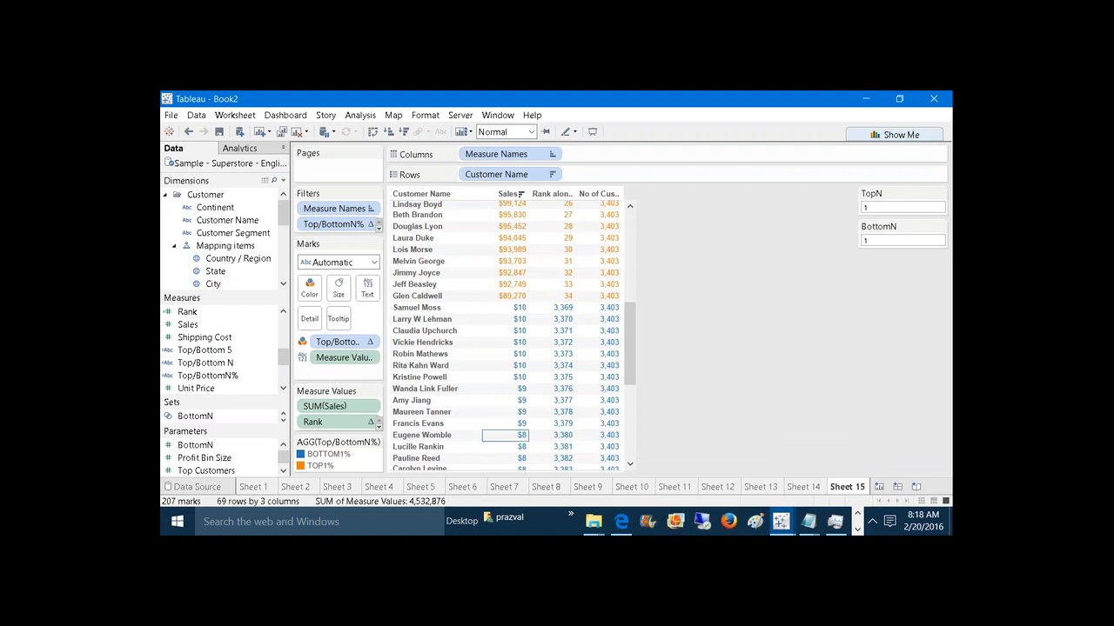
# Step: Set both the TopN and BottomN parameters to 2
pyautogui.click(879, 210)
pyautogui.write('2')
pyautogui.press('Return')
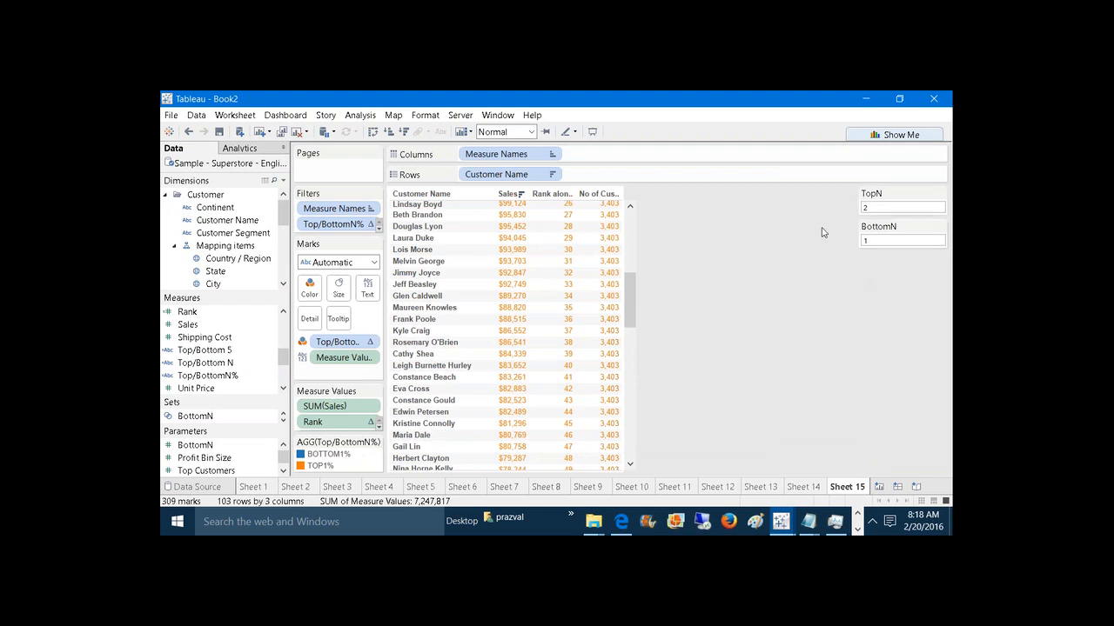
pyautogui.click(908, 241)
pyautogui.write('2')
pyautogui.press('Return')
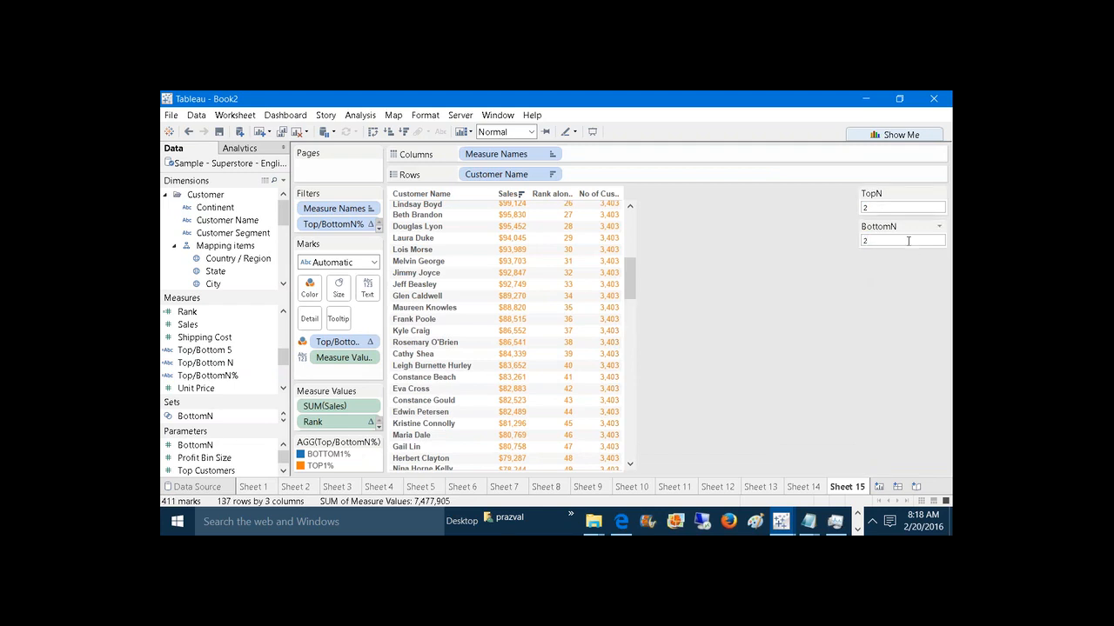
# Step: Edit the Top/BottomN% field so the IF branch returns "TOP"+[Parameters].[TopN]+"%"
pyautogui.moveTo(349, 485)
pyautogui.rightClick(224, 378)
pyautogui.click(249, 176)
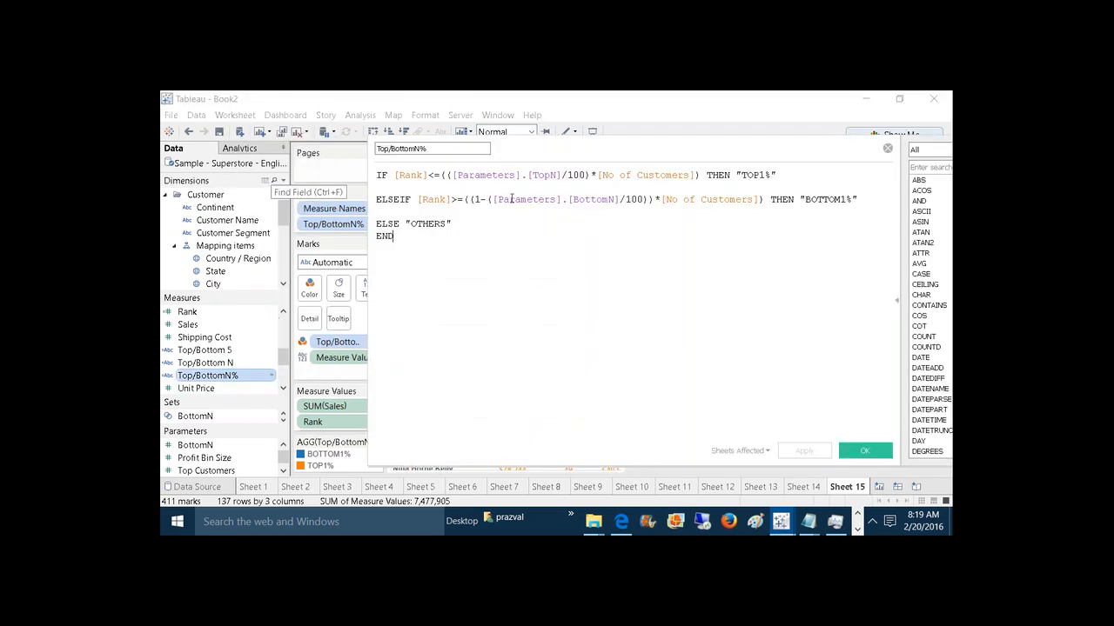
pyautogui.click(765, 175)
pyautogui.press('BackSpace')
pyautogui.write('"TOP')
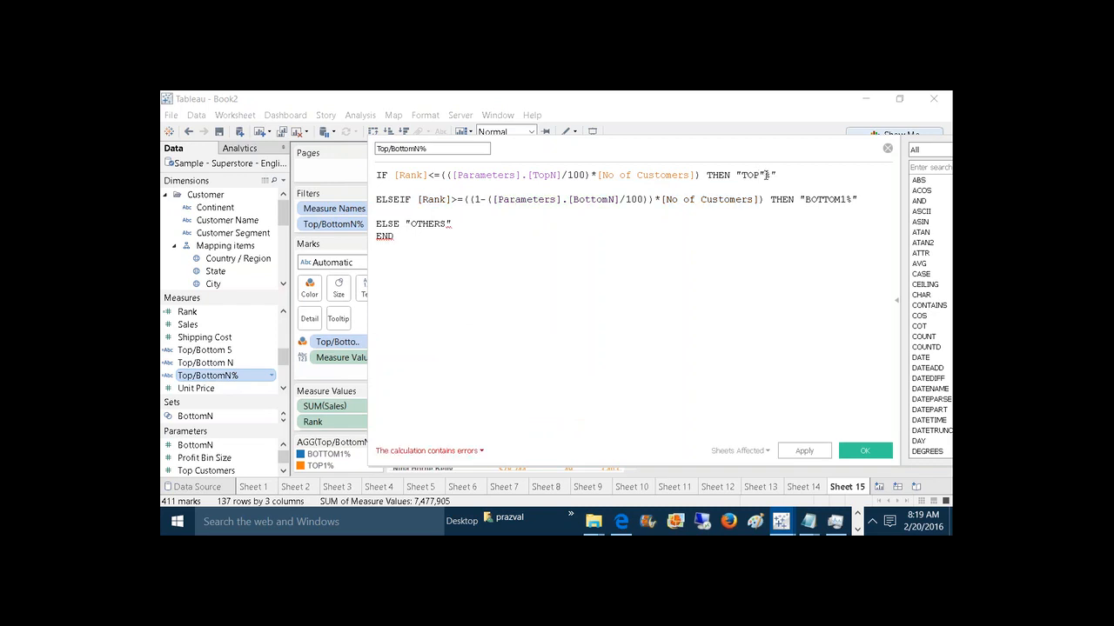
pyautogui.write('"+T')
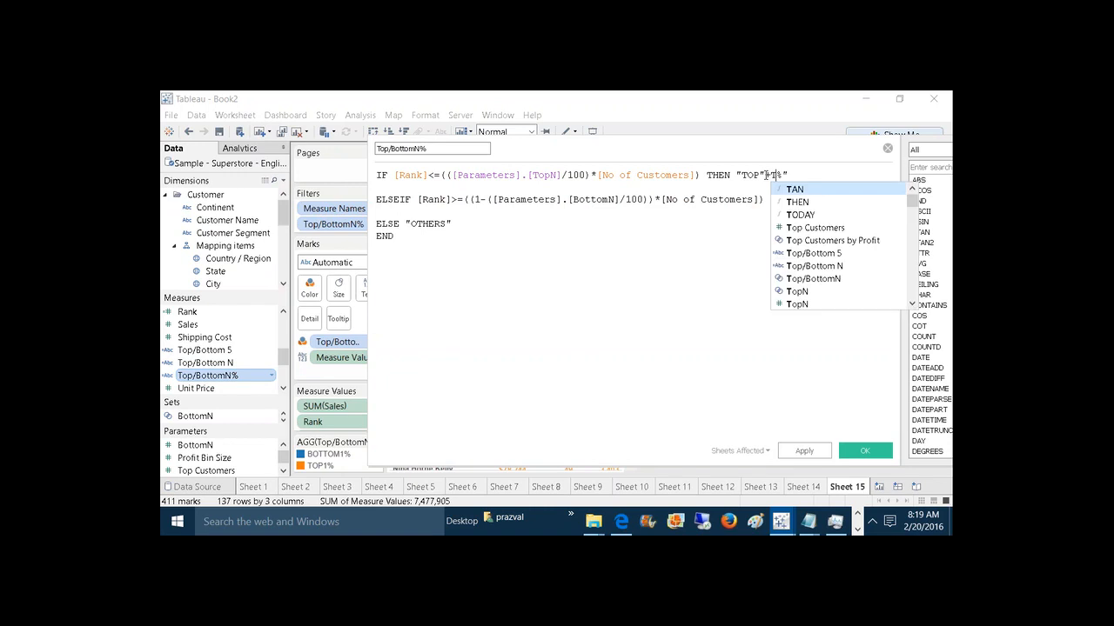
pyautogui.click(806, 305)
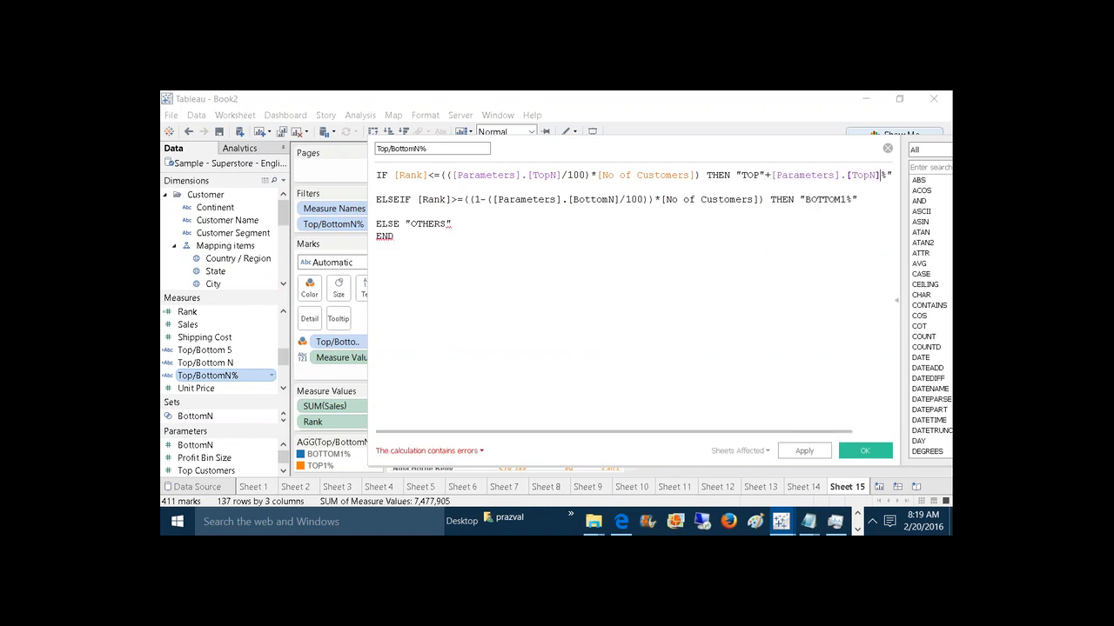
pyautogui.write('+"')
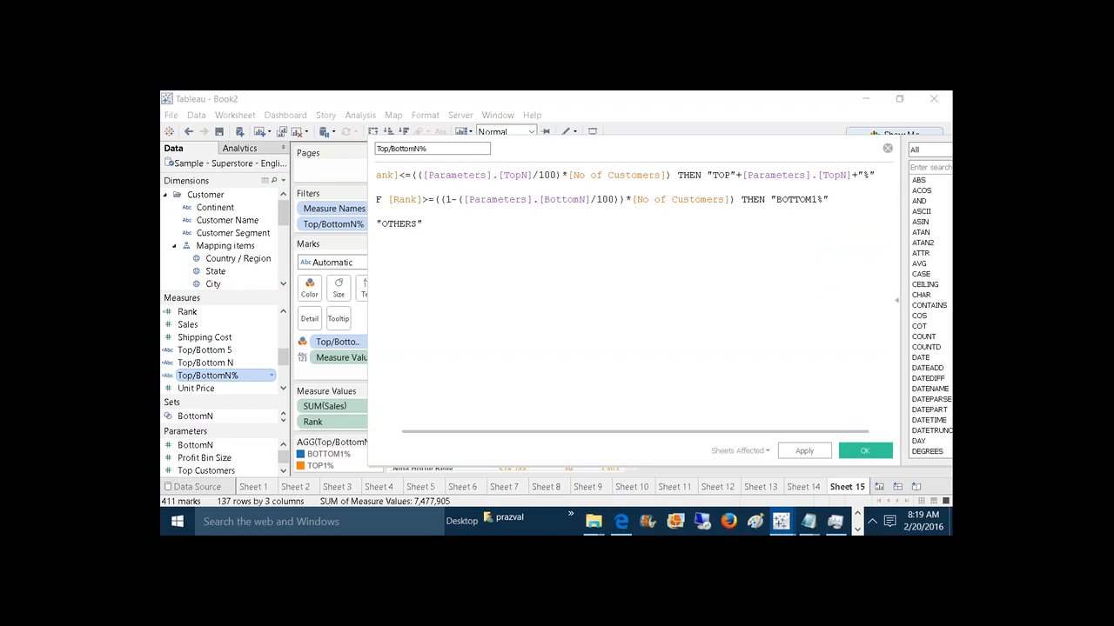
# Step: Wrap the TopN parameter in the IF branch's label with the STR function
pyautogui.click(743, 175)
pyautogui.write('STR(')
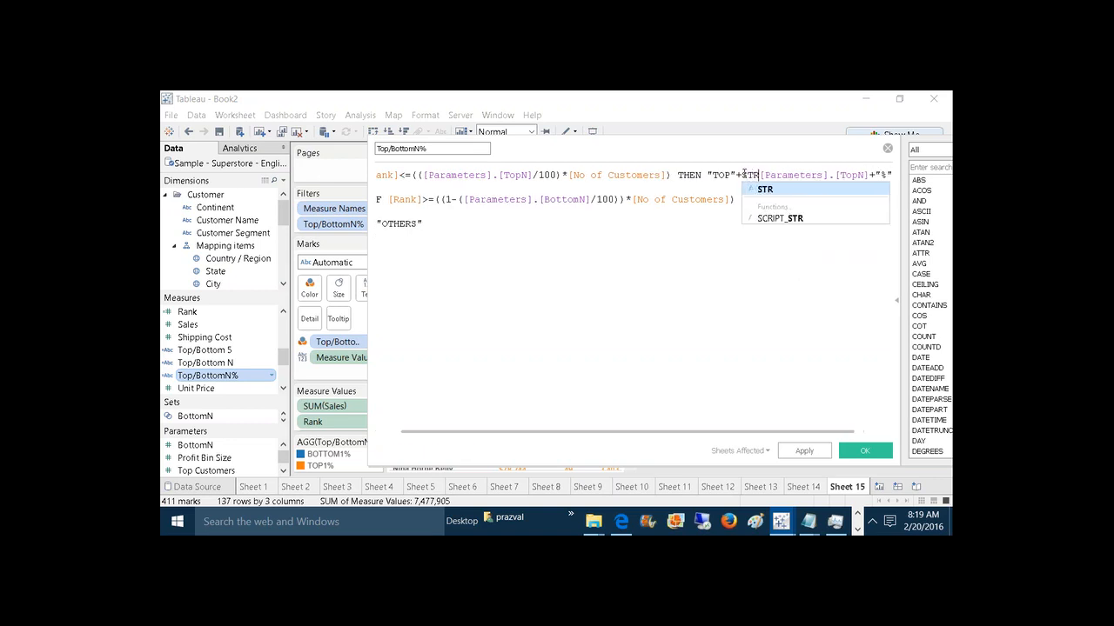
pyautogui.click(876, 175)
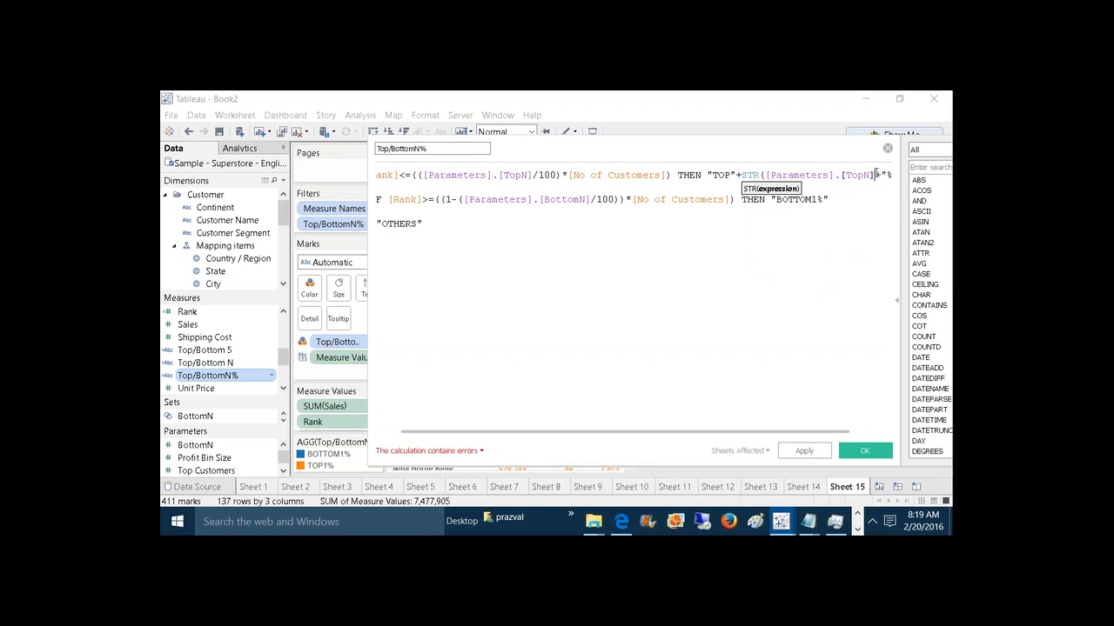
pyautogui.write(')')
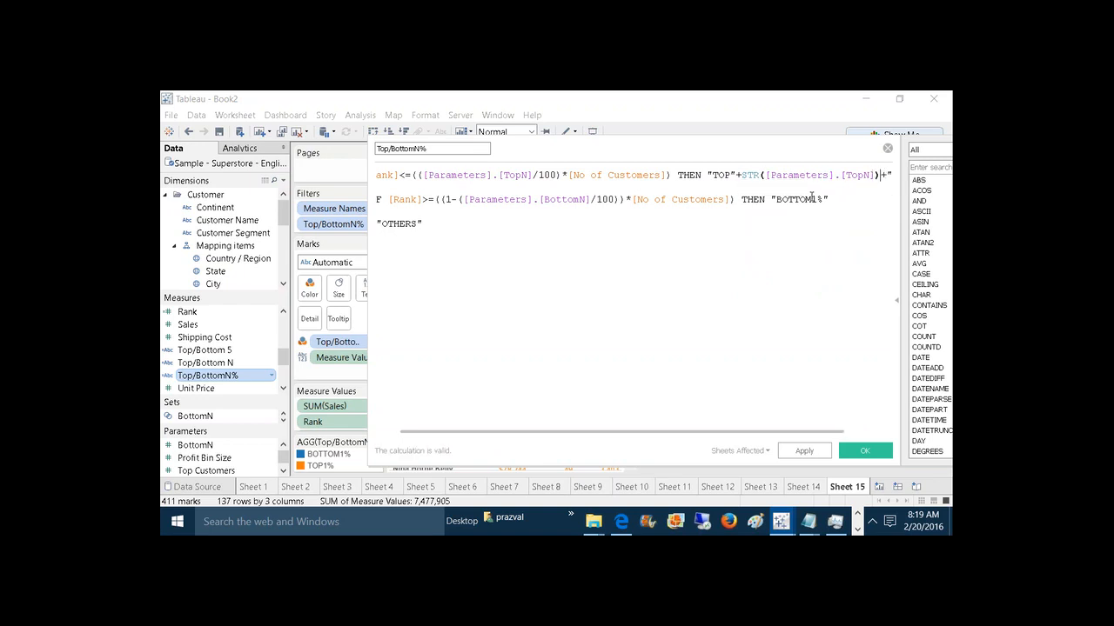
# Step: Edit the ELSEIF branch's label so it returns "BOTTOM"+[Parameters].[BottomN]+"%"
pyautogui.write('"+BO')
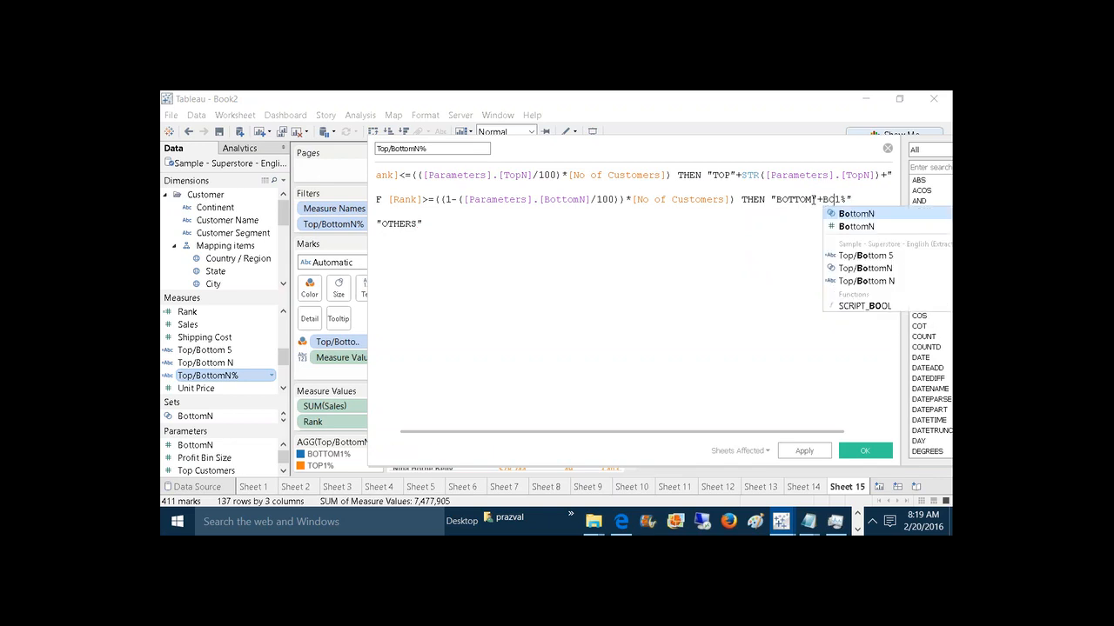
pyautogui.click(833, 227)
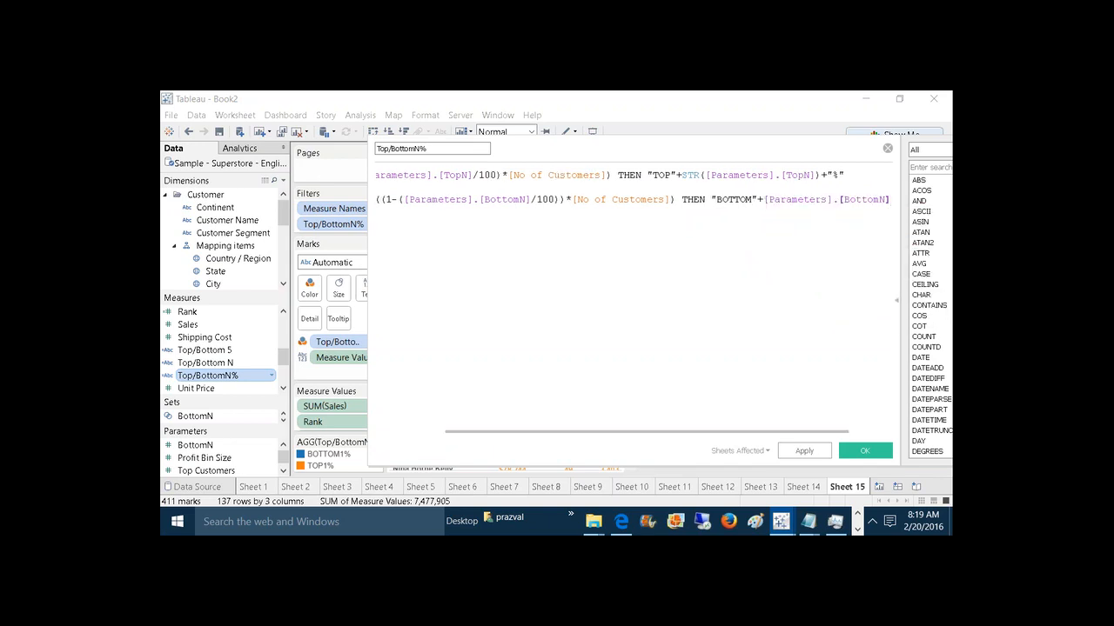
pyautogui.write('+"%')
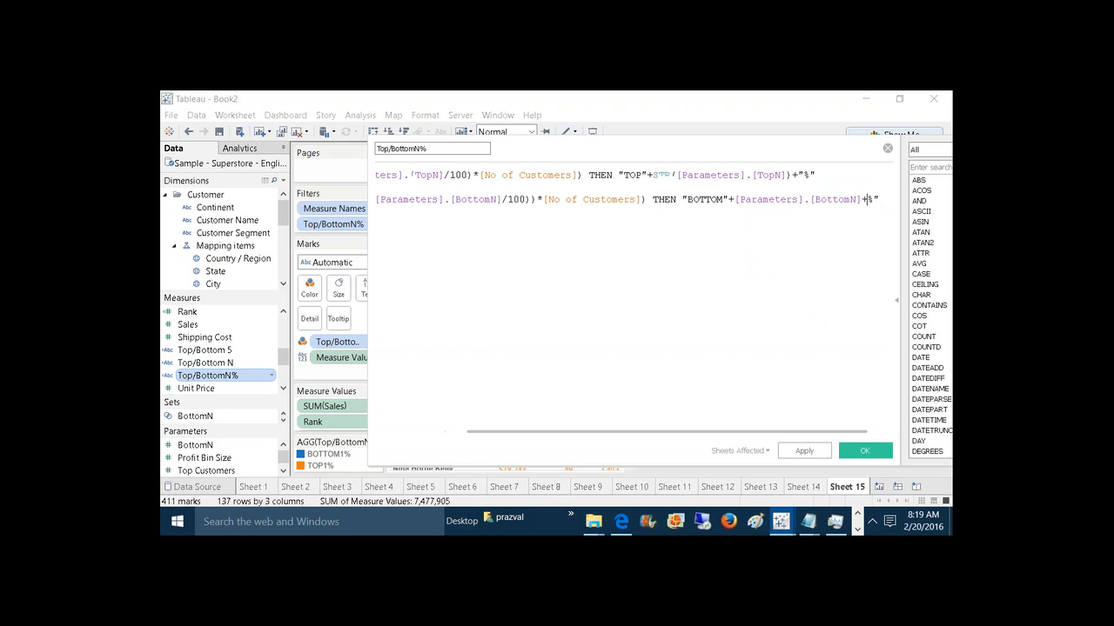
pyautogui.write('"')
# Step: Wrap the BottomN parameter in the ELSEIF branch's label with the STR function, then apply and save the calculated field
pyautogui.press('Left')
pyautogui.press('Left')
pyautogui.press('Left')
pyautogui.press('Left')
pyautogui.press('Left')
pyautogui.press('Left')
pyautogui.press('Left')
pyautogui.press('Left')
pyautogui.press('Left')
pyautogui.press('Left')
pyautogui.press('Left')
pyautogui.press('Left')
pyautogui.press('Left')
pyautogui.press('Left')
pyautogui.press('Left')
pyautogui.press('Left')
pyautogui.press('Left')
pyautogui.press('Left')
pyautogui.press('Left')
pyautogui.press('Left')
pyautogui.write('STR(')
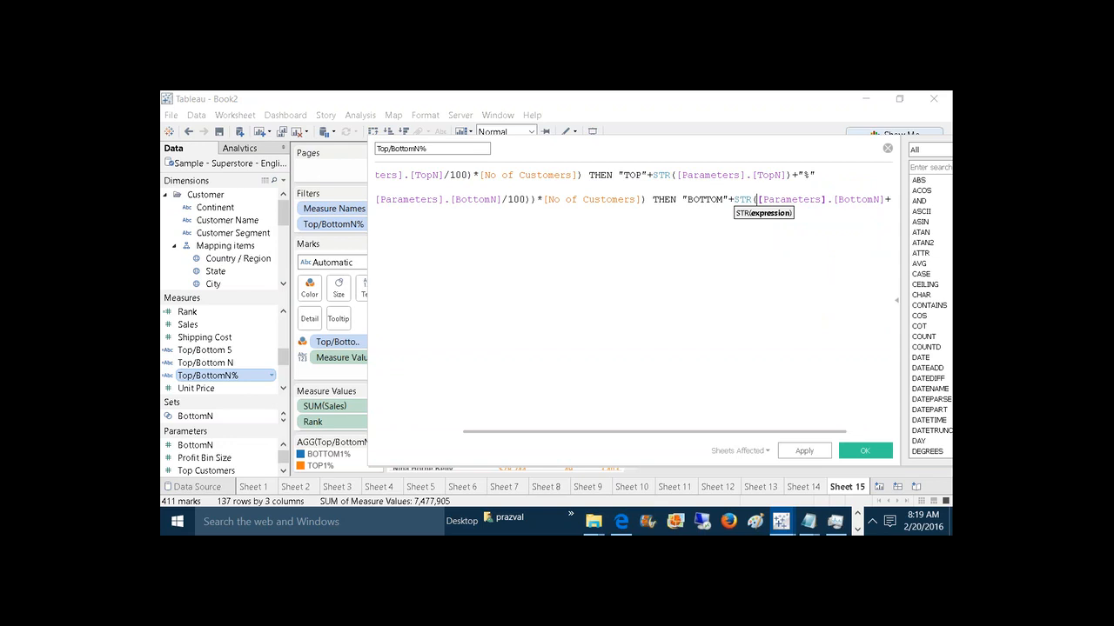
pyautogui.click(884, 200)
pyautogui.write(')')
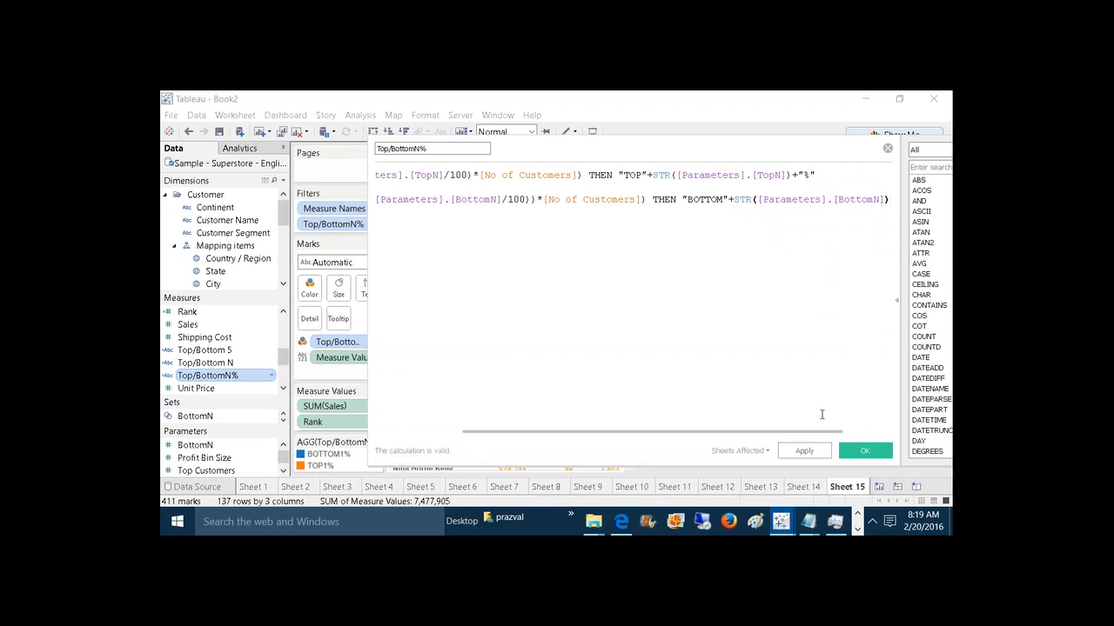
pyautogui.click(804, 451)
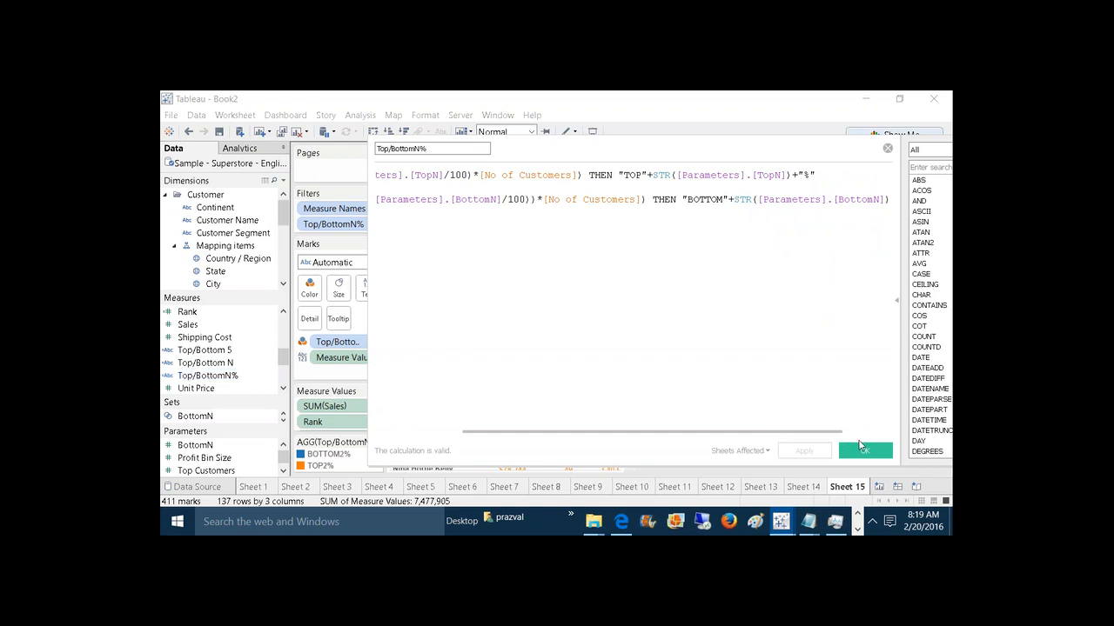
pyautogui.click(862, 449)
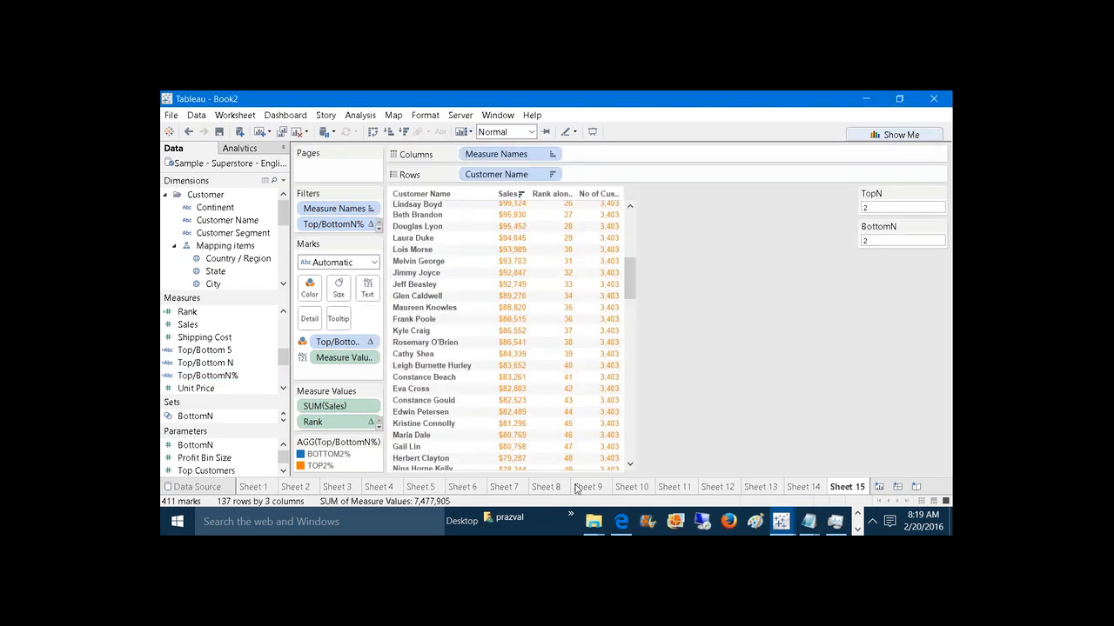
# Step: Set the BottomN parameter to 5
pyautogui.click(883, 244)
pyautogui.write('5')
pyautogui.press('Return')
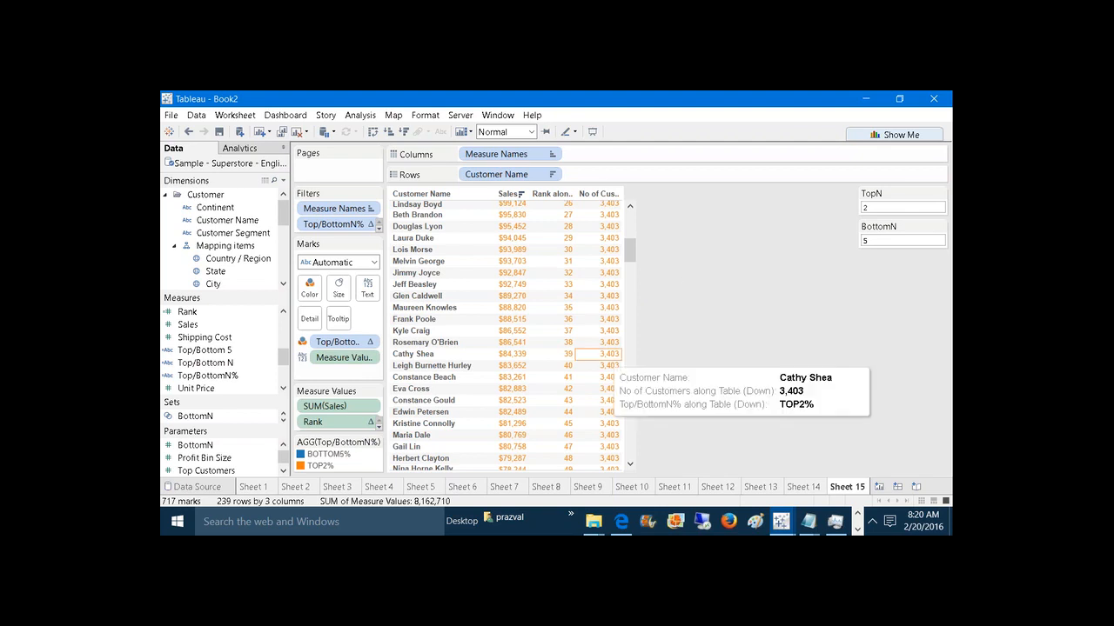
# Step: Reopen the Top/BottomN% field for editing and remove the "1-" from the ELSEIF condition
pyautogui.rightClick(228, 376)
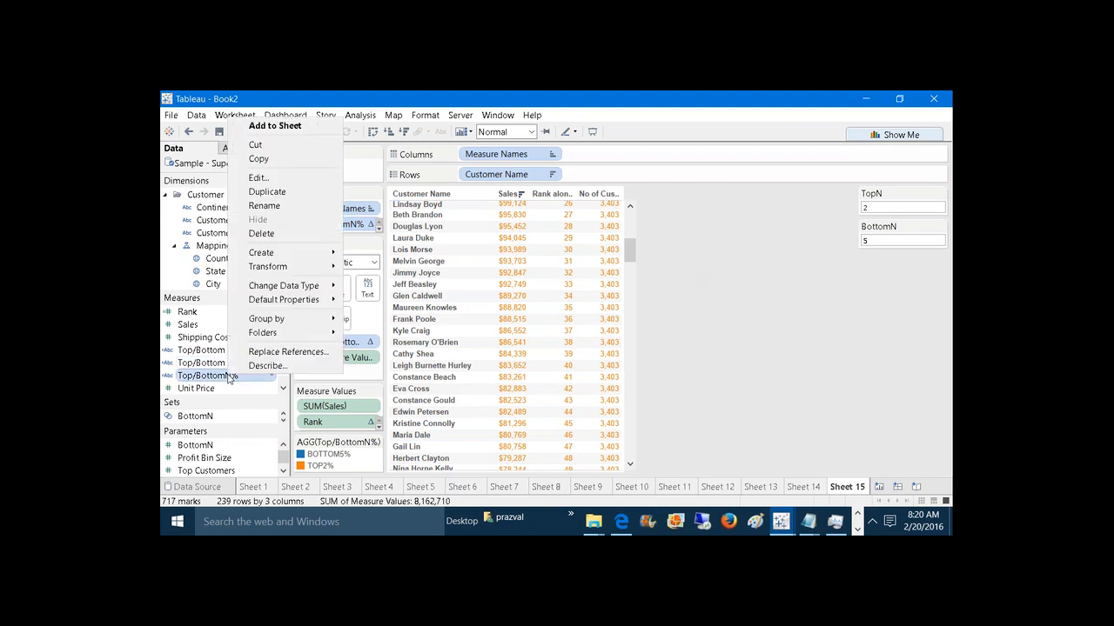
pyautogui.click(297, 185)
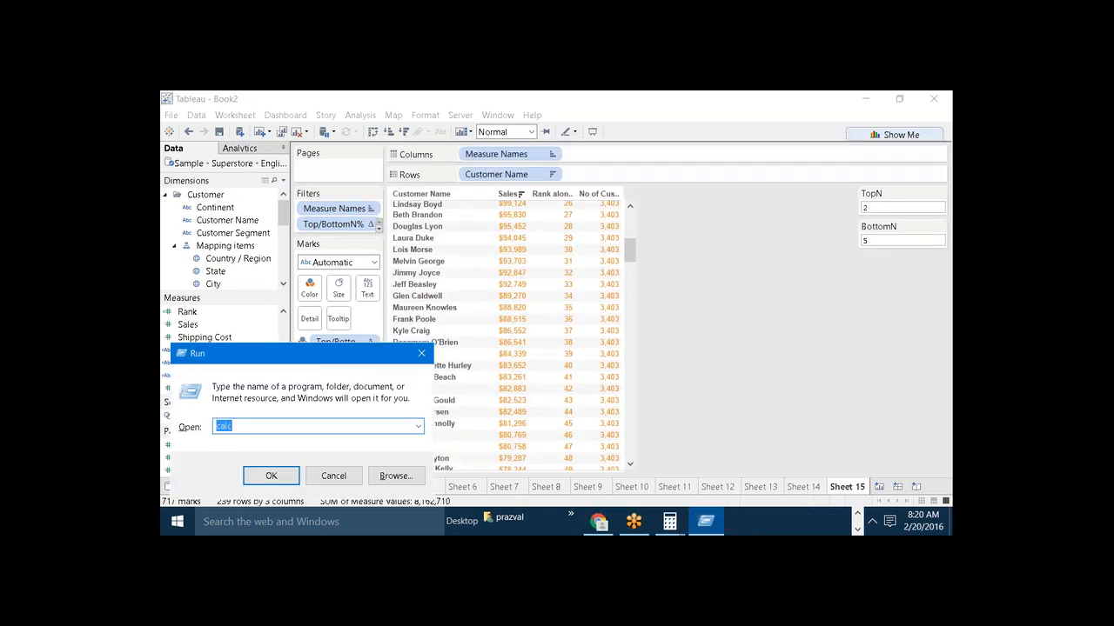
pyautogui.click(421, 353)
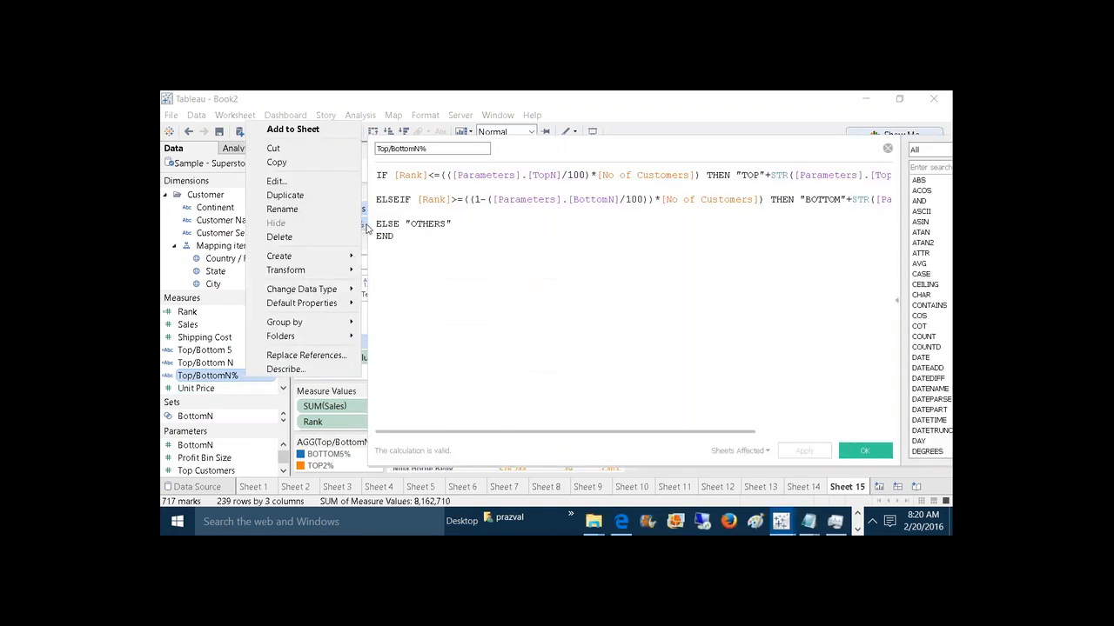
pyautogui.click(366, 228)
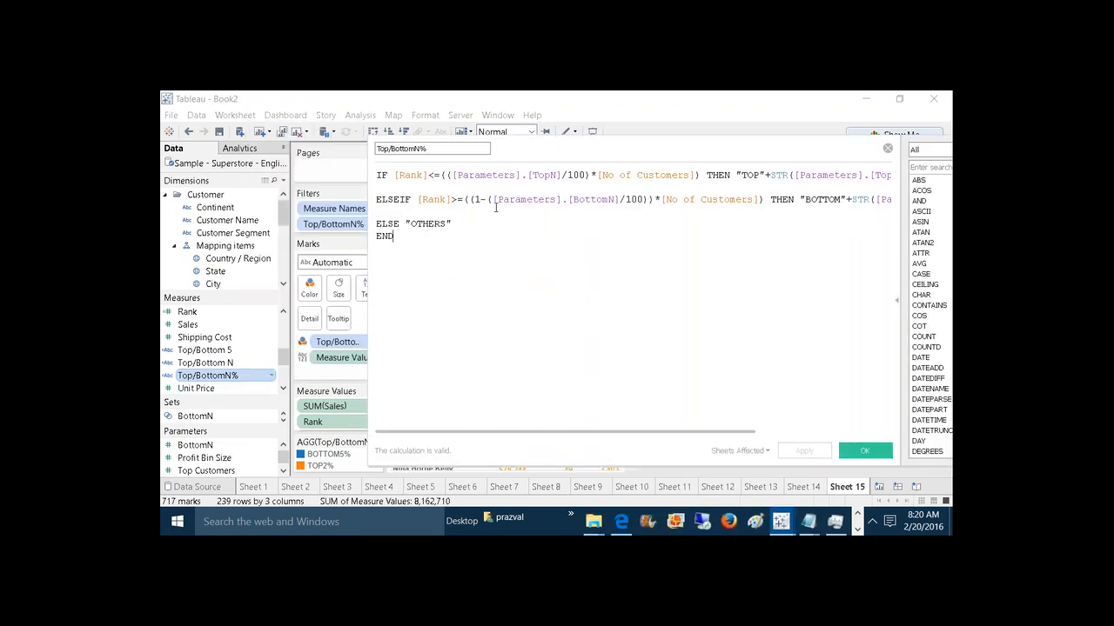
pyautogui.press('BackSpace')
pyautogui.press('BackSpace')
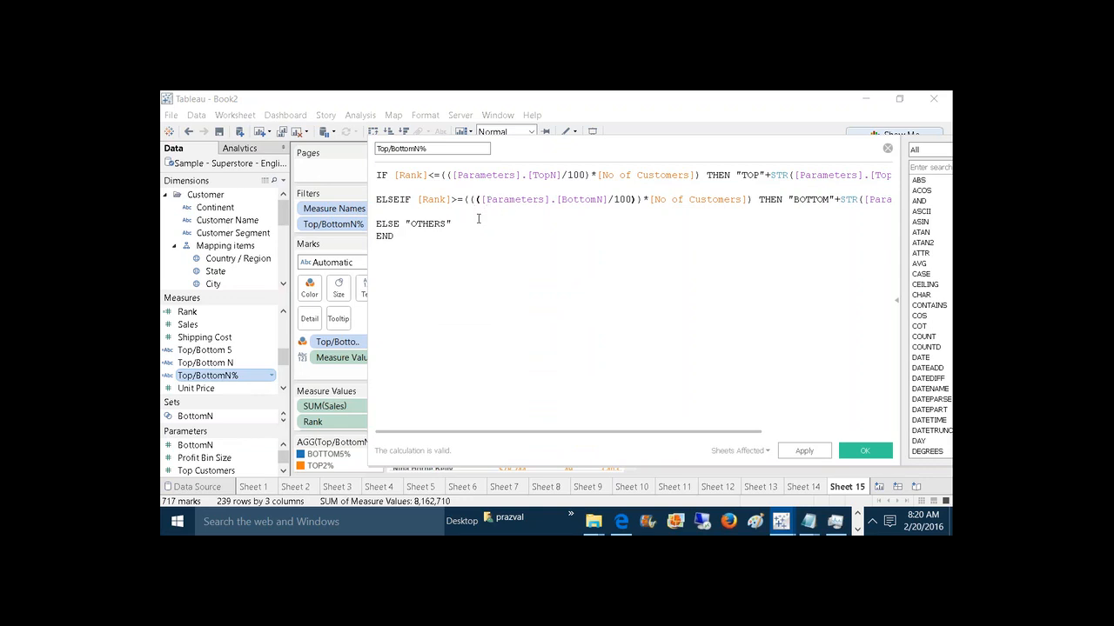
# Step: Write the scratch formula RANK>=((1/100)*3403) on a new line below the ELSEIF condition
pyautogui.click(378, 223)
pyautogui.press('Return')
pyautogui.press('Return')
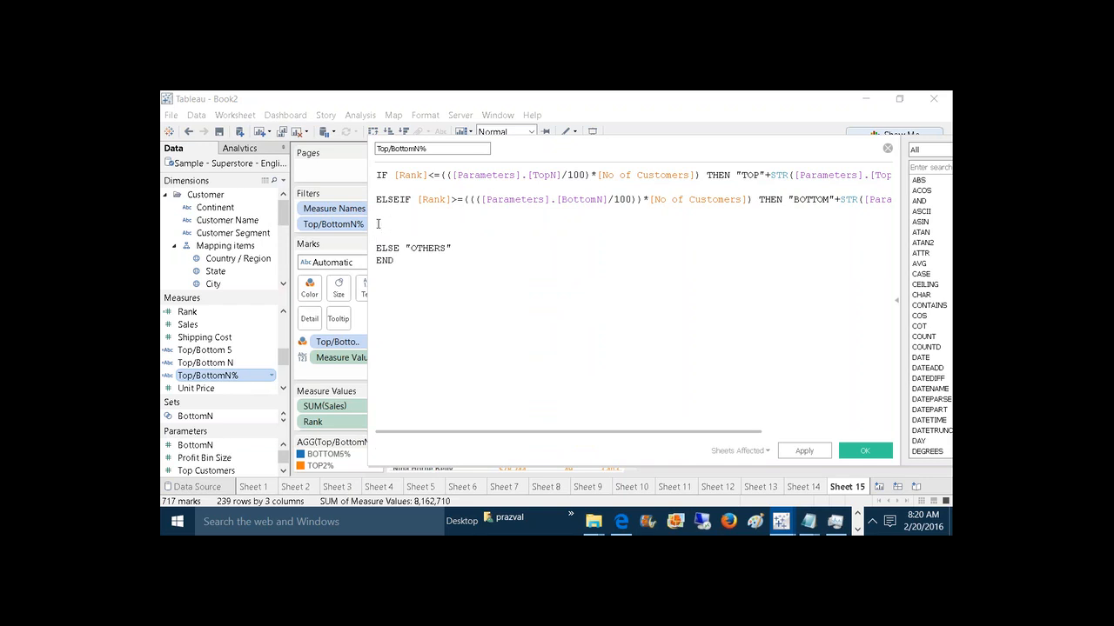
pyautogui.write('RANK')
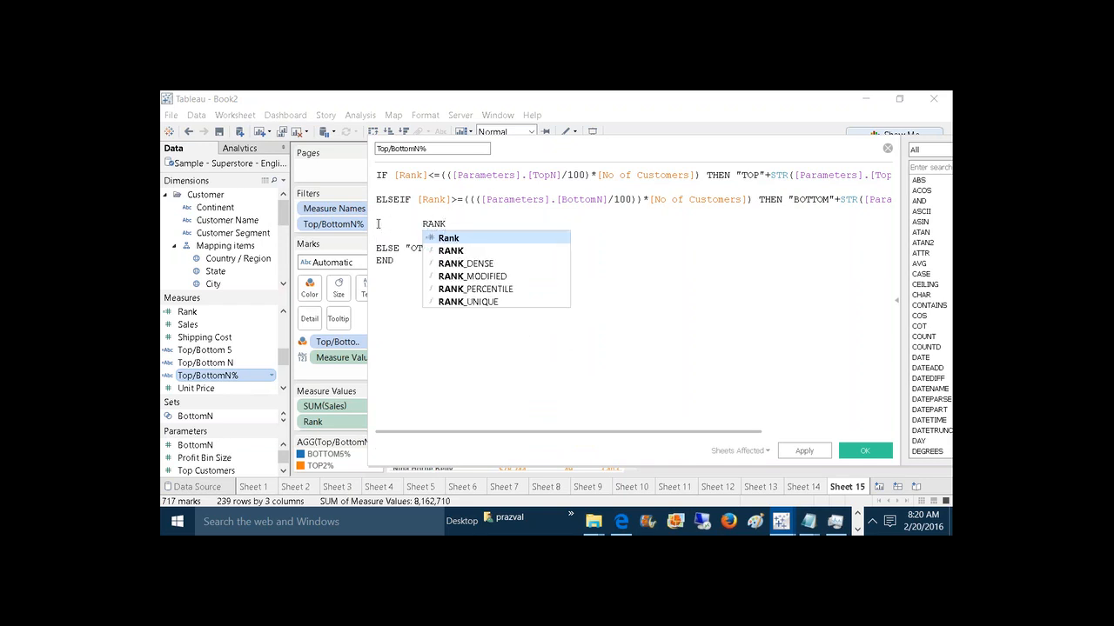
pyautogui.write('>=1')
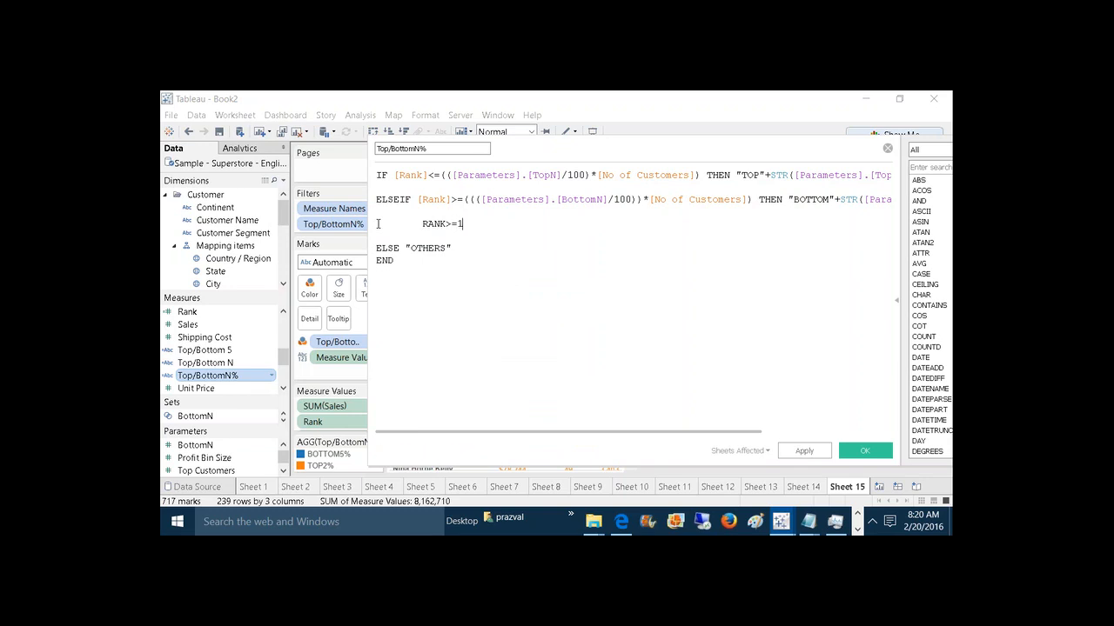
pyautogui.write('/100)')
pyautogui.press('Left')
pyautogui.press('Left')
pyautogui.press('Left')
pyautogui.press('Left')
pyautogui.press('Left')
pyautogui.press('Left')
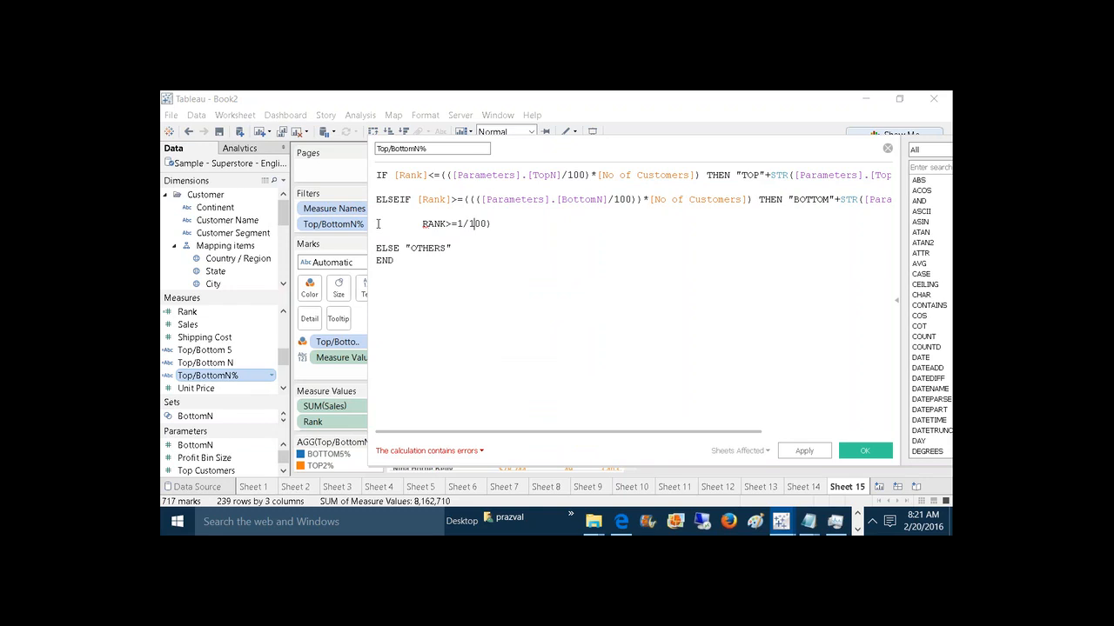
pyautogui.write('(')
pyautogui.click(512, 221)
pyautogui.write('*3')
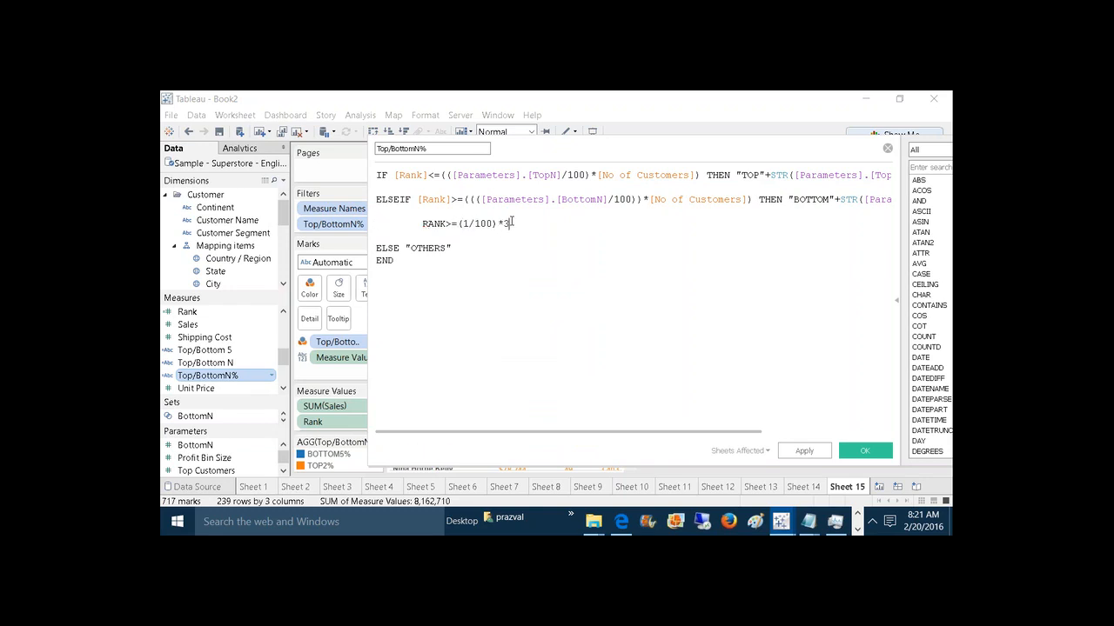
pyautogui.write('403)')
pyautogui.press('Left')
pyautogui.press('Left')
pyautogui.press('Left')
pyautogui.press('Left')
pyautogui.press('Left')
pyautogui.press('Left')
pyautogui.press('Left')
pyautogui.press('Left')
pyautogui.press('Left')
pyautogui.press('Left')
pyautogui.press('Left')
pyautogui.press('Left')
pyautogui.write('(')
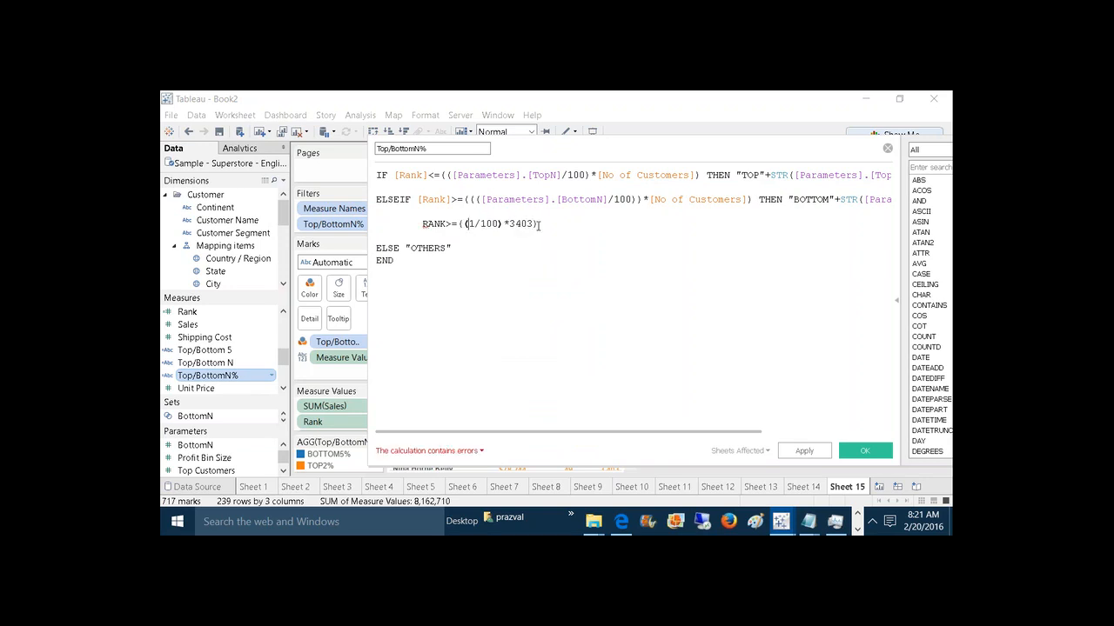
# Step: Add a second scratch line reading RANK>=34.03 below the first one
pyautogui.click(539, 224)
pyautogui.press('Return')
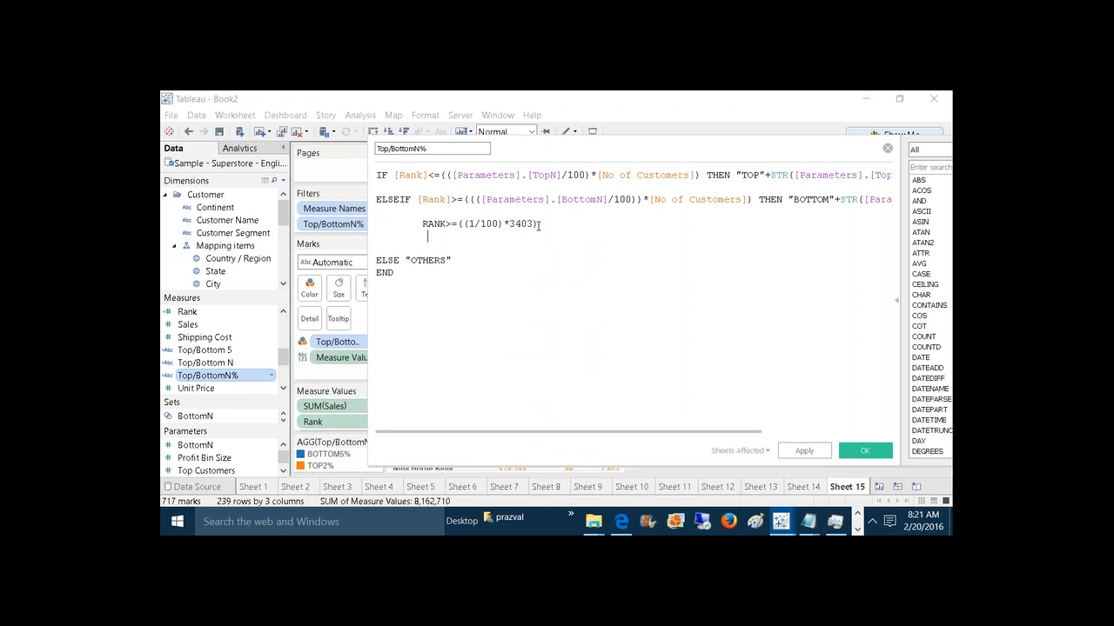
pyautogui.write('RANK')
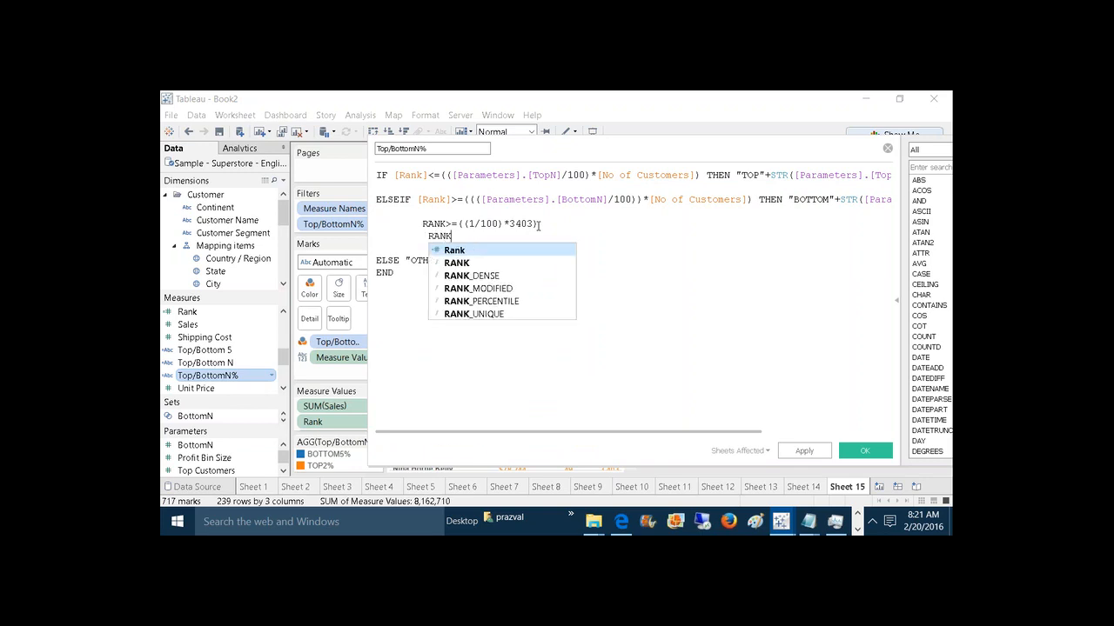
pyautogui.write('>=3')
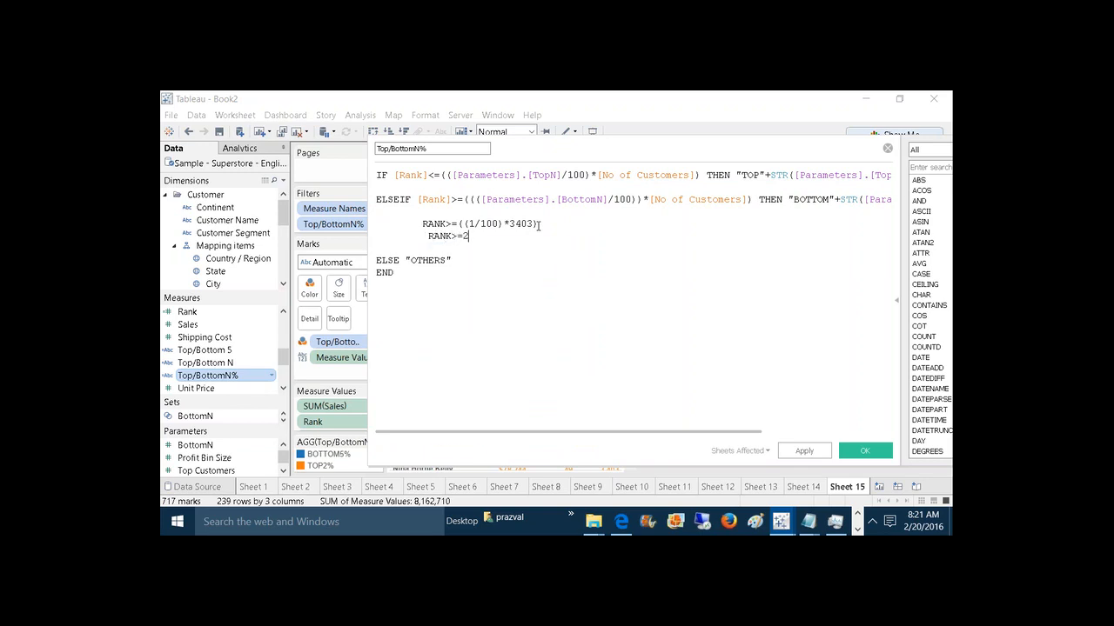
pyautogui.write('4.03')
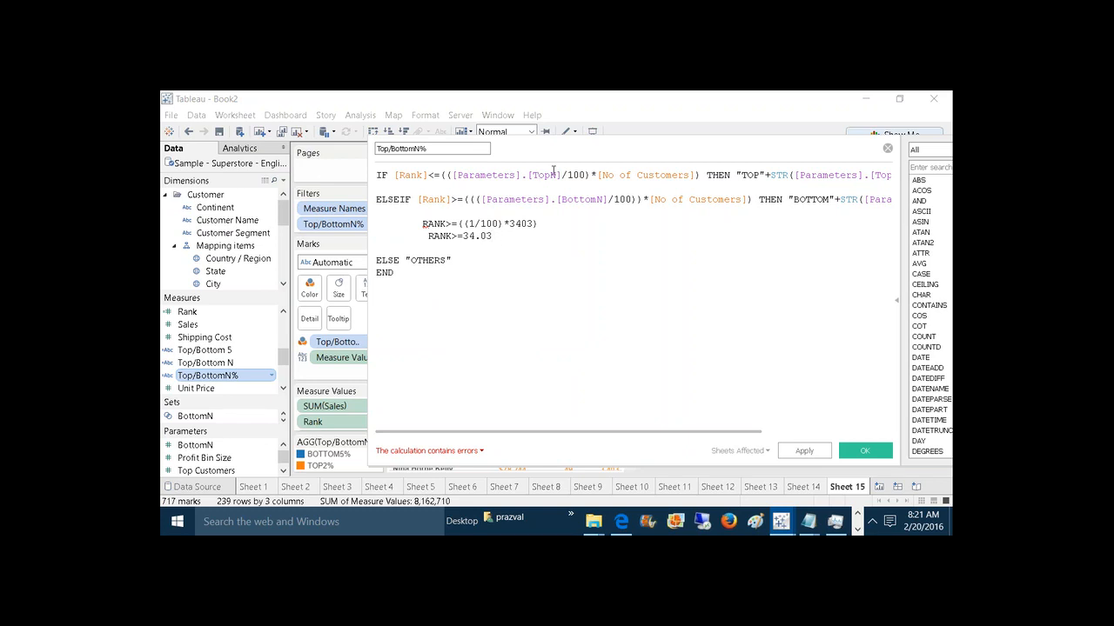
# Step: Change the first scratch line to RANK>=(1-(1/100))*3403) by inserting "1-" and a closing parenthesis
pyautogui.click(463, 224)
pyautogui.write('1-')
pyautogui.click(514, 224)
pyautogui.write(')')
# Step: Add a third scratch line reading 0.99*3403, and remove the 1 before /100 in the first line
pyautogui.click(515, 236)
pyautogui.press('Return')
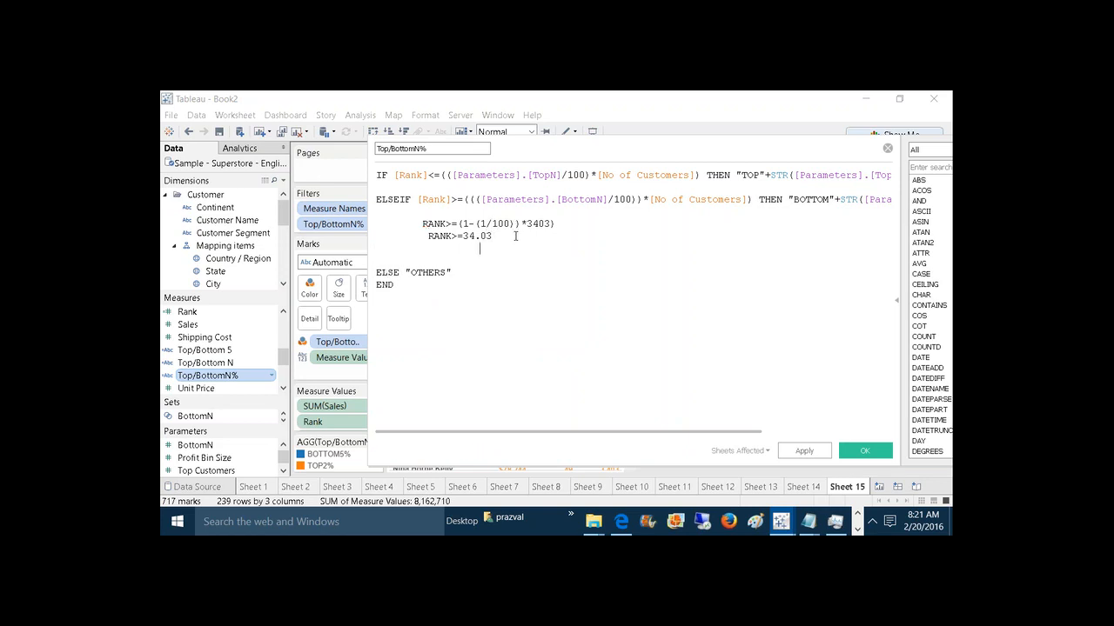
pyautogui.write('1-')
pyautogui.write('.01')
pyautogui.press('BackSpace')
pyautogui.press('BackSpace')
pyautogui.press('BackSpace')
pyautogui.press('BackSpace')
pyautogui.press('BackSpace')
pyautogui.press('BackSpace')
pyautogui.write('0.99*3403')
pyautogui.click(488, 224)
pyautogui.press('BackSpace')
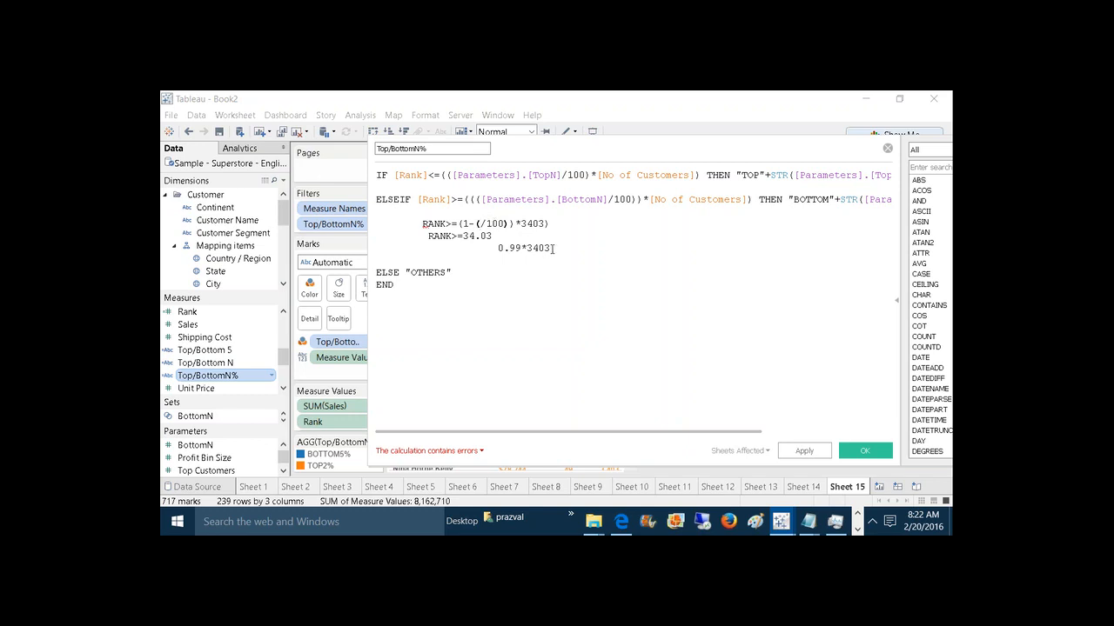
# Step: Delete the scratch lines above the ELSE branch and save the calculated field
pyautogui.moveTo(551, 249); pyautogui.dragTo(424, 225)
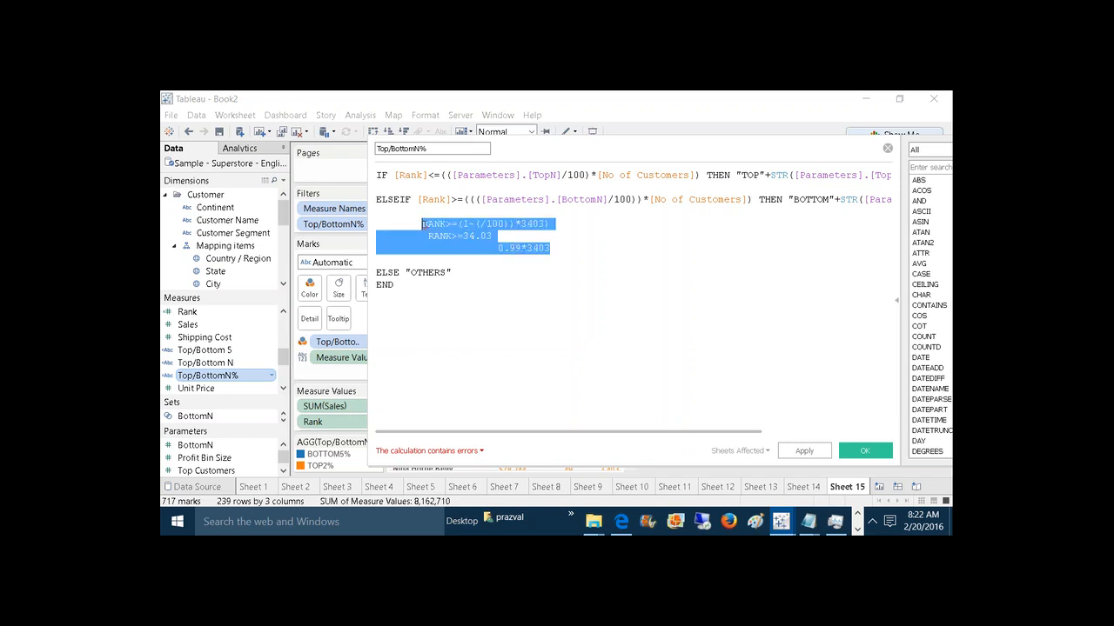
pyautogui.press('BackSpace')
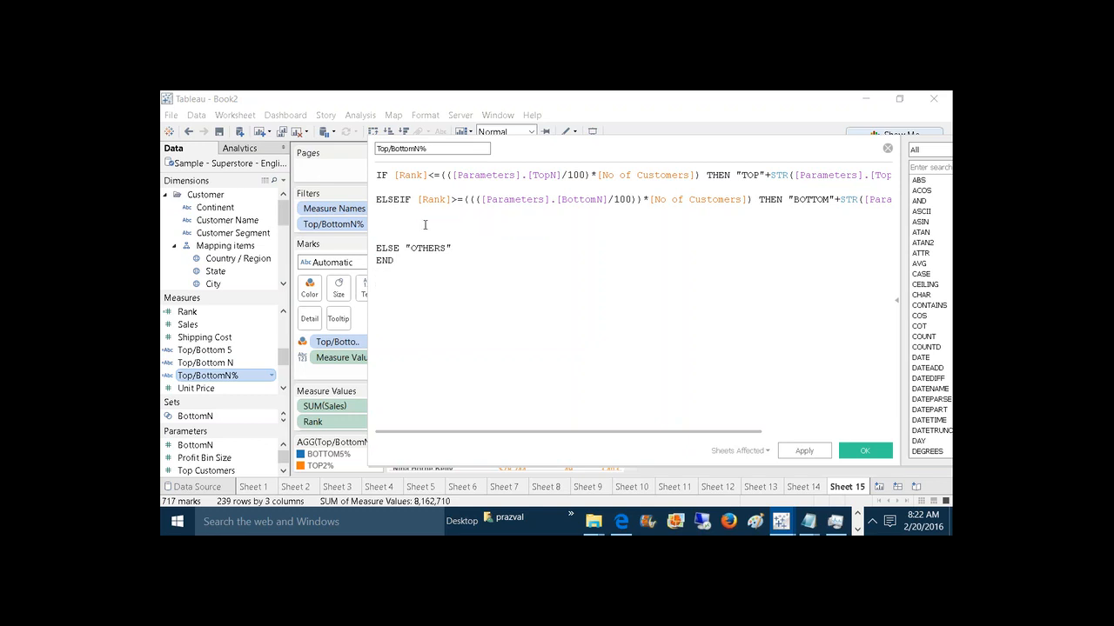
pyautogui.press('BackSpace')
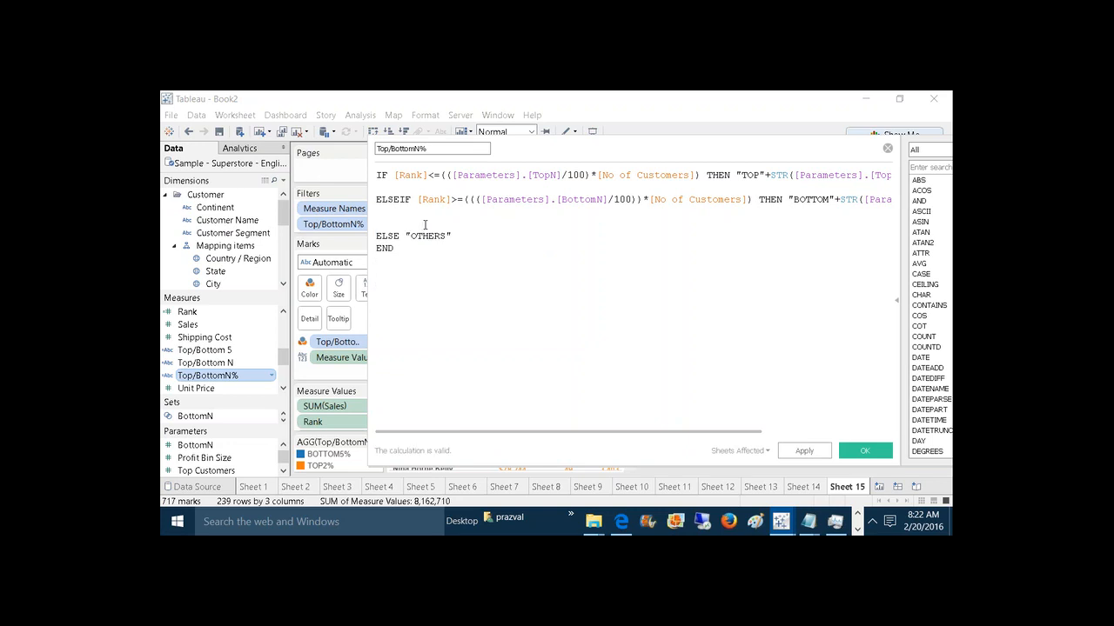
pyautogui.press('BackSpace')
pyautogui.click(857, 452)
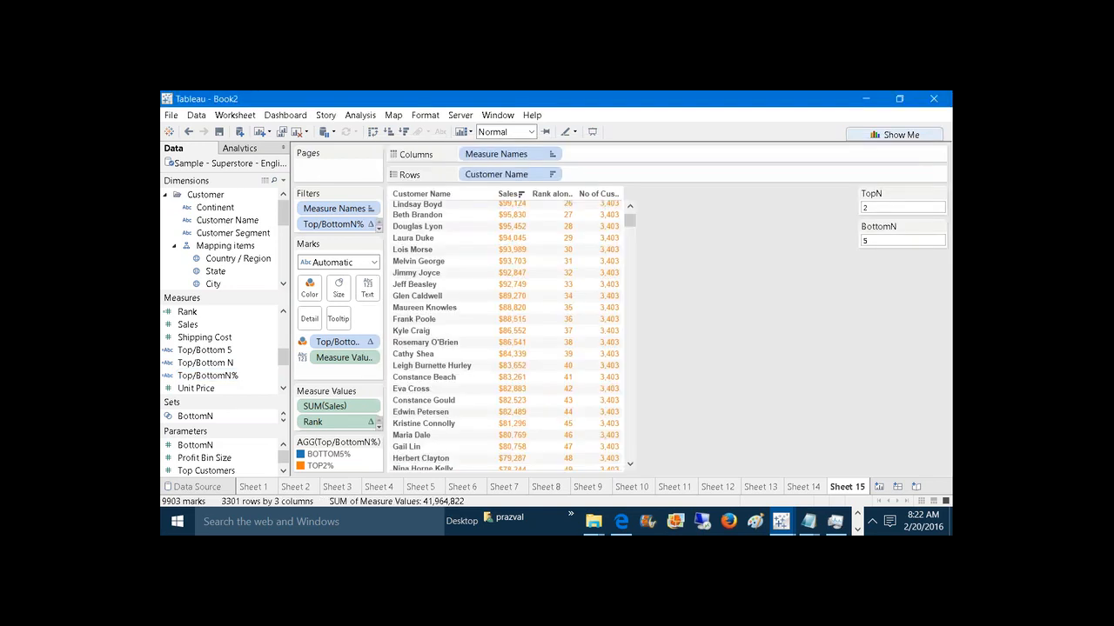
# Step: Create a new worksheet and try to place Customer Name on Rows
pyautogui.click(878, 488)
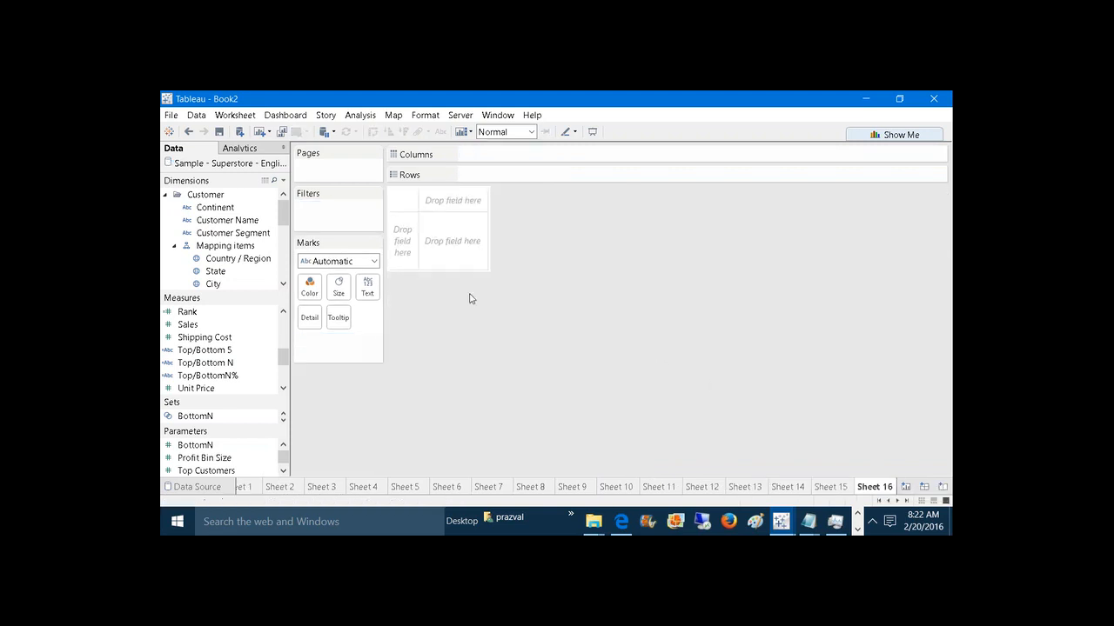
pyautogui.moveTo(239, 228); pyautogui.dragTo(487, 175)
# Step: Switch to Notepad and replace the existing note with "TOP 10 CUSTOMERS"
pyautogui.moveTo(808, 518)
pyautogui.click(826, 490)
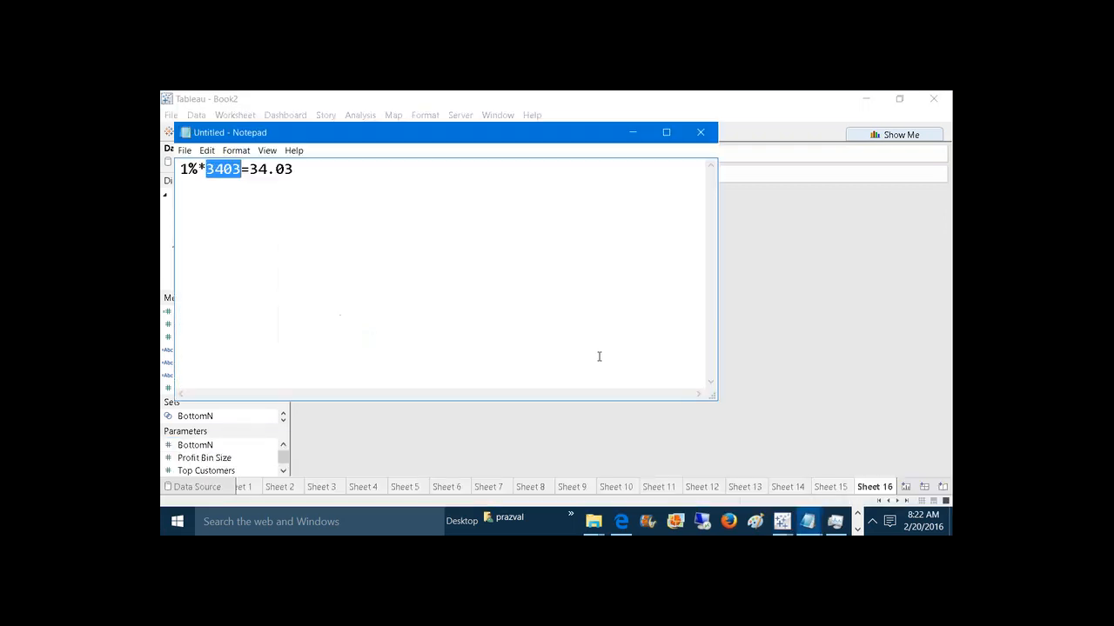
pyautogui.hotkey('ctrl', 'a')
pyautogui.press('BackSpace')
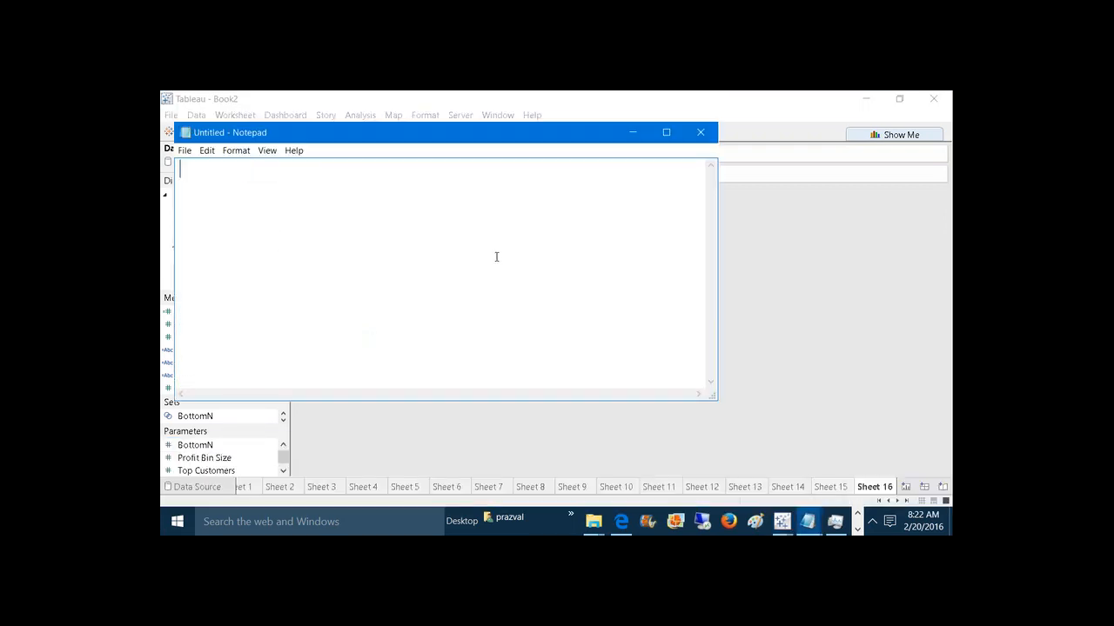
pyautogui.write('TOP 10 CUSTOMERS')
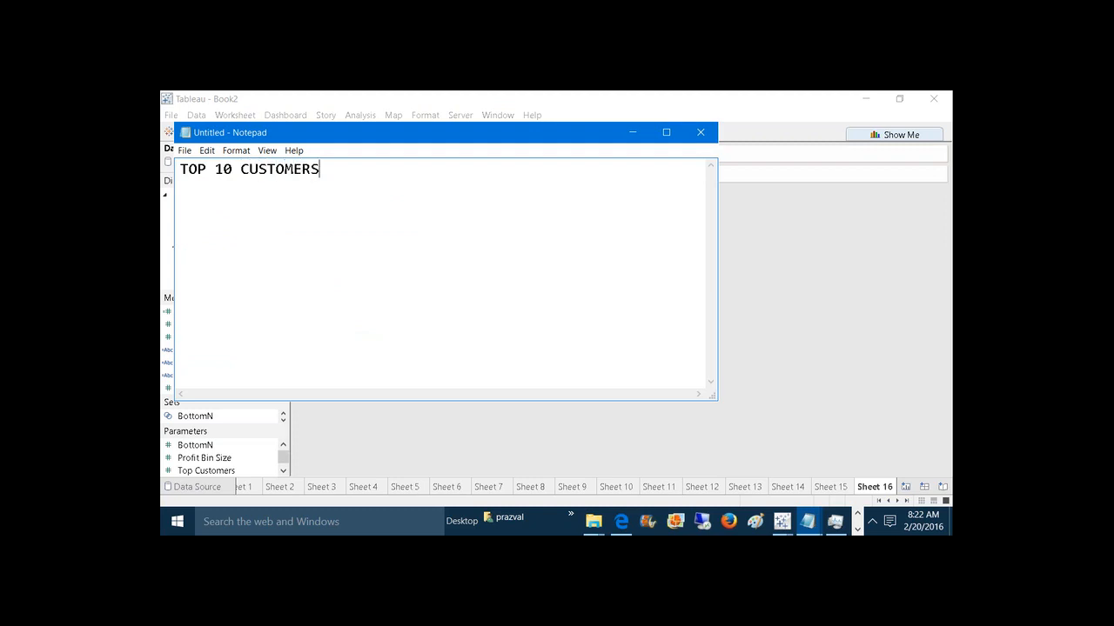
# Step: Extend the note with ",TOP 10-->CustomerName" and a second line "-->Other", then return to Tableau
pyautogui.write(',TOP 10-->Custi')
pyautogui.press('BackSpace')
pyautogui.write('omerName')
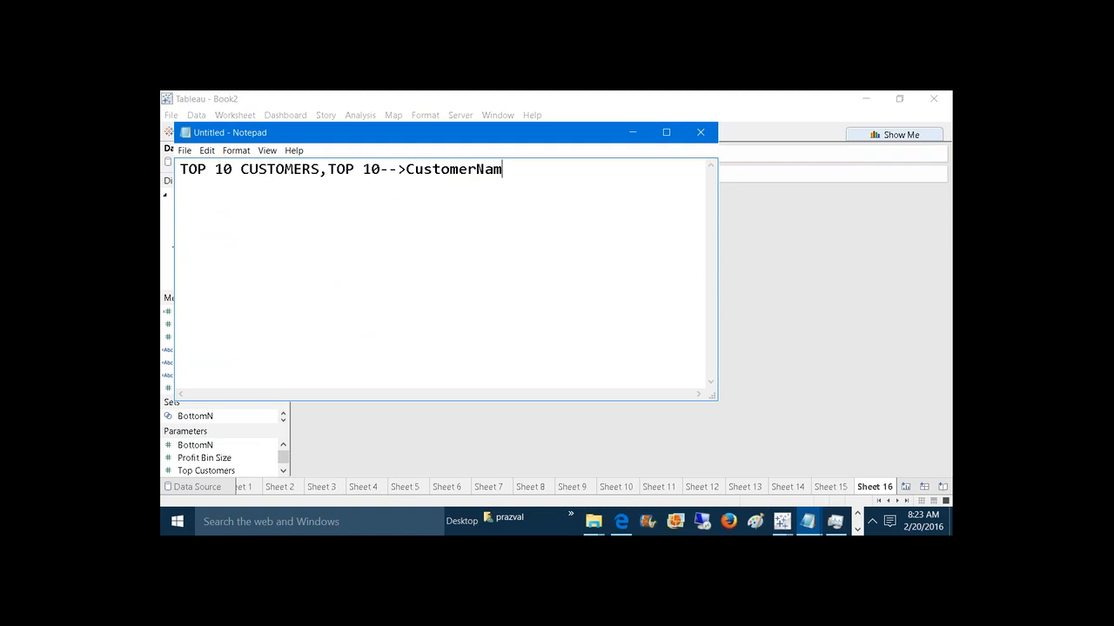
pyautogui.press('Return')
pyautogui.write('-->Other')
pyautogui.click(632, 133)
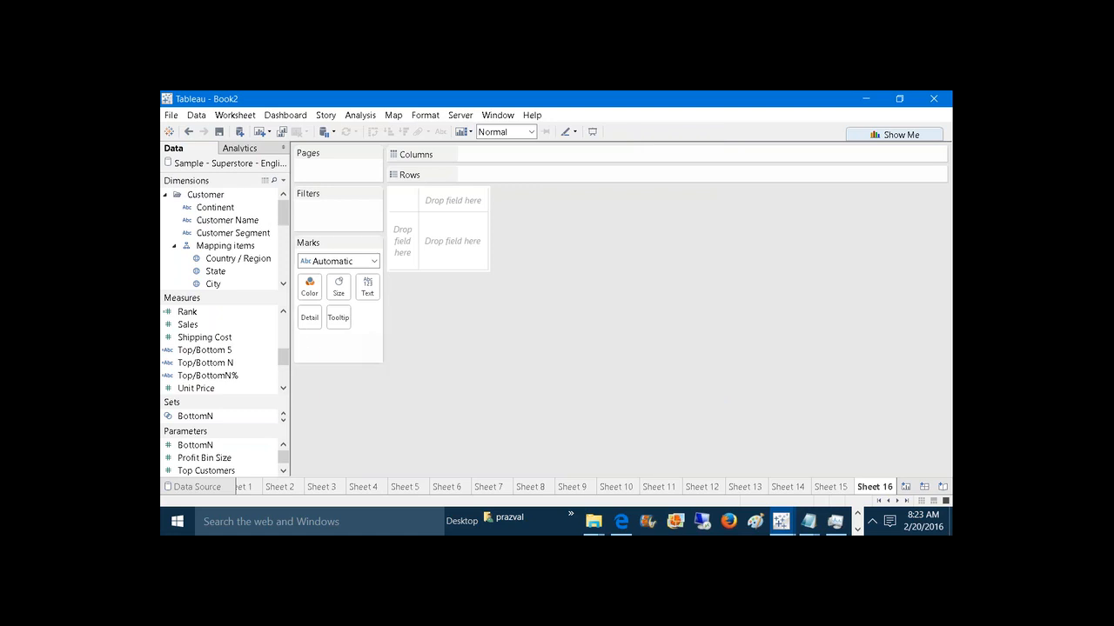
# Step: Place the TopN set on Rows and edit it to take the top 10 by sum of Sales
pyautogui.moveTo(246, 399); pyautogui.dragTo(231, 327)
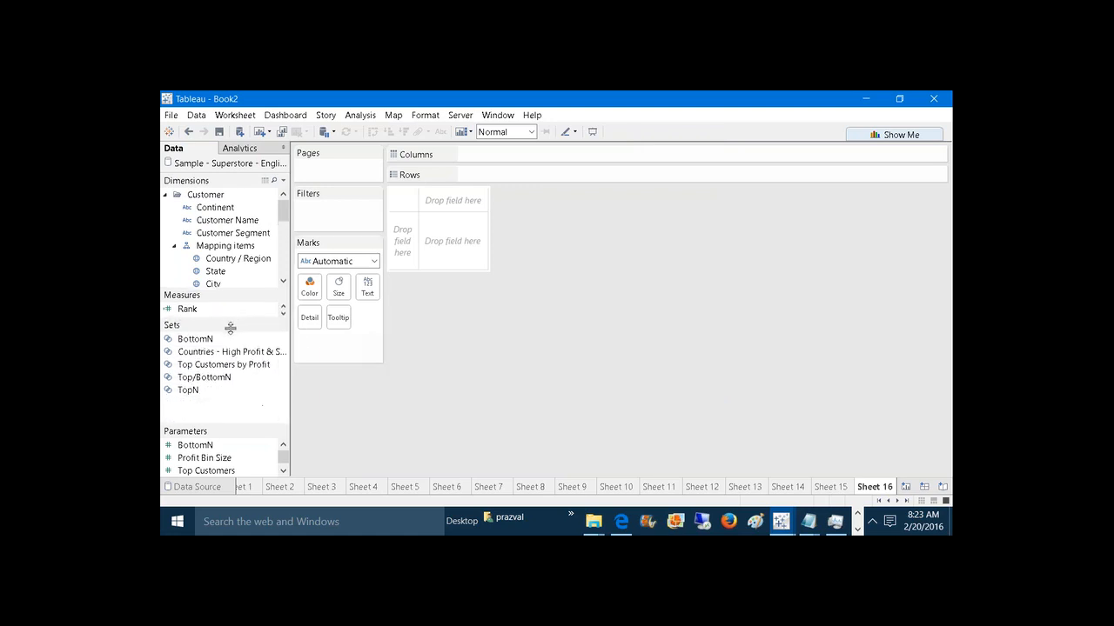
pyautogui.moveTo(188, 390); pyautogui.dragTo(513, 175)
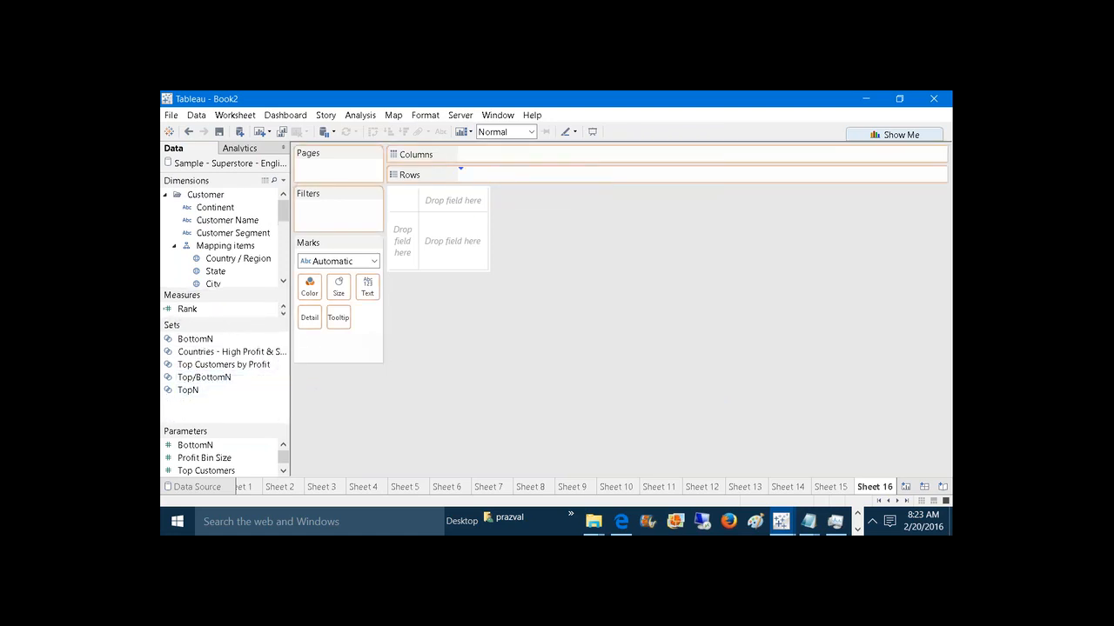
pyautogui.rightClick(217, 396)
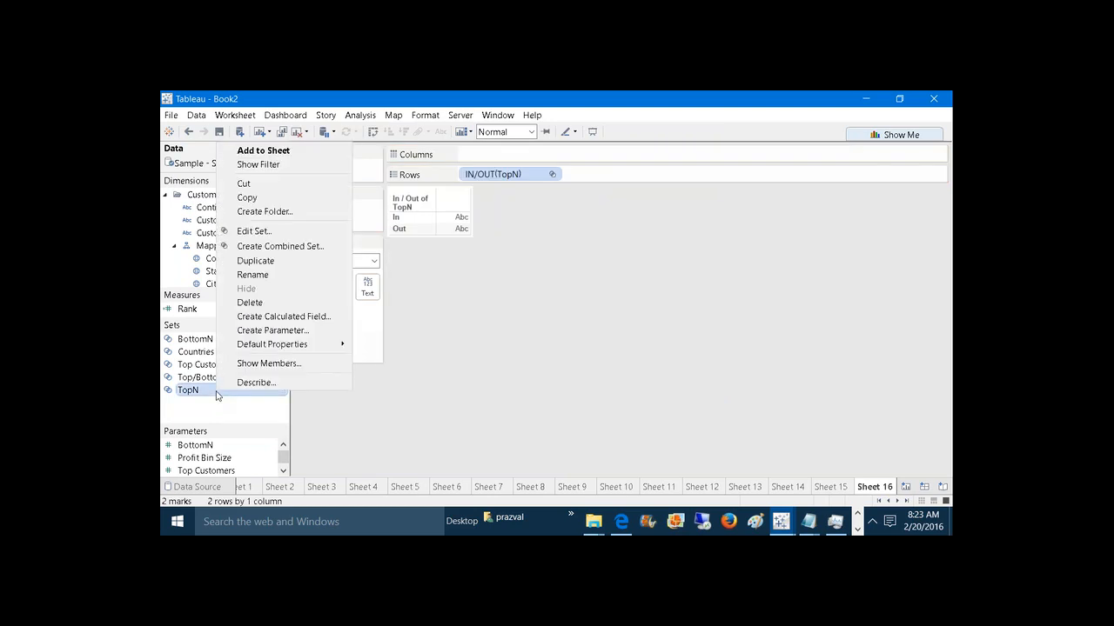
pyautogui.click(269, 230)
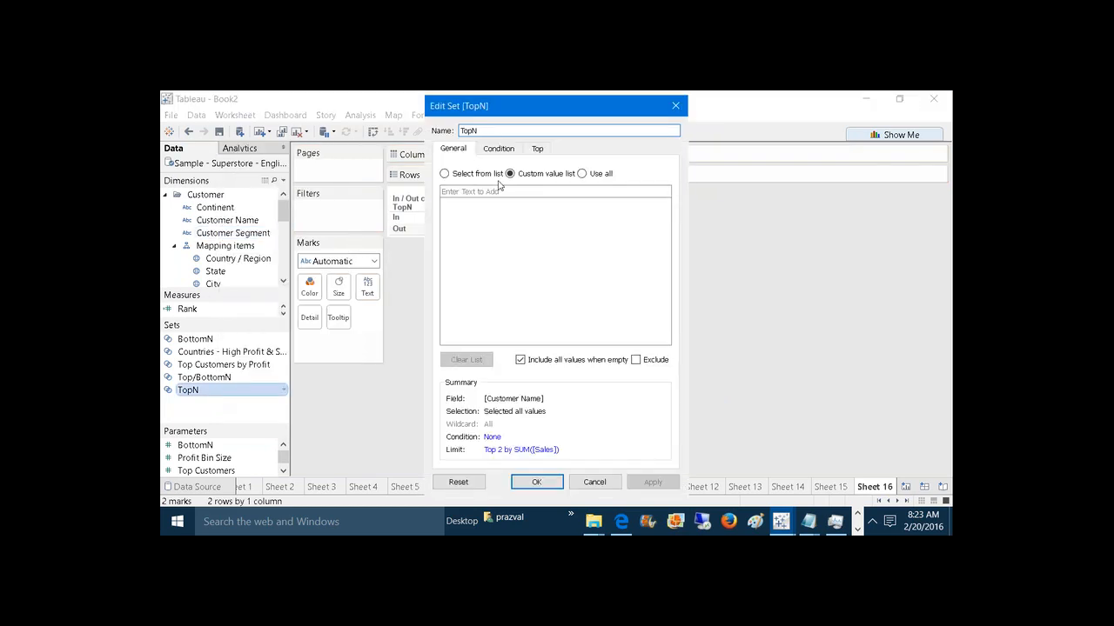
pyautogui.click(537, 149)
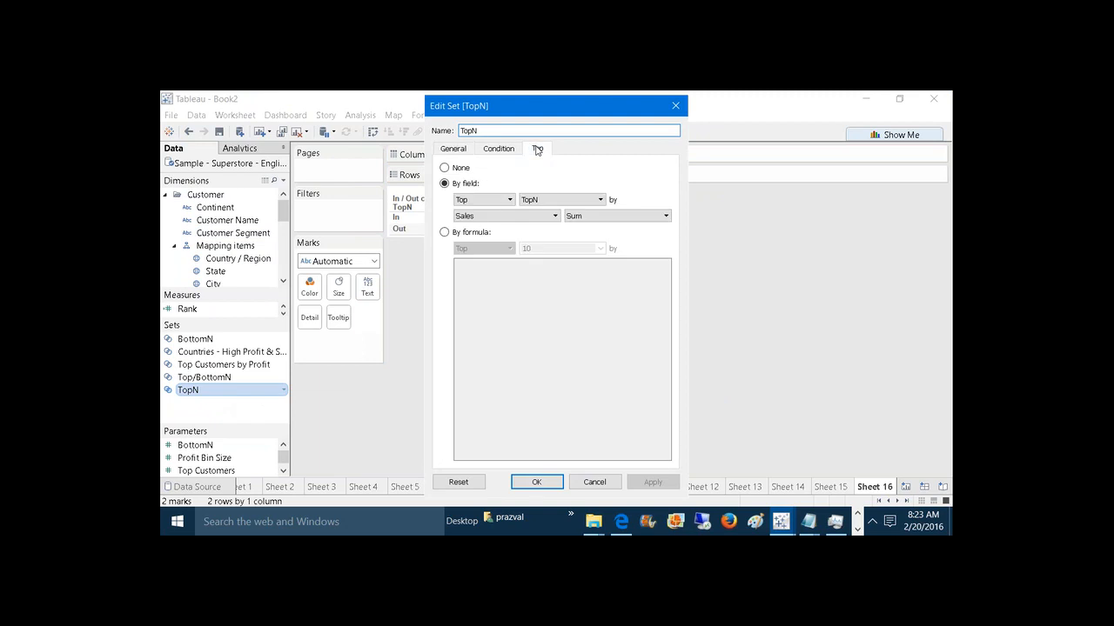
pyautogui.click(536, 207)
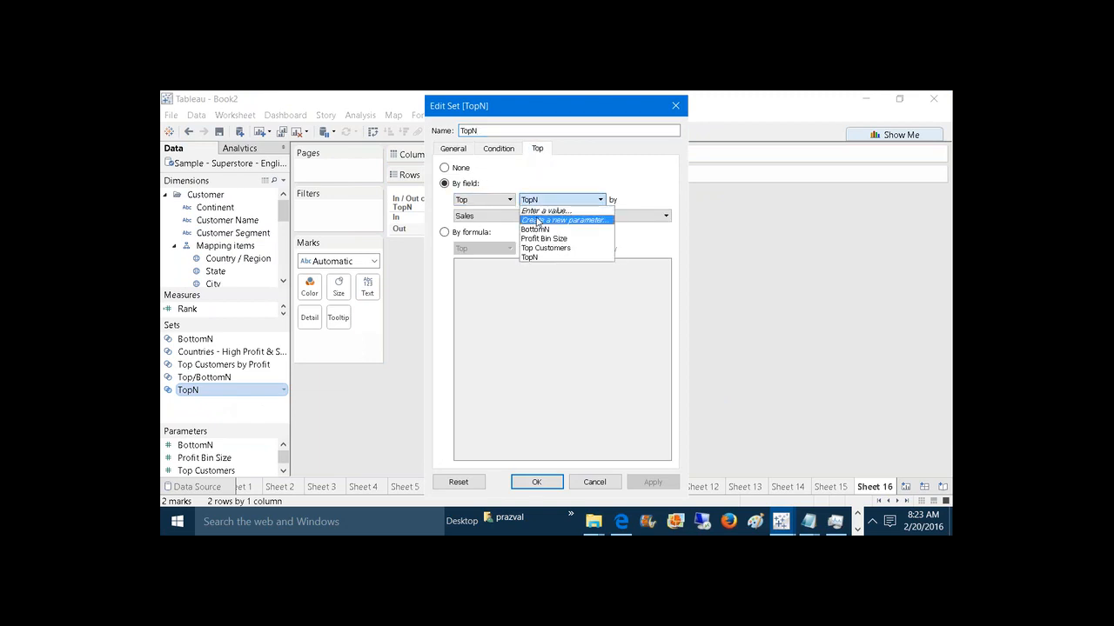
pyautogui.click(536, 212)
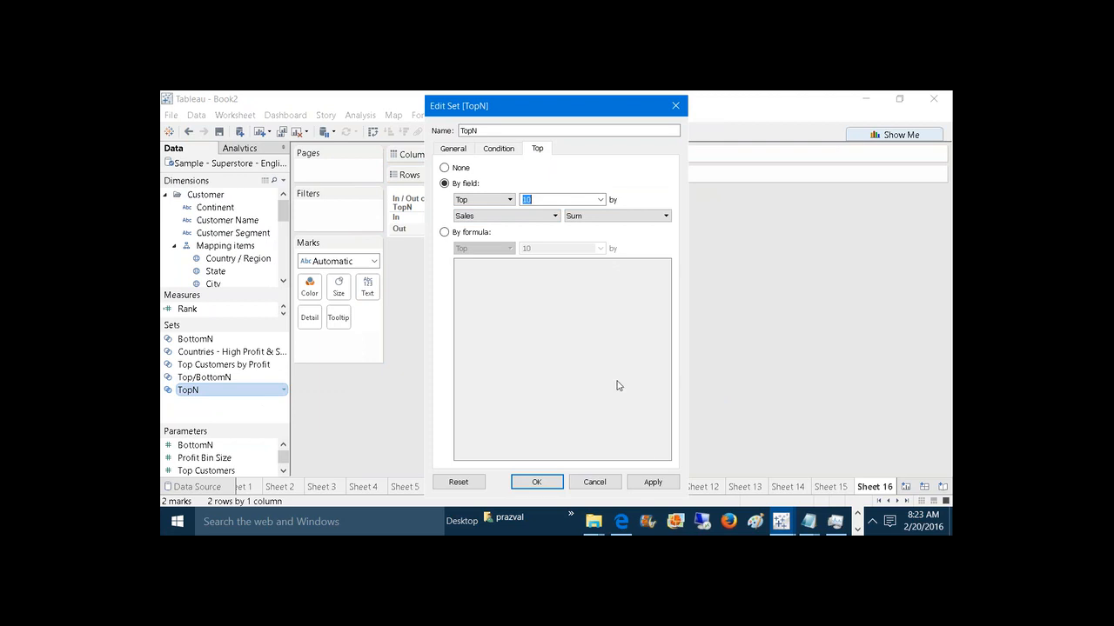
pyautogui.click(650, 483)
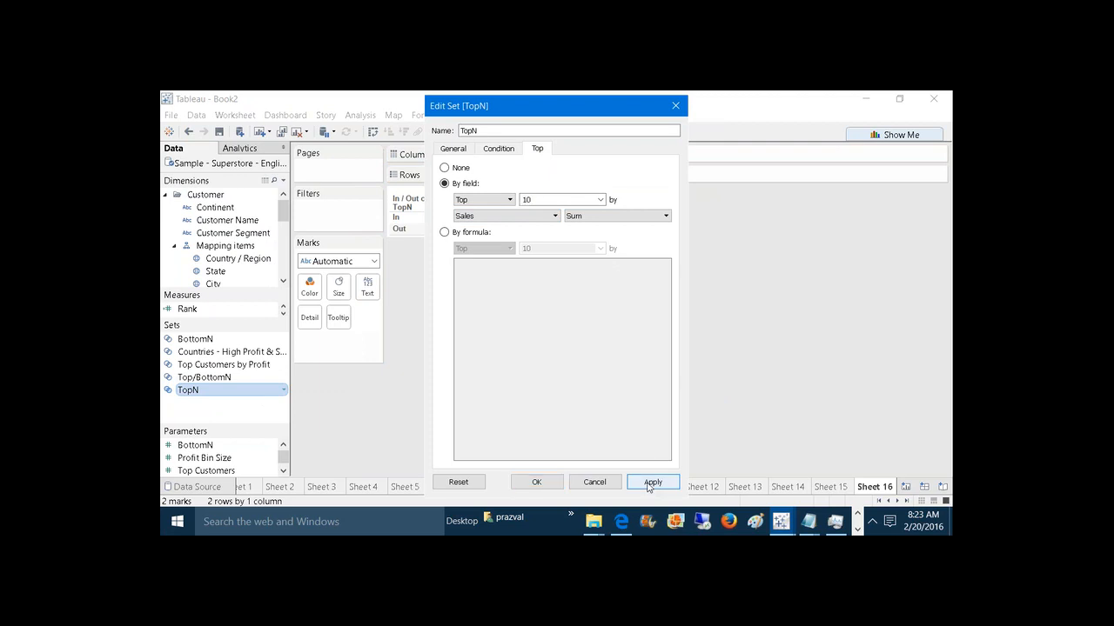
pyautogui.click(536, 482)
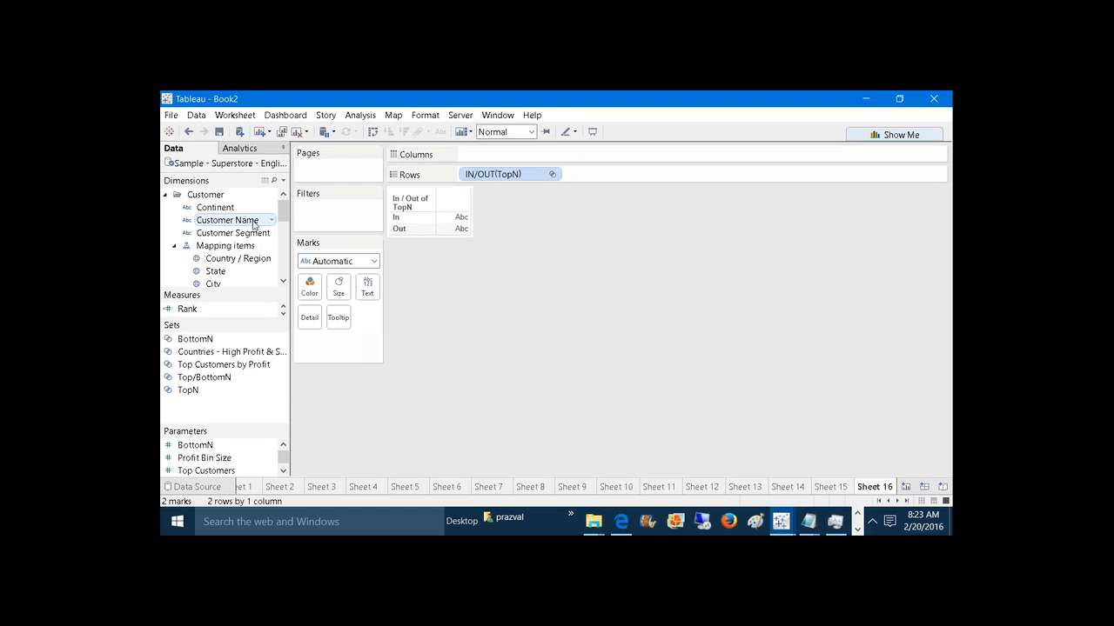
# Step: Add all members of Customer Name to Rows beside the set and check the In and Out groups
pyautogui.moveTo(252, 221); pyautogui.dragTo(641, 171)
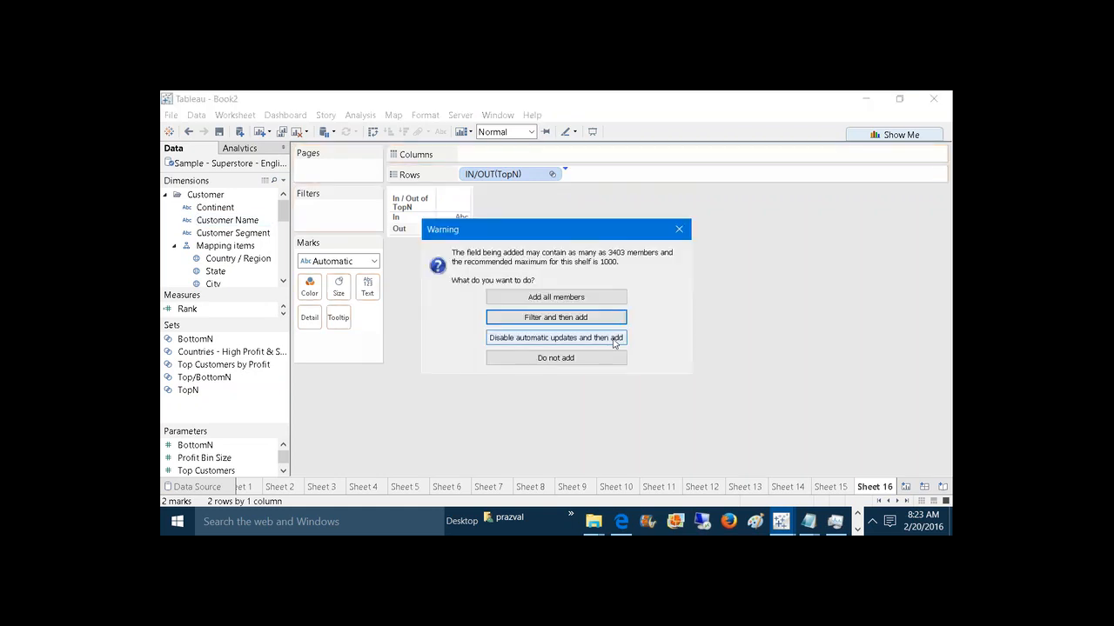
pyautogui.click(593, 303)
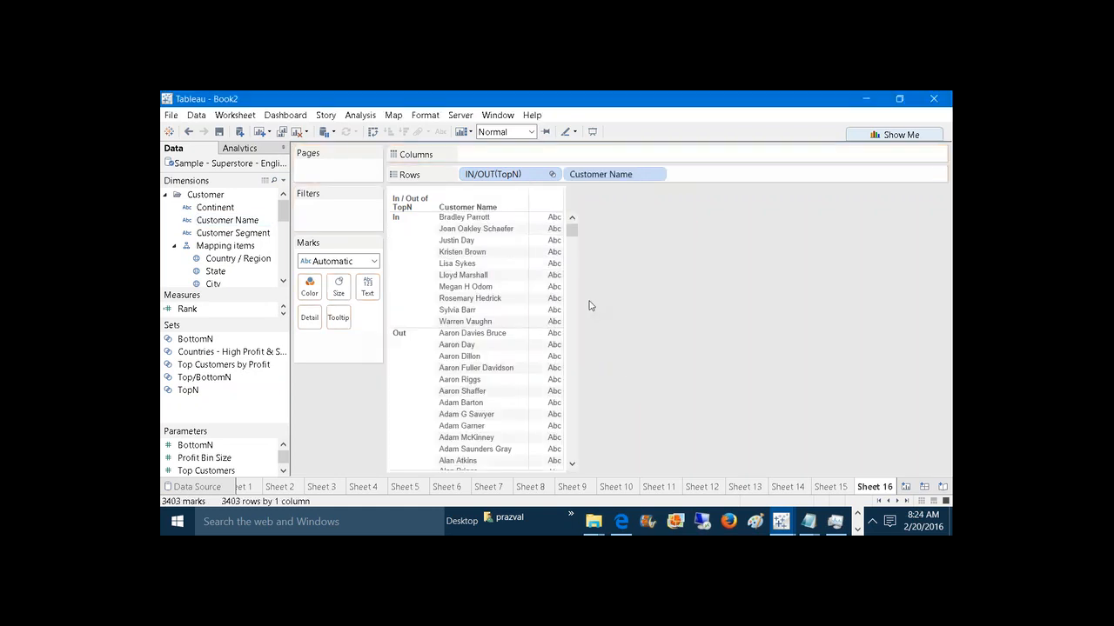
pyautogui.click(414, 254)
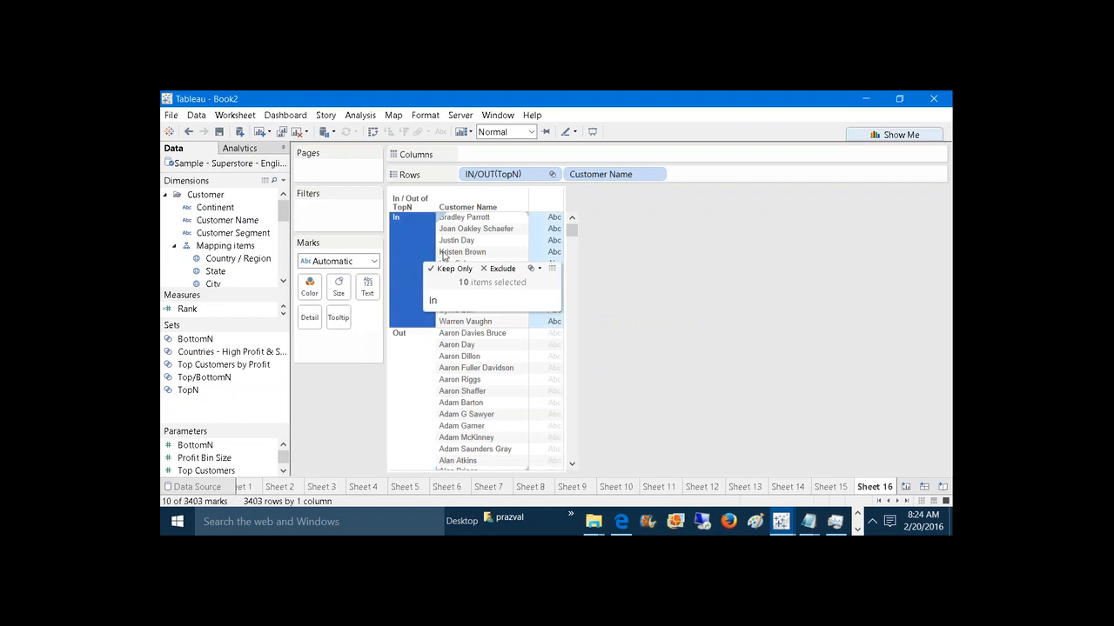
pyautogui.click(409, 372)
pyautogui.click(592, 298)
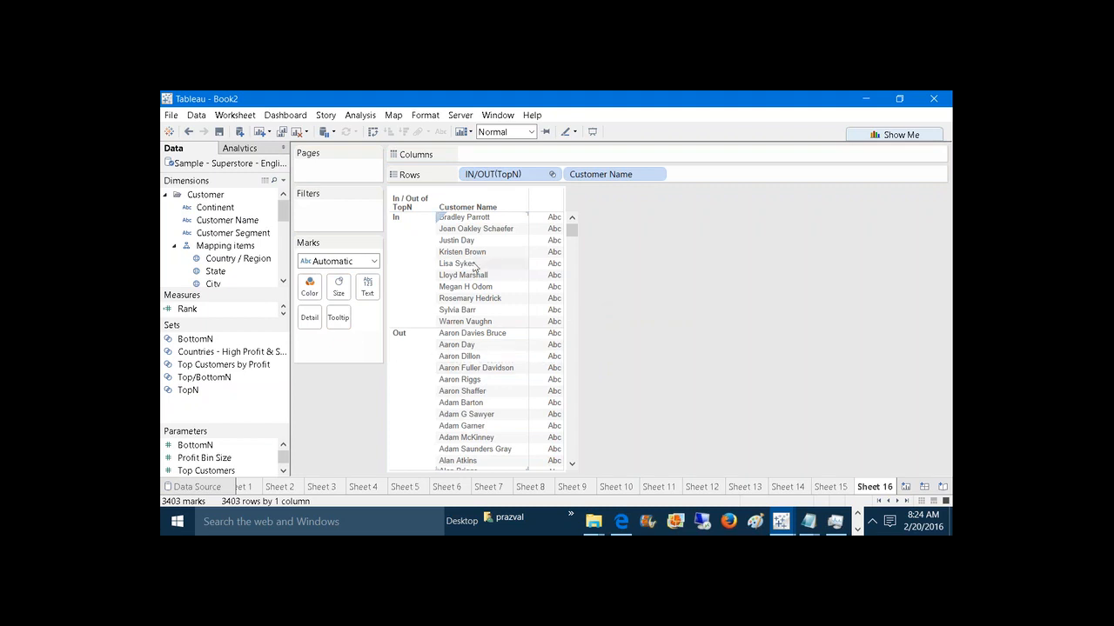
# Step: Create a calculated field named CustomerName+Other
pyautogui.click(283, 180)
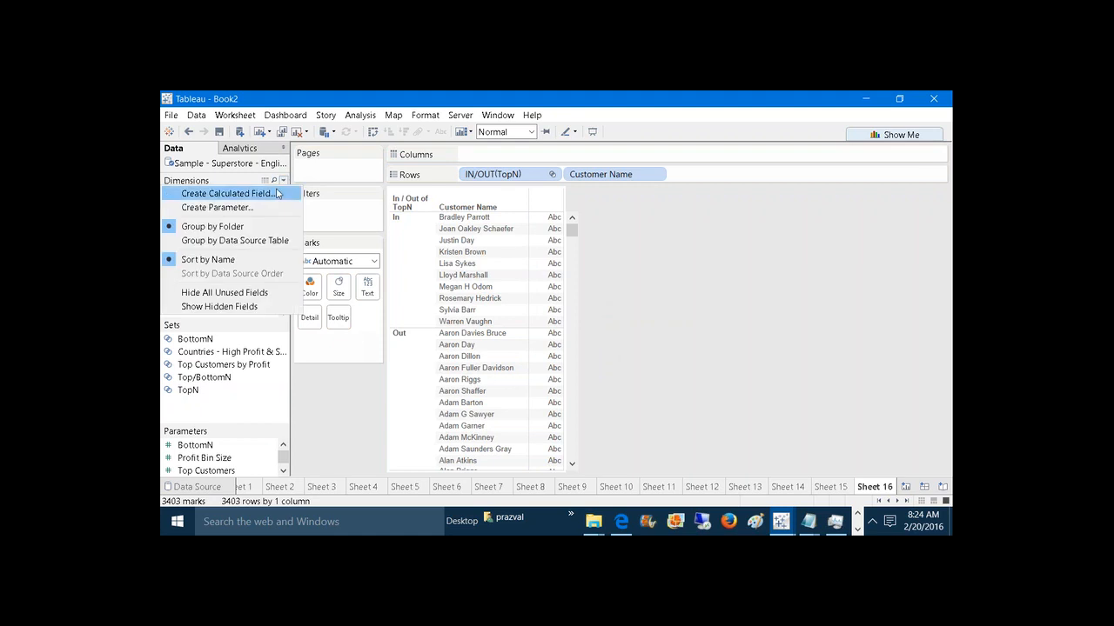
pyautogui.click(277, 193)
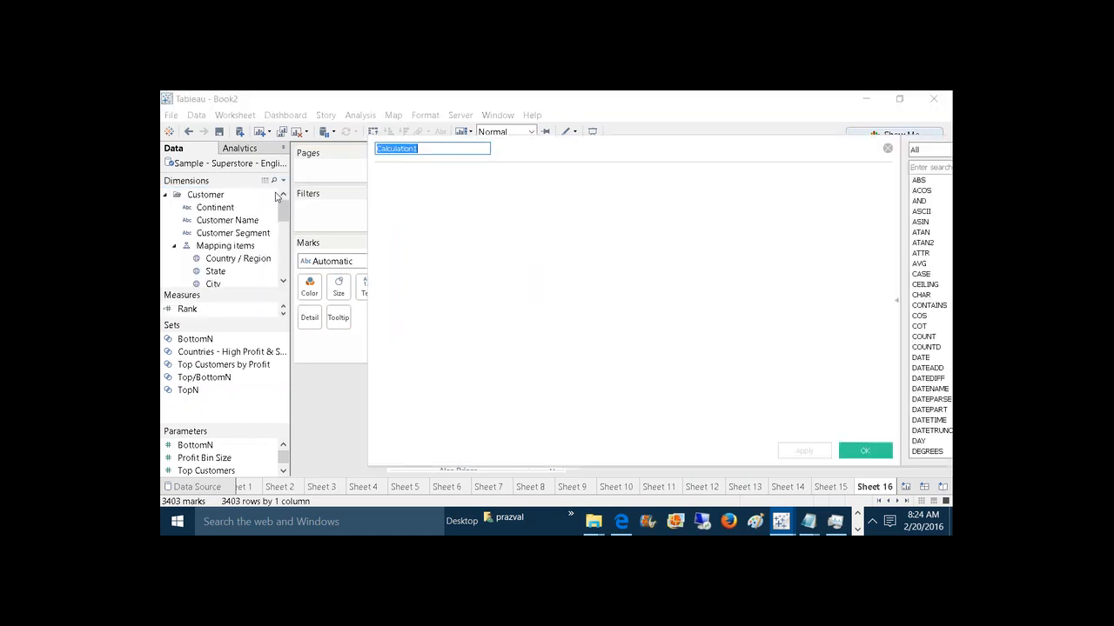
pyautogui.write('C')
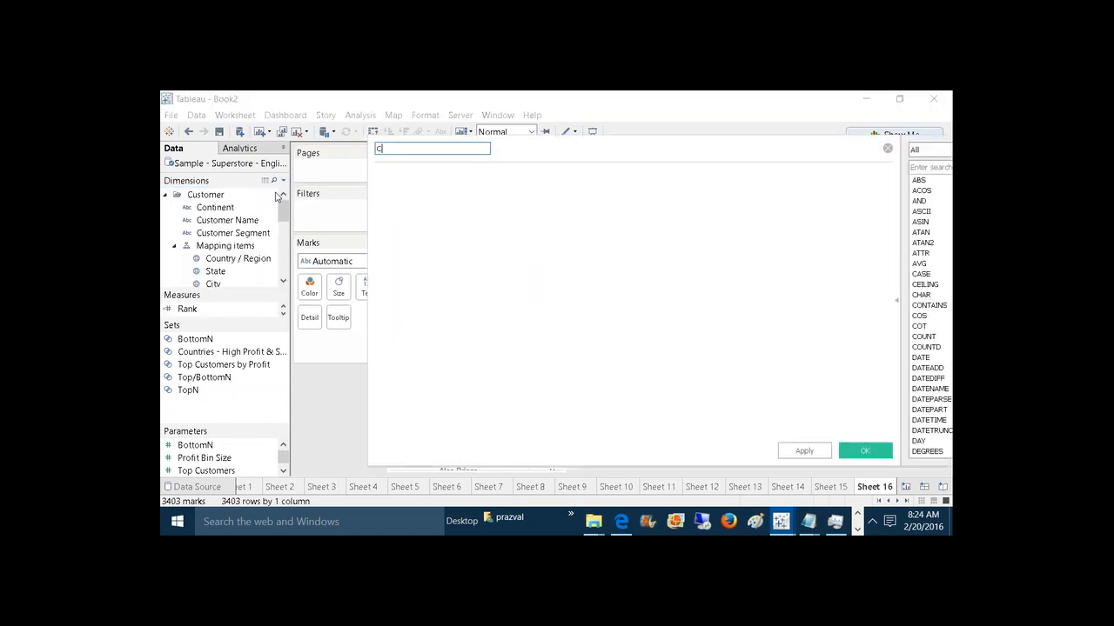
pyautogui.write('ustomerName+Other')
pyautogui.click(442, 214)
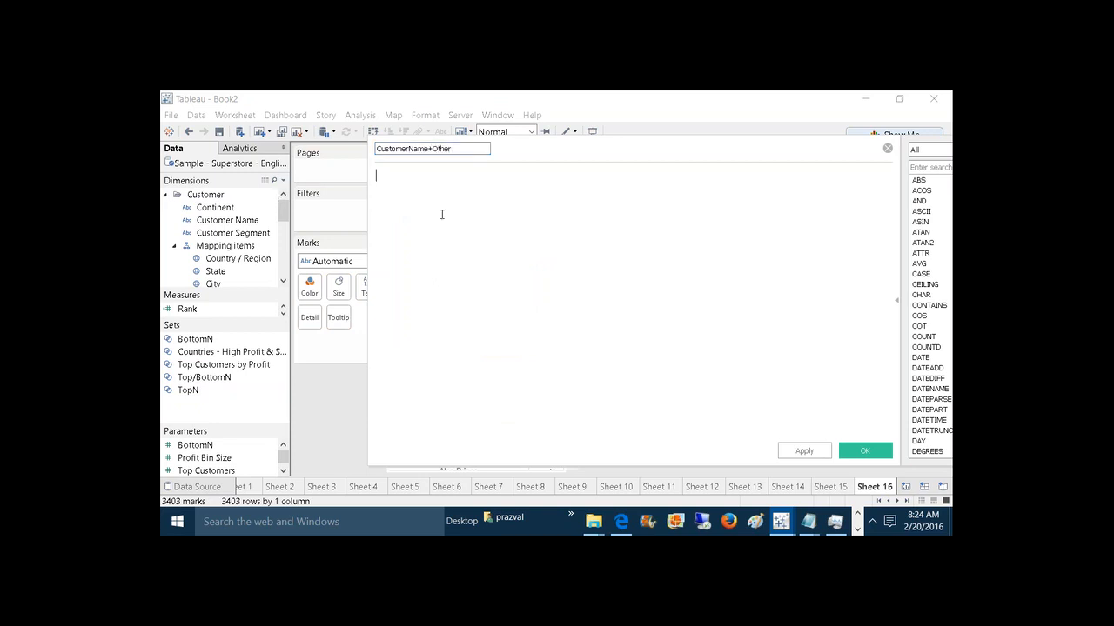
# Step: Enter the formula IF [TopN] THEN [Customer Name] Else "Others" END, using the TopN set as the condition
pyautogui.write('IF TOP')
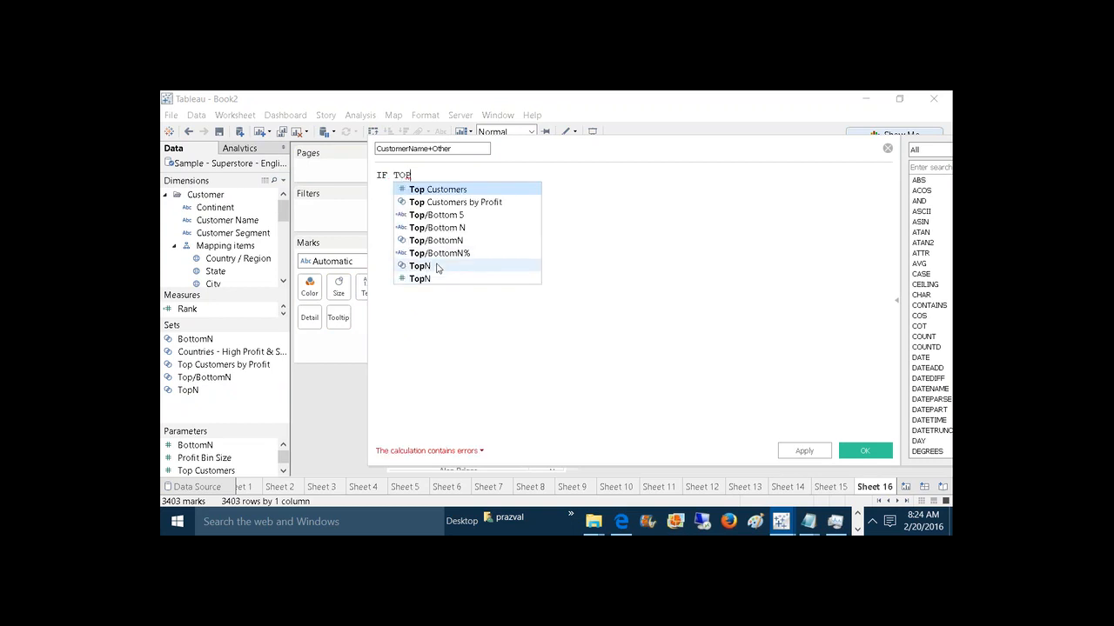
pyautogui.click(452, 266)
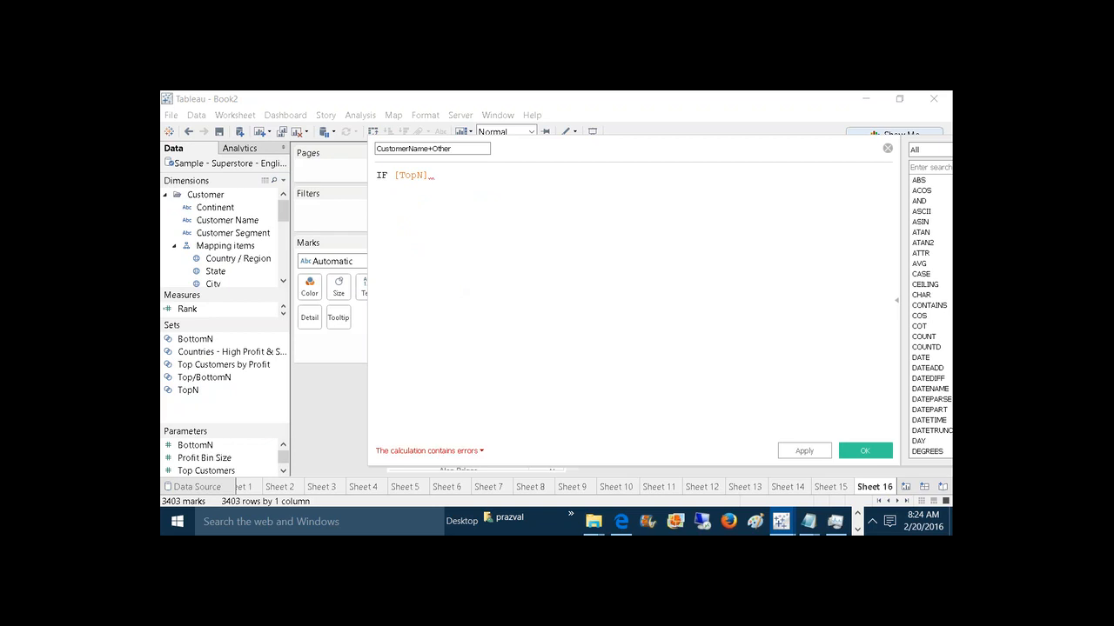
pyautogui.write('THEN CU')
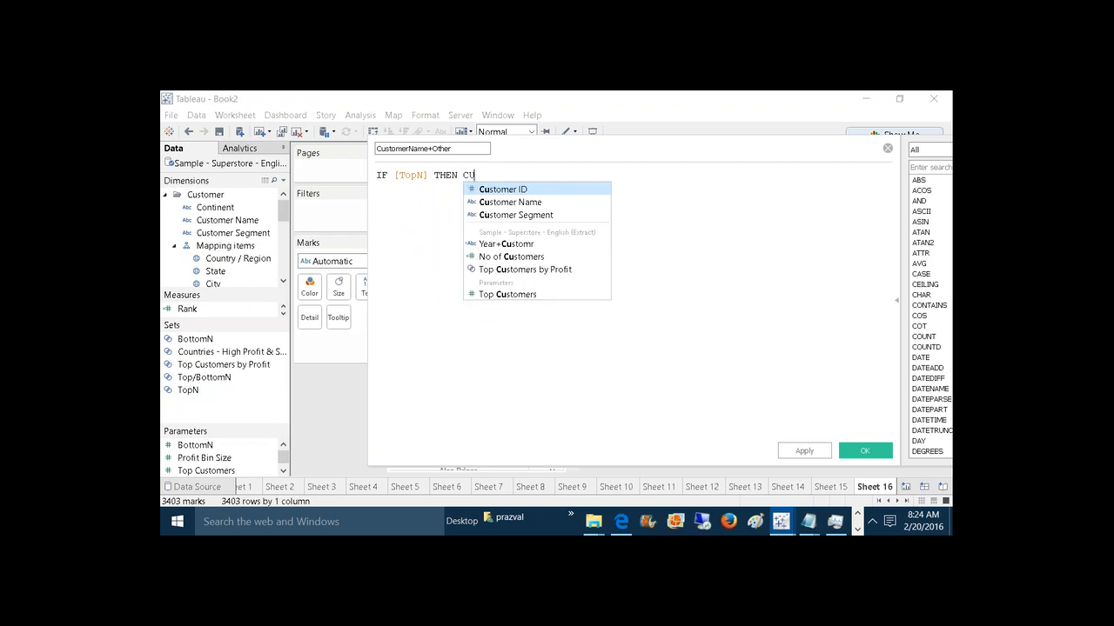
pyautogui.click(510, 203)
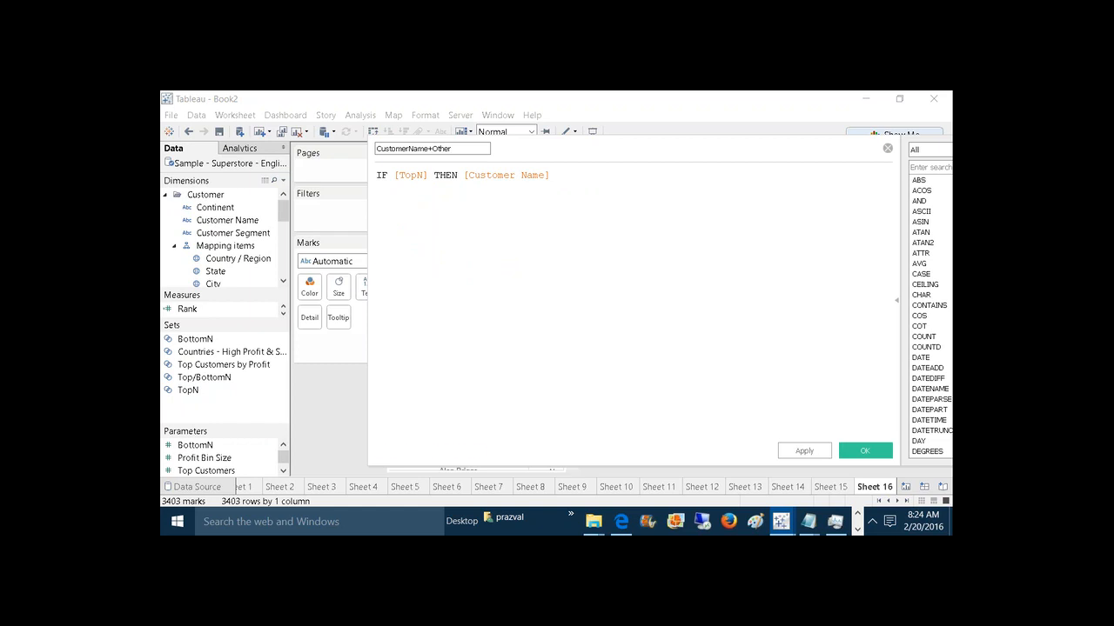
pyautogui.press('Return')
pyautogui.write('E')
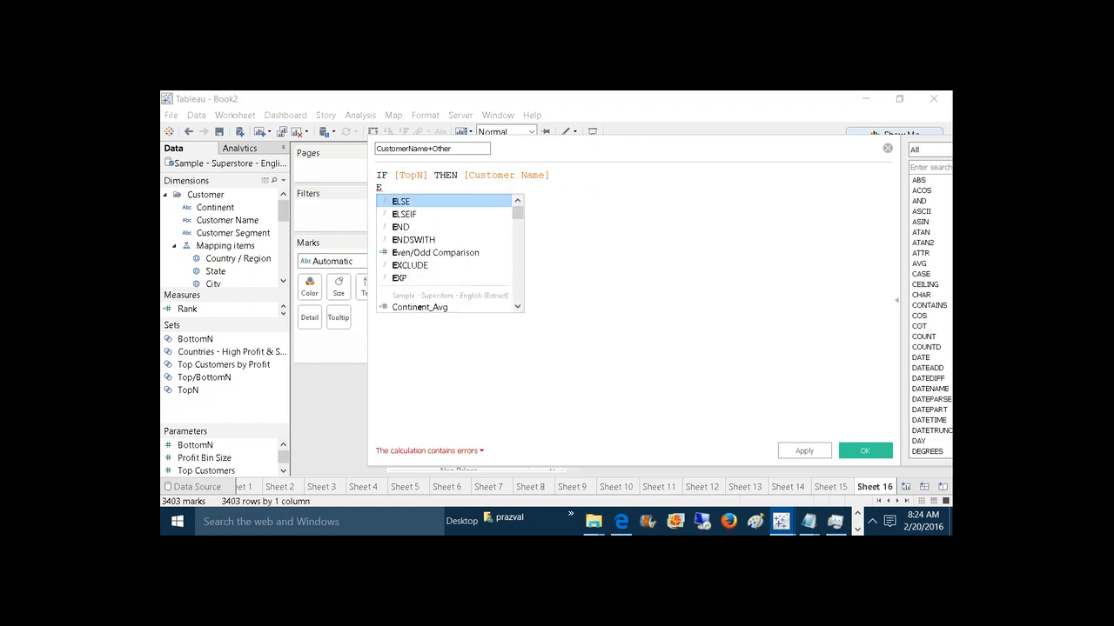
pyautogui.write('lse "O')
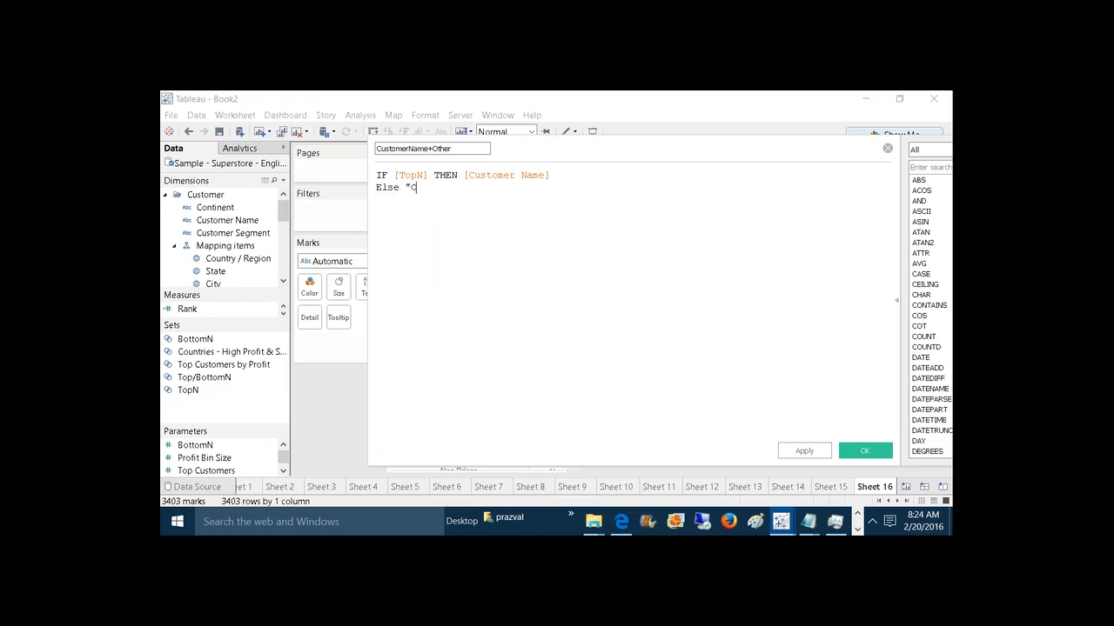
pyautogui.write('thers"')
pyautogui.press('Return')
pyautogui.write('END')
# Step: Review the formula's TopN condition and Customer Name branch against the sheet, and save the calculated field
pyautogui.click(510, 201)
pyautogui.moveTo(434, 178); pyautogui.dragTo(393, 178)
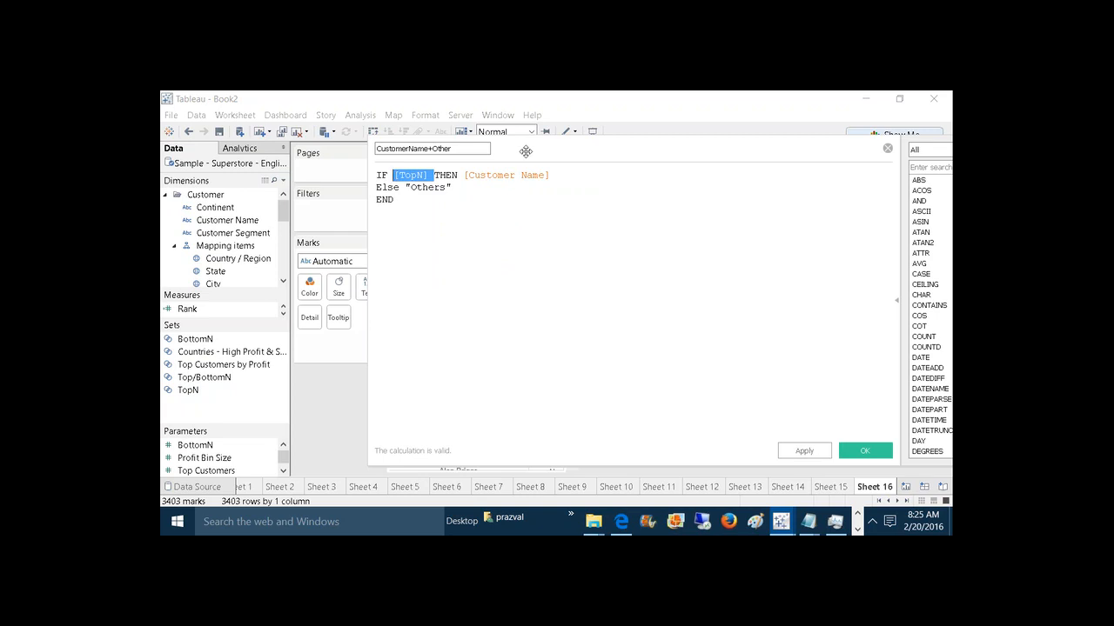
pyautogui.moveTo(525, 153); pyautogui.dragTo(525, 288)
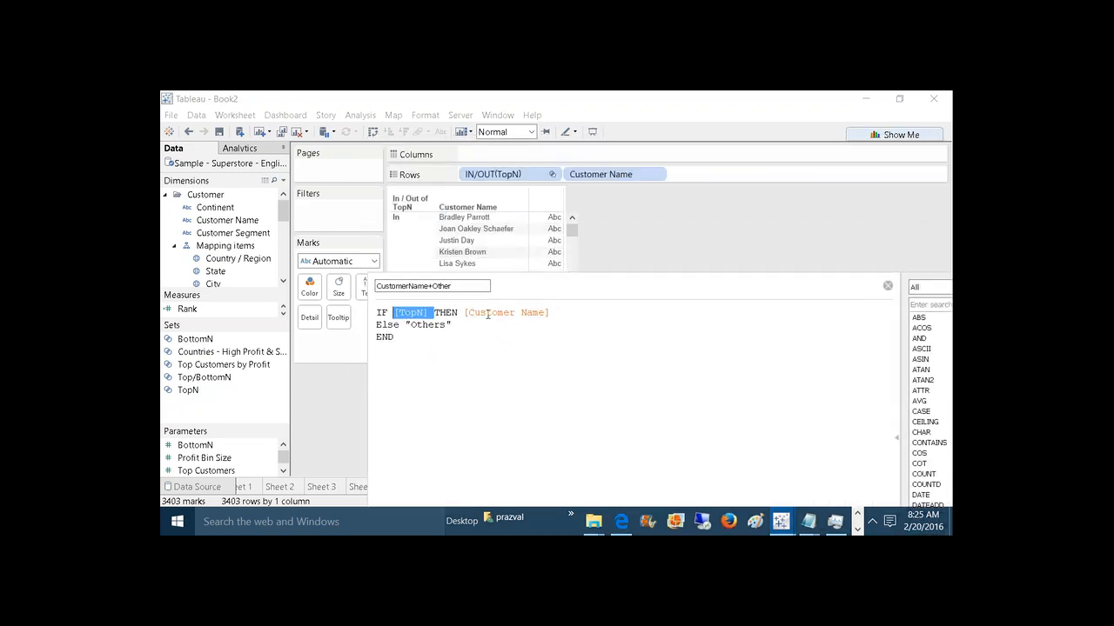
pyautogui.click(485, 312)
pyautogui.doubleClick(414, 313)
pyautogui.moveTo(464, 313); pyautogui.dragTo(548, 314)
pyautogui.moveTo(527, 276); pyautogui.dragTo(457, 153)
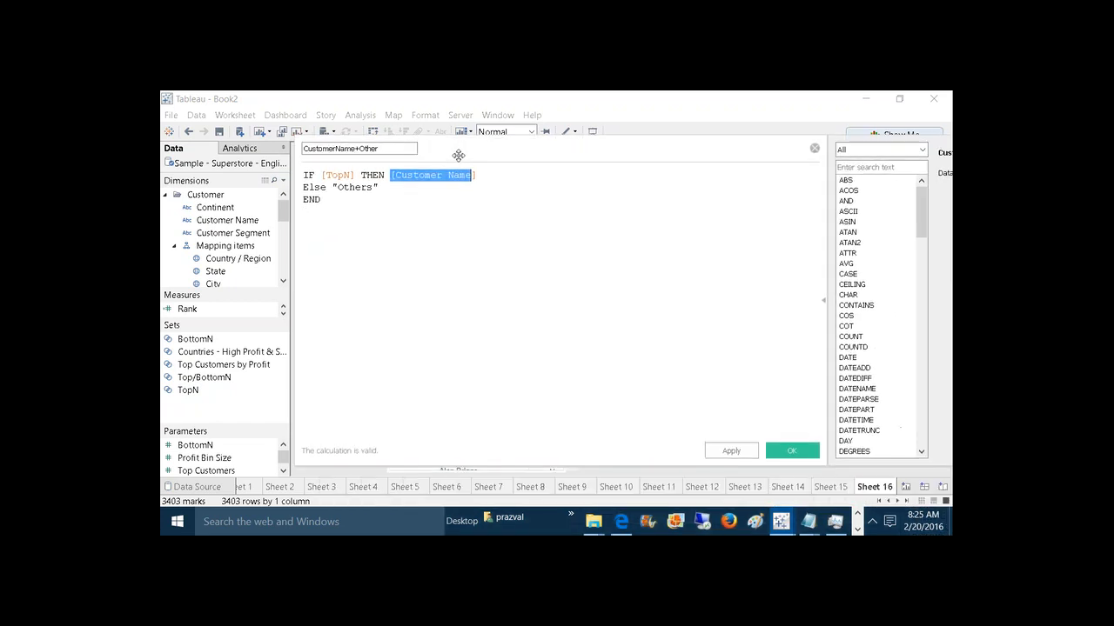
pyautogui.click(734, 448)
pyautogui.click(781, 452)
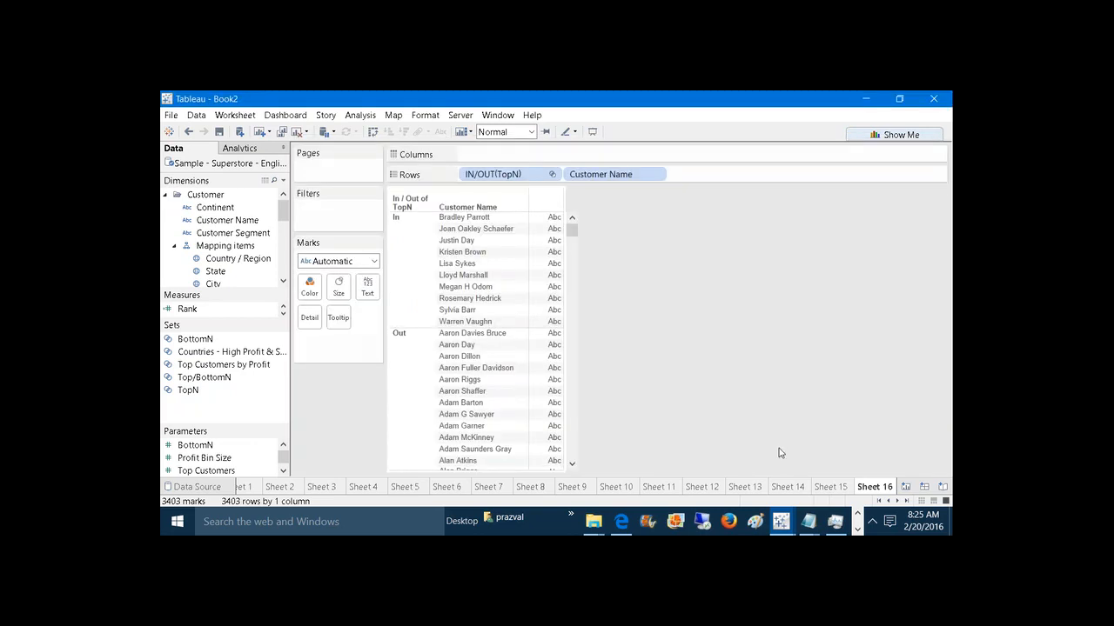
# Step: Replace the sheet's fields with CustomerName+Other on Rows and move Others to the end of the list
pyautogui.click(300, 133)
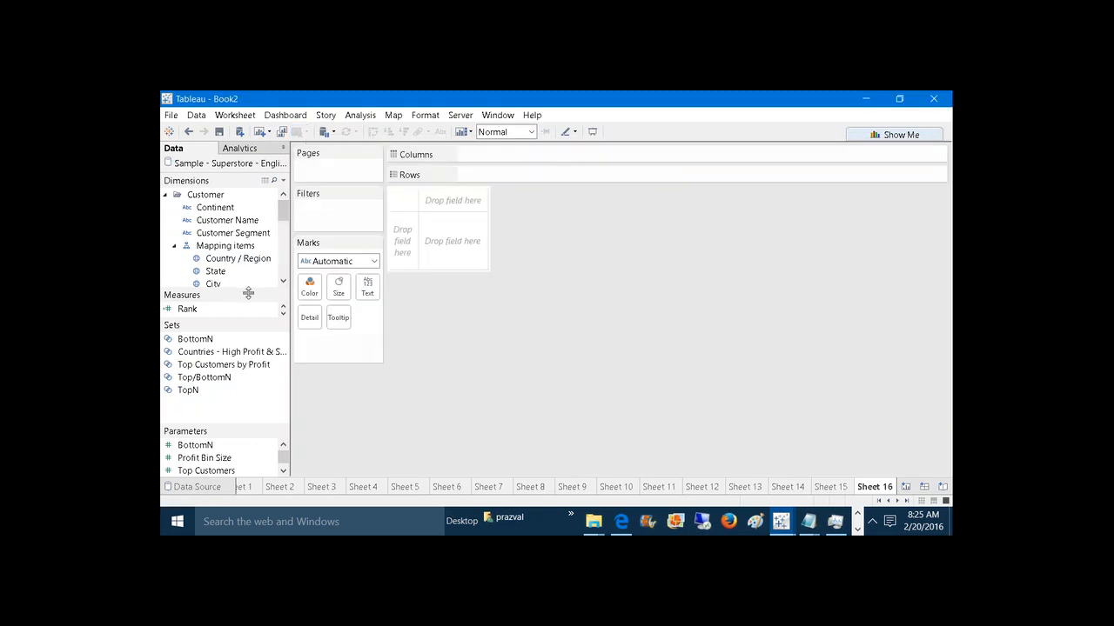
pyautogui.moveTo(248, 294); pyautogui.dragTo(263, 469)
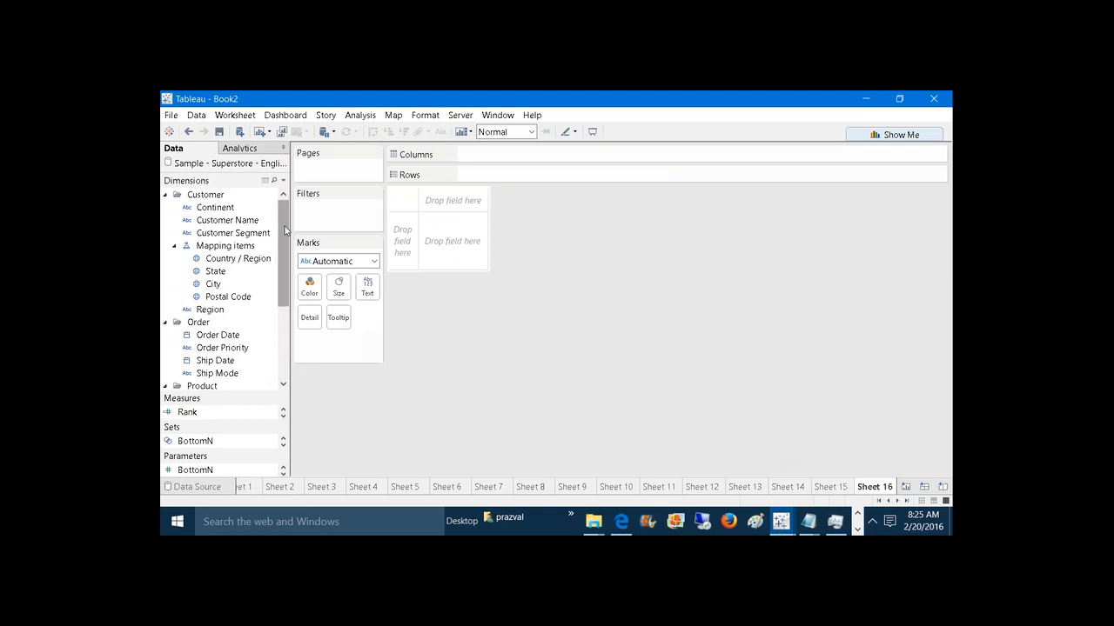
pyautogui.scroll(-3, 248, 305)
pyautogui.moveTo(243, 338); pyautogui.dragTo(522, 174)
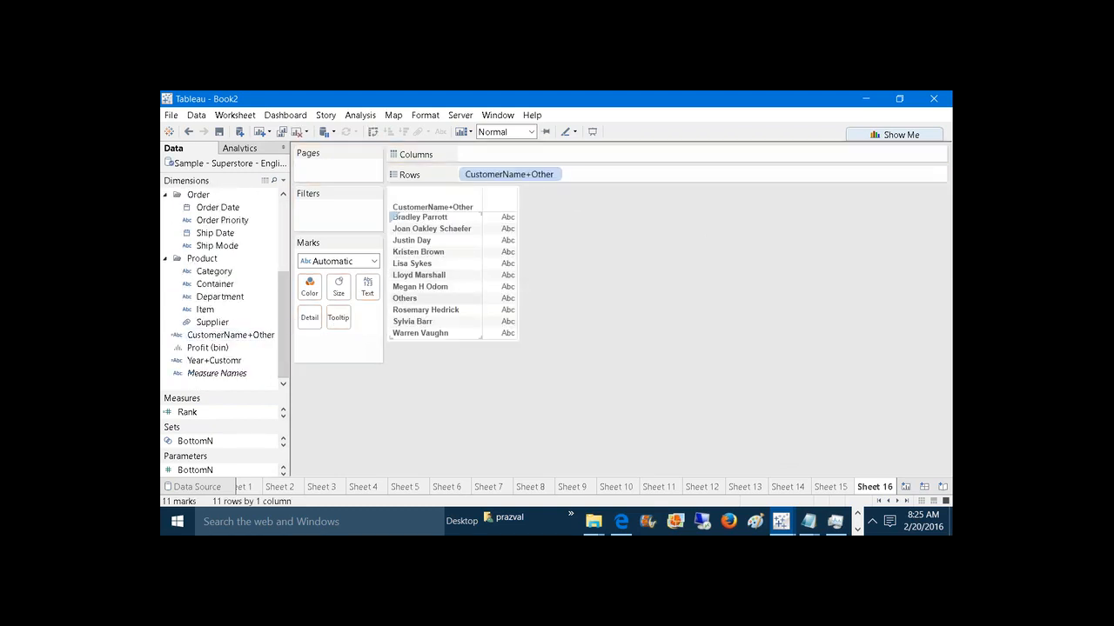
pyautogui.click(405, 299)
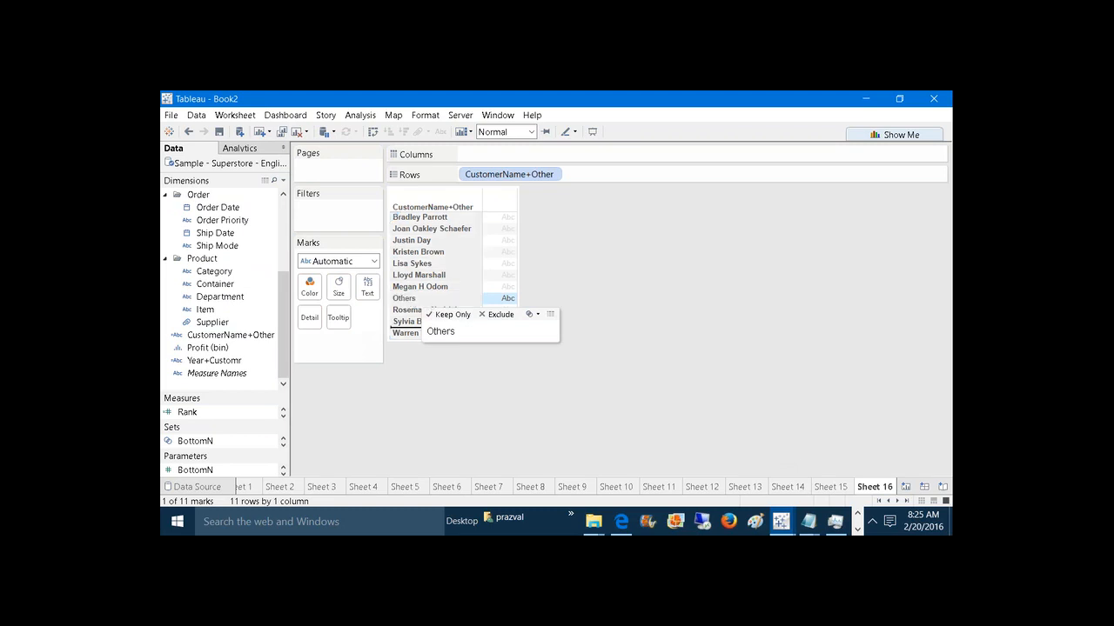
pyautogui.moveTo(408, 301); pyautogui.dragTo(409, 337)
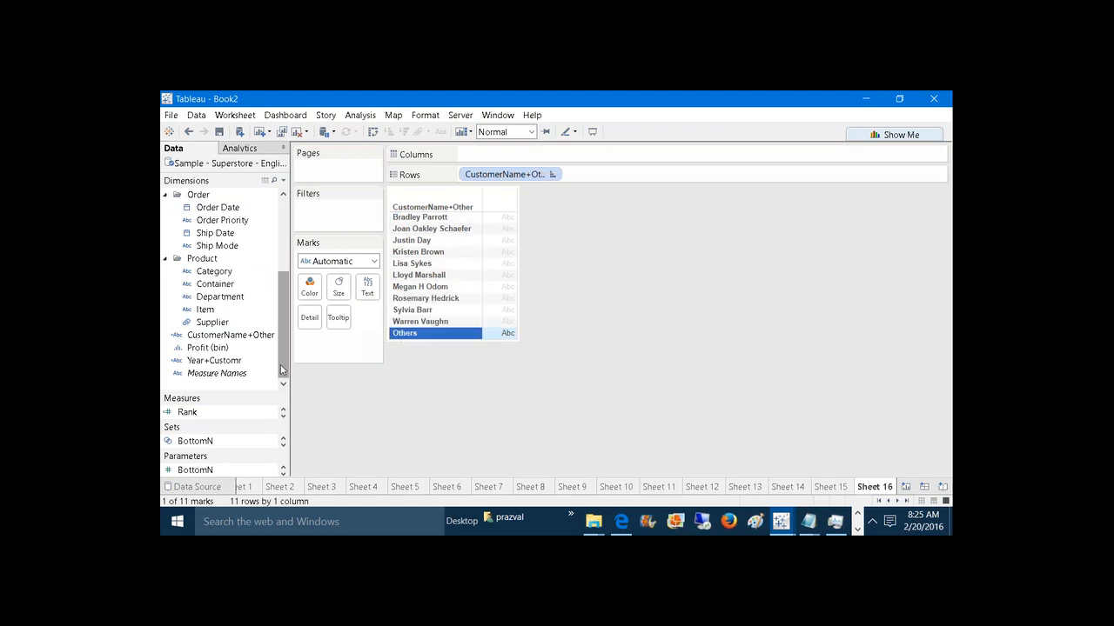
# Step: Add Sales to Columns and sort the customers by descending sales, with Others moved to the end
pyautogui.moveTo(231, 392); pyautogui.dragTo(519, 154)
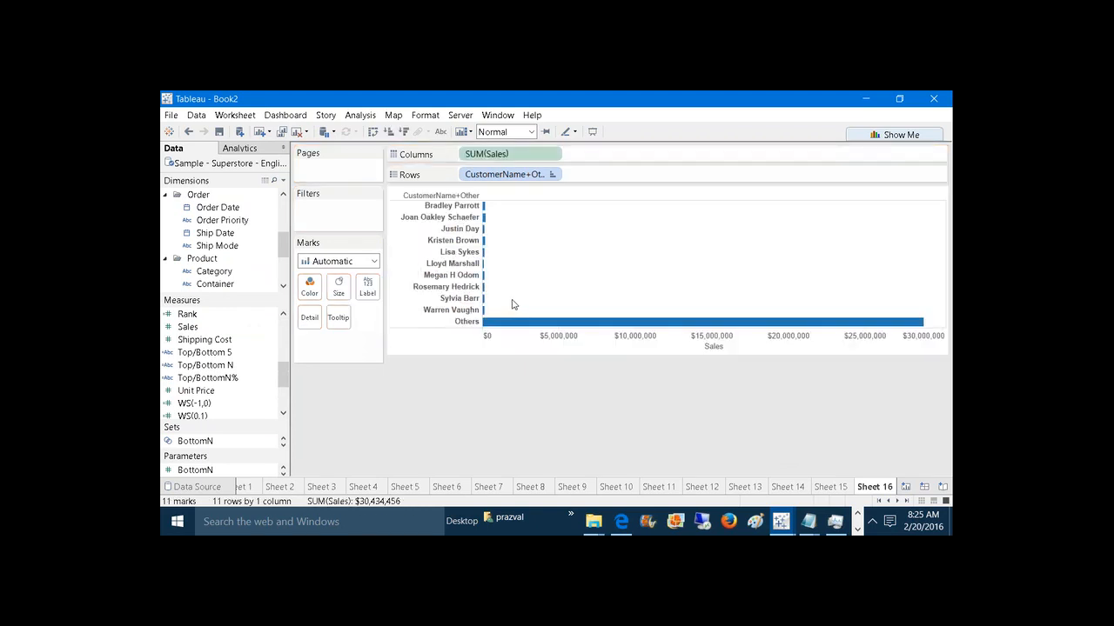
pyautogui.click(406, 137)
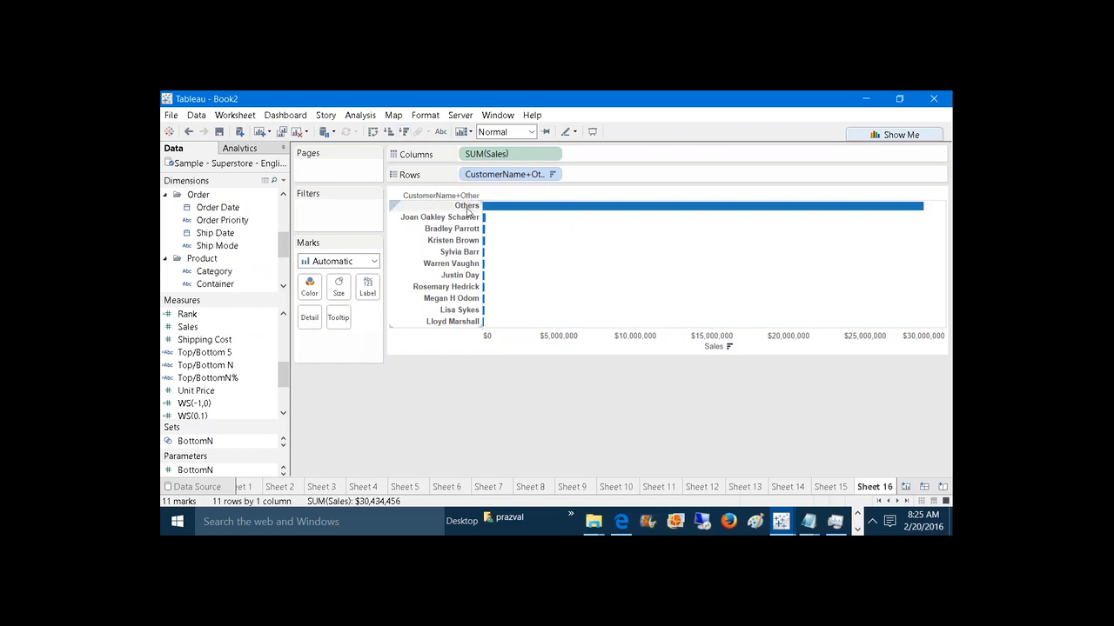
pyautogui.moveTo(467, 209); pyautogui.dragTo(471, 325)
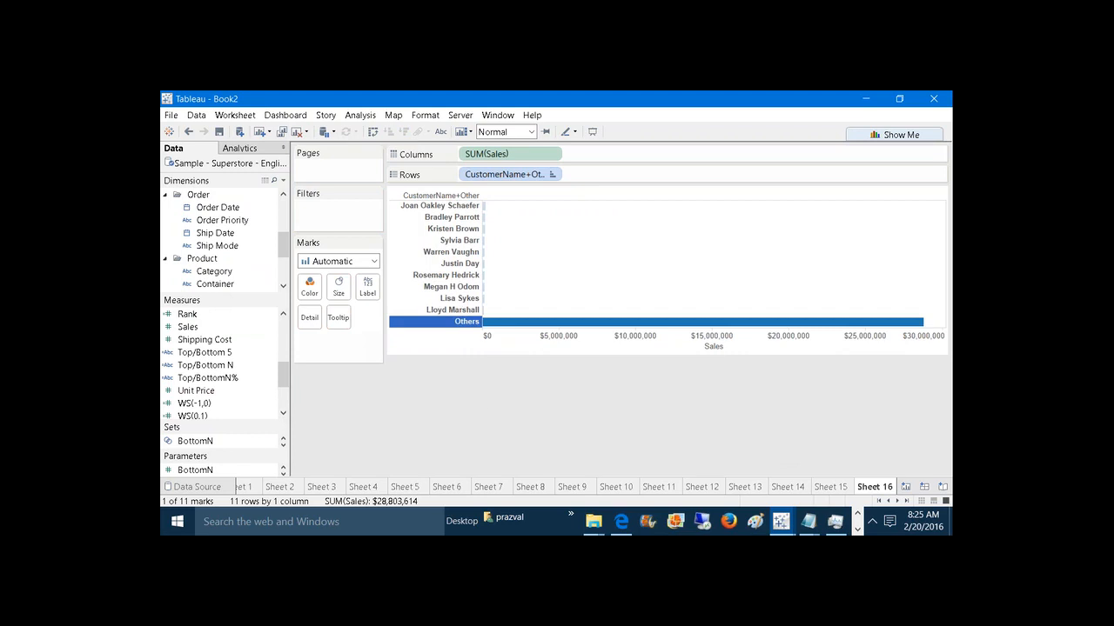
# Step: Clear the selection of Others and show the sales value labels on the bars
pyautogui.click(491, 402)
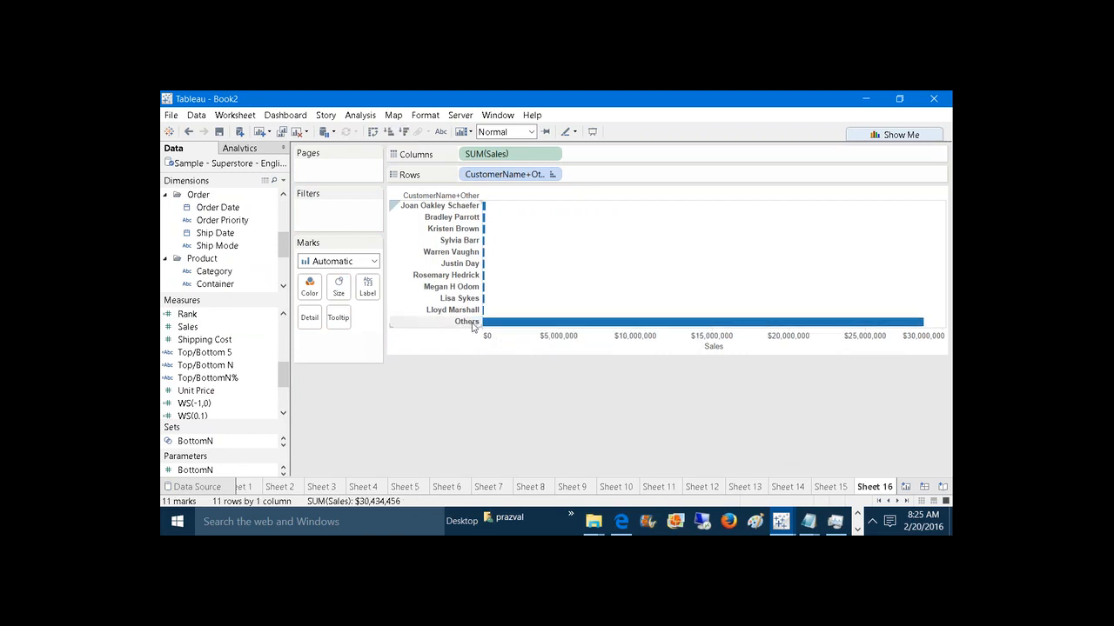
pyautogui.click(439, 132)
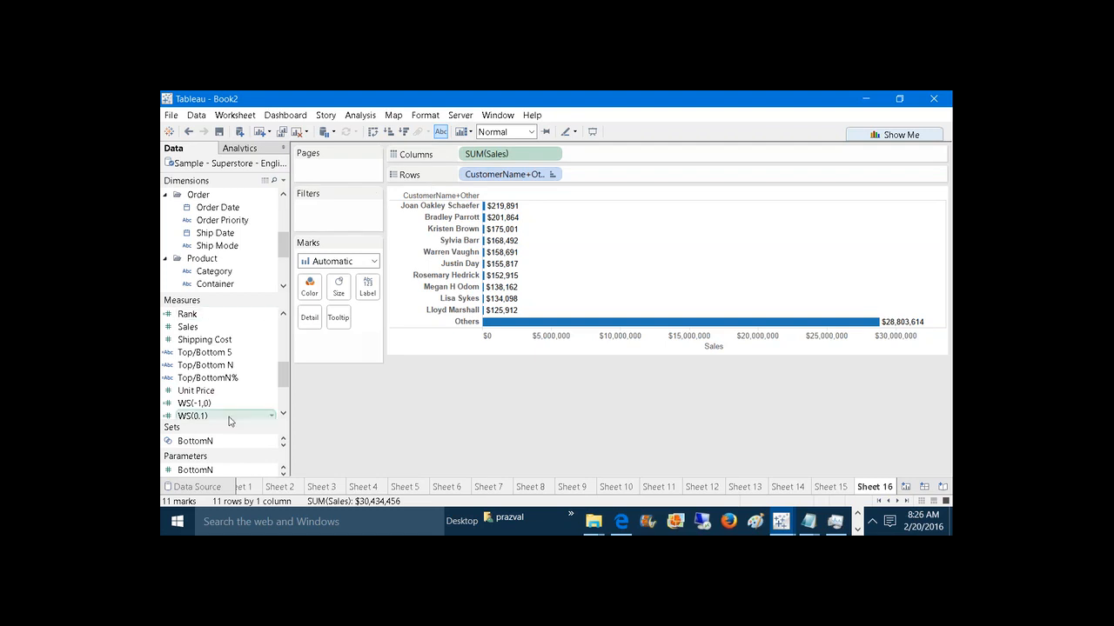
# Step: Edit the TopN set so its top limit by sum of Sales uses the TopN parameter
pyautogui.moveTo(222, 425); pyautogui.dragTo(220, 341)
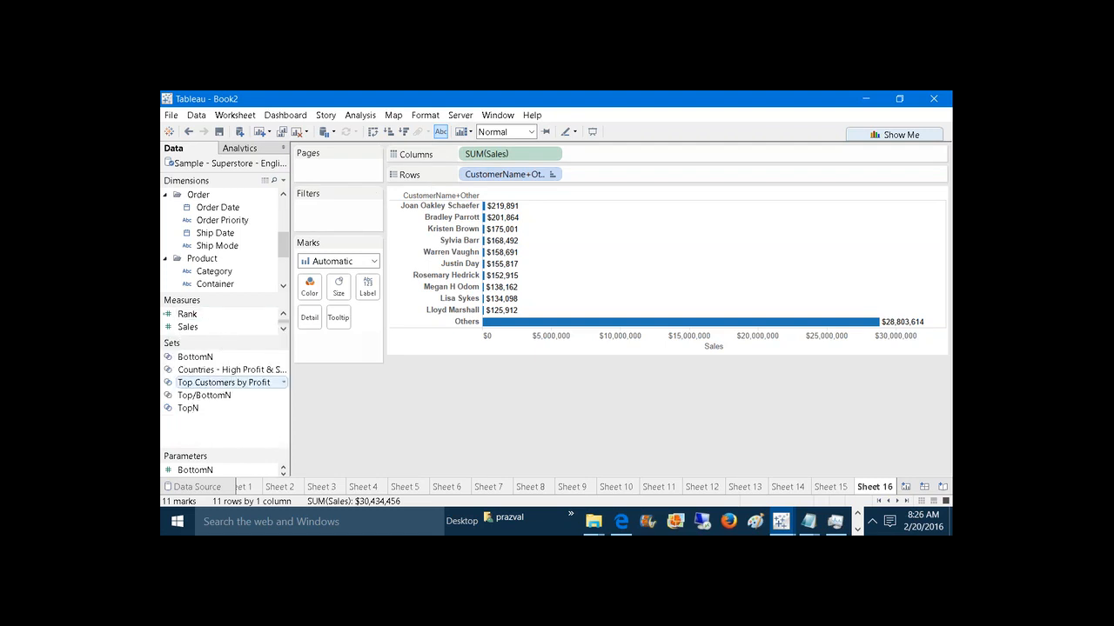
pyautogui.rightClick(189, 408)
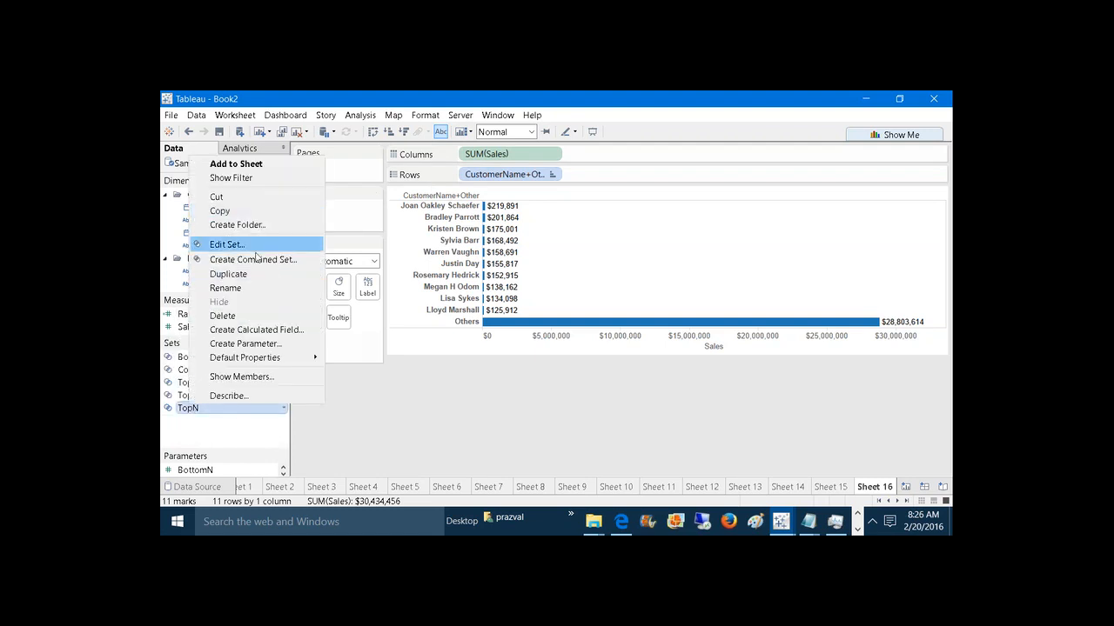
pyautogui.click(228, 244)
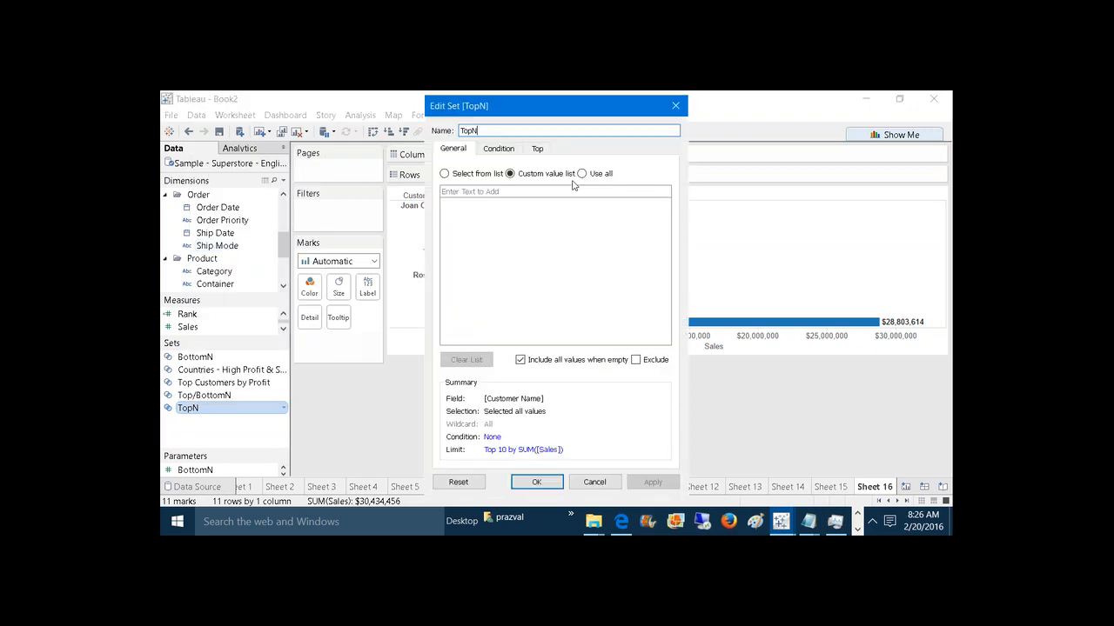
pyautogui.click(543, 150)
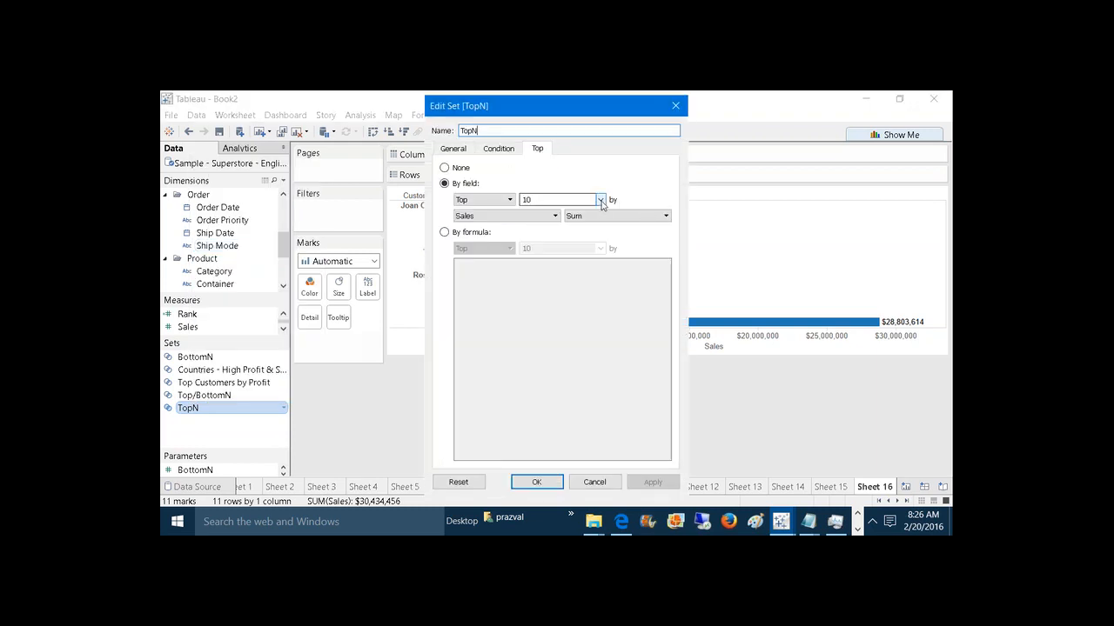
pyautogui.click(599, 200)
pyautogui.click(567, 257)
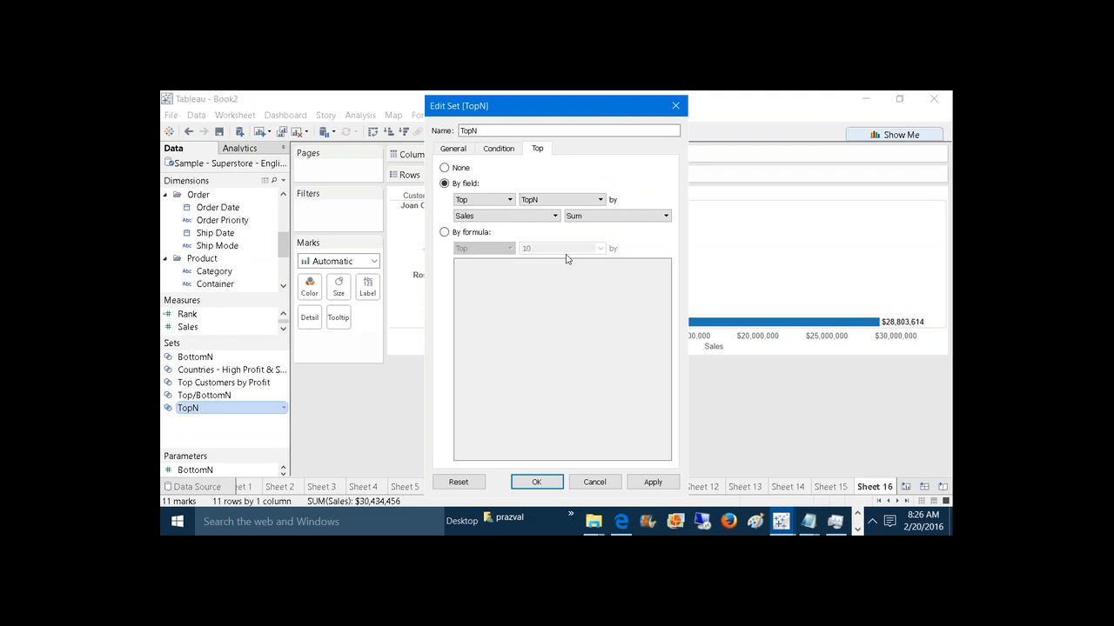
pyautogui.click(654, 481)
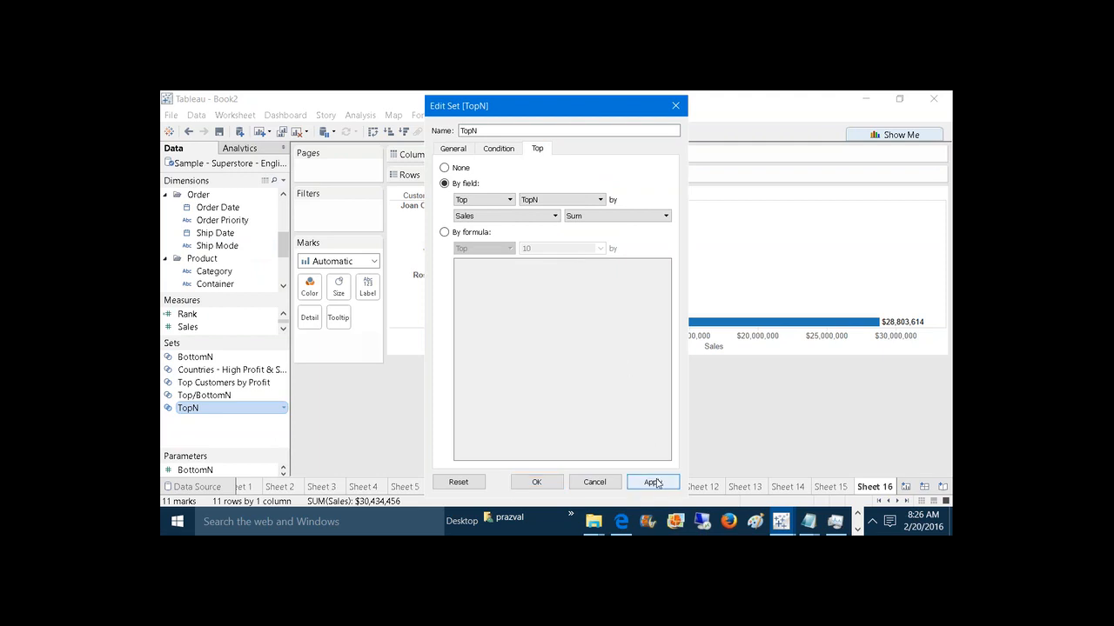
pyautogui.click(537, 482)
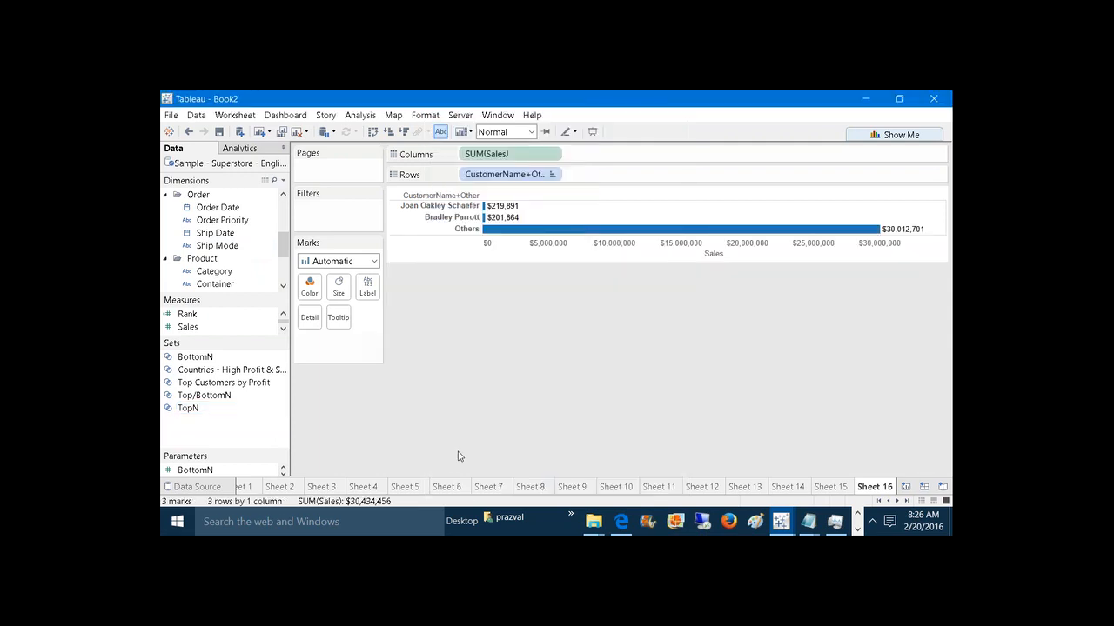
pyautogui.moveTo(226, 454); pyautogui.dragTo(223, 353)
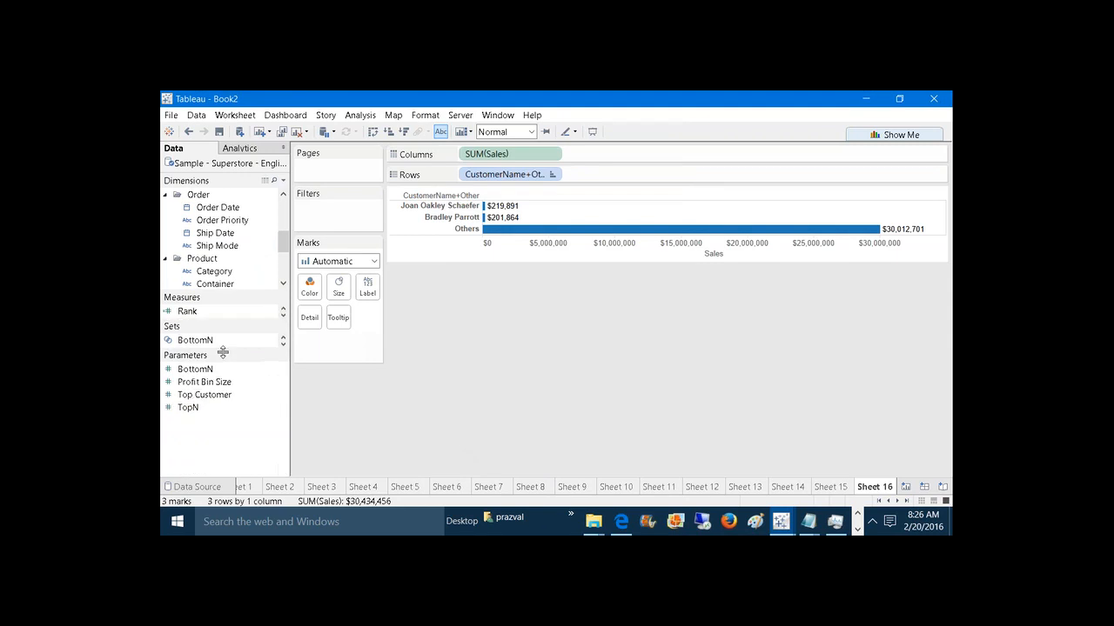
pyautogui.doubleClick(195, 407)
pyautogui.rightClick(196, 407)
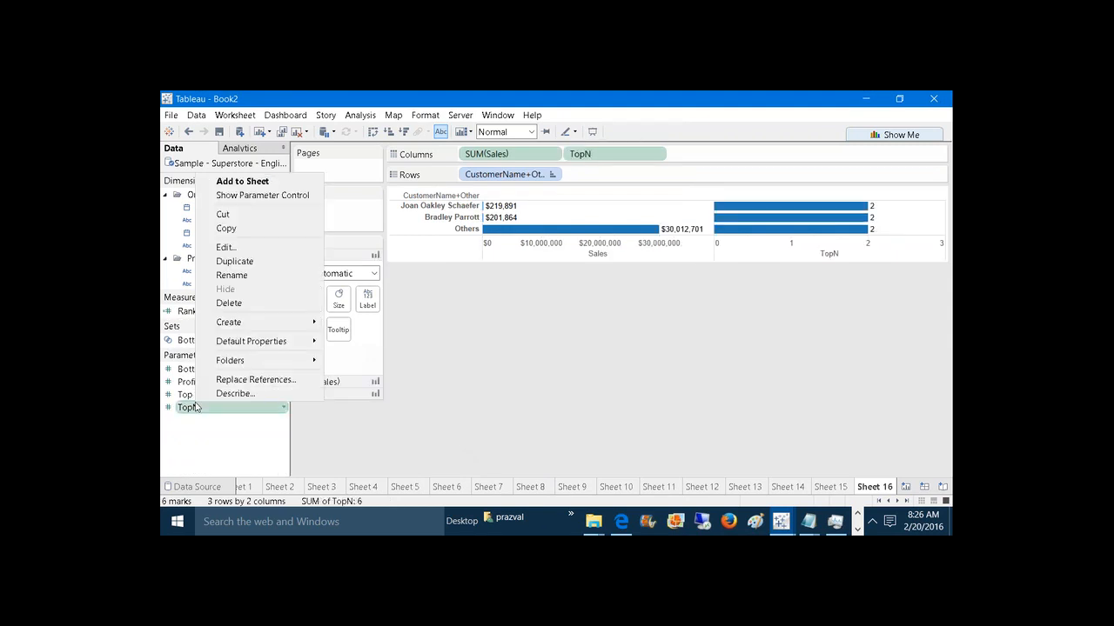
pyautogui.click(471, 297)
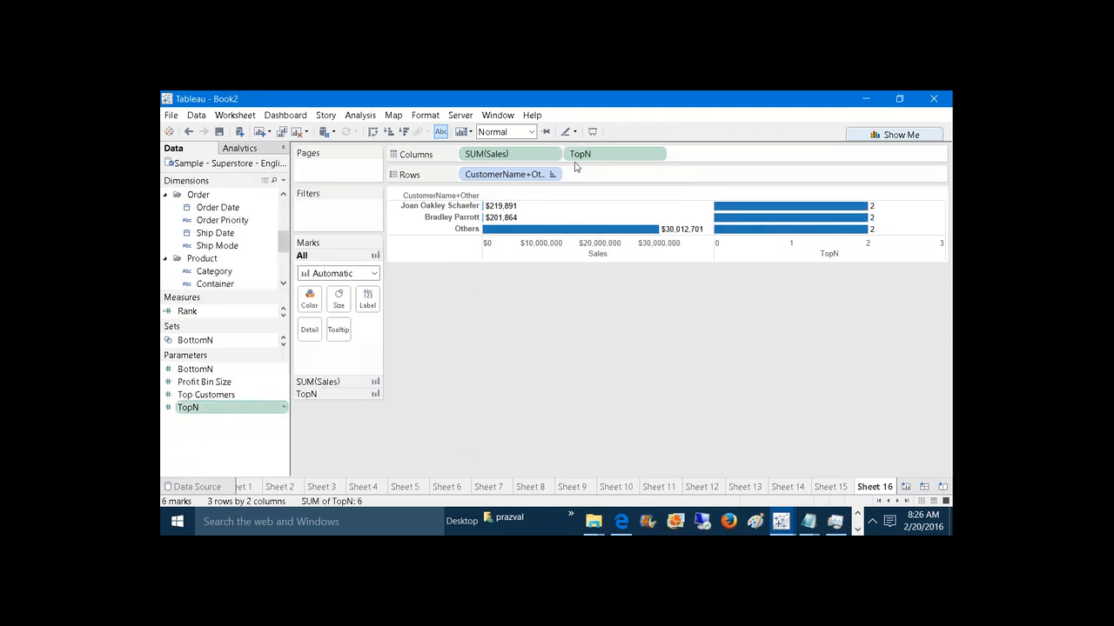
pyautogui.moveTo(576, 163); pyautogui.dragTo(485, 368)
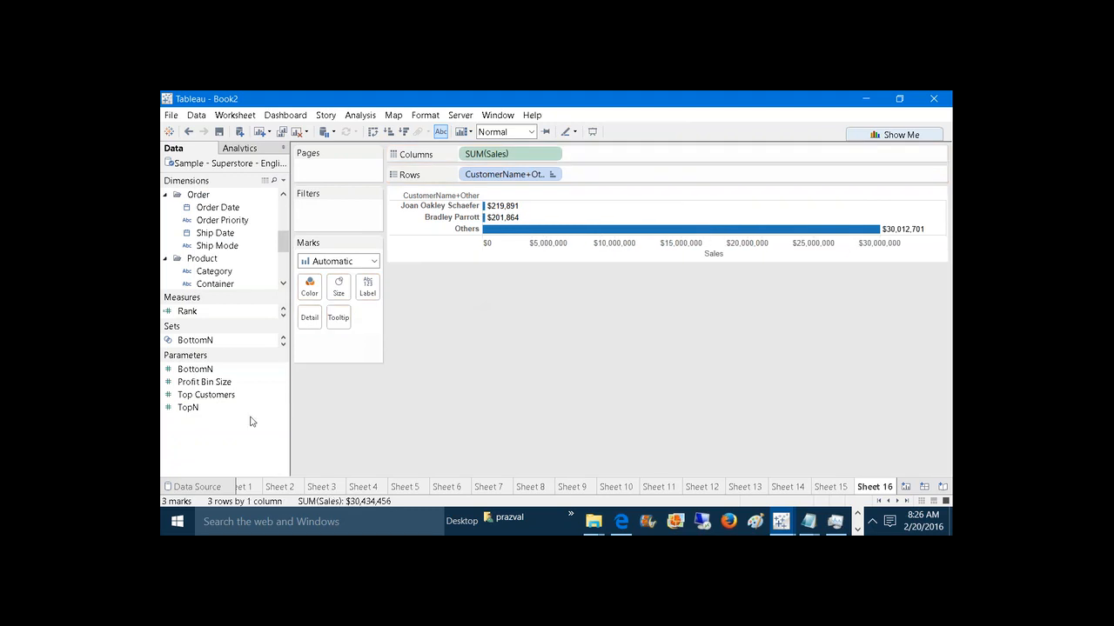
# Step: Show the TopN parameter control on the sheet and set its value to 10
pyautogui.rightClick(199, 407)
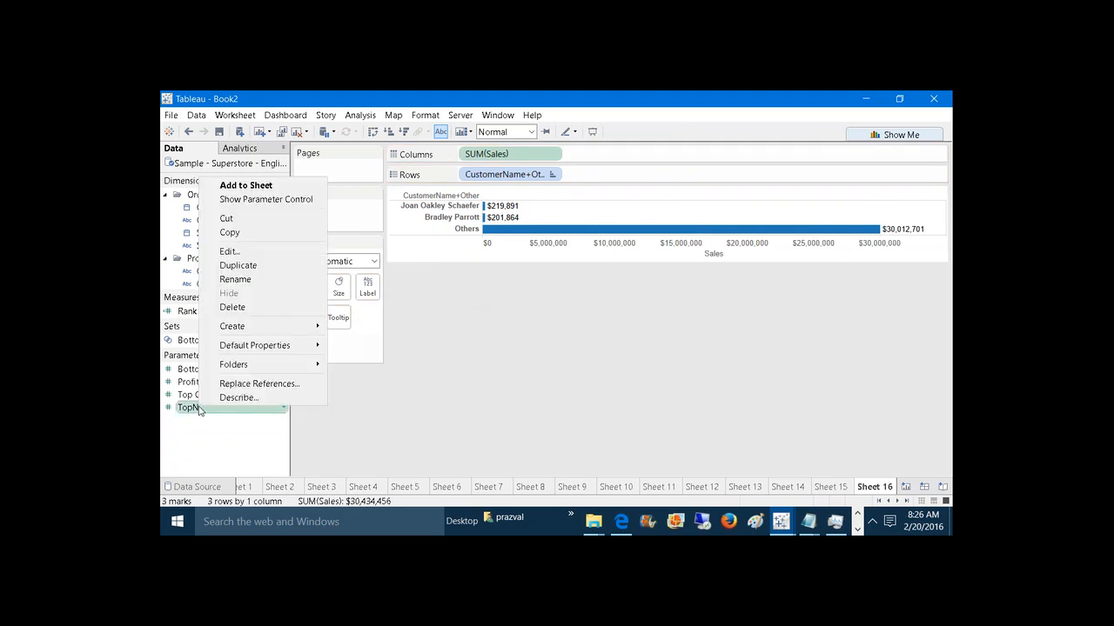
pyautogui.click(261, 199)
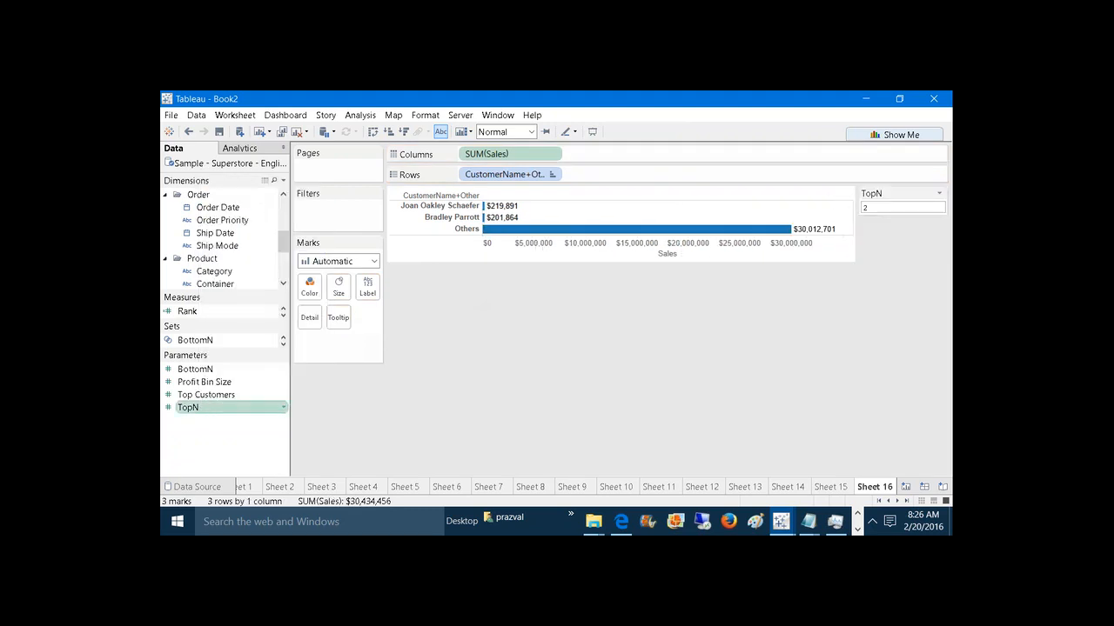
pyautogui.click(877, 203)
pyautogui.write('10')
pyautogui.press('Return')
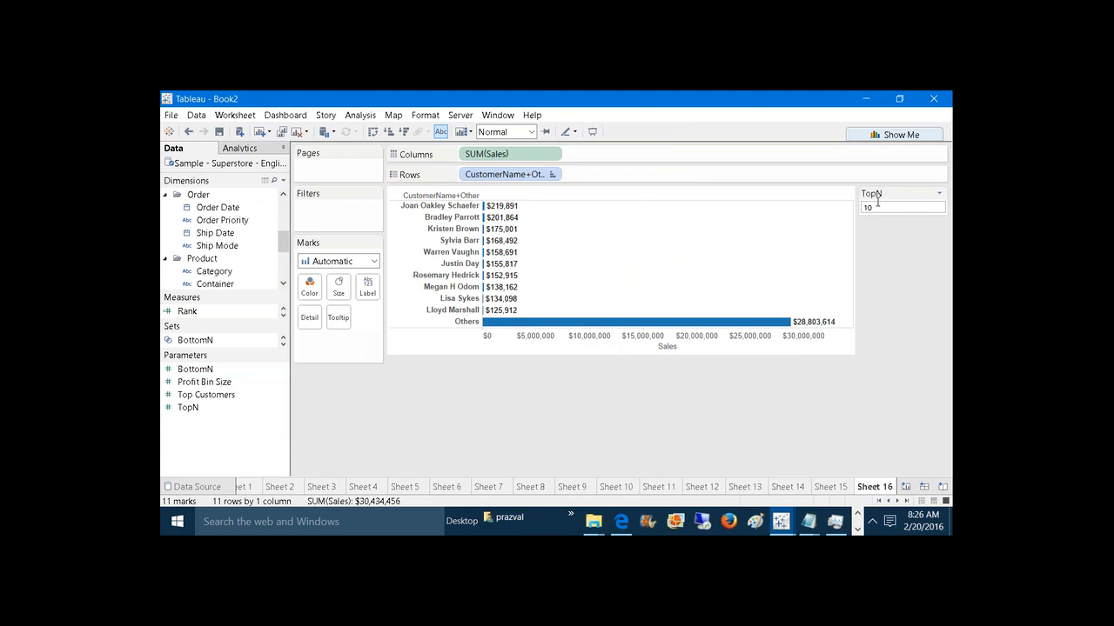
# Step: Start a new parameter named Selection with the String data type and a list of allowable values
pyautogui.rightClick(223, 433)
pyautogui.click(273, 315)
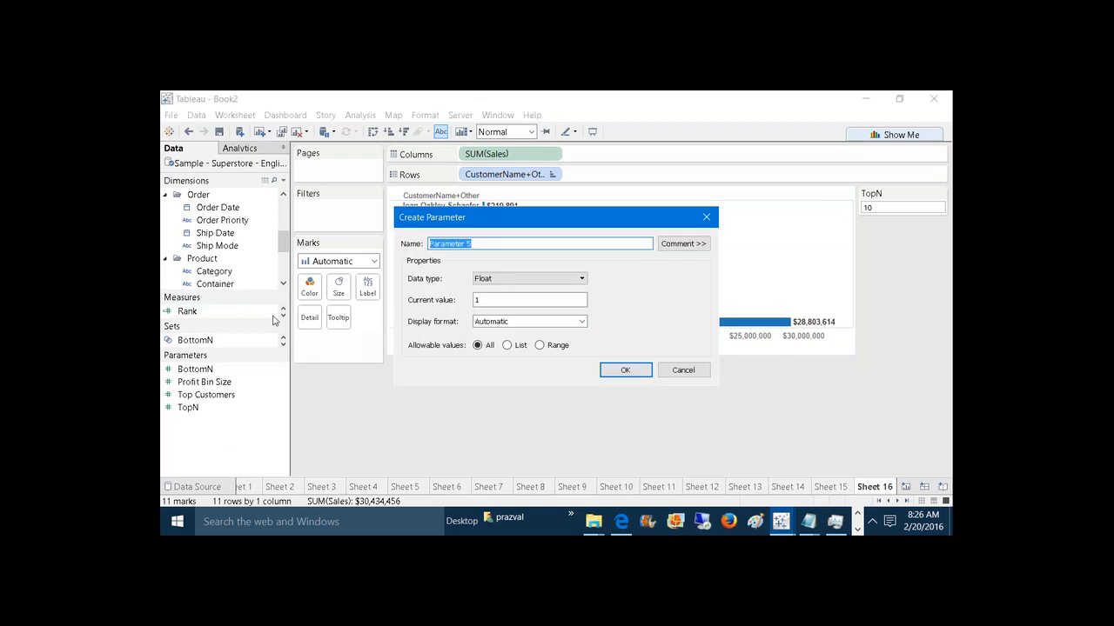
pyautogui.write('Selection')
pyautogui.click(485, 280)
pyautogui.click(487, 311)
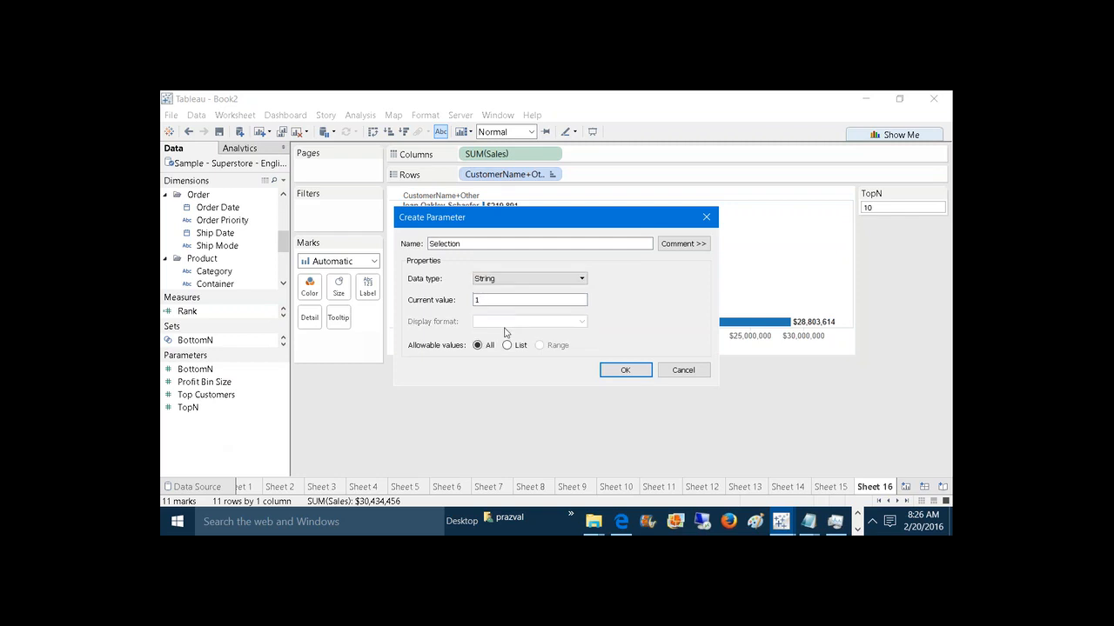
pyautogui.click(509, 345)
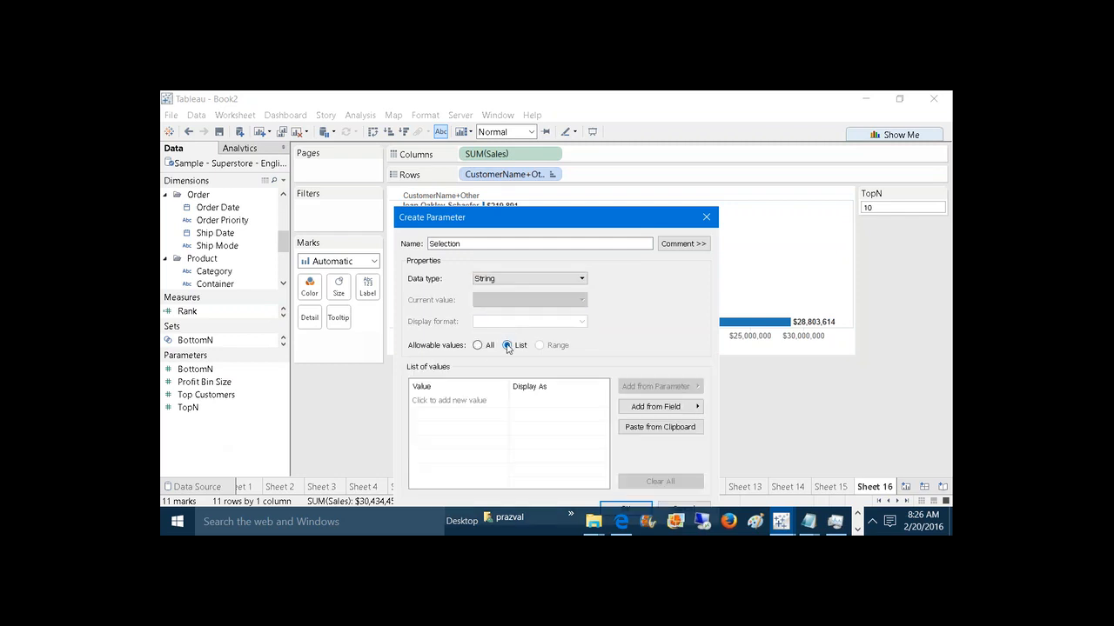
# Step: Add Show and Hide as the Selection parameter's list values and save the parameter
pyautogui.click(464, 400)
pyautogui.write('Show')
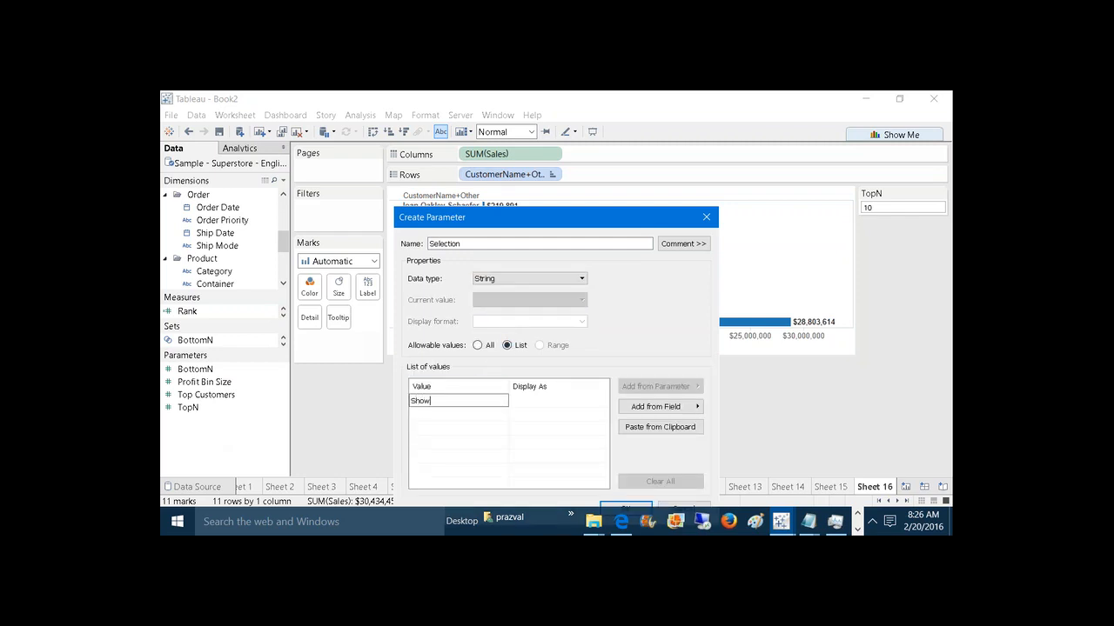
pyautogui.press('Return')
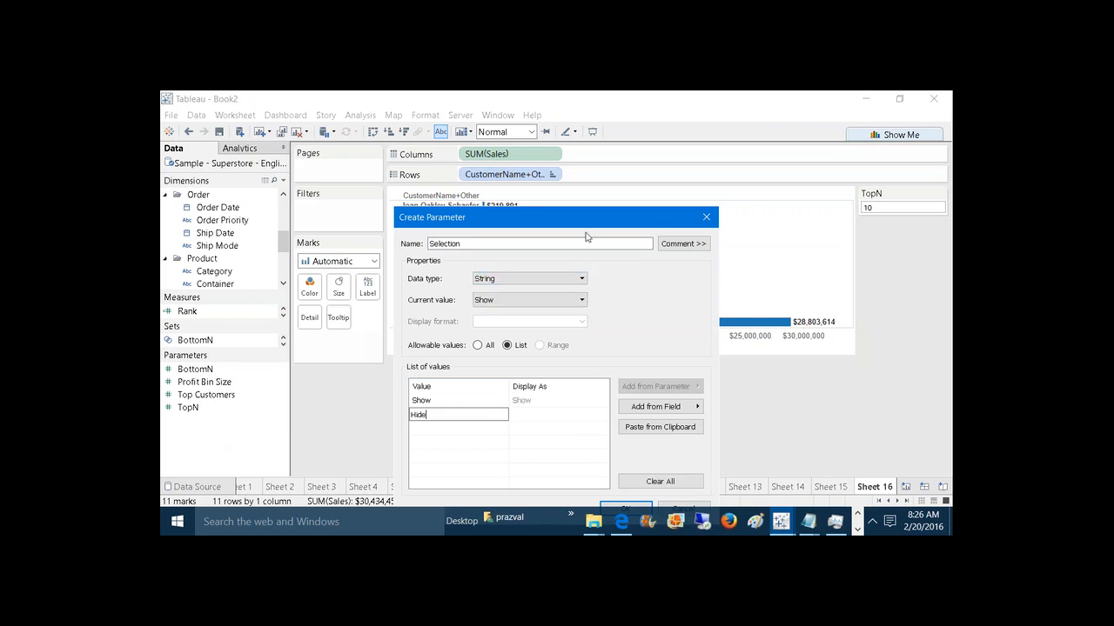
pyautogui.moveTo(578, 212); pyautogui.dragTo(566, 173)
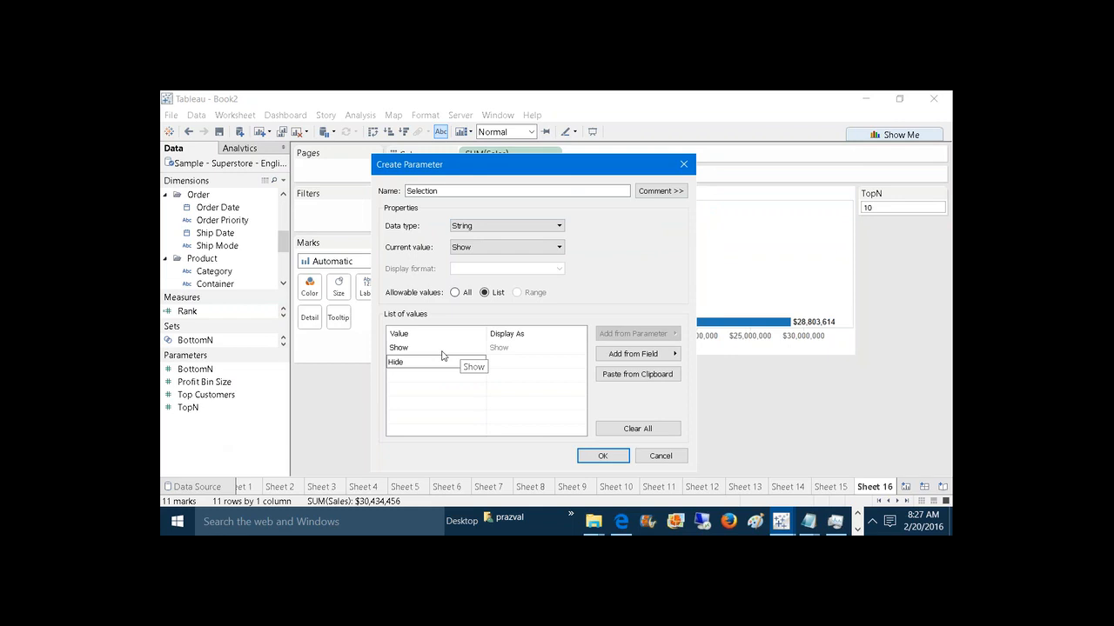
pyautogui.click(598, 456)
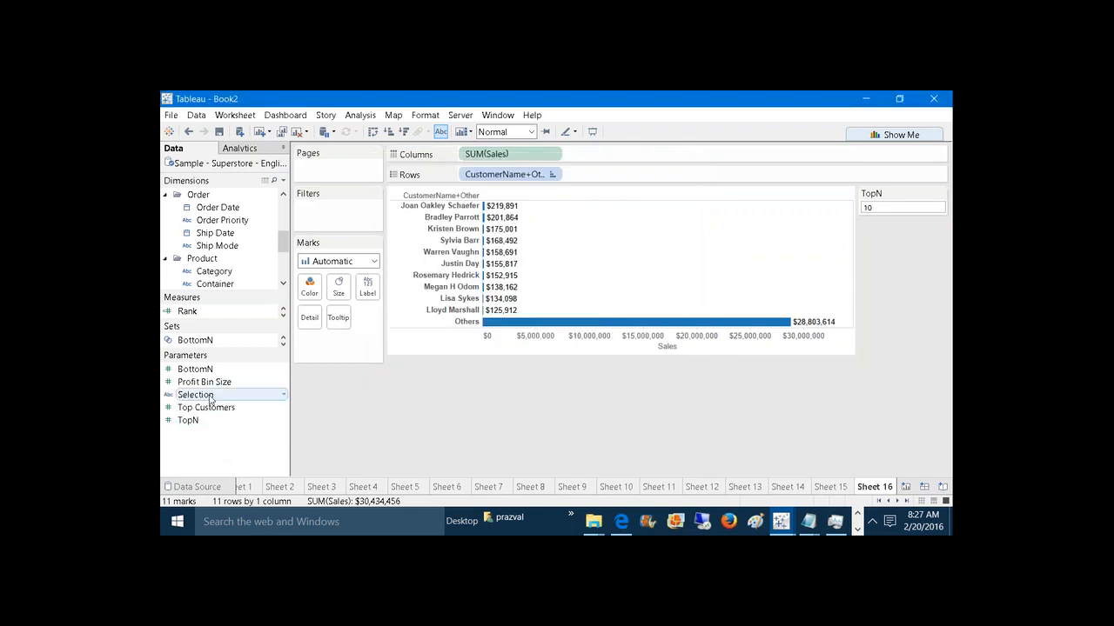
# Step: Show the Selection parameter control on the sheet and set it to Hide
pyautogui.rightClick(206, 396)
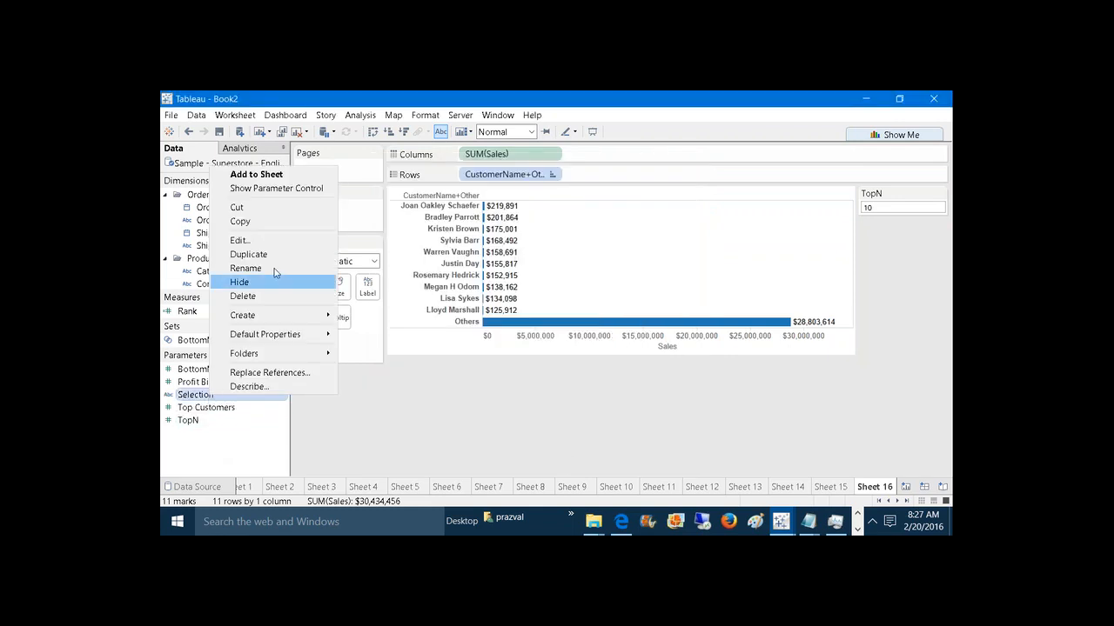
pyautogui.click(278, 193)
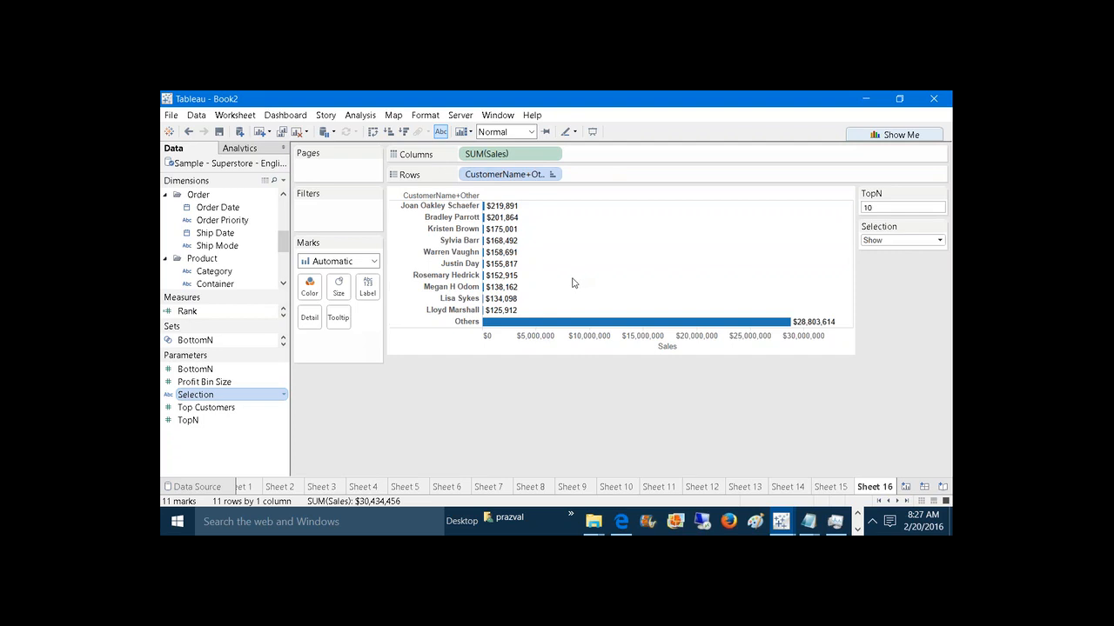
pyautogui.click(873, 242)
pyautogui.click(873, 260)
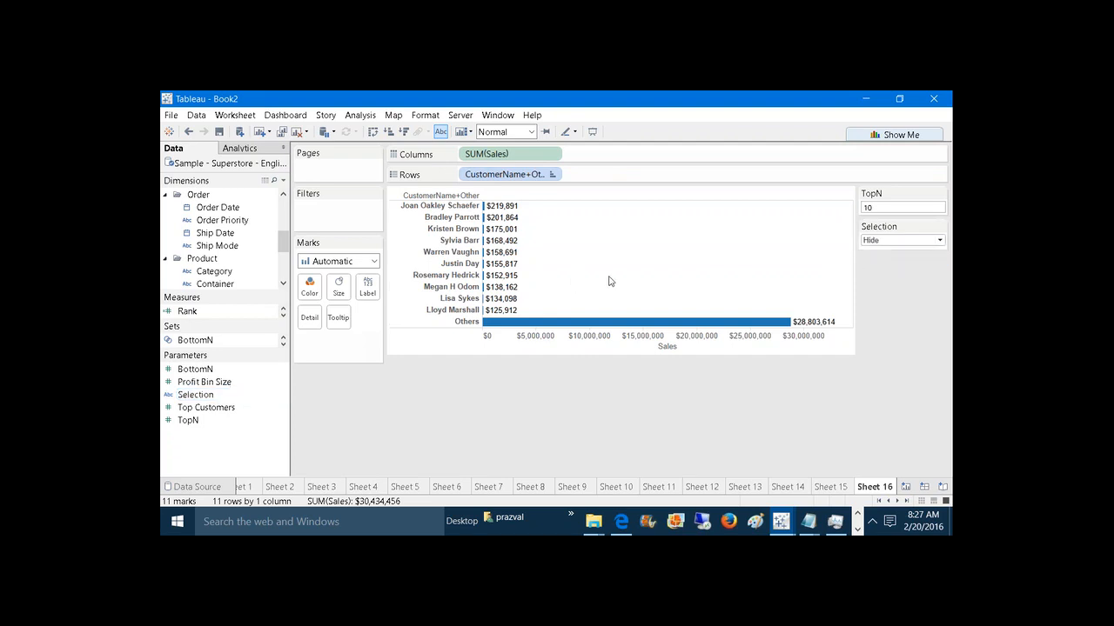
pyautogui.click(466, 322)
# Step: Edit the CustomerName+Other calculation and insert IF [Selection]='Hide' THEN as a new first line above the existing formula
pyautogui.moveTo(286, 244); pyautogui.dragTo(286, 270)
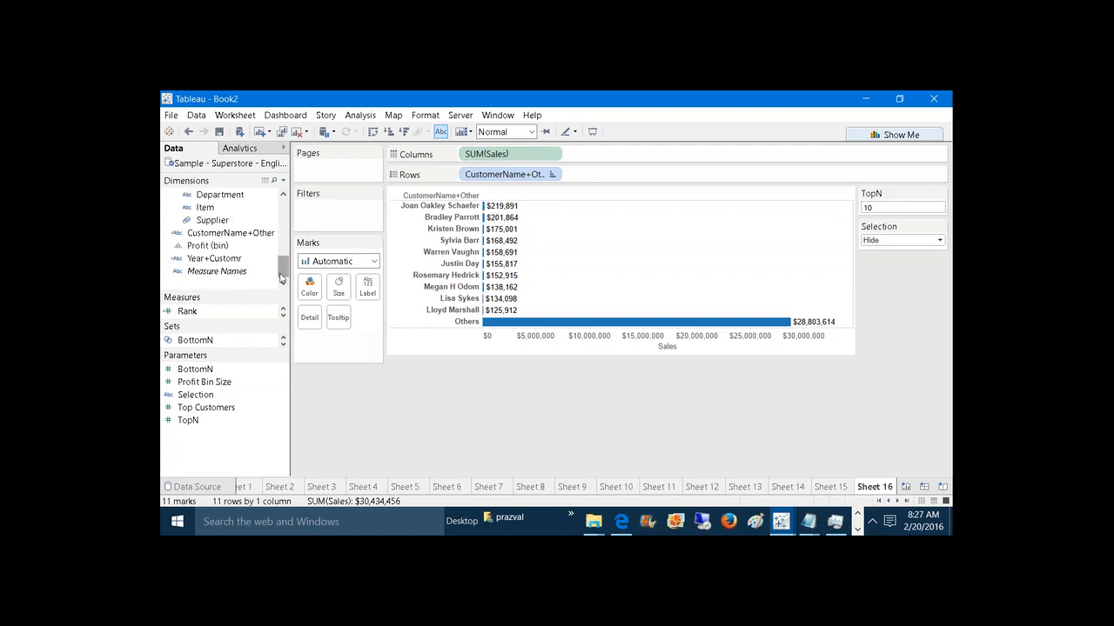
pyautogui.rightClick(223, 235)
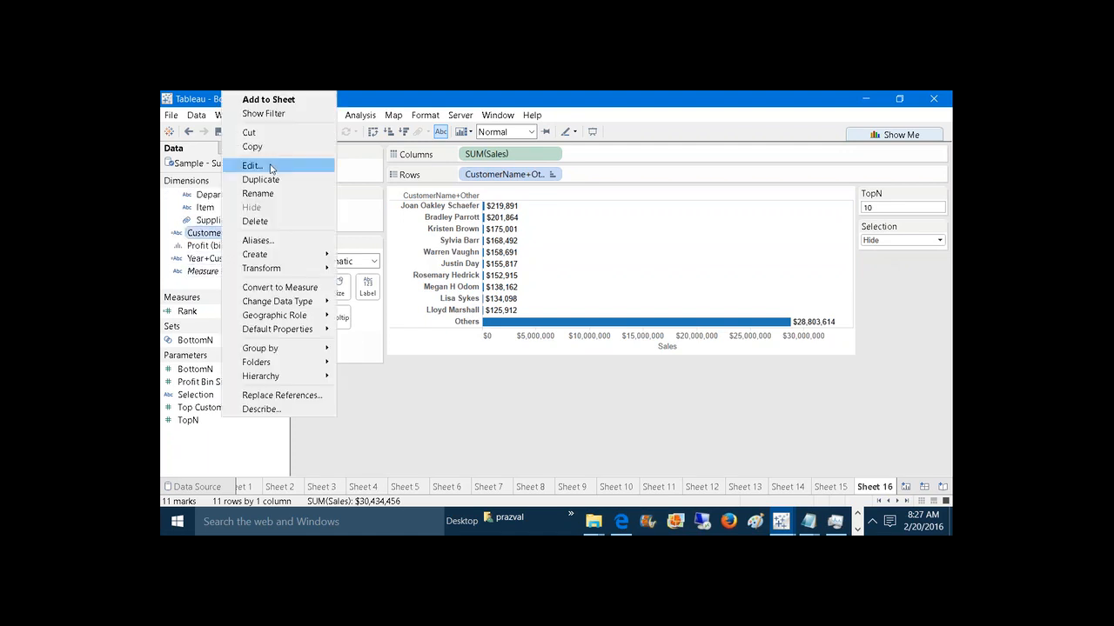
pyautogui.click(271, 166)
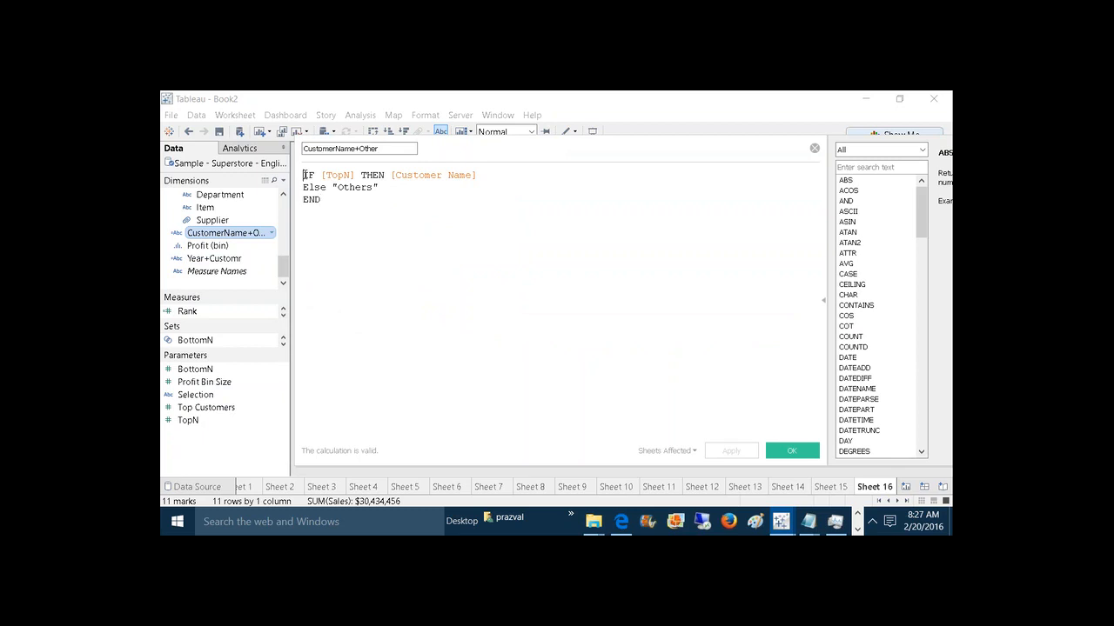
pyautogui.press('Return')
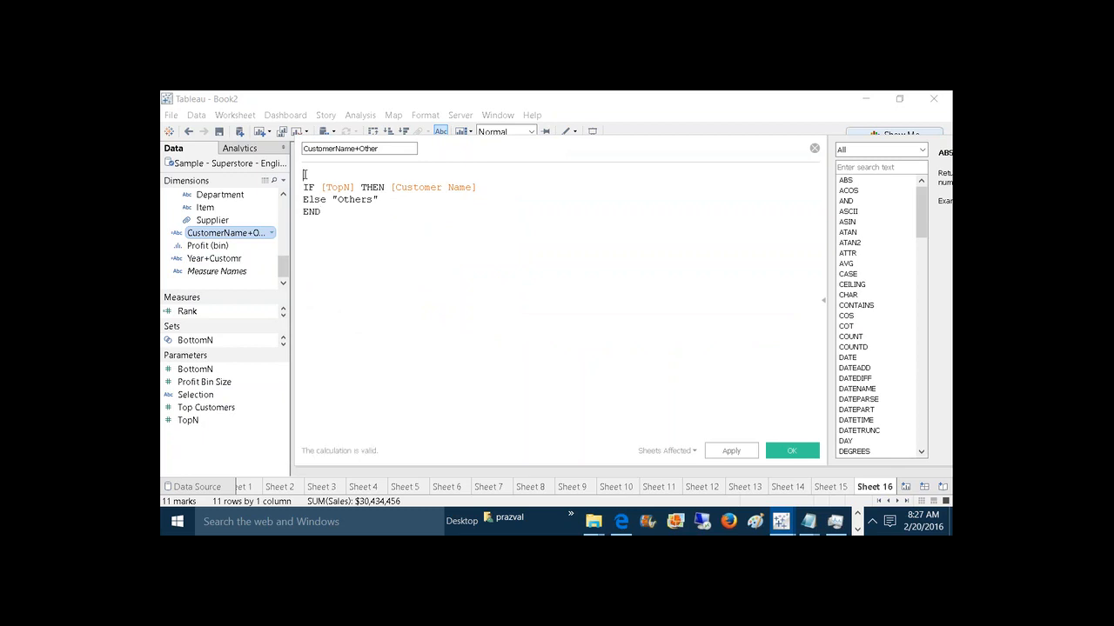
pyautogui.write('IF SE')
pyautogui.click(354, 191)
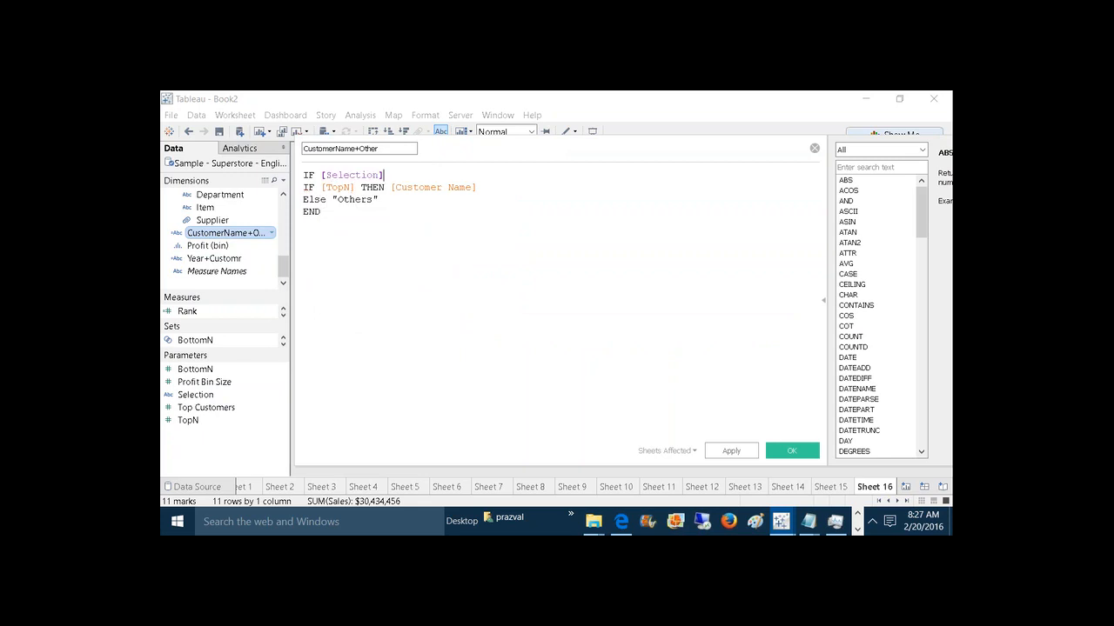
pyautogui.write('=')
pyautogui.write('"')
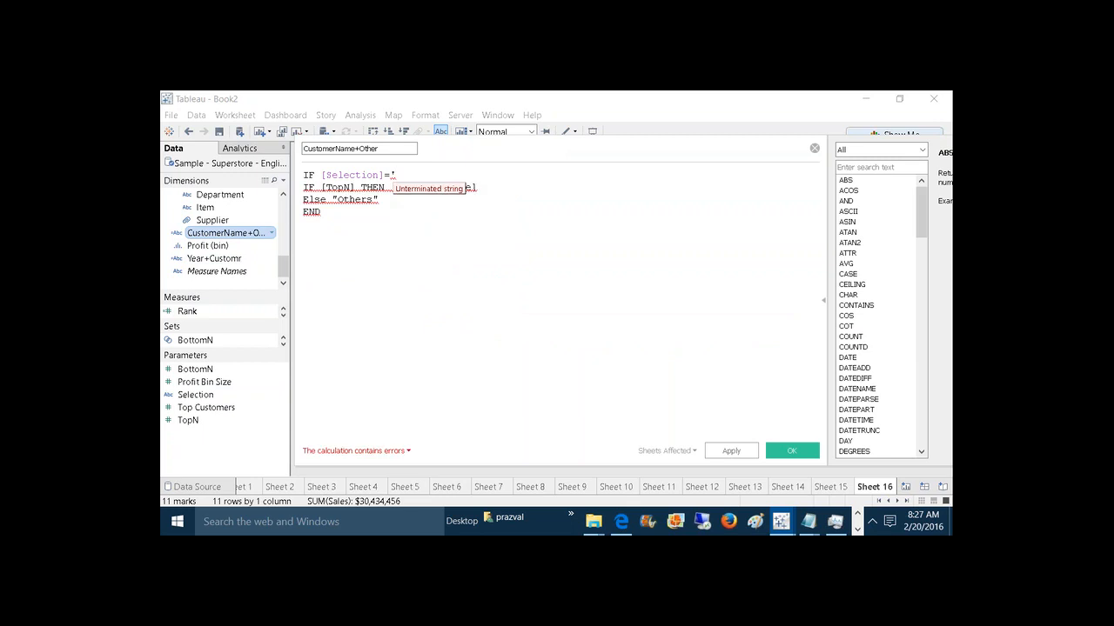
pyautogui.write('Hi')
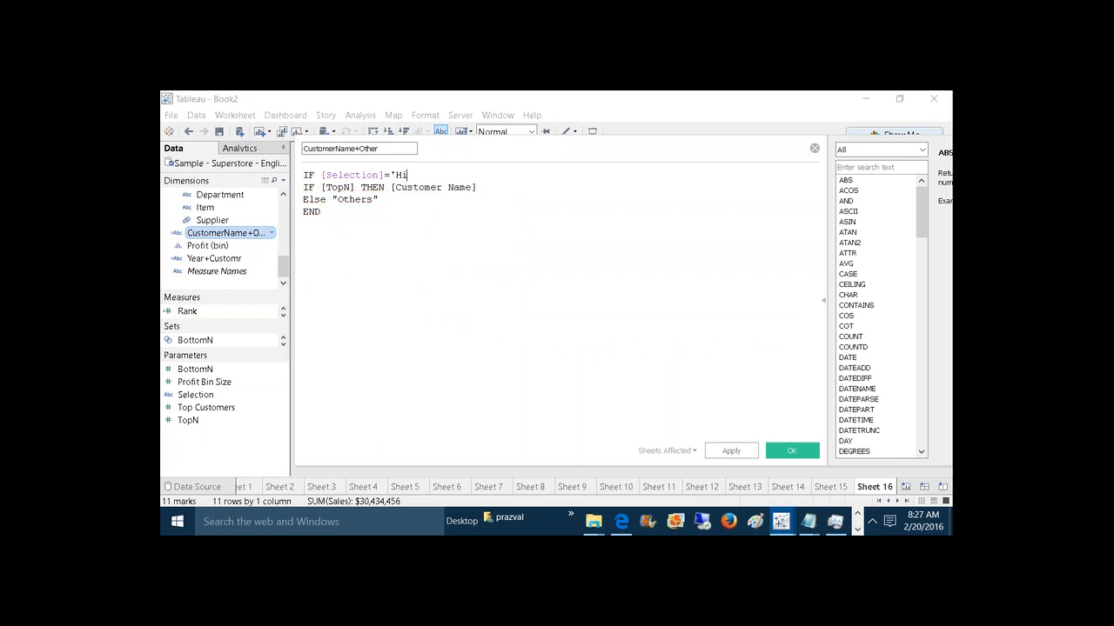
pyautogui.write("de'")
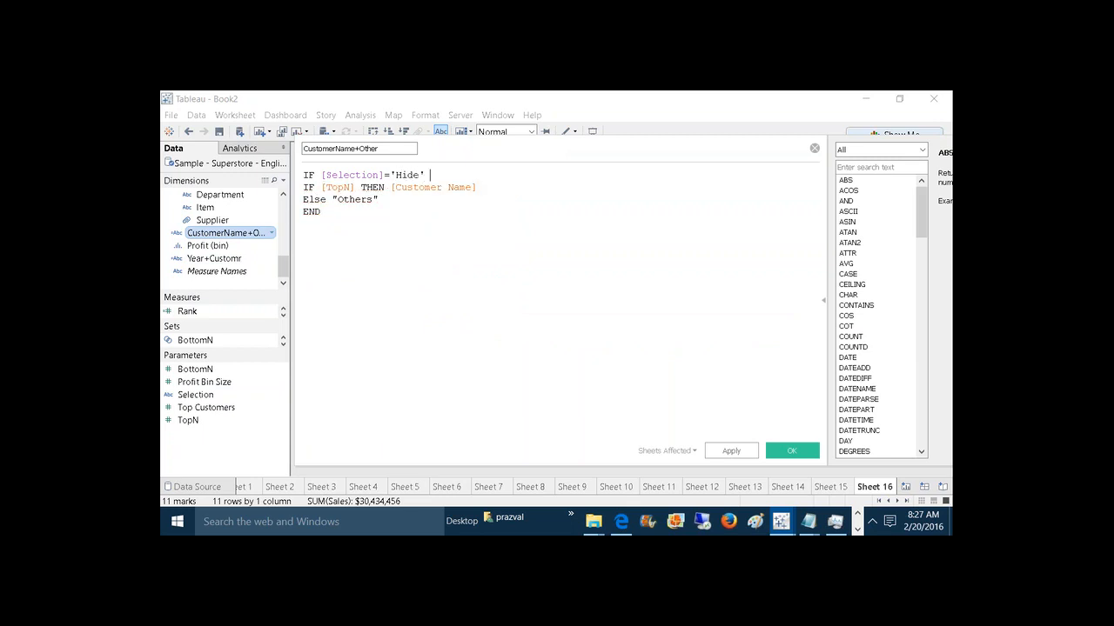
pyautogui.write(' THE')
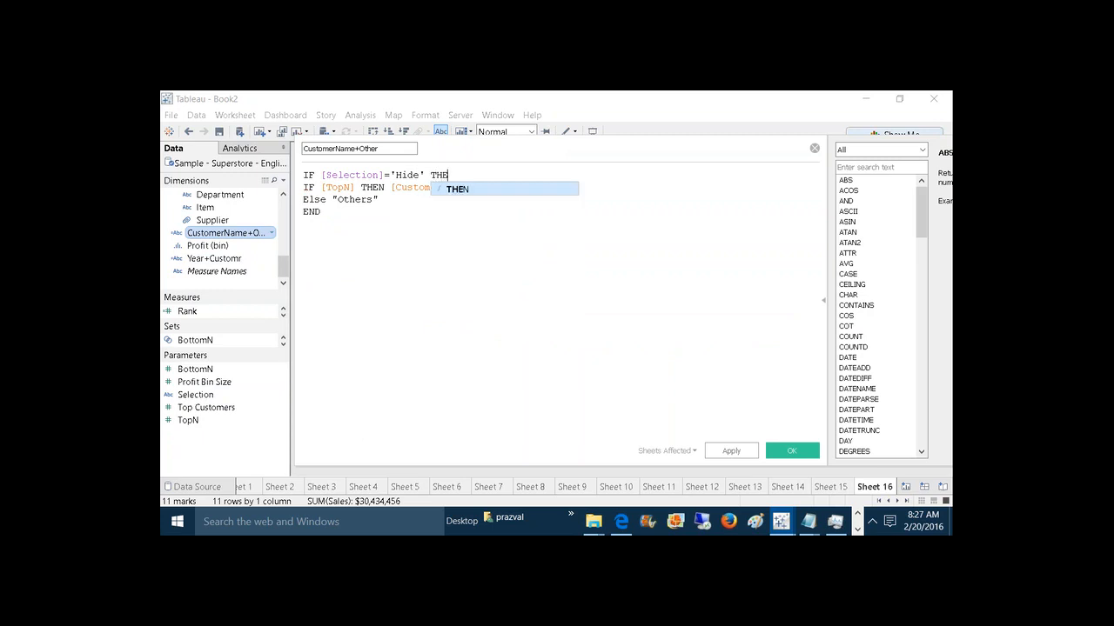
pyautogui.write('N')
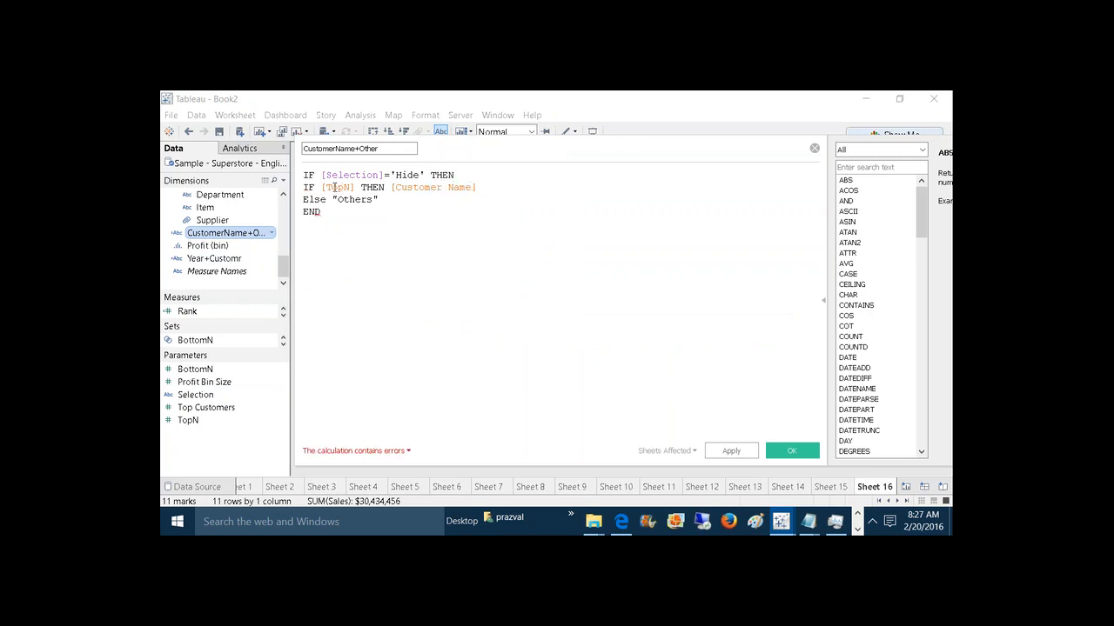
# Step: Add a blank line before the final END and indent the nested IF [TopN] and Else "Others" lines
pyautogui.moveTo(380, 202); pyautogui.dragTo(305, 187)
pyautogui.click(394, 199)
pyautogui.press('Return')
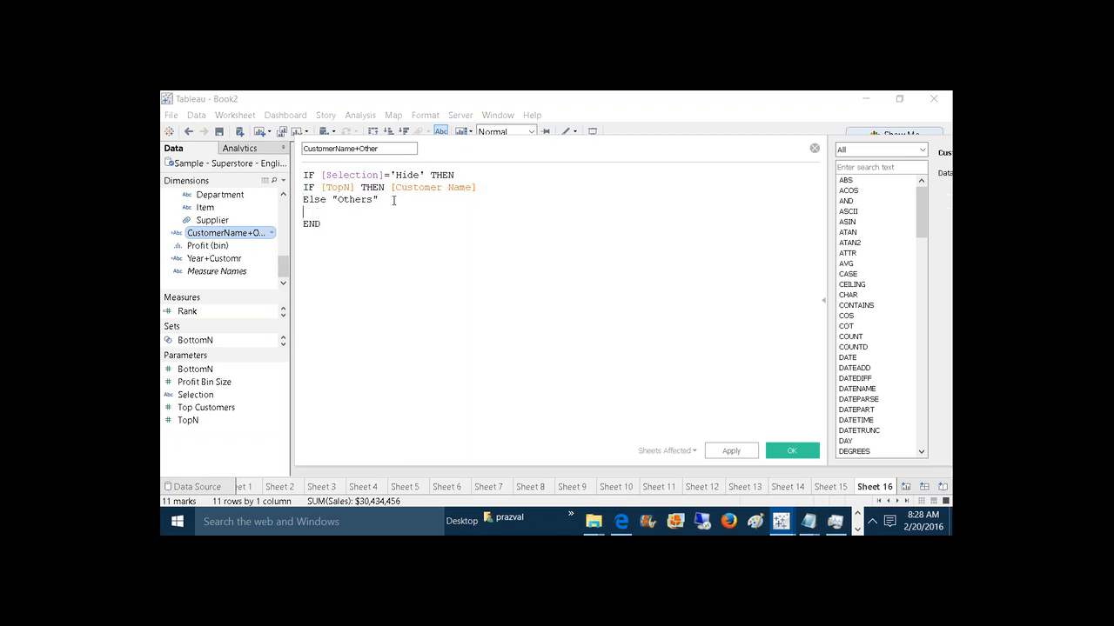
pyautogui.click(303, 187)
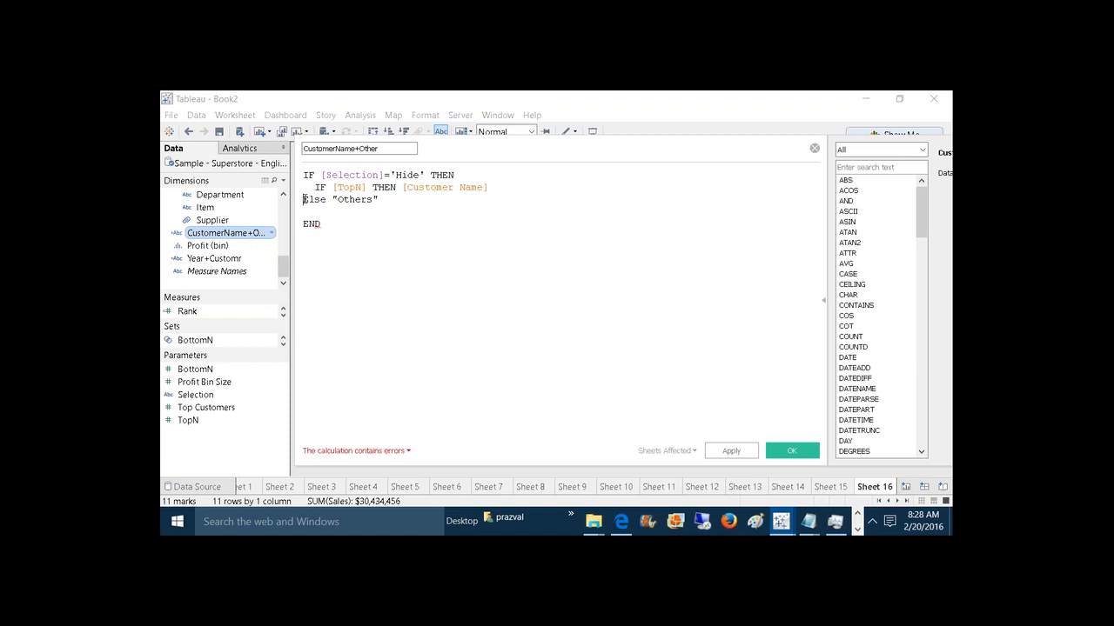
pyautogui.click(304, 199)
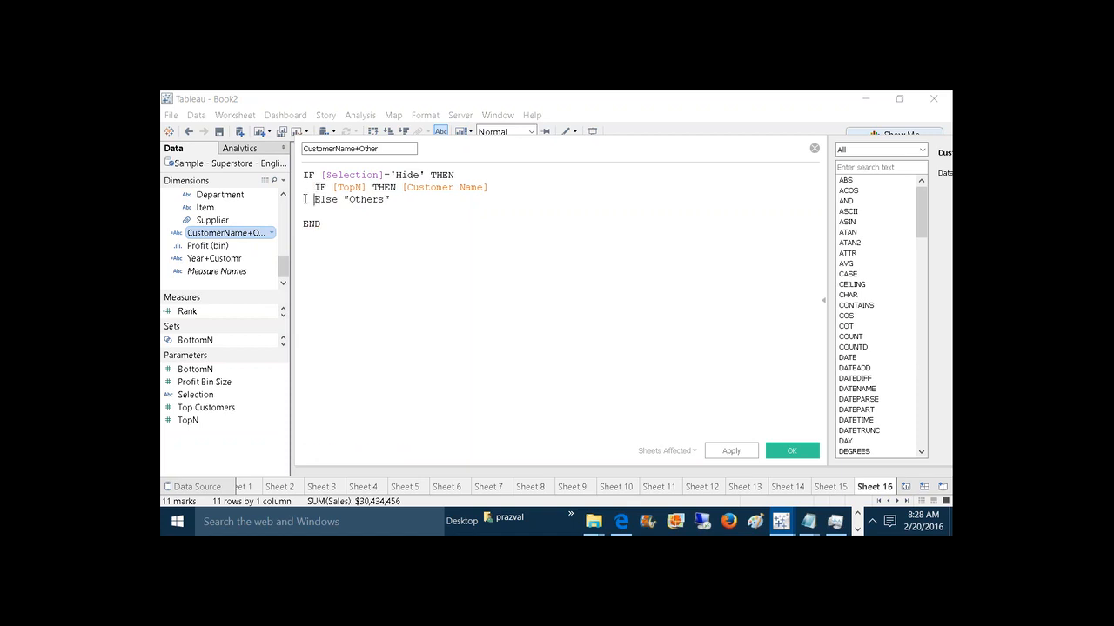
# Step: Add an ELSE branch returning [Customer Name] before the final END and remove the extra blank line
pyautogui.click(402, 196)
pyautogui.press('Return')
pyautogui.write('ELSE')
pyautogui.press('Return')
pyautogui.press('Return')
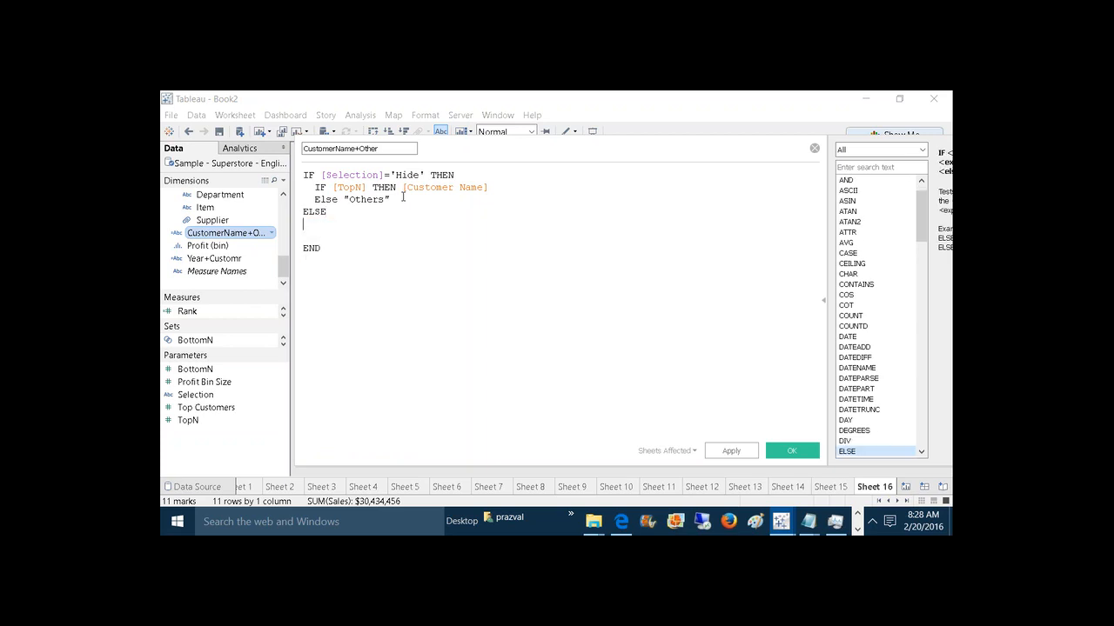
pyautogui.write('CU')
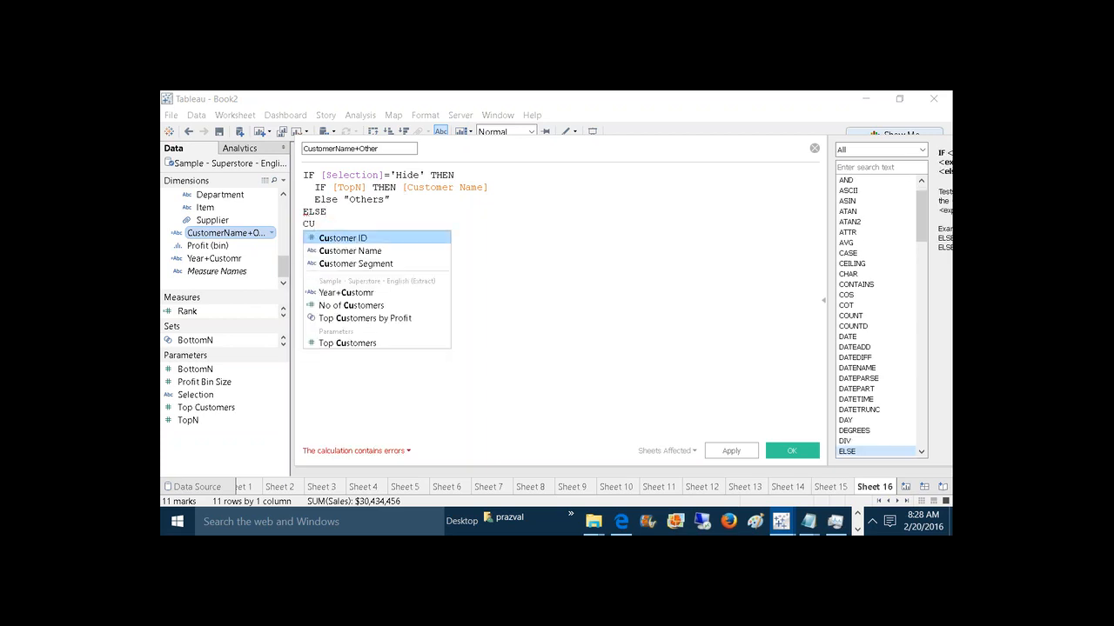
pyautogui.press('Down')
pyautogui.press('Return')
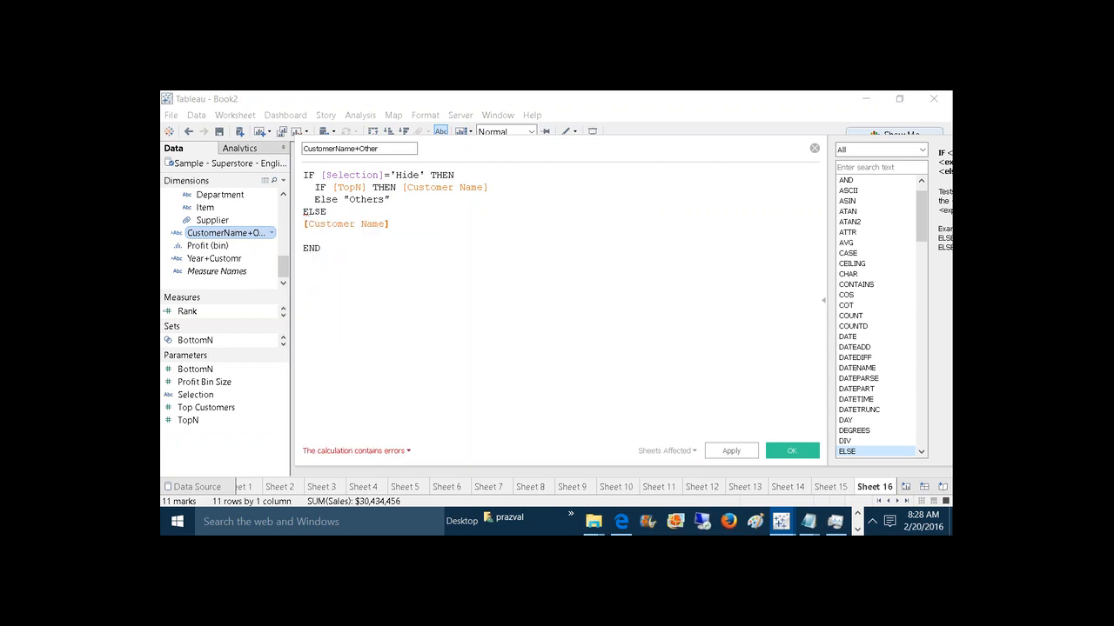
pyautogui.press('Delete')
# Step: Check the formula error, close the nested IF with END after Else "Others", and save the calculation
pyautogui.click(407, 452)
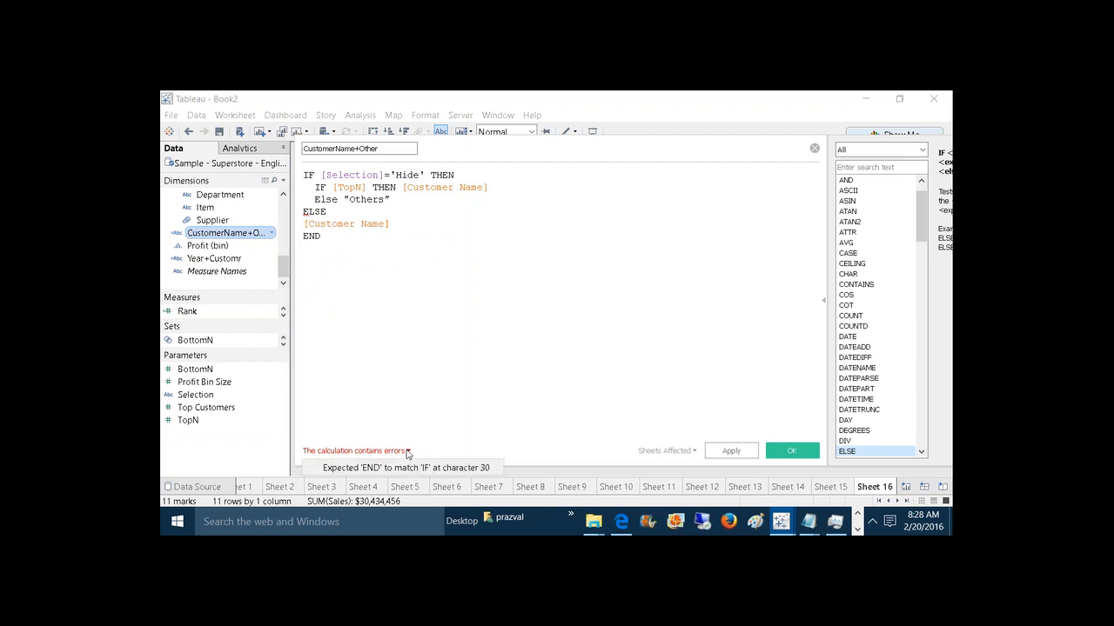
pyautogui.click(413, 200)
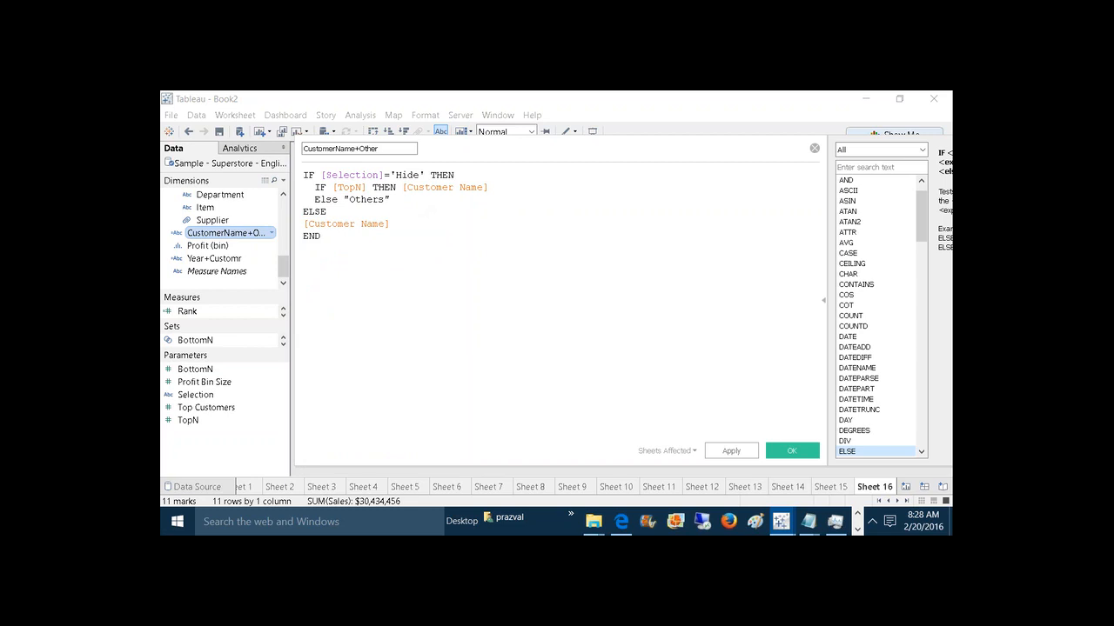
pyautogui.write('END')
pyautogui.click(437, 292)
pyautogui.click(726, 451)
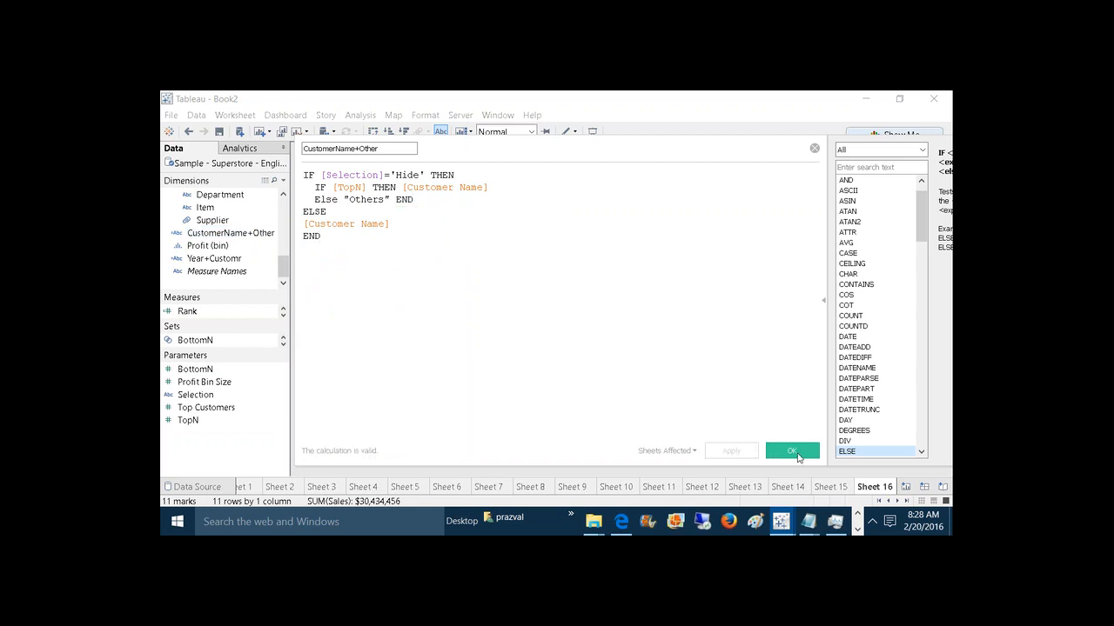
pyautogui.click(792, 451)
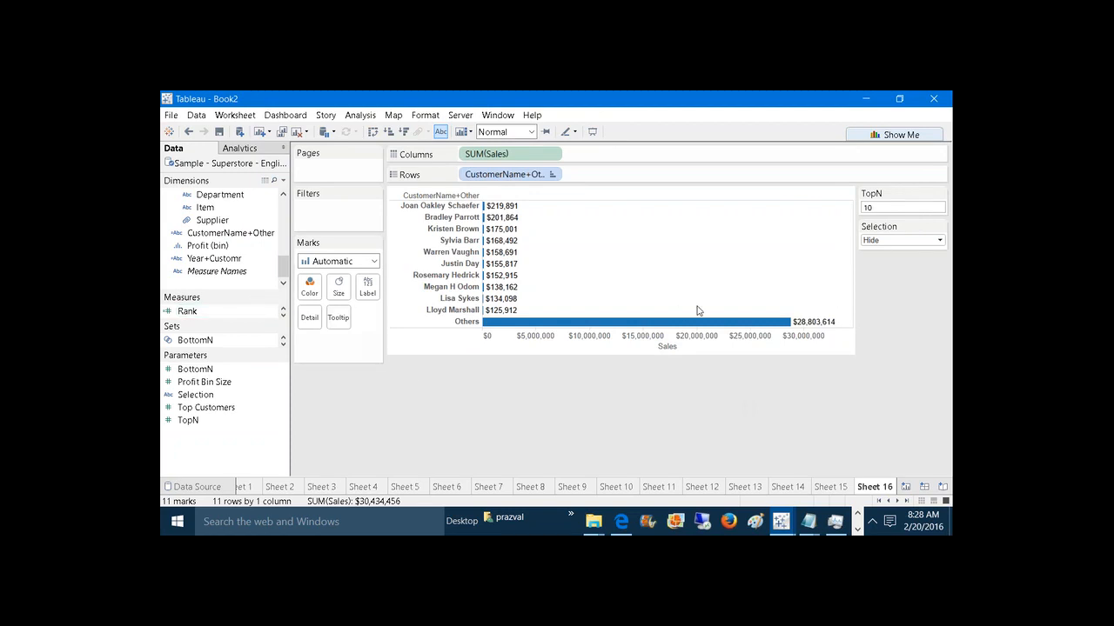
# Step: Set the Selection parameter control to Show and reopen the CustomerName+Other calculation for editing
pyautogui.click(940, 241)
pyautogui.click(925, 251)
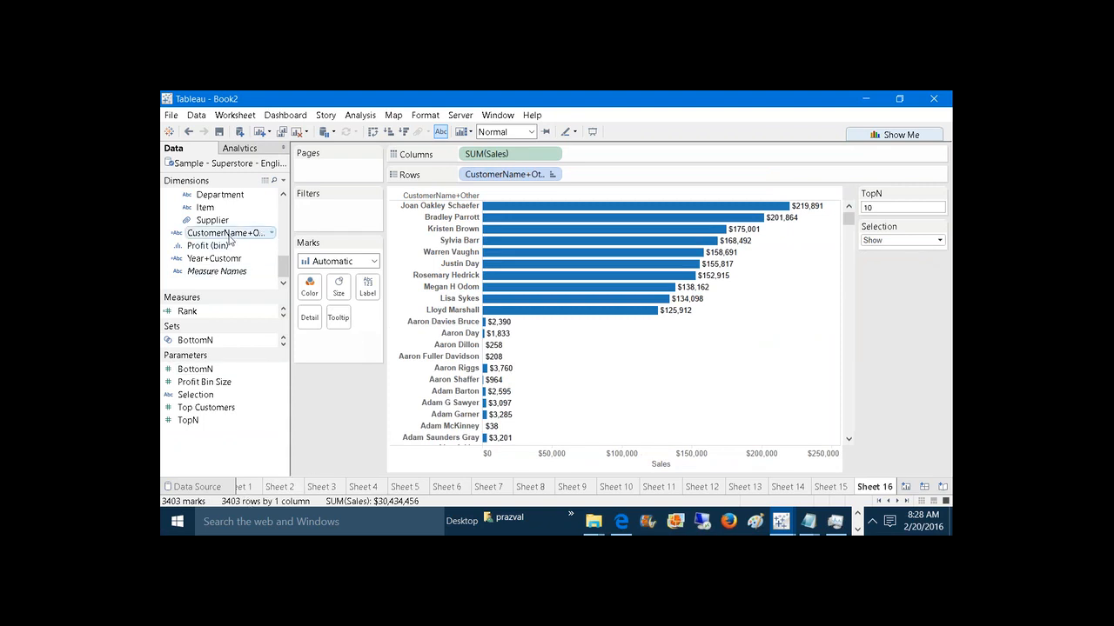
pyautogui.rightClick(229, 240)
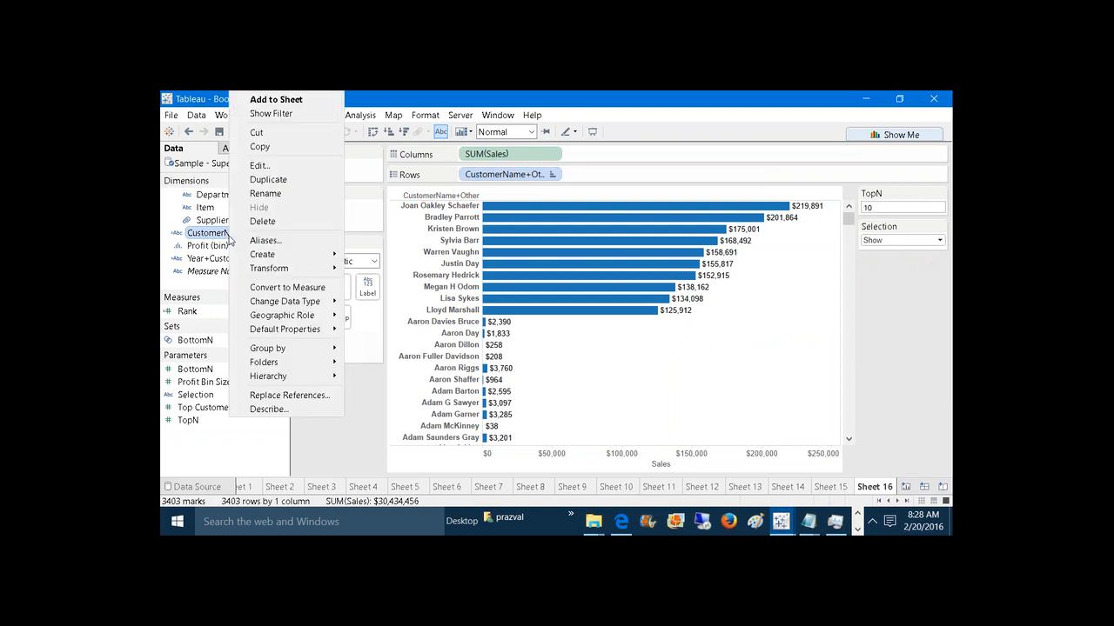
pyautogui.click(269, 168)
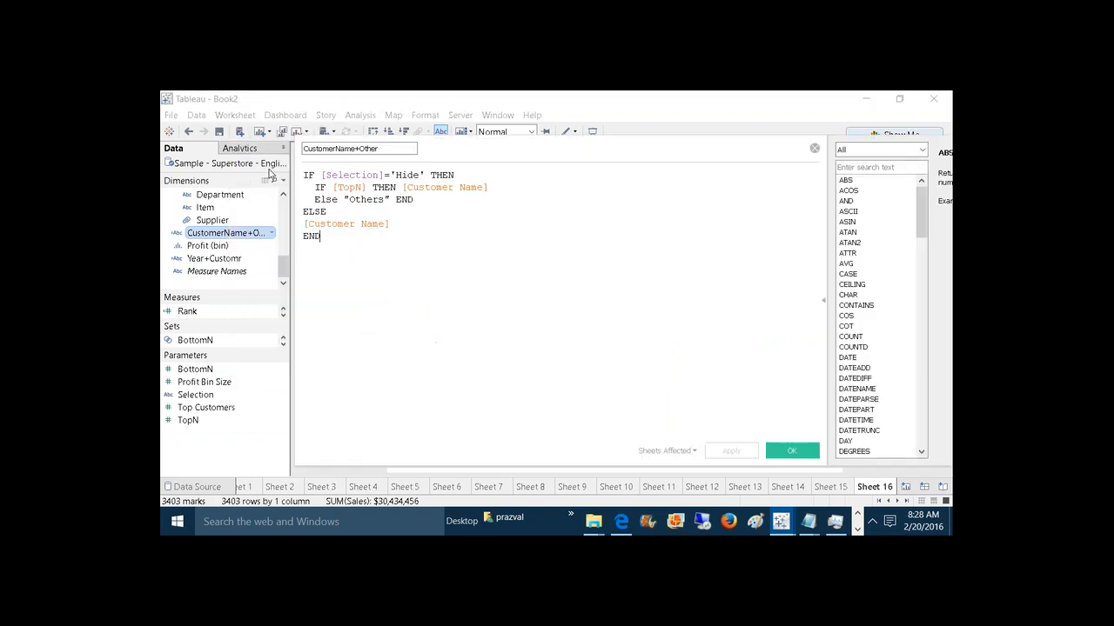
pyautogui.click(456, 176)
pyautogui.press('Return')
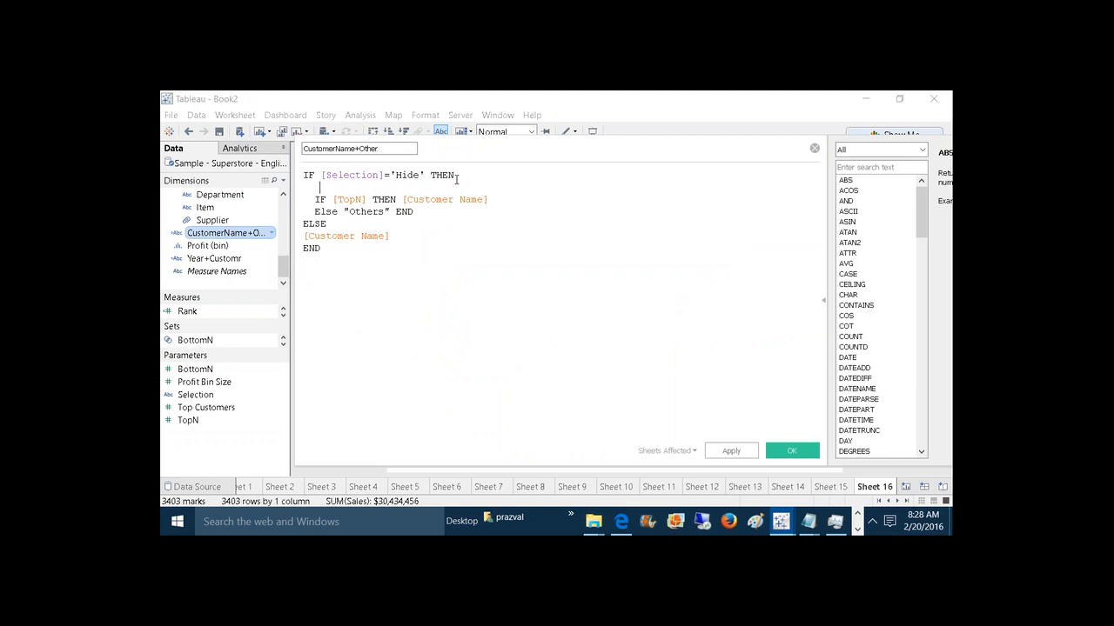
pyautogui.write('Sh')
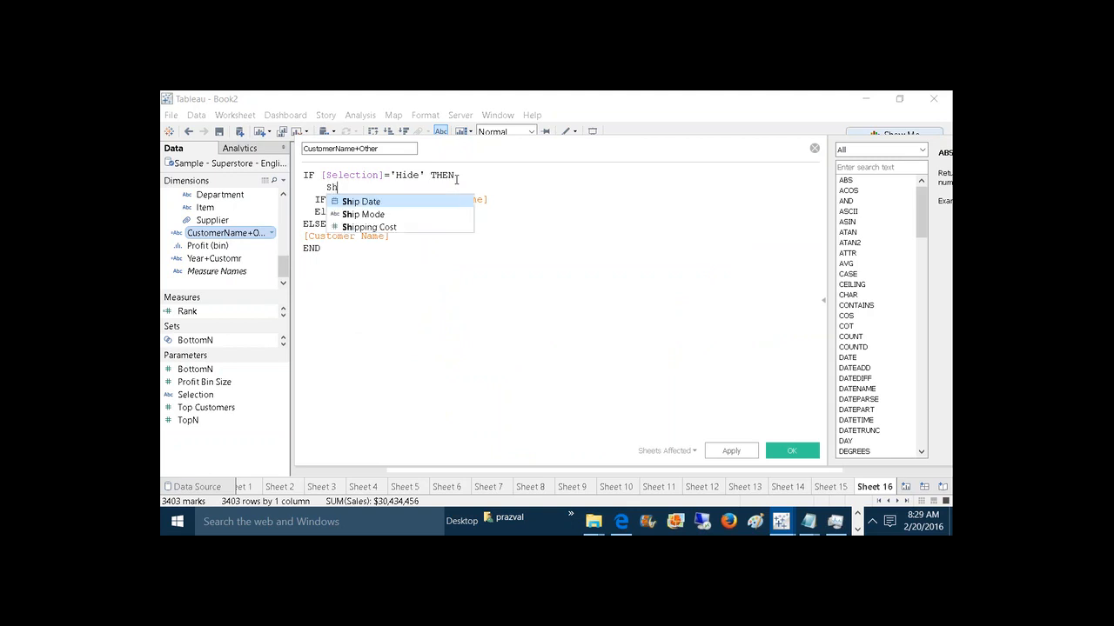
pyautogui.write('ow')
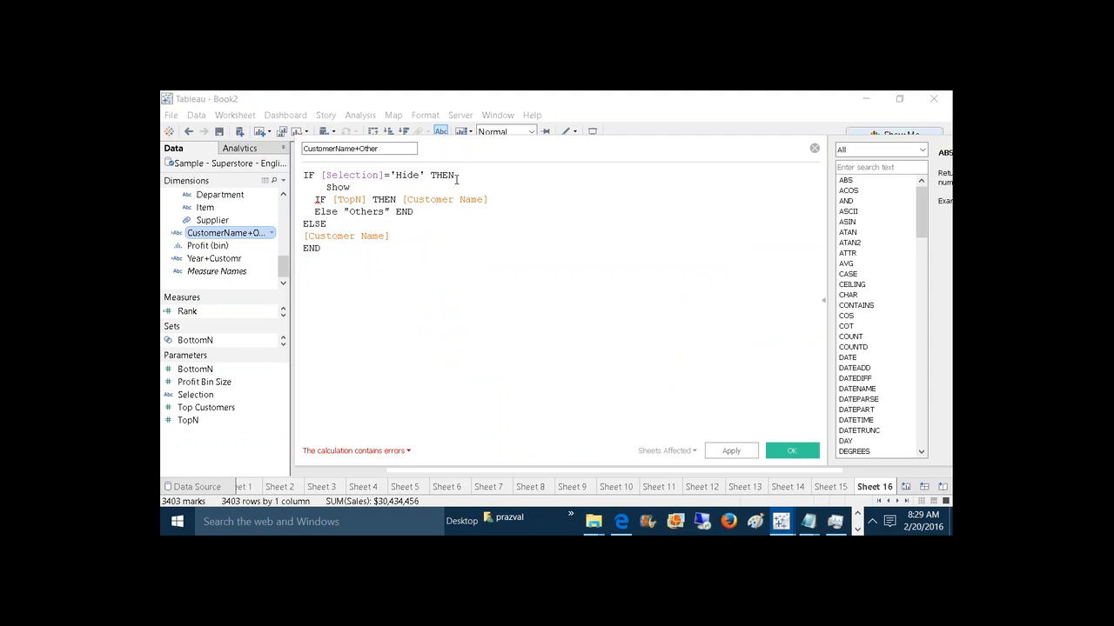
pyautogui.press('BackSpace')
pyautogui.press('BackSpace')
pyautogui.press('BackSpace')
pyautogui.press('BackSpace')
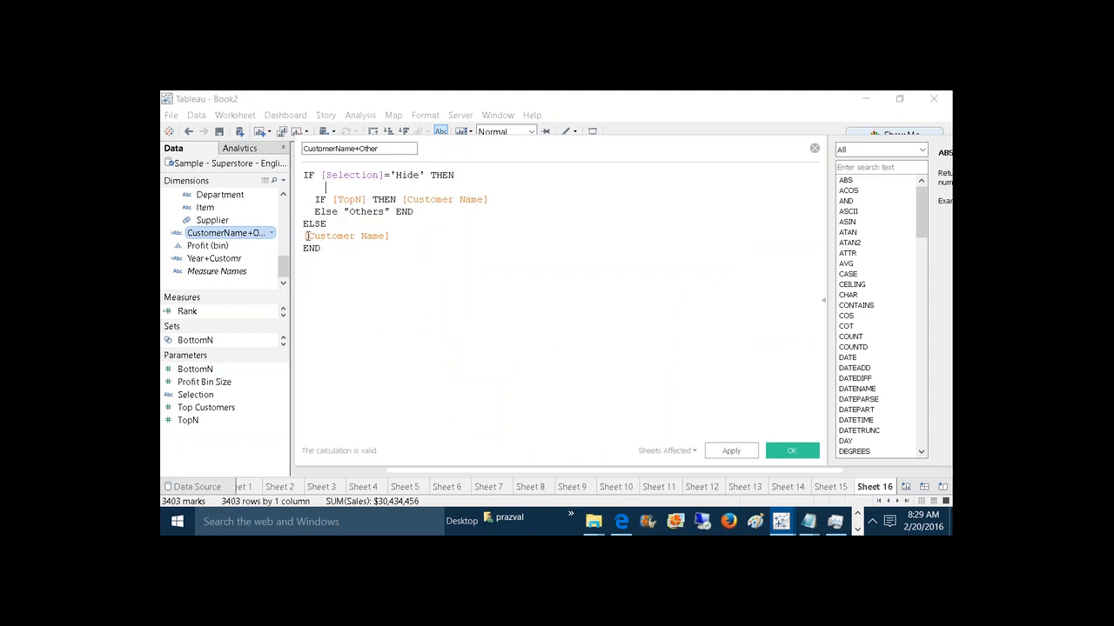
# Step: Review the nested IF [TopN] block and the ELSE [Customer Name] branch of the formula and close the calculation editor
pyautogui.click(303, 236)
pyautogui.moveTo(304, 236); pyautogui.dragTo(392, 237)
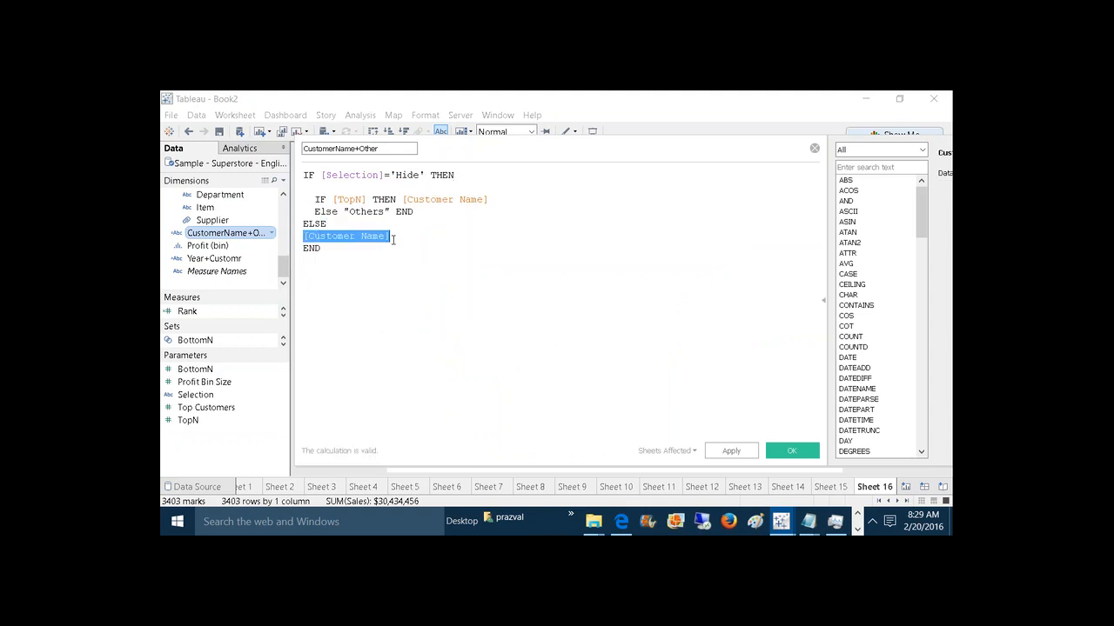
pyautogui.click(362, 190)
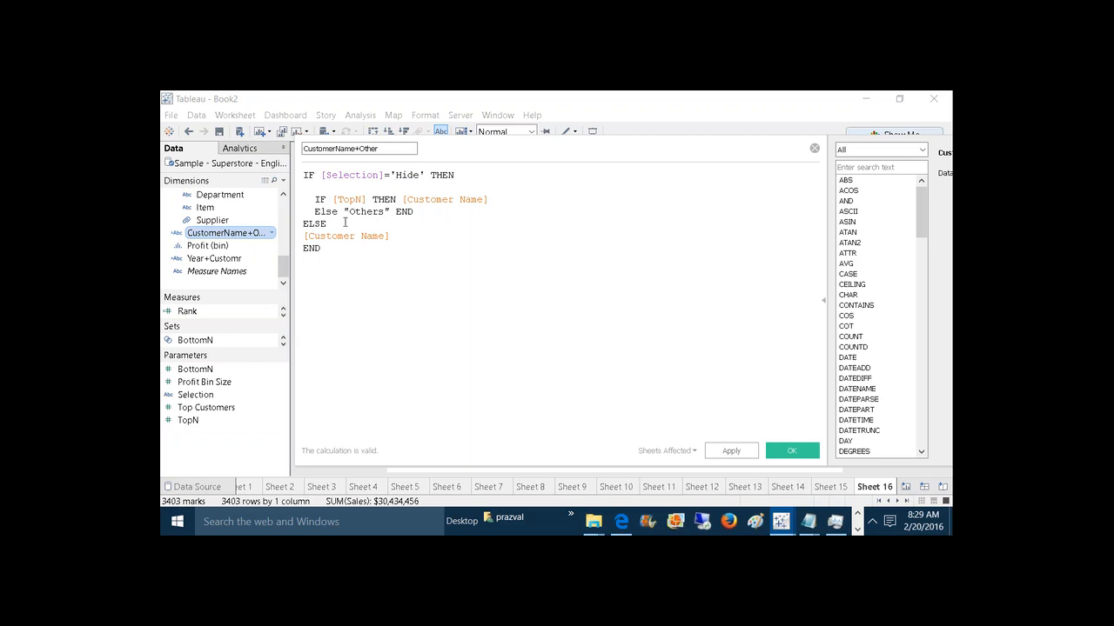
pyautogui.moveTo(346, 223); pyautogui.dragTo(303, 224)
pyautogui.moveTo(399, 246); pyautogui.dragTo(306, 237)
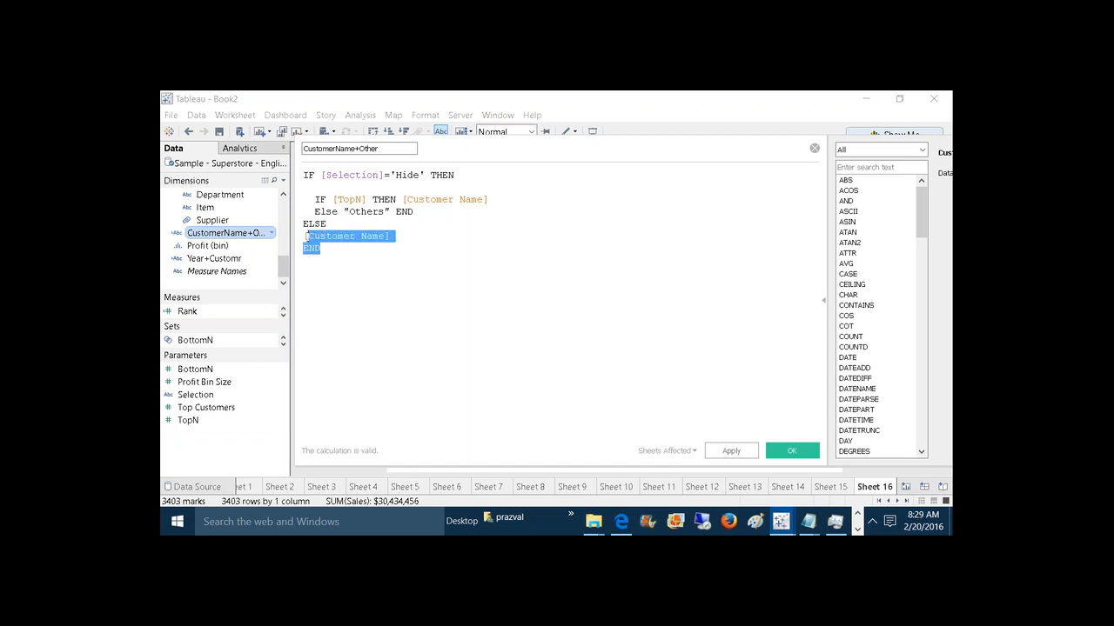
pyautogui.click(354, 186)
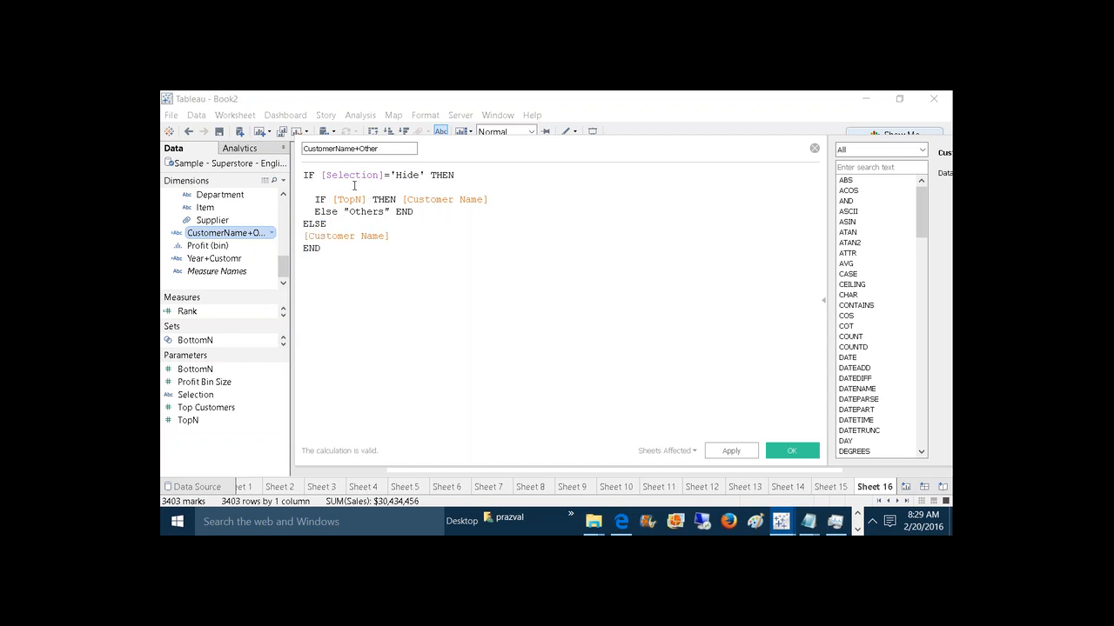
pyautogui.write('Hide')
pyautogui.press('BackSpace')
pyautogui.press('BackSpace')
pyautogui.press('BackSpace')
pyautogui.press('BackSpace')
pyautogui.moveTo(333, 199); pyautogui.dragTo(489, 199)
pyautogui.click(379, 212)
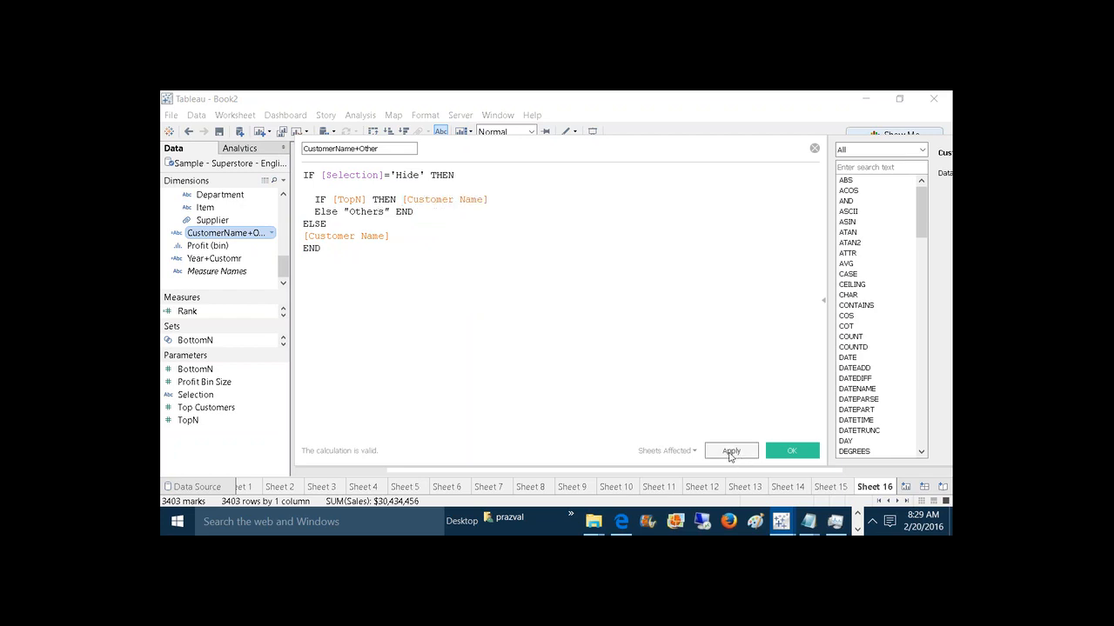
pyautogui.click(782, 449)
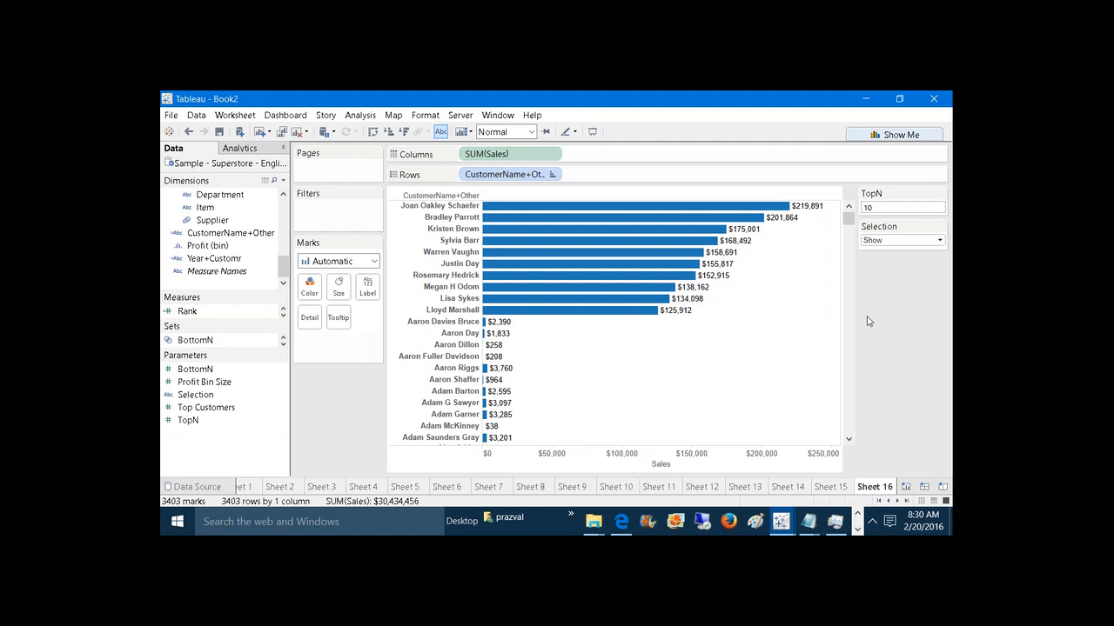
# Step: Switch to the Notepad note about the top 10 customers and replace its text with the heading "PTD Calculations:-"
pyautogui.moveTo(809, 521)
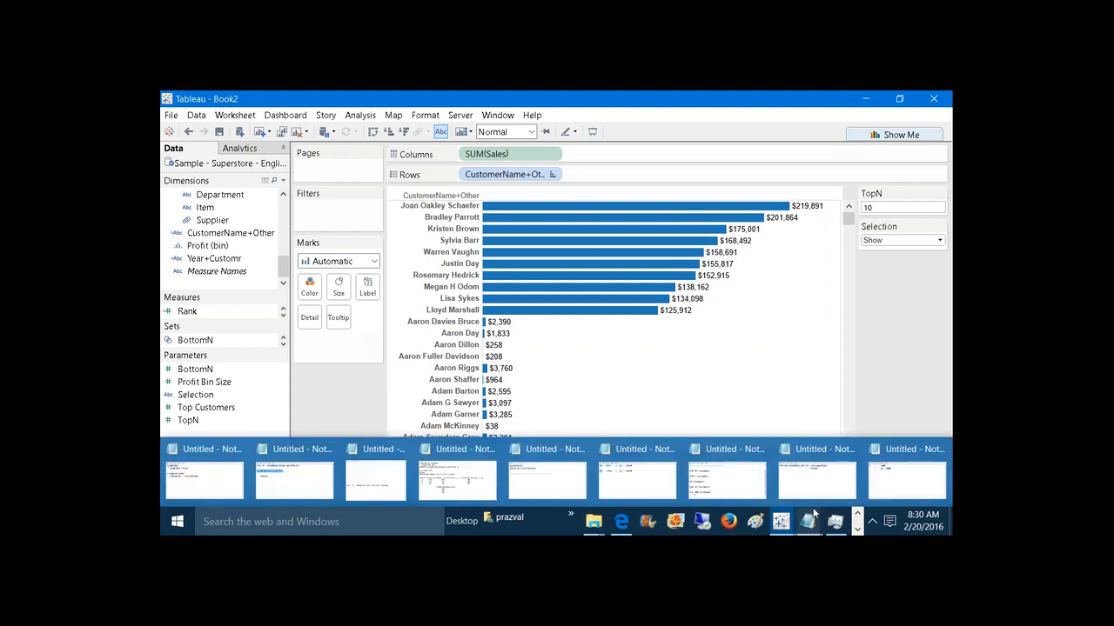
pyautogui.click(826, 489)
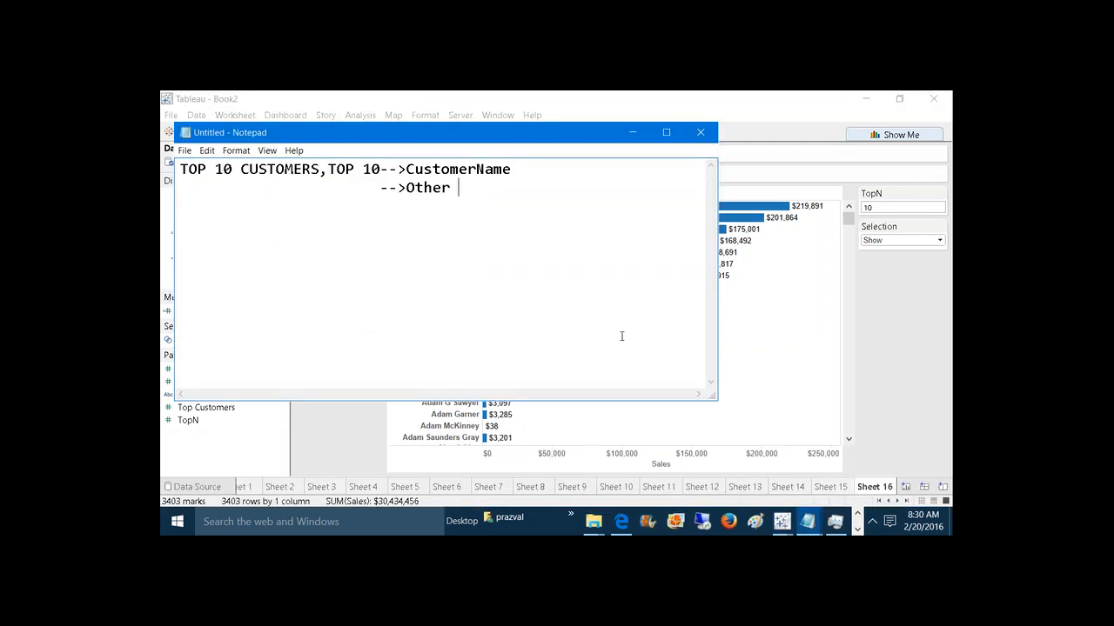
pyautogui.hotkey('ctrl', 'a')
pyautogui.press('Delete')
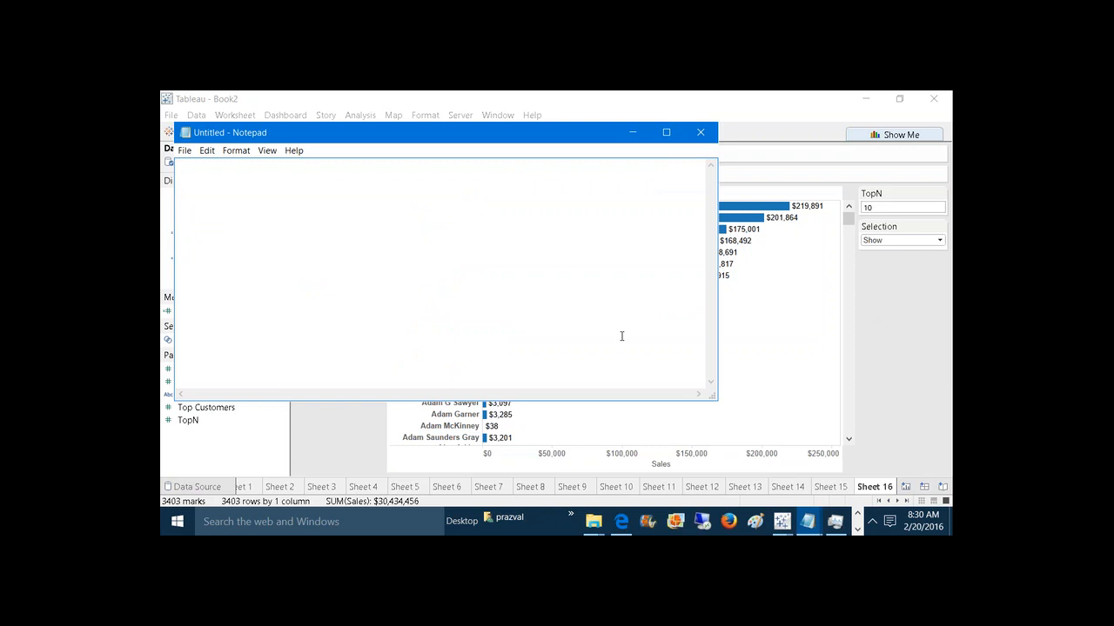
pyautogui.write('PTD C')
pyautogui.write('alcula')
pyautogui.write('tion')
pyautogui.press('BackSpace')
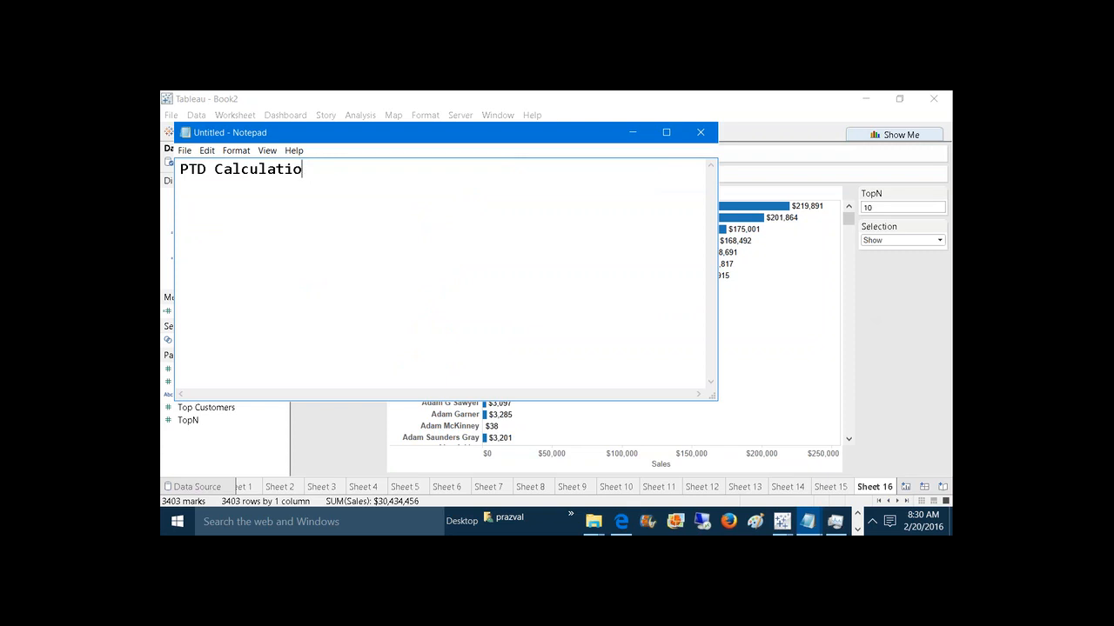
pyautogui.write('ns:-')
pyautogui.press('Return')
# Step: Add the lines "Period to Date Calculations" and "YTD,QTD,MTD" below the heading, separated by a blank line
pyautogui.write('Perido')
pyautogui.press('BackSpace')
pyautogui.press('BackSpace')
pyautogui.write('od to Da')
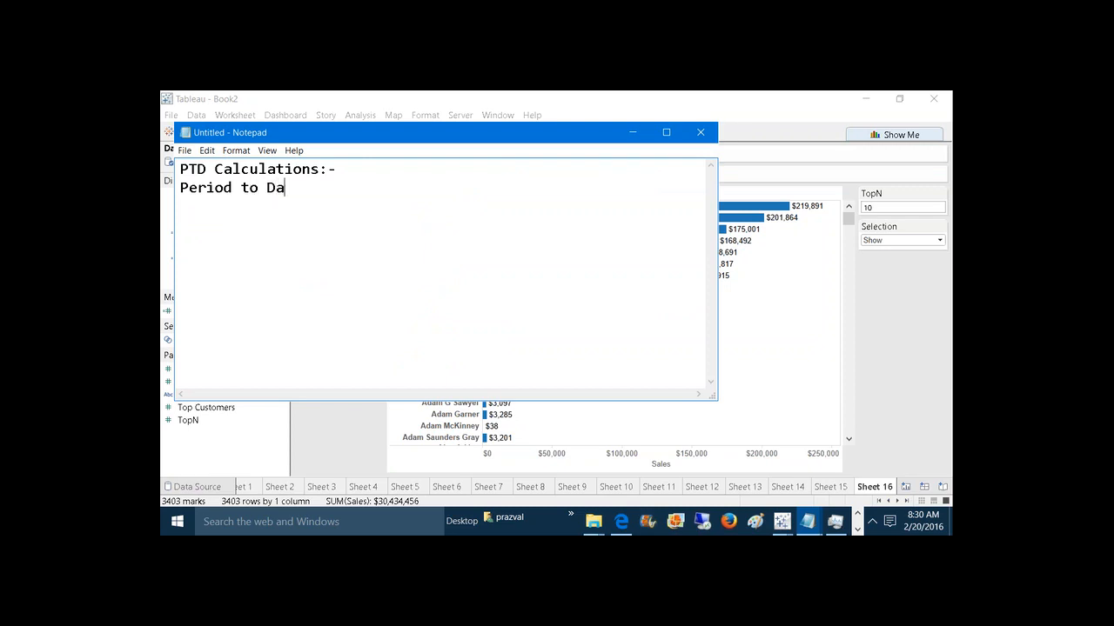
pyautogui.write('te Calculations')
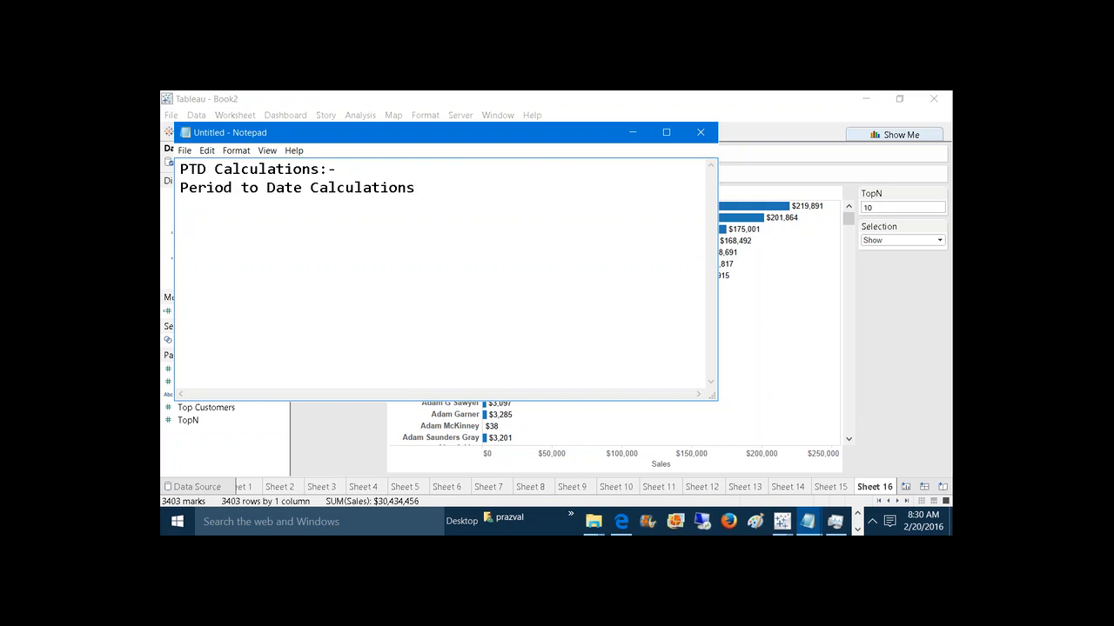
pyautogui.write('YTD,QTD,MTD')
pyautogui.press('Return')
pyautogui.press('Return')
# Step: Add the entry "YTD -->Year to Date" with the range "--> 1-jan-2016 to 20-feb-2016" beneath it
pyautogui.write('YT')
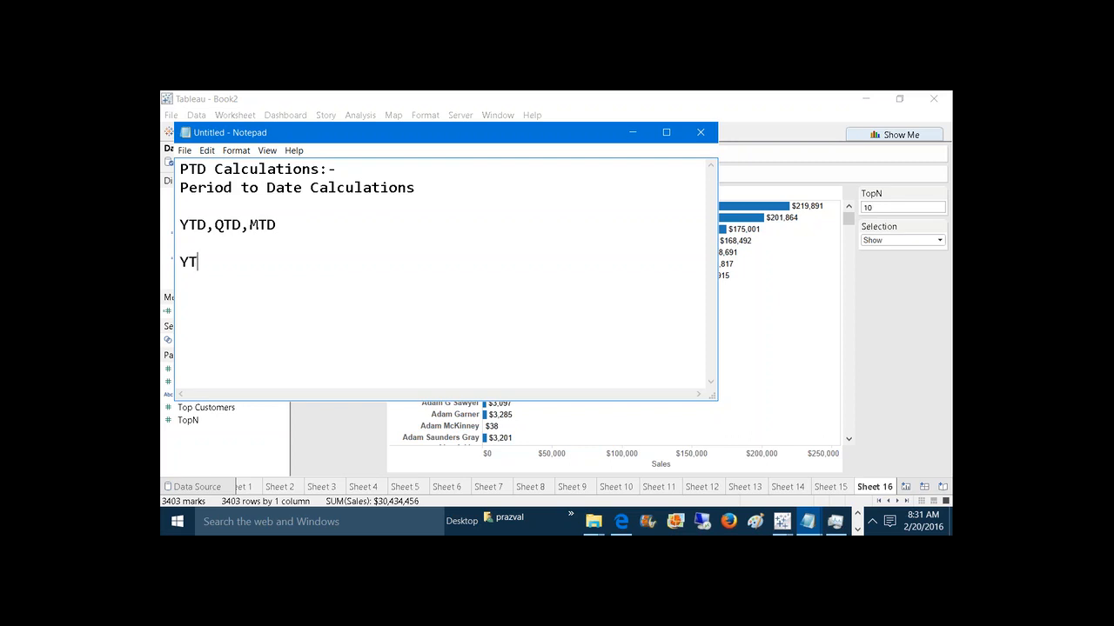
pyautogui.write('D -->Year to Date')
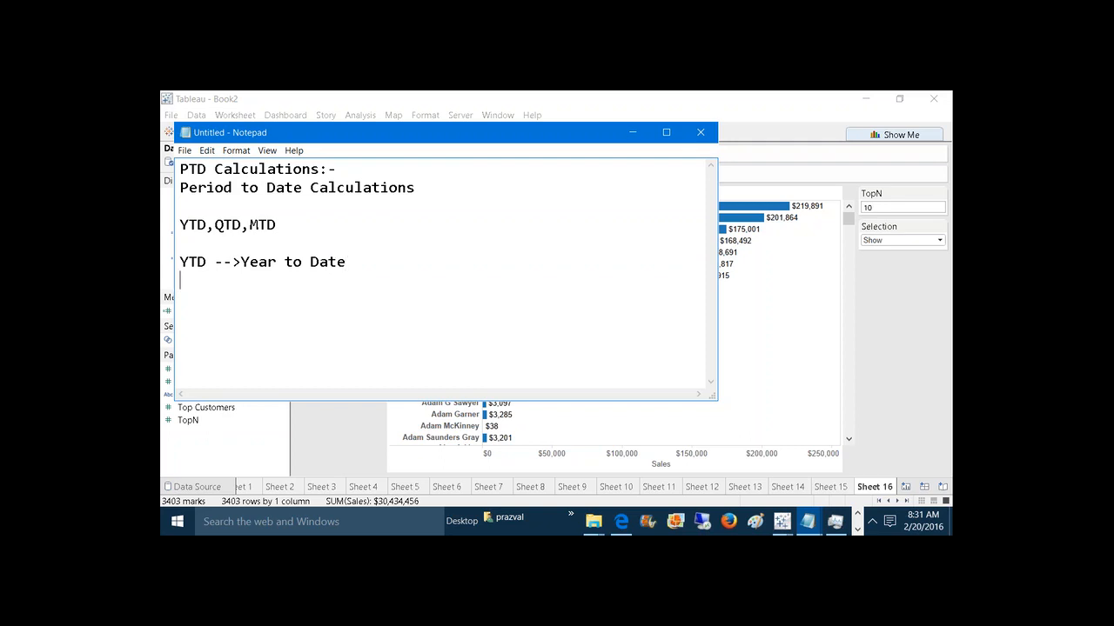
pyautogui.write('--')
pyautogui.write('> 1-jan-2016  to 20')
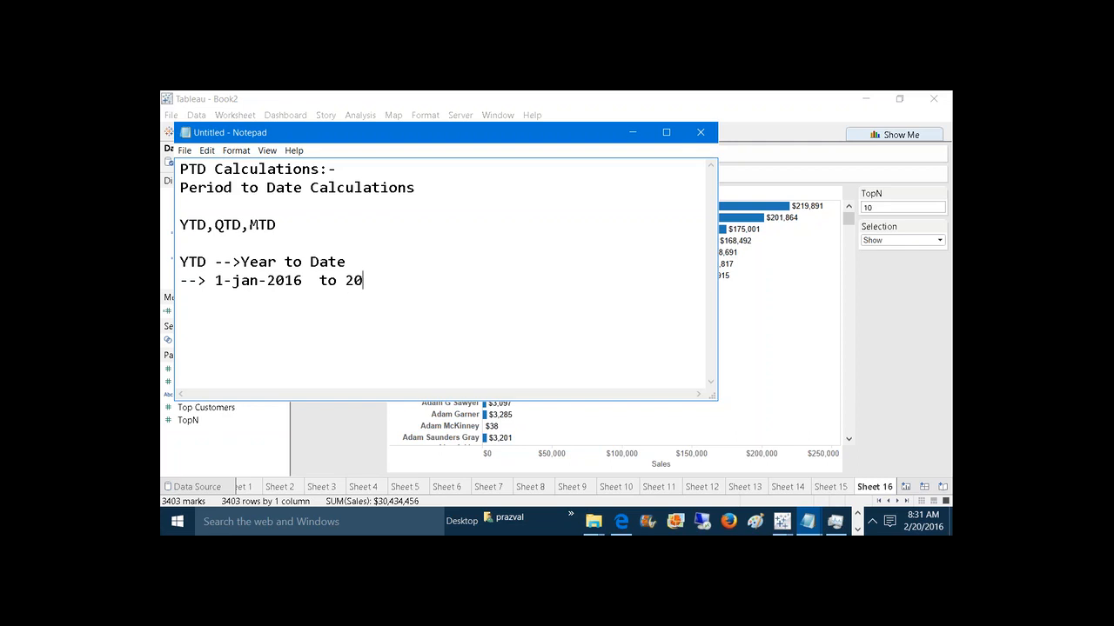
pyautogui.write('-feb-2016')
pyautogui.press('Return')
# Step: Add the entry "QTD -->Quarter to Date" with the range "--> 1-jan-2016 to 20-feb-2016" beneath it
pyautogui.write('QTD -->Q')
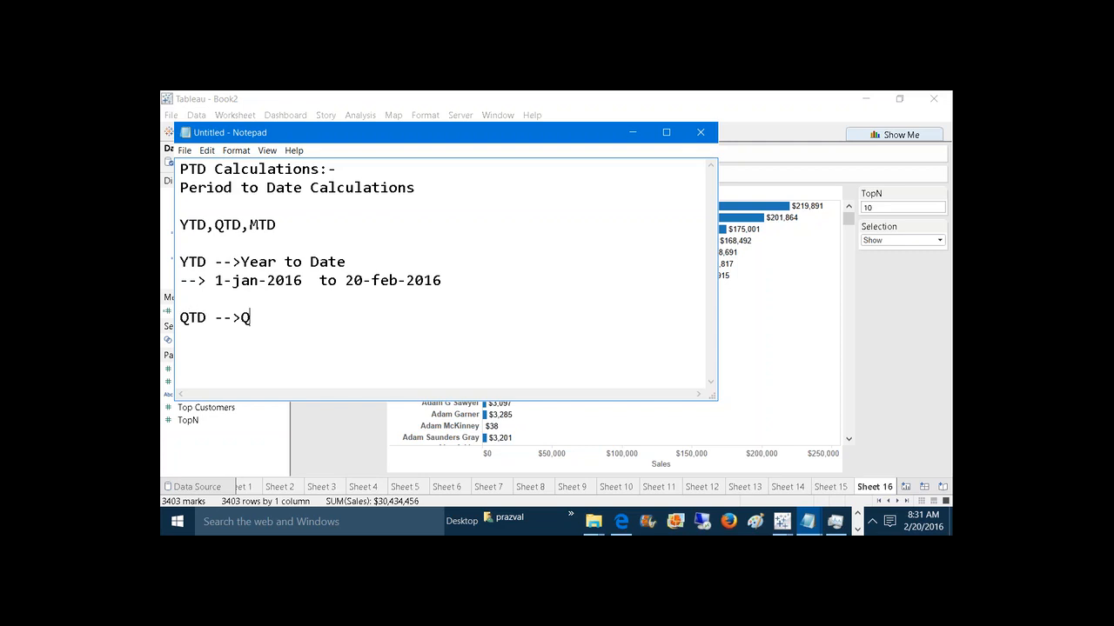
pyautogui.write('uarter to Date --')
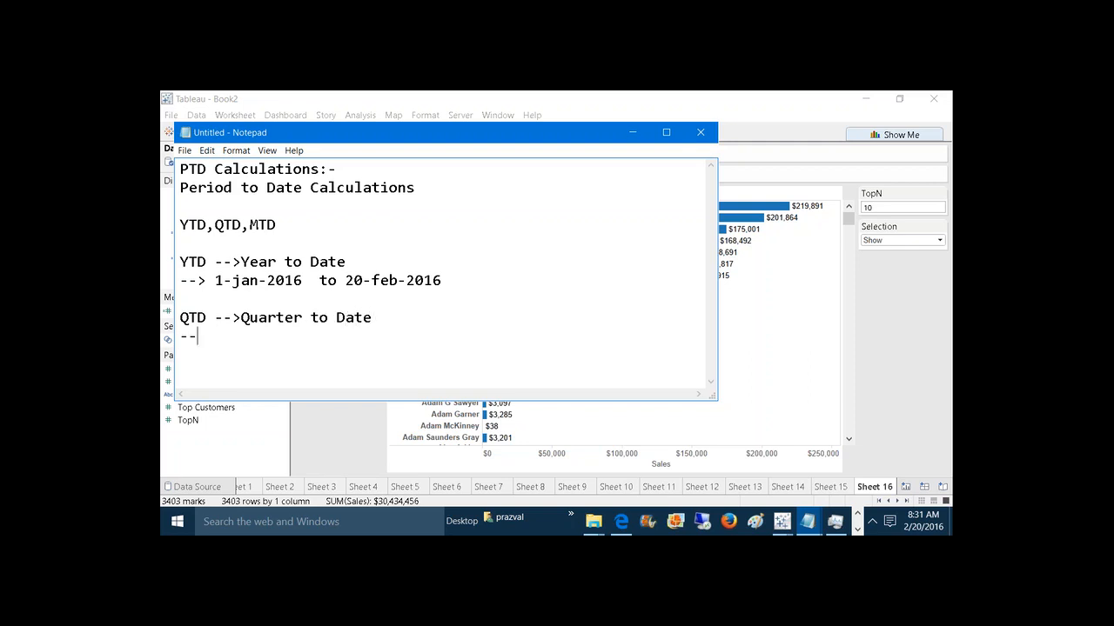
pyautogui.write('>  1-jan-201')
pyautogui.write('6  to 20')
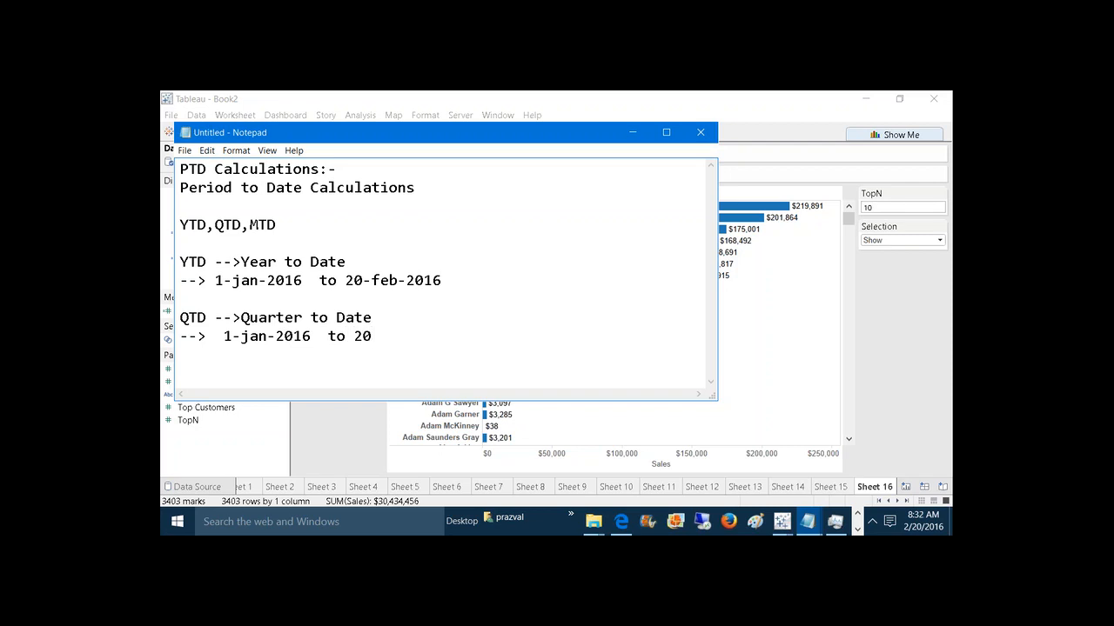
pyautogui.write('-feb-2016')
pyautogui.press('Return')
# Step: Add the entry "MTD -->Month t0 Date" with the range "--> 1-feb-2016 to 20-feb-2016" beneath it
pyautogui.write('MTD -->Month')
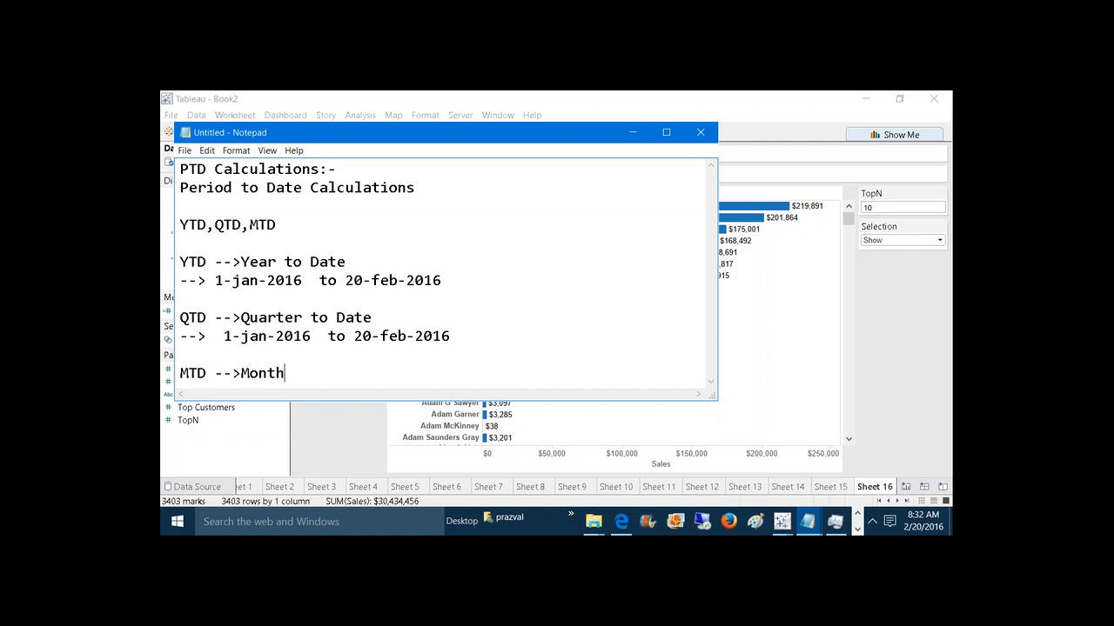
pyautogui.write(' t0 Date')
pyautogui.press('Return')
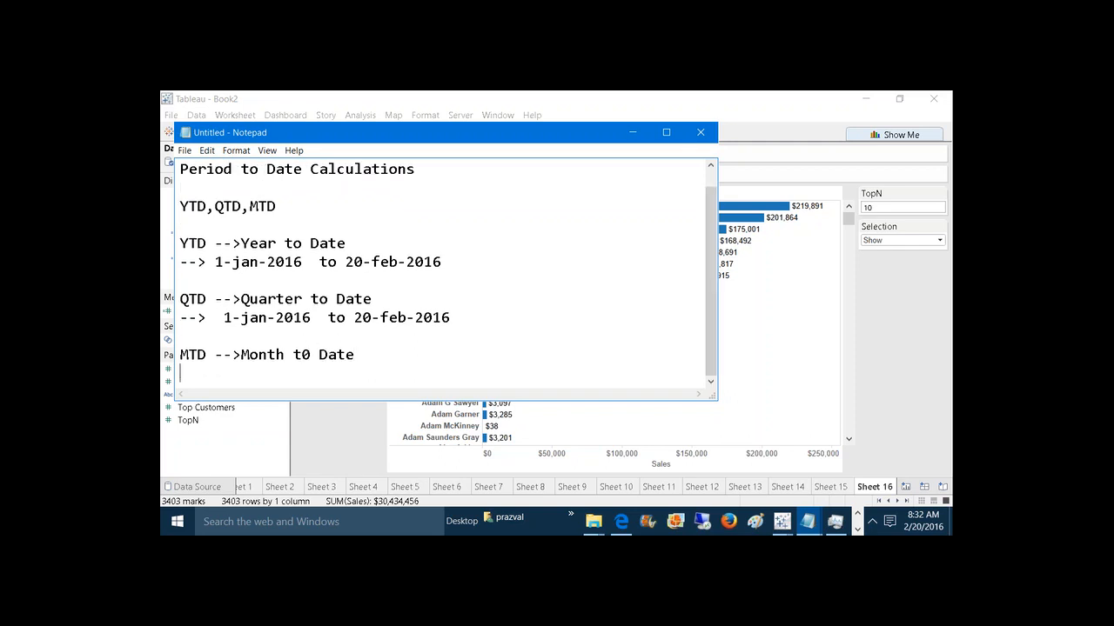
pyautogui.write('-->  1-feb-2016  to 20-feb-')
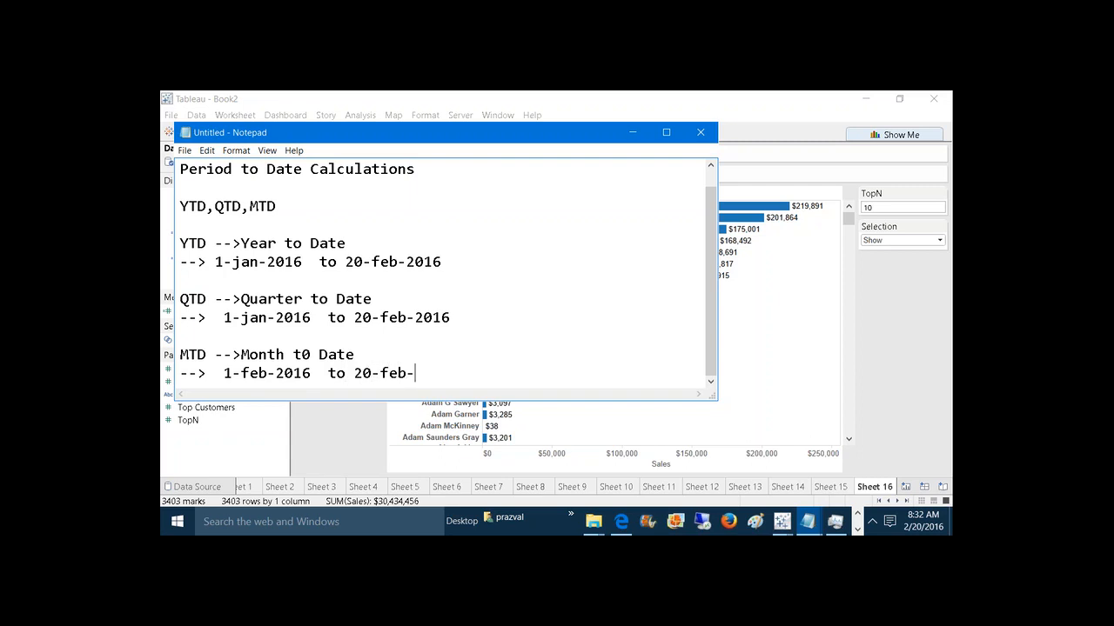
pyautogui.write('2016')
pyautogui.click(447, 372)
pyautogui.press('Return')
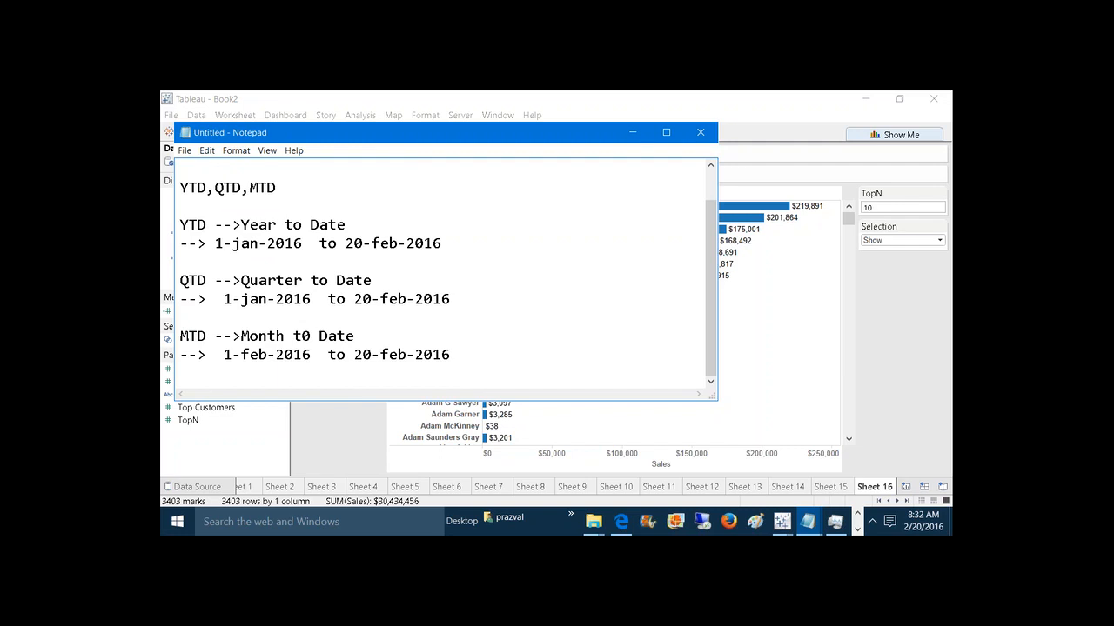
# Step: Return to Tableau, add a new worksheet and place the Continent dimension on Rows
pyautogui.click(632, 133)
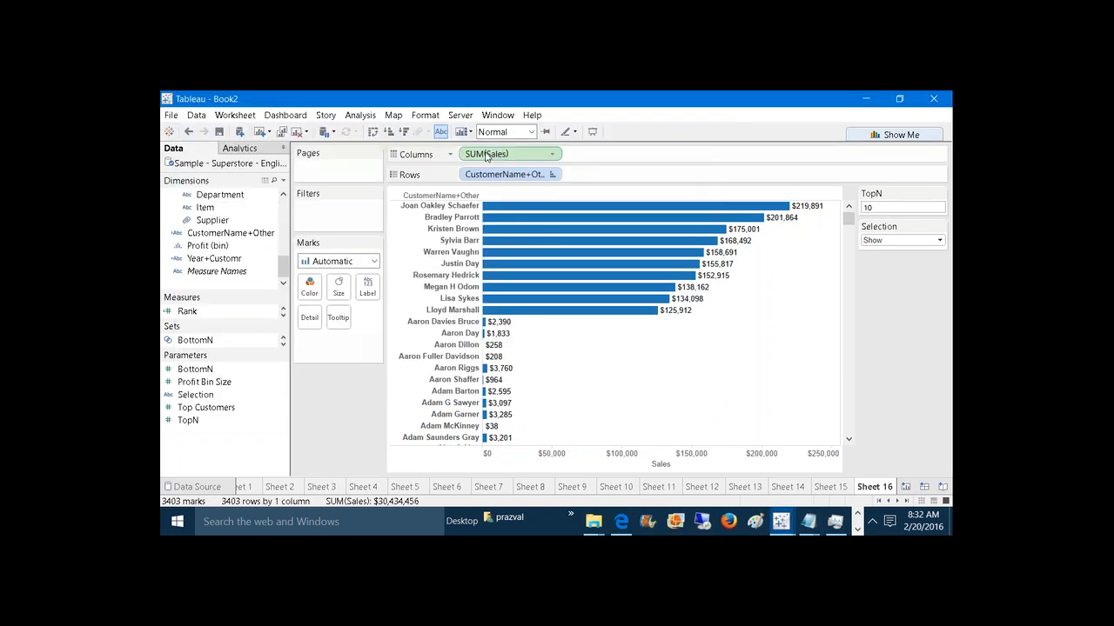
pyautogui.click(260, 134)
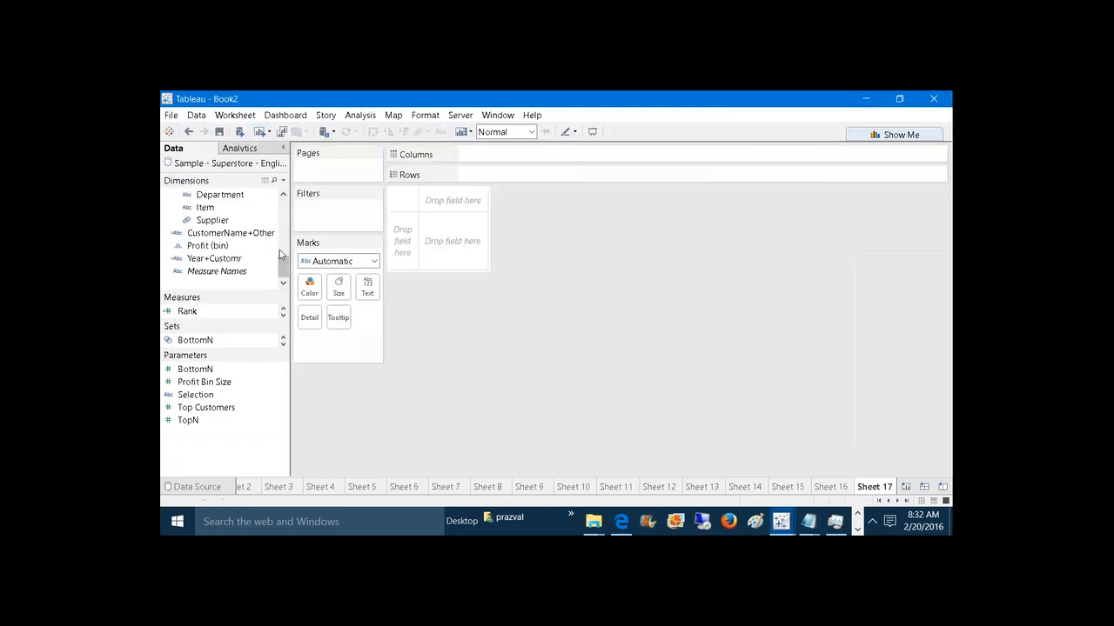
pyautogui.scroll(10, 280, 244)
pyautogui.moveTo(249, 211); pyautogui.dragTo(495, 179)
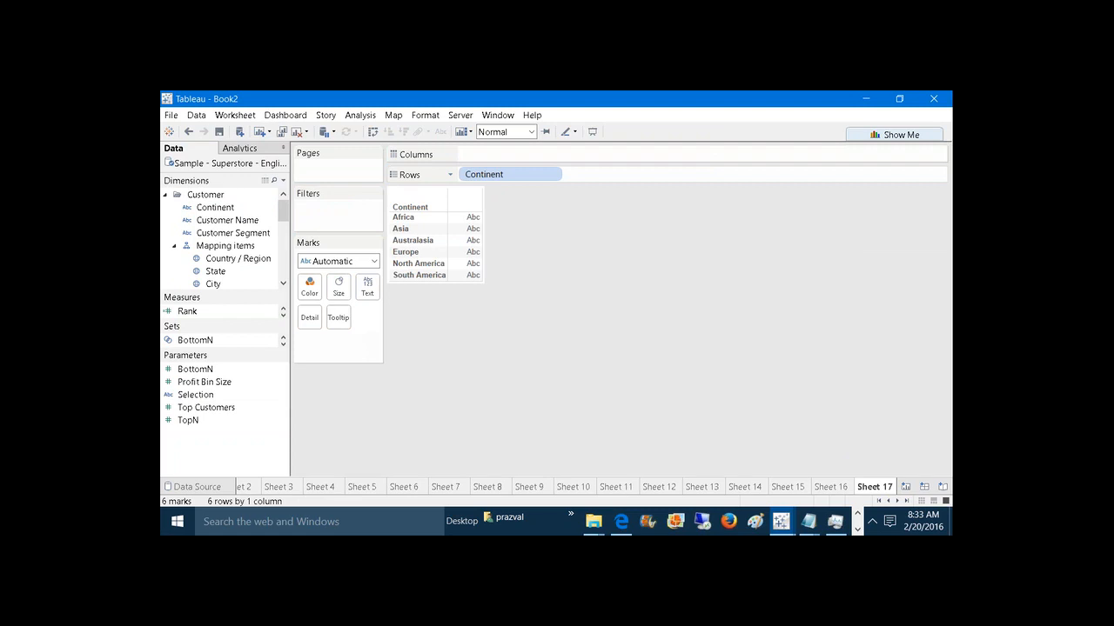
# Step: Create a new calculated field and name it YTD Sales
pyautogui.click(283, 180)
pyautogui.click(261, 193)
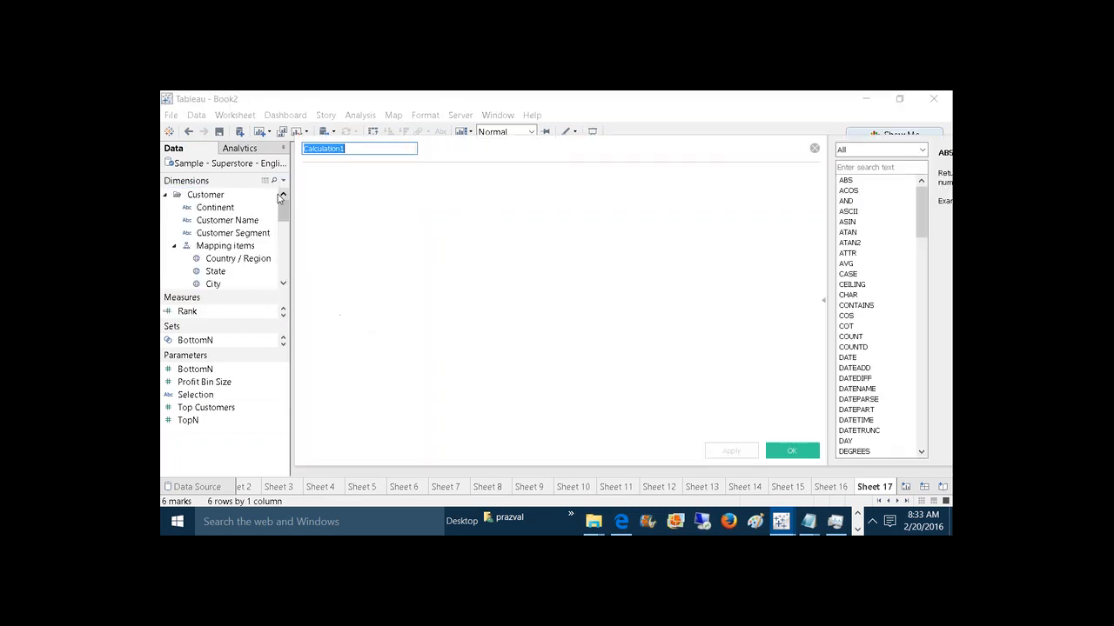
pyautogui.write('YTD ')
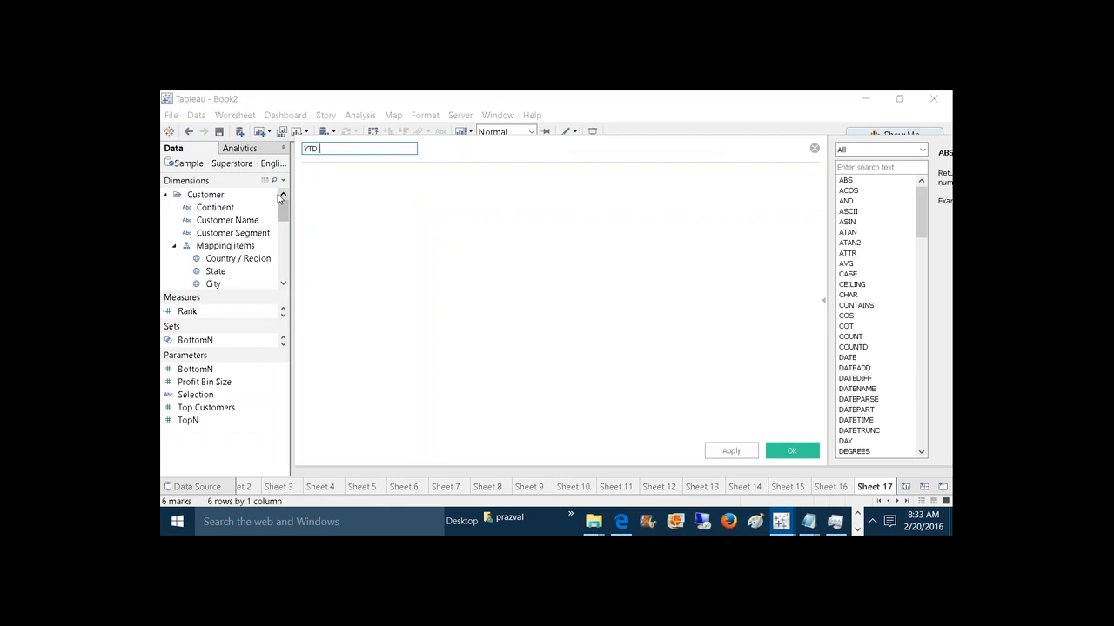
pyautogui.write('Sales')
pyautogui.click(328, 216)
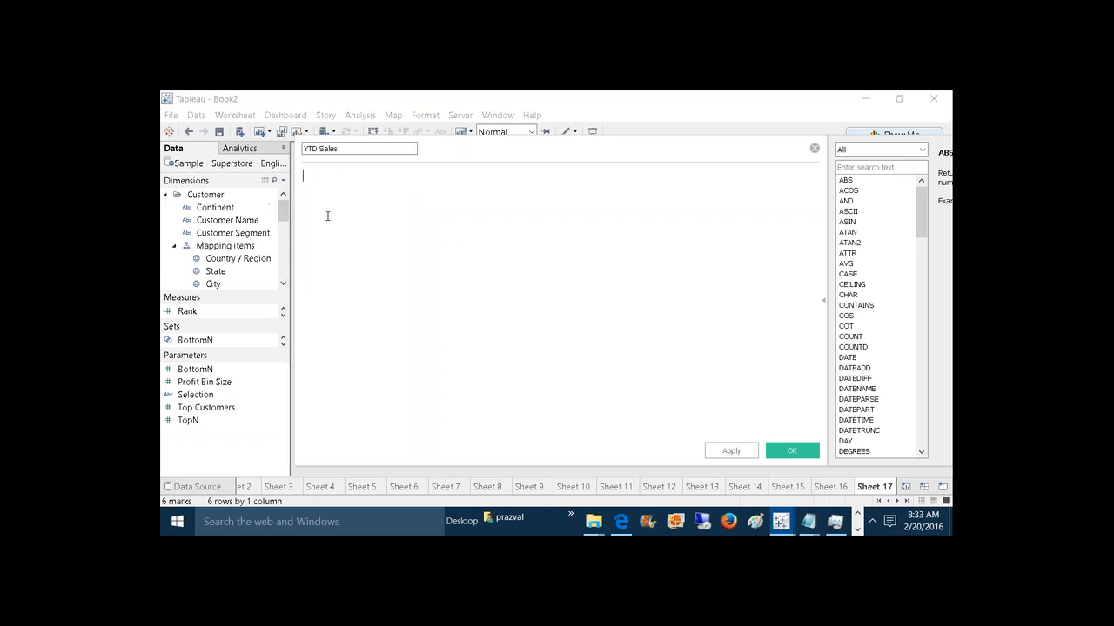
# Step: Enter the condition IF DATEDIFF('year',[Order Date],TODAY())=0 in the YTD Sales formula
pyautogui.write('IF DATEDIFF')
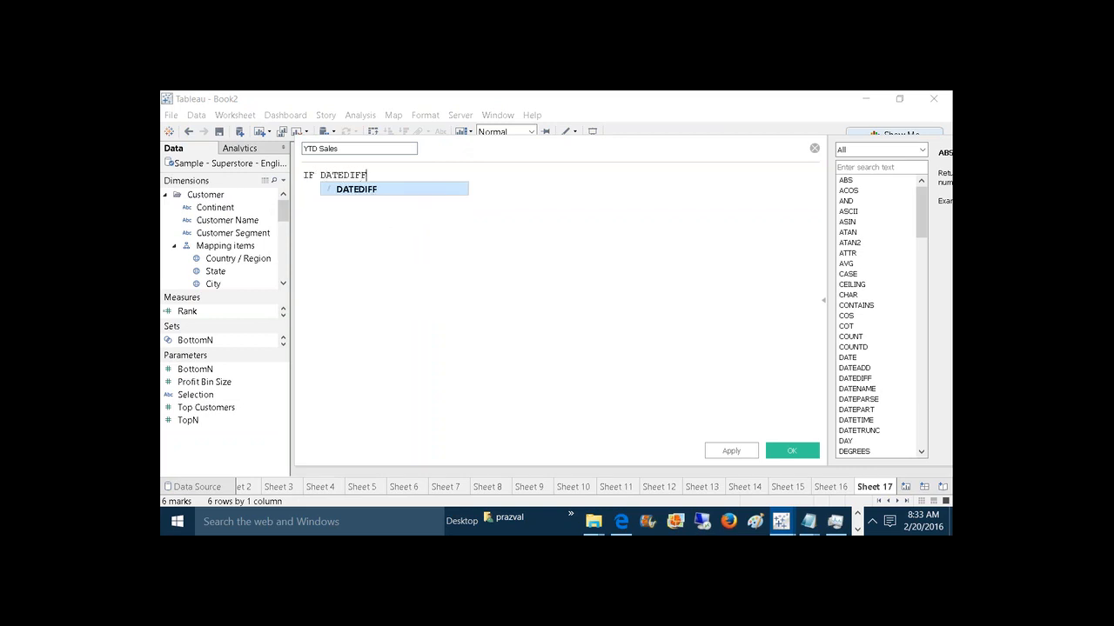
pyautogui.press('Return')
pyautogui.write("('")
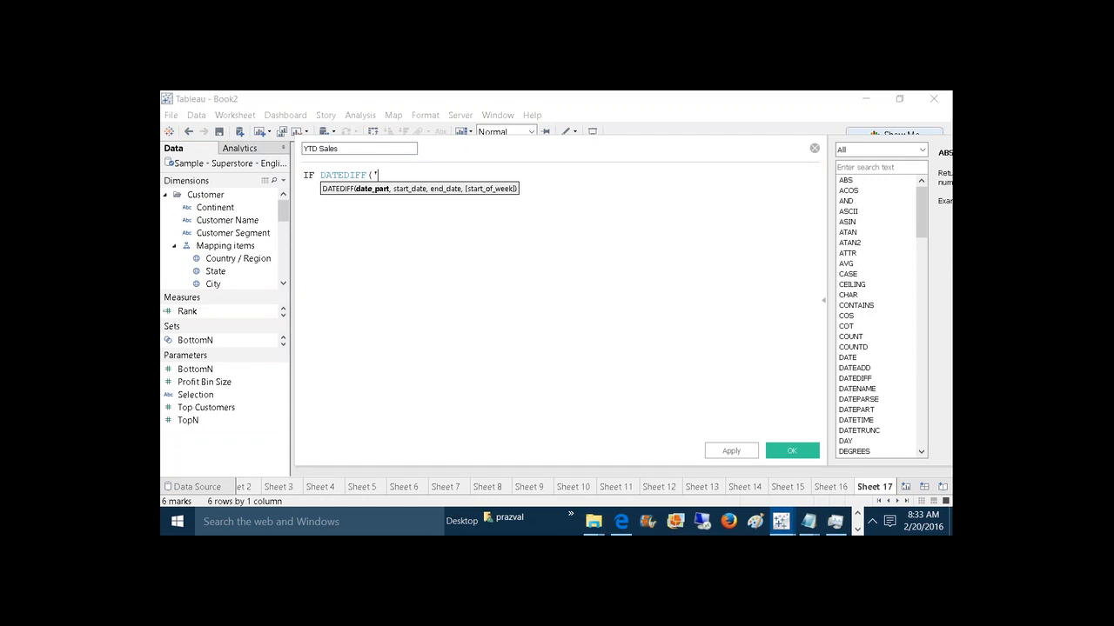
pyautogui.write("year',")
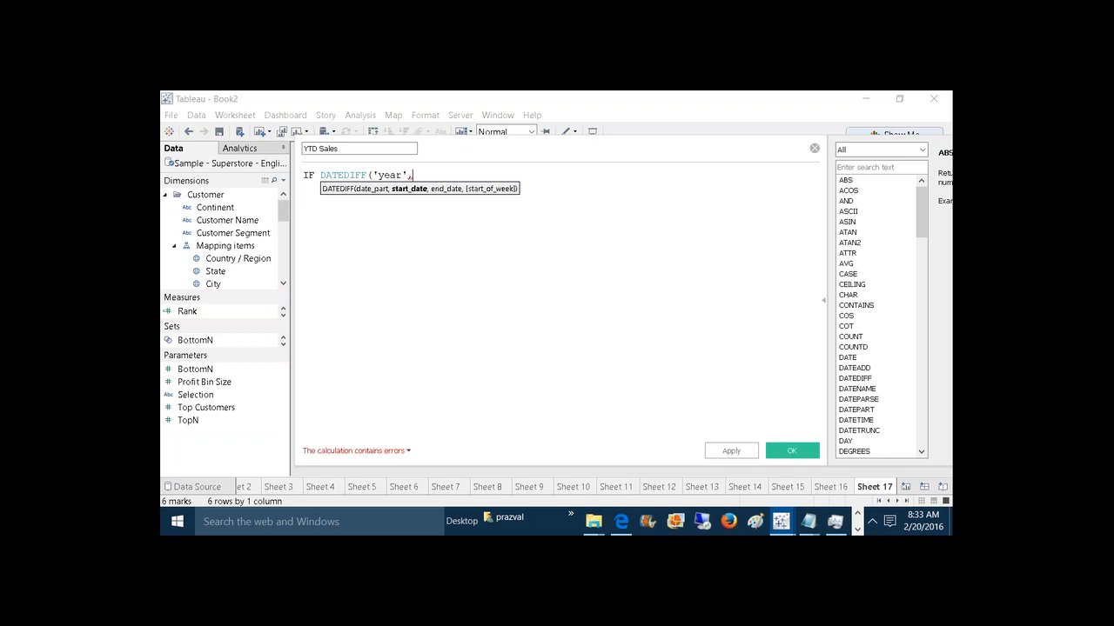
pyautogui.write('OR')
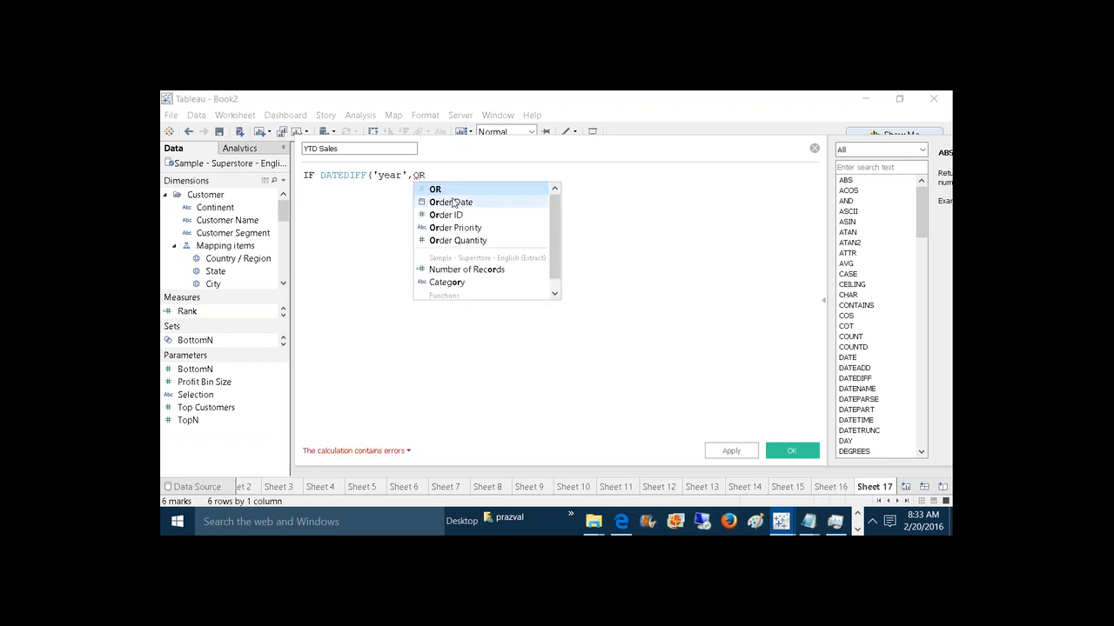
pyautogui.click(453, 202)
pyautogui.write(',')
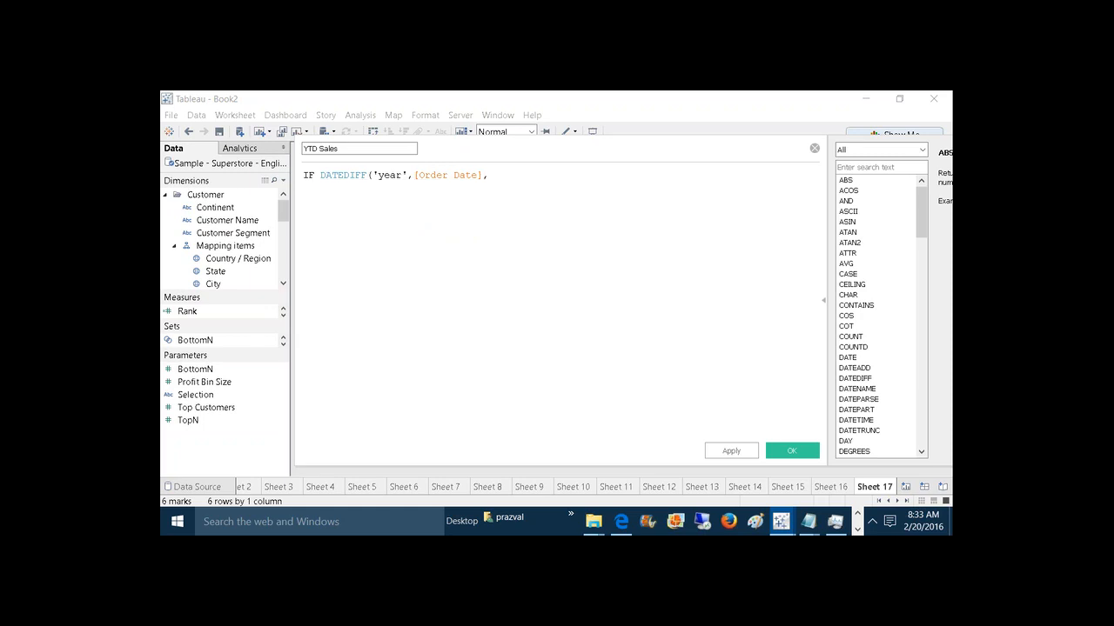
pyautogui.write('TODAY())')
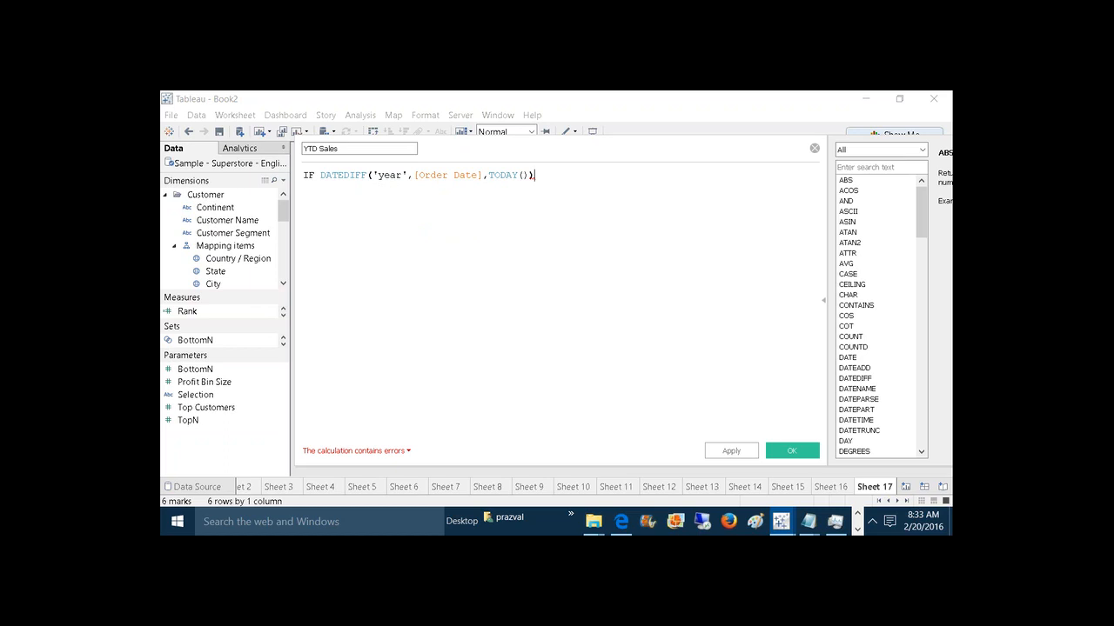
pyautogui.write('=0')
# Step: Write the sample year 2016 on the line below the condition, once beneath [Order Date] and once beneath TODAY()
pyautogui.press('Return')
pyautogui.write('2016')
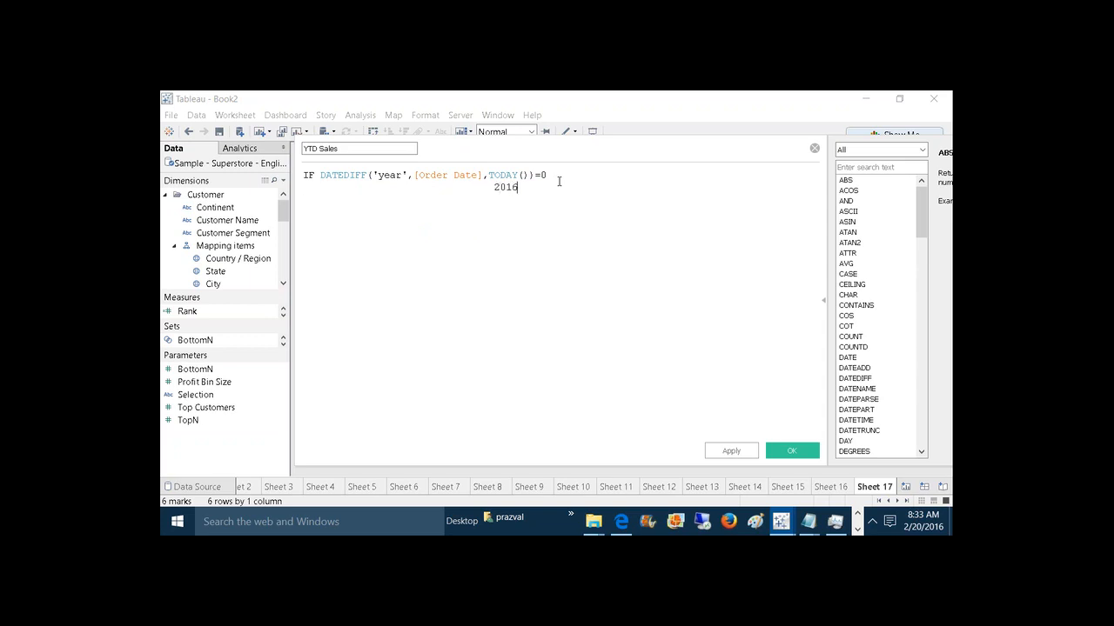
pyautogui.press('Left')
pyautogui.press('Left')
pyautogui.press('Left')
pyautogui.press('Left')
pyautogui.press('Left')
pyautogui.press('Left')
pyautogui.press('Left')
pyautogui.press('Left')
pyautogui.press('Left')
pyautogui.press('Left')
pyautogui.press('Left')
pyautogui.press('Left')
pyautogui.write('2016')
pyautogui.press('Delete')
pyautogui.press('Delete')
pyautogui.press('Delete')
pyautogui.press('Delete')
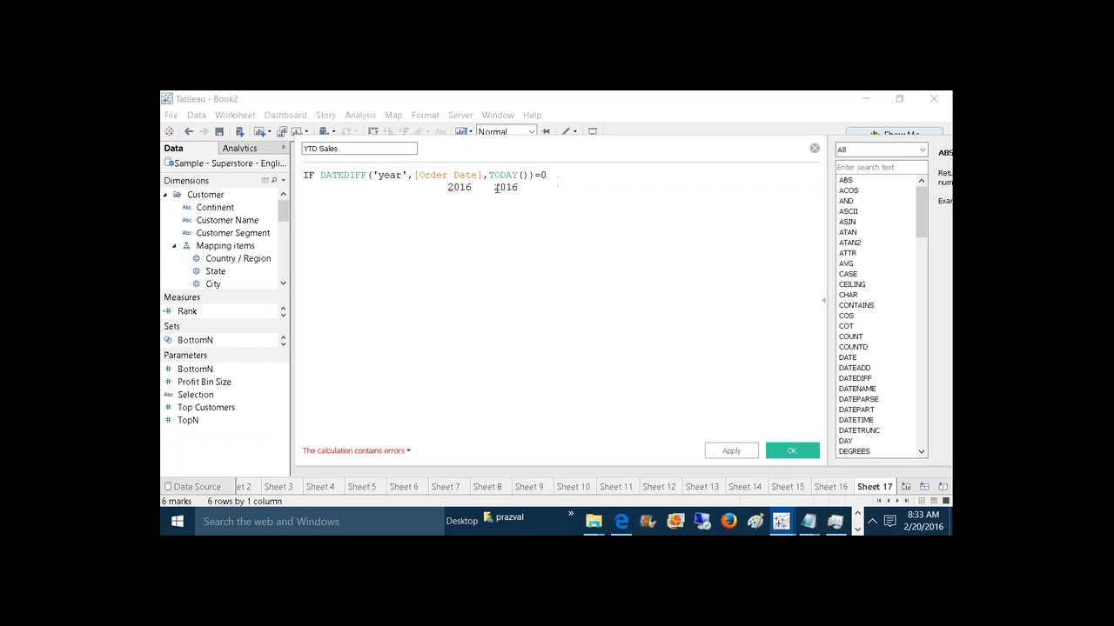
# Step: Compare the sample years with the 'year' and TODAY() arguments, and change the year beneath [Order Date] to 2015
pyautogui.moveTo(494, 187); pyautogui.dragTo(517, 187)
pyautogui.moveTo(447, 187); pyautogui.dragTo(472, 188)
pyautogui.moveTo(378, 175); pyautogui.dragTo(407, 176)
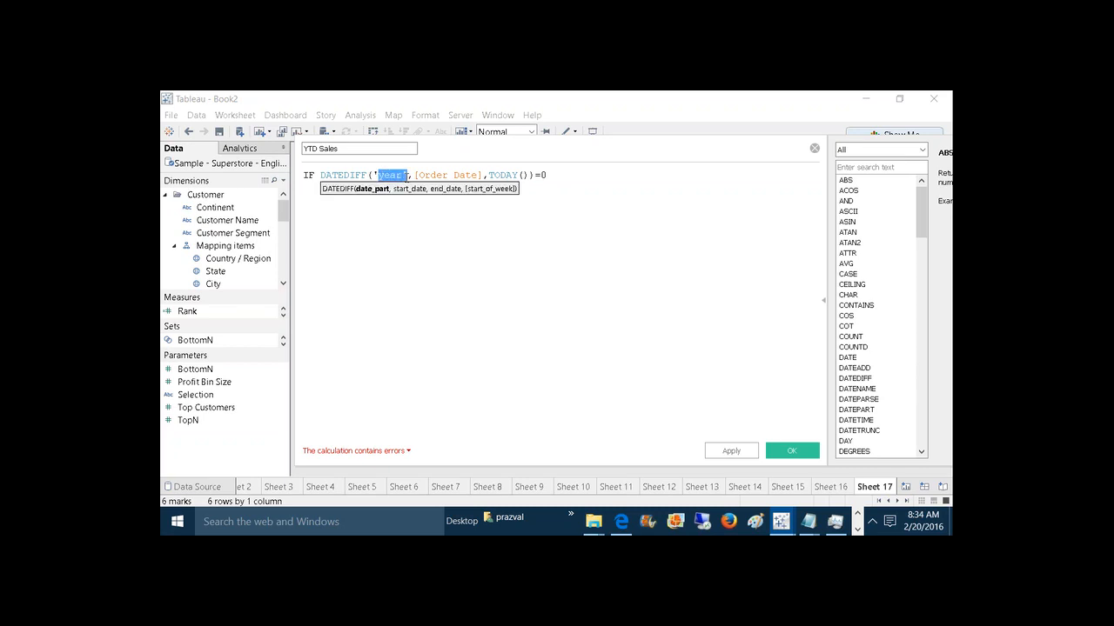
pyautogui.click(561, 197)
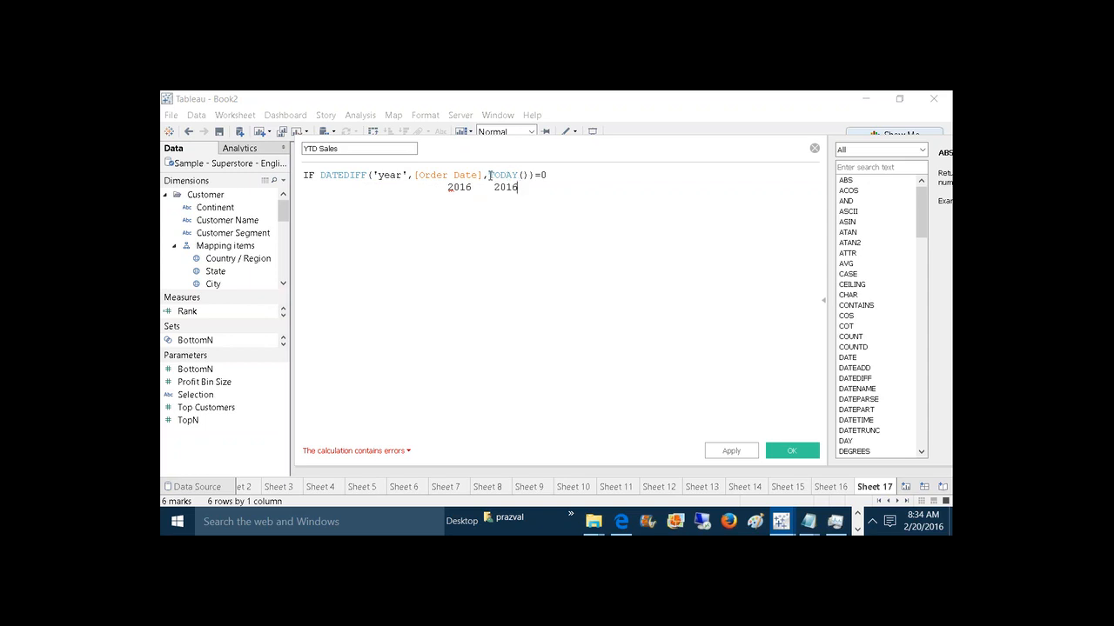
pyautogui.moveTo(489, 175); pyautogui.dragTo(530, 175)
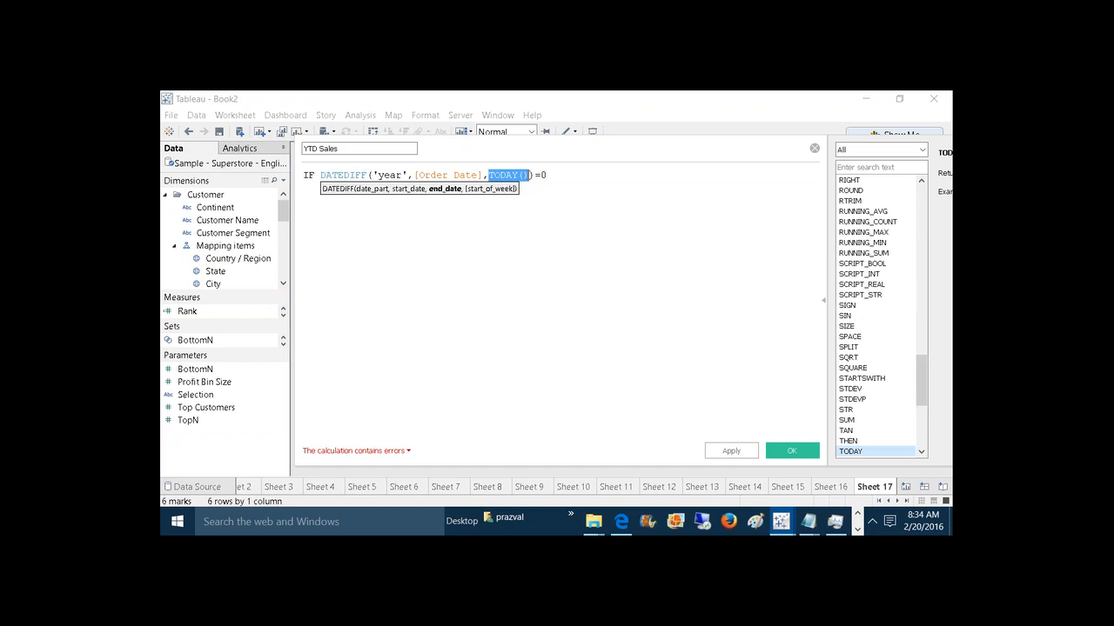
pyautogui.click(527, 190)
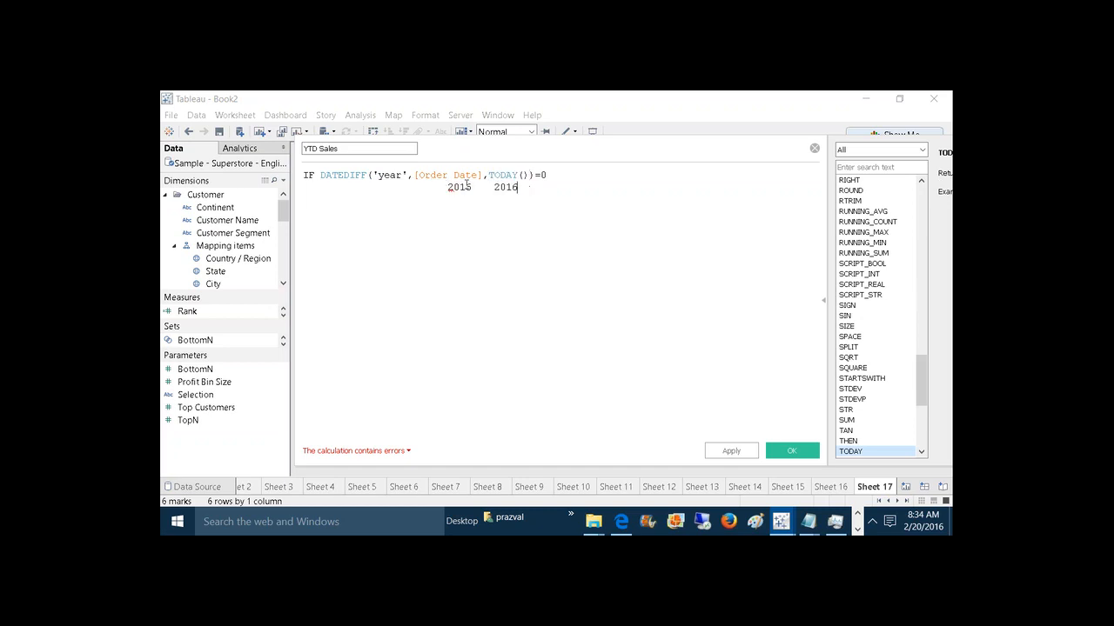
# Step: Replace the sample years on the line below the condition with the note SD,ED
pyautogui.moveTo(518, 188); pyautogui.dragTo(447, 191)
pyautogui.press('BackSpace')
pyautogui.write('SD')
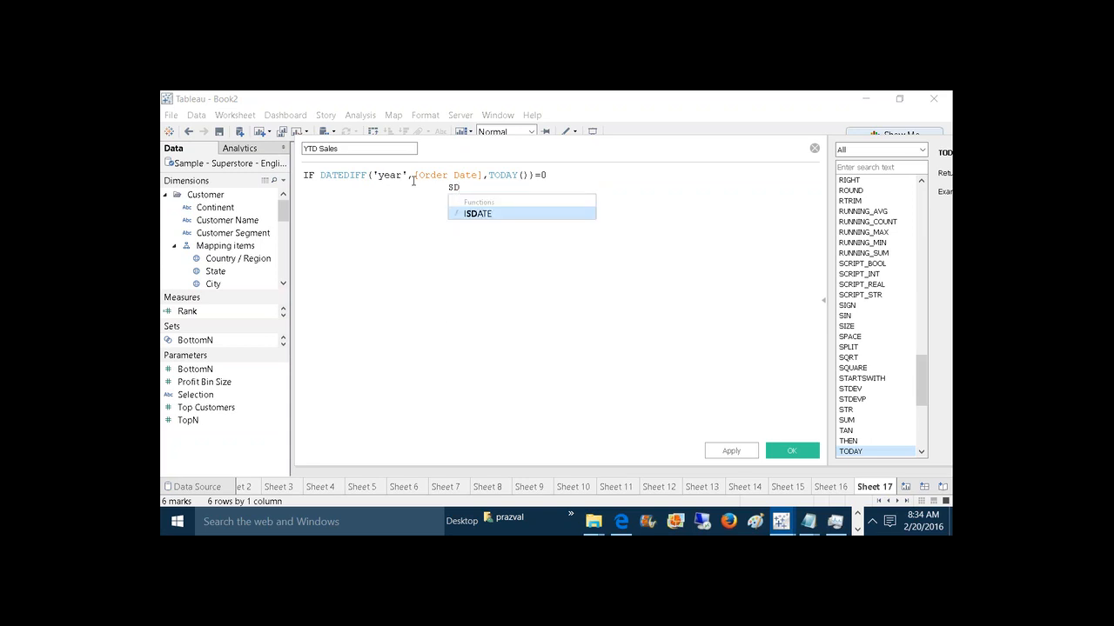
pyautogui.write(',ED')
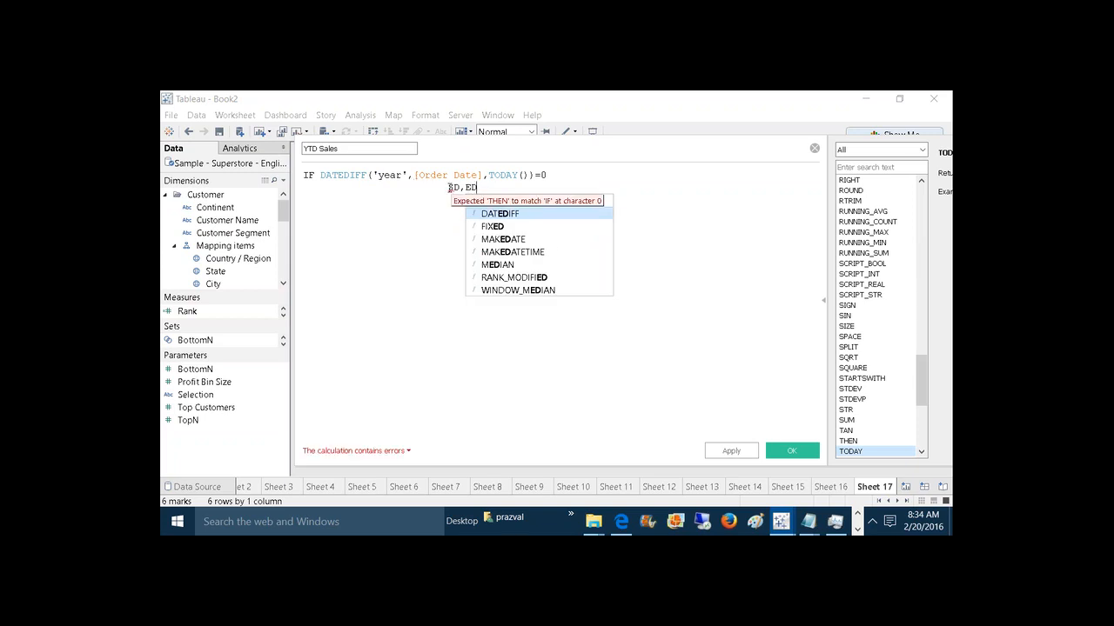
# Step: Highlight SD and ED one after the other, and delete the whole note below the condition
pyautogui.moveTo(449, 188); pyautogui.dragTo(452, 188)
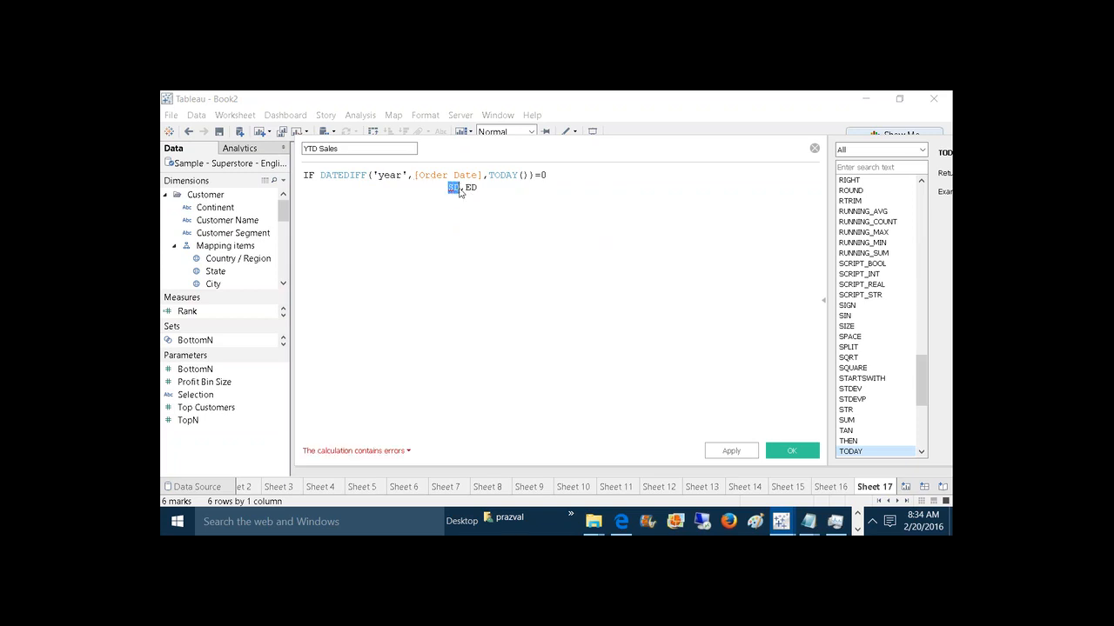
pyautogui.moveTo(465, 188); pyautogui.dragTo(478, 188)
pyautogui.click(477, 187)
pyautogui.press('BackSpace')
pyautogui.press('BackSpace')
pyautogui.press('BackSpace')
pyautogui.press('BackSpace')
pyautogui.press('BackSpace')
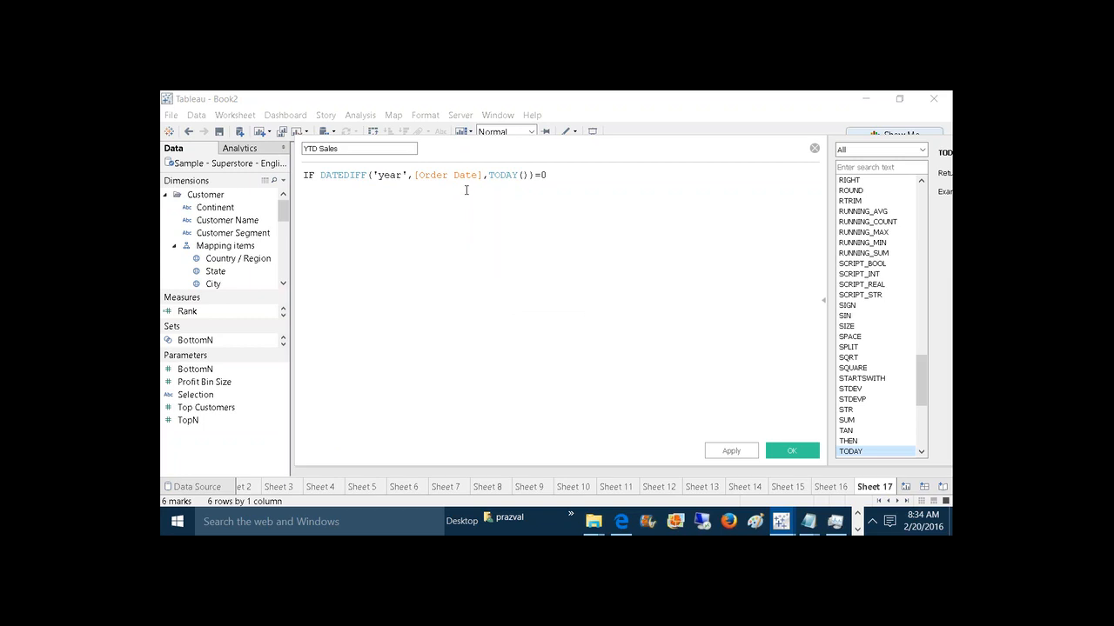
# Step: Insert [Order Date]<=TODAY() AND ahead of the DATEDIFF test in the IF condition, keeping the DATEDIFF function name before its arguments
pyautogui.click(318, 175)
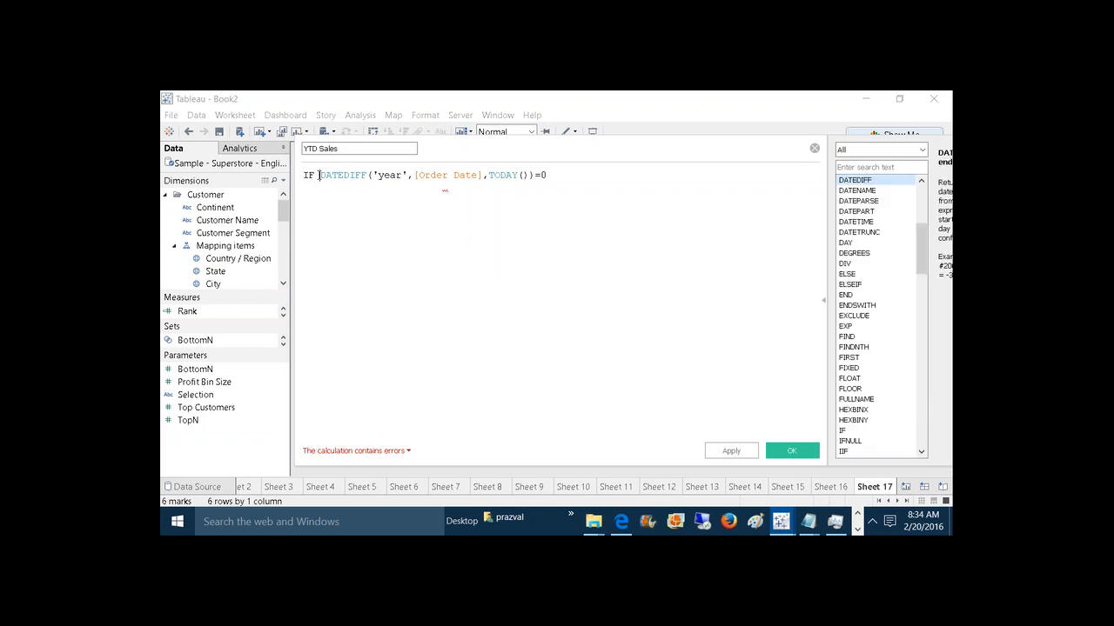
pyautogui.write('or')
pyautogui.doubleClick(340, 205)
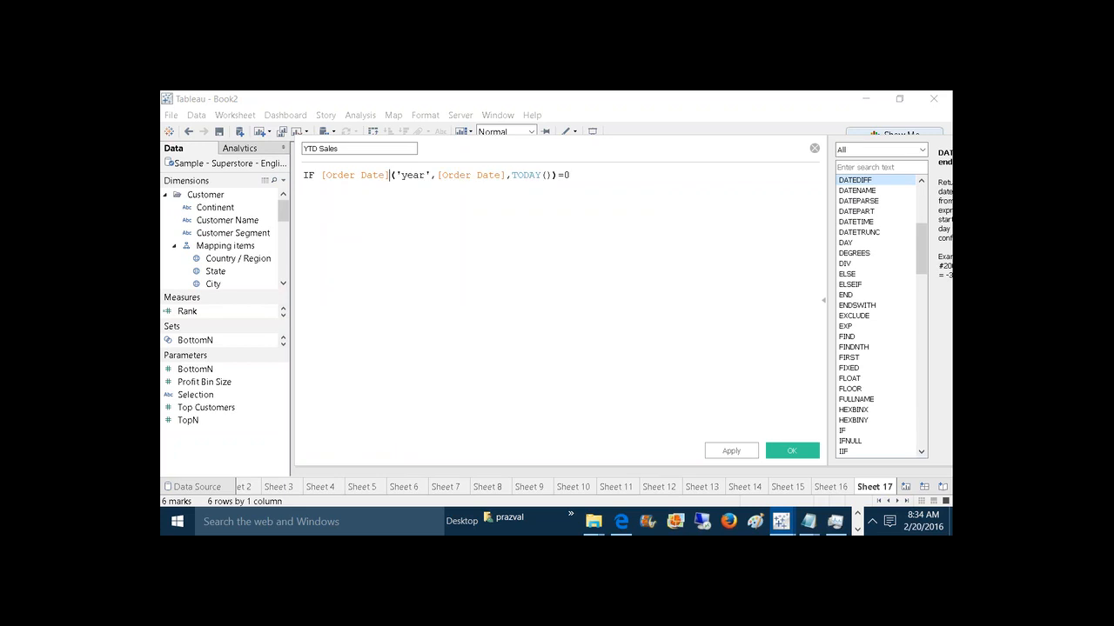
pyautogui.write('<=')
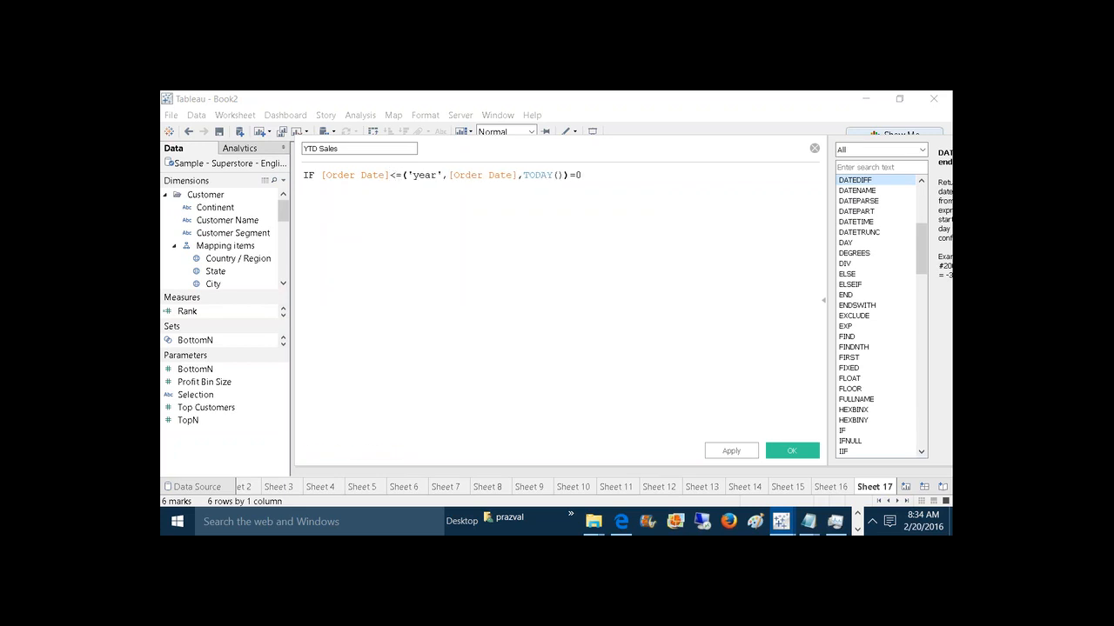
pyautogui.write('TODAY')
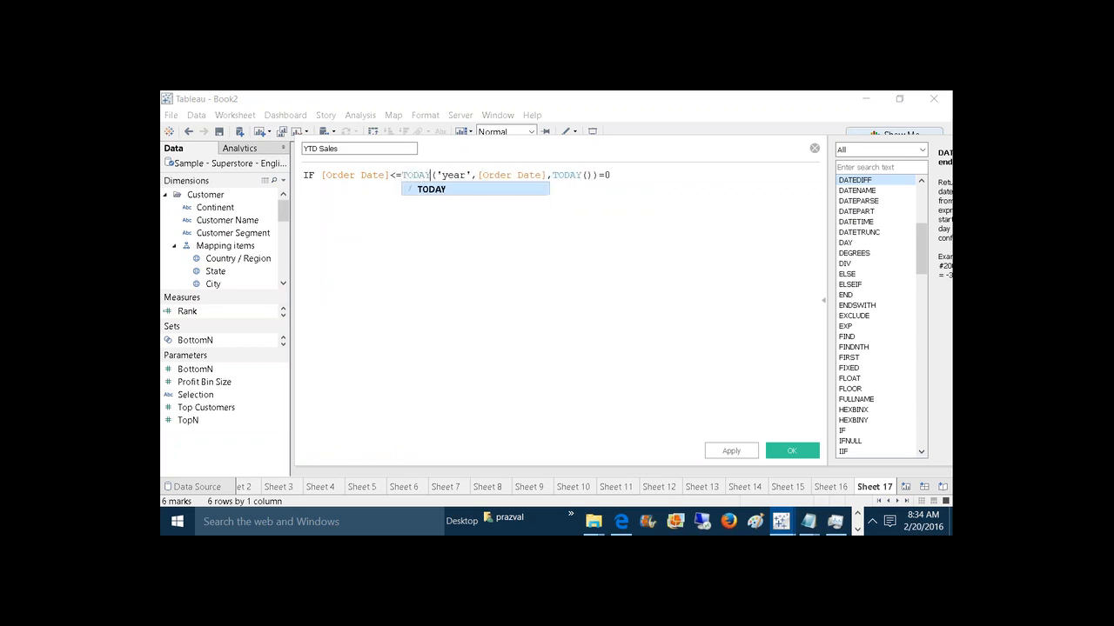
pyautogui.write('()')
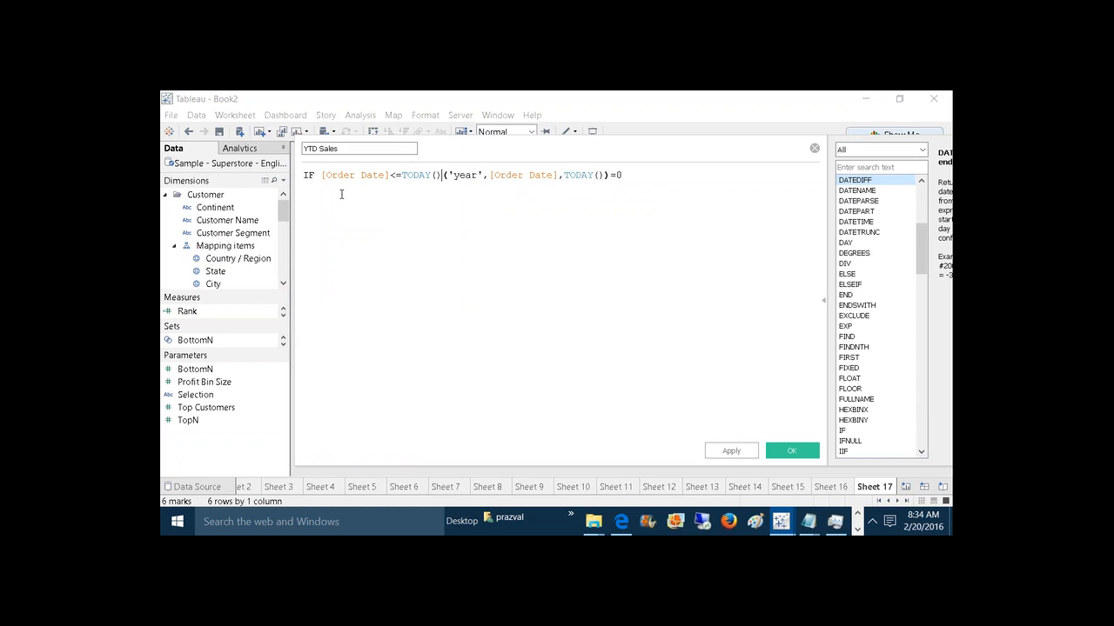
pyautogui.write(' AND ')
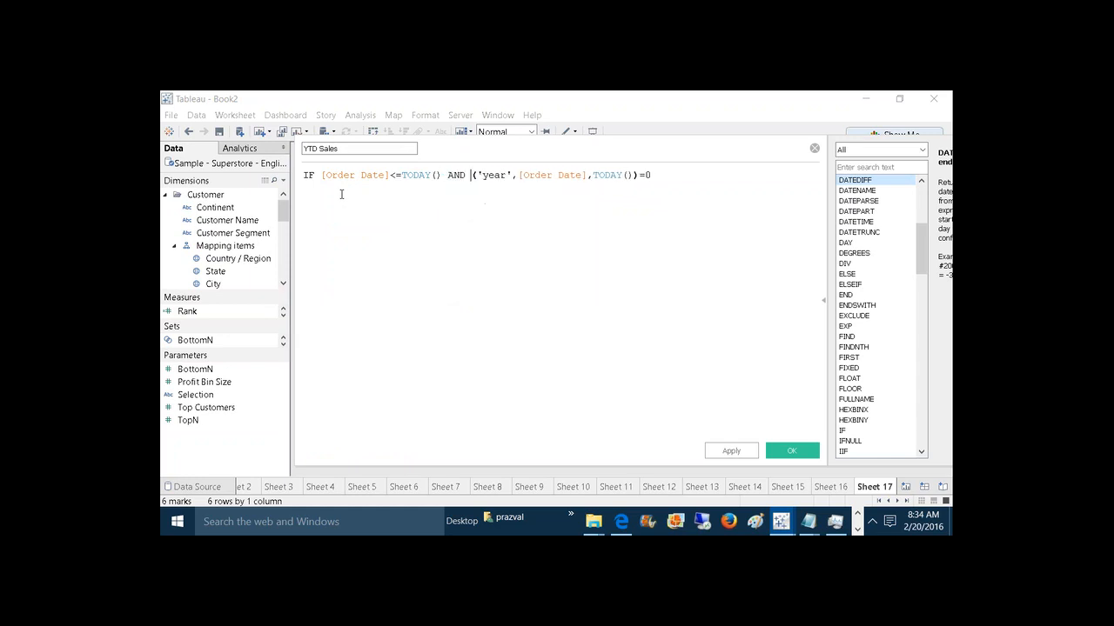
pyautogui.write('DATEDI')
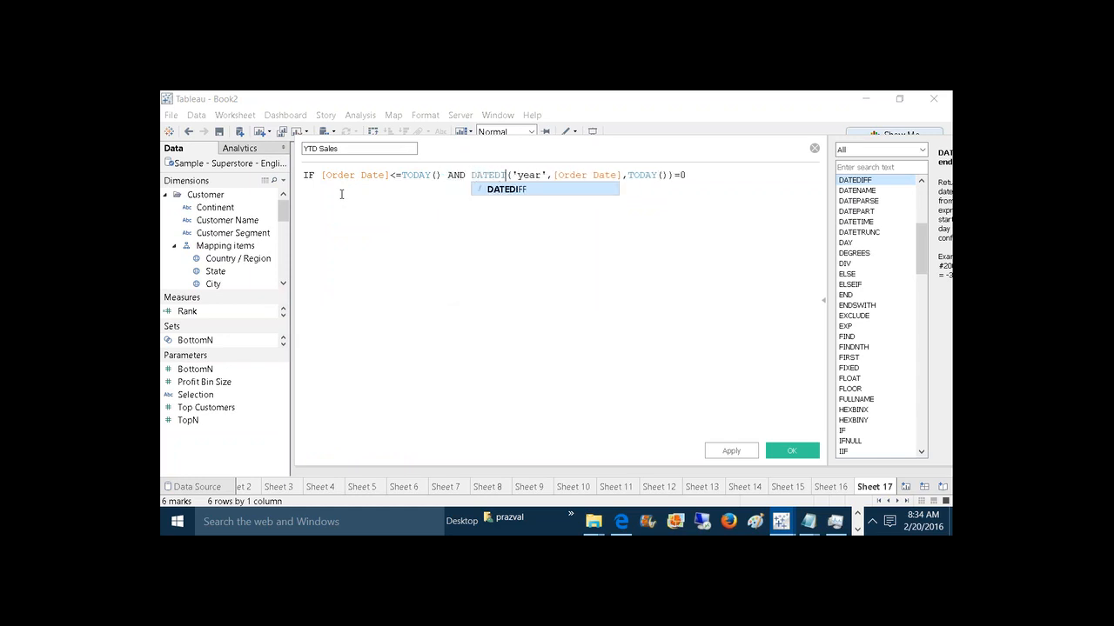
# Step: Complete the DATEDIFF function name in the YTD Sales condition and append THEN after =0
pyautogui.write('FF')
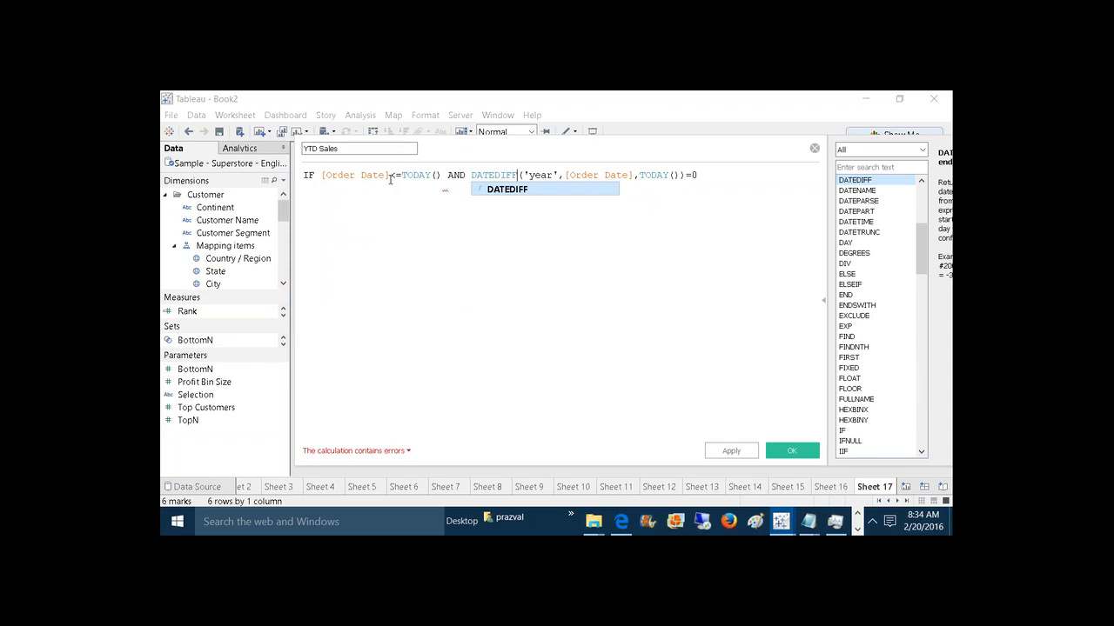
pyautogui.click(390, 178)
pyautogui.click(419, 177)
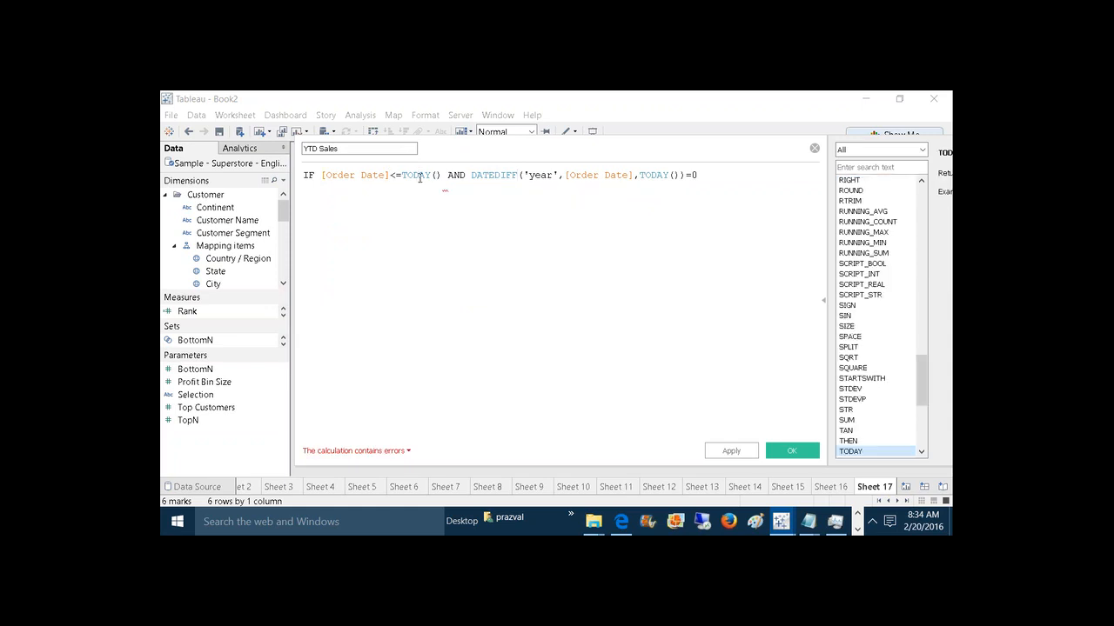
pyautogui.click(713, 175)
pyautogui.write('THEN')
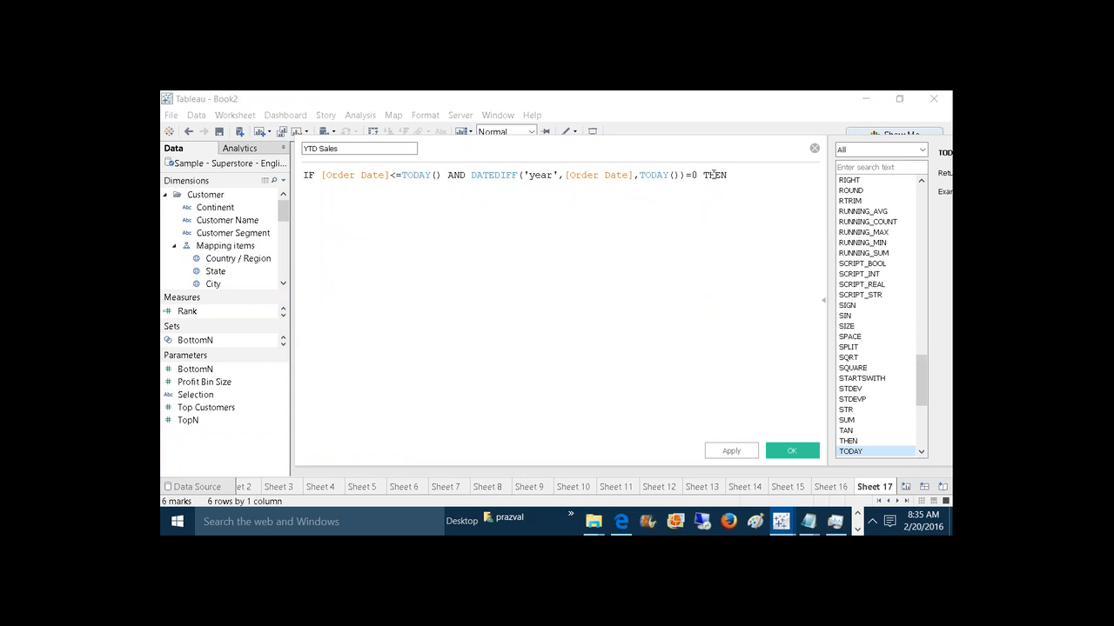
# Step: Make the YTD Sales formula return [Sales] ELSE 0, close it with end, and save the calculated field
pyautogui.press('Return')
pyautogui.write('S')
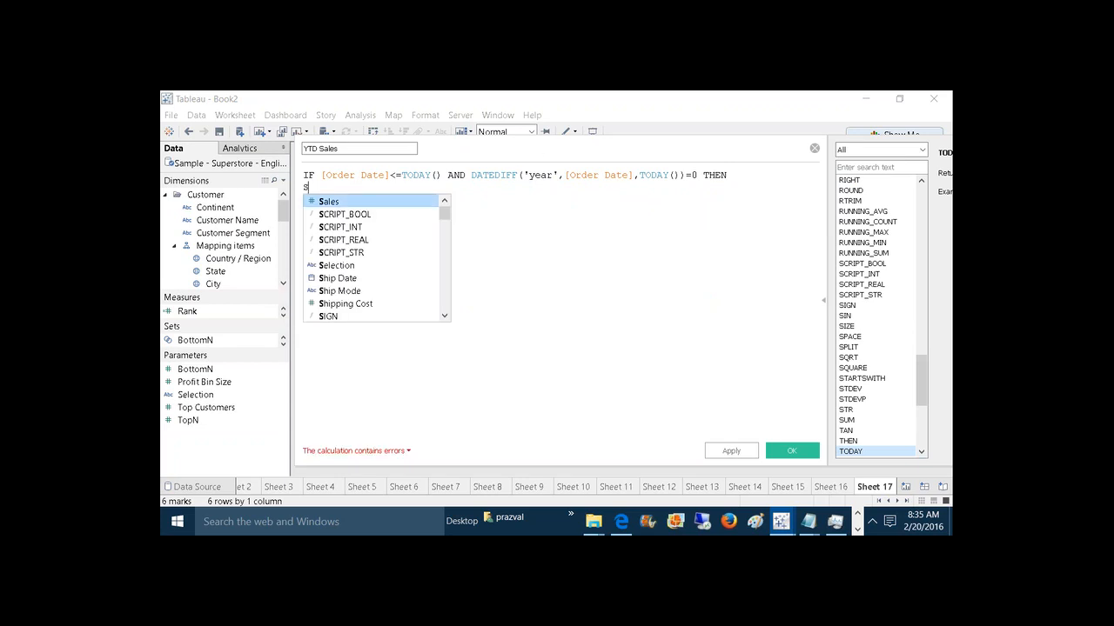
pyautogui.press('Return')
pyautogui.press('Return')
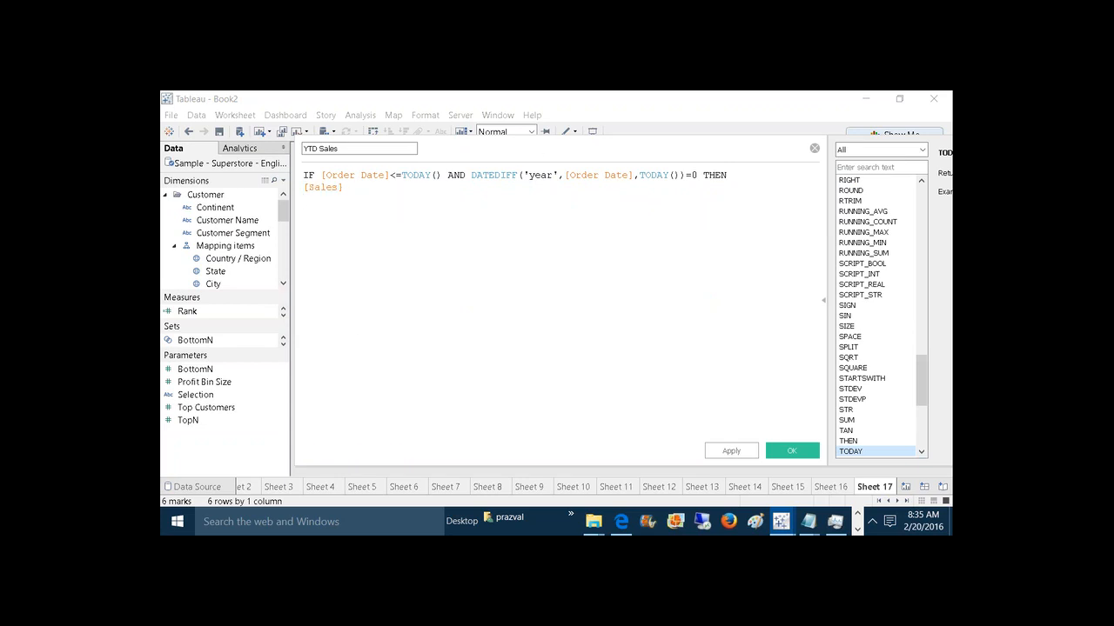
pyautogui.write('end')
pyautogui.click(399, 199)
pyautogui.click(381, 188)
pyautogui.write('E')
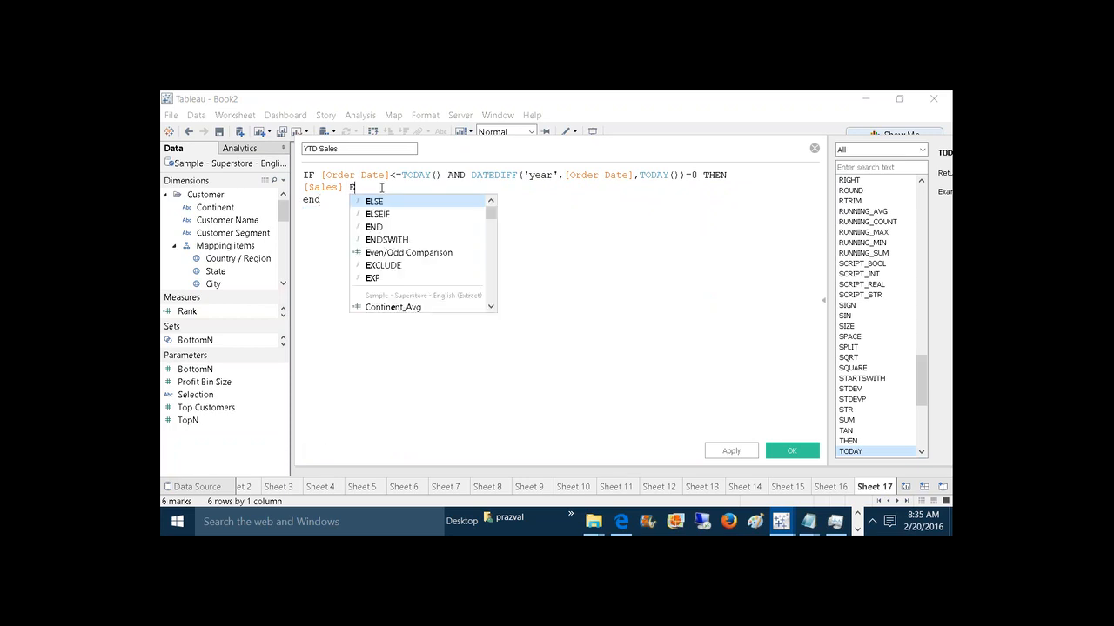
pyautogui.write('LSE 0')
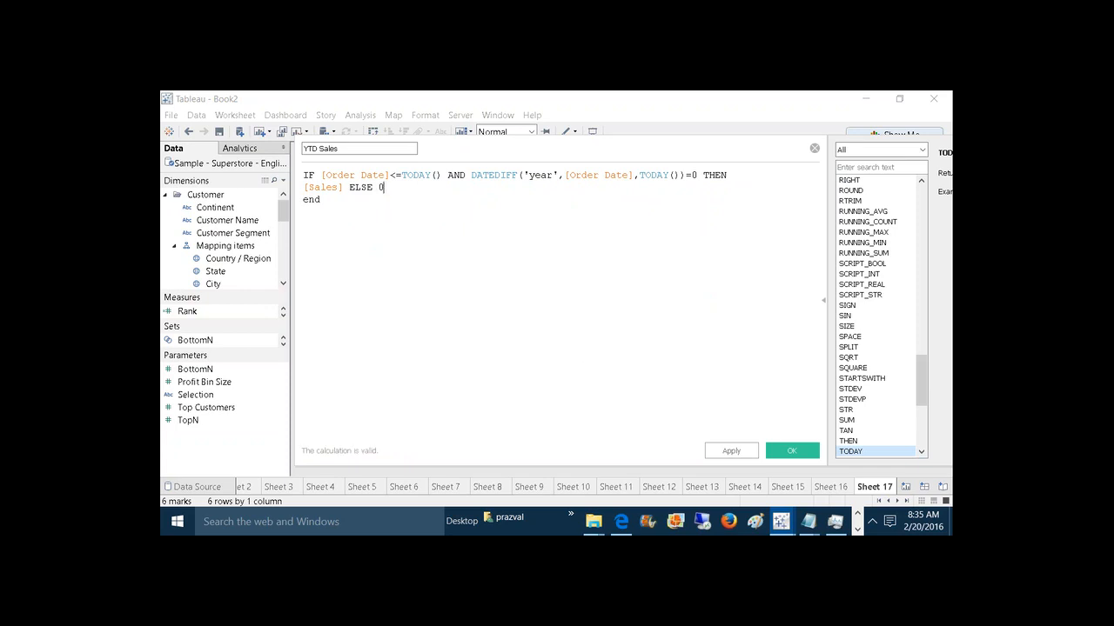
pyautogui.click(790, 452)
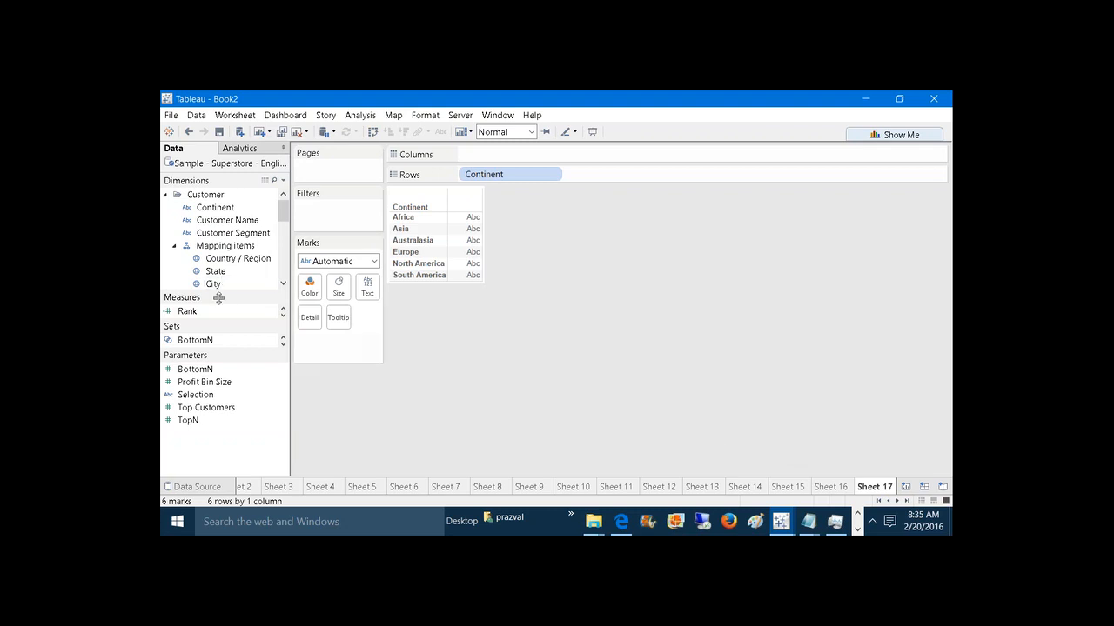
# Step: Show the YTD Sales measure as text for each continent in the table
pyautogui.moveTo(218, 298); pyautogui.dragTo(200, 215)
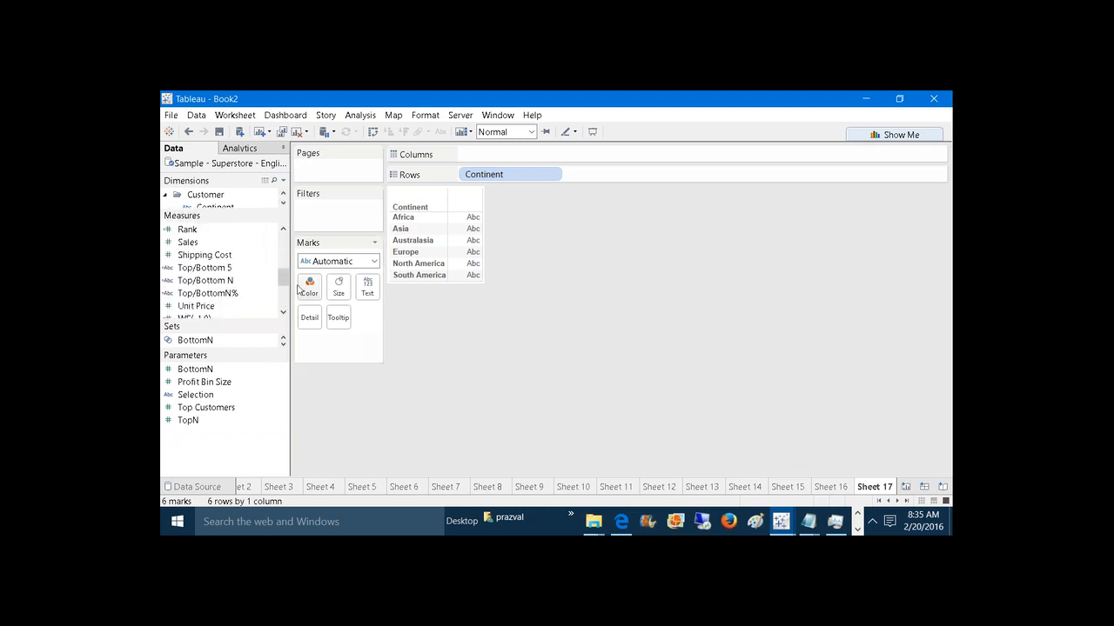
pyautogui.moveTo(283, 279)
pyautogui.mouseDown()
pyautogui.moveTo(288, 222)
pyautogui.moveTo(283, 296)
pyautogui.mouseUp()
pyautogui.moveTo(215, 277); pyautogui.dragTo(366, 288)
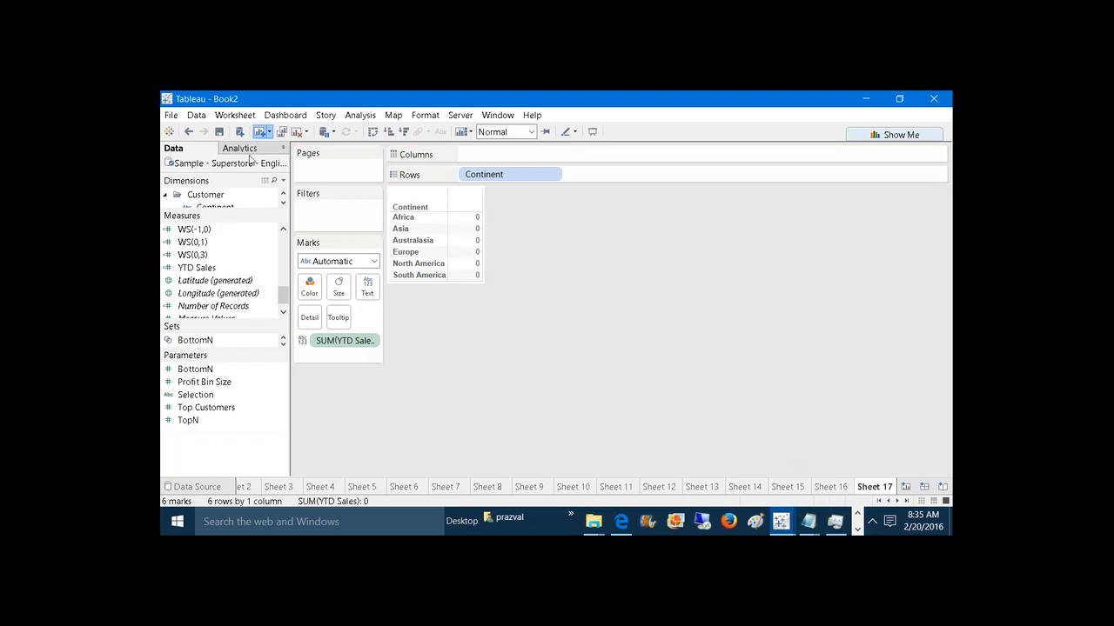
# Step: Check the Order Date years as rows on a new worksheet and remove the field from the view
pyautogui.hotkey('ctrl', 'm')
pyautogui.moveTo(227, 216); pyautogui.dragTo(233, 320)
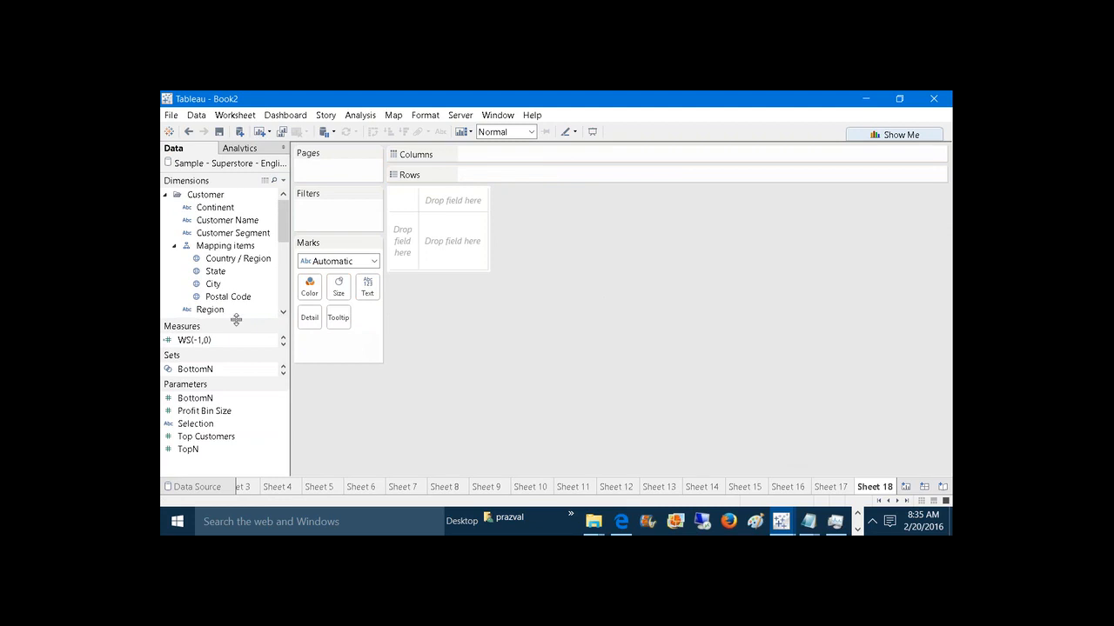
pyautogui.moveTo(285, 233); pyautogui.dragTo(513, 179)
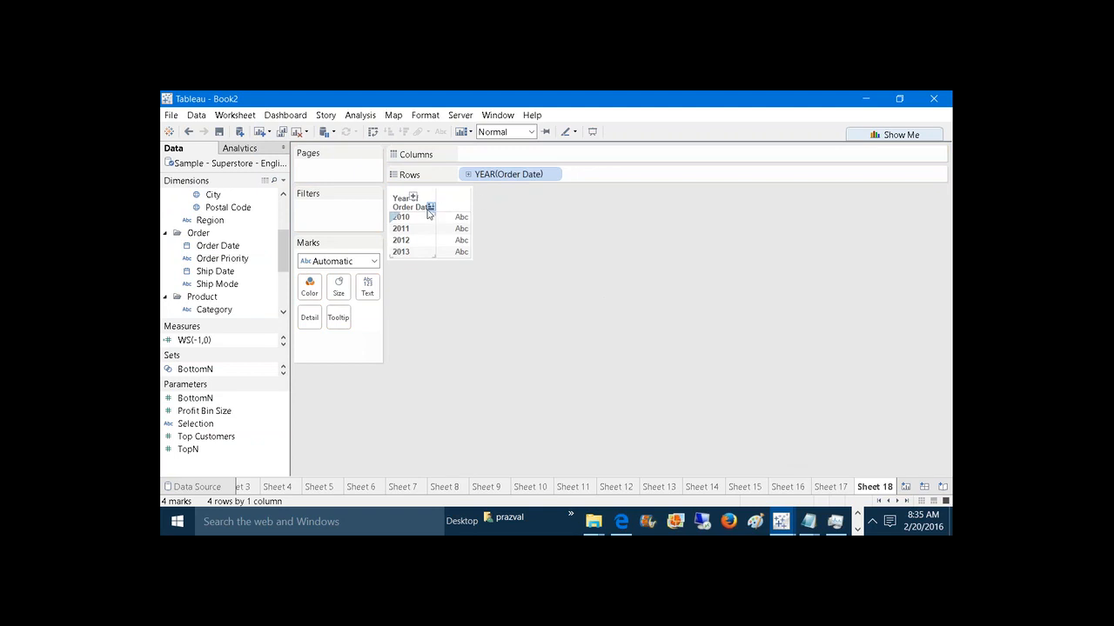
pyautogui.moveTo(498, 176); pyautogui.dragTo(574, 283)
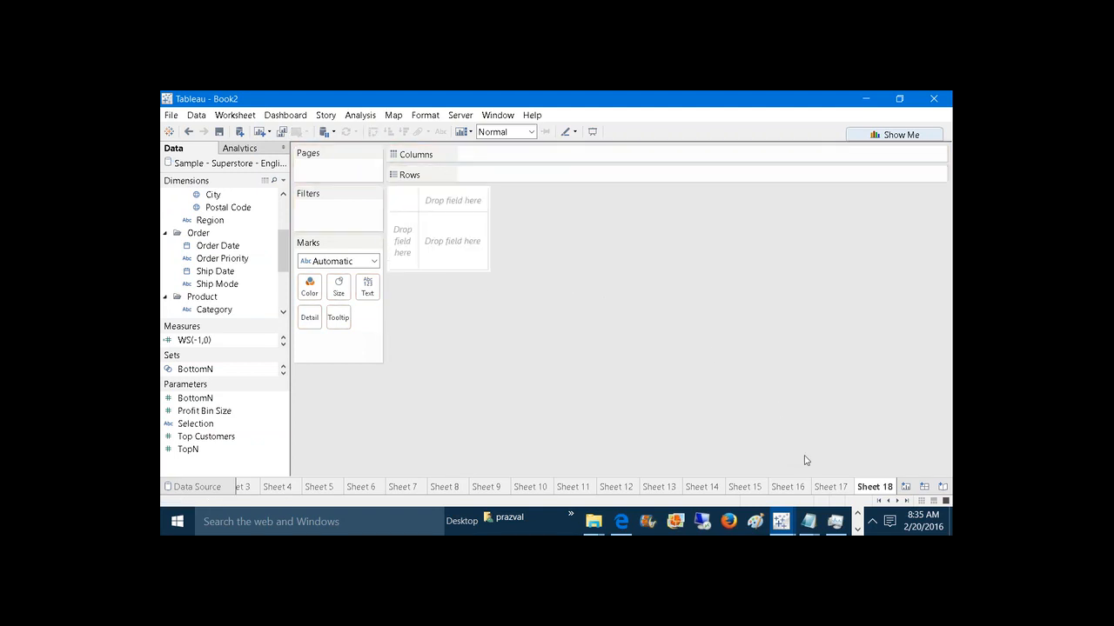
# Step: Return to Sheet 17 and duplicate the YTD Sales measure
pyautogui.click(828, 487)
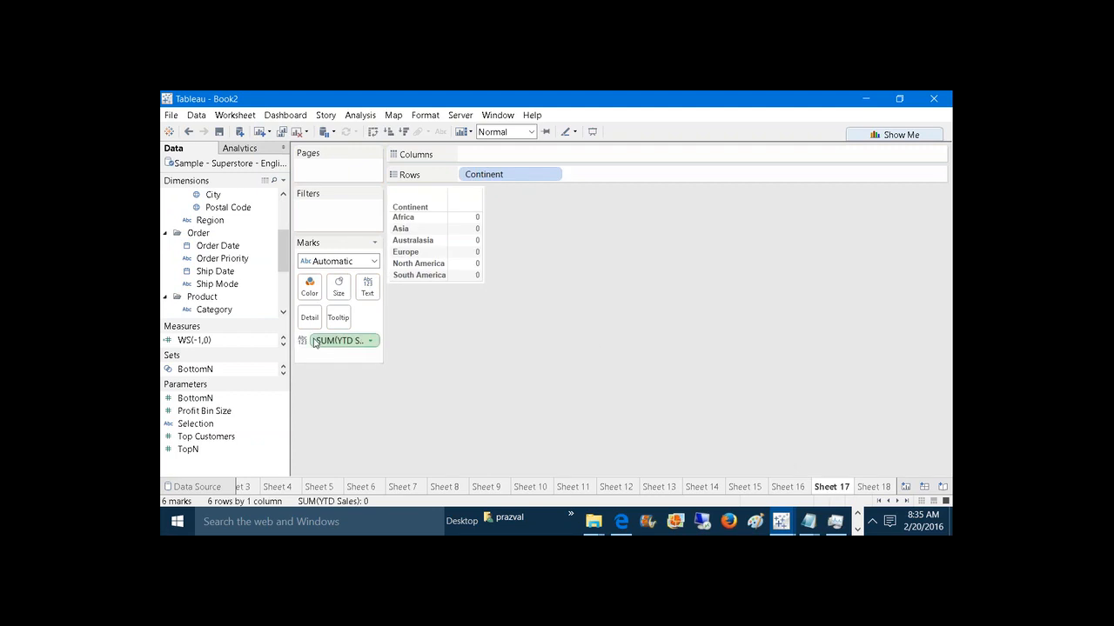
pyautogui.moveTo(233, 320); pyautogui.dragTo(216, 225)
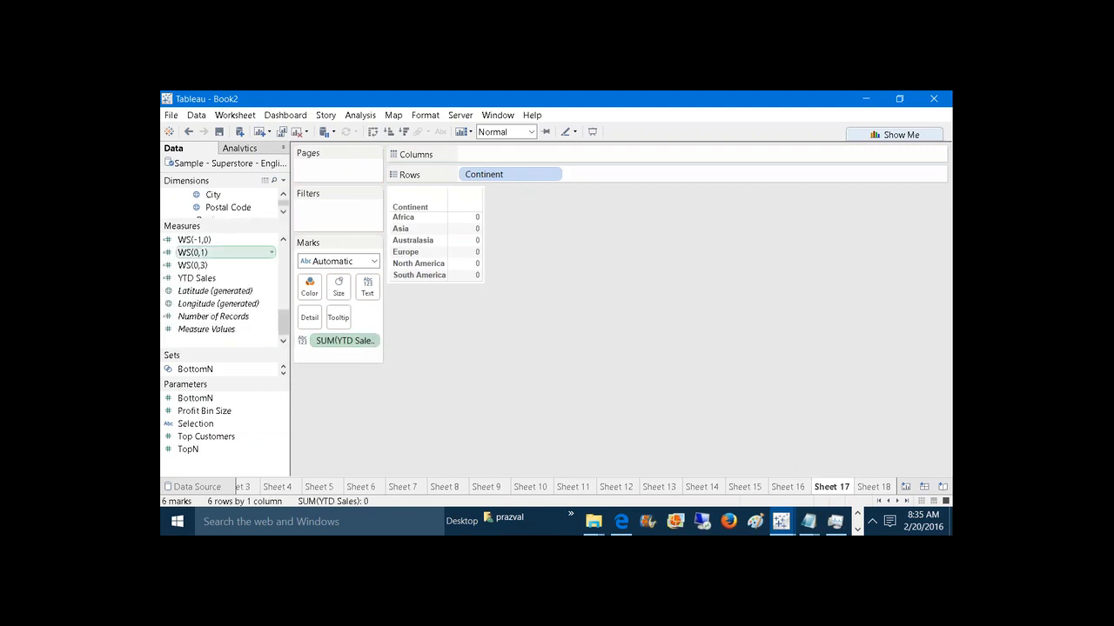
pyautogui.click(200, 278)
pyautogui.rightClick(200, 278)
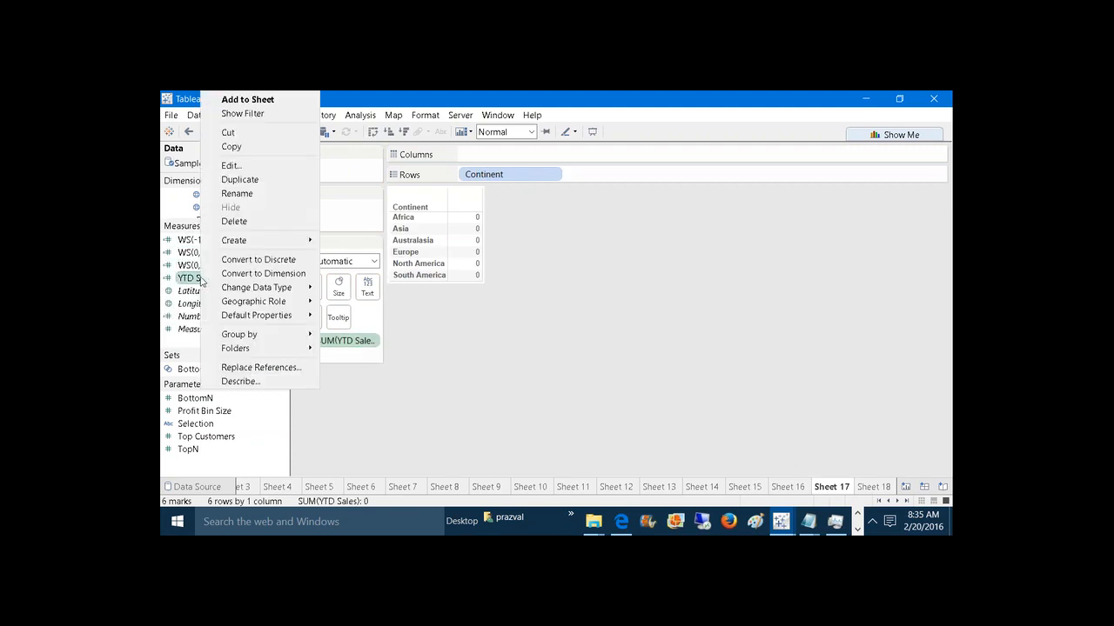
pyautogui.click(260, 181)
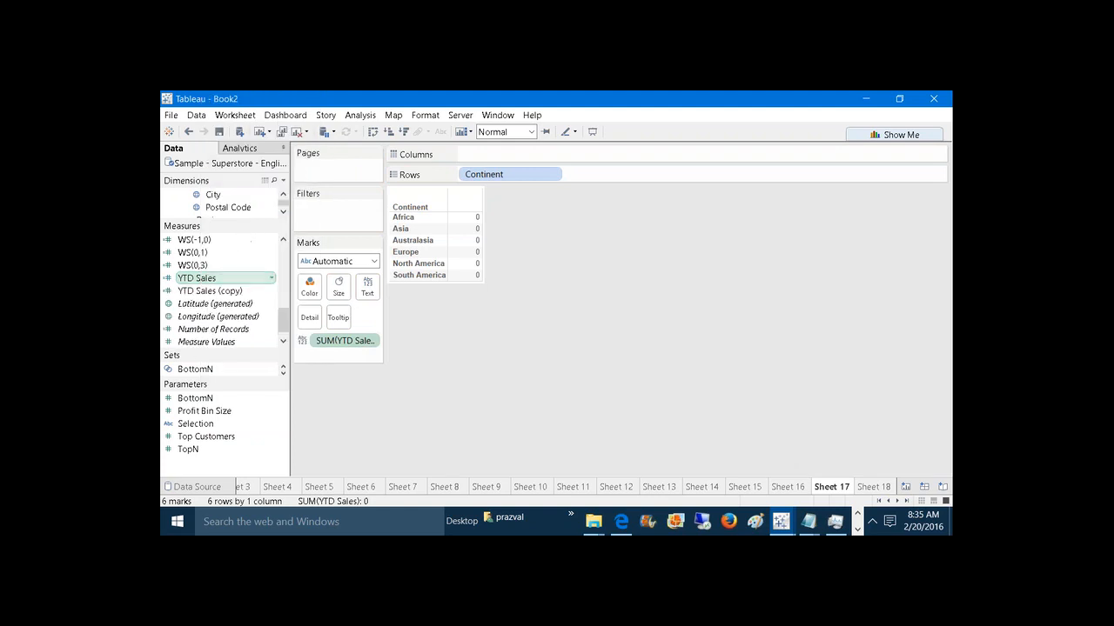
# Step: Open the copied YTD Sales measure for editing and rename it QTD Sales
pyautogui.click(215, 290)
pyautogui.rightClick(215, 291)
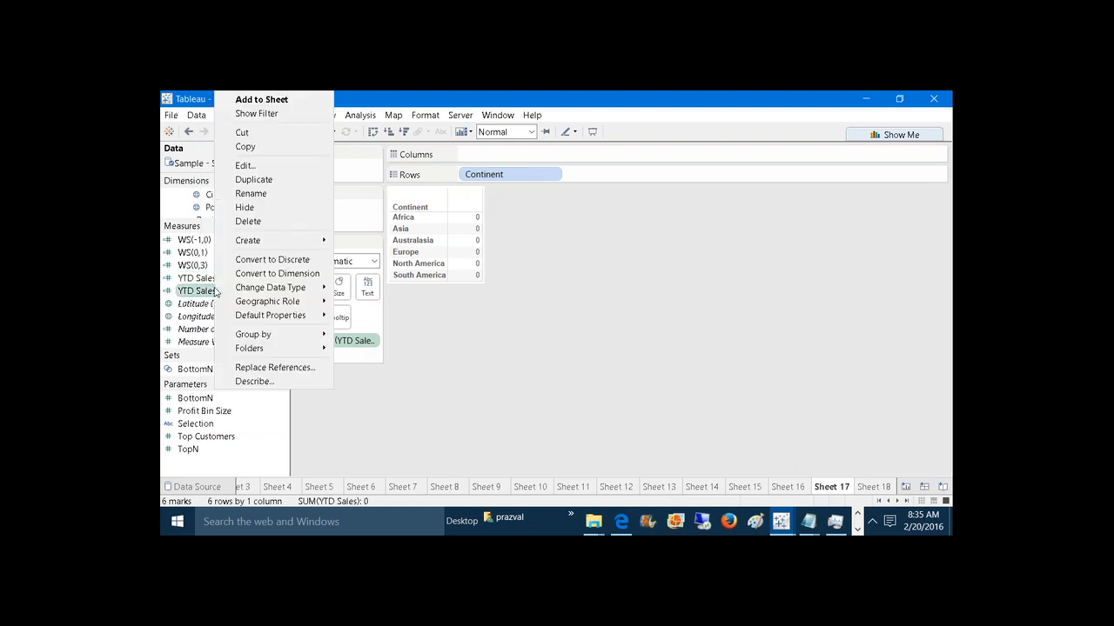
pyautogui.click(275, 165)
pyautogui.click(374, 148)
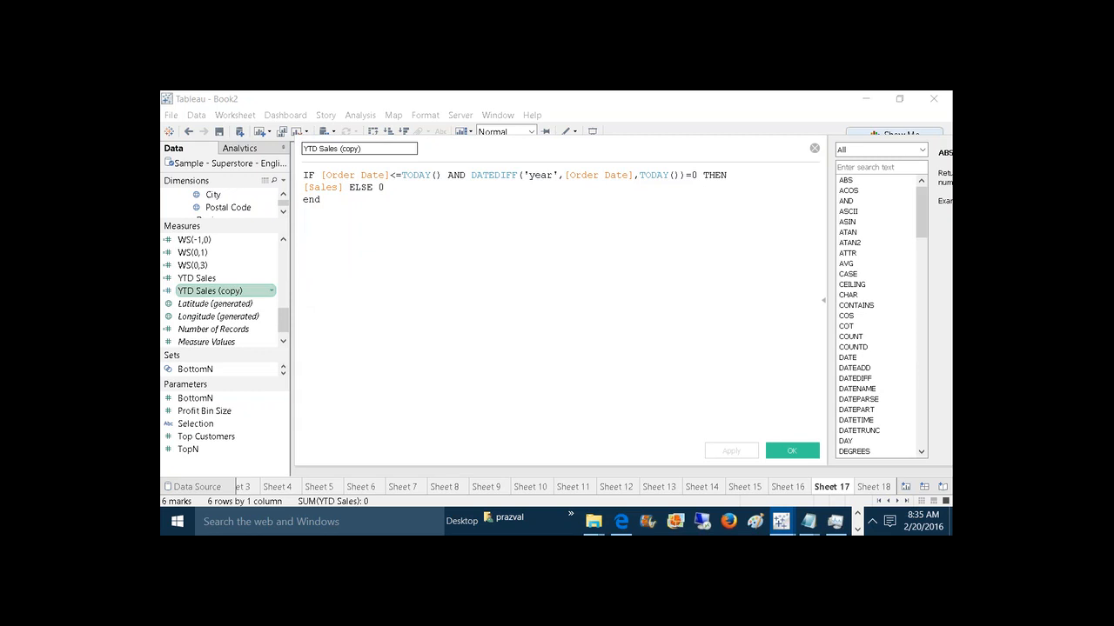
pyautogui.press('BackSpace')
pyautogui.press('BackSpace')
pyautogui.press('BackSpace')
pyautogui.press('BackSpace')
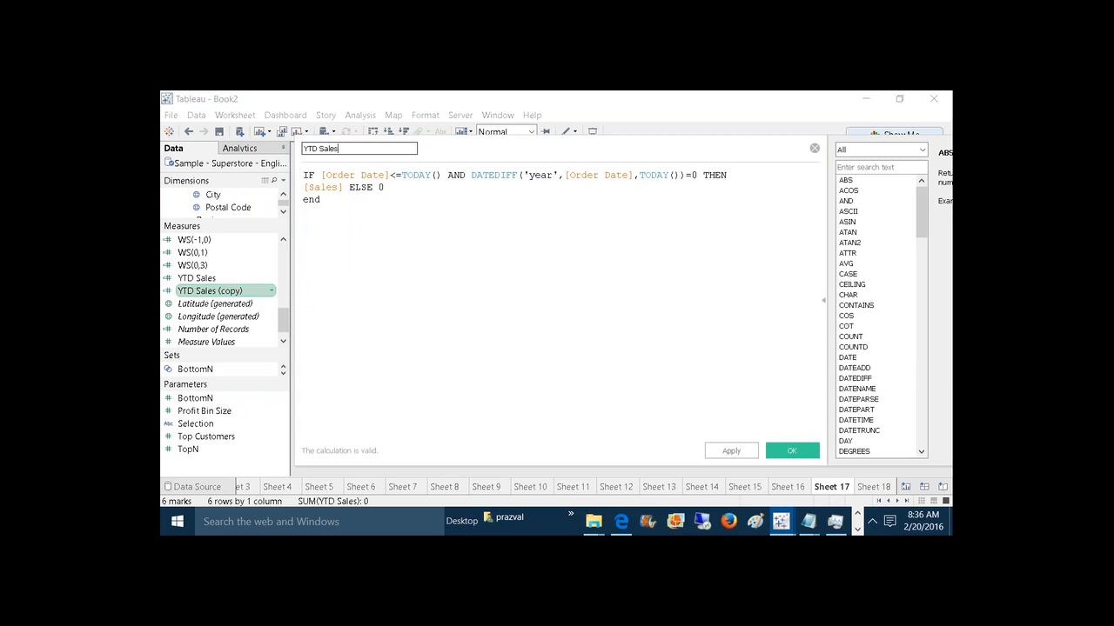
pyautogui.click(319, 149)
pyautogui.click(304, 149)
pyautogui.write('Q')
# Step: Set the DATEDIFF date part in the QTD Sales formula to 'quarter'
pyautogui.click(551, 175)
pyautogui.press('BackSpace')
pyautogui.press('BackSpace')
pyautogui.press('BackSpace')
pyautogui.press('BackSpace')
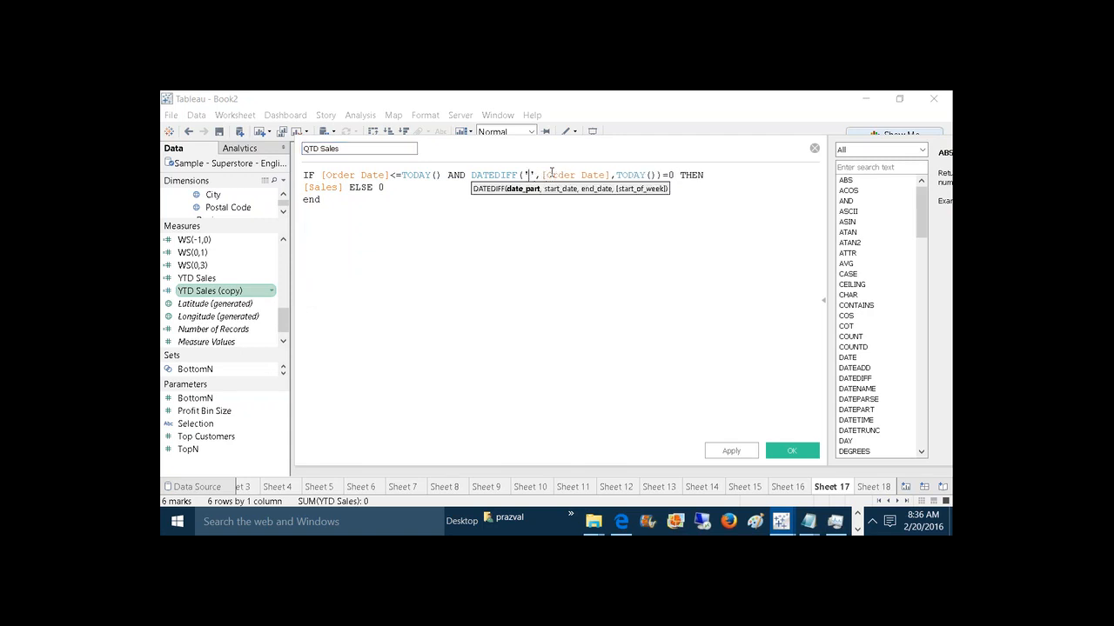
pyautogui.write('quarter')
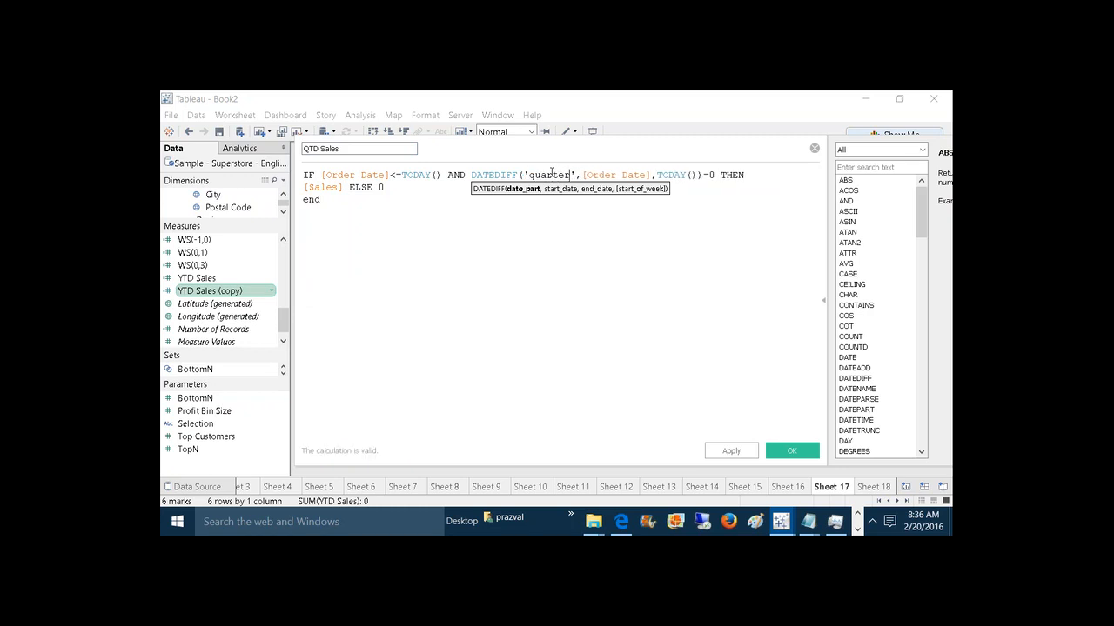
# Step: Review the DATEDIFF arguments in the QTD Sales formula and save the calculated field
pyautogui.click(660, 176)
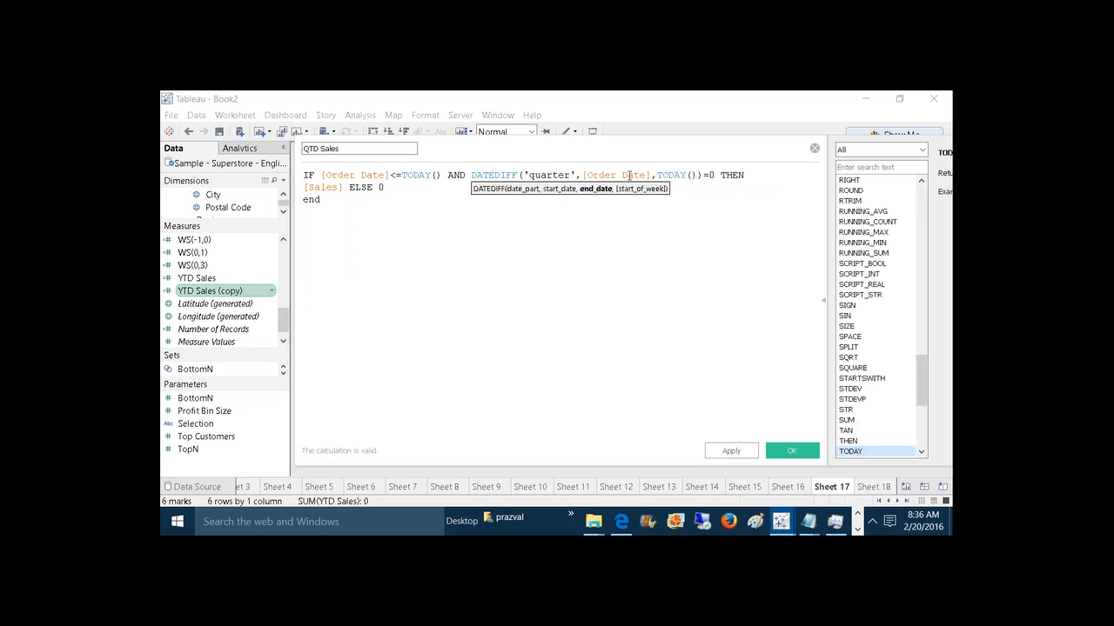
pyautogui.click(628, 175)
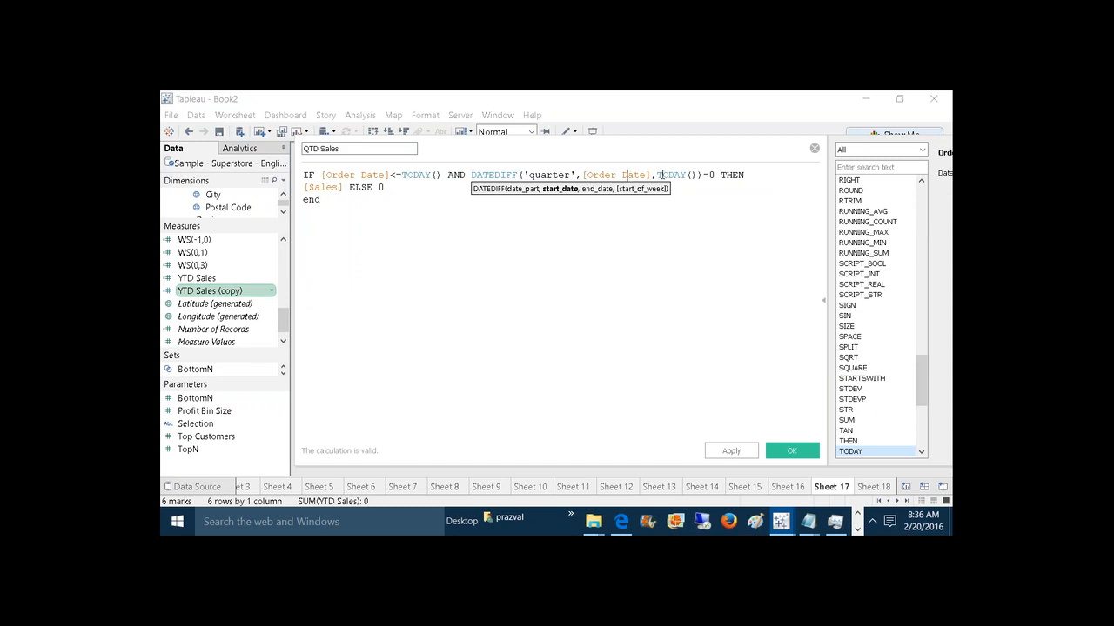
pyautogui.doubleClick(712, 175)
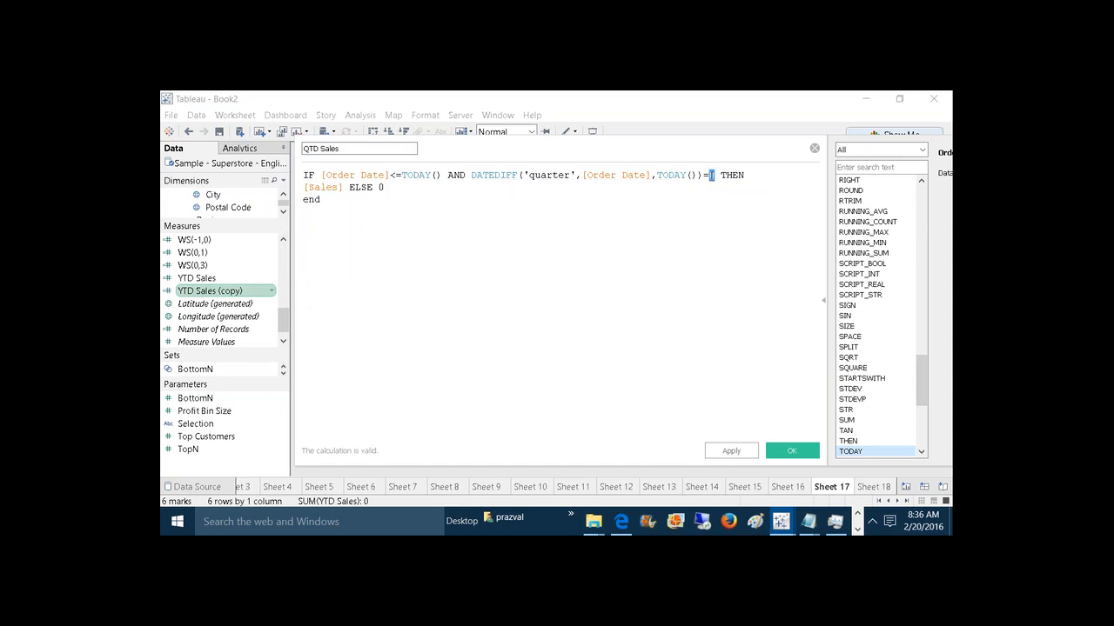
pyautogui.click(683, 176)
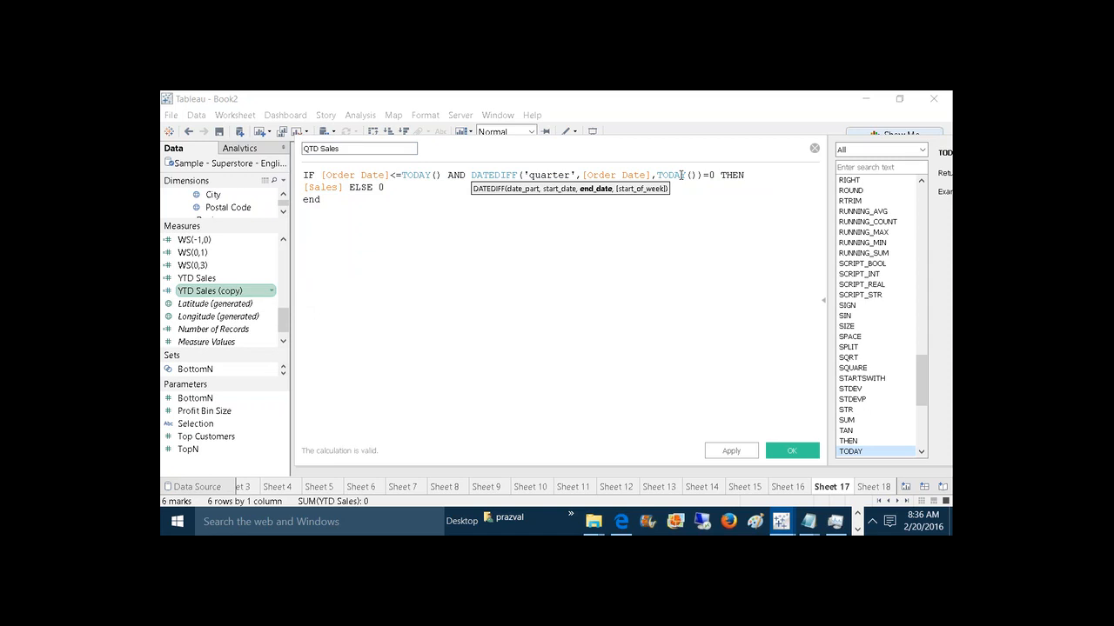
pyautogui.click(630, 174)
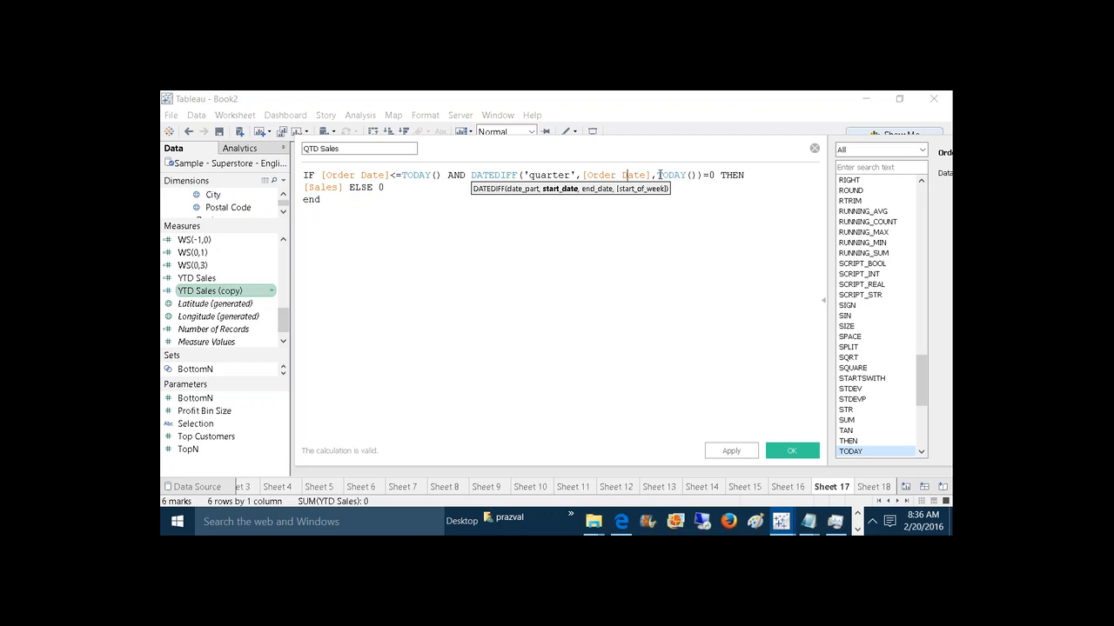
pyautogui.click(698, 266)
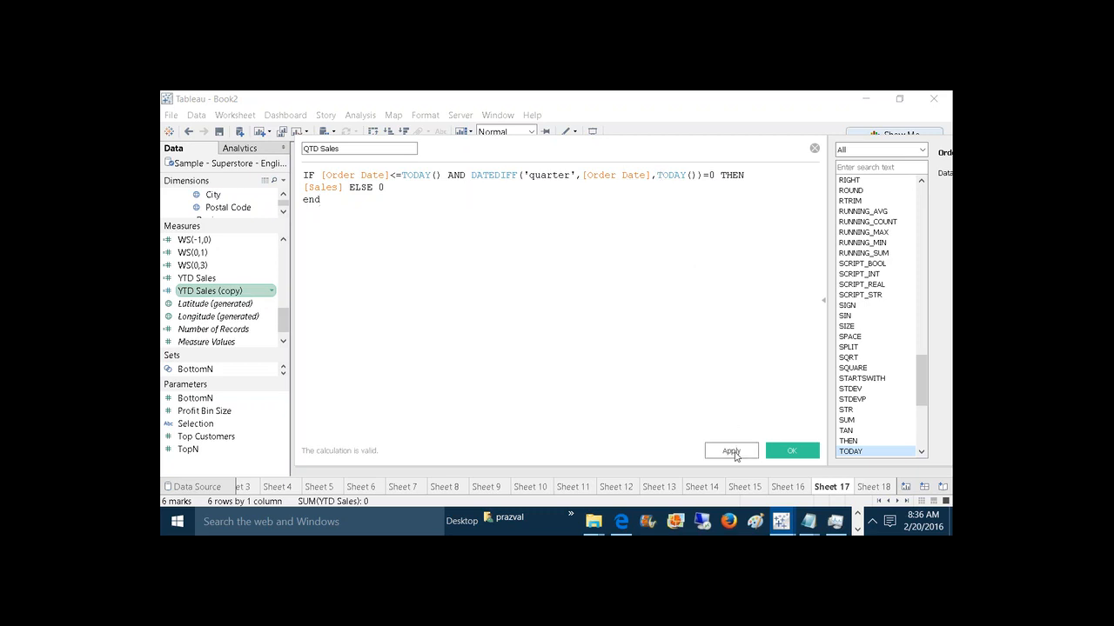
pyautogui.click(735, 454)
pyautogui.click(769, 450)
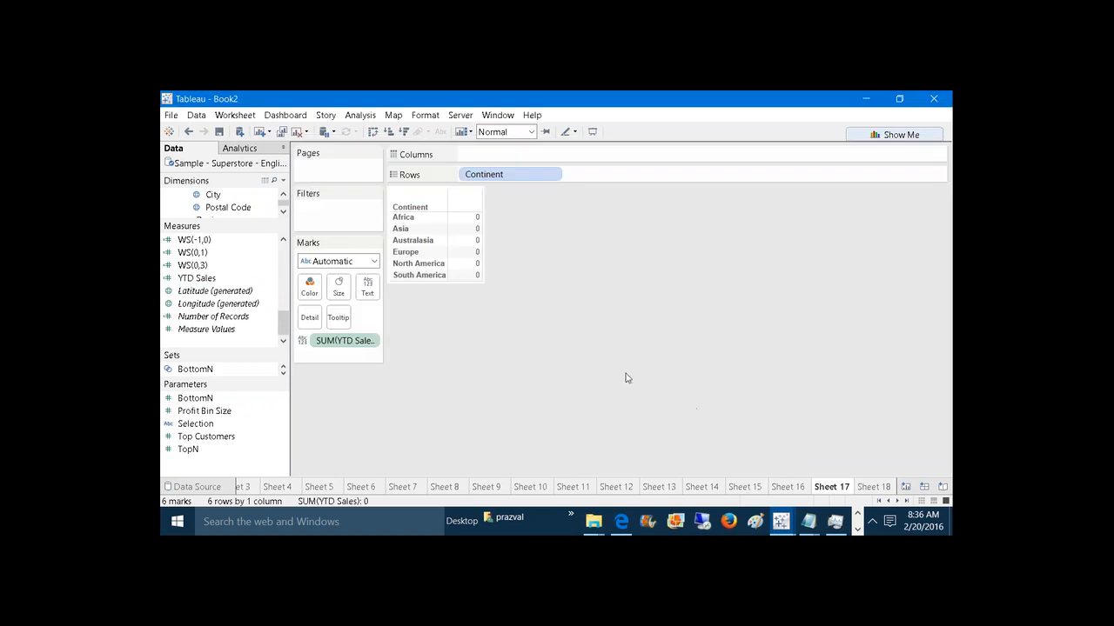
# Step: Add QTD Sales to the continent table and place it after YTD Sales in the measure order
pyautogui.moveTo(284, 323); pyautogui.dragTo(282, 284)
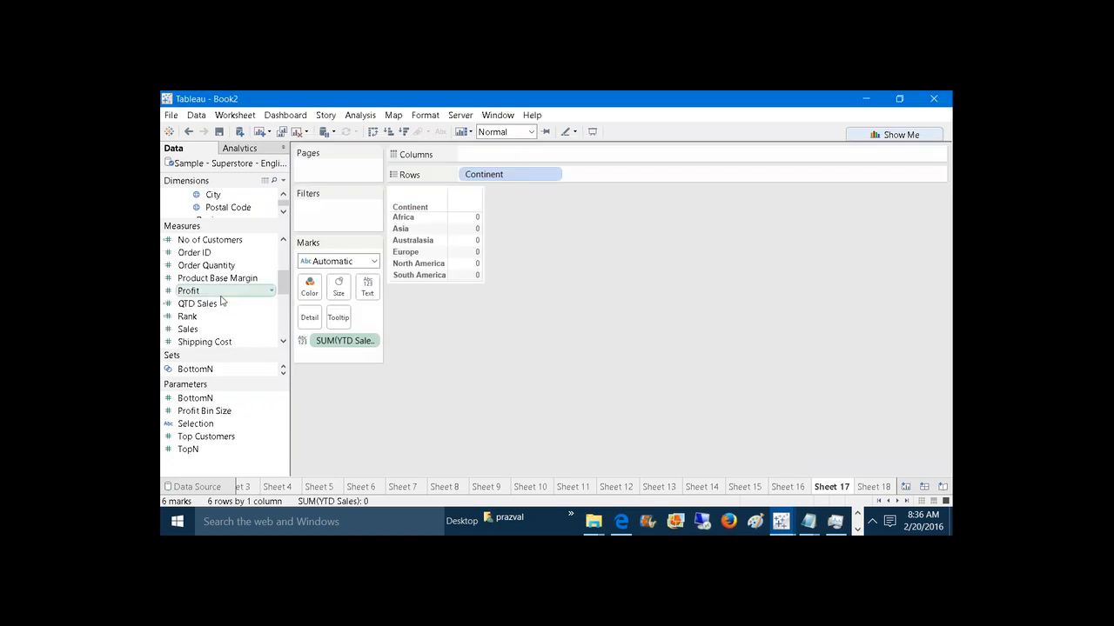
pyautogui.moveTo(221, 299); pyautogui.dragTo(475, 251)
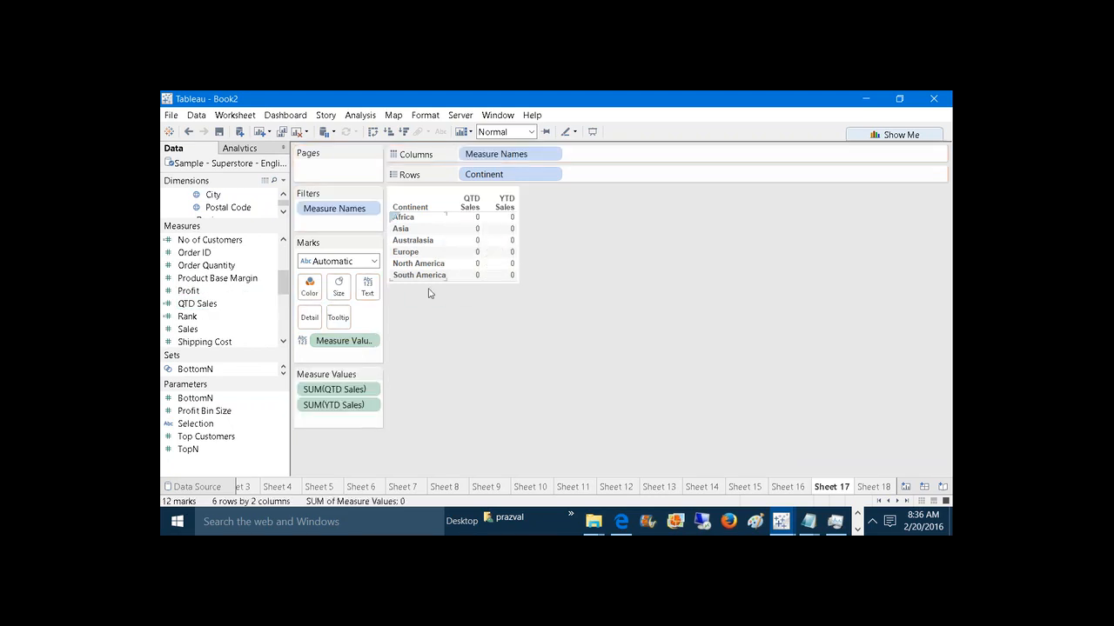
pyautogui.moveTo(338, 389); pyautogui.dragTo(324, 421)
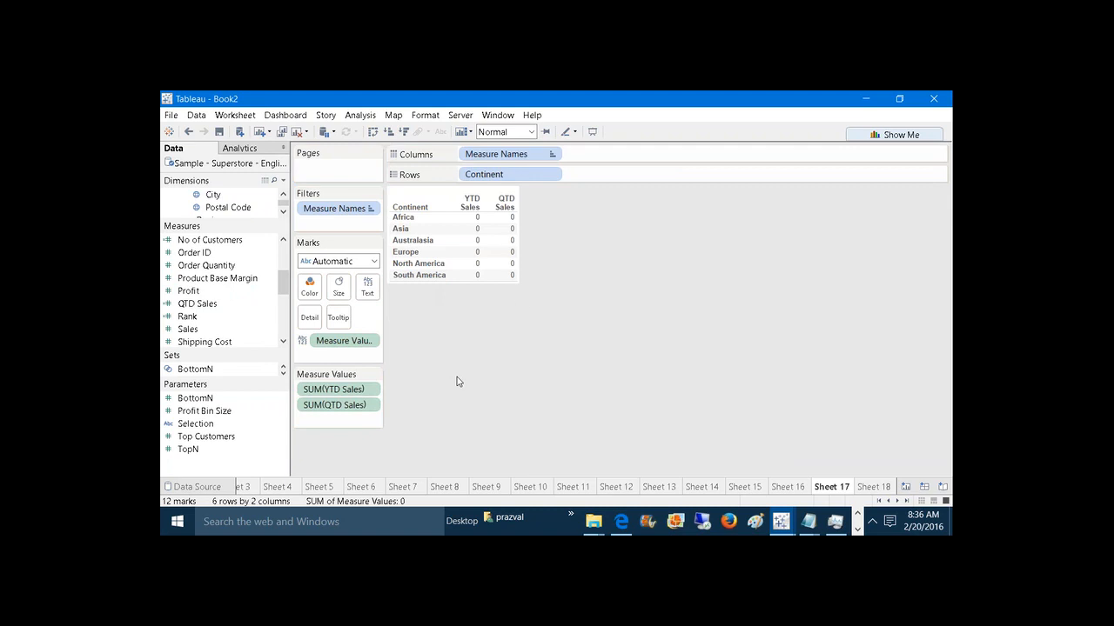
pyautogui.moveTo(487, 267)
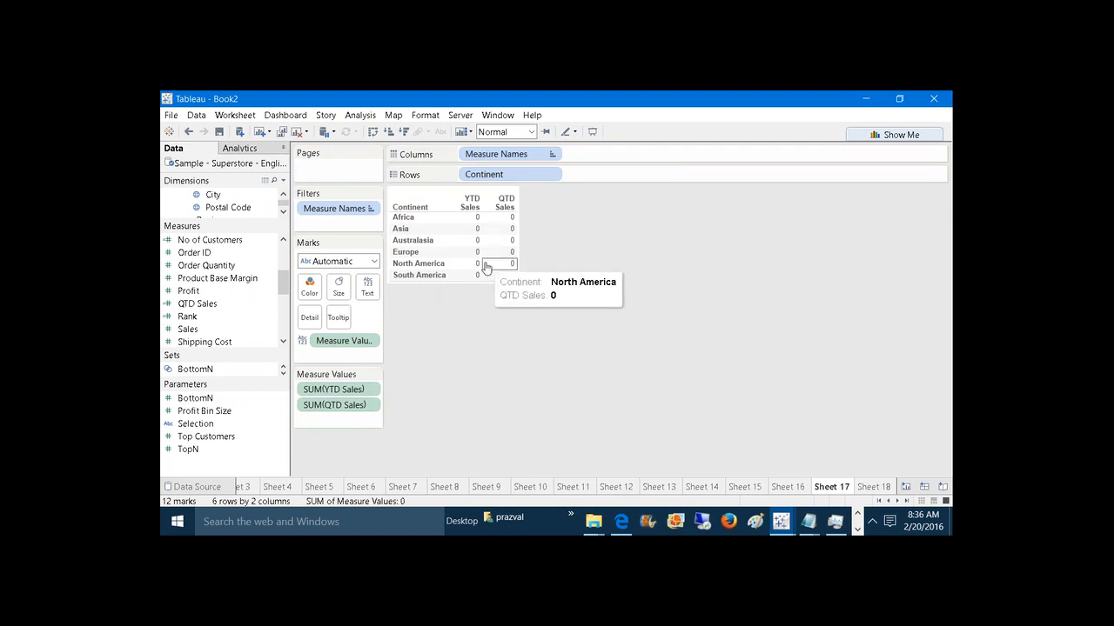
pyautogui.click(283, 181)
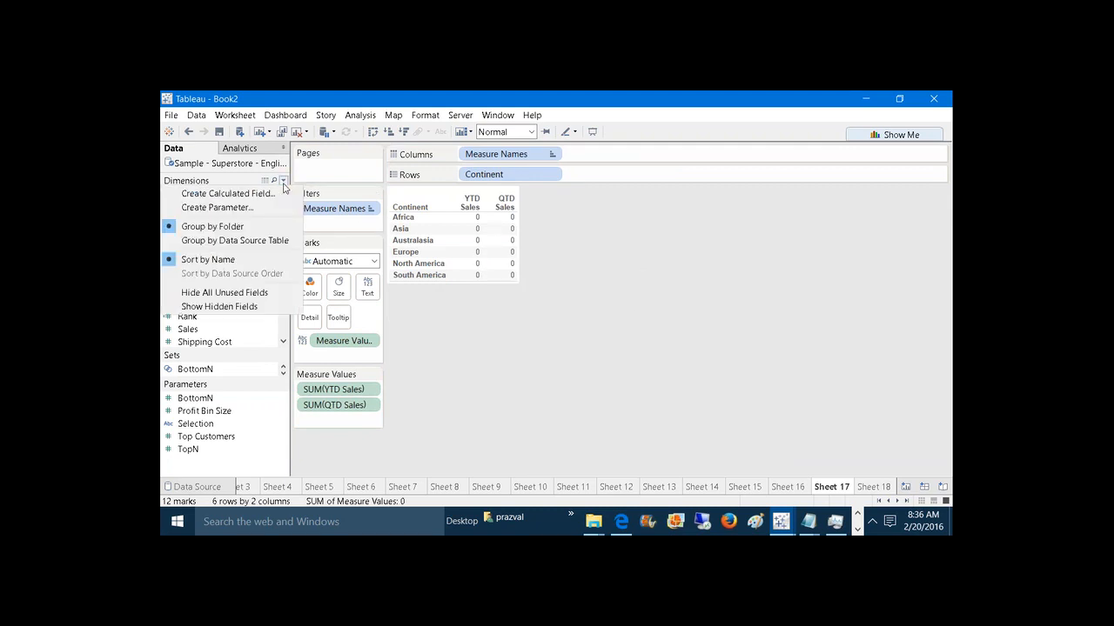
pyautogui.click(283, 194)
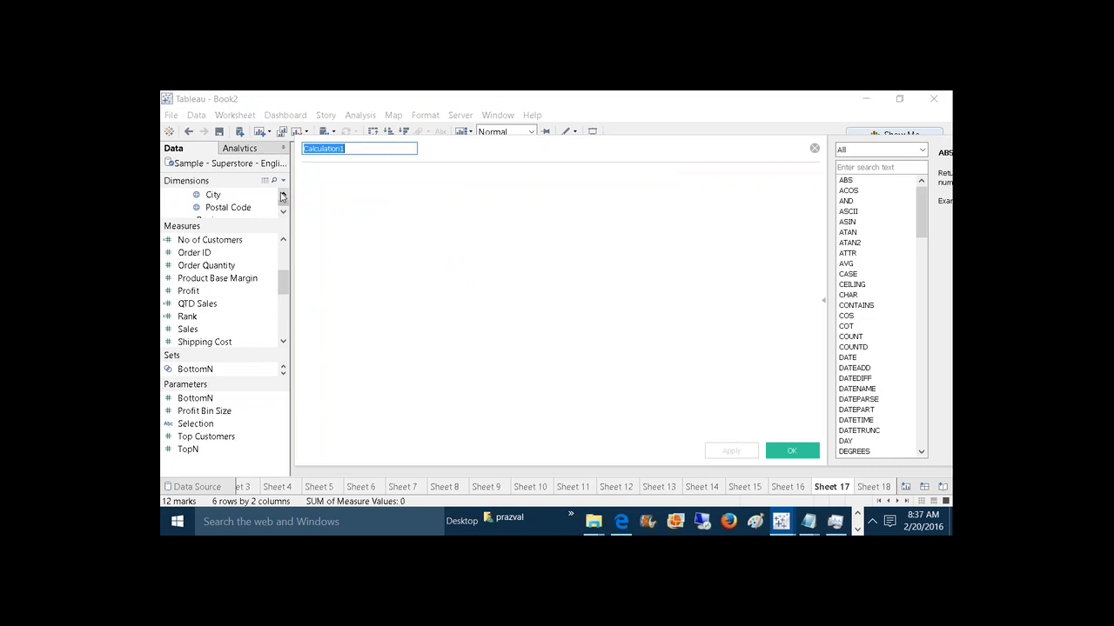
pyautogui.write('MTD Sales')
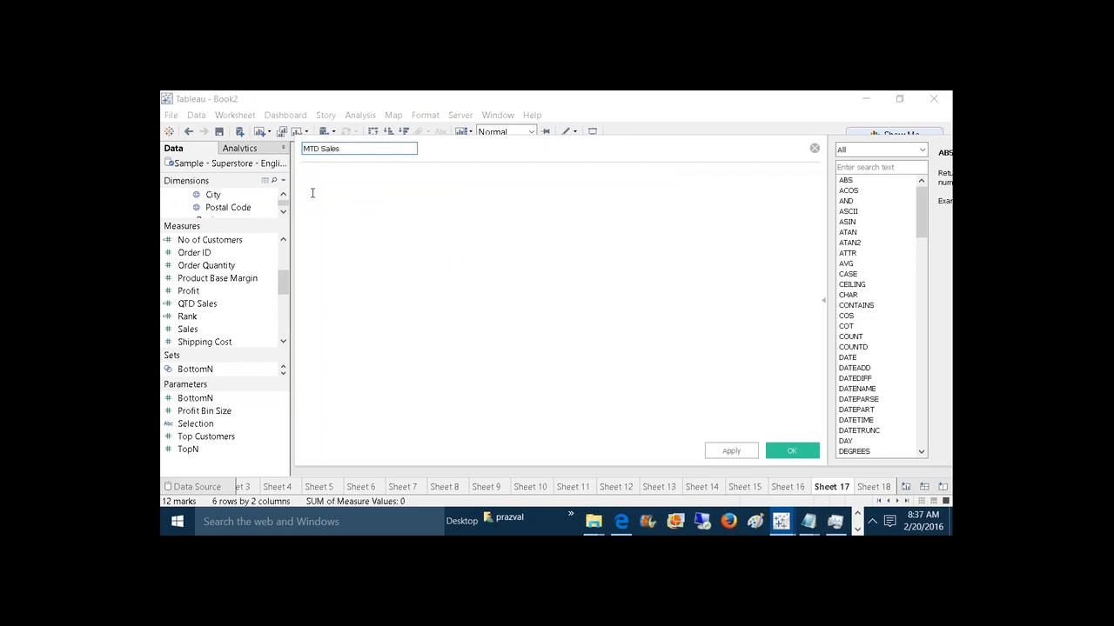
pyautogui.click(312, 194)
pyautogui.write('IF')
pyautogui.click(814, 149)
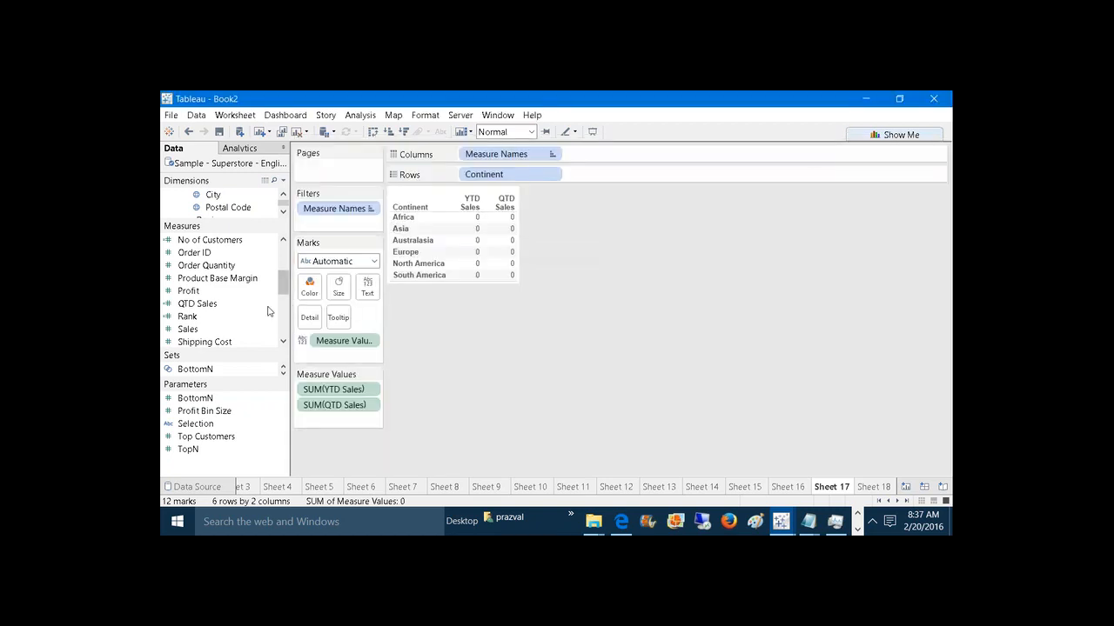
# Step: Duplicate the QTD Sales measure, open the copy for editing and rename it MTD Sales
pyautogui.rightClick(216, 304)
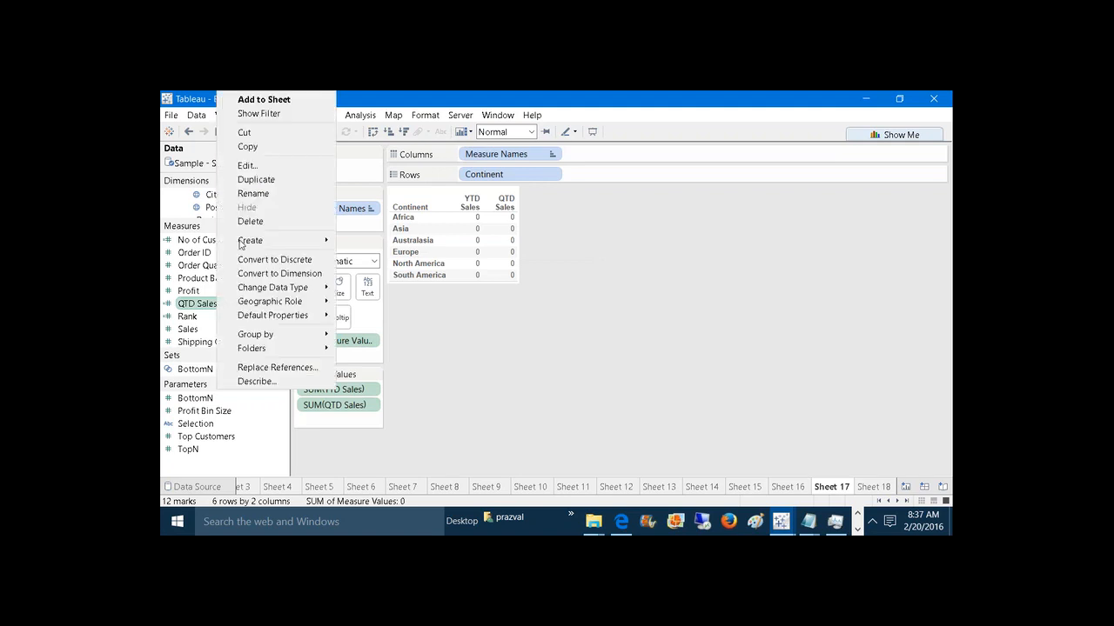
pyautogui.click(262, 183)
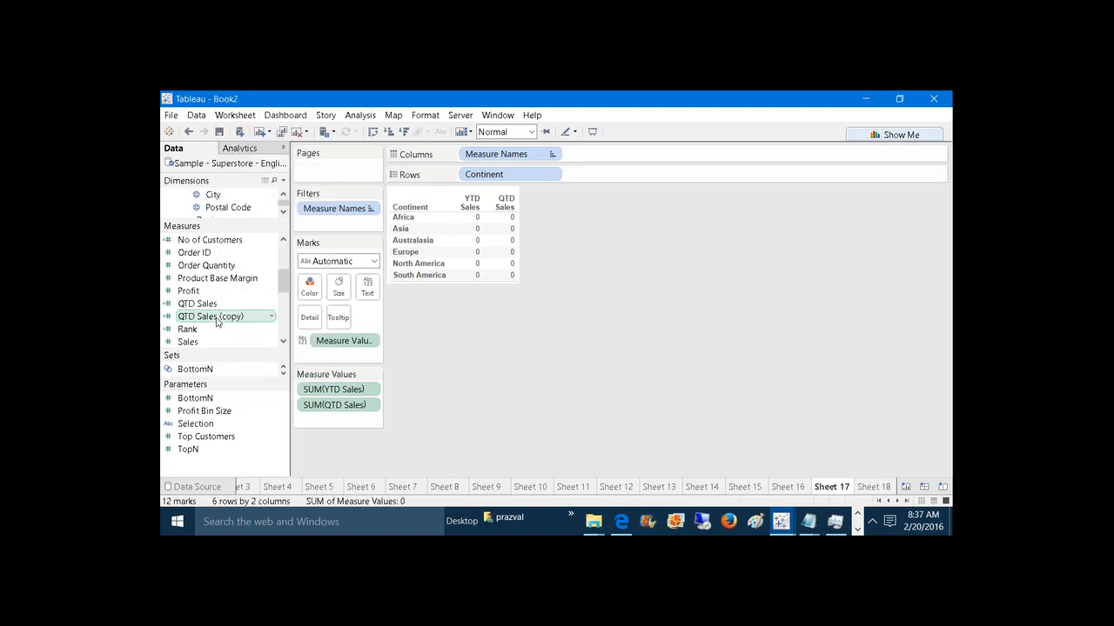
pyautogui.rightClick(218, 316)
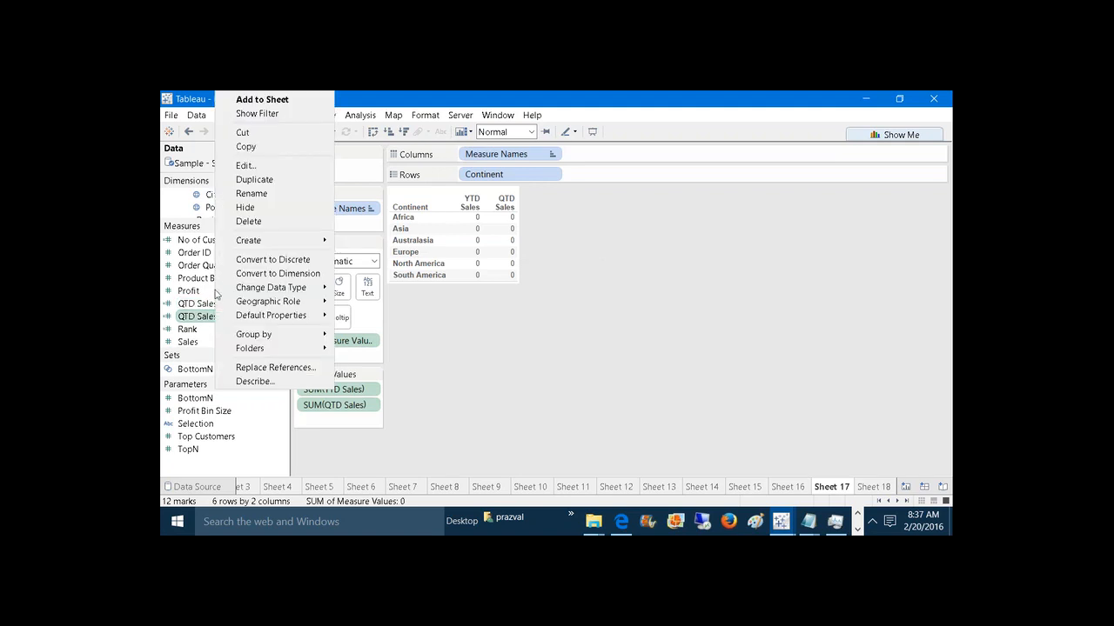
pyautogui.click(265, 165)
pyautogui.press('BackSpace')
pyautogui.press('BackSpace')
pyautogui.press('BackSpace')
pyautogui.press('BackSpace')
pyautogui.press('BackSpace')
pyautogui.press('BackSpace')
pyautogui.press('BackSpace')
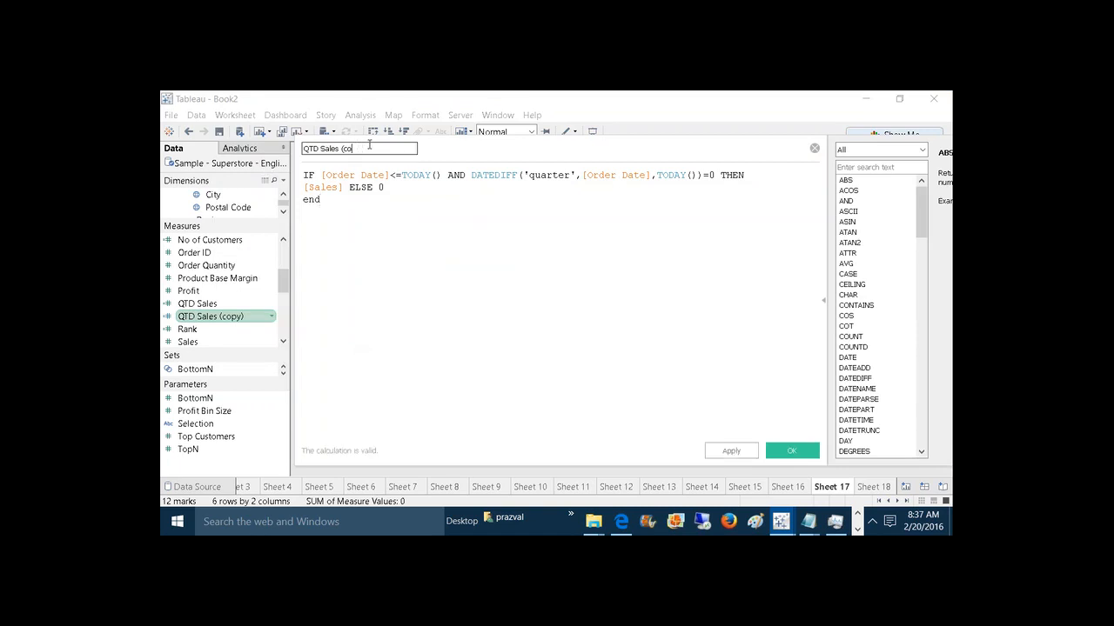
pyautogui.press('Left')
pyautogui.press('Left')
pyautogui.press('Left')
pyautogui.press('Left')
pyautogui.press('Left')
pyautogui.press('BackSpace')
pyautogui.write('M')
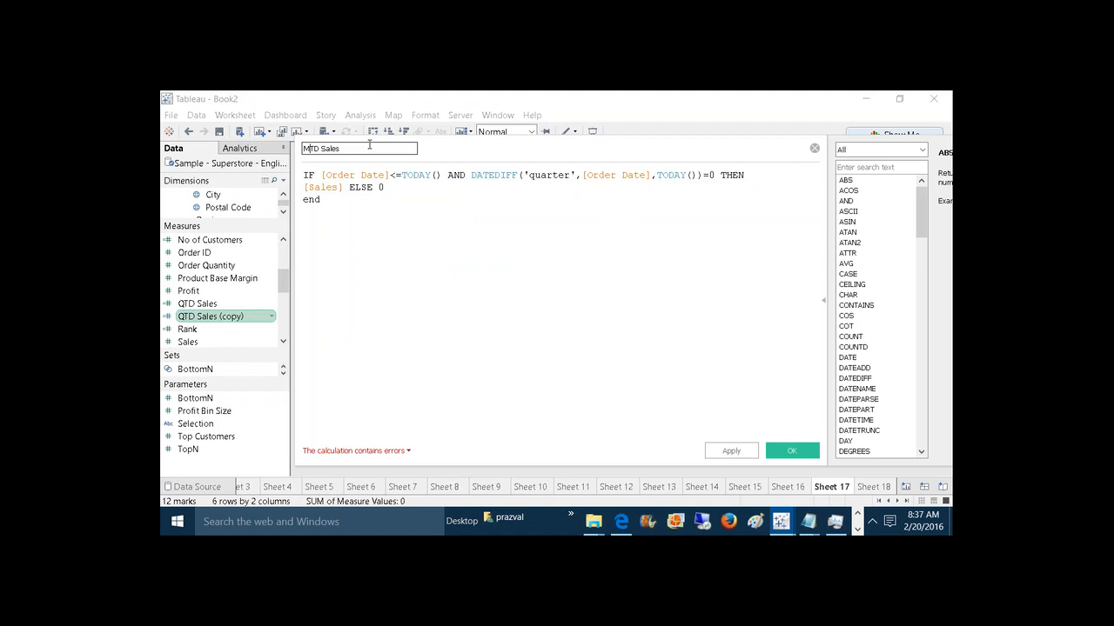
# Step: Set the DATEDIFF date part in the MTD Sales formula to 'month'
pyautogui.click(574, 179)
pyautogui.press('BackSpace')
pyautogui.press('BackSpace')
pyautogui.press('BackSpace')
pyautogui.press('BackSpace')
pyautogui.press('BackSpace')
pyautogui.press('BackSpace')
pyautogui.press('BackSpace')
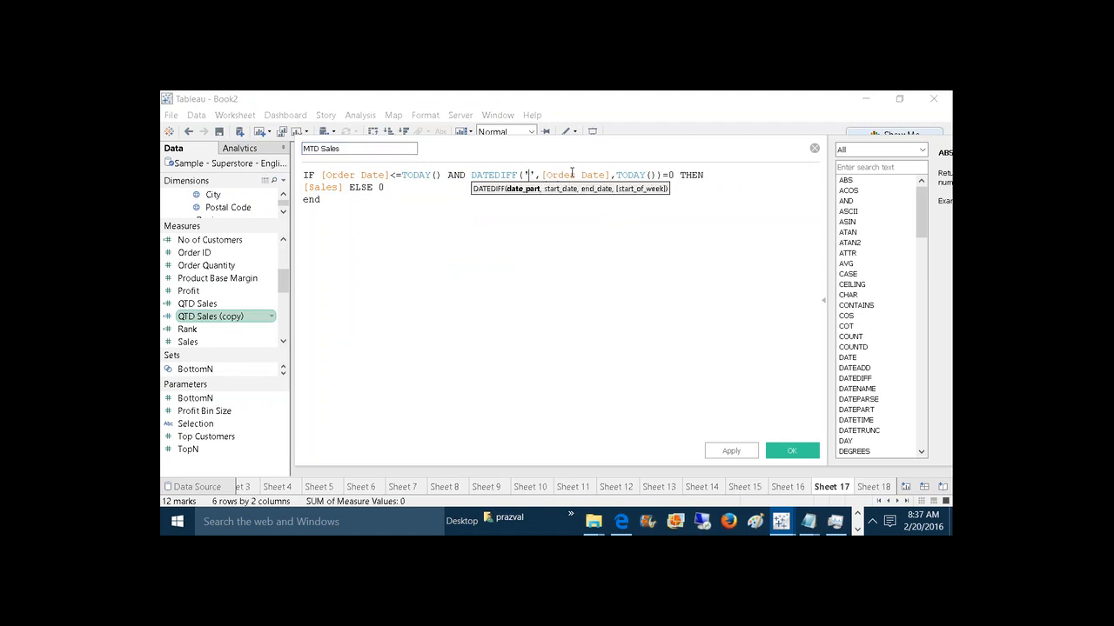
pyautogui.write('month')
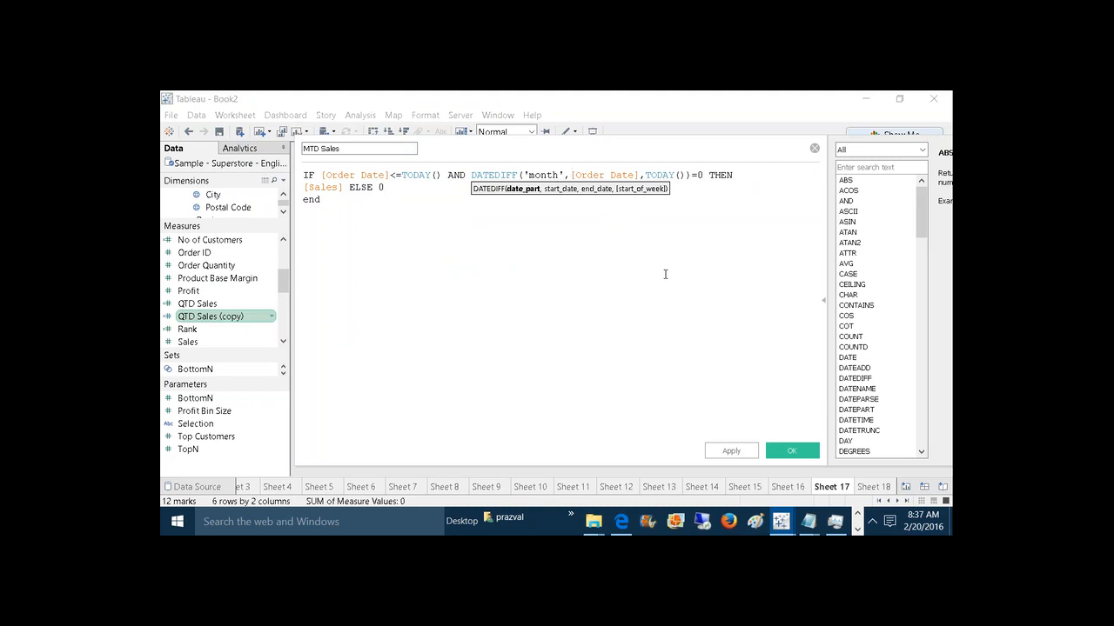
pyautogui.click(666, 274)
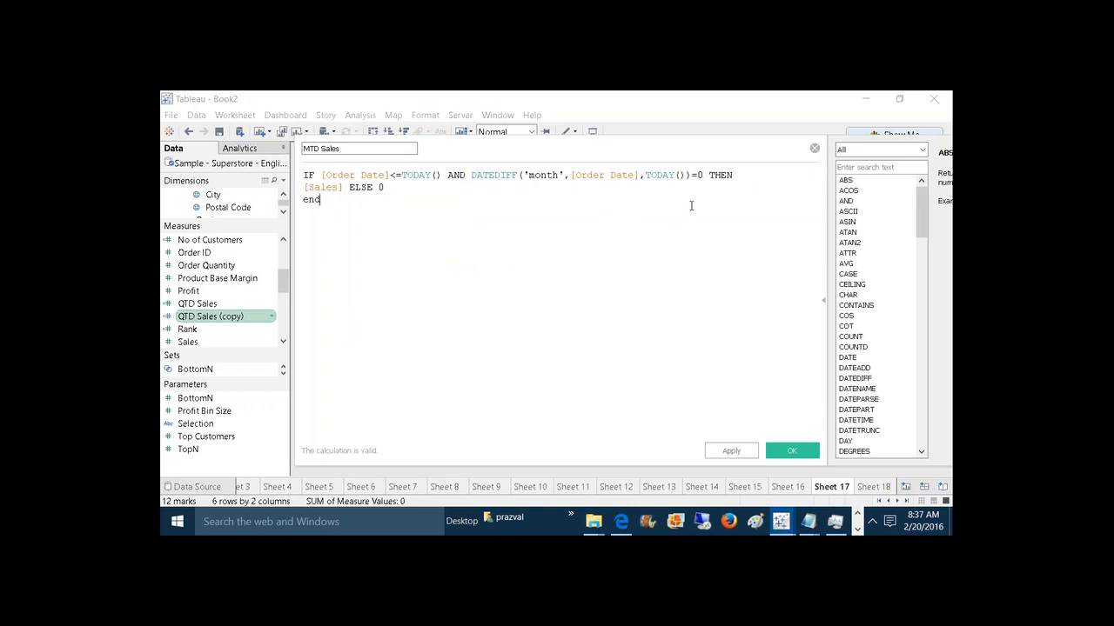
# Step: Review the Order Date and TODAY() arguments and the TODAY() comparison in the MTD Sales formula
pyautogui.moveTo(697, 175)
pyautogui.mouseDown()
pyautogui.moveTo(710, 175)
pyautogui.moveTo(666, 175)
pyautogui.moveTo(688, 174)
pyautogui.mouseUp()
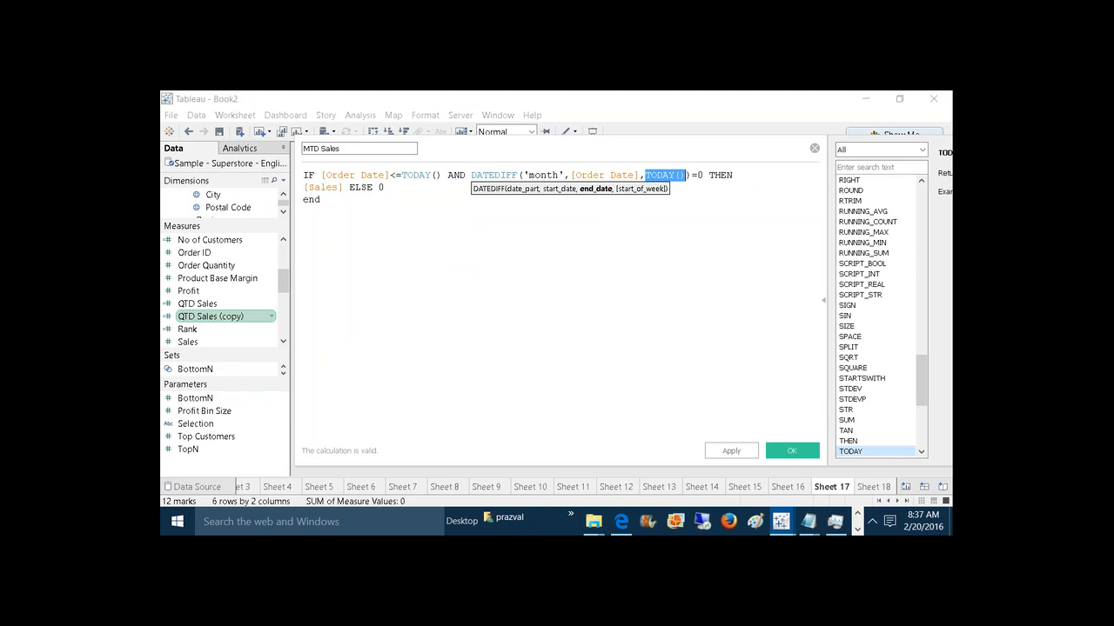
pyautogui.click(610, 175)
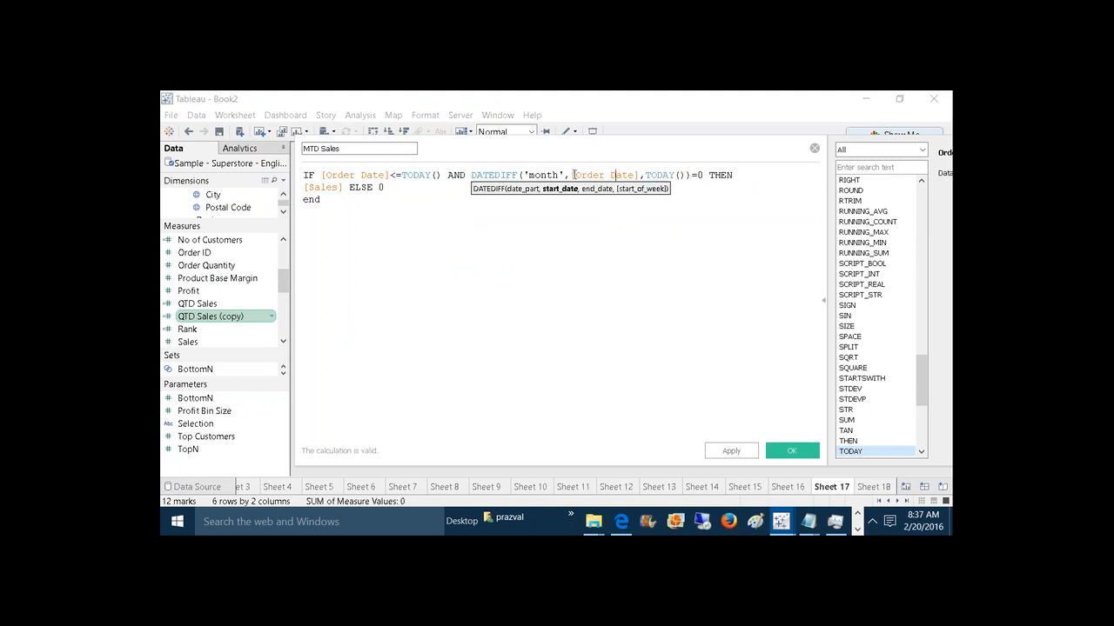
pyautogui.moveTo(570, 176); pyautogui.dragTo(639, 172)
pyautogui.click(687, 186)
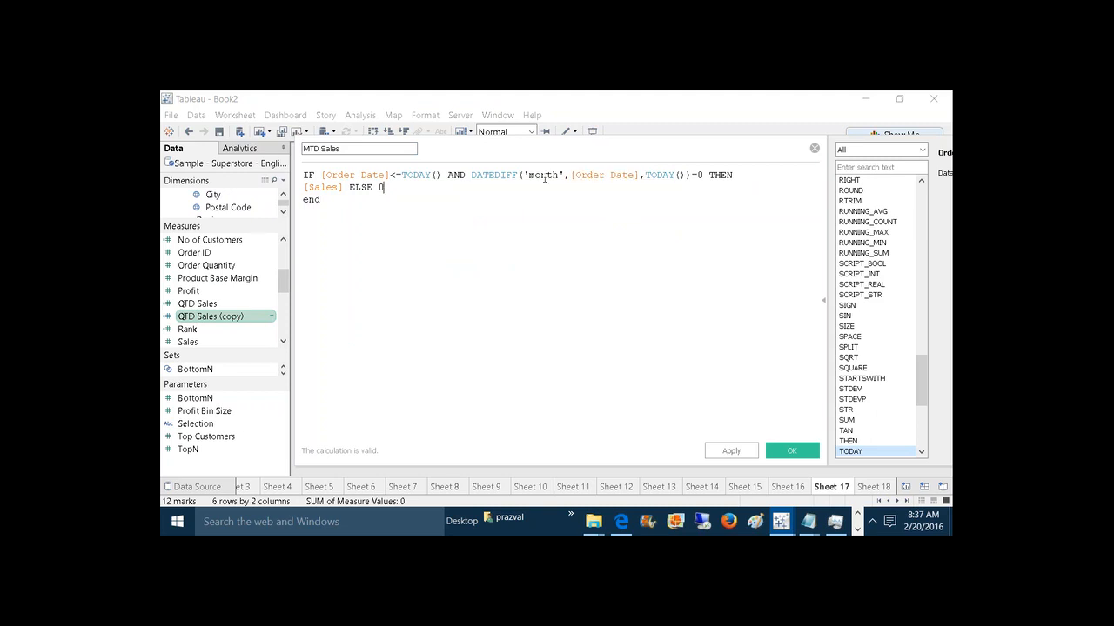
pyautogui.moveTo(424, 175); pyautogui.dragTo(404, 175)
pyautogui.click(754, 179)
pyautogui.moveTo(413, 175); pyautogui.dragTo(433, 177)
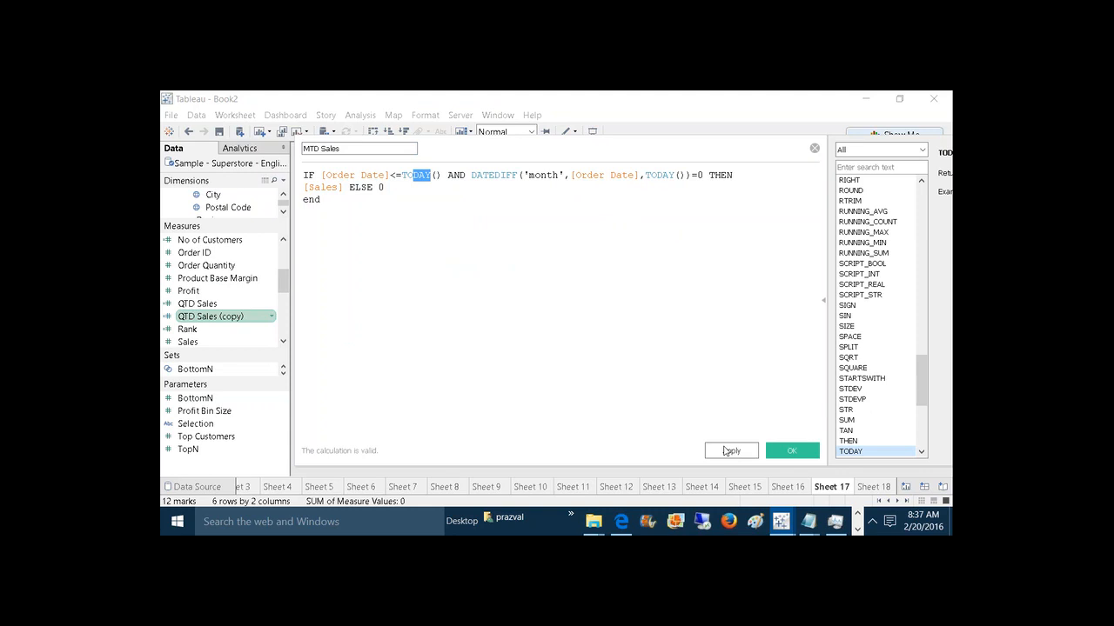
# Step: Save the MTD Sales calculated field and add it to the continent table after QTD Sales
pyautogui.click(727, 451)
pyautogui.click(790, 452)
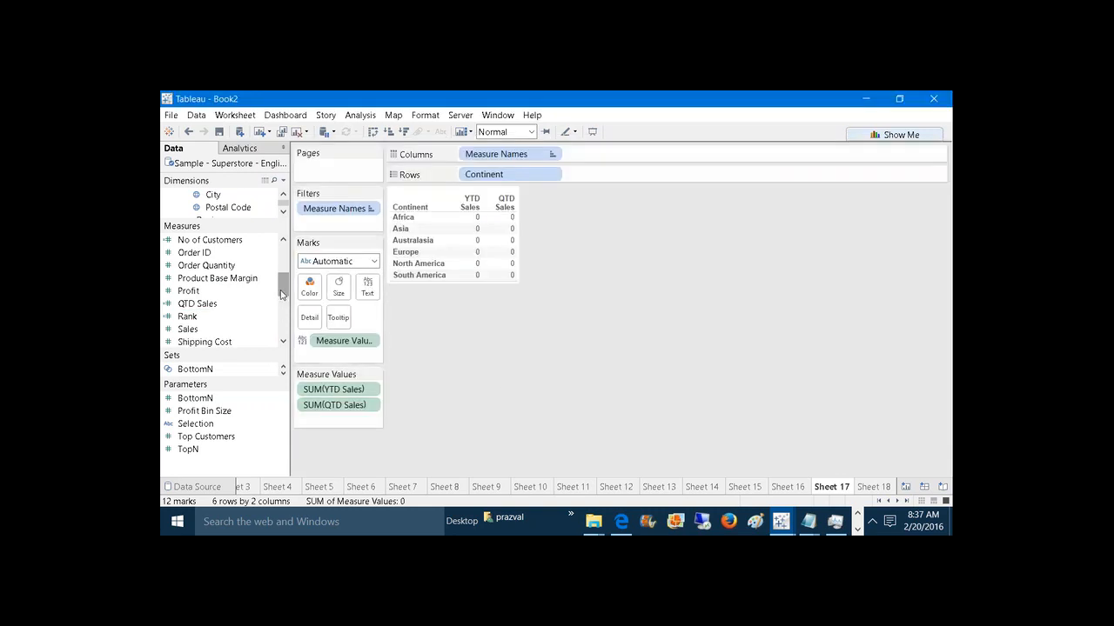
pyautogui.moveTo(281, 294); pyautogui.dragTo(342, 422)
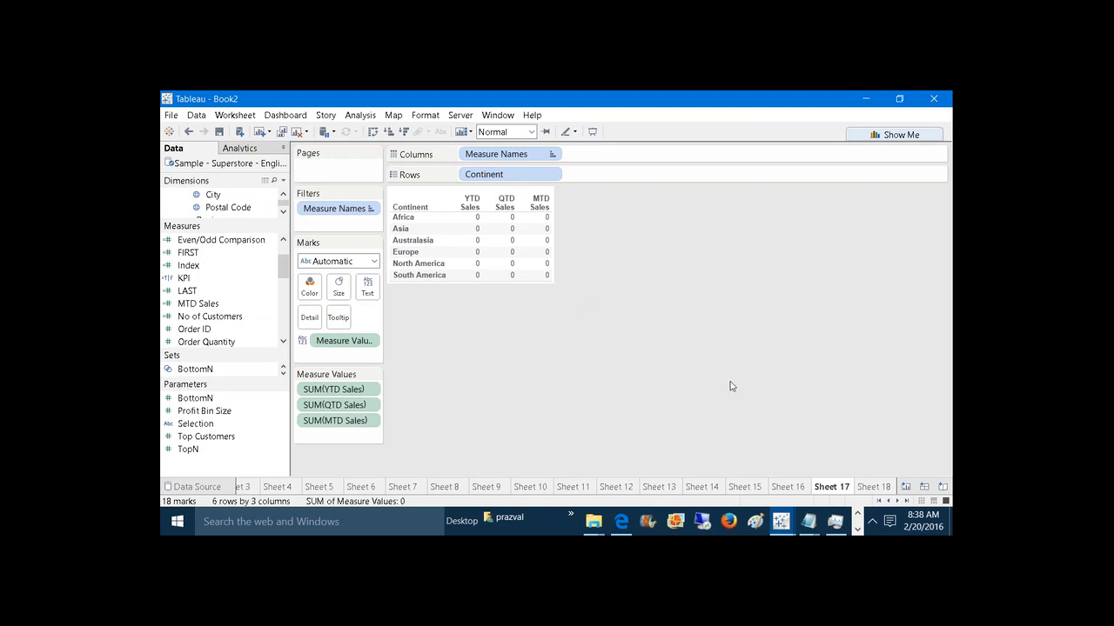
# Step: Switch to the Notepad notes, maximize them, and add "2015 YTD" with "--> 1-JAN-2015 TO 20-FEB-2015" below the 2016 YTD range
pyautogui.moveTo(816, 528)
pyautogui.click(829, 491)
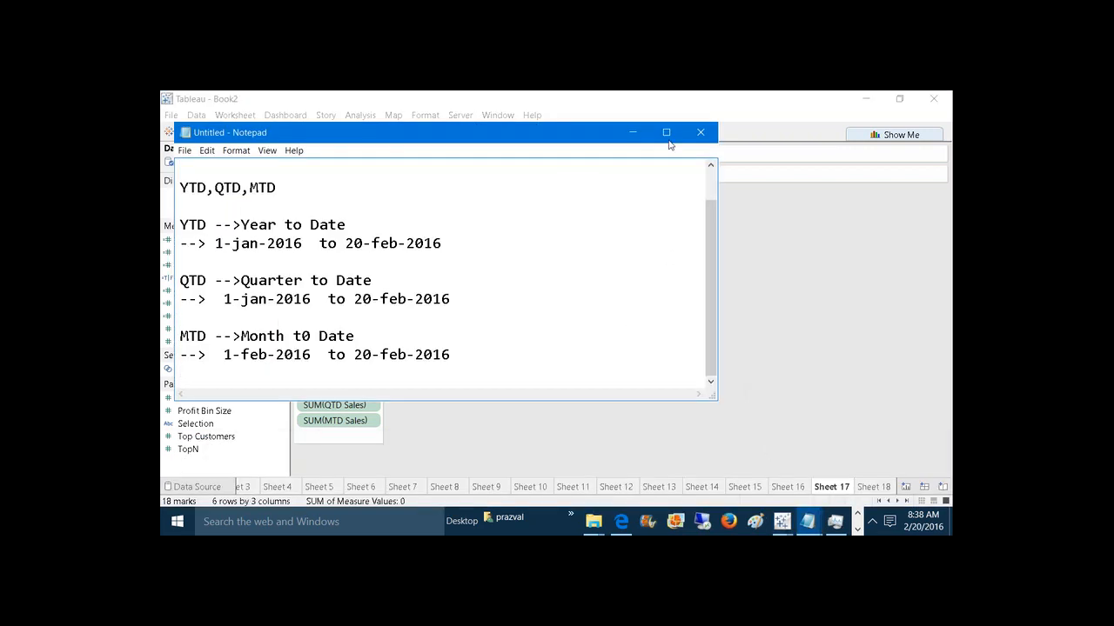
pyautogui.click(666, 132)
pyautogui.click(494, 241)
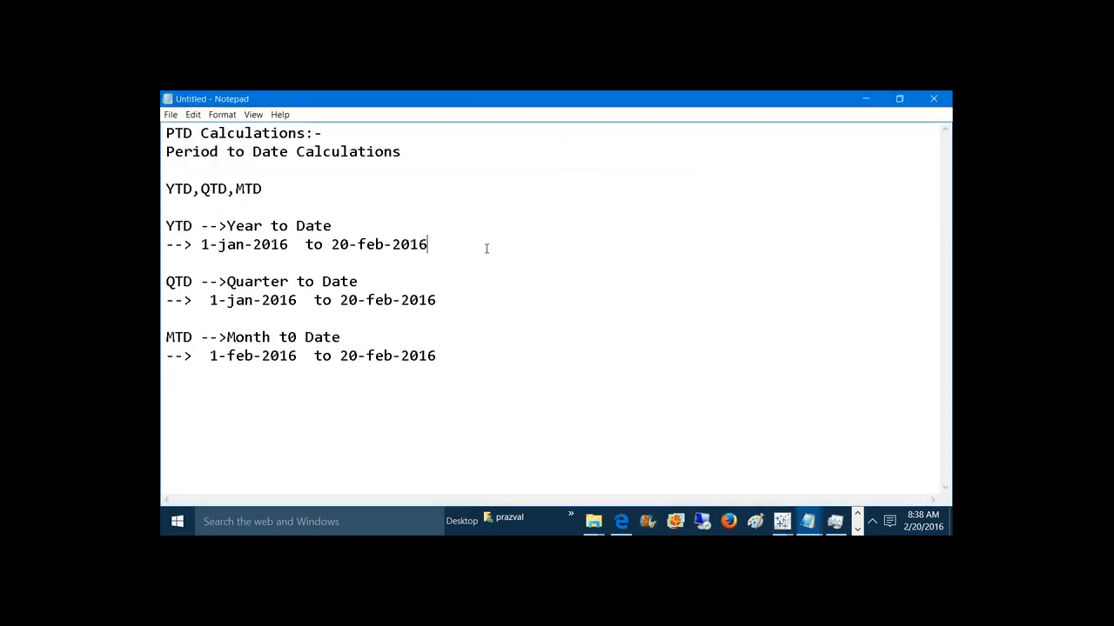
pyautogui.press('Return')
pyautogui.press('Return')
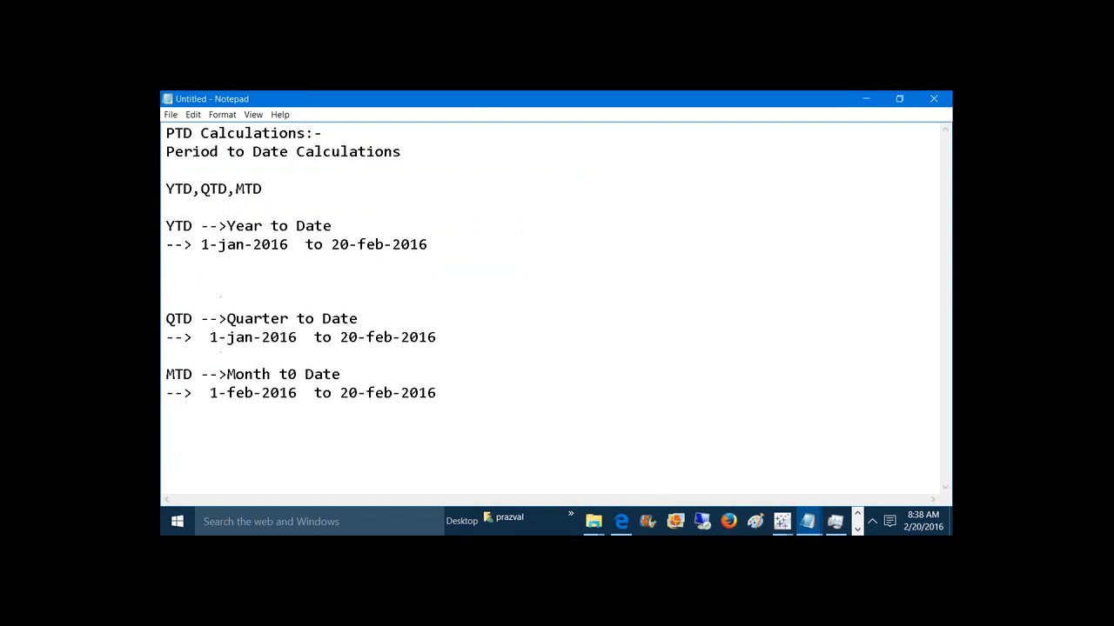
pyautogui.write('2015 YTD')
pyautogui.press('Return')
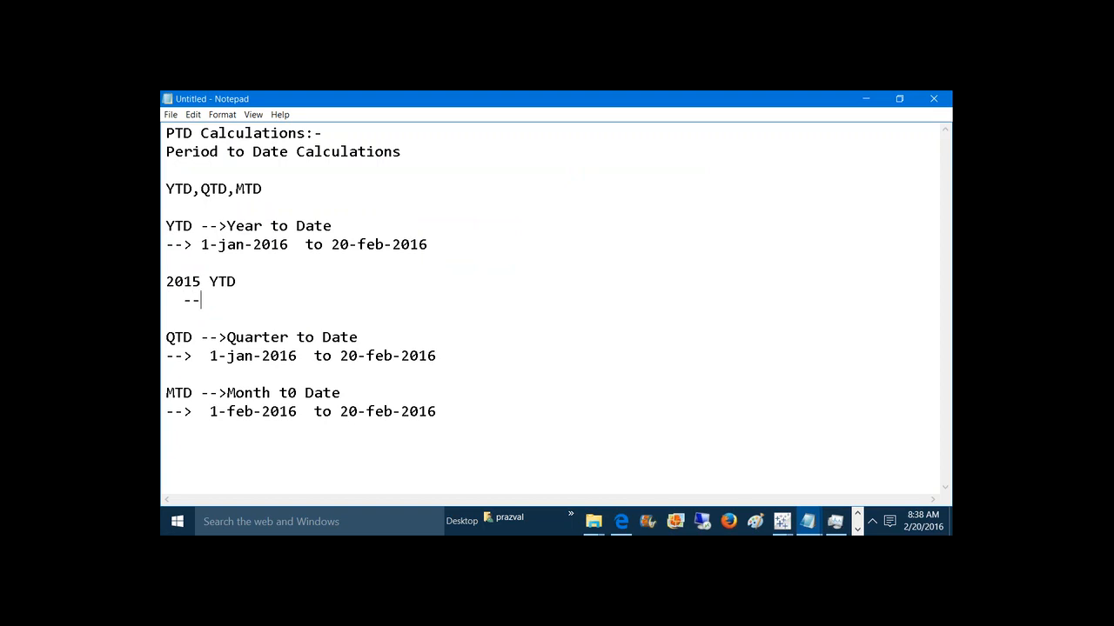
pyautogui.write('--> 1-JAN-2015  TO')
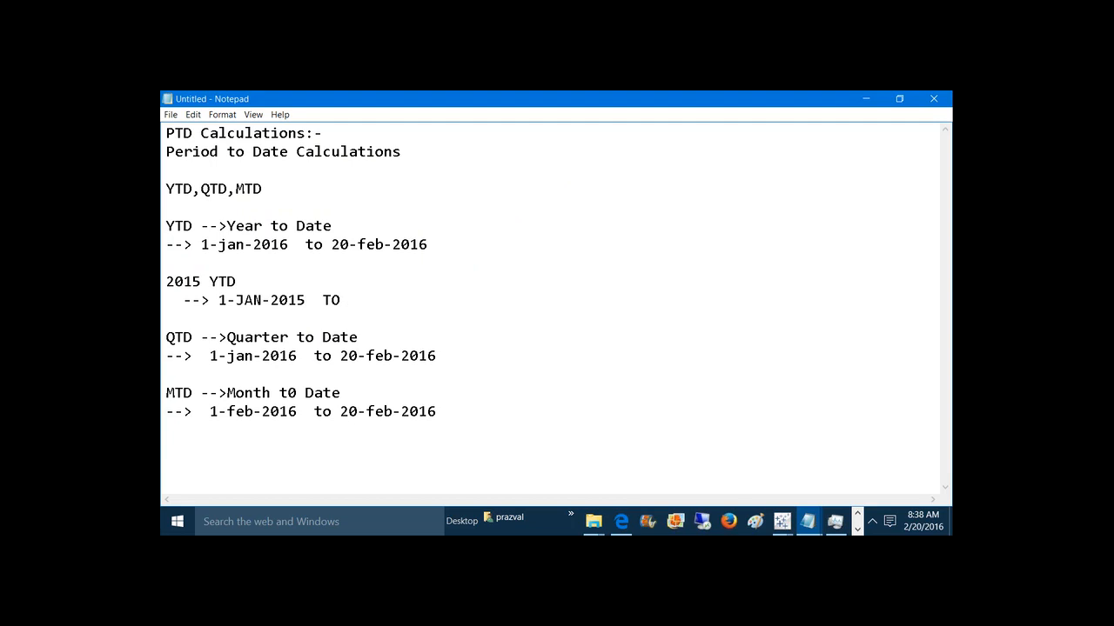
pyautogui.write('20-FEB-2015')
# Step: Add a "2014 YTD" heading below the 2015 entry and paste a copy of the 2015 date range under it
pyautogui.press('Return')
pyautogui.press('Return')
pyautogui.write('201')
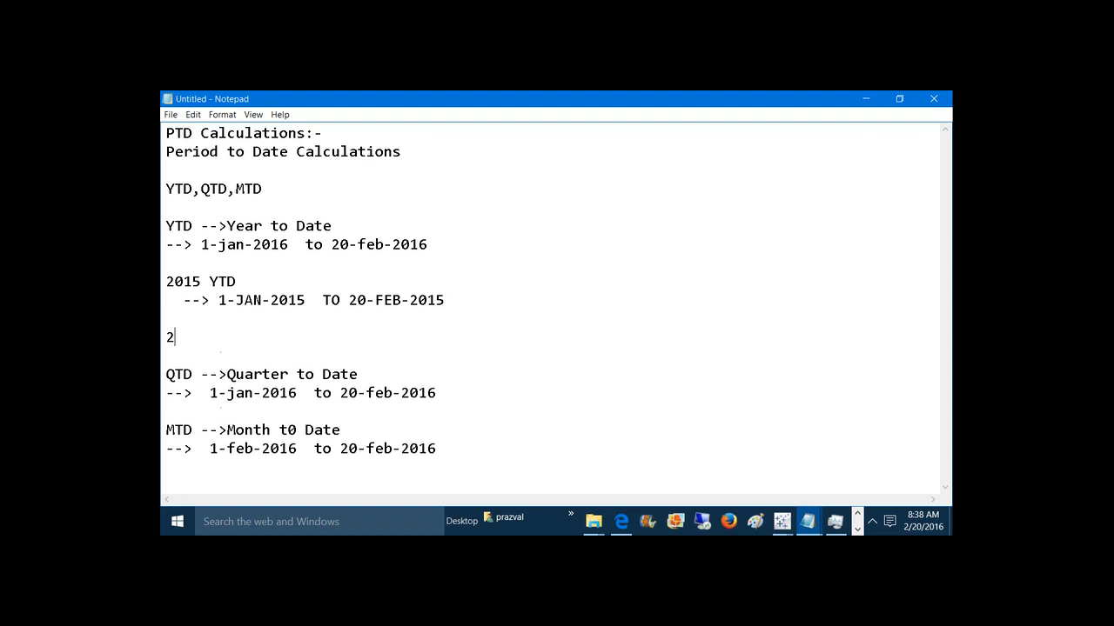
pyautogui.write('4 YTD')
pyautogui.moveTo(218, 300); pyautogui.dragTo(444, 300)
pyautogui.hotkey('ctrl', 'c')
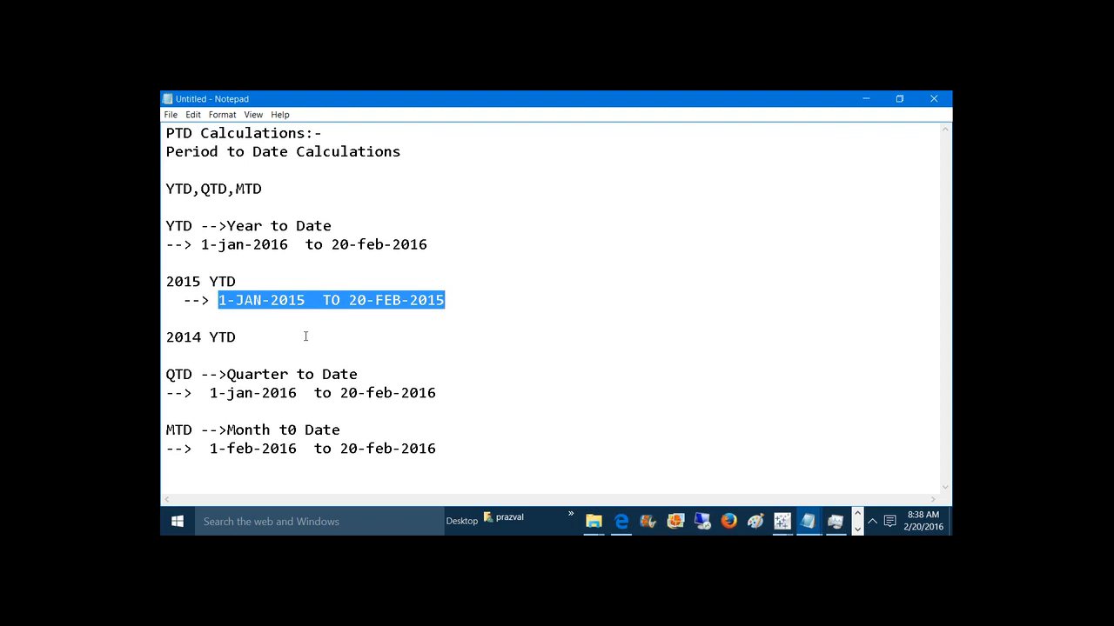
pyautogui.click(305, 337)
pyautogui.press('Return')
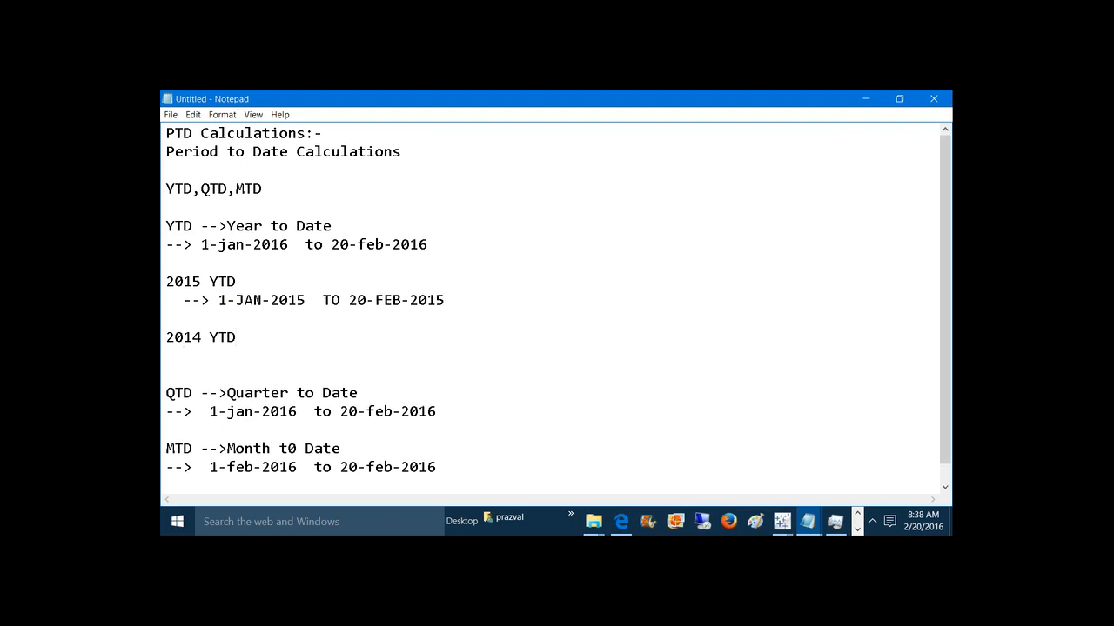
pyautogui.hotkey('ctrl', 'v')
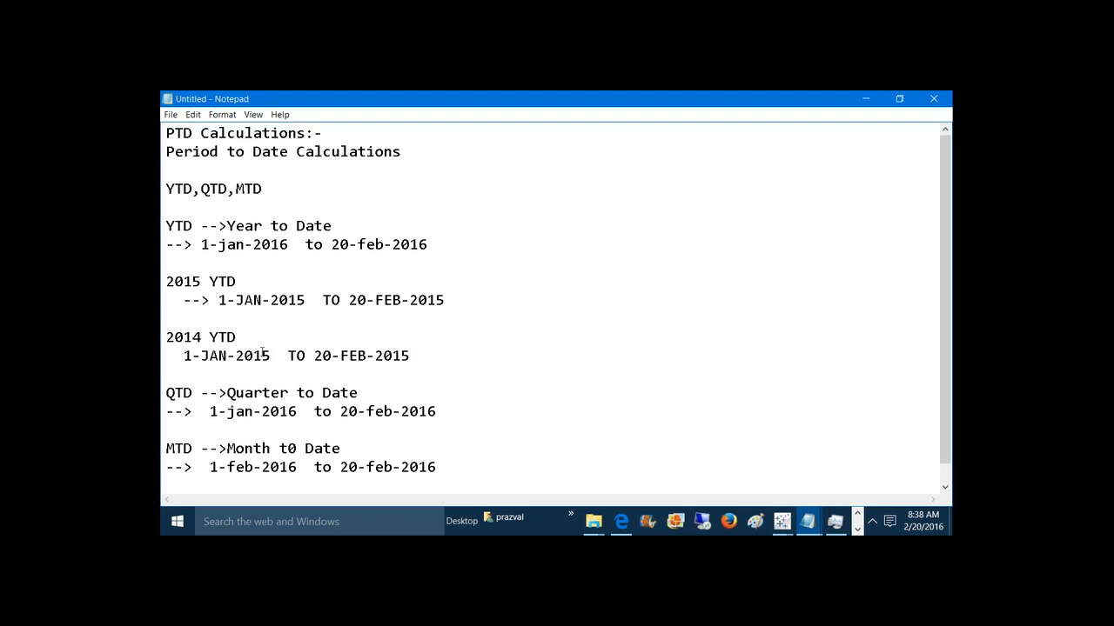
# Step: Change both years in the date range under 2014 YTD to 2014
pyautogui.click(270, 355)
pyautogui.press('BackSpace')
pyautogui.write('4')
pyautogui.click(412, 355)
pyautogui.press('BackSpace')
pyautogui.write('4')
# Step: Add a "2013 YTD" heading below the 2014 entry and paste the copied date range under it
pyautogui.press('Return')
pyautogui.press('Return')
pyautogui.write('201')
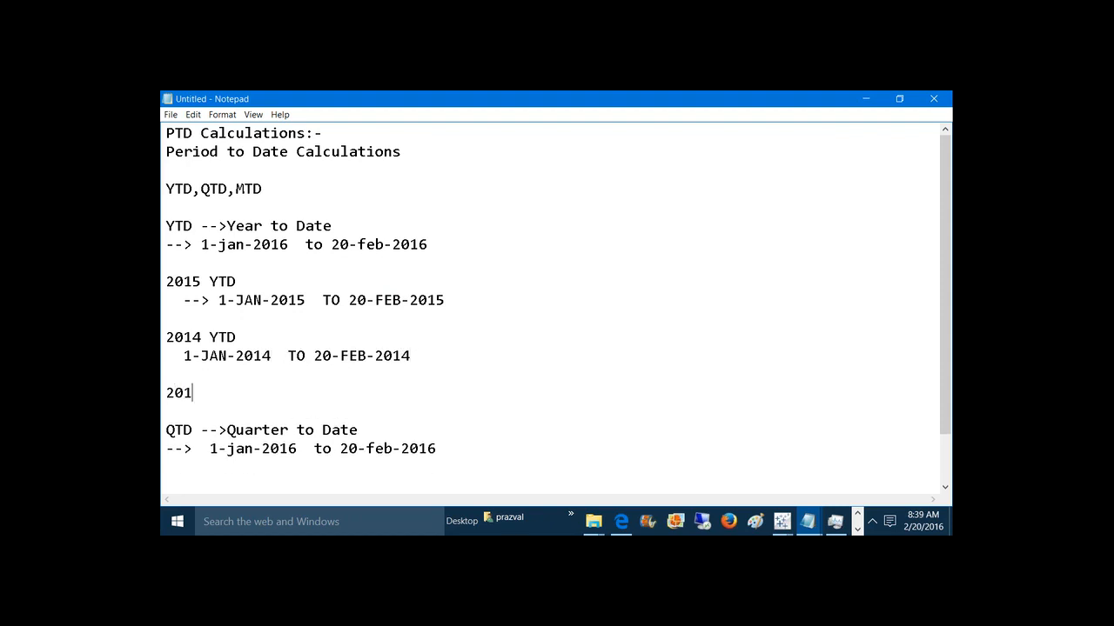
pyautogui.write('3 YTD')
pyautogui.press('Return')
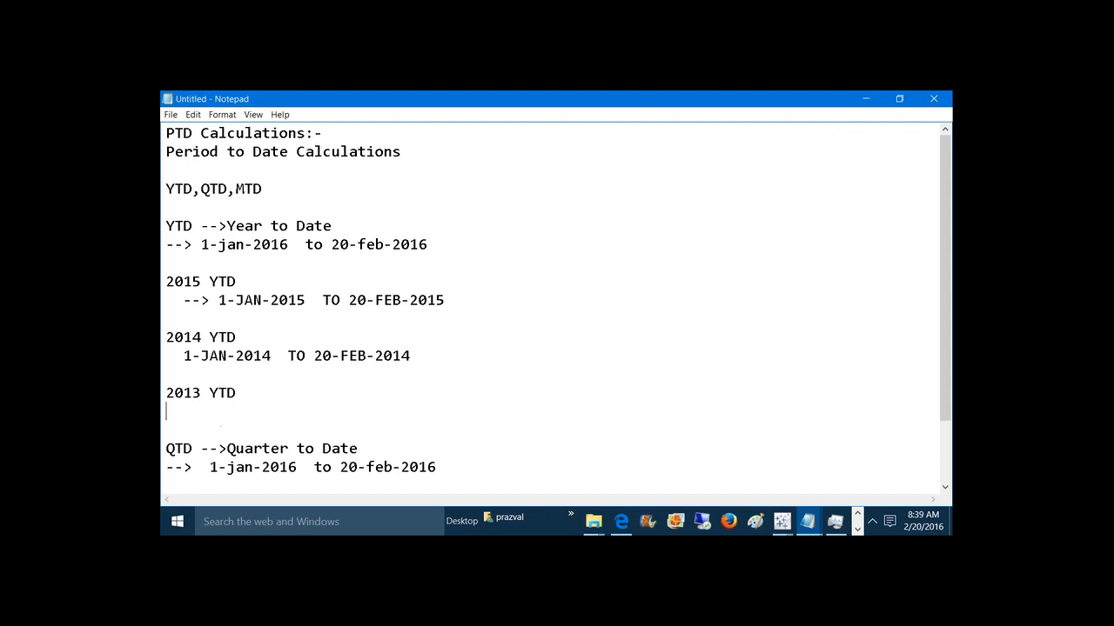
pyautogui.hotkey('ctrl', 'v')
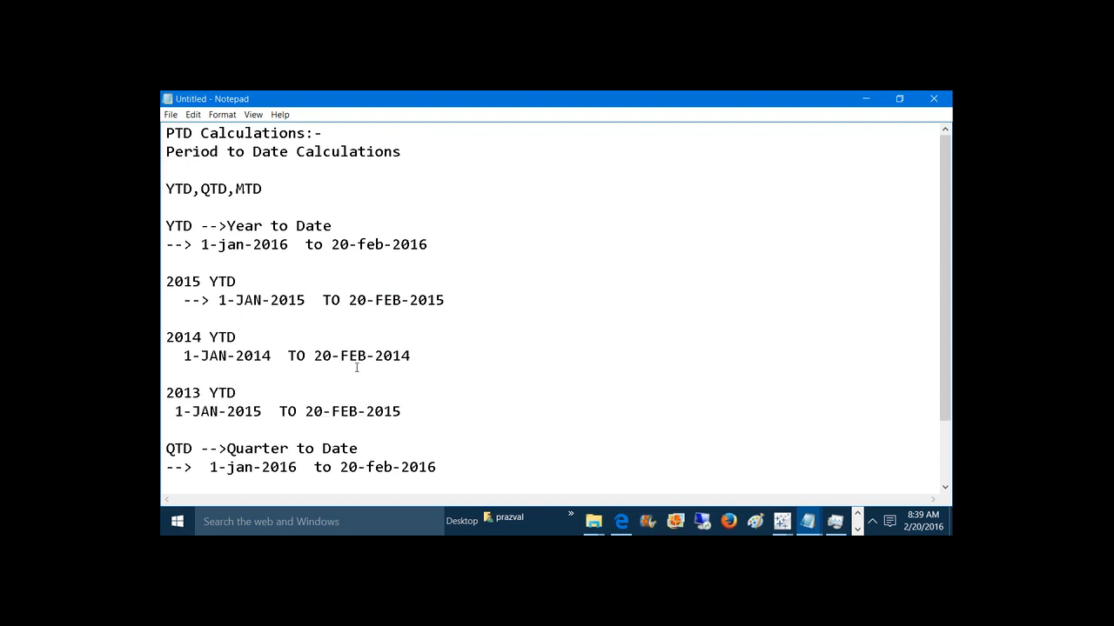
# Step: Change both years in the date range under 2013 YTD to 2013
pyautogui.click(261, 414)
pyautogui.press('BackSpace')
pyautogui.write('3')
pyautogui.click(402, 413)
pyautogui.press('BackSpace')
pyautogui.write('3')
# Step: Add a long dashed separator line between the 2013 YTD range and the QTD section
pyautogui.press('Return')
pyautogui.write('--------------------')
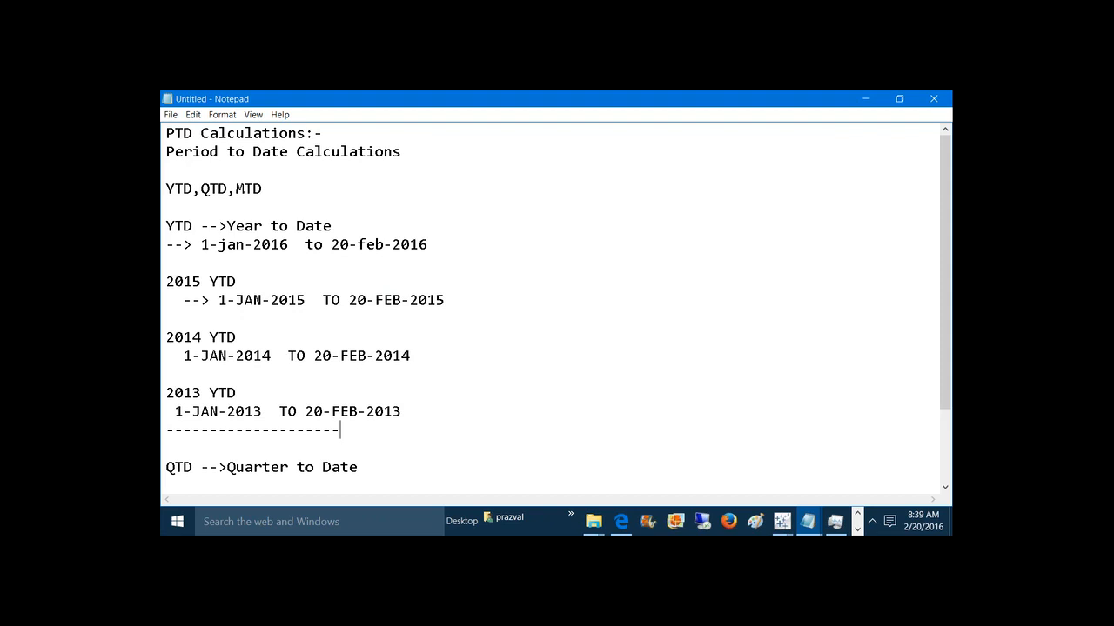
pyautogui.write('-------------------------------------------------------')
# Step: Review the 2015, 2014 and 2013 YTD headings in the notes and switch back to the Tableau workbook Book2
pyautogui.moveTo(167, 281); pyautogui.dragTo(236, 281)
pyautogui.moveTo(167, 337); pyautogui.dragTo(236, 336)
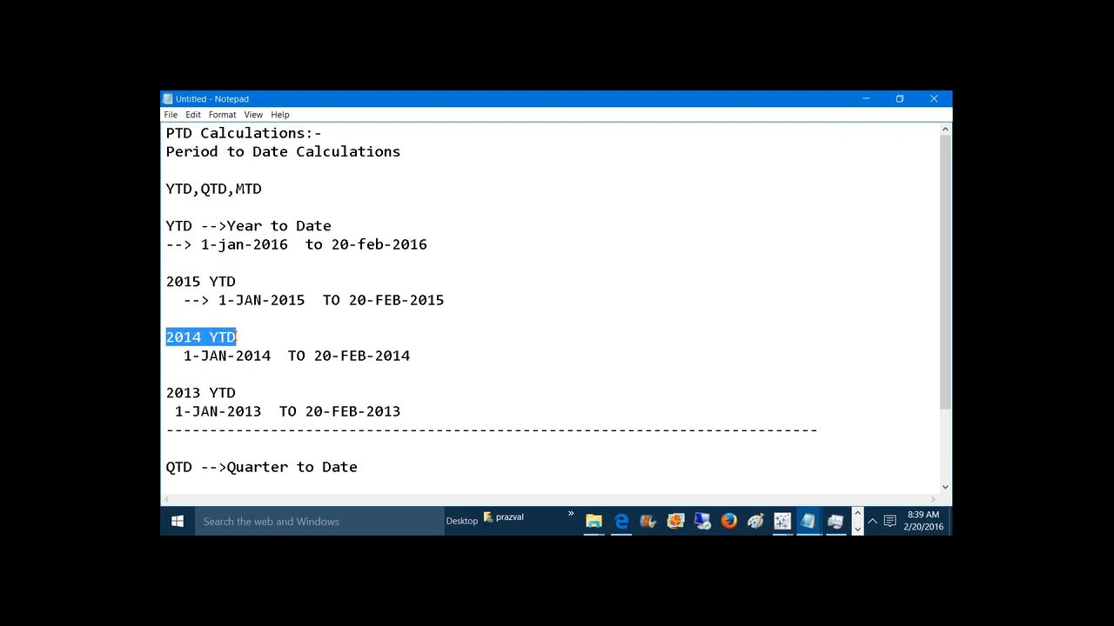
pyautogui.moveTo(165, 392); pyautogui.dragTo(237, 393)
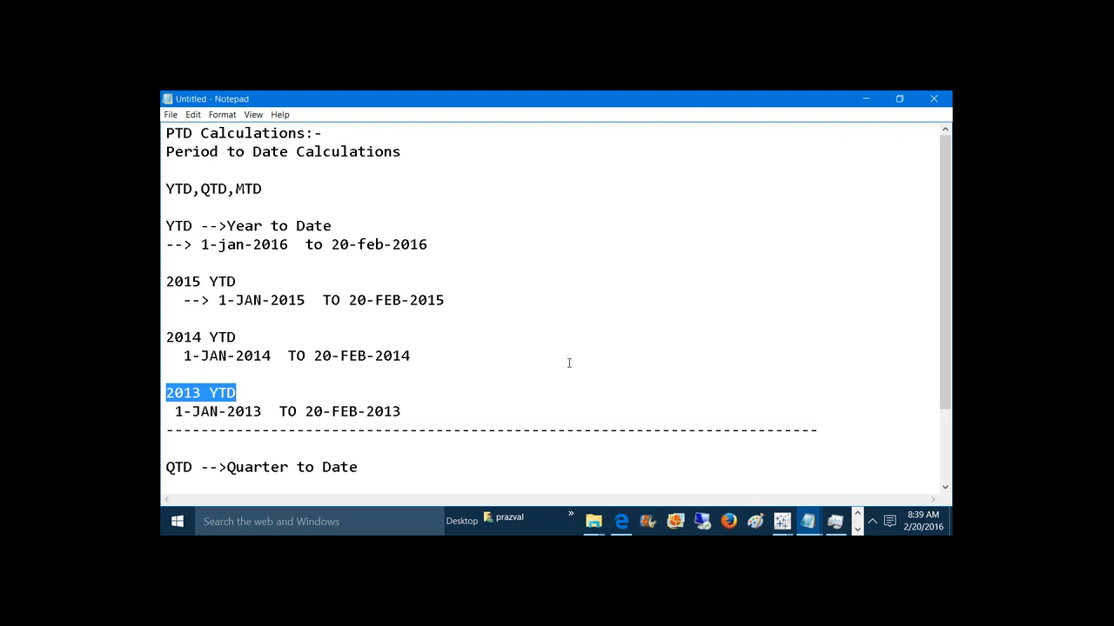
pyautogui.moveTo(782, 521)
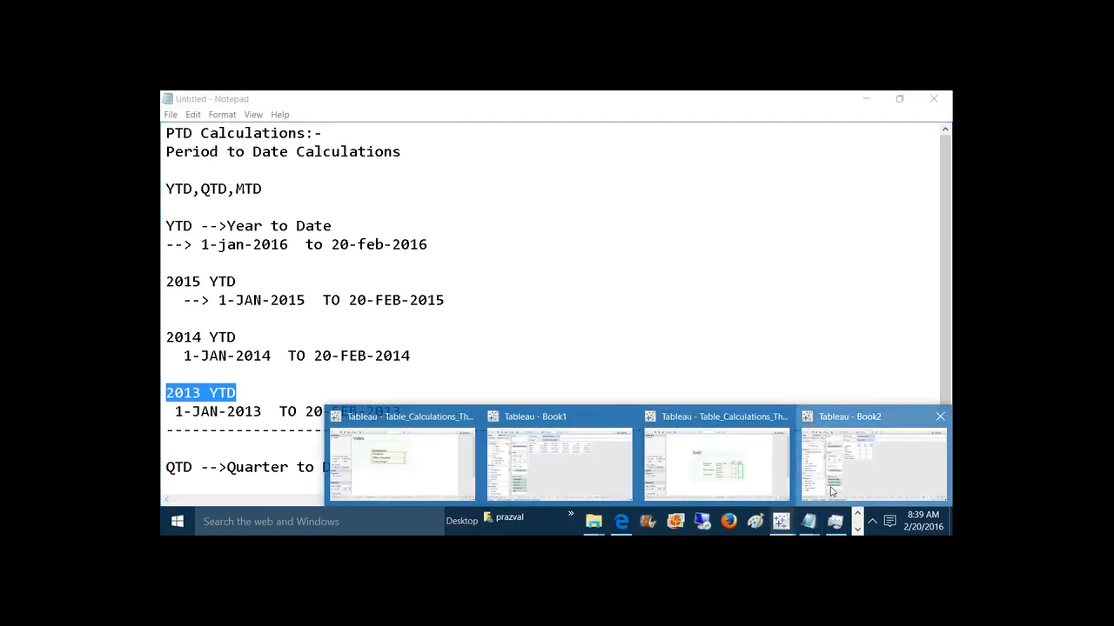
pyautogui.click(694, 434)
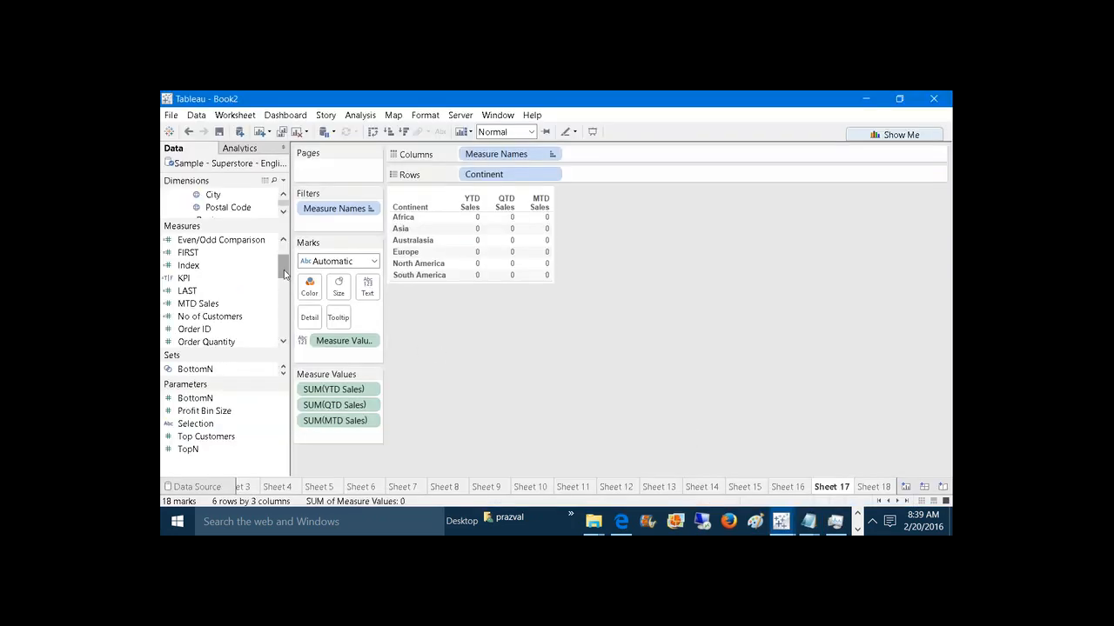
# Step: Duplicate the YTD Sales measure
pyautogui.moveTo(284, 273); pyautogui.dragTo(286, 324)
pyautogui.click(225, 305)
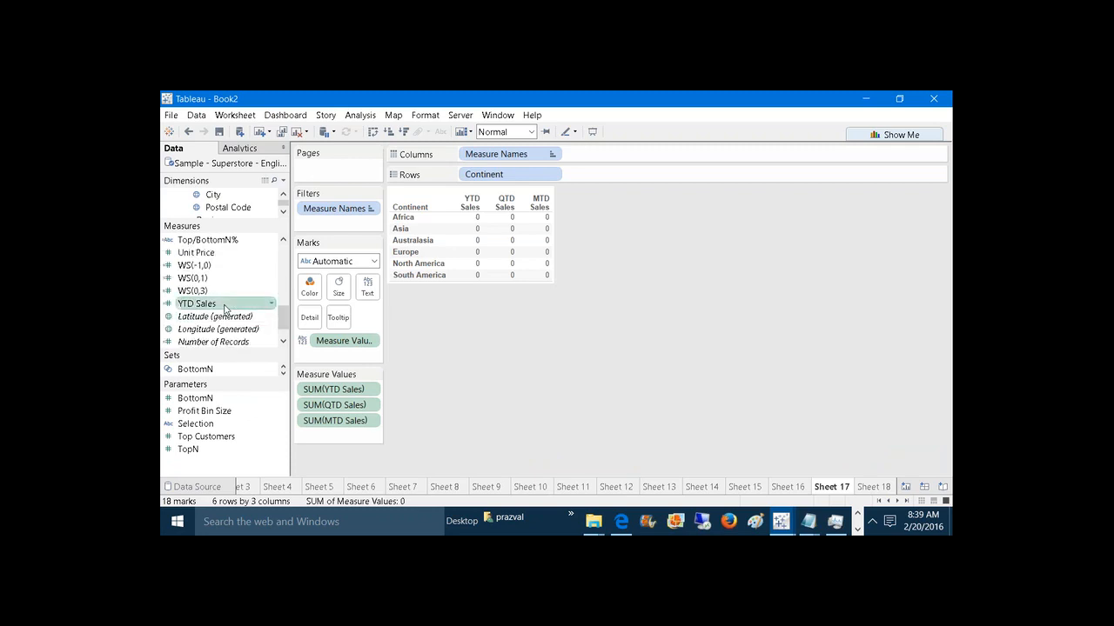
pyautogui.rightClick(224, 308)
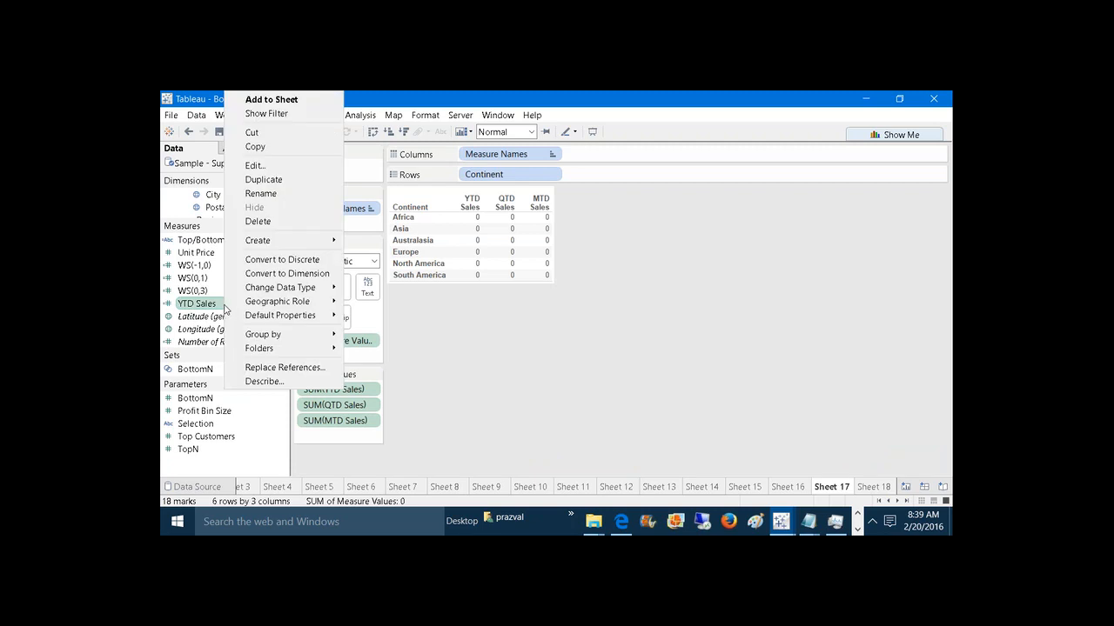
pyautogui.click(282, 181)
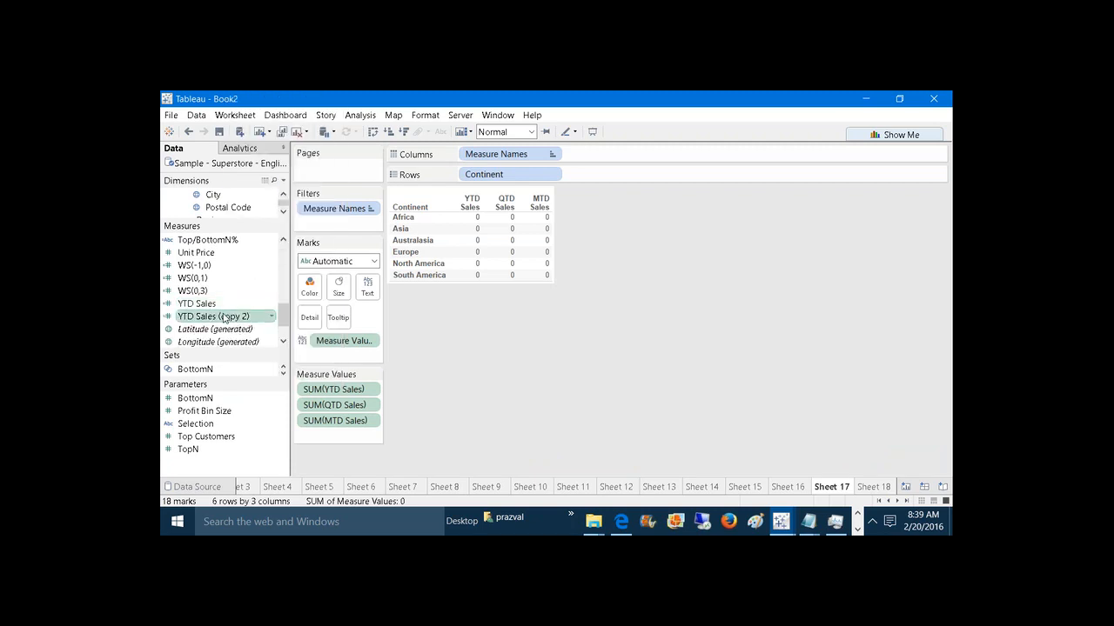
# Step: Open the duplicated YTD Sales calculation for editing and rename it 2015 YTD Sales
pyautogui.rightClick(224, 318)
pyautogui.click(302, 170)
pyautogui.click(370, 150)
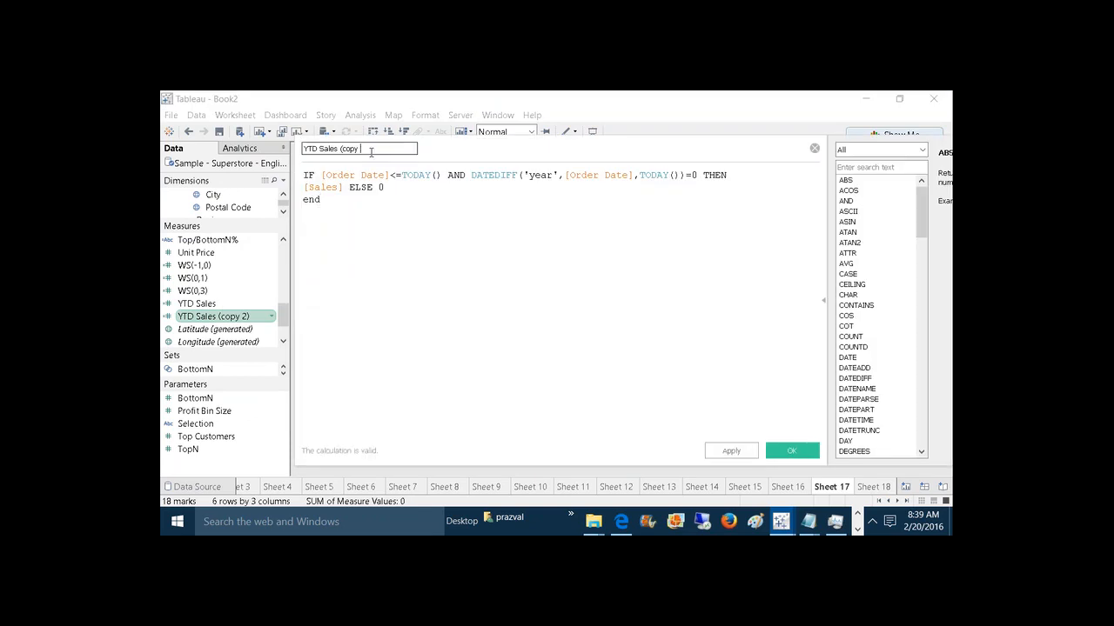
pyautogui.press('BackSpace')
pyautogui.press('BackSpace')
pyautogui.press('BackSpace')
pyautogui.press('BackSpace')
pyautogui.press('BackSpace')
pyautogui.press('Home')
pyautogui.write('2015')
# Step: Change the DATEDIFF year condition in the 2015 YTD Sales formula to equal 1
pyautogui.click(698, 176)
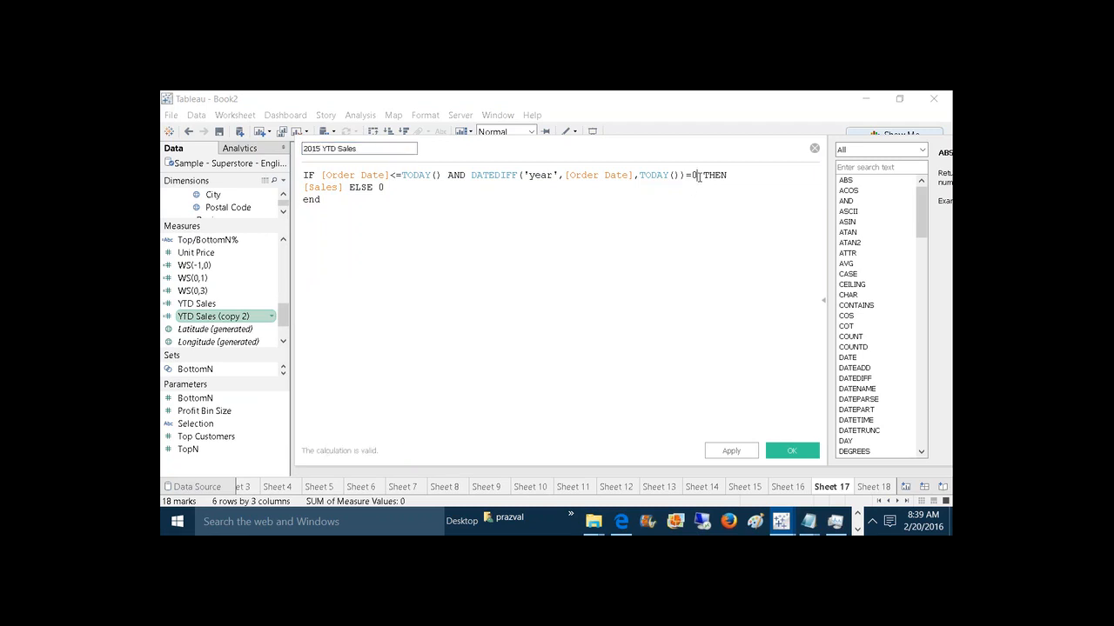
pyautogui.press('BackSpace')
pyautogui.write('1')
pyautogui.moveTo(641, 175); pyautogui.dragTo(670, 174)
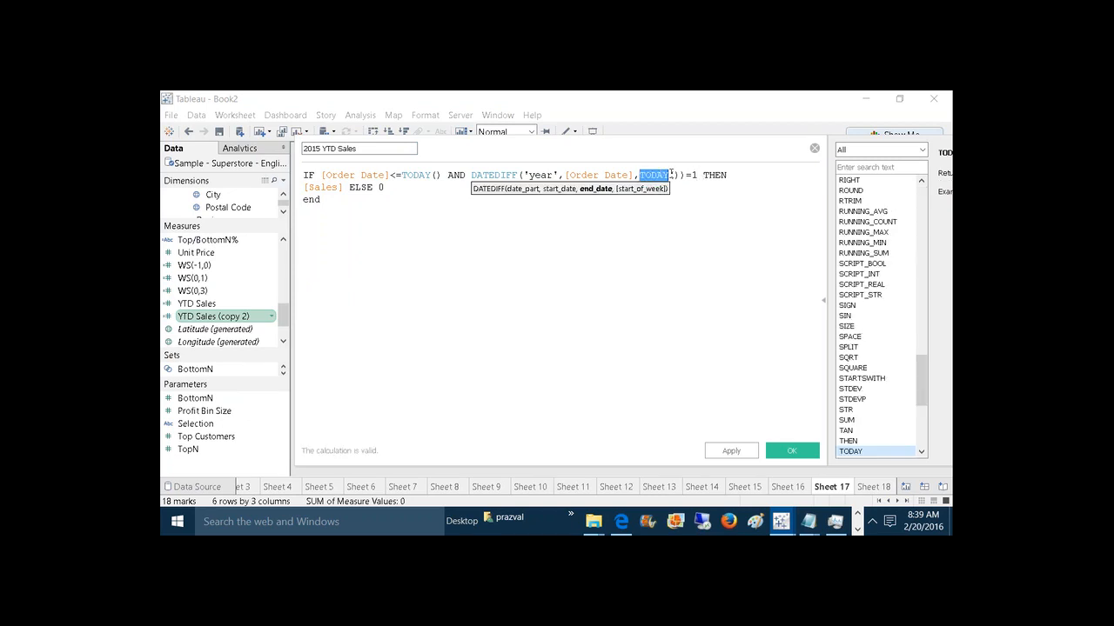
pyautogui.click(588, 175)
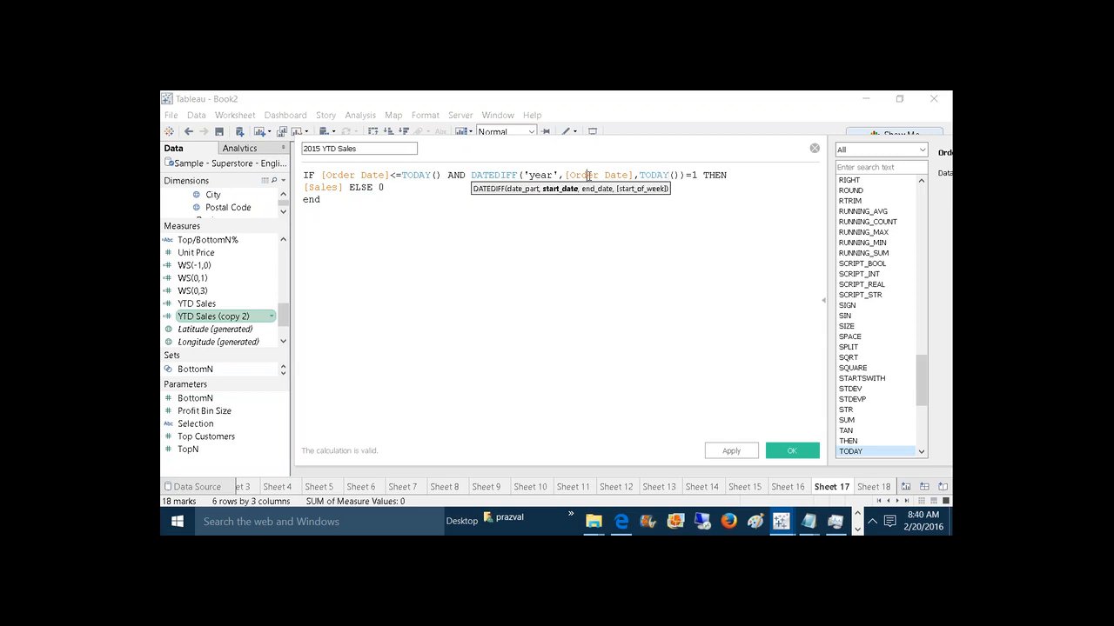
# Step: Insert a temporary line with the years 2010,2014,2015 under the DATEDIFF condition, then clear its text
pyautogui.click(727, 175)
pyautogui.press('Return')
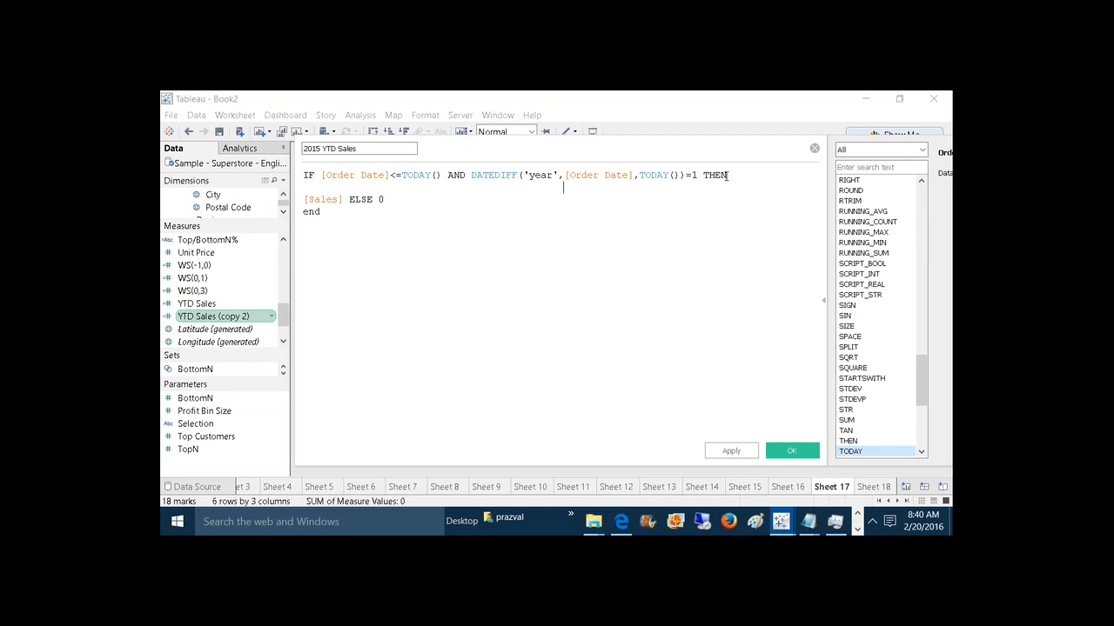
pyautogui.write('2010,2014,2015')
pyautogui.moveTo(645, 187); pyautogui.dragTo(621, 187)
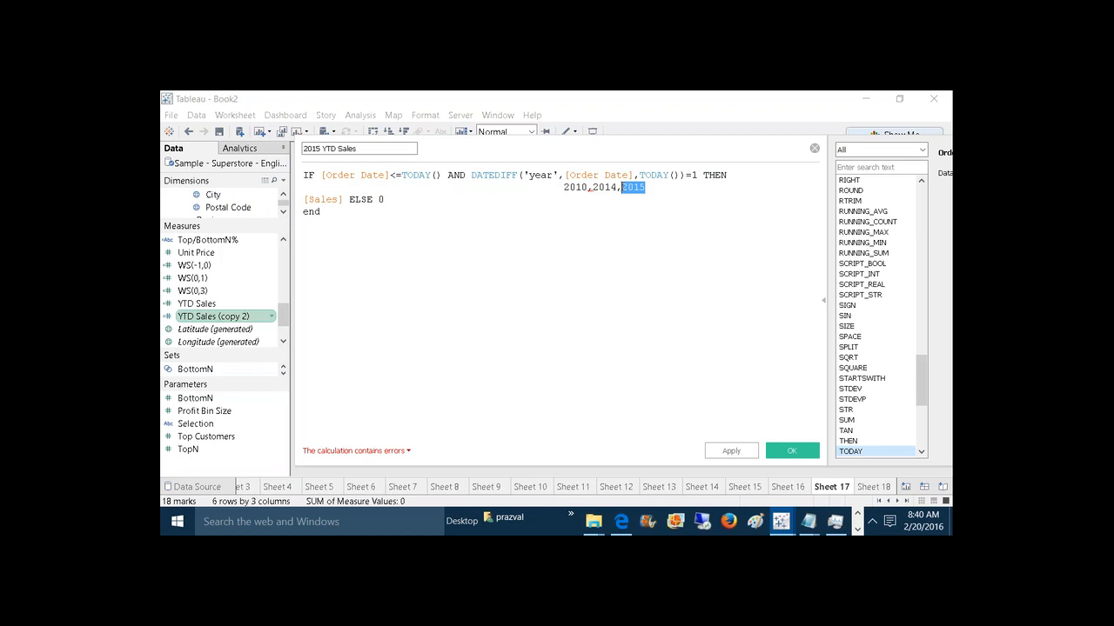
pyautogui.click(652, 187)
pyautogui.moveTo(654, 187); pyautogui.dragTo(564, 190)
pyautogui.press('BackSpace')
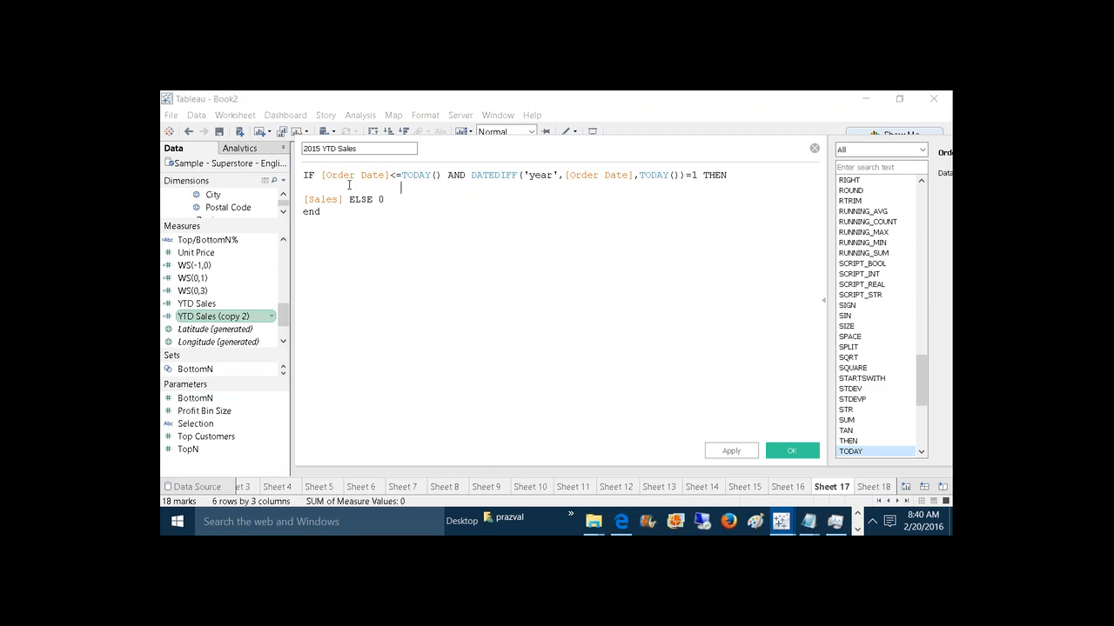
# Step: Subtract 365 from TODAY() in the Order Date comparison, using a temporary 20-FEB-2016 note that is removed, and save the calculation
pyautogui.write('20-FEB-2016')
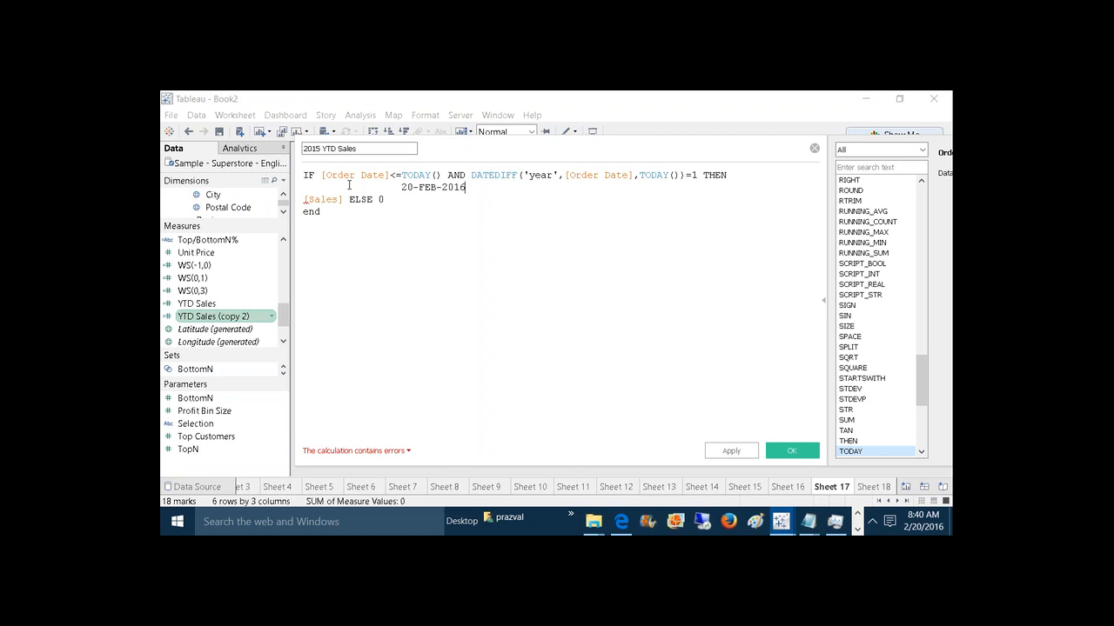
pyautogui.click(441, 175)
pyautogui.write('-365')
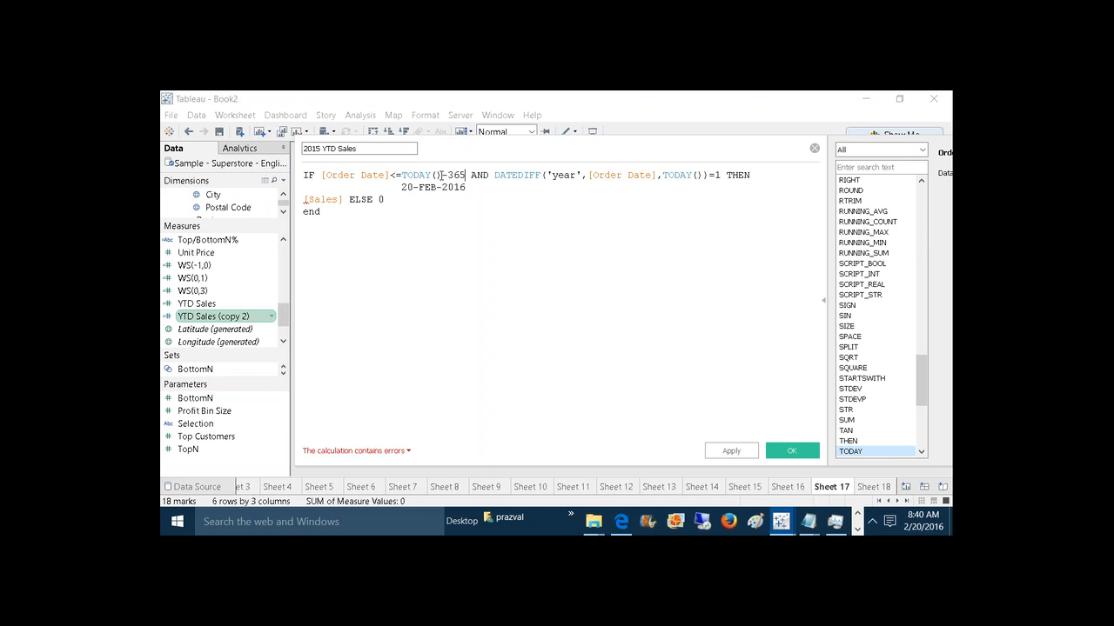
pyautogui.moveTo(465, 187); pyautogui.dragTo(402, 189)
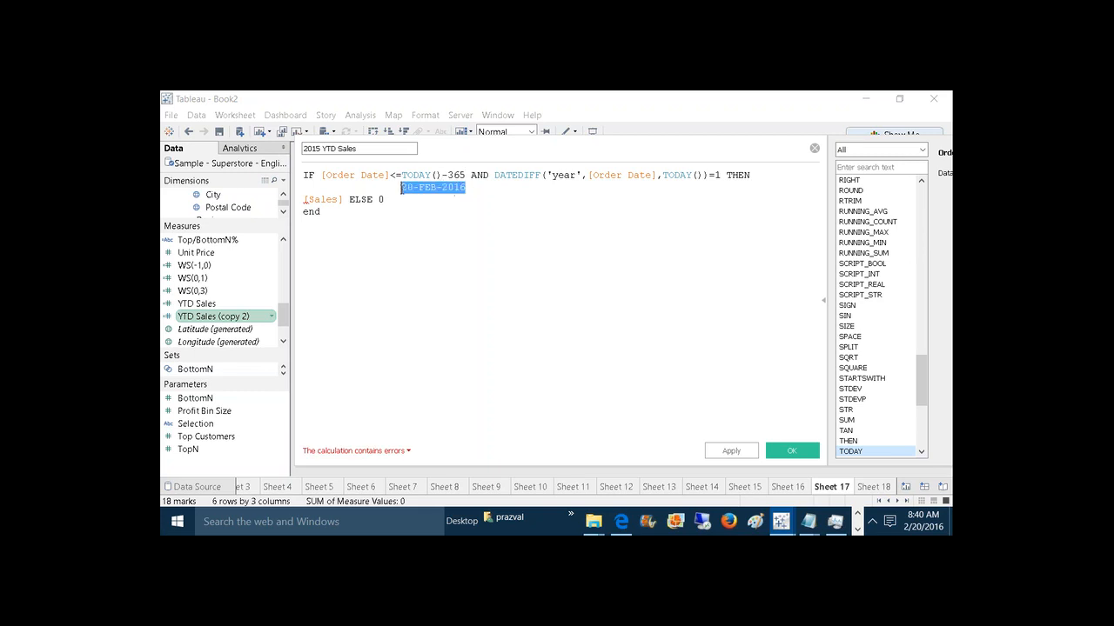
pyautogui.press('Delete')
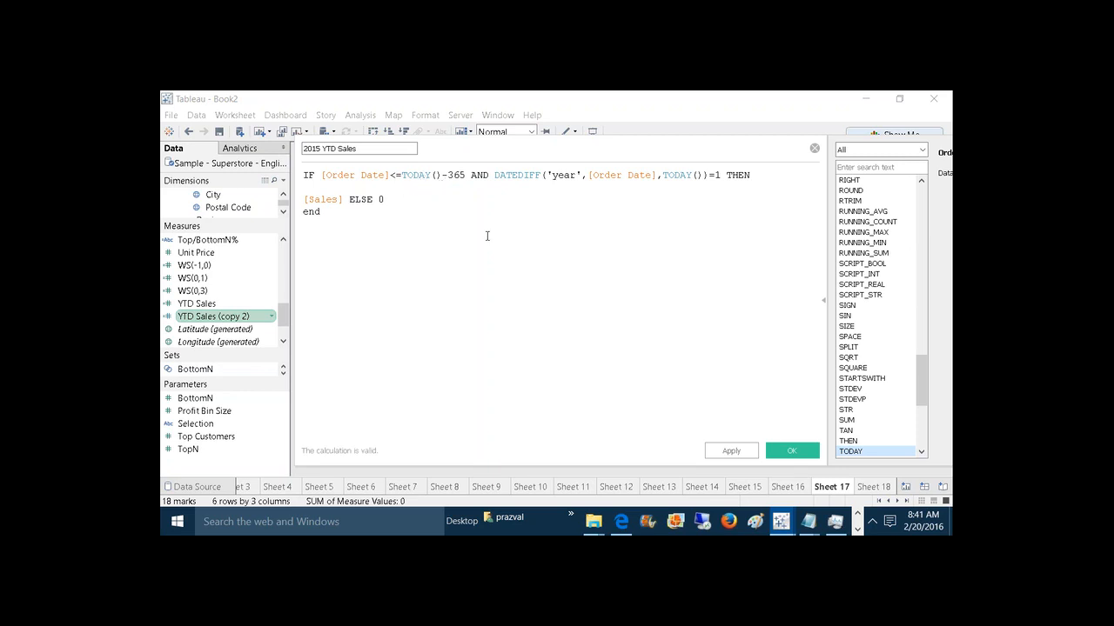
pyautogui.click(743, 451)
pyautogui.click(785, 450)
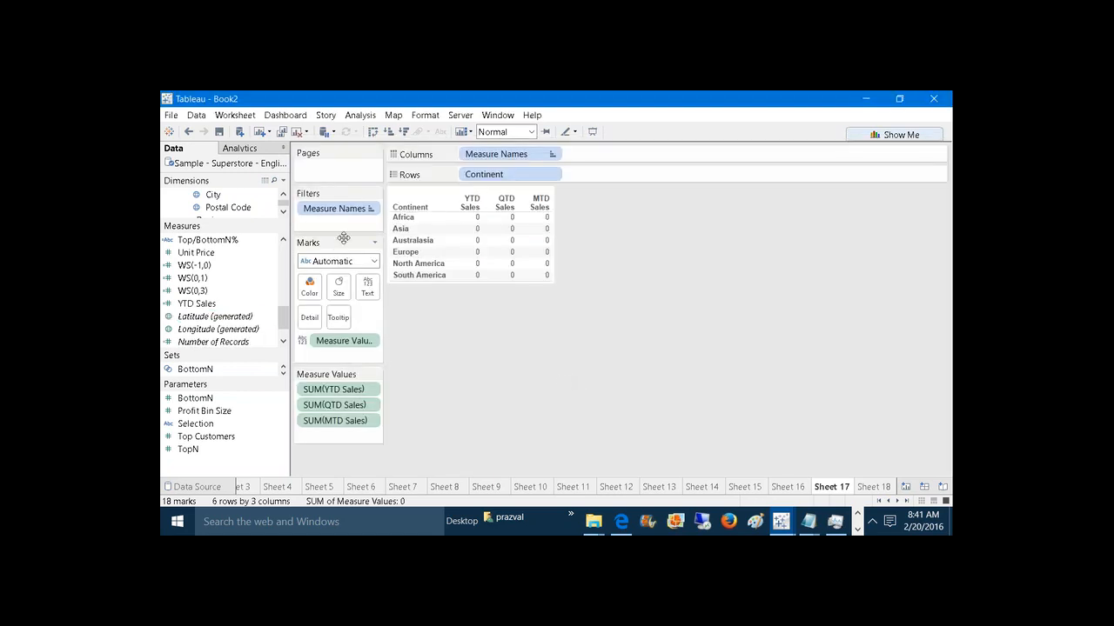
# Step: Create a calculated field with the default name and the formula TODAY()
pyautogui.click(282, 182)
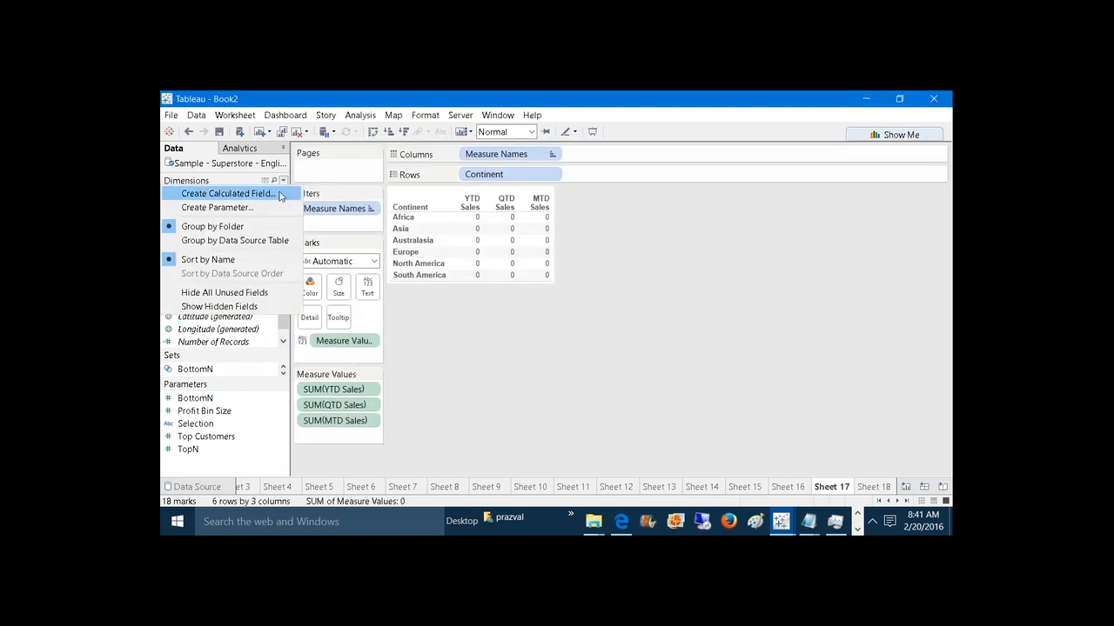
pyautogui.click(282, 191)
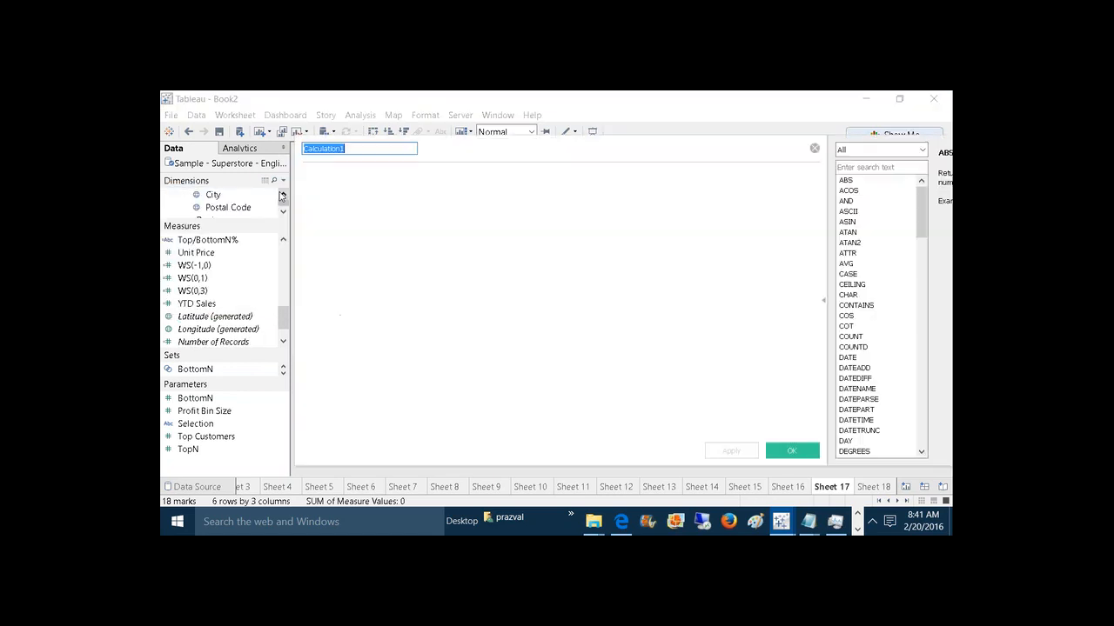
pyautogui.click(340, 203)
pyautogui.write('TO')
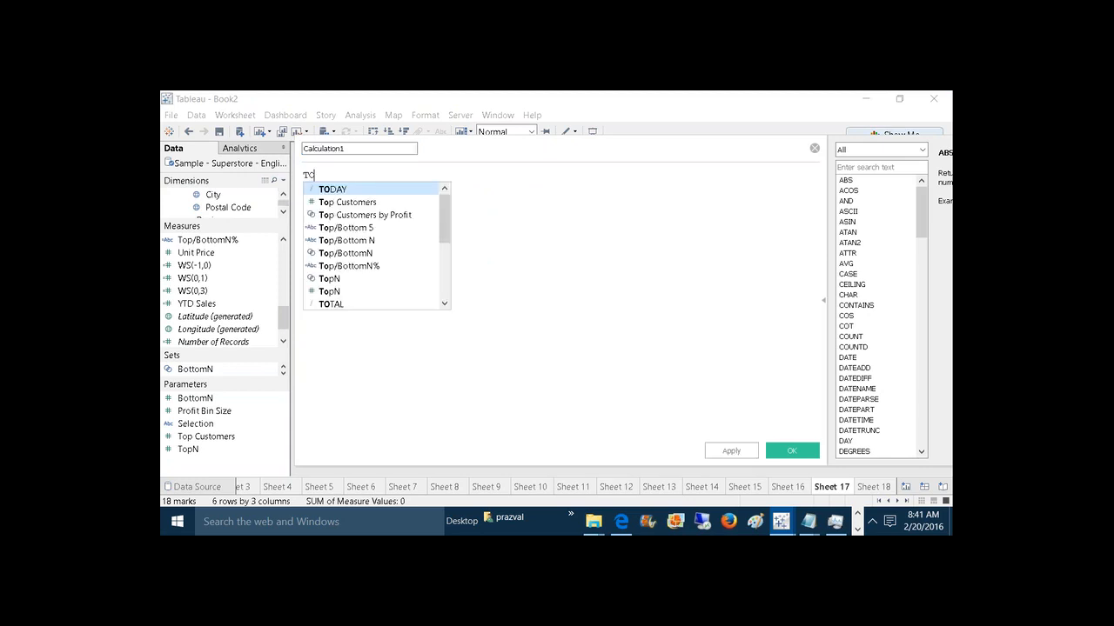
pyautogui.write('DAY()')
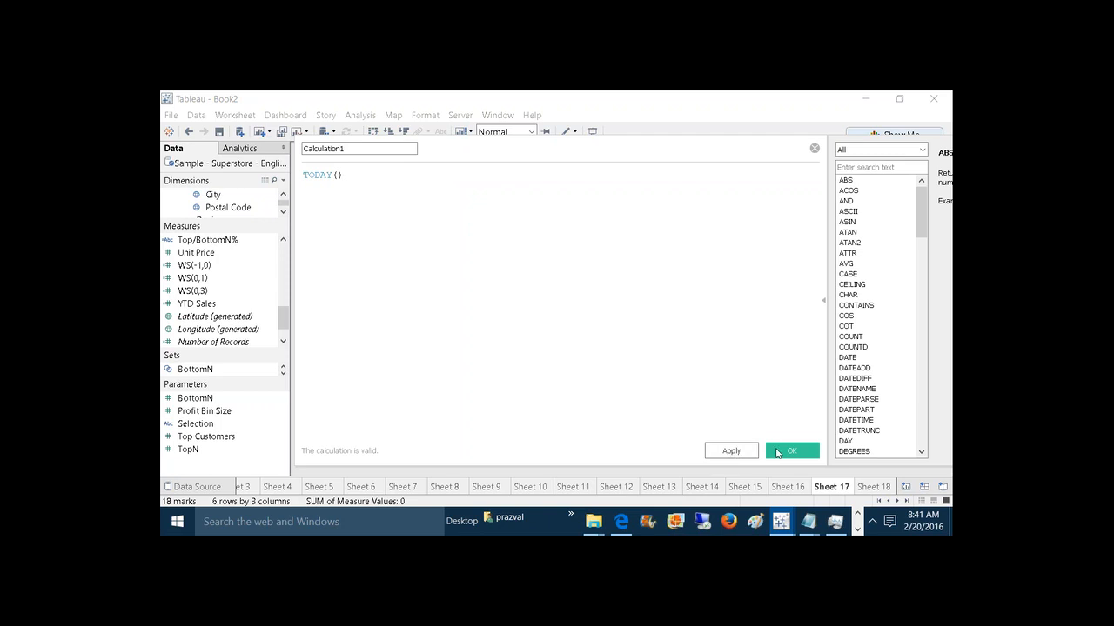
pyautogui.click(777, 451)
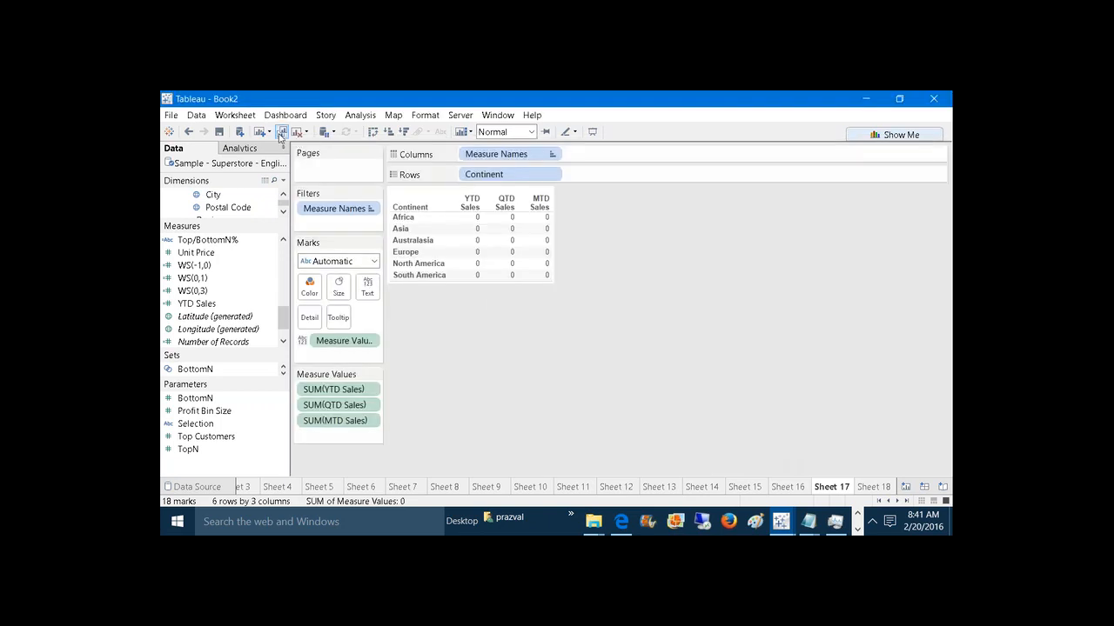
# Step: Add a new worksheet and place the TODAY() calculated field on Rows as an exact date
pyautogui.click(280, 132)
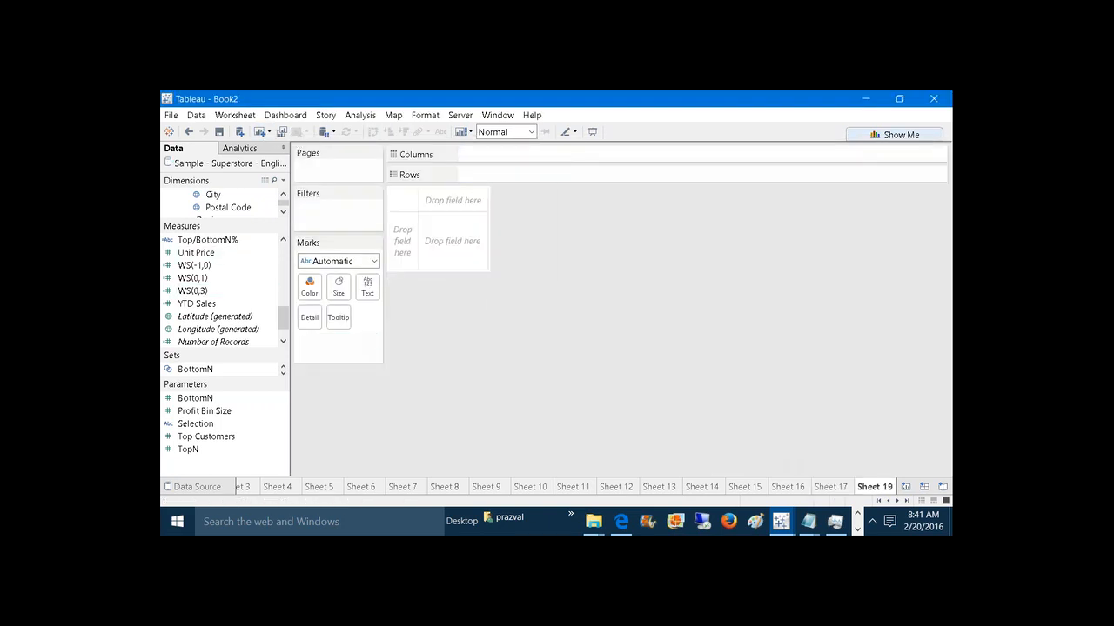
pyautogui.moveTo(248, 223); pyautogui.dragTo(255, 382)
pyautogui.scroll(3, 270, 279)
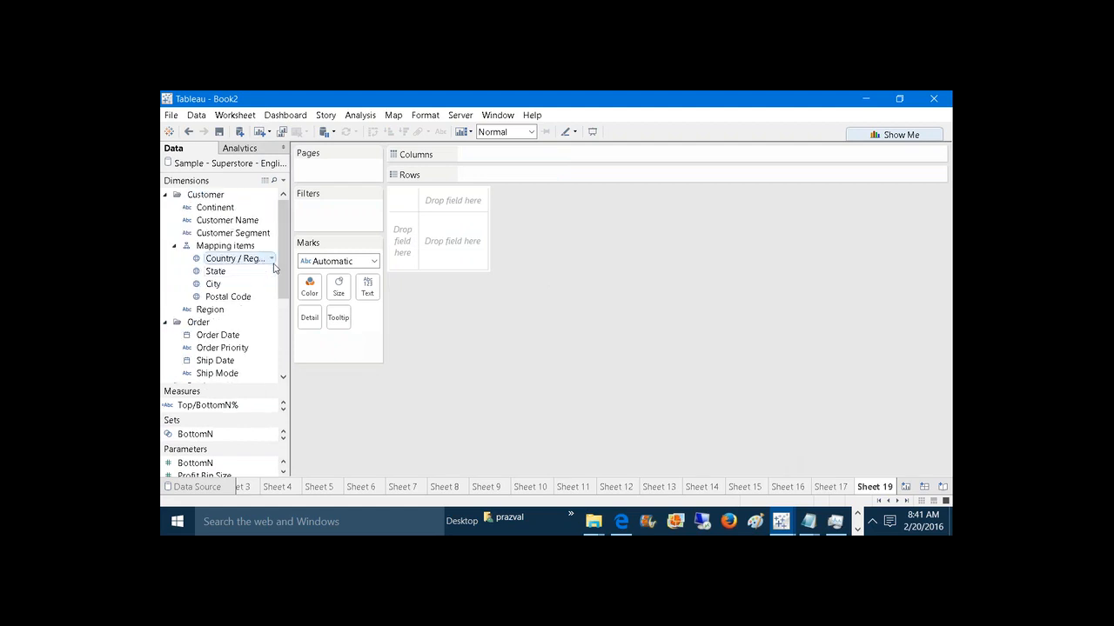
pyautogui.moveTo(281, 263); pyautogui.dragTo(570, 177)
pyautogui.click(227, 321)
pyautogui.rightClick(539, 177)
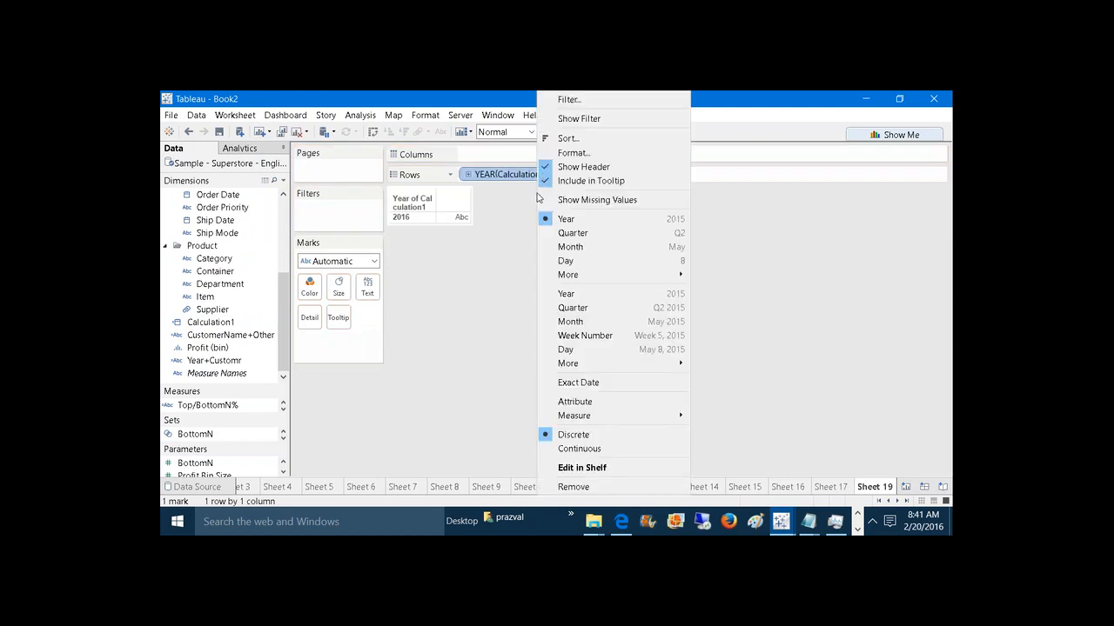
pyautogui.click(576, 384)
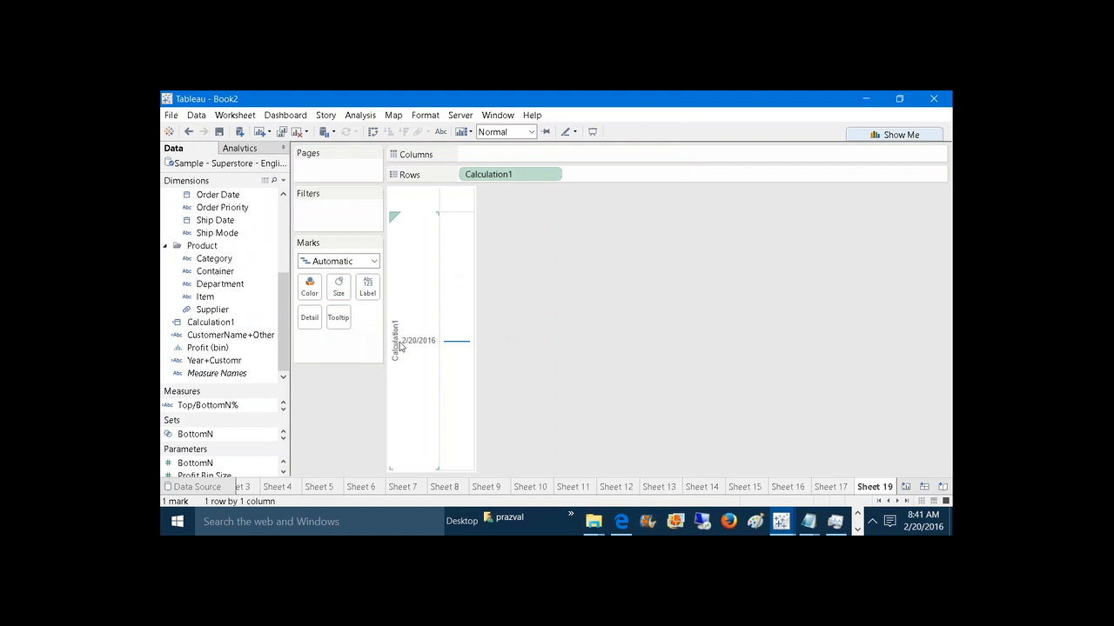
pyautogui.rightClick(219, 325)
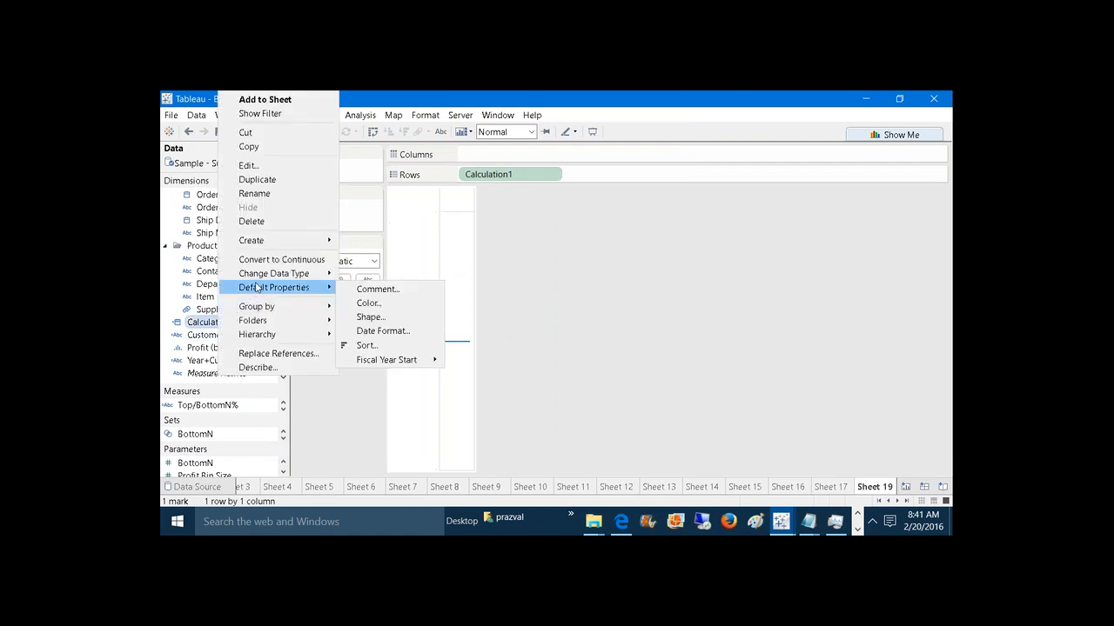
pyautogui.click(249, 166)
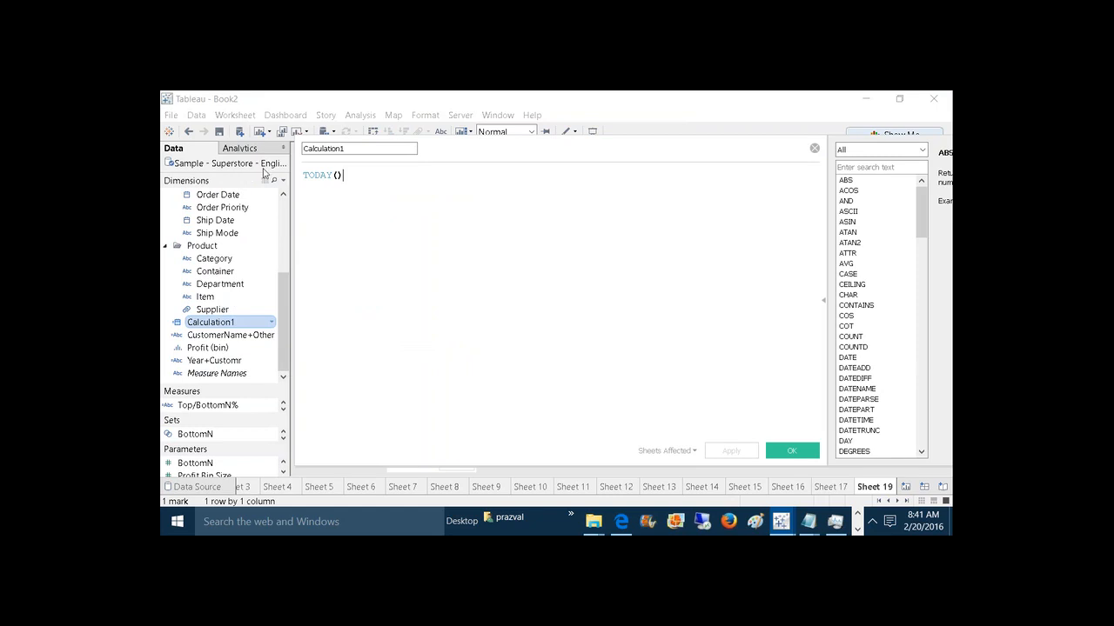
pyautogui.click(814, 150)
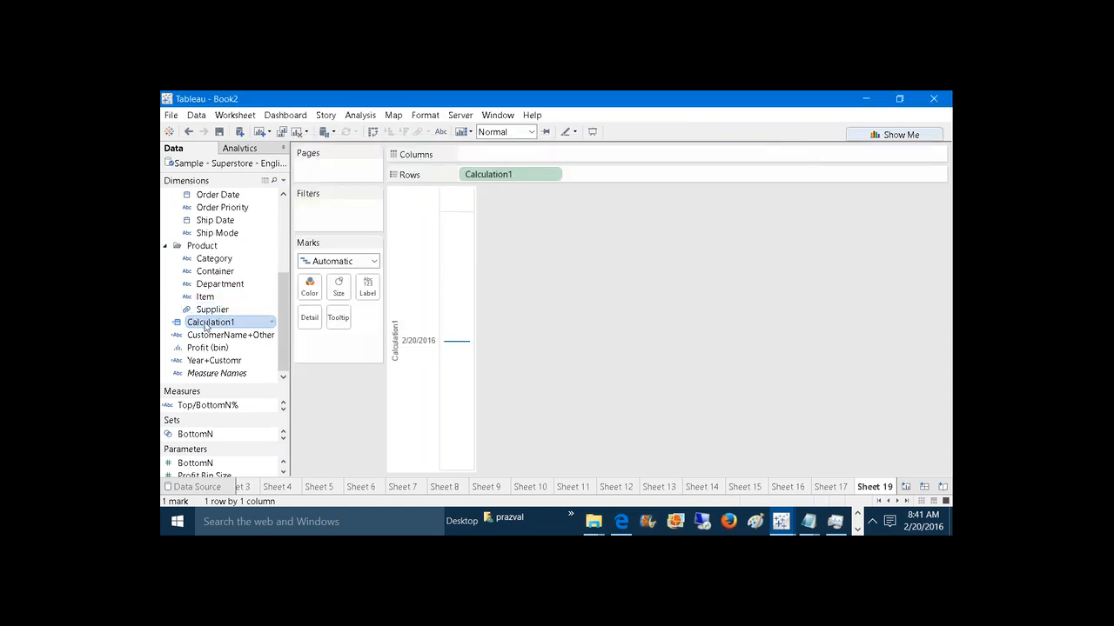
# Step: Set the default date format of the TODAY() calculated field to 14-Mar-01
pyautogui.rightClick(206, 326)
pyautogui.moveTo(313, 288)
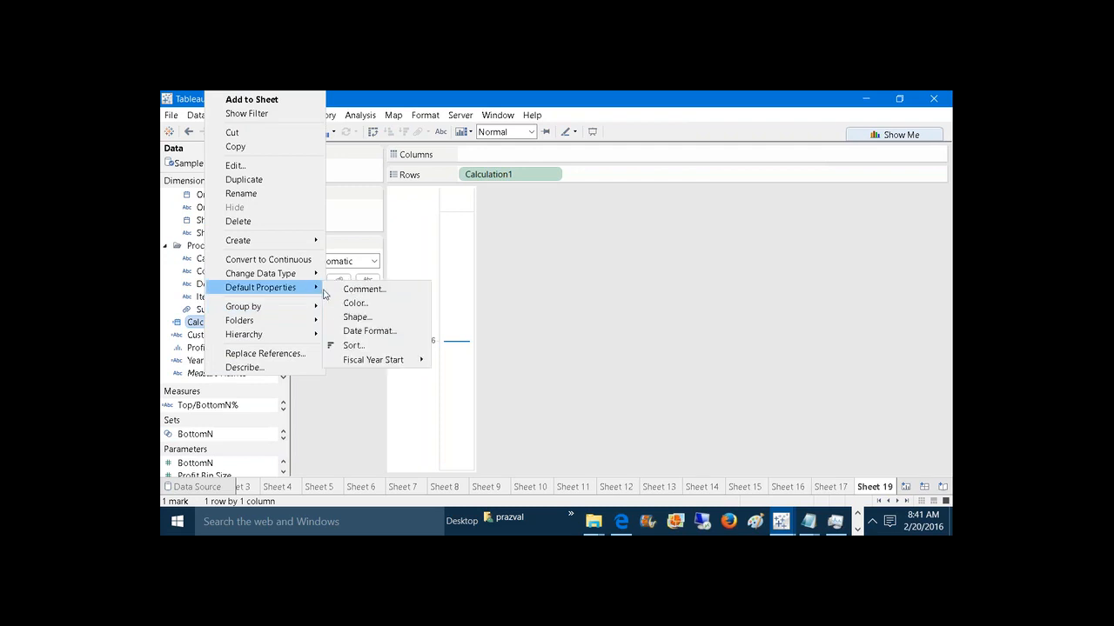
pyautogui.click(367, 331)
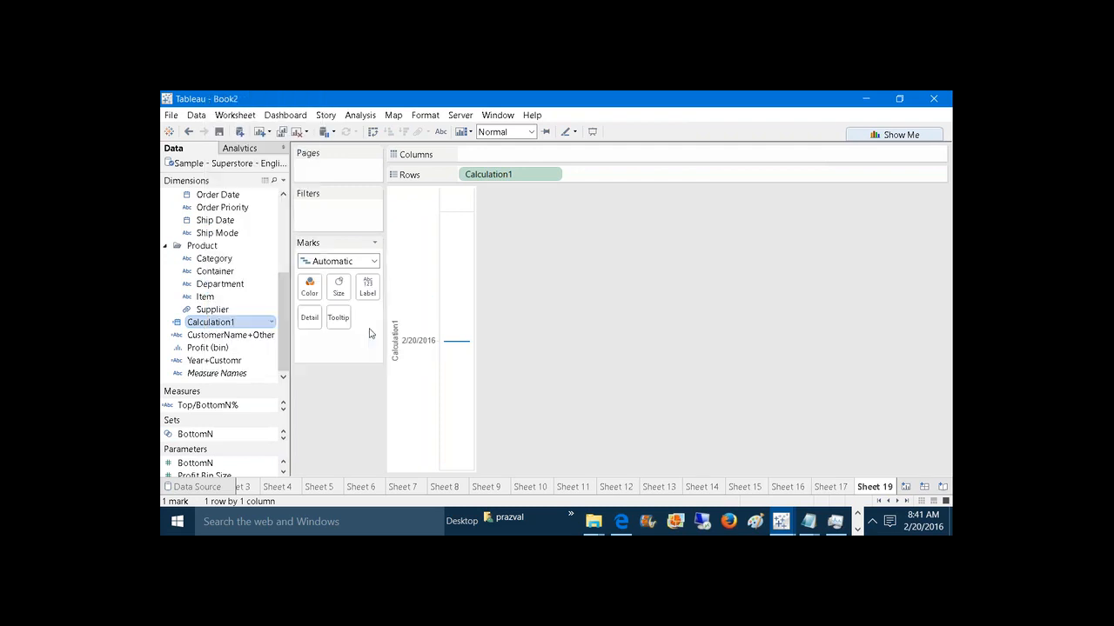
pyautogui.click(471, 324)
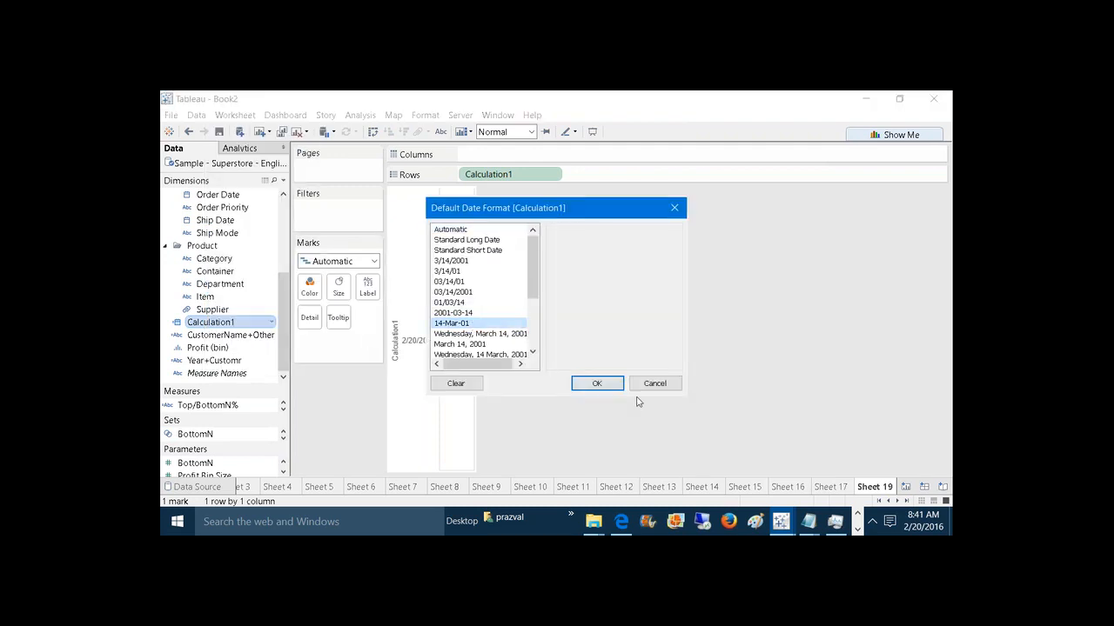
pyautogui.click(602, 385)
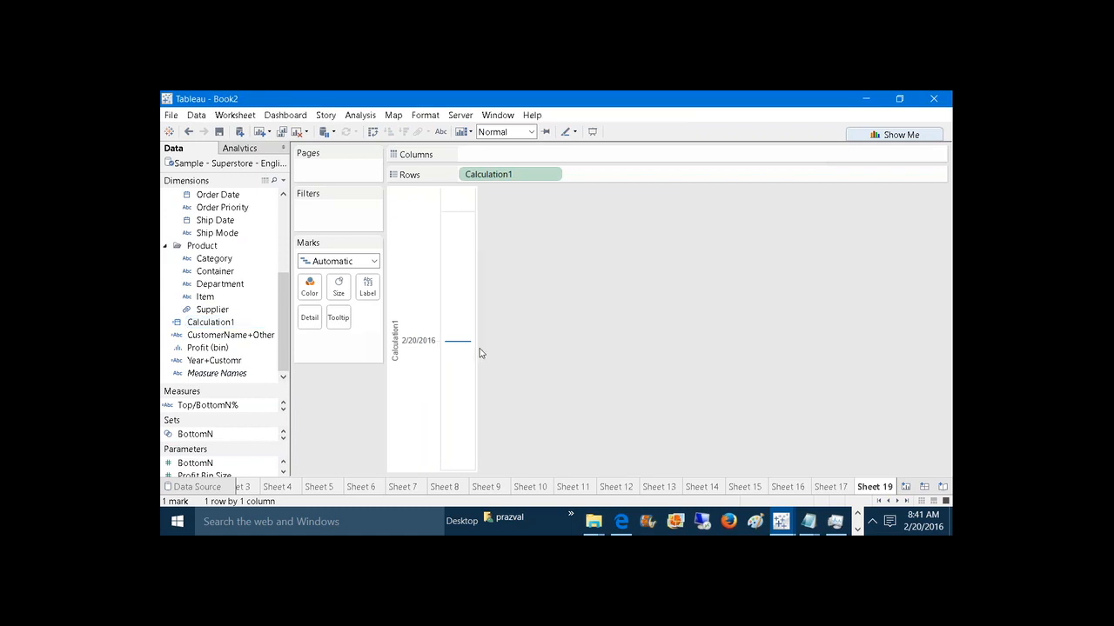
# Step: Change the TODAY() calculated field's formula to TODAY()-365 and save it
pyautogui.rightClick(227, 328)
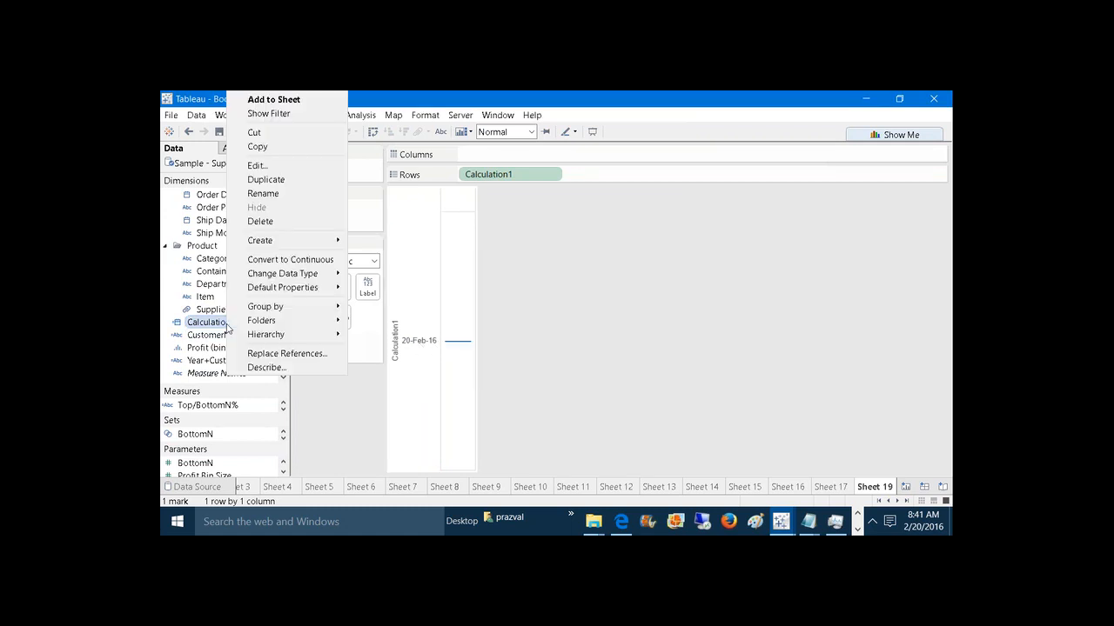
pyautogui.click(265, 167)
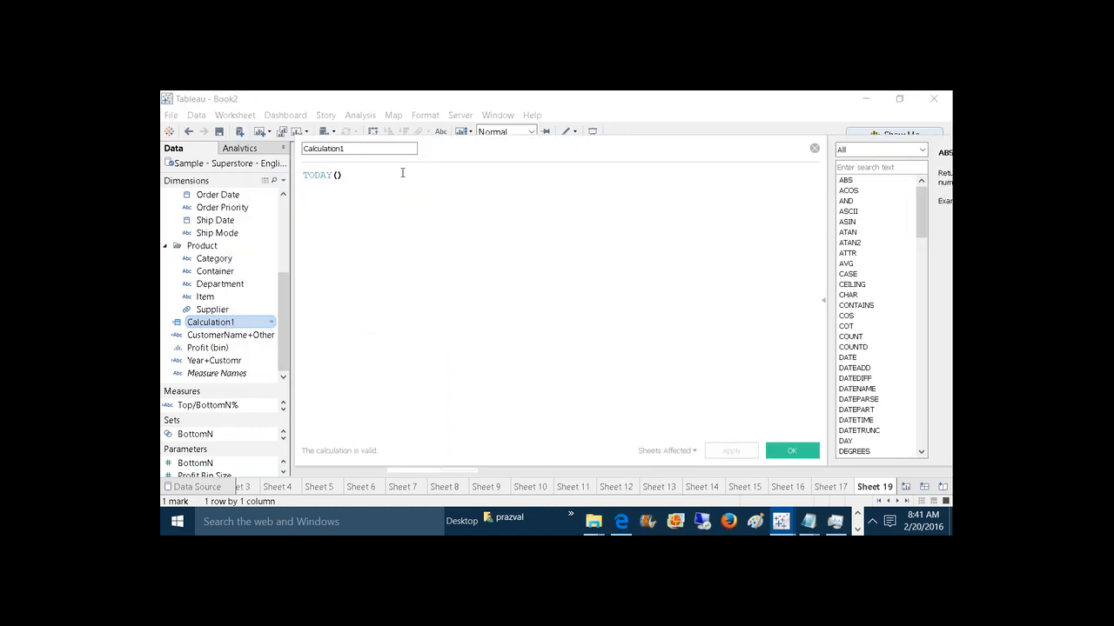
pyautogui.write('-365')
pyautogui.click(725, 452)
pyautogui.click(774, 451)
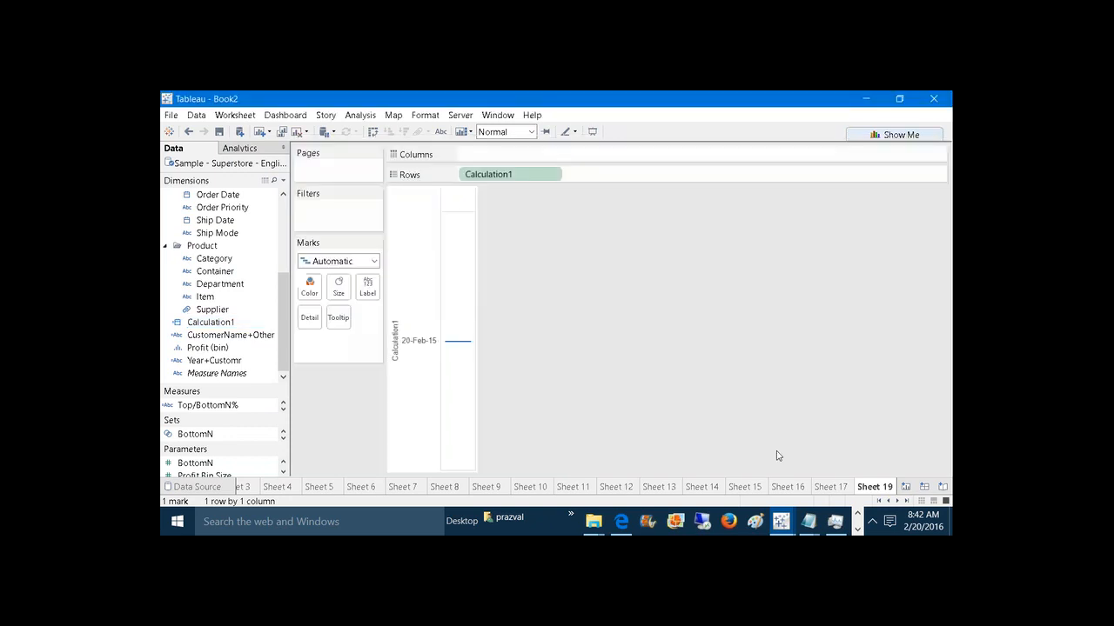
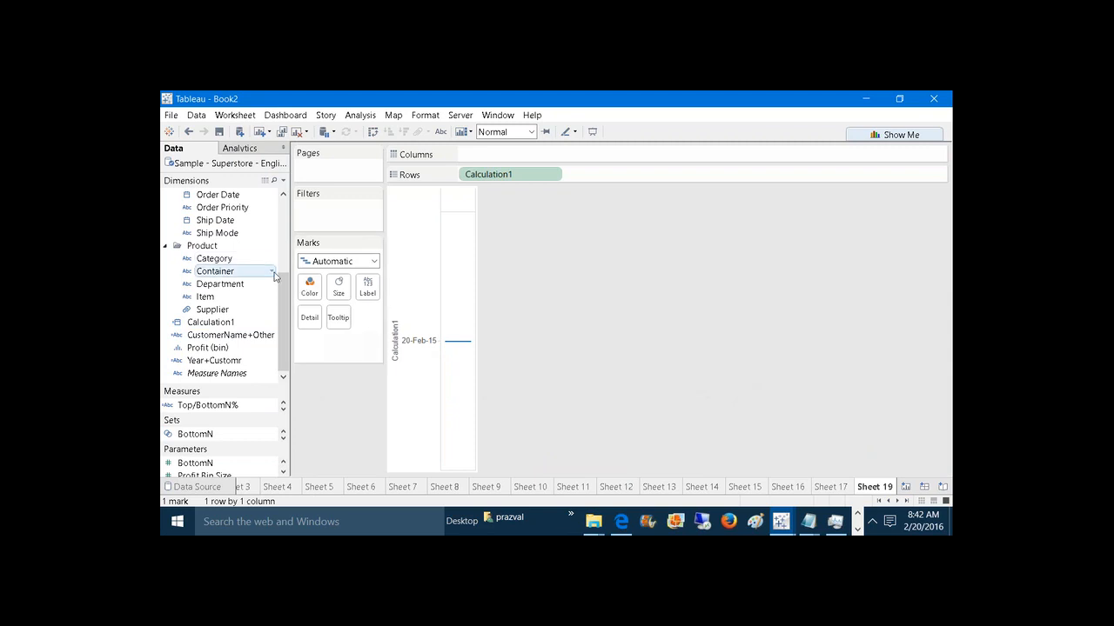
# Step: Open the 2015 YTD Sales calculation and add the note 20-FEB-2015 beneath its TODAY()-365 condition
pyautogui.moveTo(283, 344); pyautogui.dragTo(250, 261)
pyautogui.moveTo(282, 379); pyautogui.dragTo(283, 294)
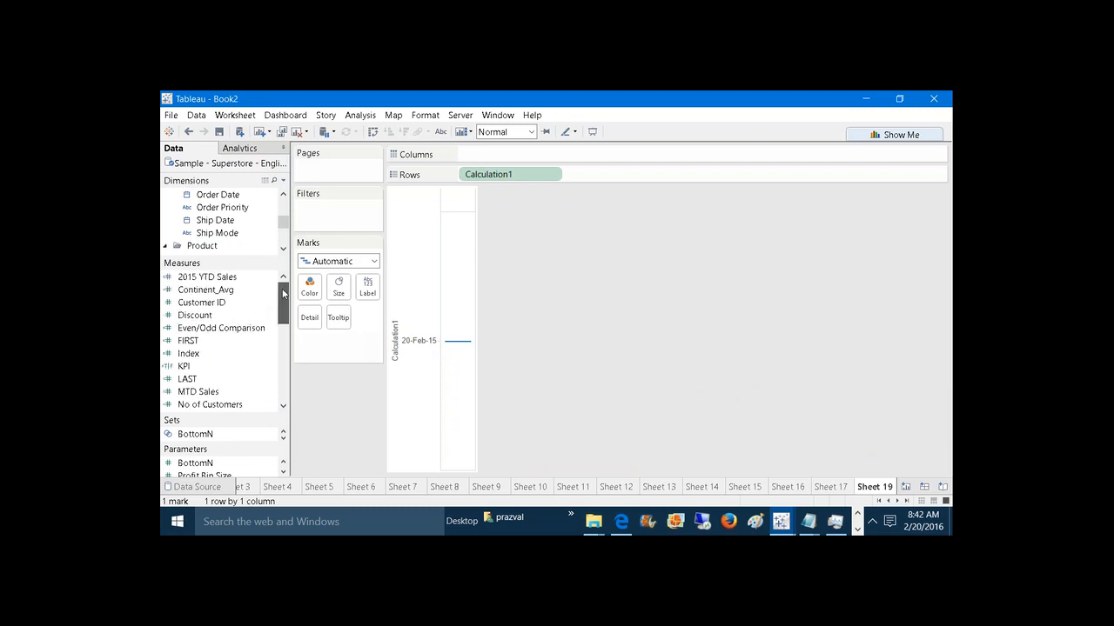
pyautogui.rightClick(231, 278)
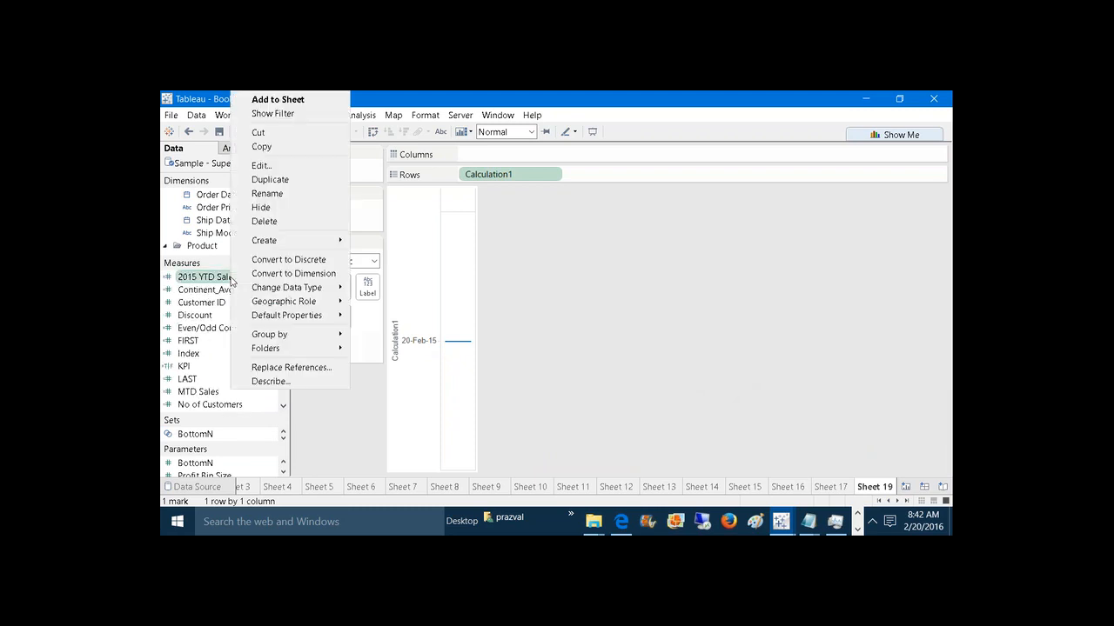
pyautogui.click(262, 165)
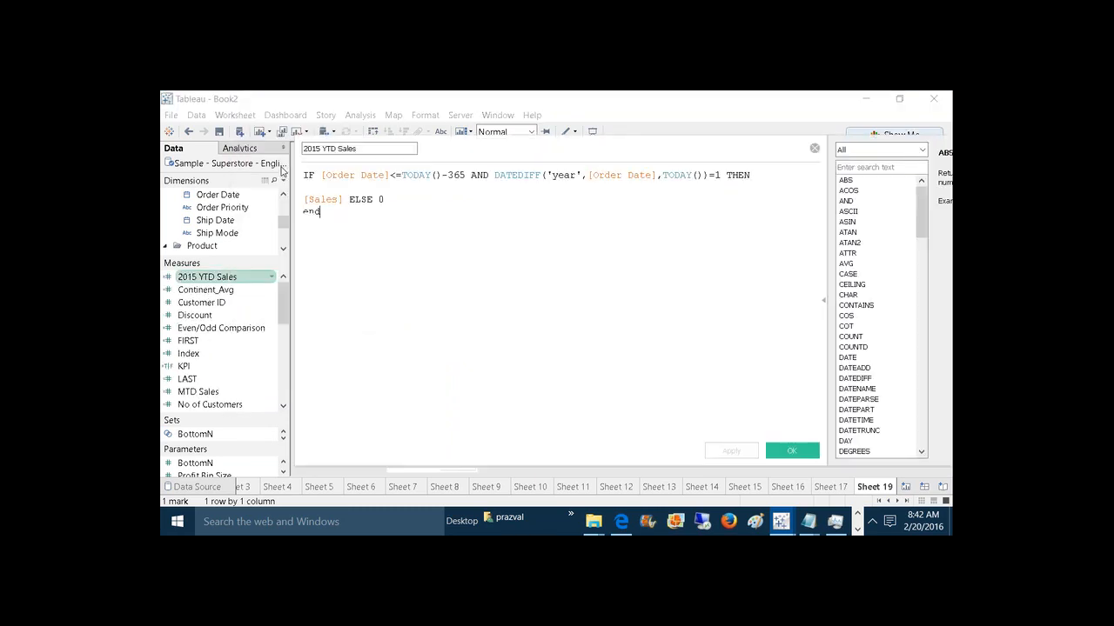
pyautogui.click(402, 175)
pyautogui.moveTo(402, 175); pyautogui.dragTo(466, 173)
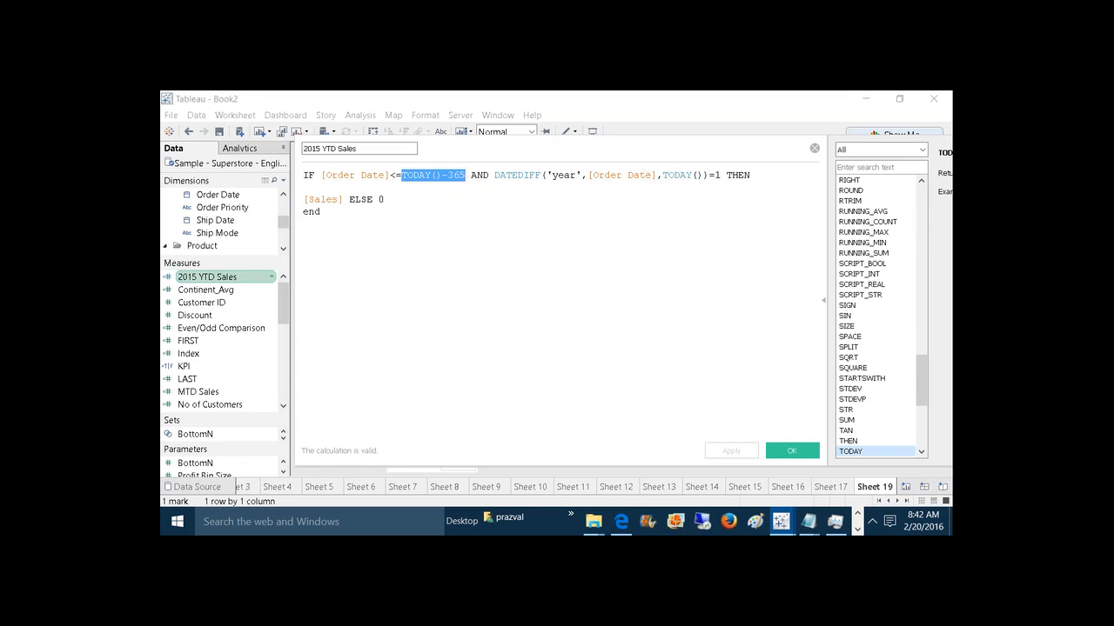
pyautogui.click(379, 185)
pyautogui.write('3')
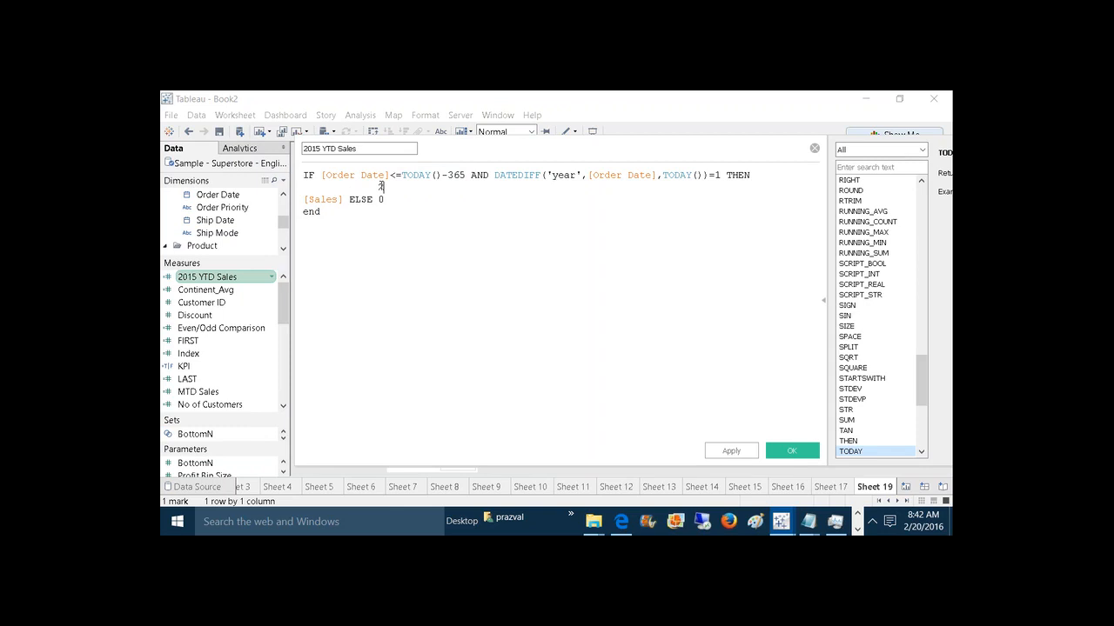
pyautogui.write('0-FEB-2015')
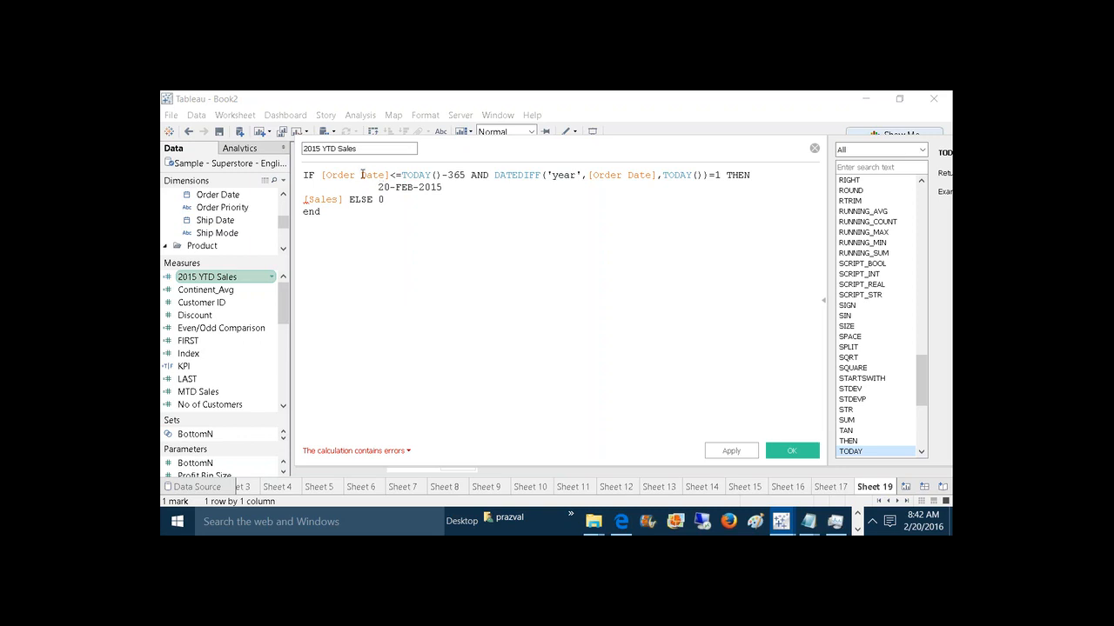
# Step: Add the note 2015 DATA beneath the DATEDIFF condition of the 2015 YTD Sales formula
pyautogui.moveTo(471, 175); pyautogui.dragTo(491, 175)
pyautogui.click(487, 183)
pyautogui.write('2015')
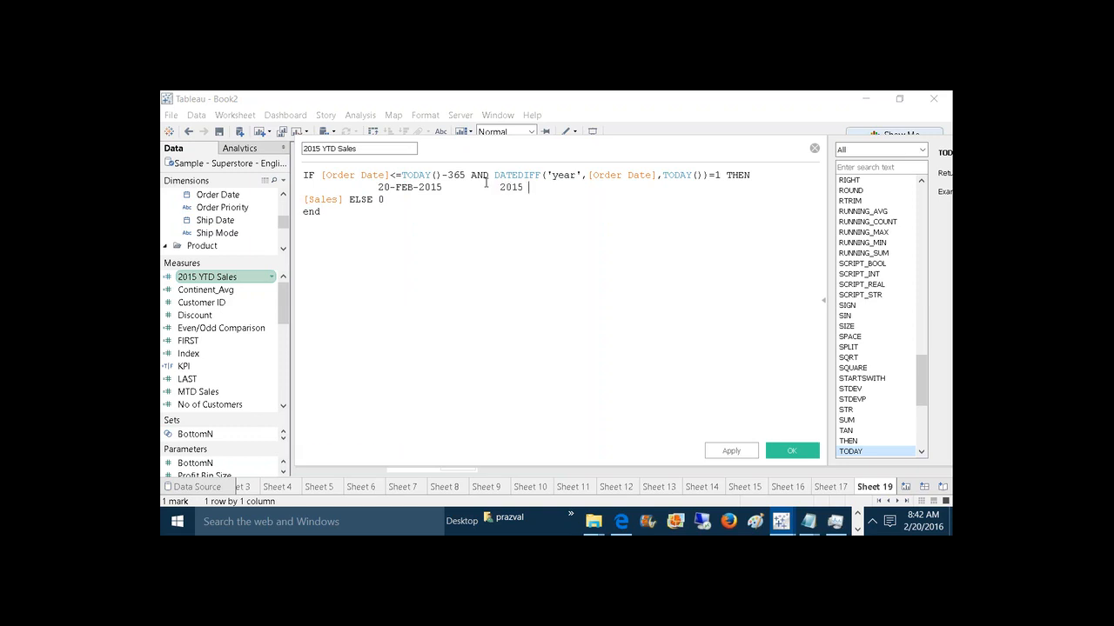
pyautogui.write(' DATA')
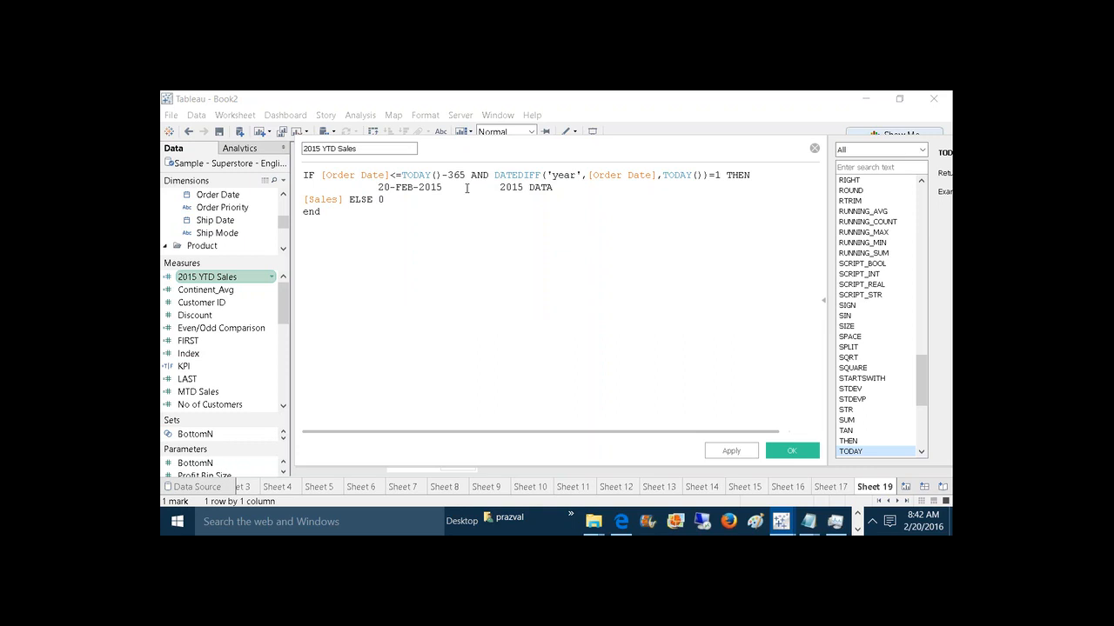
# Step: Remove both notes from the 2015 YTD Sales formula and close the calculation editor
pyautogui.moveTo(447, 188); pyautogui.dragTo(385, 188)
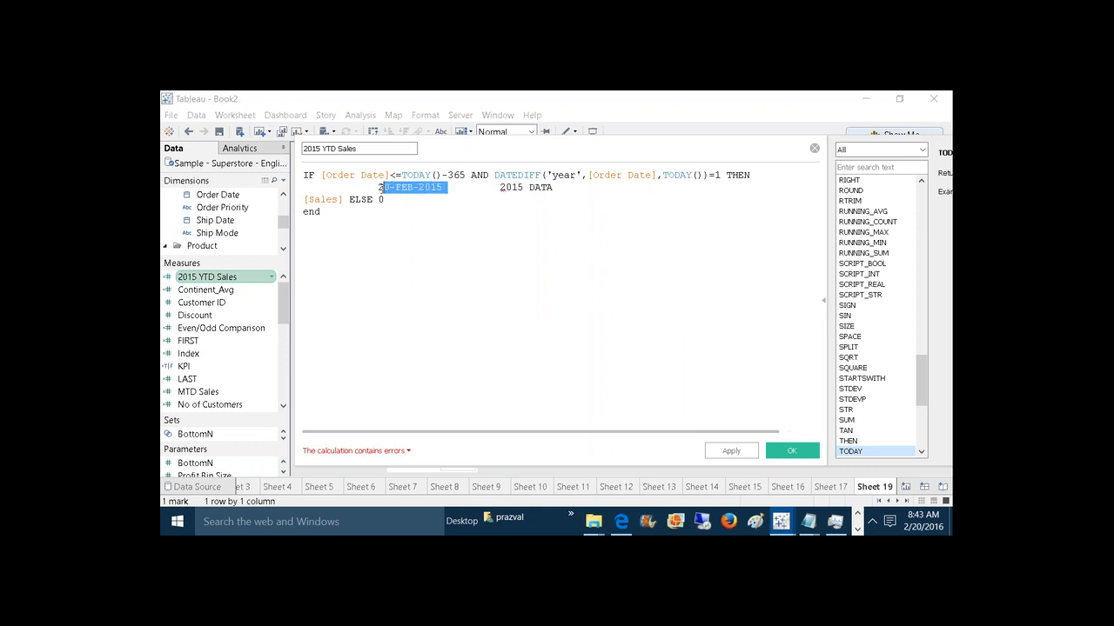
pyautogui.click(525, 186)
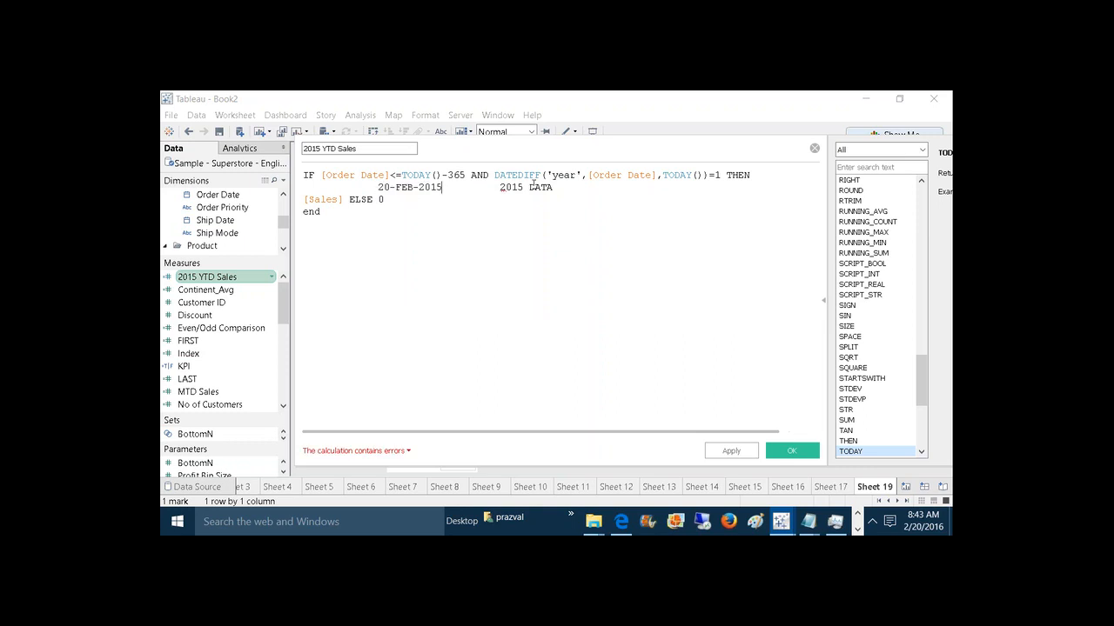
pyautogui.moveTo(557, 188); pyautogui.dragTo(374, 186)
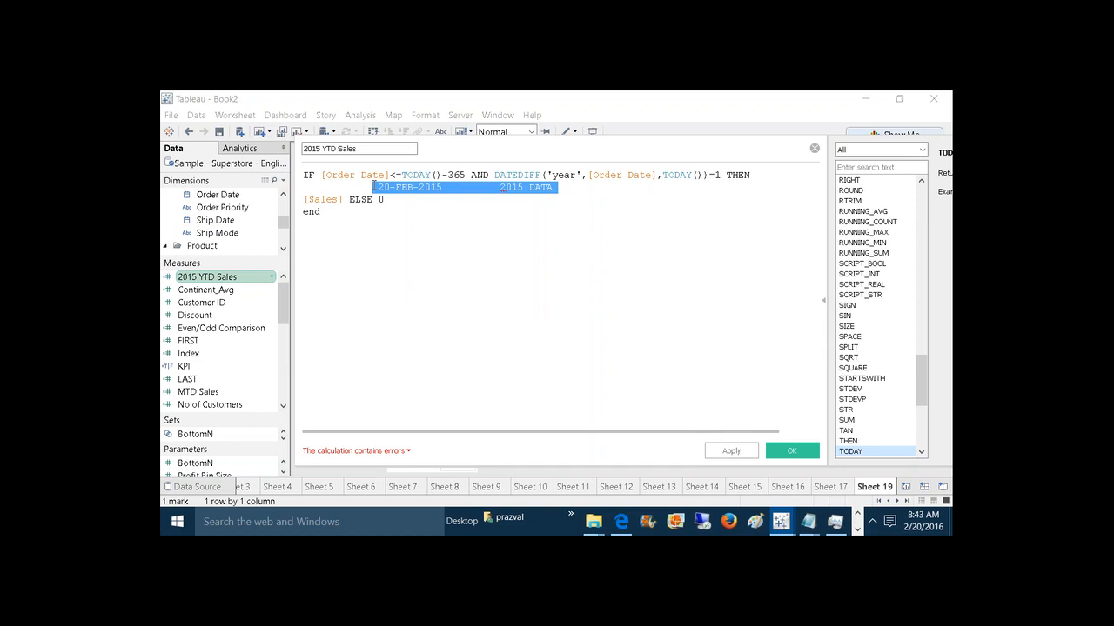
pyautogui.press('BackSpace')
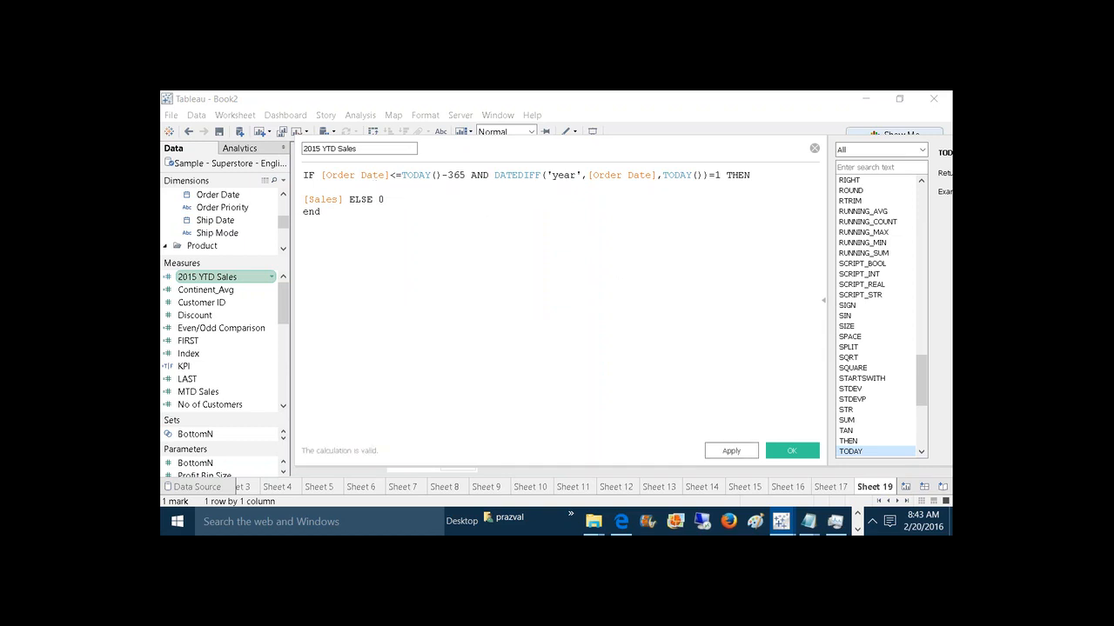
pyautogui.click(779, 451)
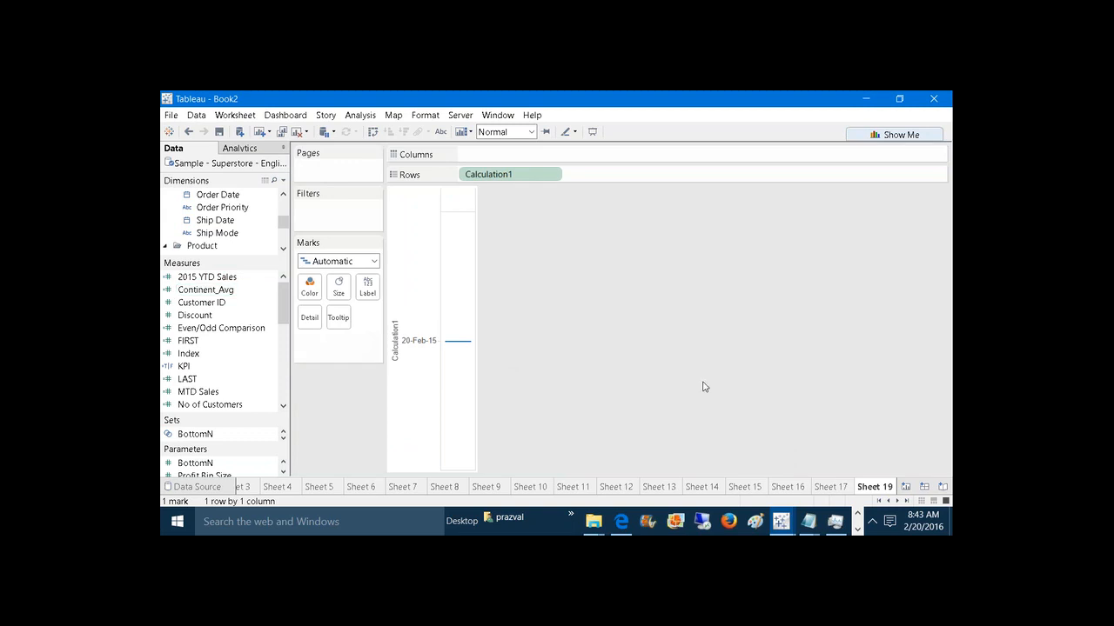
# Step: Add 2015 YTD Sales to the Measure Values of the continent table on Sheet 17
pyautogui.click(830, 486)
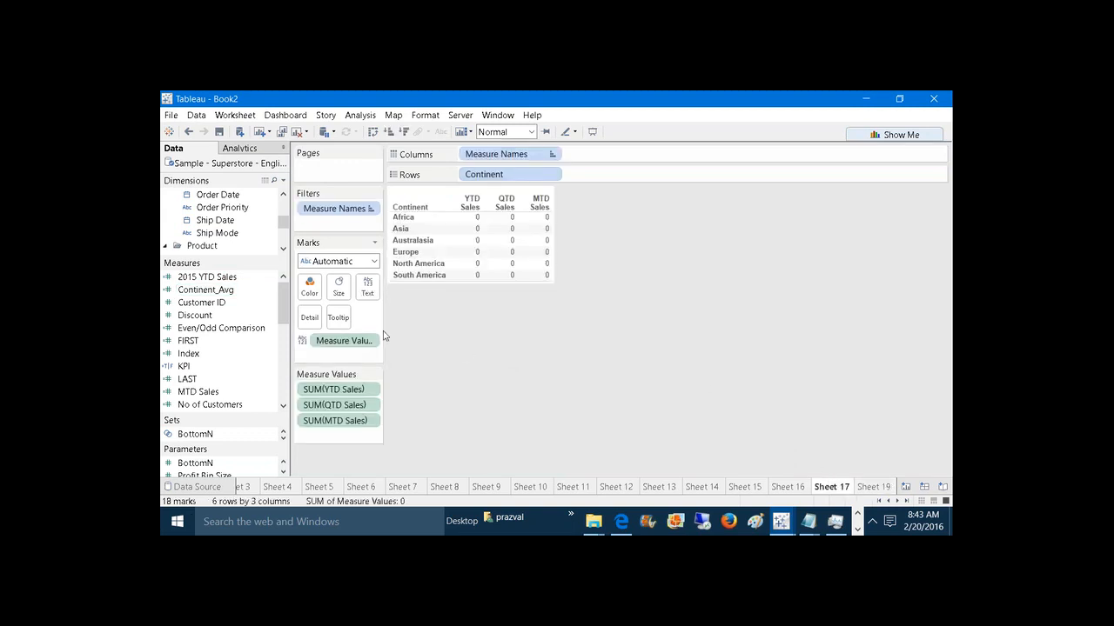
pyautogui.moveTo(206, 276); pyautogui.dragTo(320, 443)
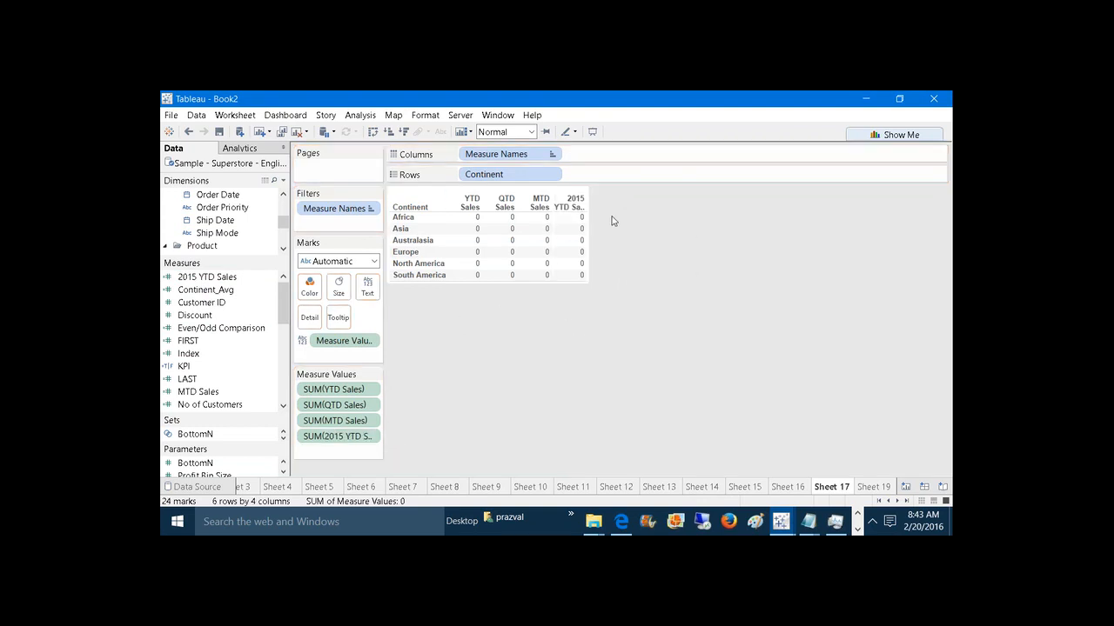
# Step: Duplicate the 2015 YTD Sales calculated field and rename the copy 2014 YTD Sales in its calculation editor
pyautogui.click(221, 277)
pyautogui.rightClick(221, 278)
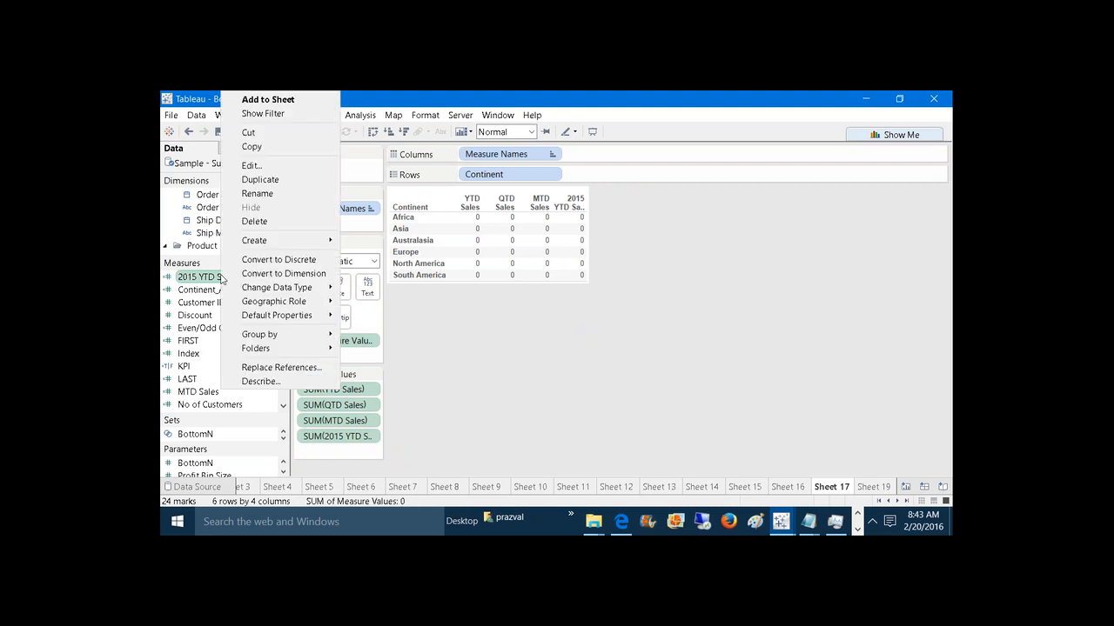
pyautogui.click(273, 179)
pyautogui.click(233, 290)
pyautogui.rightClick(233, 290)
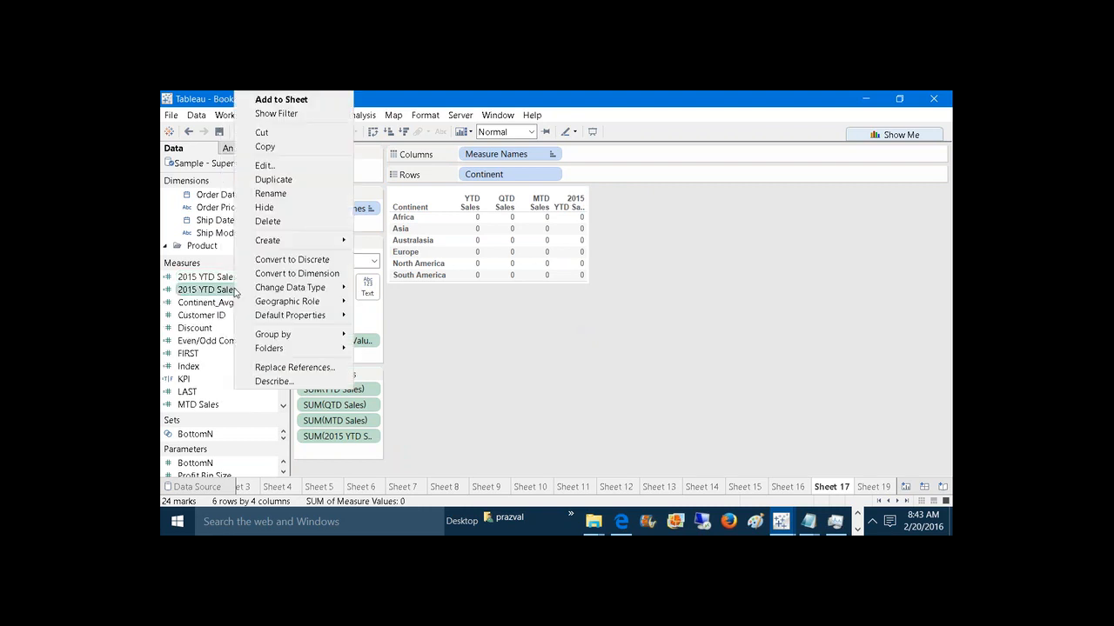
pyautogui.click(265, 165)
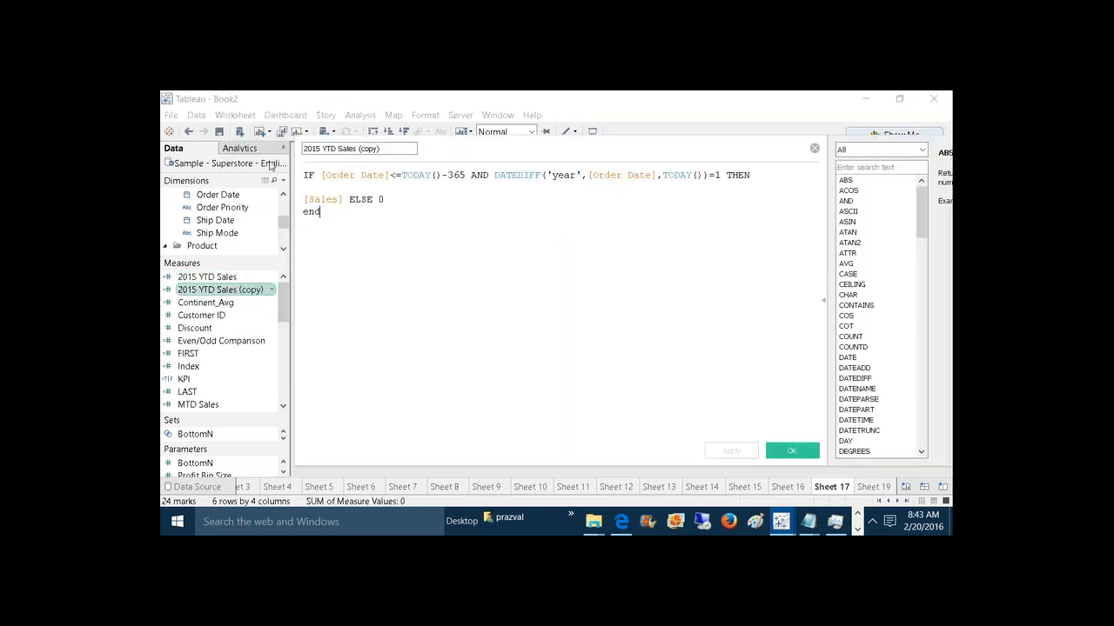
pyautogui.click(387, 147)
pyautogui.press('BackSpace')
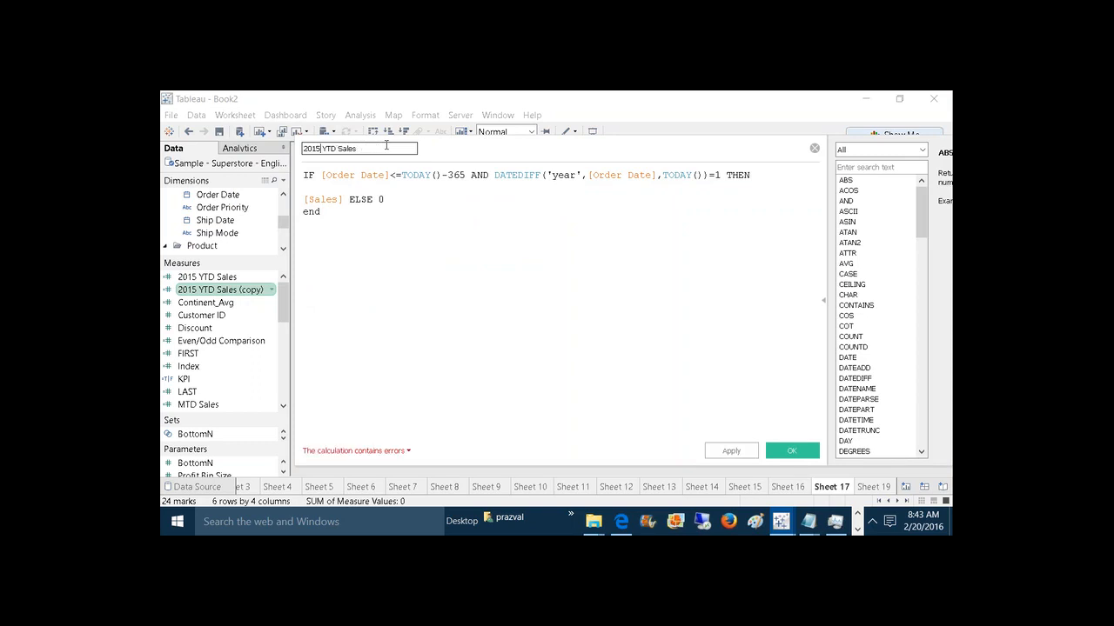
pyautogui.press('BackSpace')
pyautogui.write('4')
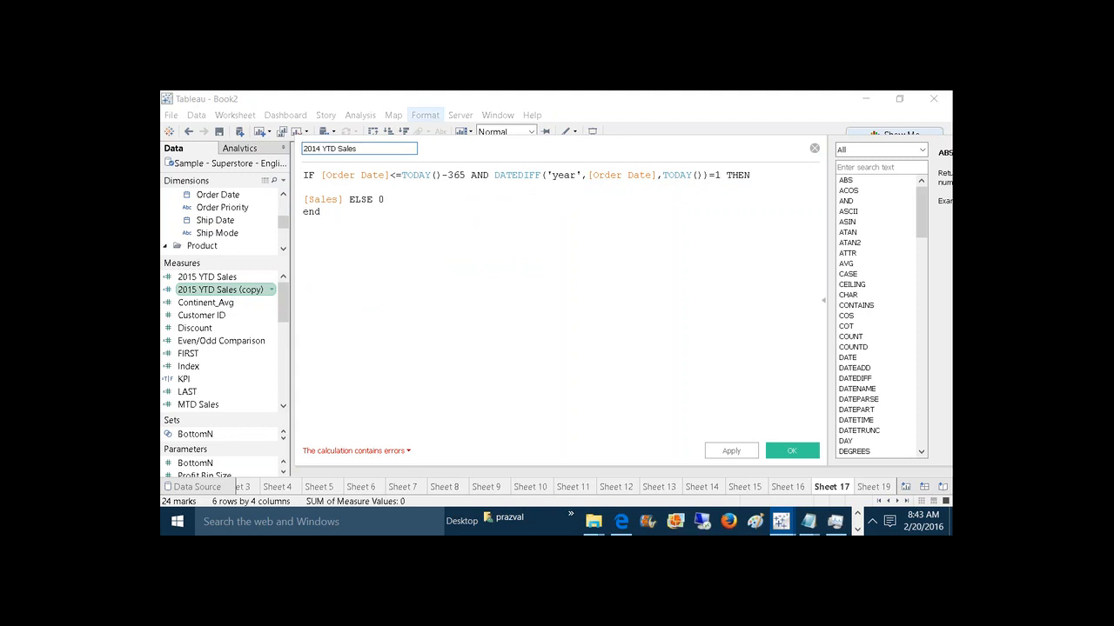
# Step: Change the 2014 YTD Sales formula to compare Order Date with TODAY()-(365*2) and require a DATEDIFF year difference of 2
pyautogui.click(719, 175)
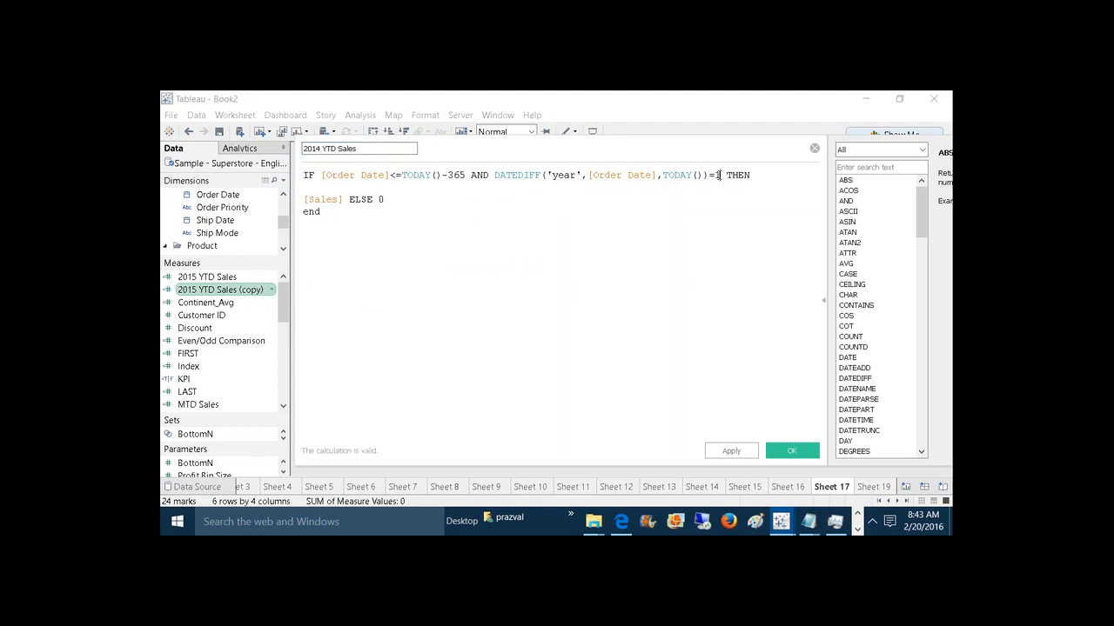
pyautogui.press('BackSpace')
pyautogui.write('2')
pyautogui.write('201')
pyautogui.press('BackSpace')
pyautogui.press('BackSpace')
pyautogui.press('BackSpace')
pyautogui.press('BackSpace')
pyautogui.click(467, 176)
pyautogui.write('*2)')
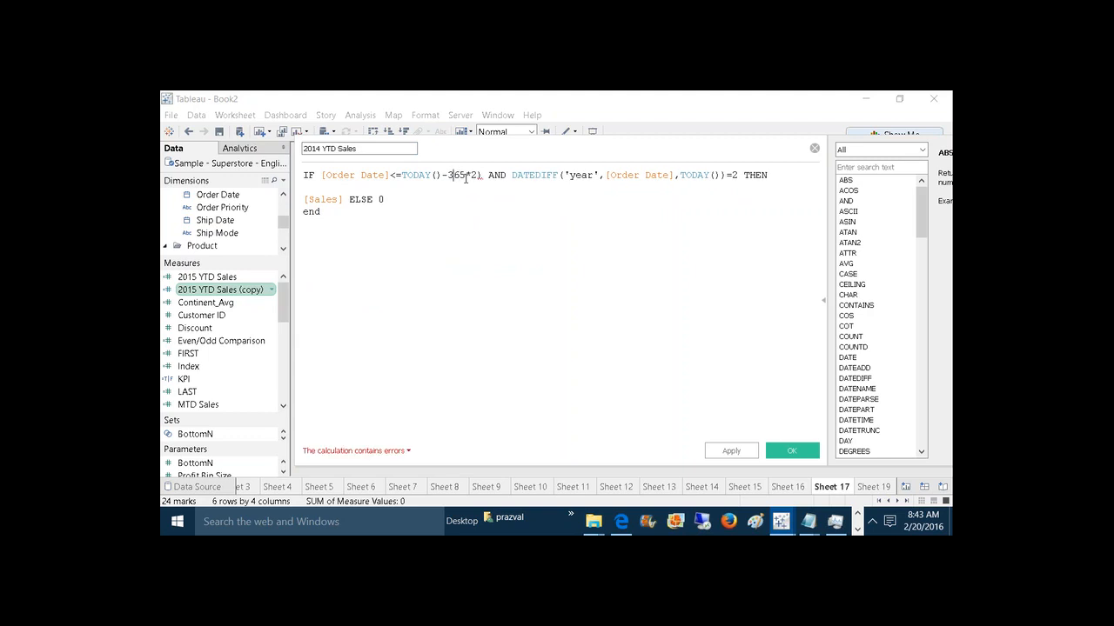
pyautogui.write('(')
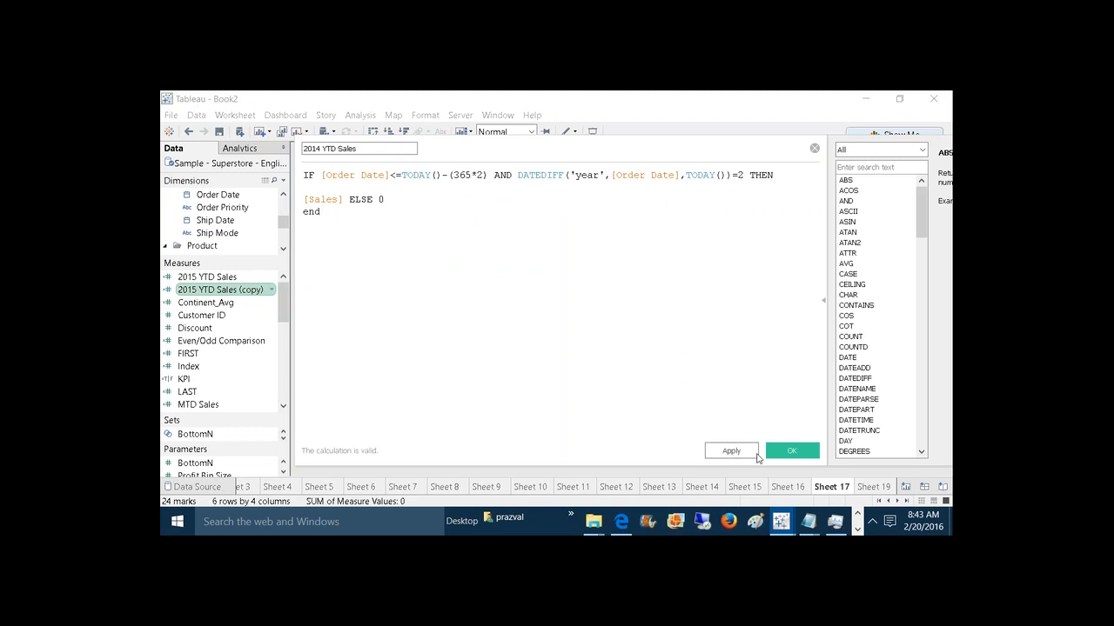
# Step: Save the 2014 YTD Sales calculation and add the field to the continent table's Measure Values
pyautogui.click(756, 457)
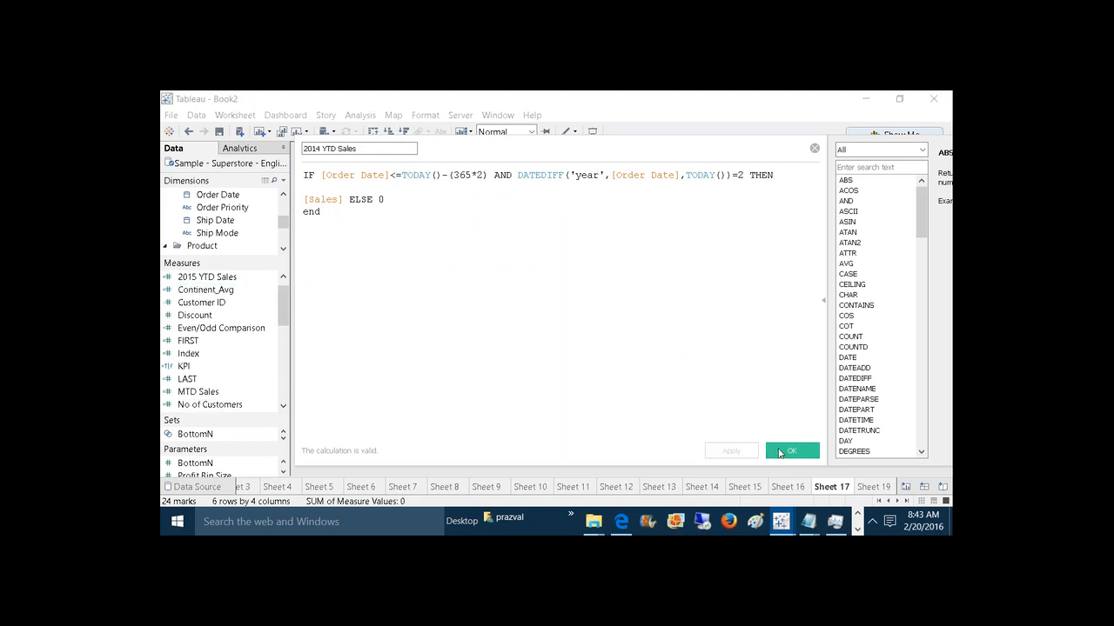
pyautogui.click(780, 453)
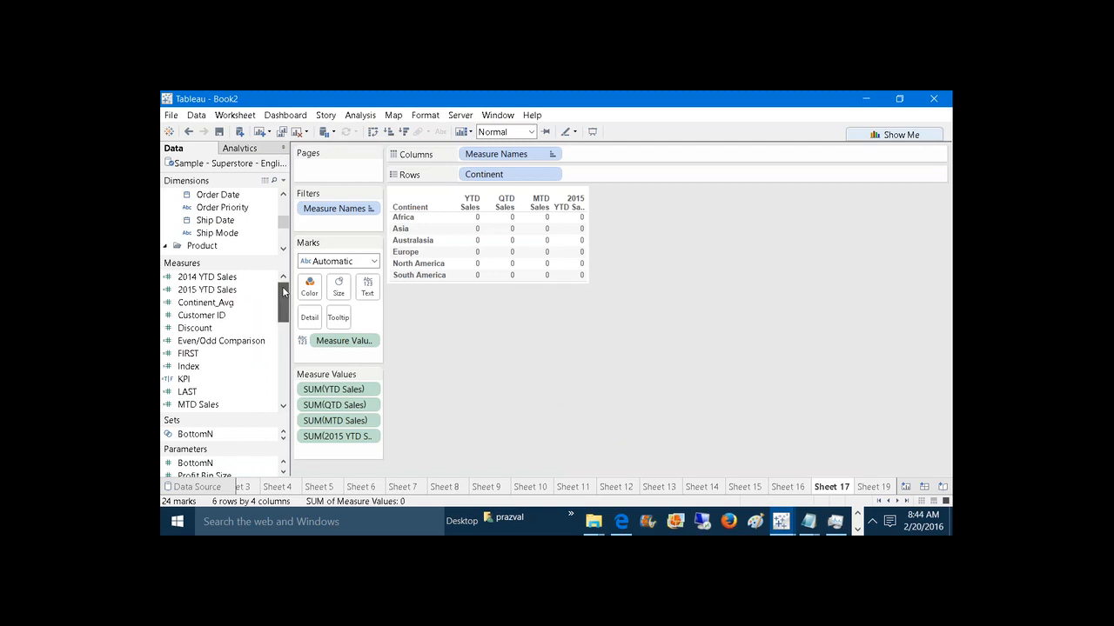
pyautogui.moveTo(208, 277)
pyautogui.mouseDown()
pyautogui.moveTo(285, 463)
pyautogui.moveTo(292, 452)
pyautogui.mouseUp()
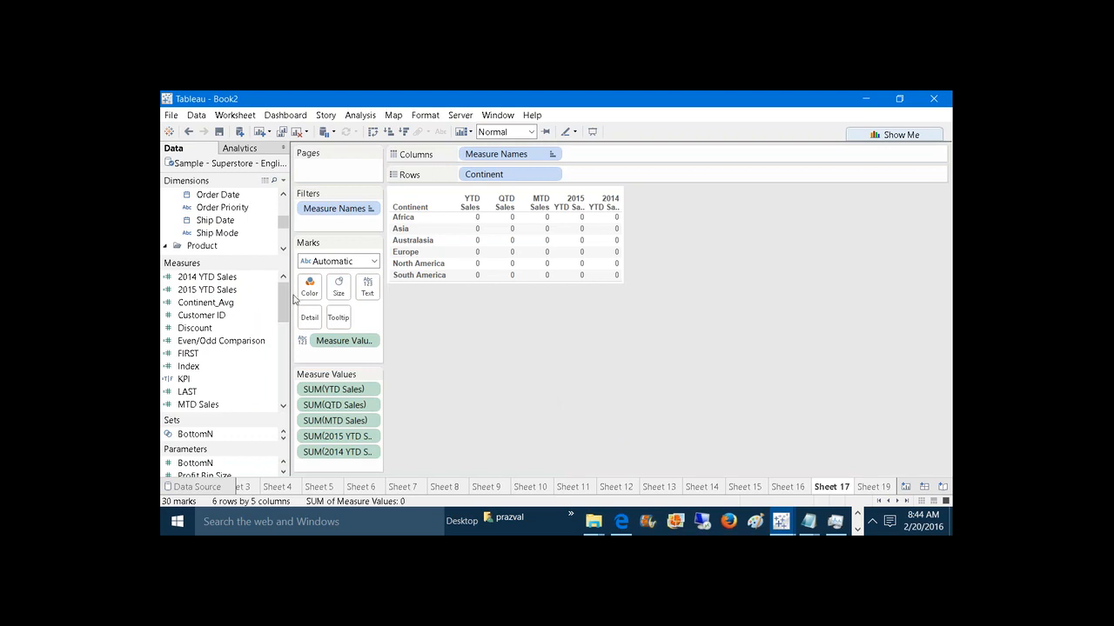
# Step: Duplicate the 2014 YTD Sales calculated field and name the copy 2013 YTD Sales in its calculation editor
pyautogui.rightClick(239, 279)
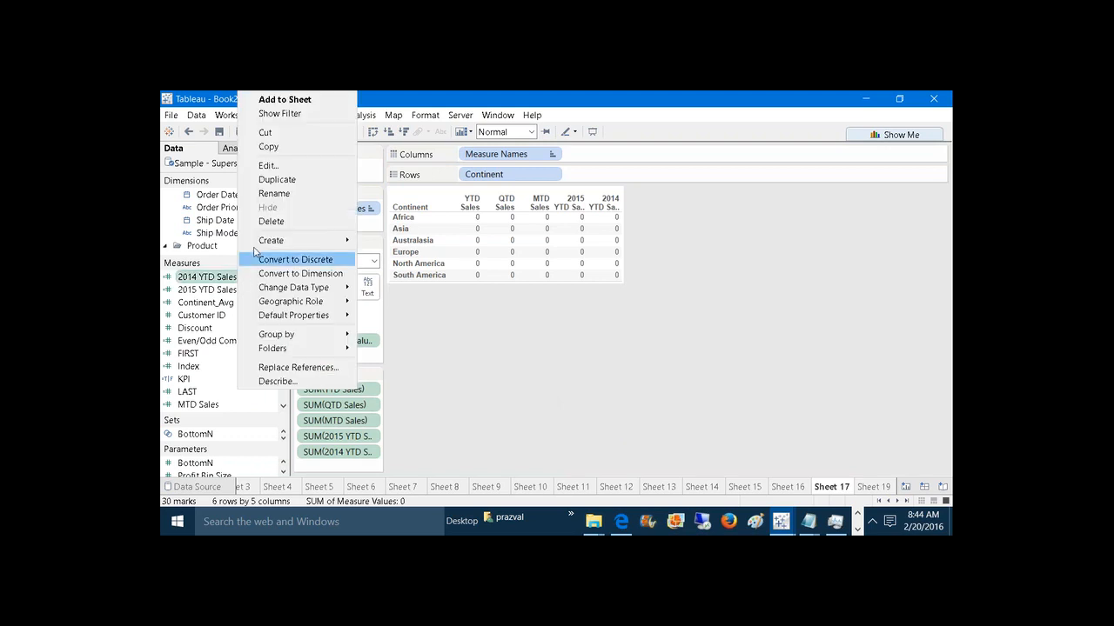
pyautogui.click(280, 180)
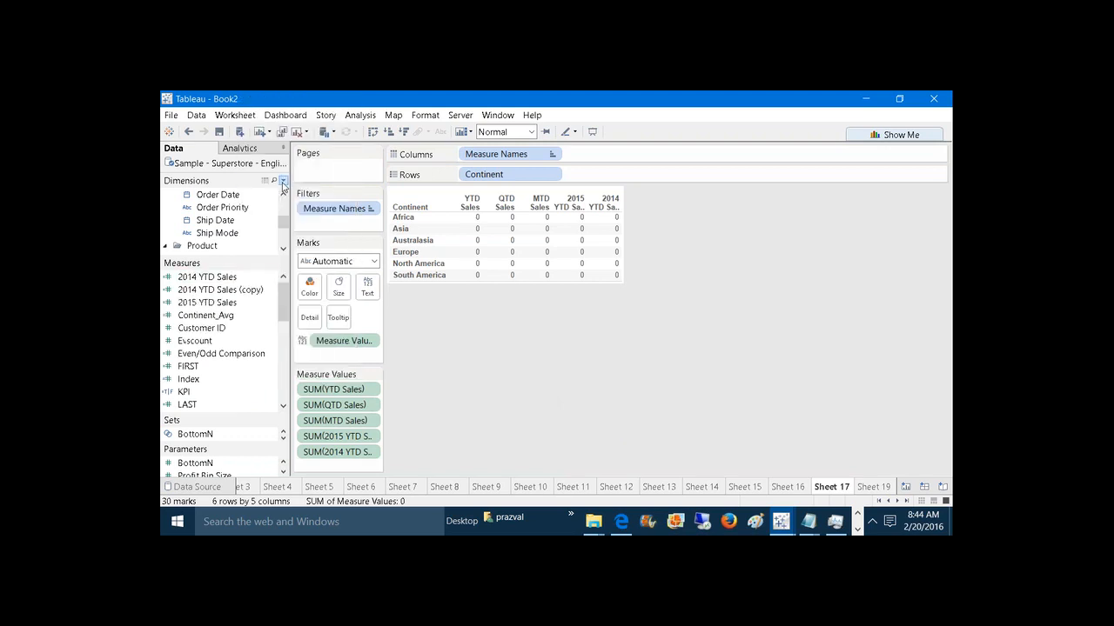
pyautogui.rightClick(256, 294)
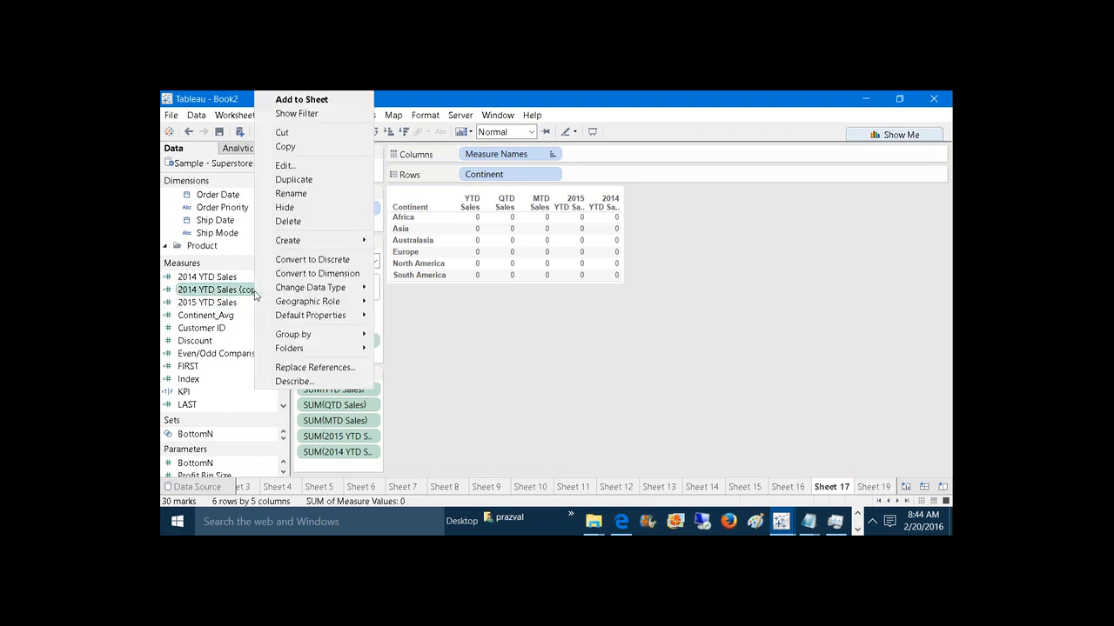
pyautogui.click(330, 166)
pyautogui.click(382, 148)
pyautogui.press('BackSpace')
pyautogui.press('BackSpace')
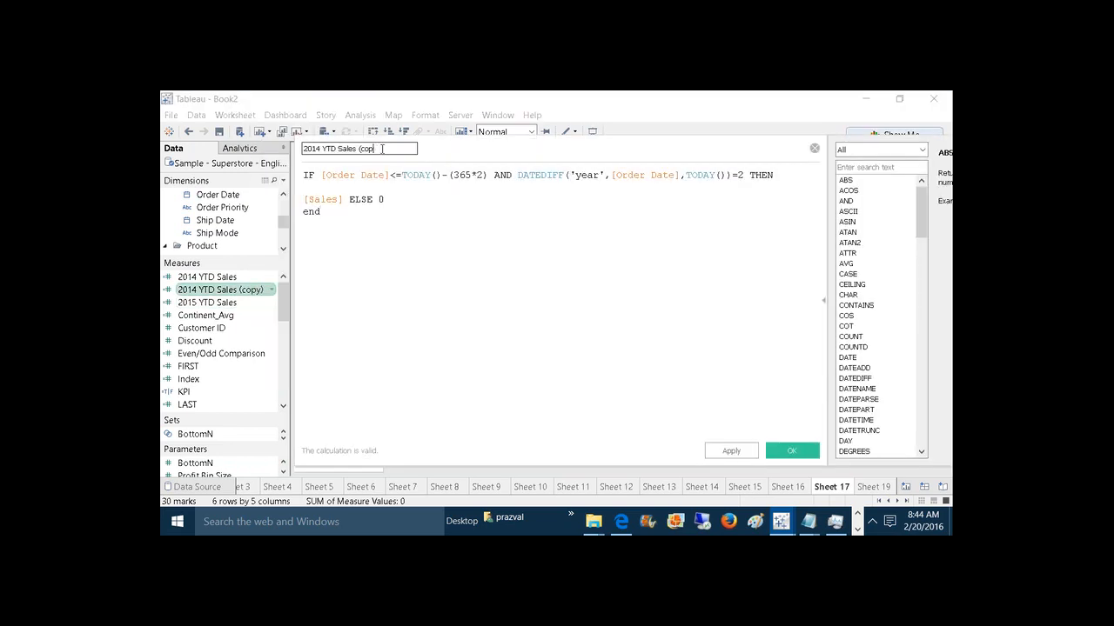
pyautogui.press('Left')
pyautogui.press('Left')
pyautogui.press('Left')
pyautogui.press('Left')
pyautogui.press('Left')
pyautogui.press('Left')
pyautogui.press('Left')
pyautogui.press('BackSpace')
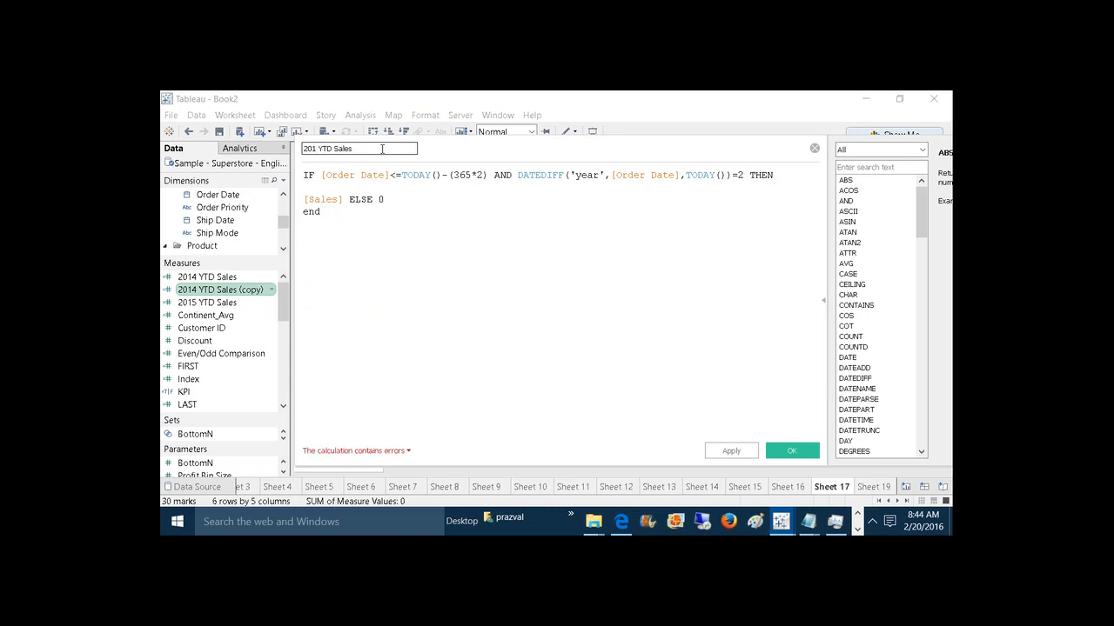
pyautogui.write('3')
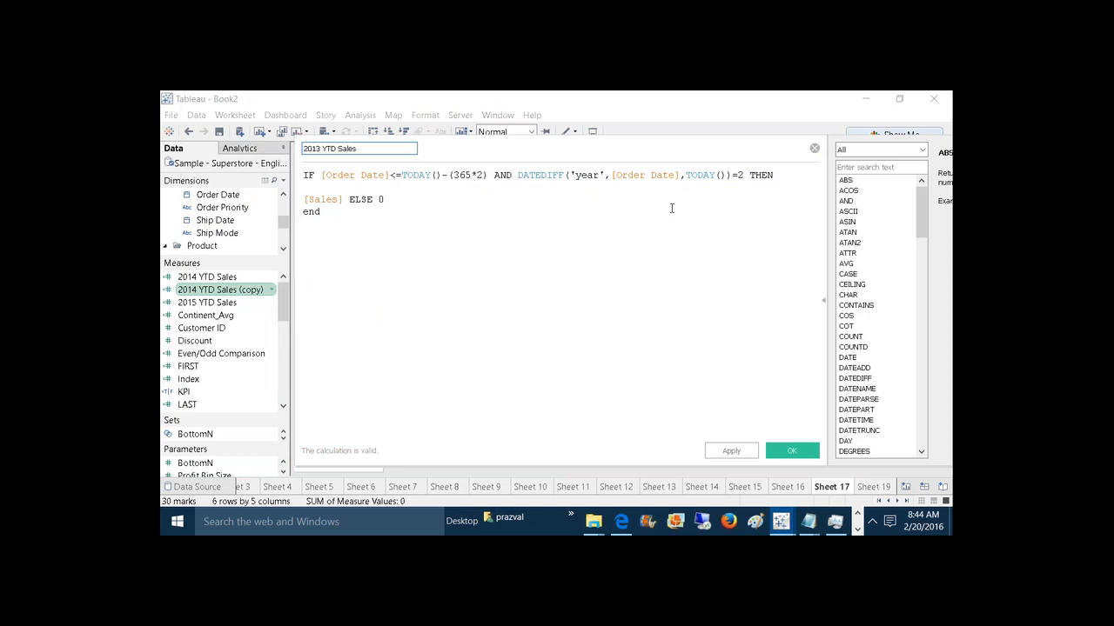
# Step: Change the 2013 YTD Sales formula to use TODAY()-(365*3) and a DATEDIFF year difference of 3
pyautogui.click(746, 178)
pyautogui.press('BackSpace')
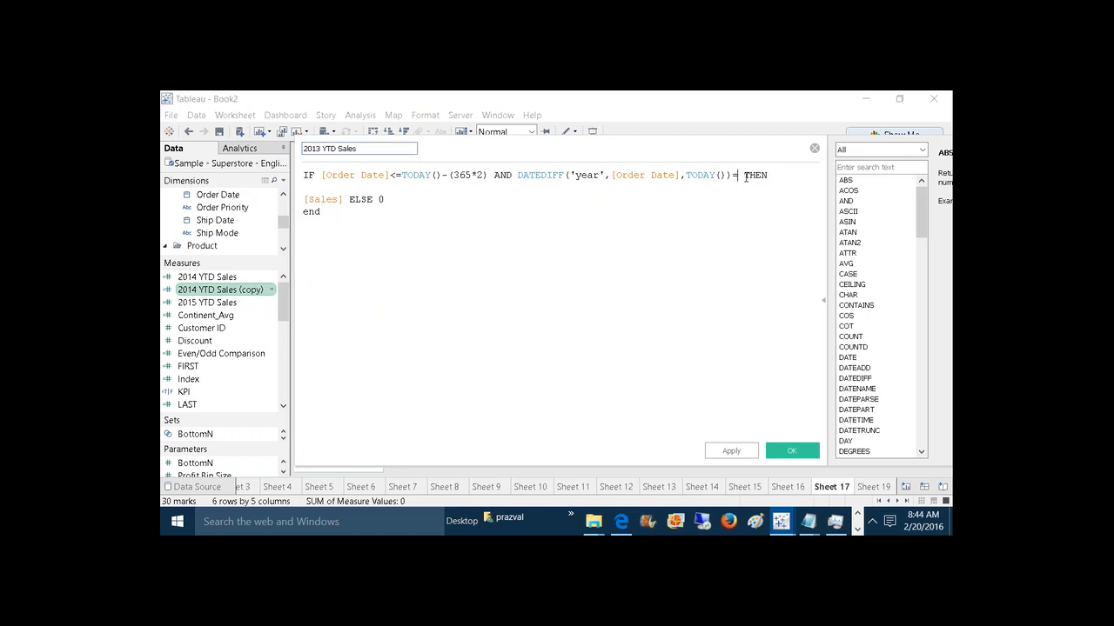
pyautogui.write('3')
pyautogui.click(483, 176)
pyautogui.press('BackSpace')
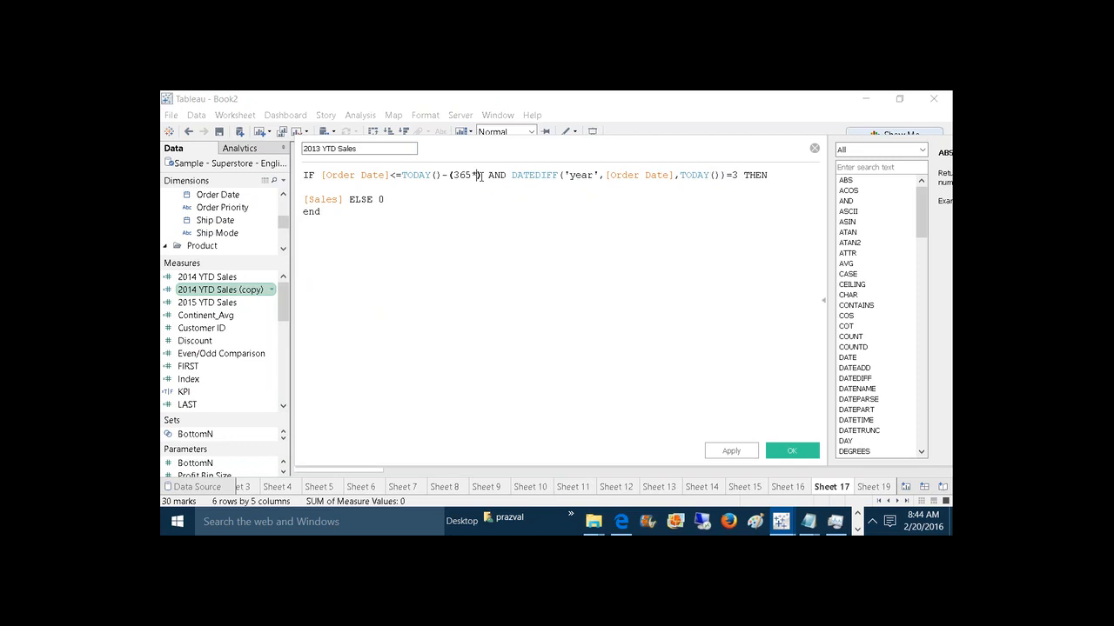
pyautogui.write('3')
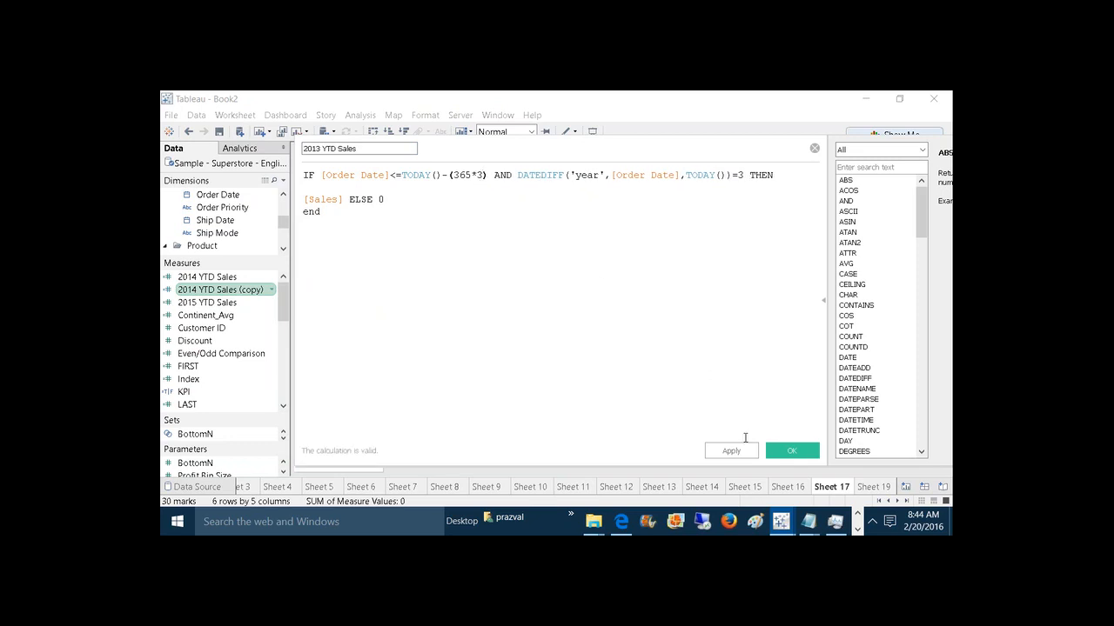
# Step: Save the 2013 YTD Sales calculation and add the field to the continent table's Measure Values
pyautogui.click(723, 450)
pyautogui.click(789, 451)
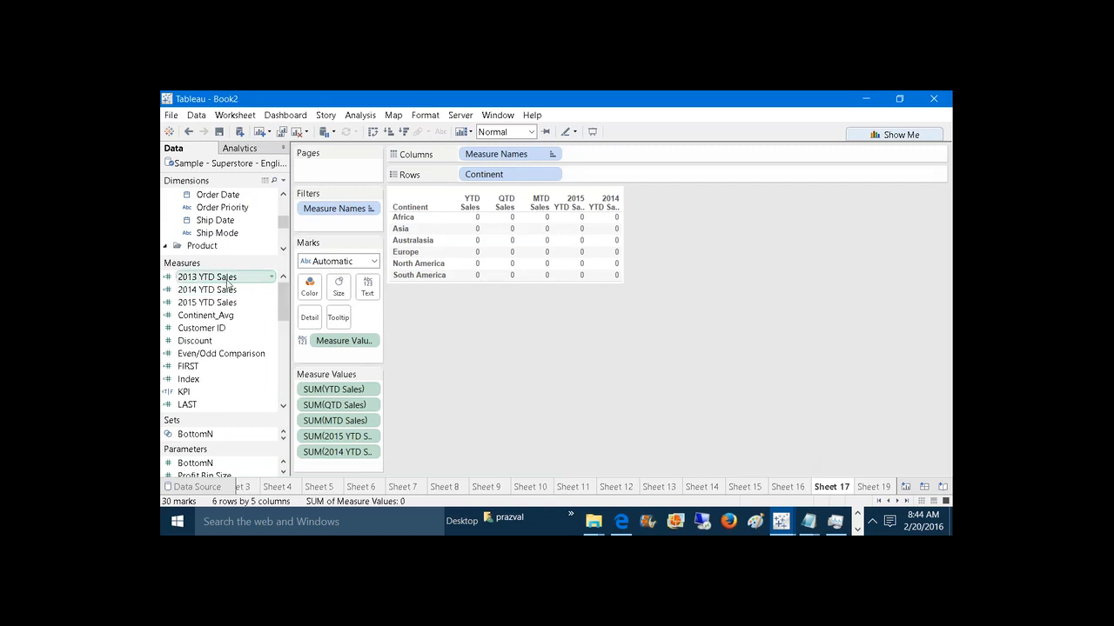
pyautogui.moveTo(206, 277); pyautogui.dragTo(348, 461)
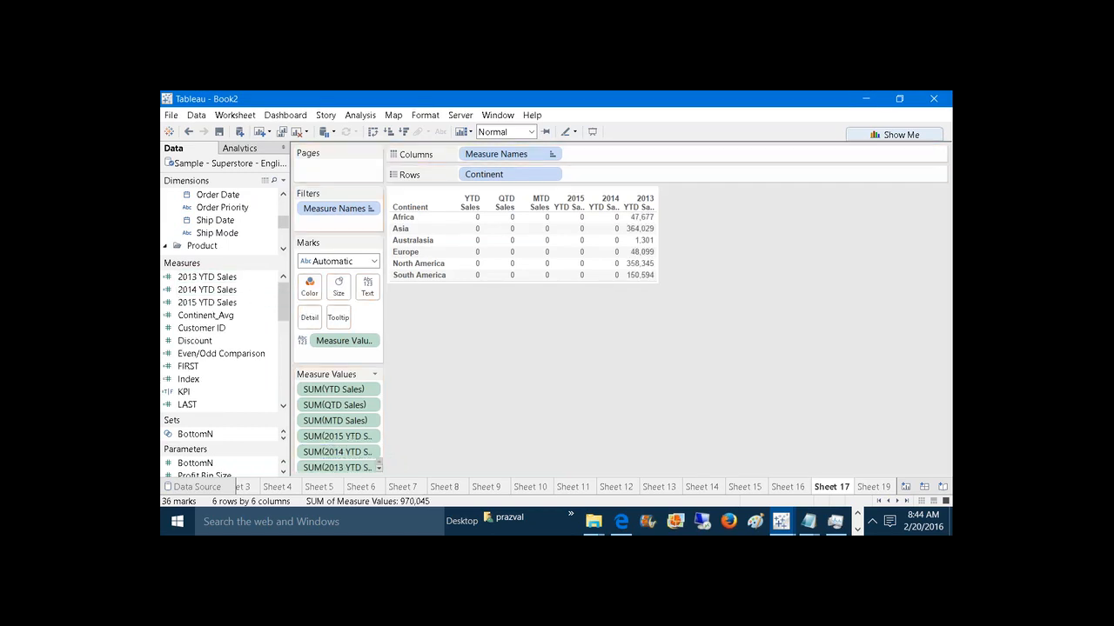
pyautogui.moveTo(641, 250)
# Step: Create a new worksheet and filter it by the year of Order Date, keeping only 2013
pyautogui.click(259, 132)
pyautogui.moveTo(231, 196); pyautogui.dragTo(313, 209)
pyautogui.click(504, 279)
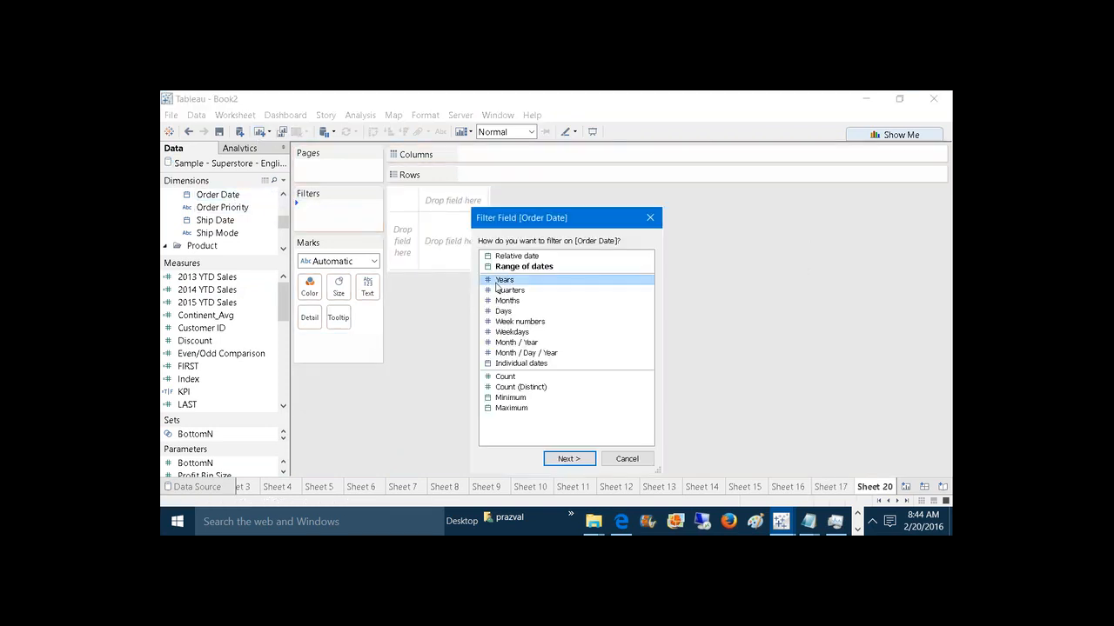
pyautogui.click(570, 463)
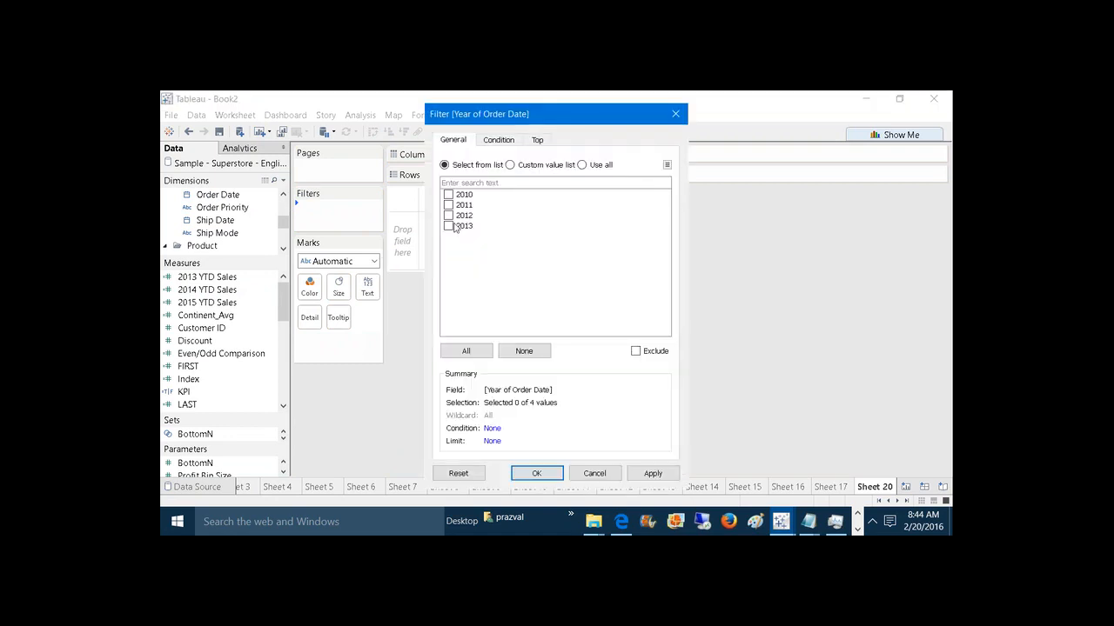
pyautogui.click(449, 226)
pyautogui.click(648, 474)
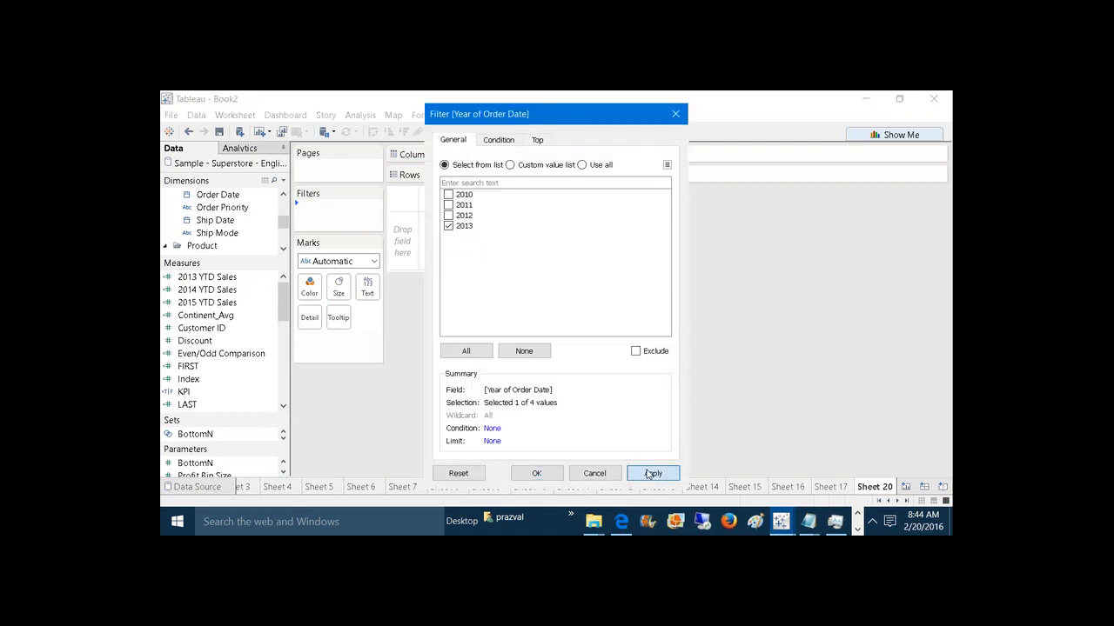
pyautogui.click(537, 473)
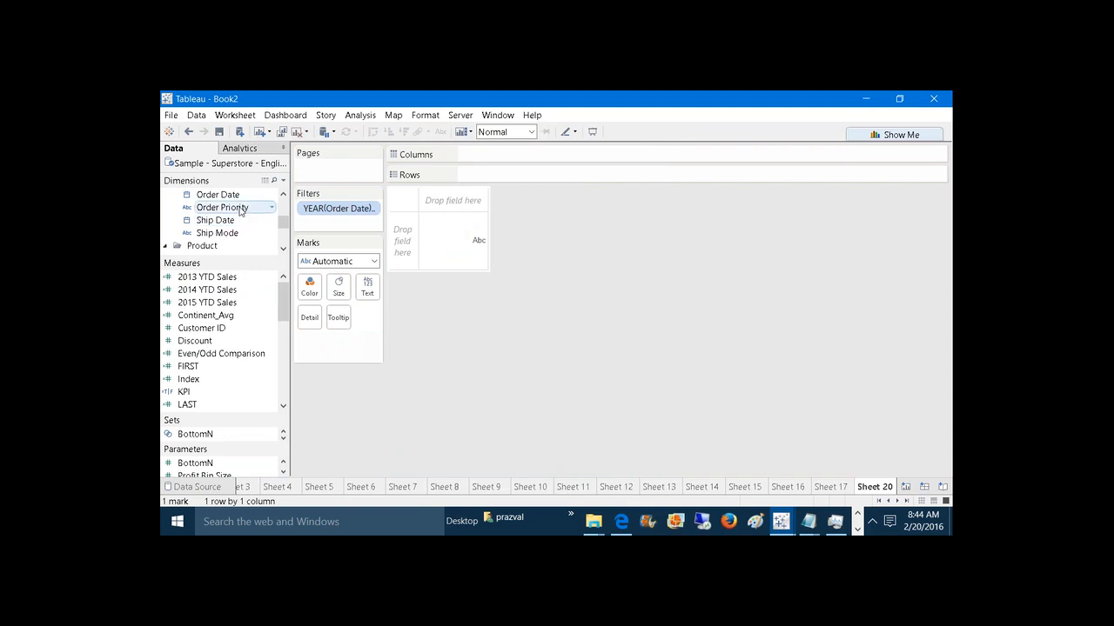
# Step: Add Order Date to the rows as a discrete exact date
pyautogui.moveTo(219, 195); pyautogui.dragTo(517, 175)
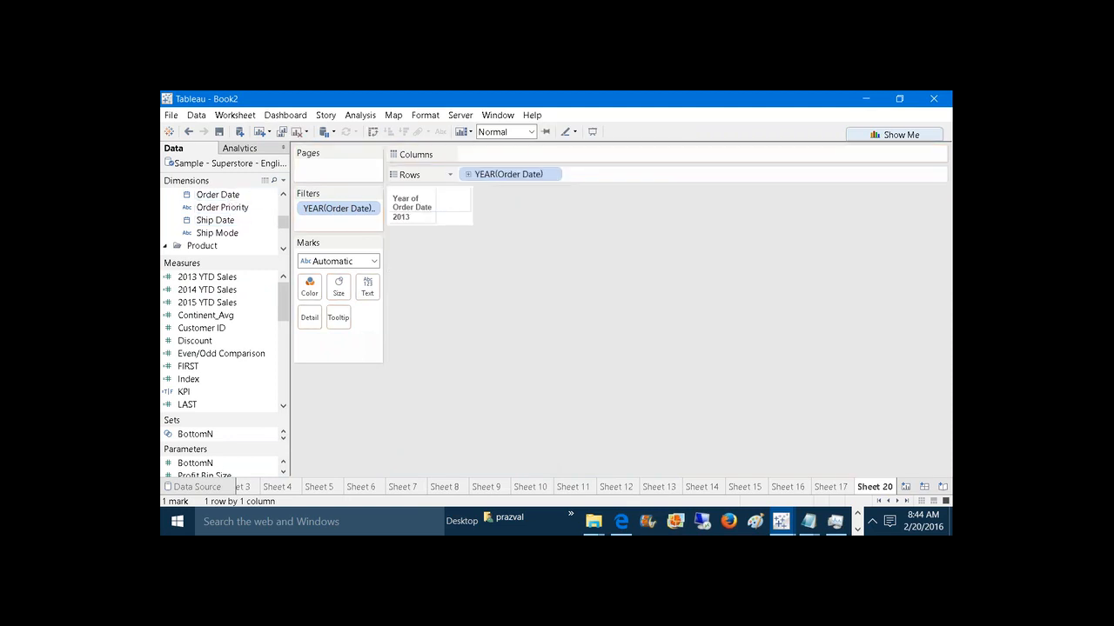
pyautogui.rightClick(519, 174)
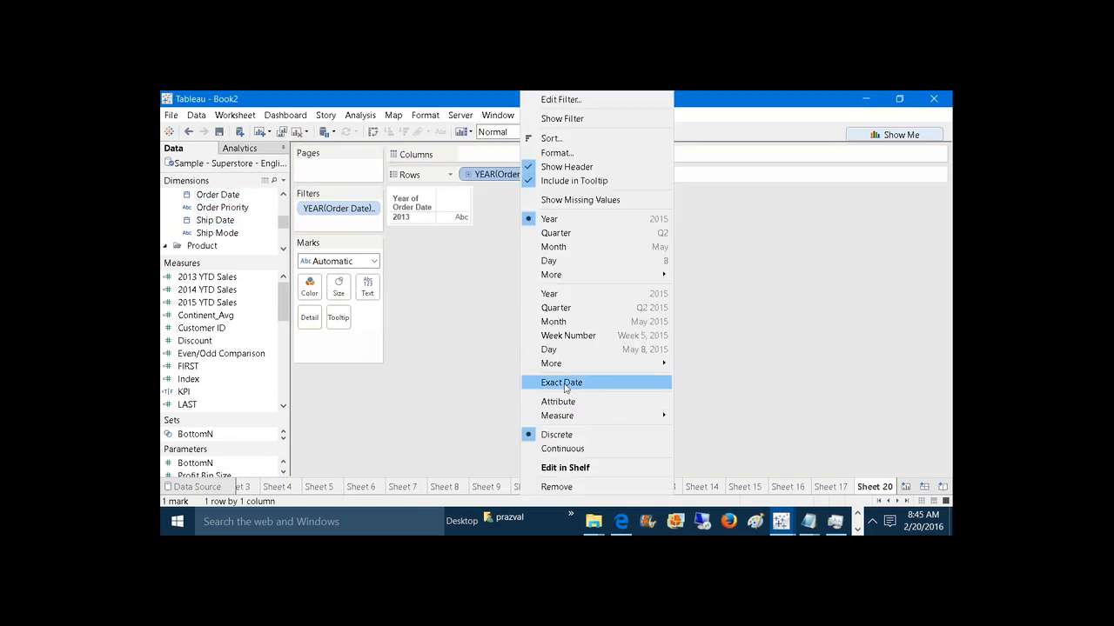
pyautogui.click(512, 216)
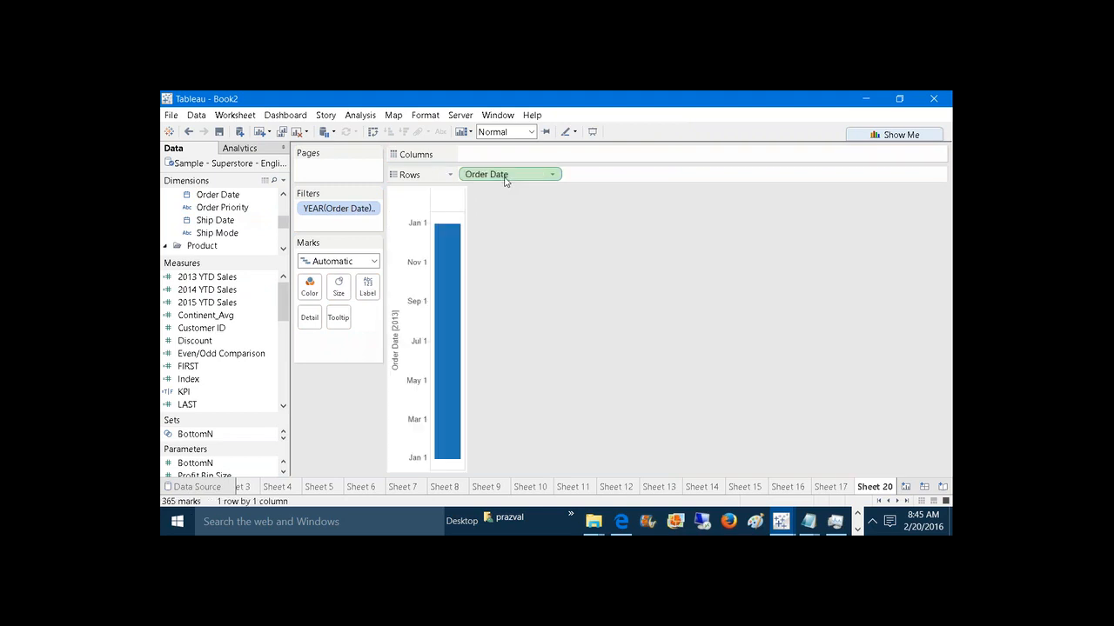
pyautogui.rightClick(504, 177)
pyautogui.click(538, 421)
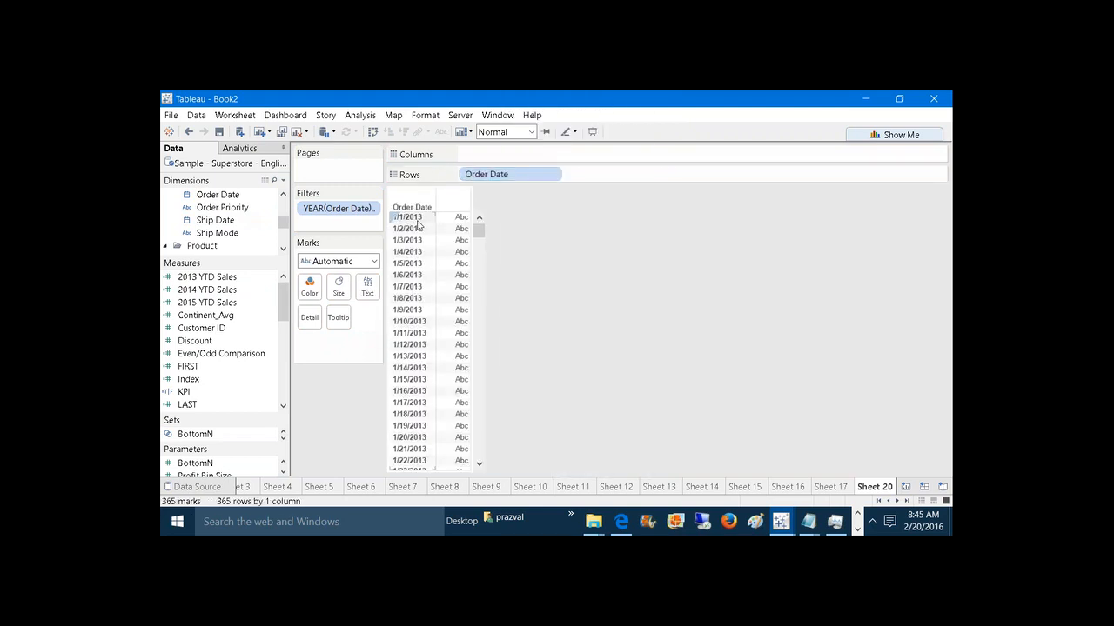
# Step: Keep only the order dates from 1/1/2013 through 2/20/2013 in the view
pyautogui.click(417, 220)
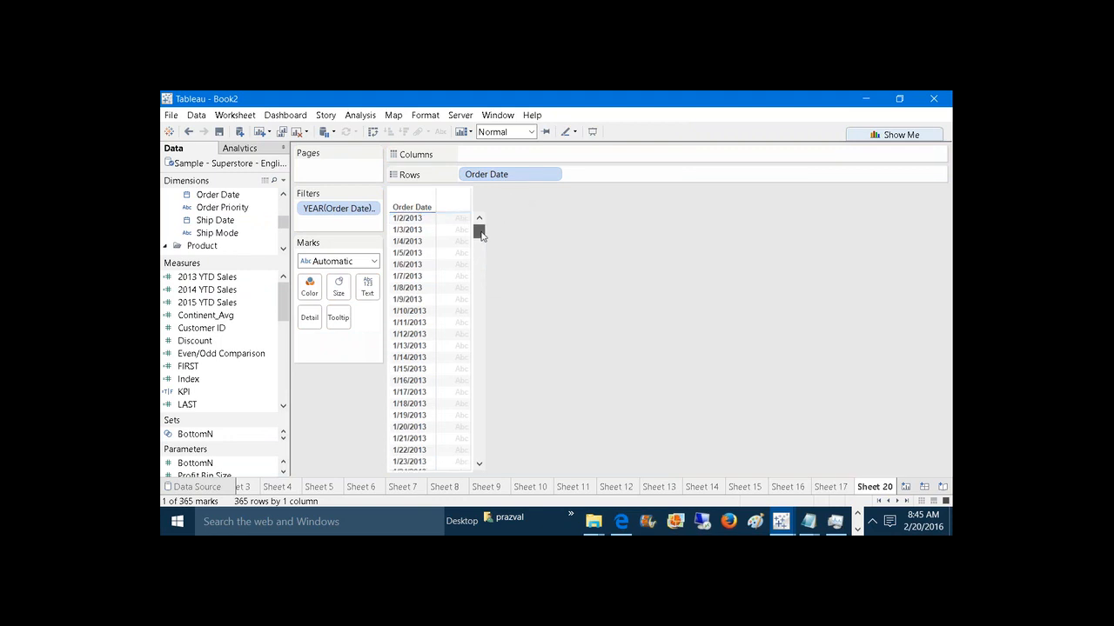
pyautogui.moveTo(479, 234); pyautogui.dragTo(483, 254)
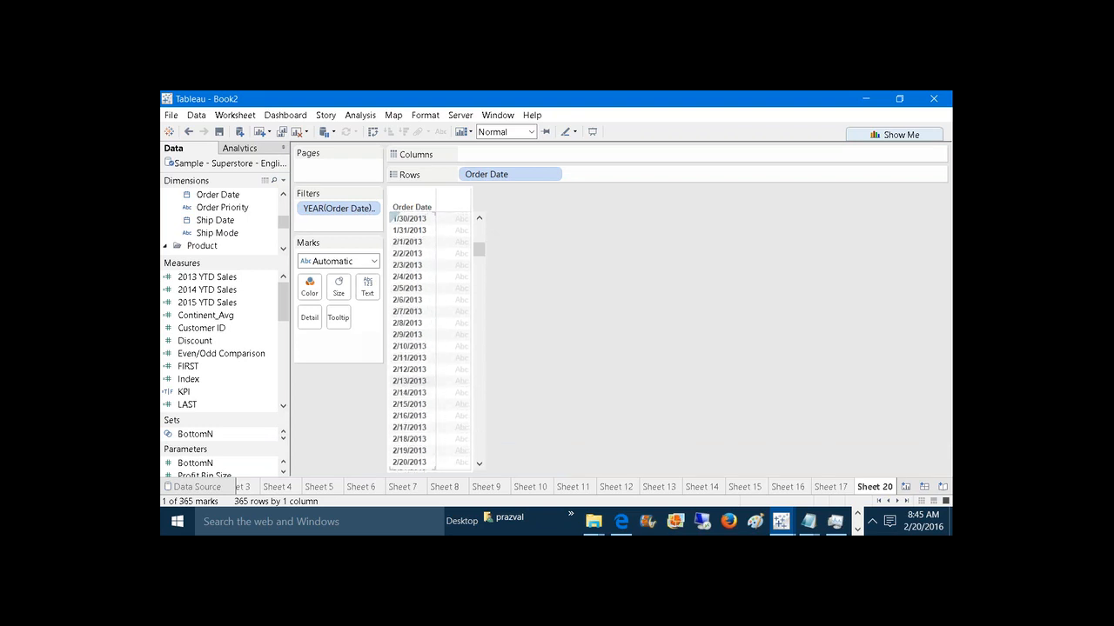
pyautogui.keyDown('shift'); pyautogui.click(411, 462); pyautogui.keyUp('shift')
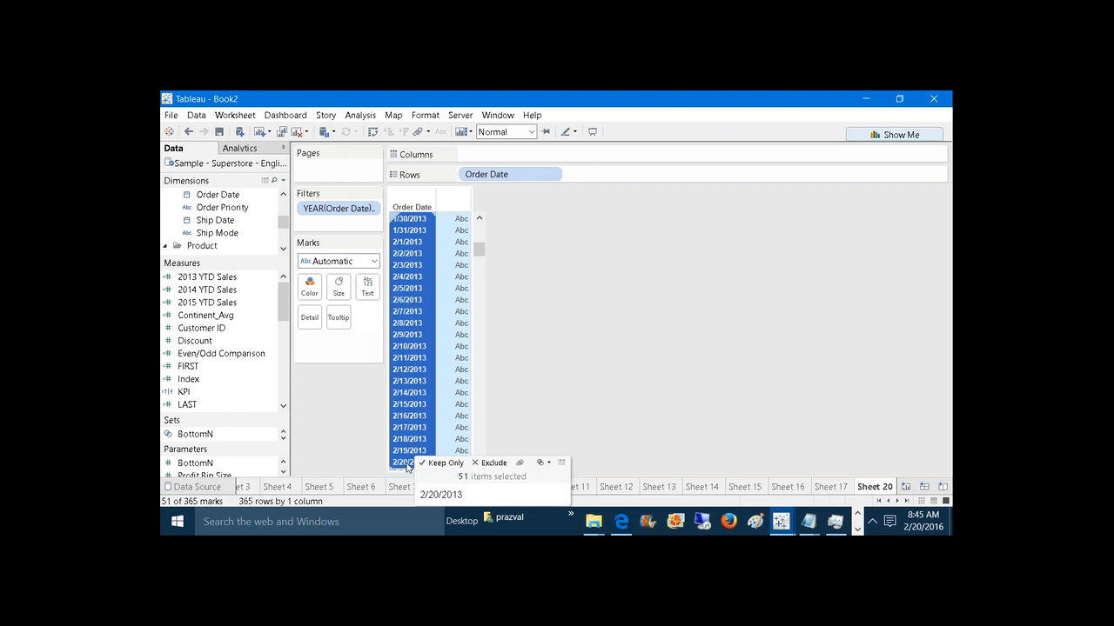
pyautogui.click(435, 464)
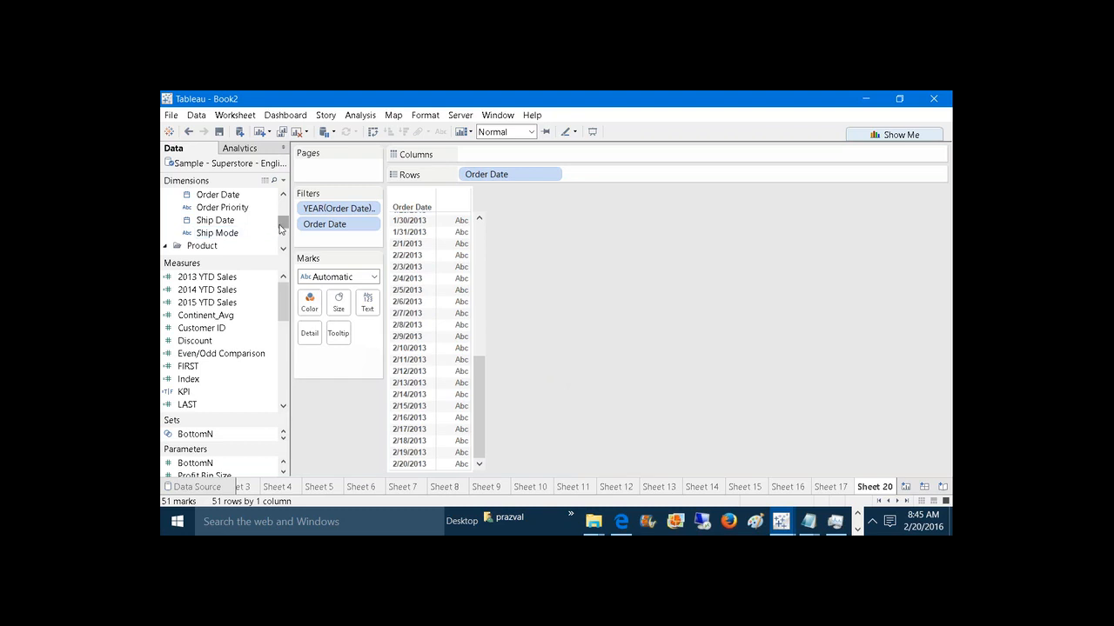
# Step: Add Continent before Order Date in the rows and show the sum of Sales as text for each date
pyautogui.moveTo(283, 222); pyautogui.dragTo(284, 200)
pyautogui.moveTo(215, 207); pyautogui.dragTo(452, 174)
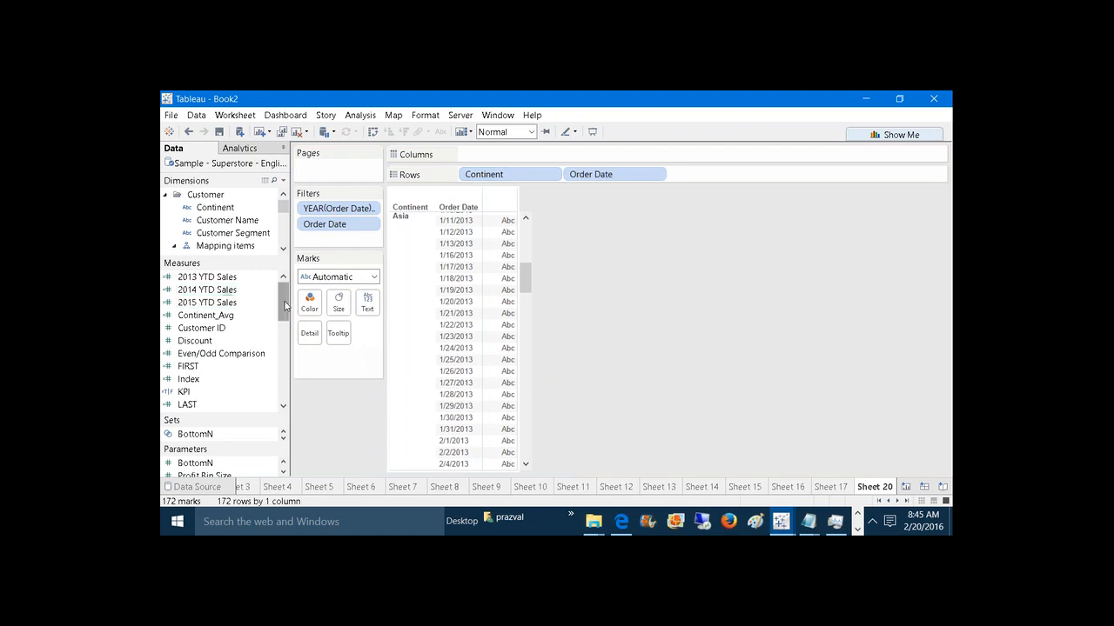
pyautogui.moveTo(285, 302); pyautogui.dragTo(287, 341)
pyautogui.moveTo(224, 391); pyautogui.dragTo(529, 154)
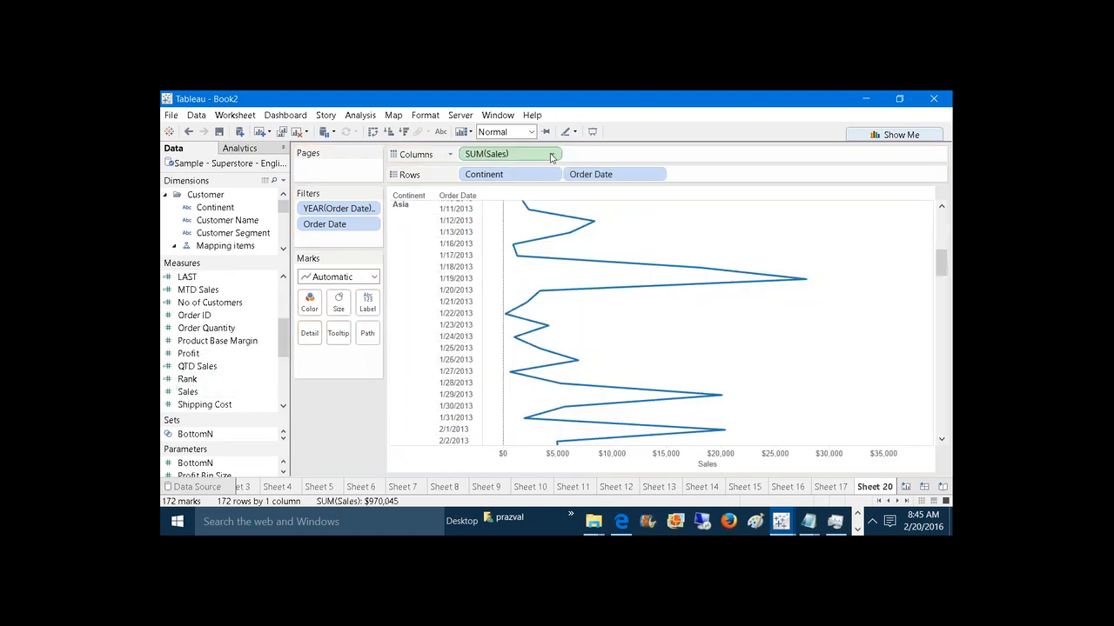
pyautogui.click(373, 277)
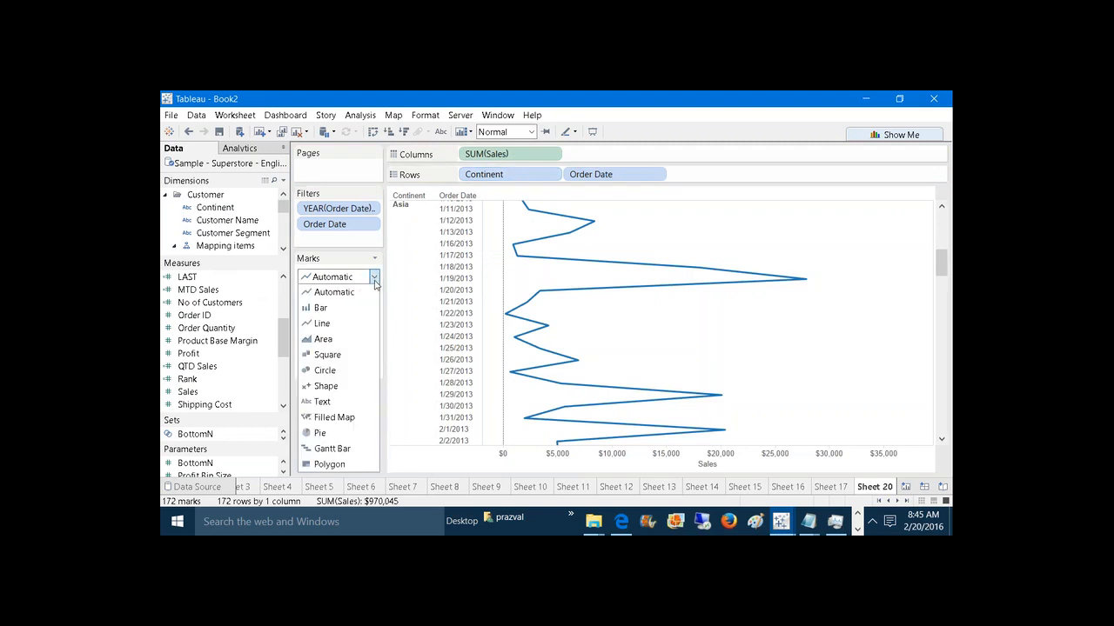
pyautogui.moveTo(487, 160); pyautogui.dragTo(366, 301)
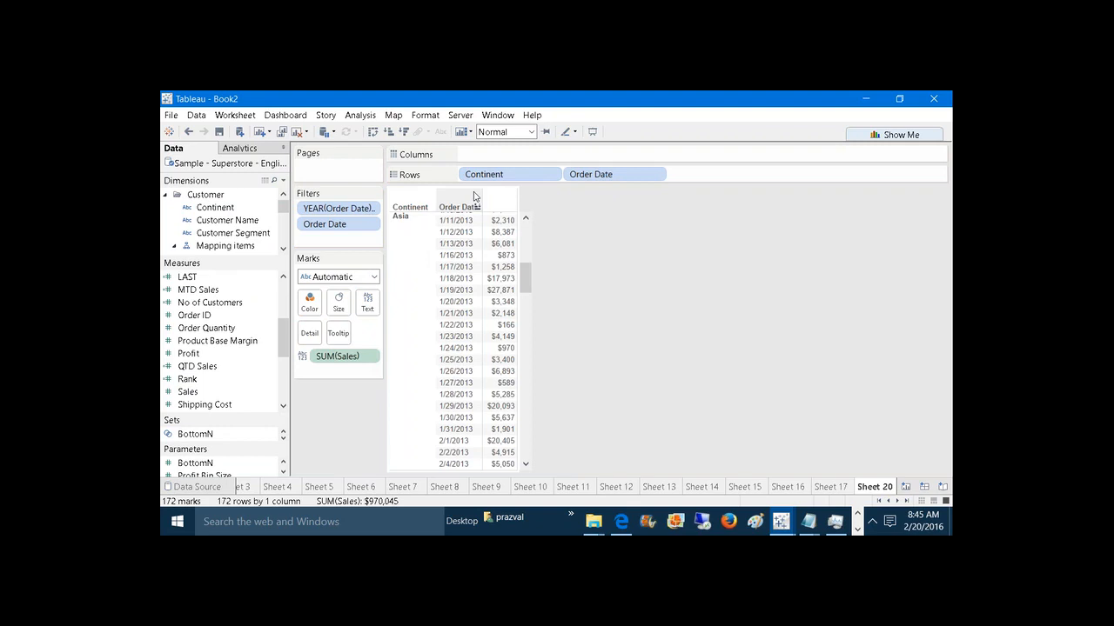
# Step: Show a Continent filter on the sheet and restrict the table to Asia
pyautogui.rightClick(500, 177)
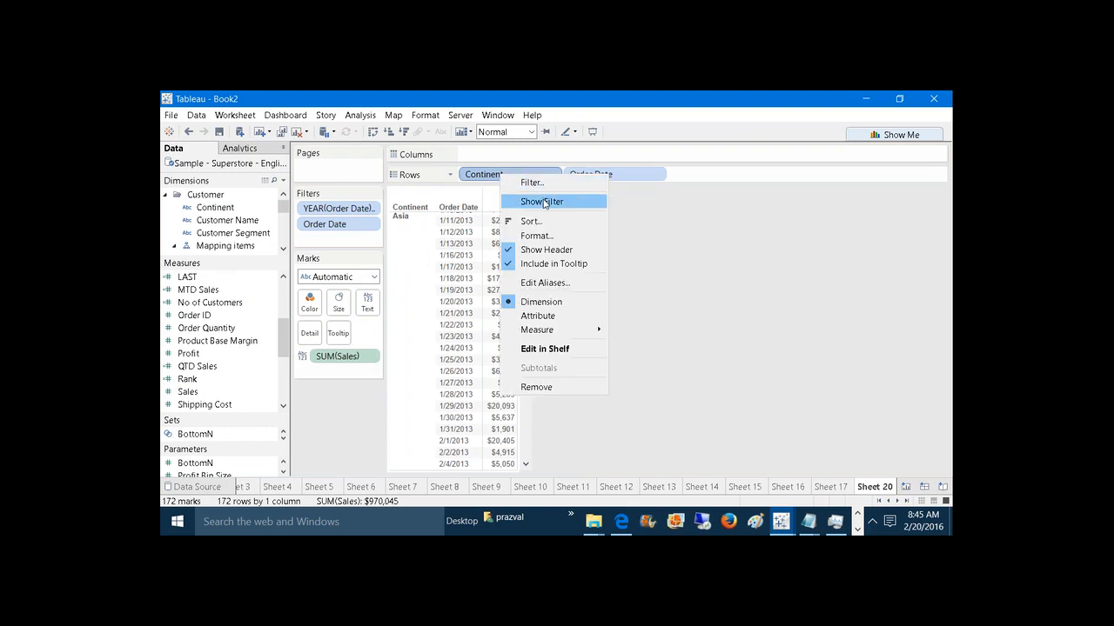
pyautogui.click(532, 201)
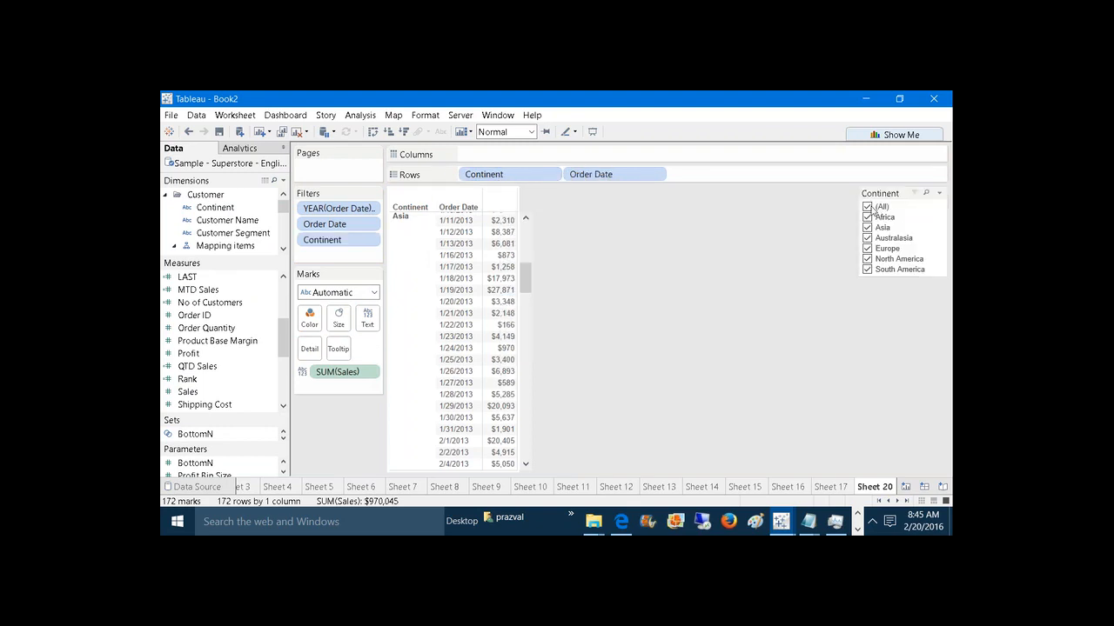
pyautogui.click(868, 207)
pyautogui.click(868, 228)
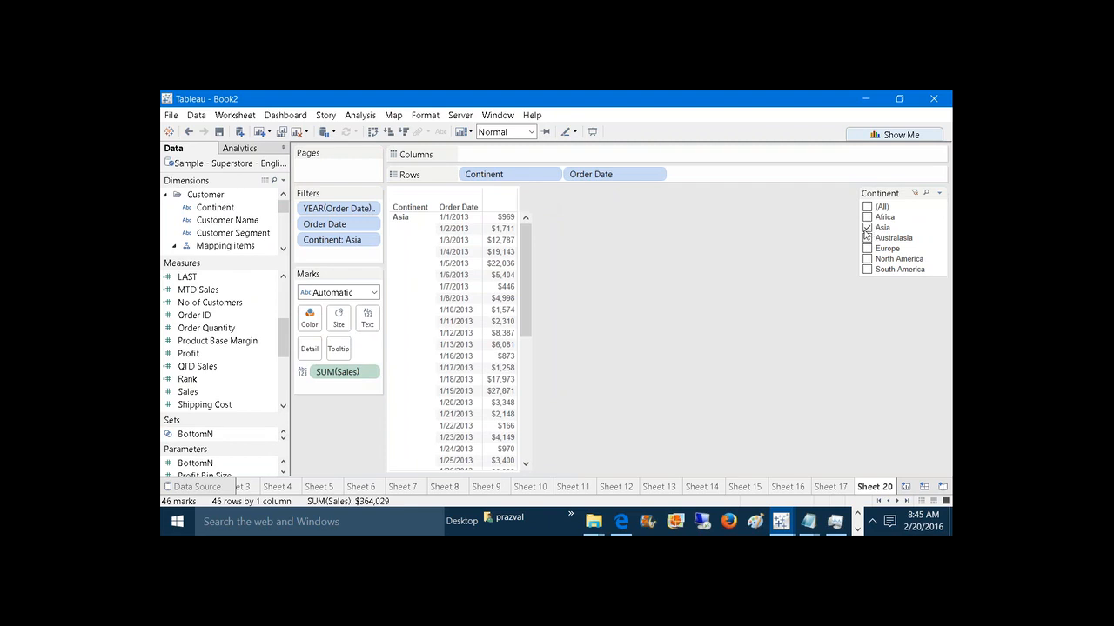
pyautogui.moveTo(531, 259); pyautogui.dragTo(544, 435)
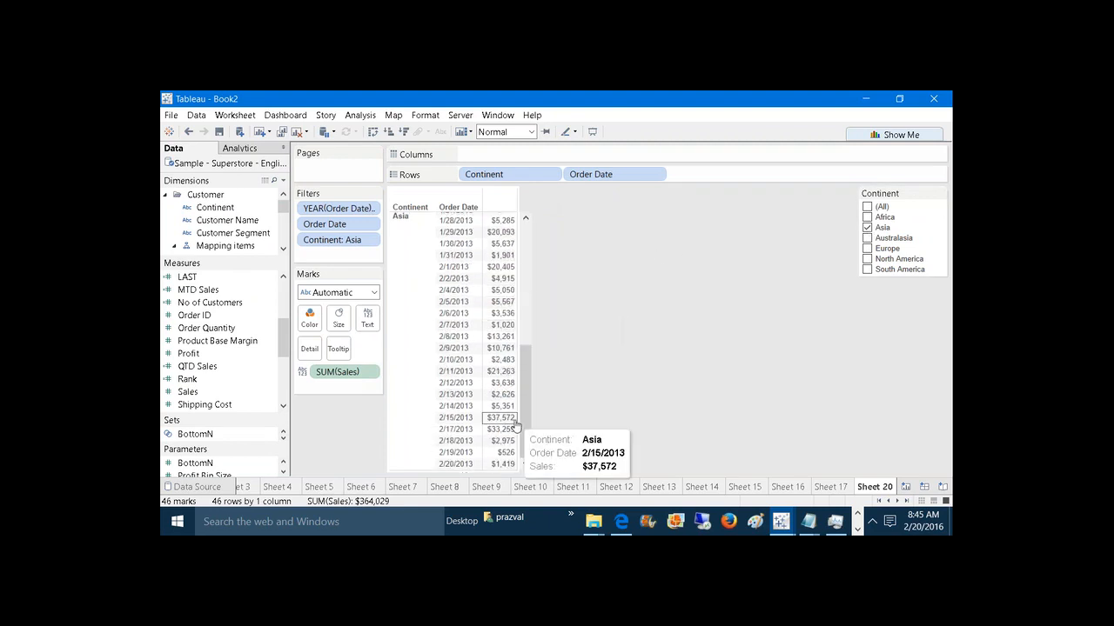
# Step: Turn on column grand totals for the Asia sales table
pyautogui.click(355, 115)
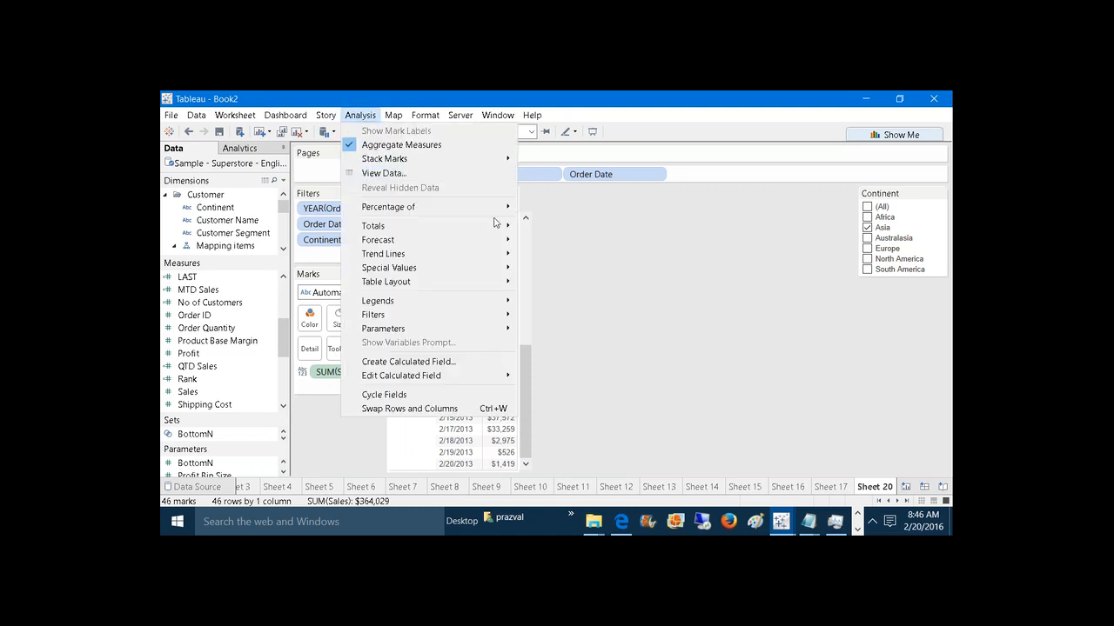
pyautogui.moveTo(503, 230)
pyautogui.click(555, 243)
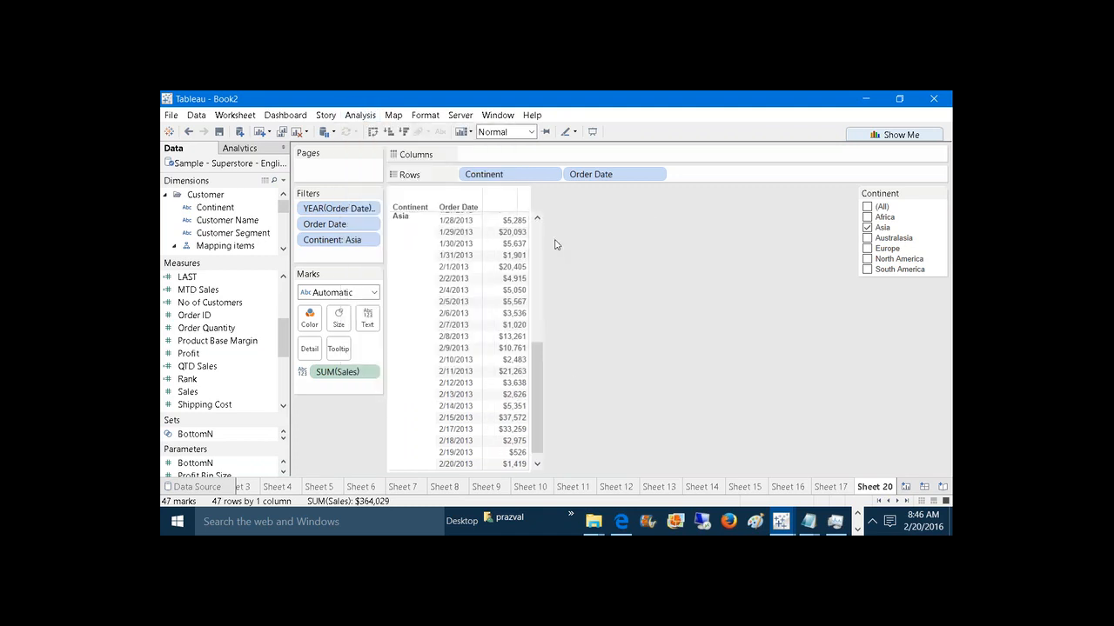
pyautogui.scroll(-1, 541, 400)
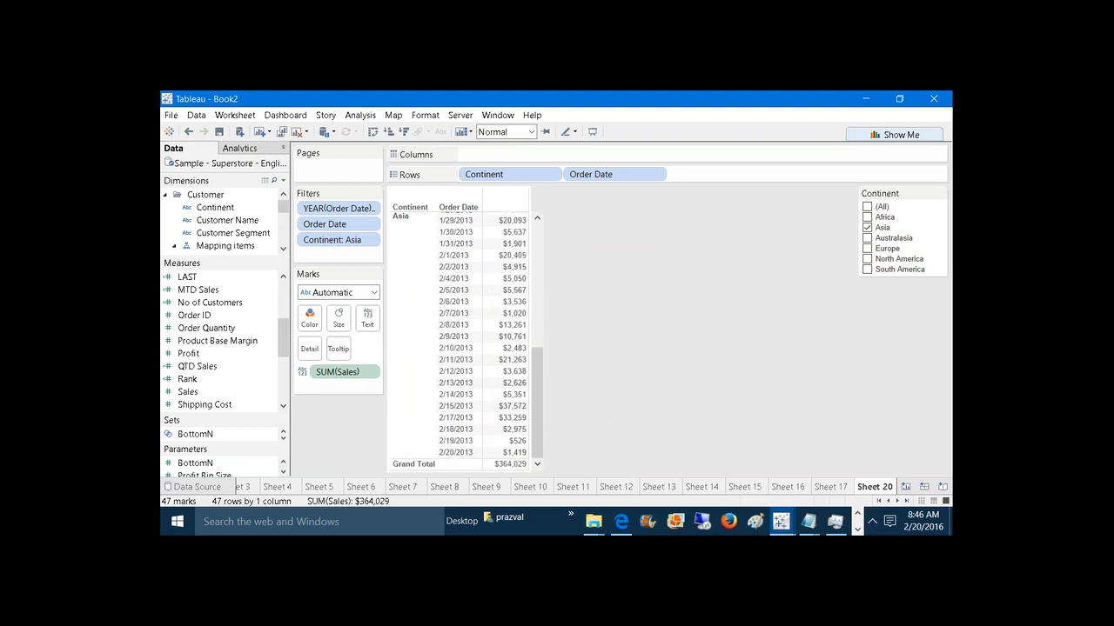
# Step: Compare the Asia grand total with Asia's 2013 YTD Sales on Sheet 17, and return to Sheet 20
pyautogui.moveTo(509, 466)
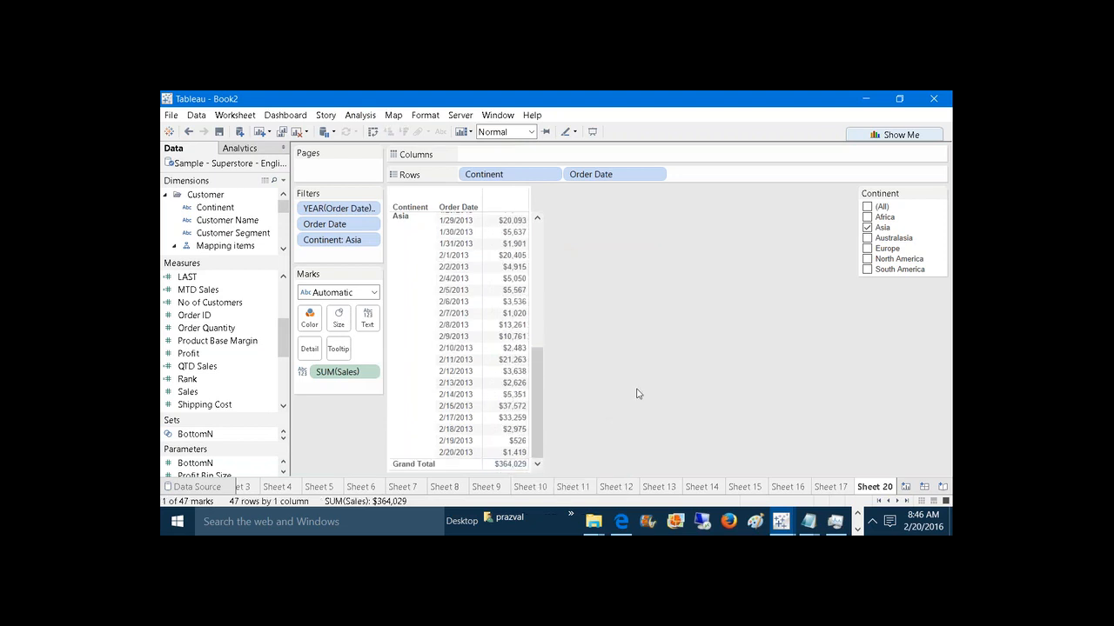
pyautogui.click(829, 486)
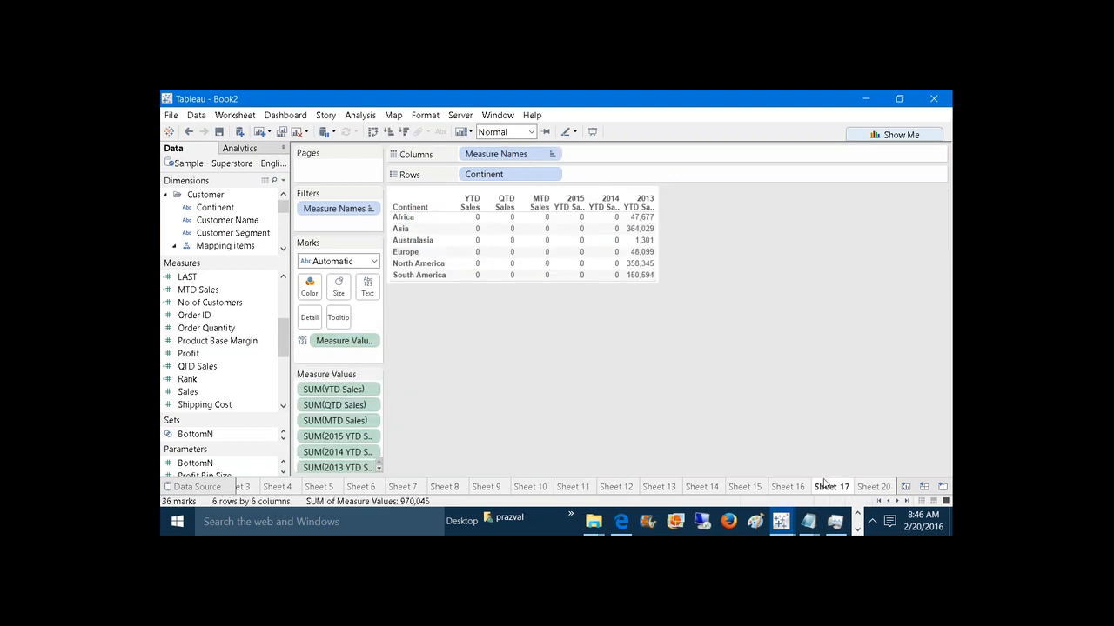
pyautogui.moveTo(644, 232)
pyautogui.click(874, 486)
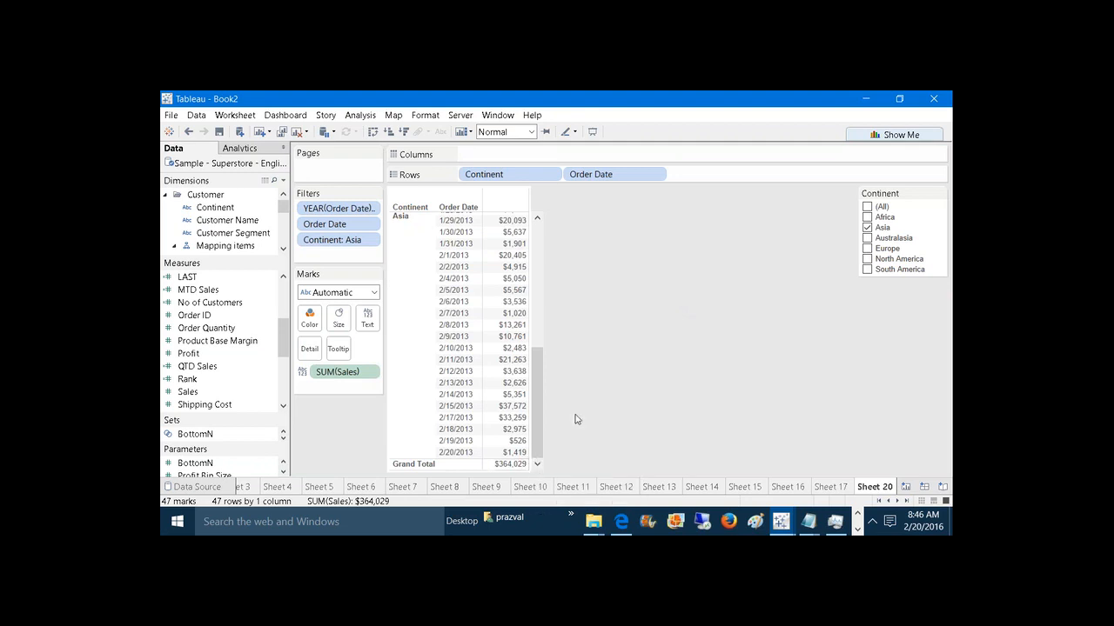
# Step: Switch the Continent filter to Africa only and compare its grand total with Africa's 2013 YTD Sales on Sheet 17
pyautogui.click(867, 227)
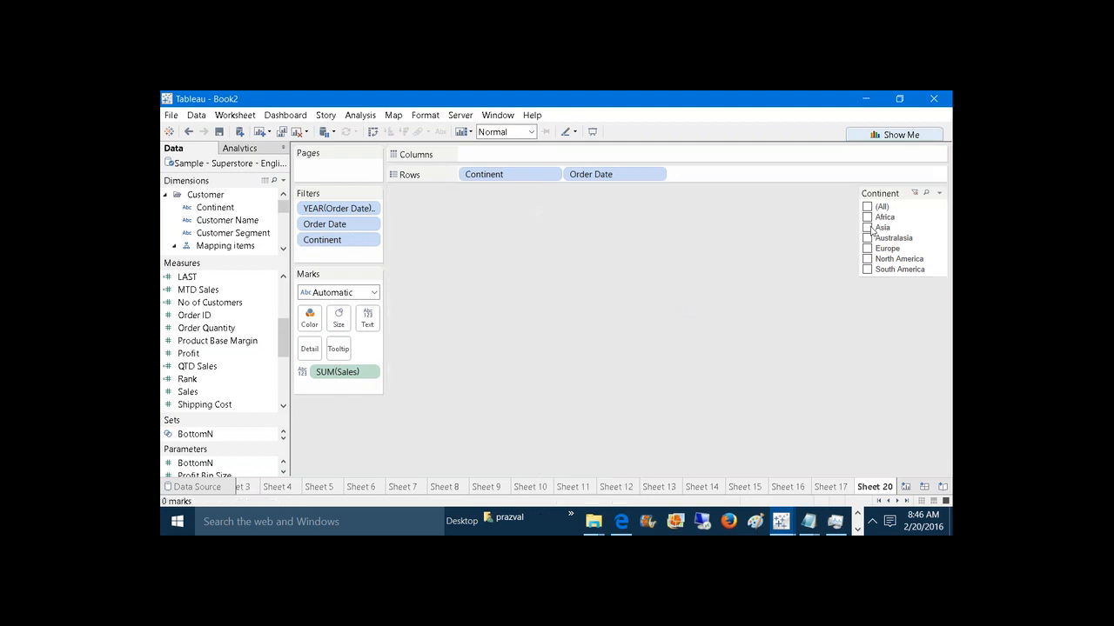
pyautogui.click(868, 218)
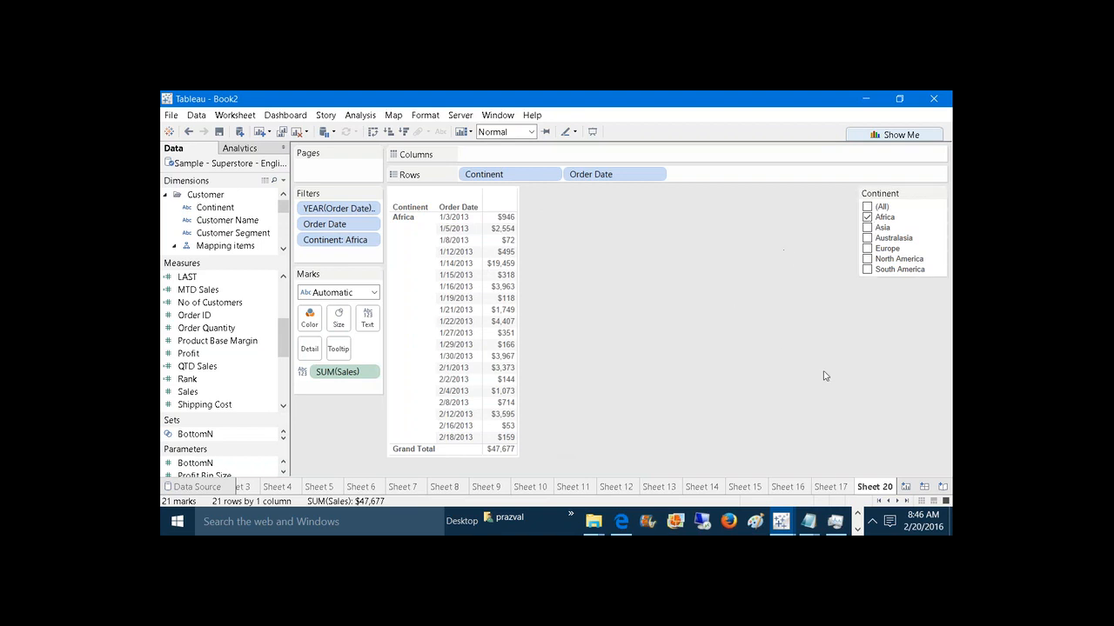
pyautogui.click(835, 486)
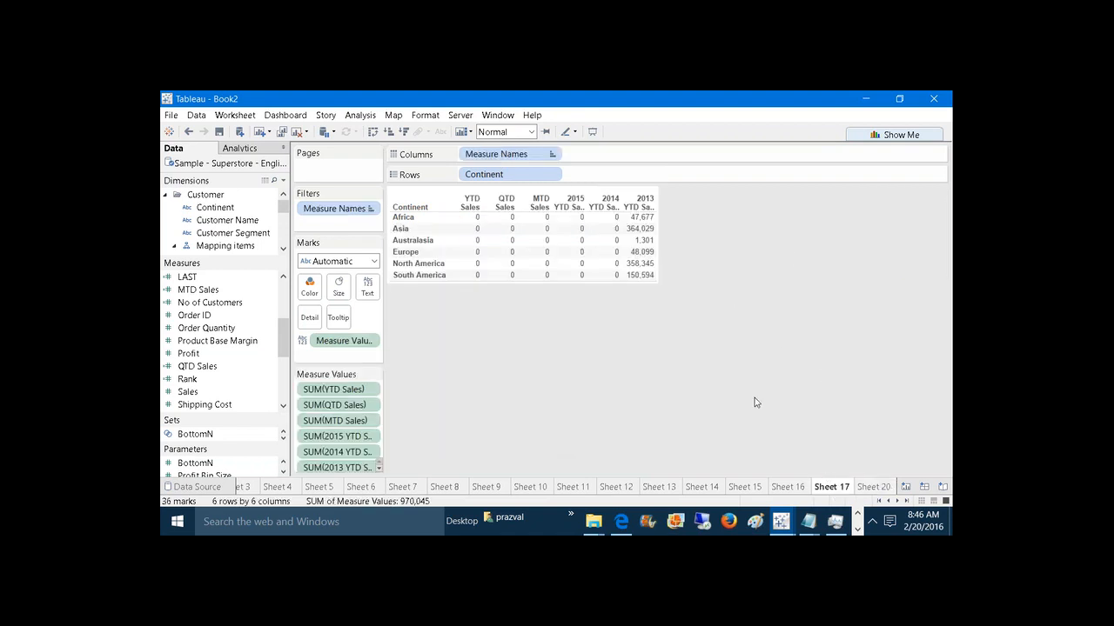
pyautogui.moveTo(638, 222)
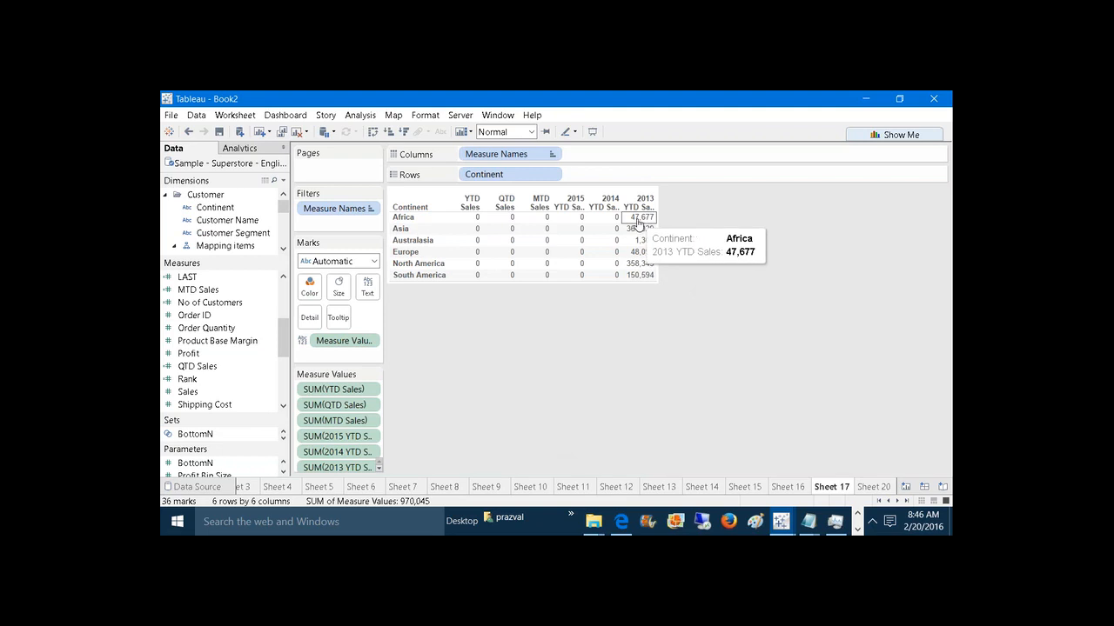
pyautogui.click(876, 486)
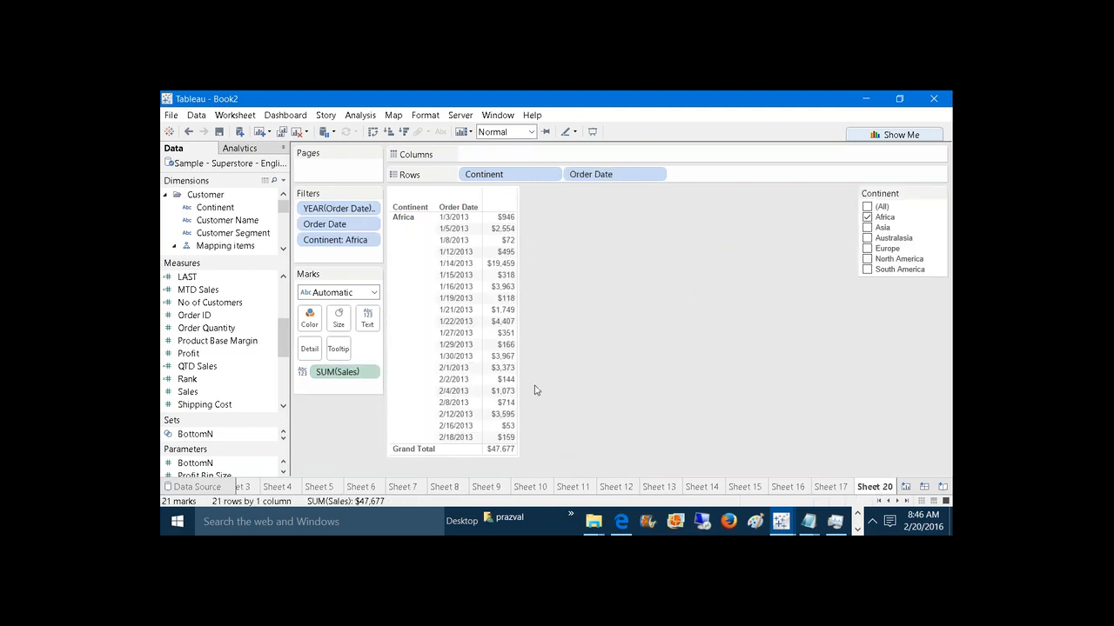
pyautogui.click(366, 228)
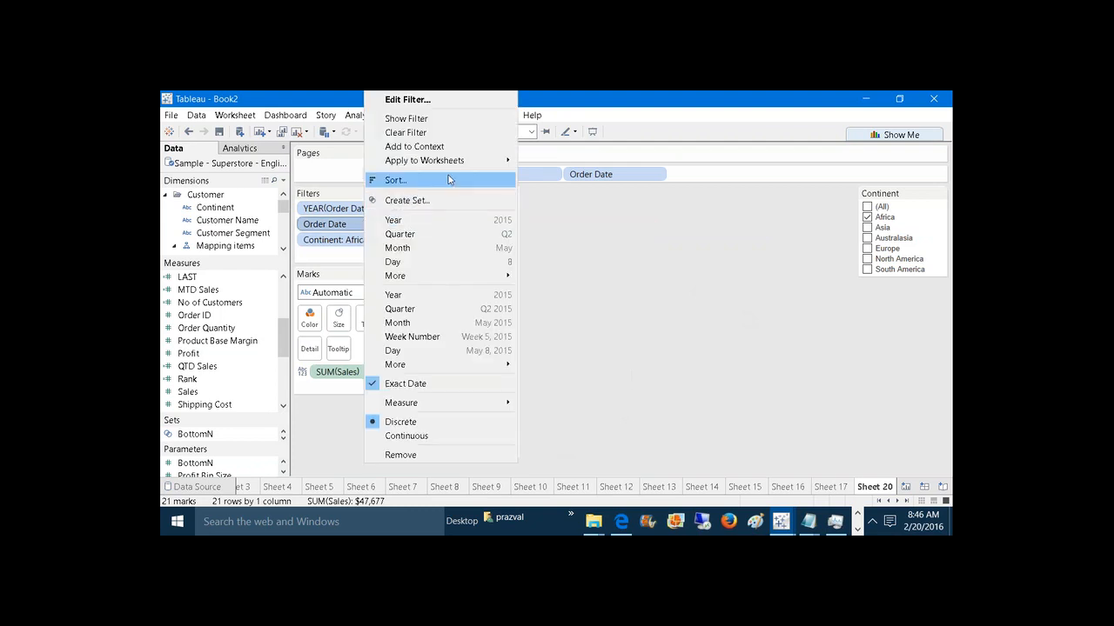
pyautogui.moveTo(460, 169)
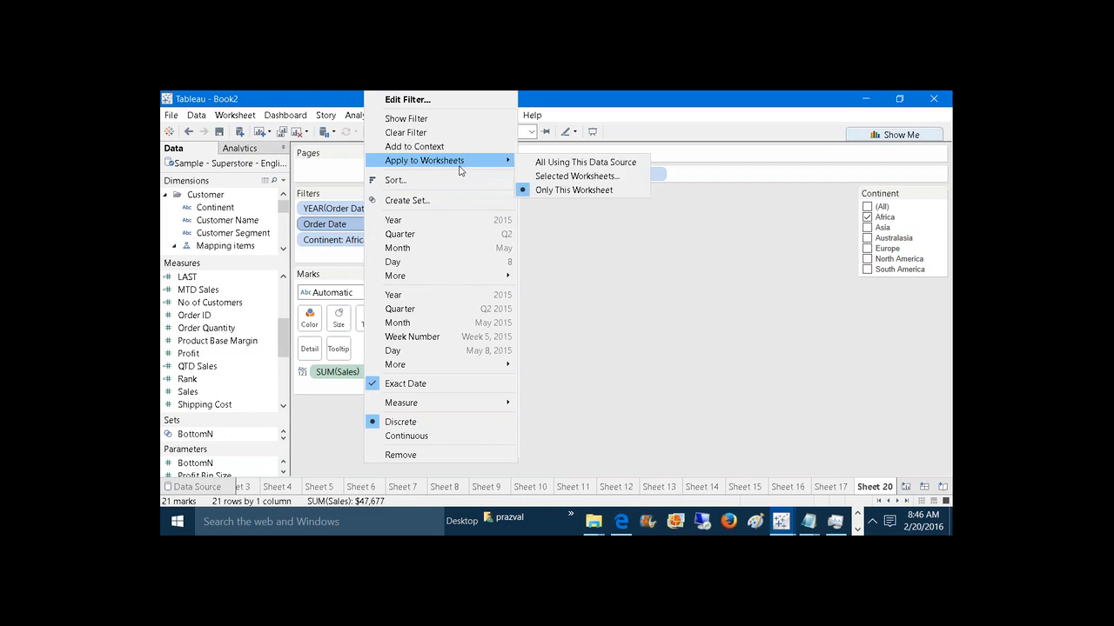
pyautogui.click(609, 301)
# Step: On Sheet 17, break the continent rows down by Order Date shown as discrete exact dates
pyautogui.click(820, 485)
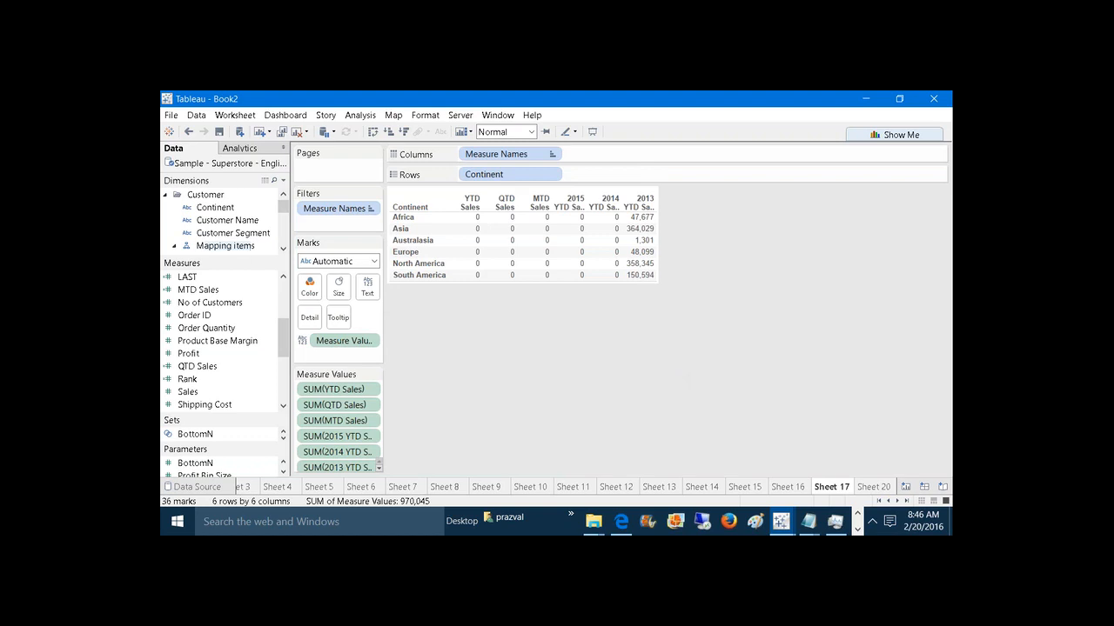
pyautogui.moveTo(242, 259); pyautogui.dragTo(241, 335)
pyautogui.moveTo(284, 238); pyautogui.dragTo(289, 261)
pyautogui.moveTo(221, 254); pyautogui.dragTo(600, 174)
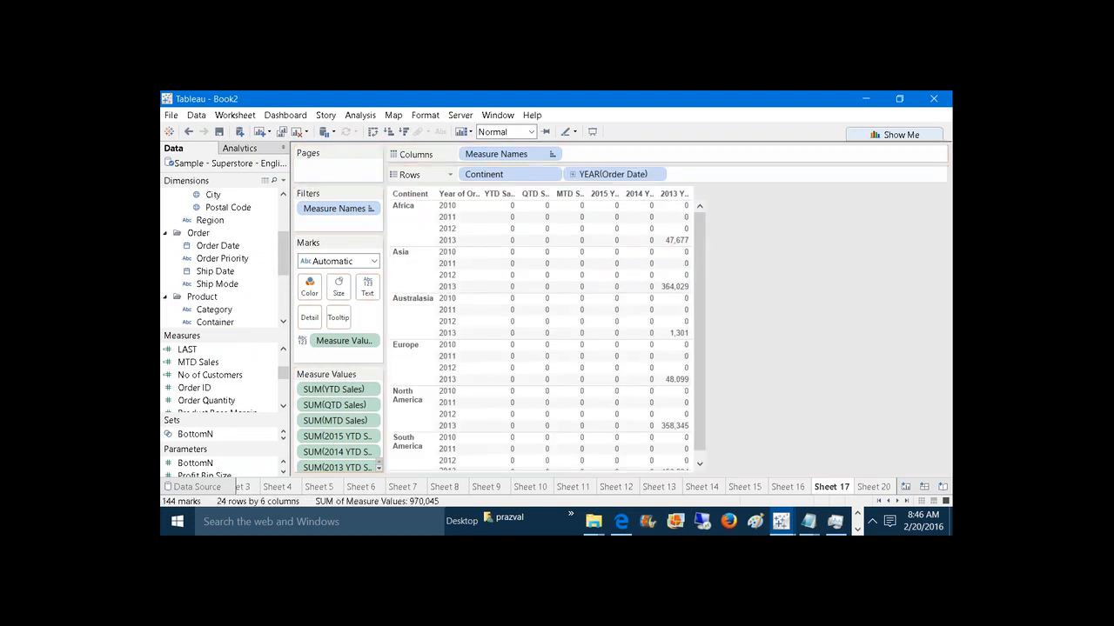
pyautogui.rightClick(604, 174)
pyautogui.click(667, 383)
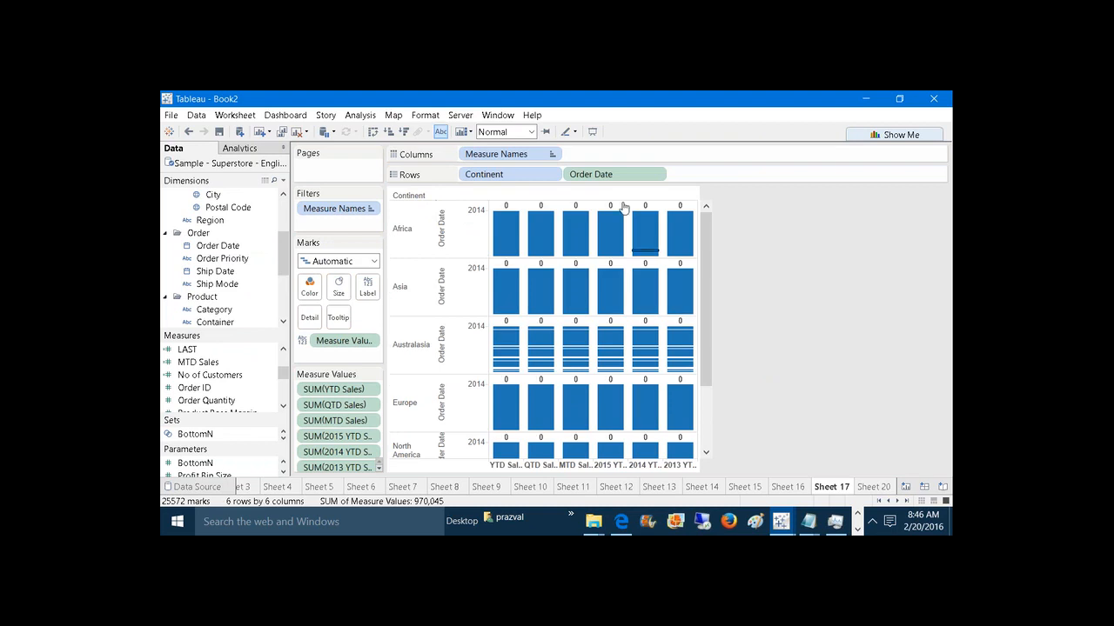
pyautogui.rightClick(611, 183)
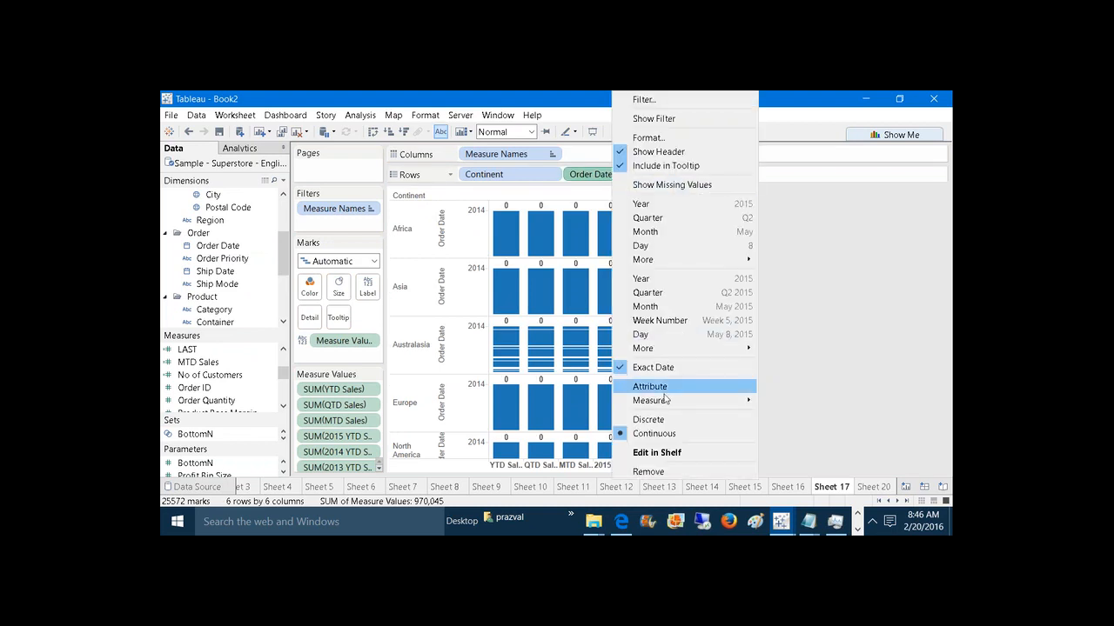
pyautogui.click(666, 420)
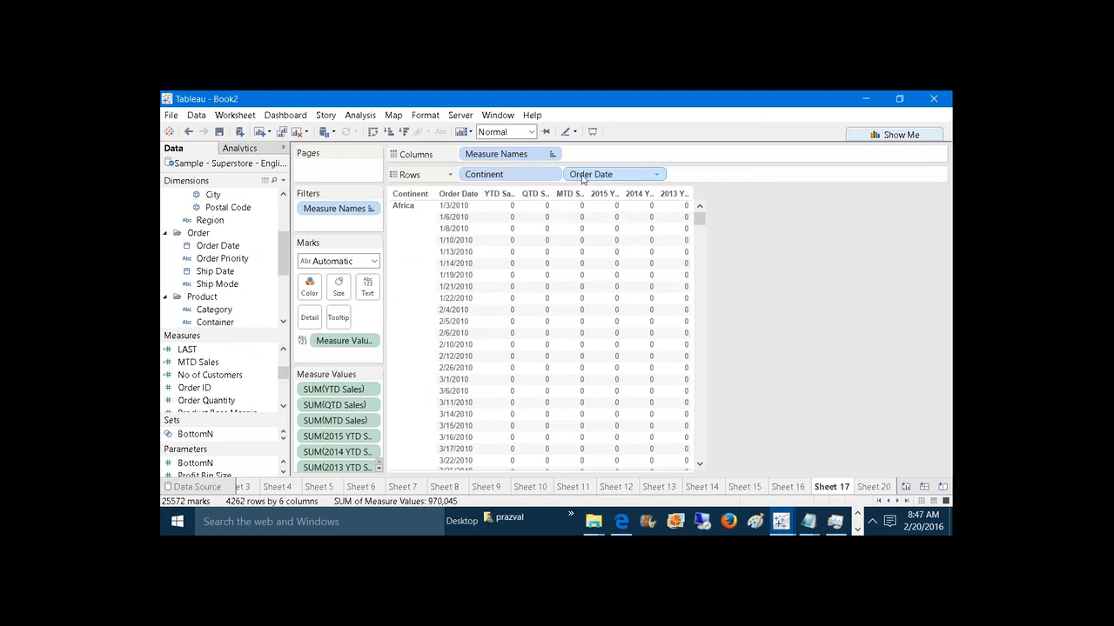
# Step: Filter Sheet 17 by Order Date month and year, keeping only January 2013 and February 2013
pyautogui.moveTo(213, 245); pyautogui.dragTo(297, 219)
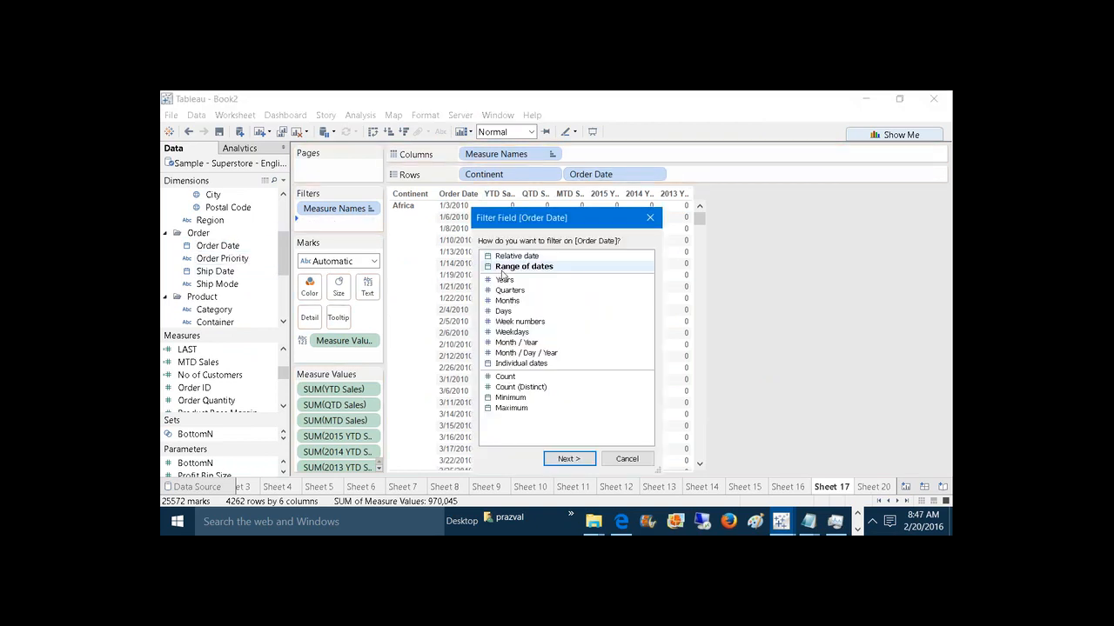
pyautogui.click(533, 343)
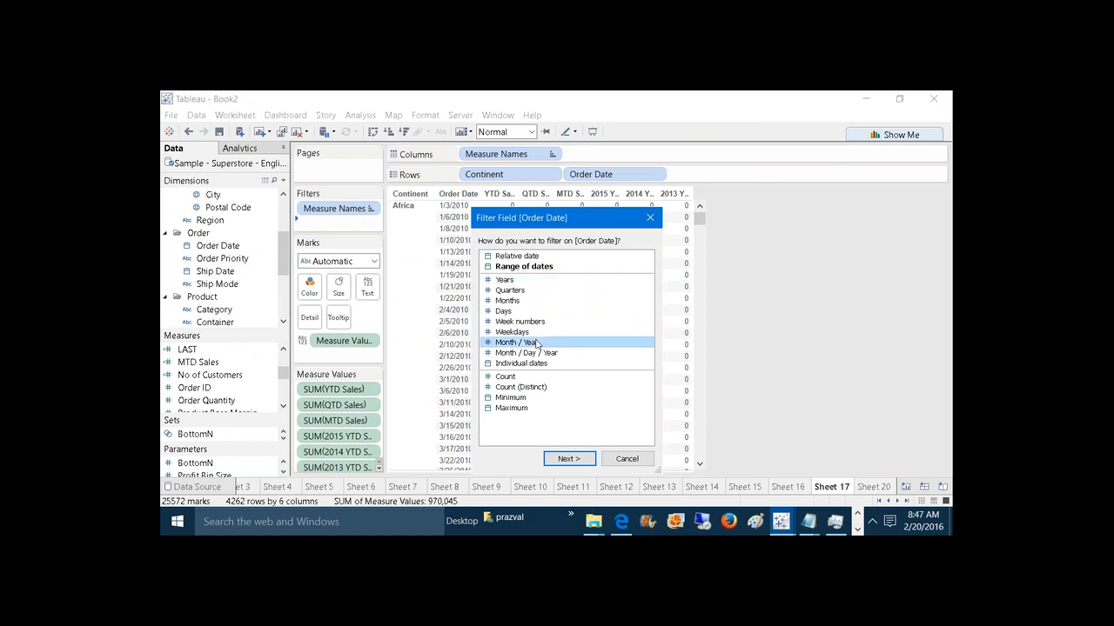
pyautogui.click(568, 459)
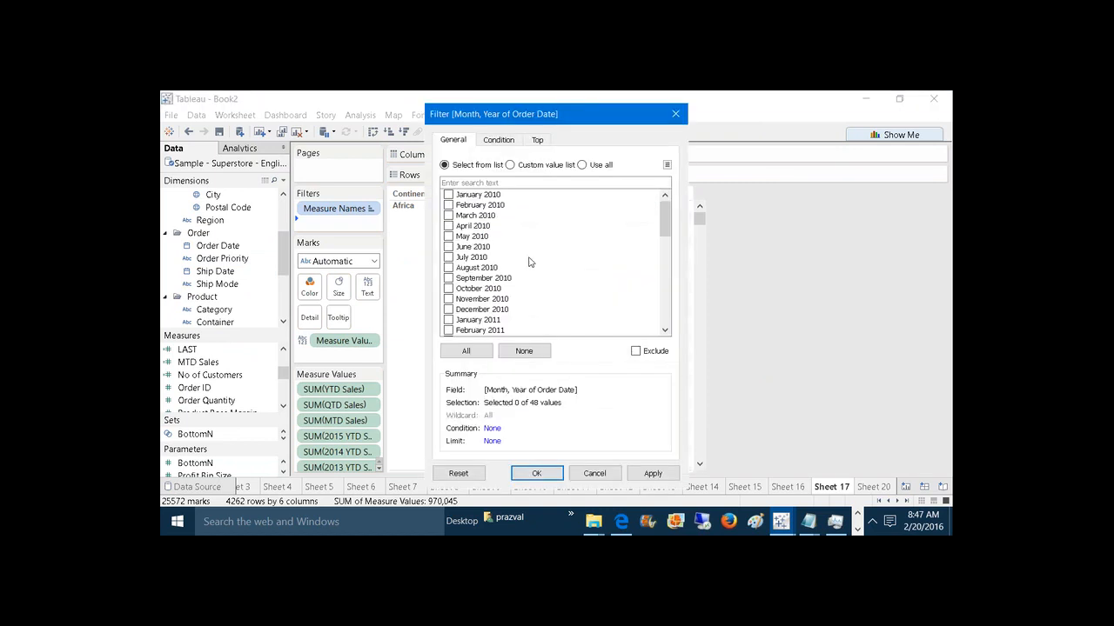
pyautogui.moveTo(659, 241); pyautogui.dragTo(660, 325)
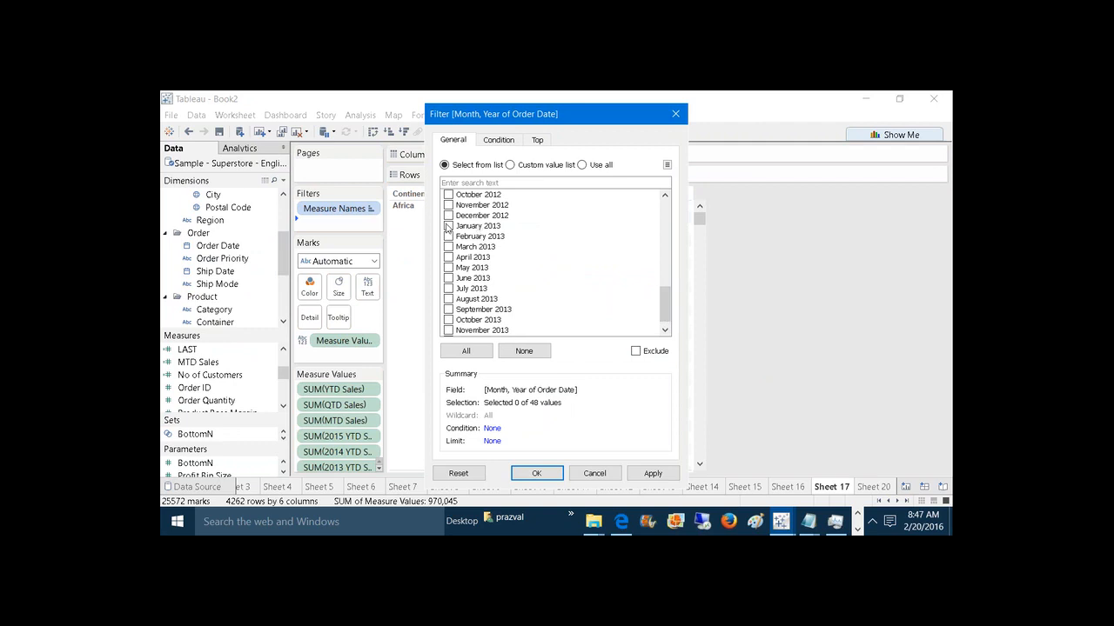
pyautogui.click(653, 473)
pyautogui.click(536, 474)
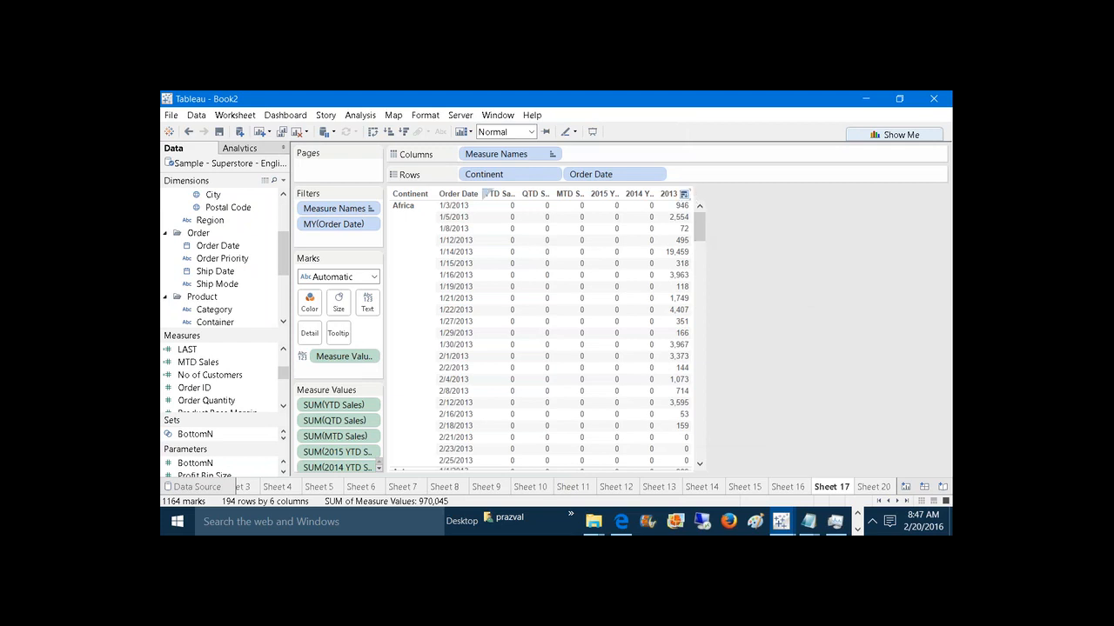
# Step: Widen the measure columns so their headings fit, and exclude the order dates 2/21/2013, 2/23/2013 and 2/25/2013 listed under Africa
pyautogui.moveTo(691, 194); pyautogui.dragTo(722, 193)
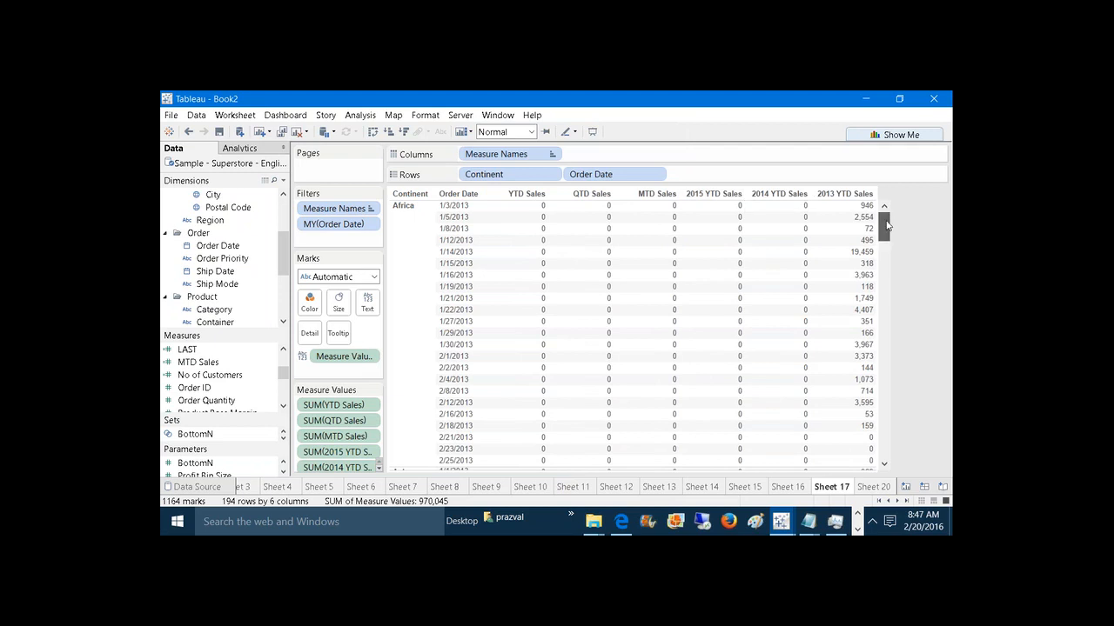
pyautogui.moveTo(884, 226); pyautogui.dragTo(889, 235)
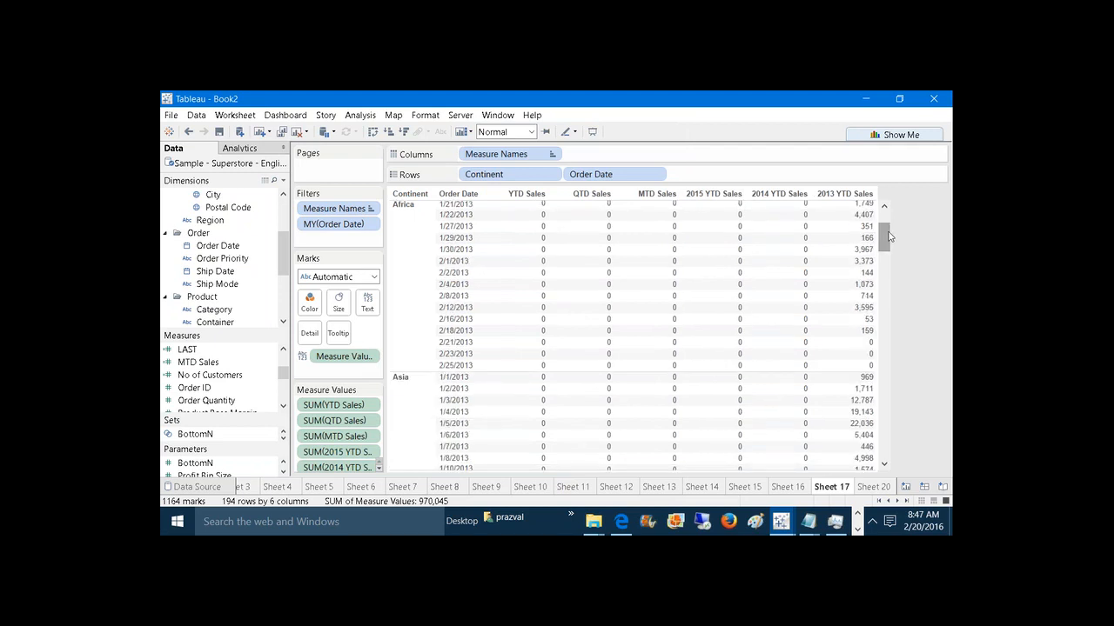
pyautogui.click(469, 332)
pyautogui.click(459, 345)
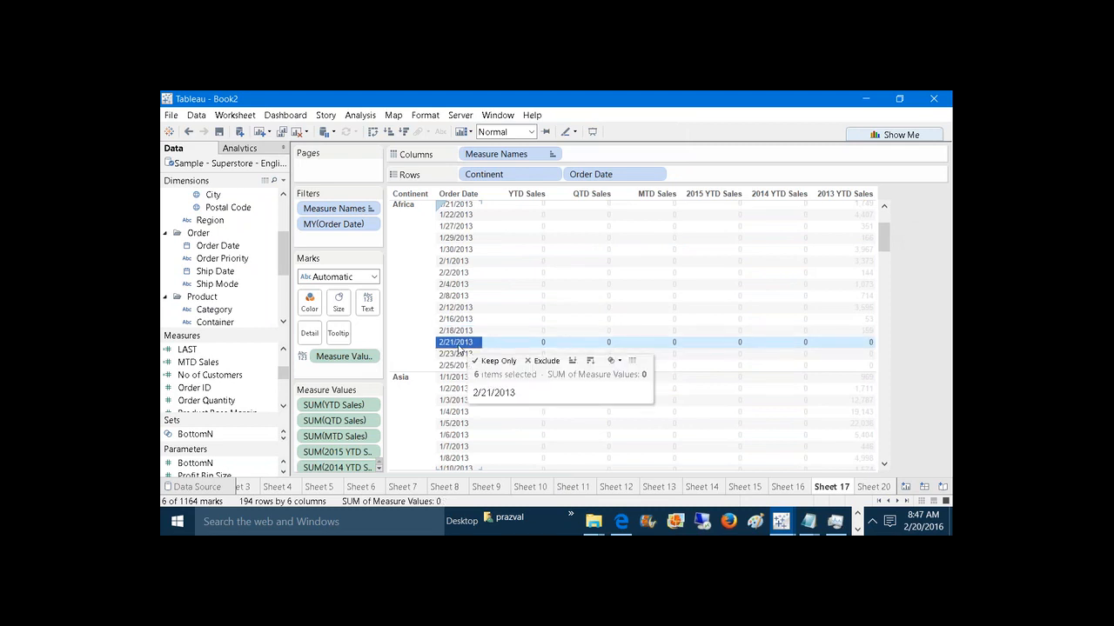
pyautogui.keyDown('shift'); pyautogui.click(452, 365); pyautogui.keyUp('shift')
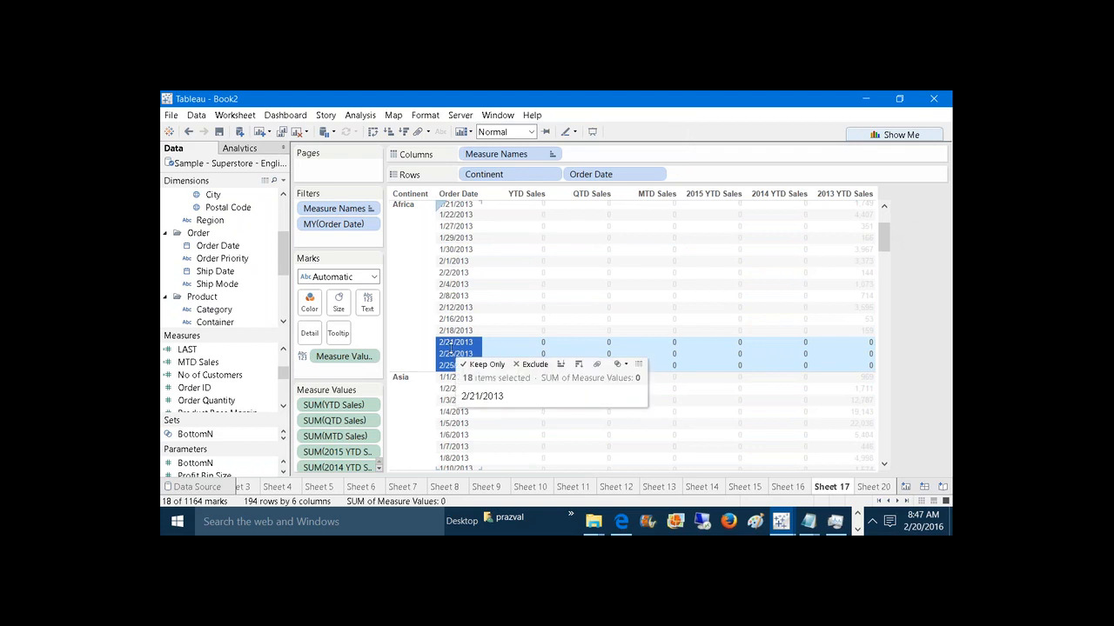
pyautogui.click(532, 365)
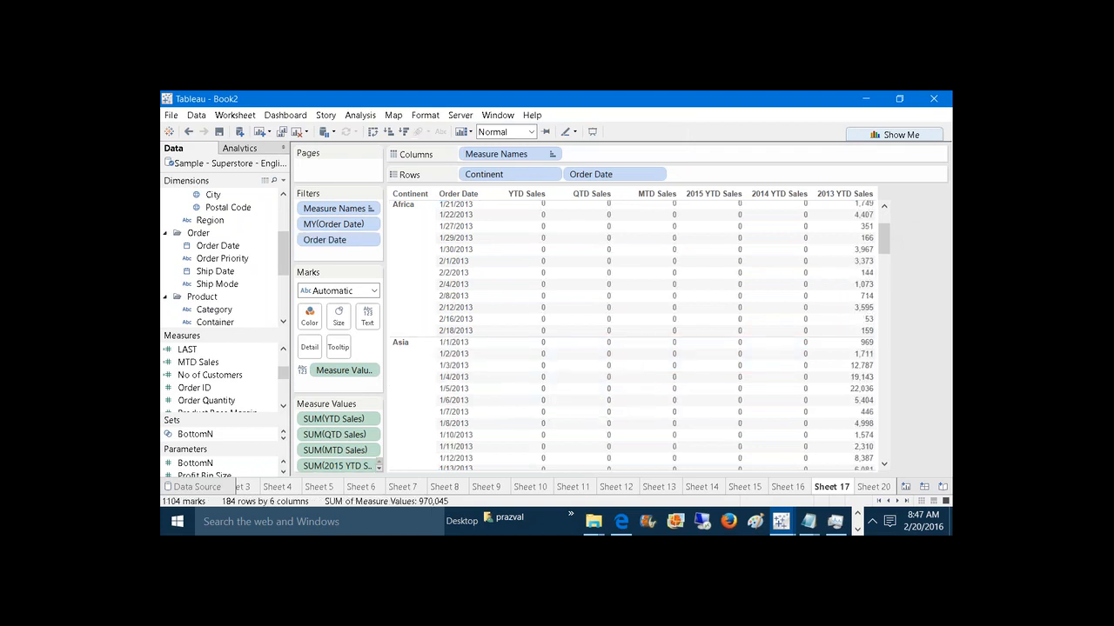
# Step: Set the default date format of the Order Date field to the 14-Mar-01 style
pyautogui.moveTo(882, 235); pyautogui.dragTo(880, 220)
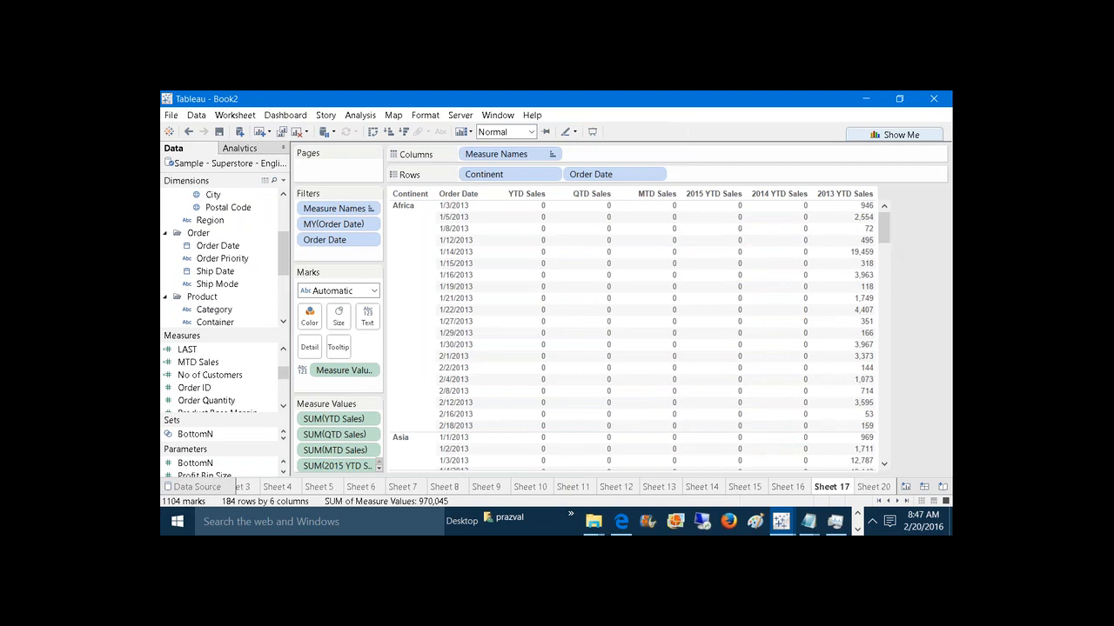
pyautogui.rightClick(246, 246)
pyautogui.moveTo(350, 374)
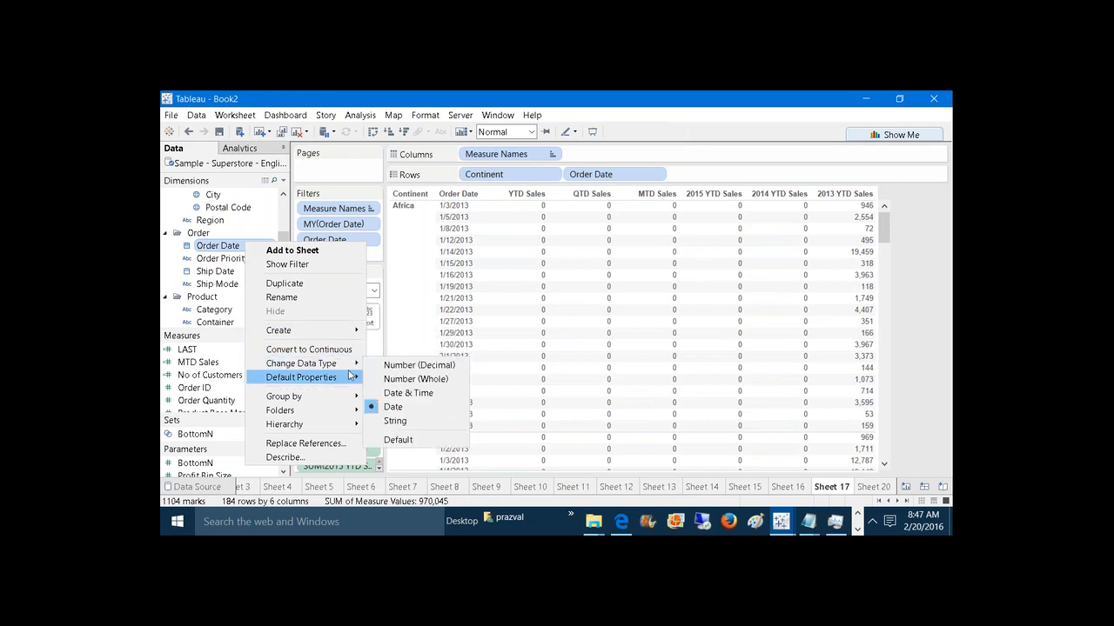
pyautogui.click(405, 419)
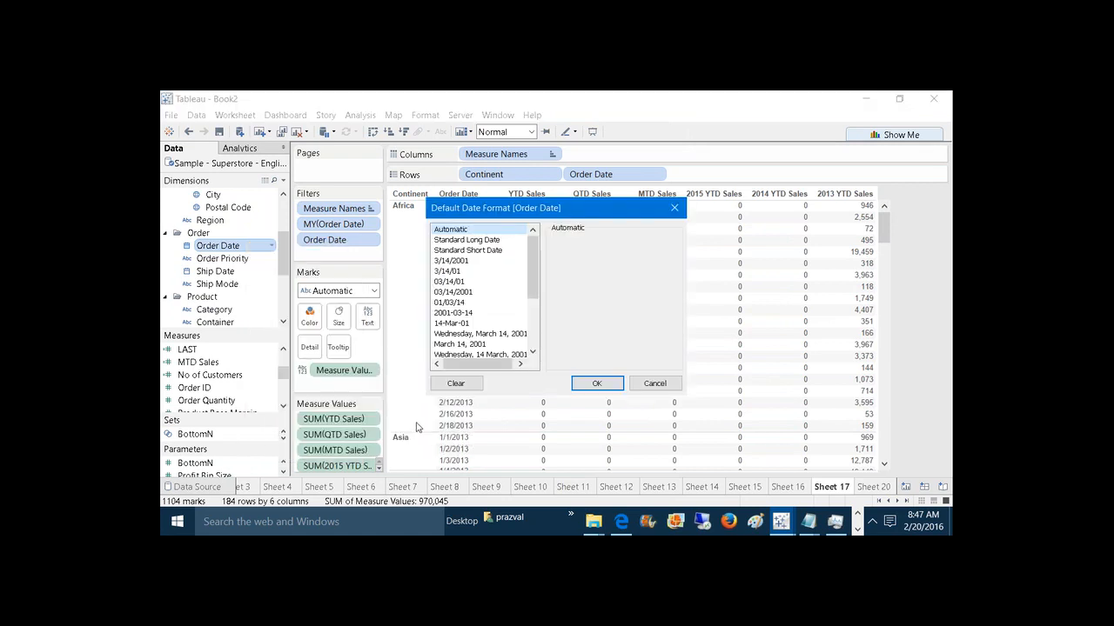
pyautogui.click(453, 323)
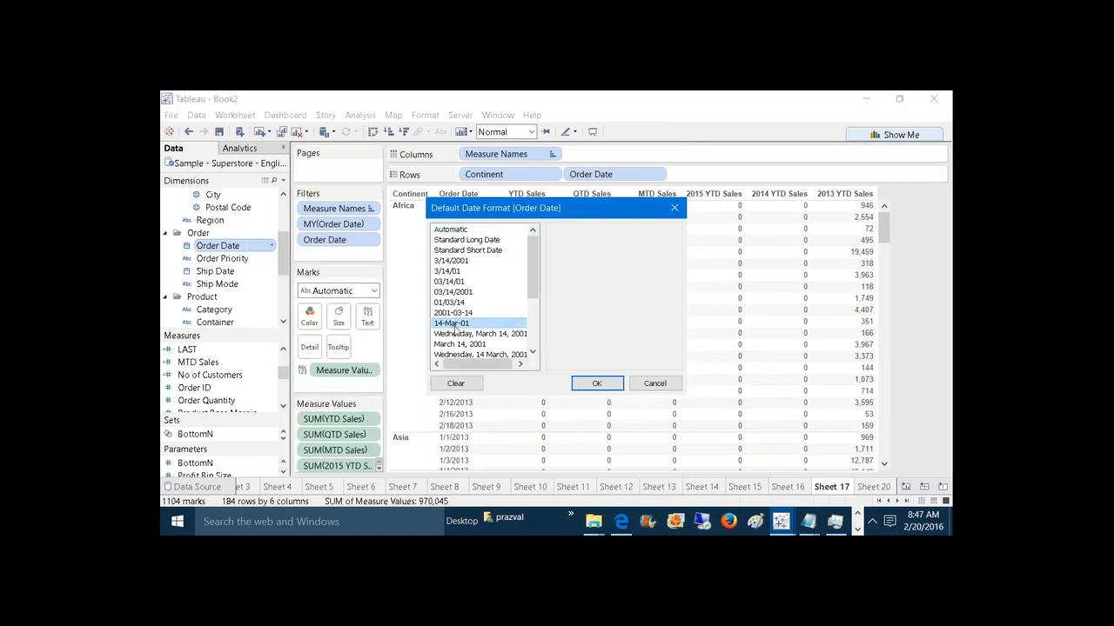
pyautogui.click(597, 383)
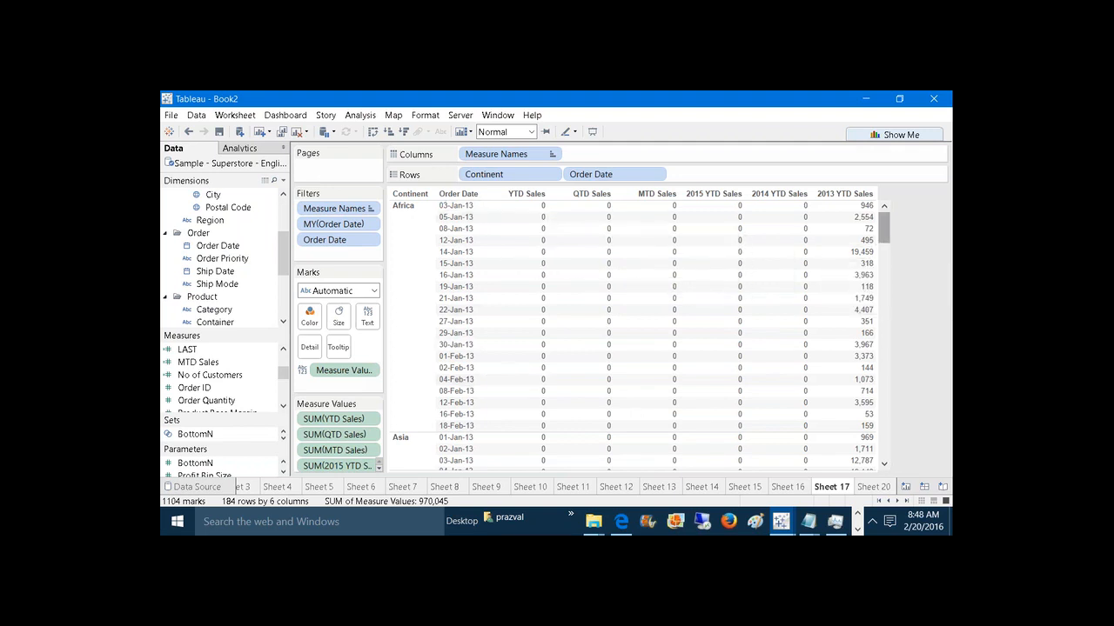
# Step: Exclude Asia's 27-Feb-13 row from the table and clear the row selection
pyautogui.moveTo(884, 235); pyautogui.dragTo(902, 297)
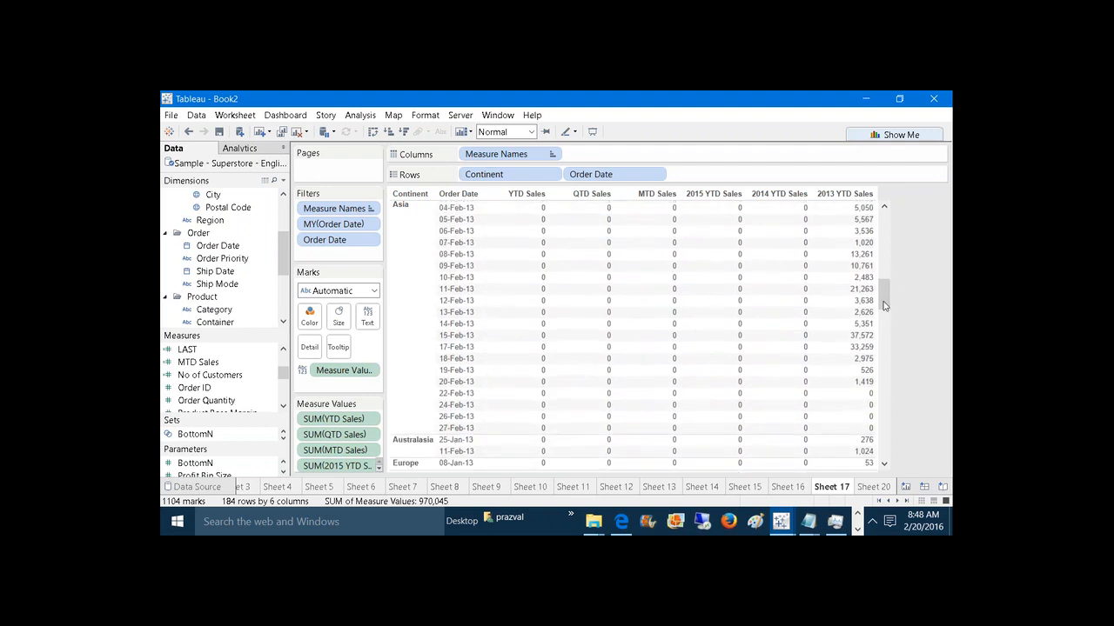
pyautogui.click(474, 383)
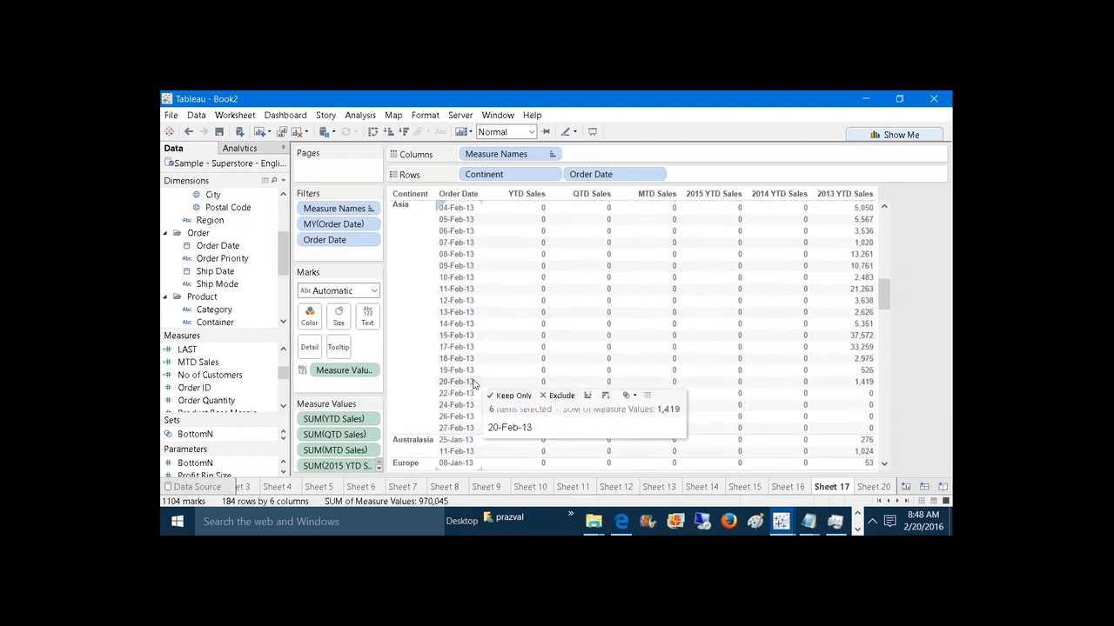
pyautogui.click(456, 395)
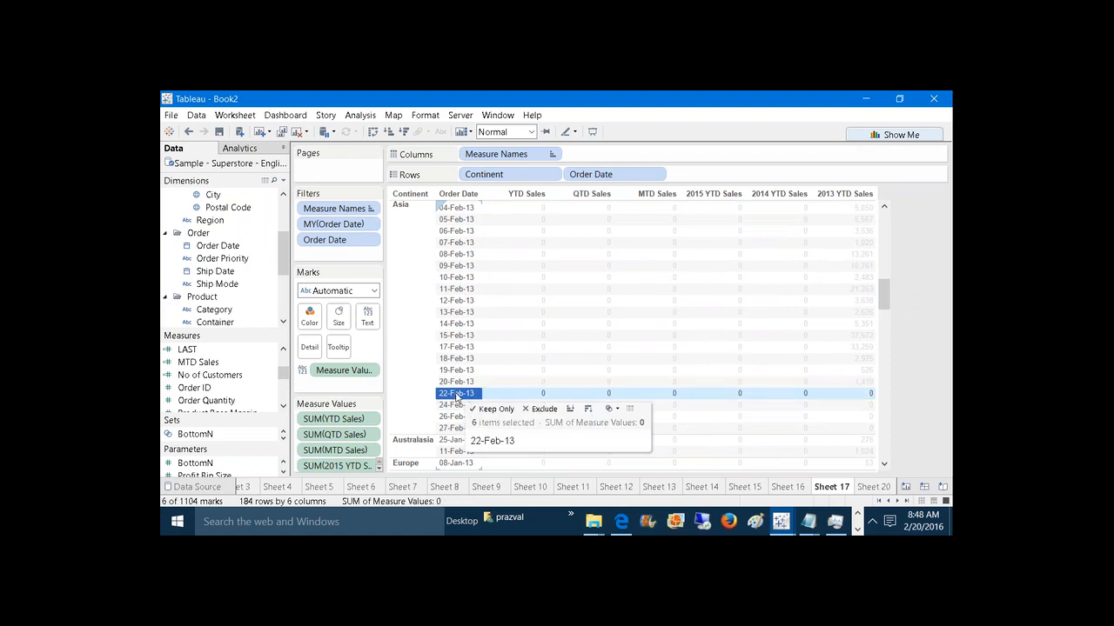
pyautogui.keyDown('shift'); pyautogui.click(453, 428); pyautogui.keyUp('shift')
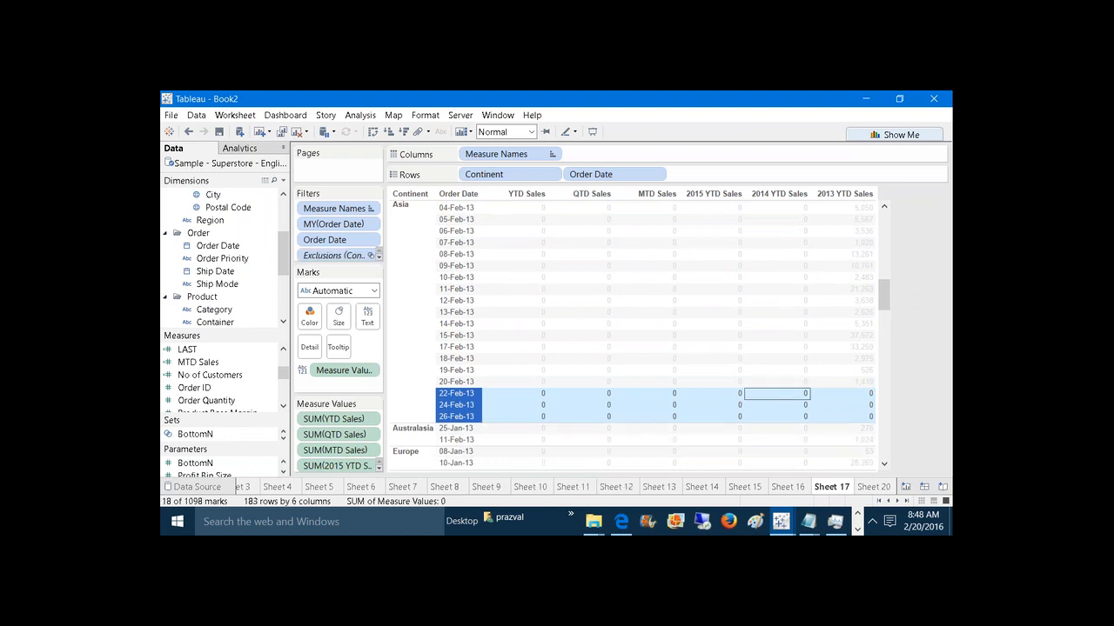
pyautogui.click(924, 398)
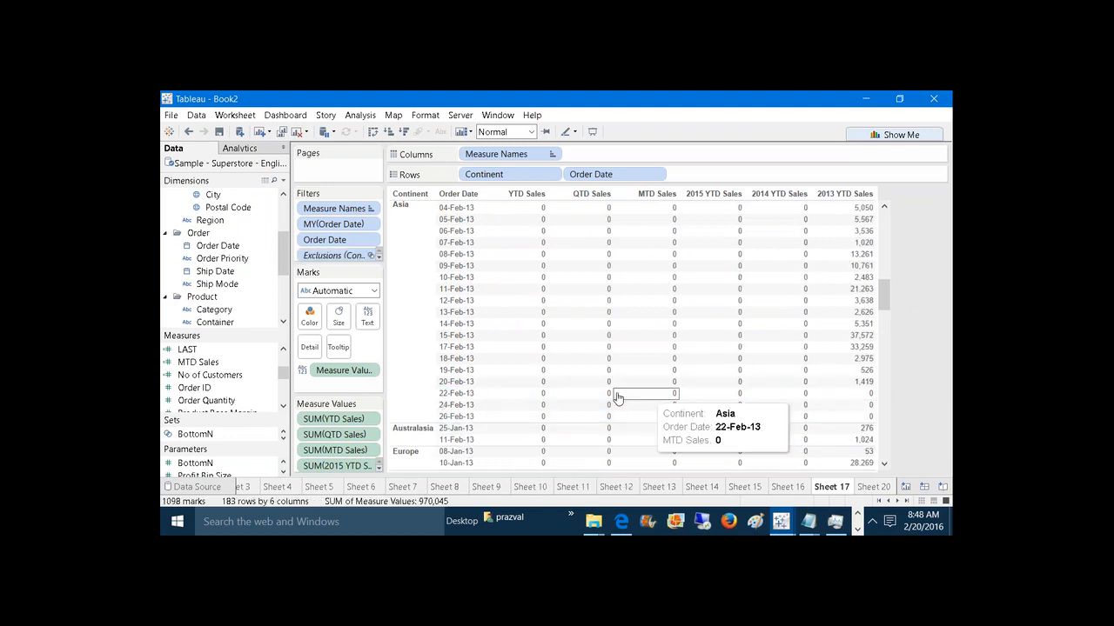
# Step: Highlight Asia's rows from 22-Feb-13 to 26-Feb-13 to check their 2013 YTD Sales, and clear the selection
pyautogui.click(474, 395)
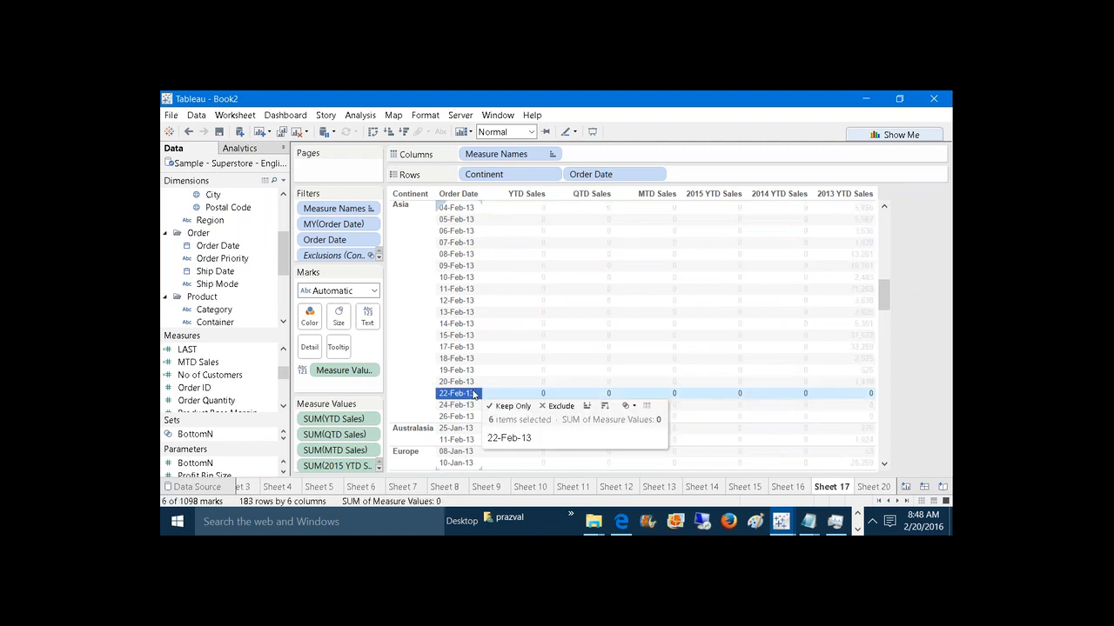
pyautogui.moveTo(475, 395); pyautogui.dragTo(459, 420)
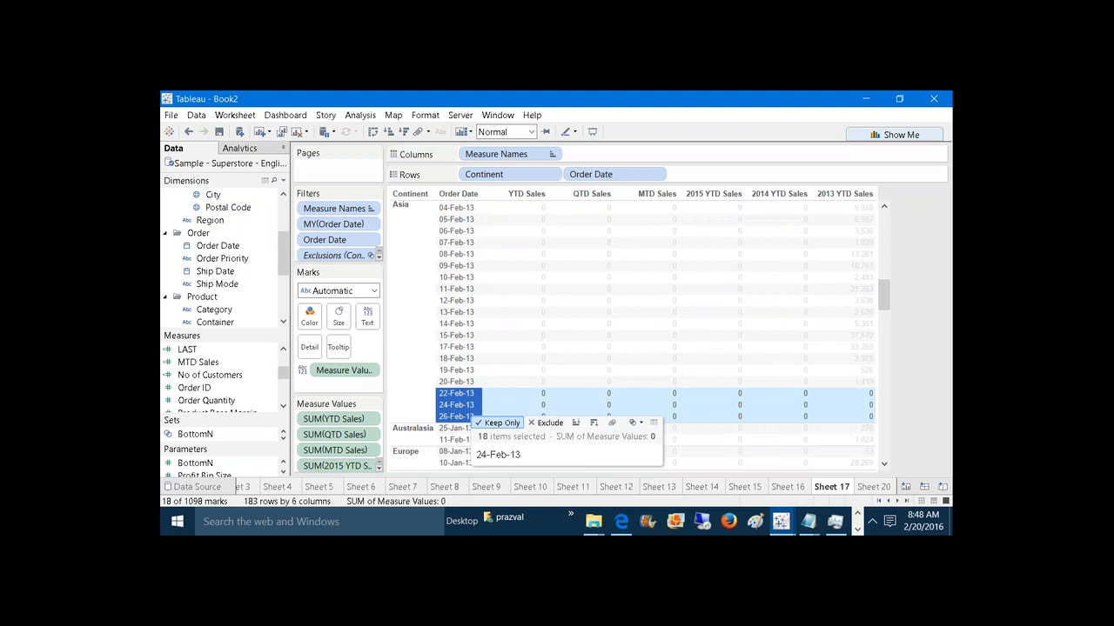
pyautogui.moveTo(461, 417)
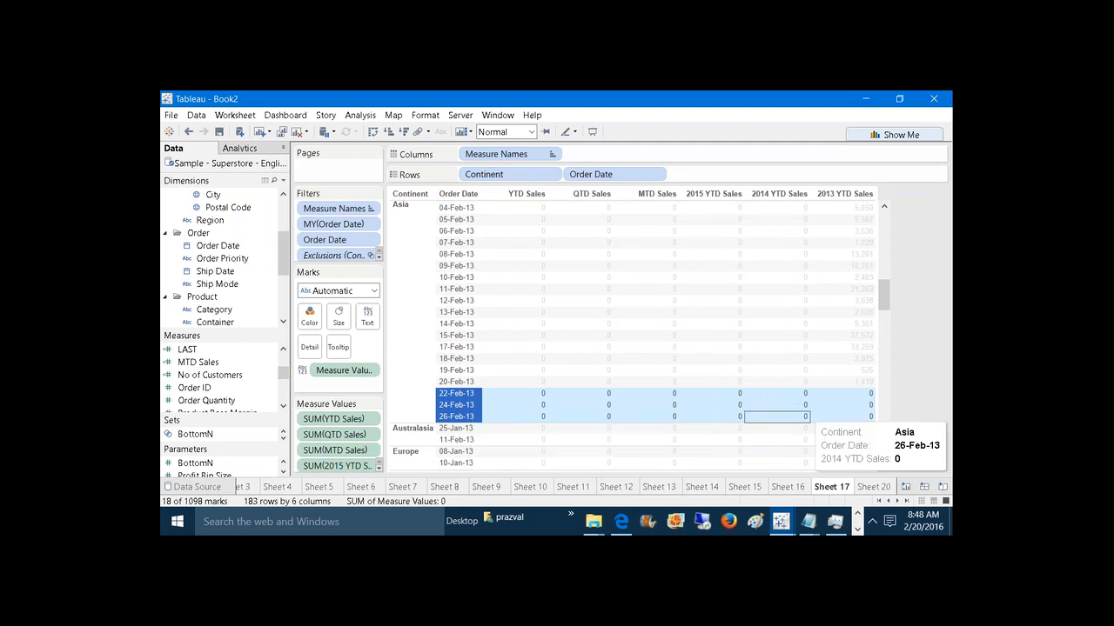
pyautogui.click(930, 407)
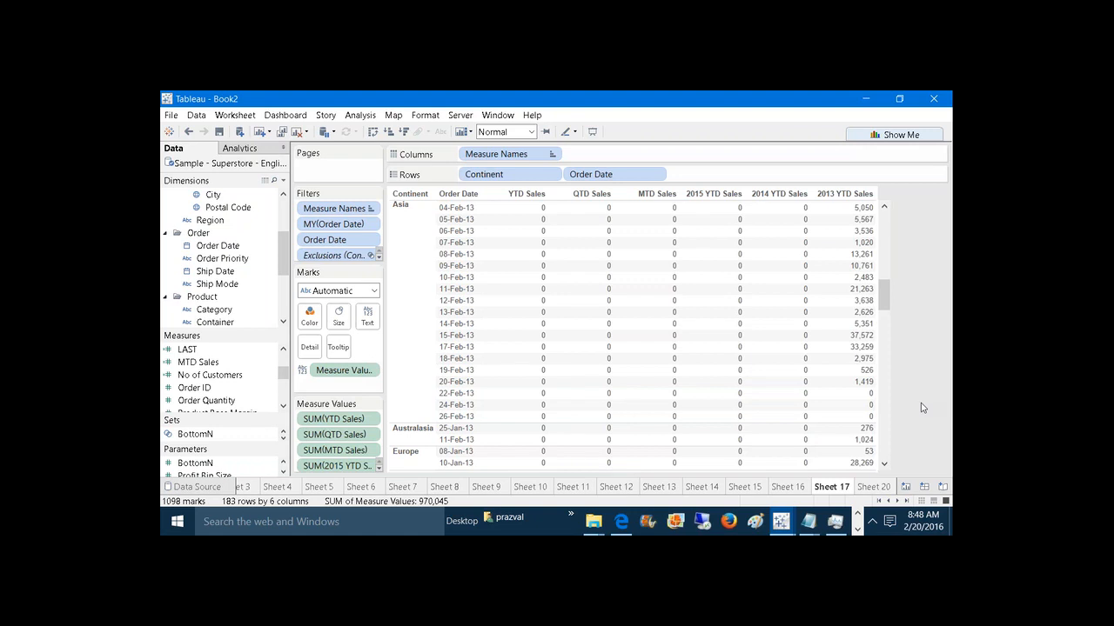
# Step: Duplicate the 2015 YTD Sales measure, open the copy for editing and rename it 2015 QTD Sales
pyautogui.moveTo(284, 375); pyautogui.dragTo(285, 360)
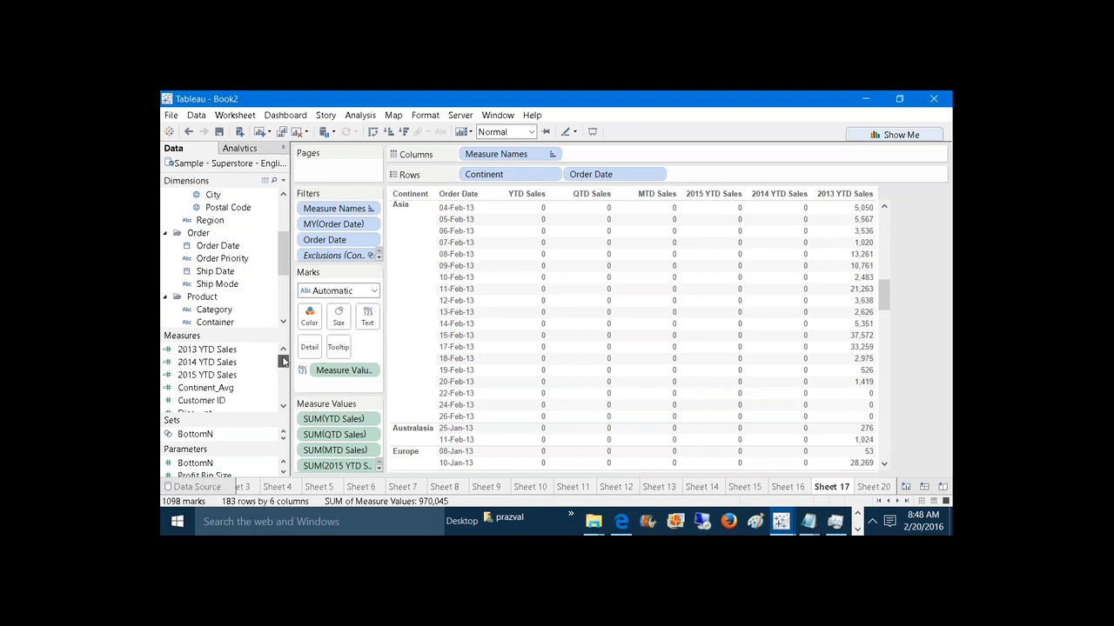
pyautogui.rightClick(236, 374)
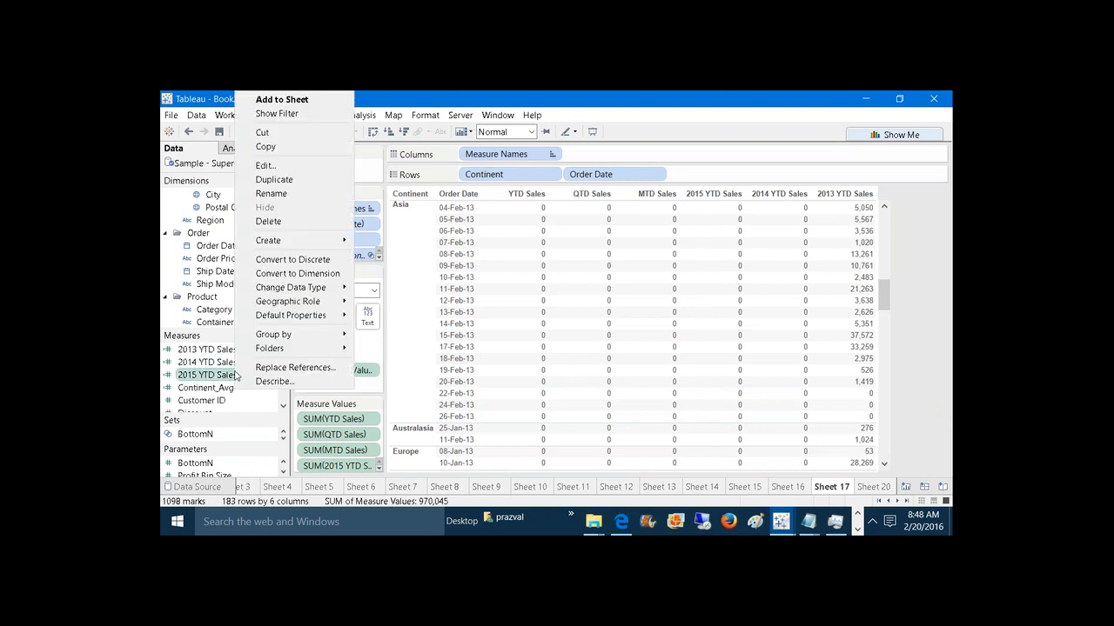
pyautogui.click(281, 182)
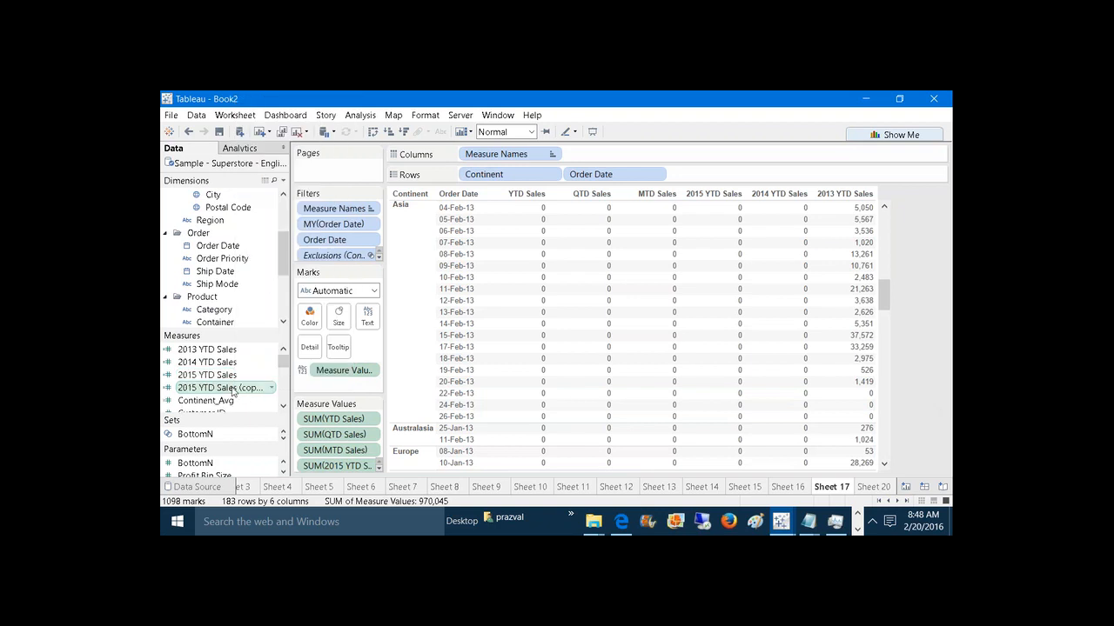
pyautogui.rightClick(231, 388)
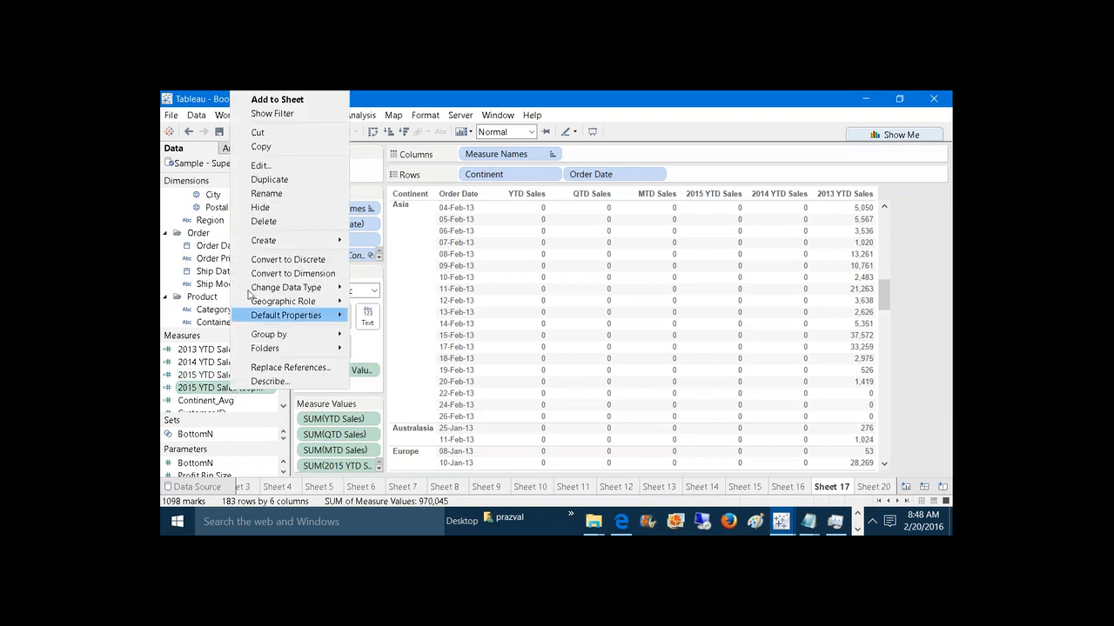
pyautogui.click(271, 167)
pyautogui.write('=')
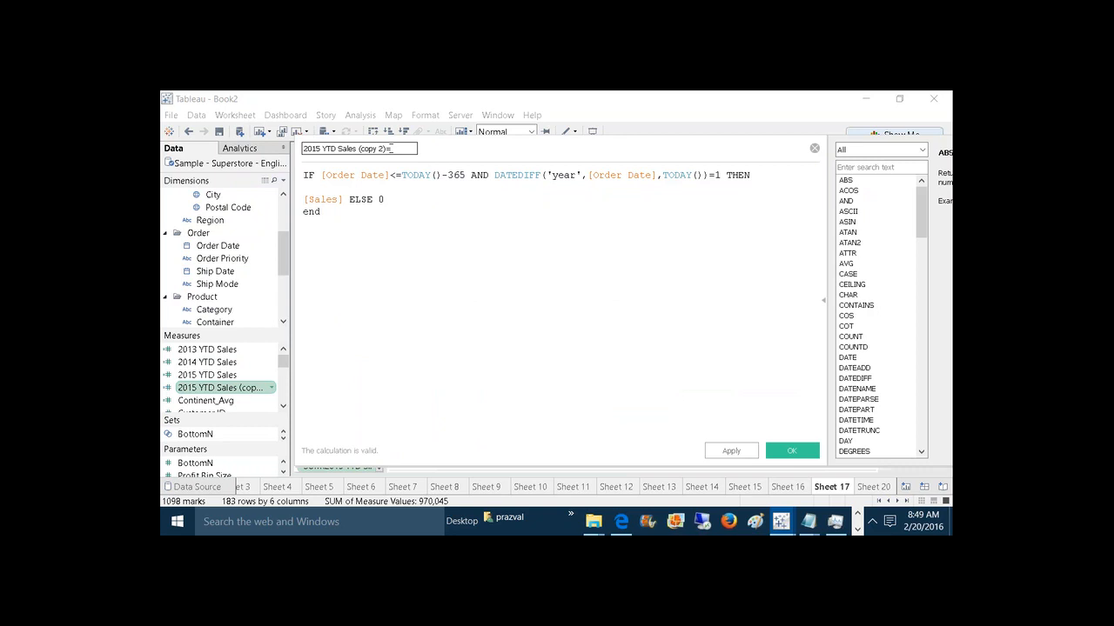
pyautogui.press('BackSpace')
pyautogui.press('BackSpace')
pyautogui.press('BackSpace')
pyautogui.press('BackSpace')
pyautogui.press('BackSpace')
pyautogui.press('BackSpace')
pyautogui.press('BackSpace')
pyautogui.press('BackSpace')
pyautogui.press('BackSpace')
pyautogui.press('Left')
pyautogui.press('Left')
pyautogui.press('Left')
pyautogui.press('Left')
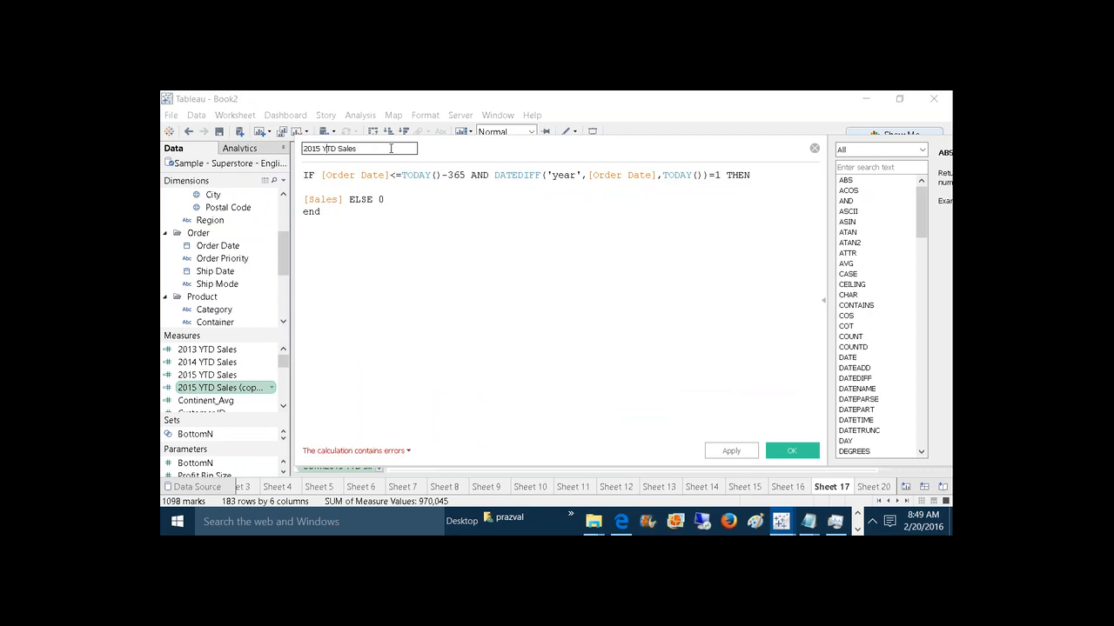
pyautogui.press('BackSpace')
pyautogui.write('Q')
# Step: Change the DATEDIFF date part in the 2015 QTD Sales formula to 'quarter'
pyautogui.click(577, 177)
pyautogui.press('BackSpace')
pyautogui.press('BackSpace')
pyautogui.press('BackSpace')
pyautogui.press('BackSpace')
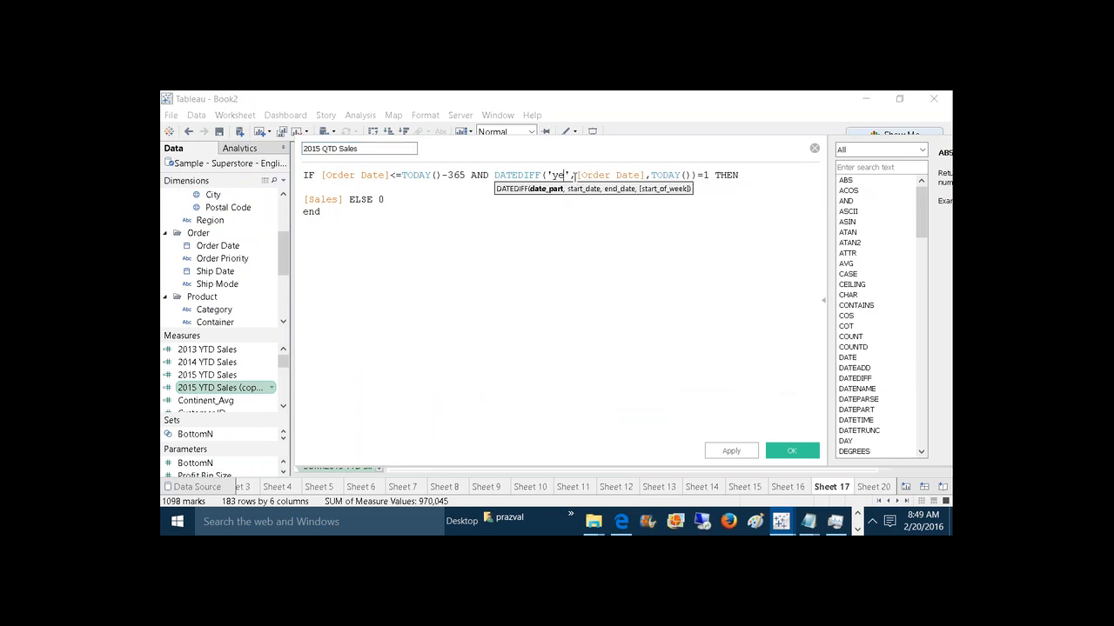
pyautogui.write('quarte')
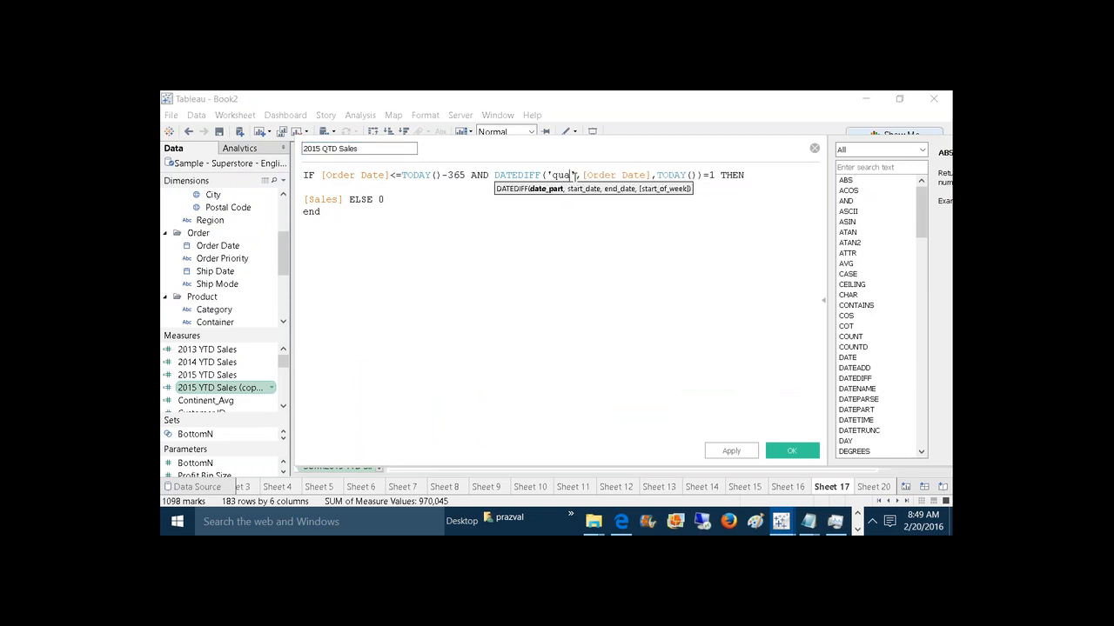
pyautogui.write('r')
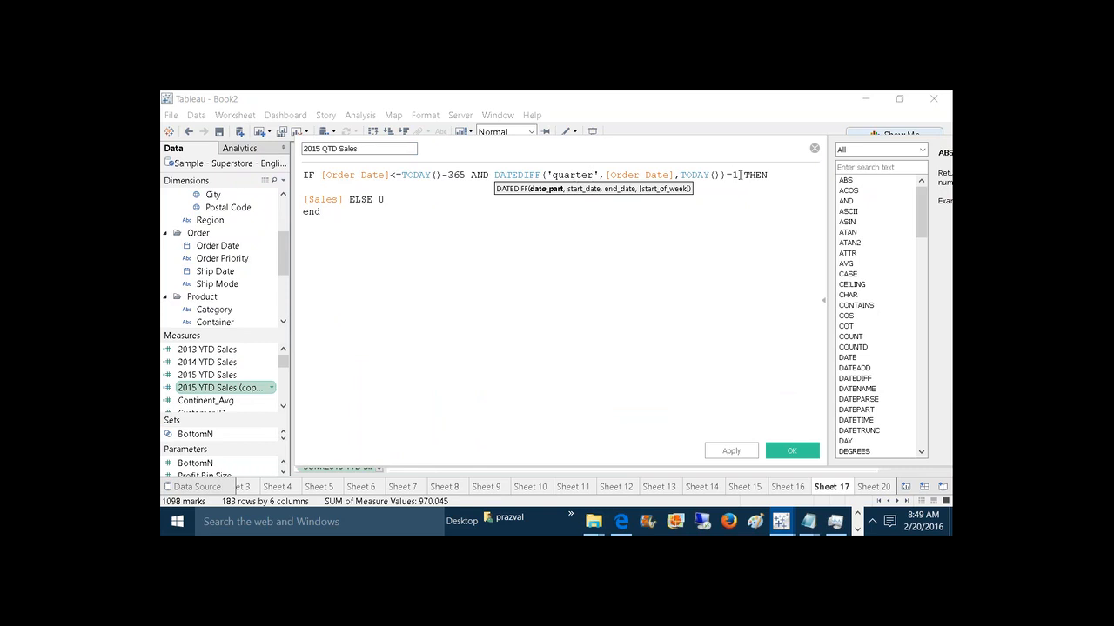
# Step: Write the scratch note "2015 Q4,2016 q1" on the blank line beneath the DATEDIFF arguments
pyautogui.click(745, 175)
pyautogui.click(777, 176)
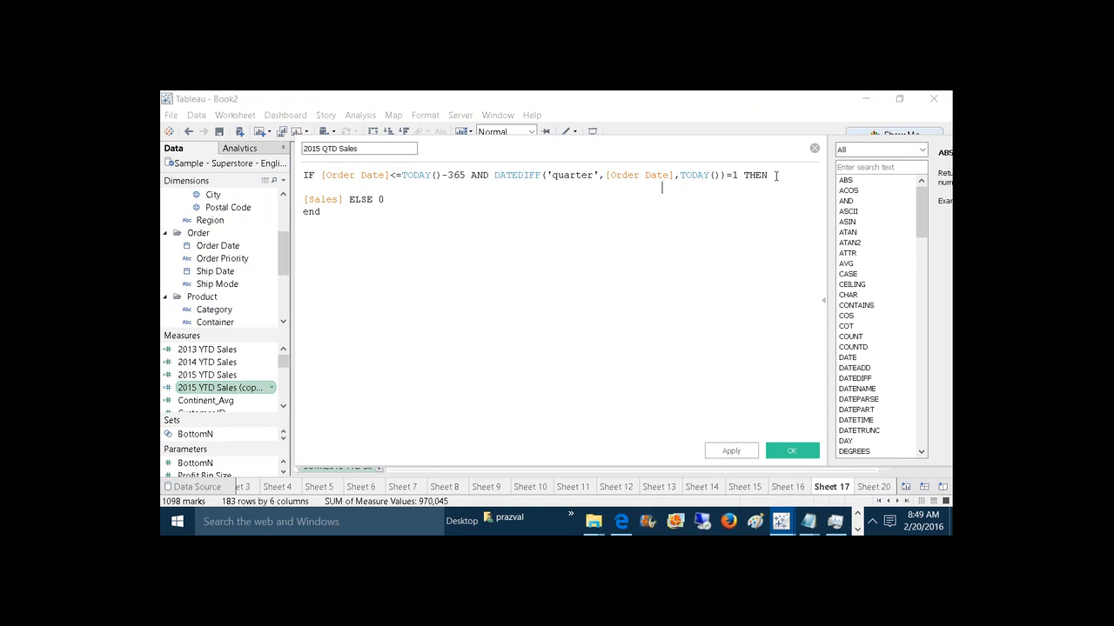
pyautogui.write('2016 q1')
pyautogui.press('Left')
pyautogui.press('Left')
pyautogui.press('Left')
pyautogui.press('Left')
pyautogui.press('Left')
pyautogui.press('Left')
pyautogui.press('Left')
pyautogui.press('Left')
pyautogui.press('Left')
pyautogui.press('Left')
pyautogui.press('Left')
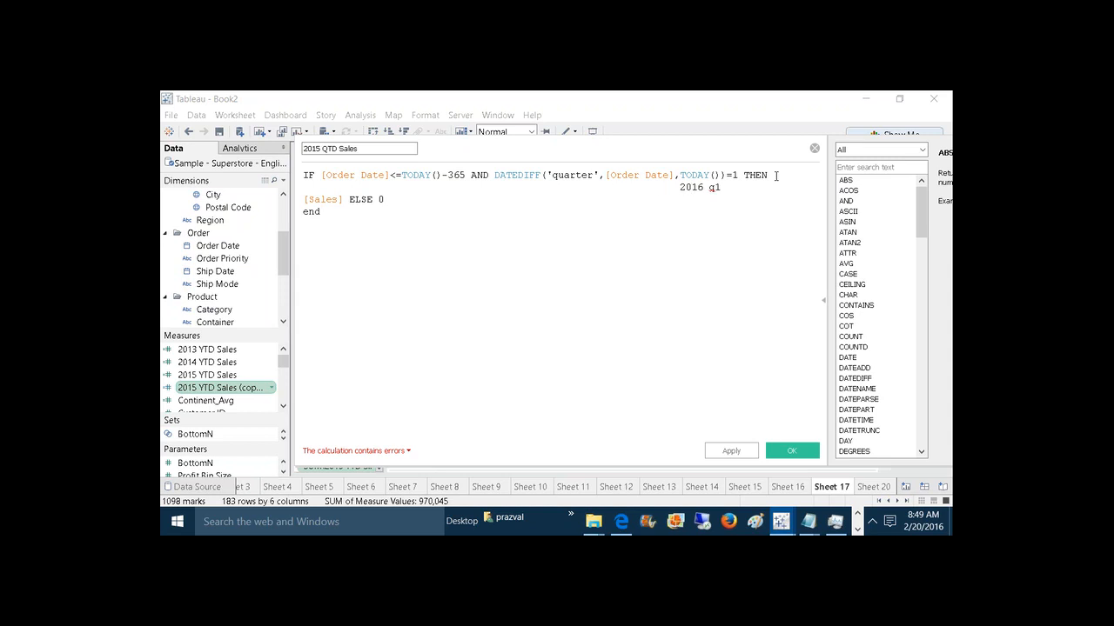
pyautogui.write('2015q')
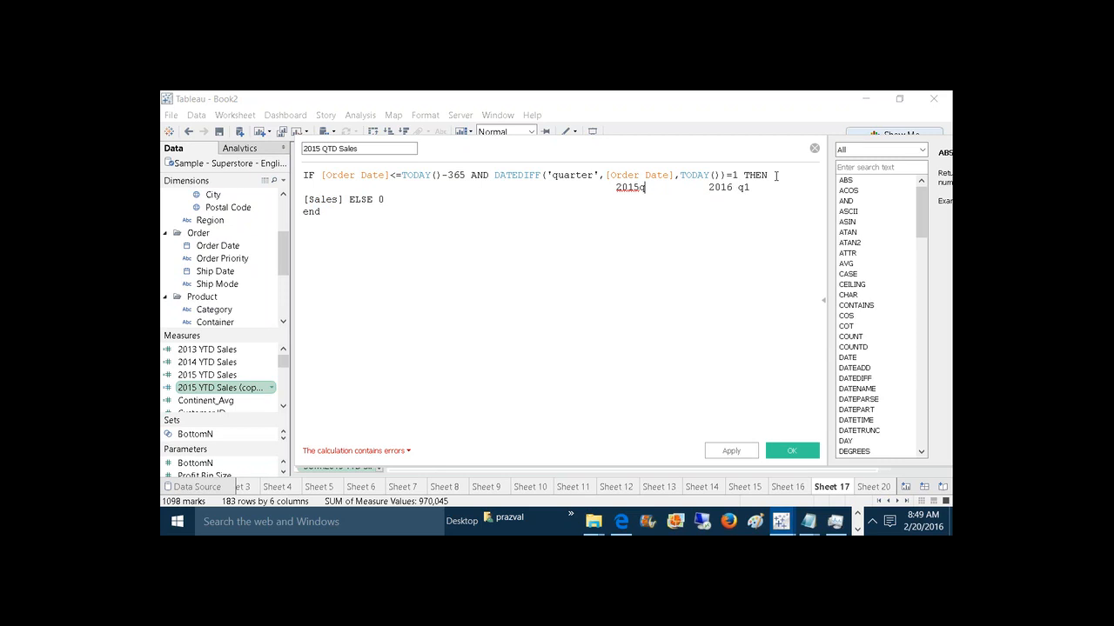
pyautogui.press('BackSpace')
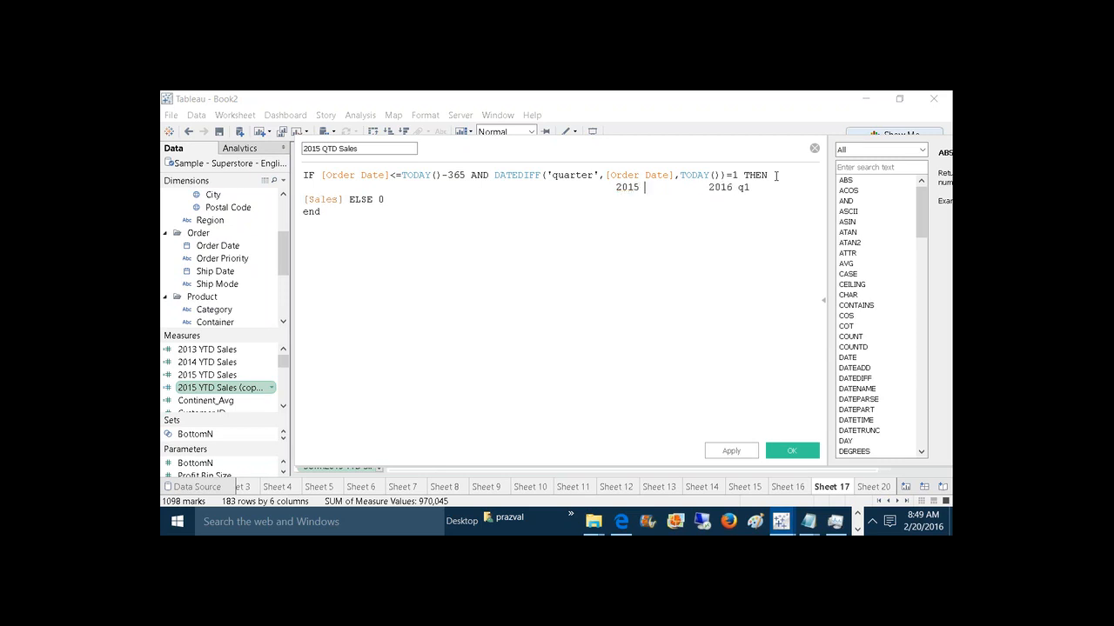
pyautogui.write('Q4,')
pyautogui.press('Delete')
pyautogui.press('Delete')
pyautogui.press('Delete')
pyautogui.press('Delete')
pyautogui.press('Delete')
pyautogui.press('Delete')
pyautogui.press('Delete')
pyautogui.press('Delete')
pyautogui.press('Delete')
pyautogui.press('Delete')
pyautogui.press('Delete')
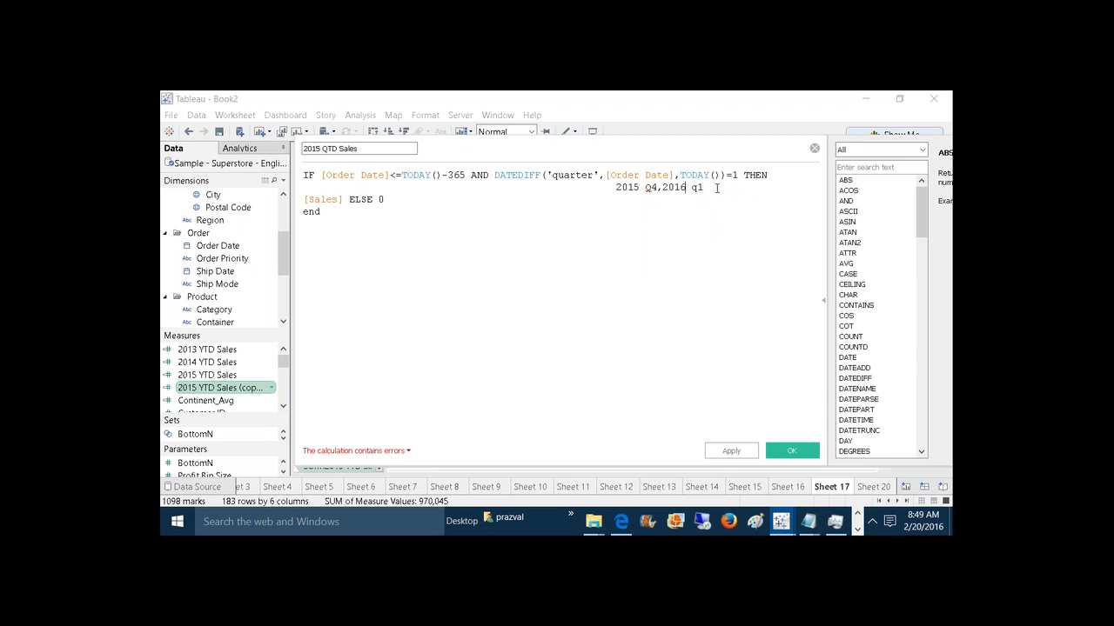
# Step: Correct the first quarter in the scratch note to 2015 Q1
pyautogui.press('BackSpace')
pyautogui.press('BackSpace')
pyautogui.write('q')
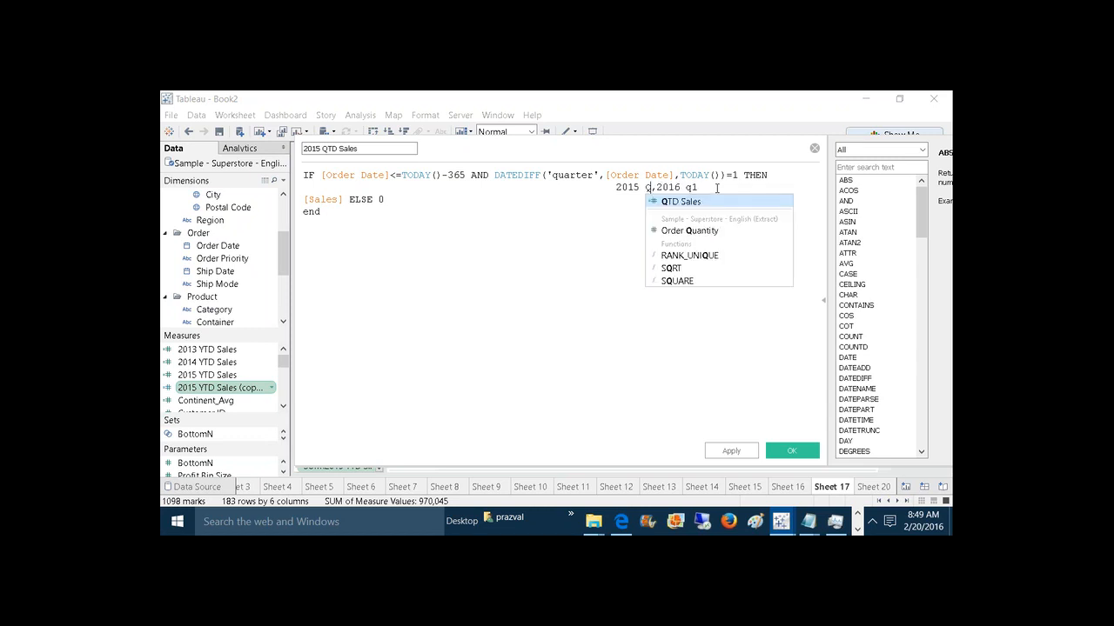
pyautogui.press('BackSpace')
pyautogui.write('Q1')
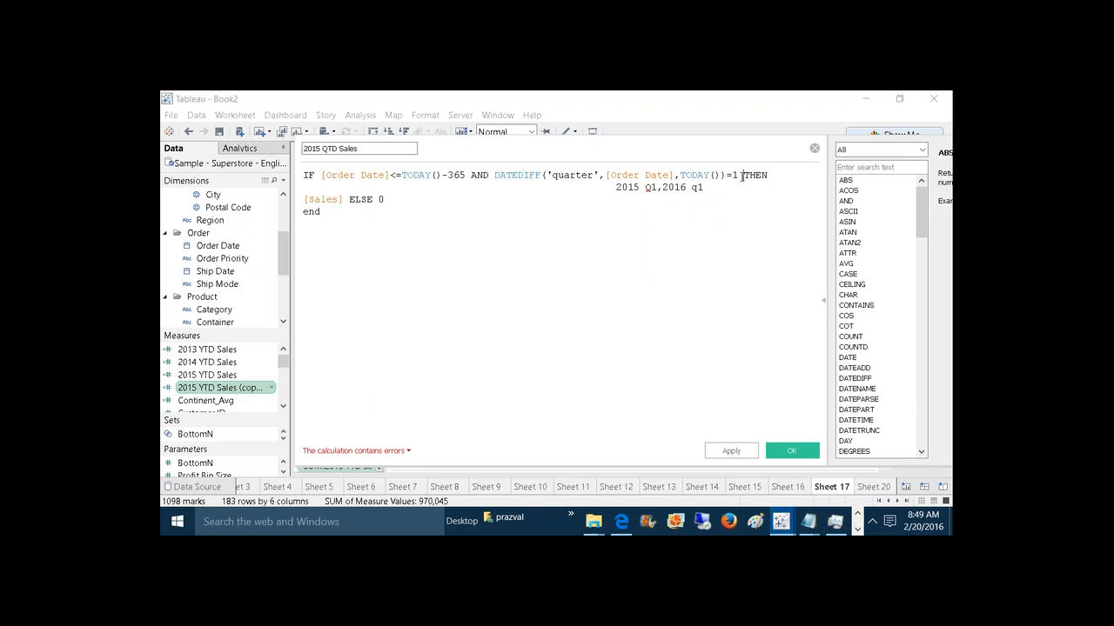
# Step: Set the DATEDIFF quarter comparison to 4 and delete the scratch note beneath the formula
pyautogui.press('BackSpace')
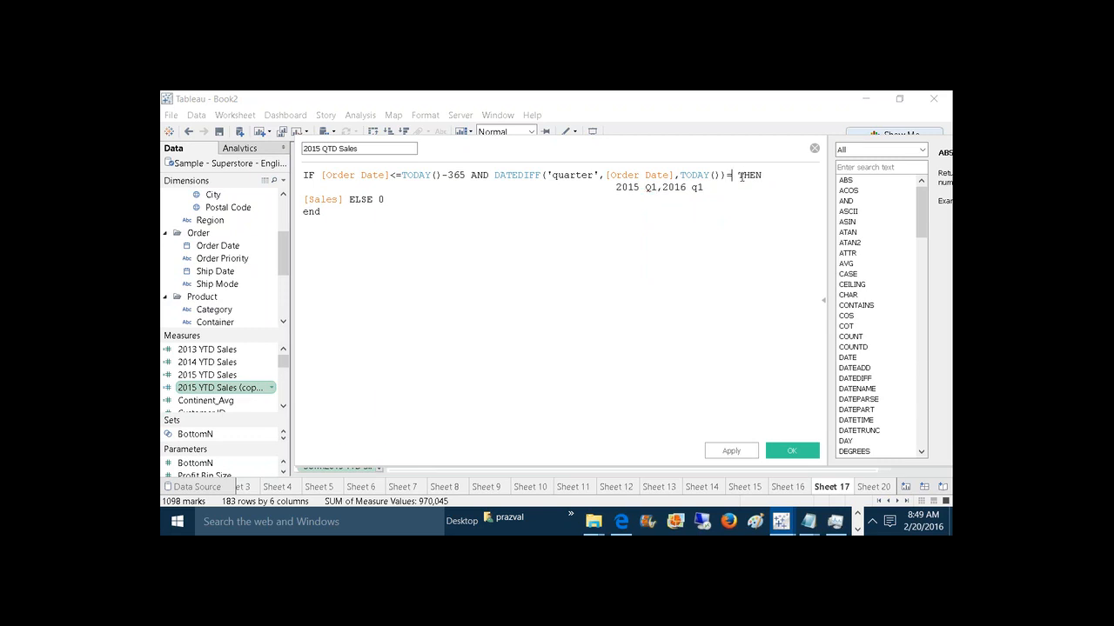
pyautogui.write('4')
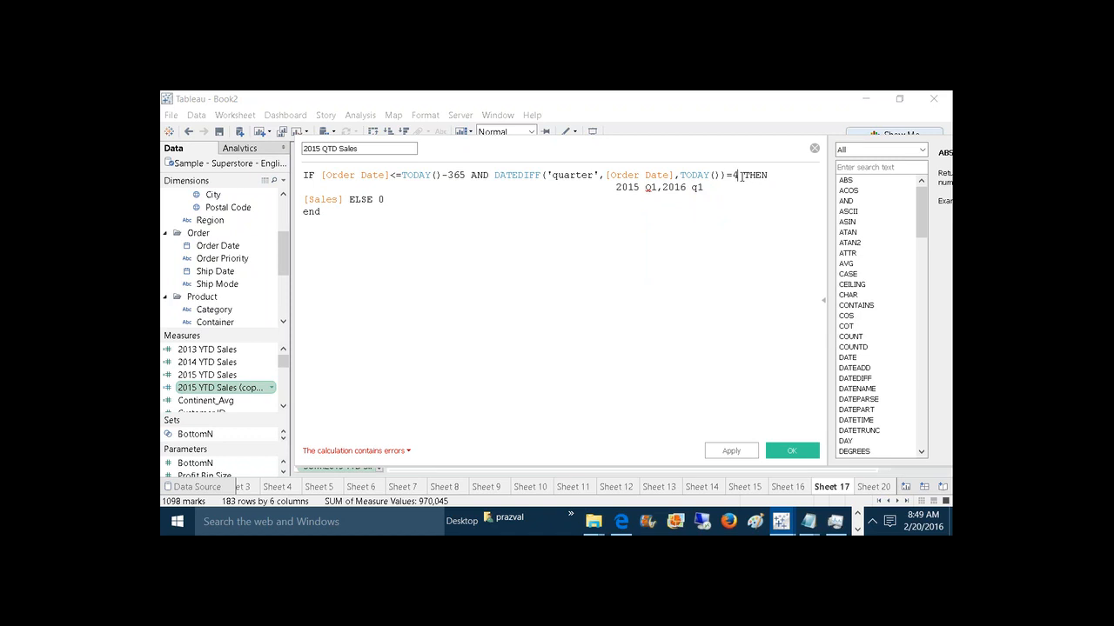
pyautogui.moveTo(712, 189); pyautogui.dragTo(617, 187)
pyautogui.press('Delete')
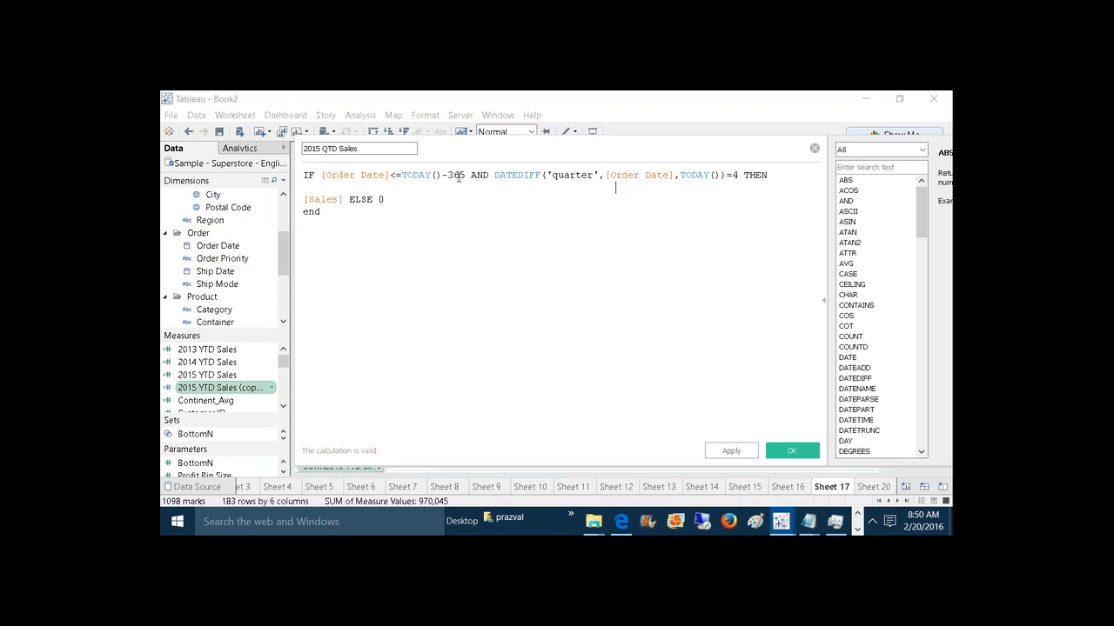
# Step: Save the 2015 QTD Sales calculation and add the field to the measure values directly after QTD Sales
pyautogui.click(731, 451)
pyautogui.click(789, 450)
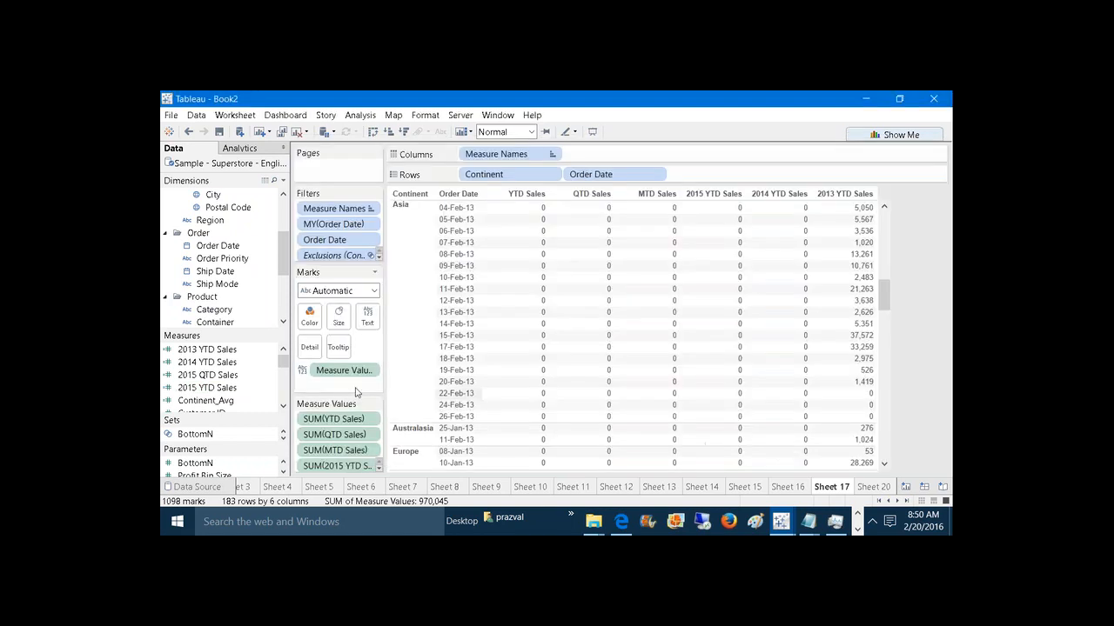
pyautogui.moveTo(213, 380)
pyautogui.mouseDown()
pyautogui.moveTo(322, 427)
pyautogui.moveTo(326, 445)
pyautogui.mouseUp()
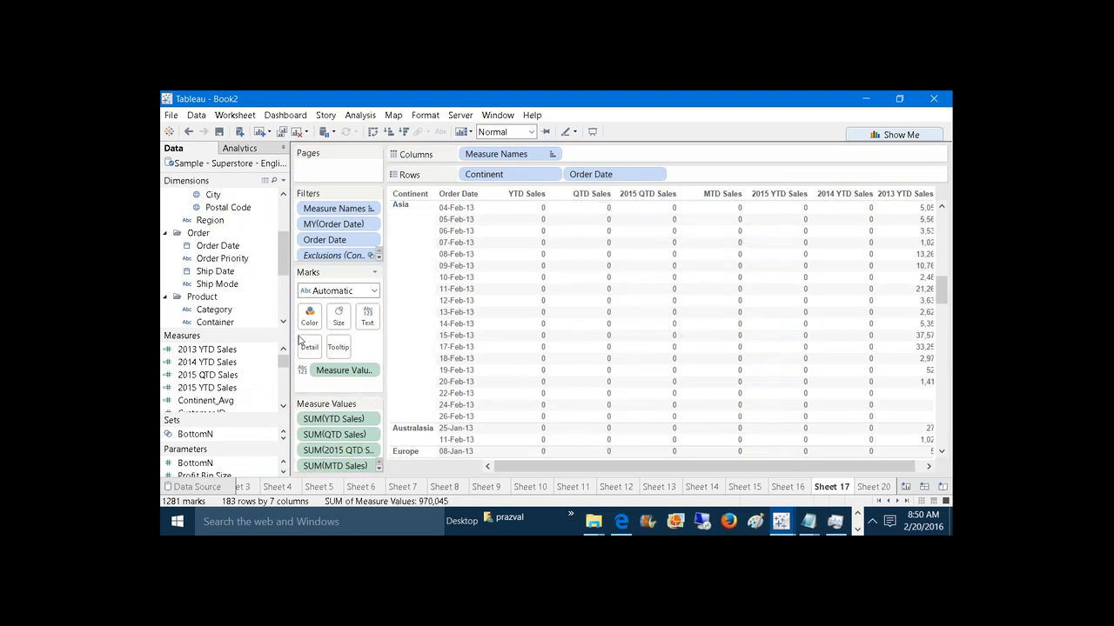
# Step: Duplicate the 2015 QTD Sales measure, and duplicate that copy to get a second one
pyautogui.rightClick(224, 376)
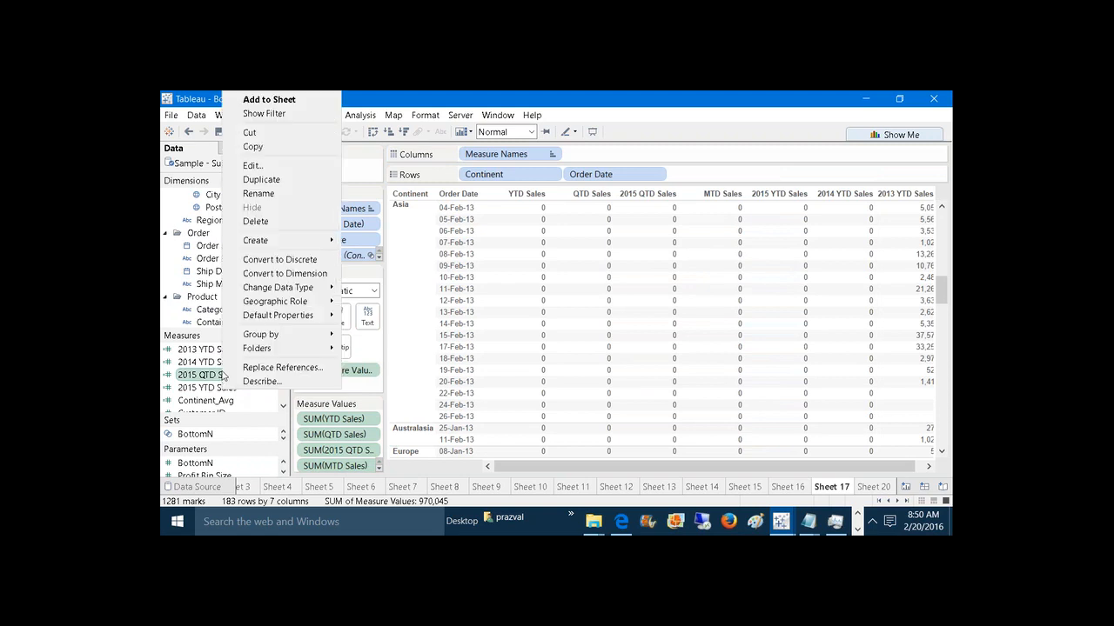
pyautogui.click(274, 180)
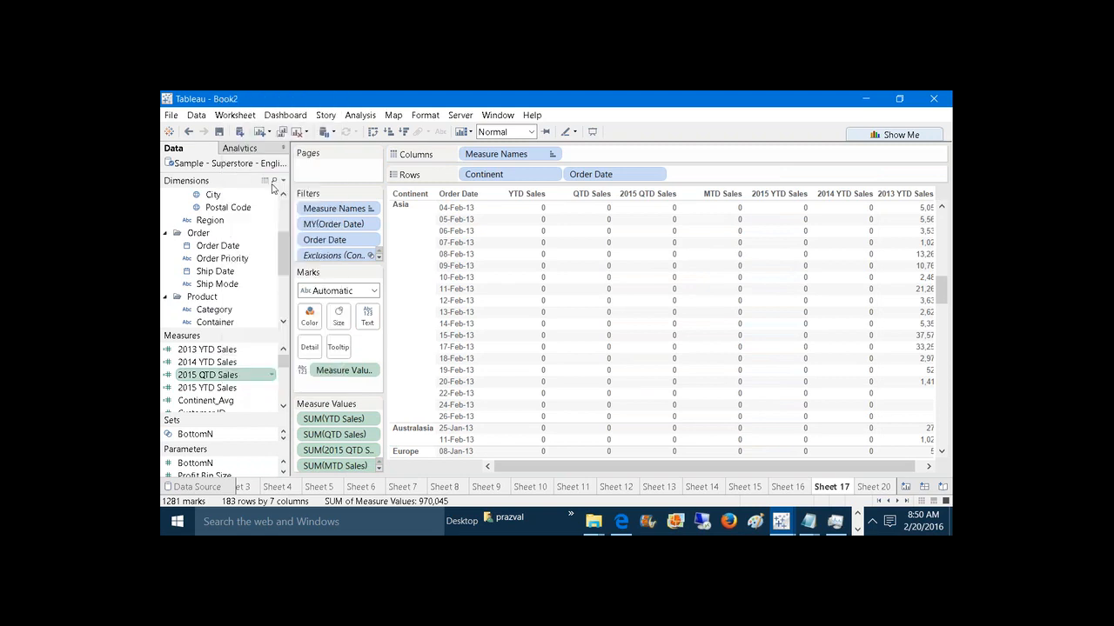
pyautogui.click(250, 389)
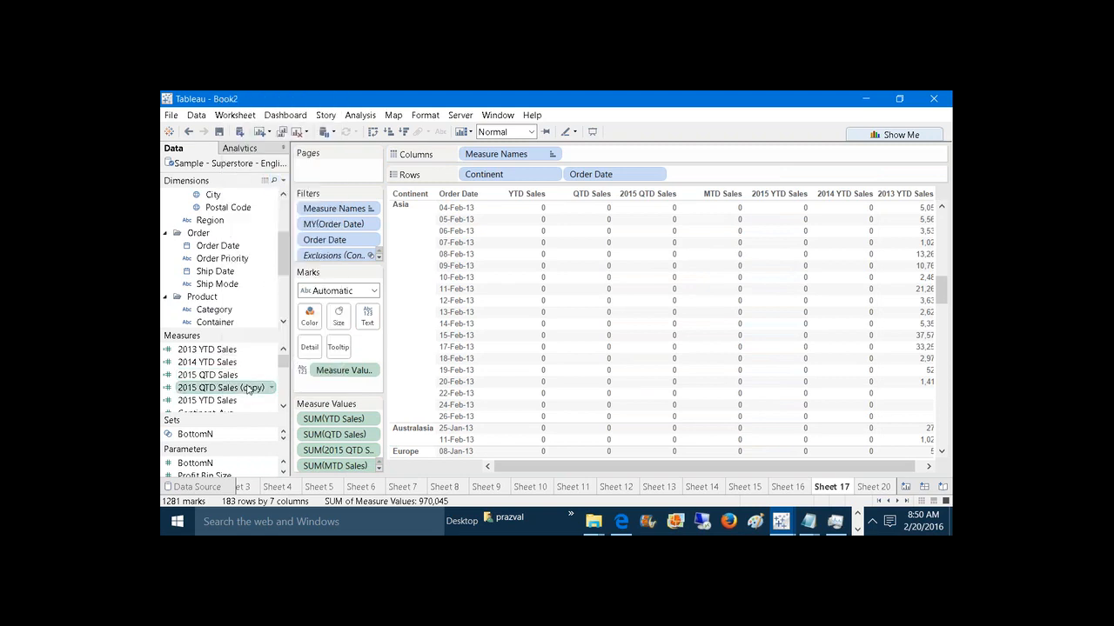
pyautogui.rightClick(249, 388)
pyautogui.click(287, 181)
# Step: Open the first 2015 QTD Sales copy for editing and rename it 2013 QTD Sales
pyautogui.rightClick(242, 393)
pyautogui.click(271, 166)
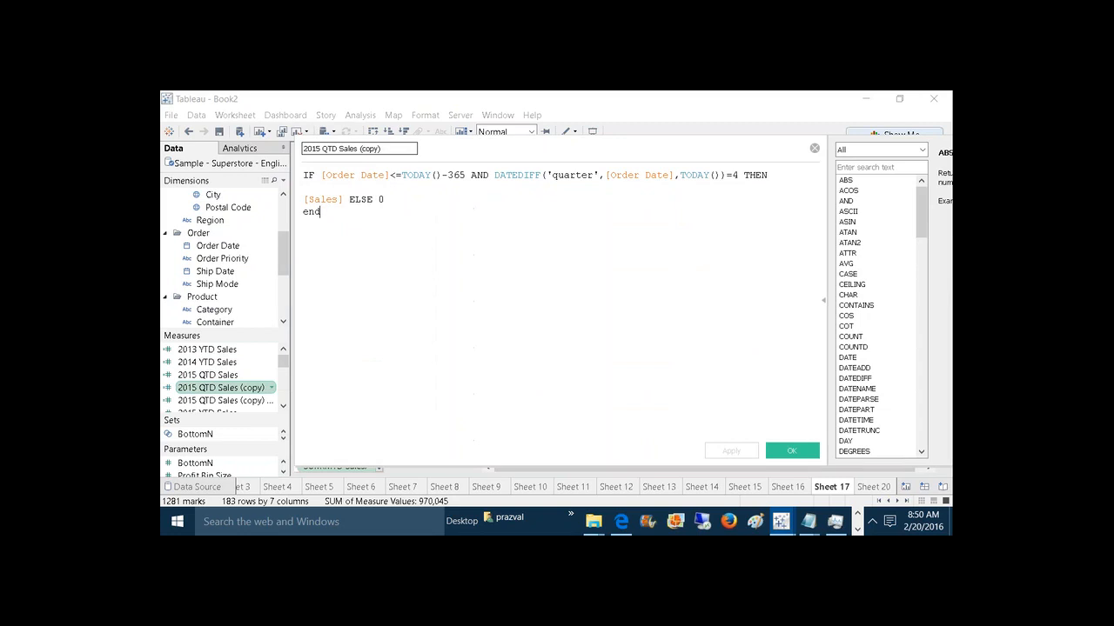
pyautogui.click(383, 147)
pyautogui.press('BackSpace')
pyautogui.press('BackSpace')
pyautogui.press('BackSpace')
pyautogui.press('BackSpace')
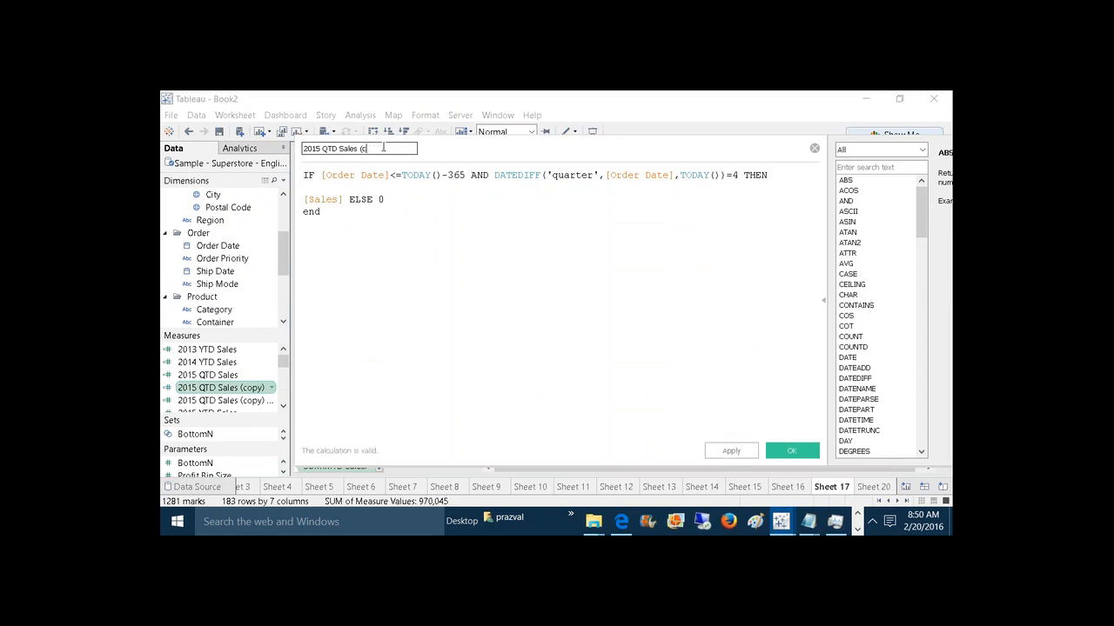
pyautogui.press('BackSpace')
pyautogui.press('BackSpace')
pyautogui.press('BackSpace')
pyautogui.press('BackSpace')
pyautogui.write('3')
# Step: Set the DATEDIFF quarter comparison in the 2013 QTD Sales formula to 12
pyautogui.click(739, 175)
pyautogui.press('BackSpace')
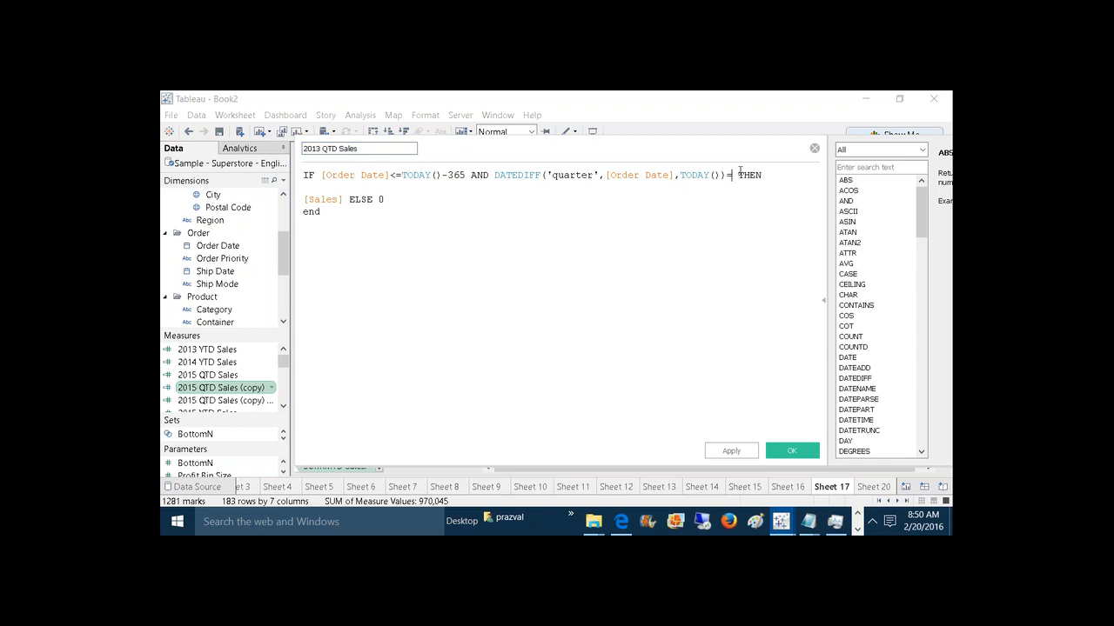
pyautogui.write('8')
pyautogui.press('BackSpace')
pyautogui.write('12')
# Step: Change the day offset subtracted from TODAY() in the 2013 QTD Sales formula to (365*3)
pyautogui.press('Left')
pyautogui.press('Left')
pyautogui.press('Left')
pyautogui.press('Left')
pyautogui.press('Left')
pyautogui.press('Left')
pyautogui.press('Left')
pyautogui.press('Left')
pyautogui.press('Left')
pyautogui.press('Left')
pyautogui.press('Left')
pyautogui.press('Left')
pyautogui.press('Left')
pyautogui.press('Left')
pyautogui.press('Left')
pyautogui.press('Left')
pyautogui.press('Left')
pyautogui.press('Left')
pyautogui.press('Left')
pyautogui.press('Left')
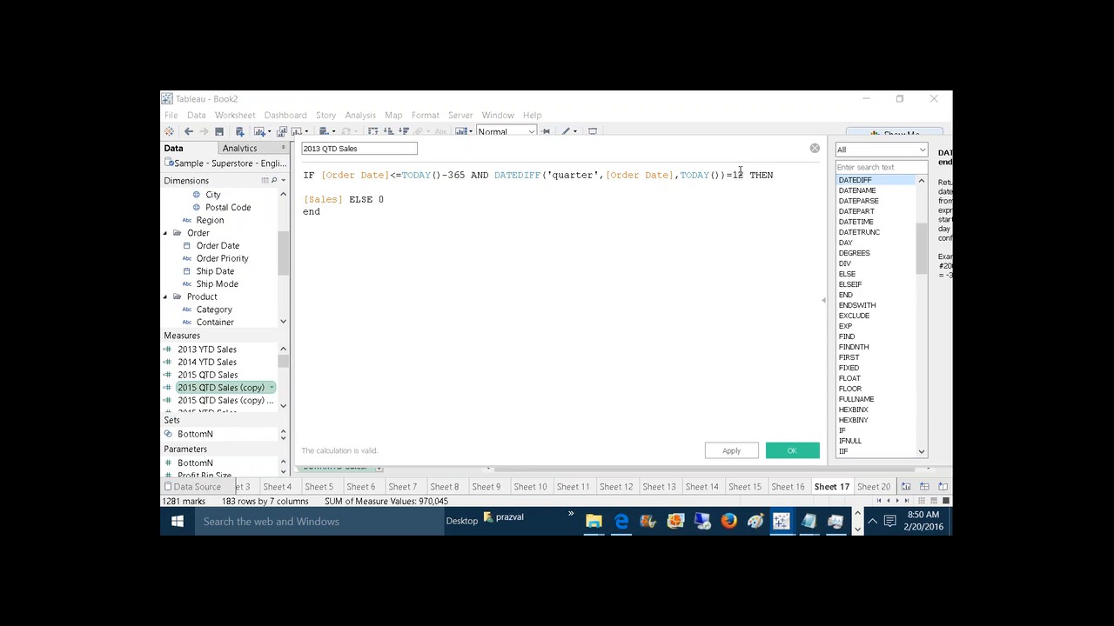
pyautogui.write('*')
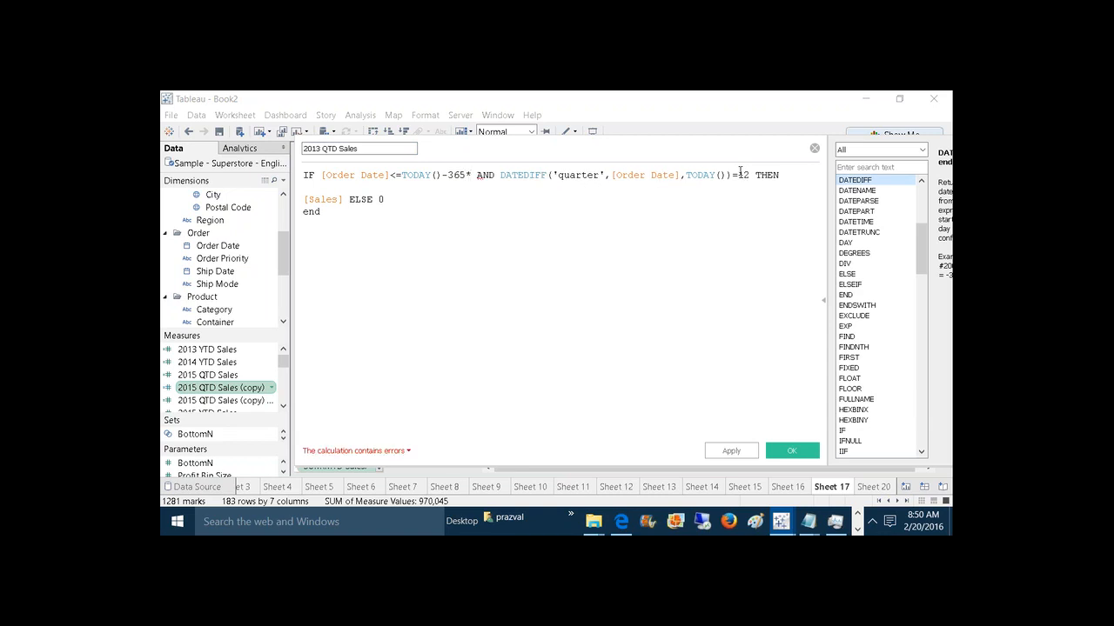
pyautogui.write('3)')
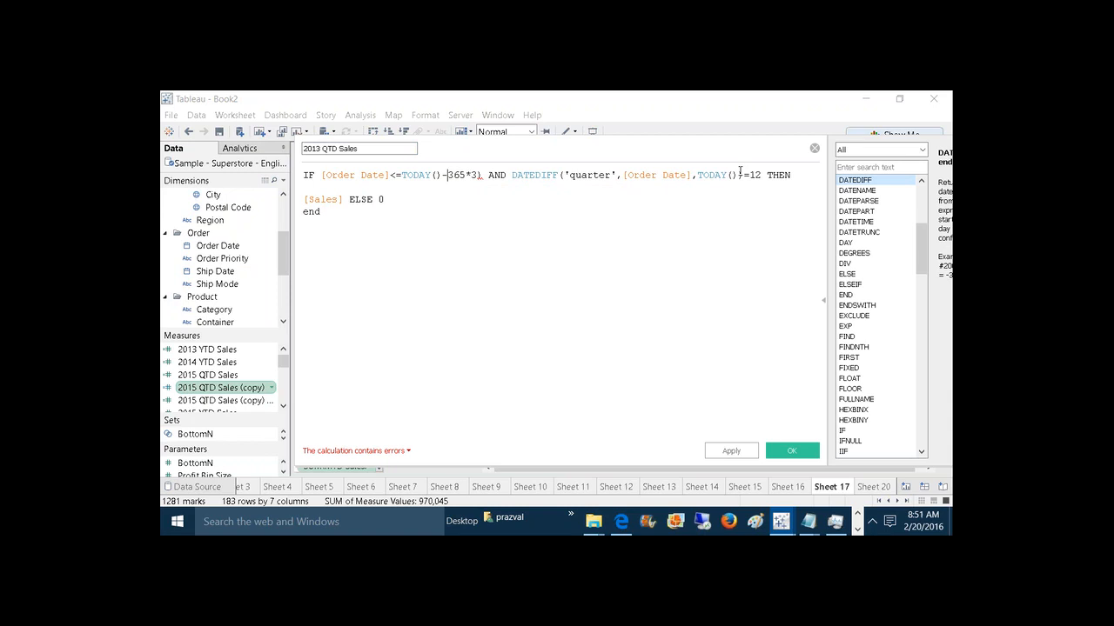
pyautogui.write('(')
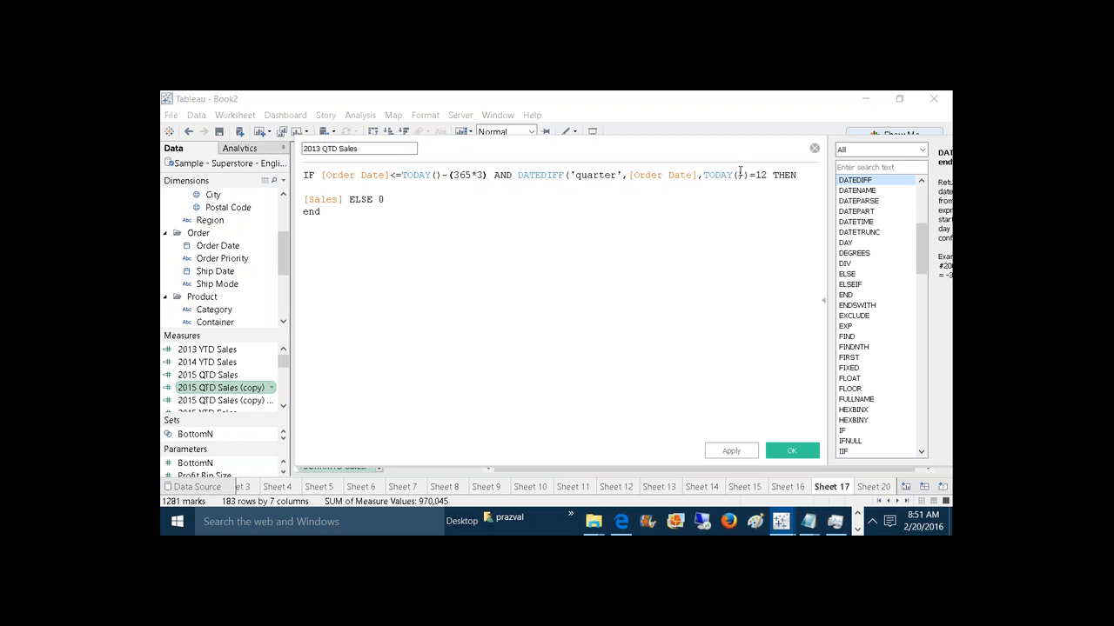
# Step: Save the 2013 QTD Sales calculation and add the field to the measure values directly after 2015 QTD Sales
pyautogui.click(745, 453)
pyautogui.click(787, 452)
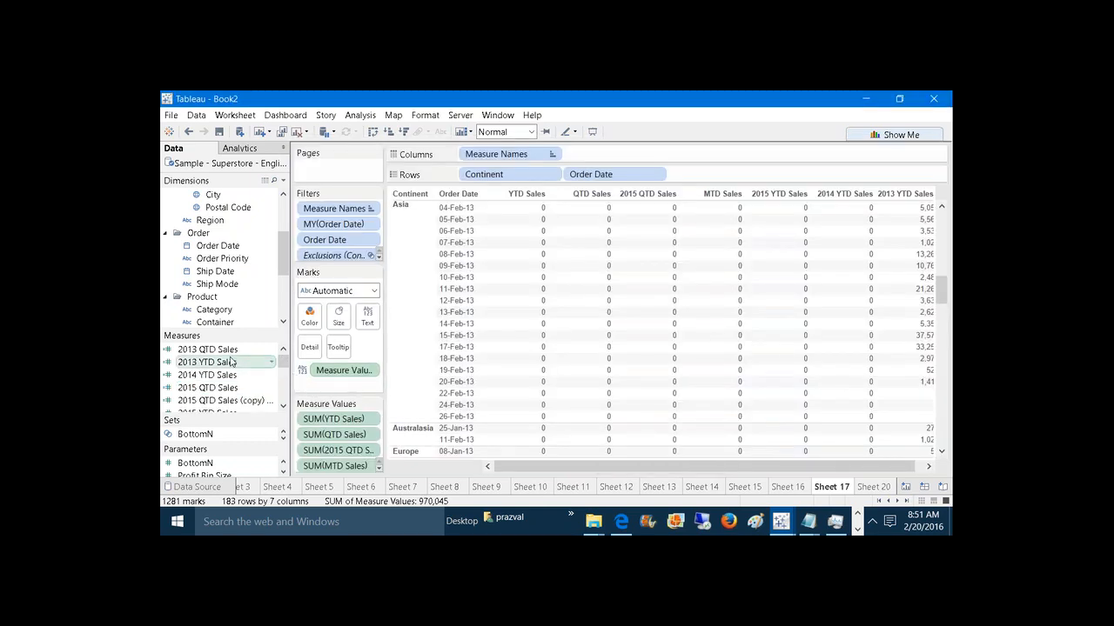
pyautogui.scroll(1, 227, 366)
pyautogui.moveTo(207, 349); pyautogui.dragTo(306, 466)
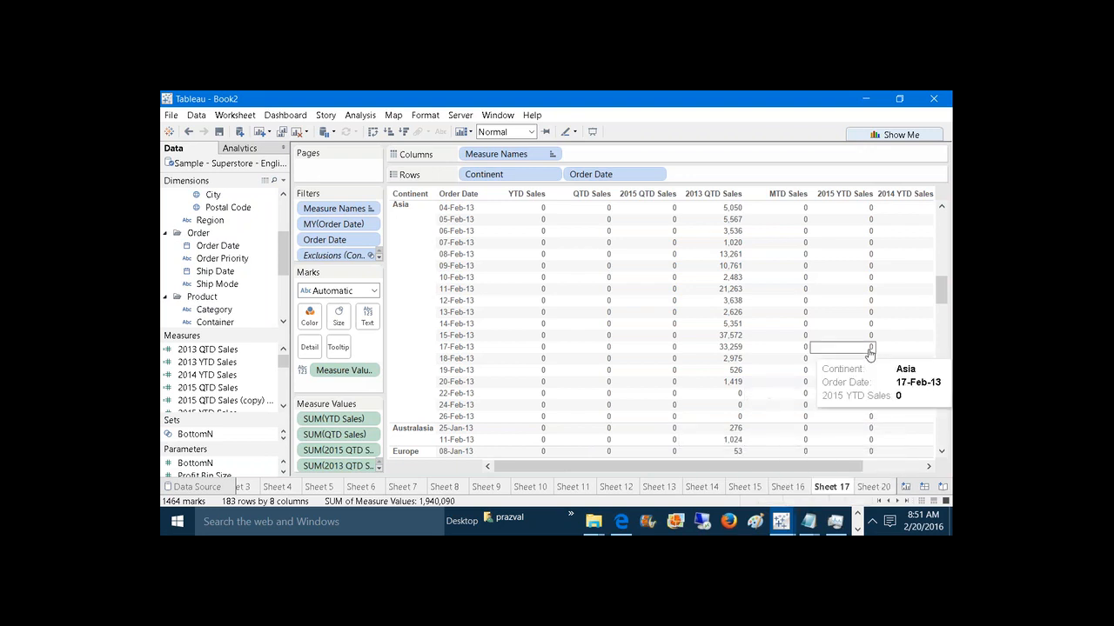
# Step: Show a filter for the Continent field beside the table
pyautogui.scroll(10, 835, 331)
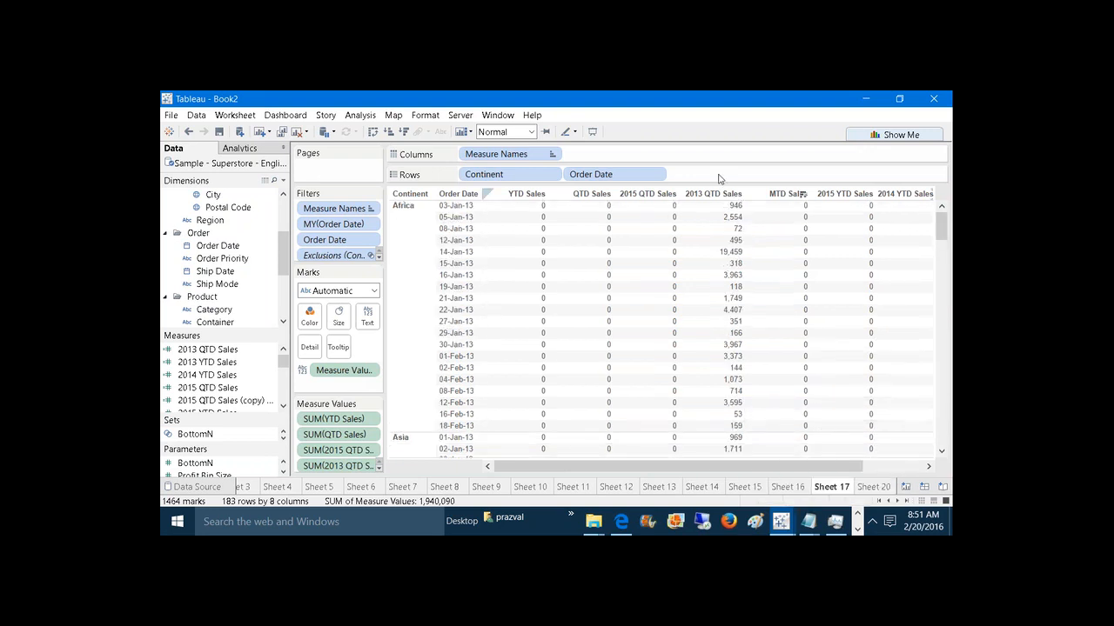
pyautogui.rightClick(537, 178)
pyautogui.click(570, 200)
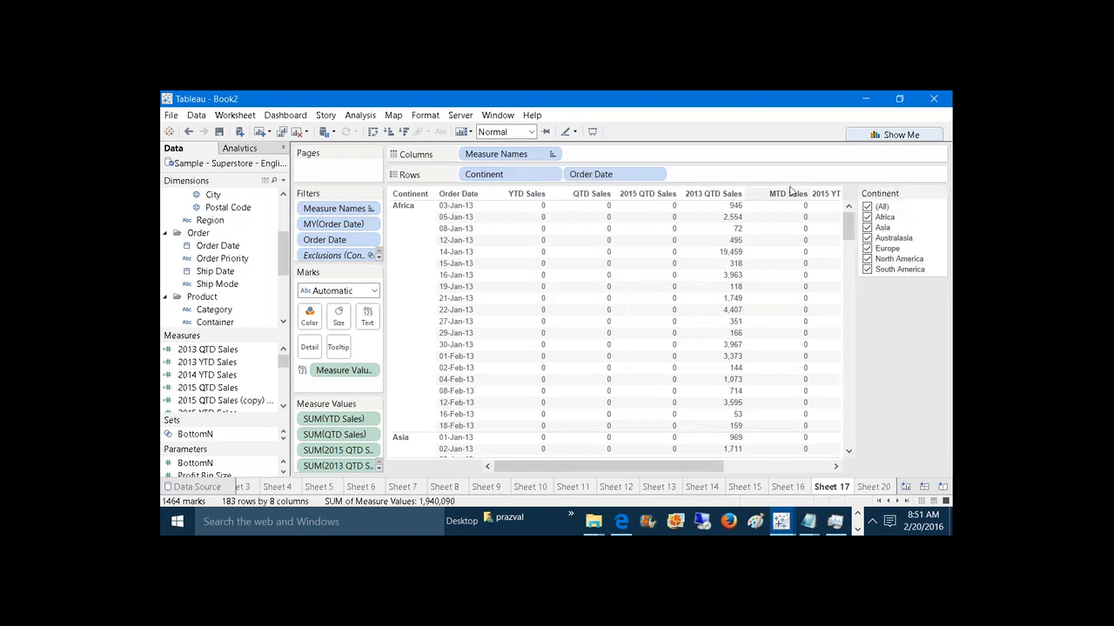
# Step: Limit the Continent filter to Africa only and compare the 2013 QTD Sales and 2013 YTD Sales columns by order date
pyautogui.click(866, 207)
pyautogui.click(866, 218)
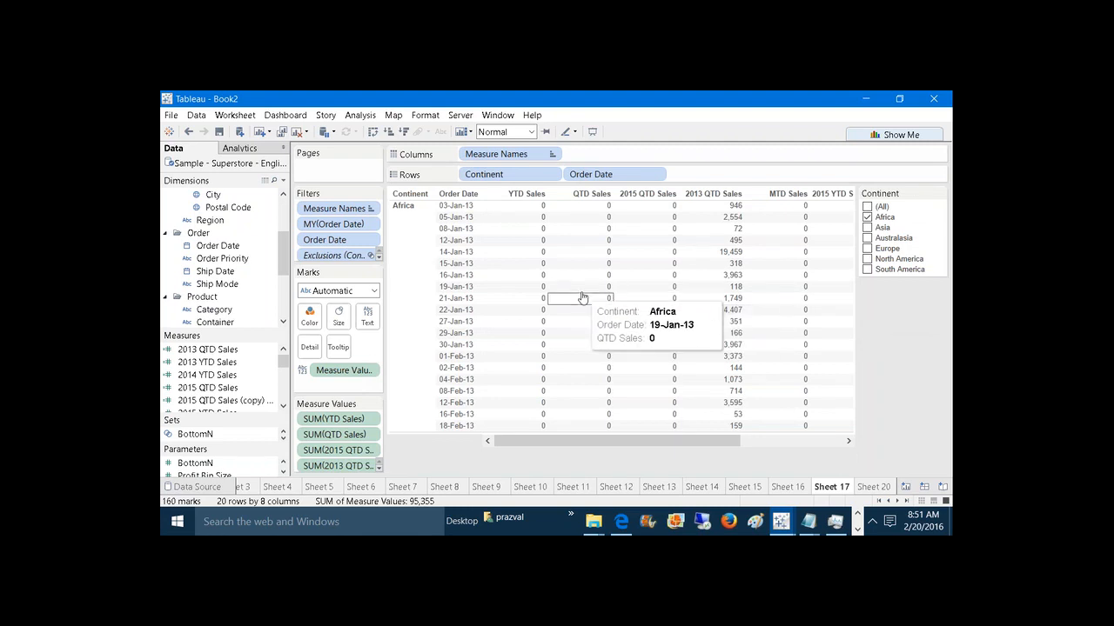
pyautogui.moveTo(703, 437); pyautogui.dragTo(804, 437)
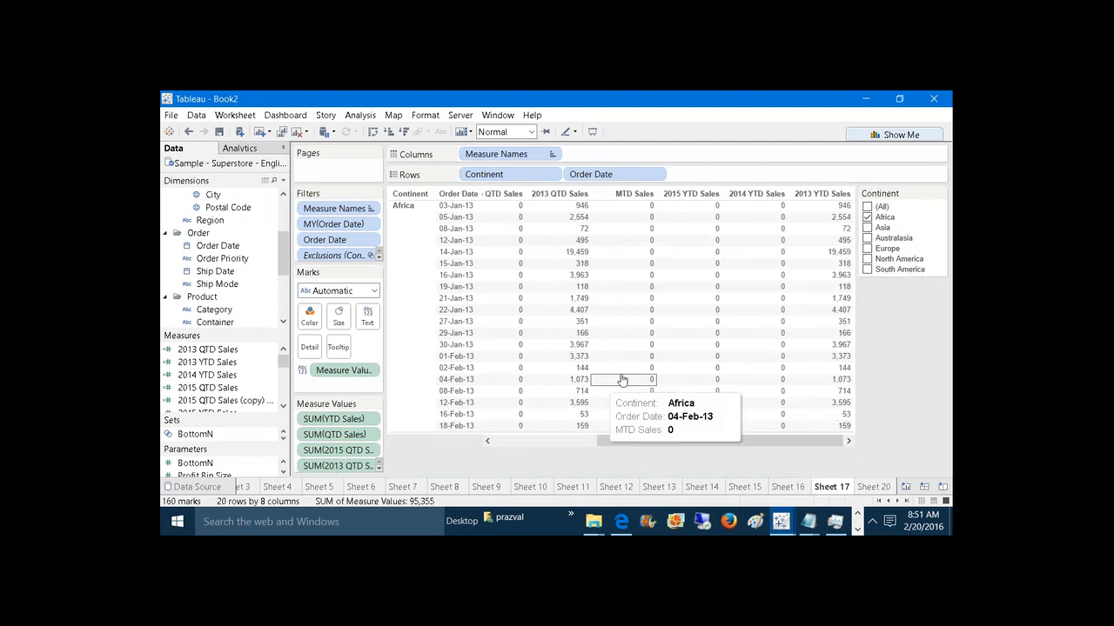
pyautogui.click(453, 206)
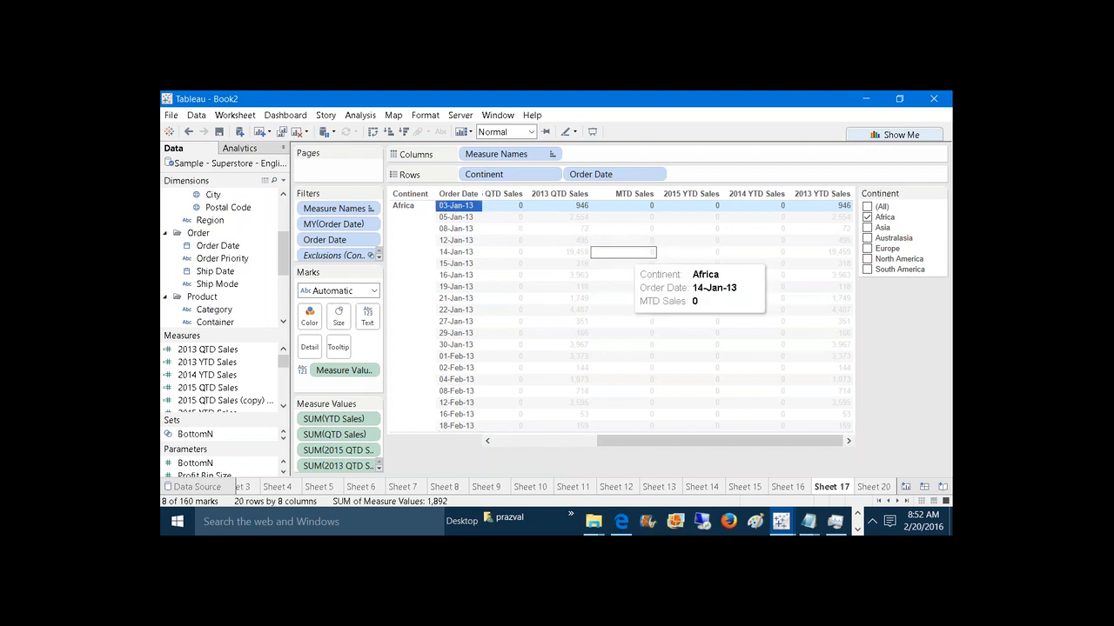
pyautogui.click(908, 366)
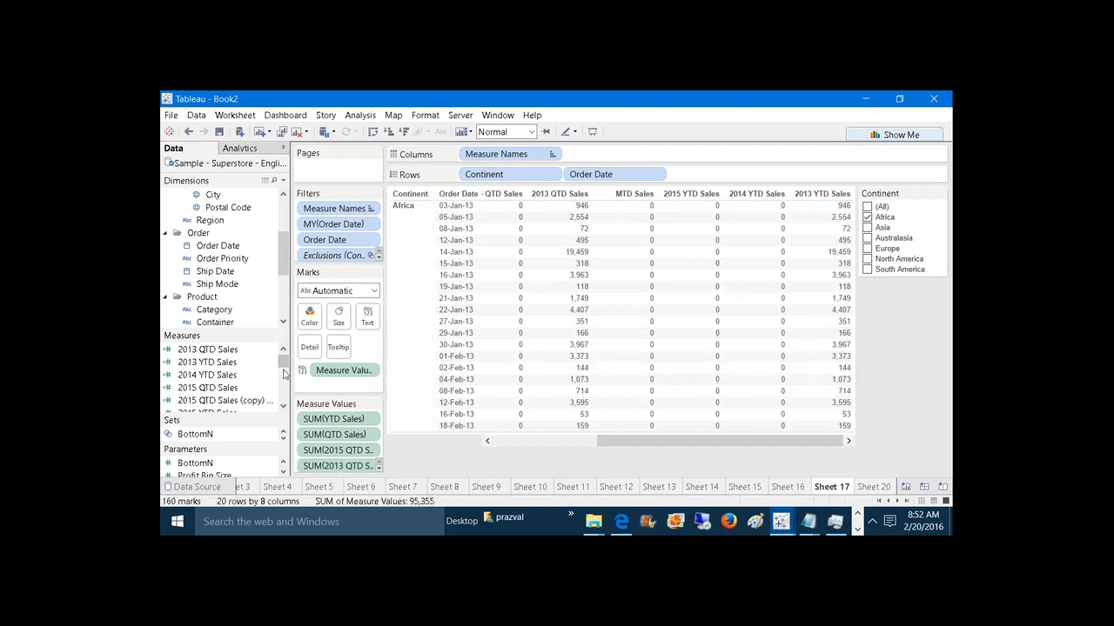
# Step: Open the duplicated 2015 QTD Sales calculation for editing and rename it 2015 MTD Sales
pyautogui.rightClick(241, 403)
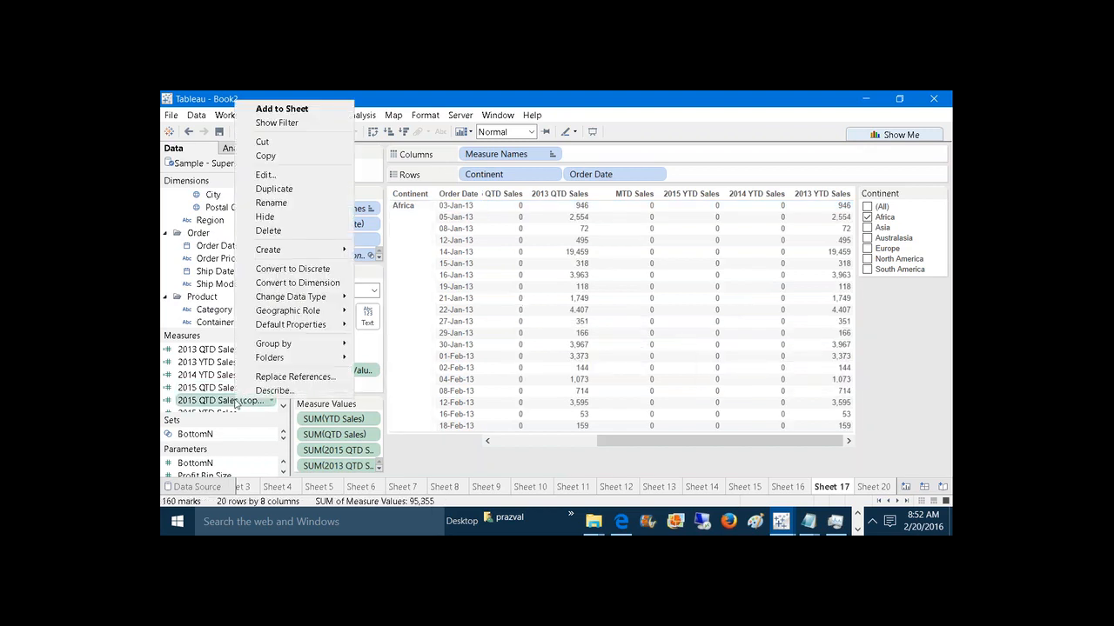
pyautogui.click(272, 175)
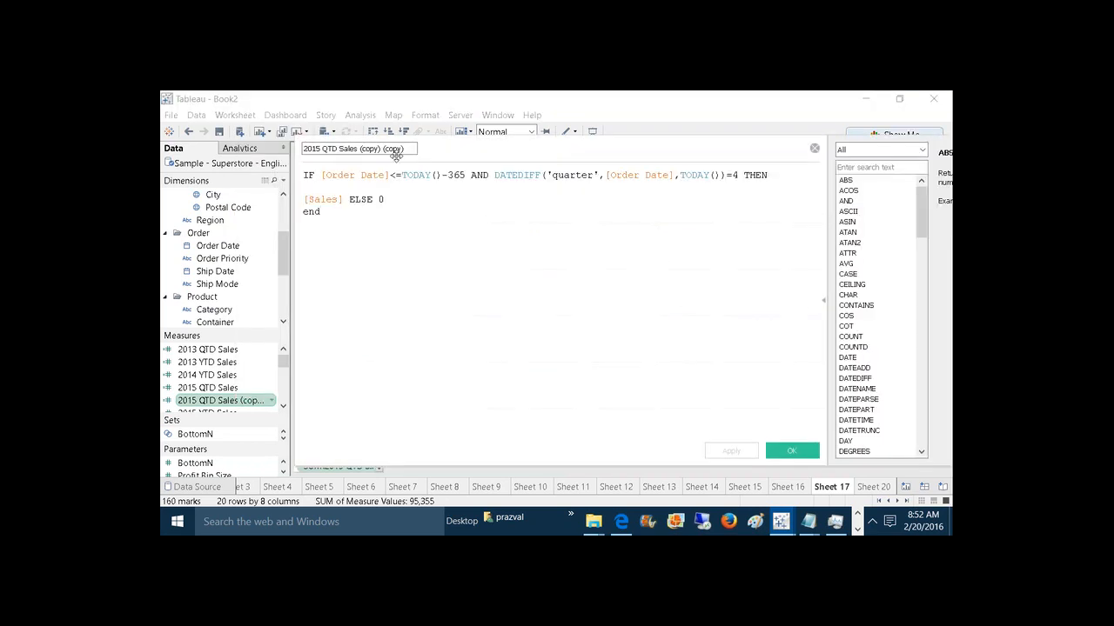
pyautogui.press('BackSpace')
pyautogui.press('BackSpace')
pyautogui.press('BackSpace')
pyautogui.press('BackSpace')
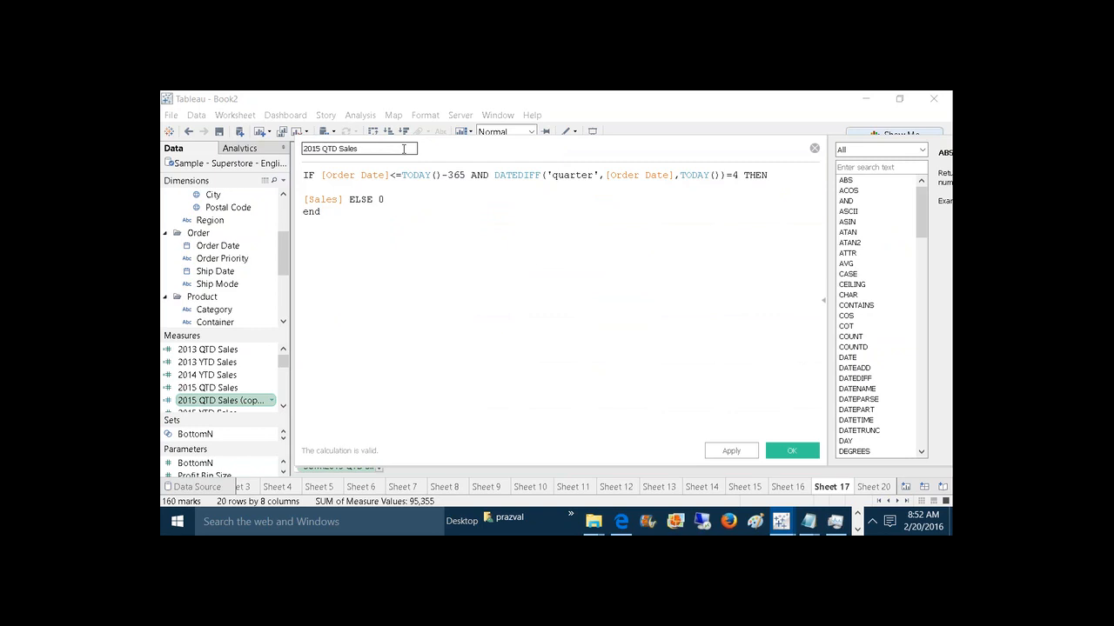
pyautogui.press('BackSpace')
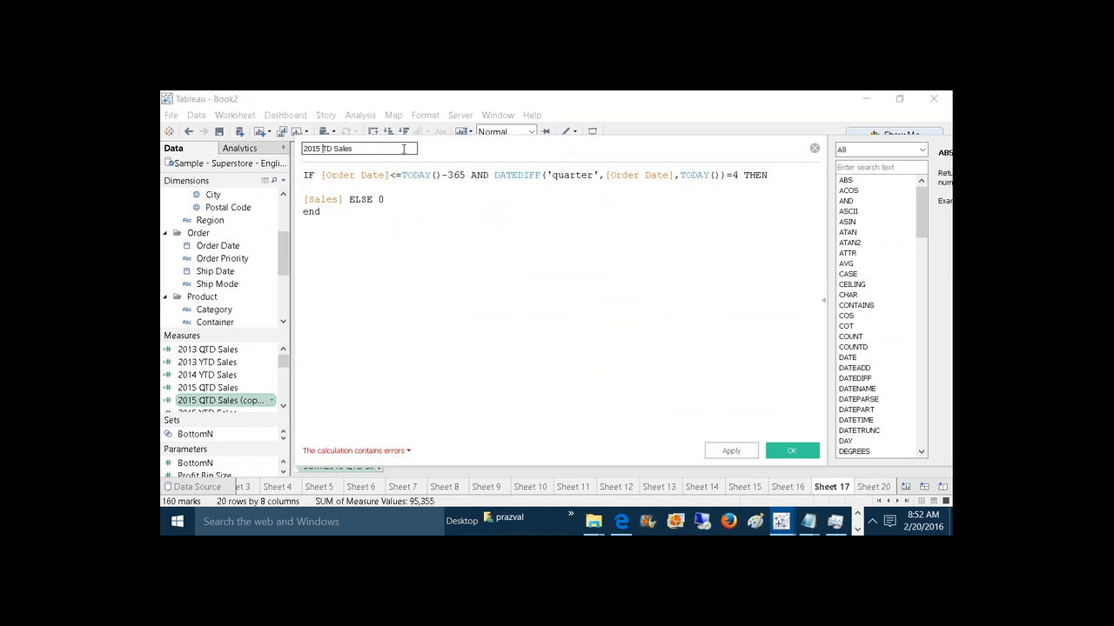
pyautogui.write('M')
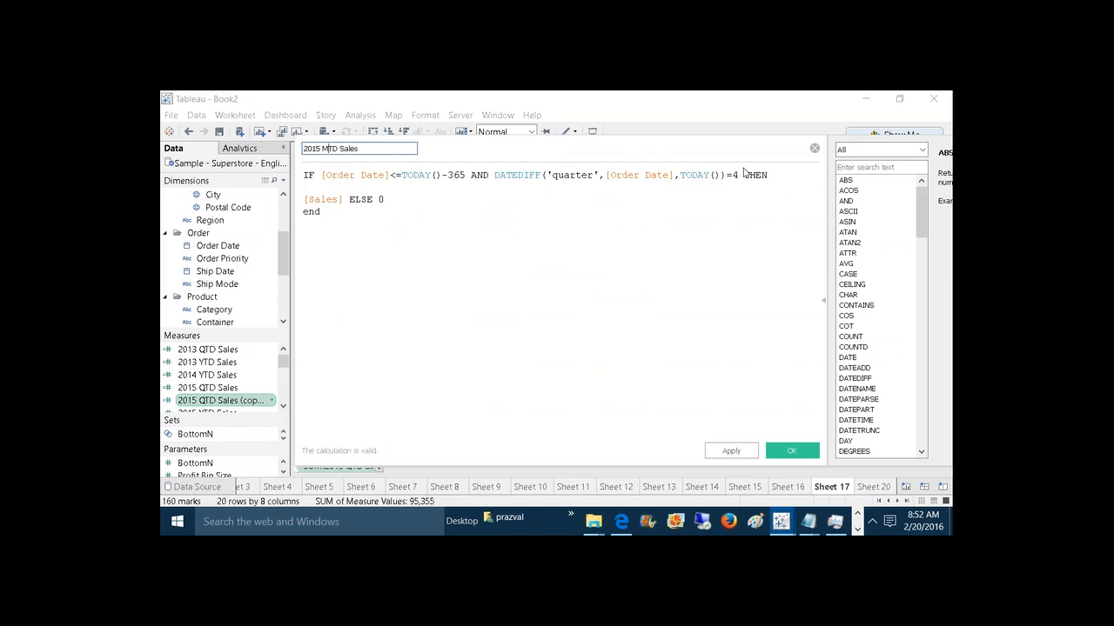
# Step: Set the DATEDIFF comparison in the 2015 MTD Sales formula to 12 and save the calculation
pyautogui.click(739, 175)
pyautogui.press('BackSpace')
pyautogui.write('1')
pyautogui.press('BackSpace')
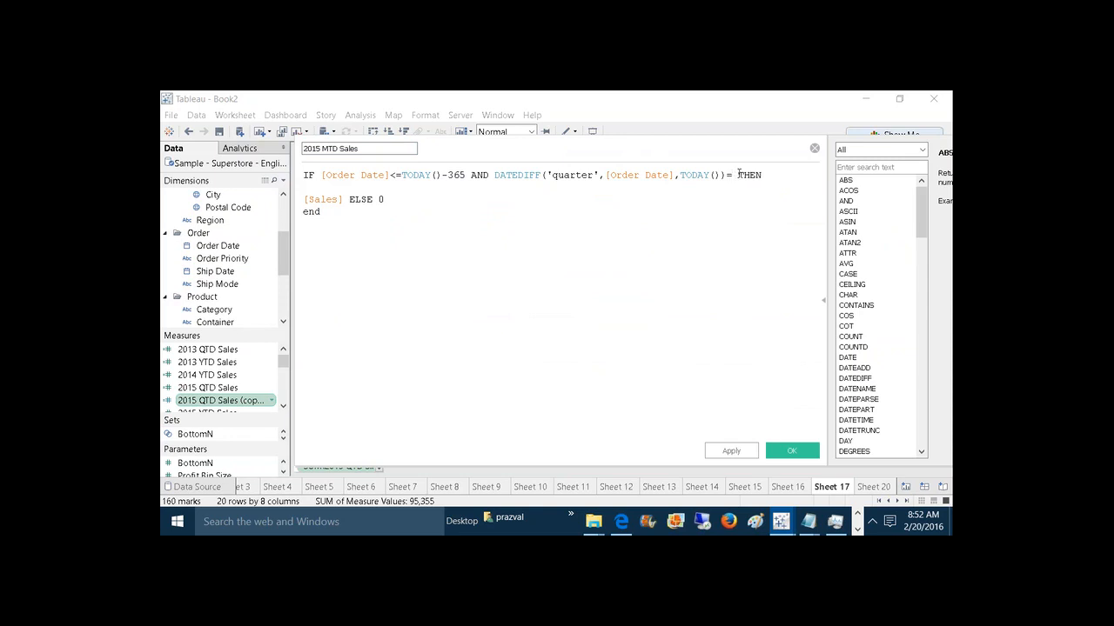
pyautogui.write('12')
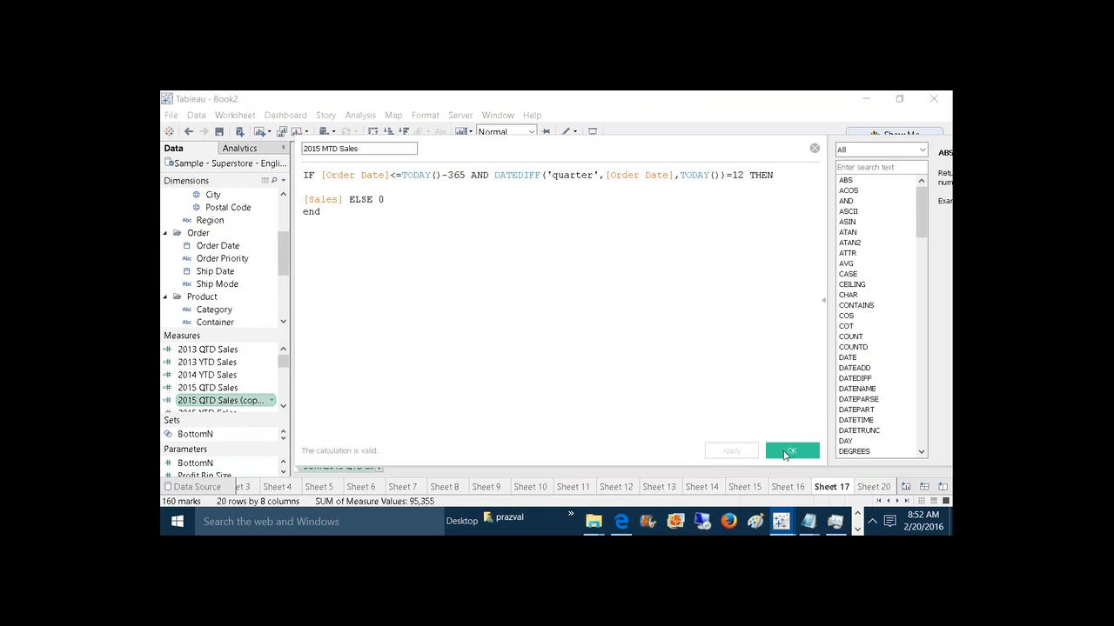
pyautogui.click(783, 451)
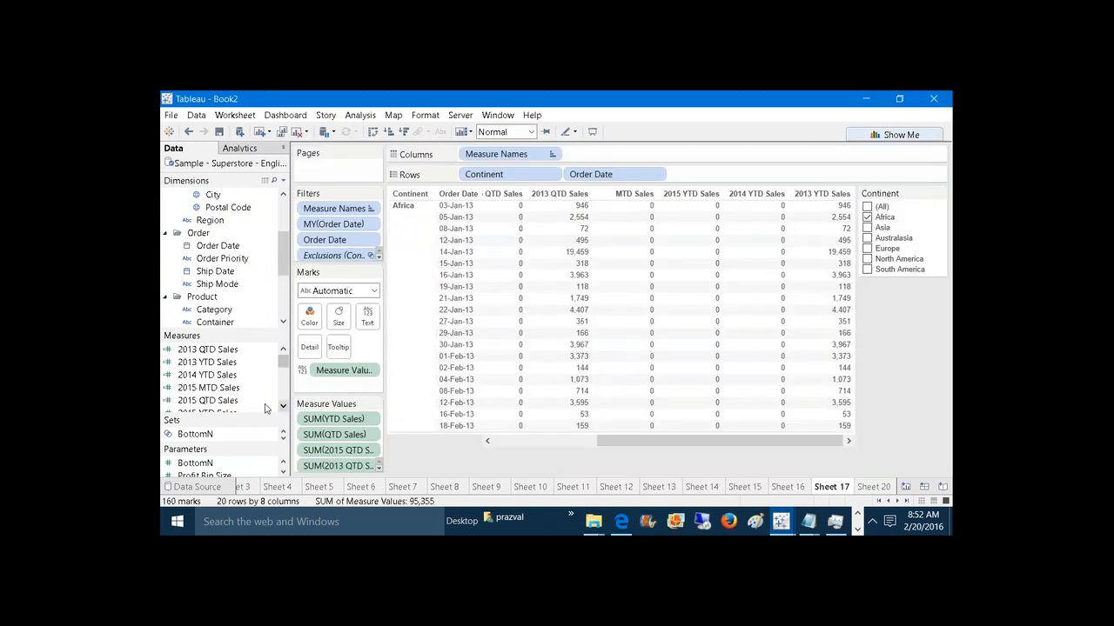
# Step: Add 2015 MTD Sales to the measure values directly after QTD Sales and review its column in the table
pyautogui.moveTo(222, 388); pyautogui.dragTo(348, 442)
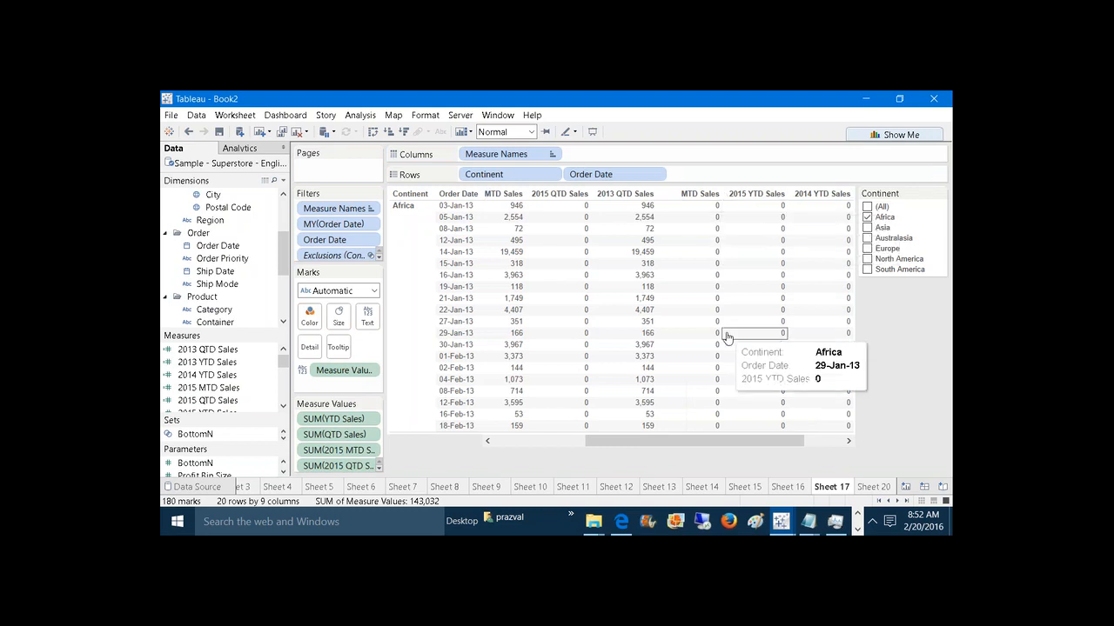
pyautogui.moveTo(719, 442); pyautogui.dragTo(781, 438)
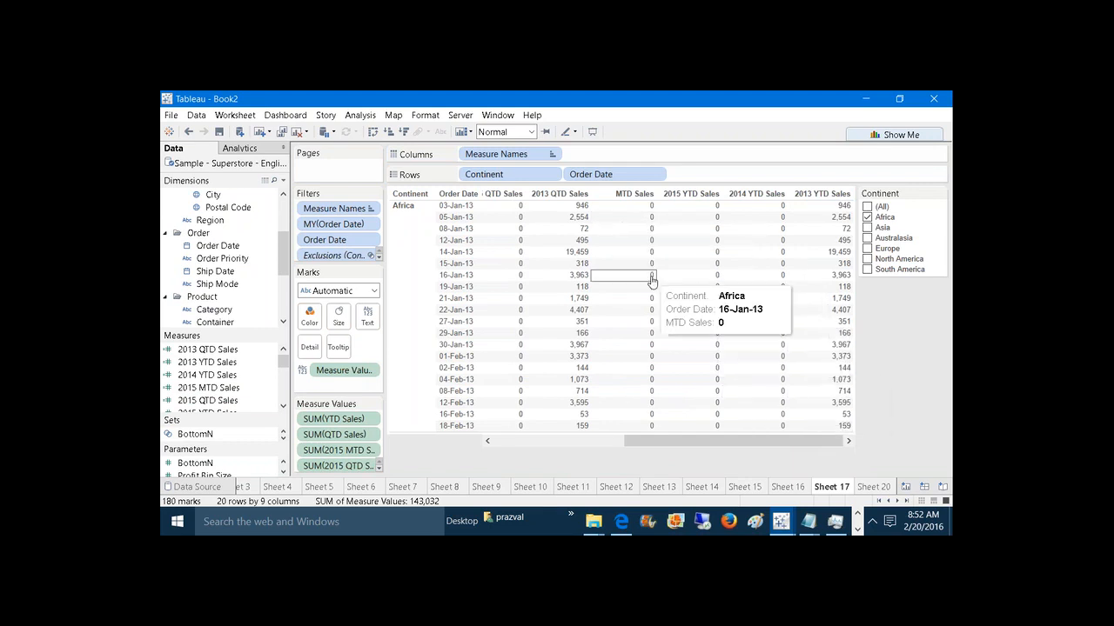
pyautogui.moveTo(693, 441); pyautogui.dragTo(561, 442)
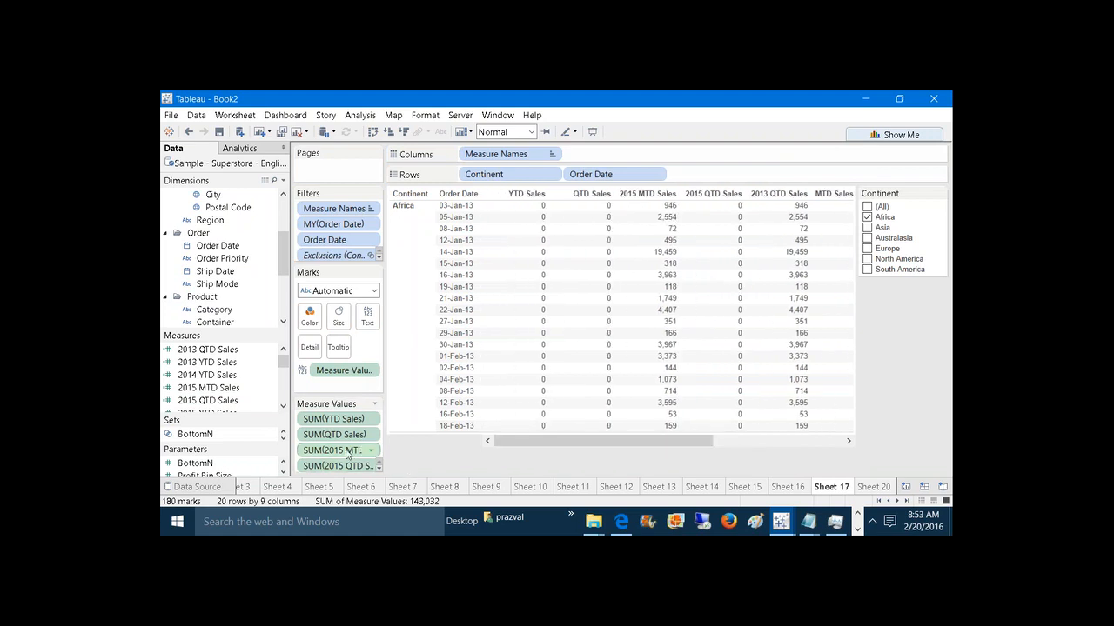
# Step: Change the DATEDIFF date part in the 2015 MTD Sales formula to 'month' and save the calculation
pyautogui.rightClick(219, 393)
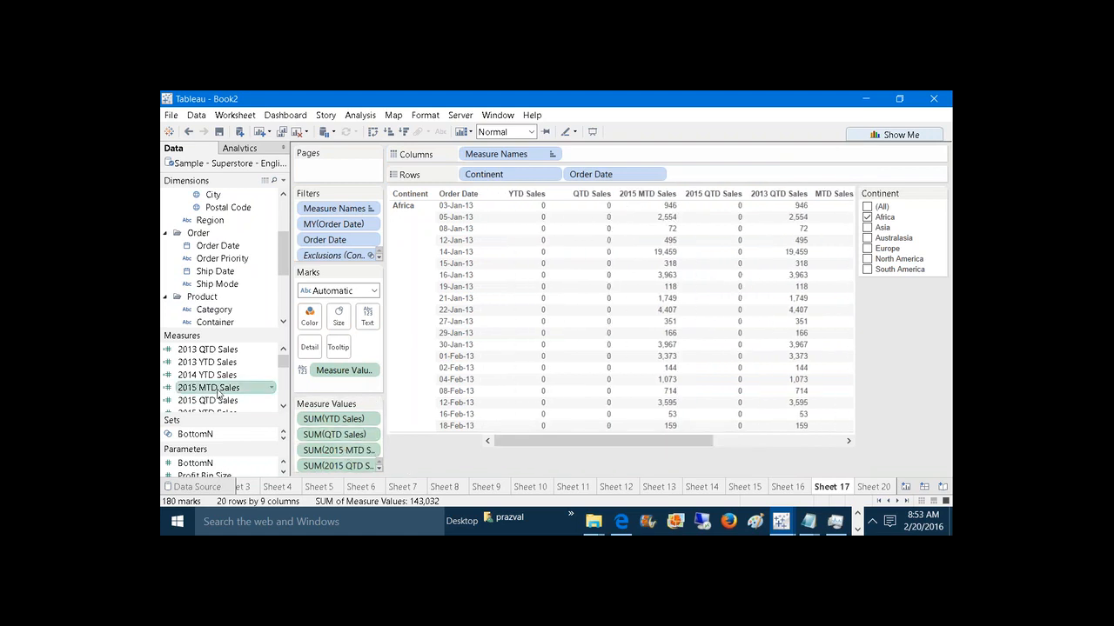
pyautogui.click(250, 165)
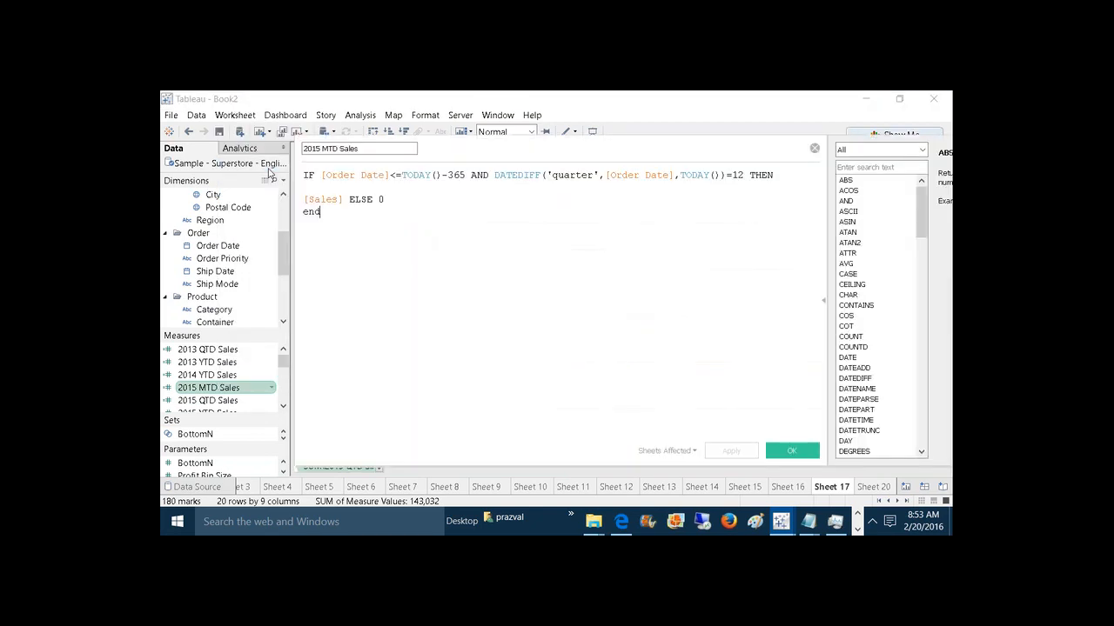
pyautogui.click(594, 175)
pyautogui.press('BackSpace')
pyautogui.press('BackSpace')
pyautogui.press('BackSpace')
pyautogui.press('BackSpace')
pyautogui.press('BackSpace')
pyautogui.press('BackSpace')
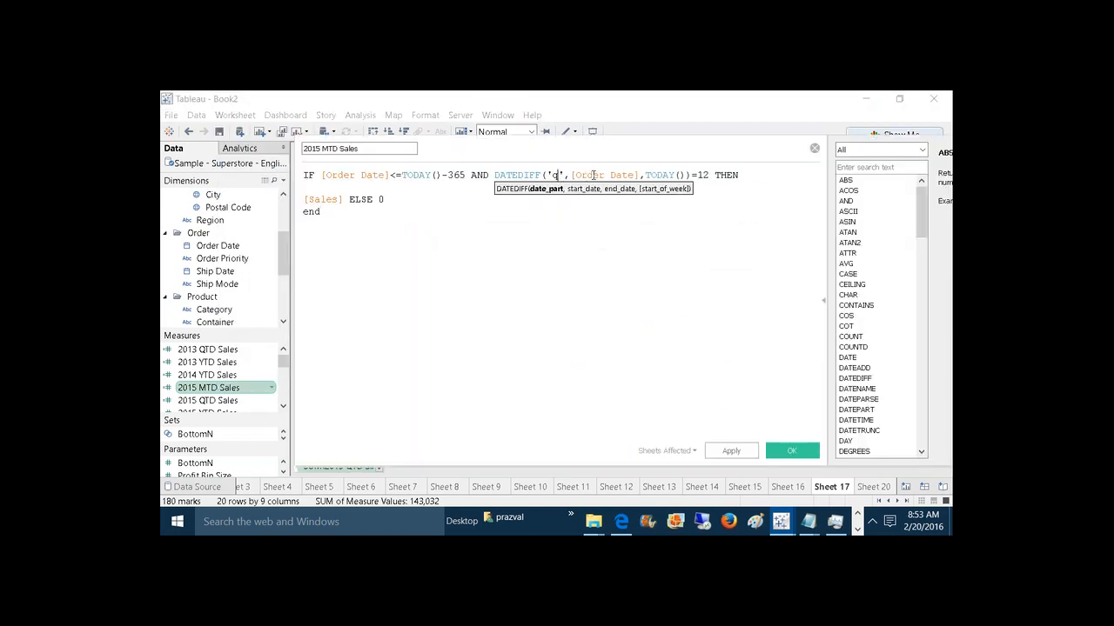
pyautogui.press('BackSpace')
pyautogui.write('month')
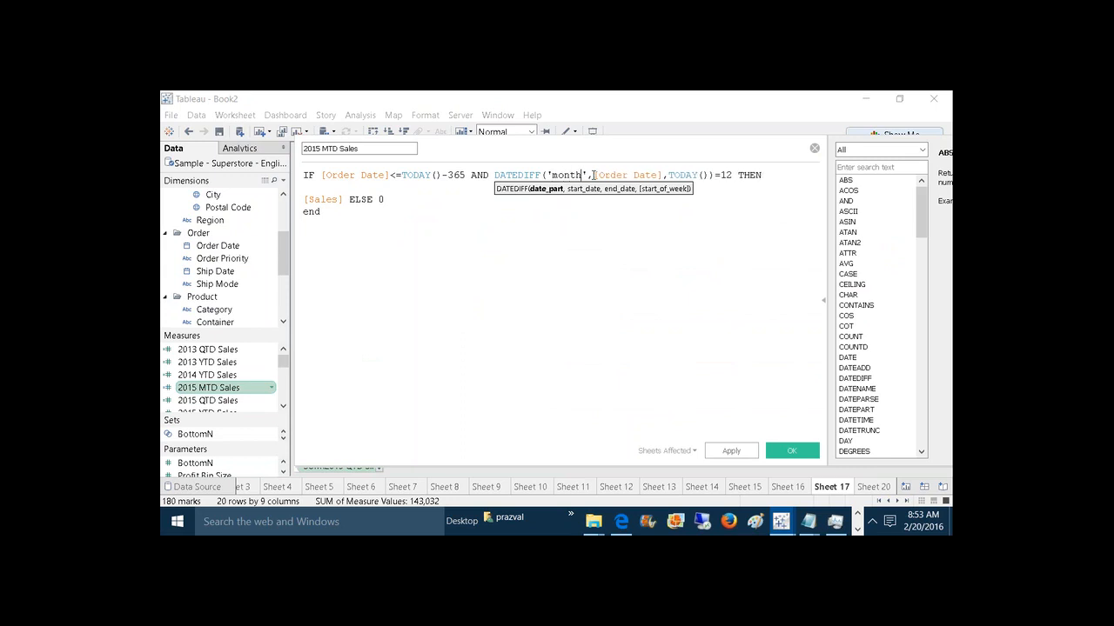
pyautogui.click(654, 249)
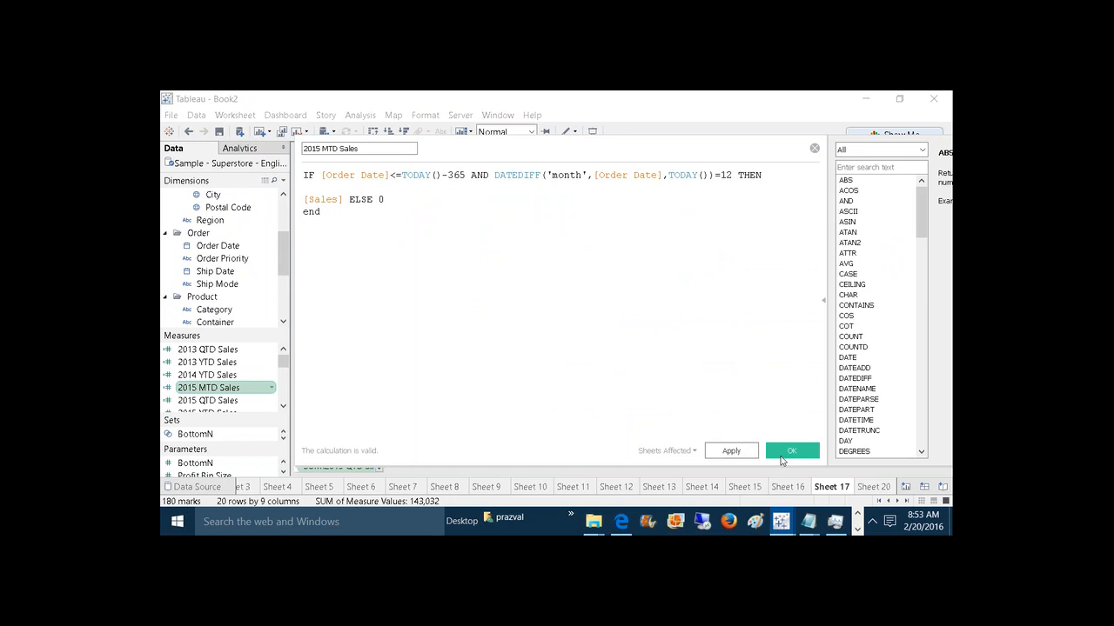
pyautogui.click(780, 455)
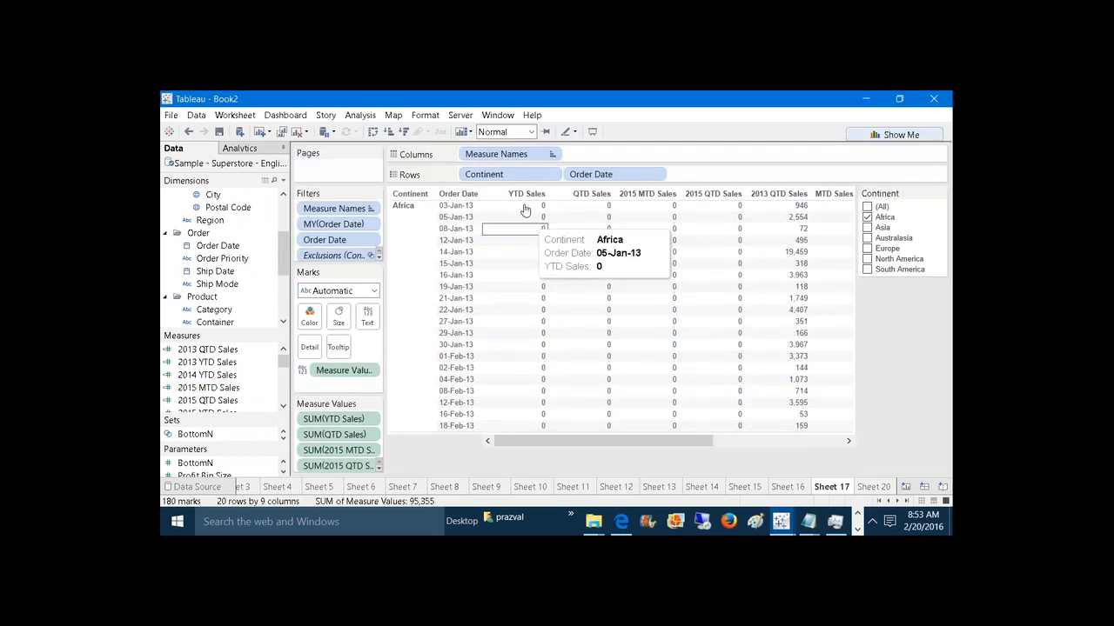
# Step: Duplicate the 2015 MTD Sales field and rename the copy 2013 MTD Sales in its calculation editor
pyautogui.rightClick(221, 388)
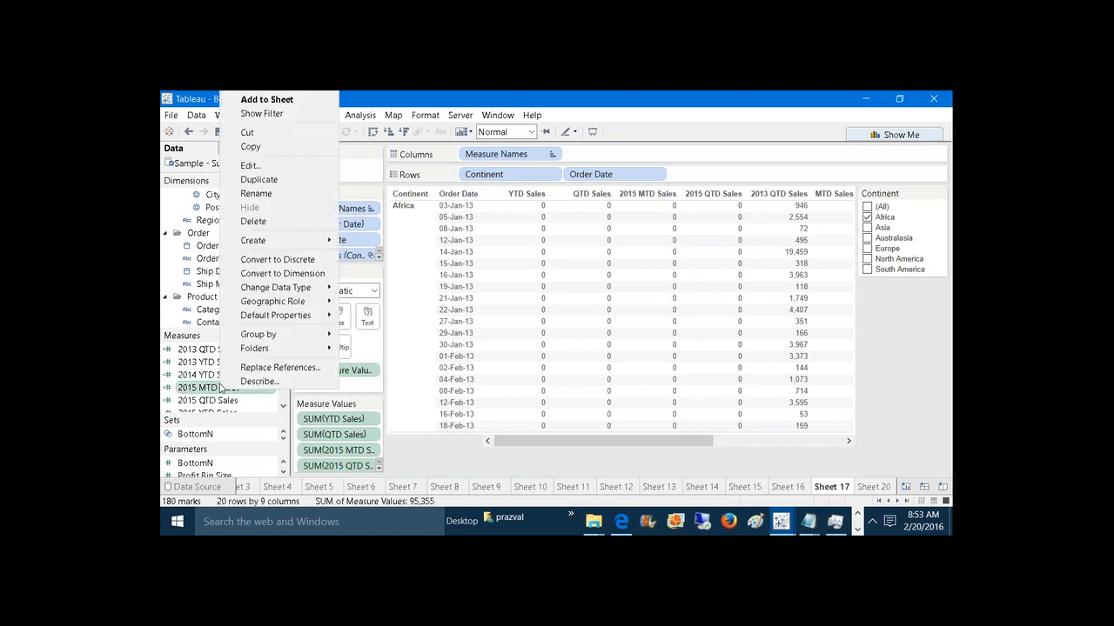
pyautogui.click(281, 183)
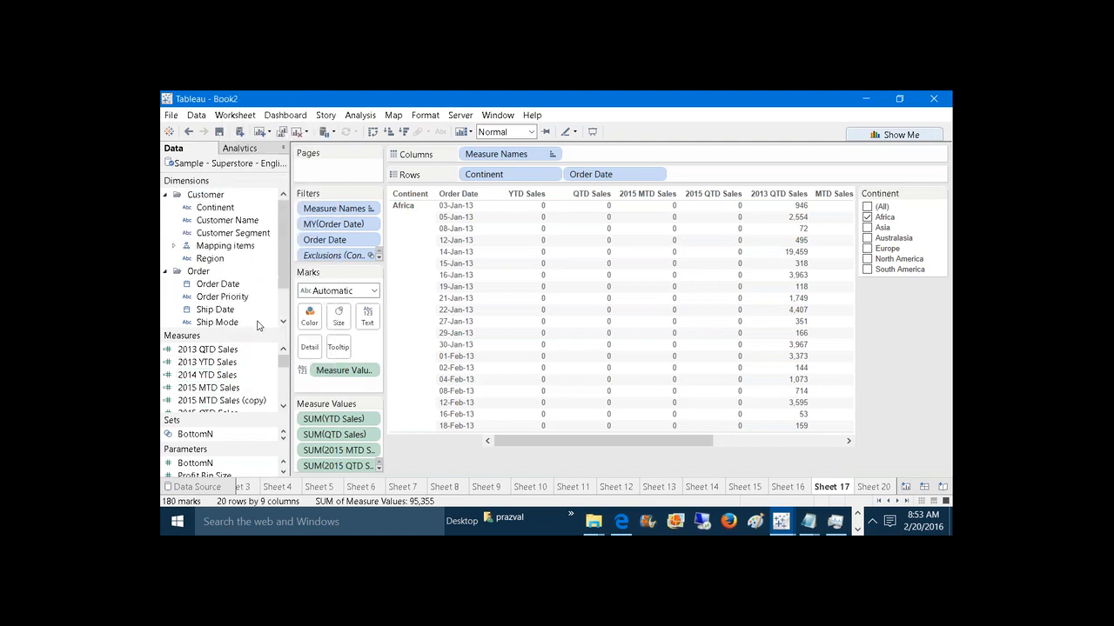
pyautogui.rightClick(253, 401)
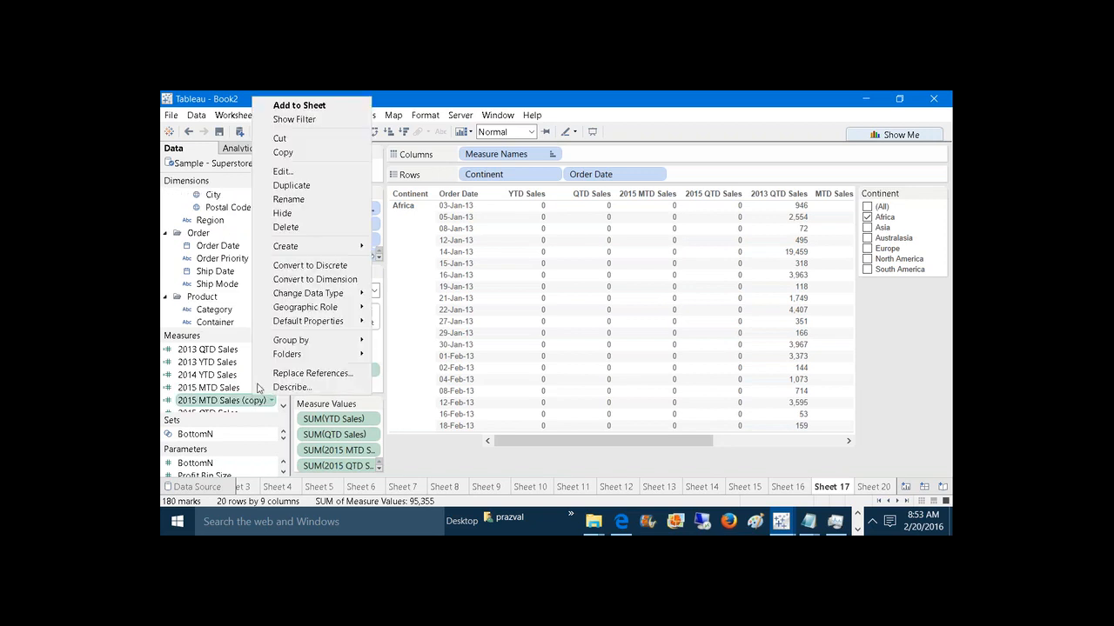
pyautogui.click(283, 171)
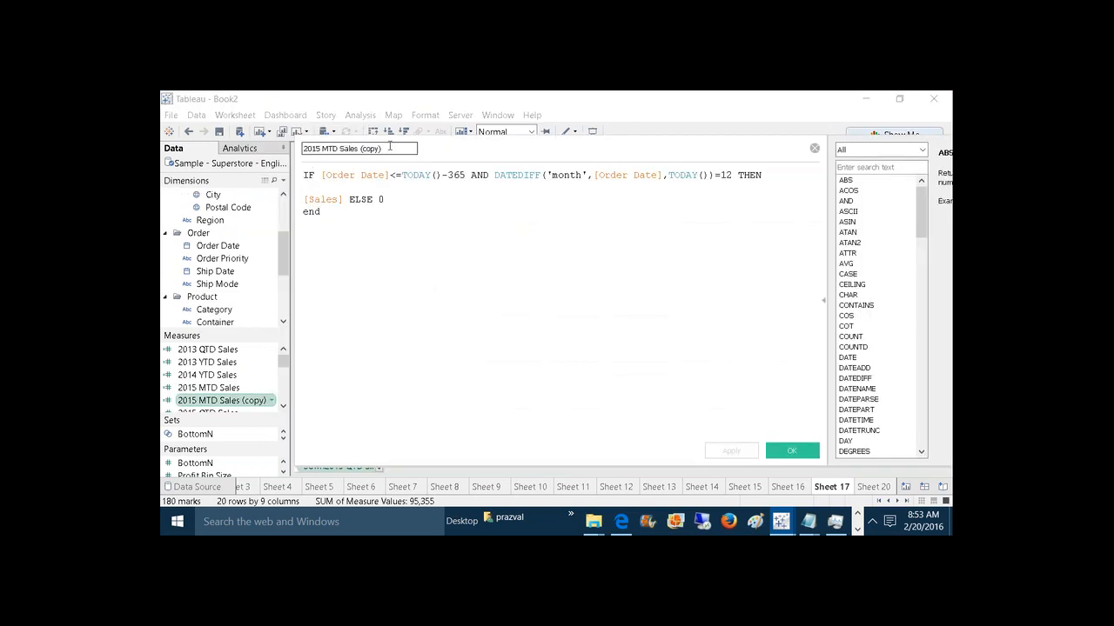
pyautogui.press('BackSpace')
pyautogui.press('BackSpace')
pyautogui.press('BackSpace')
pyautogui.press('BackSpace')
pyautogui.press('BackSpace')
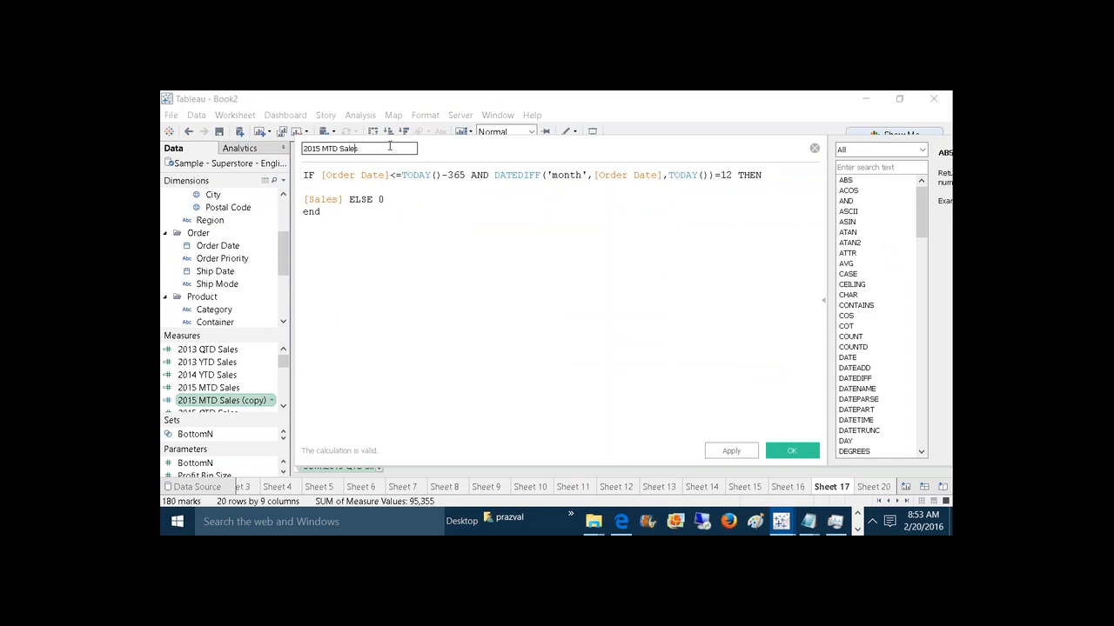
pyautogui.press('BackSpace')
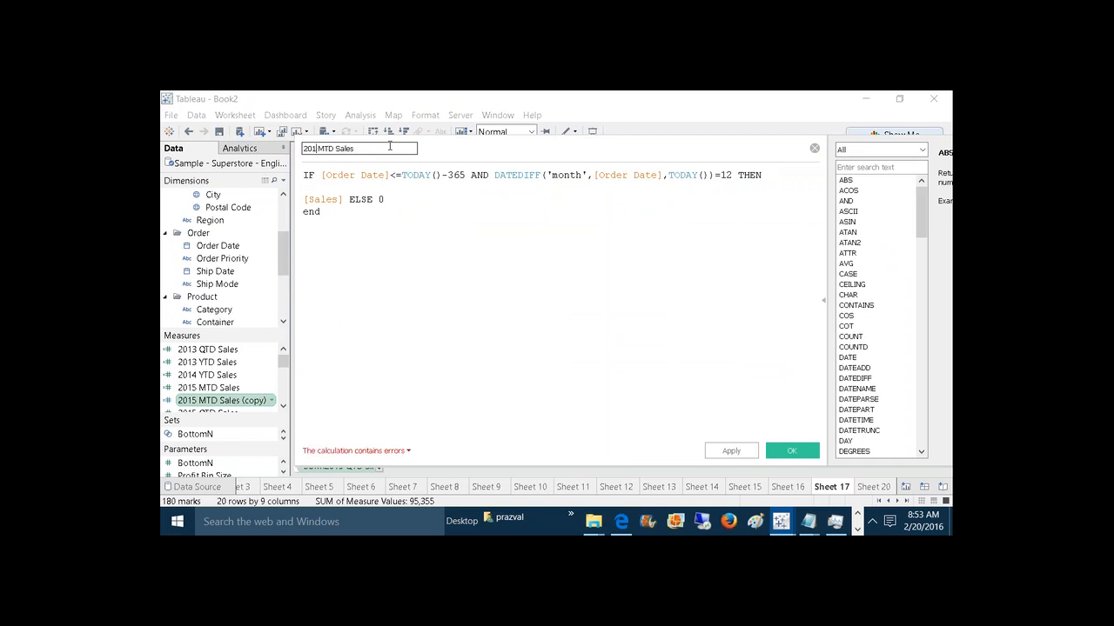
pyautogui.write('3')
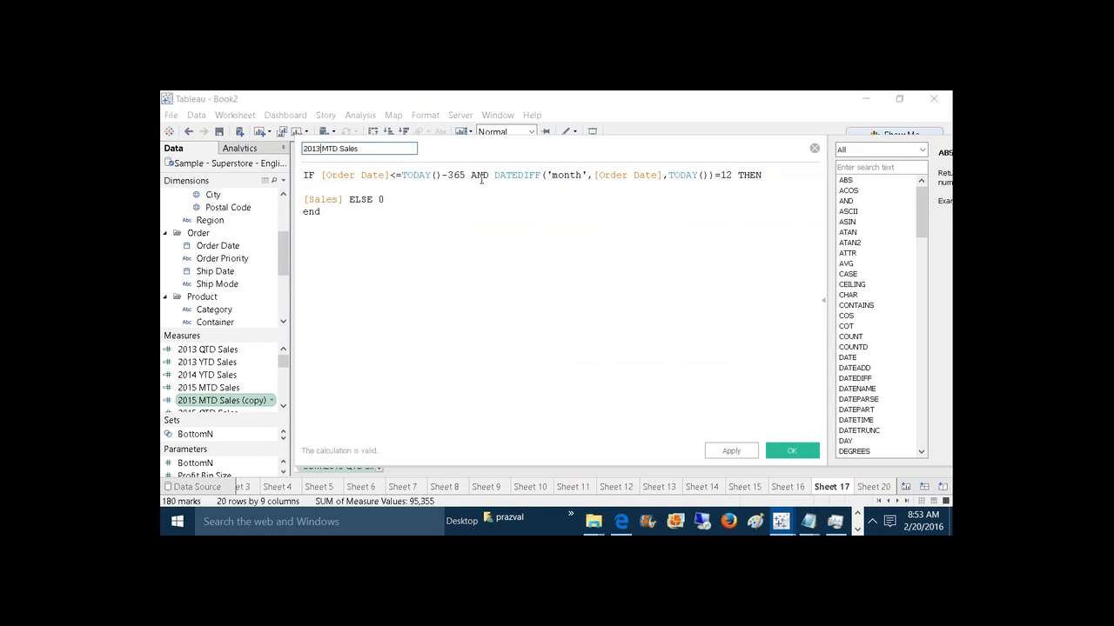
# Step: Change the day offset subtracted from TODAY() in the 2013 MTD Sales formula to (365*3)
pyautogui.click(467, 175)
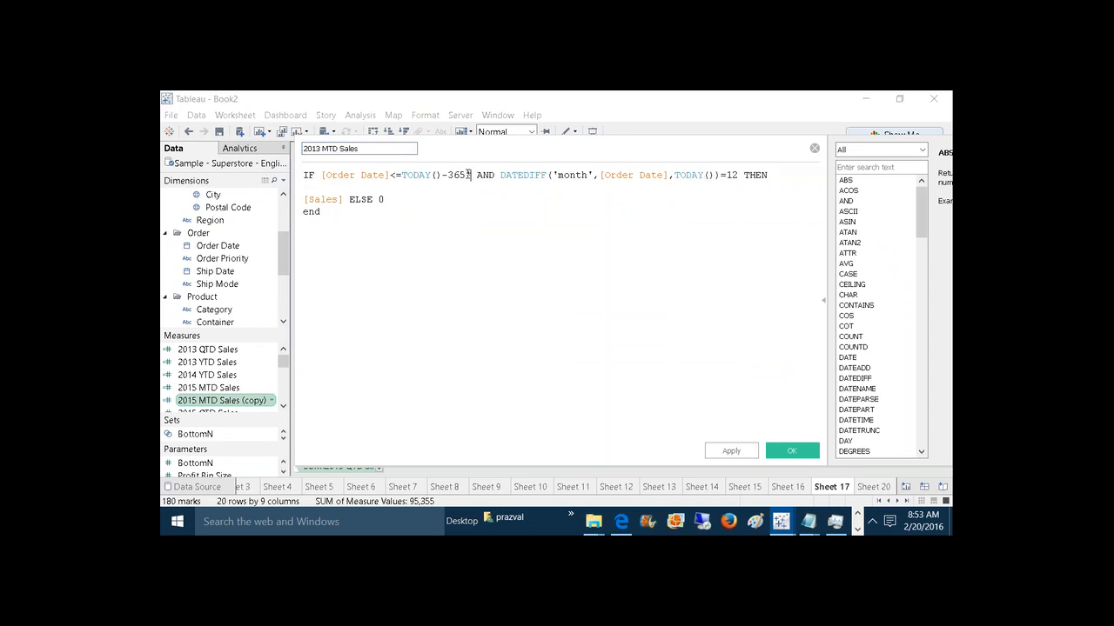
pyautogui.write(')')
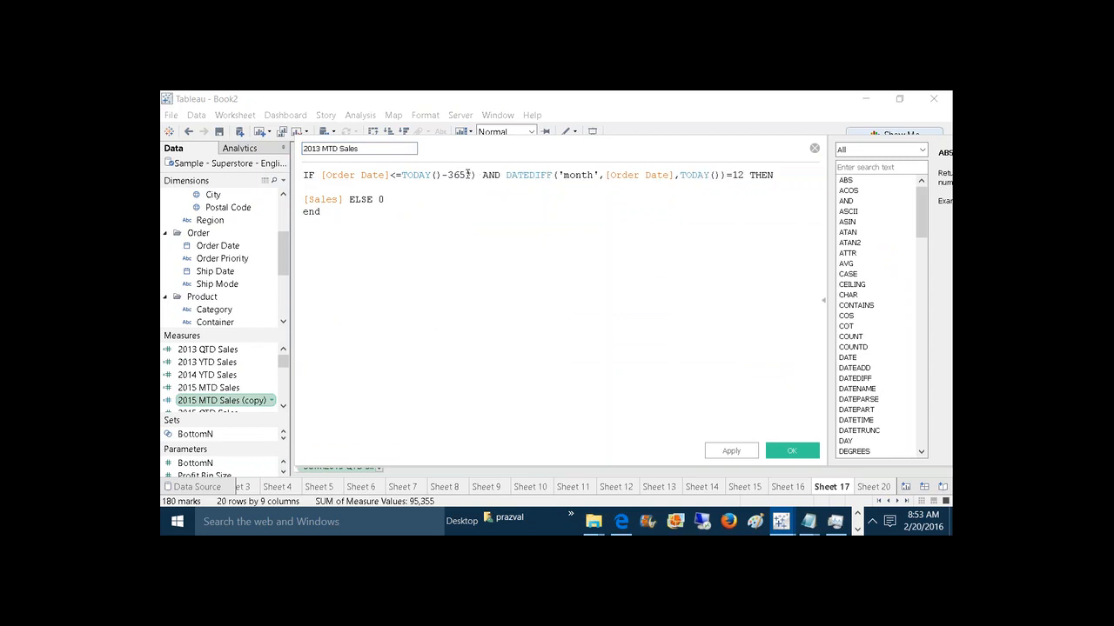
pyautogui.press('BackSpace')
pyautogui.write('3)')
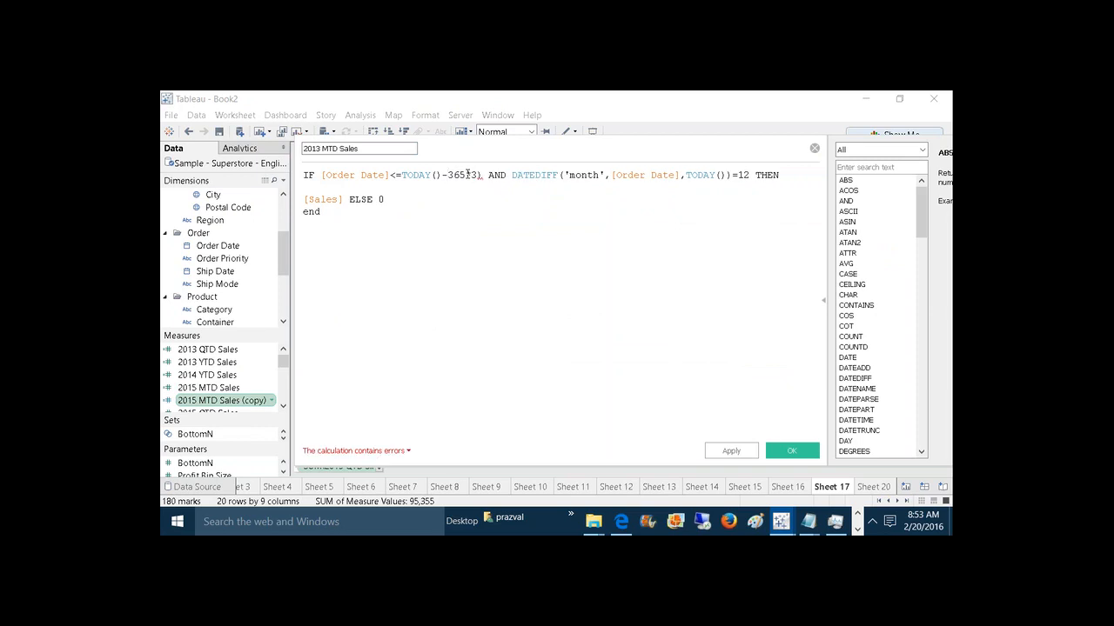
pyautogui.write('(')
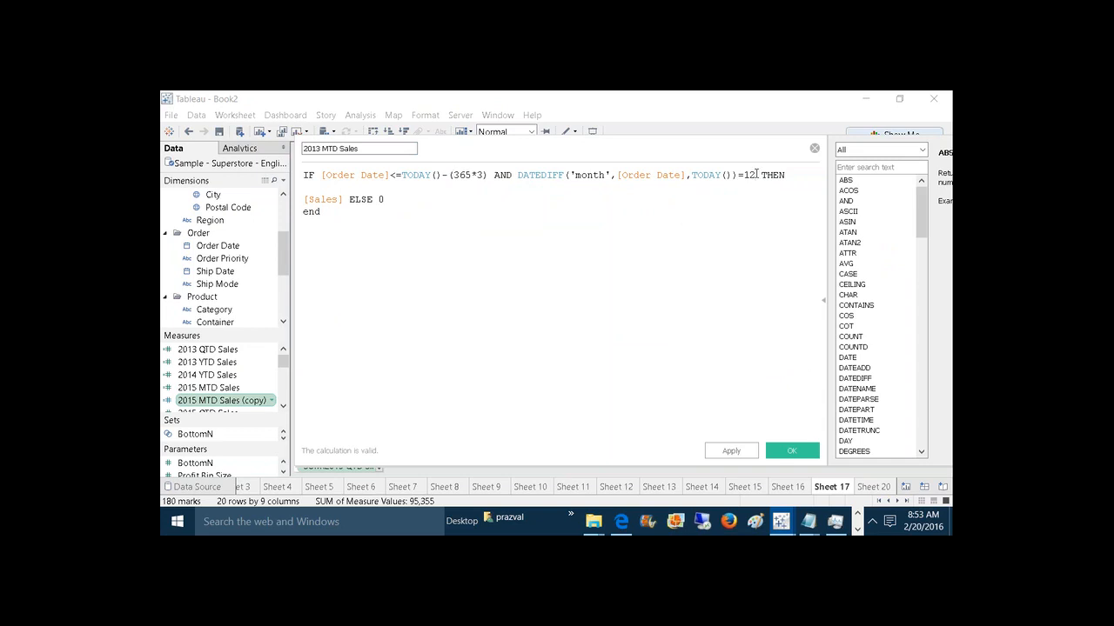
# Step: Set the DATEDIFF month comparison in the 2013 MTD Sales formula to 36, save it and locate the field among the measures
pyautogui.click(755, 174)
pyautogui.press('BackSpace')
pyautogui.press('BackSpace')
pyautogui.write('36')
pyautogui.click(733, 453)
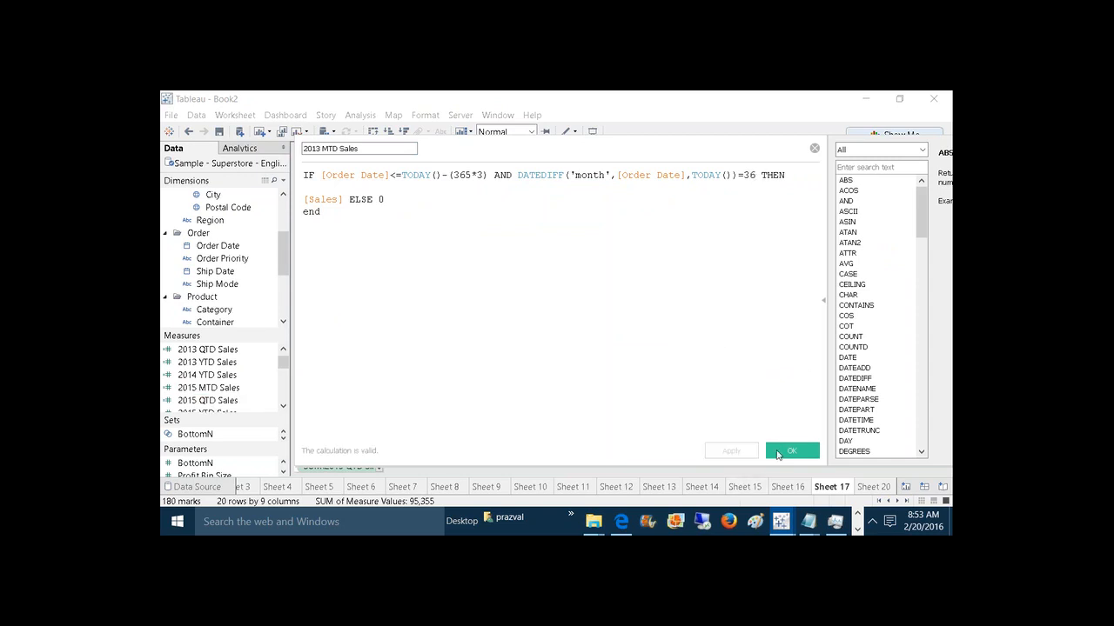
pyautogui.click(778, 452)
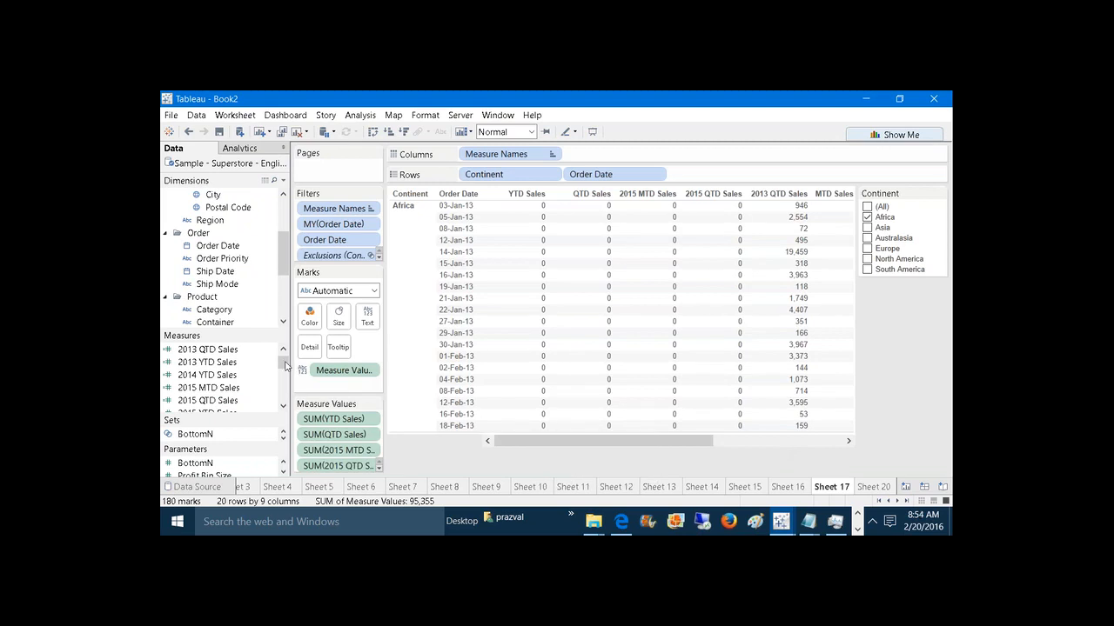
pyautogui.scroll(1, 283, 365)
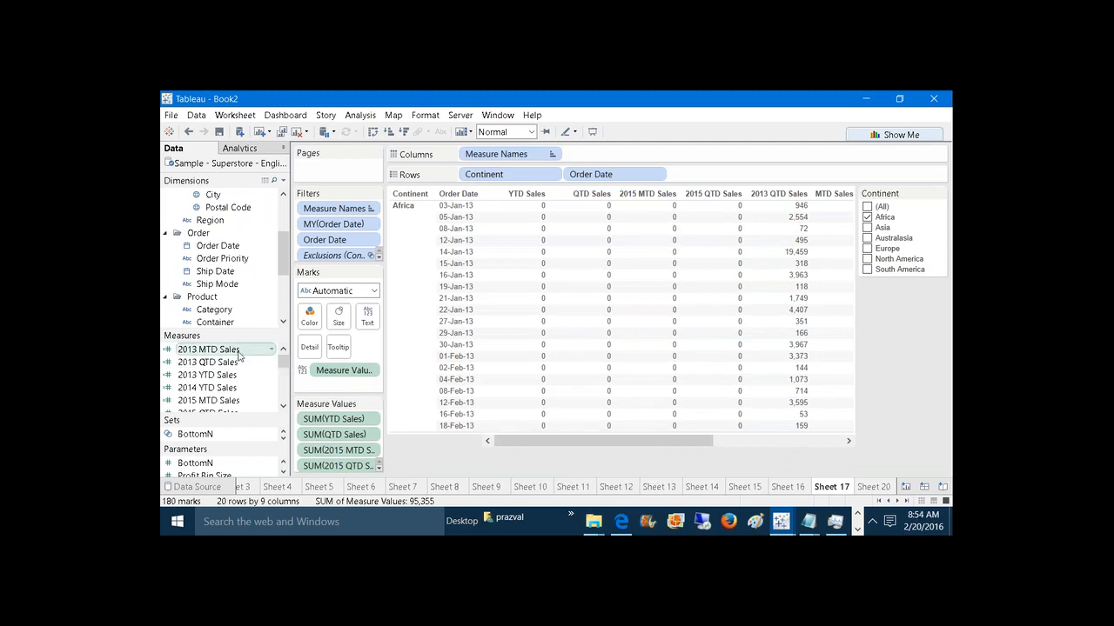
# Step: Add 2013 MTD Sales to the measure values directly after 2015 MTD Sales and check the 01-Feb-13 row
pyautogui.moveTo(239, 357); pyautogui.dragTo(347, 461)
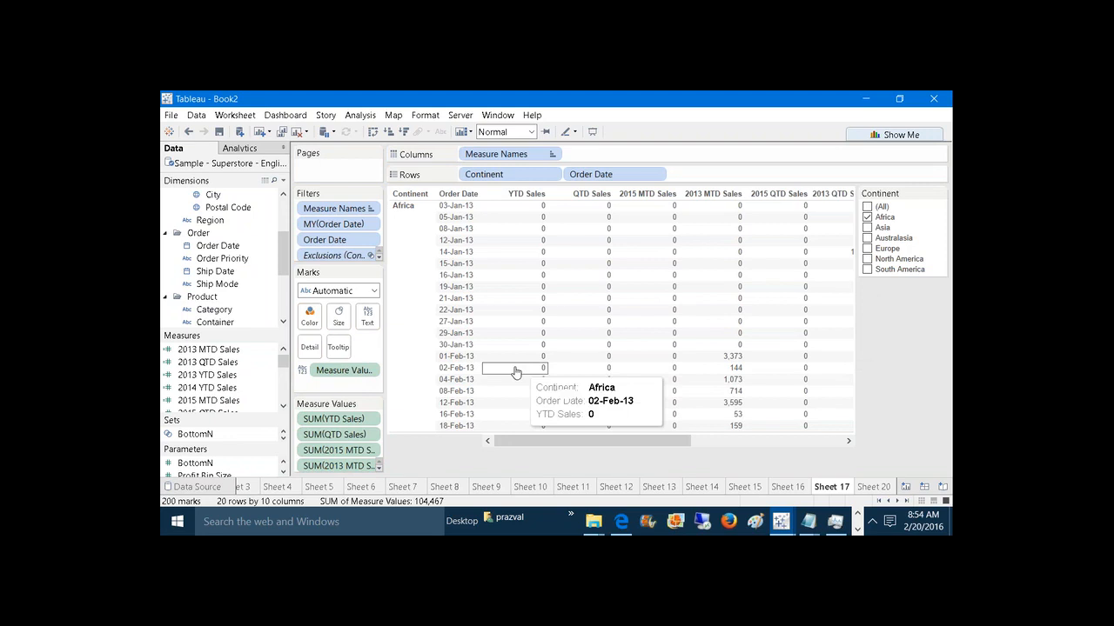
pyautogui.click(461, 357)
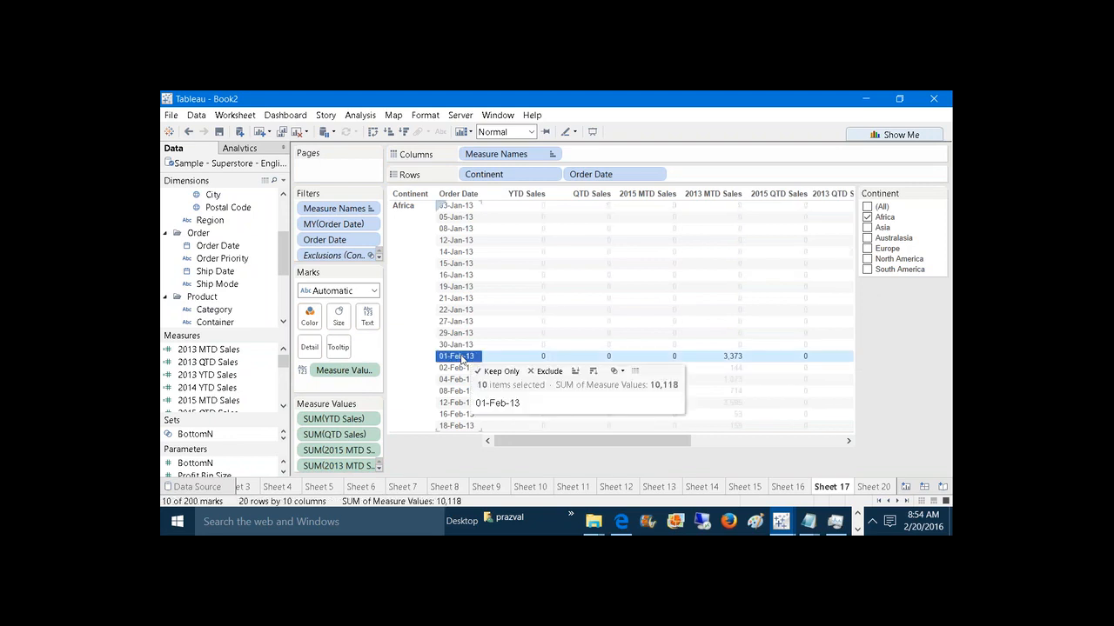
pyautogui.click(927, 312)
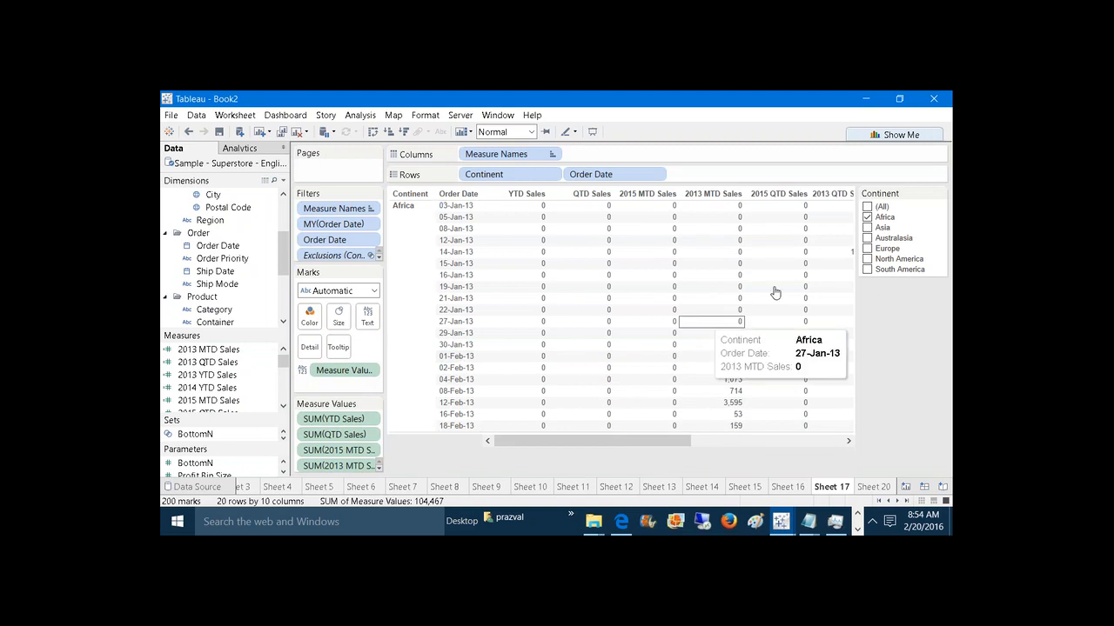
# Step: Switch the Continent filter from Africa to Asia and review the 2013 MTD Sales values by order date
pyautogui.click(868, 217)
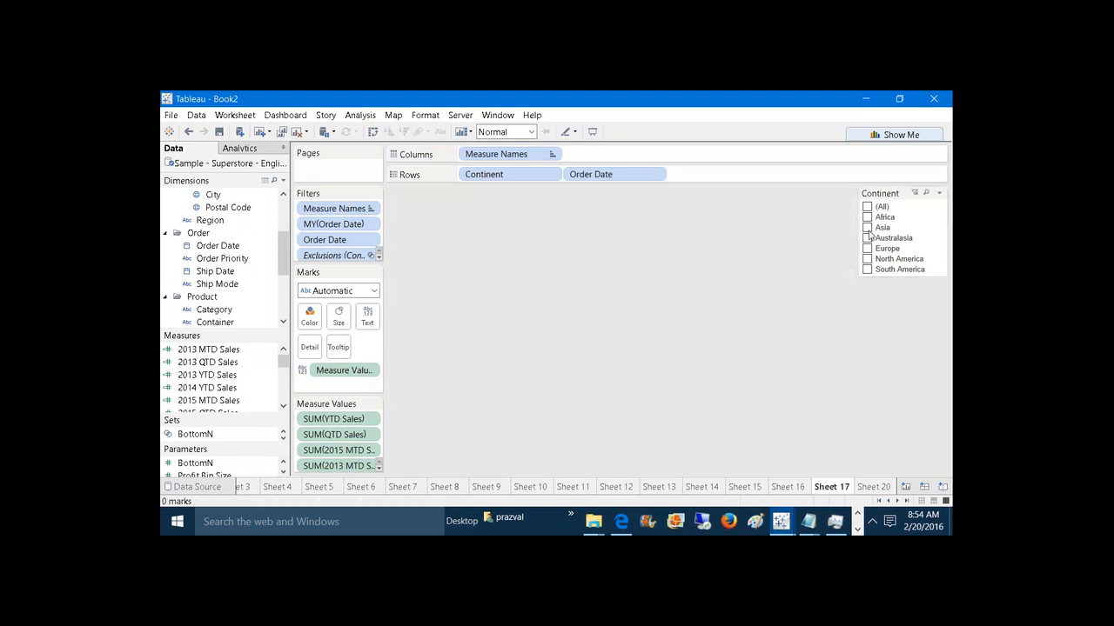
pyautogui.click(867, 227)
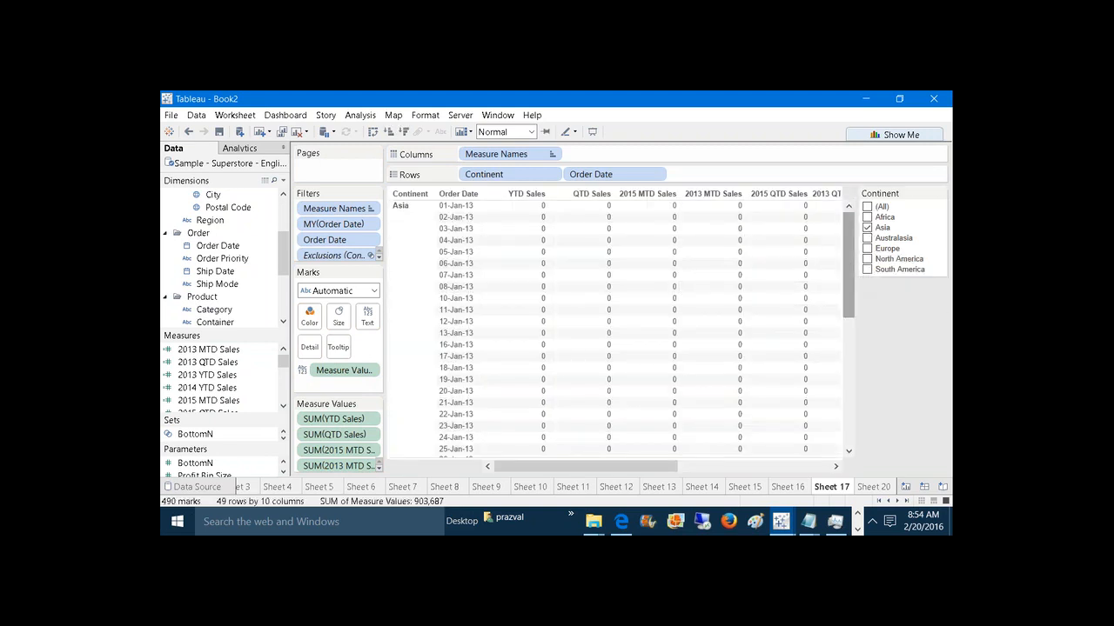
pyautogui.moveTo(851, 269); pyautogui.dragTo(894, 385)
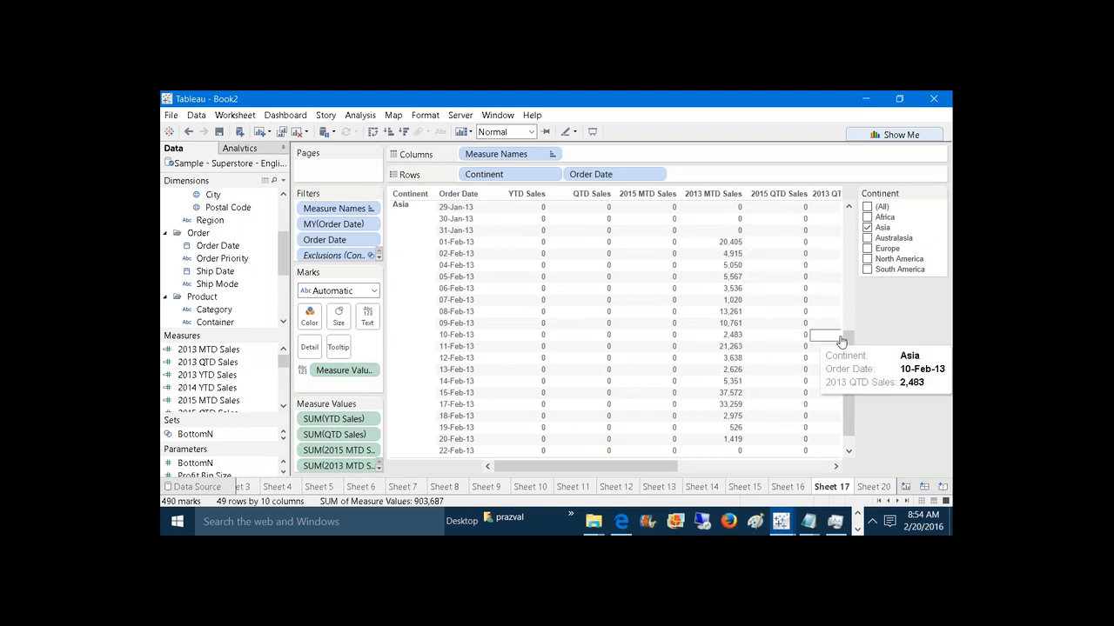
pyautogui.moveTo(848, 343); pyautogui.dragTo(855, 226)
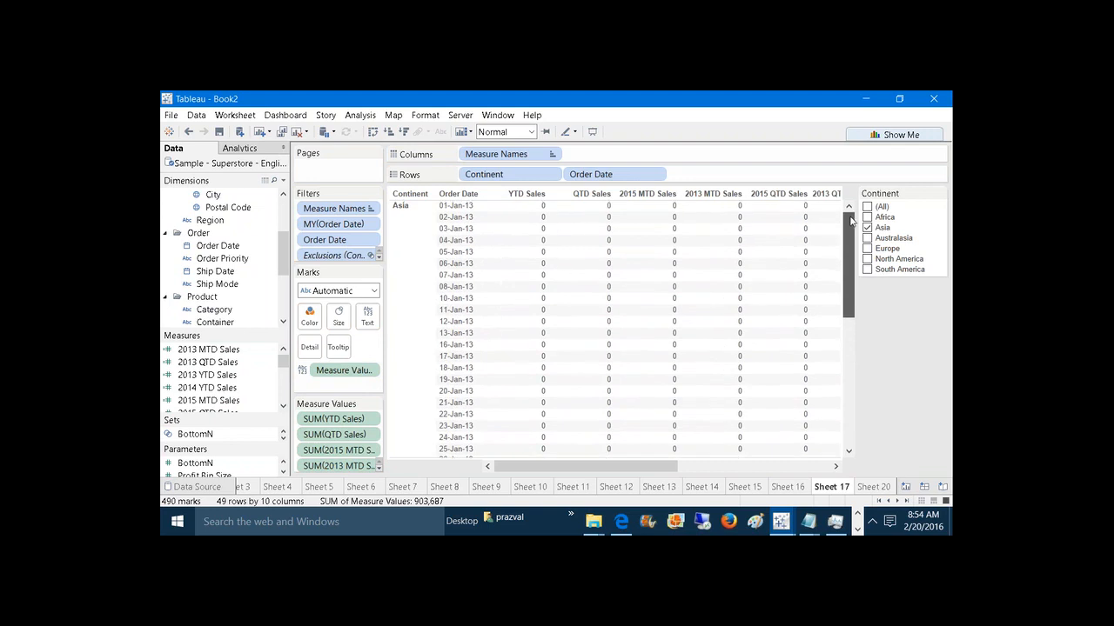
pyautogui.moveTo(852, 220); pyautogui.dragTo(852, 219)
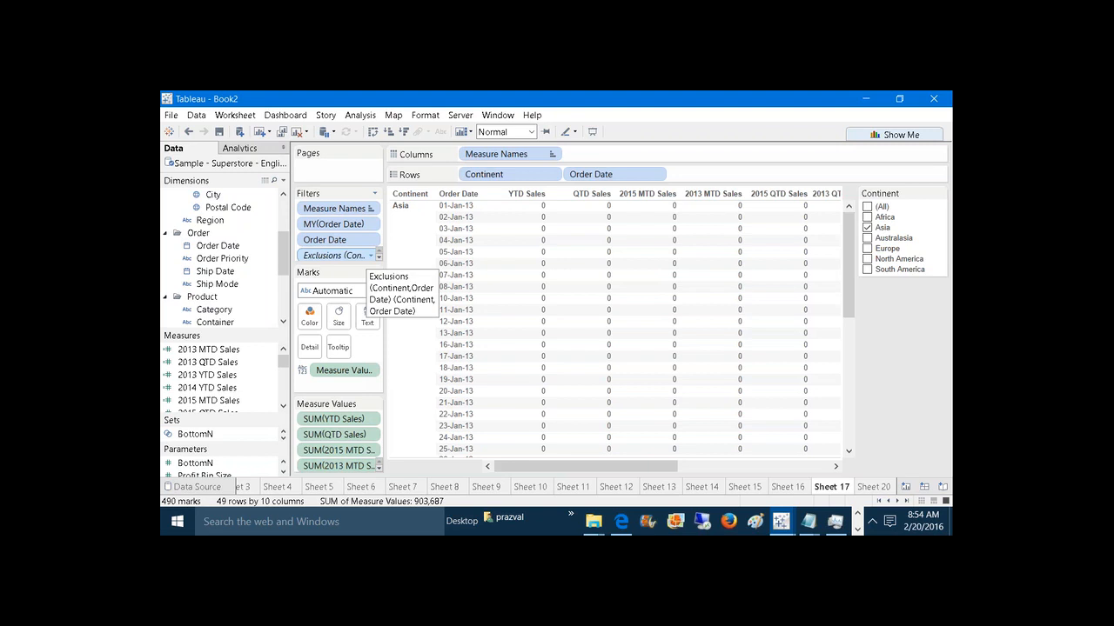
# Step: Duplicate the 2013 YTD Sales field and rename the copy 2012 YTD Sales in its calculation editor
pyautogui.click(231, 375)
pyautogui.rightClick(231, 375)
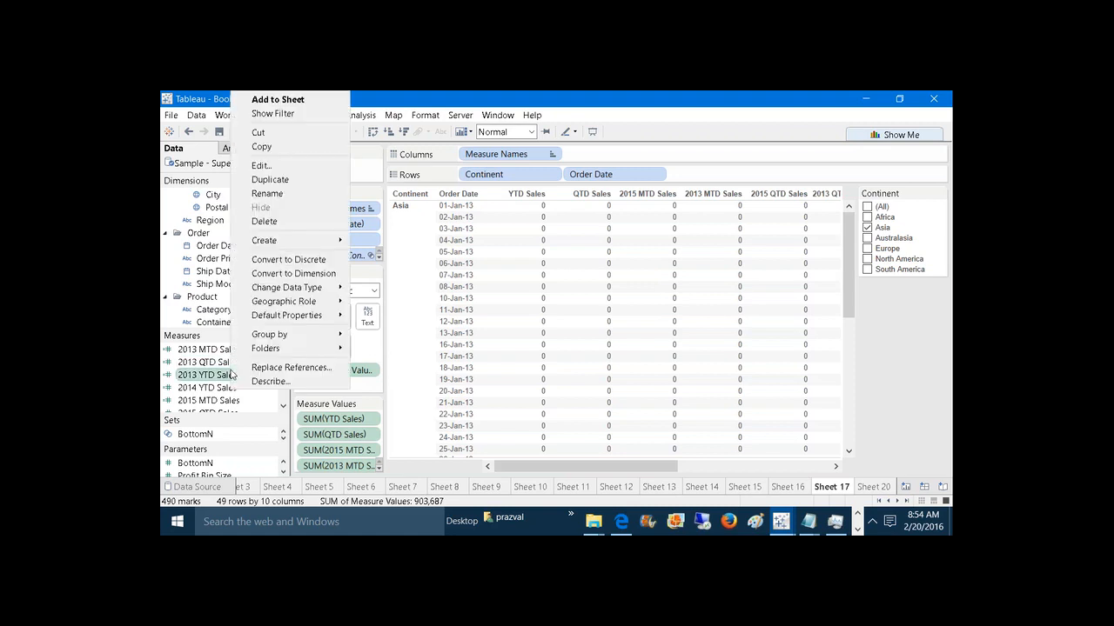
pyautogui.click(287, 178)
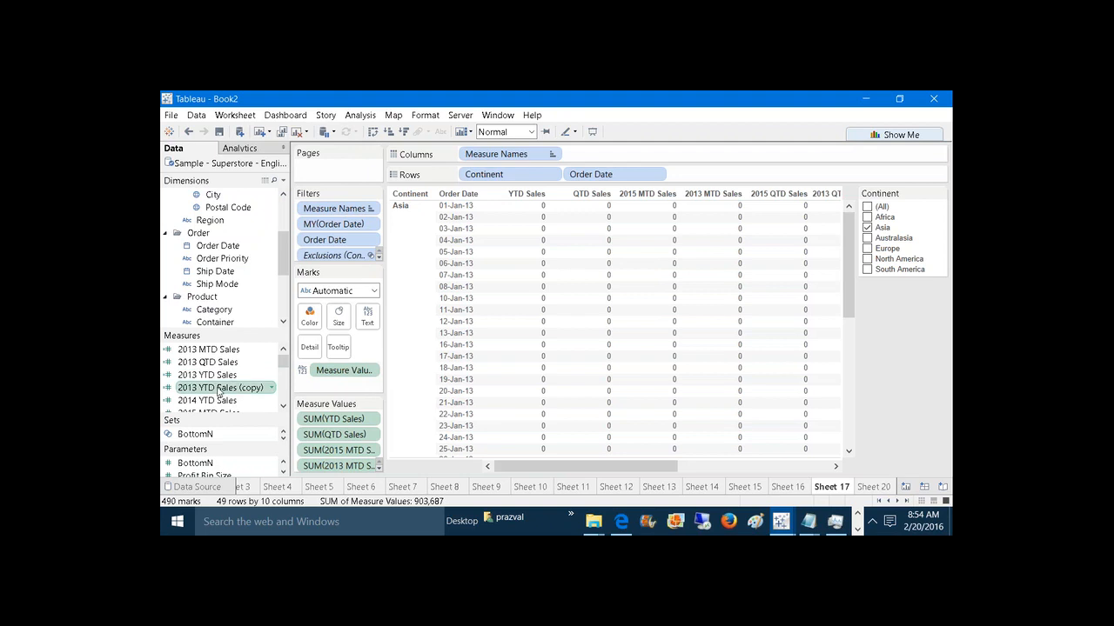
pyautogui.rightClick(219, 389)
pyautogui.click(288, 167)
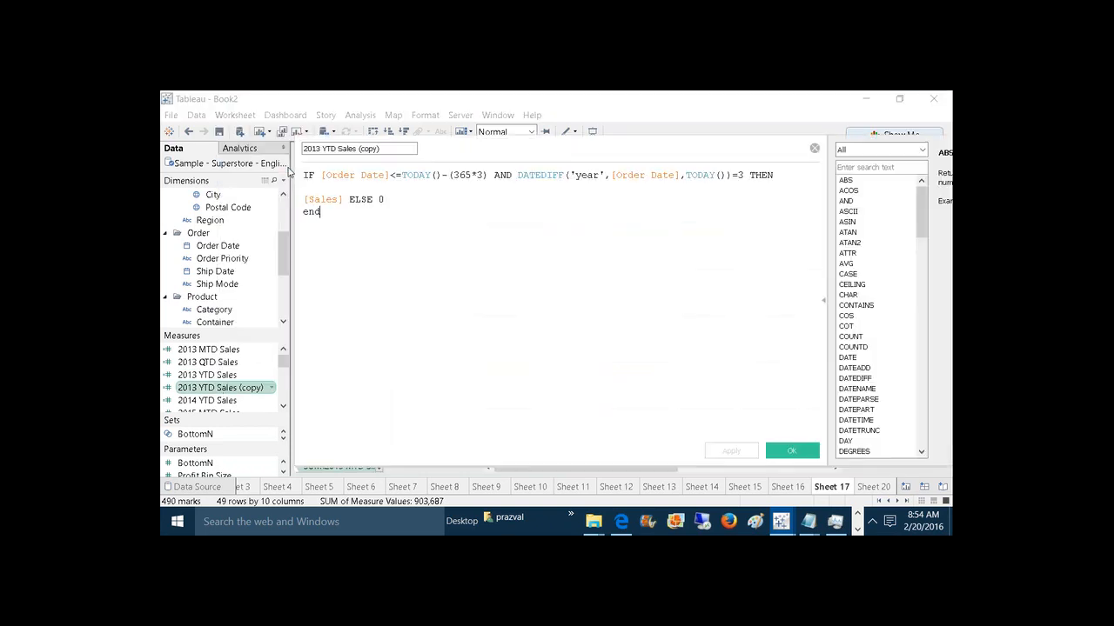
pyautogui.press('BackSpace')
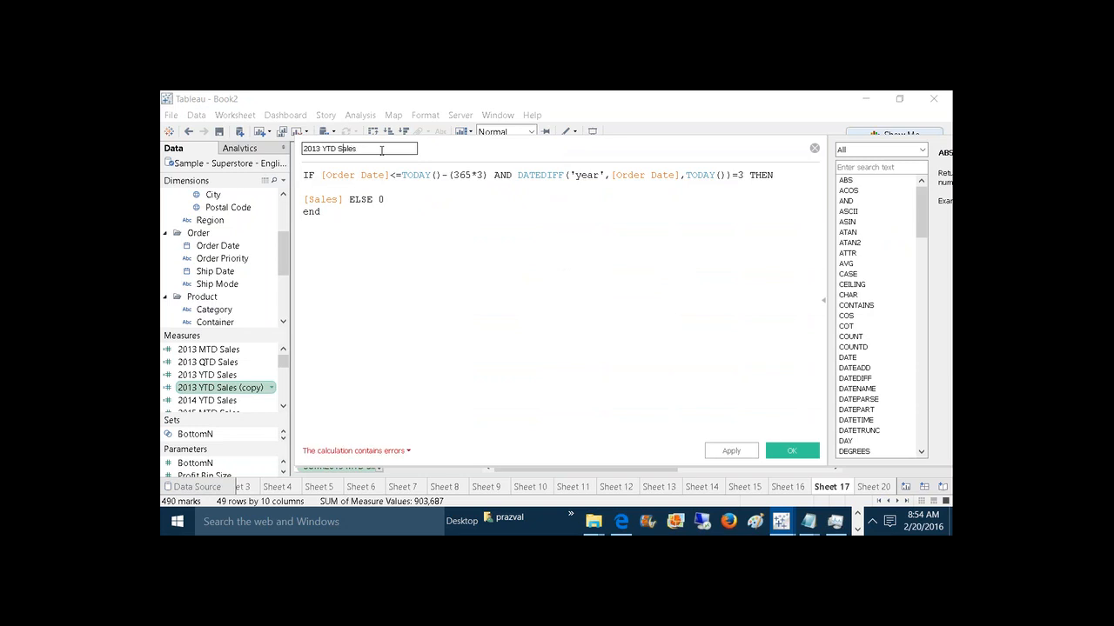
pyautogui.press('BackSpace')
pyautogui.write('2')
# Step: Change the day offset subtracted from TODAY() in the 2012 YTD Sales formula to ((365*3)+1) and save the calculation
pyautogui.click(489, 175)
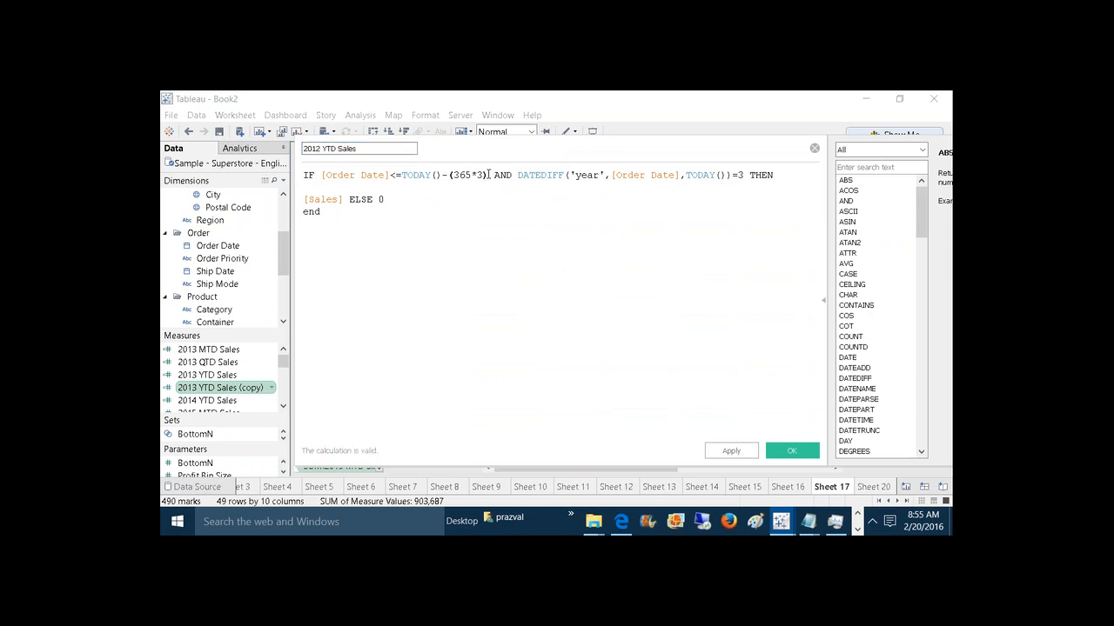
pyautogui.write('+1')
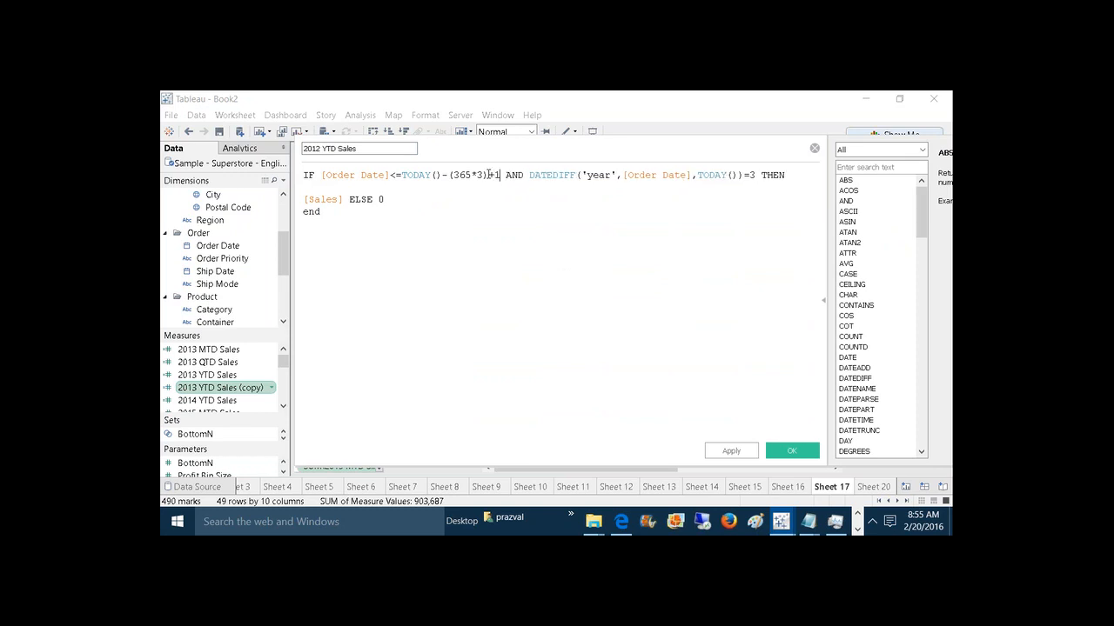
pyautogui.write(')')
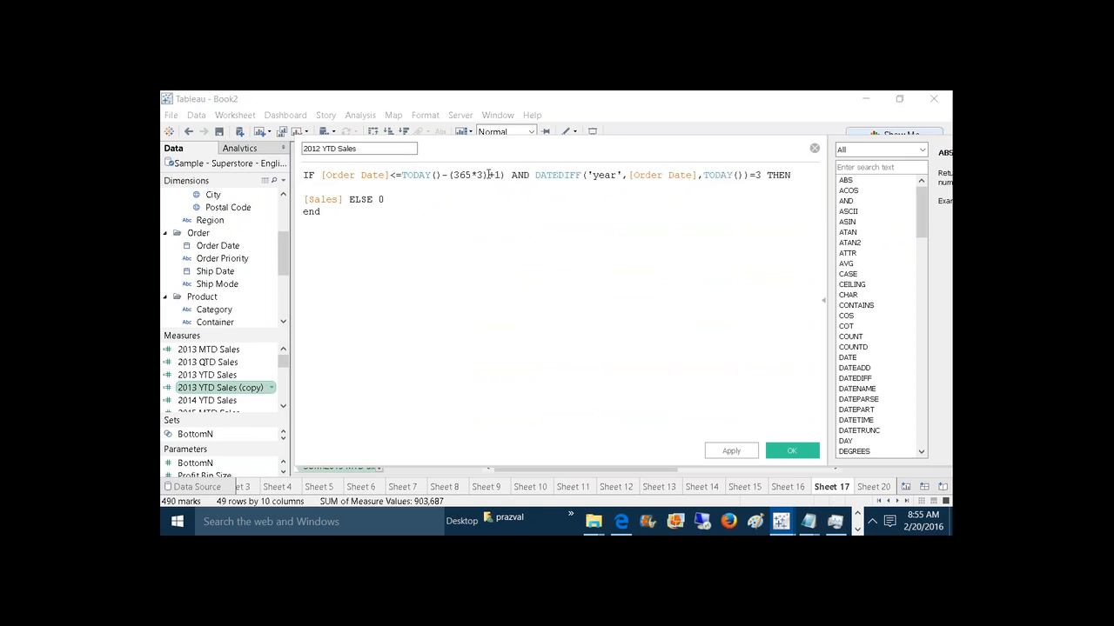
pyautogui.press('Left')
pyautogui.press('Left')
pyautogui.press('Left')
pyautogui.press('Left')
pyautogui.press('Left')
pyautogui.press('Left')
pyautogui.press('Left')
pyautogui.write('(')
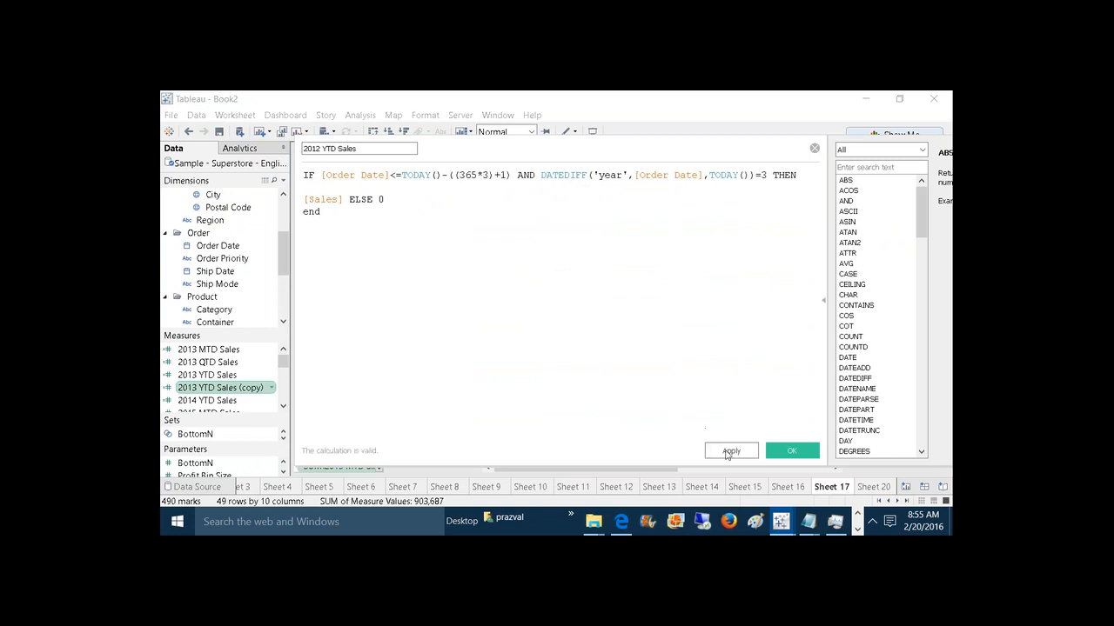
pyautogui.click(727, 451)
pyautogui.click(783, 451)
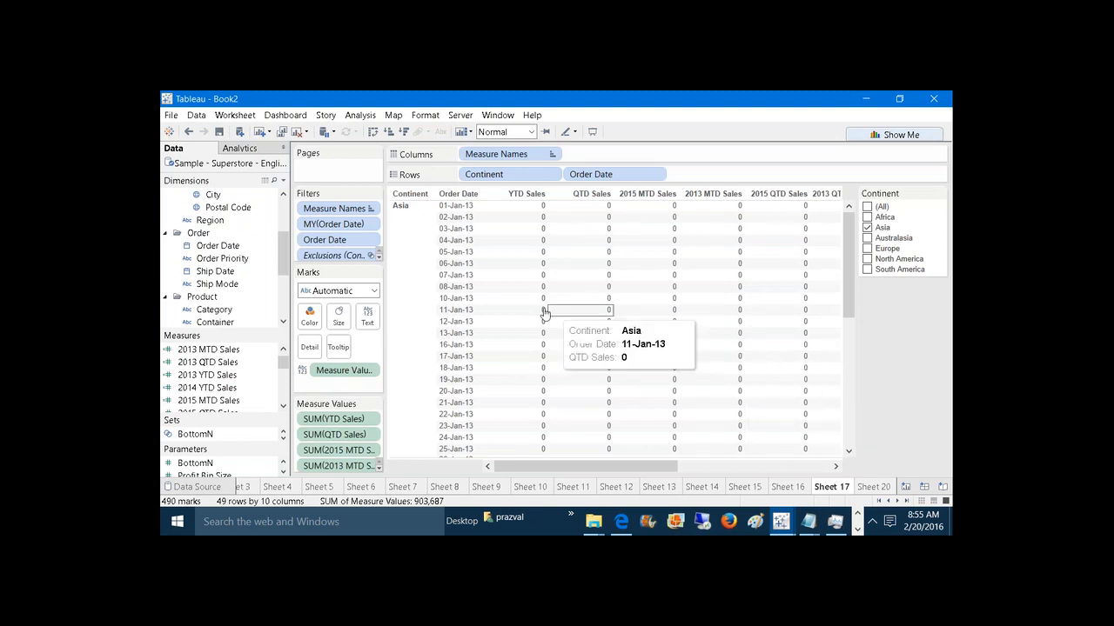
# Step: Create a new worksheet and place Continent on its rows
pyautogui.click(390, 247)
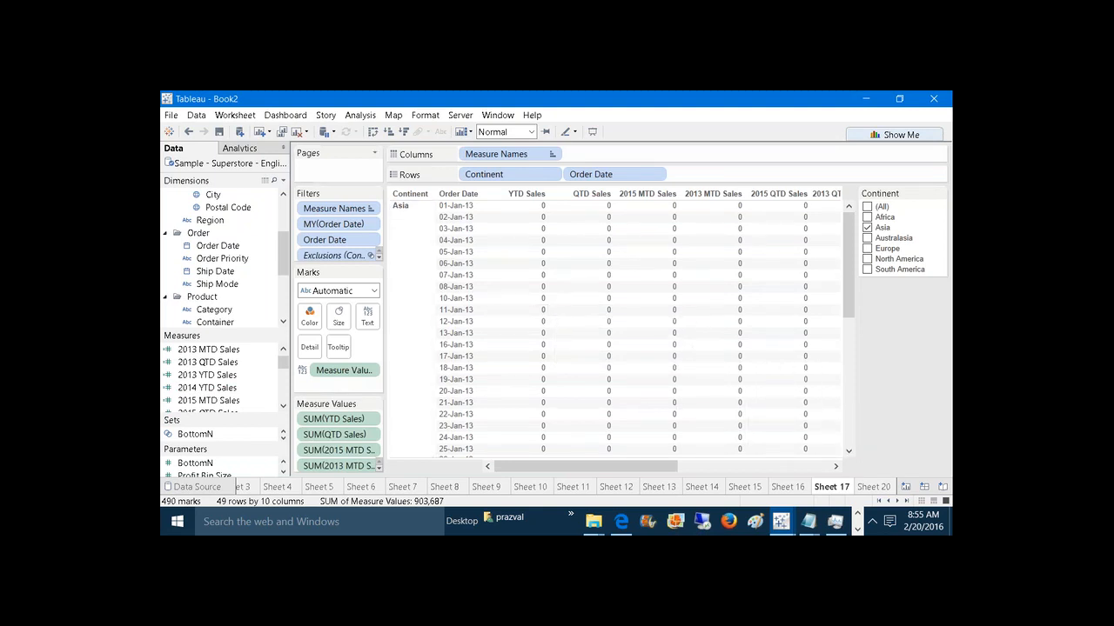
pyautogui.click(261, 136)
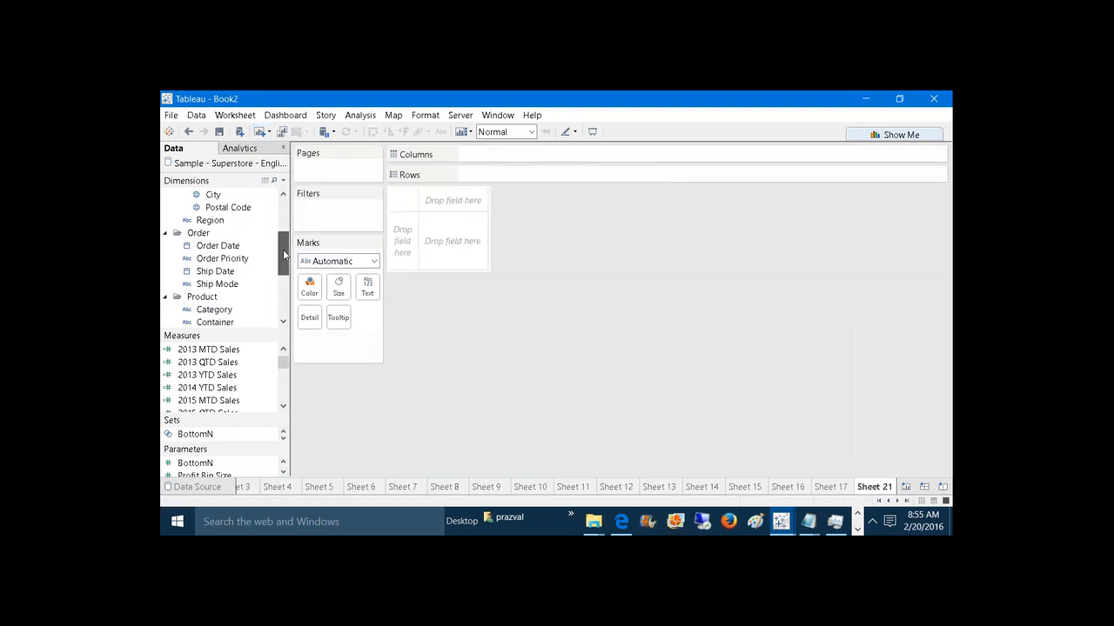
pyautogui.moveTo(284, 253); pyautogui.dragTo(483, 174)
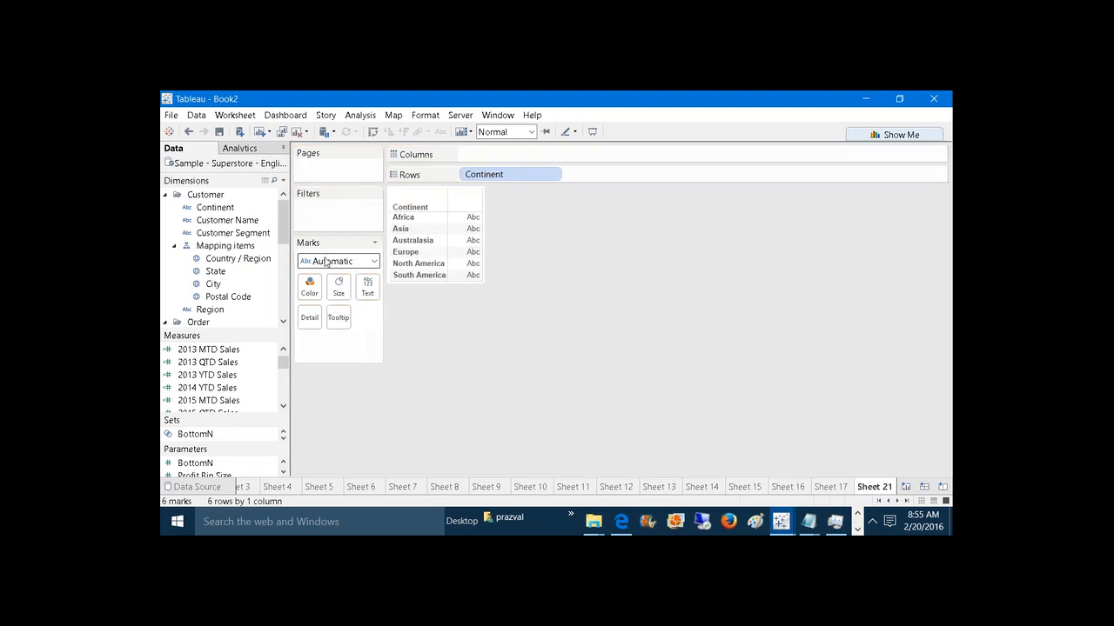
# Step: Filter the new sheet on the Order Date's Month / Year, keeping only January 2012 and February 2012
pyautogui.scroll(-1, 284, 254)
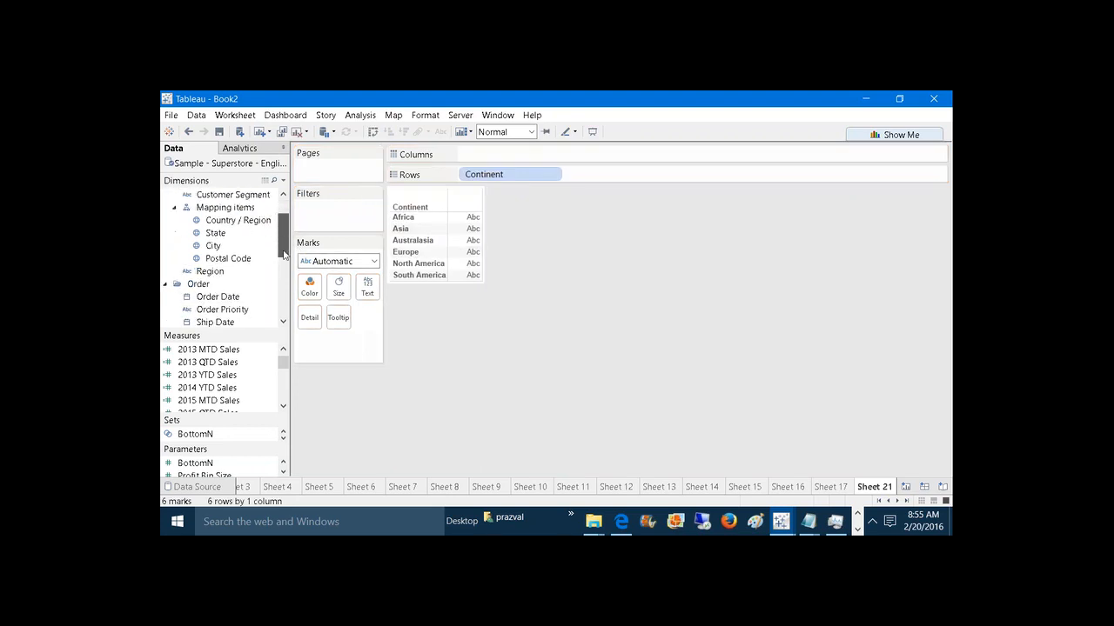
pyautogui.scroll(-1, 284, 253)
pyautogui.moveTo(217, 245); pyautogui.dragTo(330, 213)
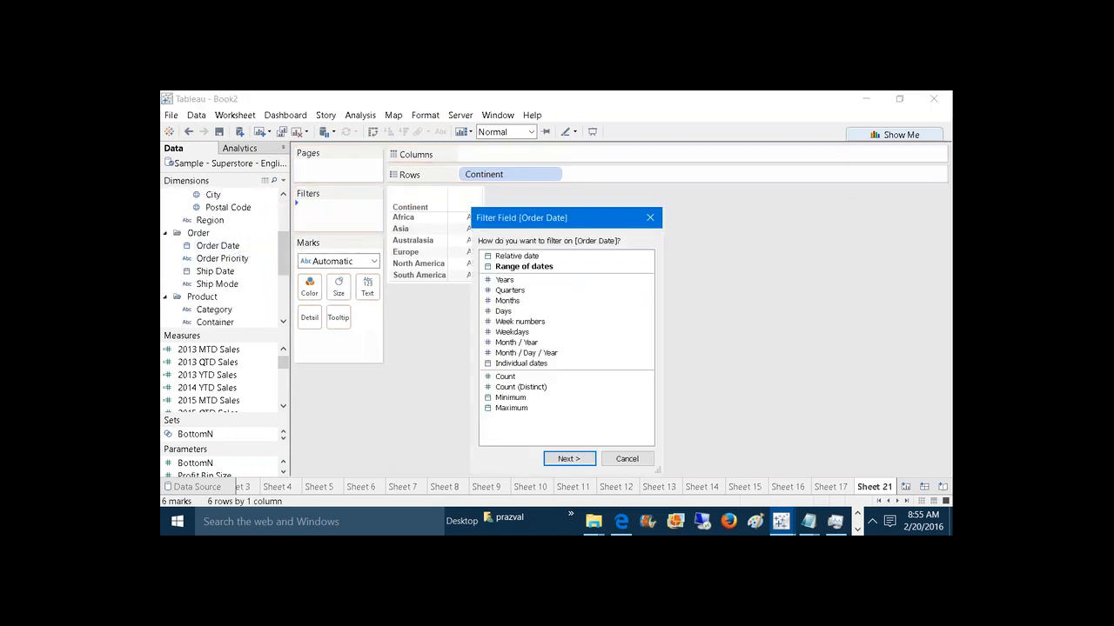
pyautogui.click(526, 343)
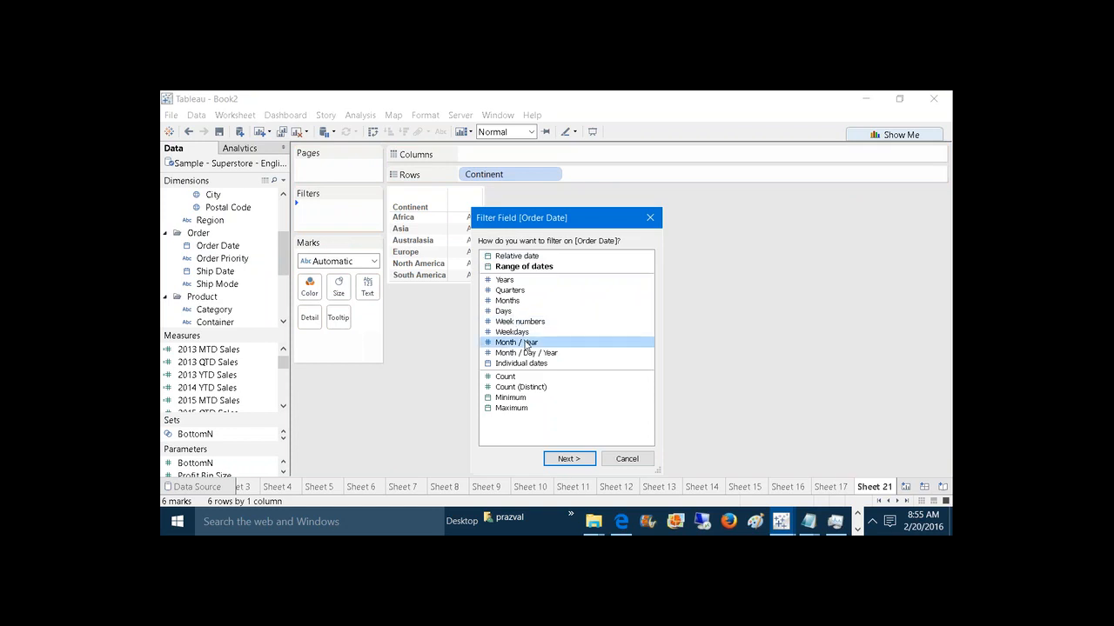
pyautogui.click(568, 459)
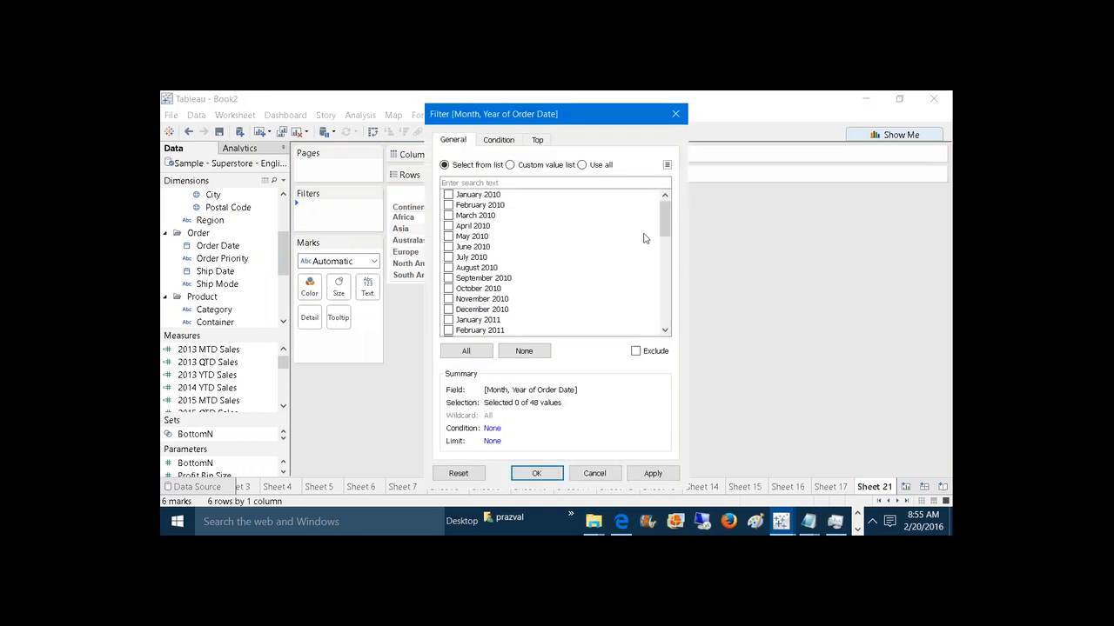
pyautogui.moveTo(659, 228); pyautogui.dragTo(674, 264)
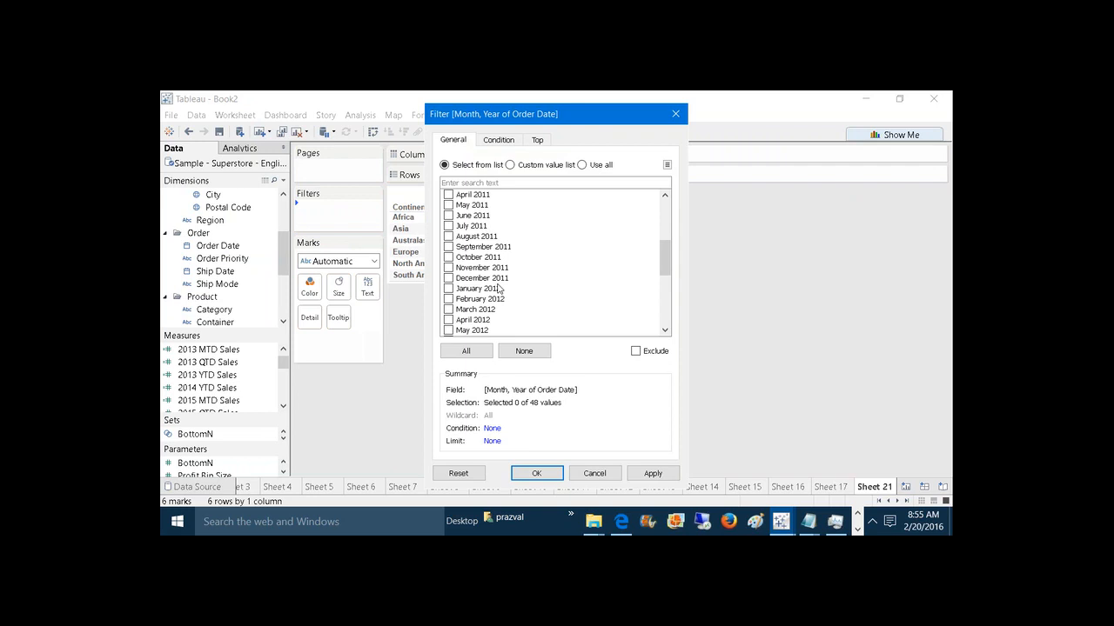
pyautogui.click(448, 298)
pyautogui.click(675, 472)
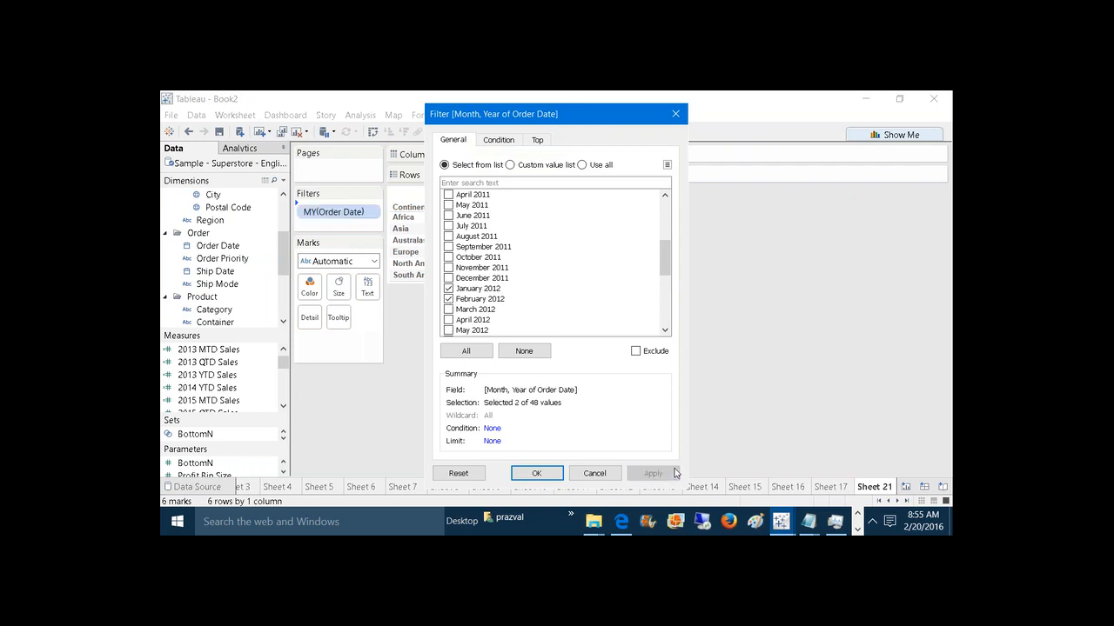
pyautogui.click(534, 473)
# Step: Add Order Date to the rows as a discrete exact date and show 2012 YTD Sales as the table's text
pyautogui.moveTo(218, 245); pyautogui.dragTo(645, 177)
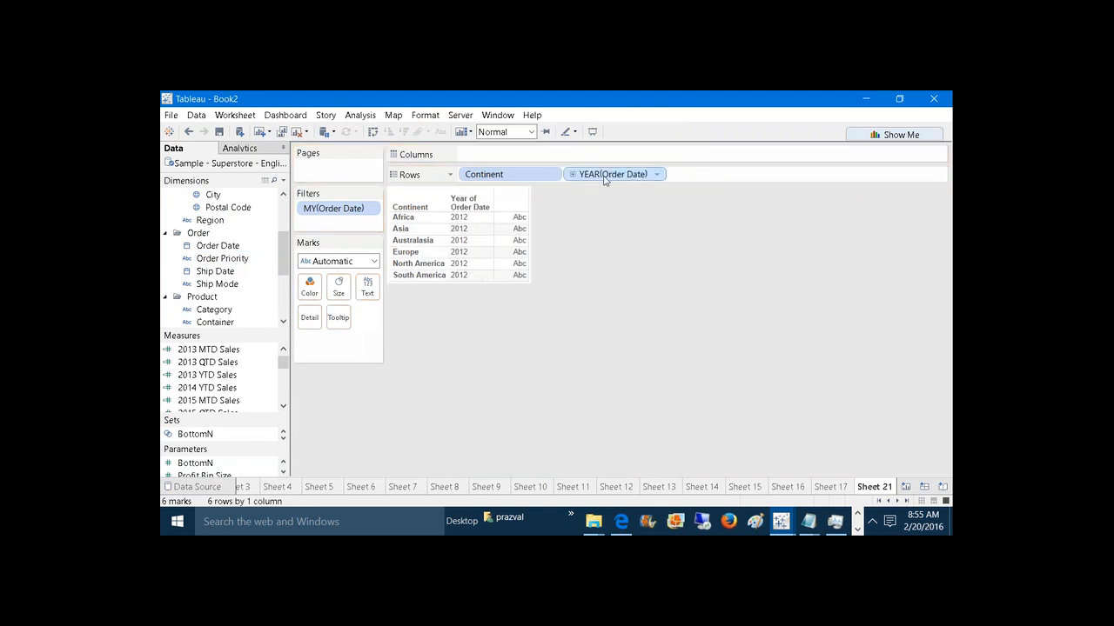
pyautogui.rightClick(606, 180)
pyautogui.click(658, 382)
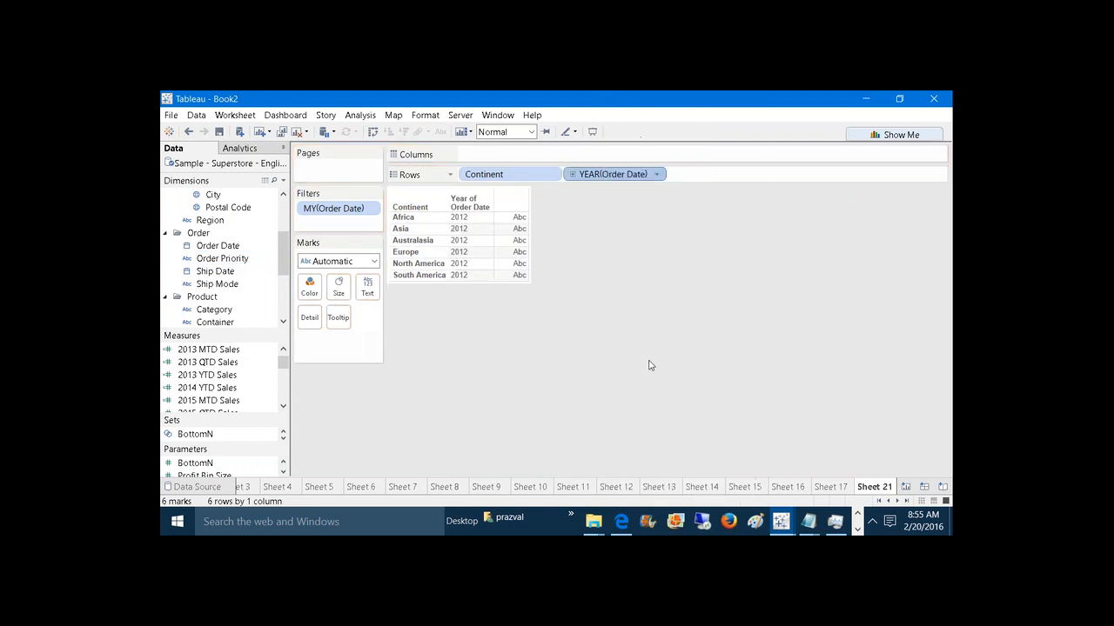
pyautogui.rightClick(598, 181)
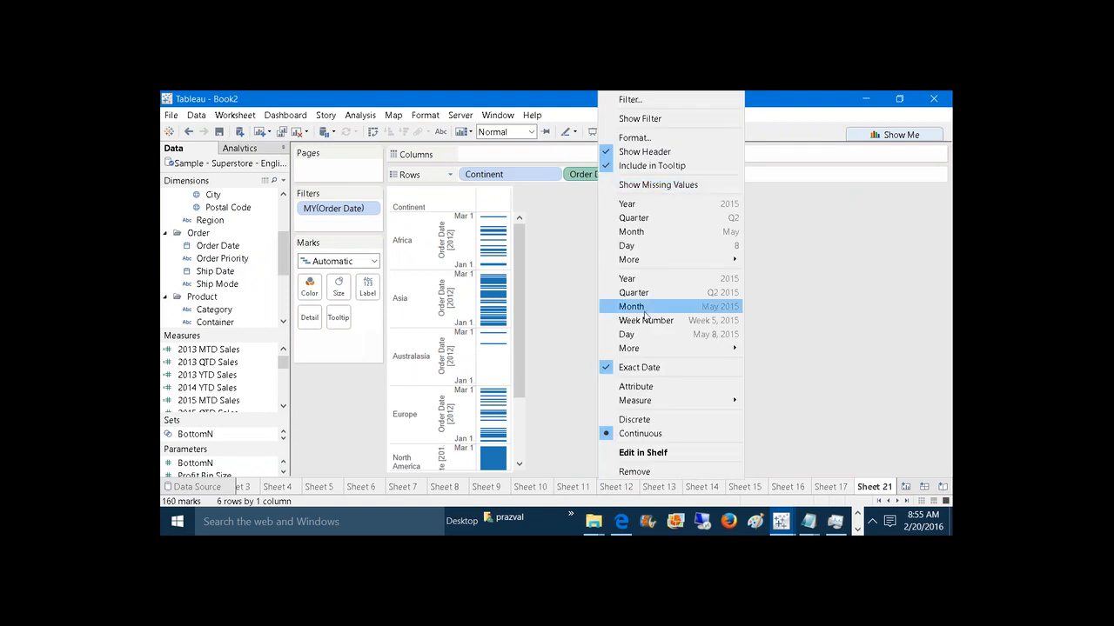
pyautogui.click(647, 423)
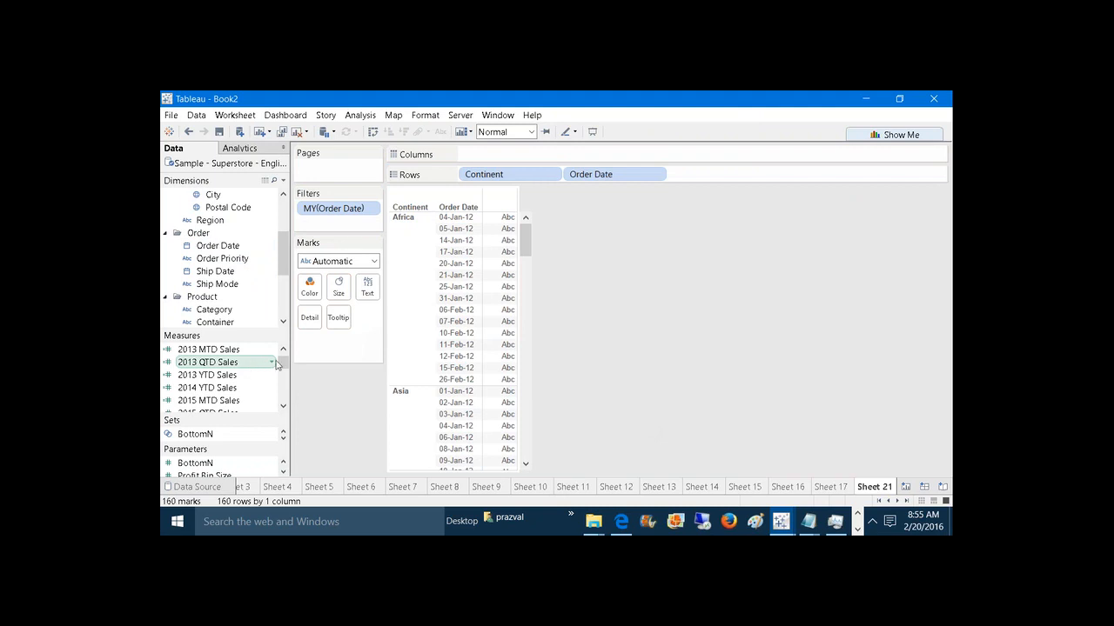
pyautogui.scroll(1, 277, 366)
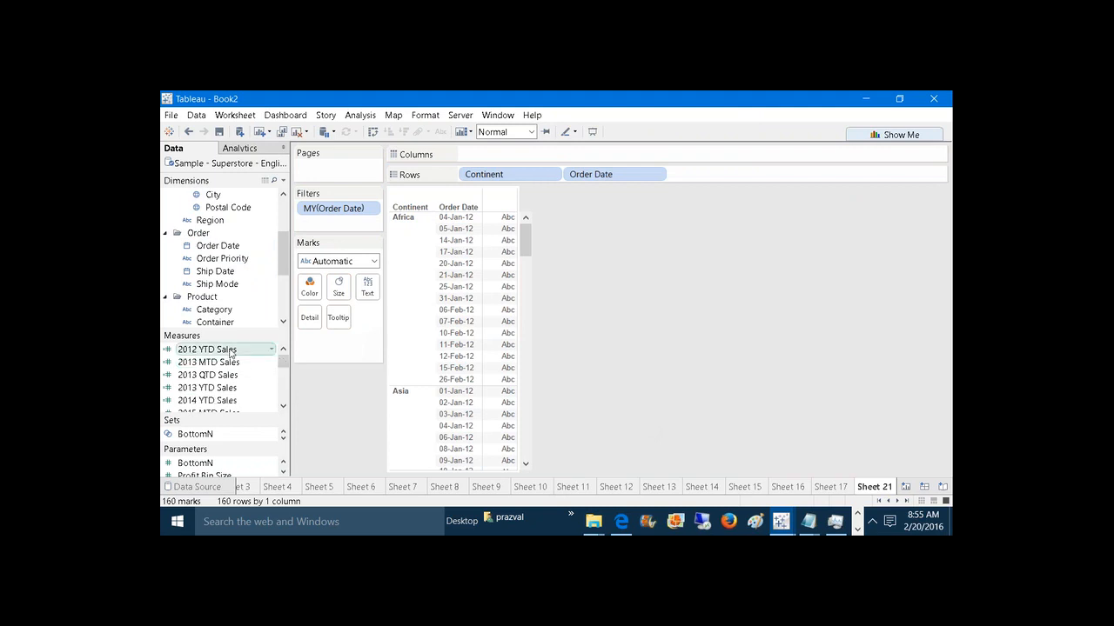
pyautogui.moveTo(231, 351); pyautogui.dragTo(366, 289)
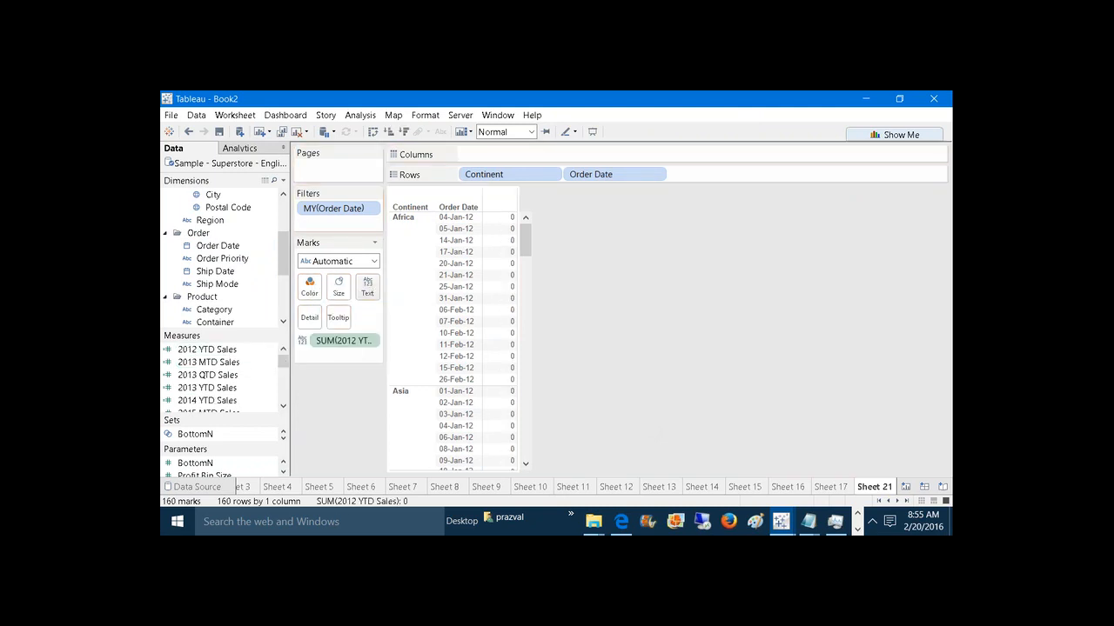
# Step: Change the year difference in the 2012 YTD Sales formula's DATEDIFF condition to 4 and save the calculation
pyautogui.rightClick(232, 351)
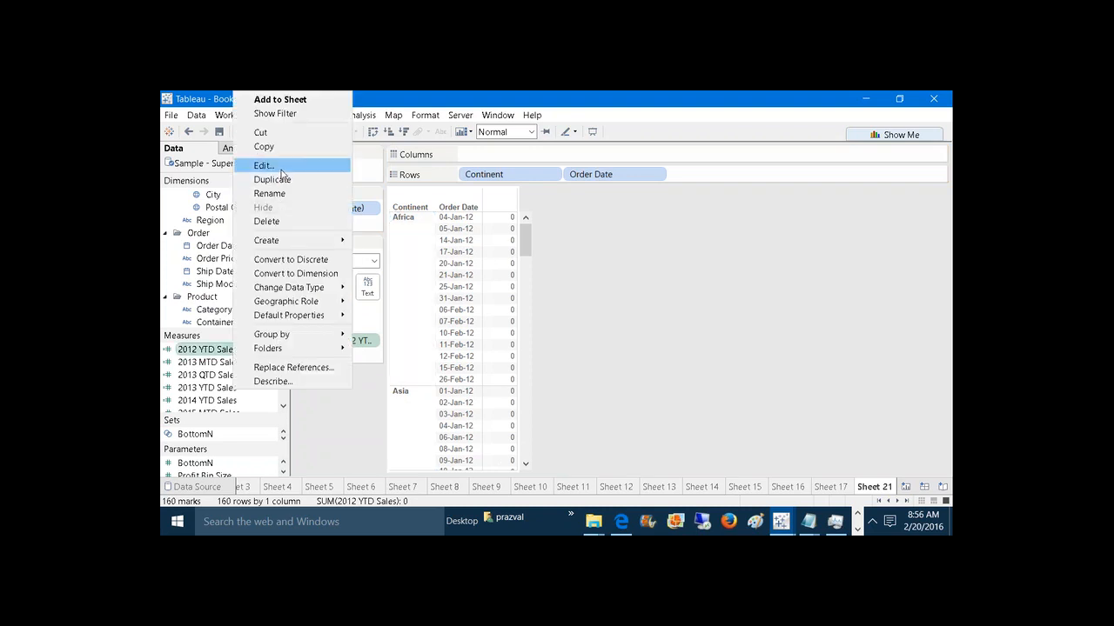
pyautogui.click(264, 165)
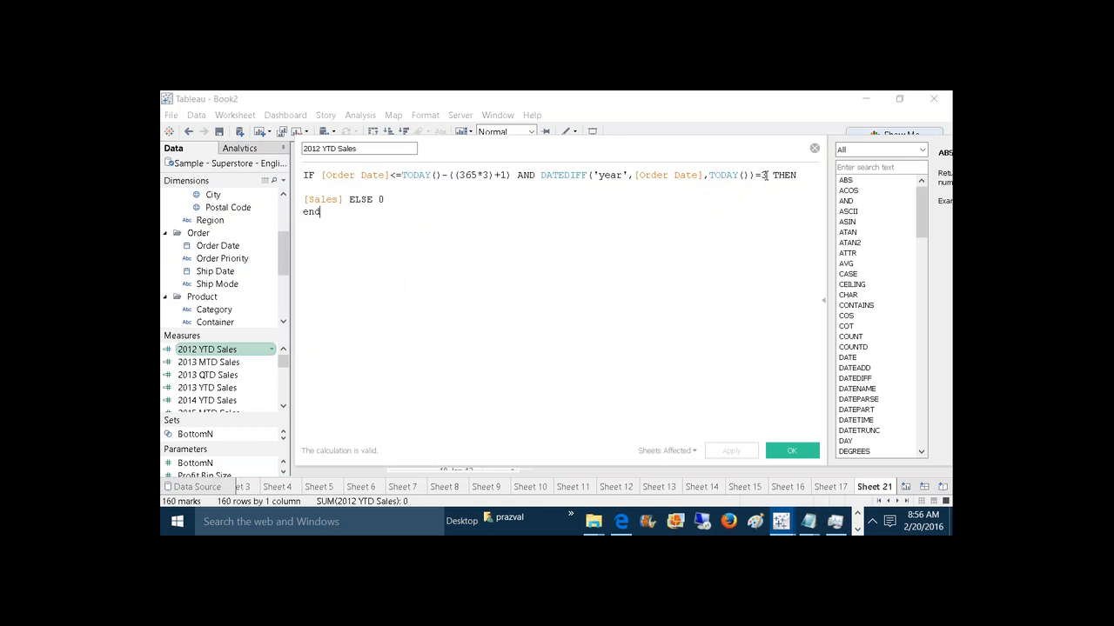
pyautogui.click(765, 175)
pyautogui.press('BackSpace')
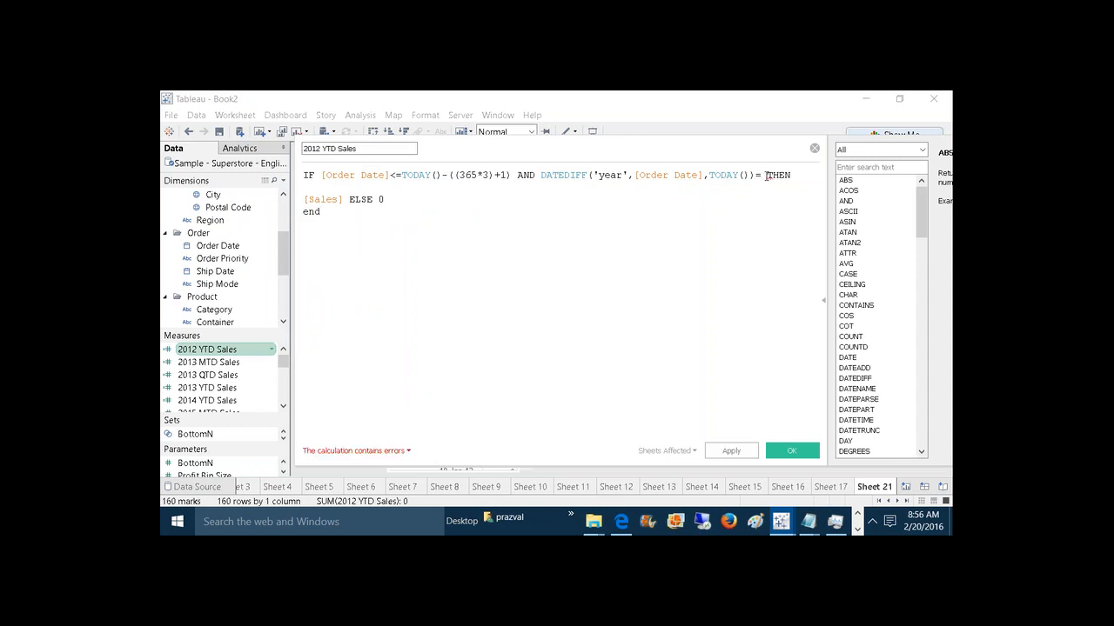
pyautogui.write('4')
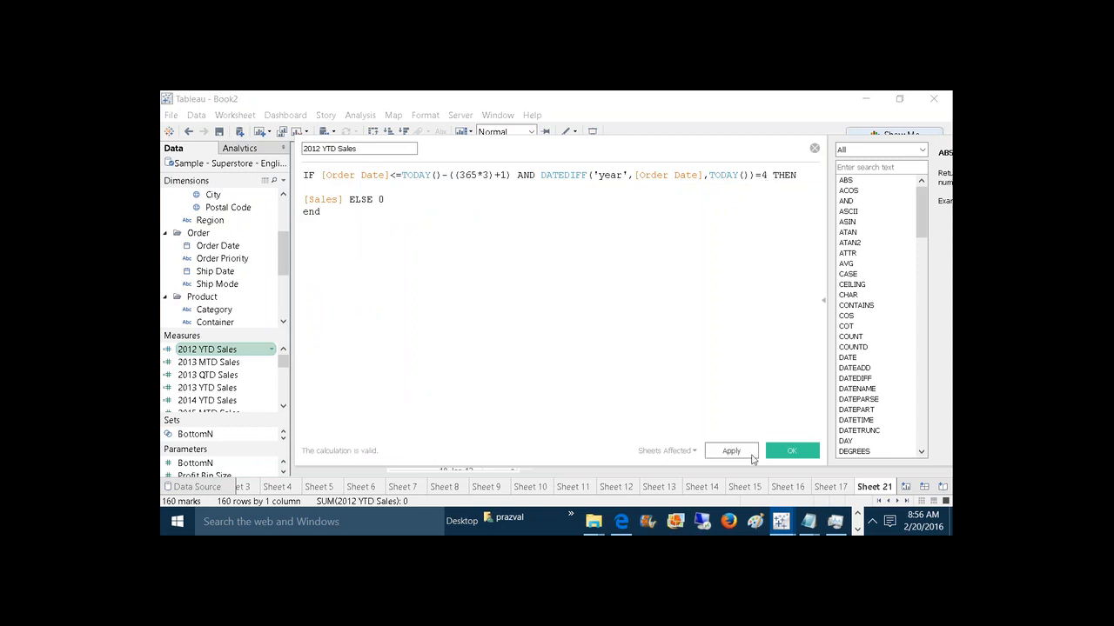
pyautogui.click(752, 456)
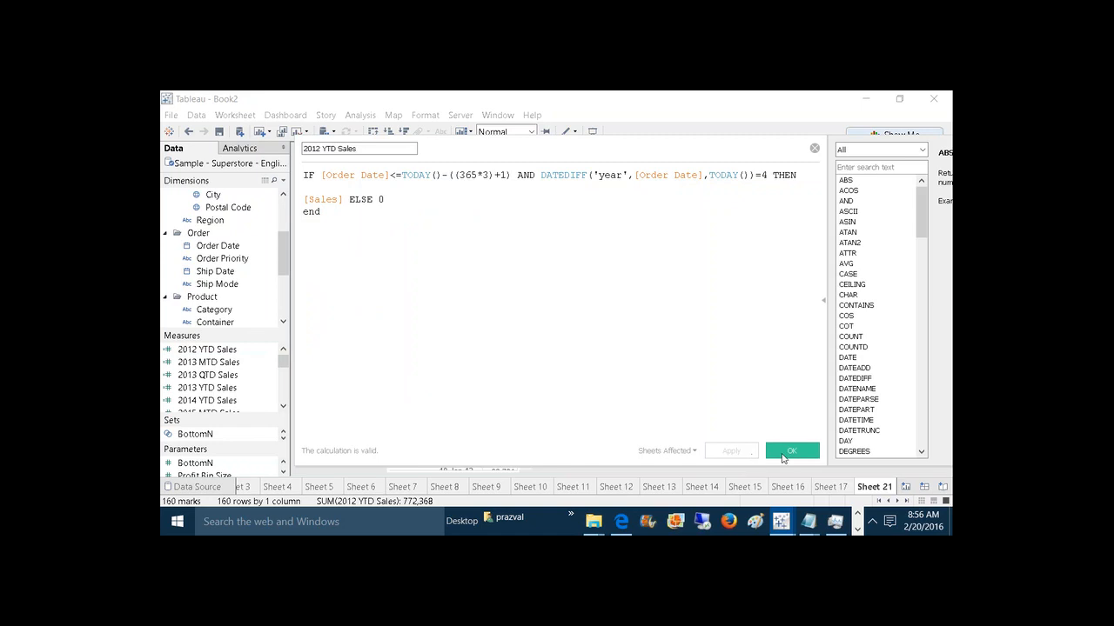
pyautogui.click(790, 453)
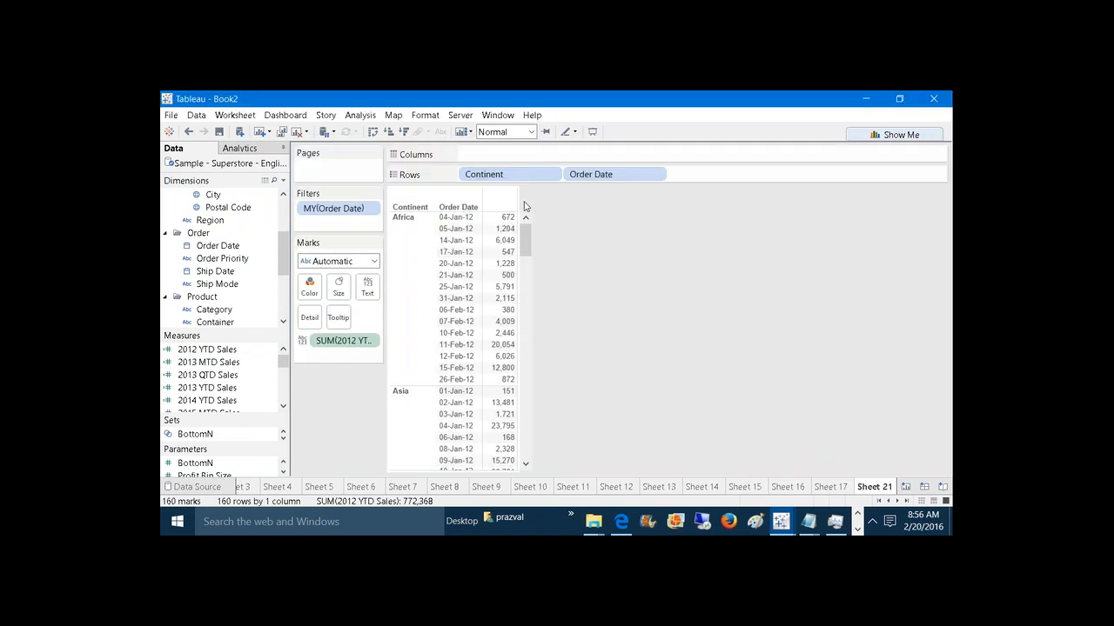
# Step: Widen the table's sales column and show a Continent filter with only Asia selected
pyautogui.moveTo(516, 200); pyautogui.dragTo(561, 201)
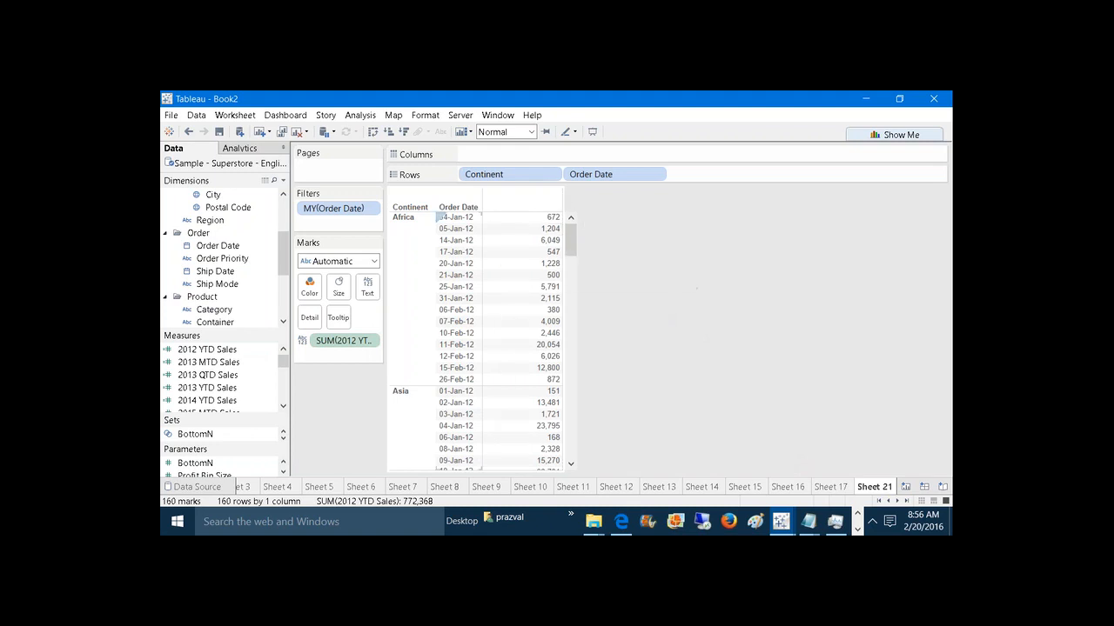
pyautogui.rightClick(489, 176)
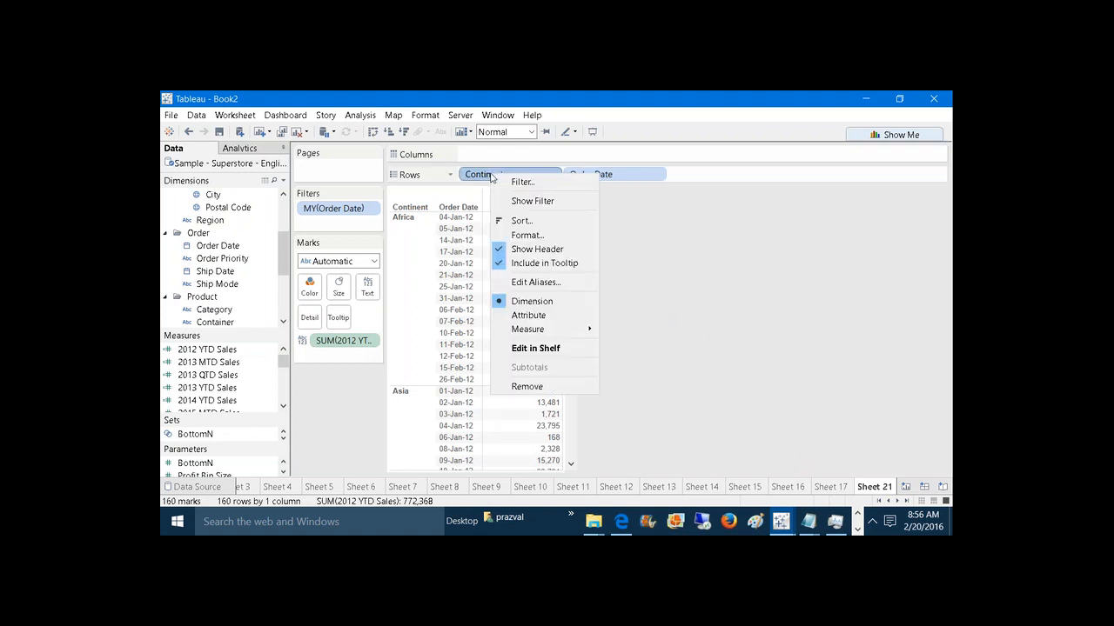
pyautogui.click(524, 202)
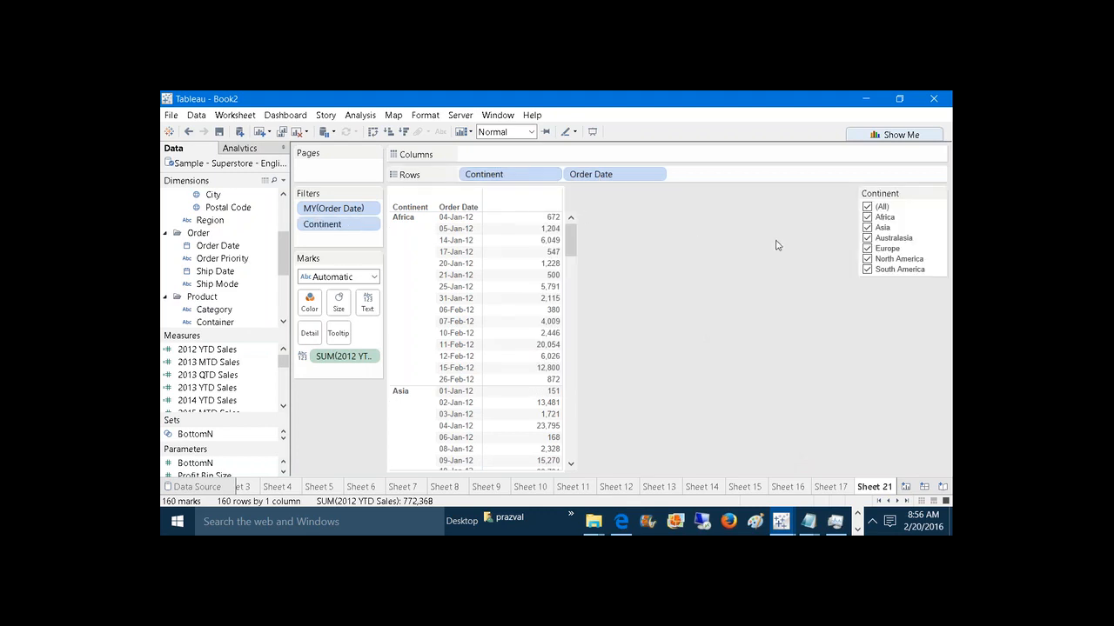
pyautogui.click(867, 207)
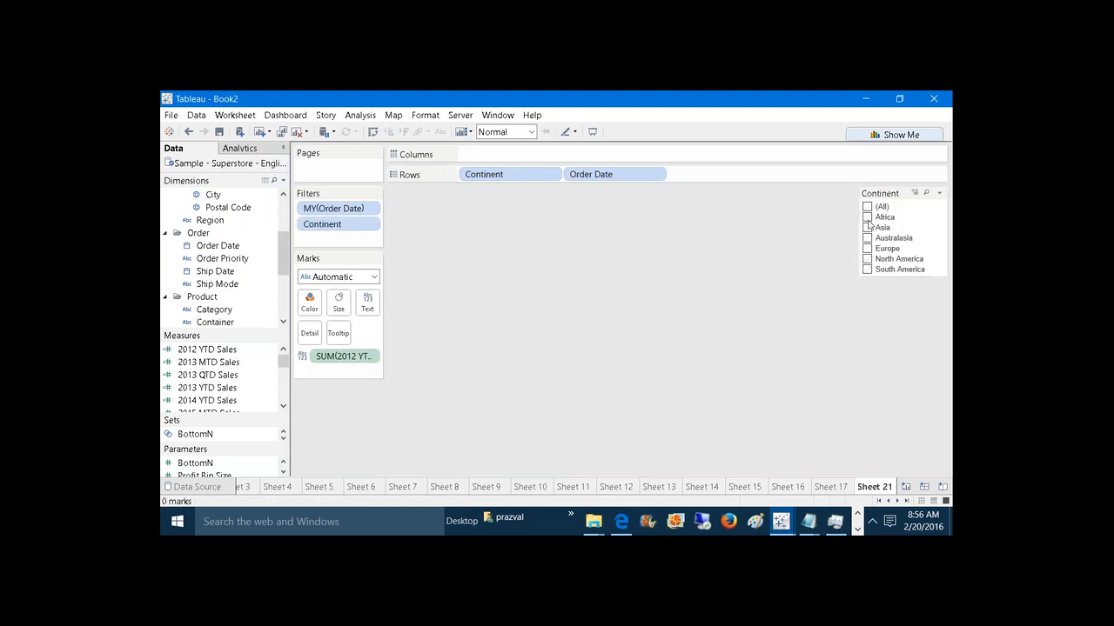
pyautogui.click(867, 227)
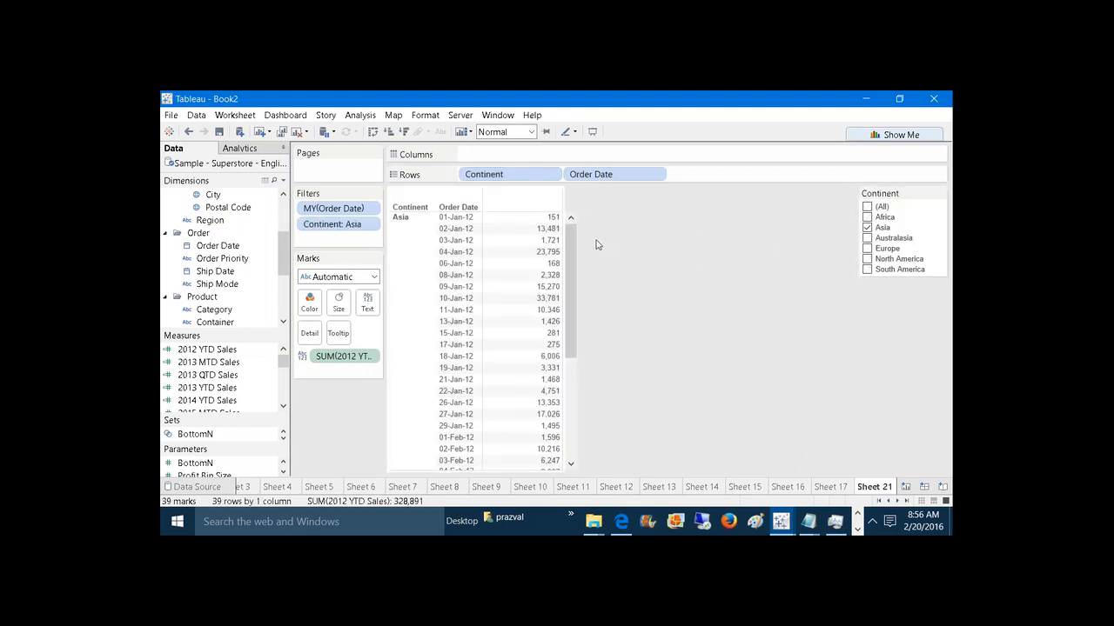
pyautogui.moveTo(573, 240); pyautogui.dragTo(595, 357)
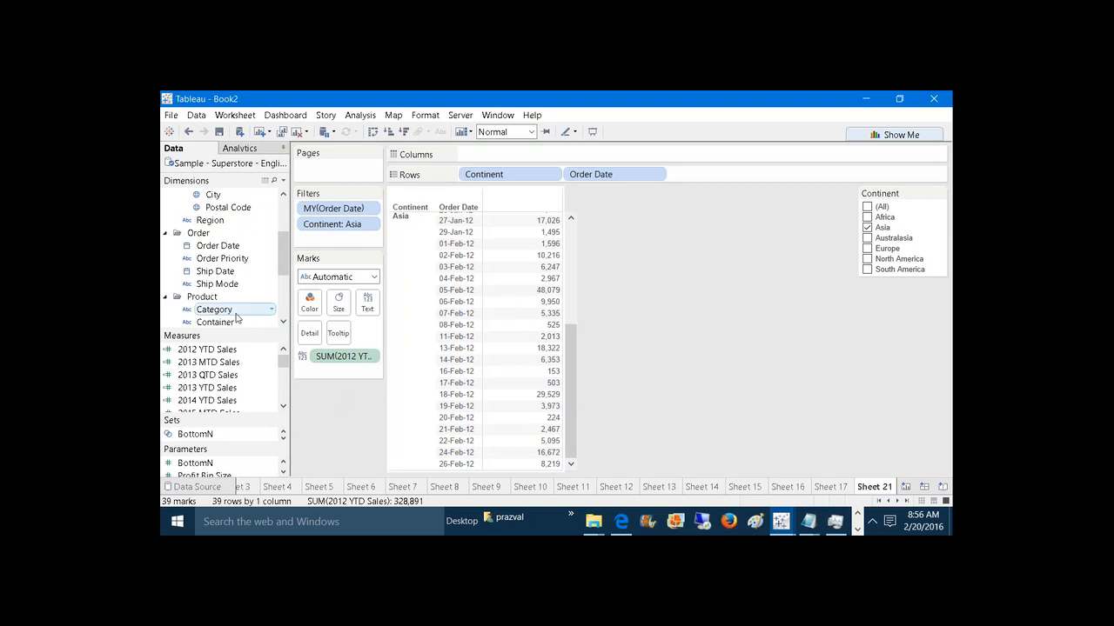
# Step: Change the day offset subtracted from TODAY() in the 2012 YTD Sales formula to ((365*4)+1), save it and check Asia's 20-Feb-12 value
pyautogui.rightClick(205, 353)
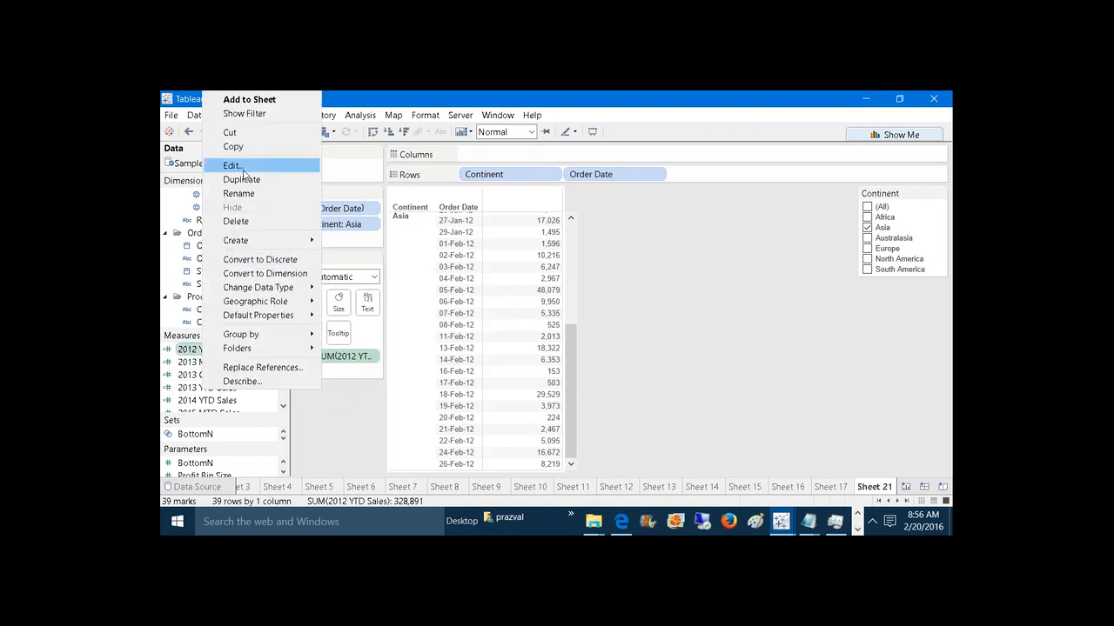
pyautogui.click(270, 169)
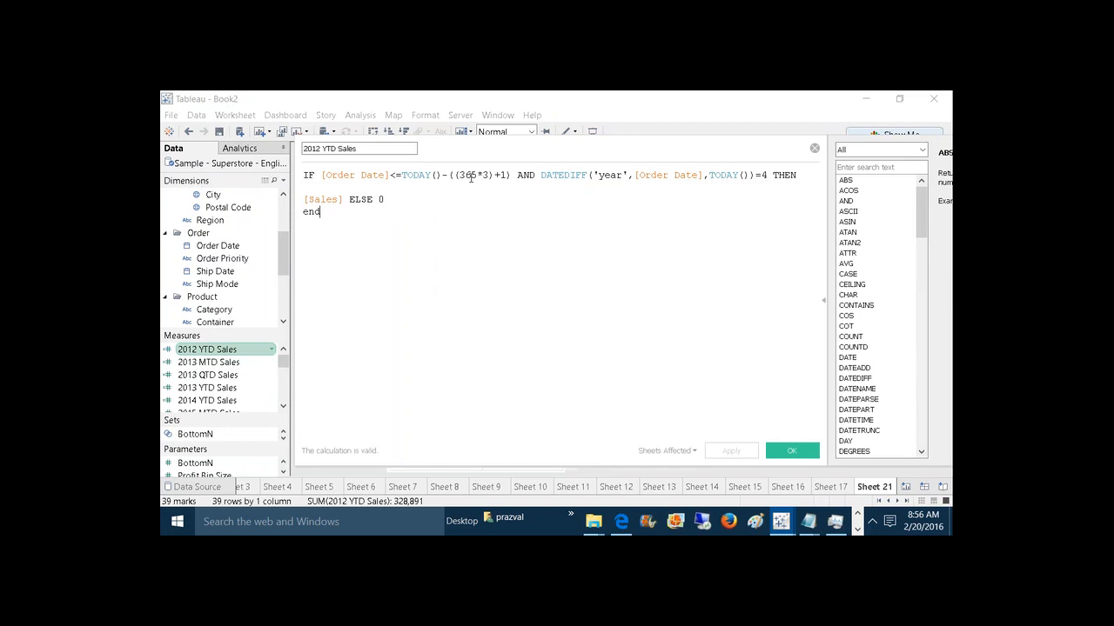
pyautogui.click(489, 177)
pyautogui.press('BackSpace')
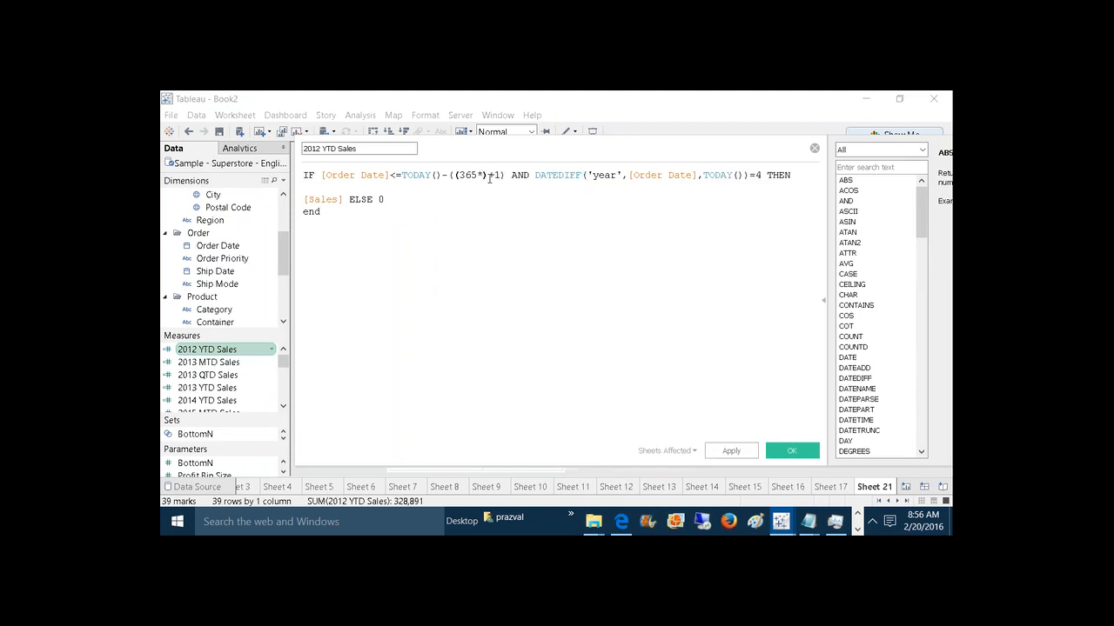
pyautogui.write('4')
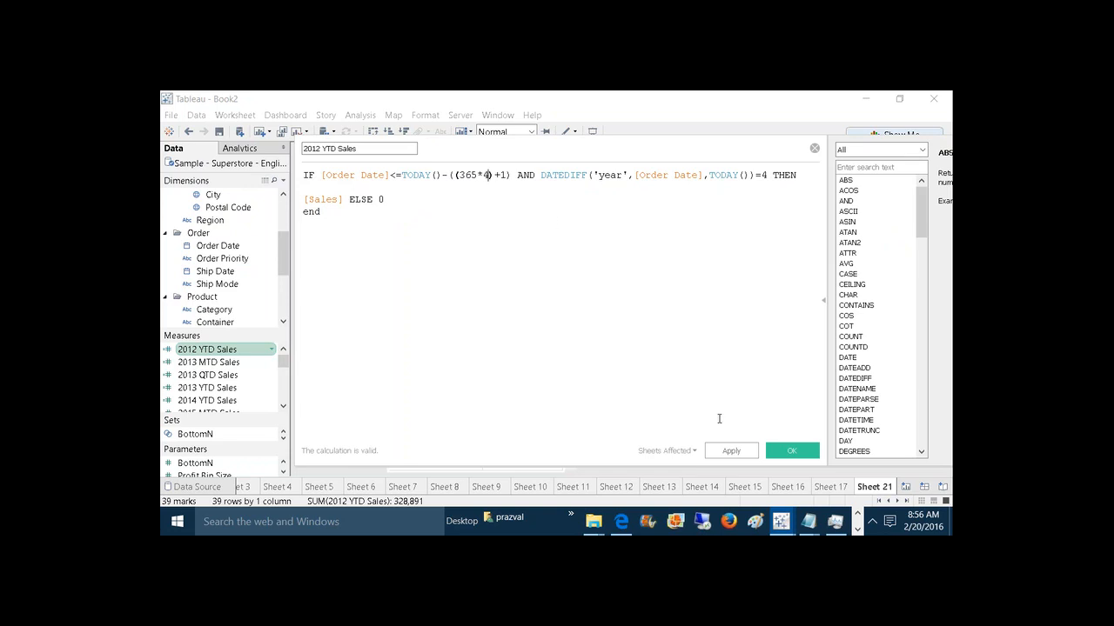
pyautogui.click(744, 451)
pyautogui.click(781, 454)
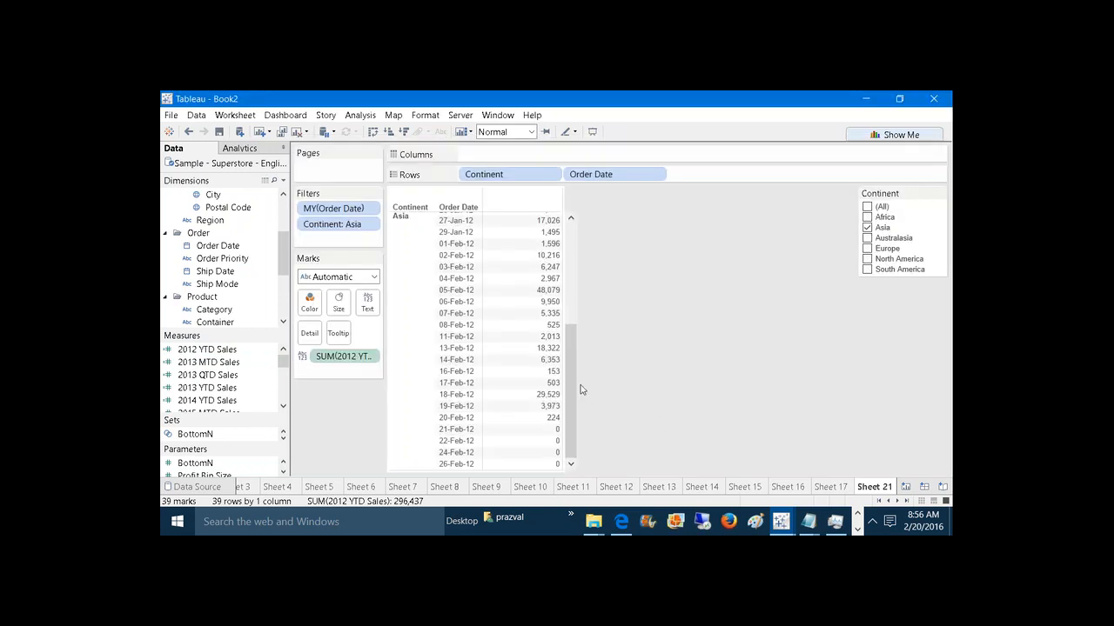
pyautogui.click(536, 419)
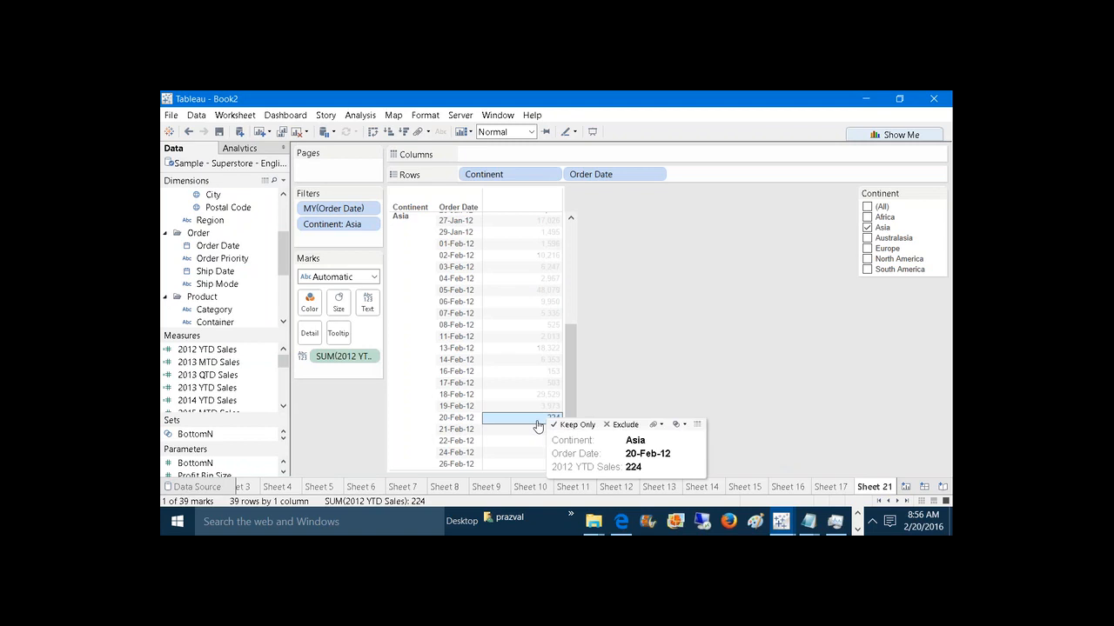
pyautogui.click(672, 382)
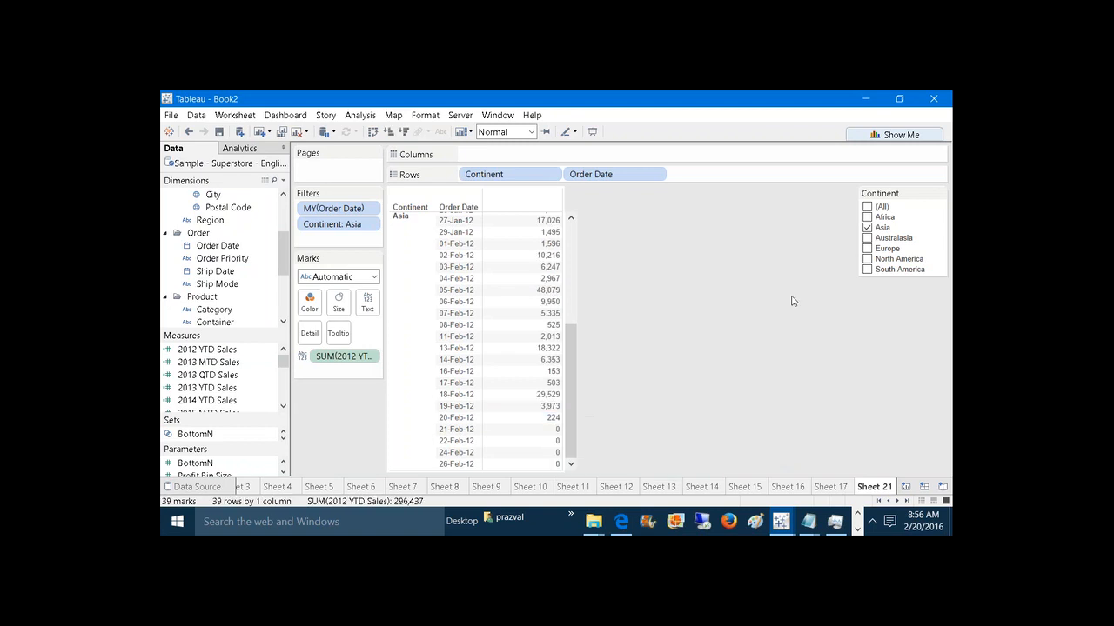
# Step: Check the daily 2012 YTD Sales for Europe and North America through the Continent filter, leaving only North America selected
pyautogui.click(866, 228)
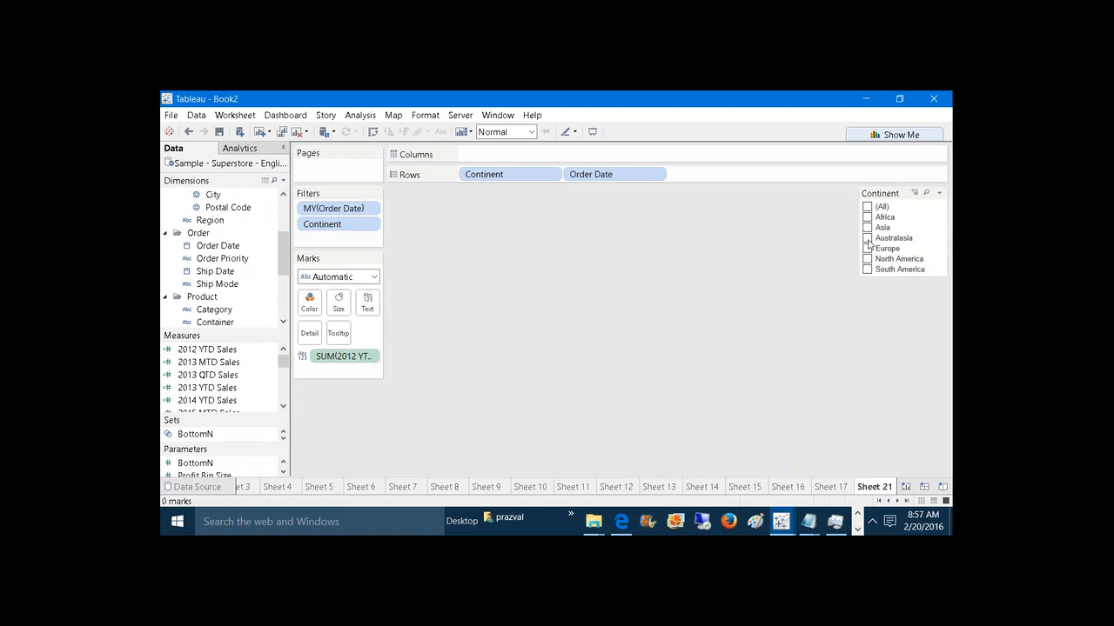
pyautogui.click(866, 249)
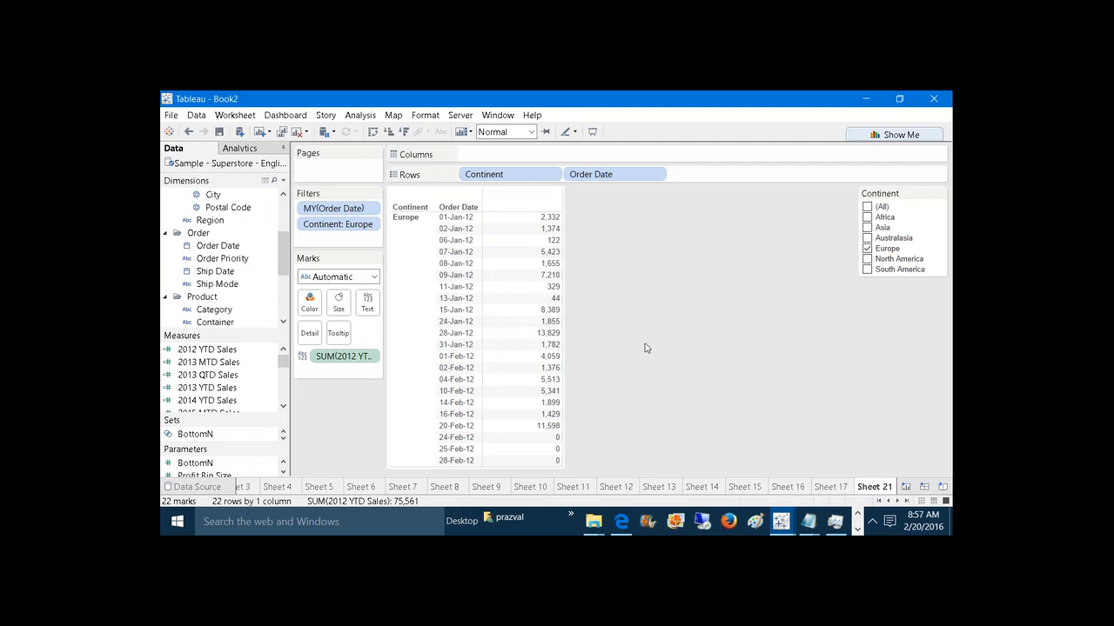
pyautogui.click(868, 250)
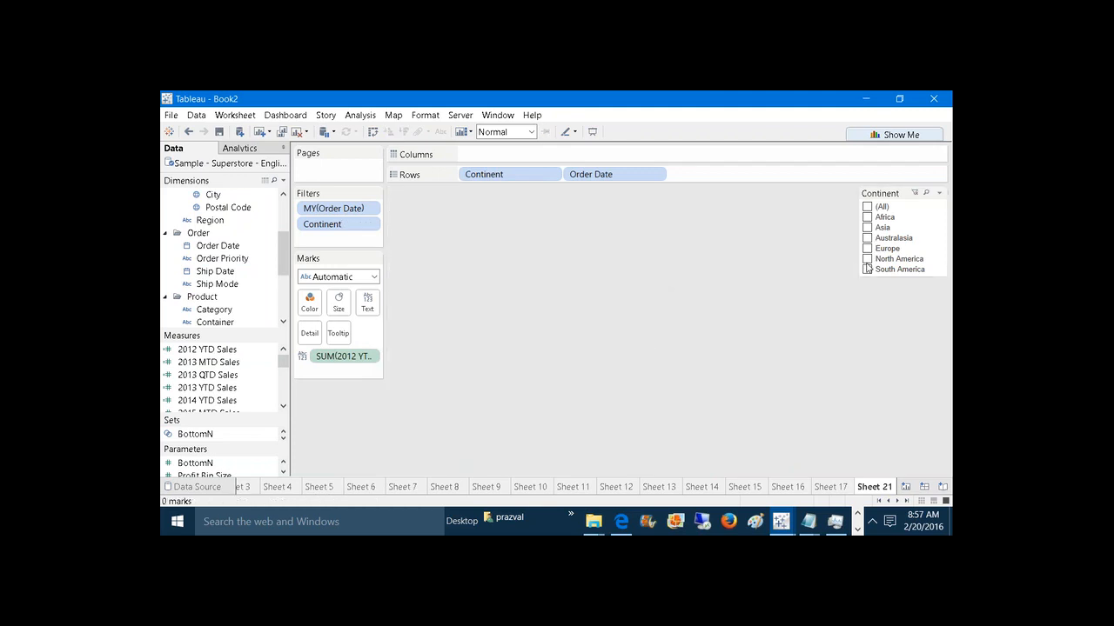
pyautogui.click(867, 259)
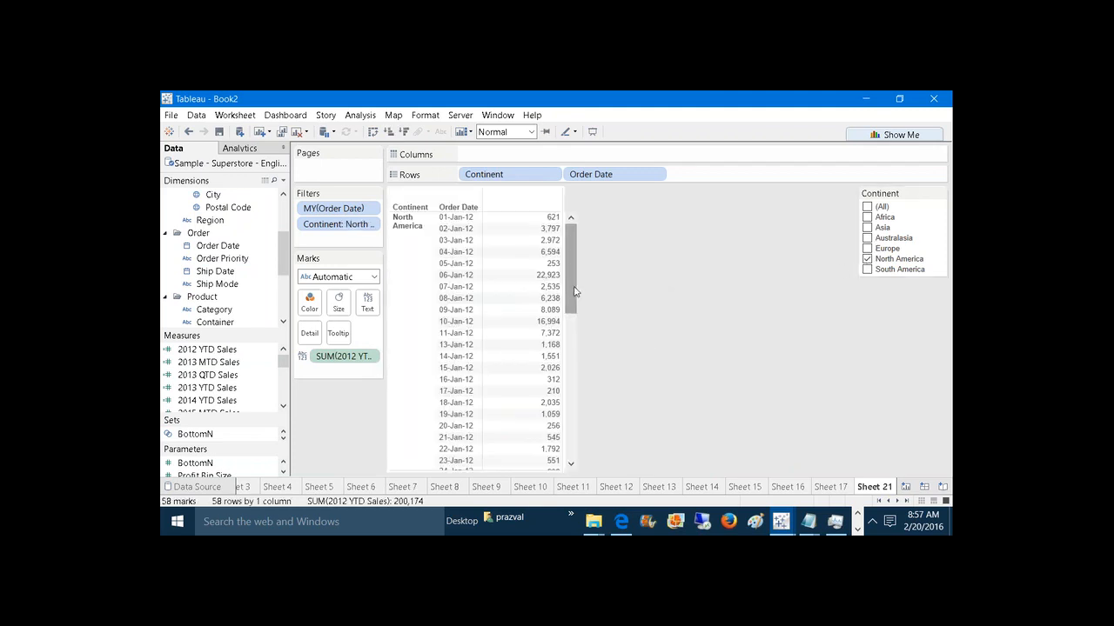
pyautogui.moveTo(574, 291); pyautogui.dragTo(583, 264)
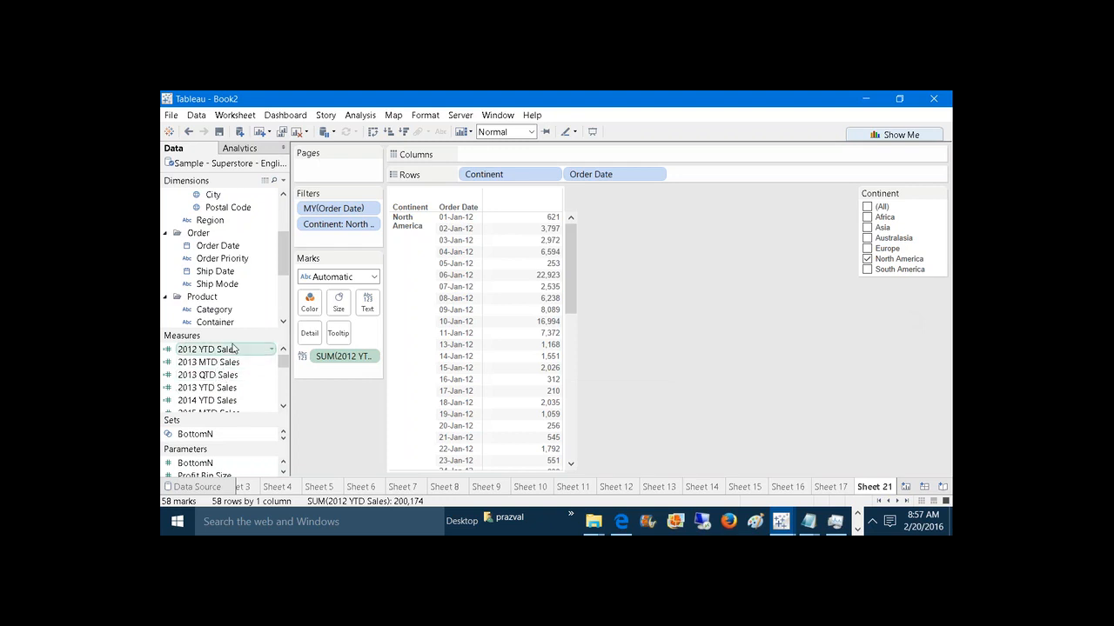
# Step: Switch to the PTD Calculations note in Notepad and add the line "PTD --->YOY Change,QOQ Change,MOM Change" below the QTD definition
pyautogui.moveTo(808, 522)
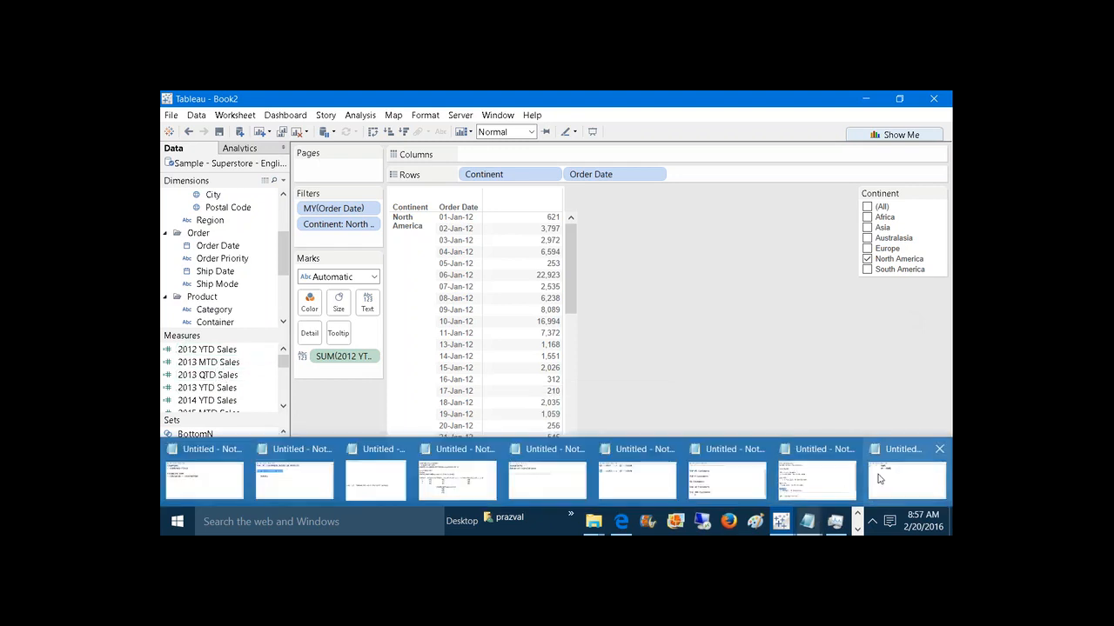
pyautogui.click(841, 475)
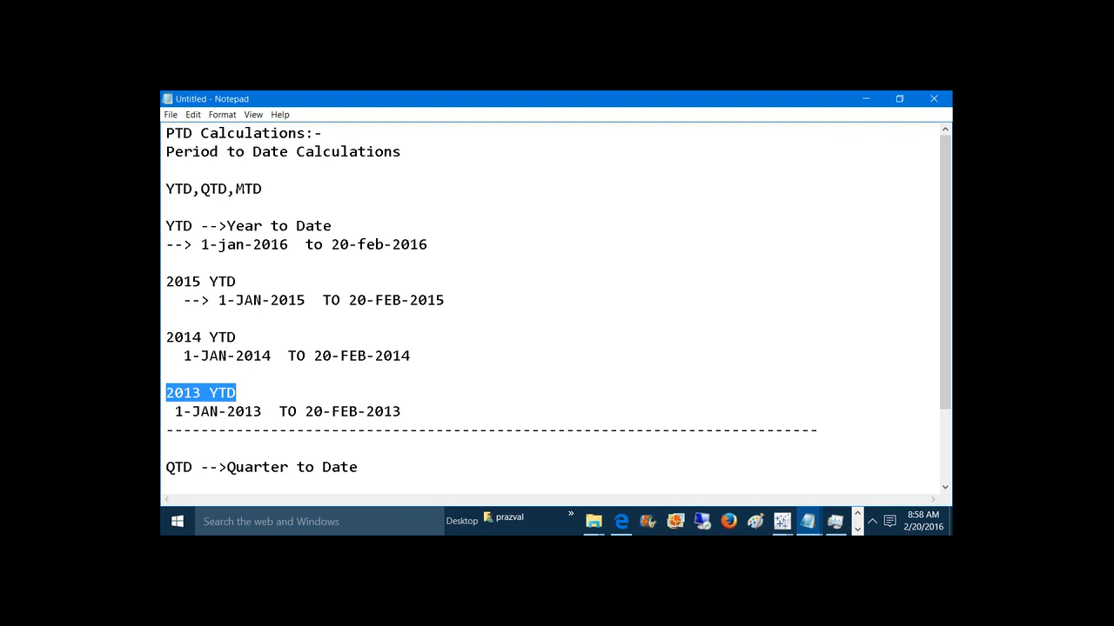
pyautogui.click(576, 468)
pyautogui.press('Return')
pyautogui.press('Return')
pyautogui.press('Return')
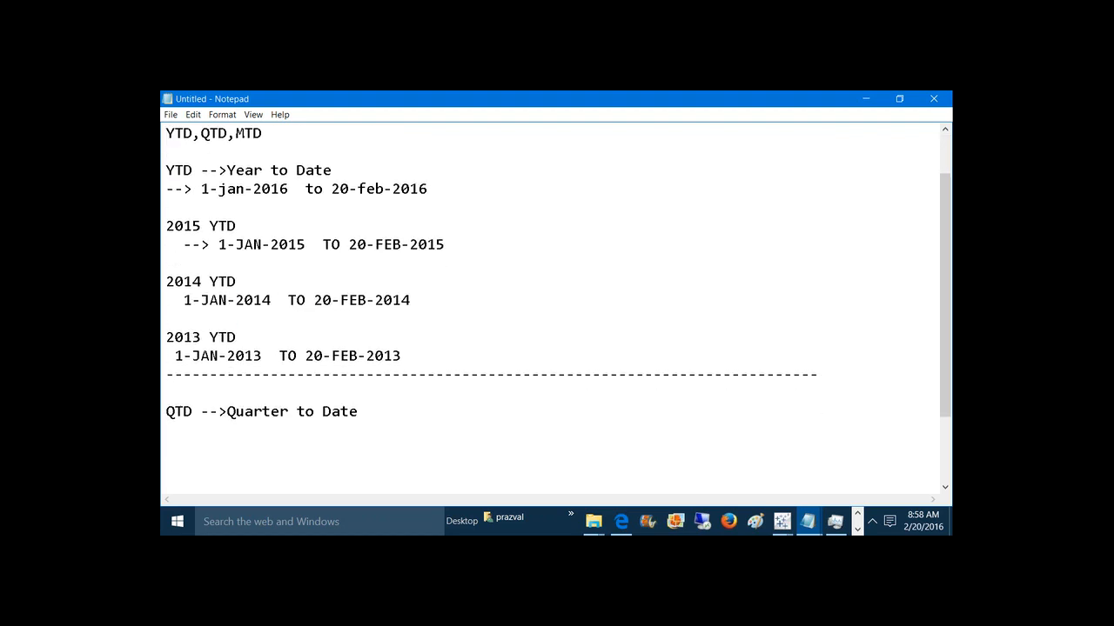
pyautogui.write('PTD --->YOY Change')
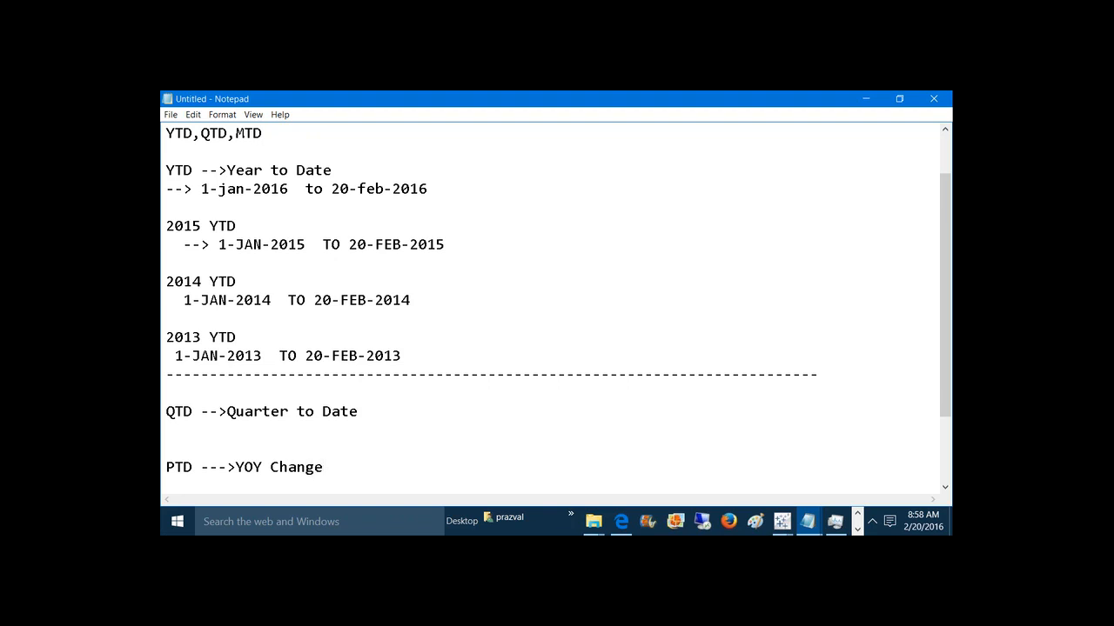
pyautogui.write(',QOQ Change,MOM Ch')
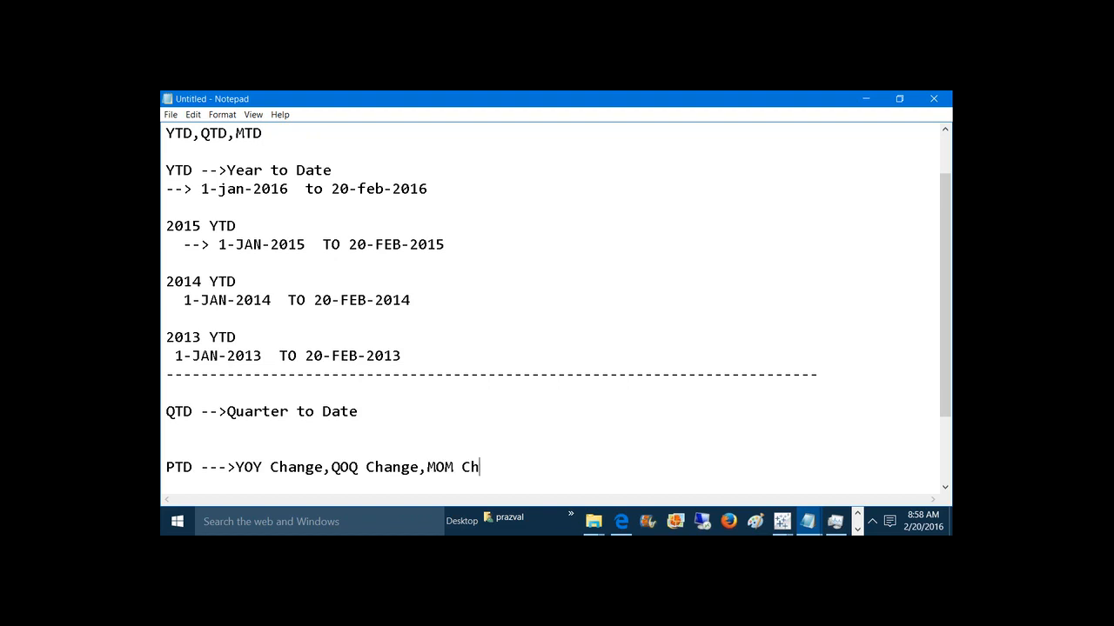
pyautogui.write('ange')
pyautogui.press('Return')
pyautogui.press('Return')
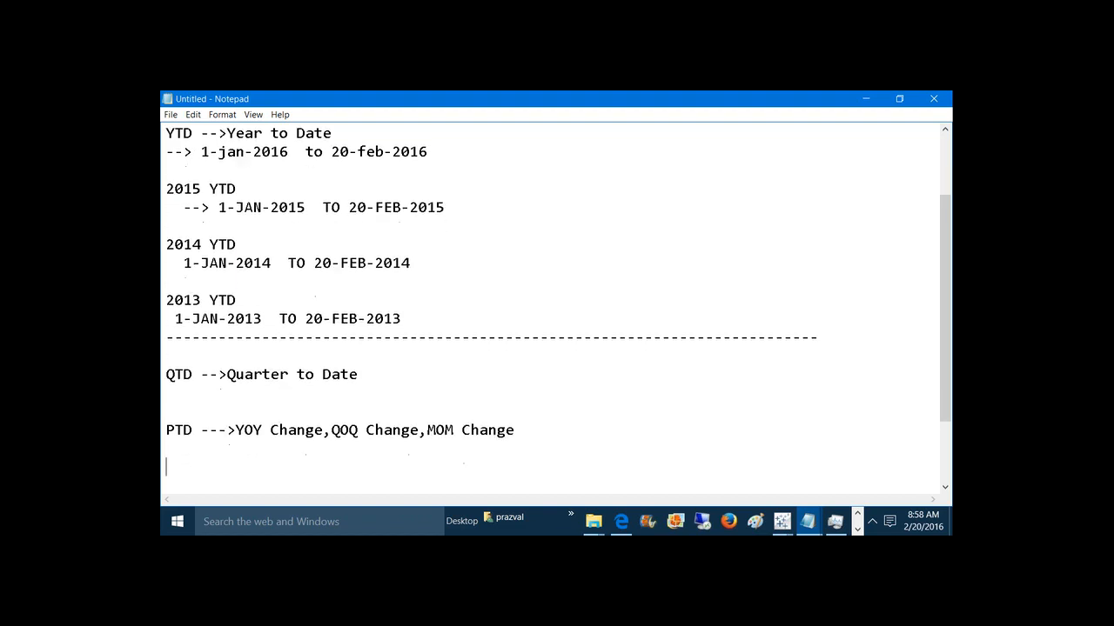
# Step: Add the definition "YOY -->Year Over Year Change" below the PTD line, followed by a blank line
pyautogui.write('YOY')
pyautogui.write('>Year Over C')
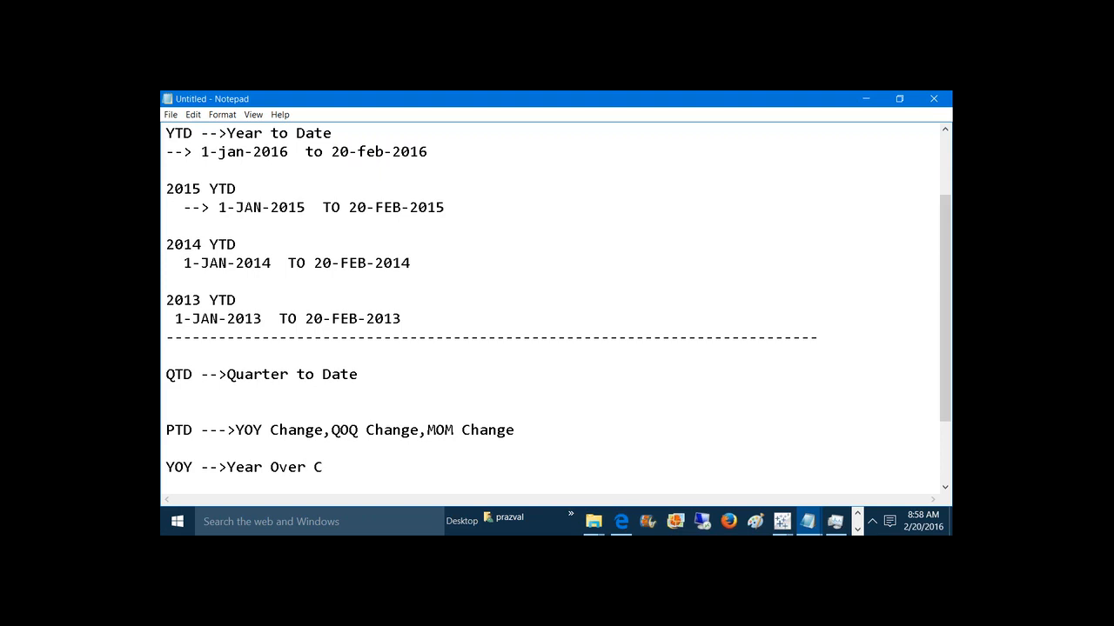
pyautogui.press('BackSpace')
pyautogui.write('Year Changw')
pyautogui.press('BackSpace')
pyautogui.write('e')
pyautogui.press('Return')
pyautogui.press('Return')
# Step: Add the lines "2013 Sales,2012 Sales" and "2013 MTD ,2012 MTD" below the YOY definition, separated by a blank line
pyautogui.write('201')
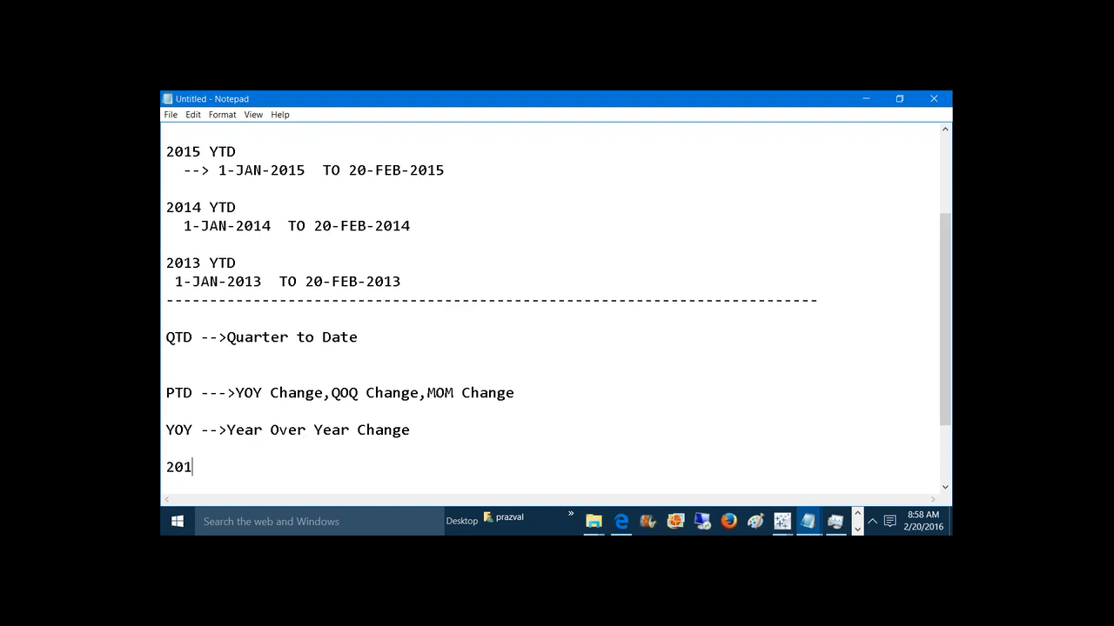
pyautogui.write('3 Sales,2012 Sales')
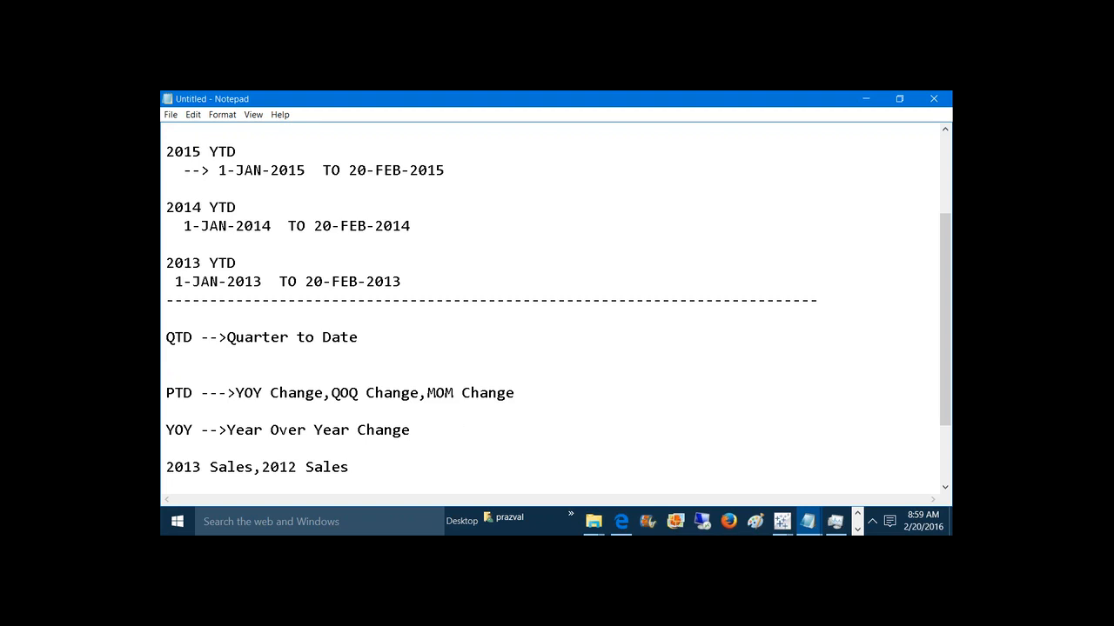
pyautogui.press('Return')
pyautogui.press('Return')
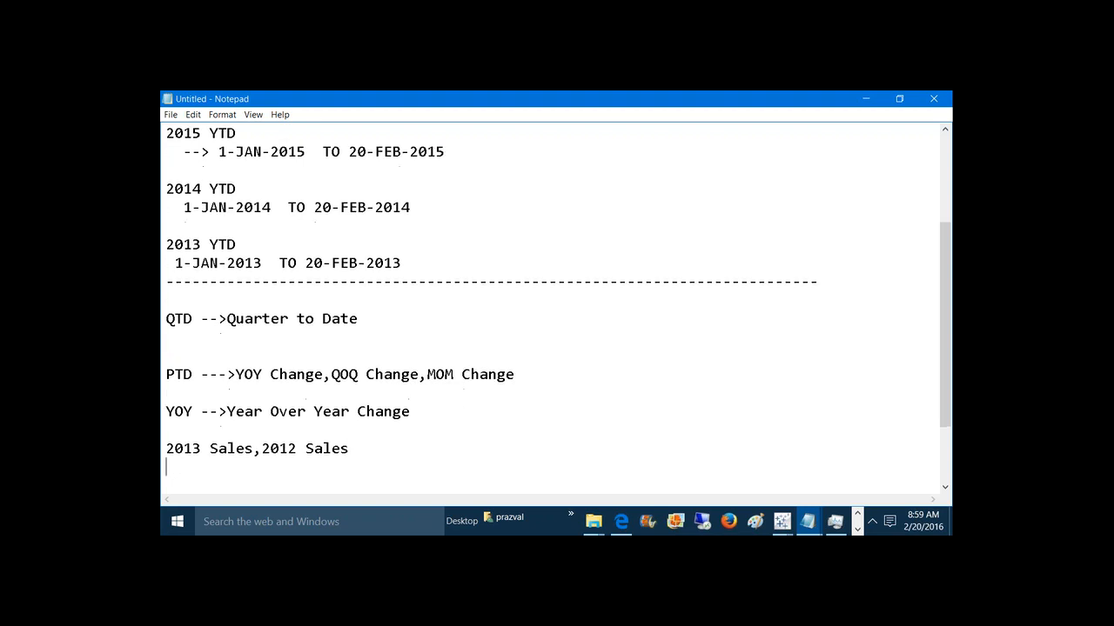
pyautogui.write('20')
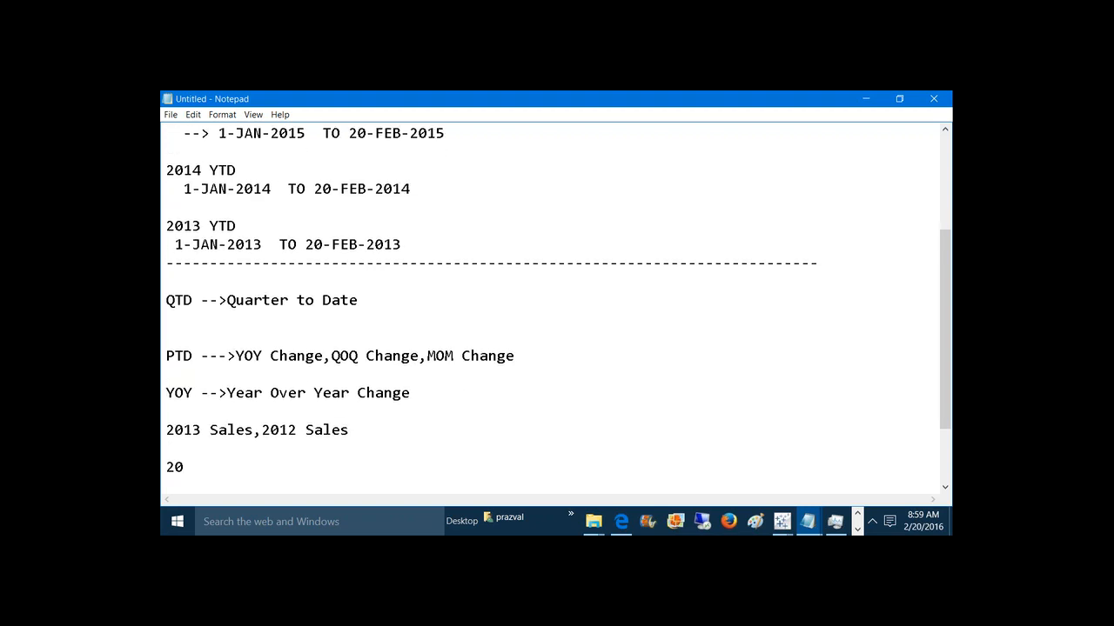
pyautogui.write('13 MTD ,2012 MTD')
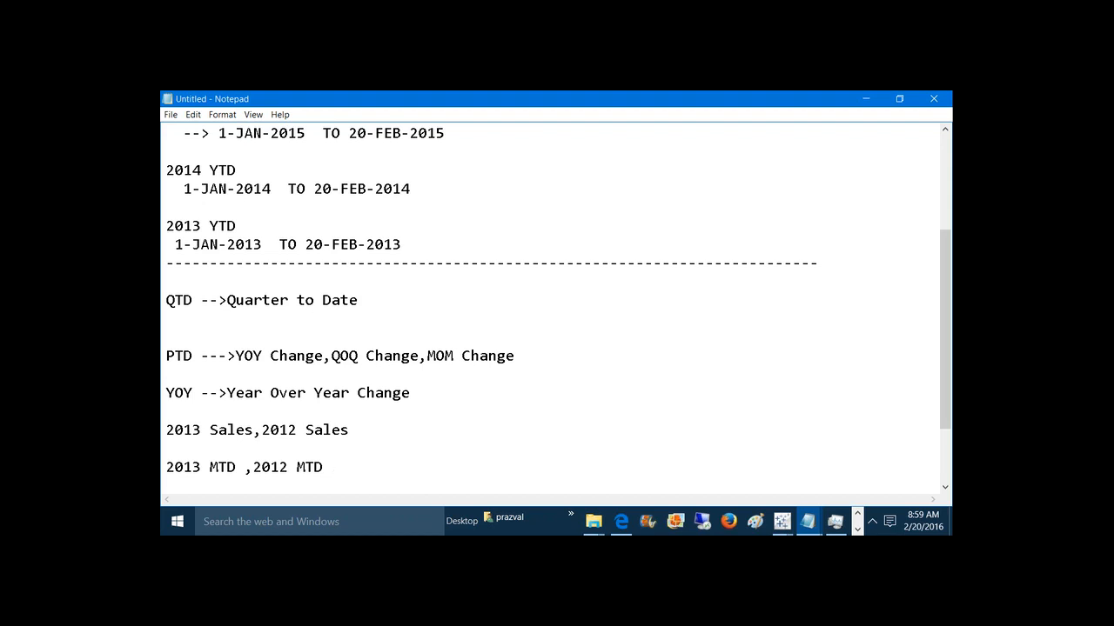
# Step: Switch to Tableau, add a new worksheet and plot 2012 YTD Sales and 2013 YTD Sales as bars on one shared value axis
pyautogui.moveTo(779, 524)
pyautogui.click(874, 485)
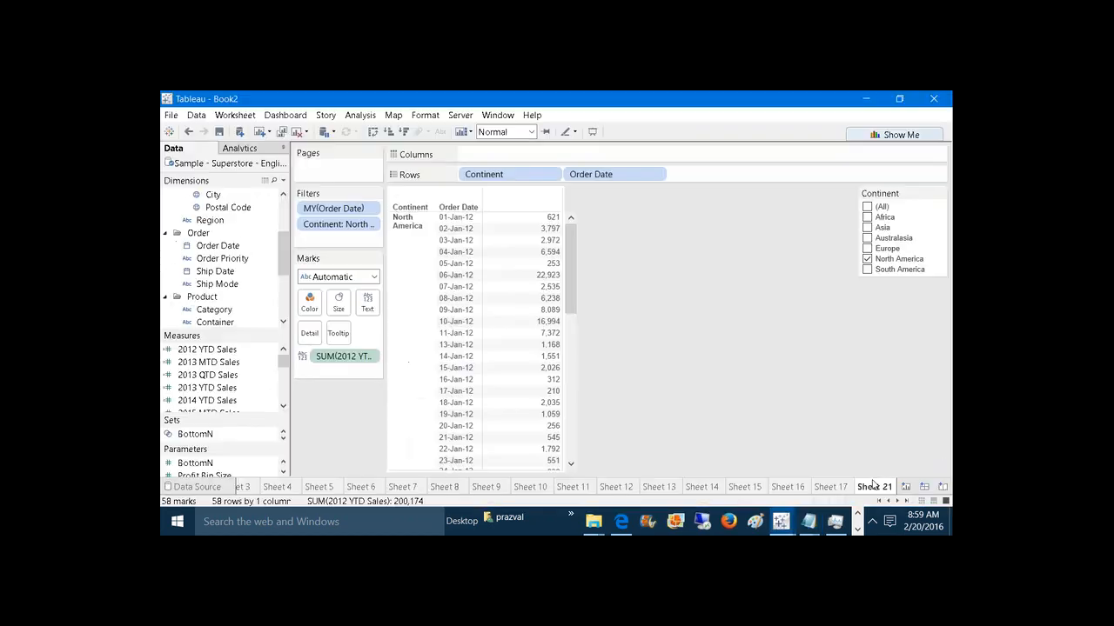
pyautogui.click(259, 133)
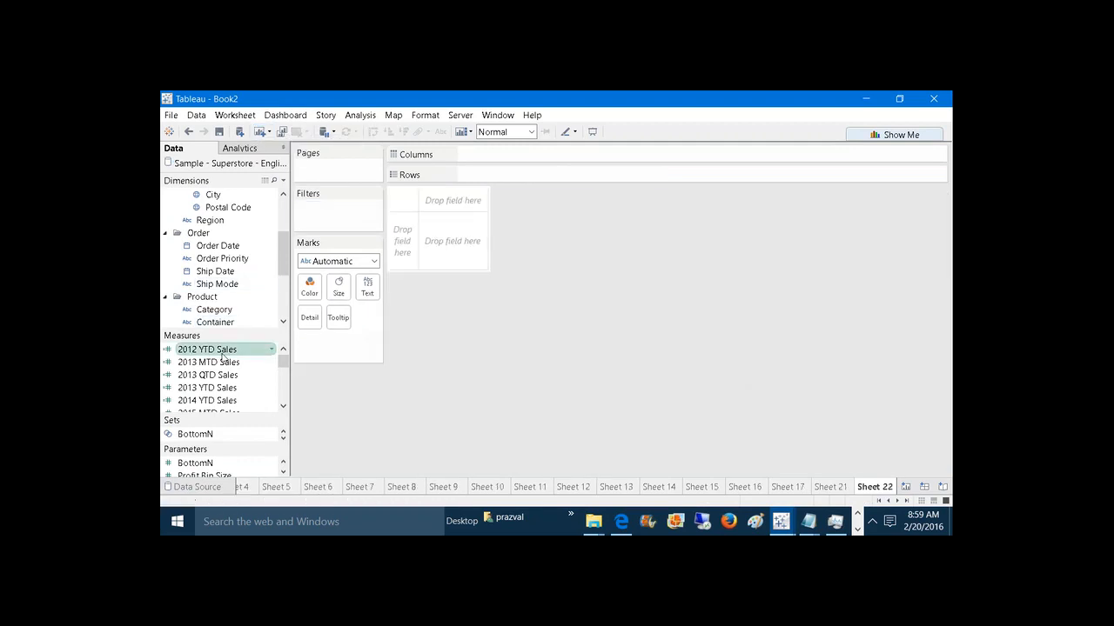
pyautogui.click(217, 388)
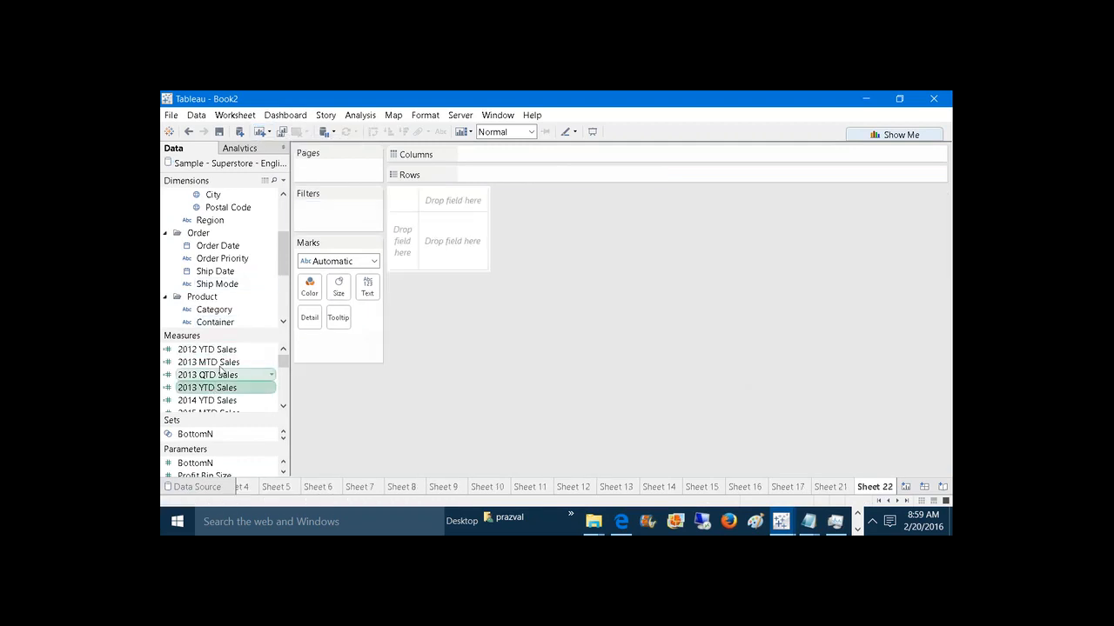
pyautogui.moveTo(224, 348); pyautogui.dragTo(522, 171)
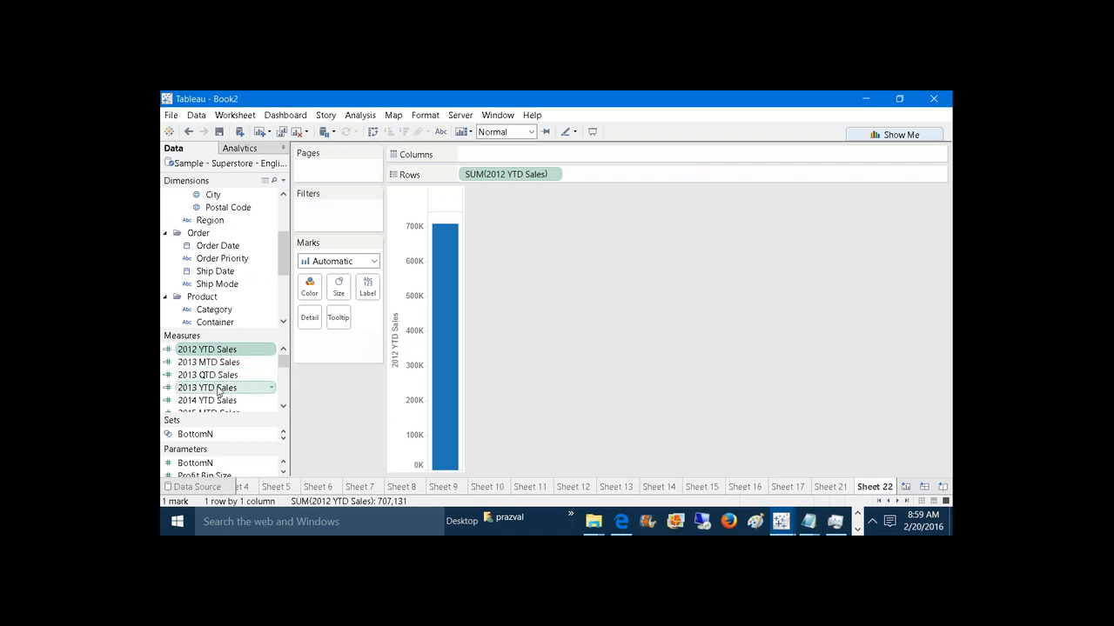
pyautogui.moveTo(217, 391); pyautogui.dragTo(431, 360)
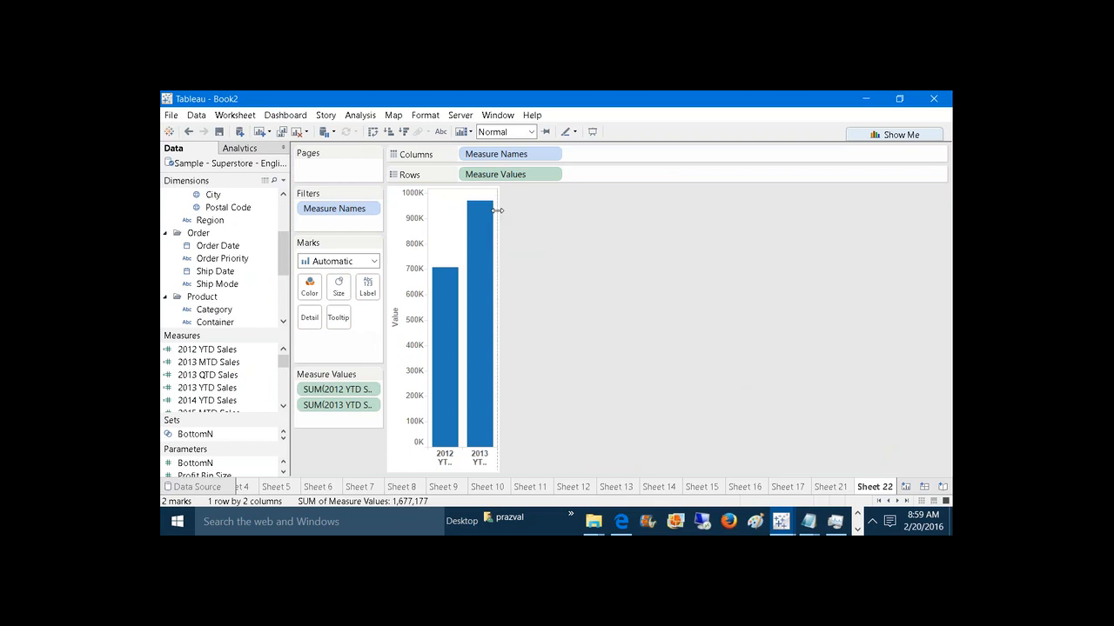
# Step: Swap the chart's rows and columns to get horizontal bars, enlarge the bars and show their value labels
pyautogui.moveTo(524, 212); pyautogui.dragTo(529, 213)
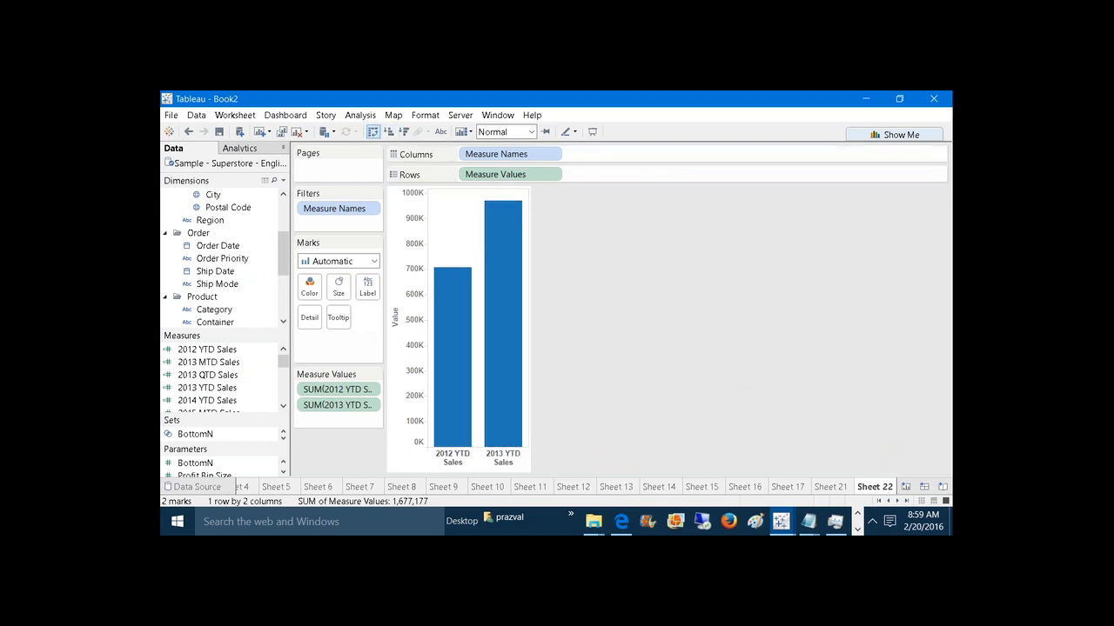
pyautogui.click(372, 131)
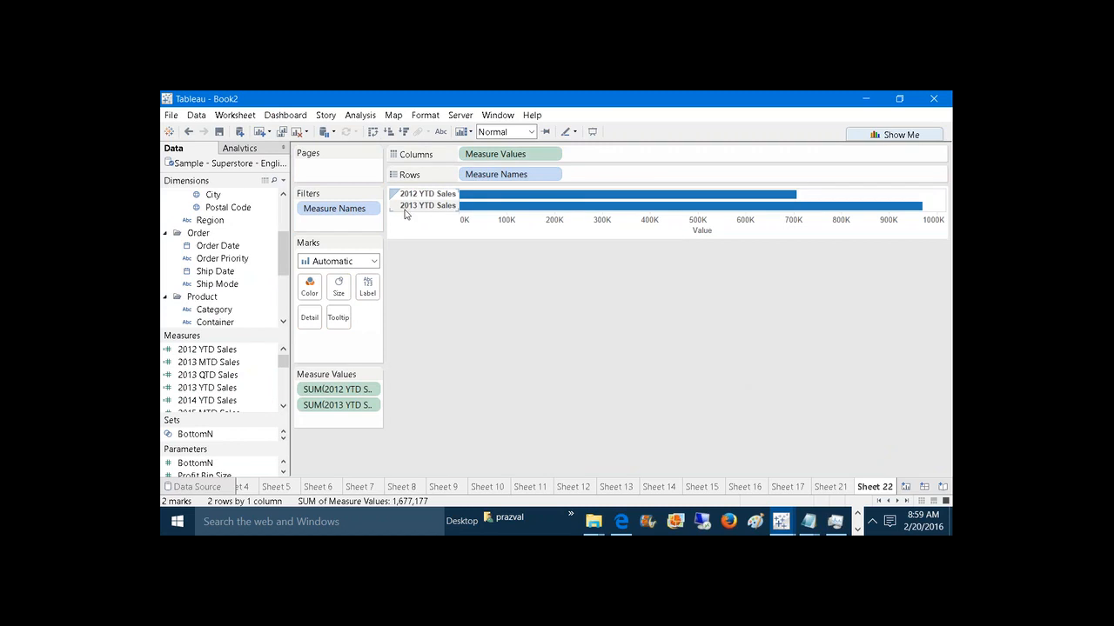
pyautogui.moveTo(402, 211); pyautogui.dragTo(402, 236)
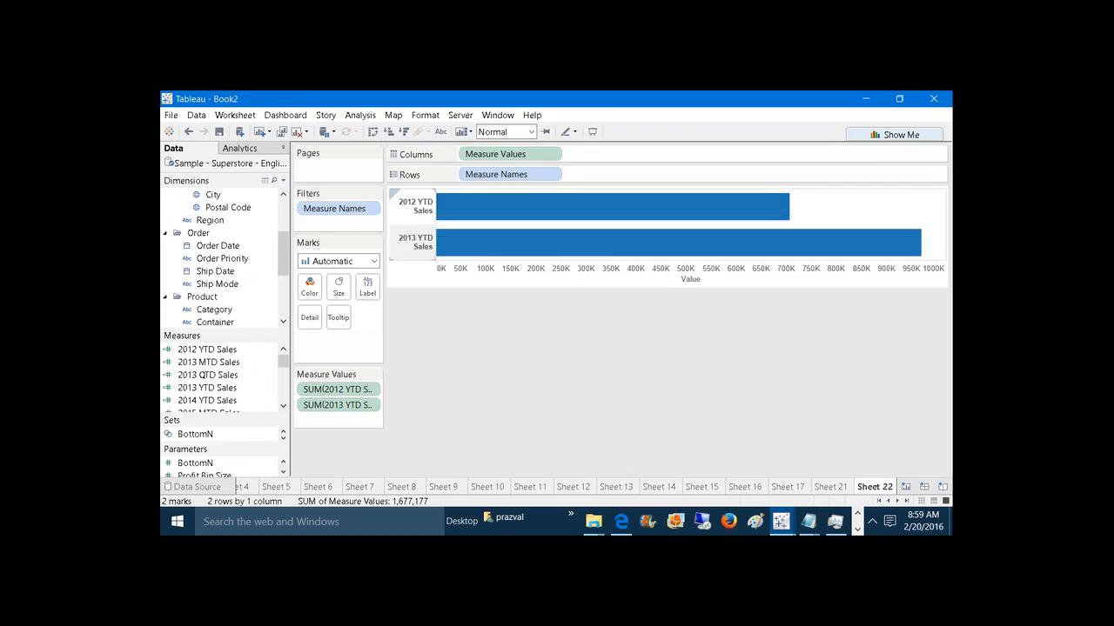
pyautogui.click(441, 131)
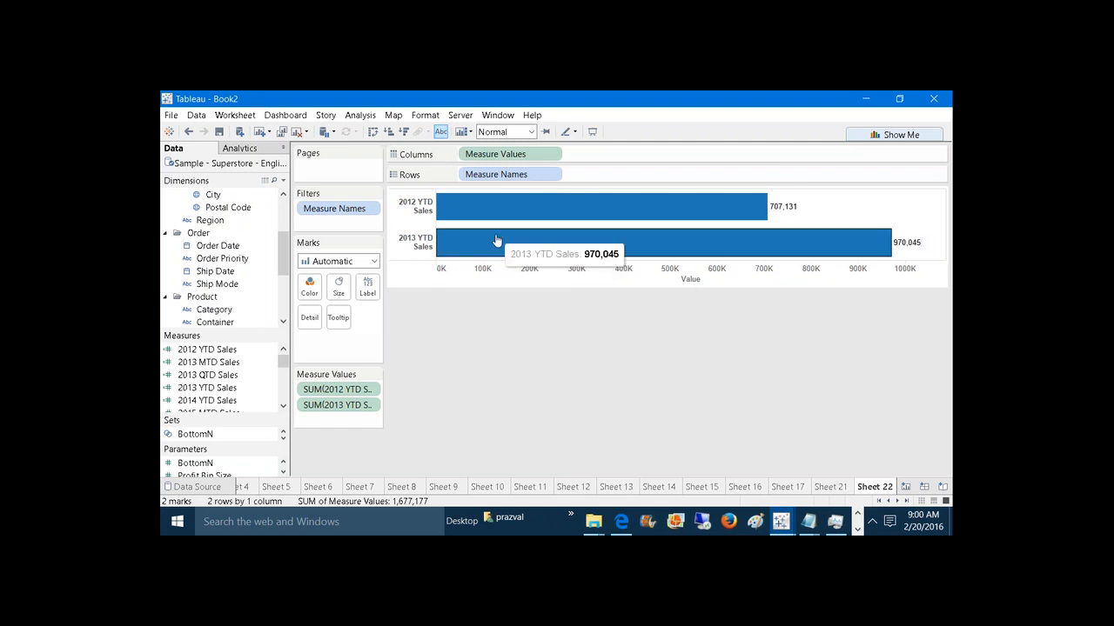
pyautogui.rightClick(497, 159)
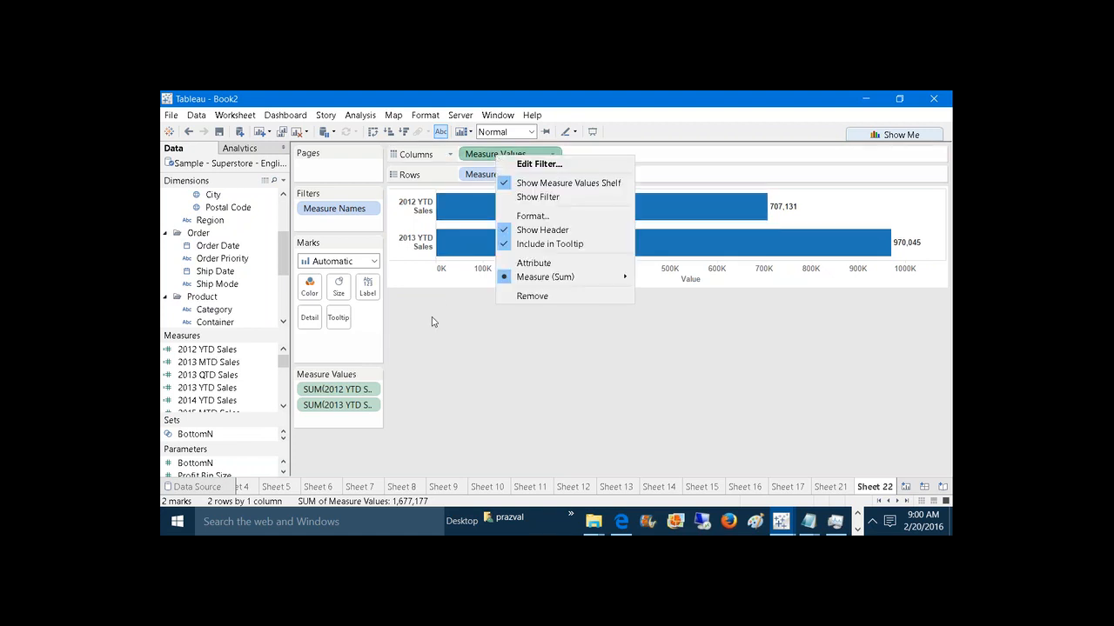
pyautogui.click(432, 323)
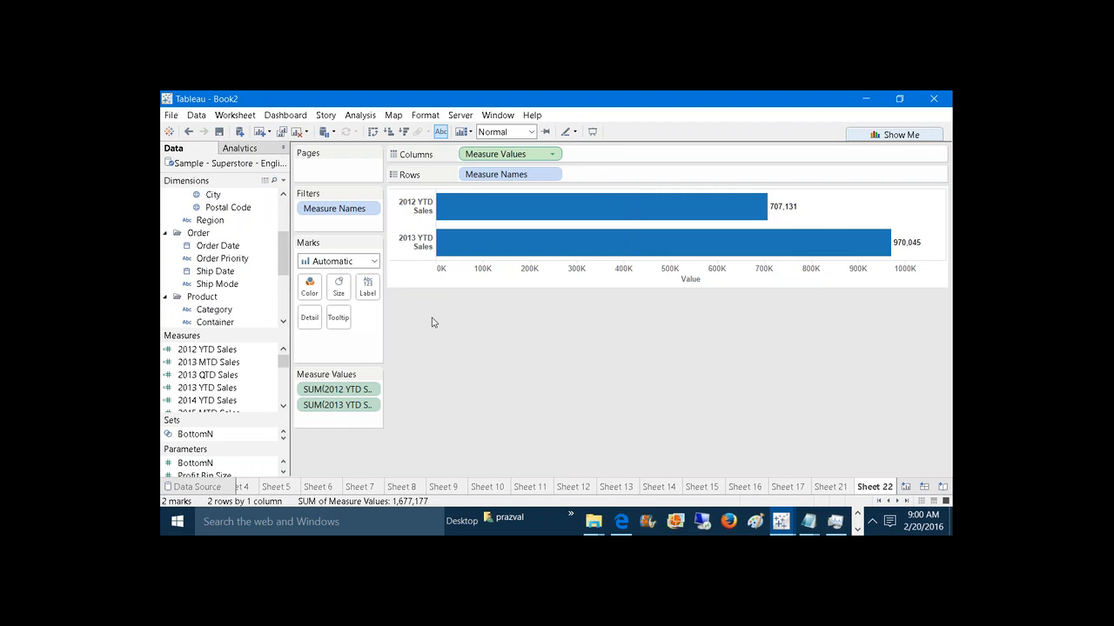
# Step: Create a new calculated field named Yoy_Change
pyautogui.click(283, 180)
pyautogui.click(276, 194)
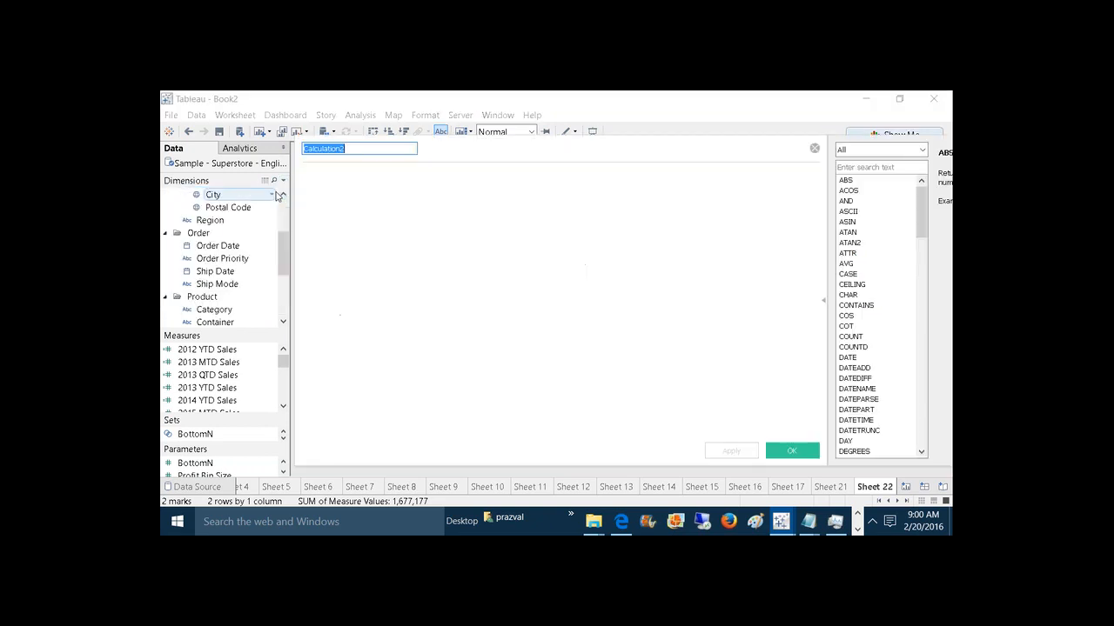
pyautogui.write('Yoy_')
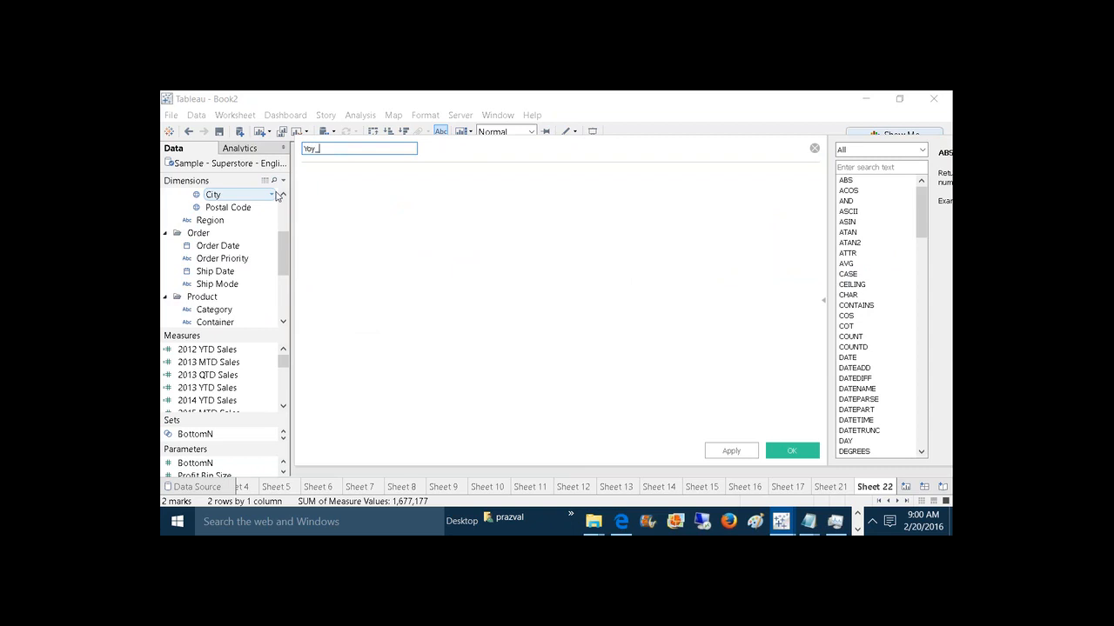
pyautogui.write('Change')
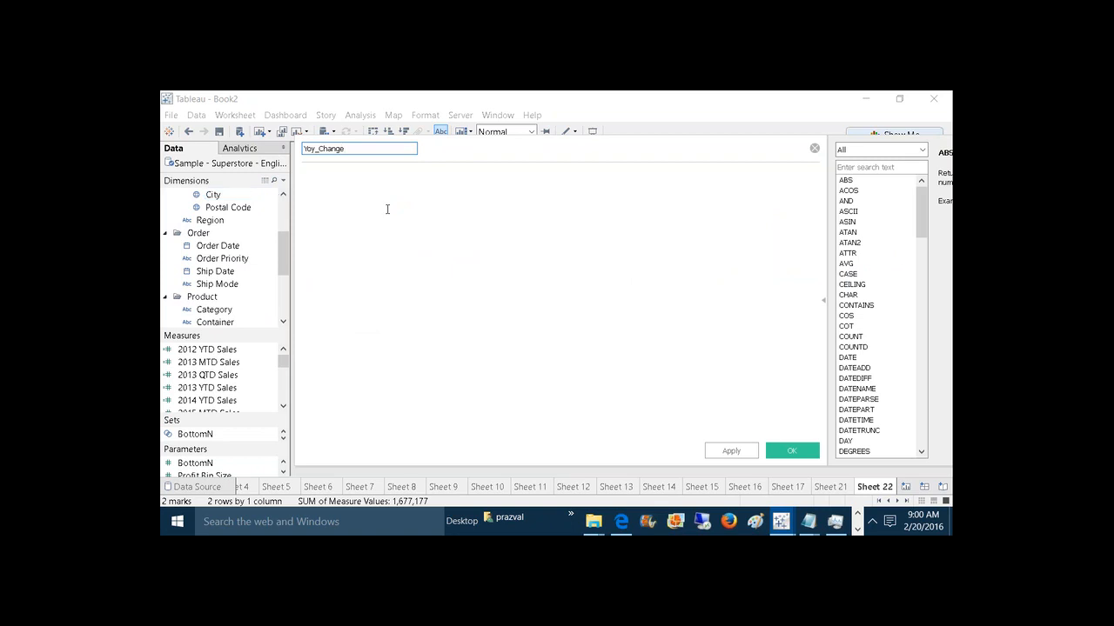
# Step: Define the Yoy_Change formula as [2013 YTD Sales] - [2012 YTD Sales] and save the field
pyautogui.click(387, 209)
pyautogui.write('2012')
pyautogui.press('BackSpace')
pyautogui.press('BackSpace')
pyautogui.press('BackSpace')
pyautogui.press('BackSpace')
pyautogui.write('ytd')
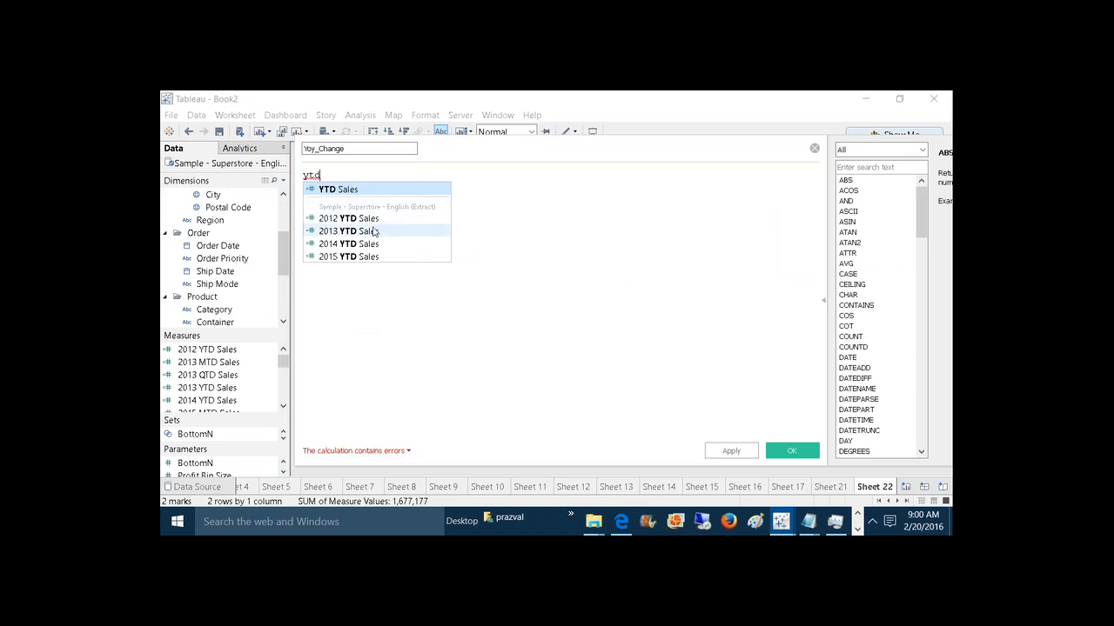
pyautogui.click(374, 231)
pyautogui.write('- ')
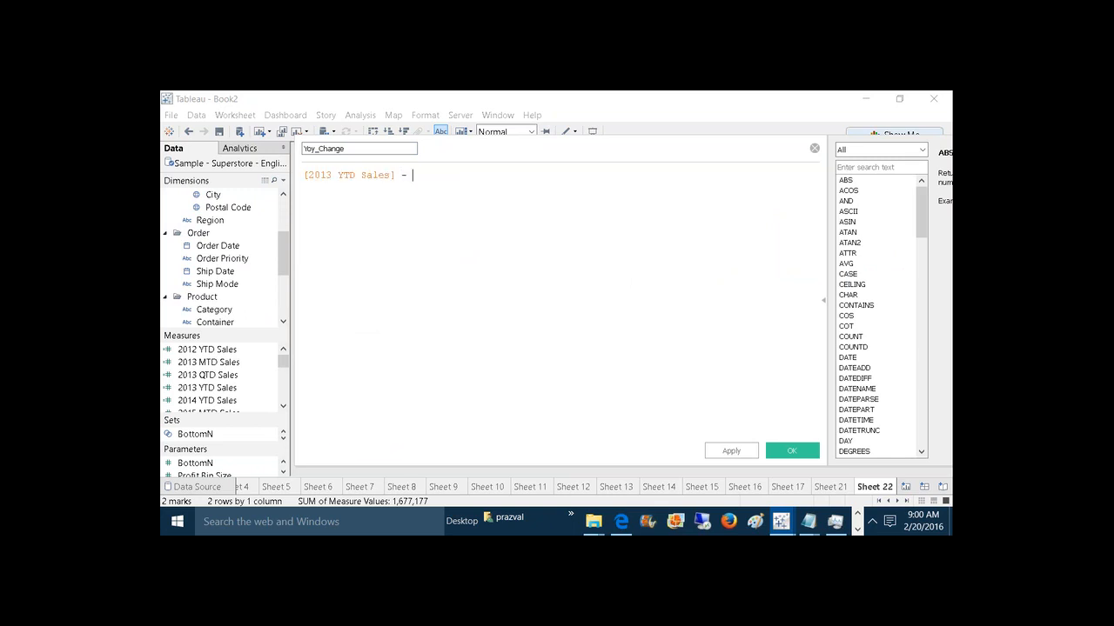
pyautogui.write('ytd')
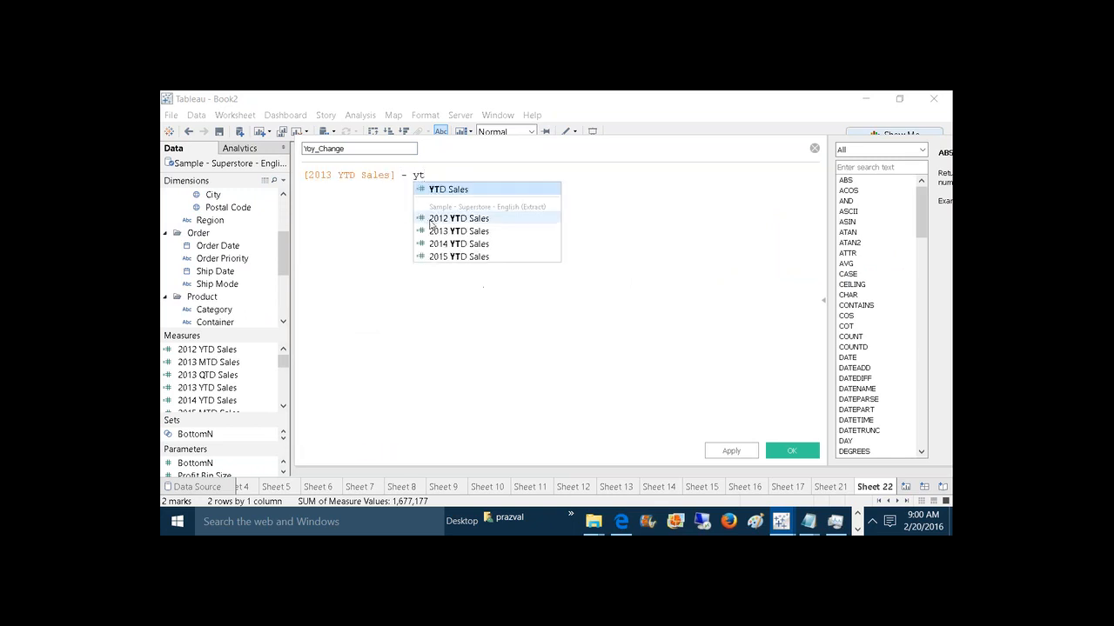
pyautogui.click(429, 219)
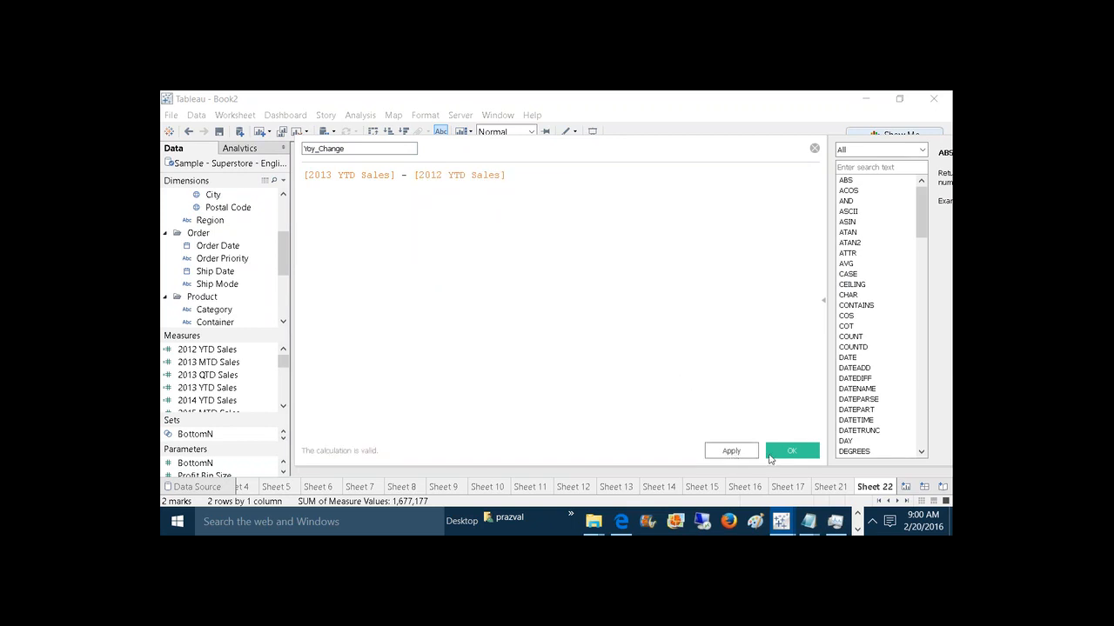
pyautogui.click(790, 450)
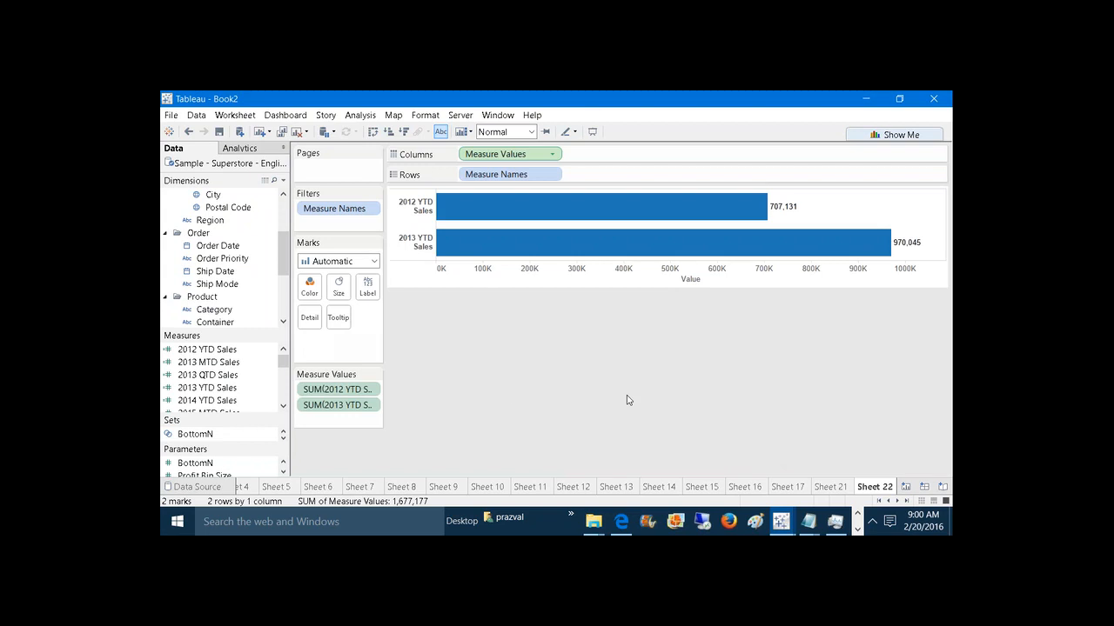
# Step: Add Yoy_Change to the measure values and convert the bars into an enlarged text table with Measure Names as columns
pyautogui.moveTo(283, 361); pyautogui.dragTo(285, 392)
pyautogui.moveTo(202, 375); pyautogui.dragTo(354, 423)
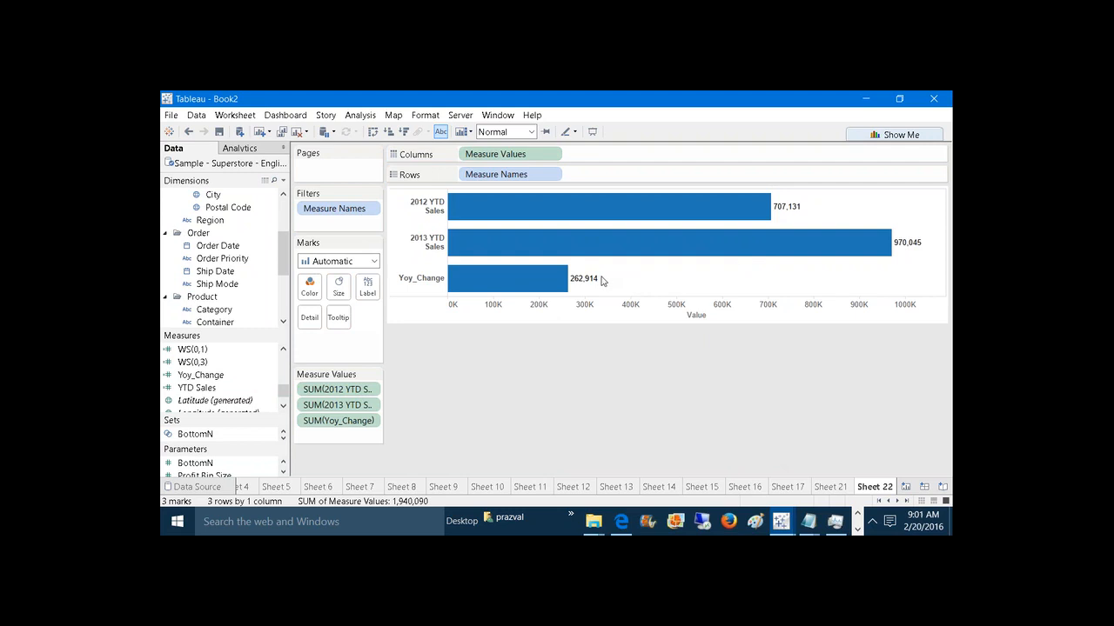
pyautogui.moveTo(500, 154); pyautogui.dragTo(370, 287)
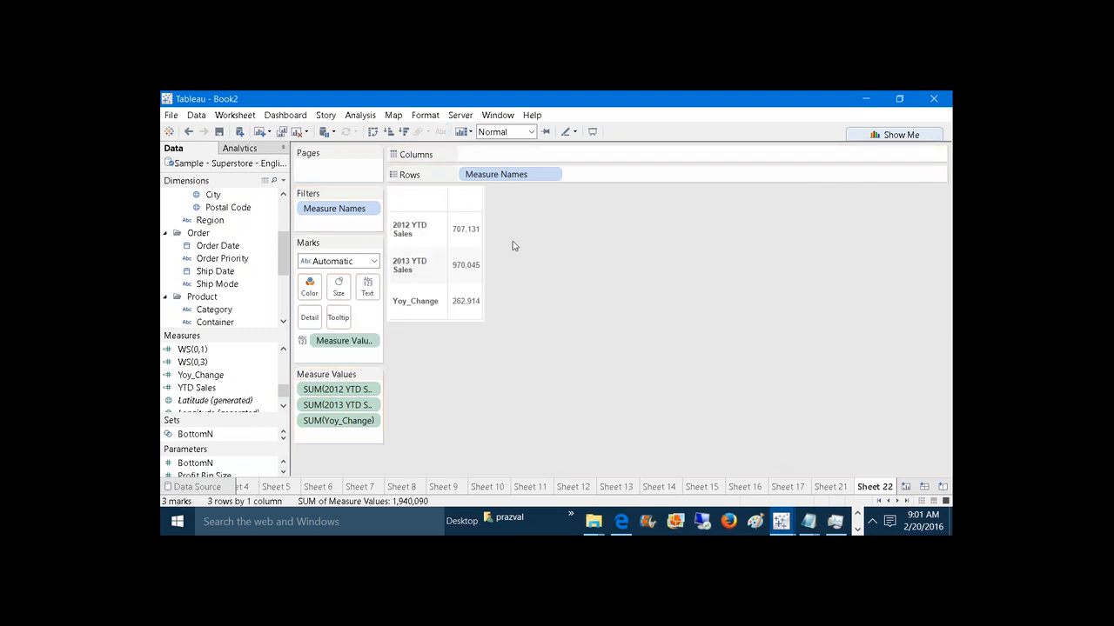
pyautogui.moveTo(478, 178); pyautogui.dragTo(492, 154)
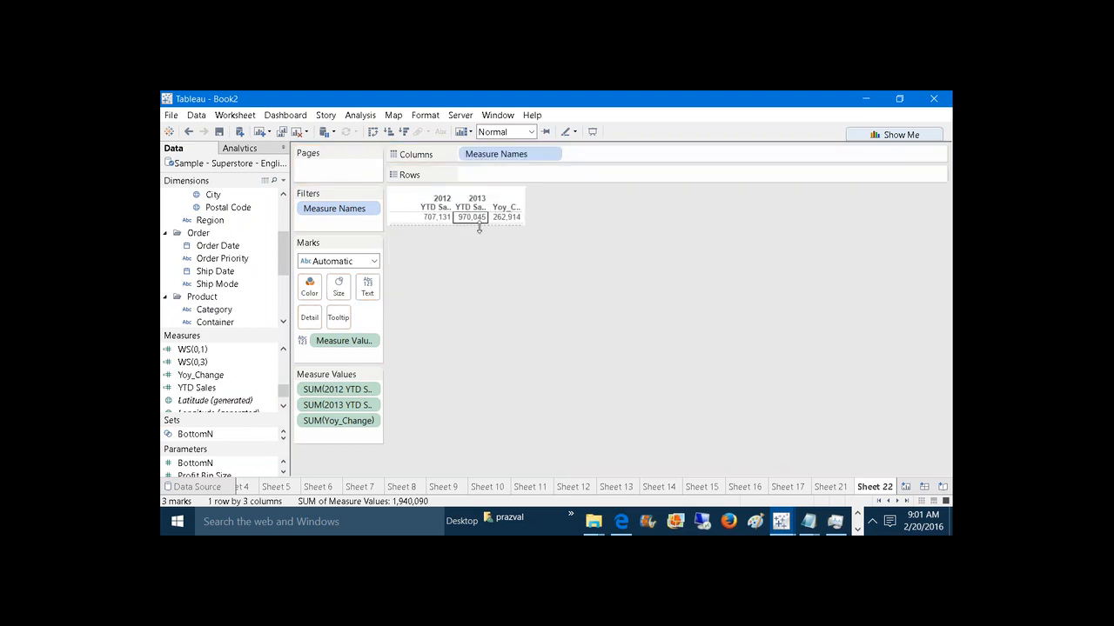
pyautogui.moveTo(479, 228); pyautogui.dragTo(479, 244)
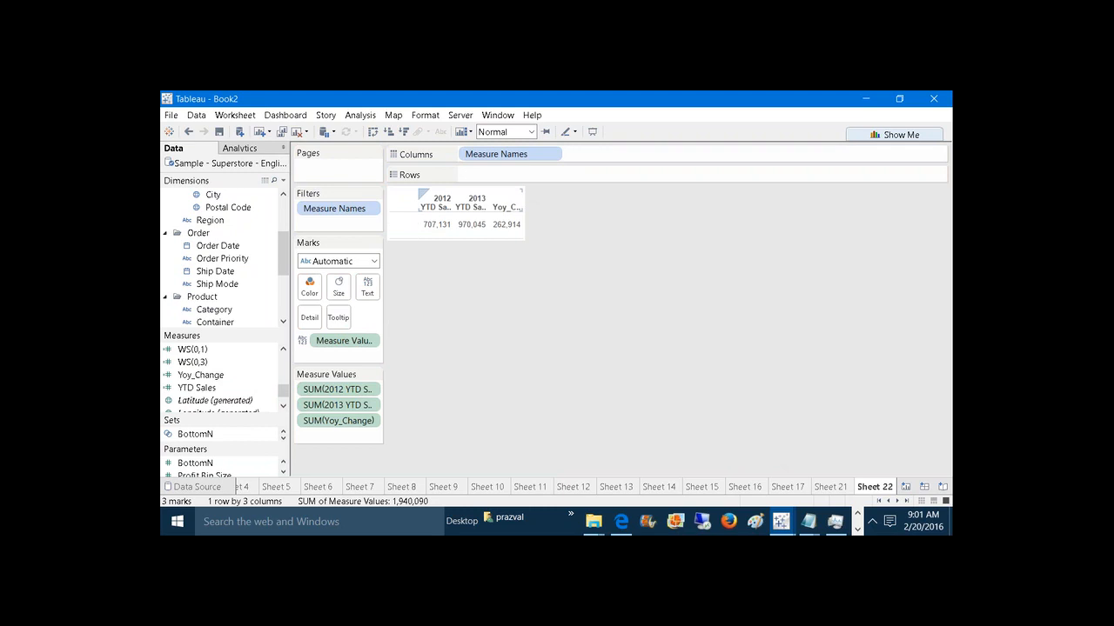
pyautogui.moveTo(521, 200); pyautogui.dragTo(600, 198)
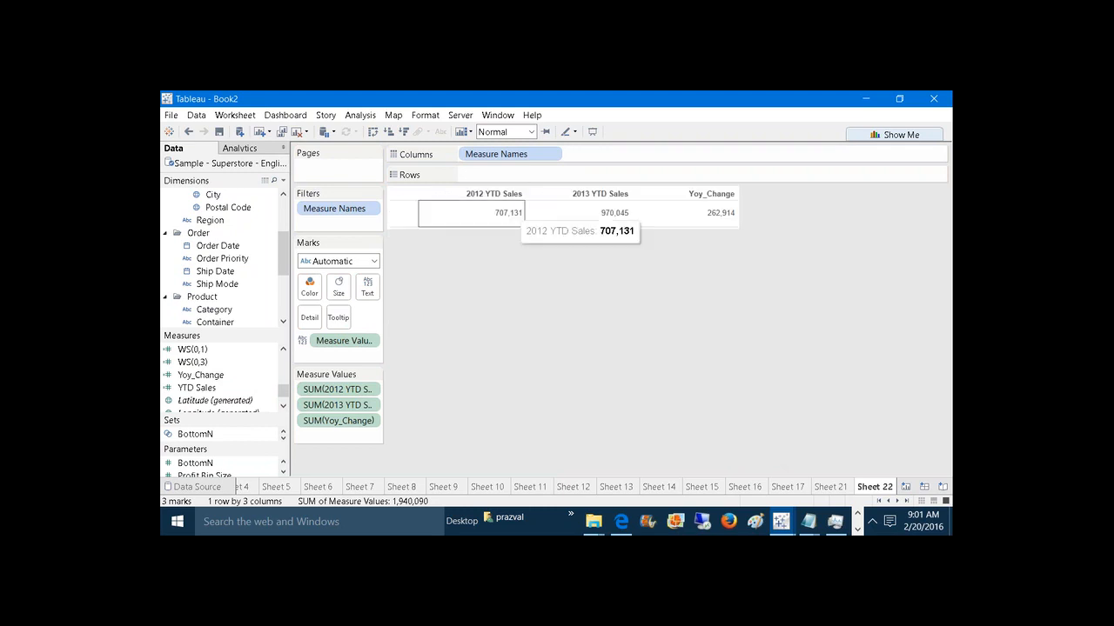
# Step: Check the 2012 YTD Sales, 2013 YTD Sales and Yoy_Change values in the table one after another
pyautogui.click(492, 216)
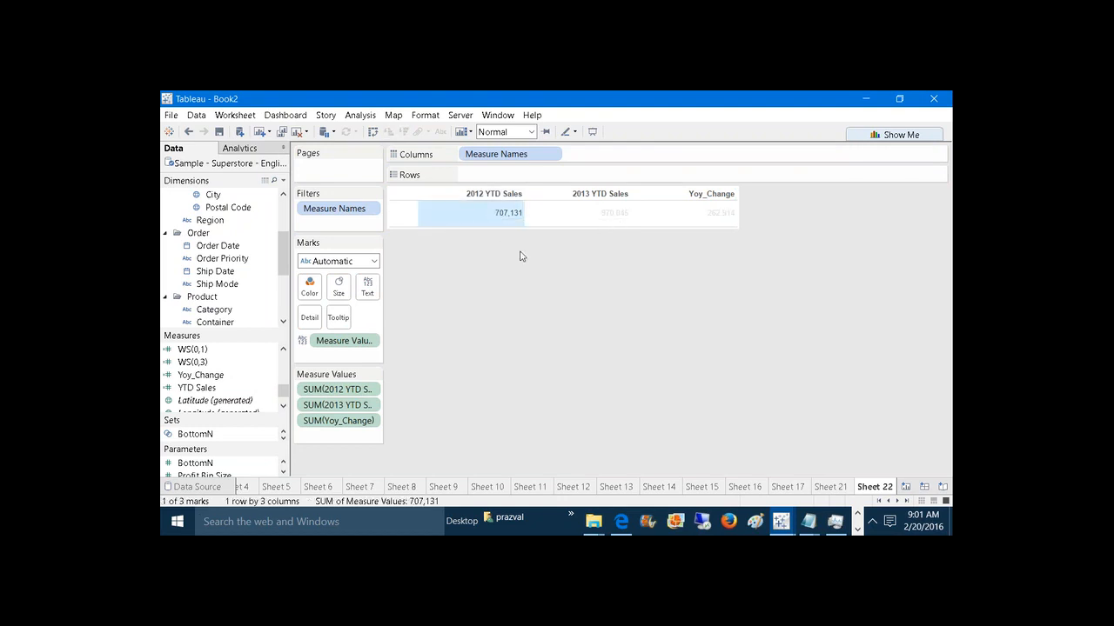
pyautogui.click(612, 222)
pyautogui.click(614, 262)
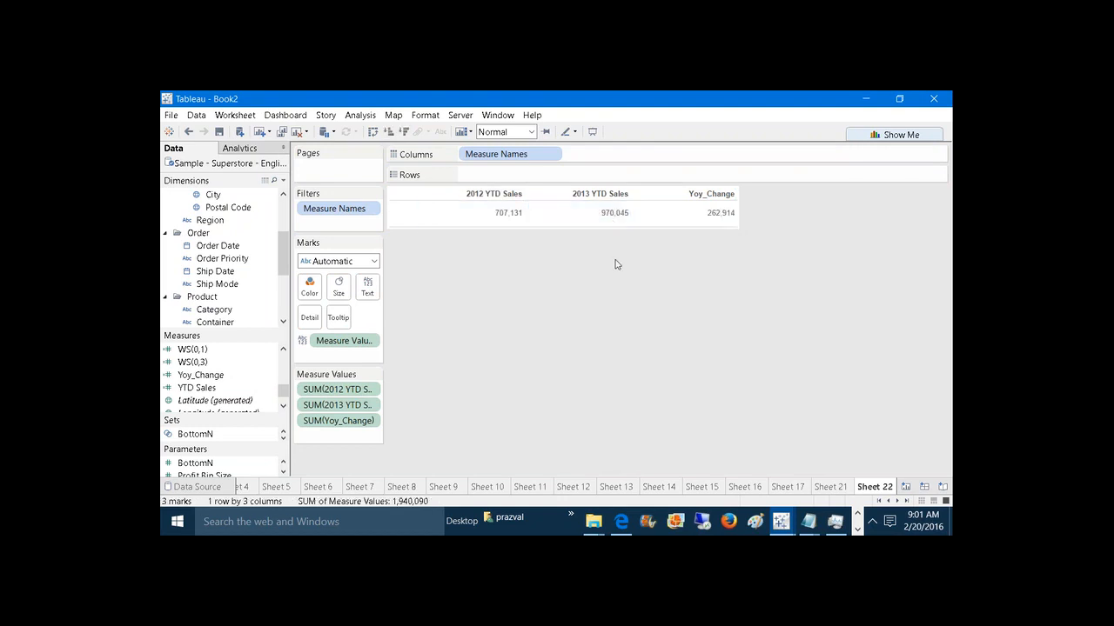
pyautogui.click(697, 219)
pyautogui.click(668, 271)
# Step: Duplicate the 2013 QTD Sales measure
pyautogui.moveTo(284, 391); pyautogui.dragTo(284, 355)
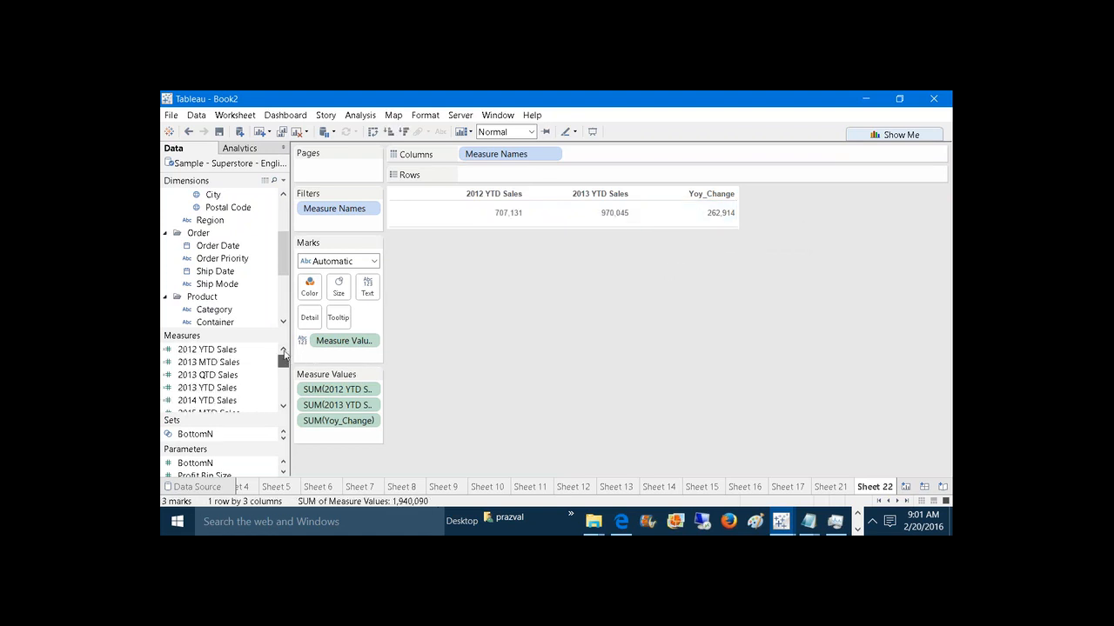
pyautogui.rightClick(228, 376)
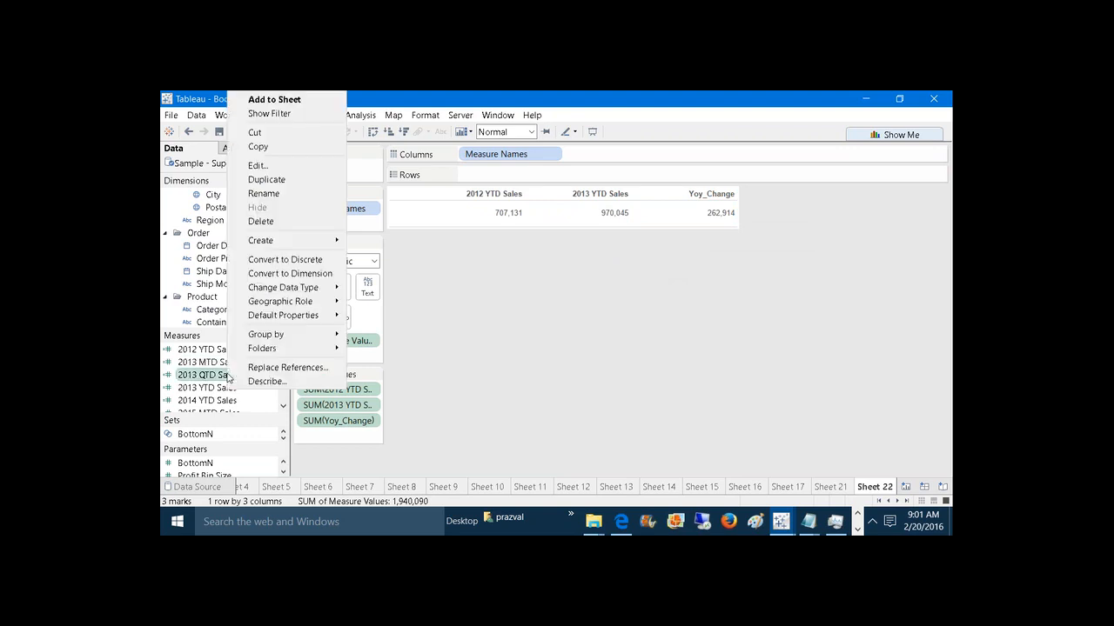
pyautogui.click(291, 181)
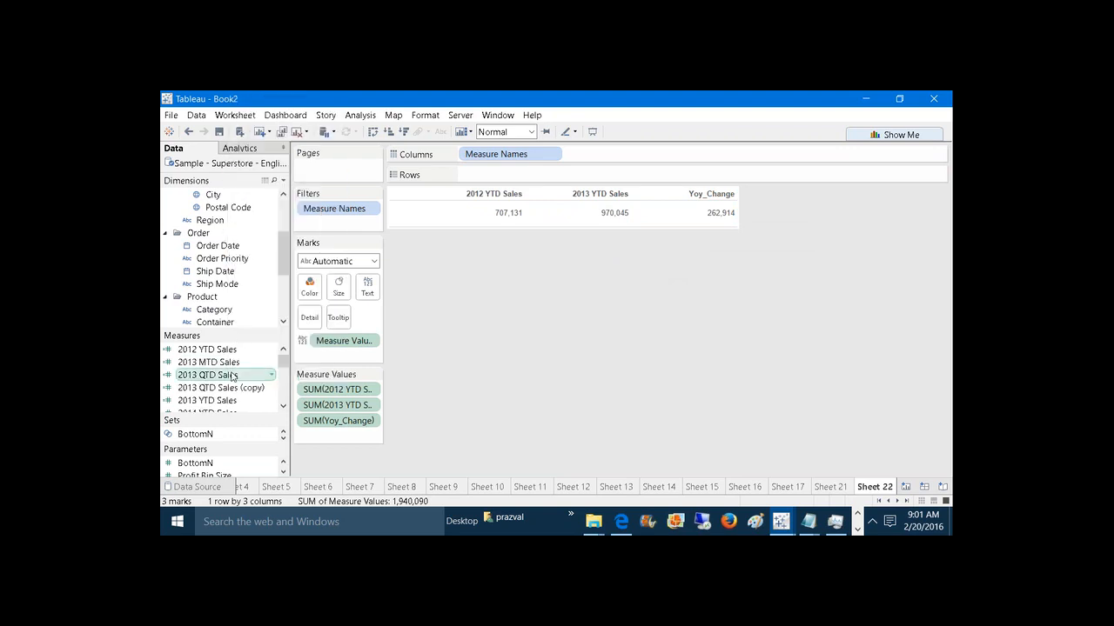
# Step: Open the copied 2013 QTD Sales calculation for editing and rename it 2012 QTD Sales
pyautogui.rightClick(232, 394)
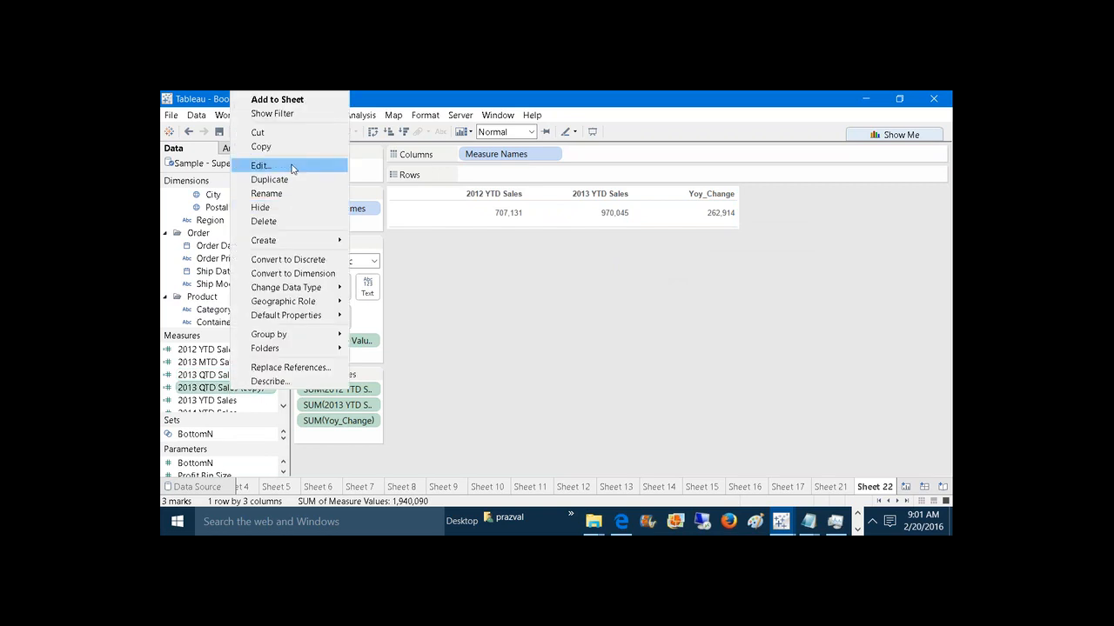
pyautogui.click(293, 167)
pyautogui.click(389, 149)
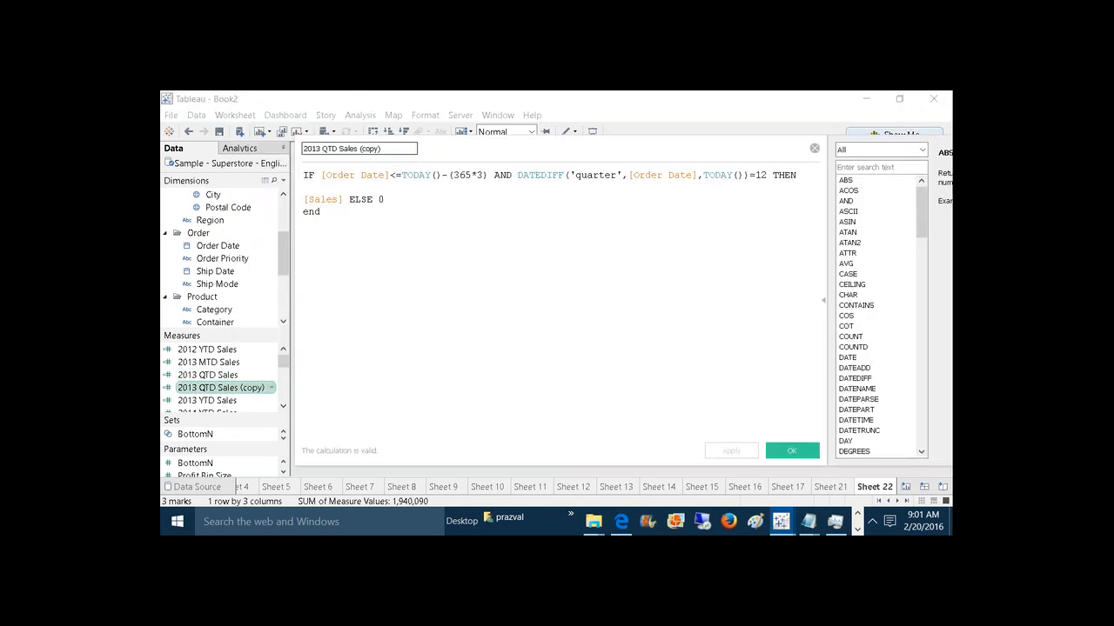
pyautogui.press('BackSpace')
pyautogui.press('BackSpace')
pyautogui.press('BackSpace')
pyautogui.press('Left')
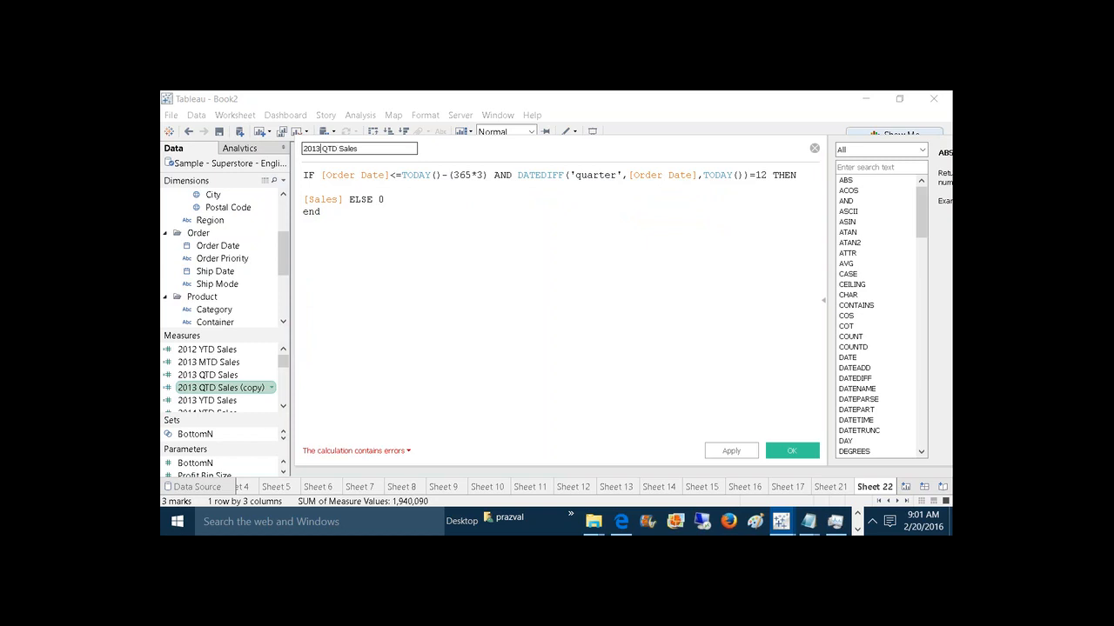
pyautogui.press('BackSpace')
pyautogui.write('2')
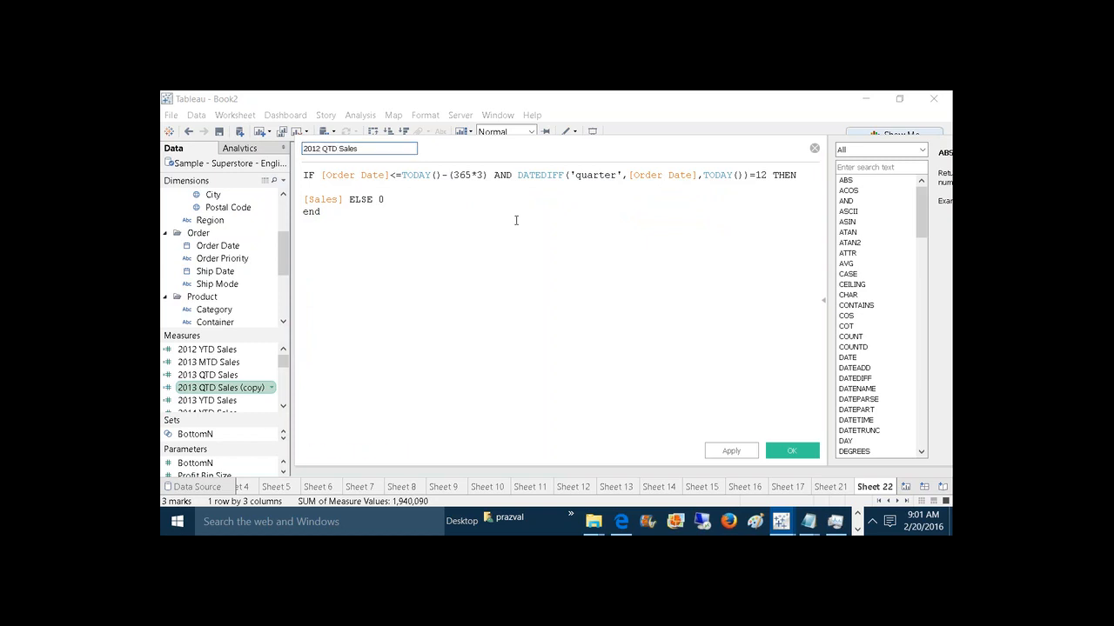
# Step: Change the amount subtracted from TODAY() in the Order Date condition to ((365*4)+1)
pyautogui.click(477, 175)
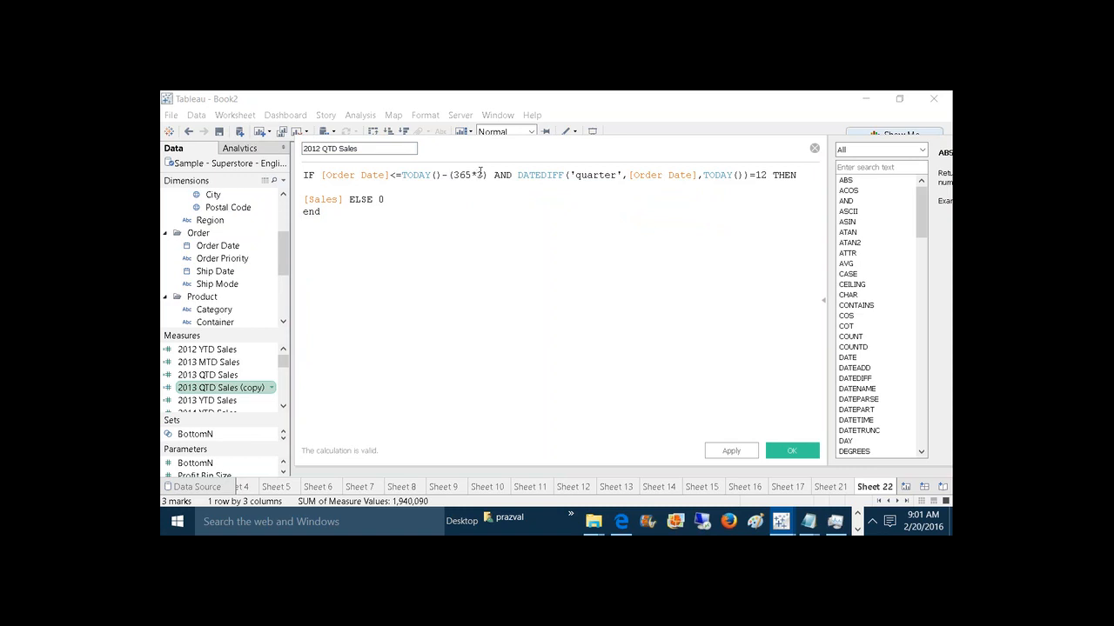
pyautogui.press('BackSpace')
pyautogui.write('4')
pyautogui.press('Right')
pyautogui.write('+1')
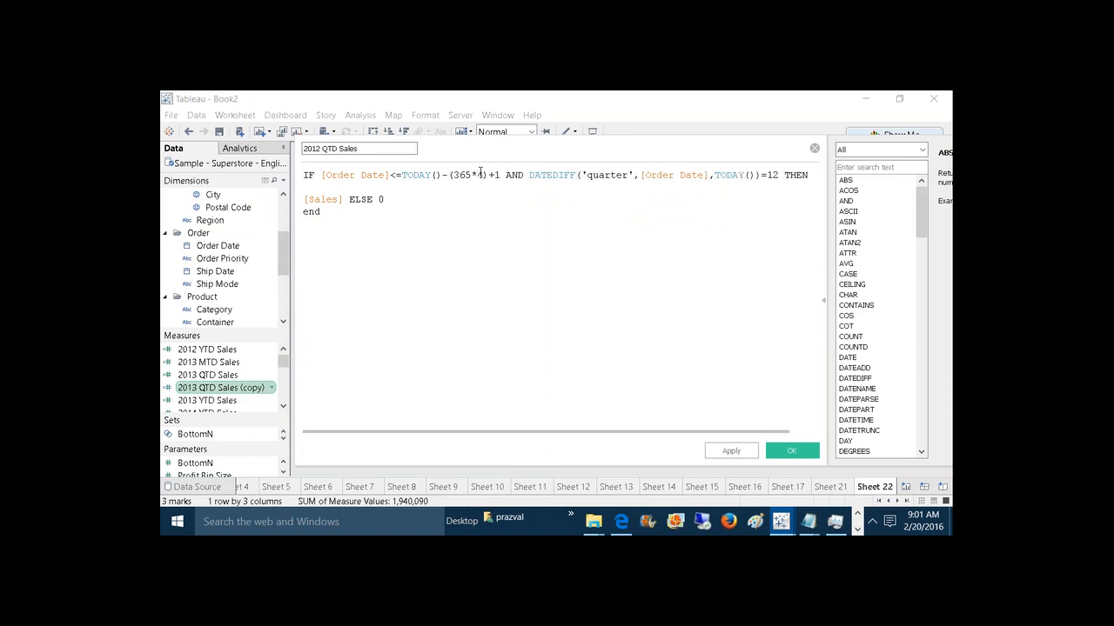
pyautogui.write(')')
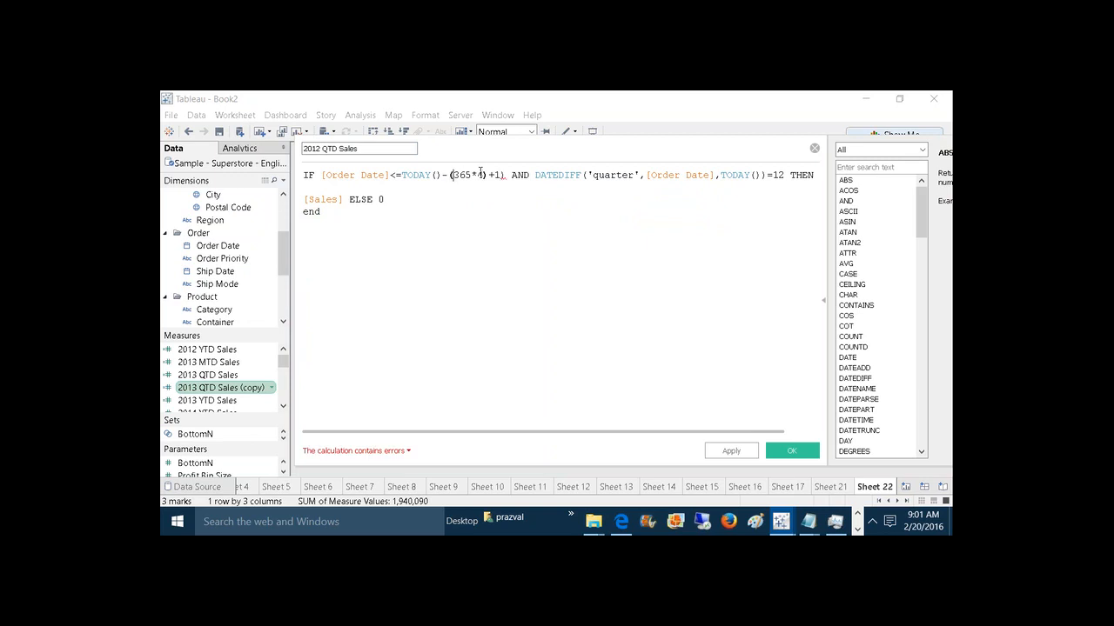
pyautogui.write('(')
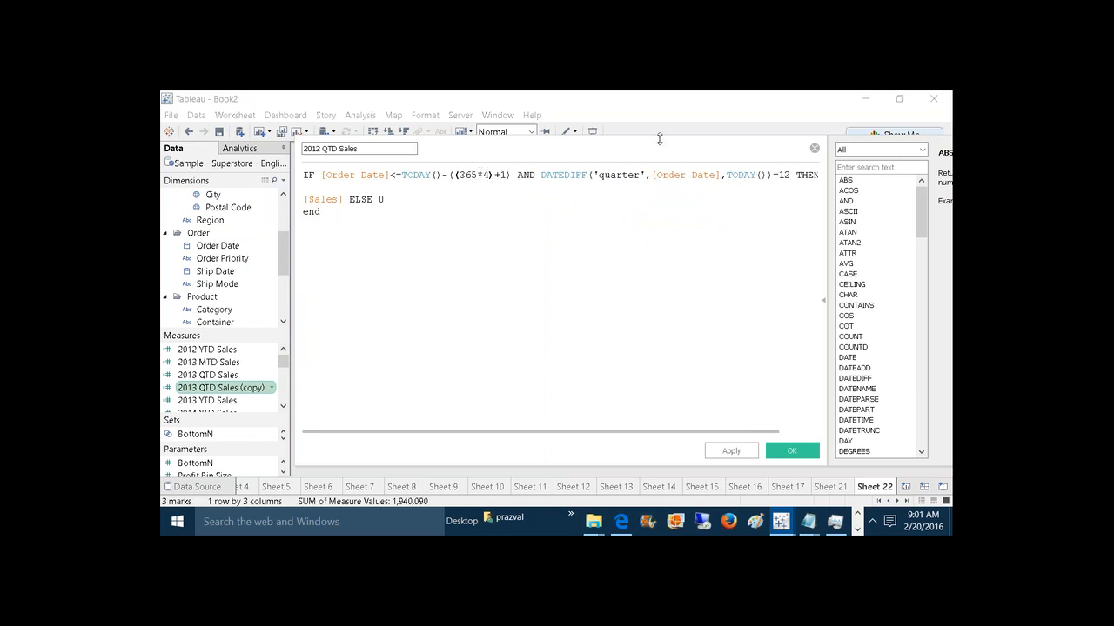
# Step: Set the quarter DATEDIFF comparison to 16 and save the 2012 QTD Sales calculation
pyautogui.click(788, 175)
pyautogui.press('BackSpace')
pyautogui.write('16')
pyautogui.click(745, 454)
pyautogui.click(787, 452)
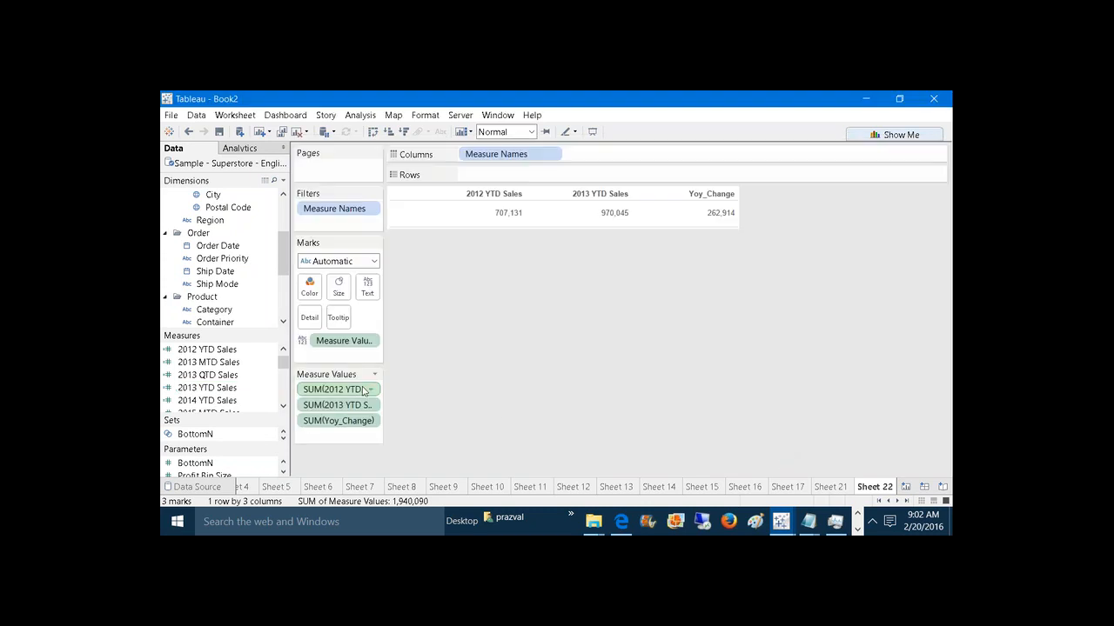
# Step: Add 2013 QTD Sales to the measure values below Yoy_Change
pyautogui.moveTo(232, 380); pyautogui.dragTo(341, 441)
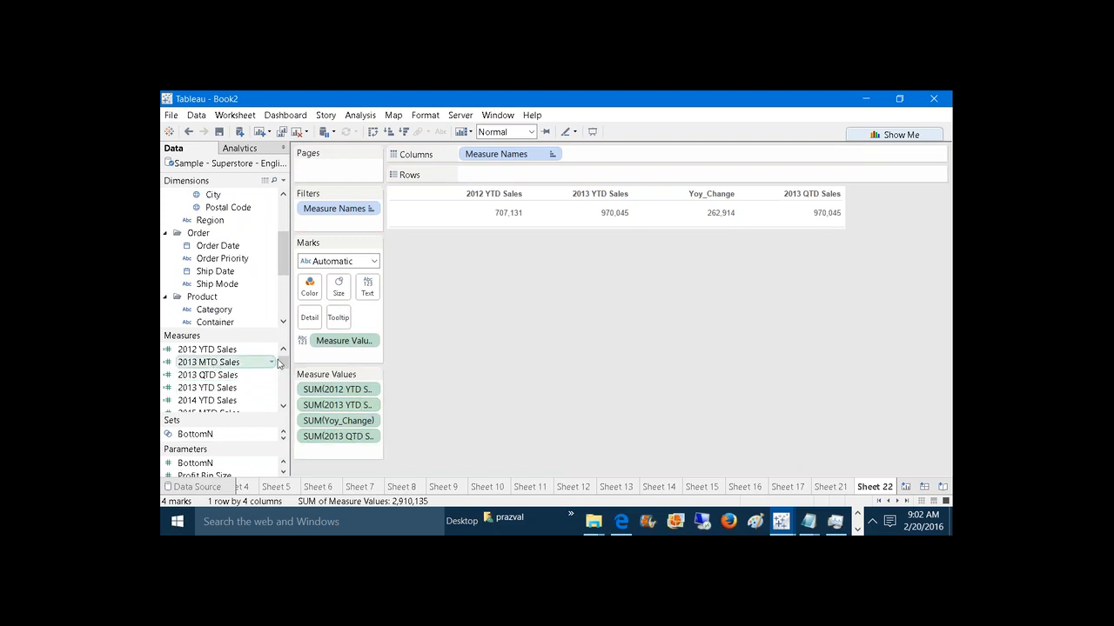
pyautogui.scroll(-5, 279, 364)
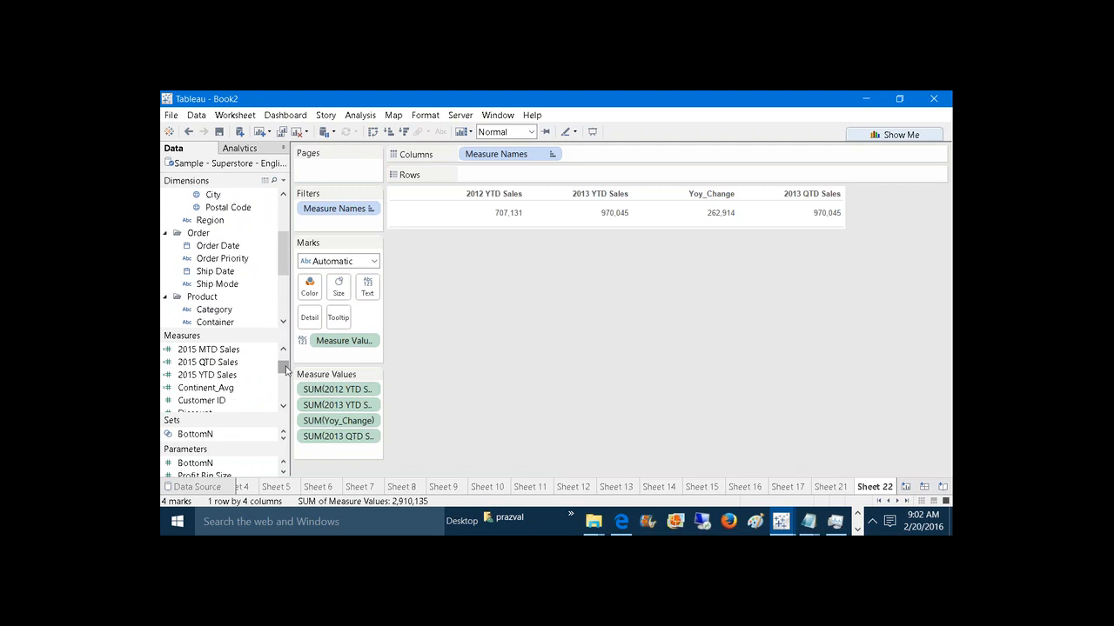
# Step: Add the 2012 QTD Sales measure to the end of the Measure Values
pyautogui.scroll(5, 285, 370)
pyautogui.moveTo(248, 350); pyautogui.dragTo(348, 450)
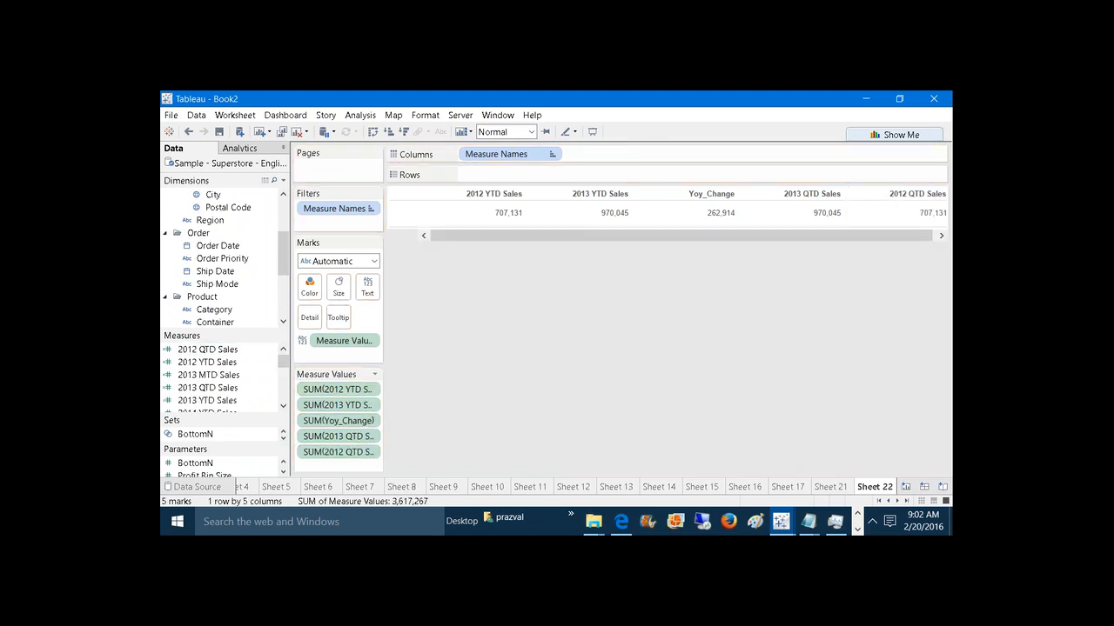
# Step: Start a new calculated field named QOQ_Change
pyautogui.click(283, 180)
pyautogui.click(279, 193)
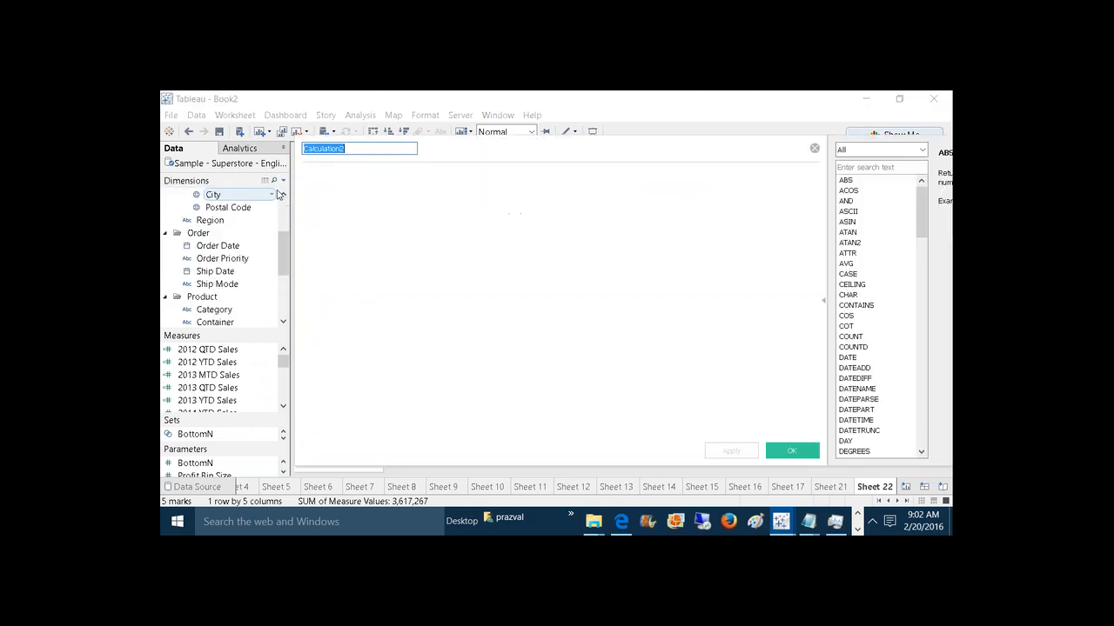
pyautogui.write('QOQ')
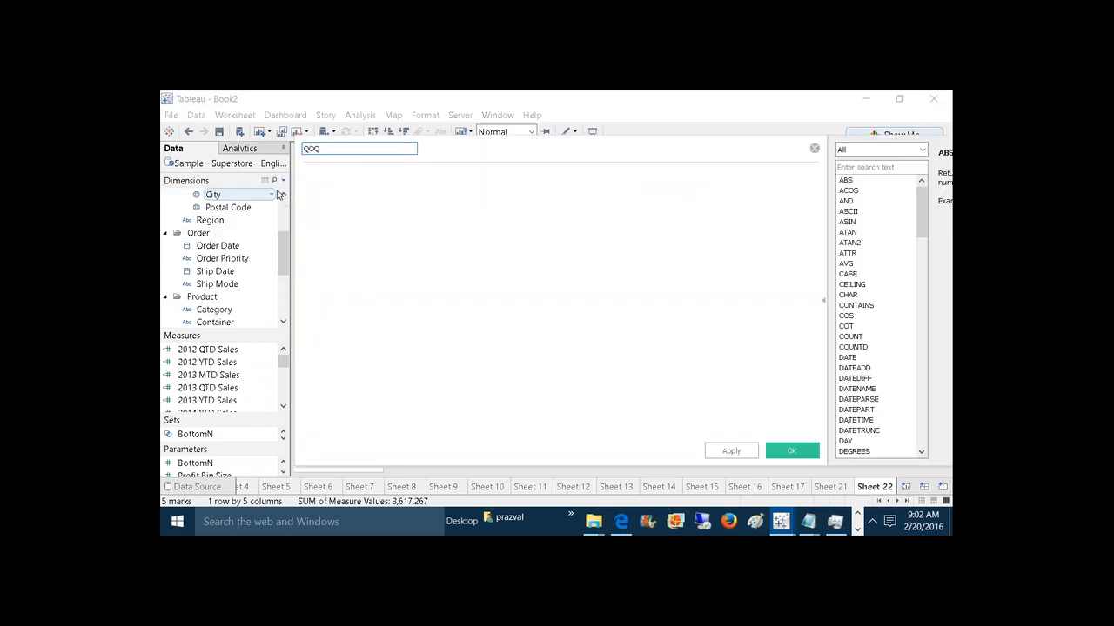
pyautogui.write('_Change')
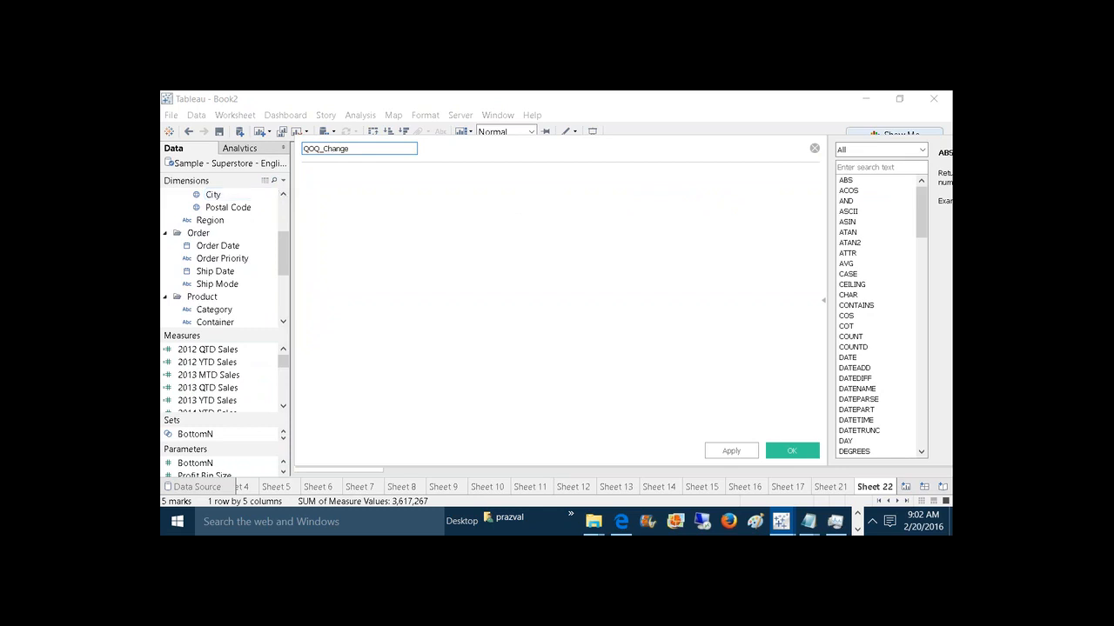
# Step: Define the QOQ_Change formula as [2013 QTD Sales]-[2012 QTD Sales] and save the calculated field
pyautogui.click(304, 176)
pyautogui.write('2012')
pyautogui.press('BackSpace')
pyautogui.press('BackSpace')
pyautogui.press('BackSpace')
pyautogui.press('BackSpace')
pyautogui.write('Q')
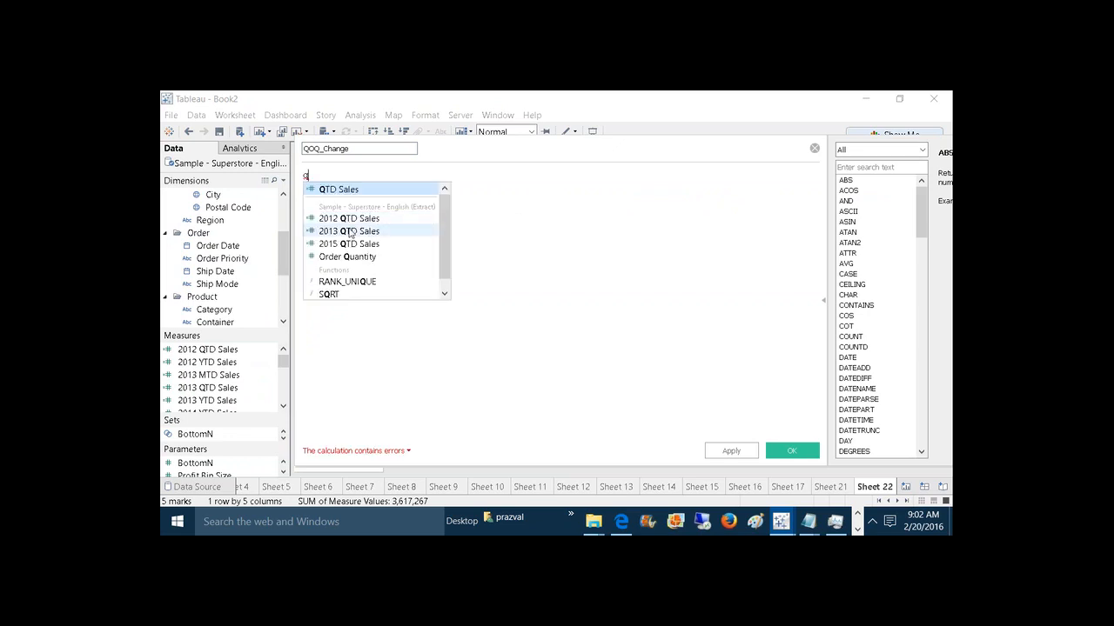
pyautogui.doubleClick(349, 230)
pyautogui.write('-')
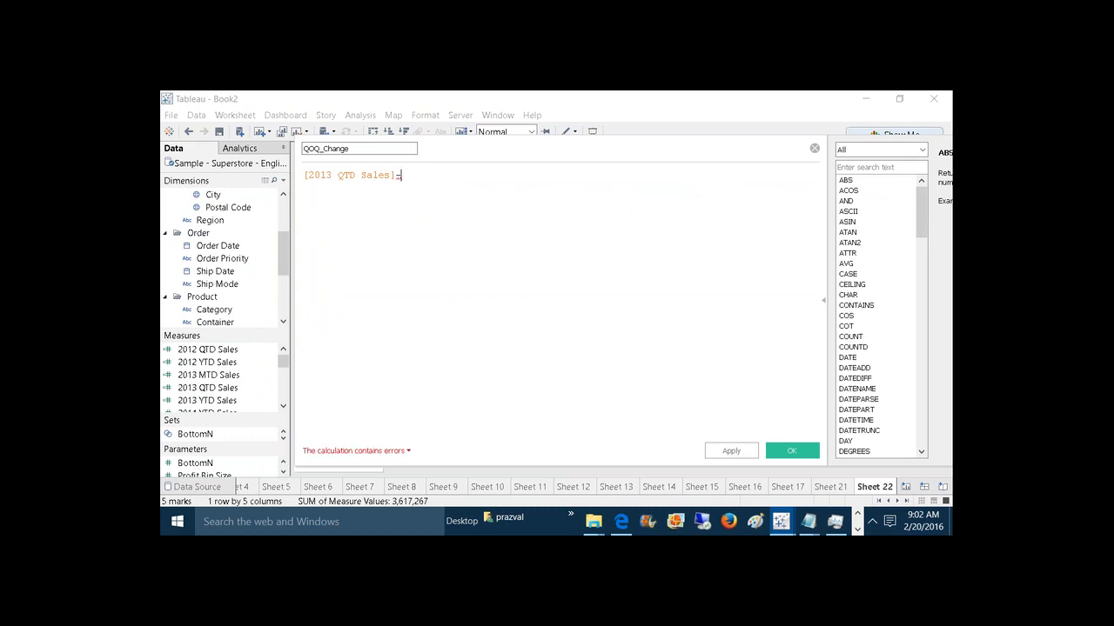
pyautogui.write('qr')
pyautogui.press('BackSpace')
pyautogui.write('t')
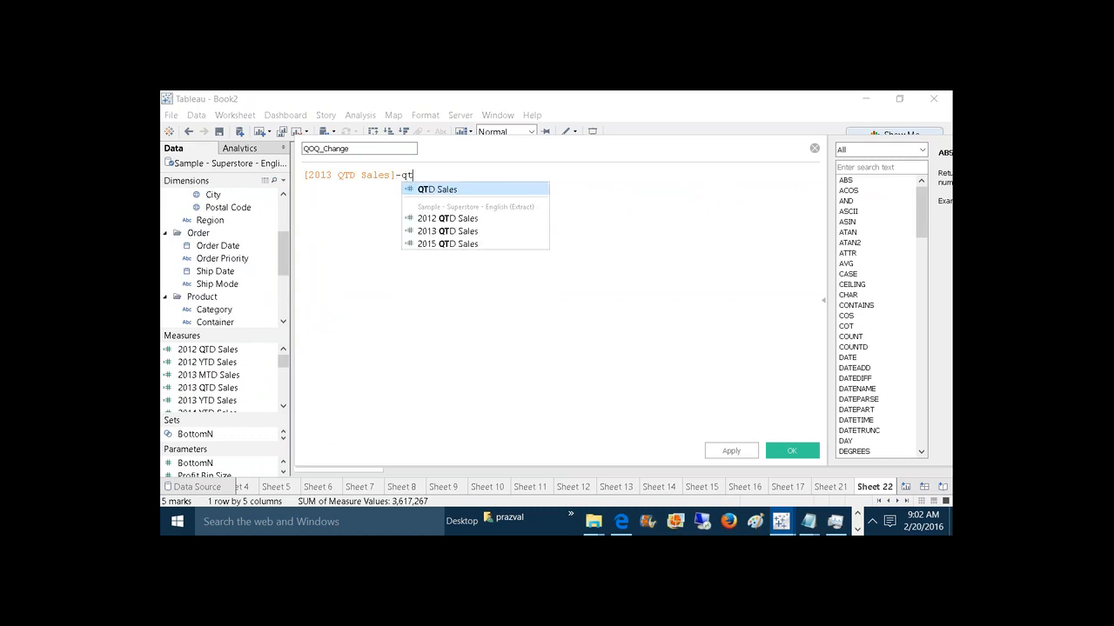
pyautogui.click(453, 220)
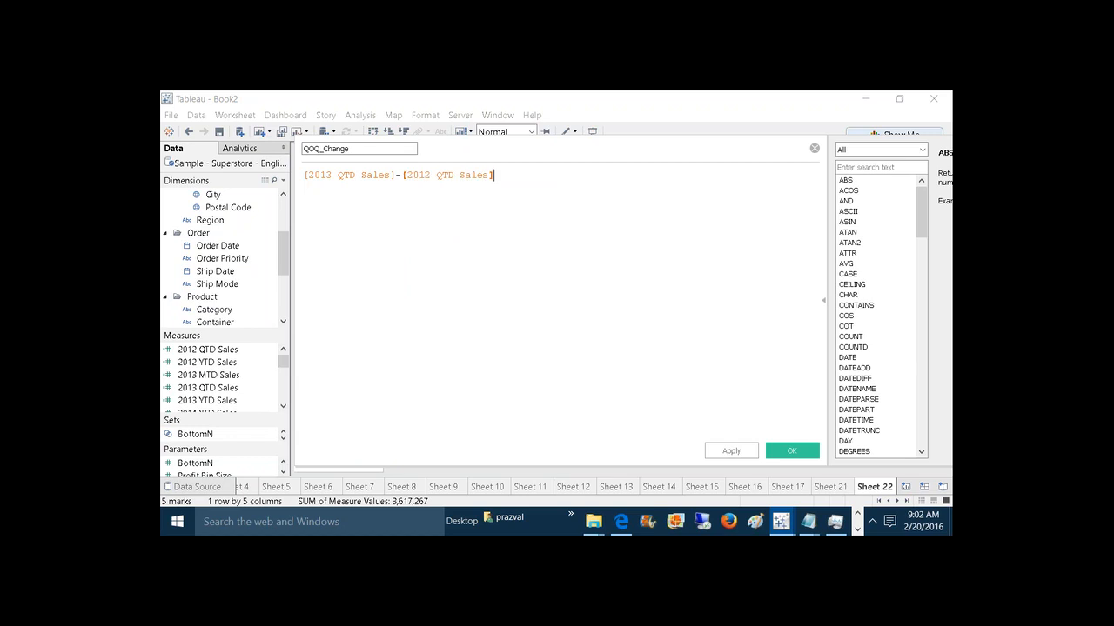
pyautogui.click(737, 453)
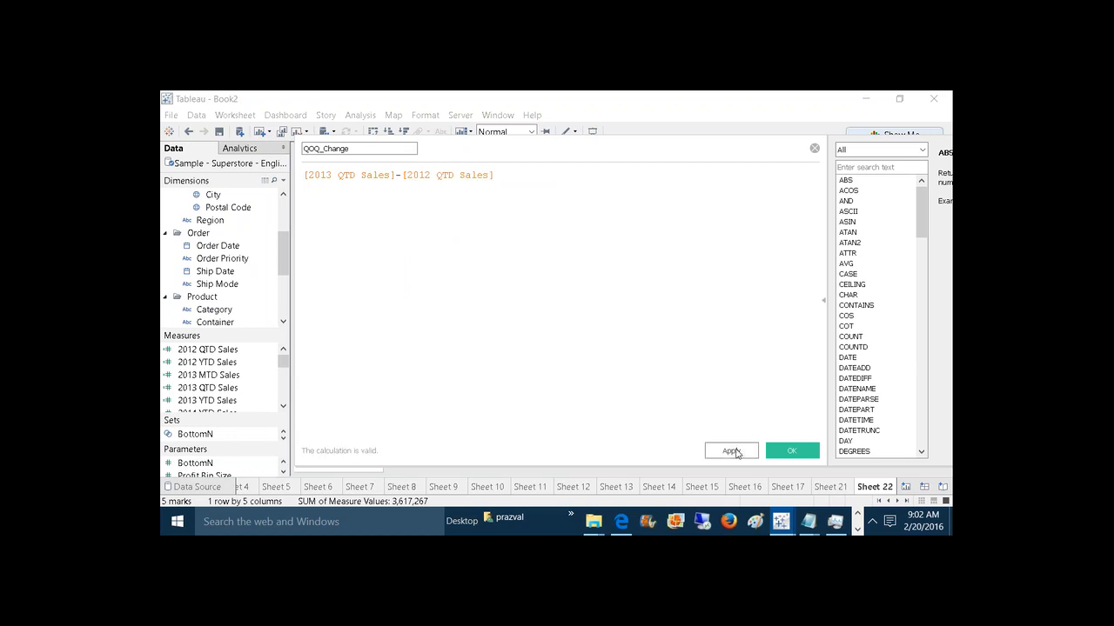
pyautogui.click(781, 452)
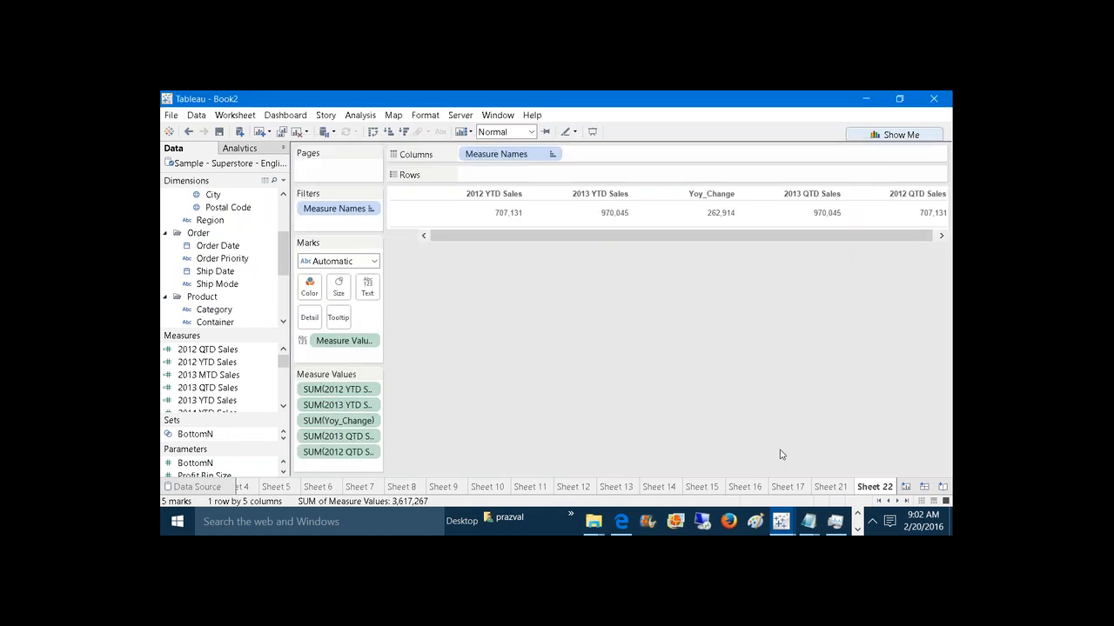
# Step: Add the QOQ_Change measure to the Measure Values and view its column in the table
pyautogui.moveTo(284, 362)
pyautogui.mouseDown()
pyautogui.moveTo(284, 384)
pyautogui.moveTo(261, 374)
pyautogui.moveTo(304, 408)
pyautogui.moveTo(345, 464)
pyautogui.mouseUp()
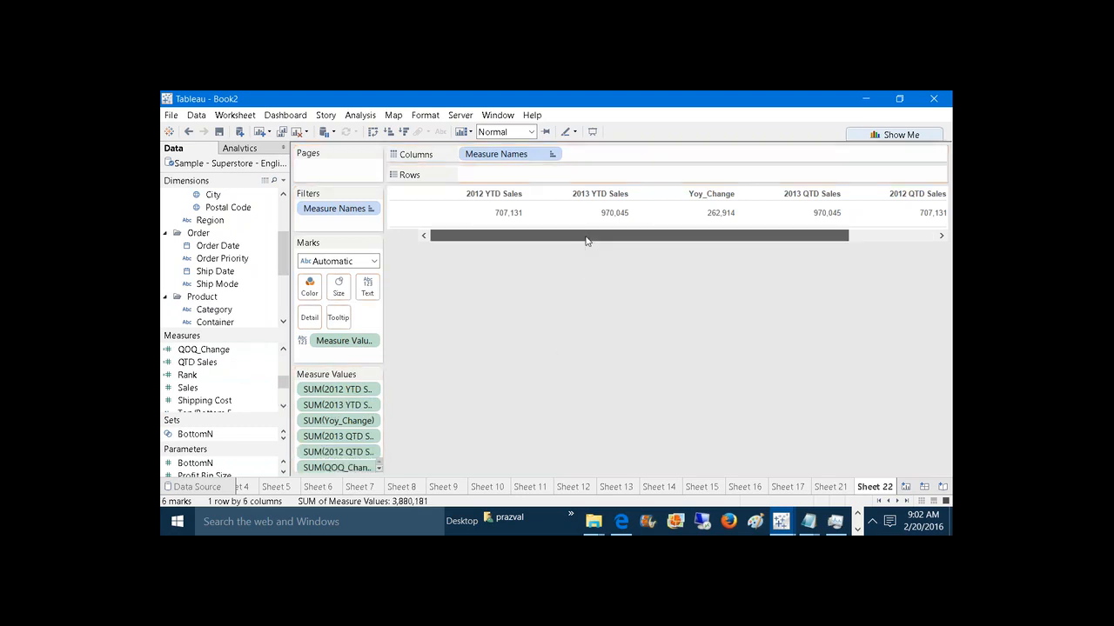
pyautogui.moveTo(586, 241); pyautogui.dragTo(830, 243)
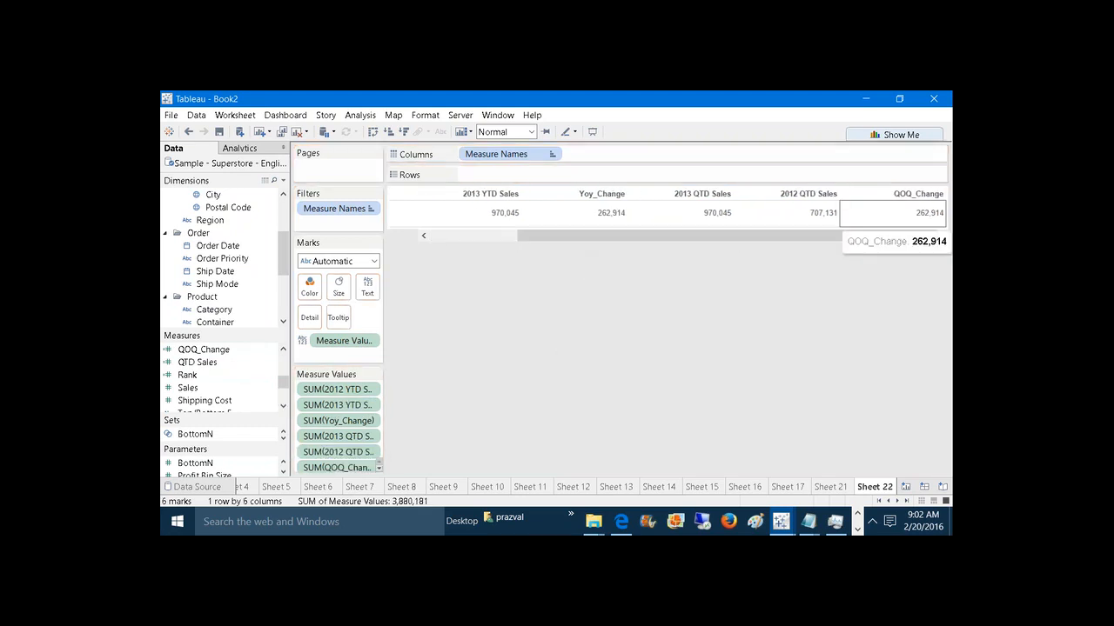
# Step: Edit the QOQ_Change calculation to enclose the subtraction [2013 QTD Sales]-[2012 QTD Sales] in parentheses
pyautogui.rightClick(212, 352)
pyautogui.click(290, 167)
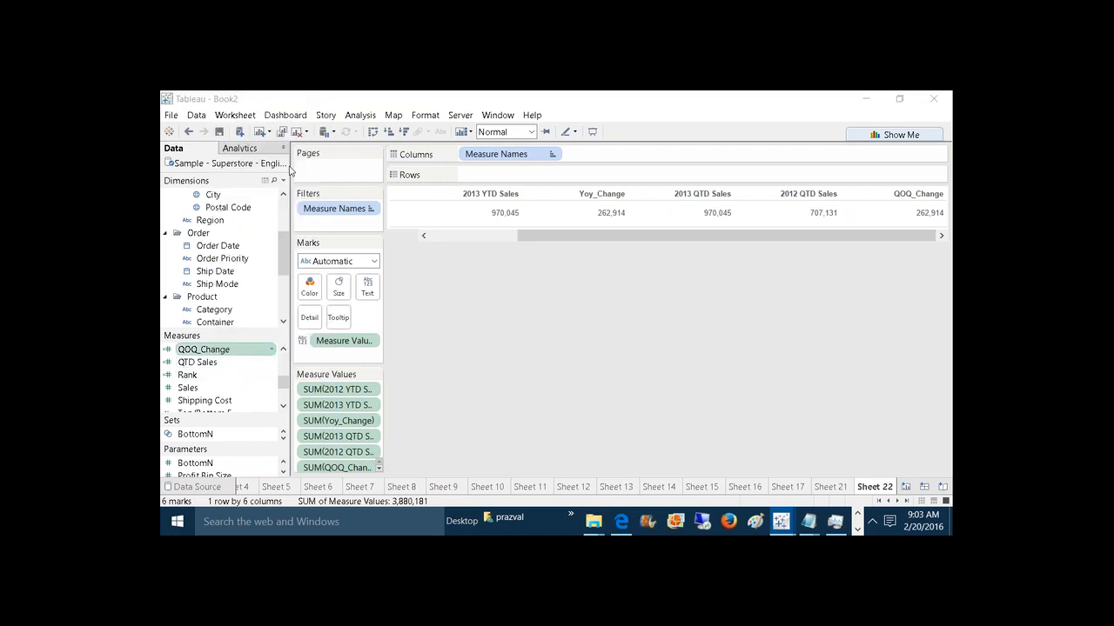
pyautogui.write(')')
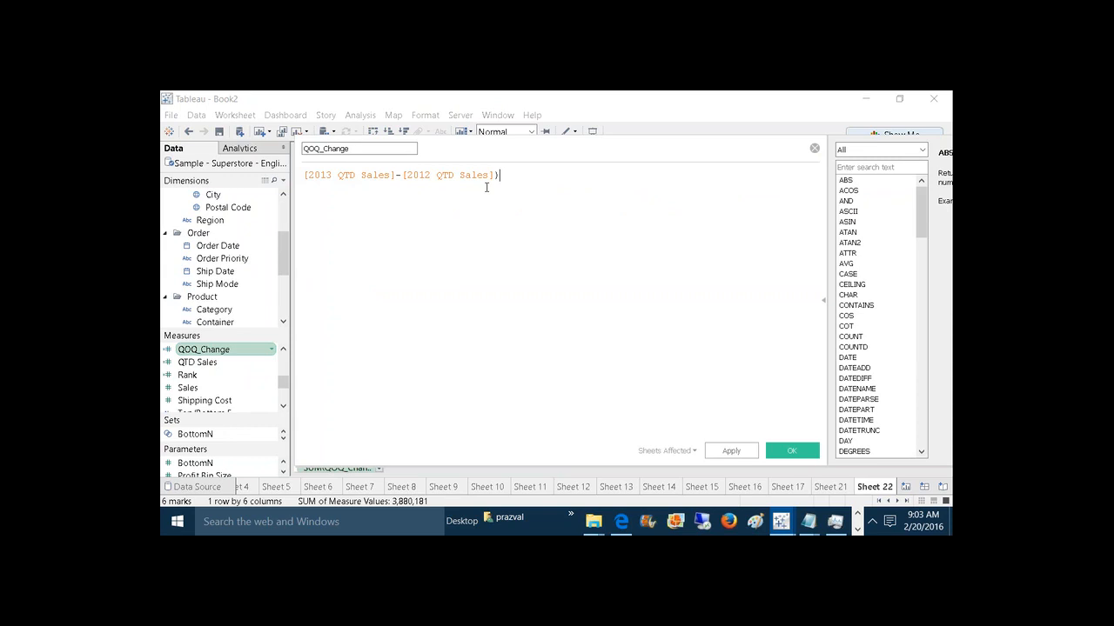
pyautogui.press('Left')
pyautogui.press('Left')
pyautogui.press('Left')
pyautogui.press('Left')
pyautogui.press('Left')
pyautogui.press('Left')
pyautogui.press('Left')
pyautogui.press('Left')
pyautogui.press('Left')
pyautogui.press('Left')
pyautogui.press('Left')
pyautogui.press('Left')
pyautogui.press('Left')
pyautogui.press('Left')
pyautogui.press('Left')
pyautogui.press('Left')
pyautogui.press('Left')
pyautogui.press('Left')
pyautogui.press('Left')
pyautogui.press('Left')
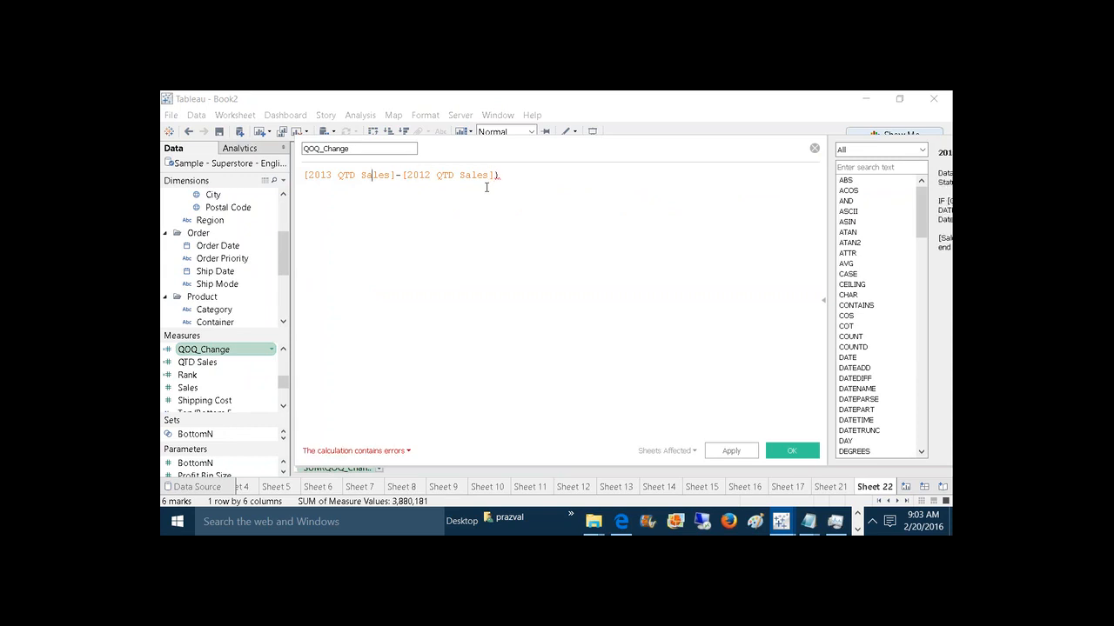
pyautogui.press('Left')
pyautogui.write('(')
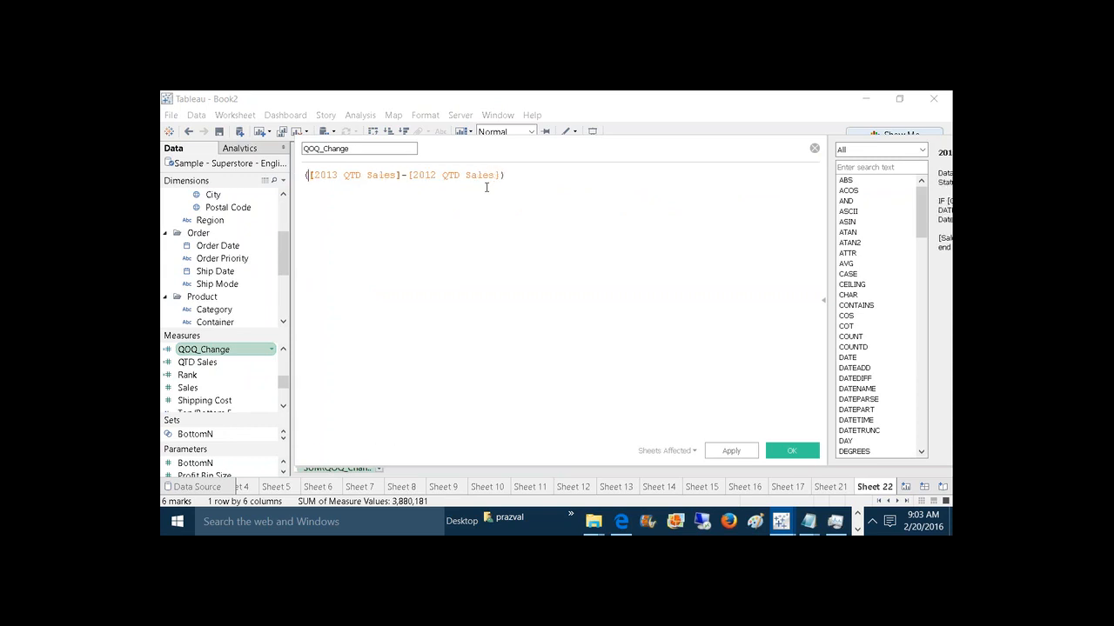
# Step: Divide the parenthesized difference by [2012 QTD Sales] in the QOQ_Change formula and save it
pyautogui.press('Right')
pyautogui.press('Right')
pyautogui.press('Right')
pyautogui.press('Right')
pyautogui.press('Right')
pyautogui.press('Right')
pyautogui.press('Right')
pyautogui.press('Right')
pyautogui.press('Right')
pyautogui.press('Right')
pyautogui.press('Right')
pyautogui.press('Right')
pyautogui.press('Right')
pyautogui.press('Right')
pyautogui.press('Right')
pyautogui.press('Right')
pyautogui.press('Right')
pyautogui.press('Right')
pyautogui.press('Right')
pyautogui.press('Right')
pyautogui.write('/')
pyautogui.write('20')
pyautogui.press('BackSpace')
pyautogui.press('BackSpace')
pyautogui.write('qtd')
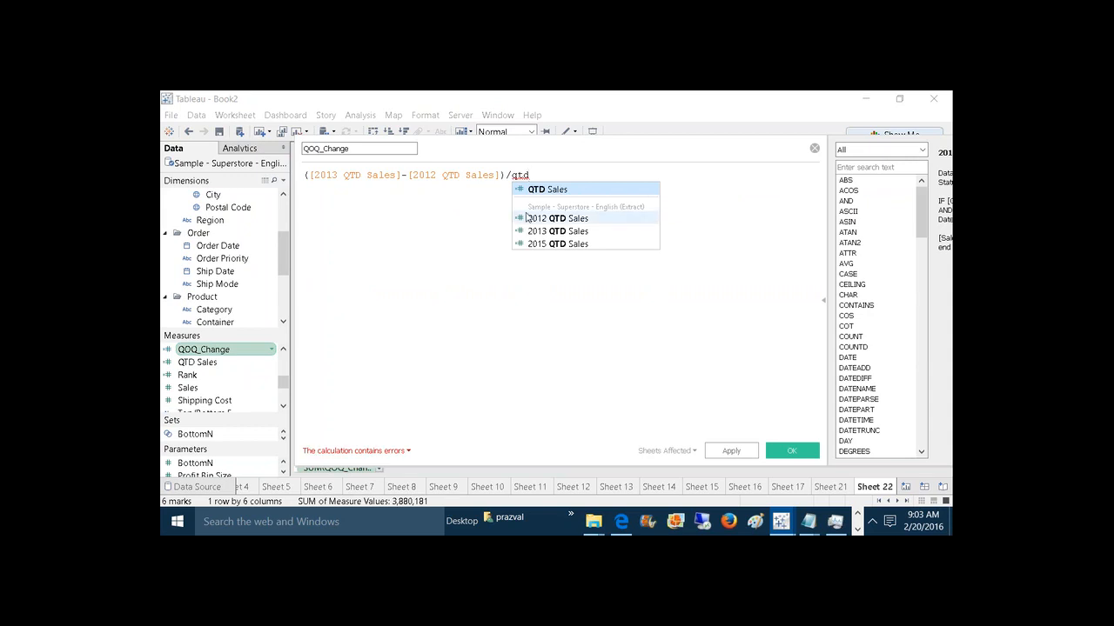
pyautogui.click(528, 217)
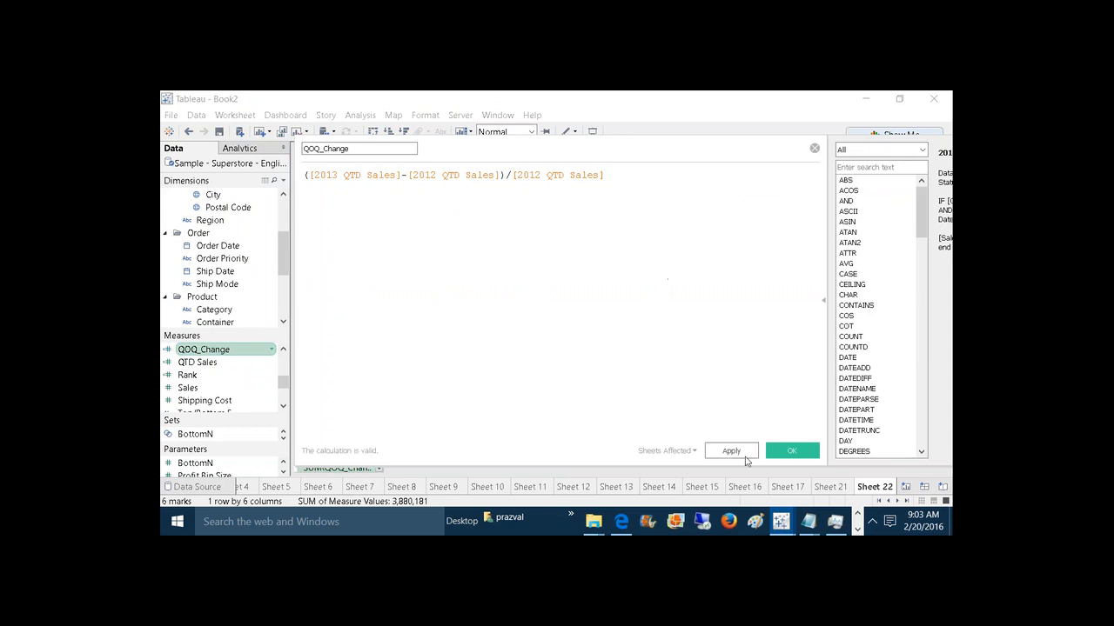
pyautogui.click(794, 450)
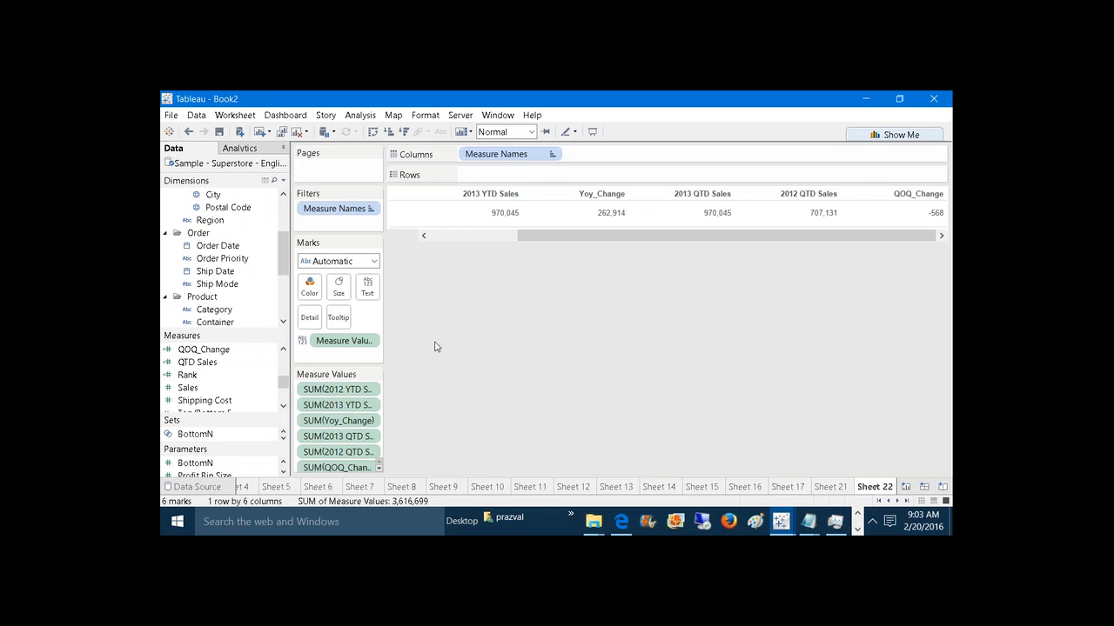
# Step: Reopen the QOQ_Change formula, put the division sign and the [2012 QTD Sales] denominator on separate lines, and save it
pyautogui.click(227, 351)
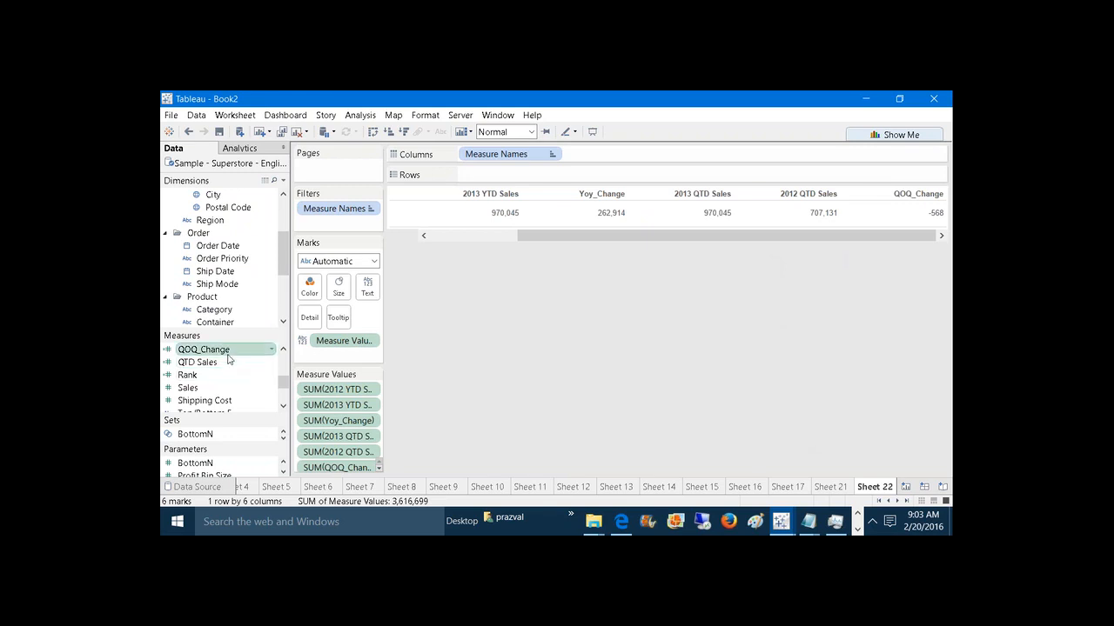
pyautogui.rightClick(228, 359)
pyautogui.click(265, 179)
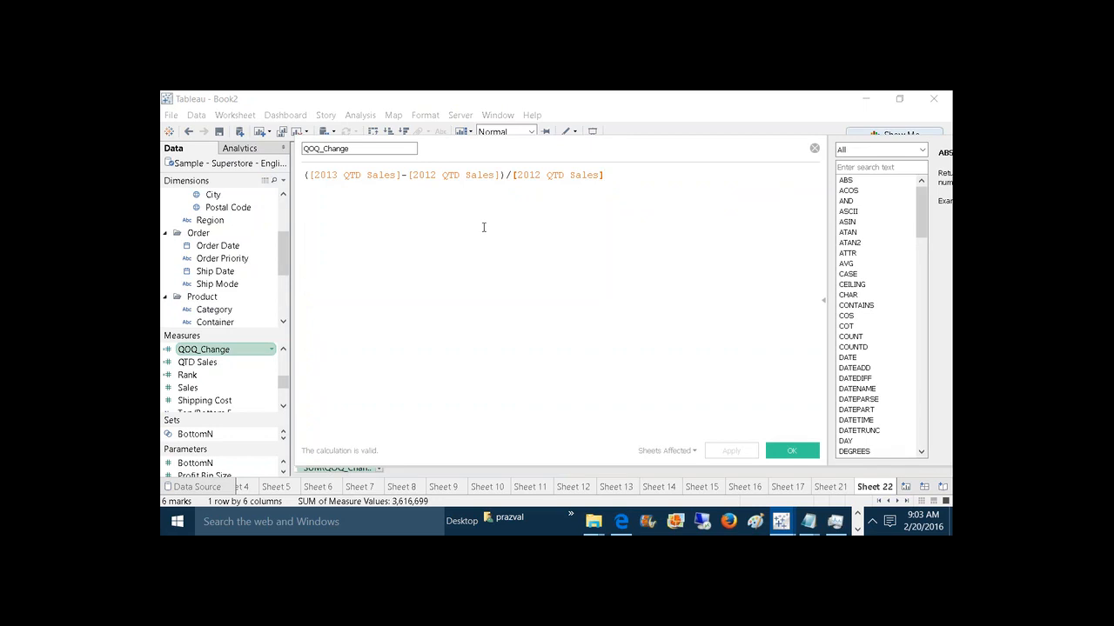
pyautogui.click(513, 176)
pyautogui.press('Return')
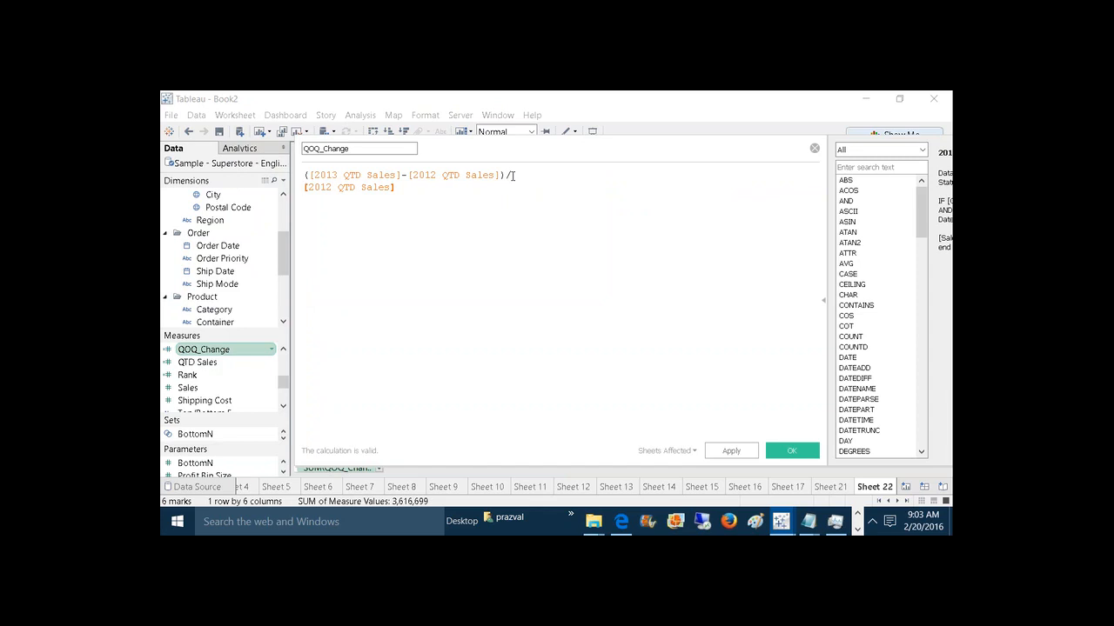
pyautogui.press('Return')
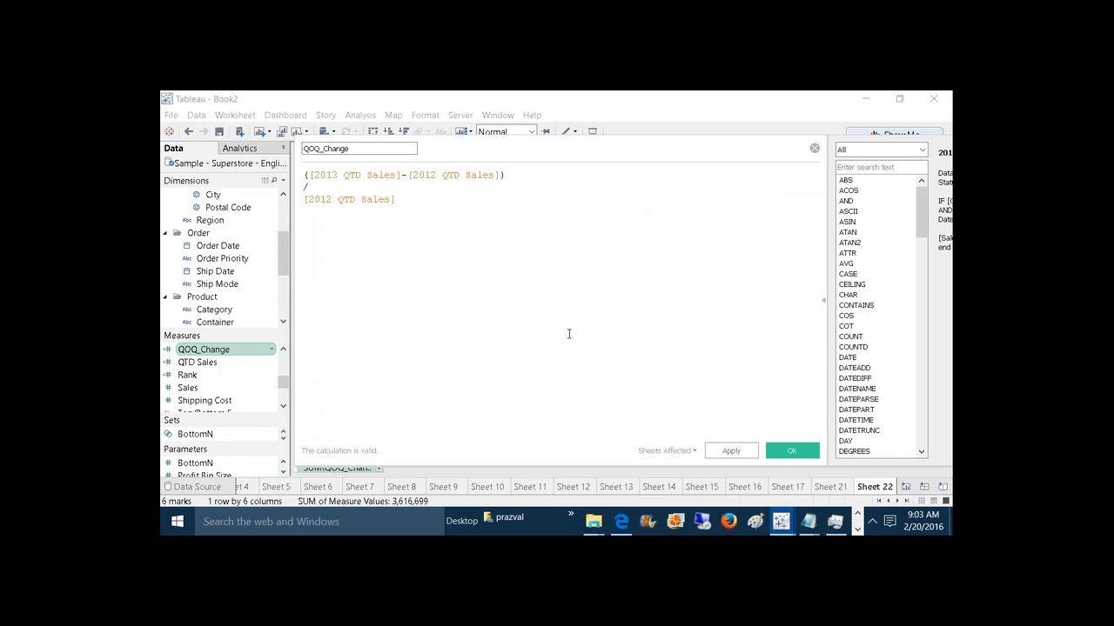
pyautogui.click(731, 450)
pyautogui.click(788, 447)
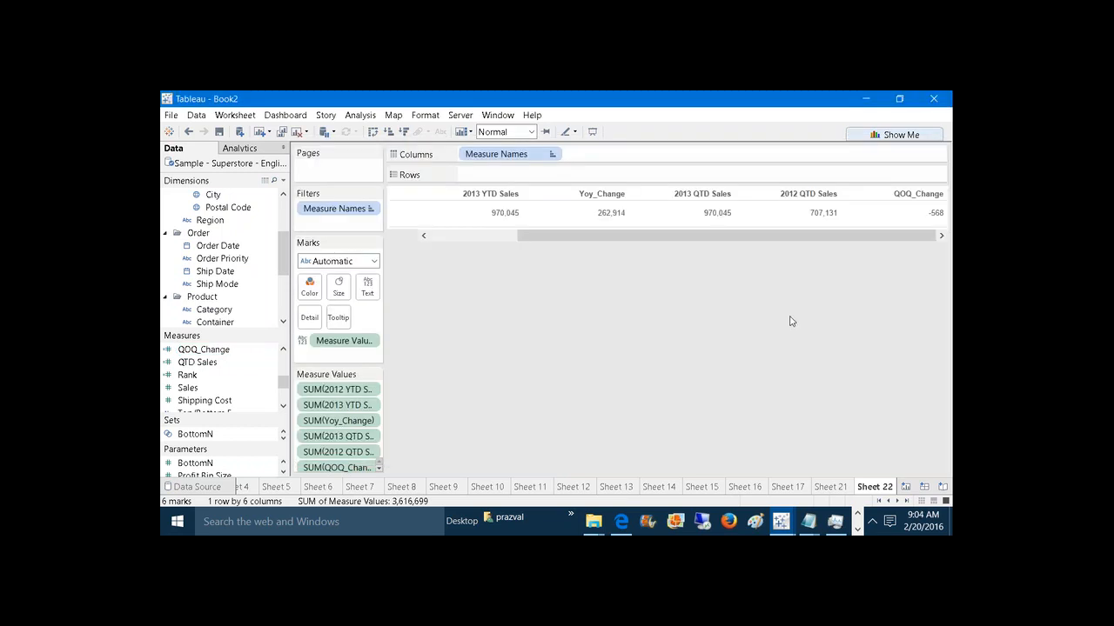
# Step: Examine the 2013 QTD Sales, 2012 QTD Sales and Yoy_Change values in the table
pyautogui.click(696, 213)
pyautogui.click(777, 221)
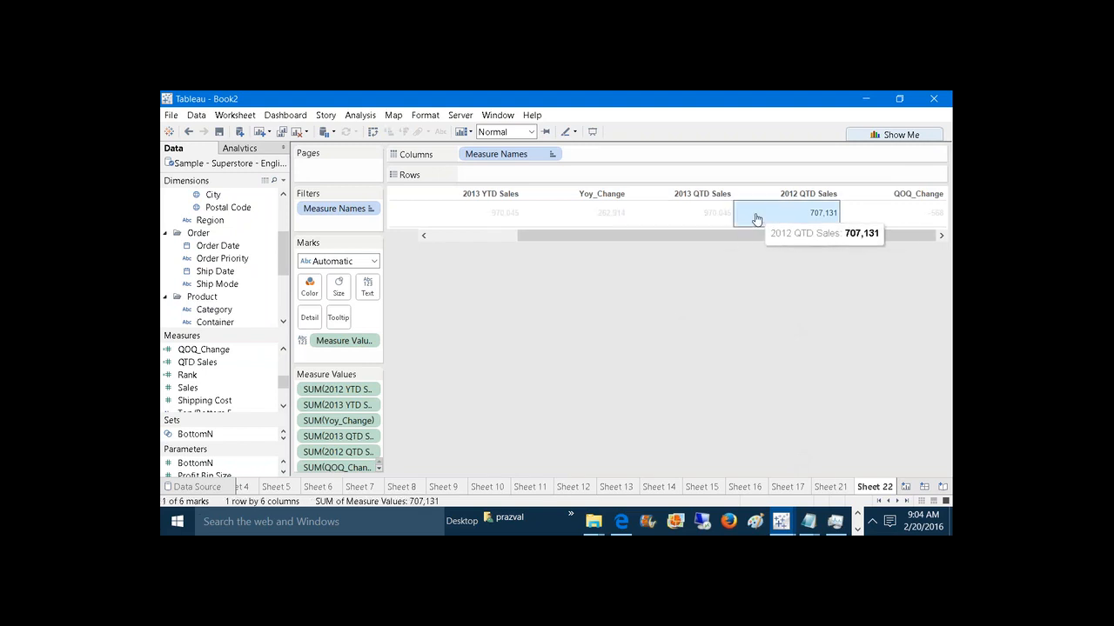
pyautogui.click(609, 221)
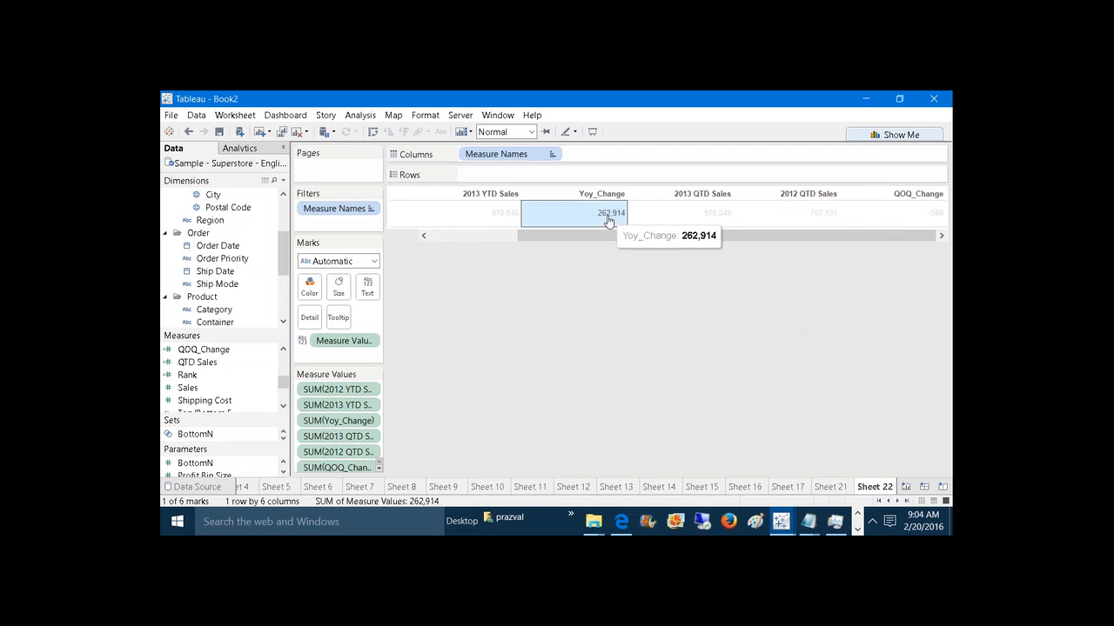
pyautogui.click(814, 215)
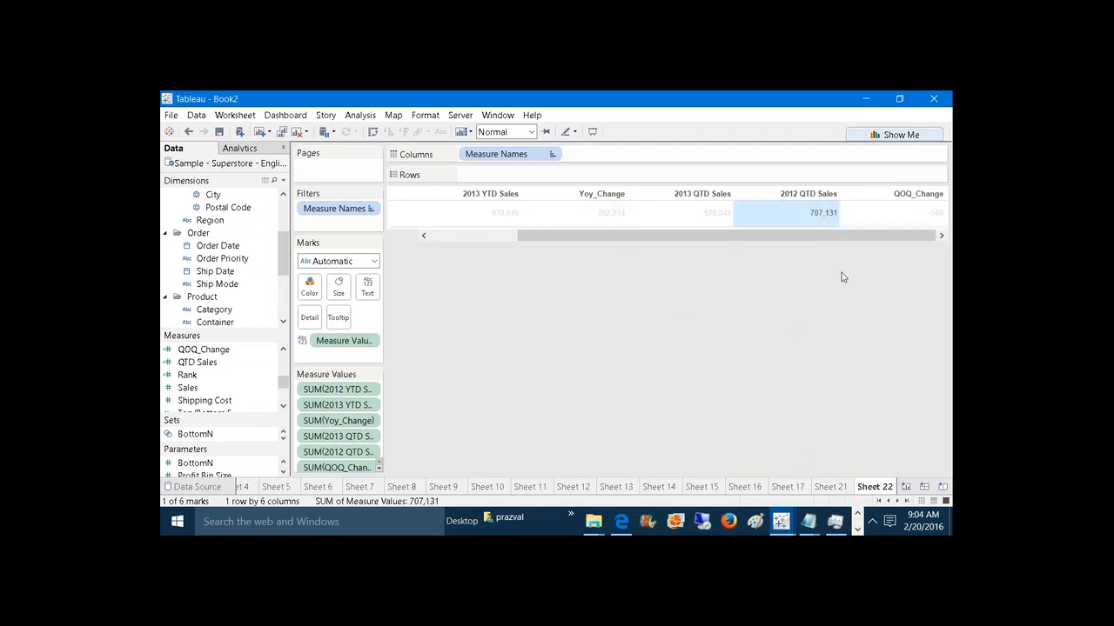
pyautogui.click(943, 265)
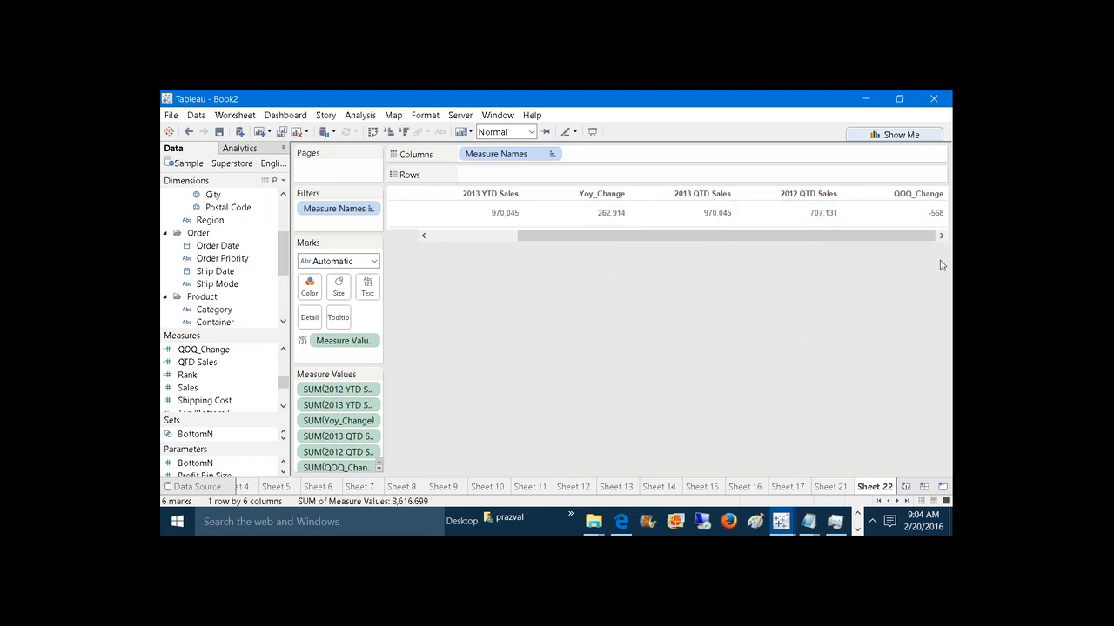
# Step: Edit QOQ_Change to add an extra pair of parentheses around the numerator and one around [2012 QTD Sales], and save it
pyautogui.rightClick(207, 349)
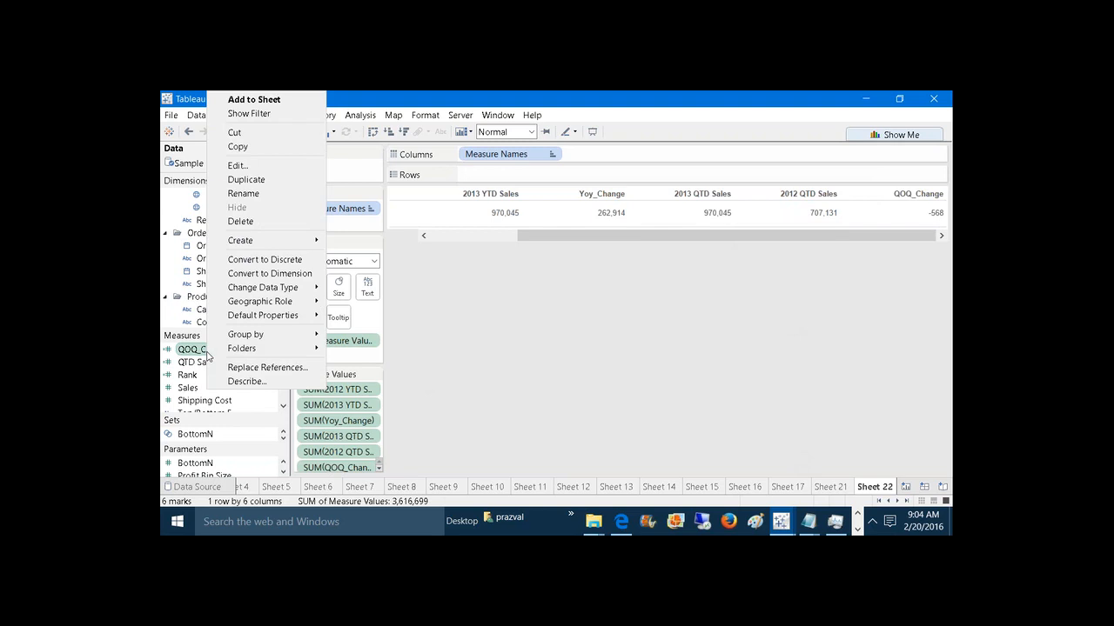
pyautogui.click(237, 165)
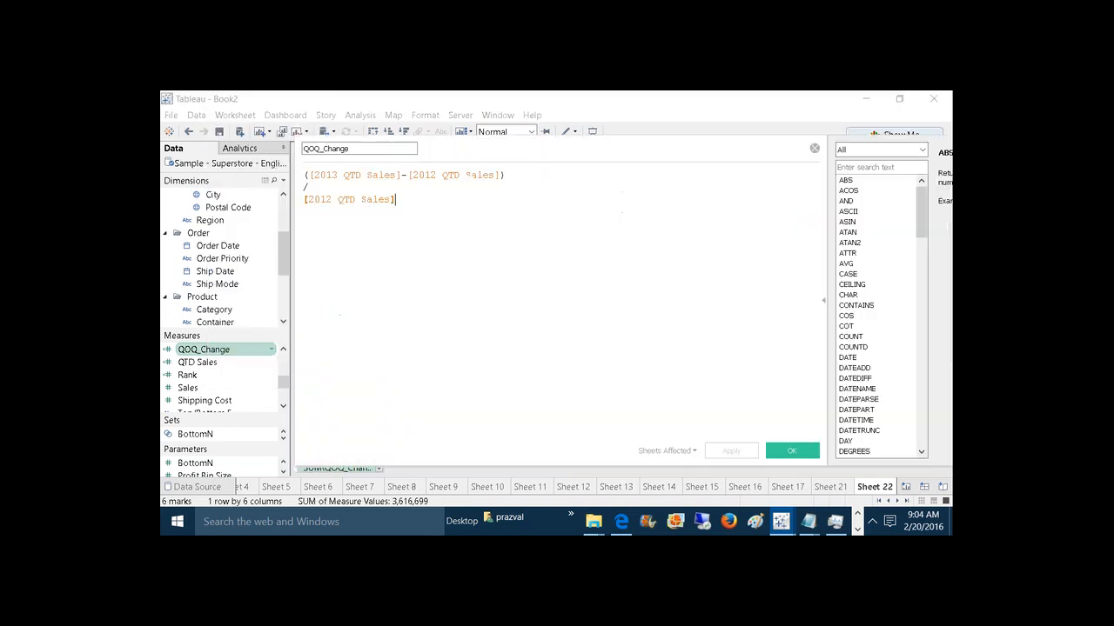
pyautogui.click(517, 180)
pyautogui.write(')')
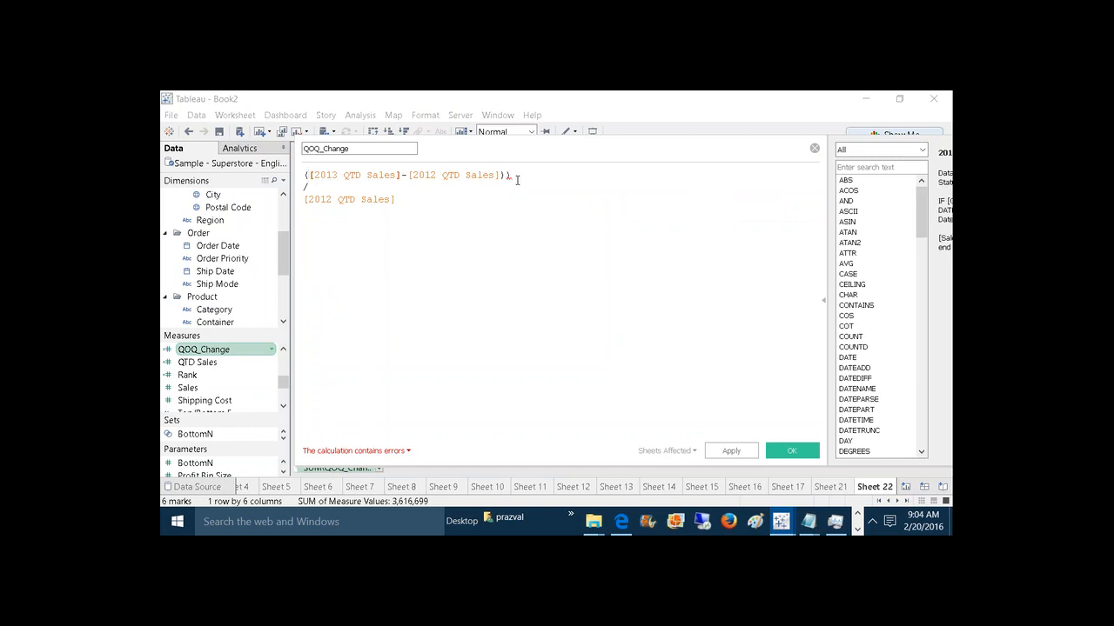
pyautogui.write('(')
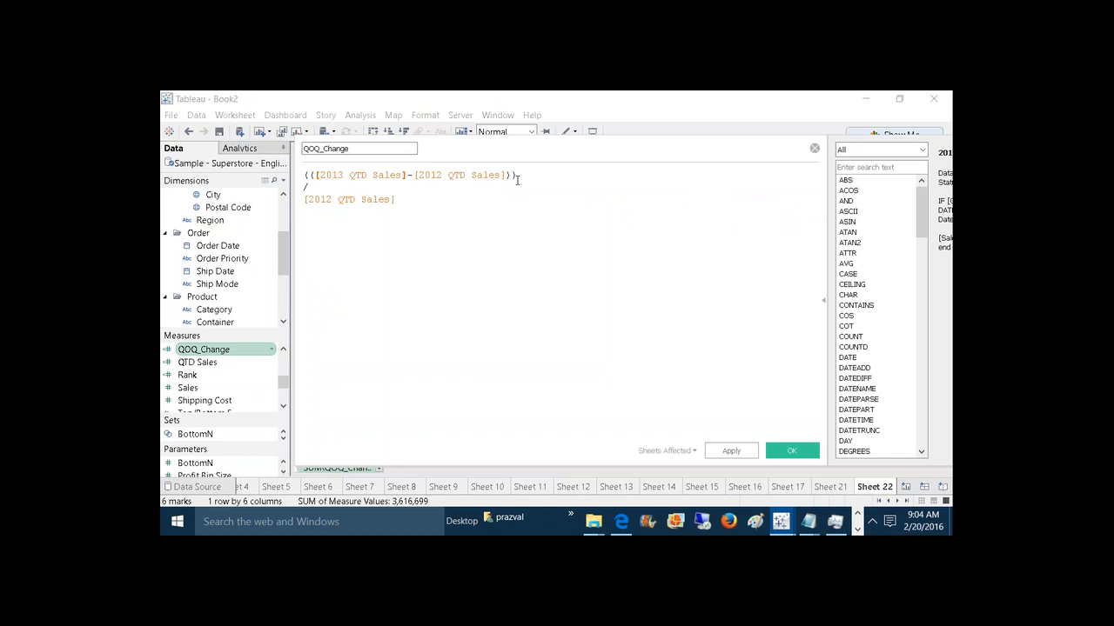
pyautogui.click(305, 199)
pyautogui.write('(')
pyautogui.click(403, 200)
pyautogui.write(')')
pyautogui.click(731, 451)
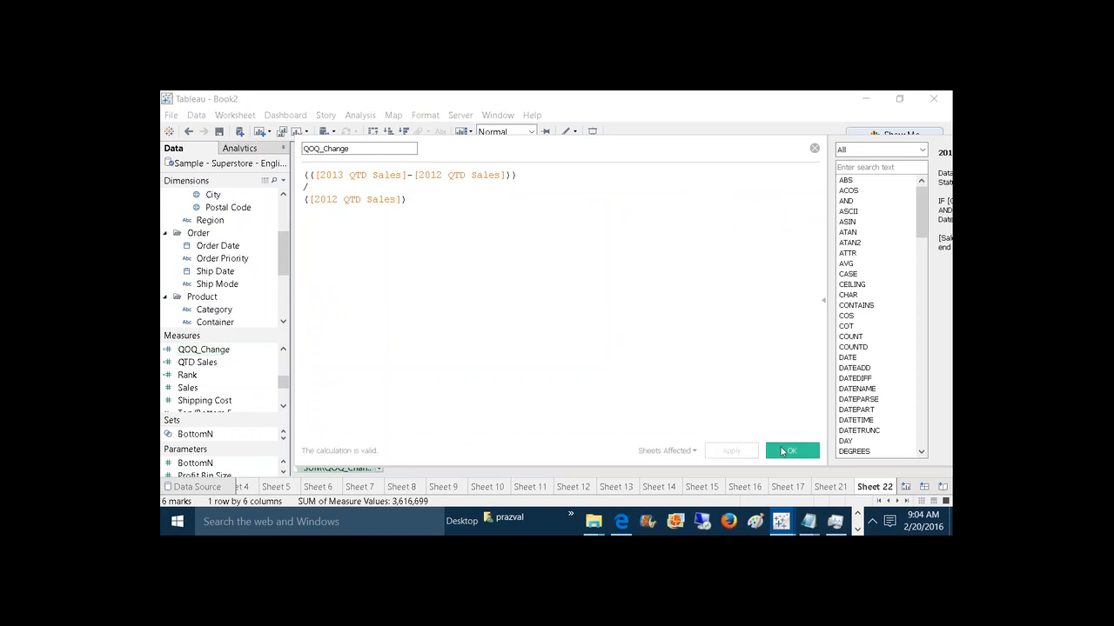
pyautogui.click(781, 452)
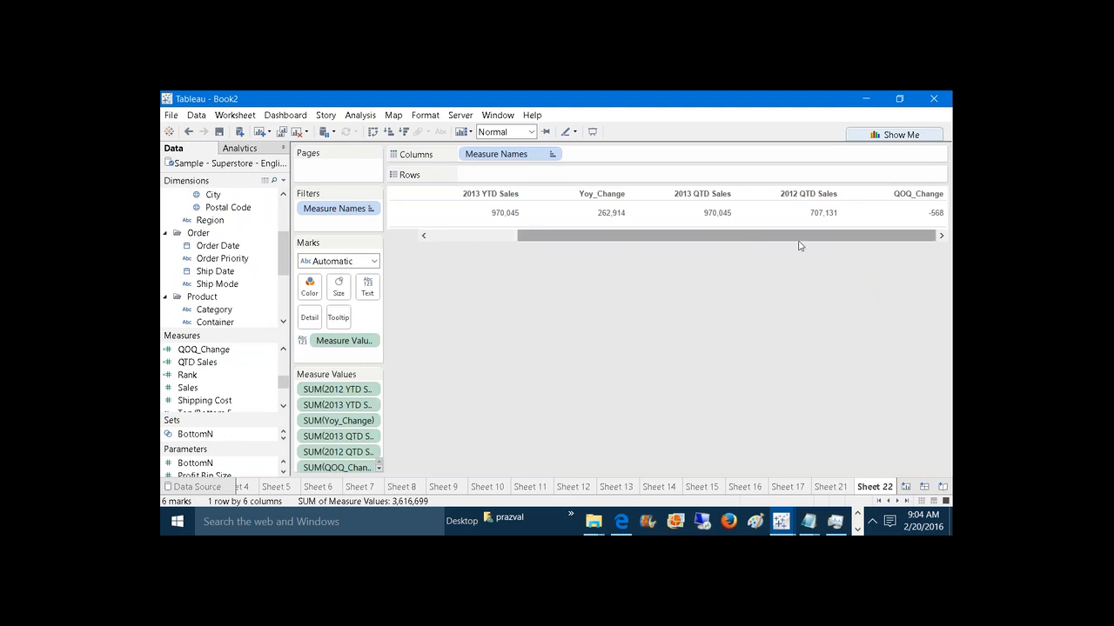
# Step: Remove QOQ_Change from the table's measure values and add it back below 2012 QTD Sales
pyautogui.rightClick(240, 350)
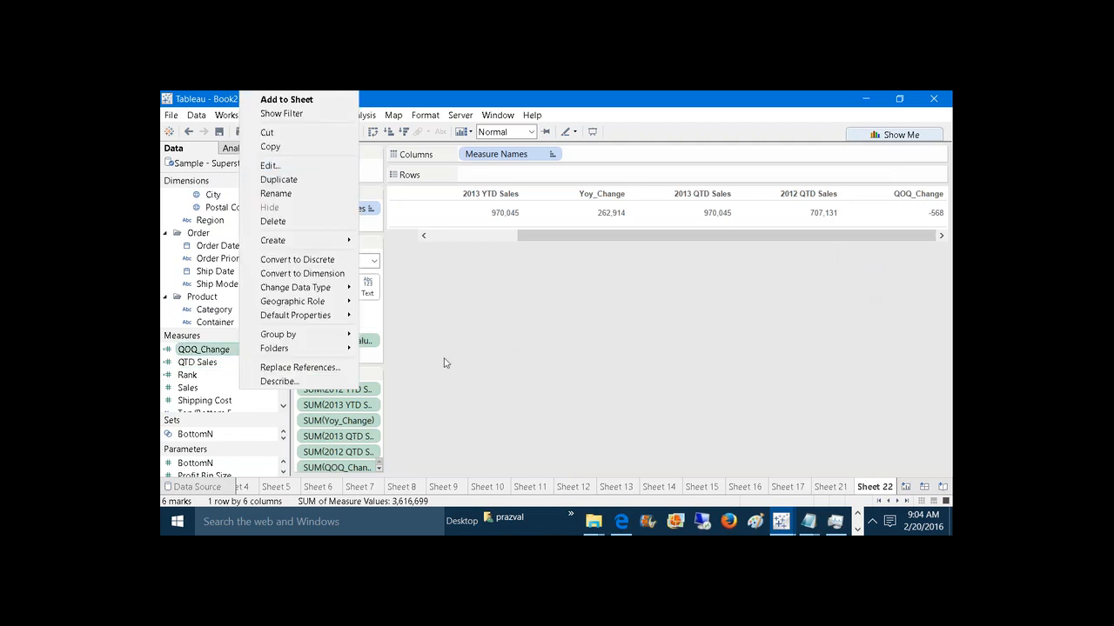
pyautogui.click(379, 472)
pyautogui.click(379, 472)
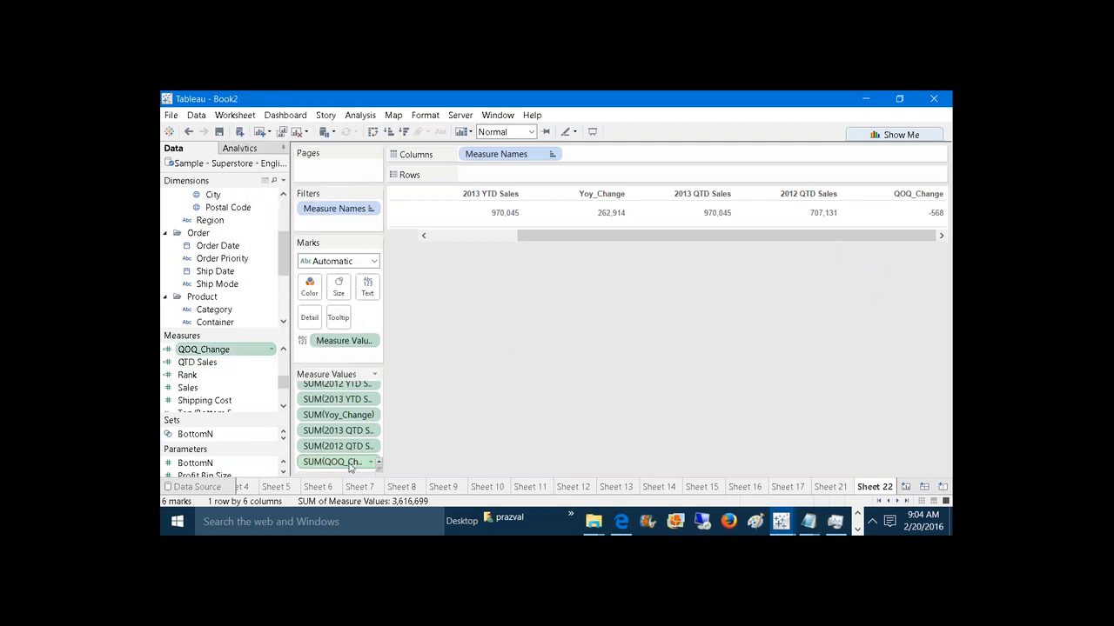
pyautogui.moveTo(352, 463); pyautogui.dragTo(531, 410)
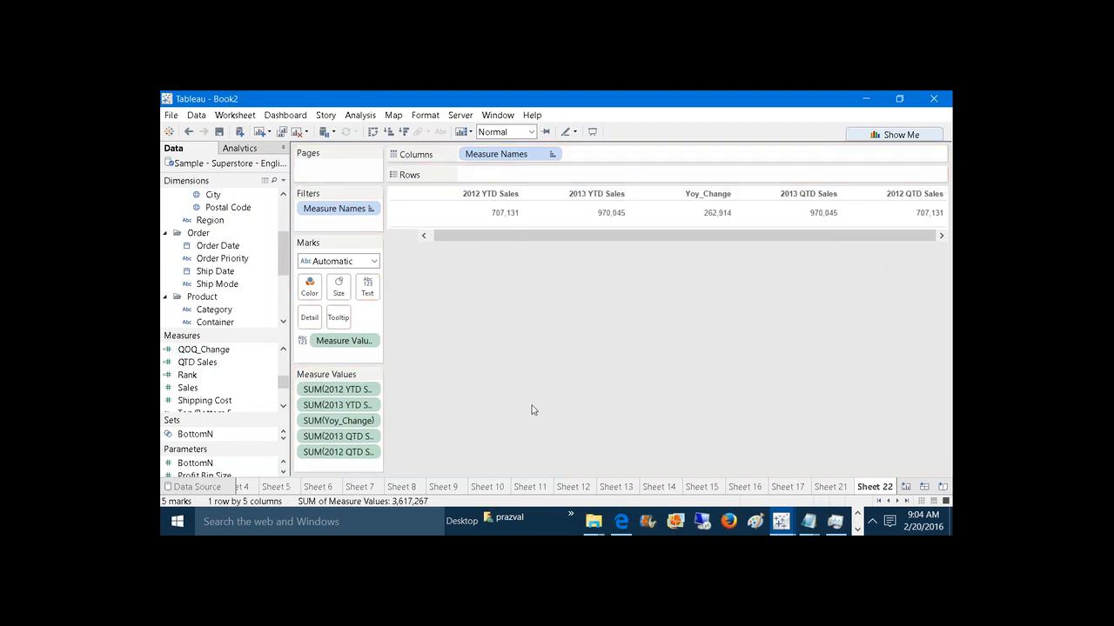
pyautogui.moveTo(203, 349); pyautogui.dragTo(329, 470)
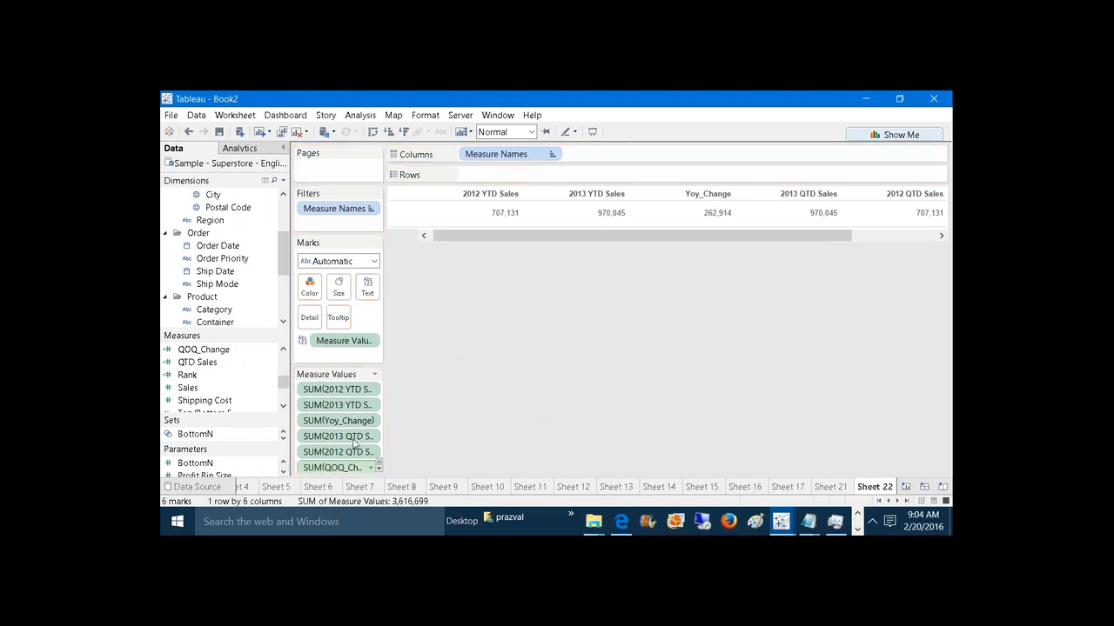
pyautogui.moveTo(600, 241); pyautogui.dragTo(722, 259)
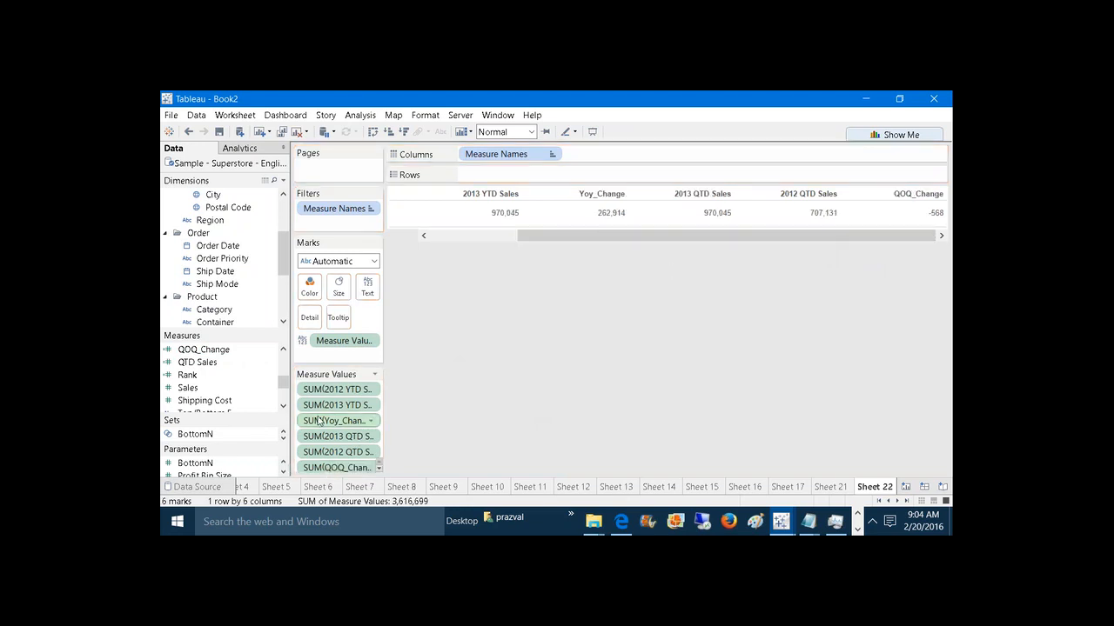
# Step: Edit the QOQ_Change formula to remove the division by [2012 QTD Sales], keeping only the parenthesized difference, and save it
pyautogui.rightClick(199, 349)
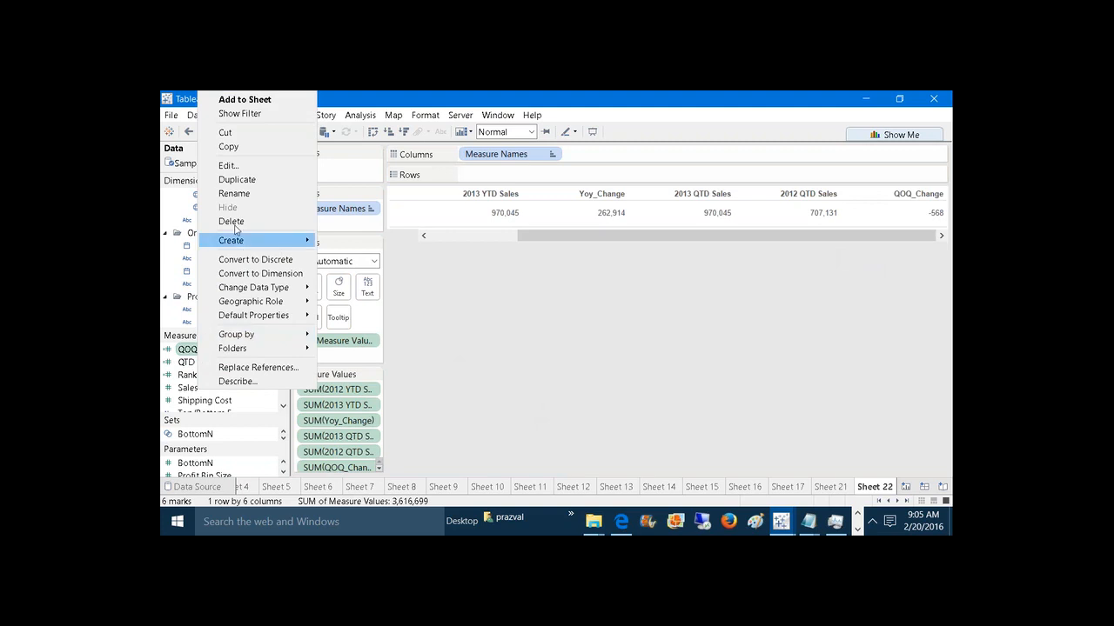
pyautogui.click(238, 169)
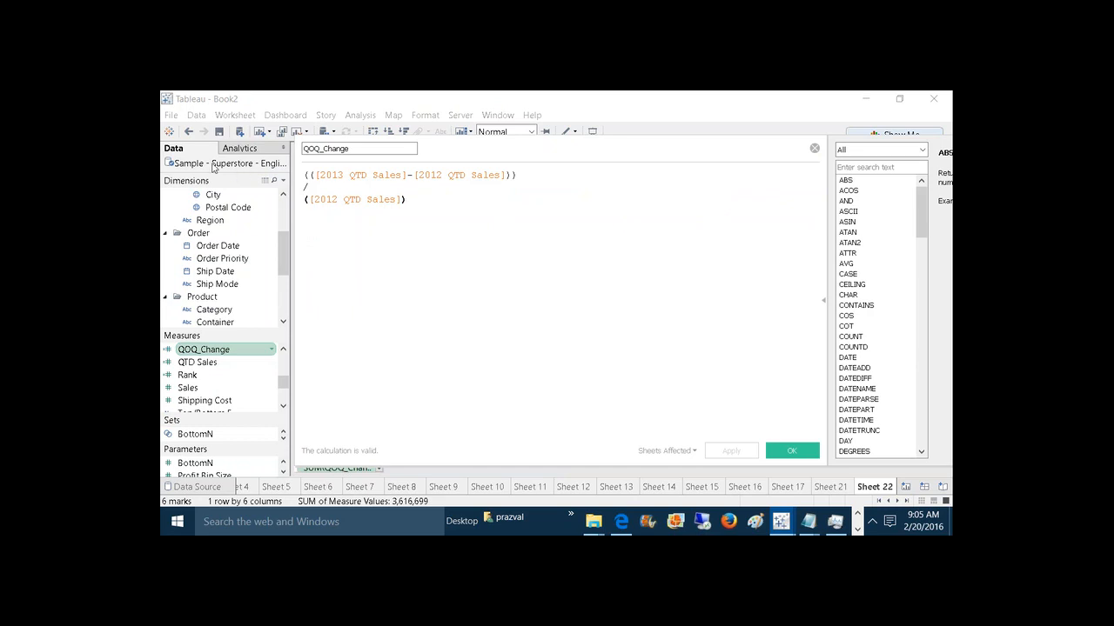
pyautogui.click(304, 188)
pyautogui.moveTo(413, 202); pyautogui.dragTo(330, 190)
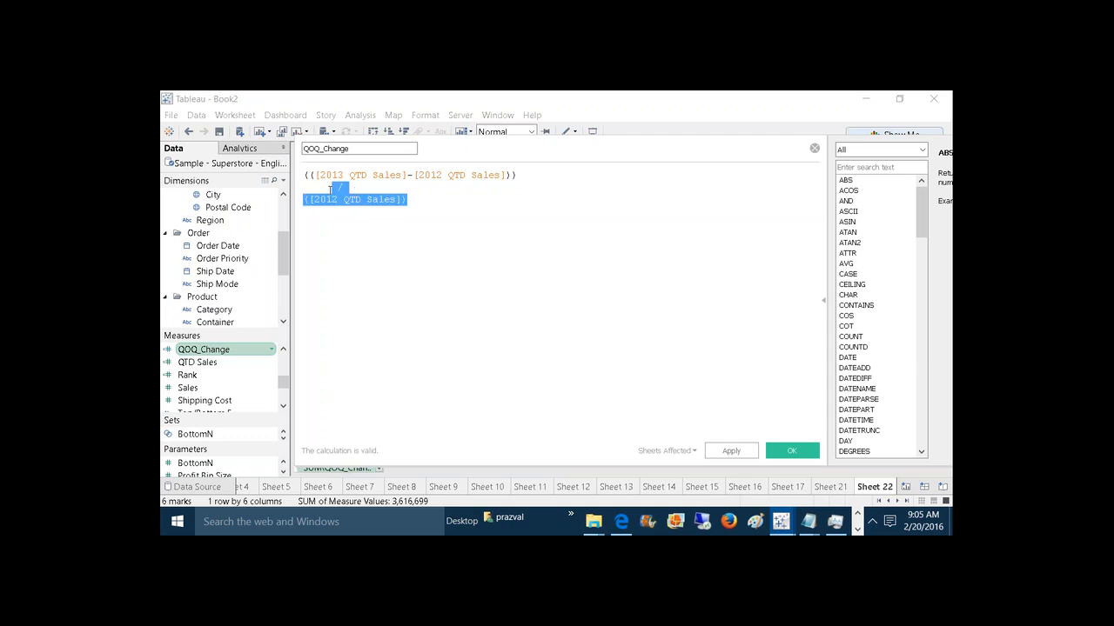
pyautogui.press('BackSpace')
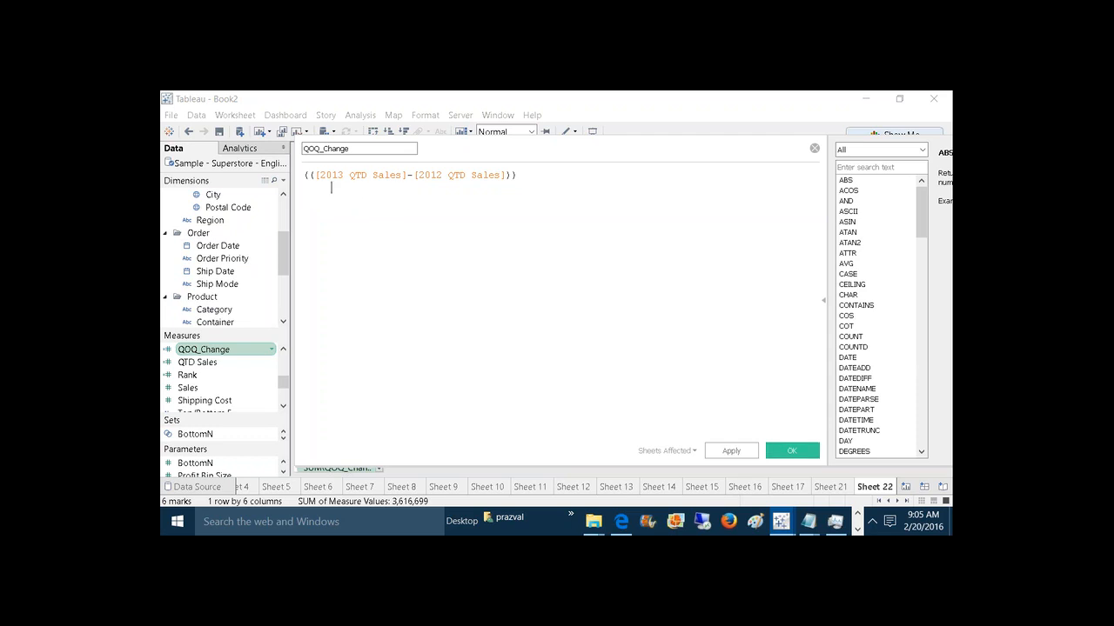
pyautogui.click(788, 452)
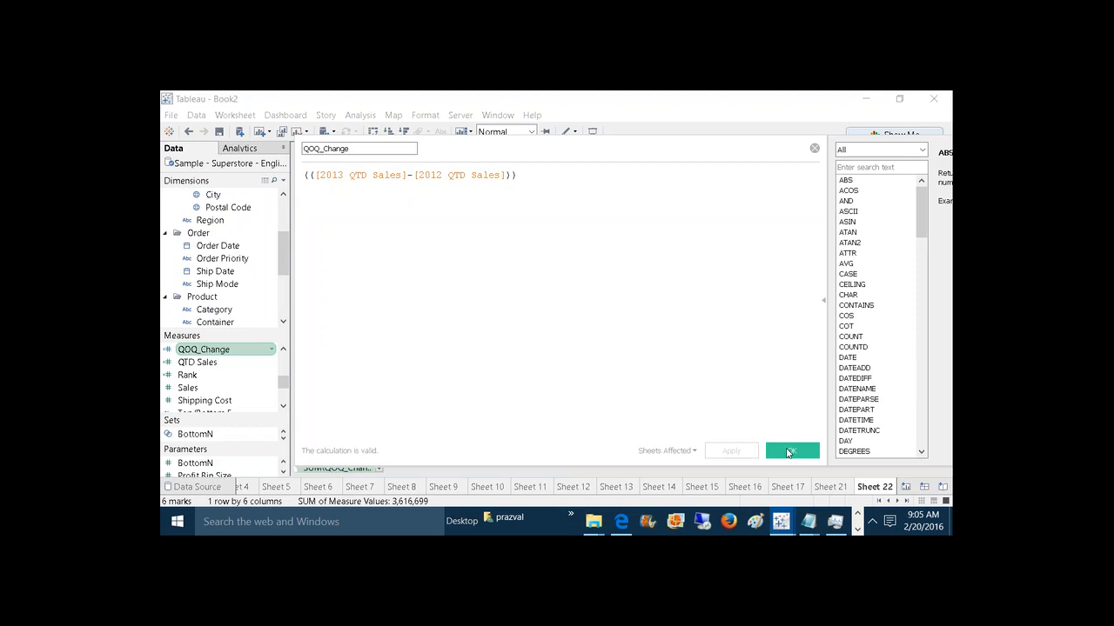
pyautogui.moveTo(913, 227)
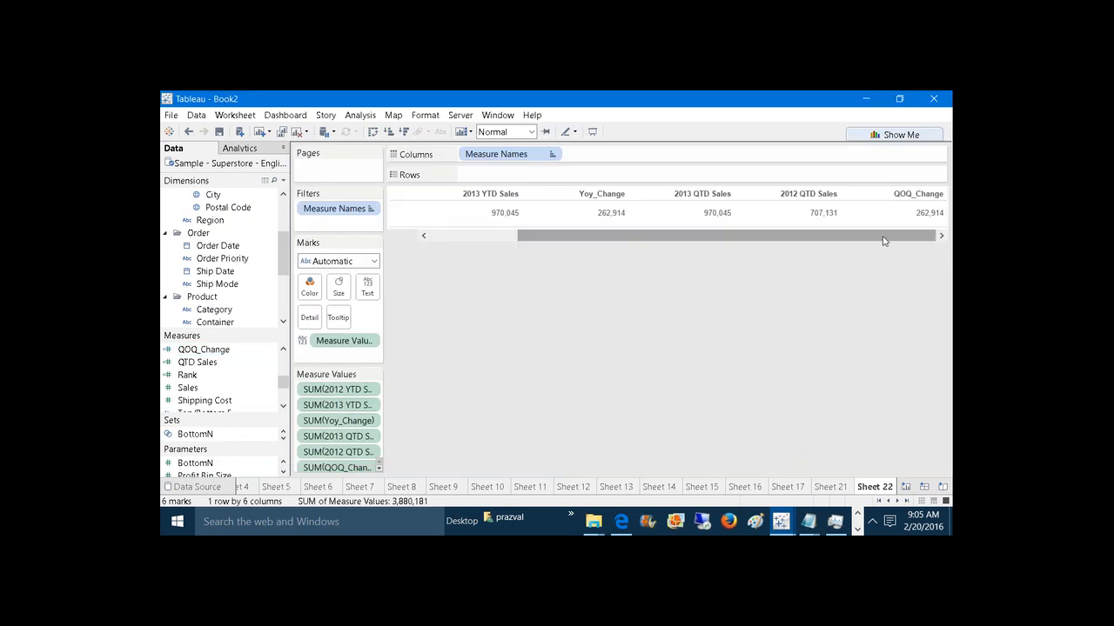
# Step: Start a new calculated field and name it QOQ%
pyautogui.click(234, 351)
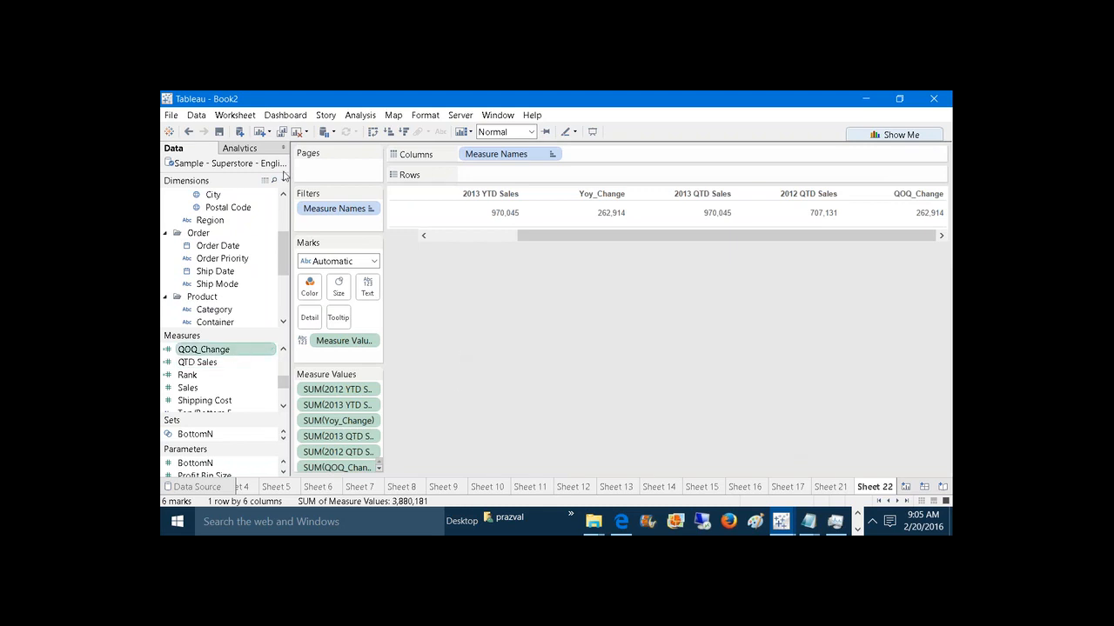
pyautogui.click(283, 180)
pyautogui.click(277, 193)
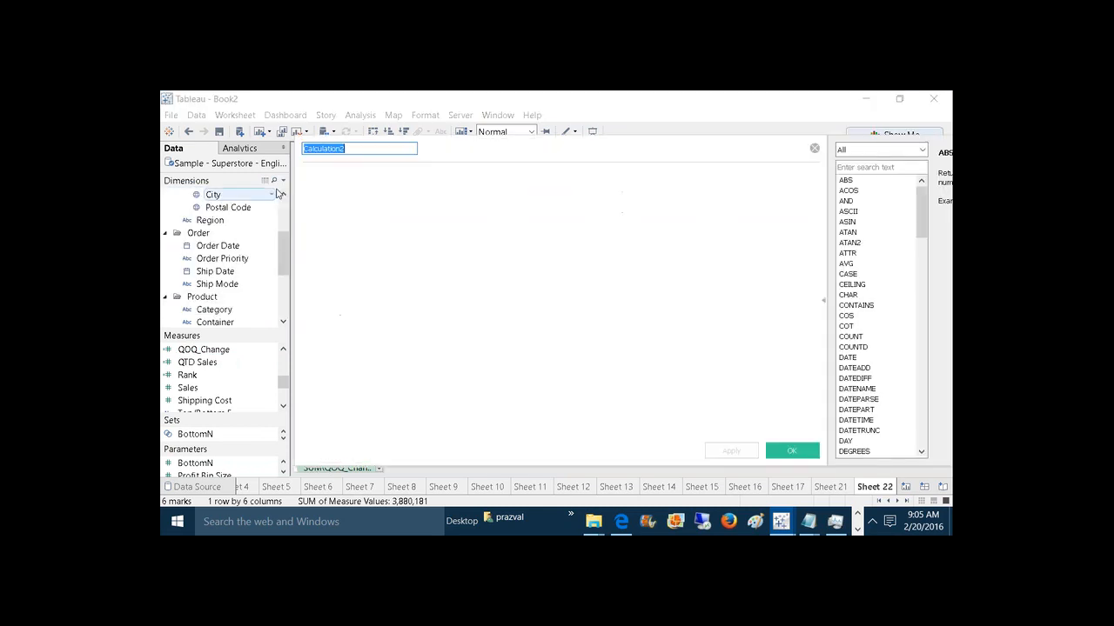
pyautogui.write('QOQ%')
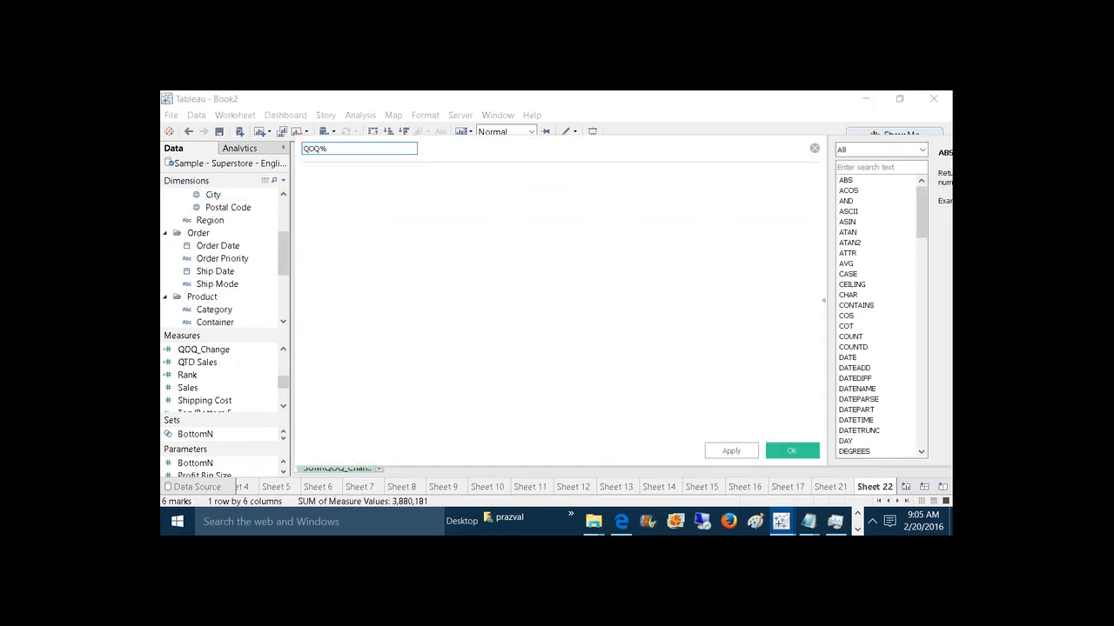
# Step: Enter the formula [QOQ_Change]/[2012 QTD Sales] for the QOQ% field and save it
pyautogui.click(352, 209)
pyautogui.write('QOQ')
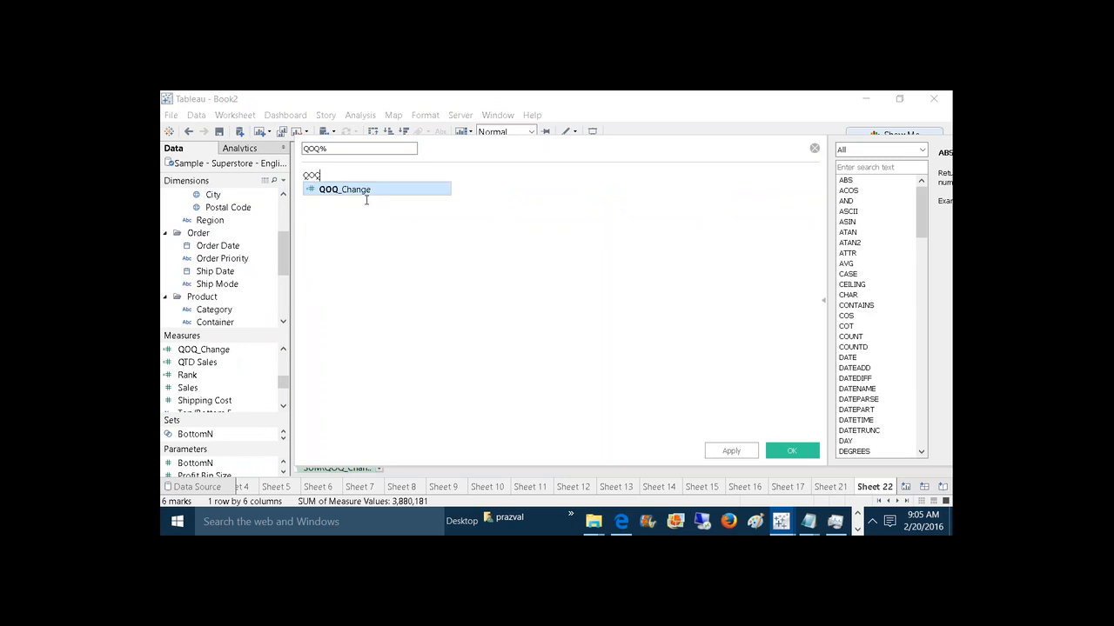
pyautogui.press('Return')
pyautogui.write('/')
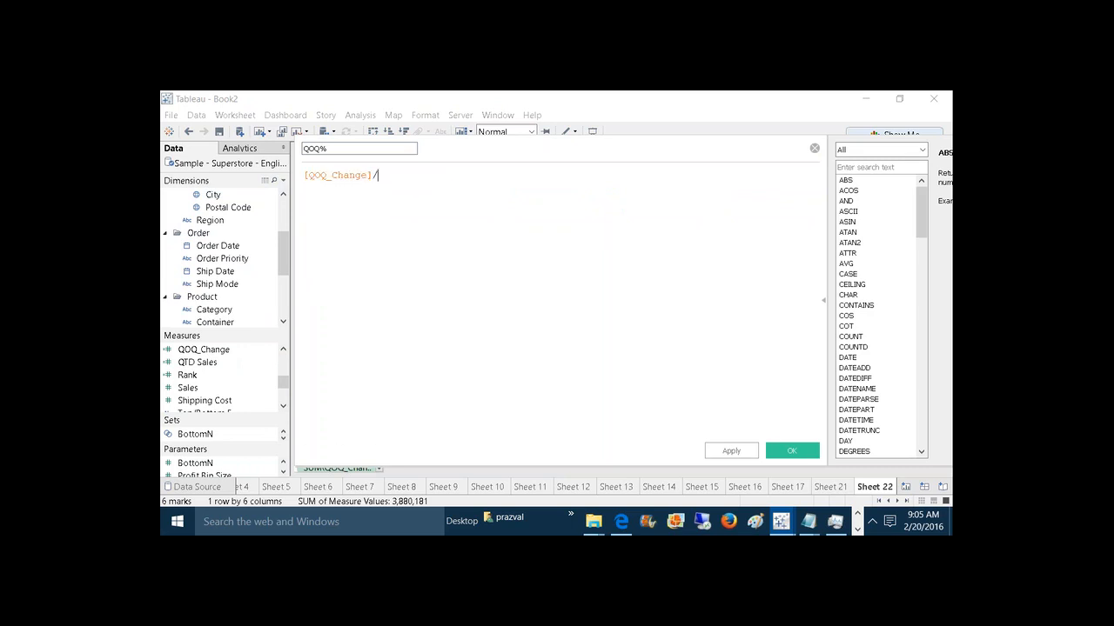
pyautogui.write('201')
pyautogui.write('QT')
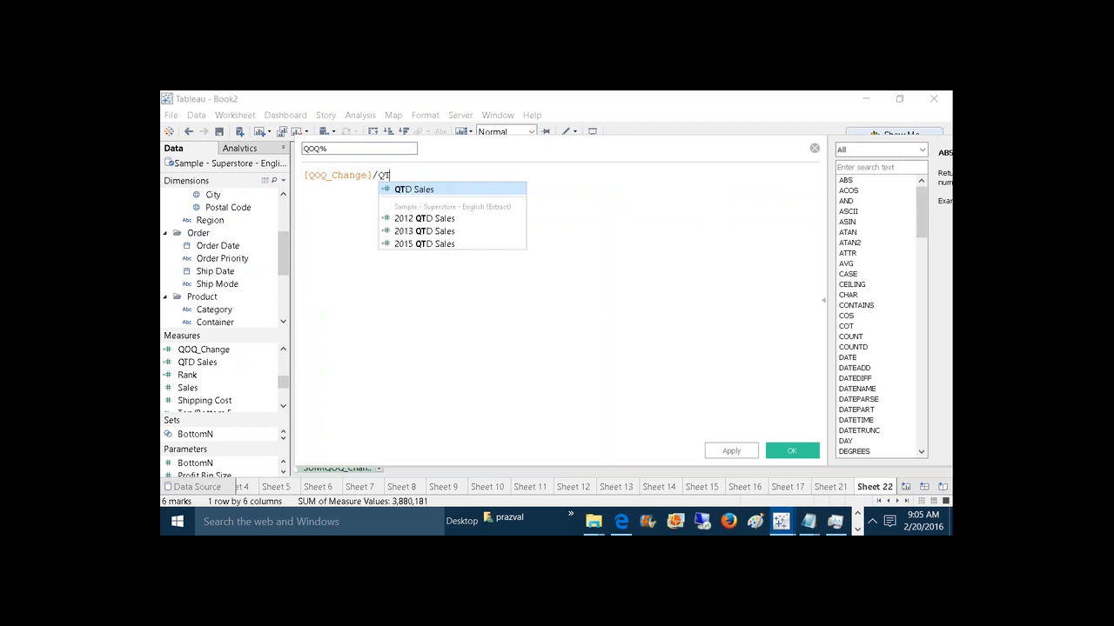
pyautogui.click(413, 218)
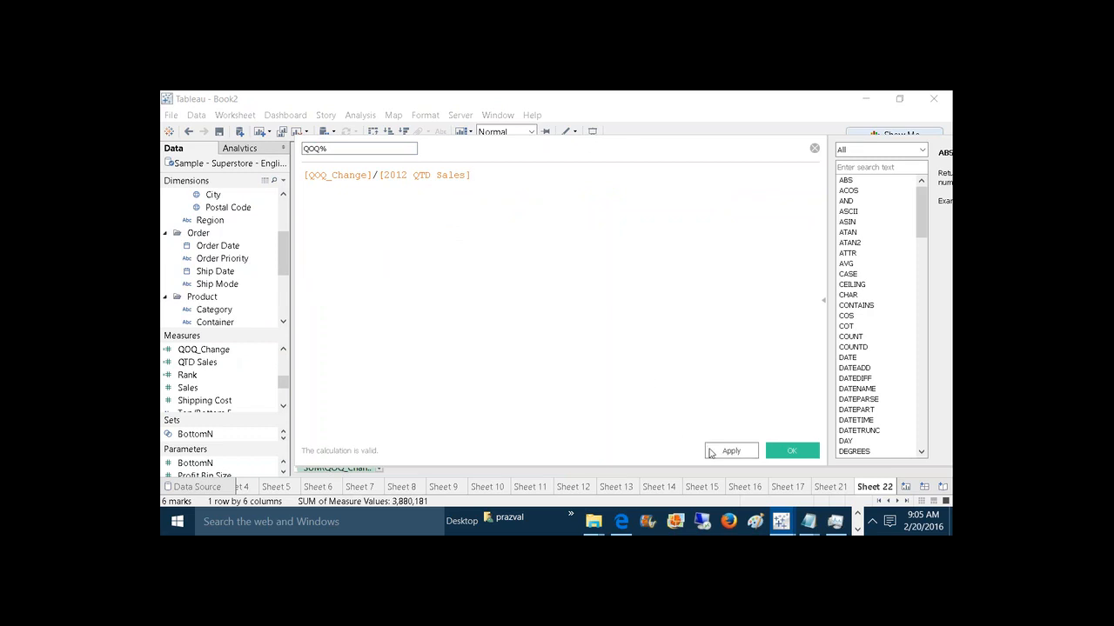
pyautogui.click(711, 453)
pyautogui.click(783, 451)
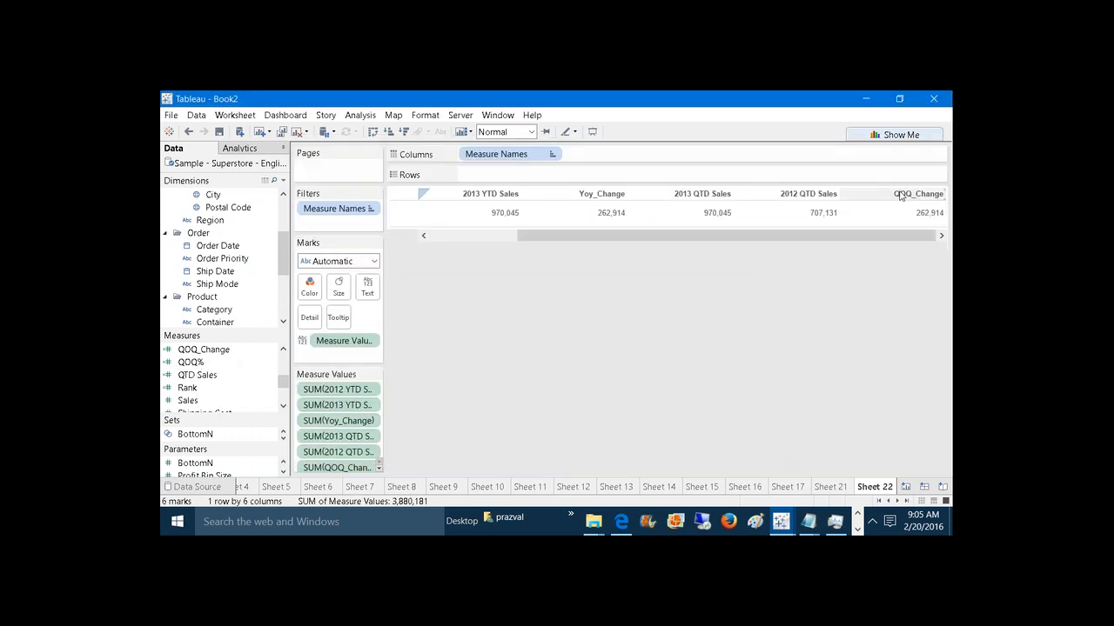
# Step: Replace QOQ_Change with QOQ% at the end of the table's measure values
pyautogui.moveTo(338, 467); pyautogui.dragTo(439, 438)
pyautogui.moveTo(217, 366); pyautogui.dragTo(340, 467)
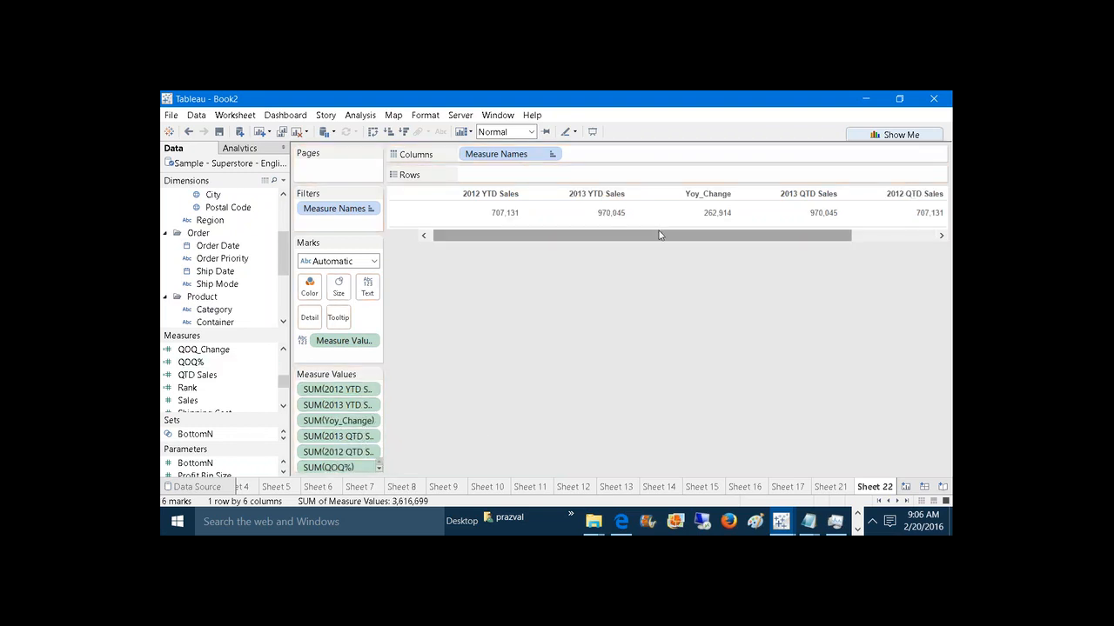
pyautogui.moveTo(659, 235); pyautogui.dragTo(900, 236)
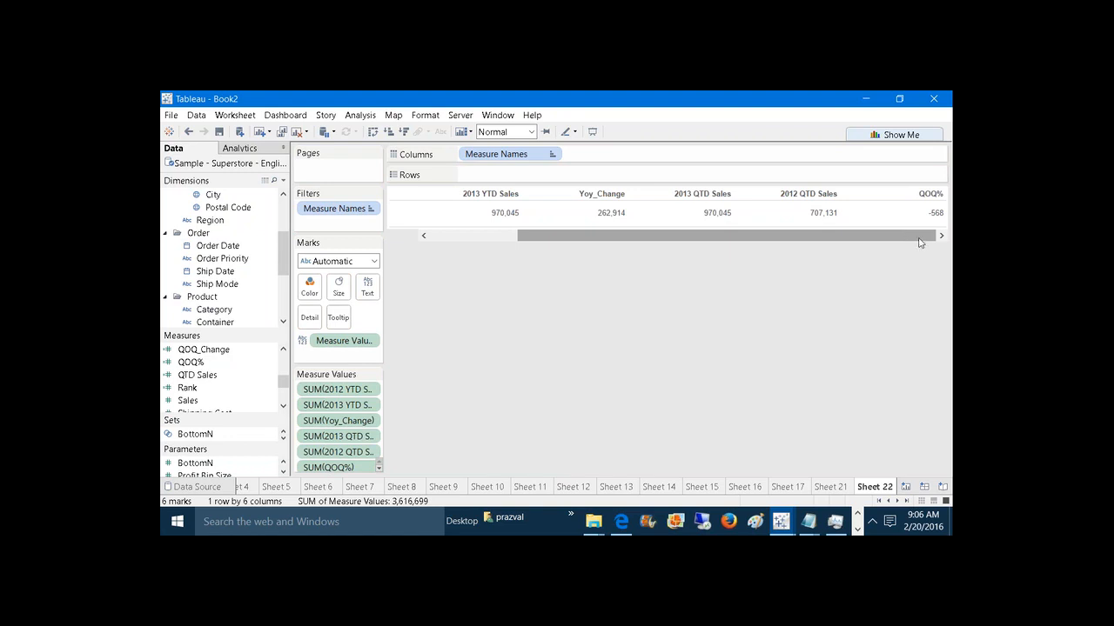
# Step: Open the Windows Calculator, enter 262914 and move it clear of the table's QTD Sales columns
pyautogui.press('super+r')
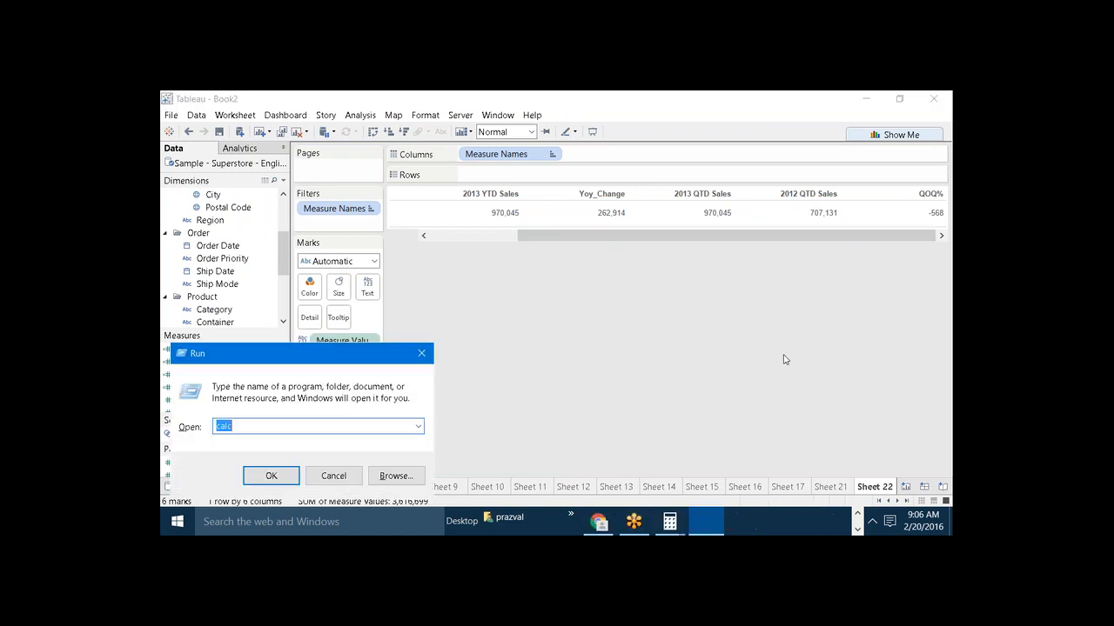
pyautogui.press('Return')
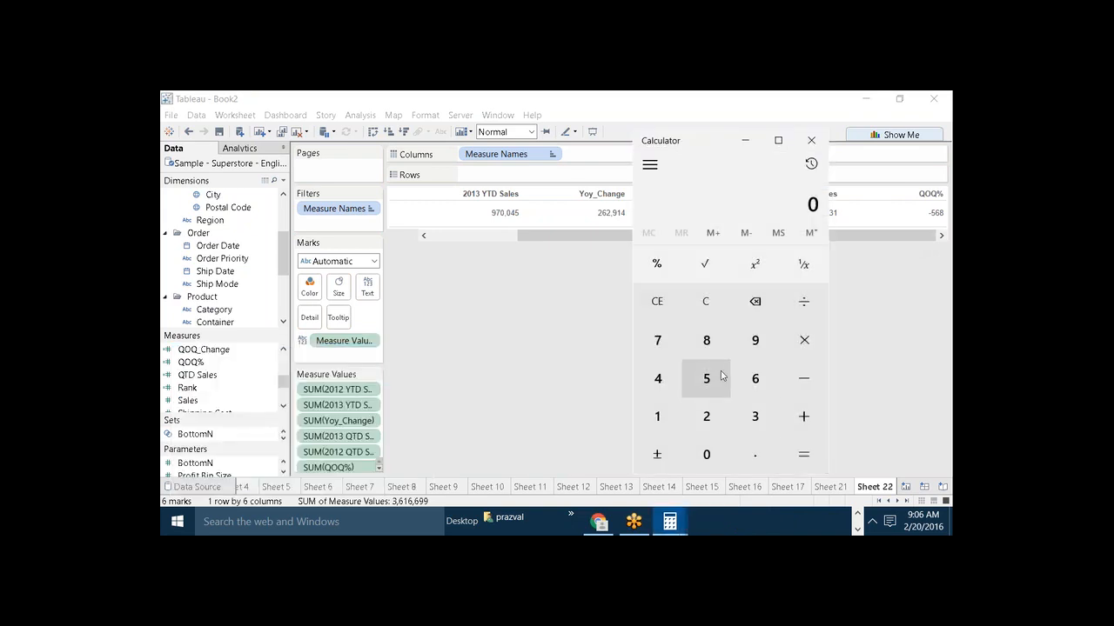
pyautogui.click(722, 422)
pyautogui.click(755, 393)
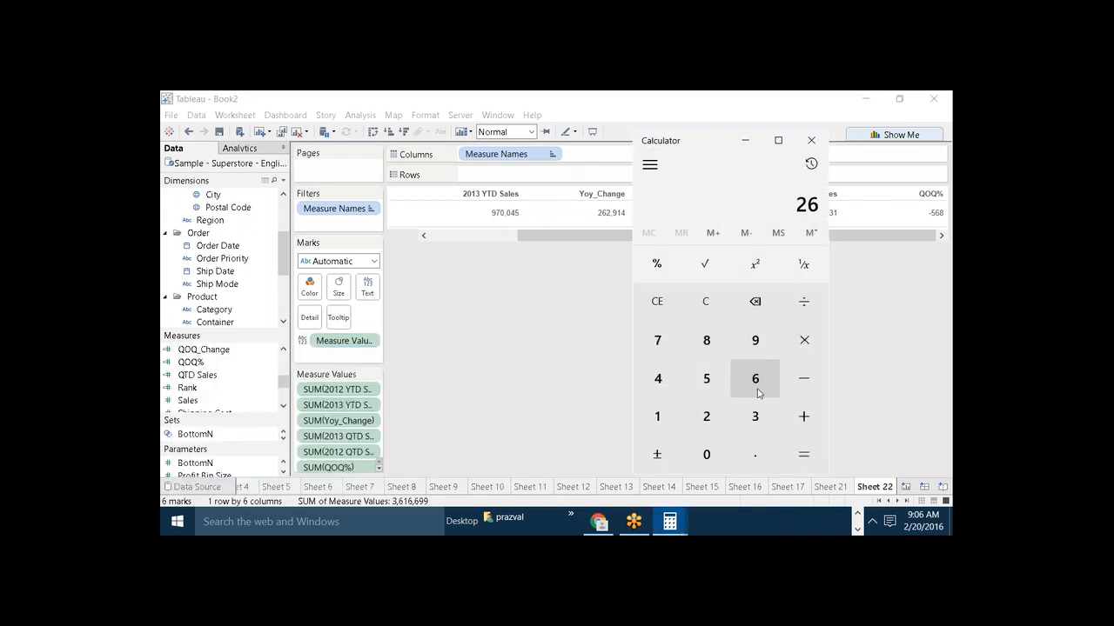
pyautogui.click(717, 432)
pyautogui.click(755, 342)
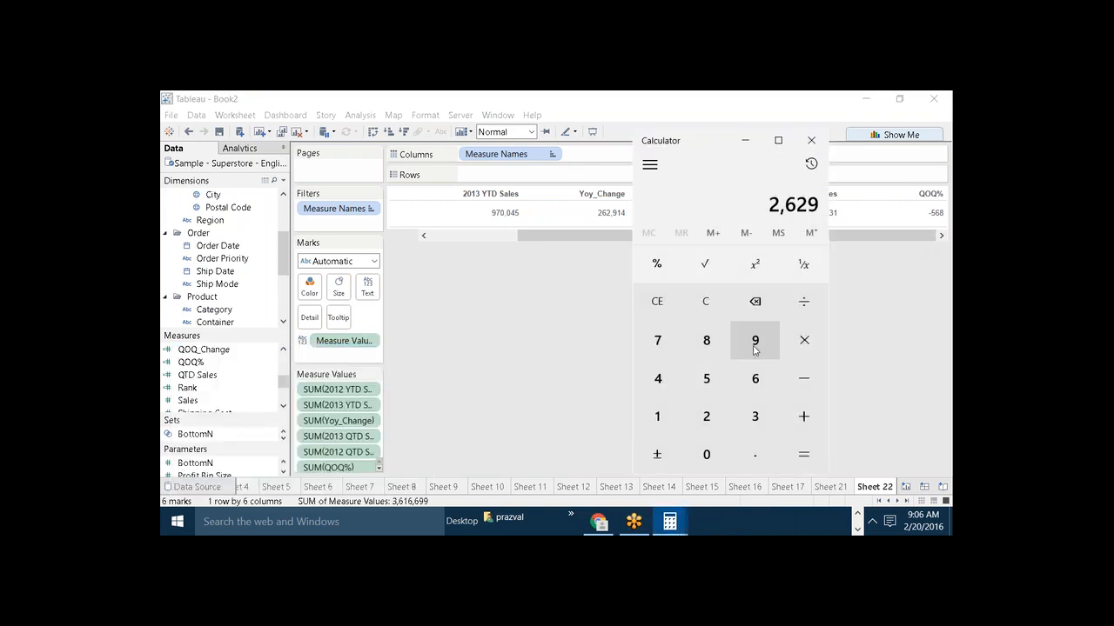
pyautogui.click(658, 415)
pyautogui.click(658, 381)
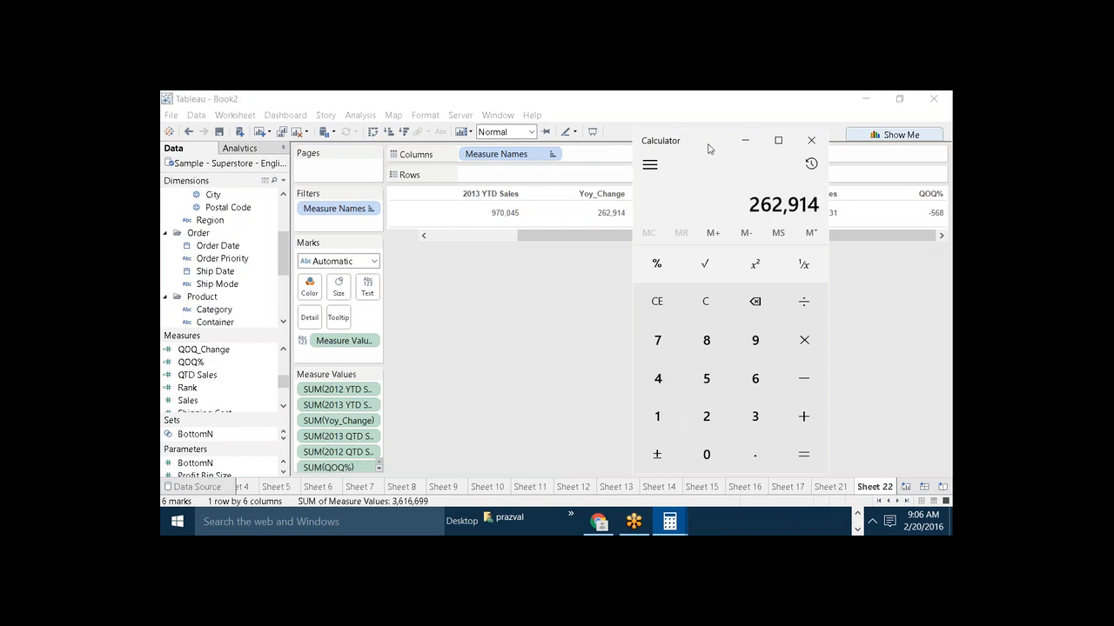
pyautogui.moveTo(709, 148); pyautogui.dragTo(472, 161)
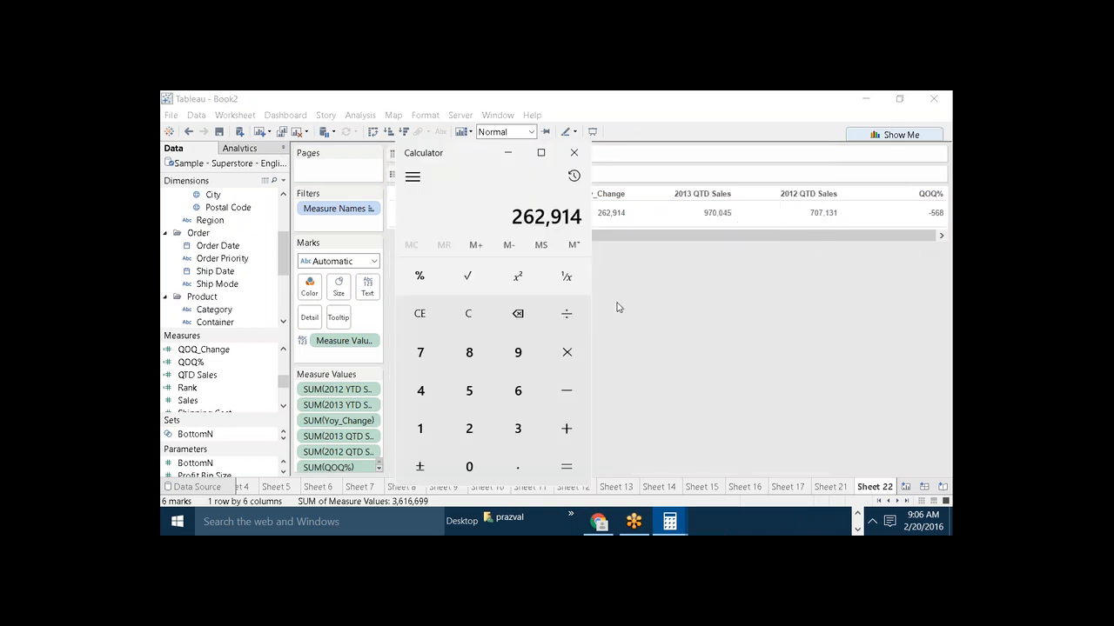
# Step: Divide the entered number by the 2012 QTD Sales value, 707131, and close the Calculator
pyautogui.click(566, 322)
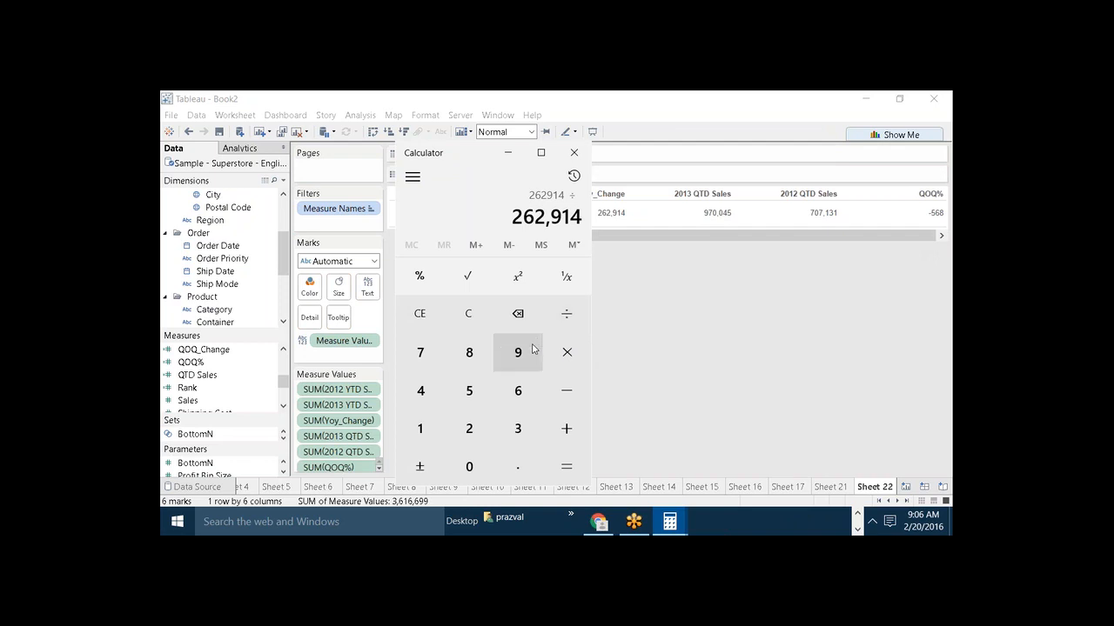
pyautogui.click(425, 353)
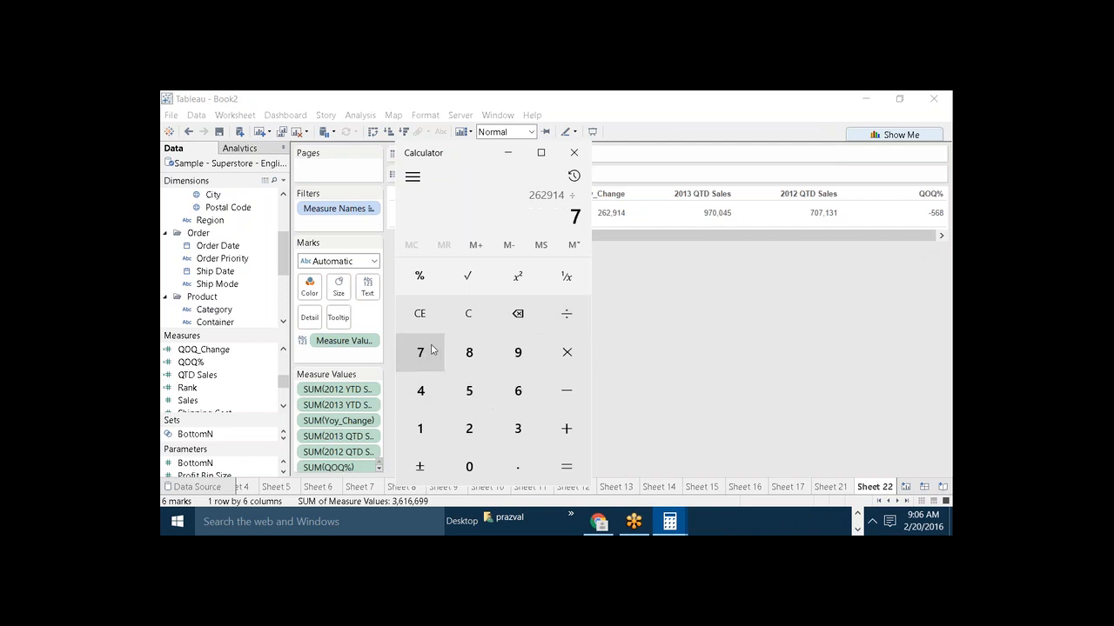
pyautogui.click(476, 467)
pyautogui.click(422, 355)
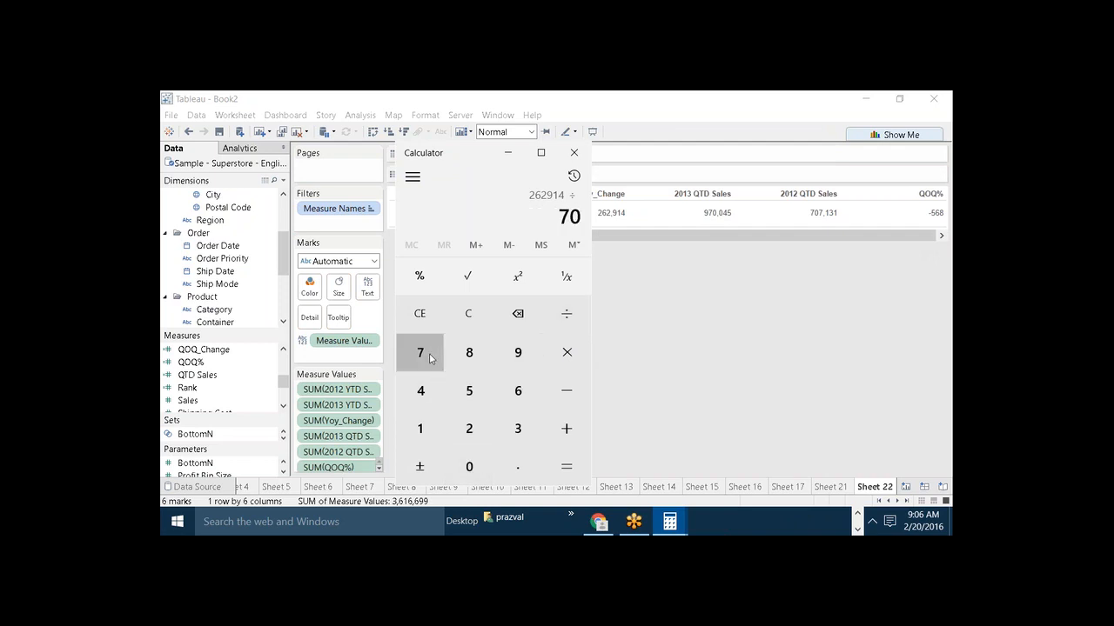
pyautogui.click(424, 425)
pyautogui.click(517, 427)
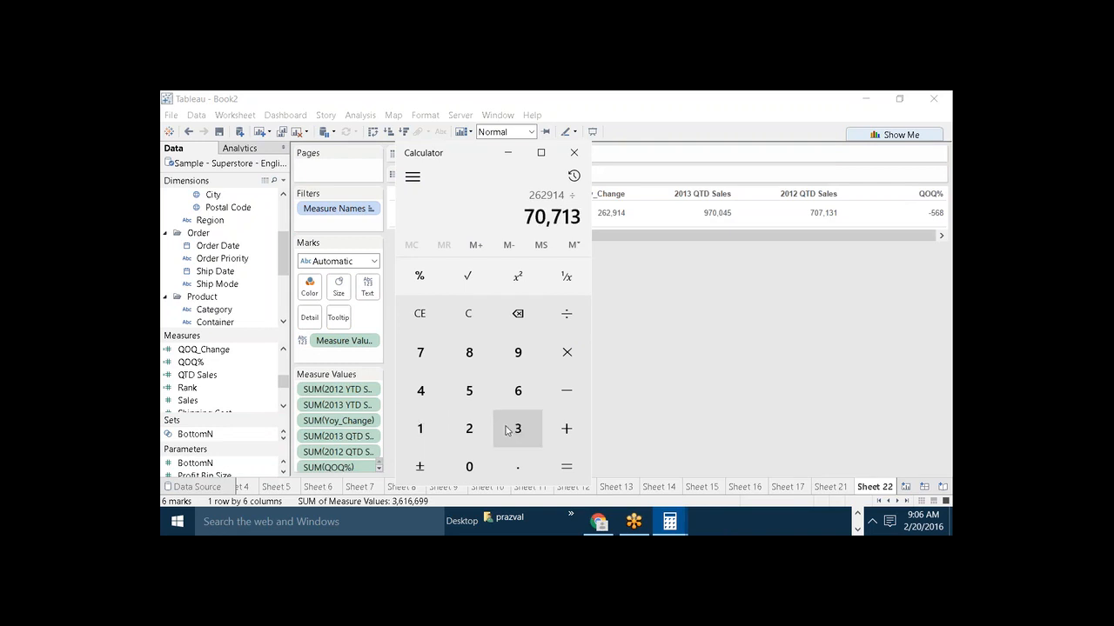
pyautogui.click(417, 427)
pyautogui.moveTo(592, 487); pyautogui.dragTo(582, 479)
pyautogui.click(567, 470)
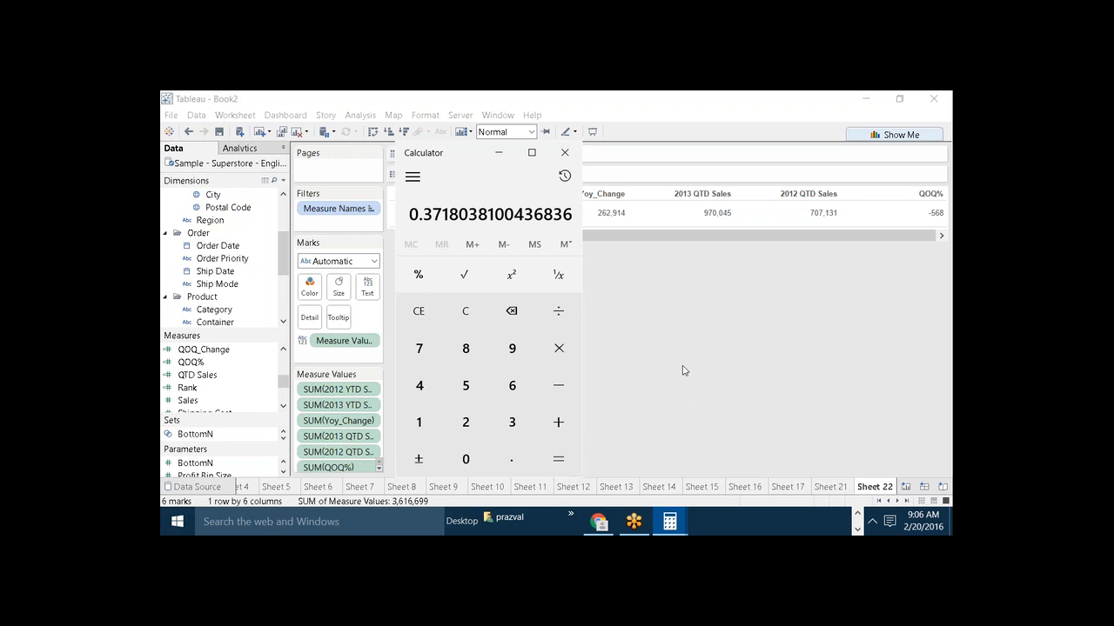
pyautogui.click(566, 153)
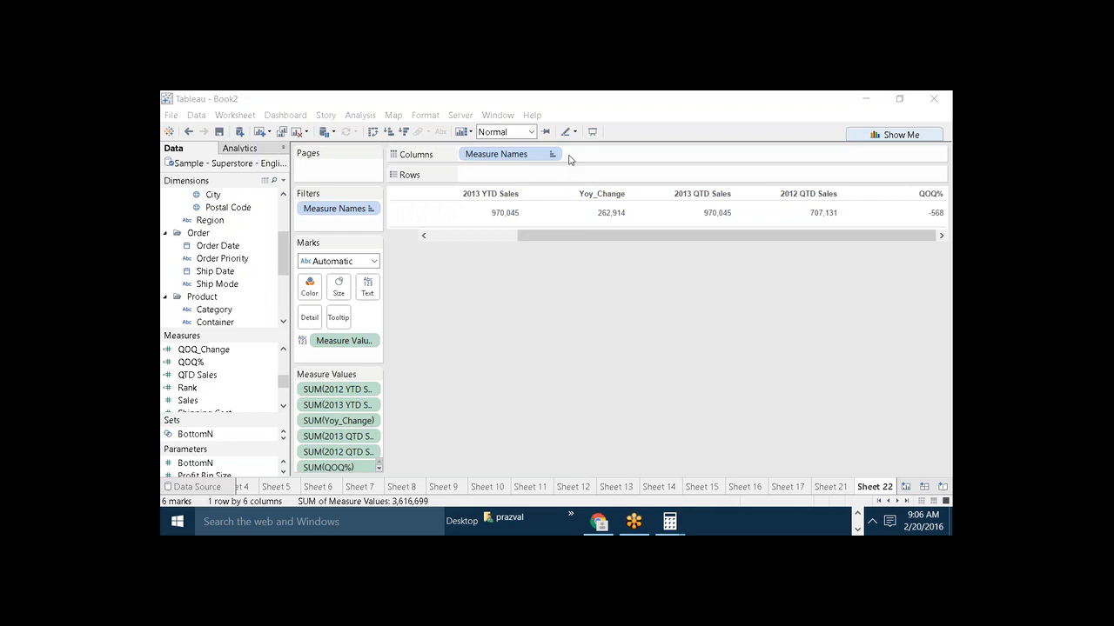
# Step: Set the default number format of the QOQ% field to Percentage with 2 decimal places
pyautogui.rightClick(226, 366)
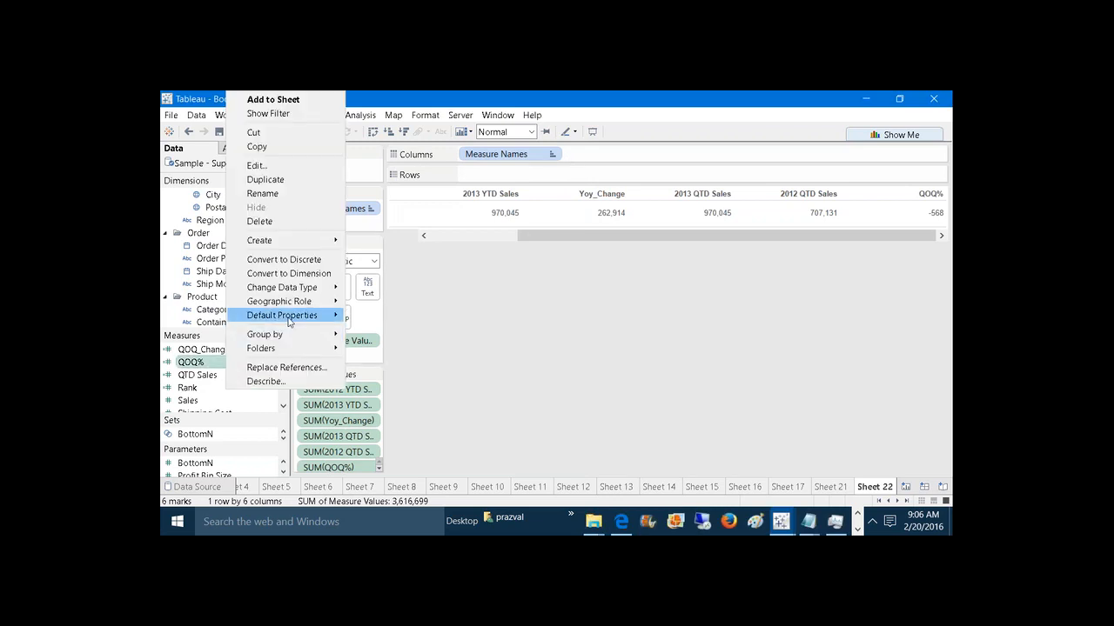
pyautogui.moveTo(292, 316)
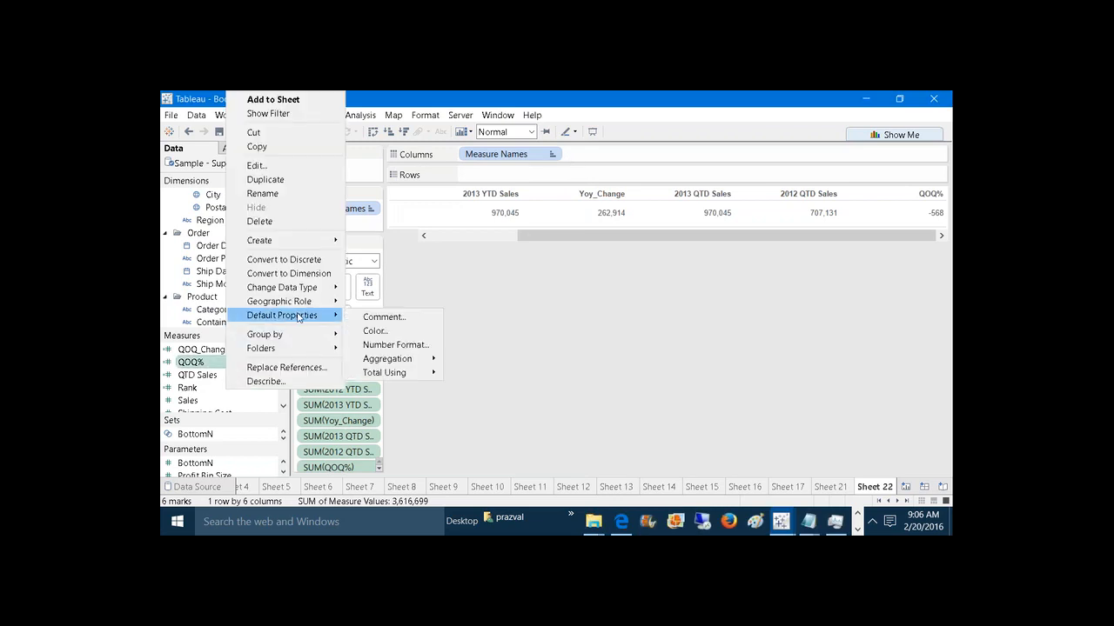
pyautogui.click(383, 345)
pyautogui.click(452, 291)
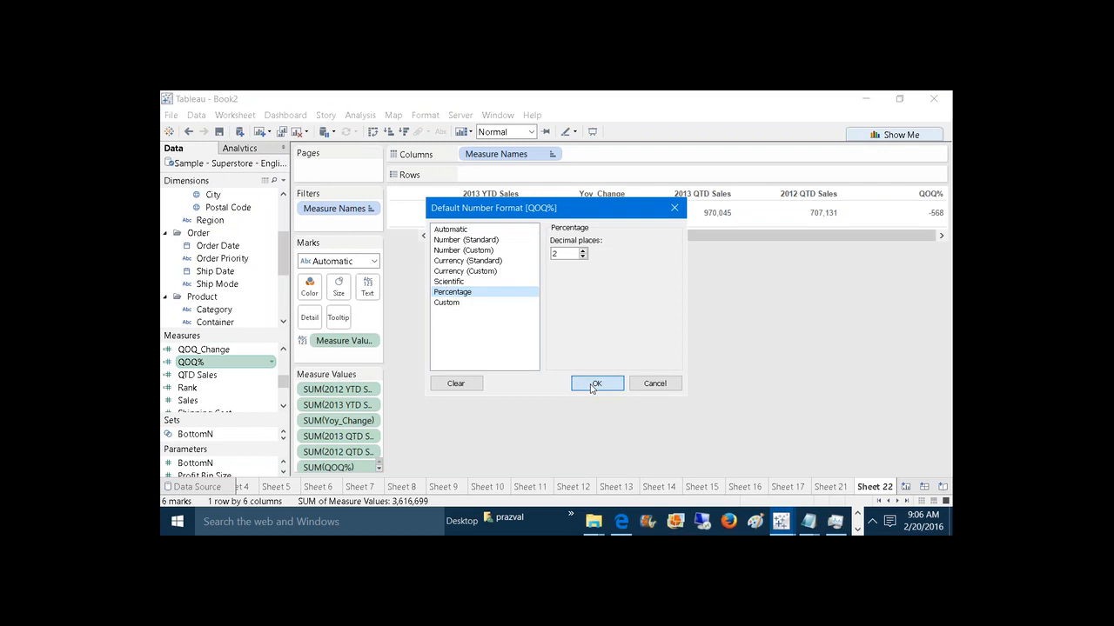
pyautogui.click(594, 384)
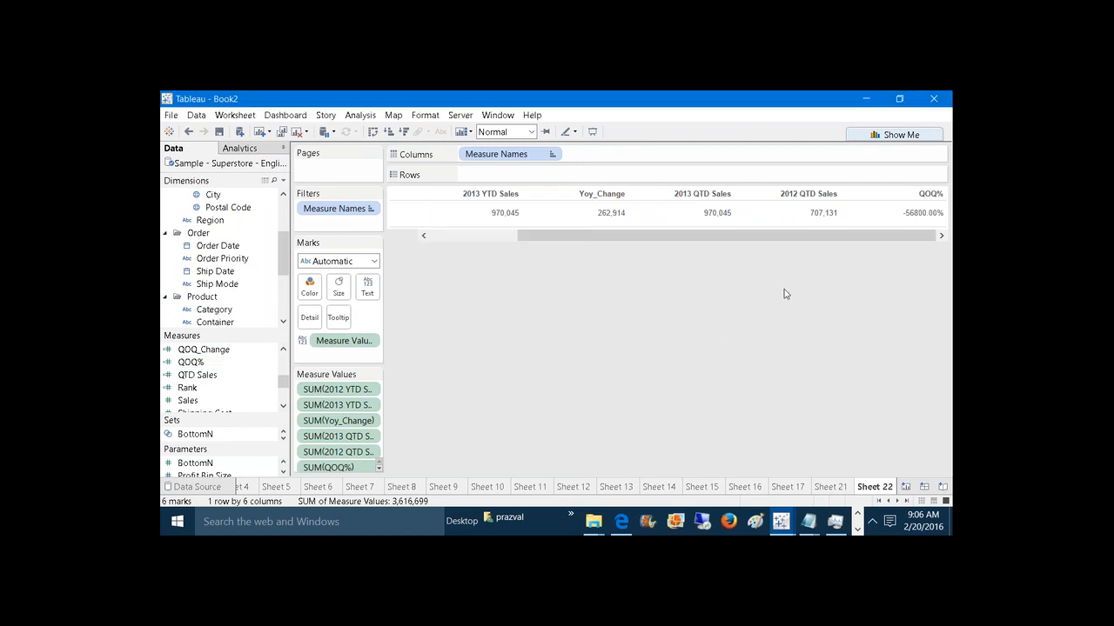
# Step: On a new worksheet, build a text table of 2012 QTD Sales and 2013 QTD Sales and enlarge its cells
pyautogui.moveTo(439, 217)
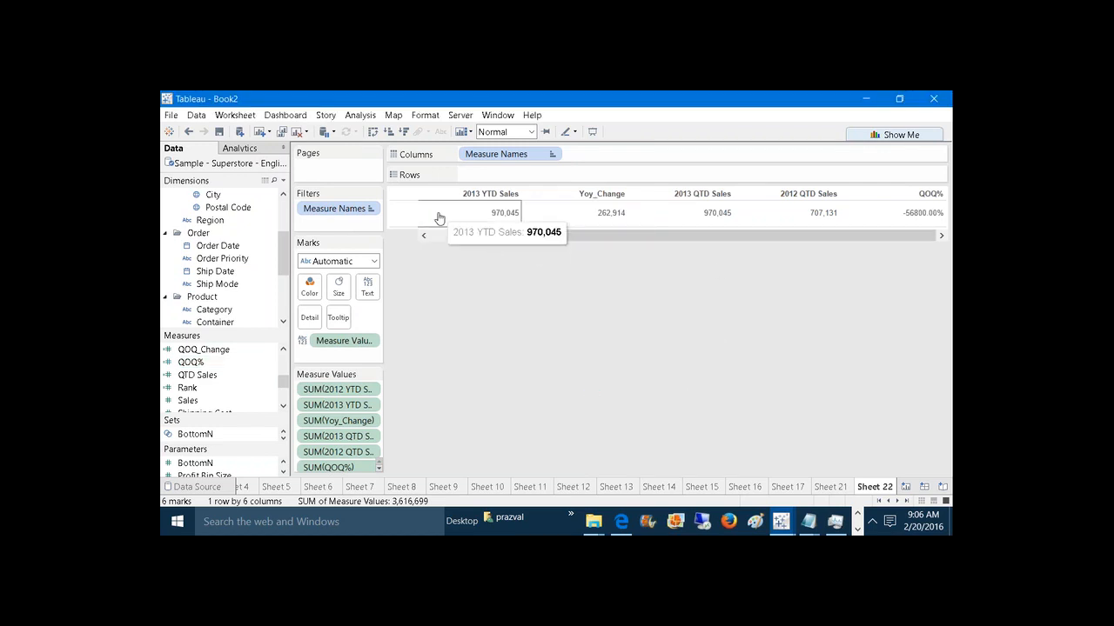
pyautogui.click(260, 134)
pyautogui.moveTo(286, 247); pyautogui.dragTo(285, 267)
pyautogui.moveTo(280, 381); pyautogui.dragTo(282, 361)
pyautogui.moveTo(207, 387); pyautogui.dragTo(544, 173)
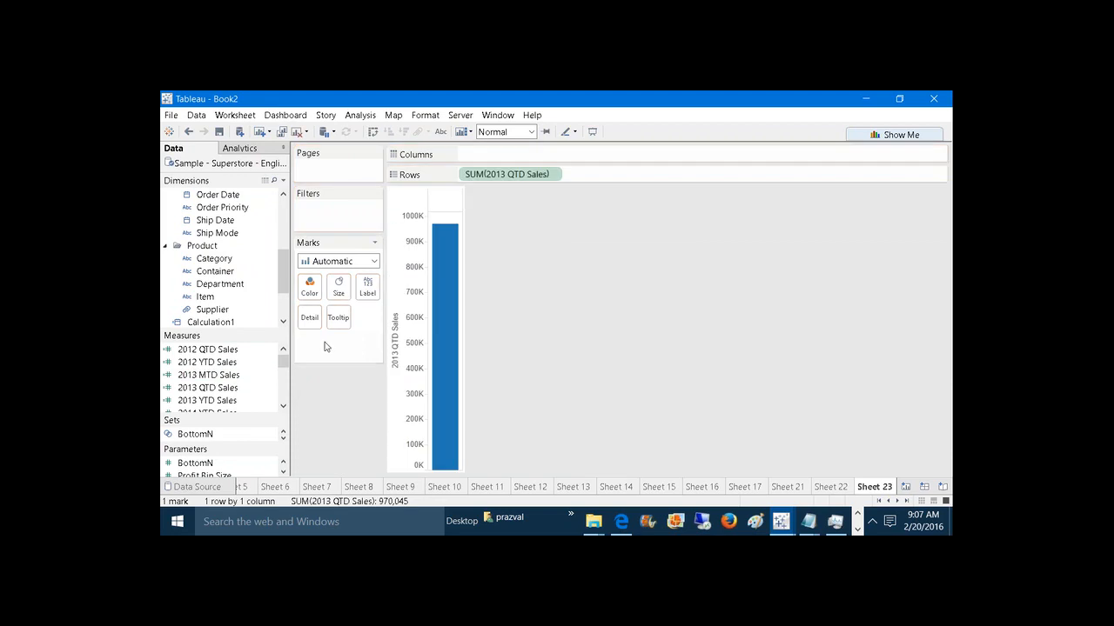
pyautogui.moveTo(282, 359); pyautogui.dragTo(281, 360)
pyautogui.moveTo(209, 349); pyautogui.dragTo(416, 344)
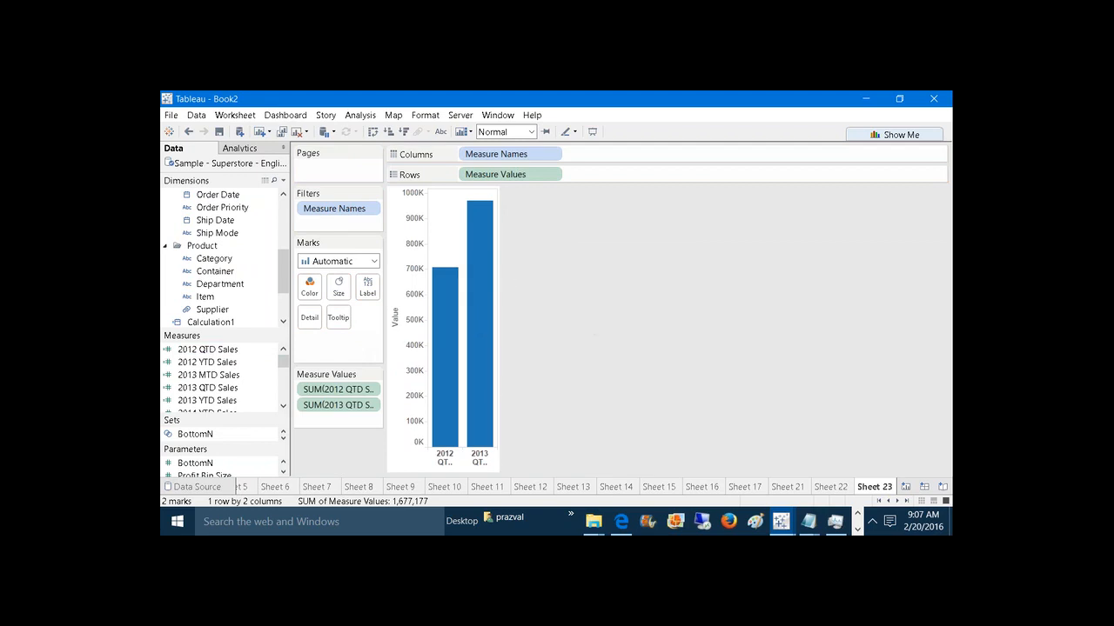
pyautogui.moveTo(512, 174); pyautogui.dragTo(374, 281)
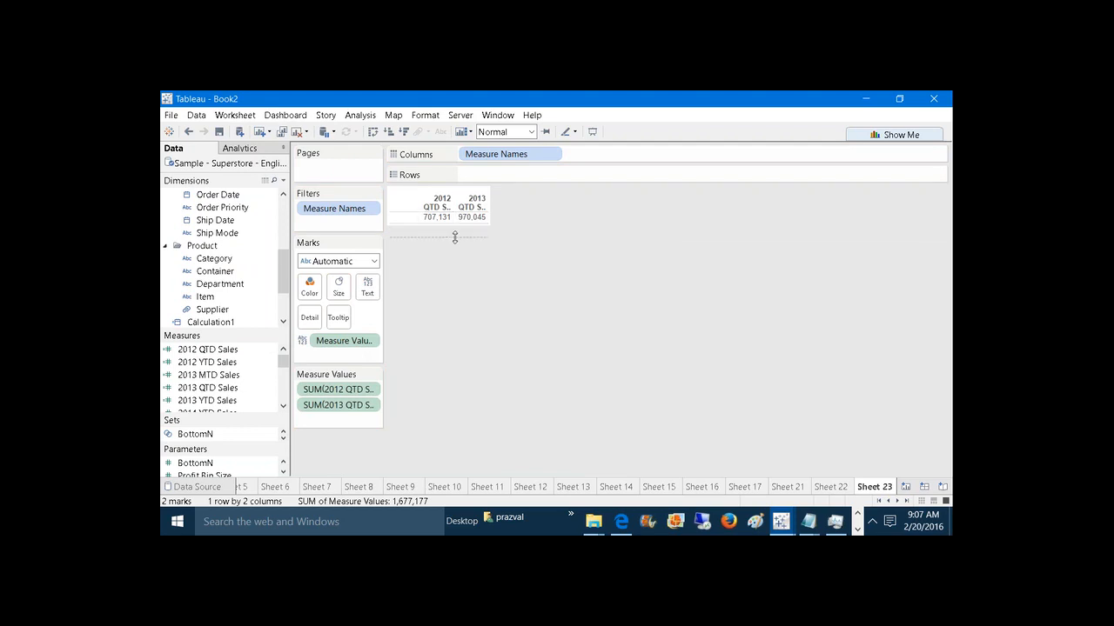
pyautogui.moveTo(454, 225); pyautogui.dragTo(526, 217)
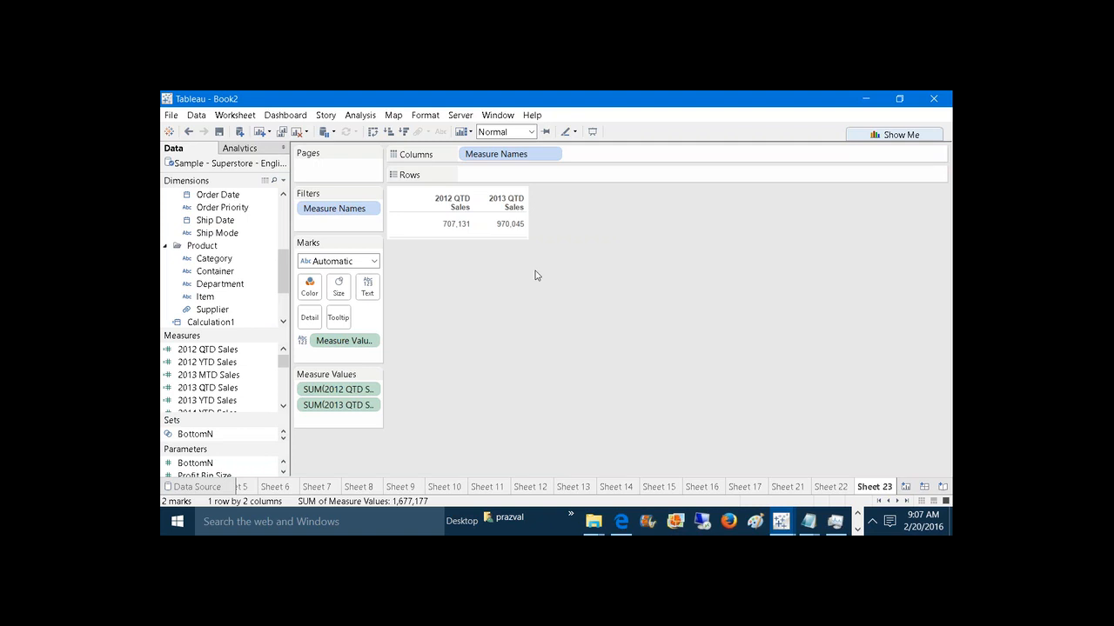
# Step: Add QOQ_Change after the two QTD Sales measures in the table and try to add QOQ%
pyautogui.moveTo(282, 360); pyautogui.dragTo(289, 381)
pyautogui.moveTo(204, 362); pyautogui.dragTo(340, 416)
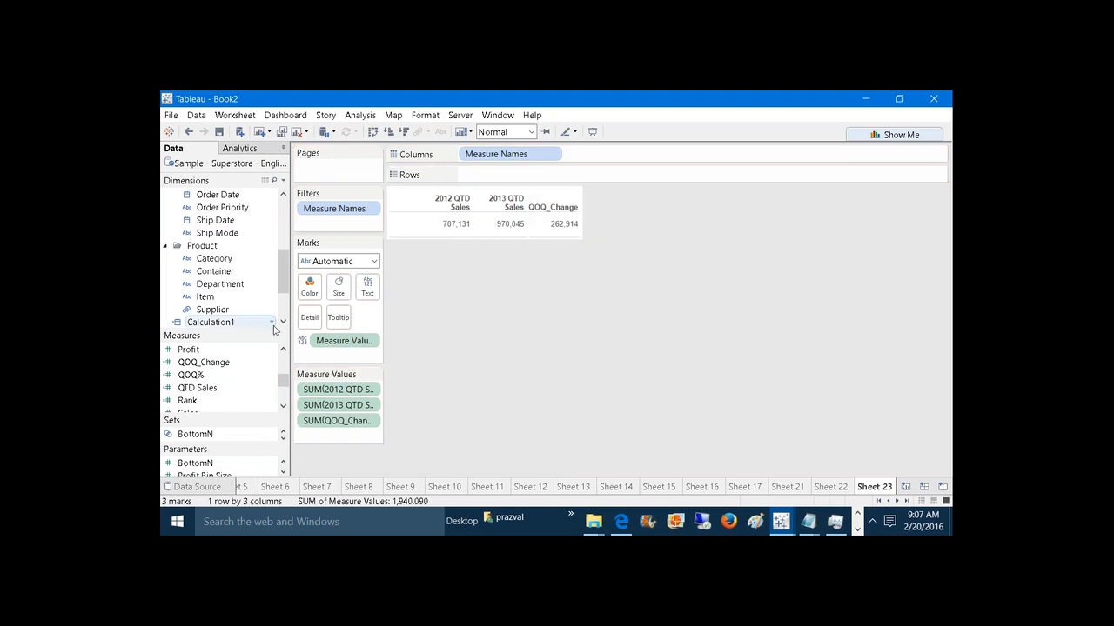
pyautogui.moveTo(190, 375)
pyautogui.mouseDown()
pyautogui.moveTo(252, 384)
pyautogui.moveTo(313, 435)
pyautogui.moveTo(300, 431)
pyautogui.moveTo(529, 393)
pyautogui.mouseUp()
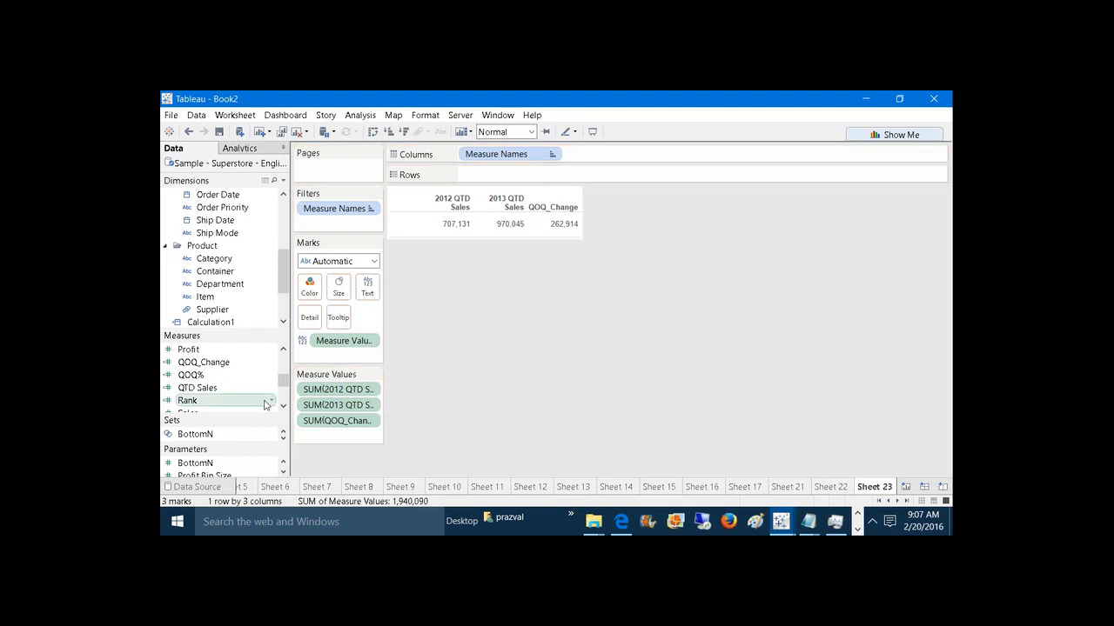
# Step: Review the QOQ% field's formula with its editor moved clear of the table, and close it without changes
pyautogui.rightClick(229, 375)
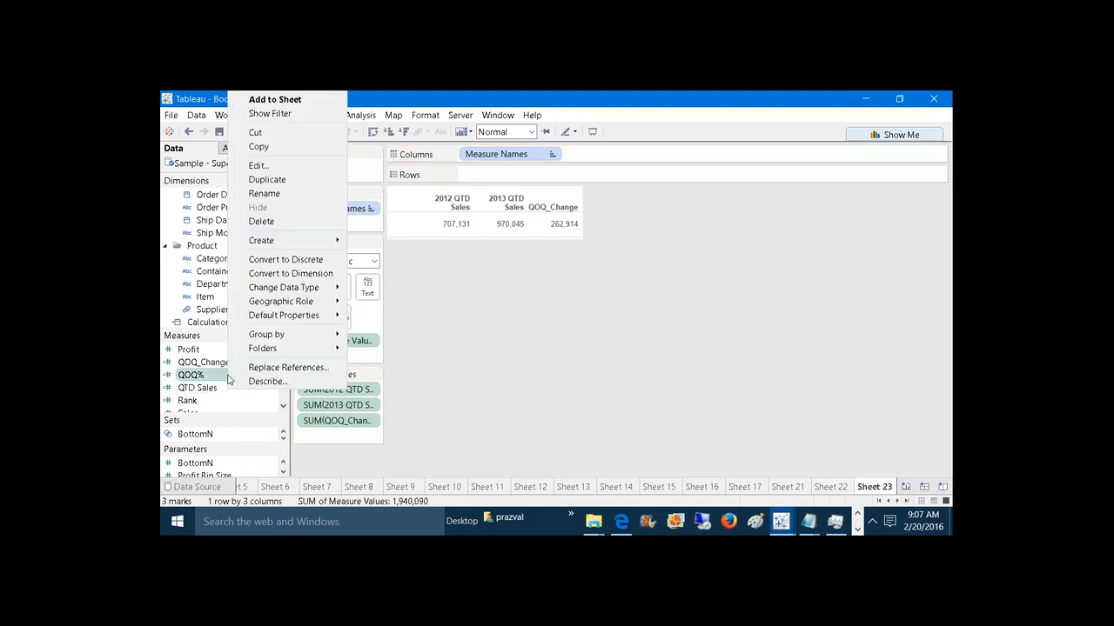
pyautogui.click(281, 165)
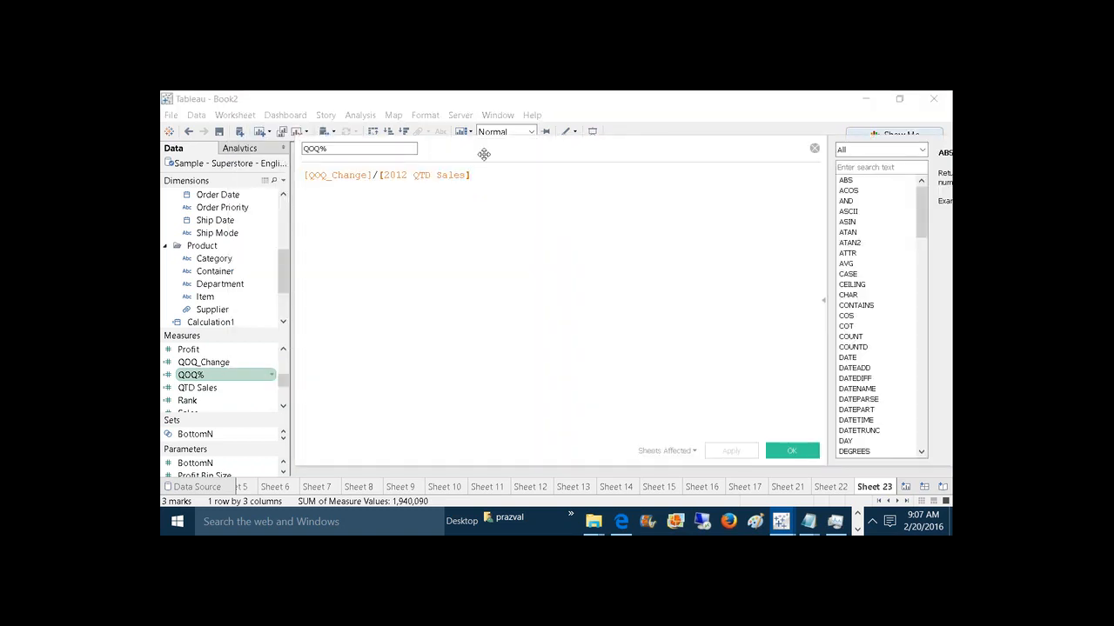
pyautogui.moveTo(483, 154); pyautogui.dragTo(648, 281)
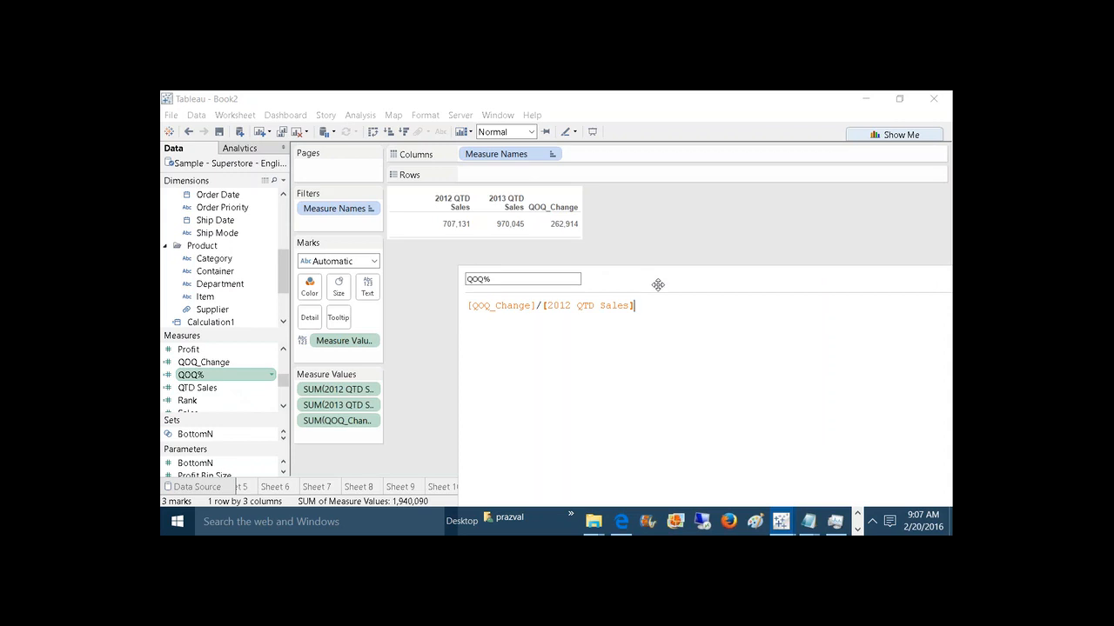
pyautogui.moveTo(658, 284); pyautogui.dragTo(527, 273)
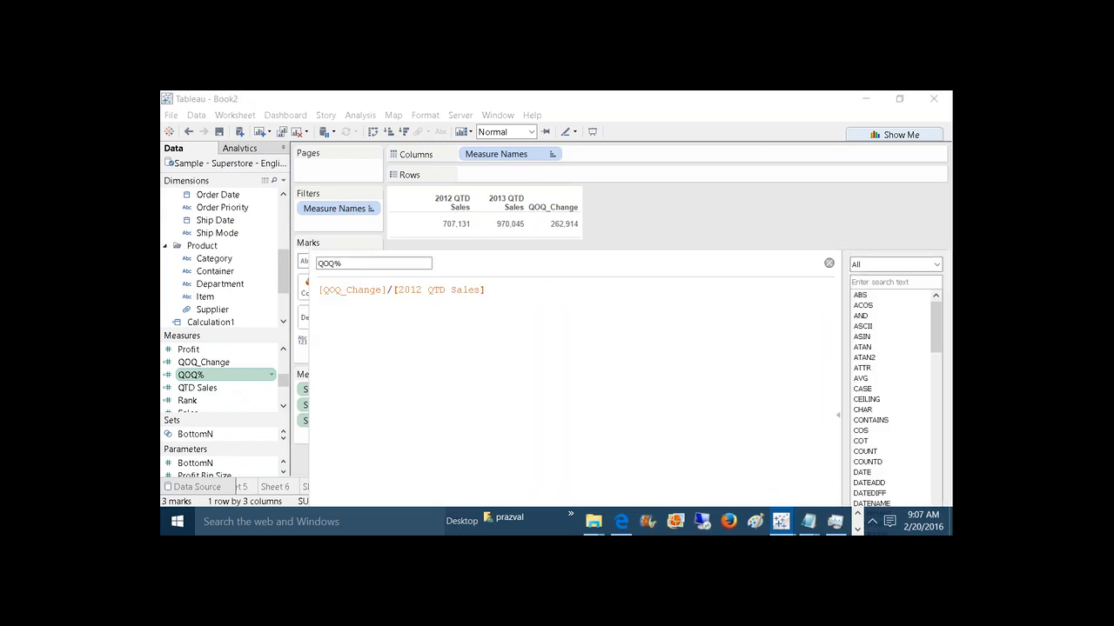
pyautogui.click(824, 263)
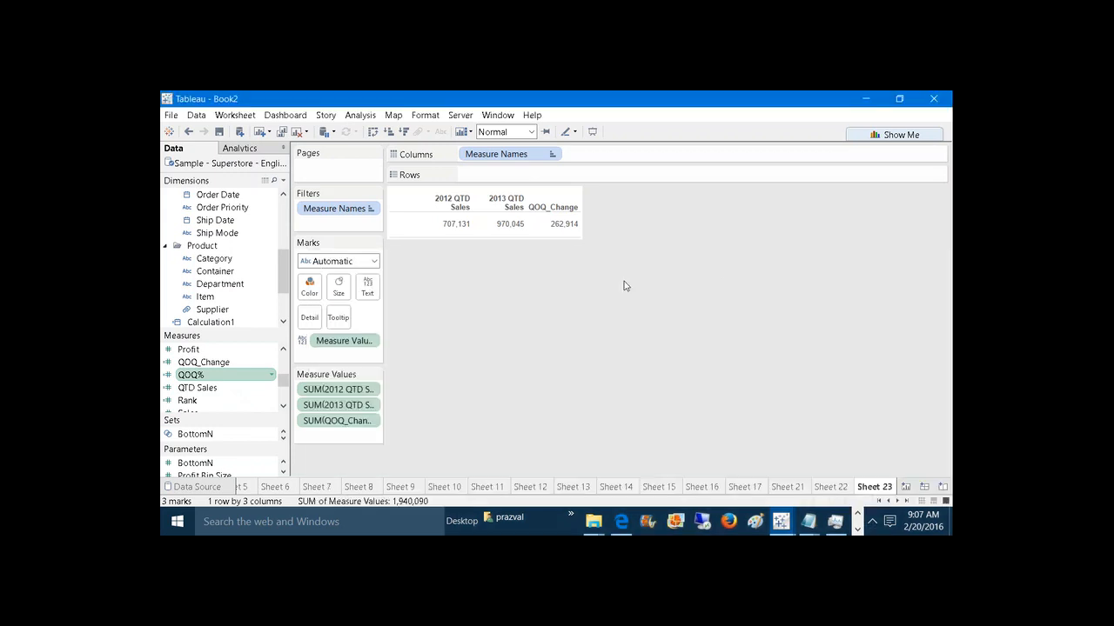
# Step: Divide the QTD Sales difference in the QOQ_Change formula by the fixed number 707131 and save the field
pyautogui.rightClick(207, 366)
pyautogui.click(237, 165)
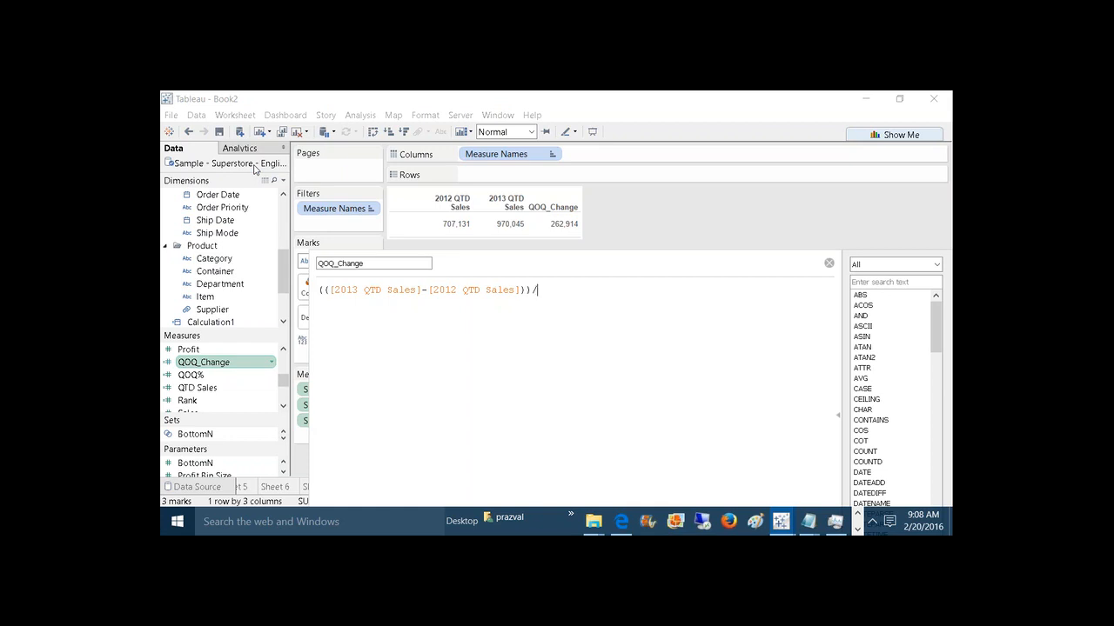
pyautogui.write('970')
pyautogui.moveTo(542, 252); pyautogui.dragTo(502, 151)
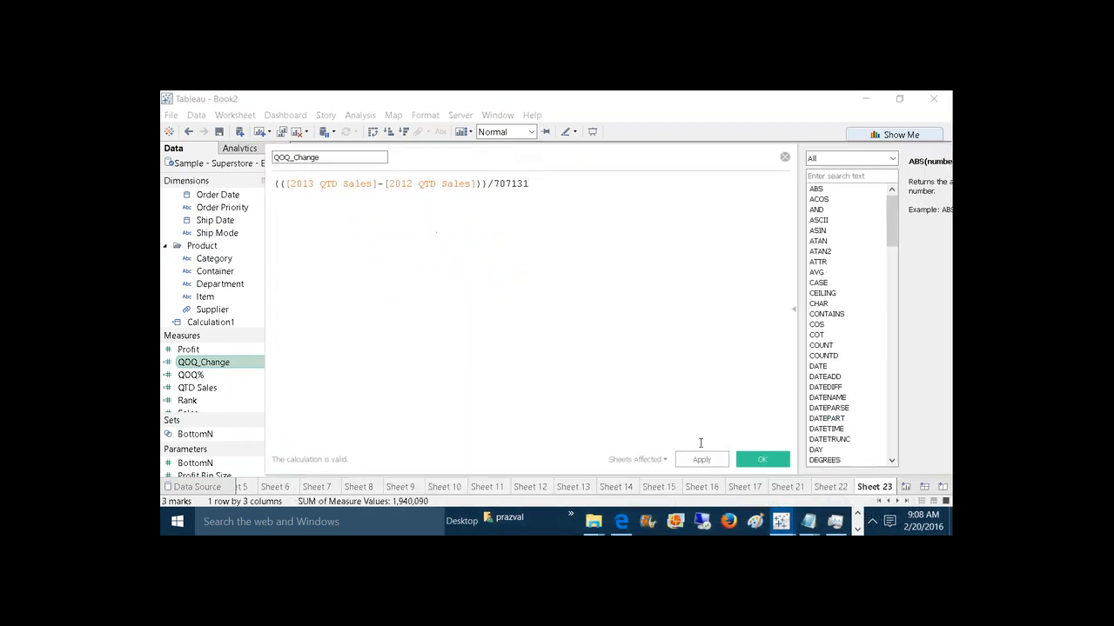
pyautogui.click(757, 459)
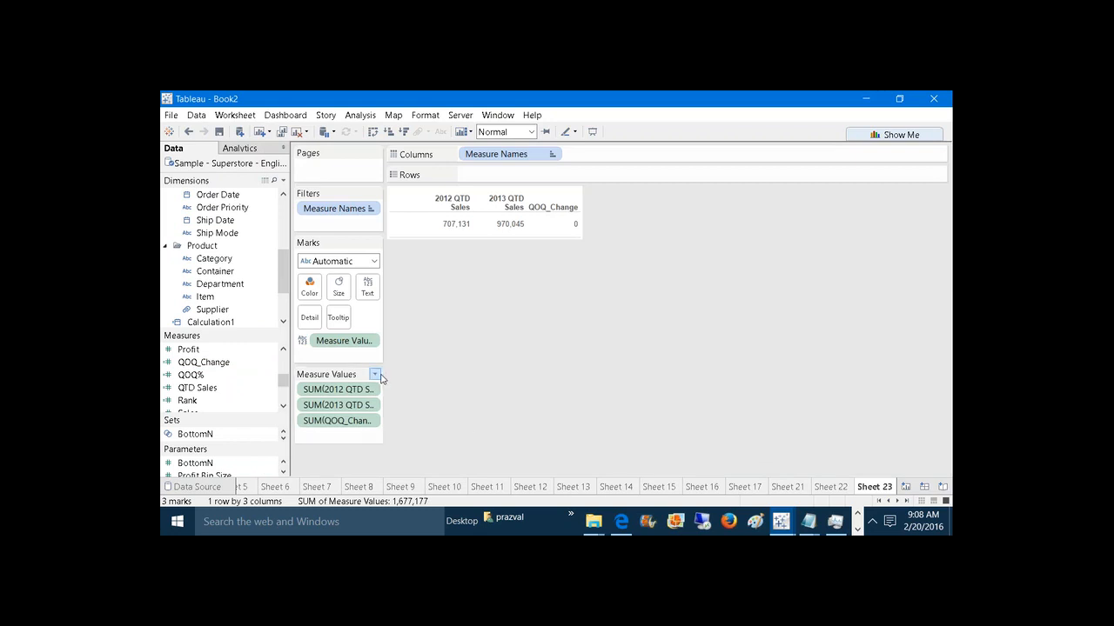
# Step: Set the default number format of QOQ_Change to Percentage with 2 decimal places
pyautogui.rightClick(213, 362)
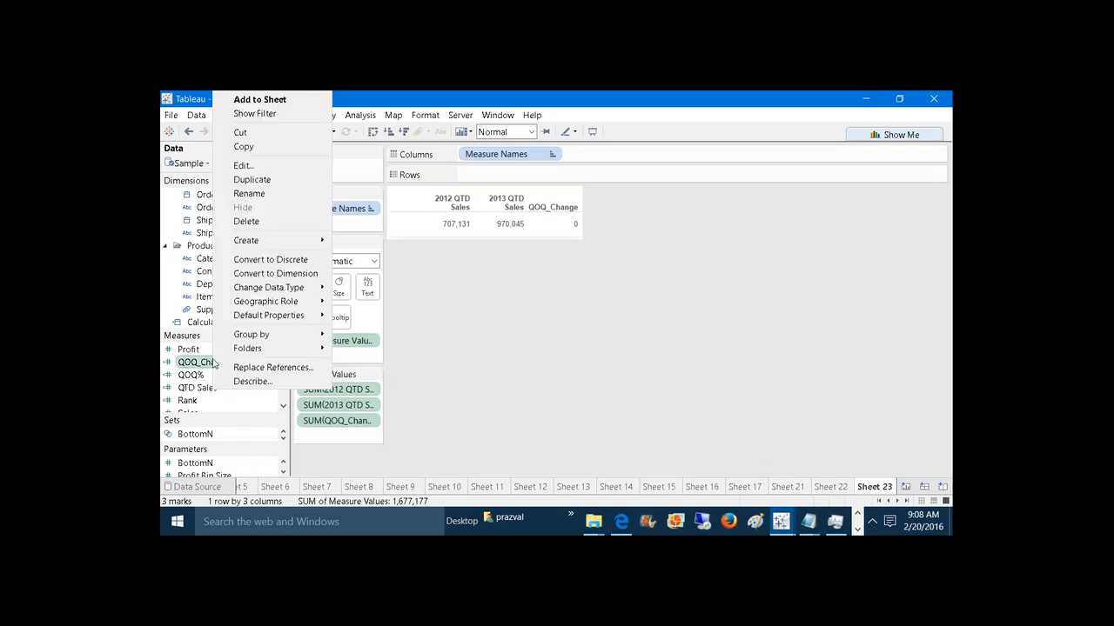
pyautogui.moveTo(270, 314)
pyautogui.click(382, 344)
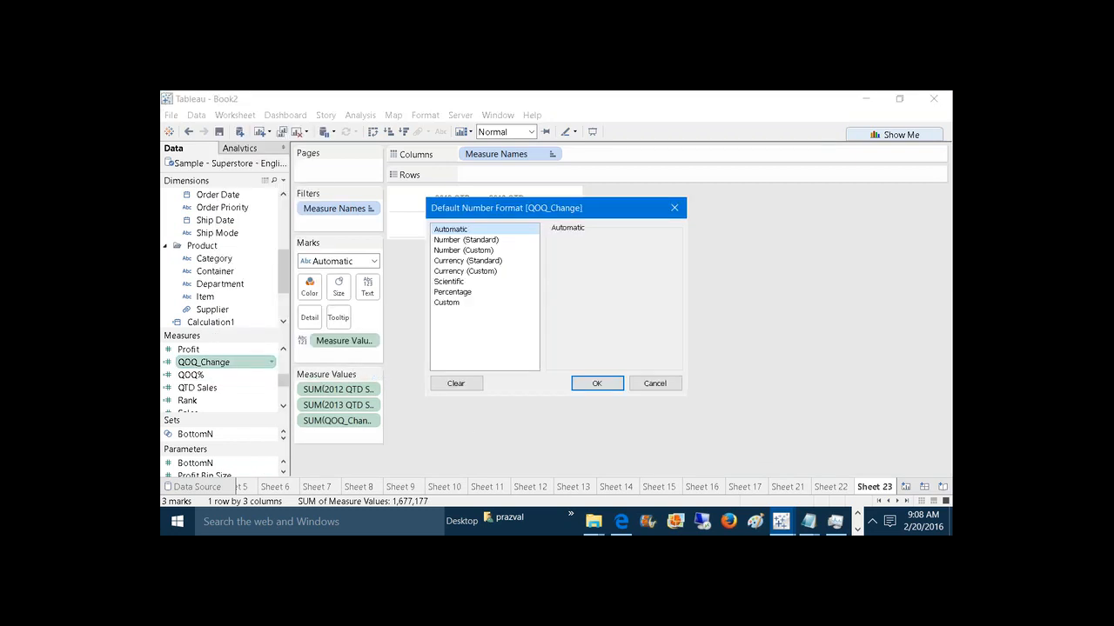
pyautogui.click(453, 293)
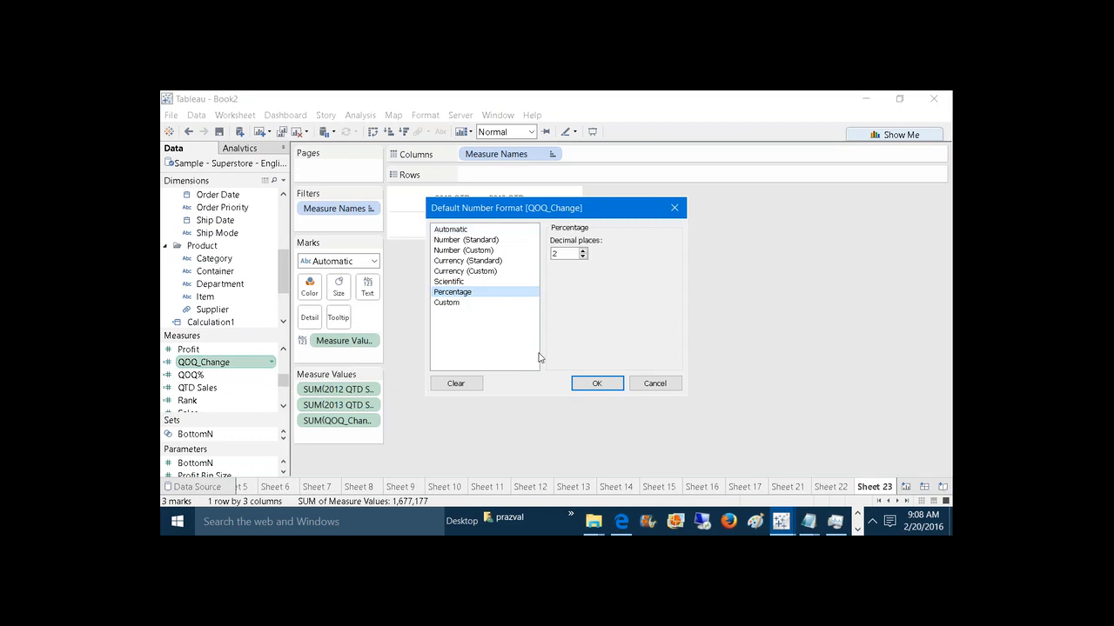
pyautogui.click(597, 384)
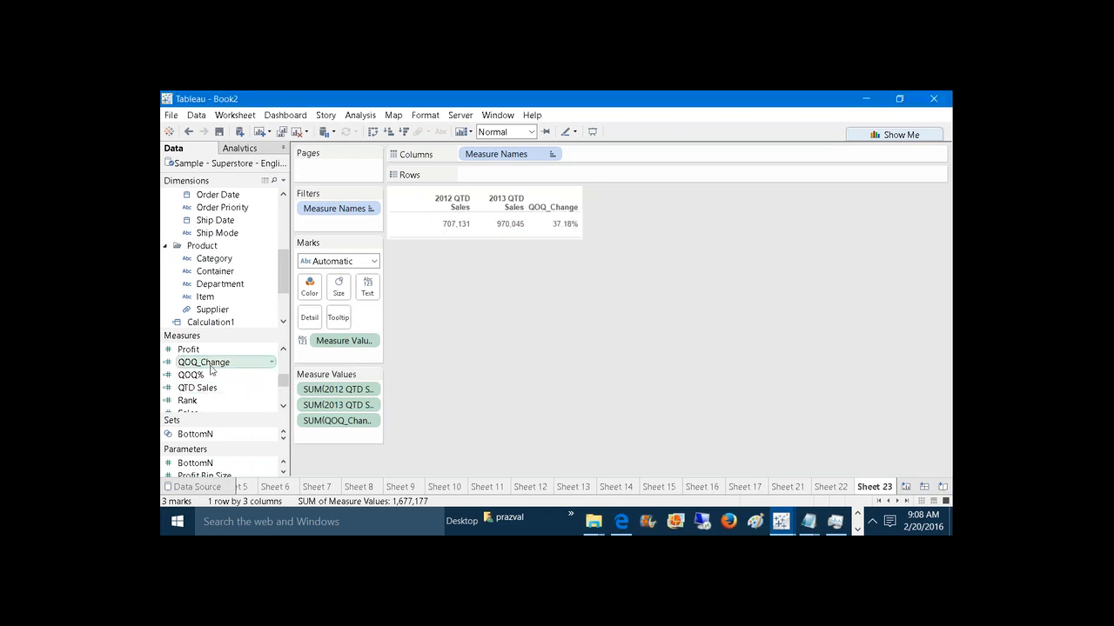
# Step: Replace the fixed divisor 707131 in the QOQ_Change formula with the [2012 QTD Sales] field and save it
pyautogui.rightClick(210, 363)
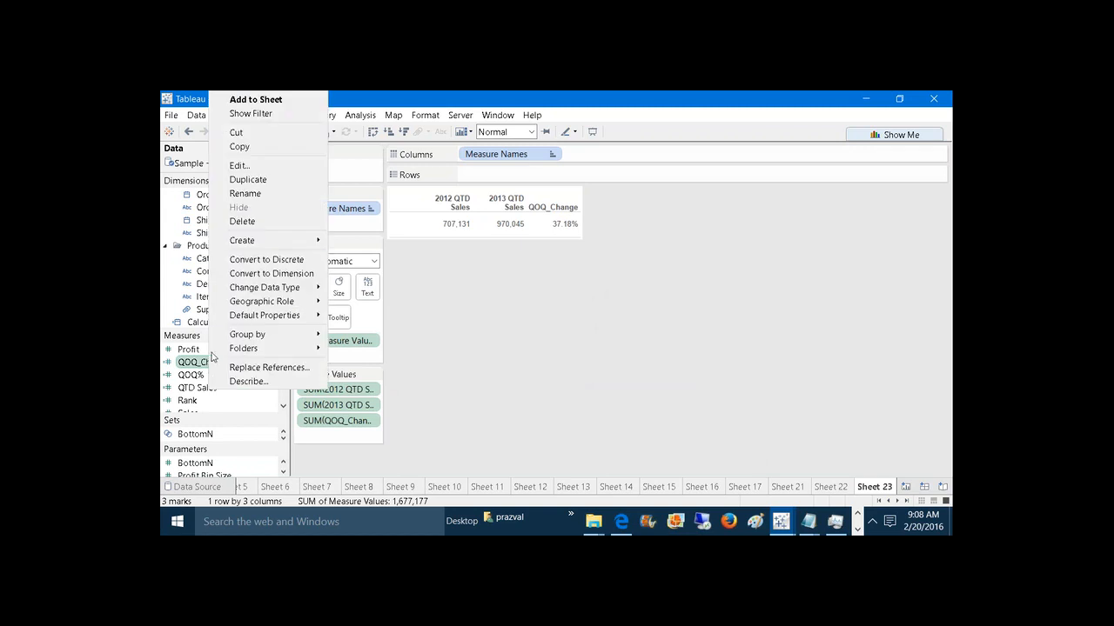
pyautogui.click(255, 165)
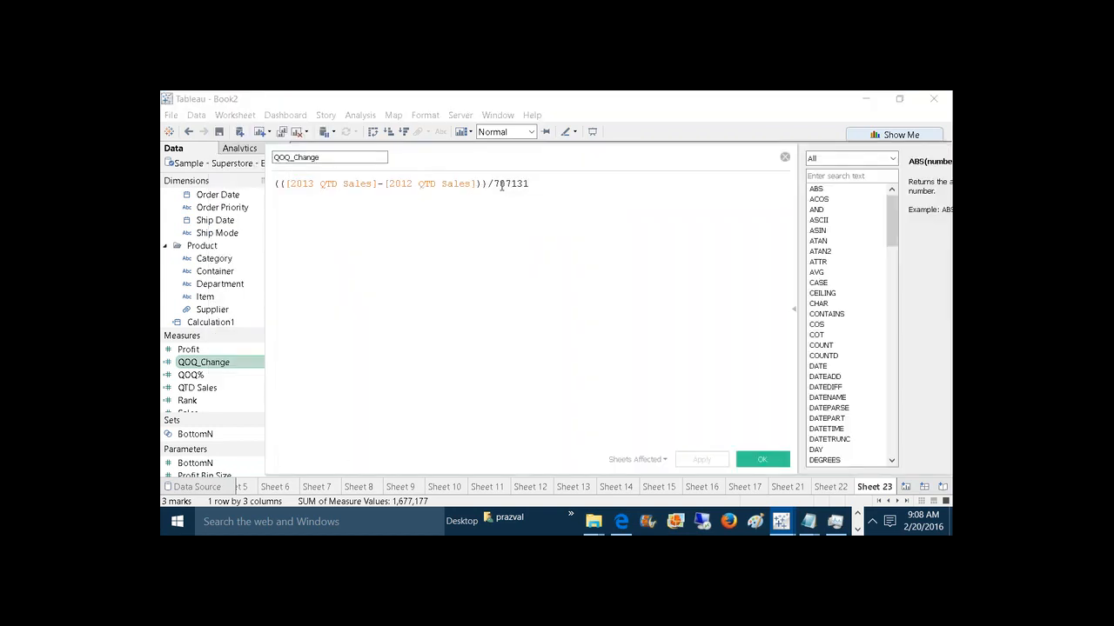
pyautogui.moveTo(499, 164); pyautogui.dragTo(566, 294)
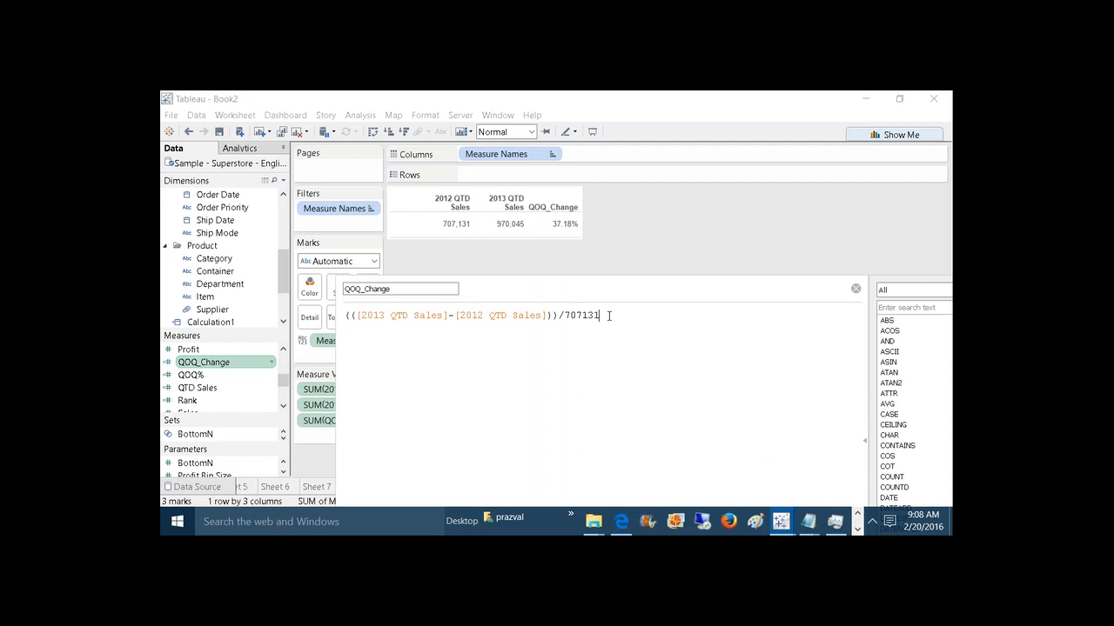
pyautogui.press('BackSpace')
pyautogui.press('BackSpace')
pyautogui.press('BackSpace')
pyautogui.press('BackSpace')
pyautogui.press('BackSpace')
pyautogui.press('BackSpace')
pyautogui.write('QT')
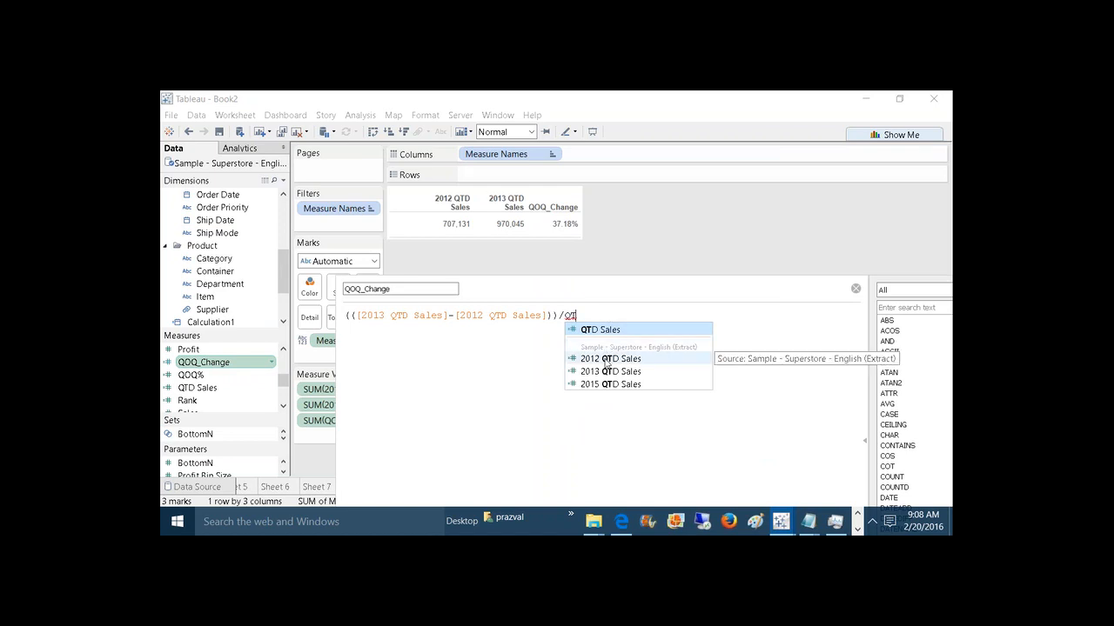
pyautogui.click(607, 362)
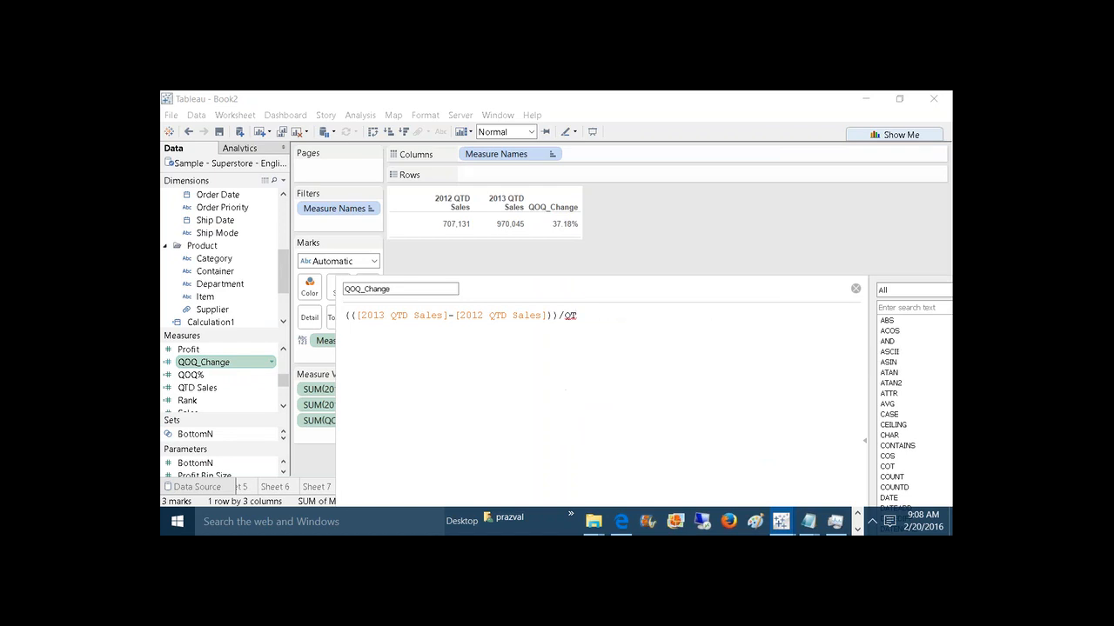
pyautogui.moveTo(667, 294); pyautogui.dragTo(663, 184)
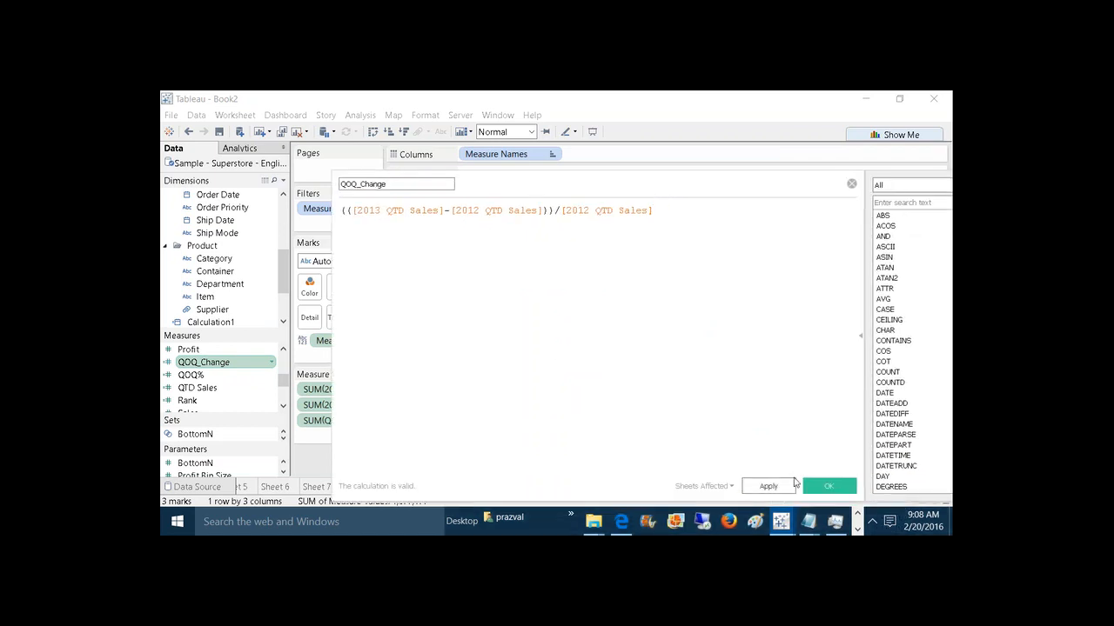
pyautogui.click(822, 486)
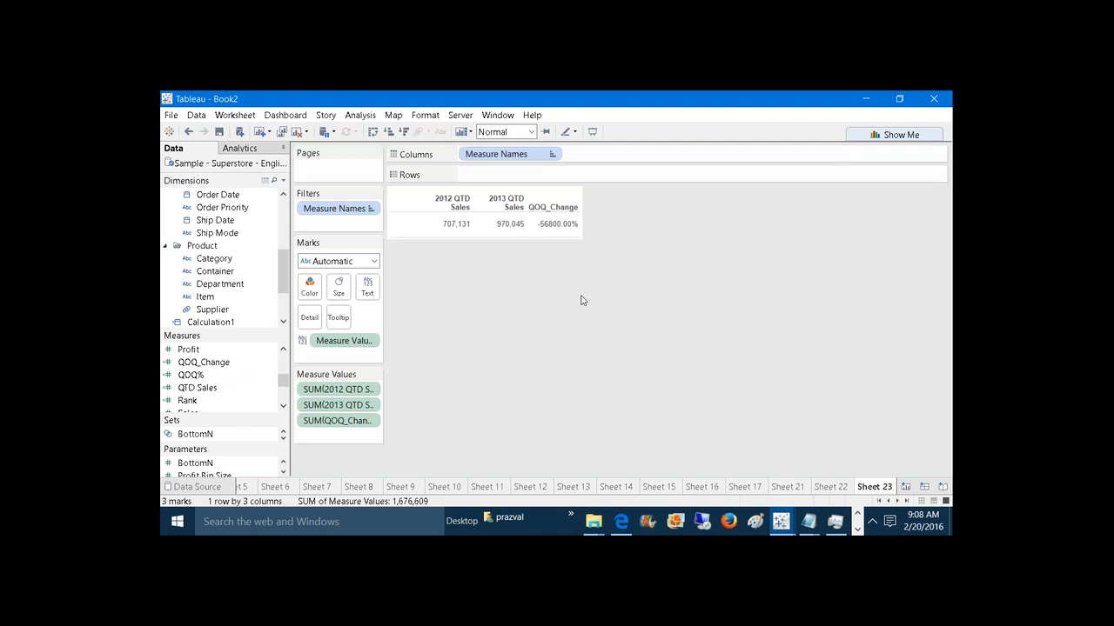
# Step: Remove the division by [2012 QTD Sales] from the QOQ_Change formula and save the field
pyautogui.rightClick(239, 372)
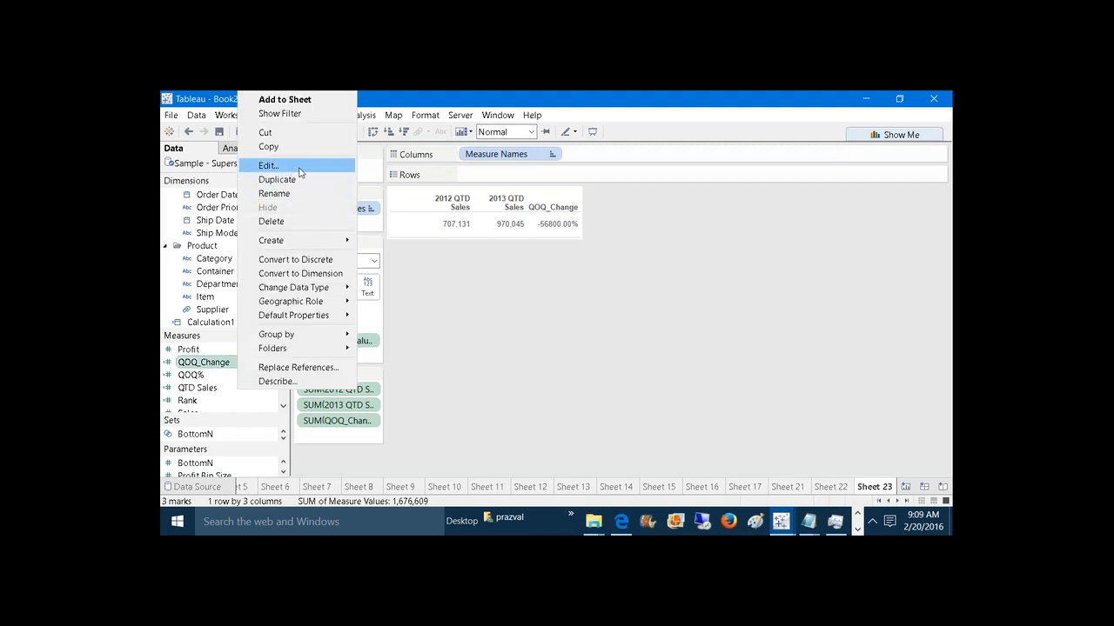
pyautogui.click(268, 165)
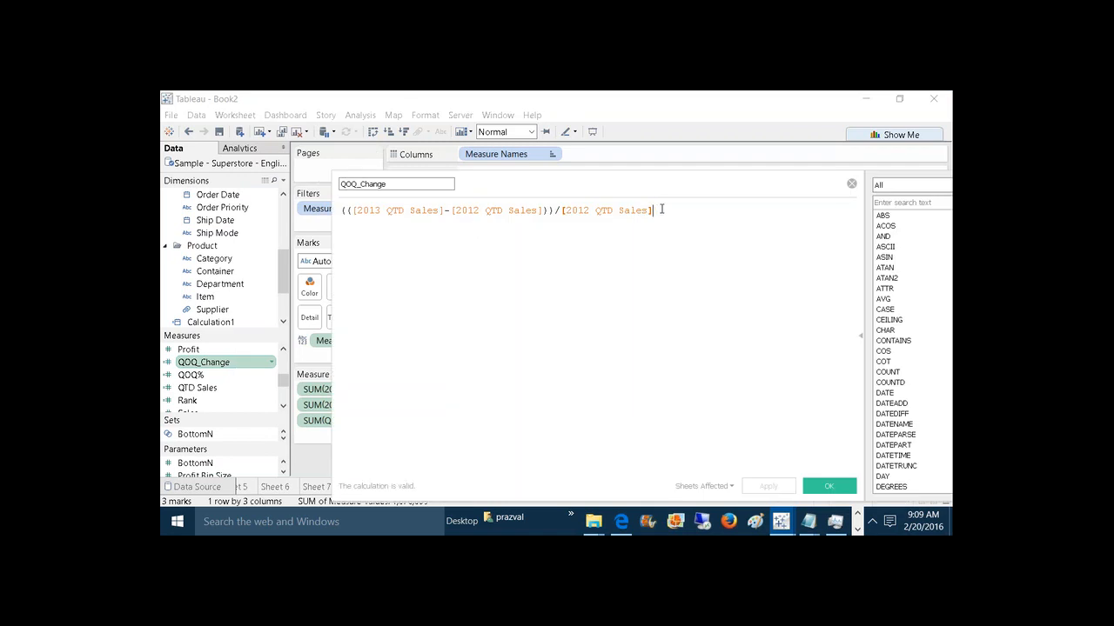
pyautogui.press('BackSpace')
pyautogui.press('BackSpace')
pyautogui.press('BackSpace')
pyautogui.press('BackSpace')
pyautogui.press('BackSpace')
pyautogui.press('BackSpace')
pyautogui.press('BackSpace')
pyautogui.press('BackSpace')
pyautogui.press('BackSpace')
pyautogui.press('BackSpace')
pyautogui.press('BackSpace')
pyautogui.press('BackSpace')
pyautogui.press('BackSpace')
pyautogui.press('BackSpace')
pyautogui.press('BackSpace')
pyautogui.press('BackSpace')
pyautogui.press('BackSpace')
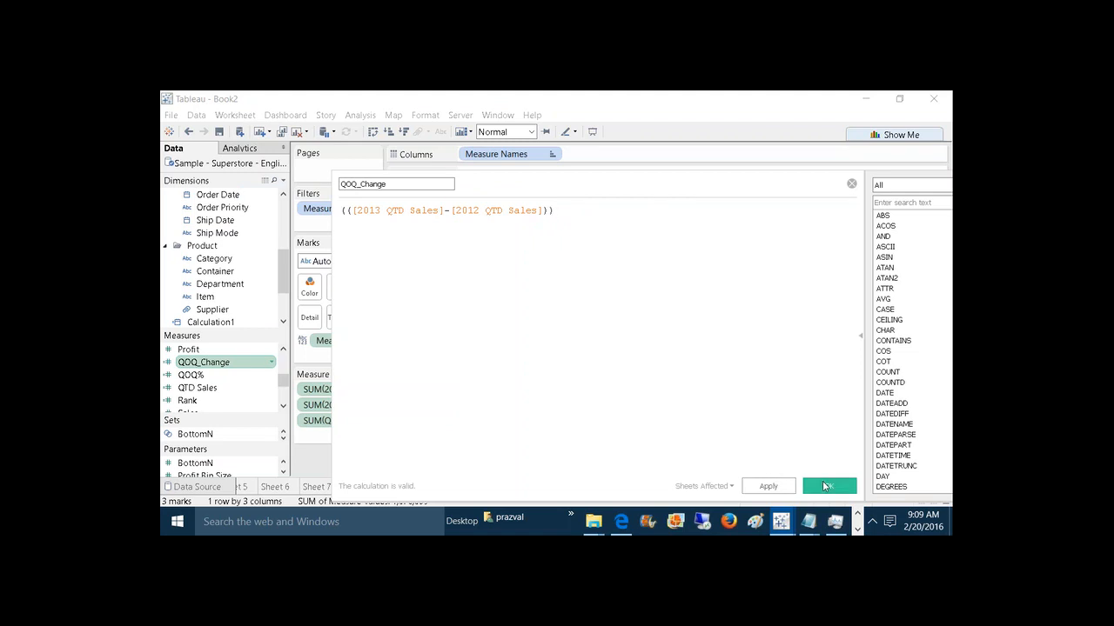
pyautogui.click(826, 486)
pyautogui.click(788, 487)
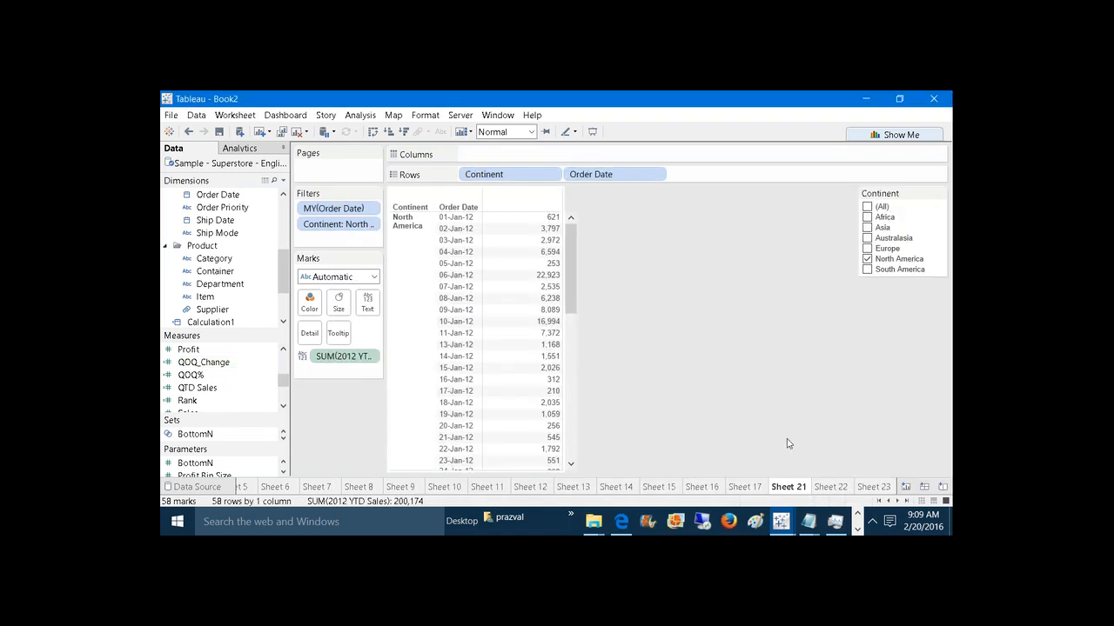
pyautogui.click(887, 486)
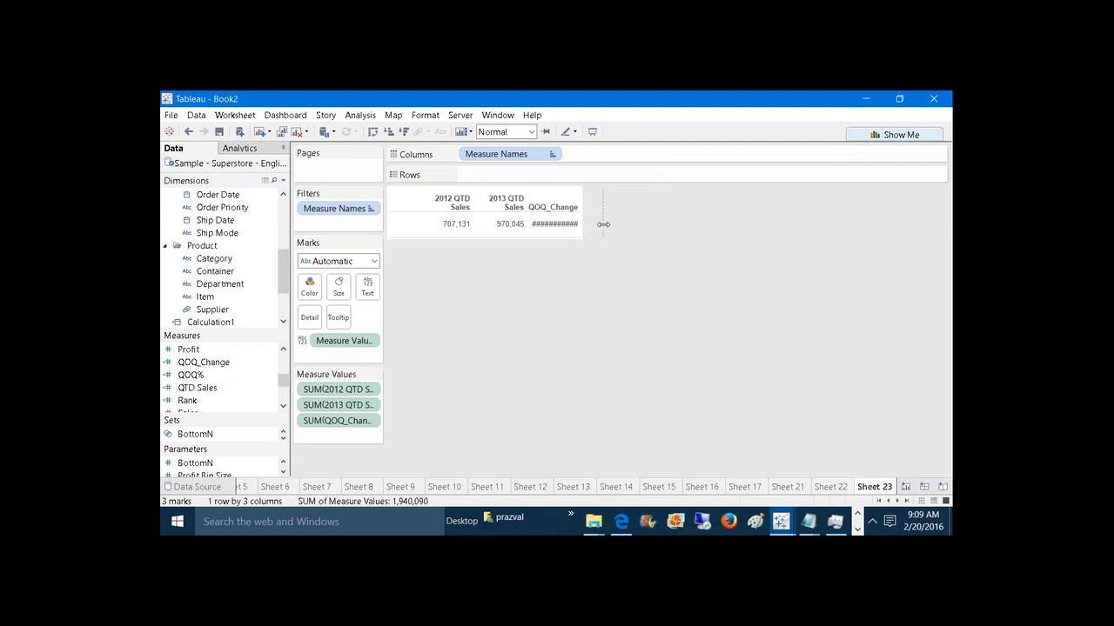
# Step: Widen the table columns so the QOQ_Change values fit, and review the QOQ_Change formula without editing it
pyautogui.moveTo(602, 225); pyautogui.dragTo(603, 224)
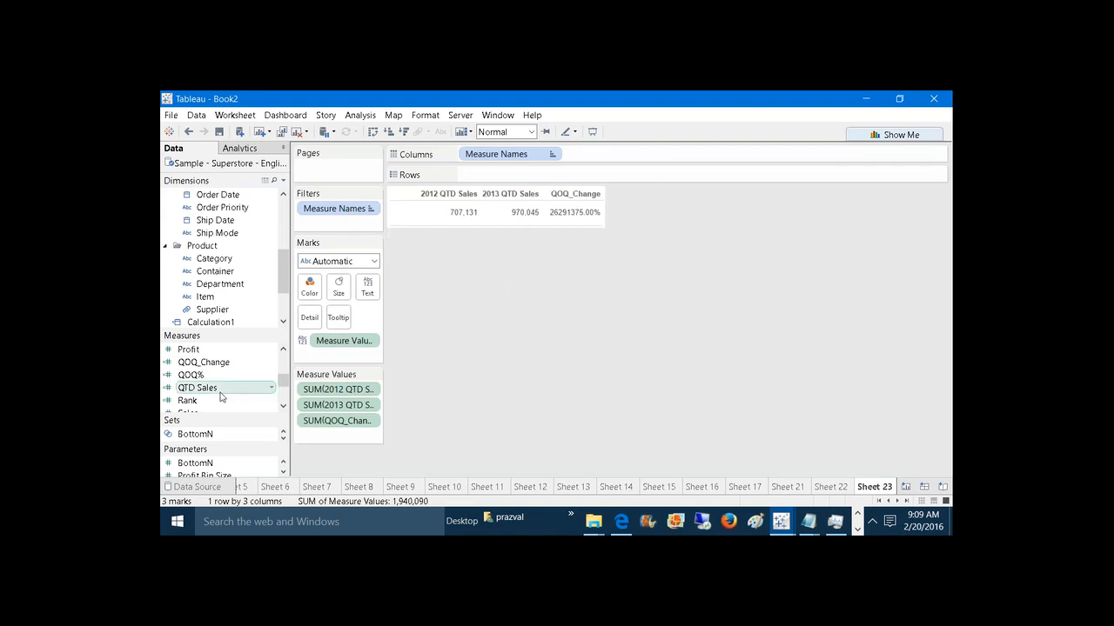
pyautogui.rightClick(203, 370)
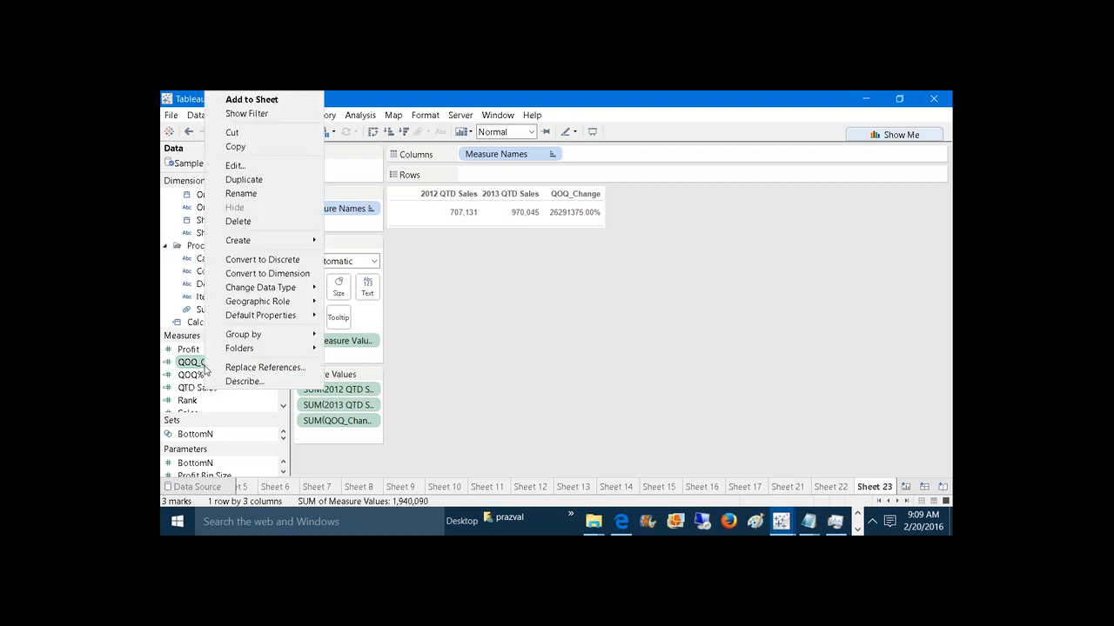
pyautogui.click(258, 168)
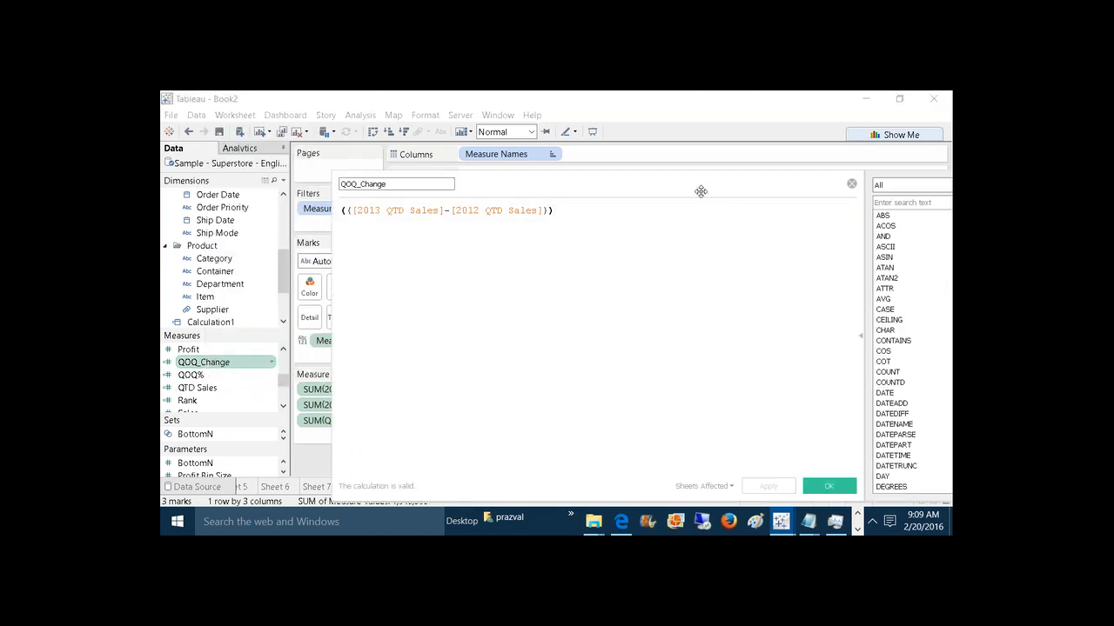
pyautogui.click(851, 183)
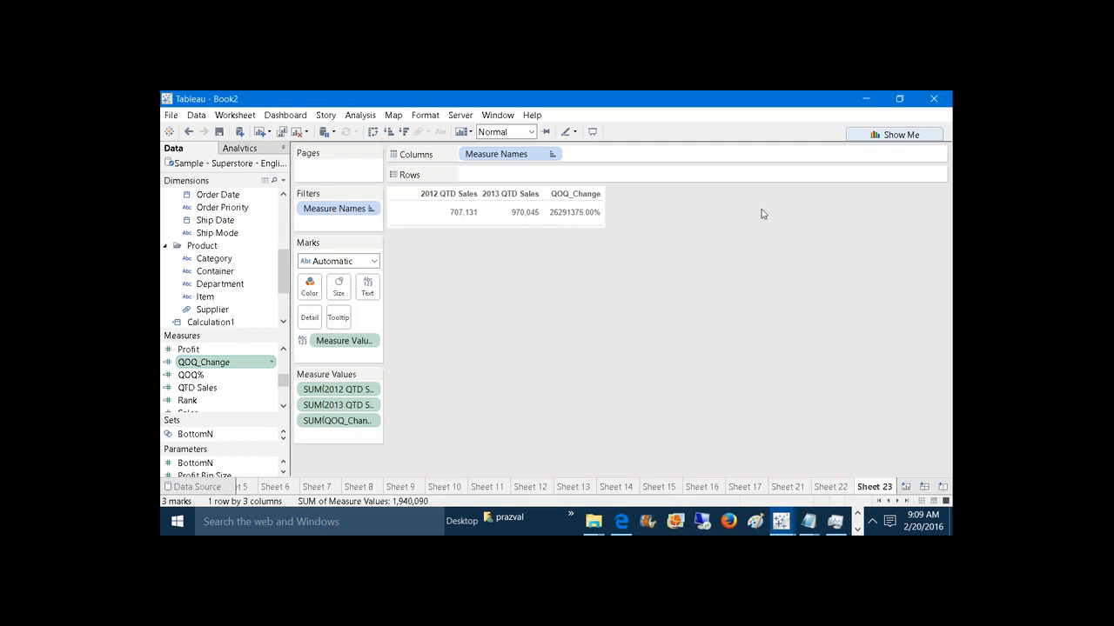
# Step: Set the default number format of QOQ_Change to Number (Custom) with 2 decimal places and thousands separators
pyautogui.rightClick(224, 365)
pyautogui.moveTo(320, 321)
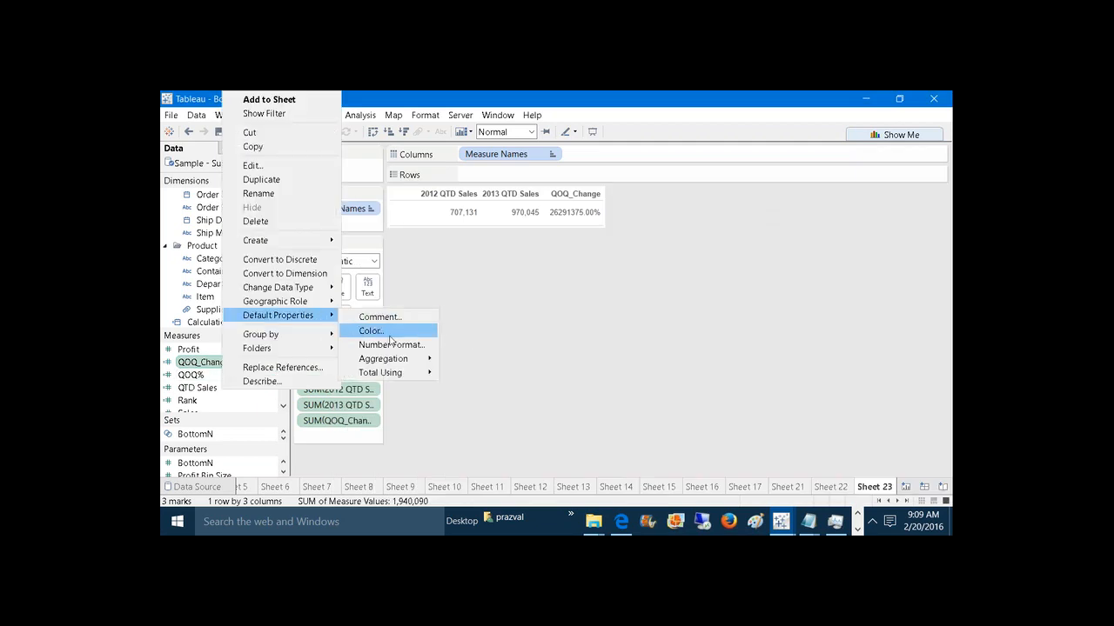
pyautogui.click(398, 346)
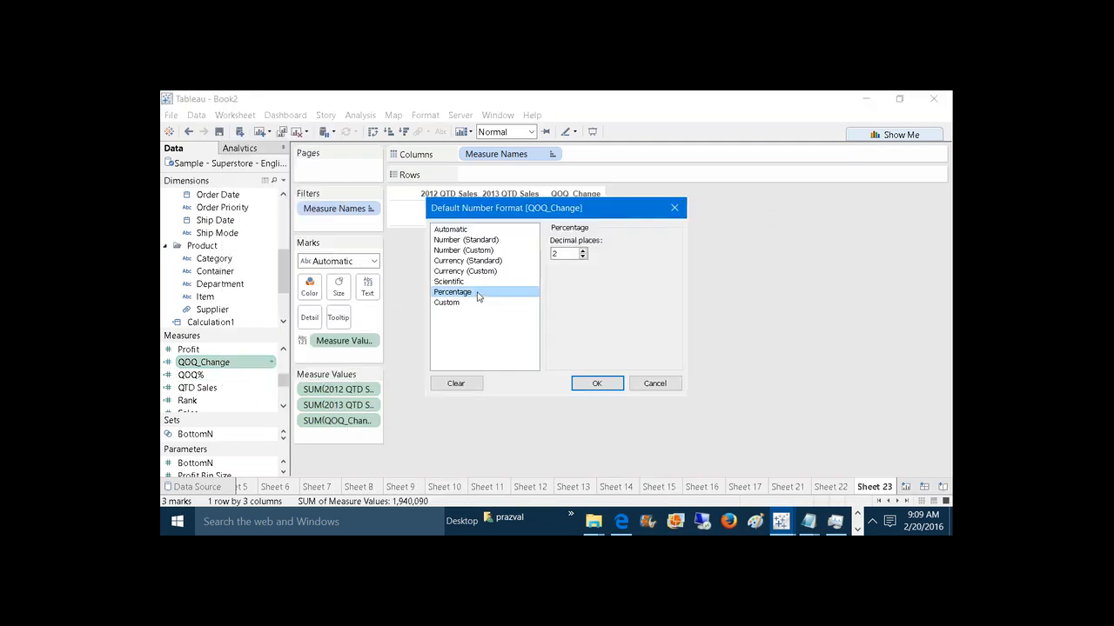
pyautogui.click(482, 254)
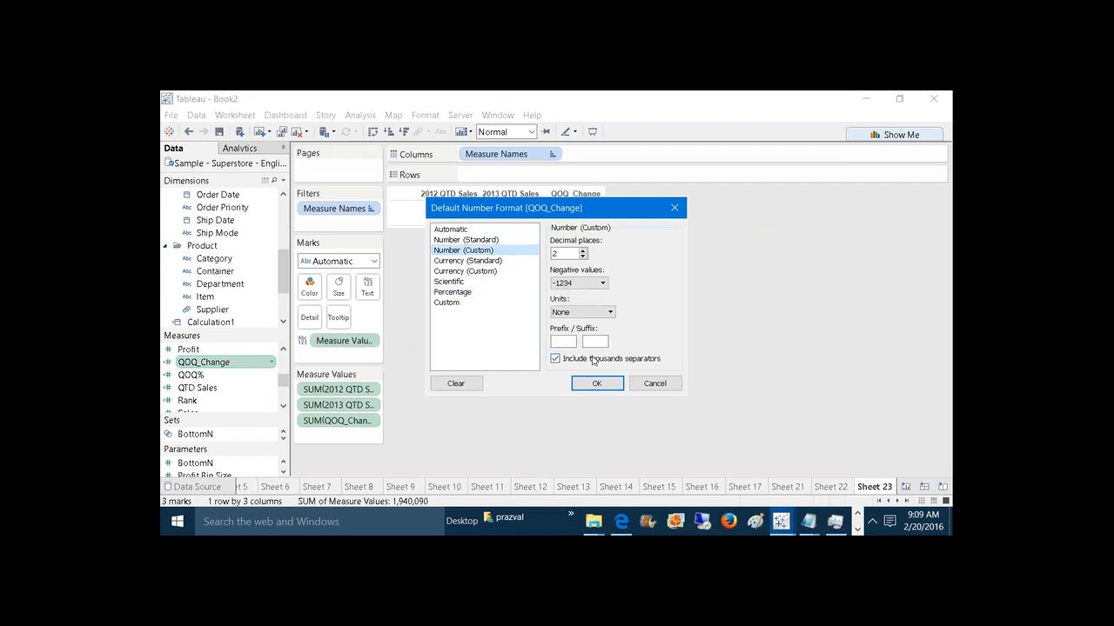
pyautogui.click(597, 384)
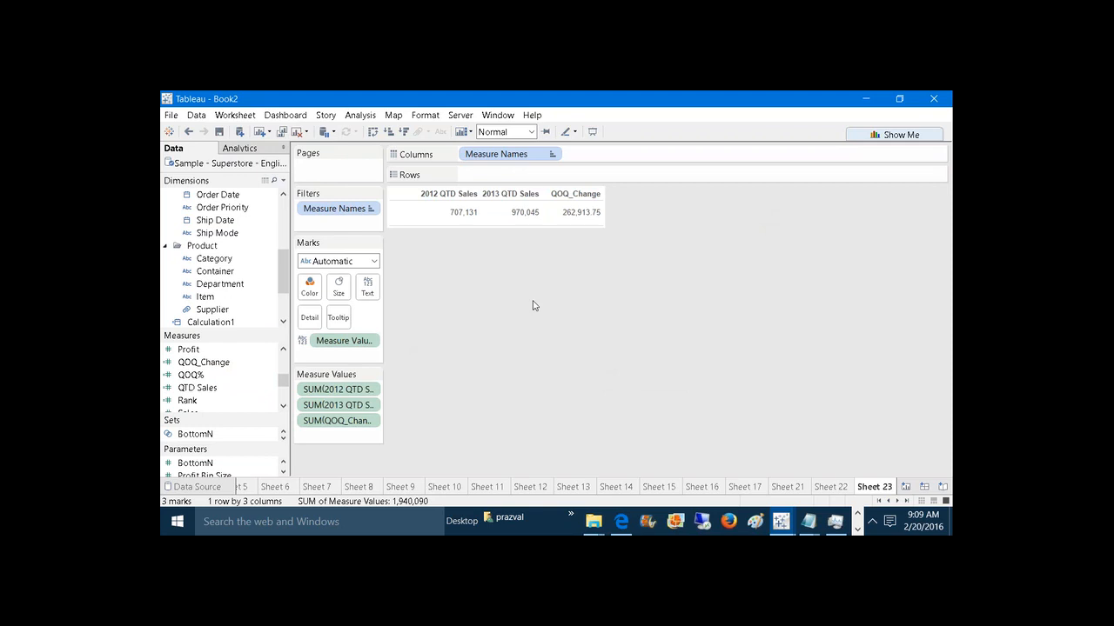
# Step: Add 2013 MTD Sales to the table's measure values and duplicate that field in the measures list
pyautogui.scroll(5, 283, 350)
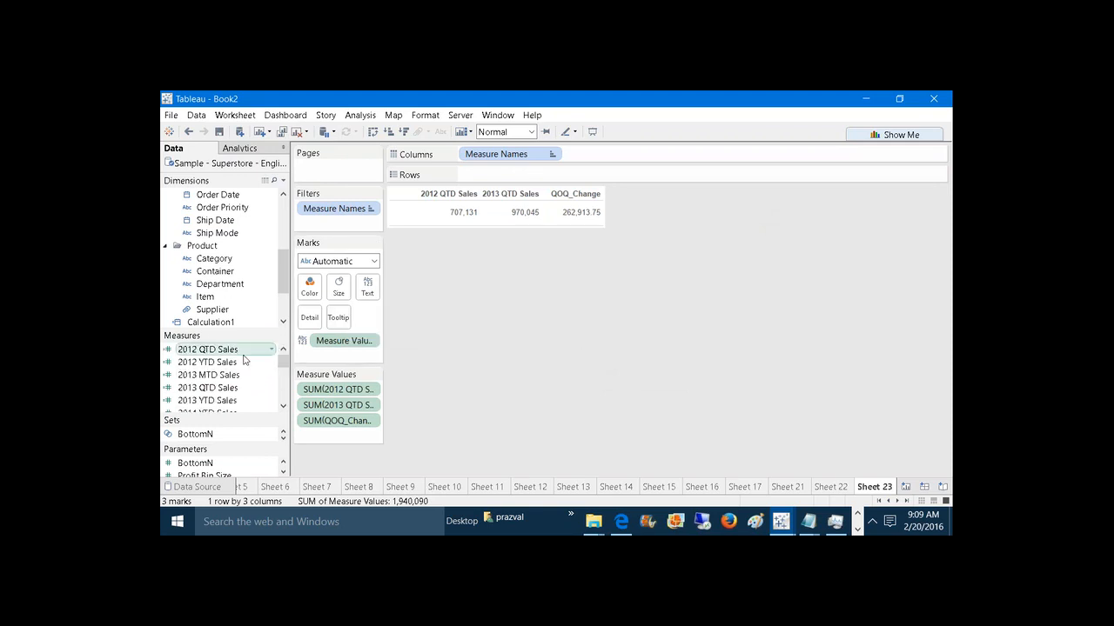
pyautogui.moveTo(229, 374); pyautogui.dragTo(321, 440)
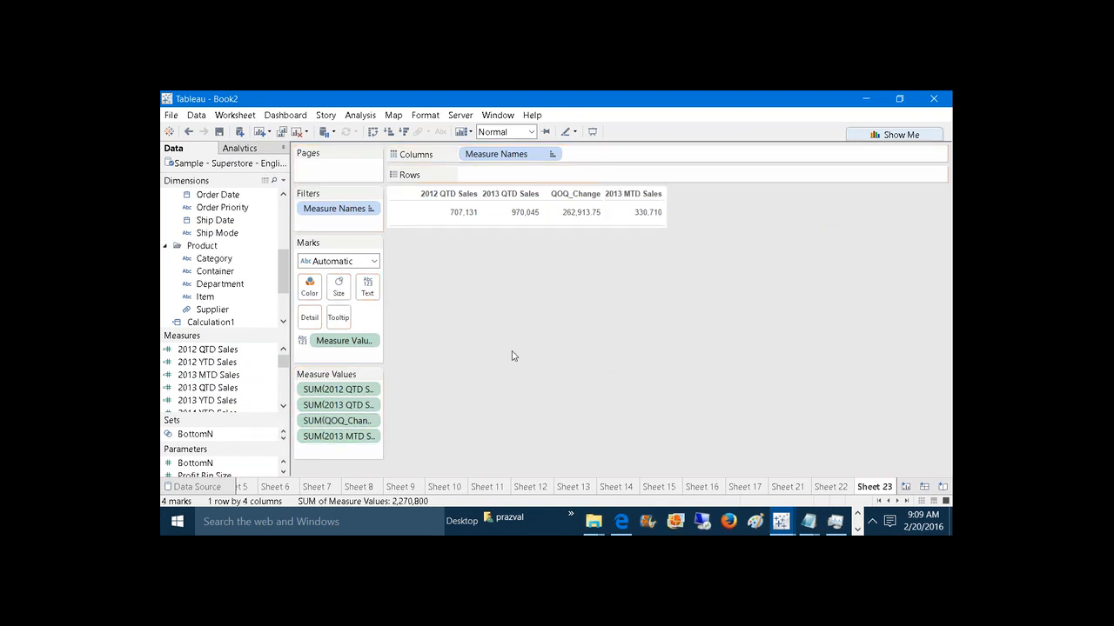
pyautogui.rightClick(233, 380)
pyautogui.click(288, 190)
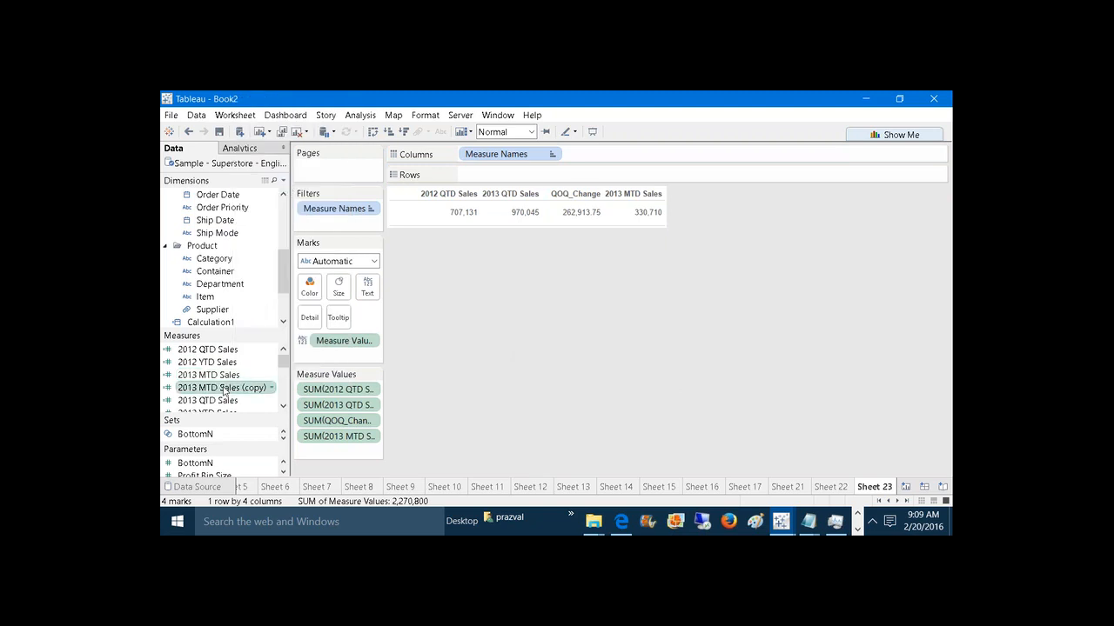
# Step: Open the copy of 2013 MTD Sales for editing and rename it 2012 MTD Sales
pyautogui.rightClick(225, 391)
pyautogui.click(290, 165)
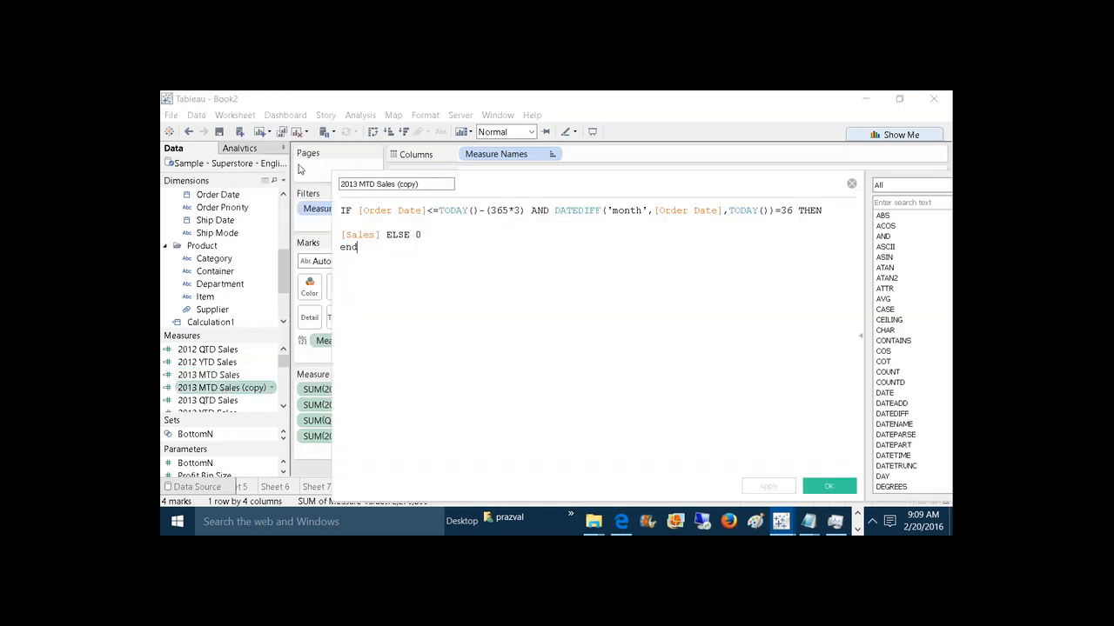
pyautogui.click(423, 184)
pyautogui.press('BackSpace')
pyautogui.press('BackSpace')
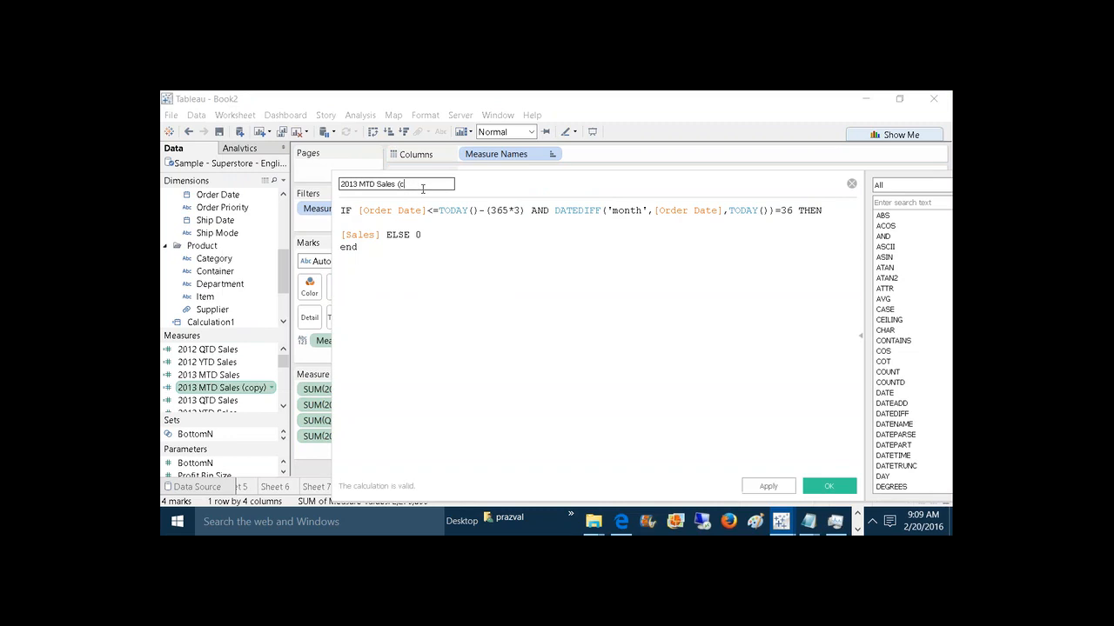
pyautogui.press('Left')
pyautogui.press('BackSpace')
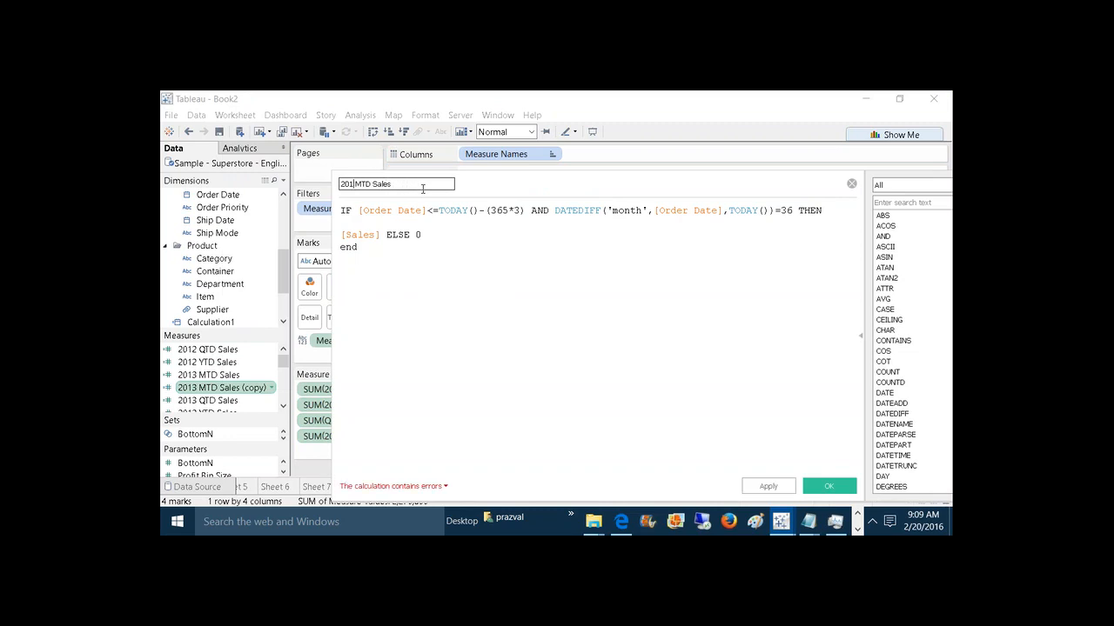
pyautogui.write('2')
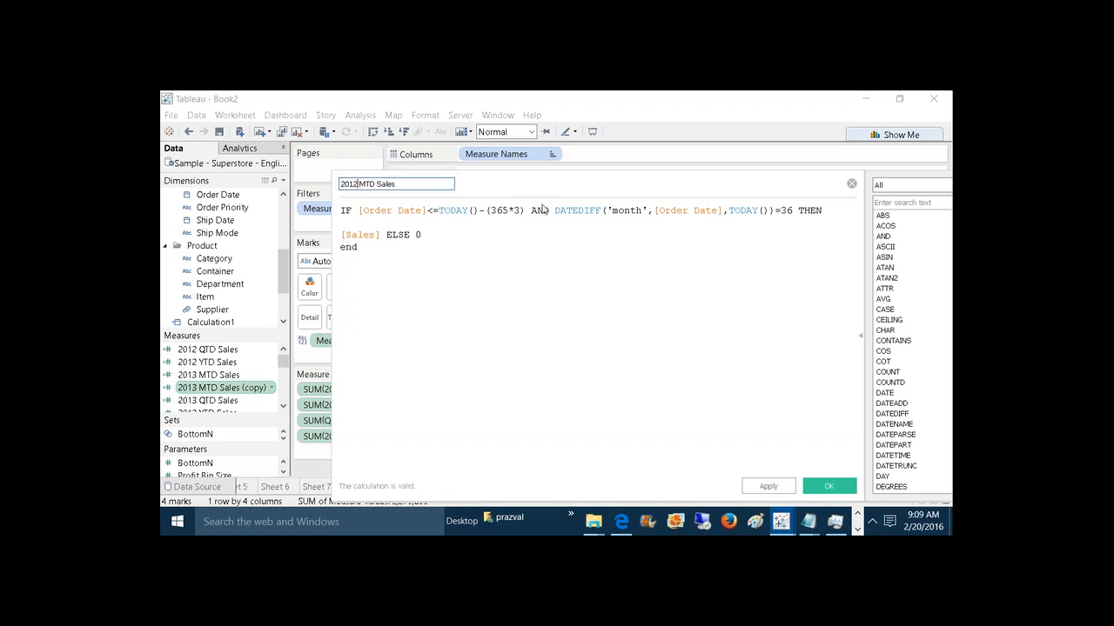
# Step: Set the 2012 MTD Sales formula to TODAY()-(365*4)+1 with a month difference of 48, and add the saved field to the table
pyautogui.click(520, 209)
pyautogui.press('BackSpace')
pyautogui.write('4')
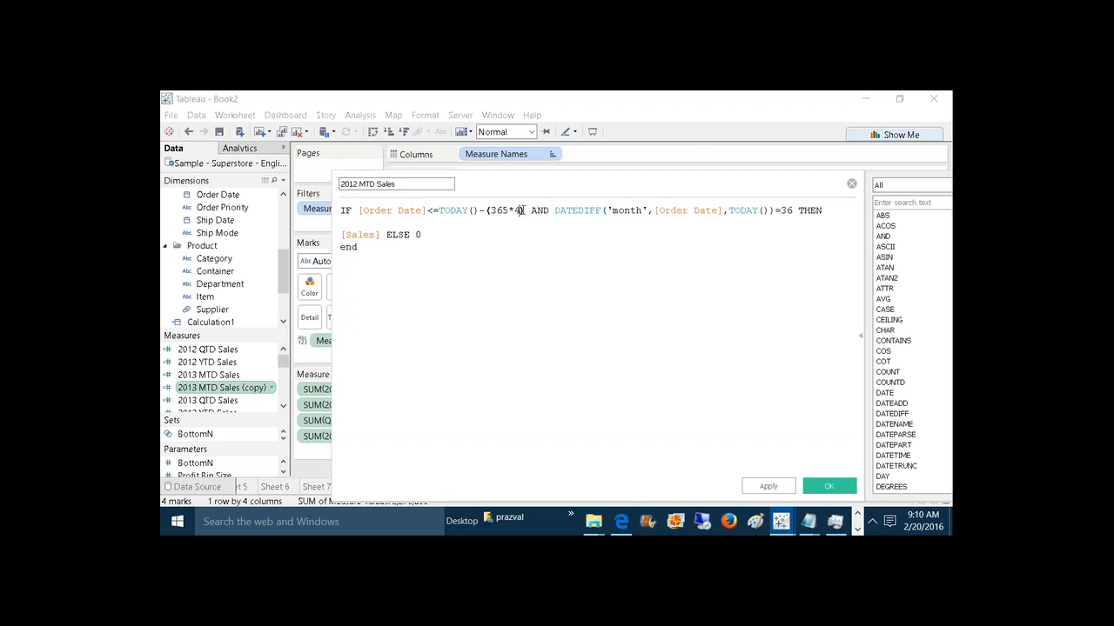
pyautogui.press('Right')
pyautogui.write('+1')
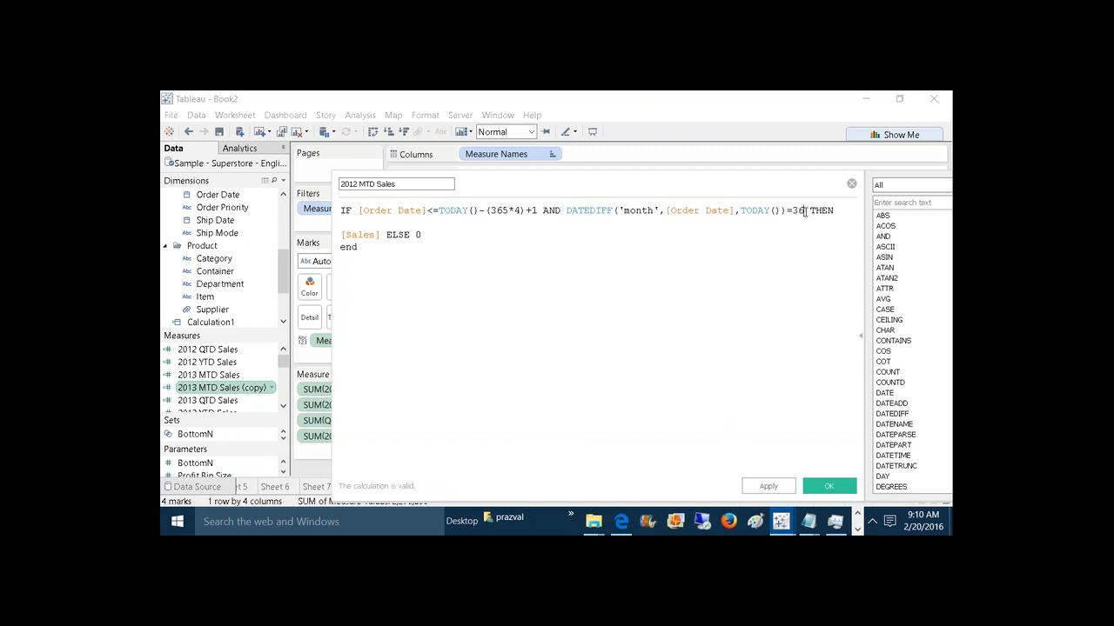
pyautogui.press('BackSpace')
pyautogui.press('BackSpace')
pyautogui.write('48')
pyautogui.click(817, 485)
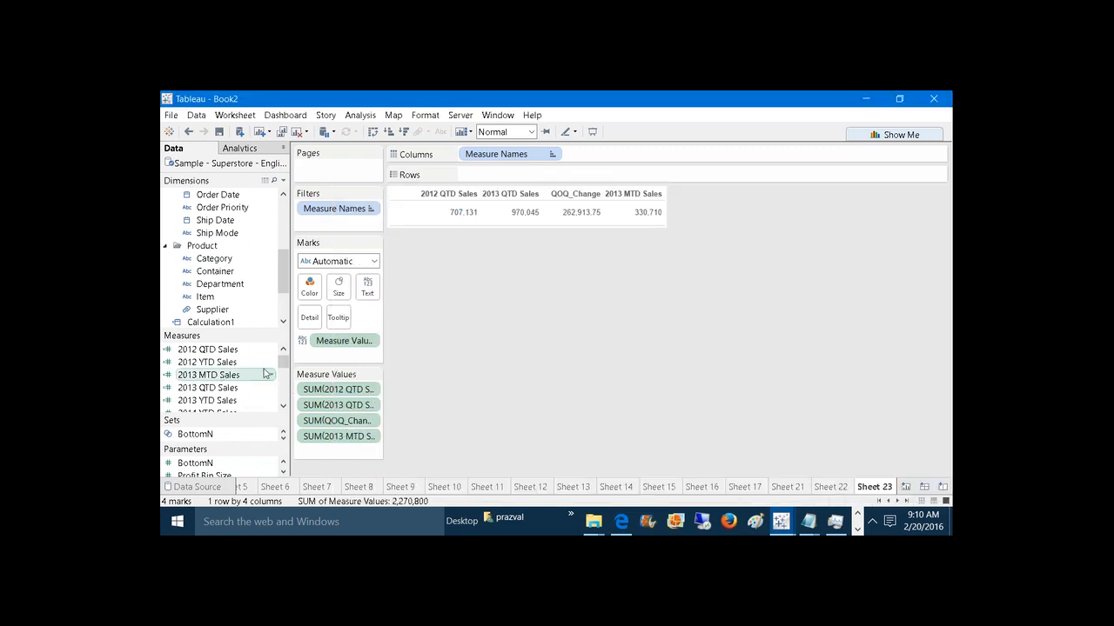
pyautogui.scroll(1, 261, 351)
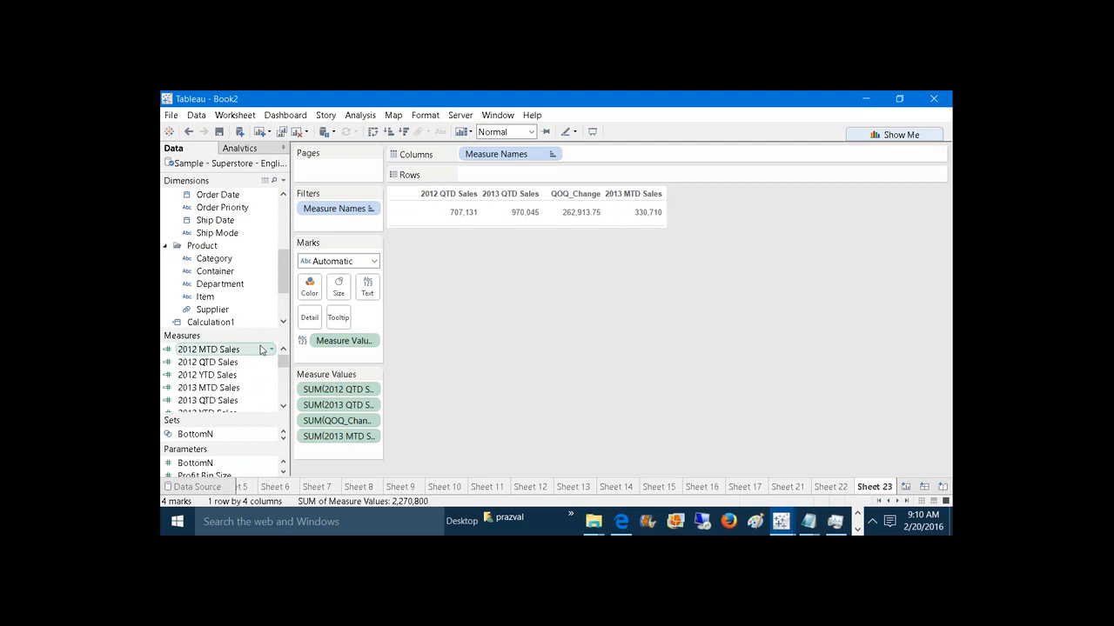
pyautogui.moveTo(259, 348); pyautogui.dragTo(339, 452)
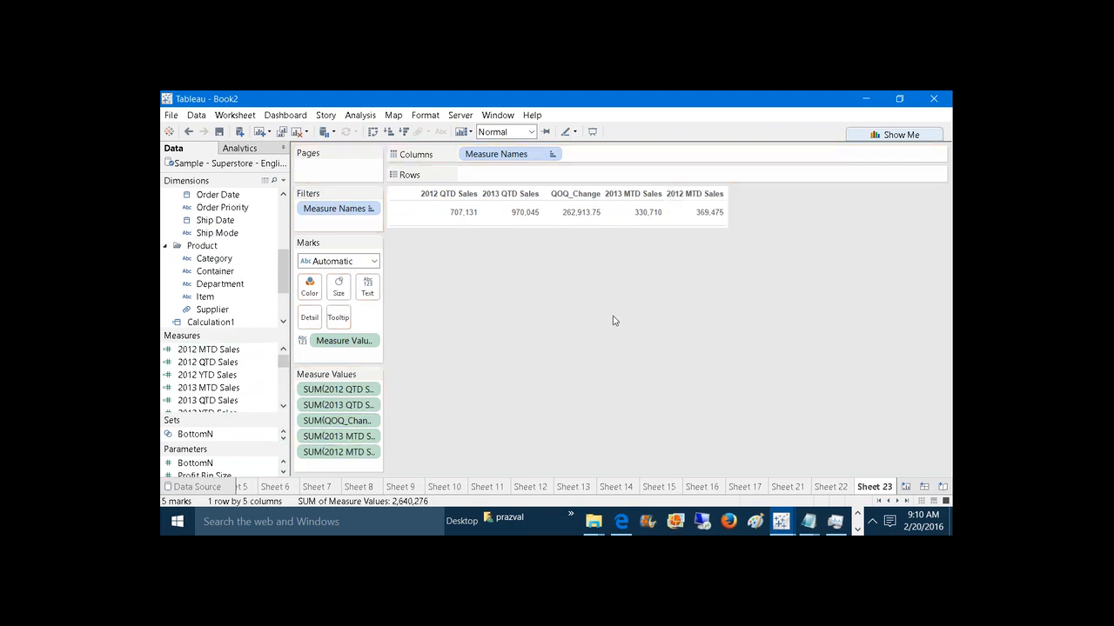
# Step: Create a new calculated field named MOM_Change
pyautogui.click(283, 181)
pyautogui.click(281, 196)
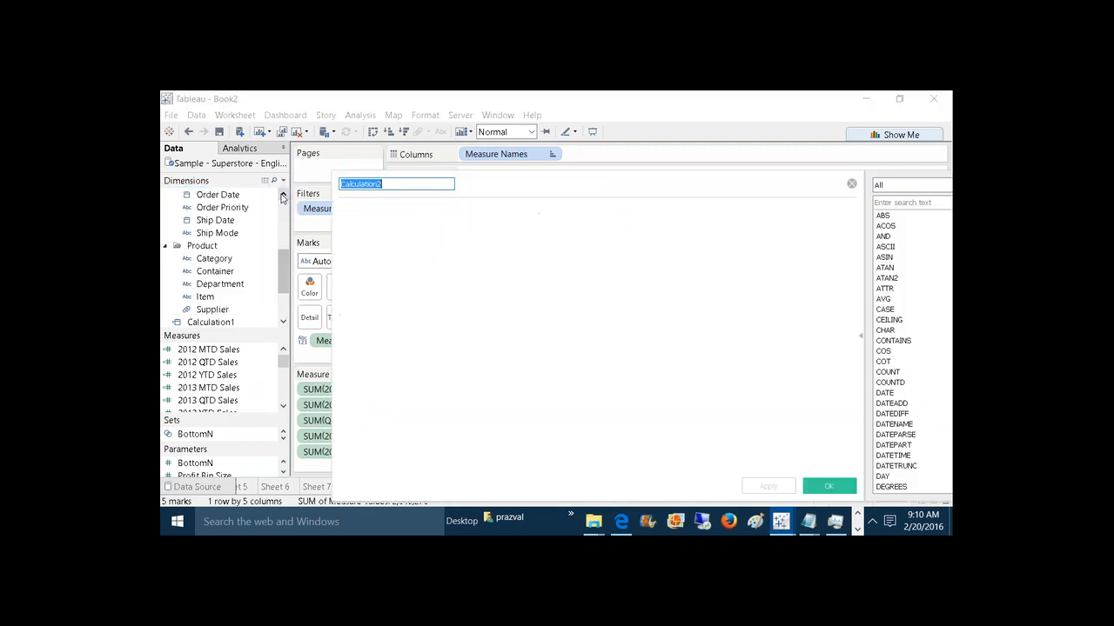
pyautogui.write('MOM')
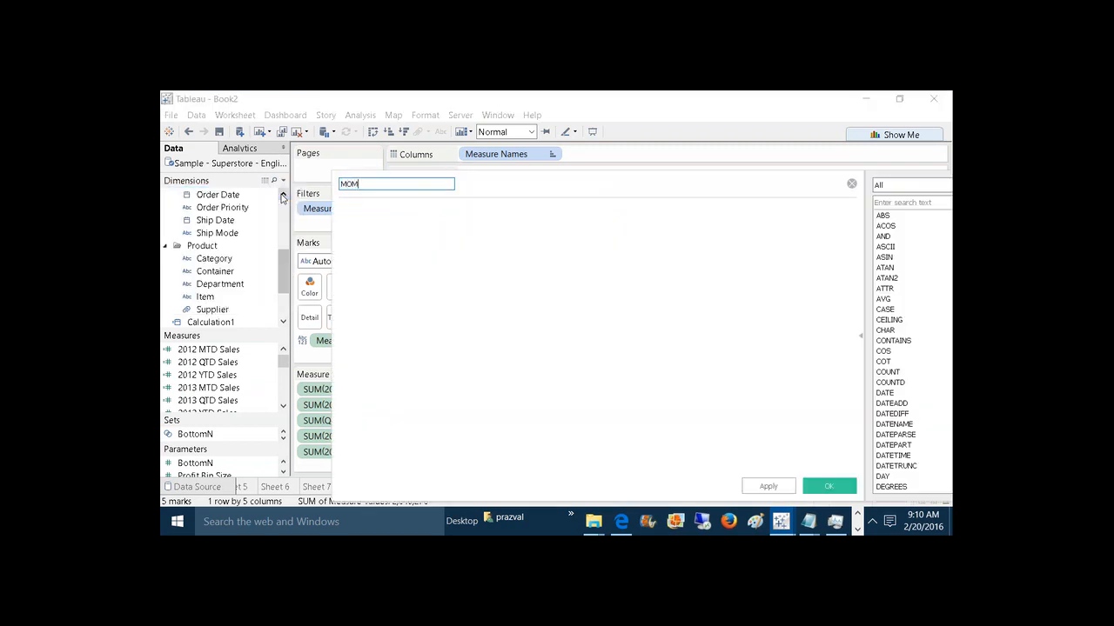
pyautogui.write('_Change')
pyautogui.click(374, 214)
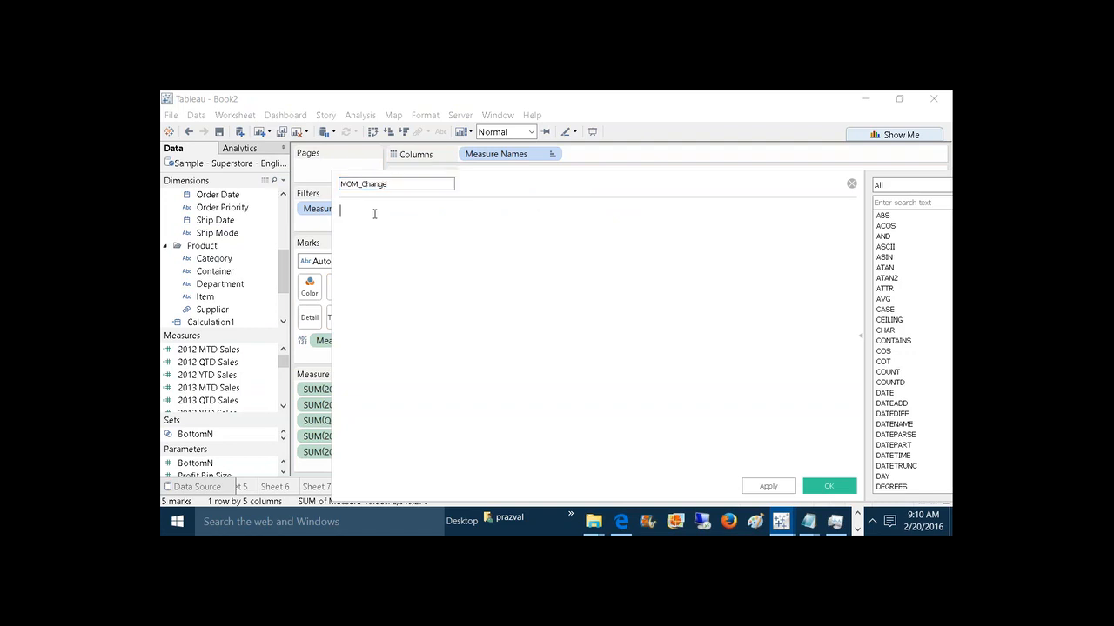
# Step: Define MOM_Change as [2013 MTD Sales]-[2012 MTD Sales] and add the saved field to the table's measure values
pyautogui.write('2013')
pyautogui.press('BackSpace')
pyautogui.press('BackSpace')
pyautogui.press('BackSpace')
pyautogui.press('BackSpace')
pyautogui.write('MT')
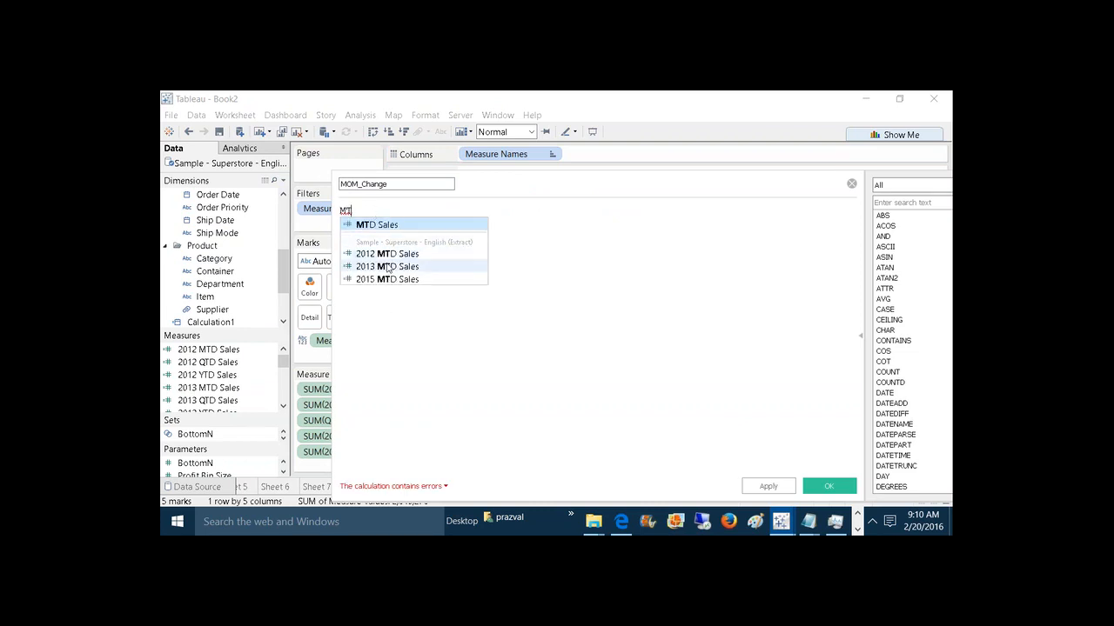
pyautogui.click(388, 267)
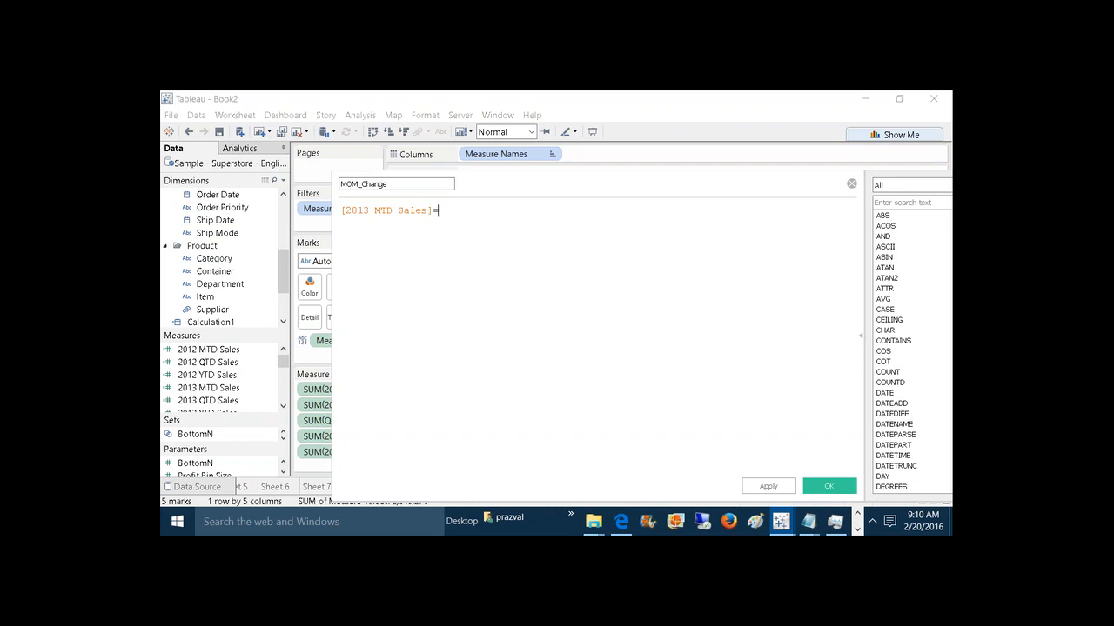
pyautogui.press('BackSpace')
pyautogui.write('-MT')
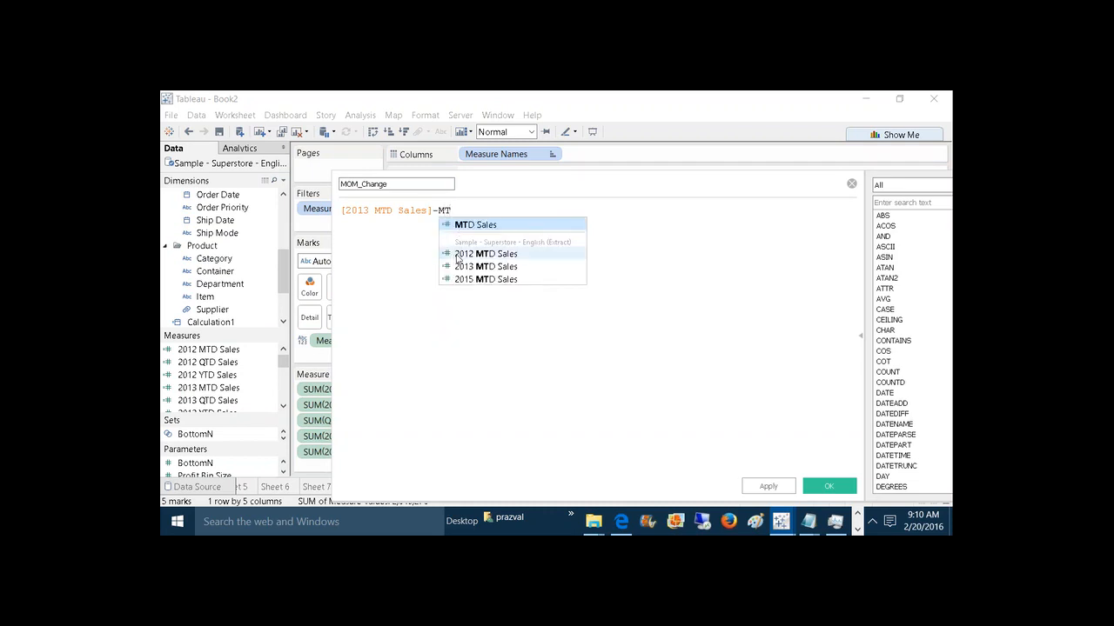
pyautogui.click(461, 254)
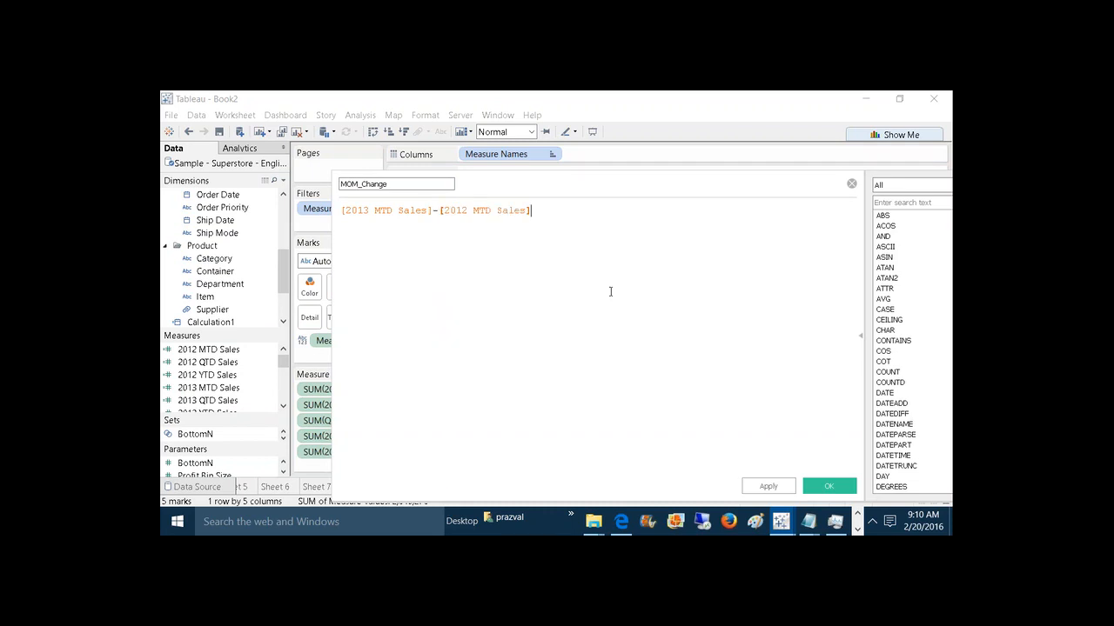
pyautogui.click(824, 480)
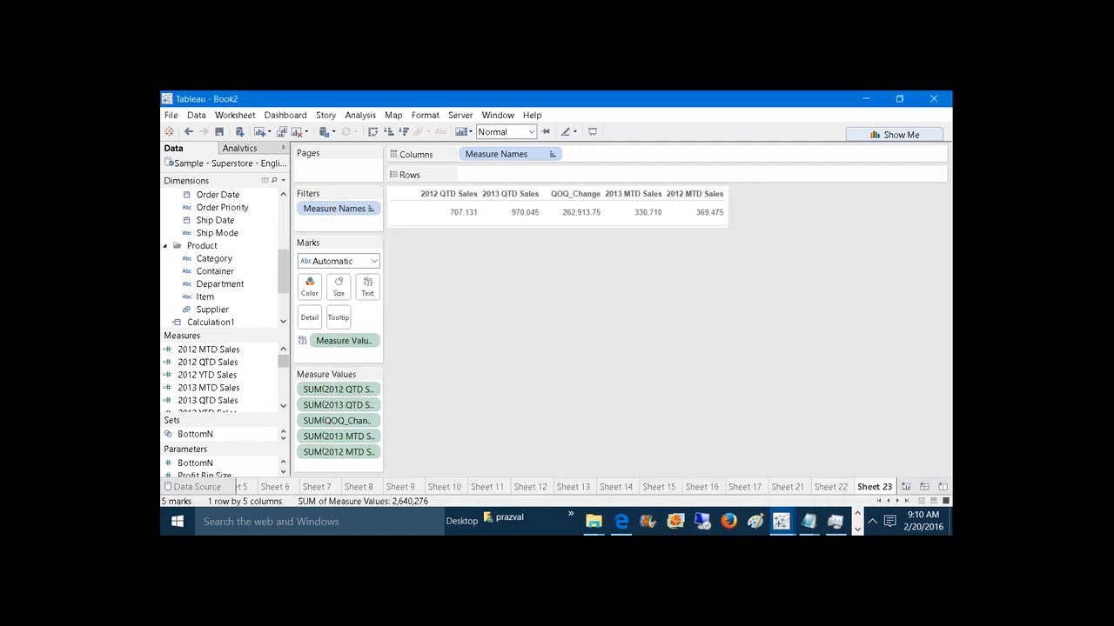
pyautogui.moveTo(283, 361); pyautogui.dragTo(346, 466)
pyautogui.scroll(2, 283, 378)
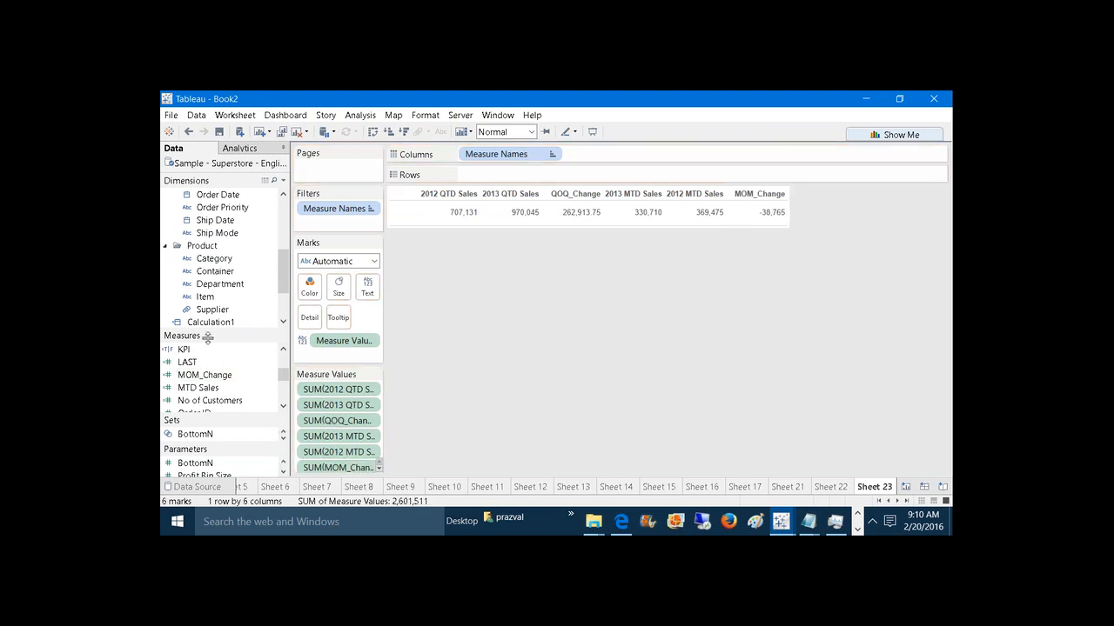
# Step: Change the MOM_Change formula to ([2013 MTD Sales]-[2012 MTD Sales])/[2012 MTD Sales] and save it
pyautogui.rightClick(209, 375)
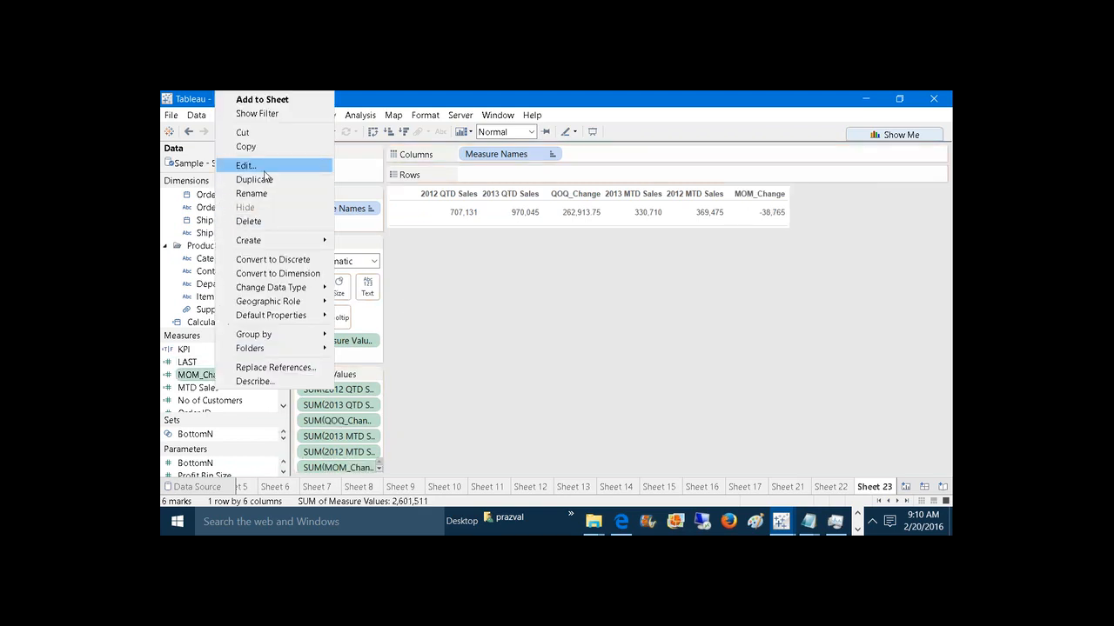
pyautogui.click(246, 166)
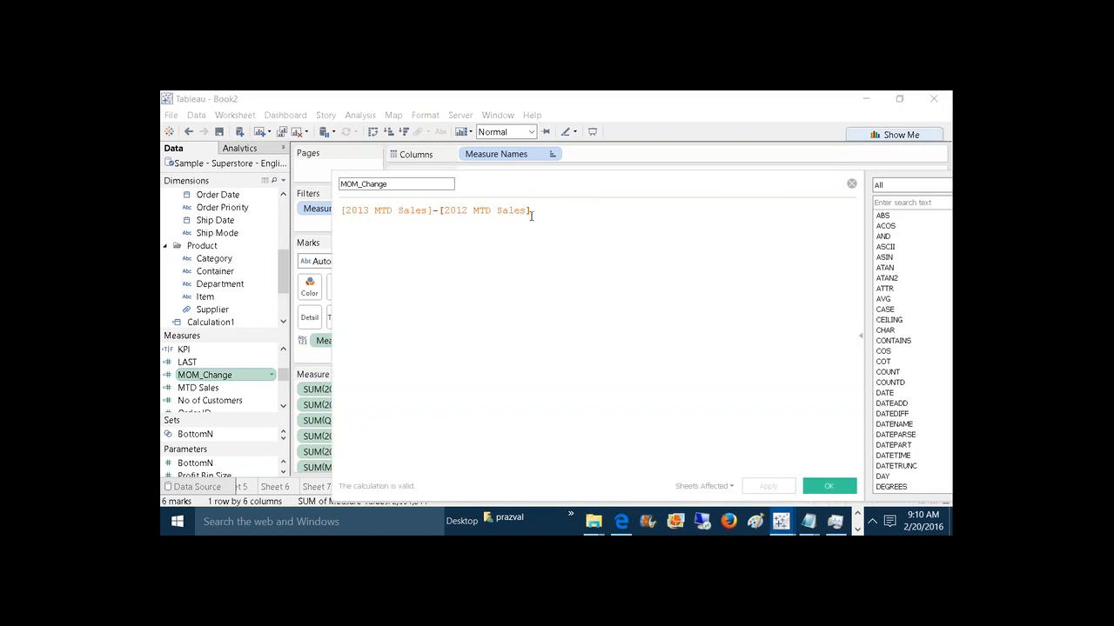
pyautogui.write(')')
pyautogui.press('Left')
pyautogui.press('Left')
pyautogui.press('Left')
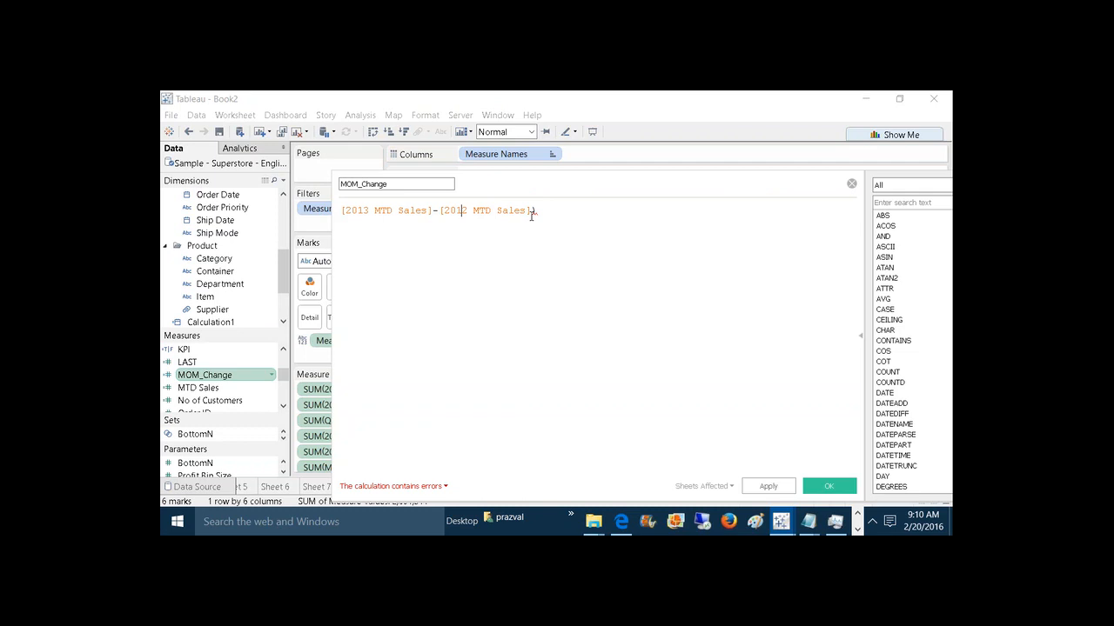
pyautogui.press('Left')
pyautogui.press('Left')
pyautogui.press('Left')
pyautogui.press('Left')
pyautogui.press('Left')
pyautogui.press('Left')
pyautogui.press('Left')
pyautogui.press('Left')
pyautogui.press('Left')
pyautogui.press('Left')
pyautogui.press('Left')
pyautogui.press('Left')
pyautogui.press('Left')
pyautogui.press('Left')
pyautogui.press('Left')
pyautogui.press('Left')
pyautogui.press('Left')
pyautogui.press('Left')
pyautogui.press('Left')
pyautogui.press('Left')
pyautogui.write('(')
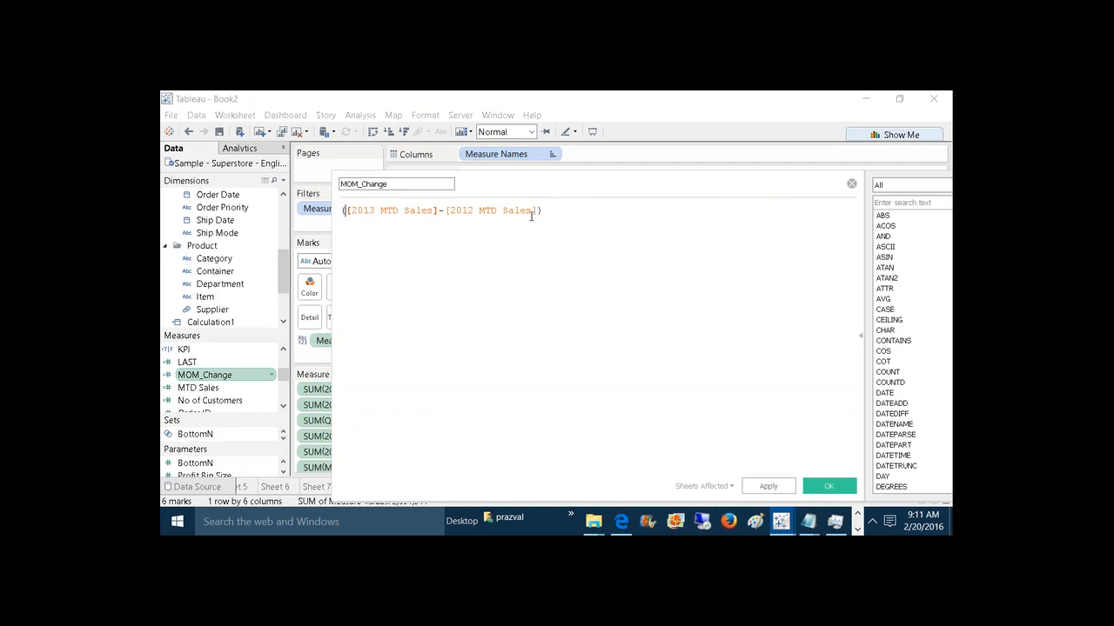
pyautogui.press('End')
pyautogui.write('/MT')
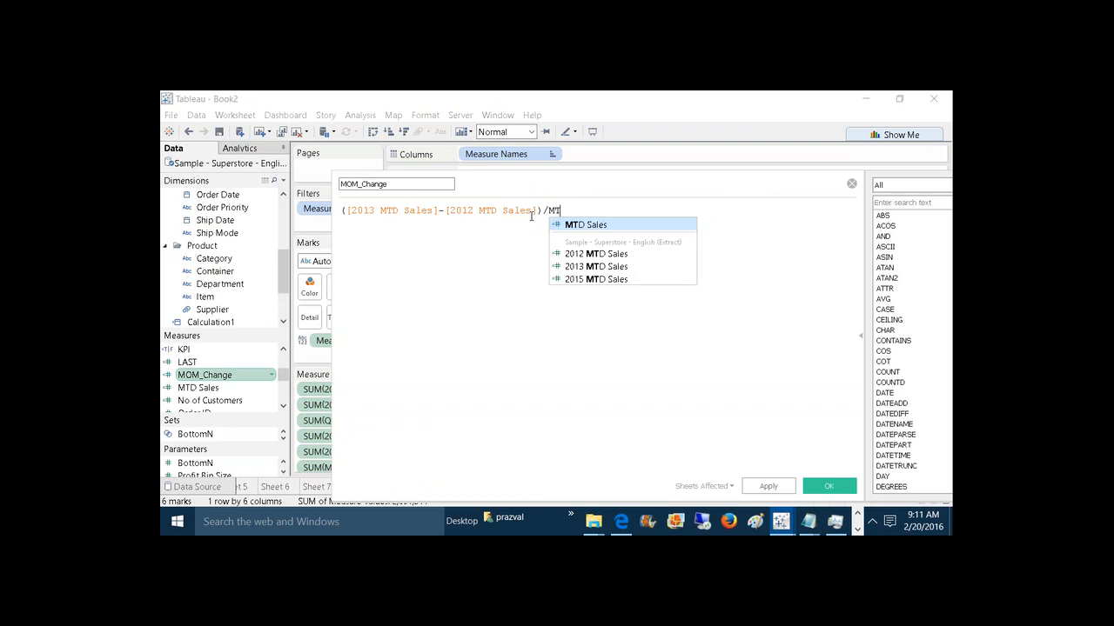
pyautogui.click(599, 254)
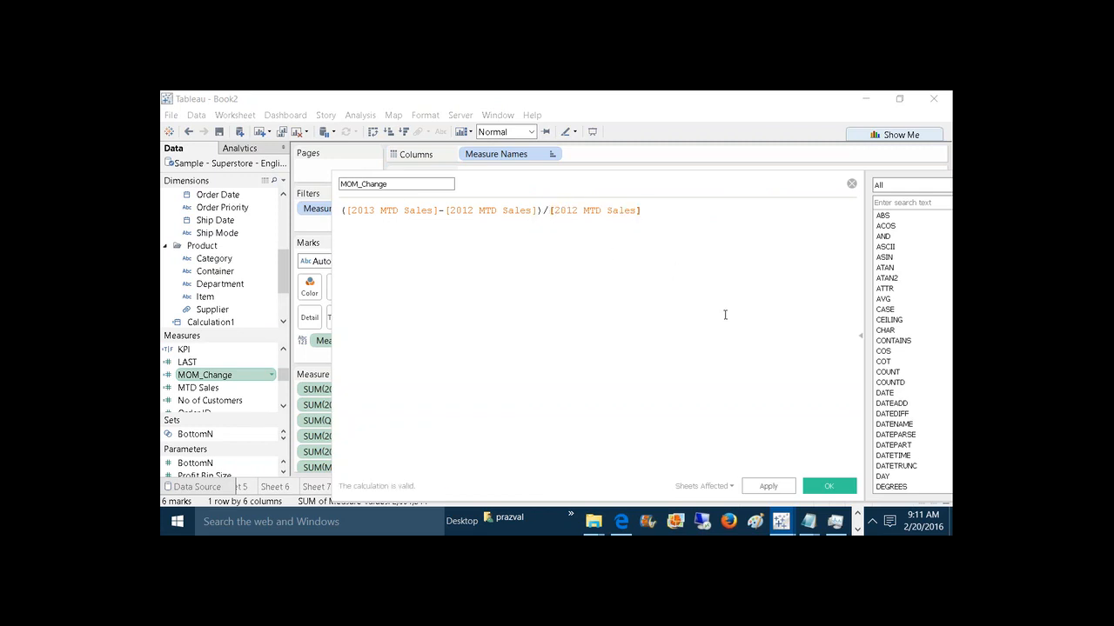
pyautogui.click(814, 494)
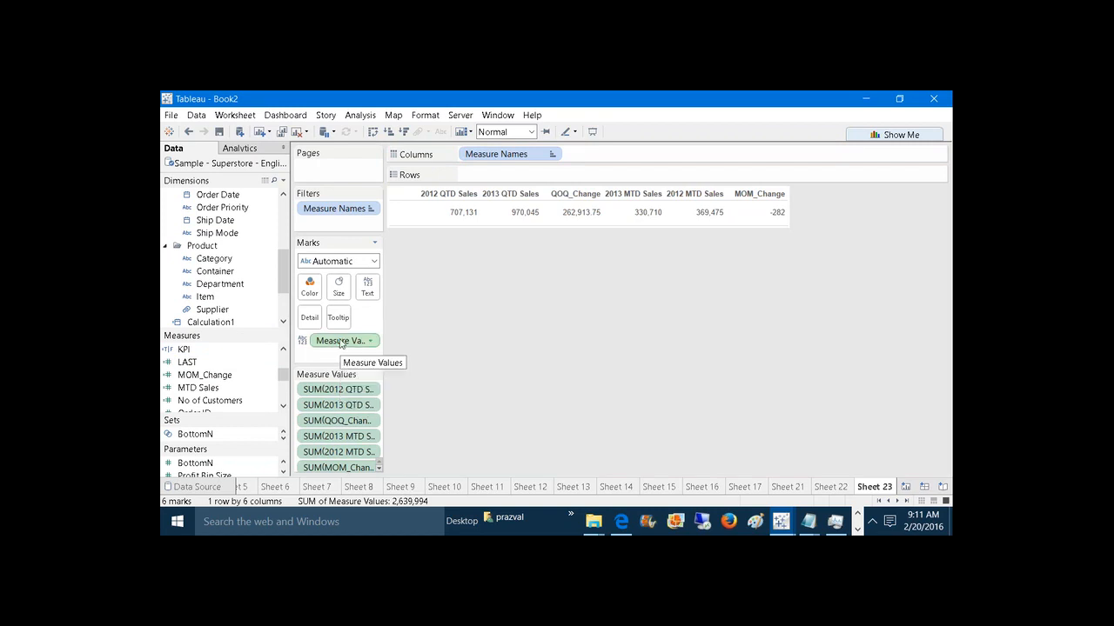
# Step: Remove the division by [2012 MTD Sales] from the MOM_Change formula, leaving ([2013 MTD Sales]-[2012 MTD Sales]), and save it
pyautogui.rightClick(198, 375)
pyautogui.click(261, 173)
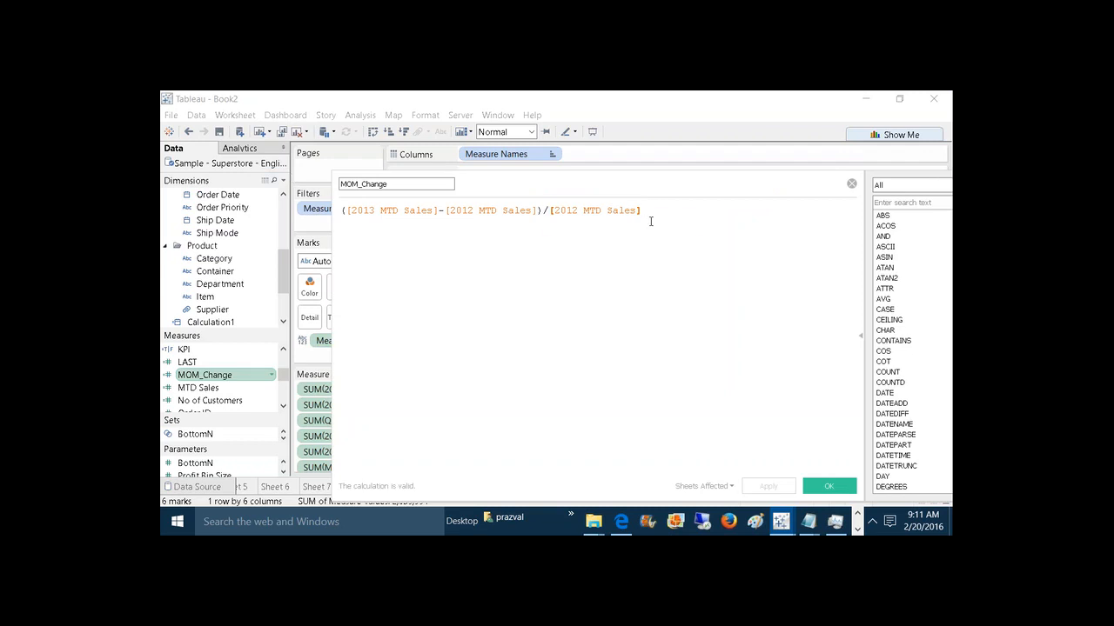
pyautogui.press('BackSpace')
pyautogui.press('BackSpace')
pyautogui.press('BackSpace')
pyautogui.press('BackSpace')
pyautogui.press('BackSpace')
pyautogui.press('BackSpace')
pyautogui.press('BackSpace')
pyautogui.press('BackSpace')
pyautogui.press('BackSpace')
pyautogui.press('BackSpace')
pyautogui.press('BackSpace')
pyautogui.press('BackSpace')
pyautogui.press('BackSpace')
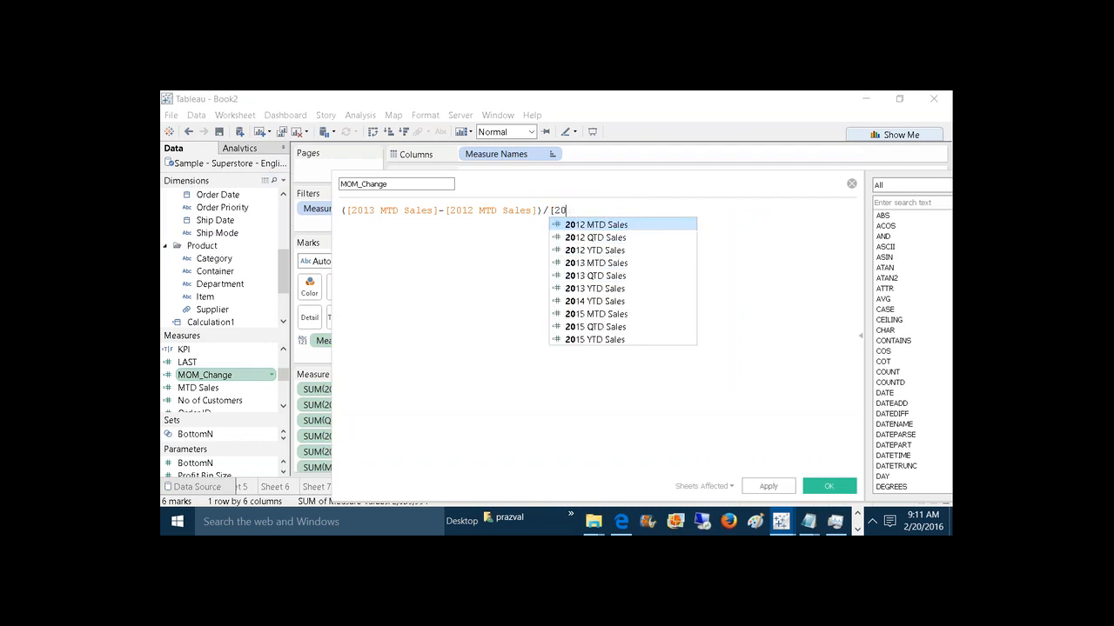
pyautogui.press('BackSpace')
pyautogui.press('BackSpace')
pyautogui.press('BackSpace')
pyautogui.press('BackSpace')
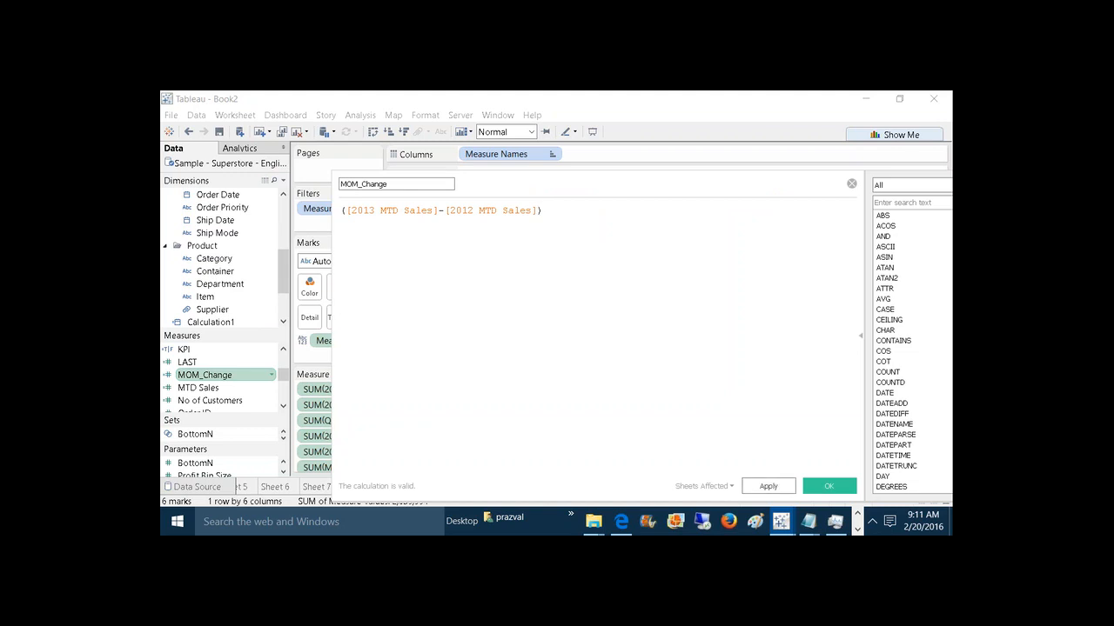
pyautogui.click(811, 483)
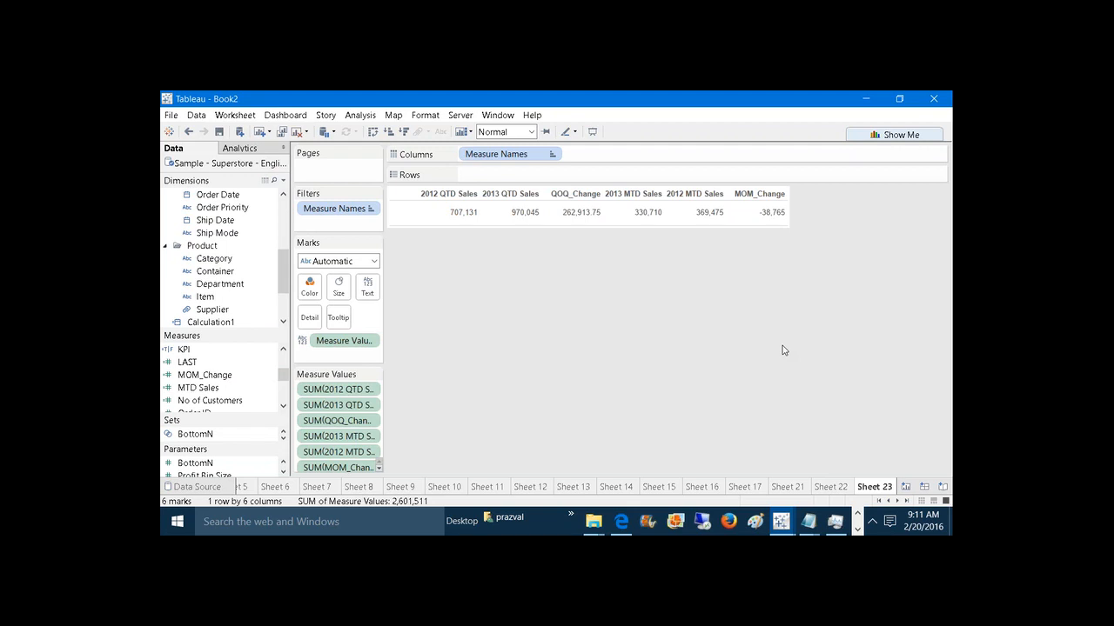
# Step: Create a new worksheet and place Order Date on the rows, grouped by discrete quarter
pyautogui.click(261, 132)
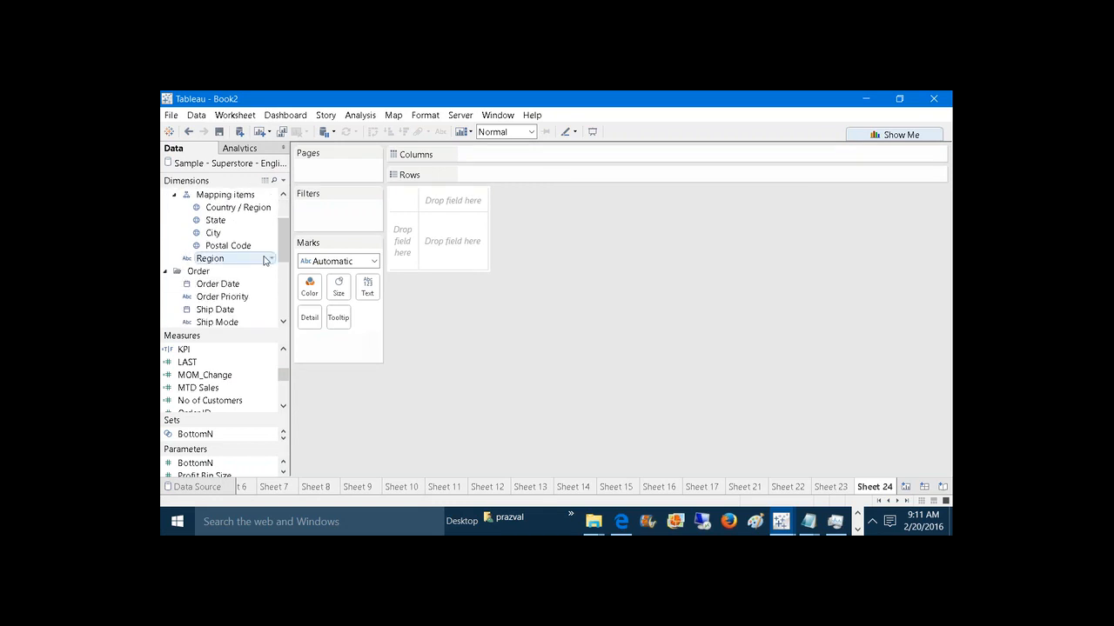
pyautogui.moveTo(257, 284); pyautogui.dragTo(526, 174)
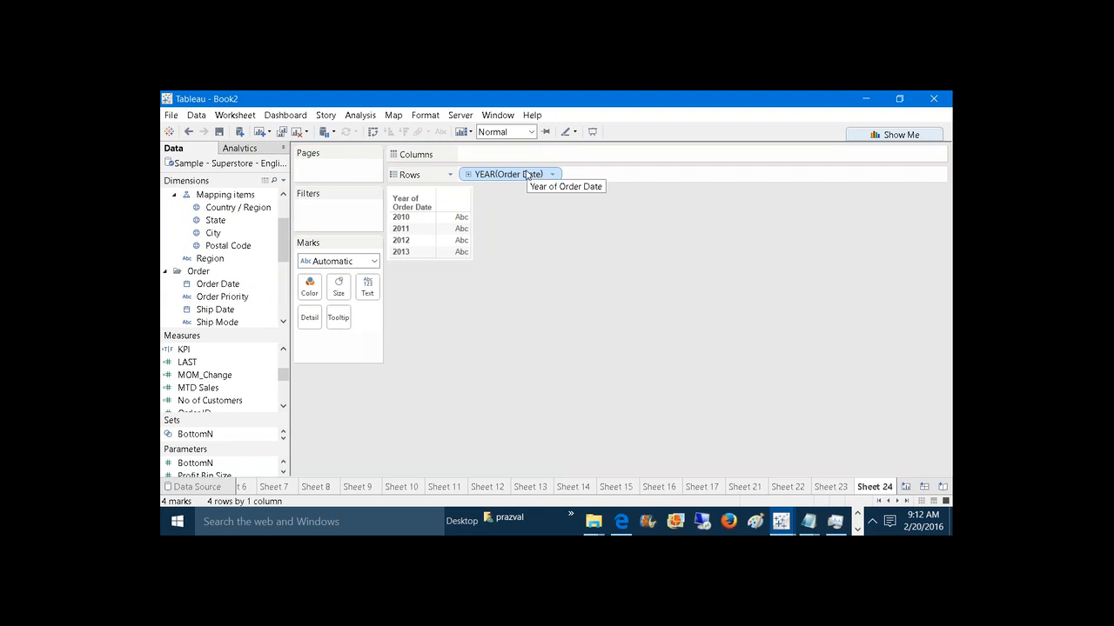
pyautogui.rightClick(526, 174)
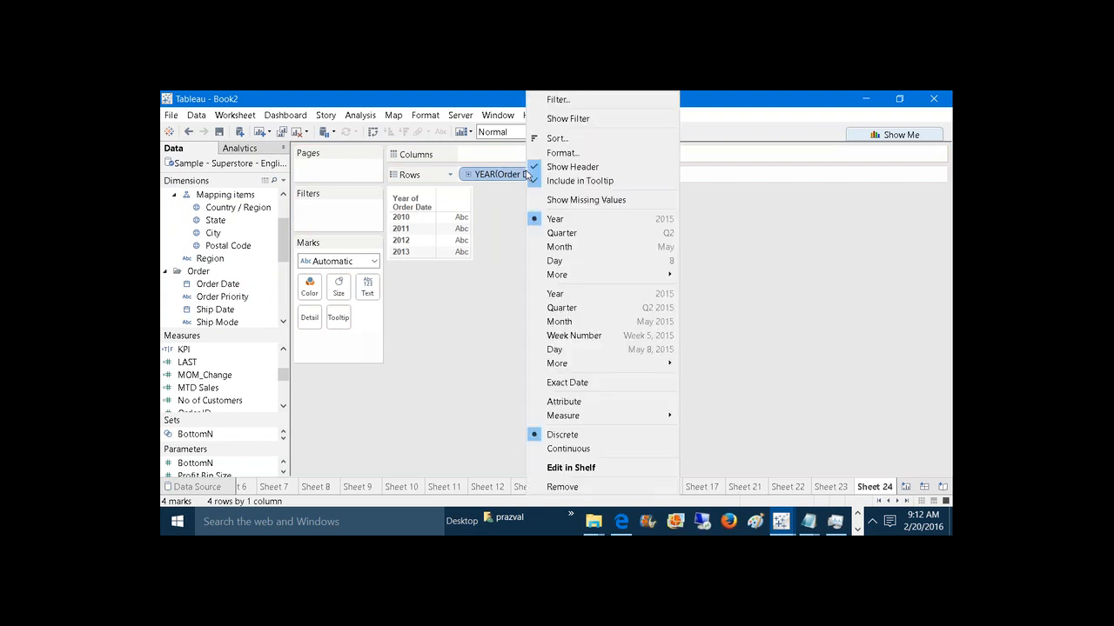
pyautogui.click(561, 233)
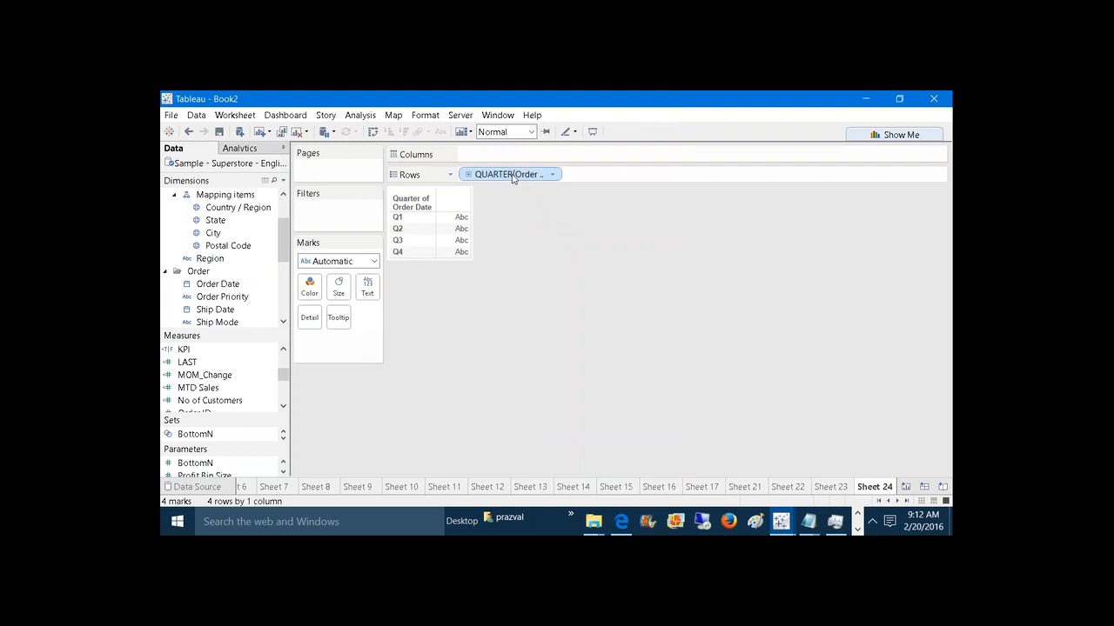
# Step: Regroup Order Date on the rows by discrete month and after that by week number
pyautogui.rightClick(513, 175)
pyautogui.click(550, 251)
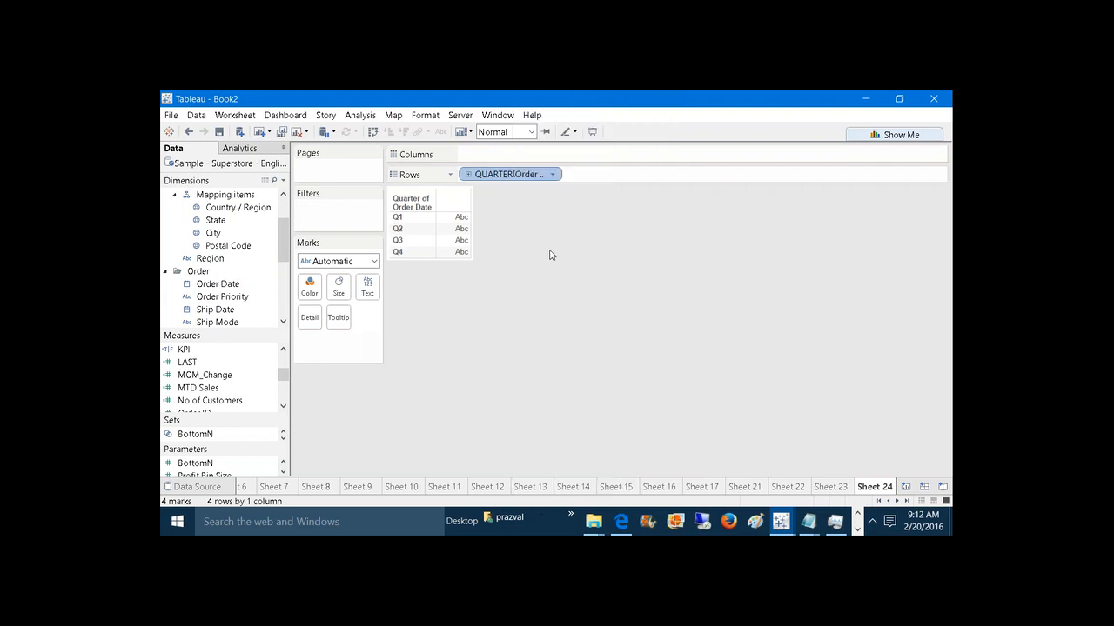
pyautogui.rightClick(513, 179)
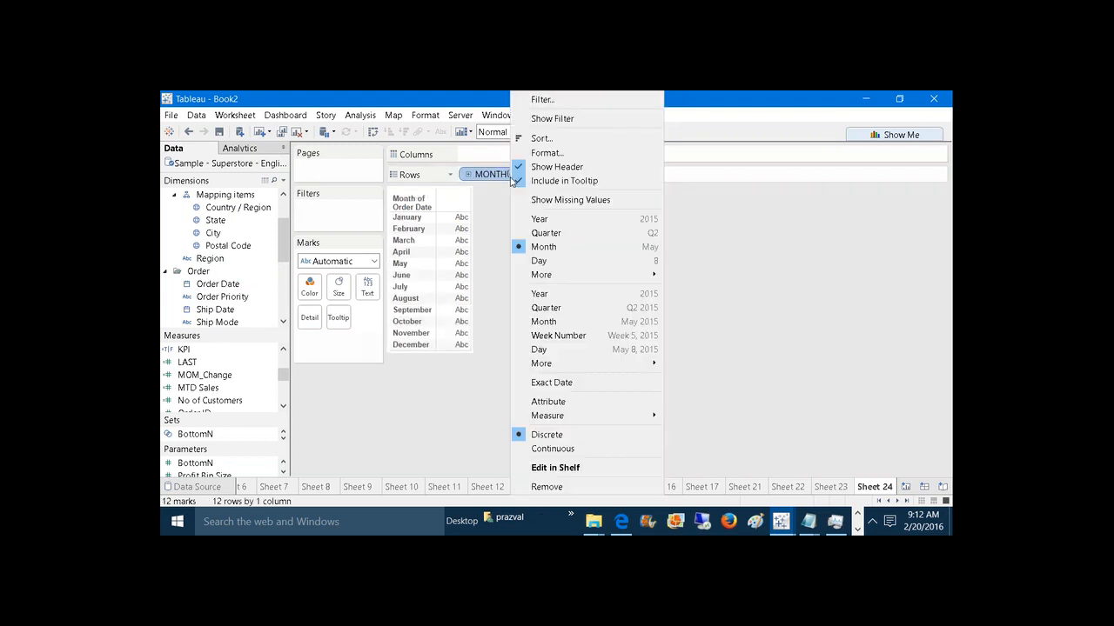
pyautogui.moveTo(639, 276)
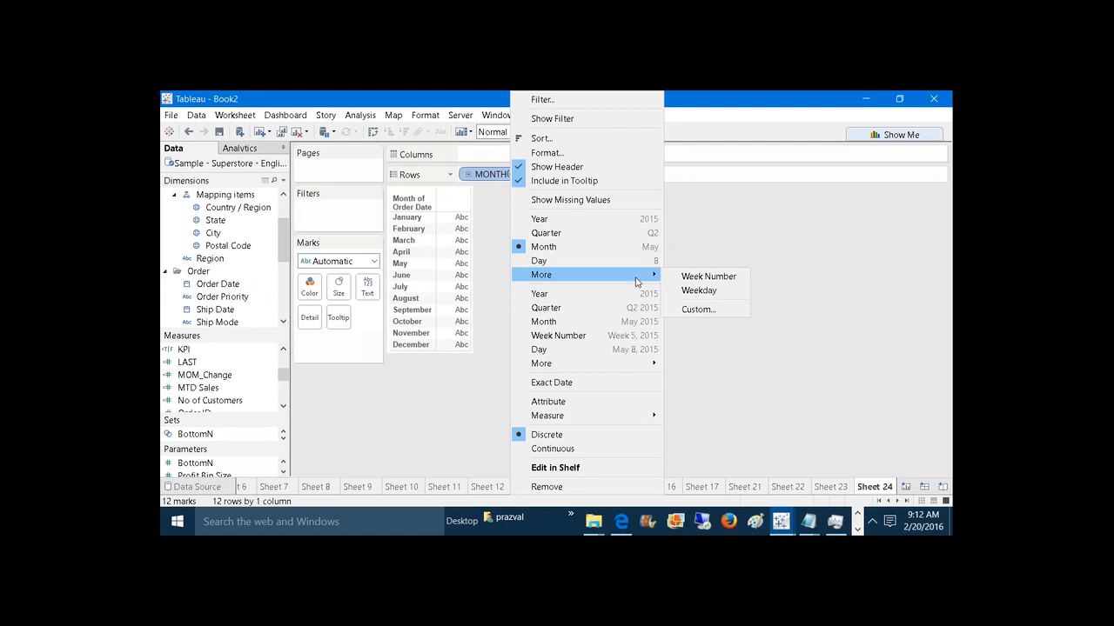
pyautogui.click(689, 282)
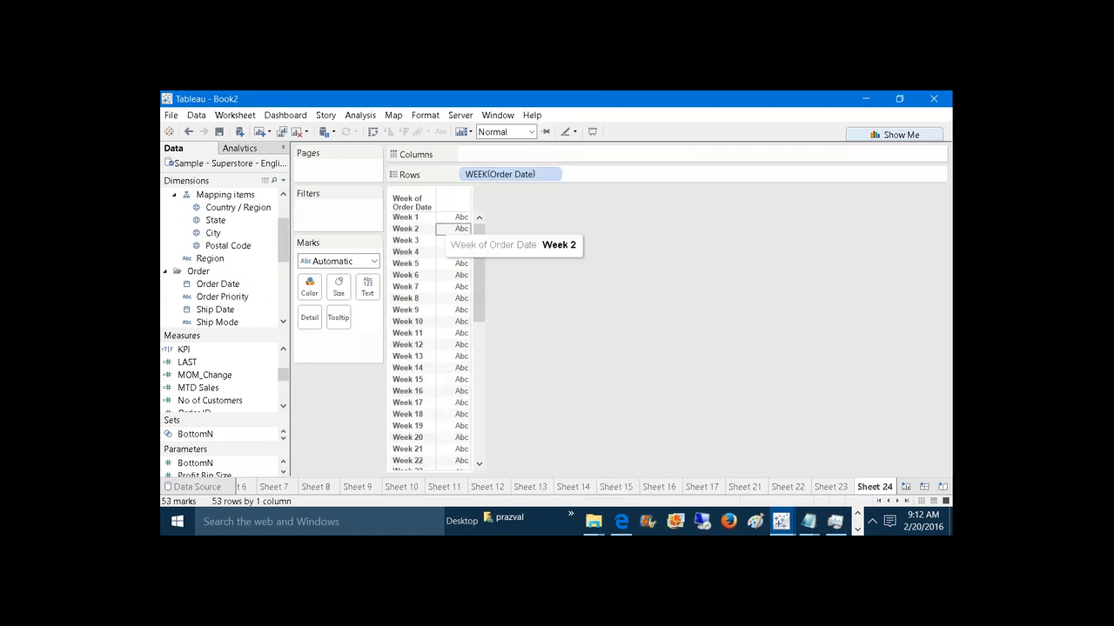
# Step: Regroup Order Date on the rows by weekday
pyautogui.rightClick(505, 177)
pyautogui.moveTo(635, 275)
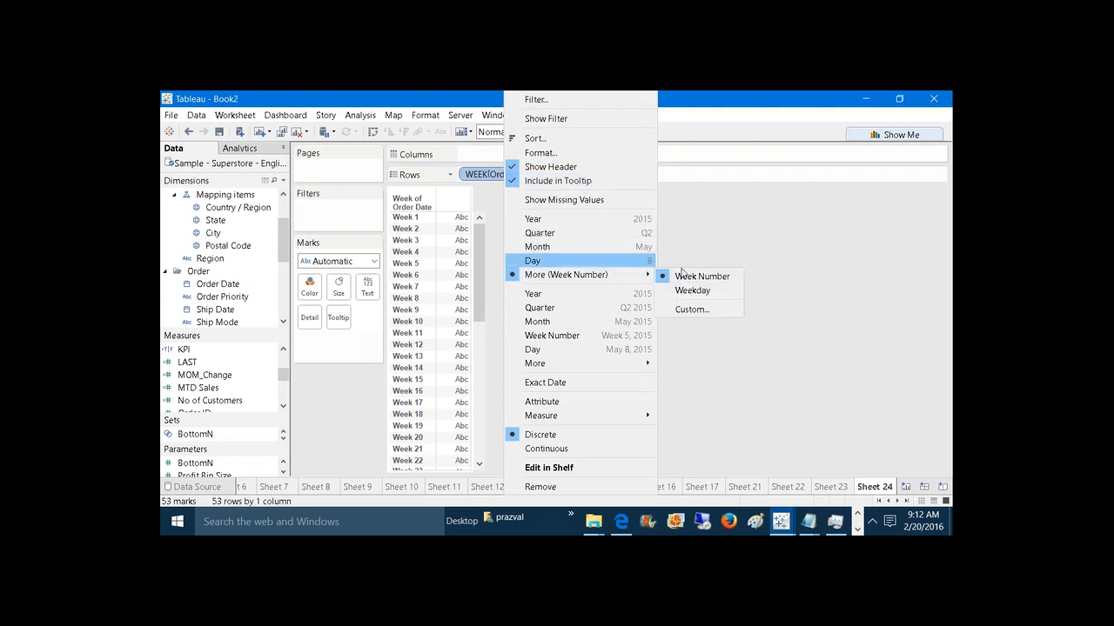
pyautogui.click(696, 291)
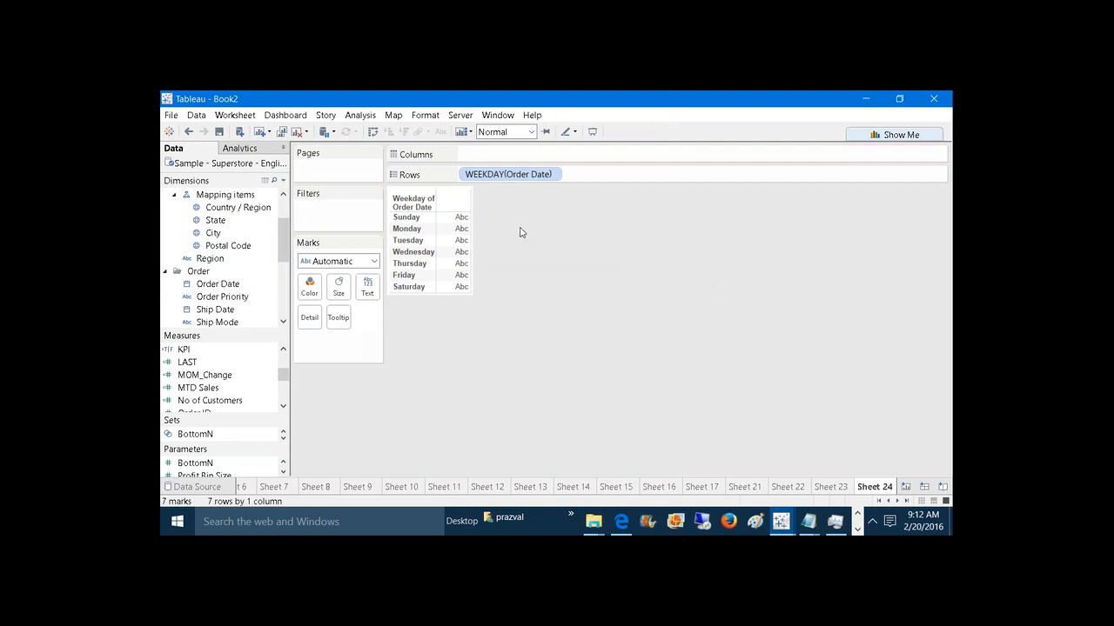
# Step: Set Order Date on the rows to exact date and make it discrete so each date gets its own row
pyautogui.rightClick(499, 177)
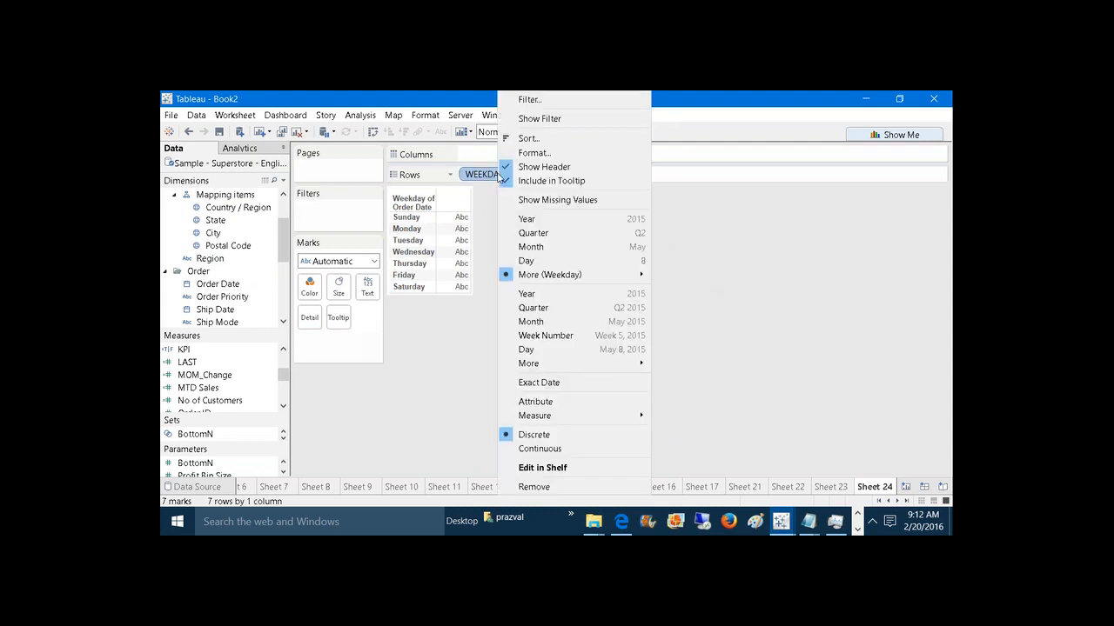
pyautogui.moveTo(572, 416)
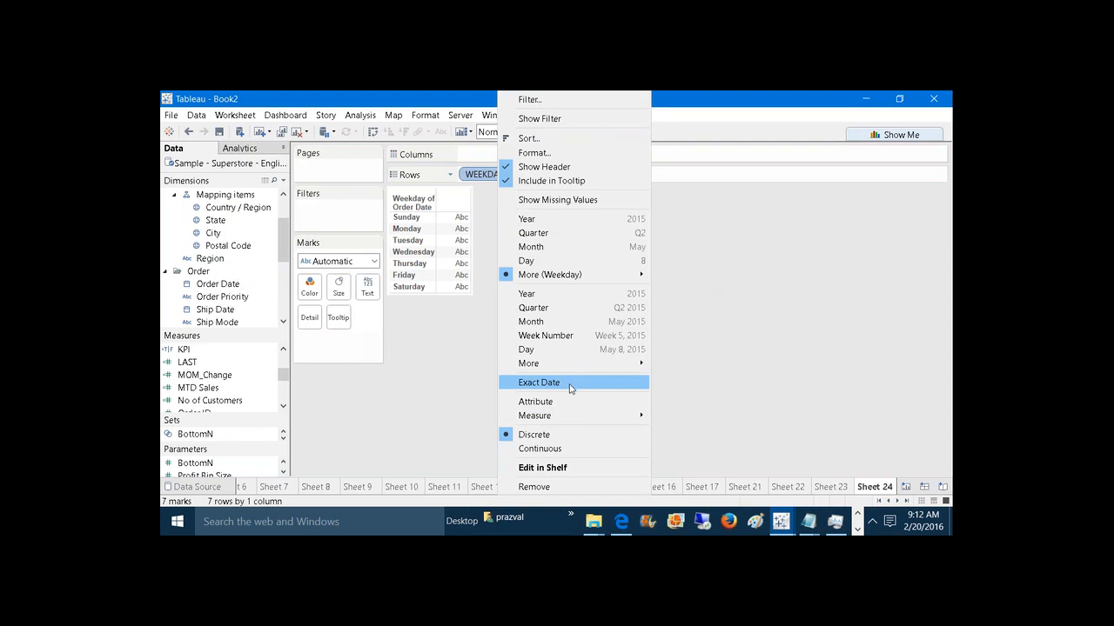
pyautogui.click(568, 383)
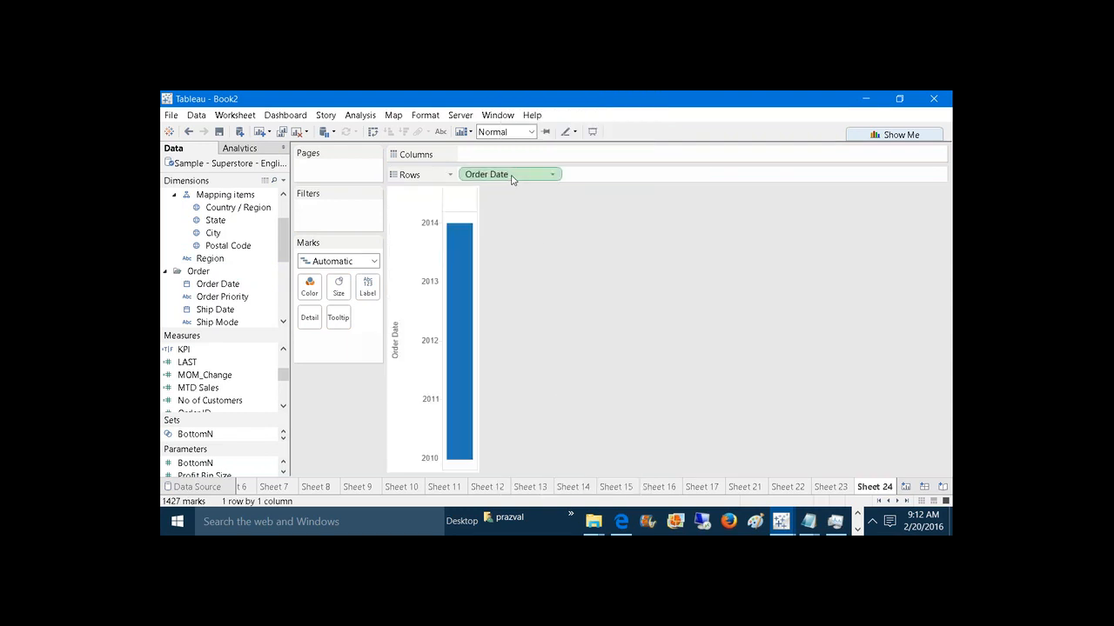
pyautogui.rightClick(515, 176)
pyautogui.click(589, 421)
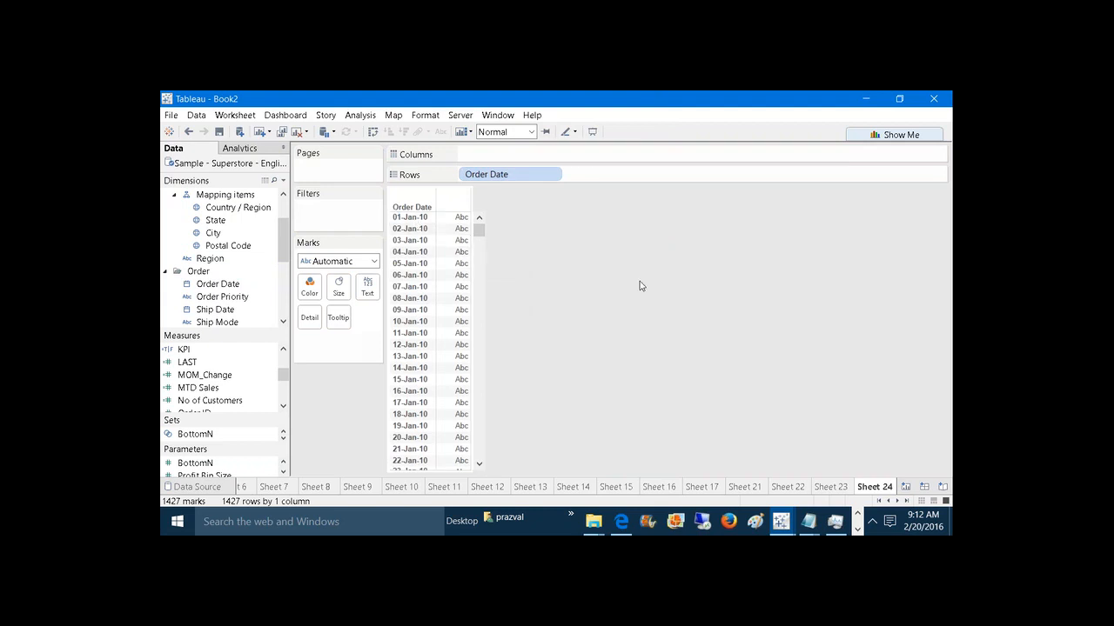
# Step: Open the Windows system calendar and browse back month by month to January 2010
pyautogui.click(922, 520)
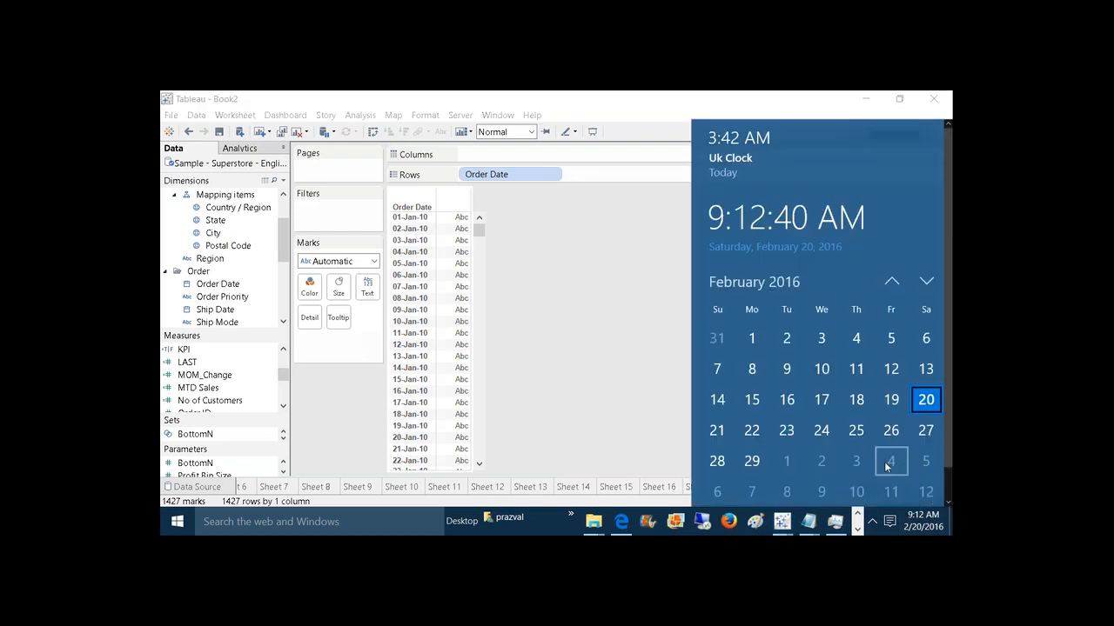
pyautogui.scroll(8, 894, 281)
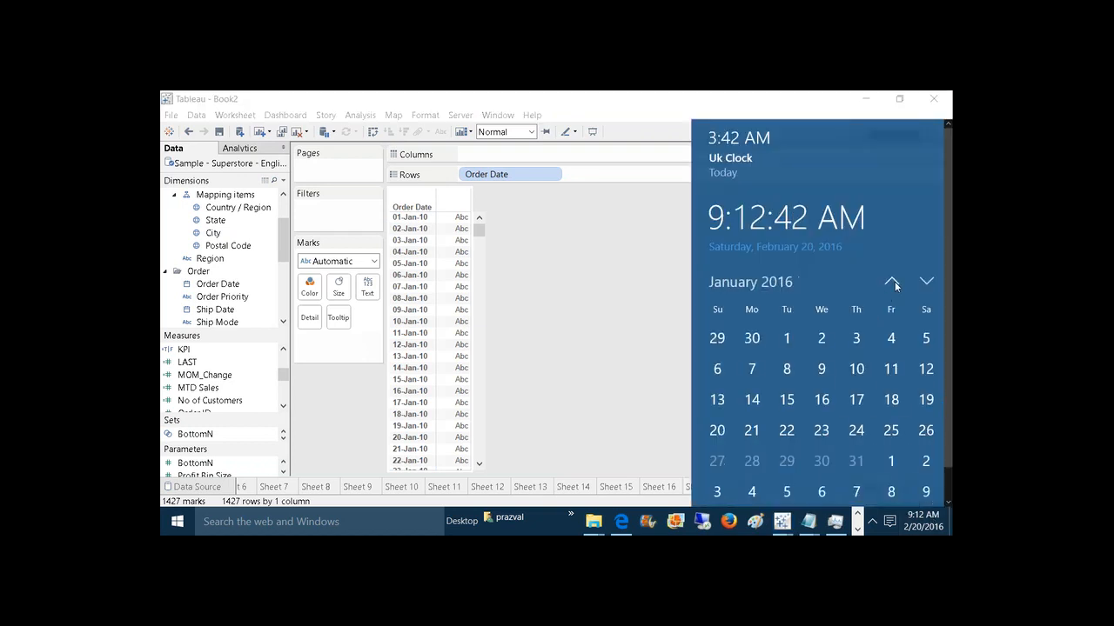
pyautogui.scroll(12, 895, 282)
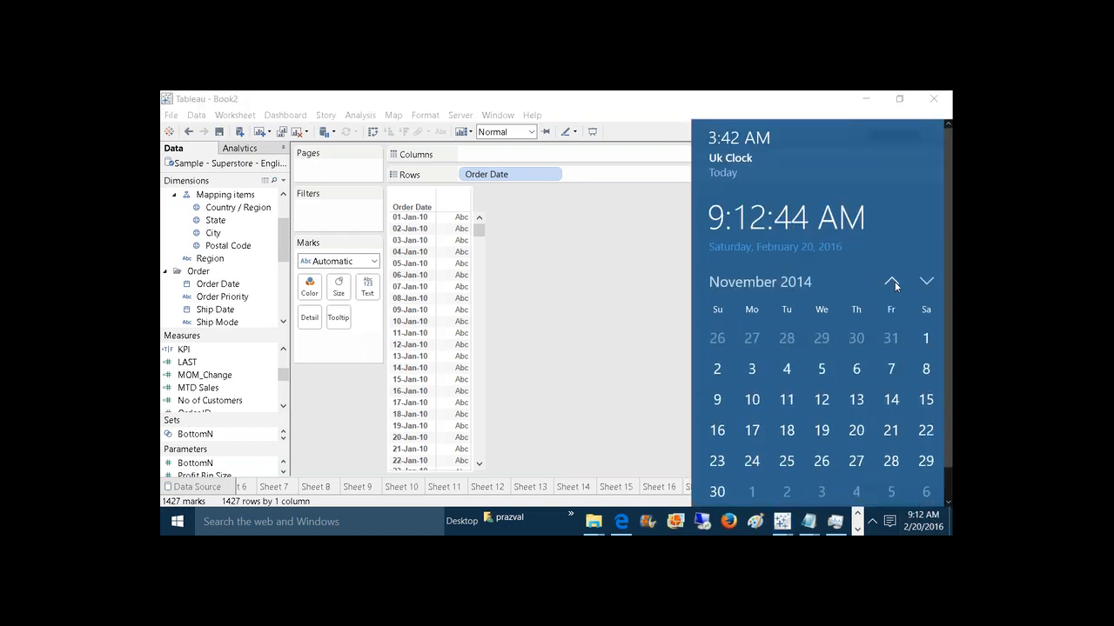
pyautogui.scroll(9, 894, 284)
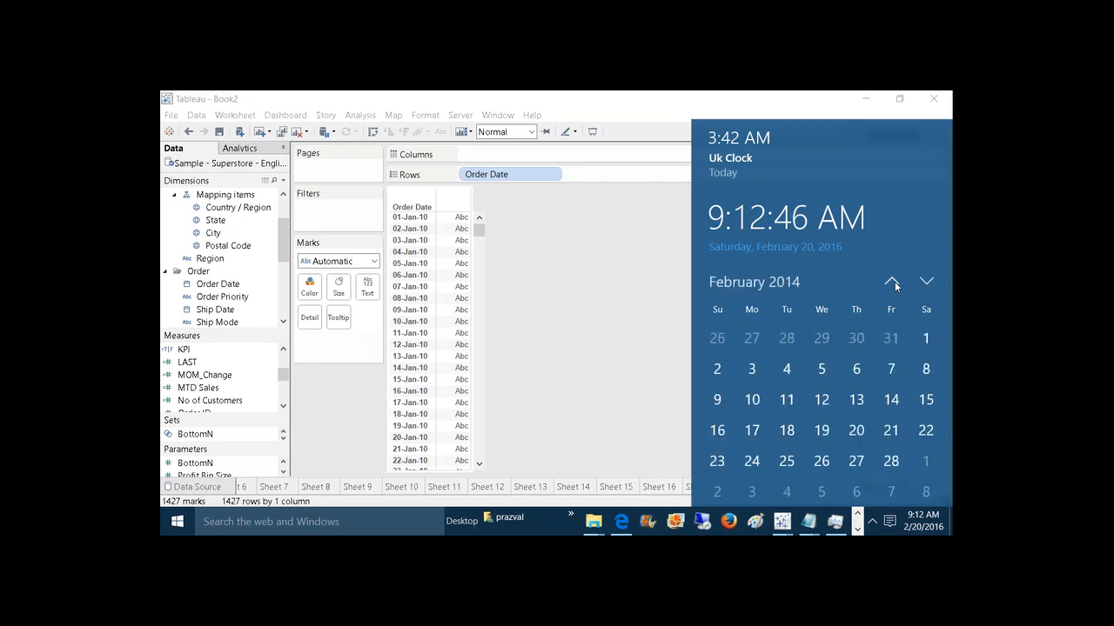
pyautogui.scroll(12, 894, 281)
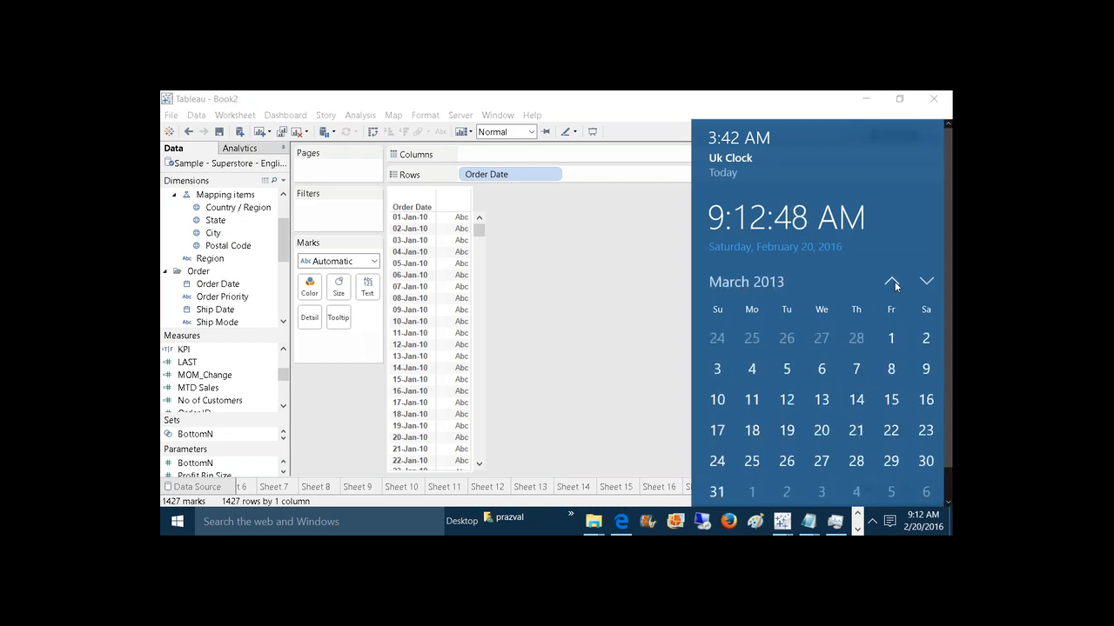
pyautogui.scroll(12, 894, 283)
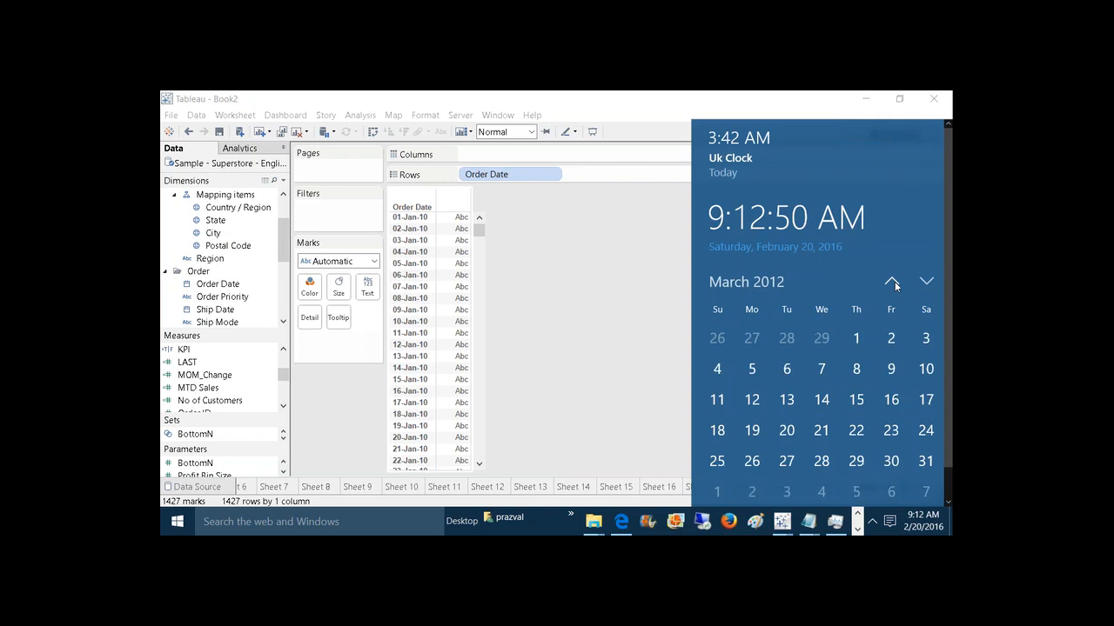
pyautogui.scroll(11, 895, 283)
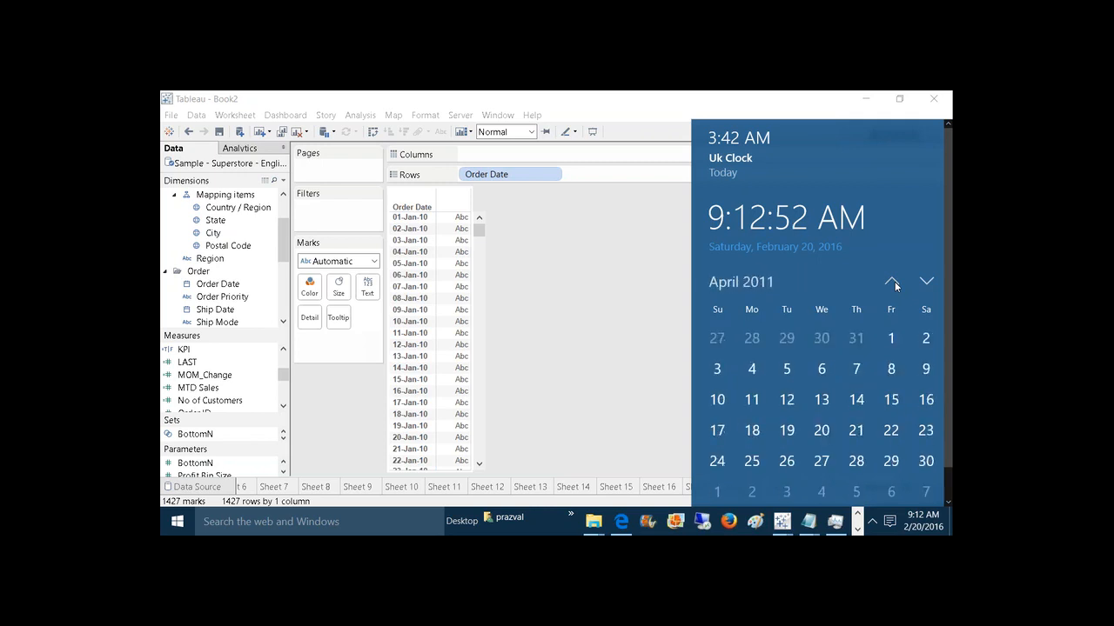
pyautogui.scroll(6, 895, 284)
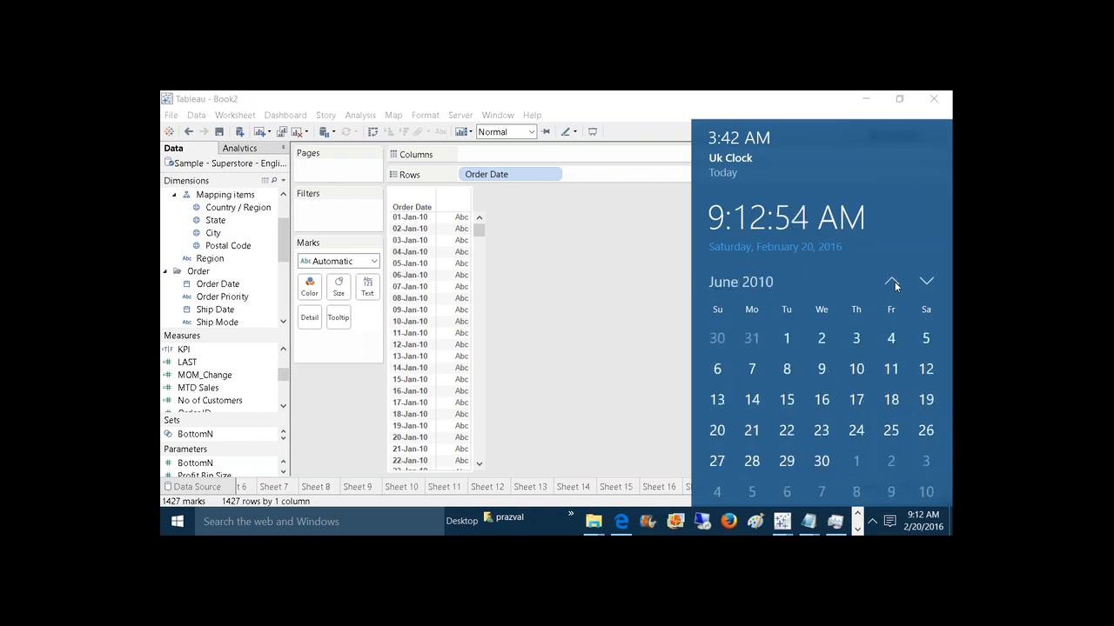
pyautogui.scroll(1, 896, 284)
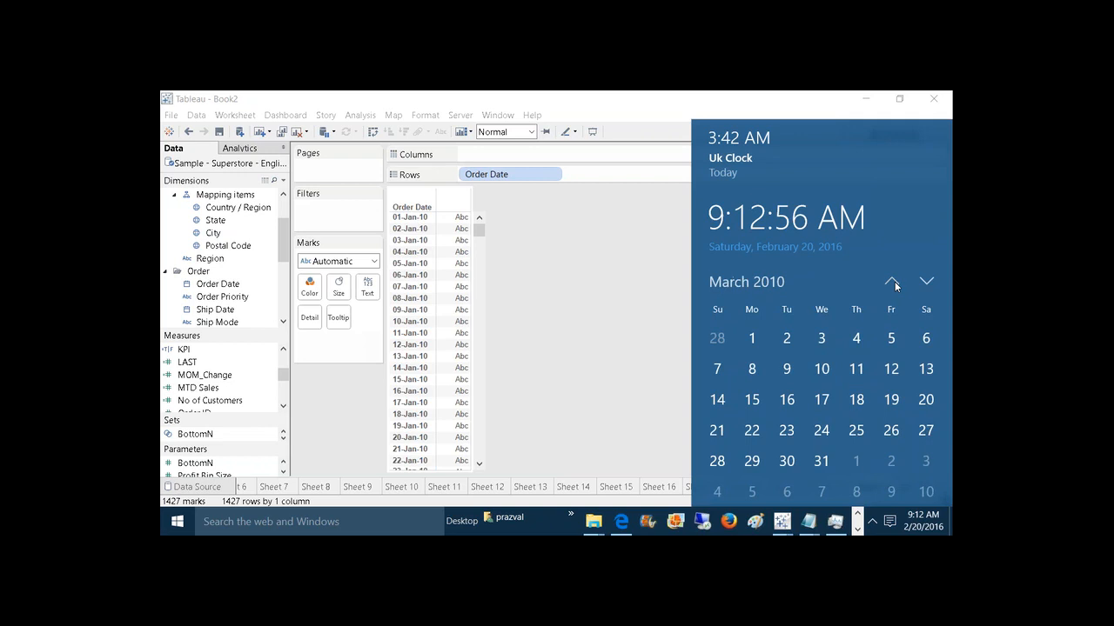
pyautogui.scroll(2, 894, 283)
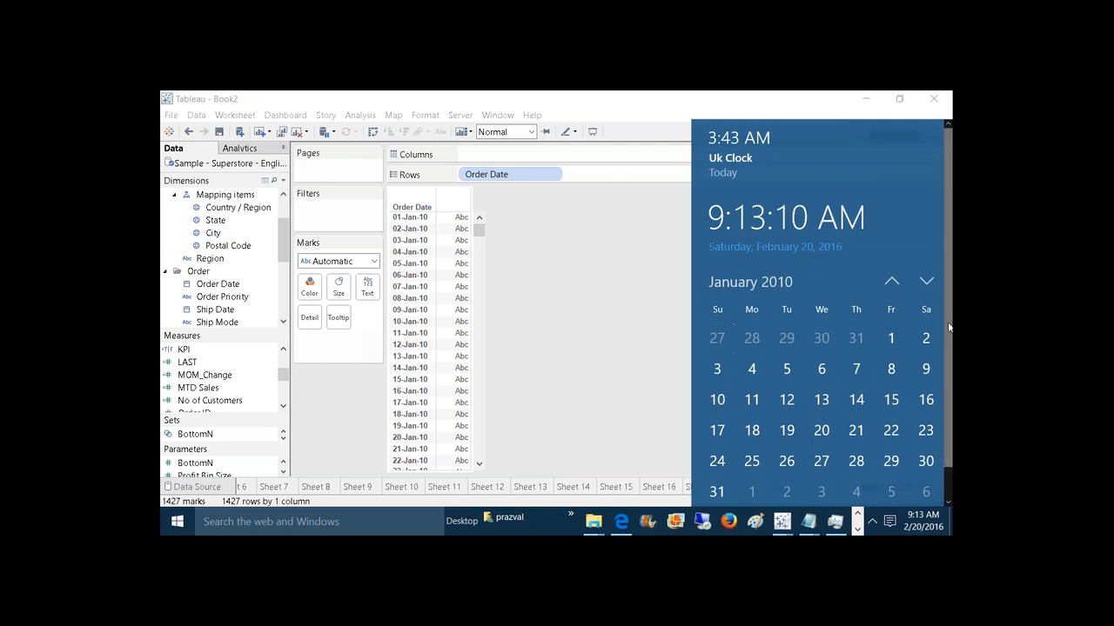
# Step: Switch to a new Notepad note, write the week range "DEC 27 TO JAN2", and minimize it to return to Tableau
pyautogui.click(642, 341)
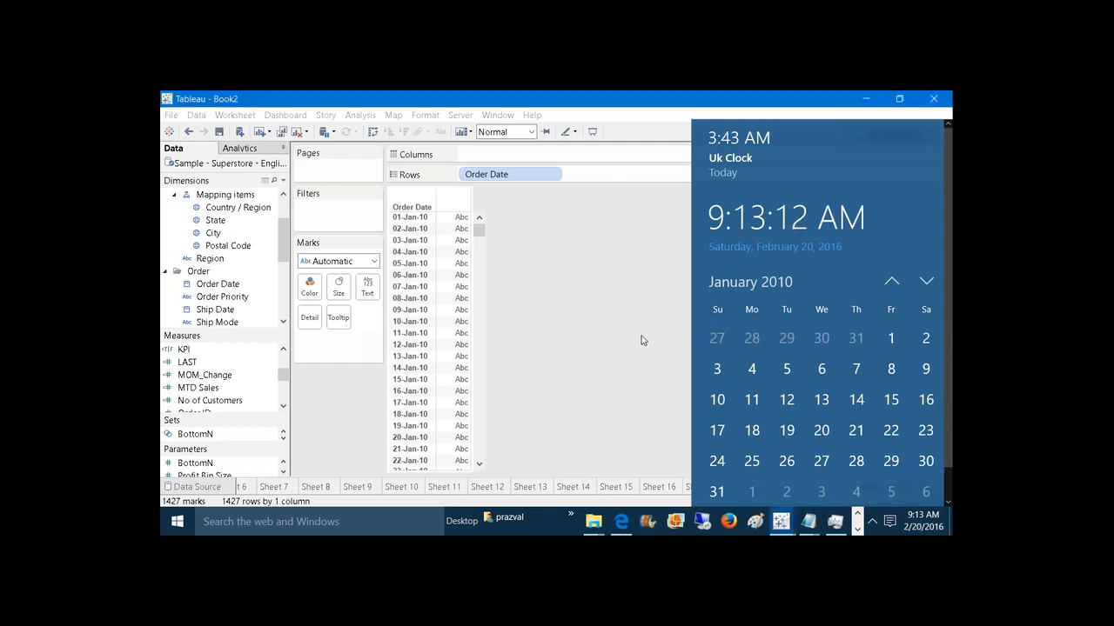
pyautogui.press('super+r')
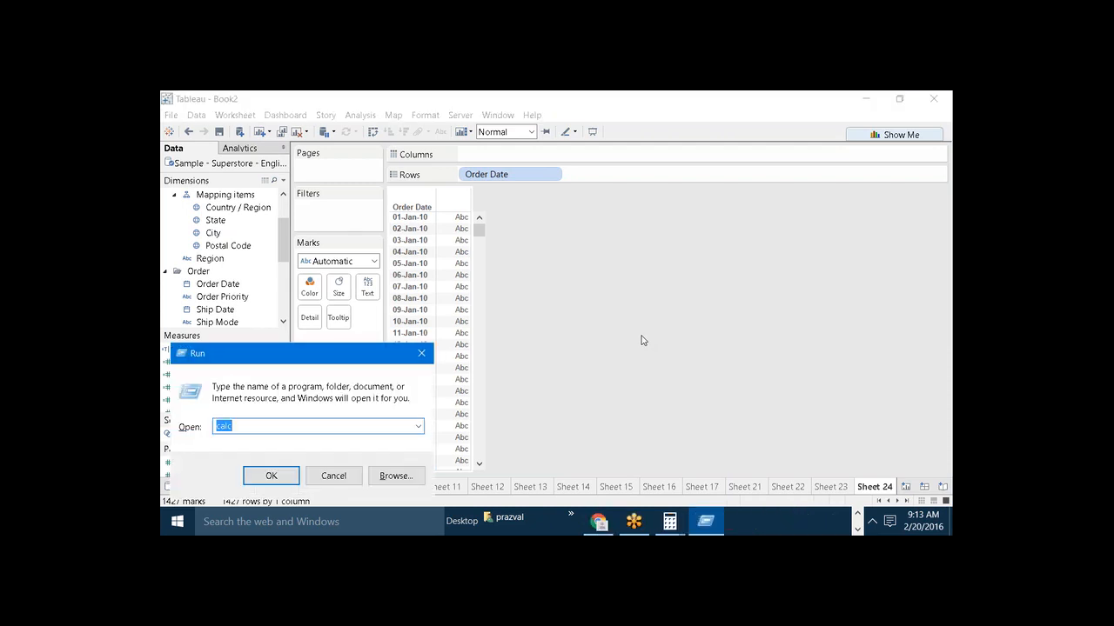
pyautogui.write('notepad')
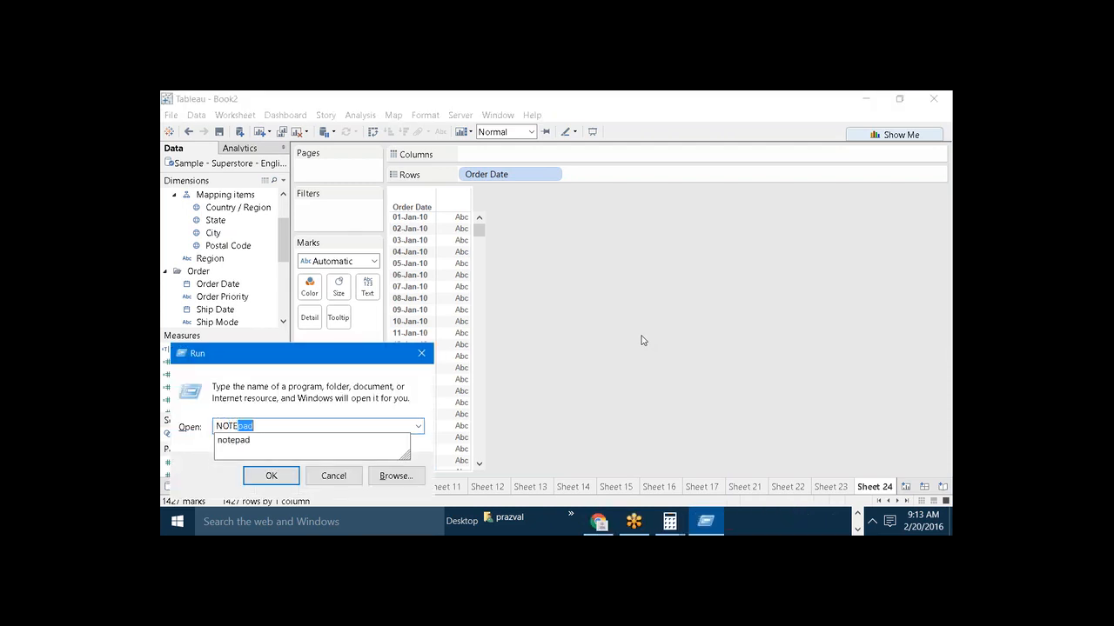
pyautogui.press('Return')
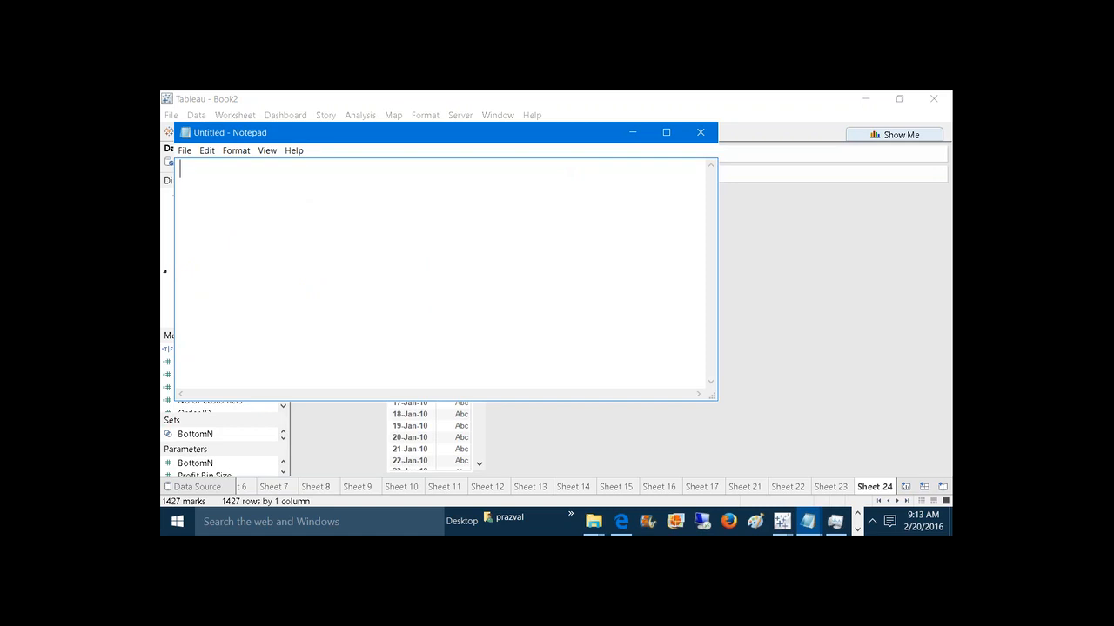
pyautogui.write('J')
pyautogui.press('BackSpace')
pyautogui.write('DEC  27  TO JAN2')
pyautogui.click(634, 134)
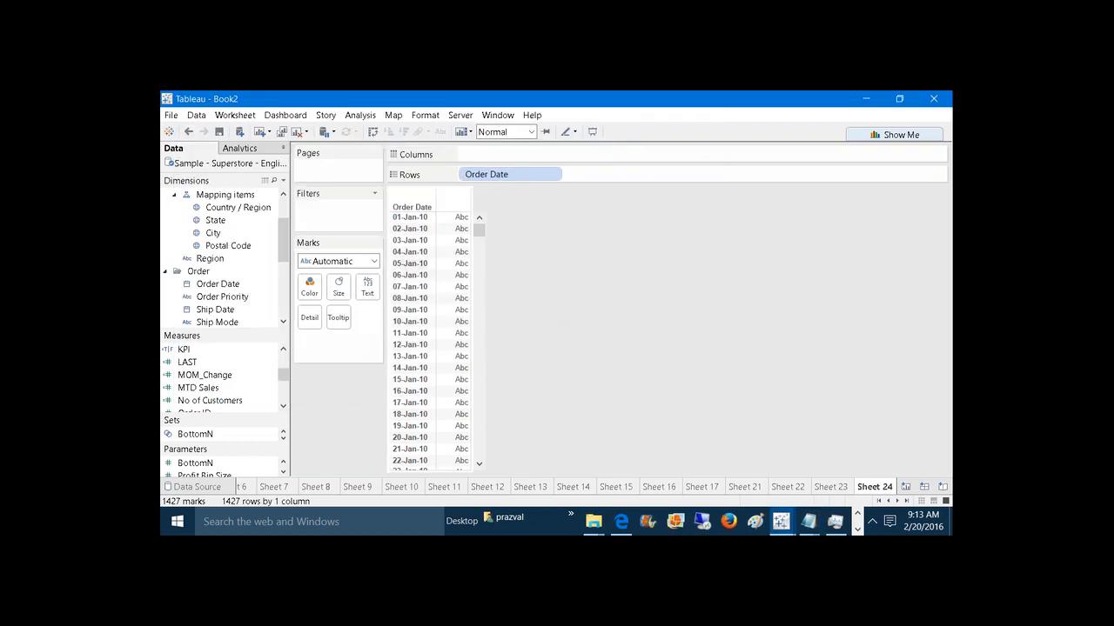
# Step: Create a new calculated field named Week_Start_Day
pyautogui.click(282, 180)
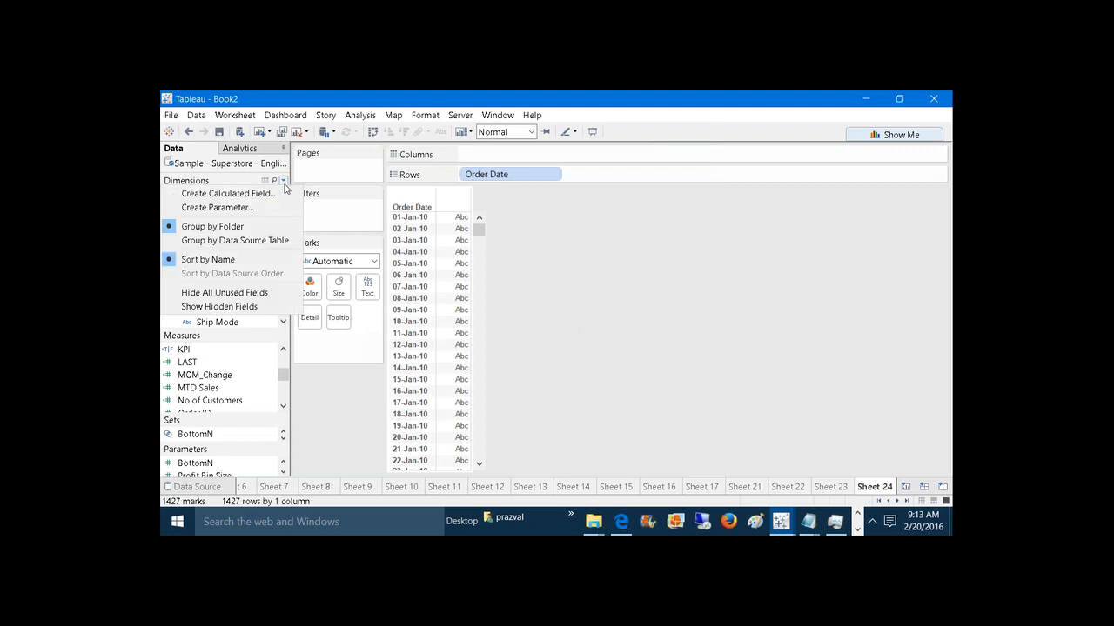
pyautogui.click(283, 193)
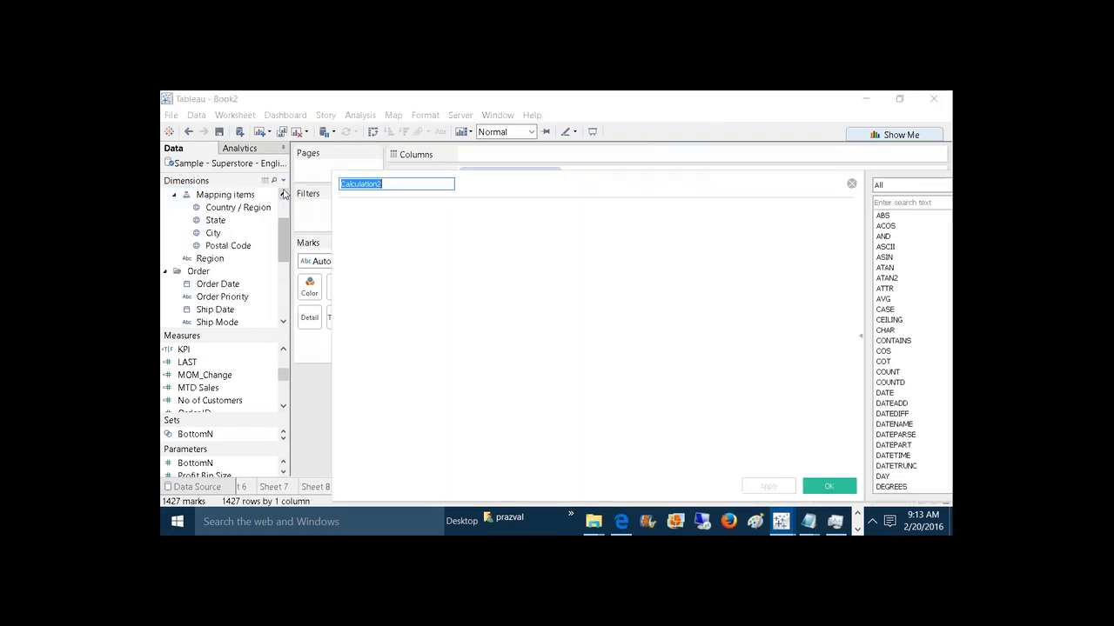
pyautogui.write('Week_')
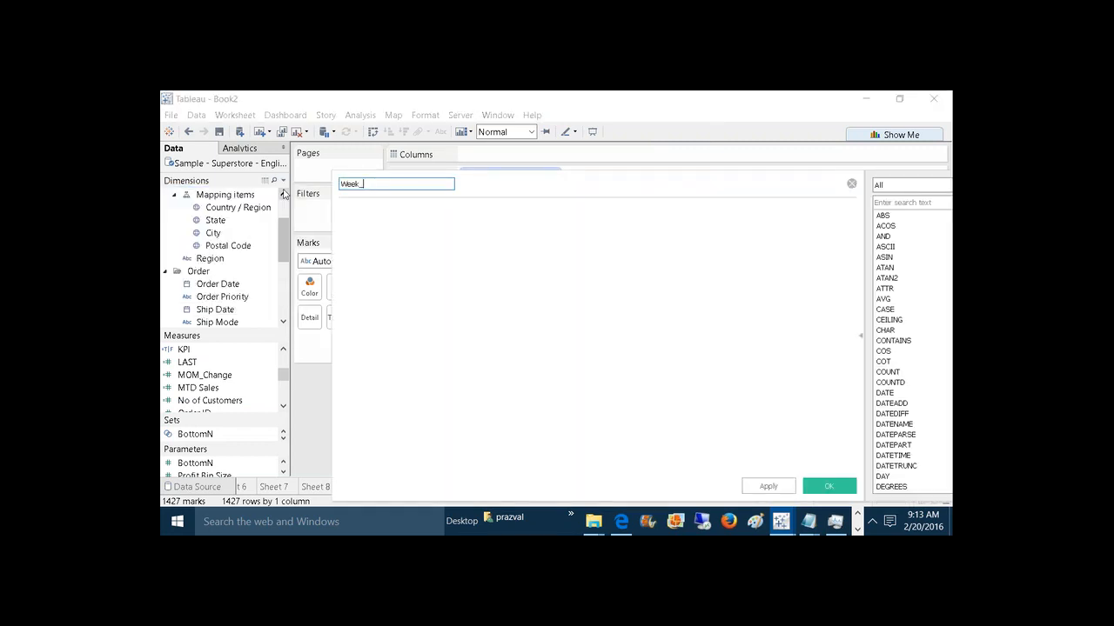
pyautogui.write('Start_Day')
# Step: Enter the formula DATETRUNC('week',[Order Date]) for Week_Start_Day and save the calculation
pyautogui.click(404, 242)
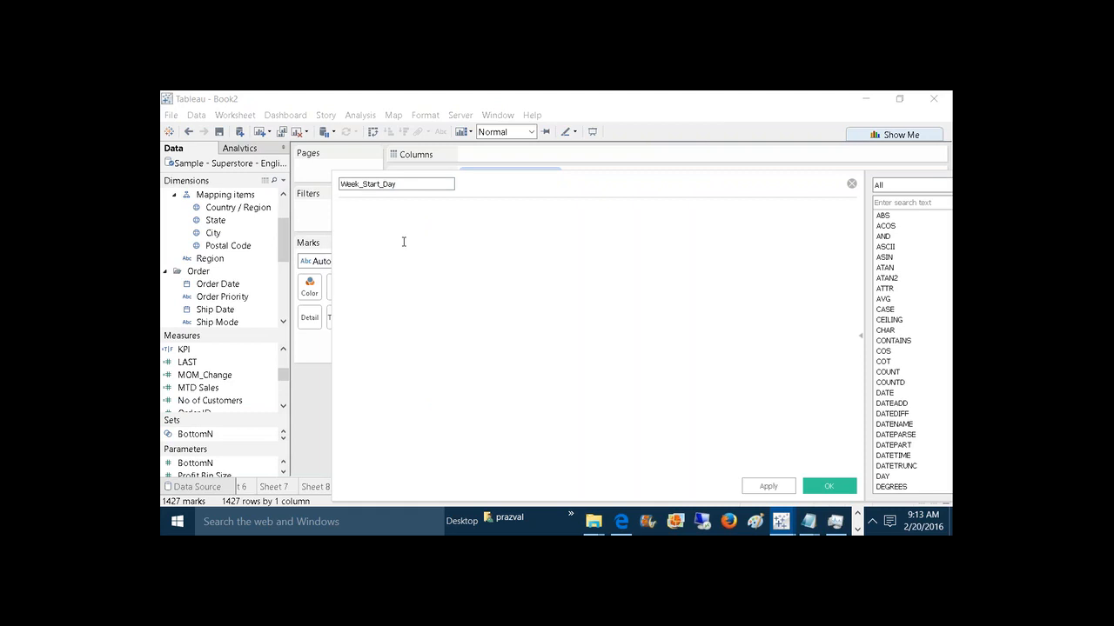
pyautogui.write('DATETRUN')
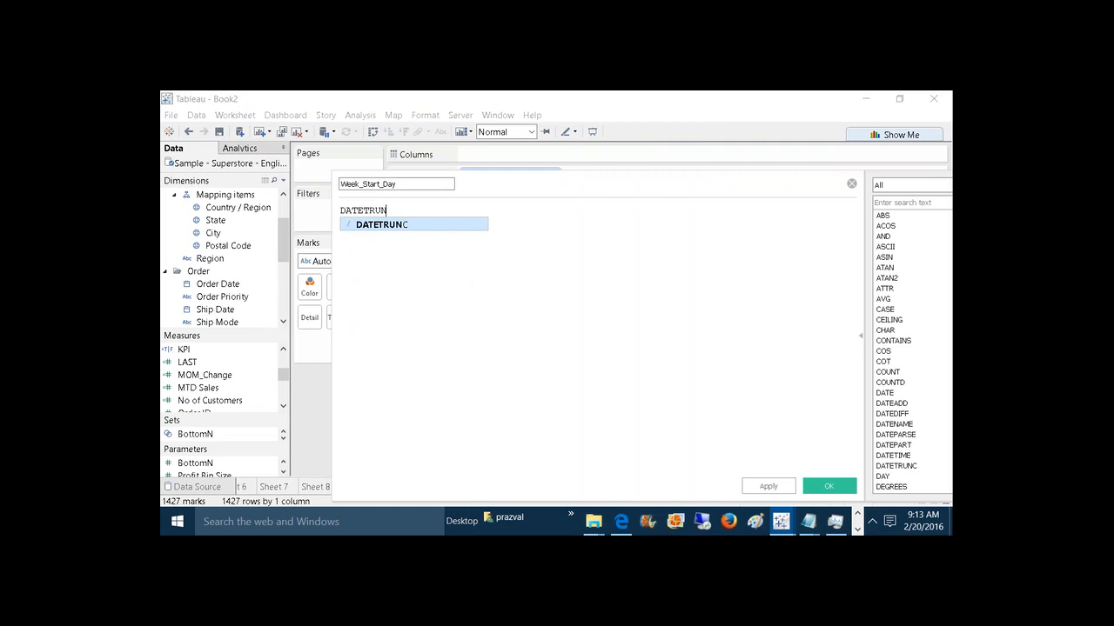
pyautogui.write('C(')
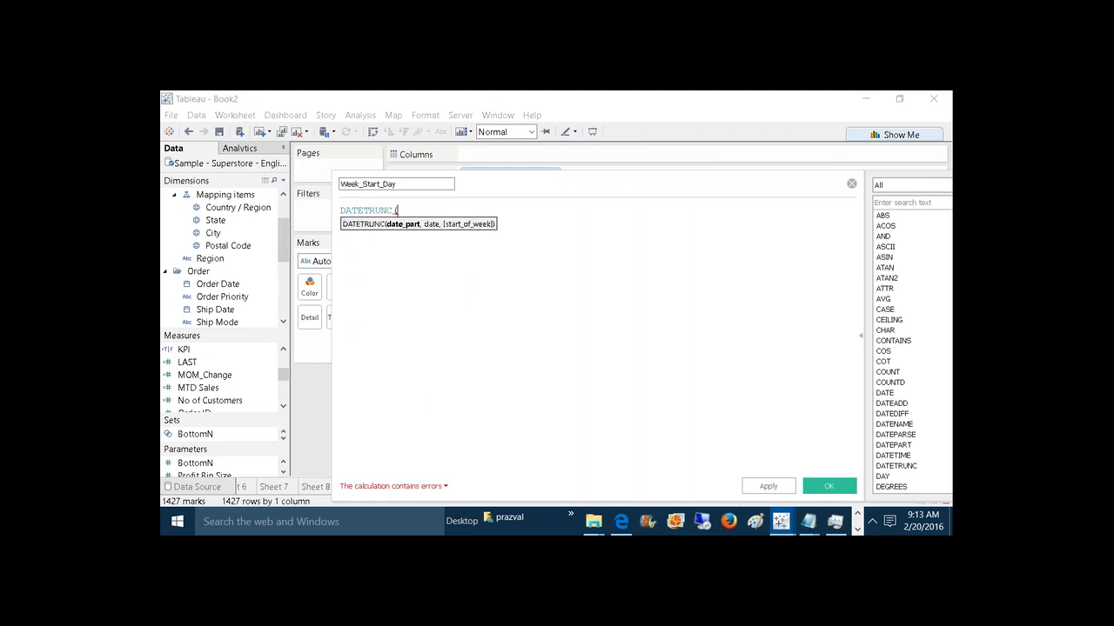
pyautogui.write("'week")
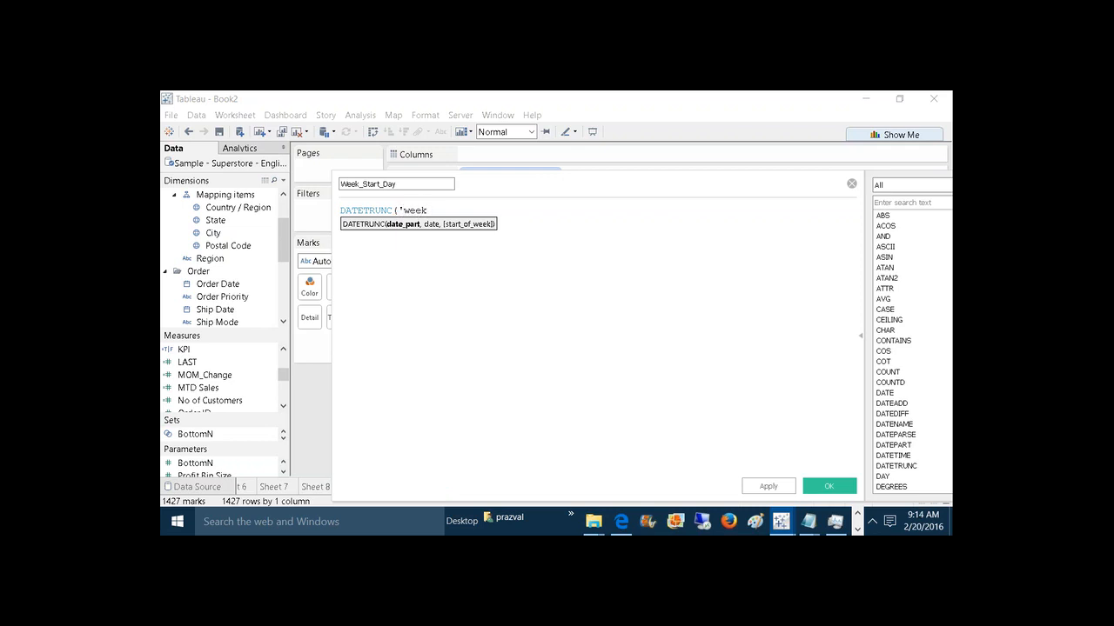
pyautogui.write("',")
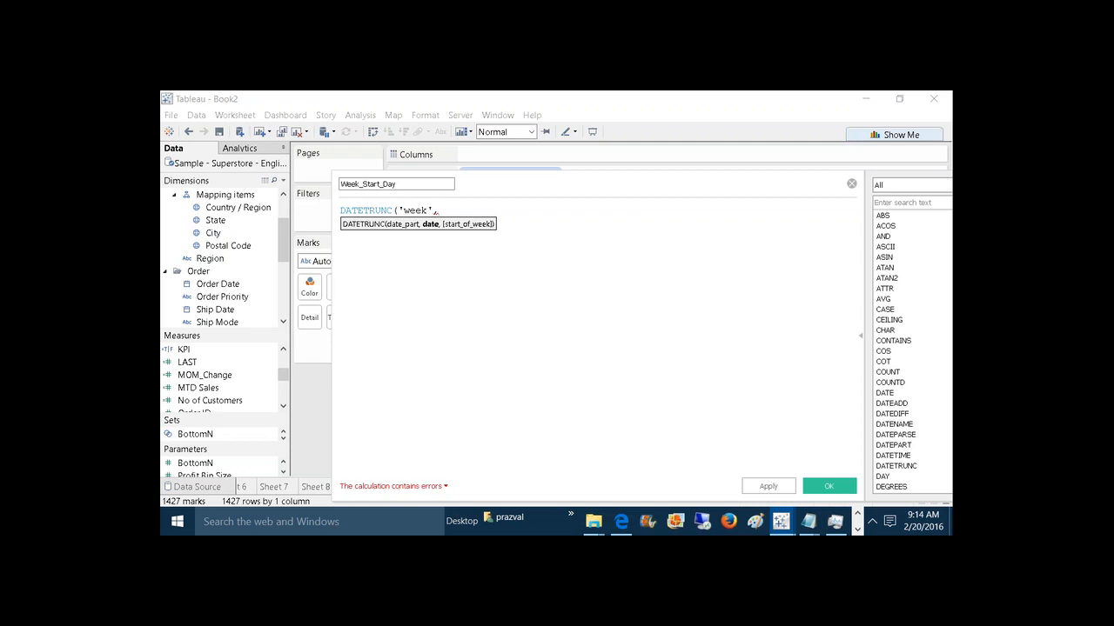
pyautogui.write('or')
pyautogui.press('Down')
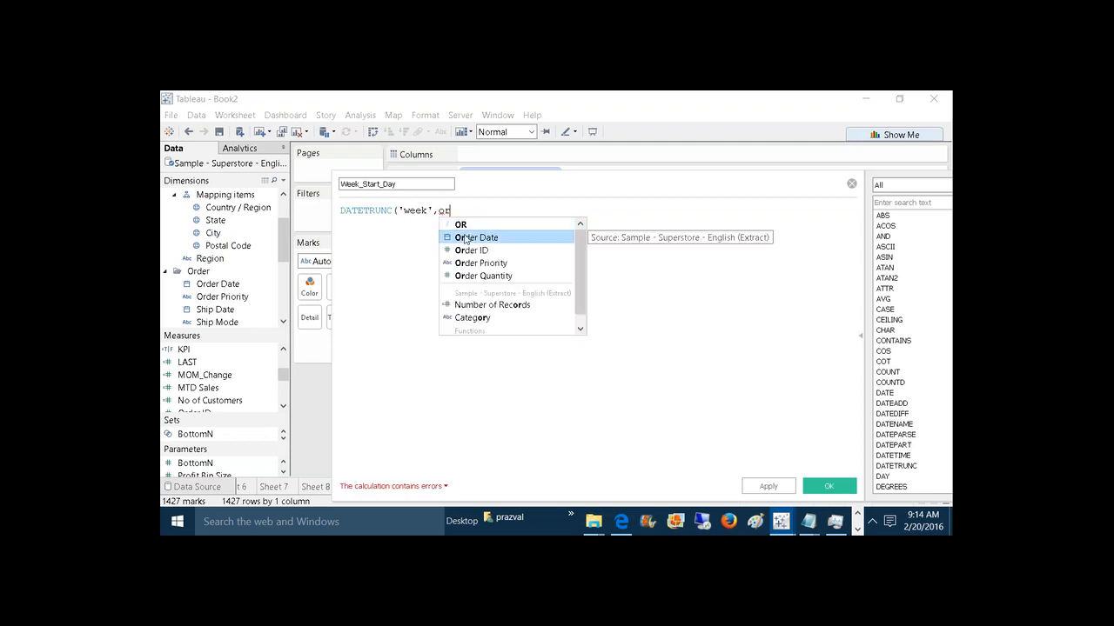
pyautogui.press('Return')
pyautogui.write(')')
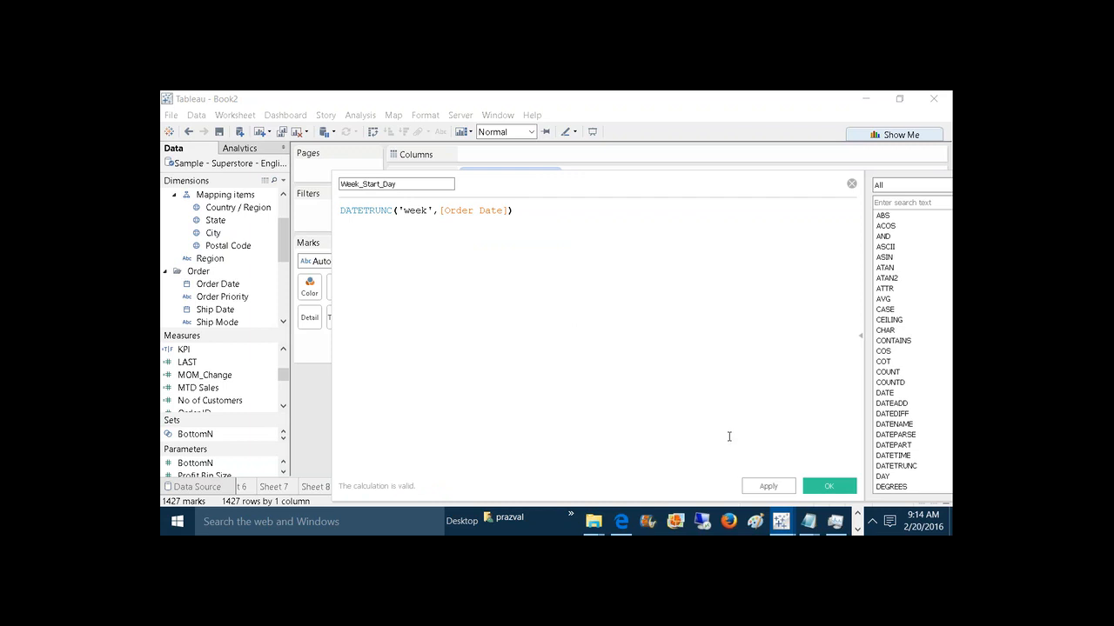
pyautogui.click(769, 487)
pyautogui.click(829, 488)
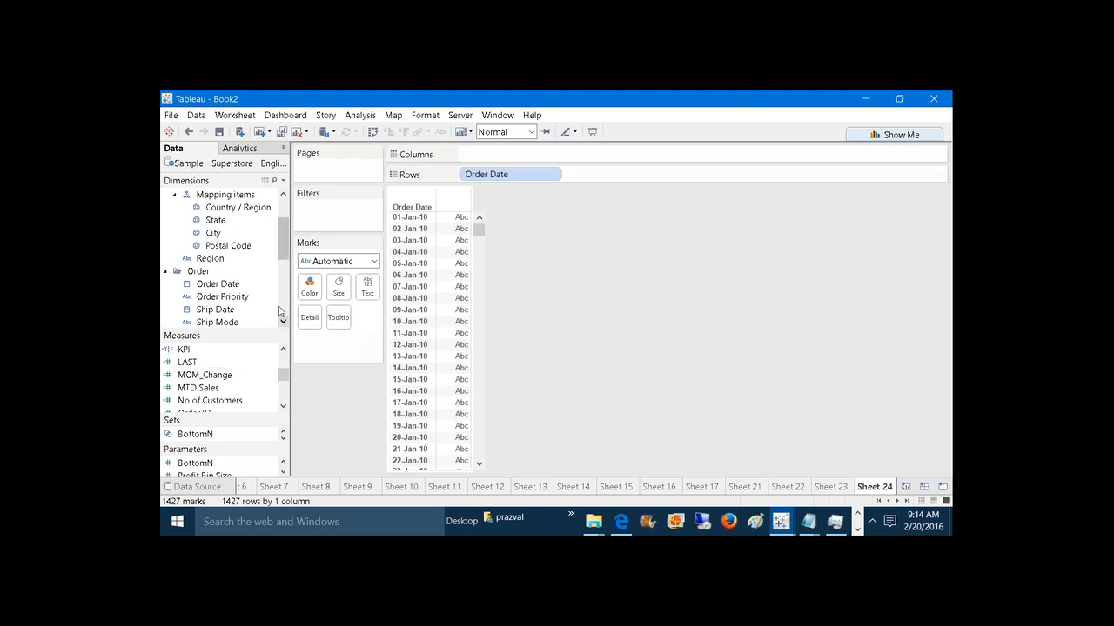
# Step: Add Week_Start_Day to the rows after Order Date and show it as a discrete exact date
pyautogui.moveTo(282, 235); pyautogui.dragTo(670, 174)
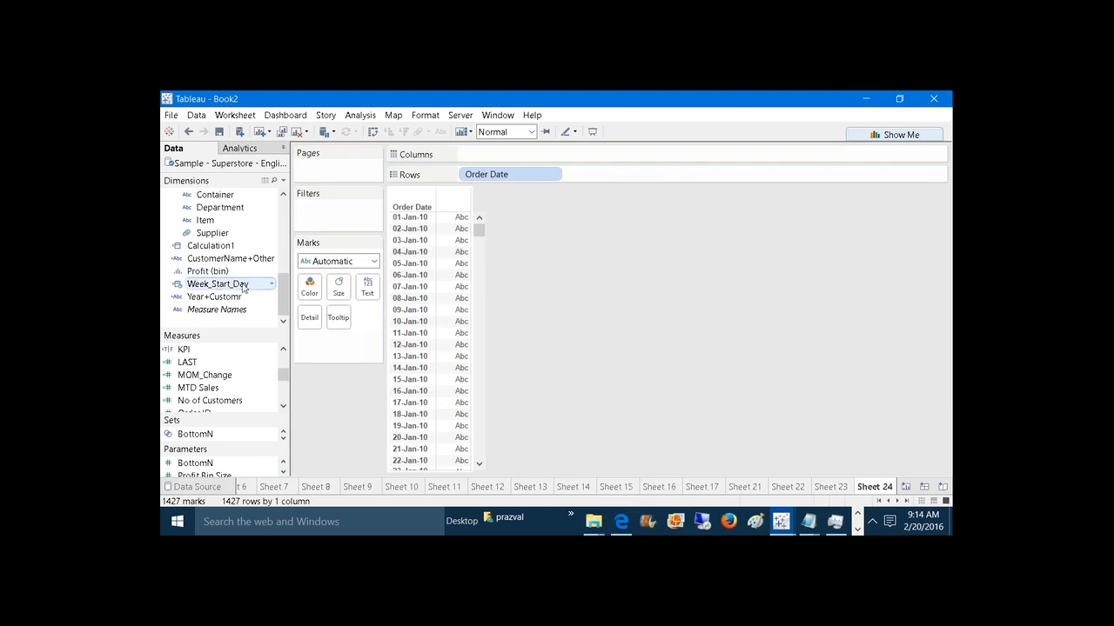
pyautogui.moveTo(243, 289)
pyautogui.mouseDown()
pyautogui.moveTo(369, 276)
pyautogui.moveTo(641, 174)
pyautogui.mouseUp()
pyautogui.rightClick(624, 175)
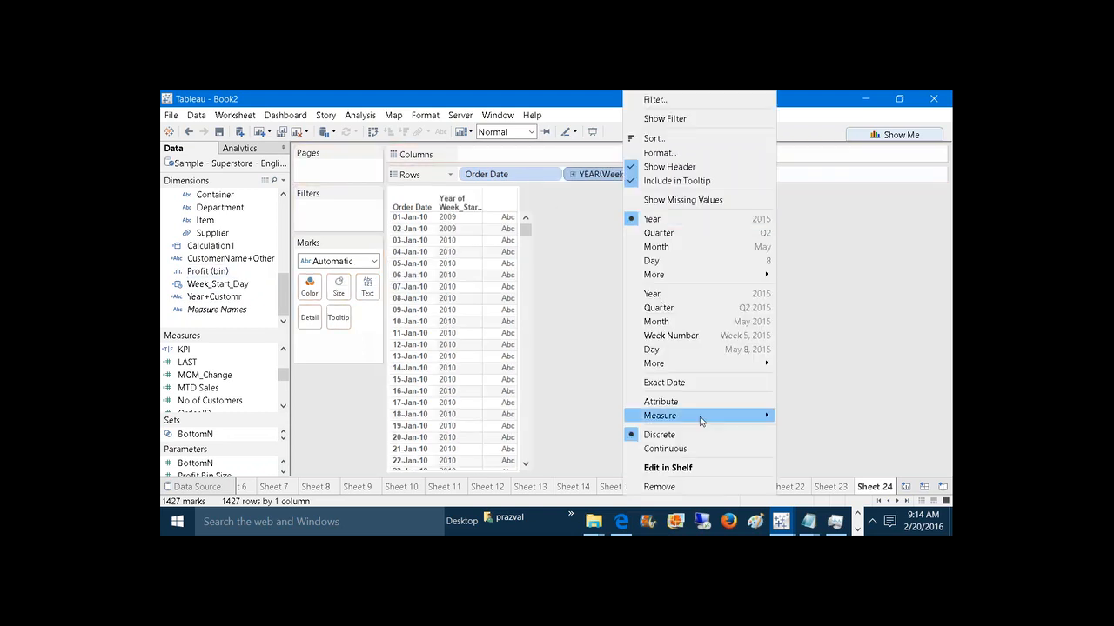
pyautogui.click(682, 387)
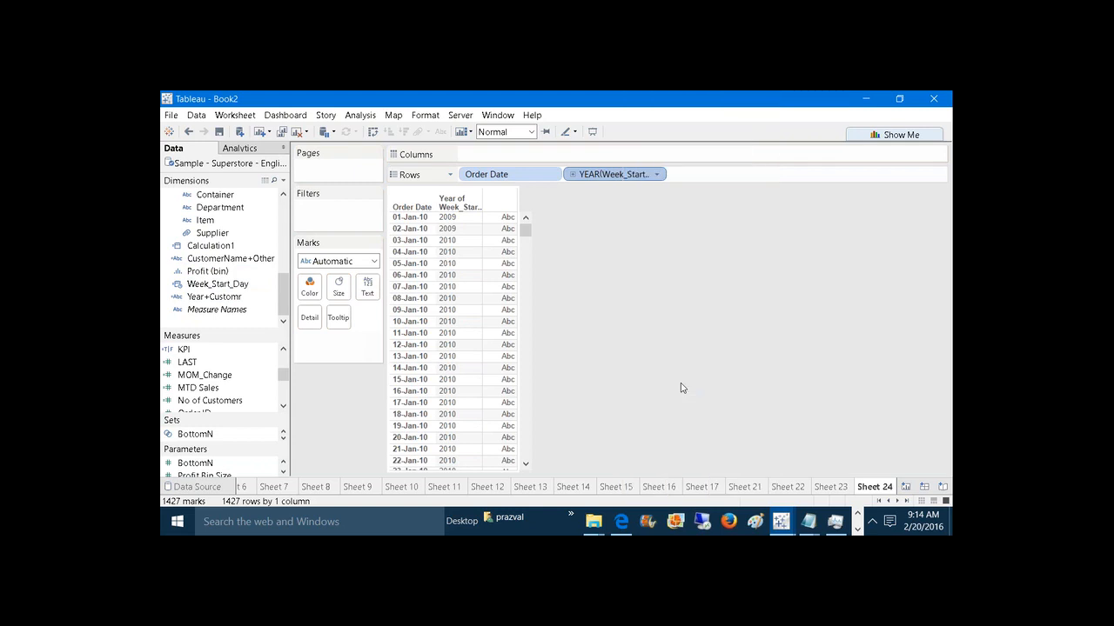
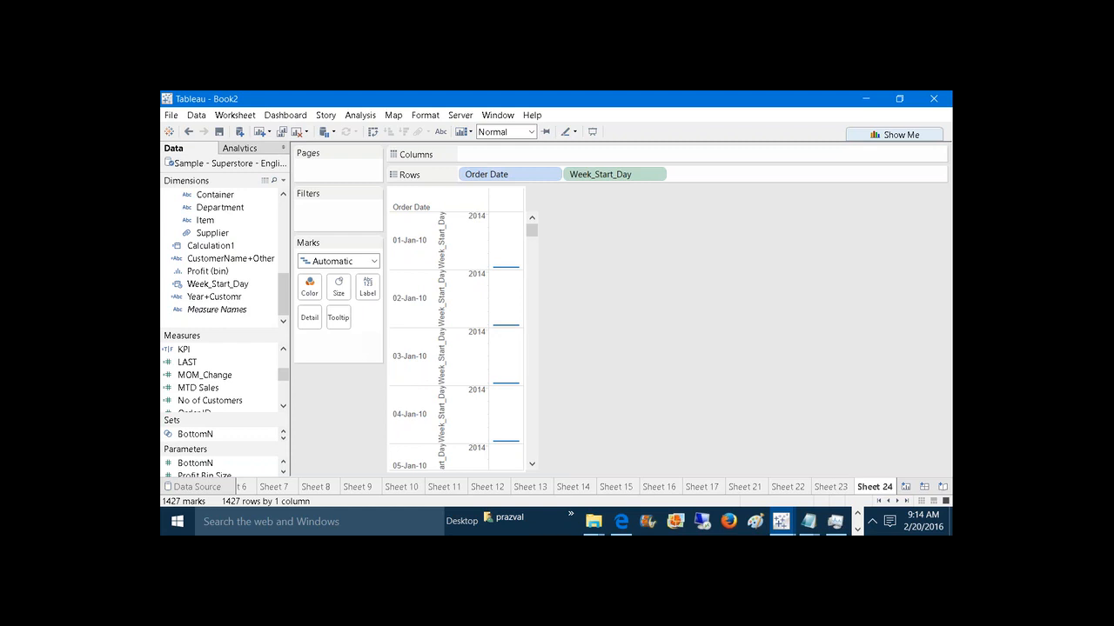
pyautogui.rightClick(593, 177)
pyautogui.click(640, 400)
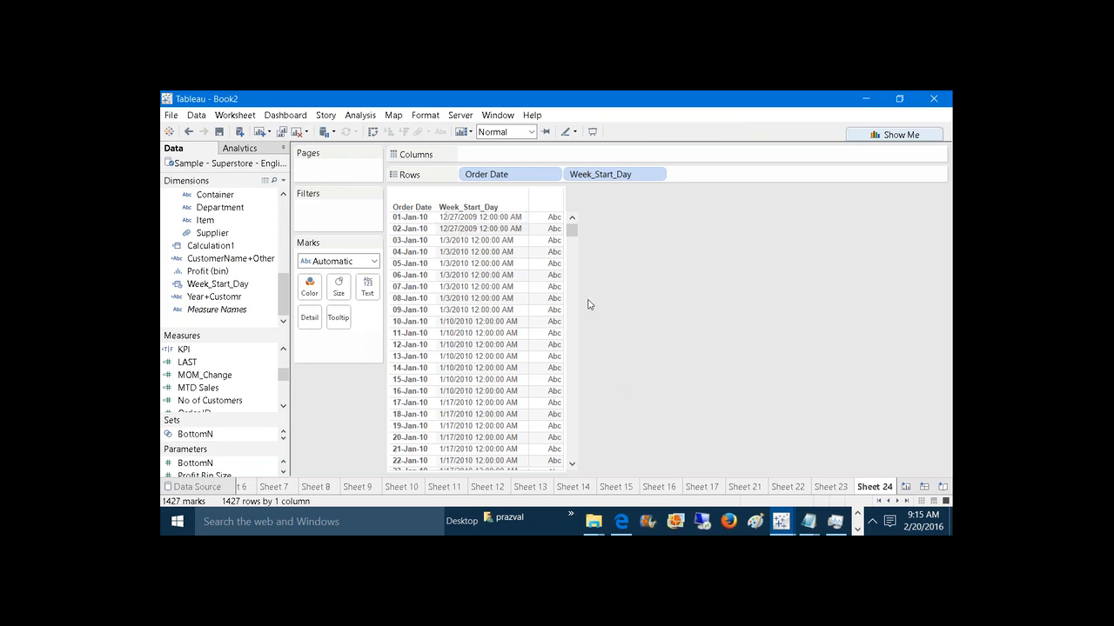
# Step: Create another calculated field named Week_EndDAY
pyautogui.click(229, 286)
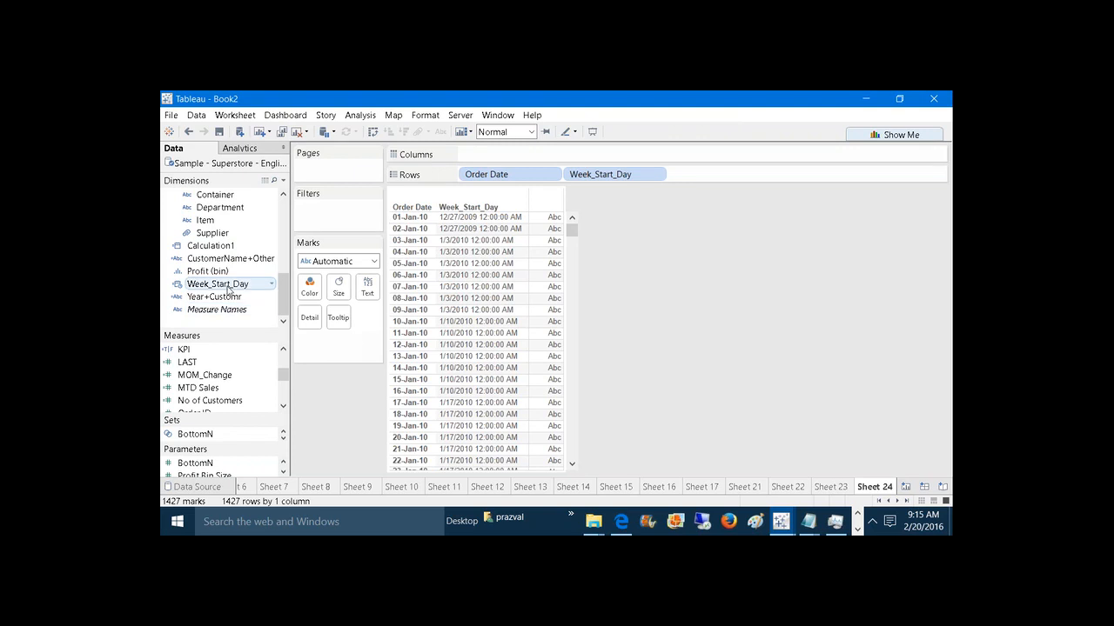
pyautogui.click(283, 180)
pyautogui.click(228, 193)
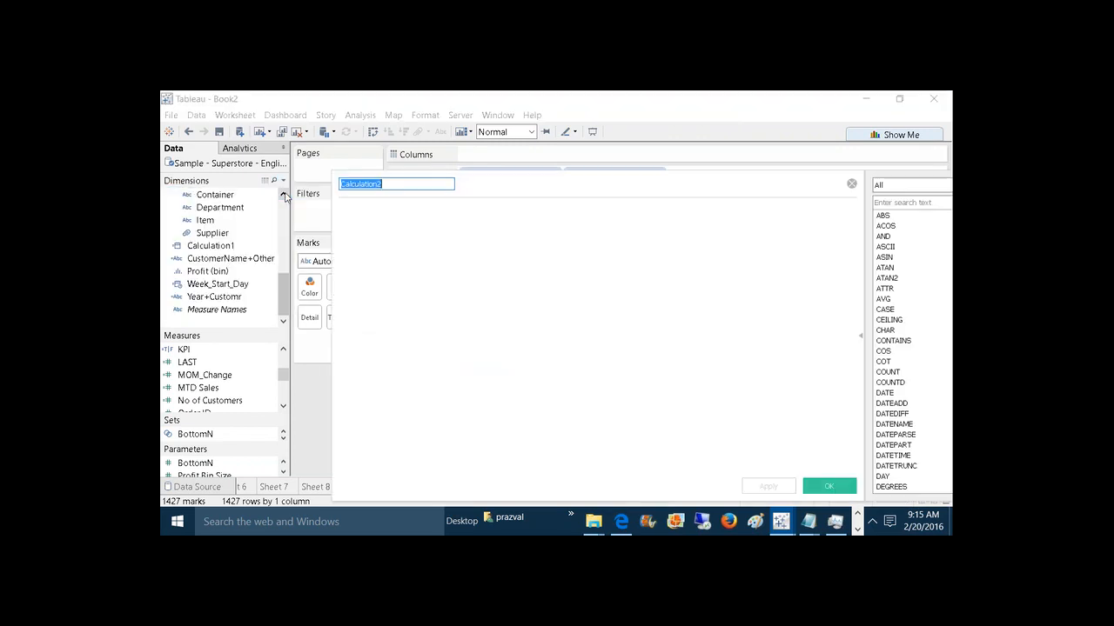
pyautogui.write('Week')
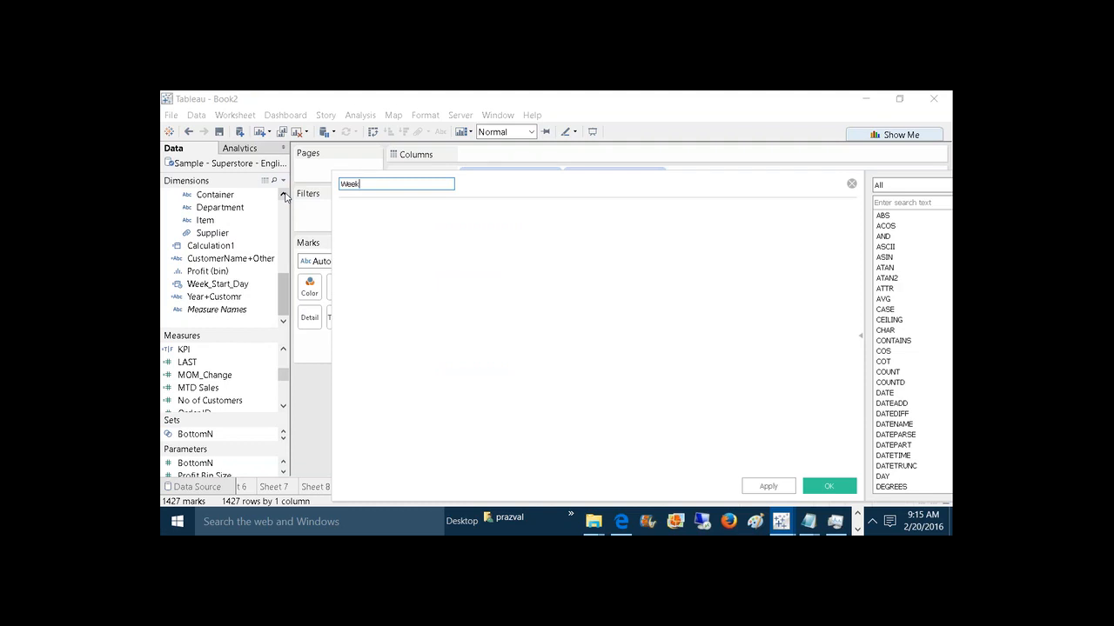
pyautogui.write('_EndDAY')
# Step: Enter the formula DATEADD('day',6,[Week_Start_Day]) for Week_EndDAY and save the calculation
pyautogui.click(362, 209)
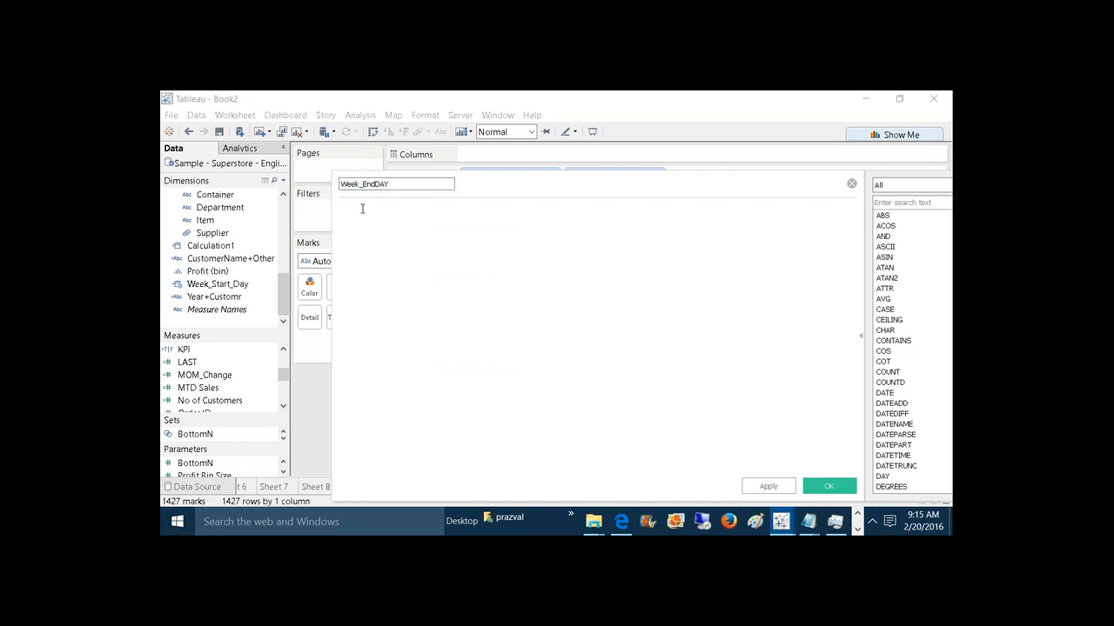
pyautogui.write('DATED')
pyautogui.press('BackSpace')
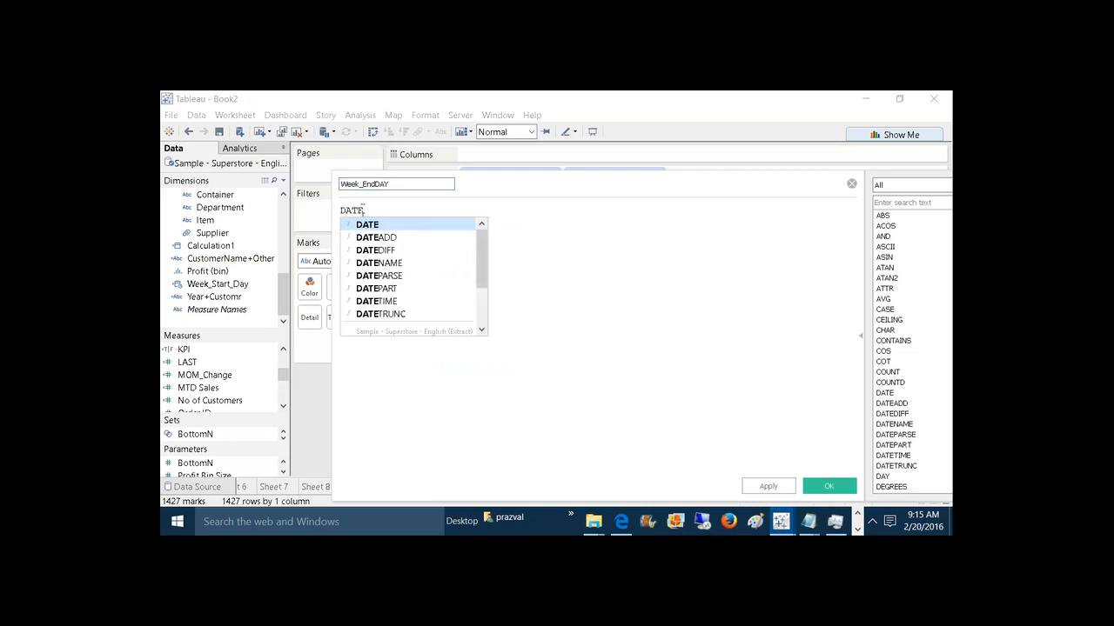
pyautogui.write('ADD(')
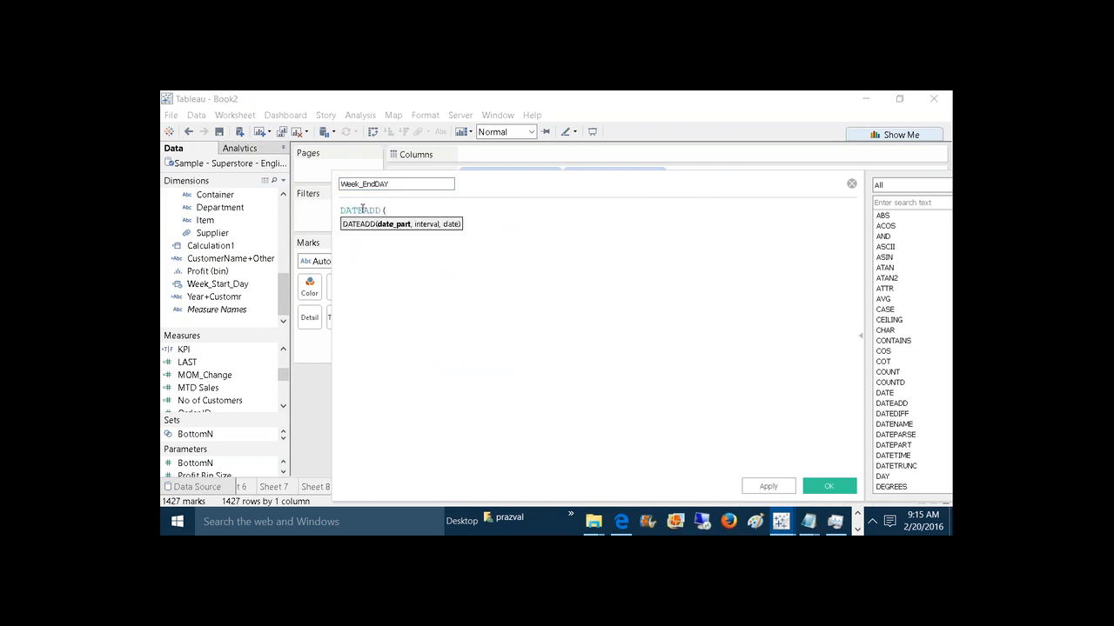
pyautogui.write("'day',6,")
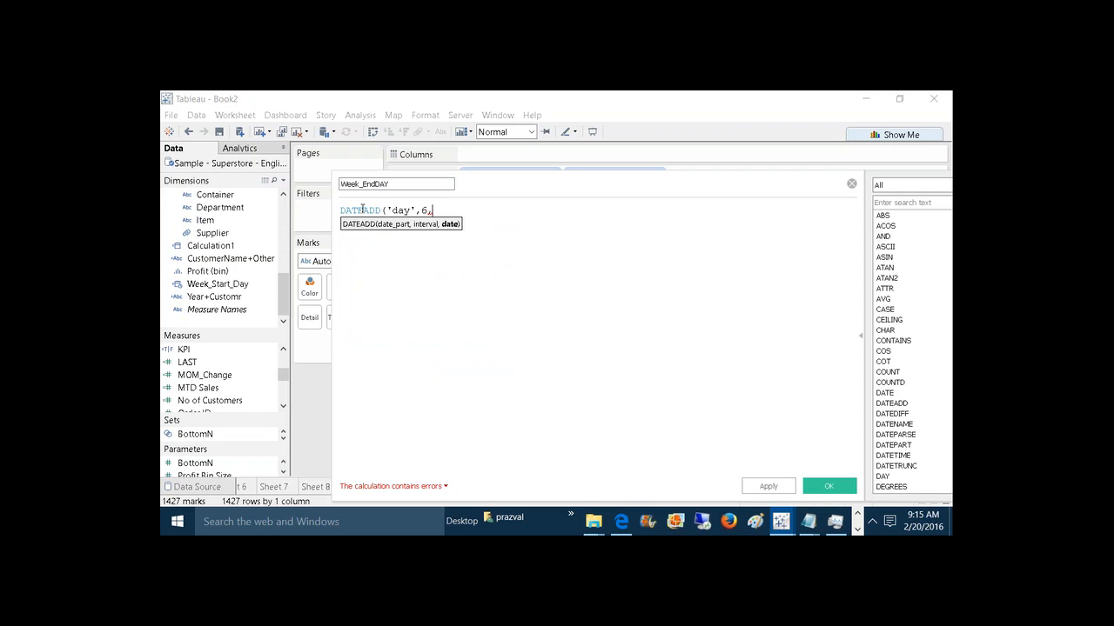
pyautogui.write('WE')
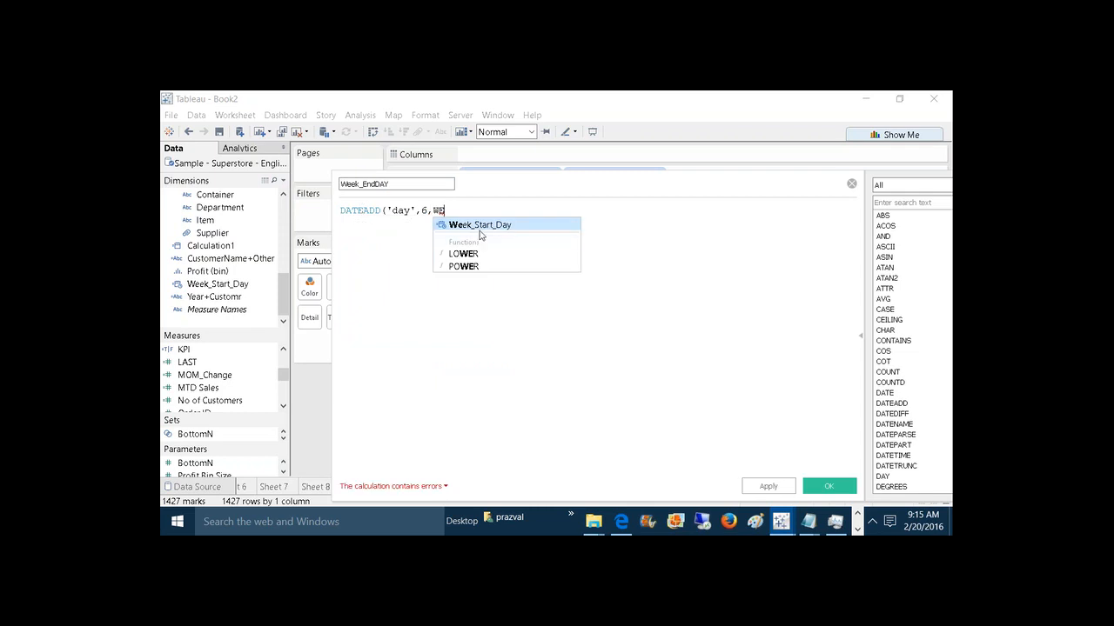
pyautogui.doubleClick(489, 228)
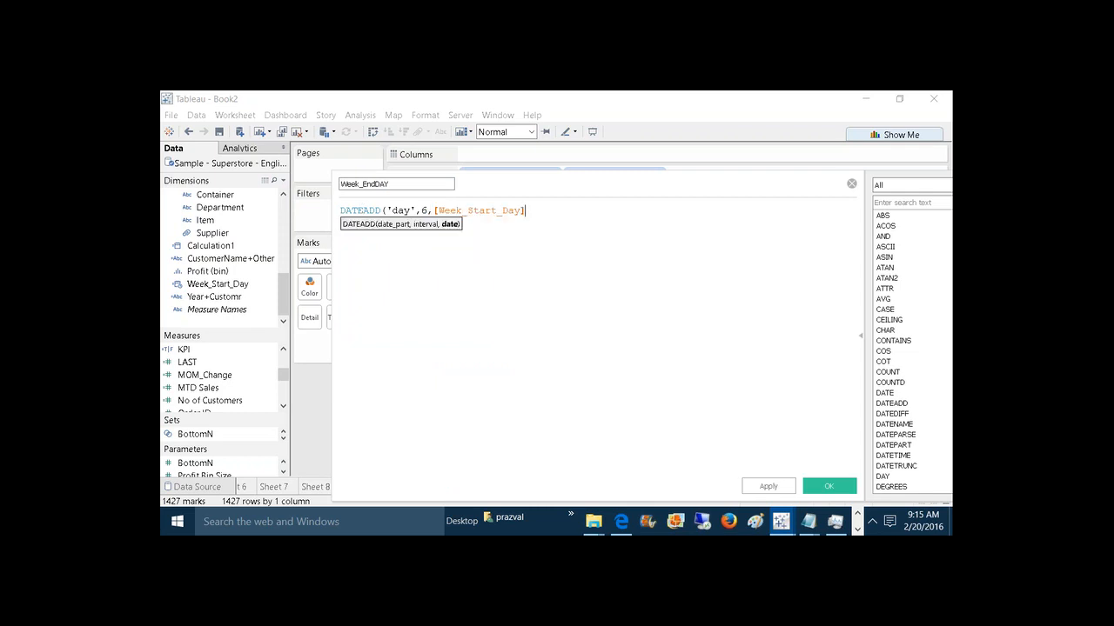
pyautogui.write(')')
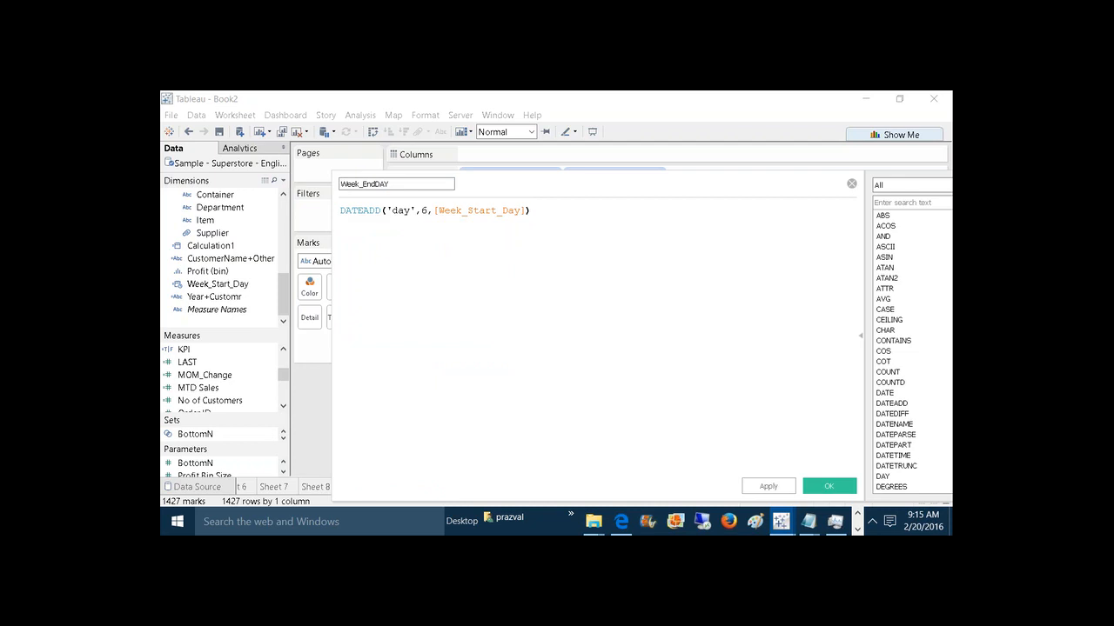
pyautogui.scroll(5, 490, 228)
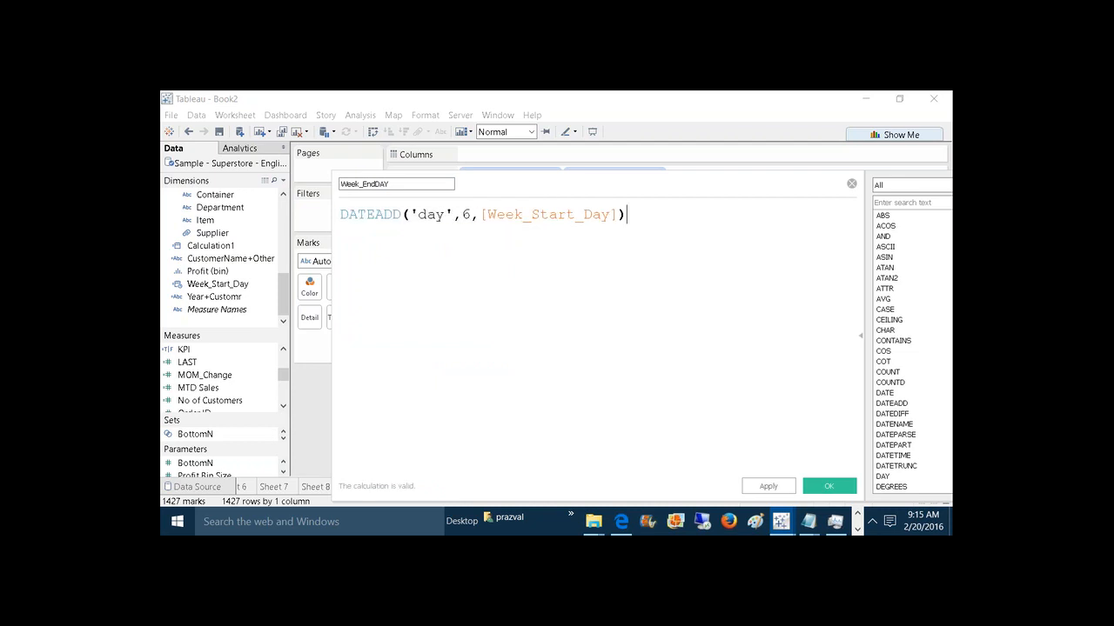
pyautogui.click(766, 487)
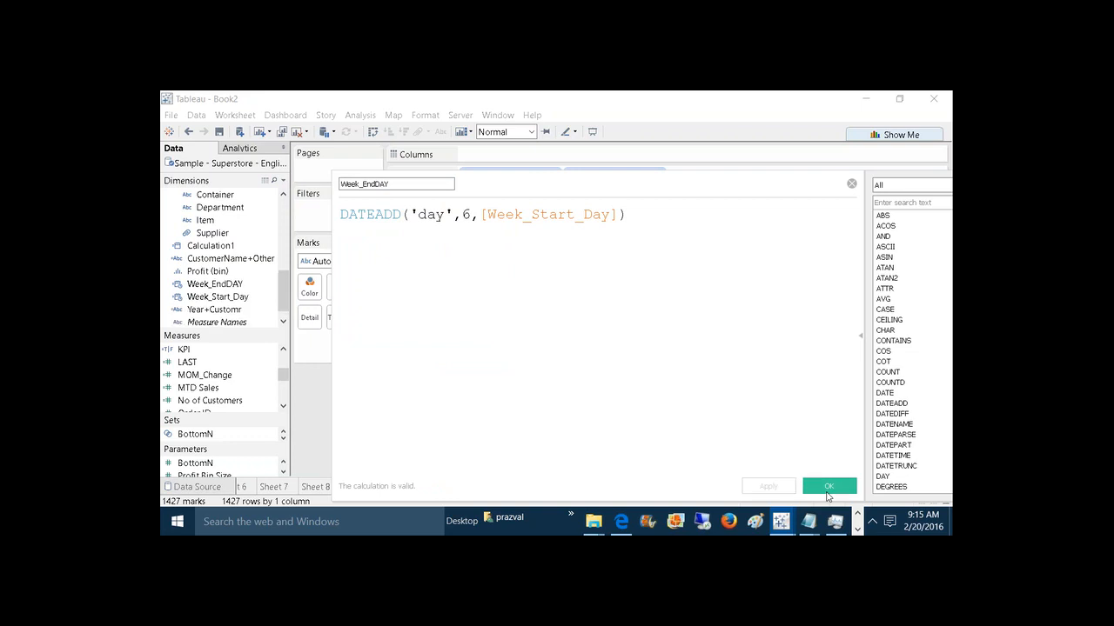
pyautogui.click(827, 487)
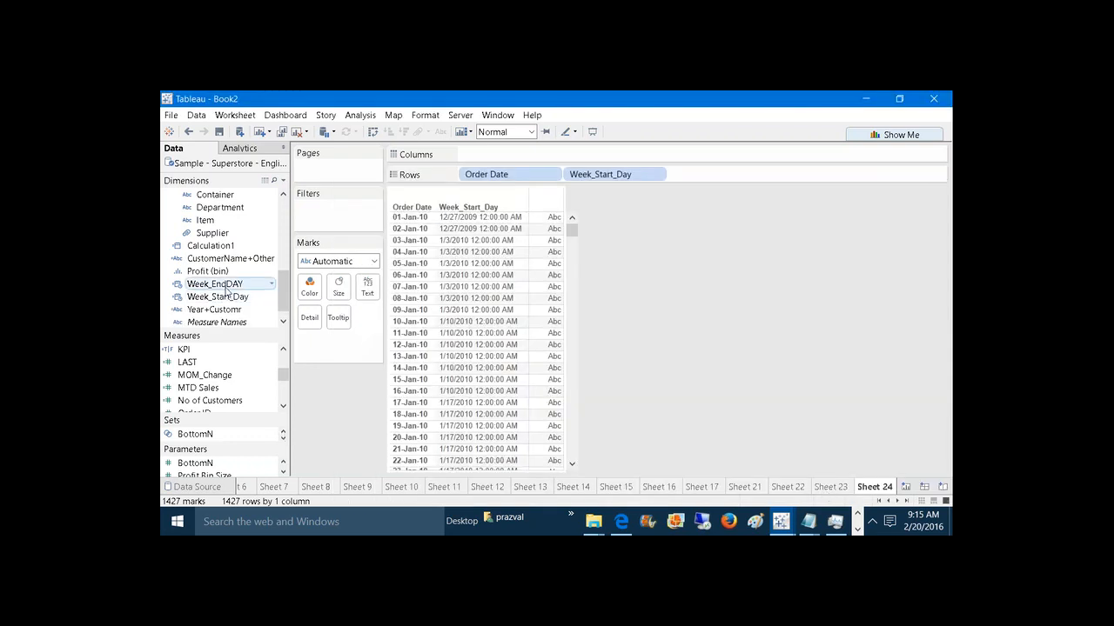
# Step: Add Week_EndDAY to the rows after Week_Start_Day and show it as a discrete exact date
pyautogui.moveTo(226, 292); pyautogui.dragTo(733, 179)
pyautogui.rightClick(710, 178)
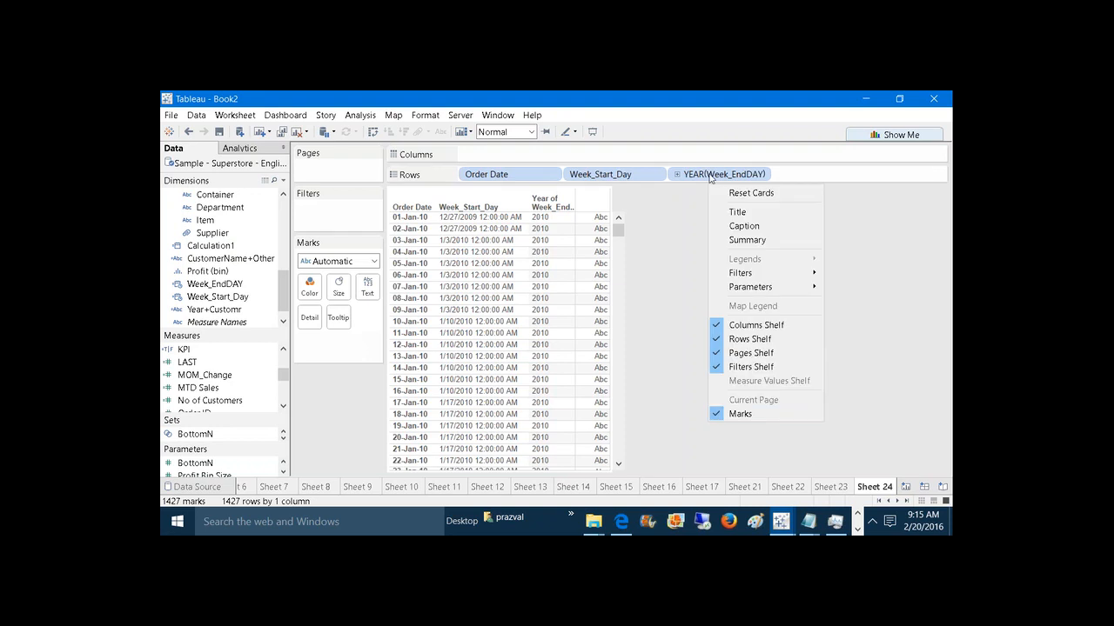
pyautogui.click(710, 177)
pyautogui.rightClick(710, 176)
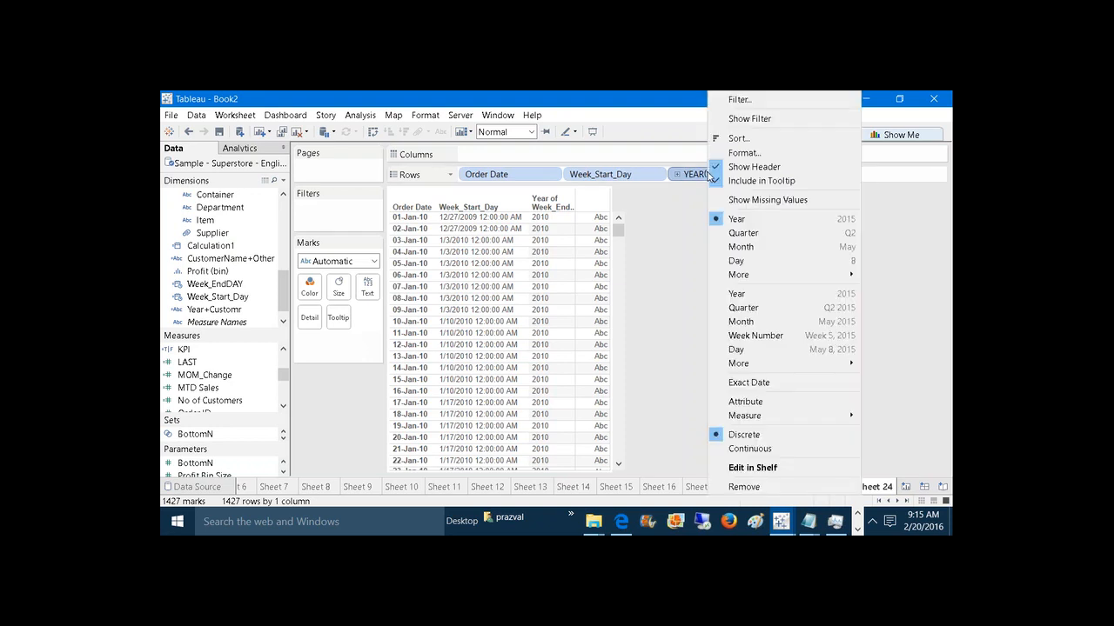
pyautogui.click(757, 384)
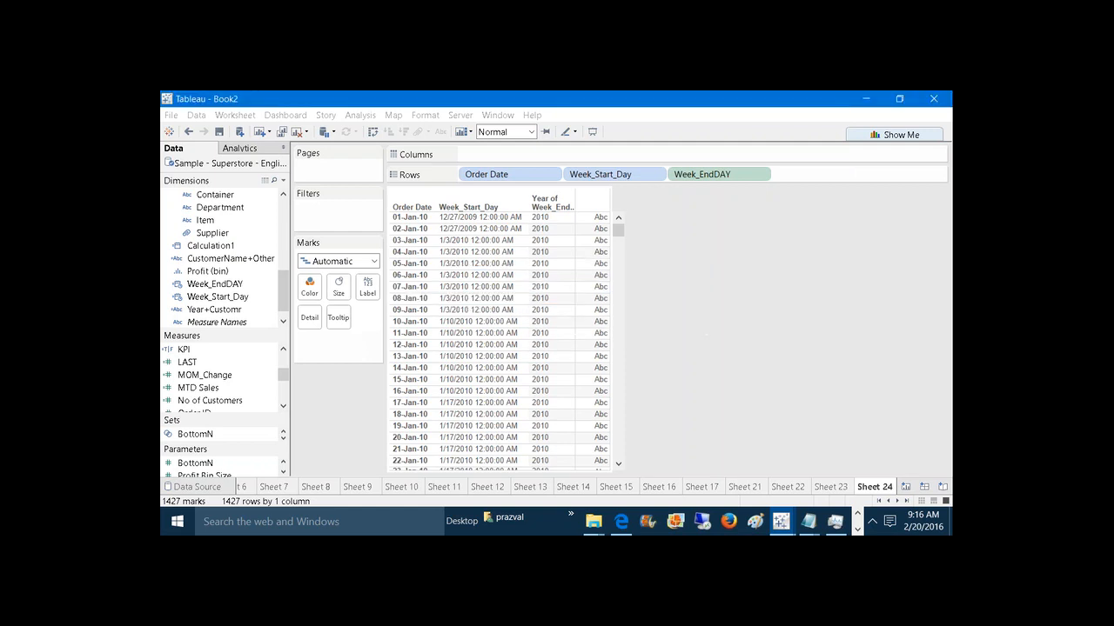
pyautogui.rightClick(701, 180)
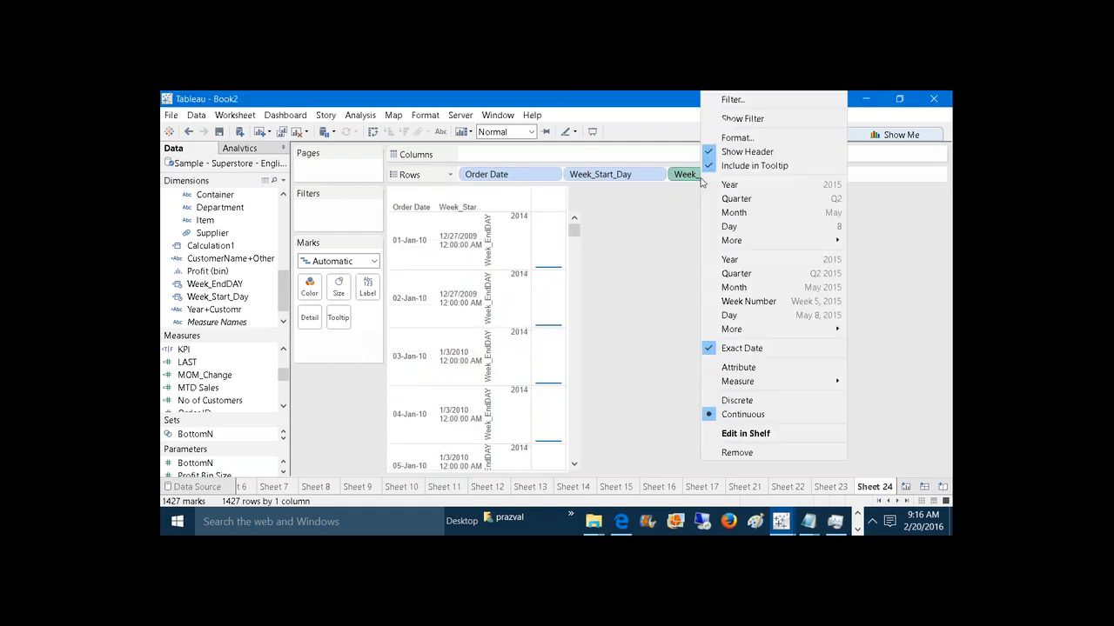
pyautogui.click(779, 401)
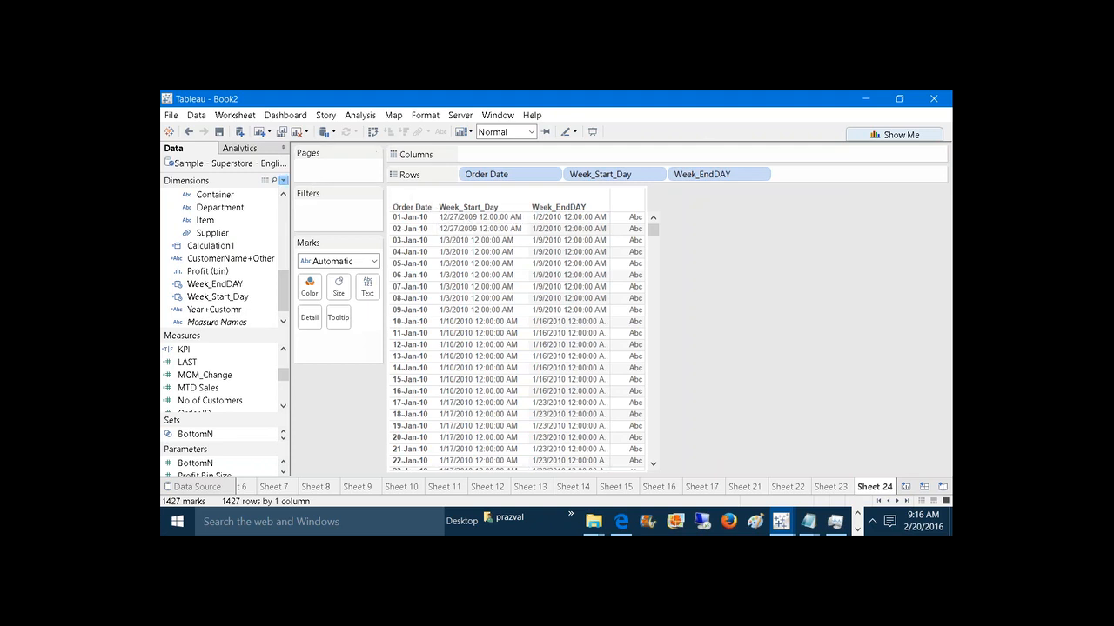
# Step: Create a calculated field named Week_Duration and move its editor so the worksheet's first rows are visible
pyautogui.click(282, 181)
pyautogui.click(281, 193)
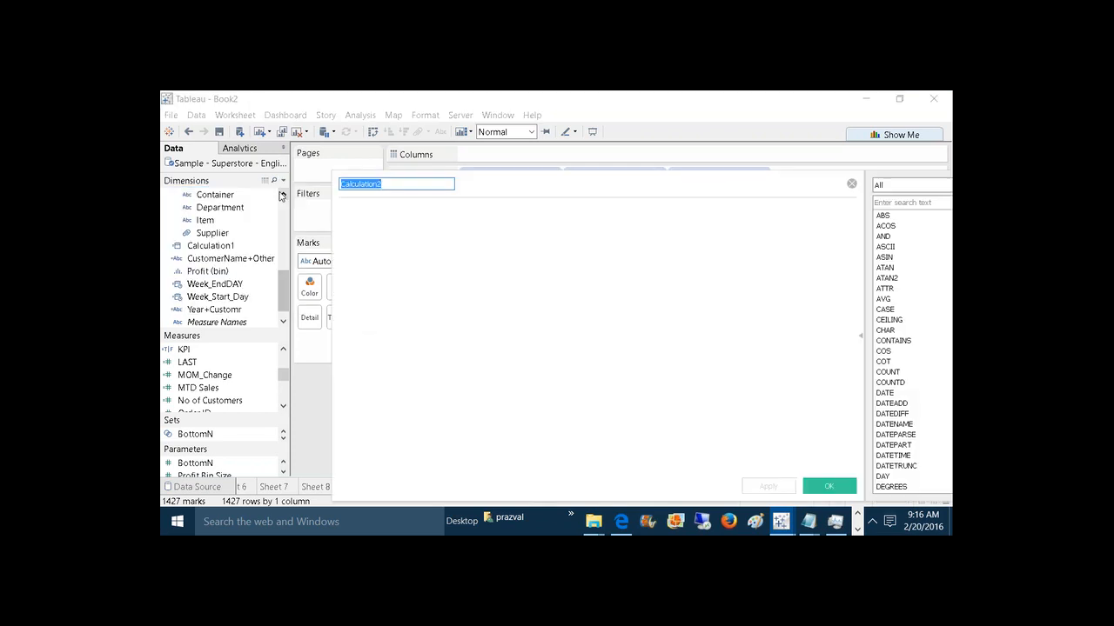
pyautogui.write('Week_D')
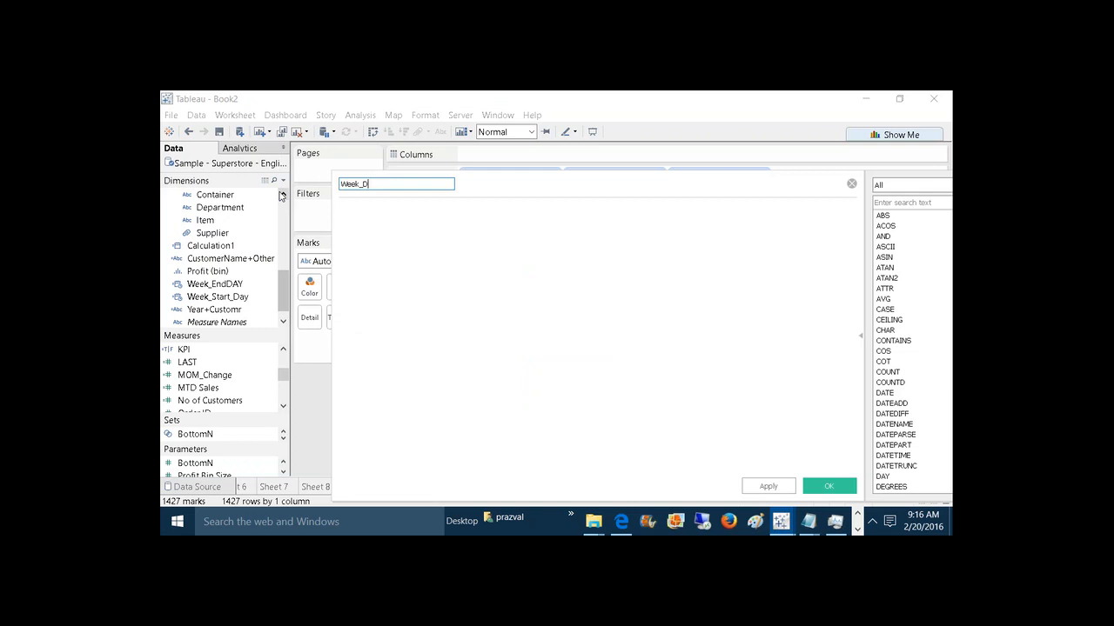
pyautogui.write('uration')
pyautogui.moveTo(489, 181); pyautogui.dragTo(521, 273)
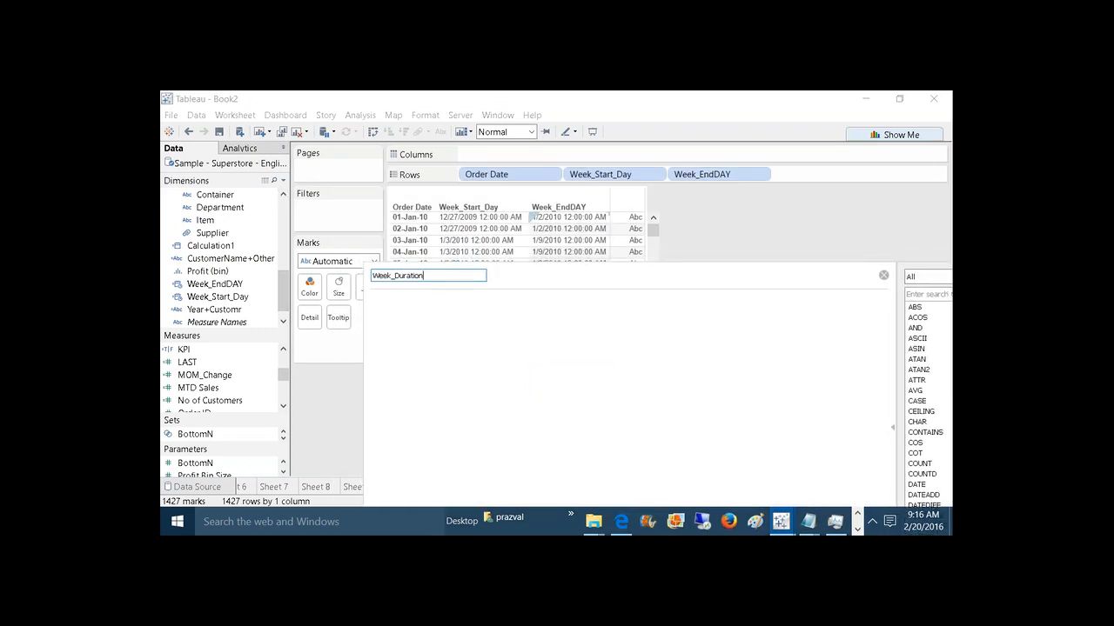
pyautogui.click(481, 311)
pyautogui.write('DEC 27 TO ')
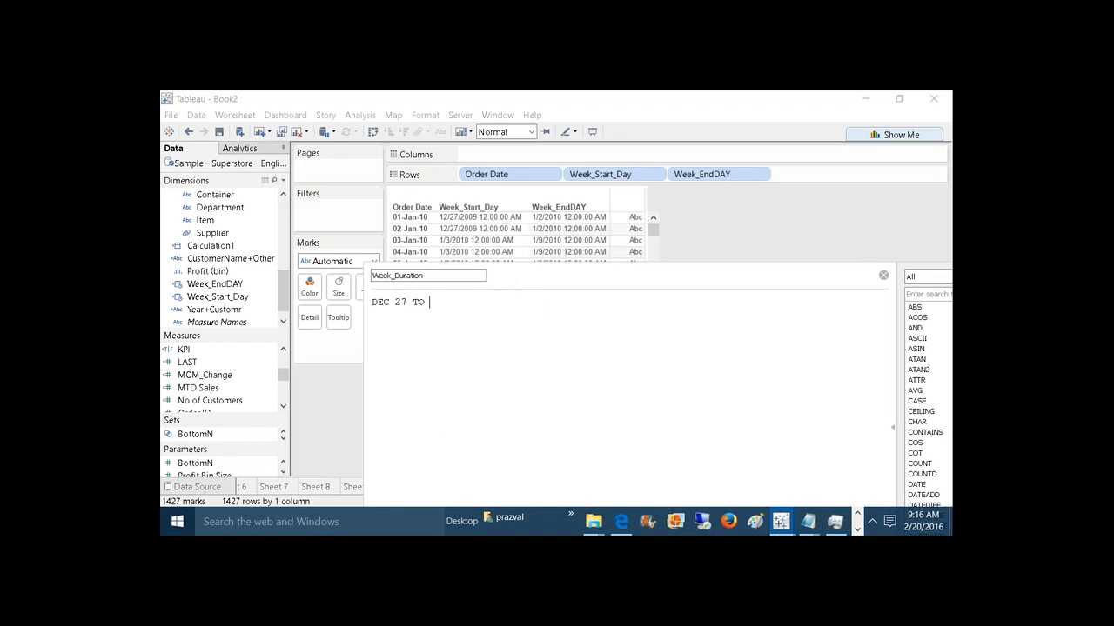
pyautogui.write('JAN 2')
pyautogui.moveTo(392, 302); pyautogui.dragTo(372, 302)
pyautogui.doubleClick(400, 302)
pyautogui.moveTo(451, 302); pyautogui.dragTo(373, 304)
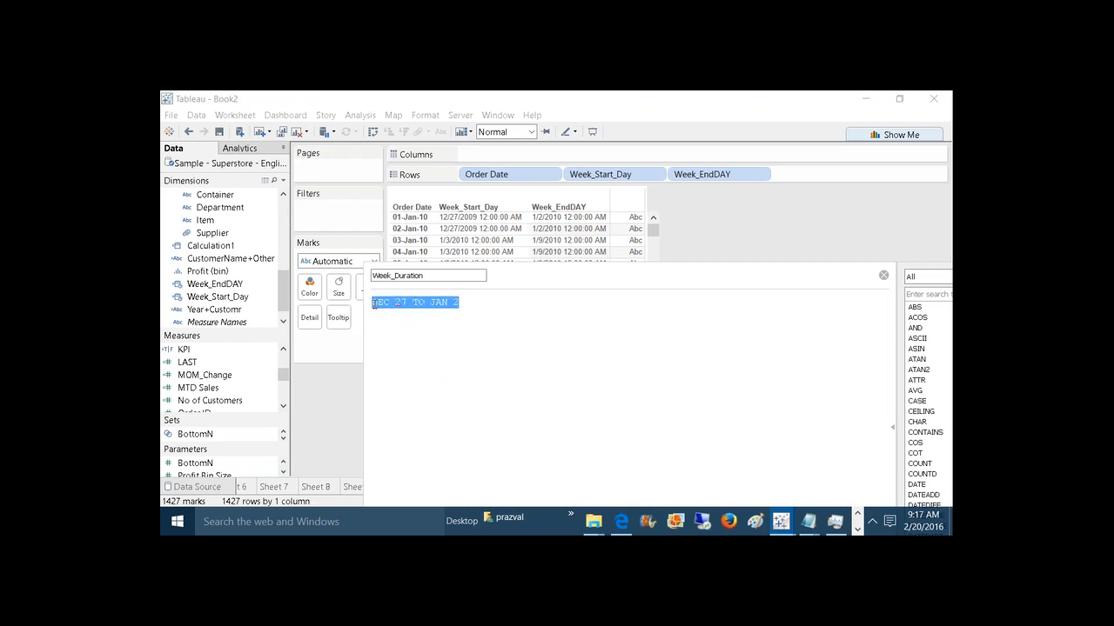
pyautogui.press('Delete')
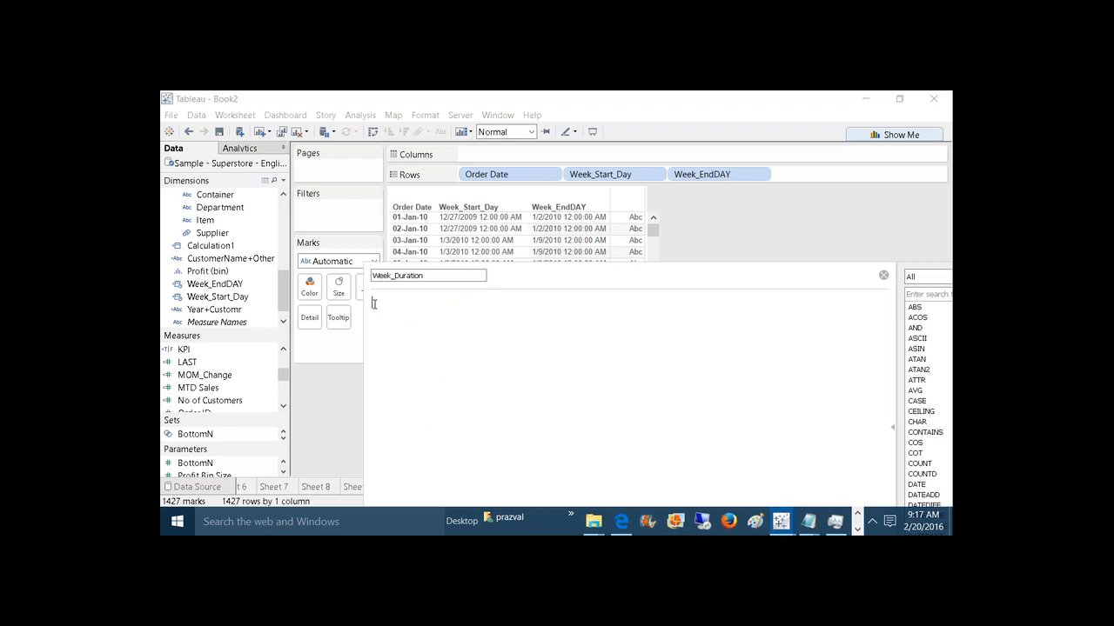
# Step: Begin the Week_Duration formula with DATENAME('month',[Week_Start_Day])
pyautogui.write('DATE')
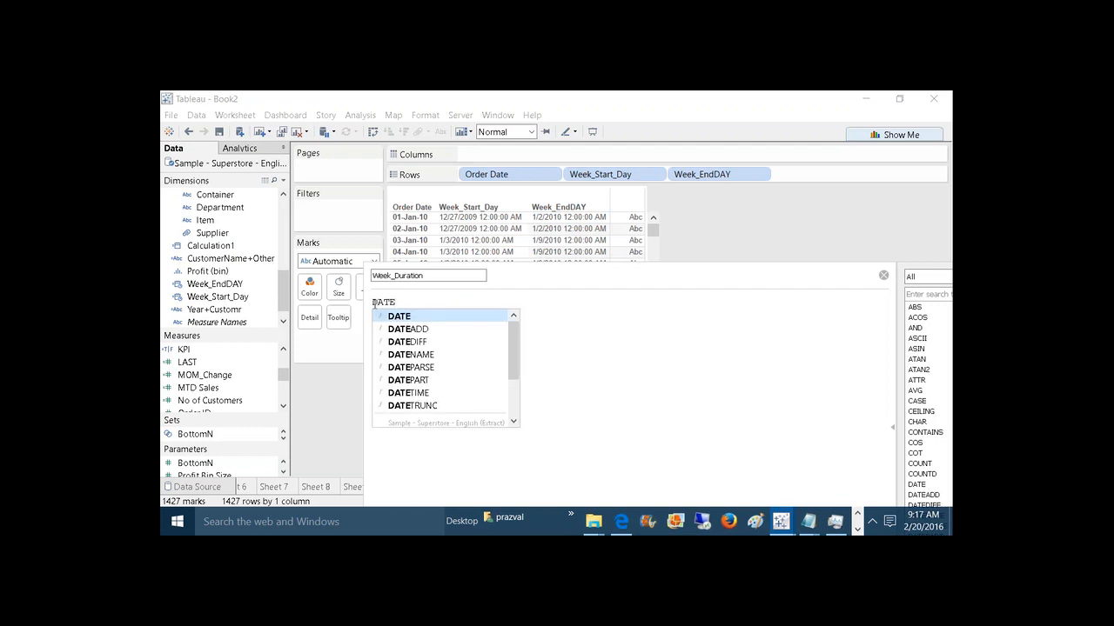
pyautogui.write('NAME')
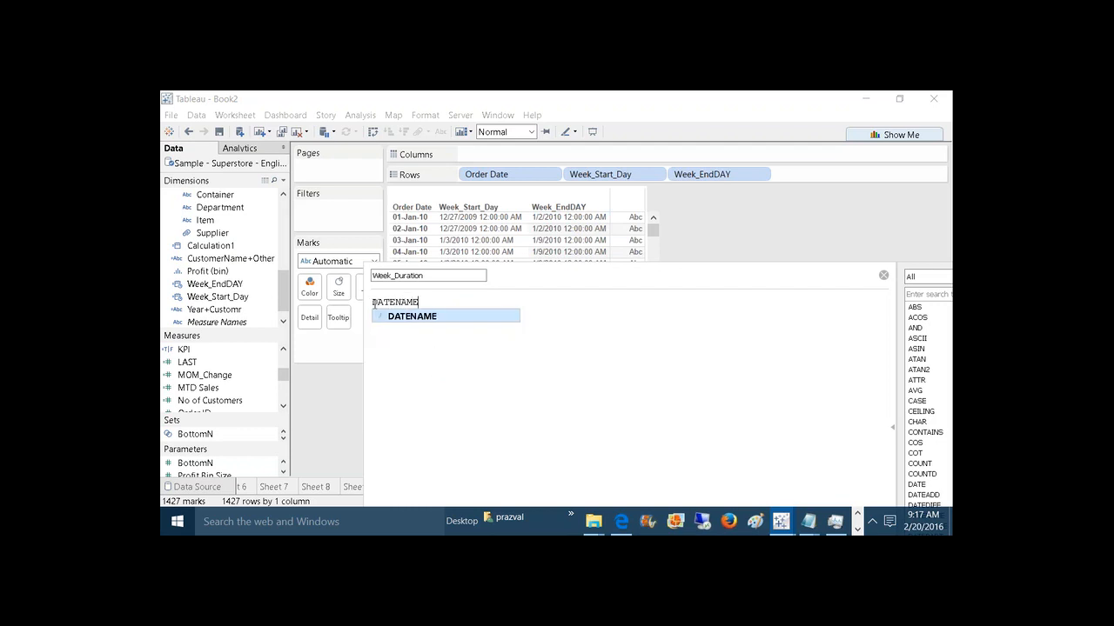
pyautogui.write(" ('")
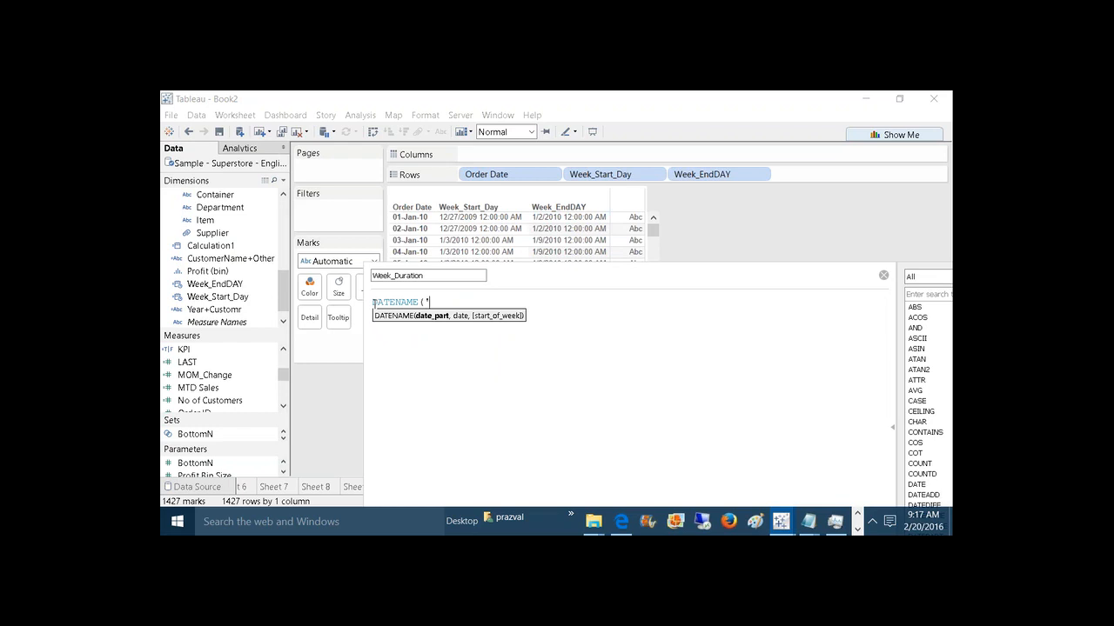
pyautogui.write("month',wee")
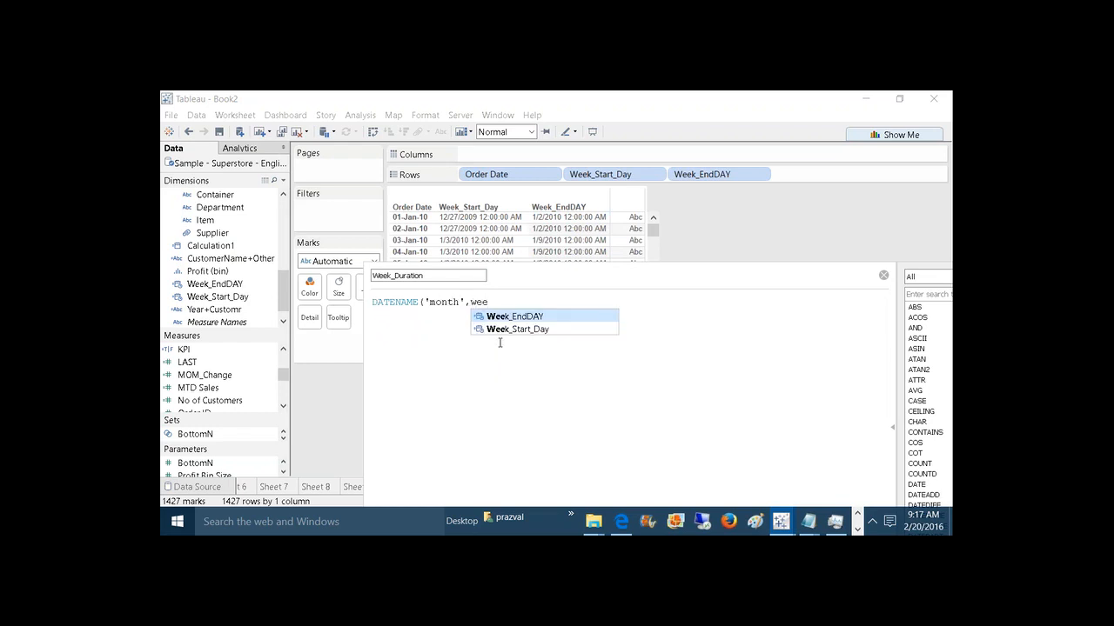
pyautogui.doubleClick(512, 329)
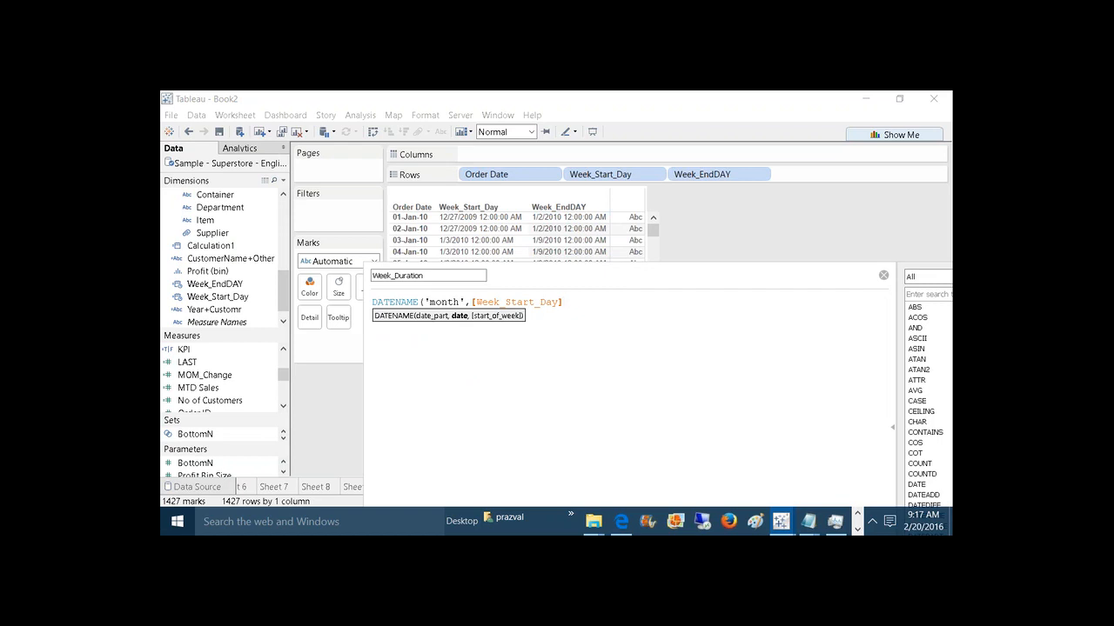
pyautogui.write(')')
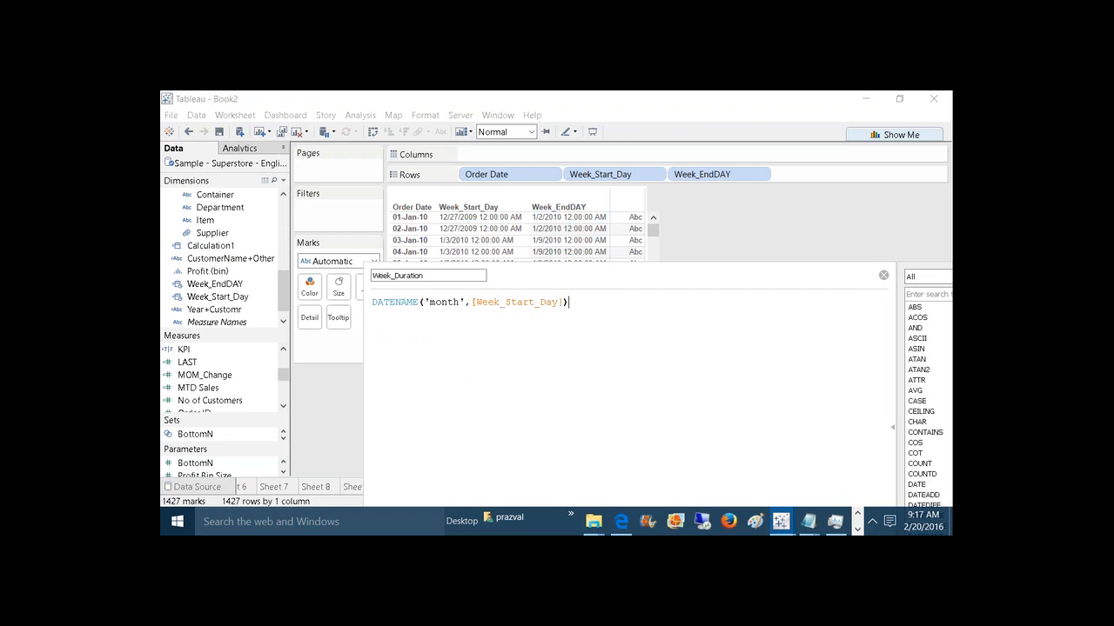
# Step: Append +DATENAME('day',[Week_Start_Day]) to the Week_Duration formula
pyautogui.write('+DATENAME')
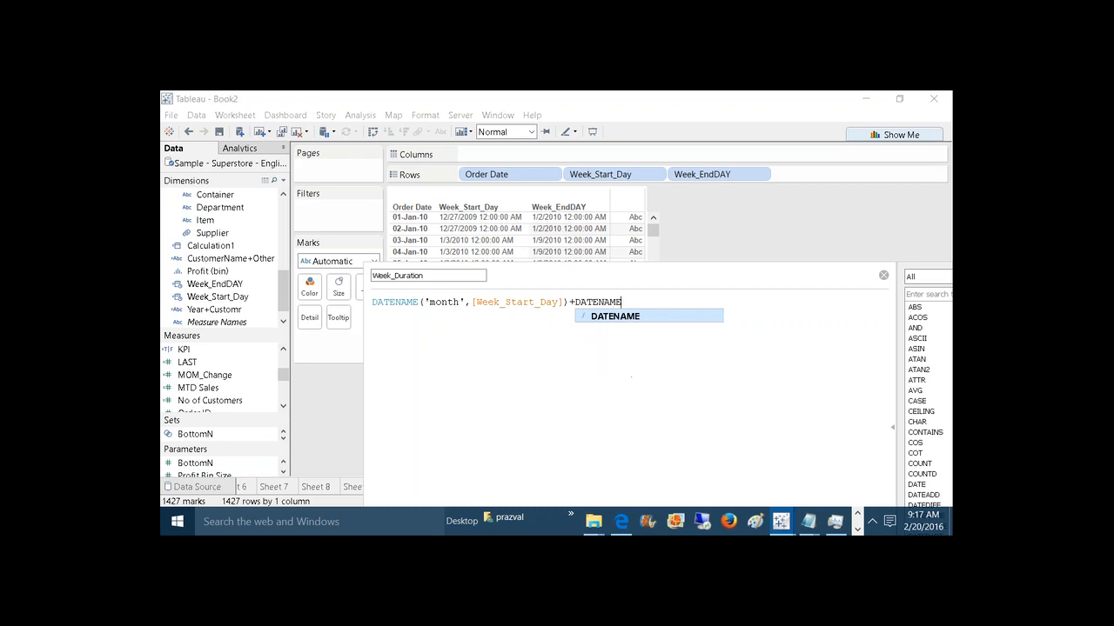
pyautogui.write('(')
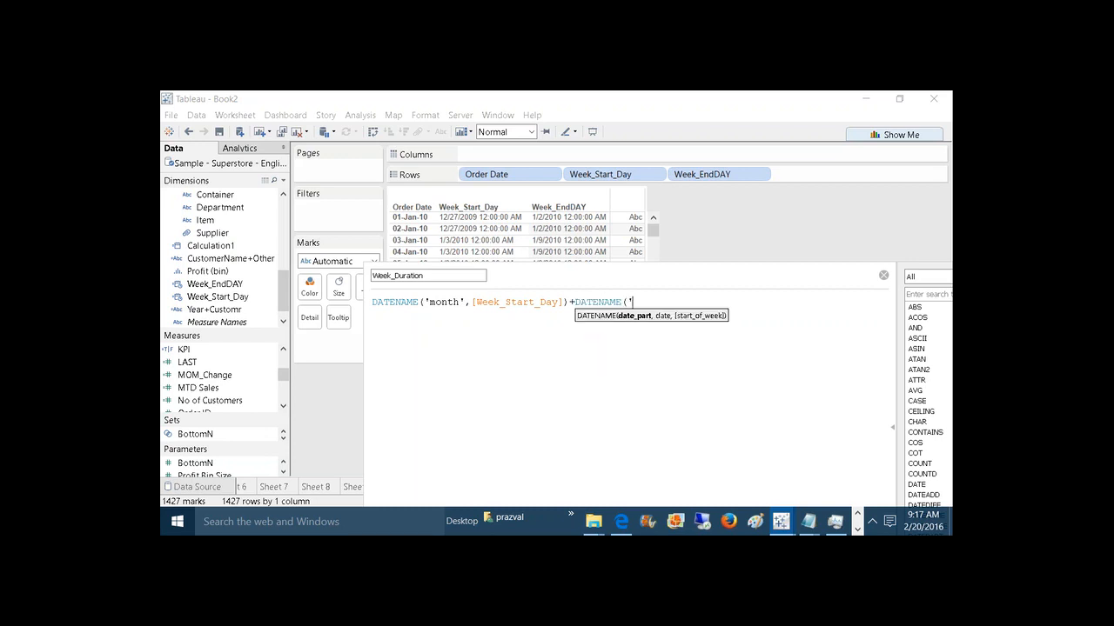
pyautogui.write("'day',we")
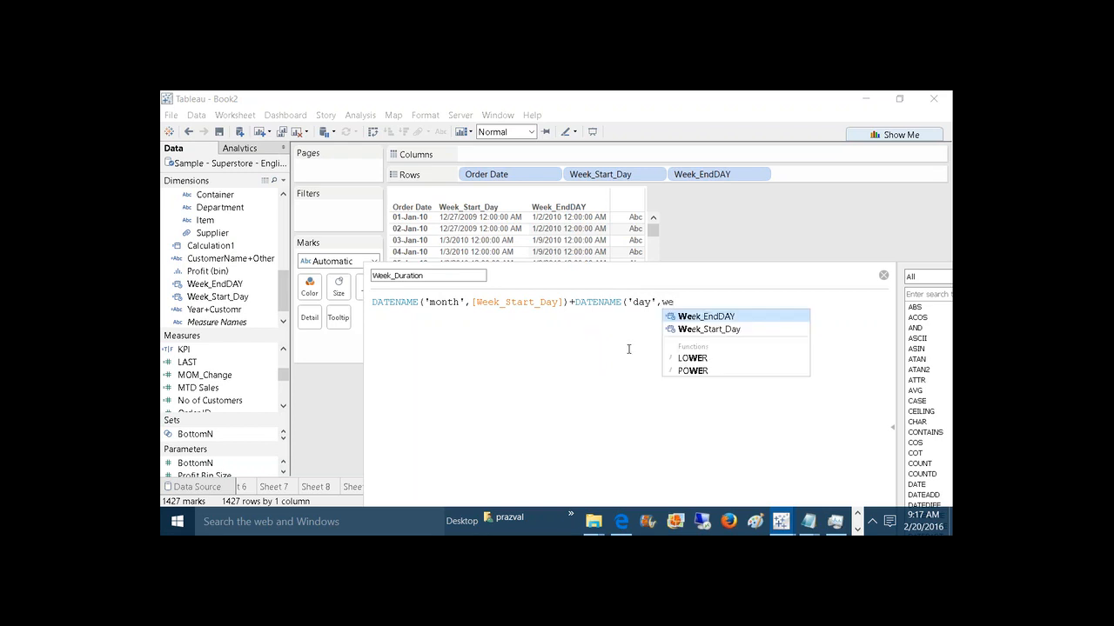
pyautogui.press('Down')
pyautogui.press('Return')
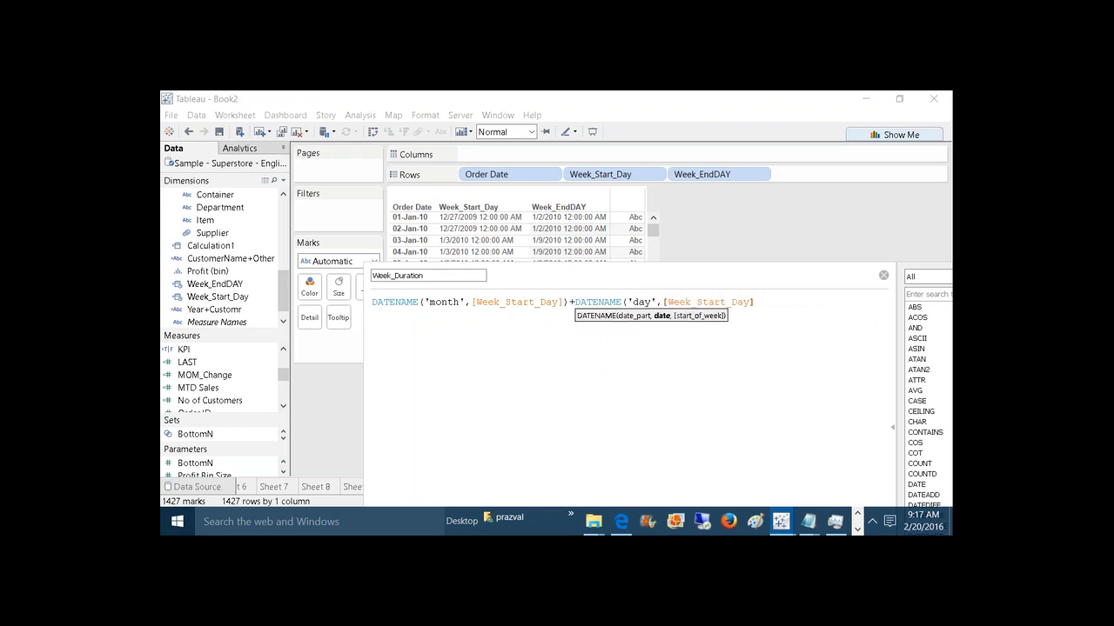
pyautogui.write(')')
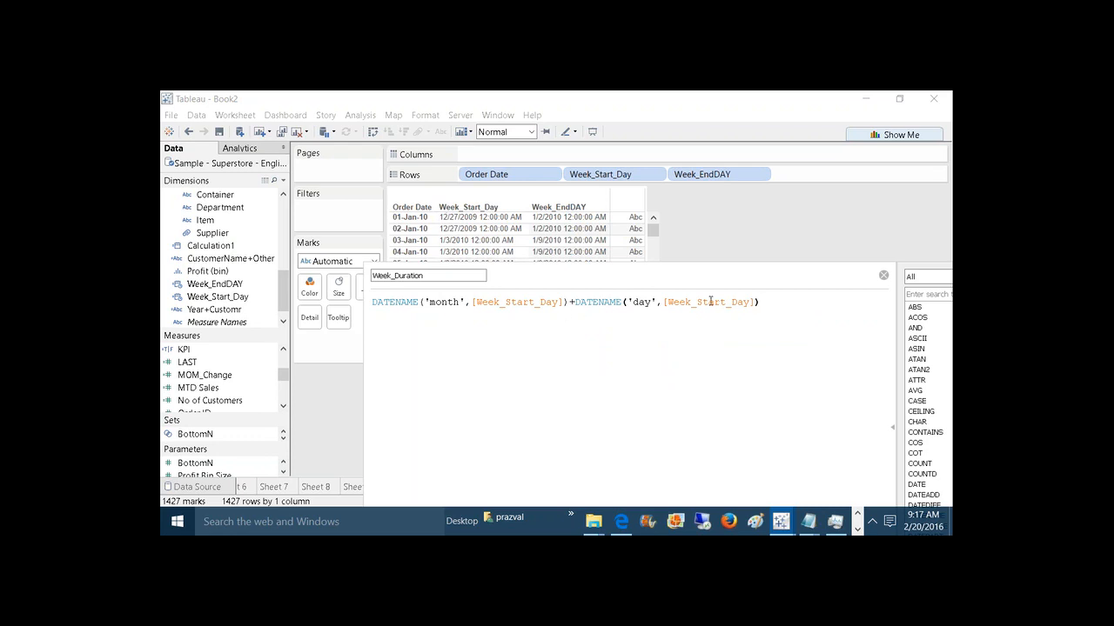
# Step: Save the Week_Duration calculation and add the field to the rows after Week_EndDAY
pyautogui.moveTo(701, 284); pyautogui.dragTo(598, 142)
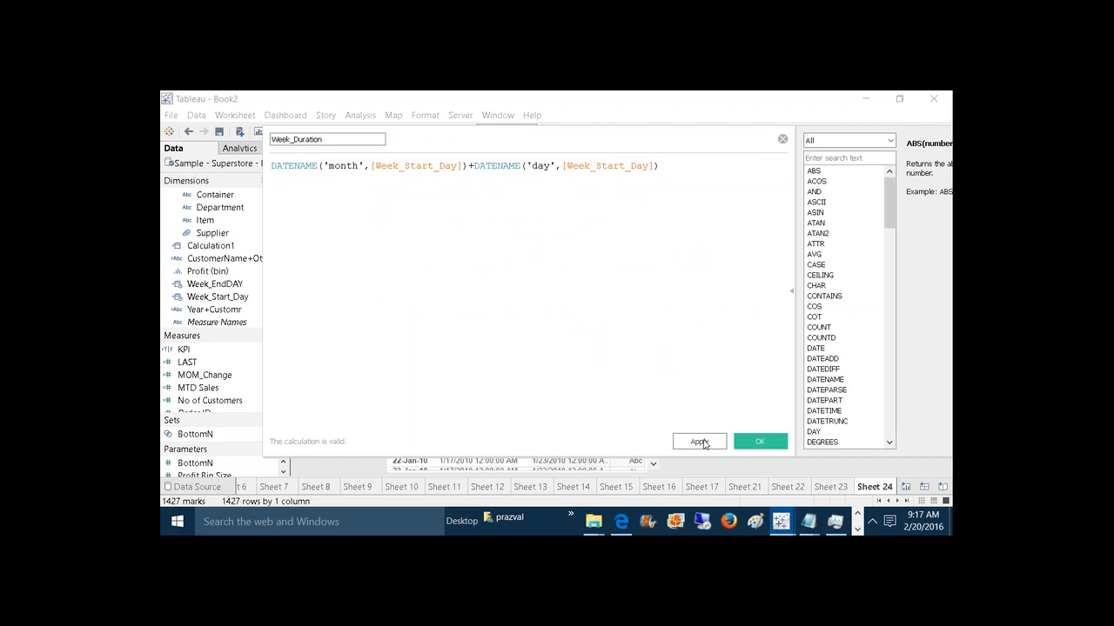
pyautogui.click(703, 443)
pyautogui.click(740, 444)
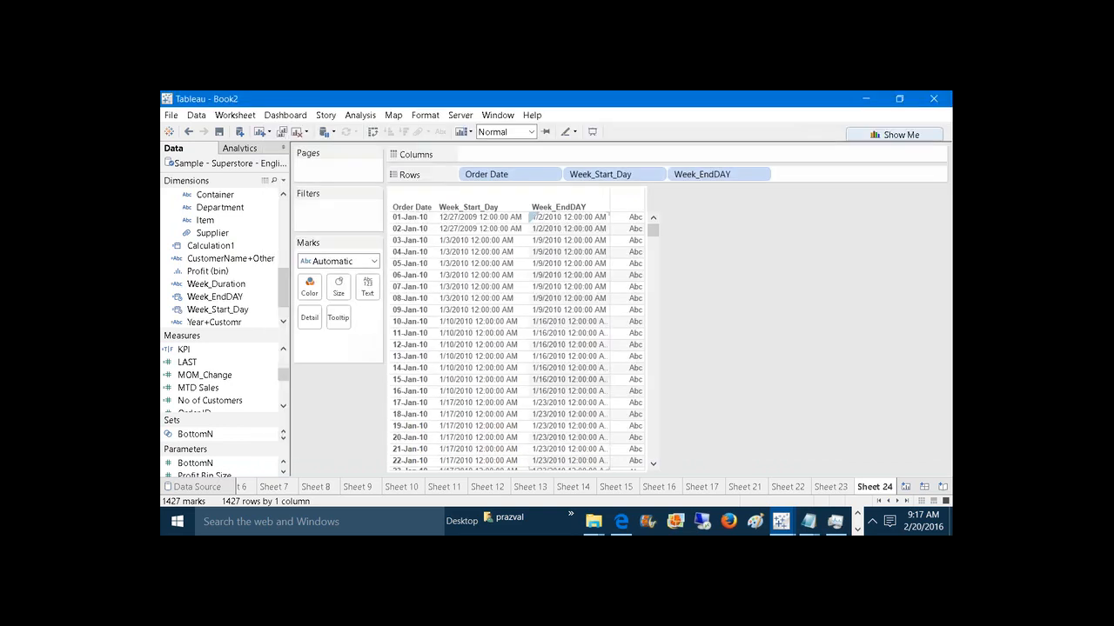
pyautogui.moveTo(231, 287); pyautogui.dragTo(870, 176)
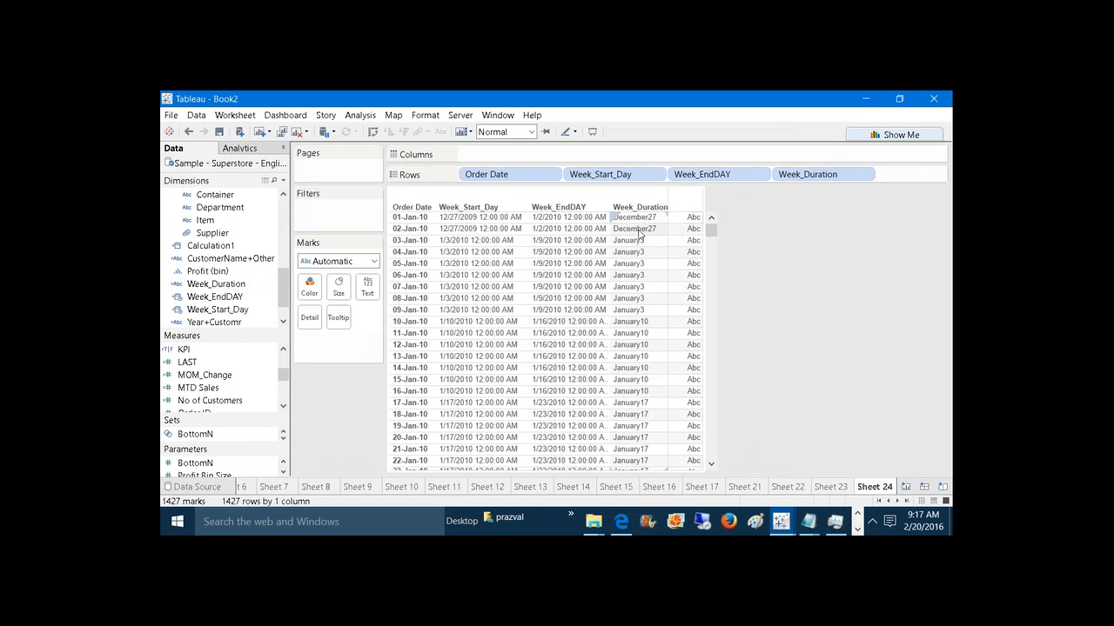
pyautogui.click(639, 230)
# Step: Edit Week_Duration to shorten the month name with LEFT(DATENAME('month',[Week_Start_Day]),3) and save the calculation
pyautogui.rightClick(209, 285)
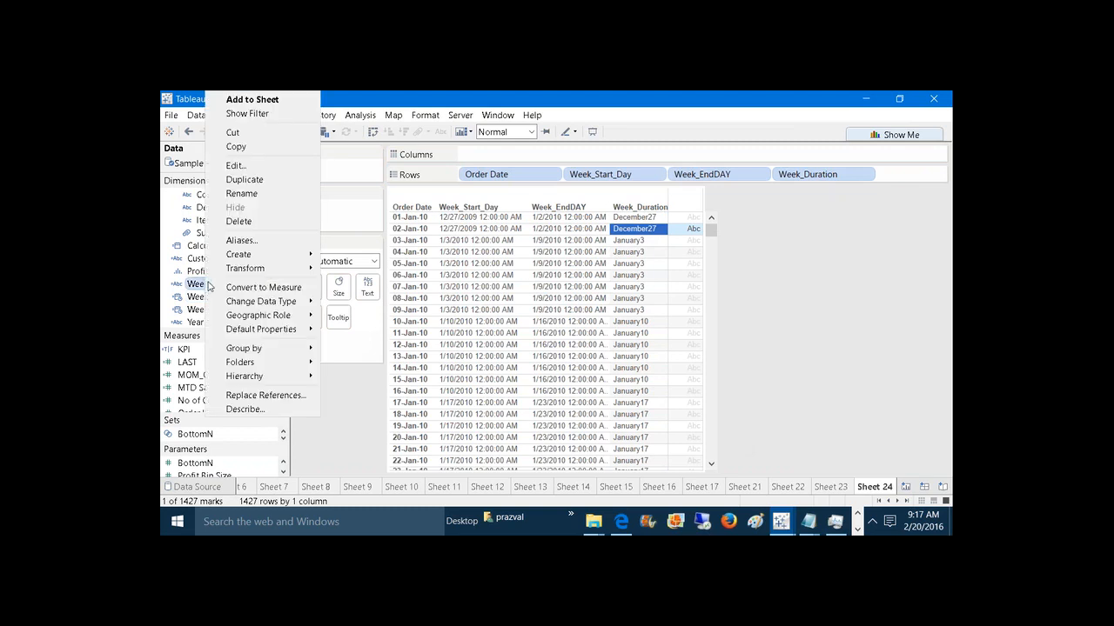
pyautogui.click(236, 165)
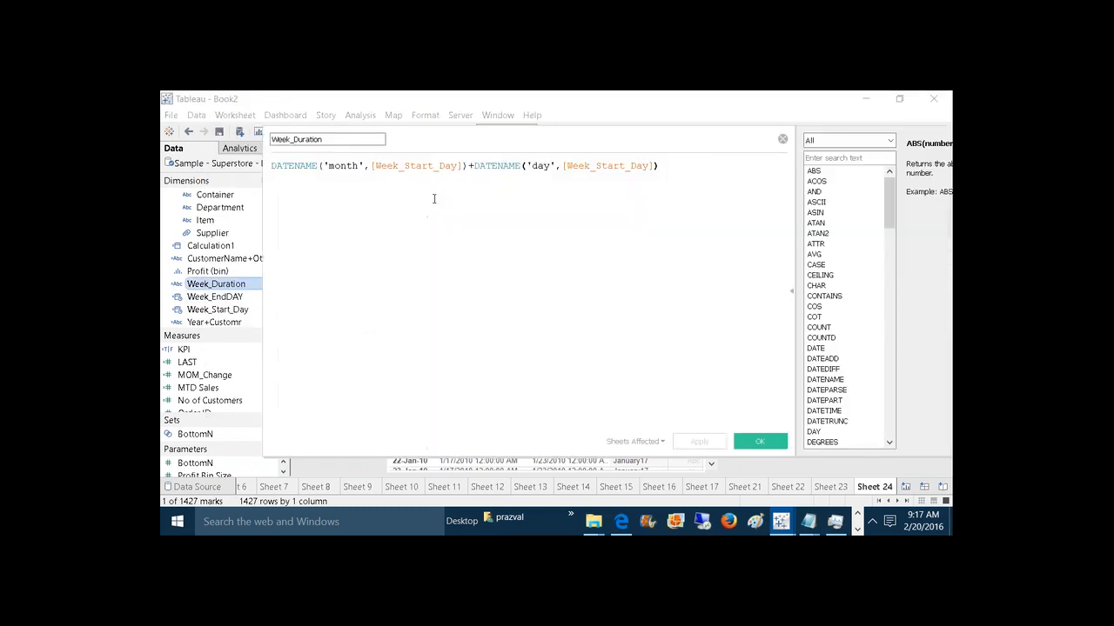
pyautogui.click(273, 166)
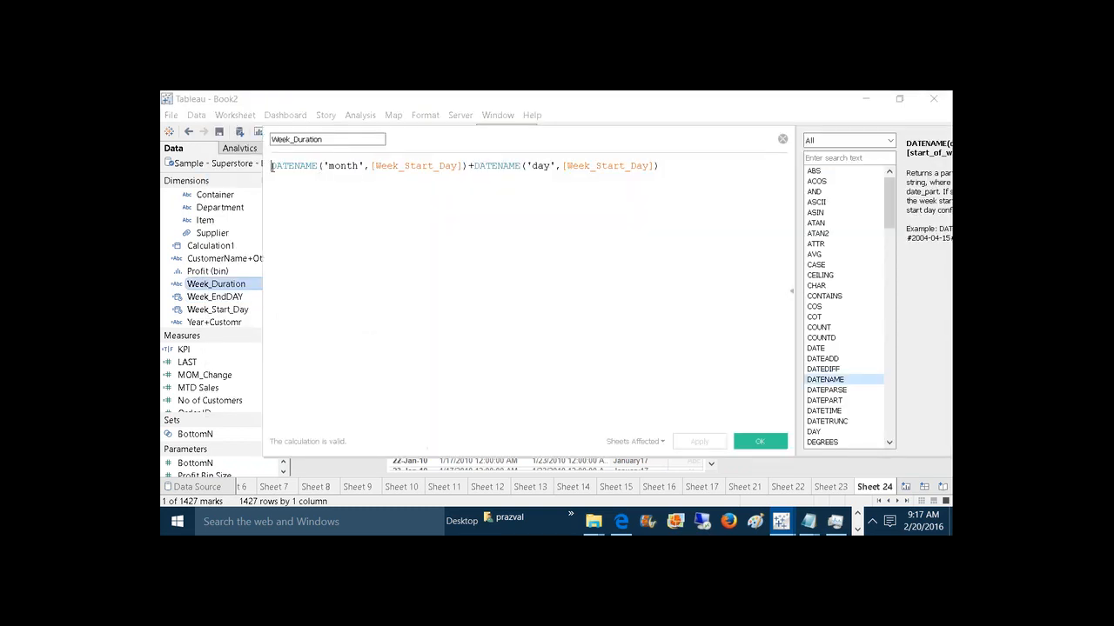
pyautogui.write('LEFT(')
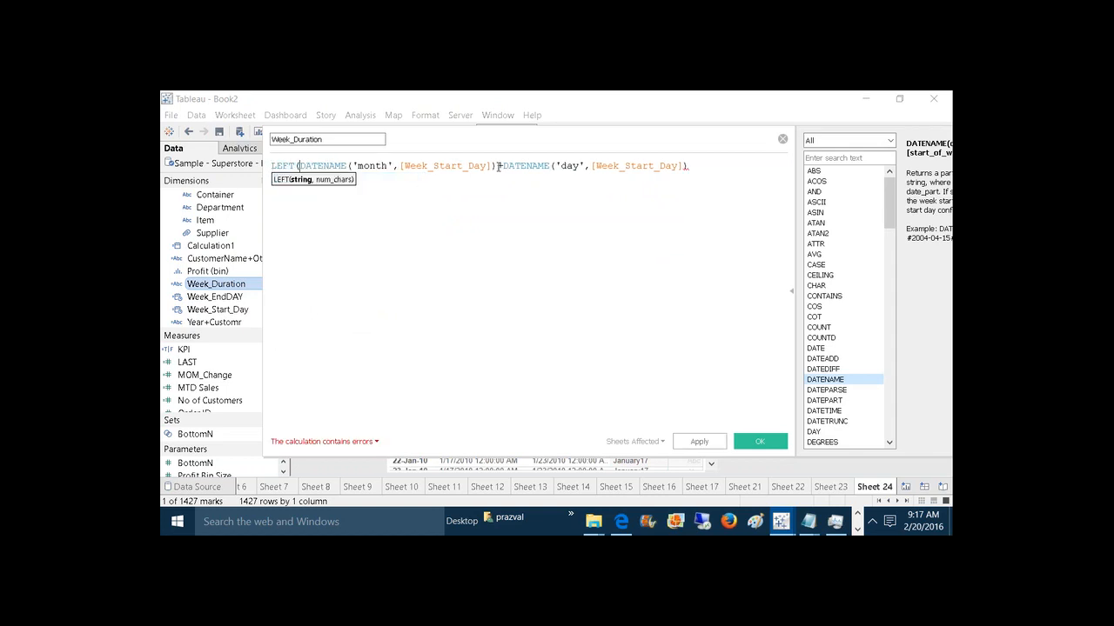
pyautogui.write(',3')
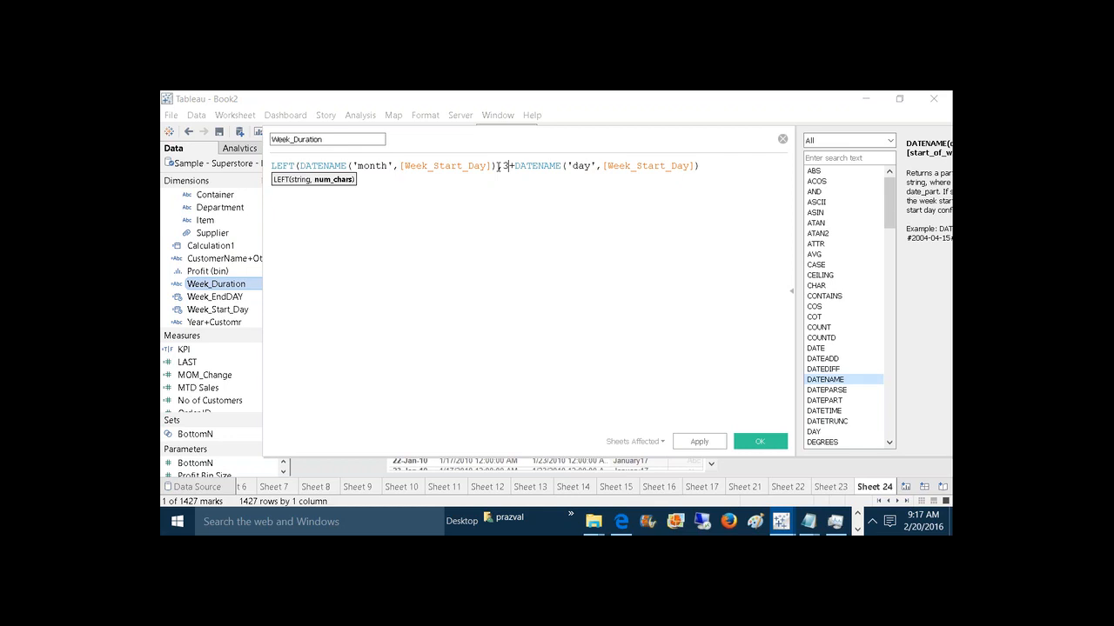
pyautogui.write(')')
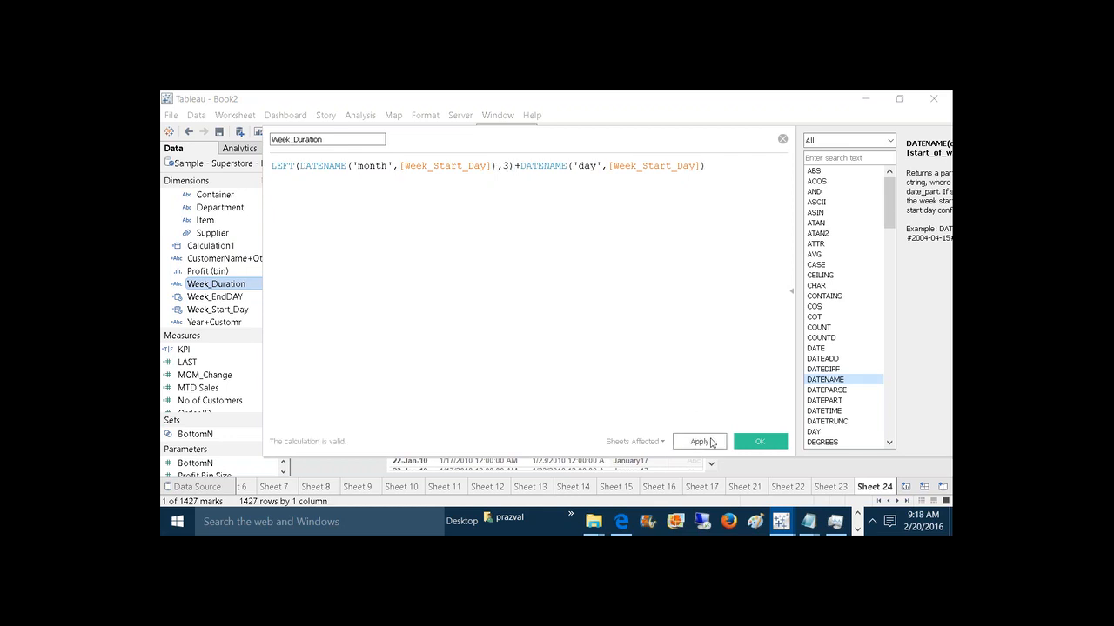
pyautogui.click(759, 442)
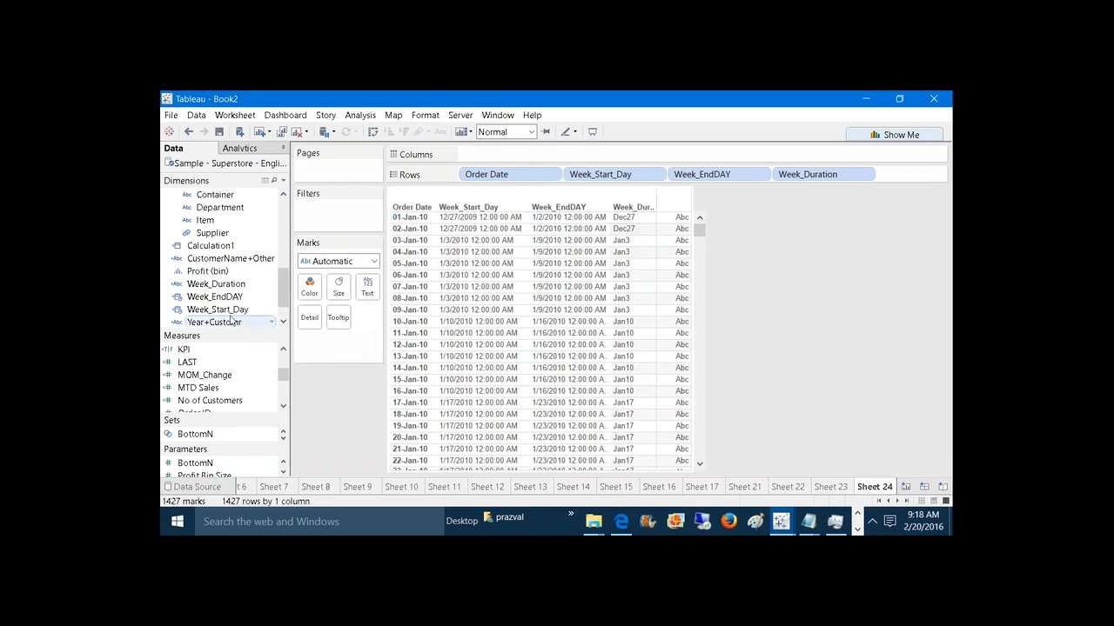
# Step: Edit Week_Duration to insert ' '+ before DATENAME('day',[Week_Start_Day]), separating month and day with a space, and save the calculation
pyautogui.click(216, 290)
pyautogui.rightClick(215, 289)
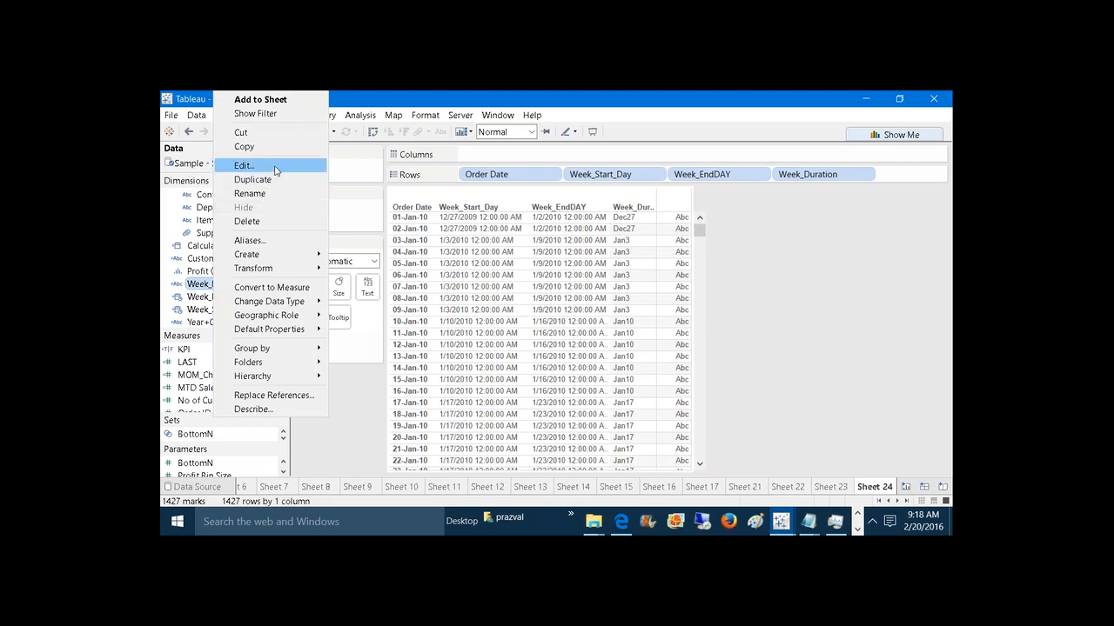
pyautogui.click(261, 165)
pyautogui.click(520, 166)
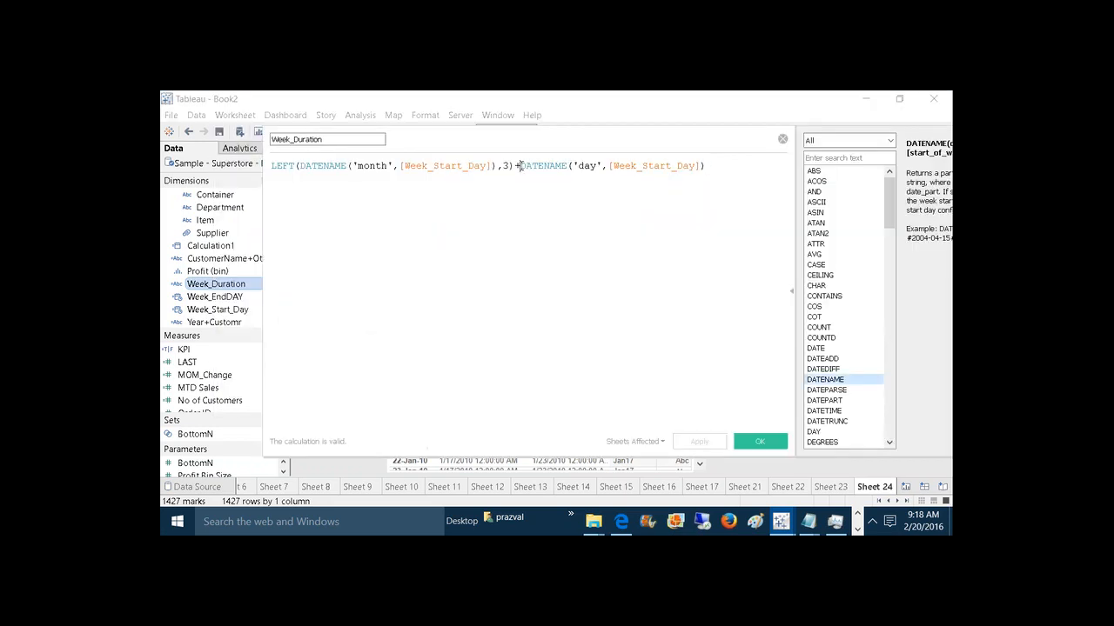
pyautogui.write("' '+")
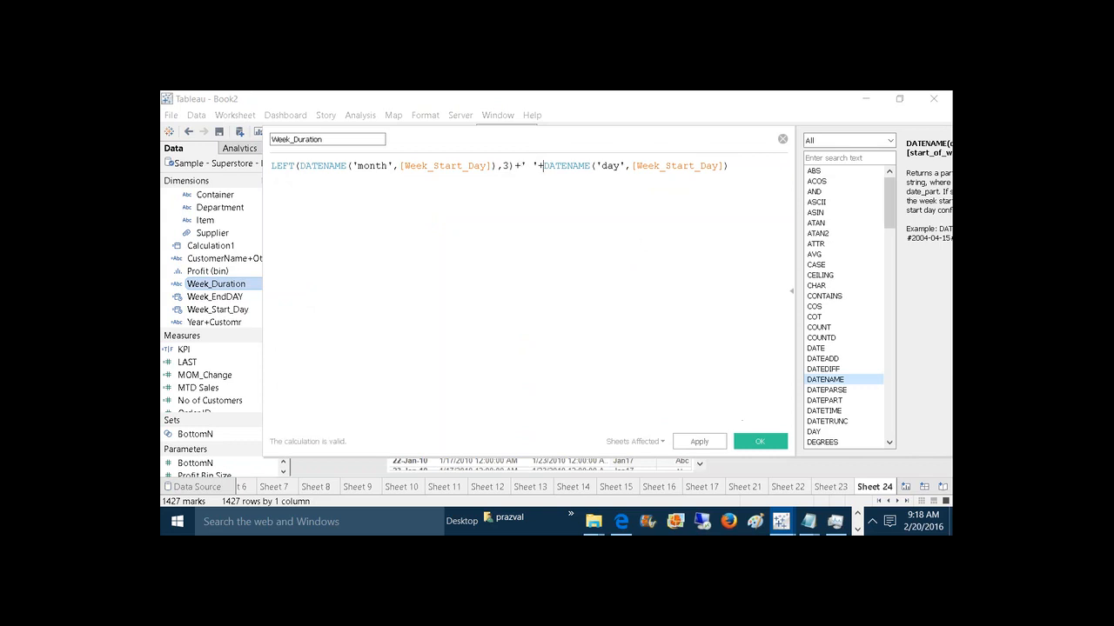
pyautogui.click(705, 446)
pyautogui.click(761, 447)
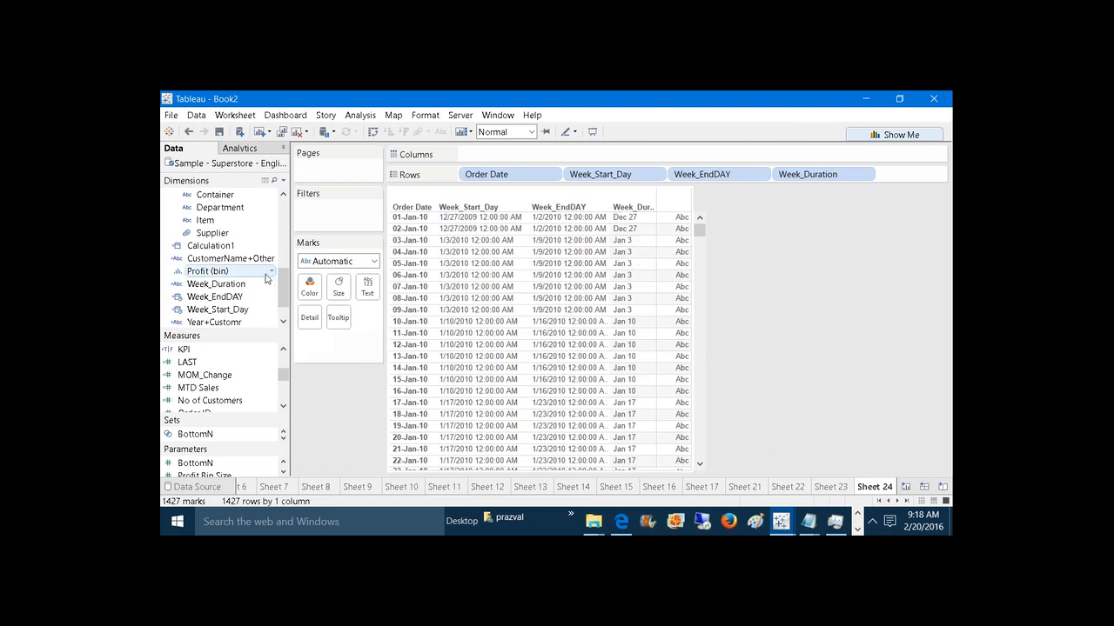
# Step: Reopen Week_Duration and append +'-'+ followed by DATENAME('month',[Week_EndDAY]) on new lines of the formula
pyautogui.rightClick(247, 281)
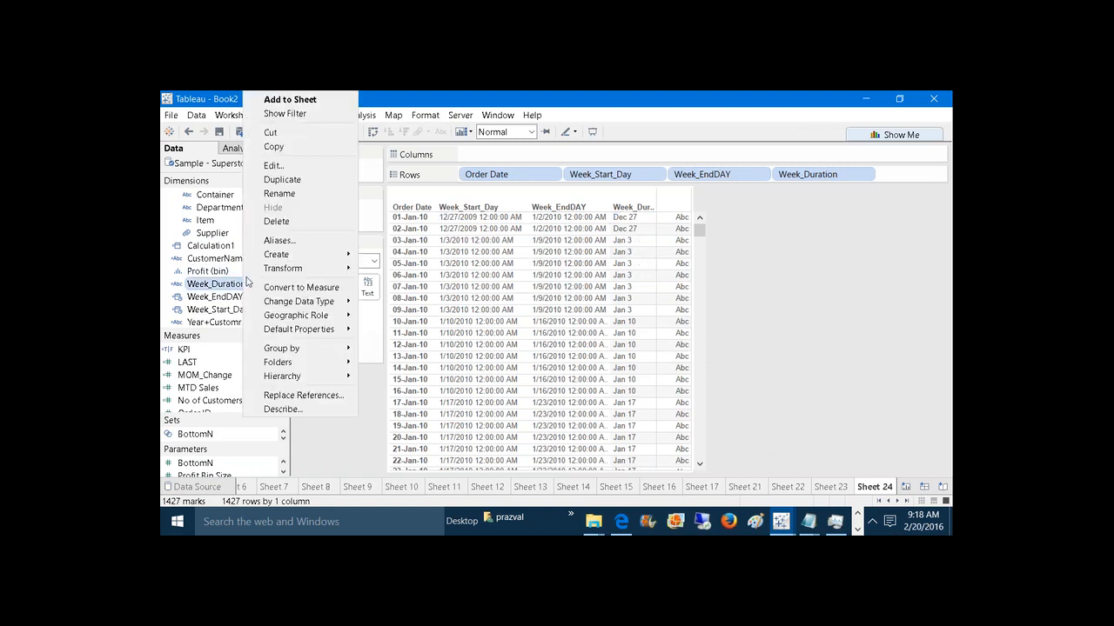
pyautogui.click(282, 169)
pyautogui.press('Return')
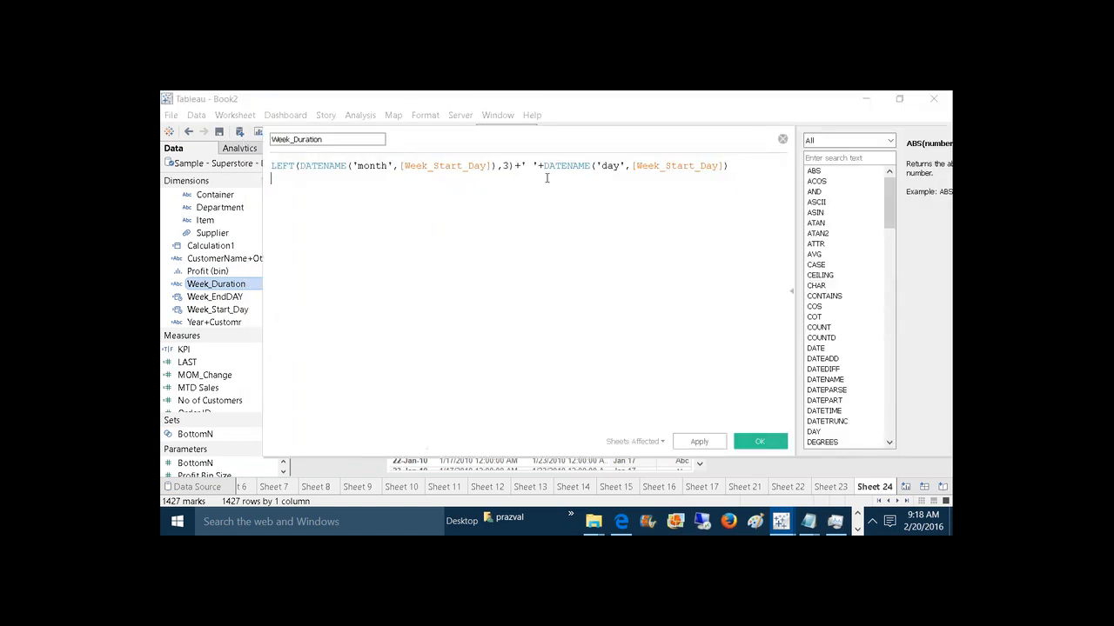
pyautogui.write("+'-'+")
pyautogui.press('Return')
pyautogui.write('DAT')
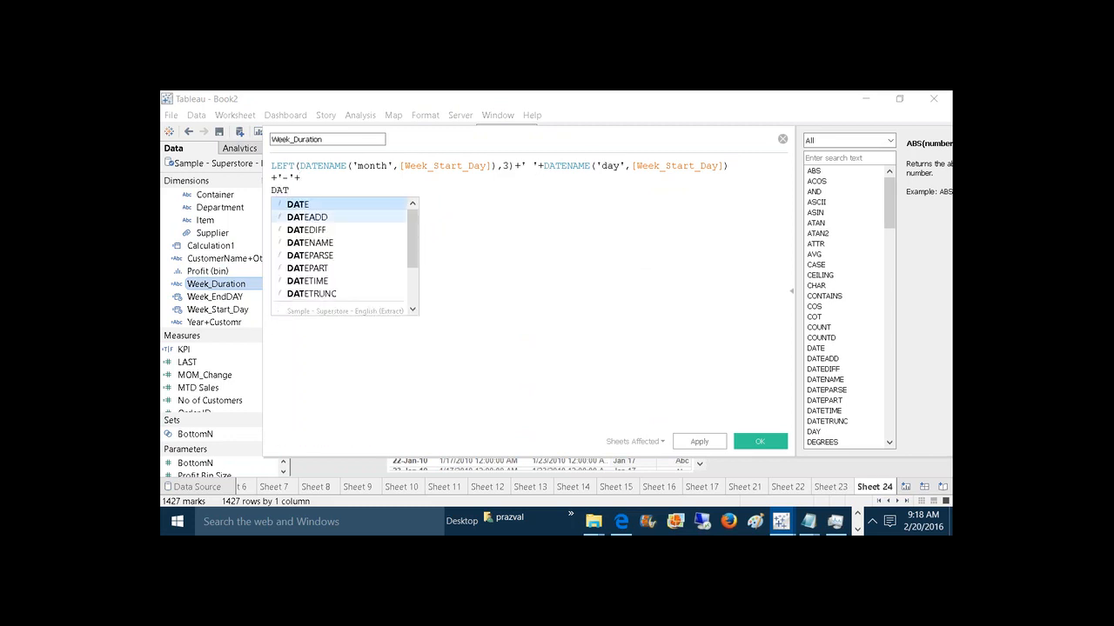
pyautogui.doubleClick(360, 243)
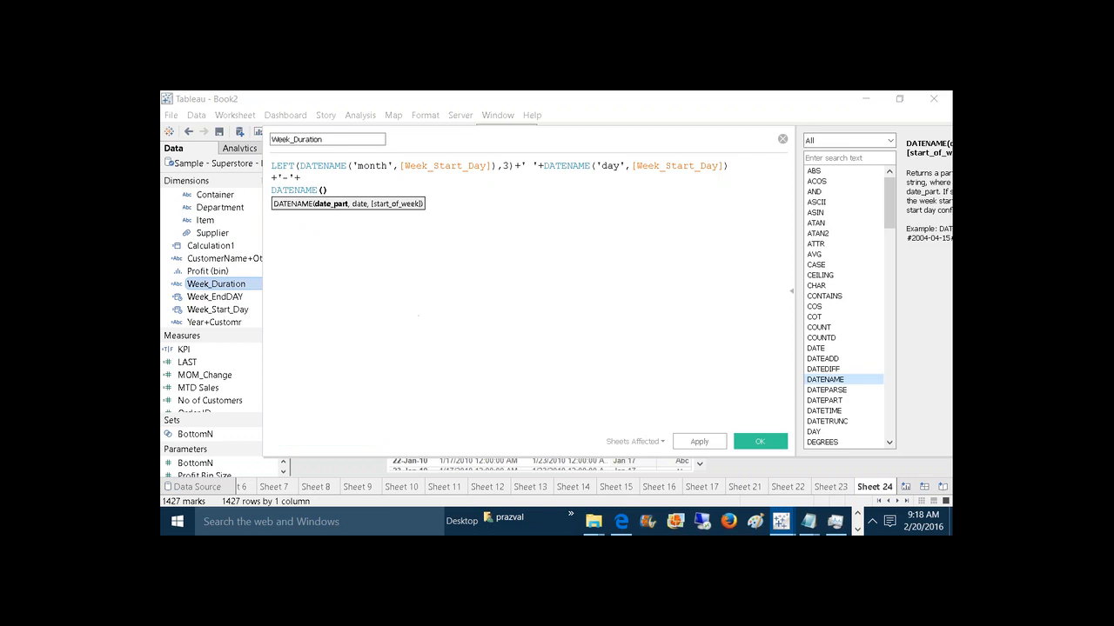
pyautogui.write("'month',w")
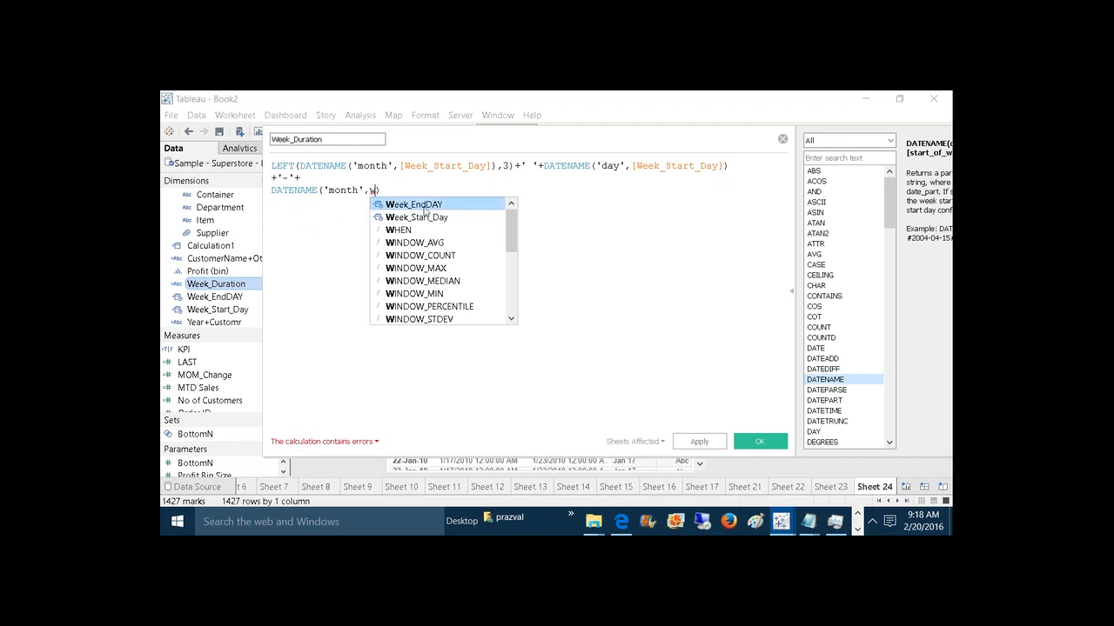
pyautogui.click(427, 207)
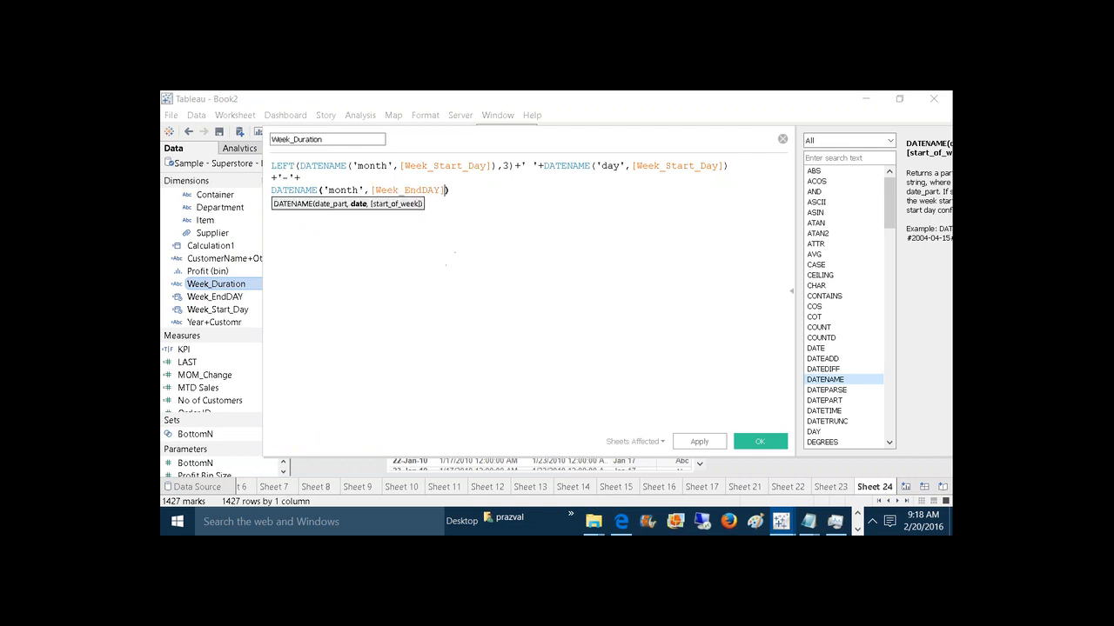
# Step: Append +DATENAME('day',[Week_EndDAY]) to the end of the Week_Duration formula and save the calculation
pyautogui.click(457, 196)
pyautogui.write('+')
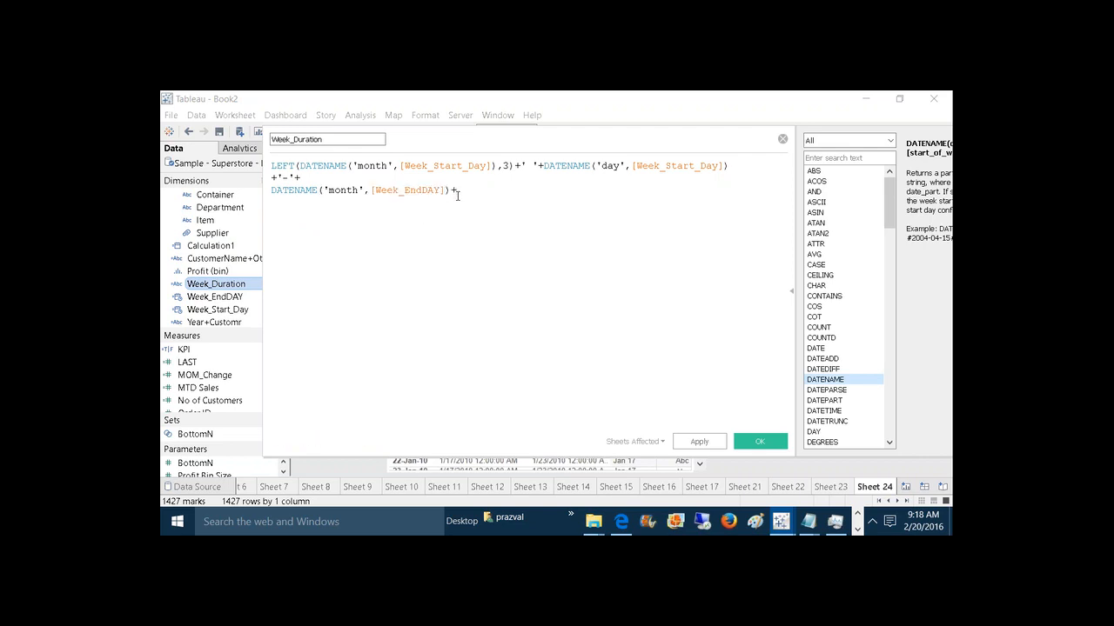
pyautogui.write('dat')
pyautogui.press('Down')
pyautogui.press('Down')
pyautogui.press('Down')
pyautogui.press('Return')
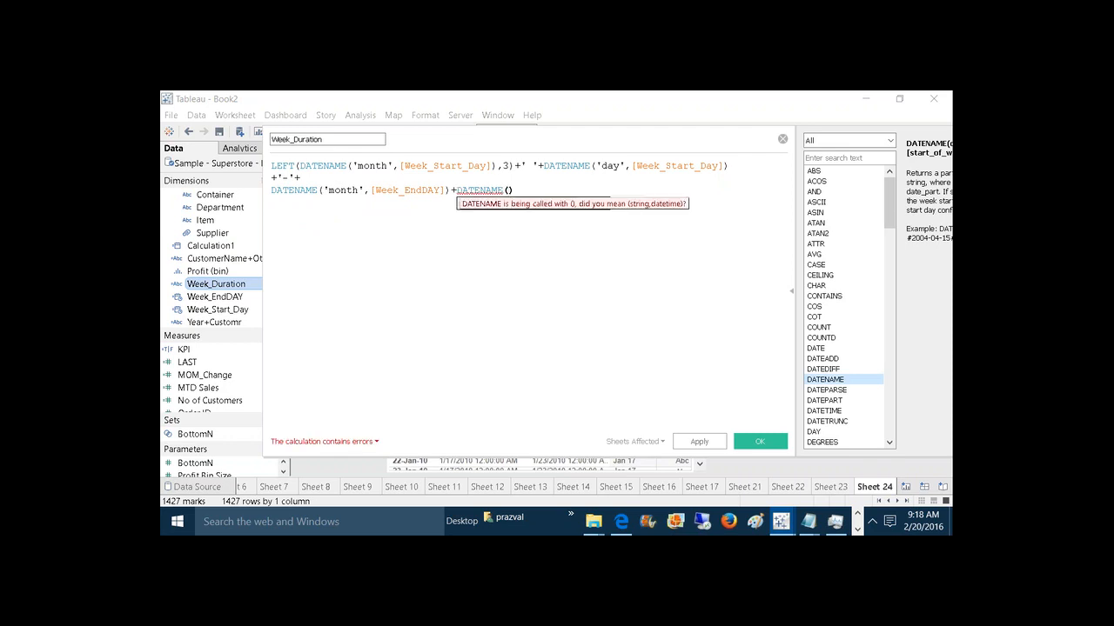
pyautogui.write("'day")
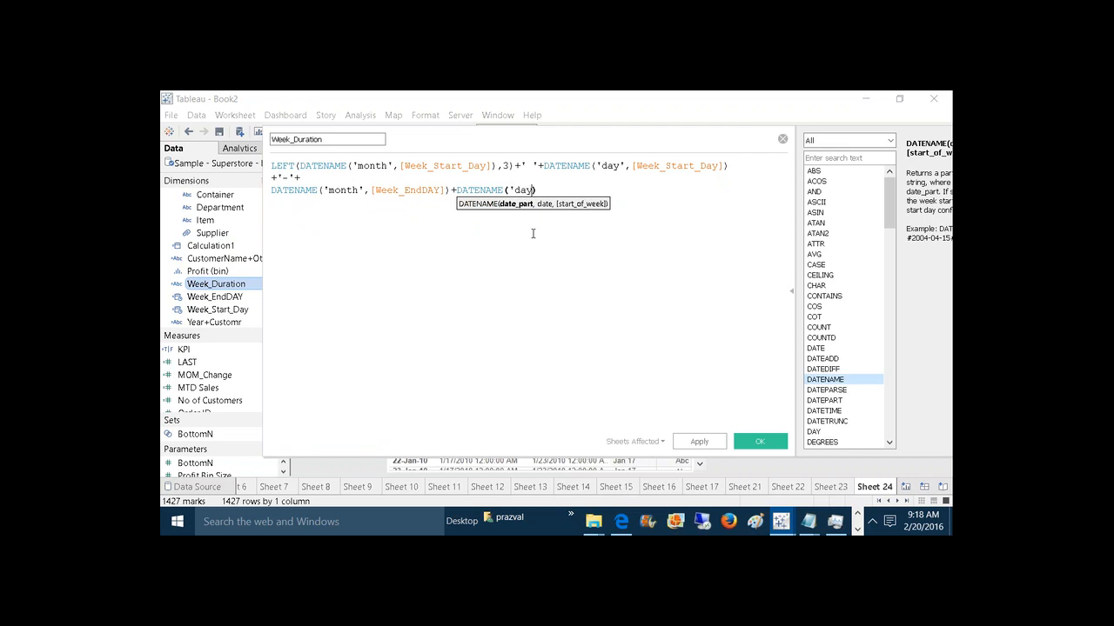
pyautogui.write("',we")
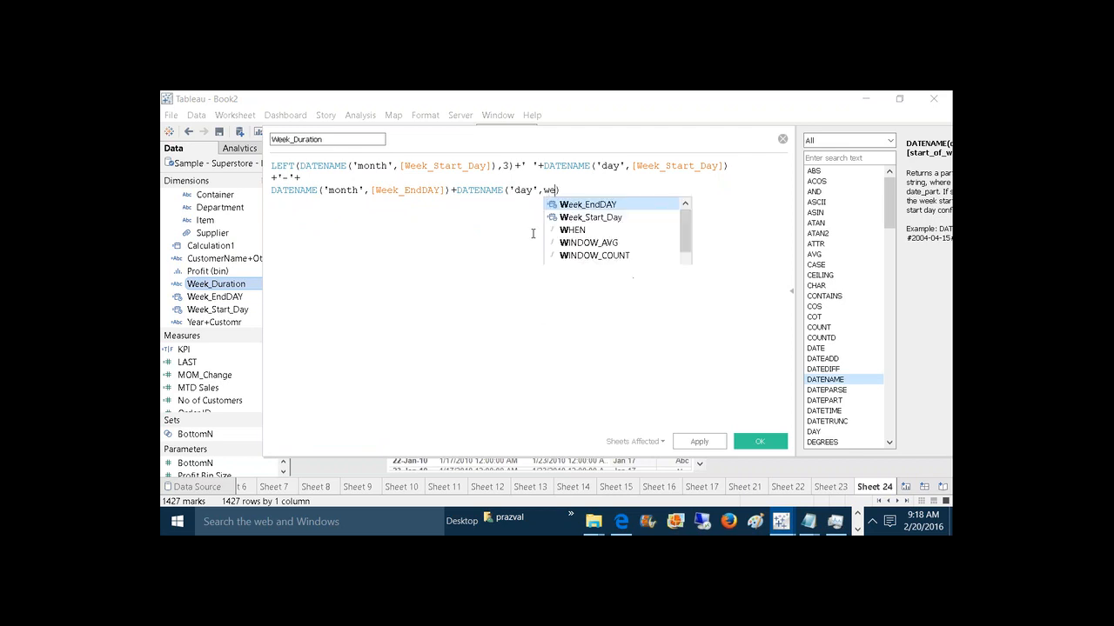
pyautogui.click(592, 206)
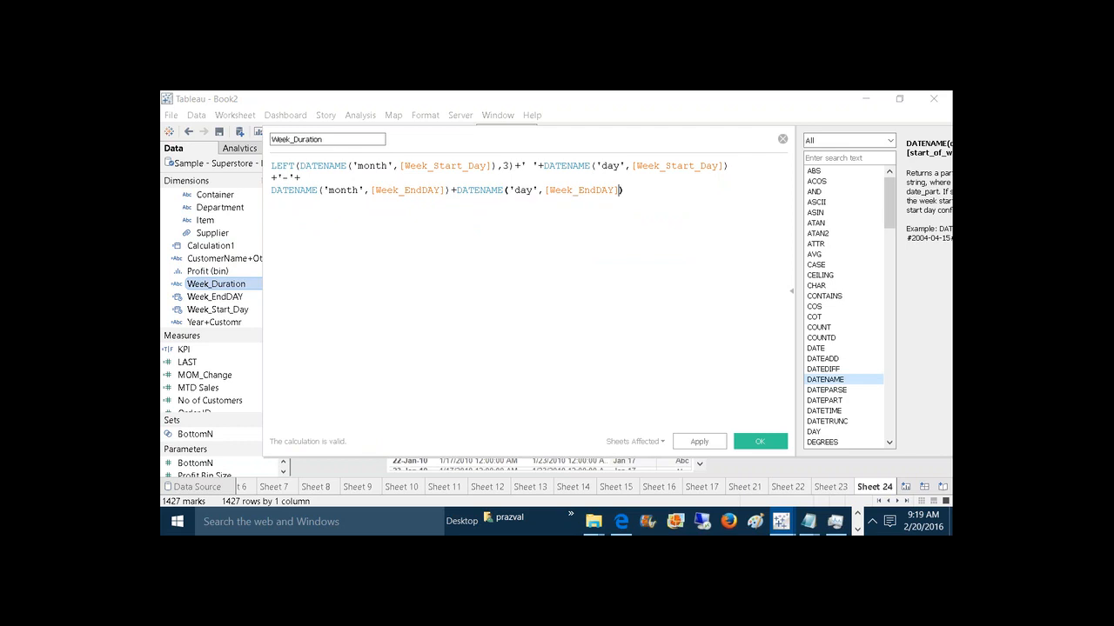
pyautogui.click(715, 447)
pyautogui.click(753, 444)
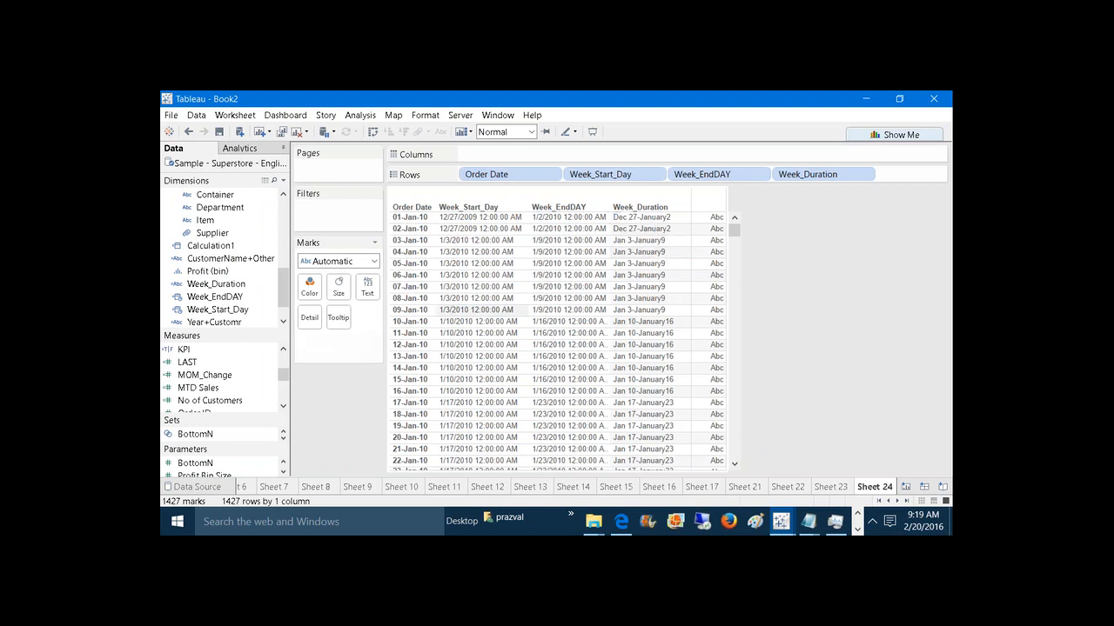
# Step: Edit Week_Duration to shorten the end month with LEFT(DATENAME('month',[Week_EndDAY]),3) and save the calculation
pyautogui.click(217, 283)
pyautogui.rightClick(217, 284)
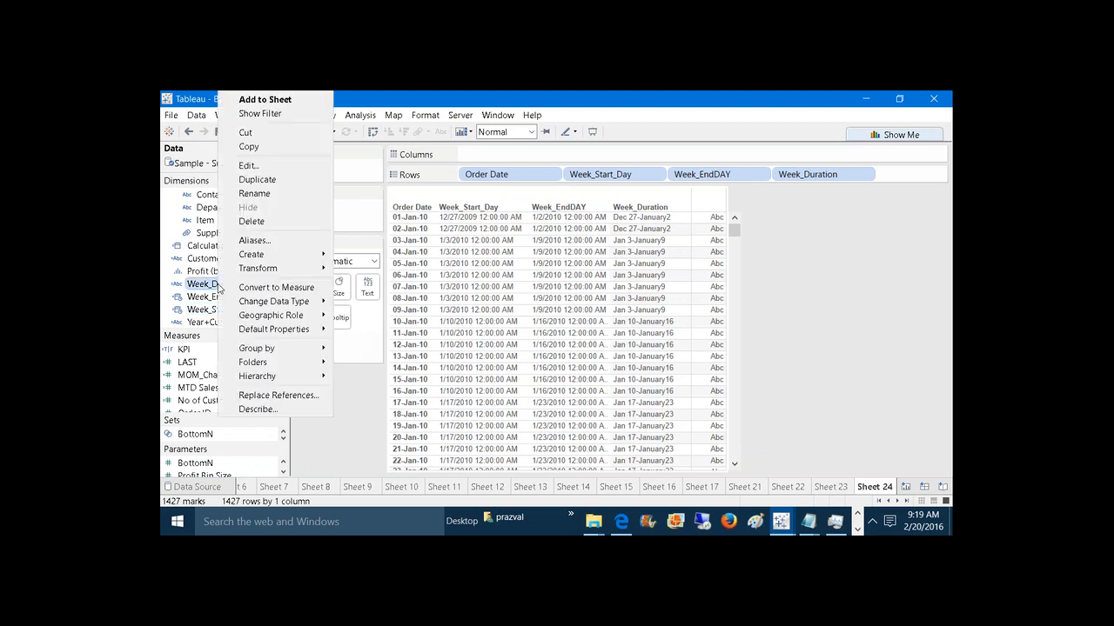
pyautogui.click(257, 169)
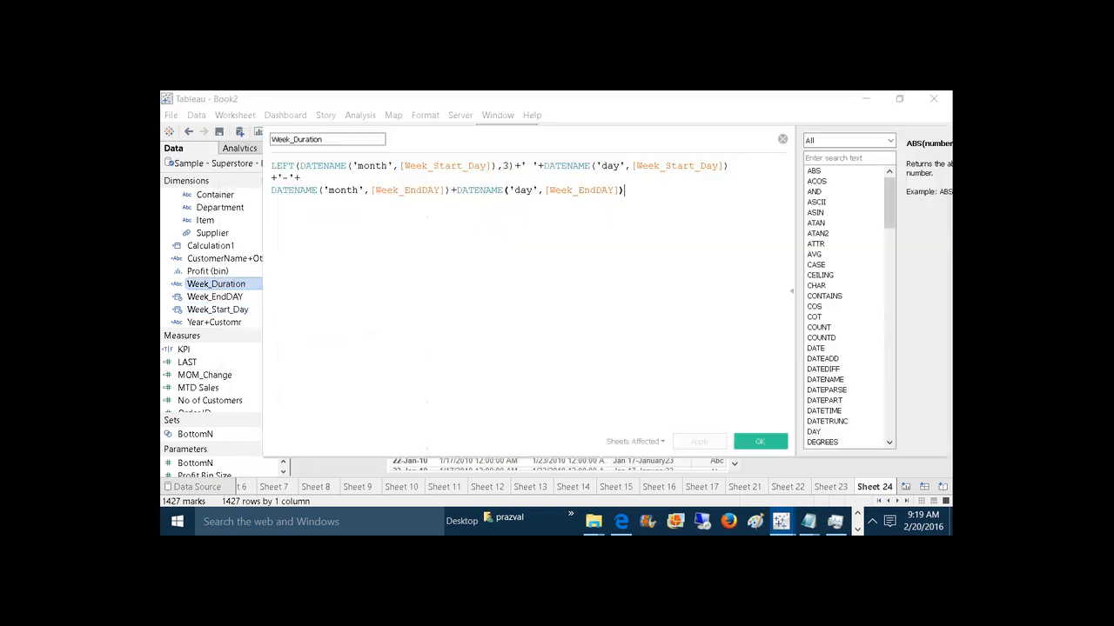
pyautogui.click(271, 189)
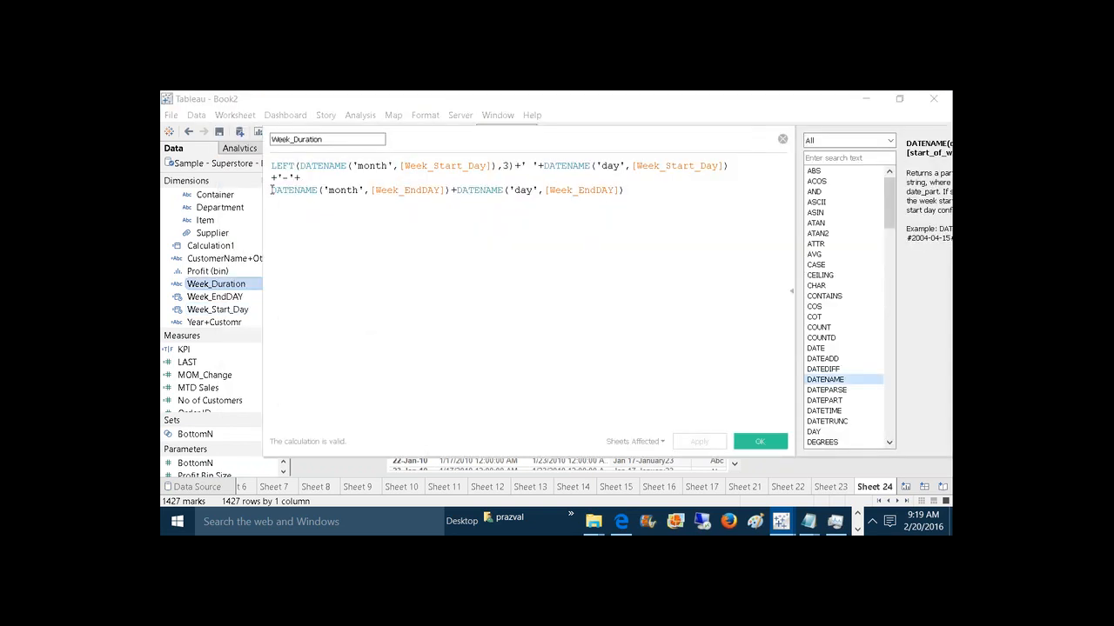
pyautogui.write('LEFT(')
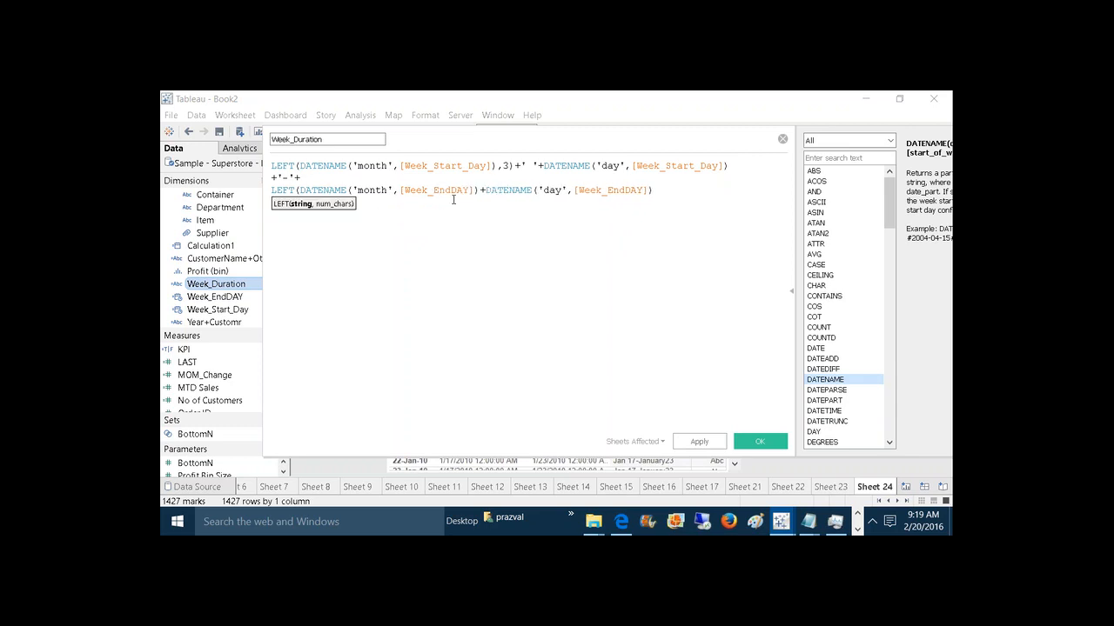
pyautogui.write(',3')
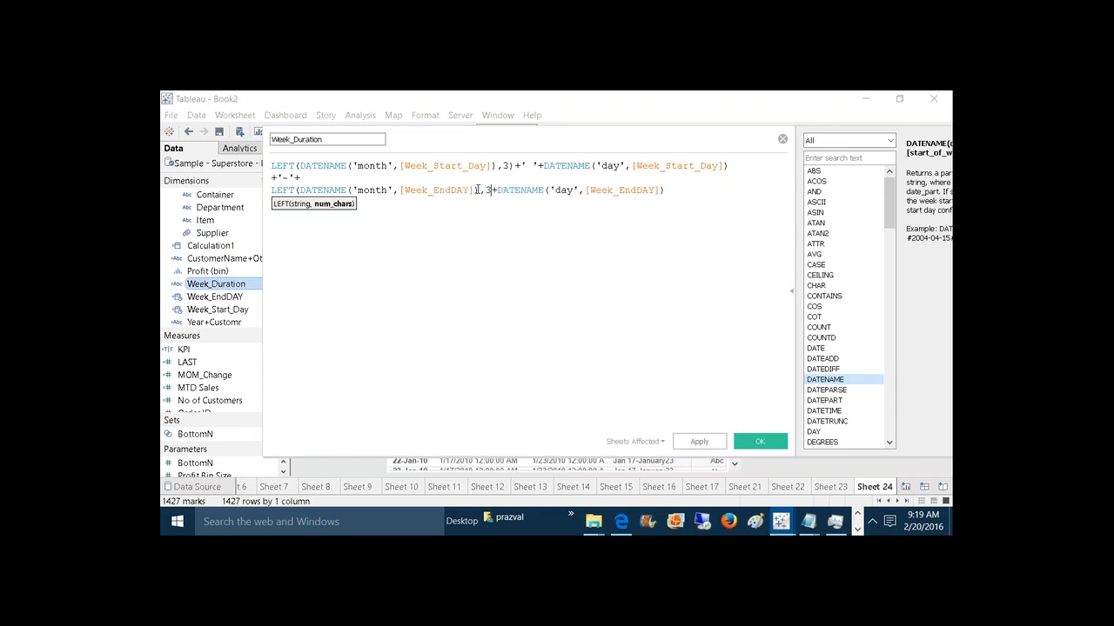
pyautogui.write(')')
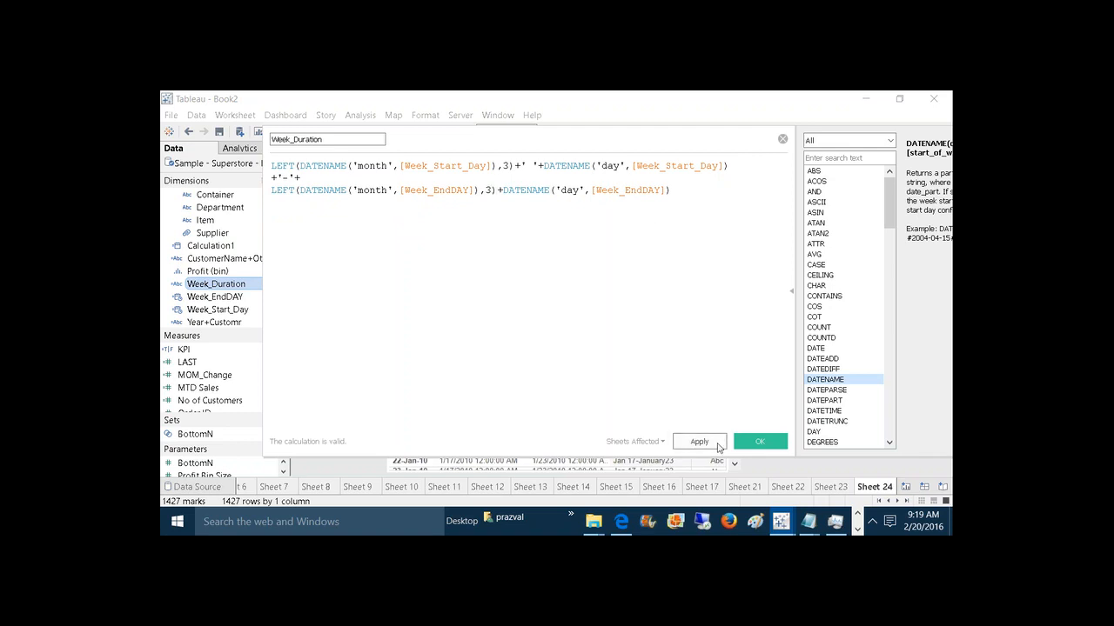
pyautogui.click(759, 445)
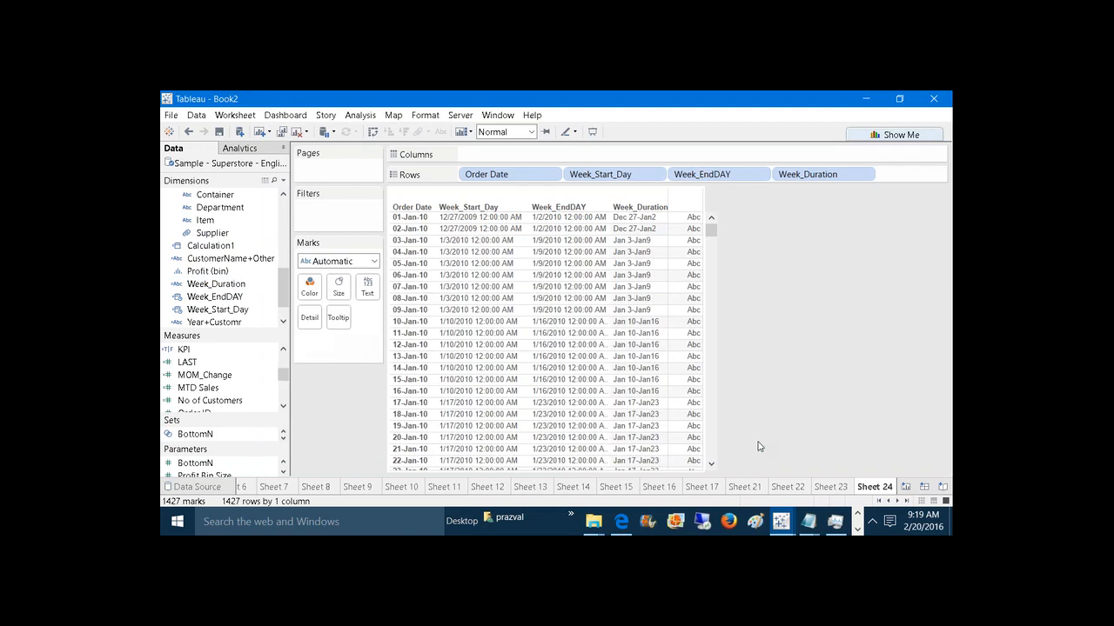
# Step: Select the Jan 3-Jan9 label, switch to the Notepad notes on YTD and QTD, and add a dashed separator line below them
pyautogui.click(624, 245)
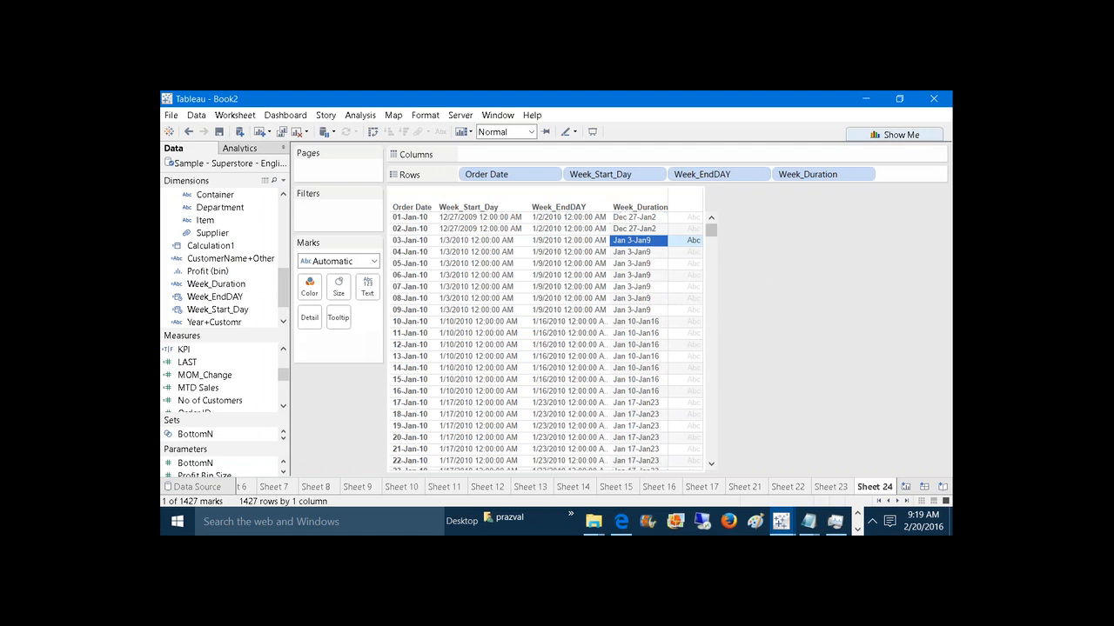
pyautogui.click(809, 509)
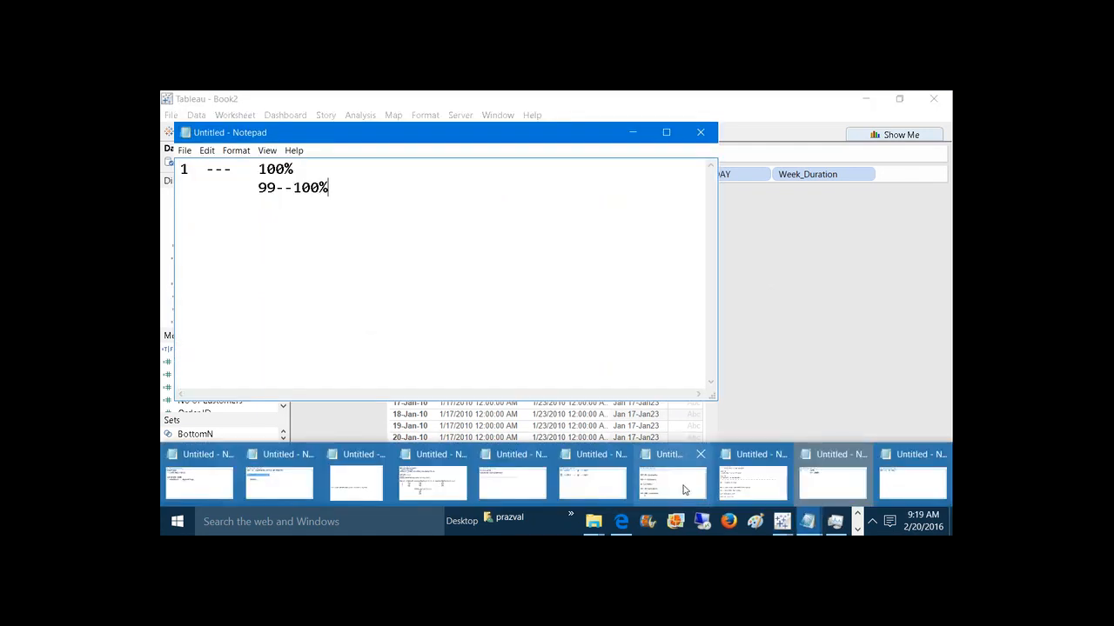
pyautogui.click(684, 490)
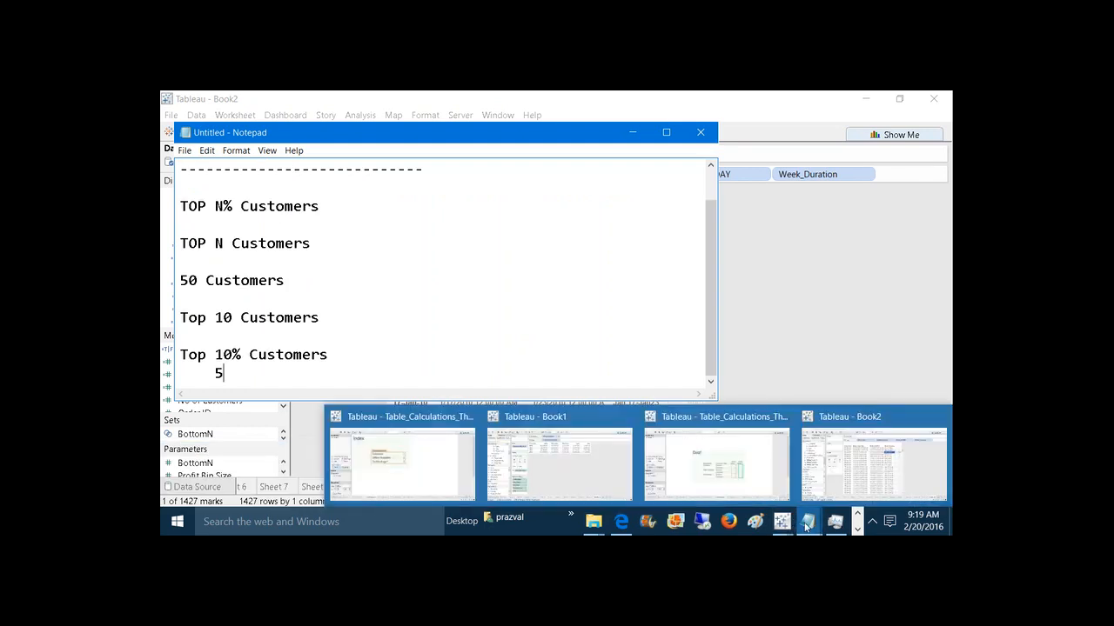
pyautogui.moveTo(808, 520)
pyautogui.click(760, 490)
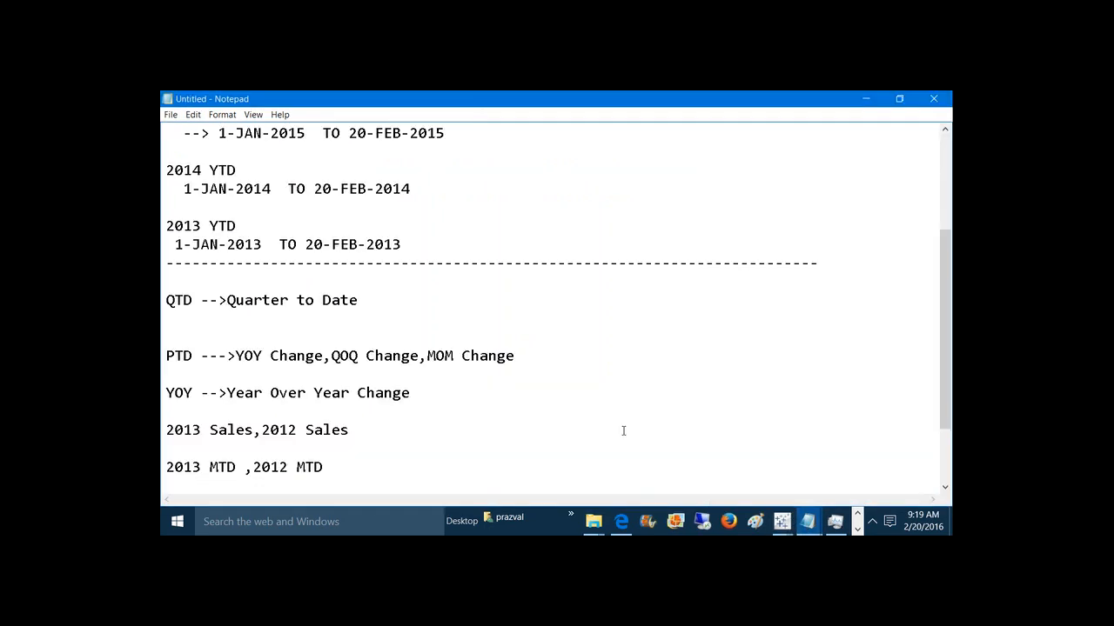
pyautogui.press('Return')
pyautogui.press('Return')
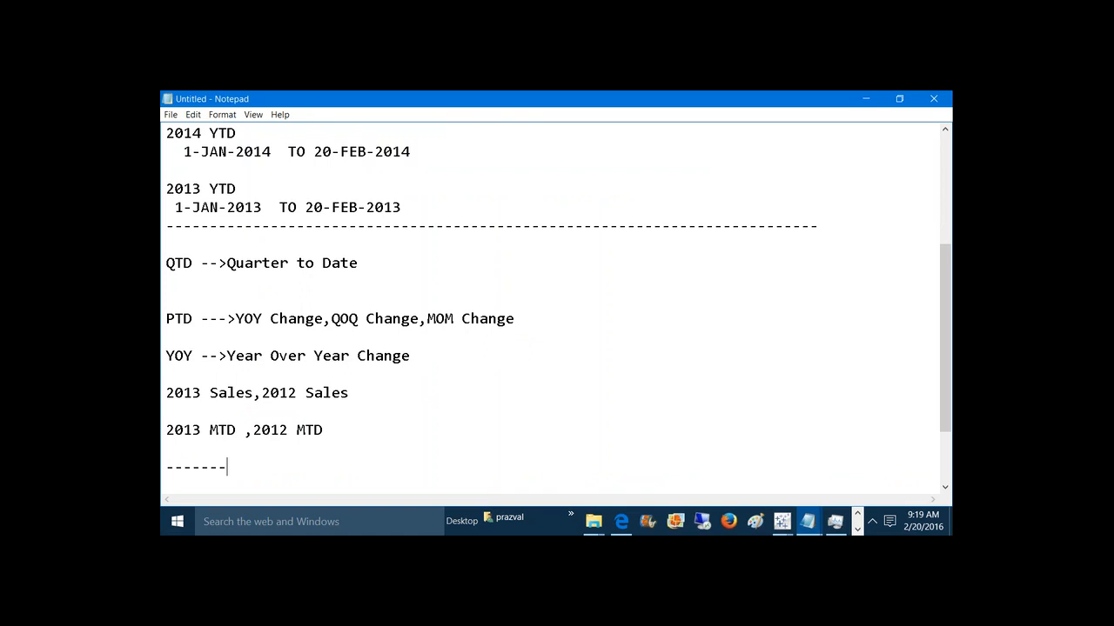
pyautogui.write('-------------------')
pyautogui.press('Return')
# Step: Write the example labels "Jan 3- jan 9" and "Jan 3-9" below the separator and highlight the repeated "jan"
pyautogui.write('J')
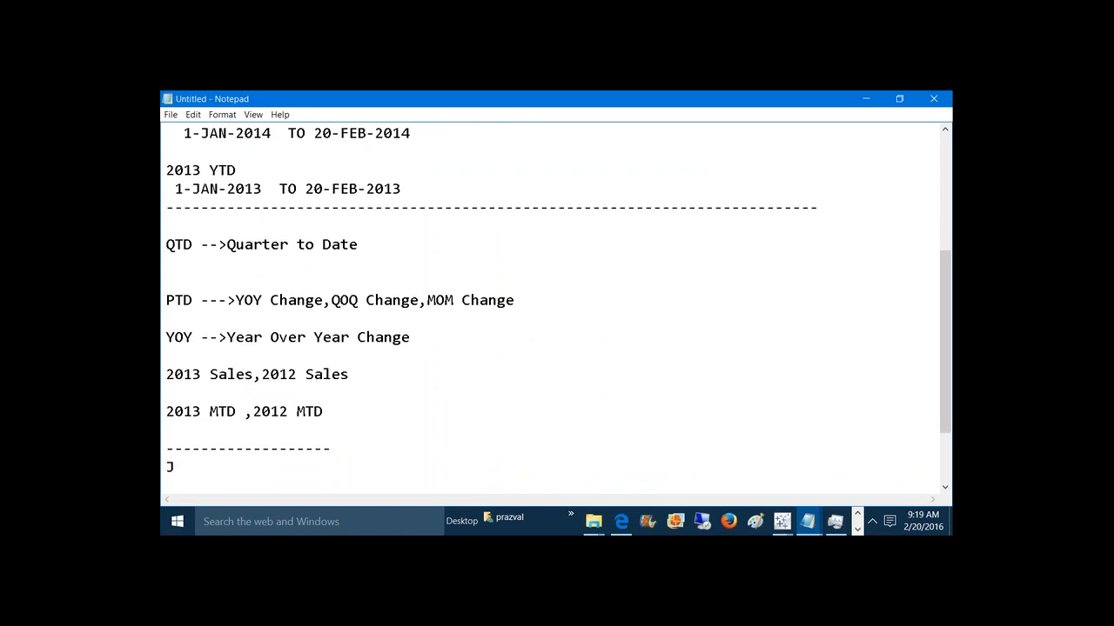
pyautogui.write('an 3- jan 9')
pyautogui.press('Return')
pyautogui.press('Return')
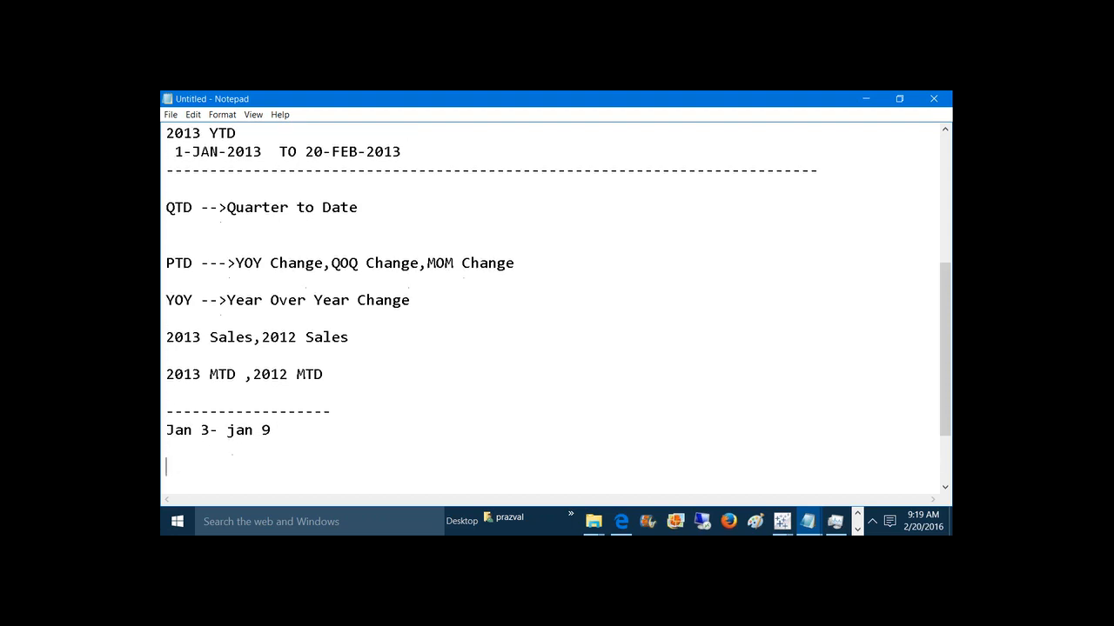
pyautogui.write('Jan 3-9')
pyautogui.moveTo(227, 430); pyautogui.dragTo(255, 430)
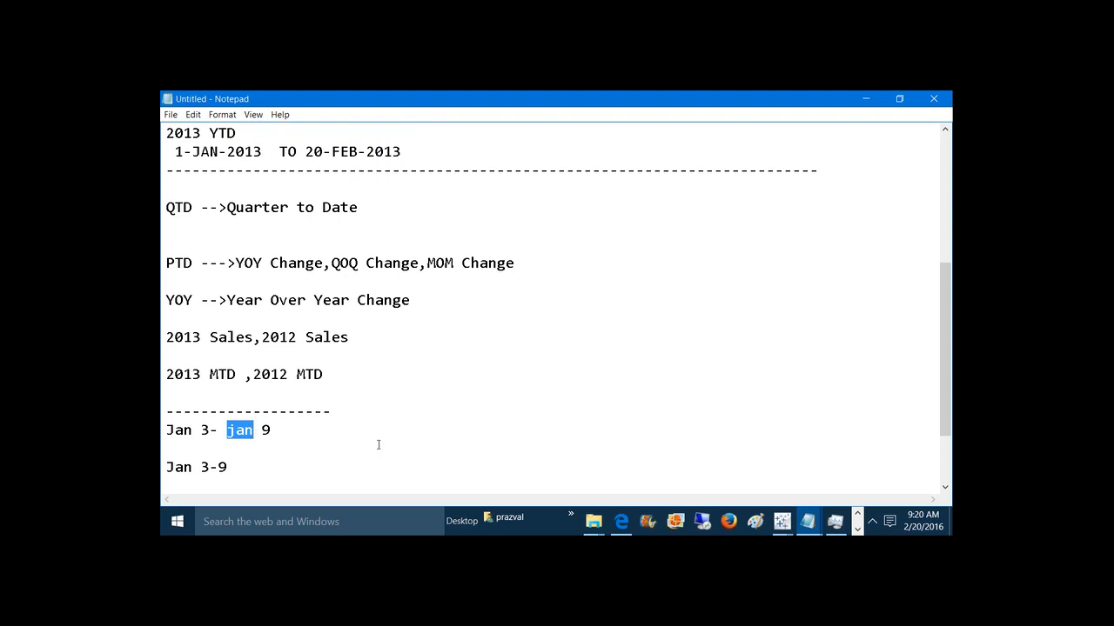
# Step: Switch to the Tableau workbook Book2, open the Week_Duration calculation for editing and add a blank line after +'-'+
pyautogui.moveTo(781, 521)
pyautogui.click(885, 449)
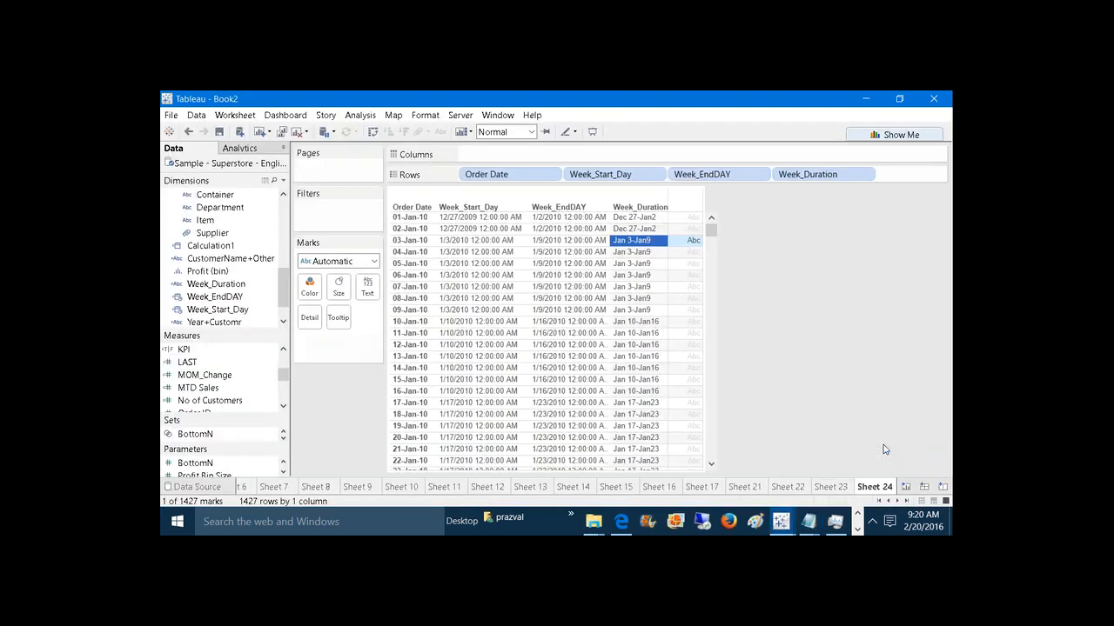
pyautogui.rightClick(206, 285)
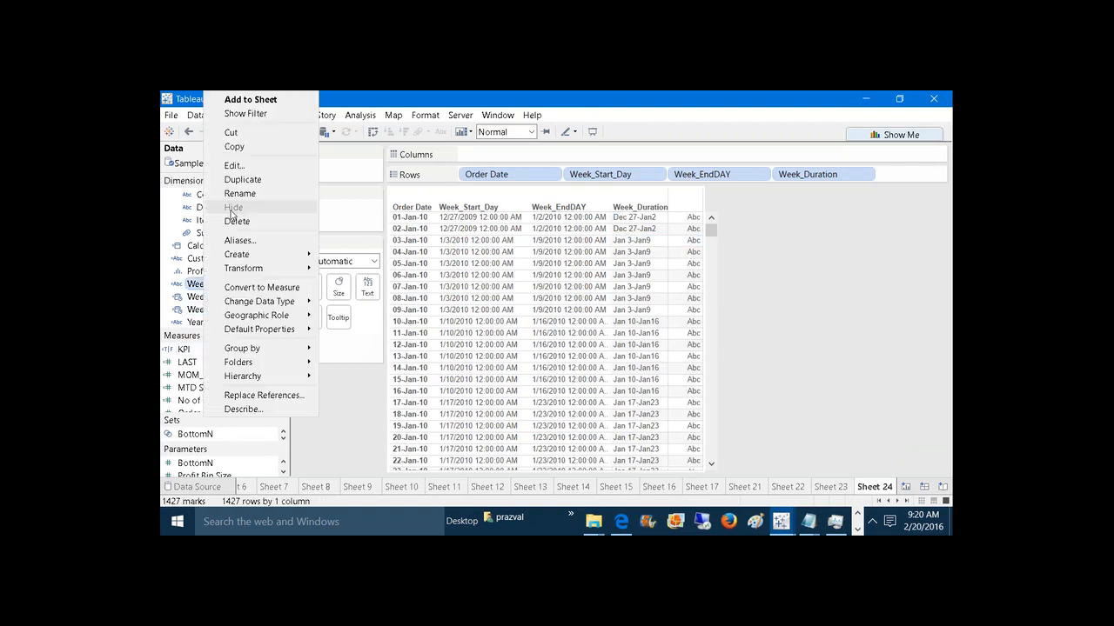
pyautogui.click(233, 166)
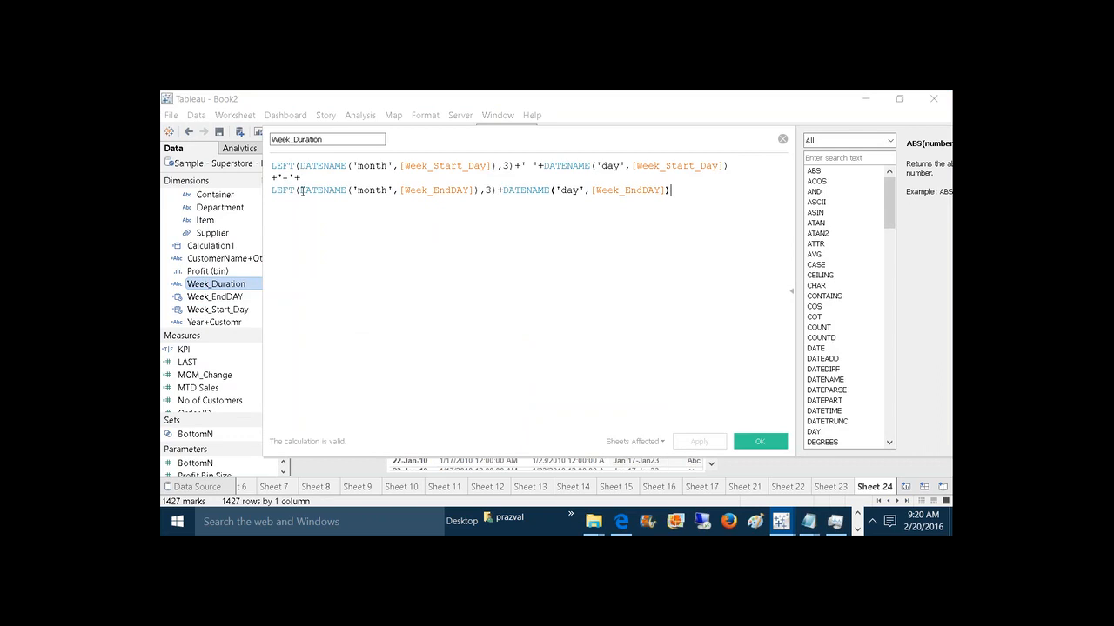
pyautogui.moveTo(274, 191); pyautogui.dragTo(426, 189)
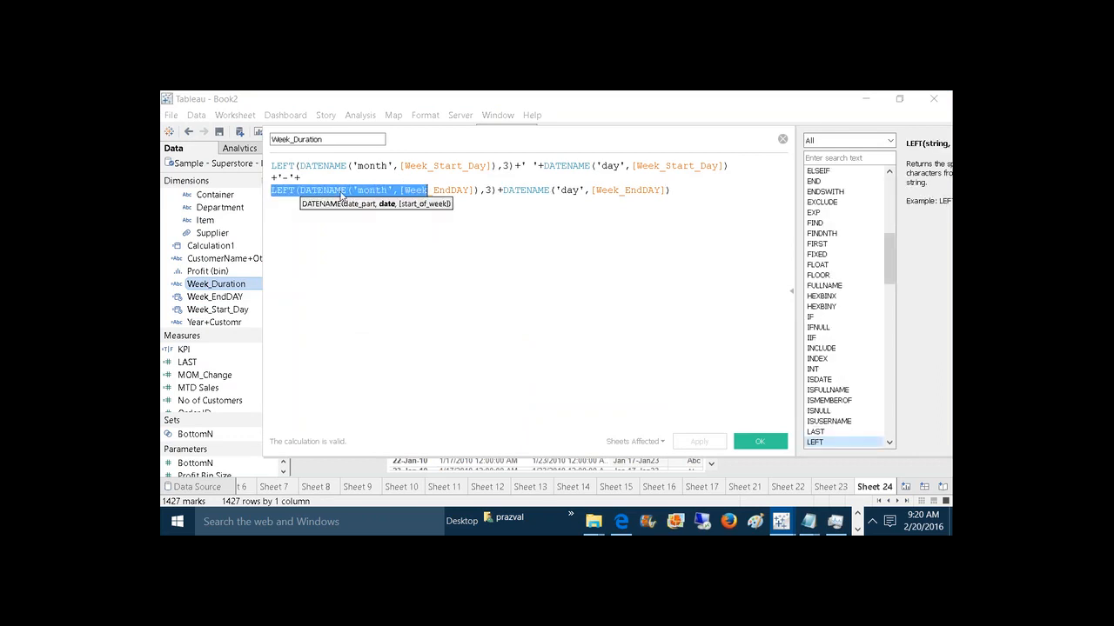
pyautogui.click(312, 178)
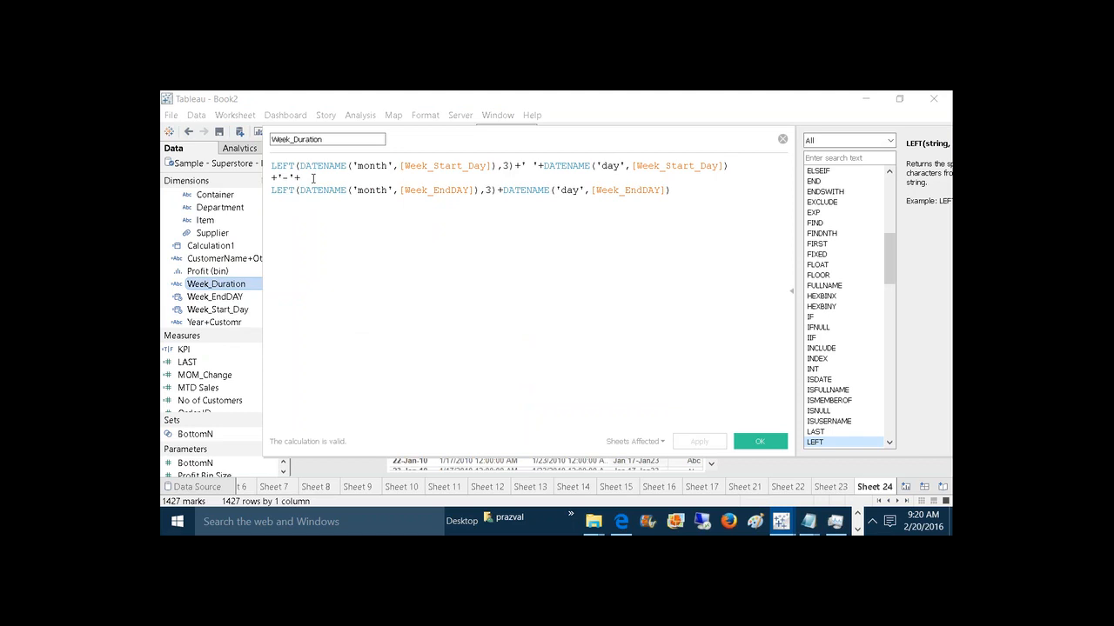
pyautogui.press('Return')
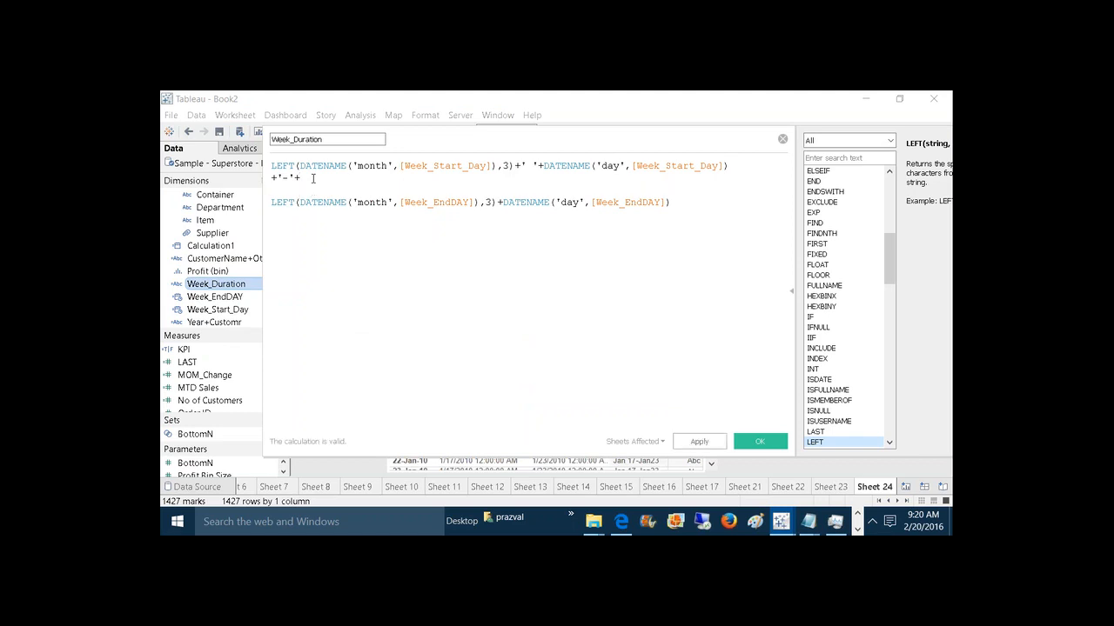
# Step: Add the condition IF DATENAME('month',[Week_Start_Day])=DATENAME('month',[Week_EndDAY]) on the blank line
pyautogui.write('IF')
pyautogui.moveTo(298, 165); pyautogui.dragTo(496, 167)
pyautogui.hotkey('ctrl', 'c')
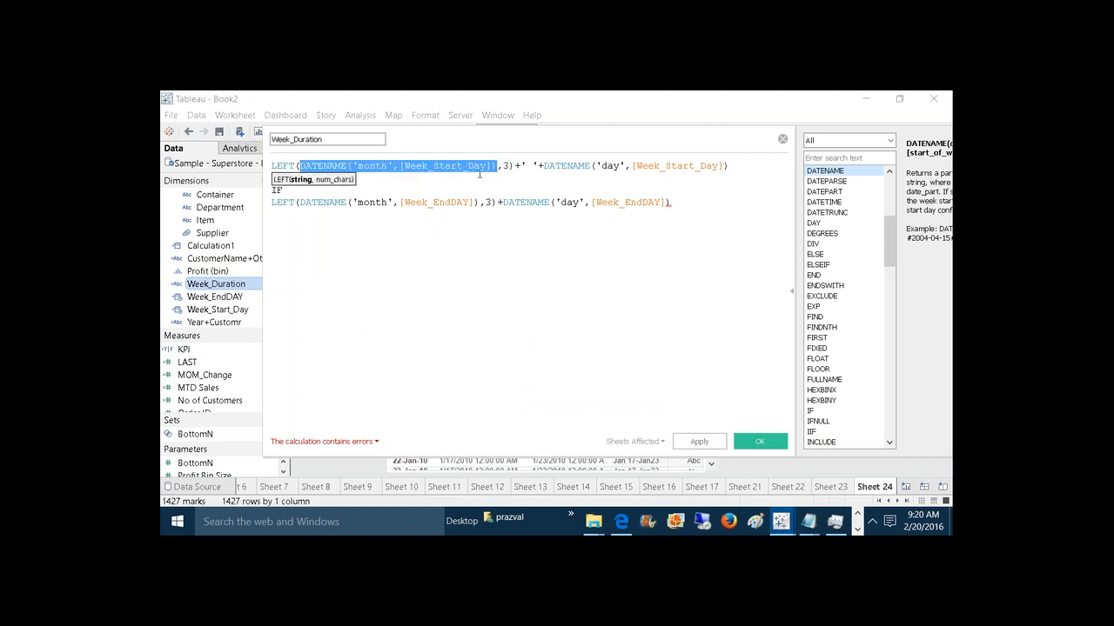
pyautogui.click(382, 194)
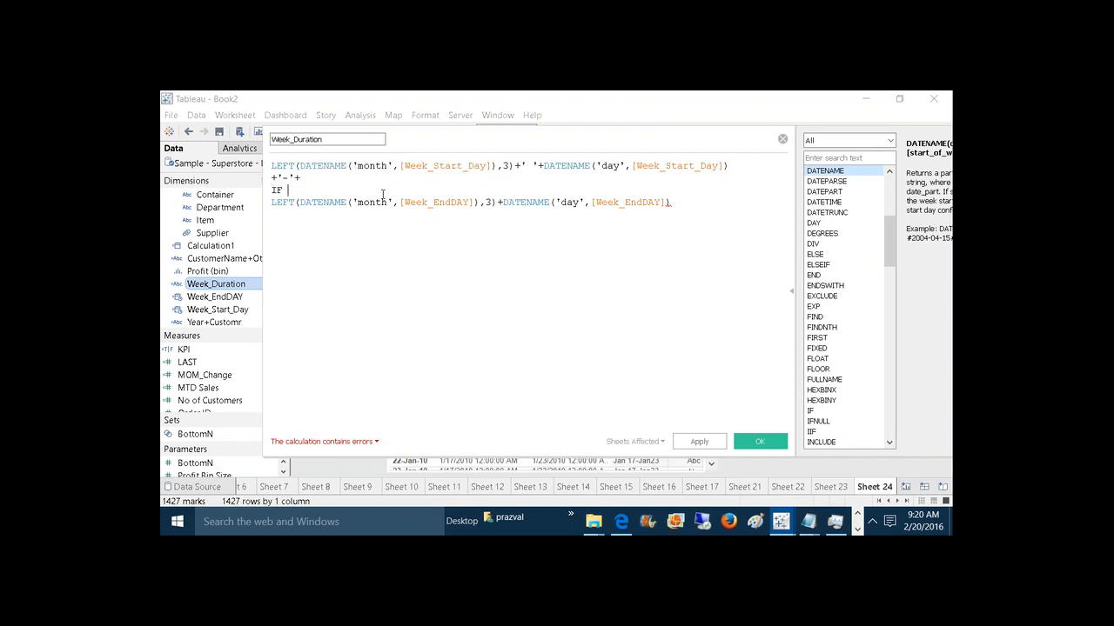
pyautogui.hotkey('ctrl', 'v')
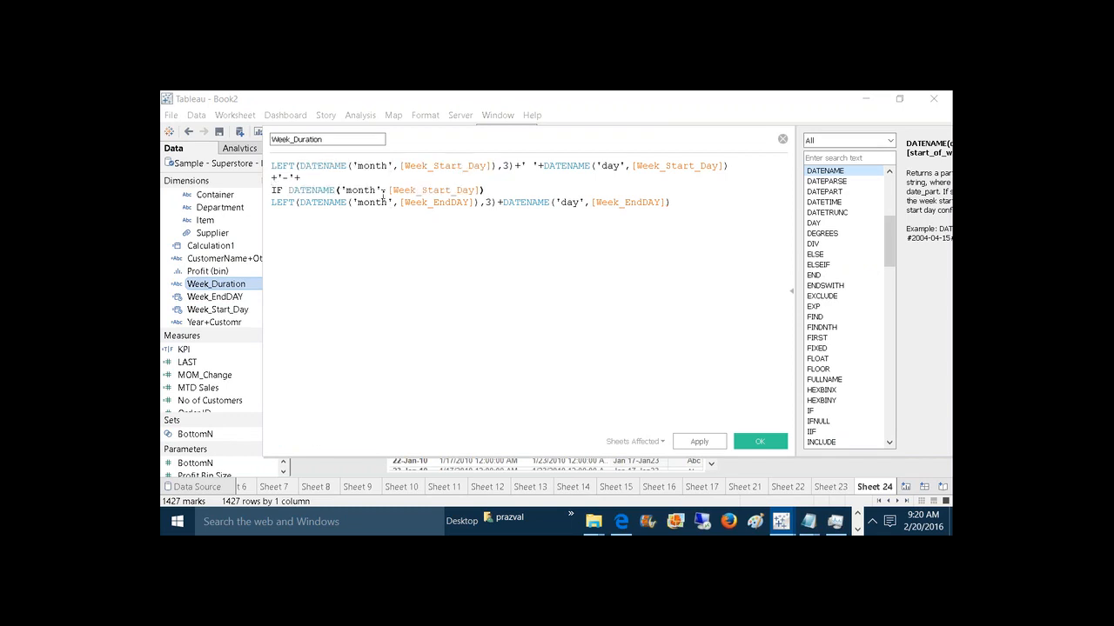
pyautogui.write('=')
pyautogui.moveTo(299, 202); pyautogui.dragTo(527, 189)
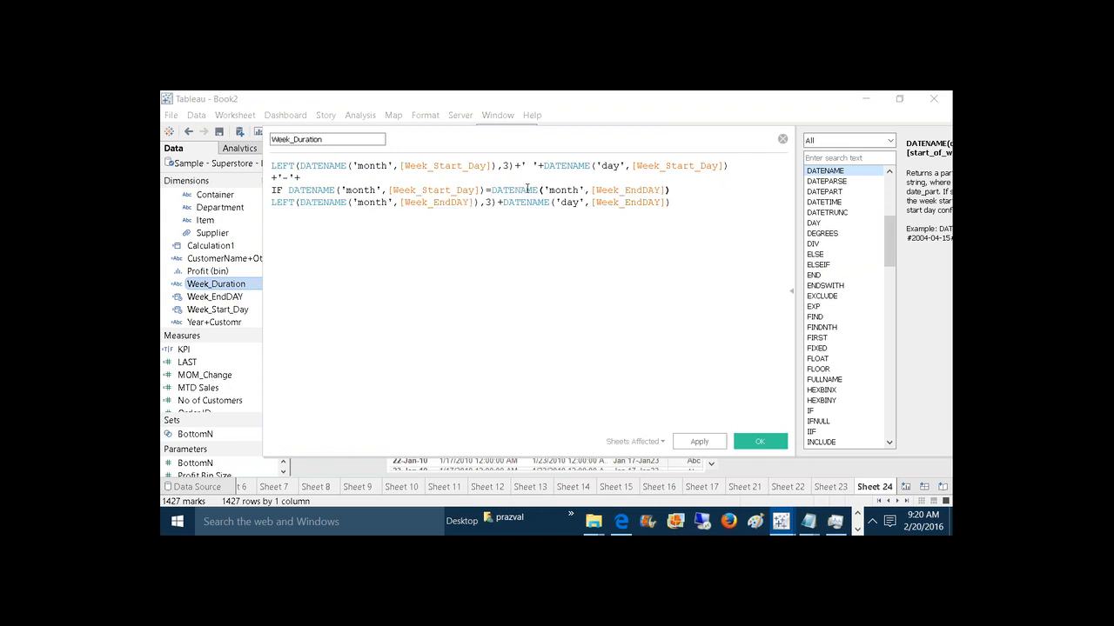
# Step: Add an indented line THEN DATENAME('day',[Week_EndDAY]) below the IF condition
pyautogui.press('Return')
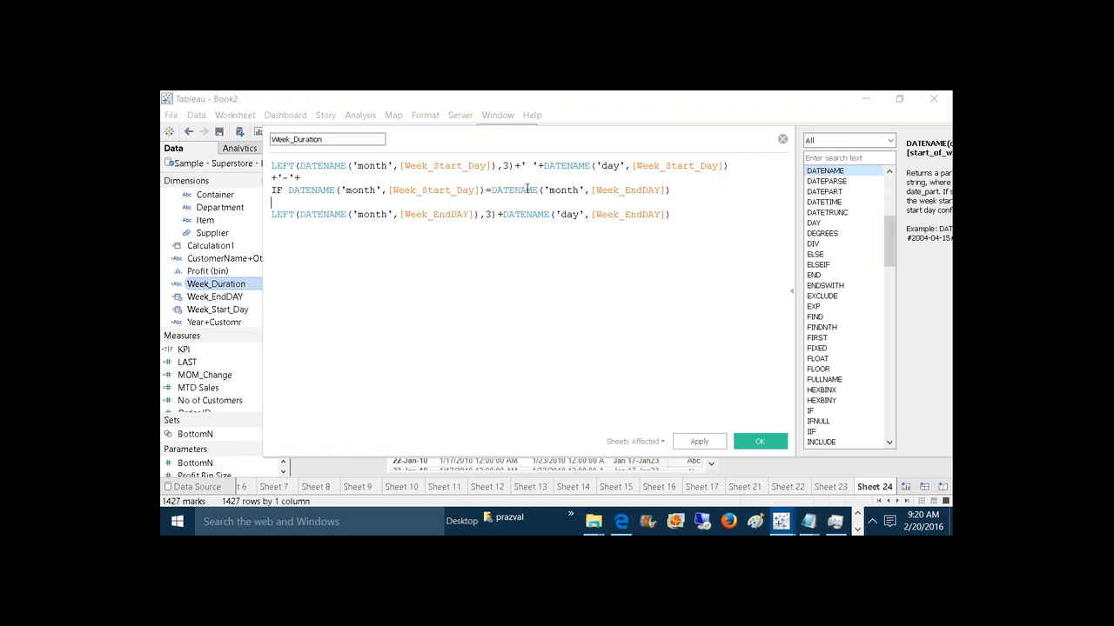
pyautogui.write('TH')
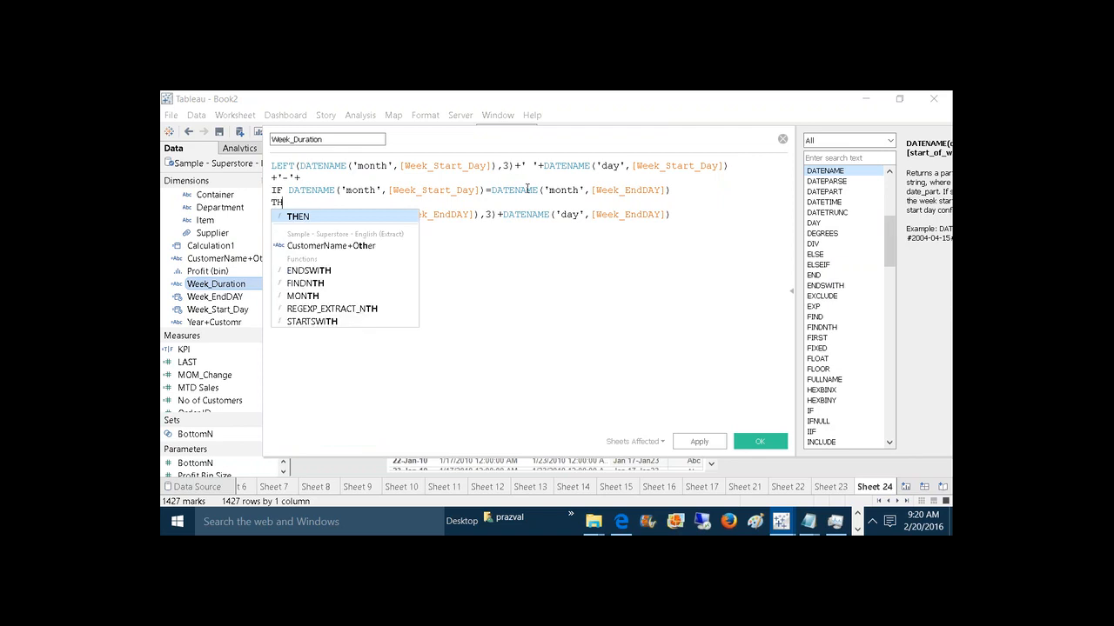
pyautogui.write('EN')
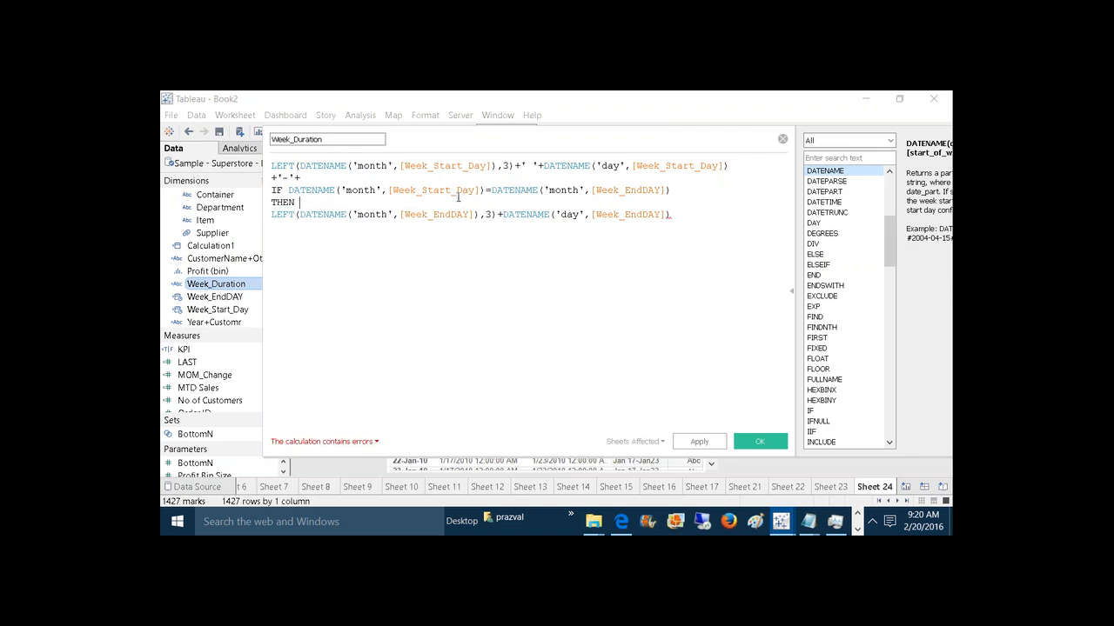
pyautogui.moveTo(502, 214); pyautogui.dragTo(671, 212)
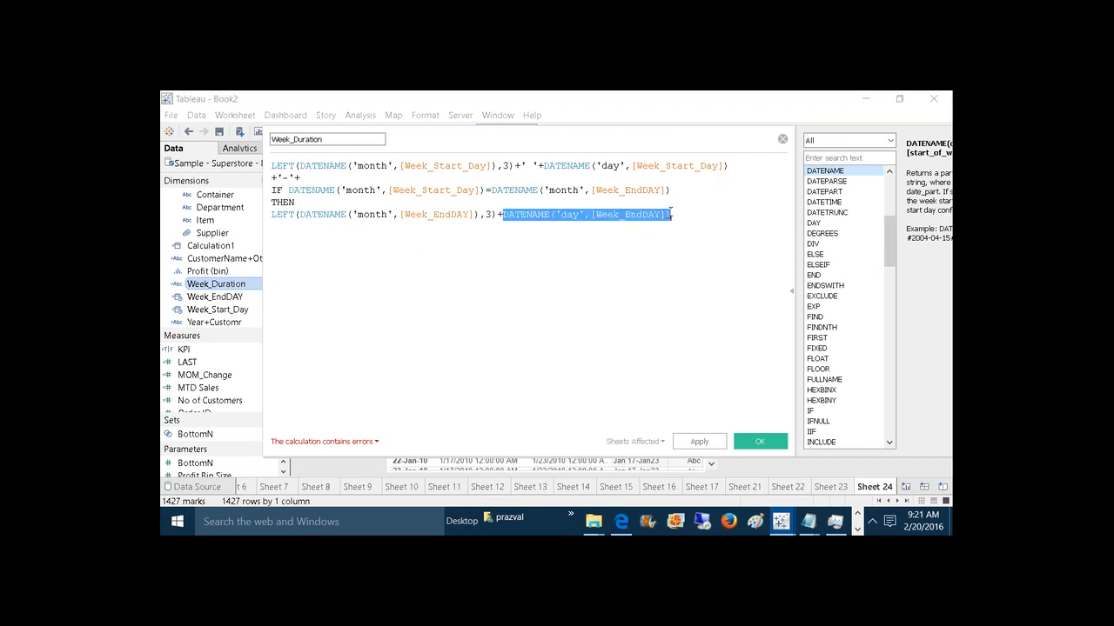
pyautogui.hotkey('ctrl', 'c')
pyautogui.press('Up')
pyautogui.hotkey('ctrl', 'v')
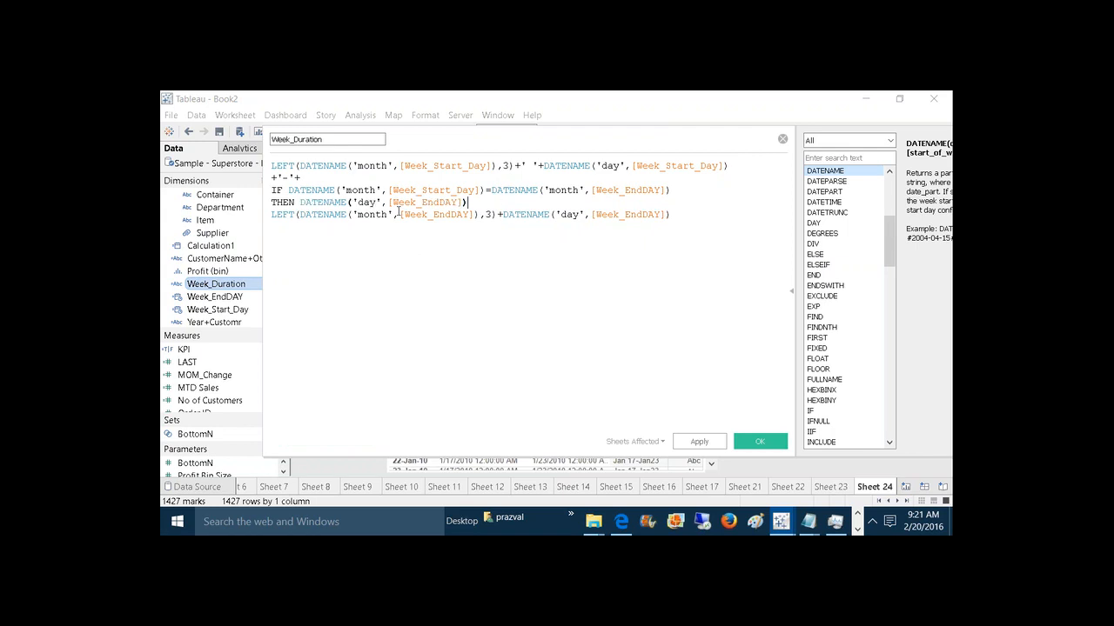
pyautogui.click(272, 202)
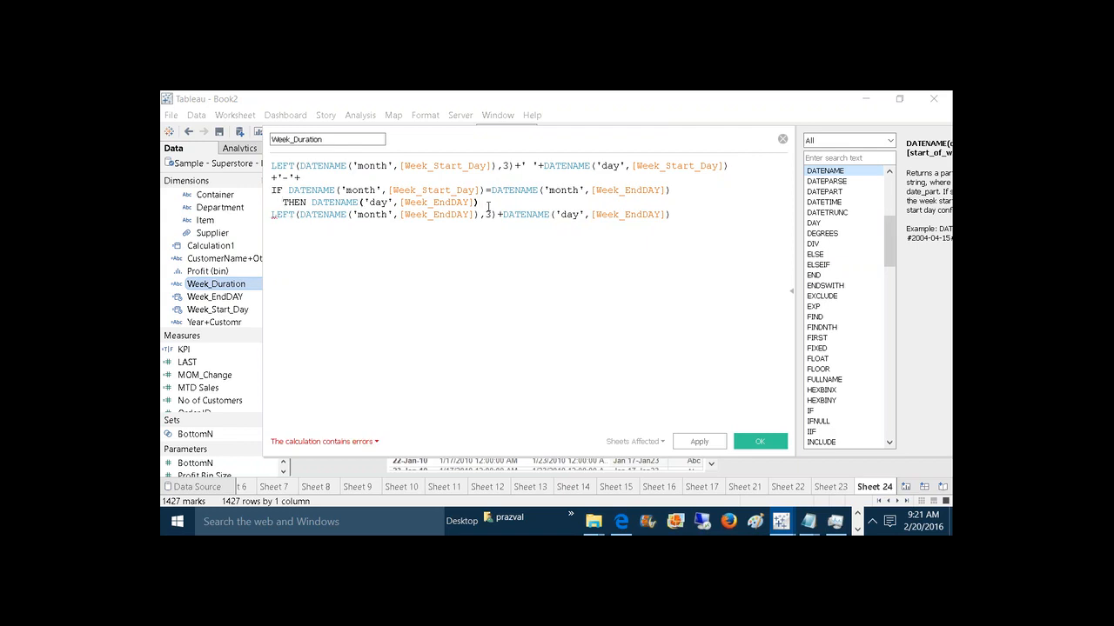
# Step: Put ELSE before the existing end-month-and-day expression, close the formula with END, and save the Week_Duration calculation
pyautogui.press('Return')
pyautogui.write('ELSE')
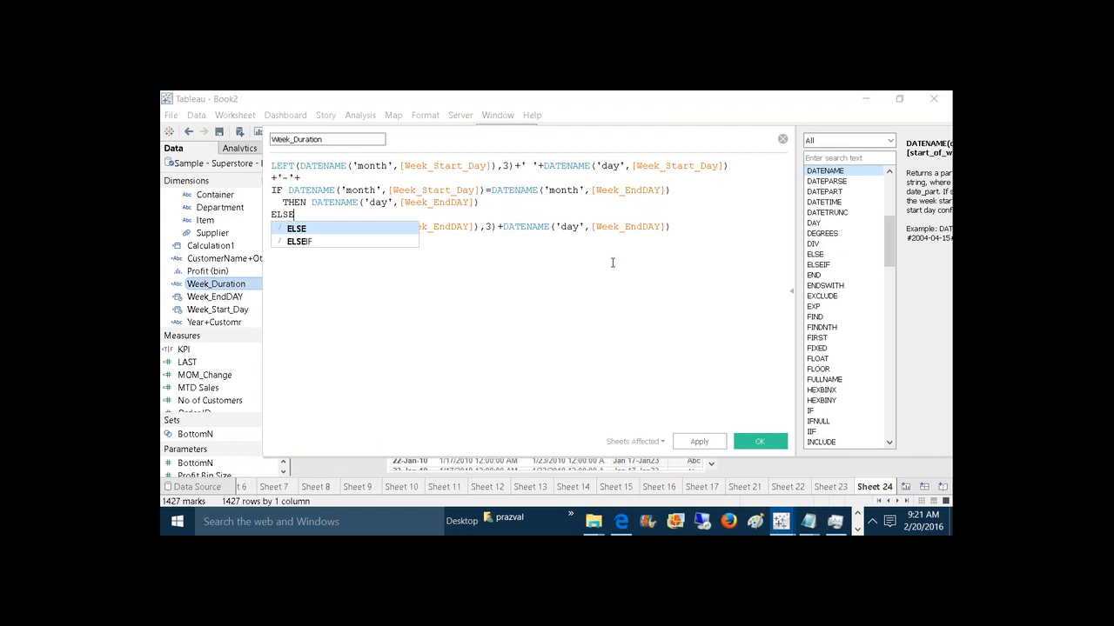
pyautogui.click(686, 226)
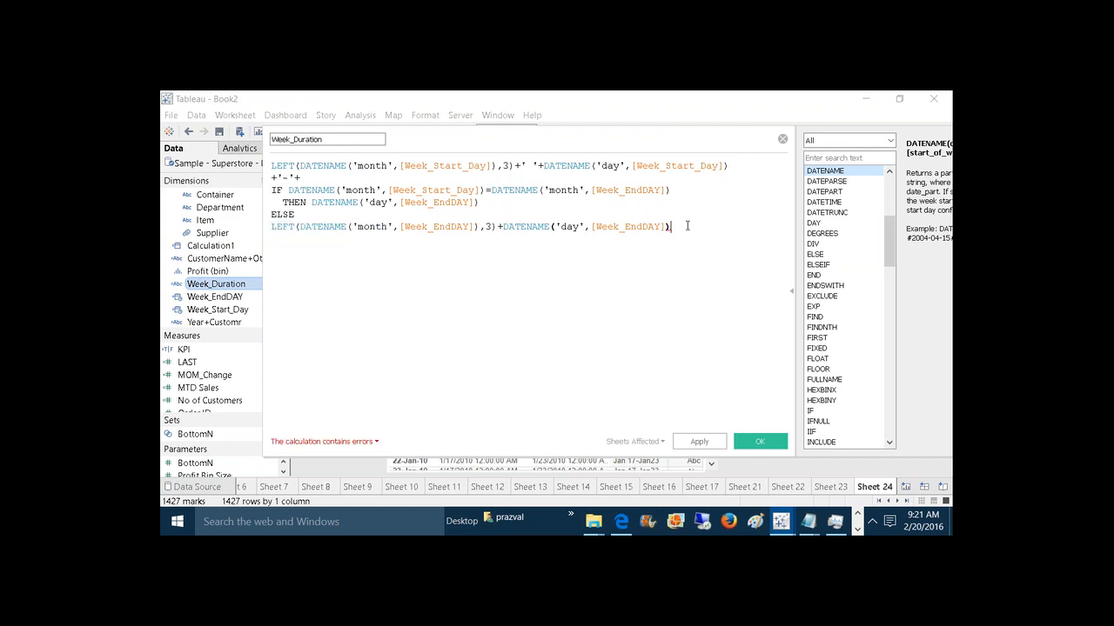
pyautogui.press('Return')
pyautogui.write('END')
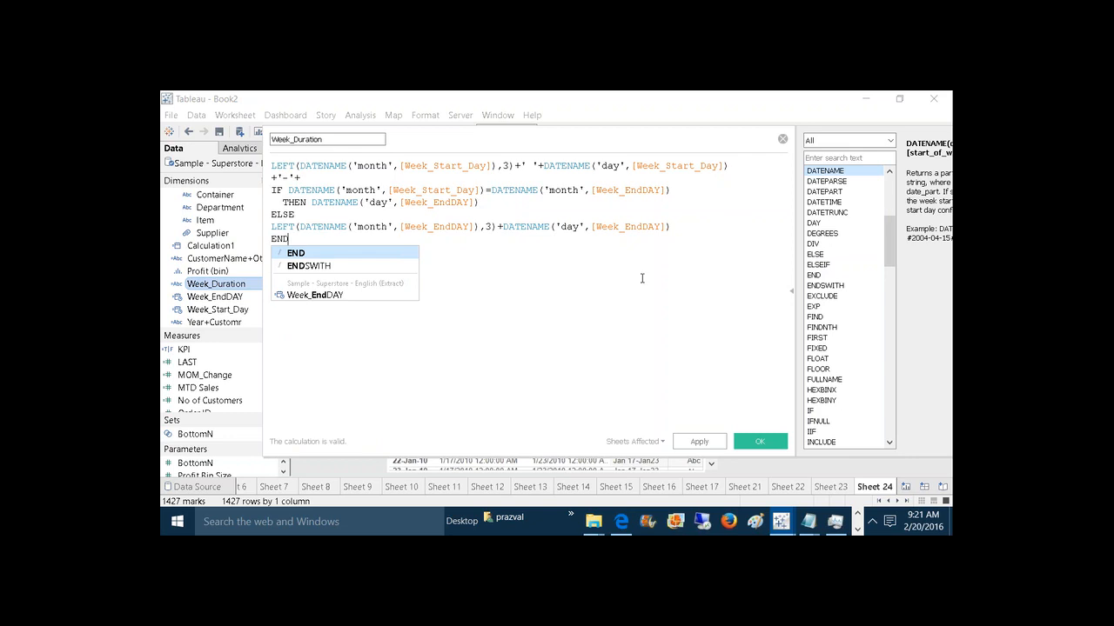
pyautogui.click(642, 278)
pyautogui.click(709, 447)
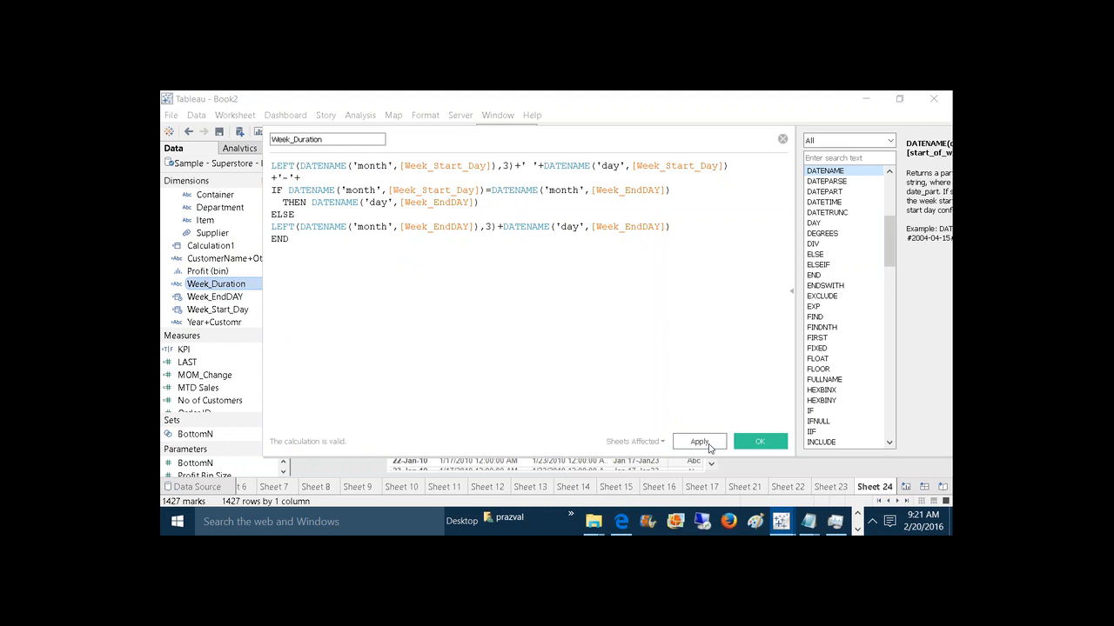
pyautogui.click(709, 447)
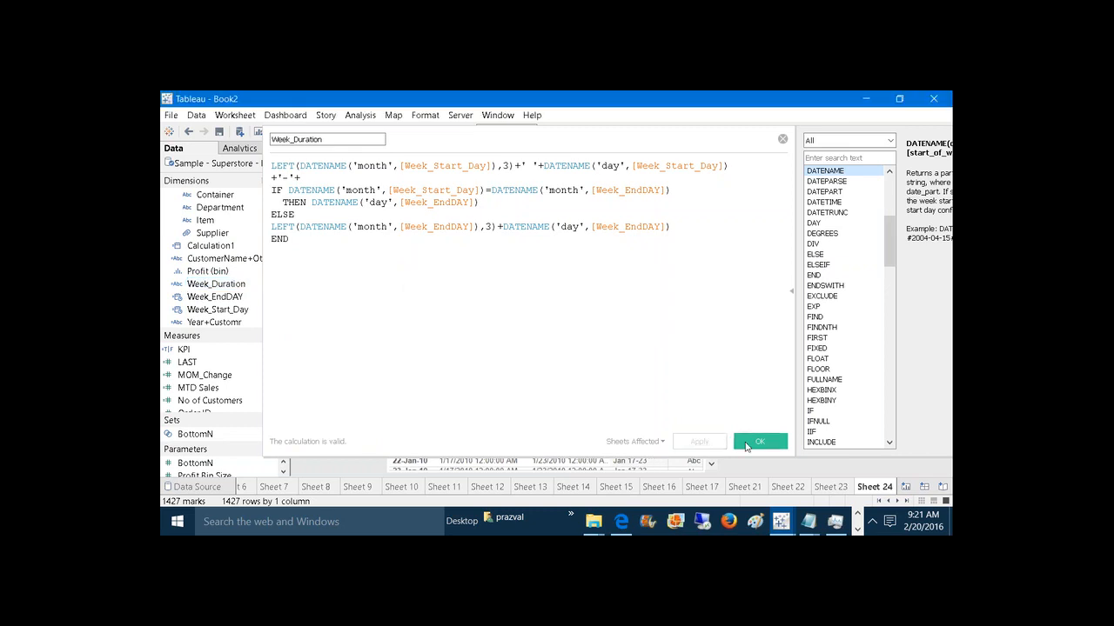
pyautogui.click(758, 442)
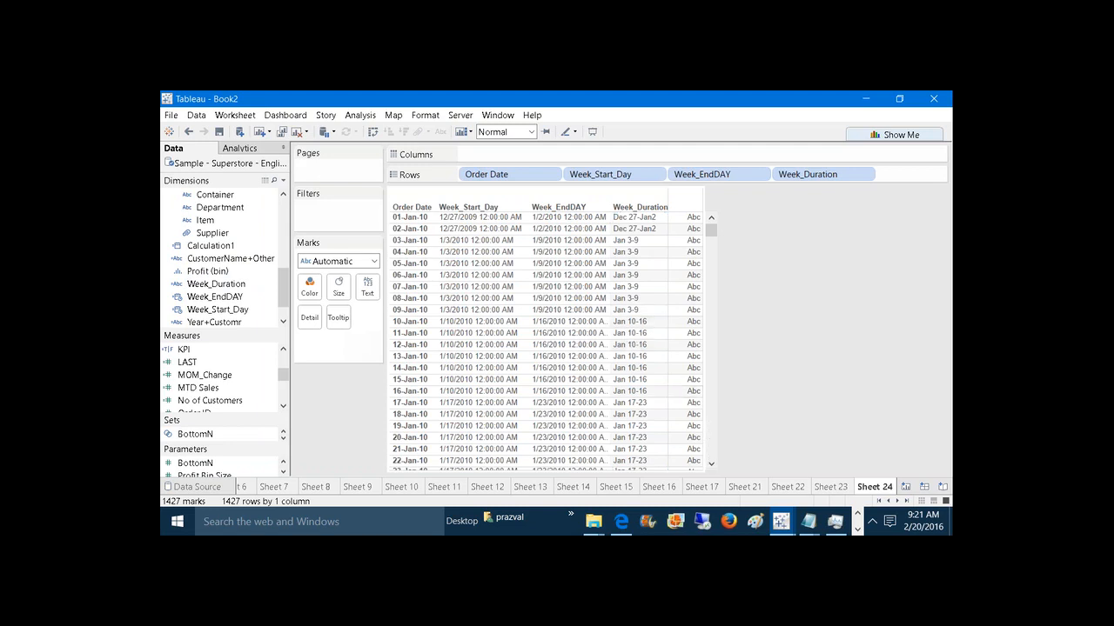
# Step: Review the example week labels in the Notepad notes and return to the Tableau workbook Book2
pyautogui.moveTo(814, 527)
pyautogui.click(754, 484)
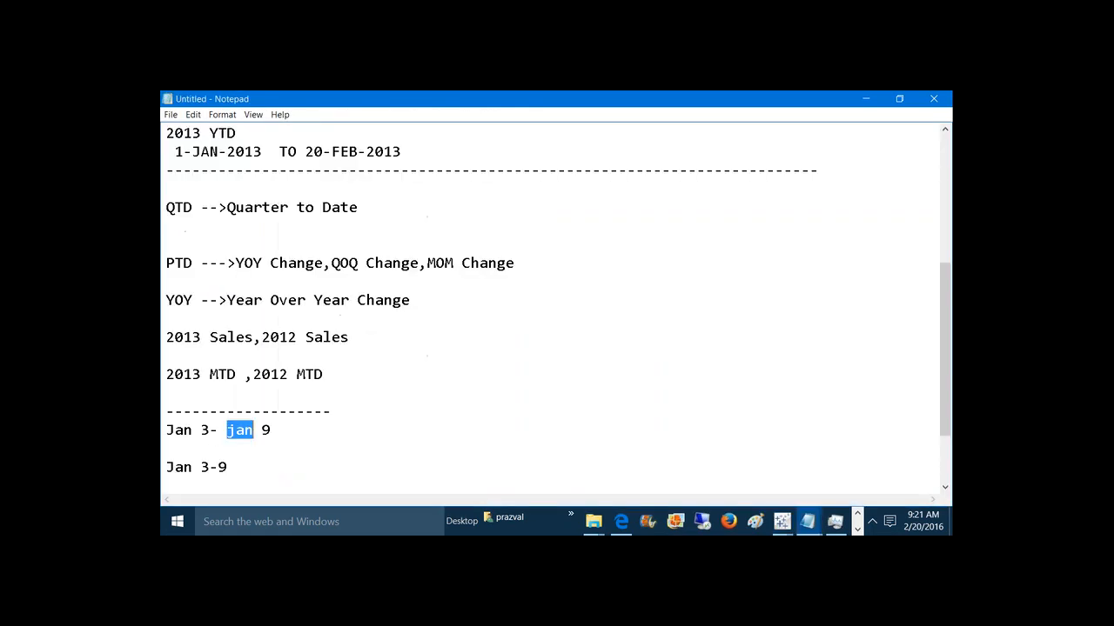
pyautogui.click(398, 481)
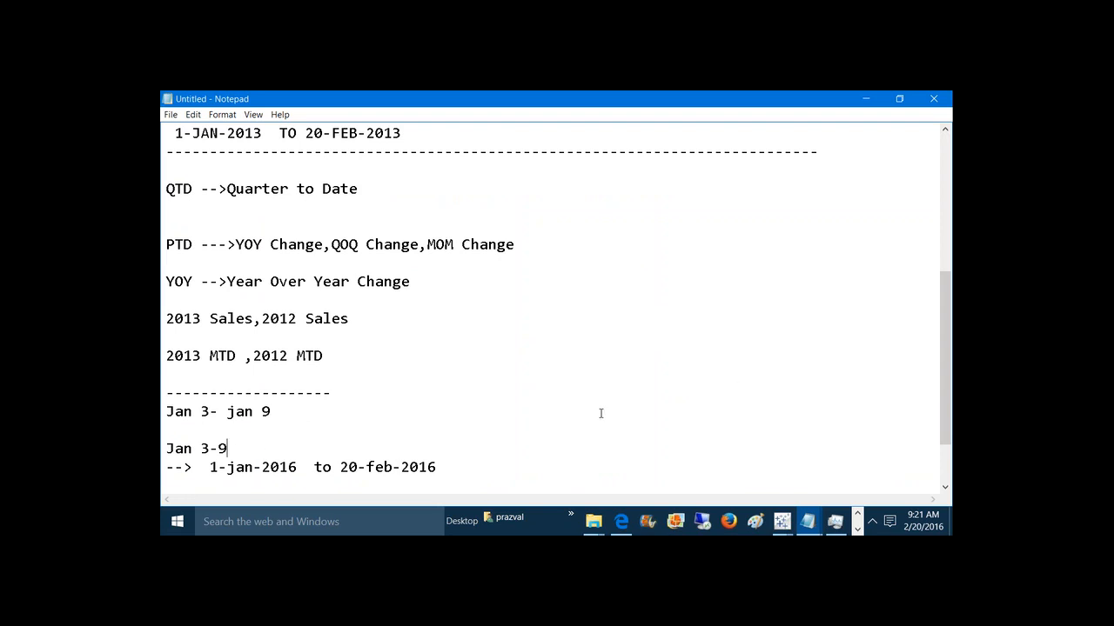
pyautogui.moveTo(781, 522)
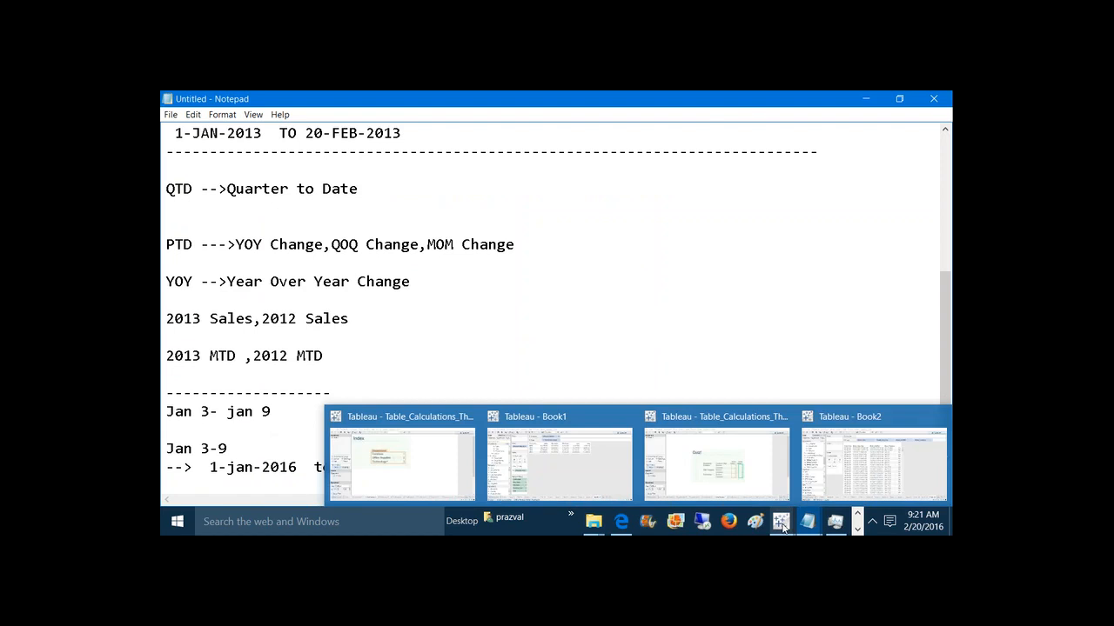
pyautogui.click(862, 453)
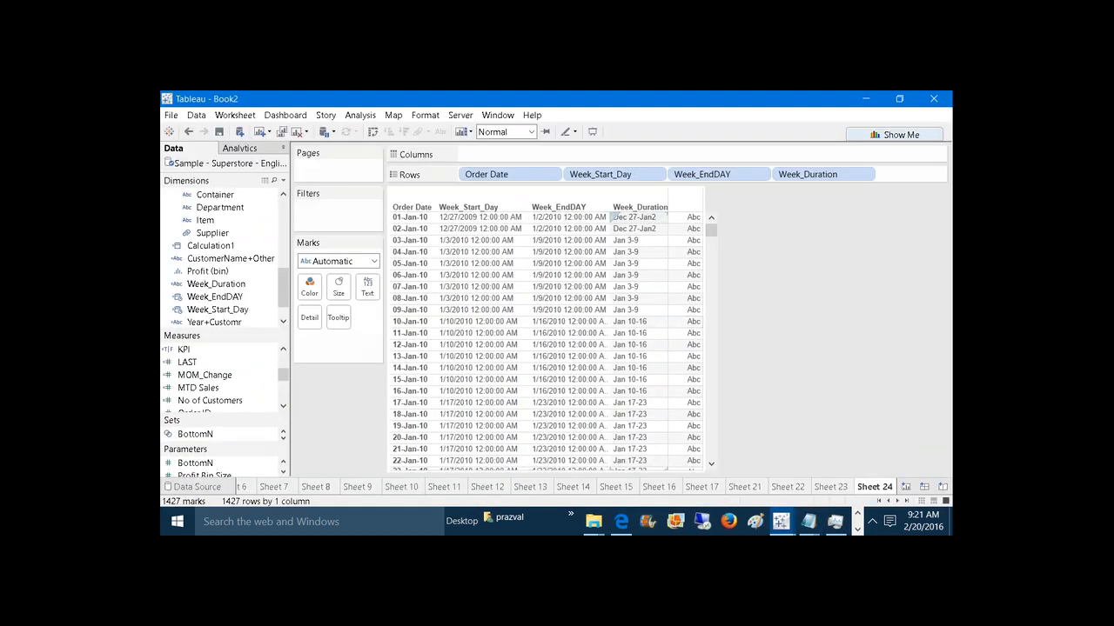
# Step: Compare the Week_Duration label of the 01-Jan-10 row with its week start and end dates
pyautogui.click(623, 222)
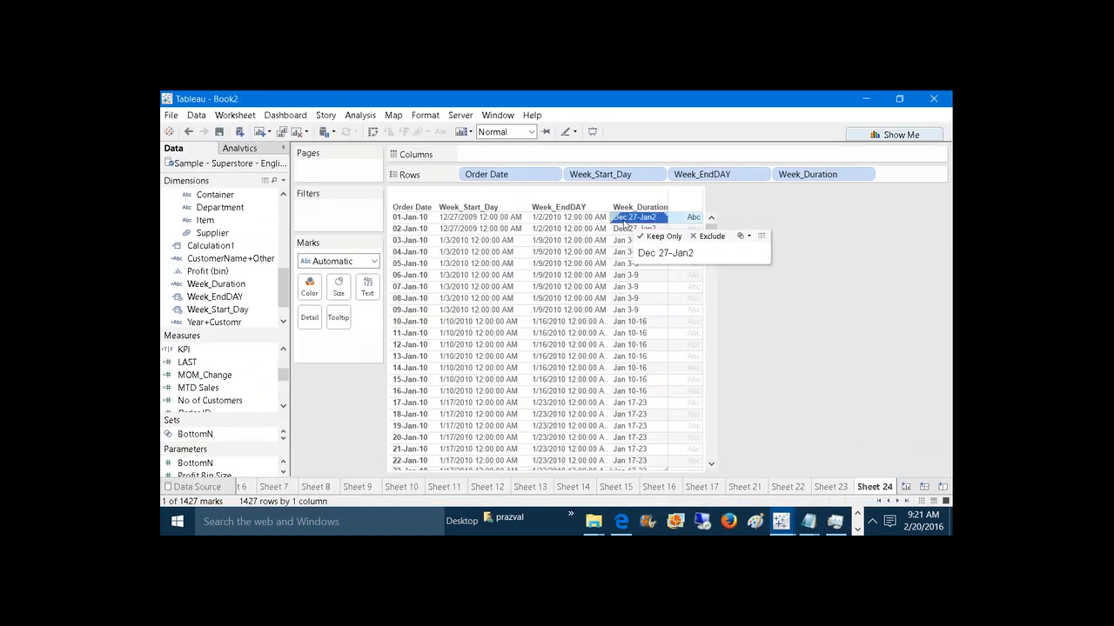
pyautogui.click(470, 220)
pyautogui.click(648, 218)
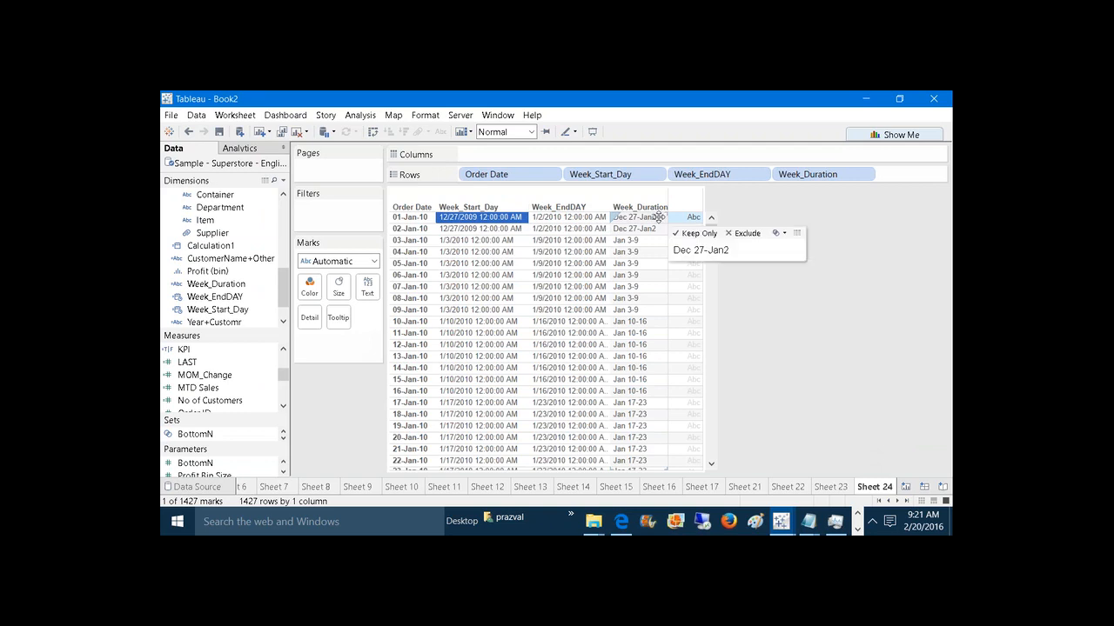
pyautogui.click(581, 219)
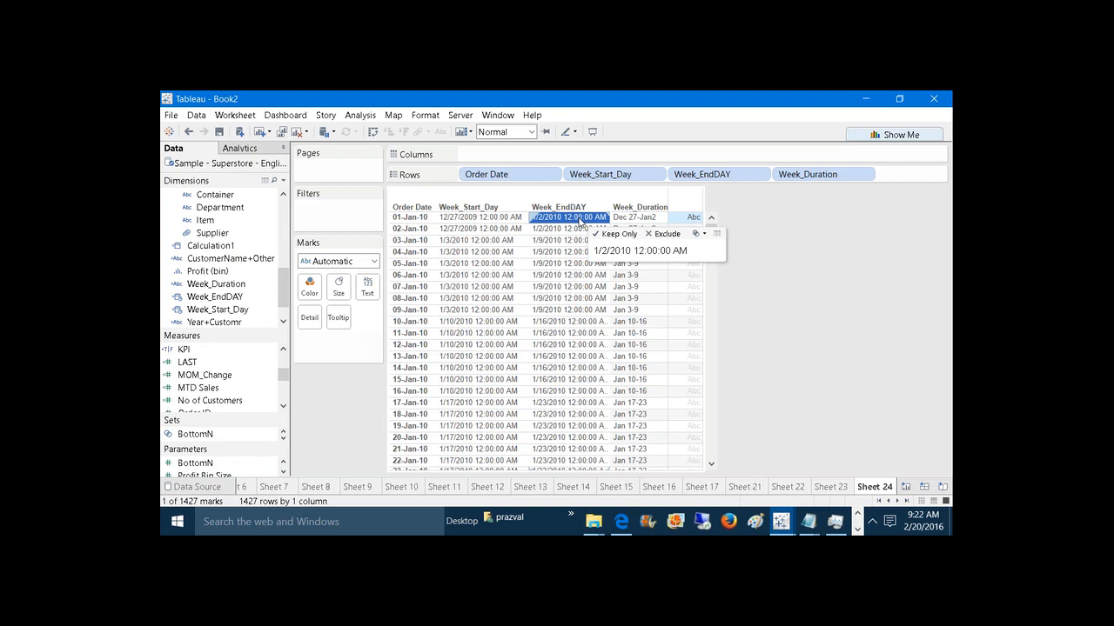
pyautogui.click(768, 265)
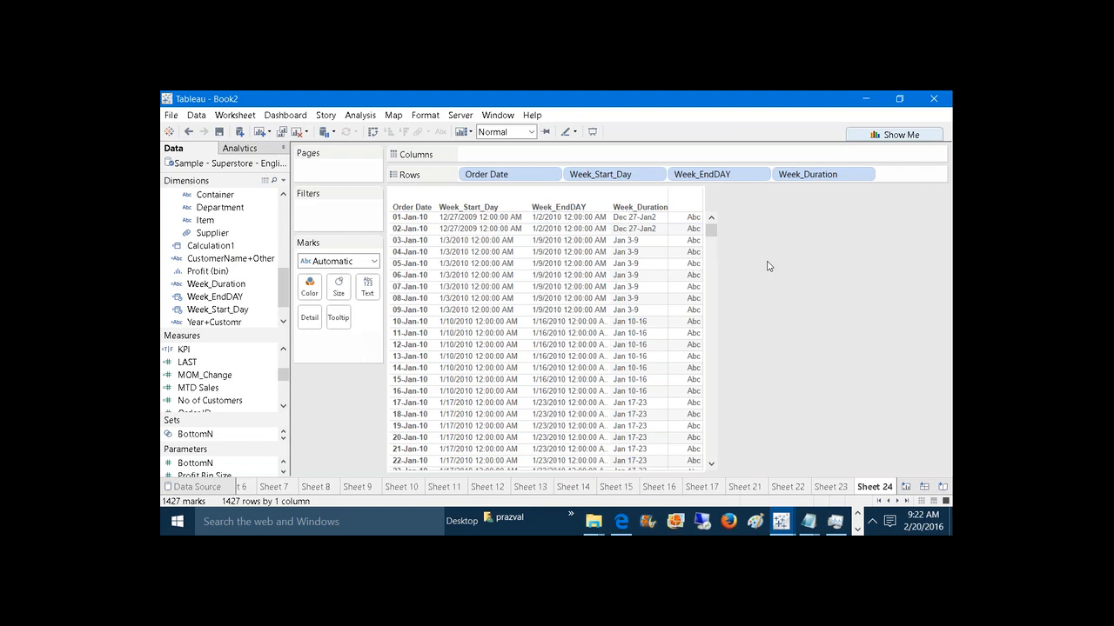
# Step: Reopen the Week_Duration calculation and insert a line with + between the start-date expression and +'-'+
pyautogui.click(233, 288)
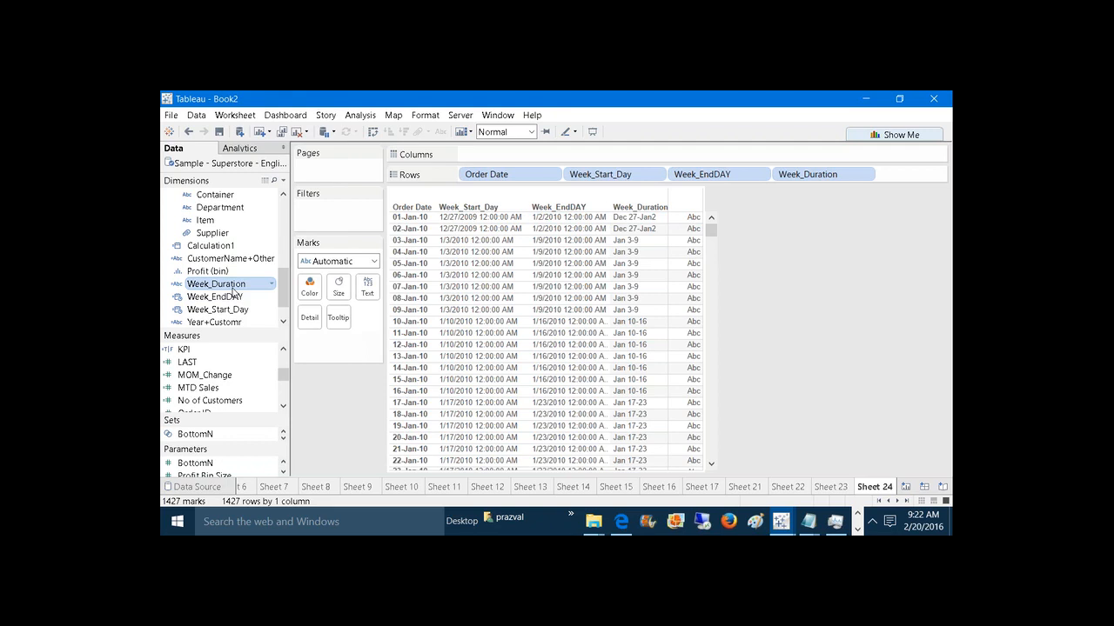
pyautogui.rightClick(232, 293)
pyautogui.click(270, 165)
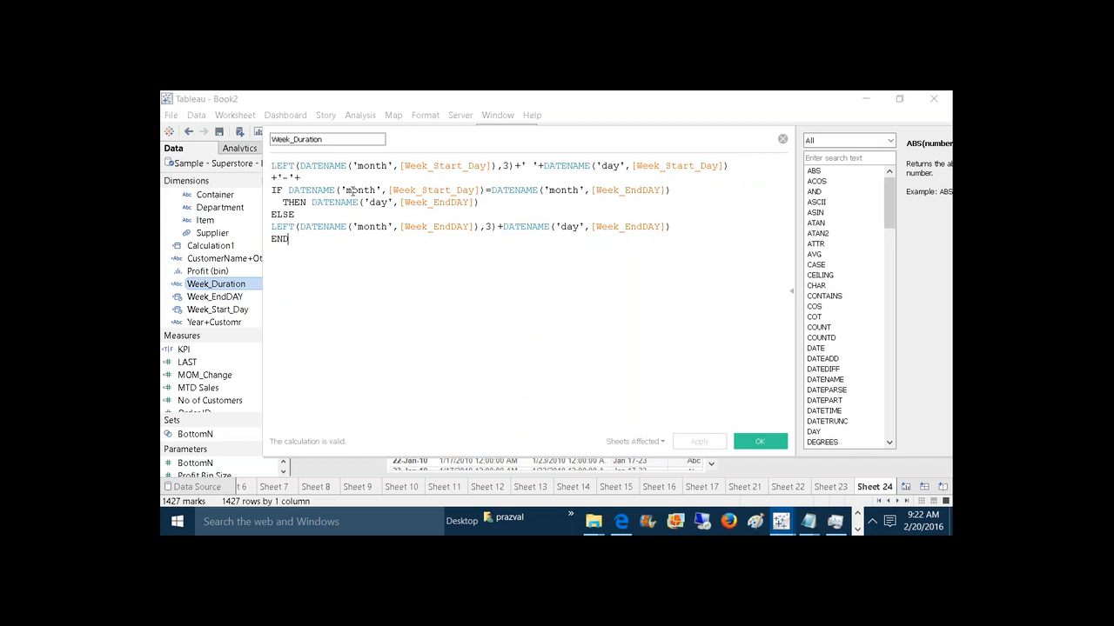
pyautogui.click(271, 178)
pyautogui.press('Return')
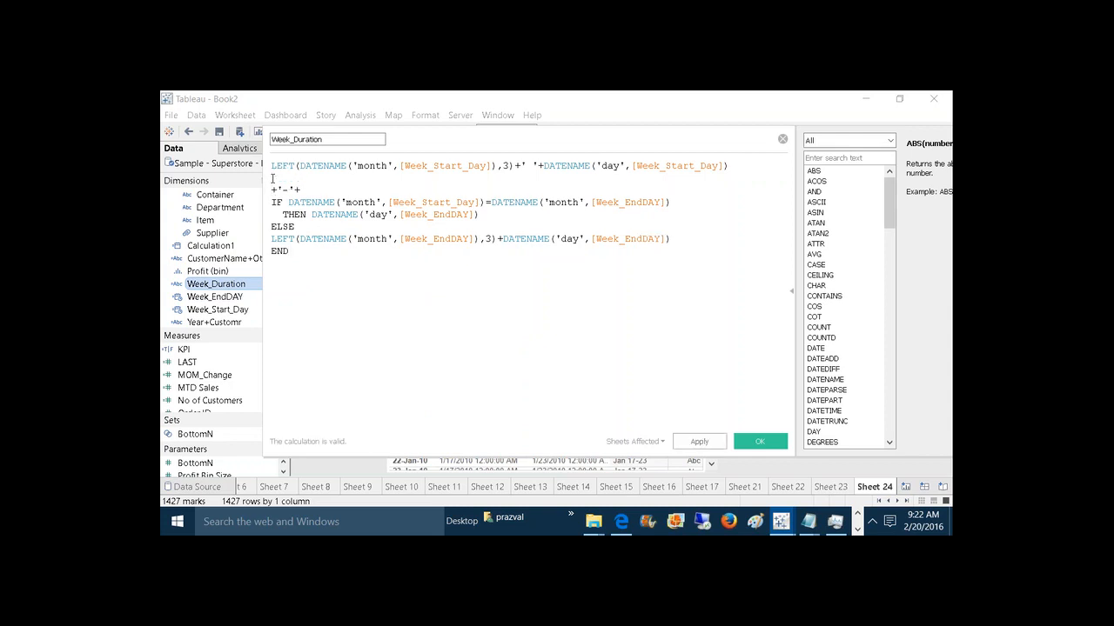
pyautogui.write('//')
pyautogui.press('Return')
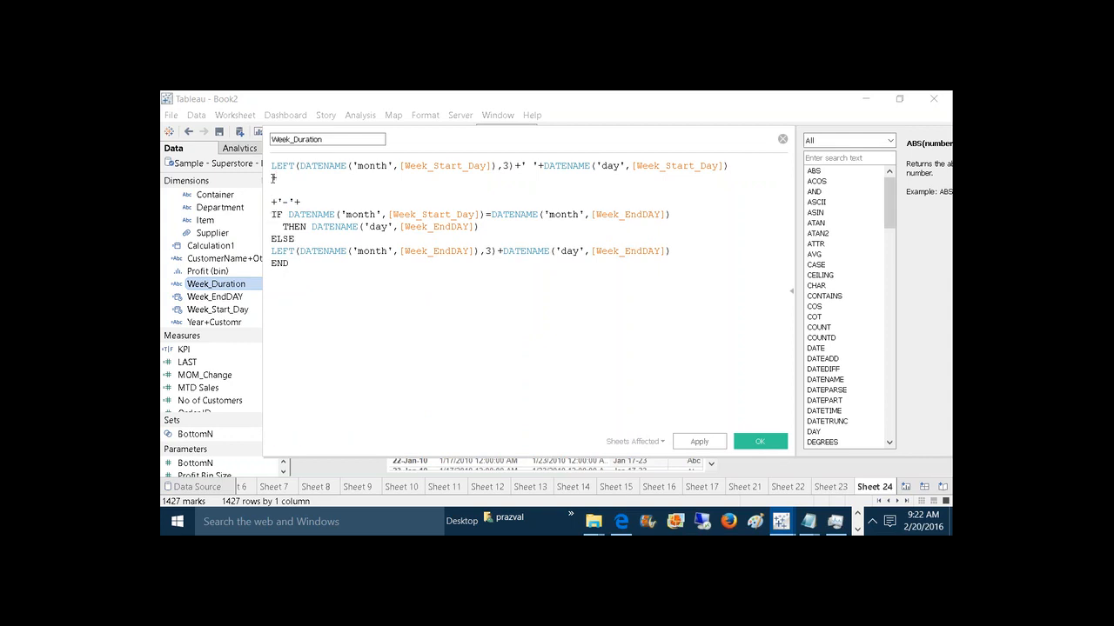
# Step: Below the + in the Week_Duration formula, begin an IF condition with DATENAME('year',[Week_Start_Day])
pyautogui.write('if')
pyautogui.press('BackSpace')
pyautogui.press('BackSpace')
pyautogui.press('BackSpace')
pyautogui.write('if')
pyautogui.press('Return')
pyautogui.write('DAT')
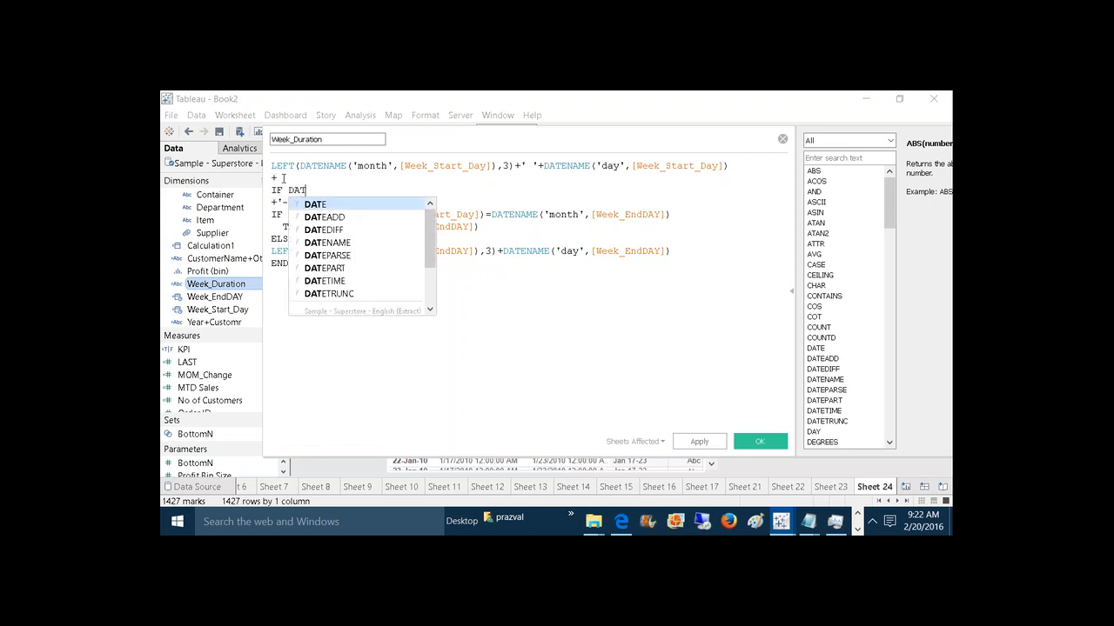
pyautogui.write('ENAME (')
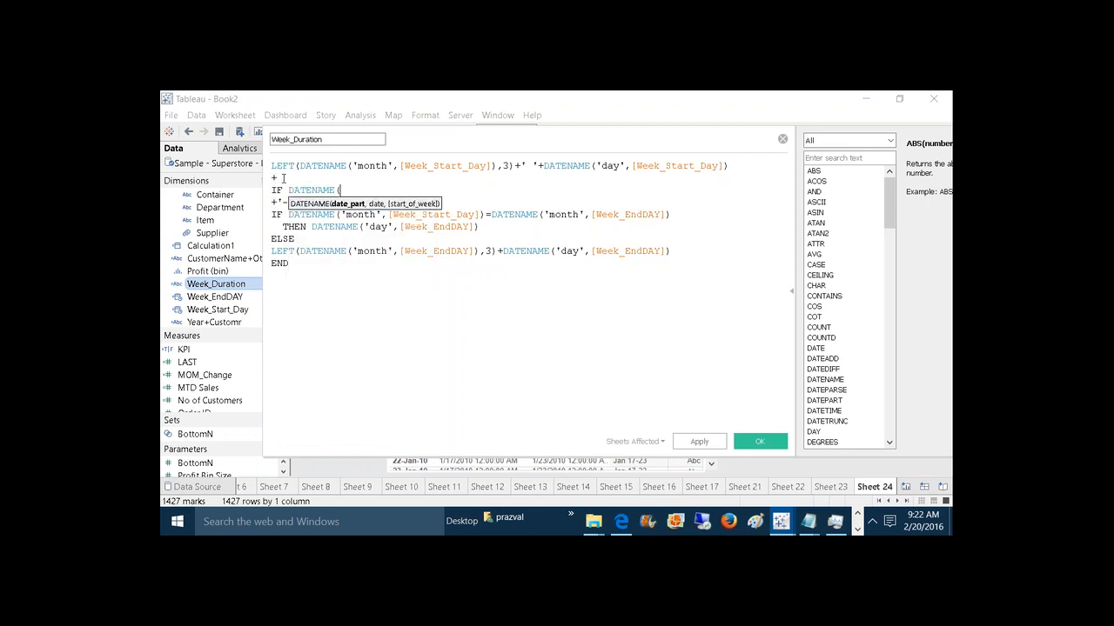
pyautogui.write("'year")
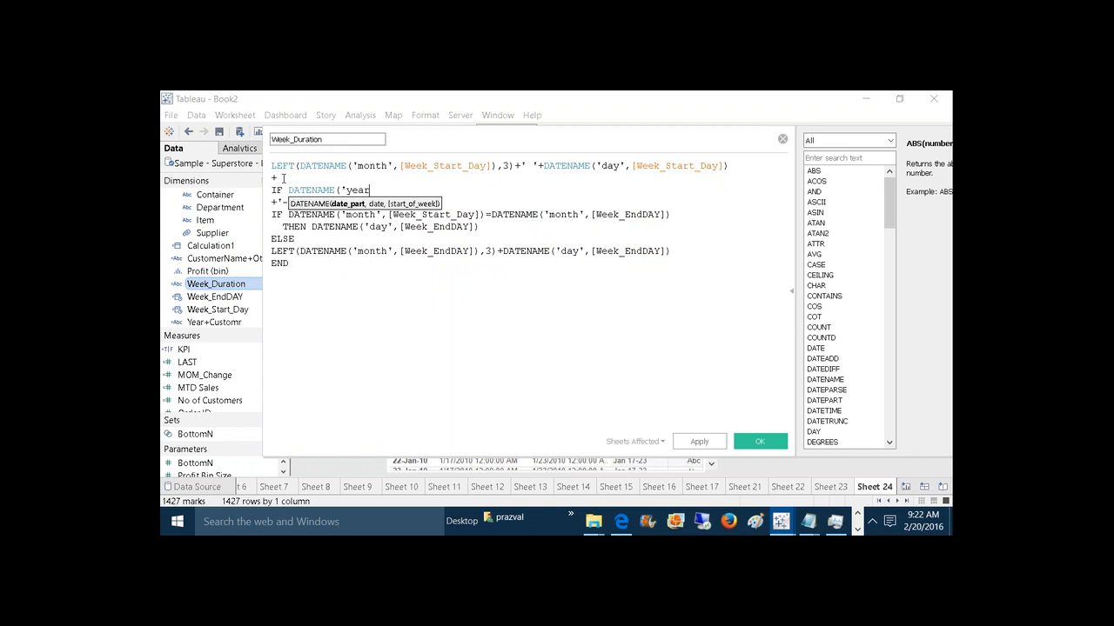
pyautogui.write("',we")
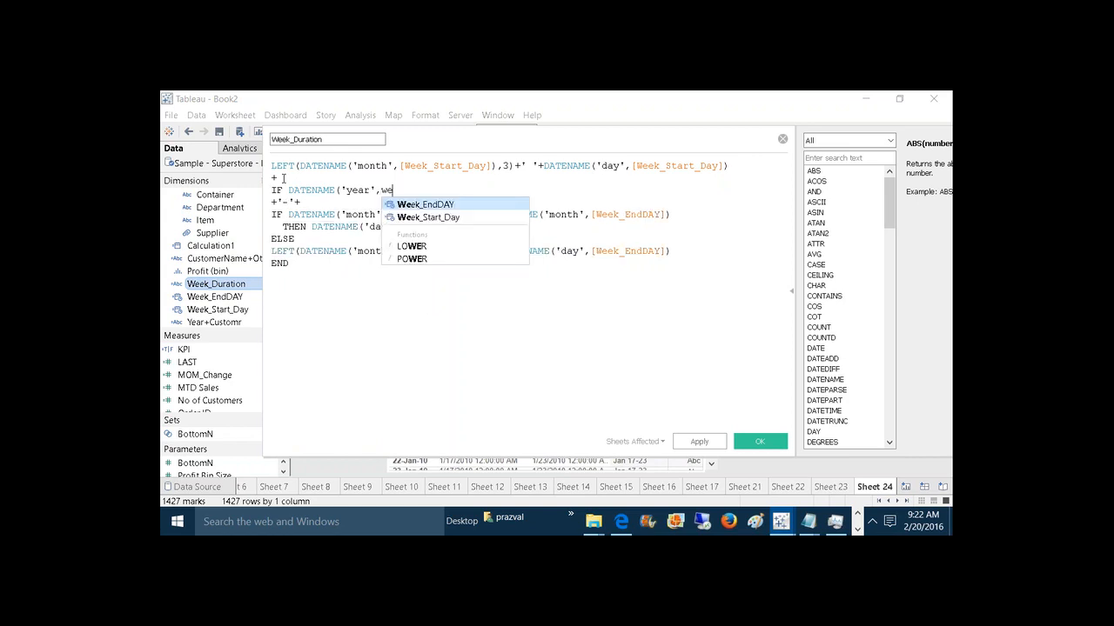
pyautogui.press('Down')
pyautogui.press('Return')
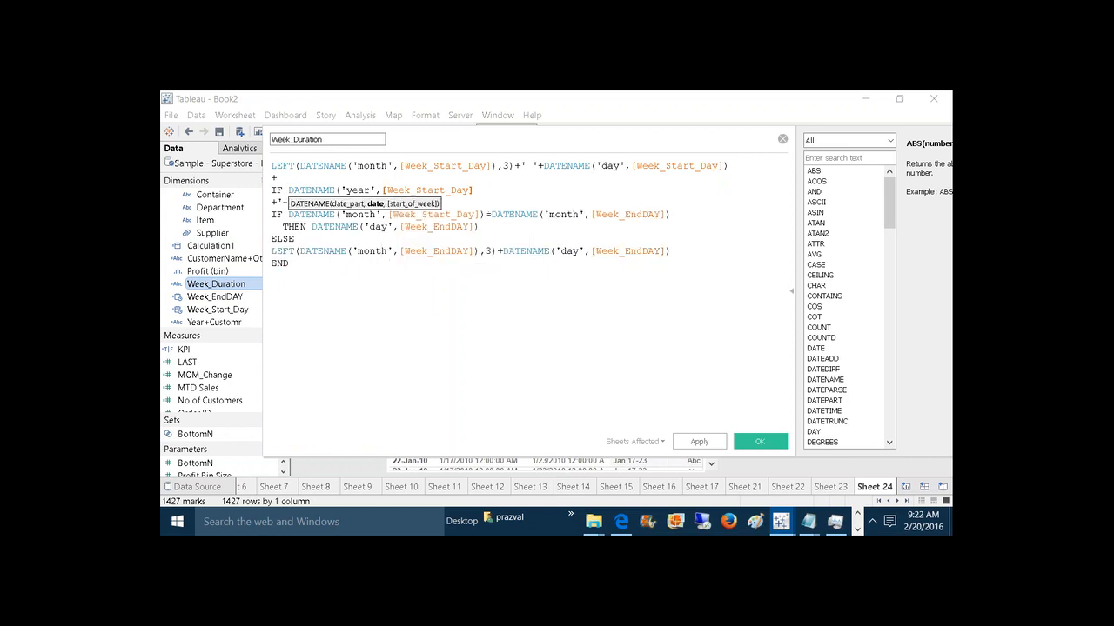
# Step: Compare the start year with = DATENAME('year',[Week_EndDAY]) and add THEN on the line before +'-'+
pyautogui.write(') = ')
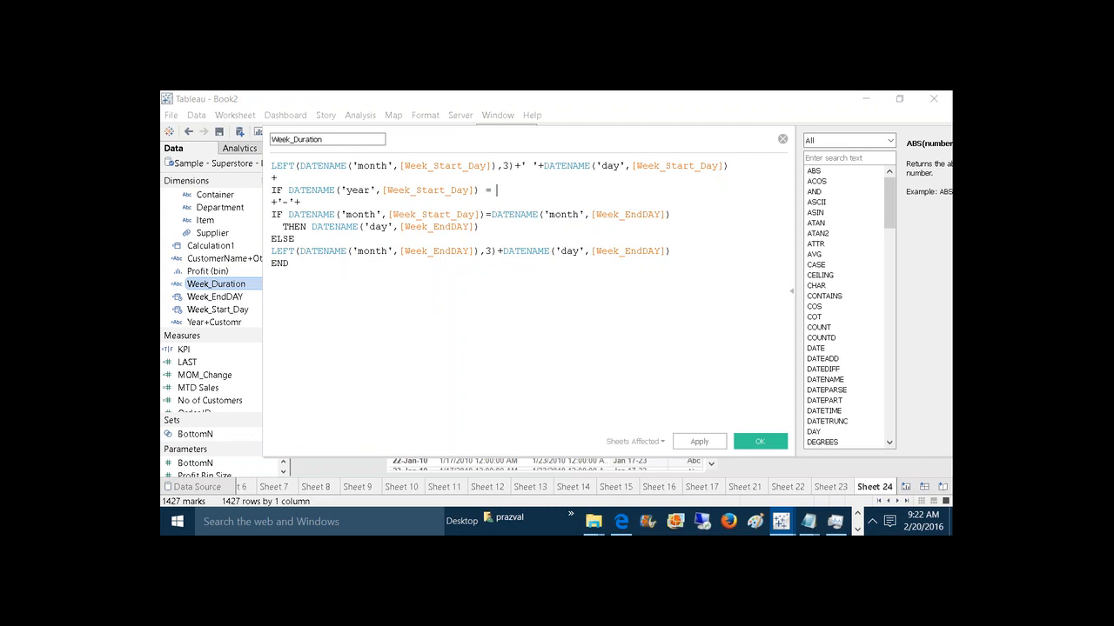
pyautogui.write('DATENAME')
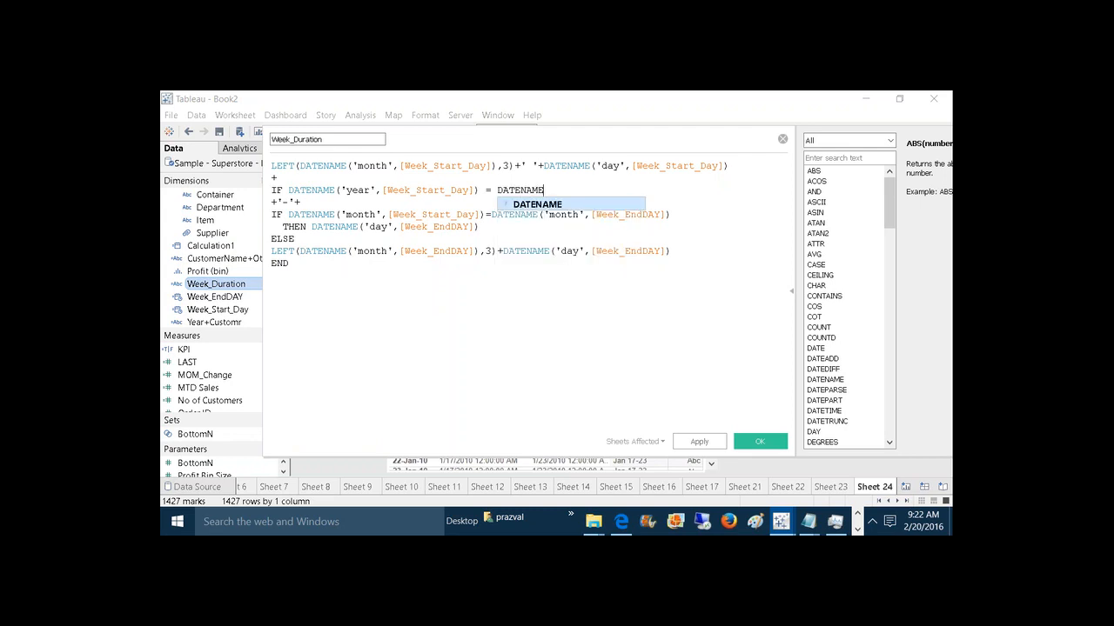
pyautogui.write("('")
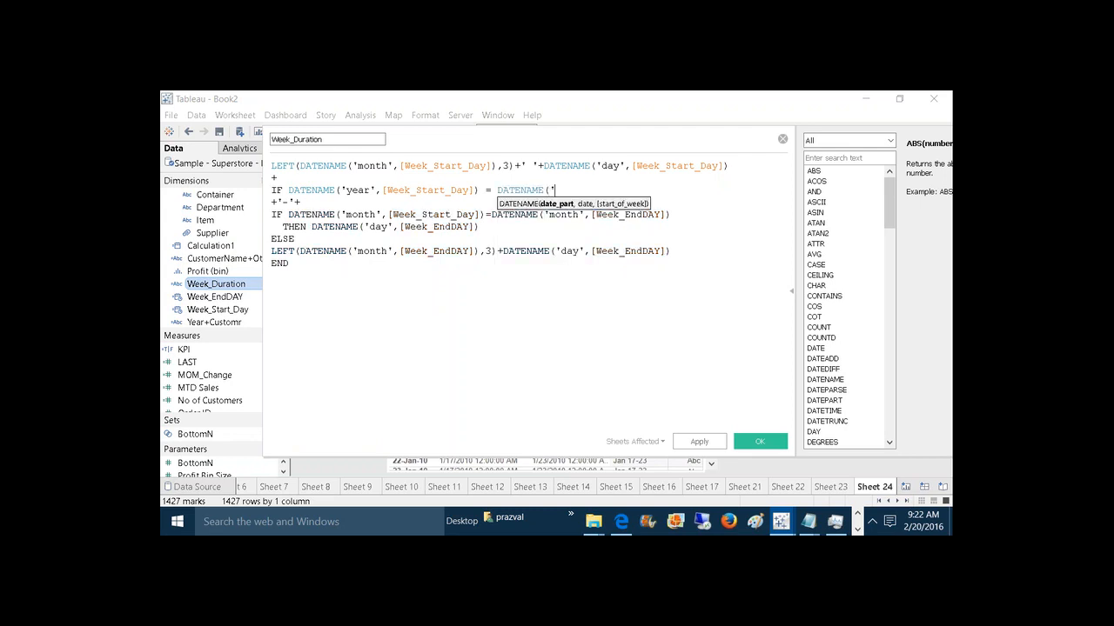
pyautogui.write("year'")
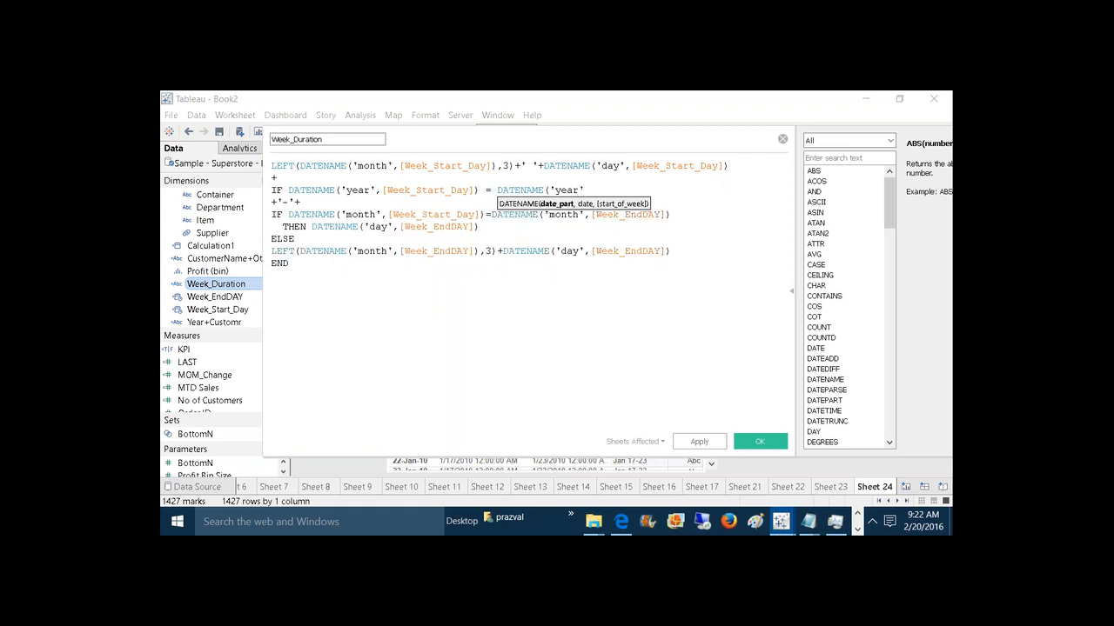
pyautogui.write(')')
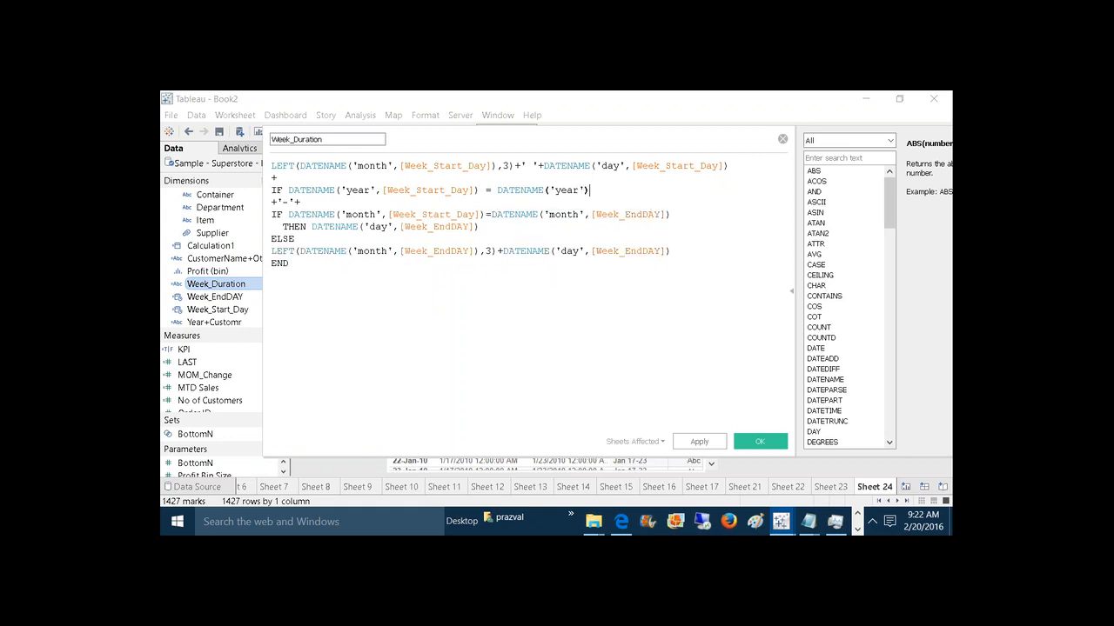
pyautogui.press('BackSpace')
pyautogui.write(',we')
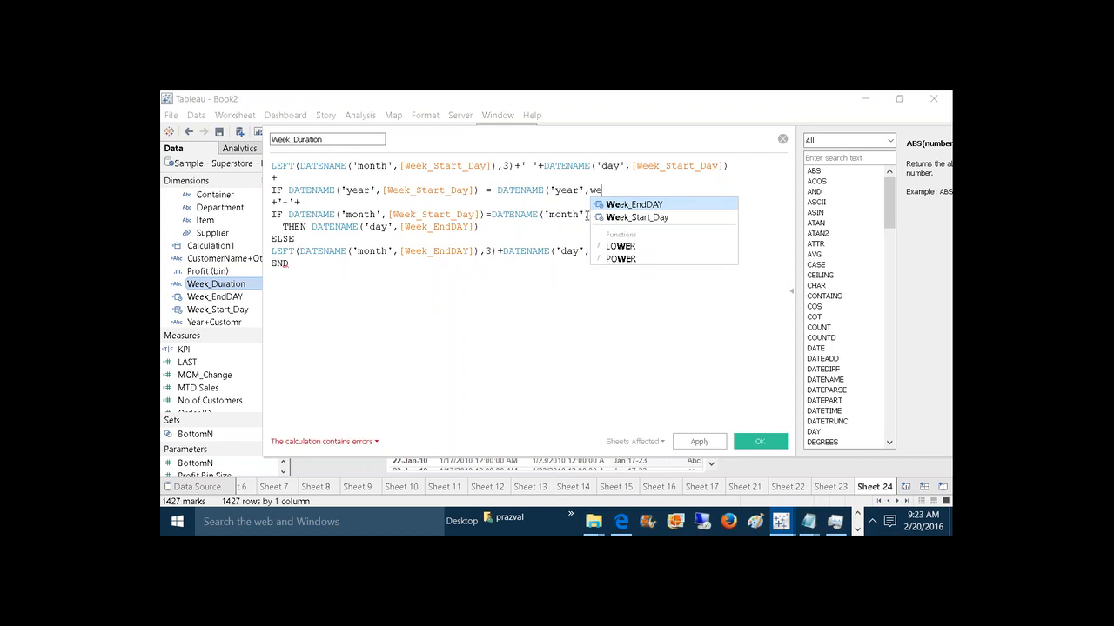
pyautogui.click(626, 206)
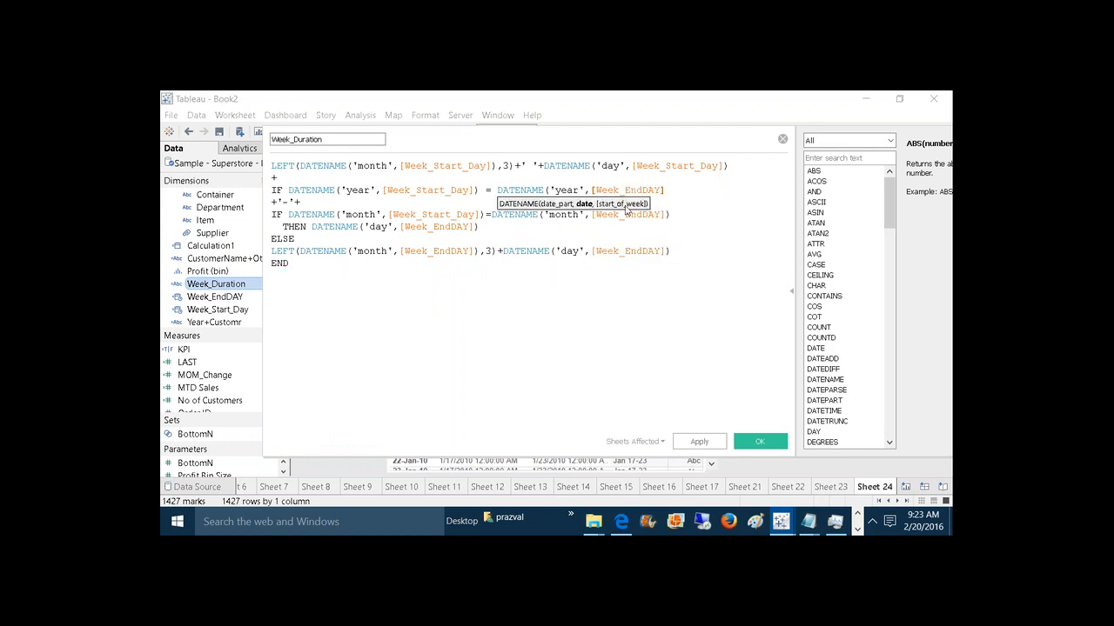
pyautogui.write(')')
pyautogui.press('Return')
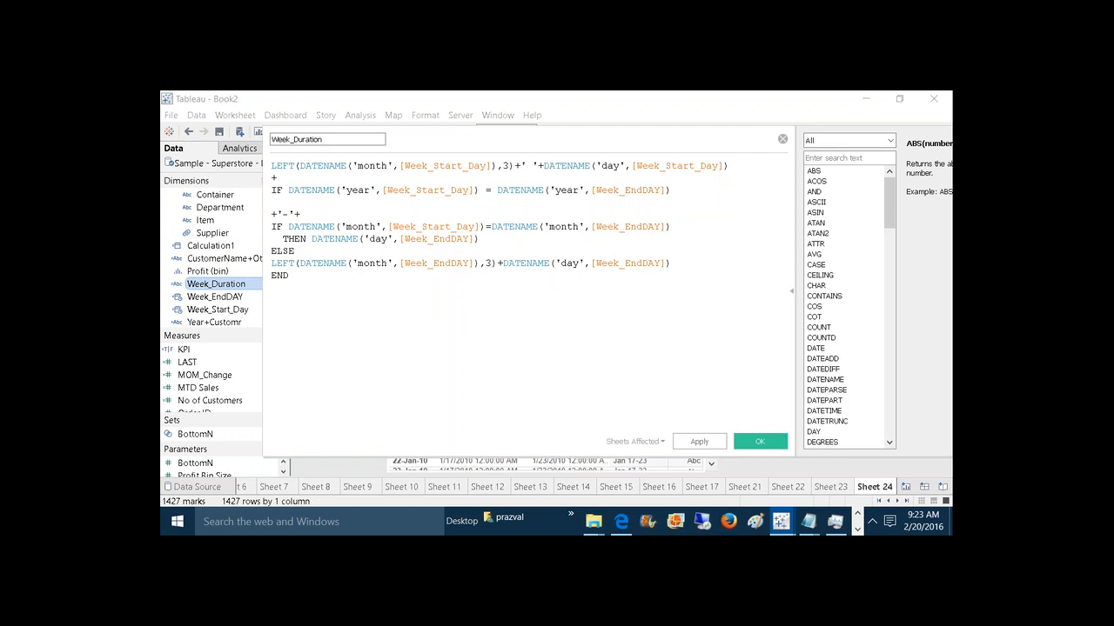
pyautogui.write('THEN')
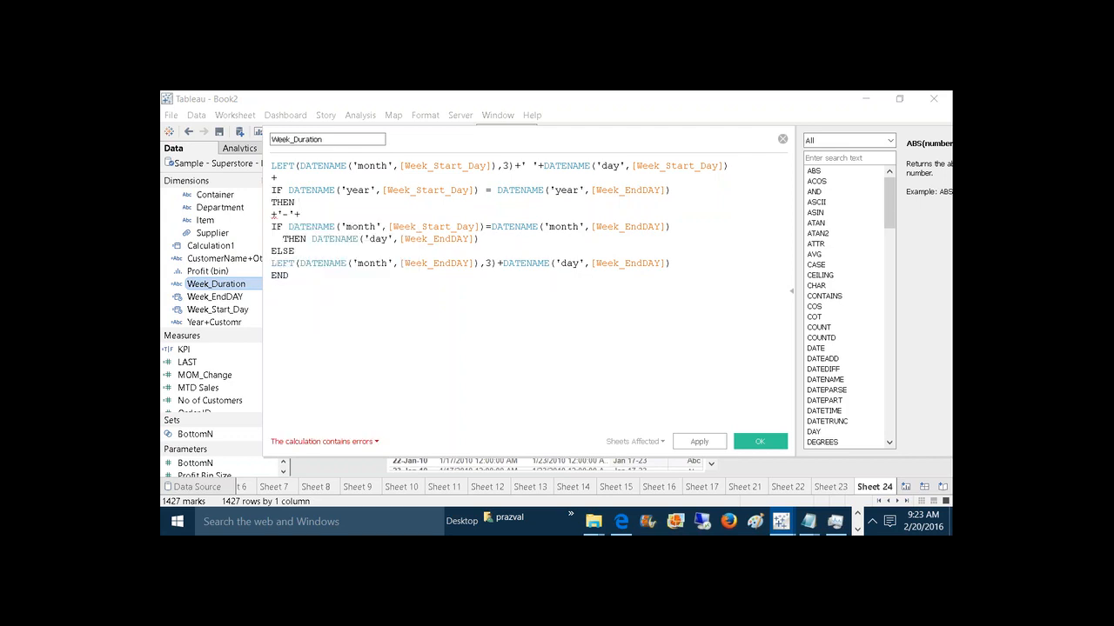
# Step: Indent the IF, ELSE, LEFT and END lines of the nested month condition by one space
pyautogui.click(272, 250)
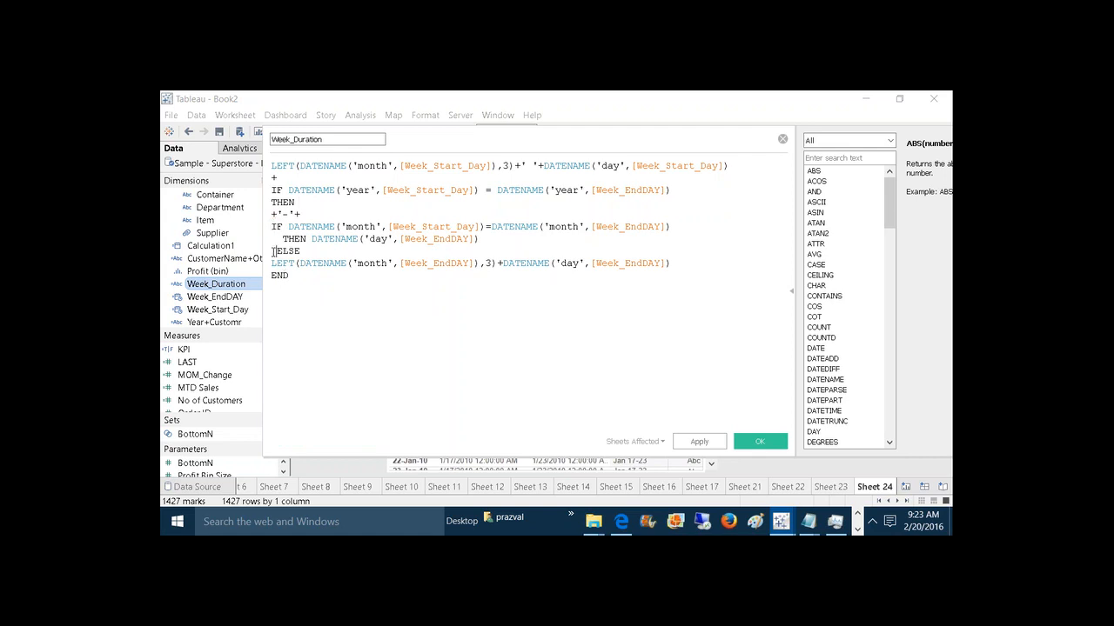
pyautogui.click(272, 262)
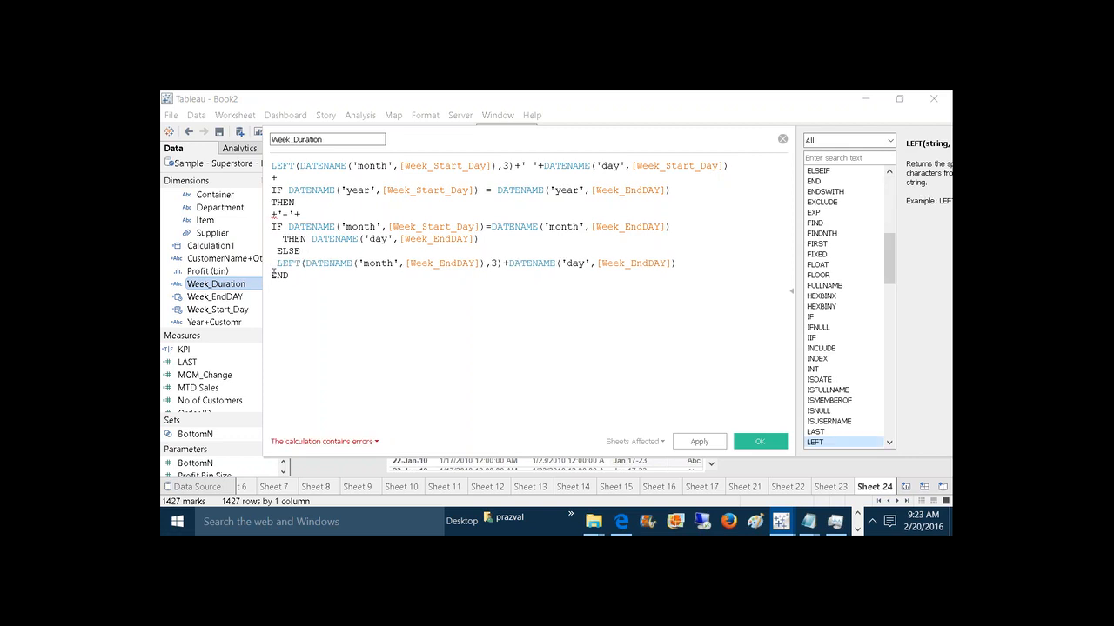
pyautogui.click(273, 275)
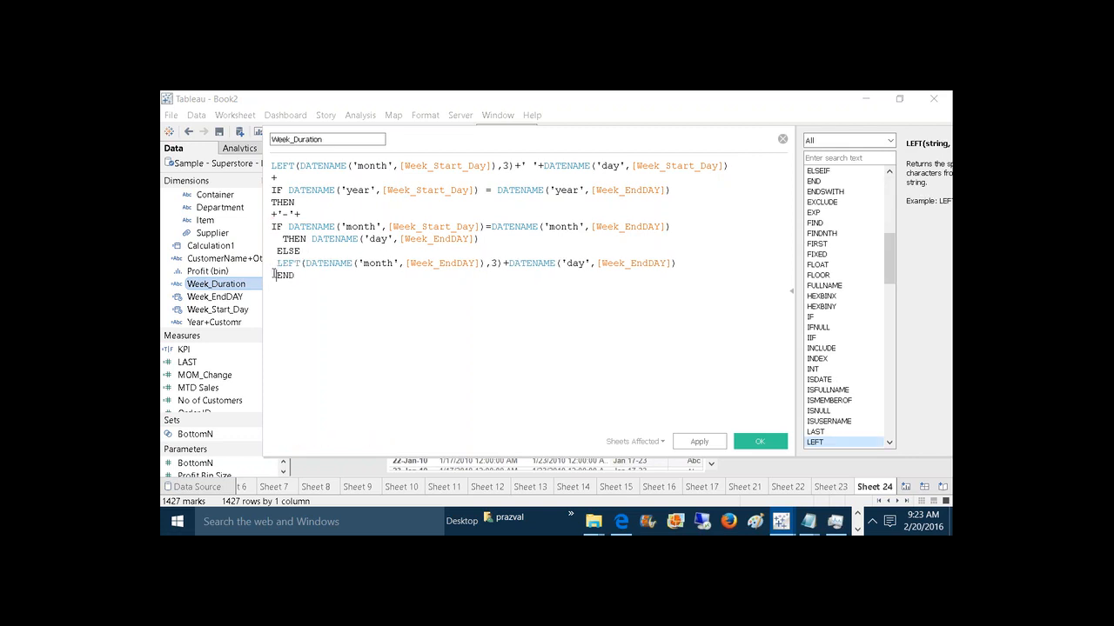
pyautogui.tripleClick(272, 228)
pyautogui.click(272, 228)
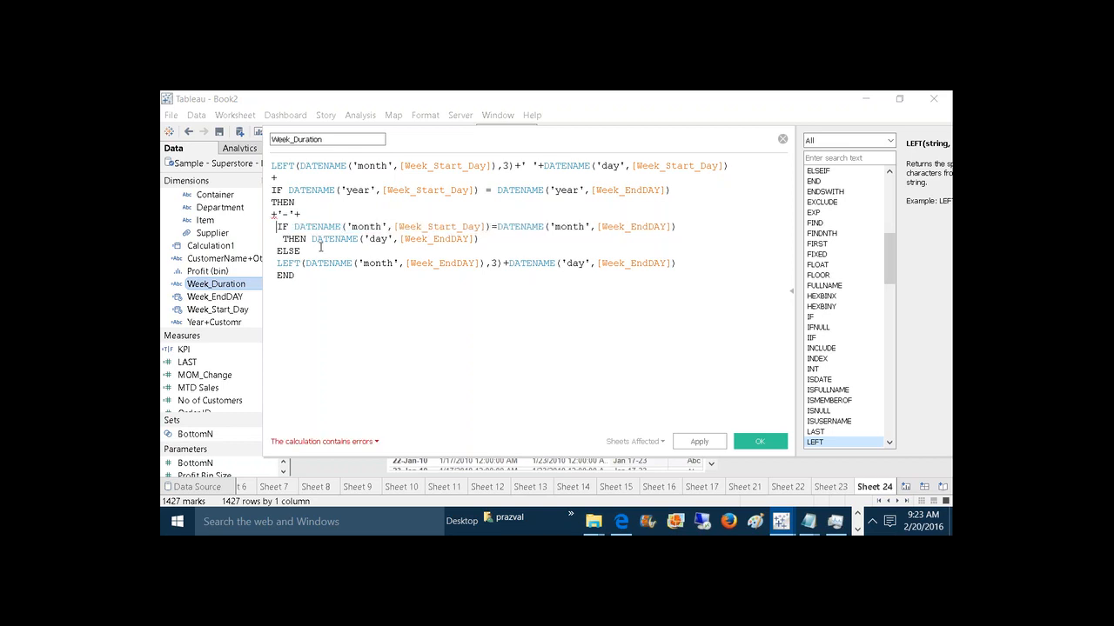
# Step: After the nested END, add an ELSE branch beginning with DATENAME('year',[Week_Start_Day])+'-'+
pyautogui.click(351, 285)
pyautogui.press('Return')
pyautogui.write('ELSE')
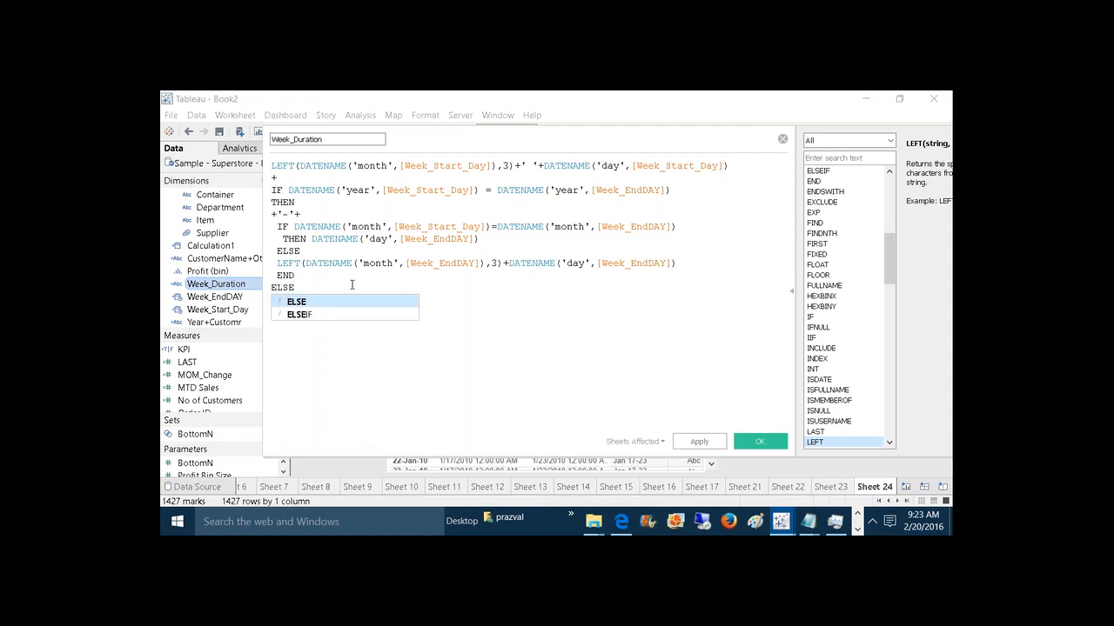
pyautogui.press('Return')
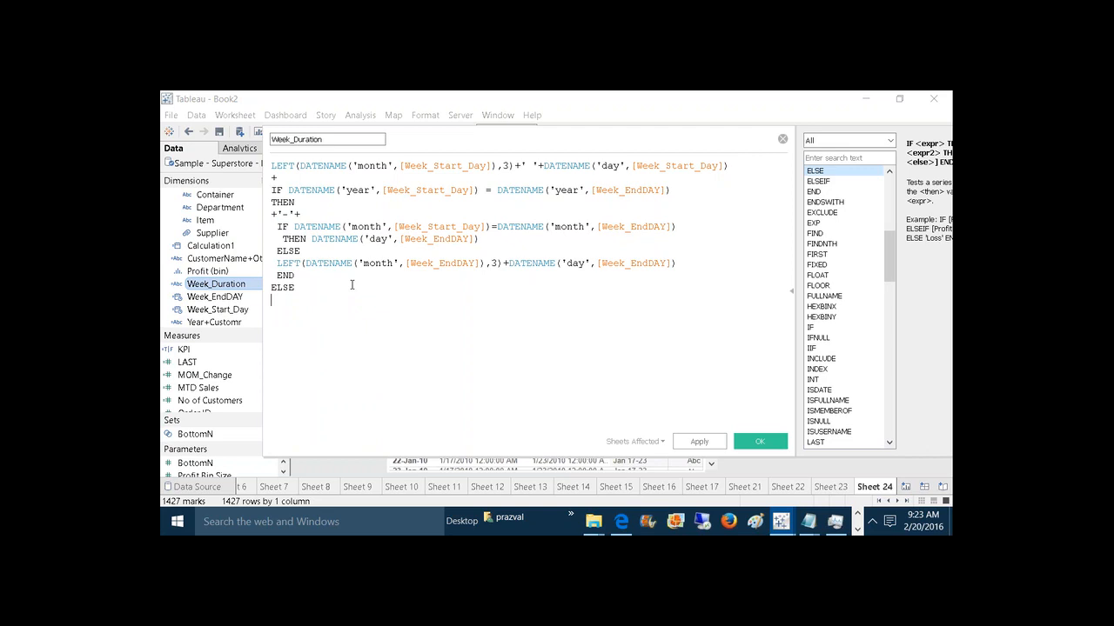
pyautogui.press('Return')
pyautogui.write('DATENA')
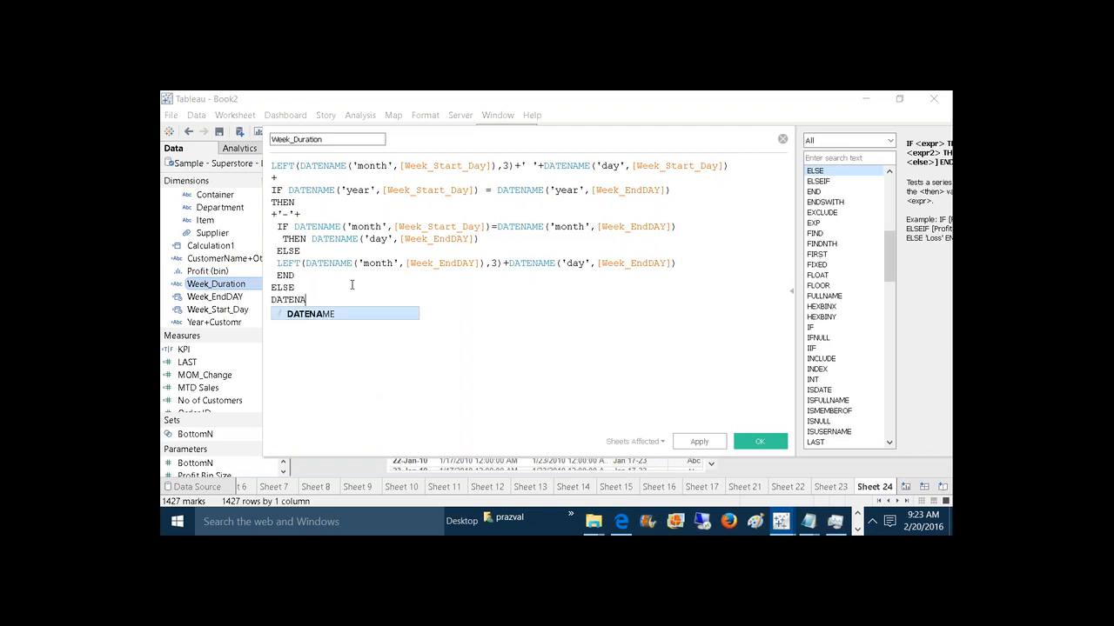
pyautogui.write('ME(')
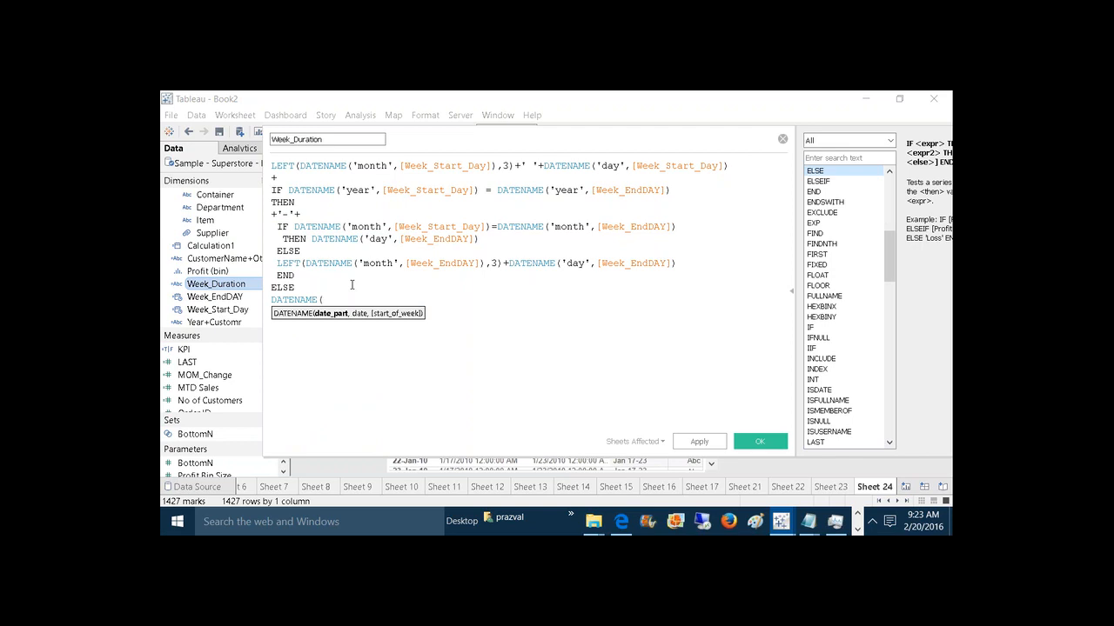
pyautogui.write("'year',we")
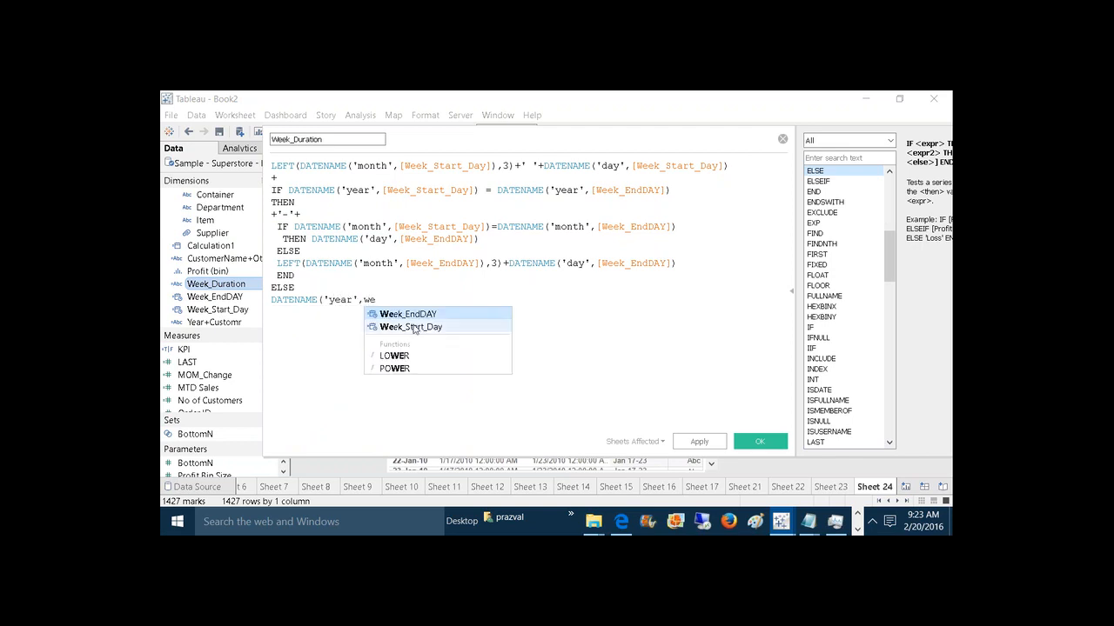
pyautogui.click(414, 328)
pyautogui.write(')')
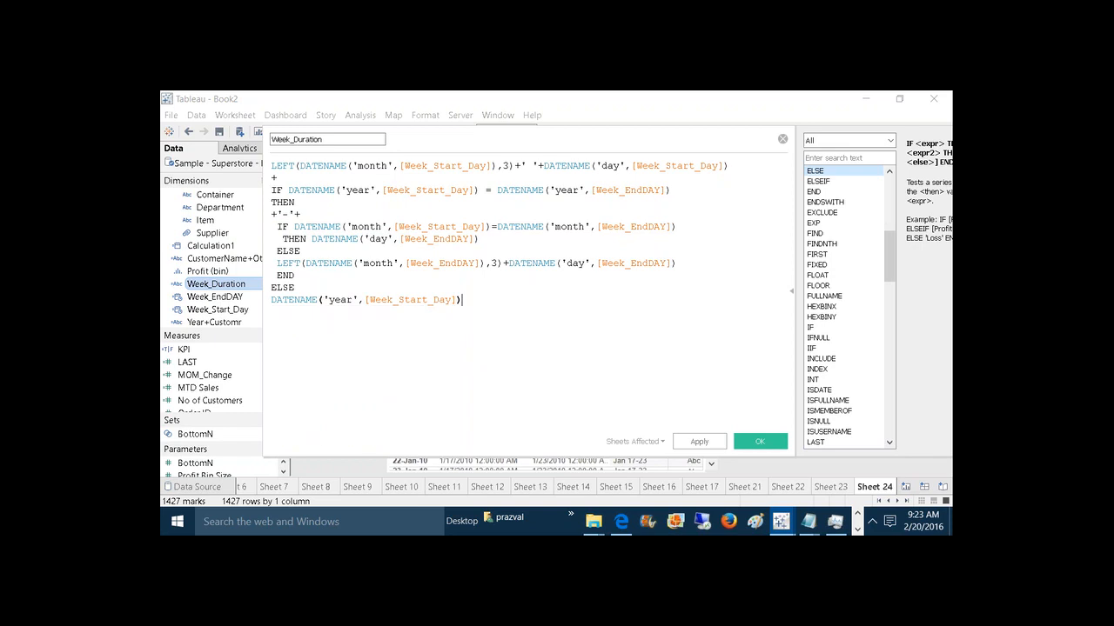
pyautogui.write('+')
pyautogui.write("'-'")
pyautogui.write('+')
pyautogui.write('D')
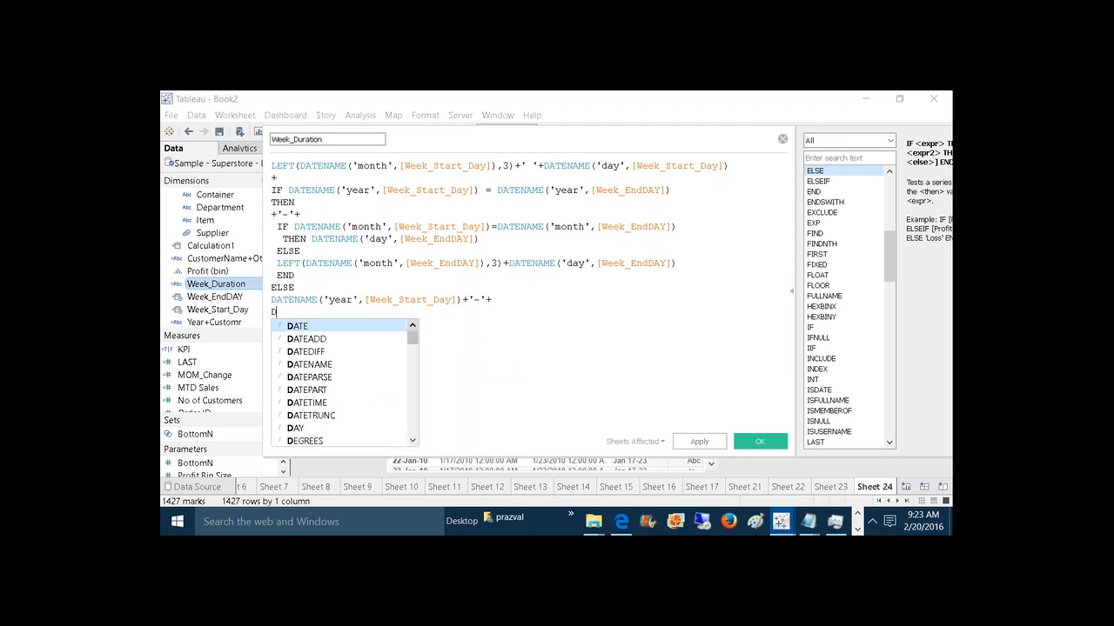
pyautogui.write('atename')
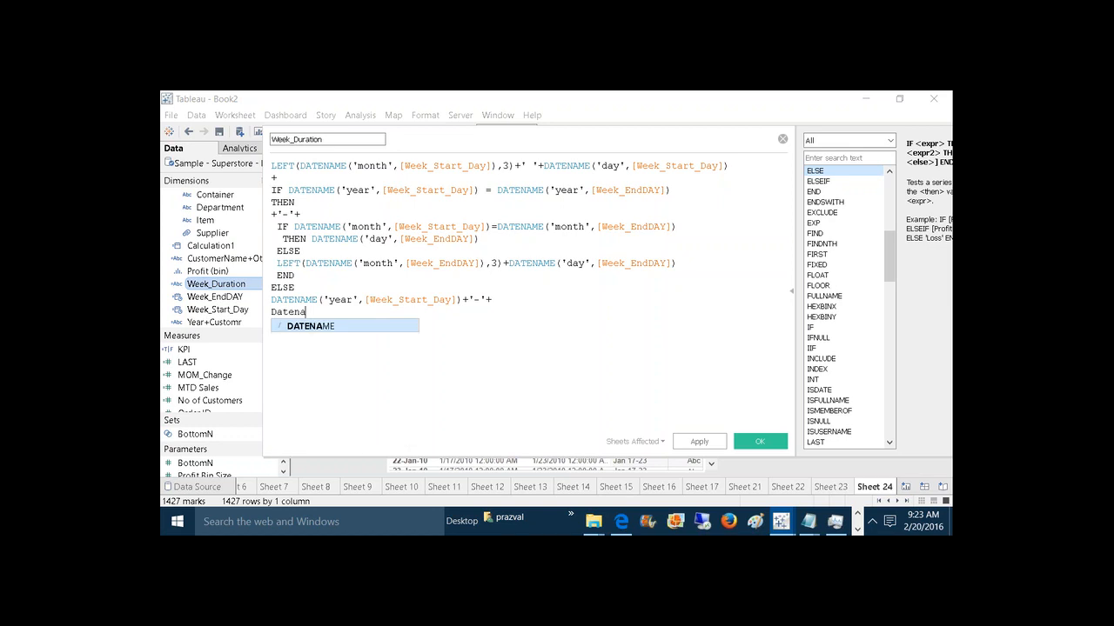
pyautogui.press('BackSpace')
pyautogui.press('BackSpace')
pyautogui.press('BackSpace')
pyautogui.press('BackSpace')
pyautogui.press('BackSpace')
pyautogui.press('BackSpace')
pyautogui.press('BackSpace')
pyautogui.press('BackSpace')
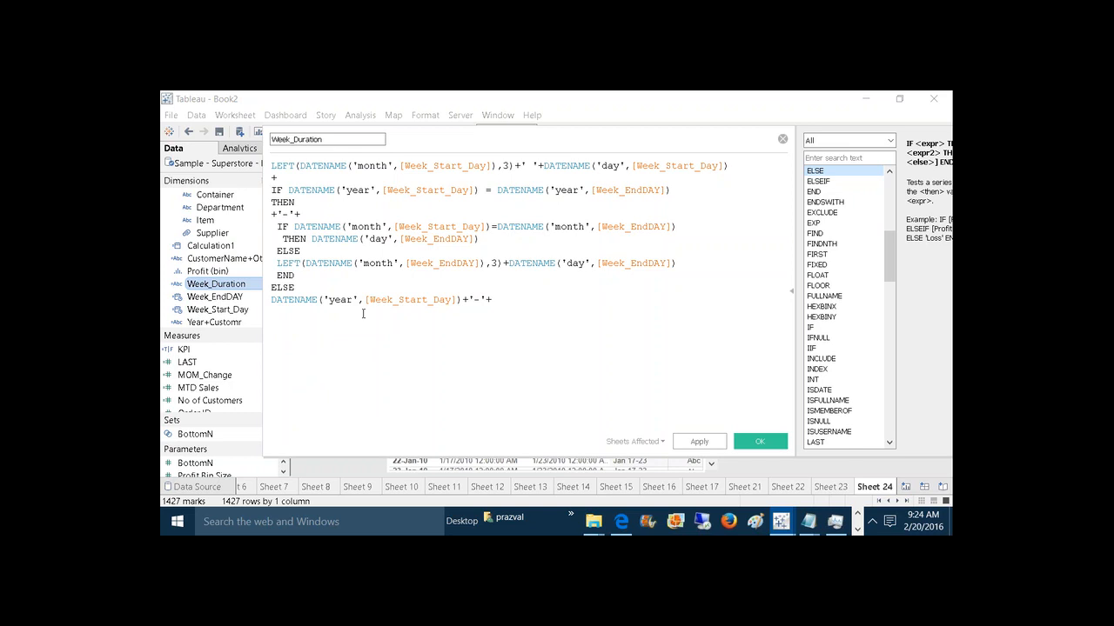
# Step: Copy the nested LEFT(DATENAME('month',[Week_EndDAY]),3)+DATENAME('day',[Week_EndDAY]) expression to the end of the year ELSE branch and close the outer IF with END
pyautogui.moveTo(278, 262); pyautogui.dragTo(681, 264)
pyautogui.hotkey('ctrl', 'c')
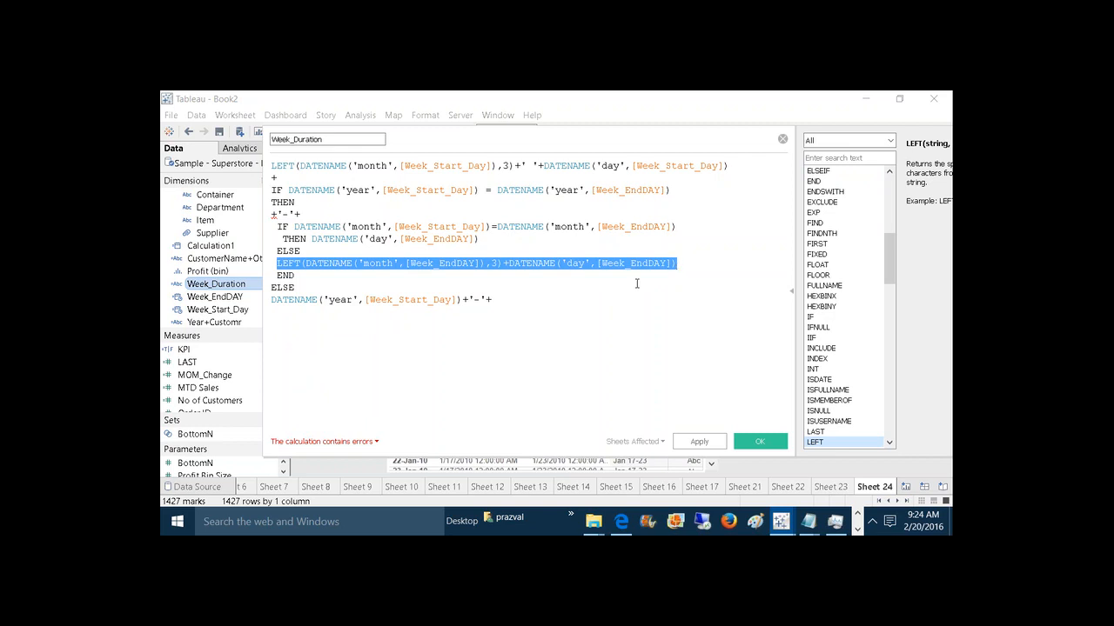
pyautogui.click(592, 299)
pyautogui.hotkey('ctrl', 'v')
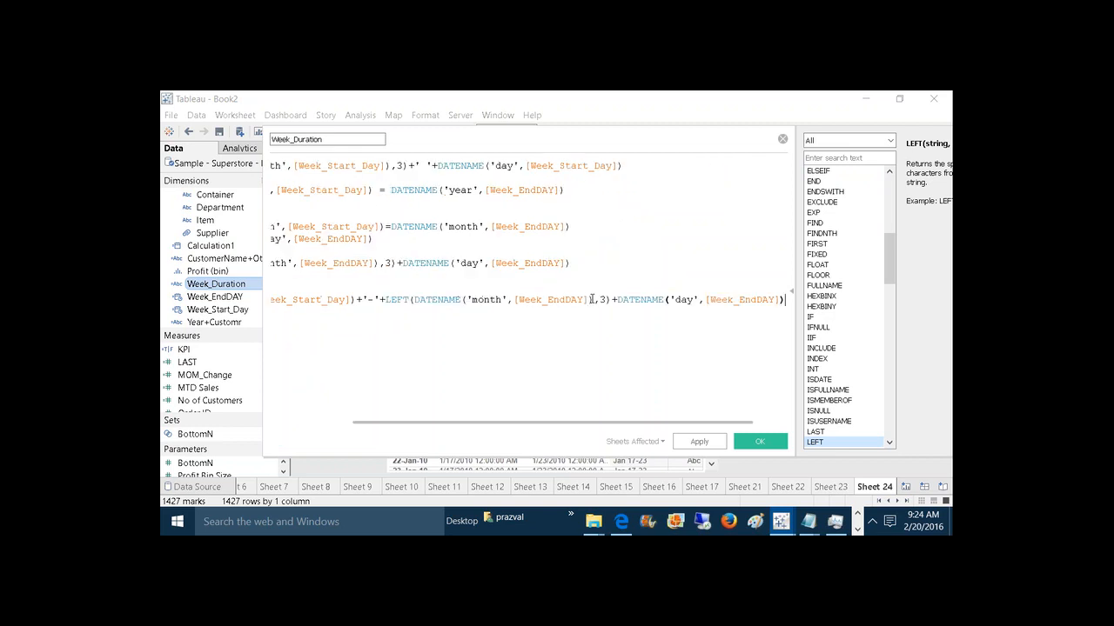
pyautogui.press('Return')
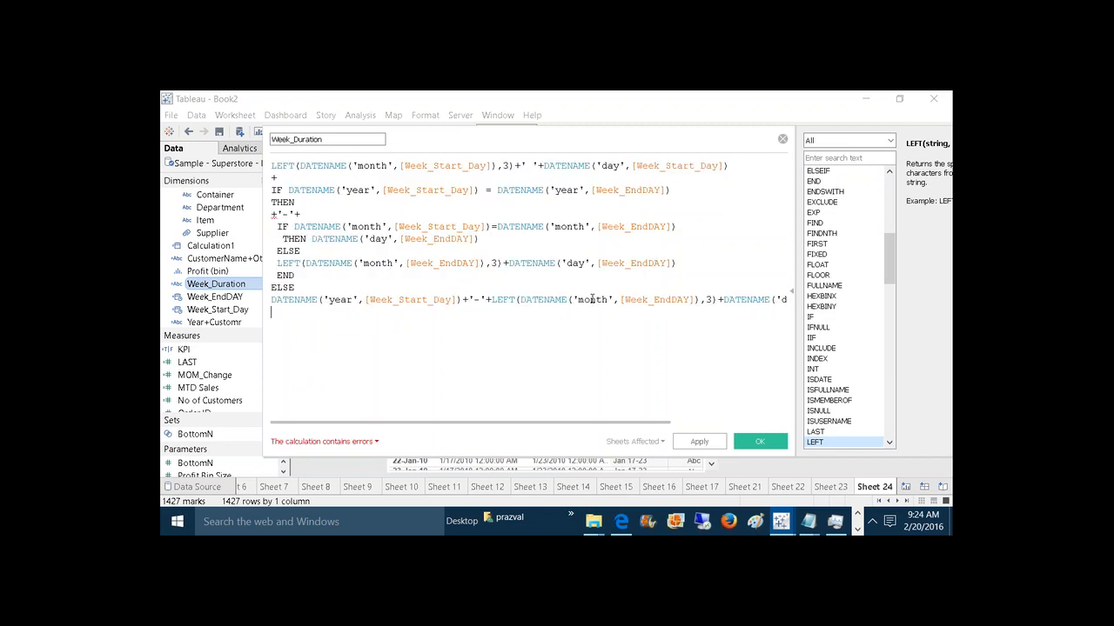
pyautogui.write('END')
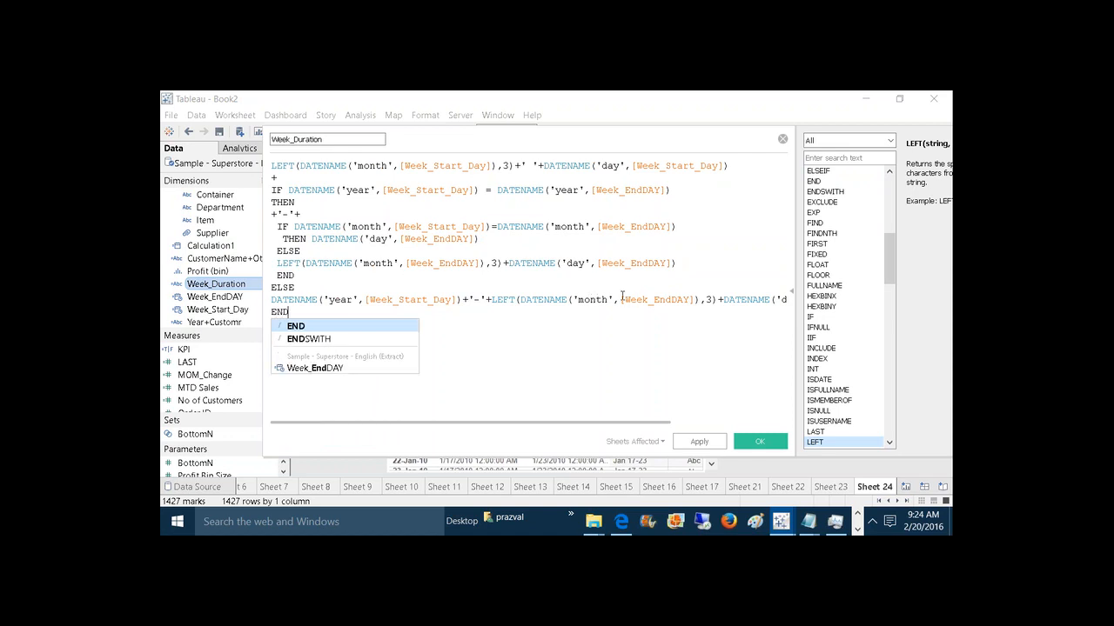
pyautogui.press('Return')
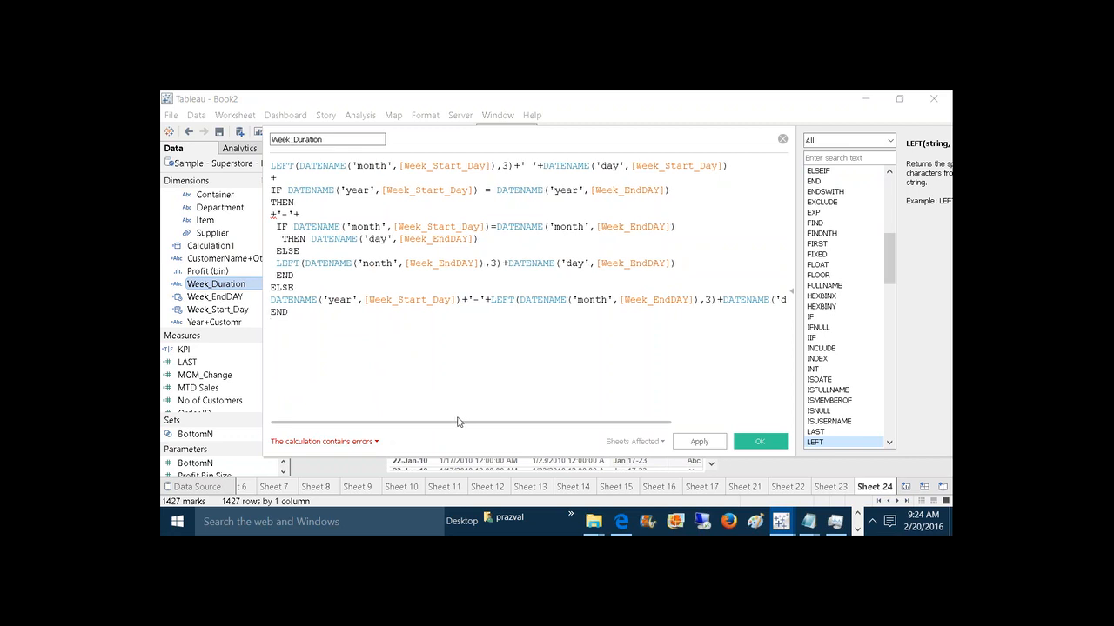
# Step: Remove the leading + before '-' under the outer THEN and apply the Week_Duration calculation
pyautogui.moveTo(455, 423); pyautogui.dragTo(426, 367)
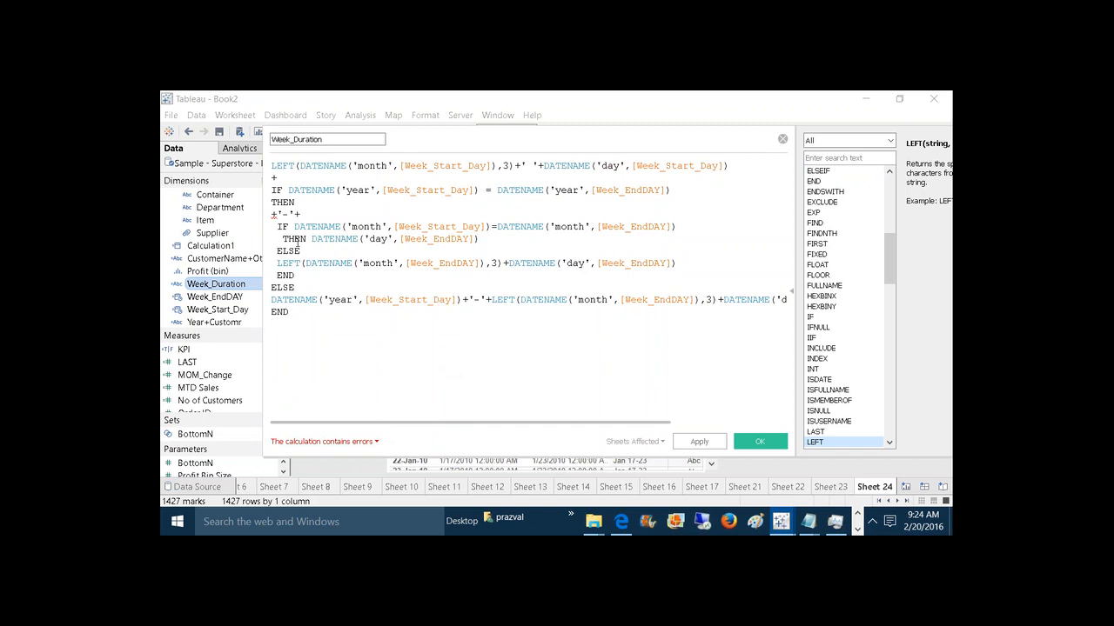
pyautogui.click(276, 214)
pyautogui.press('BackSpace')
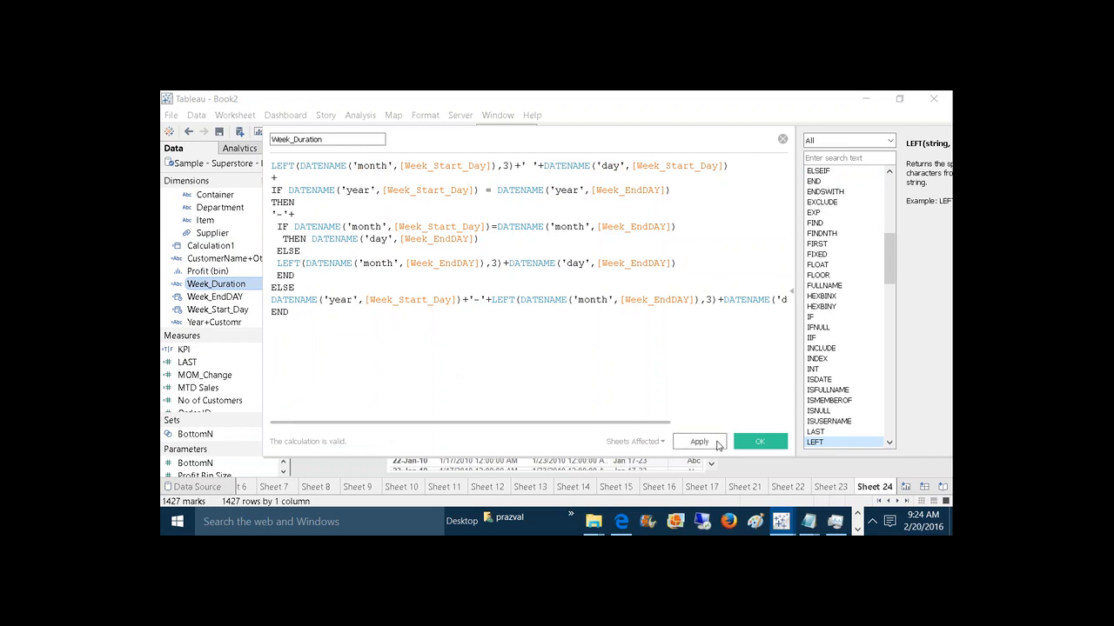
pyautogui.click(718, 445)
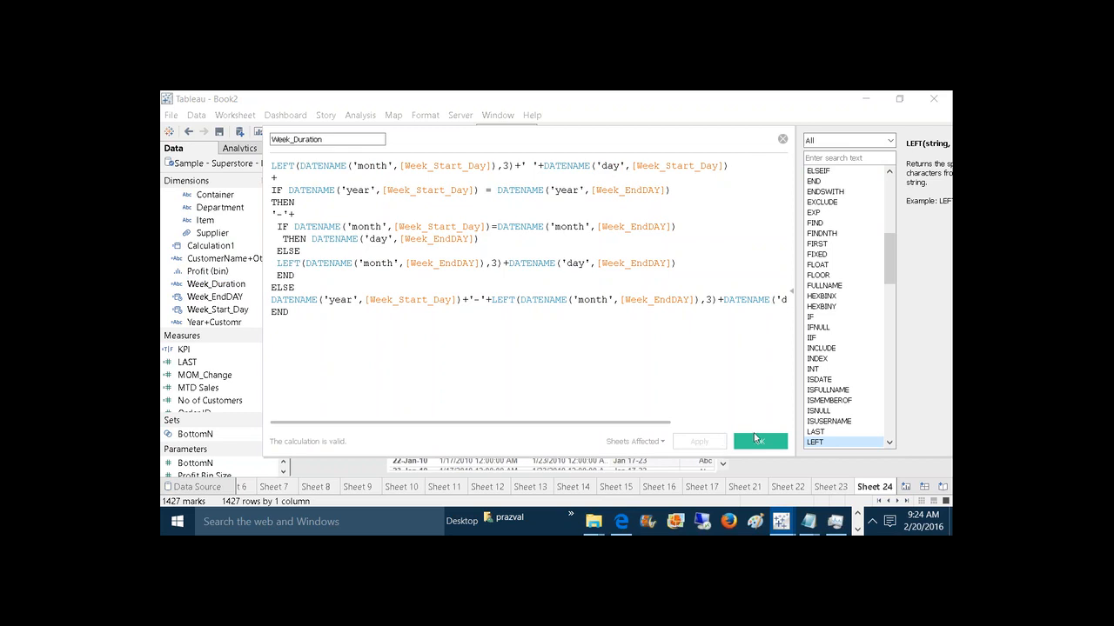
# Step: Save the calculation, widen the Week_Duration column in the view, and reopen the Week_Duration field for editing
pyautogui.click(759, 441)
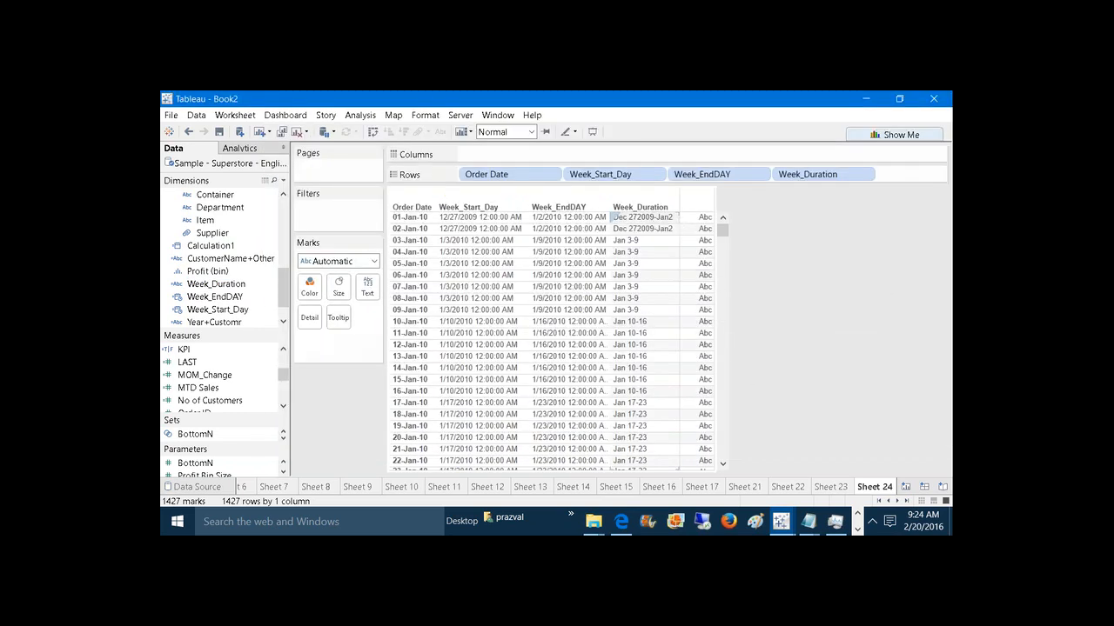
pyautogui.moveTo(678, 226); pyautogui.dragTo(696, 225)
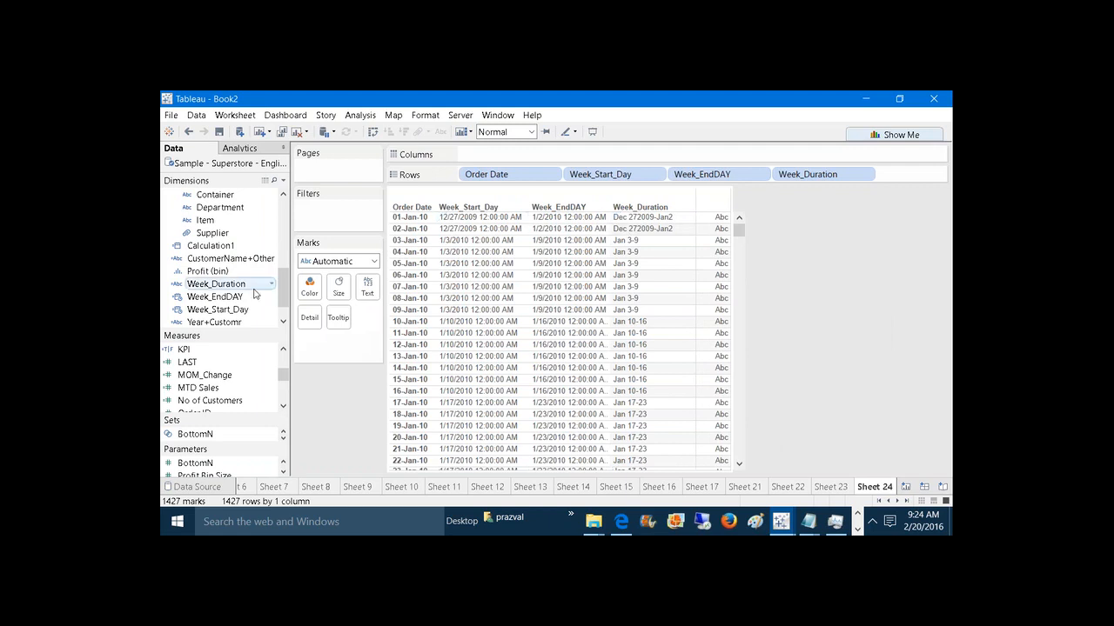
pyautogui.rightClick(225, 290)
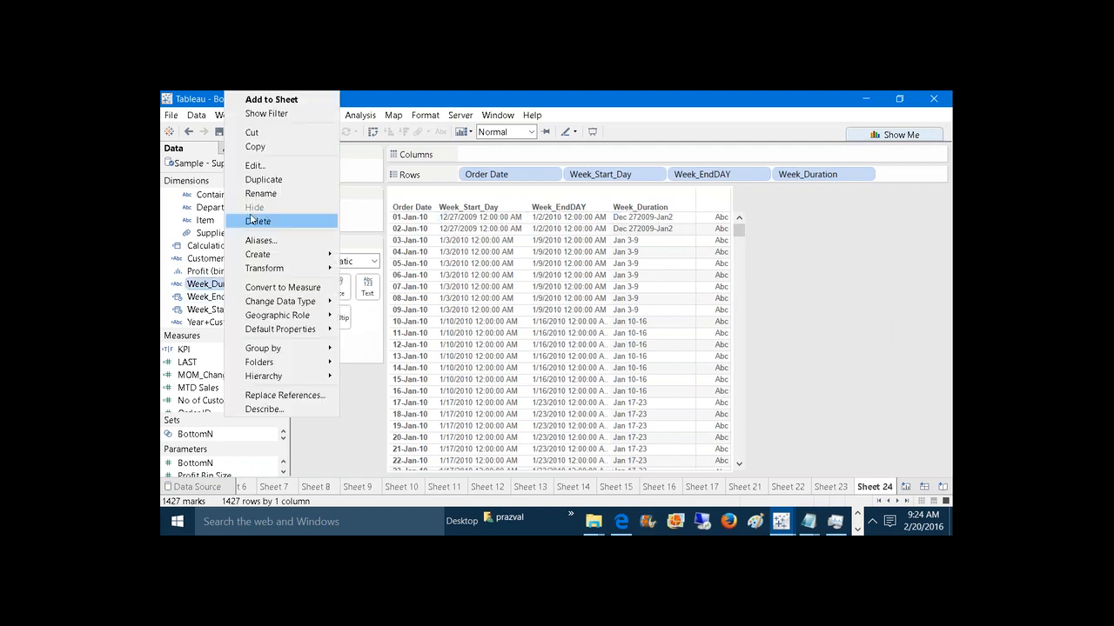
pyautogui.click(254, 166)
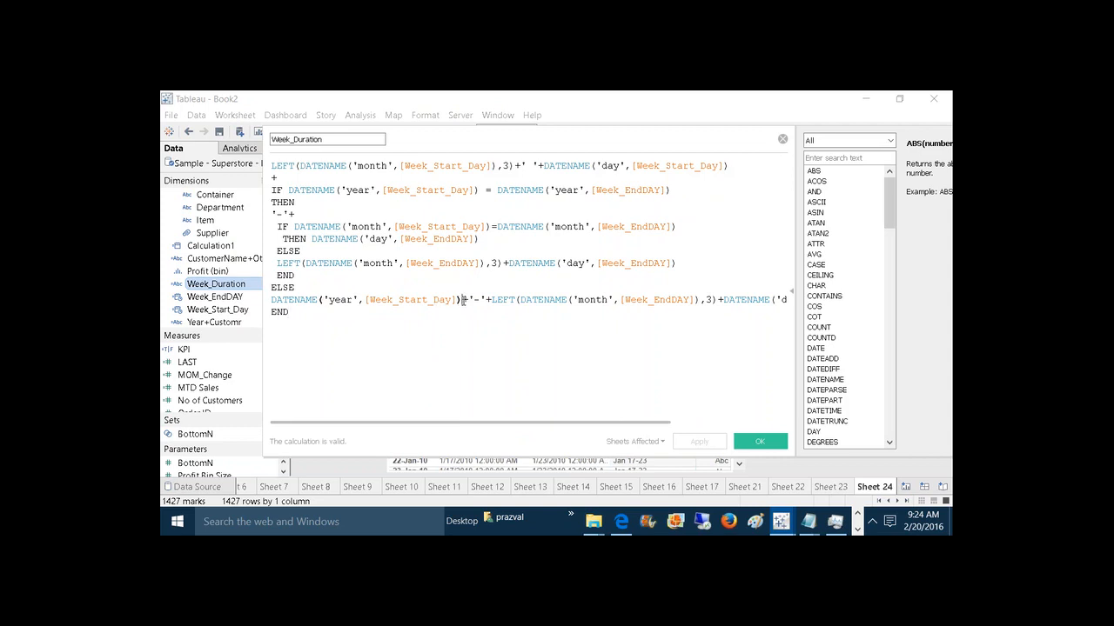
# Step: Try moving DATENAME('year',[Week_Start_Day]) from the start to the end of the outer ELSE branch, joined with +
pyautogui.moveTo(462, 299); pyautogui.dragTo(271, 301)
pyautogui.hotkey('ctrl', 'c')
pyautogui.press('BackSpace')
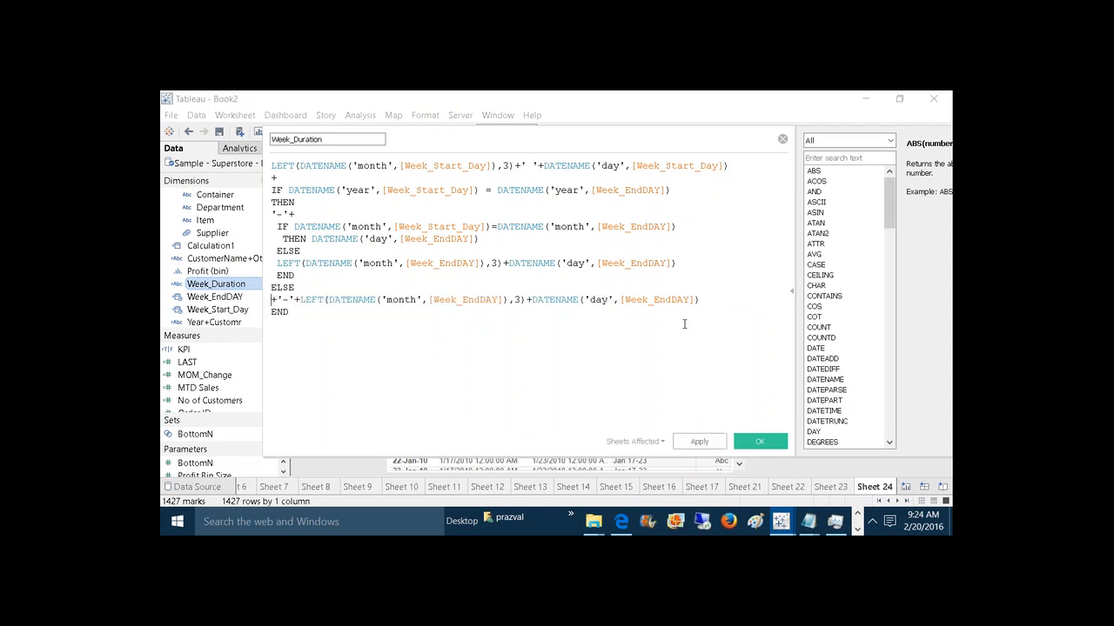
pyautogui.click(706, 300)
pyautogui.write('+')
pyautogui.hotkey('ctrl', 'v')
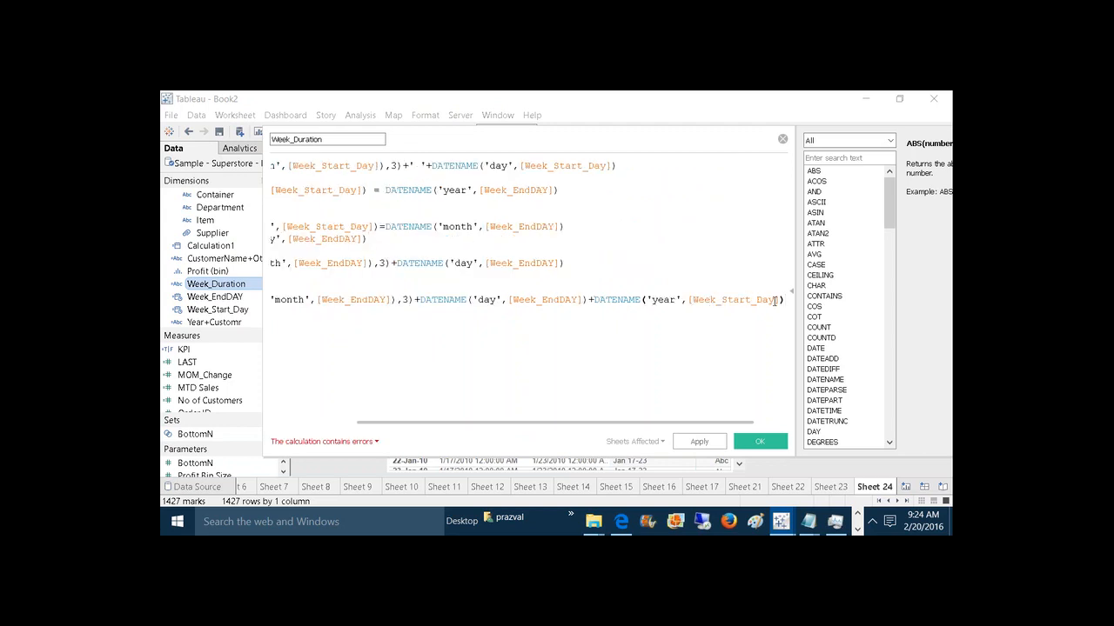
# Step: Replace [Week_Start_Day] with [Week_EndDAY] in the year expression at the end of the outer ELSE branch
pyautogui.click(774, 300)
pyautogui.press('BackSpace')
pyautogui.press('BackSpace')
pyautogui.press('BackSpace')
pyautogui.press('BackSpace')
pyautogui.press('BackSpace')
pyautogui.press('BackSpace')
pyautogui.press('BackSpace')
pyautogui.press('BackSpace')
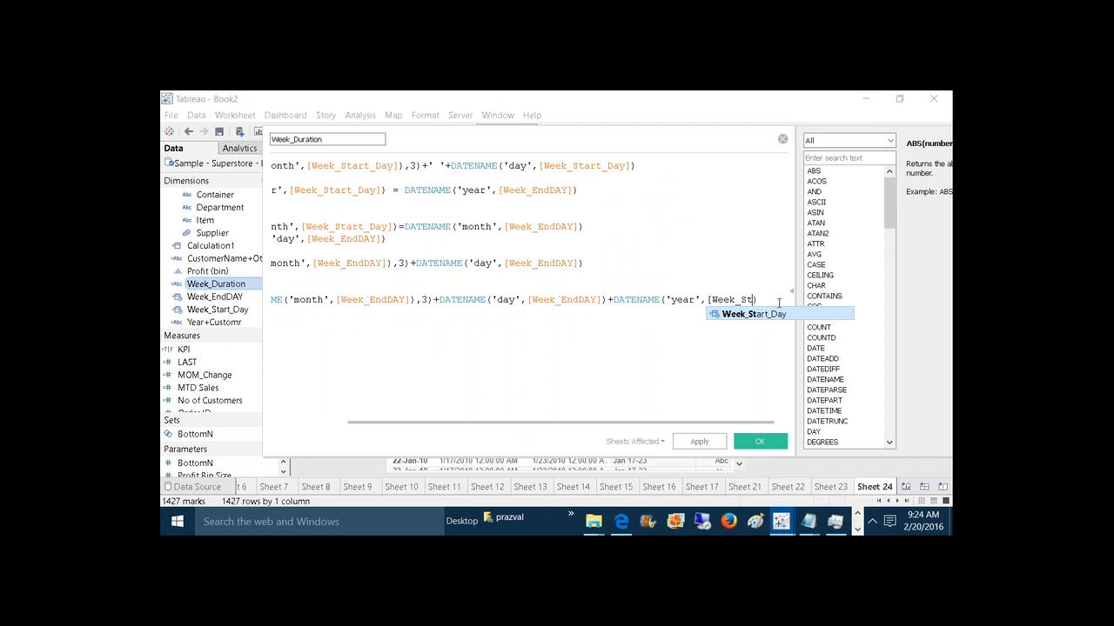
pyautogui.press('BackSpace')
pyautogui.press('BackSpace')
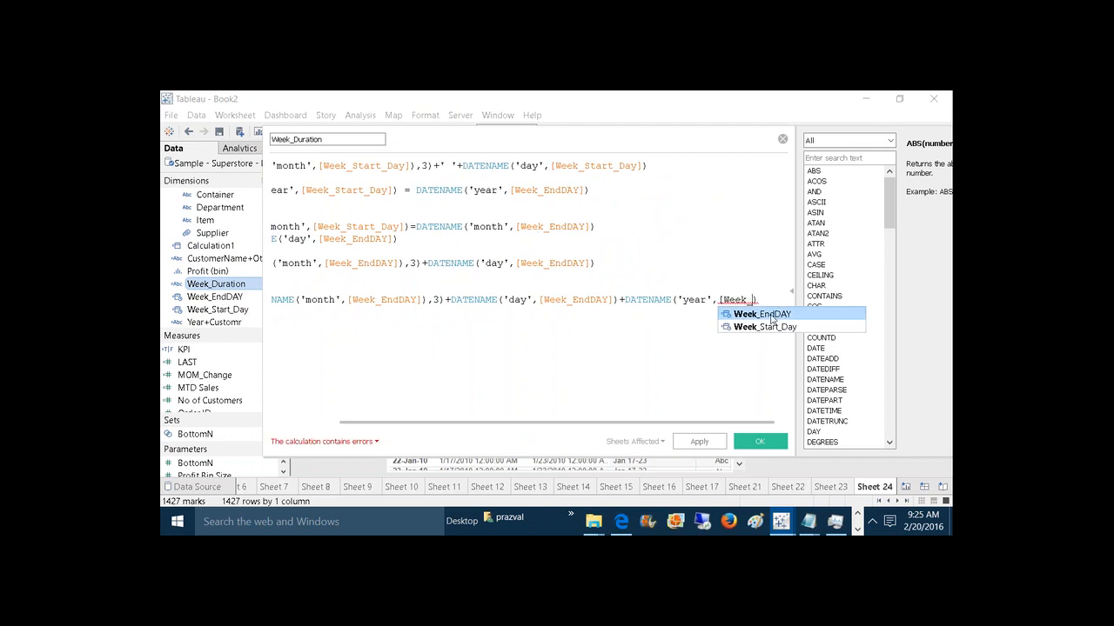
pyautogui.click(772, 315)
# Step: Remove the leading + before '-' in the outer ELSE branch
pyautogui.moveTo(591, 423); pyautogui.dragTo(462, 423)
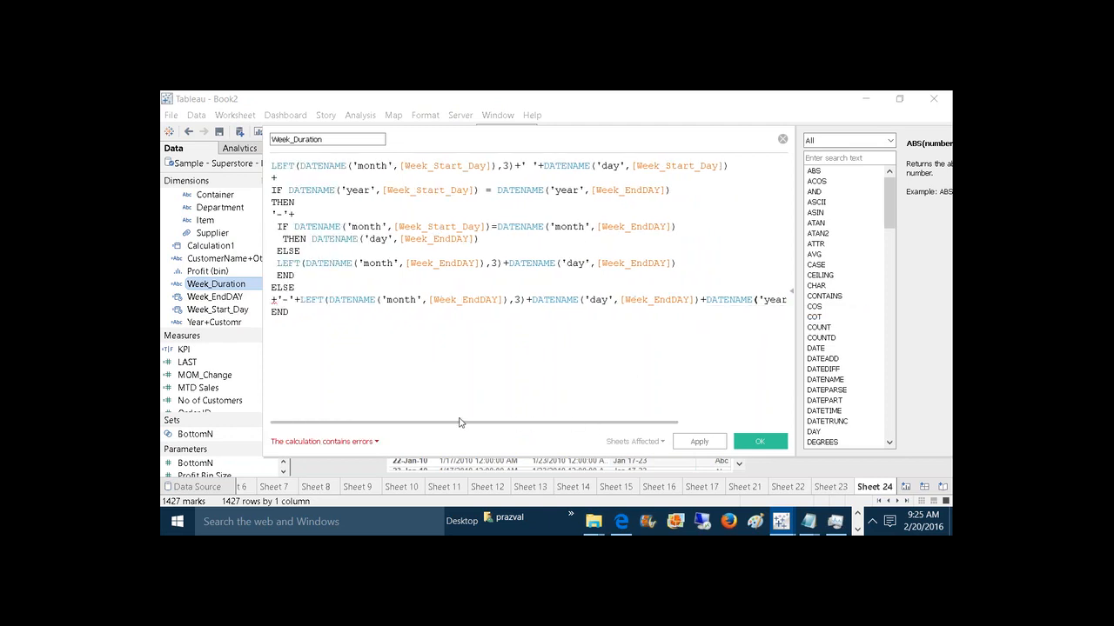
pyautogui.click(279, 300)
pyautogui.press('BackSpace')
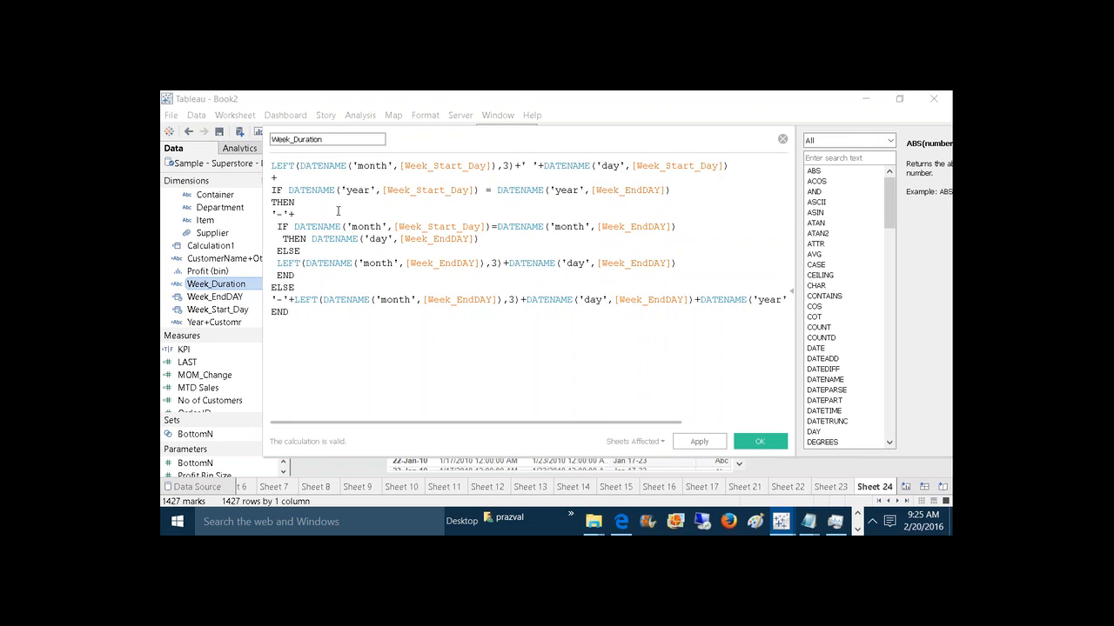
# Step: Undo the outer ELSE branch edits back to DATENAME('year',[Week_Start_Day])+'-'+ at its start
pyautogui.hotkey('ctrl', 'z')
pyautogui.hotkey('ctrl', 'z')
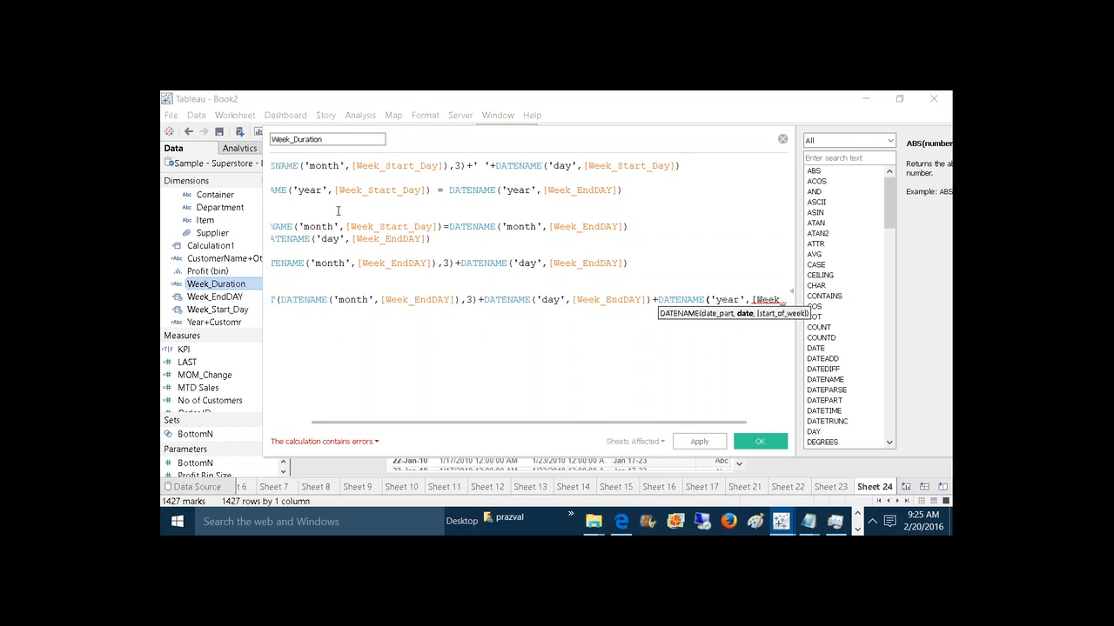
pyautogui.hotkey('ctrl', 'z')
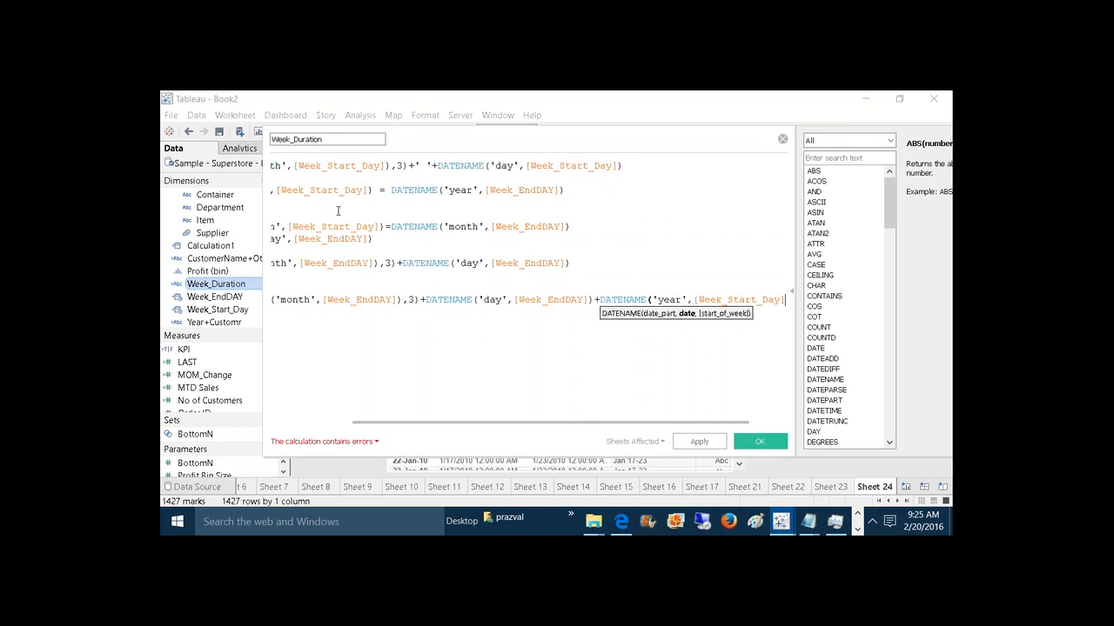
pyautogui.hotkey('ctrl', 'z')
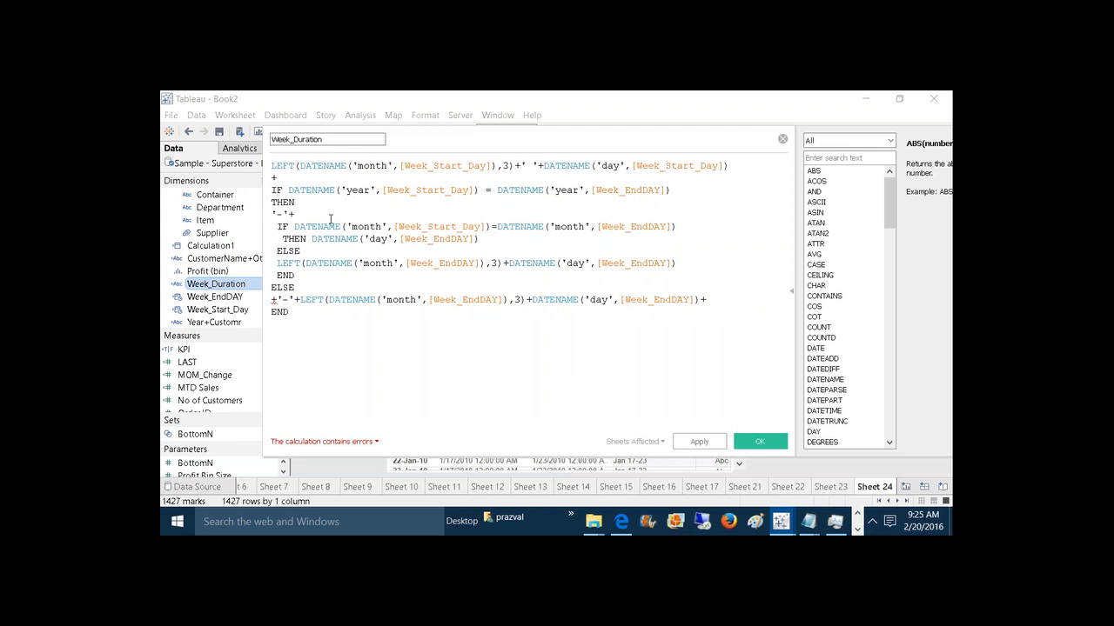
pyautogui.hotkey('ctrl', 'v')
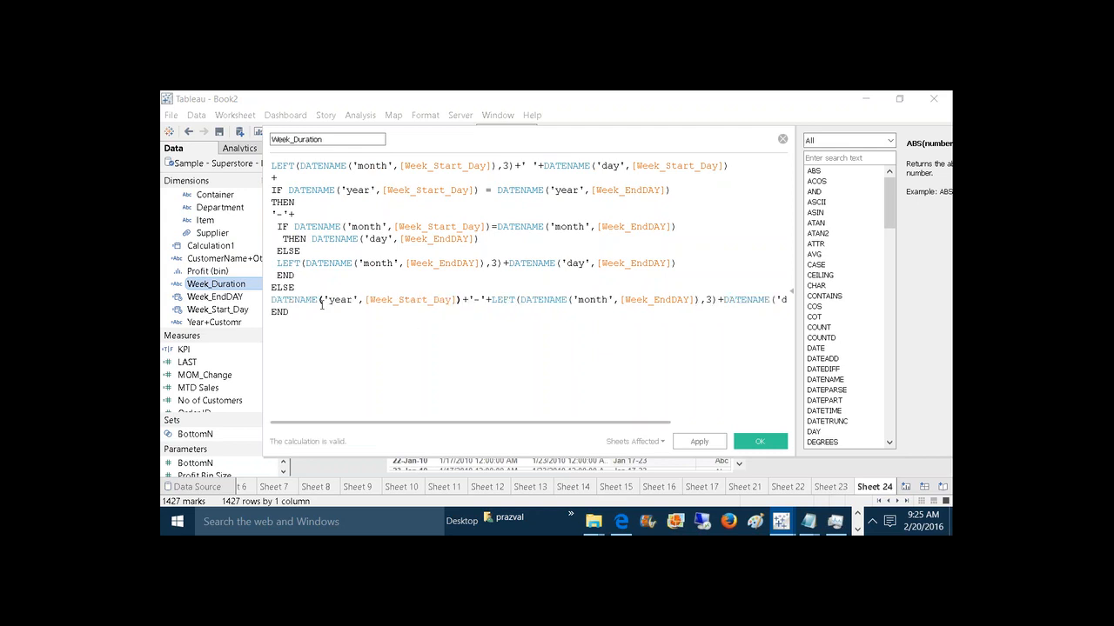
# Step: Insert +' '+ before the start-year expression in the outer ELSE branch and move its LEFT expression onto a new line
pyautogui.click(272, 299)
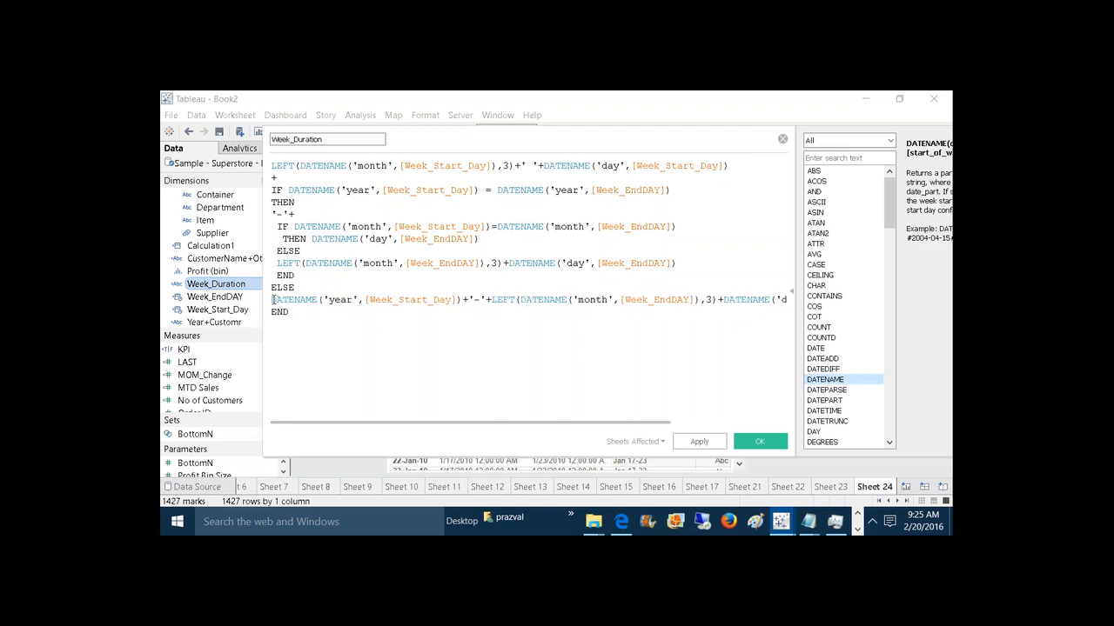
pyautogui.write('+')
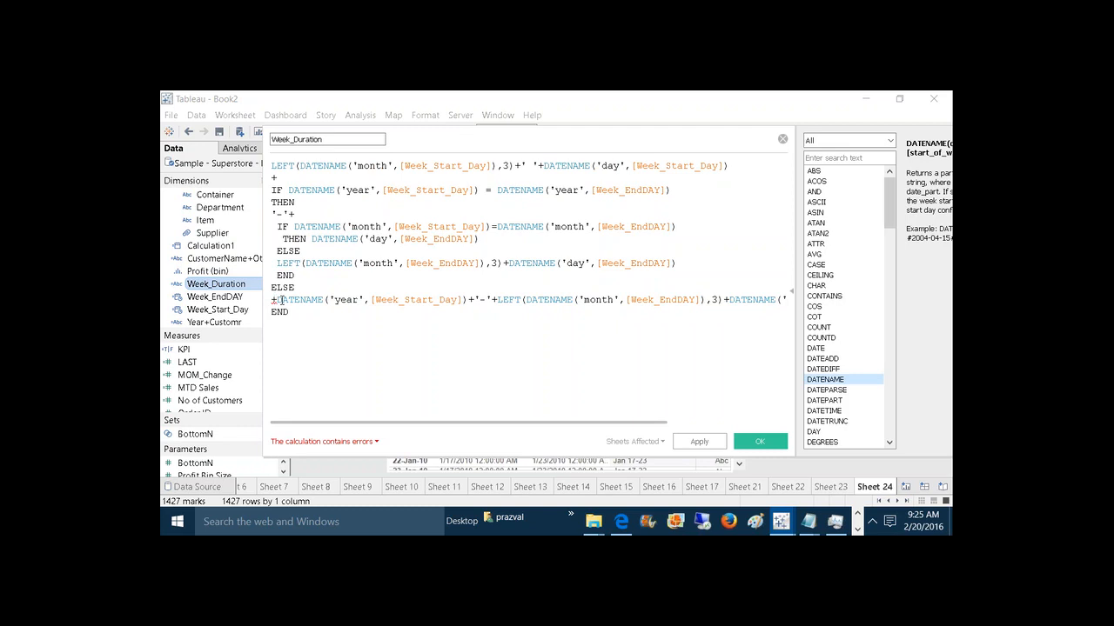
pyautogui.write("' '+")
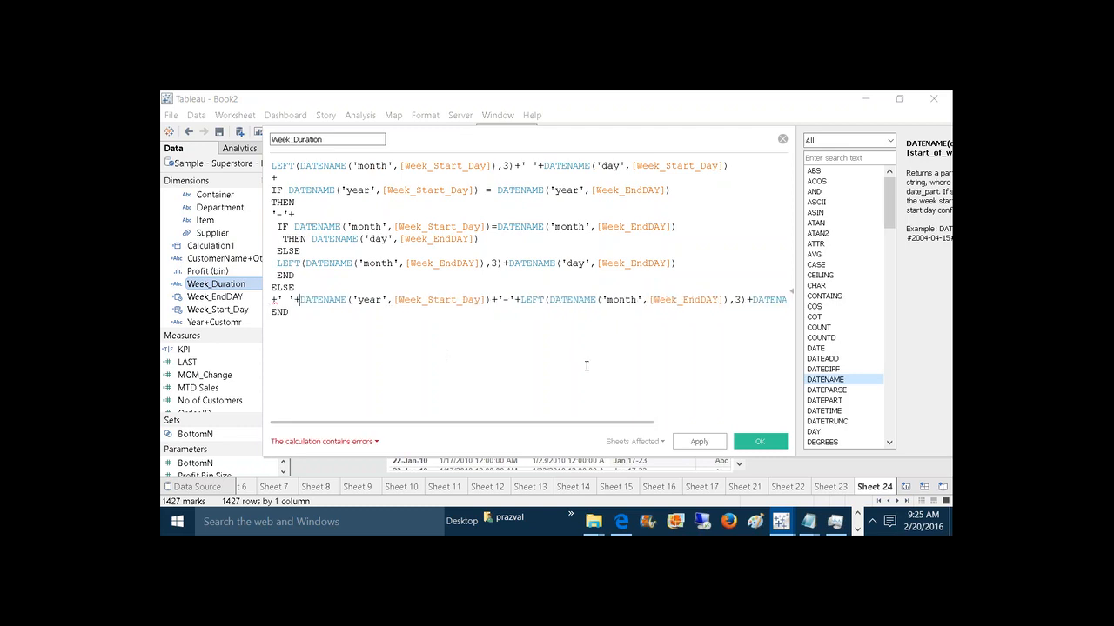
pyautogui.moveTo(636, 426); pyautogui.dragTo(691, 421)
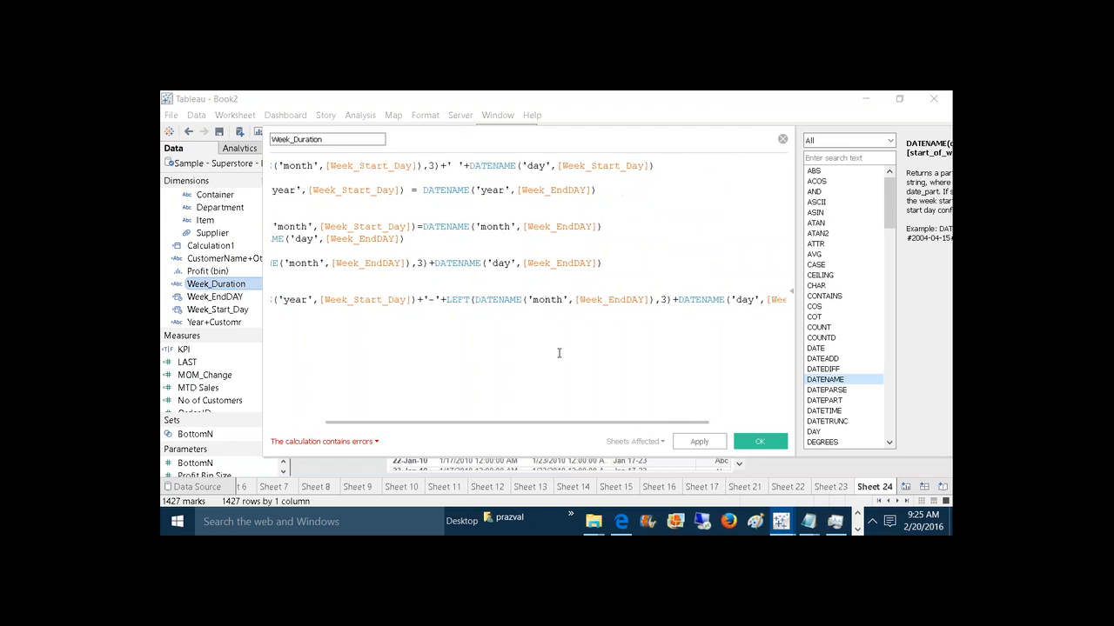
pyautogui.click(446, 299)
pyautogui.press('Return')
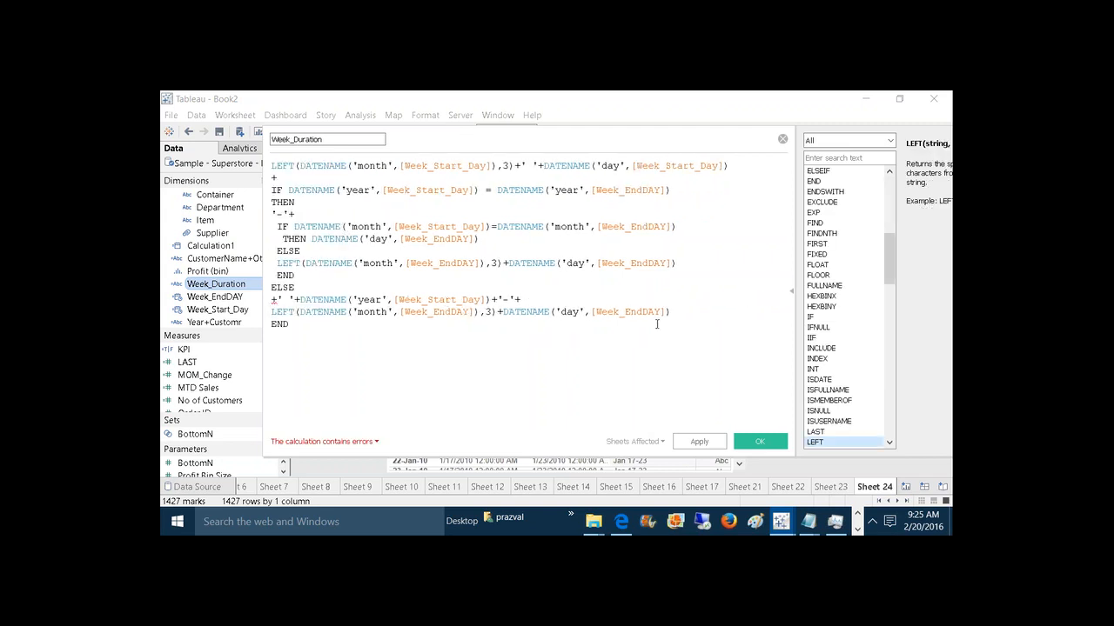
# Step: Append +' '+DATENAME('year',[Week_EndDAY]) to the end of the outer ELSE branch
pyautogui.write('+DAT')
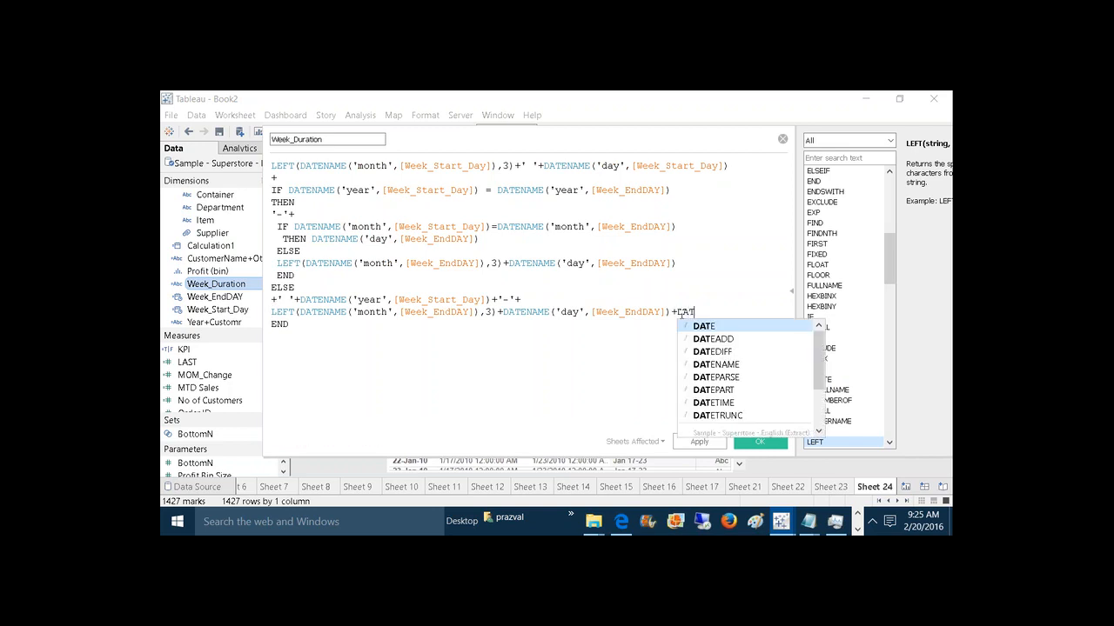
pyautogui.write('ENAME')
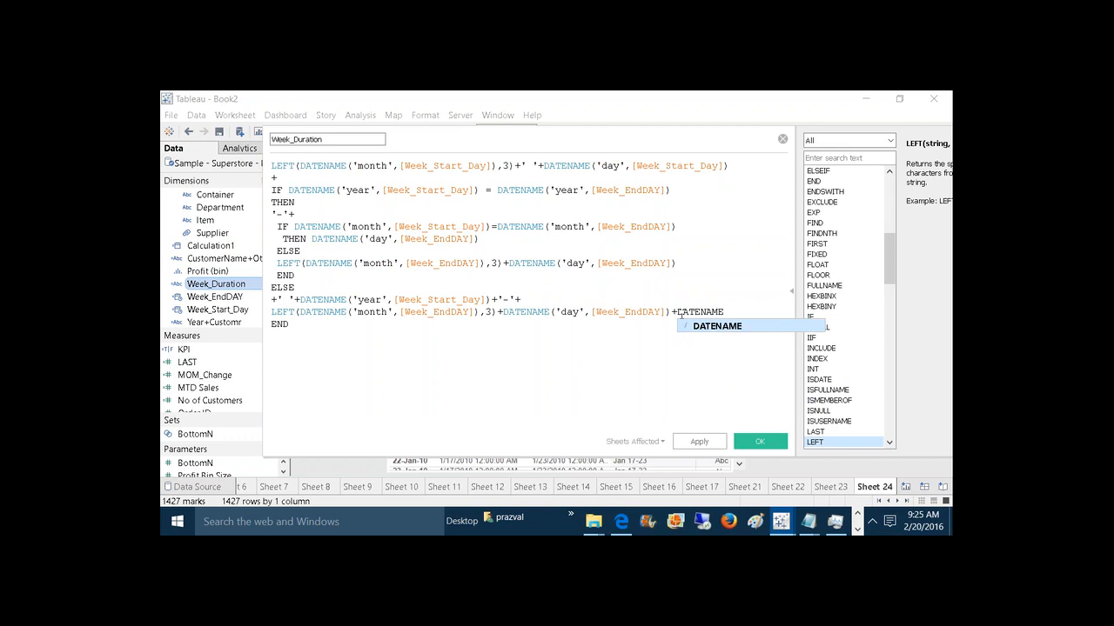
pyautogui.write("('yea")
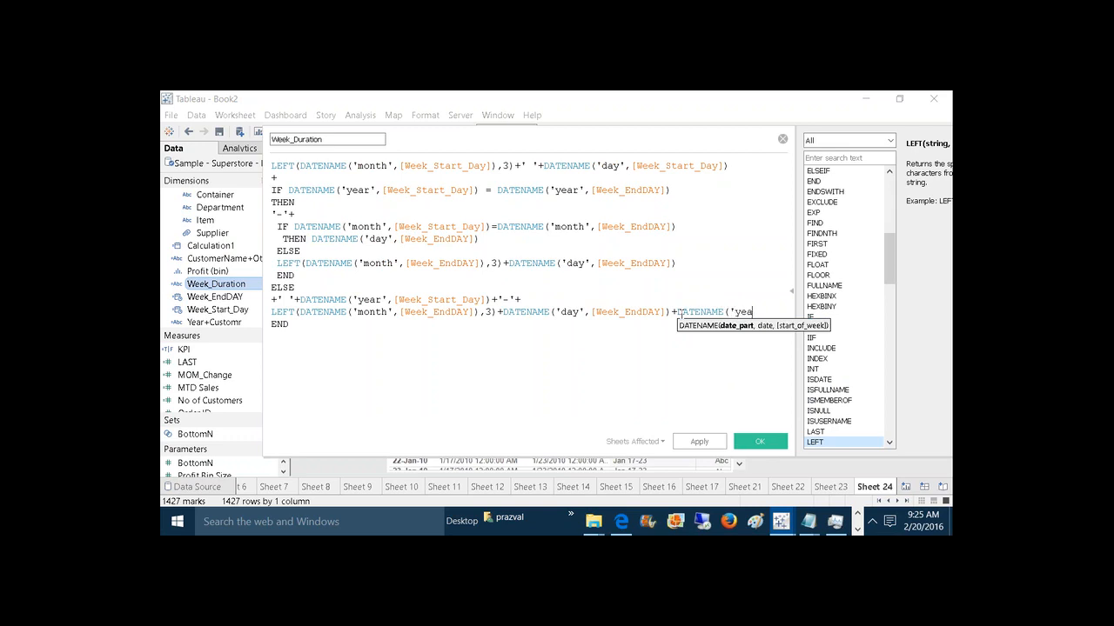
pyautogui.write("r',we")
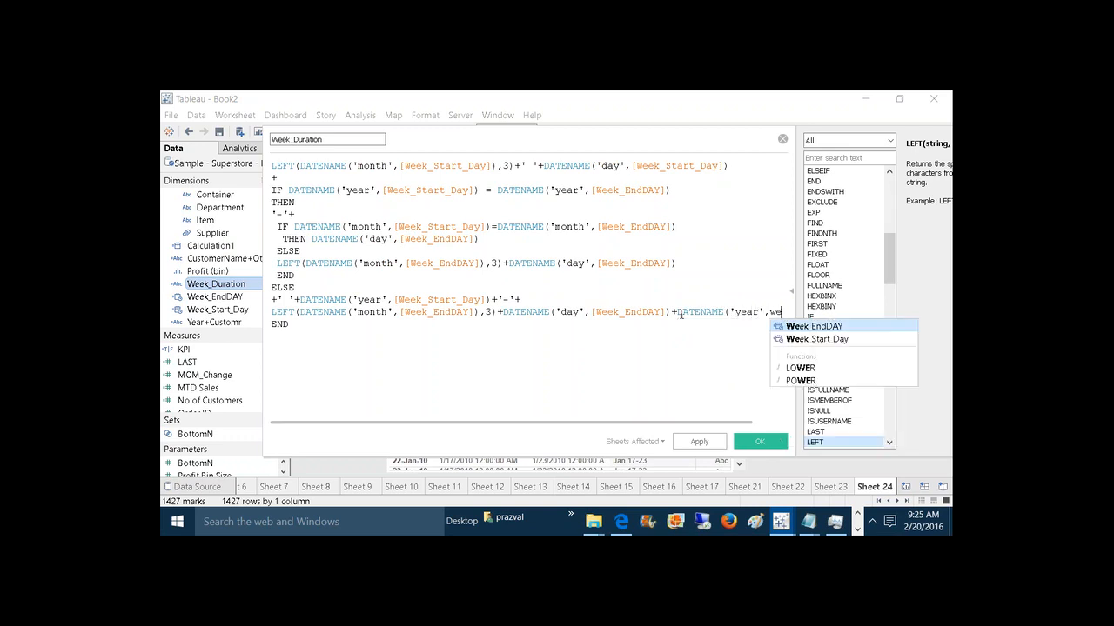
pyautogui.press('Return')
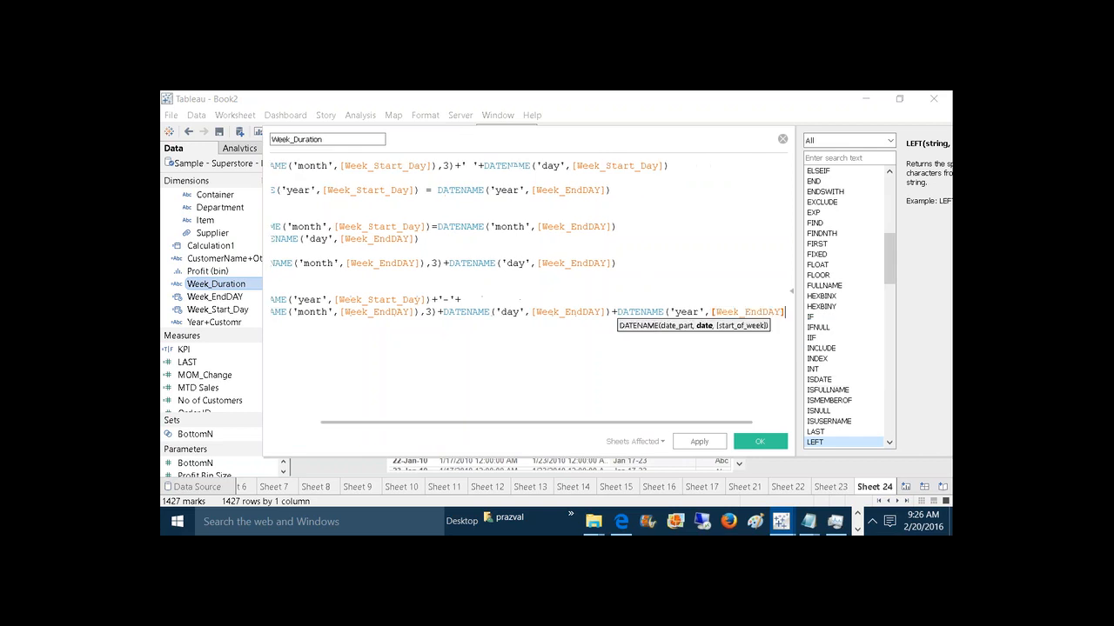
pyautogui.write(')')
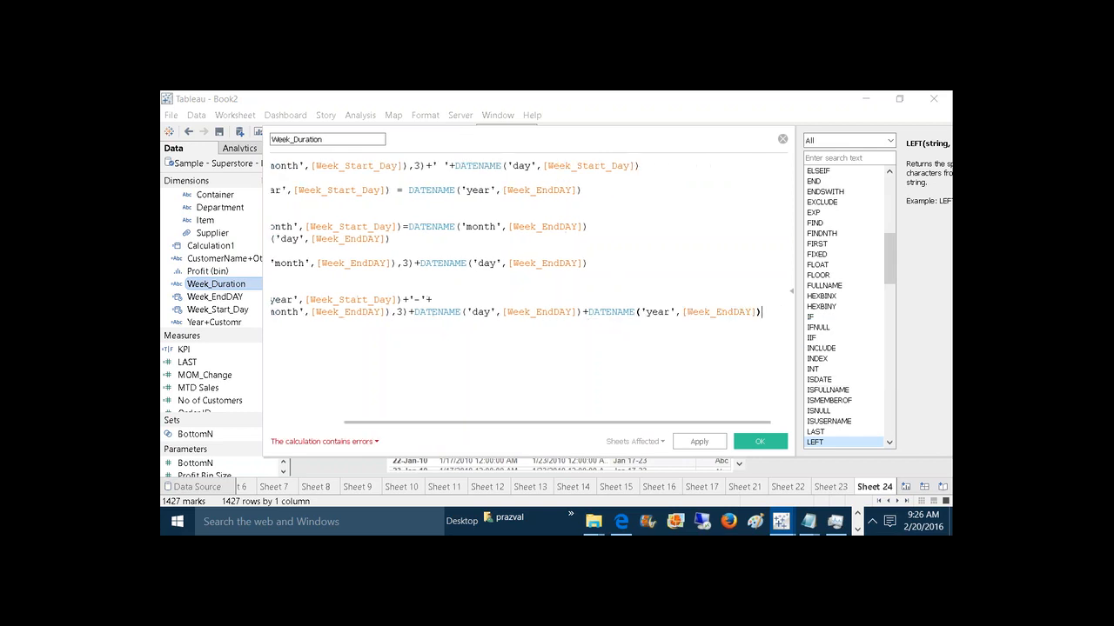
pyautogui.click(588, 311)
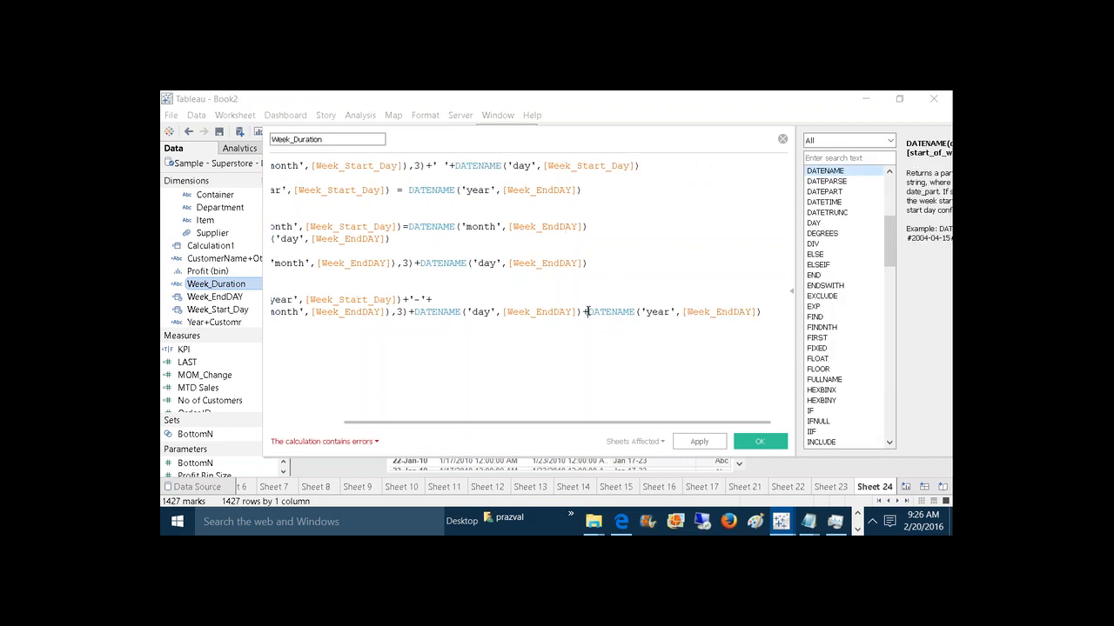
pyautogui.write("' '+")
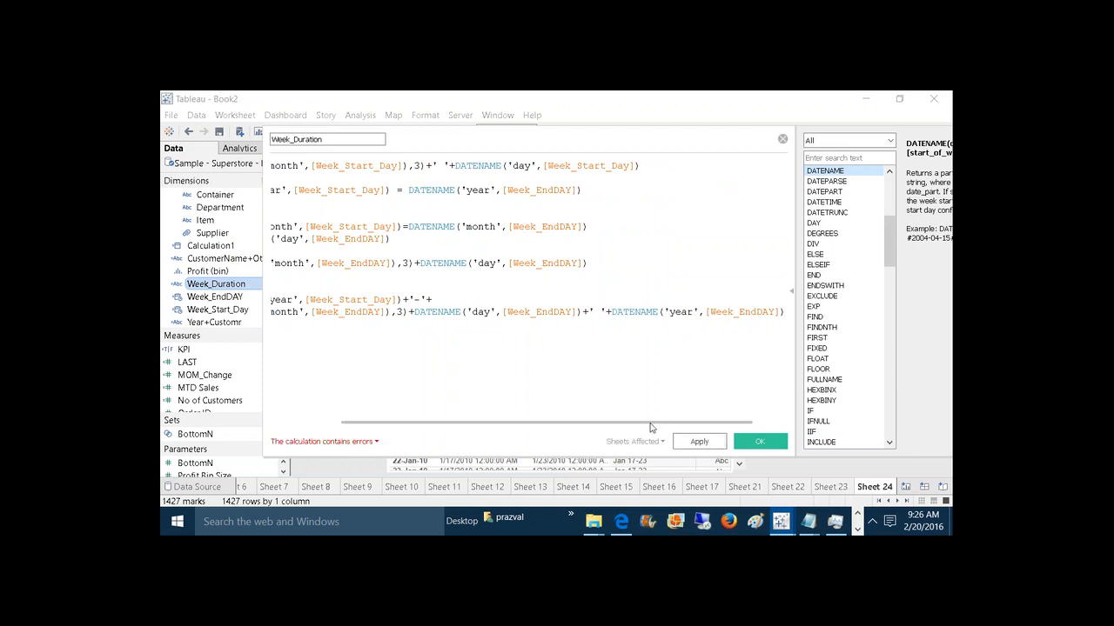
# Step: Remove the leading + before ' ' in the outer ELSE branch, then apply and save the Week_Duration calculation
pyautogui.moveTo(651, 428); pyautogui.dragTo(560, 423)
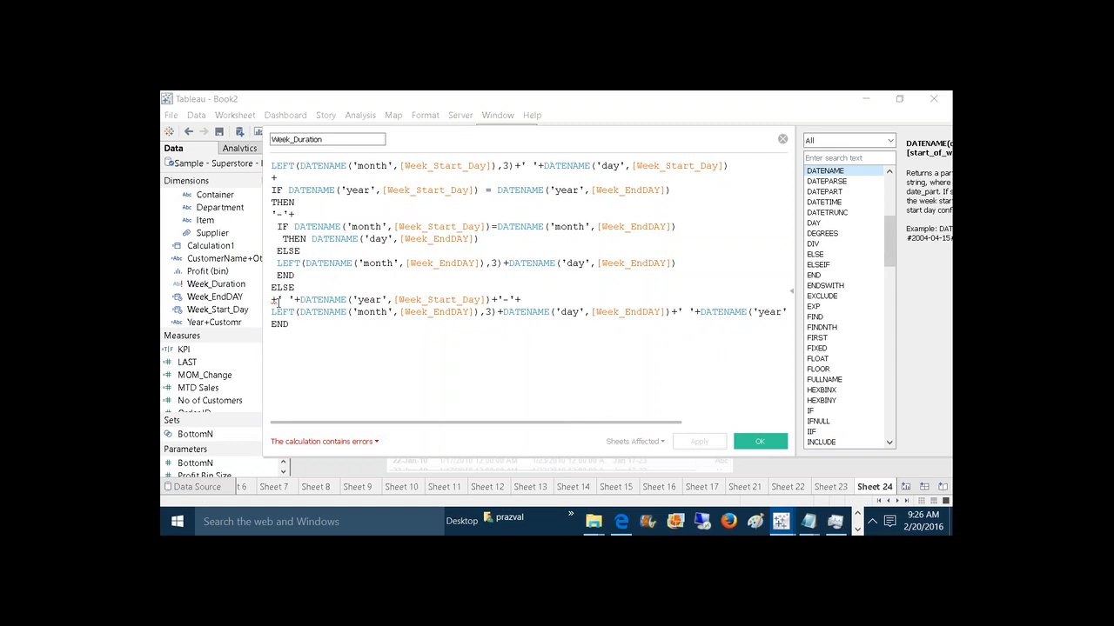
pyautogui.press('Delete')
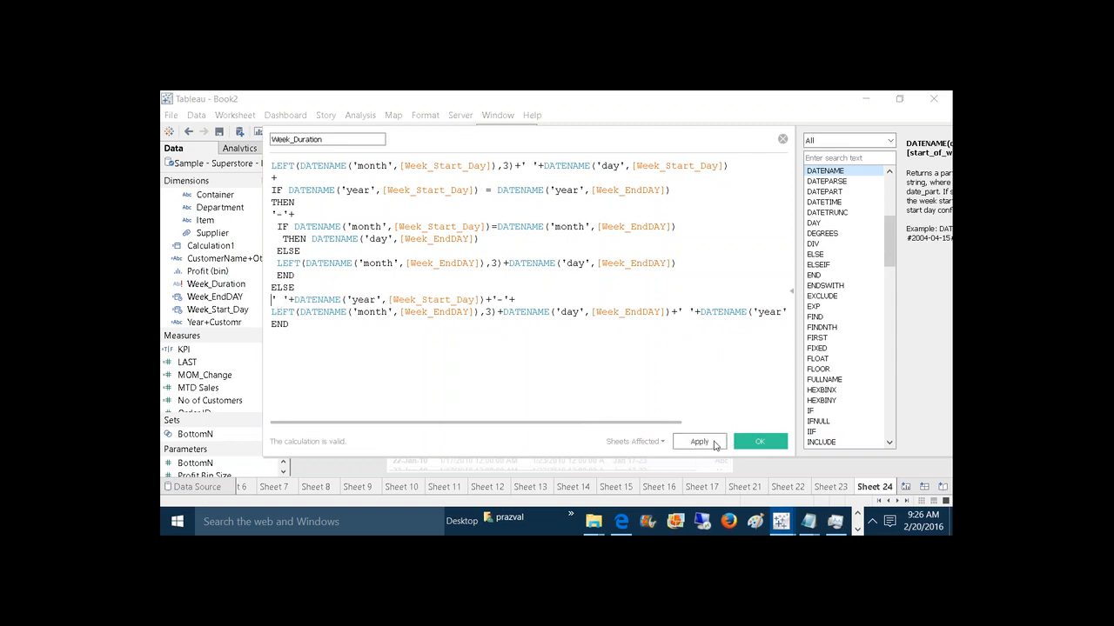
pyautogui.click(708, 444)
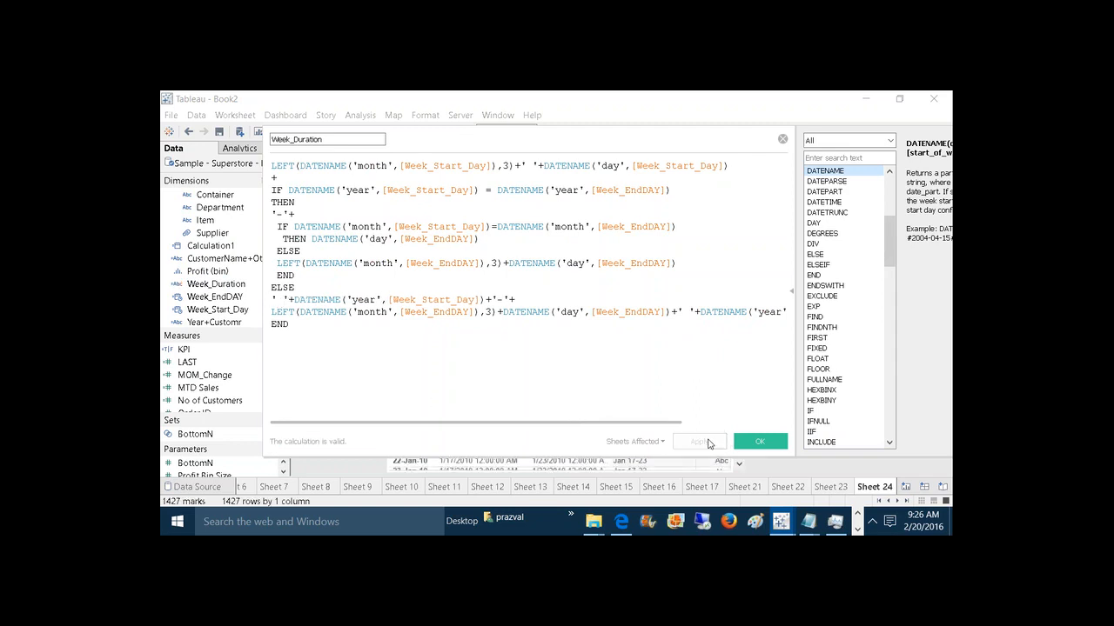
pyautogui.click(754, 444)
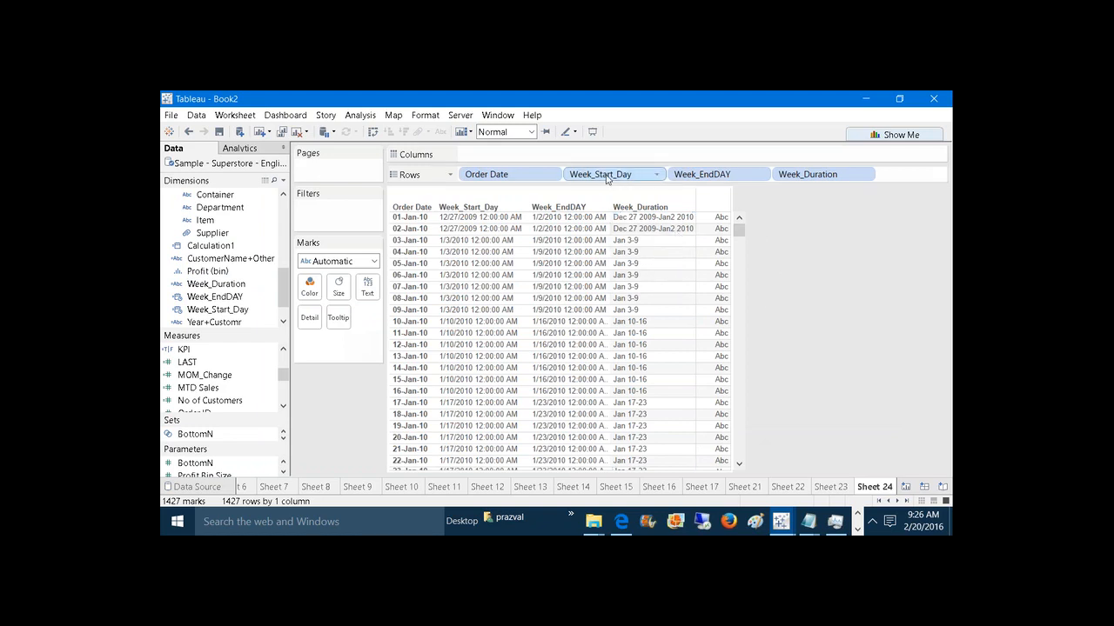
# Step: Remove Order Date, Week_Start_Day and Week_EndDAY from Rows and review the Week_Duration labels down to the end of the list
pyautogui.moveTo(535, 177); pyautogui.dragTo(771, 257)
pyautogui.moveTo(522, 177); pyautogui.dragTo(654, 235)
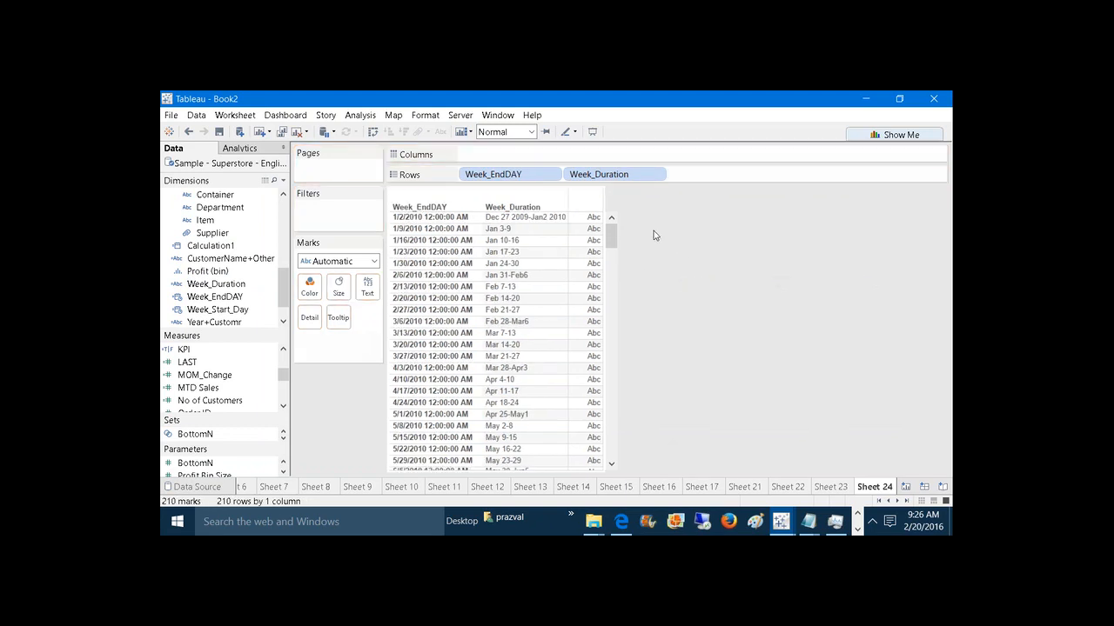
pyautogui.moveTo(534, 181); pyautogui.dragTo(658, 290)
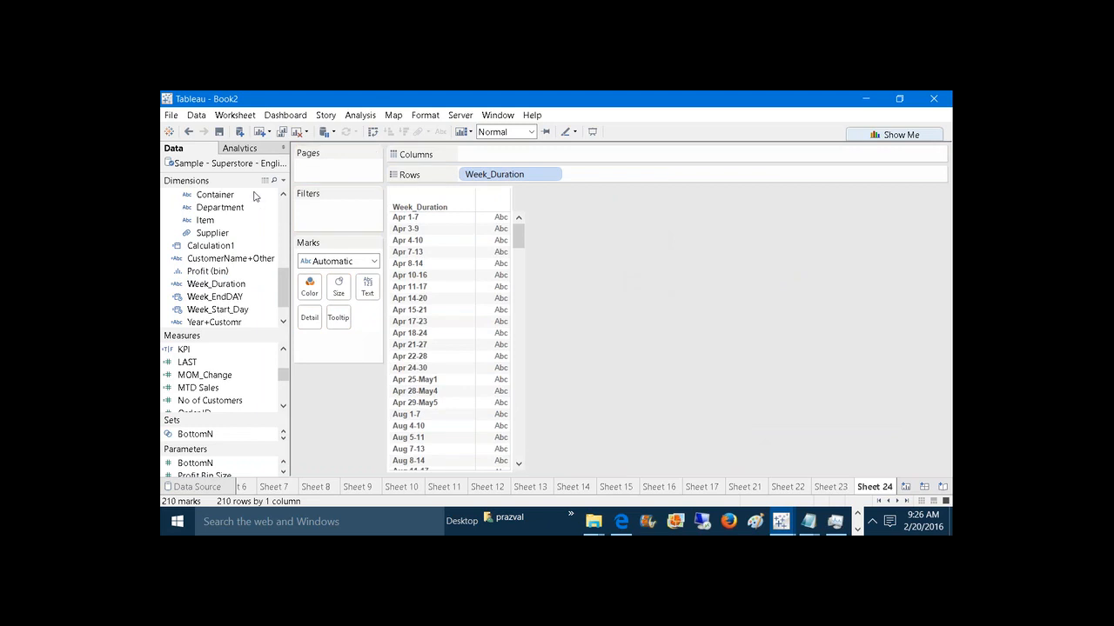
pyautogui.moveTo(283, 289); pyautogui.dragTo(284, 224)
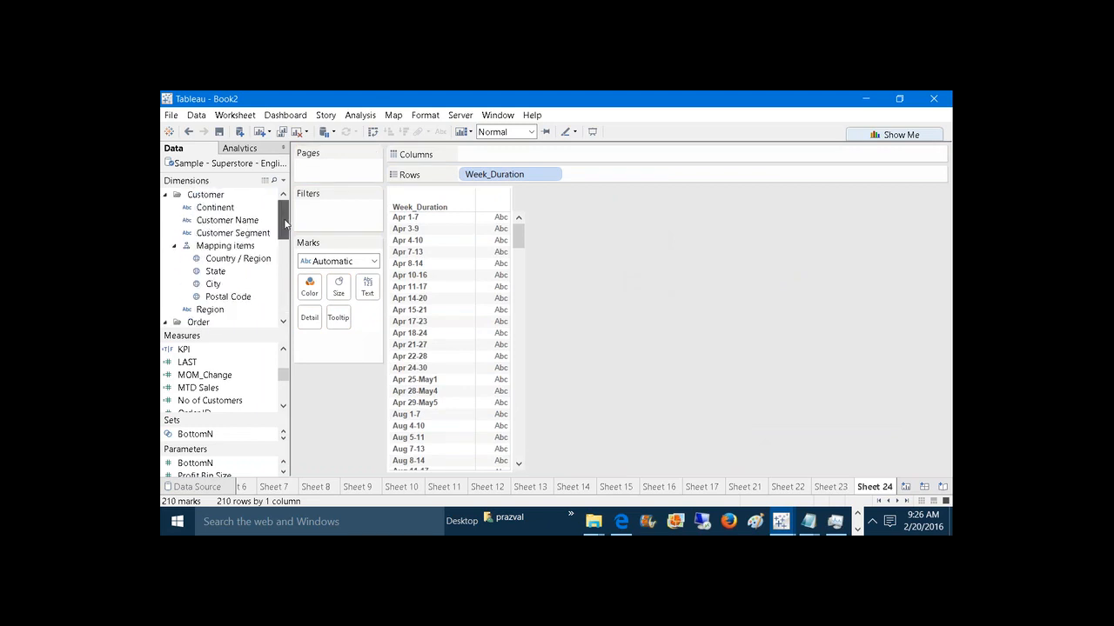
pyautogui.moveTo(518, 235); pyautogui.dragTo(567, 467)
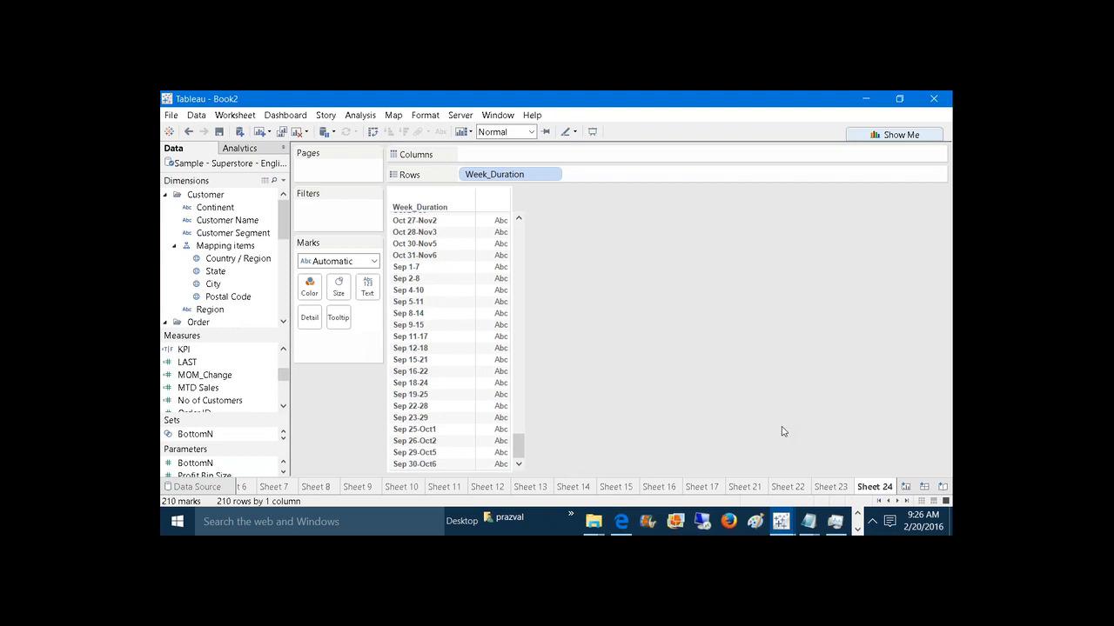
# Step: Undo the removal of Week_Start_Day and Week_EndDAY from Rows, and add Week_EndDAY to Columns at the year level
pyautogui.click(188, 132)
pyautogui.click(188, 132)
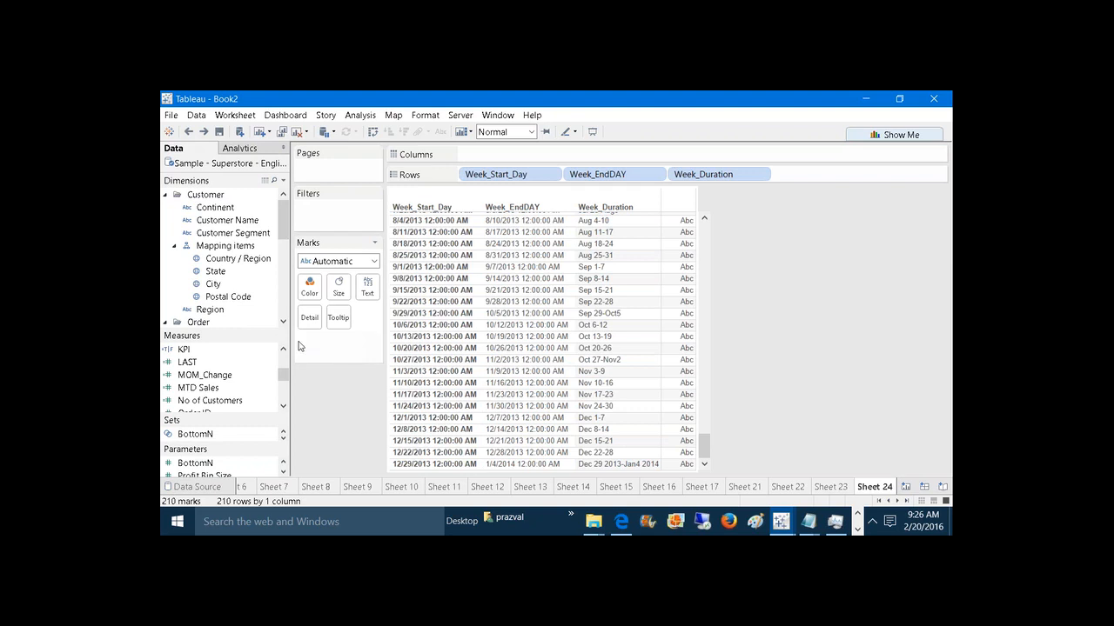
pyautogui.scroll(5, 285, 374)
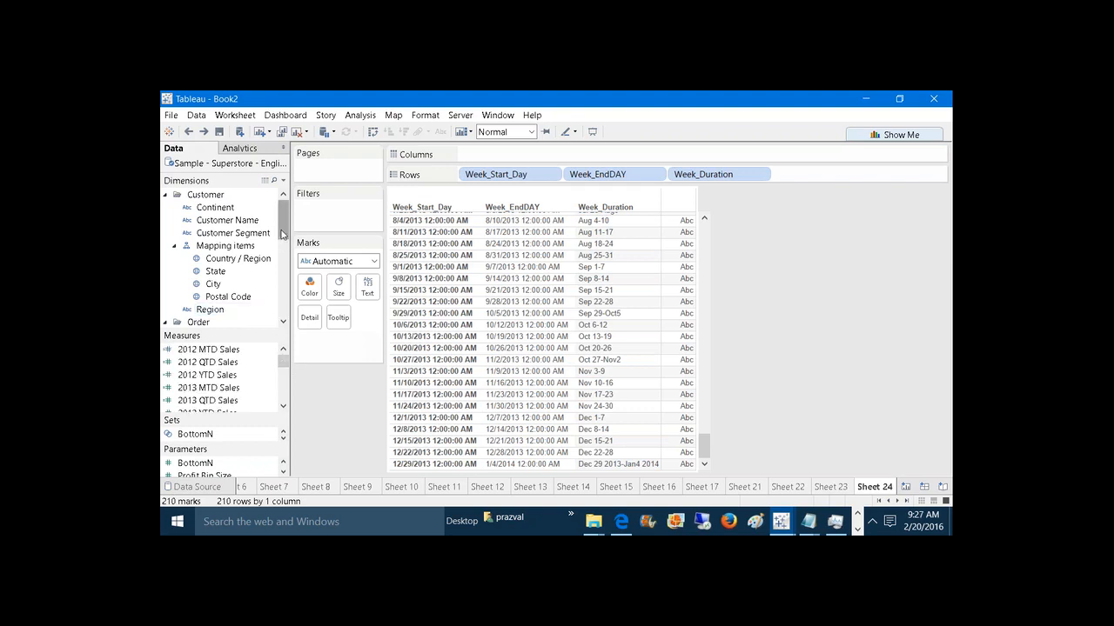
pyautogui.scroll(-6, 261, 287)
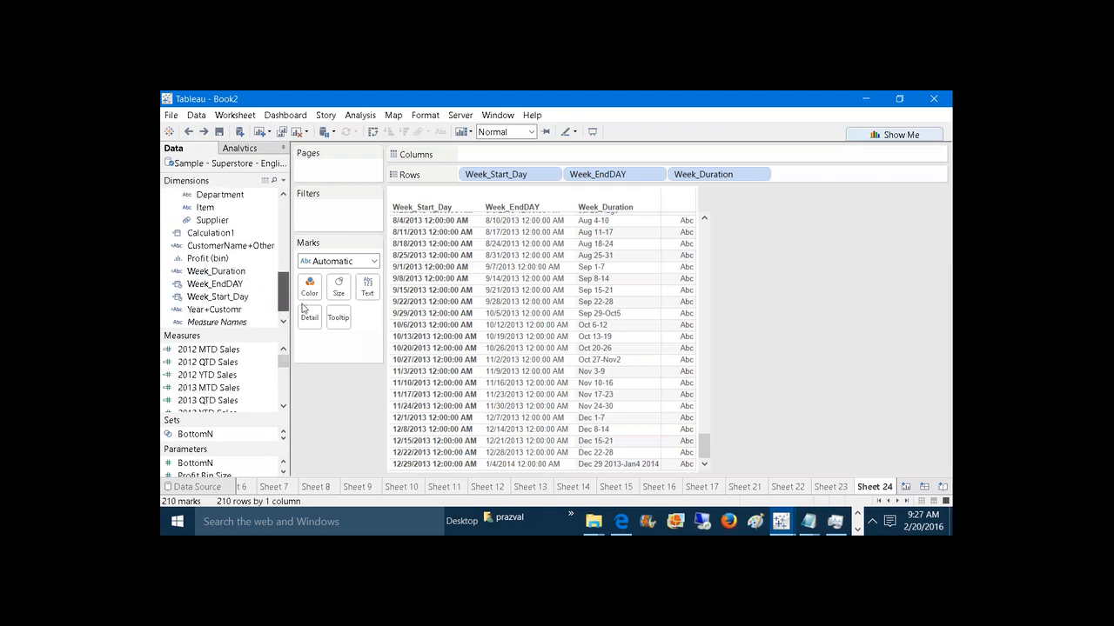
pyautogui.click(247, 288)
pyautogui.doubleClick(248, 288)
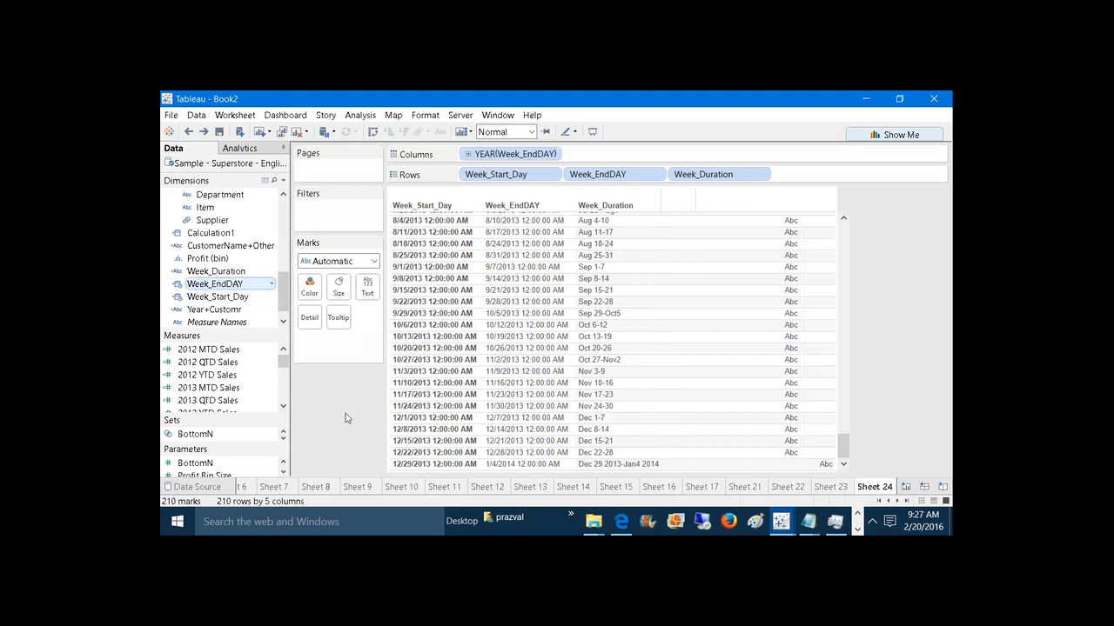
# Step: Examine the Week_EndDAY calculation's DATEADD formula and its Week_Start_Day argument, then close the editor without editing it
pyautogui.rightClick(228, 289)
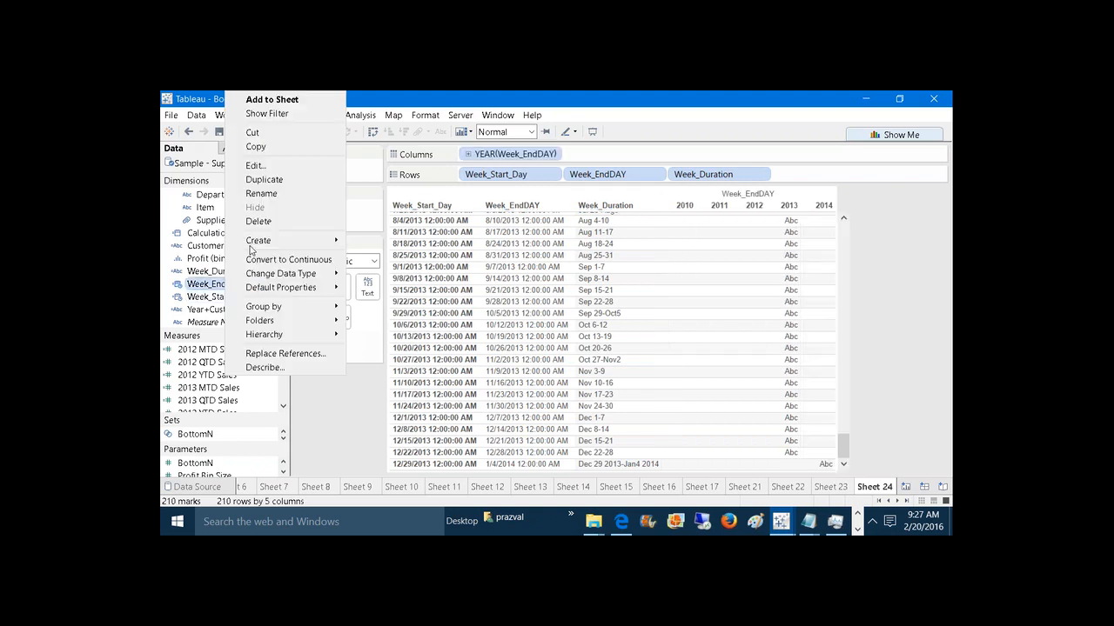
pyautogui.click(270, 168)
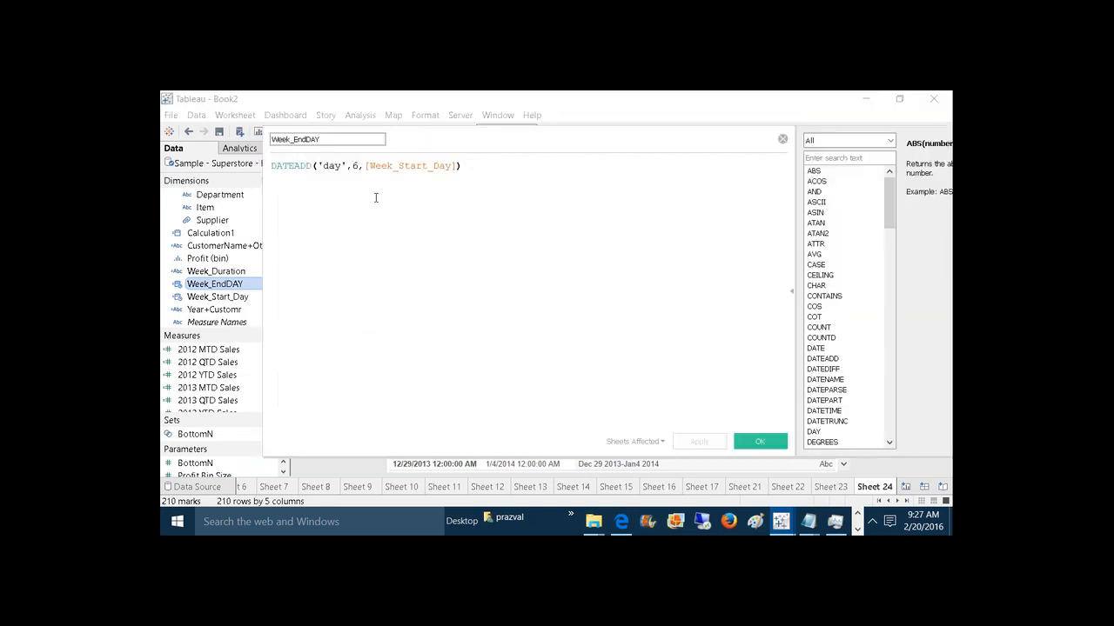
pyautogui.moveTo(364, 165); pyautogui.dragTo(457, 166)
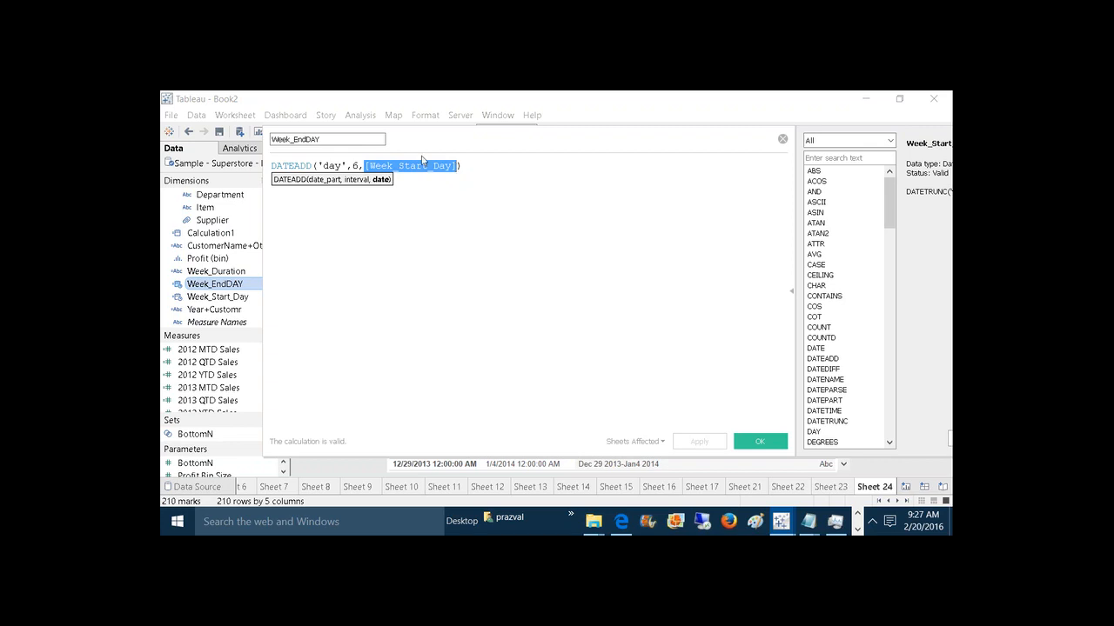
pyautogui.click(463, 170)
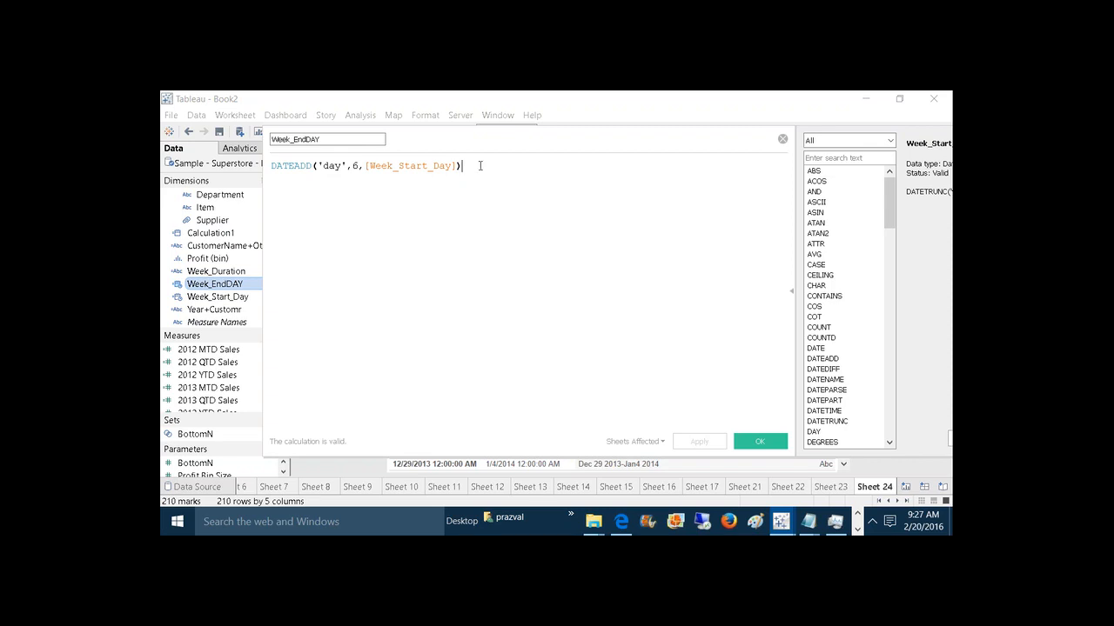
pyautogui.click(782, 140)
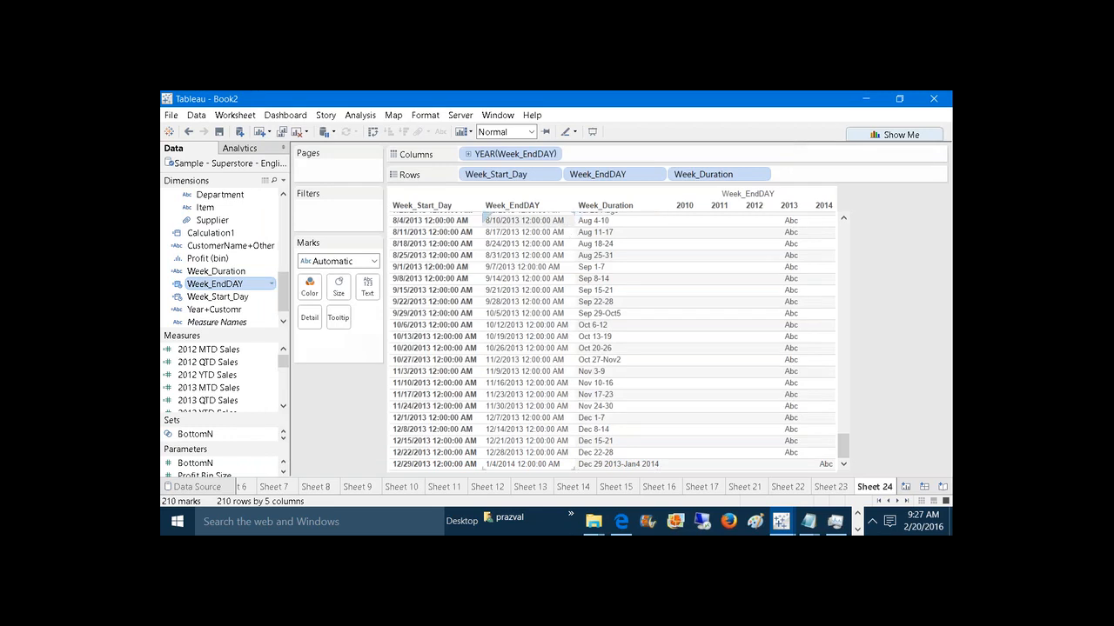
pyautogui.rightClick(255, 284)
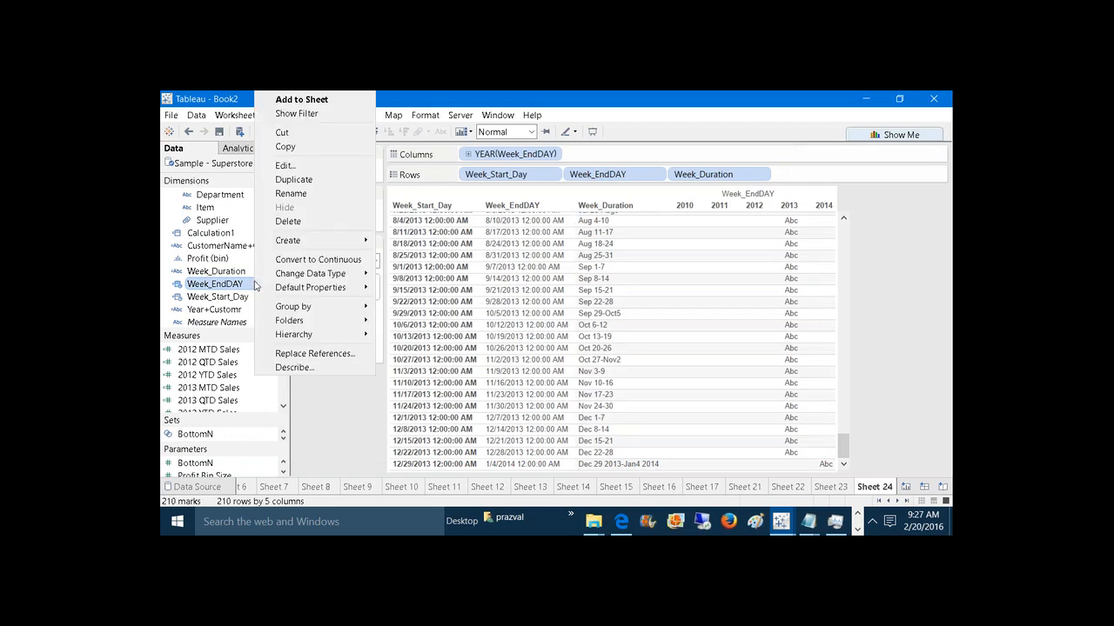
pyautogui.click(285, 165)
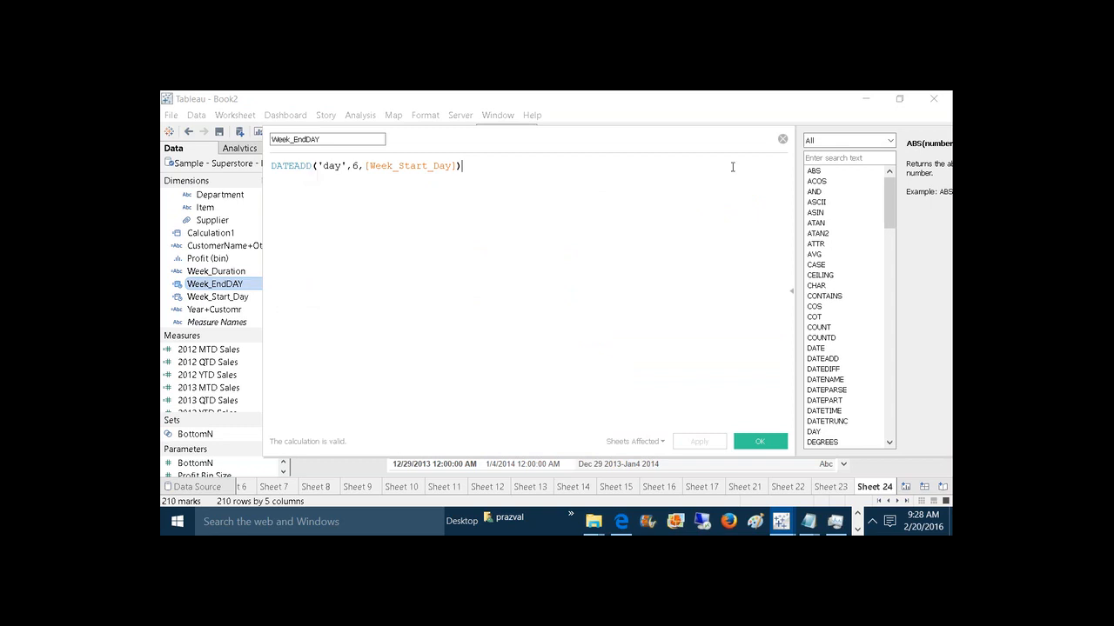
pyautogui.click(782, 140)
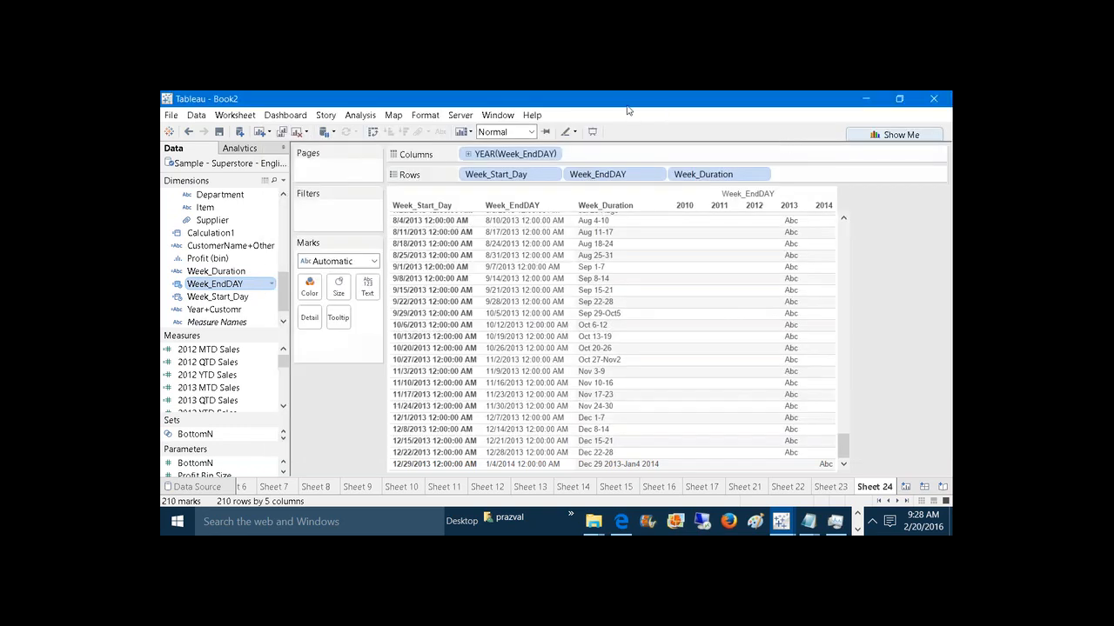